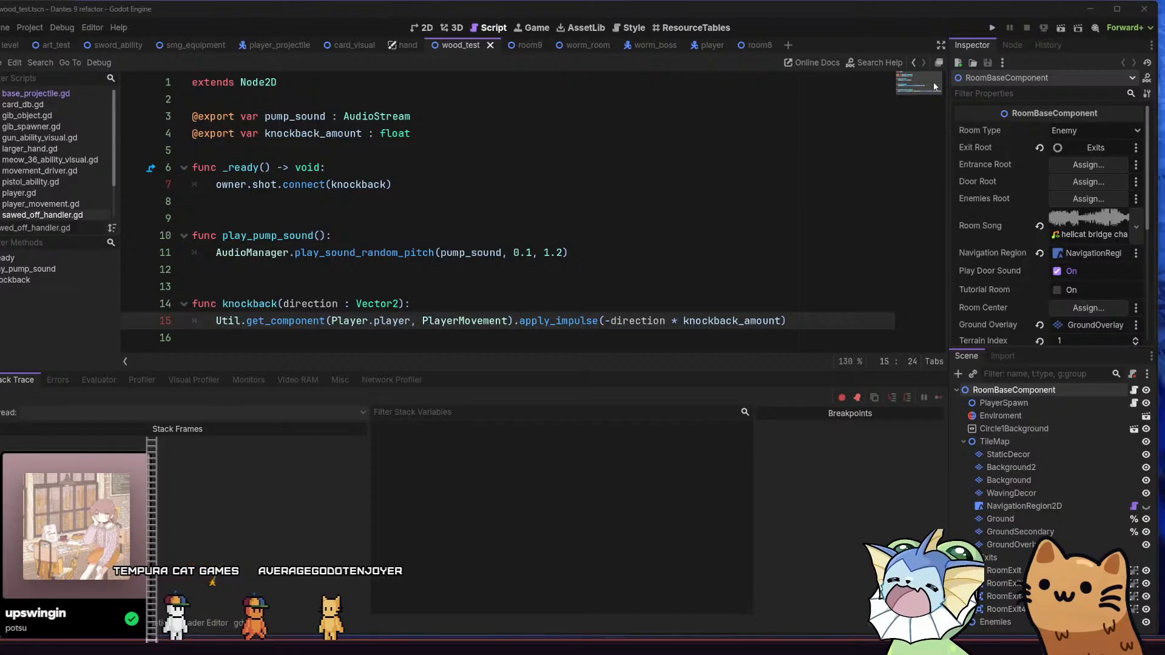
- Run the project and add a Sawed Off card through the in-game debug menu's card list
left_click(993, 28)
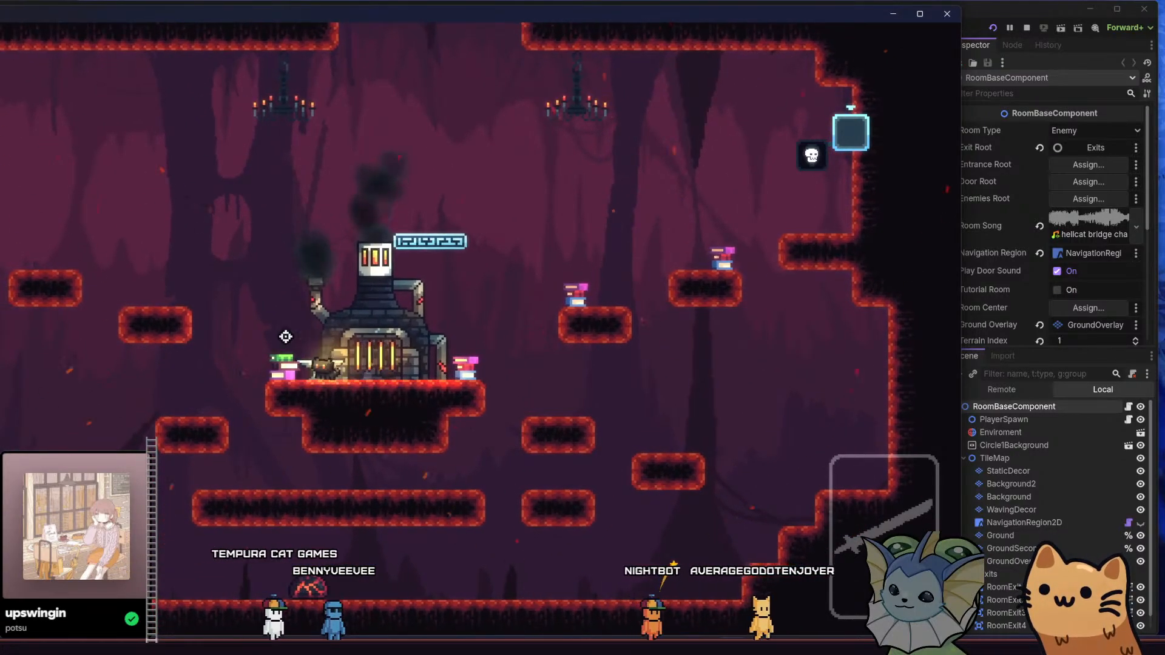
key("a")
key("Tab")
scroll(12, 194, "down", 1)
left_click(13, 195)
scroll(650, 437, "down", 5)
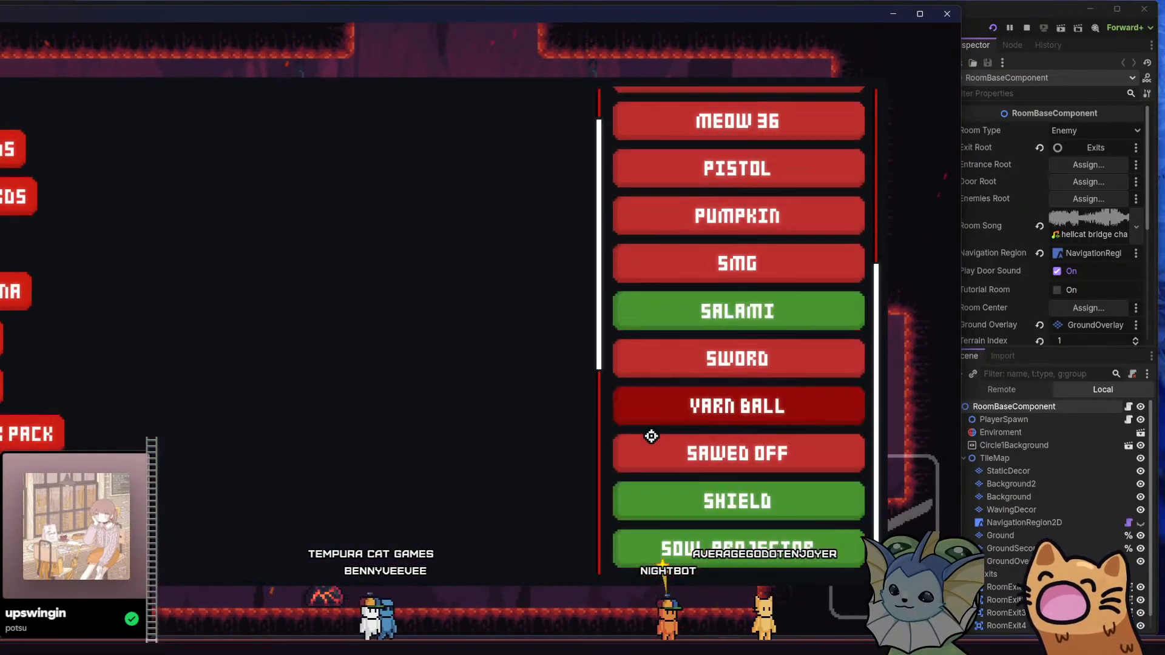
left_click(728, 452)
- Jump and fire the sawed-off downward to test its knockback, and close the game window
key("d")
key("space")
left_click(350, 485)
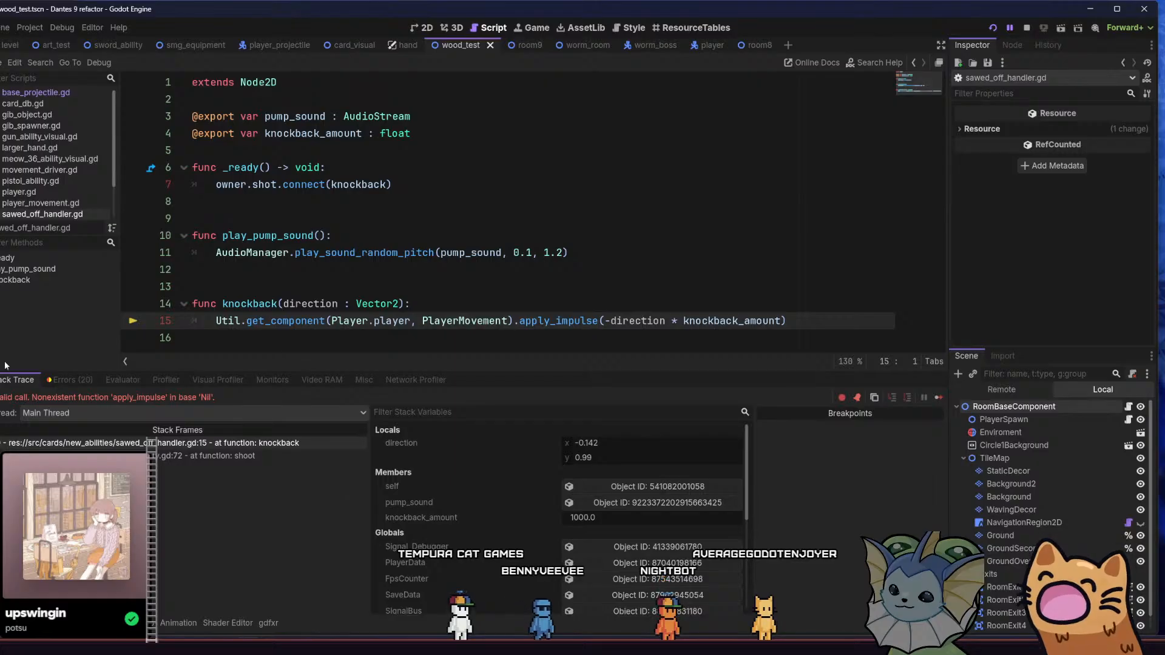
key("alt+Tab")
left_click(947, 13)
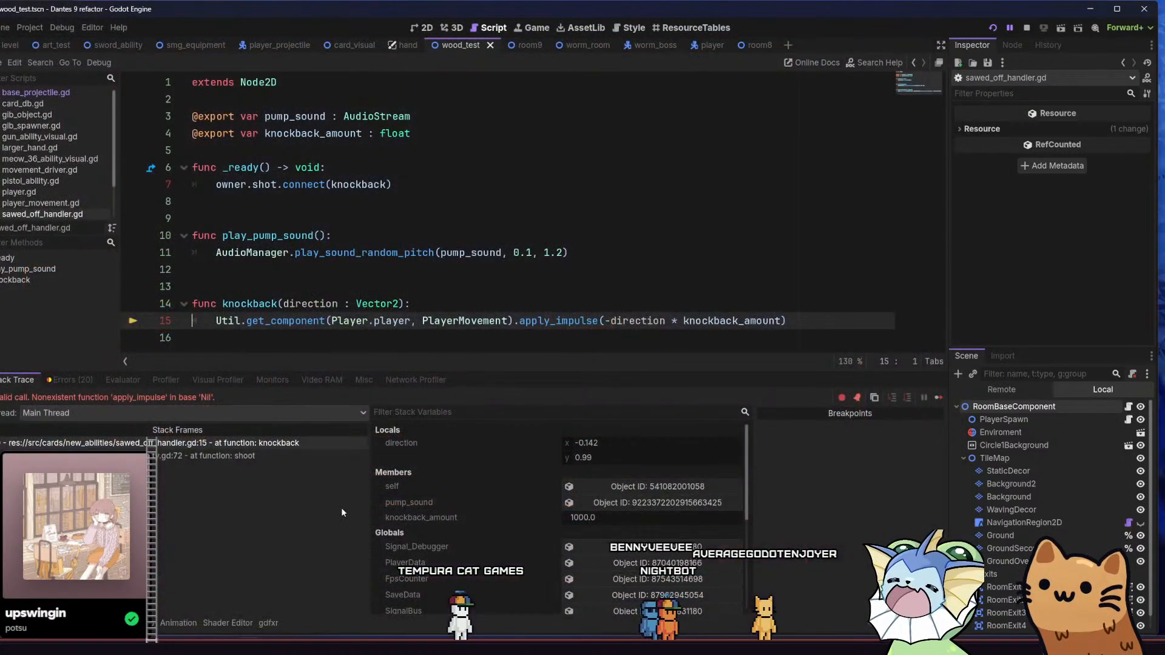
- Switch to GitHub Desktop, fetch and pull origin for the main branch of Dantes-9-main, with the Godot editor closed
key("alt+Tab")
left_click(377, 158)
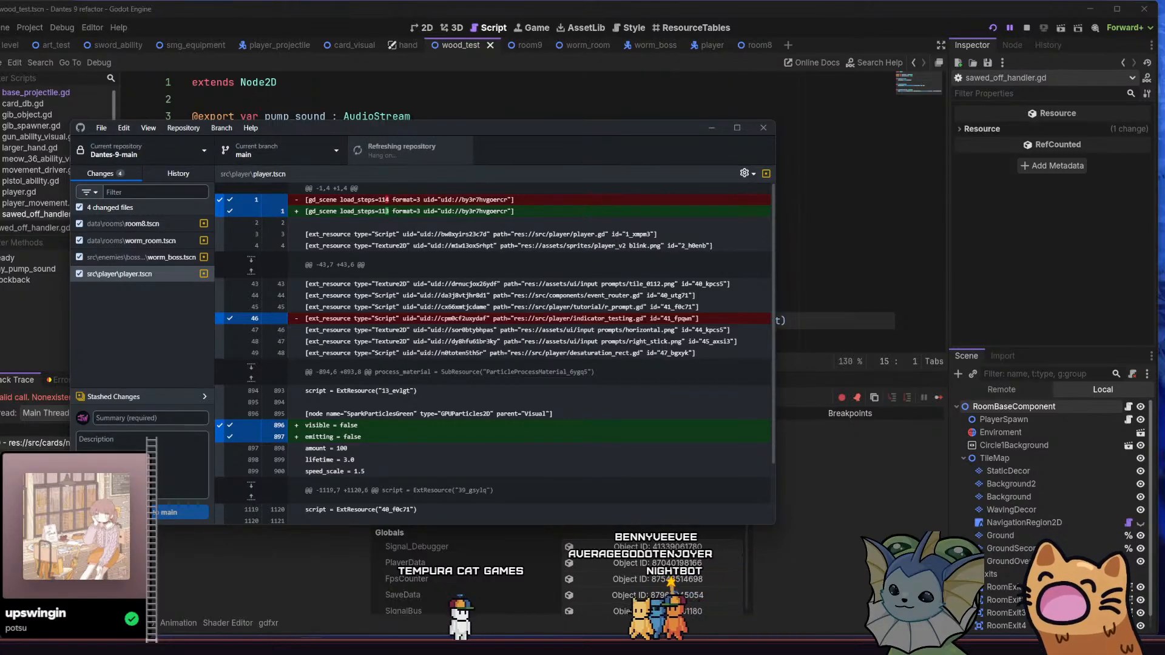
left_click(1144, 8)
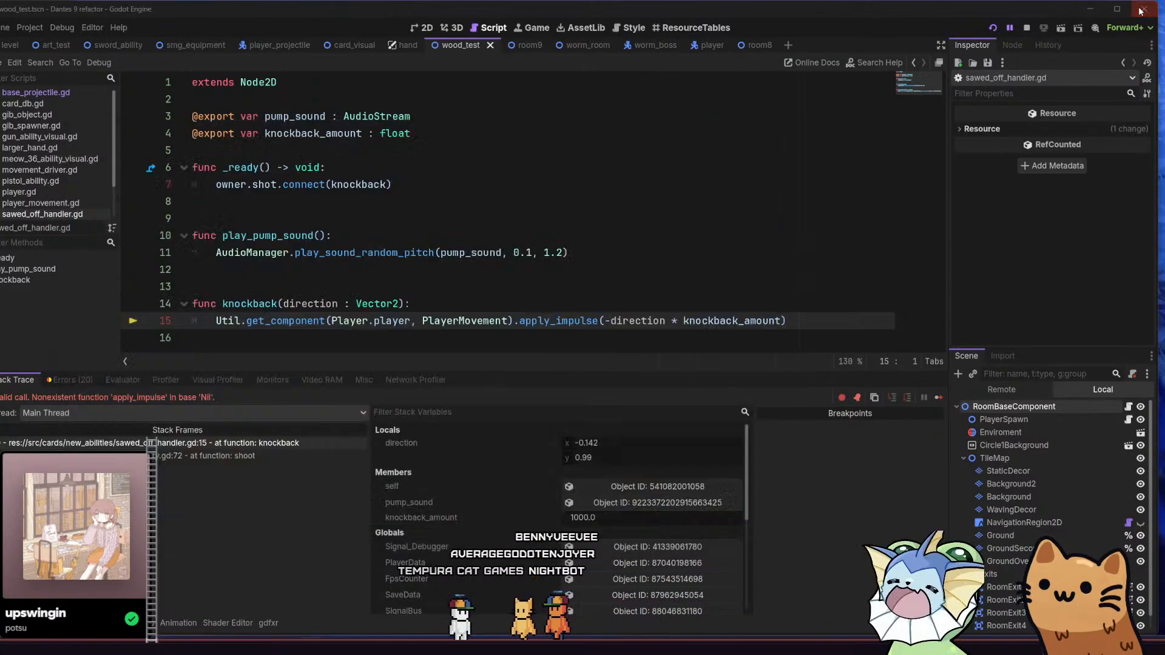
left_click(328, 346)
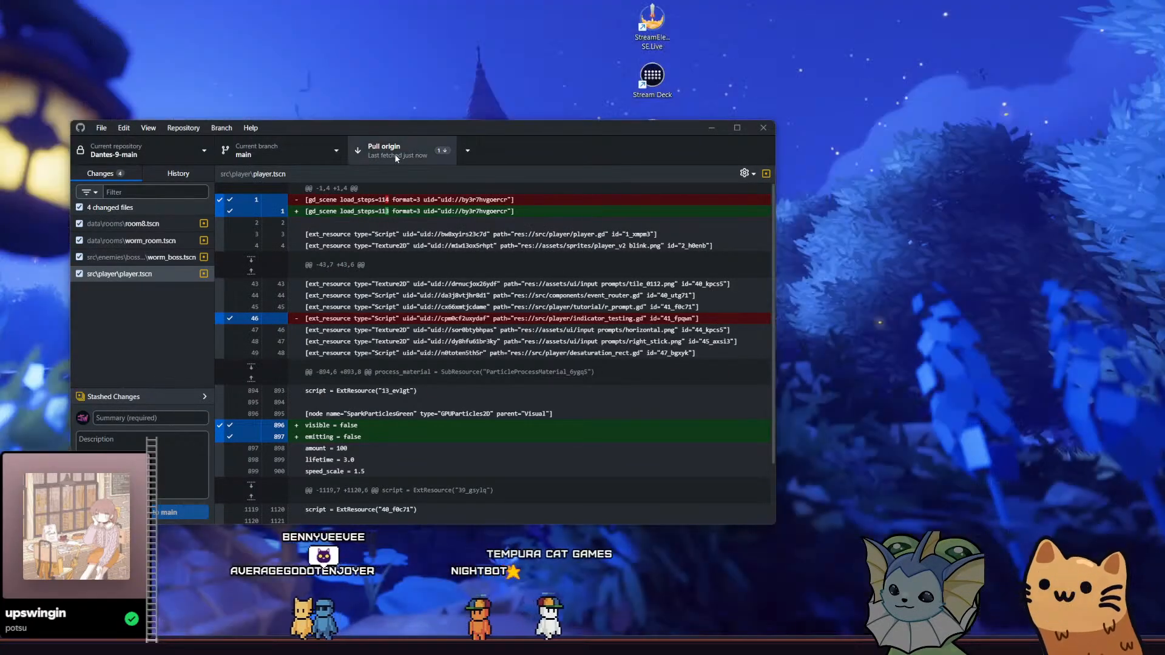
left_click(395, 154)
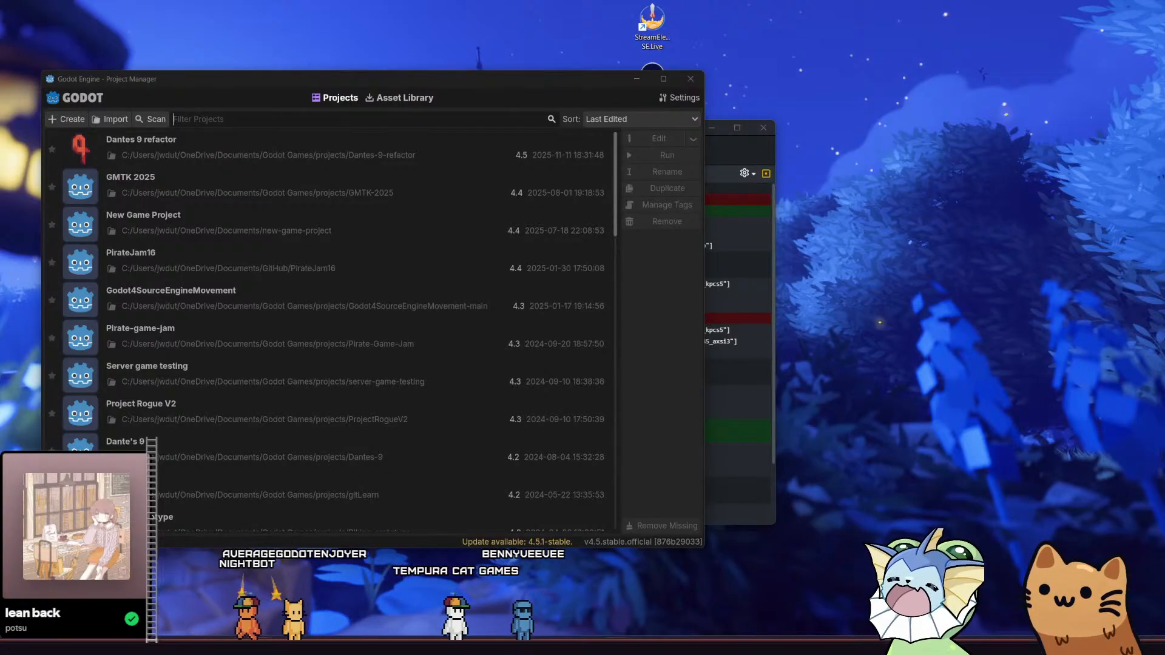
- Reopen and run the Dantes 9 refactor project in Godot, and add Shield and Sawed Off cards through the debug menu
double_click(227, 159)
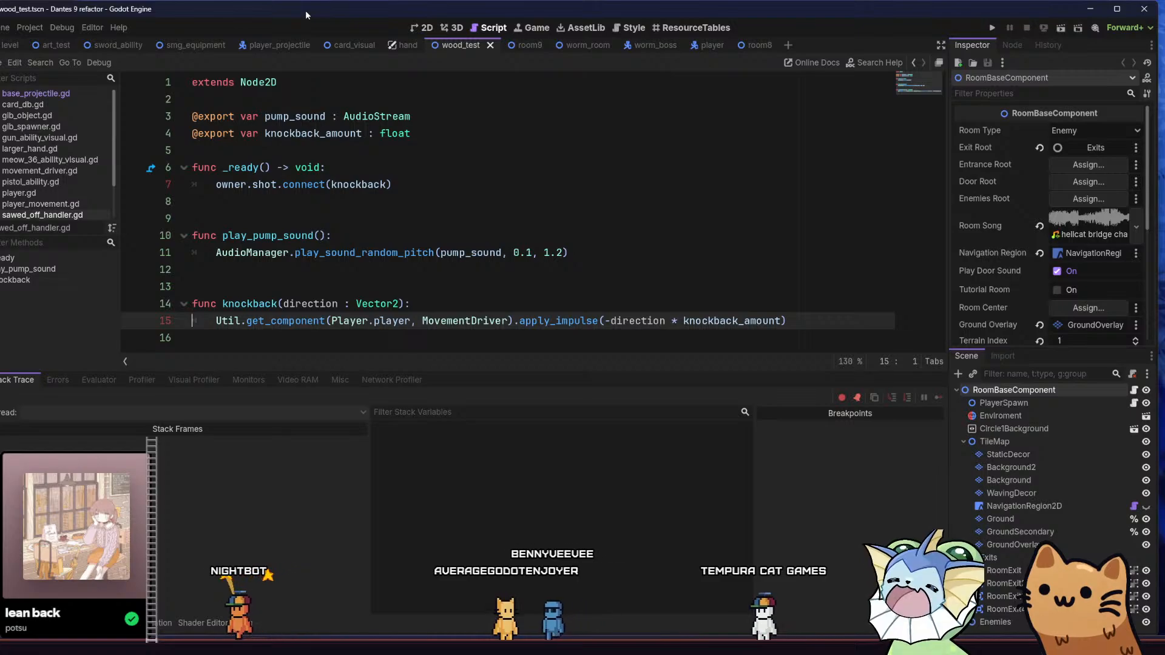
left_click(992, 27)
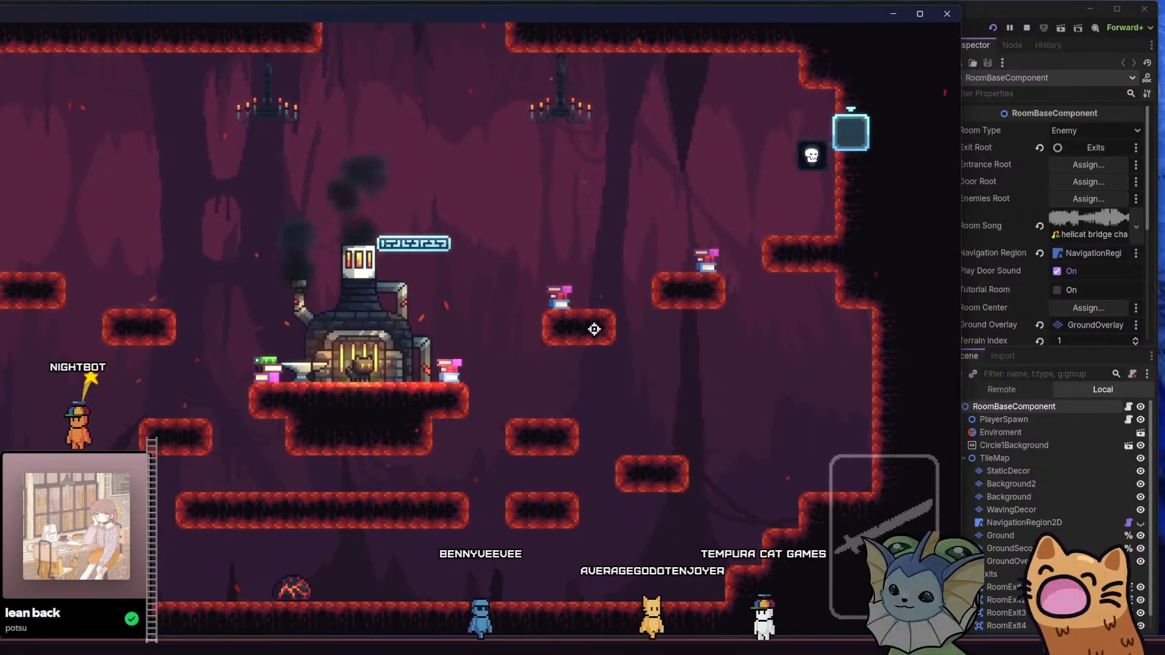
key("Escape")
scroll(812, 493, "down", 4)
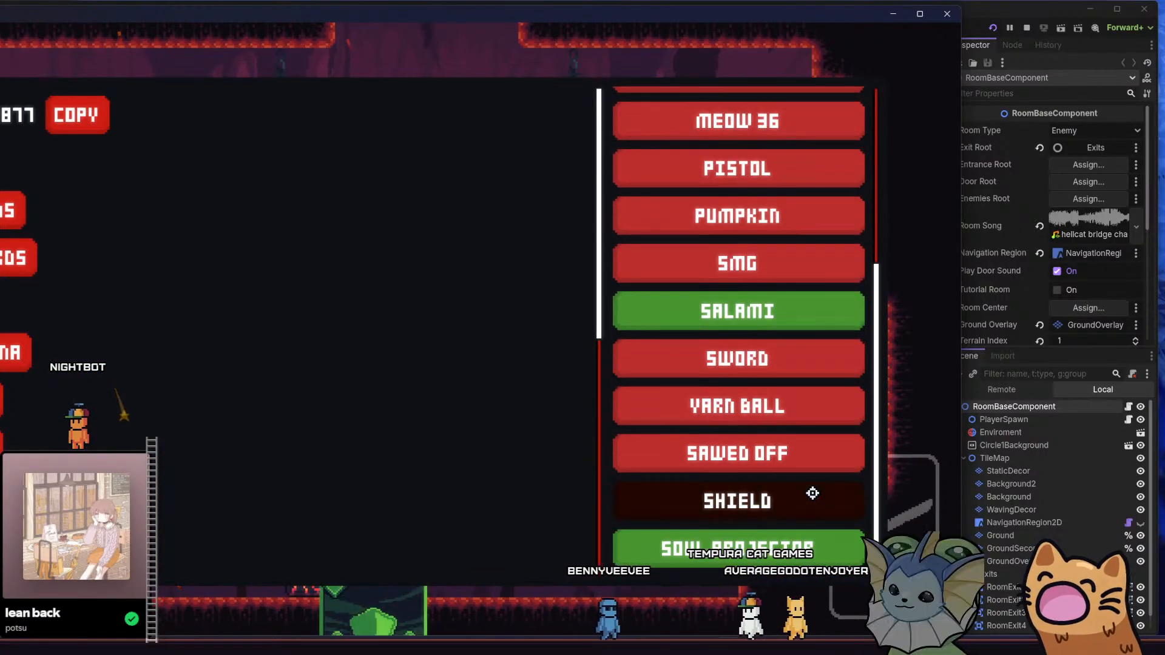
left_click(812, 493)
key("Escape")
left_click(780, 454)
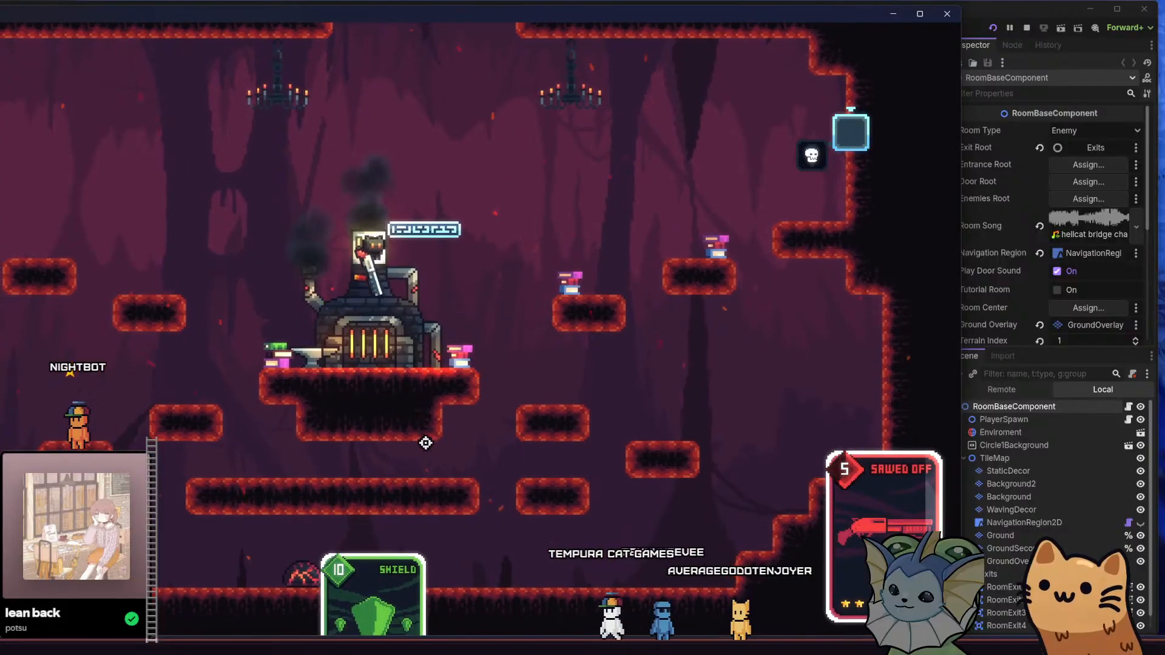
- Playtest the sawed-off's knockback by moving, jumping and firing in different directions around the furnace room
key("a")
key("space")
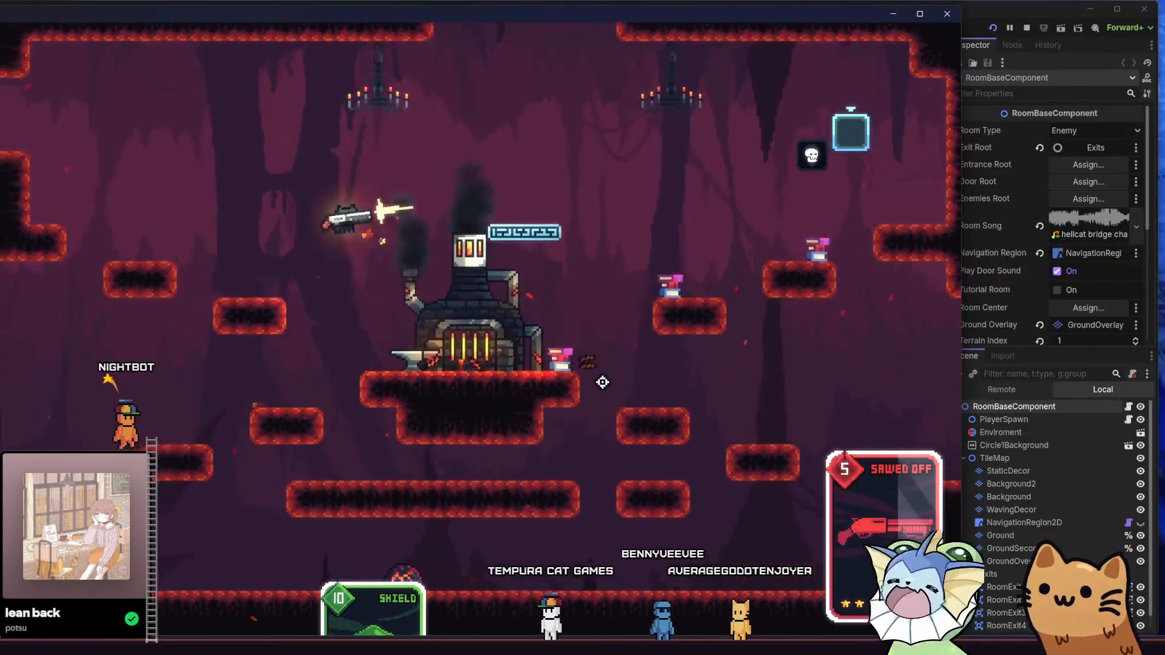
key("d")
key("space")
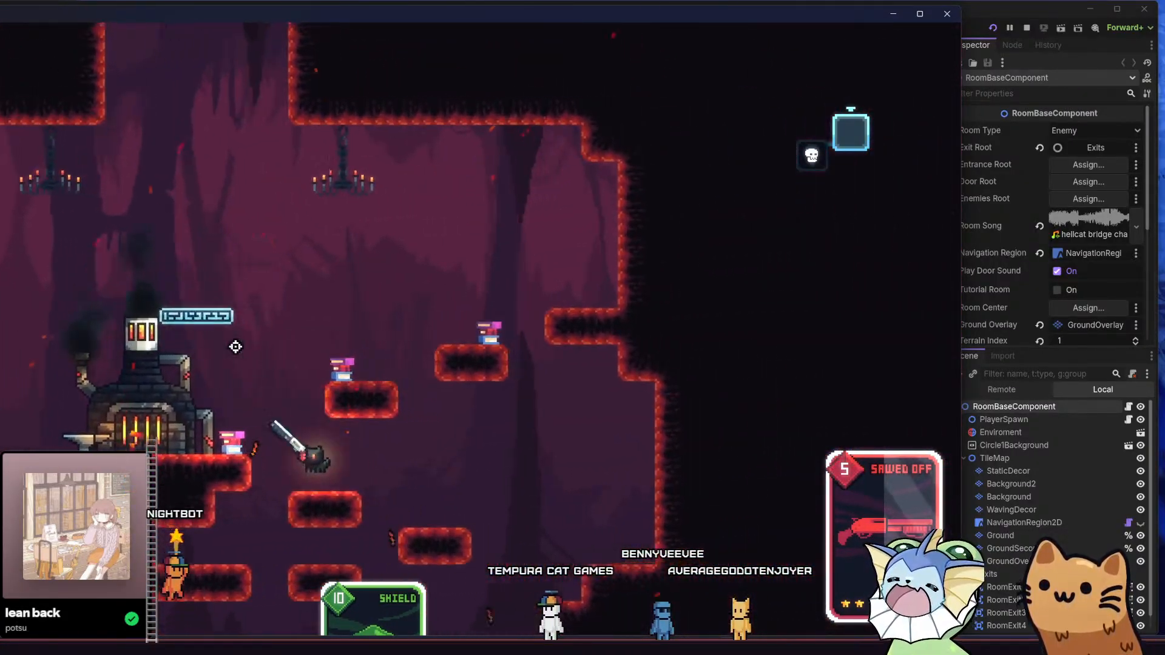
key("a")
key("space")
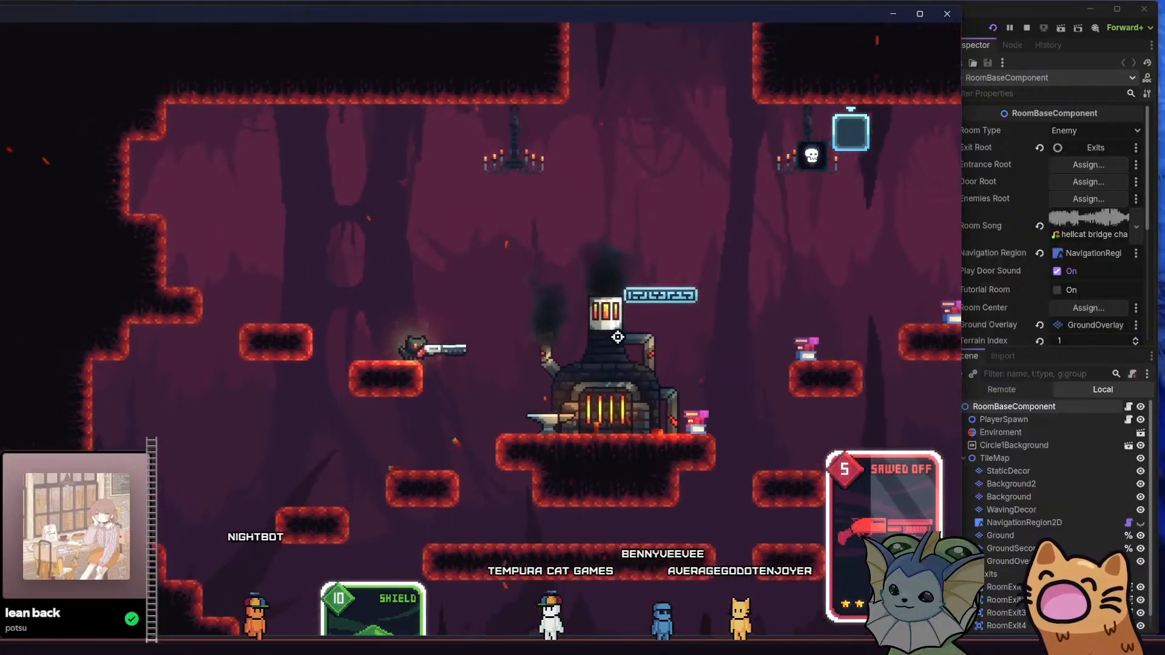
key("d")
key("space")
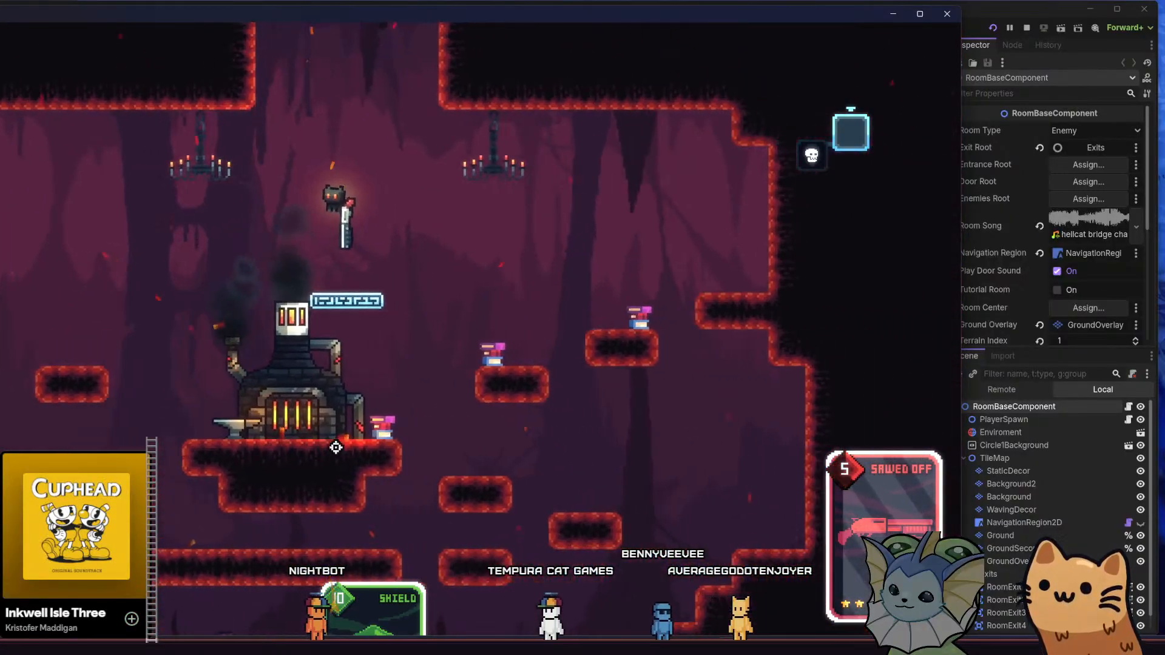
key("a")
left_click(347, 459)
key("space")
key("d")
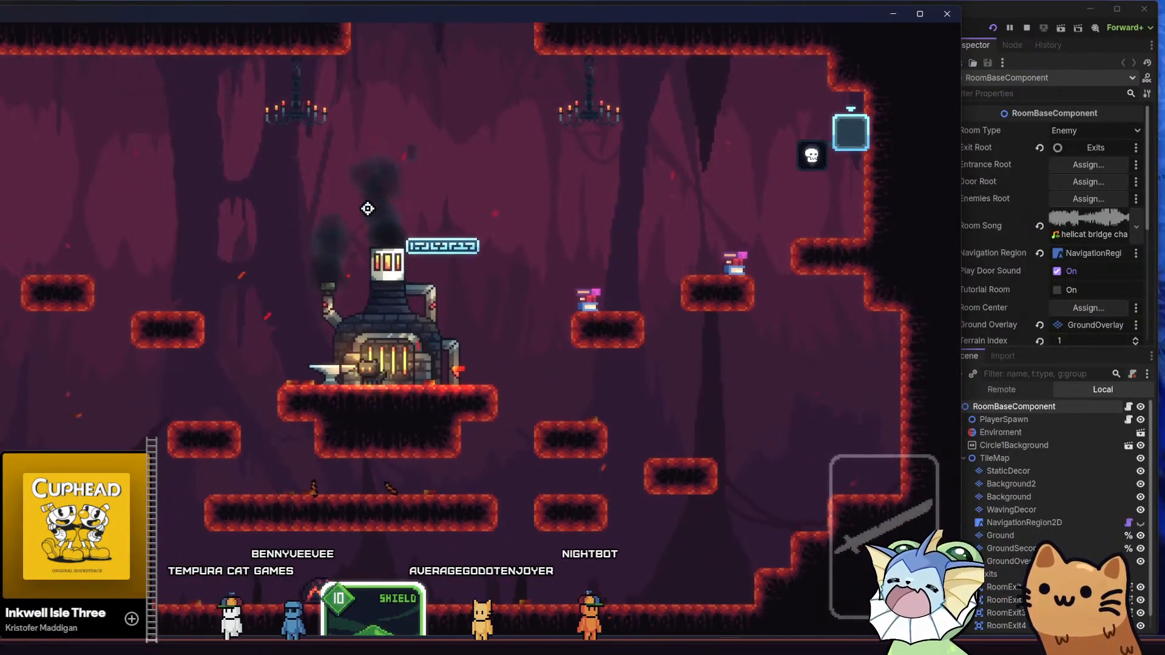
- Add another Sawed Off card through the debug menu and fire it at the floor beneath the player
key("Escape")
left_click(666, 442)
key("Escape")
left_click(673, 388)
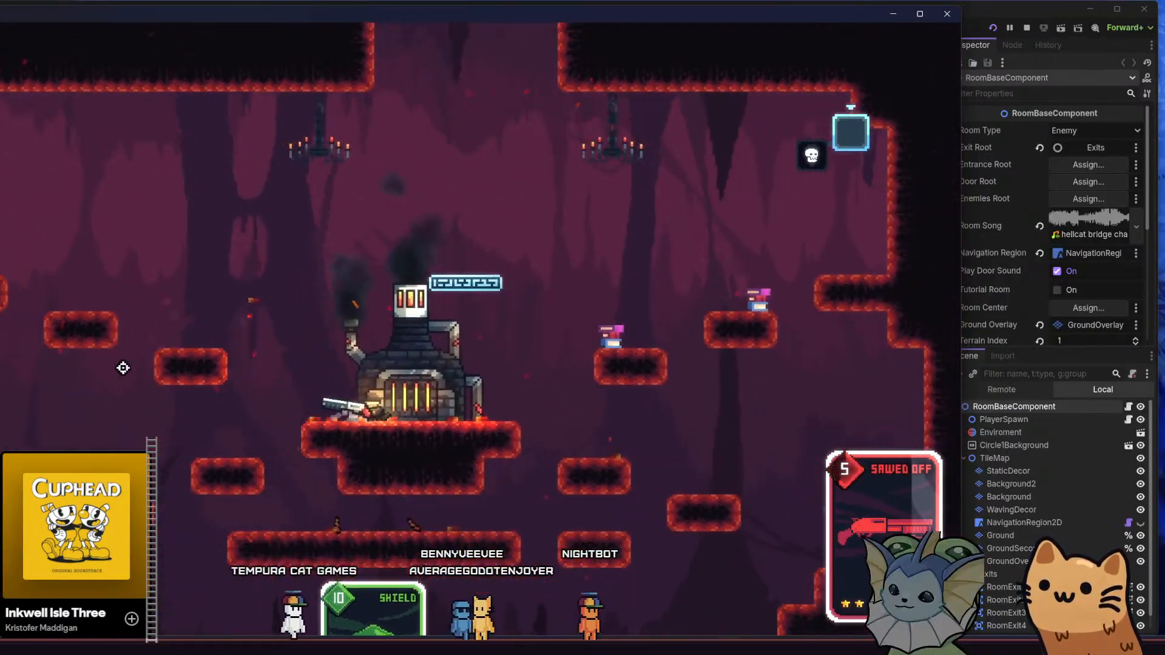
left_click(353, 467)
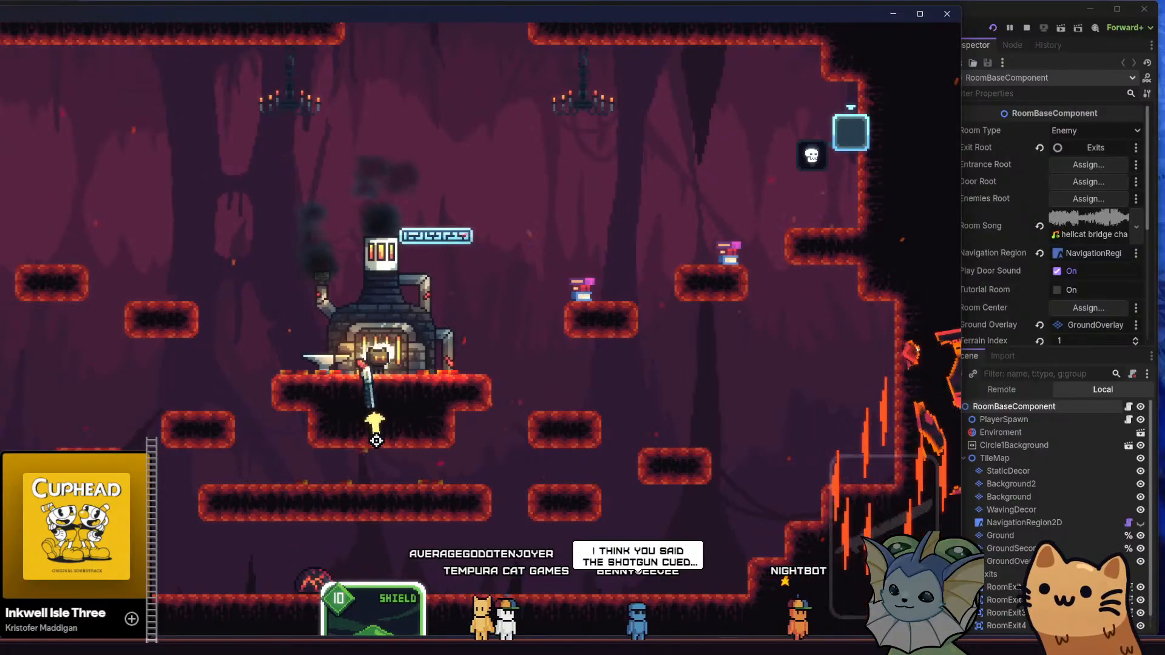
- Move the game window fully into view and add two more Sawed Off cards through the debug menu
left_click_drag(37, 17, 235, 15)
key("grave")
key("grave")
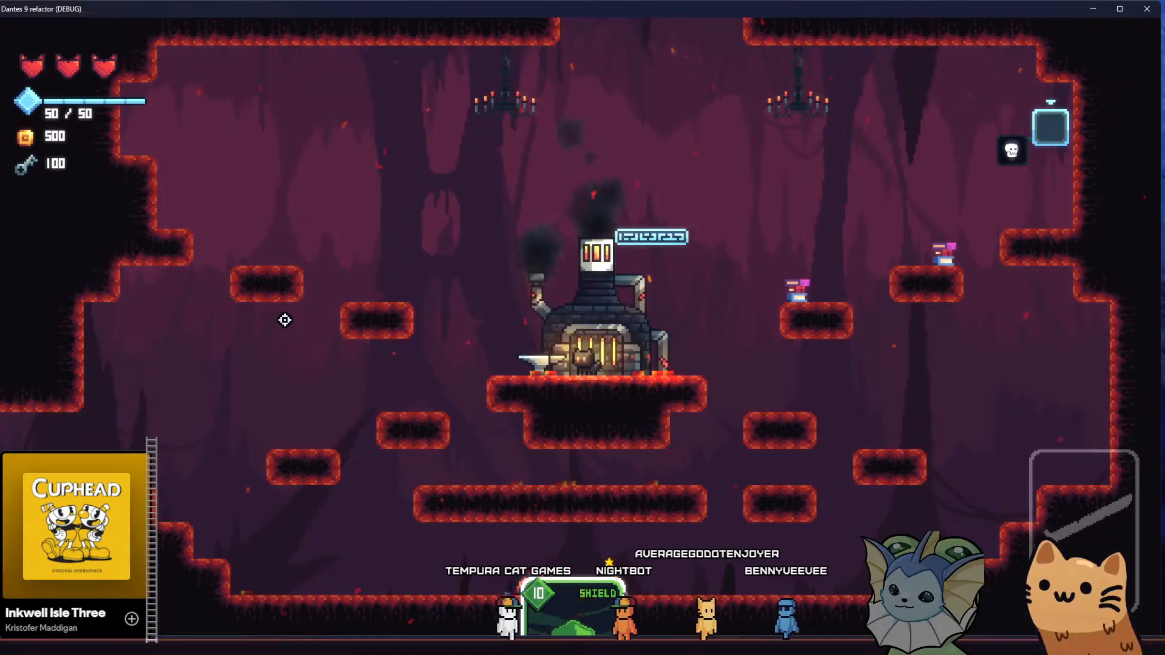
key("grave")
left_click(899, 449)
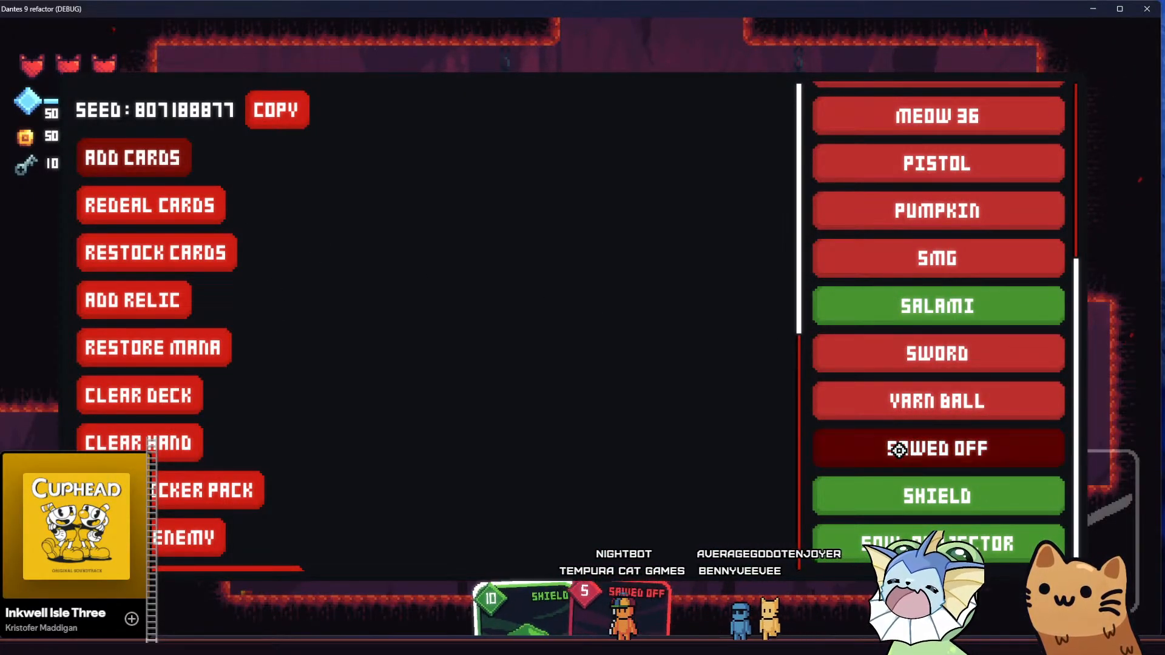
left_click(898, 449)
key("grave")
- Equip the sawed-off, fire it toward the platform beside the furnace, and close the game
right_click(756, 370)
left_click(734, 340)
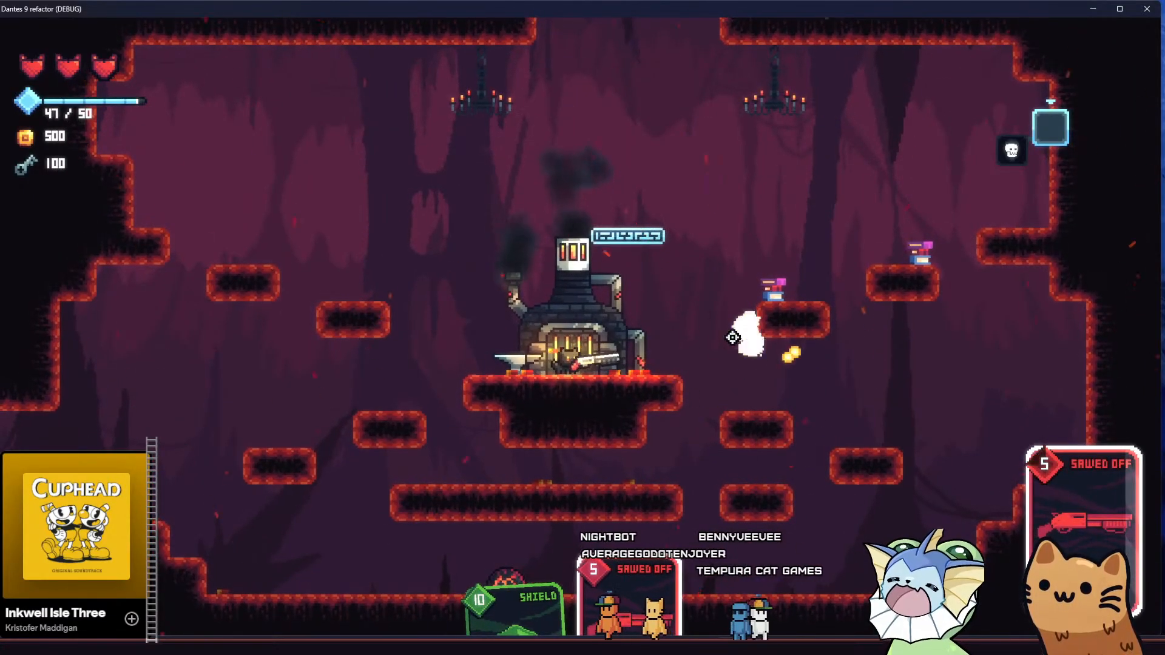
left_click(1153, 10)
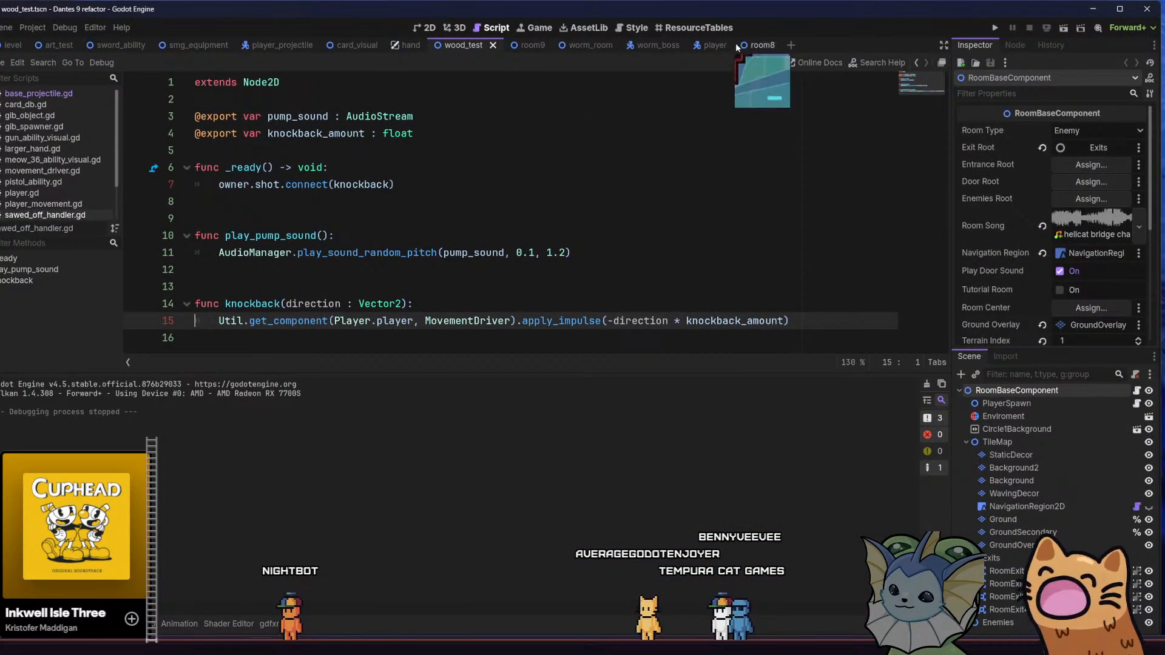
- Find and open the sawed_off_equipment.tscn scene and open the script attached to its SawedOffHandler node
left_click(208, 47)
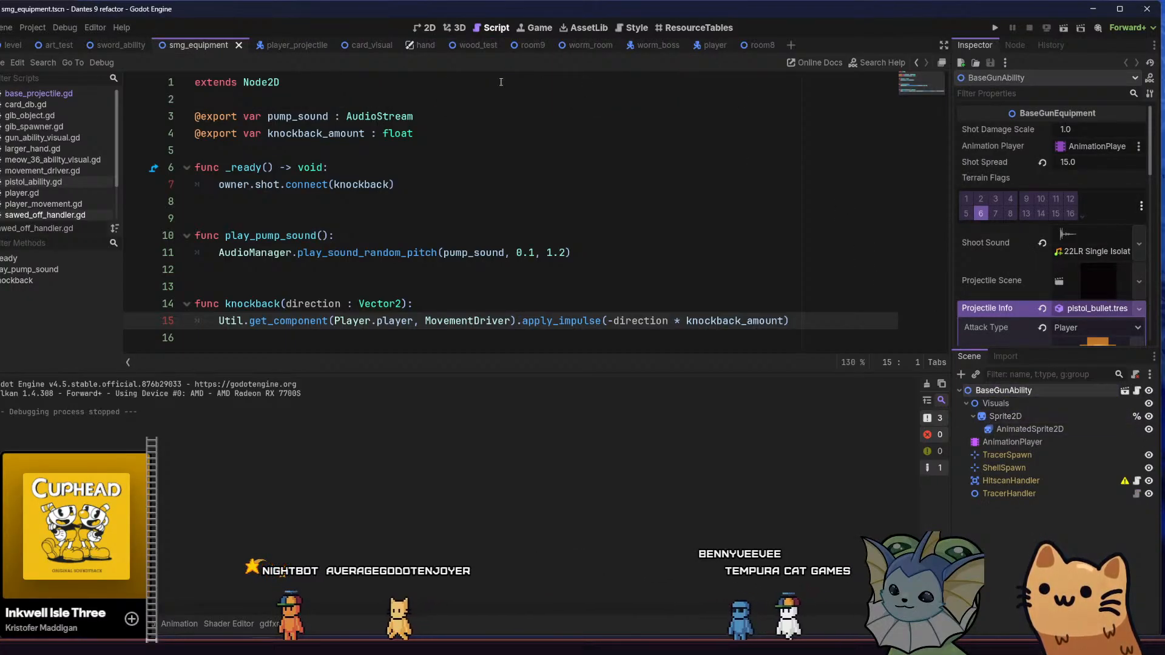
left_click(280, 44)
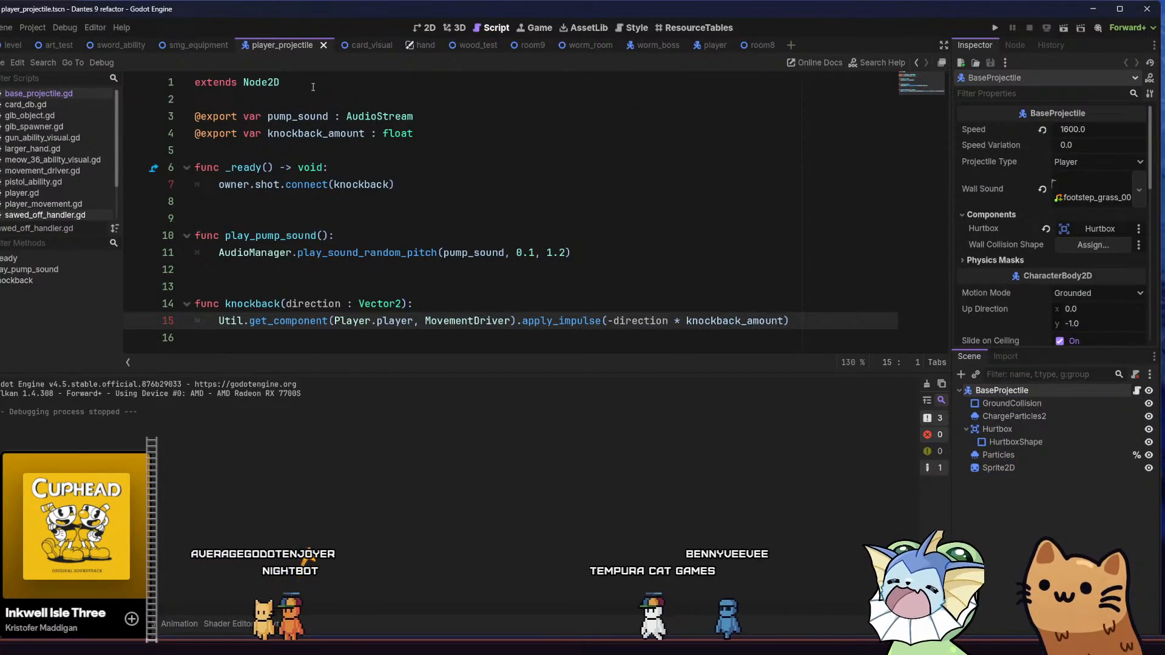
key("shift+alt+o")
type("sawed")
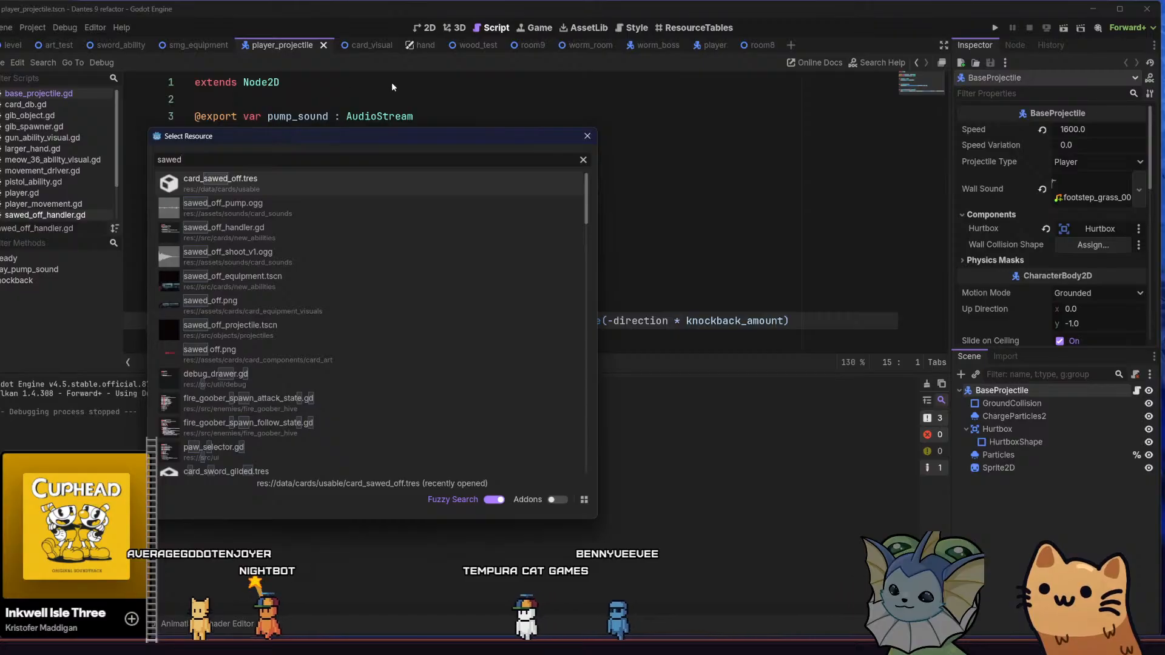
double_click(310, 276)
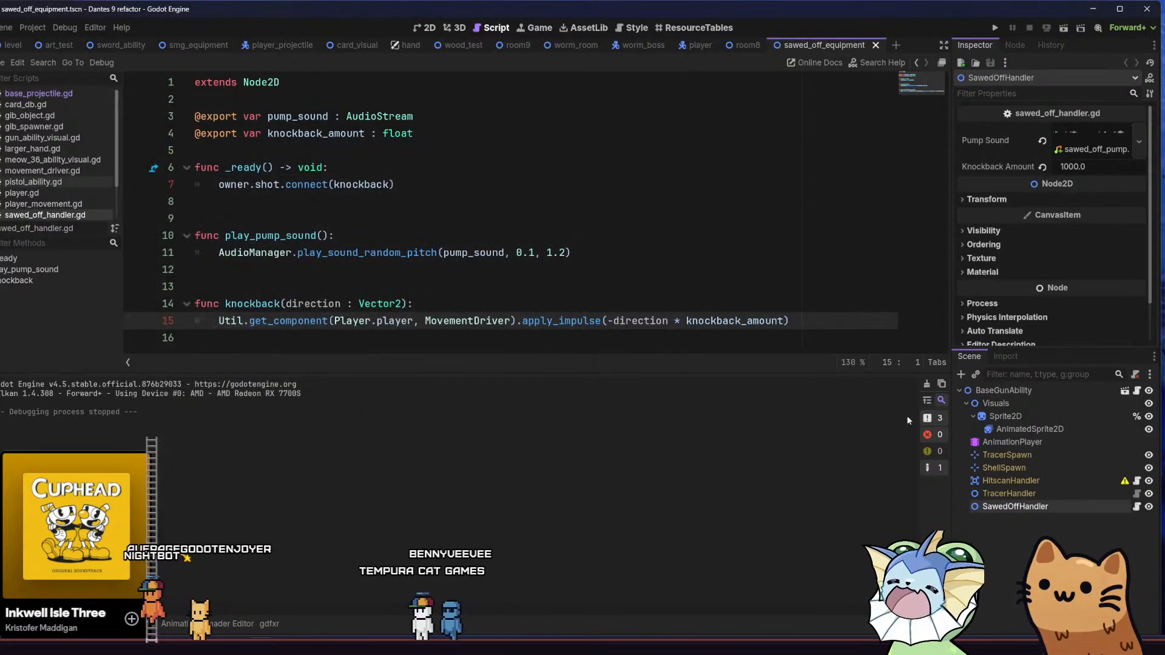
left_click(1070, 505)
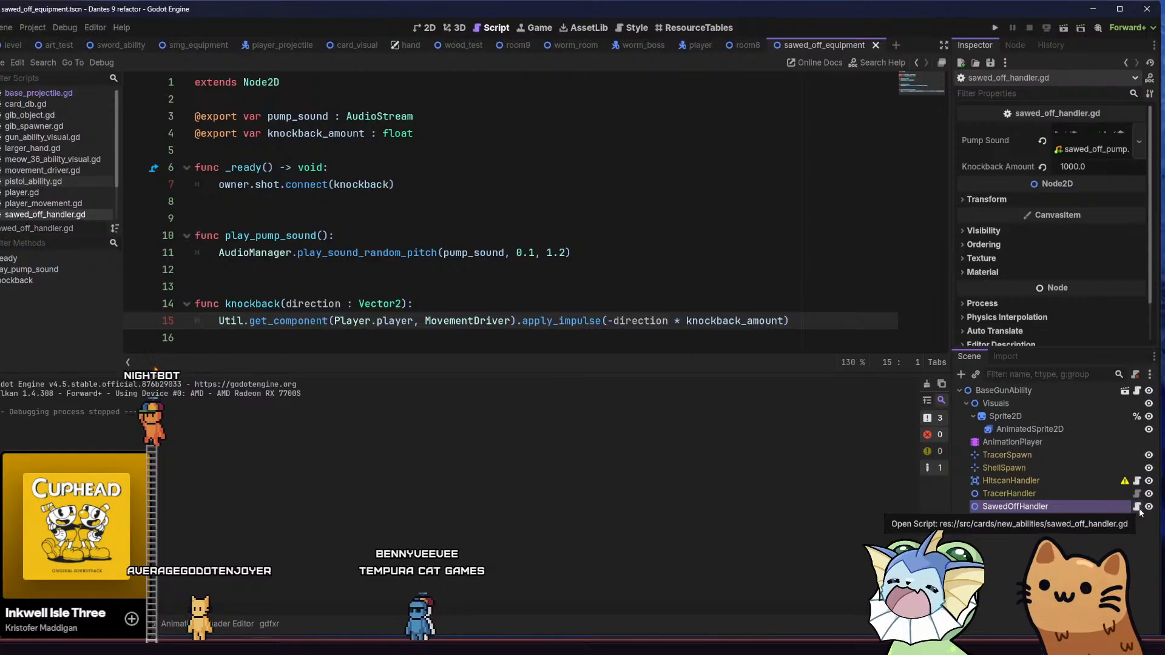
left_click(1138, 508)
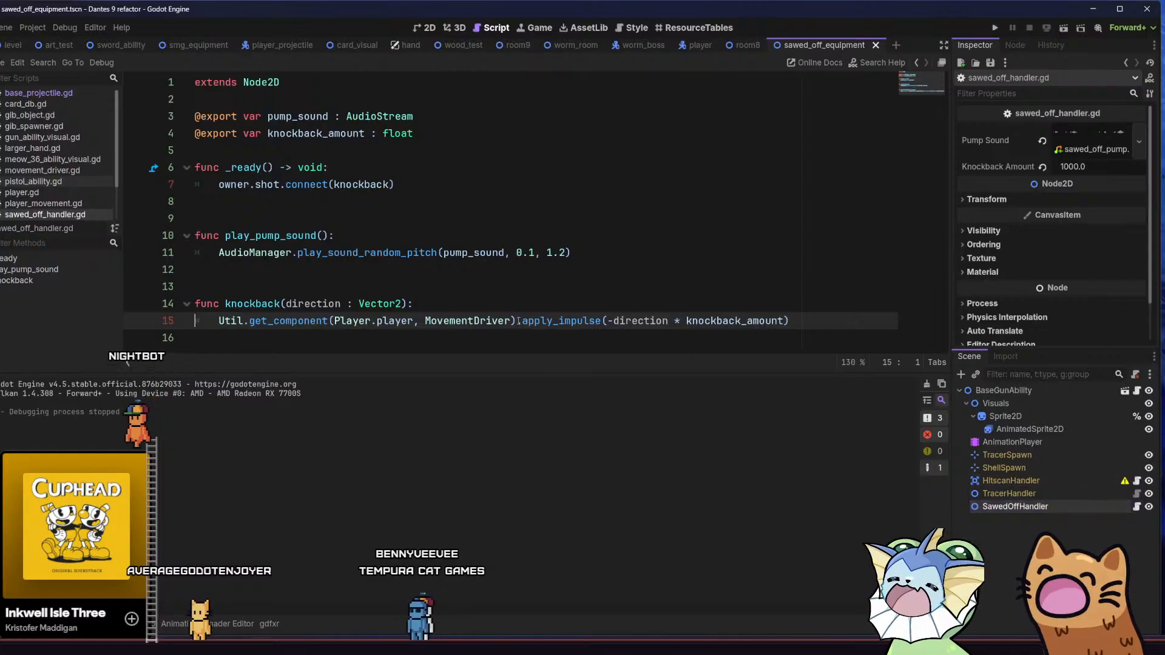
- Open the MovementDriver class referenced in the knockback function and examine its knockback and setup code
left_click(483, 324, "ctrl")
scroll(464, 261, "down", 4)
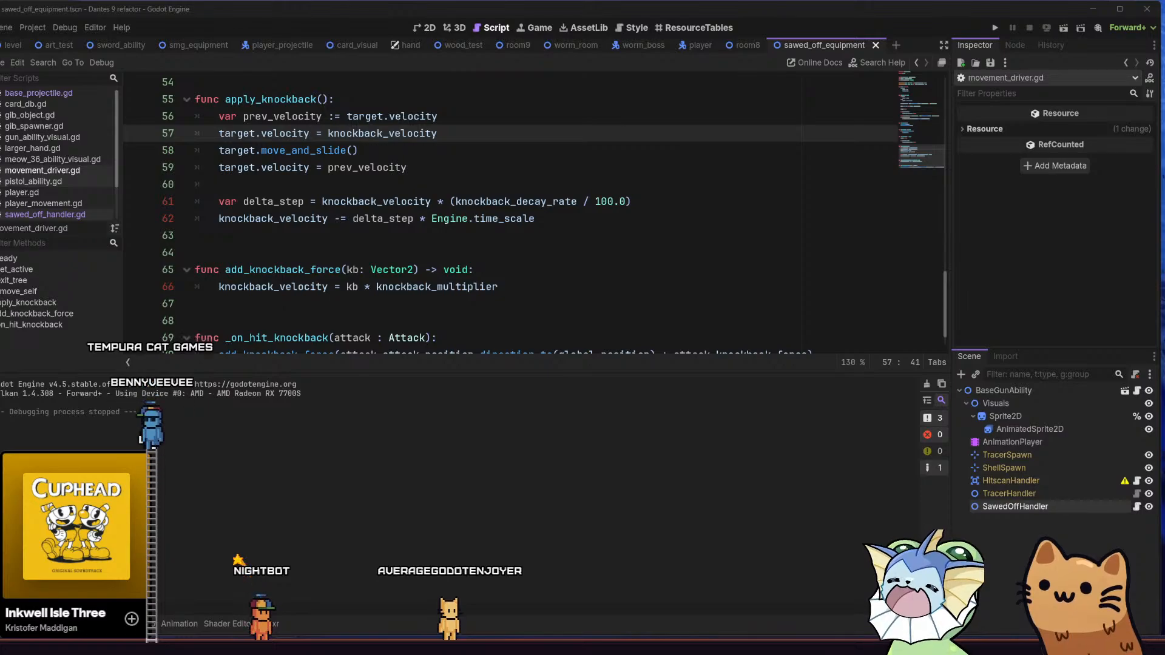
scroll(226, 216, "down", 2)
scroll(261, 215, "up", 11)
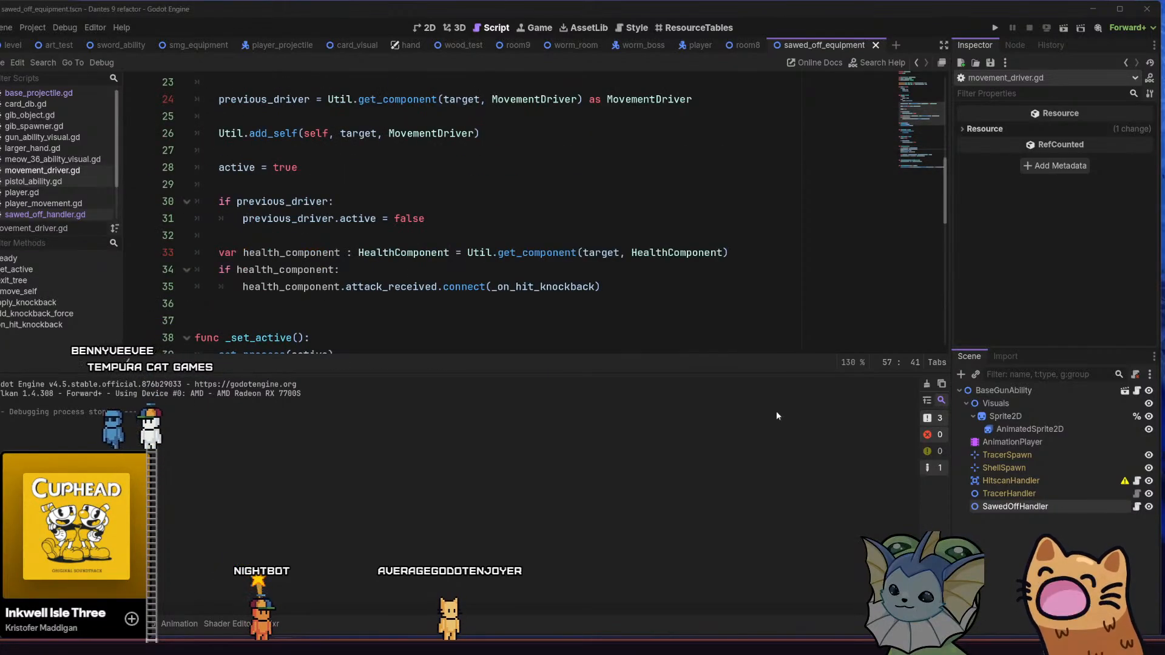
- Open player_movement.gd through the resource search and examine the velocity handling in its apply_gravity function
left_click(651, 204)
key("shift+alt+o")
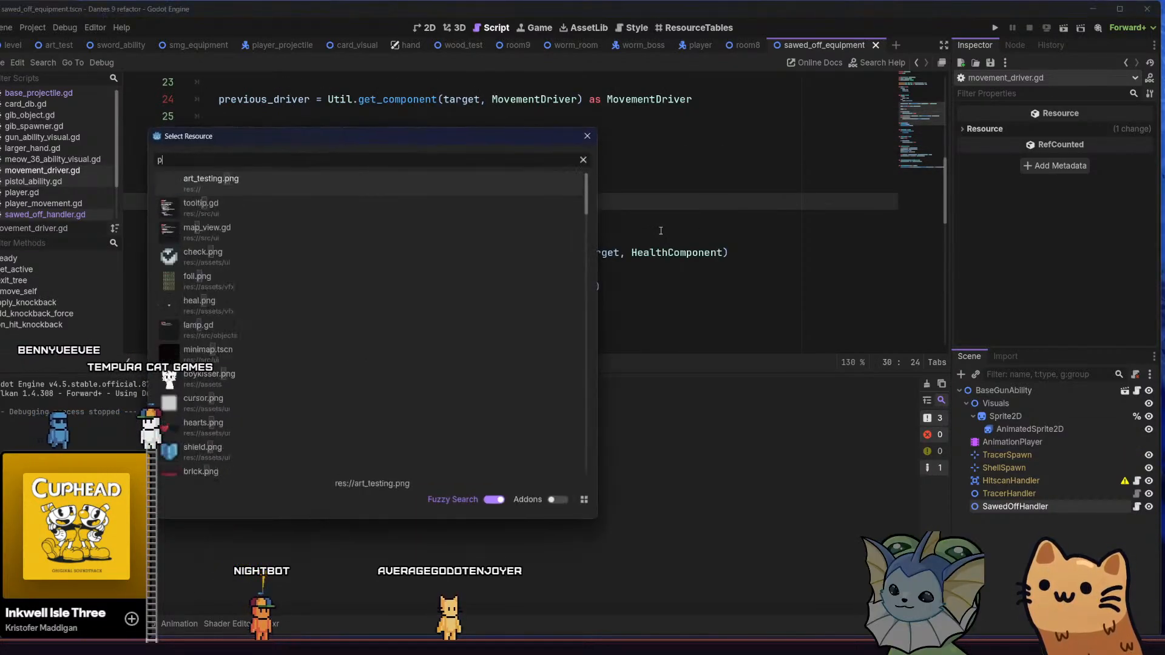
type("player_move")
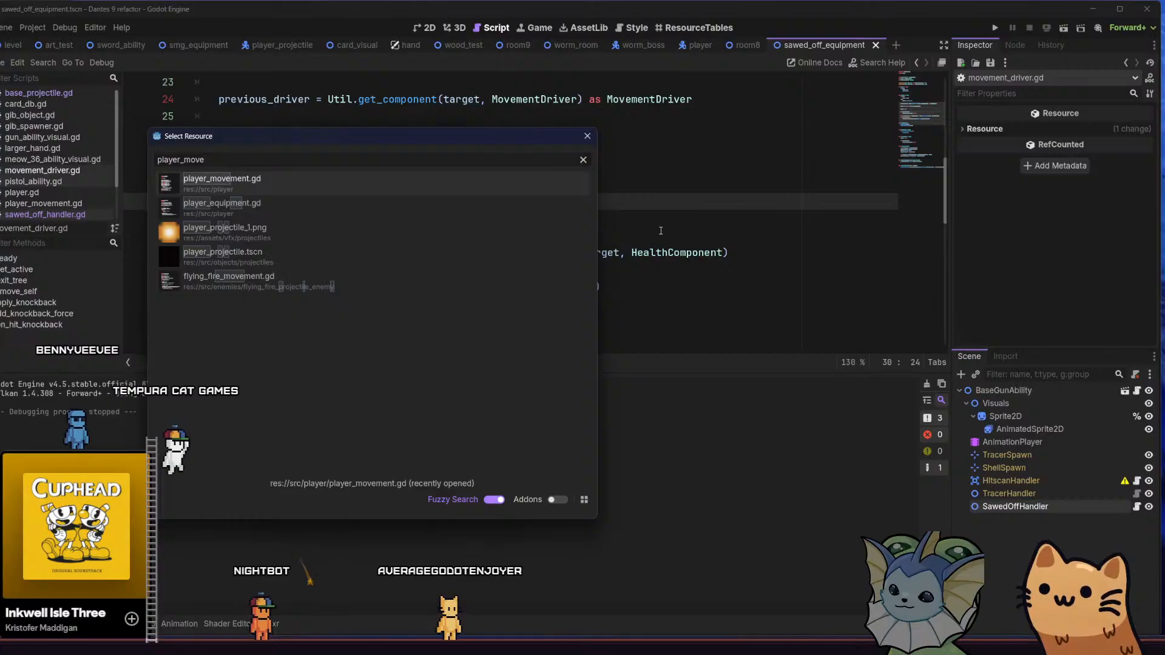
left_click(447, 188)
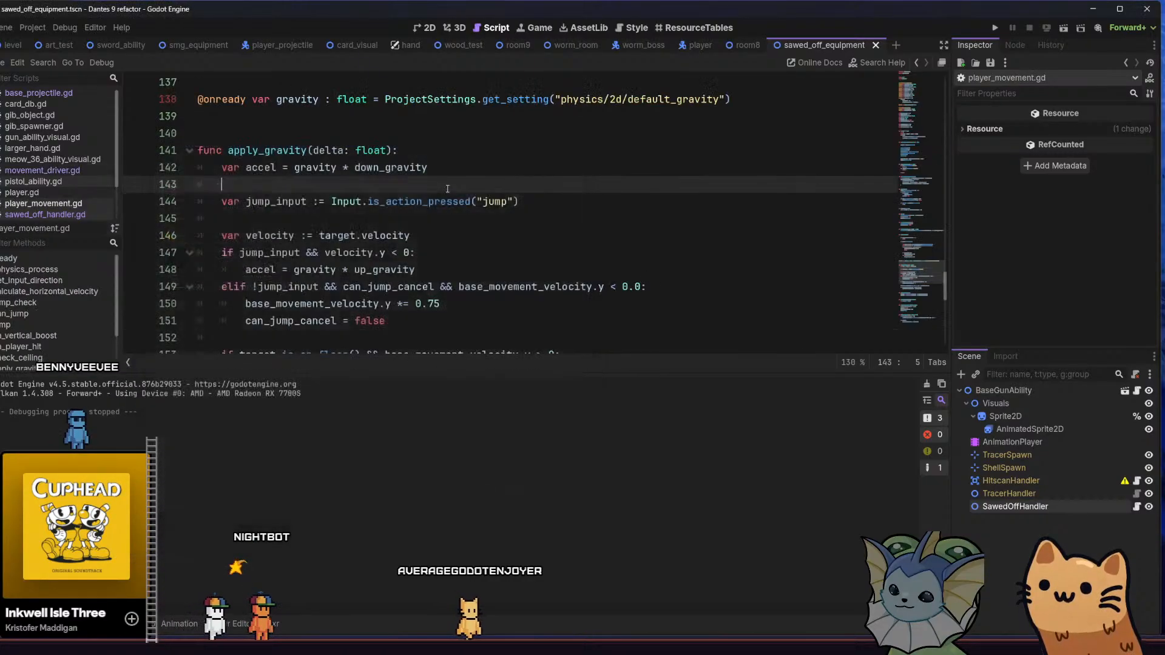
scroll(364, 188, "down", 5)
scroll(277, 190, "up", 5)
left_click(277, 190)
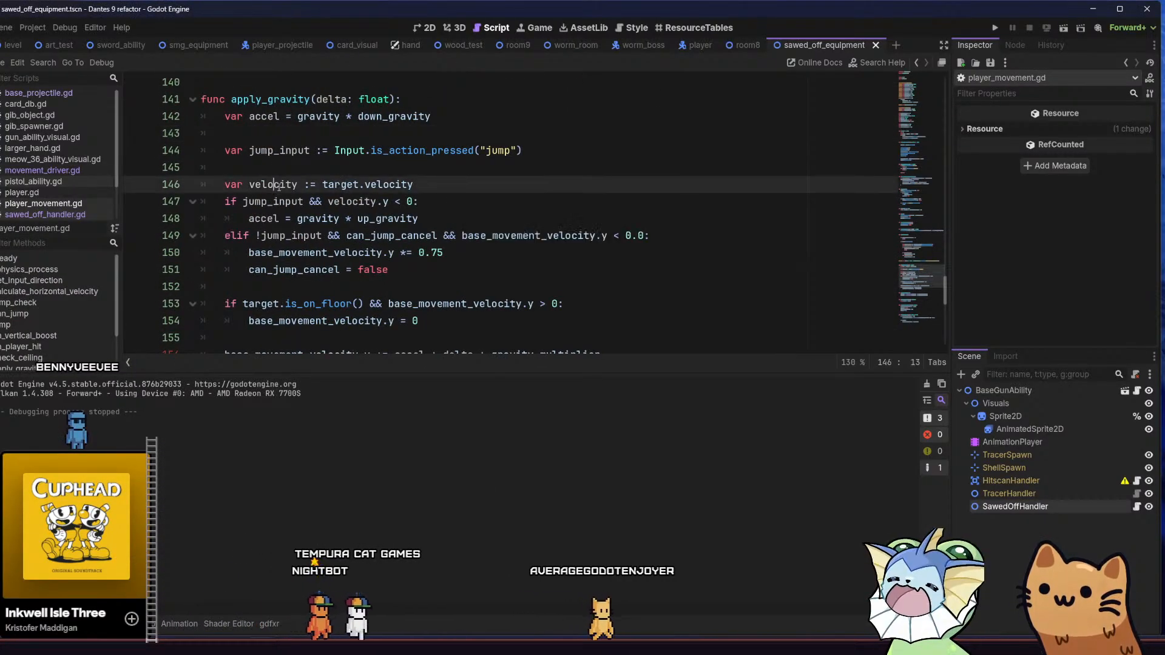
left_click(283, 169)
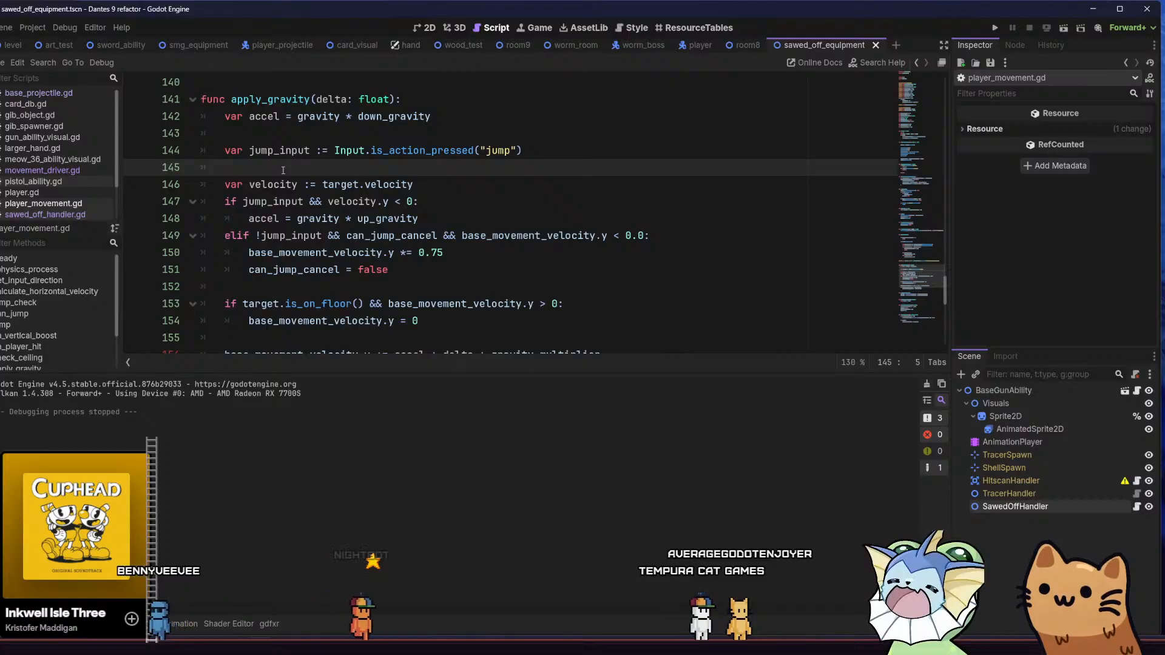
key("alt+Tab")
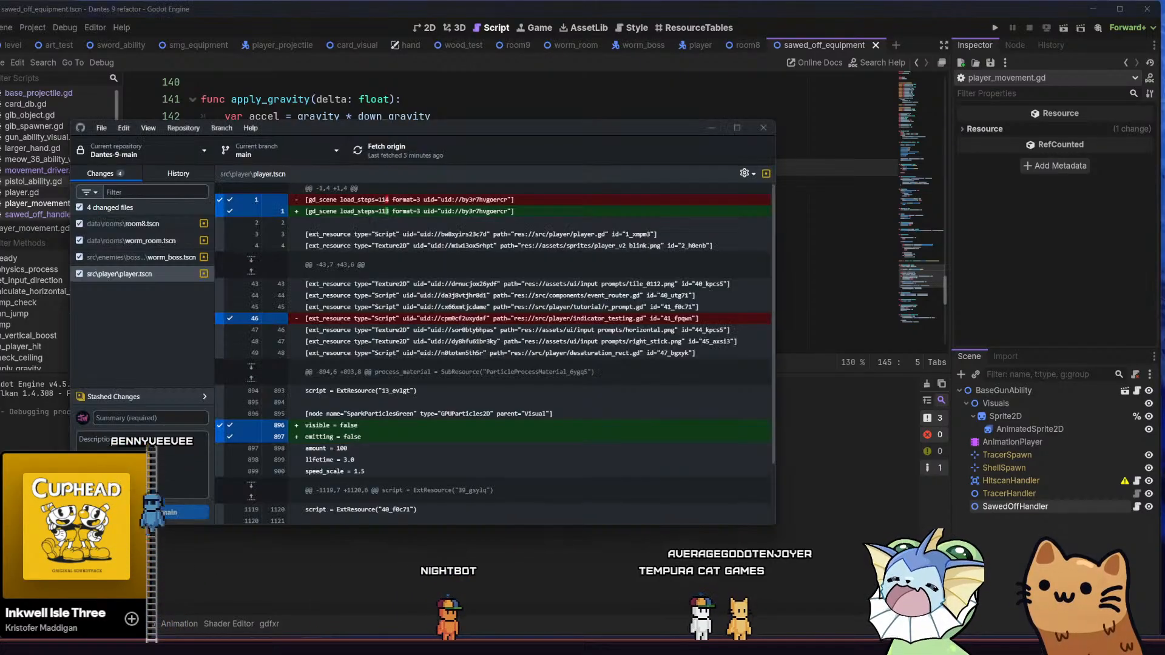
key("alt+Tab")
key("alt+Tab")
key("alt+Tab")
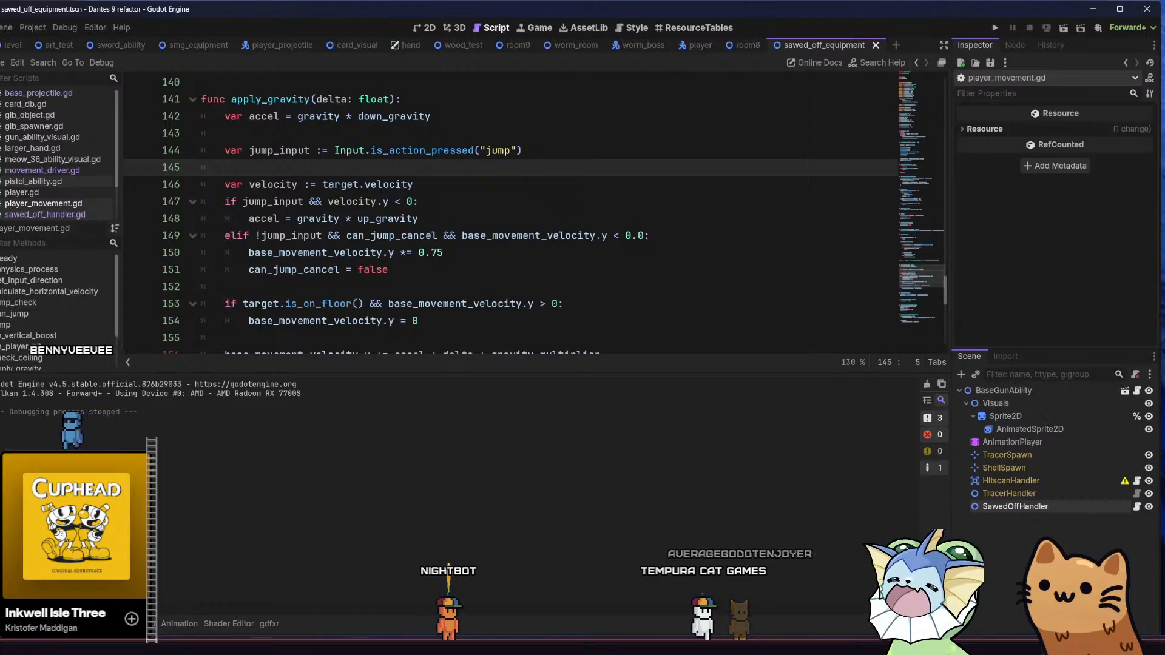
- Switch to Aseprite and bring up the gatos.aseprite sprite sheet after checking the cards 64x file
left_click(362, 647)
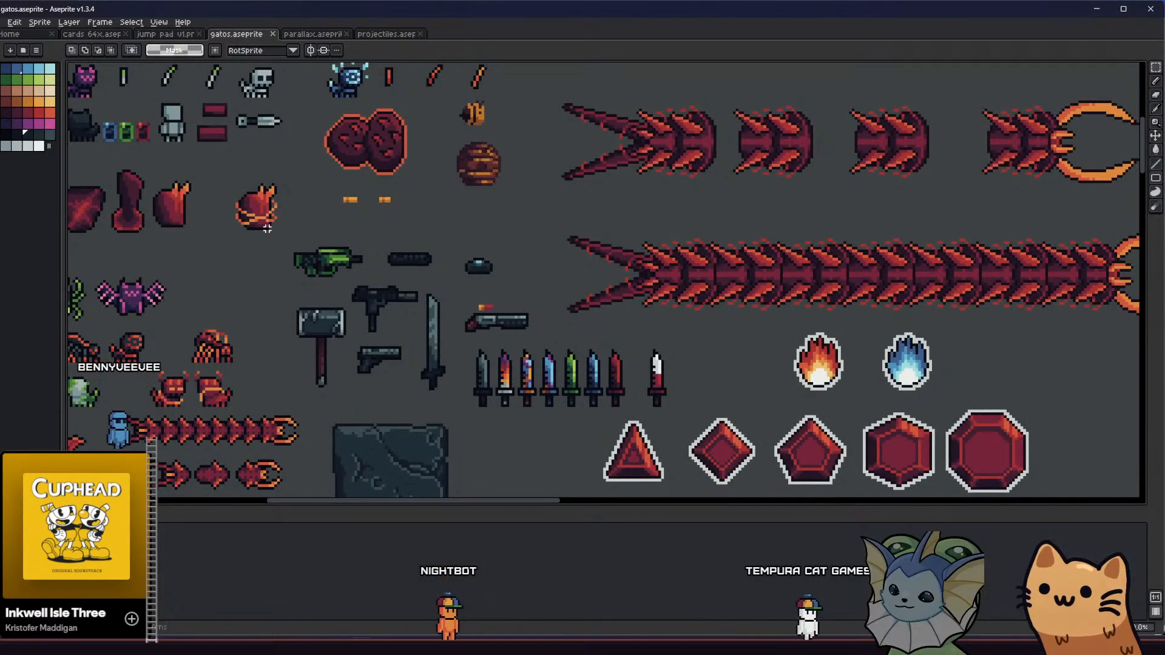
left_click(39, 36)
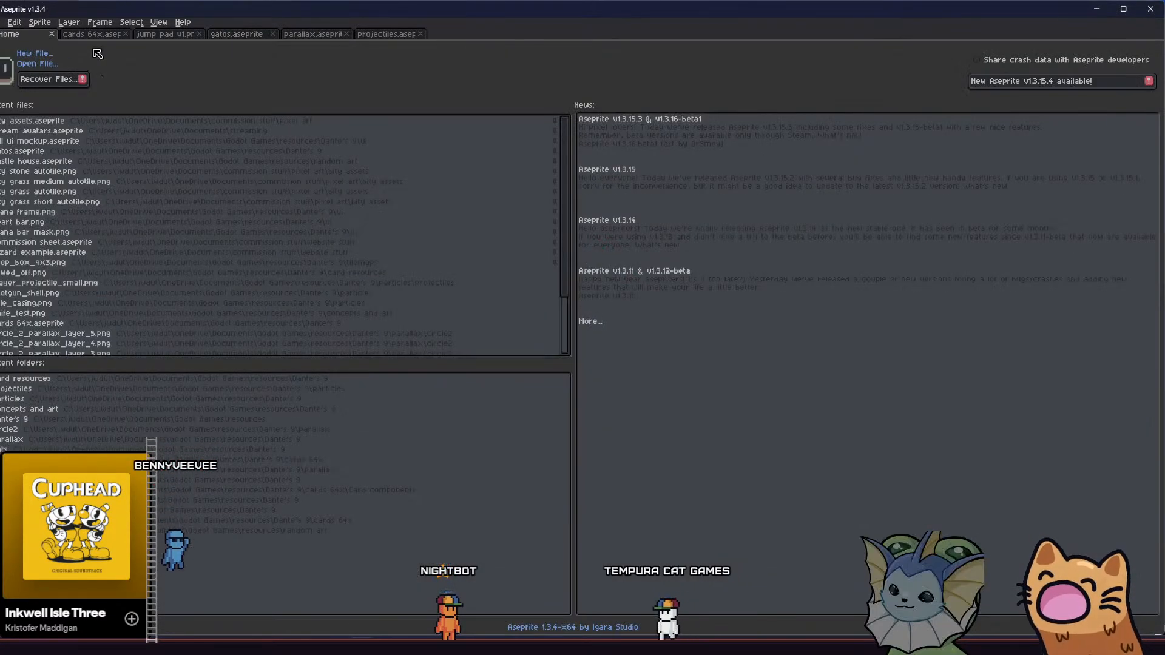
left_click(91, 34)
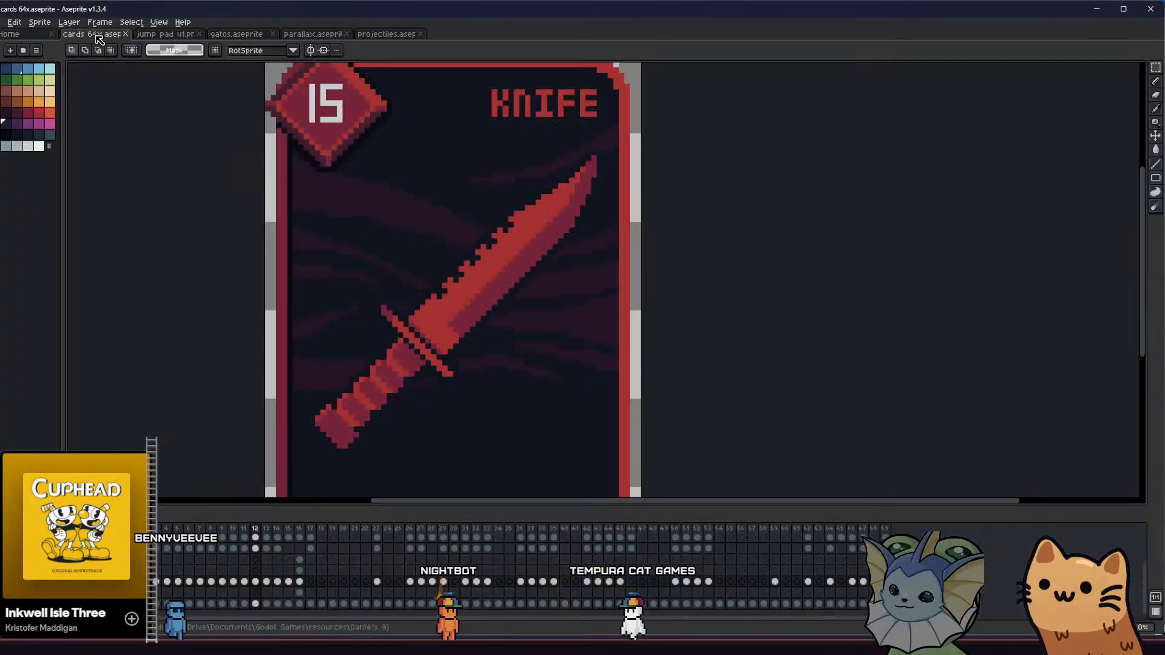
left_click(270, 582)
left_click(236, 34)
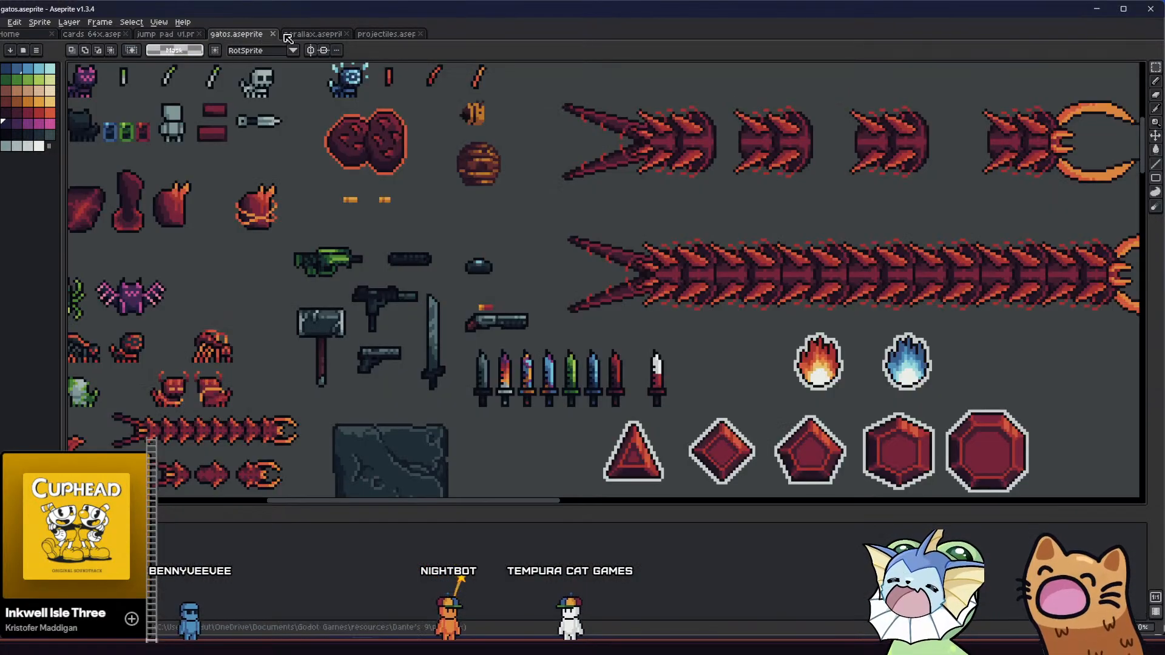
- Duplicate the long sword sprite and place the copy in the empty space above the shotgun
left_click_drag(364, 260, 332, 223)
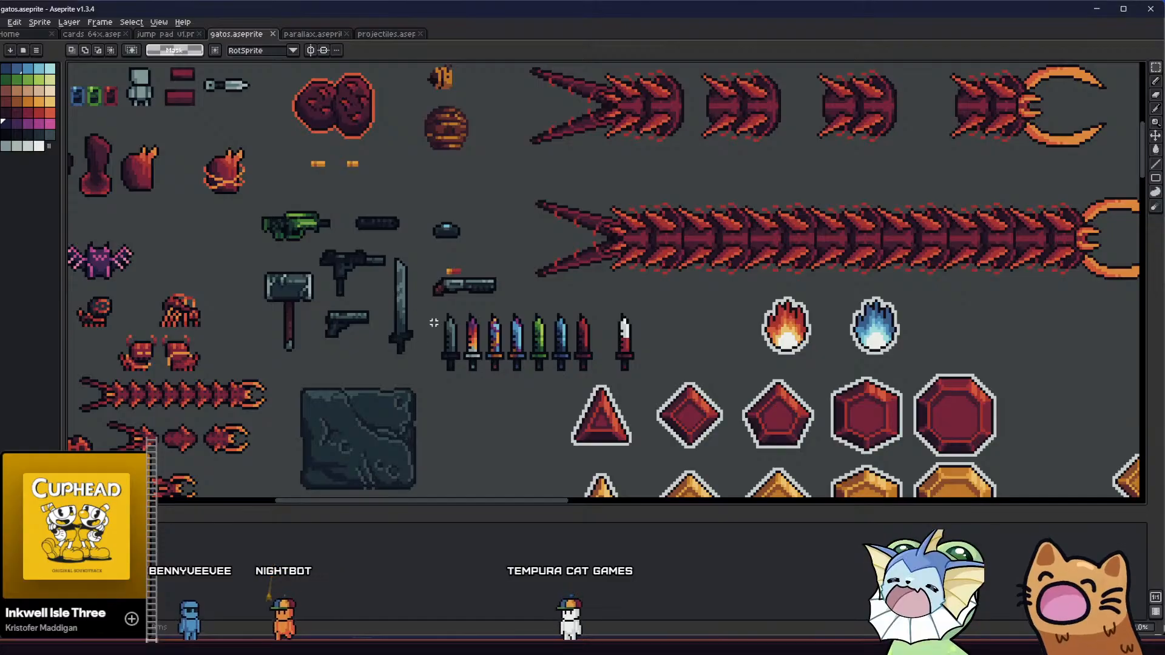
scroll(437, 320, "up", 2)
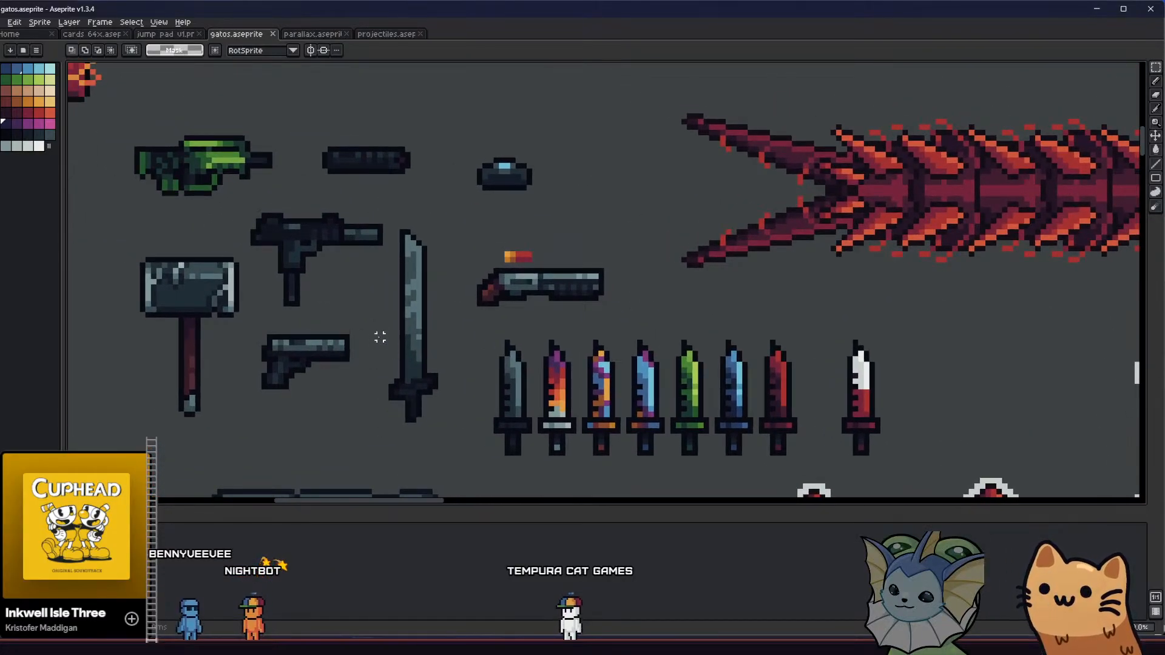
mouse_move(389, 231)
left_mouse_down()
mouse_move(447, 390)
mouse_move(447, 432)
mouse_move(458, 343)
mouse_move(604, 226)
left_mouse_up()
left_click_drag(457, 295, 284, 383)
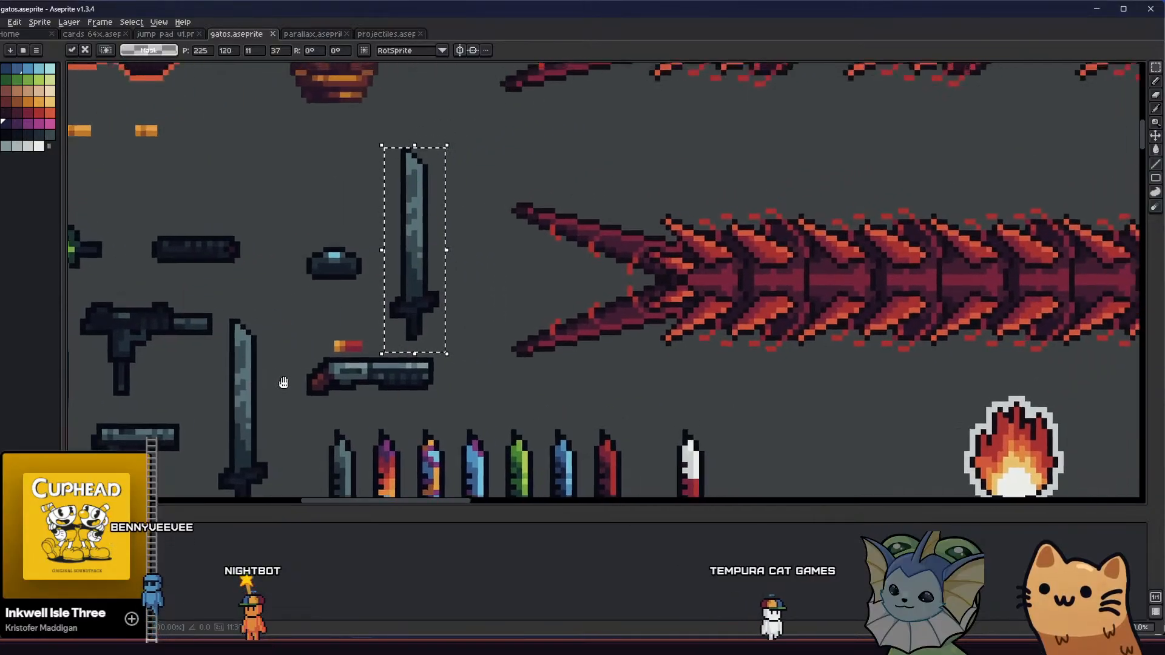
scroll(361, 306, "up", 1)
key("ctrl+d")
- Delete both sides of the copied sword's blade and guard, leaving a one-pixel-wide blade strip above a narrow hilt
left_click_drag(353, 265, 357, 307)
left_click_drag(401, 118, 423, 334)
key("Delete")
left_click_drag(475, 147, 434, 333)
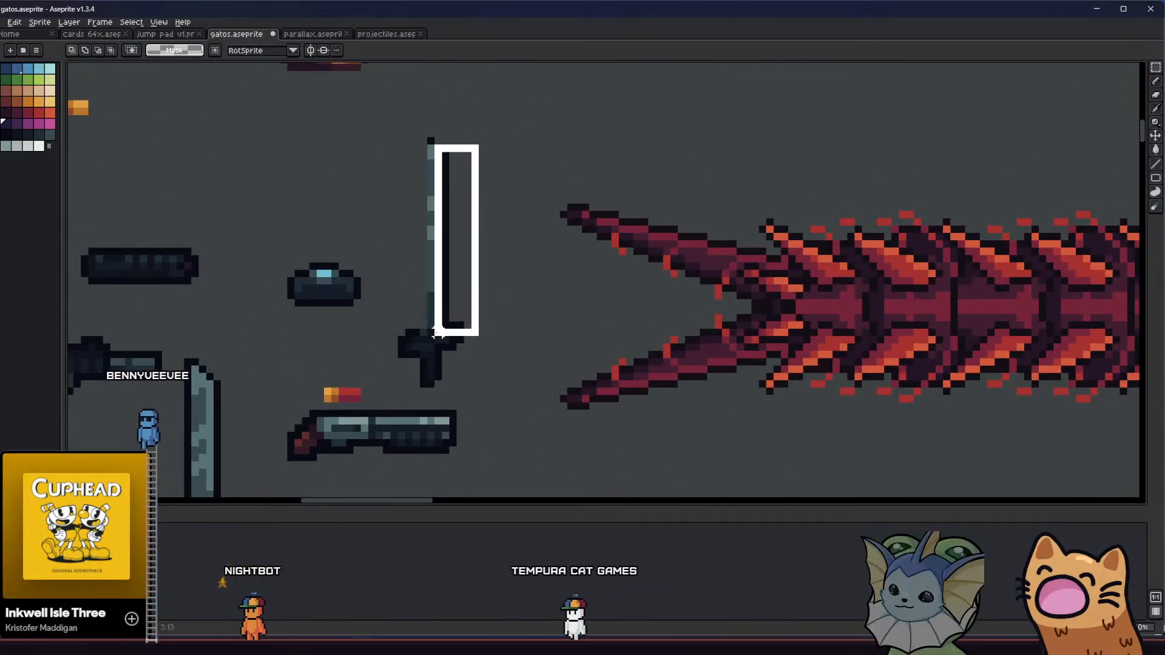
key("Delete")
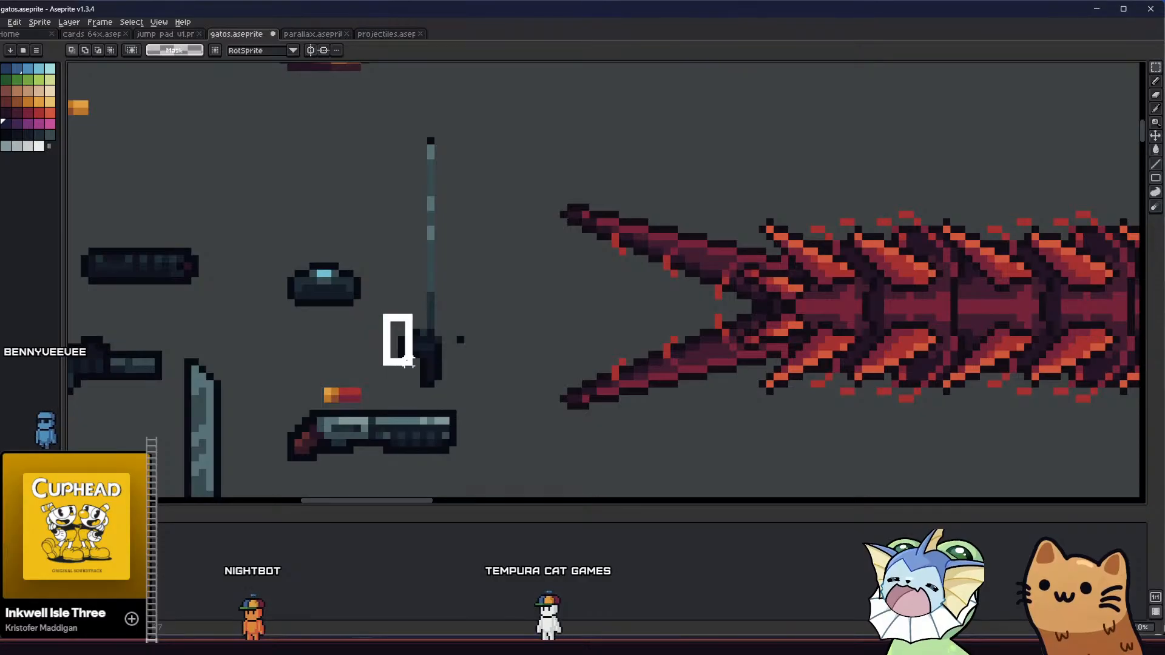
left_click_drag(497, 310, 453, 361)
key("Delete")
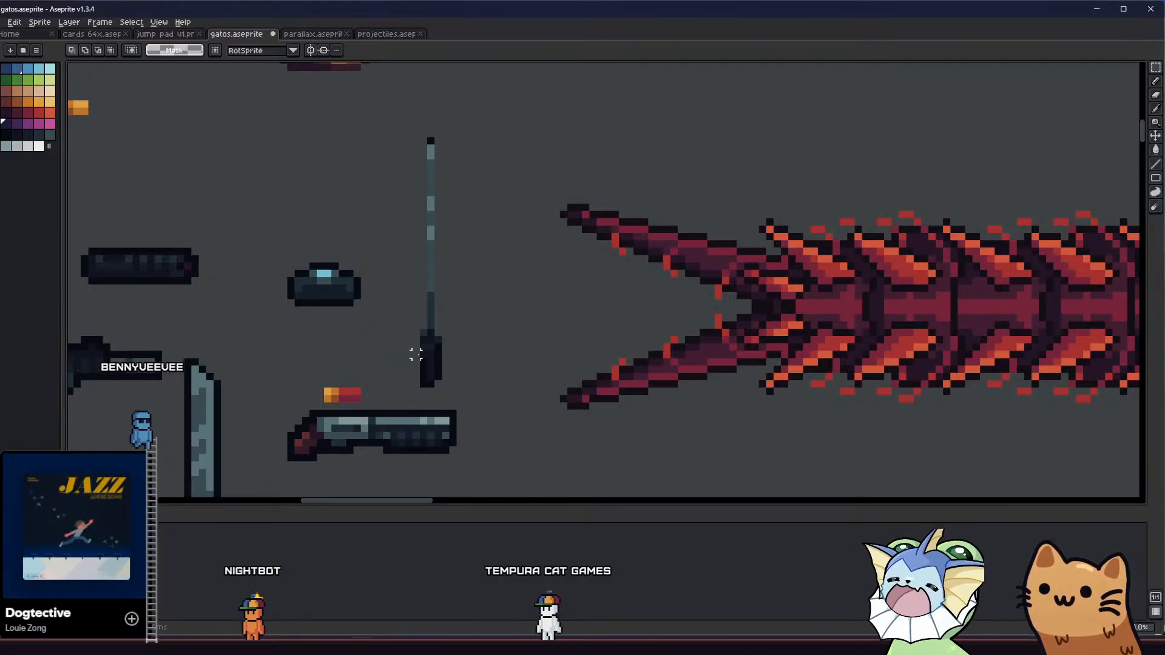
- Outline the thin blade in near-black pixels and redraw a wider crossguard, filling its inside with the sampled dark hilt colour
key("i")
key("b")
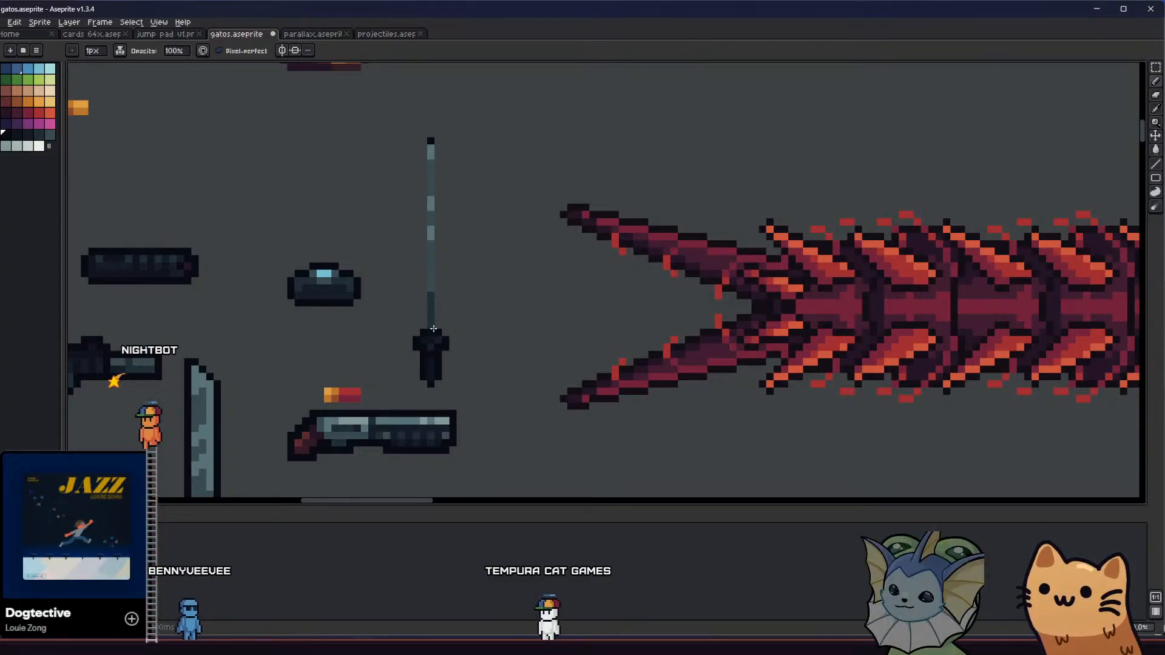
mouse_move(424, 323)
left_mouse_down()
mouse_move(418, 150)
mouse_move(428, 146)
mouse_move(438, 330)
left_mouse_up()
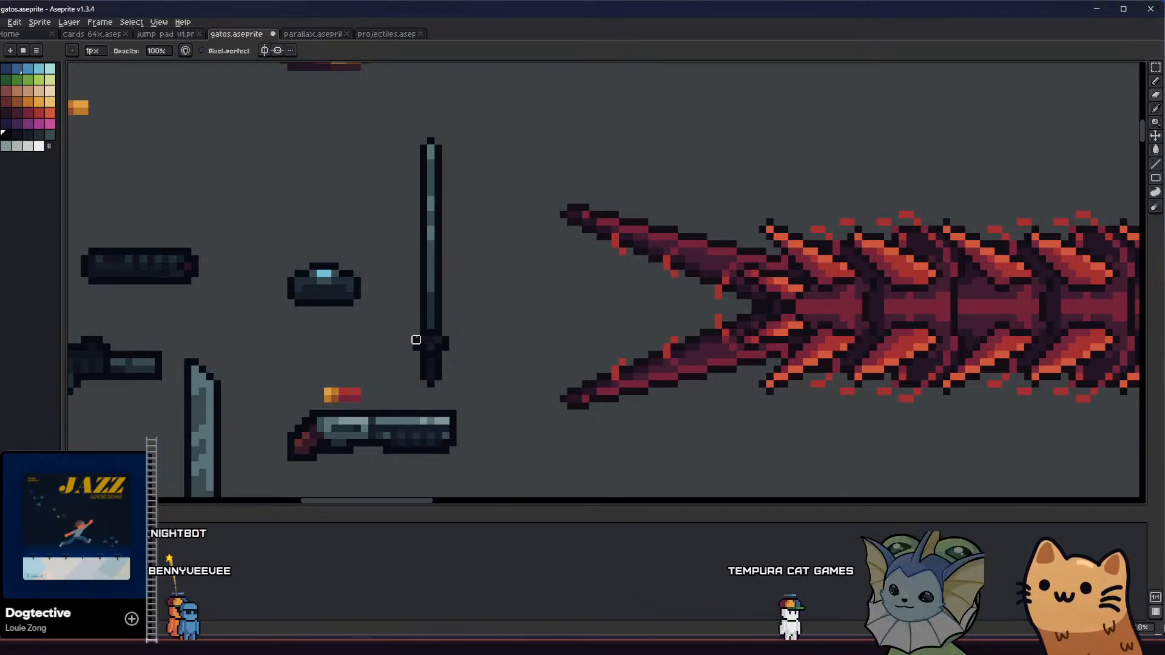
left_click(453, 343)
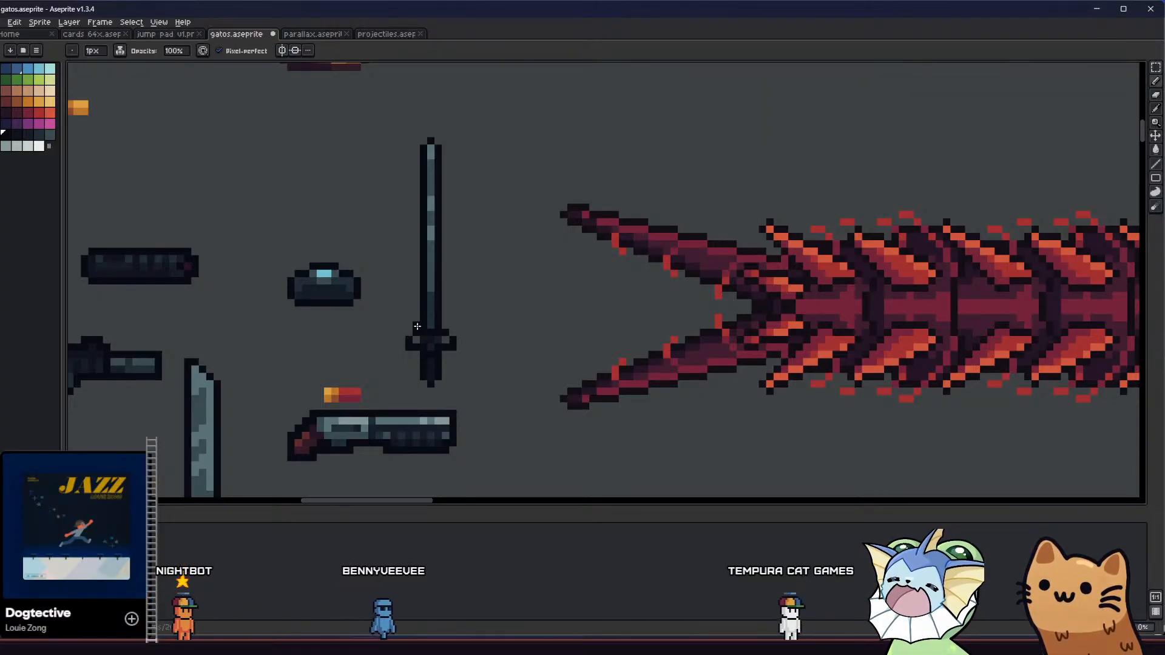
left_click(438, 342, "alt")
left_click_drag(446, 341, 417, 341)
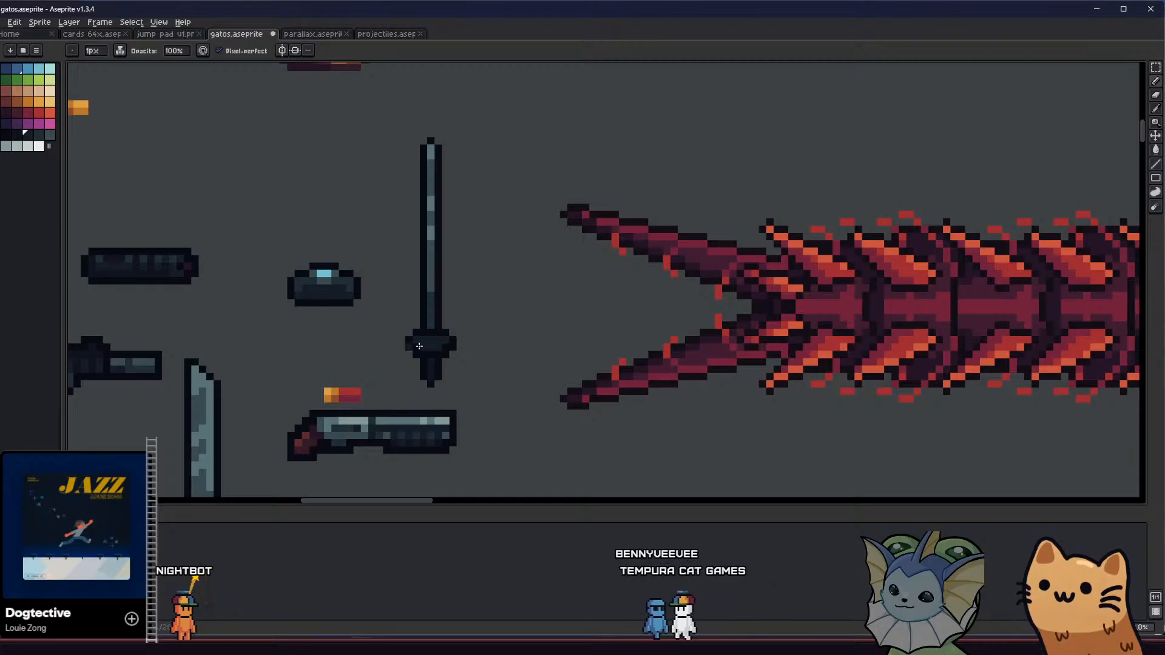
scroll(377, 364, "down", 5)
scroll(381, 352, "up", 2)
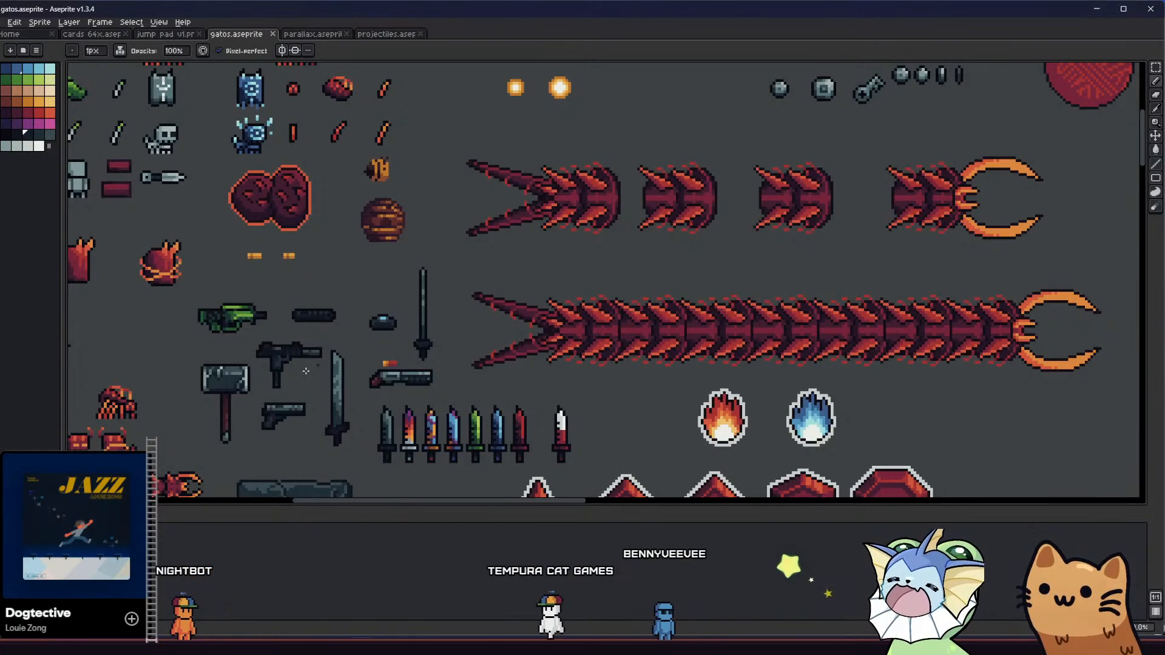
- Recolour the thin sword's blade in lighter grey-blue tones, with pale grey on its upper part and highlight
scroll(302, 374, "up", 4)
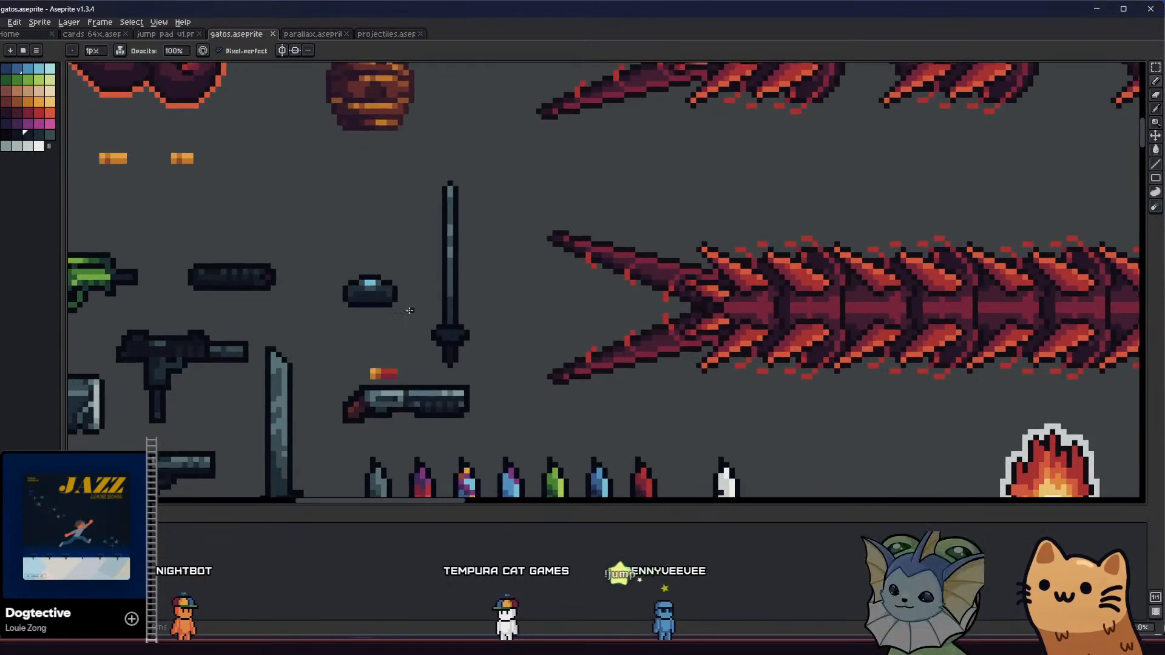
scroll(409, 311, "up", 3)
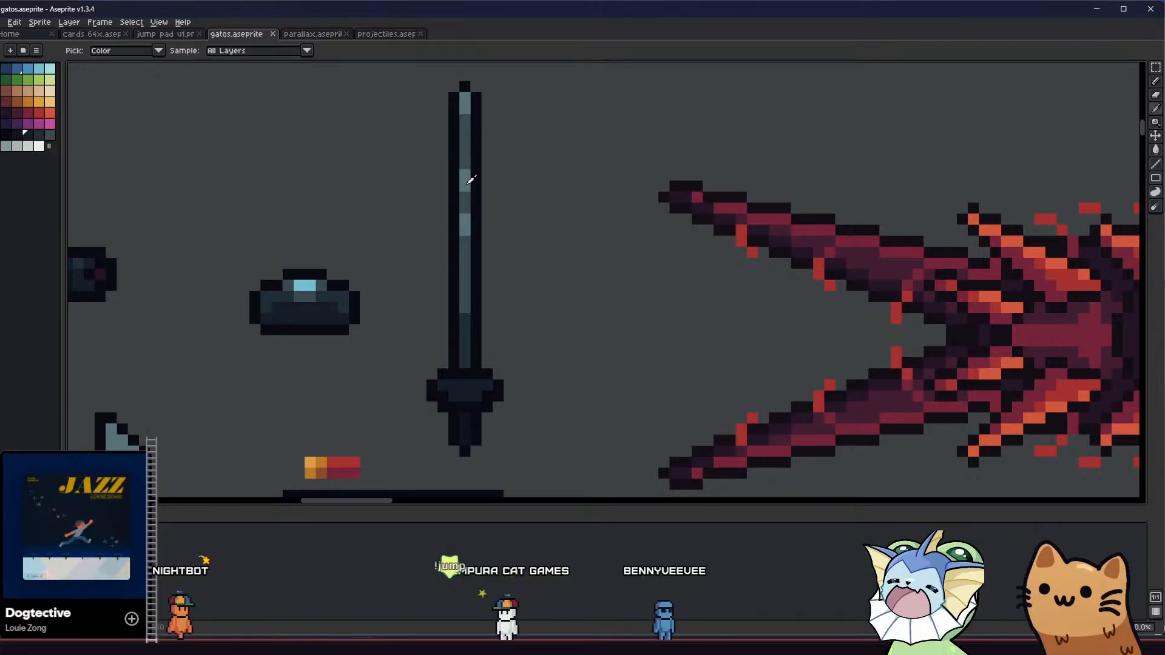
left_click(469, 182, "alt")
mouse_move(466, 109)
left_mouse_down()
mouse_move(455, 198)
mouse_move(465, 213)
left_mouse_up()
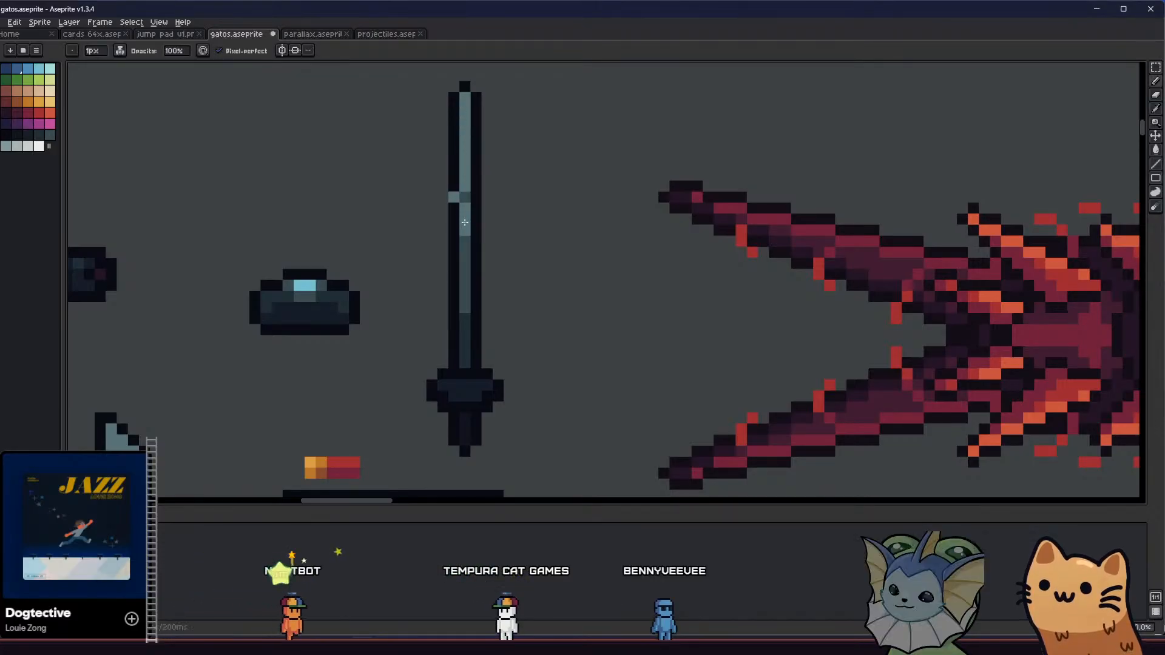
key("ctrl+z")
left_click(463, 195)
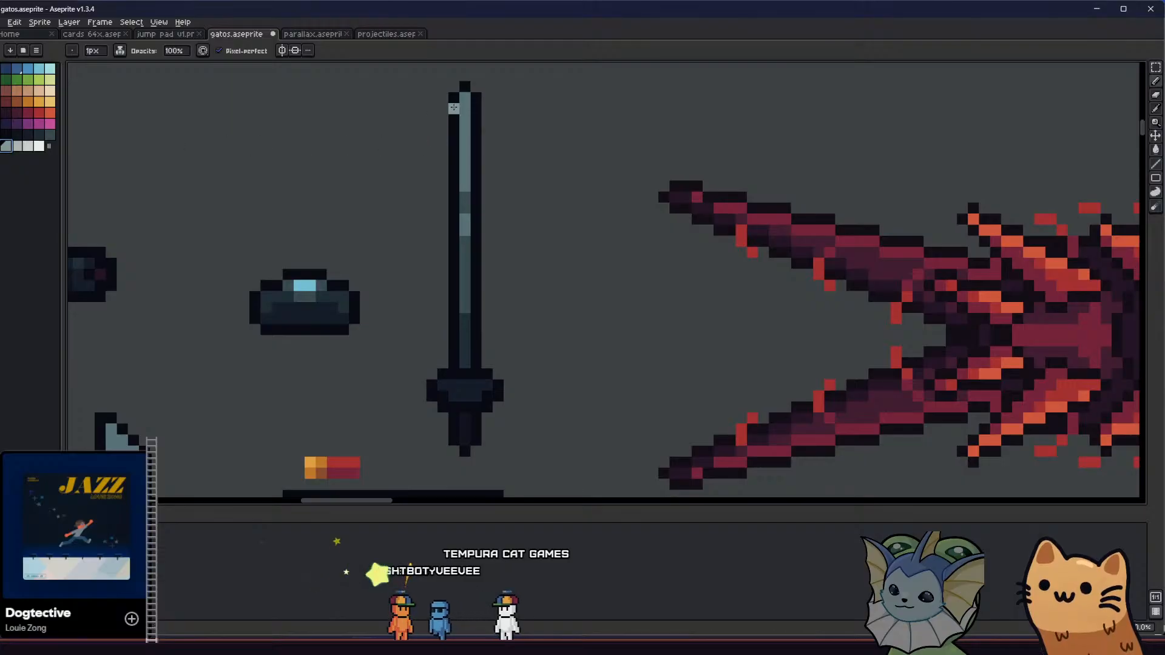
key("g")
left_click(467, 188)
left_click(1, 146)
left_click(464, 207)
left_click(466, 273)
- Recolour the thin sword's crossguard and grip in slate grey and save the sprite sheet
left_click_drag(417, 290, 379, 298)
left_click(427, 337, "alt")
left_click(50, 134)
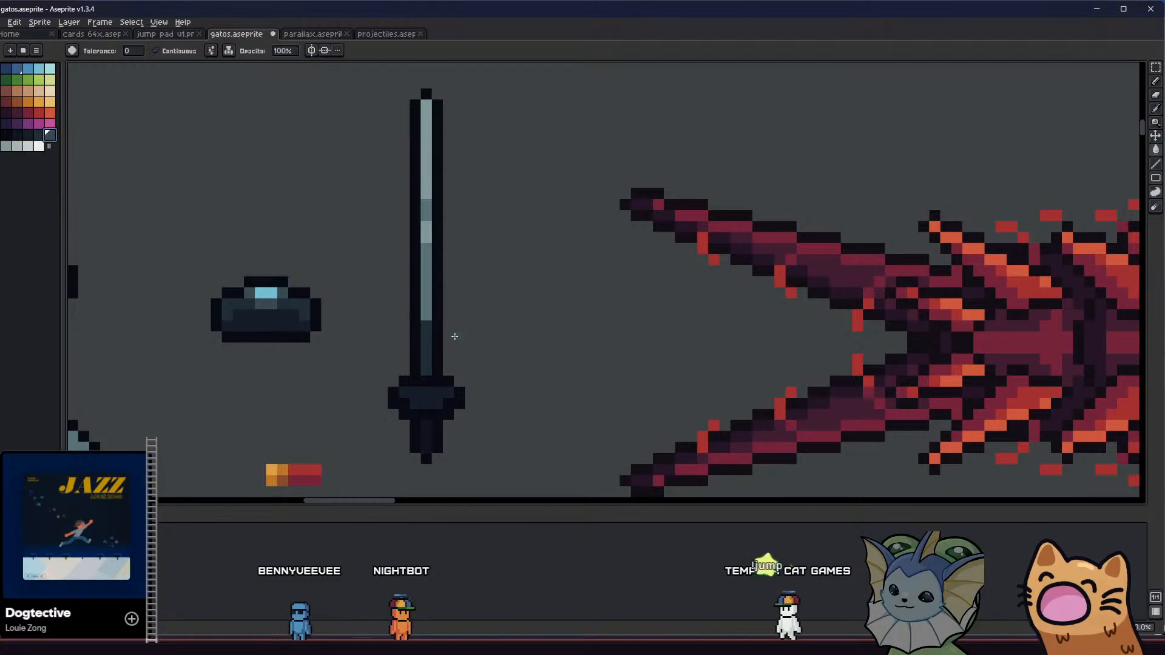
scroll(429, 326, "down", 3)
scroll(392, 384, "up", 3)
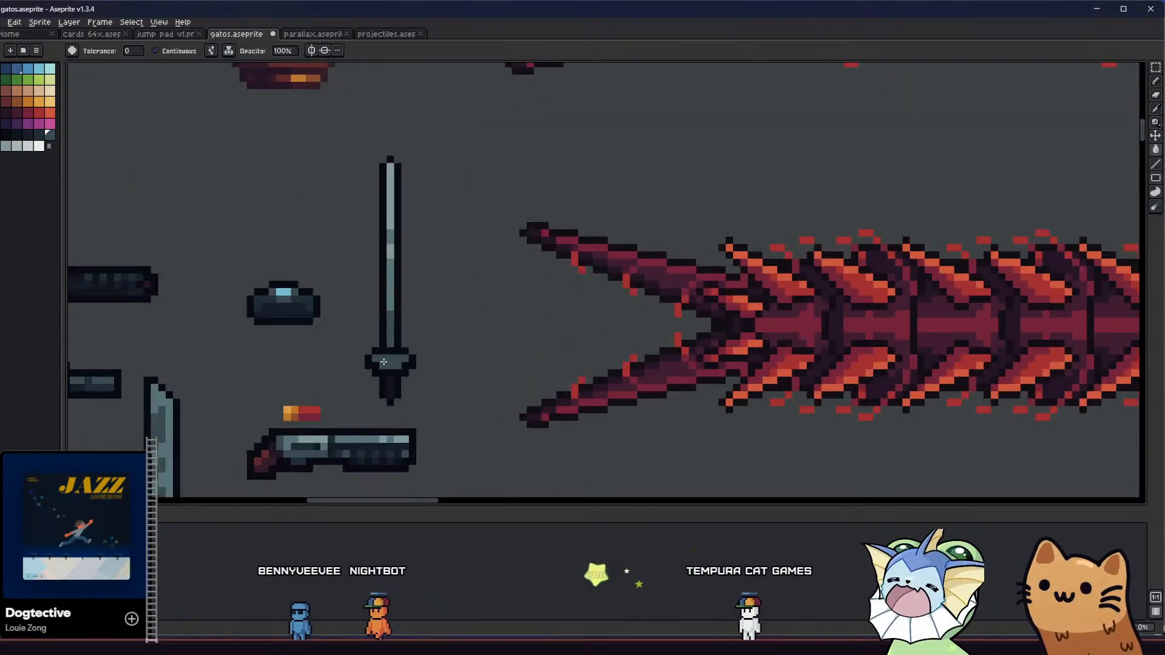
scroll(367, 333, "up", 3)
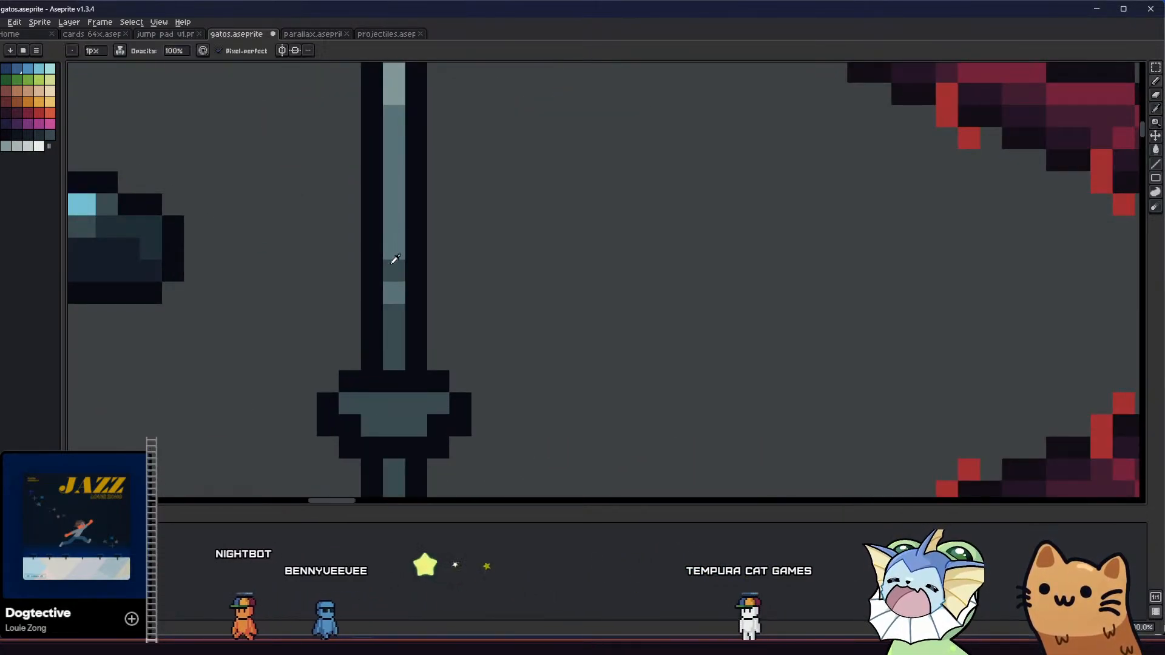
key("b")
scroll(340, 401, "down", 4)
key("ctrl+s")
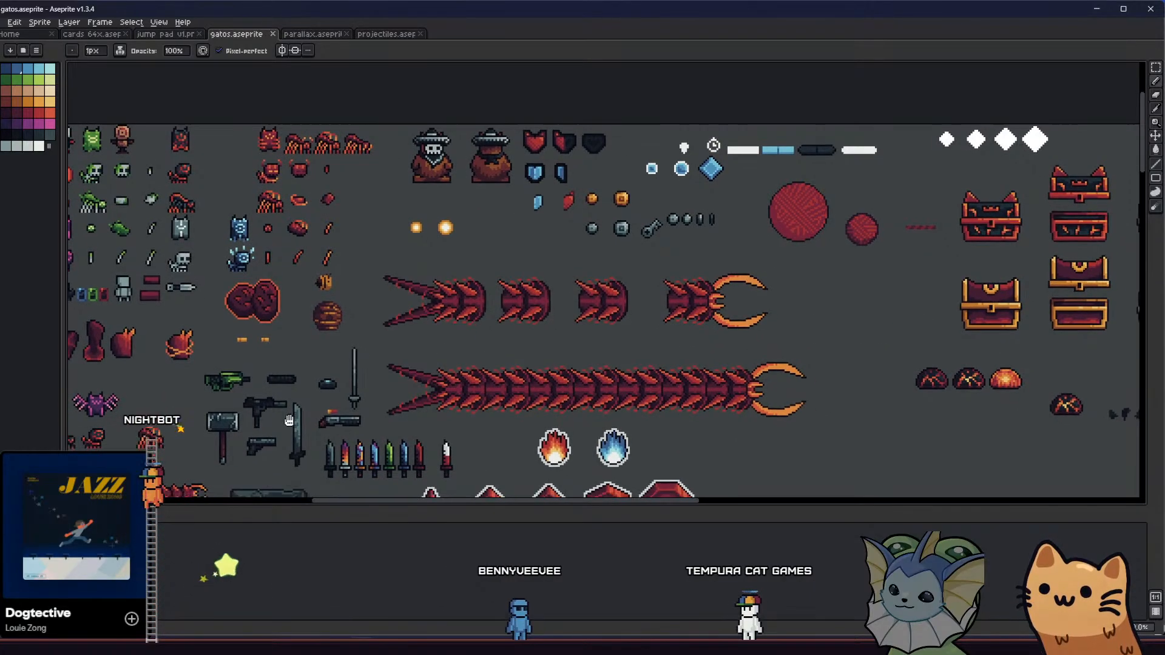
- Fill the grip and lower crossguard with a darker blue-grey swatch, and darken the middle segment of the blade with slate grey
scroll(332, 401, "up", 4)
key("i")
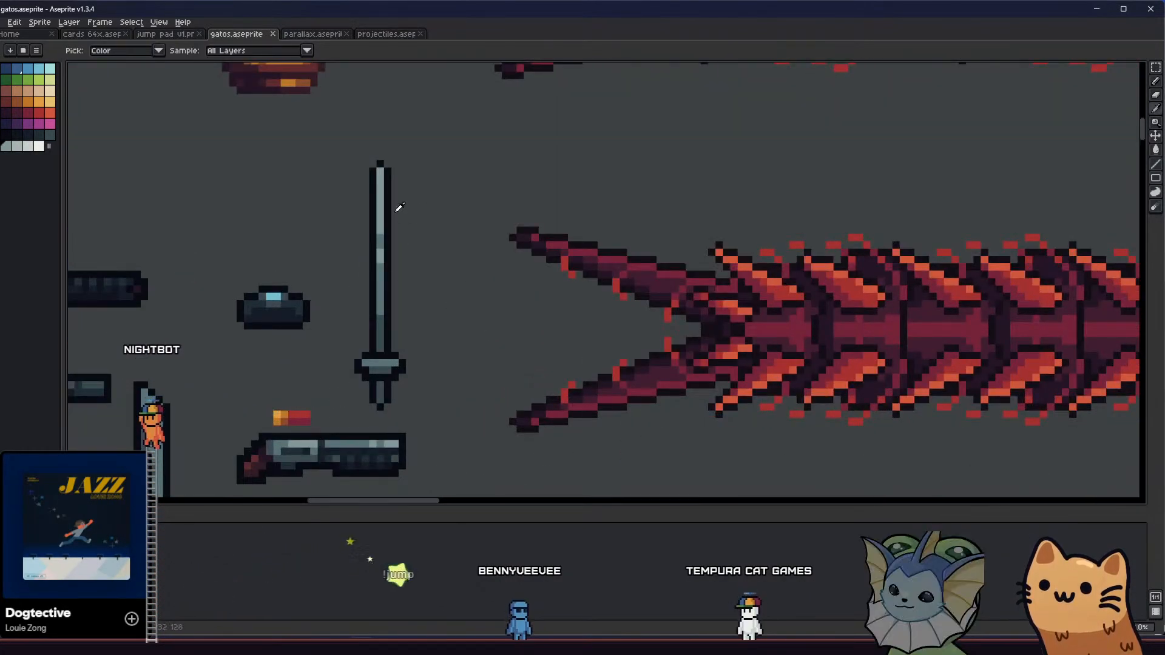
key("g")
key("i")
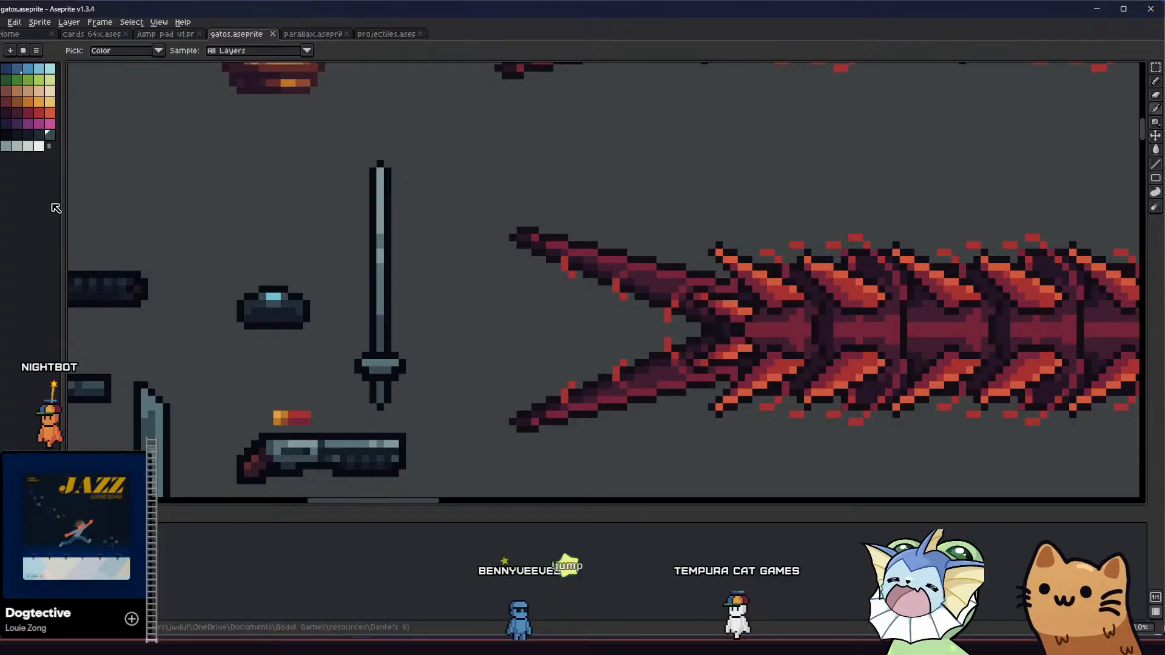
left_click(39, 135)
key("g")
left_click(380, 370)
left_click(380, 391)
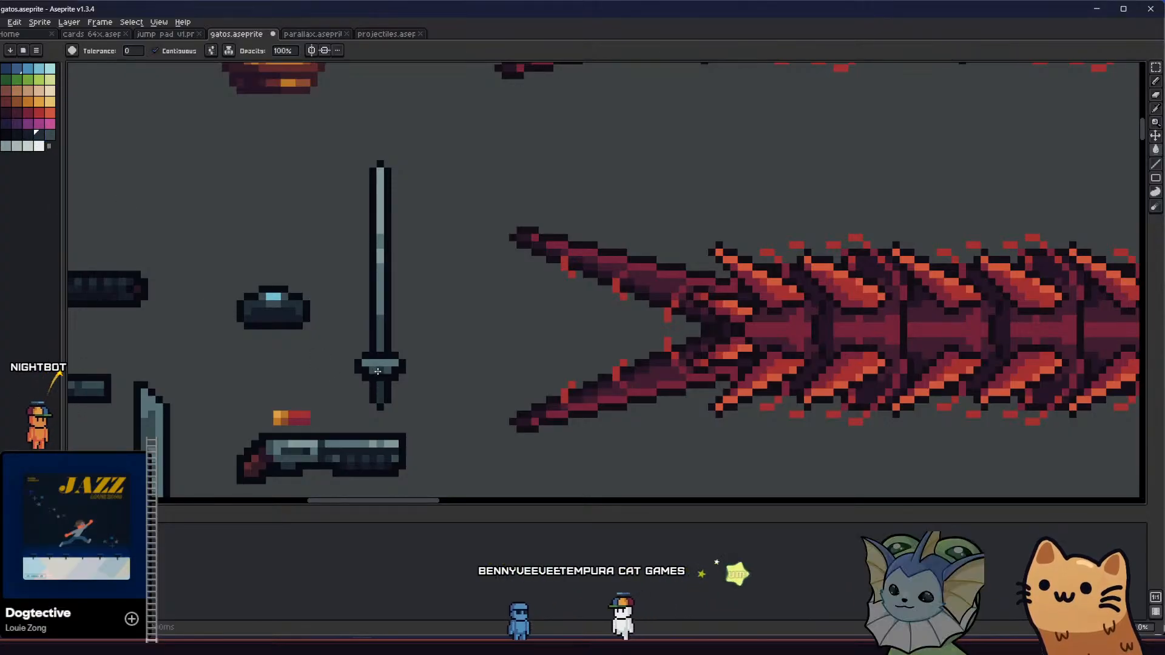
left_click(50, 135)
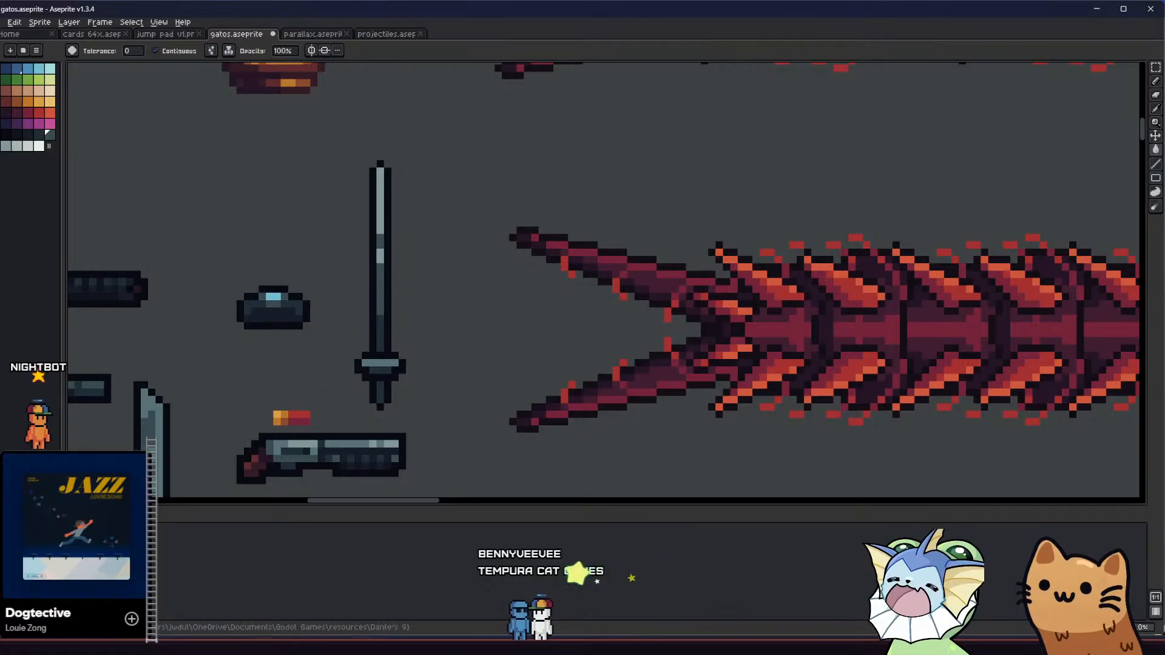
- Switch to the Godot editor and run the project
key("alt+Tab")
left_click(995, 27)
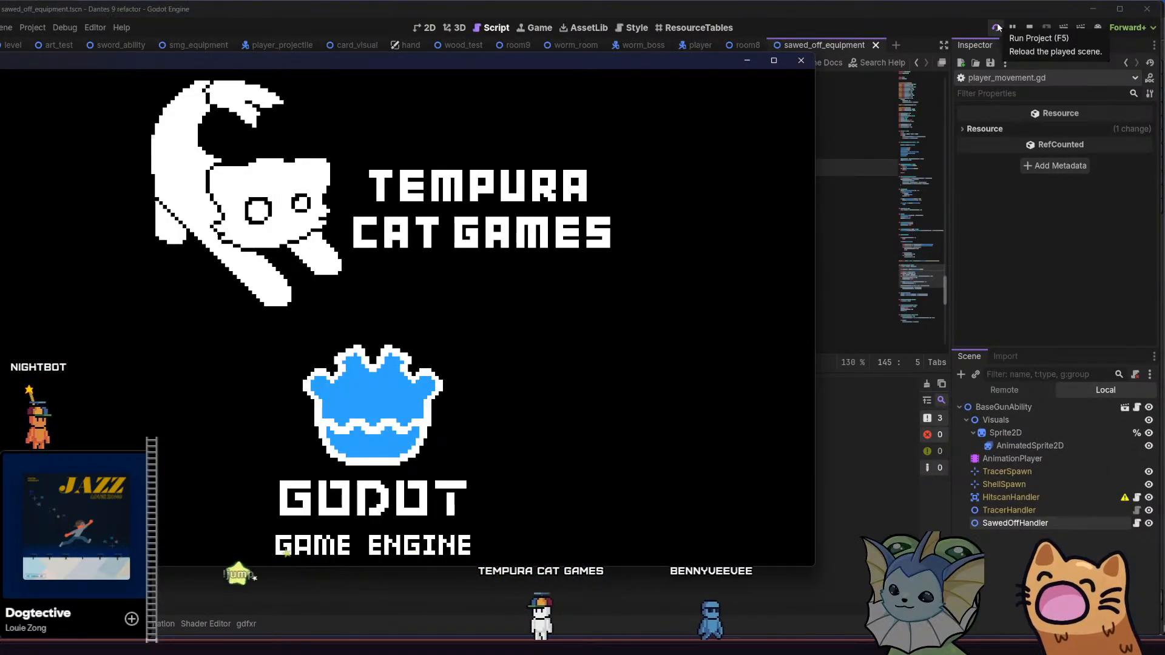
- Open the player scene and examine the enemy_indicators.gd script attached to its enemy indicators node
left_click(700, 44)
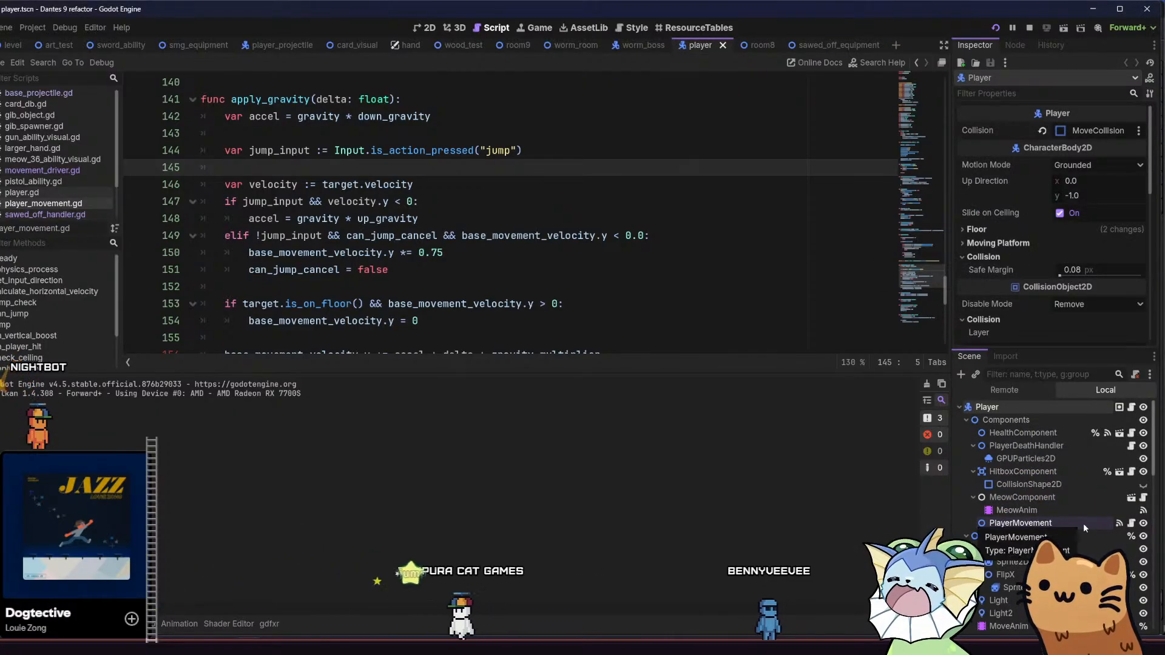
scroll(1032, 442, "down", 8)
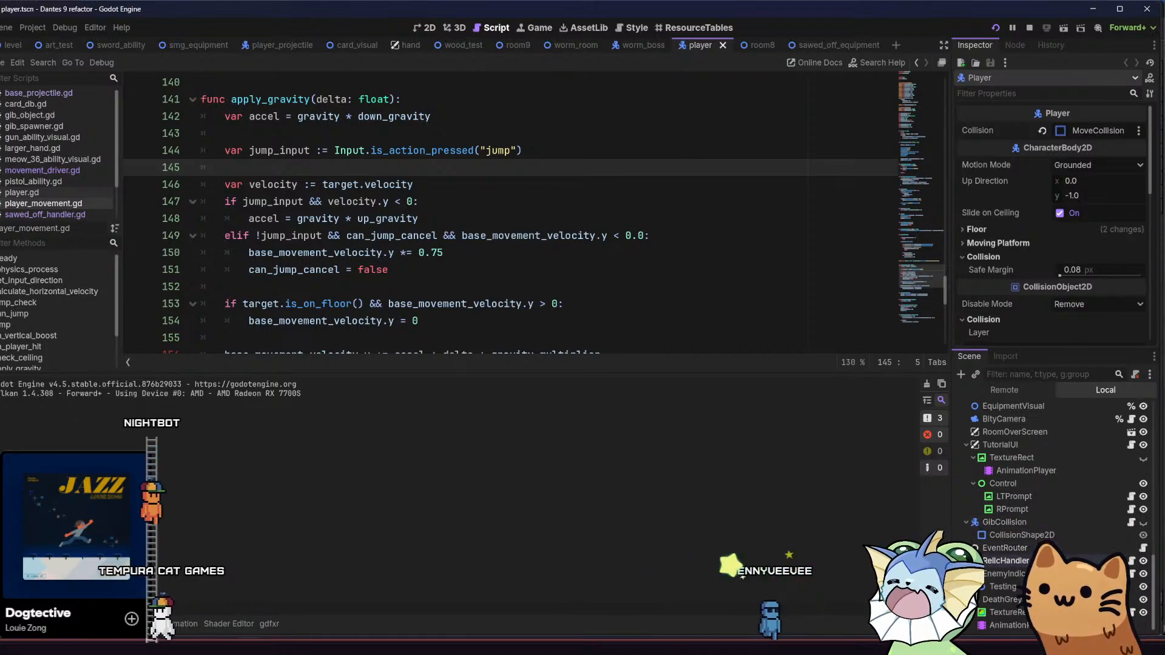
left_click(1026, 573)
left_click(1095, 245)
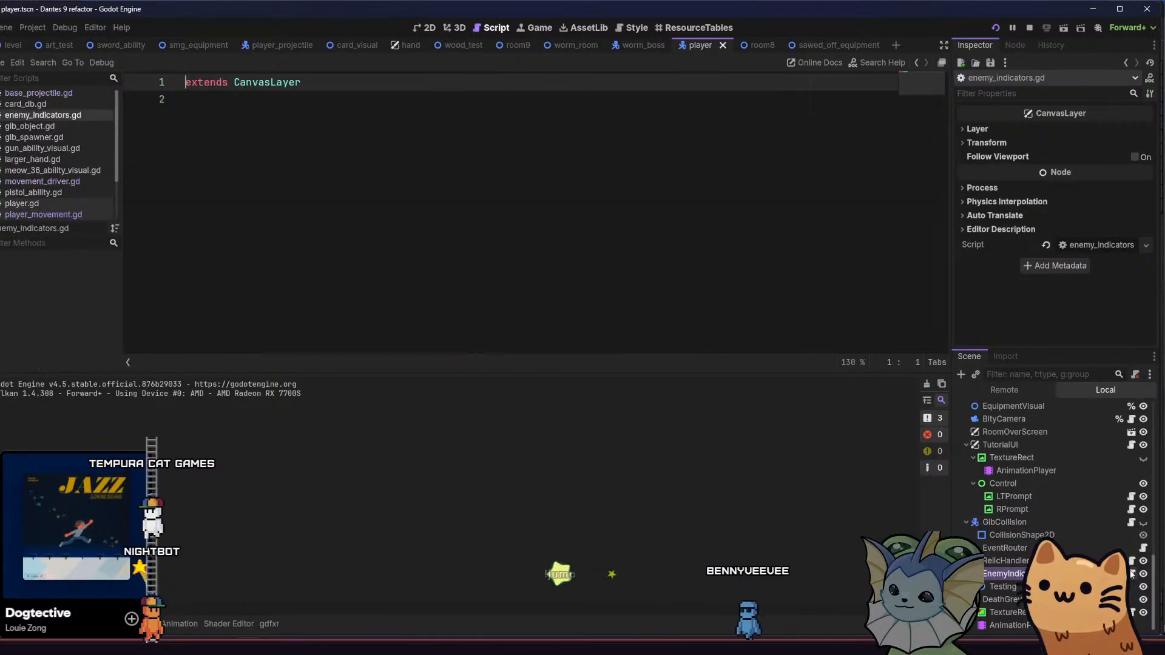
left_click(398, 111)
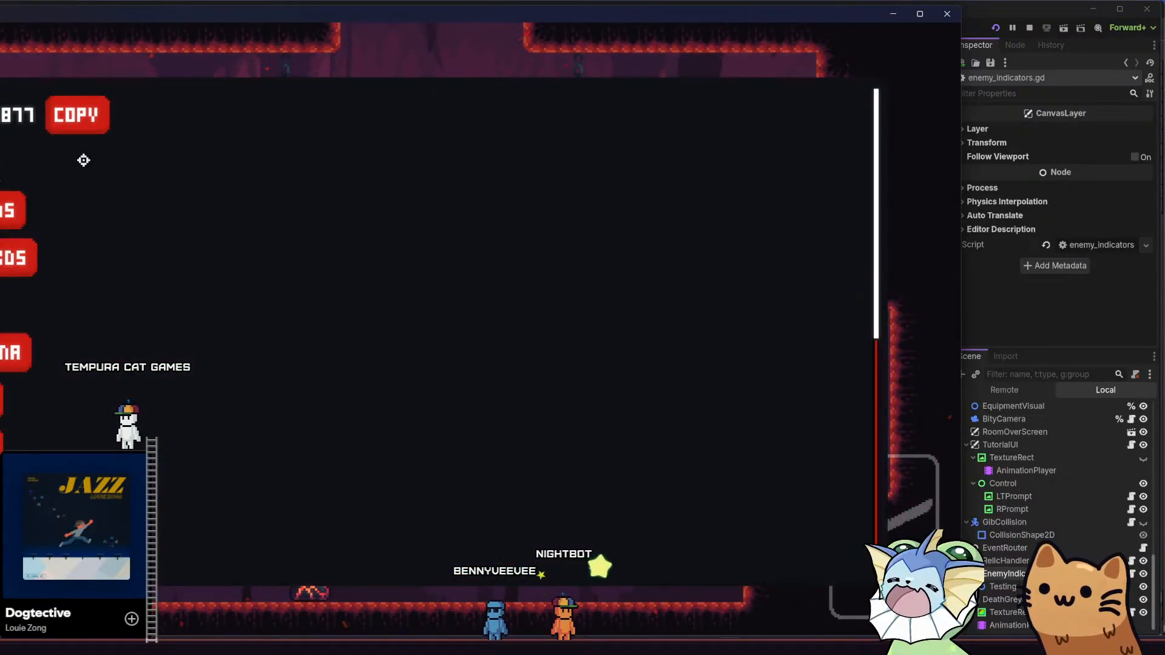
- Close the running game and switch to the gatos.aseprite sprite sheet in Aseprite
left_click(949, 14)
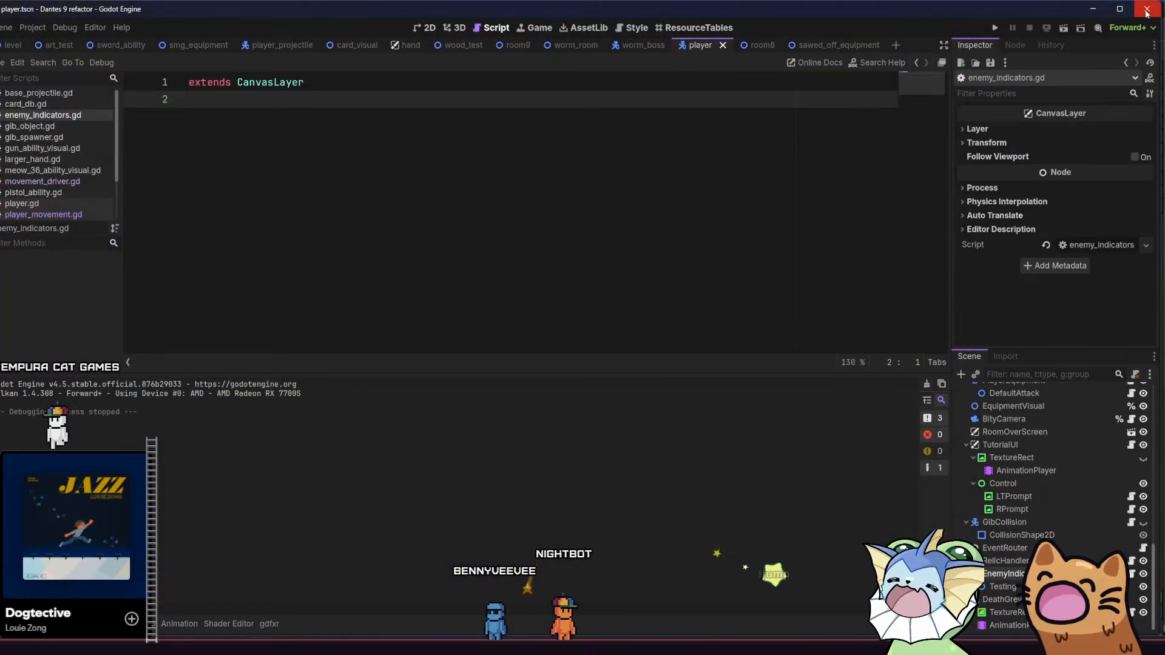
left_click(1146, 11)
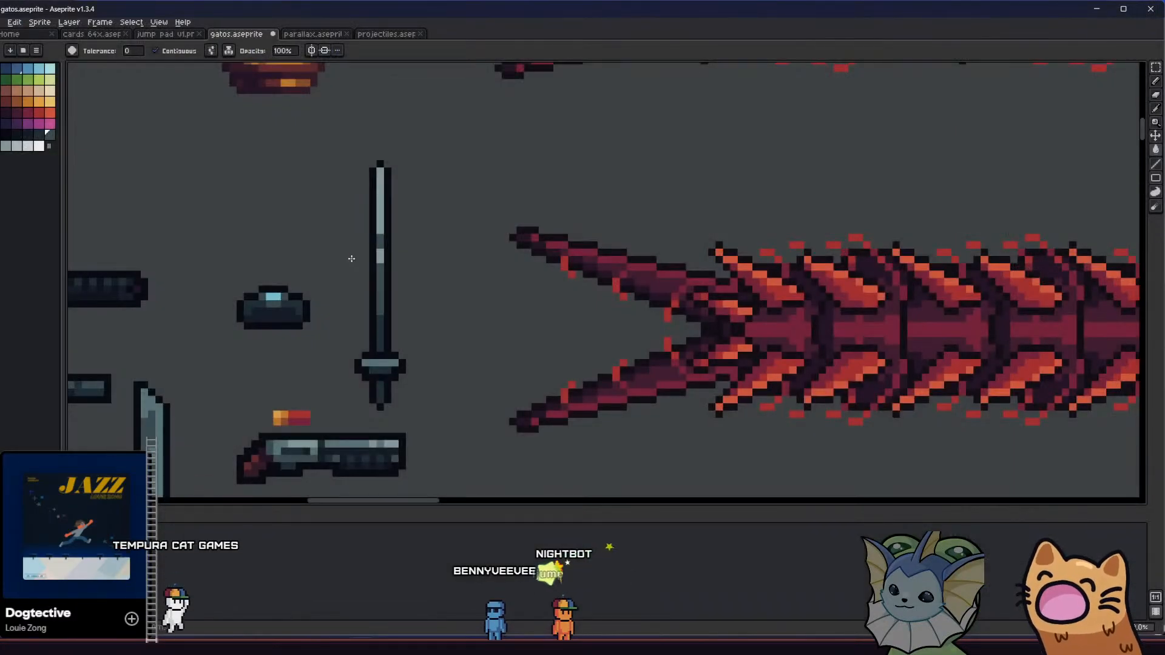
scroll(357, 261, "up", 2)
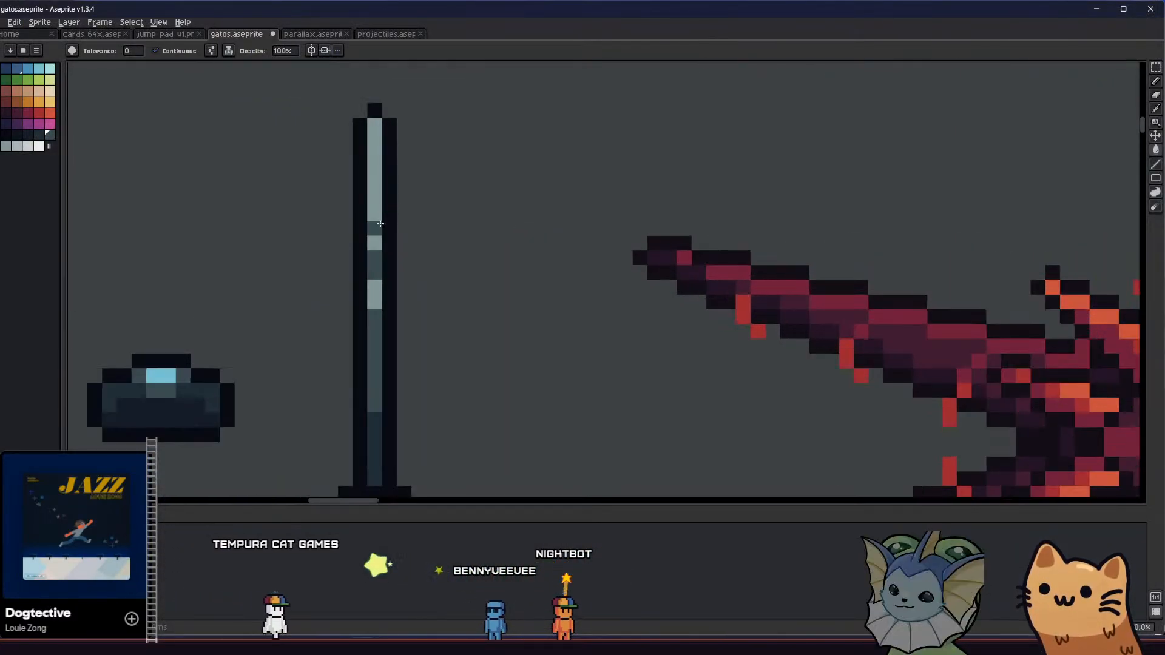
- Fill the light upper part of the thin sword's blade with a muted steel grey and save the sprite sheet
scroll(364, 264, "down", 2)
scroll(379, 269, "up", 1)
key("b")
key("g")
left_click(380, 206)
scroll(382, 208, "down", 4)
key("ctrl+s")
left_click_drag(314, 244, 320, 286)
scroll(320, 286, "down", 4)
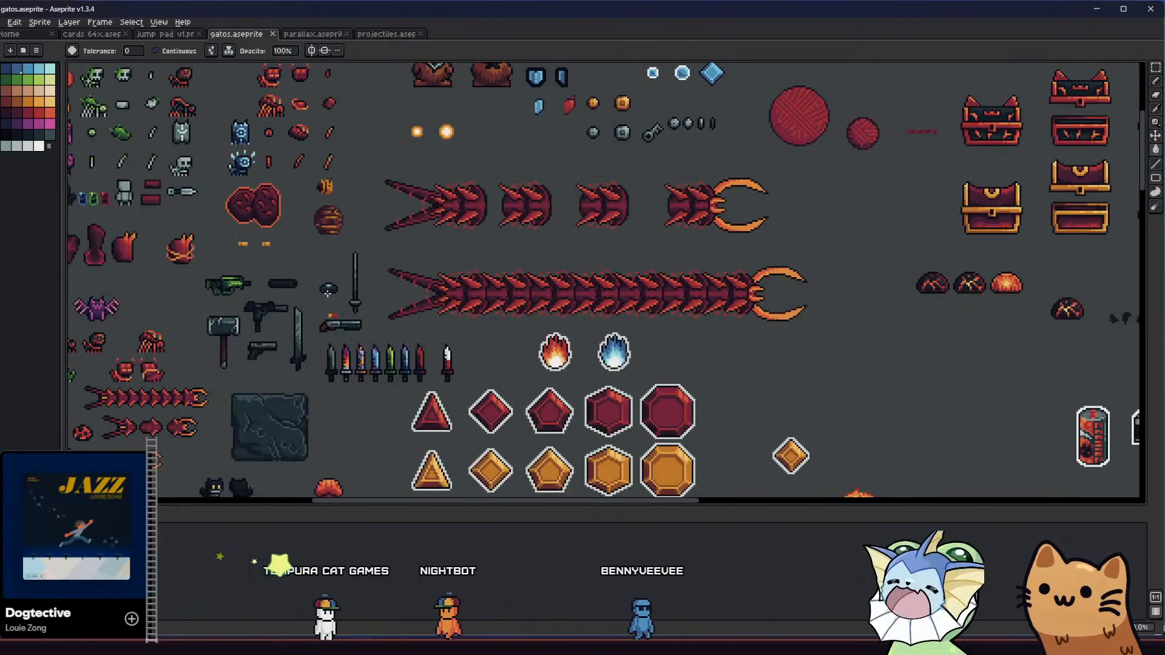
- Pencil alternating darker and lighter grey pixels where the lower blade's shades meet, and save the sprite sheet
key("b")
scroll(353, 279, "up", 8)
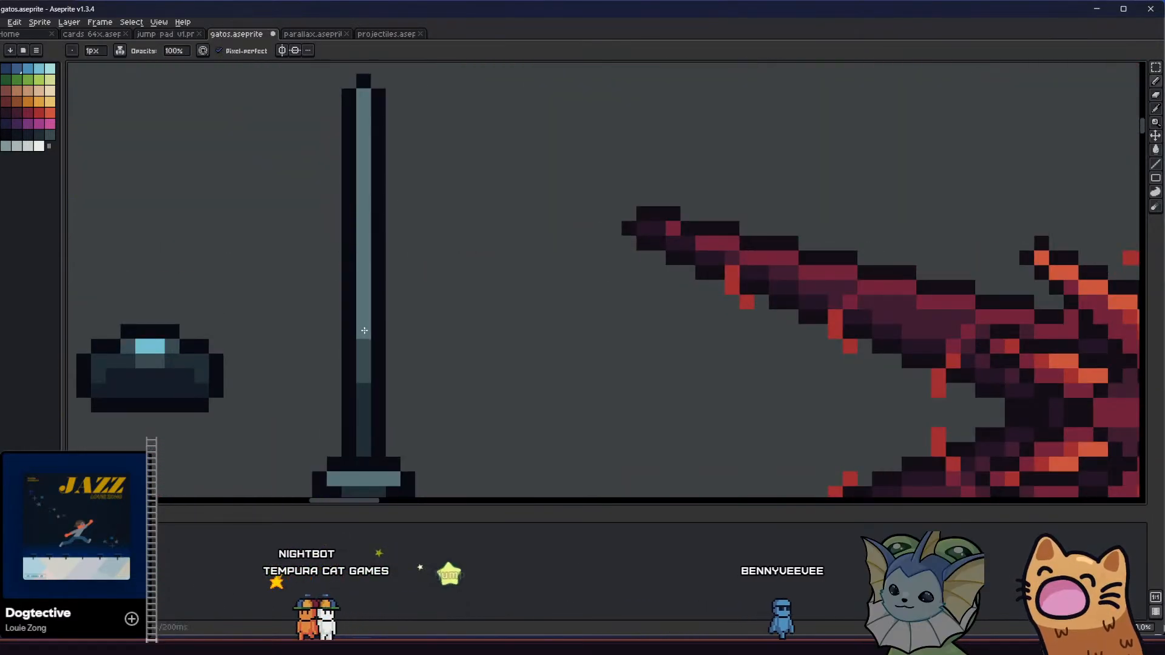
scroll(364, 330, "down", 1)
key("i")
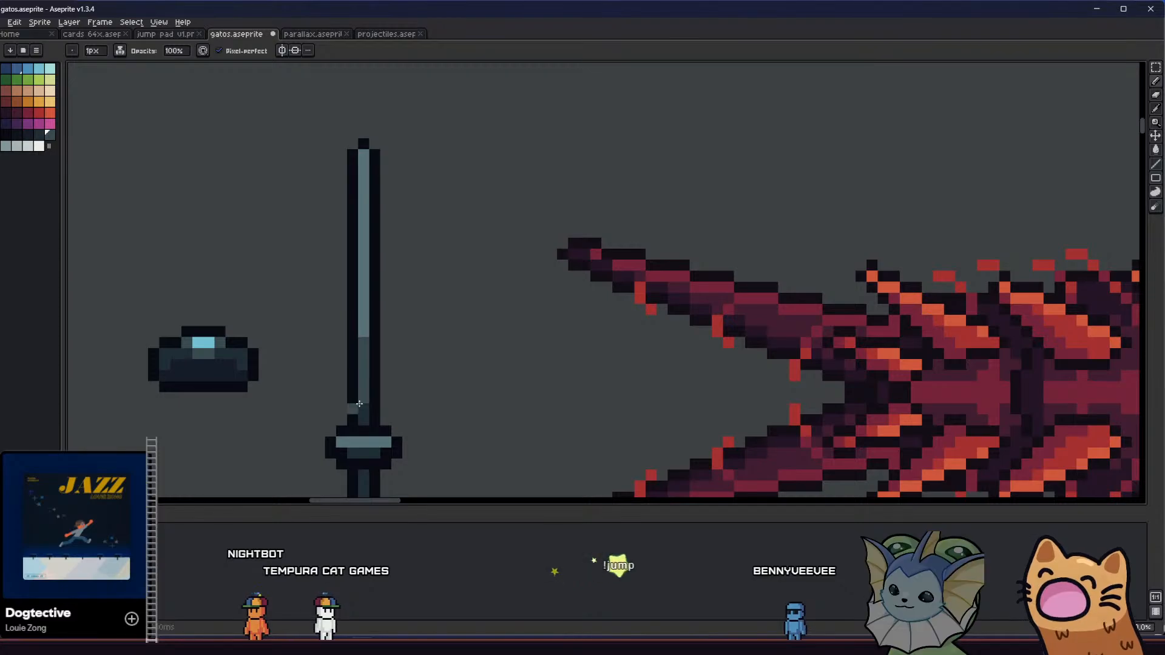
key("ctrl+s")
scroll(359, 404, "down", 3)
key("i")
scroll(364, 377, "up", 4)
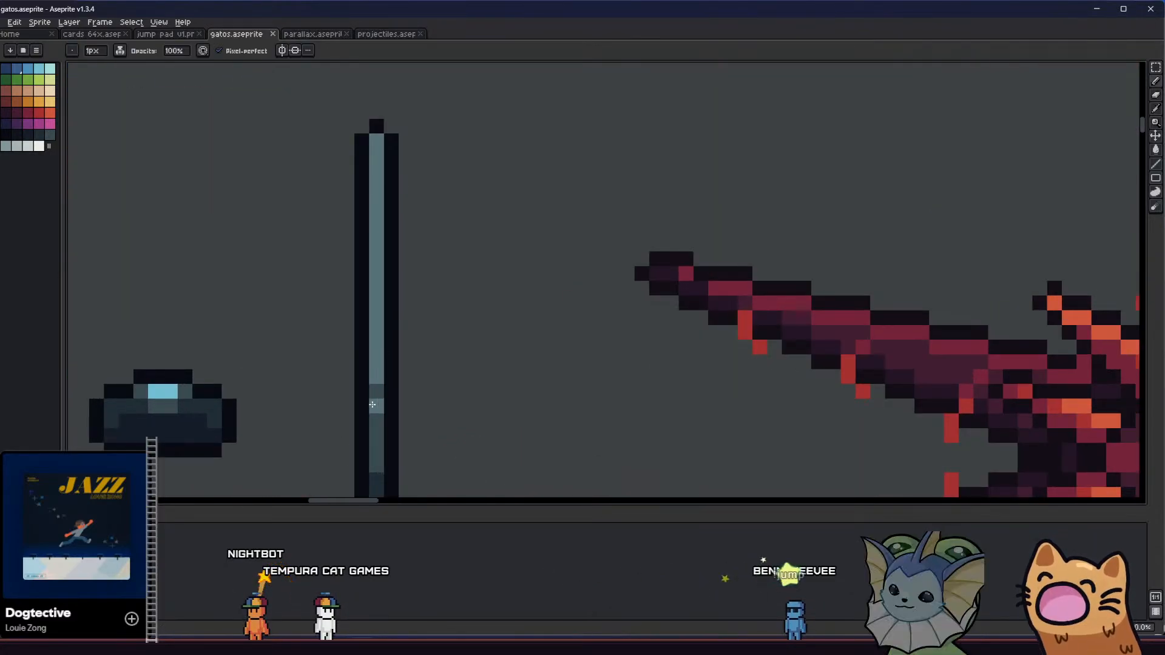
key("ctrl+s")
scroll(372, 418, "down", 6)
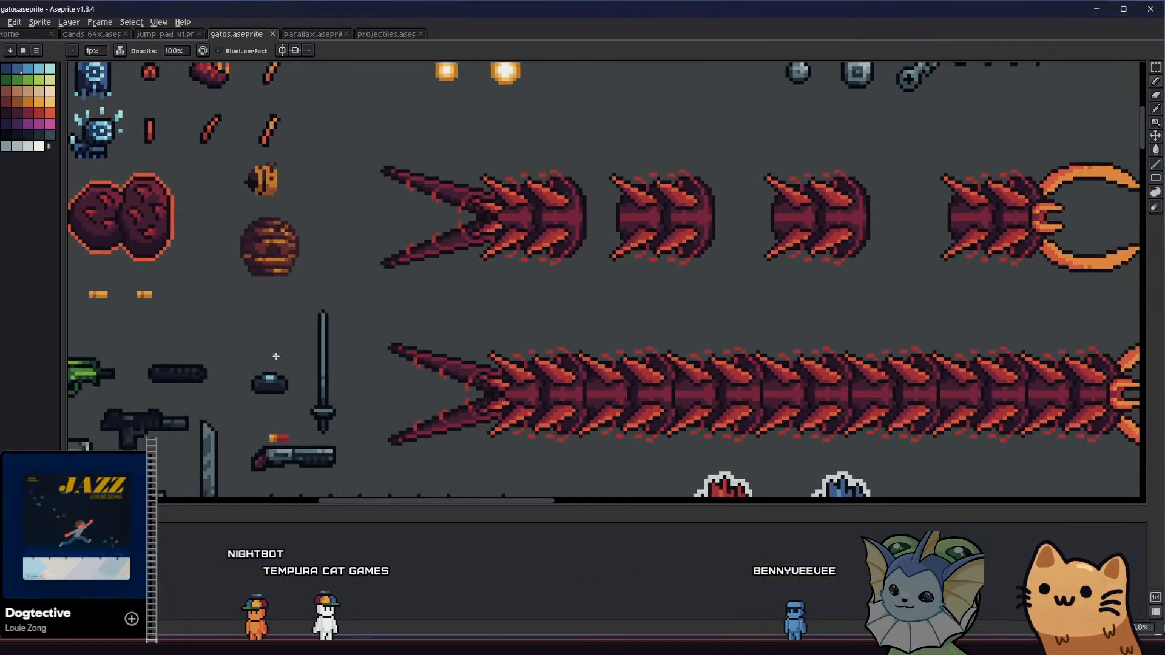
scroll(264, 363, "up", 6)
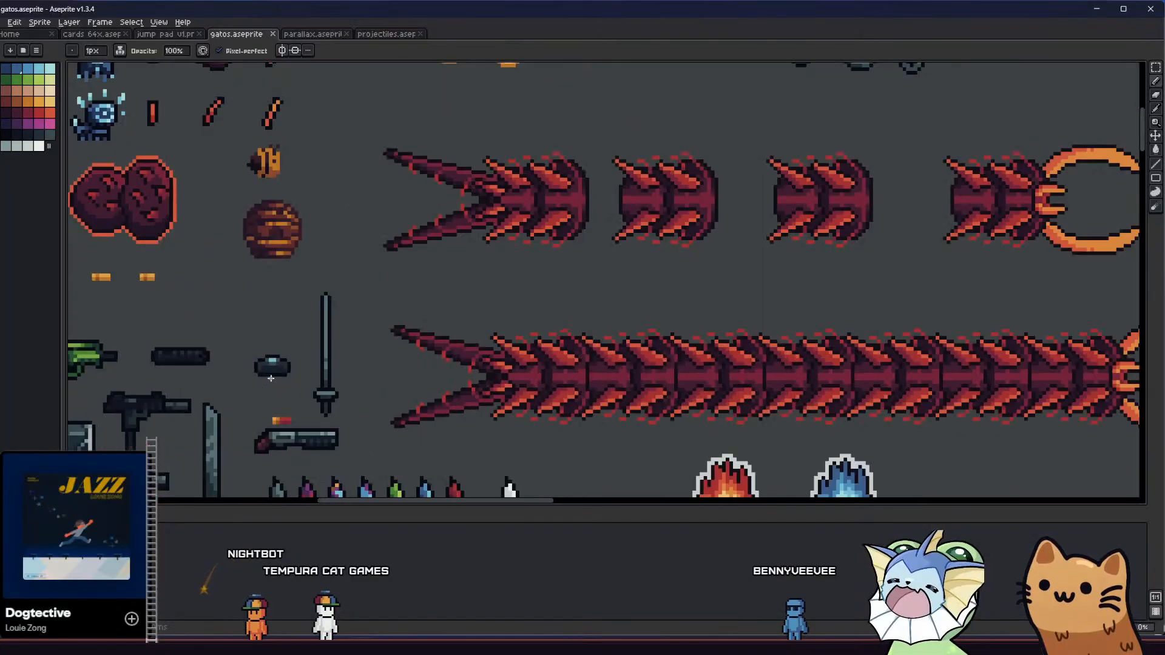
key("m")
scroll(419, 285, "down", 5)
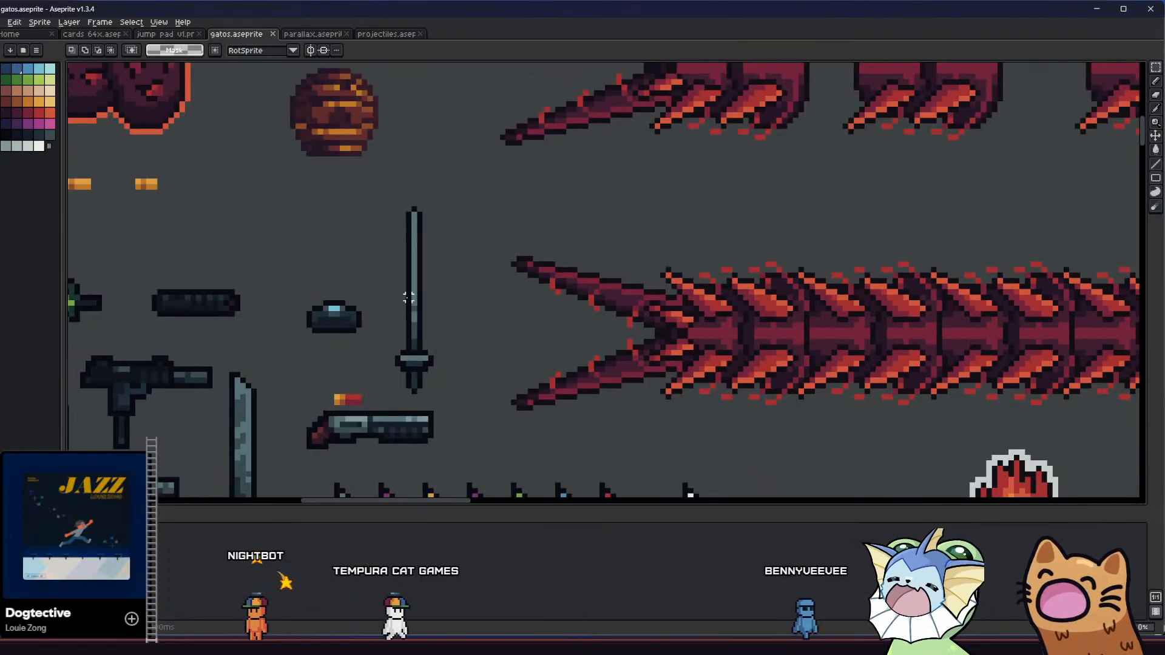
scroll(405, 301, "up", 4)
left_click_drag(396, 348, 429, 153)
key("ctrl+d")
- Darken the inside of the thin sword's grip with a dark navy swatch and save the sprite sheet
scroll(413, 331, "up", 2)
key("i")
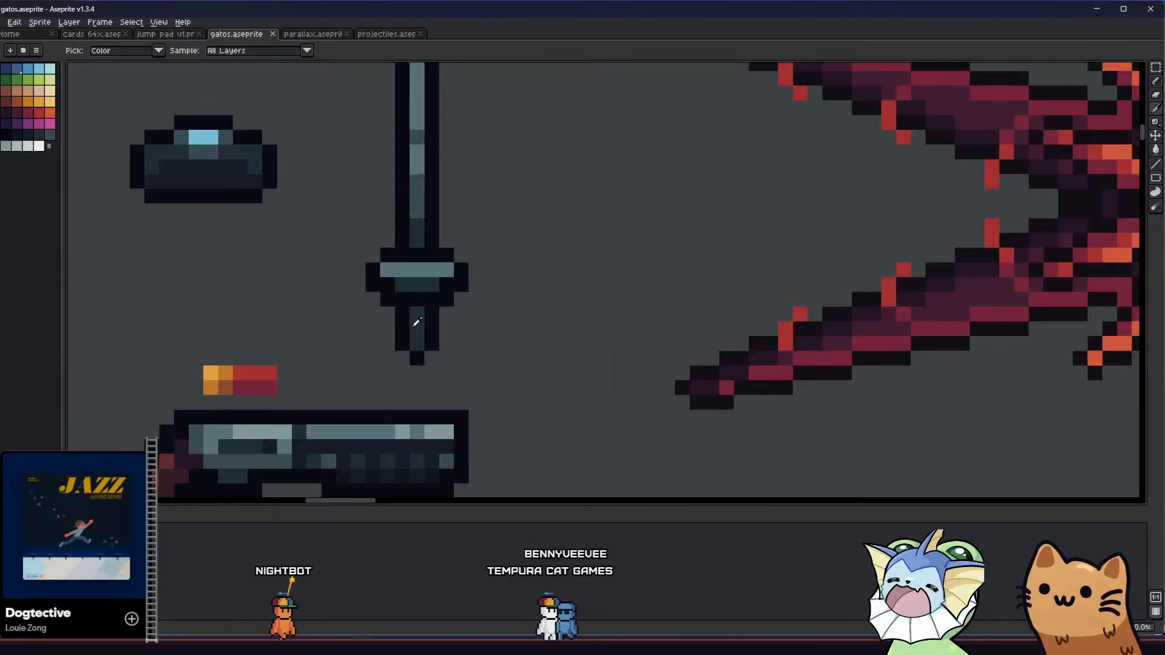
left_click(18, 135)
key("b")
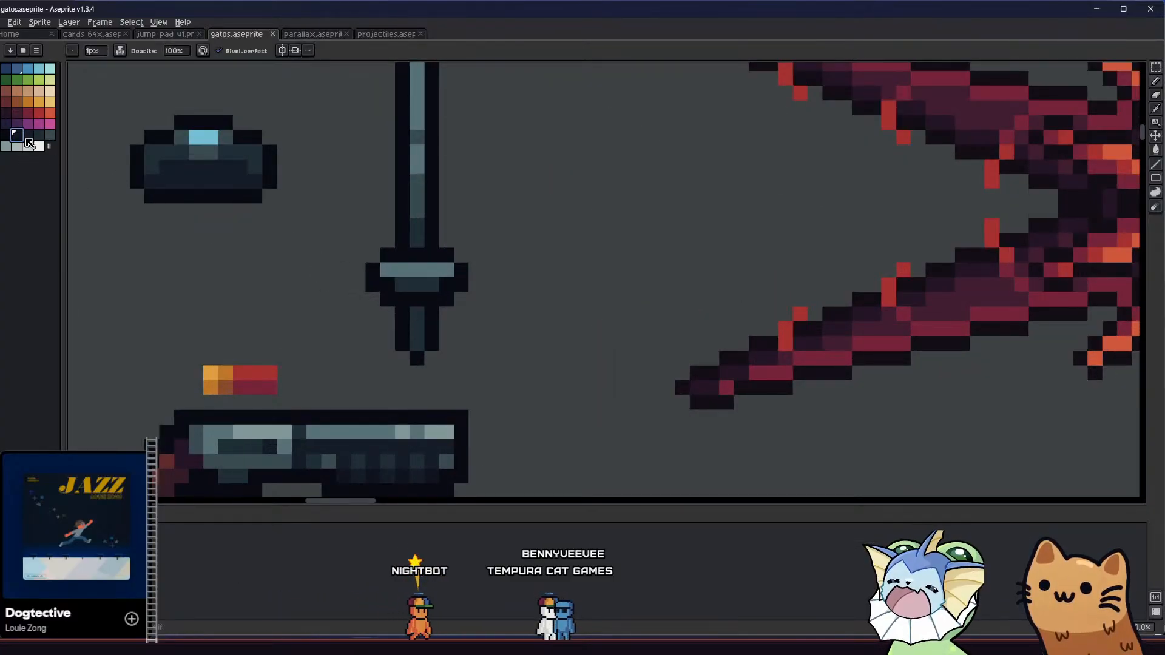
scroll(360, 341, "down", 1)
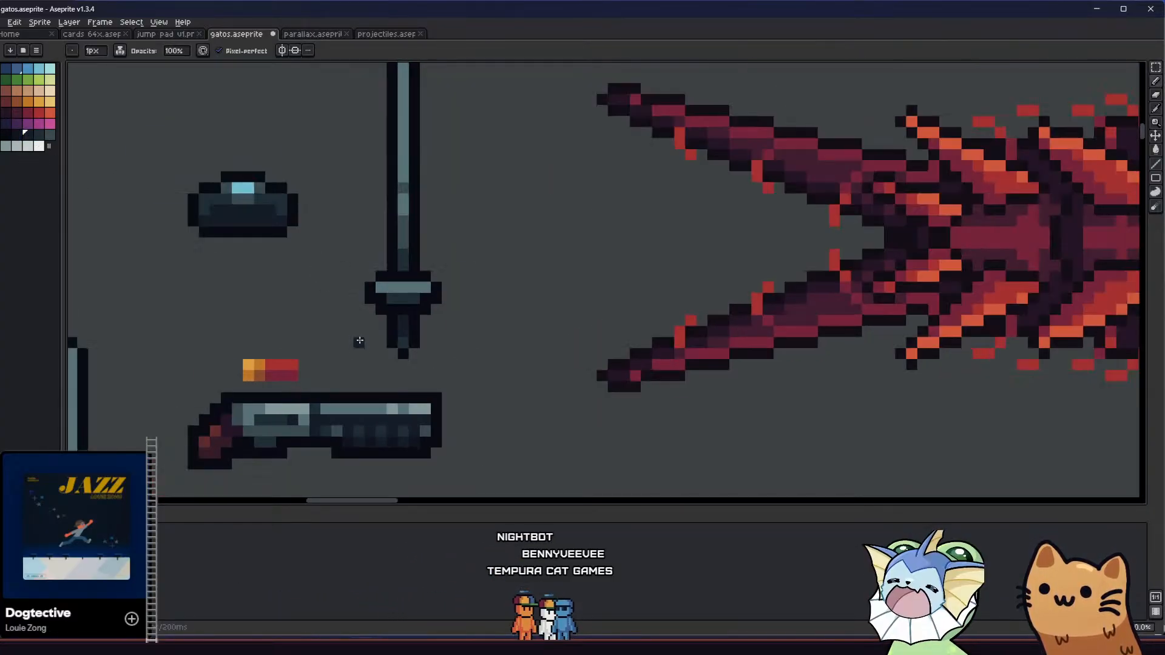
scroll(336, 338, "down", 5)
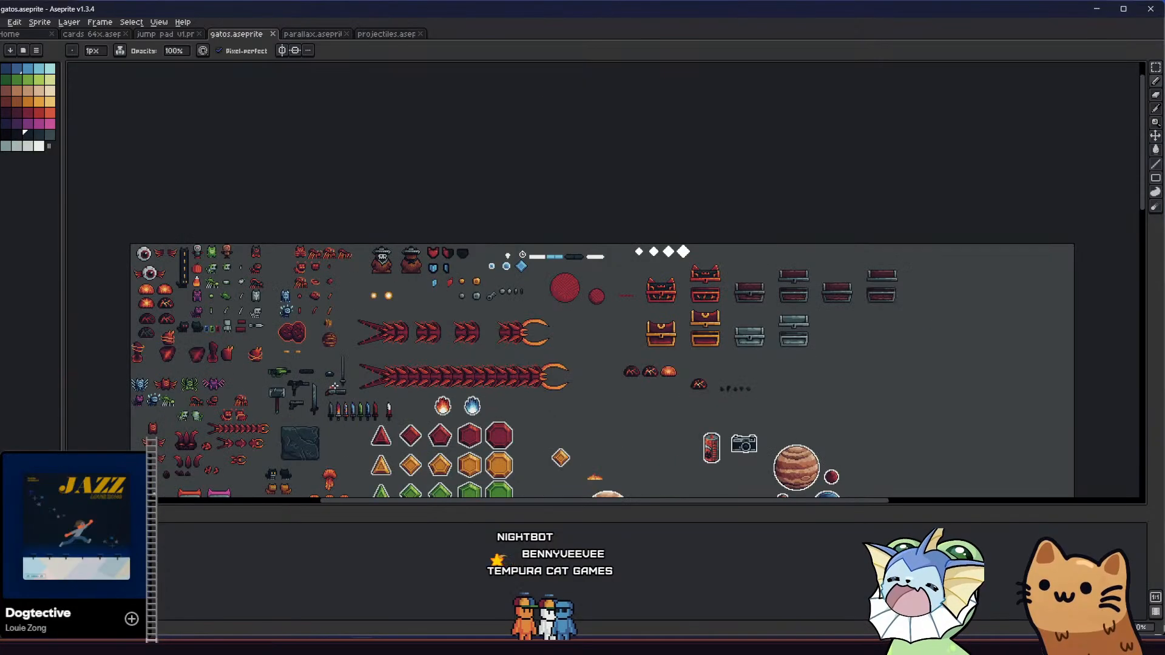
- Select the whole thin sword sprite and export the selection as rapier.png
scroll(339, 385, "up", 4)
key("m")
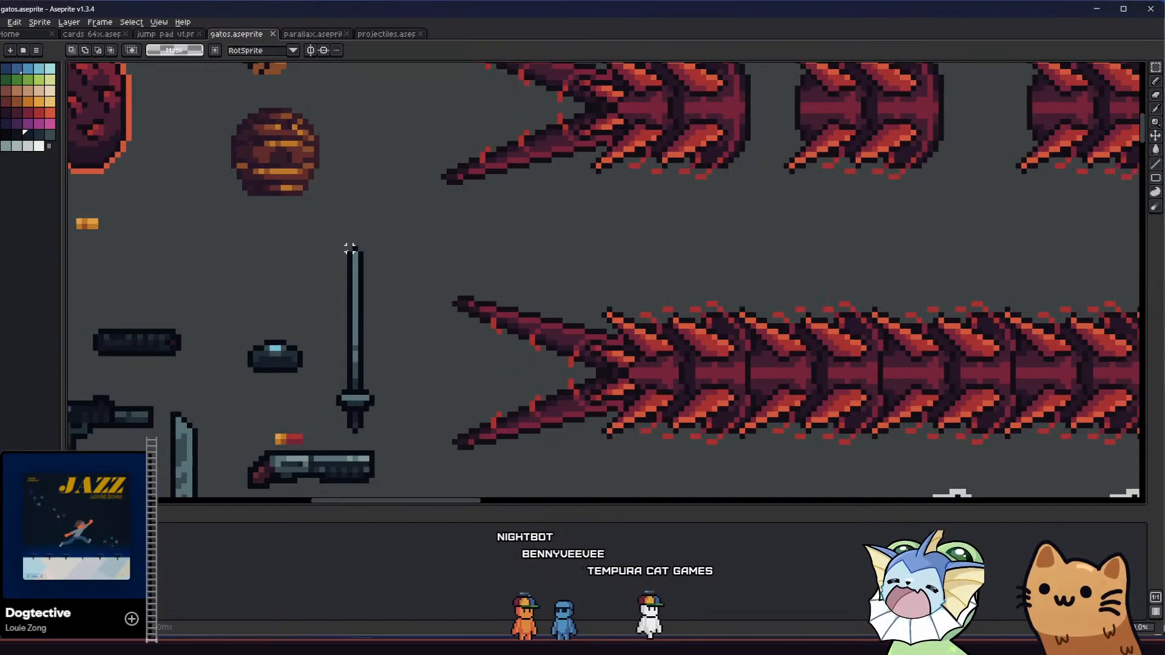
left_click_drag(343, 247, 369, 436)
left_click_drag(350, 347, 333, 243)
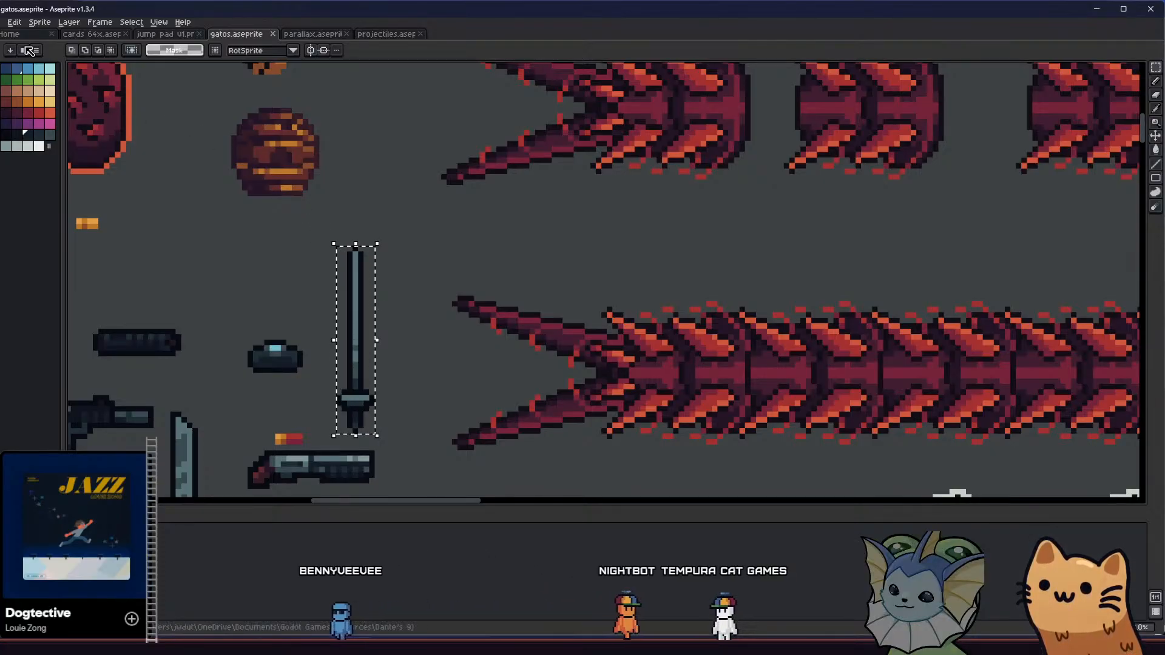
left_click(5, 22)
mouse_move(36, 112)
left_click(146, 114)
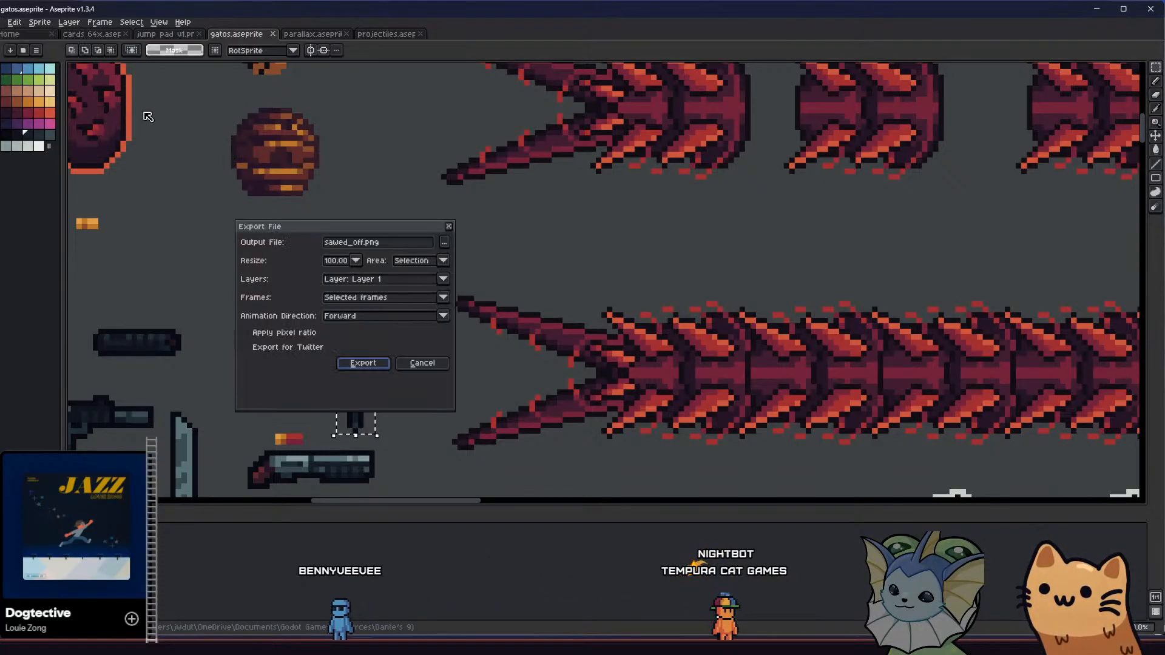
double_click(359, 242)
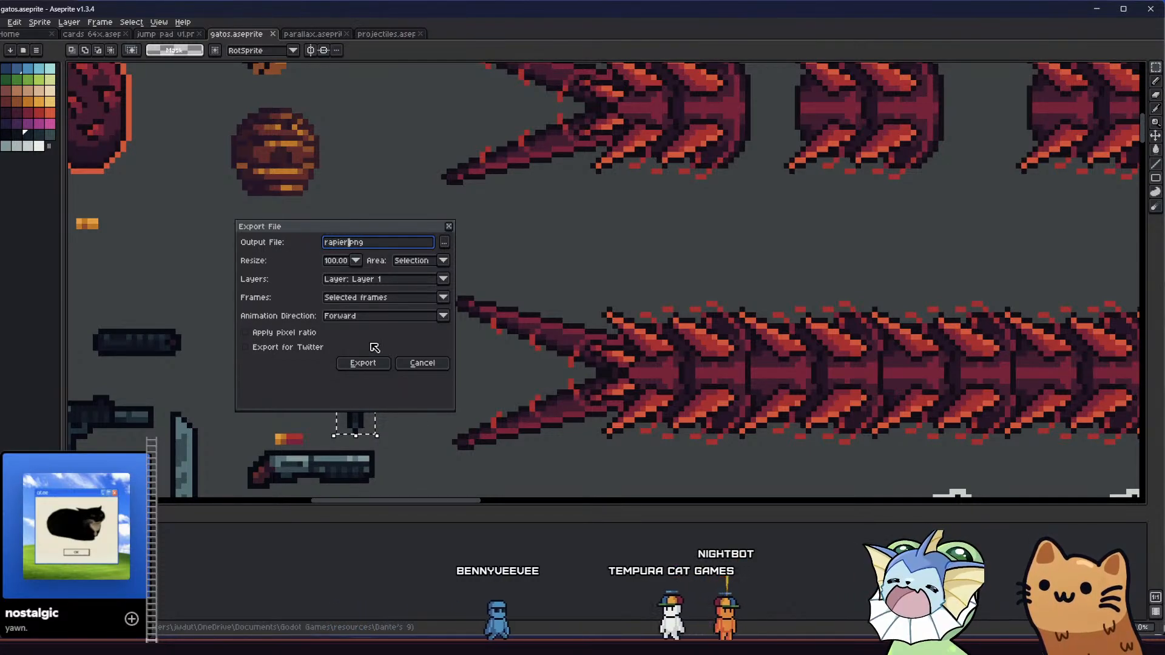
left_click(362, 363)
scroll(438, 326, "down", 5)
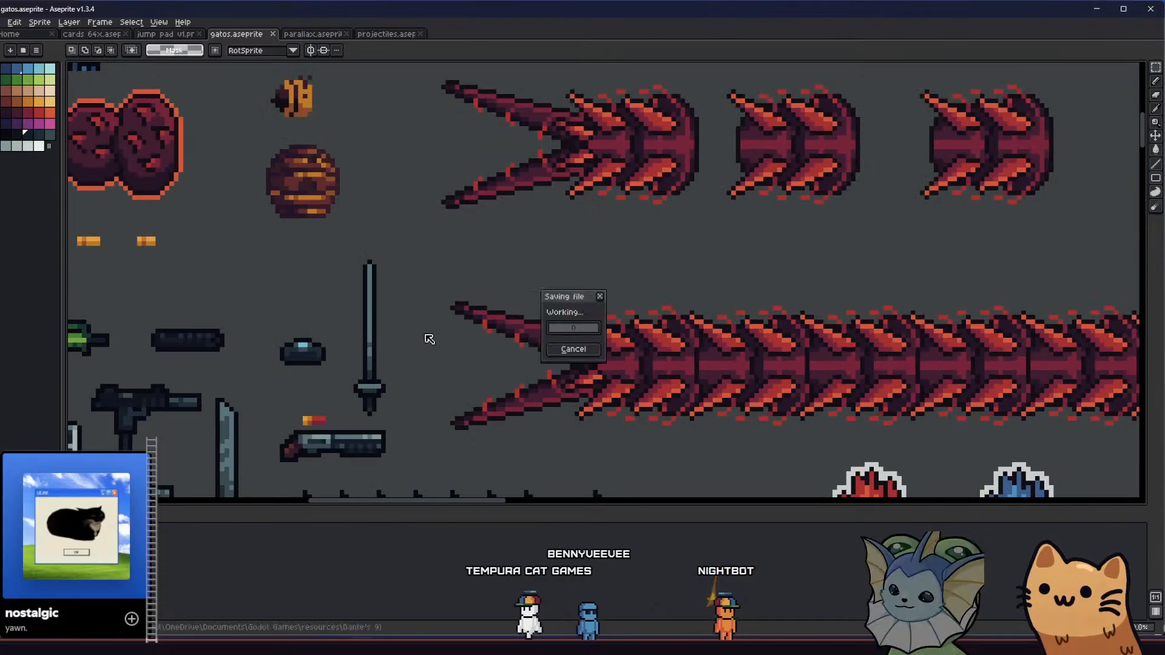
- Look through the card frames in cards 64x.aseprite and show the Rusty Pistol card in frame 14
scroll(334, 361, "up", 5)
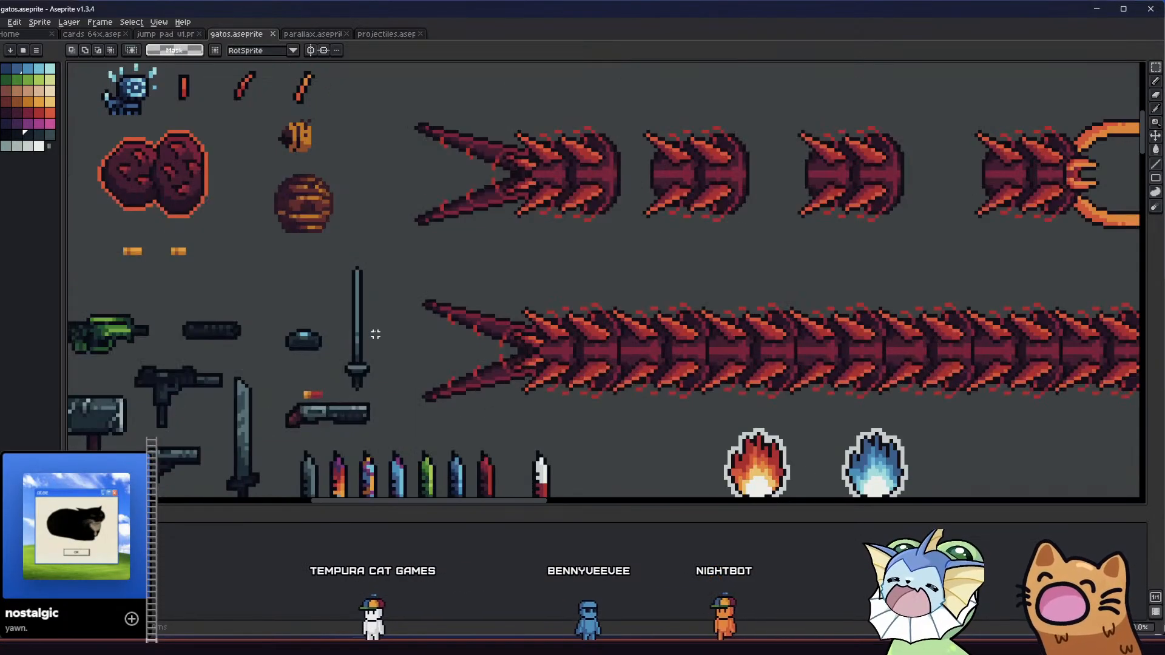
left_click_drag(372, 333, 457, 340)
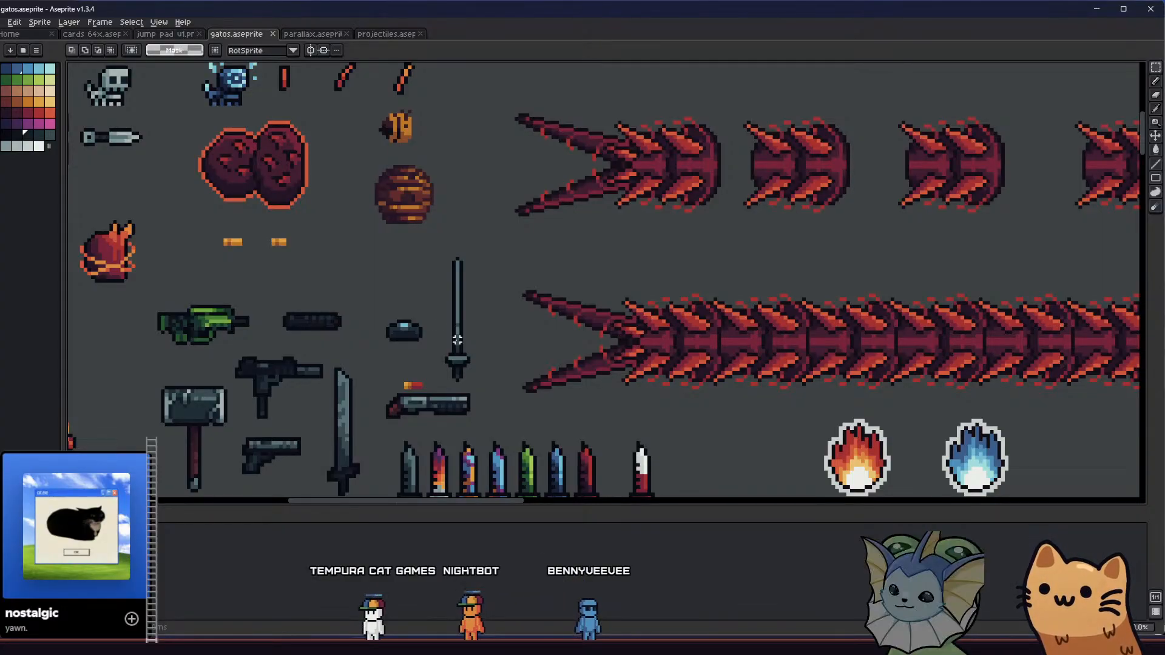
left_click(312, 34)
left_click(168, 35)
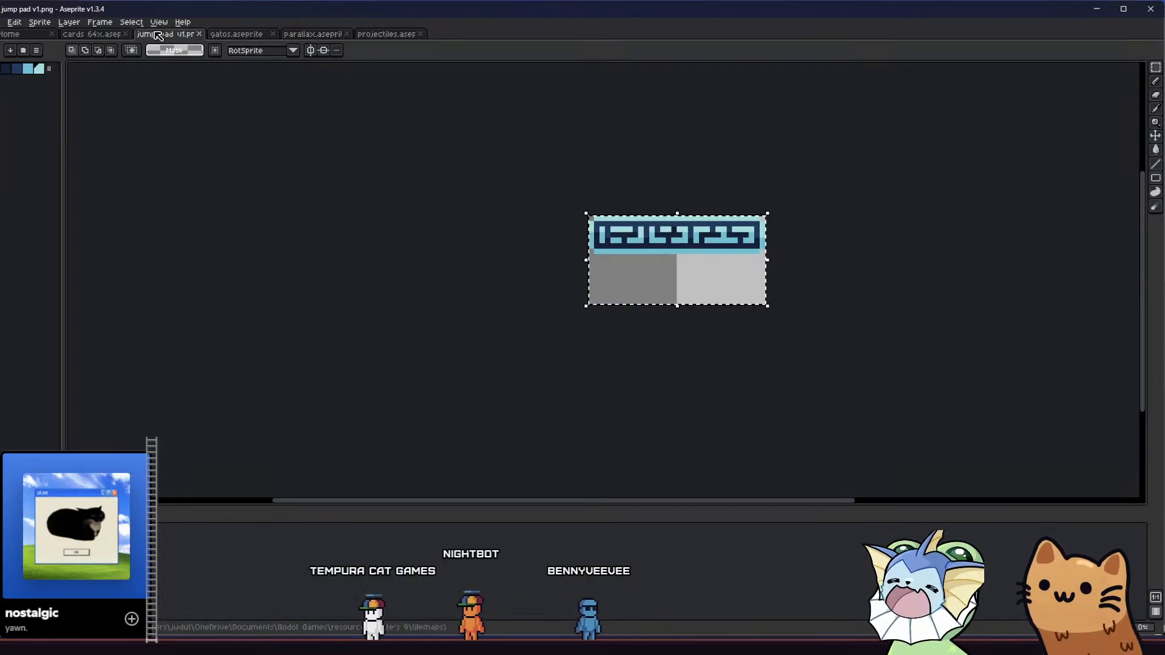
left_click(113, 35)
left_click_drag(427, 327, 414, 318)
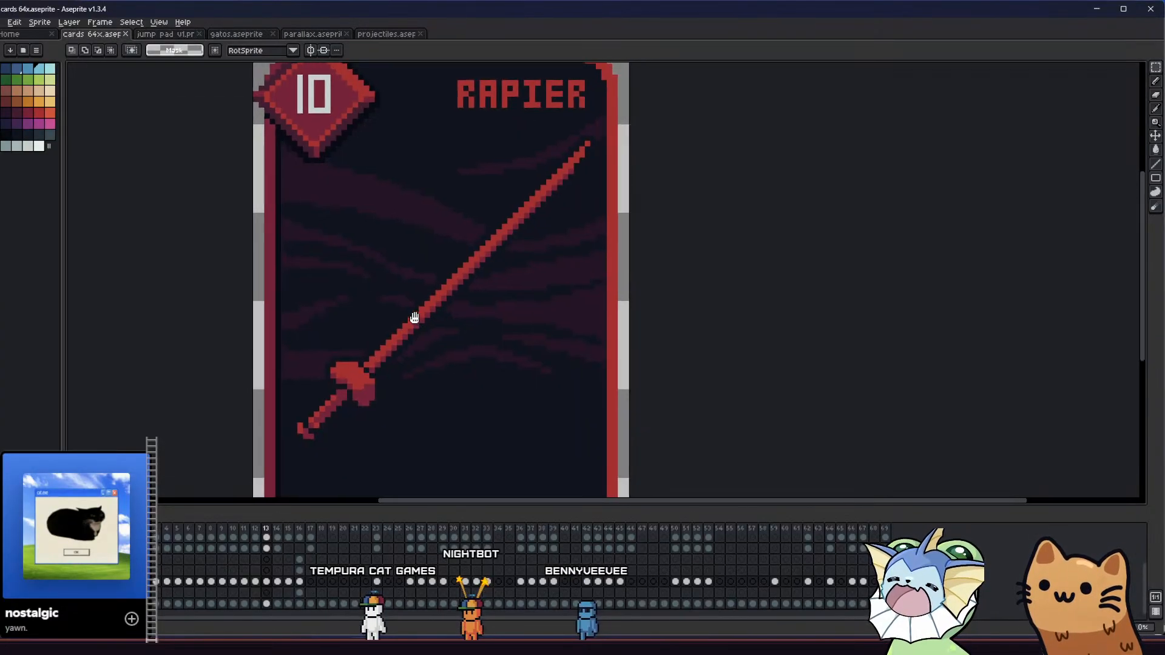
left_click(281, 583)
left_click(288, 581)
left_click(299, 581)
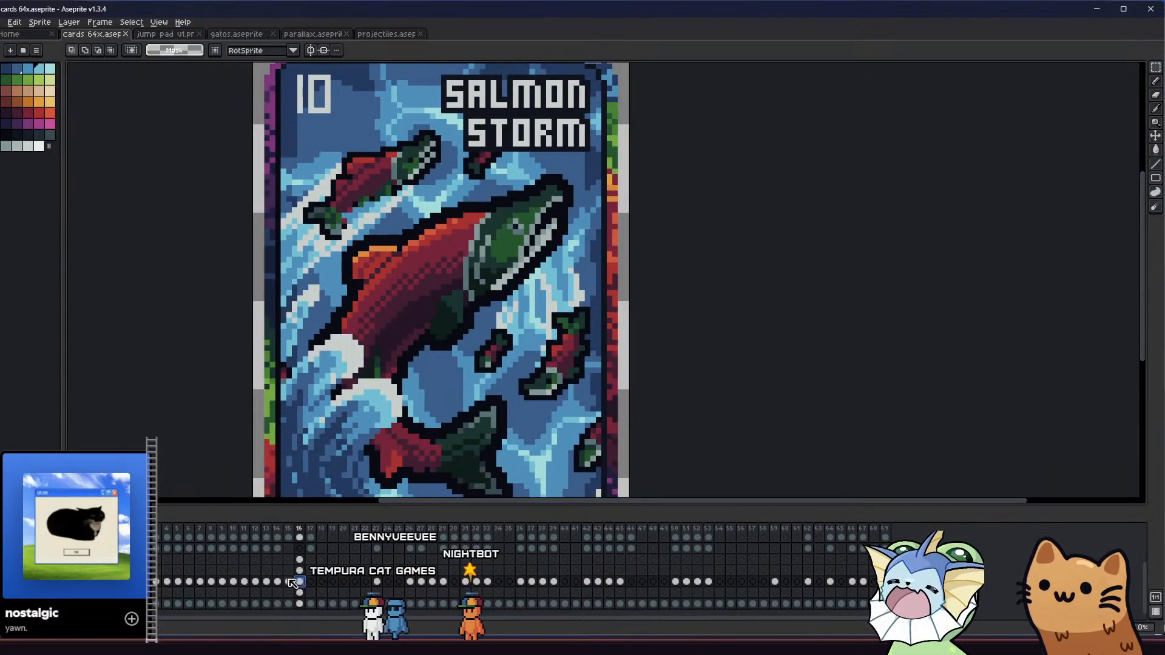
left_click(288, 581)
left_click(269, 580)
left_click(278, 582)
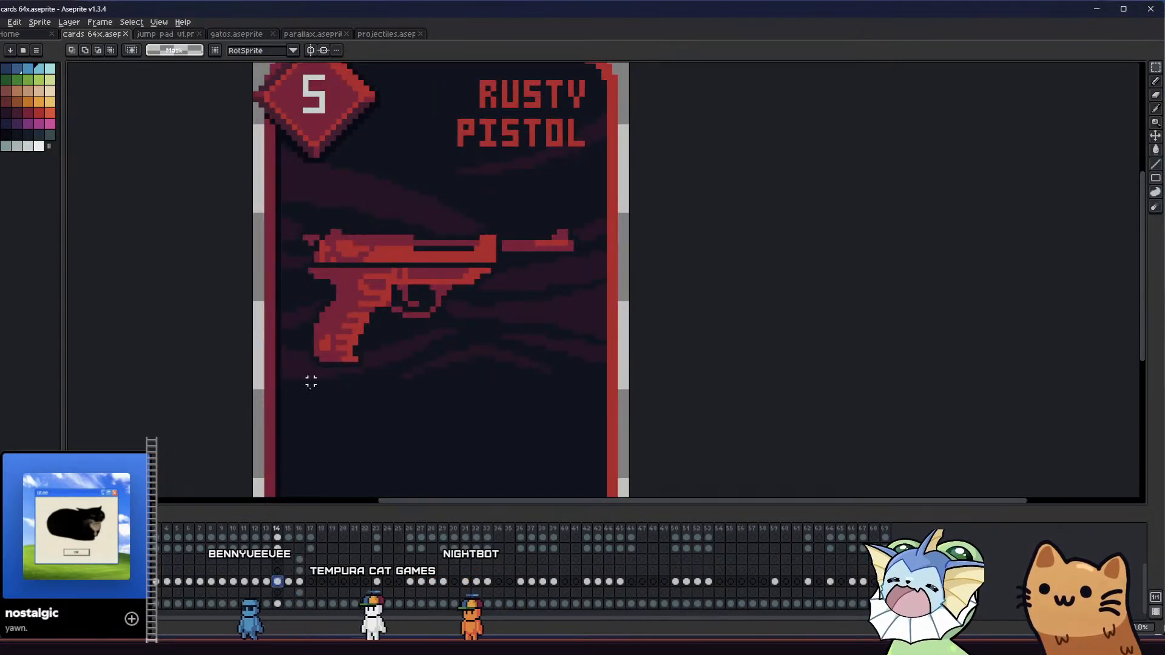
- Copy the card's pistol artwork into gatos.aseprite and scale it to about 21 by 17 pixels above the dark suppressor sprite
scroll(288, 278, "down", 5)
scroll(367, 326, "down", 2)
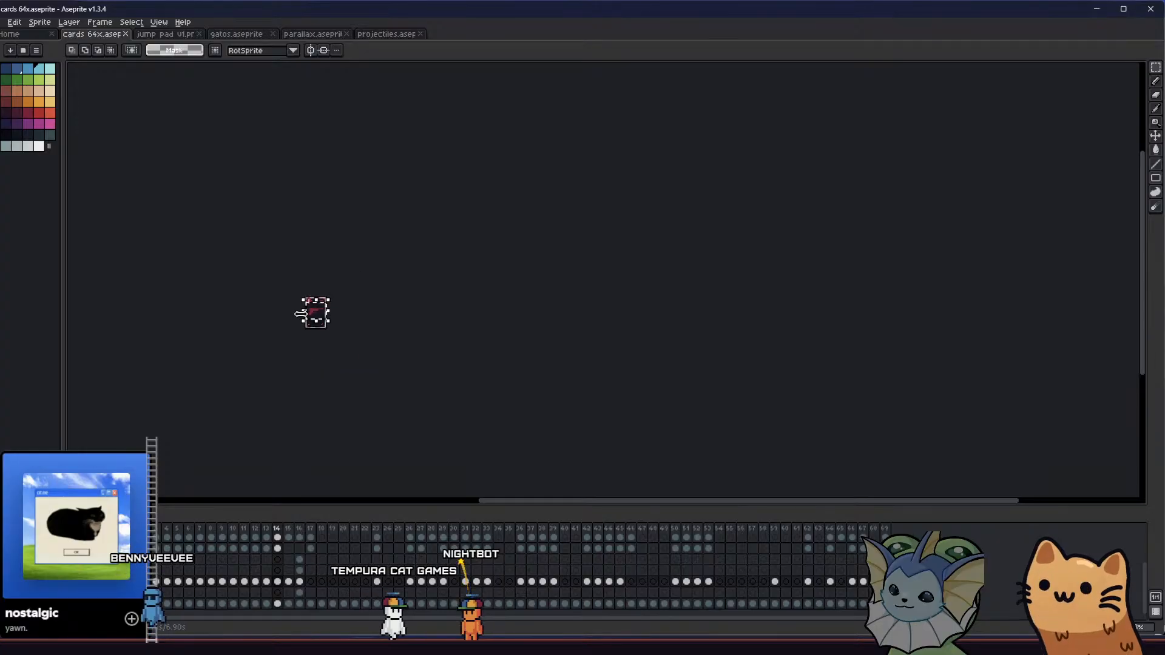
scroll(312, 310, "up", 4)
left_click(253, 35)
key("ctrl+v")
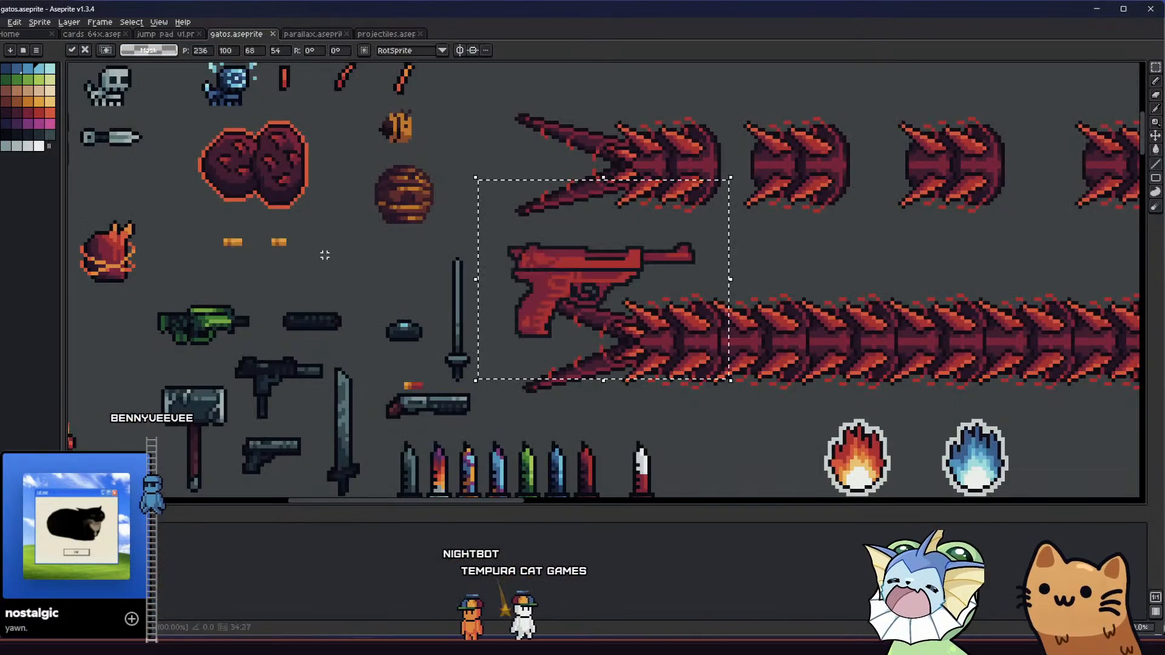
left_click_drag(509, 181, 446, 312)
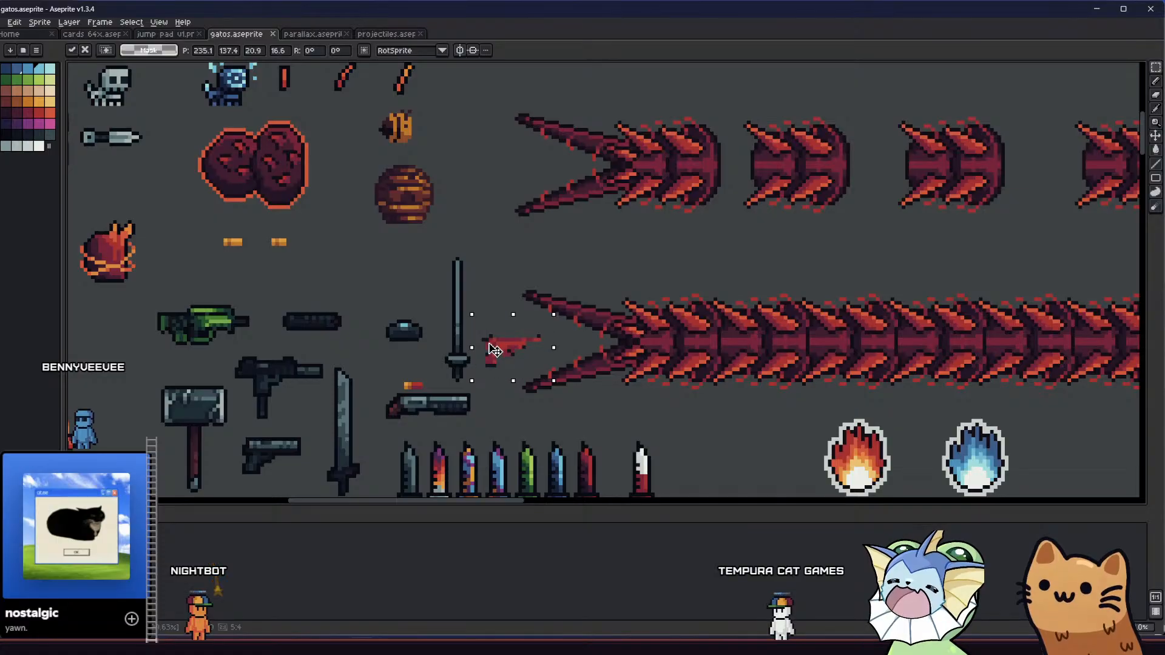
scroll(296, 275, "up", 4)
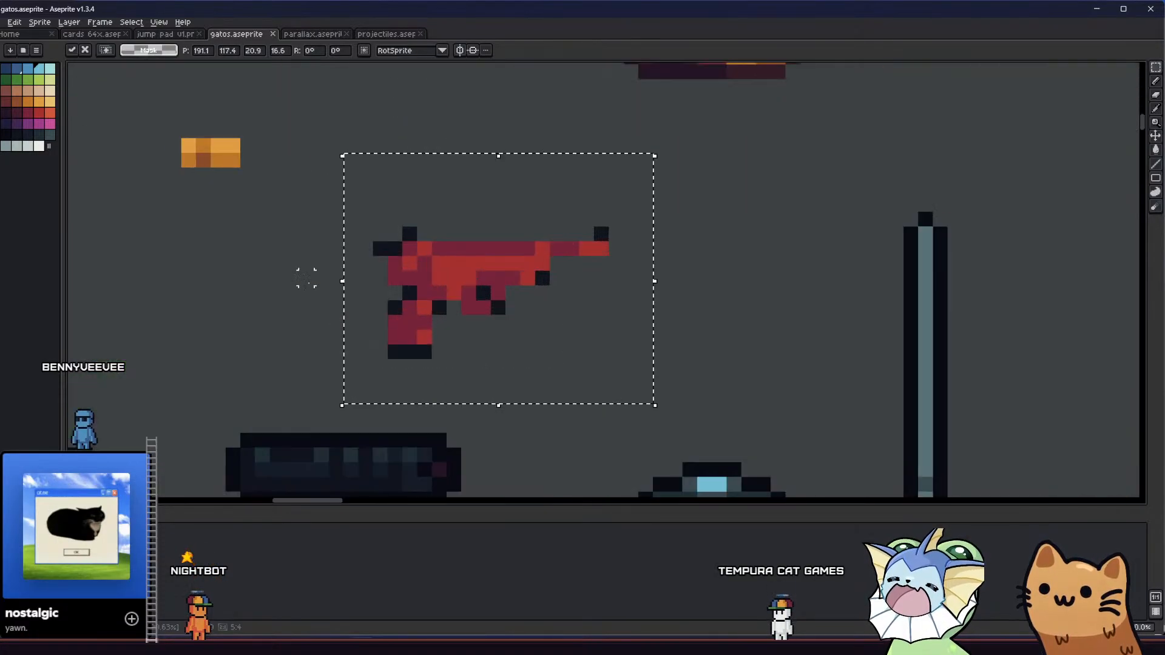
- Paint the small pistol's trigger gap and front sight dark crimson and erase stray dark outline pixels around it
key("i")
left_click(334, 336)
left_click_drag(366, 320, 358, 335)
left_click(358, 336)
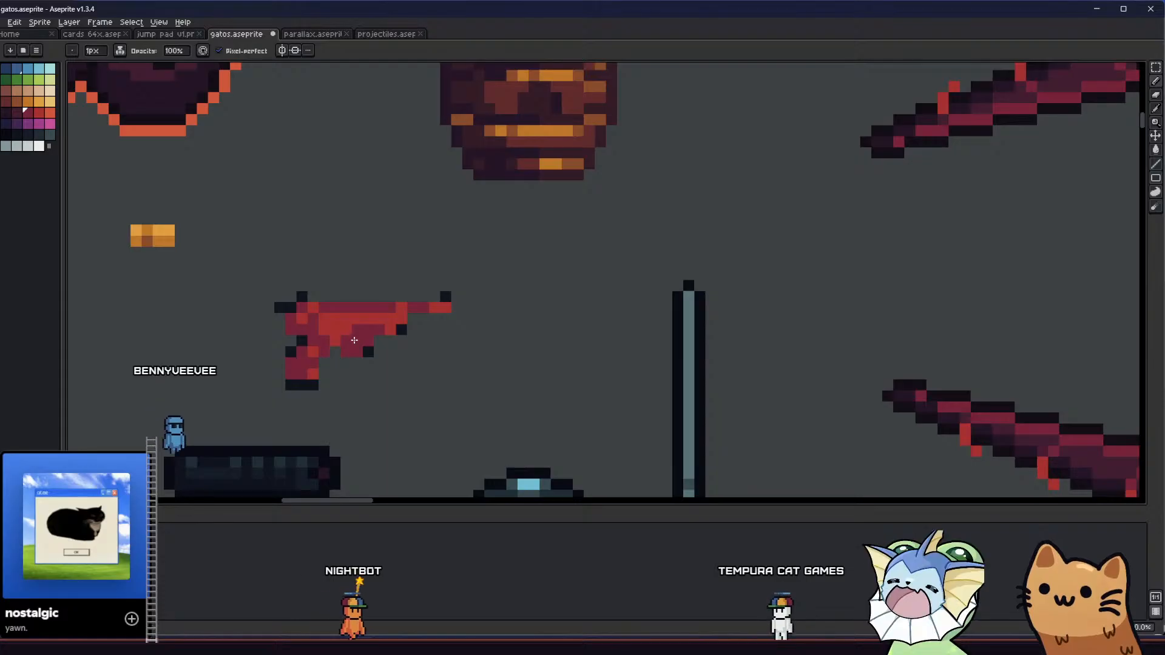
key("e")
left_click(368, 352)
left_click_drag(296, 375, 260, 388)
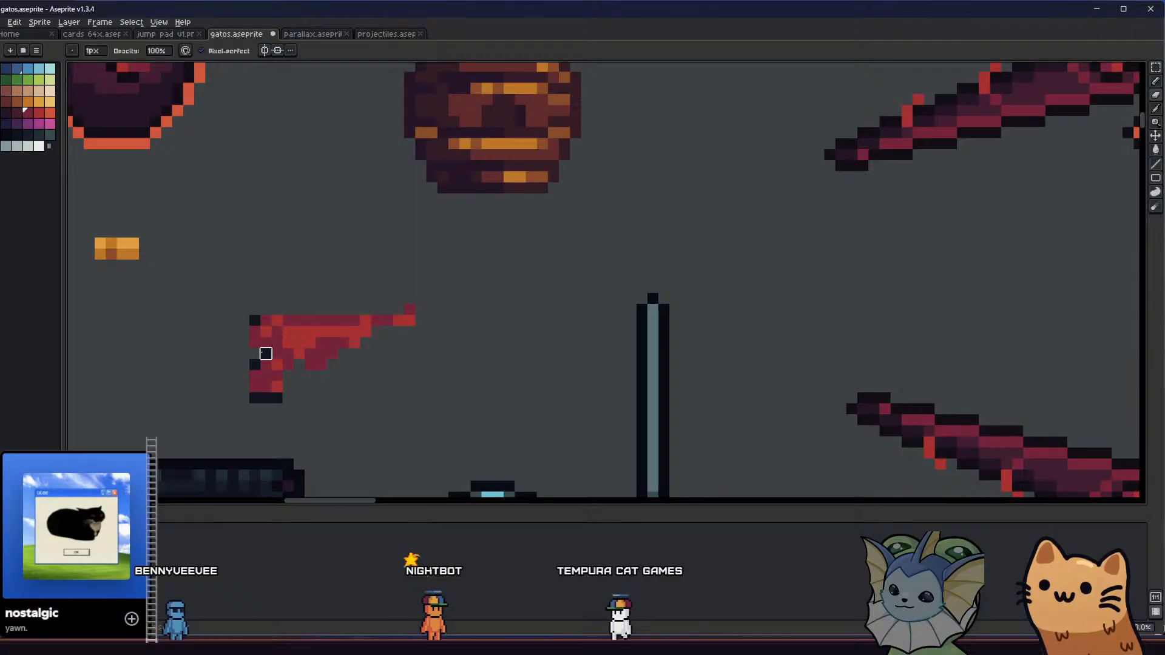
- Clean the remaining dark pixels off the pistol's rear and grip using dark crimson, and save the sprite sheet
key("b")
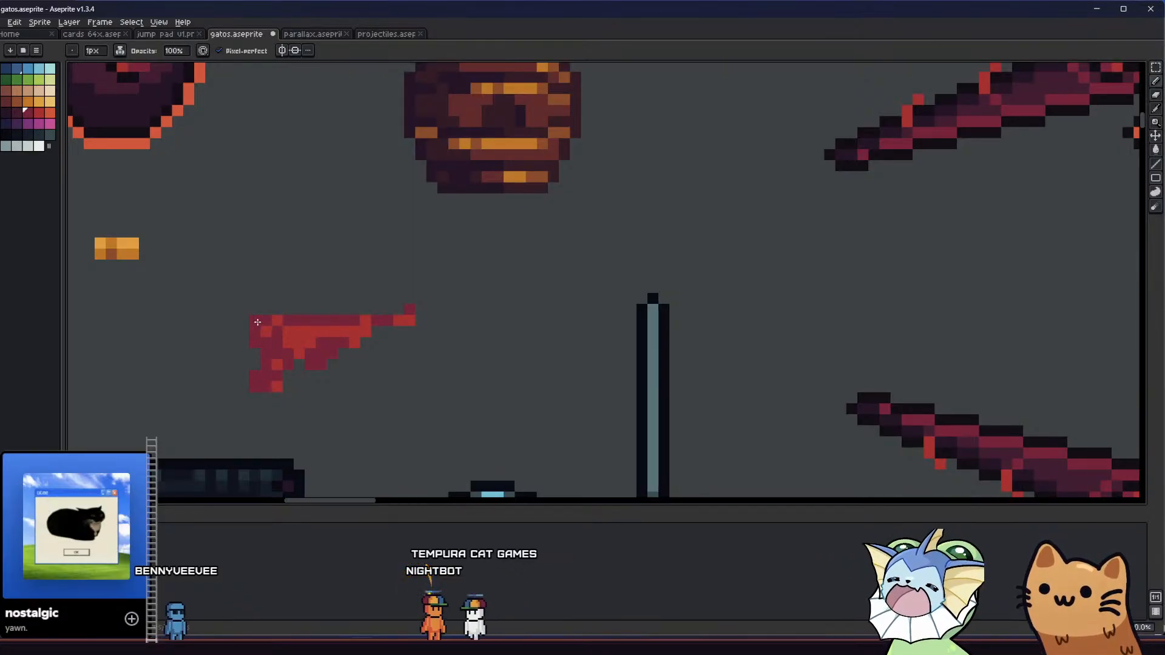
scroll(242, 377, "down", 3)
key("ctrl+s")
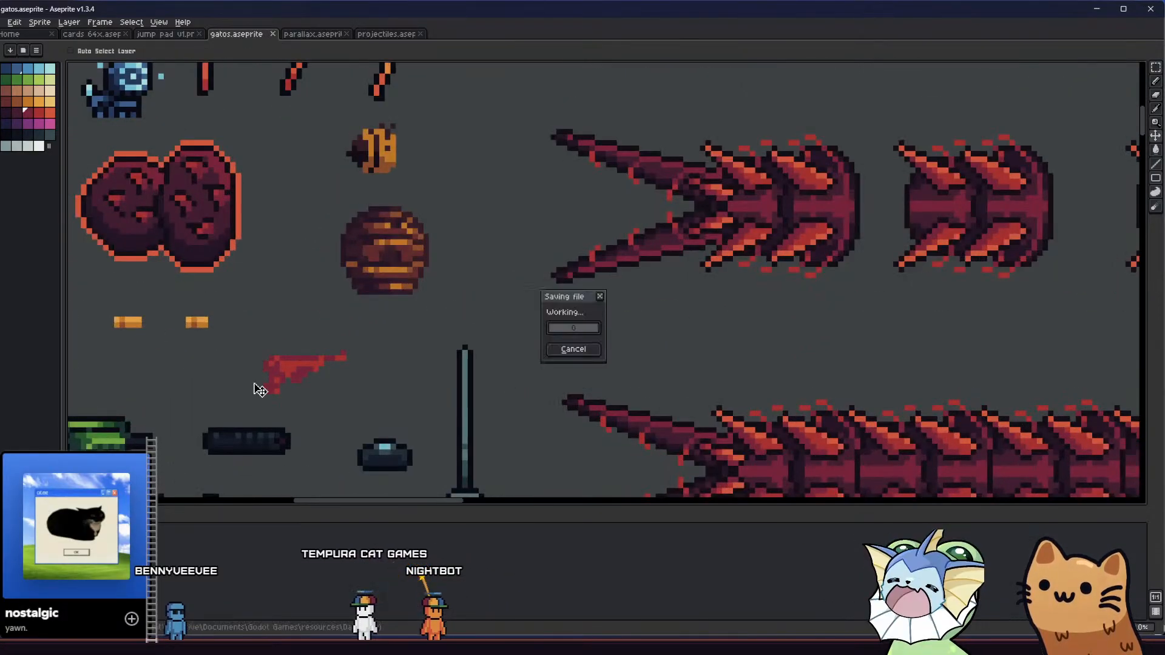
- Return to the Rusty Pistol card in cards 64x.aseprite to compare its artwork with the small pistol sprite
scroll(255, 387, "up", 1)
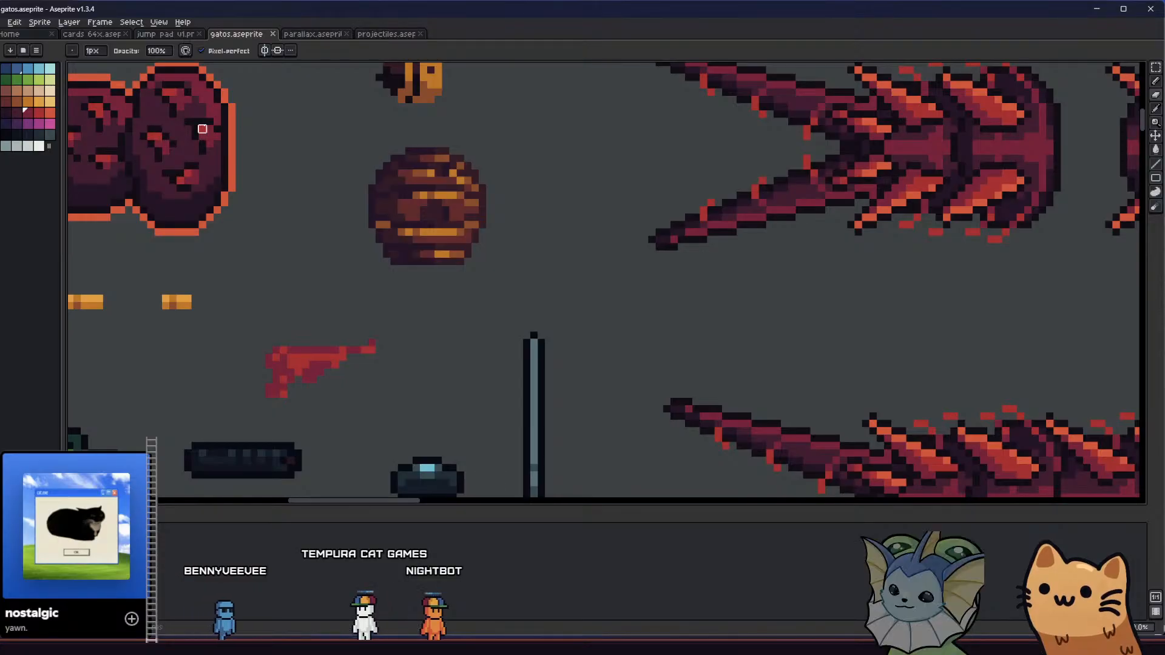
left_click(91, 34)
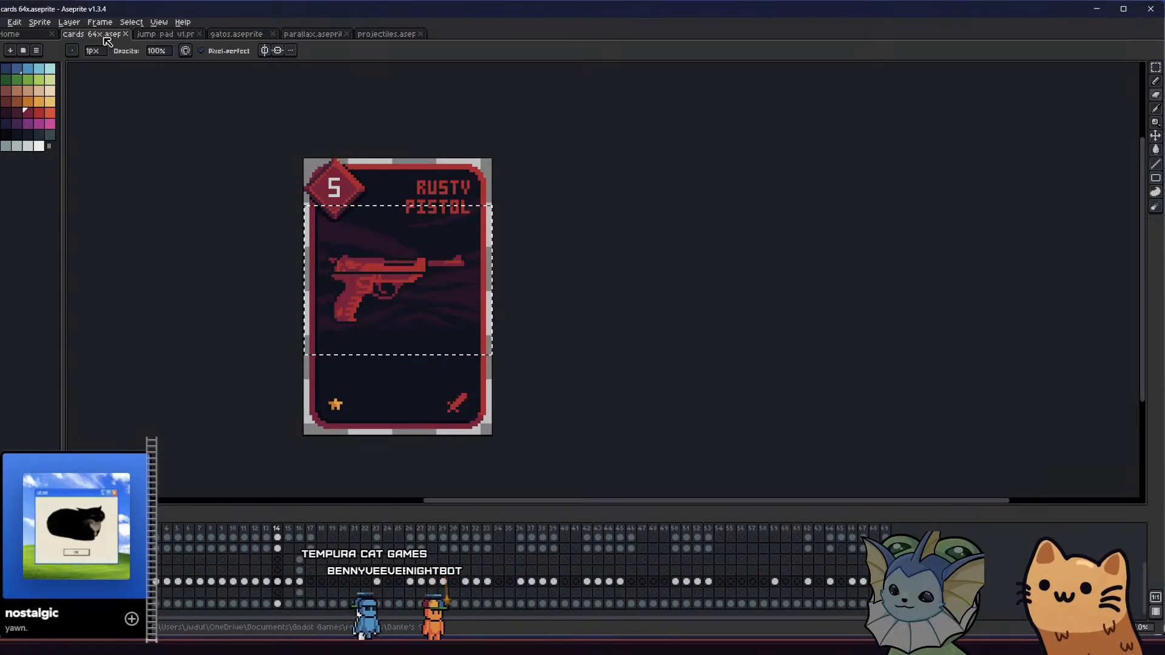
- Return to gatos.aseprite, switch to GitHub Desktop, fetch Dantes-9-main from origin and try to pull the incoming commits
left_click(242, 34)
scroll(283, 357, "up", 1)
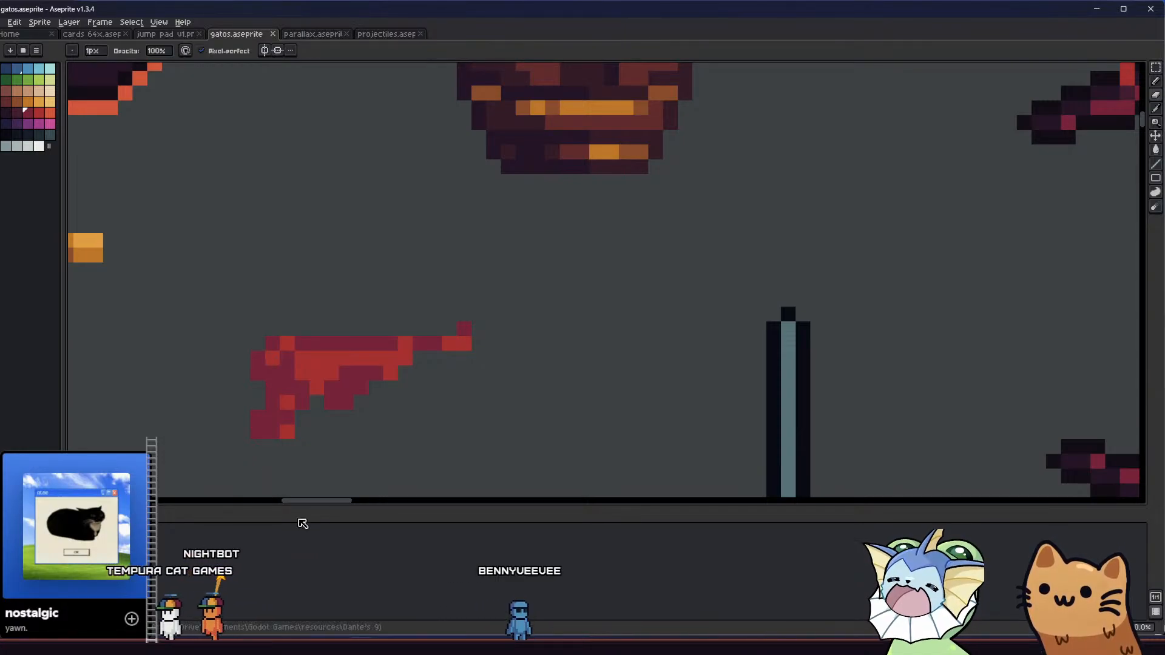
left_click(311, 646)
left_click(423, 155)
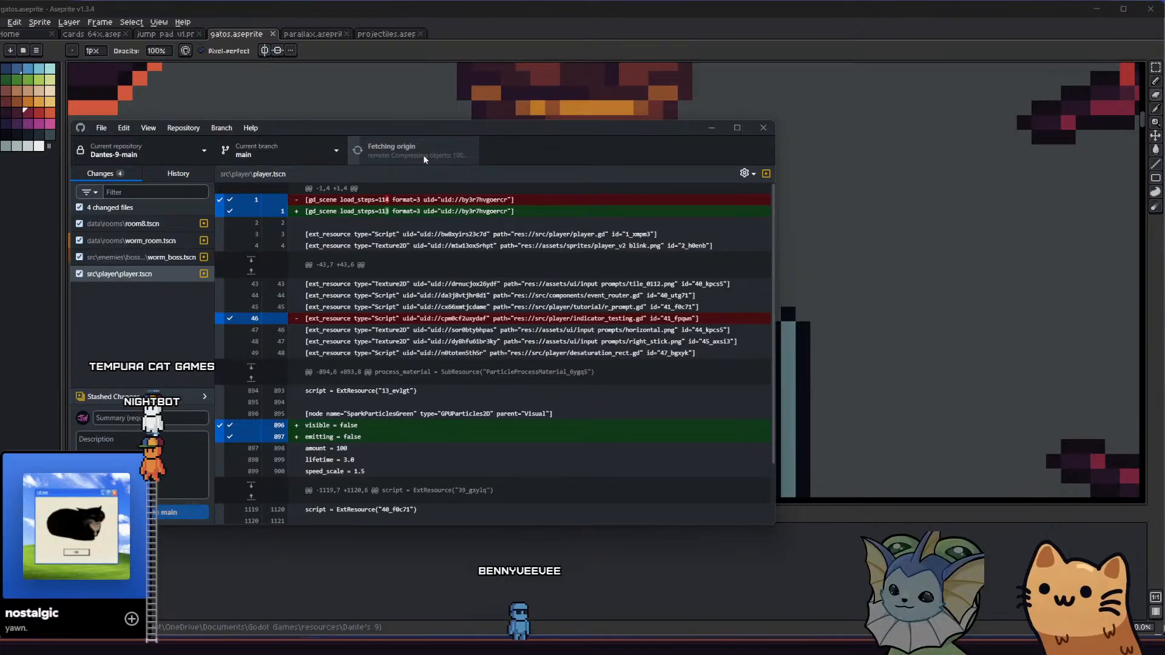
left_click(422, 151)
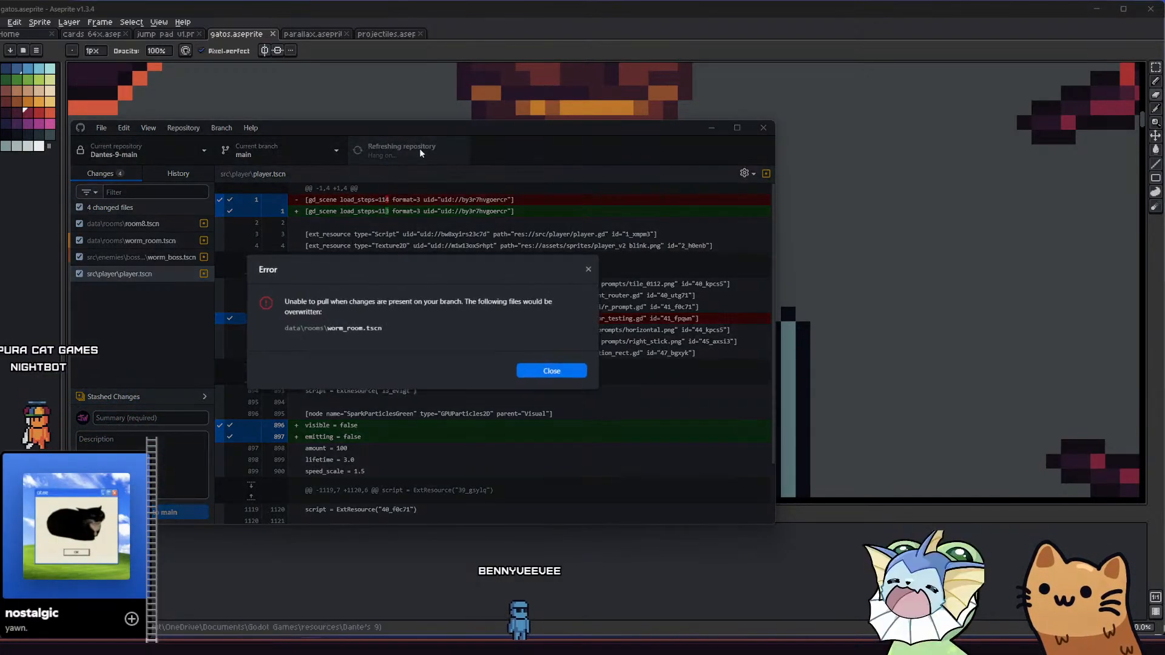
left_click(546, 370)
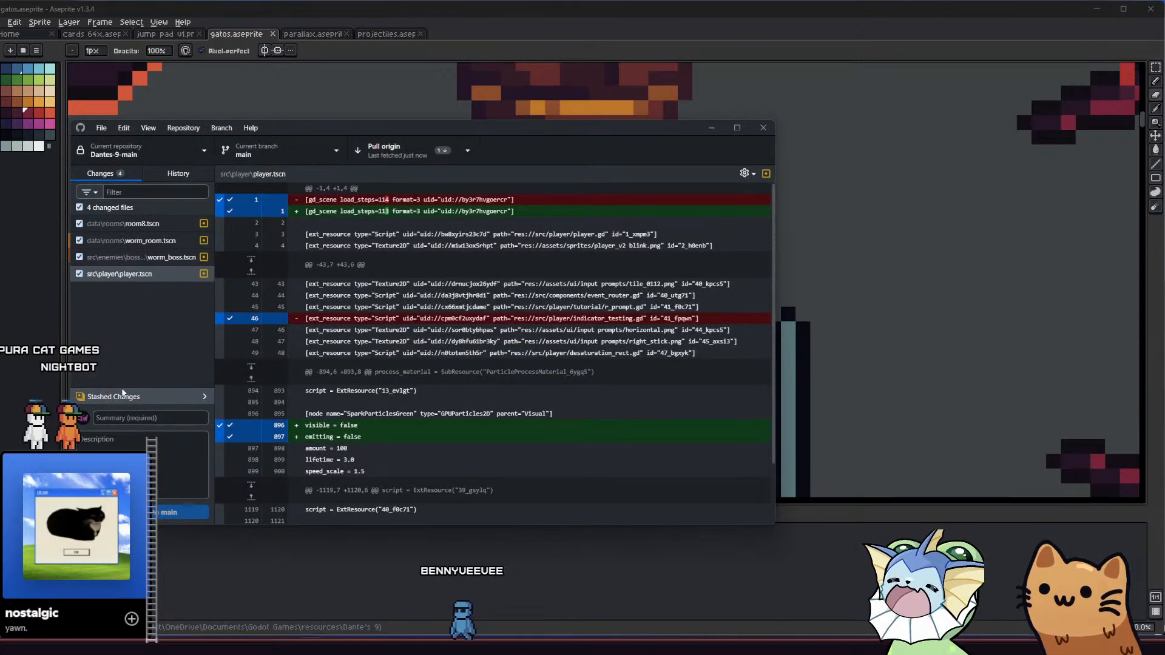
- Inspect the diff of data\rooms\worm_room.tscn and discard all local changes to that file
left_click(143, 241)
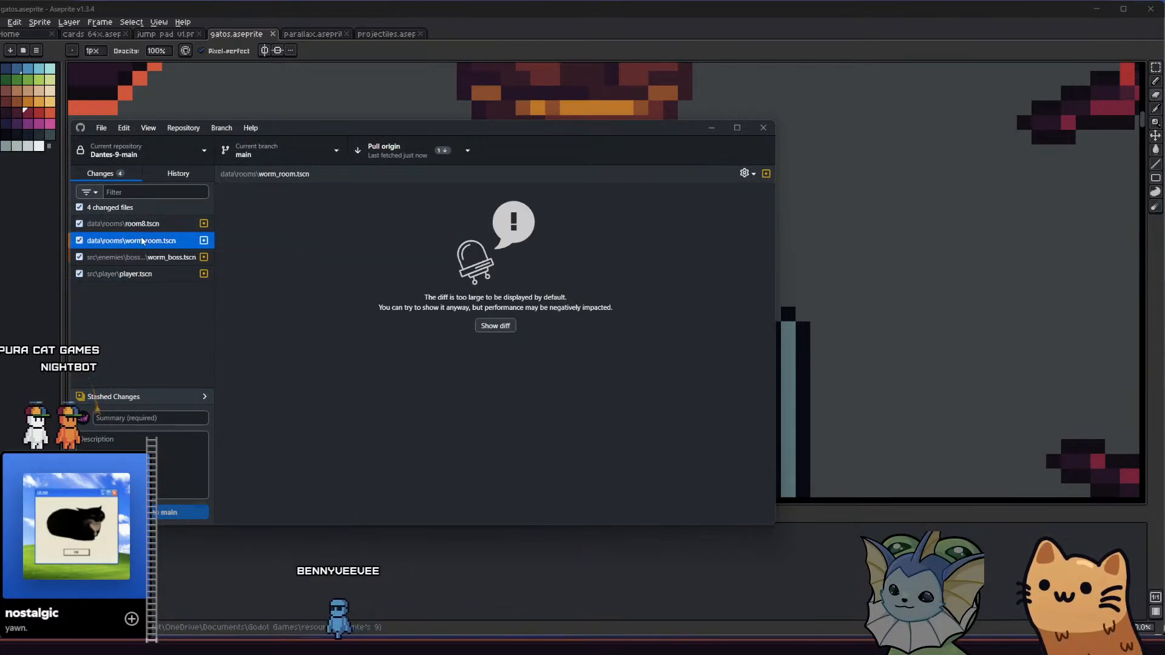
left_click(493, 326)
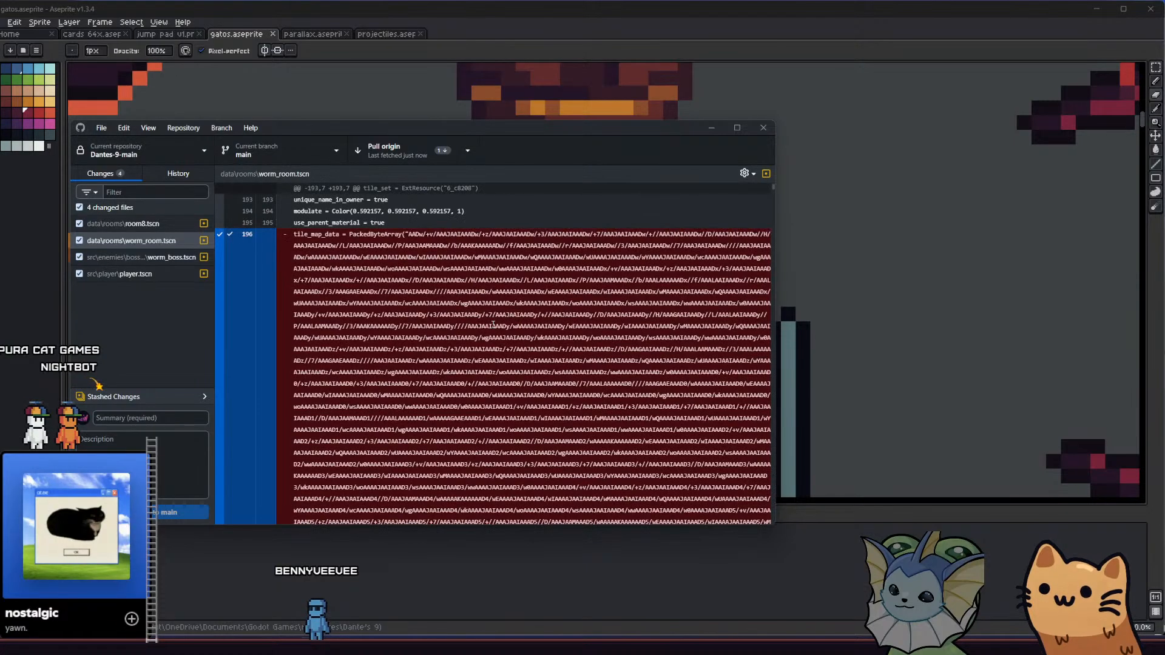
scroll(480, 320, "down", 15)
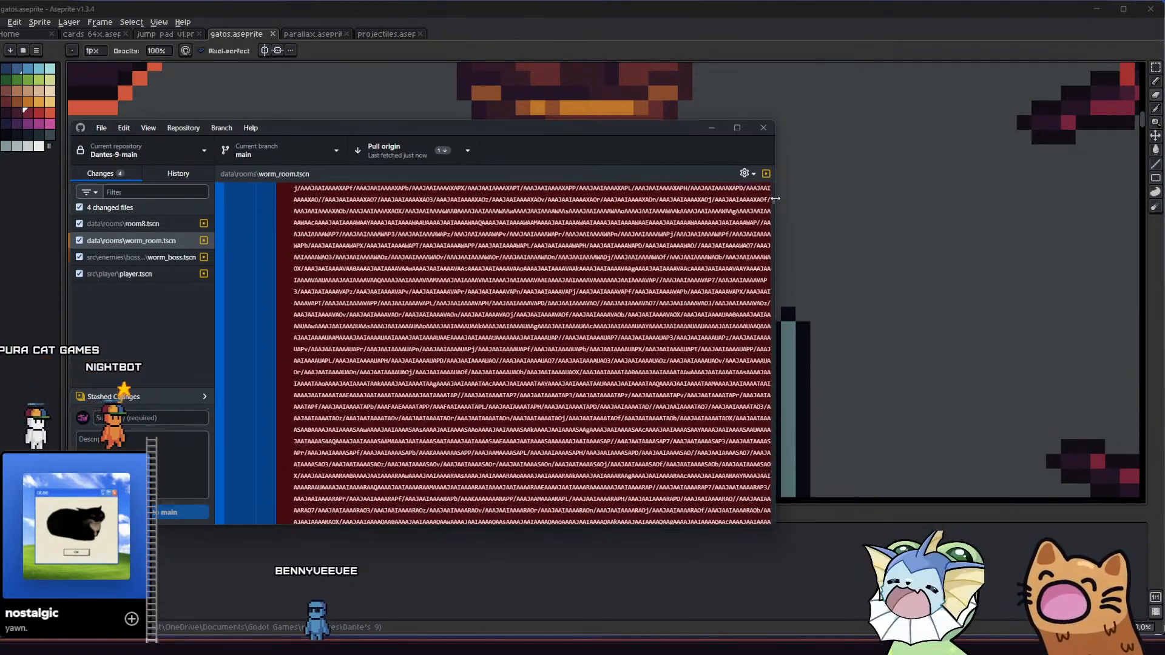
scroll(293, 200, "down", 5)
right_click(124, 241)
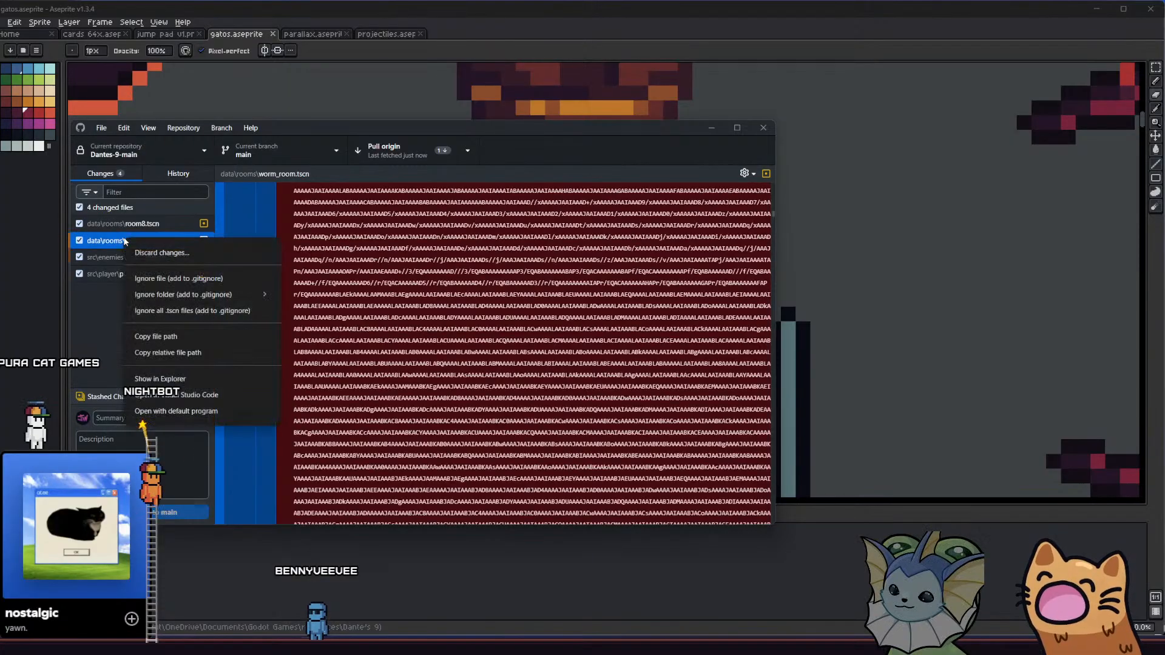
left_click(152, 252)
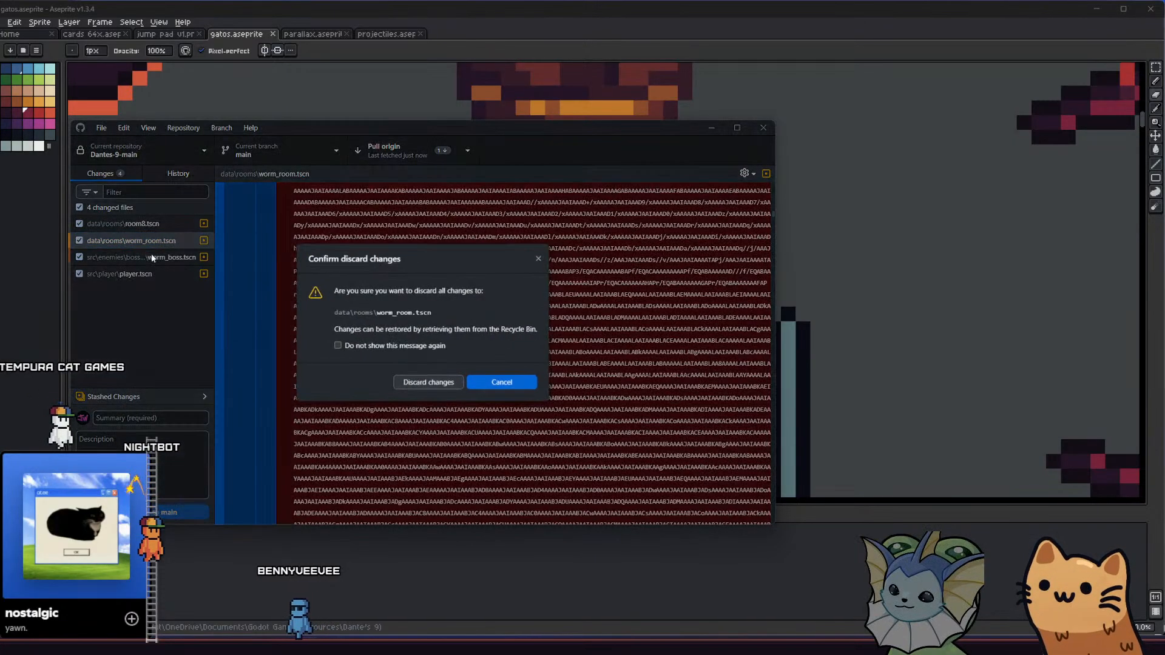
left_click(442, 385)
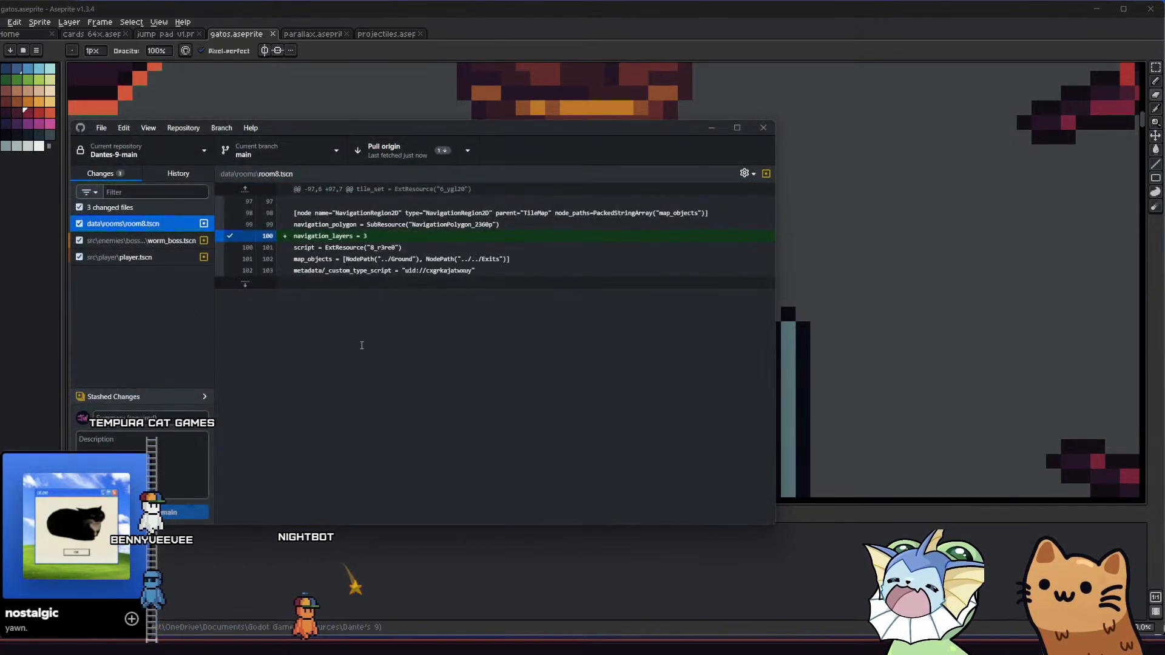
- Pull the incoming commits into main, fetch origin again and view the repository's commit history
left_click(377, 151)
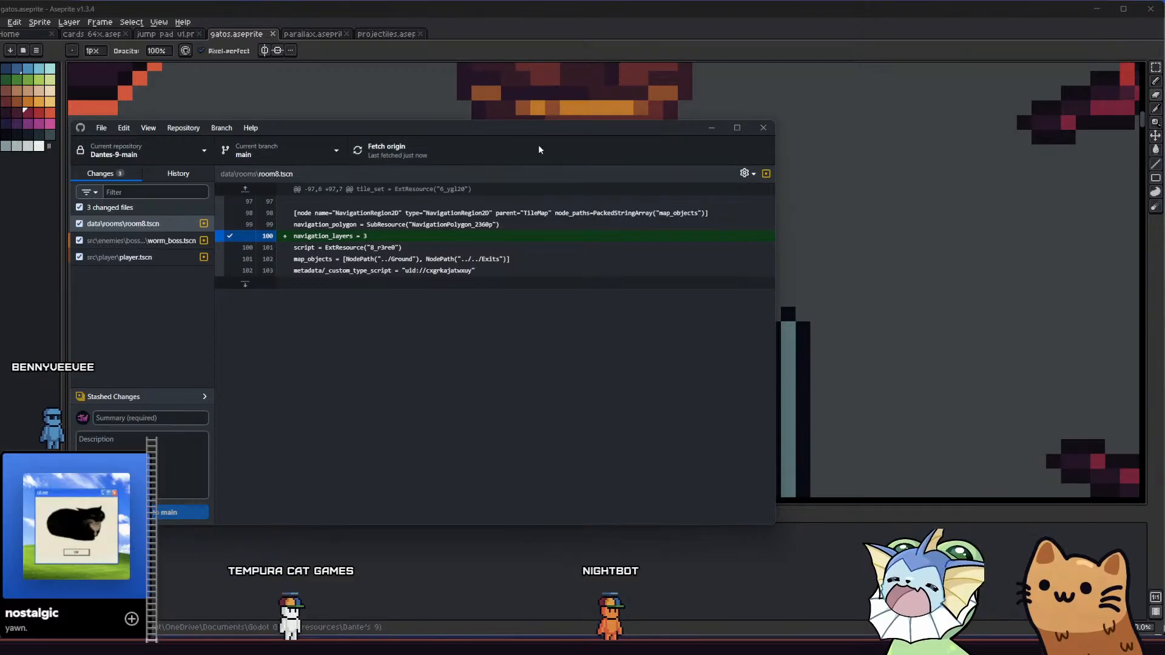
left_click(390, 144)
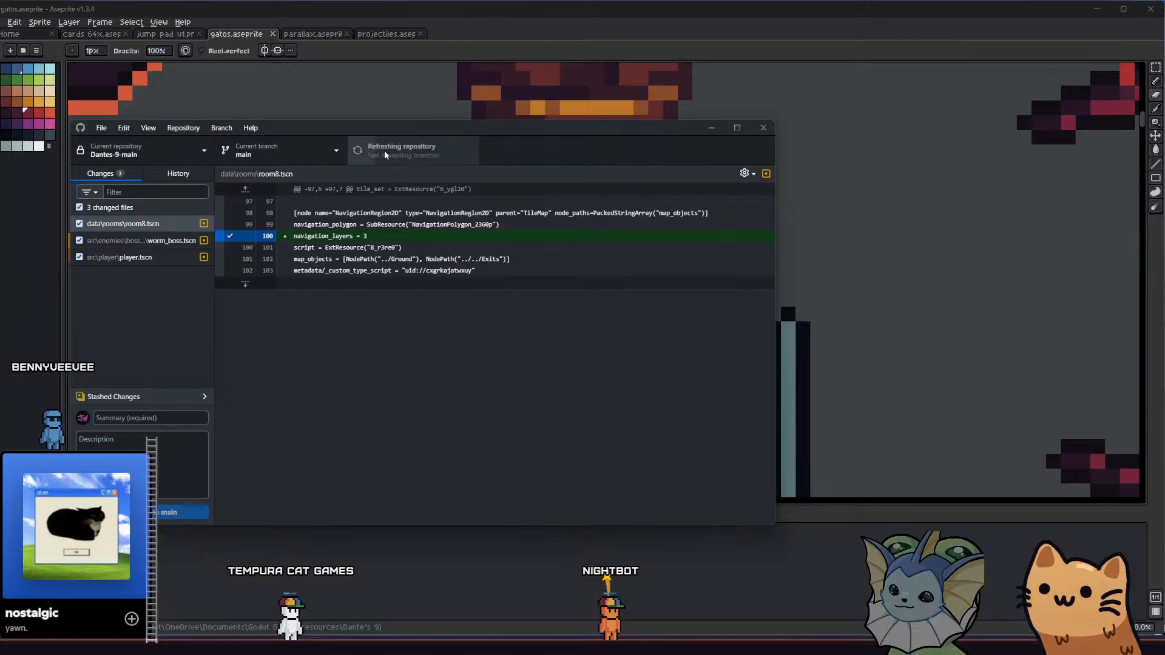
left_click(159, 177)
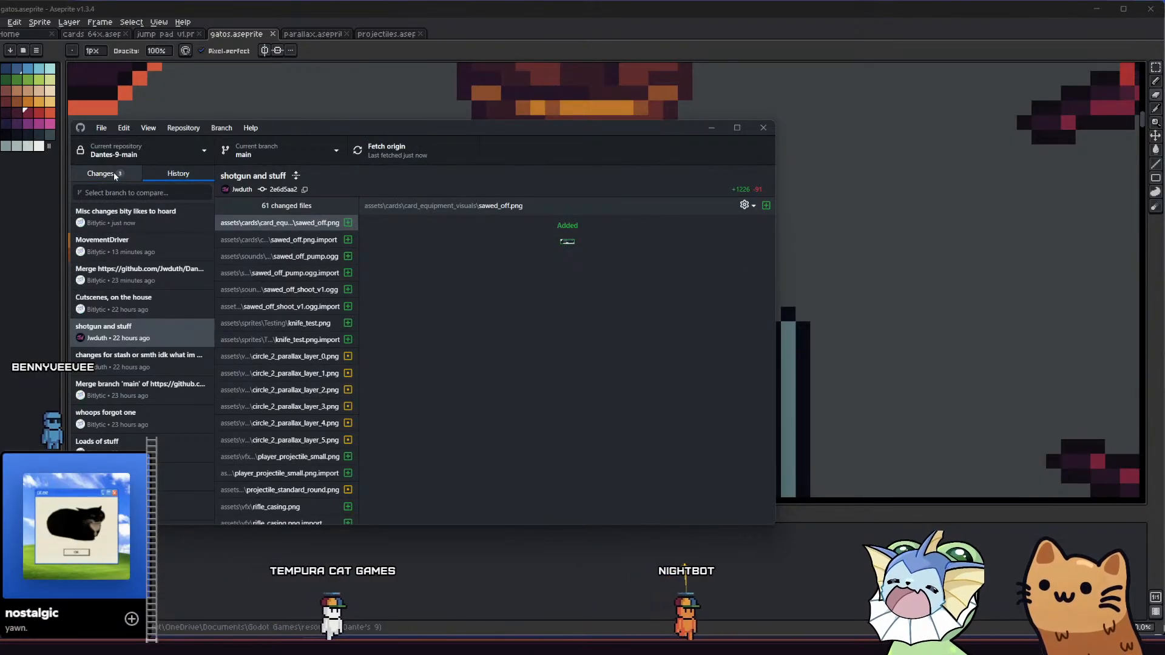
- Open the Dantes 9 refactor project in Godot, open gib_spawner.gd and run the game
key("ctrl+1")
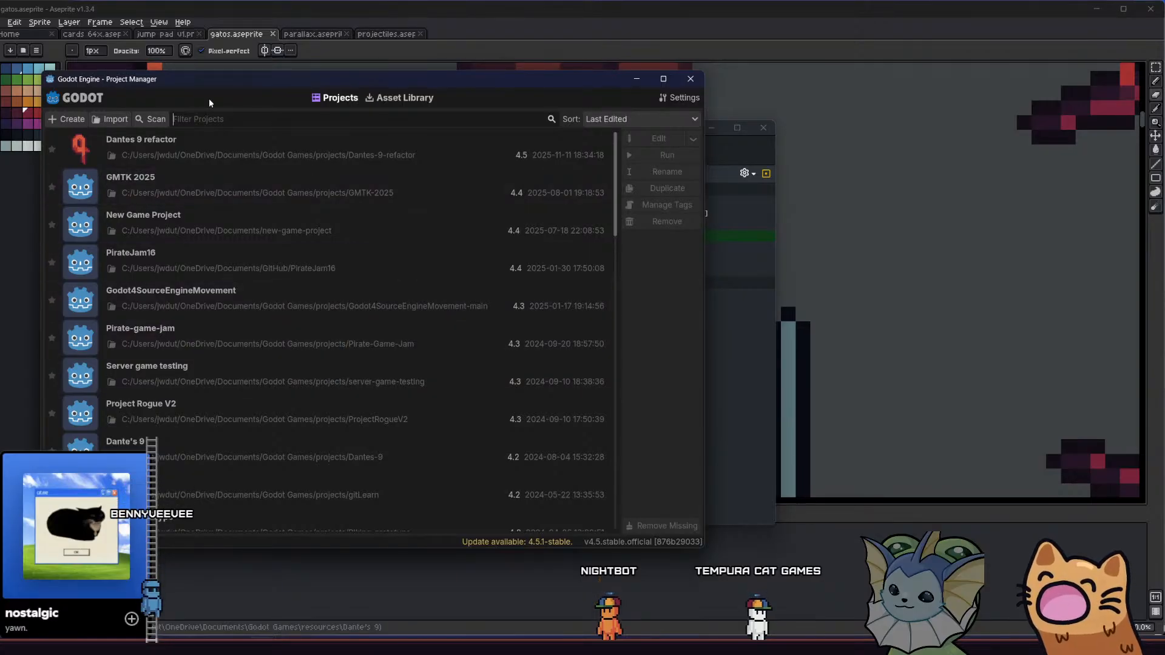
double_click(138, 137)
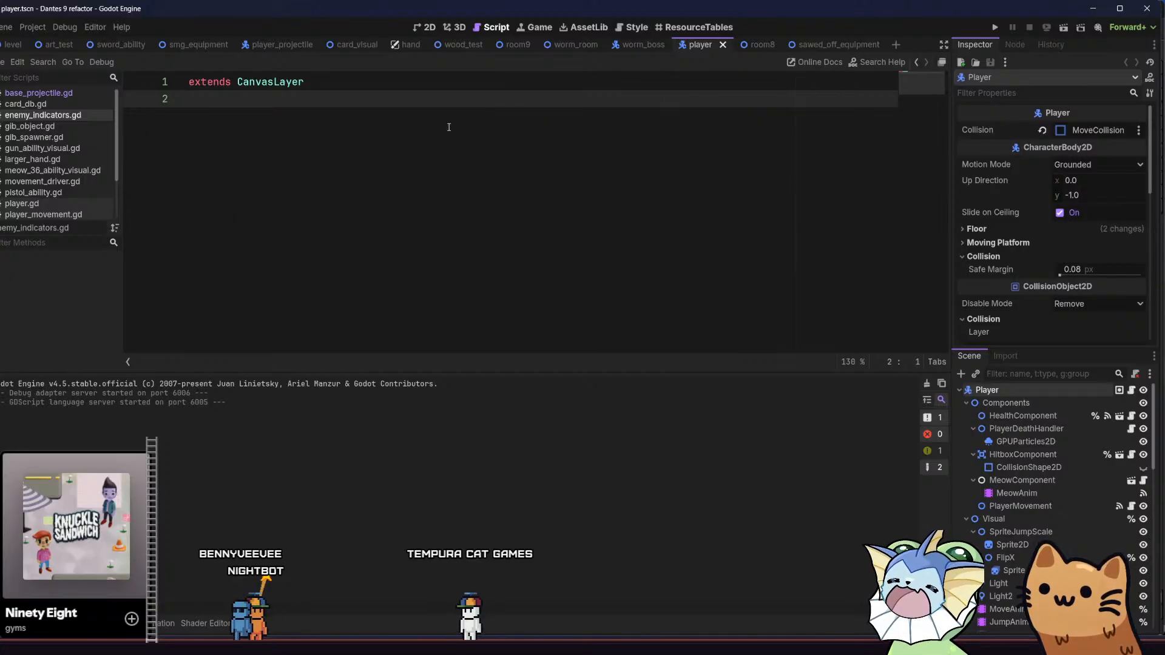
left_click(66, 137)
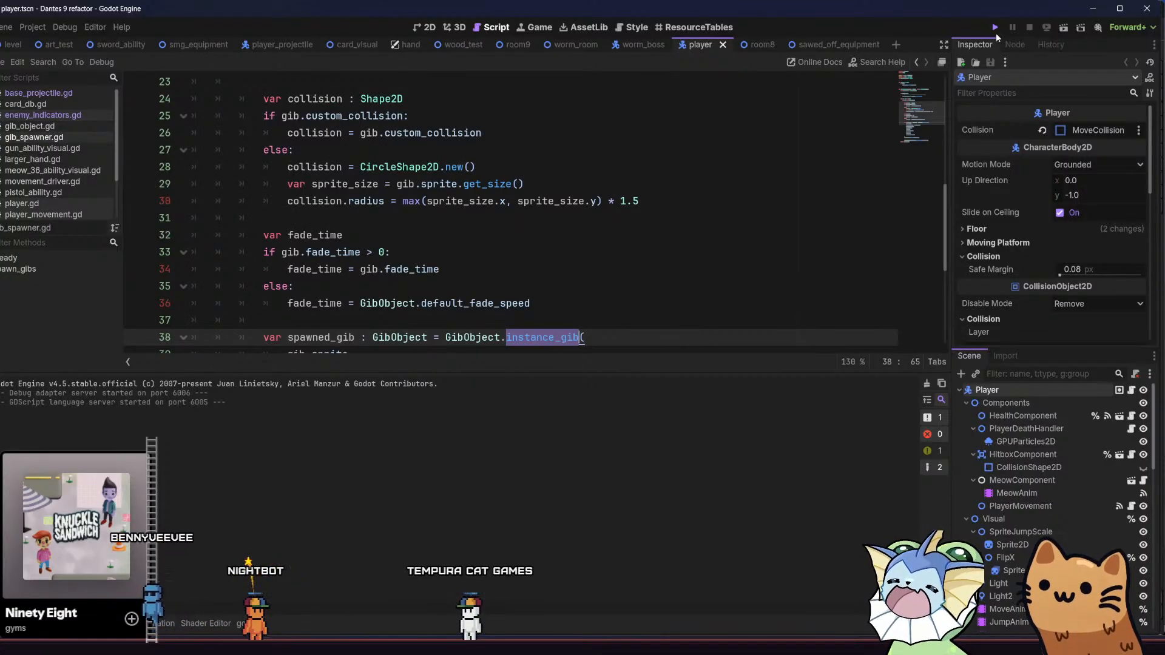
left_click(995, 28)
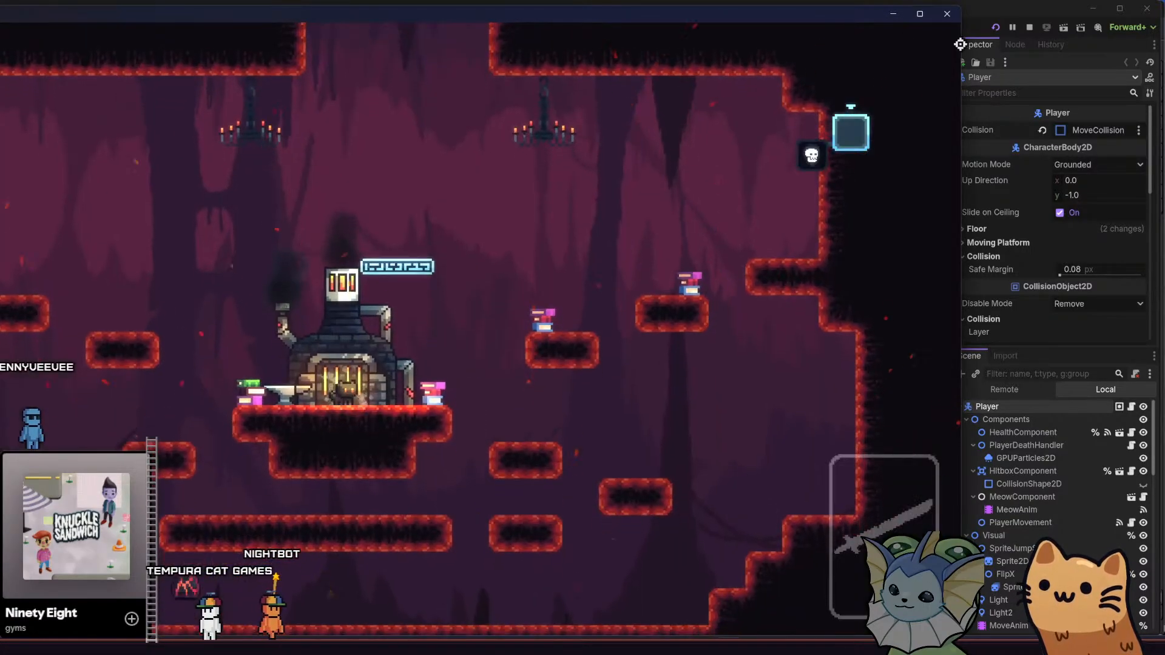
- Give the player the Sawed Off card through the in-game debug menu
key("grave")
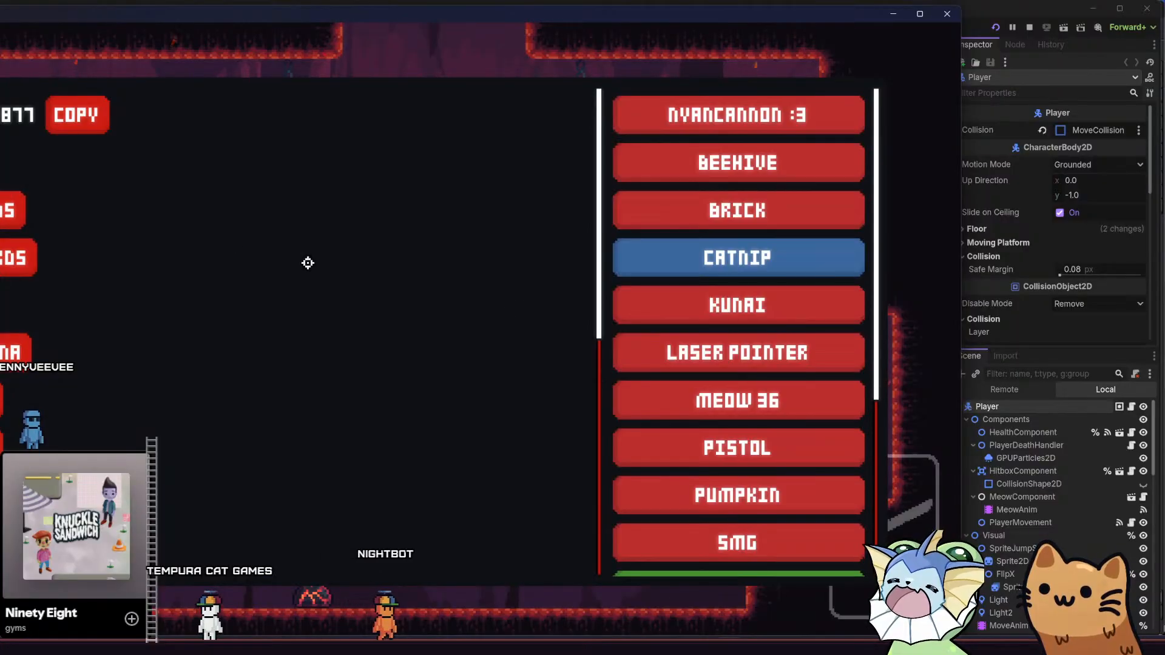
scroll(637, 425, "down", 5)
left_click(637, 450)
- Play-test the Sawed Off by moving and jumping around the lower ledges and floor while firing it
key("space")
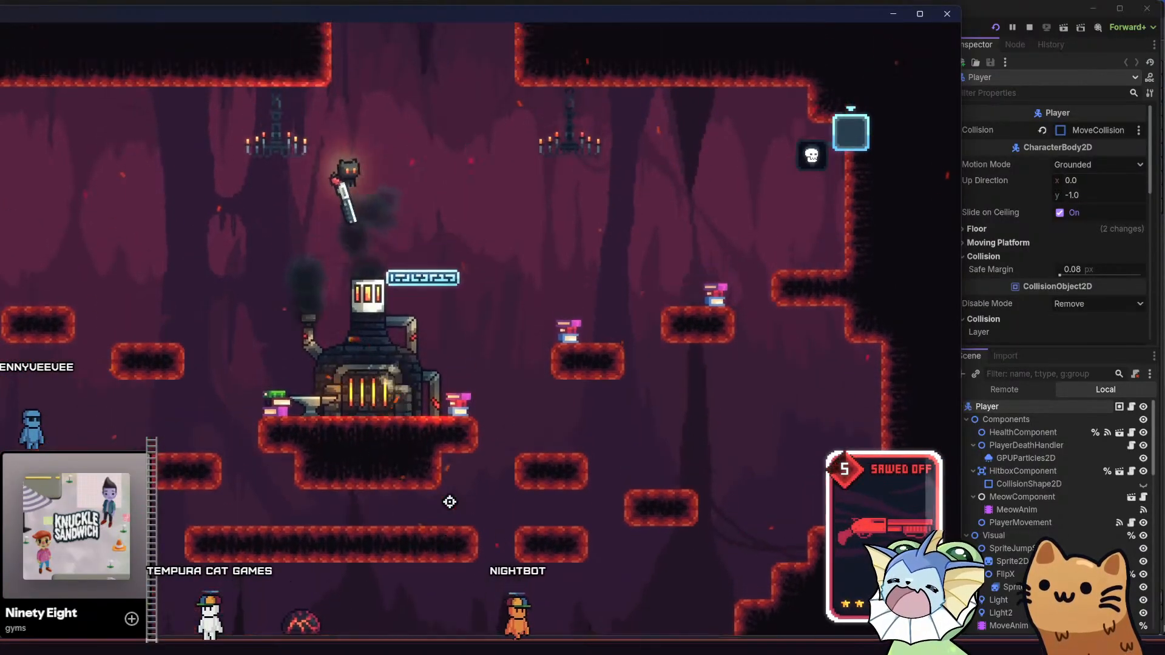
key("a")
key("space")
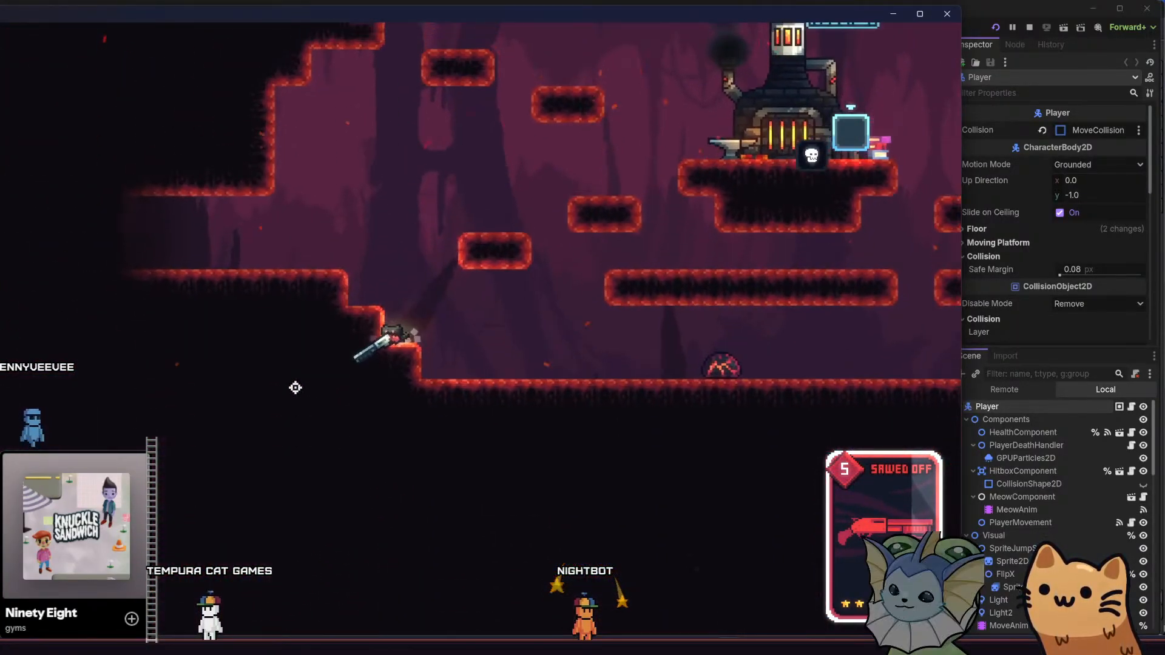
key("d")
key("a")
key("space")
key("d")
left_click(285, 422)
key("a")
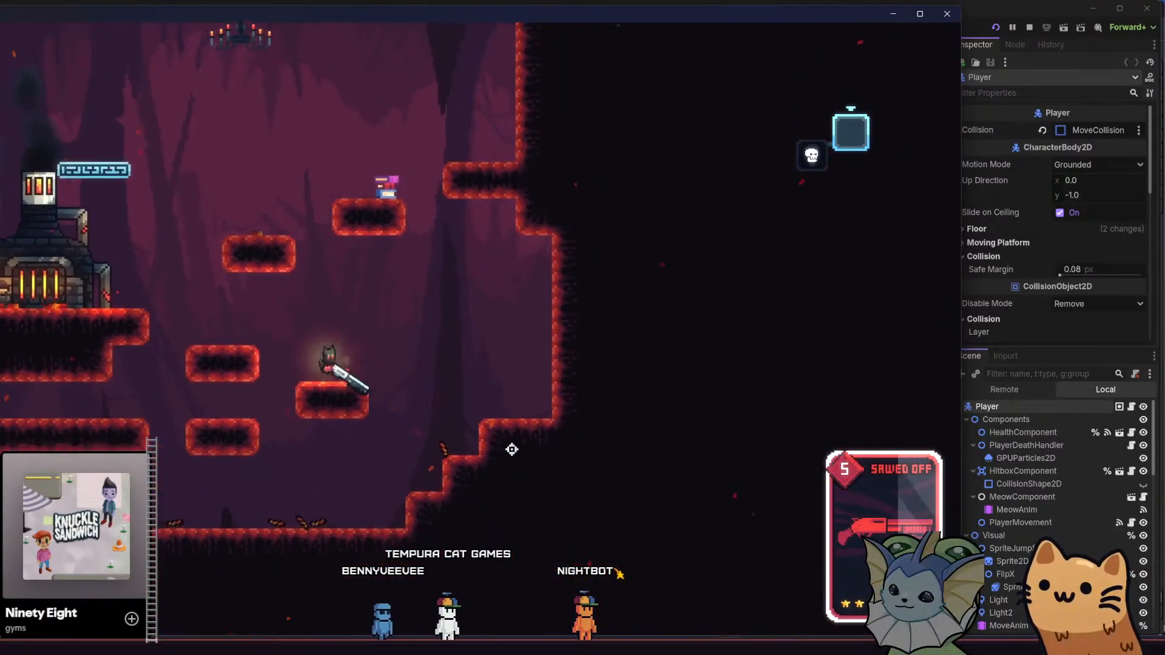
- Test the Sawed Off's firing and movement while jumping around the furnace platform and the nearby ledges
key("a")
key("space")
key("d")
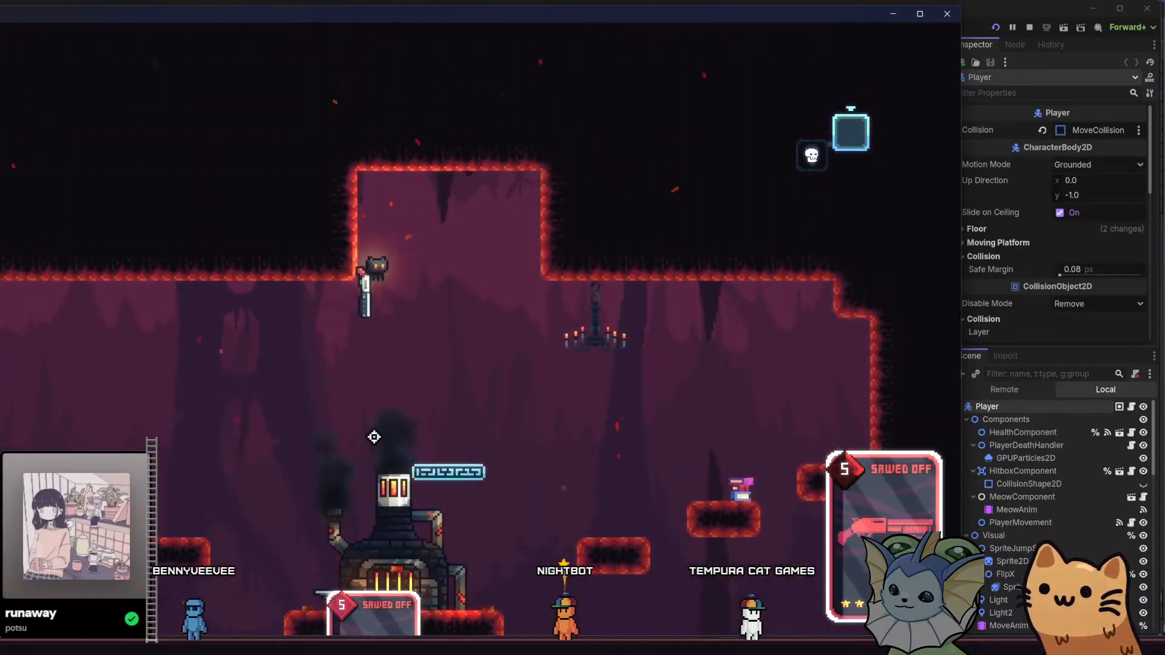
key("a")
key("d")
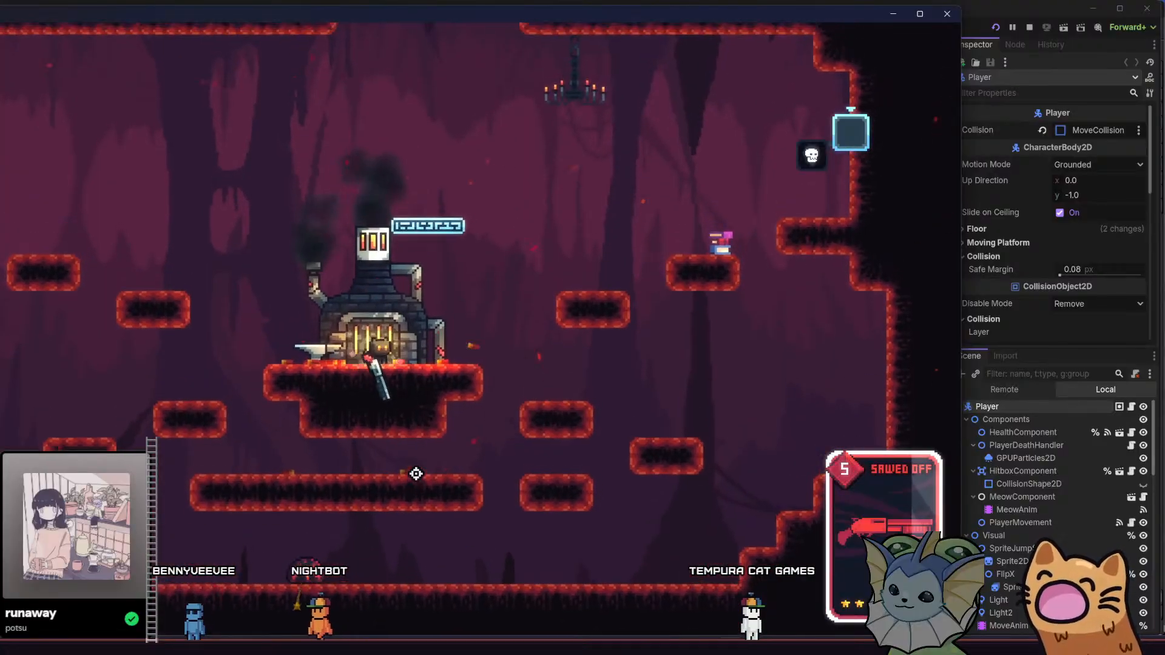
key("a")
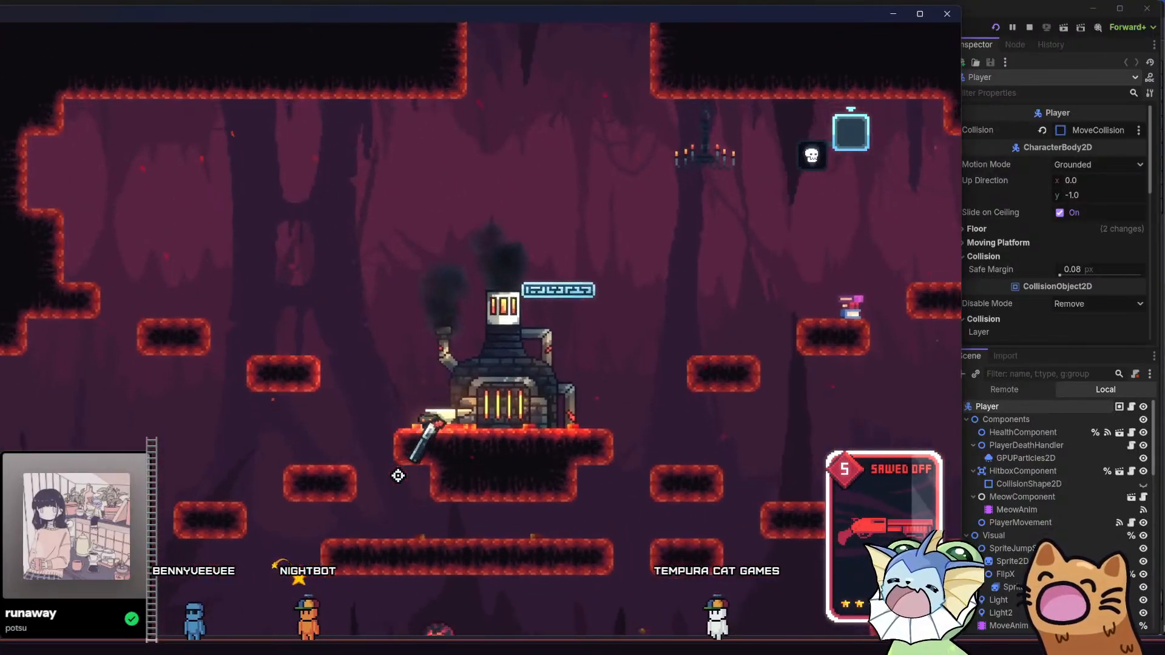
key("space")
key("d")
key("a")
left_click(283, 471)
key("a")
key("space")
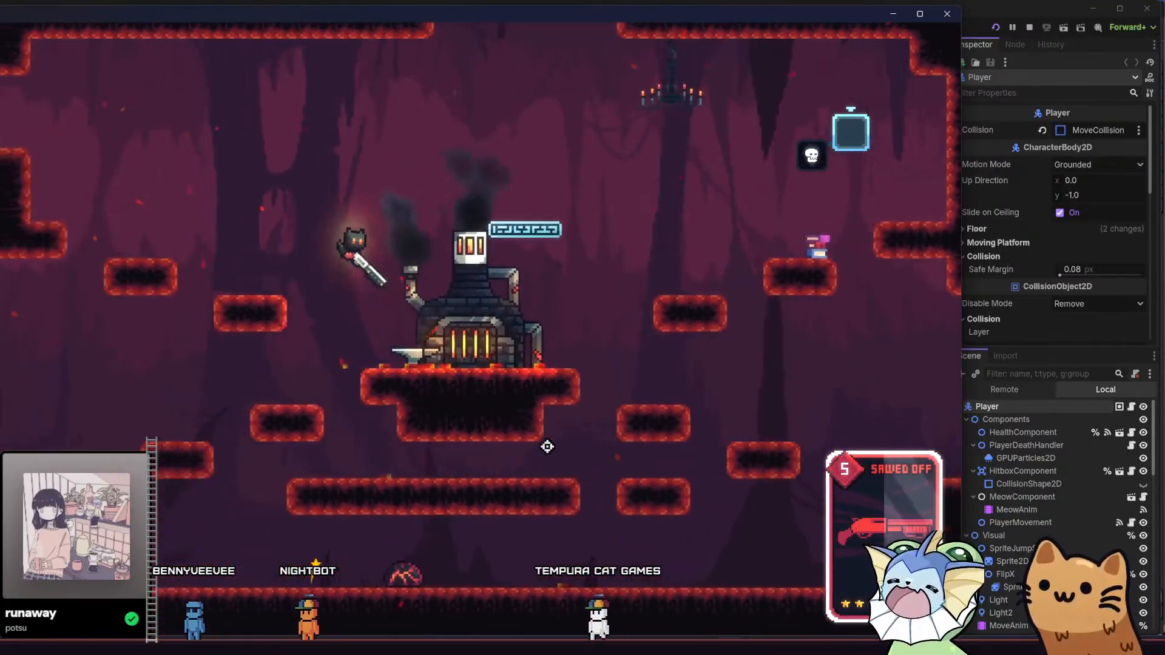
key("d")
key("space")
left_click(273, 430)
key("a")
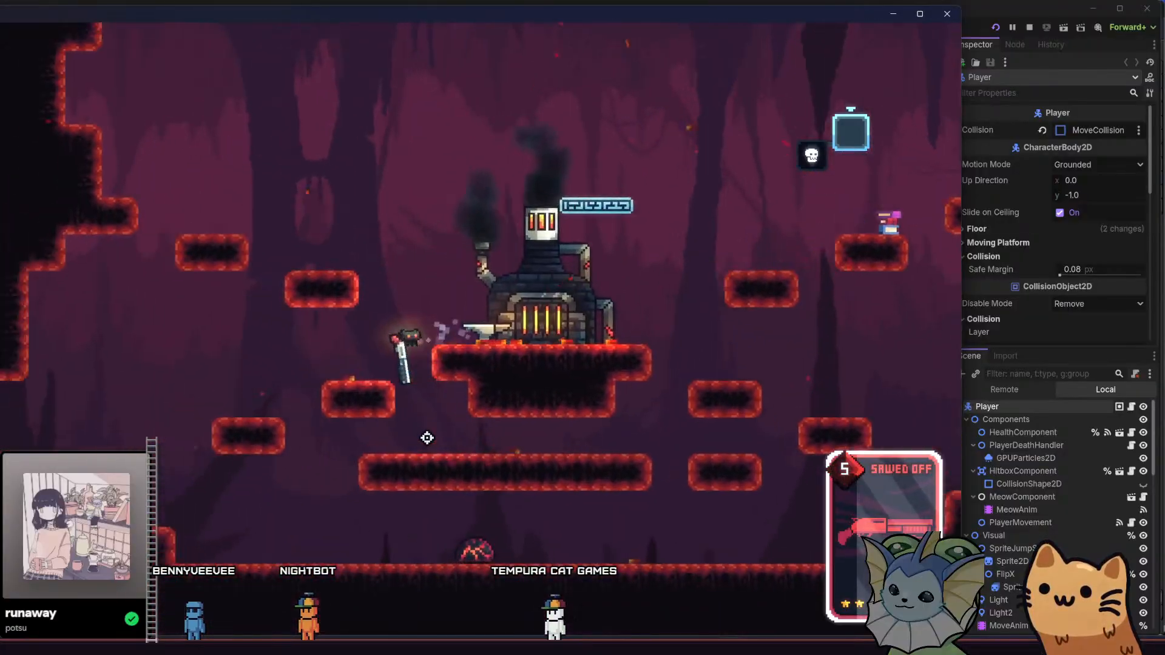
key("space")
left_click(405, 468)
key("d")
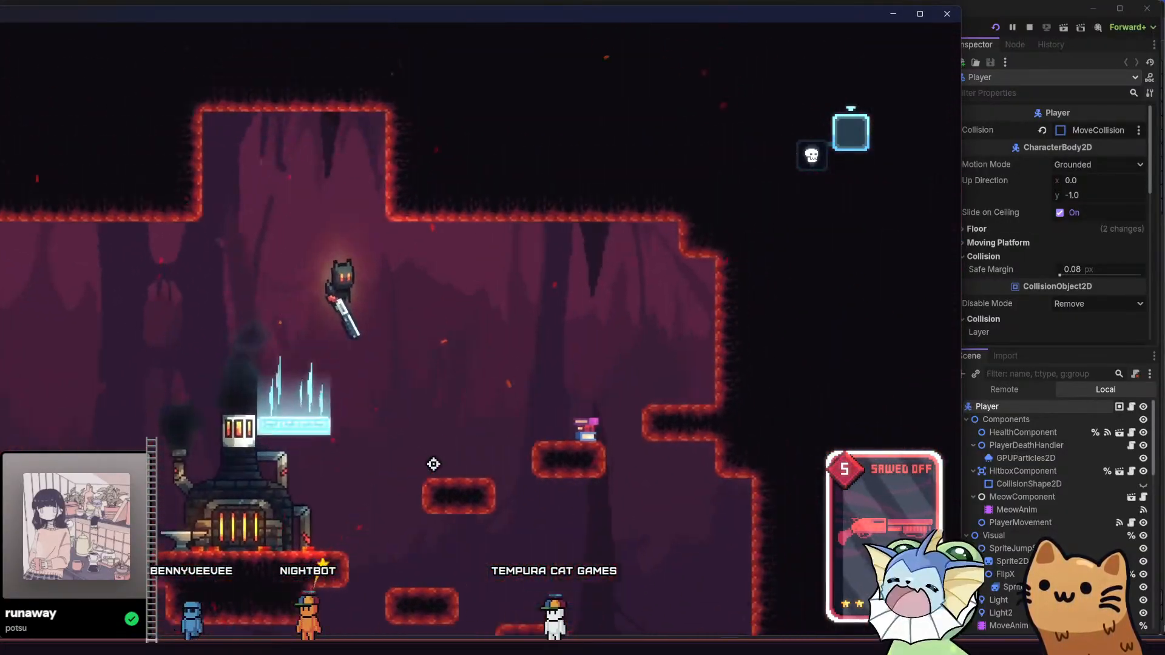
key("a")
key("d")
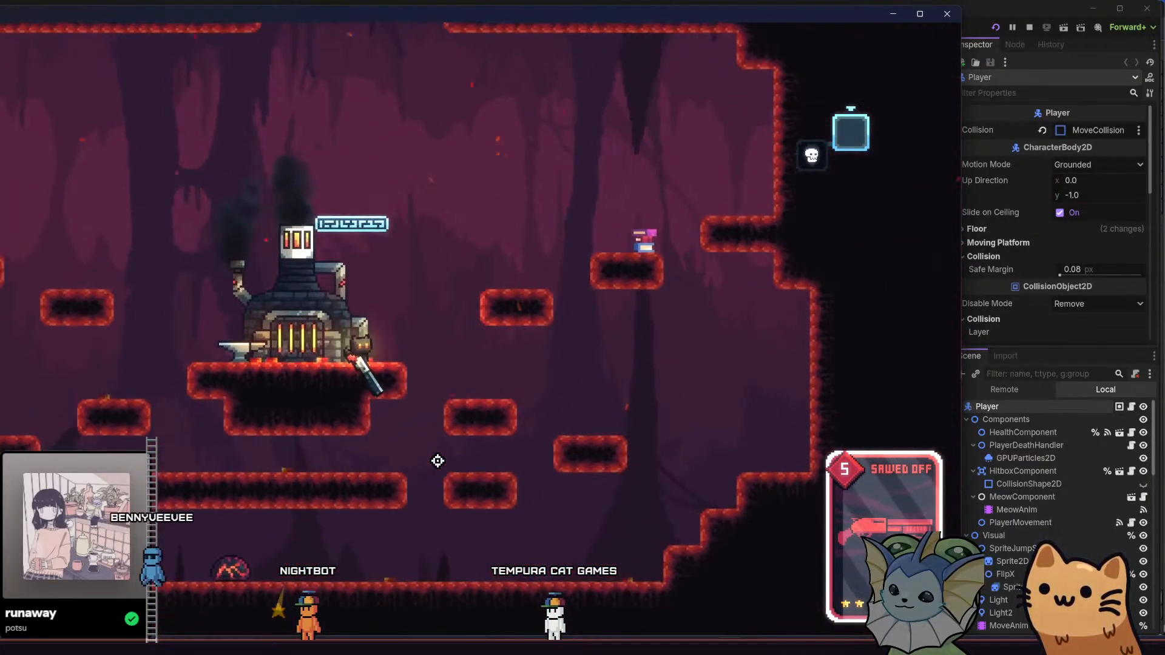
- Use up the Sawed Off, jump across the platforms beside the furnace unarmed and stop the running game
left_click(432, 464)
key("a")
key("space")
key("d")
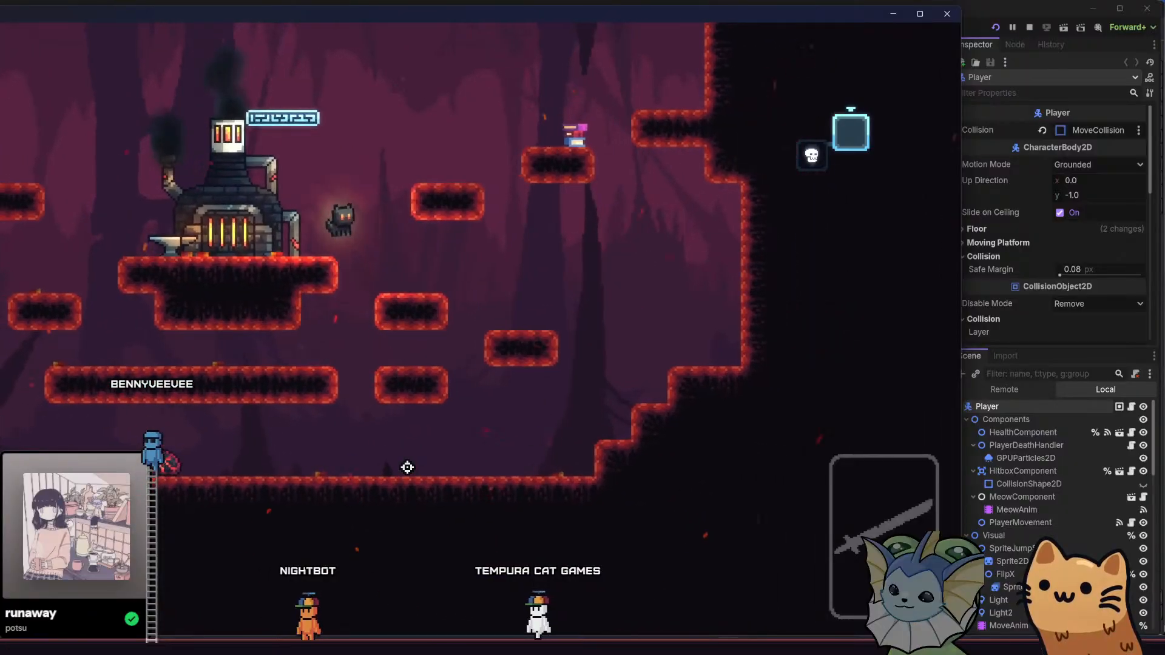
key("a")
key("space")
key("d")
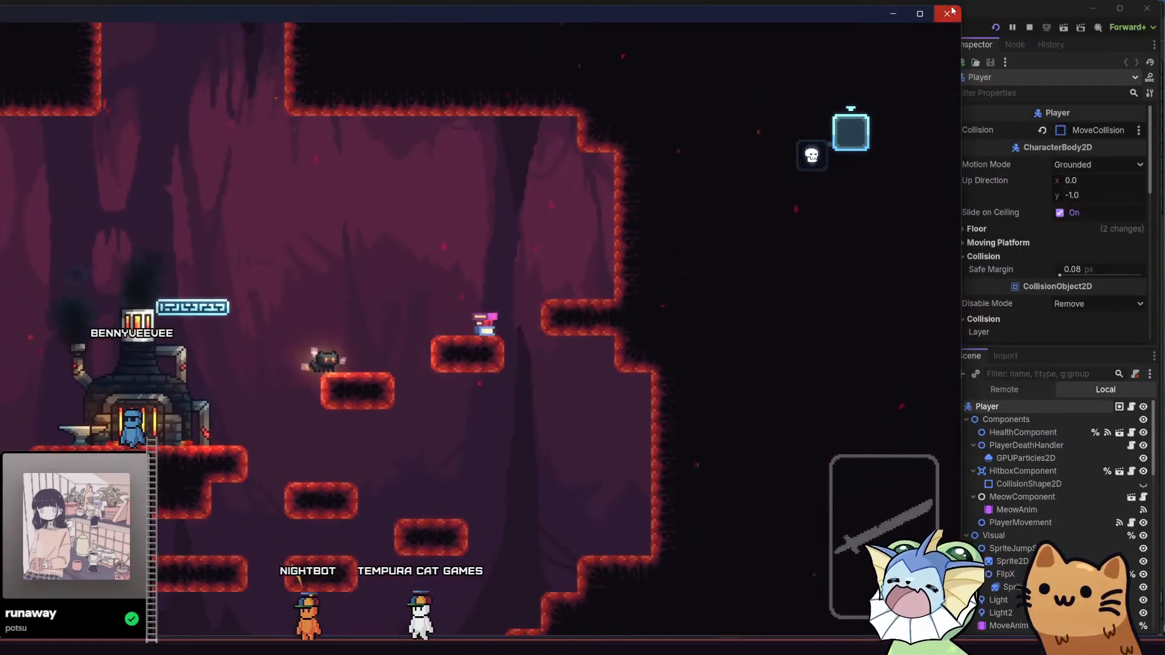
key("F8")
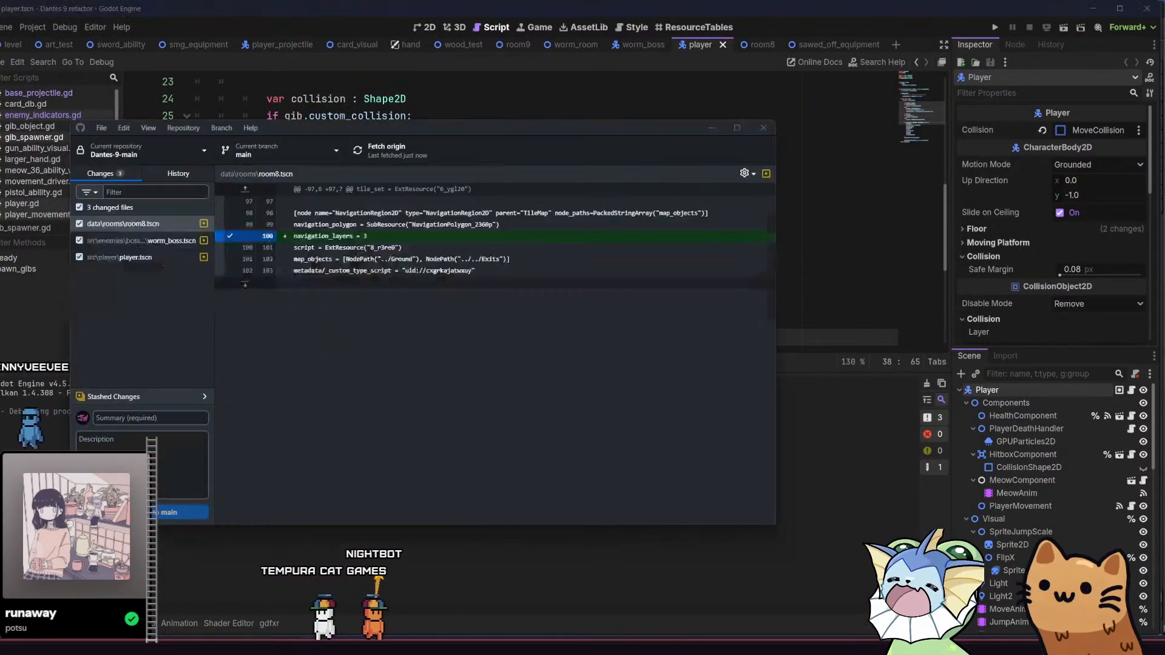
- Return to gatos.aseprite and add a small hammer at the upper rear of the pistol in dark slate blue
key("alt+Tab")
left_click_drag(264, 395, 290, 377)
key("b")
left_click(286, 324)
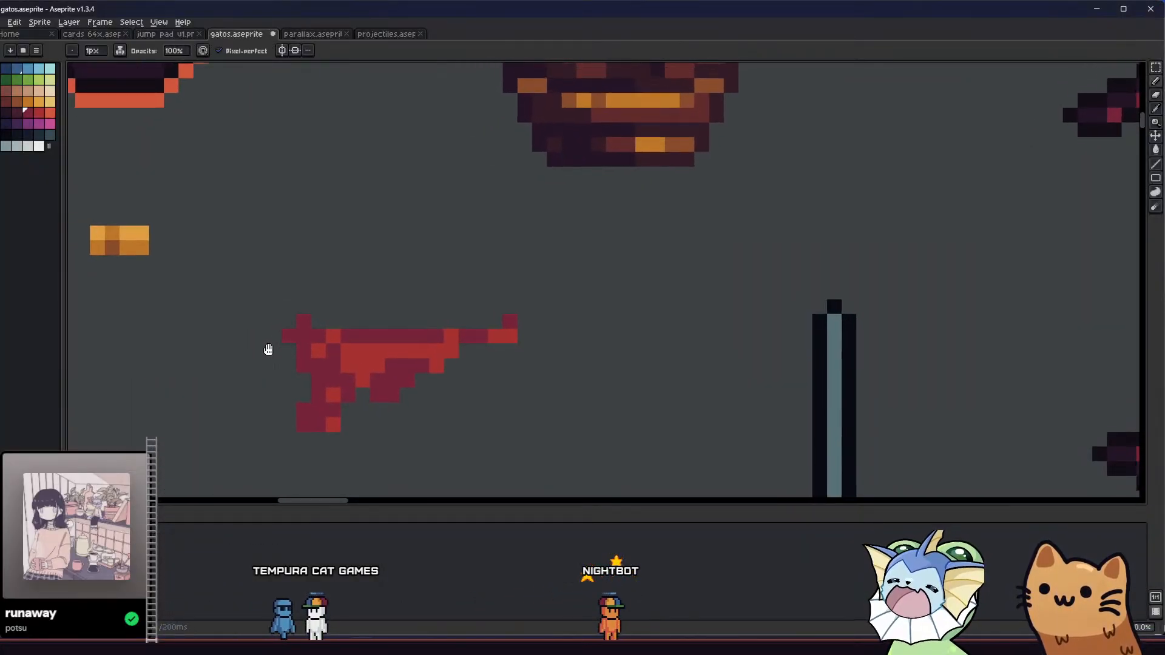
scroll(265, 346, "down", 6)
scroll(281, 363, "up", 8)
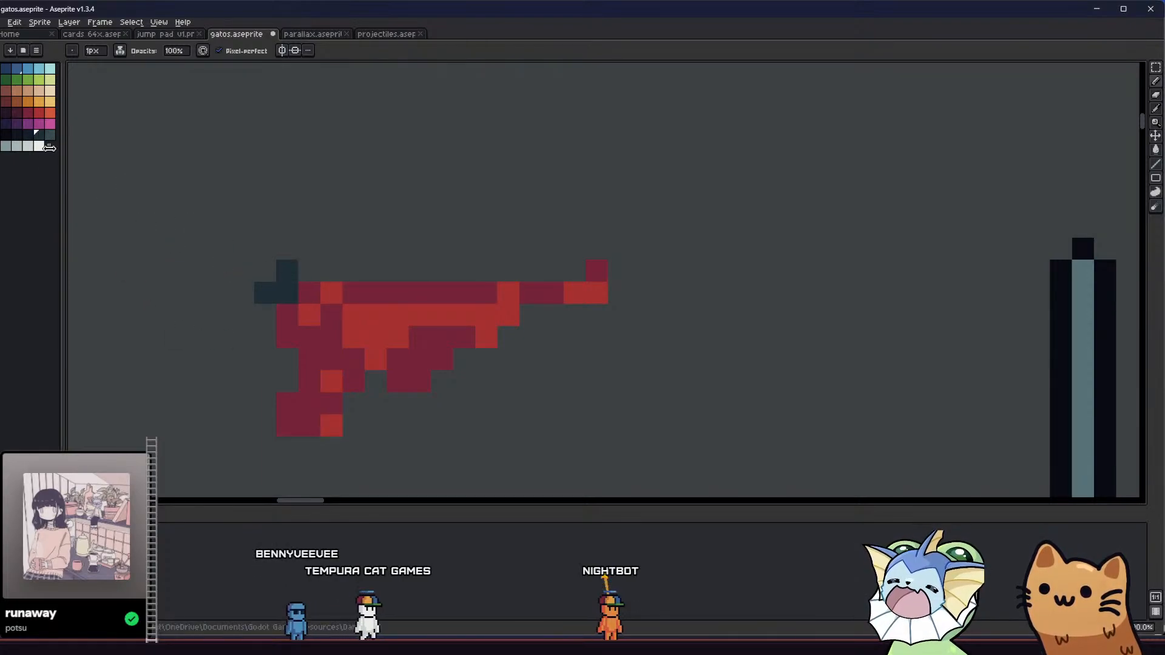
- Recolour the pistol's red body, barrel and grip in dark grey-teal (#394a50)
left_click(49, 134)
mouse_move(286, 309)
left_mouse_down()
mouse_move(311, 388)
mouse_move(292, 419)
mouse_move(324, 425)
mouse_move(320, 318)
mouse_move(308, 311)
mouse_move(322, 295)
mouse_move(553, 298)
left_mouse_up()
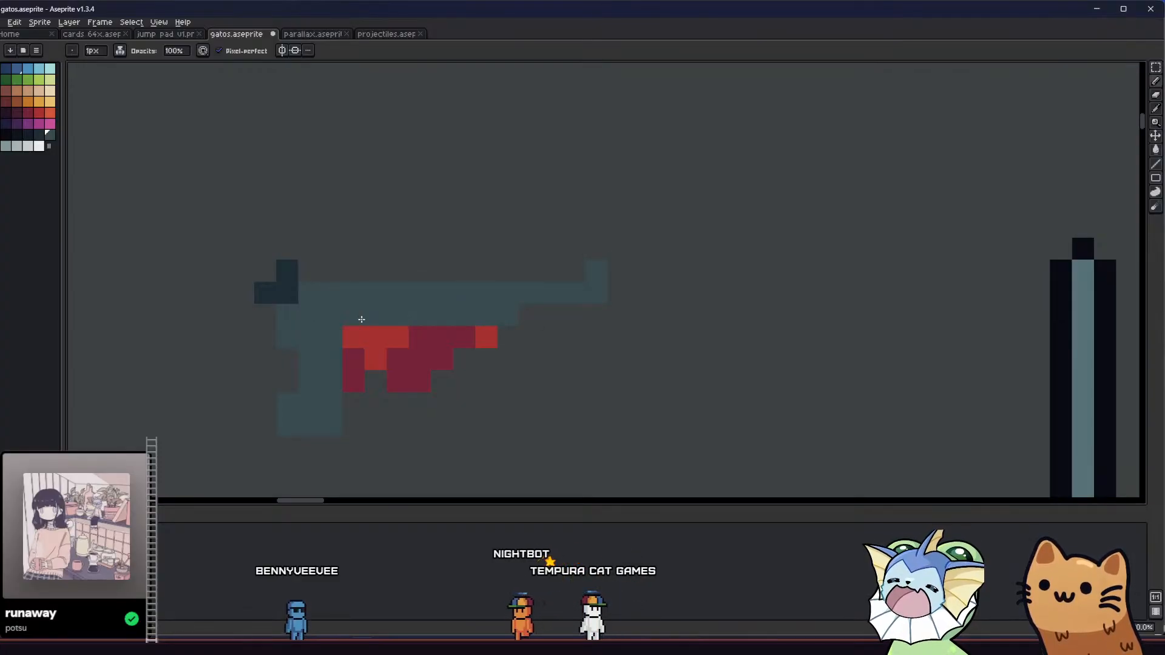
mouse_move(356, 384)
left_mouse_down()
mouse_move(372, 357)
mouse_move(475, 347)
left_mouse_up()
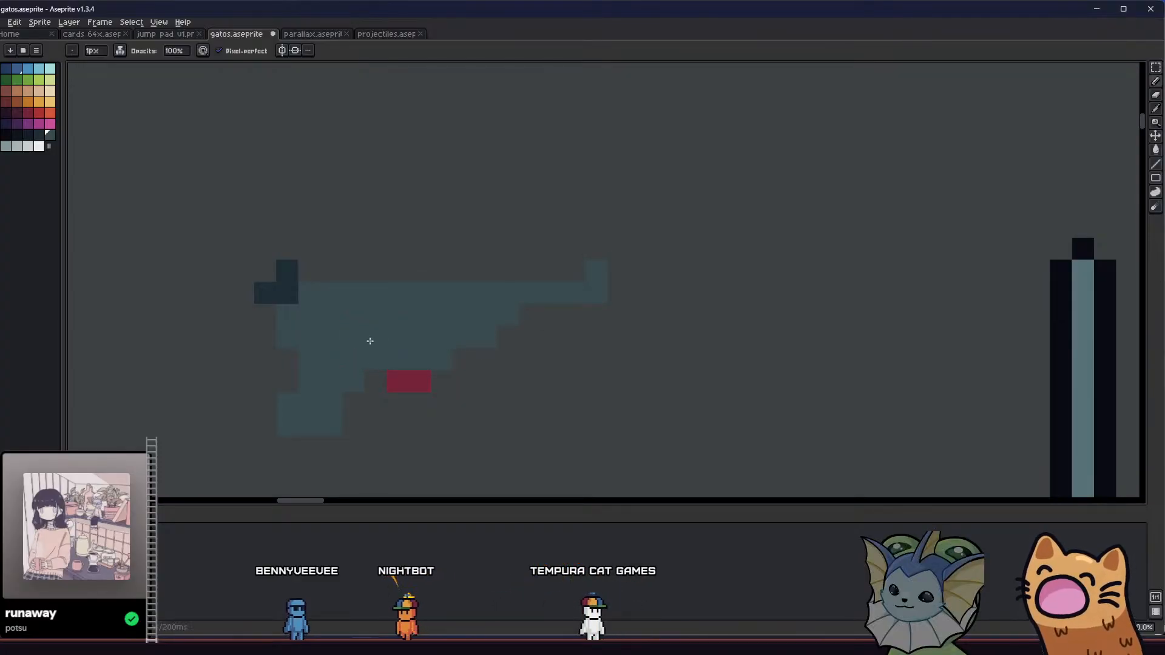
- Select the pistol and apply an outside outline in near-black palette colour Idx-37, leaving nothing selected
scroll(415, 380, "down", 3)
key("m")
left_click_drag(334, 324, 471, 401)
key("shift+o")
left_click(755, 214)
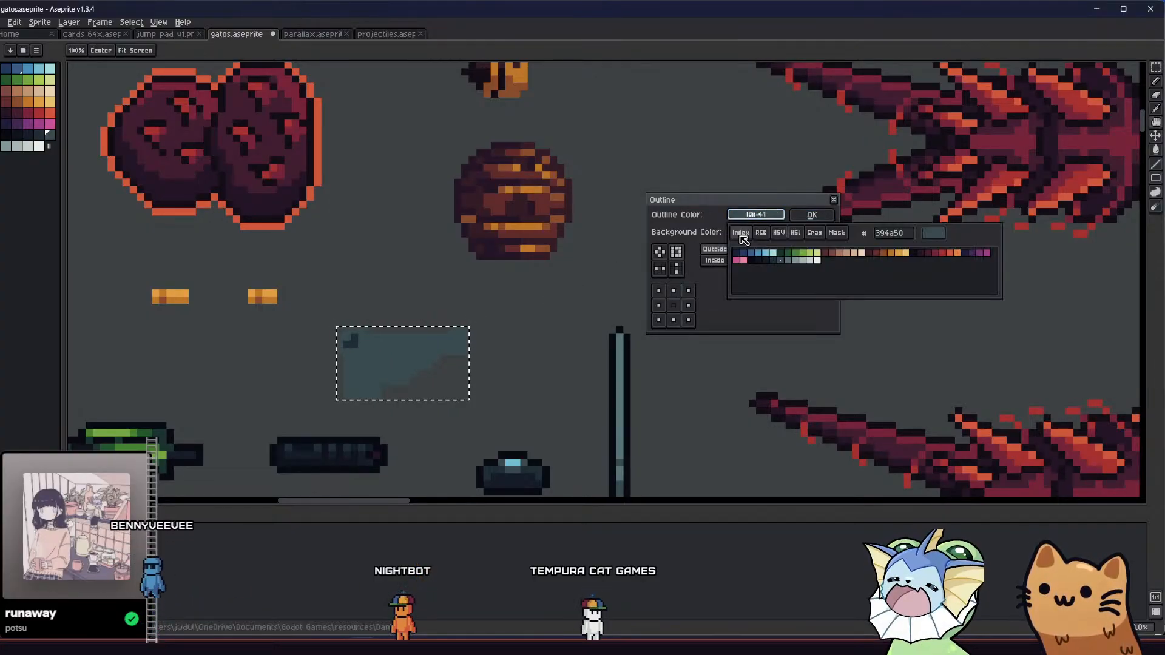
left_click(750, 261)
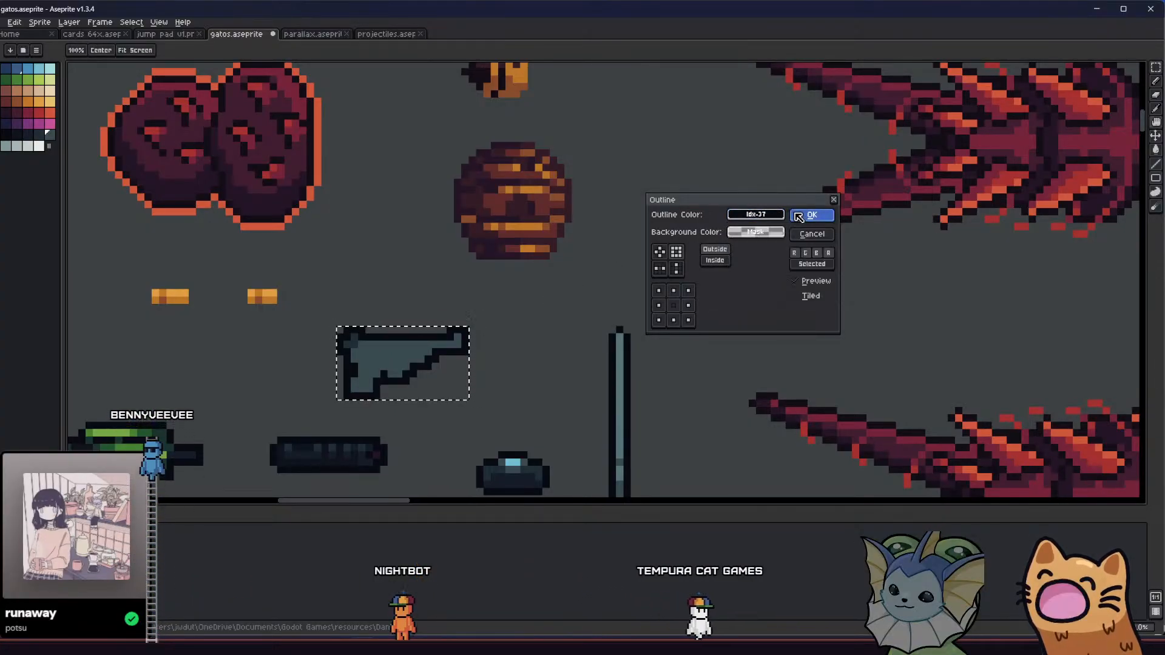
left_click(812, 214)
key("ctrl+d")
scroll(560, 307, "down", 4)
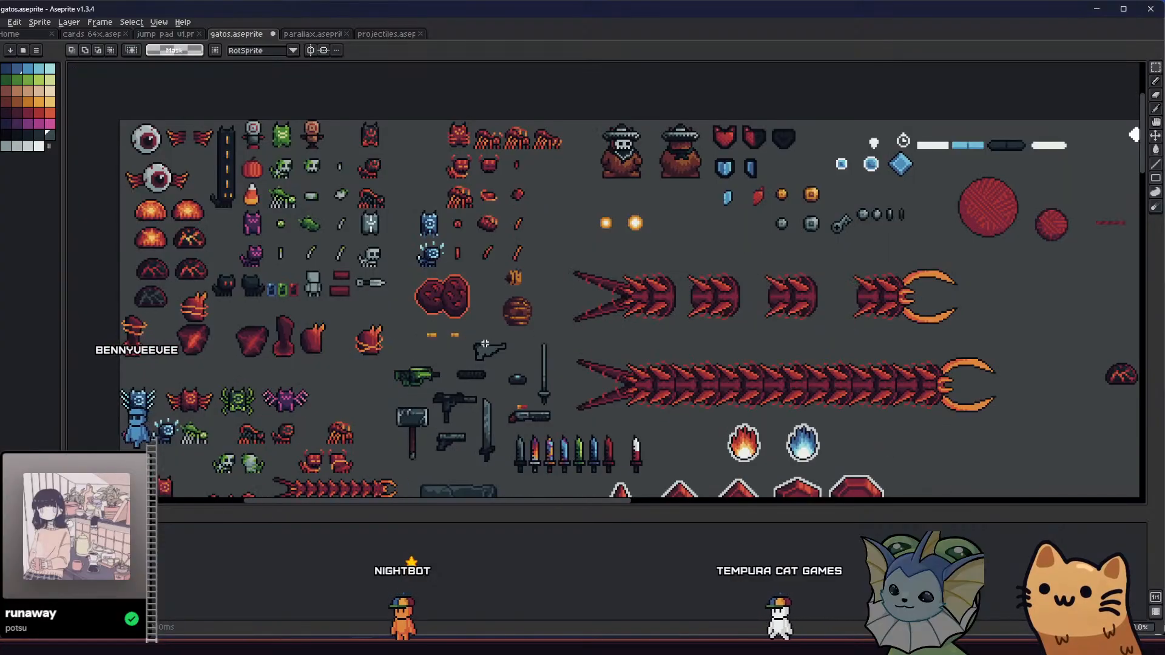
- Touch up the outline between the grip and the trigger guard with the near-black outline colour
scroll(540, 339, "up", 2)
scroll(516, 370, "up", 4)
key("e")
left_click(520, 390)
left_click_drag(431, 401, 343, 393)
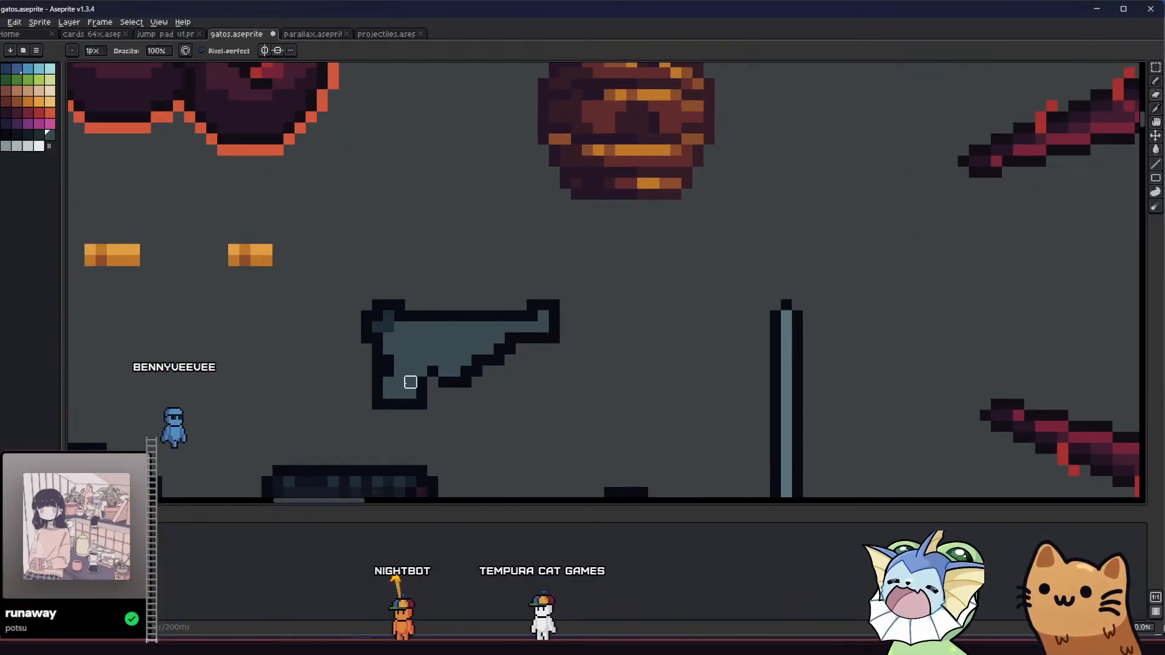
key("b")
left_click(434, 370, "alt")
left_click(432, 382)
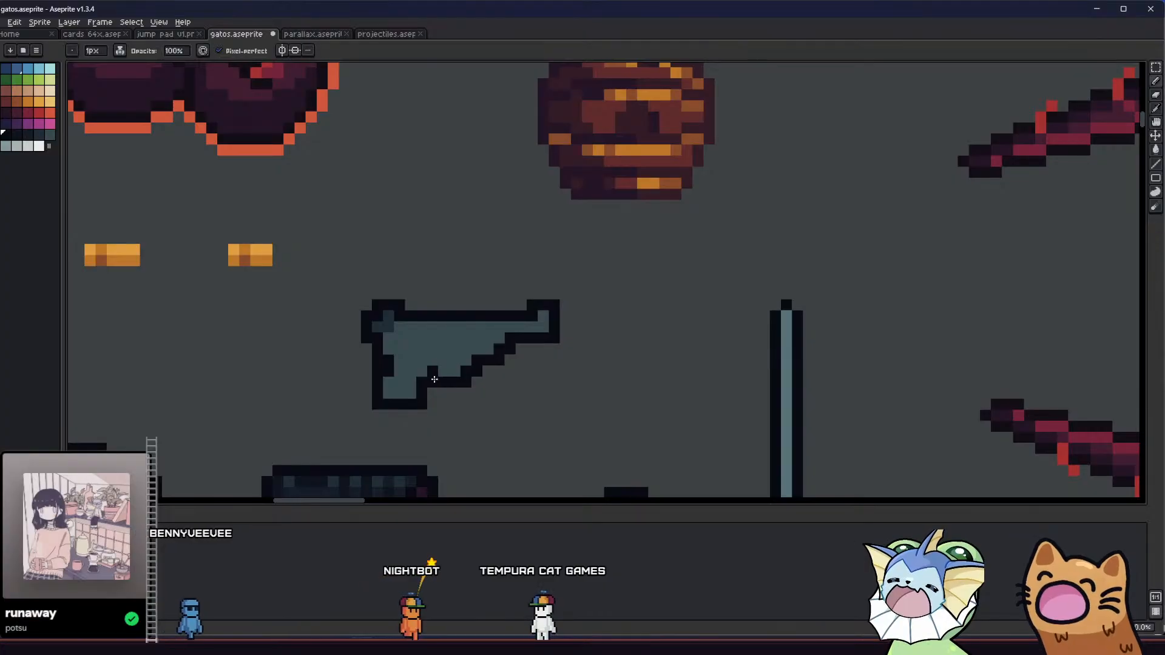
- Shift the trigger-guard section one pixel toward the grip, patch its near-black outline and save the file
key("m")
left_click_drag(476, 361, 432, 392)
left_click_drag(438, 384, 429, 381)
key("ctrl+d")
key("b")
left_click(476, 361)
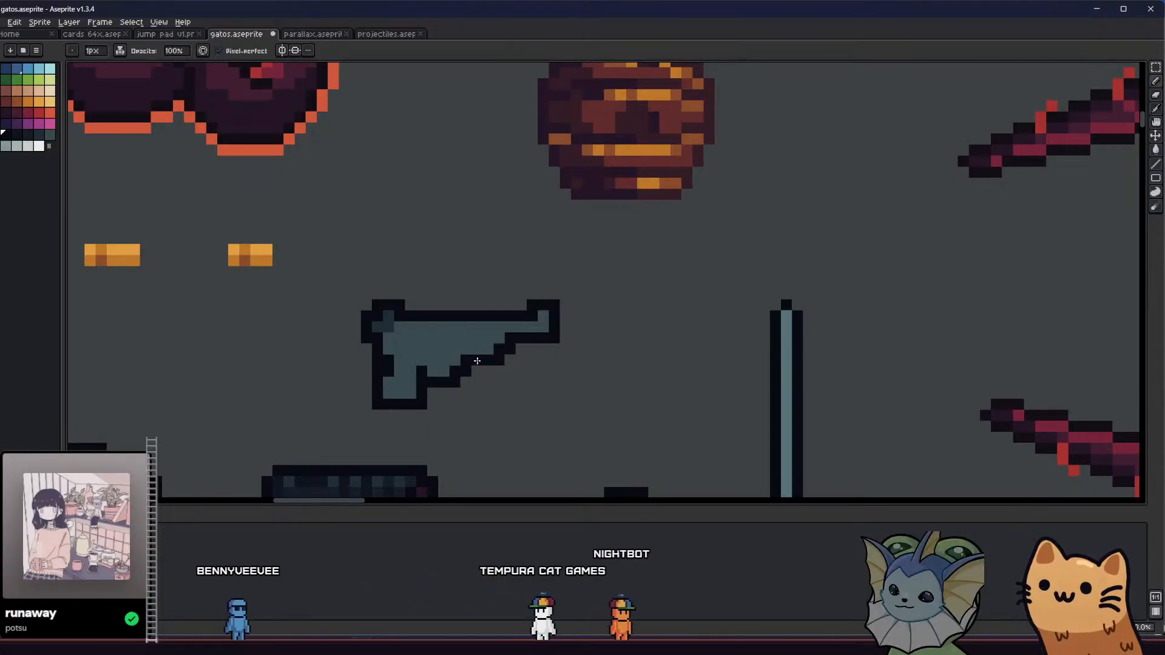
scroll(423, 375, "down", 3)
scroll(421, 375, "down", 1)
key("ctrl+s")
left_click_drag(356, 383, 200, 304)
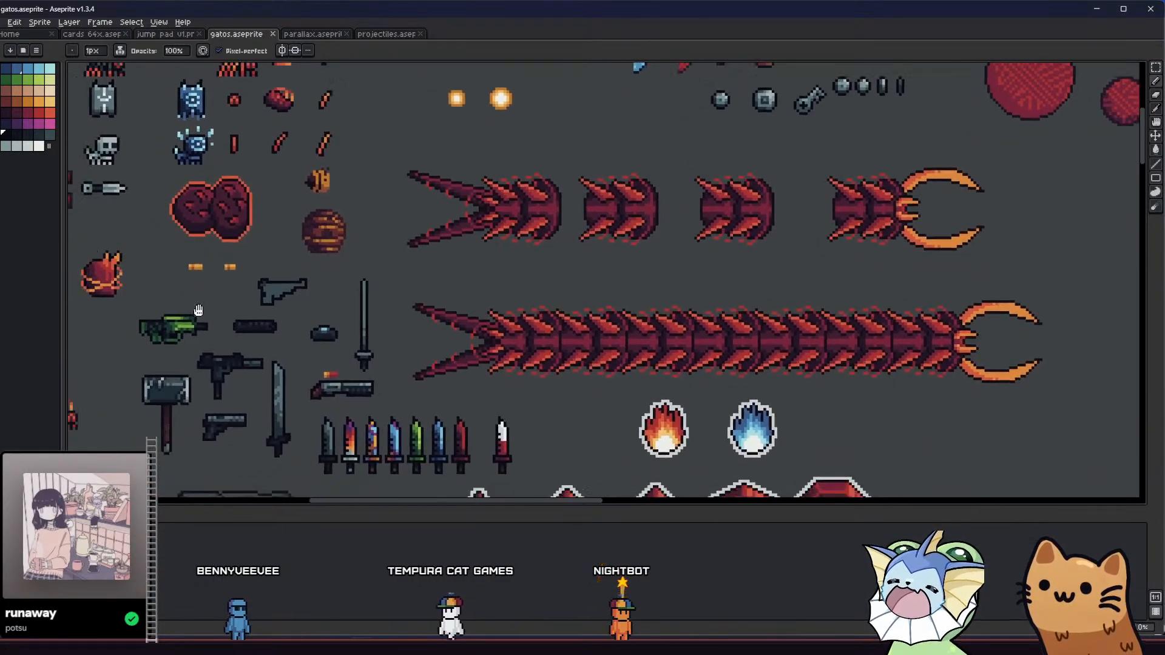
scroll(297, 282, "up", 2)
left_click_drag(298, 282, 342, 234)
key("m")
mouse_move(346, 166)
left_mouse_down()
mouse_move(468, 229)
mouse_move(313, 424)
mouse_move(299, 481)
mouse_move(409, 231)
left_mouse_up()
left_click(294, 257)
left_click_drag(264, 270, 253, 322)
scroll(358, 244, "up", 3)
key("ctrl+s")
- Check the Rusty Pistol card in cards 64x.aseprite and reopen gatos.aseprite from the recent files
left_click(313, 33)
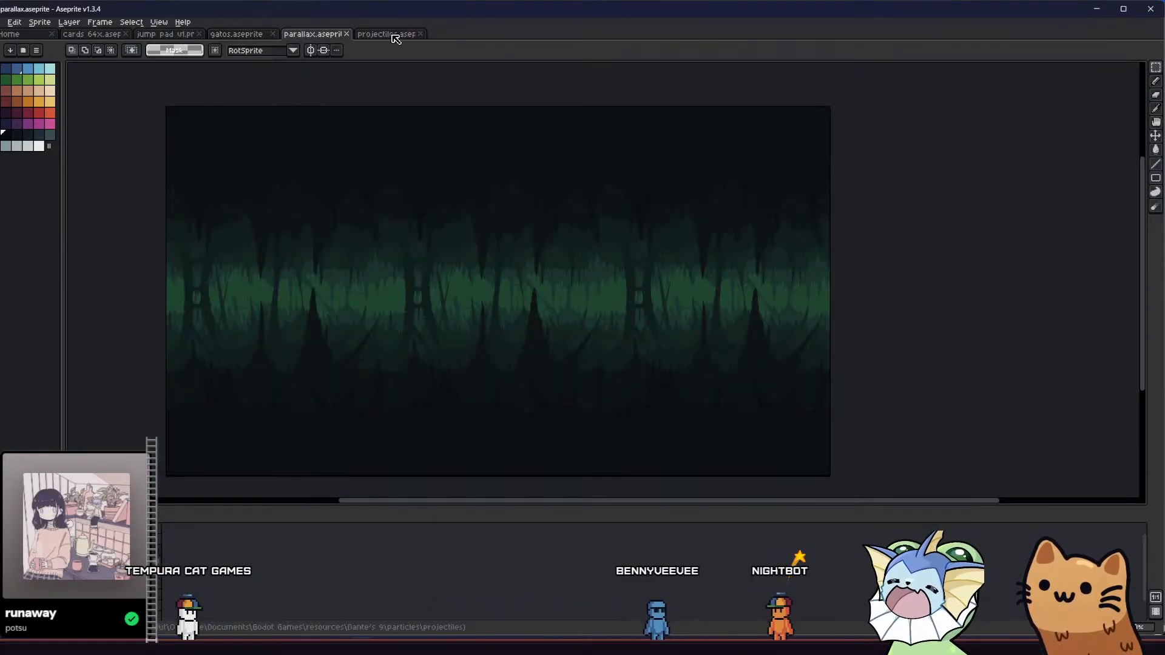
left_click(389, 33)
left_click(91, 34)
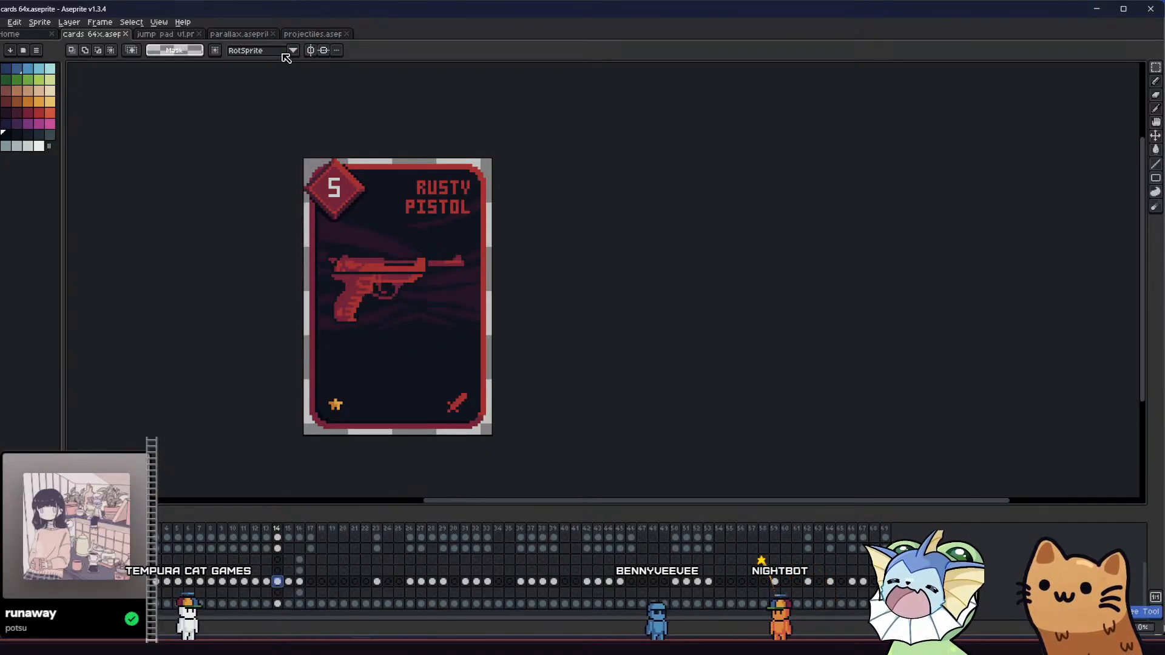
left_click(2, 22)
mouse_move(48, 56)
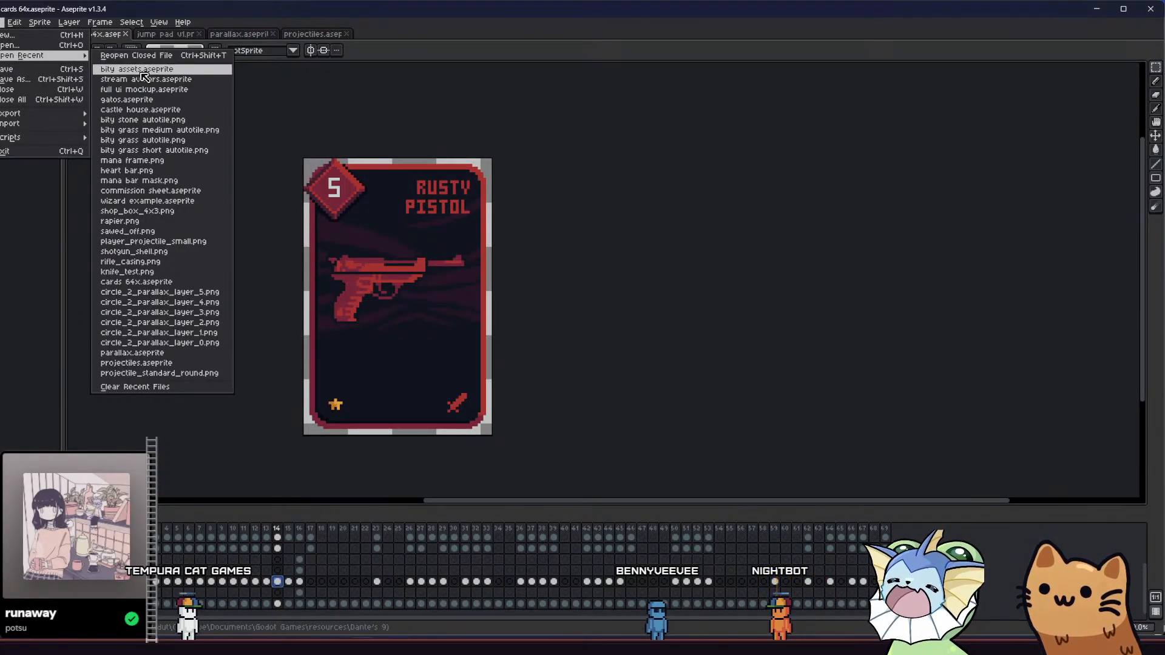
left_click(156, 100)
- Paint the slide's upper two rows, the barrel and the front sight in a lighter grey-teal
scroll(397, 222, "up", 5)
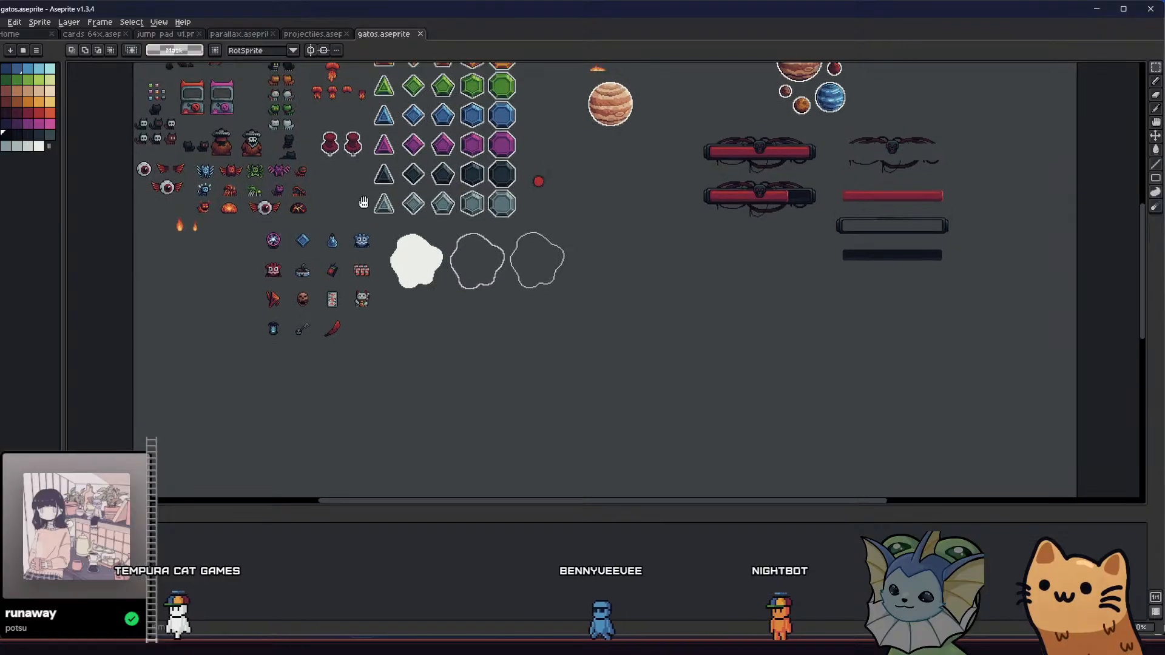
scroll(397, 222, "left", 3)
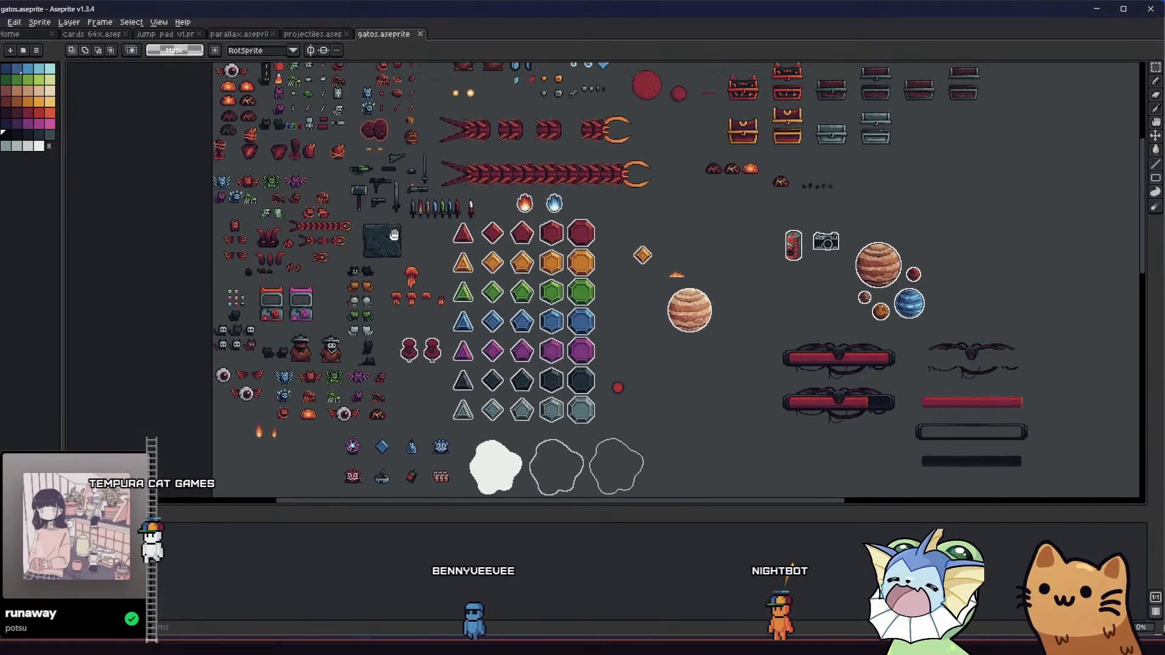
scroll(401, 170, "up", 3)
scroll(474, 285, "up", 3)
scroll(474, 284, "up", 3)
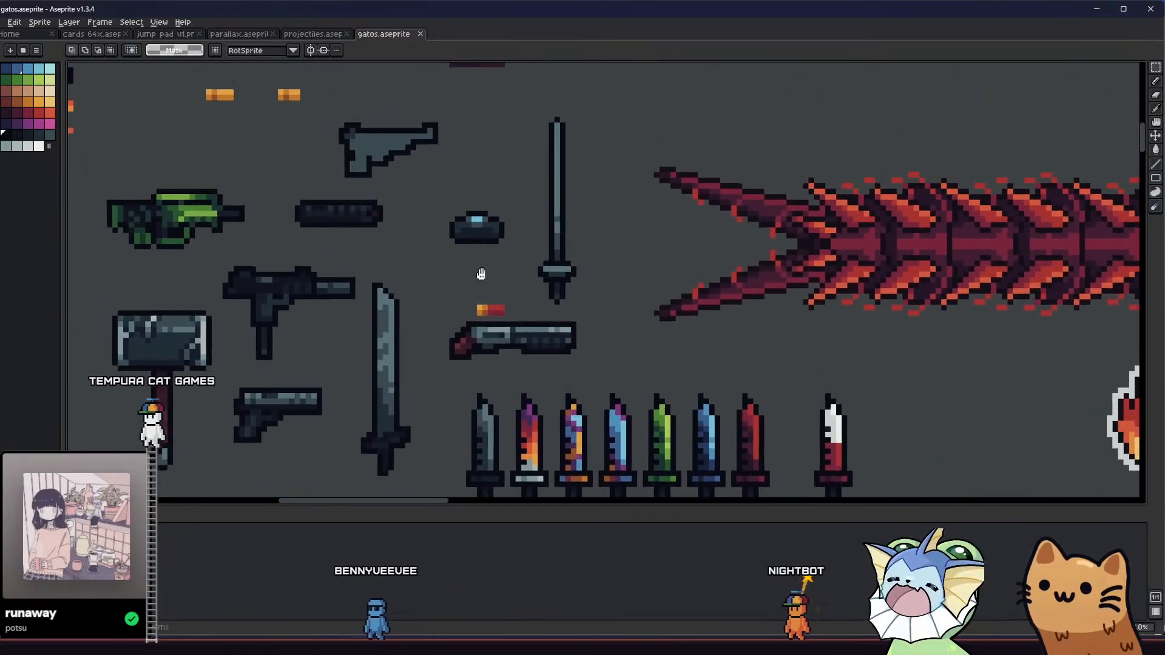
key("i")
scroll(395, 163, "up", 3)
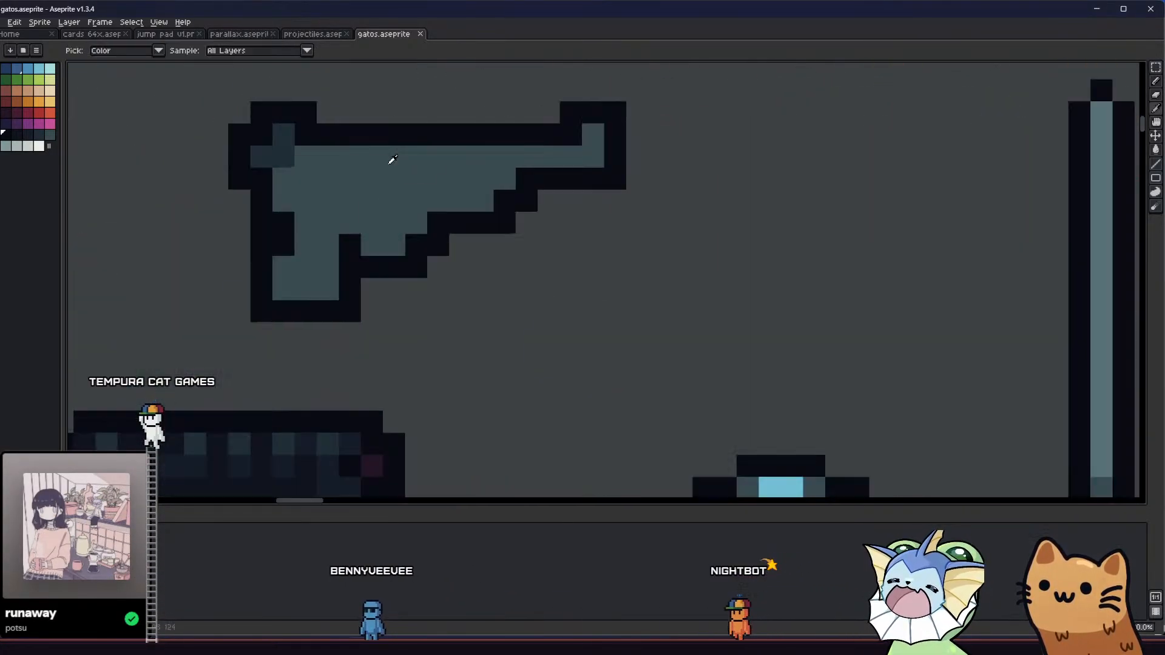
key("b")
left_click(38, 136)
left_click(29, 146)
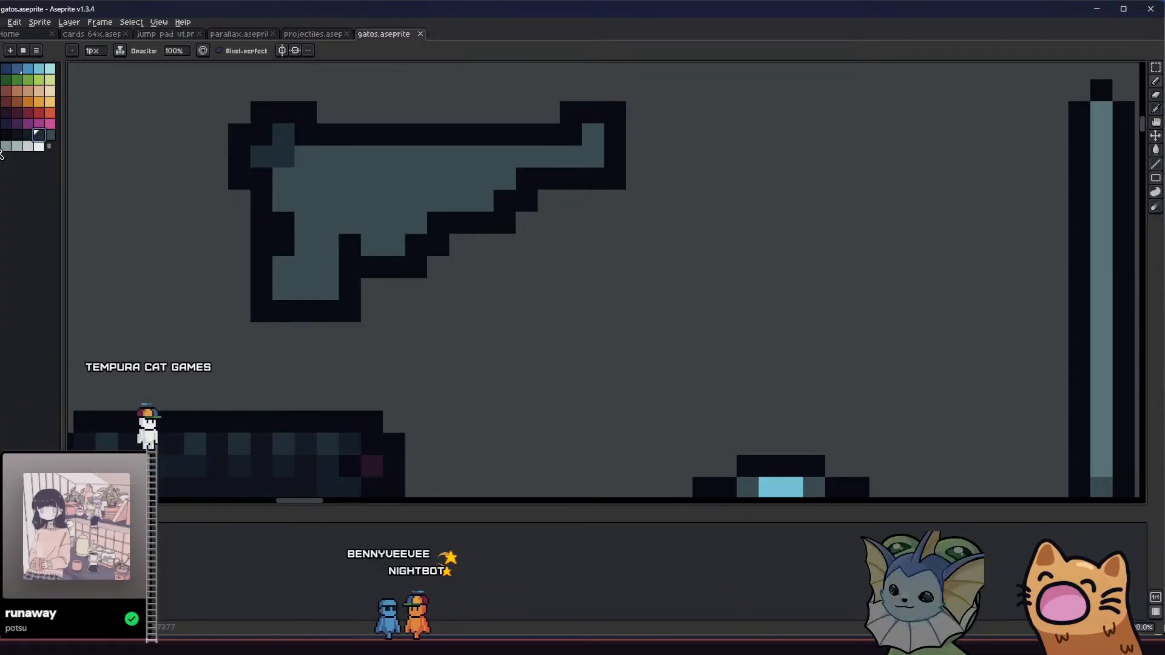
mouse_move(300, 156)
left_mouse_down()
mouse_move(530, 165)
mouse_move(597, 132)
left_mouse_up()
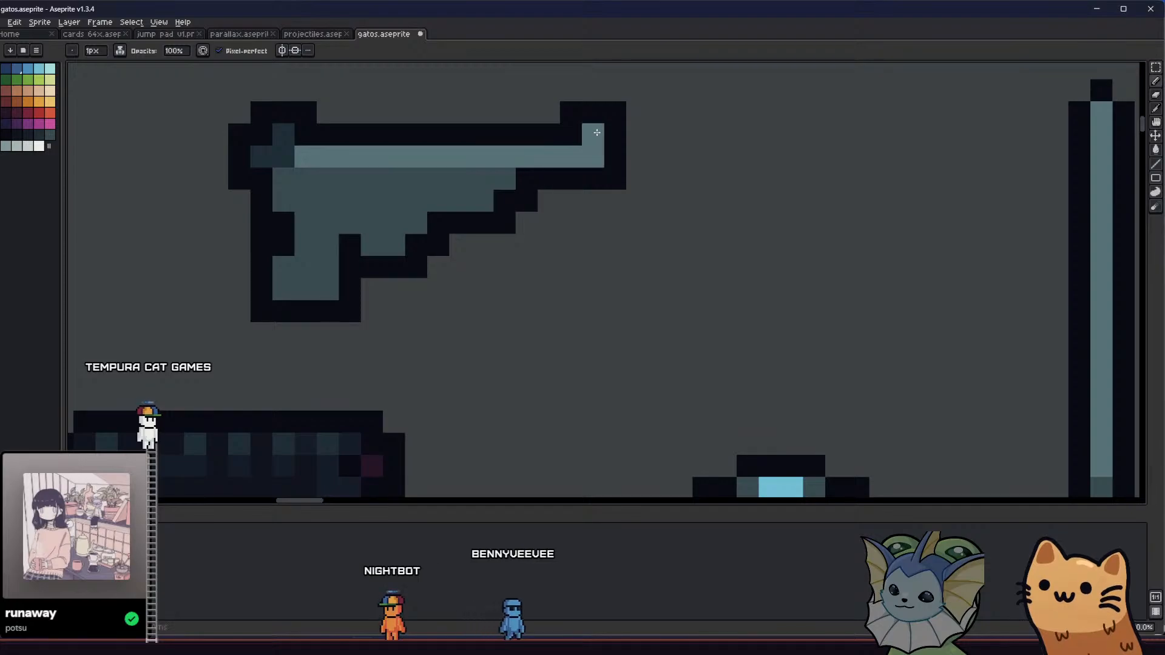
left_click_drag(509, 174, 289, 179)
left_click_drag(220, 236, 267, 294)
scroll(236, 273, "down", 2)
scroll(255, 276, "up", 5)
- Examine the Rusty Pistol card artwork as a reference and return to gatos.aseprite
left_click(243, 35)
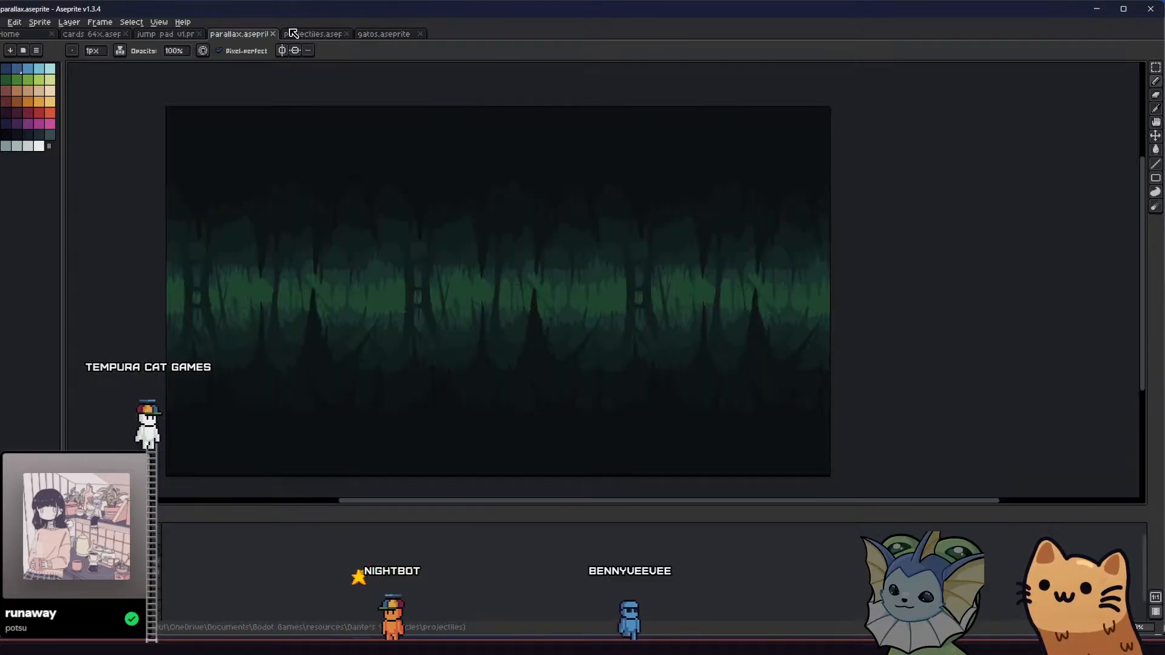
left_click(312, 34)
left_click(91, 34)
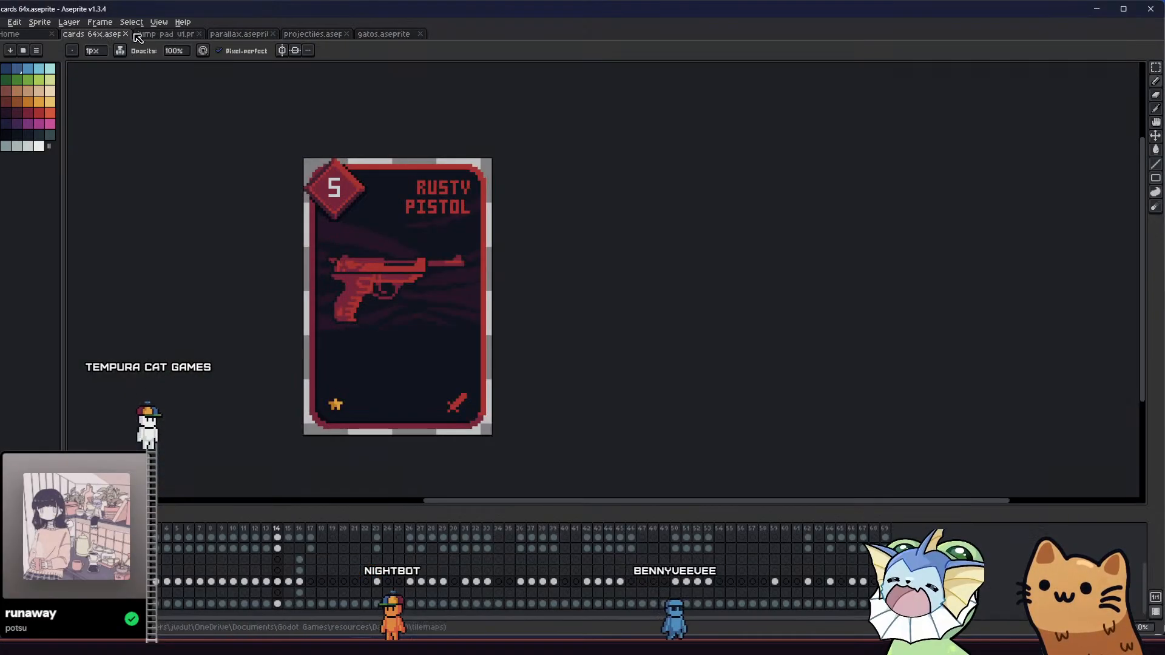
left_click(391, 34)
- Move the pistol's barrel forward one pixel and separate it from the slide with a near-black divider
left_click_drag(467, 224, 436, 284)
mouse_move(539, 225)
left_mouse_down()
mouse_move(423, 284)
mouse_move(449, 273)
left_mouse_up()
key("ctrl+d")
key("b")
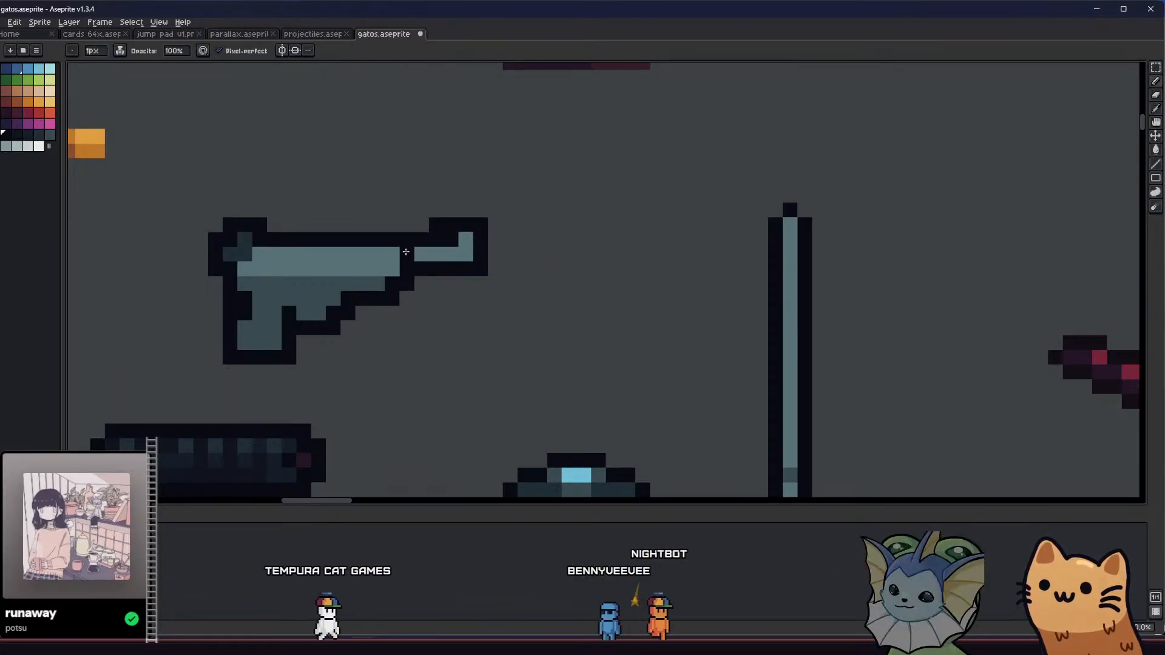
- Examine the pistol's proportions and shading beside the neighbouring weapon sprites
scroll(405, 252, "down", 4)
left_click_drag(278, 260, 452, 332)
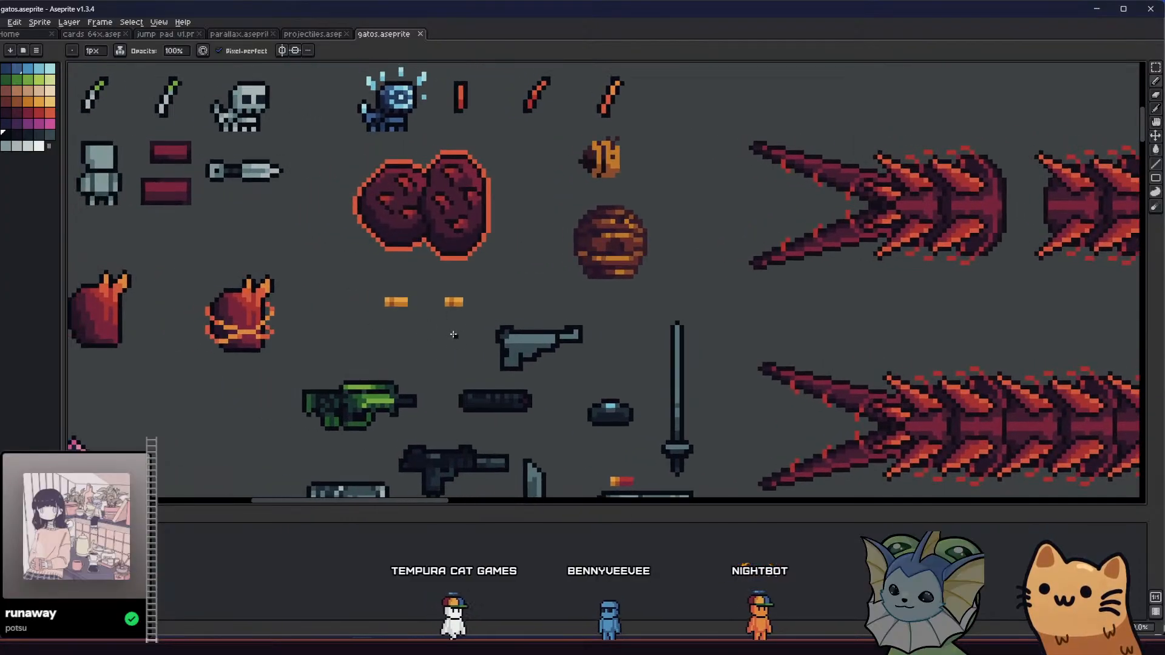
scroll(452, 333, "down", 3)
scroll(497, 336, "up", 4)
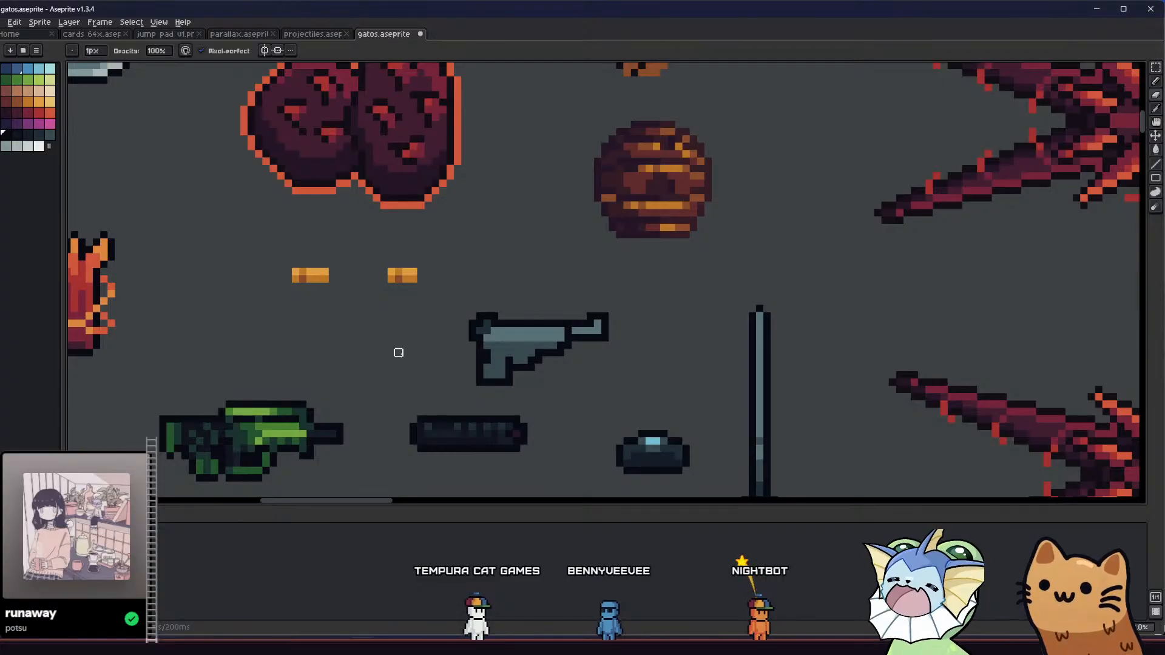
scroll(400, 352, "up", 2)
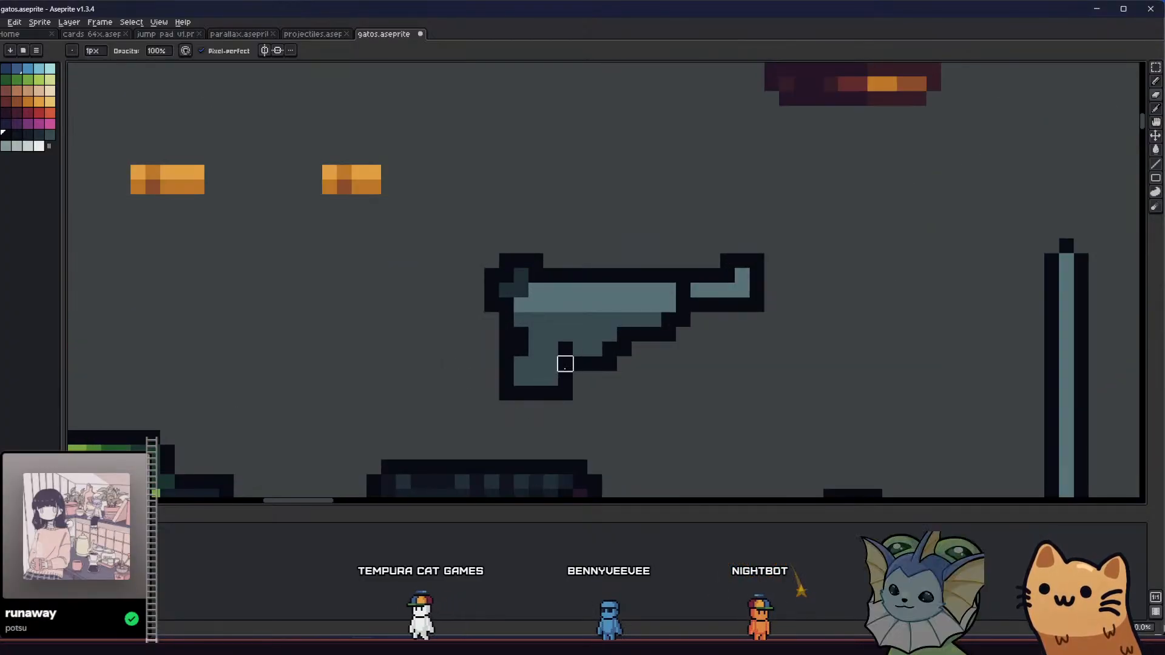
scroll(508, 357, "down", 6)
left_click_drag(507, 357, 448, 356)
left_click_drag(380, 410, 335, 409)
scroll(410, 358, "up", 5)
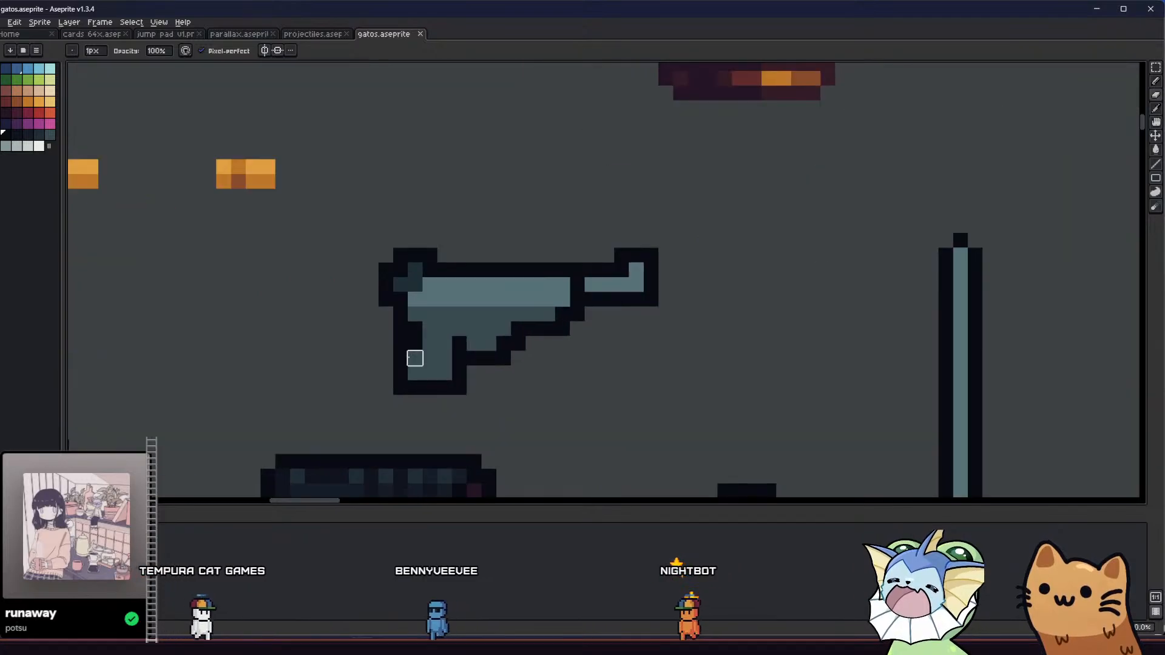
- Trim the lower front corner of the pistol grip, redraw its near-black outline as a step and save the file
left_click(459, 374)
left_click_drag(445, 388, 445, 373)
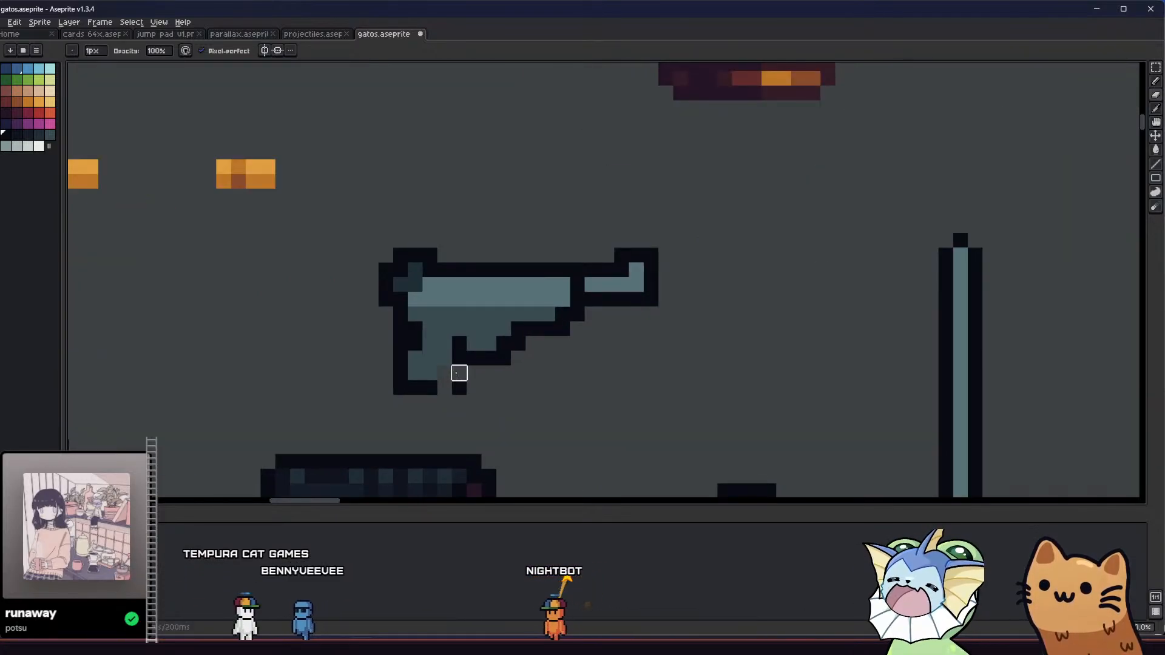
left_click(459, 388)
key("alt")
left_click(444, 373)
left_click(459, 373)
left_click(444, 387)
key("ctrl+s")
- Fill the lower rear notch pixel of the grip in dark grey-teal, touch up its front corner outline in near-black and save
left_click(424, 356, "alt")
left_click(416, 341)
left_click_drag(367, 362, 306, 371)
left_click(396, 381, "alt")
left_click(394, 394)
key("ctrl+s")
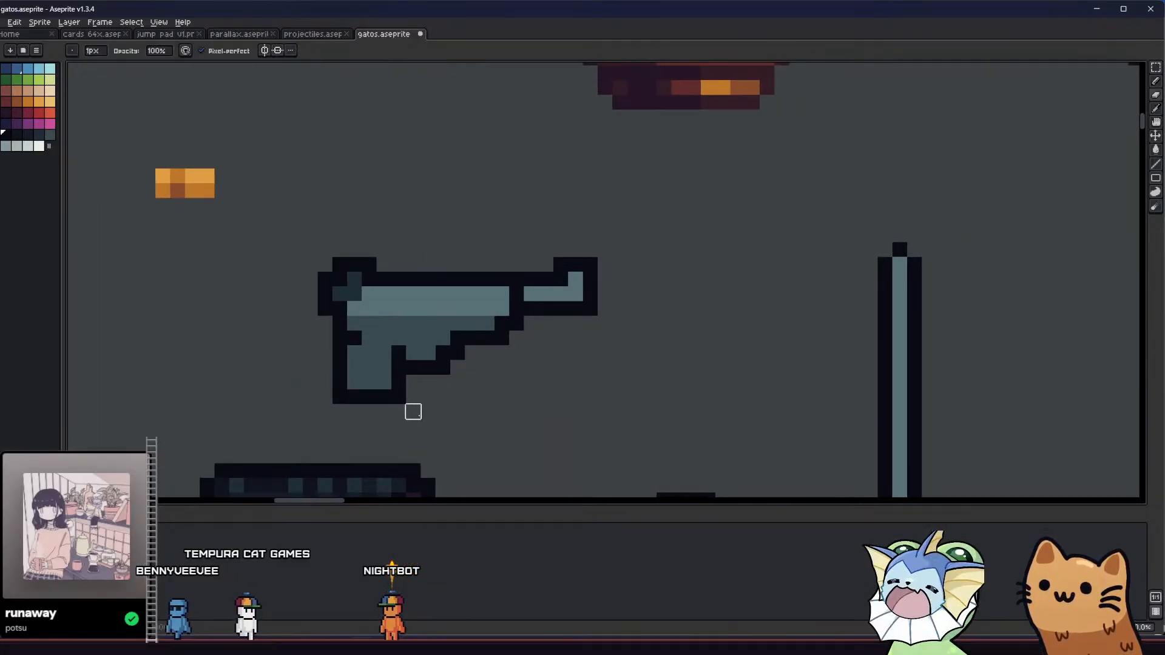
scroll(427, 408, "down", 6)
key("ctrl+s")
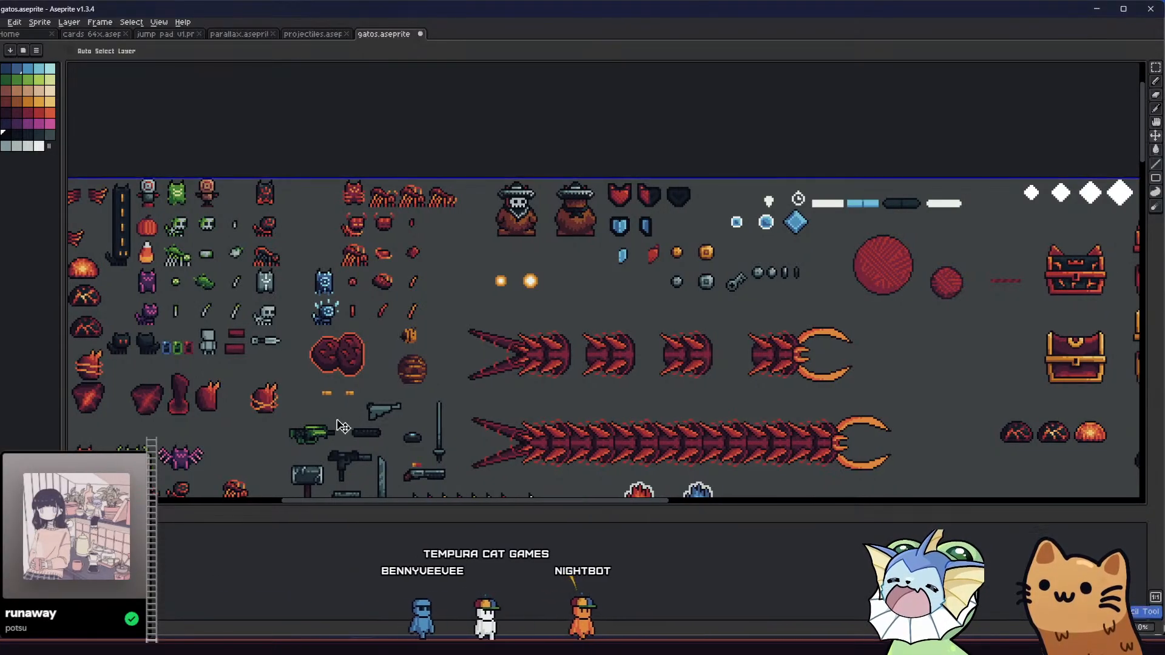
- Try near-black pixels at the back and across the middle of the pistol grip
scroll(339, 425, "up", 4)
scroll(306, 408, "up", 3)
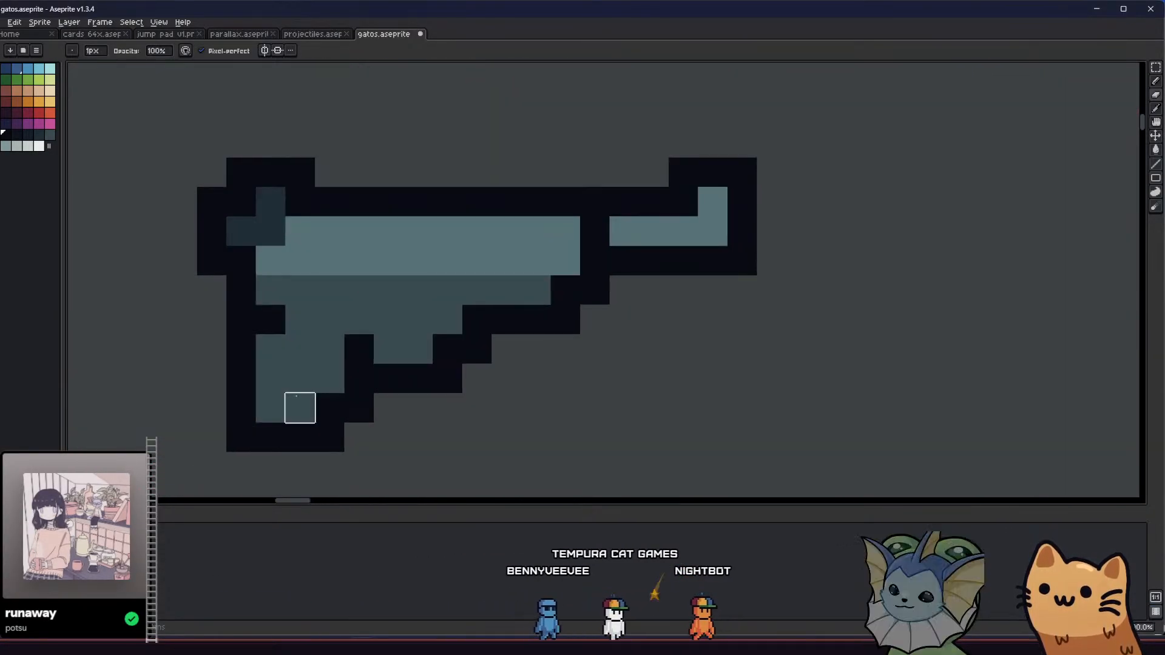
key("ctrl+z")
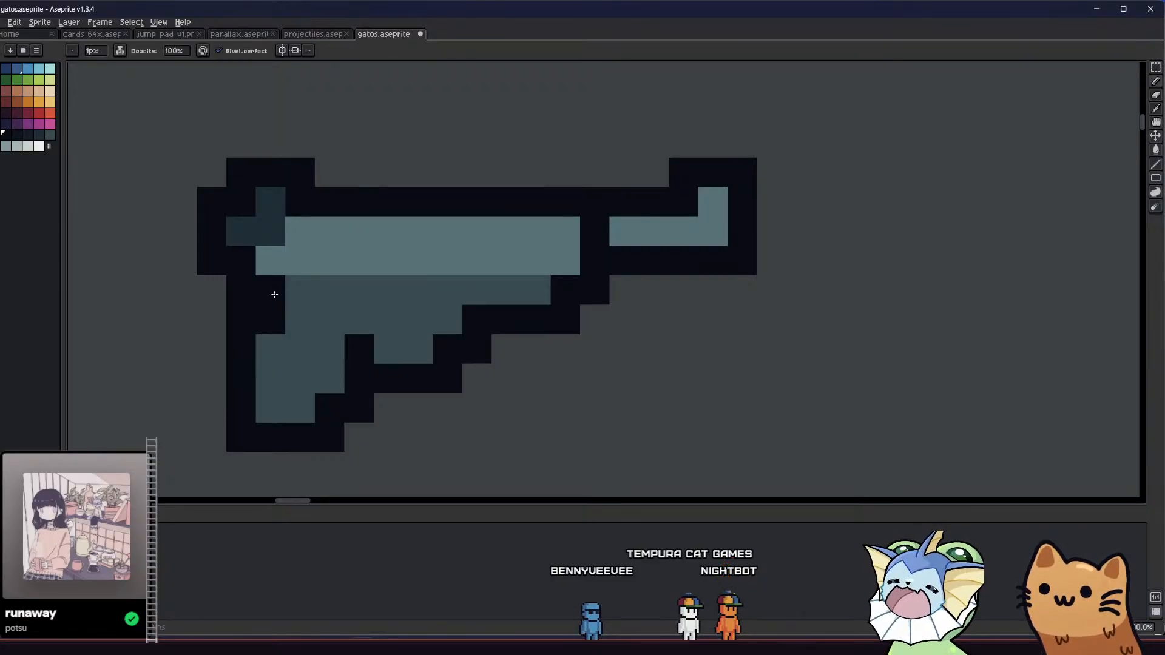
left_click_drag(241, 386, 224, 388)
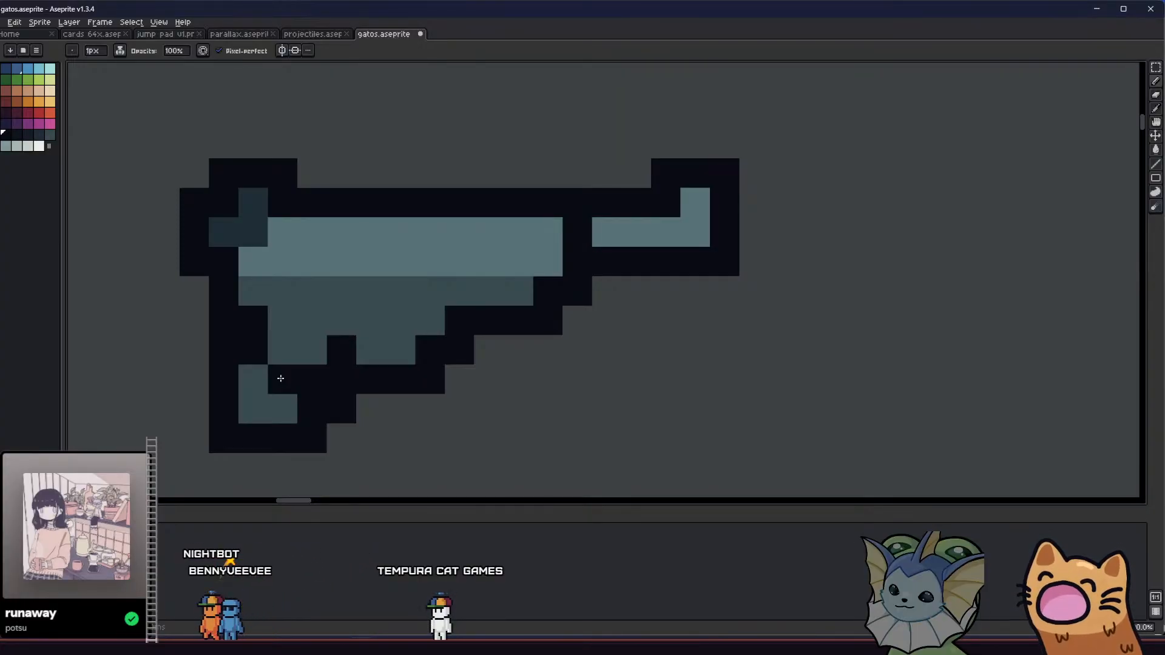
- Restore the grip's dark grey-teal fill, keeping a one-pixel-high rear notch, and save the file
left_click(316, 340, "alt")
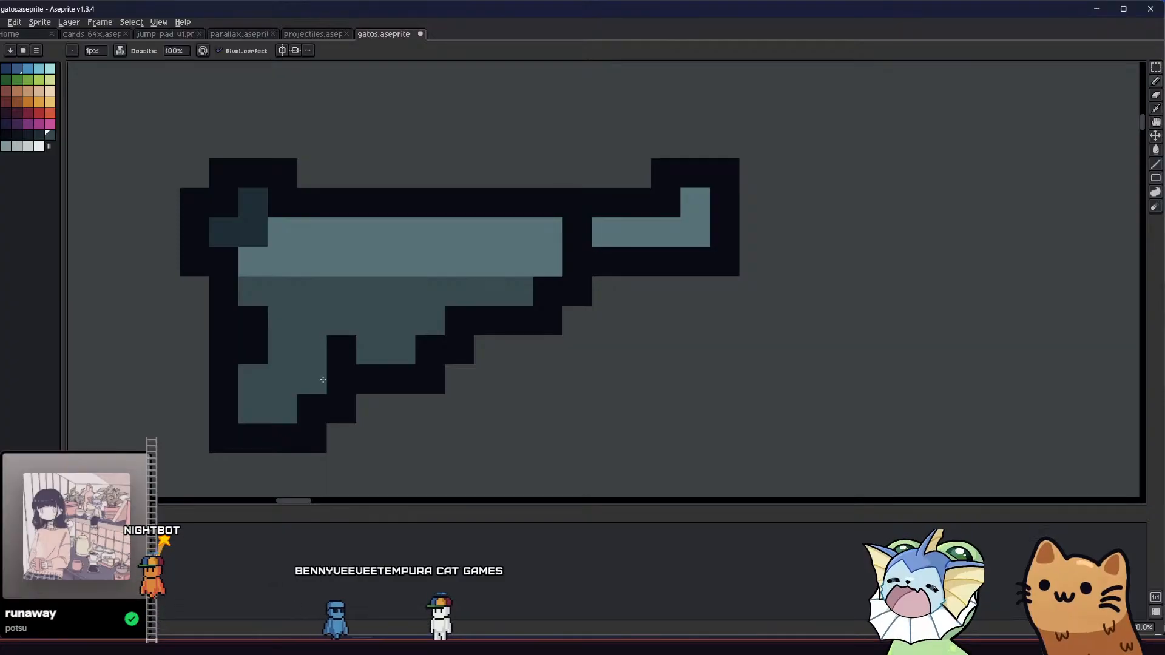
left_click_drag(271, 381, 270, 388)
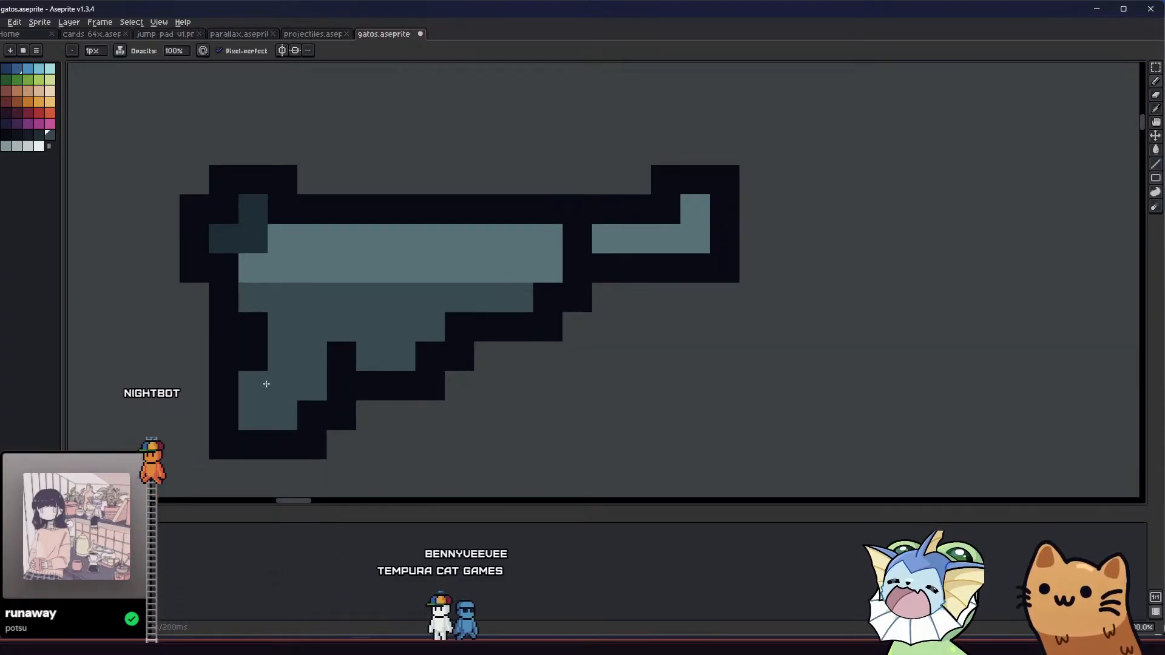
left_click(261, 346)
left_click(227, 369)
key("ctrl+s")
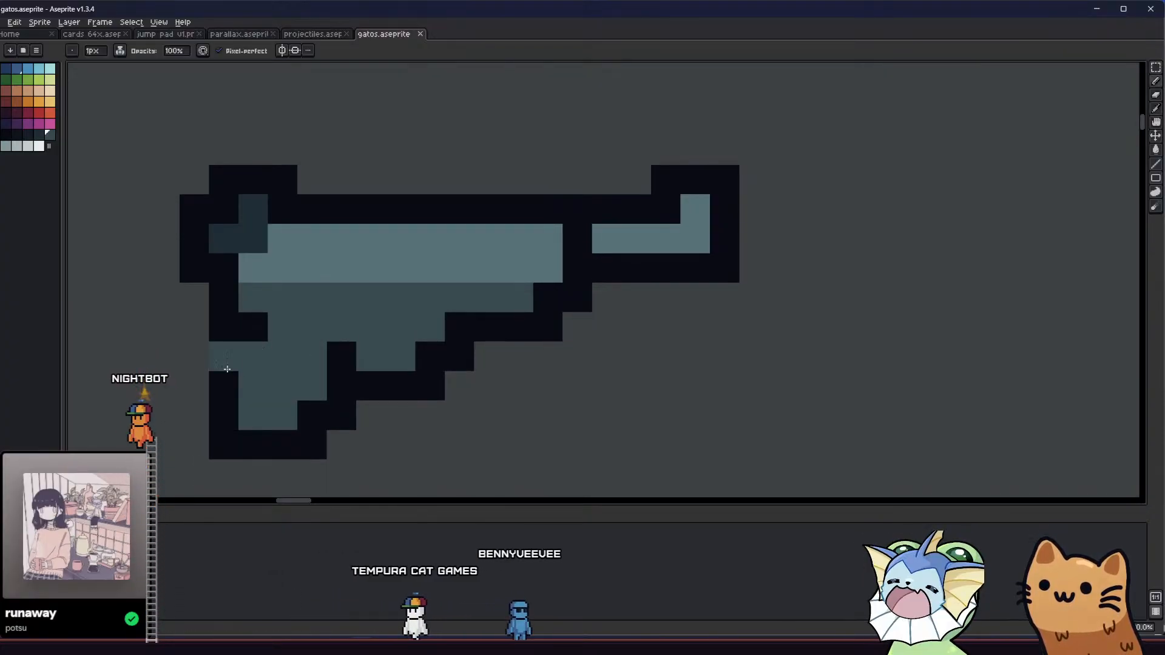
scroll(236, 400, "down", 8)
scroll(226, 401, "up", 7)
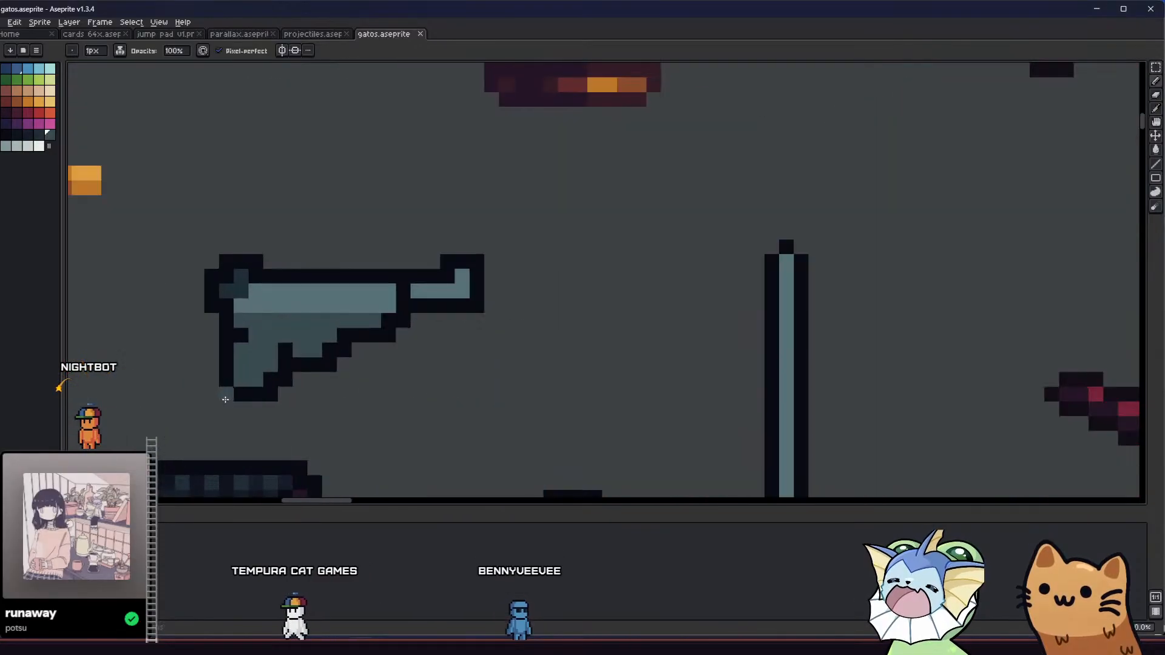
- Fill the lower rear outline corner of the pistol grip in near-black and save the file
scroll(262, 384, "up", 1)
left_click(285, 347, "alt")
key("ctrl+s")
mouse_move(203, 368)
left_mouse_down()
mouse_move(284, 401)
mouse_move(188, 416)
mouse_move(125, 374)
mouse_move(132, 336)
mouse_move(142, 347)
left_mouse_up()
scroll(284, 401, "down", 6)
scroll(277, 411, "up", 5)
key("e")
key("ctrl+s")
scroll(185, 414, "down", 7)
scroll(257, 356, "up", 3)
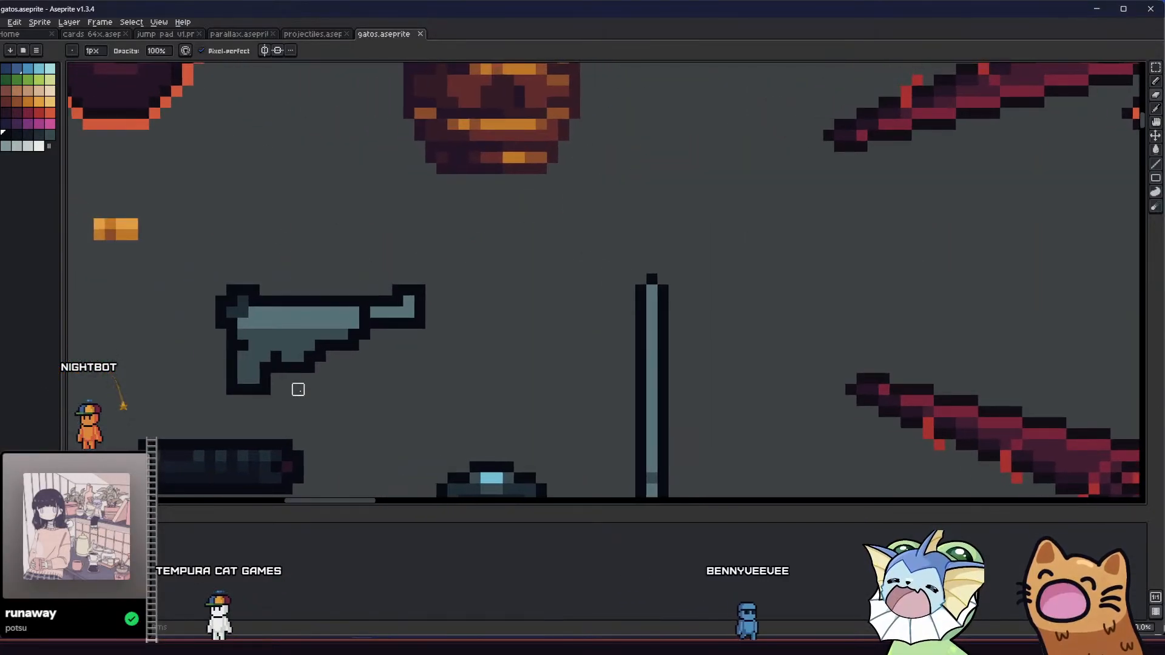
- Shade the pistol's trigger guard area in dark slate and compare it with the Rusty Pistol card artwork
scroll(288, 340, "up", 1)
key("i")
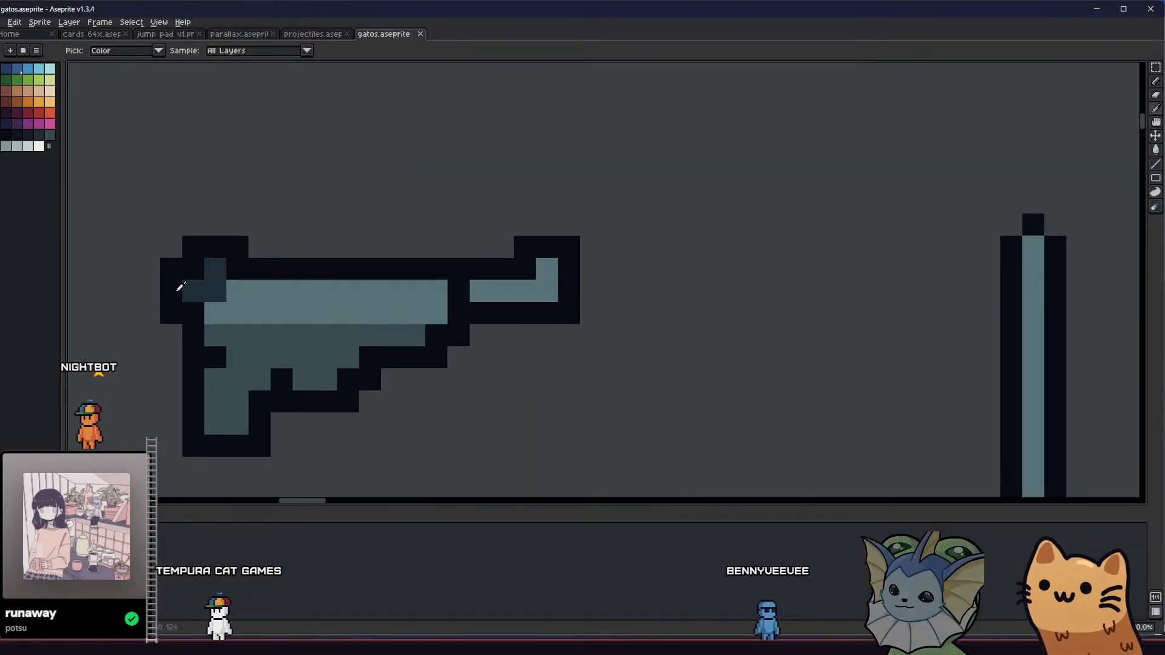
left_click_drag(275, 355, 262, 326)
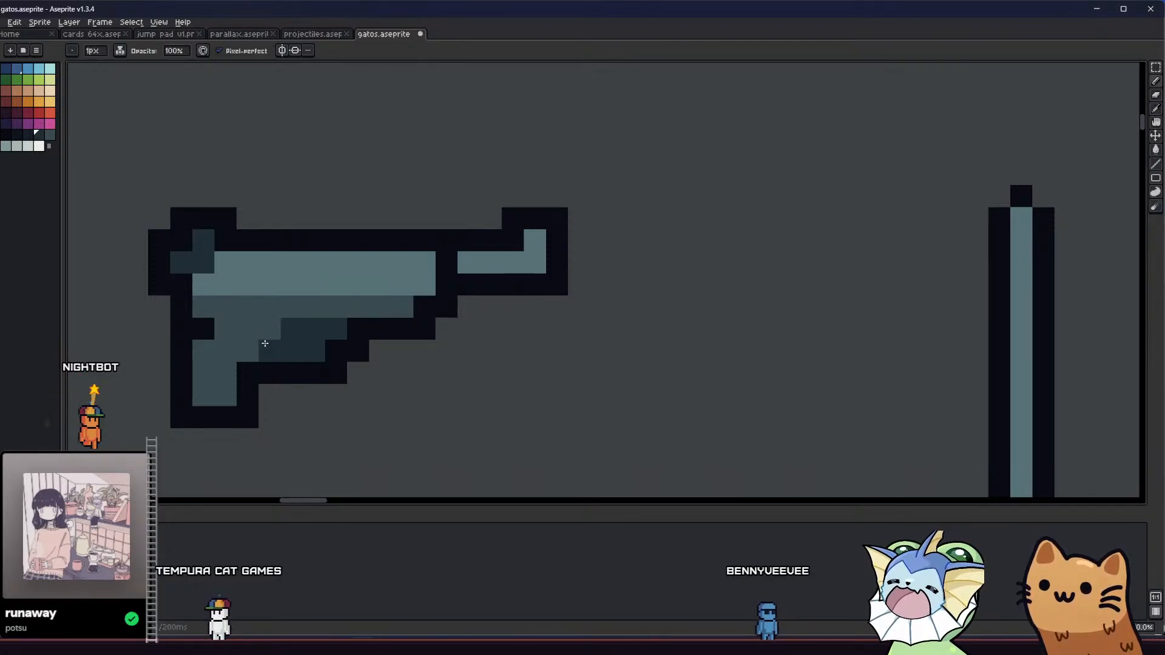
left_click(312, 34)
left_click(240, 34)
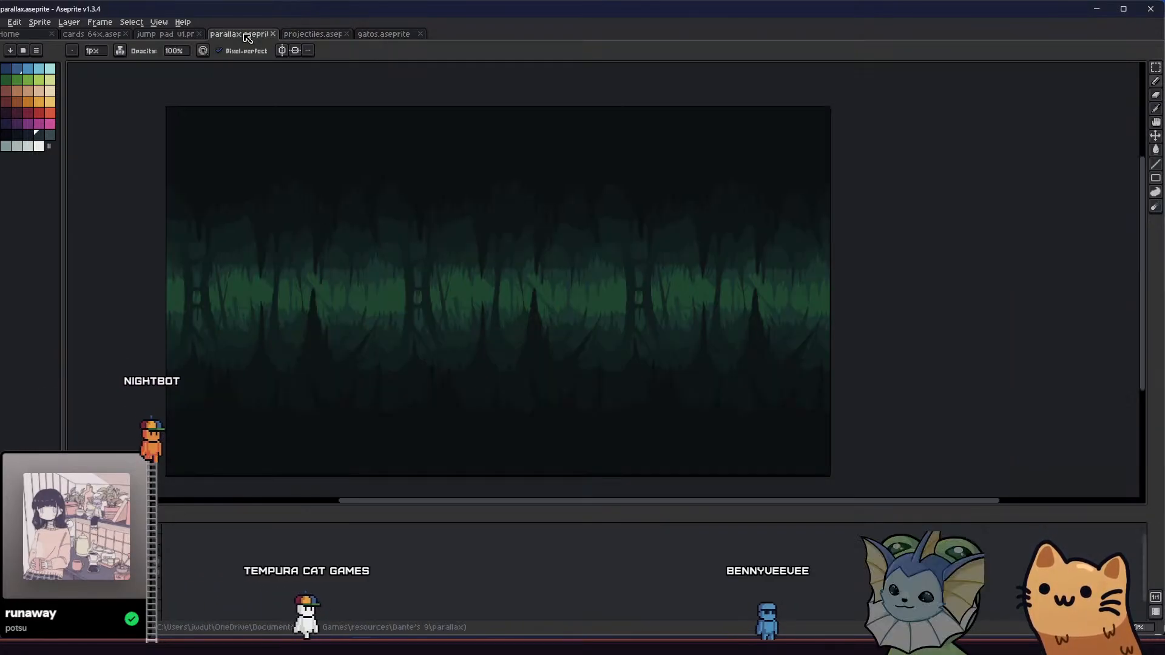
left_click(164, 34)
left_click(91, 34)
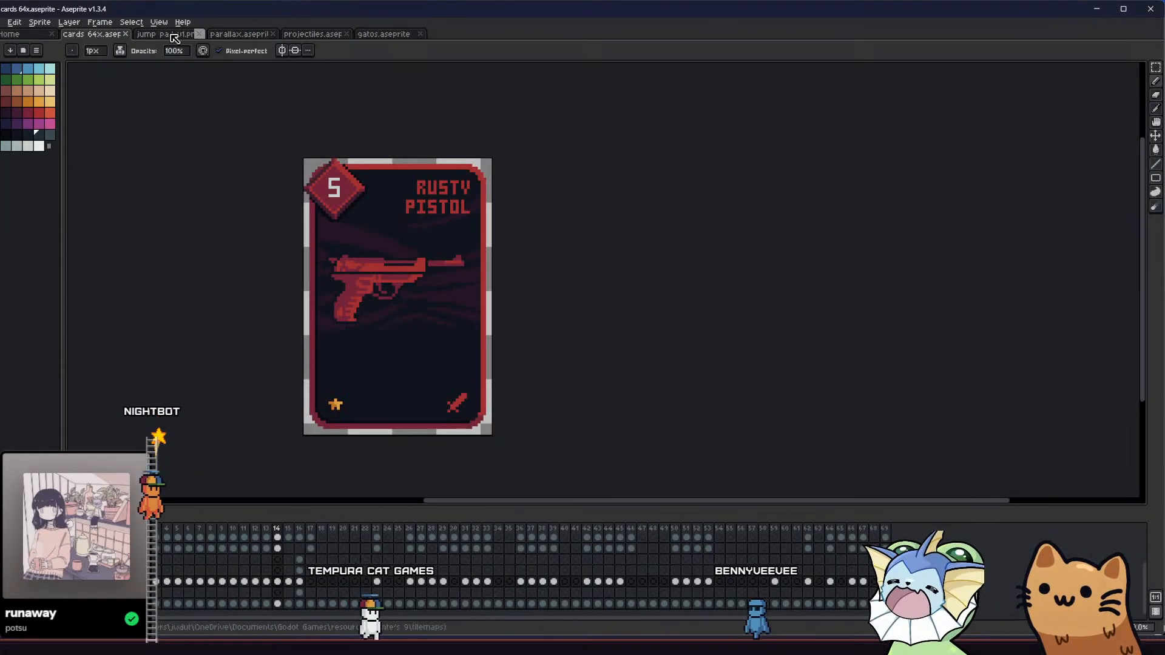
left_click(376, 34)
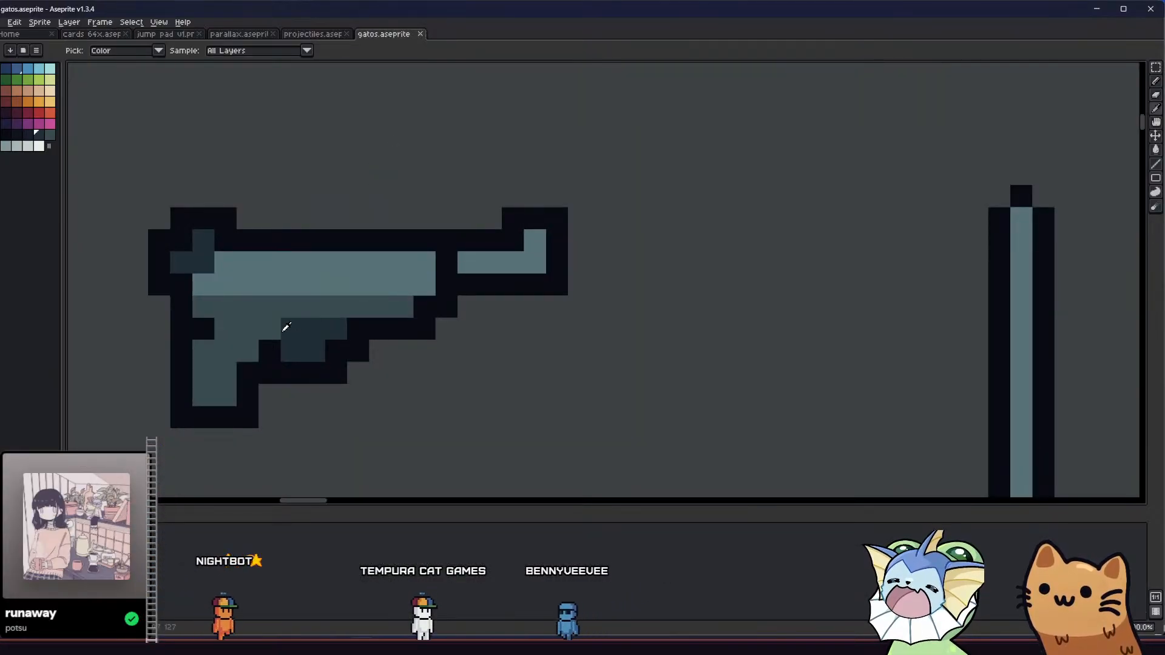
- Place a near-black pixel at the upper rear of the pistol's dark slate trigger area and save the file
scroll(291, 332, "down", 5)
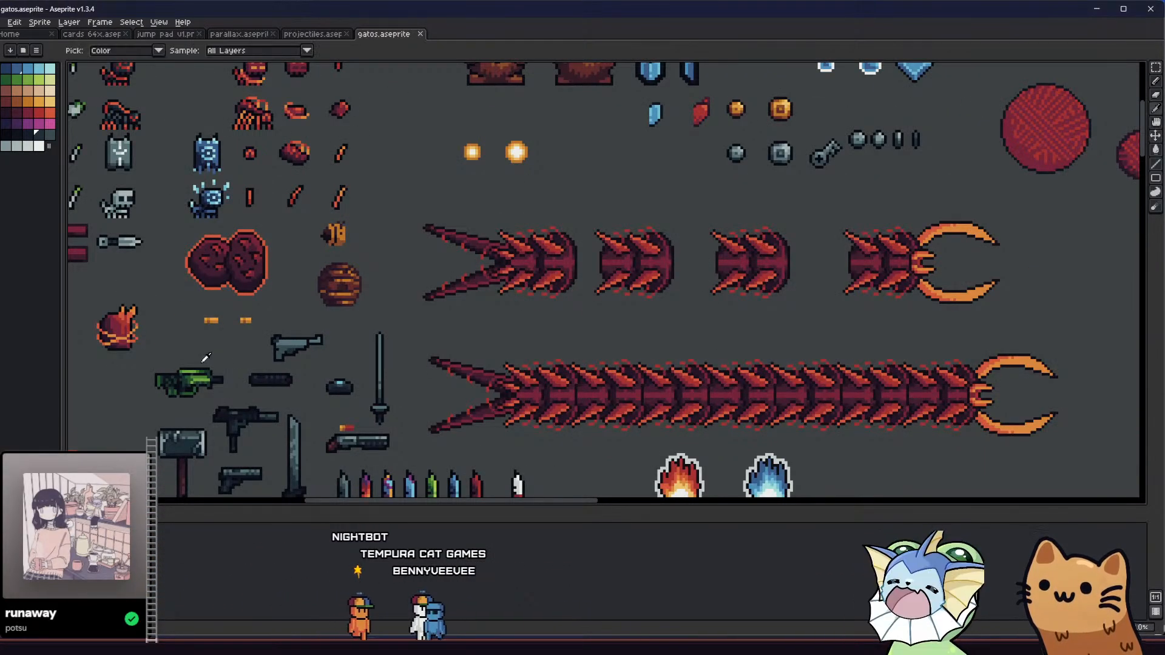
scroll(284, 354, "up", 5)
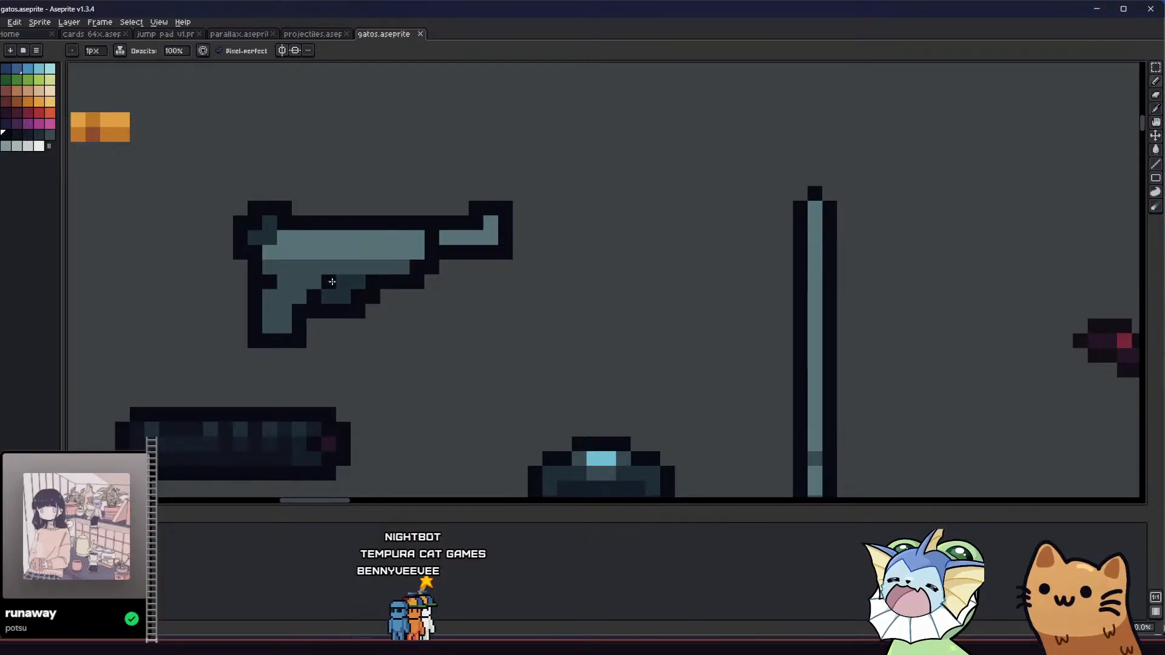
scroll(284, 302, "down", 7)
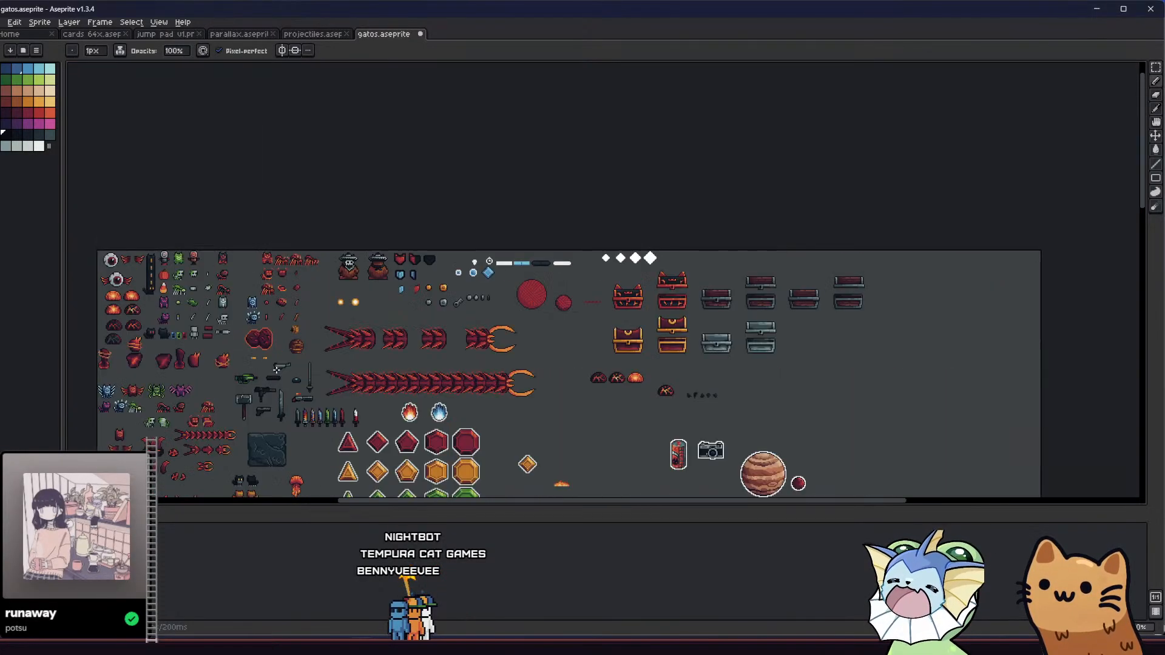
scroll(284, 369, "up", 2)
key("ctrl+s")
left_click_drag(325, 375, 432, 403)
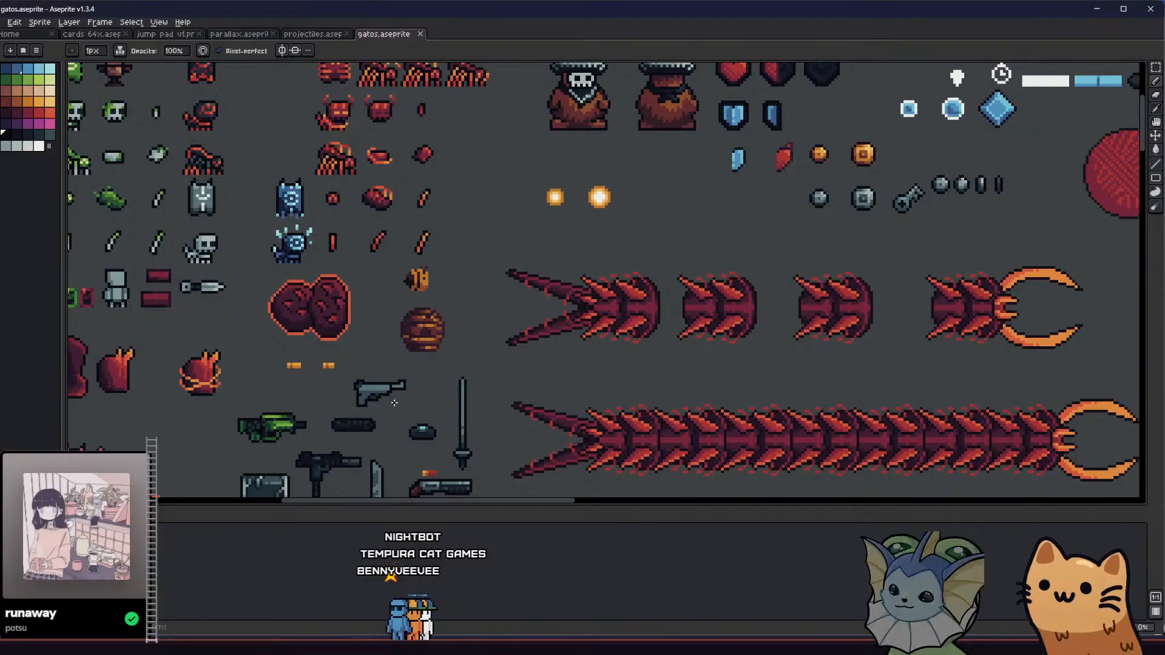
scroll(408, 401, "up", 1)
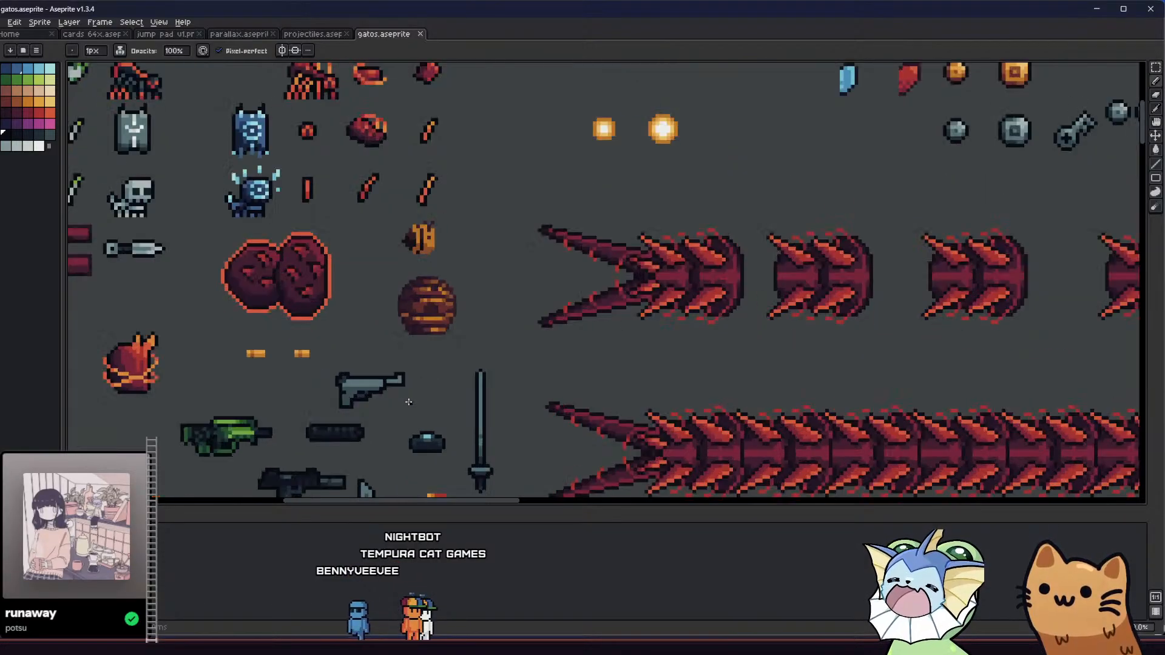
left_click_drag(308, 450, 230, 399)
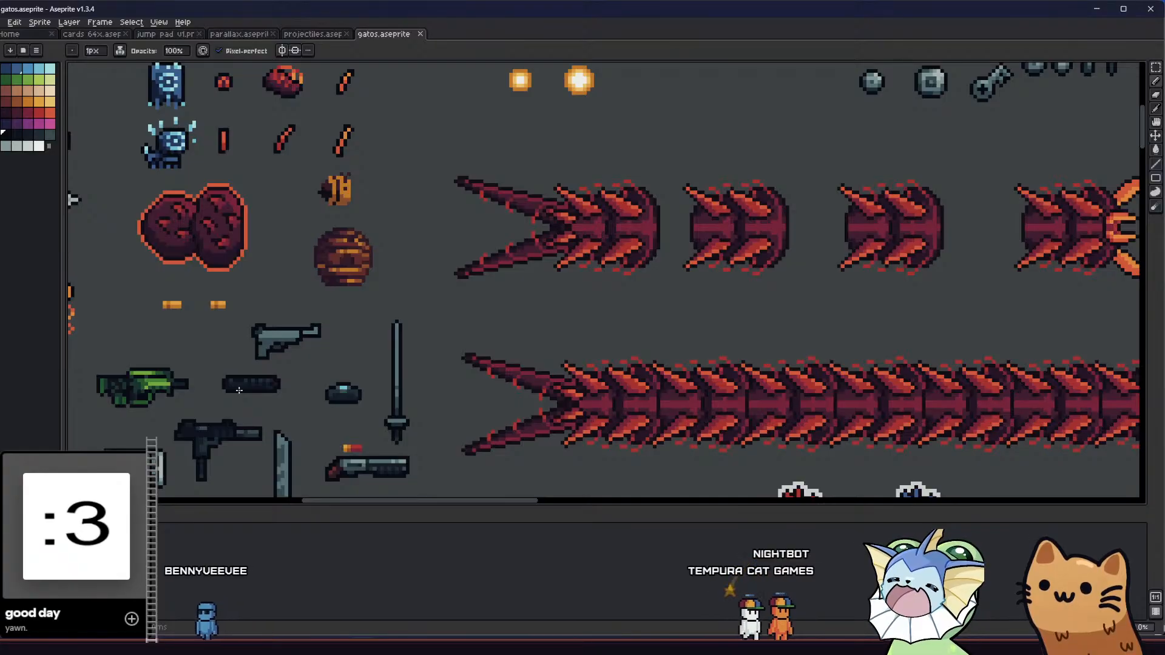
scroll(238, 390, "down", 1)
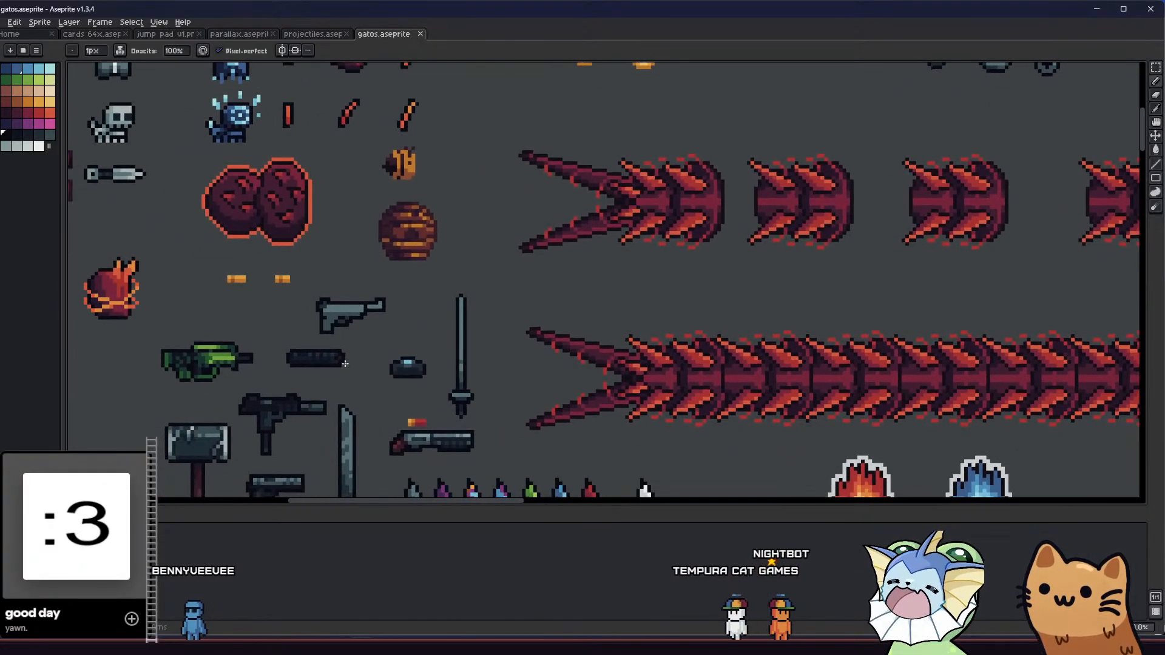
scroll(326, 330, "up", 3)
scroll(345, 338, "up", 1)
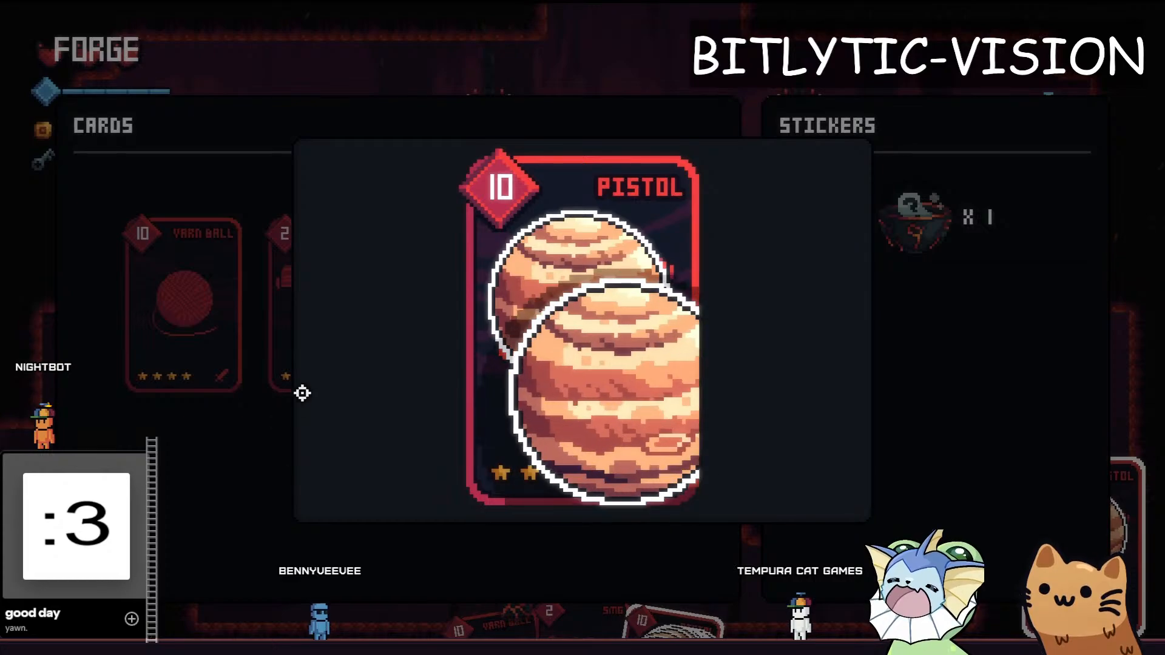
- In the running game, place a Bounce Sticker on the Pistol card, finish the placement and test-fire the pistol
key("F1")
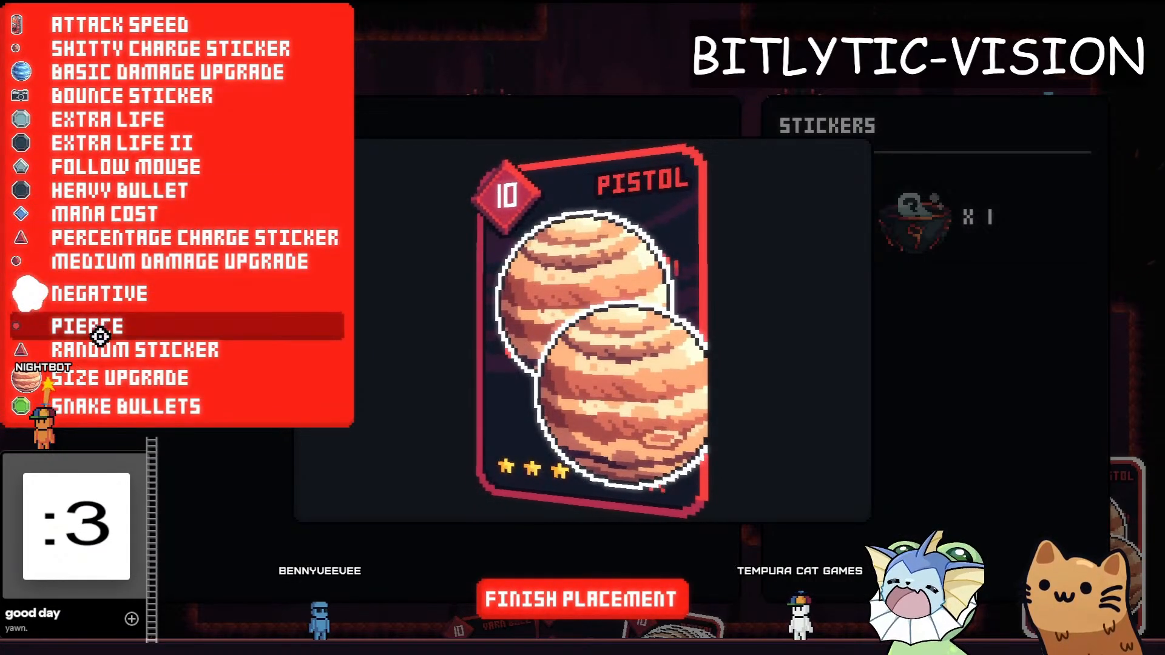
left_click(133, 94)
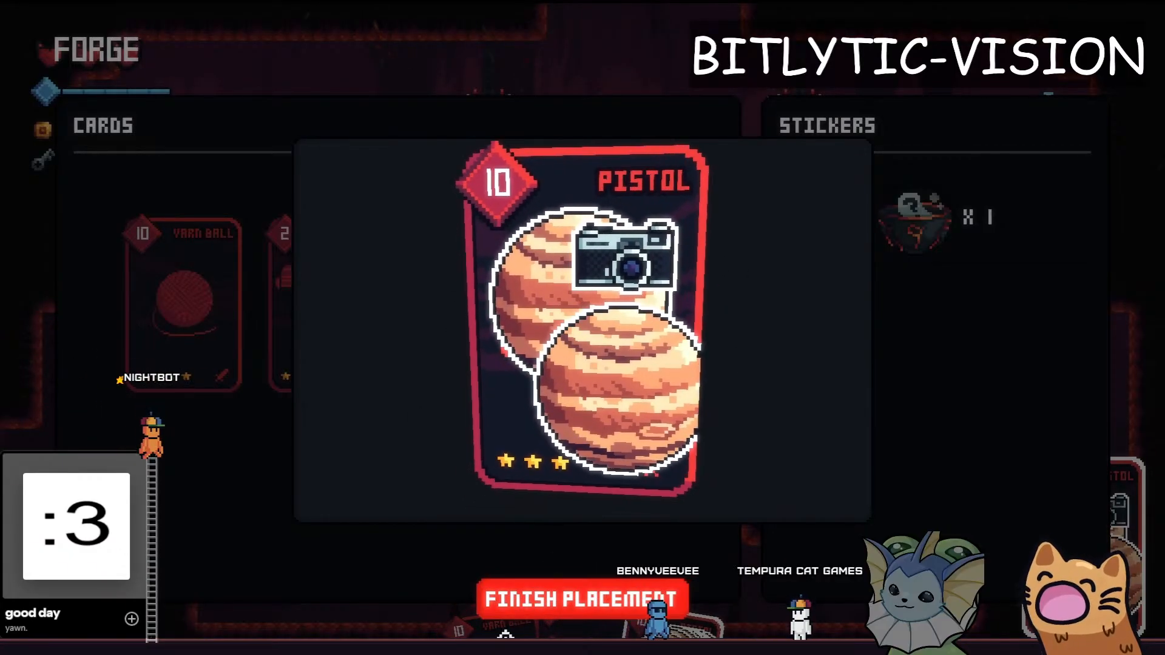
left_click(583, 599)
key("Escape")
scroll(998, 131, "up", 1)
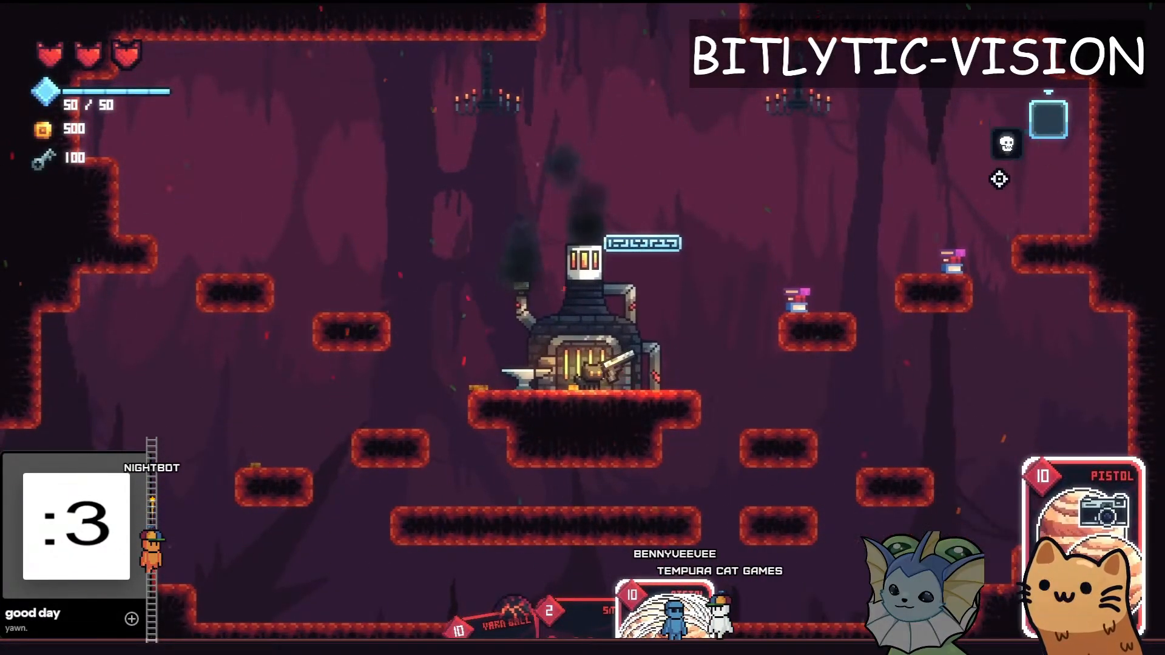
left_click(1022, 152)
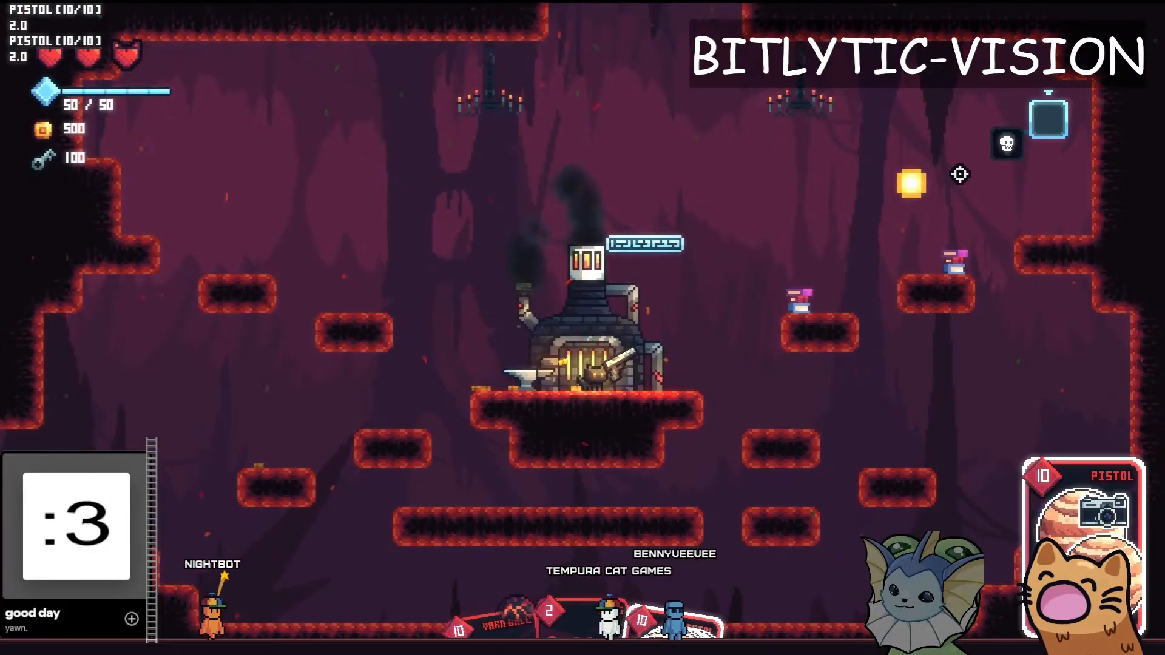
- Add several more Bounce Stickers and a Heavy Bullet sticker to the Pistol card, then leave the forge
key("Tab")
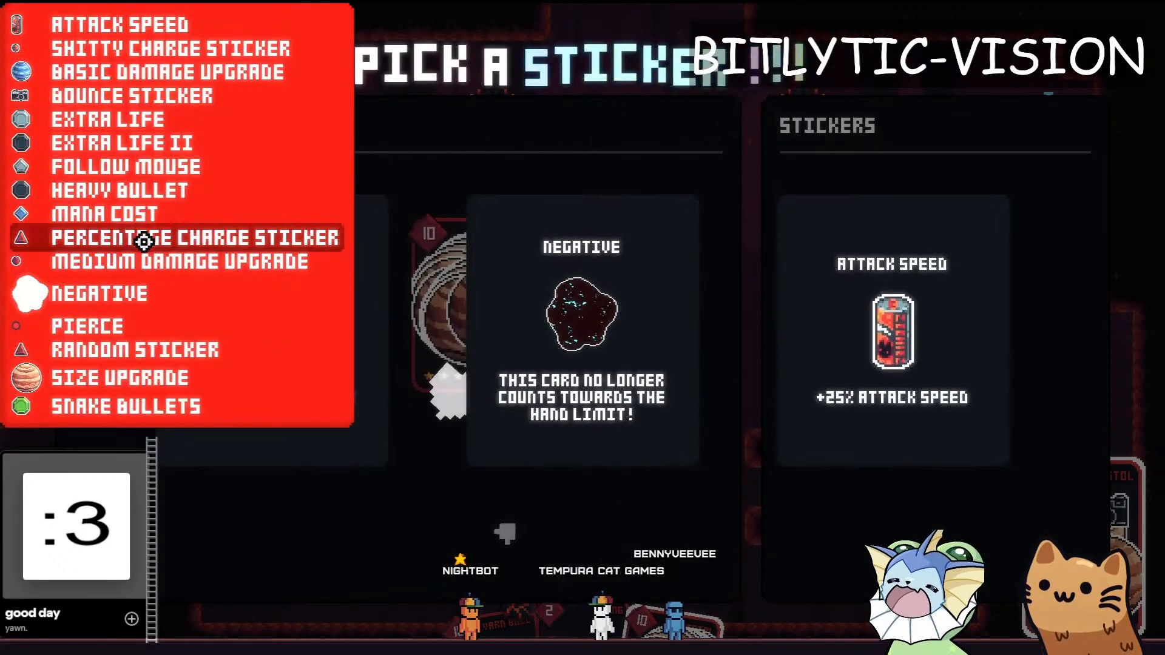
left_click(115, 101)
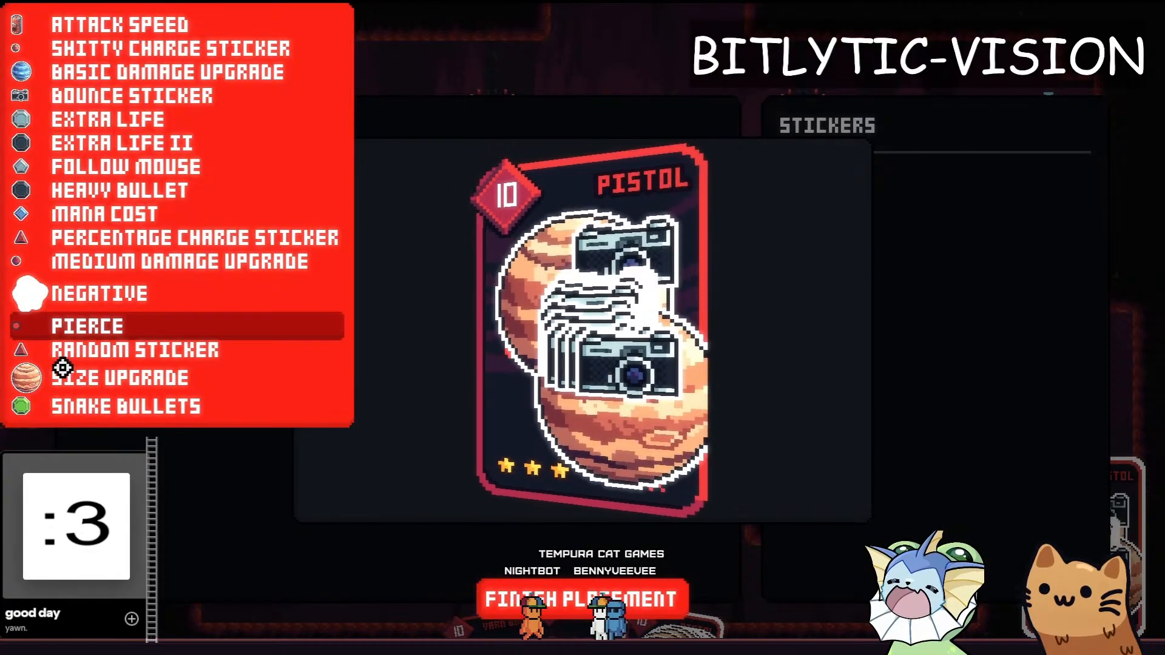
left_click(92, 187)
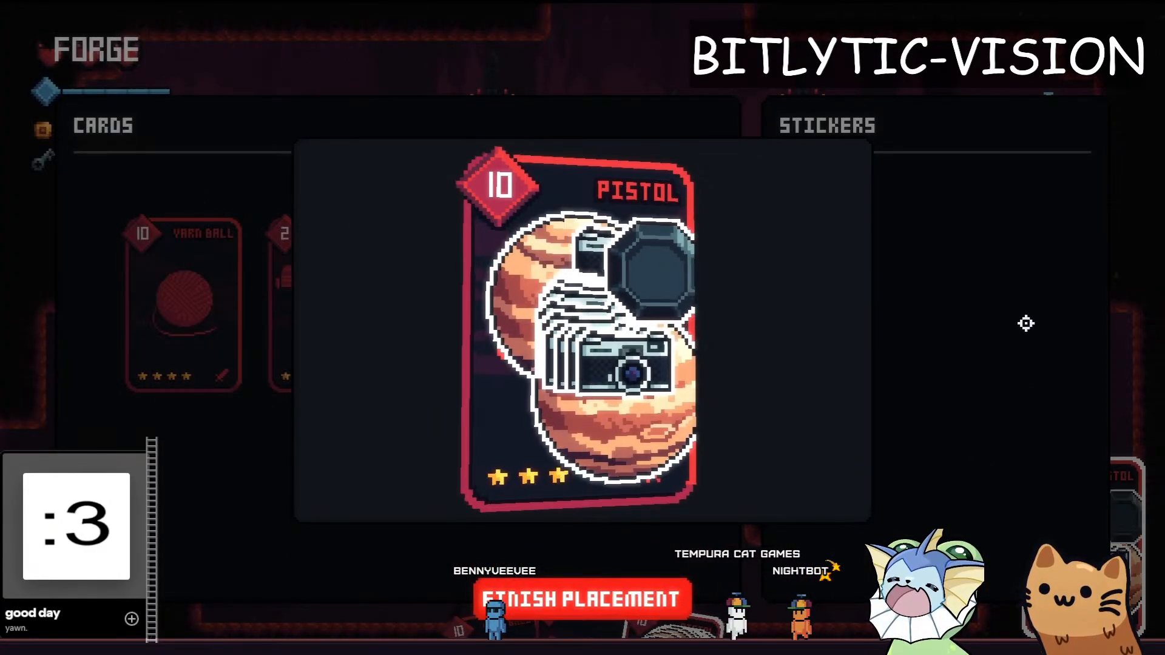
key("Escape")
key("Escape")
- Move the cat around the forge room and test-fire the upgraded pistol
key("a")
key("space")
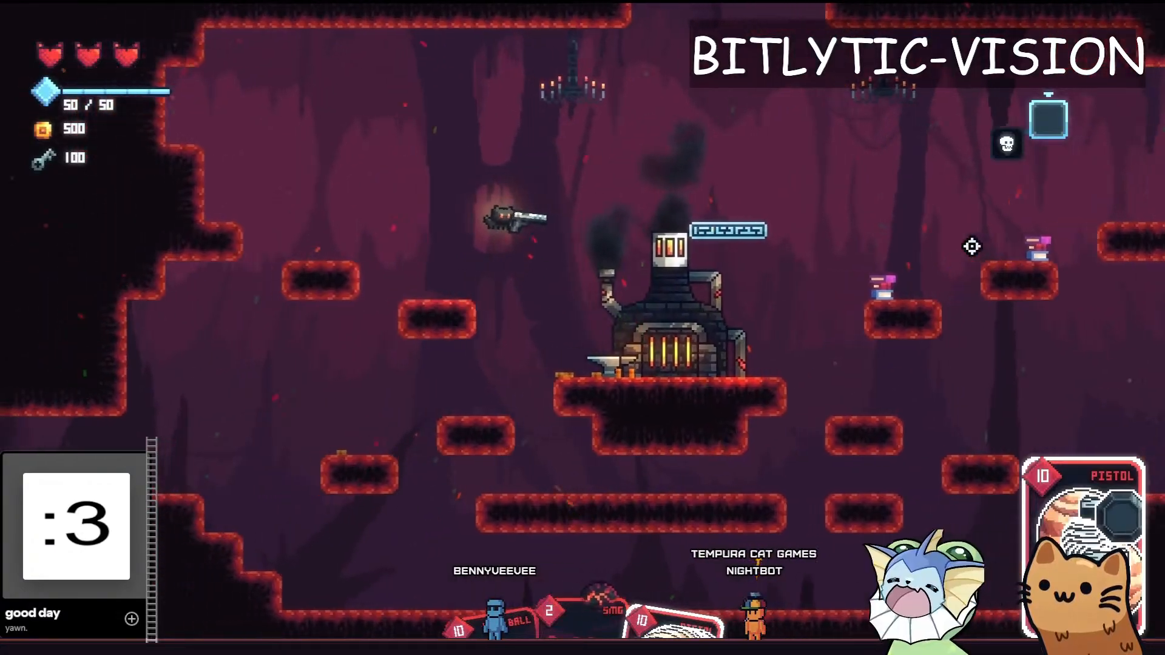
left_click(971, 291)
key("d")
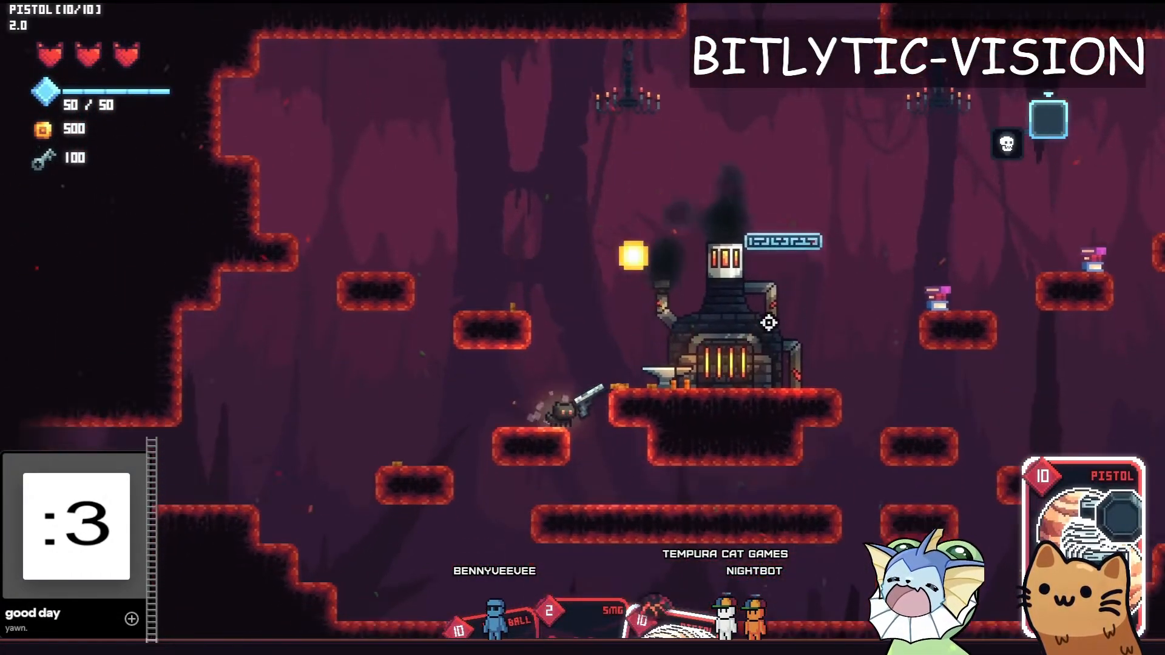
key("space")
key("a")
key("d")
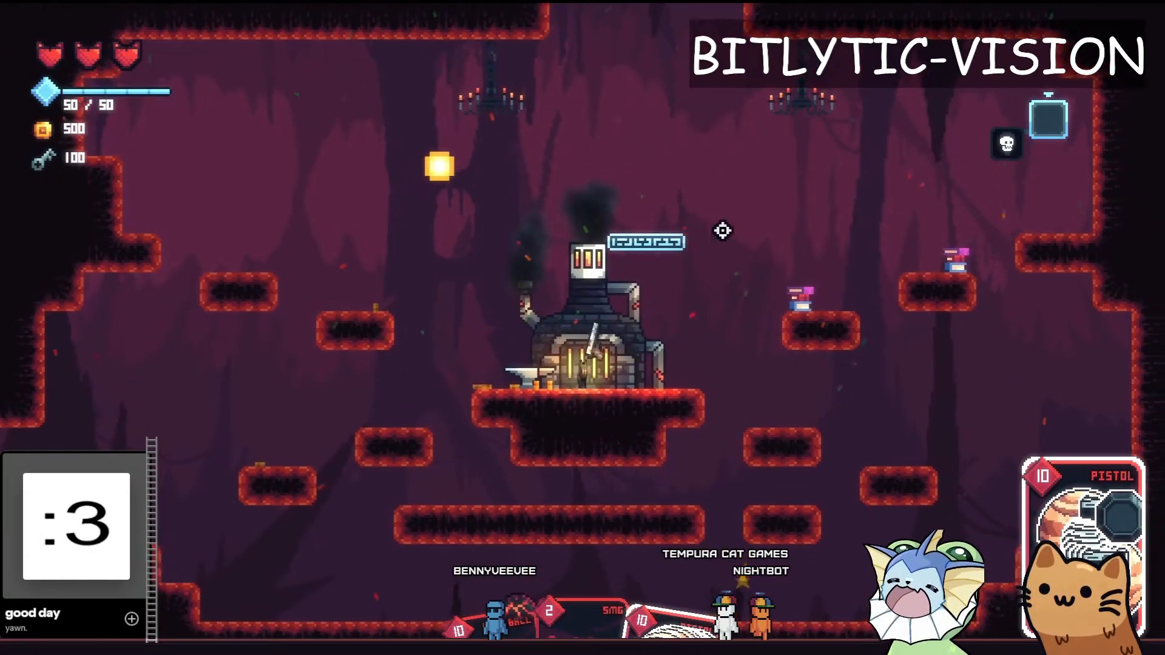
- Spawn a DPSDummy enemy beside the forge through the debug options
key("grave")
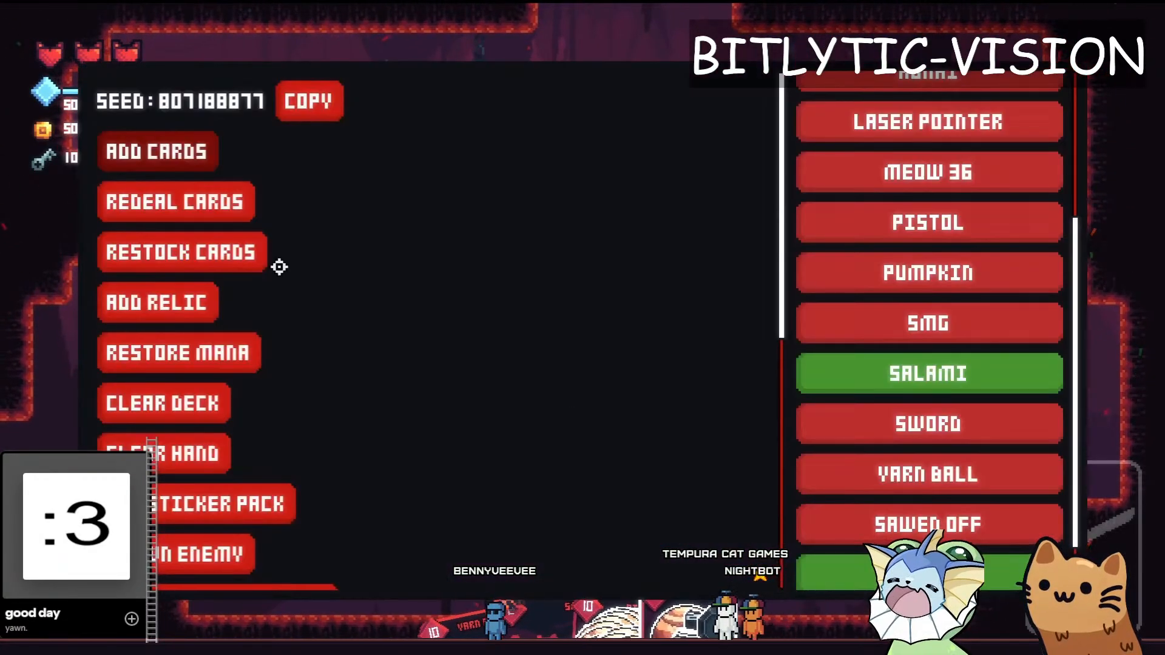
scroll(805, 176, "up", 4)
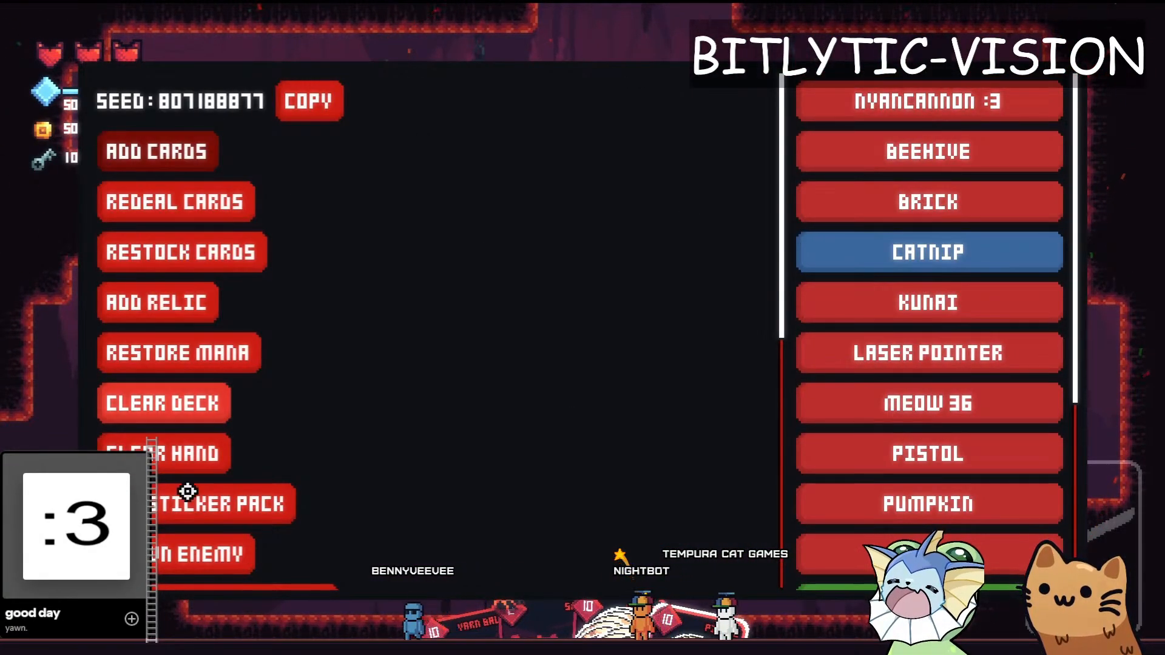
scroll(194, 415, "down", 7)
left_click(184, 171)
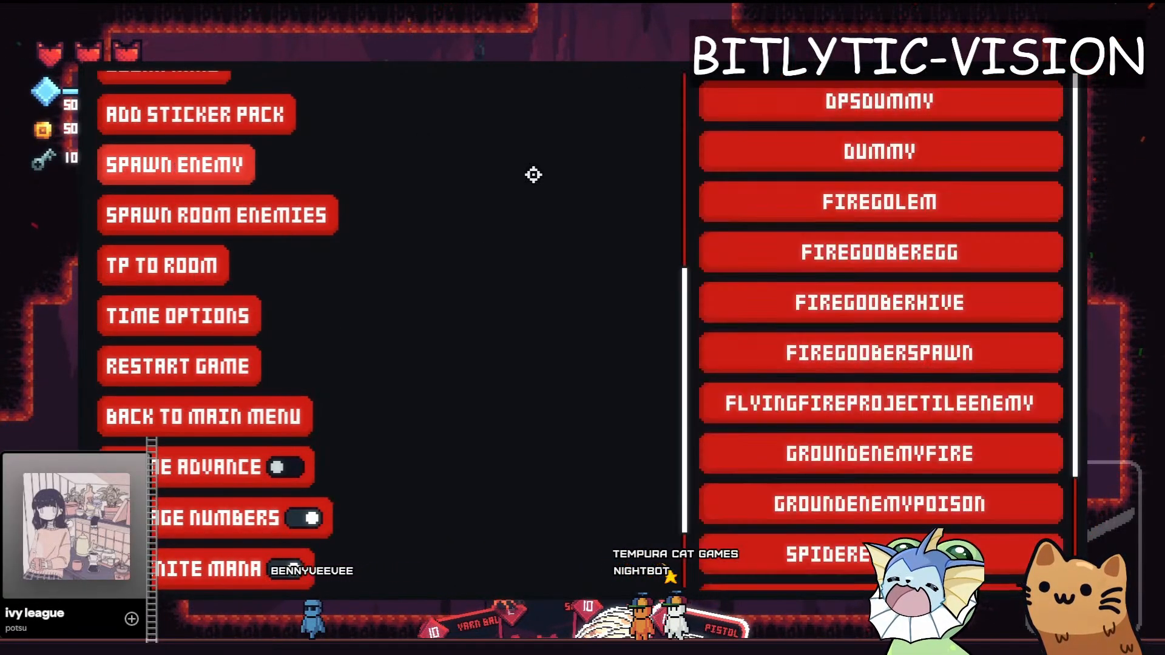
left_click(938, 104)
left_click(672, 362)
left_click(761, 162)
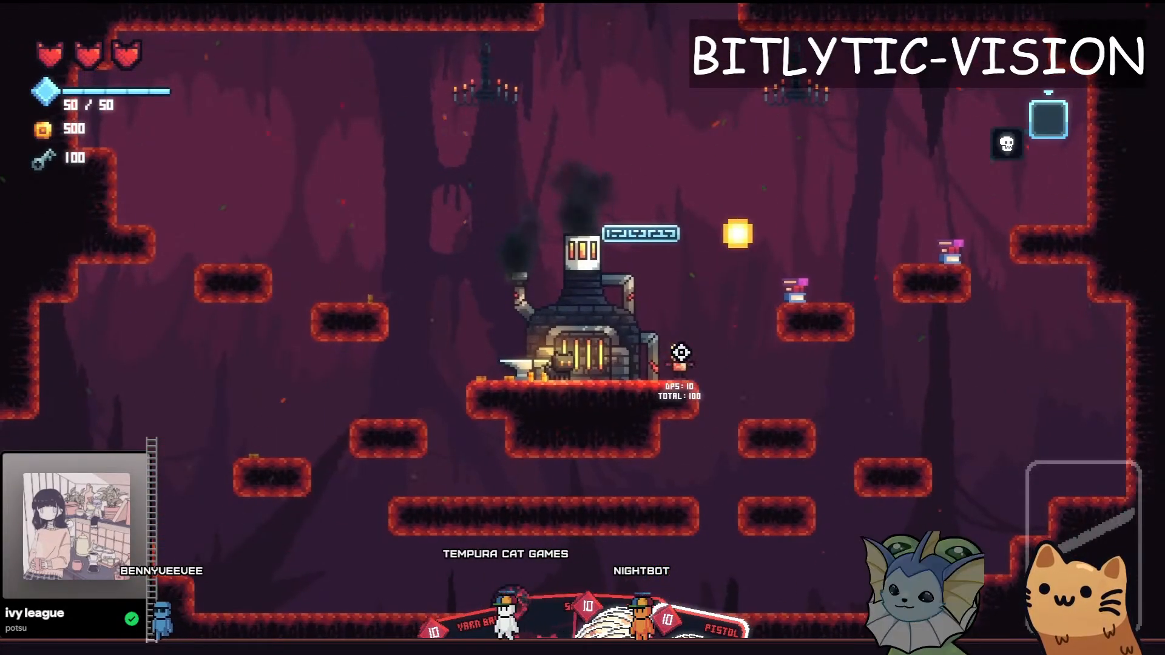
- Equip the Pistol card and fire it at the DPSDummy and around the room to test the bouncing bullets
key("e")
key("a")
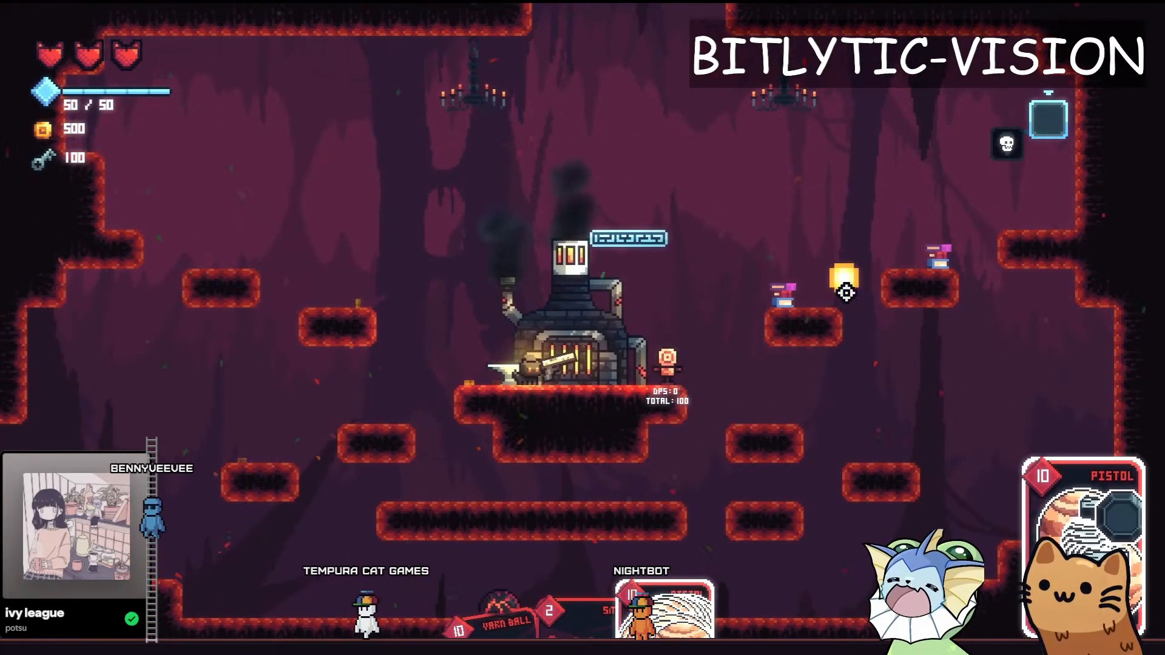
left_click(698, 385)
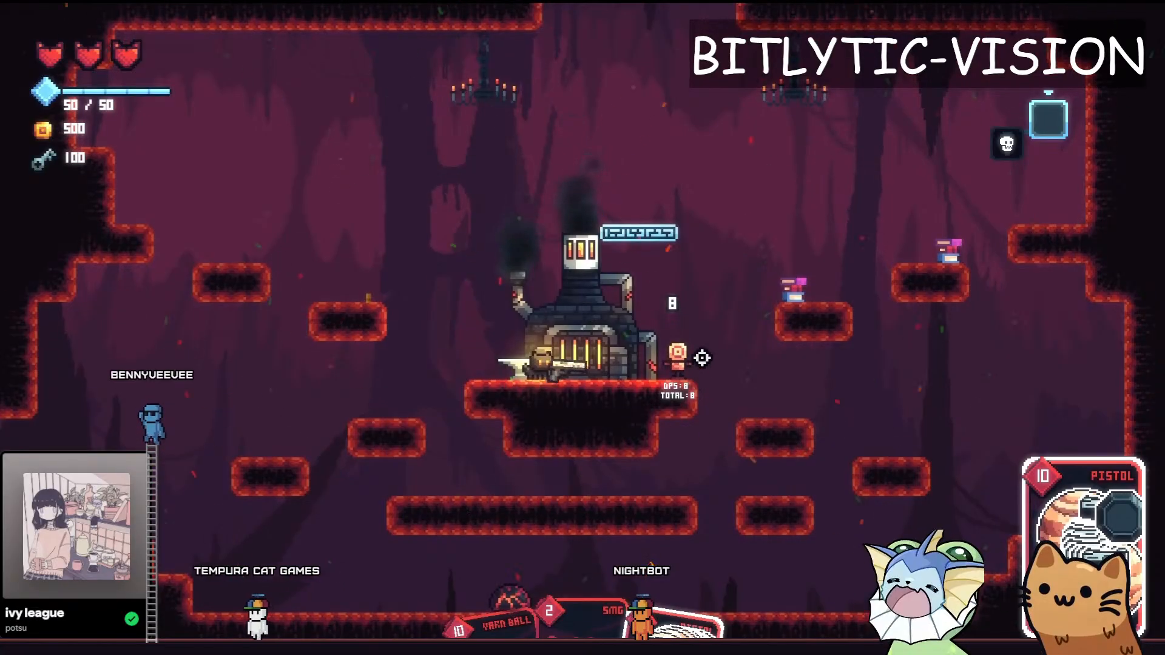
key("a")
left_click(780, 257)
left_click(815, 274)
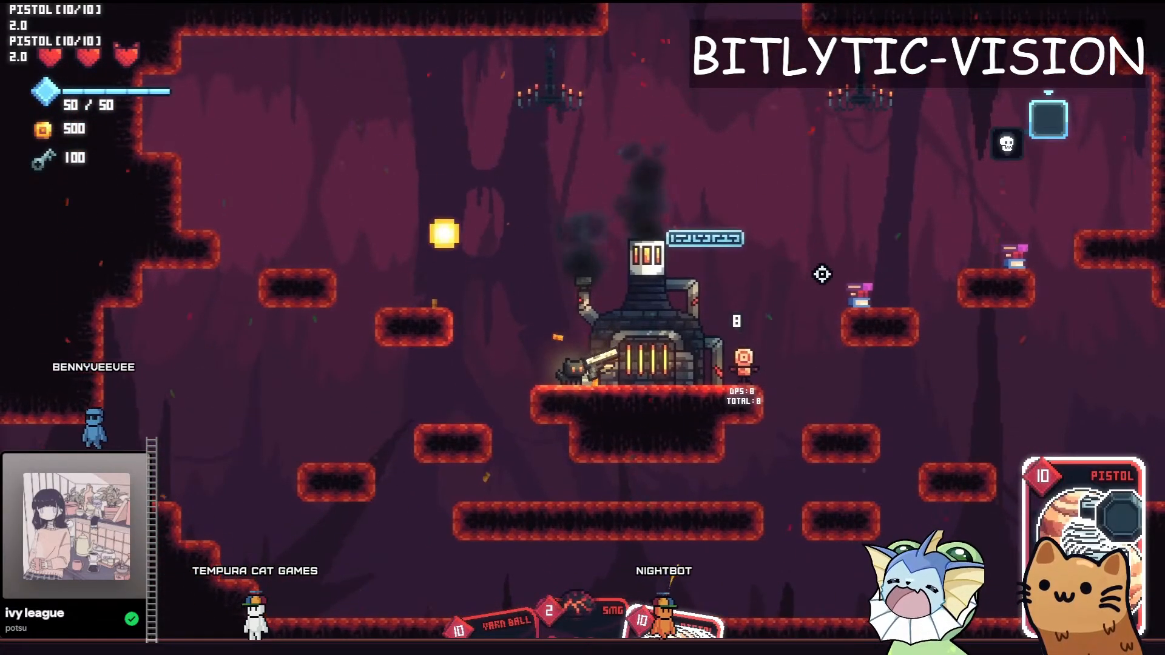
left_click(809, 268)
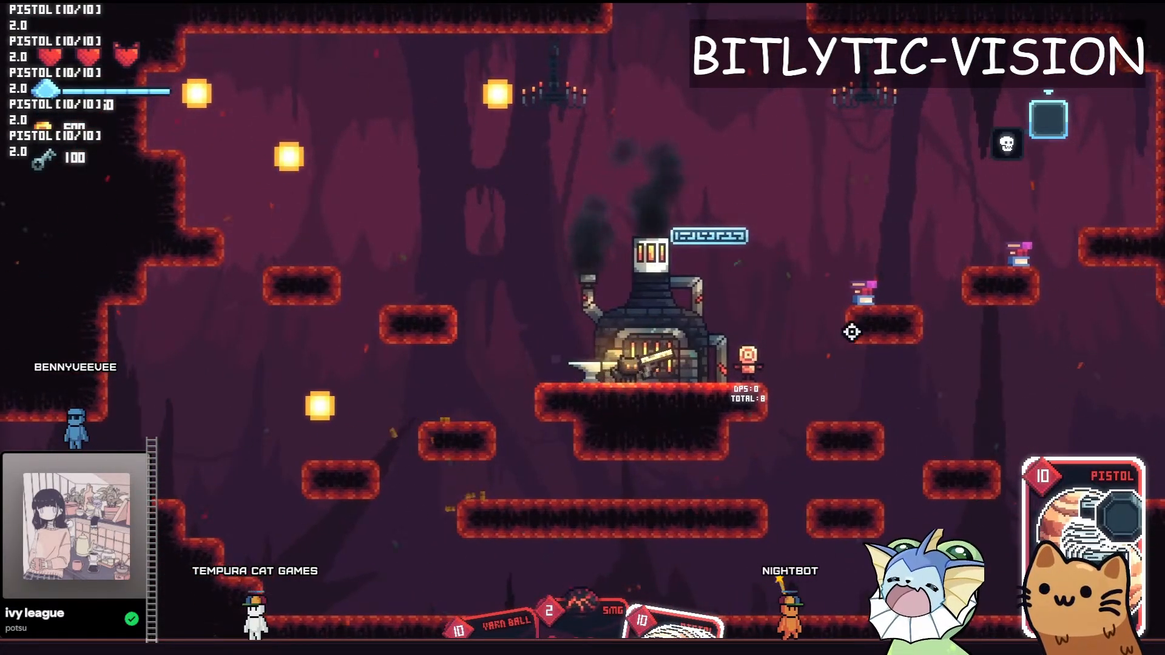
- Add a Pierce sticker to the heavily stickered Pistol card at the forge, finish the placement and leave the forge
key("Tab")
key("Tab")
key("F1")
scroll(260, 152, "up", 2)
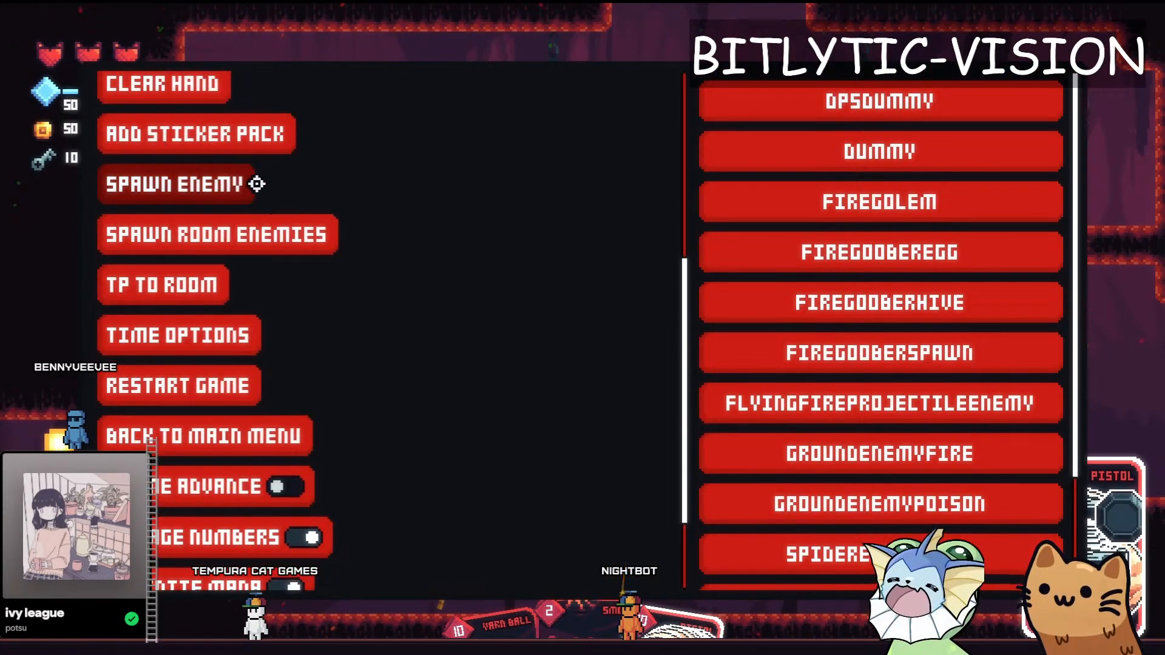
key("F1")
key("Tab")
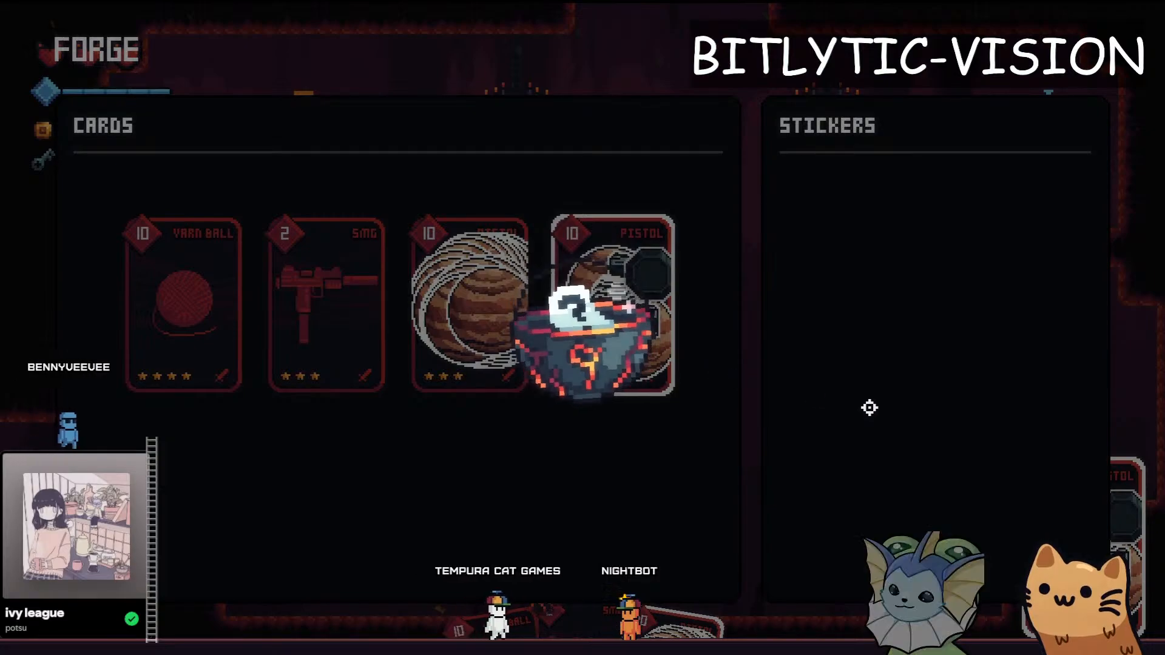
key("F1")
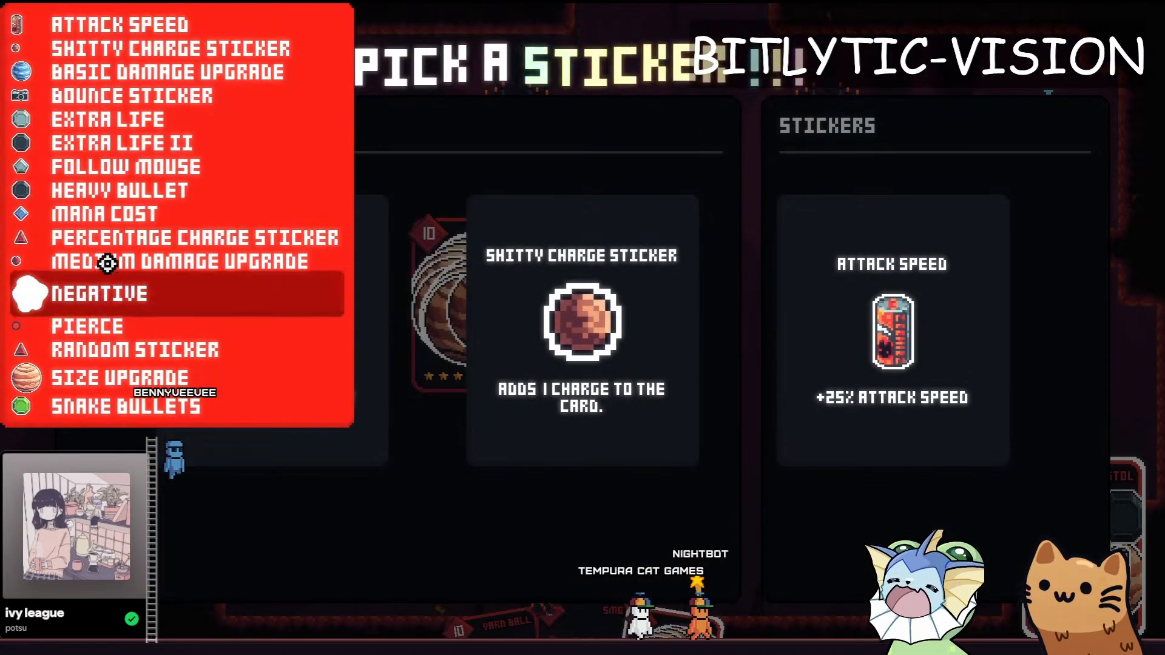
left_click(97, 330)
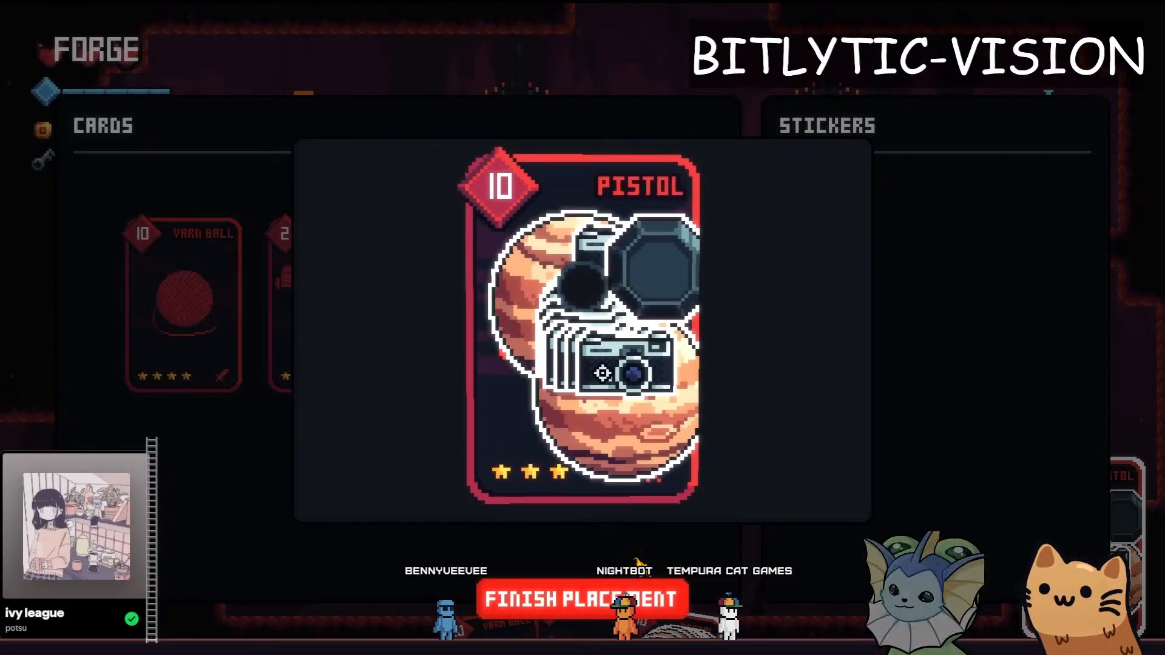
left_click(601, 591)
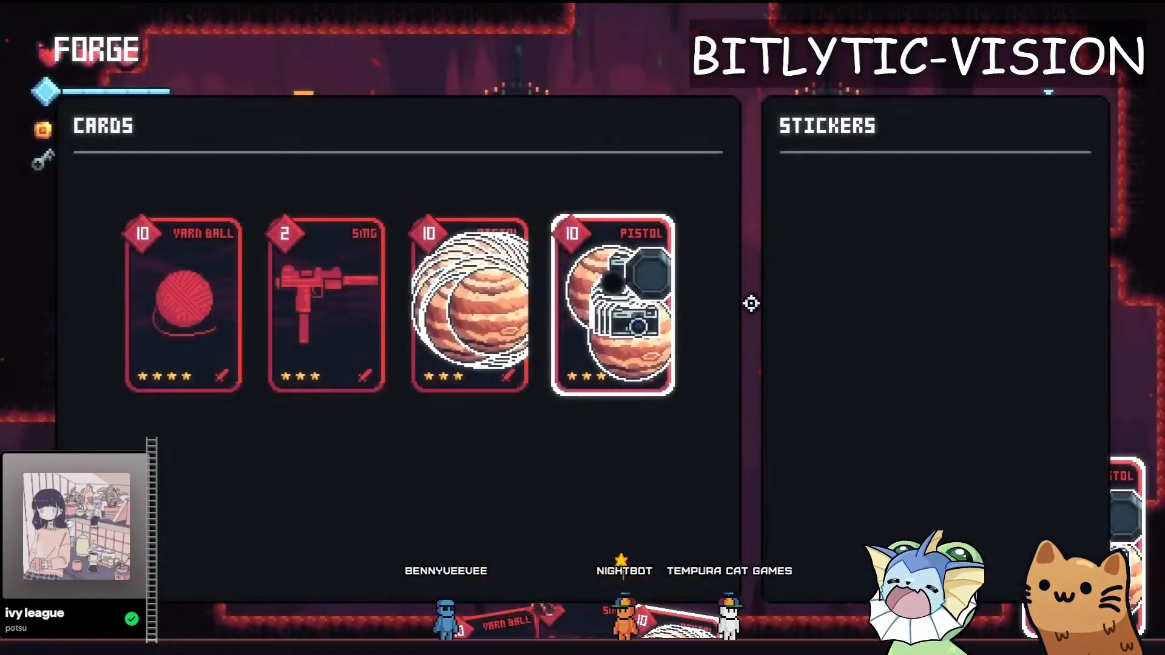
key("Escape")
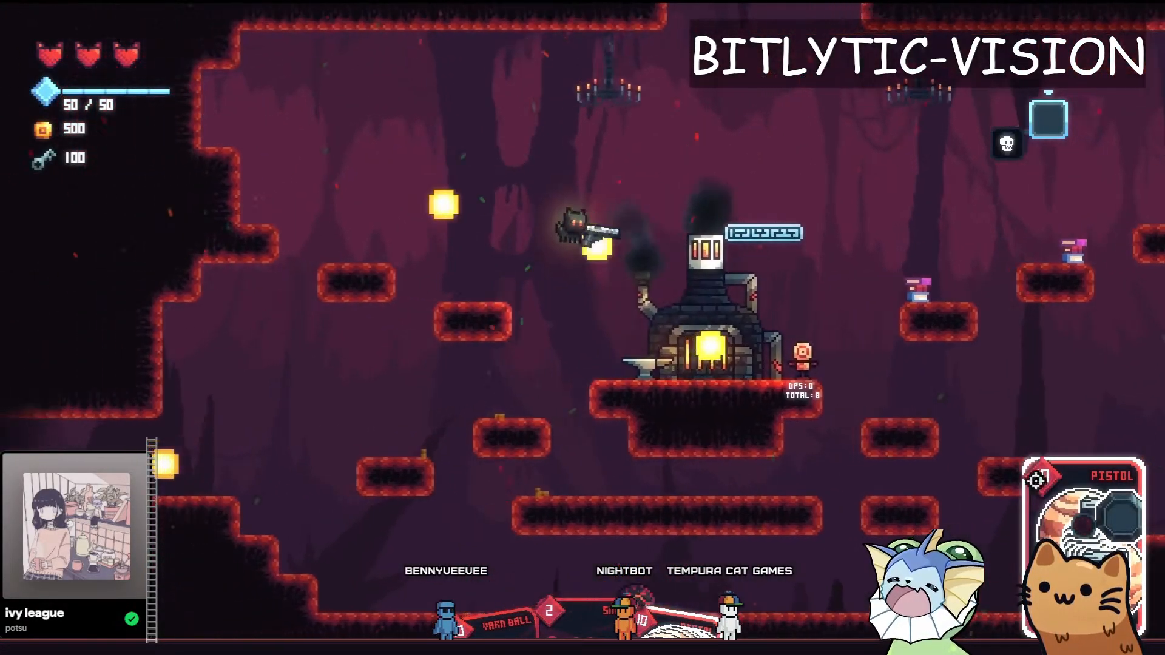
- Move the cat around the forge and fire the Pistol at the DPSDummy to test the Pierce sticker
key("d")
left_click(1040, 363)
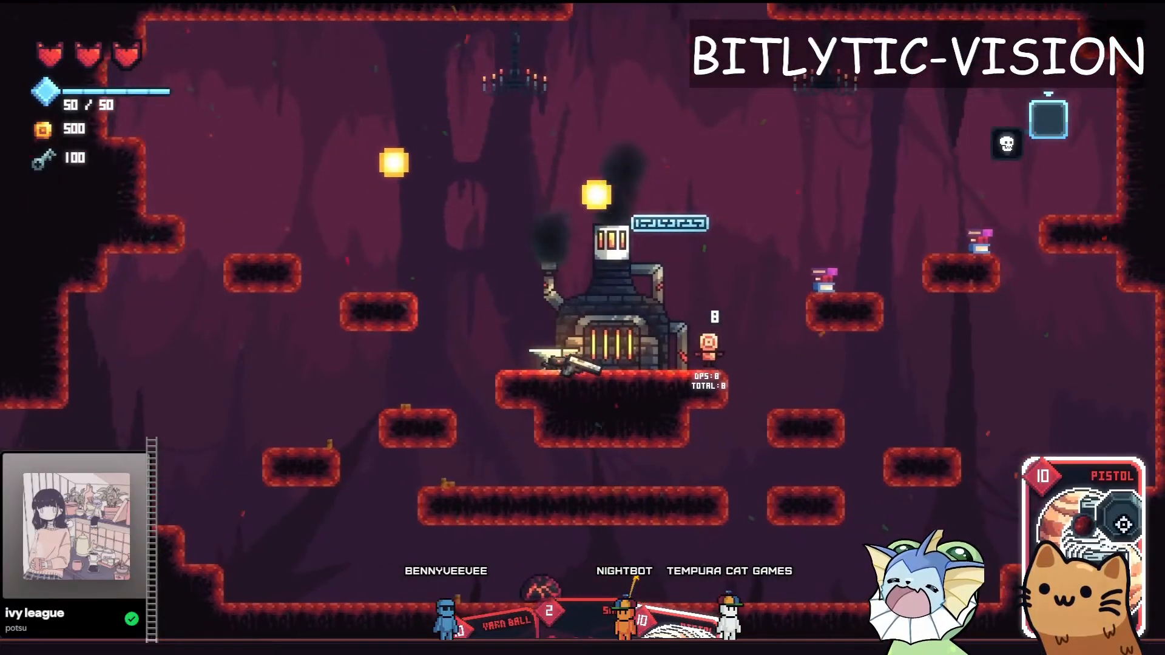
key("a")
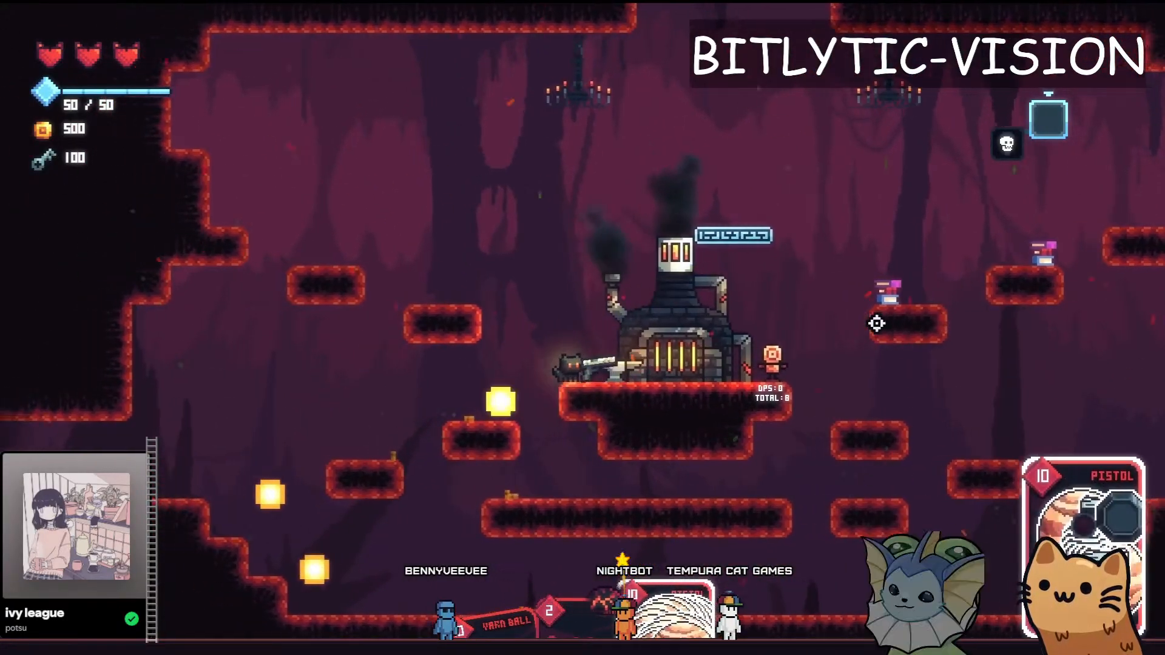
left_click(886, 317)
left_click(910, 316)
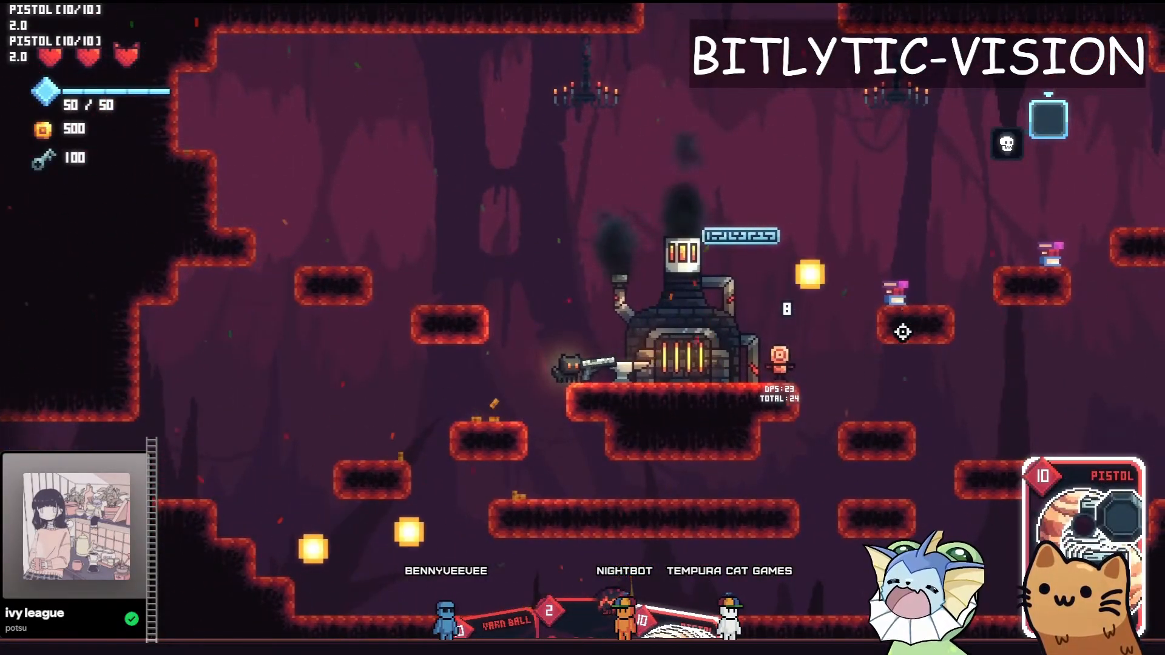
left_click(902, 331)
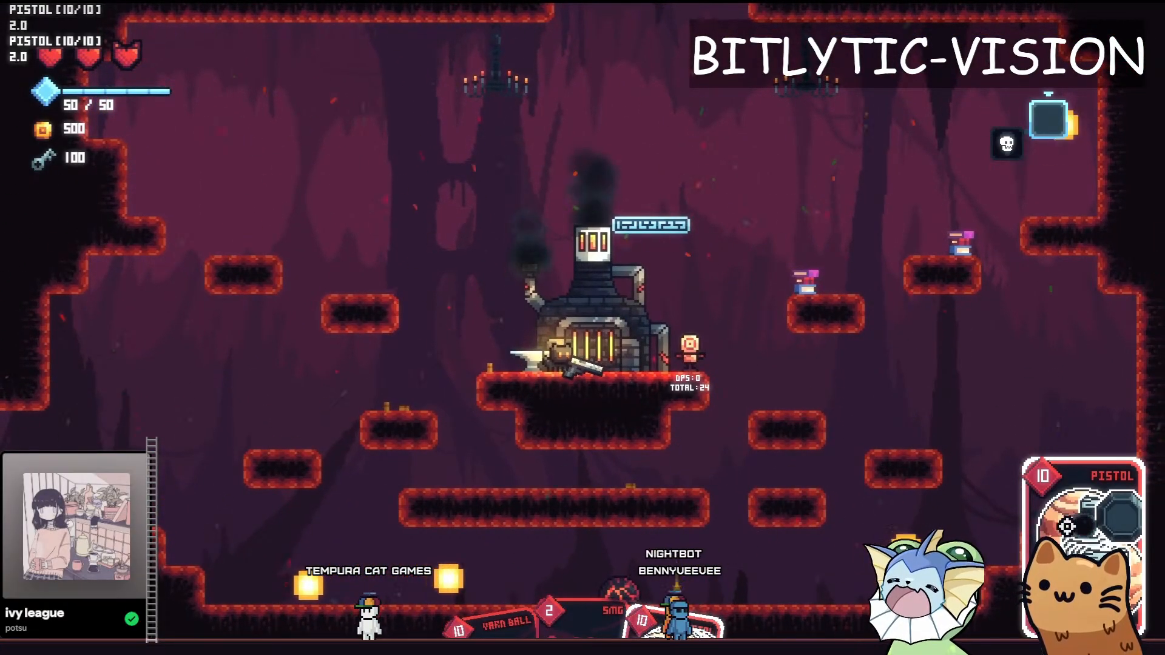
- Switch to the Godot editor, search the project resources for "card_", clear the search and return to the game
key("alt+Tab")
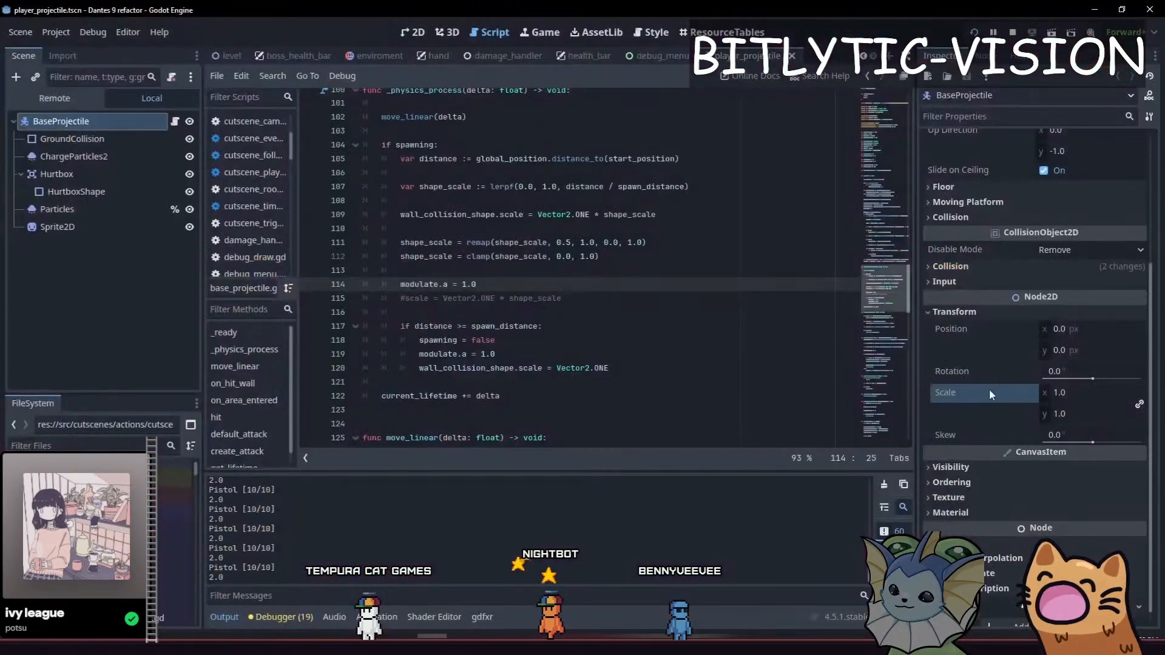
left_click(713, 261)
key("alt+shift+o")
type("card_")
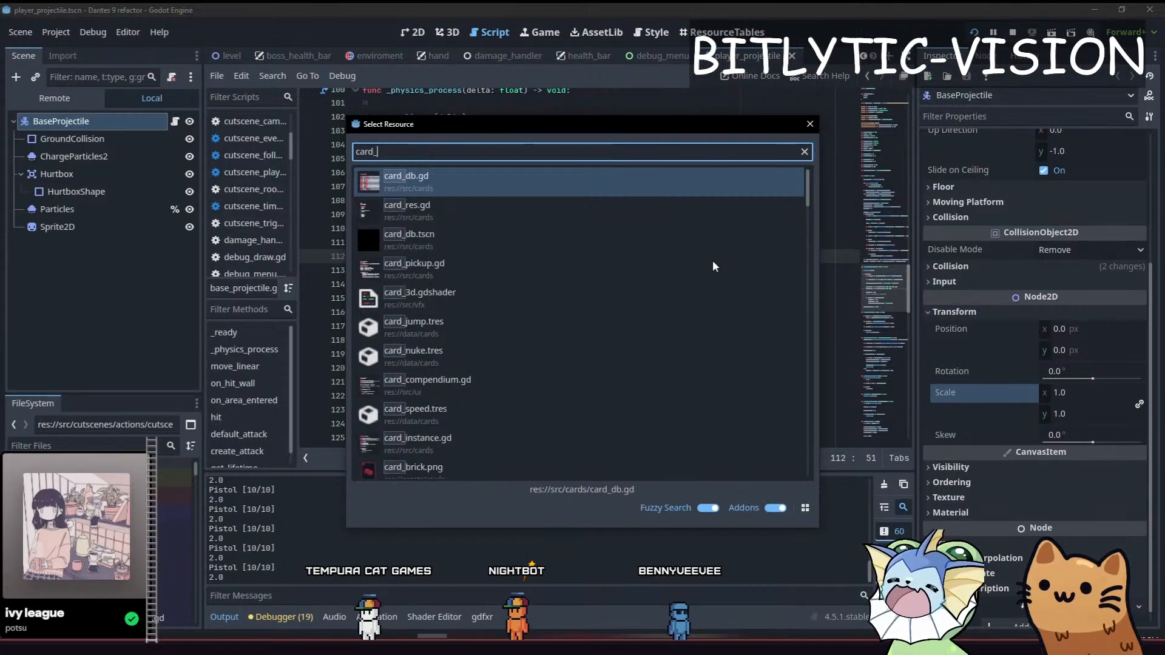
key("ctrl+BackSpace")
key("alt+Tab")
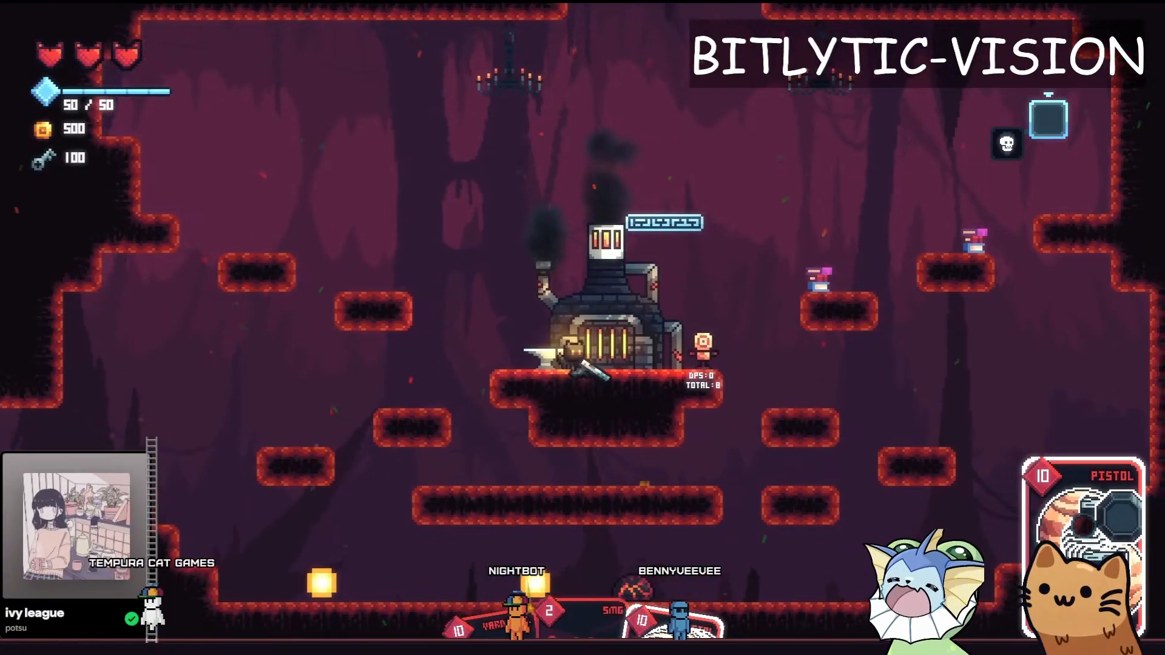
- Return to Godot, search the project resources for "pierce" and open pierce_sticker.tres for inspection
key("alt+Tab")
key("alt+Tab")
key("alt+Tab")
type("stic")
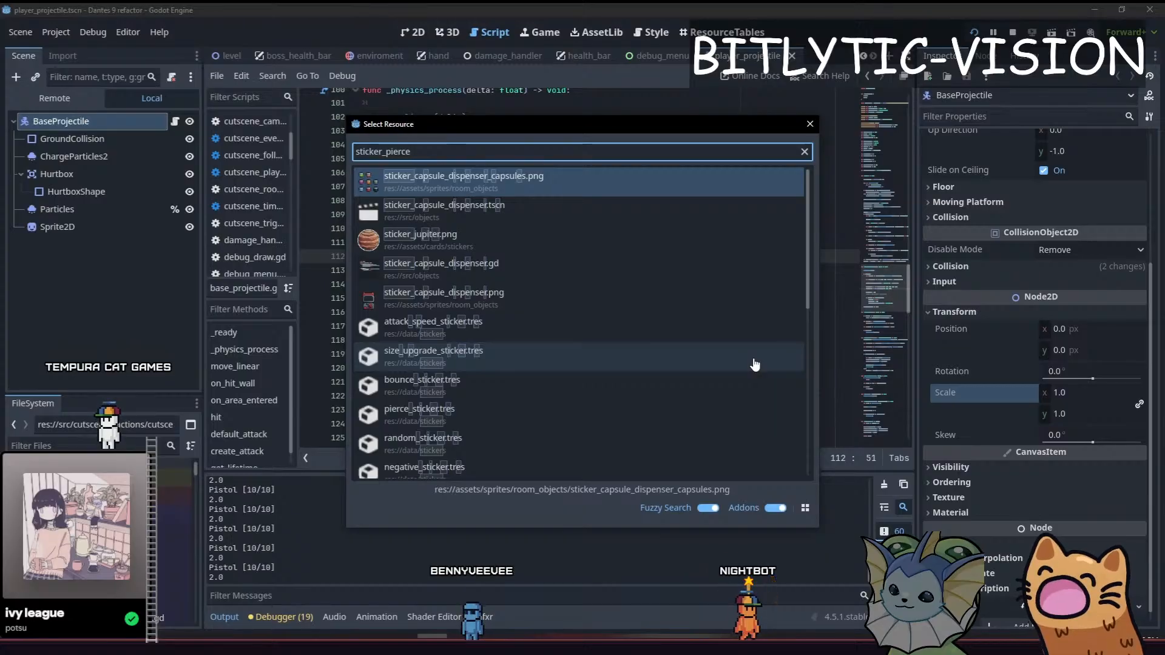
type("ker_pierce.gd")
key("ctrl+BackSpace")
key("ctrl+BackSpace")
type("pi")
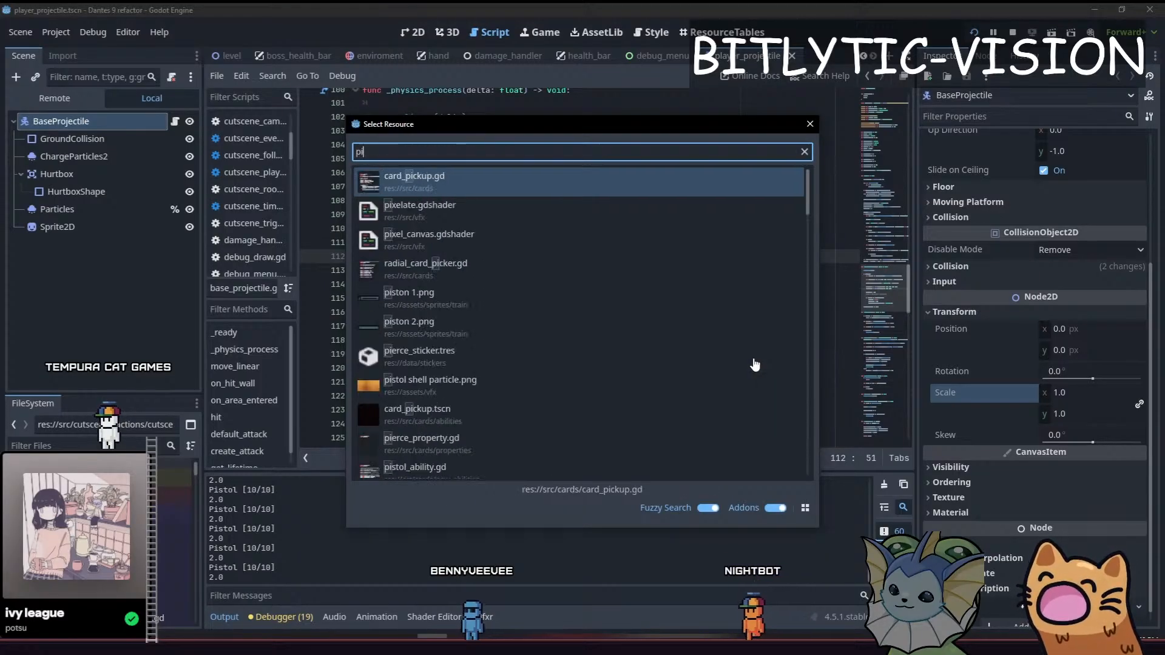
type("erce")
key("Return")
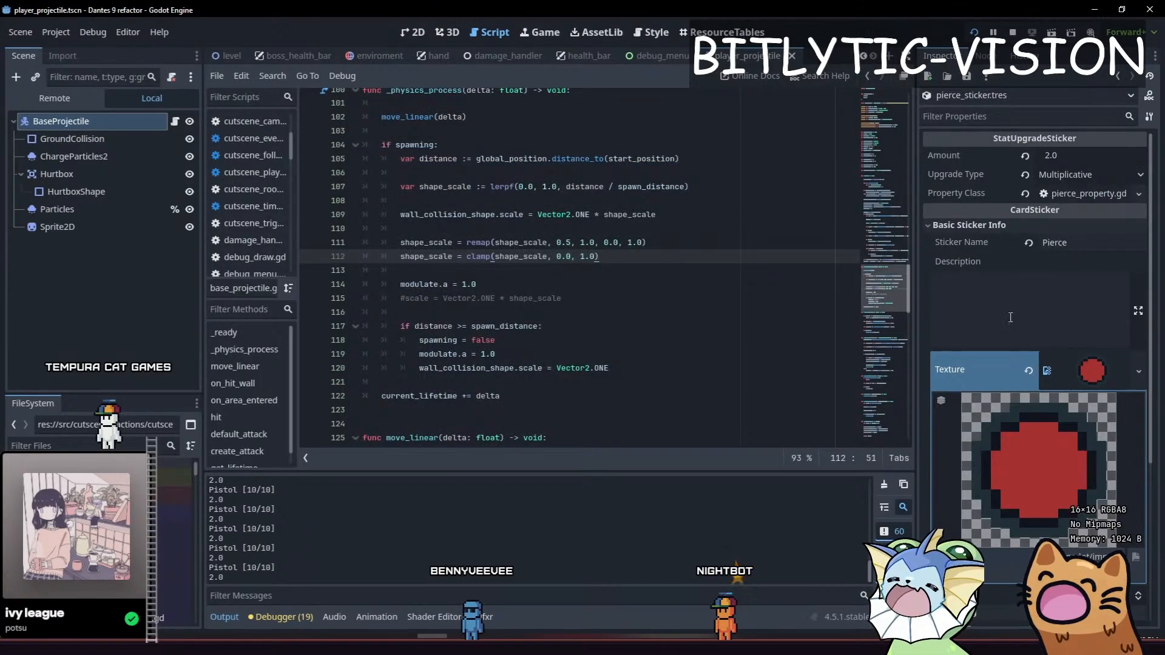
- Set the Pierce sticker's amount to 4.0 and its upgrade type to Additive, and return to the running game
left_click(1083, 154)
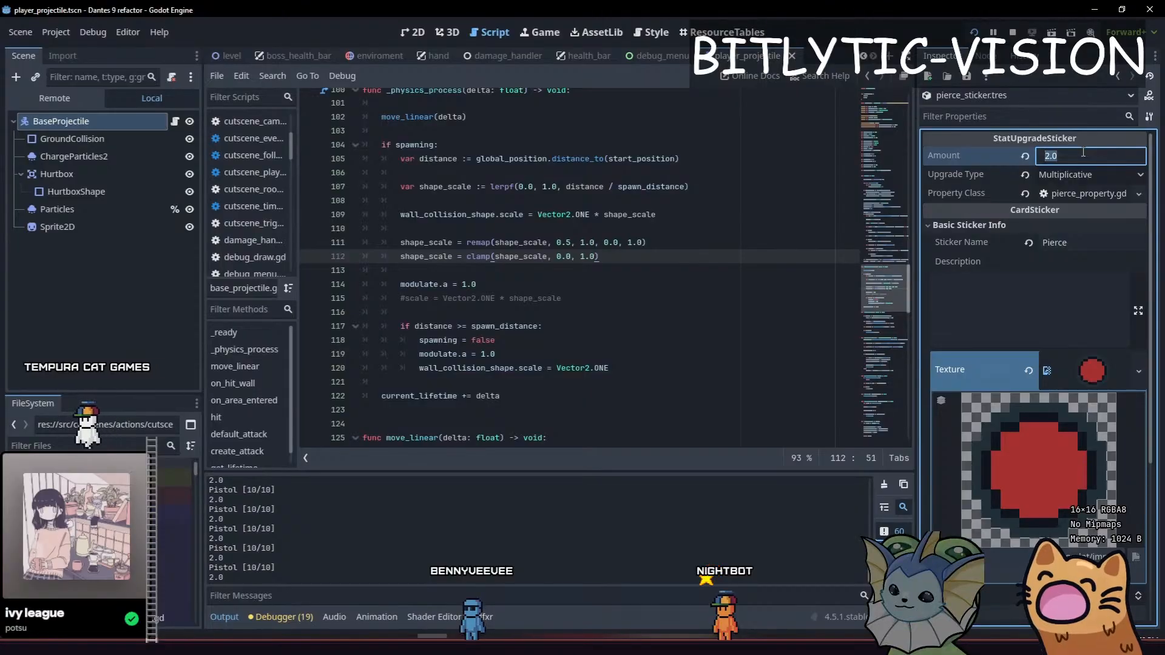
key("ctrl+s")
left_click(1068, 177)
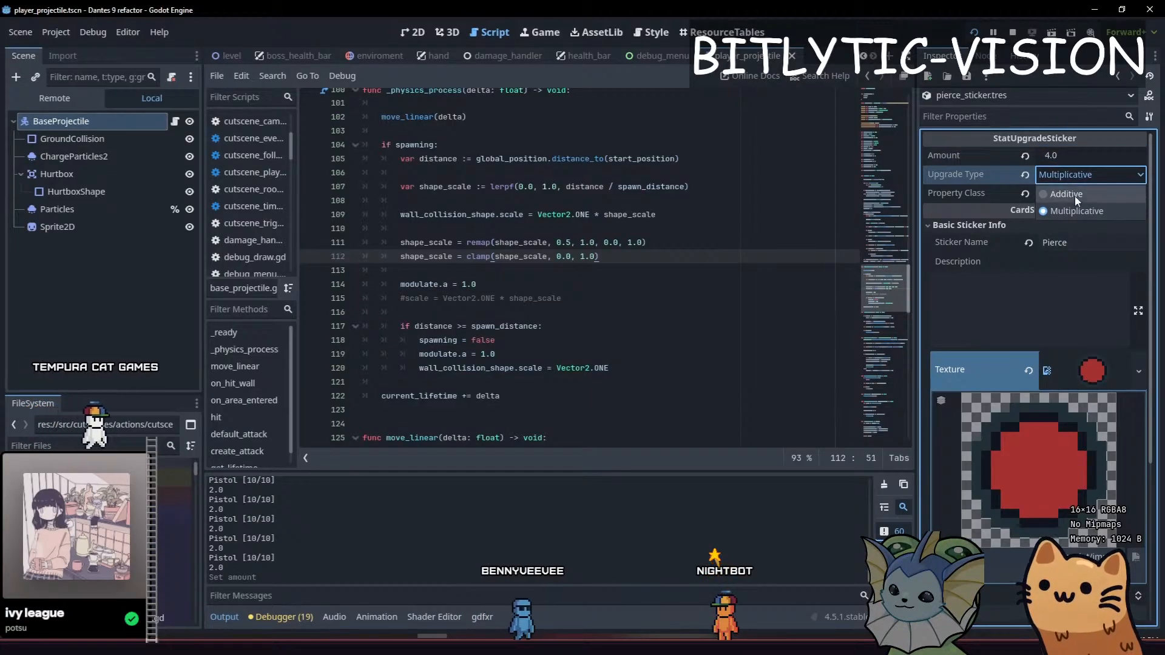
left_click(1068, 195)
left_click(1084, 159)
key("F5")
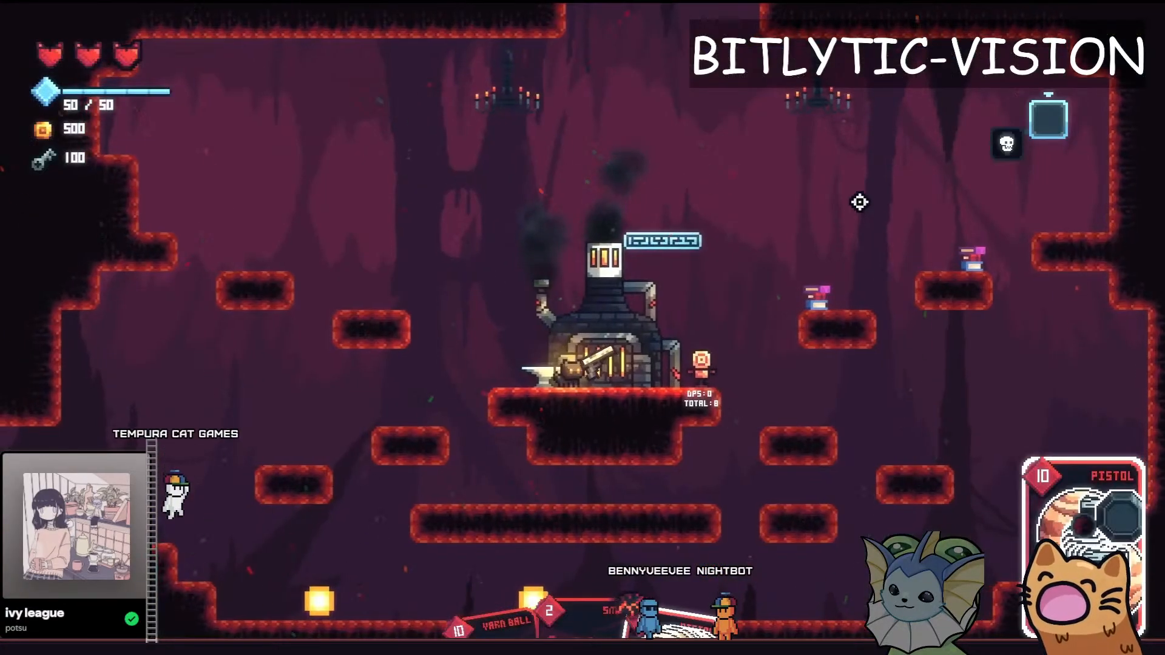
- Test-fire the Pistol at the DPSDummy, and set the Pierce sticker's amount to 4.0 in Godot and save
left_click(809, 275)
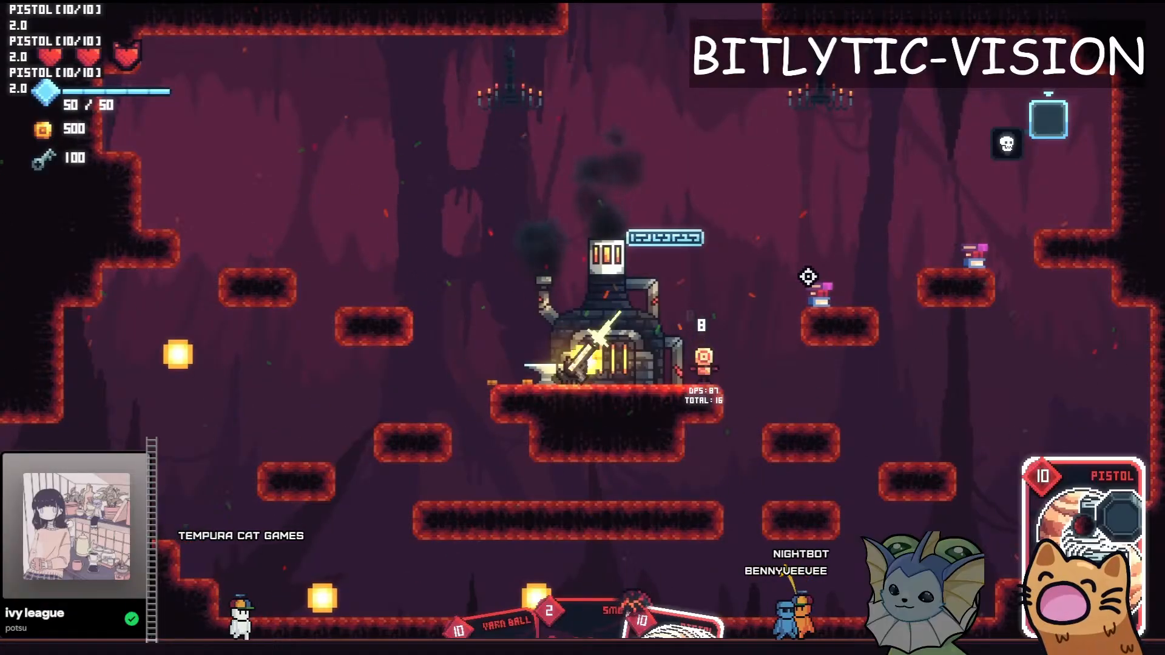
left_click(801, 325)
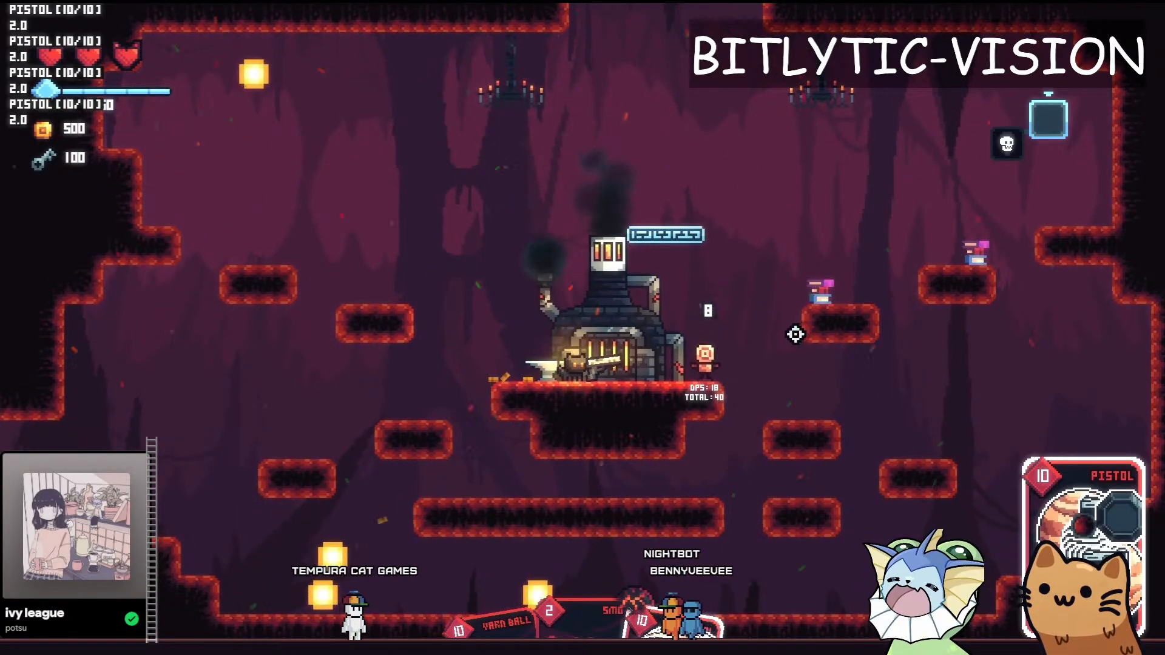
key("alt+Tab")
key("ctrl+s")
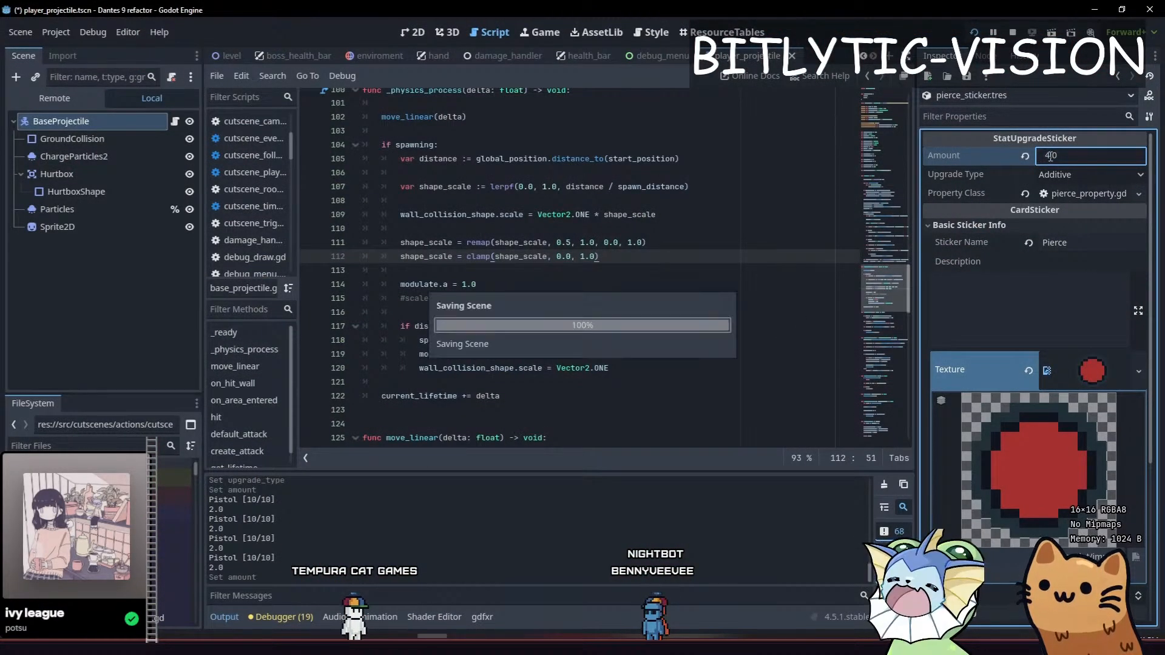
- Fire the Pistol at the DPSDummy again and review the Pierce sticker's properties in Godot
key("alt+Tab")
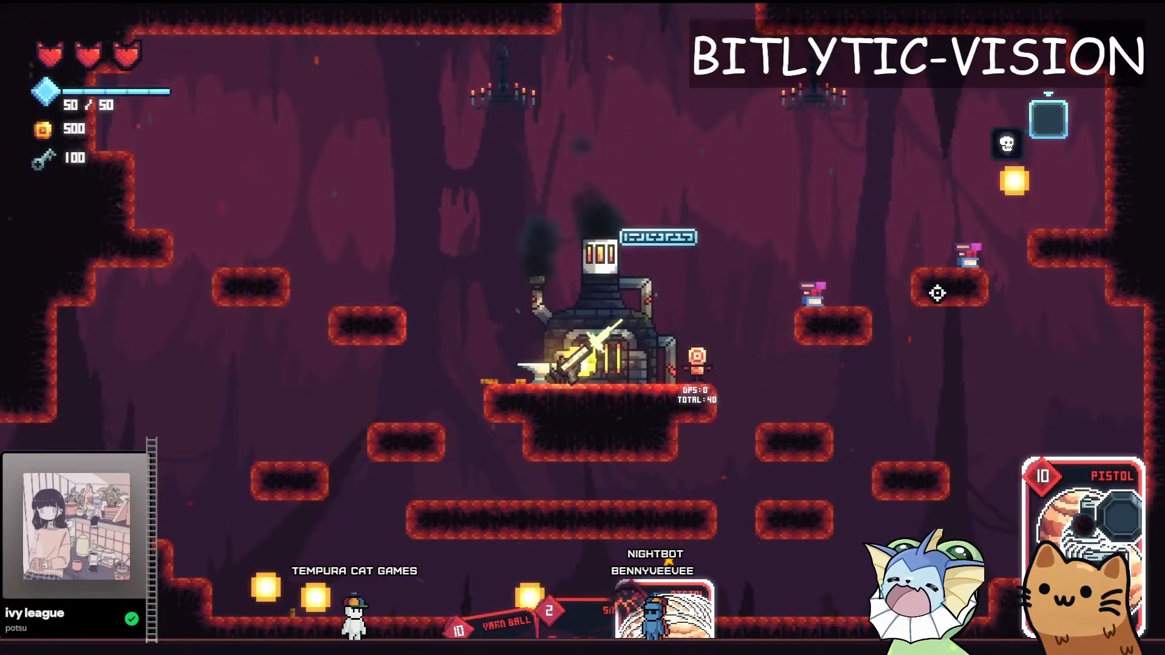
left_click(938, 292)
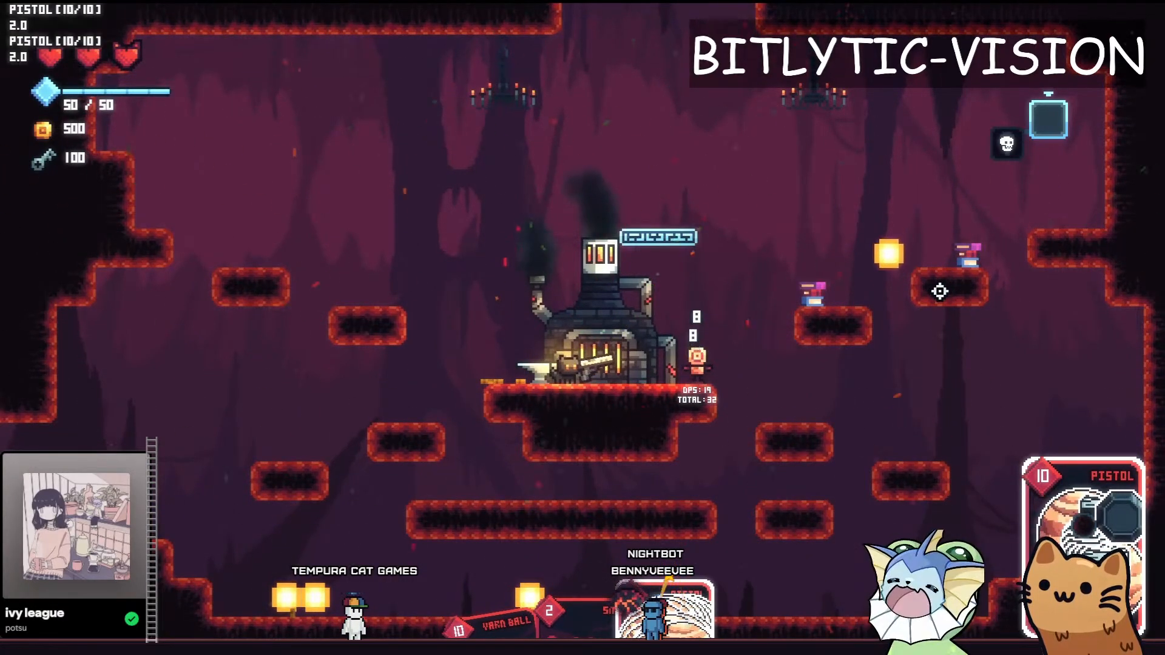
key("alt+Tab")
scroll(1019, 351, "down", 4)
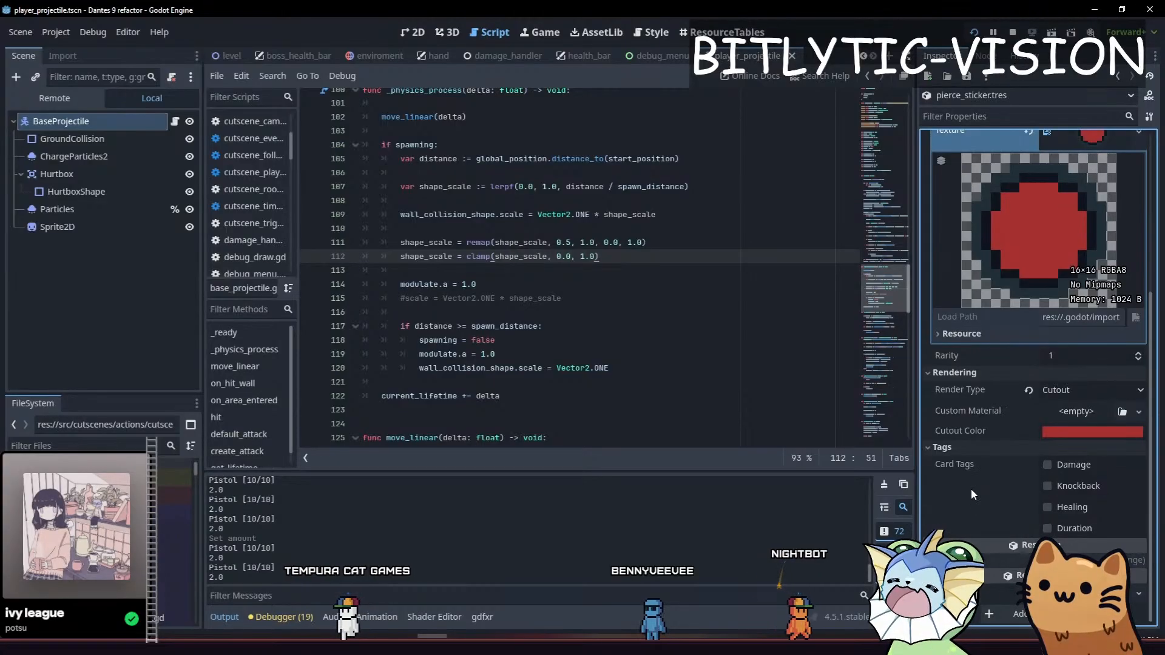
scroll(970, 494, "up", 4)
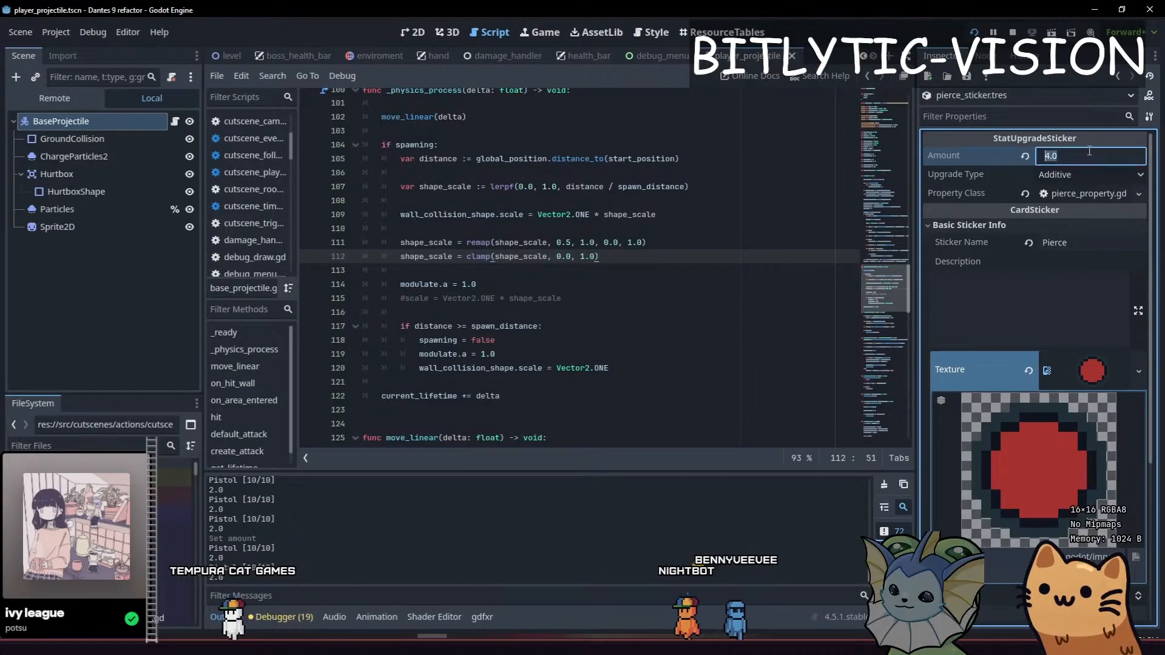
key("F5")
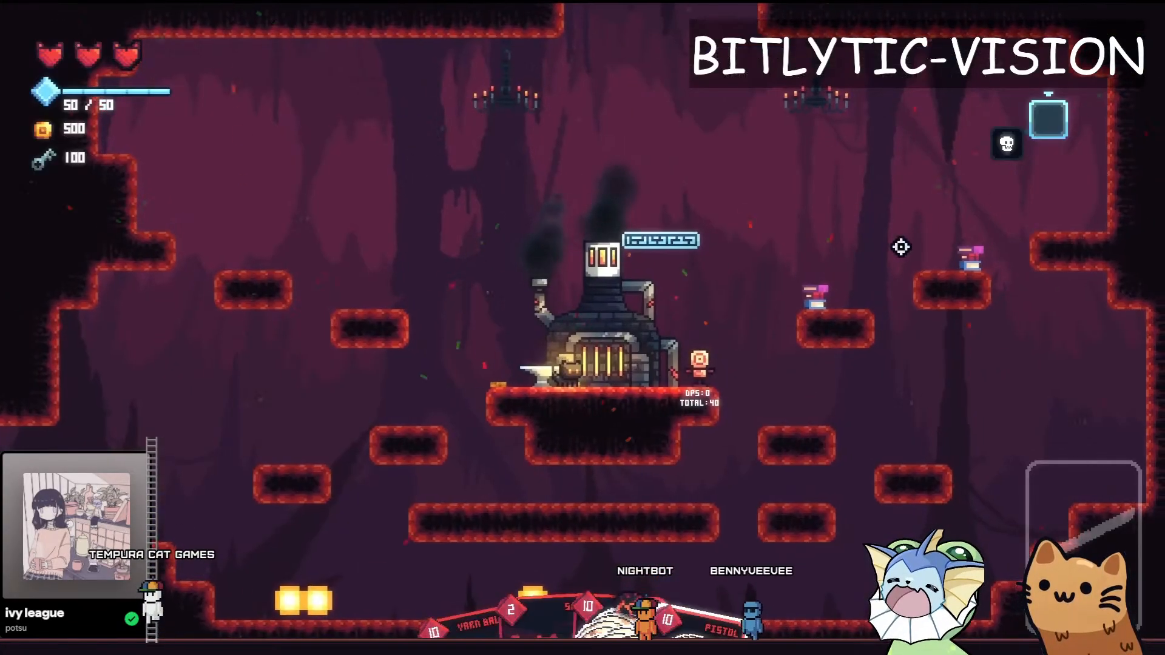
- Look through the game's debug options and test-fire the Pistol at the DPSDummy
key("grave")
scroll(173, 146, "up", 3)
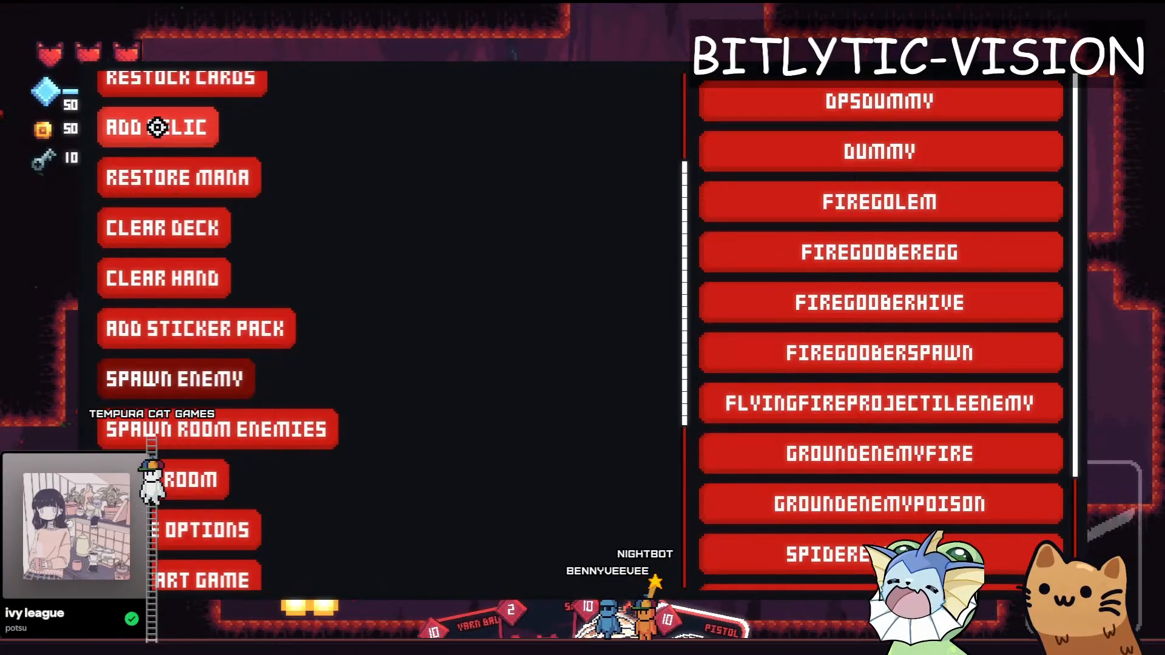
scroll(157, 128, "up", 3)
key("grave")
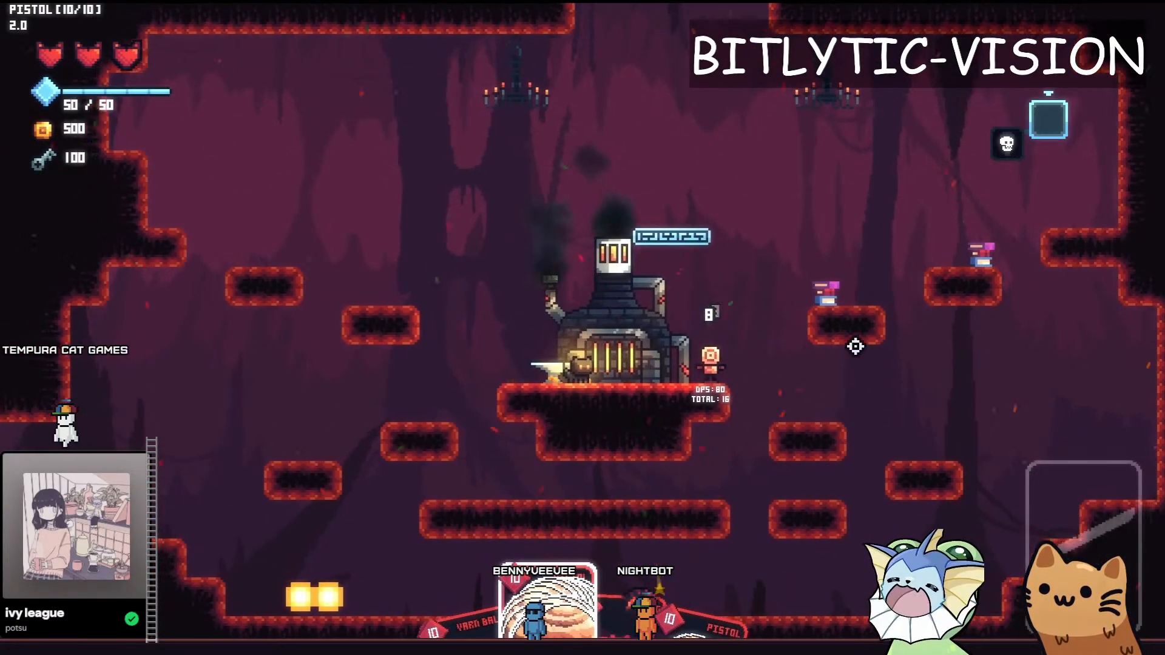
key("e")
left_click(661, 293)
- Add a Basic Damage Upgrade sticker to the Pistol card at the forge and test-fire the Pistol at the DPSDummy
key("grave")
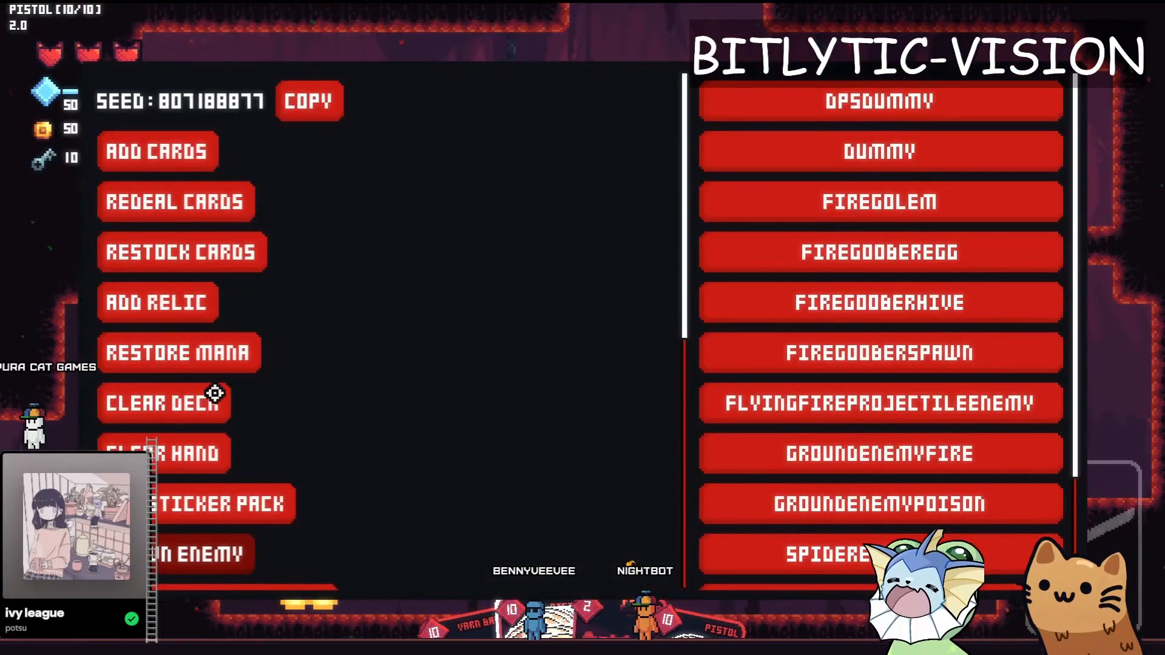
key("grave")
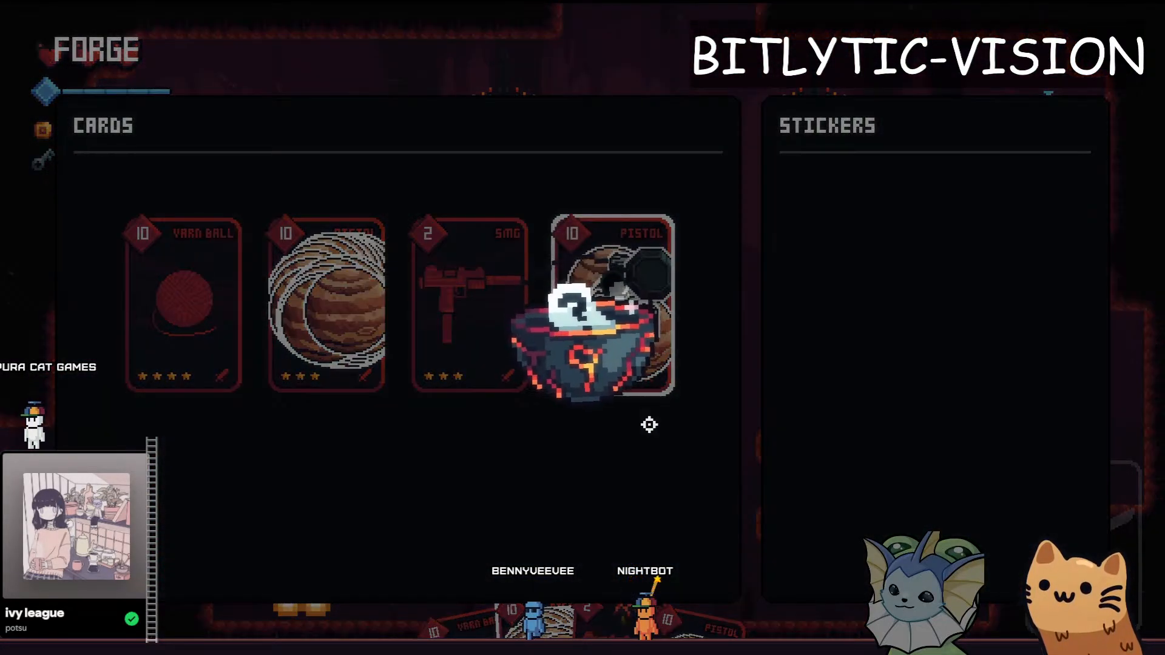
right_click(527, 351)
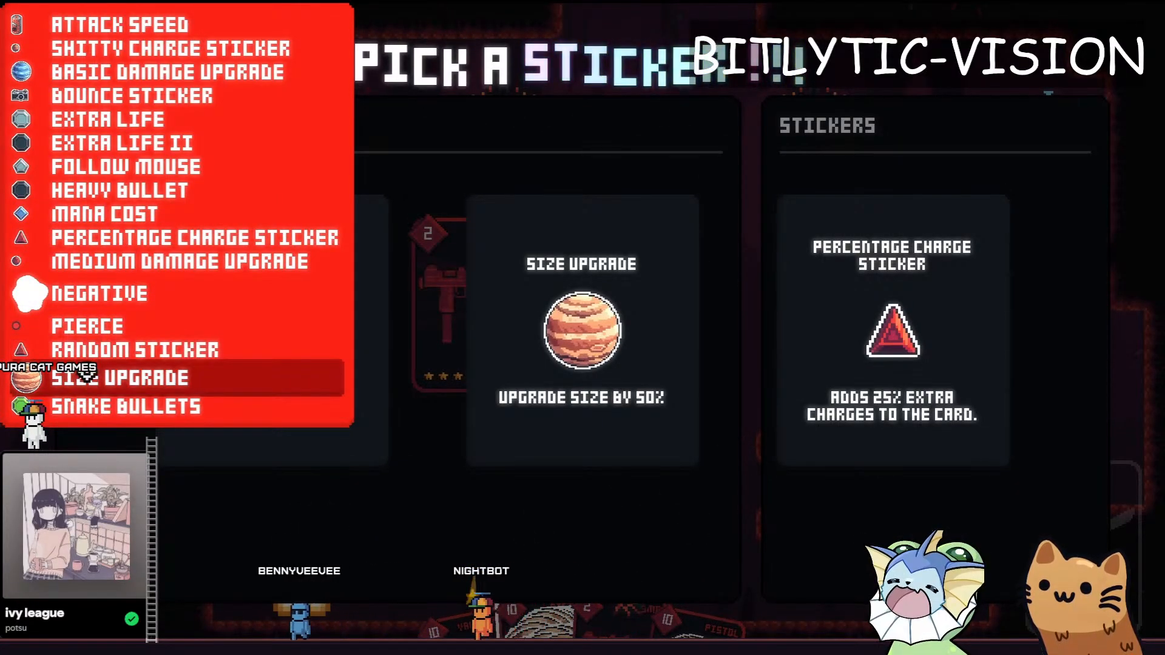
left_click(83, 72)
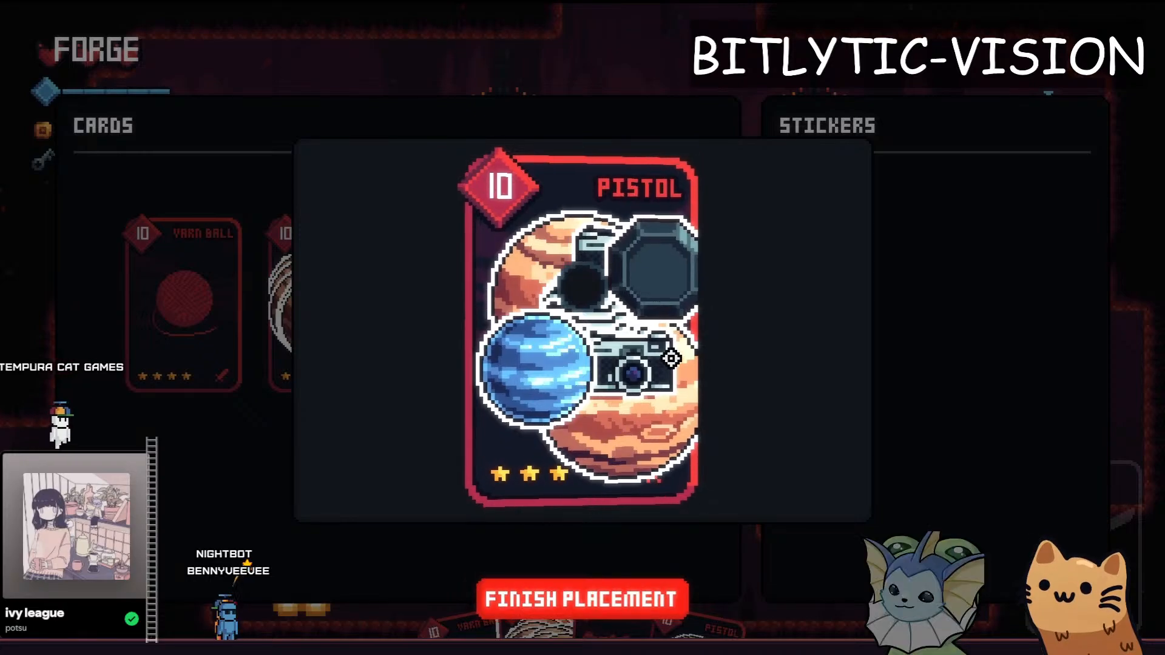
left_click(541, 605)
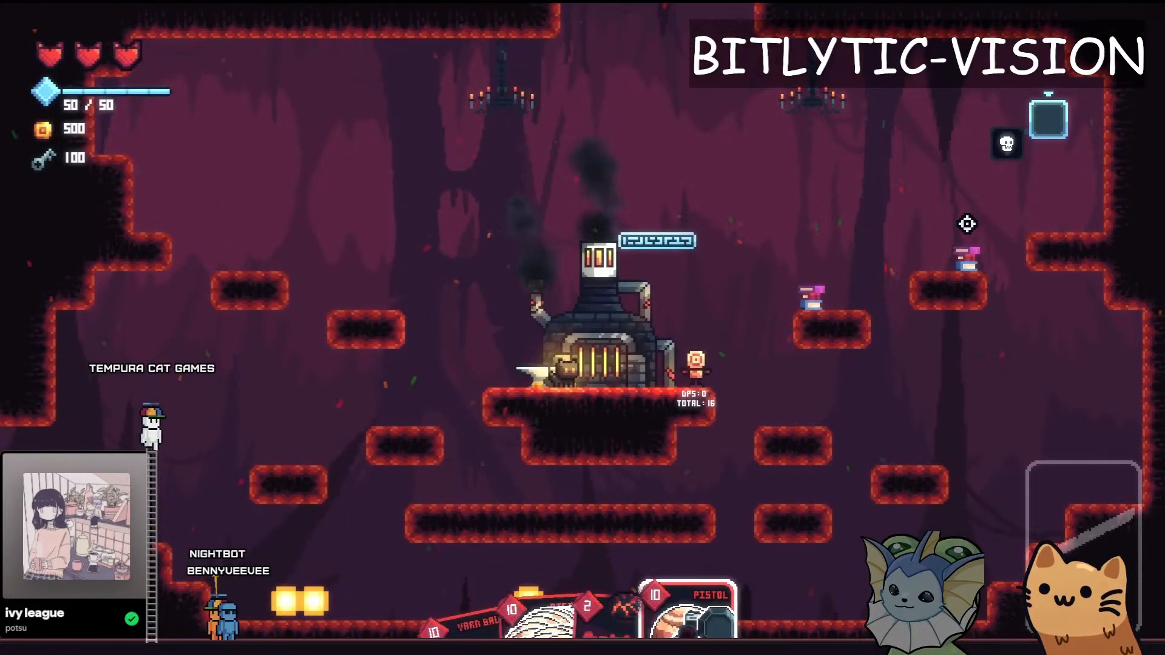
left_click(899, 344)
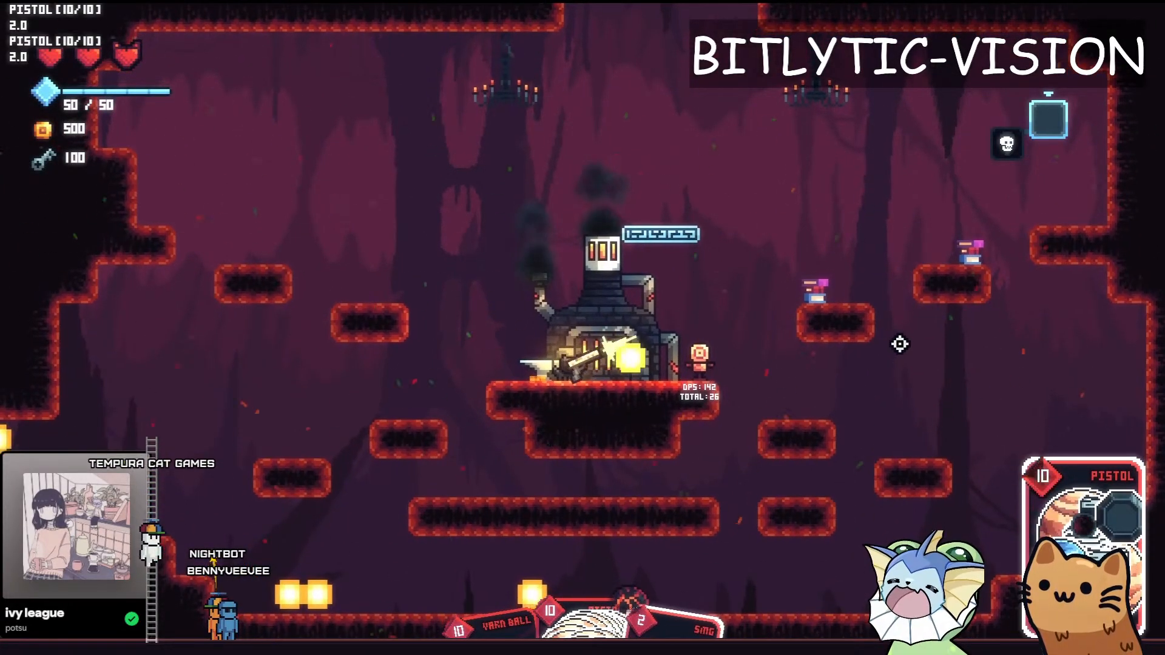
- Spawn two more DPSDummy enemies beside the existing one at the forge
key("d")
key("grave")
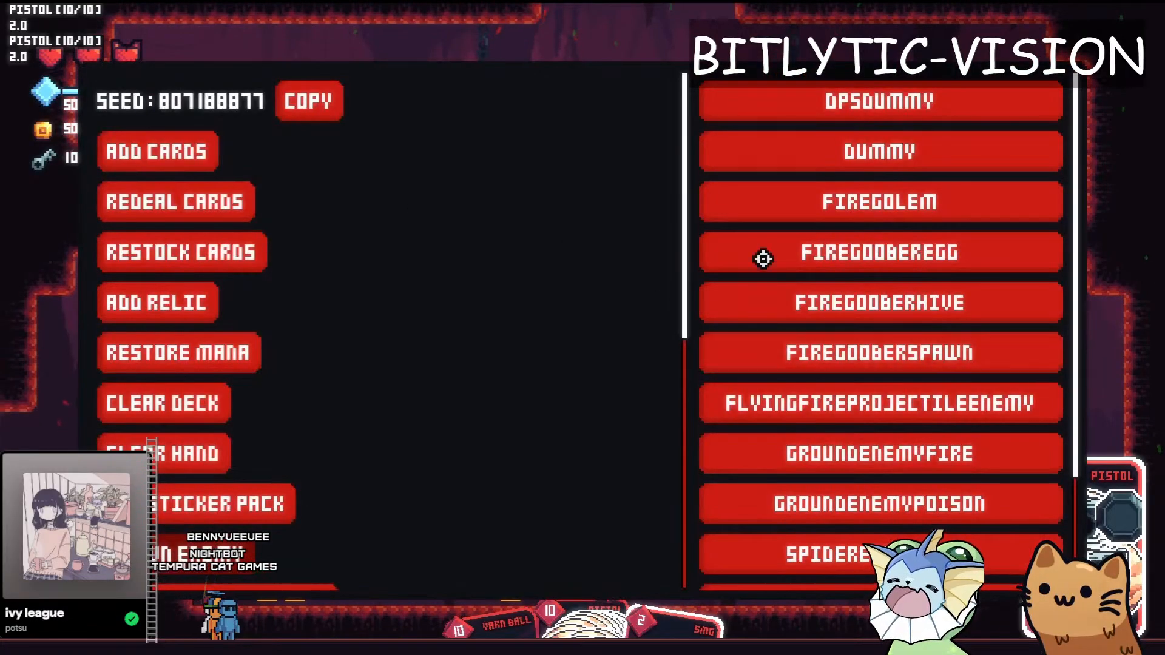
left_click(851, 117)
key("grave")
left_click(835, 115)
key("grave")
key("grave")
key("a")
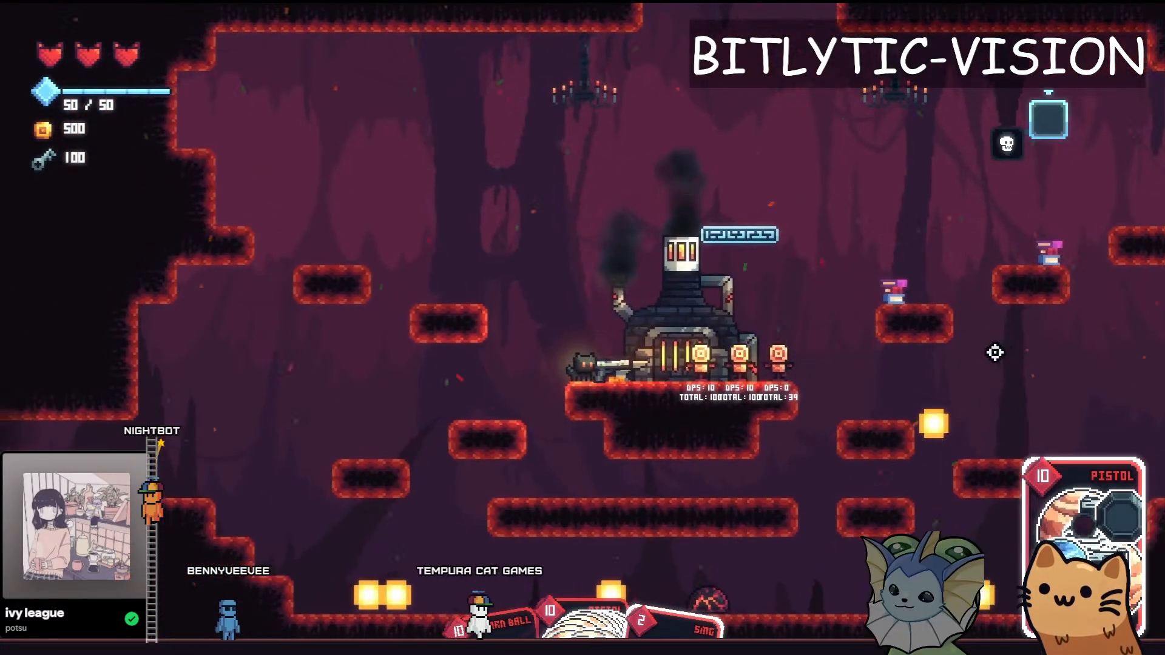
- Fire the Pistol through the row of three DPSDummies to test its piercing damage
left_click(904, 350)
left_click(904, 304)
left_click(866, 317)
left_click(909, 322)
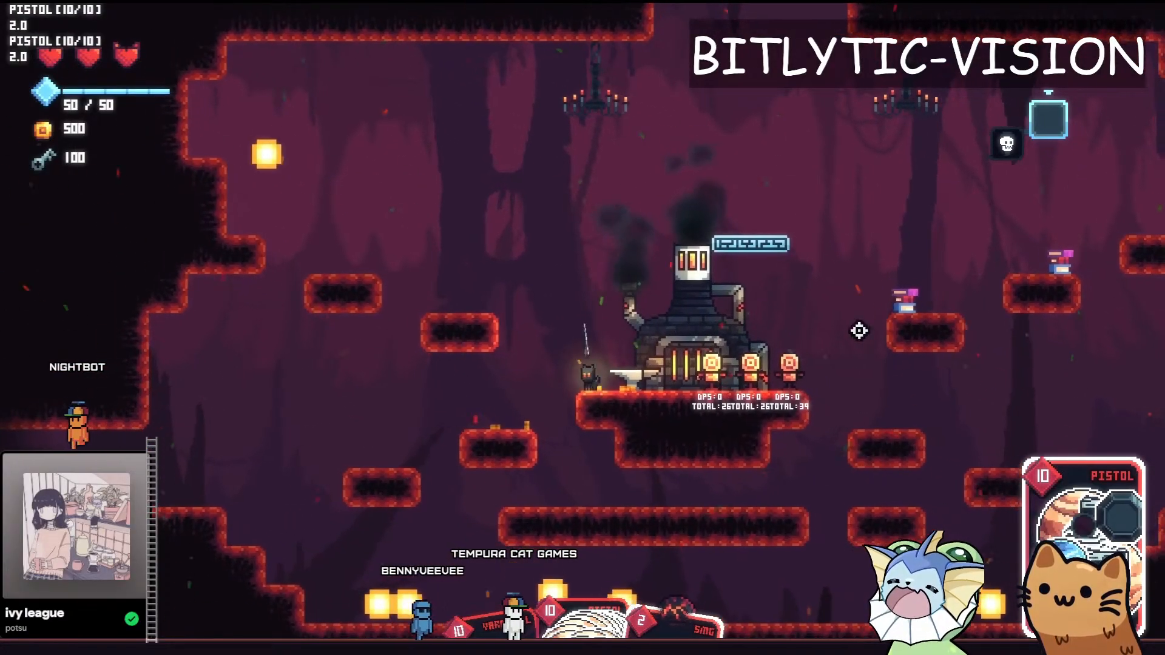
key("alt+Tab")
key("alt+Tab")
left_click(735, 362)
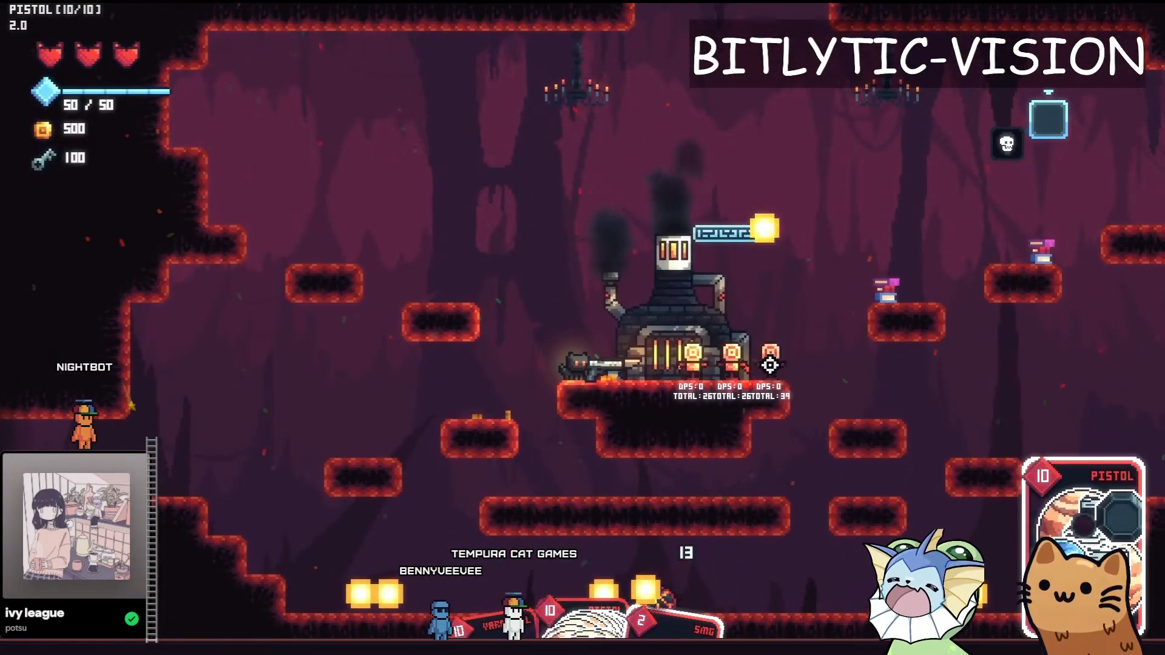
left_click(735, 366)
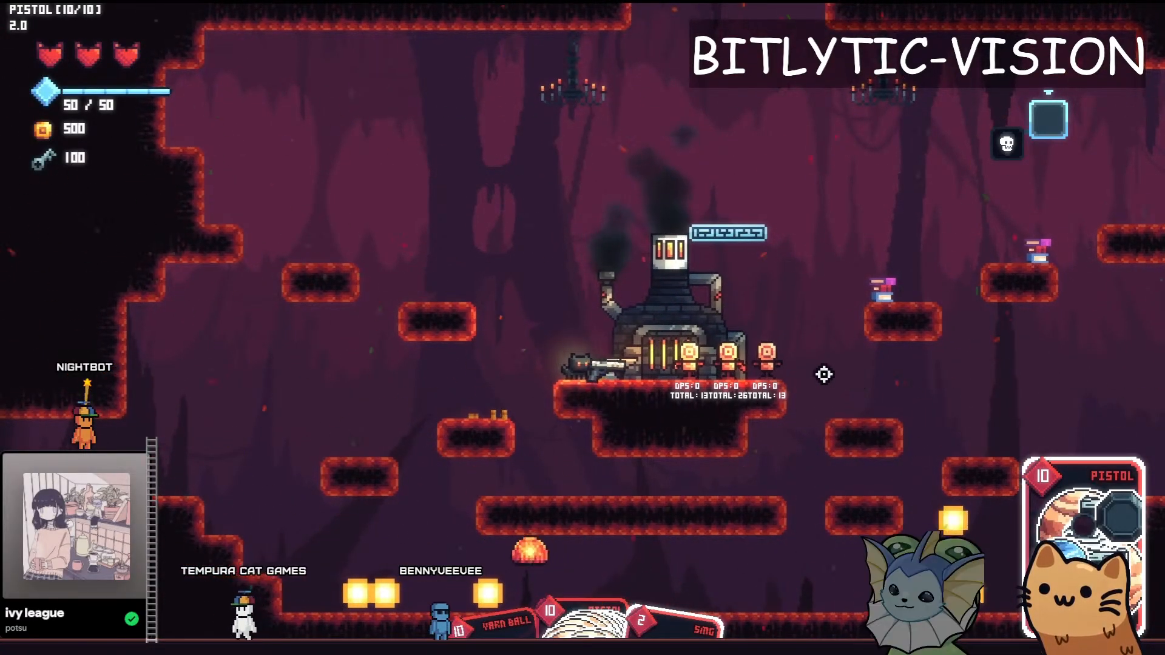
- Switch to Aseprite and shade the pistol sprite's grip with dark purple and dark reddish brown
key("alt+Tab")
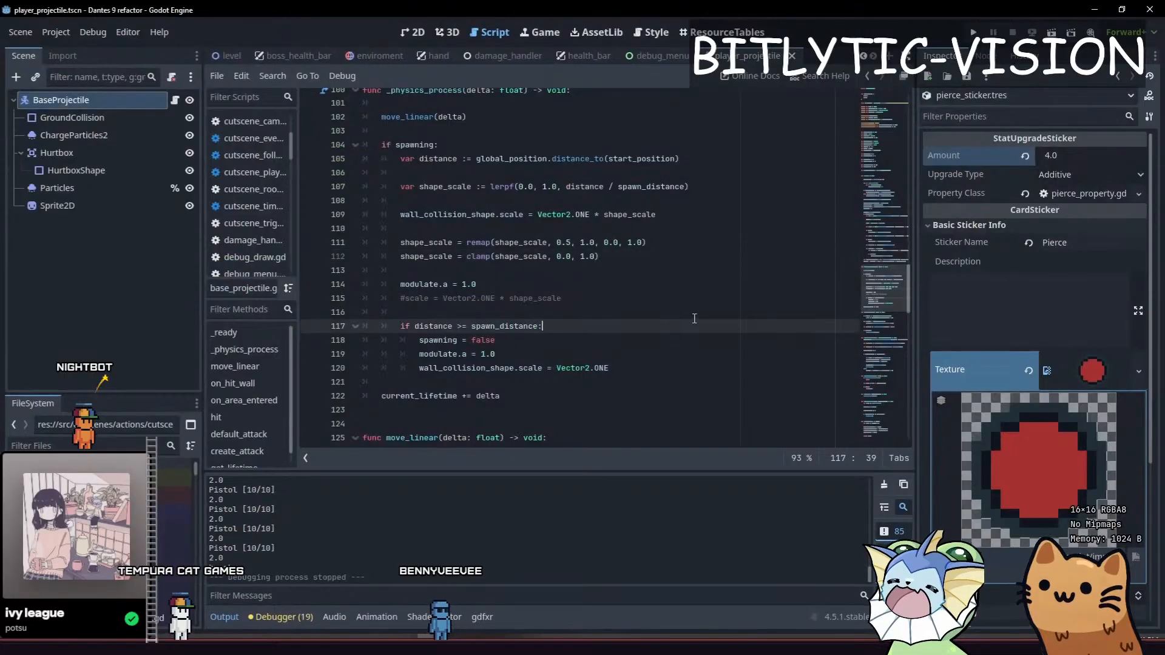
key("alt+Tab")
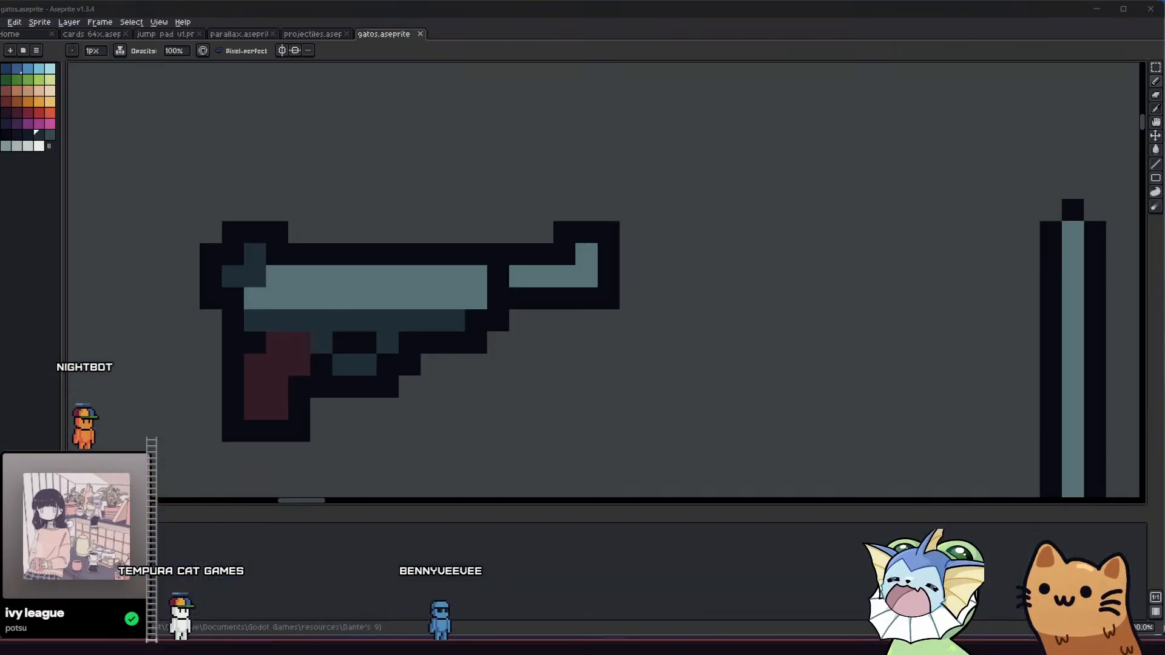
left_click_drag(96, 300, 121, 254)
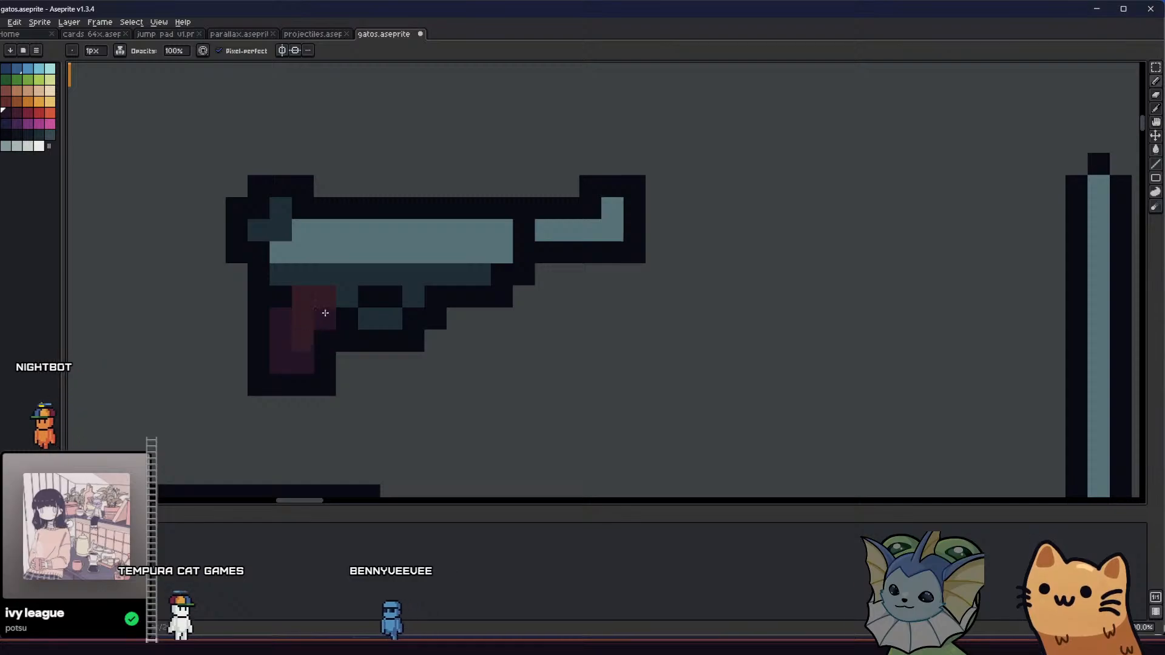
scroll(206, 346, "down", 4)
scroll(247, 413, "up", 2)
scroll(304, 393, "up", 3)
left_click_drag(211, 344, 270, 372)
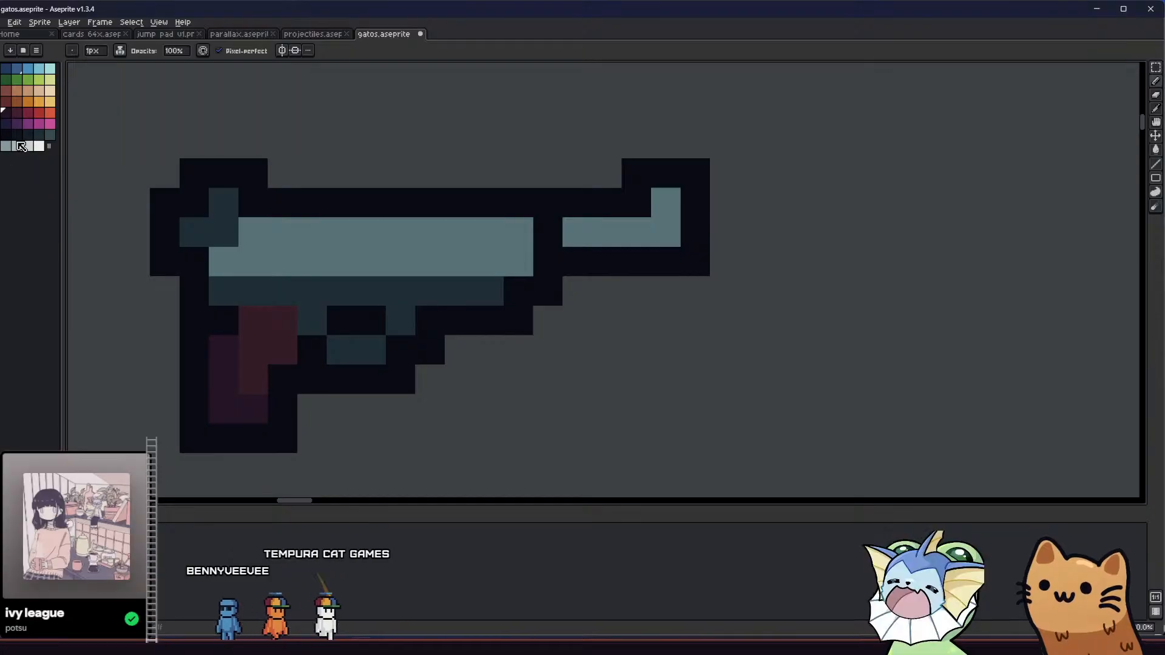
- Recolour the pistol's lower frame and trigger guard with a darker navy shade
left_click_drag(225, 281, 428, 292)
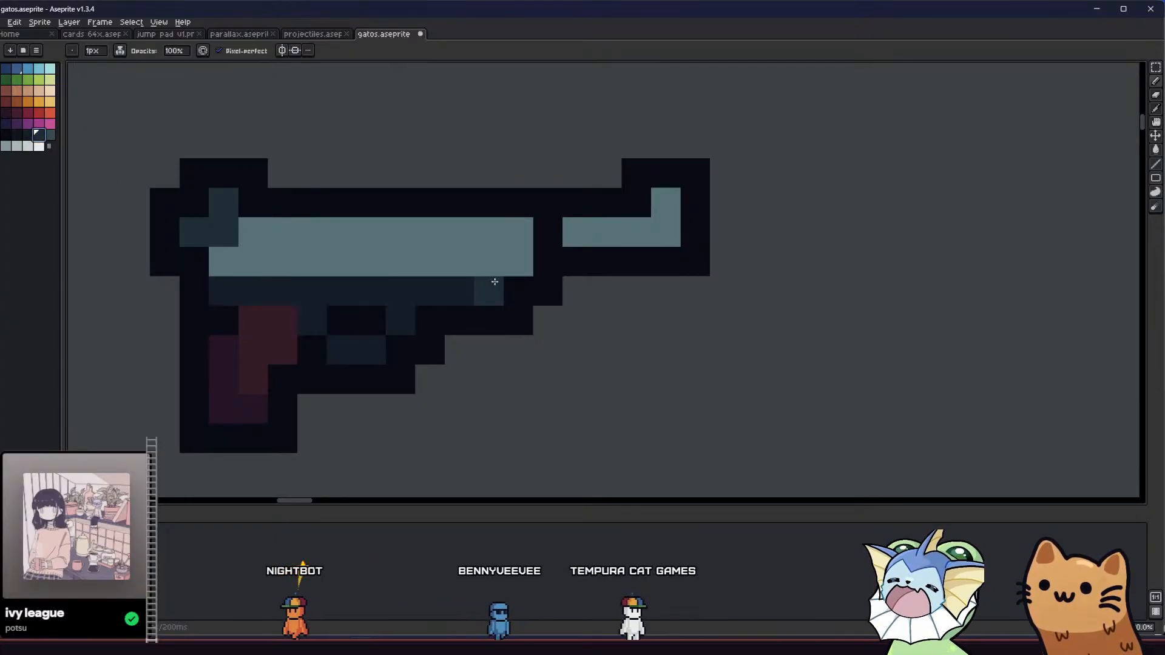
scroll(393, 291, "down", 5)
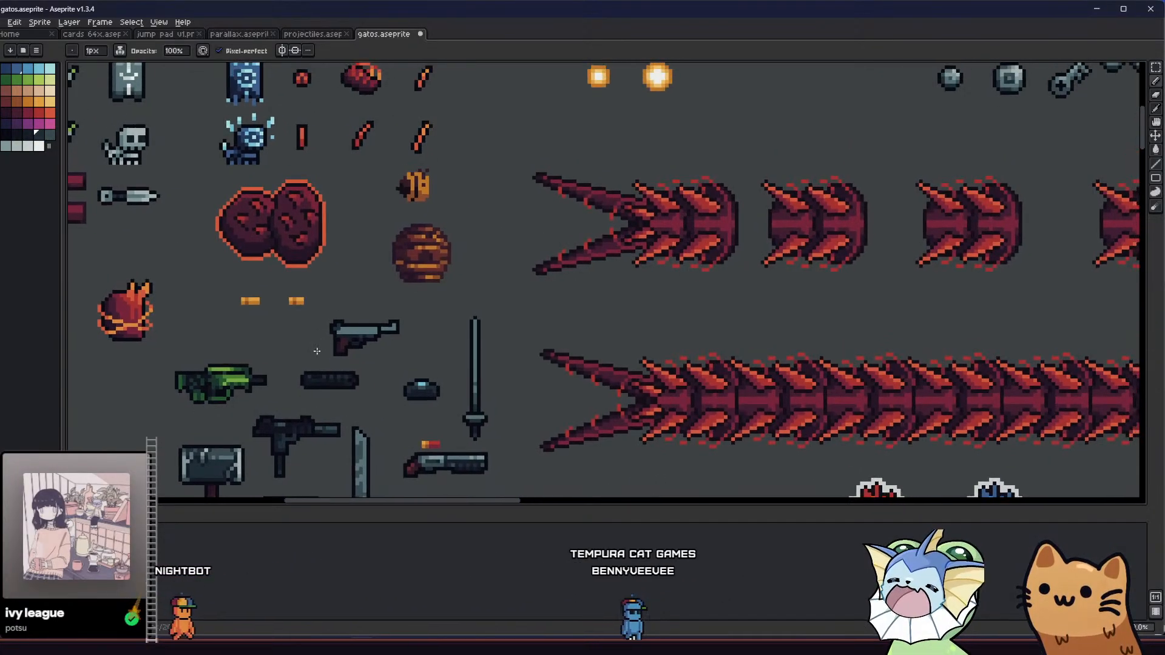
scroll(318, 353, "up", 5)
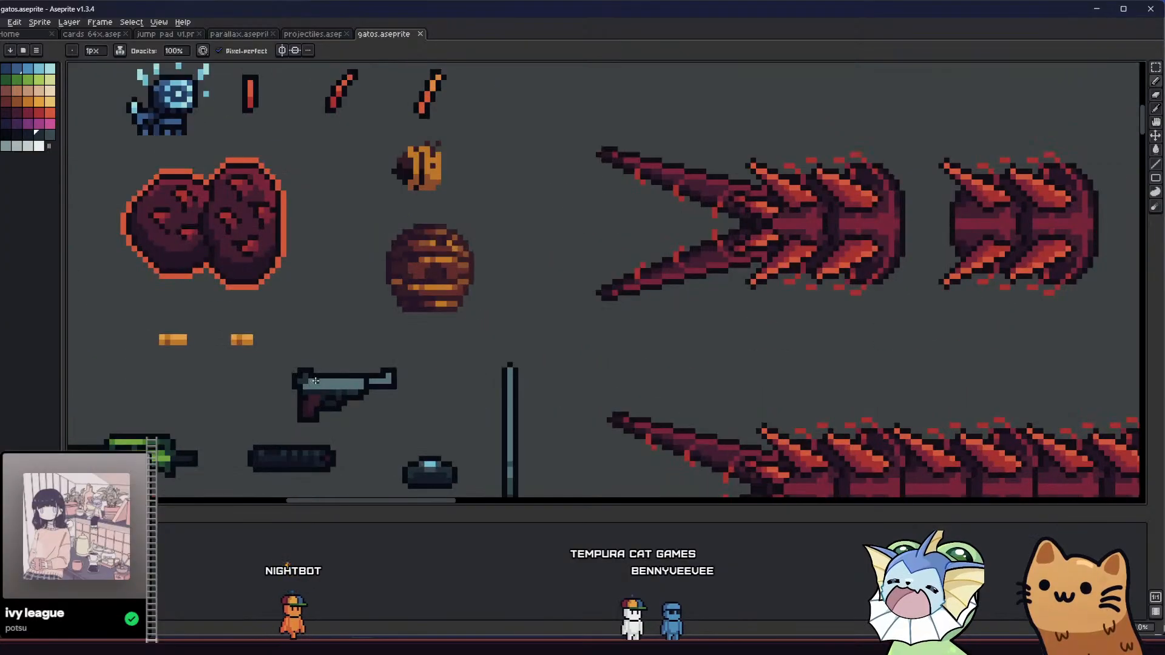
left_click_drag(323, 382, 286, 359)
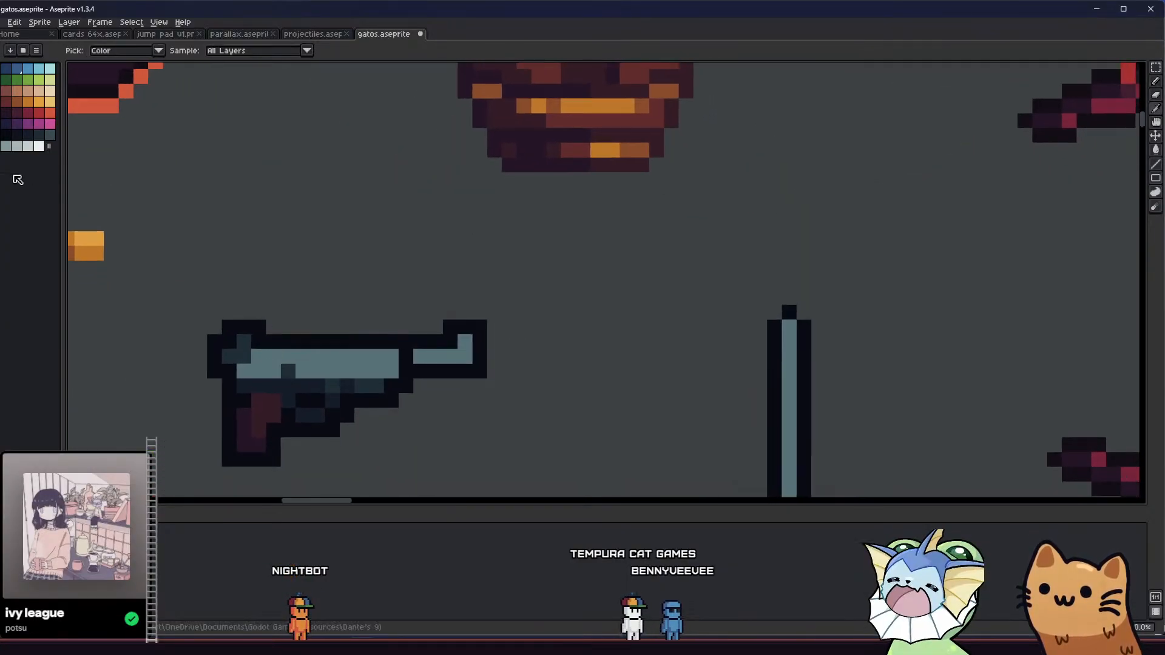
- Recolour both pixel rows of the pistol's slide in a darker slate grey
left_click(49, 135)
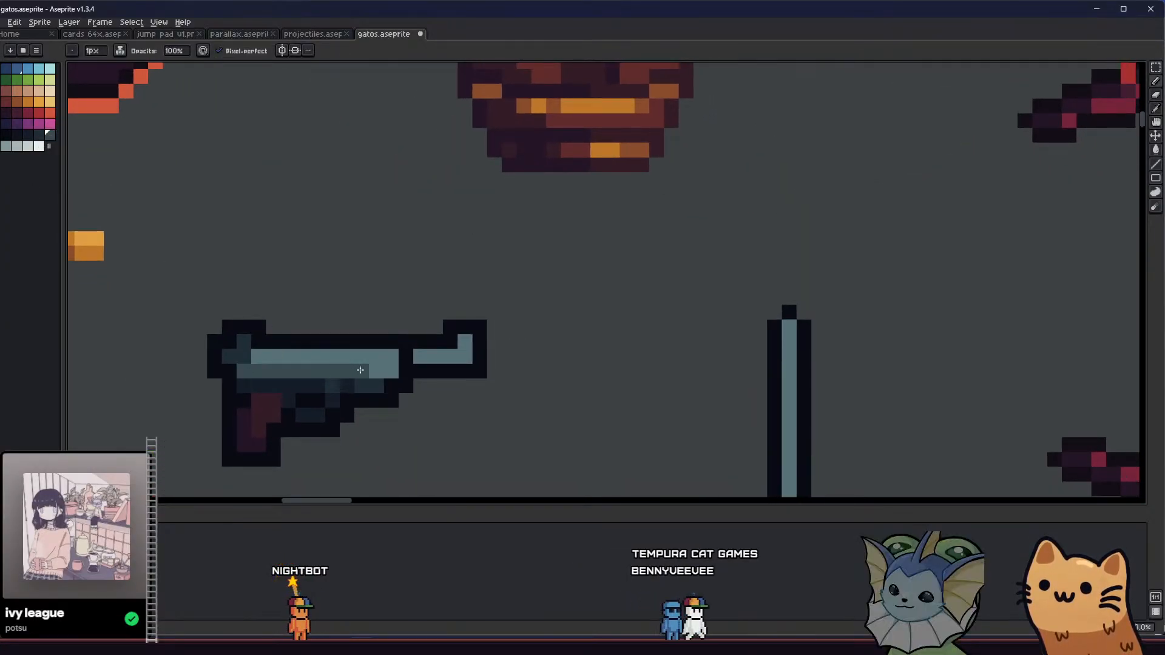
left_click_drag(388, 358, 268, 356)
scroll(264, 355, "up", 2)
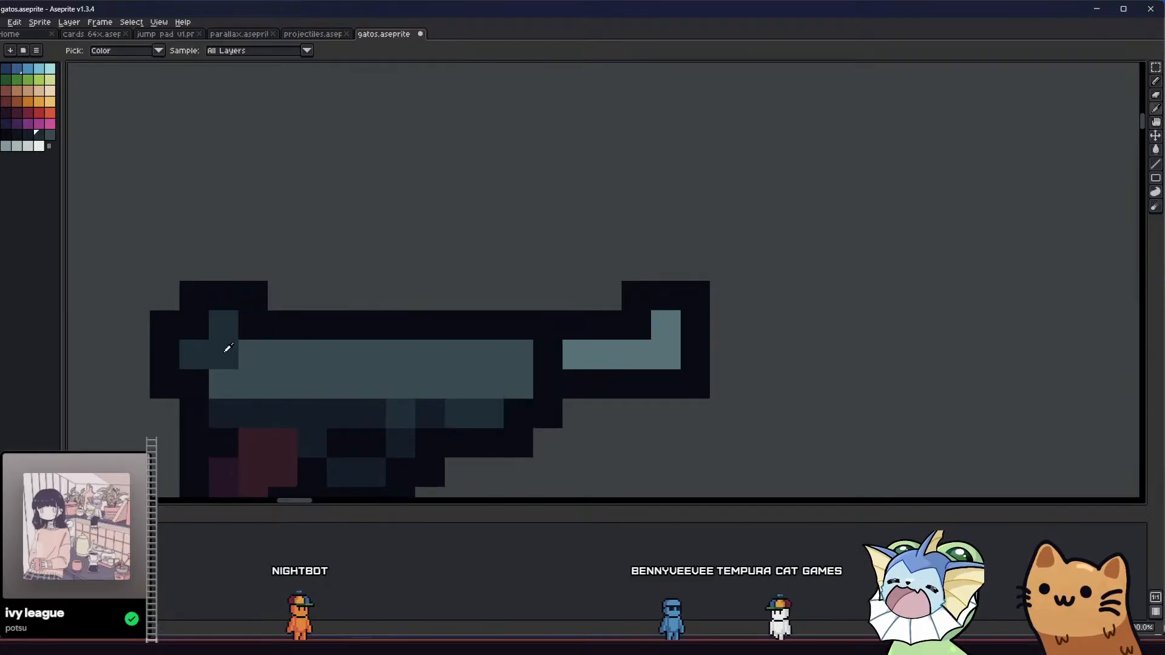
- Darken the pistol's lower frame and trigger guard with near-black shades, and the rear hammer with dark navy
key("i")
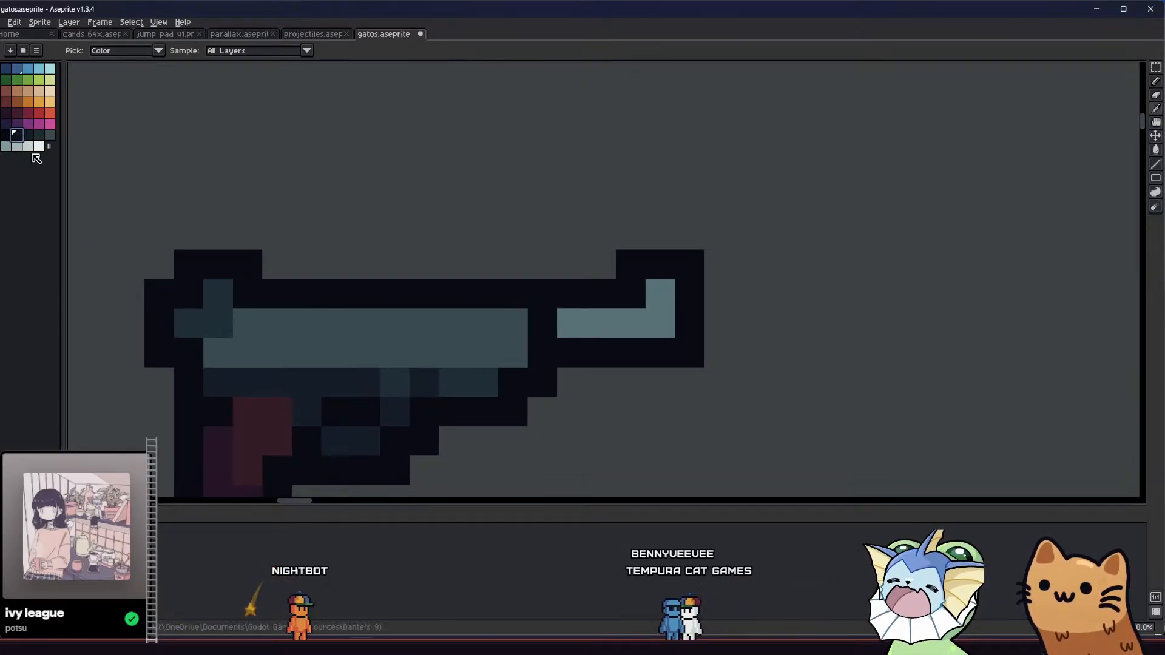
key("b")
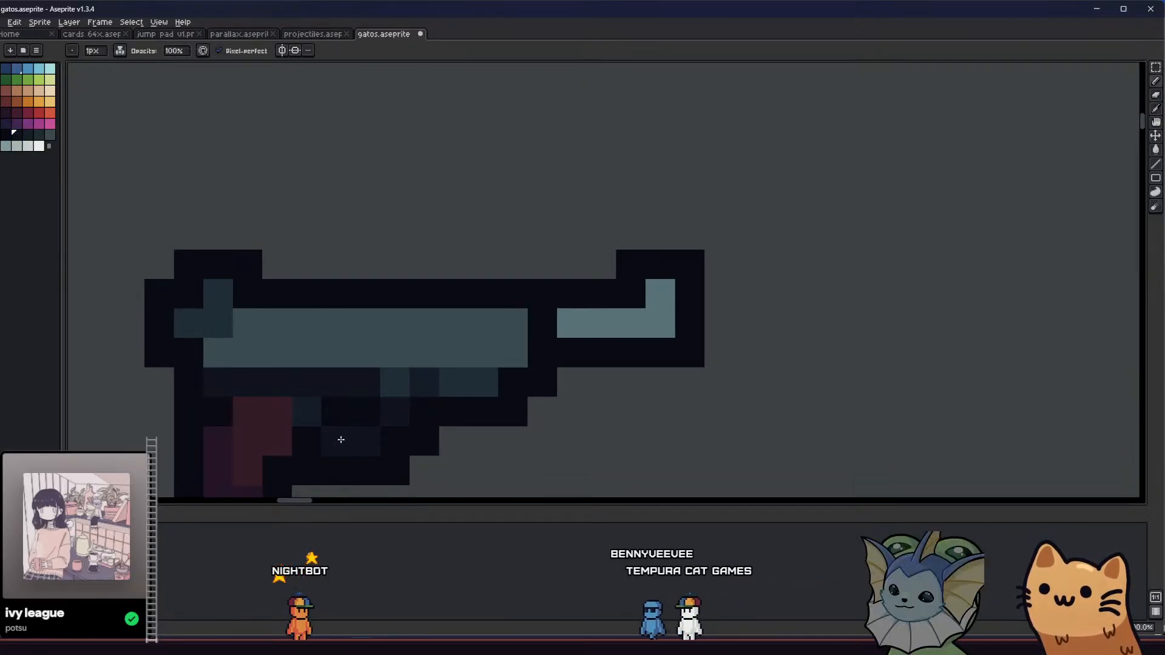
left_click(31, 135)
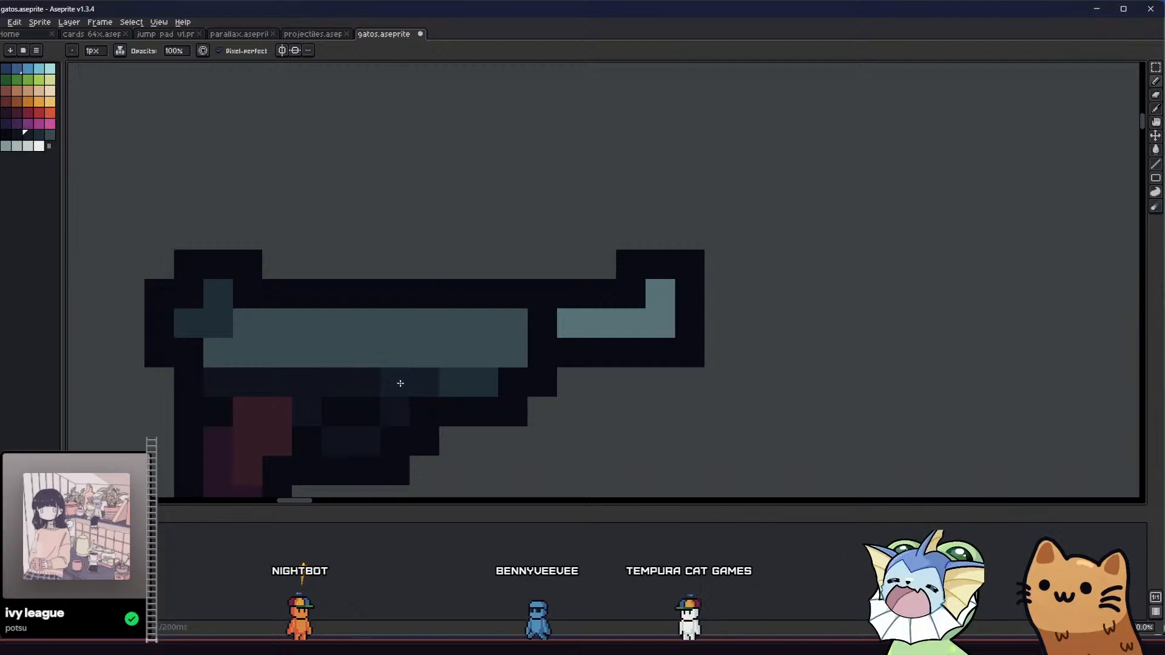
left_click_drag(476, 385, 452, 384)
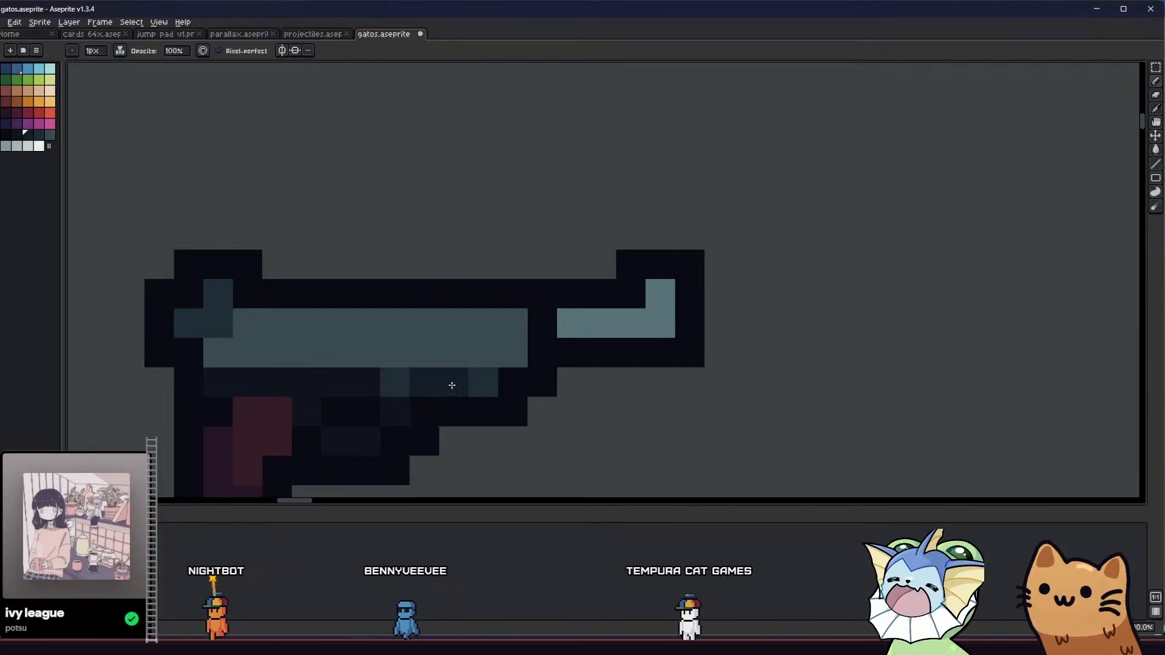
left_click(367, 377, "alt")
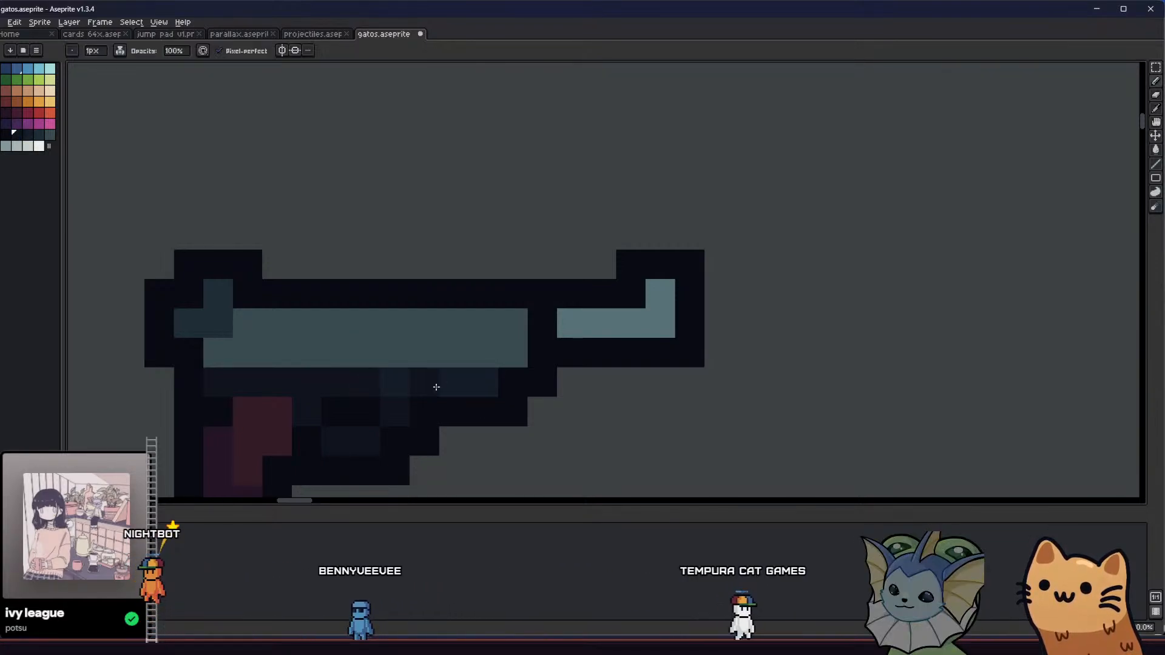
left_click(402, 376, "alt")
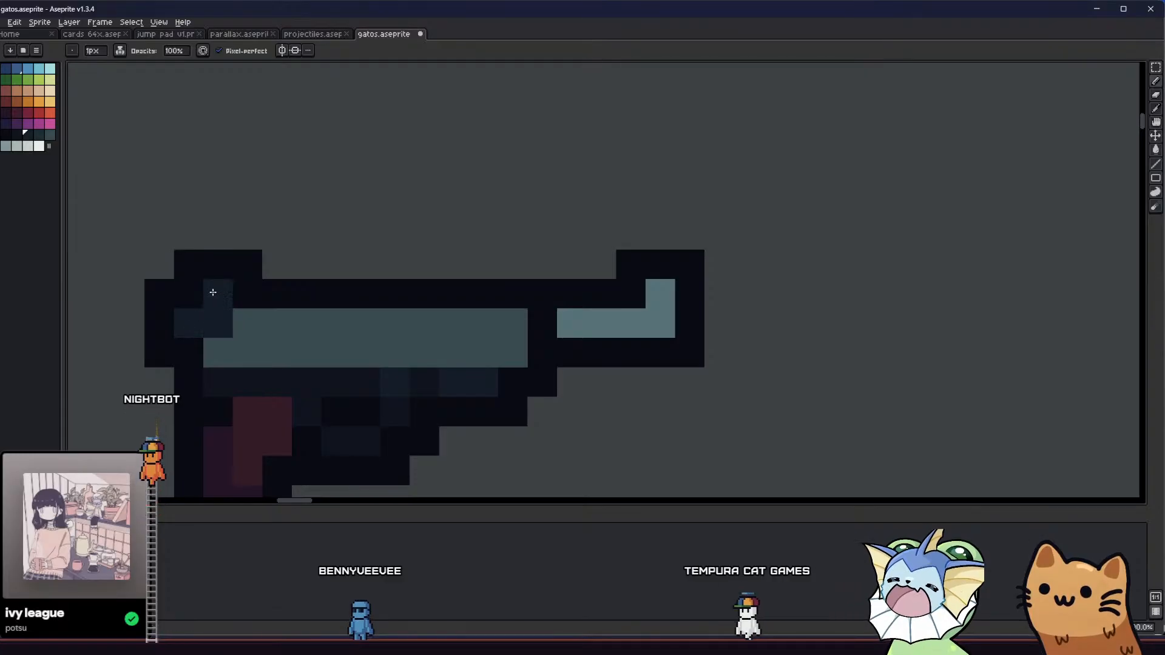
- Place the cards 64x file next to gatos for reference and paint a darker band across the rear of the pistol's slide
left_click(261, 318, "alt")
left_click(39, 136)
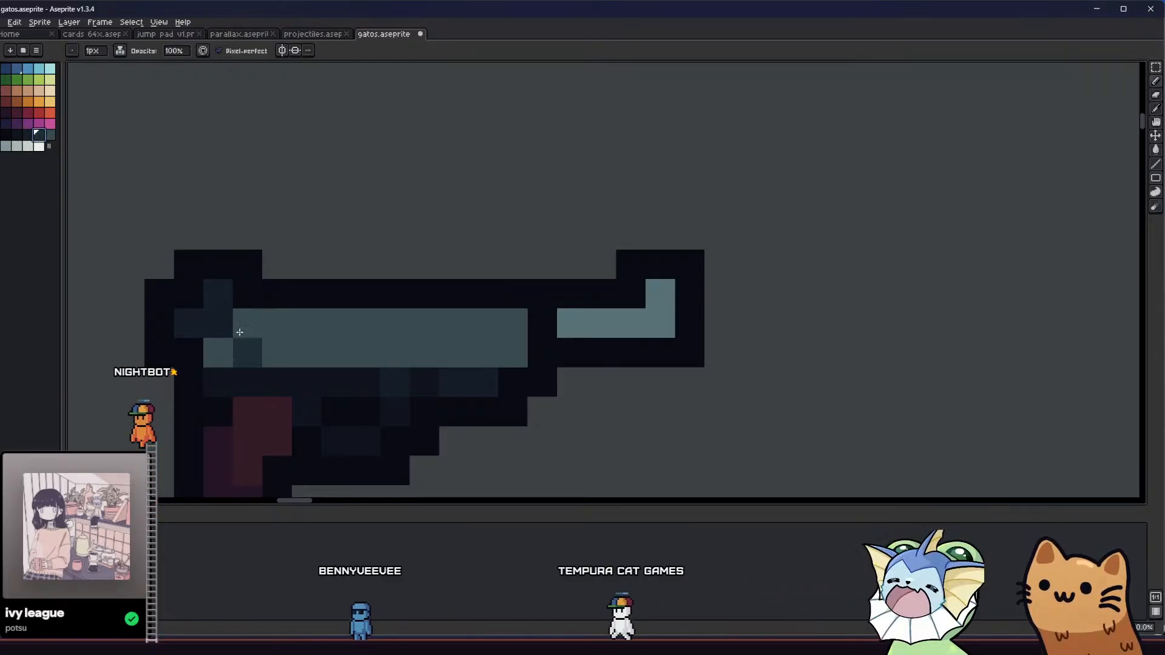
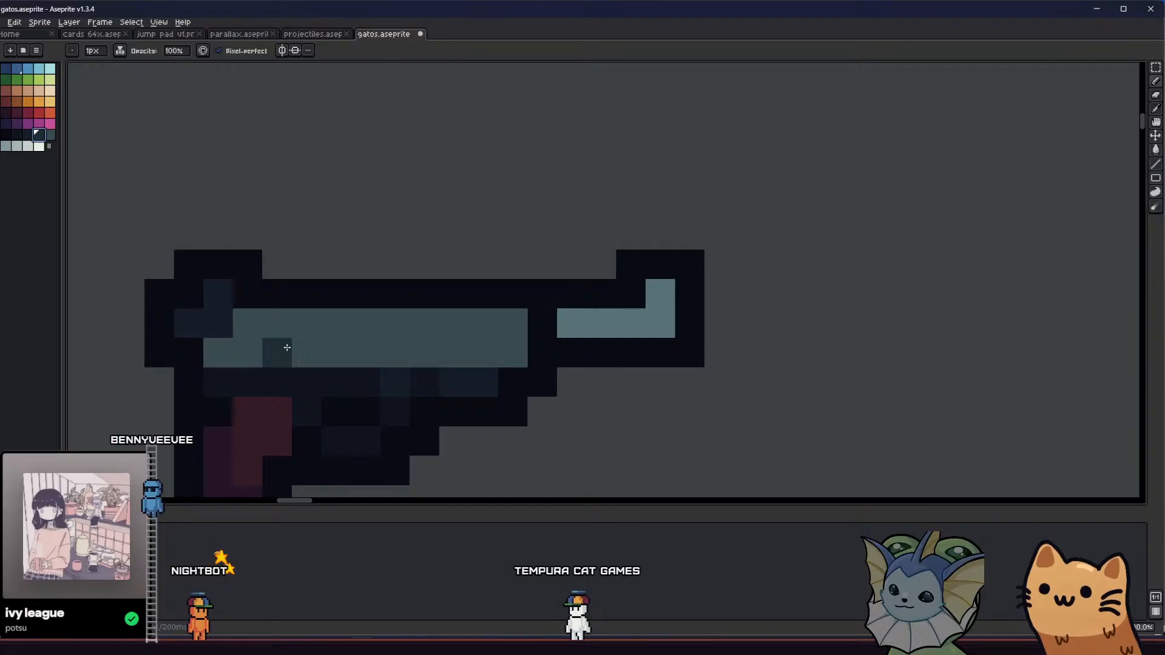
left_click_drag(91, 34, 371, 41)
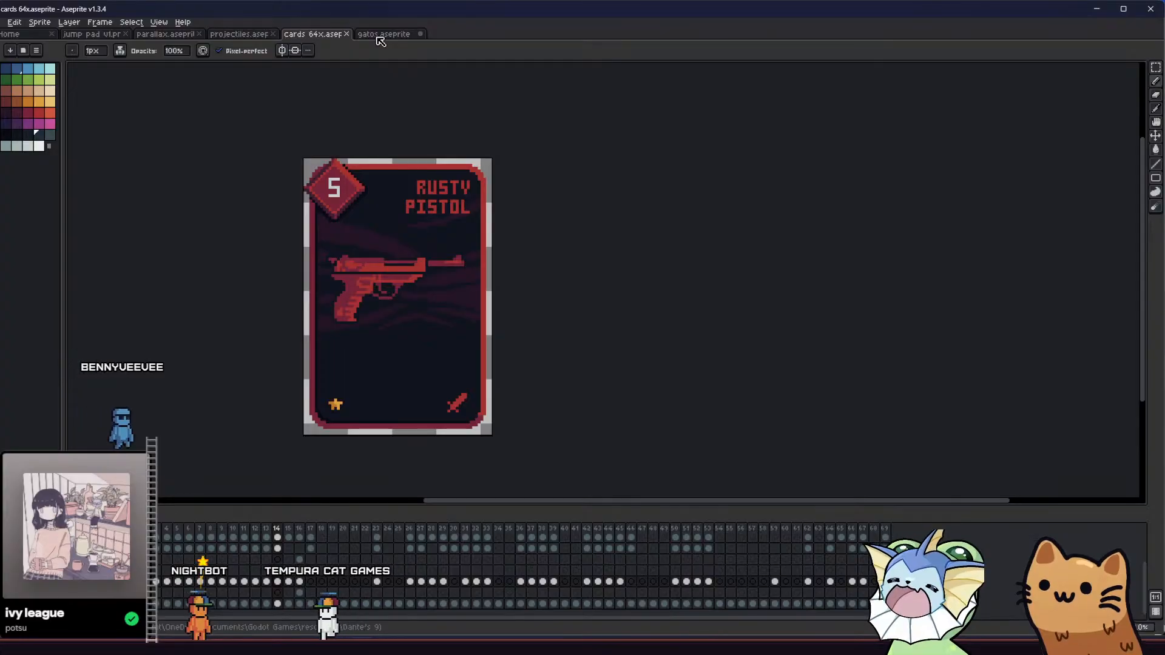
left_click(378, 36)
left_click_drag(248, 315, 234, 278)
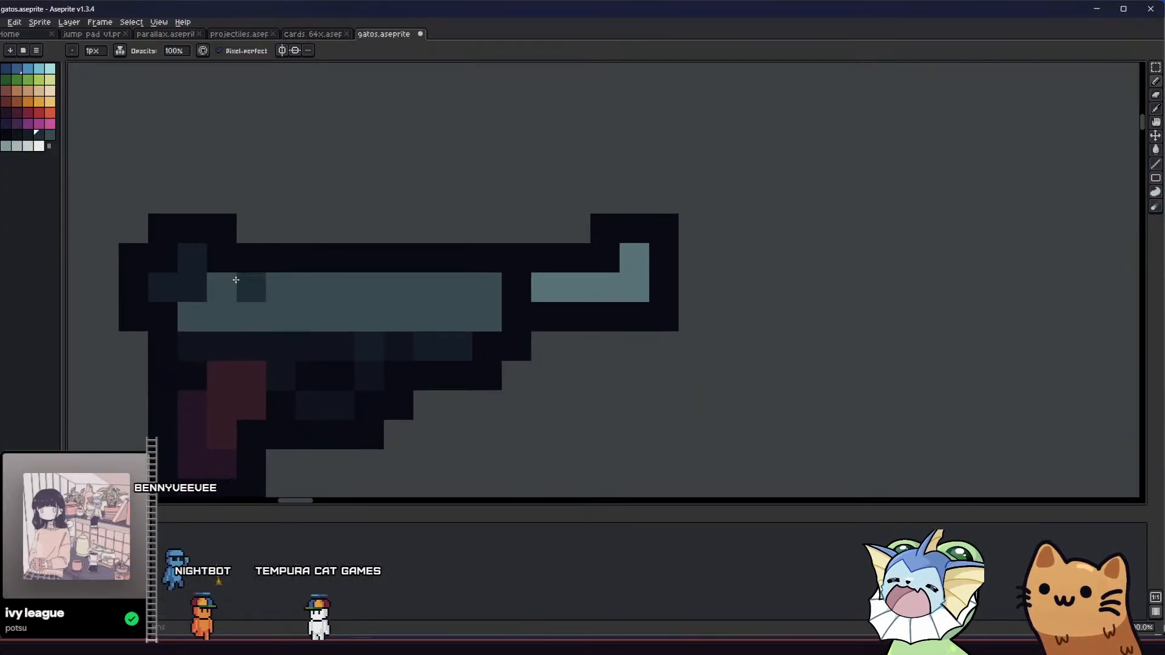
key("ctrl+z")
key("ctrl+z")
left_click(251, 287)
left_click(229, 315)
left_click(250, 316)
left_click_drag(148, 340, 193, 322)
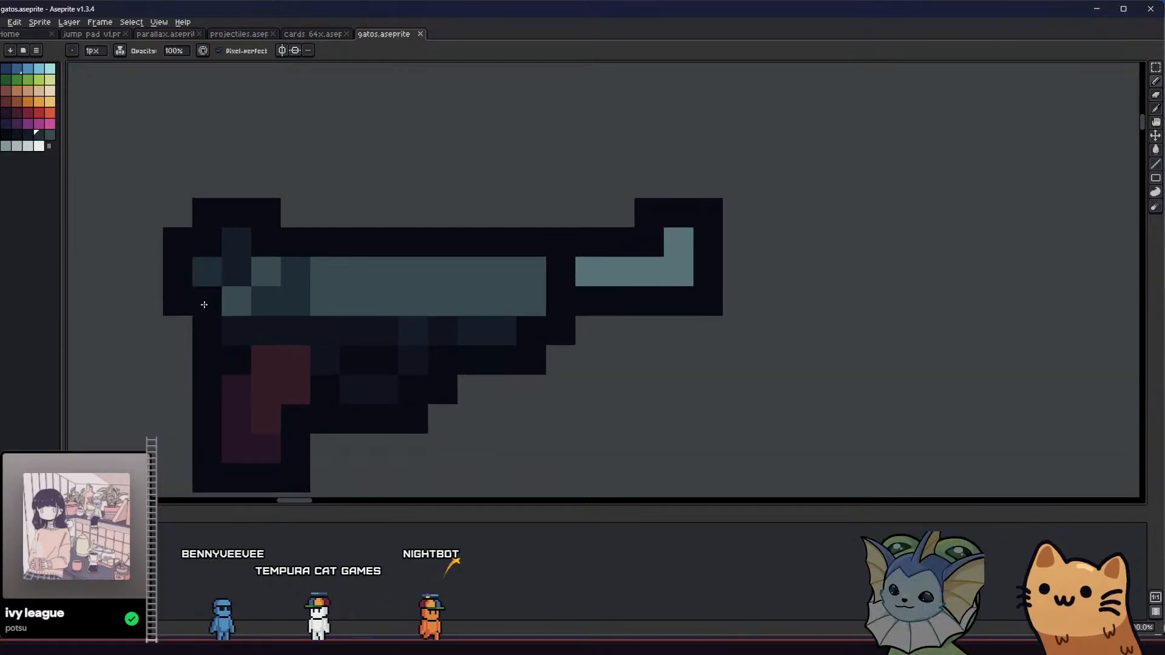
- Compare with the Rusty Pistol card and paint a dark slot along the front half of the slide's upper row
left_click(312, 35)
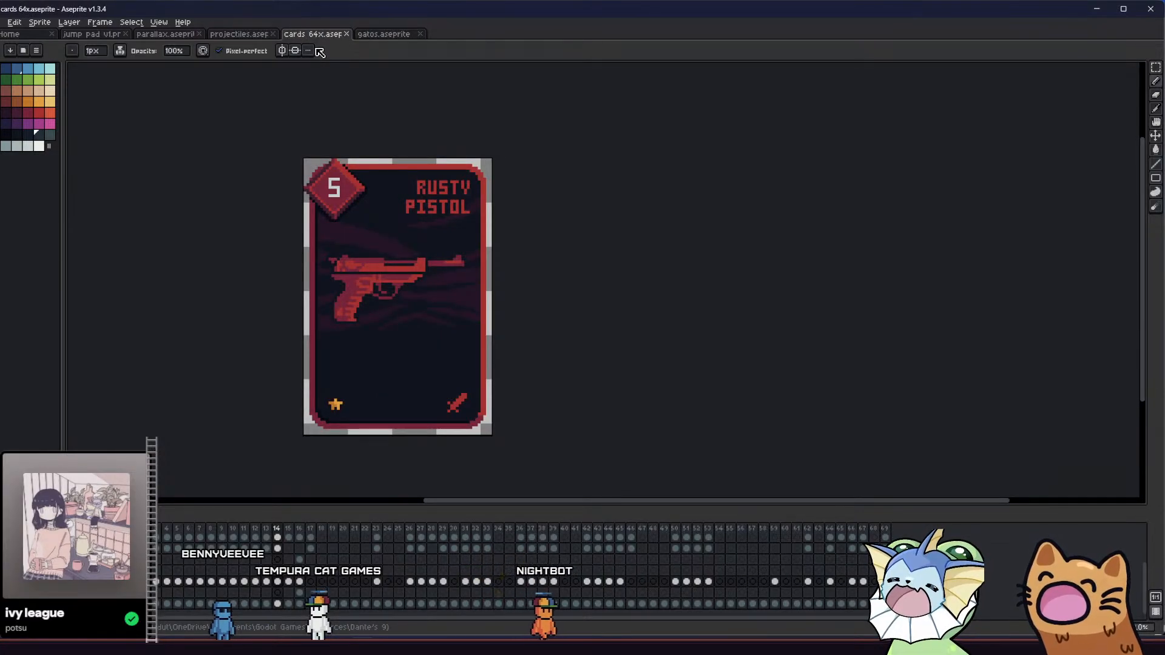
left_click(385, 34)
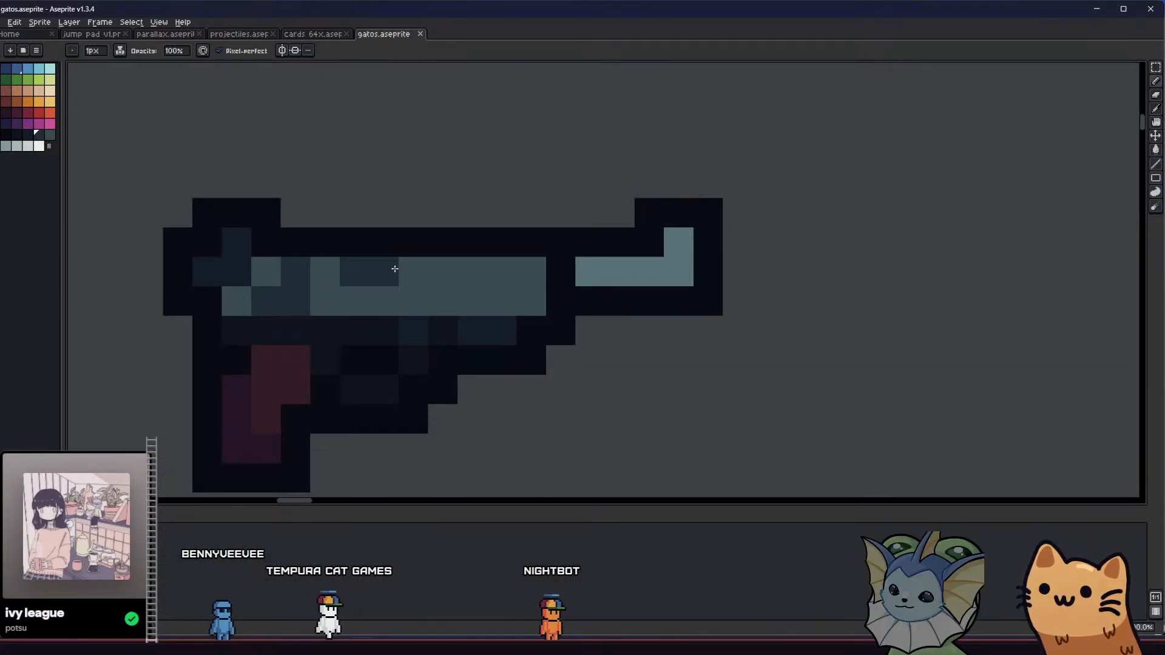
left_click(400, 268)
left_click(299, 35)
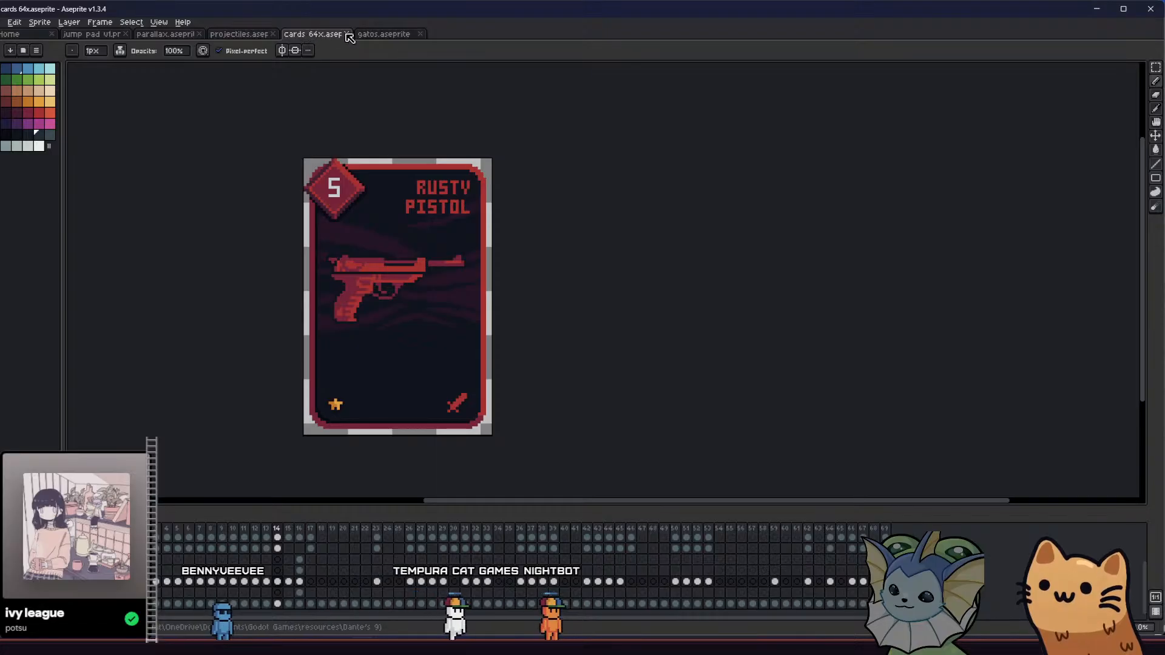
left_click(385, 35)
key("ctrl+z")
key("b")
left_click_drag(488, 267, 486, 270)
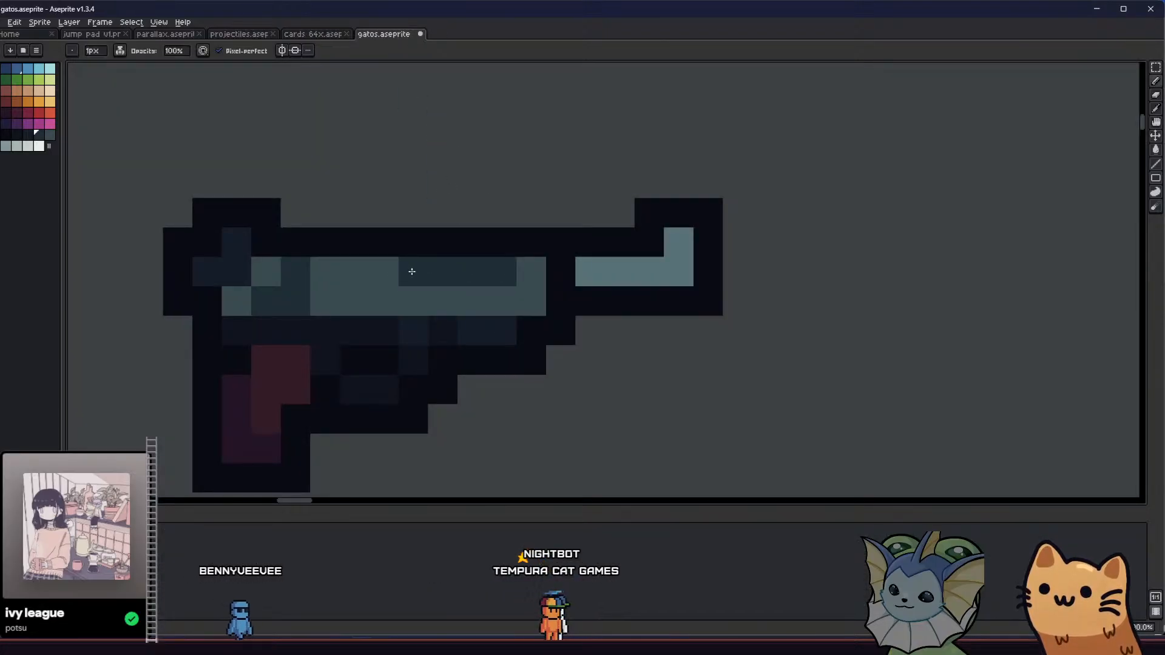
- Add a darker navy pixel at the rear end of the slide's slot and compare with the Rusty Pistol card
left_click(217, 264, "alt")
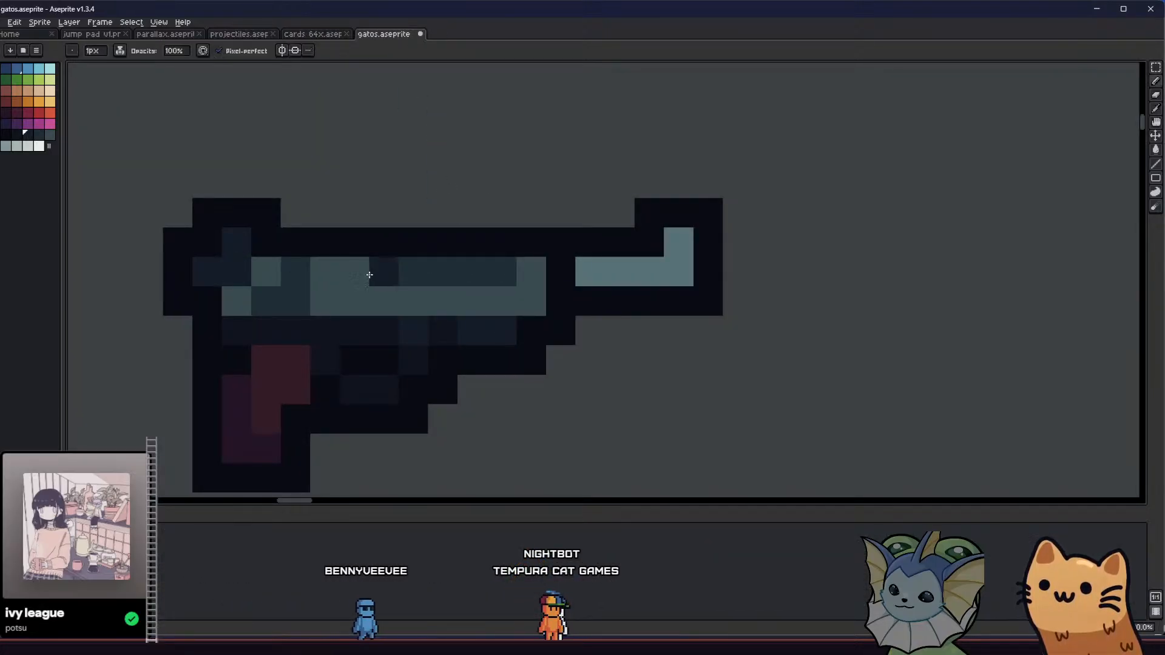
left_click(313, 35)
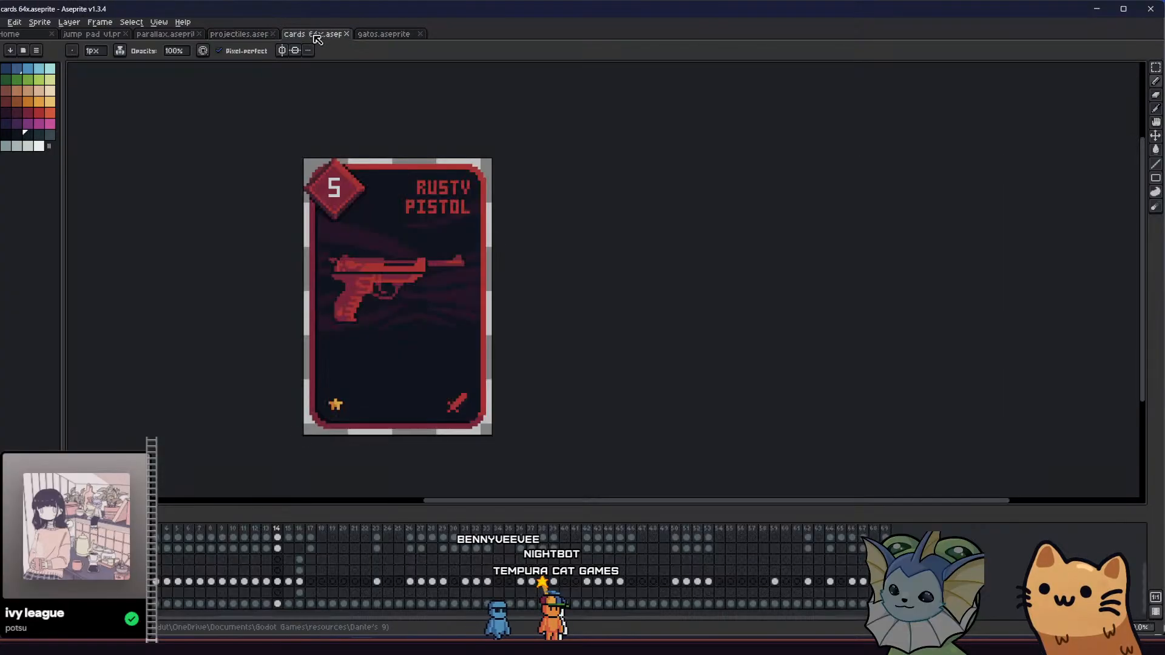
left_click(381, 36)
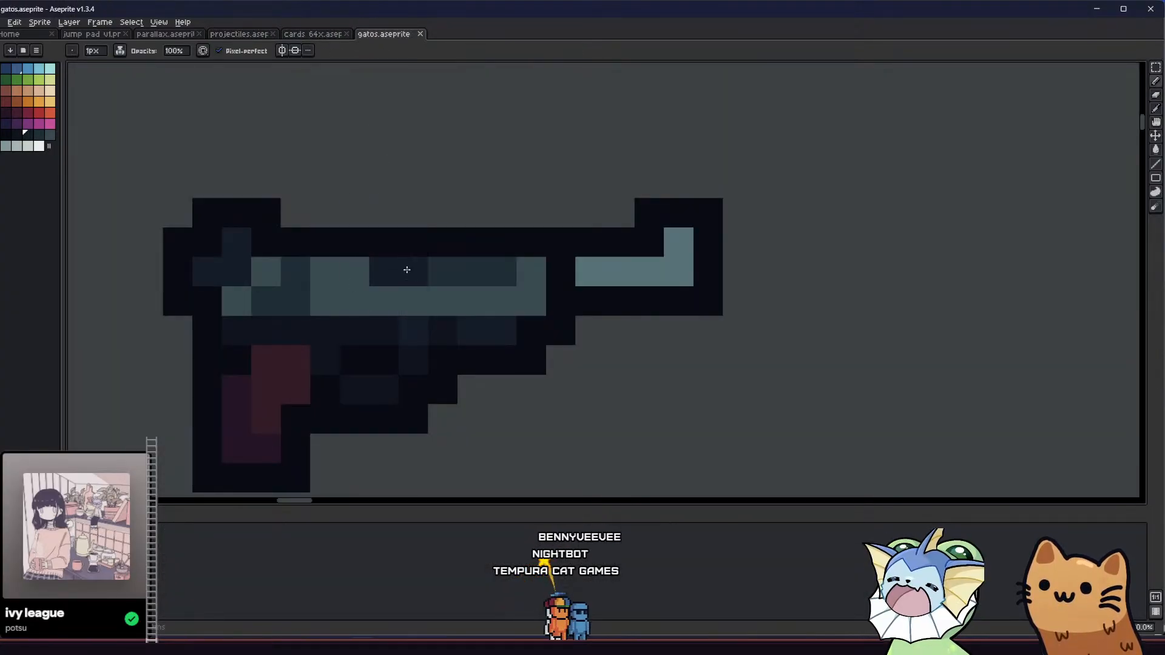
key("p")
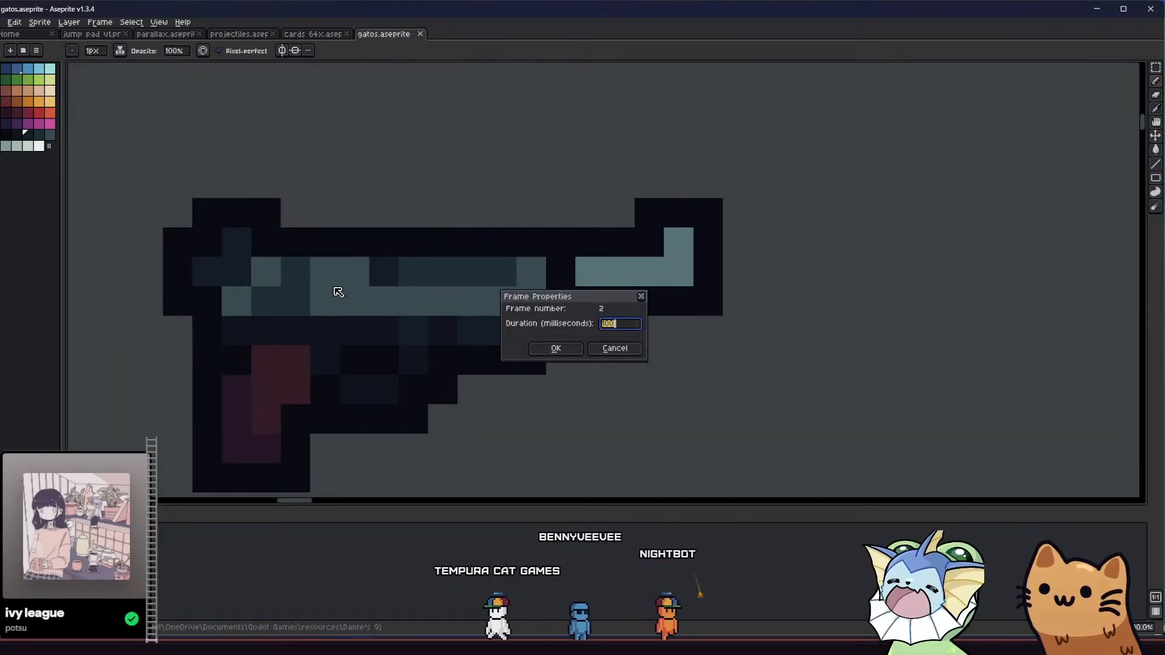
left_click(558, 347)
key("p")
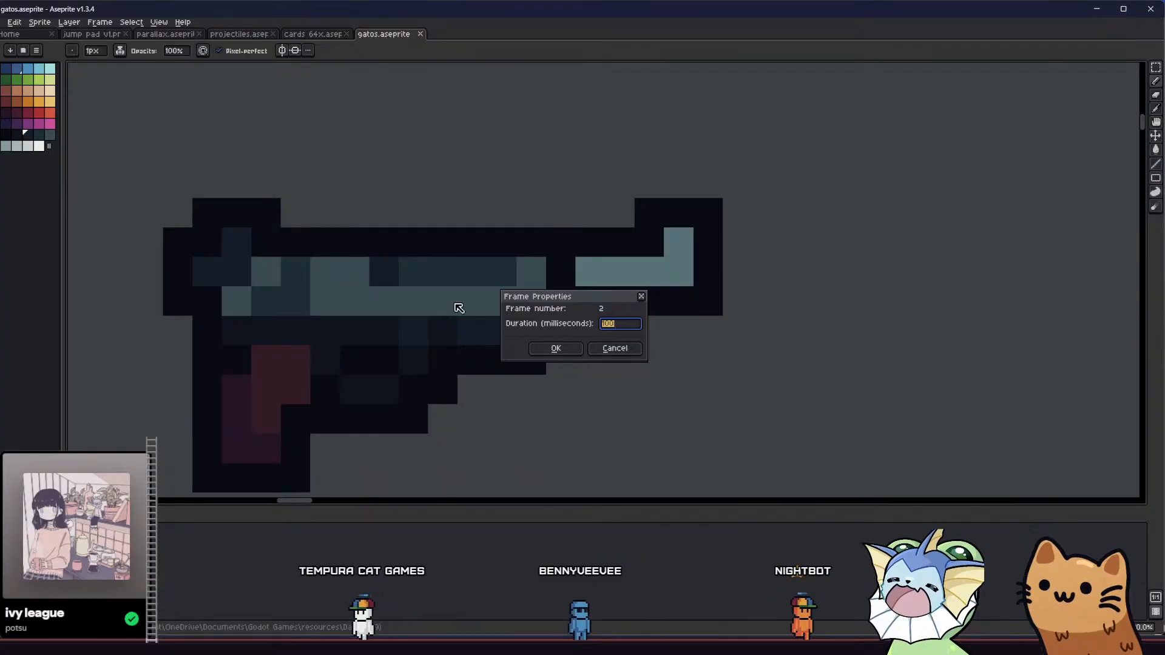
- Dismiss the frame properties and try darkening the light pixels of the slide's upper row with dark slate
left_click(602, 348)
key("i")
left_click(315, 270)
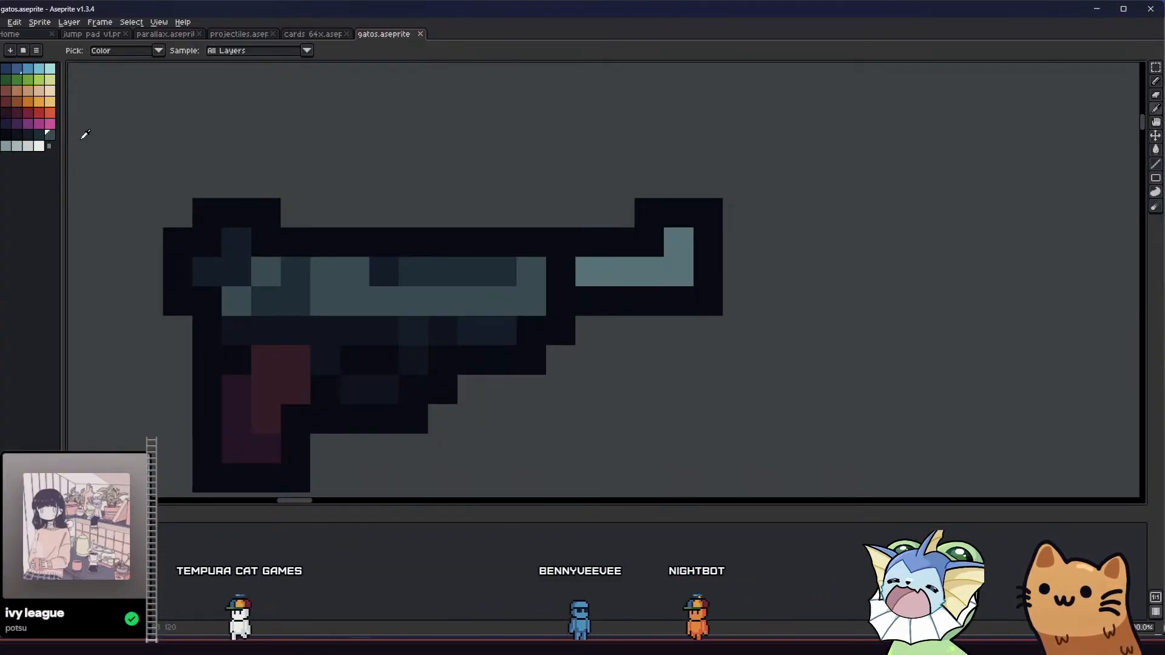
left_click(40, 136)
key("b")
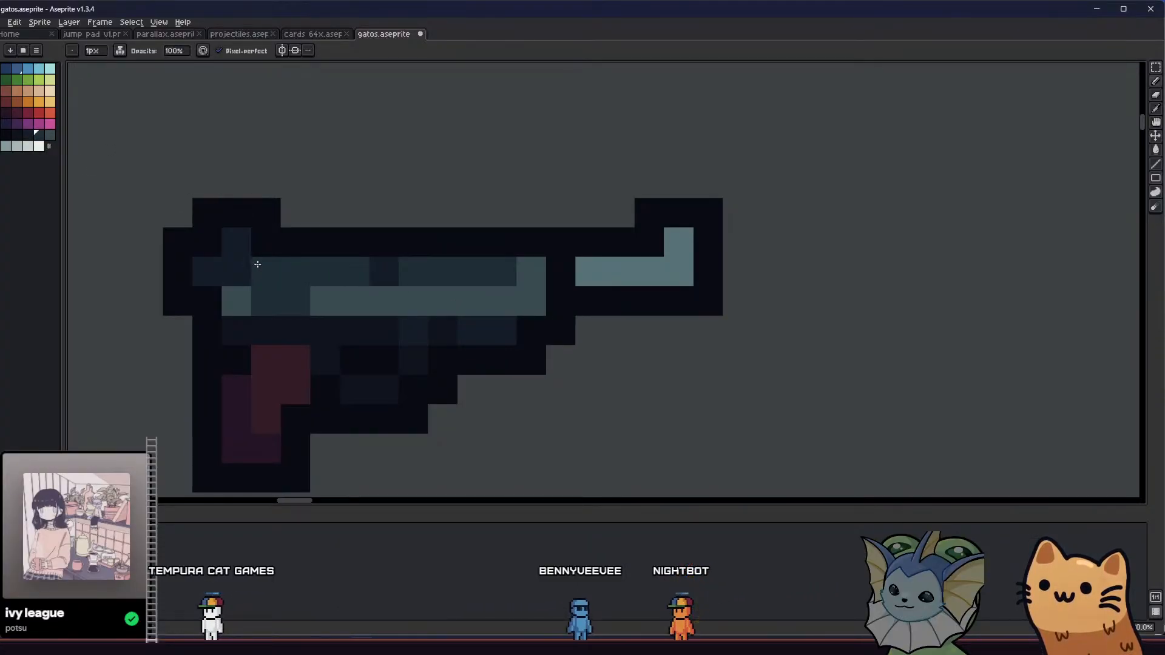
left_click(531, 271)
- Try repainting the slot in the slide's upper row and the rear band in dark navy
key("i")
mouse_move(386, 270)
left_mouse_down()
mouse_move(488, 273)
mouse_move(401, 273)
left_mouse_up()
key("ctrl+z")
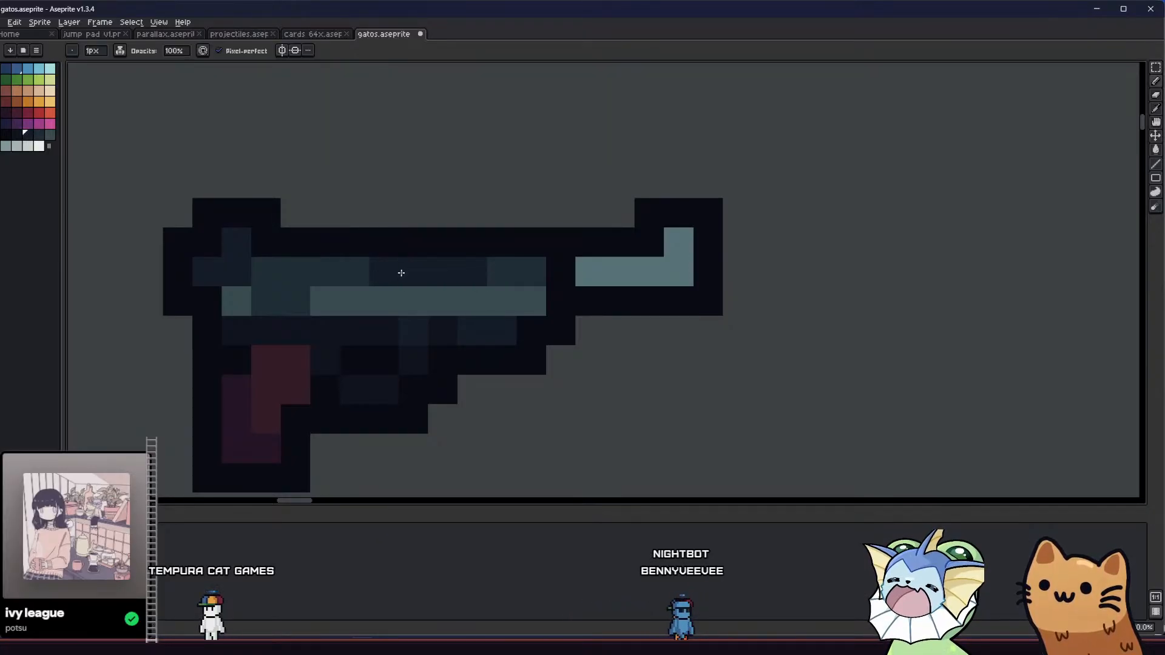
left_click(313, 300)
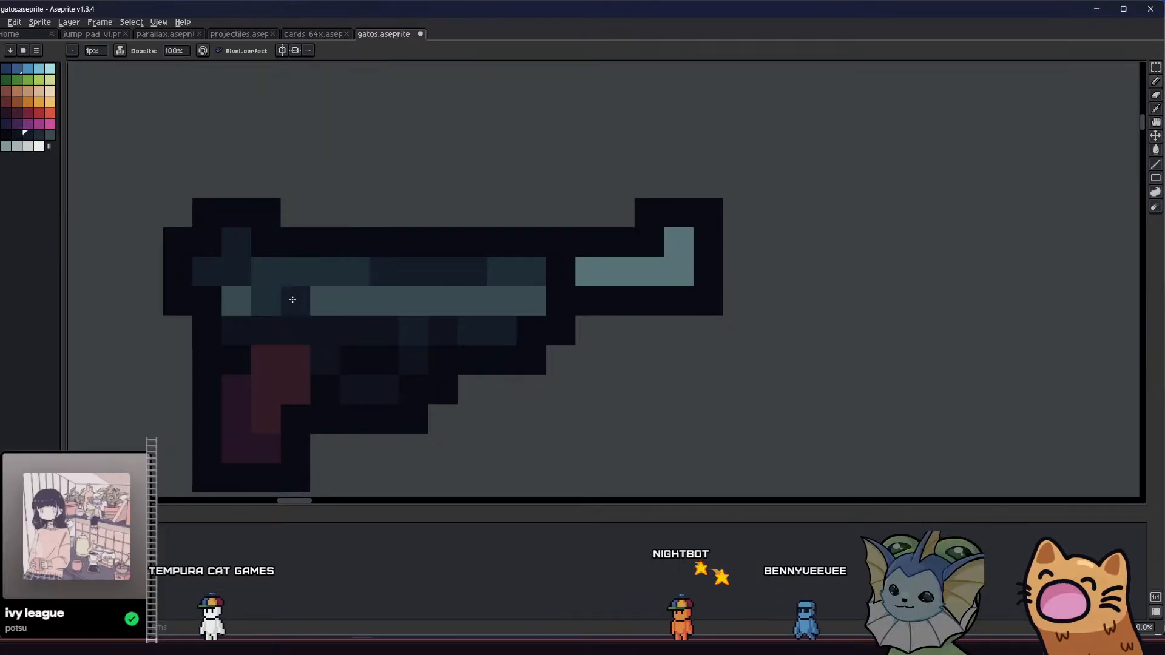
mouse_move(293, 299)
left_mouse_down()
mouse_move(252, 303)
mouse_move(288, 279)
left_mouse_up()
scroll(287, 289, "down", 6)
key("ctrl+s")
- Undo the darkening of the pistol's slide and save the file
mouse_move(230, 324)
left_mouse_down()
mouse_move(211, 341)
mouse_move(223, 384)
left_mouse_up()
scroll(223, 364, "down", 3)
key("ctrl+z")
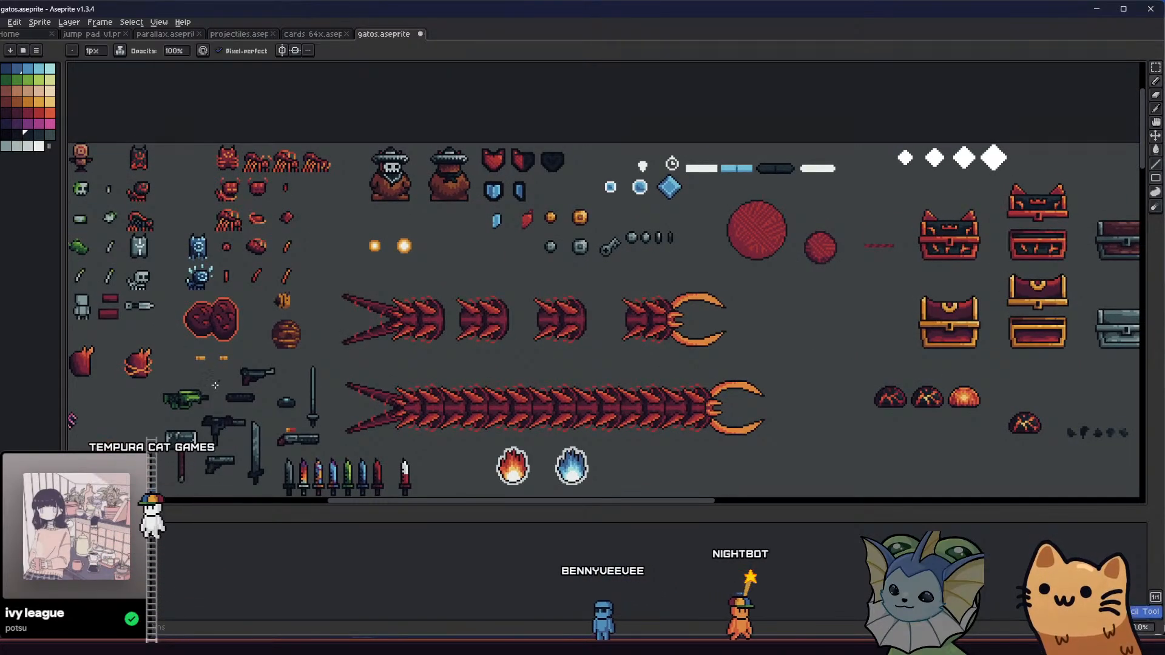
scroll(242, 382, "up", 2)
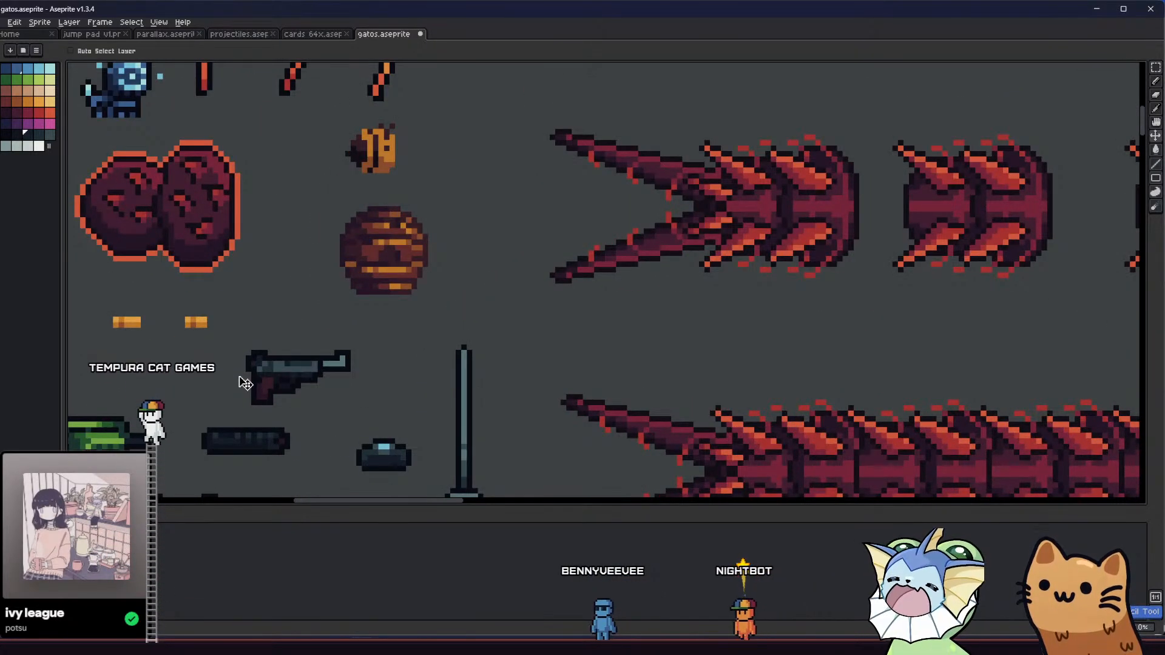
scroll(244, 382, "up", 3)
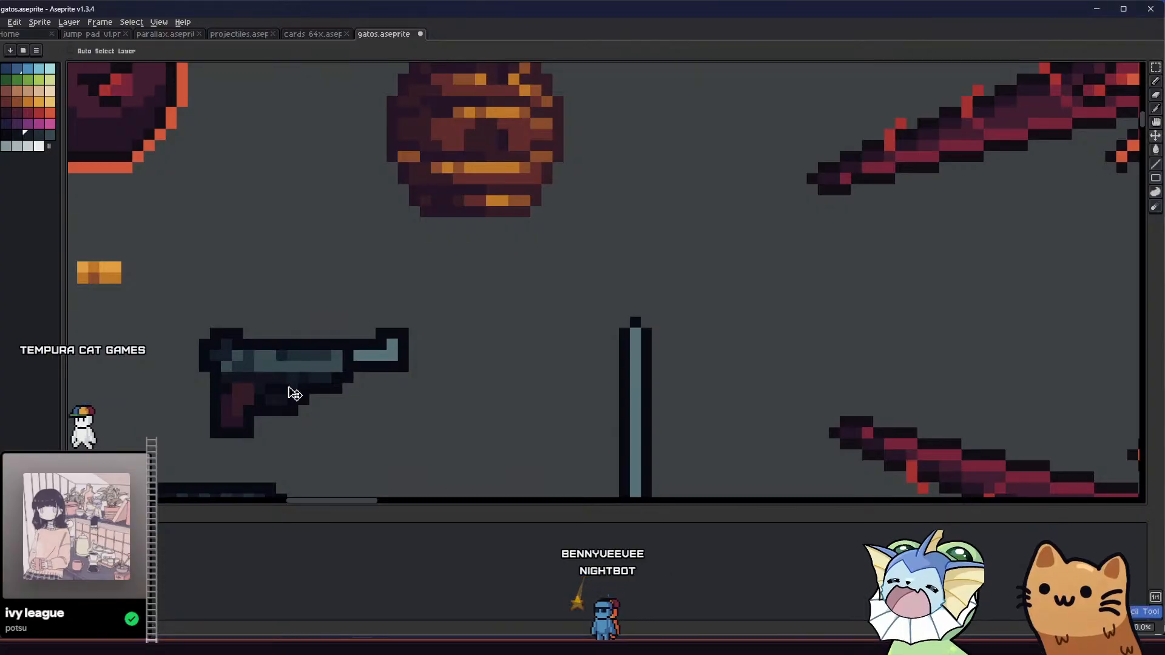
scroll(243, 413, "down", 4)
mouse_move(233, 397)
left_mouse_down()
mouse_move(244, 412)
mouse_move(221, 425)
mouse_move(278, 309)
left_mouse_up()
key("ctrl+s")
- Brighten the light pixels of the slide's upper row with the barrel's light teal and save the file
scroll(255, 403, "up", 7)
left_click(255, 423, "alt")
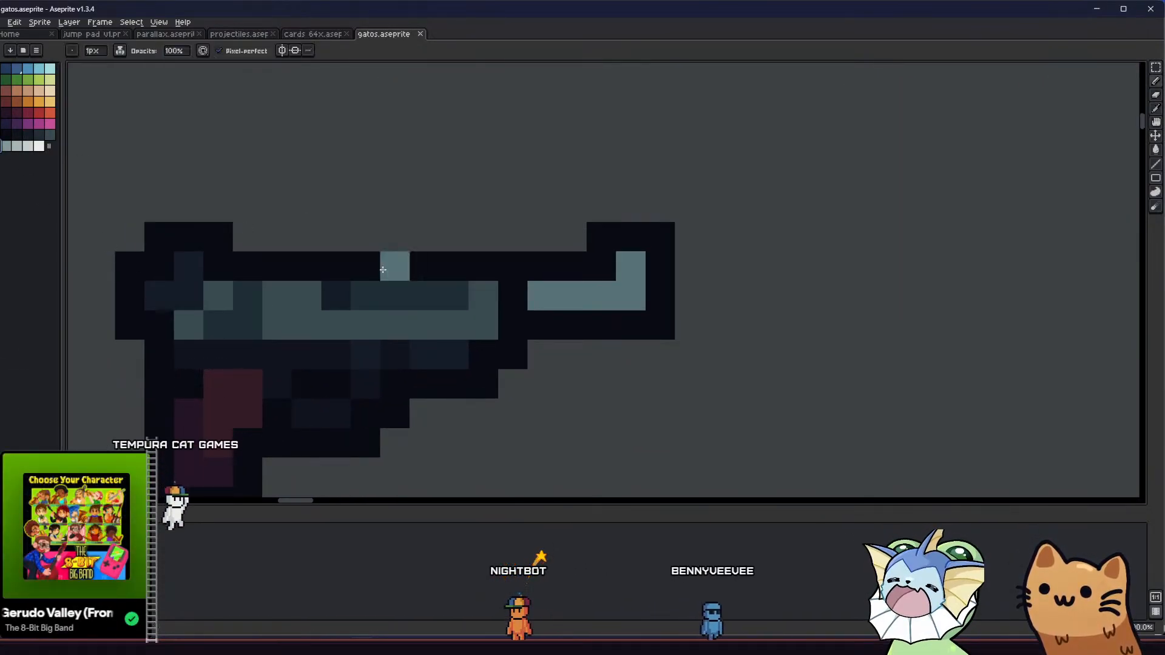
left_click(481, 300)
key("ctrl+s")
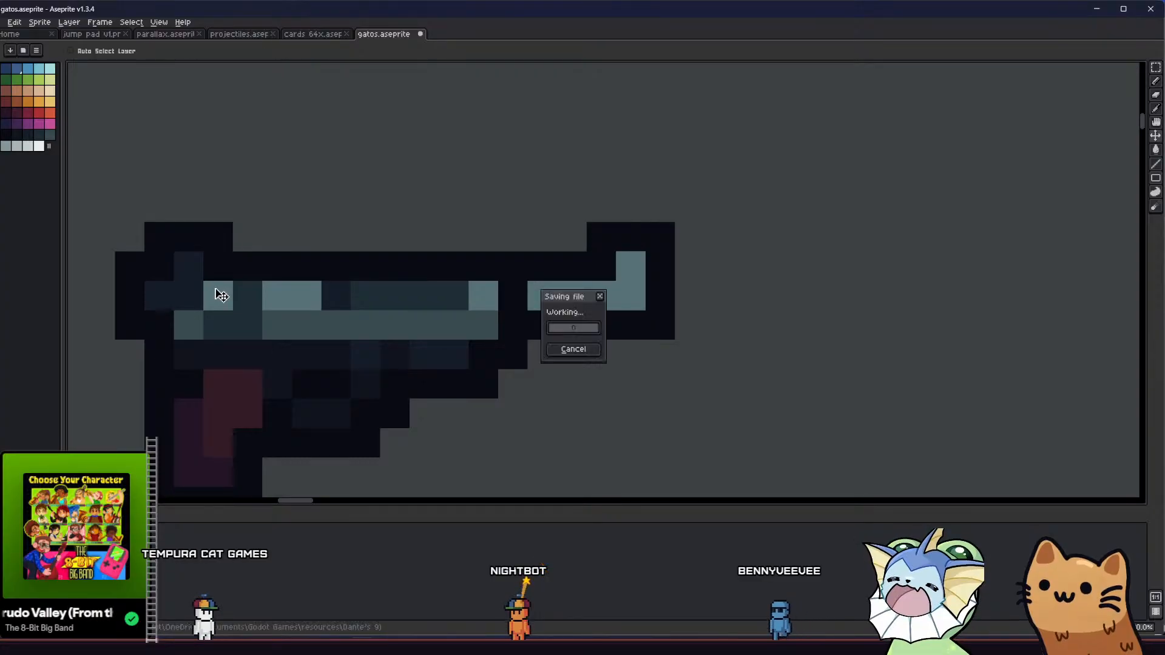
scroll(163, 325, "down", 7)
- Repaint the dark rear notch pixel in the slide's upper row with the lower row's grey-teal and save the file
scroll(174, 340, "up", 5)
key("alt")
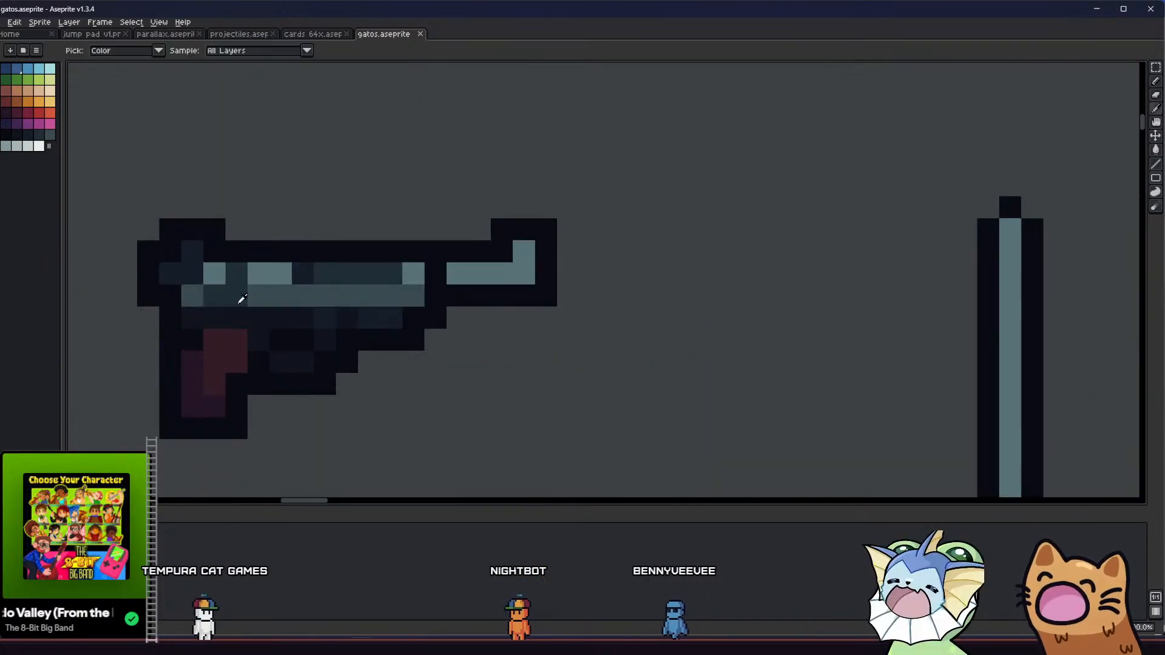
key("ctrl+s")
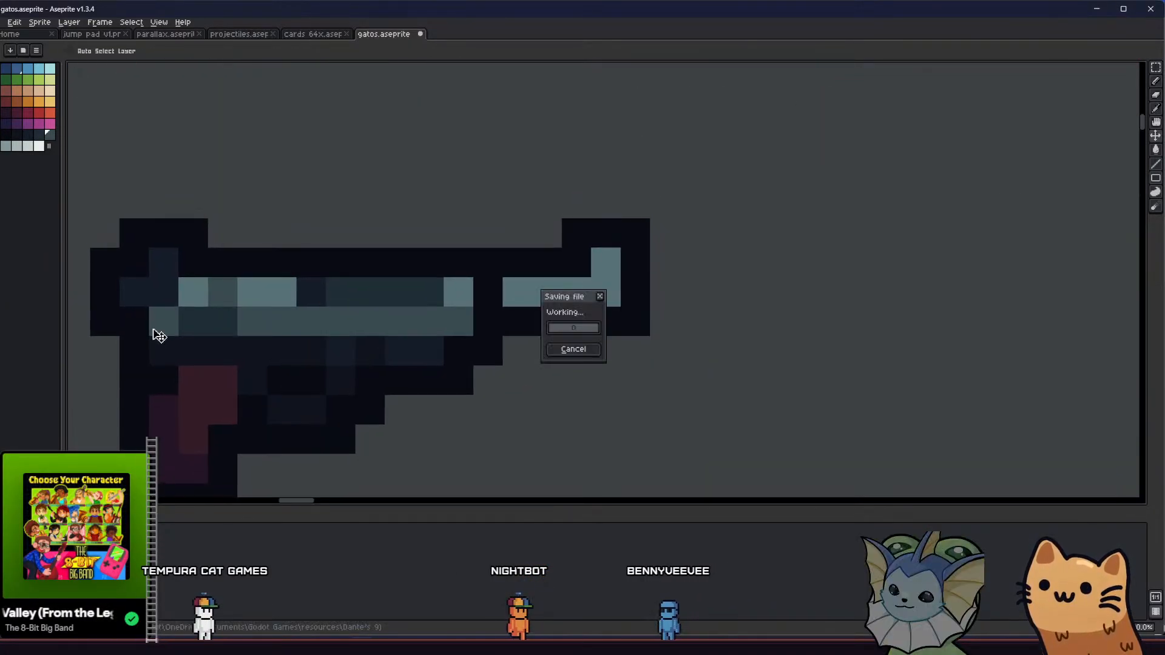
scroll(157, 339, "down", 6)
scroll(159, 392, "down", 2)
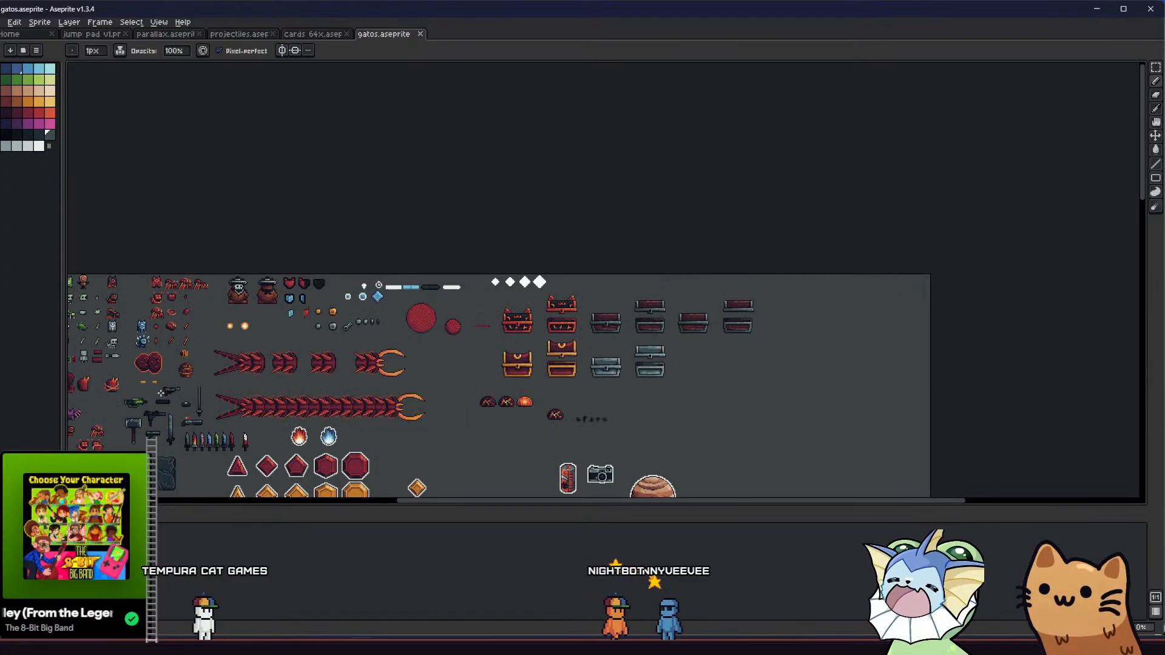
- Shade the barrel's rearmost pixel with the darker grey-teal and save the file
scroll(182, 382, "up", 7)
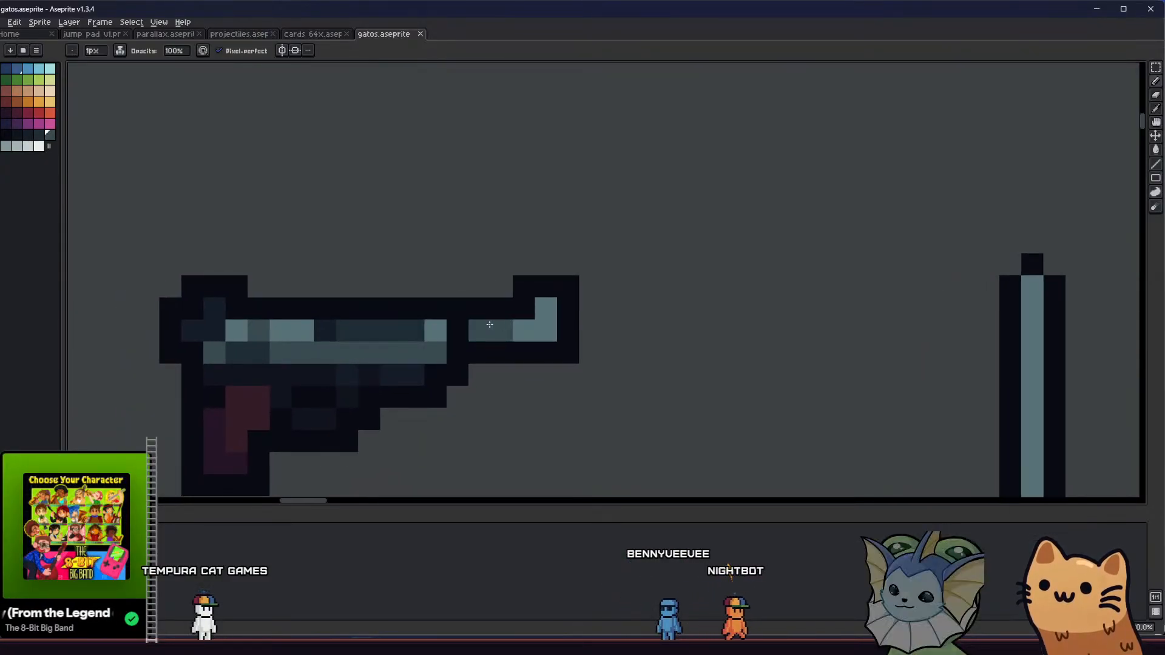
key("ctrl+z")
left_click_drag(479, 330, 487, 343)
key("ctrl+s")
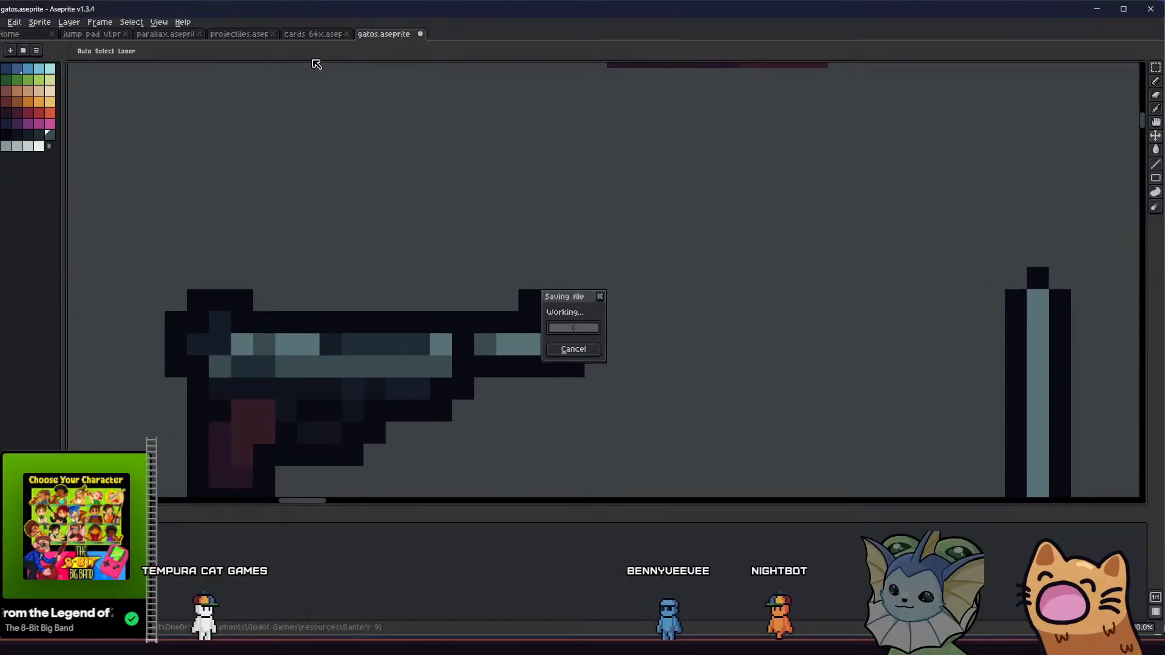
- Check the cards 64x file for reference, darken the pistol's front sight pixel with the slot's dark slate, and save gatos
left_click(299, 35)
left_click(381, 34)
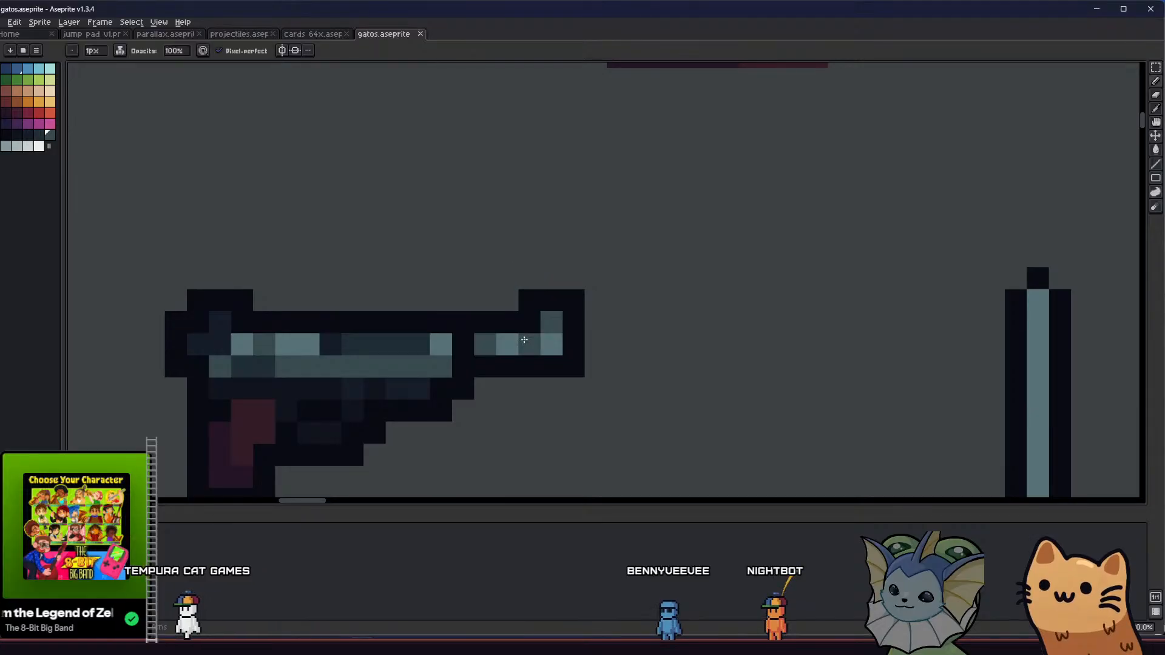
left_click(443, 347)
left_click_drag(445, 352, 451, 357)
left_click(407, 347, "alt")
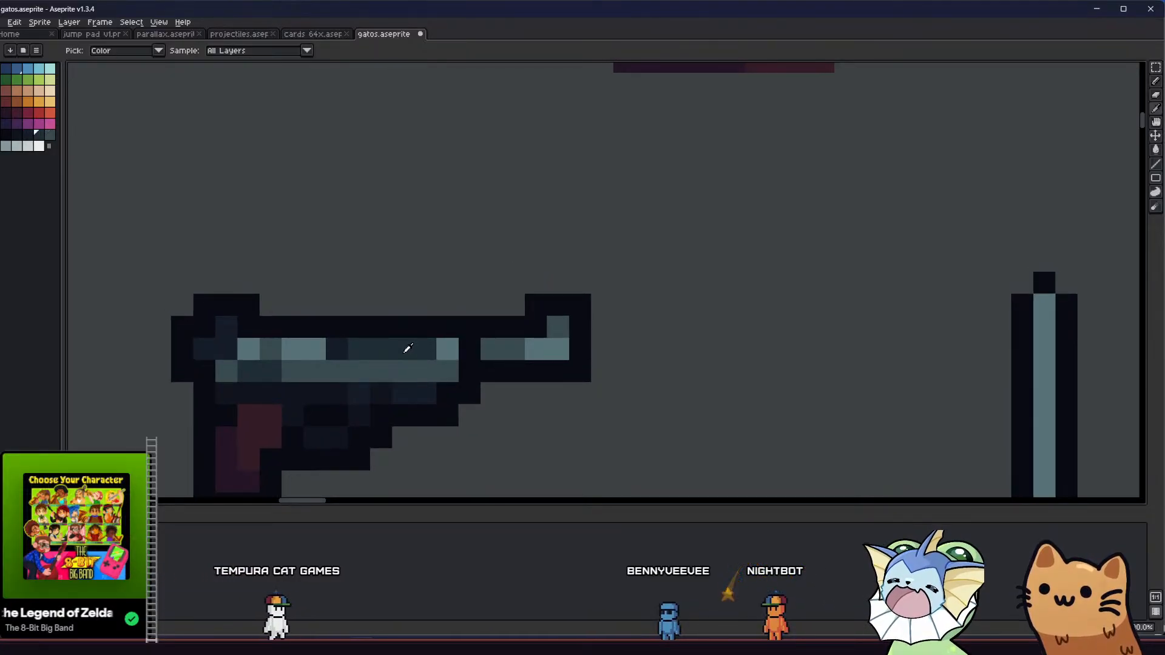
left_click(560, 330)
key("ctrl+s")
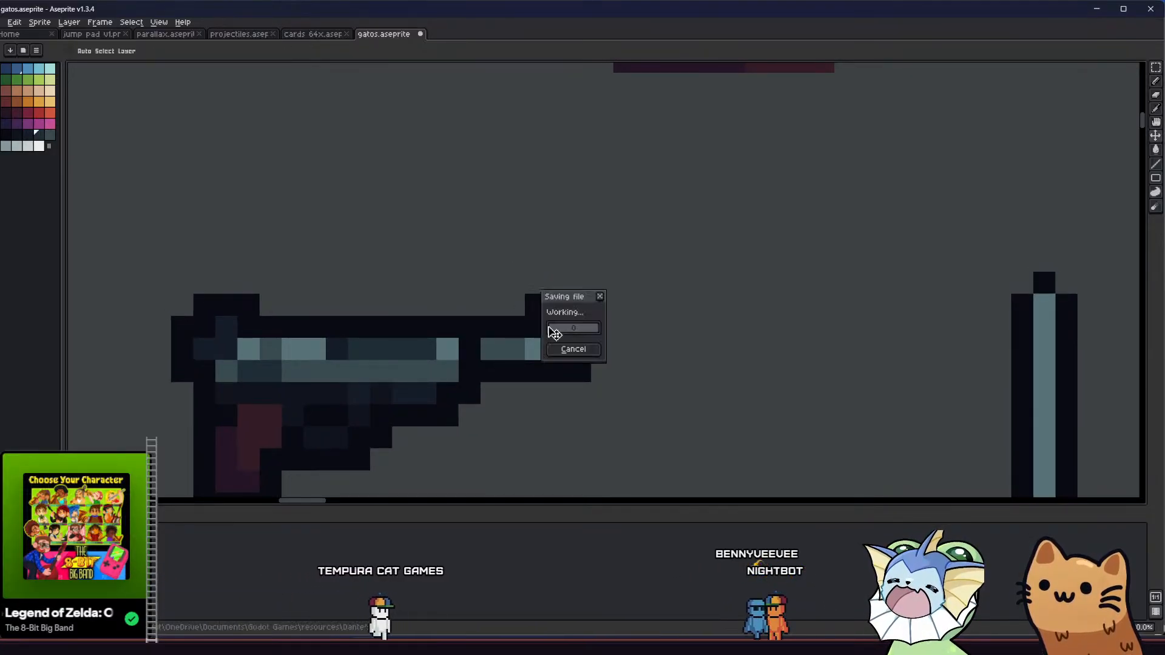
- Keep only the barrel's rearmost pixel shaded by repainting the second one light teal, and review the pistol among the sprites
scroll(452, 345, "down", 5)
scroll(449, 346, "up", 5)
left_click(530, 343)
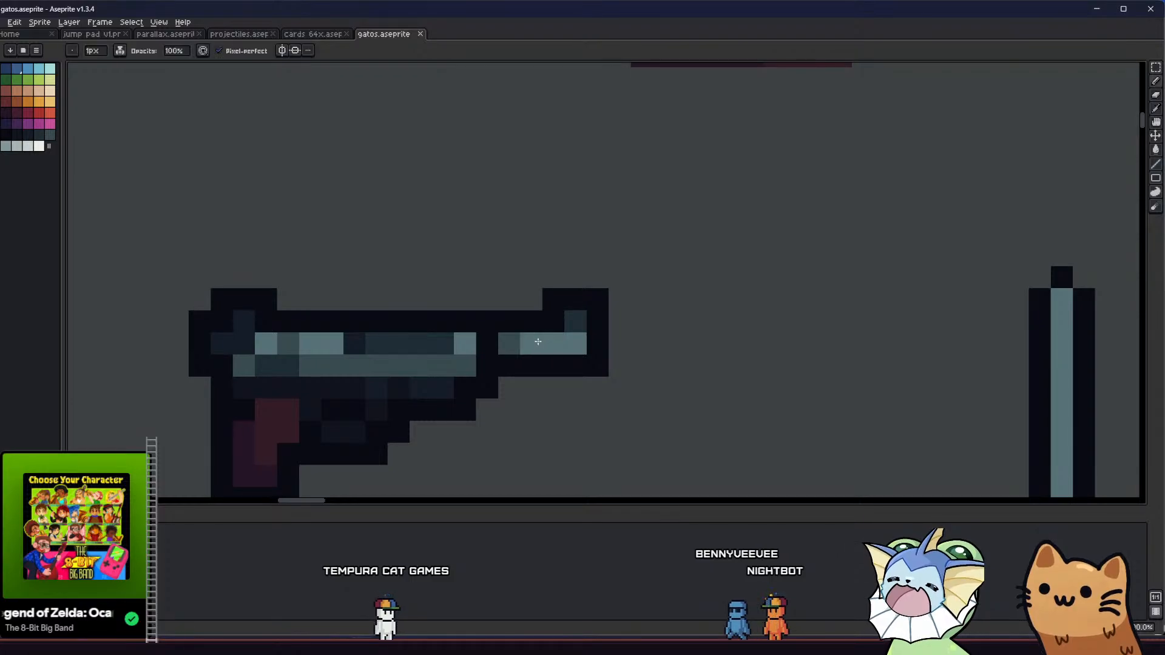
scroll(533, 337, "down", 6)
scroll(431, 363, "down", 1)
scroll(337, 263, "up", 5)
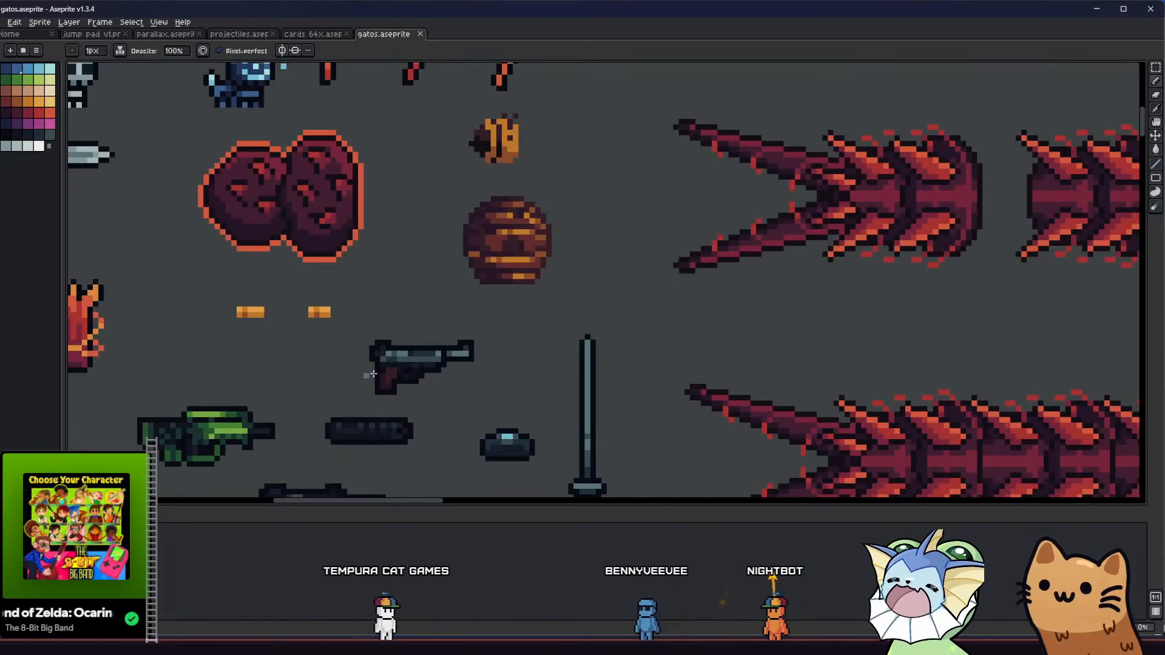
scroll(337, 262, "up", 4)
- Try a brighter red-brown highlight pixel at the upper front of the pistol's grip
key("alt")
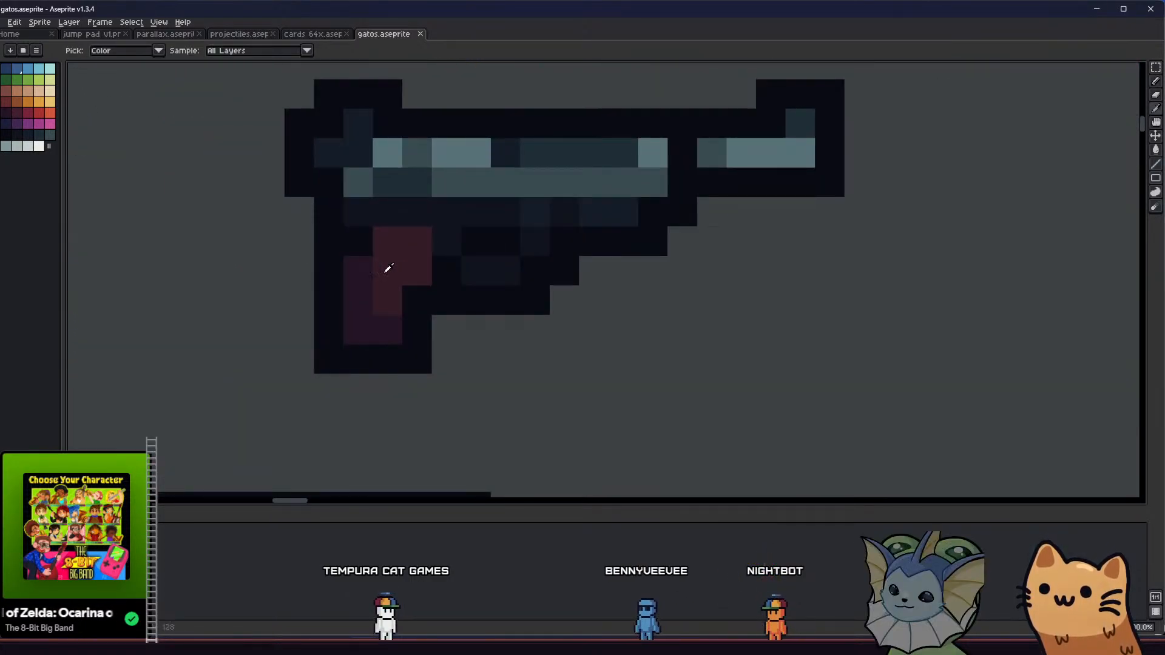
left_click(427, 255)
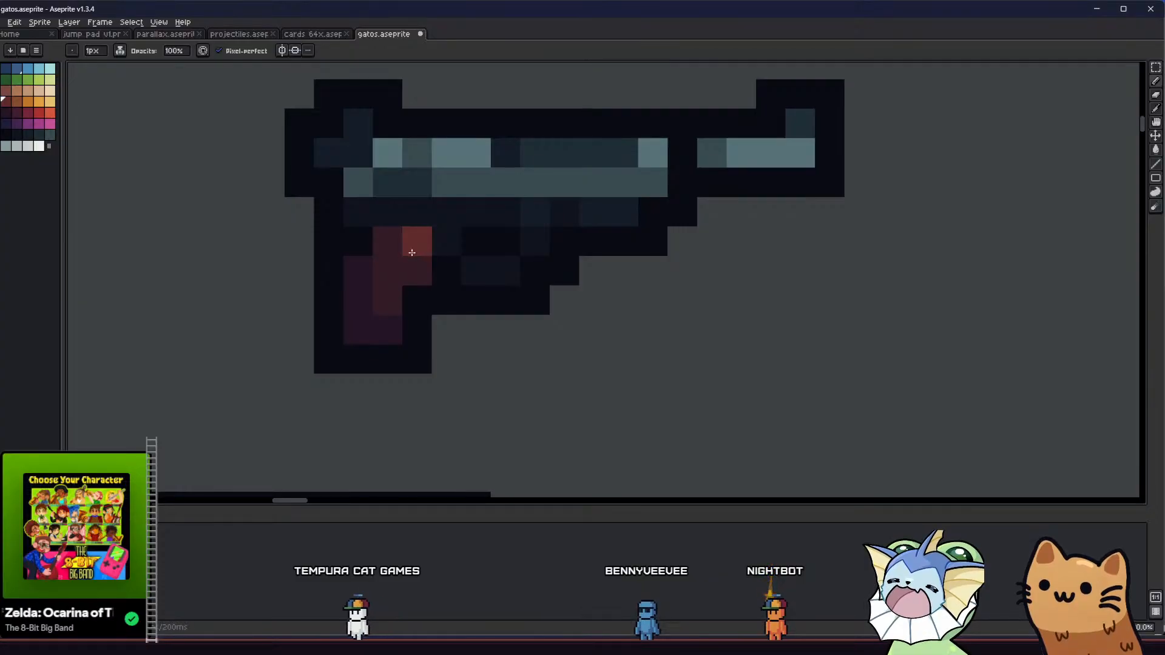
scroll(412, 253, "down", 4)
scroll(389, 260, "up", 2)
scroll(347, 281, "down", 4)
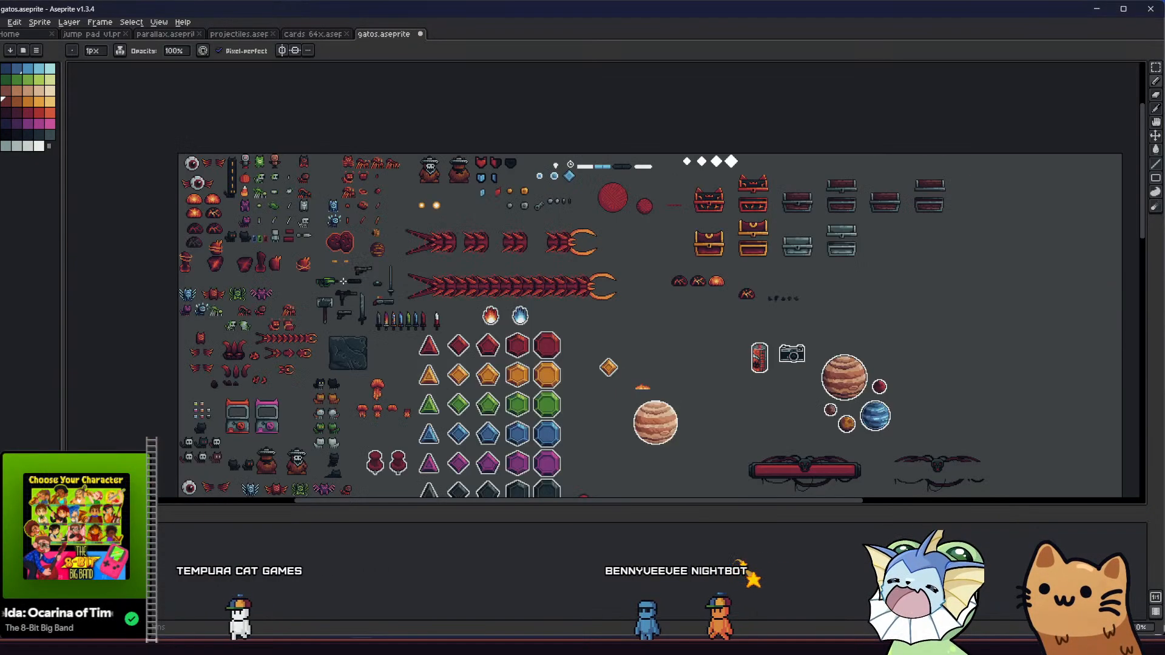
left_click_drag(346, 280, 337, 289)
key("b")
- Try rounding the pistol's rear outline by erasing the corner pixels around the hammer
scroll(336, 285, "up", 5)
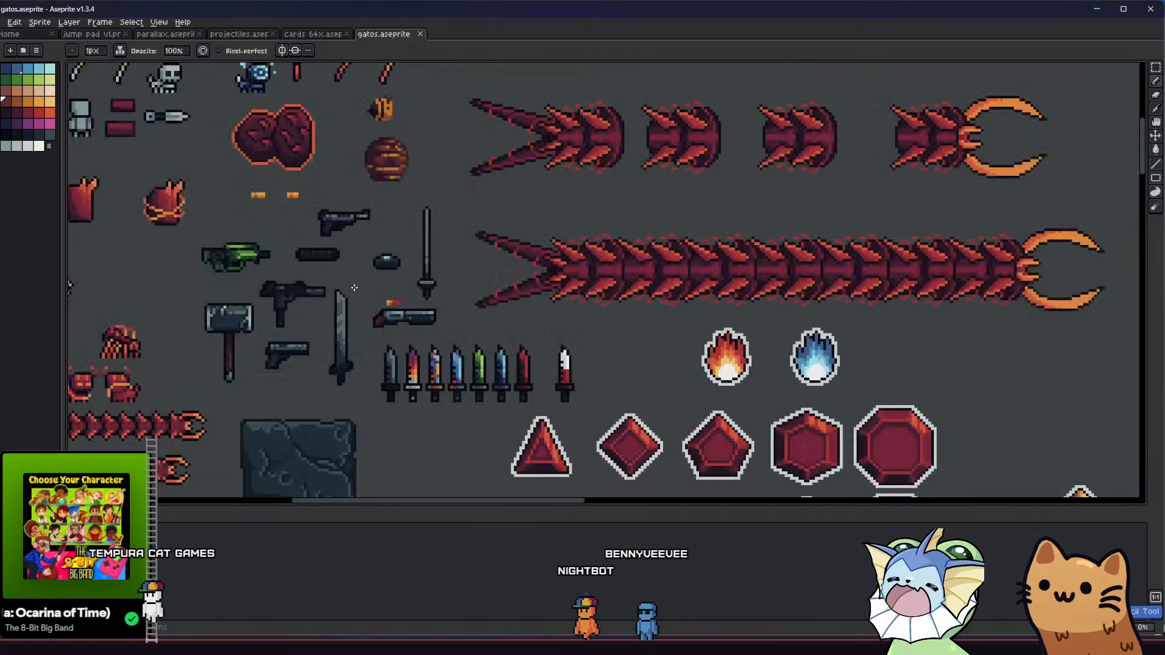
left_click_drag(270, 225, 369, 299)
scroll(356, 288, "up", 4)
scroll(369, 284, "up", 3)
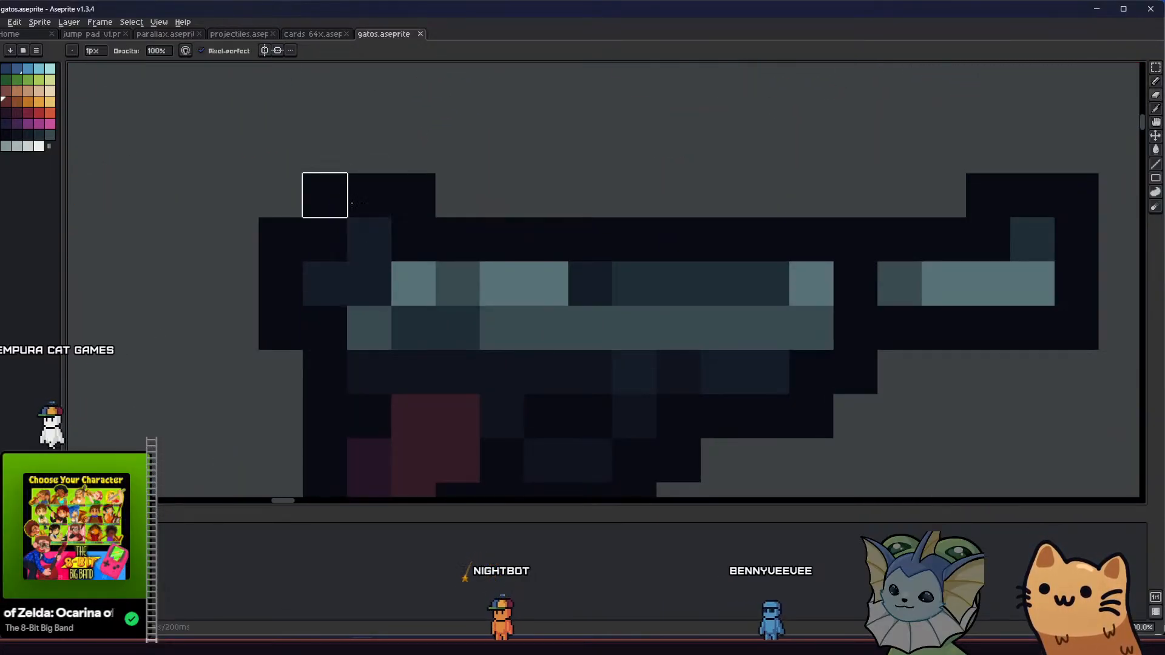
left_click(331, 181)
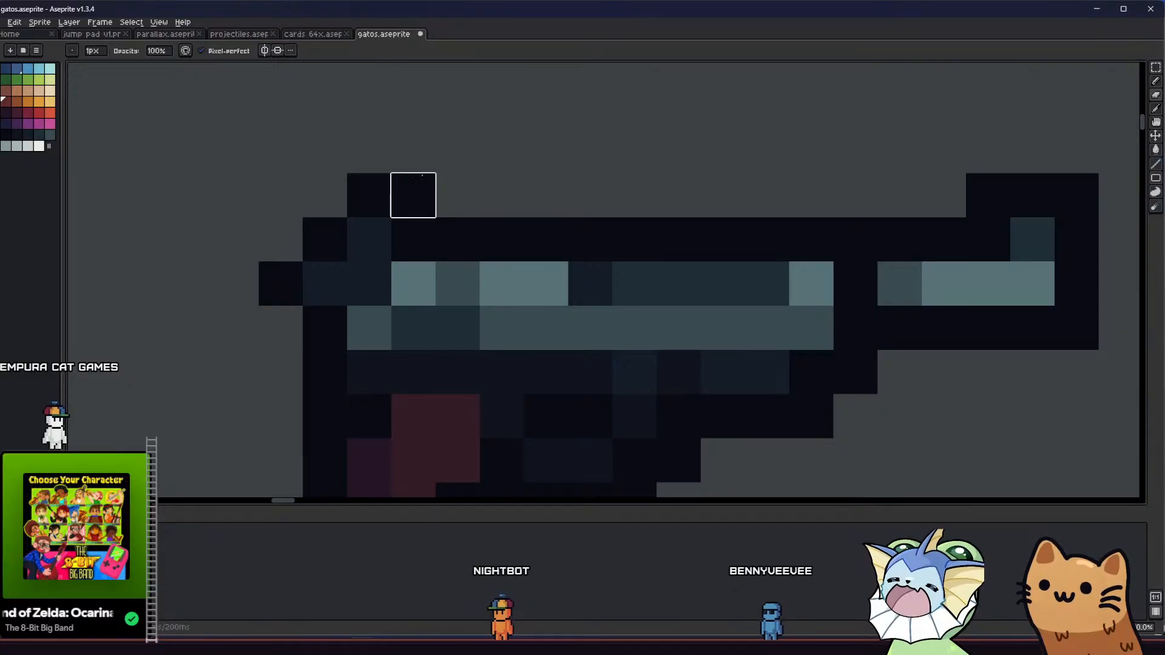
scroll(307, 248, "down", 3)
key("v")
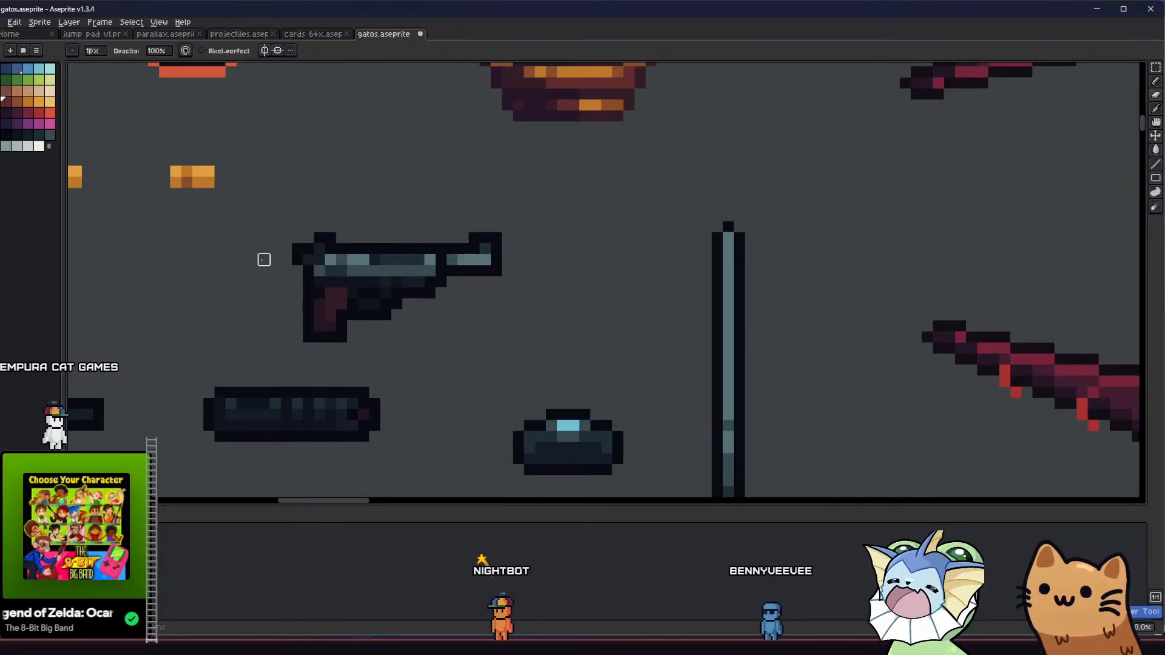
left_click_drag(253, 260, 234, 297)
key("ctrl+s")
- Examine the pistol sprite up close and beside the neighbouring weapon sprites on the sheet
scroll(228, 297, "down", 7)
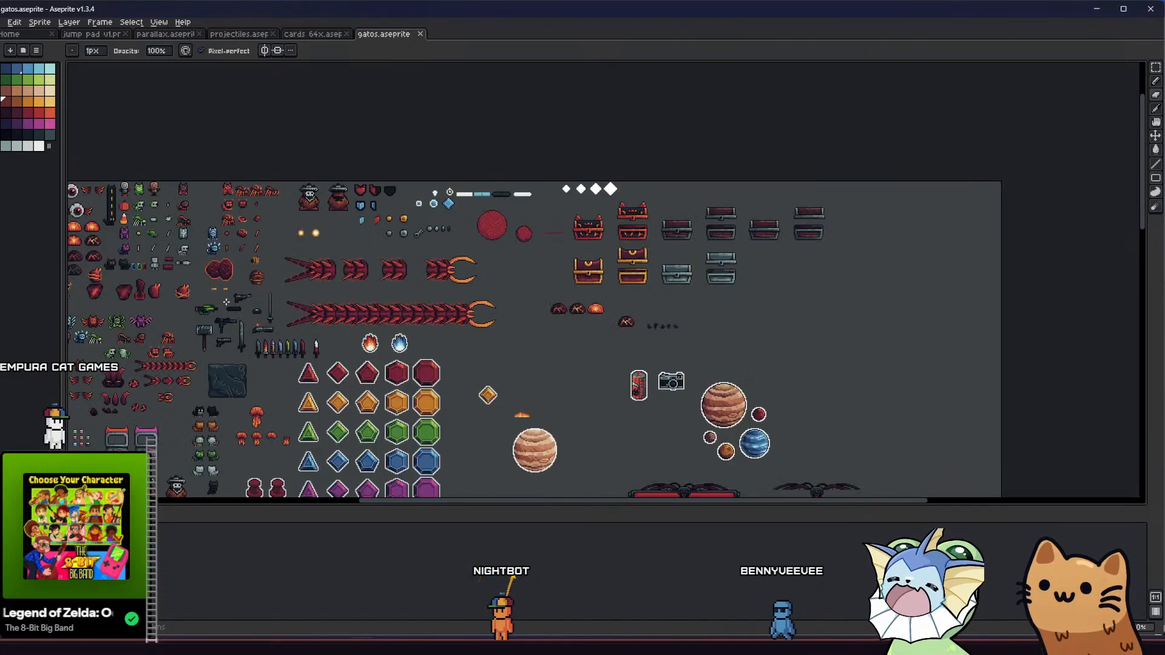
scroll(227, 297, "up", 1)
left_click_drag(133, 327, 217, 322)
scroll(289, 315, "up", 1)
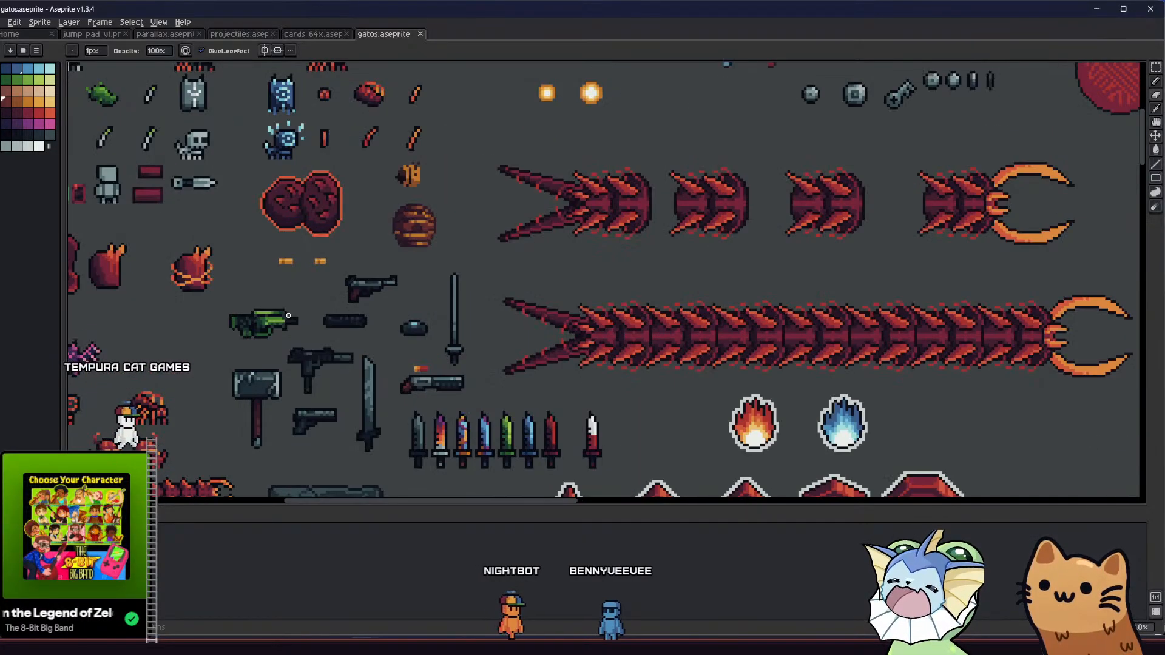
key("m")
scroll(349, 298, "up", 1)
scroll(340, 277, "up", 1)
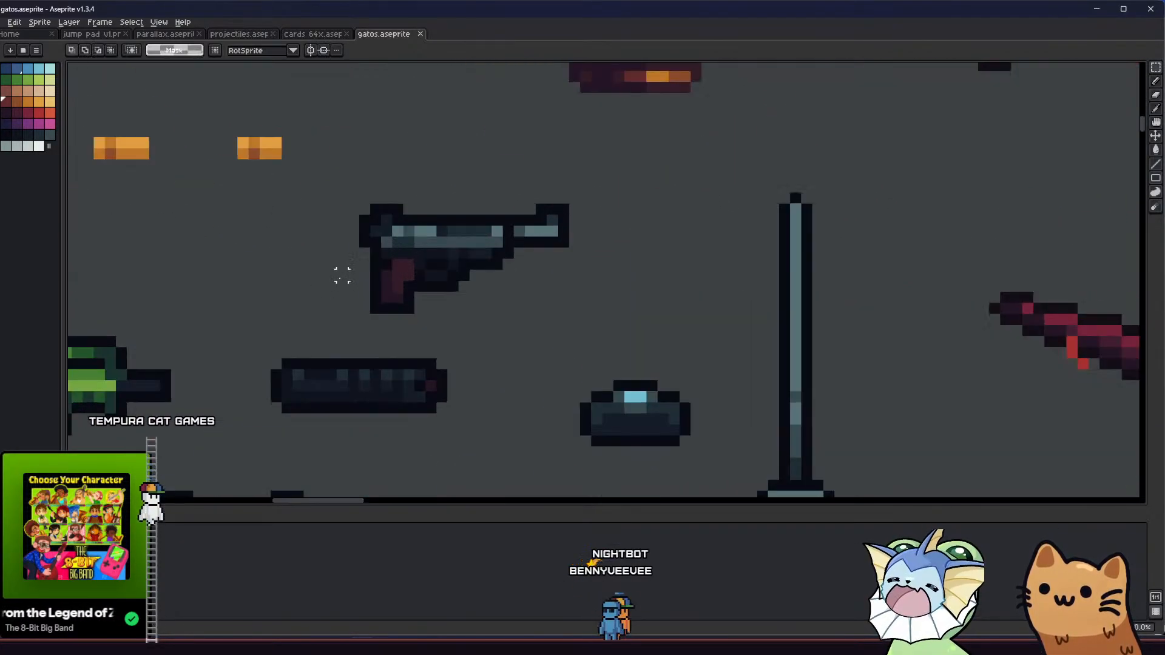
left_click_drag(353, 297, 383, 313)
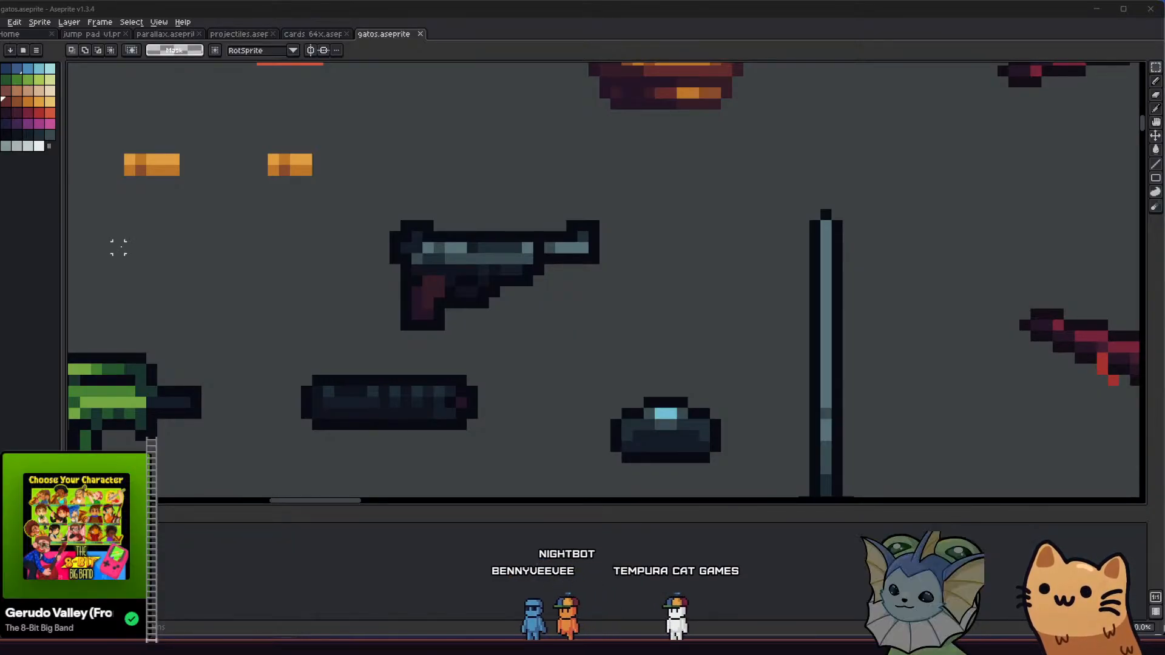
scroll(337, 273, "up", 2)
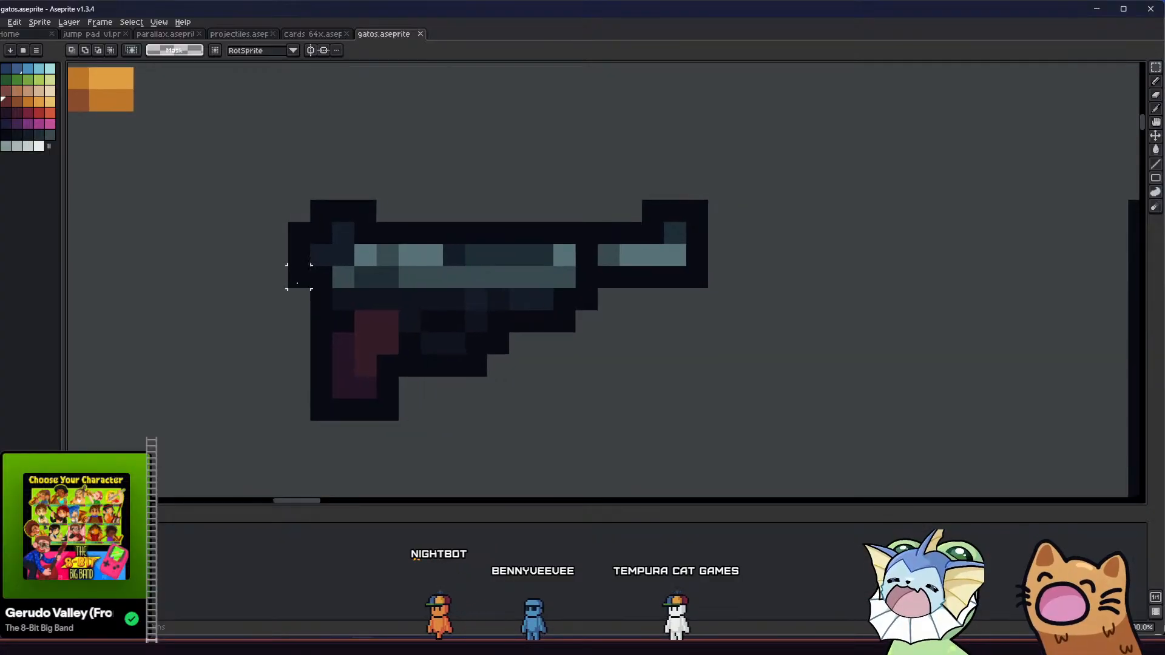
scroll(297, 285, "down", 2)
scroll(299, 301, "down", 1)
scroll(297, 304, "up", 1)
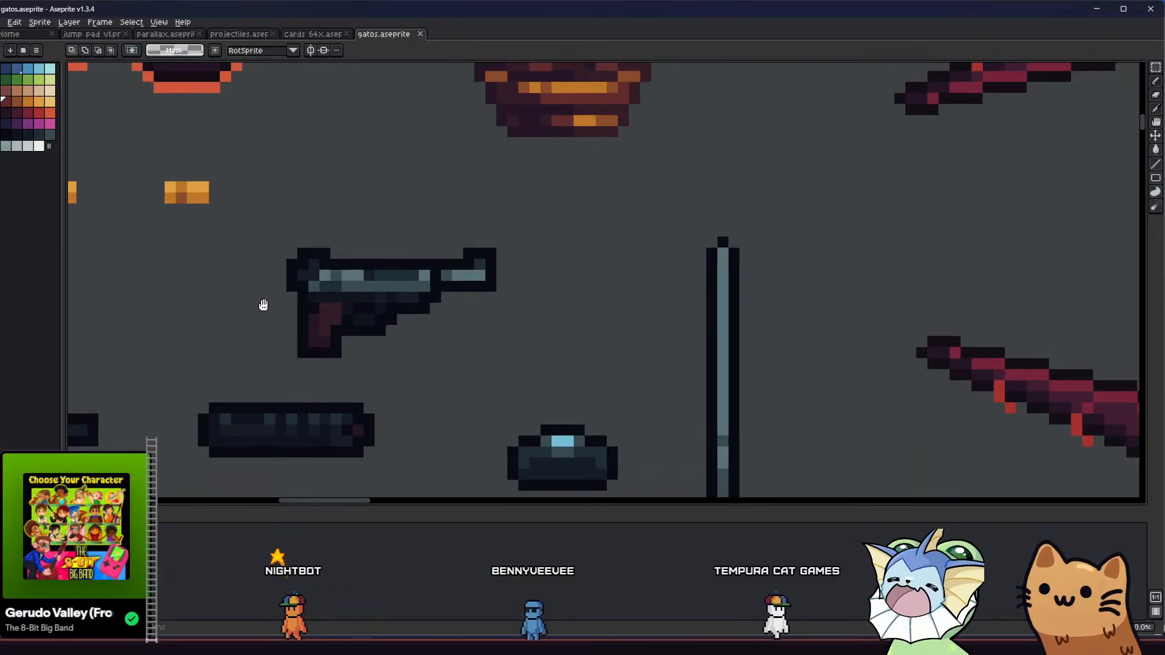
scroll(381, 282, "up", 3)
key("i")
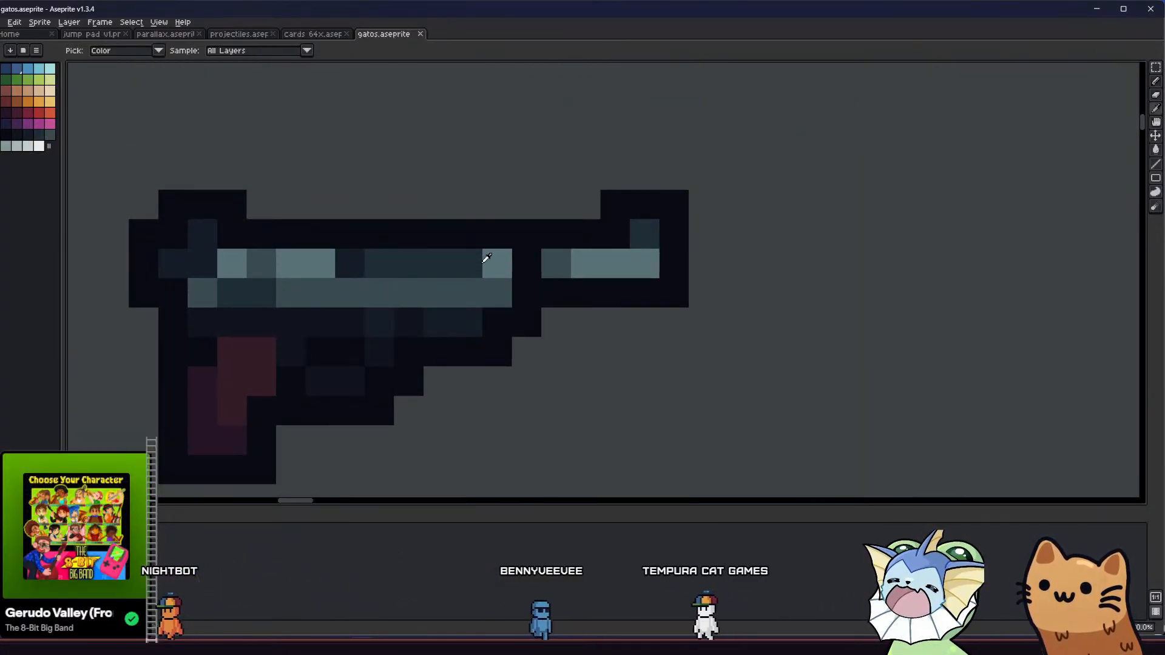
key("b")
scroll(487, 257, "down", 3)
left_click_drag(315, 306, 230, 310)
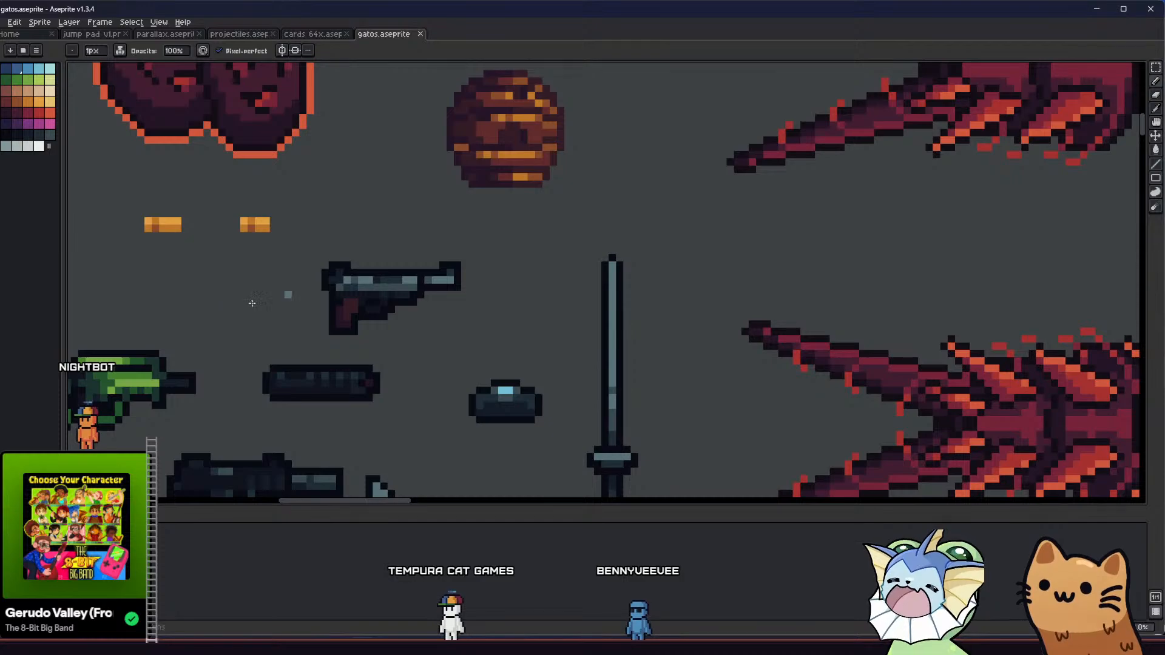
key("m")
scroll(311, 327, "down", 2)
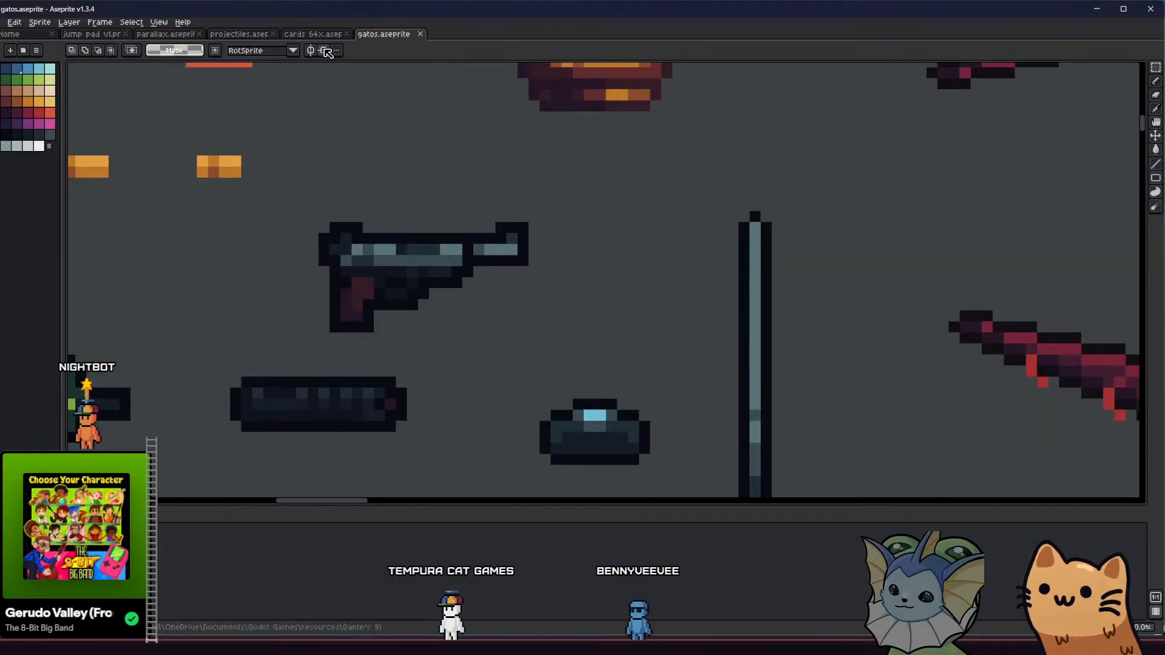
- Look over the cards 64x sprite file and return to gatos.aseprite
left_click(321, 35)
left_click(381, 36)
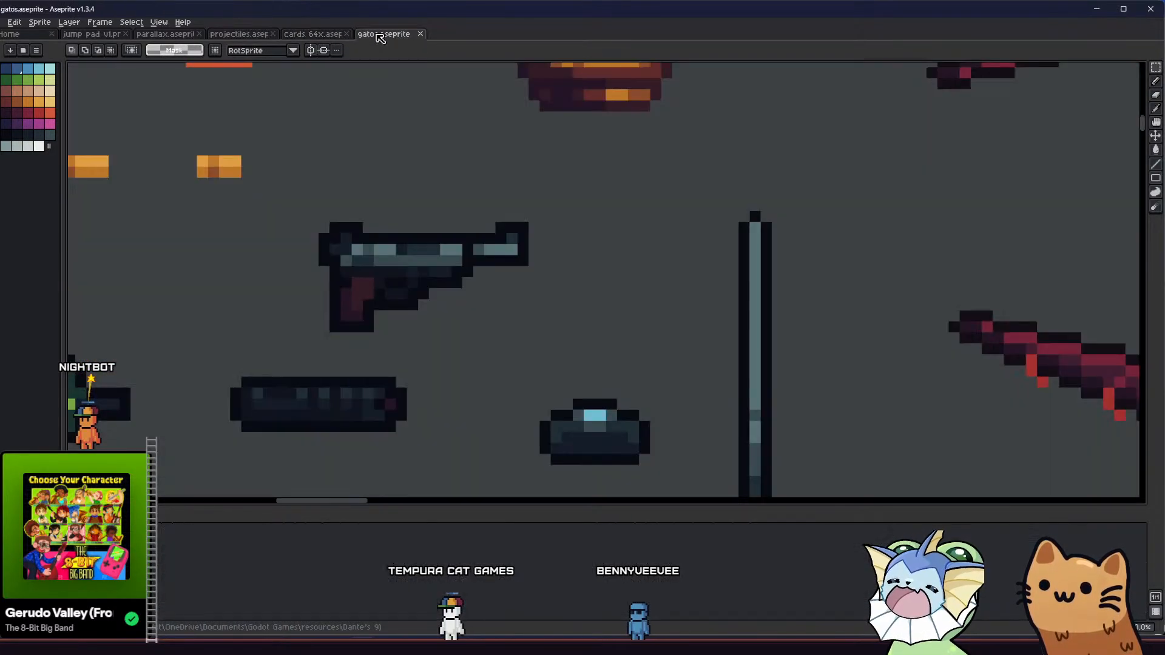
left_click_drag(274, 257, 252, 261)
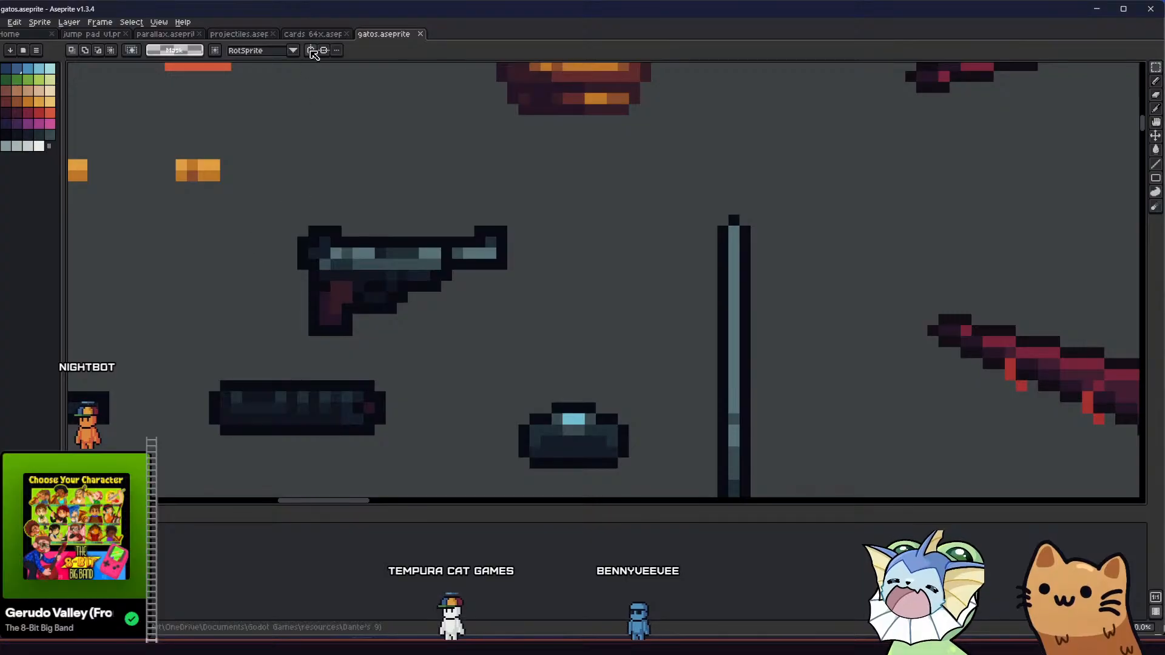
left_click(313, 35)
left_click(380, 35)
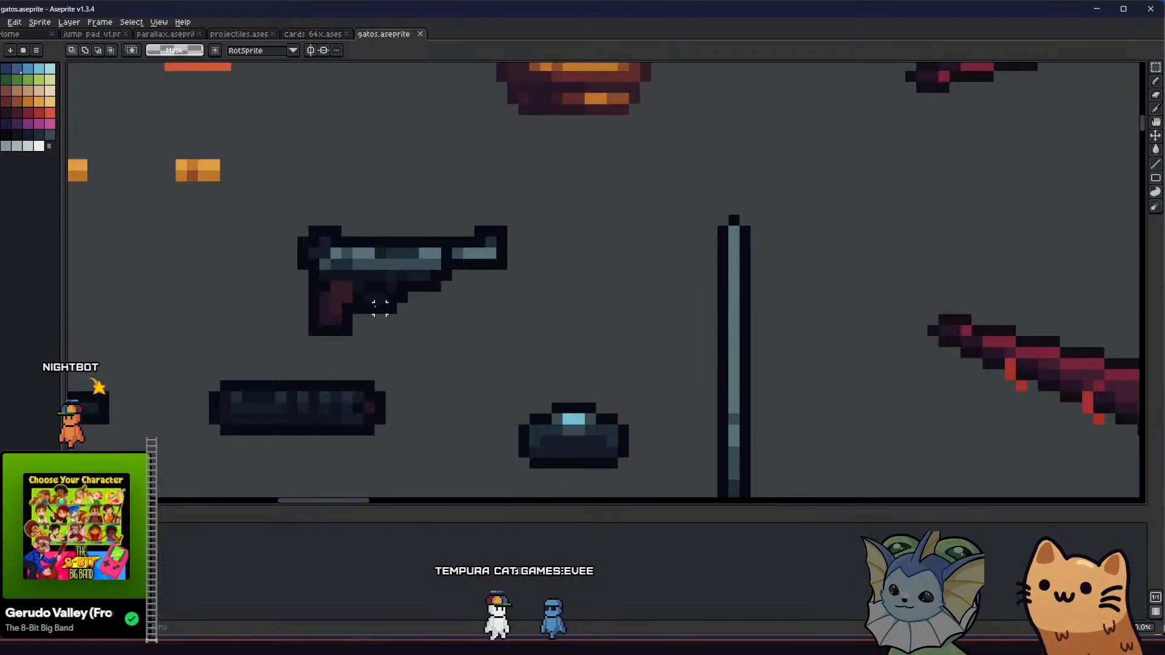
- Enlarge the upper pistol's trigger guard downward in dark navy with a near-black interior and outline, and save the file
key("b")
scroll(372, 300, "up", 1)
left_click(383, 291, "alt")
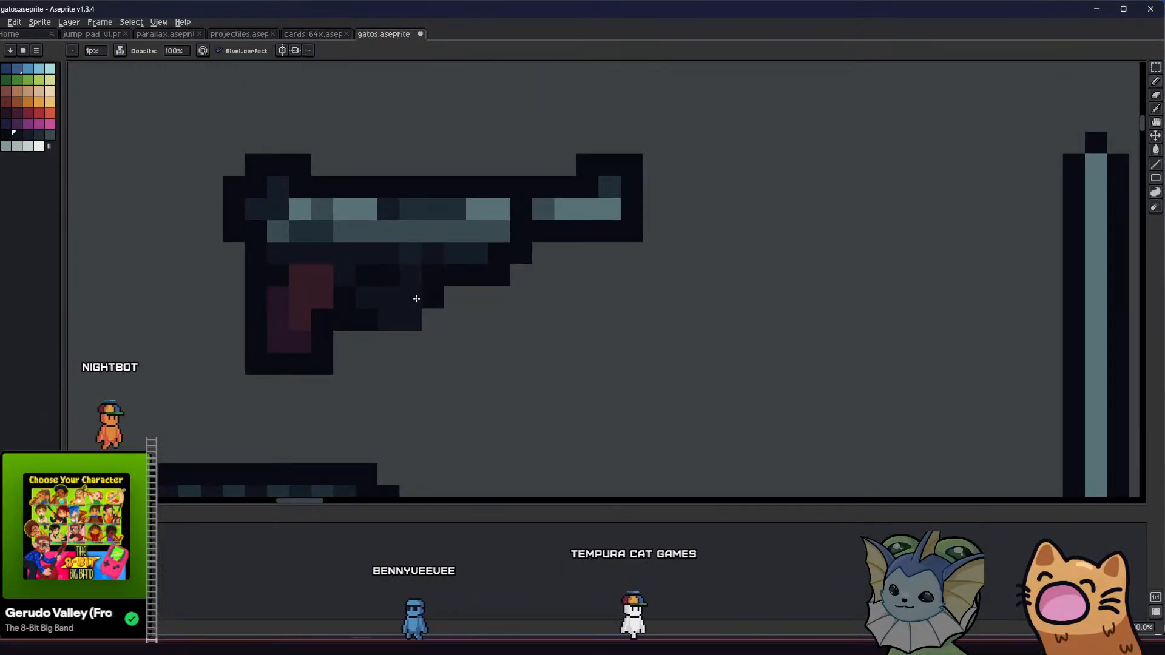
left_click(385, 268, "alt")
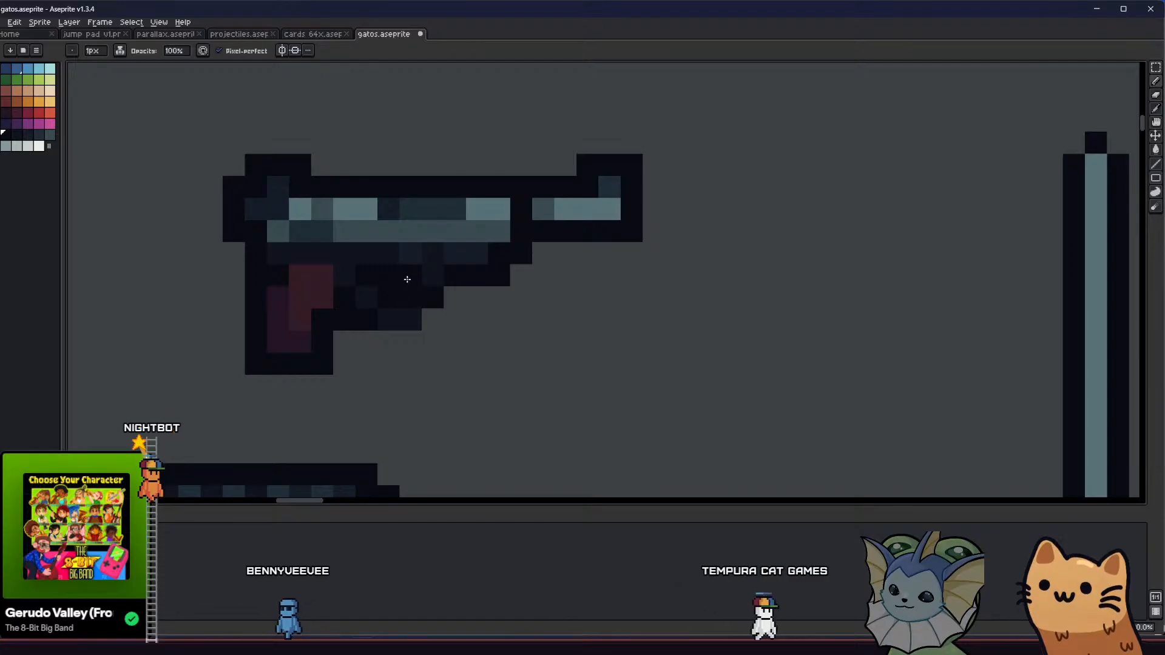
left_click(447, 294)
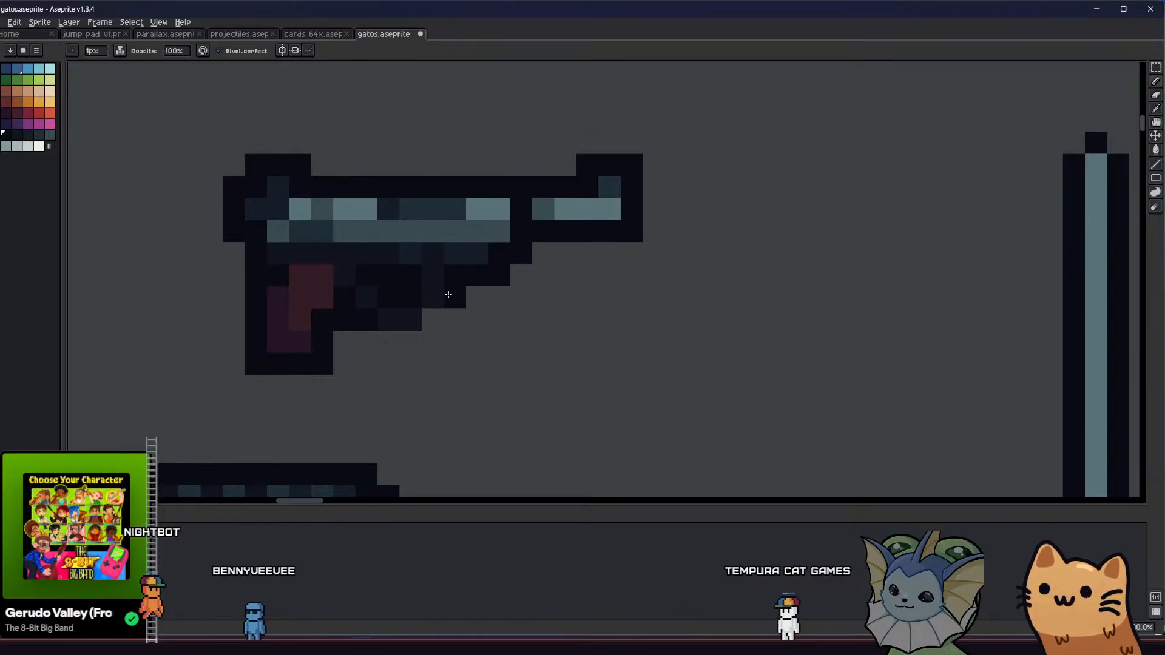
mouse_move(411, 339)
left_mouse_down()
mouse_move(372, 339)
mouse_move(446, 318)
left_mouse_up()
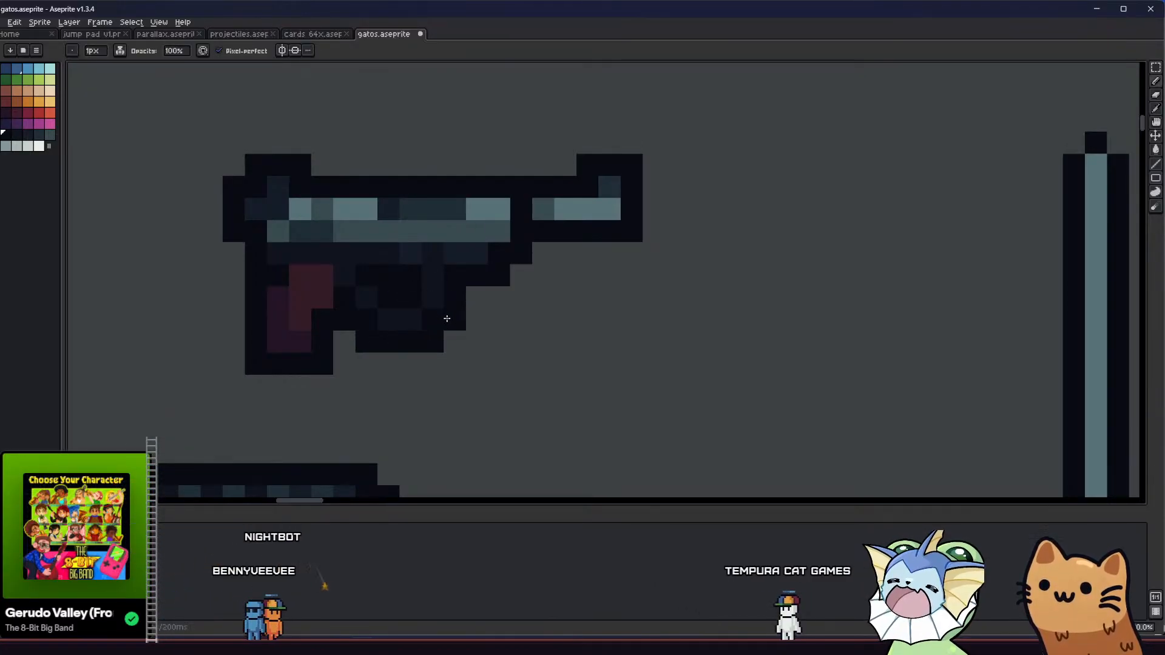
key("ctrl+s")
- Move the bottom of the trigger guard up one pixel, repaint its rear pixel dark navy, and save the sprite sheet
scroll(394, 312, "down", 6)
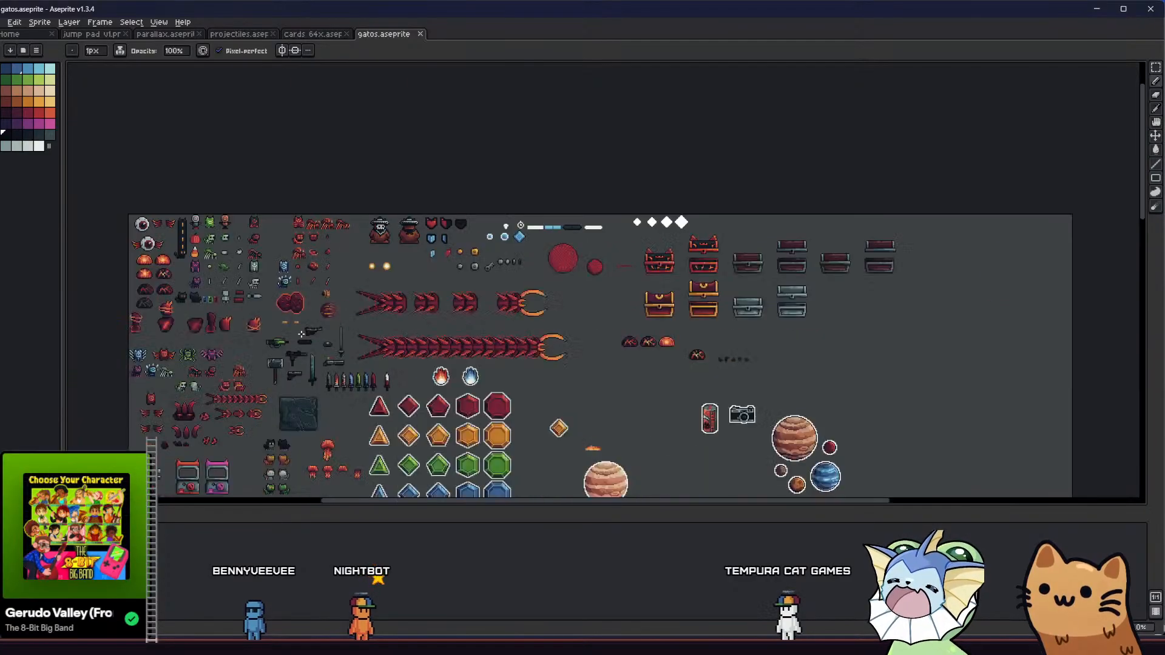
scroll(312, 332, "up", 3)
scroll(311, 332, "down", 1)
scroll(289, 353, "up", 4)
scroll(256, 382, "down", 1)
left_click_drag(355, 363, 367, 364)
left_click_drag(330, 368, 329, 348)
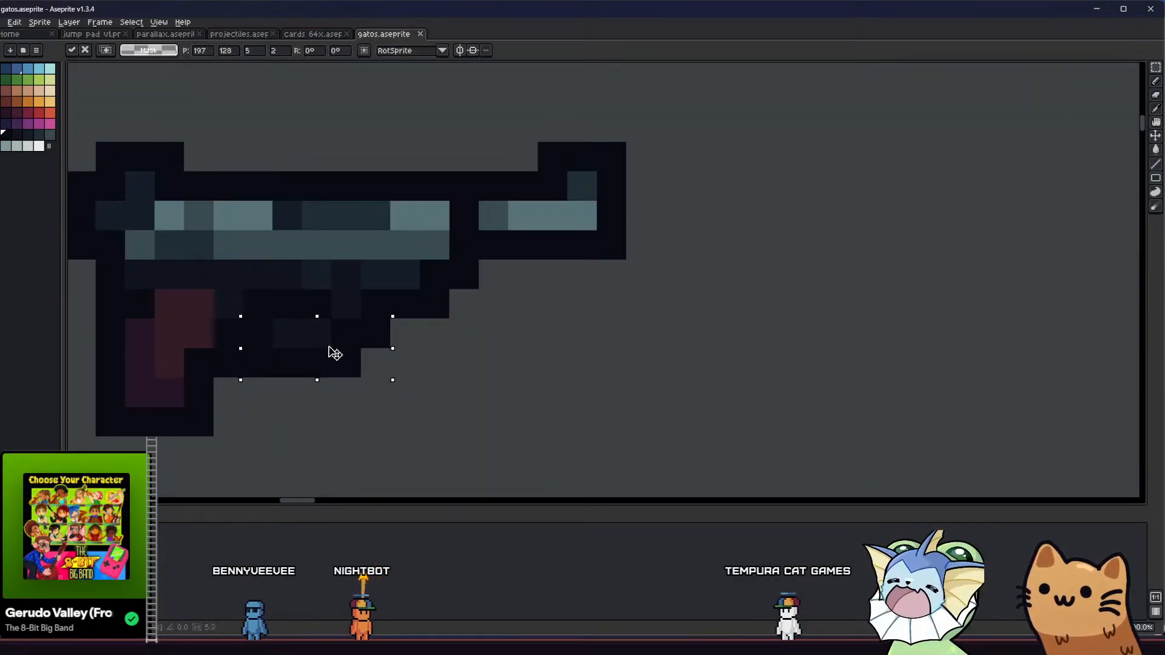
left_click(464, 362)
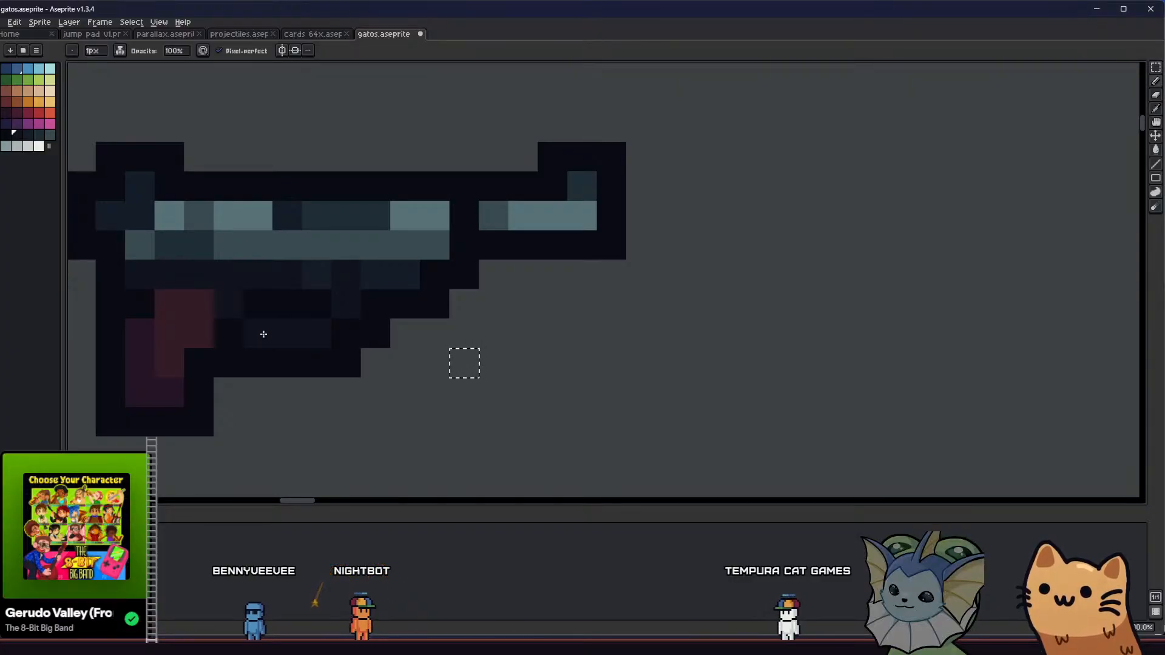
left_click(263, 334)
key("ctrl")
key("ctrl+s")
scroll(286, 362, "down", 6)
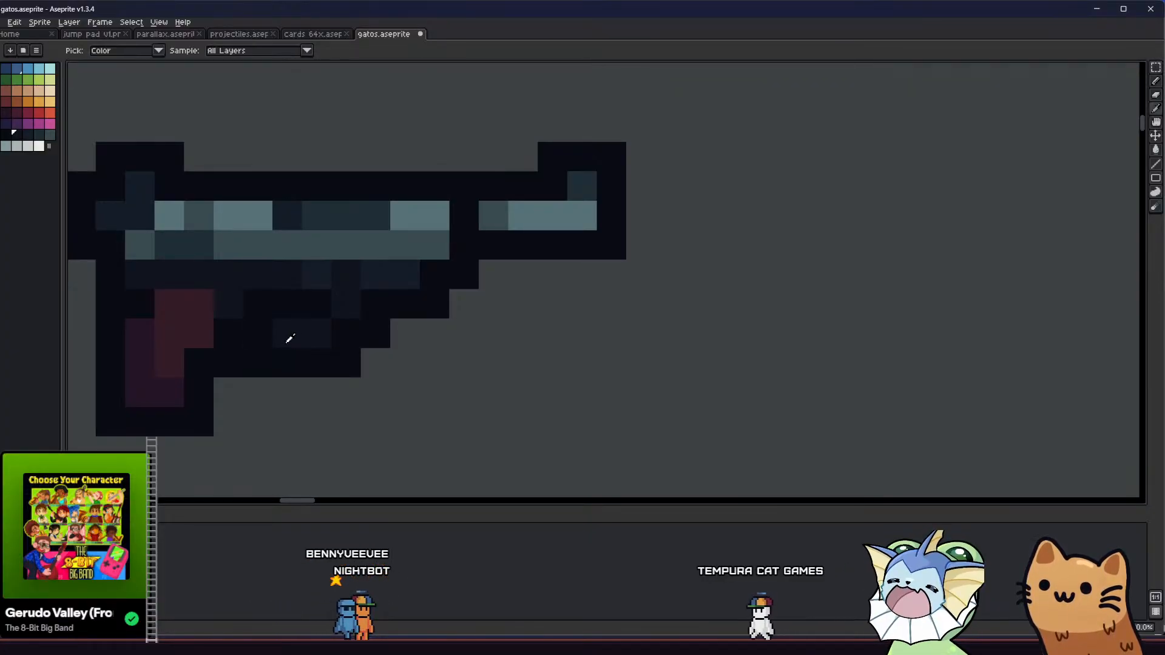
scroll(264, 368, "down", 1)
scroll(283, 359, "up", 7)
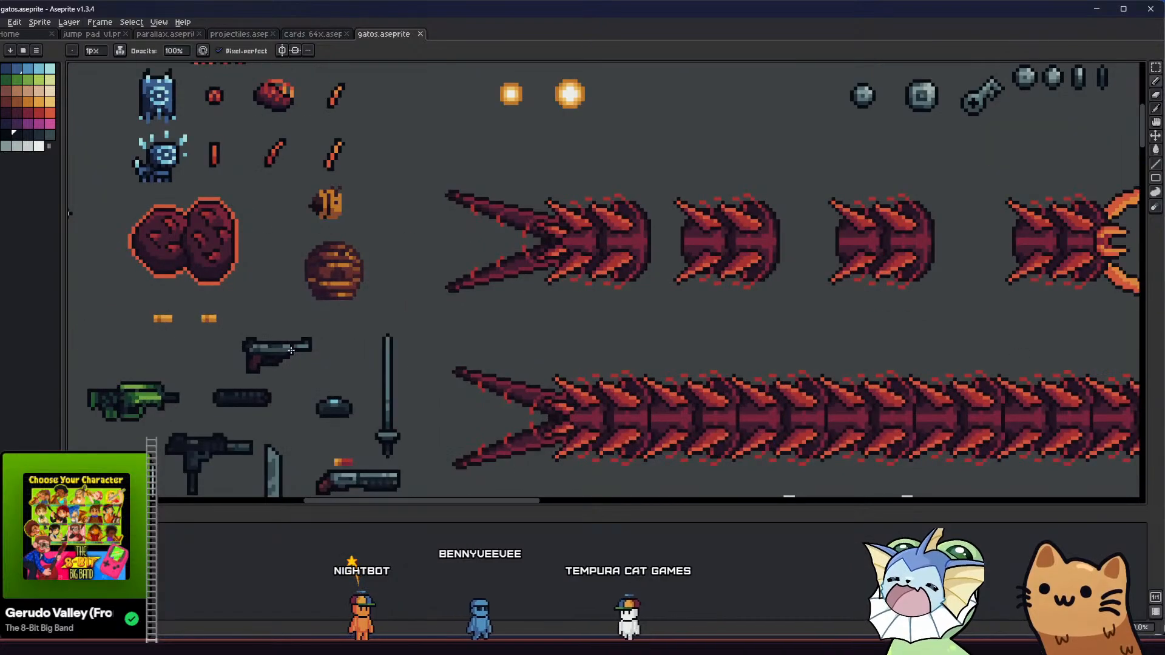
- Shift the front edge of the trigger guard back one pixel and fill the gap left behind with the near-black outline colour
left_click_drag(310, 373, 280, 456)
key("m")
left_click_drag(252, 365, 338, 428)
left_click(280, 341, "shift")
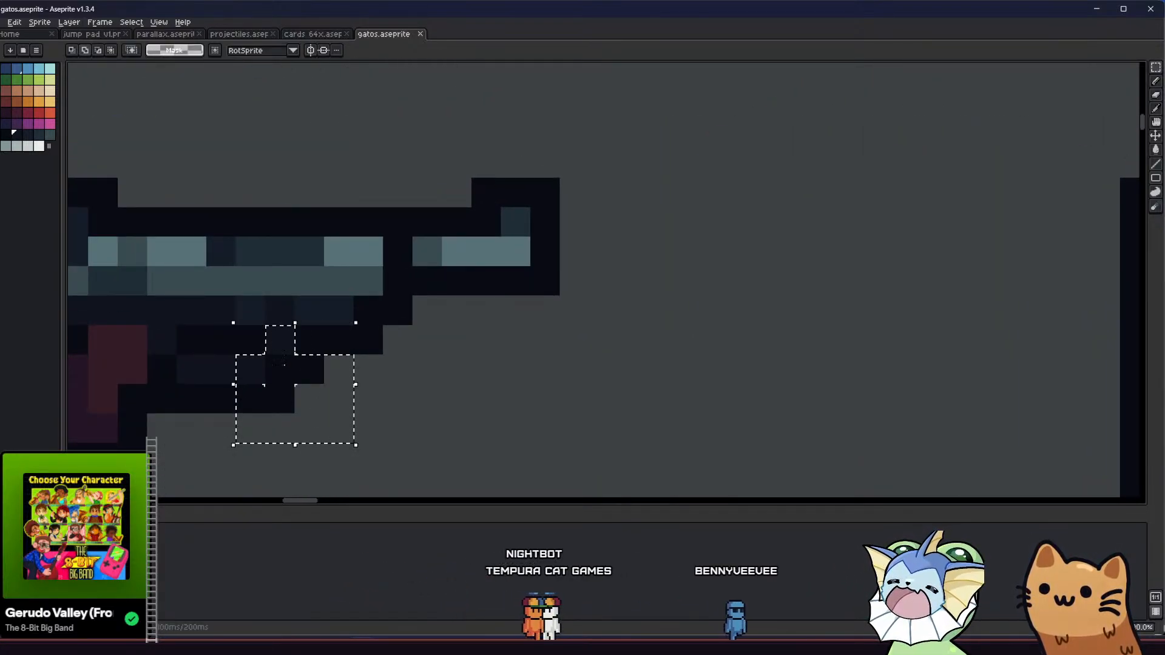
left_click_drag(283, 389, 255, 390)
key("ctrl+d")
left_click(301, 343)
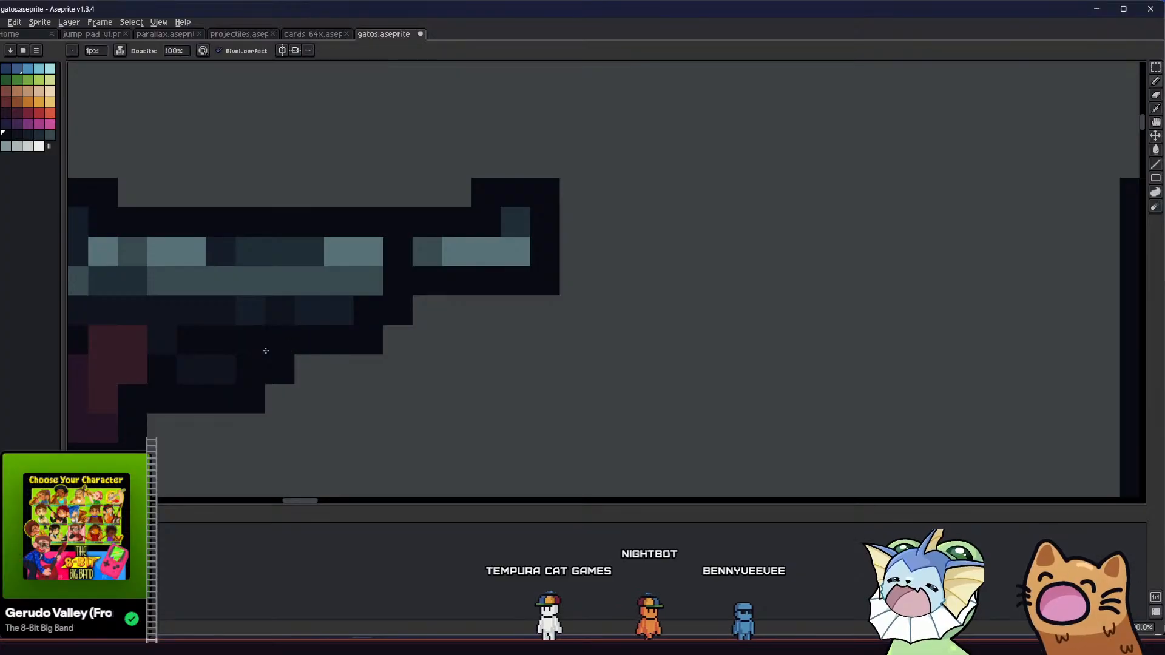
scroll(167, 367, "down", 4)
left_click_drag(161, 382, 233, 354)
scroll(213, 383, "down", 3)
scroll(213, 388, "up", 3)
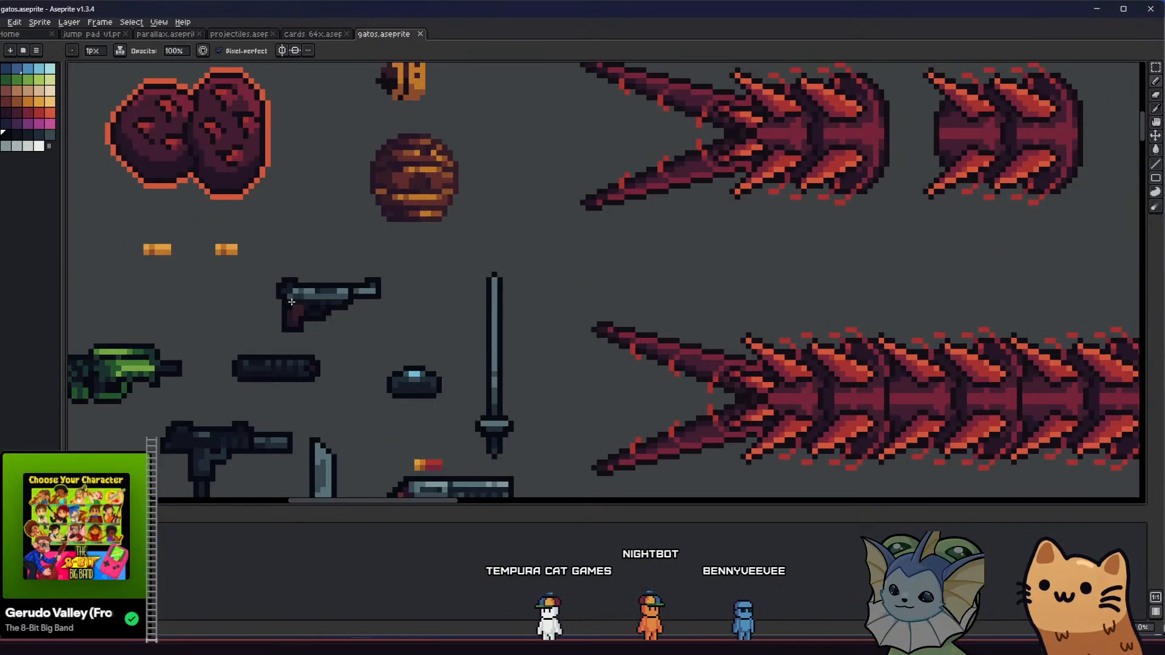
- Select the whole reworked pistol sprite and save the file
scroll(289, 303, "up", 3)
key("m")
left_click_drag(238, 206, 643, 414)
key("ctrl+s")
scroll(623, 415, "down", 3)
left_click_drag(519, 423, 449, 398)
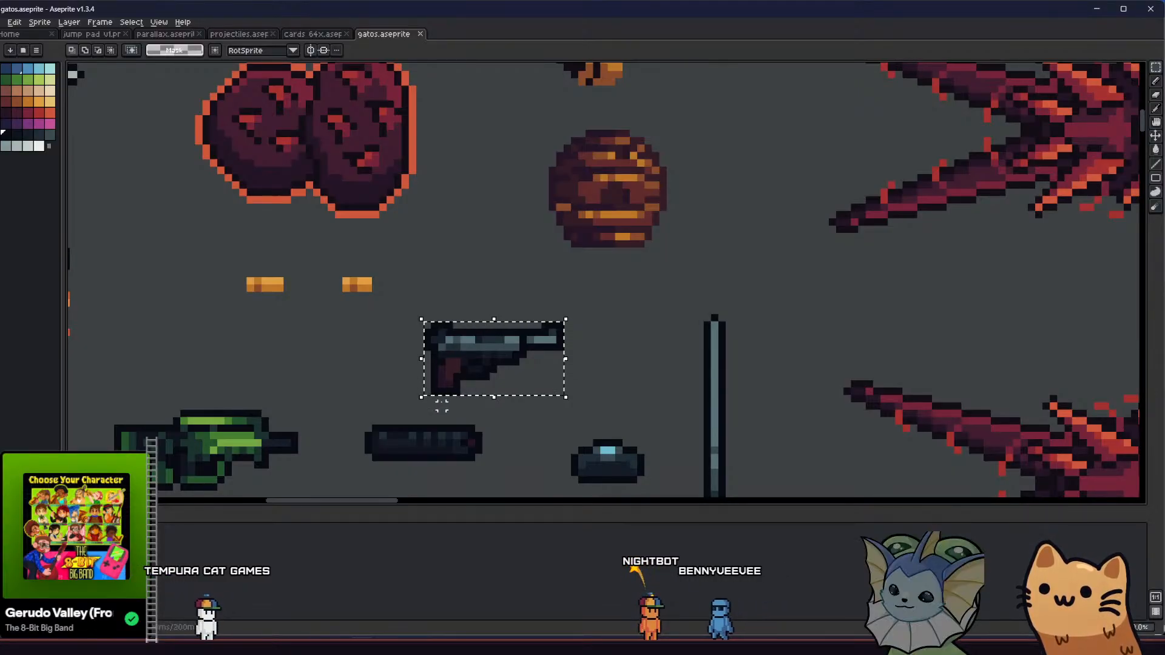
scroll(389, 344, "down", 3)
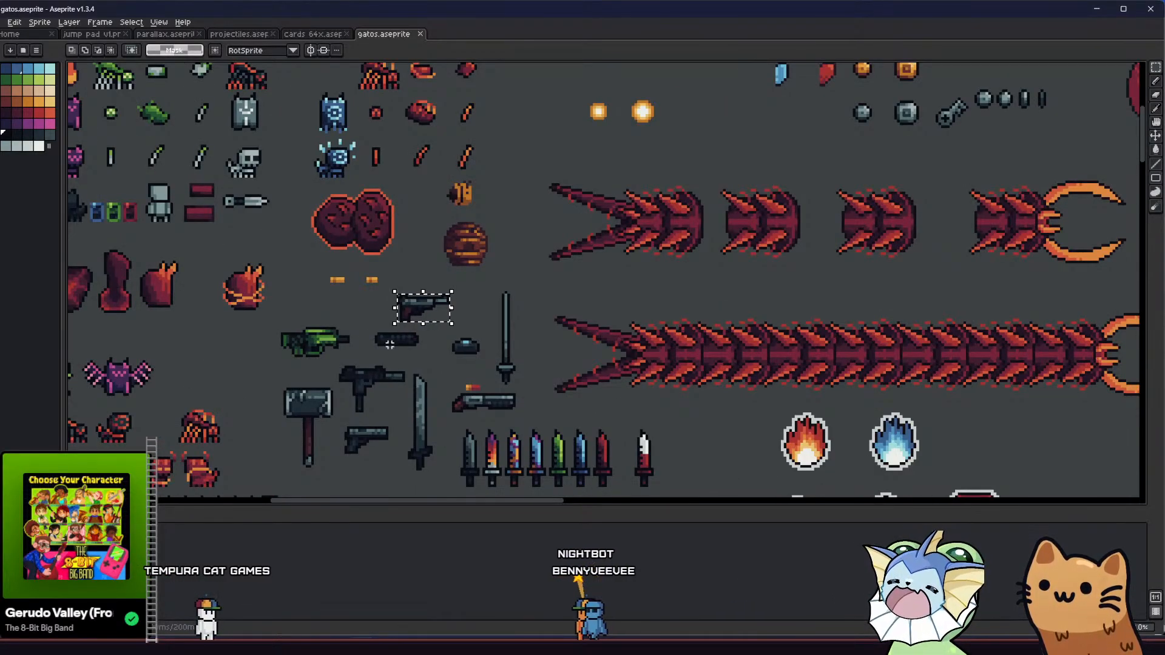
- Draw a near-black slanted outline extending below the grip of the lower pistol beside the hammer
left_click_drag(372, 368, 302, 277)
scroll(270, 357, "up", 3)
key("i")
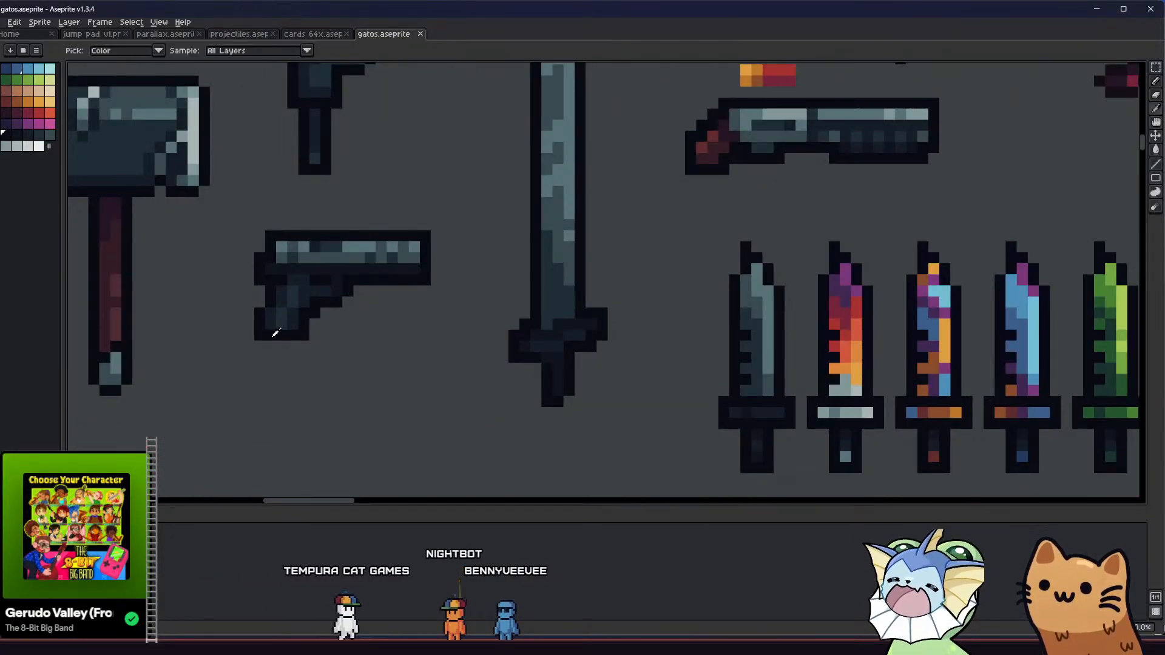
key("b")
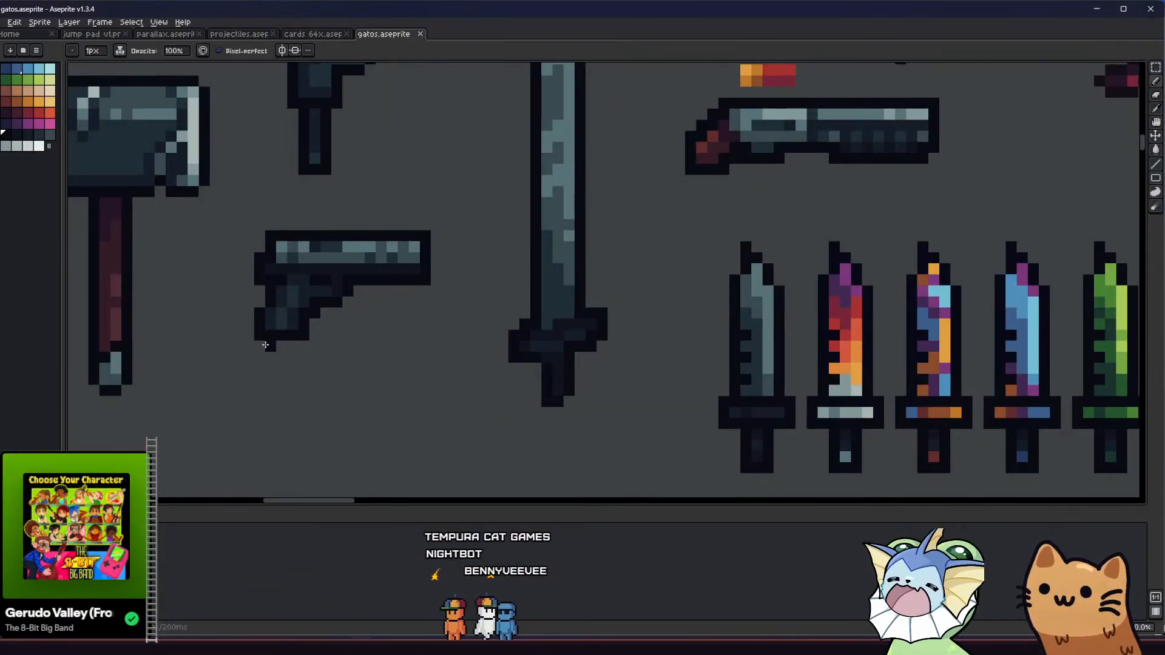
left_click_drag(262, 347, 255, 353)
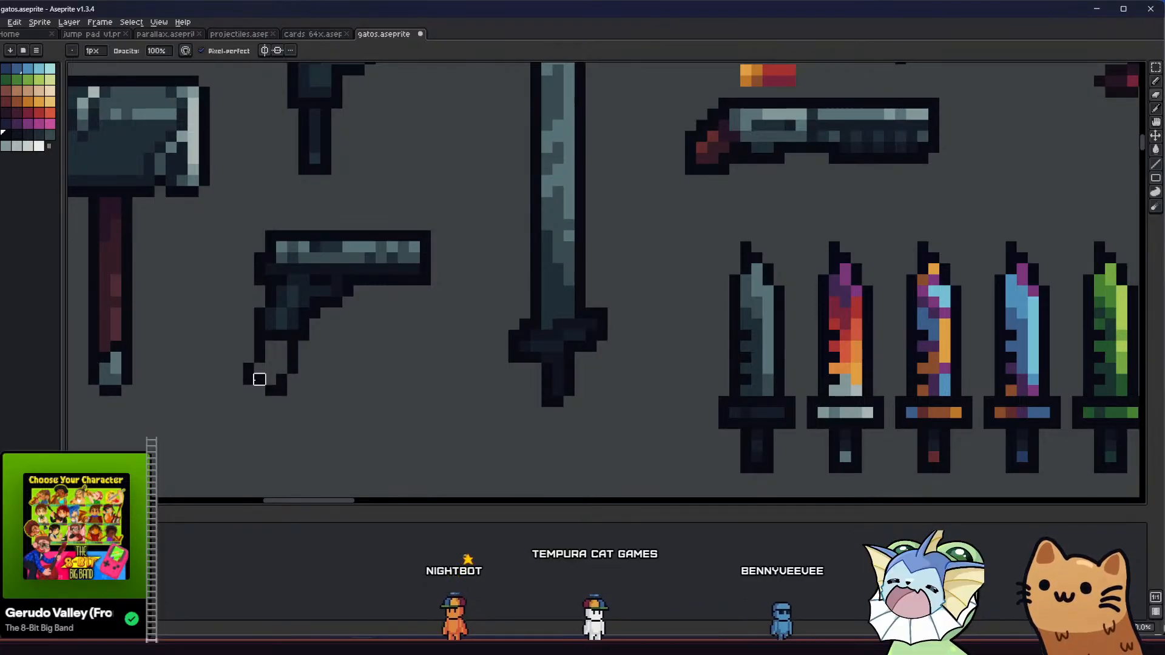
scroll(259, 379, "down", 4)
scroll(228, 399, "up", 4)
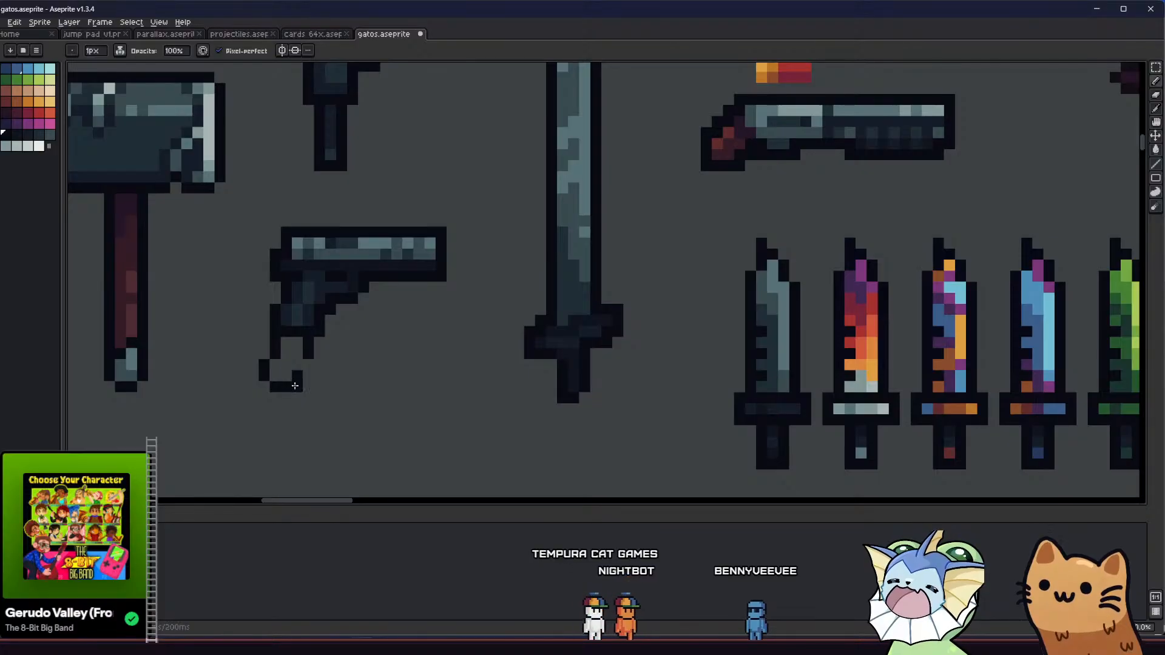
- Lengthen the outline below the lower pistol's grip downward, save the file, and check it among the neighbouring weapons
key("e")
key("b")
left_click(305, 365)
left_click_drag(245, 377, 247, 398)
key("ctrl+s")
scroll(244, 395, "up", 2)
scroll(215, 398, "down", 4)
scroll(215, 399, "down", 3)
scroll(207, 404, "up", 5)
- Reshape the lower end of the grip extension outline by raising its rear edge and base one pixel and stepping the rear corner
left_click_drag(205, 404, 222, 392)
key("e")
left_click(192, 450)
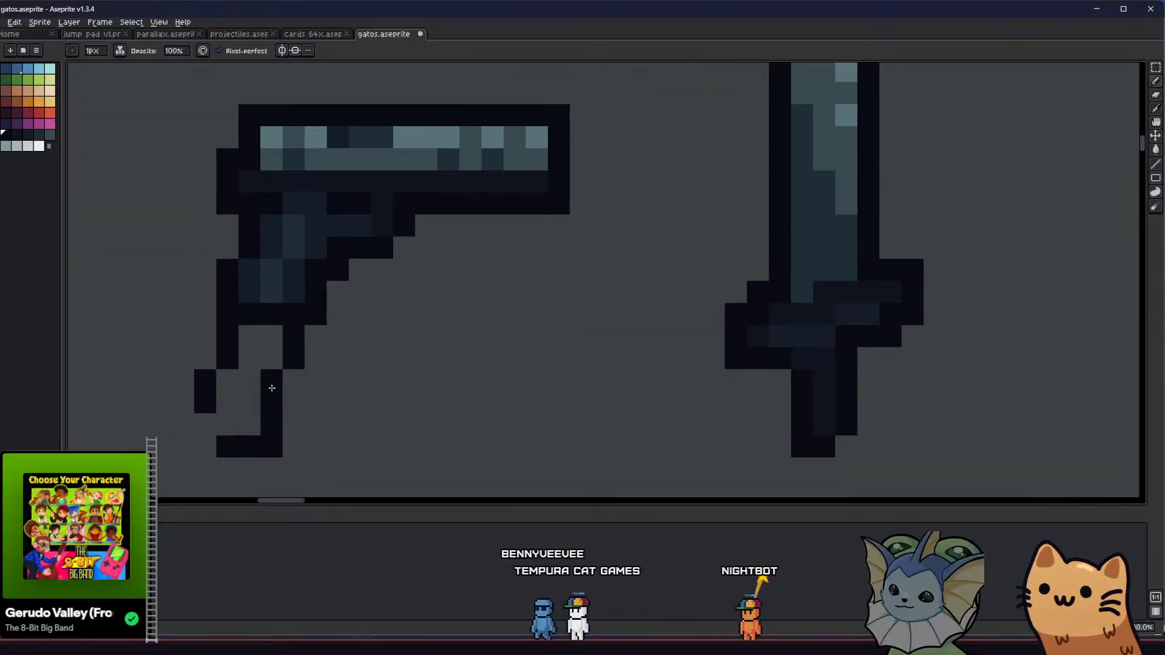
key("e")
left_click(293, 358)
key("b")
left_click(275, 364)
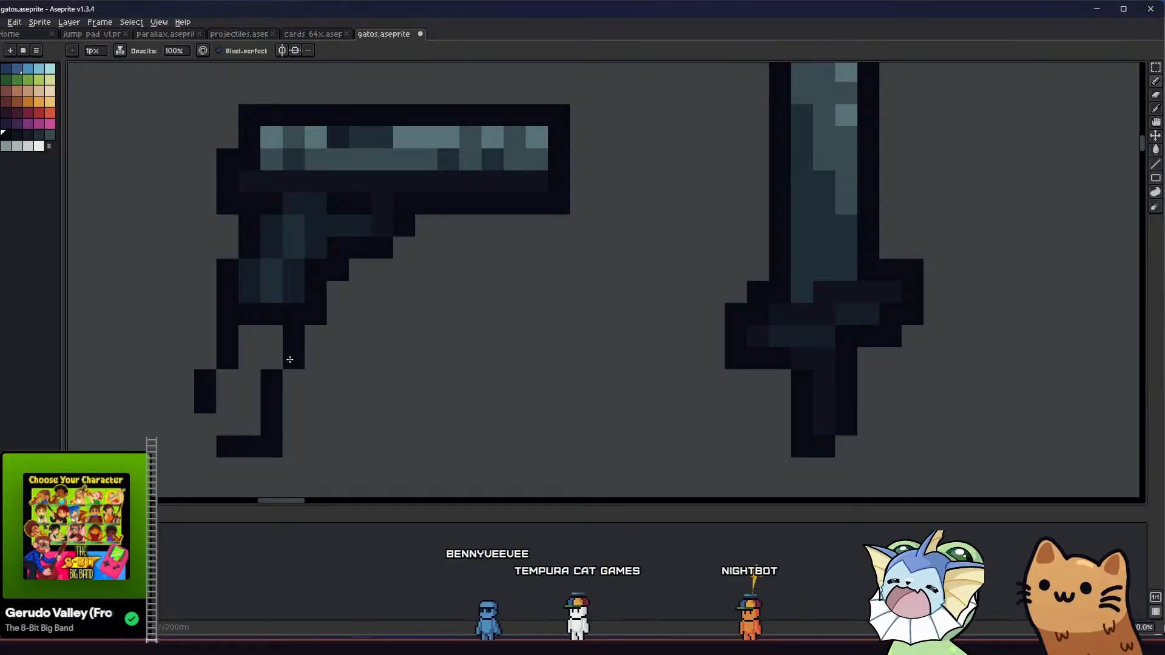
key("b")
mouse_move(205, 381)
left_mouse_down()
mouse_move(204, 394)
mouse_move(176, 398)
mouse_move(217, 401)
left_mouse_up()
key("e")
left_click(206, 406)
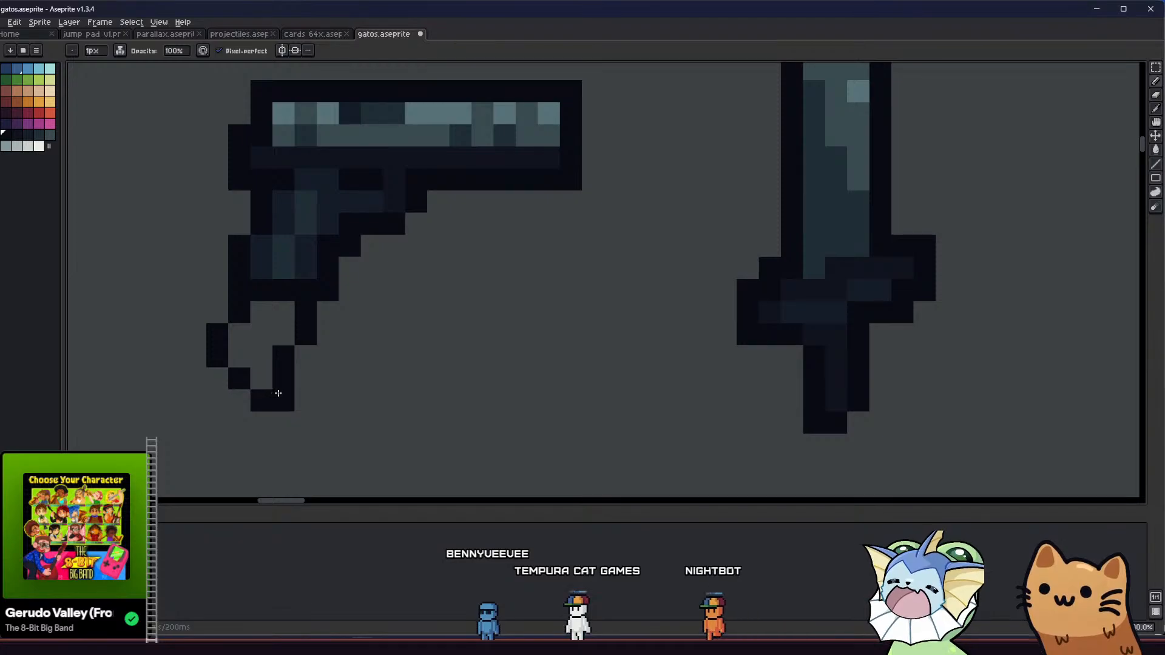
- Shorten the grip extension by redrawing its base one pixel row higher, and save the file
key("e")
left_click_drag(261, 400, 283, 400)
key("b")
left_click(258, 381)
left_click_drag(194, 398, 203, 411)
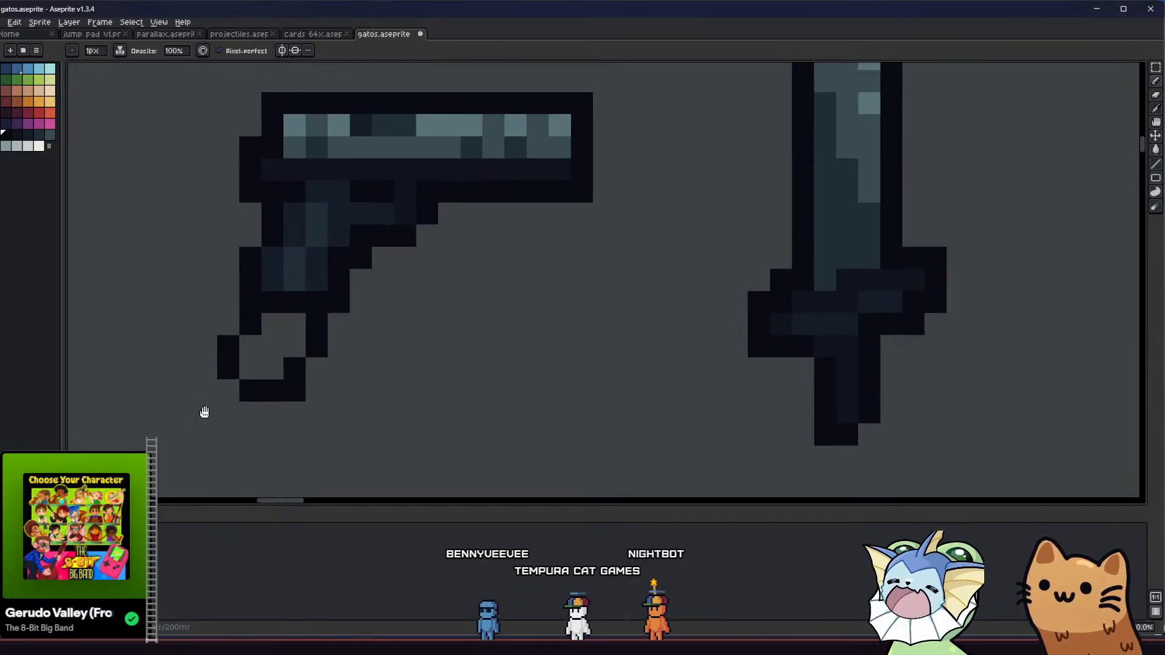
key("ctrl+s")
scroll(224, 395, "down", 2)
scroll(224, 395, "down", 3)
scroll(200, 418, "up", 2)
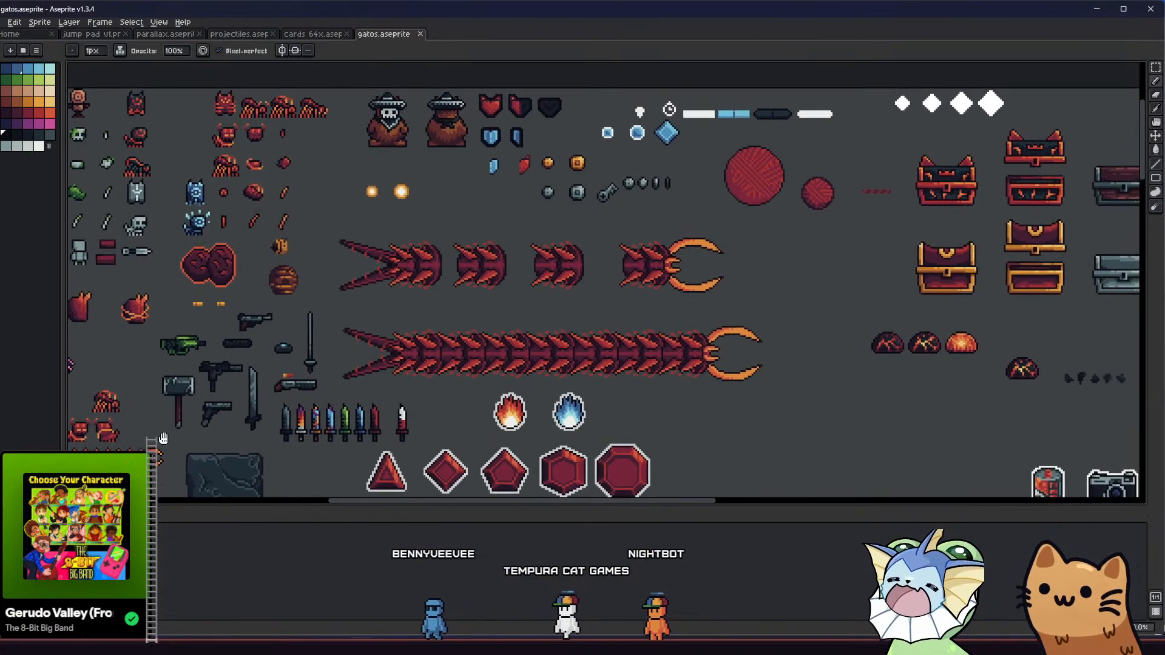
- Lengthen the grip extension again with a slanted lower section, erase the old base pixels inside the outline, and save
scroll(199, 418, "up", 4)
left_click(291, 351)
mouse_move(291, 351)
left_mouse_down()
mouse_move(299, 377)
mouse_move(350, 417)
left_mouse_up()
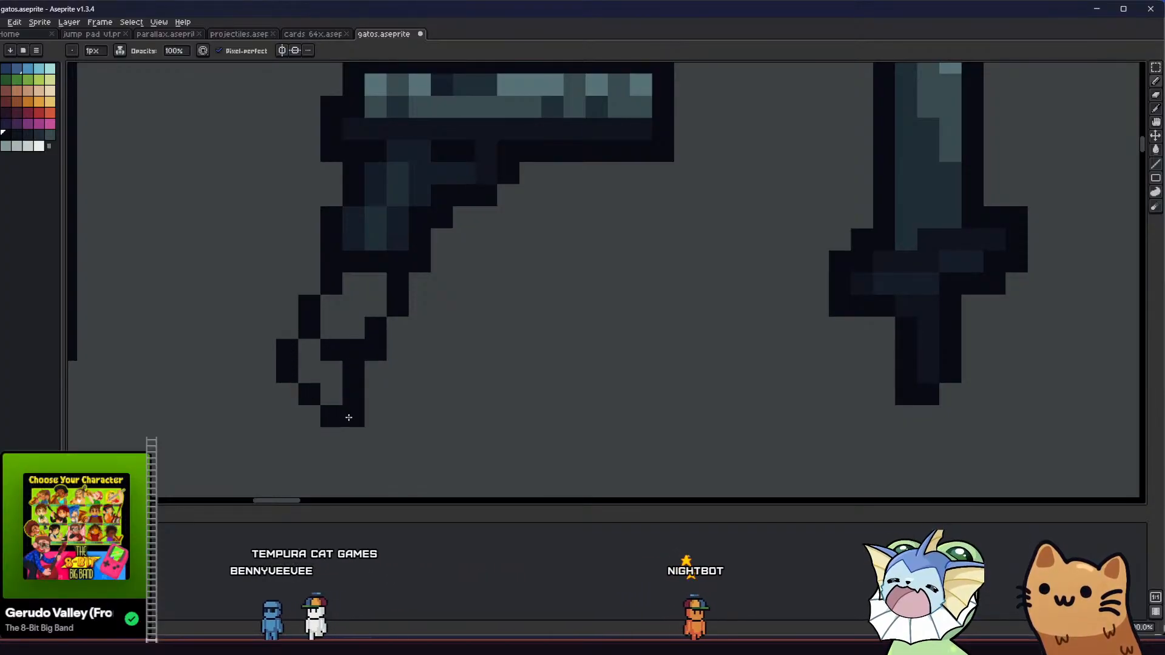
key("e")
left_click(330, 345)
left_click(353, 350)
scroll(316, 357, "down", 4)
key("ctrl+s")
scroll(327, 372, "up", 4)
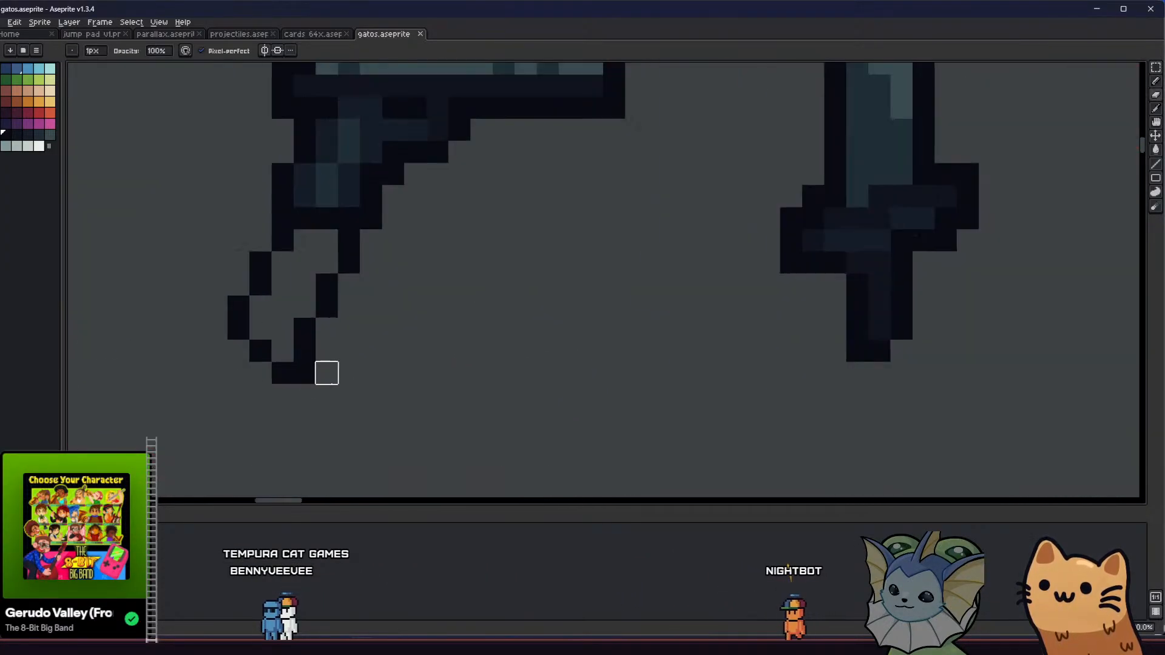
scroll(239, 385, "down", 5)
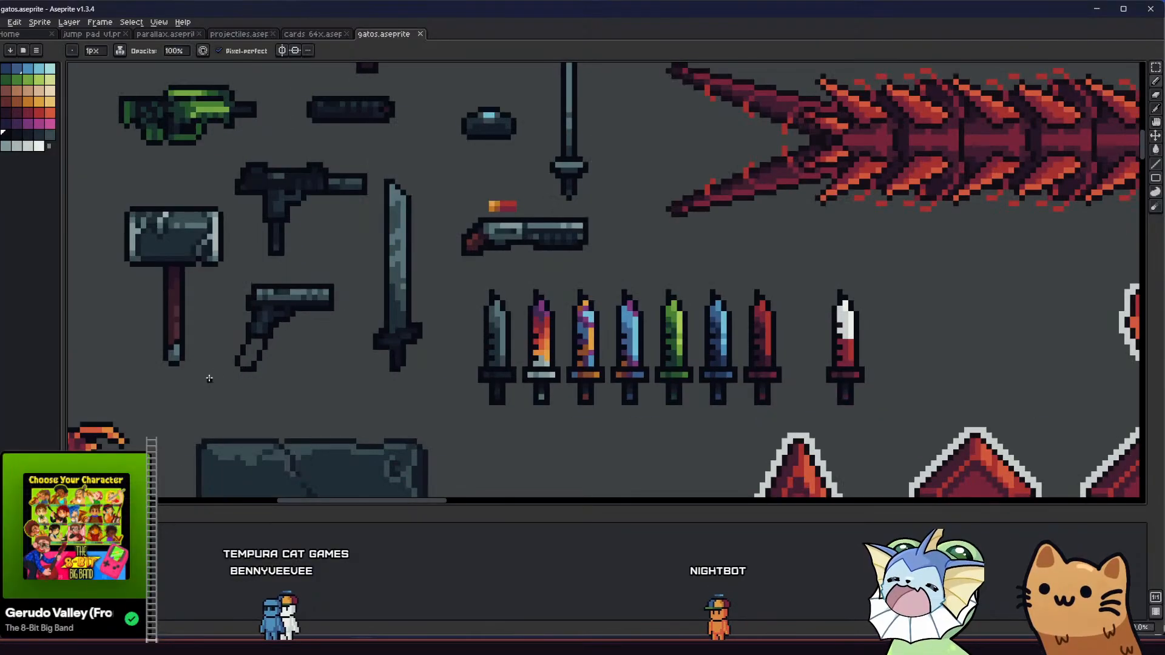
- Shorten the dark outline of the magazine protruding below the lower pistol's grip and close its bottom edge
scroll(157, 416, "down", 2)
scroll(171, 414, "up", 4)
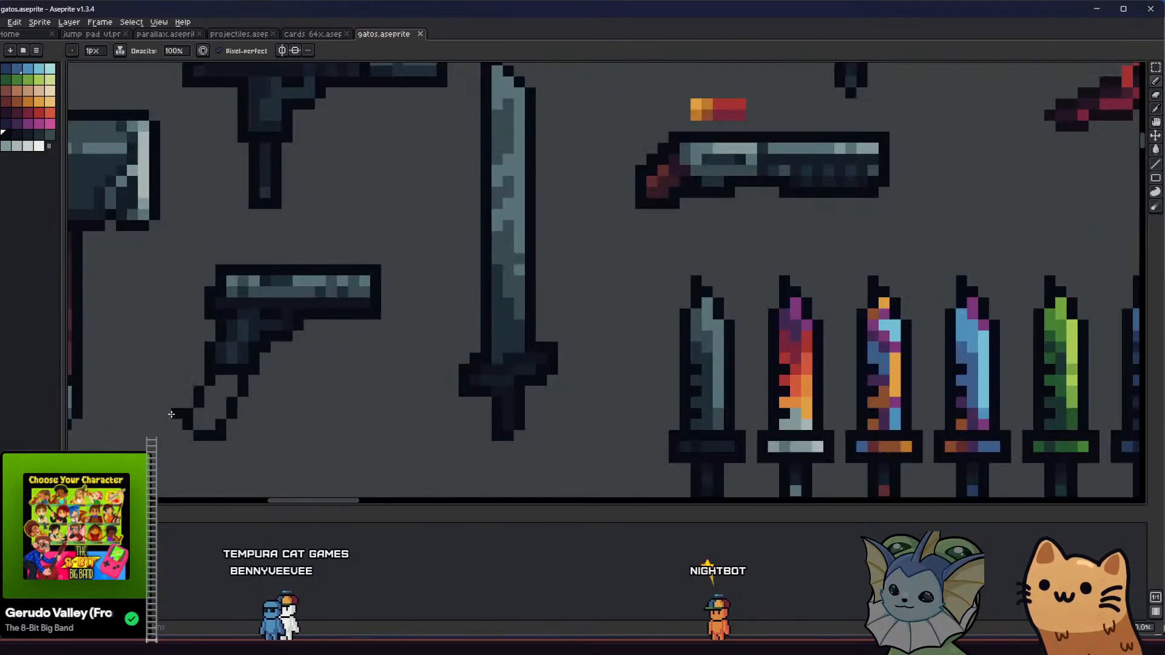
key("b")
mouse_move(218, 425)
left_mouse_down()
mouse_move(165, 425)
mouse_move(232, 434)
left_mouse_up()
key("e")
left_click(199, 422)
key("b")
left_click(195, 412)
key("e")
left_click(188, 414)
key("ctrl+s")
key("b")
left_click(222, 433)
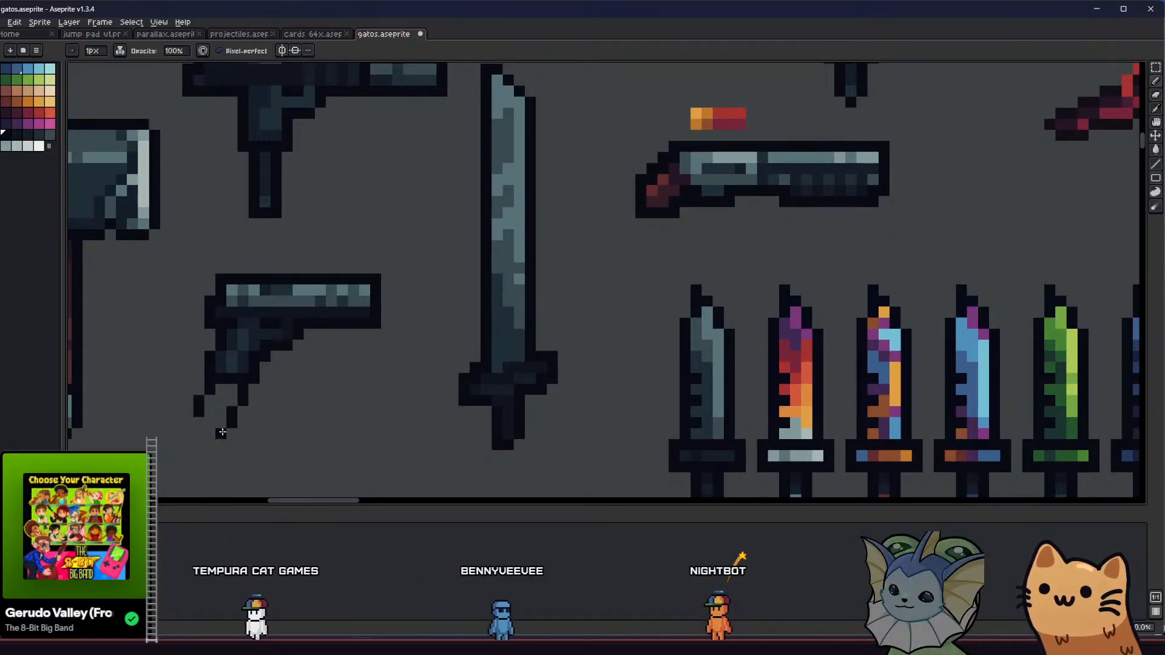
scroll(196, 421, "down", 5)
key("ctrl+s")
left_click_drag(166, 434, 207, 432)
- Shade the magazine below the lower pistol's grip with blue-grey tones sampled from its slide, and save the sprite
scroll(257, 418, "up", 6)
left_click(195, 242, "alt")
mouse_move(170, 362)
left_mouse_down()
mouse_move(145, 388)
mouse_move(174, 391)
left_mouse_up()
left_click(202, 235, "alt")
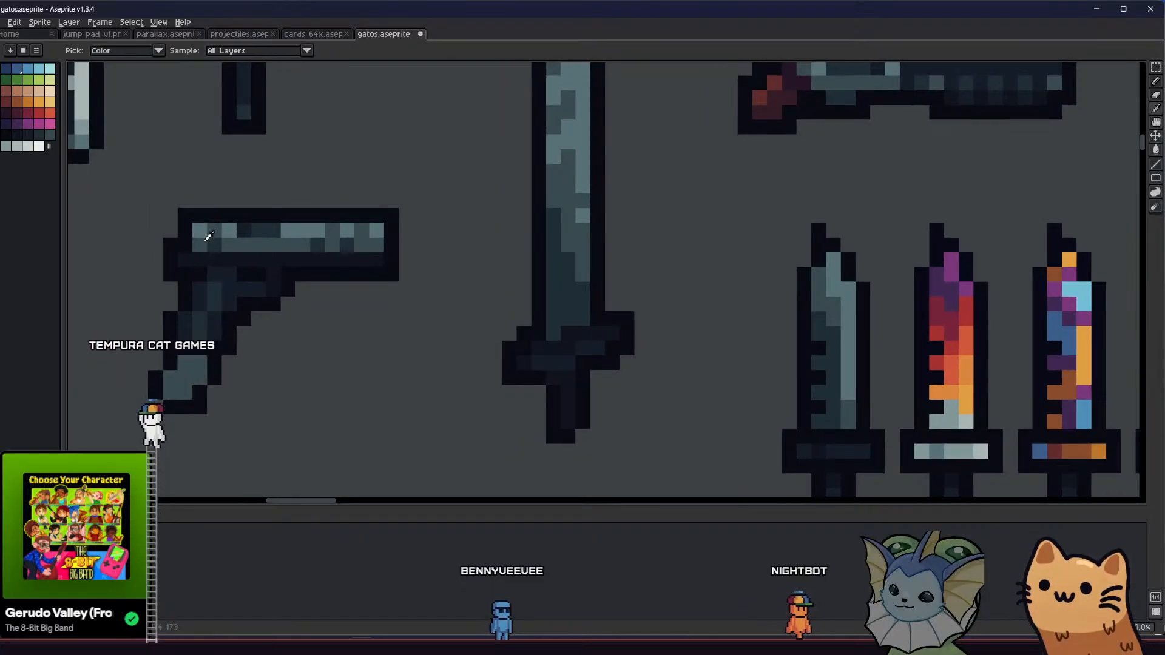
left_click(199, 362)
left_click(188, 378)
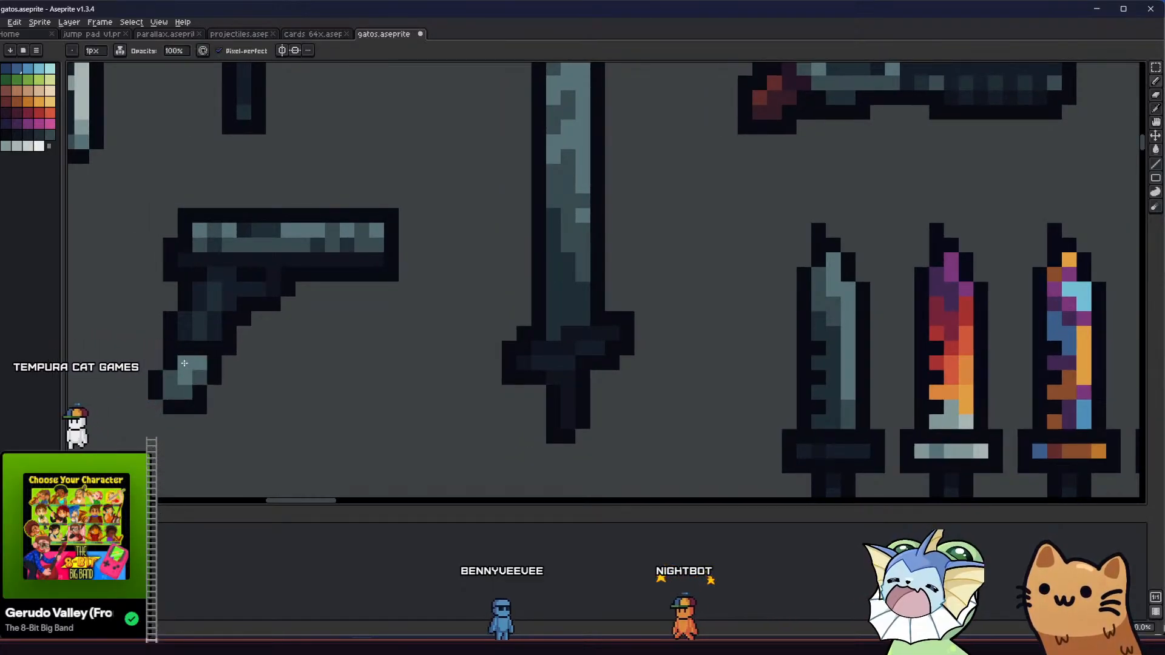
key("ctrl+z")
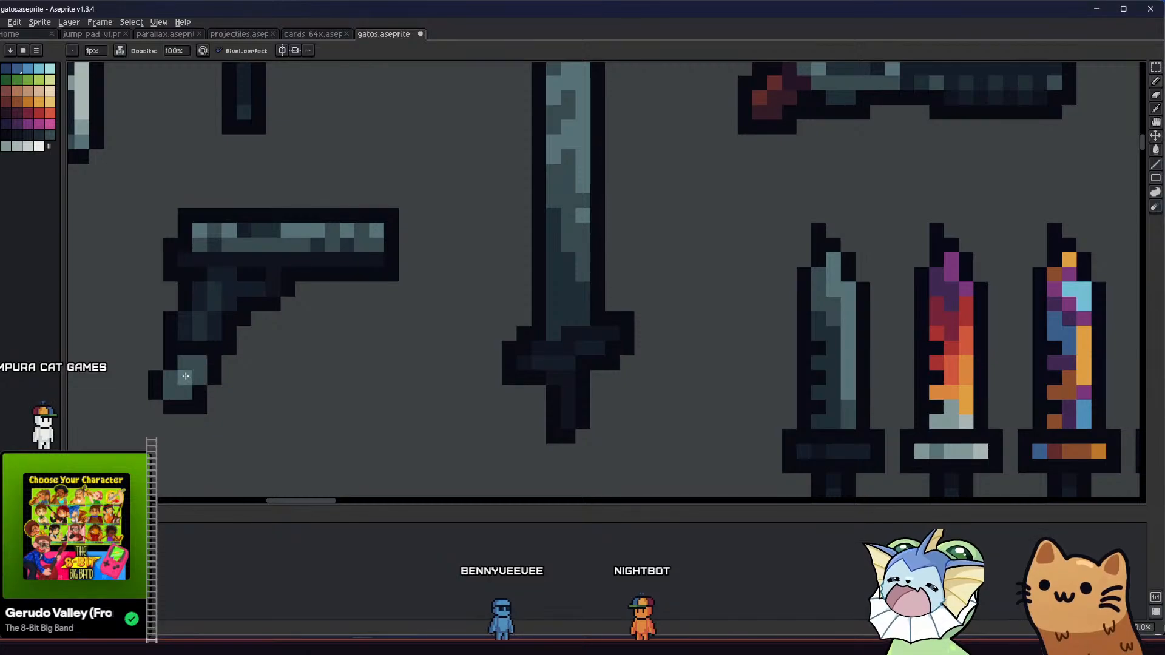
left_click(187, 393)
key("ctrl+s")
- Remove the protruding magazine from below the lower pistol's grip and save the sprite
scroll(183, 391, "down", 5)
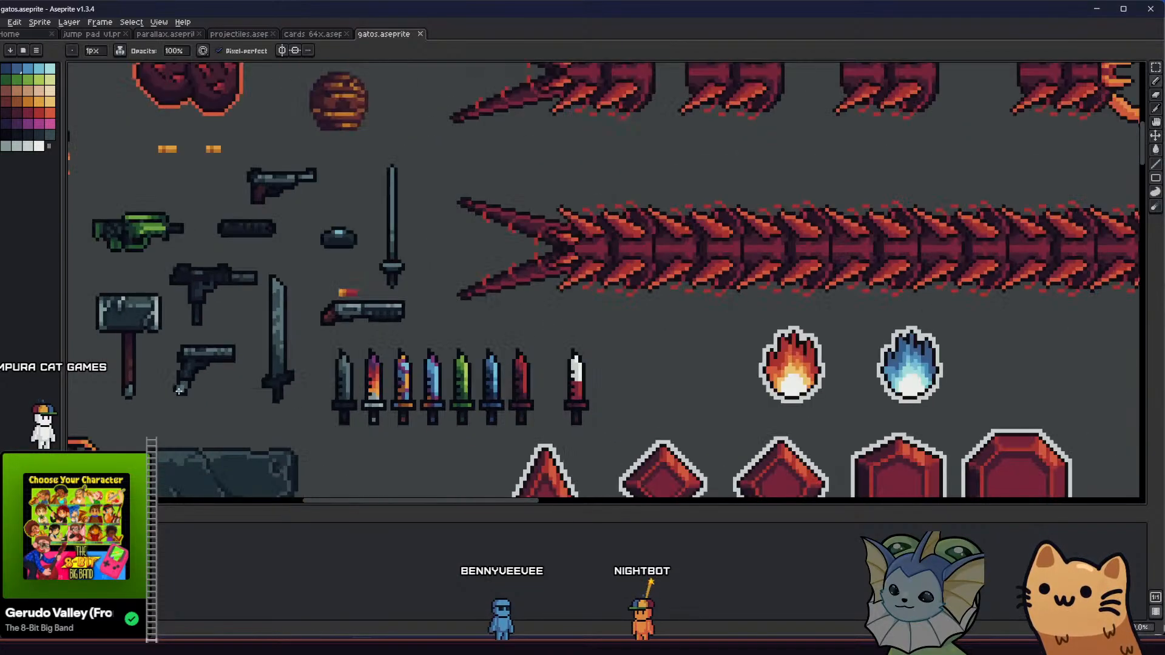
scroll(181, 395, "up", 1)
left_click_drag(148, 398, 381, 412)
scroll(223, 447, "down", 2)
scroll(381, 412, "up", 4)
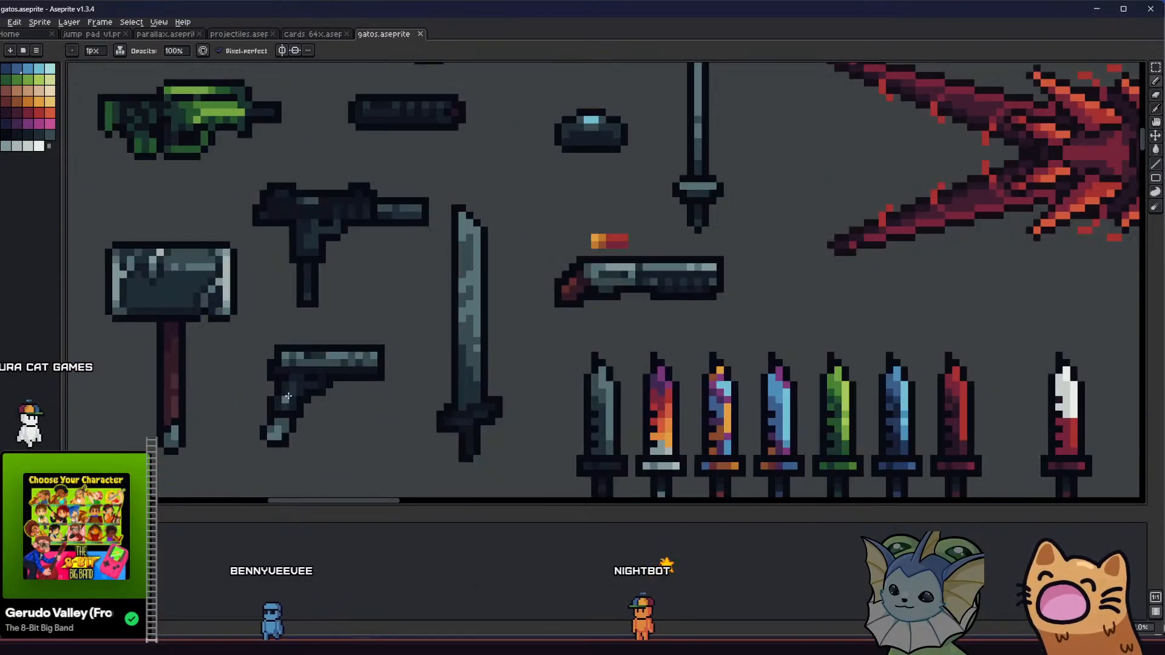
key("m")
scroll(248, 378, "down", 4)
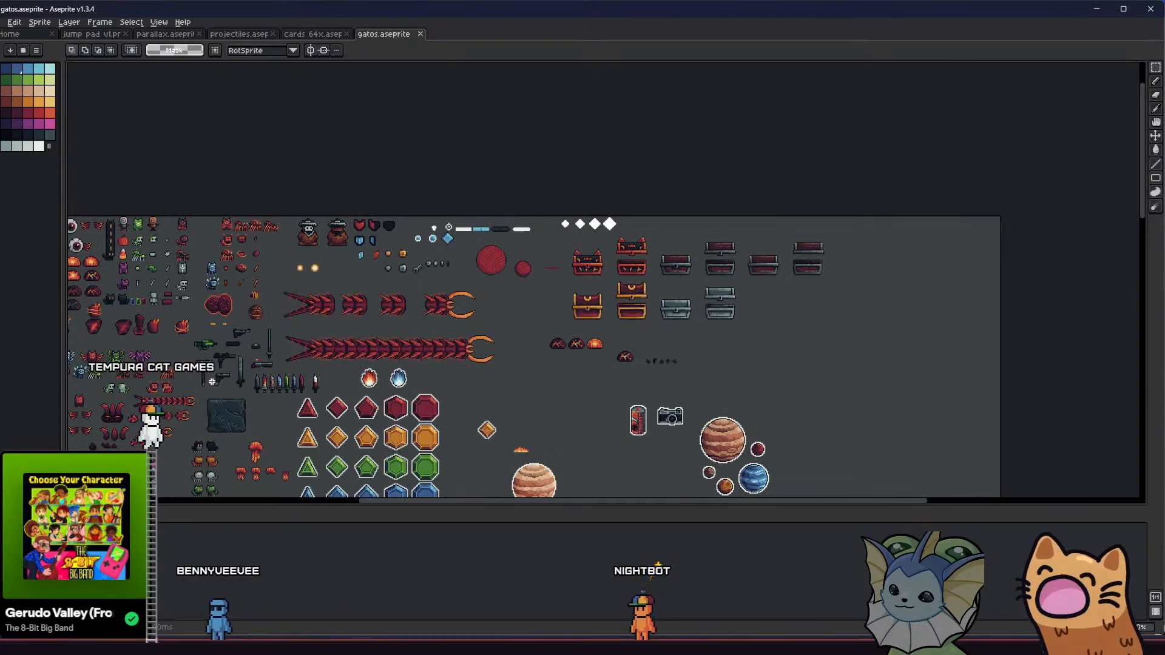
scroll(201, 379, "up", 1)
left_click_drag(187, 379, 175, 392)
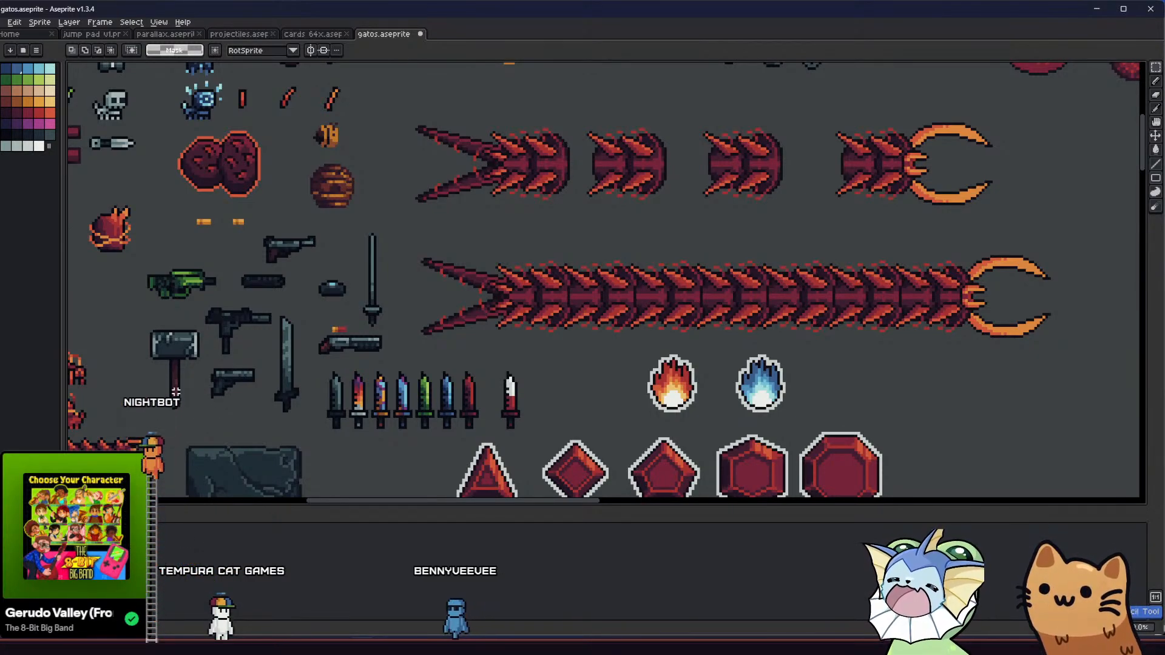
key("ctrl+s")
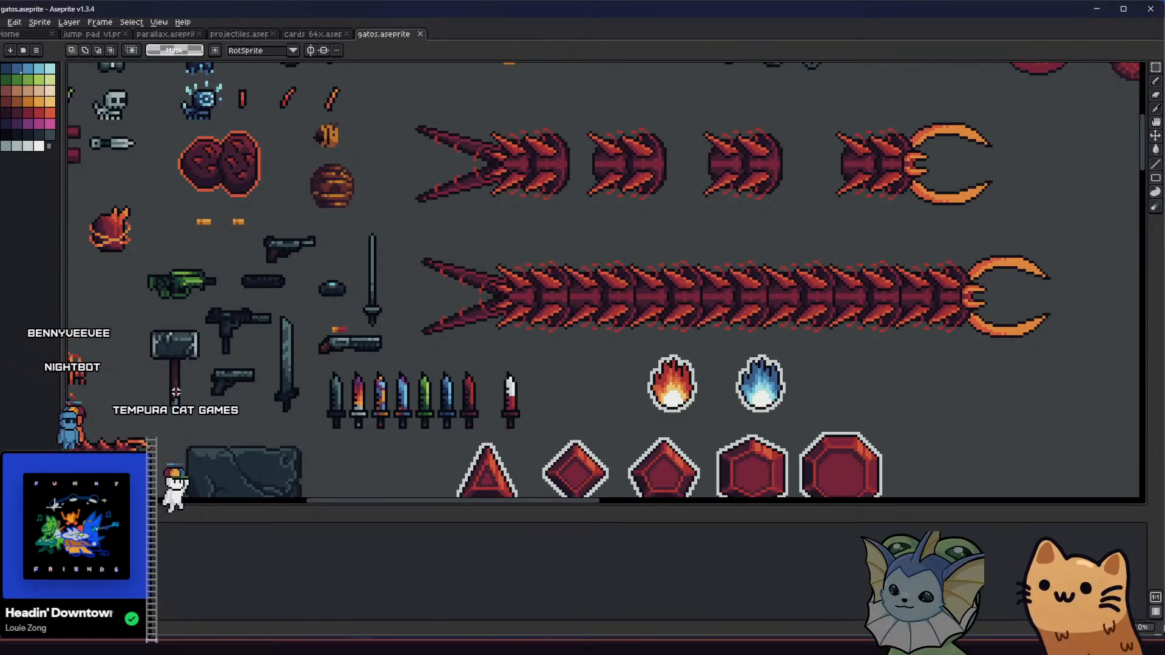
- Select the whole red-gripped pistol sprite and export only that selection as rusty_pistol.png
scroll(242, 239, "up", 1)
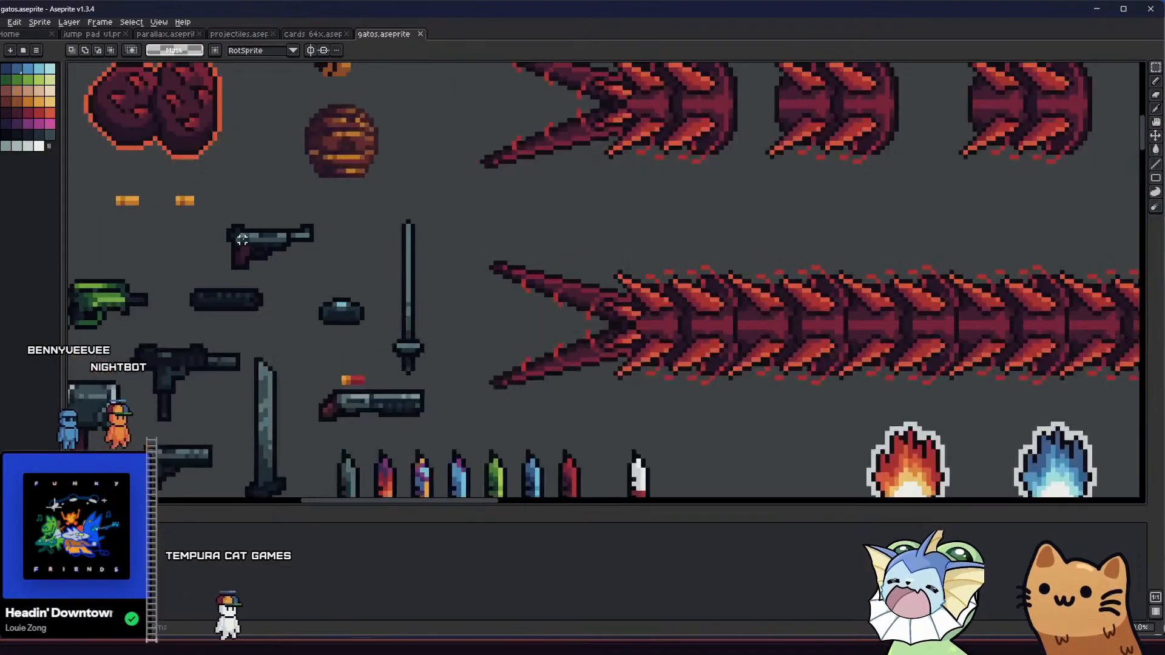
scroll(242, 240, "up", 3)
left_click_drag(219, 211, 486, 360)
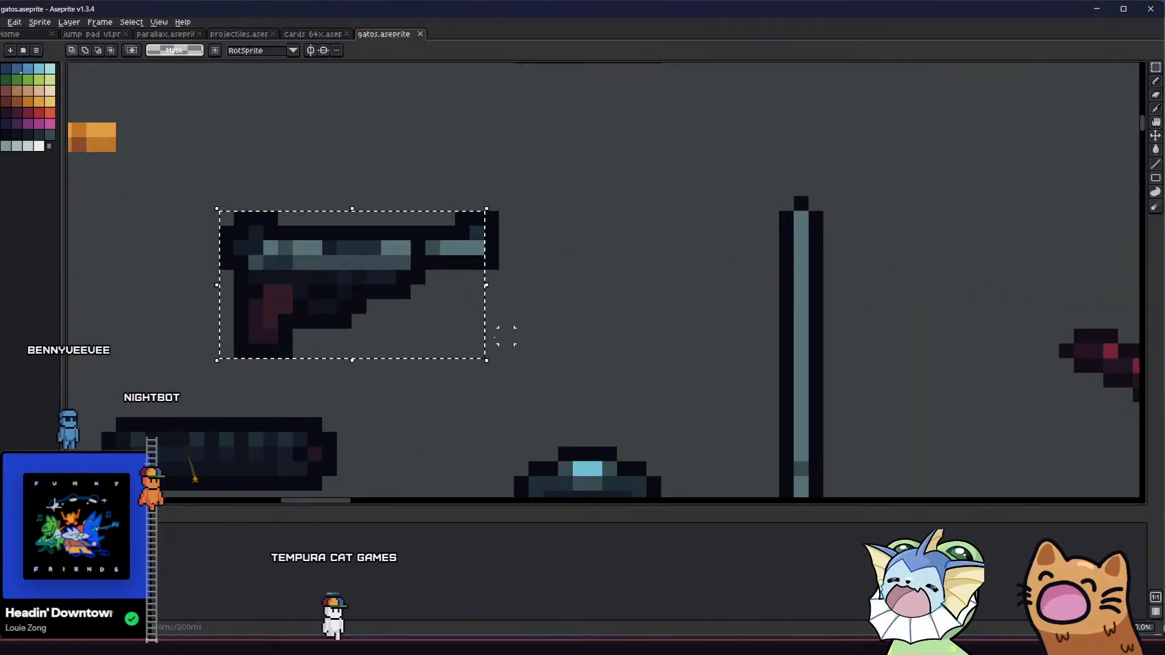
left_click(241, 203)
left_click_drag(219, 210, 500, 360)
left_click(3, 22)
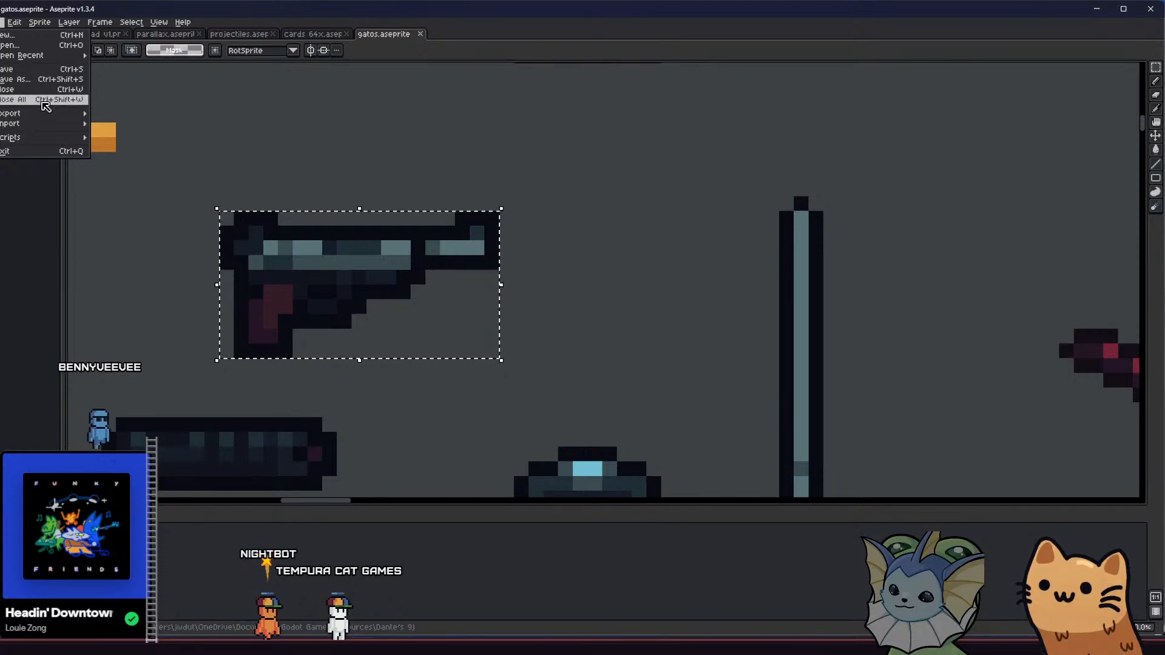
mouse_move(73, 113)
left_click(110, 114)
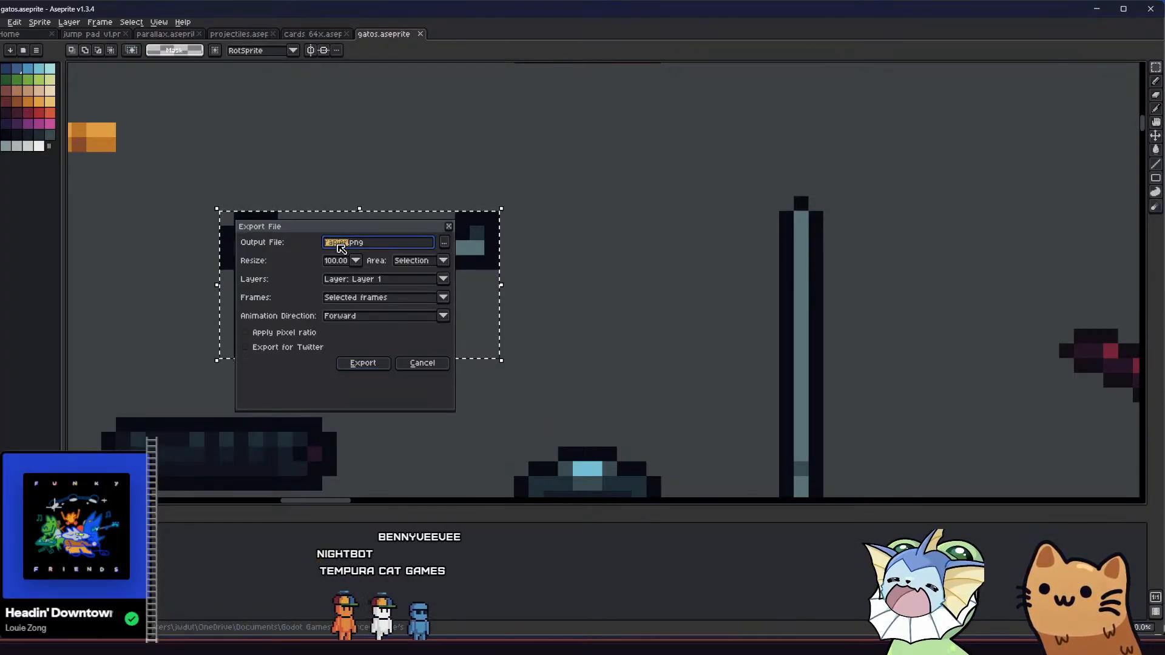
left_click_drag(330, 231, 503, 270)
type("rusty_pisto")
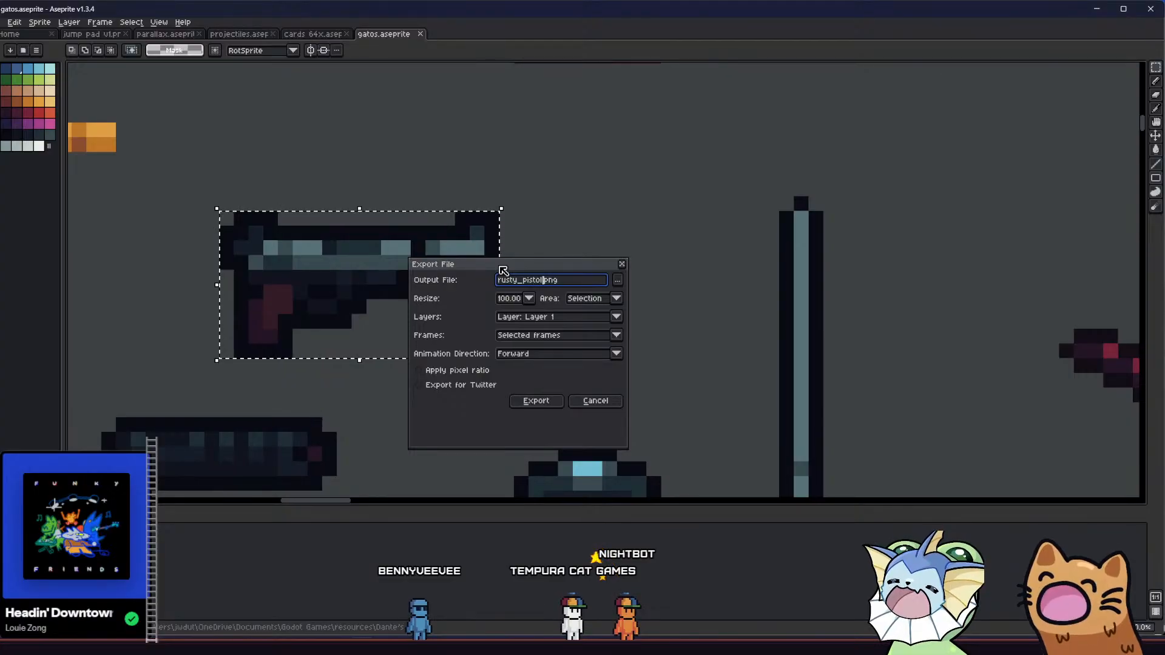
key("Return")
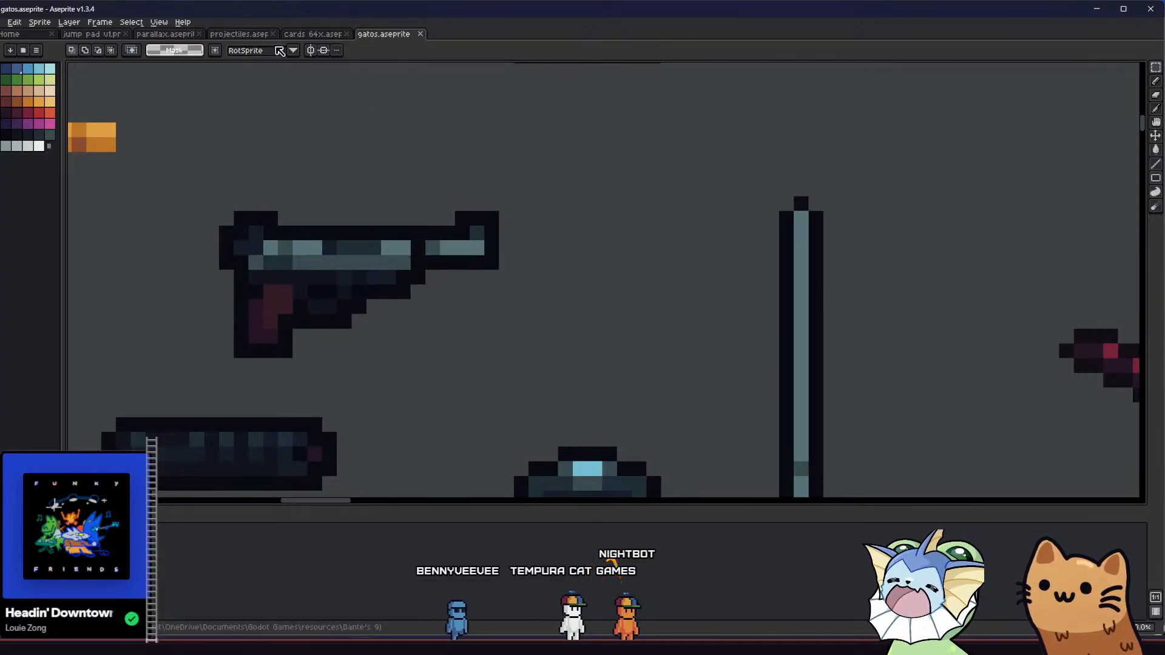
- Examine the weapon cards and the Salmon Storm card in cards 64x.aseprite, and return to gatos.aseprite
key("ctrl+shift+Tab")
mouse_move(235, 330)
left_mouse_down()
mouse_move(205, 331)
mouse_move(217, 337)
left_mouse_up()
key("Right")
key("Right")
key("Right")
key("Right")
key("Right")
key("Right")
key("Right")
key("Right")
key("Right")
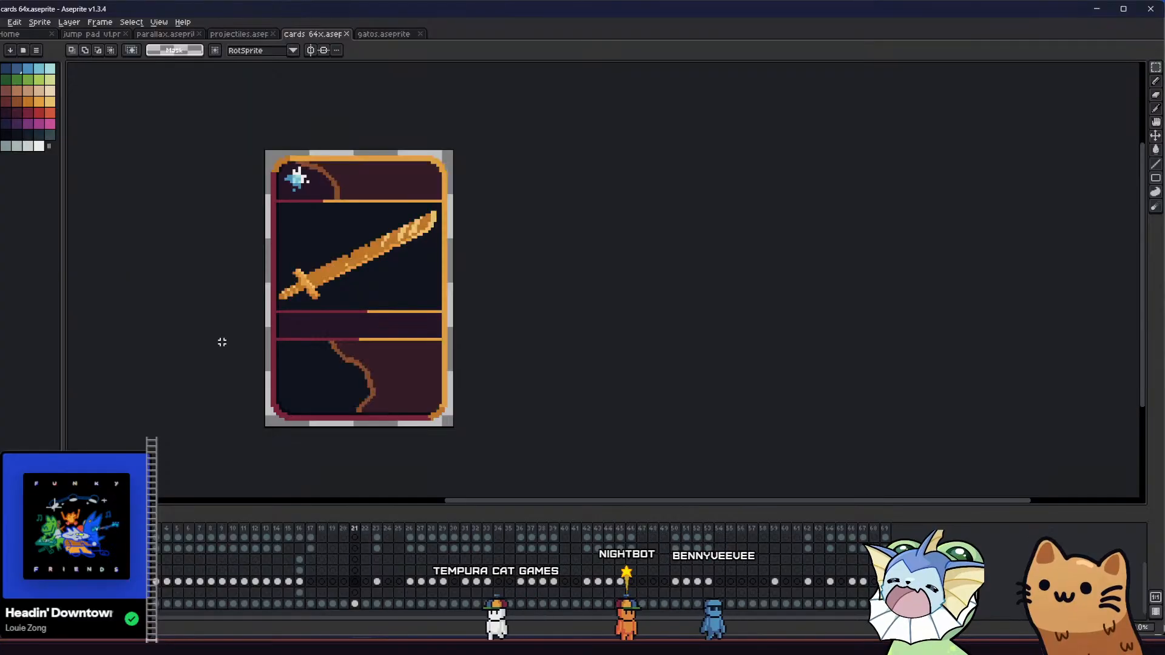
key("Left")
key("Left")
key("Left")
key("Left")
key("Left")
key("Left")
key("Left")
key("Left")
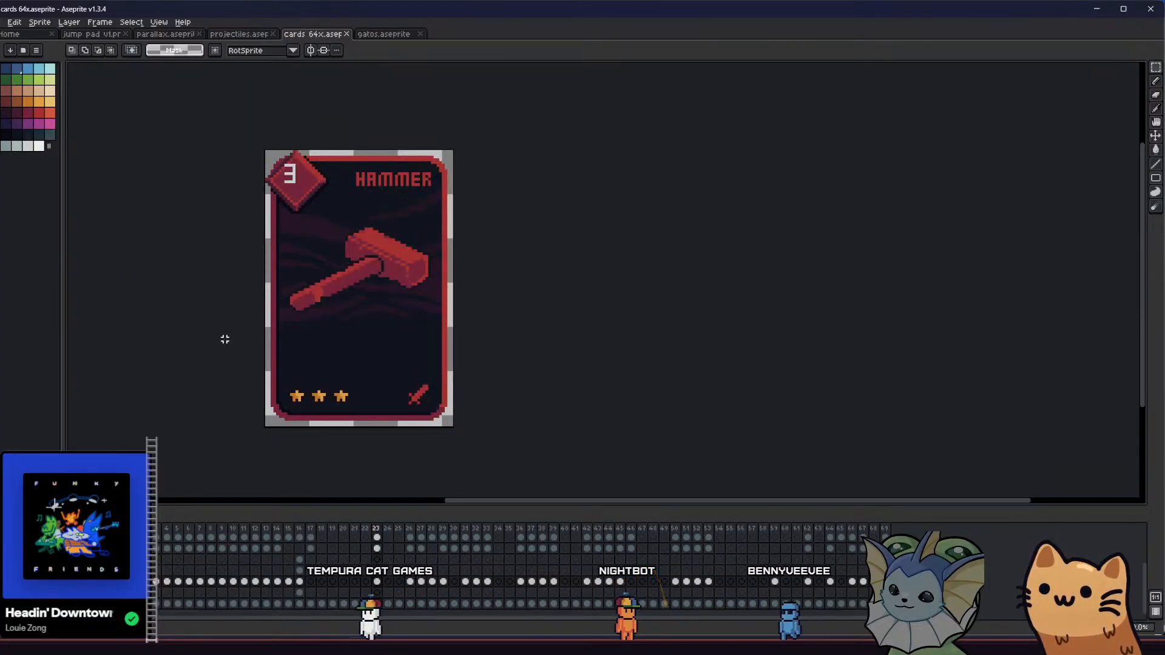
left_click_drag(231, 336, 247, 339)
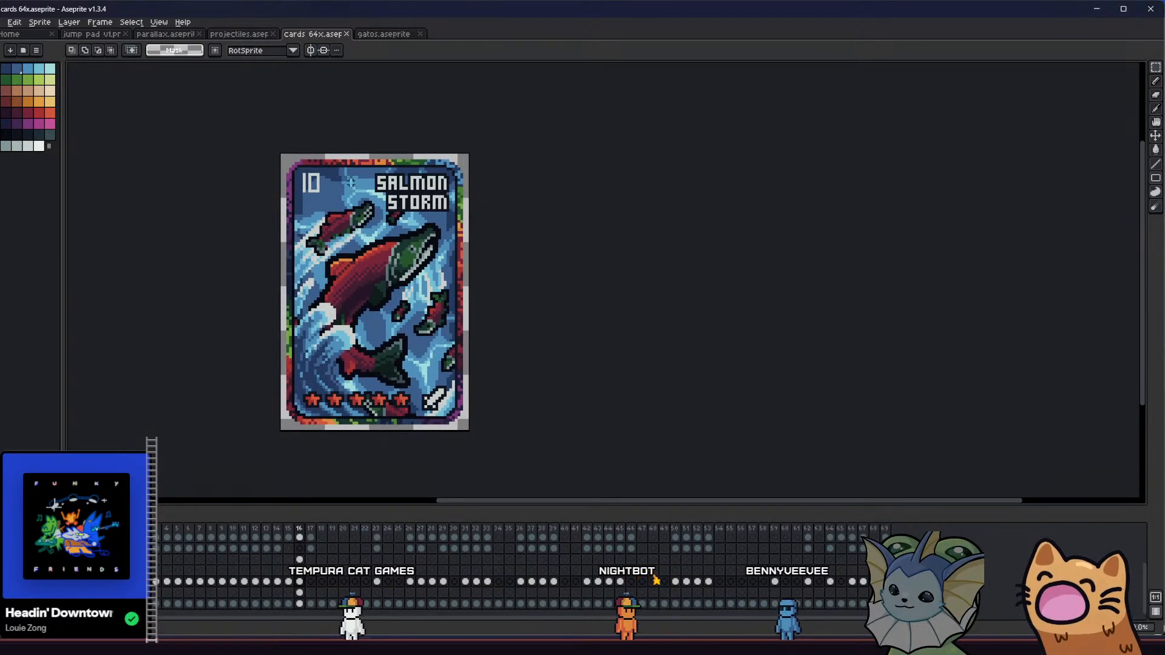
left_click(383, 34)
scroll(371, 319, "down", 4)
left_click_drag(294, 371, 297, 341)
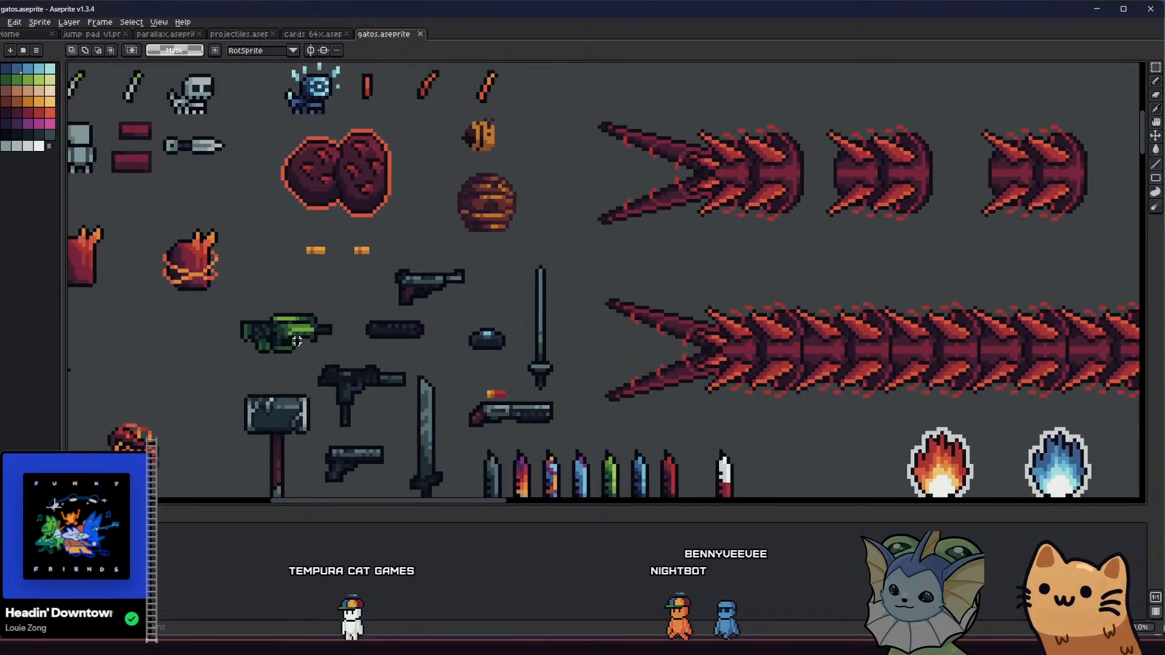
left_click(313, 34)
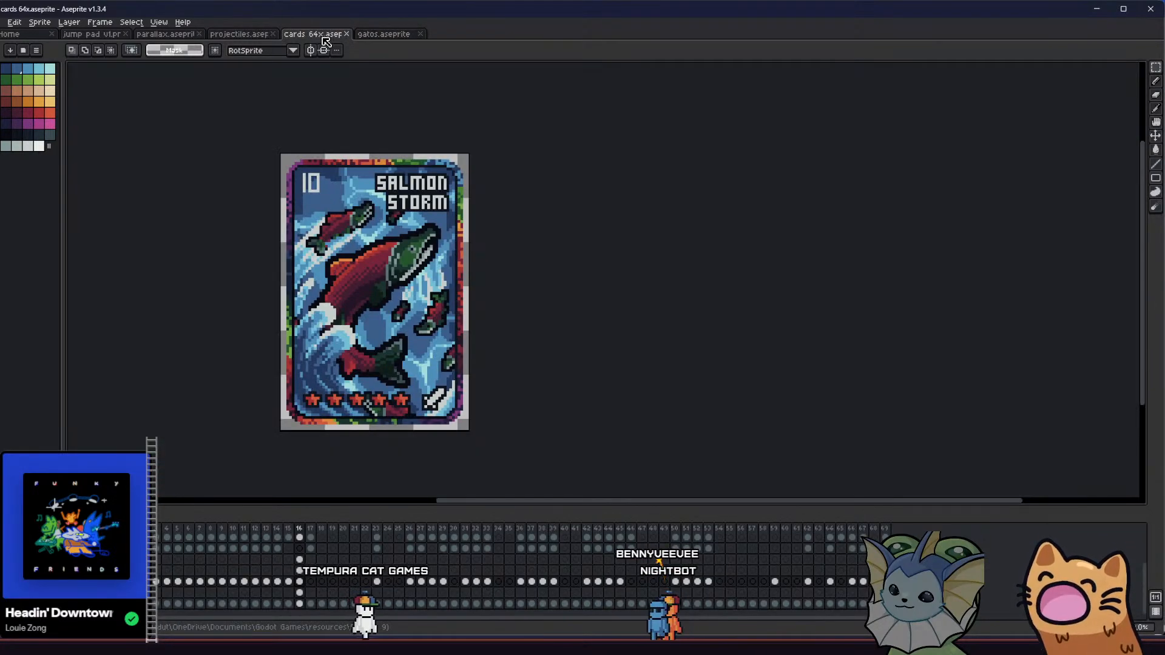
left_click(384, 34)
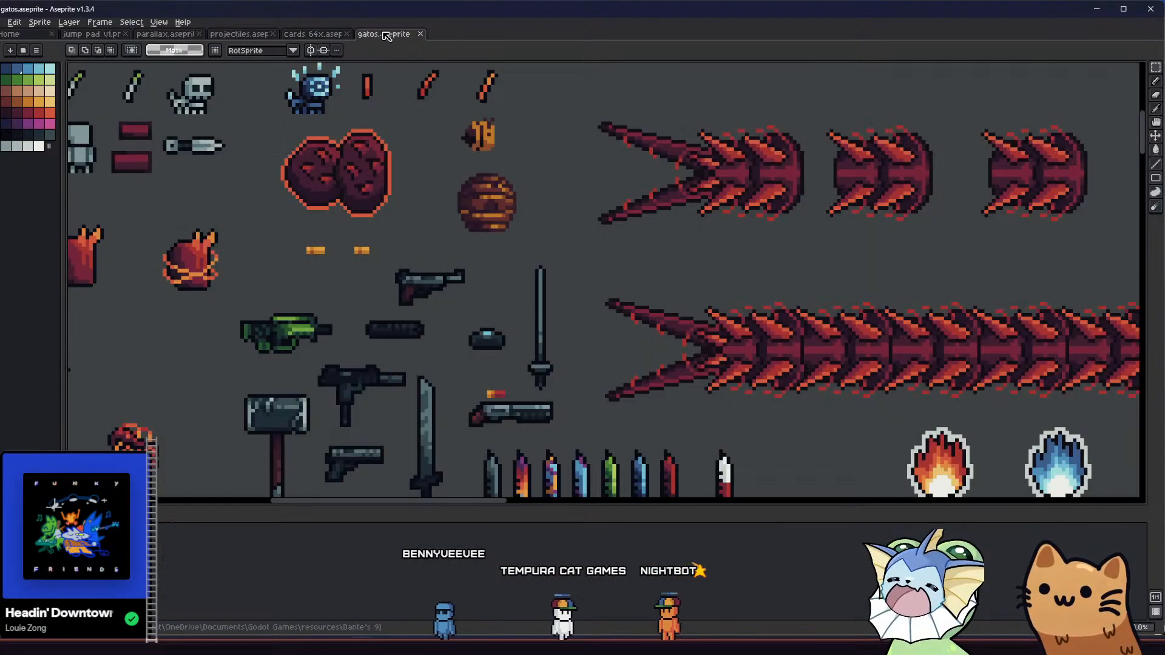
- Draw a near-black 1 px fish body outline below the orange bullets, beside the red-gripped pistol
scroll(403, 364, "up", 1)
left_click_drag(402, 364, 421, 395)
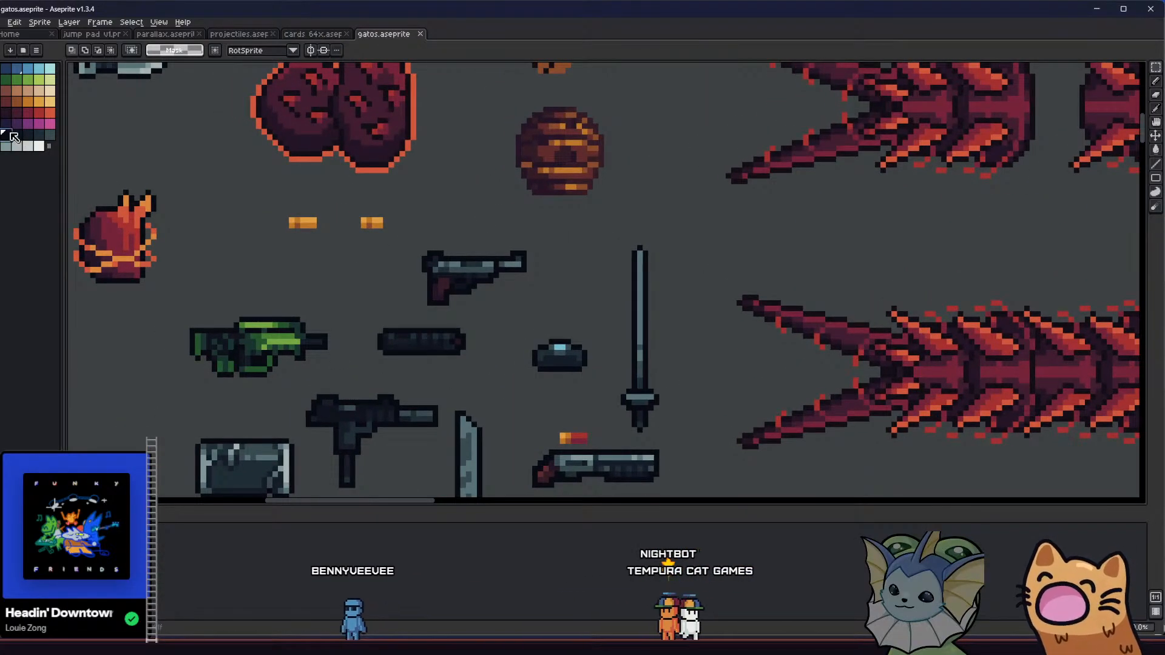
key("b")
scroll(379, 307, "up", 2)
left_click_drag(380, 307, 506, 314)
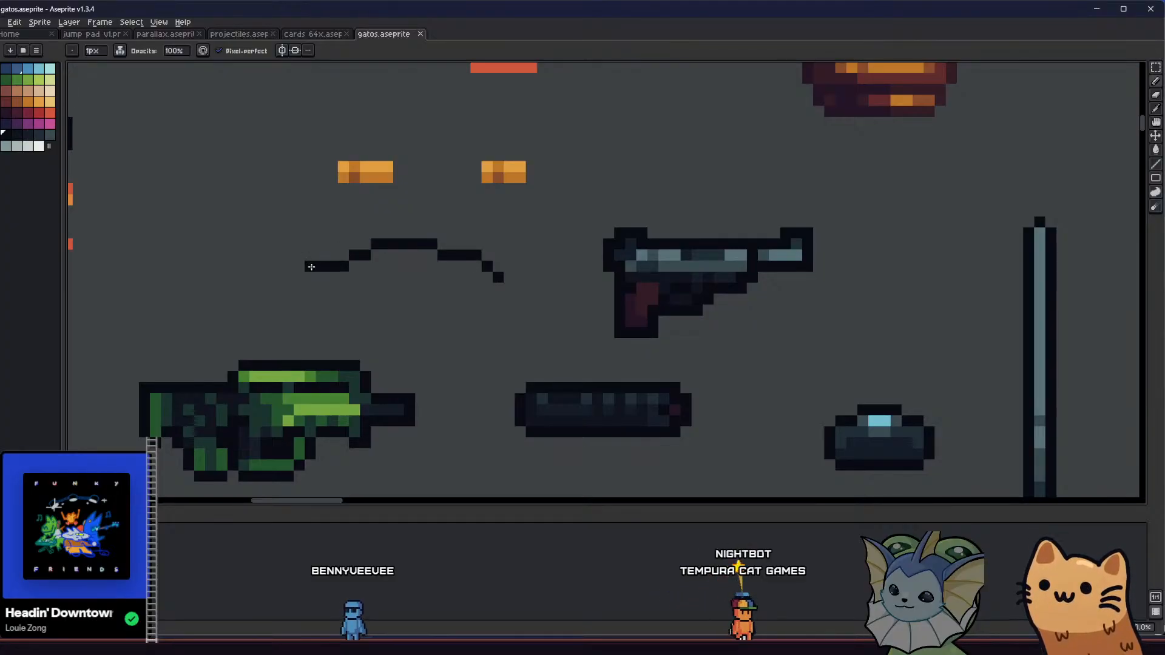
key("b")
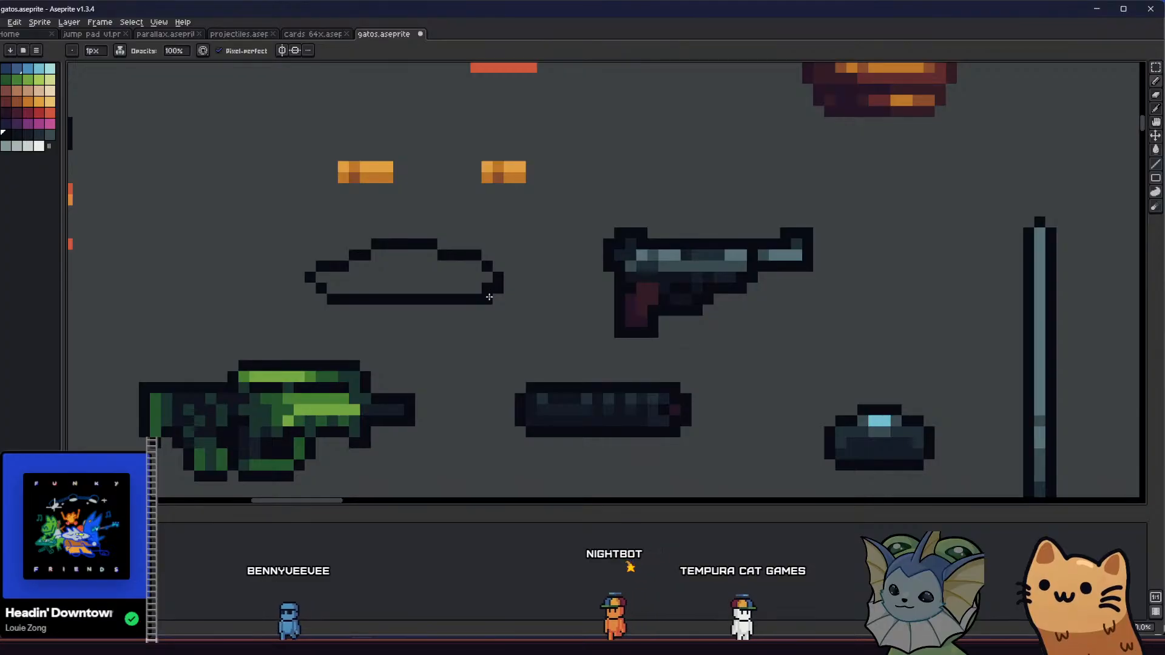
- Clean up the pixels at the head end and lower edge of the fish body outline
key("e")
key("b")
mouse_move(475, 300)
left_mouse_down()
mouse_move(465, 299)
mouse_move(487, 298)
mouse_move(449, 307)
left_mouse_up()
key("e")
key("b")
left_click(498, 288)
key("e")
left_click(486, 288)
- Fill the fish body outline with dark crimson
key("g")
left_click(314, 301)
left_click_drag(314, 301, 302, 315)
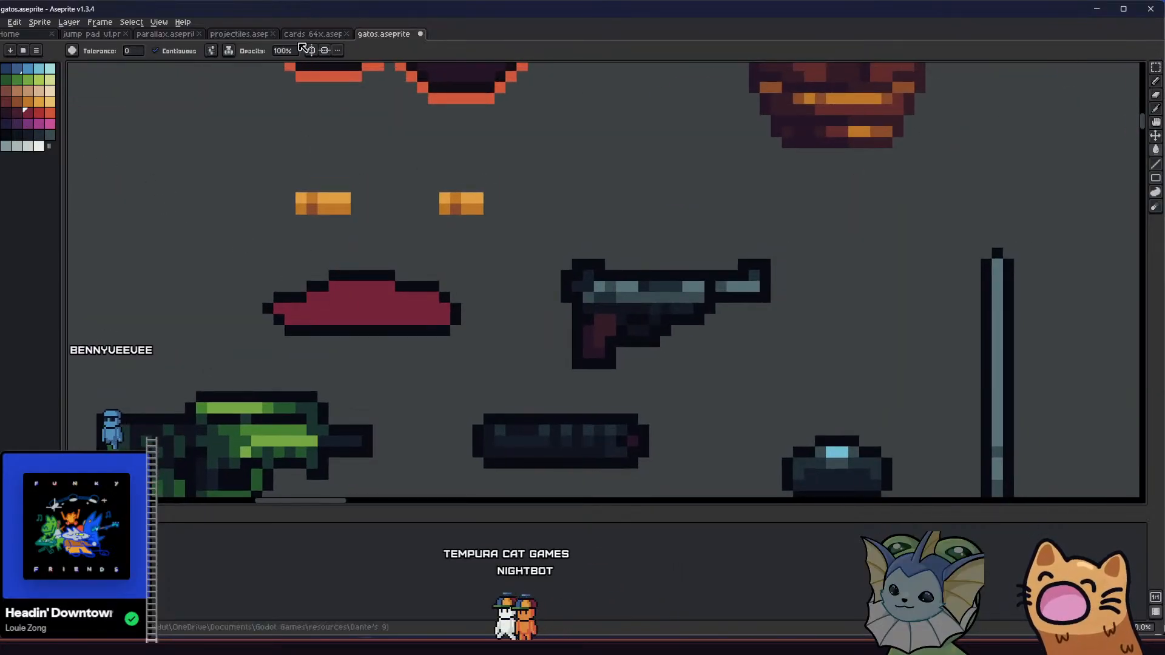
- Check the salmon's colours on the Salmon Storm card and colour the fish's head dark green
left_click(319, 35)
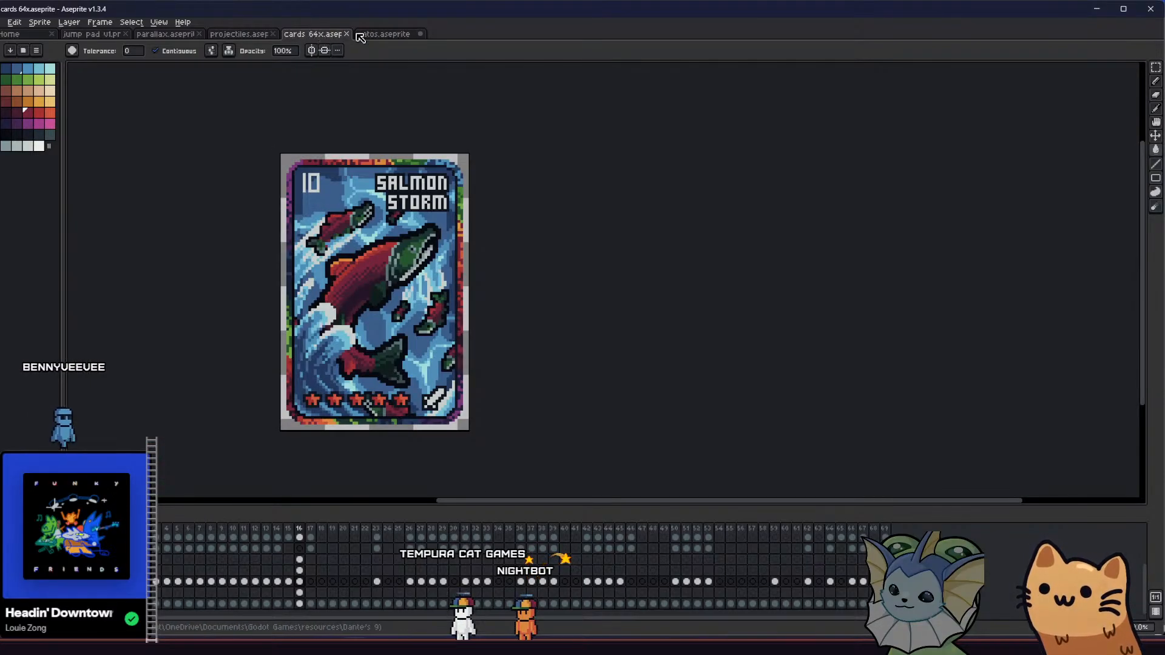
left_click(394, 35)
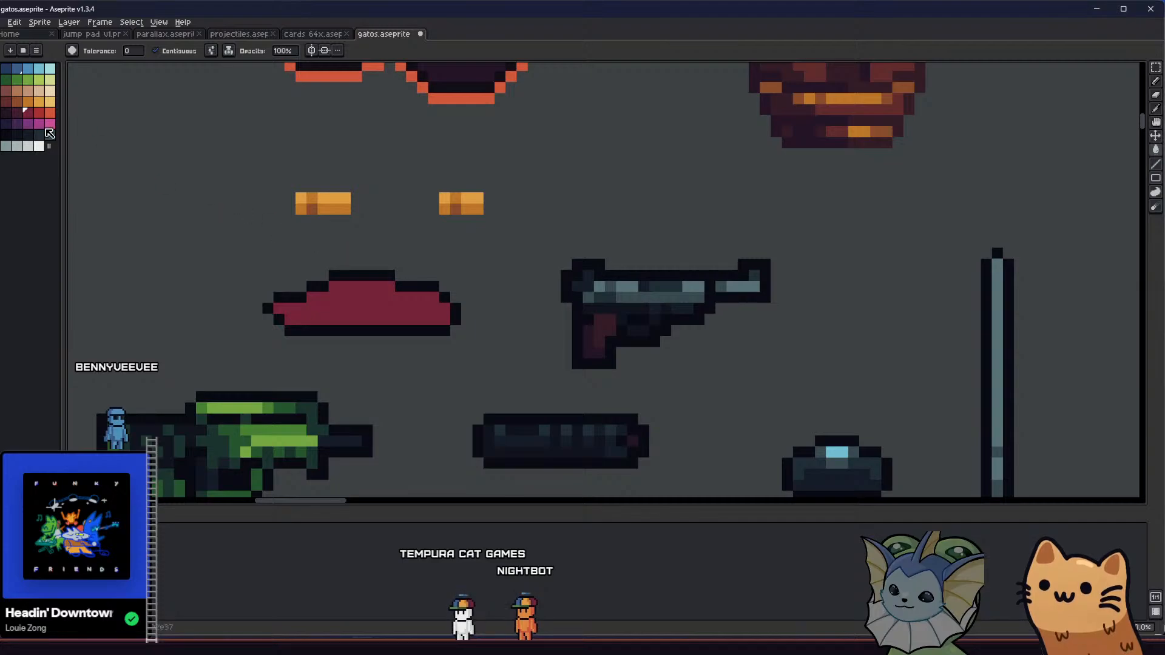
key("g")
left_click(406, 314)
left_click_drag(390, 319, 401, 352)
scroll(406, 366, "down", 6)
scroll(411, 363, "up", 4)
left_click_drag(203, 386, 354, 398)
scroll(391, 313, "up", 2)
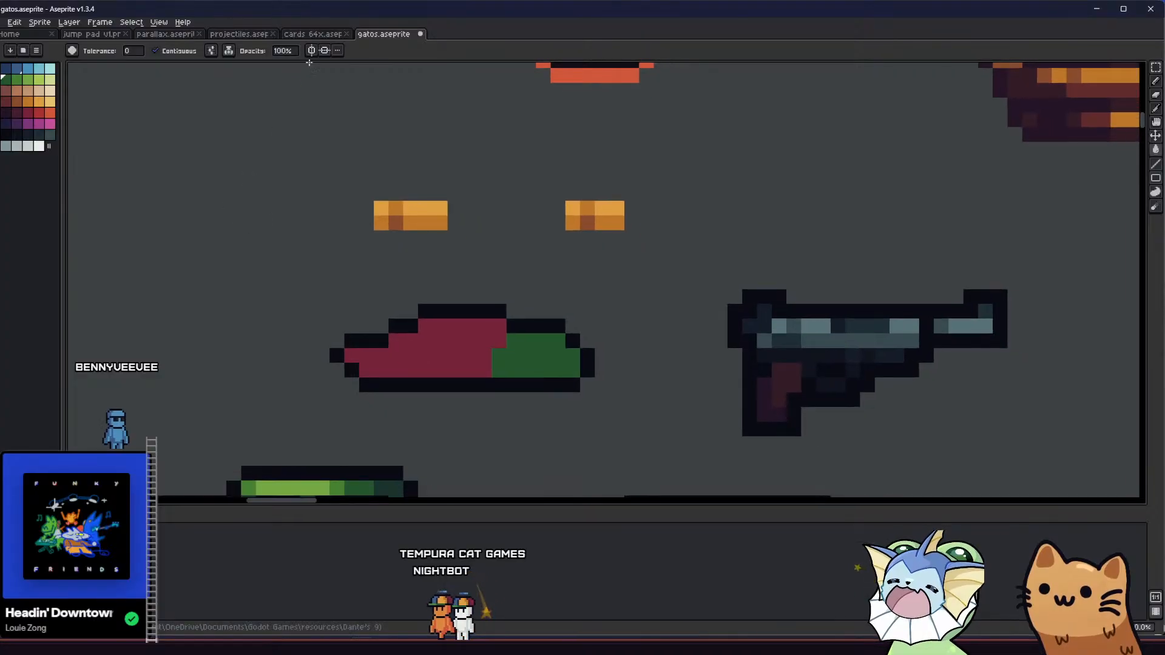
- Compare with the Salmon Storm card and draw a forked dark green tail behind the fish's body
left_click(303, 35)
left_click(384, 34)
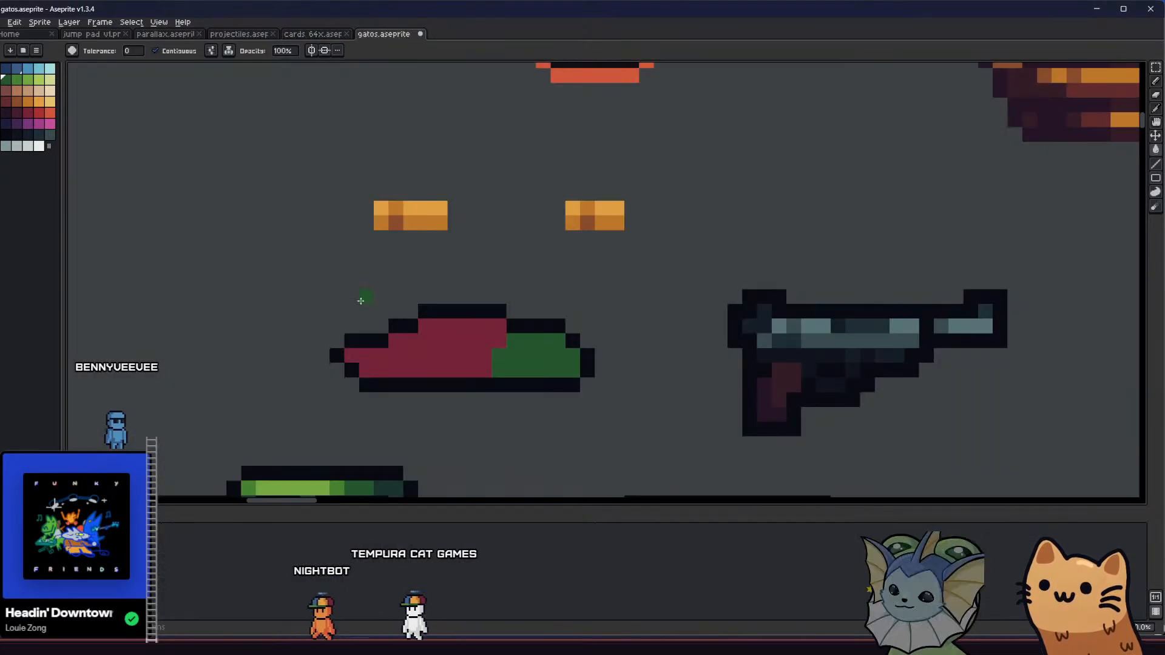
left_click_drag(292, 326, 336, 339)
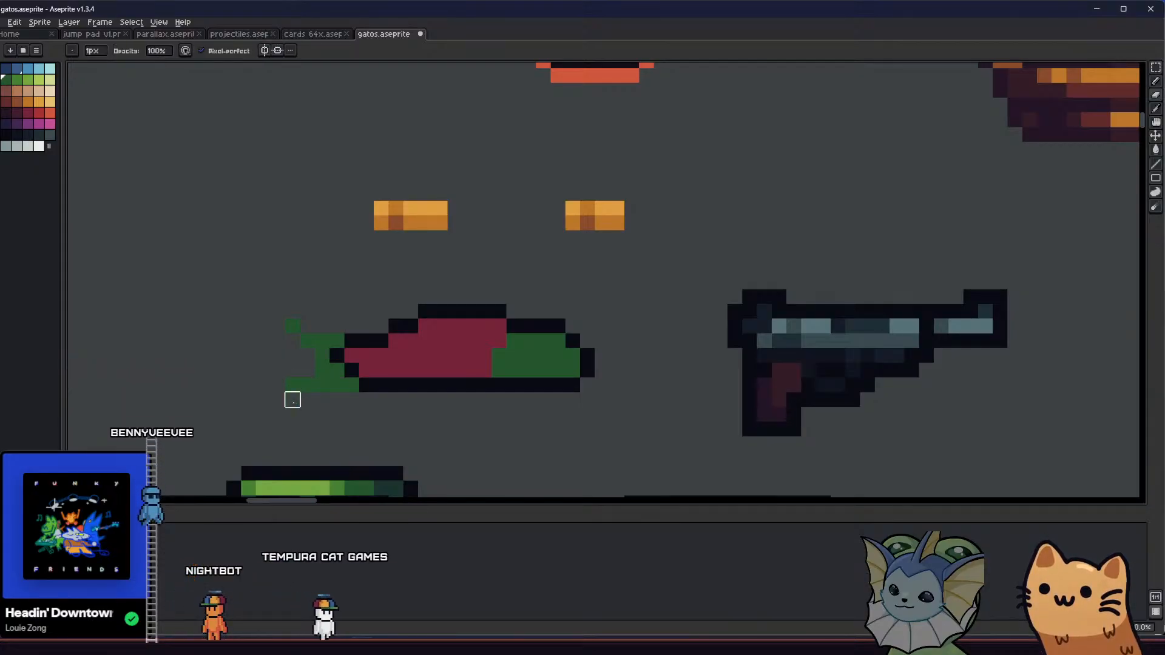
- Outline the fish's tail in near-black, fill its remaining gaps with dark green, and save the sprite
scroll(291, 397, "down", 4)
scroll(226, 406, "up", 4)
key("alt")
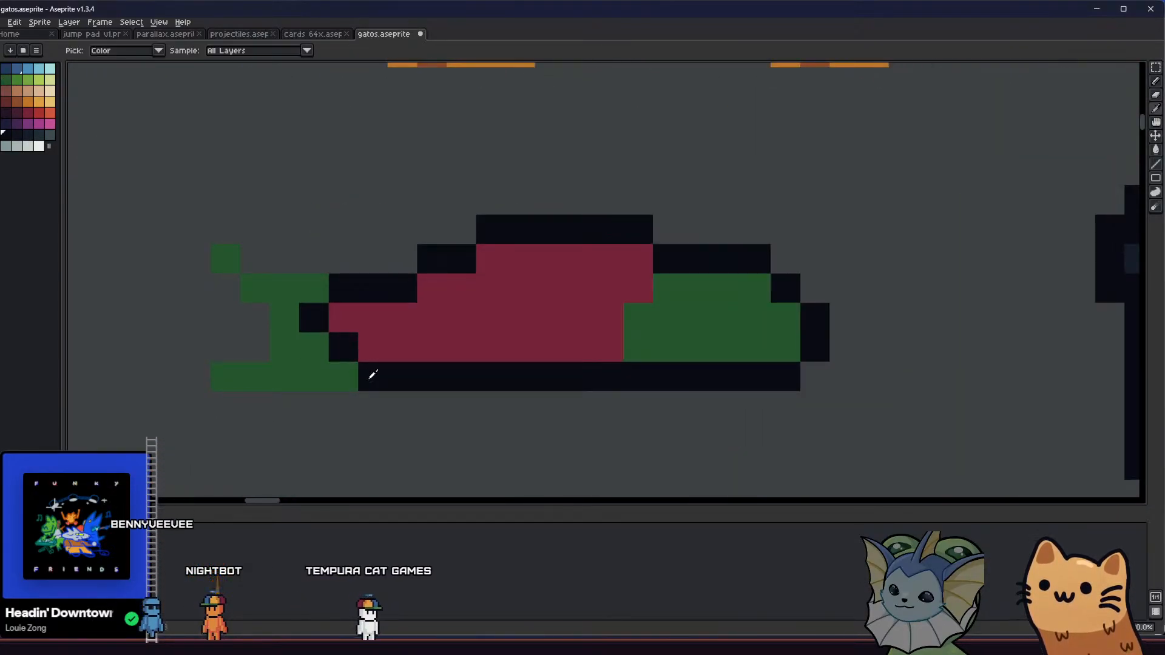
left_click_drag(372, 374, 228, 378)
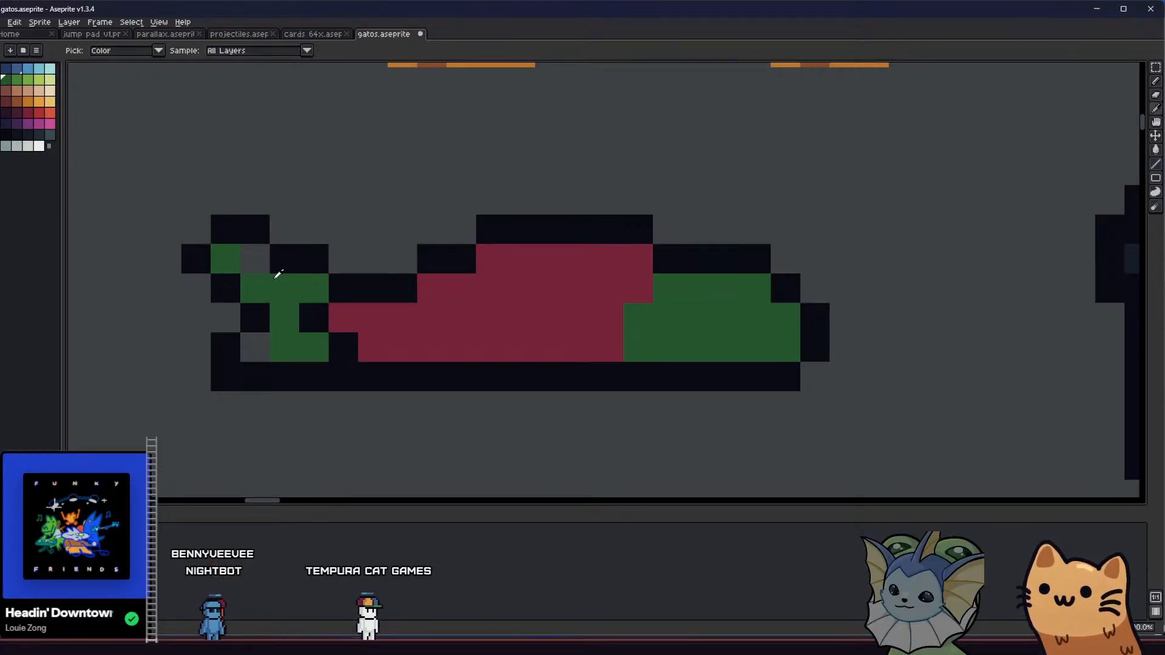
scroll(253, 341, "down", 10)
key("ctrl+s")
left_click_drag(232, 354, 395, 390)
scroll(228, 382, "up", 3)
scroll(391, 363, "up", 5)
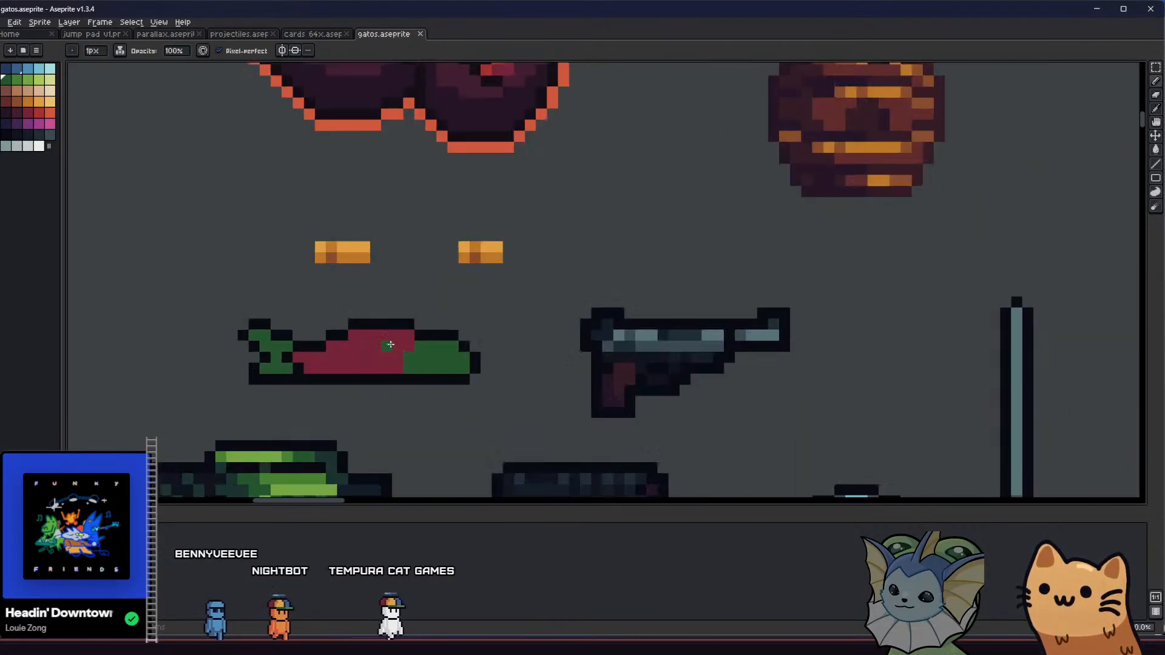
scroll(310, 358, "up", 1)
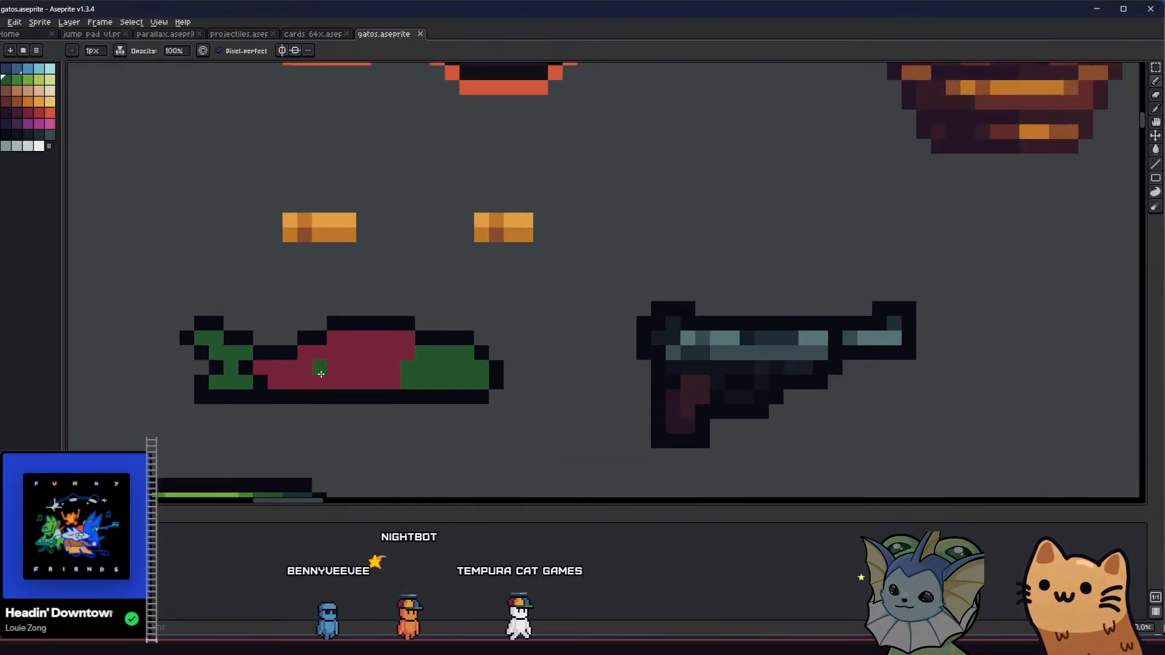
- Check the Salmon Storm card and begin a dark crimson dorsal fin on top of the fish's back
left_click(313, 34)
left_click(383, 34)
key("i")
left_click(371, 331)
key("b")
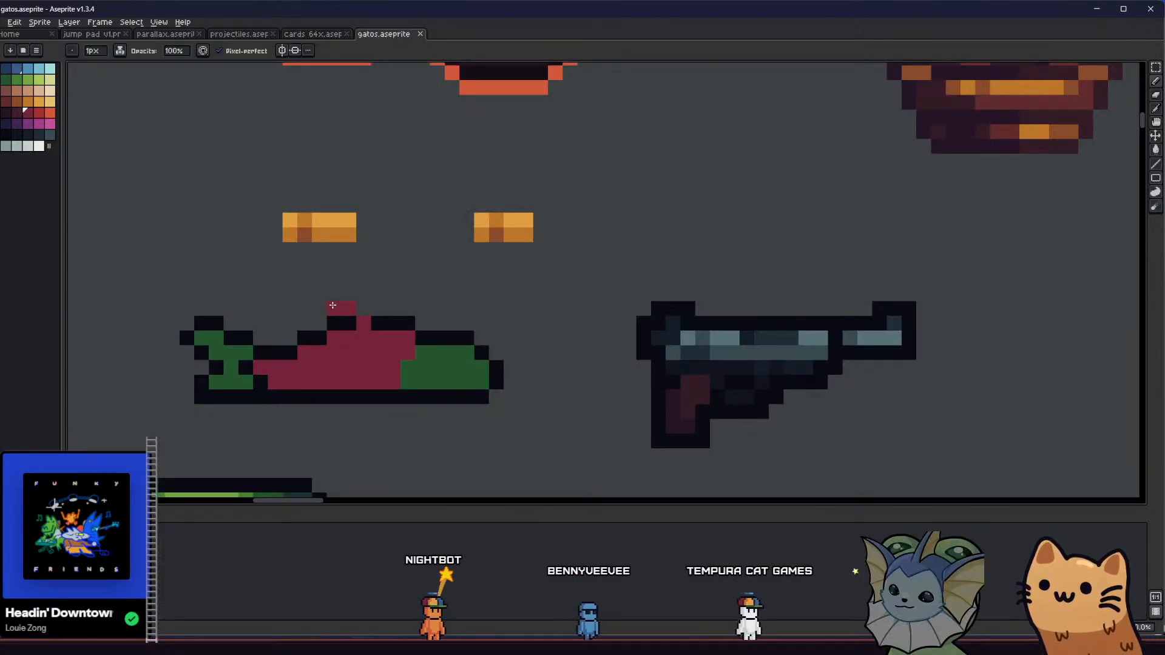
left_click(335, 308)
- Outline the dorsal fin and a small crimson rear fin in near-black, and save the sprite
mouse_move(290, 338)
left_mouse_down()
mouse_move(261, 342)
mouse_move(281, 316)
mouse_move(317, 320)
mouse_move(313, 308)
mouse_move(346, 297)
left_mouse_up()
left_click(281, 350)
key("b")
key("ctrl+s")
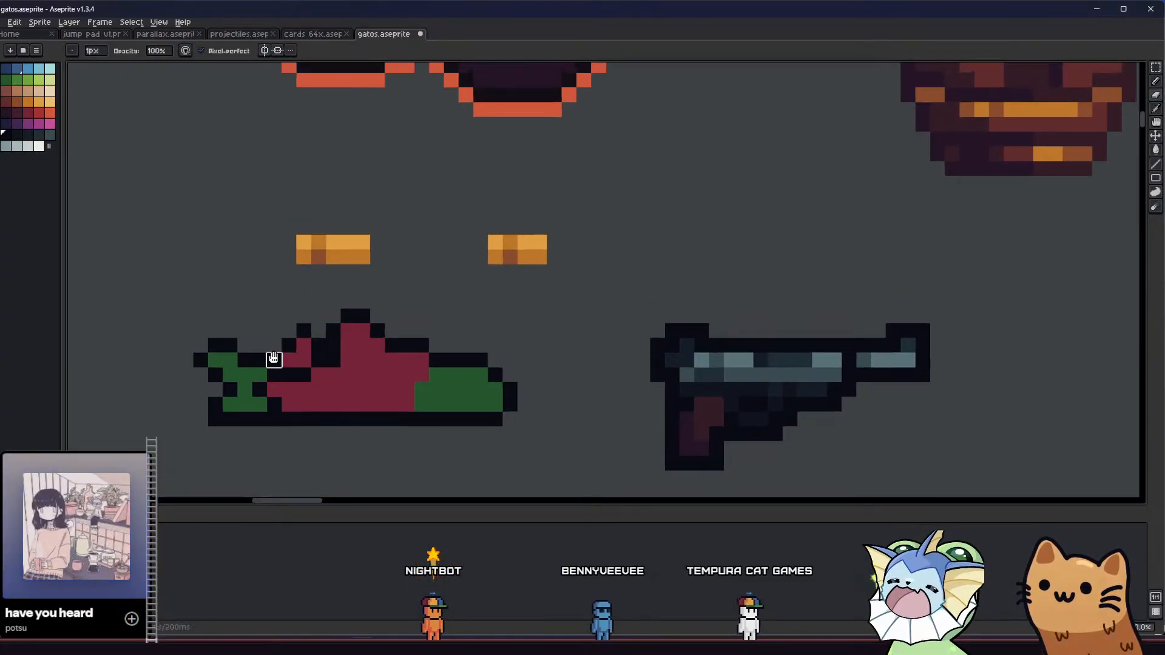
- Rework the dorsal fin's height and near-black outline on the fish's back
scroll(254, 364, "up", 3)
scroll(242, 367, "down", 6)
scroll(243, 367, "down", 2)
scroll(252, 389, "up", 6)
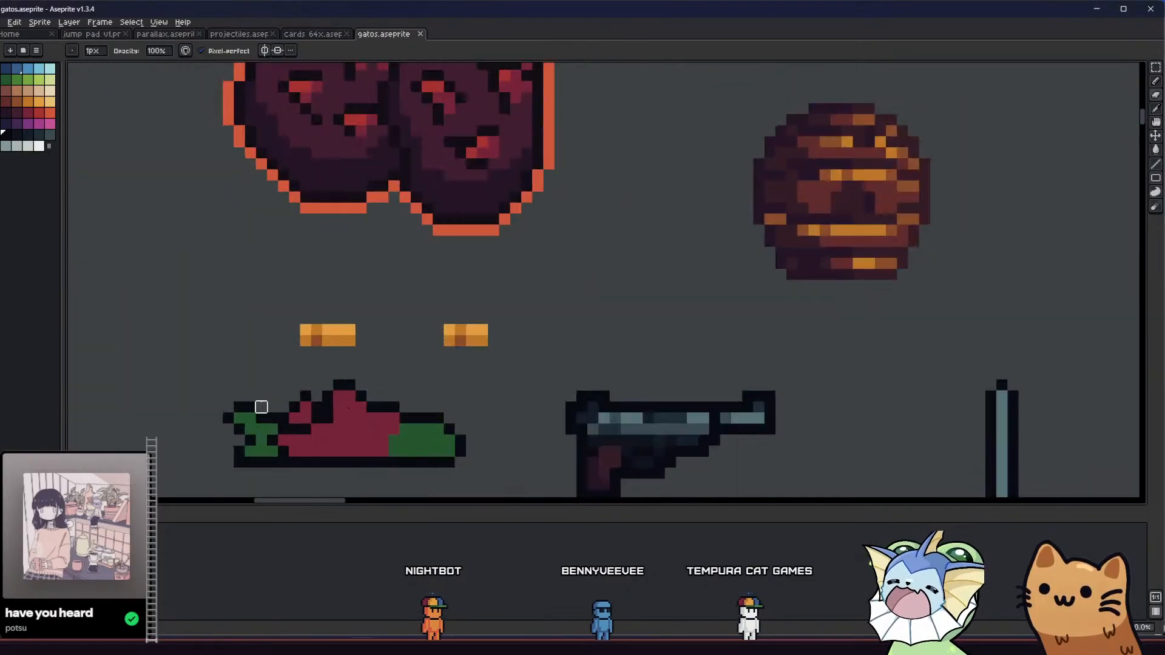
left_click_drag(360, 396, 331, 396)
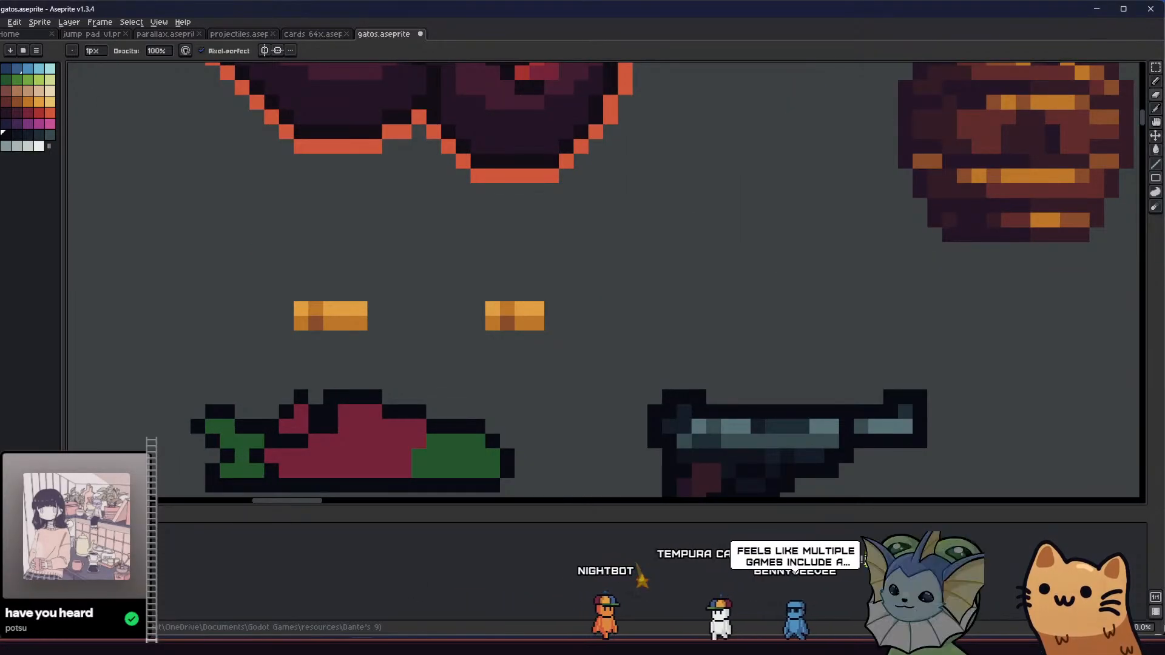
left_click_drag(345, 369, 381, 346)
left_click_drag(271, 426, 283, 397)
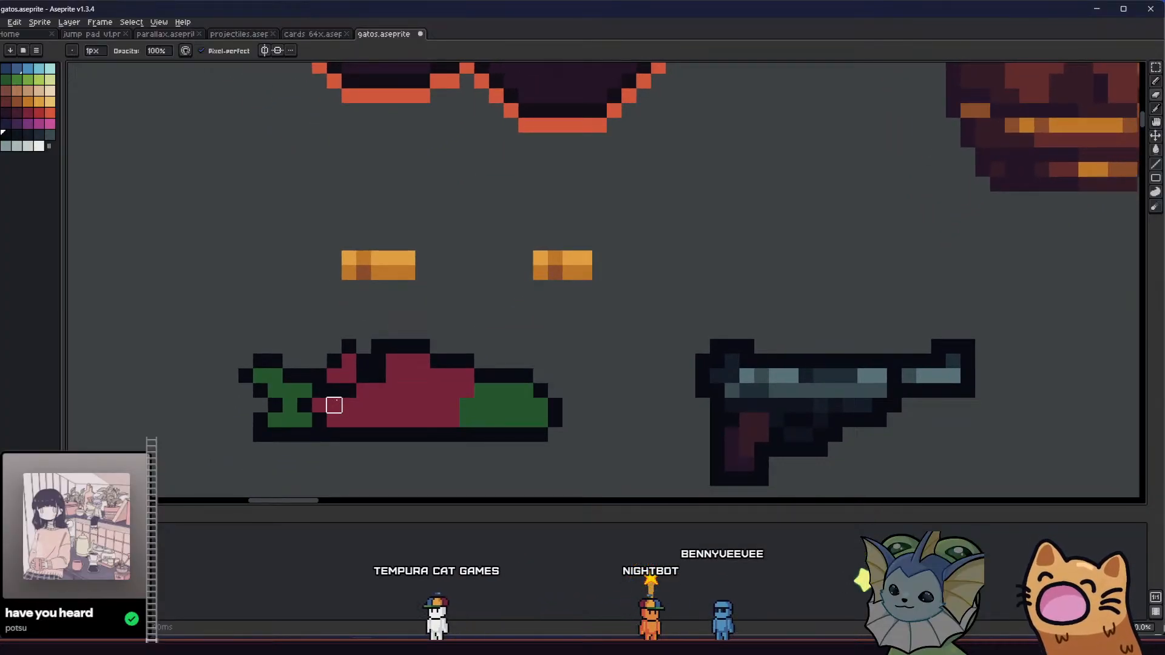
left_click_drag(319, 420, 372, 402)
left_click_drag(400, 344, 358, 348)
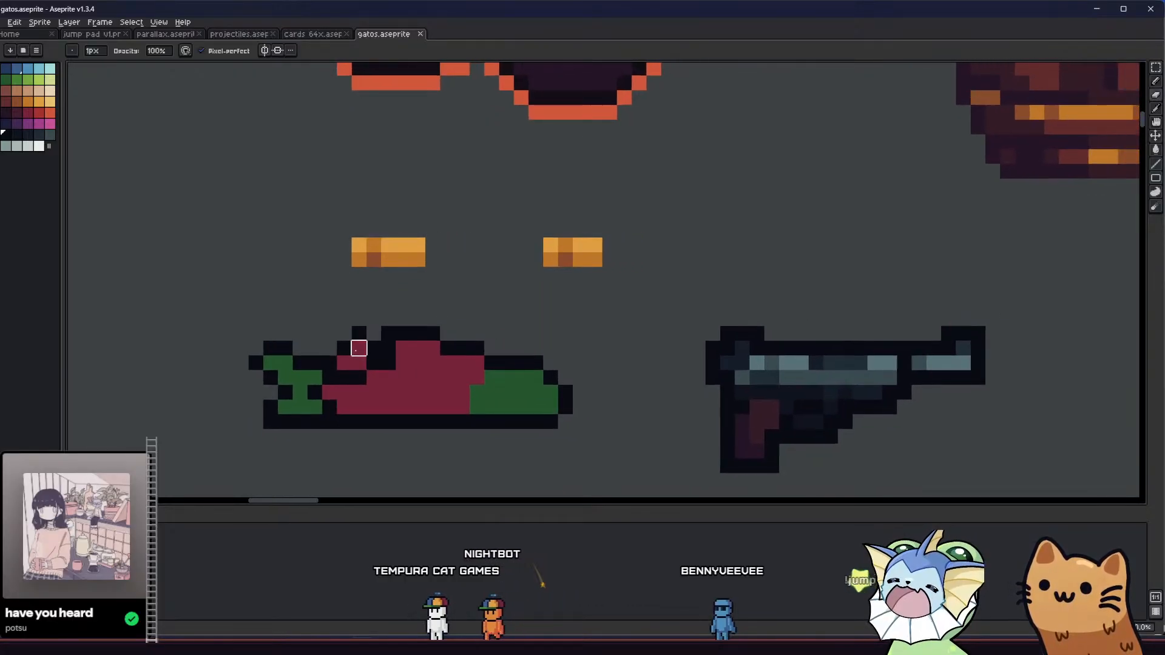
scroll(371, 351, "down", 1)
scroll(403, 356, "up", 2)
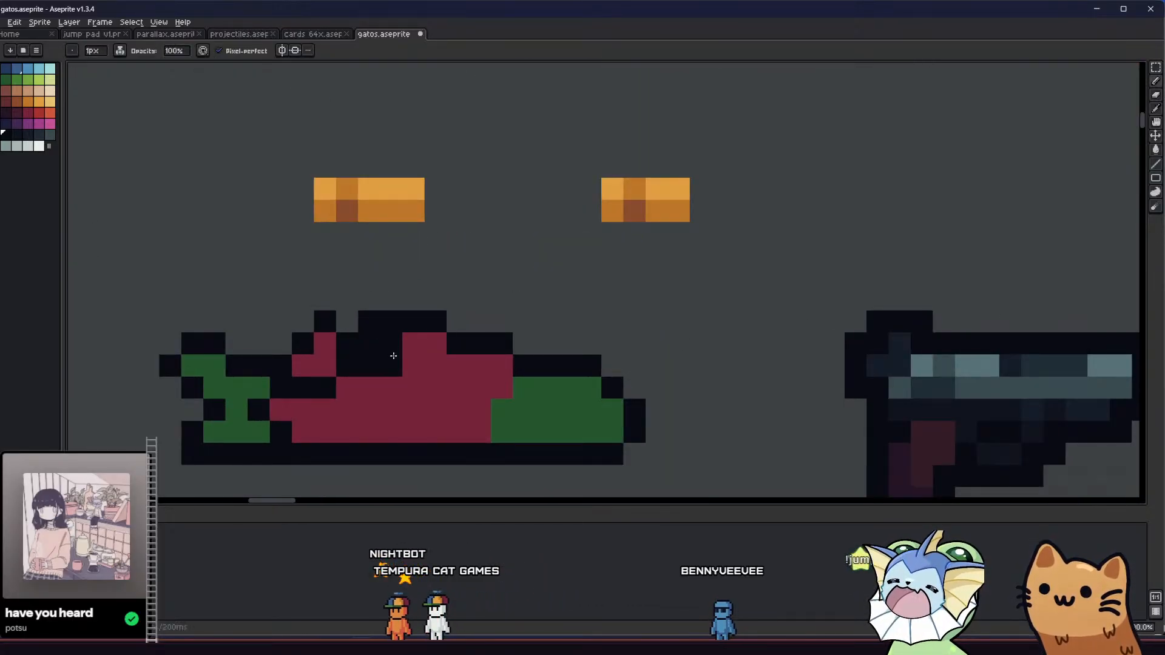
- Flatten the small rear fin under a lower near-black outline and save the sprite
scroll(304, 385, "down", 4)
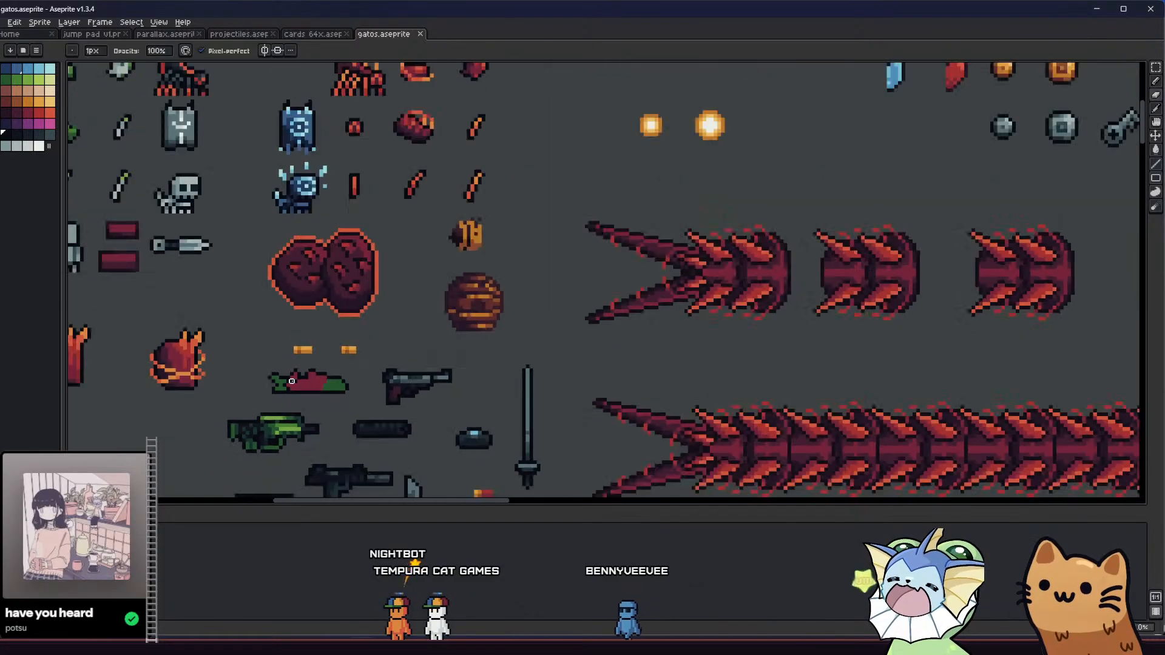
scroll(244, 395, "up", 2)
scroll(272, 393, "up", 2)
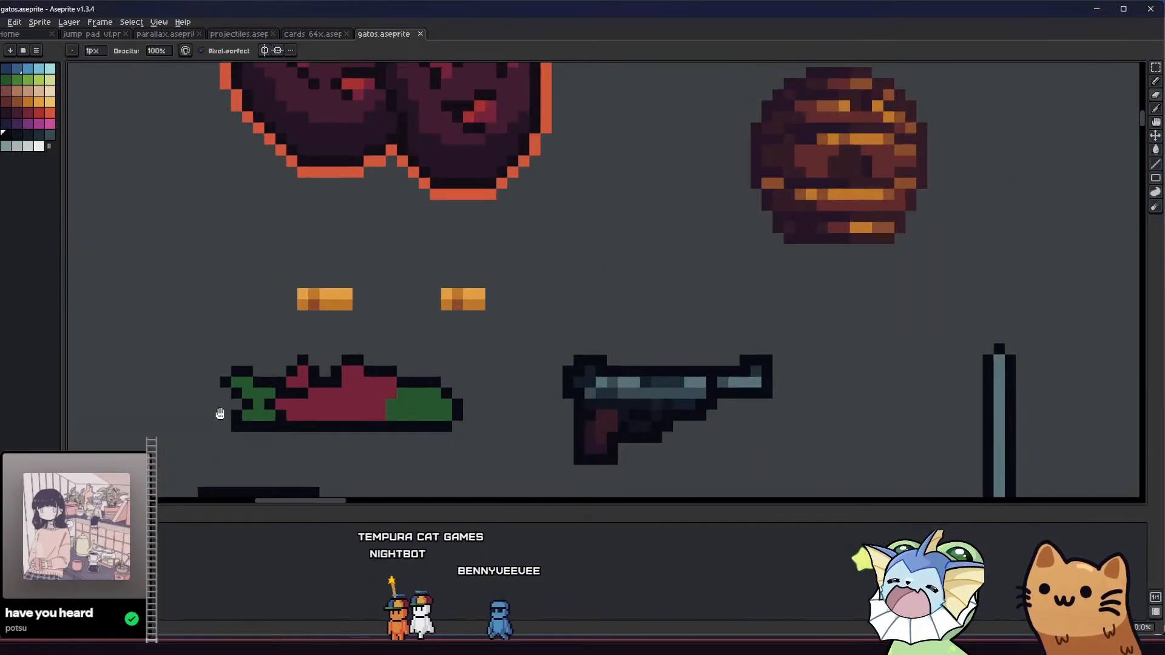
scroll(304, 364, "up", 2)
right_click(283, 390)
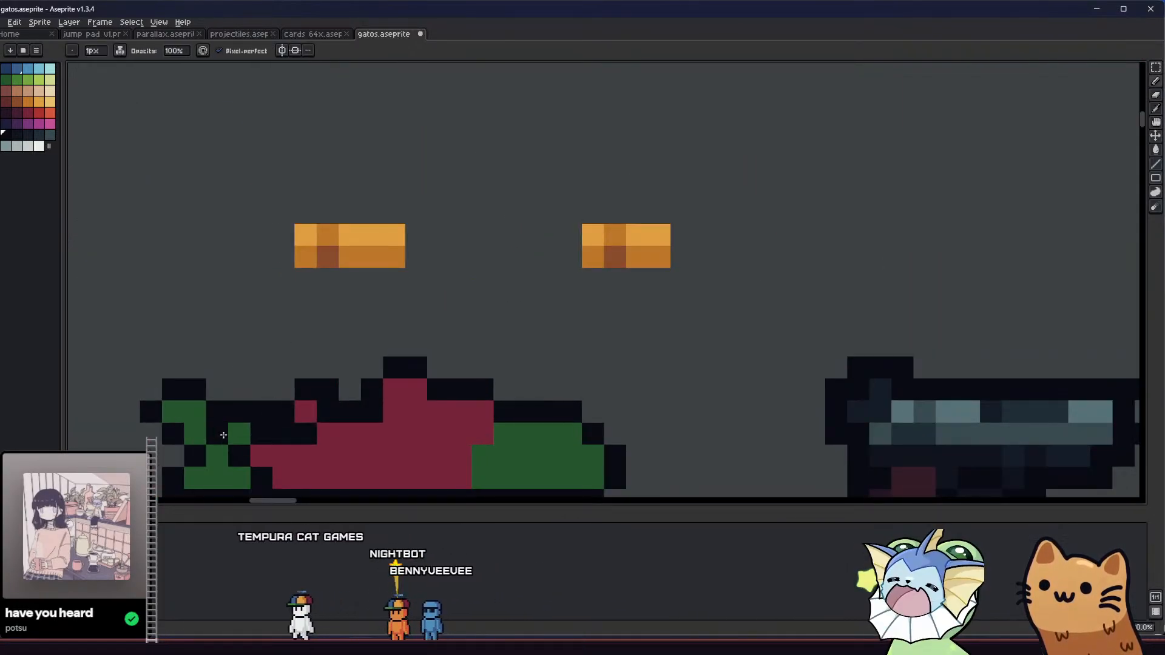
left_click_drag(223, 442, 229, 447)
key("b")
key("ctrl+s")
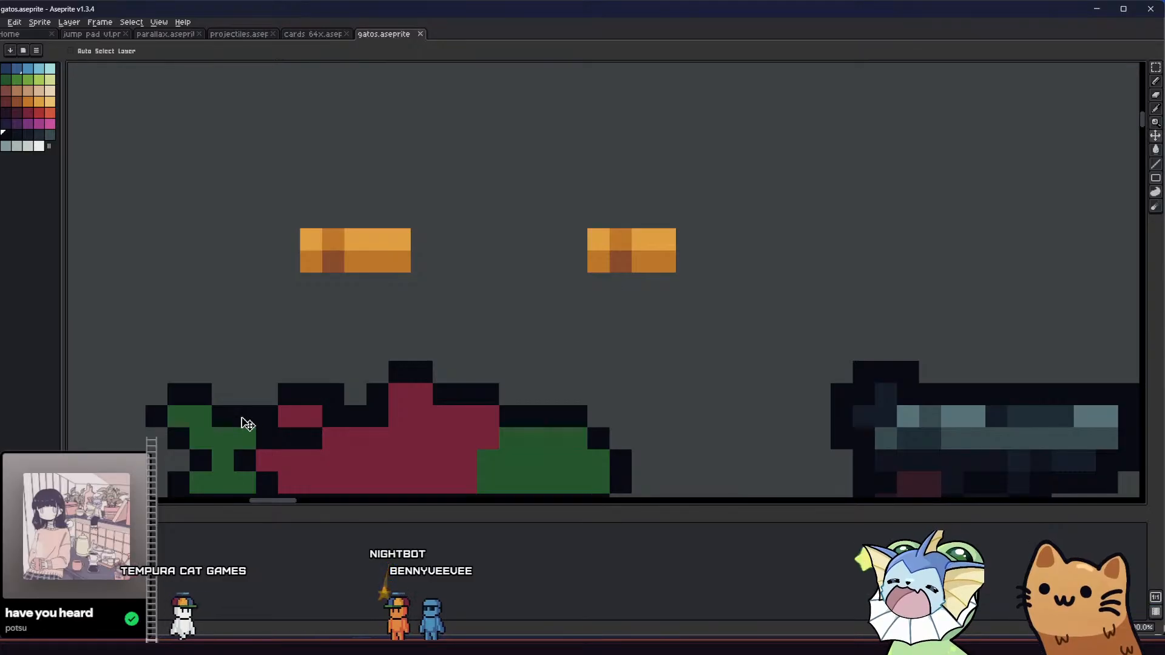
- Compare with the Salmon Storm card and paint two dark green fins along the fish's belly
scroll(246, 418, "down", 3)
scroll(254, 411, "up", 5)
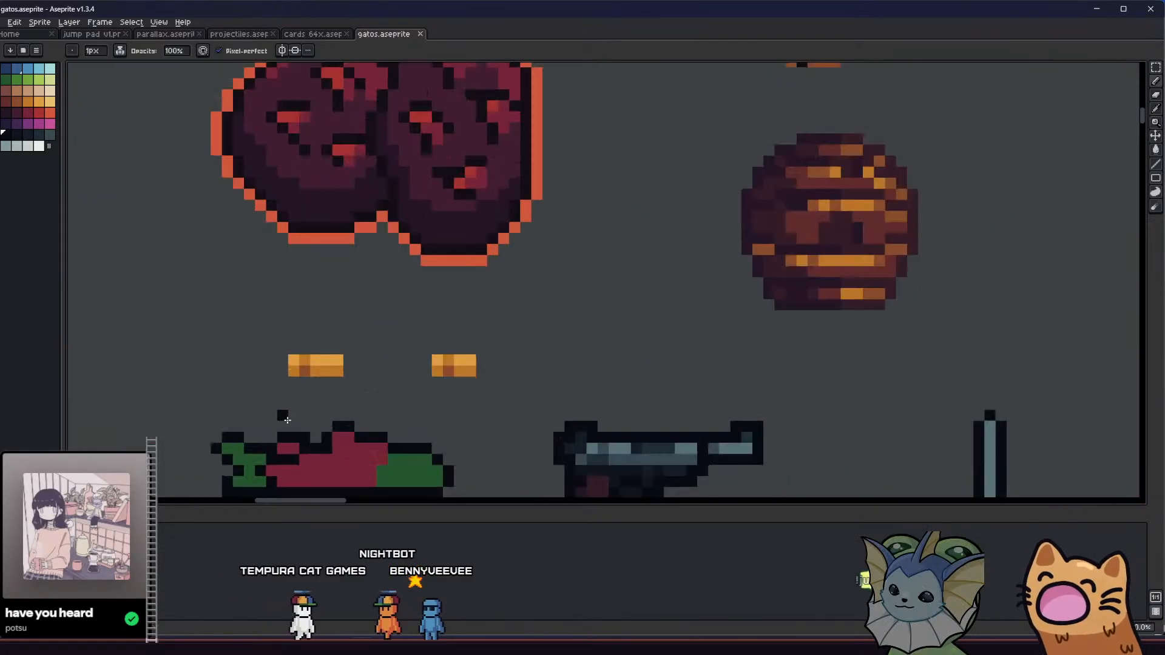
left_click(323, 34)
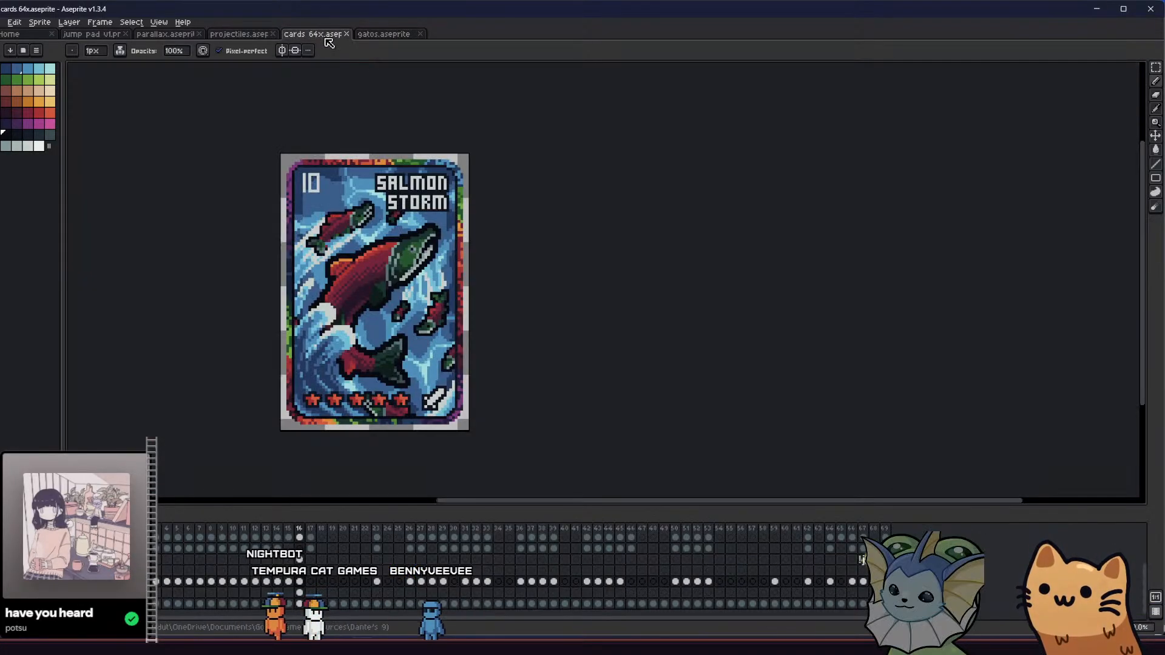
left_click(383, 34)
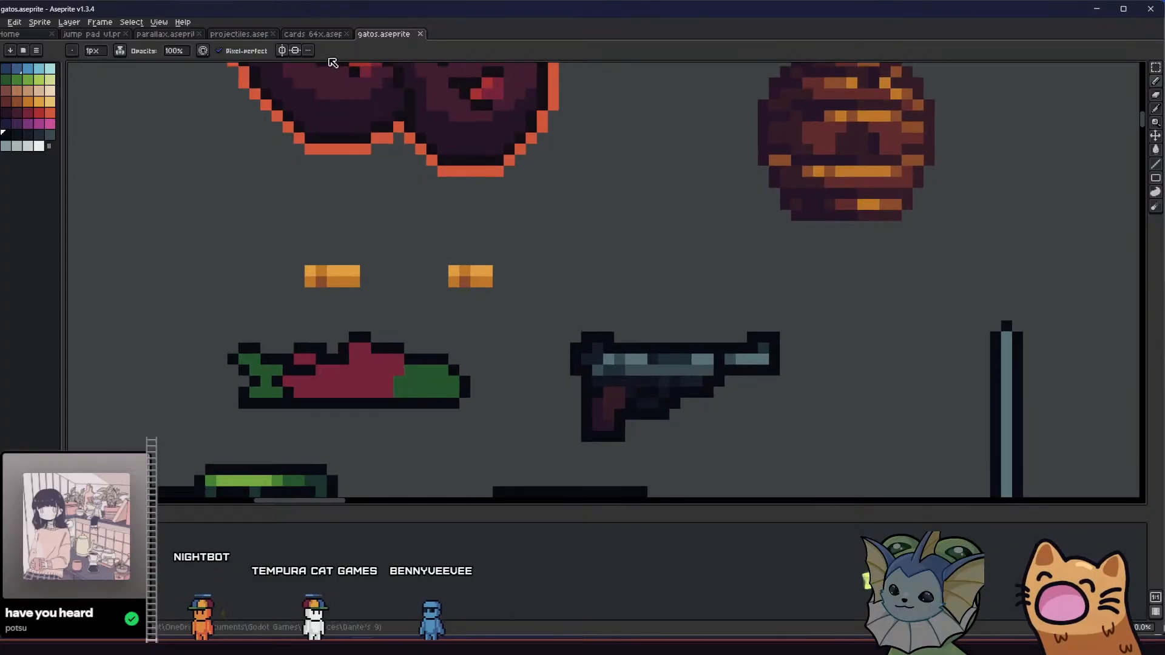
left_click(328, 34)
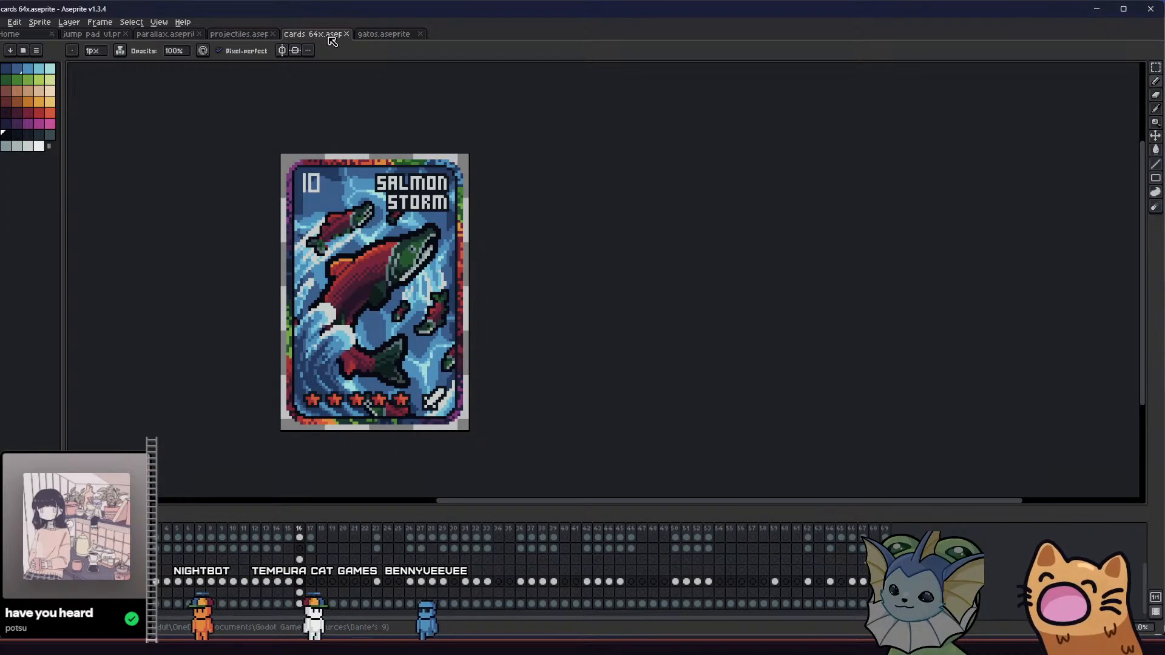
left_click(386, 35)
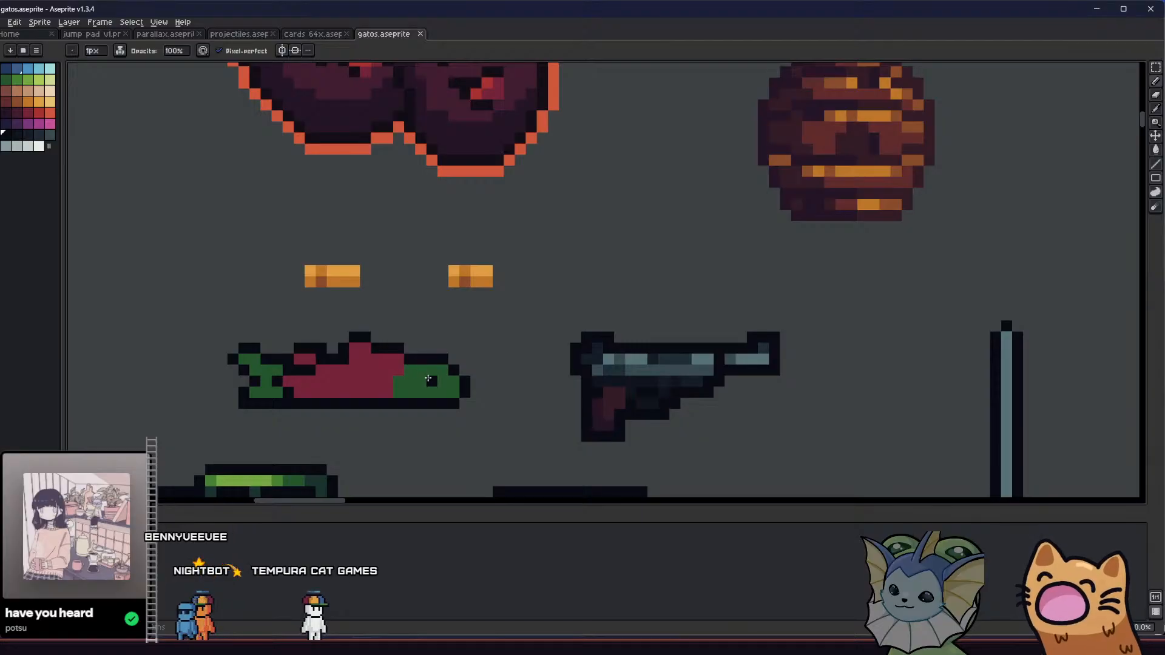
left_click(313, 34)
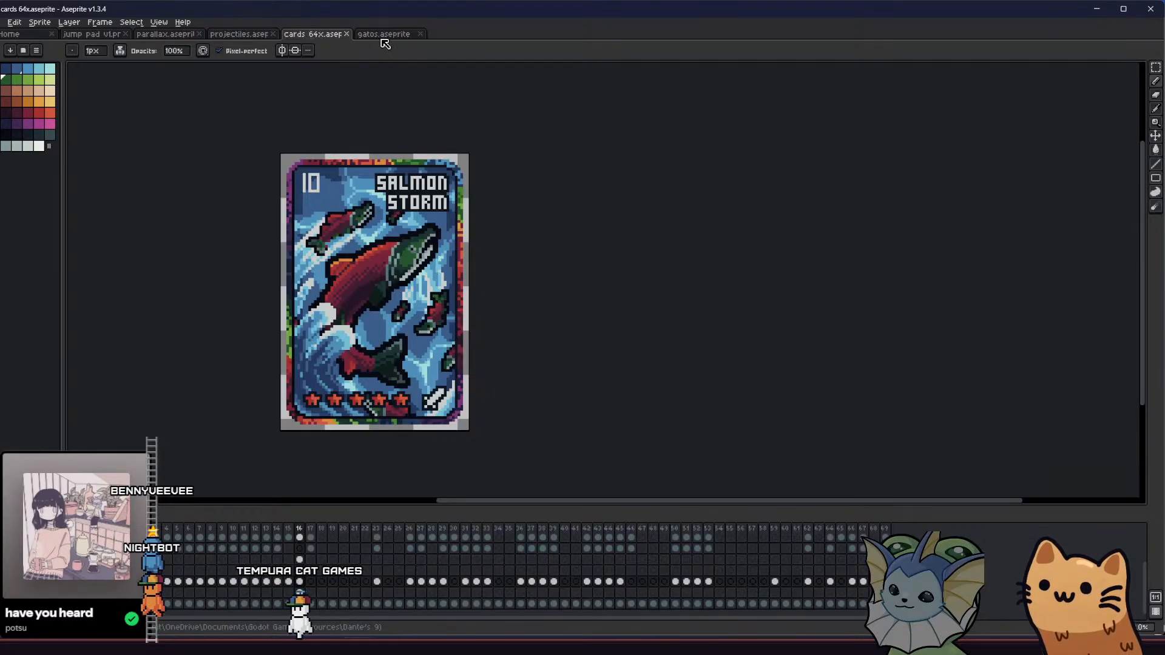
left_click(384, 34)
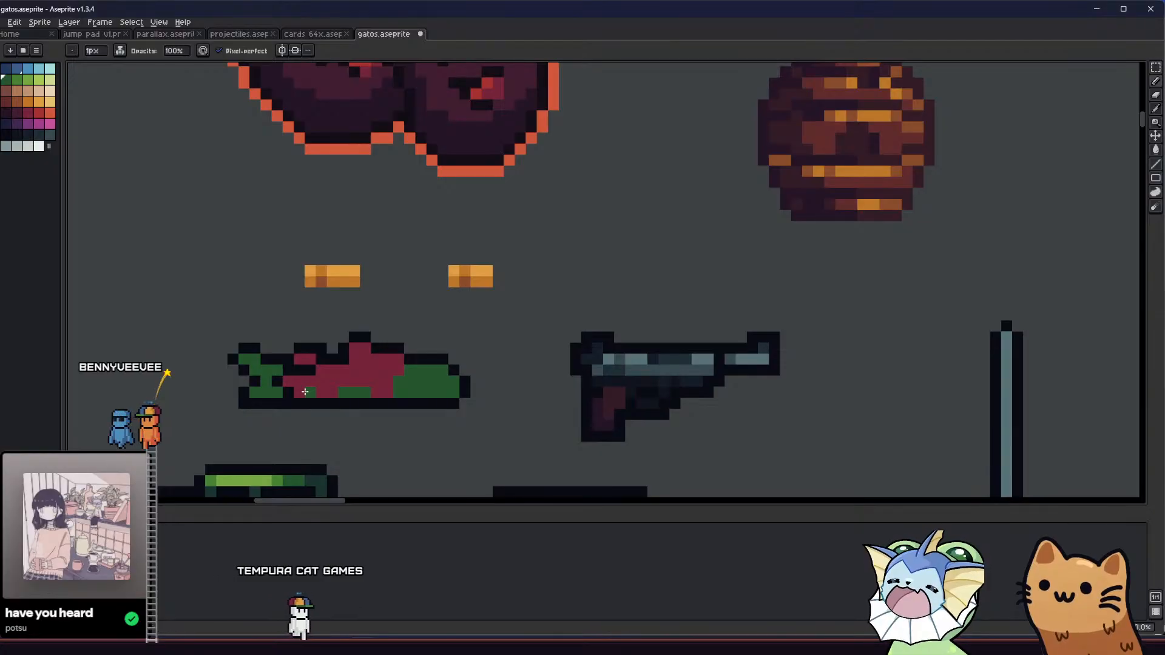
scroll(291, 389, "down", 6)
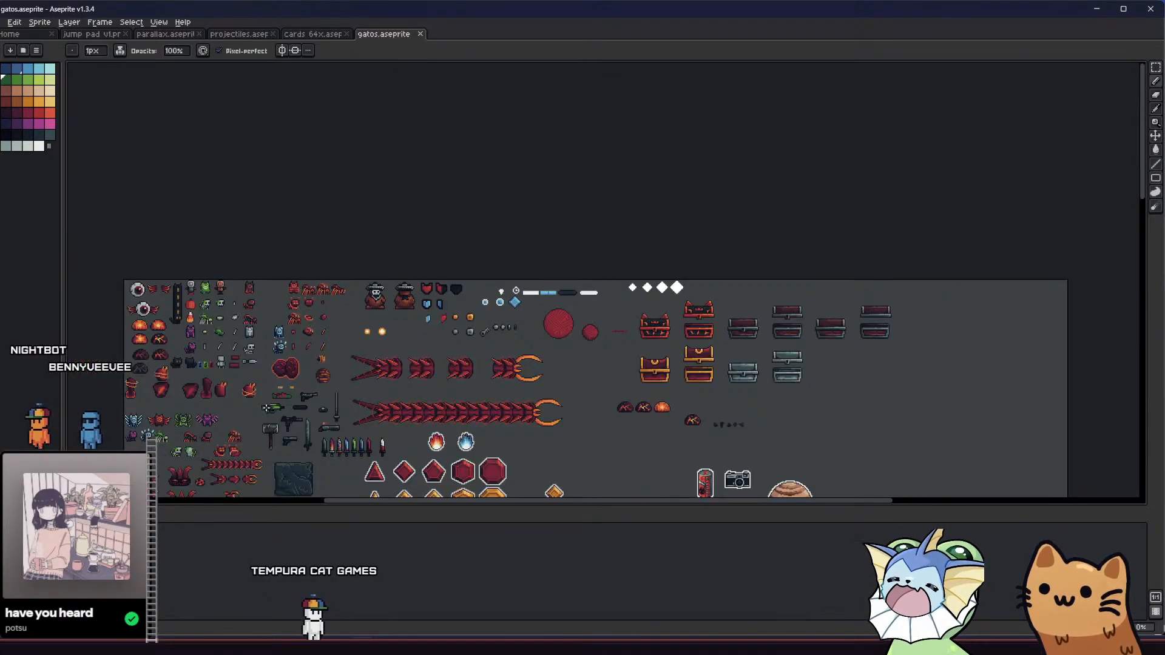
scroll(303, 363, "up", 3)
scroll(303, 363, "up", 2)
- Sample a darker green from the Salmon Storm card and fill the fish's head, belly fins and tail with it
left_click(310, 34)
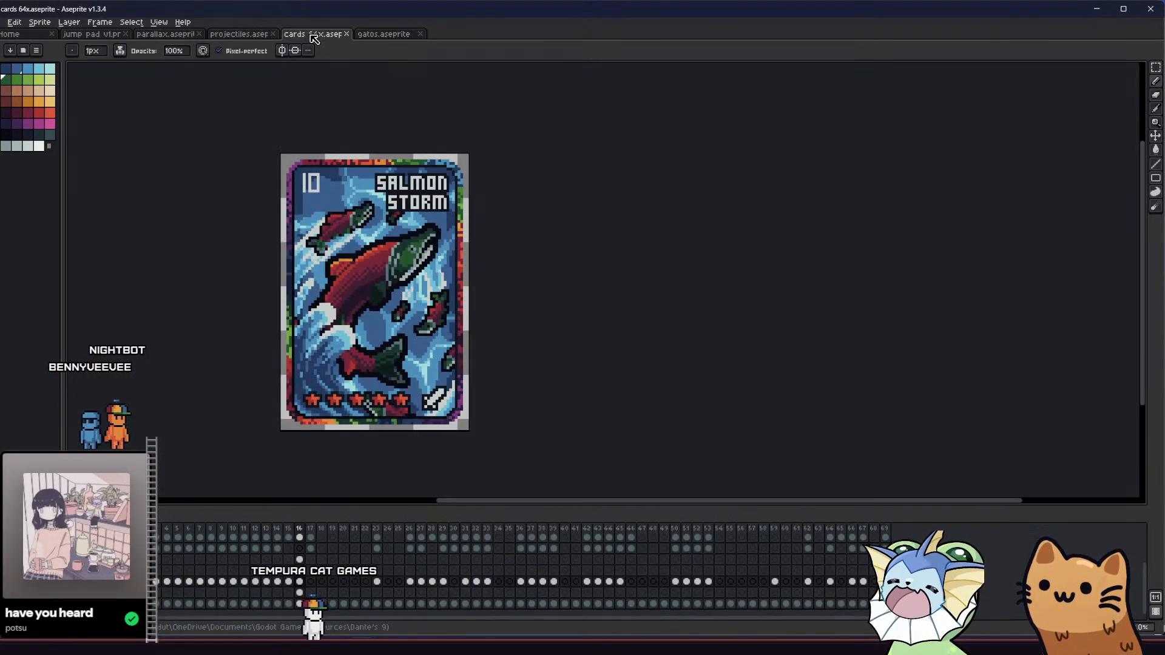
scroll(377, 298, "up", 1)
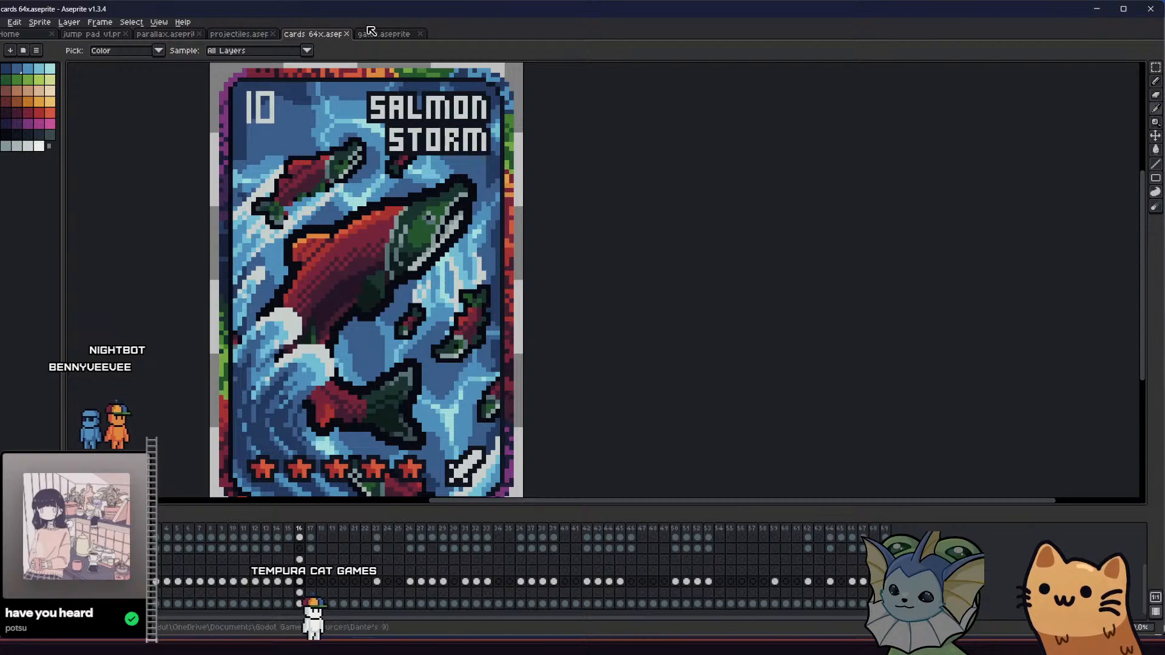
left_click(371, 34)
scroll(337, 362, "up", 3)
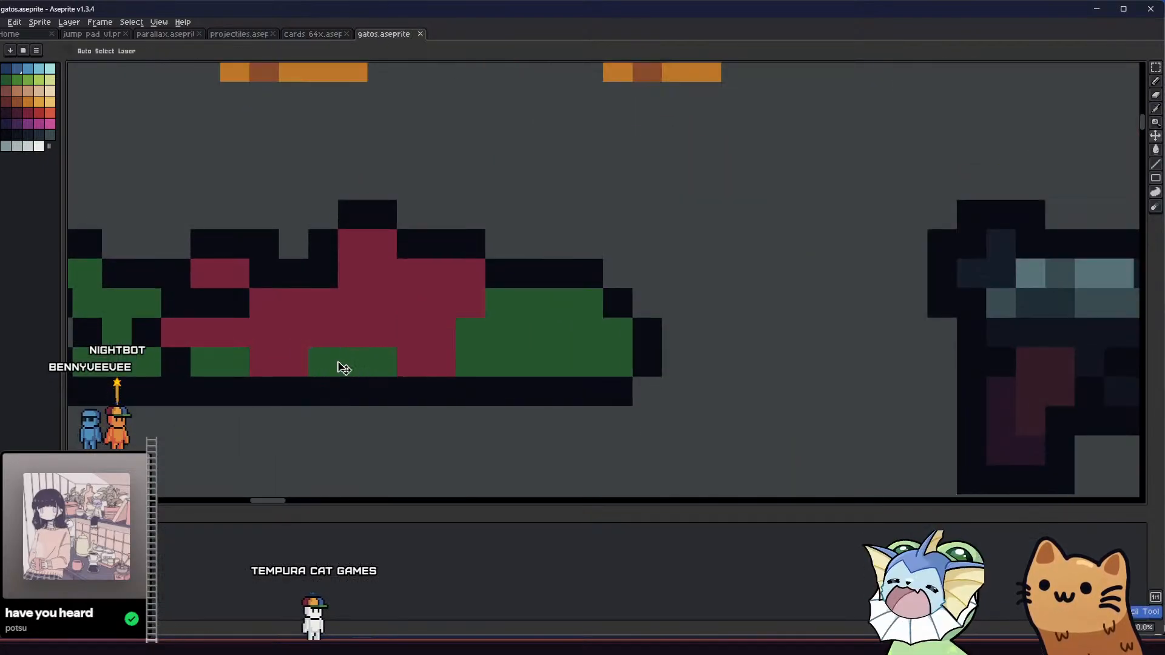
key("g")
left_click(497, 345)
left_click(309, 348)
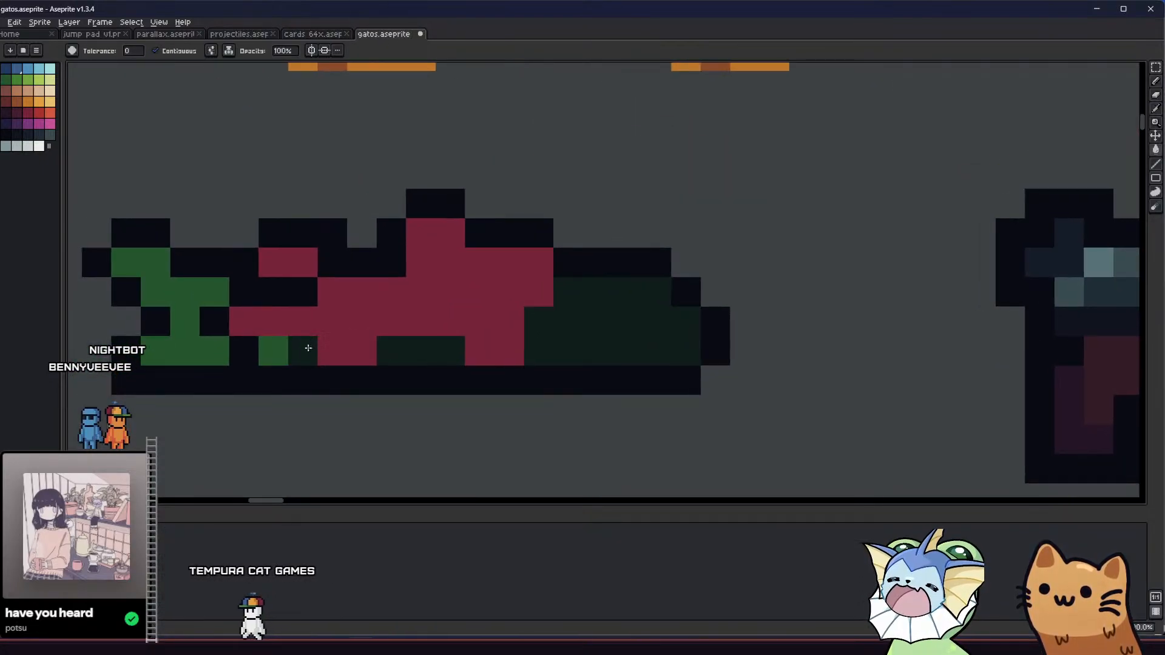
left_click(199, 291)
- Shade the tail, head and belly fins with lighter dark teal pixels, checking the Salmon Storm card, and save the sprite
left_click(6, 85)
key("b")
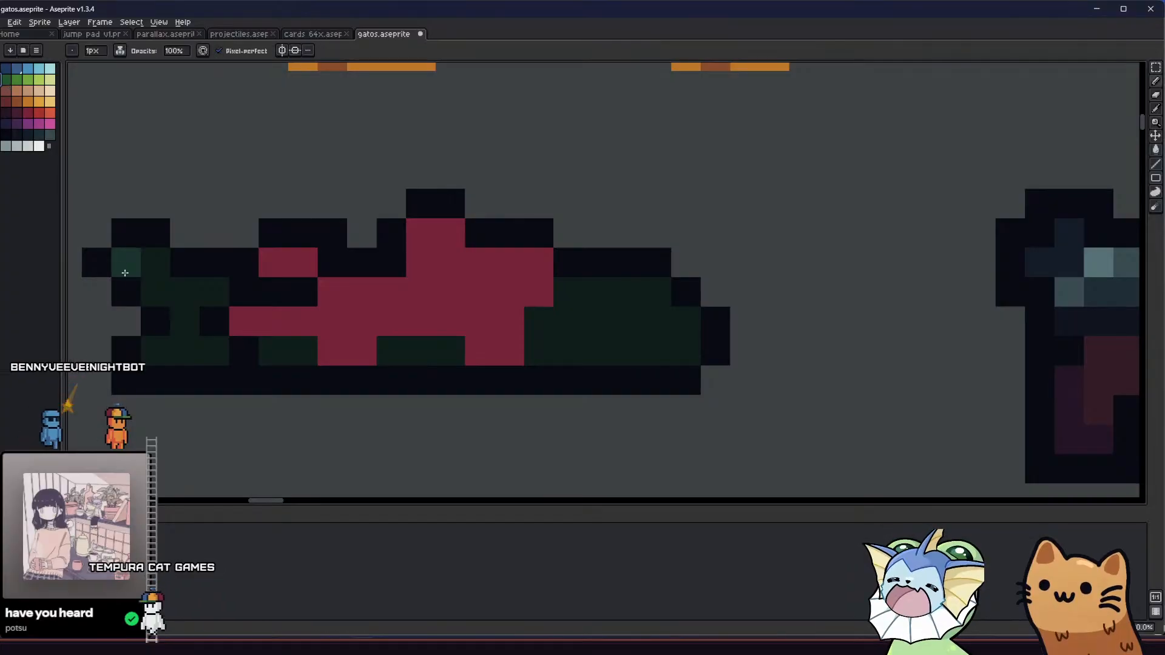
left_click(145, 267)
left_click(155, 292)
left_click(547, 296)
left_click(335, 34)
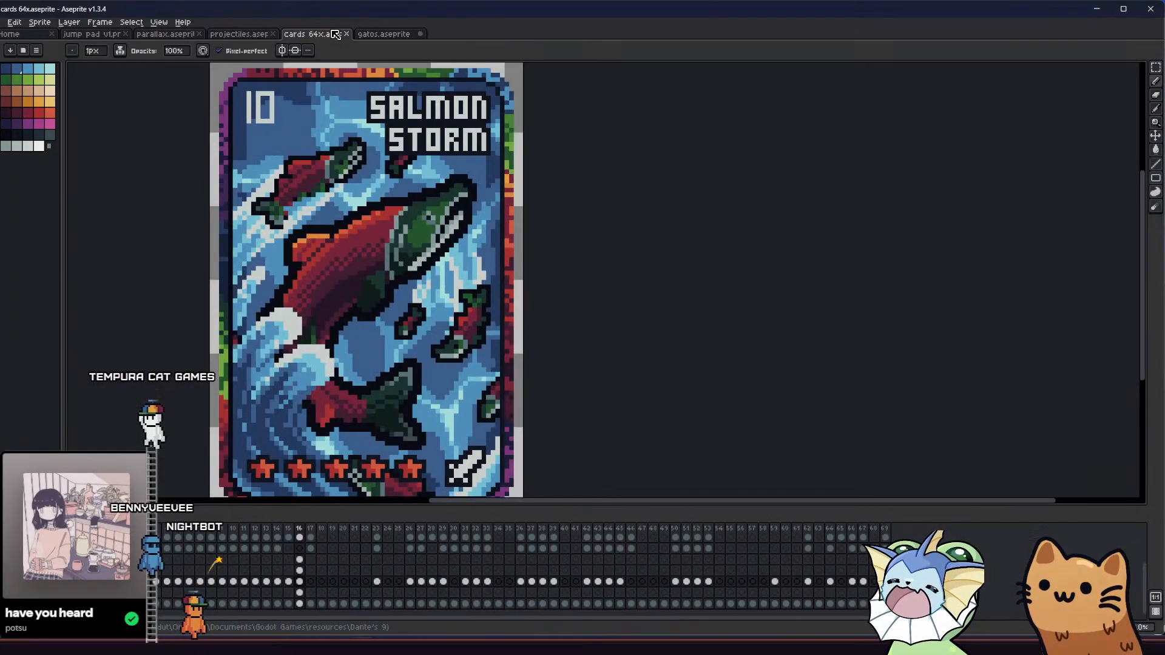
left_click(384, 34)
mouse_move(616, 318)
left_mouse_down()
mouse_move(541, 323)
mouse_move(547, 346)
mouse_move(635, 349)
left_mouse_up()
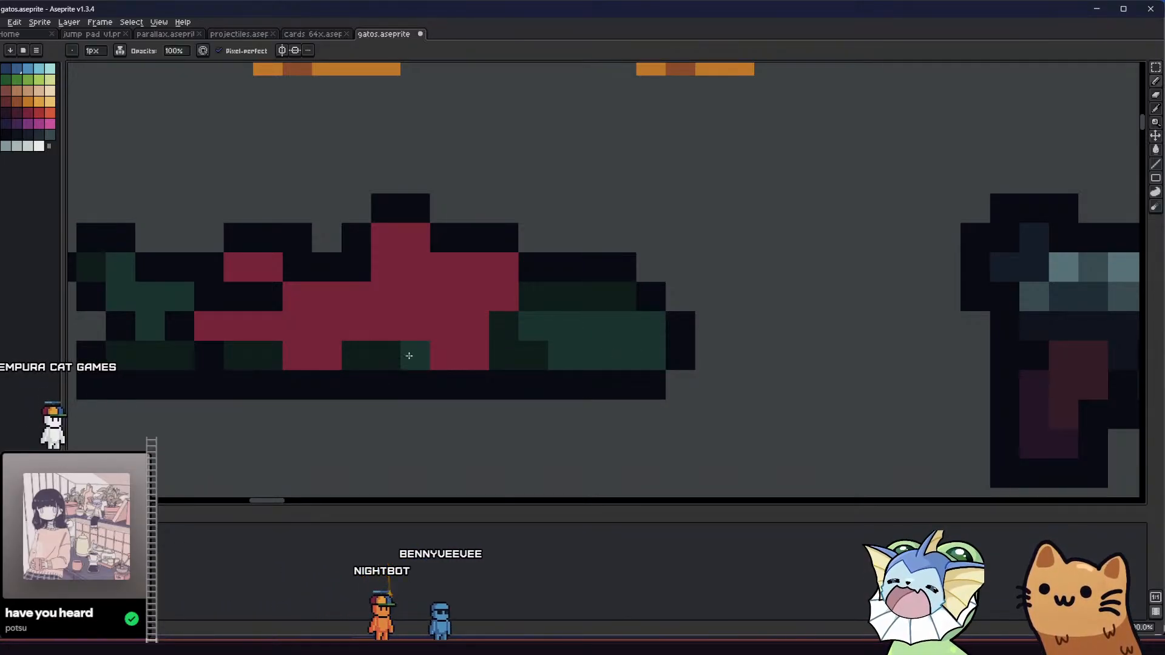
key("ctrl+s")
scroll(264, 370, "down", 5)
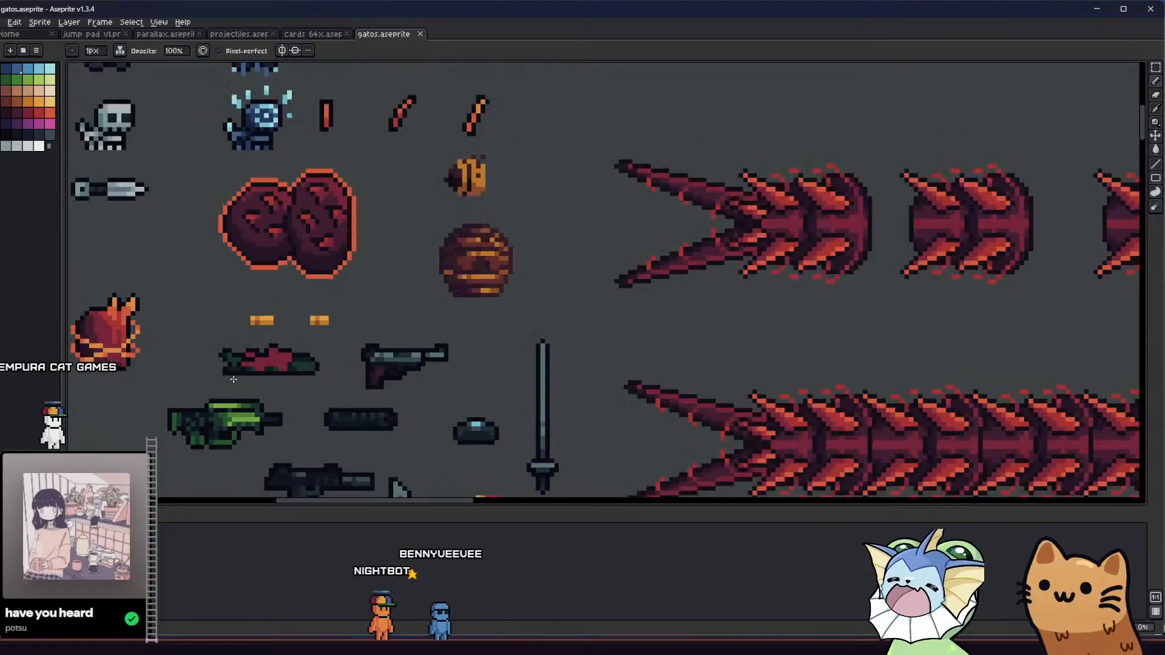
scroll(240, 376, "up", 3)
- Reopen cards 64x.aseprite and examine the salmon on the Salmon Storm card
left_click(346, 34)
right_click(253, 35)
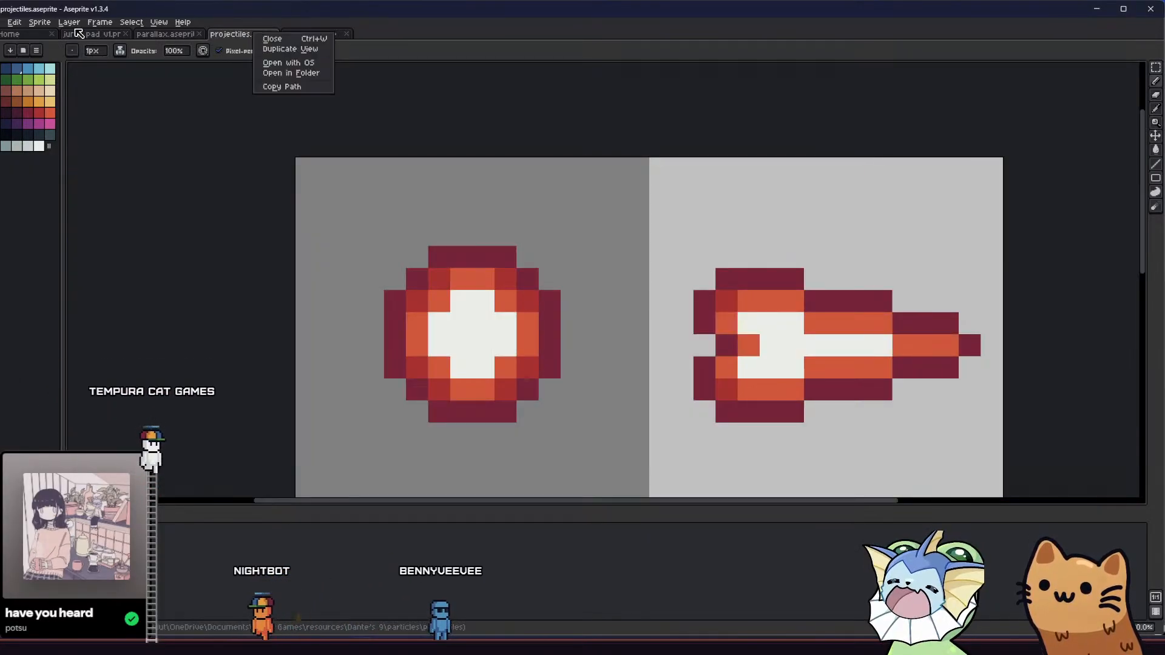
left_click(291, 73)
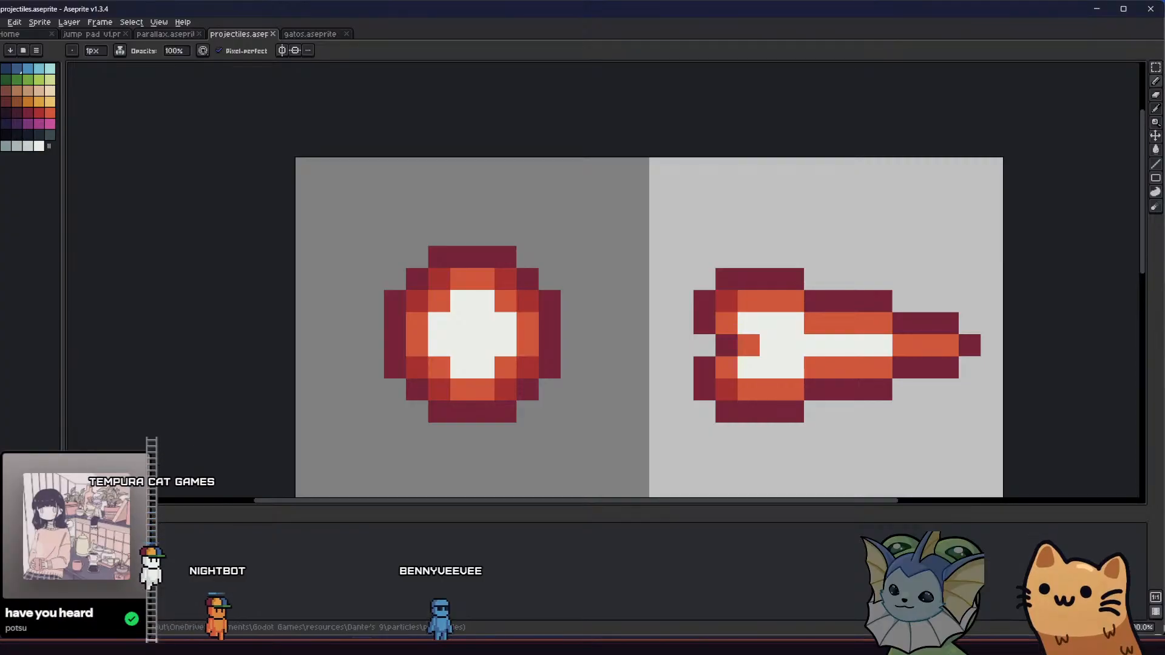
left_click(2, 23)
mouse_move(77, 56)
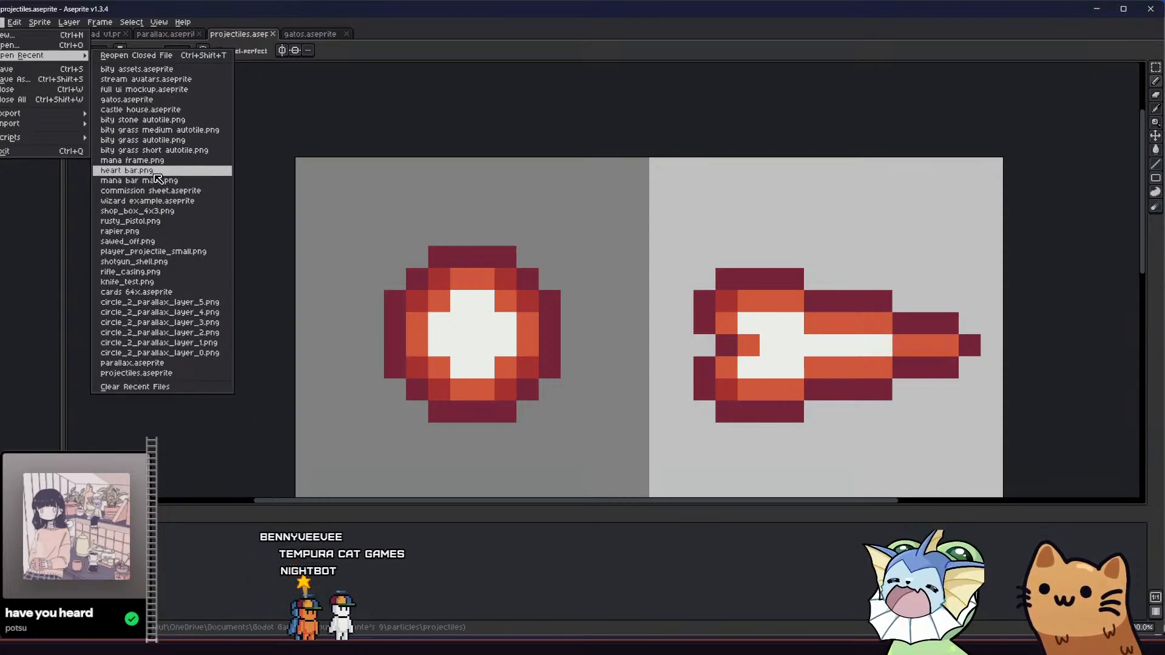
left_click(165, 294)
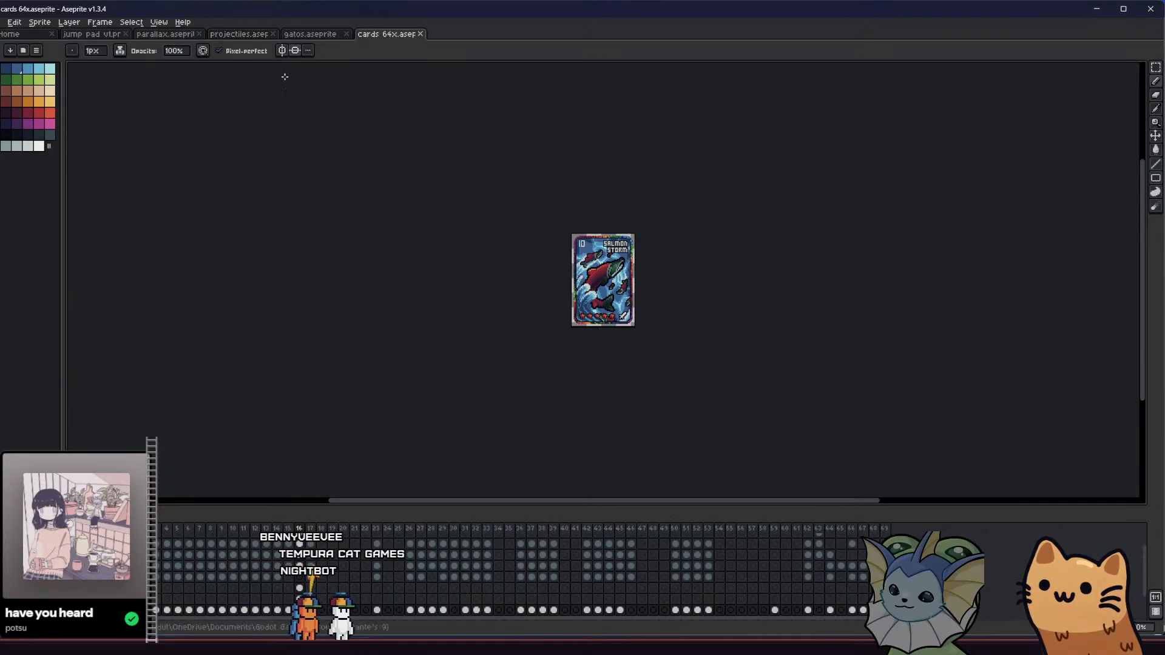
scroll(595, 245, "up", 4)
left_click_drag(573, 376, 474, 251)
scroll(496, 256, "down", 1)
- Move the middle belly fin one pixel toward the head in gatos.aseprite using dark teal, dark green and crimson pixels
left_click(322, 36)
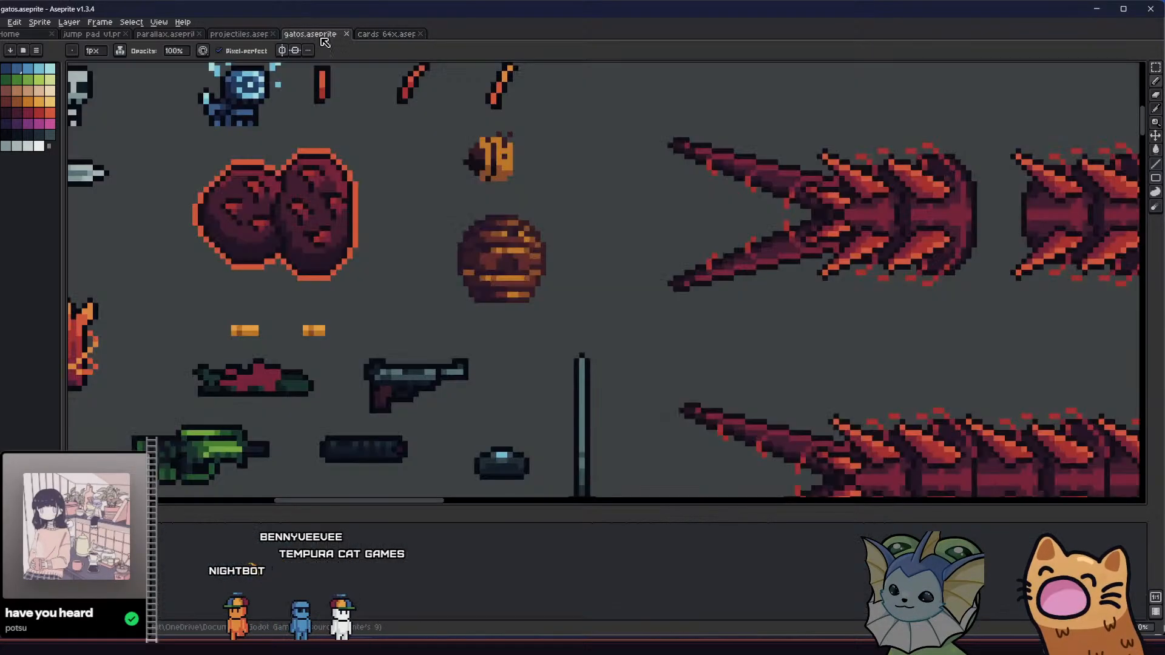
scroll(257, 422, "up", 3)
left_click(313, 390)
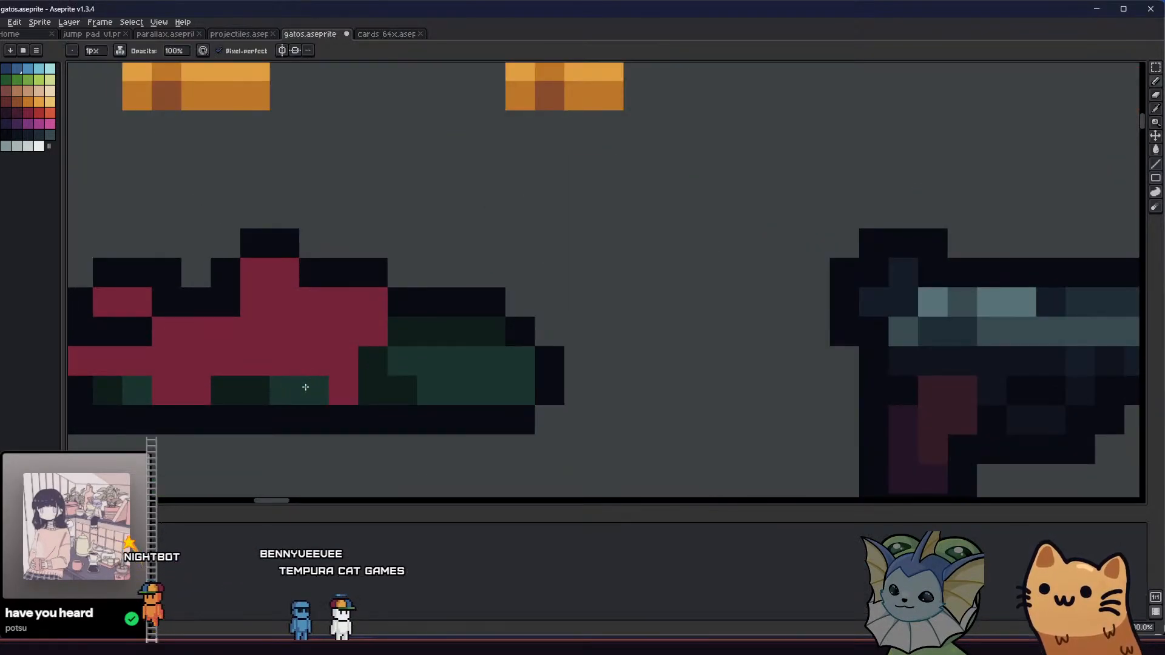
left_click(215, 386, "alt")
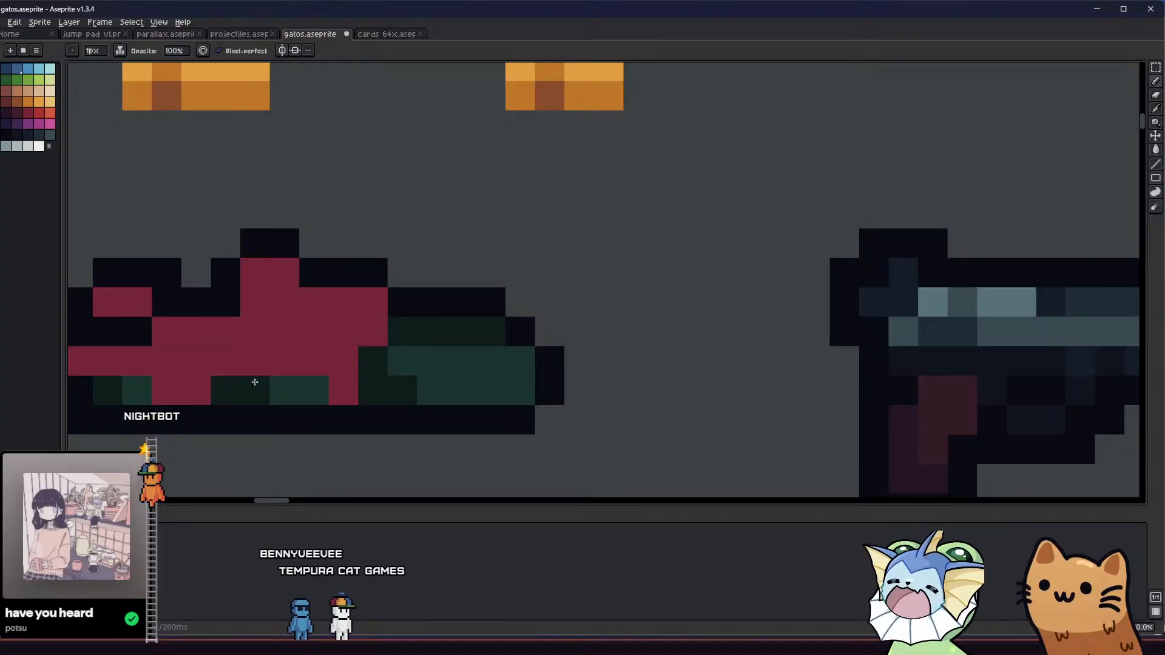
left_click(236, 338, "alt")
left_click(223, 391)
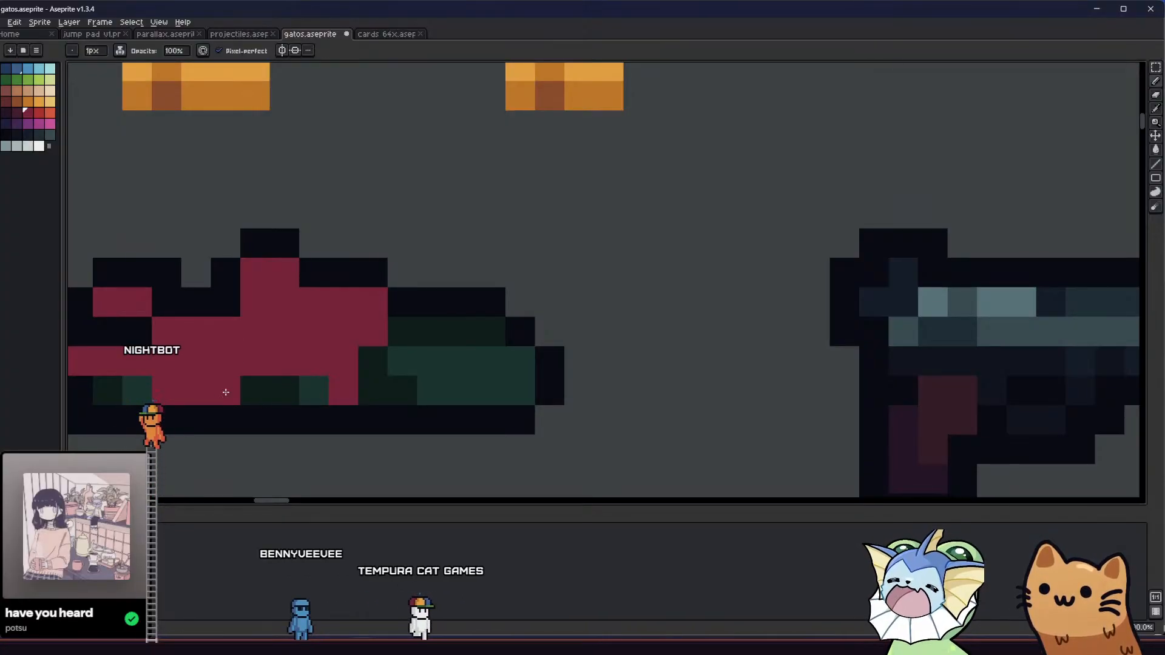
- Save the sprite and compare the fish with the salmon on the Salmon Storm card in cards 64x.aseprite
key("ctrl+s")
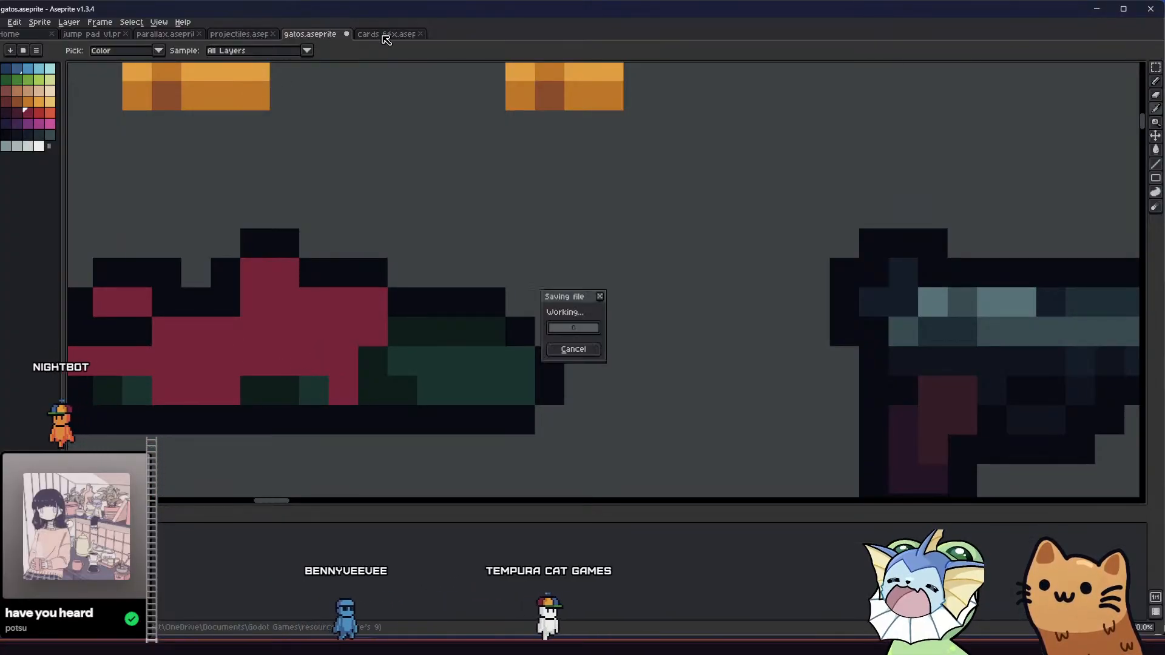
left_click(381, 34)
left_click(308, 34)
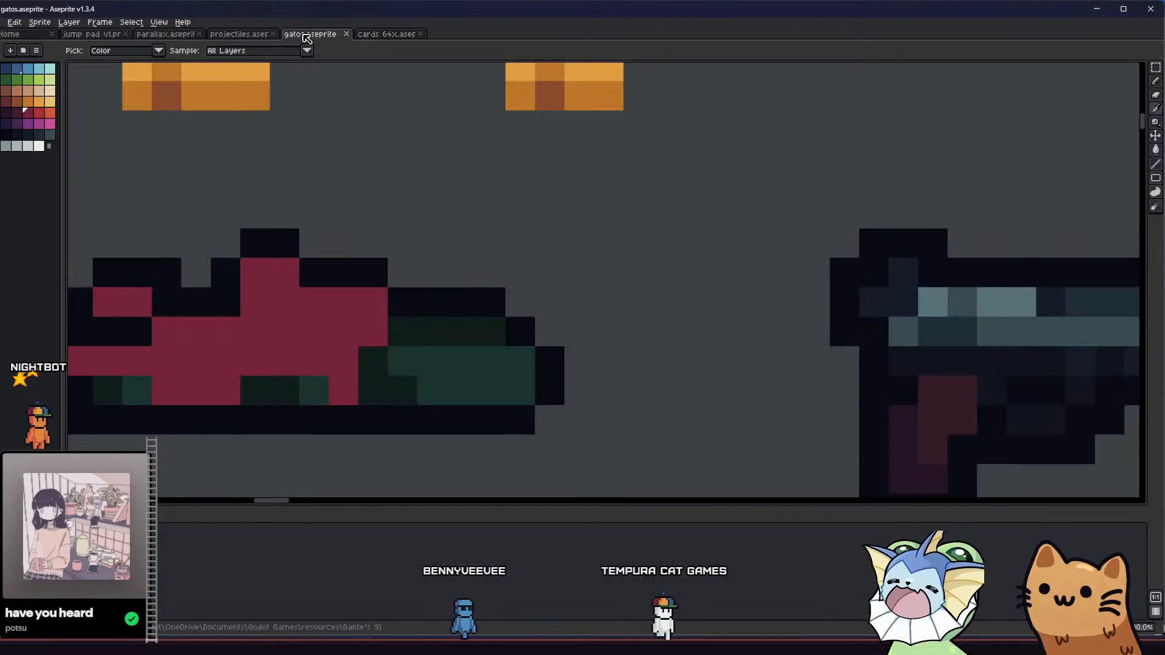
scroll(501, 366, "down", 2)
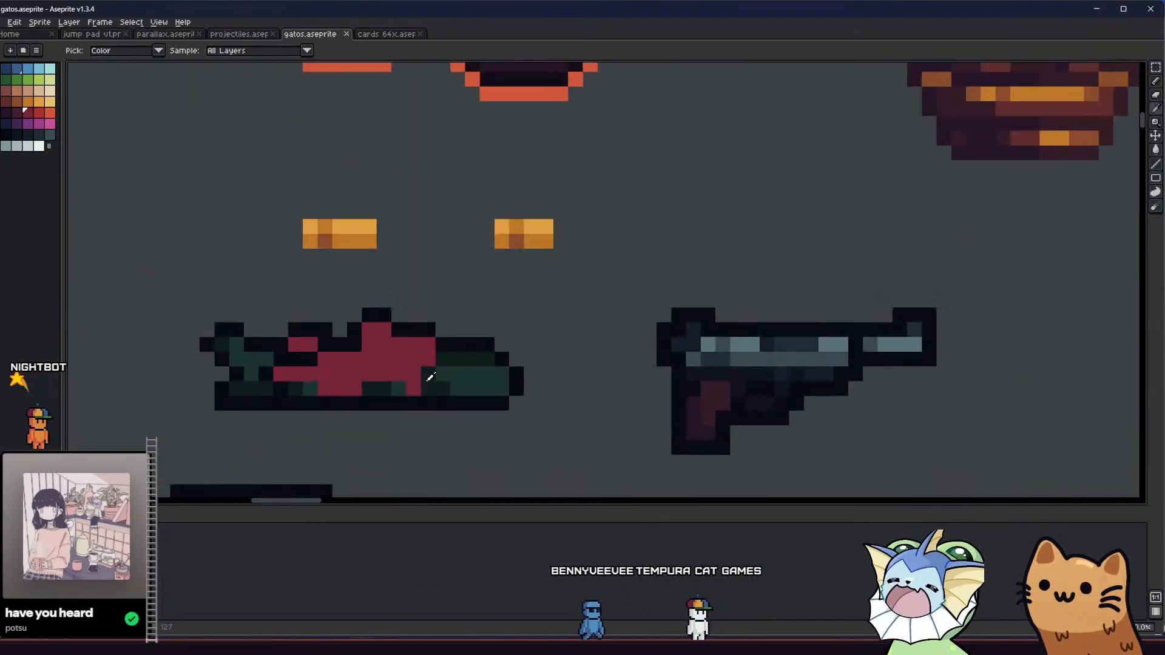
left_click(381, 35)
left_click(331, 35)
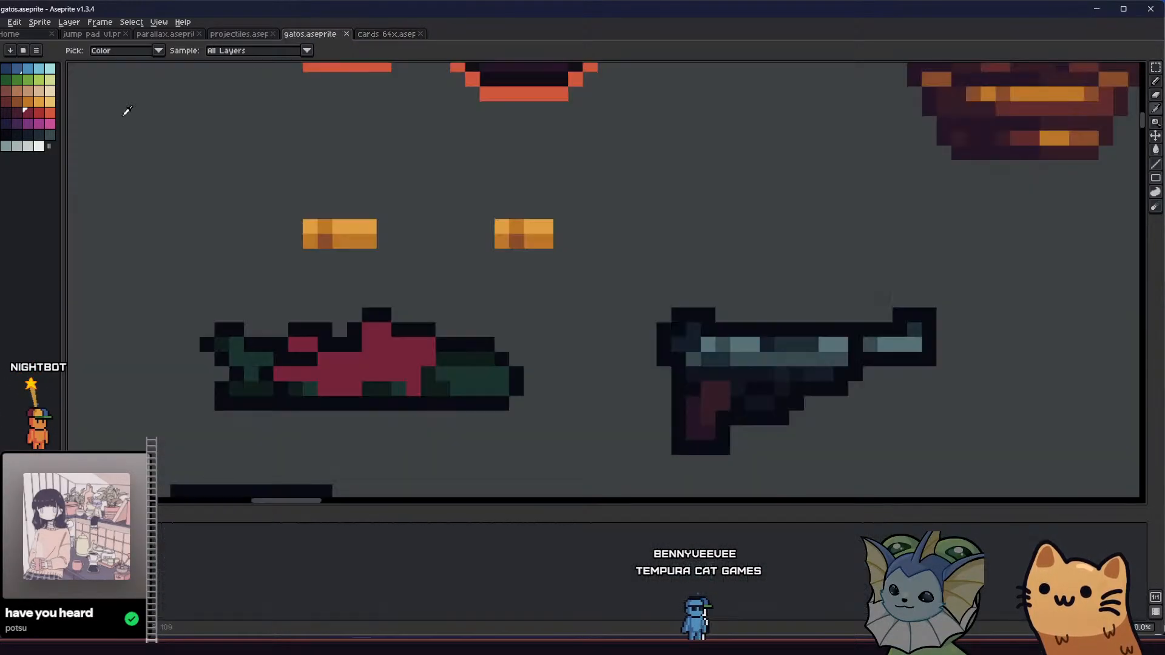
- Sample the gill greys from the large salmon on the Salmon Storm card and paint a pale grey and grey-teal gill line behind the fish's head
left_click(364, 36)
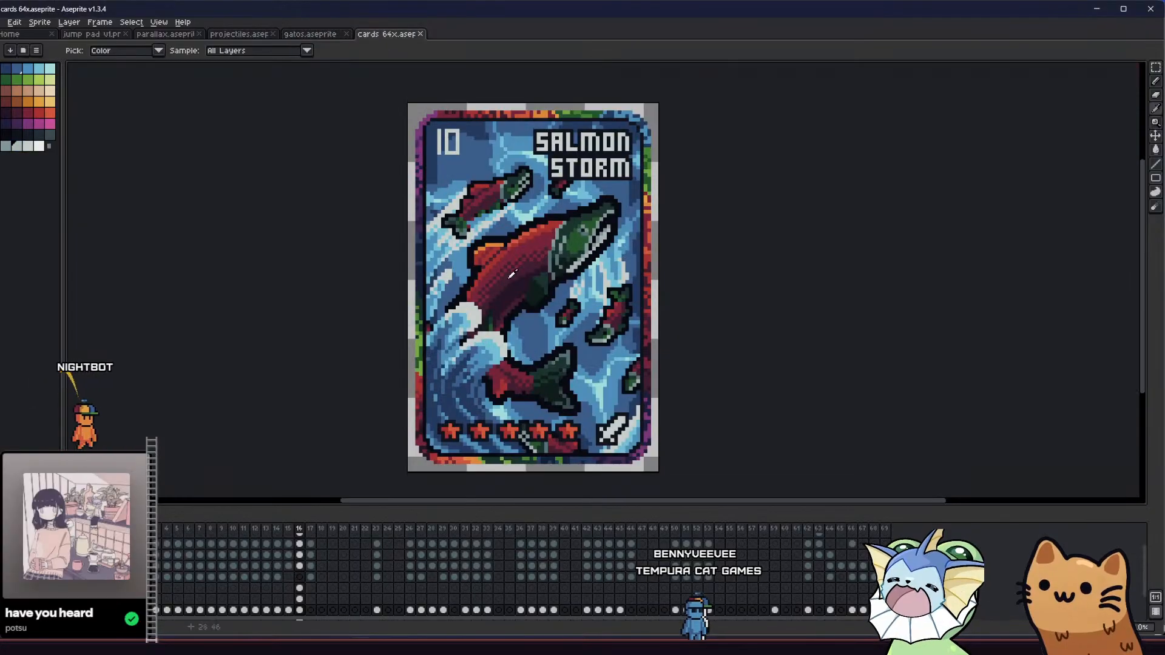
scroll(556, 253, "up", 3)
scroll(541, 231, "up", 2)
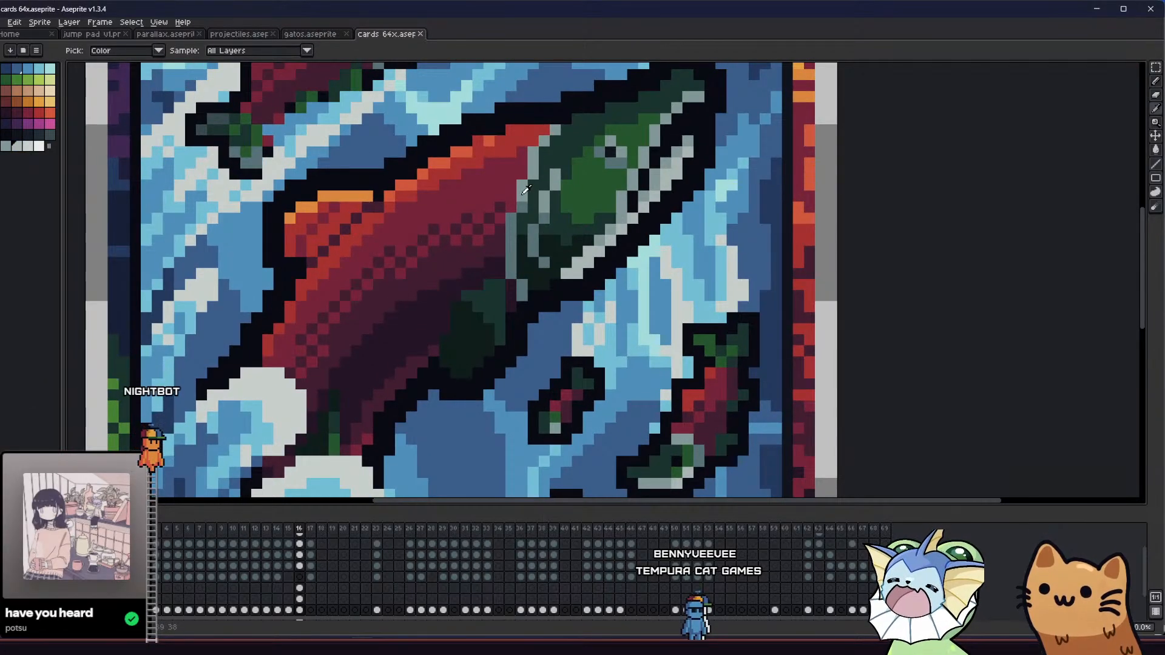
key("ctrl+shift+Tab")
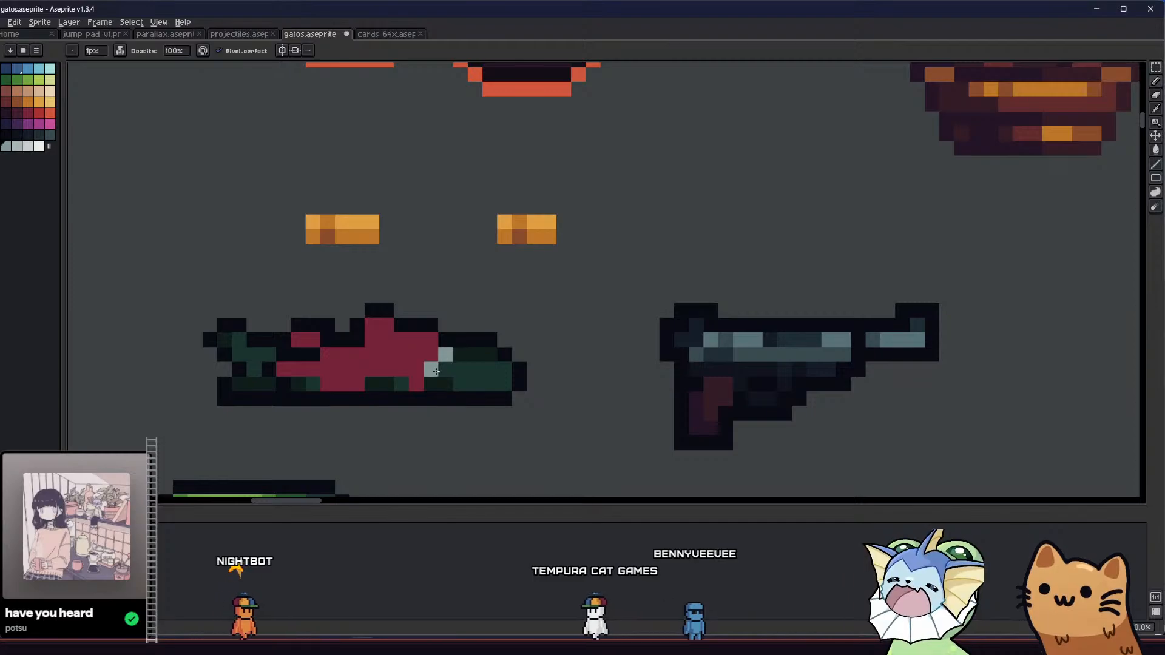
left_click_drag(373, 384, 347, 395)
scroll(347, 396, "down", 3)
scroll(339, 398, "up", 4)
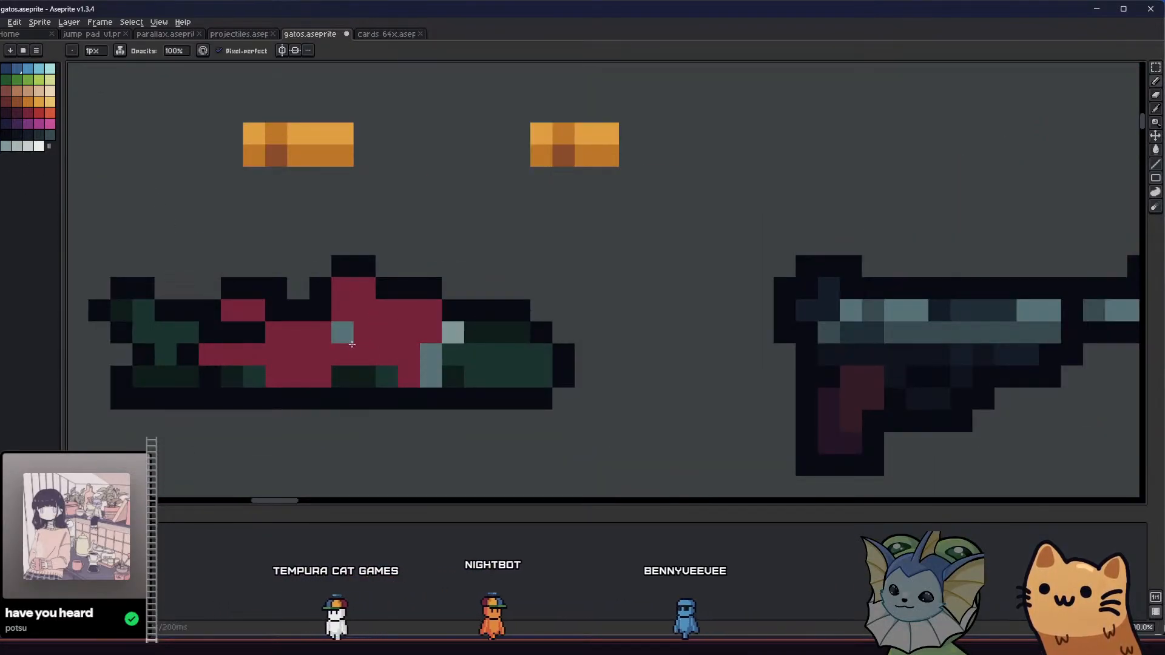
- Check the Salmon Storm card and paint the tips of both tail lobes with the gill's pale grey
left_click(376, 34)
scroll(336, 206, "down", 3)
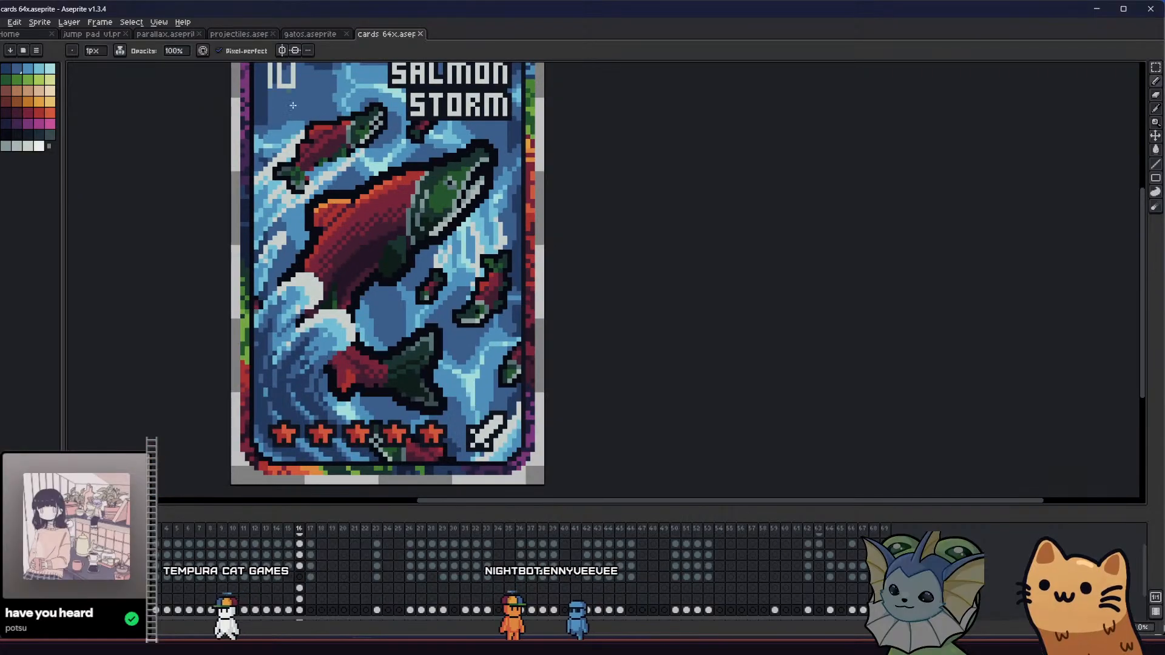
left_click(329, 31)
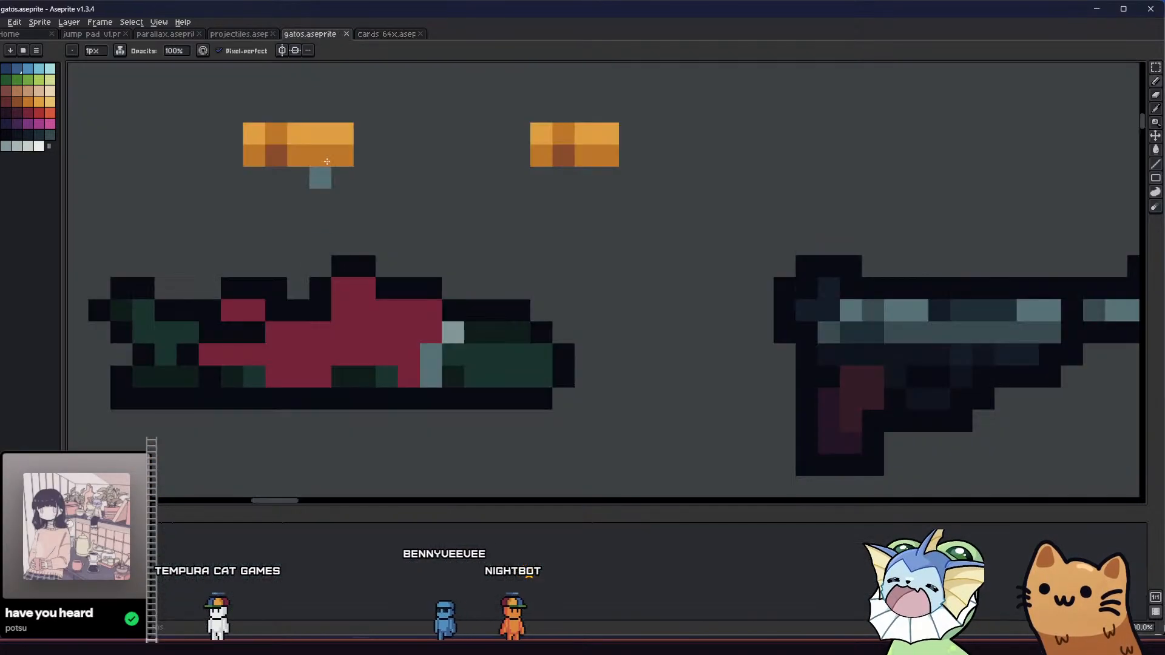
scroll(455, 340, "up", 2)
scroll(449, 333, "down", 1)
key("alt")
left_click(452, 328, "alt")
left_click_drag(314, 342, 424, 328)
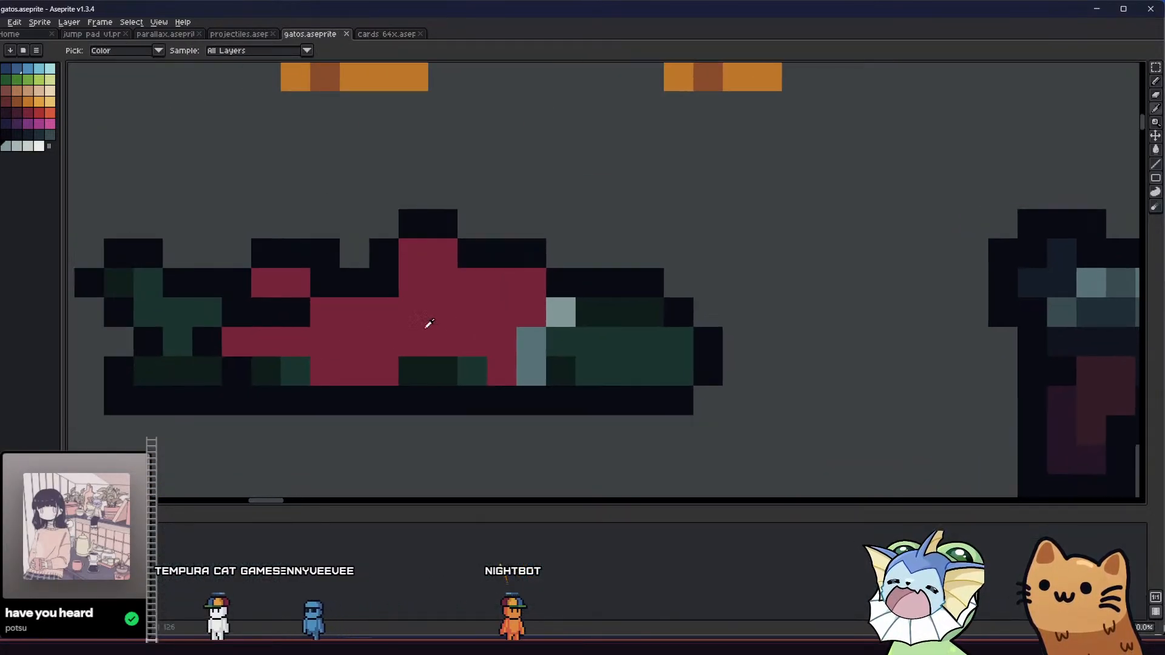
left_click_drag(148, 281, 128, 277)
left_click(165, 379)
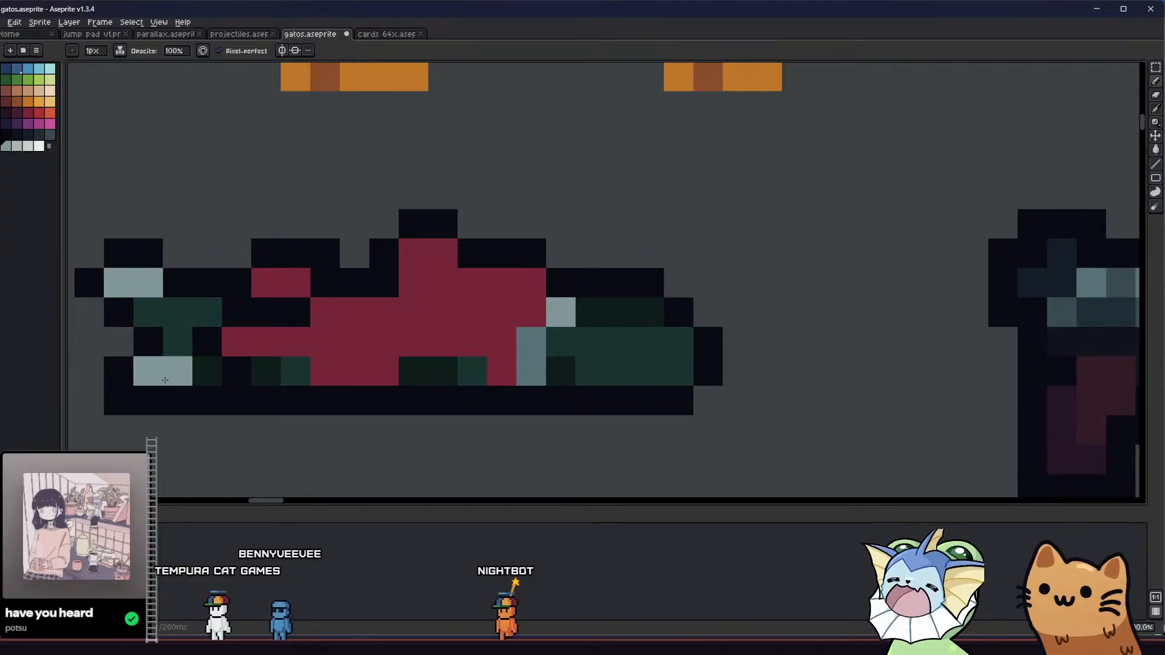
- Recolour both tail tips with the gill's darker grey-teal, darken the tail's inner pixels to dark green and save the sprite
left_click(537, 347, "alt")
left_click_drag(179, 377, 154, 375)
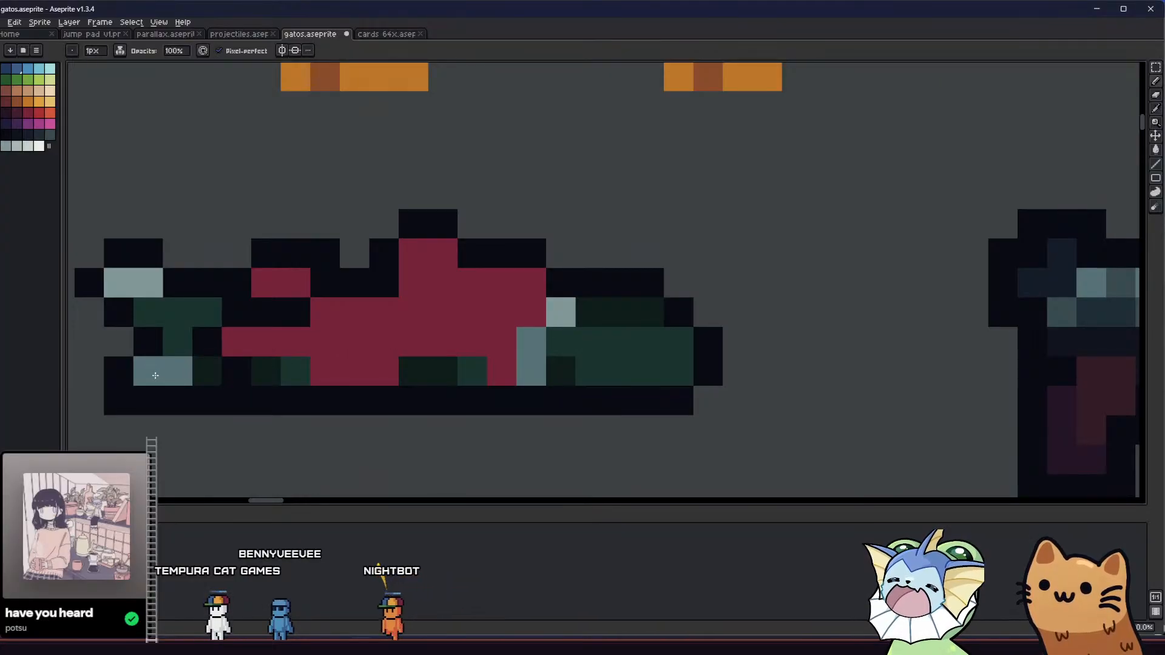
key("ctrl+s")
key("v")
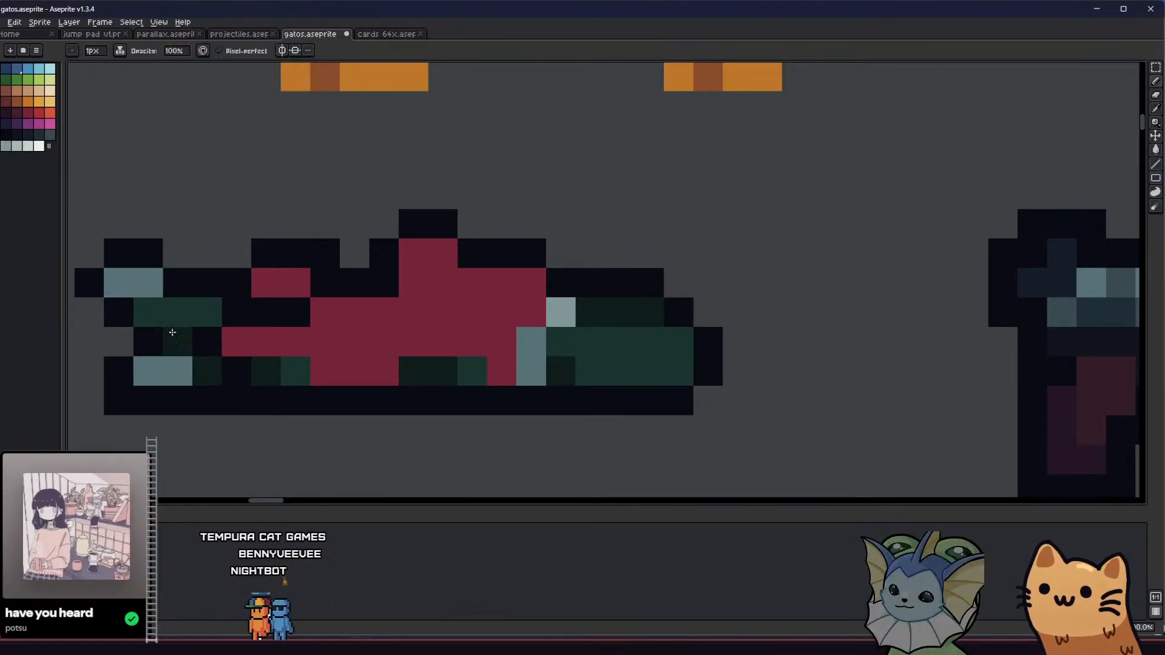
scroll(148, 315, "down", 8)
scroll(112, 335, "down", 5)
key("b")
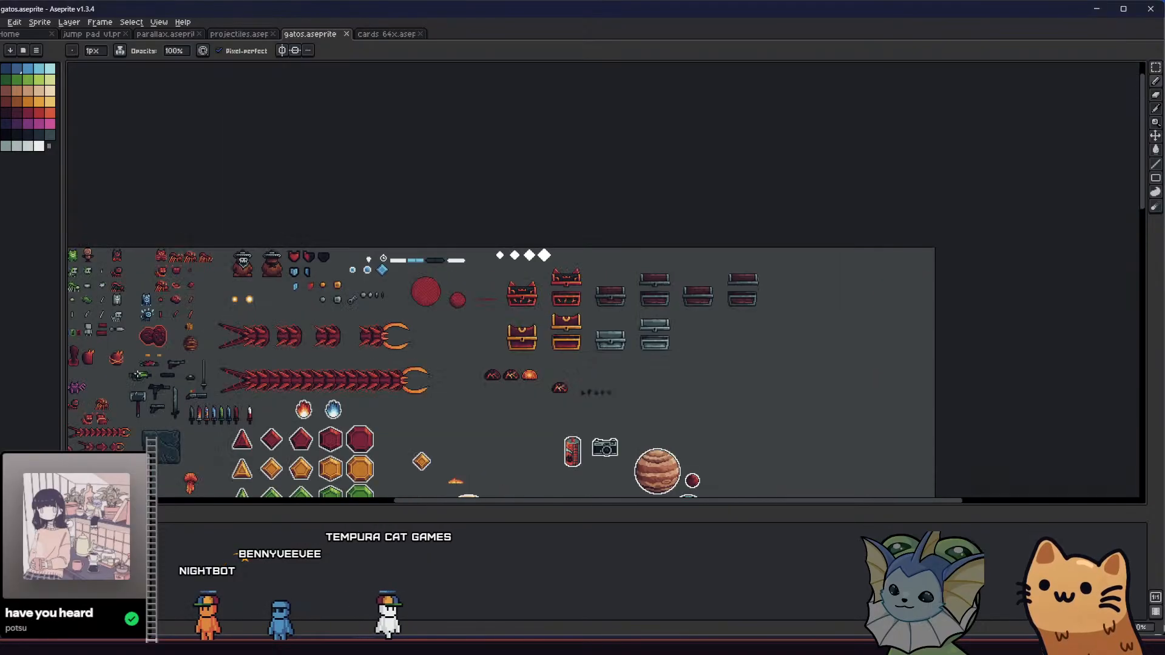
- Try a grey-teal pixel inside the upper tail lobe and recolour the lower lobe's tip slate grey
scroll(136, 364, "up", 10)
key("alt")
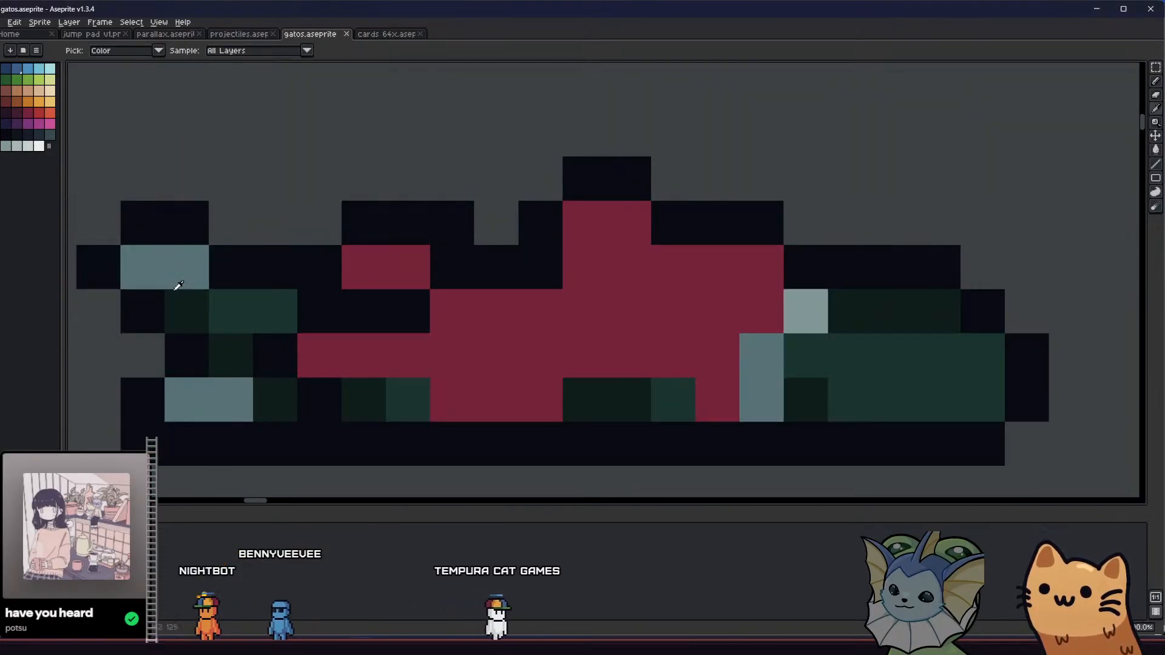
left_click_drag(359, 376, 722, 373)
key("alt")
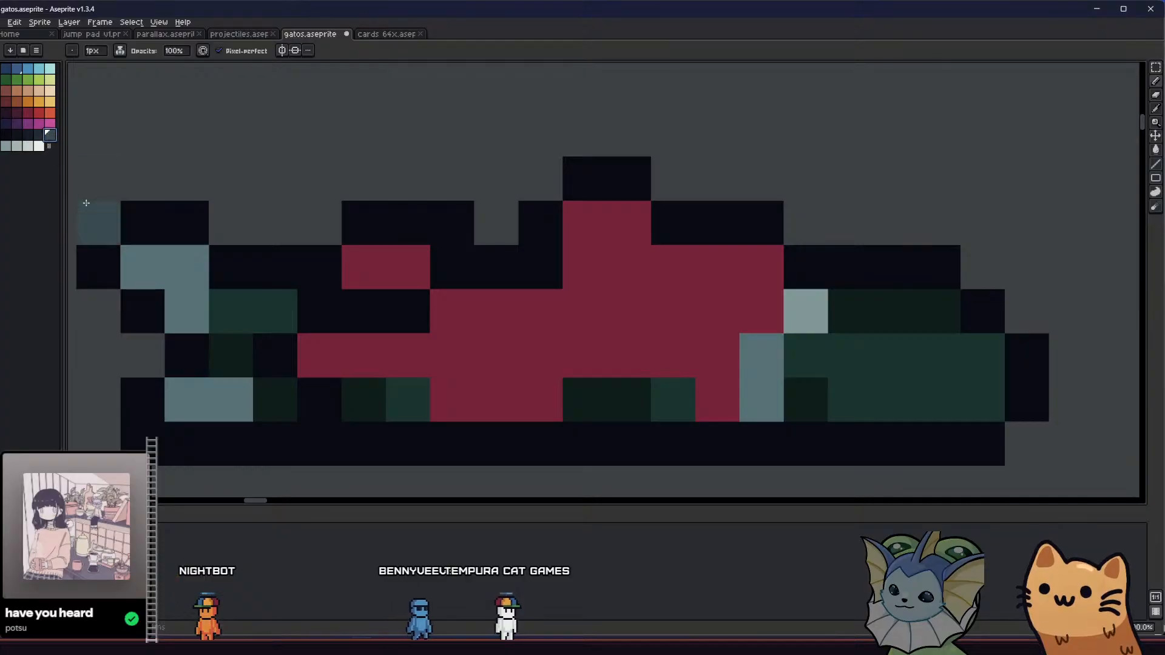
left_click(167, 285)
key("ctrl+z")
key("ctrl+z")
left_click_drag(203, 385, 215, 408)
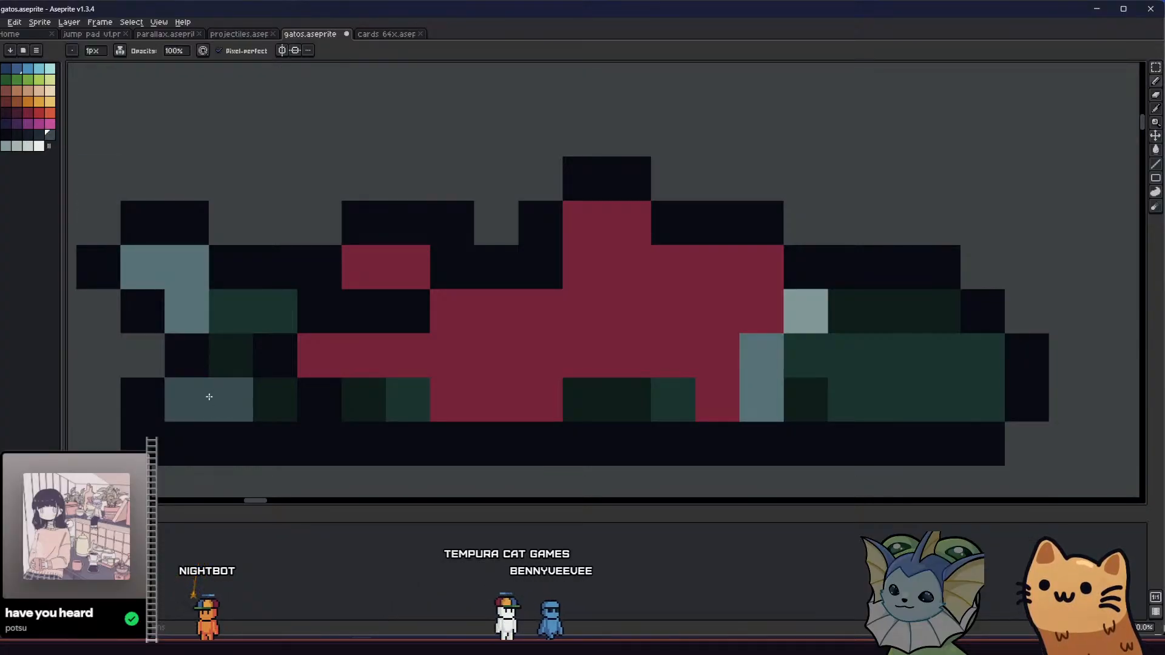
scroll(148, 274, "down", 3)
scroll(140, 357, "down", 3)
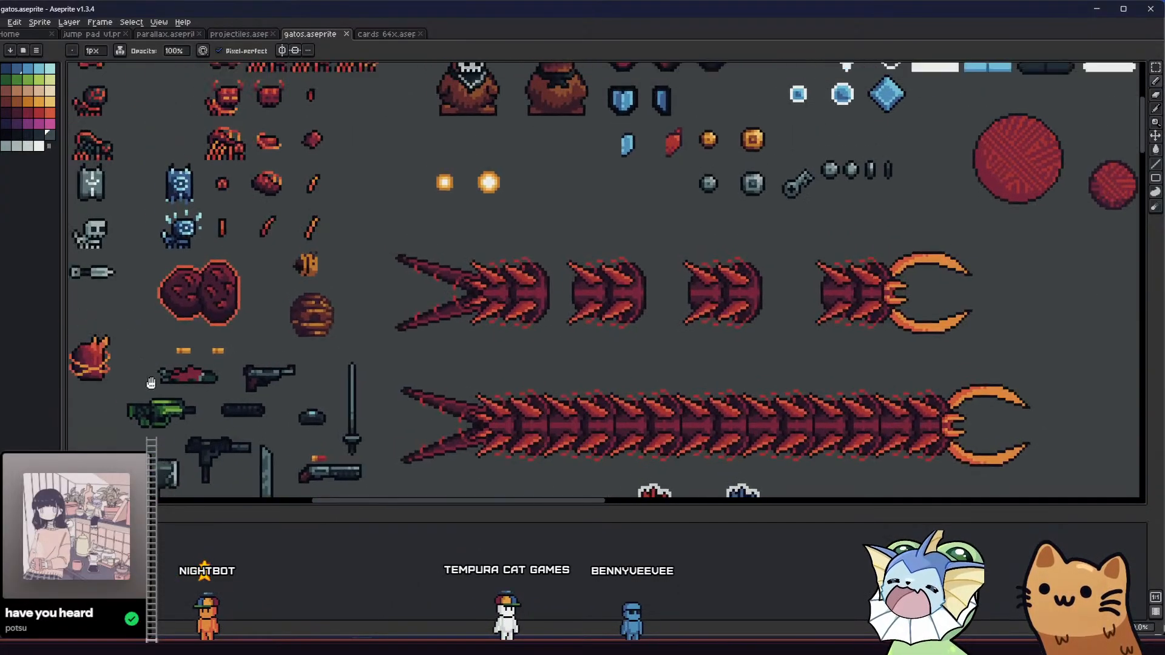
- Add slate grey along the tail's rear edge, widen the lower lobe by one pixel and extend the near-black outline around it
scroll(192, 374, "up", 4)
scroll(267, 369, "up", 1)
left_click(239, 364, "alt")
left_click(259, 341)
left_click(253, 339, "alt")
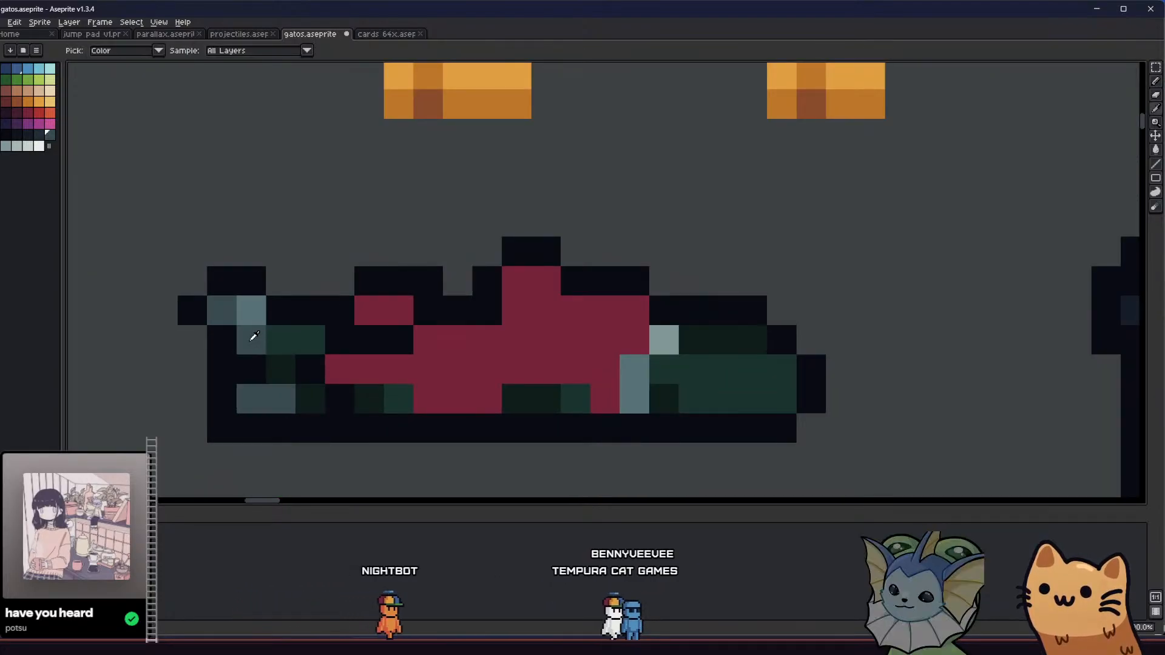
left_click(251, 368)
left_click(223, 367, "alt")
left_click(190, 424)
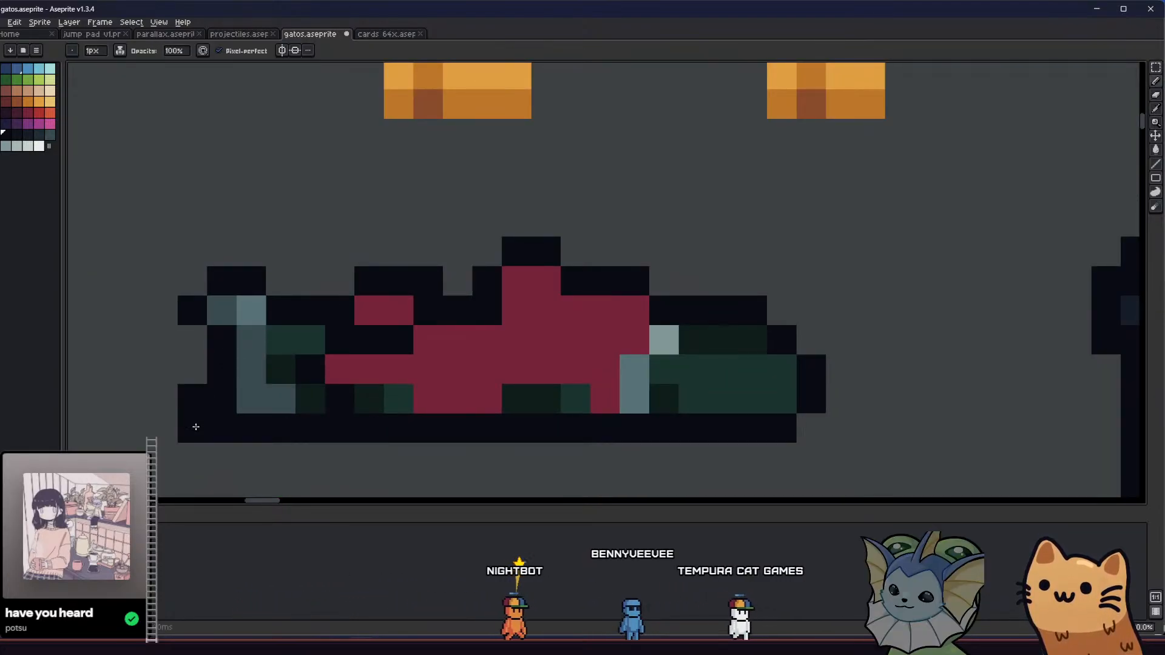
left_click(244, 389, "alt")
left_click(222, 398)
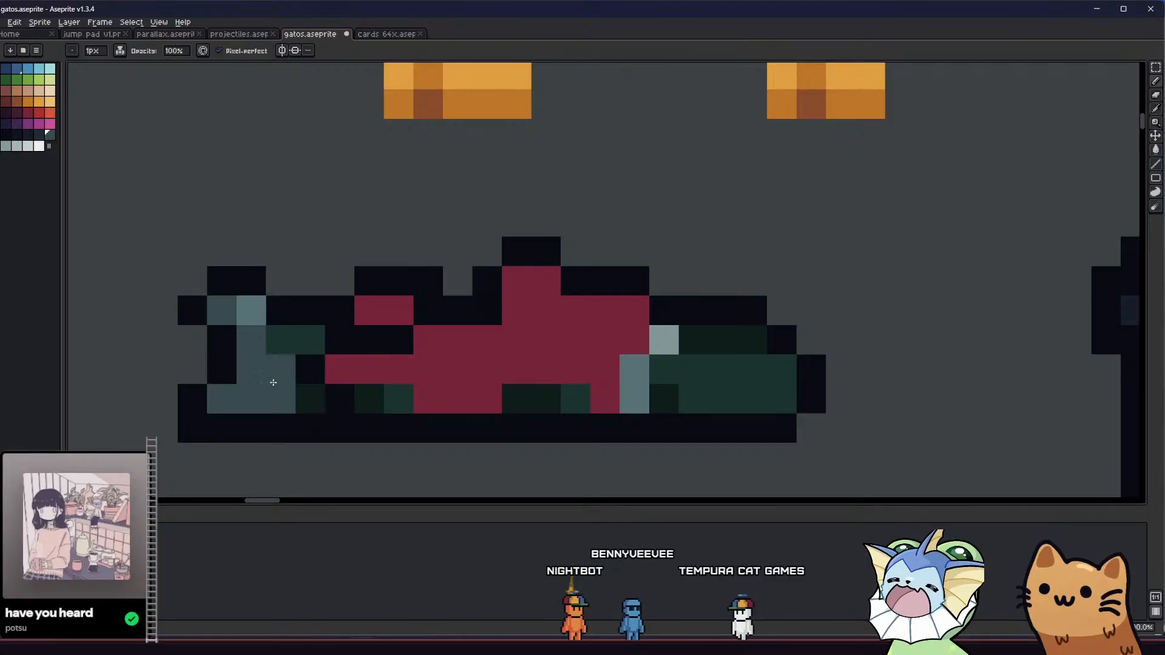
- Fill the tail's middle with dark green and try a grey-teal highlight at different spots on the slate lower lobe
left_click(270, 373, "alt")
left_click(251, 368)
left_click(173, 367)
key("ctrl+s")
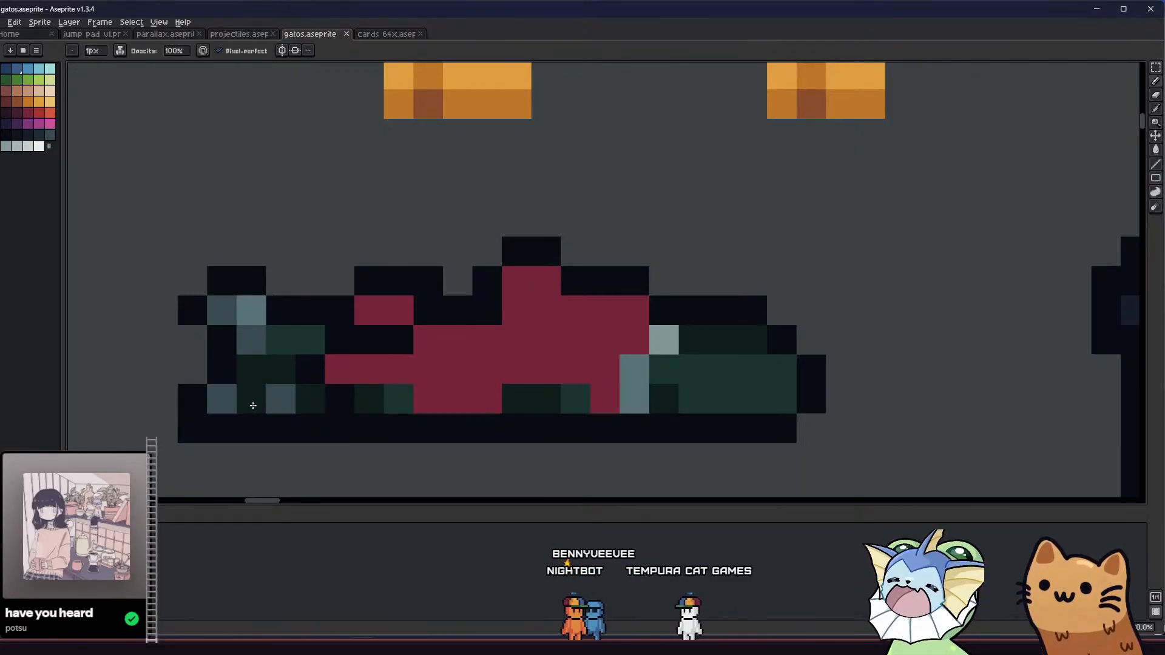
left_click(252, 299, "alt")
left_click(270, 399)
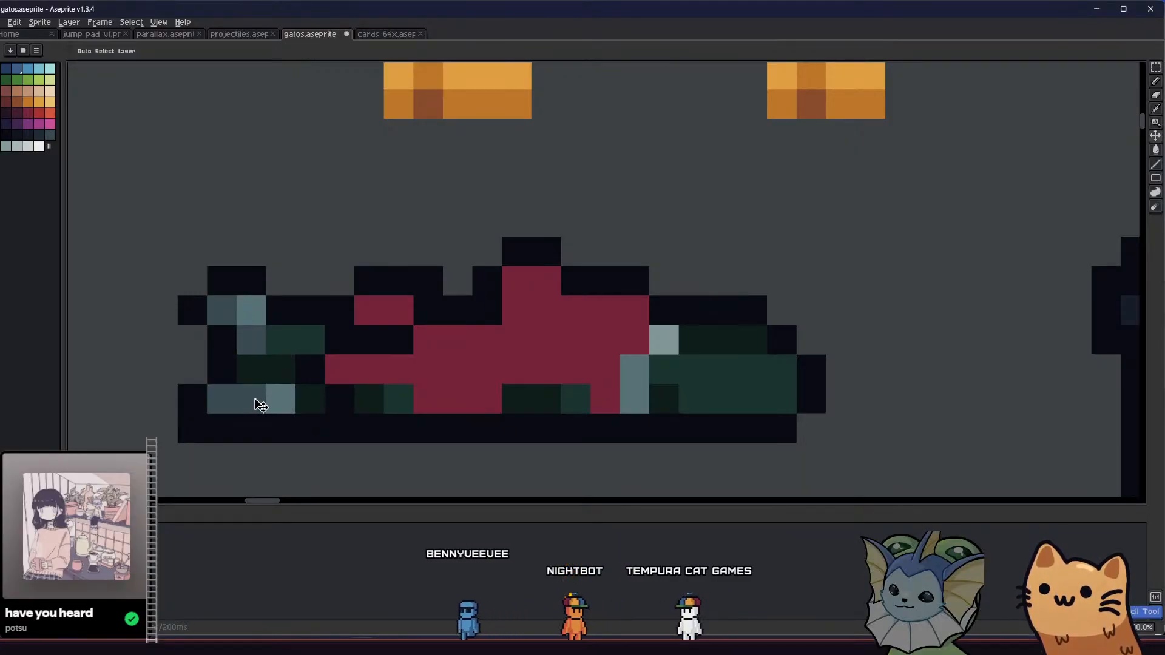
key("ctrl+z")
scroll(233, 400, "down", 7)
scroll(235, 364, "up", 6)
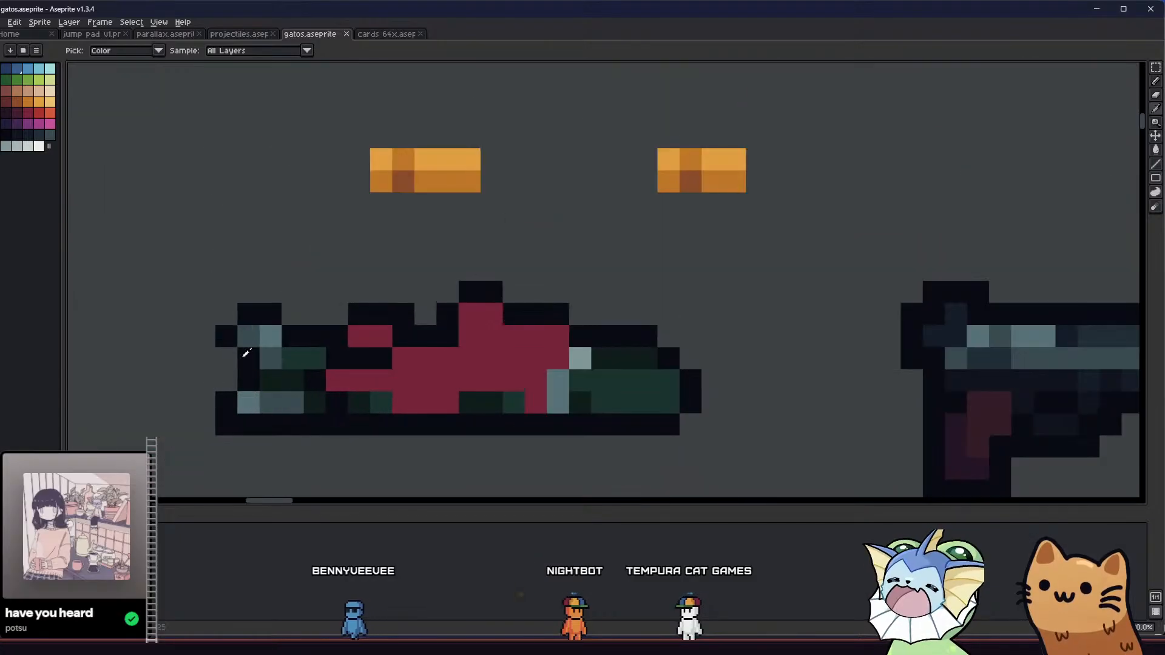
- Swap the upper tail lobe's shades so its outer pixel is grey-teal and its inner pixel is slate grey
left_click(267, 351)
key("ctrl+z")
scroll(255, 364, "down", 7)
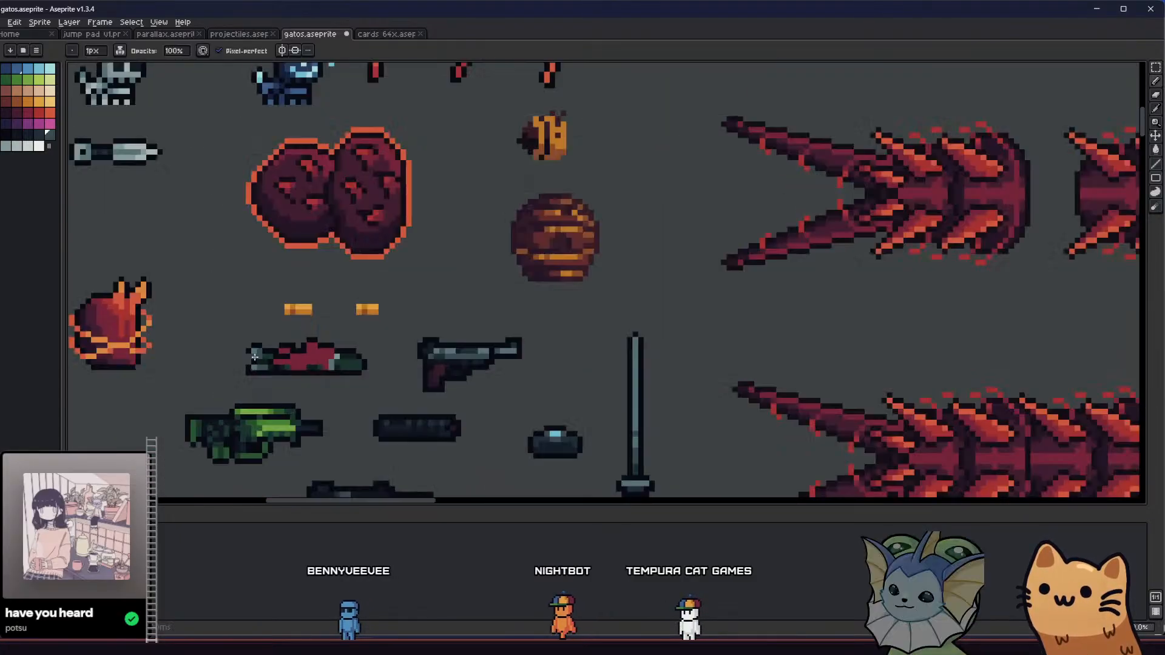
scroll(215, 406, "up", 5)
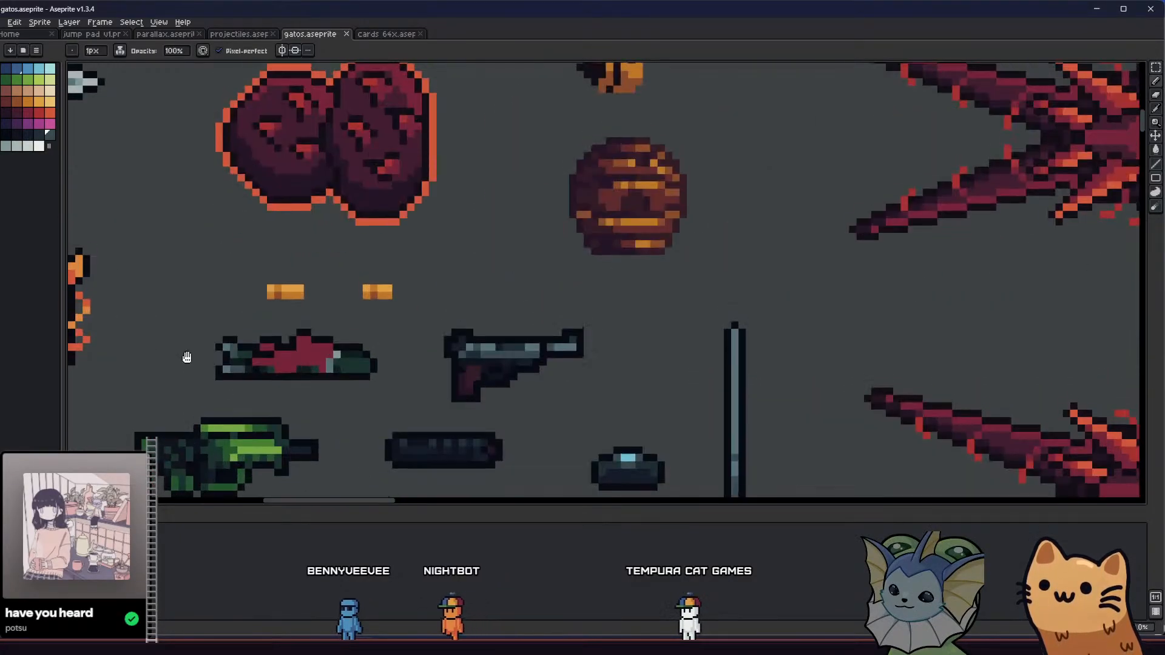
- Check the Salmon Storm card and repaint the grey tail pixels dark teal on the upper lobe and dark green on the lower lobe
left_click(387, 34)
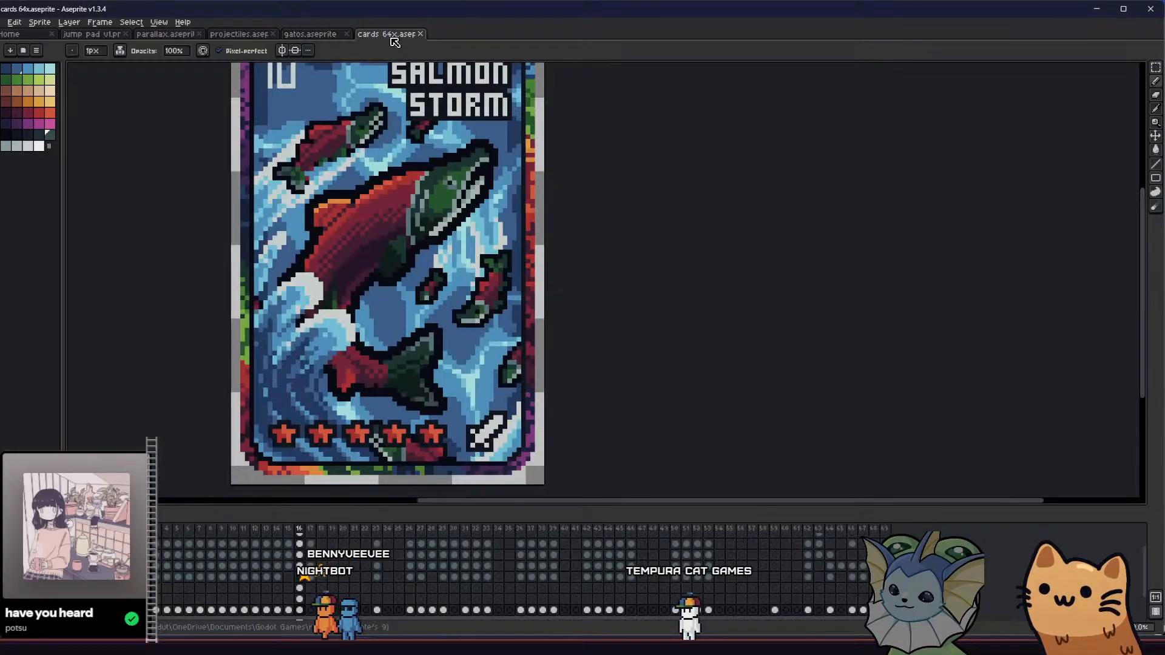
left_click_drag(325, 223, 339, 228)
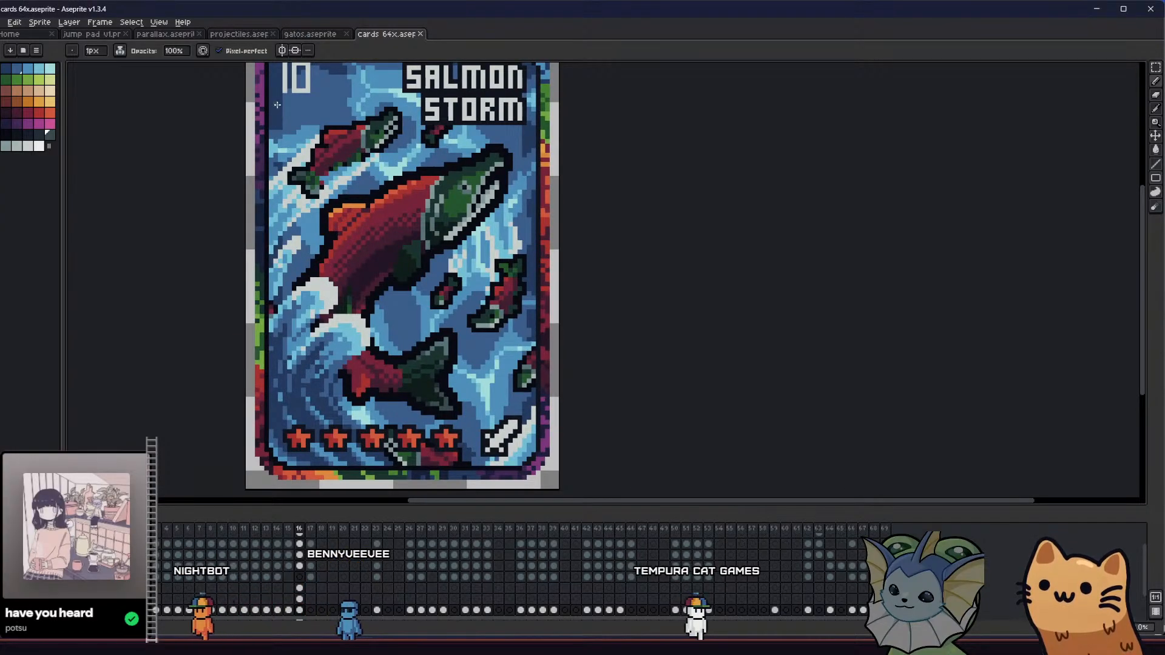
left_click(317, 35)
scroll(223, 371, "up", 4)
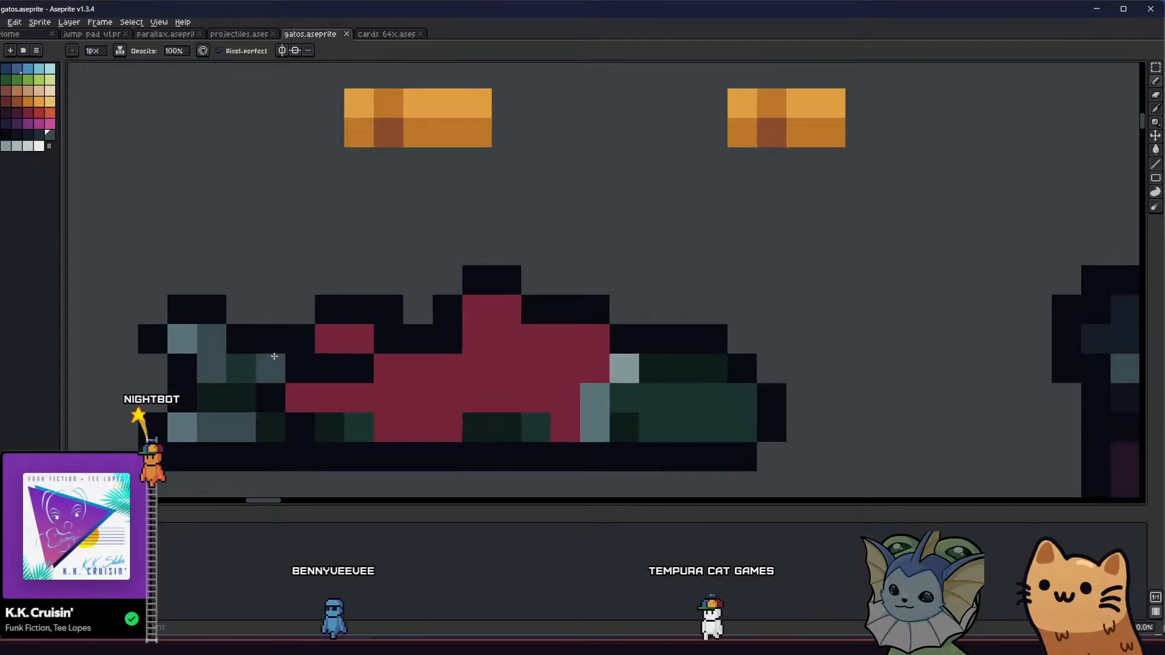
left_click(221, 375, "alt")
left_click_drag(180, 375, 181, 333)
left_click(138, 331)
left_click_drag(199, 400, 231, 341)
left_click(230, 343, "alt")
left_click_drag(254, 399, 212, 400)
left_click(182, 400)
scroll(169, 398, "down", 3)
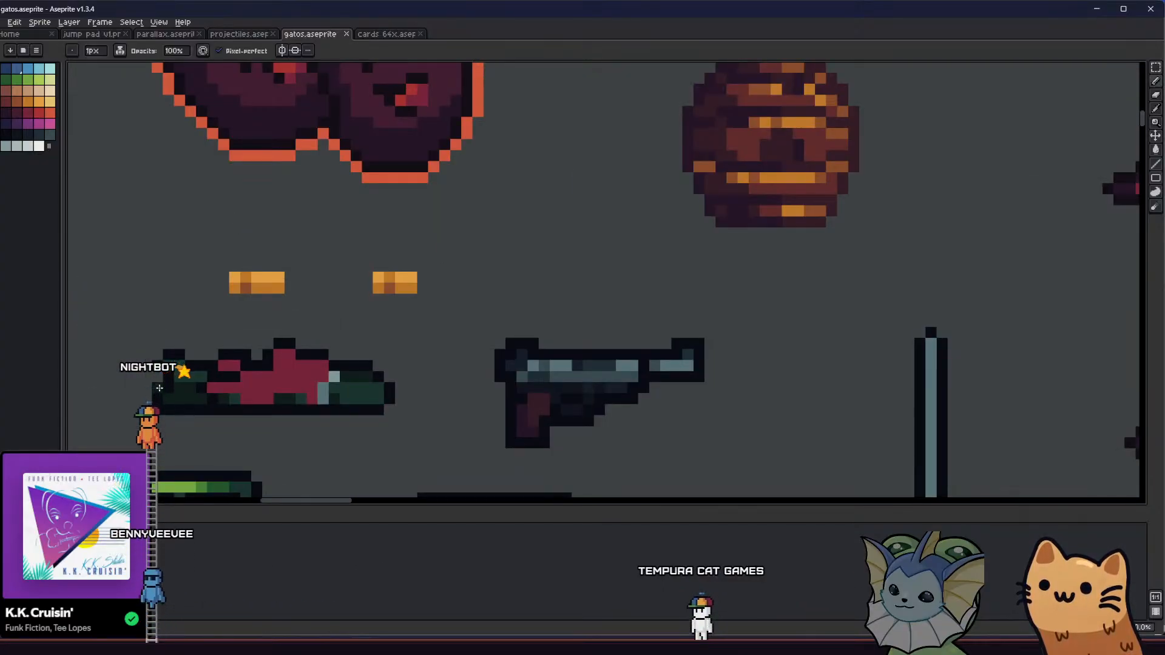
- Restore the near-black notch between the tail lobes, narrow the lower lobe by one pixel by erasing its extra outline, and save the sprite
scroll(163, 393, "up", 2)
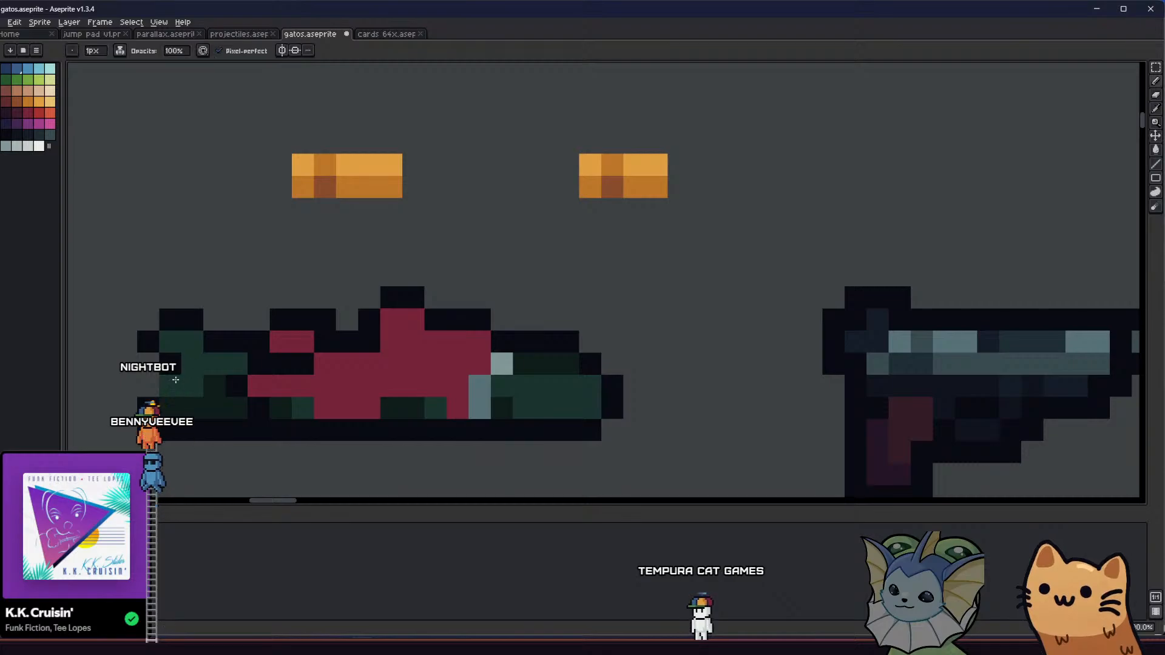
key("alt")
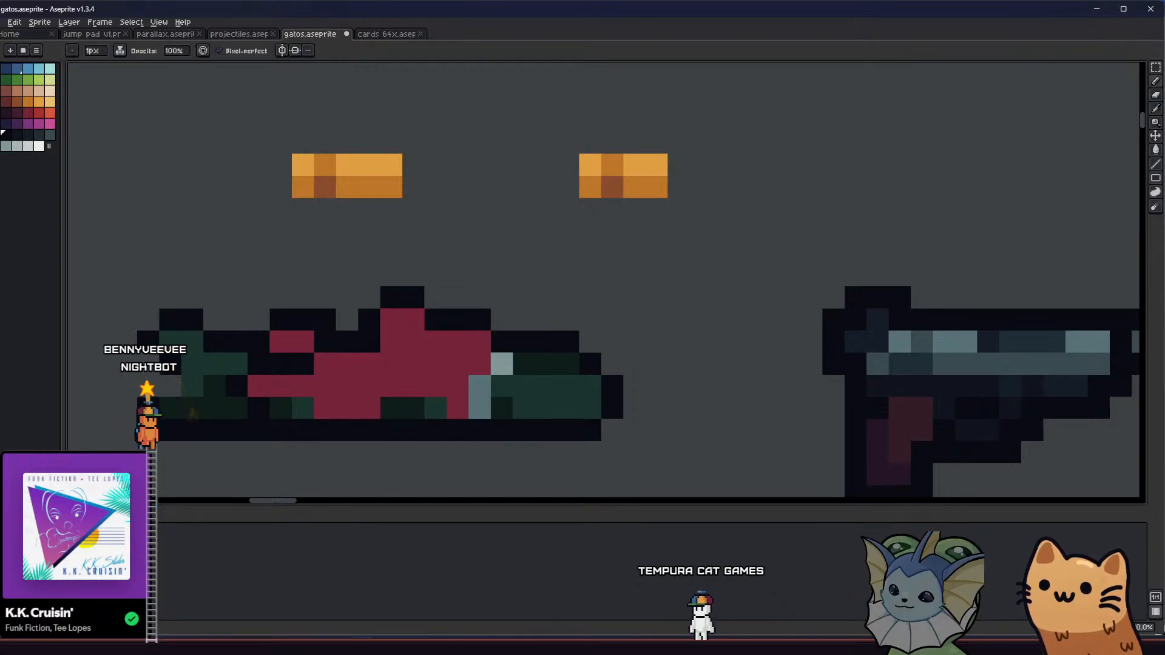
left_click(192, 385)
key("e")
mouse_move(148, 409)
left_mouse_down()
mouse_move(149, 428)
mouse_move(171, 435)
left_mouse_up()
key("ctrl+s")
left_click(191, 443)
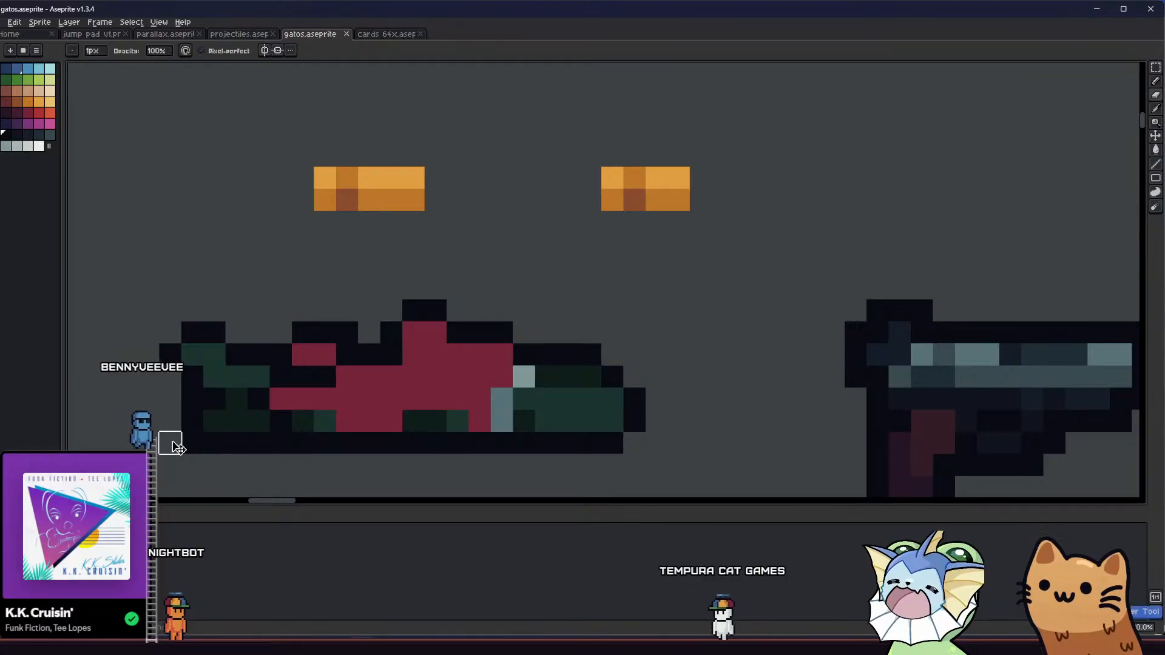
key("b")
scroll(170, 440, "down", 5)
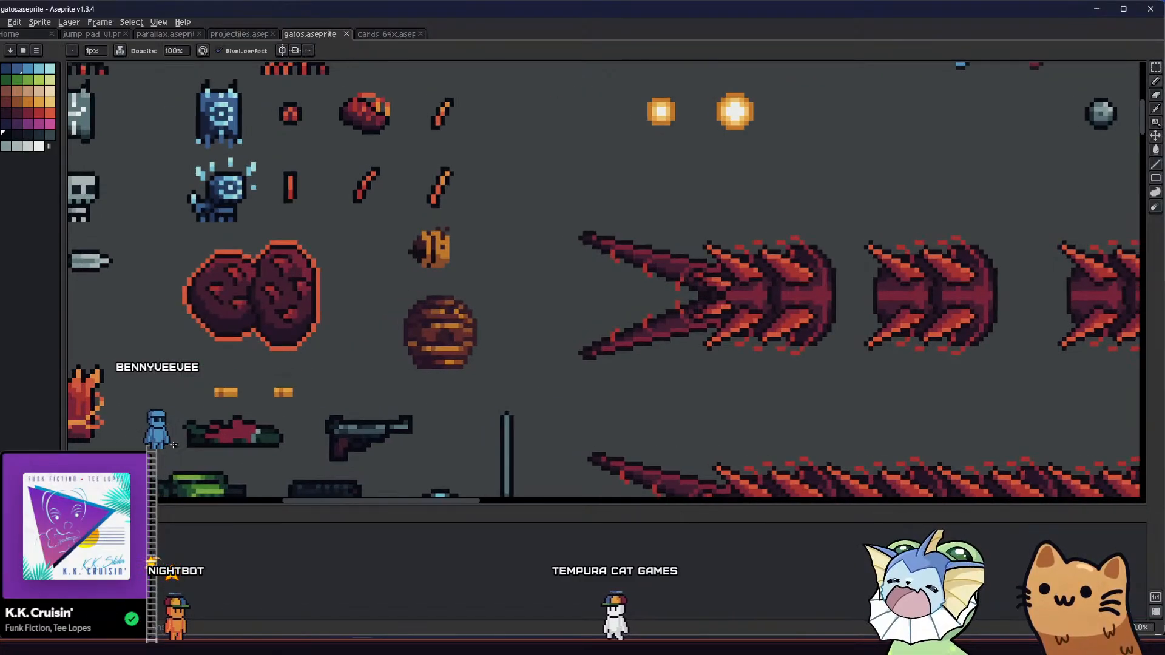
- Touch up the salmon's lower tail lobe and save the sprite
scroll(177, 429, "up", 5)
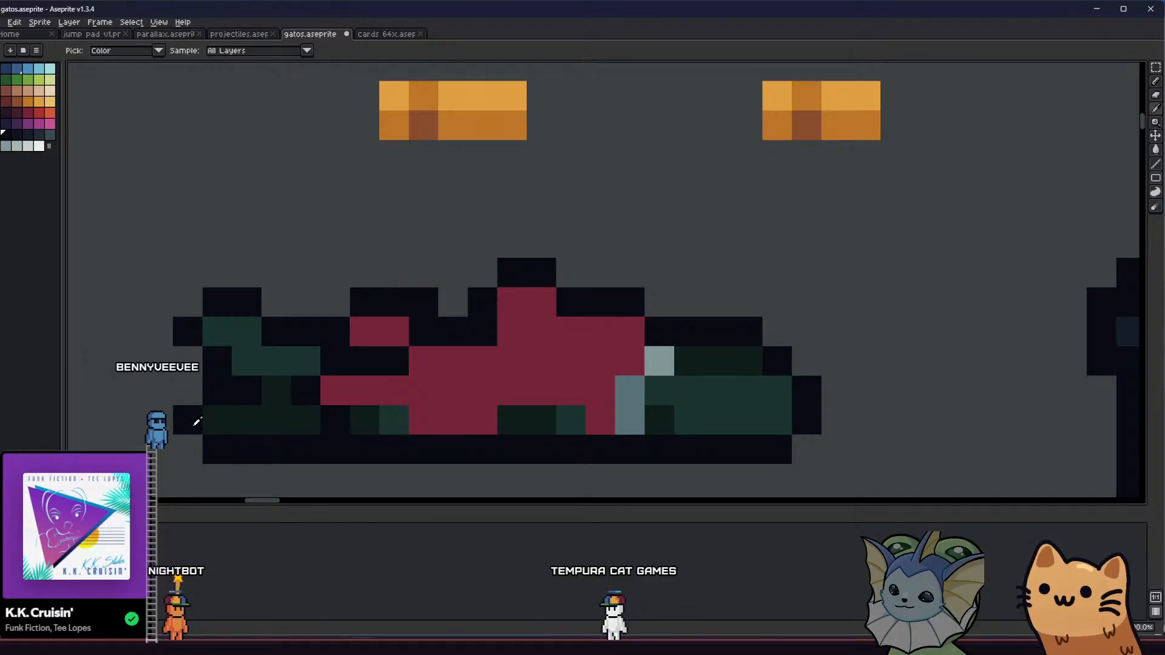
key("ctrl+s")
scroll(197, 423, "down", 3)
scroll(188, 438, "down", 3)
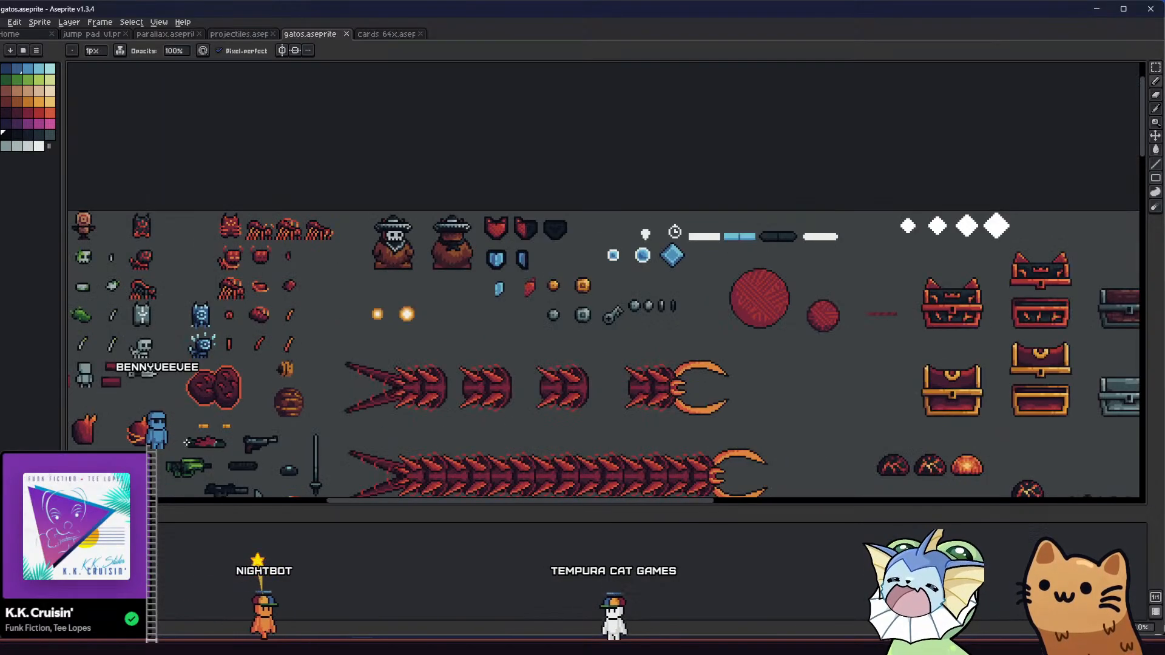
- Sample the salmon's crimson body colour and check the Salmon Storm card artwork for its body shading
scroll(185, 443, "up", 6)
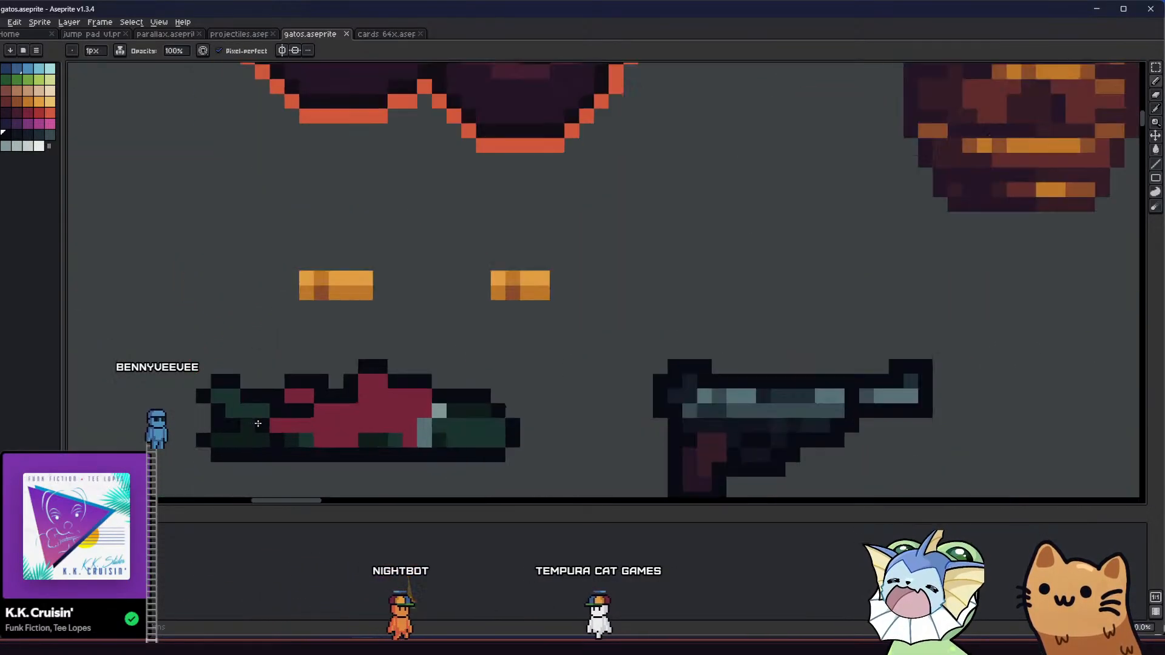
key("alt")
scroll(286, 443, "up", 2)
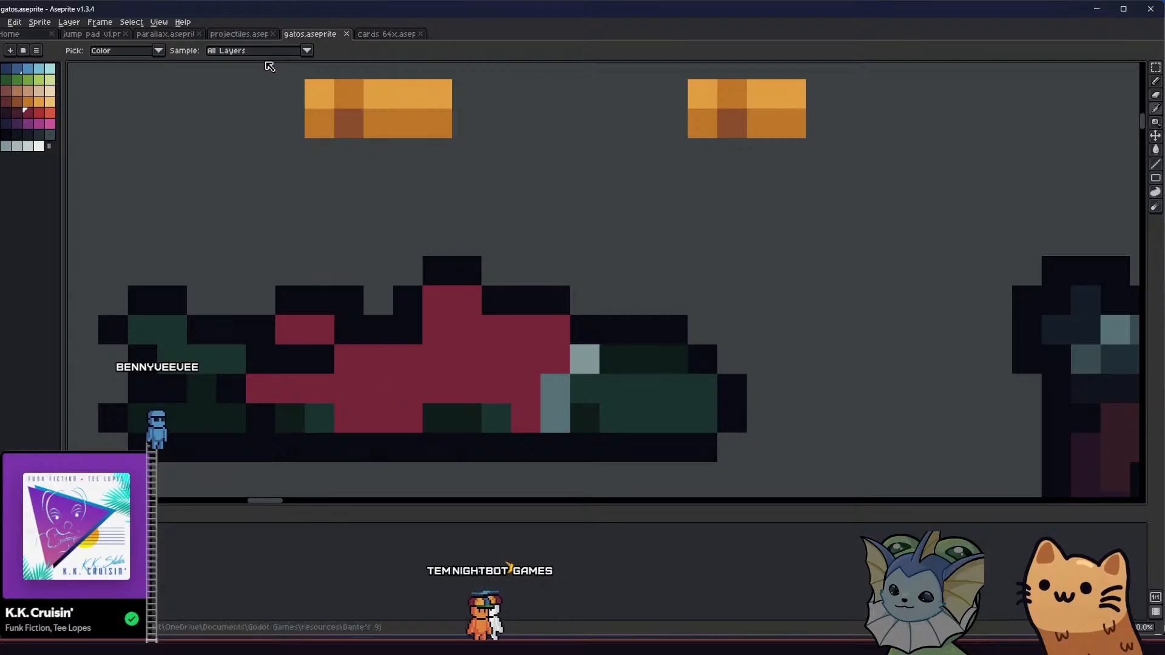
left_click(382, 37)
left_click(329, 35)
left_click_drag(336, 181, 324, 179)
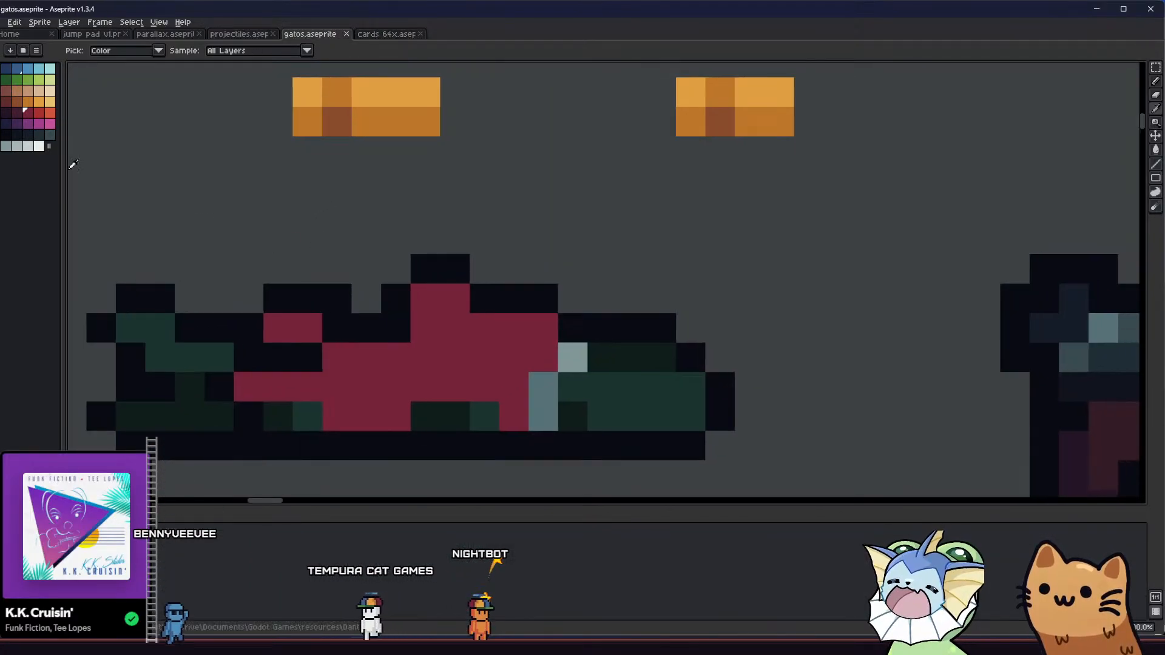
- Repaint the crimson pixels of the salmon's lower body dark maroon and save the sprite
left_click(17, 114)
left_click(367, 339)
left_click_drag(353, 371, 509, 395)
left_click(395, 418)
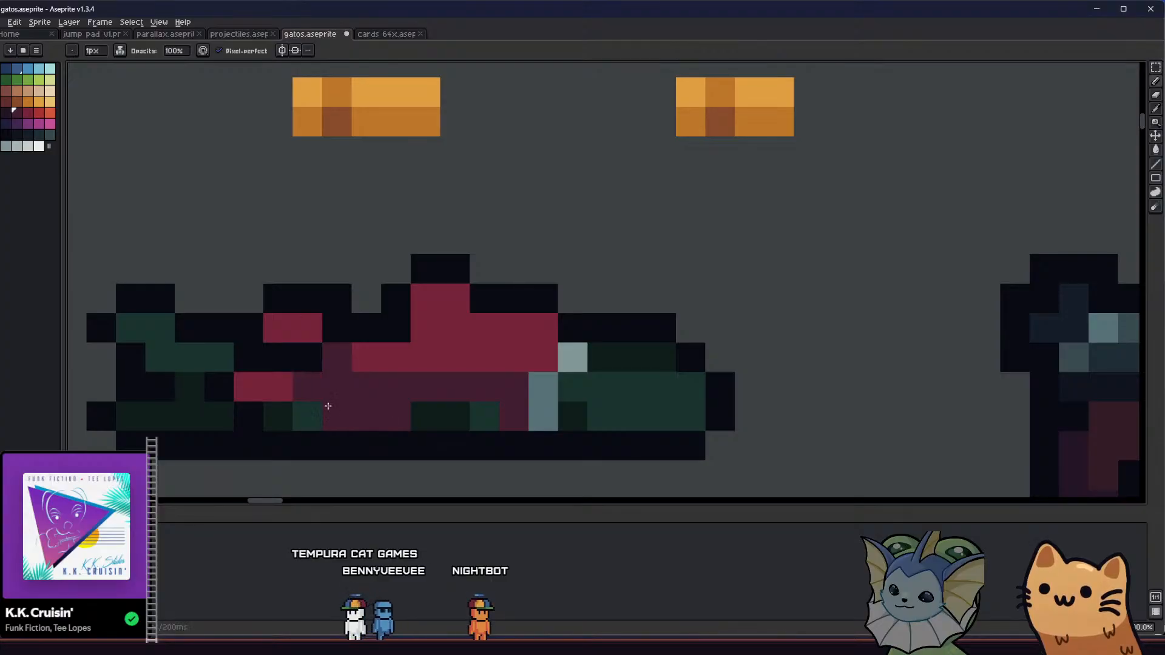
key("ctrl+s")
- Extend the dark maroon up beneath the dorsal fin, repaint the upper back edge behind the head crimson, and save
scroll(253, 380, "down", 5)
scroll(276, 368, "up", 5)
mouse_move(322, 378)
left_mouse_down()
mouse_move(540, 380)
mouse_move(478, 341)
left_mouse_up()
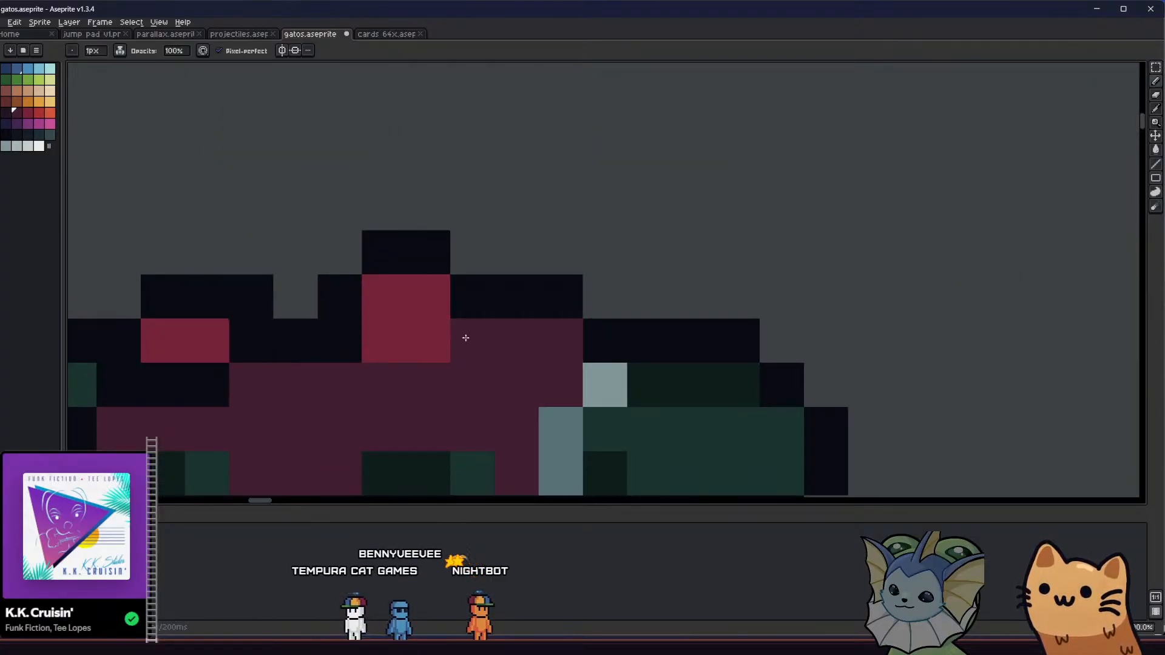
scroll(305, 396, "down", 5)
scroll(338, 355, "up", 4)
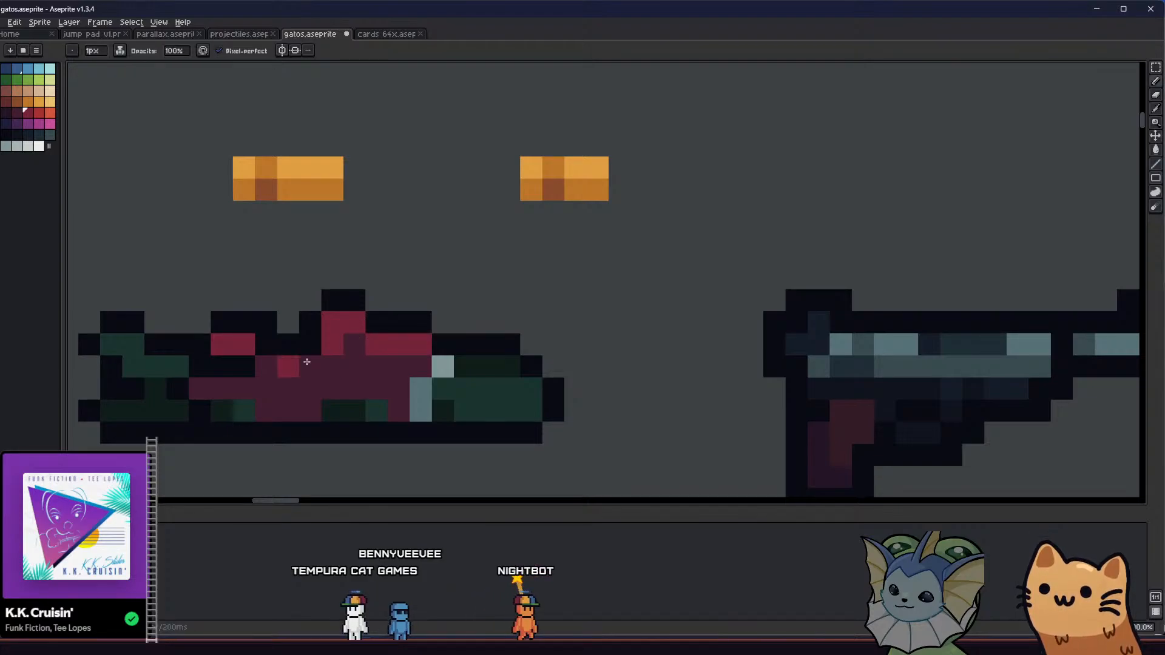
key("ctrl+s")
left_click_drag(263, 371, 273, 375)
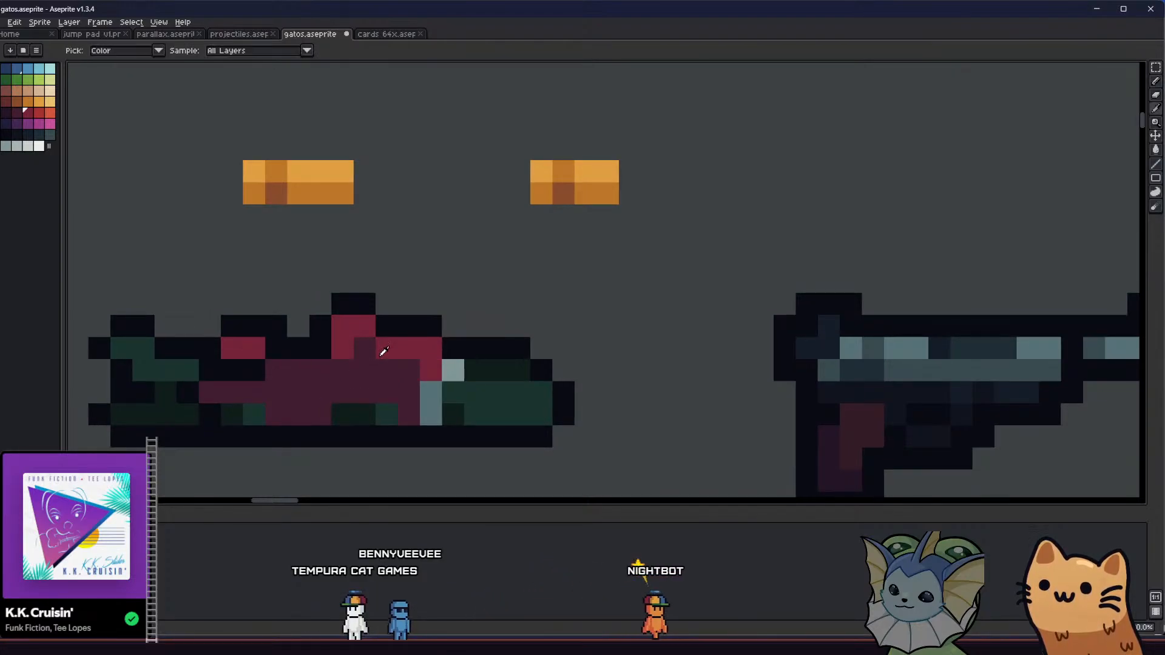
- Shade the belly and the tail base with the darkest purple-maroon and save the sprite
left_click(7, 113)
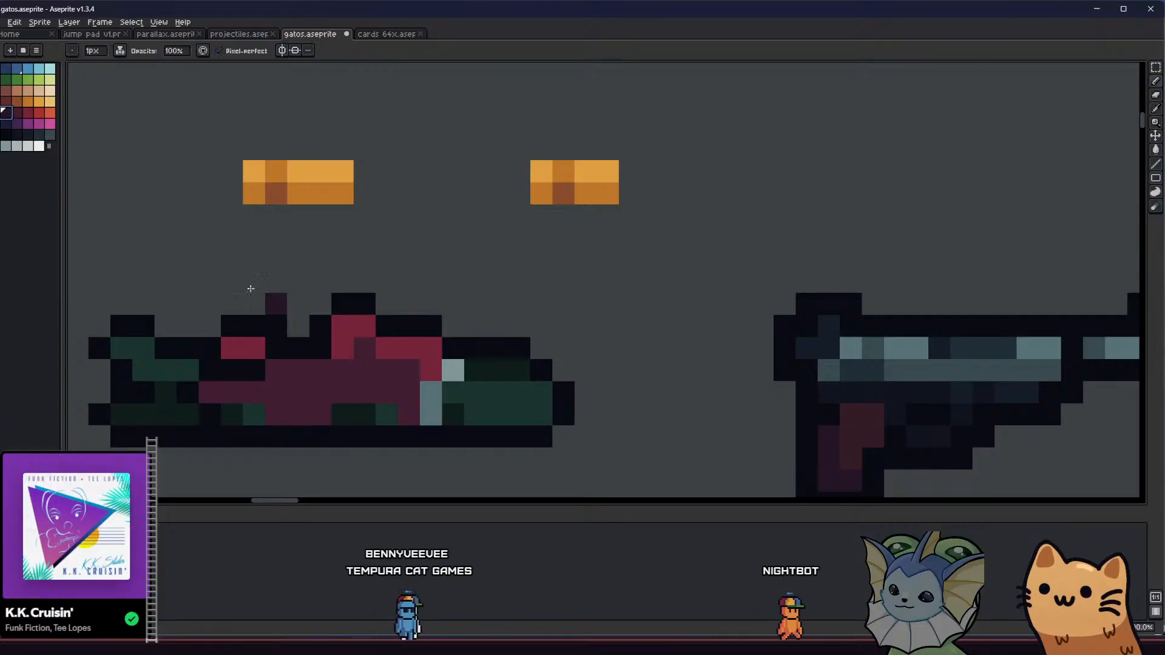
left_click(410, 412)
left_click_drag(314, 411, 274, 413)
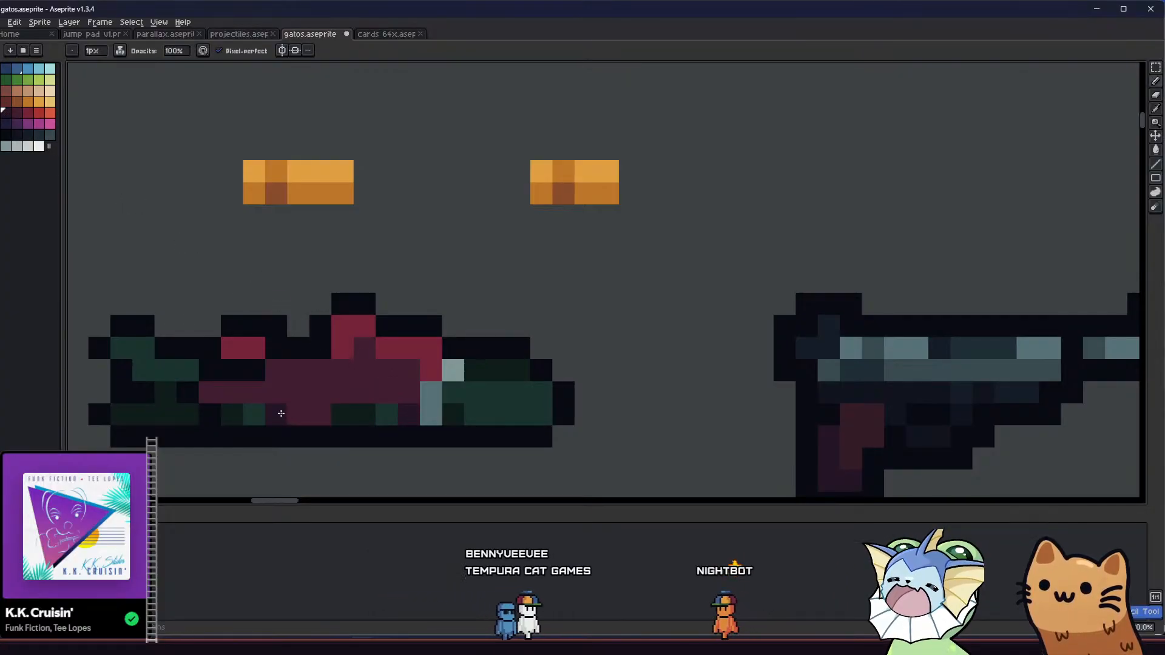
key("ctrl+s")
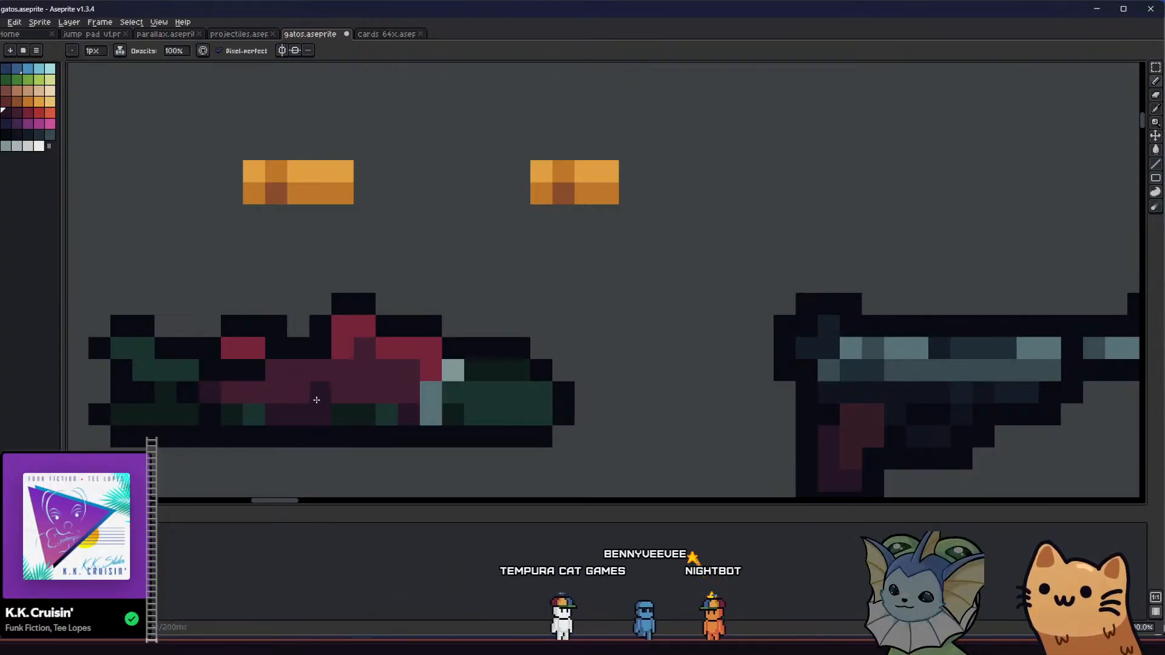
- Review the salmon among the other sprites, paint a near-black eye pixel on its dark teal head, and save
scroll(325, 397, "down", 1)
scroll(324, 397, "down", 3)
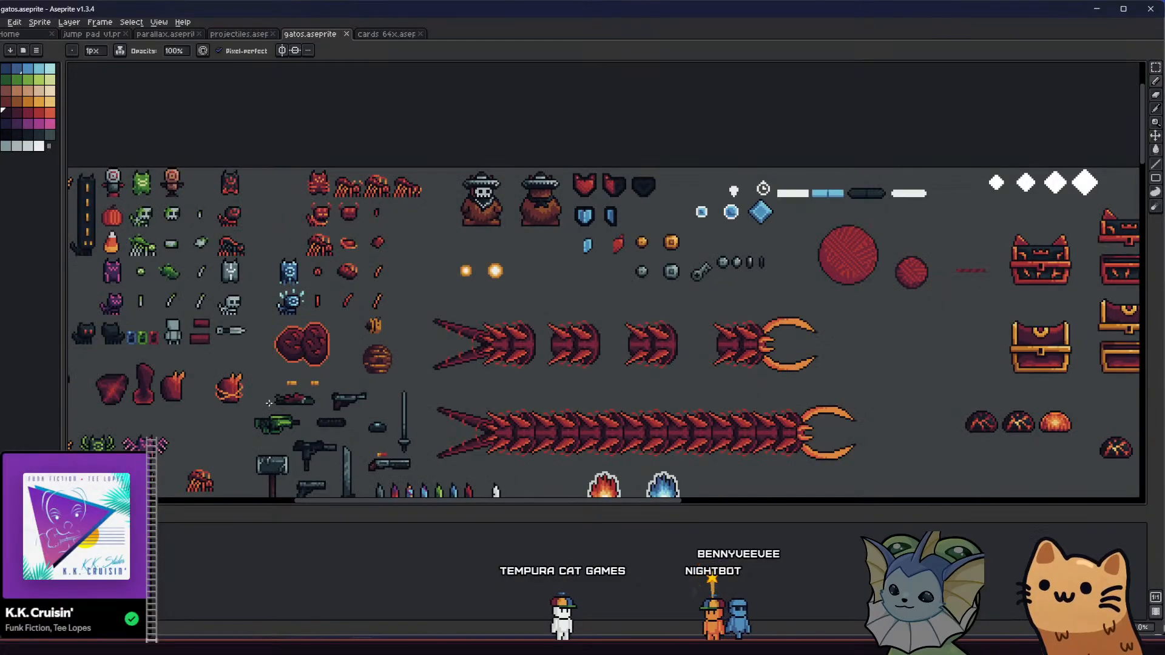
scroll(212, 411, "down", 2)
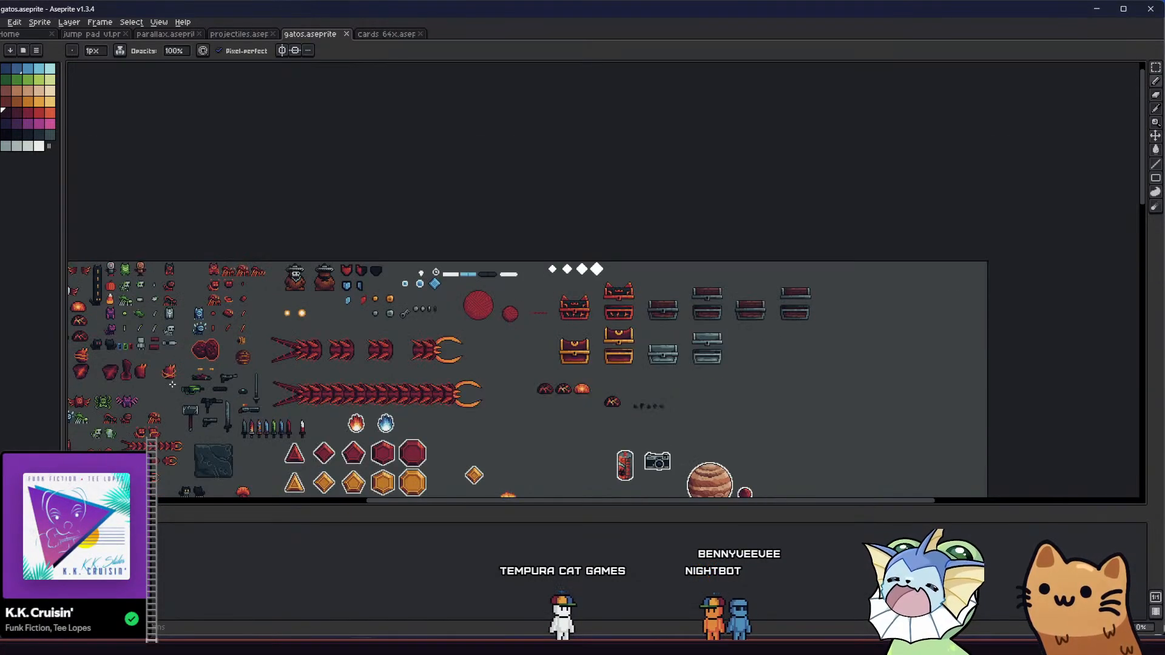
scroll(194, 384, "up", 1)
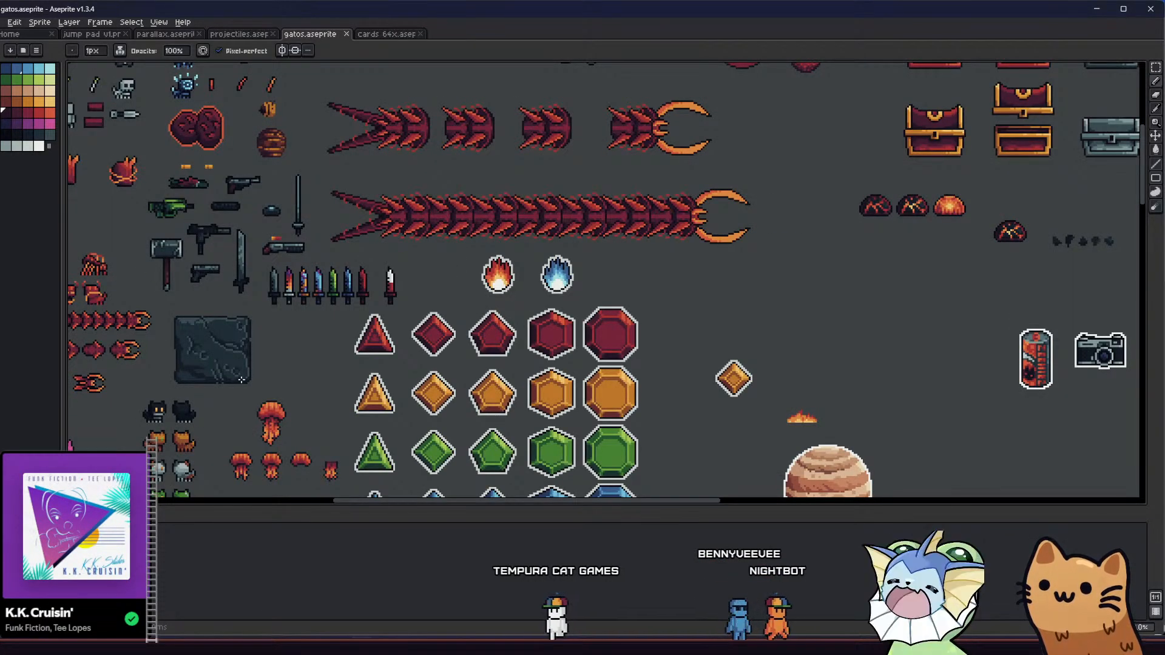
scroll(252, 349, "up", 3)
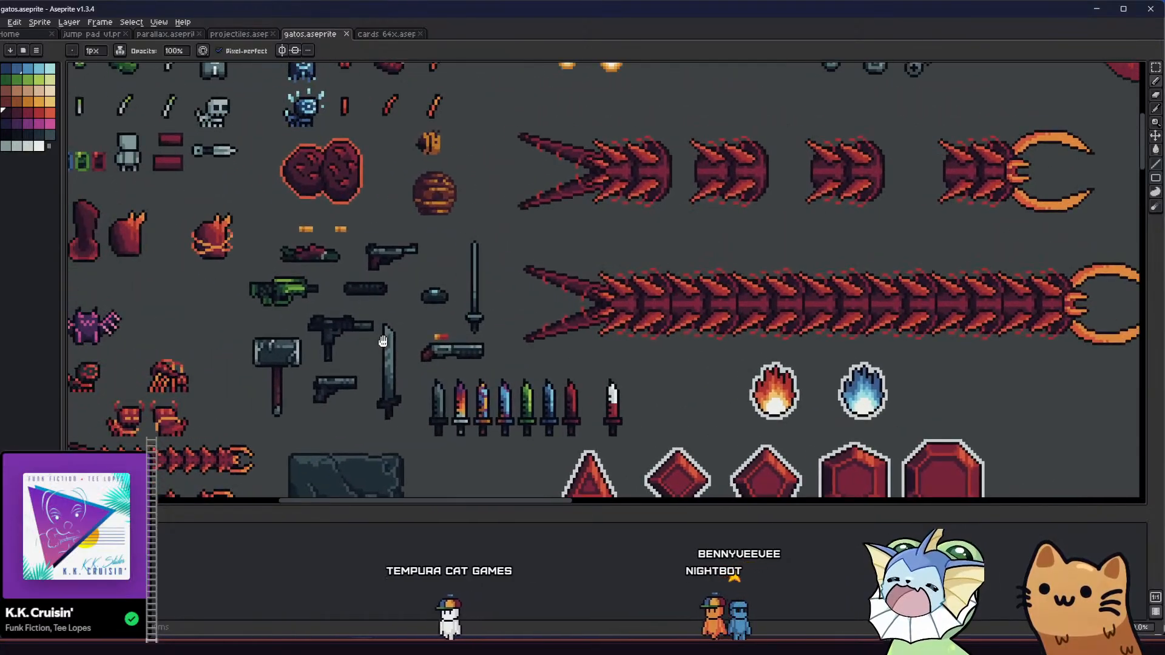
scroll(340, 285, "up", 3)
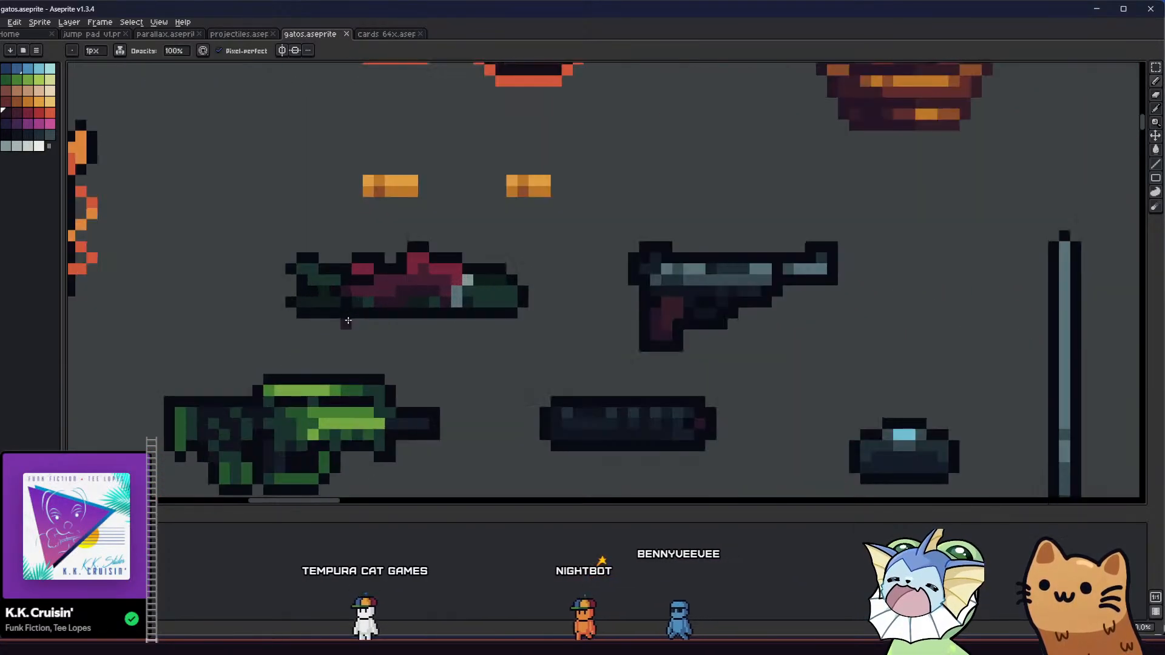
key("alt")
scroll(441, 293, "down", 1)
scroll(452, 304, "up", 2)
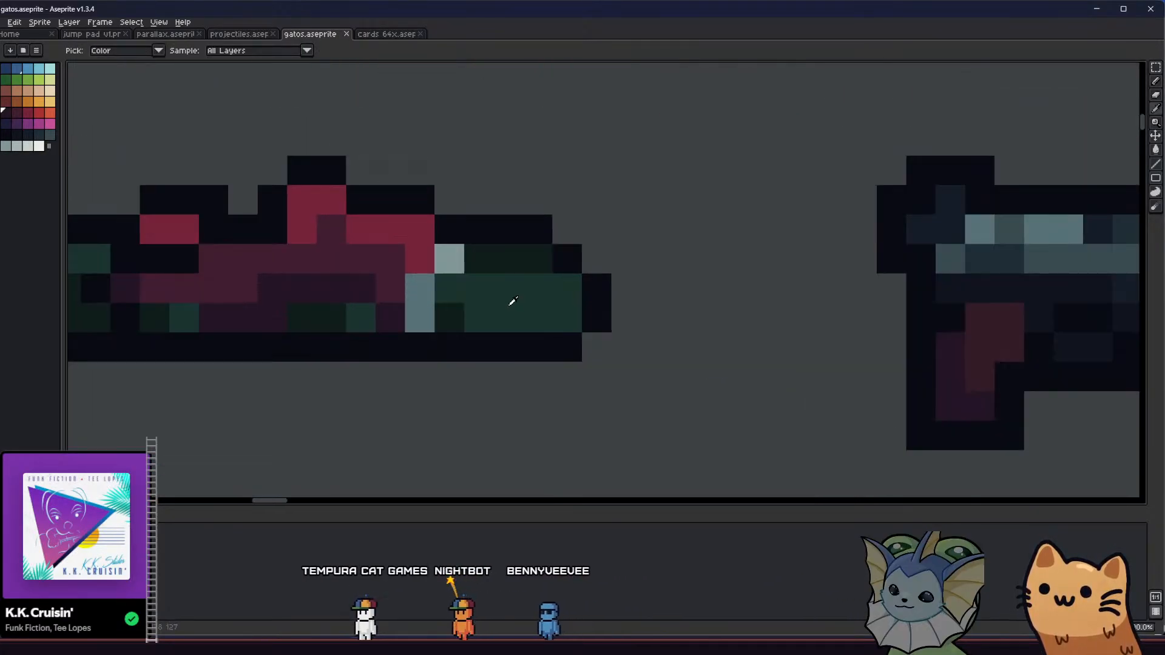
left_click(515, 293)
scroll(422, 325, "down", 10)
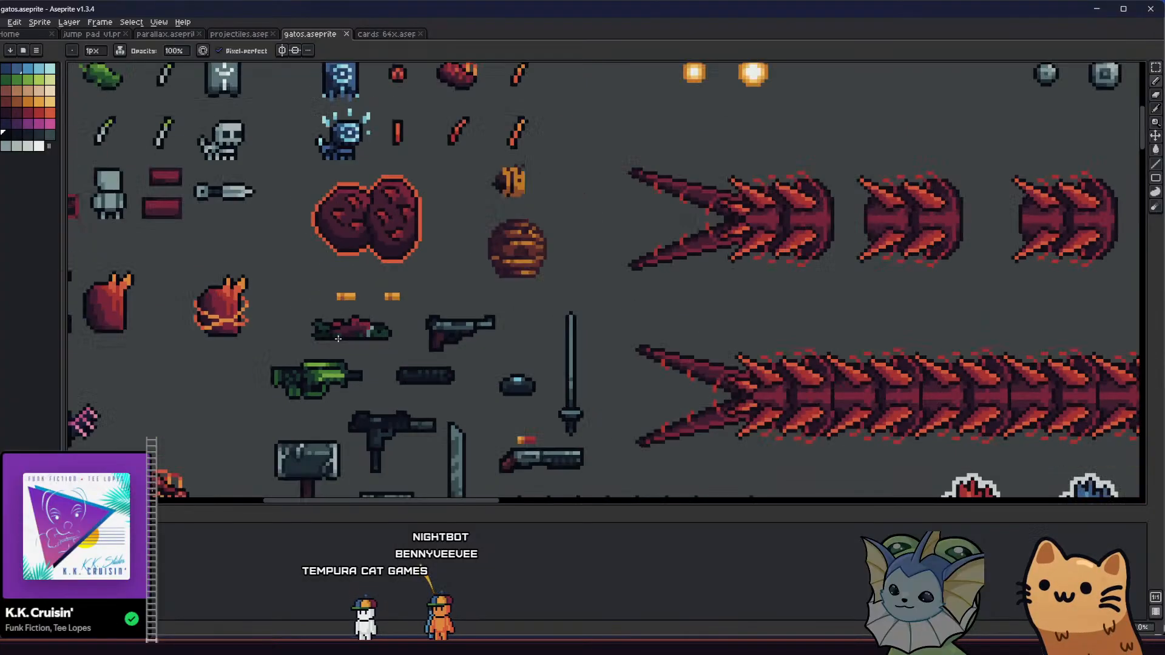
- Widen the upper tail lobe by one dark teal pixel, extend its near-black outline above, and save the sprite
scroll(310, 345, "up", 3)
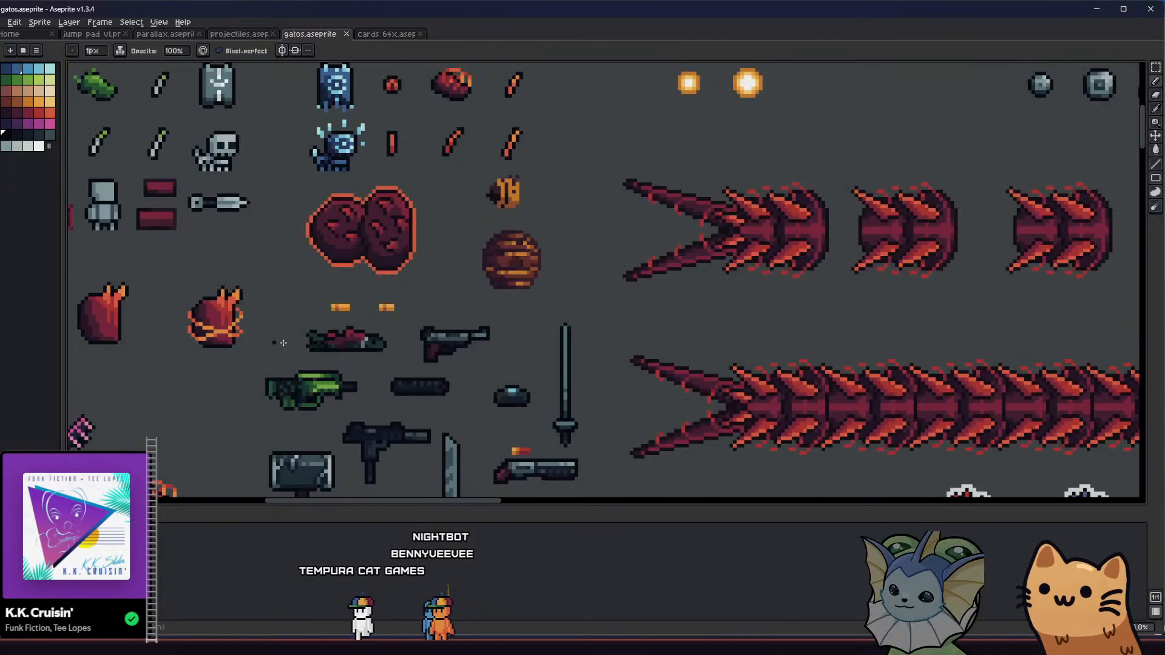
left_click_drag(296, 384, 369, 419)
scroll(390, 389, "up", 4)
key("alt")
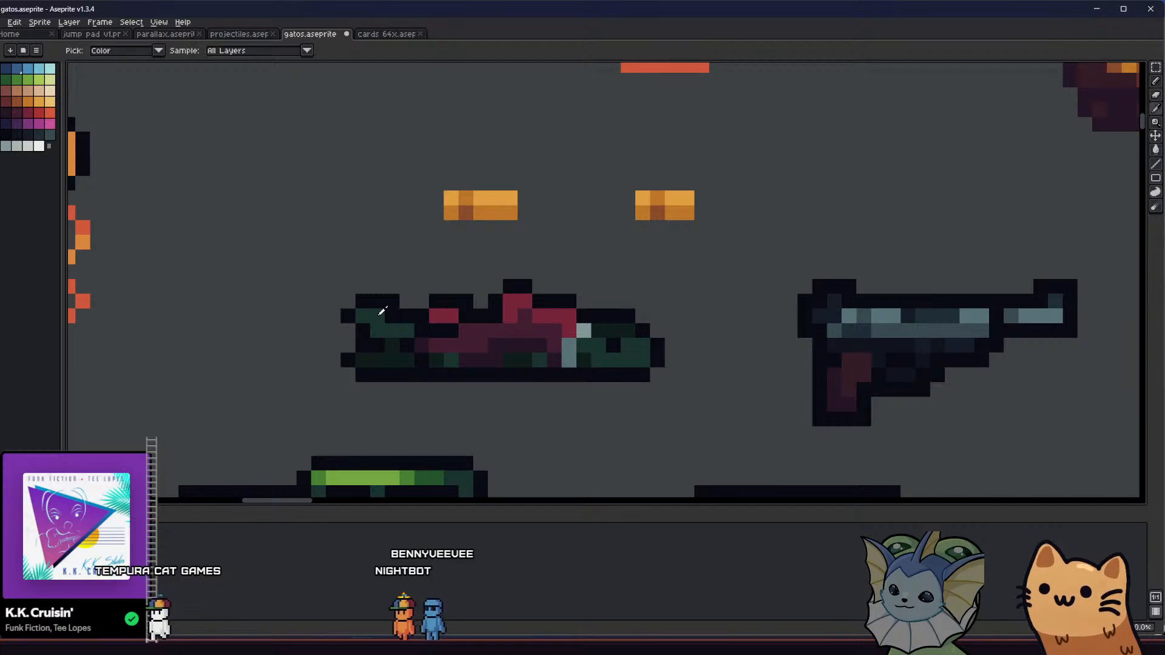
scroll(279, 360, "down", 4)
scroll(288, 361, "down", 1)
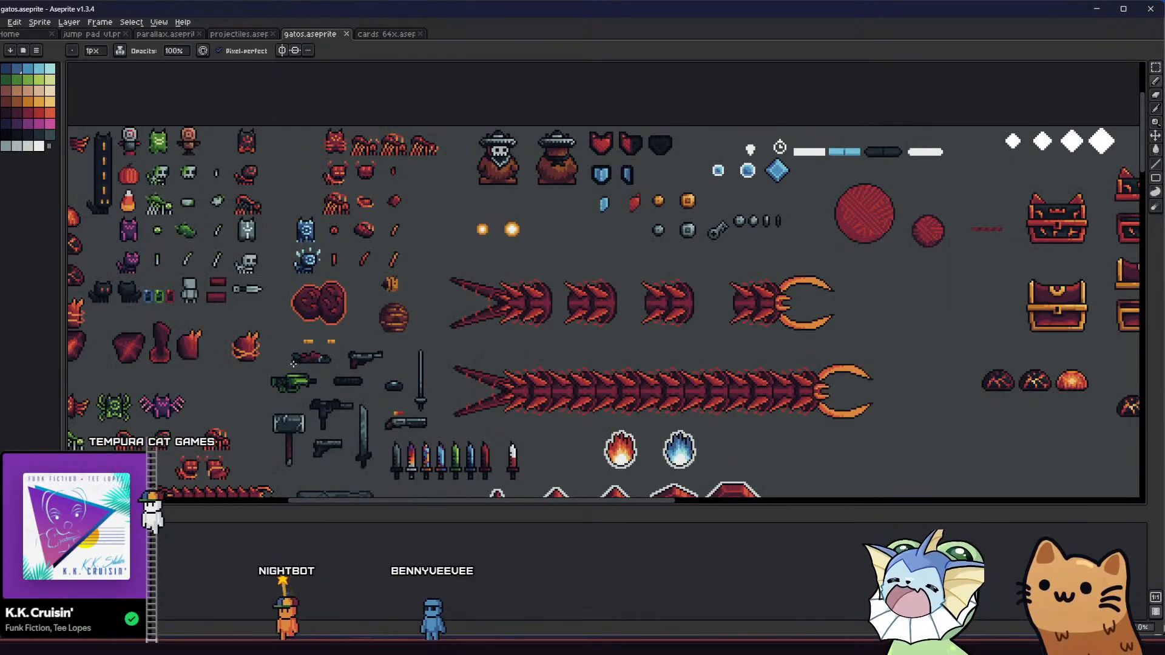
- Try shifting a 5 by 5 pixel block of the tail down by one pixel and save the sprite
scroll(291, 363, "up", 6)
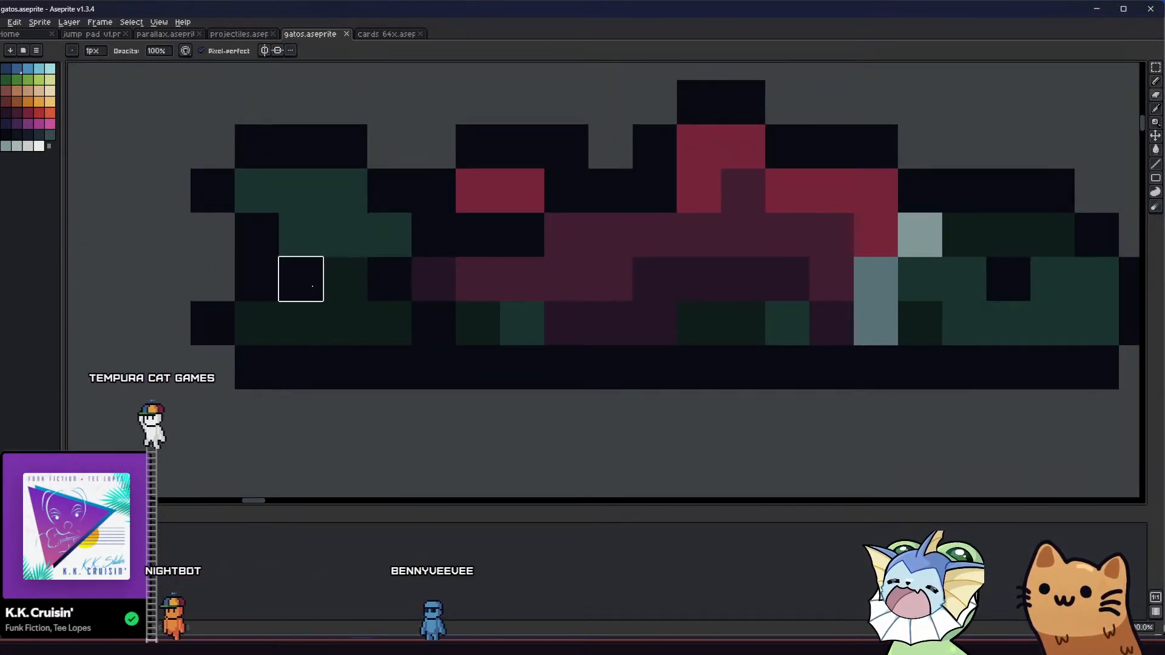
key("m")
left_click_drag(189, 79, 412, 302)
left_click_drag(352, 277, 353, 317)
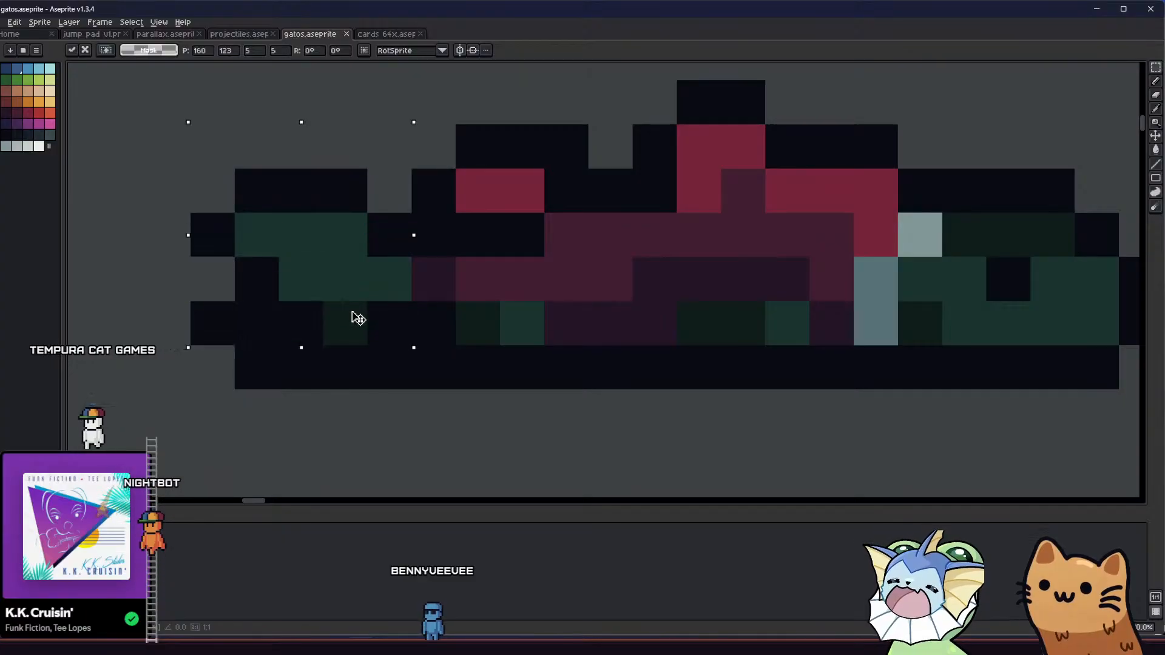
key("Return")
scroll(348, 322, "down", 4)
key("ctrl+s")
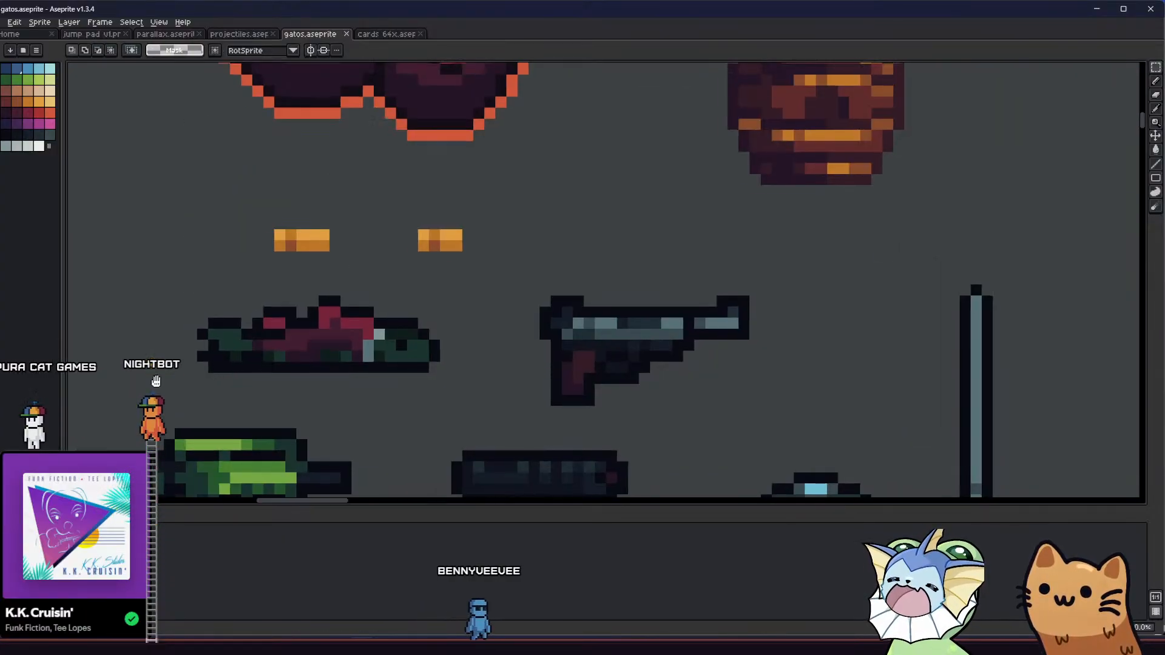
scroll(203, 365, "down", 4)
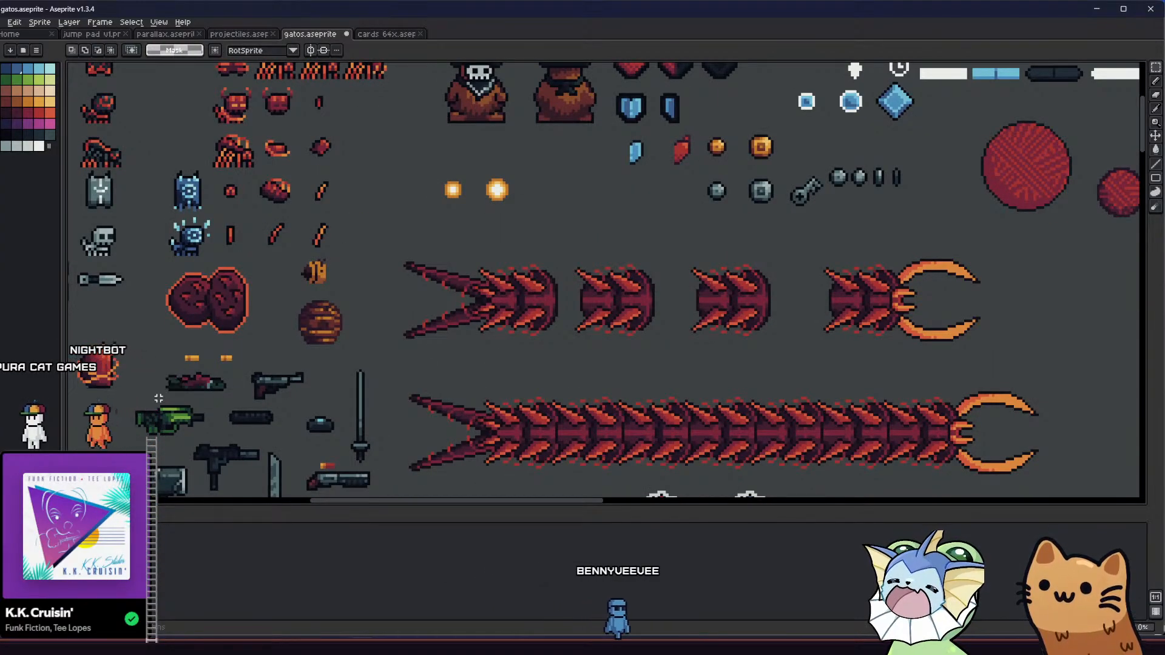
- Select the upper tail lobe, move it down by one pixel onto the lower lobe, and deselect it
scroll(158, 398, "up", 5)
key("i")
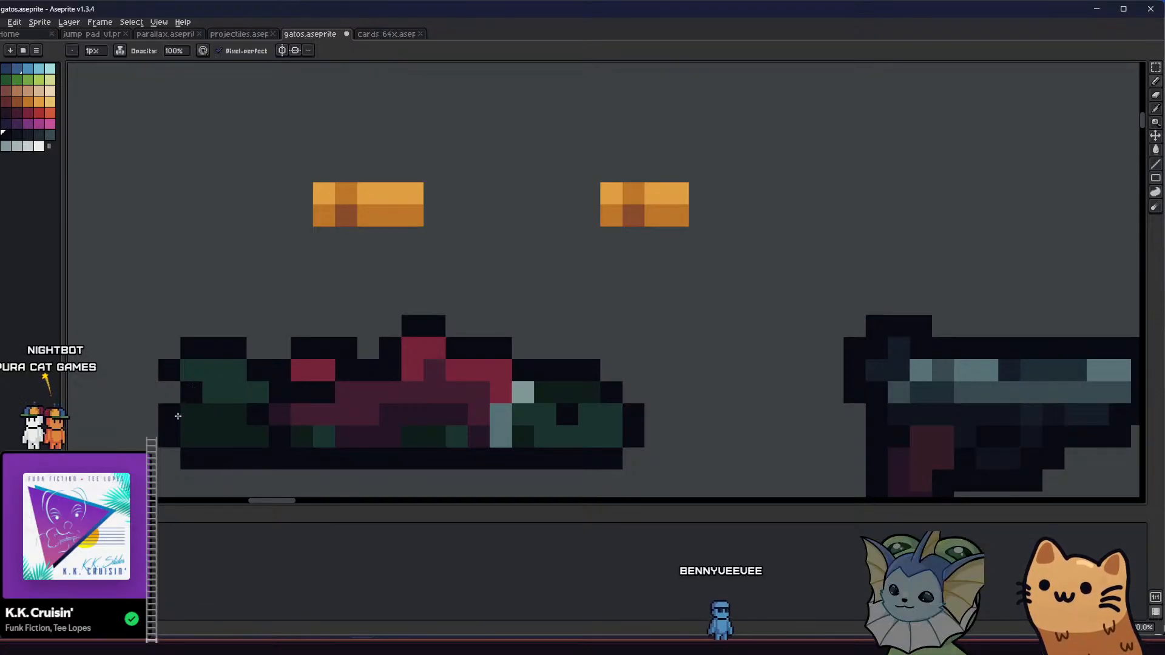
key("m")
left_click_drag(169, 328, 259, 415)
mouse_move(211, 369)
left_mouse_down()
mouse_move(226, 387)
mouse_move(207, 407)
left_mouse_up()
key("Return")
key("ctrl+d")
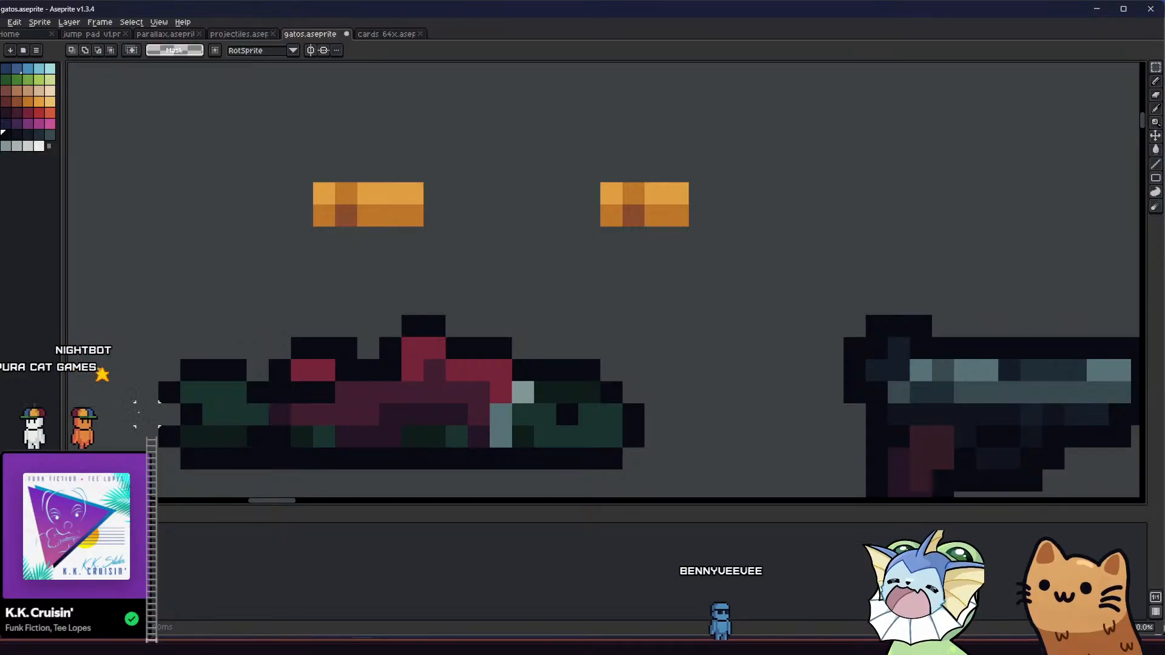
- Narrow the upper tail lobe to two pixels by painting its inner pixel near-black and erasing the extra outline, and save
scroll(213, 413, "down", 4)
scroll(199, 416, "up", 4)
key("b")
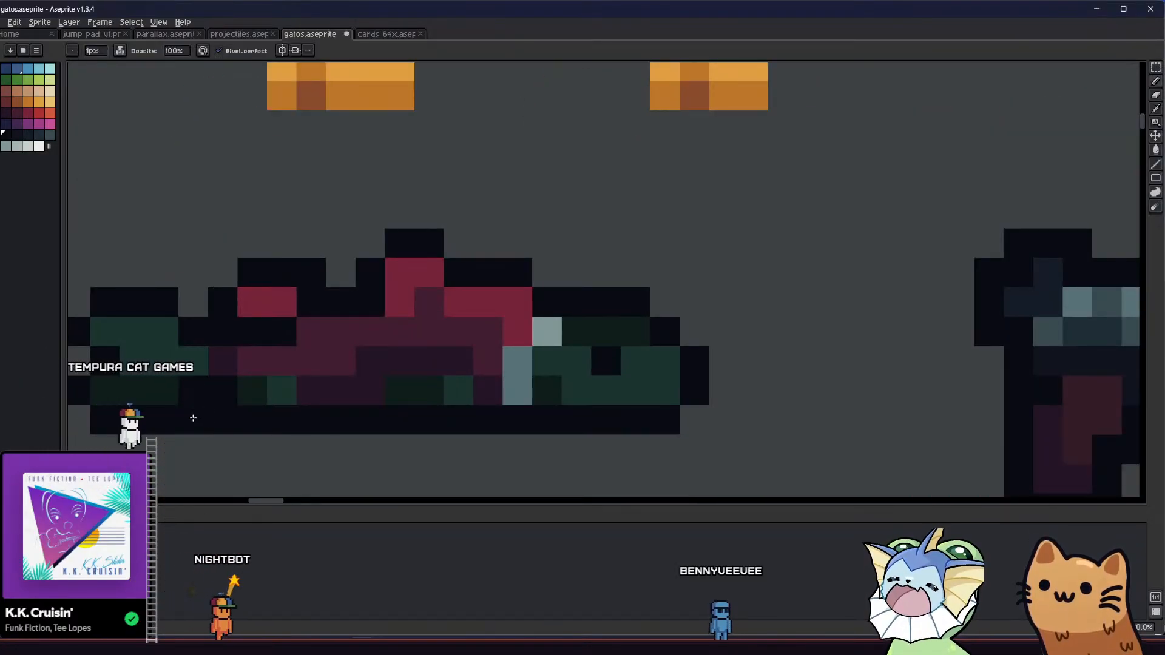
left_click(166, 328)
left_click_drag(123, 389, 161, 416)
key("ctrl+s")
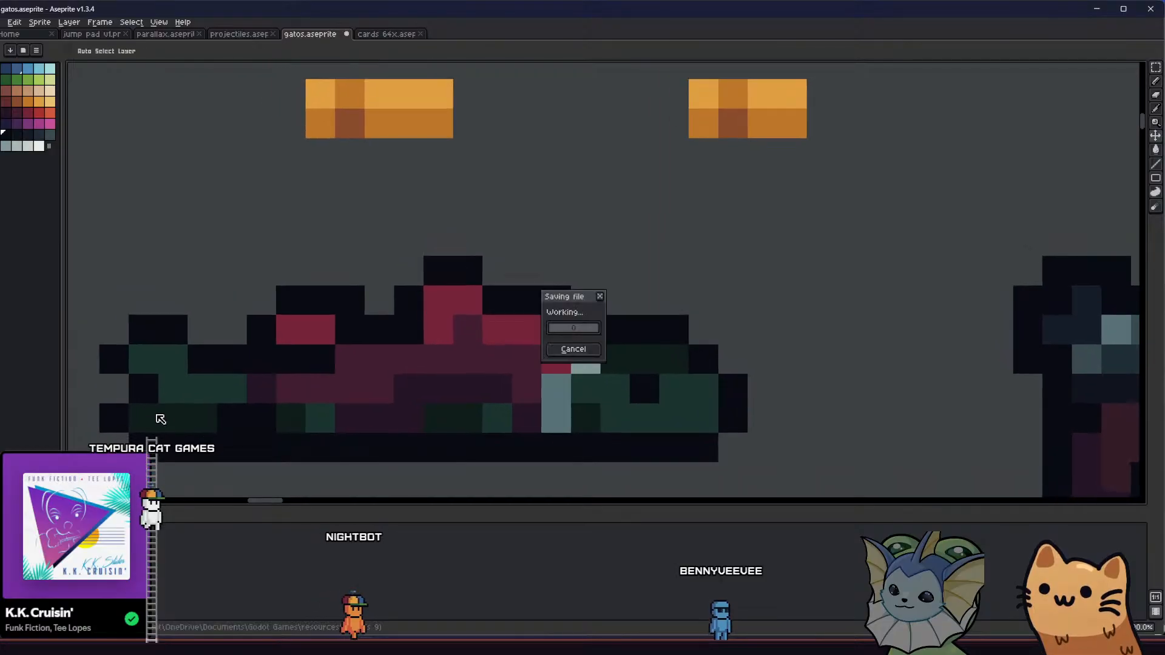
- Examine the salmon's tail and body shading up close and at small scale beside the other weapon sprites
scroll(153, 415, "down", 6)
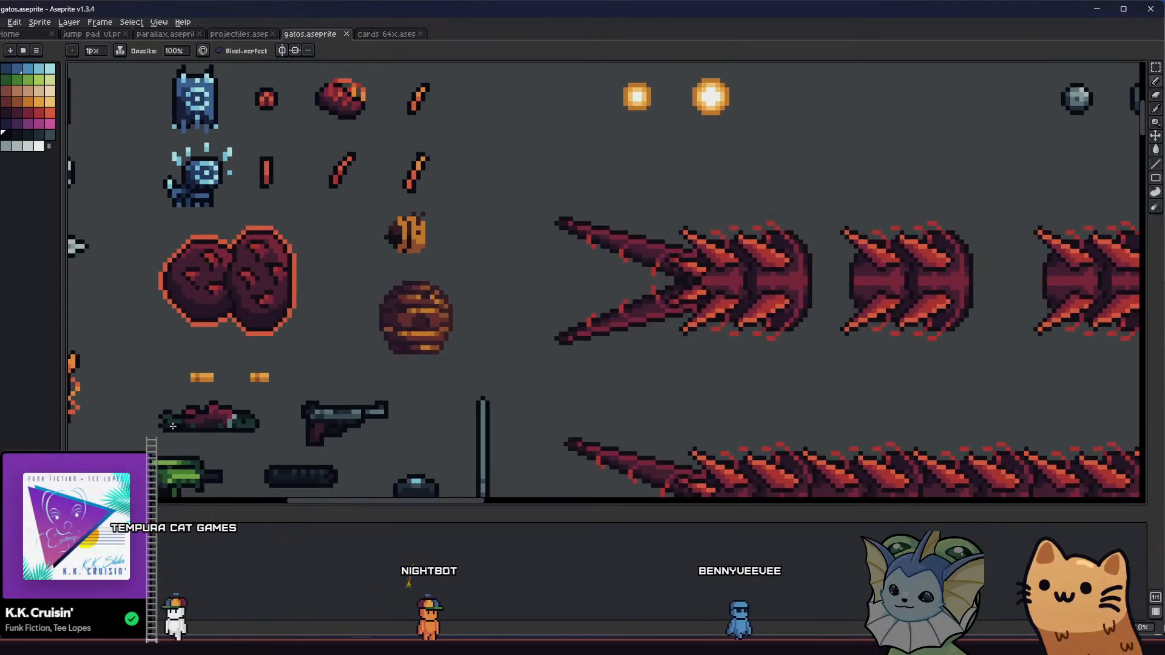
scroll(161, 411, "up", 5)
key("i")
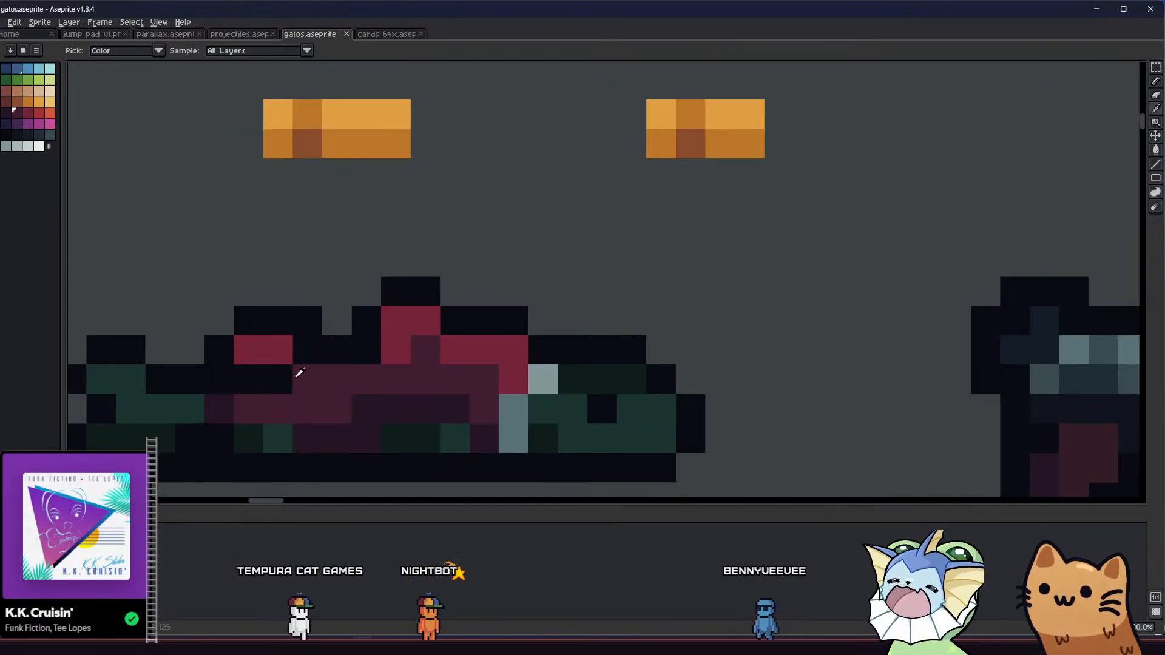
key("ctrl")
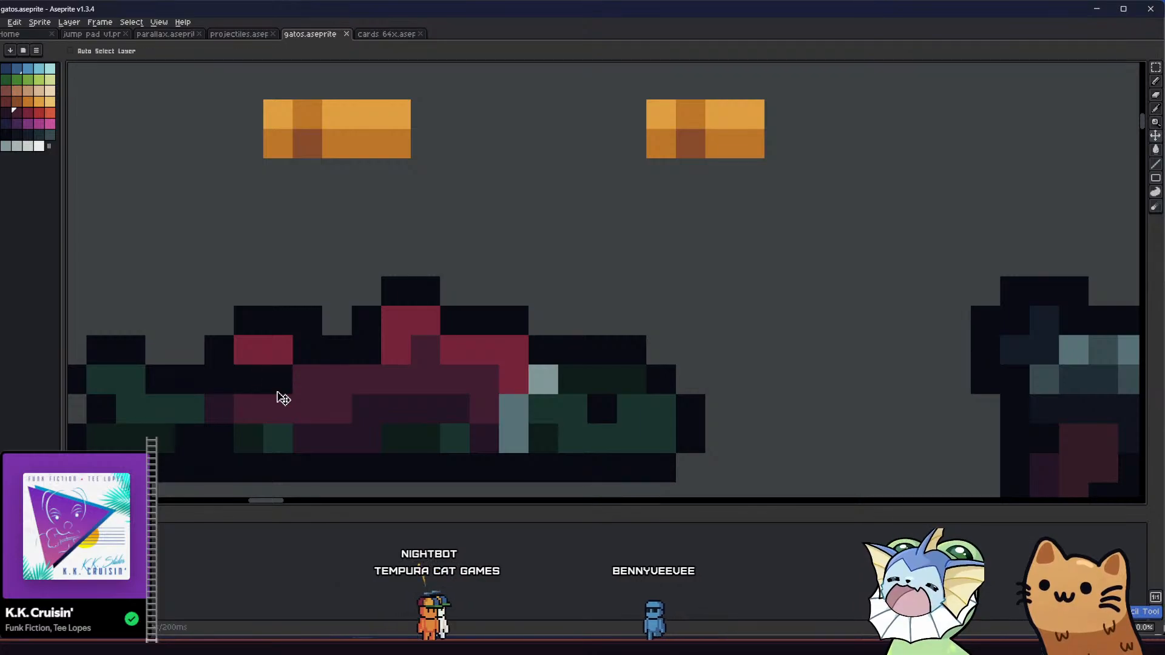
scroll(284, 399, "down", 5)
scroll(288, 387, "up", 4)
scroll(289, 387, "up", 1)
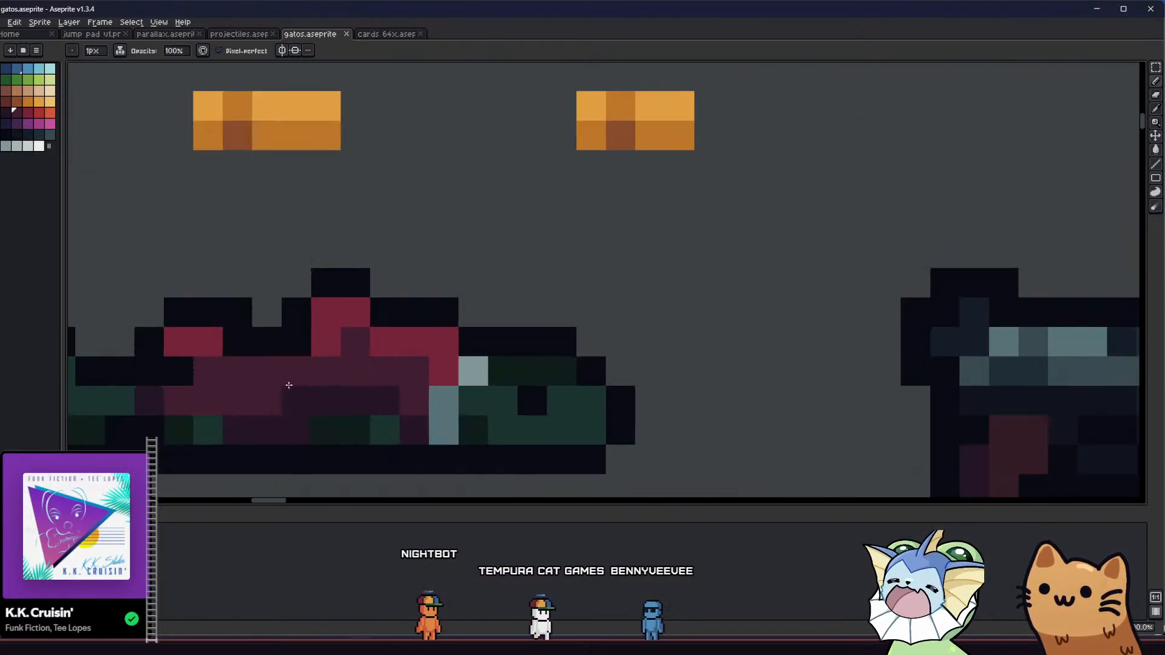
scroll(172, 421, "down", 5)
scroll(188, 418, "up", 6)
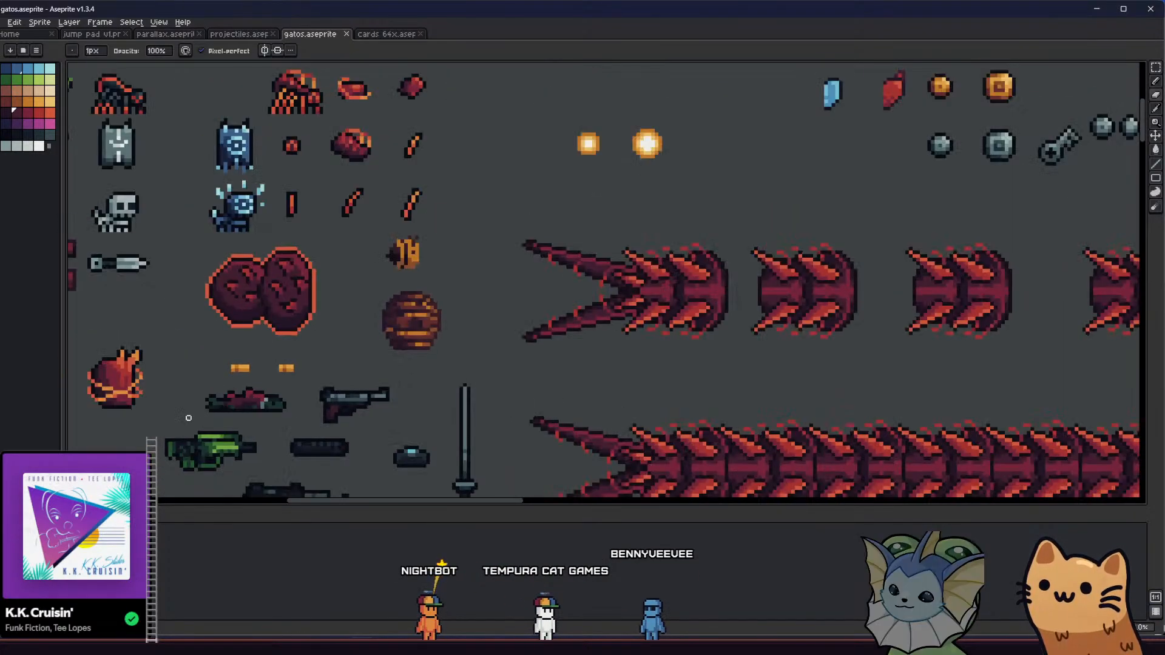
- Select the whole salmon sprite with a rectangular selection fitted around its outline
left_click_drag(231, 397, 267, 381)
scroll(182, 398, "down", 3)
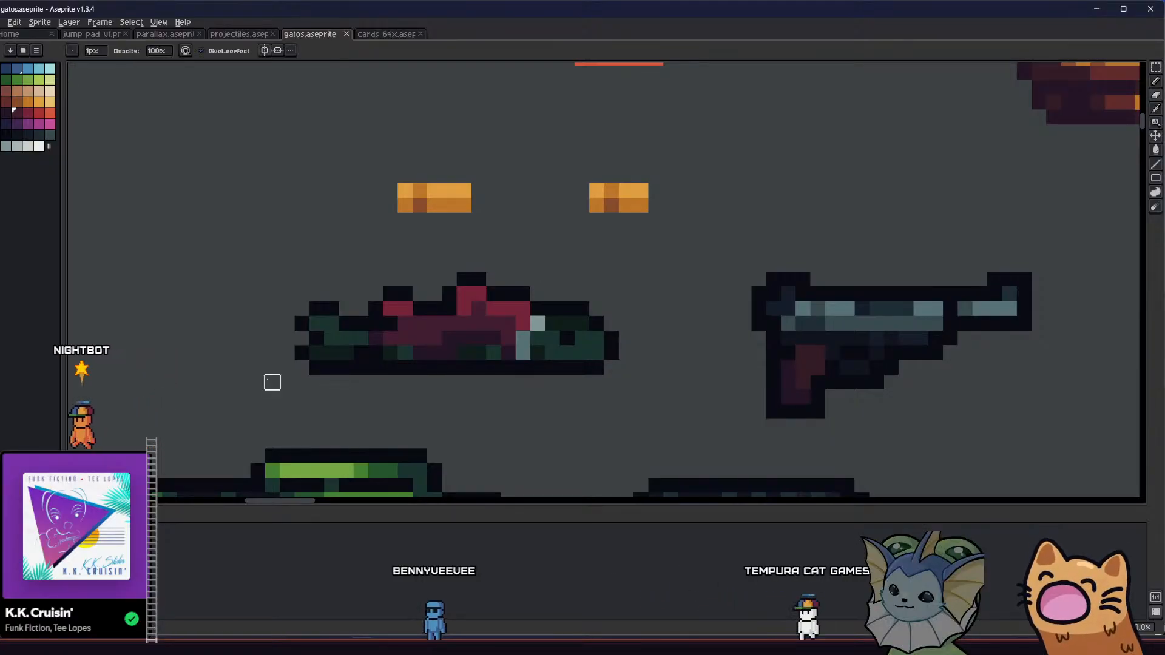
scroll(214, 396, "down", 4)
left_click_drag(257, 391, 348, 406)
scroll(331, 379, "up", 4)
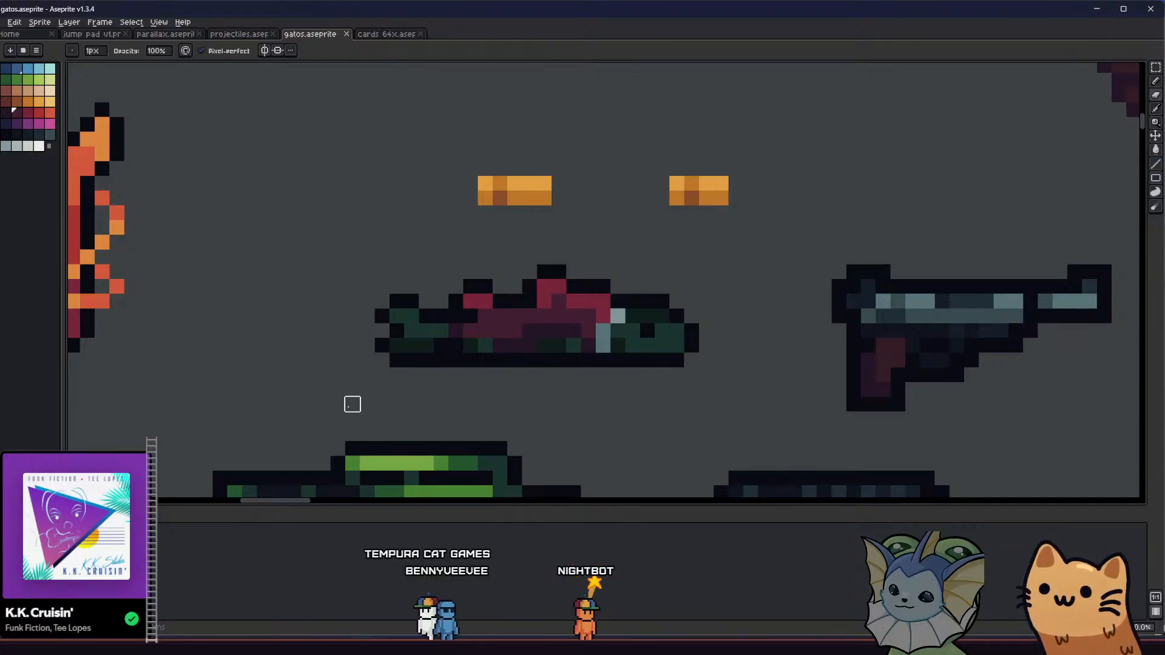
key("m")
left_click_drag(375, 265, 700, 370)
scroll(364, 340, "down", 2)
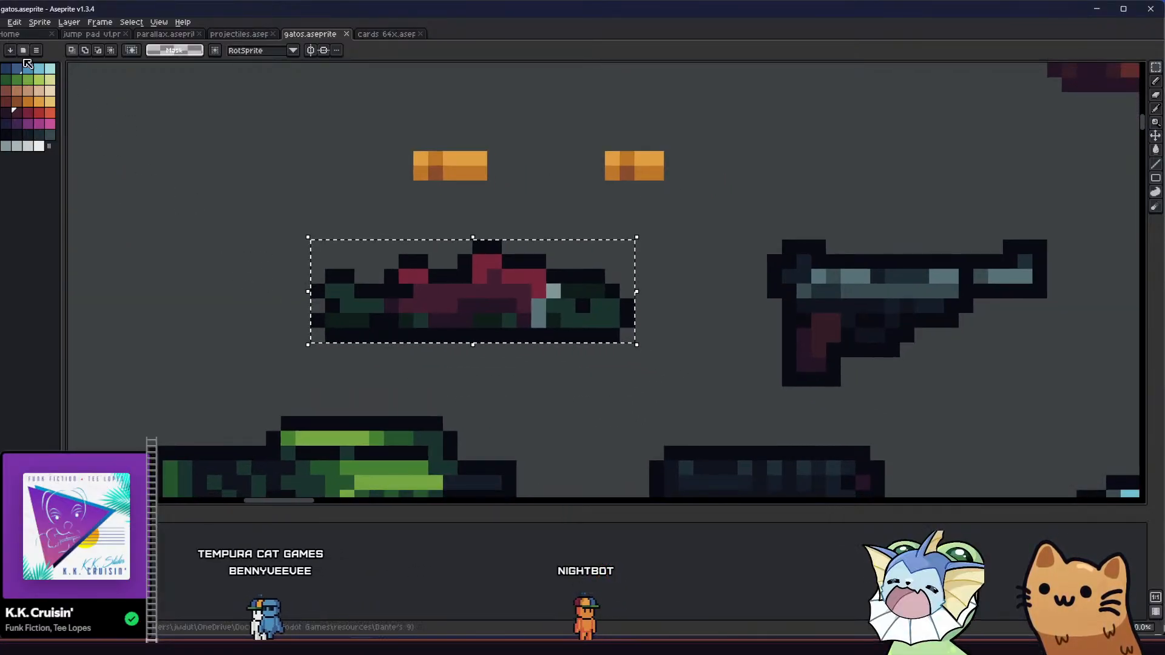
- Export the selected salmon area as salmon_medium.png in the card resources folder, and deselect it
left_click(2, 21)
mouse_move(61, 113)
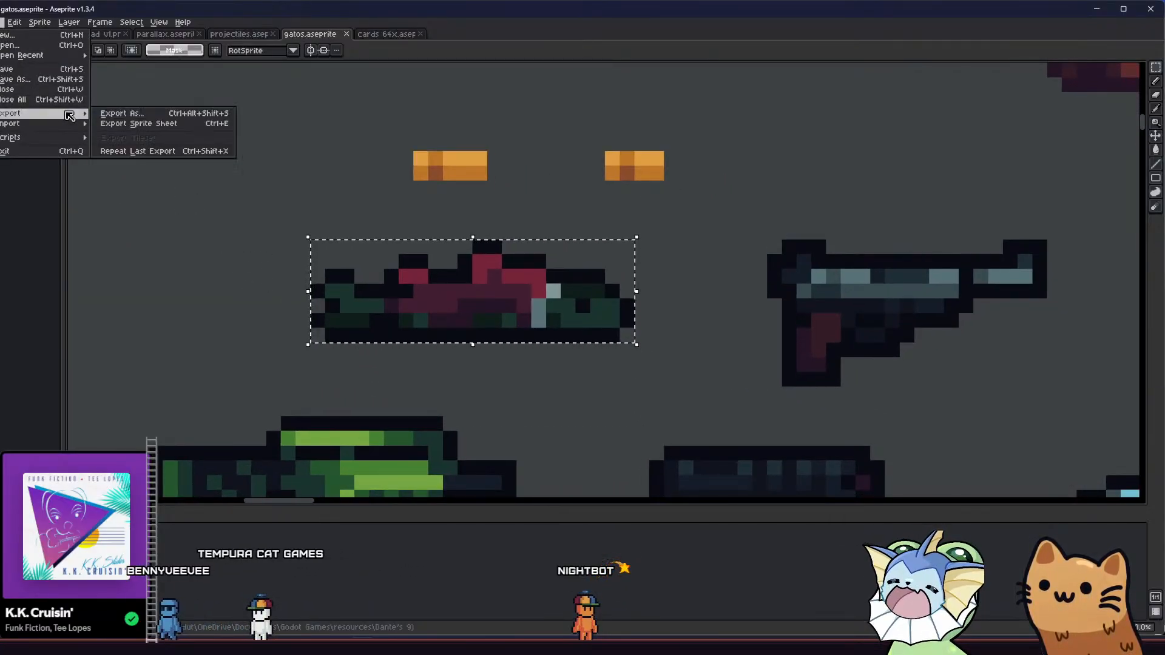
left_click(133, 114)
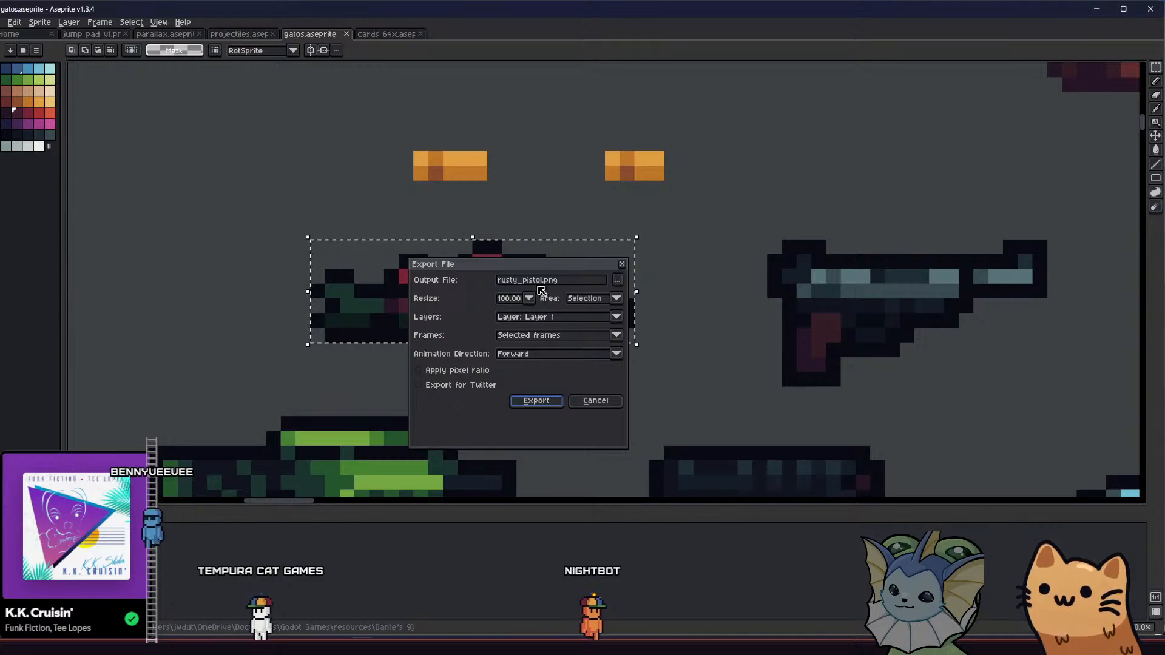
left_click(617, 280)
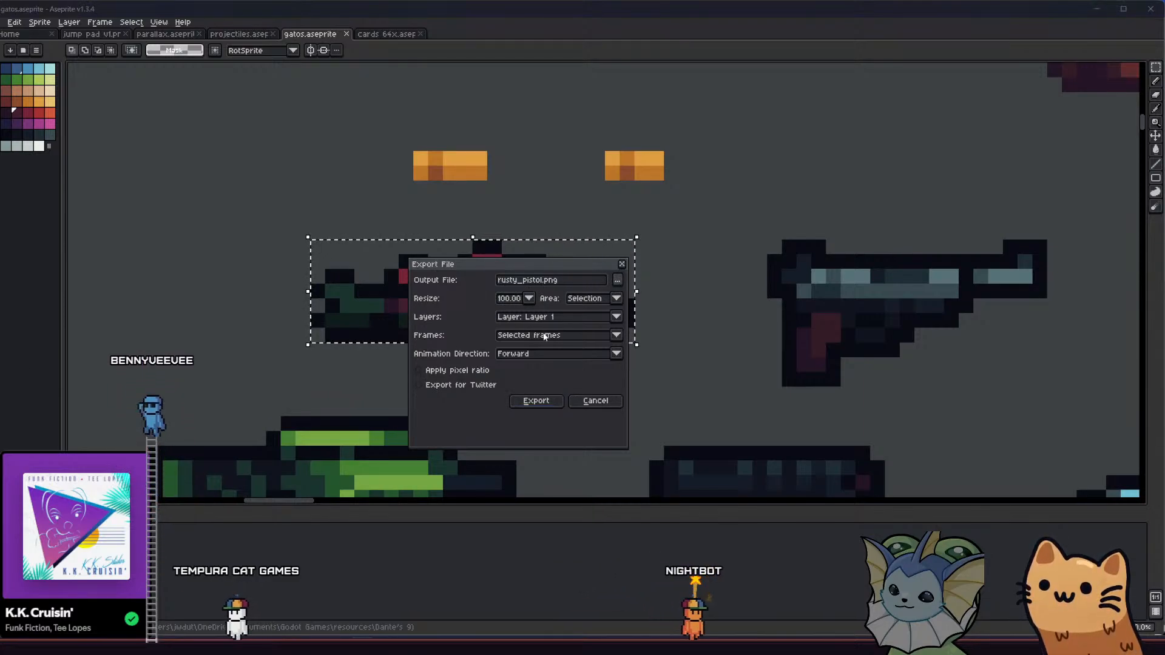
left_click(837, 371)
double_click(534, 279)
key("BackSpace")
key("BackSpace")
key("BackSpace")
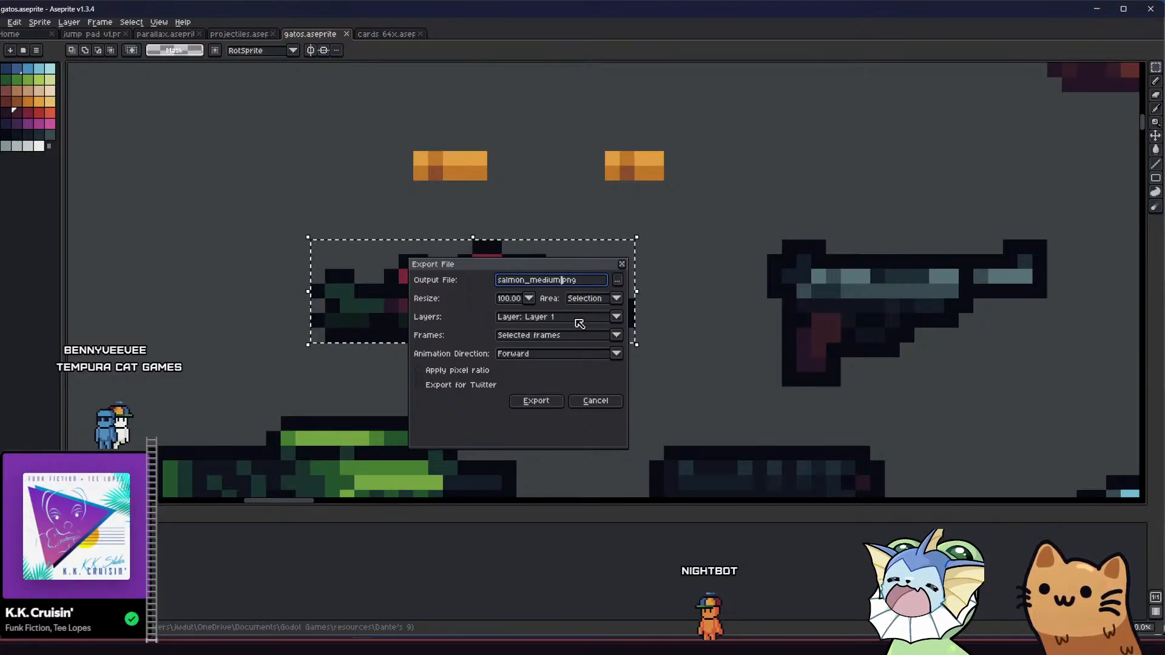
left_click(537, 400)
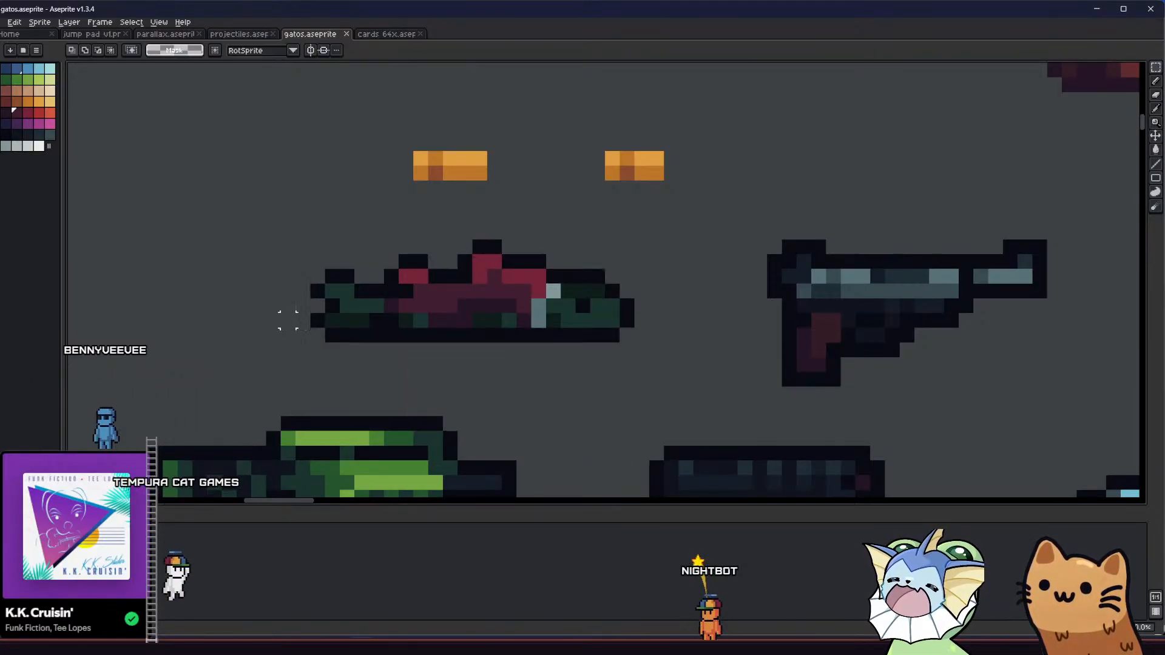
- Examine the salmon's fins up close and at small scale beside the other weapon sprites
key("b")
scroll(482, 278, "up", 2)
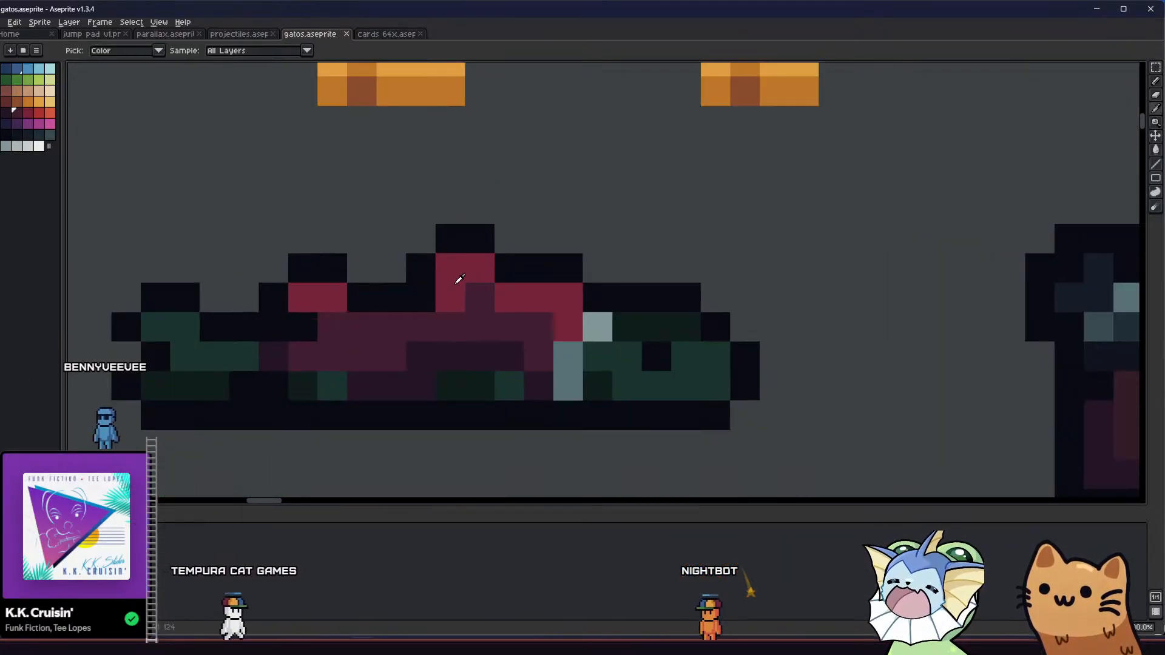
scroll(474, 297, "down", 6)
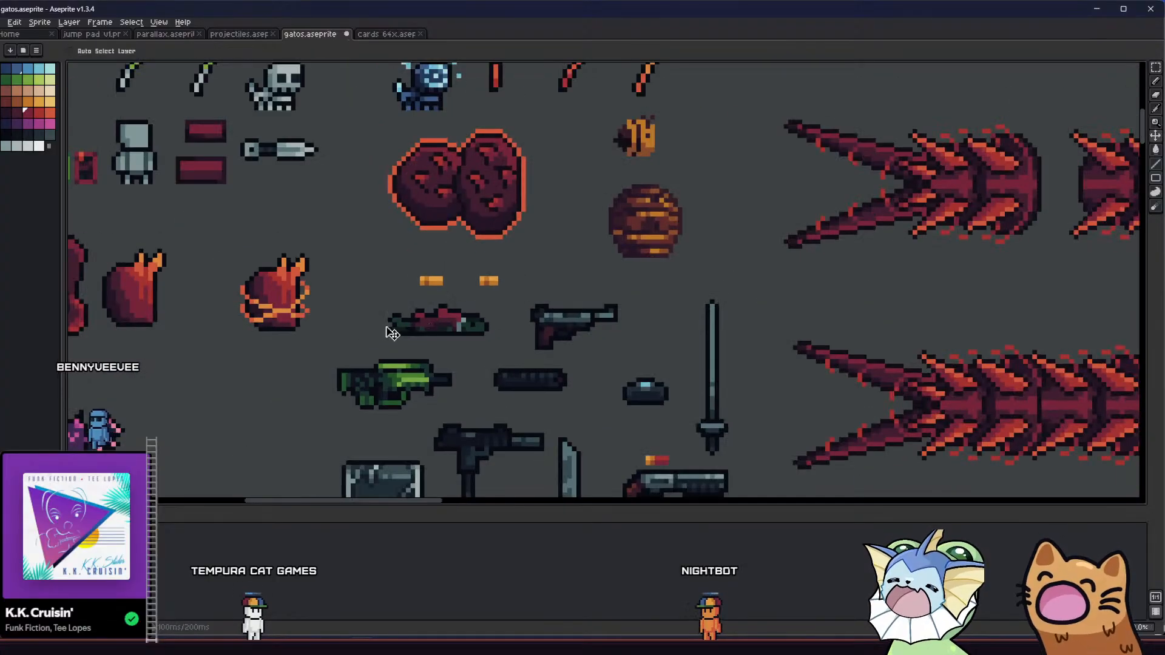
scroll(425, 321, "up", 1)
scroll(332, 341, "down", 2)
scroll(333, 341, "up", 2)
scroll(303, 346, "up", 1)
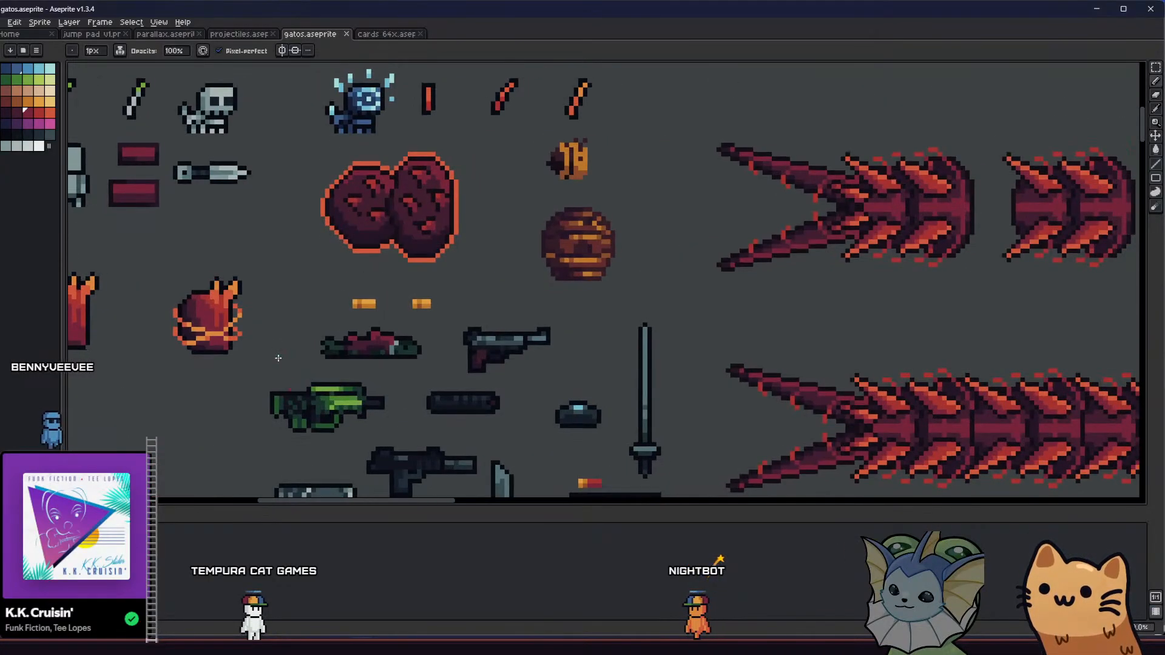
- Switch to Godot, open the art_test scene and display the res://assets/sprites/Testing folder
key("alt+Tab")
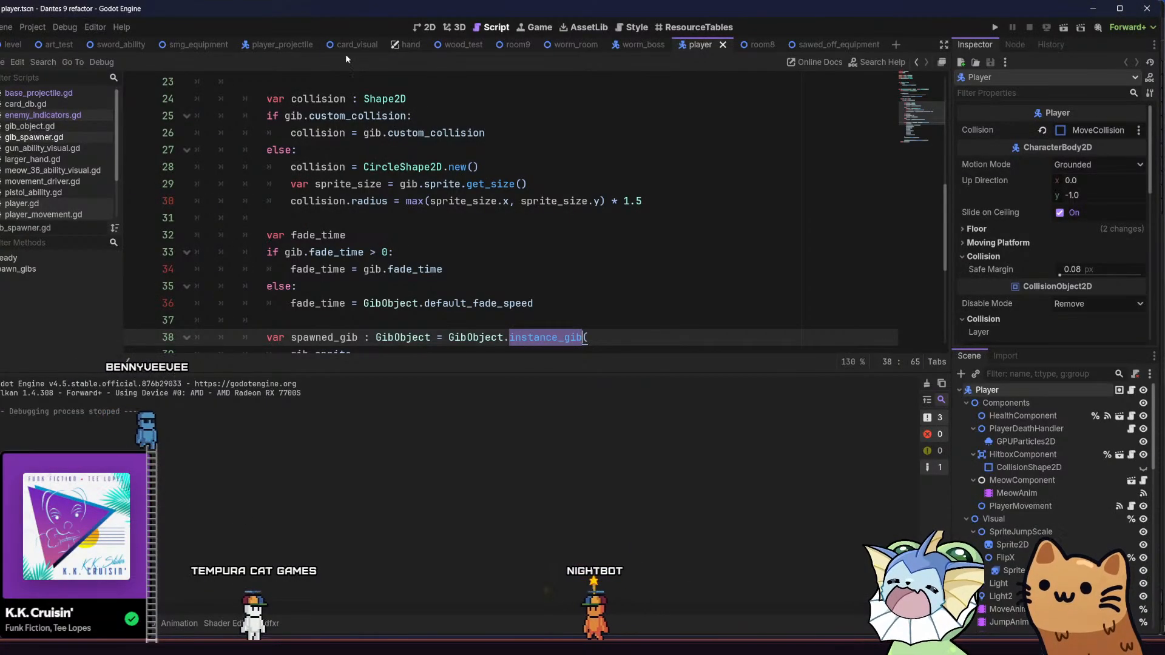
left_click(59, 44)
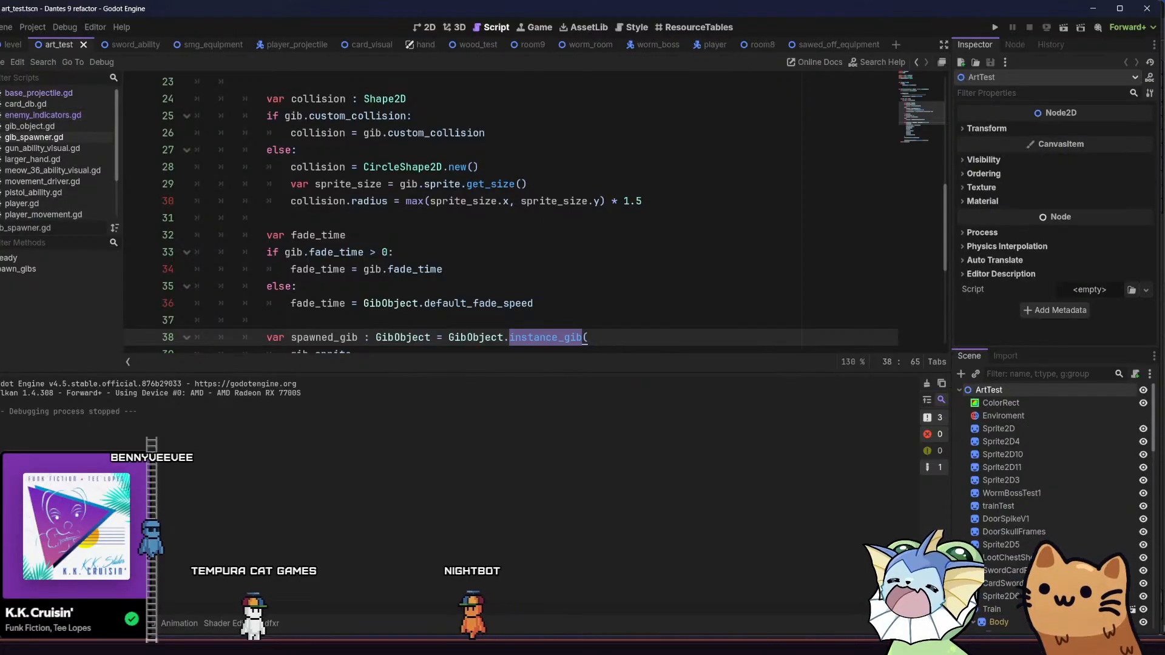
left_click(30, 623)
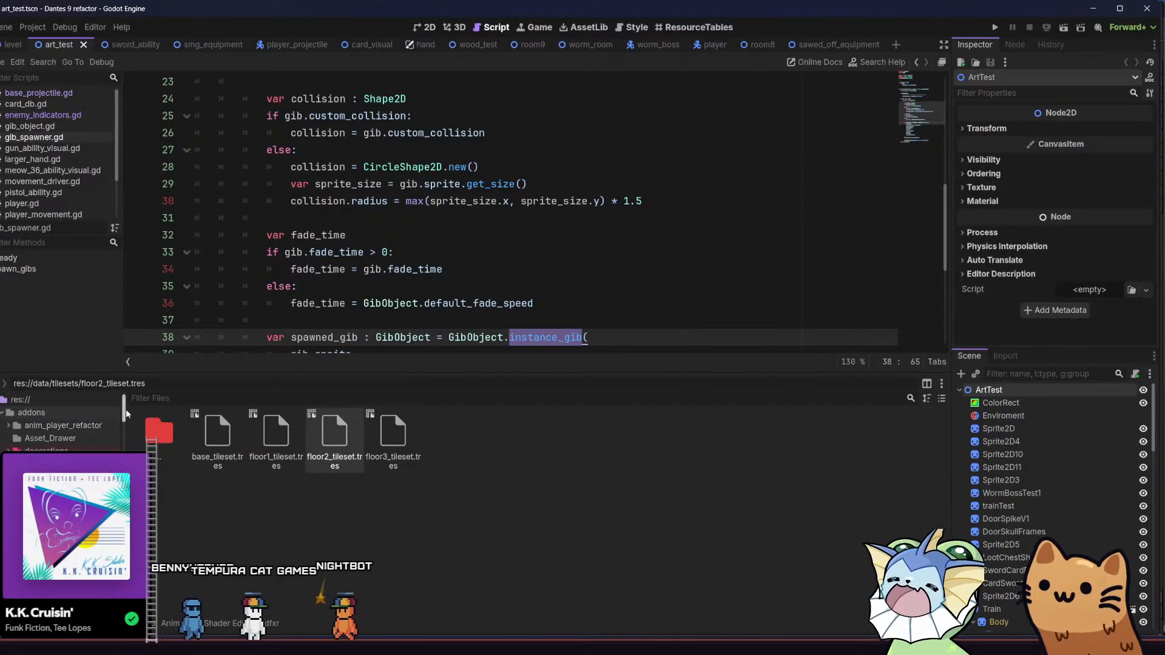
left_click(152, 398)
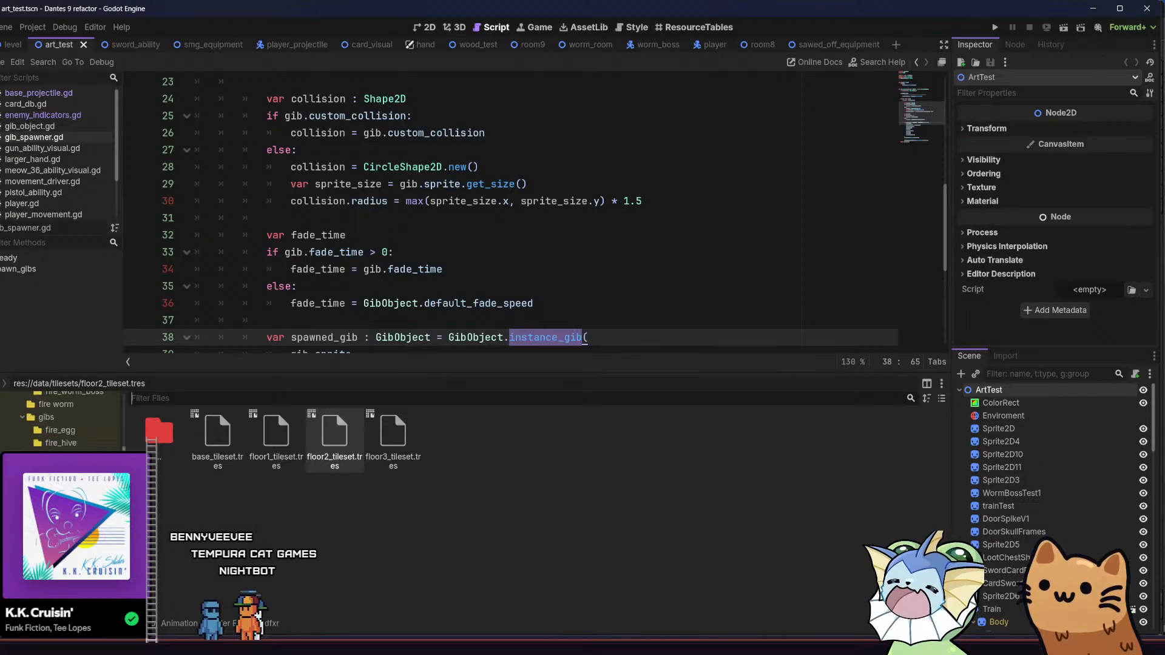
left_click(64, 534)
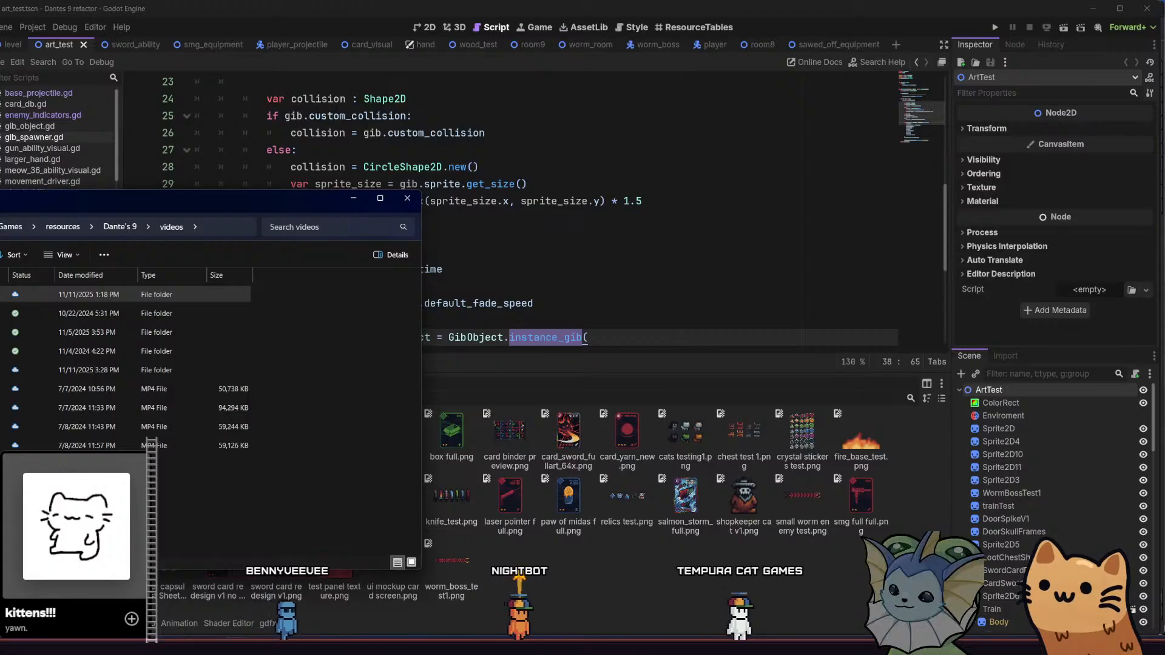
- Find salmon_medium in File Explorer's card resources folder and import it into Godot's Testing sprites folder
key("alt+Left")
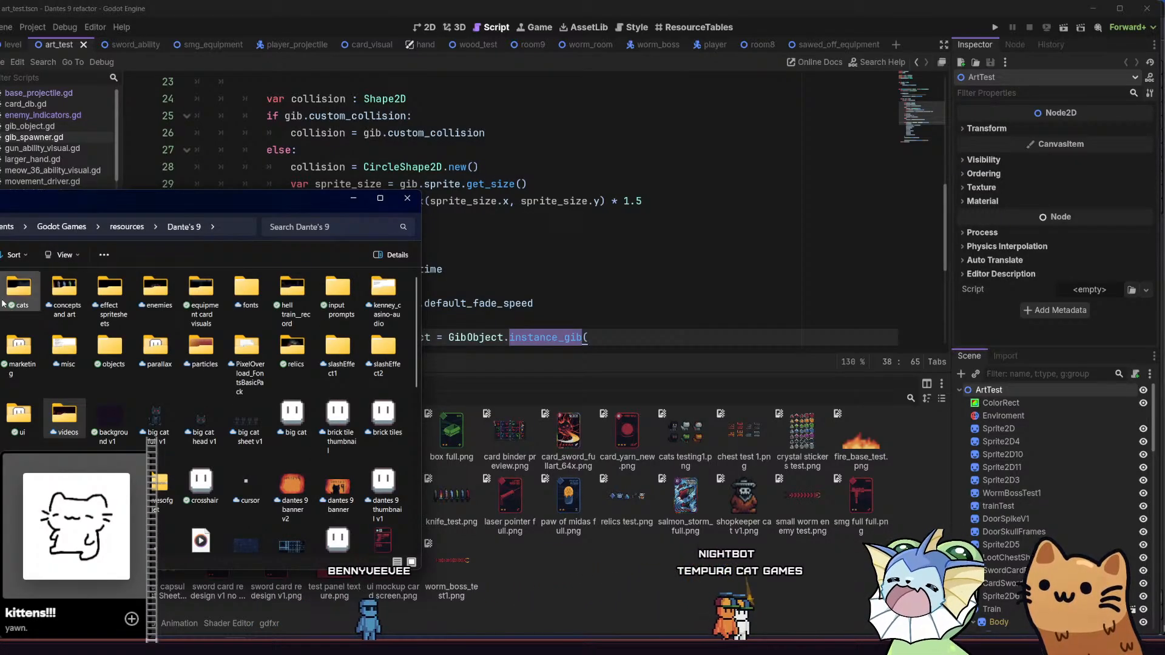
double_click(199, 293)
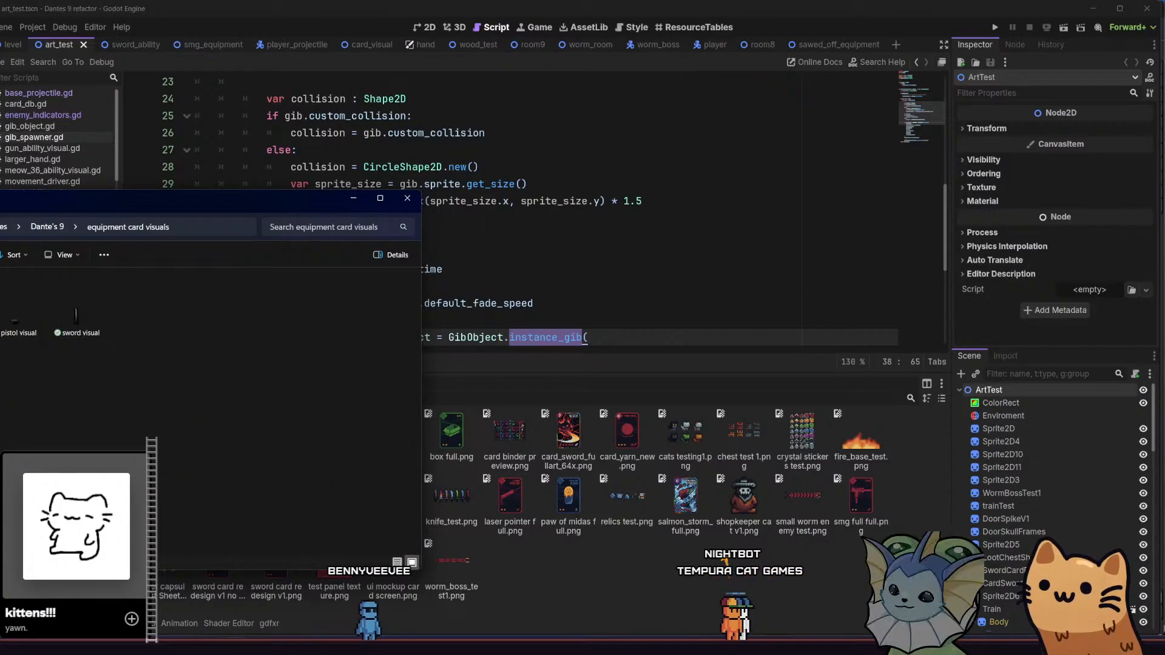
key("alt+Left")
key("alt+Left")
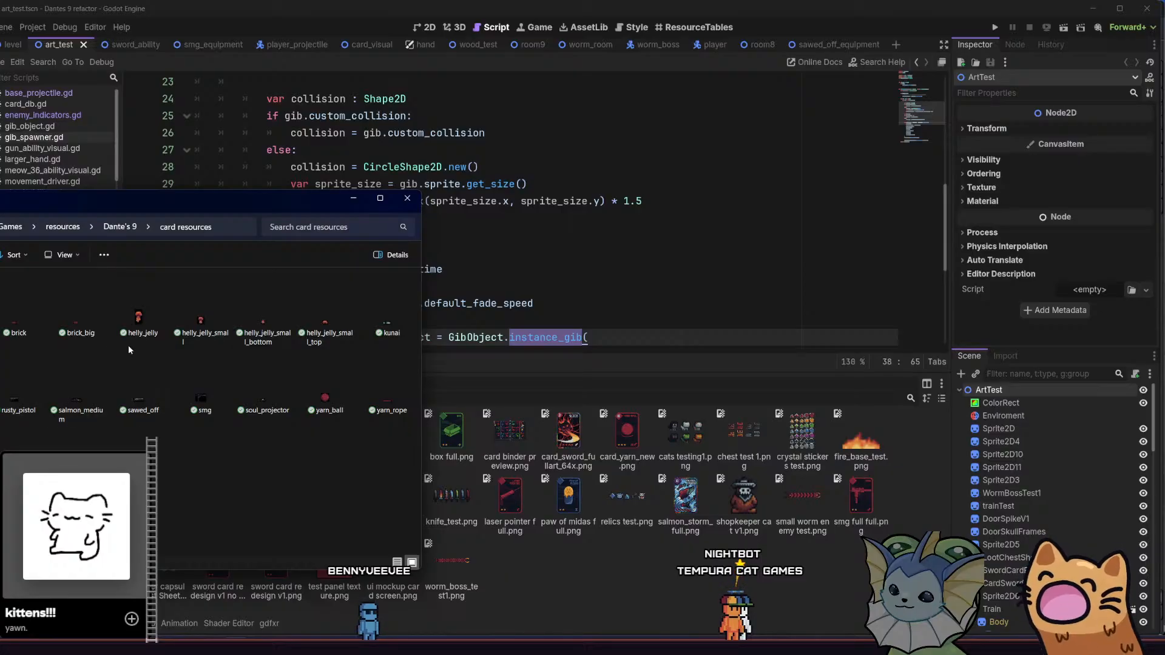
left_click(150, 331)
left_click(10, 394)
left_click(1, 393)
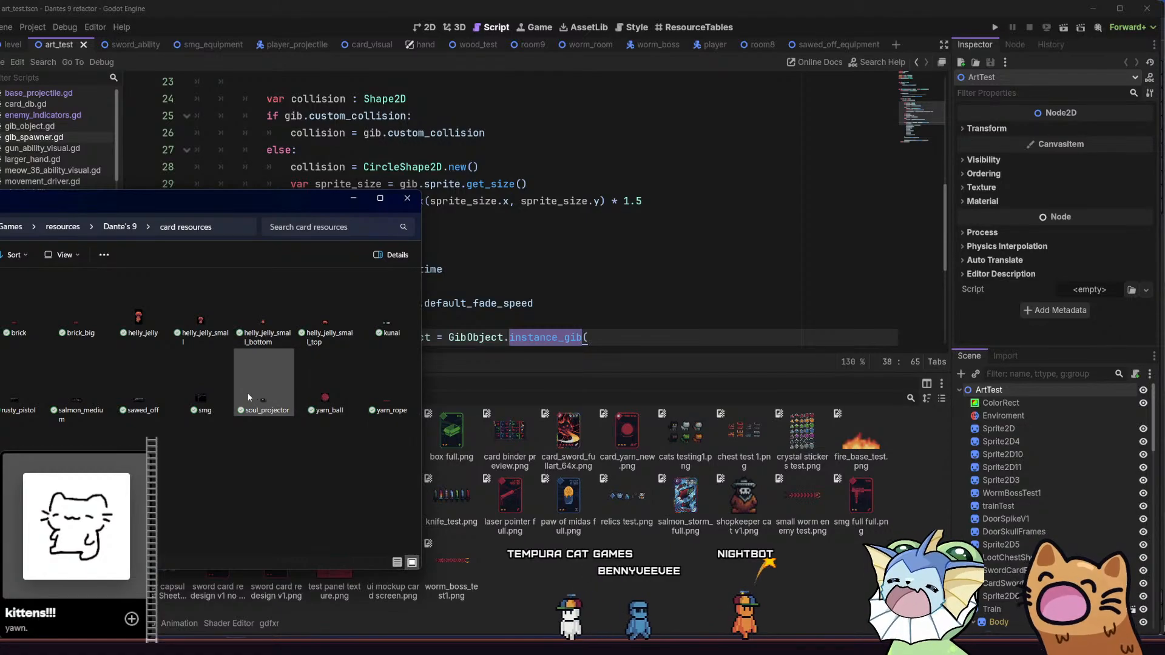
left_click_drag(82, 396, 485, 533)
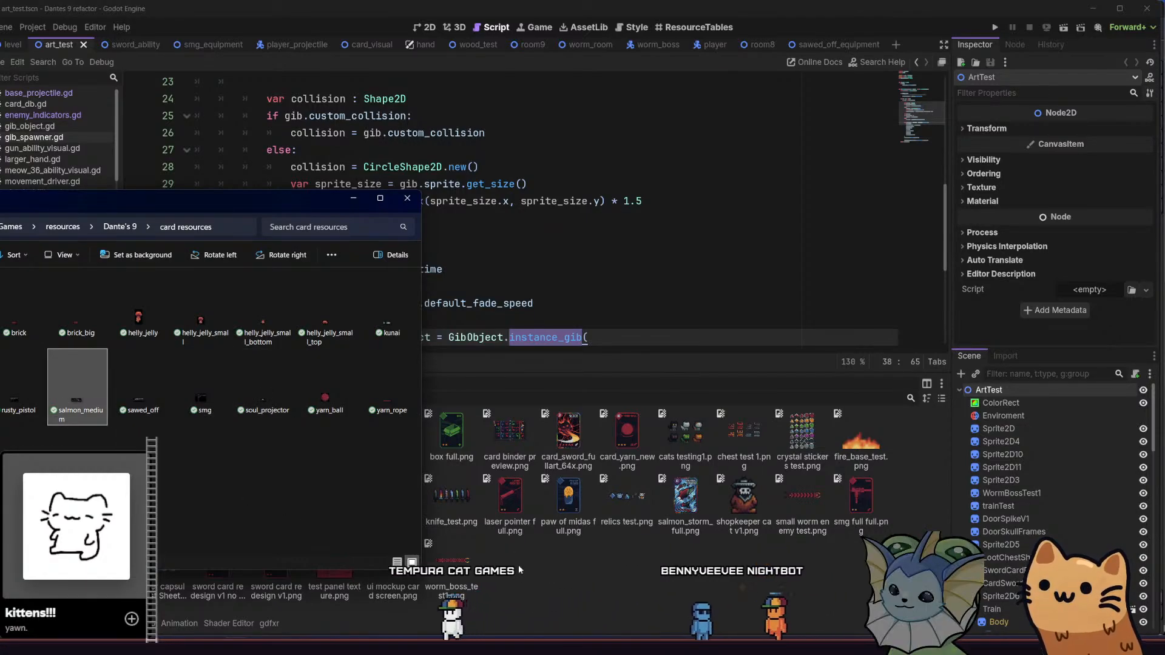
- Show the art_test scene in the 2D view and place the salmon_medium.png sprite below the bee, beside the knives
left_click(422, 31)
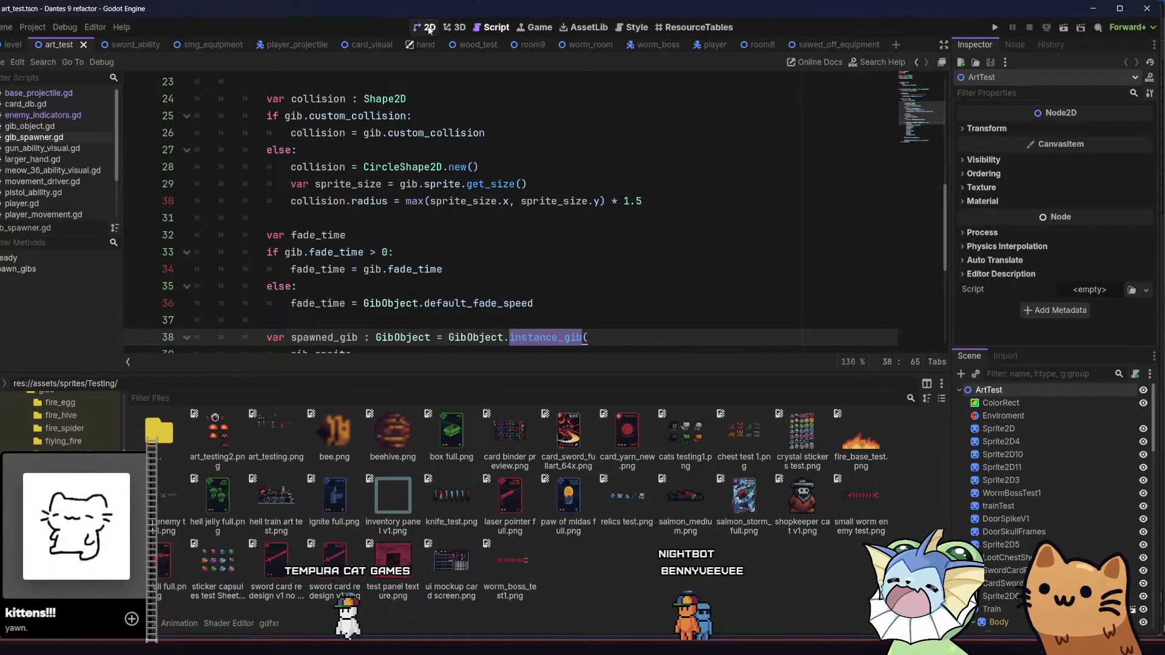
left_click(429, 28)
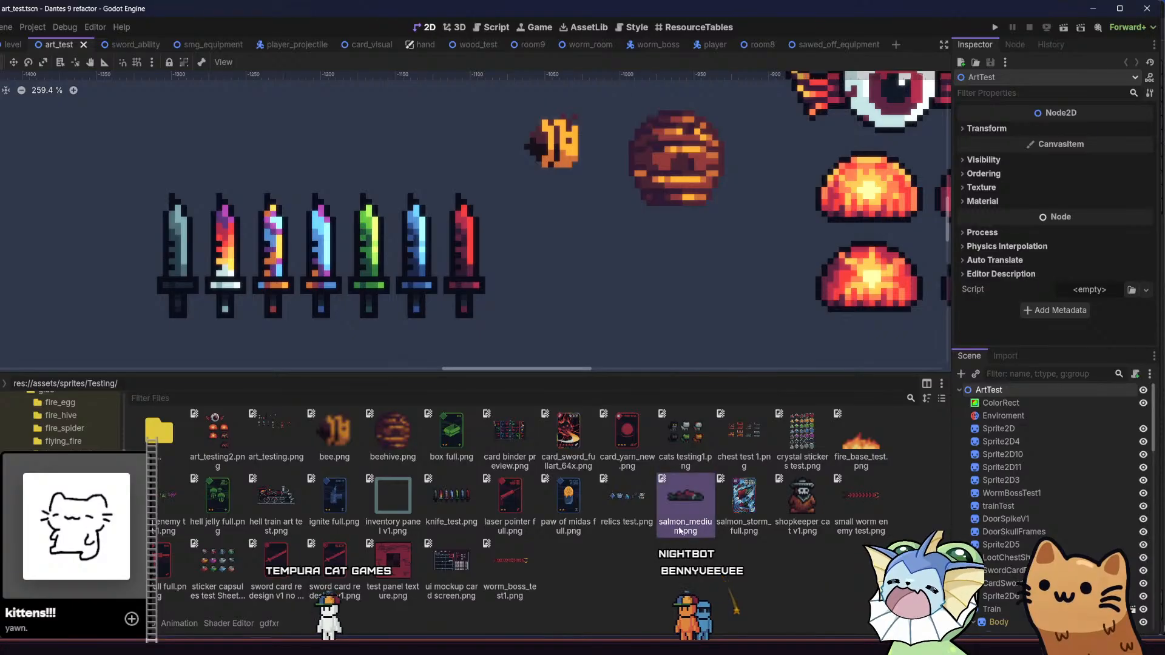
left_click_drag(680, 530, 592, 320)
left_click_drag(558, 276, 558, 273)
- Set the SalmonMedium sprite's scale to 4 on both axes
left_click(1013, 227)
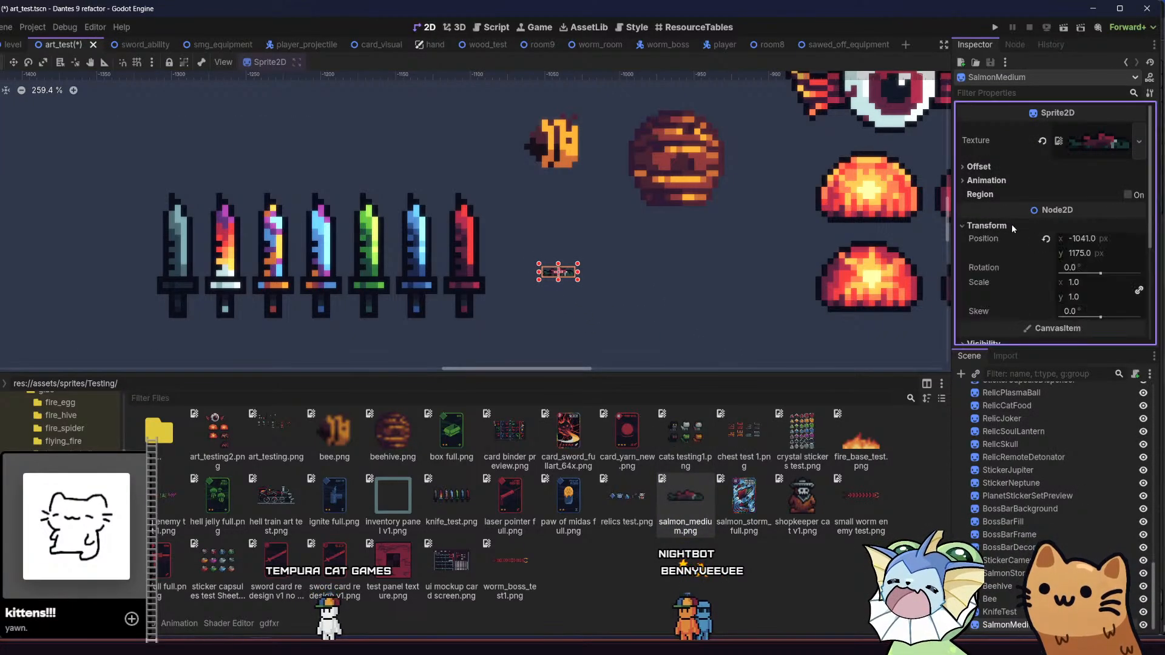
left_click(1074, 279)
type("4")
key("Return")
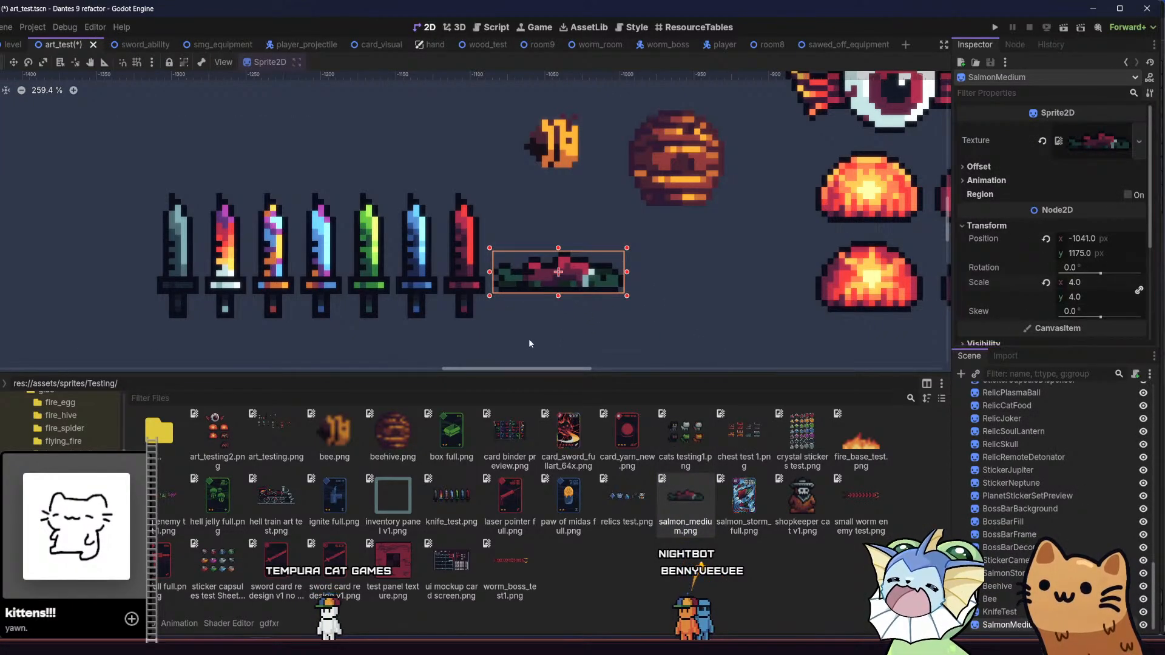
- Save the art_test scene and view the salmon at game scale among the knives and other sprites
left_click(537, 239)
scroll(522, 249, "down", 5)
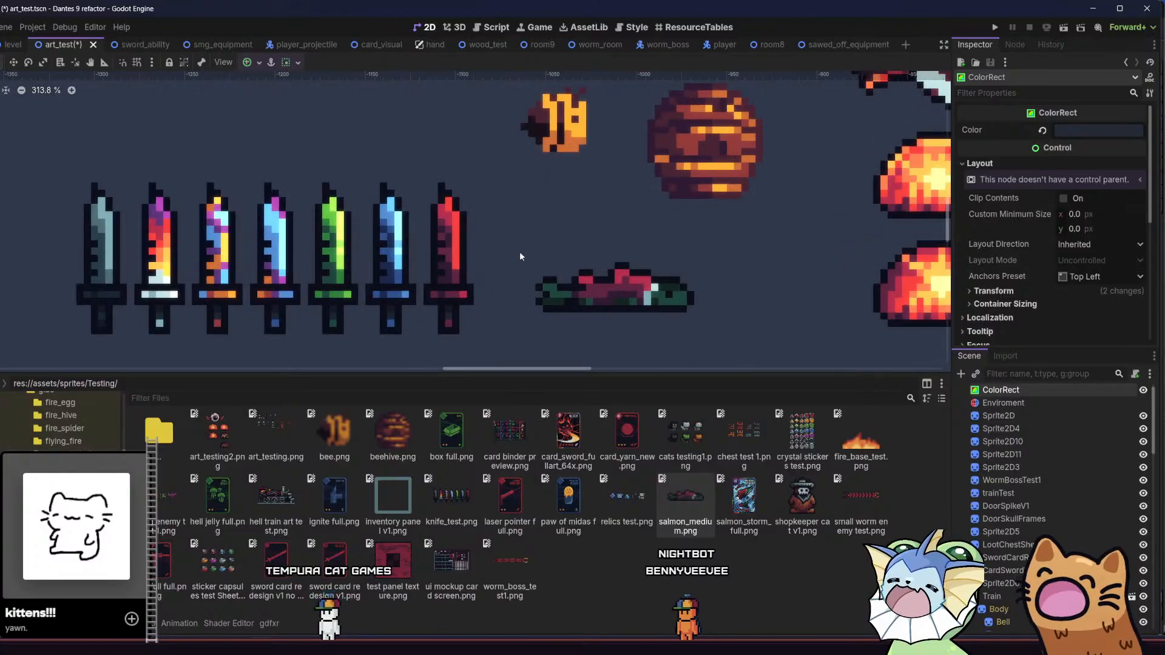
key("ctrl+s")
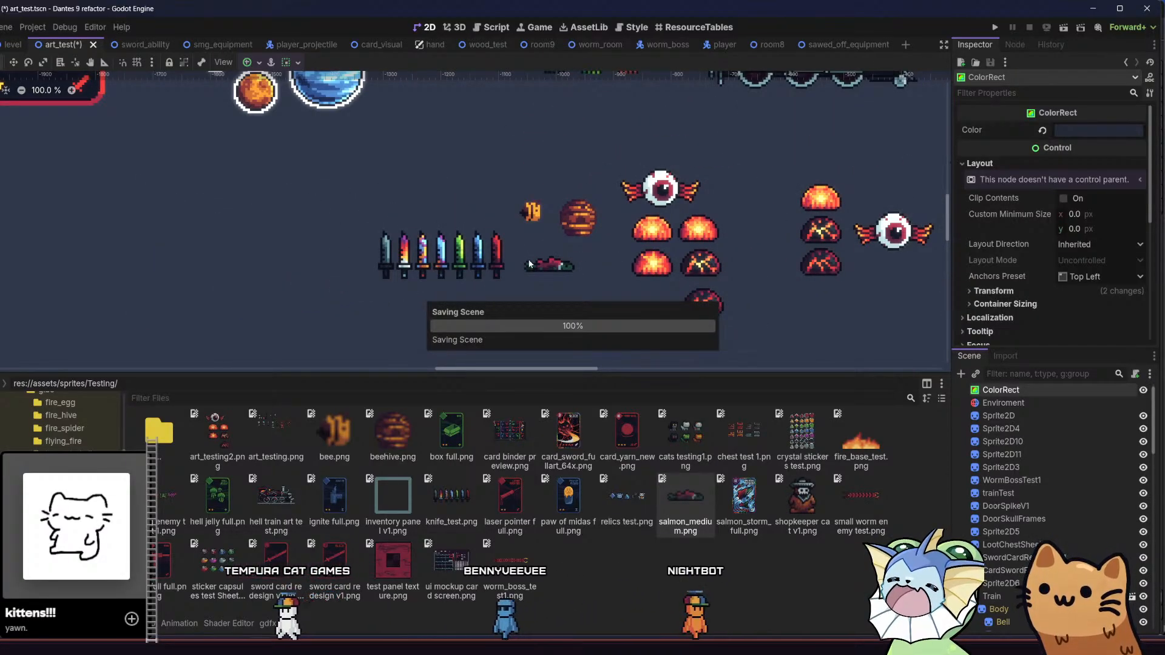
scroll(461, 294, "up", 3)
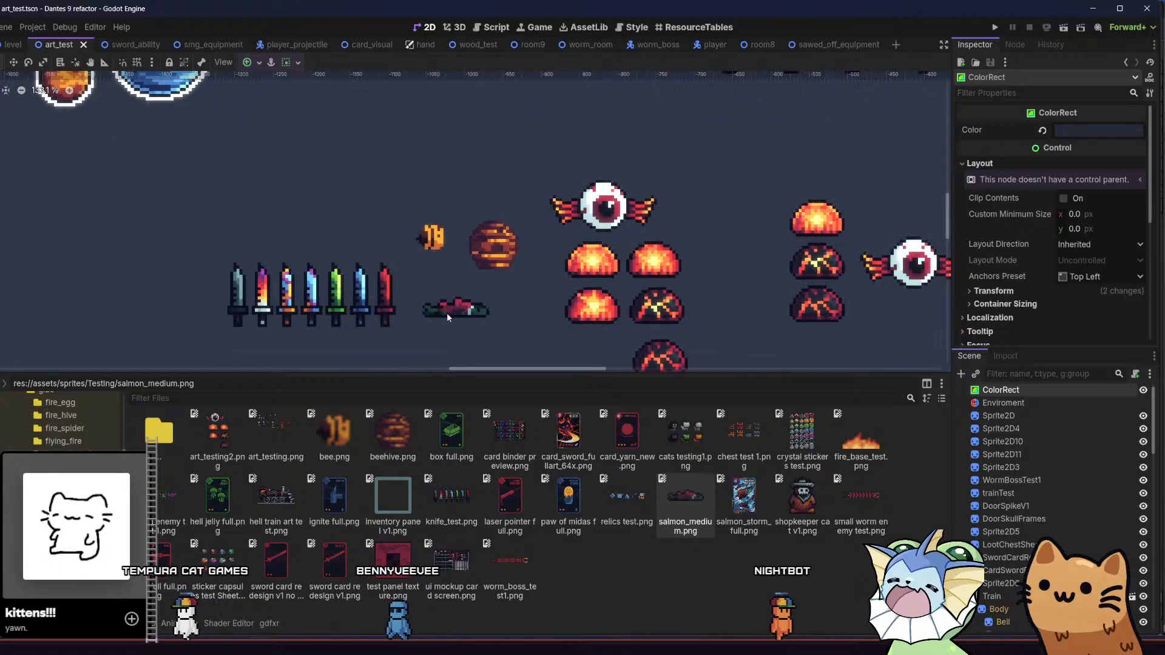
- Switch to Aseprite and paint the salmon's lower jaw with the light grey-blue of the gill stripe
key("alt+Tab")
scroll(483, 337, "up", 3)
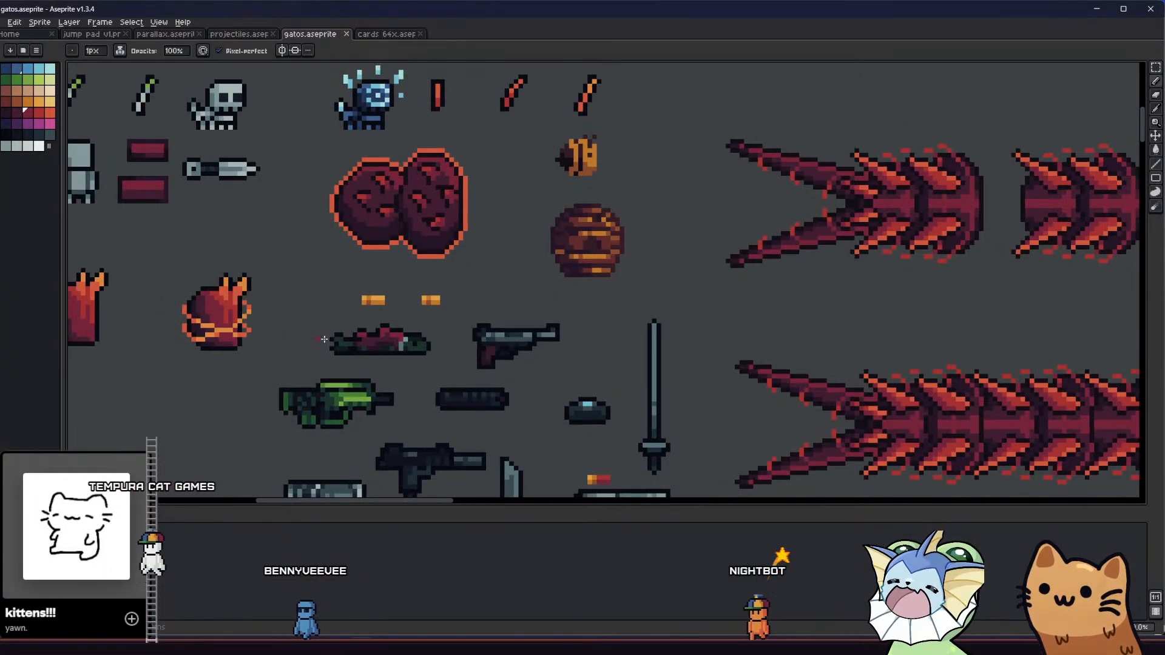
left_click_drag(483, 343, 503, 344)
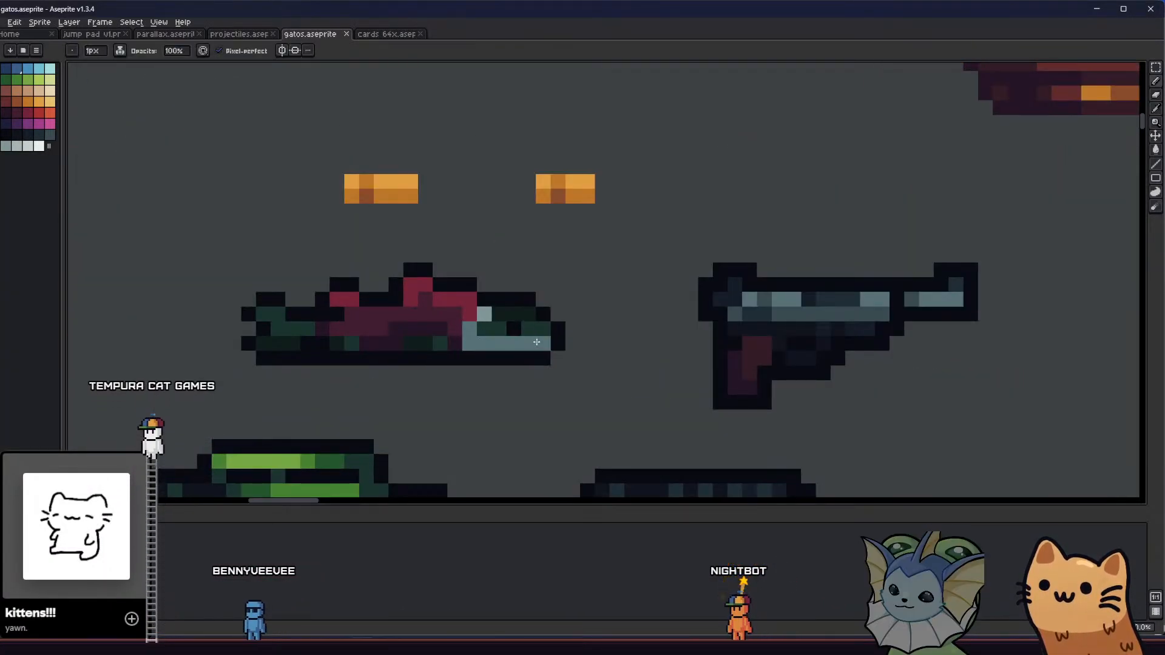
scroll(537, 342, "down", 5)
scroll(517, 378, "down", 1)
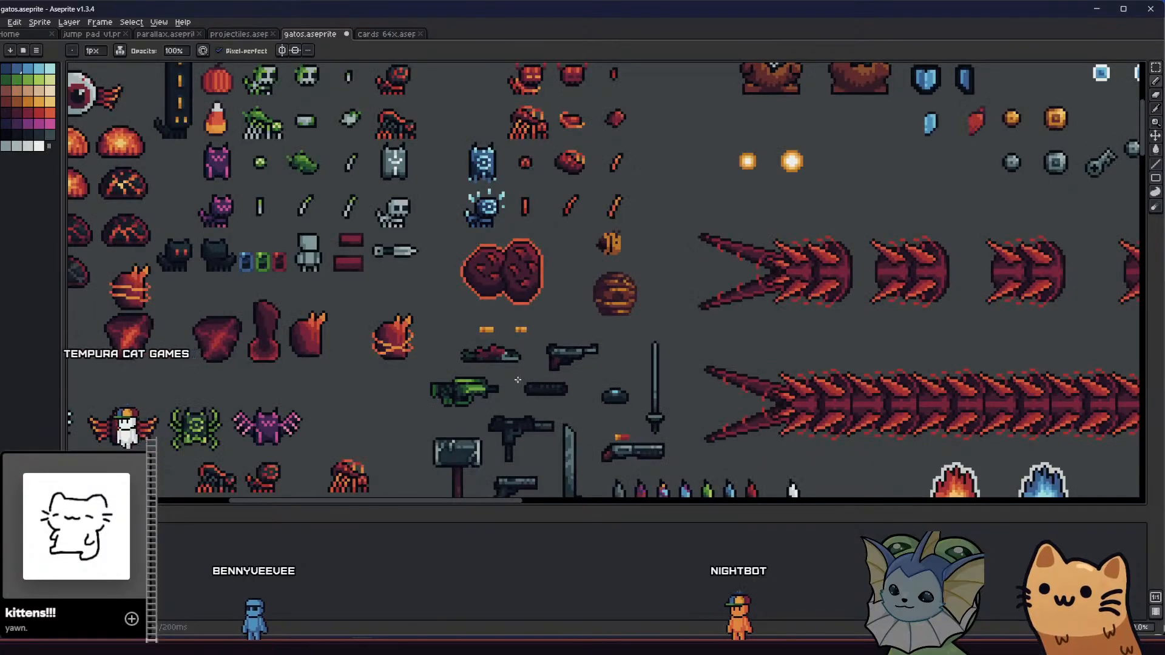
- Try rounding the salmon's snout by painting the jaw corner and snout outline with the dark outline colour
scroll(518, 379, "up", 4)
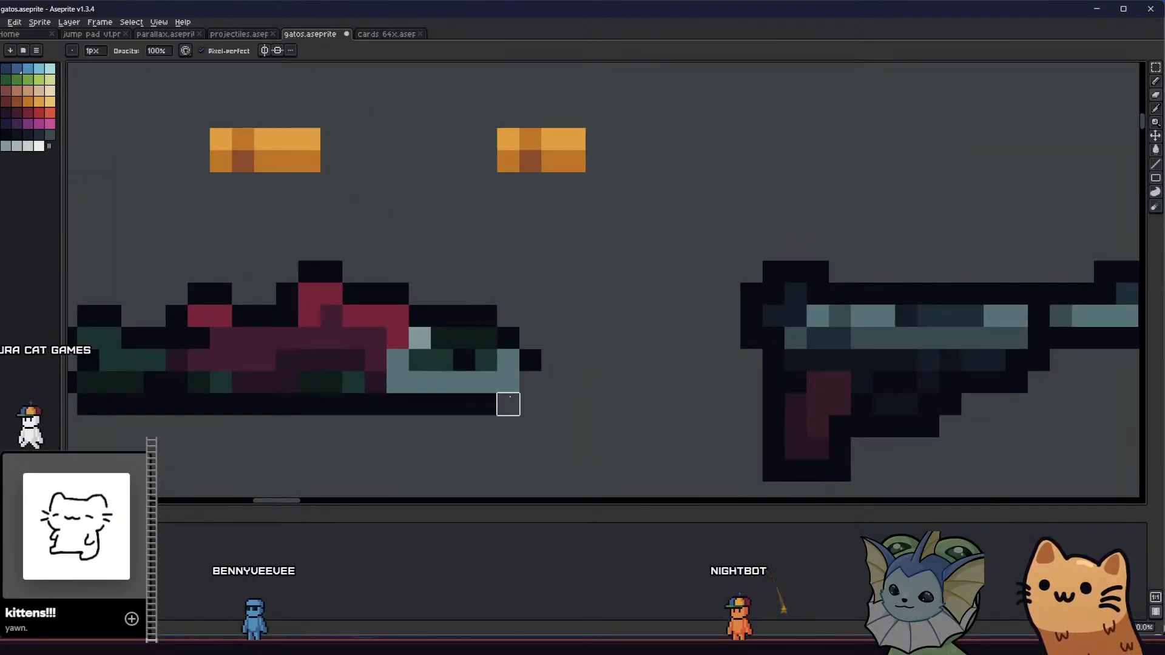
left_click(494, 400, "alt")
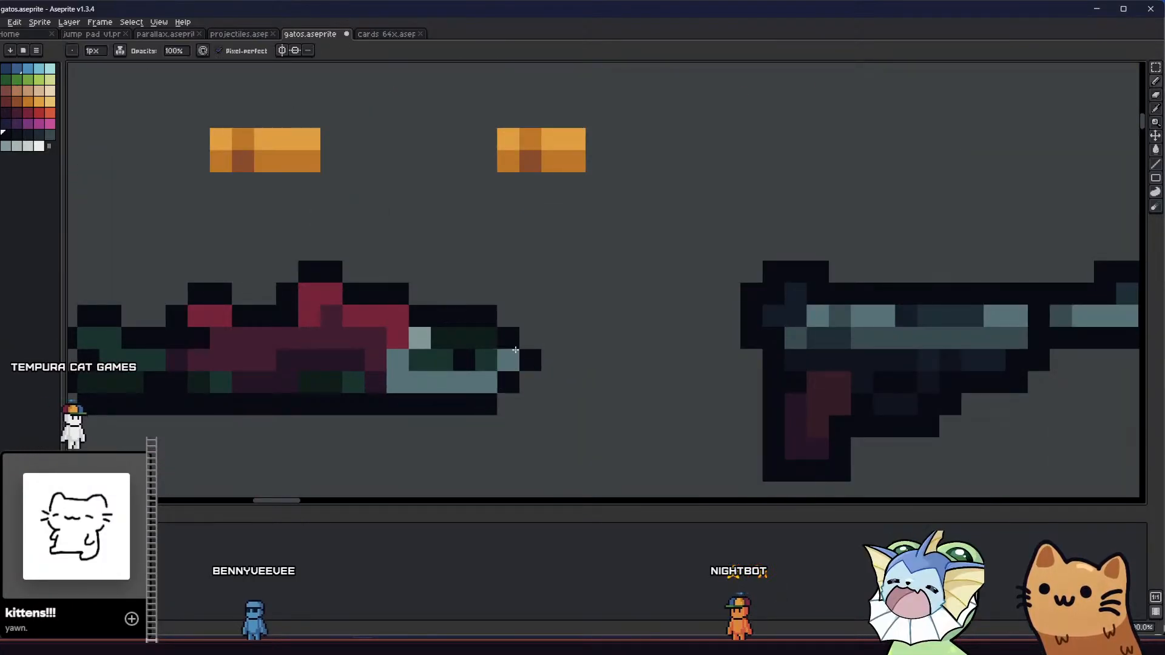
scroll(505, 334, "up", 1)
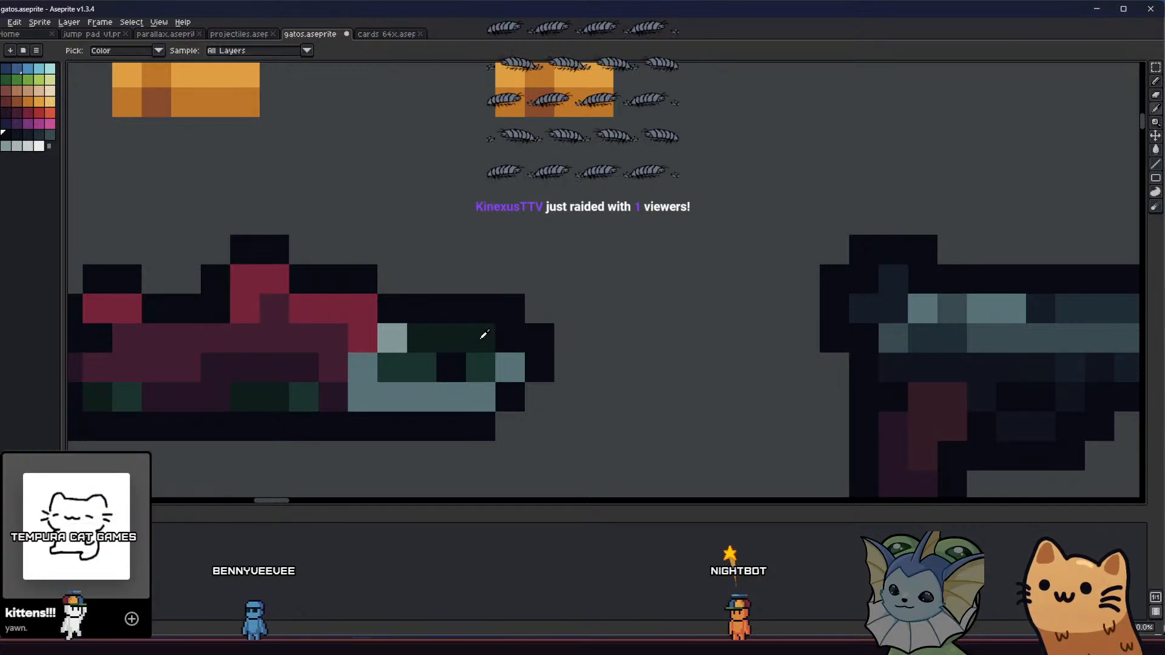
key("alt+Tab")
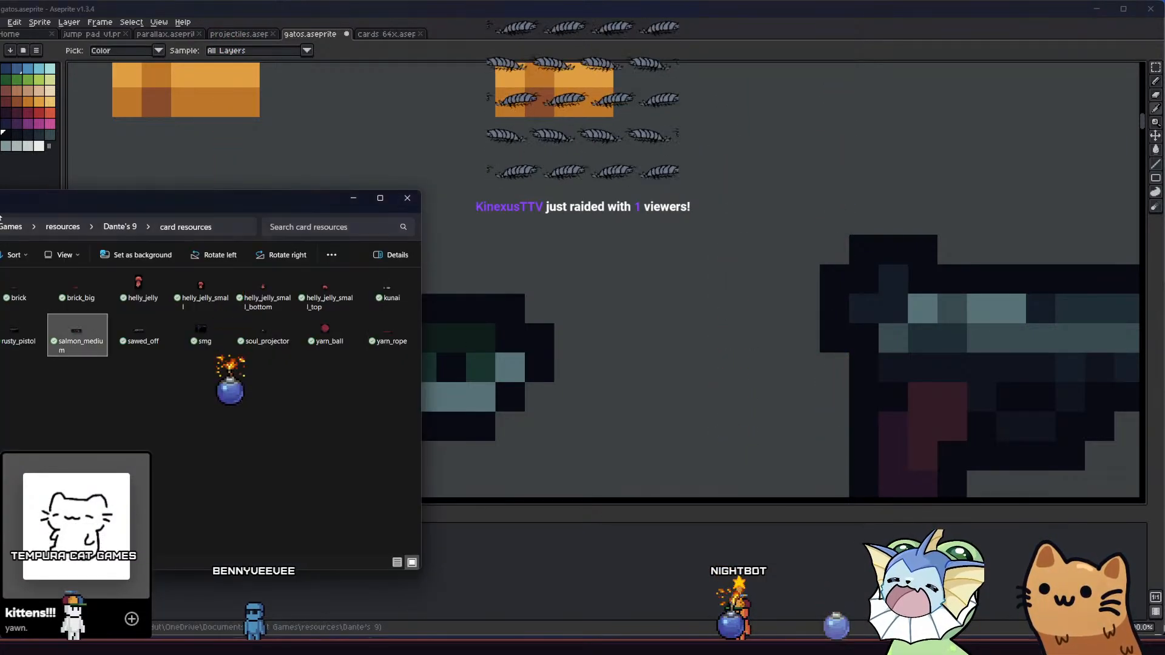
left_click(352, 198)
left_click_drag(384, 308, 422, 292)
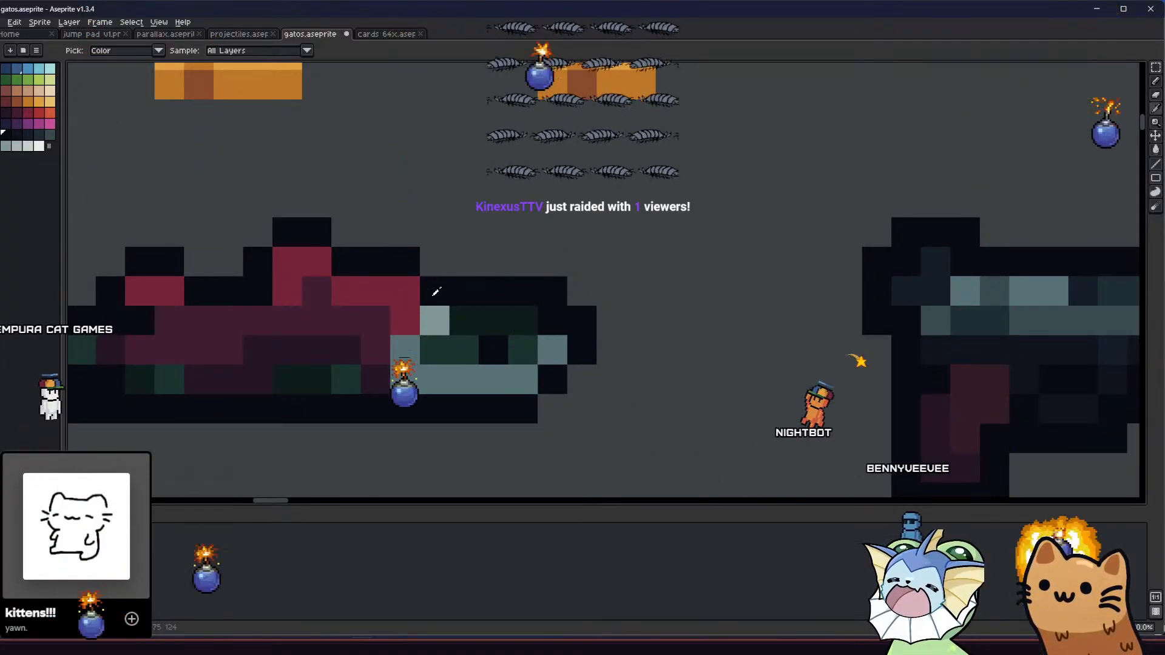
- Undo the snout outline changes and the light grey-blue paint on the salmon's lower jaw
key("b")
key("ctrl+z")
key("ctrl+z")
key("ctrl+z")
left_click_drag(397, 329, 471, 342)
scroll(443, 359, "down", 4)
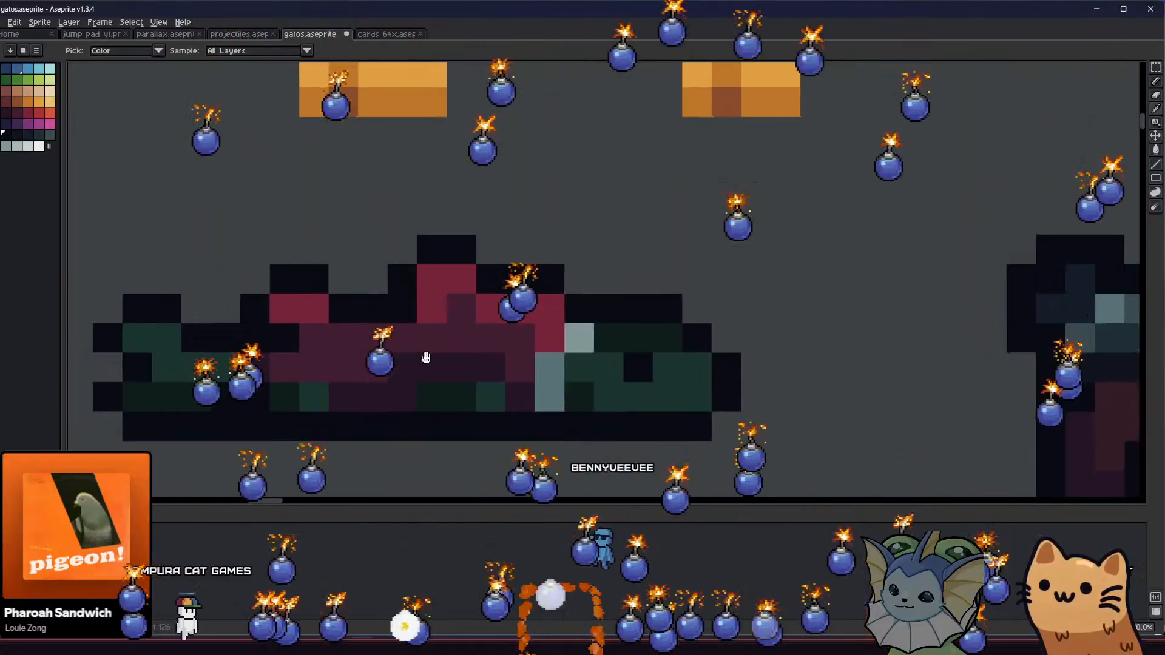
scroll(444, 358, "up", 3)
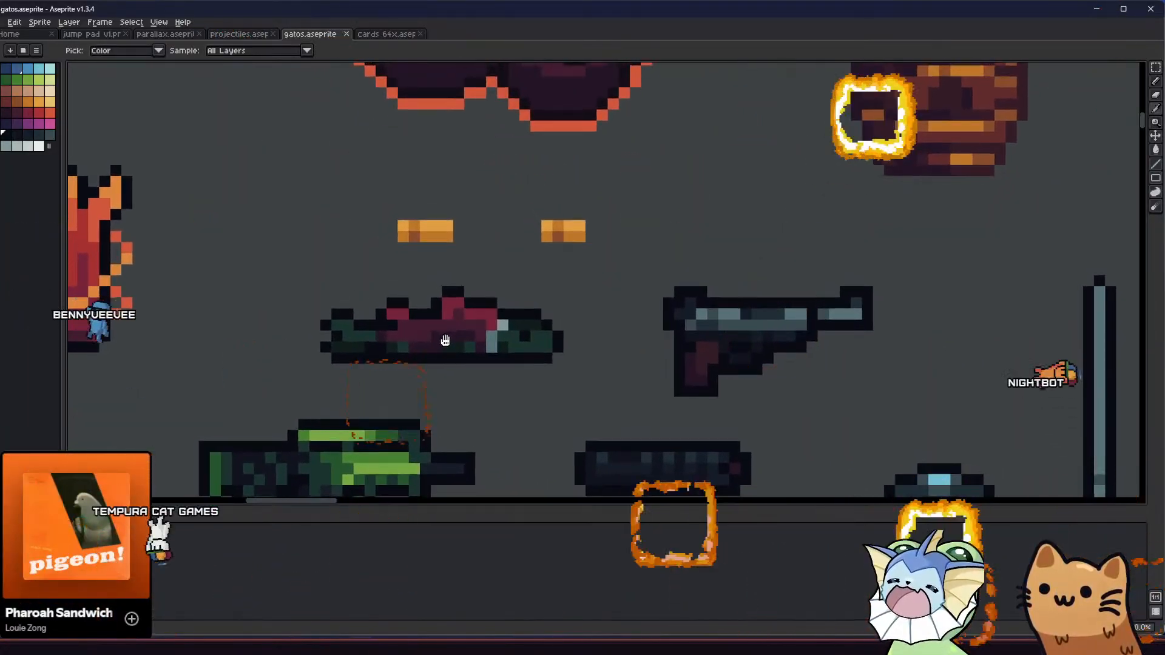
left_click_drag(442, 336, 406, 310)
scroll(406, 310, "up", 3)
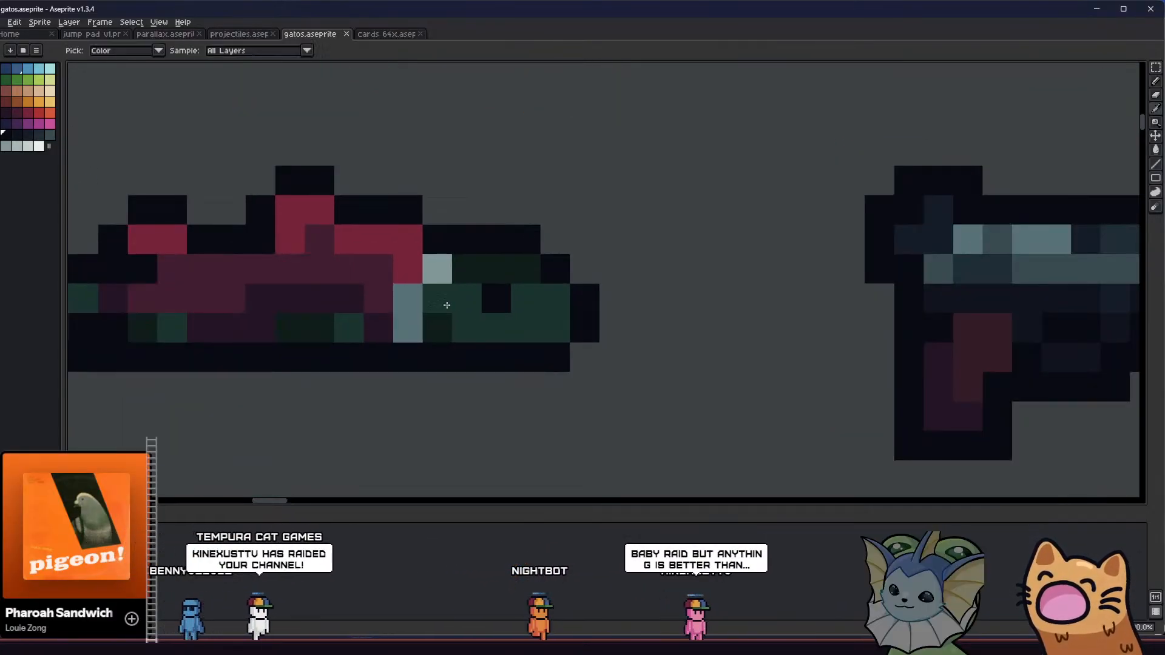
- Try darker green shading on the salmon's cheek beside the gill stripe and save the file
left_click(437, 299)
left_click(463, 327)
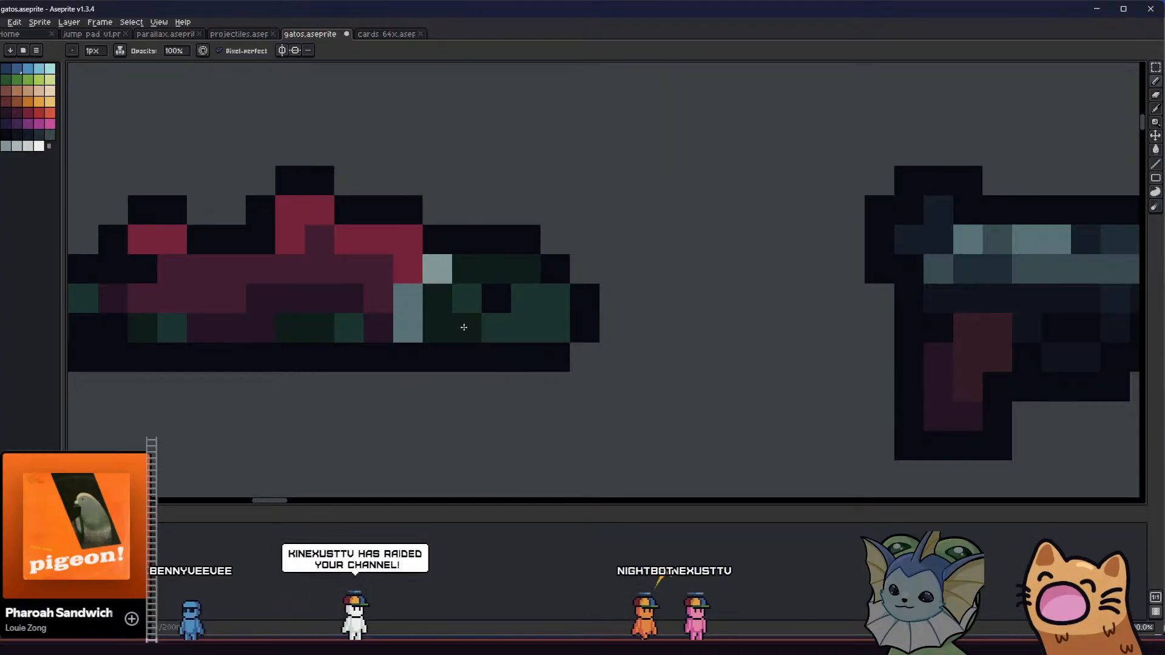
scroll(464, 340, "down", 4)
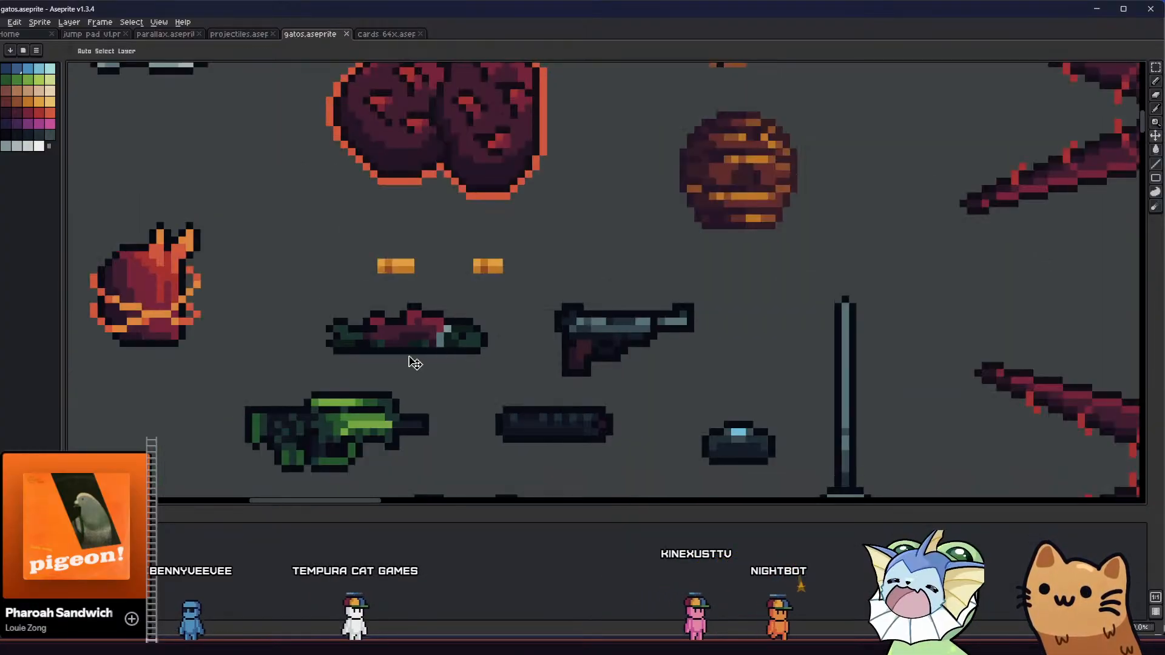
scroll(417, 364, "down", 2)
key("ctrl+s")
scroll(433, 367, "up", 6)
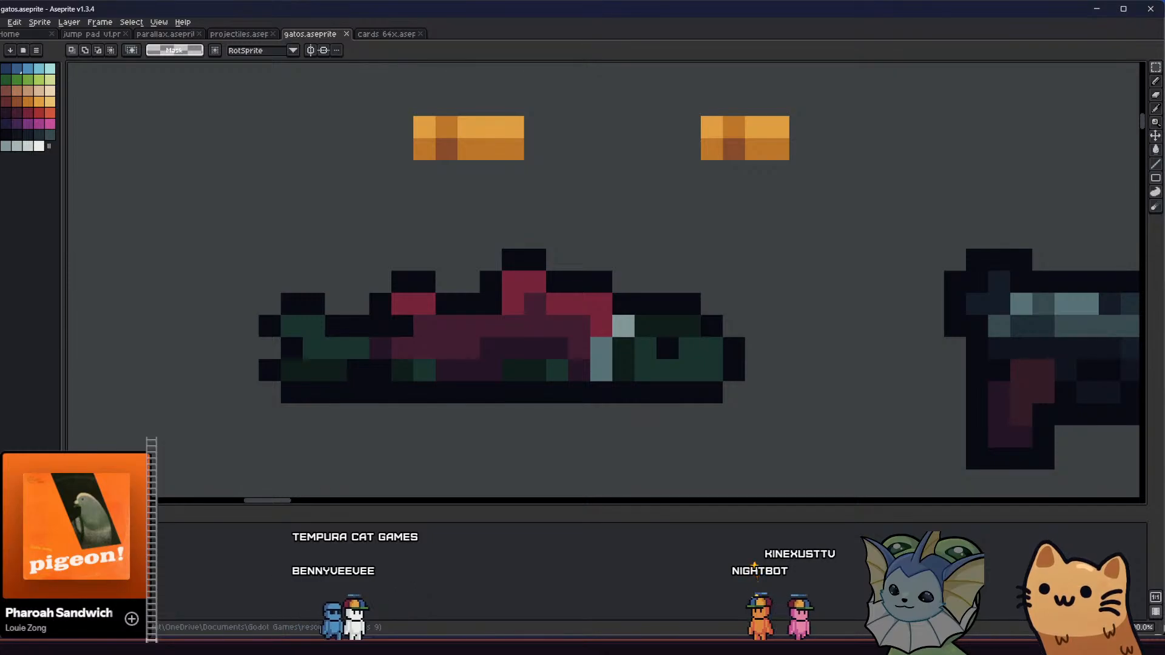
- Glance at the salmon in Godot, and repaint the upper cheek pixel beside the gill stripe with the lighter head green
key("alt+Tab")
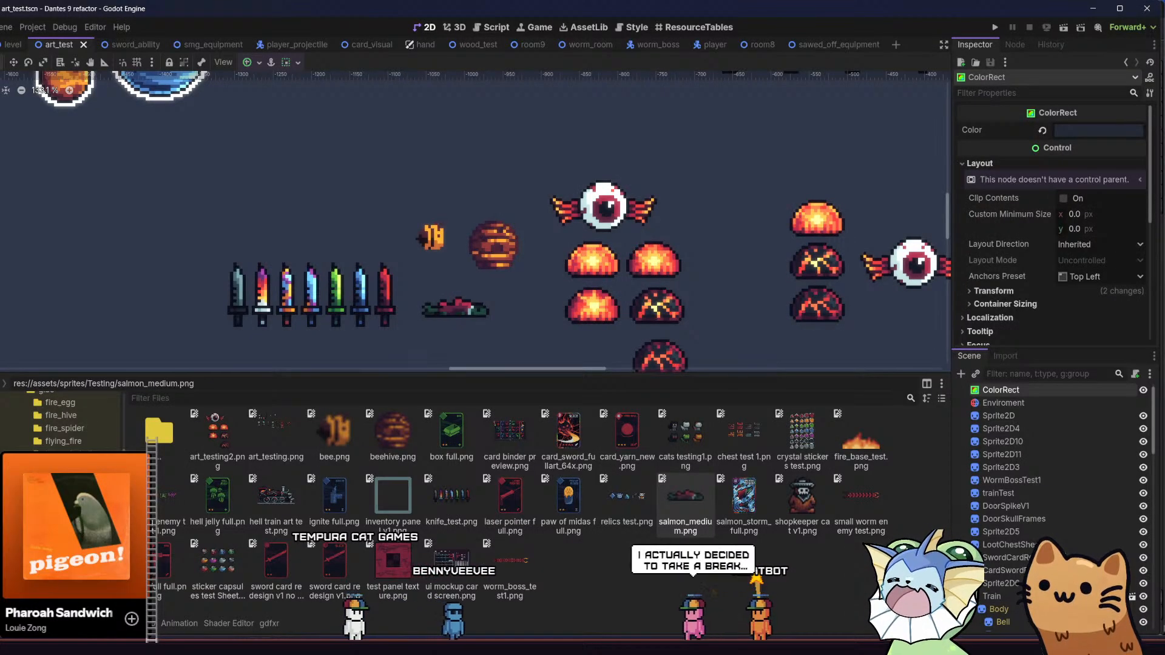
key("alt+Tab")
key("b")
left_click(648, 348, "alt")
left_click(623, 348)
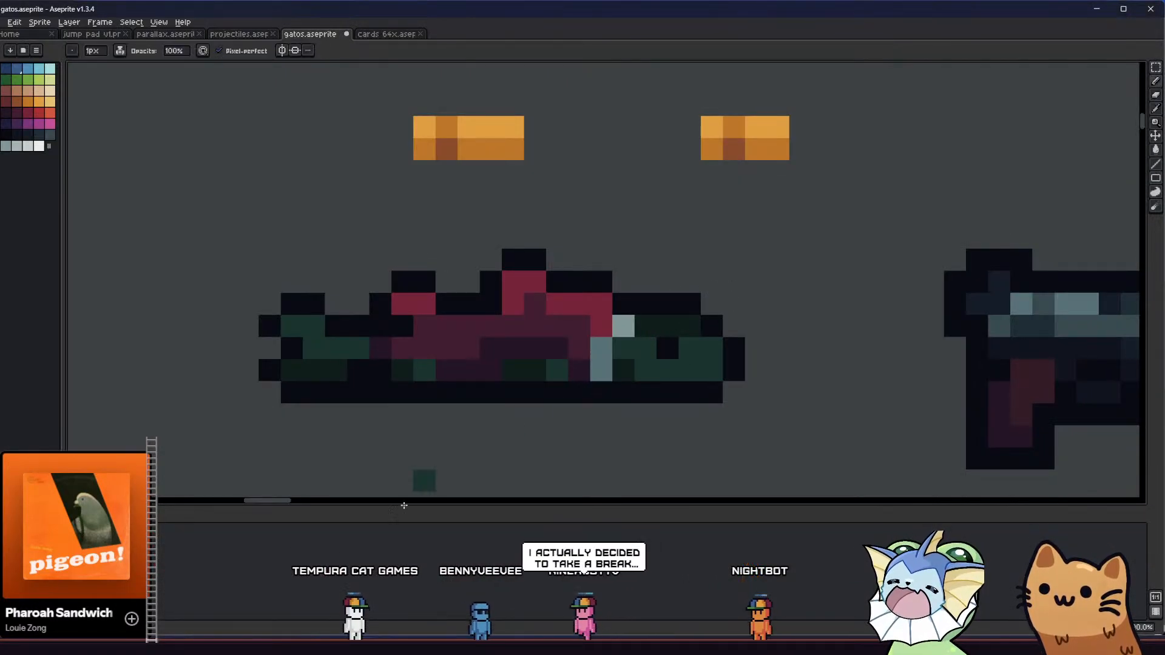
- Compare the salmon in Godot's art_test scene with the Salmon Storm card artwork in the cards 64x file in Aseprite
key("alt+Tab")
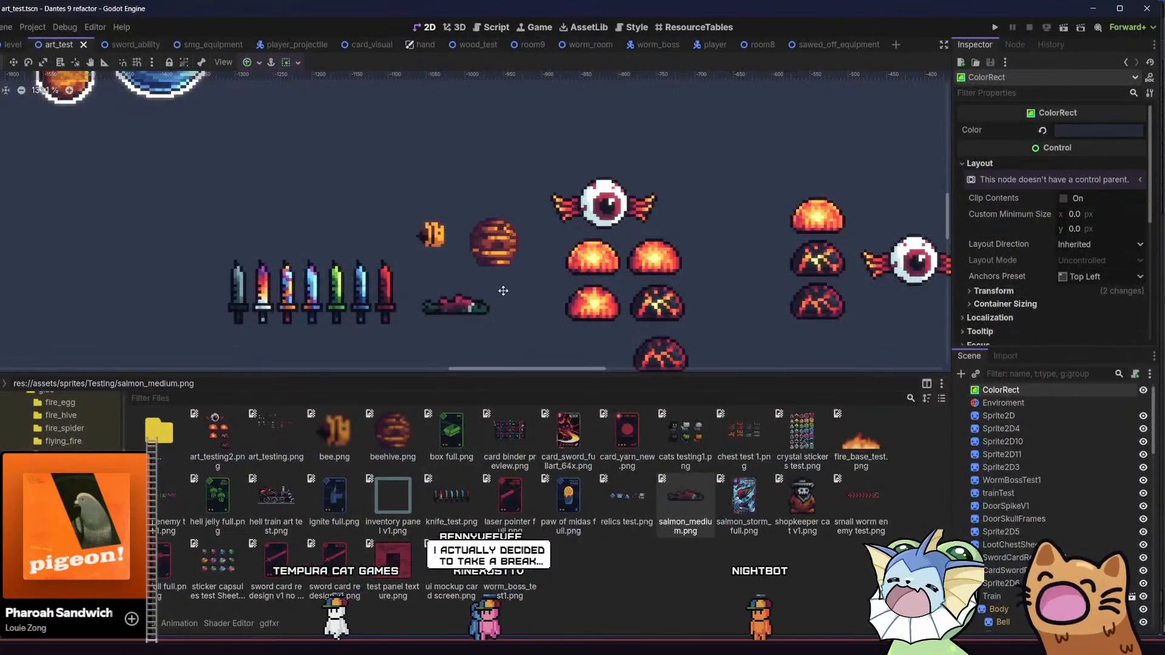
scroll(453, 304, "up", 2)
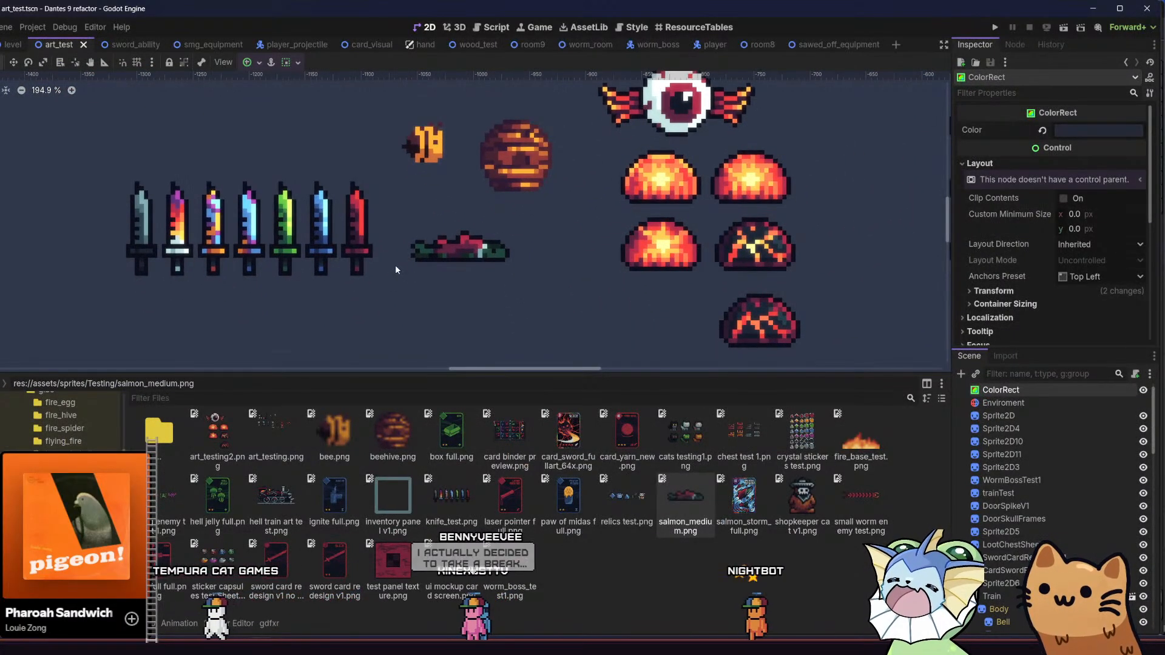
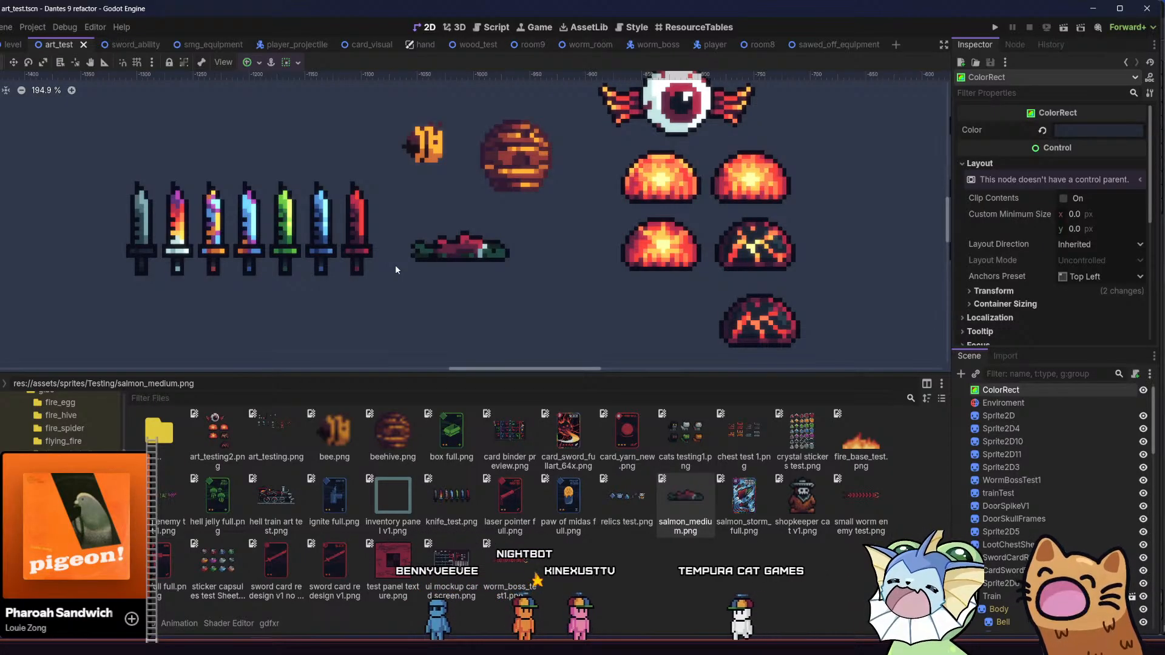
key("alt+Tab")
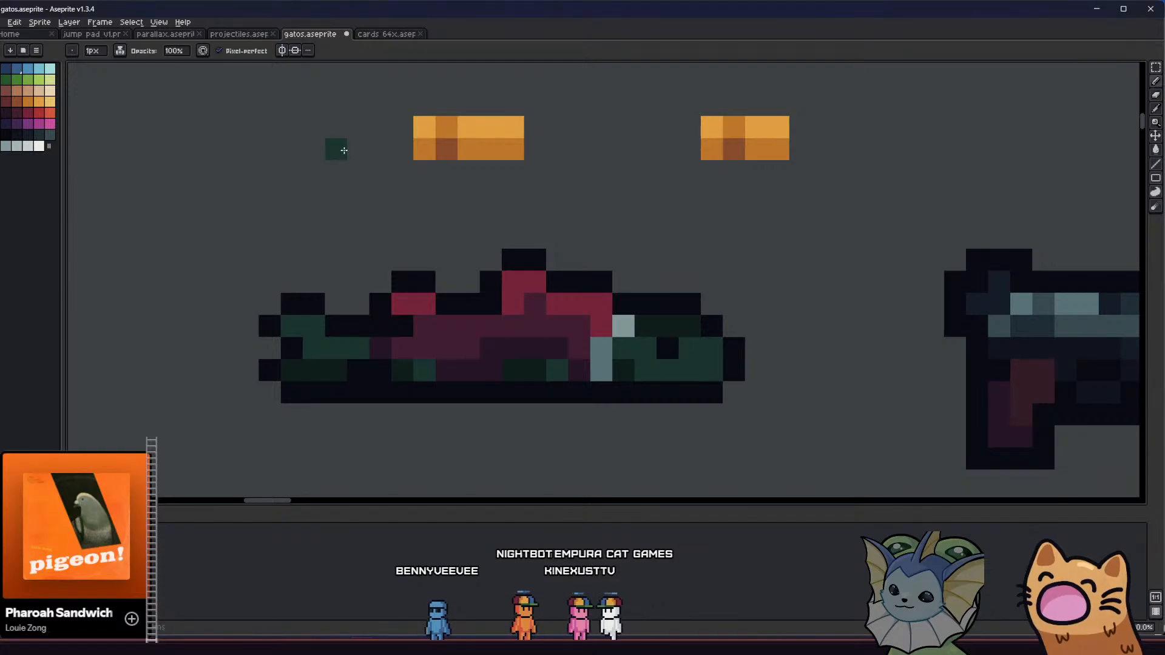
left_click(387, 34)
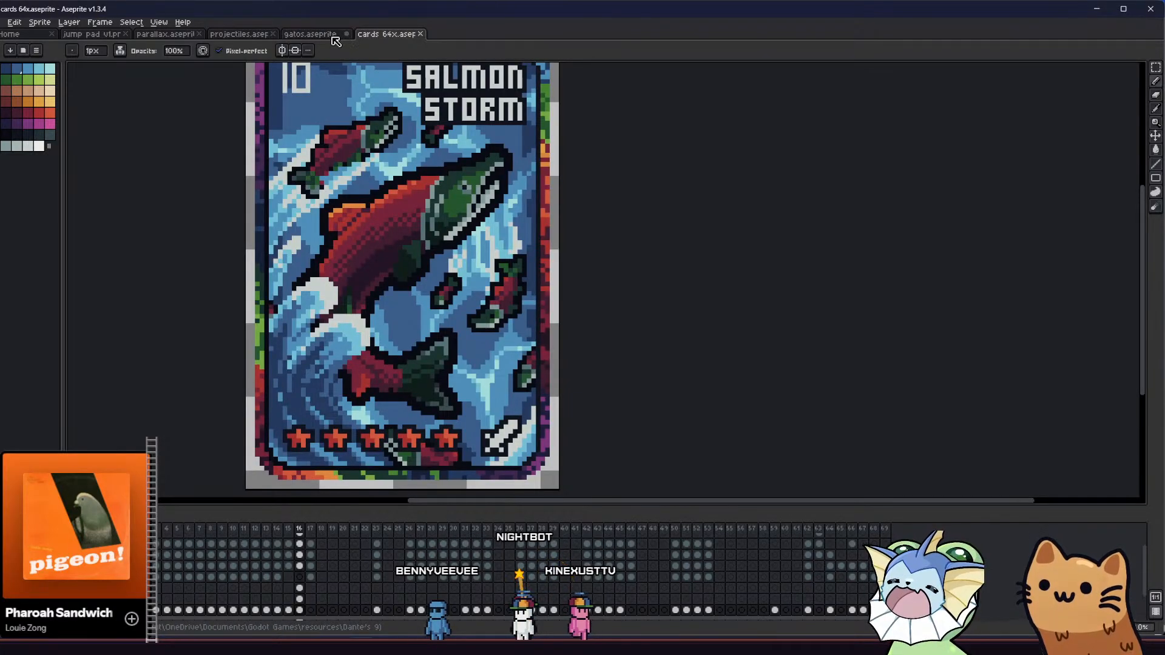
left_click(310, 34)
- Replace the dark purple shading on the salmon's body with the body's mid maroon
scroll(461, 342, "up", 2)
left_click(424, 344, "alt")
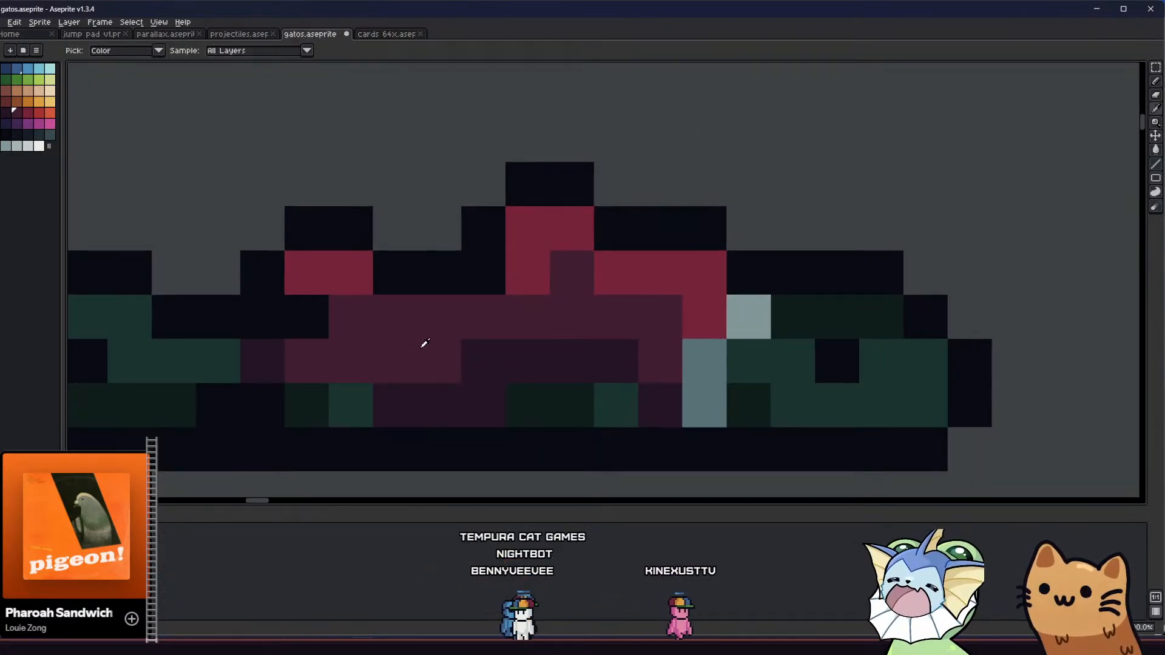
left_click(282, 353)
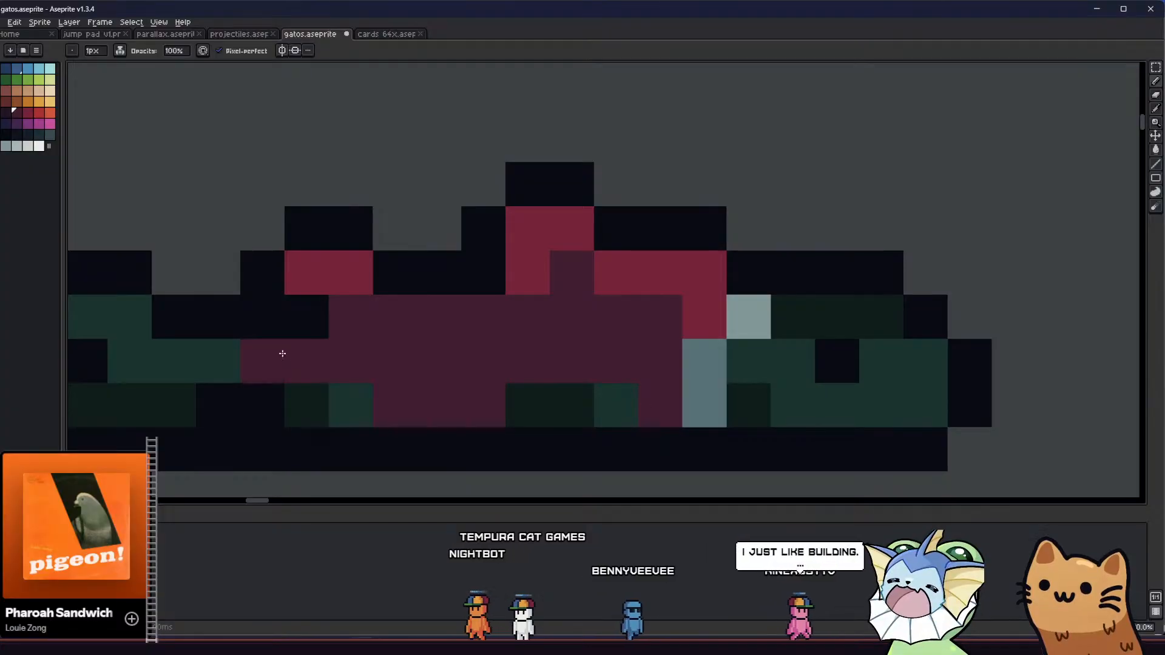
- Paint the salmon's back, the dorsal fin base and patches of its flank with the fin's crimson, and save the file
left_click(322, 279, "alt")
left_click_drag(332, 319, 621, 322)
left_click(577, 280)
left_click(669, 363)
key("ctrl+s")
scroll(451, 355, "down", 10)
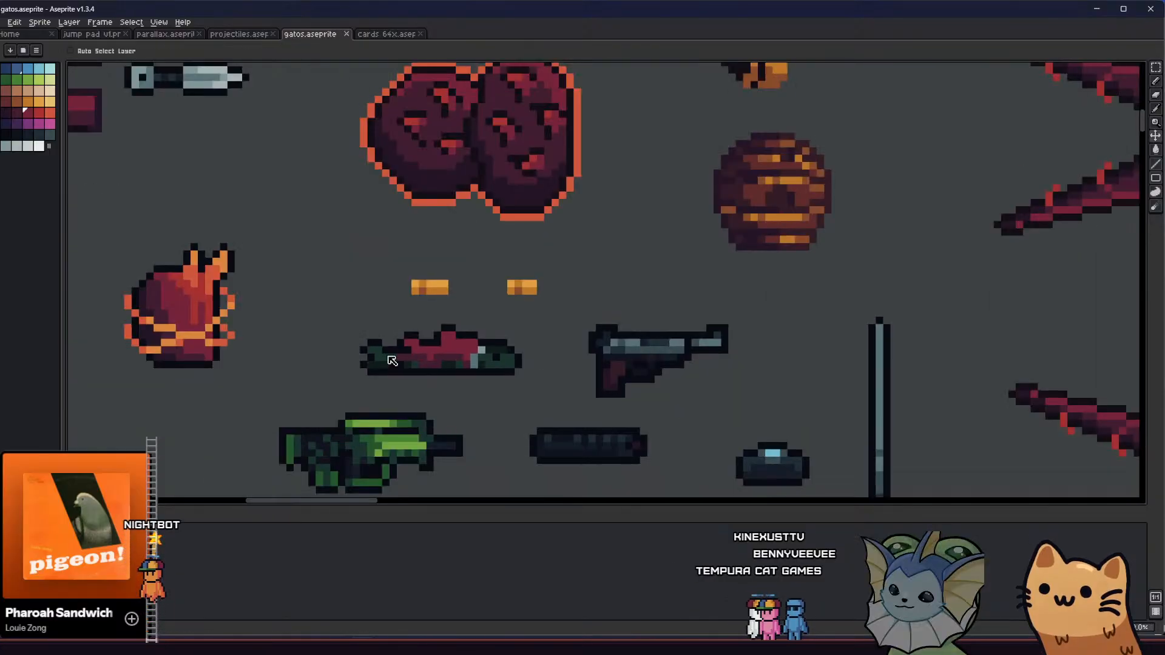
- Recolour the salmon's two back fins with bright red and save the file
scroll(349, 378, "up", 10)
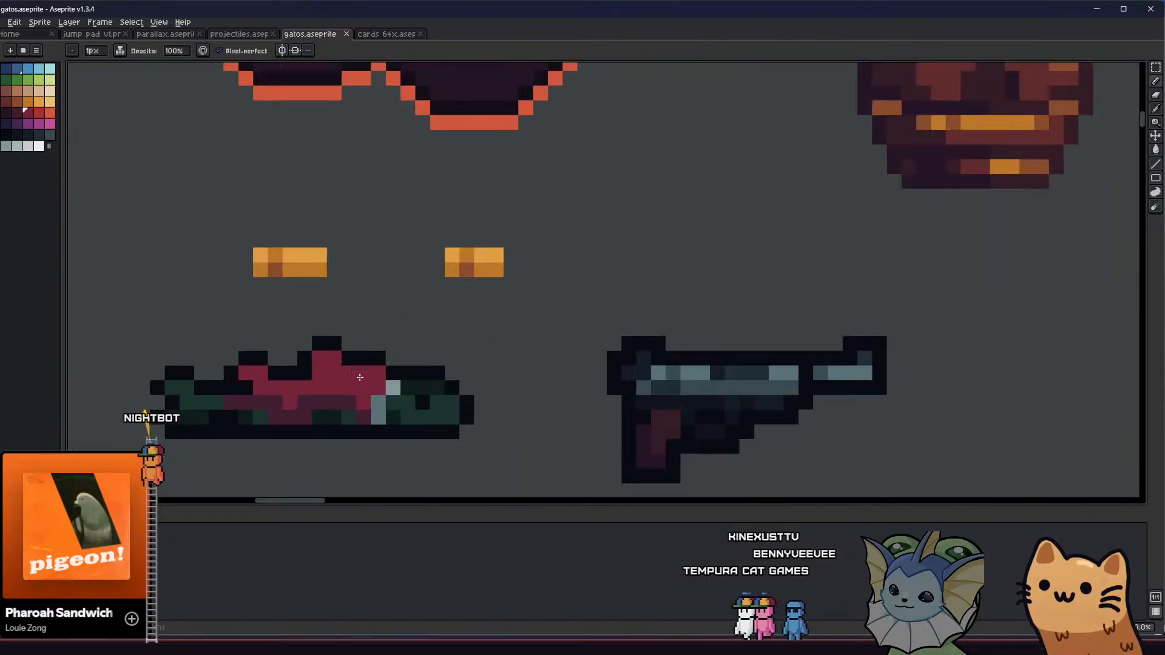
left_click_drag(494, 301, 541, 320)
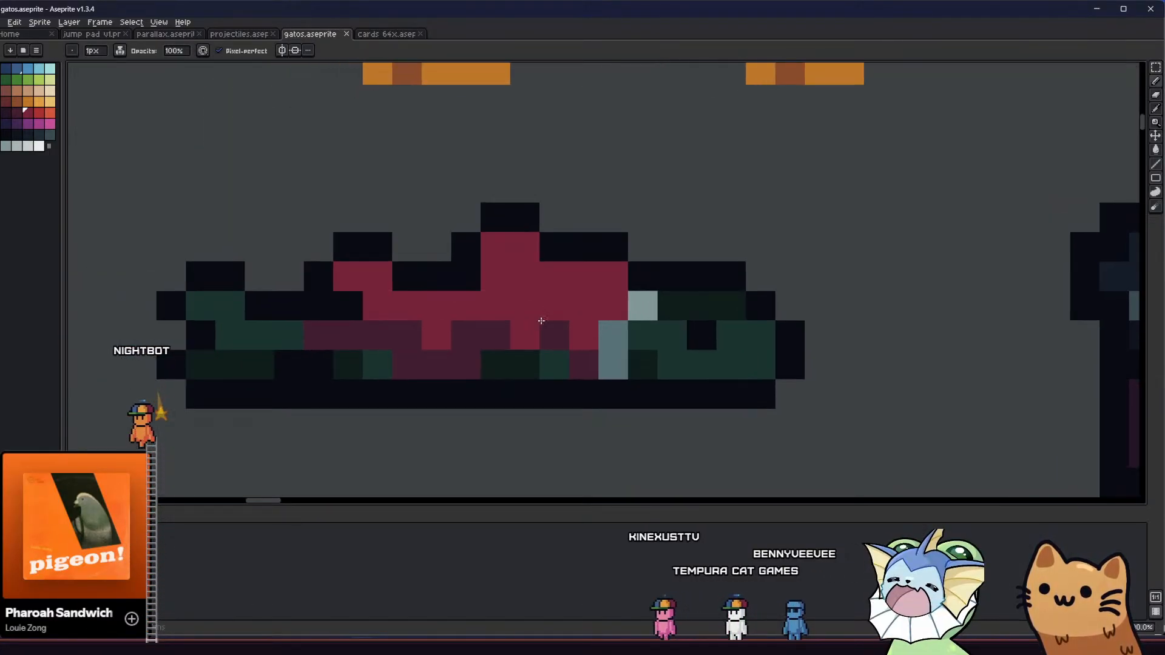
left_click_drag(339, 317, 307, 309)
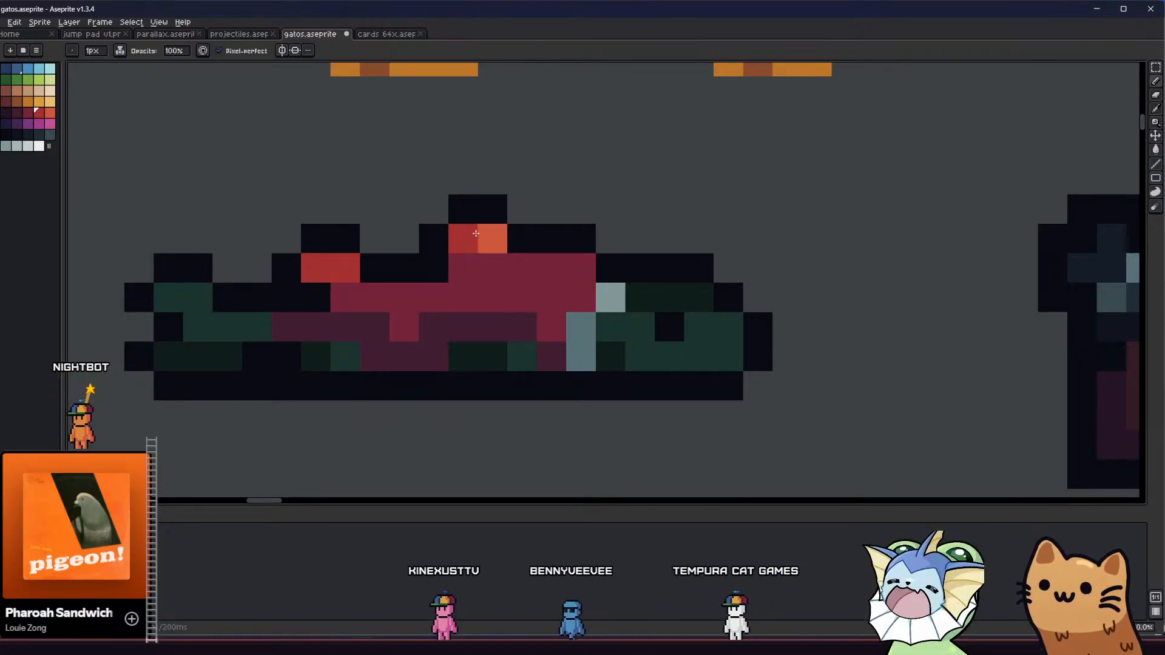
scroll(519, 259, "down", 10)
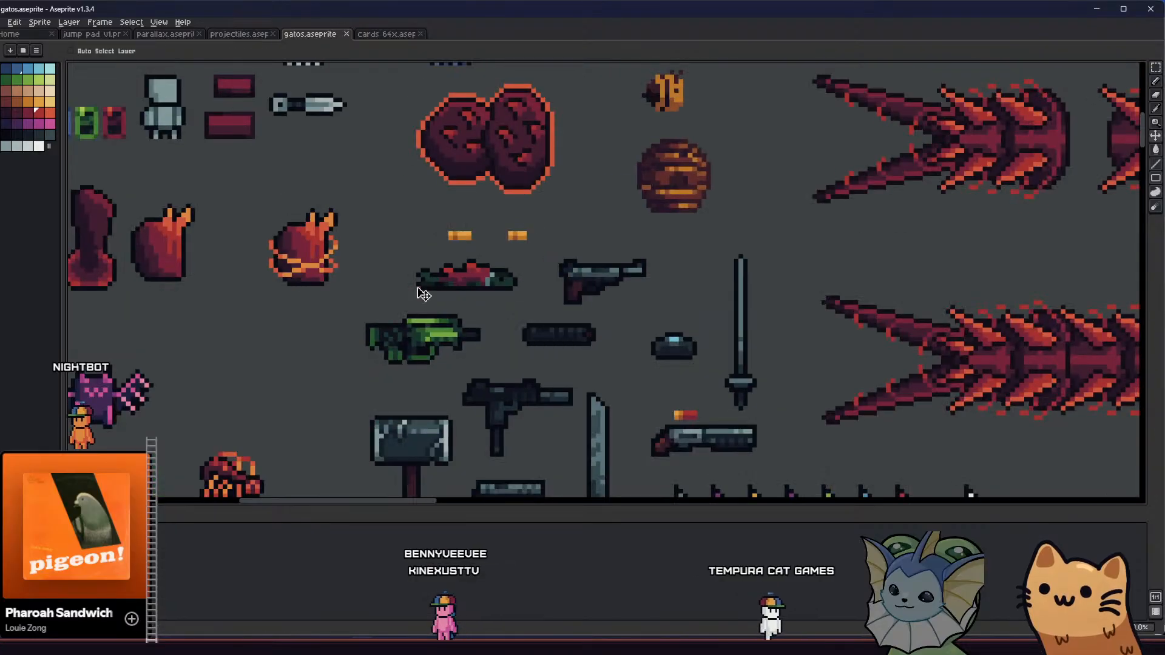
- Add a bright red accent pixel on the salmon's back between the dorsal fin and the head
scroll(408, 288, "up", 8)
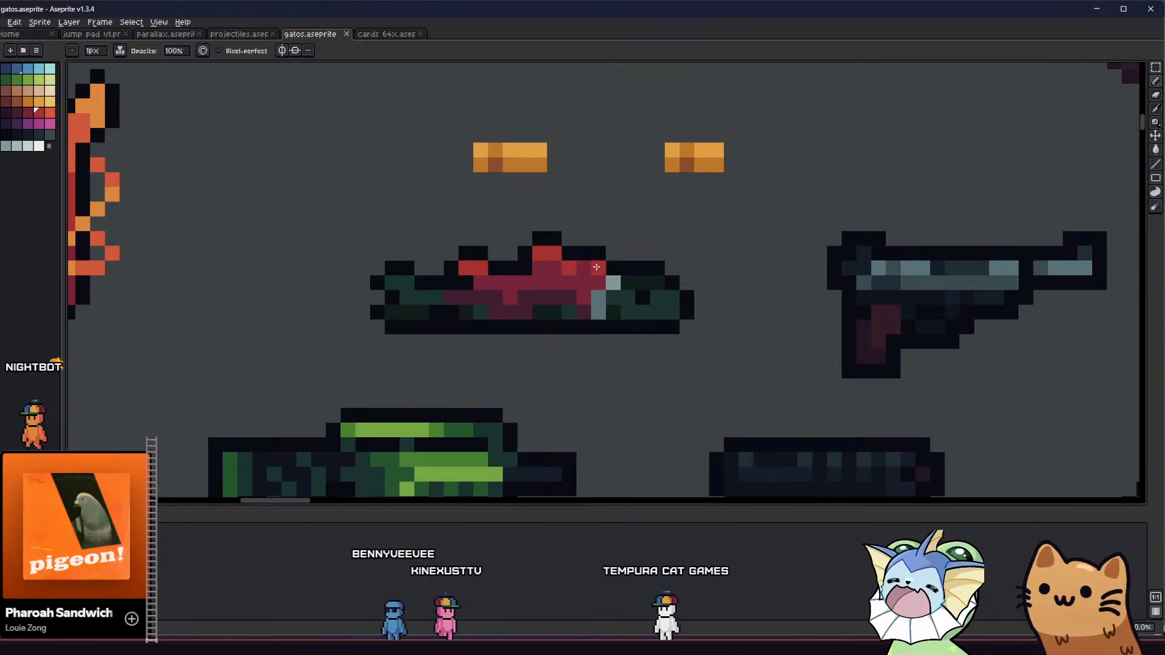
scroll(450, 309, "down", 10)
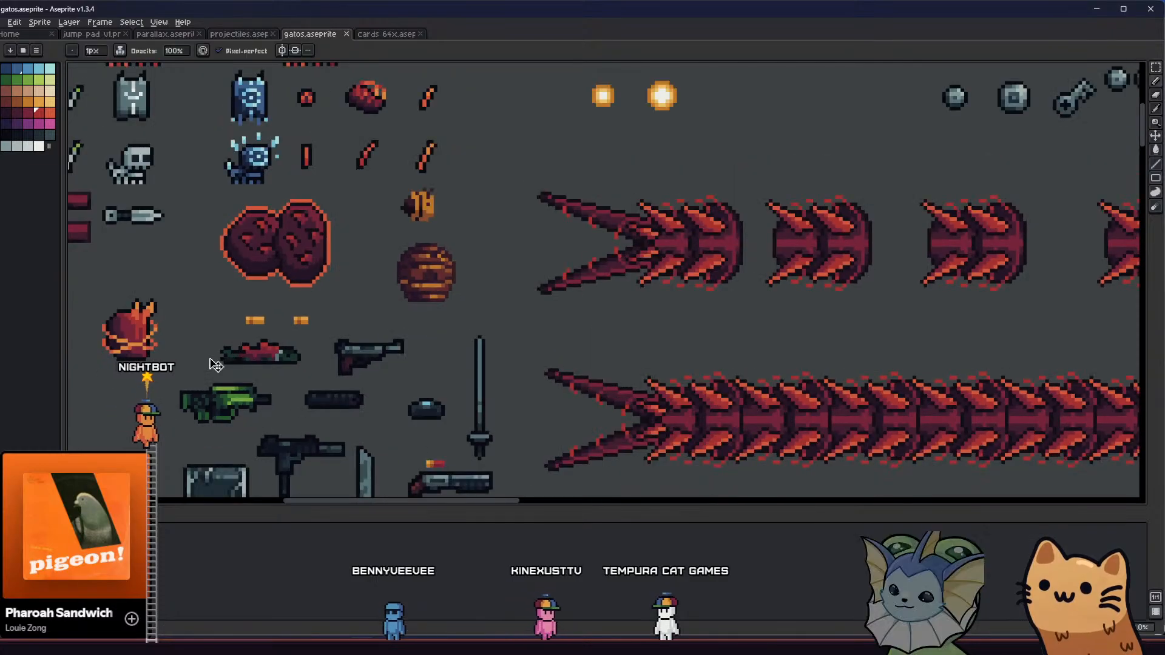
scroll(217, 364, "down", 2)
scroll(219, 361, "up", 7)
right_click(240, 346)
scroll(247, 343, "up", 3)
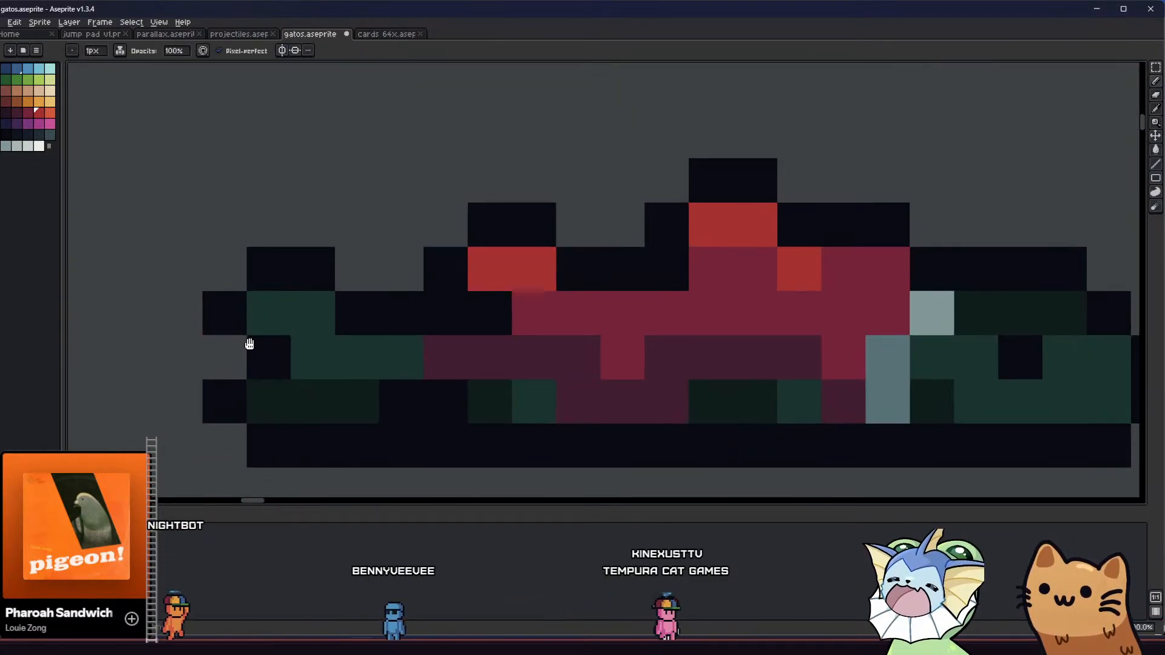
- Select the whole salmon sprite with a rectangular marquee
scroll(245, 343, "down", 1)
key("Right")
key("Left")
key("m")
left_click_drag(230, 236, 865, 424)
scroll(395, 338, "down", 2)
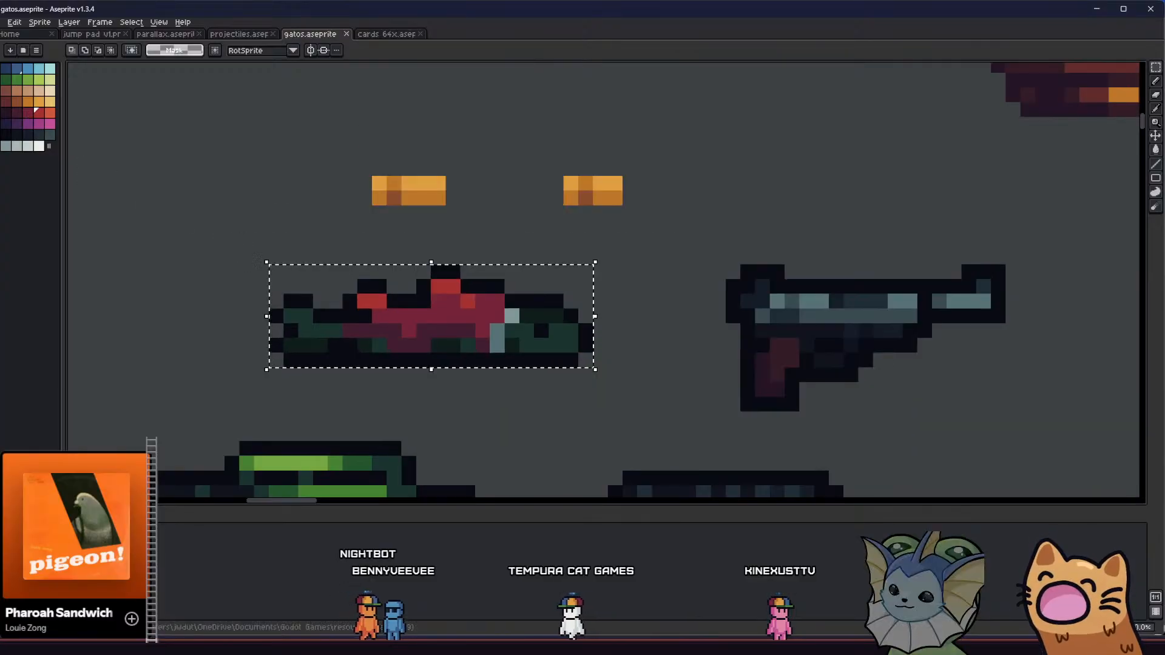
- Export the selected area of Layer 1 as salmon_medium.png, overwriting the existing file
left_click(54, 35)
left_click(376, 34)
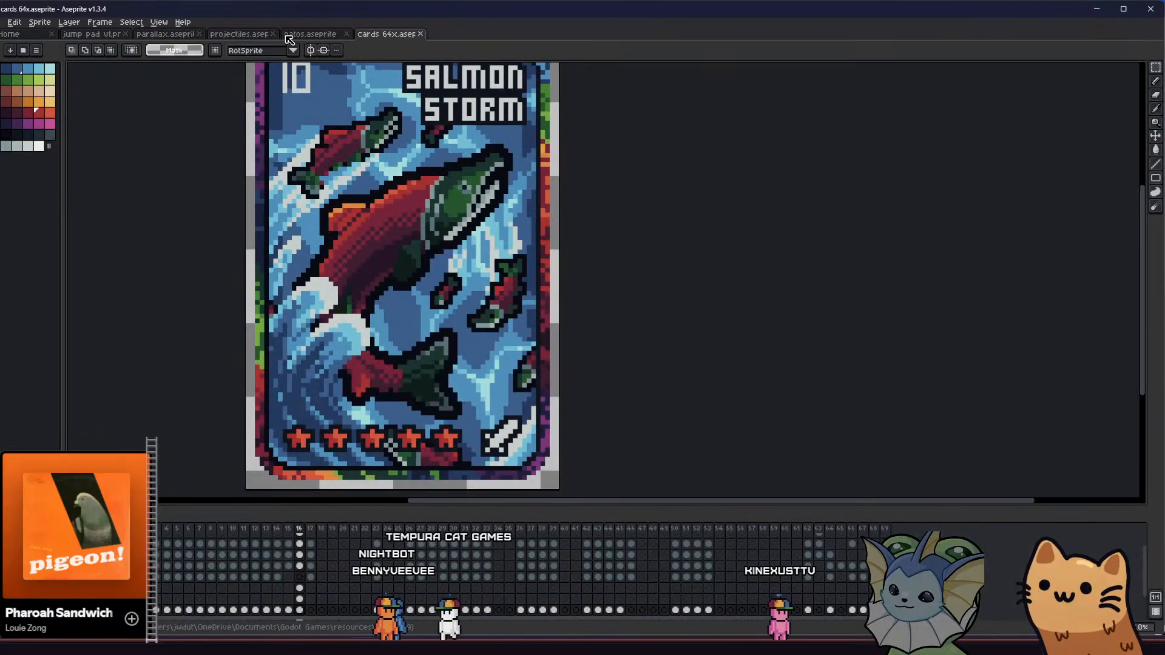
left_click(310, 34)
left_click(3, 22)
mouse_move(77, 119)
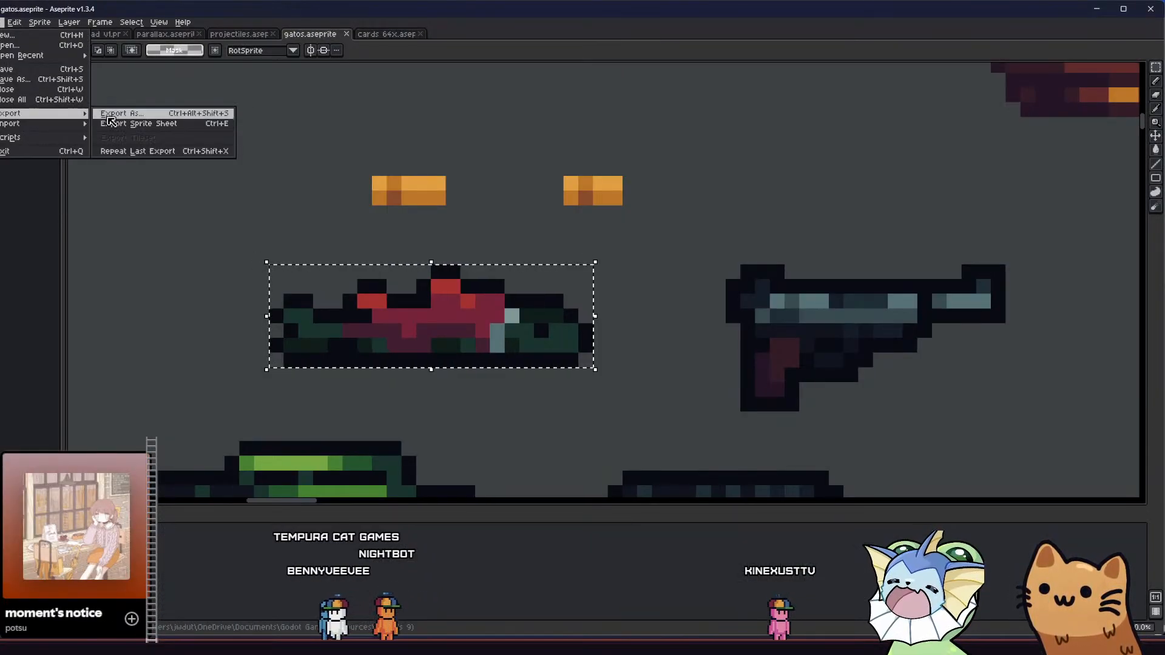
left_click(122, 113)
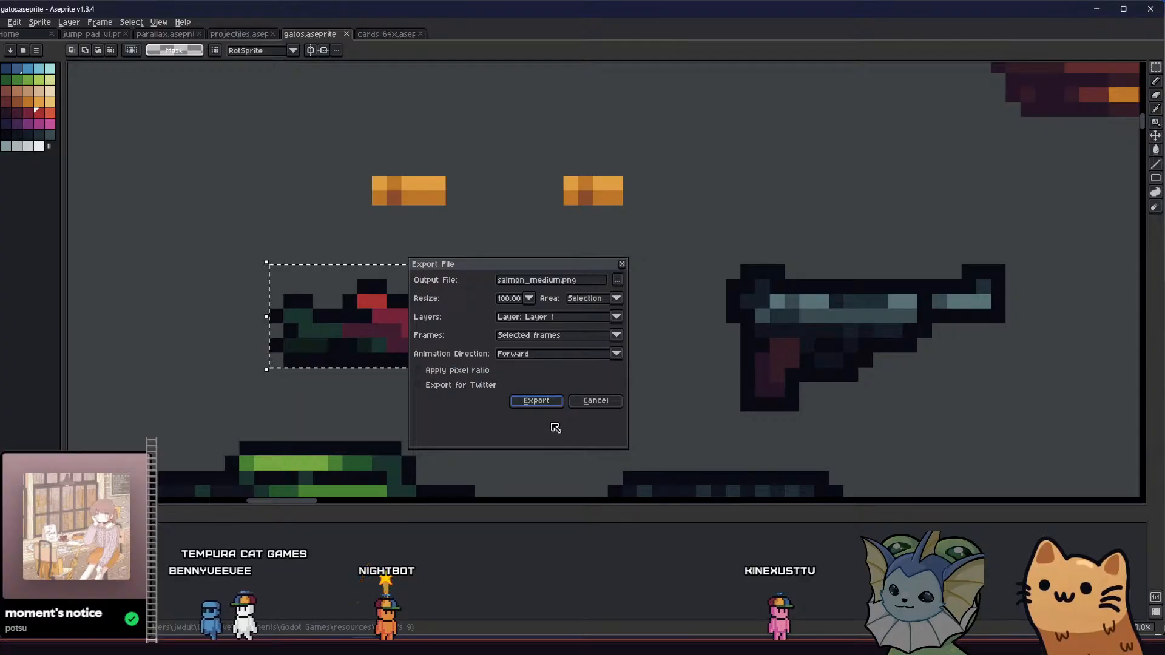
left_click(536, 401)
left_click(541, 354)
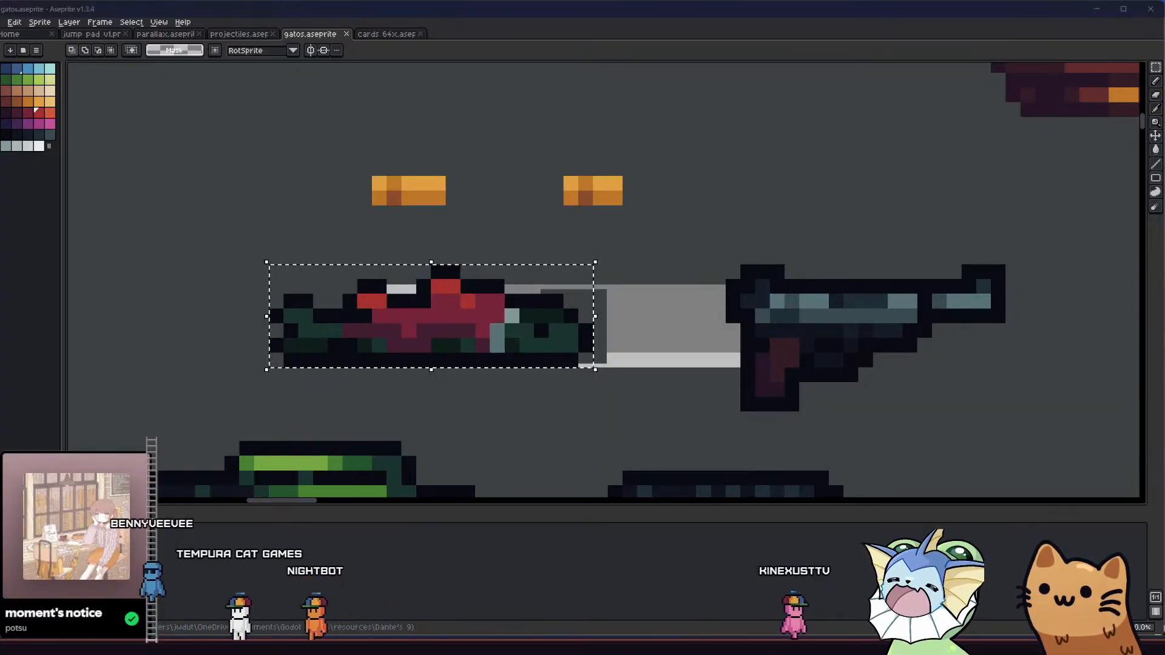
- Bring the re-exported salmon_medium.png from the card resources folder into Godot's Testing folder and check the sprite in art_test
key("alt+Tab")
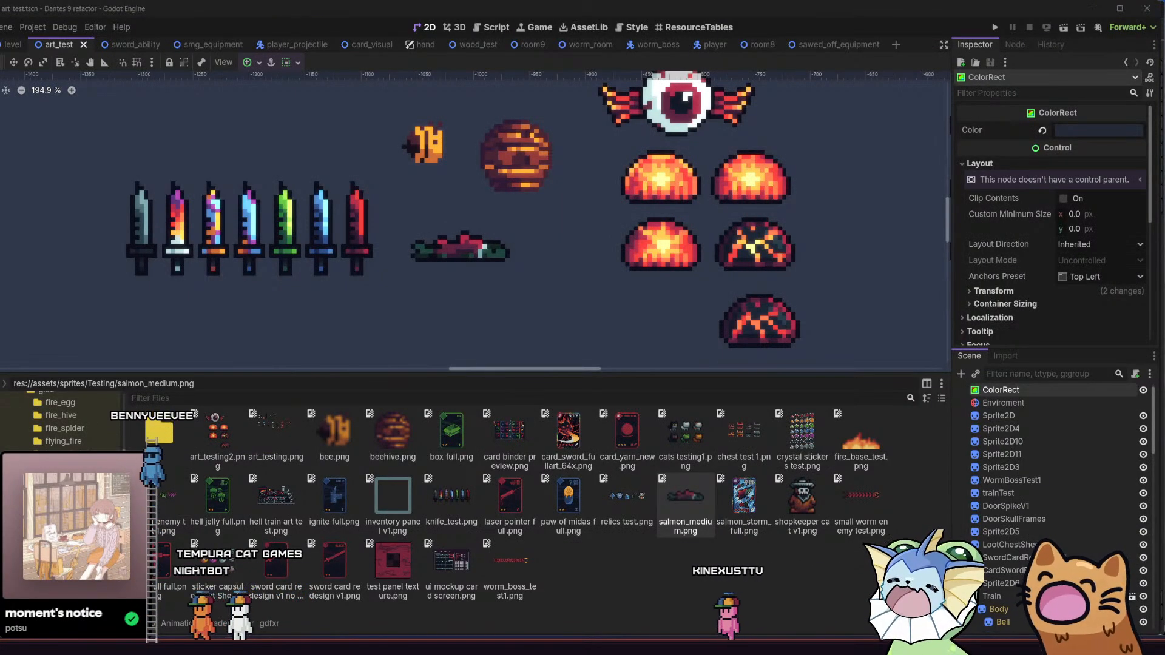
left_click(235, 644)
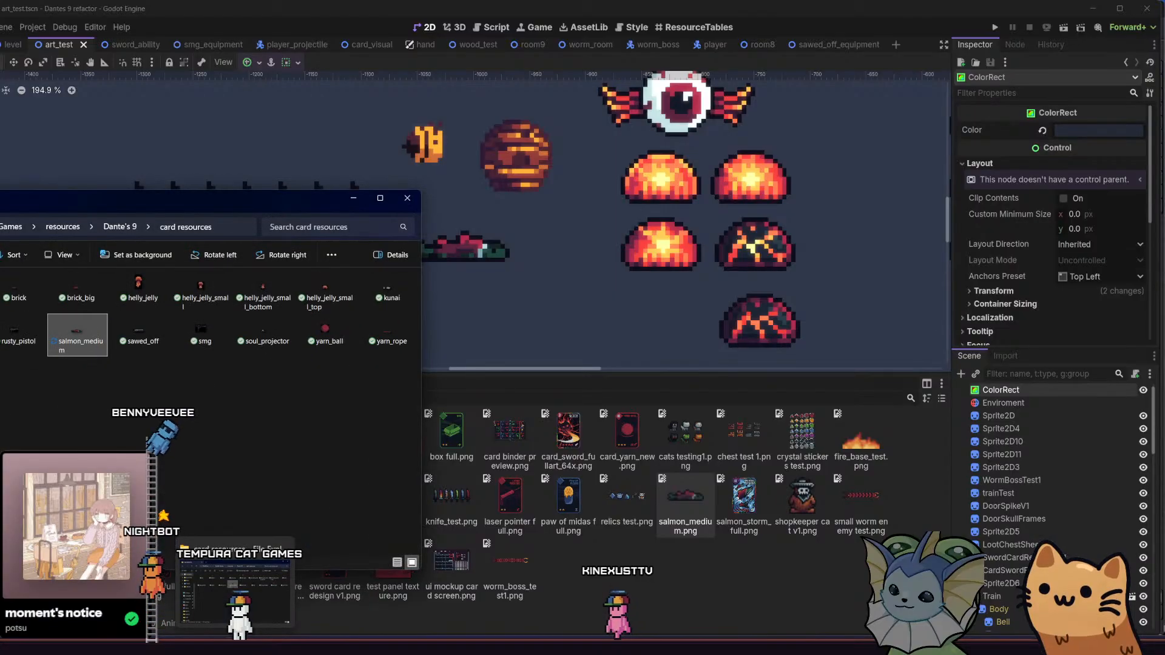
left_click(791, 573)
left_click_drag(467, 308, 429, 298)
scroll(482, 333, "down", 10)
scroll(473, 324, "up", 7)
scroll(404, 308, "up", 5)
scroll(428, 299, "up", 1)
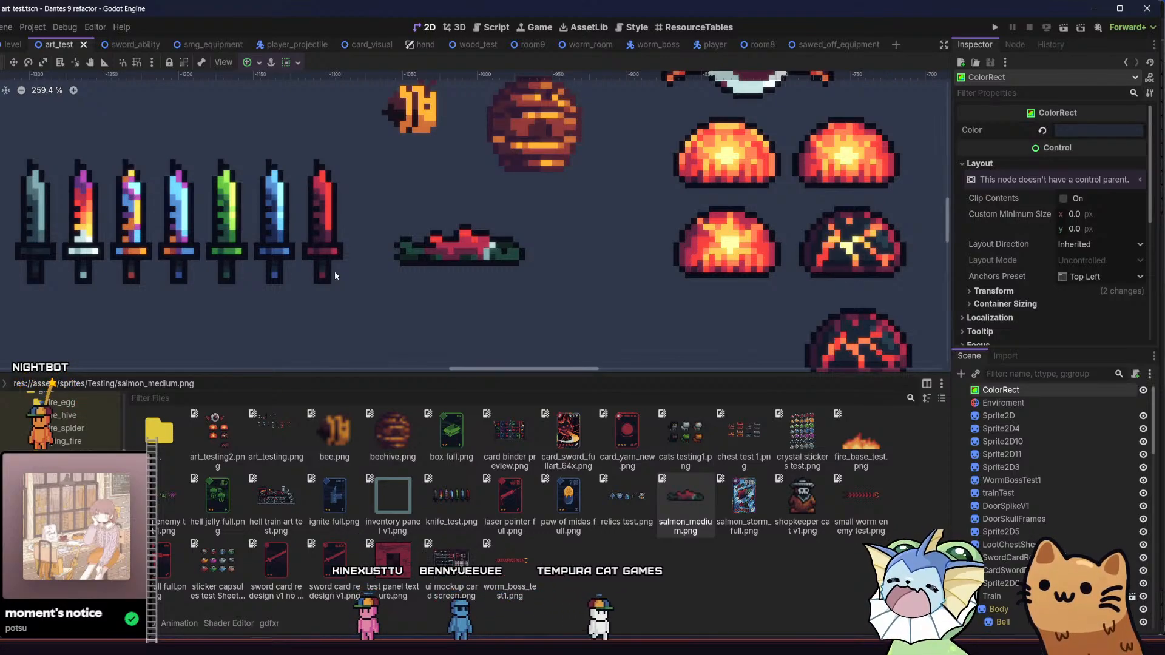
- Switch to Aseprite, try painting two dark green belly fins with near-black outlines under the salmon, and save
key("alt+Tab")
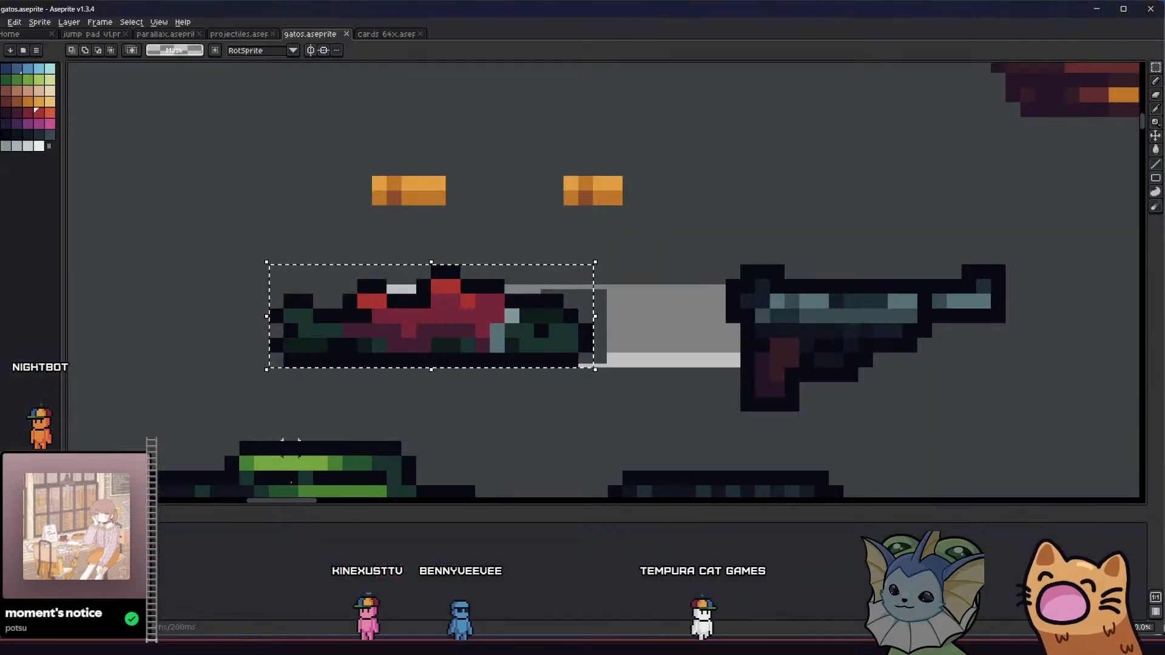
left_click_drag(330, 392, 328, 410)
key("ctrl+z")
key("ctrl+z")
scroll(425, 383, "up", 2)
key("i")
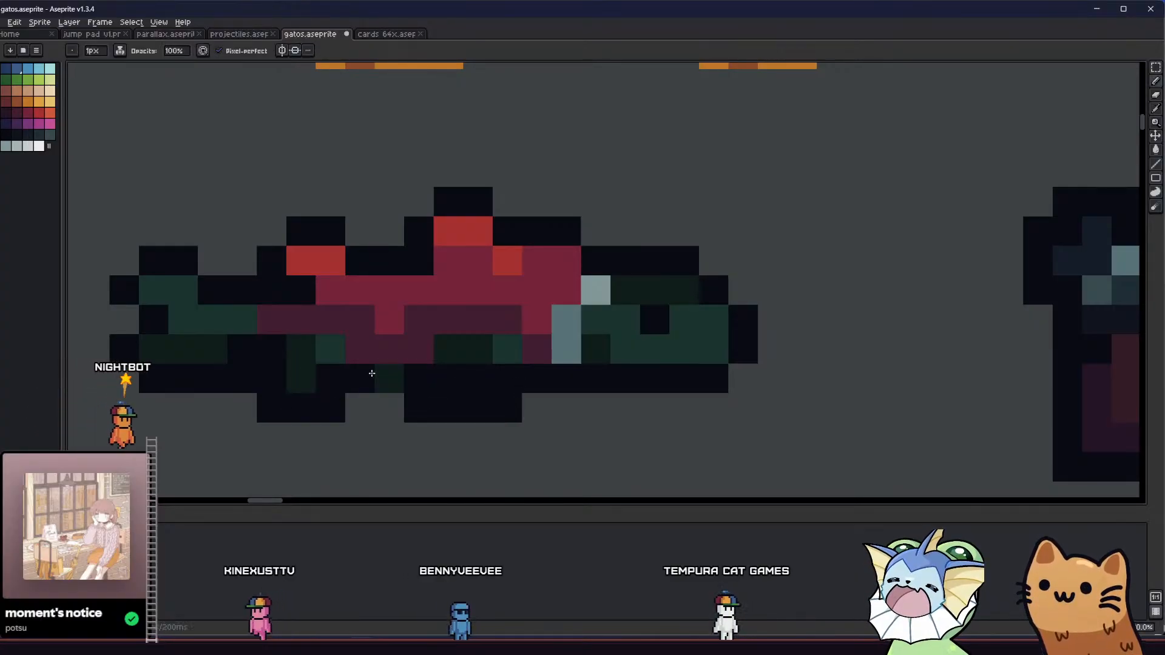
left_click(429, 373)
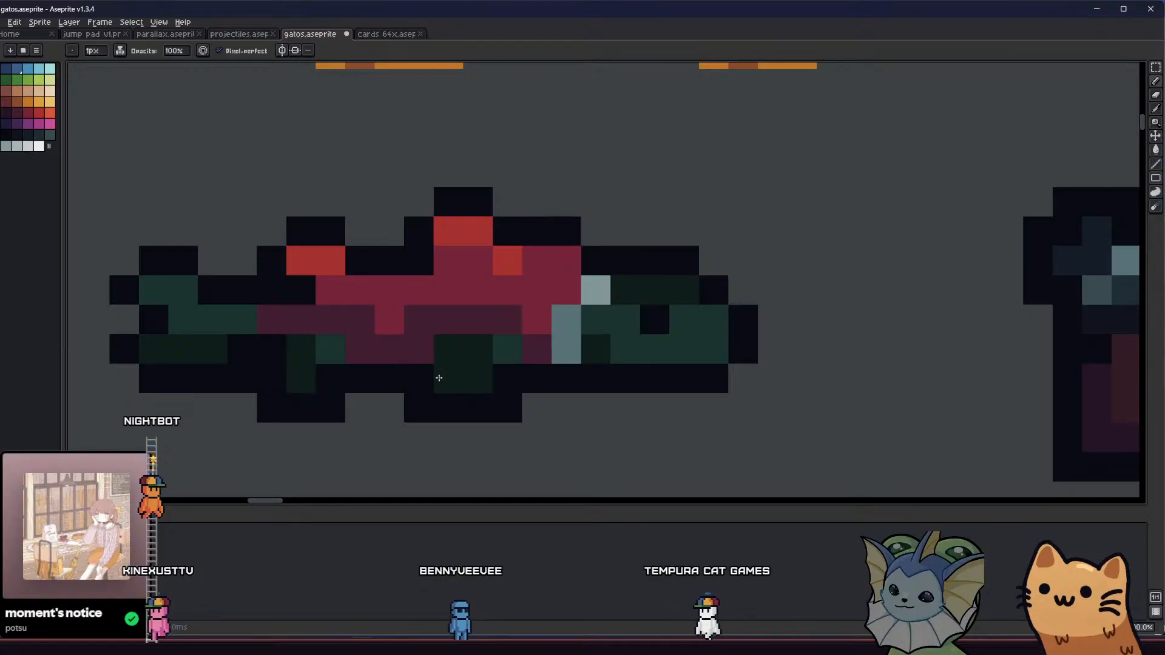
key("i")
key("ctrl+s")
scroll(384, 402, "down", 5)
scroll(383, 405, "up", 10)
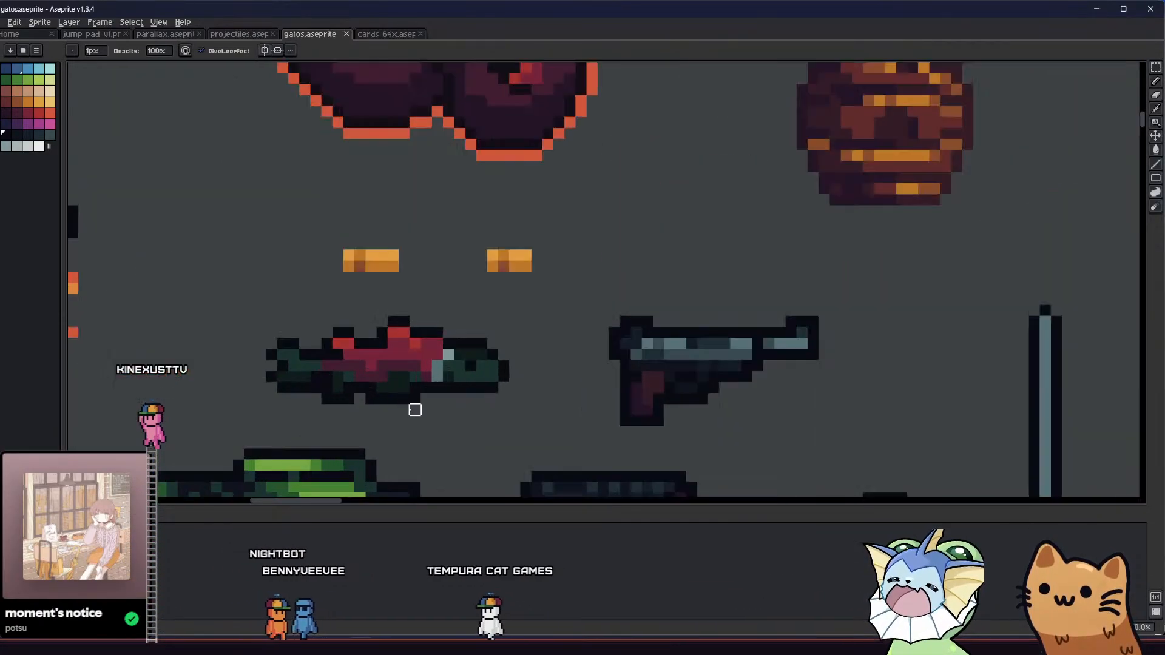
- Try reshaping the salmon's belly fins by adjusting their green pixels and erasing surplus outline, and save the file
left_click_drag(297, 407, 382, 436)
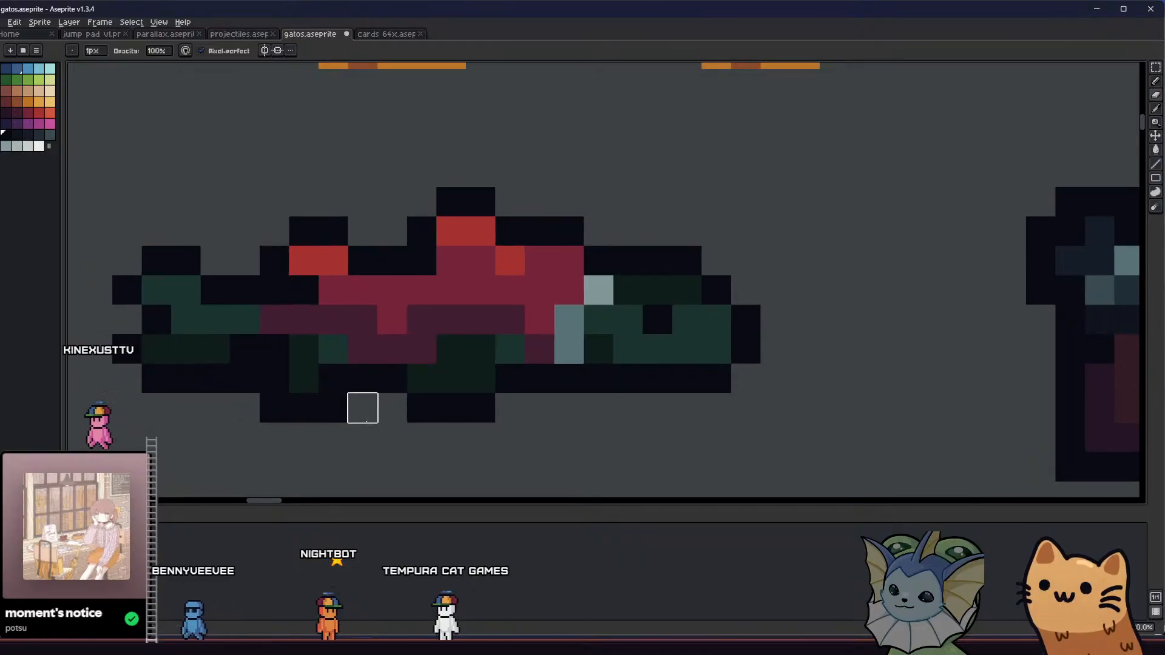
left_click(293, 375, "alt")
left_click(274, 380)
key("e")
left_click(244, 406)
mouse_move(234, 408)
left_mouse_down()
mouse_move(232, 434)
mouse_move(201, 451)
mouse_move(211, 450)
left_mouse_up()
key("ctrl+s")
scroll(240, 440, "down", 5)
scroll(240, 440, "down", 2)
scroll(212, 451, "down", 1)
scroll(211, 450, "up", 1)
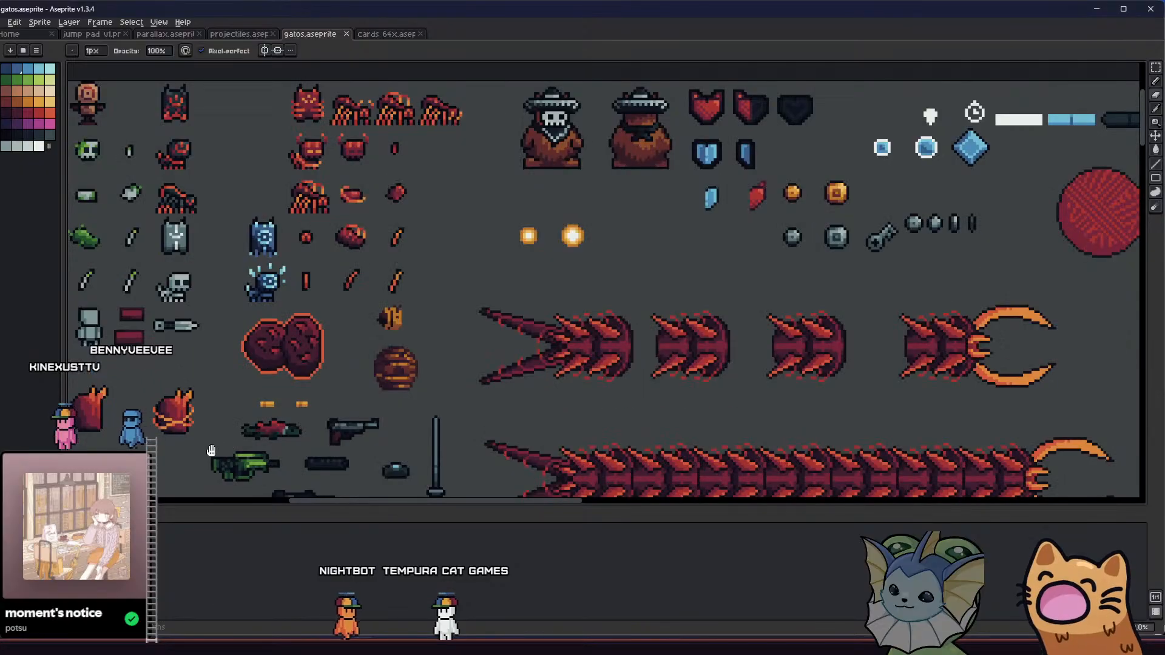
scroll(211, 451, "up", 3)
scroll(277, 410, "down", 1)
scroll(223, 423, "up", 3)
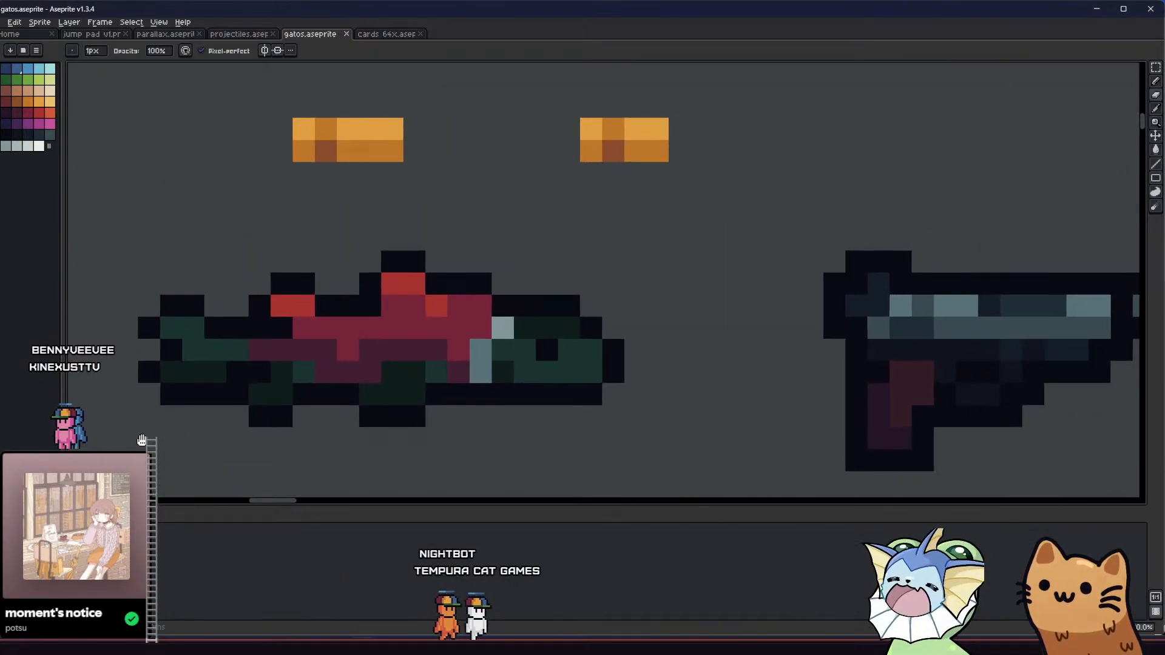
- Undo the belly fin edits beneath the salmon
mouse_move(299, 415)
left_mouse_down()
mouse_move(345, 431)
mouse_move(254, 395)
mouse_move(443, 378)
left_mouse_up()
scroll(367, 441, "down", 6)
scroll(357, 442, "up", 3)
key("b")
scroll(411, 403, "up", 3)
key("alt")
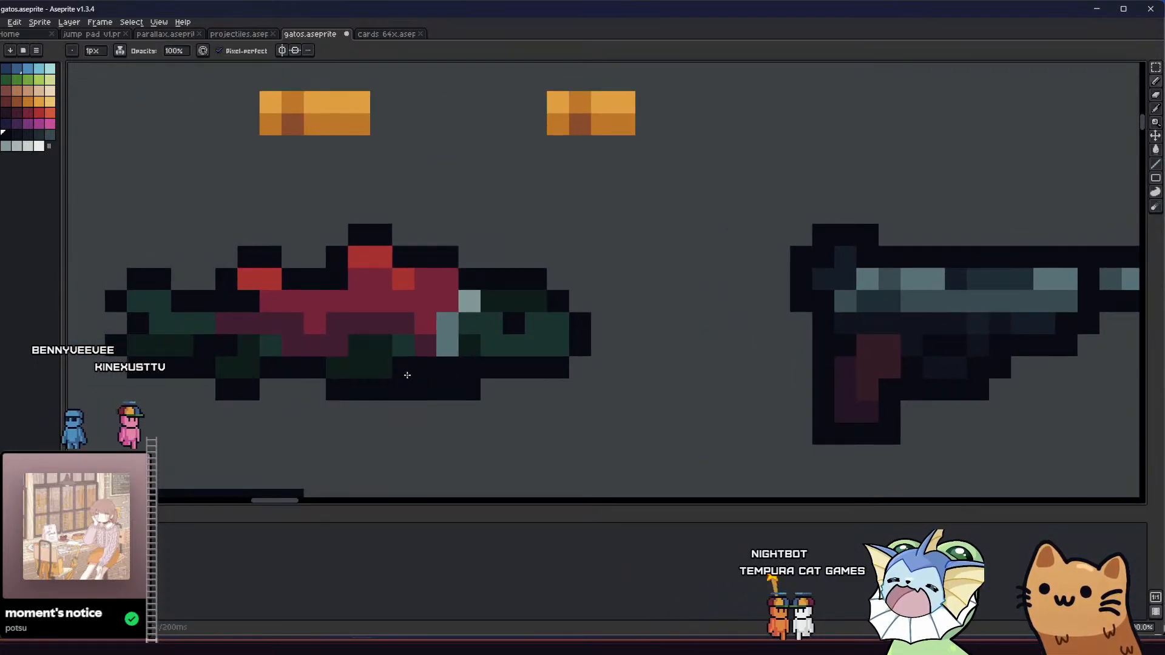
scroll(408, 376, "down", 5)
left_click_drag(381, 404, 386, 416)
scroll(387, 416, "up", 3)
key("ctrl+z")
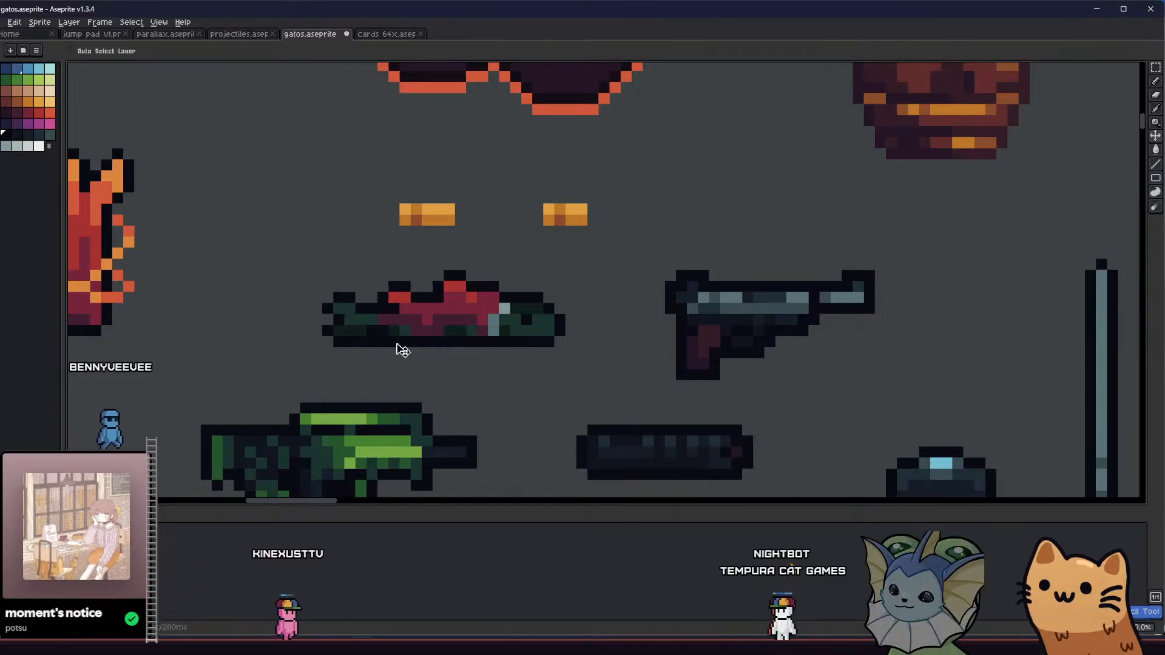
scroll(307, 345, "down", 4)
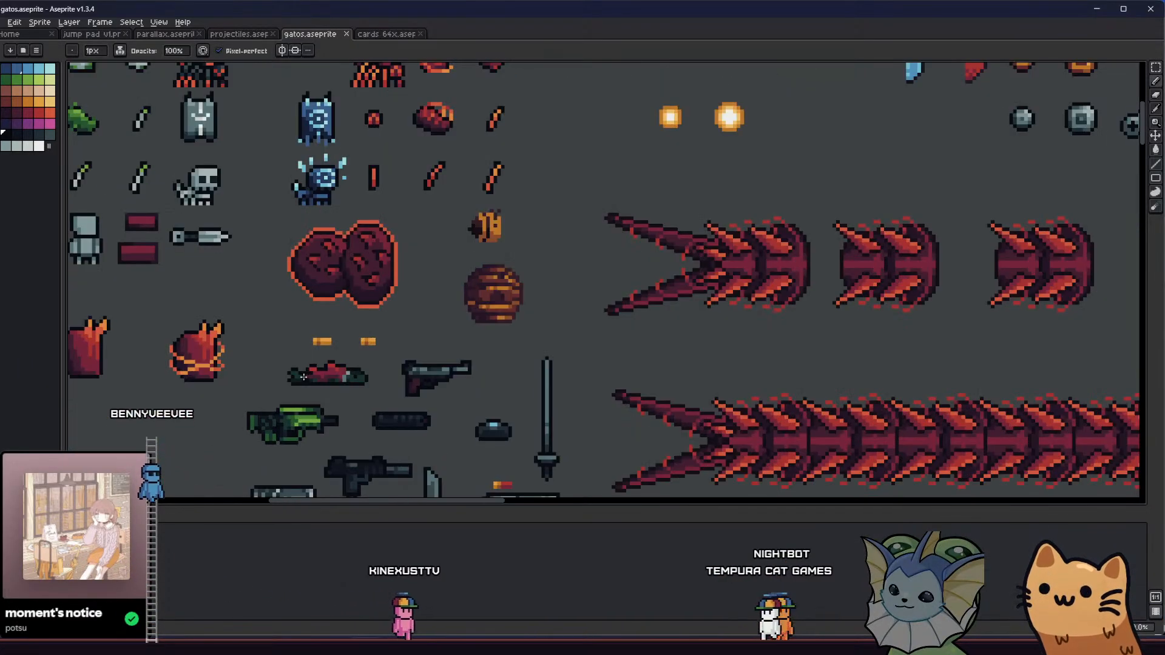
- Duplicate the salmon, scale the copy to about 13.3 by 5.5 px and place it behind the original's tail
scroll(303, 377, "up", 3)
left_click_drag(303, 377, 394, 365)
scroll(333, 374, "up", 1)
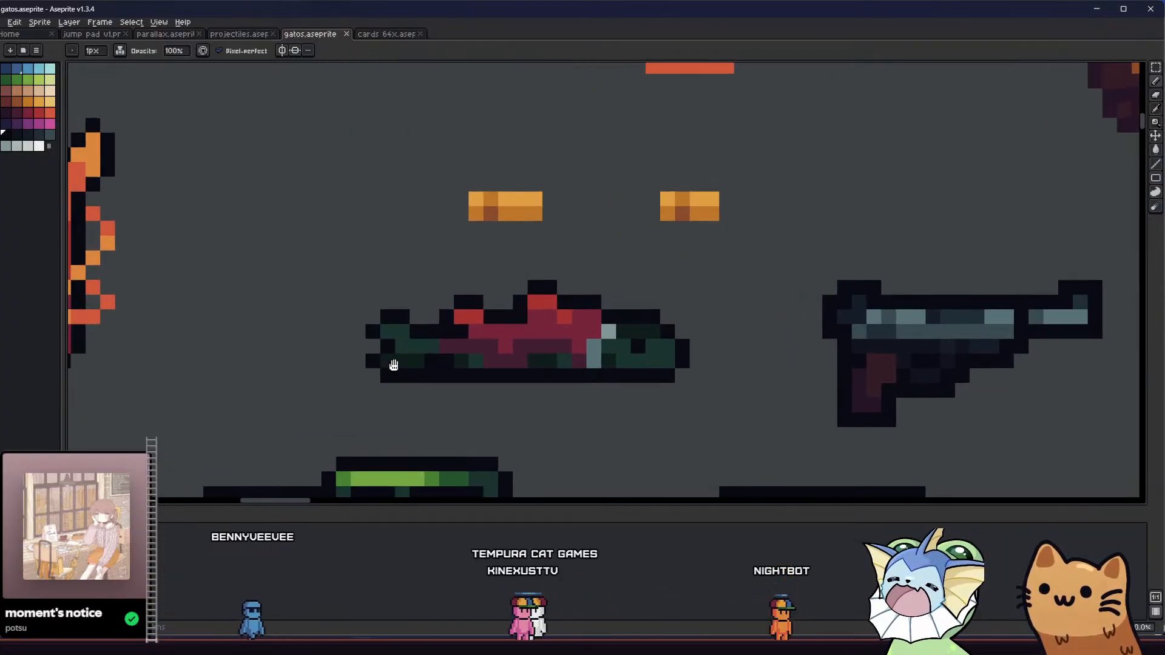
left_click_drag(358, 272, 699, 408)
left_click_drag(615, 384, 383, 267)
left_click_drag(112, 144, 262, 209)
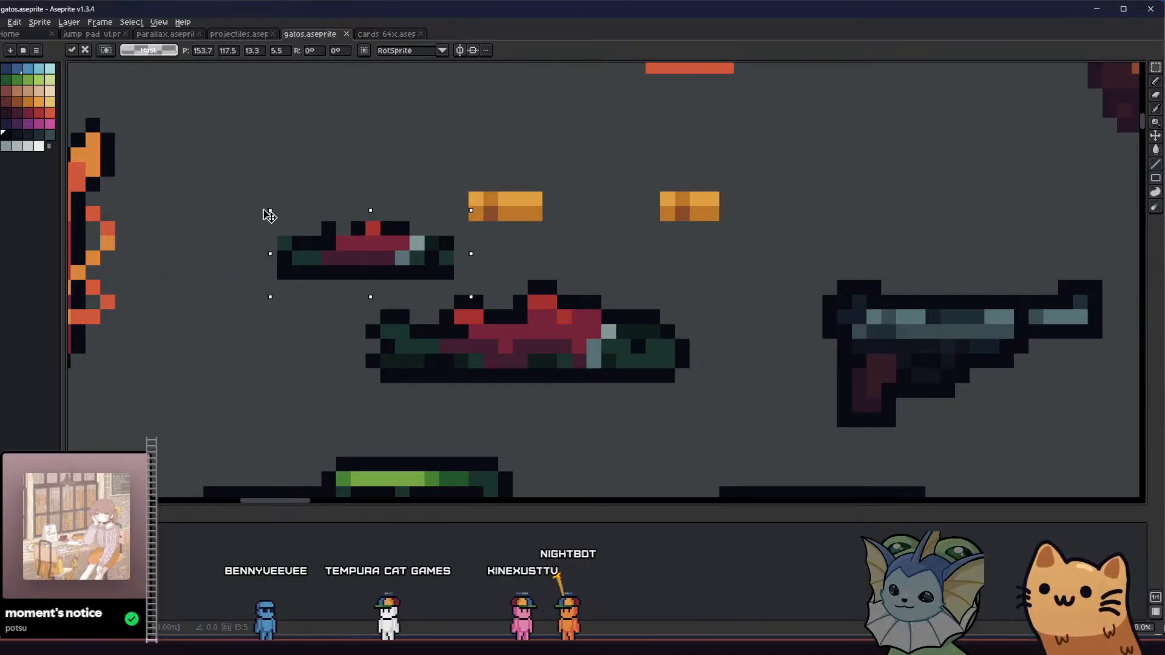
left_click_drag(332, 259, 230, 348)
key("ctrl+d")
- Clean up the small salmon's head by erasing stray pixels and completing its near-black outline
mouse_move(286, 313)
left_mouse_down()
mouse_move(340, 340)
mouse_move(390, 341)
mouse_move(372, 335)
left_mouse_up()
key("b")
scroll(365, 349, "up", 3)
key("alt")
key("e")
left_click(436, 402)
key("b")
left_click(349, 273)
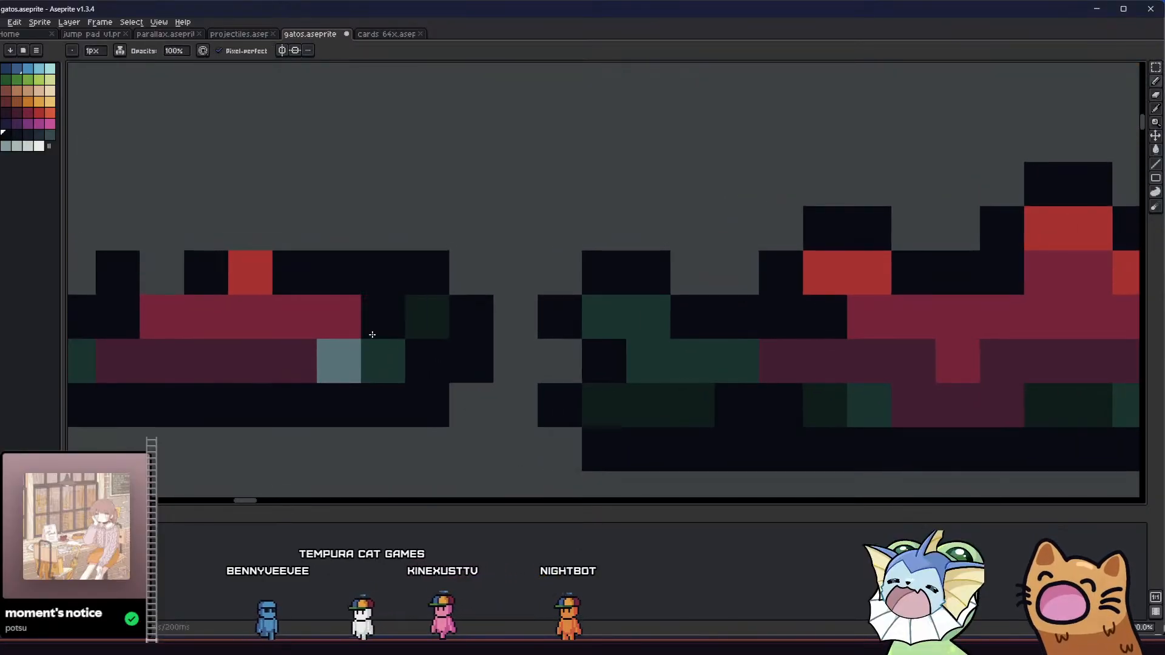
- Recolour the small salmon's lower head pixels with green and darker green, and save the file
left_click(394, 350, "alt")
left_click(411, 360)
left_click(427, 323, "alt")
left_click(383, 363)
scroll(381, 365, "down", 7)
left_click_drag(381, 366, 386, 374)
key("ctrl+s")
- Select the rear part of the small salmon and move it one pixel toward the head
scroll(353, 369, "up", 4)
key("m")
left_click_drag(286, 325, 407, 431)
left_click_drag(372, 390, 386, 388)
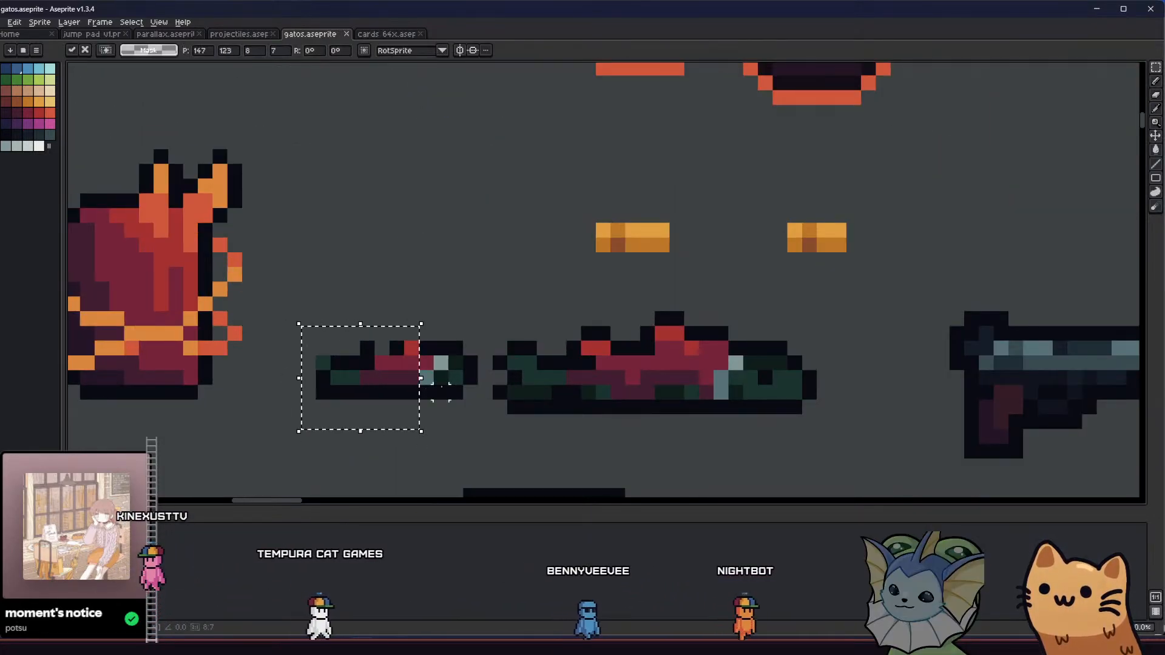
key("ctrl+d")
- Widen the small salmon's dorsal fin with bright red and outline its top in near-black
key("b")
left_click(408, 345, "alt")
left_click(399, 345)
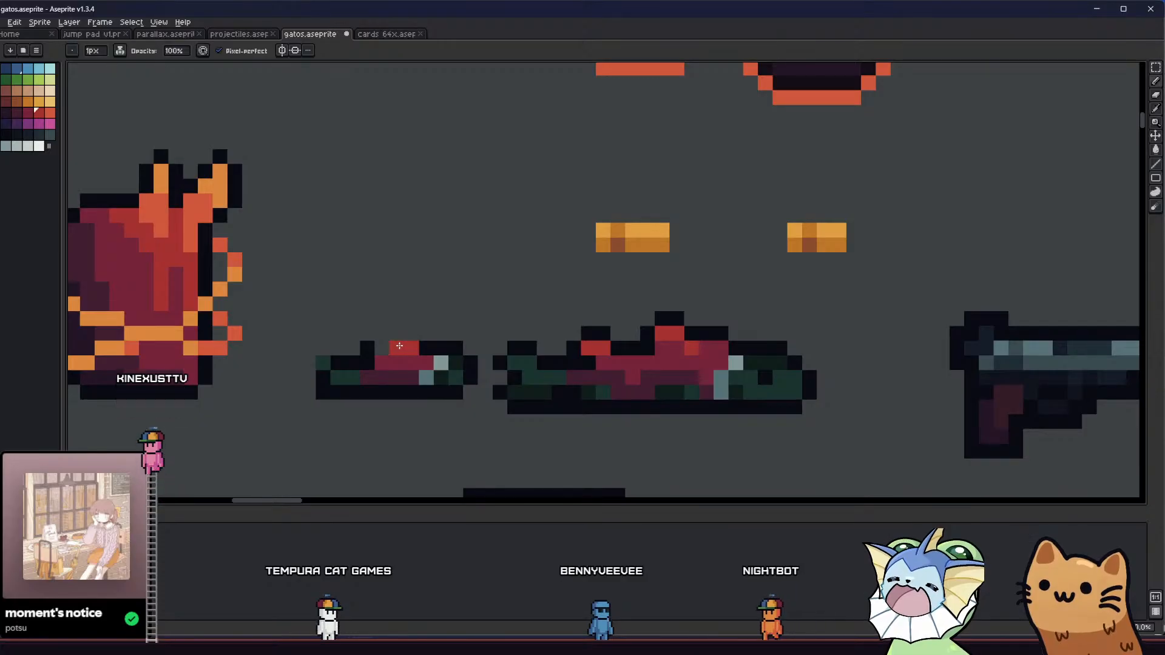
left_click(423, 344, "alt")
left_click(420, 337)
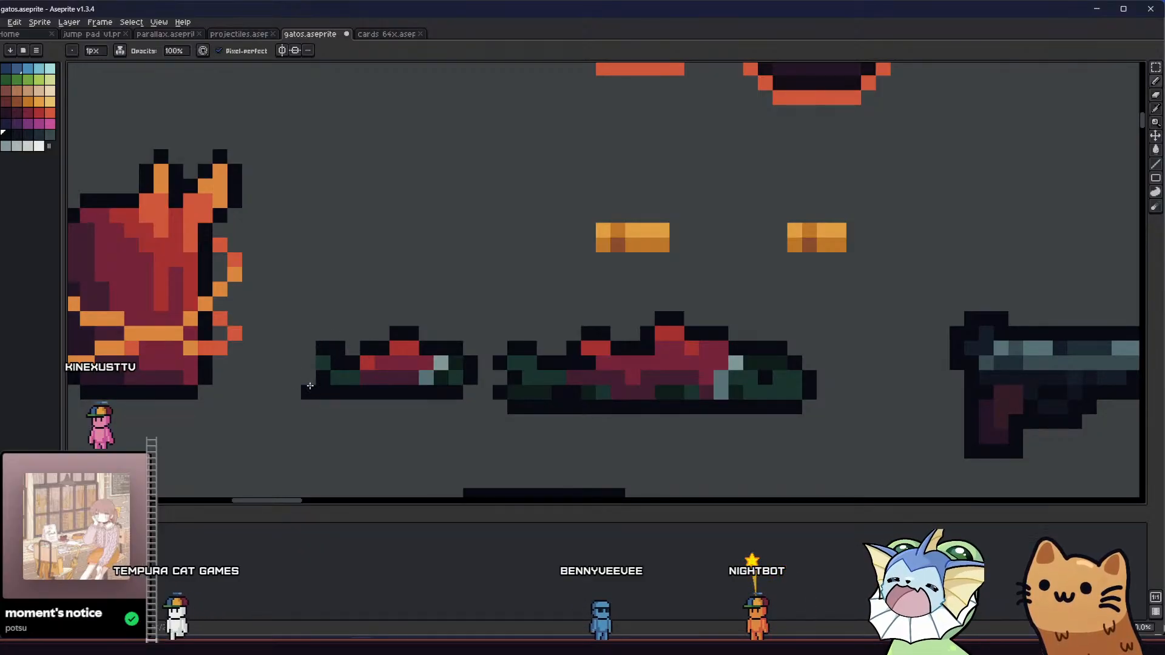
- Paint the small salmon's tail with dark green and outline its rear edge in near-black
left_click(336, 371, "alt")
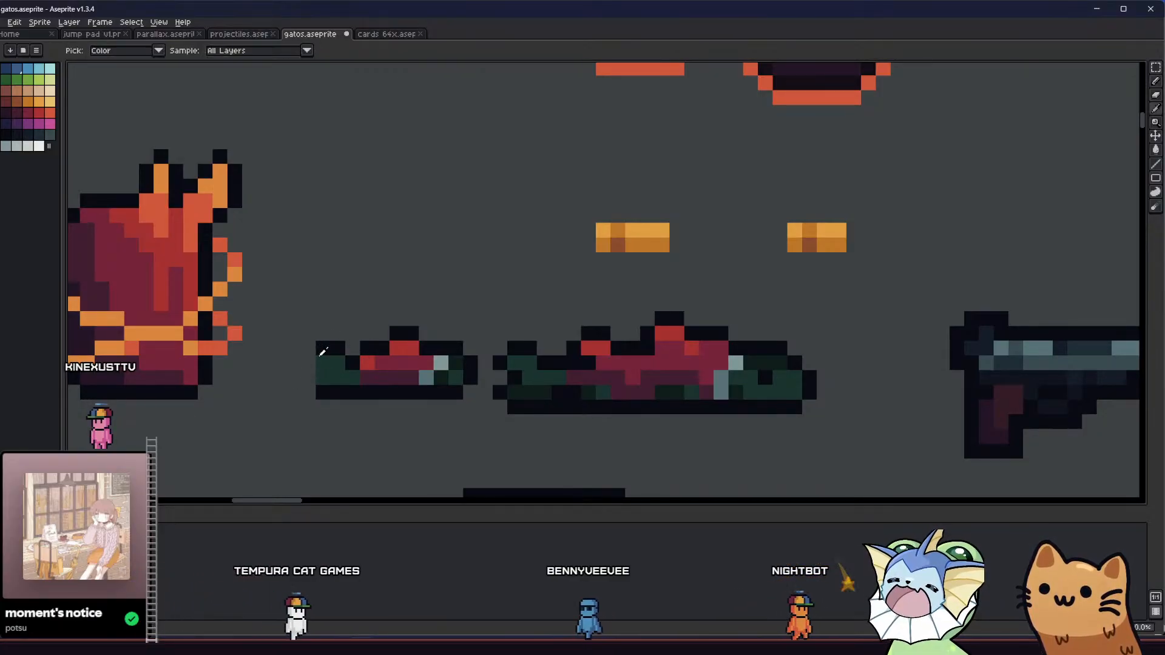
left_click(319, 347, "alt")
left_click(313, 387)
left_click_drag(313, 387, 308, 362)
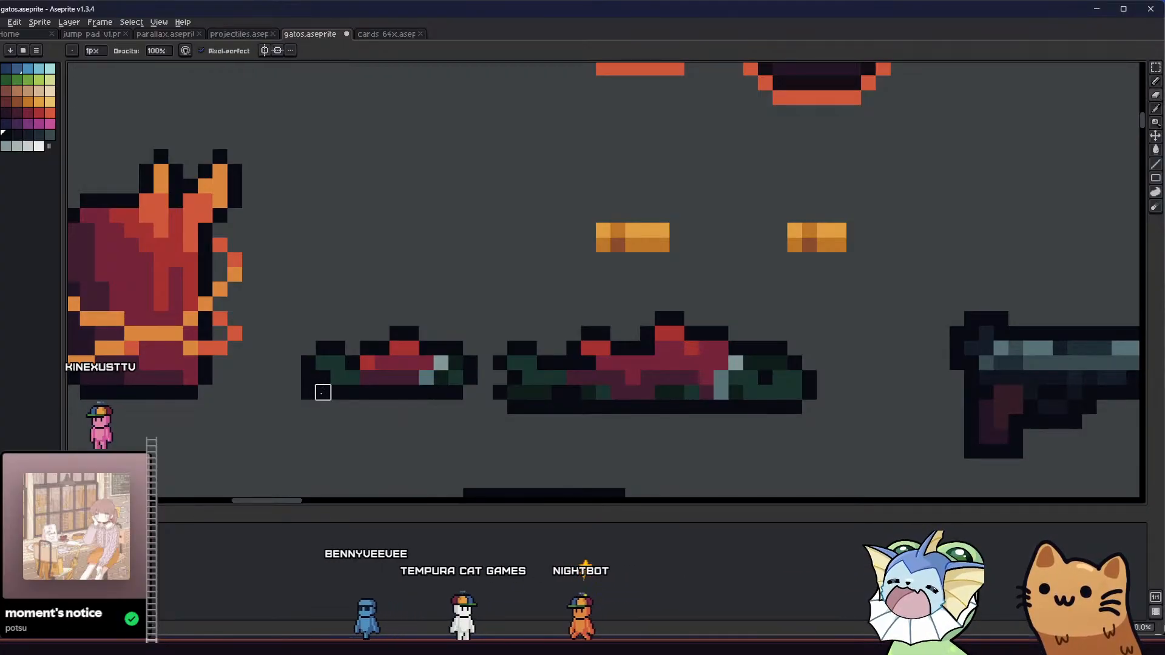
- Erase the surplus outline pixels at the small salmon's lower tail corner and save the file
scroll(313, 394, "down", 3)
scroll(313, 393, "up", 5)
left_click_drag(326, 390, 325, 424)
left_click(325, 424)
scroll(322, 427, "down", 6)
left_click_drag(266, 445, 240, 449)
scroll(296, 434, "up", 4)
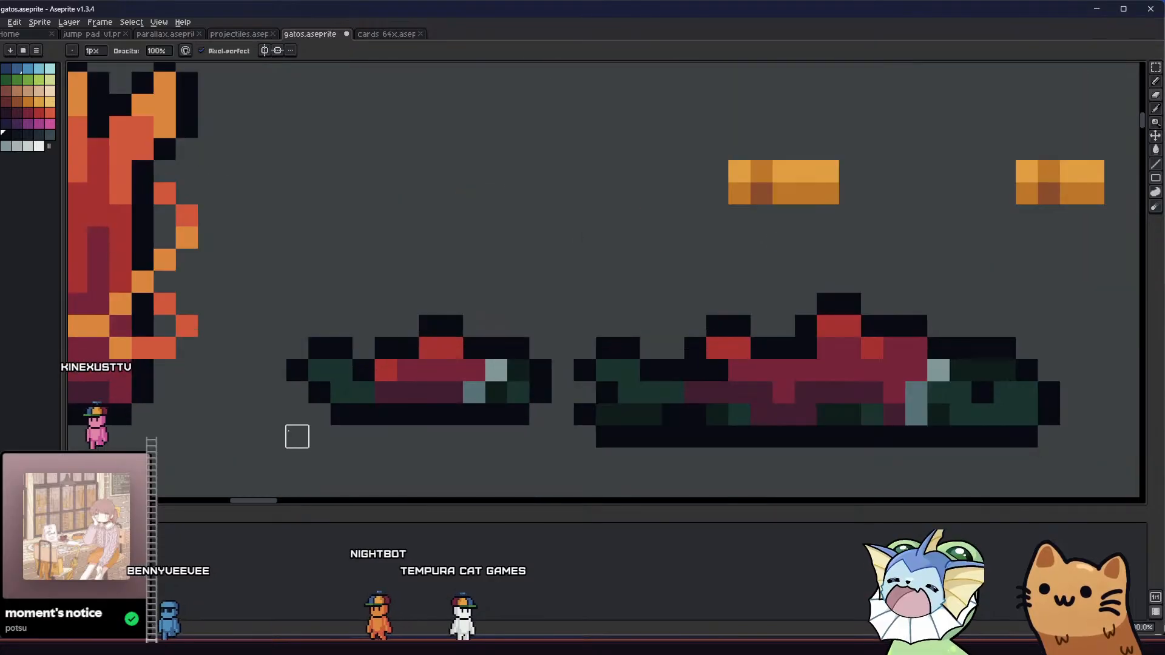
scroll(282, 328, "down", 4)
left_click_drag(260, 367, 251, 400)
scroll(257, 401, "down", 1)
key("ctrl+s")
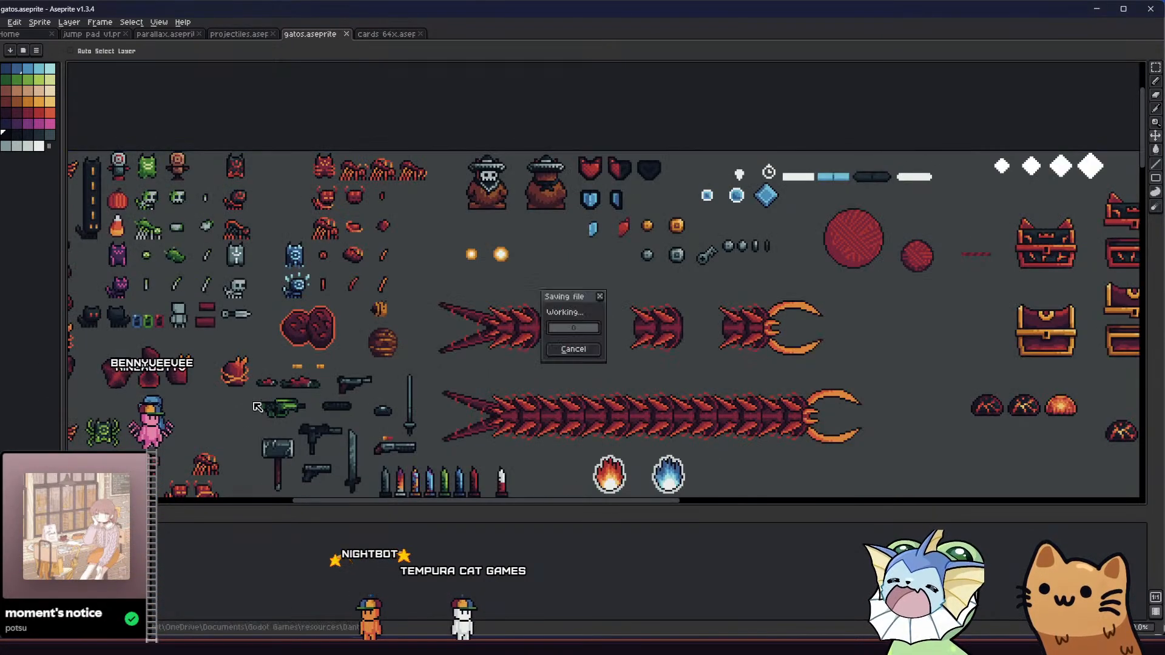
- Fill the notch in the small salmon's tail with green inside the near-black outline
scroll(258, 388, "up", 10)
left_click_drag(255, 441, 212, 364)
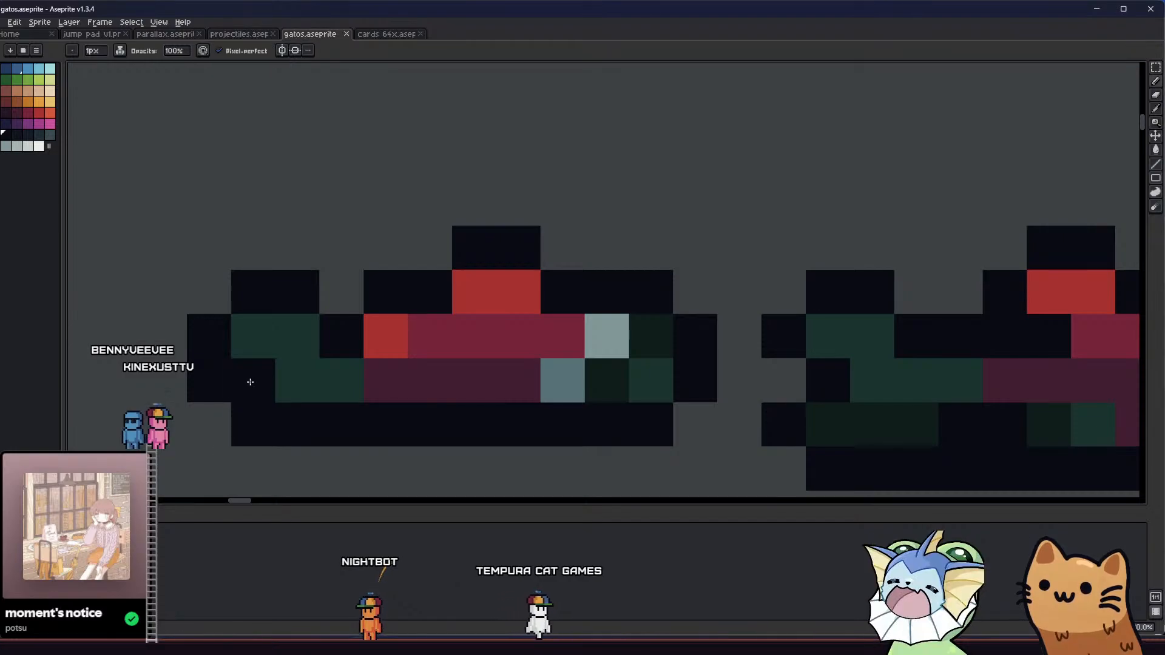
left_click(271, 370)
key("i")
left_click_drag(208, 390, 188, 368)
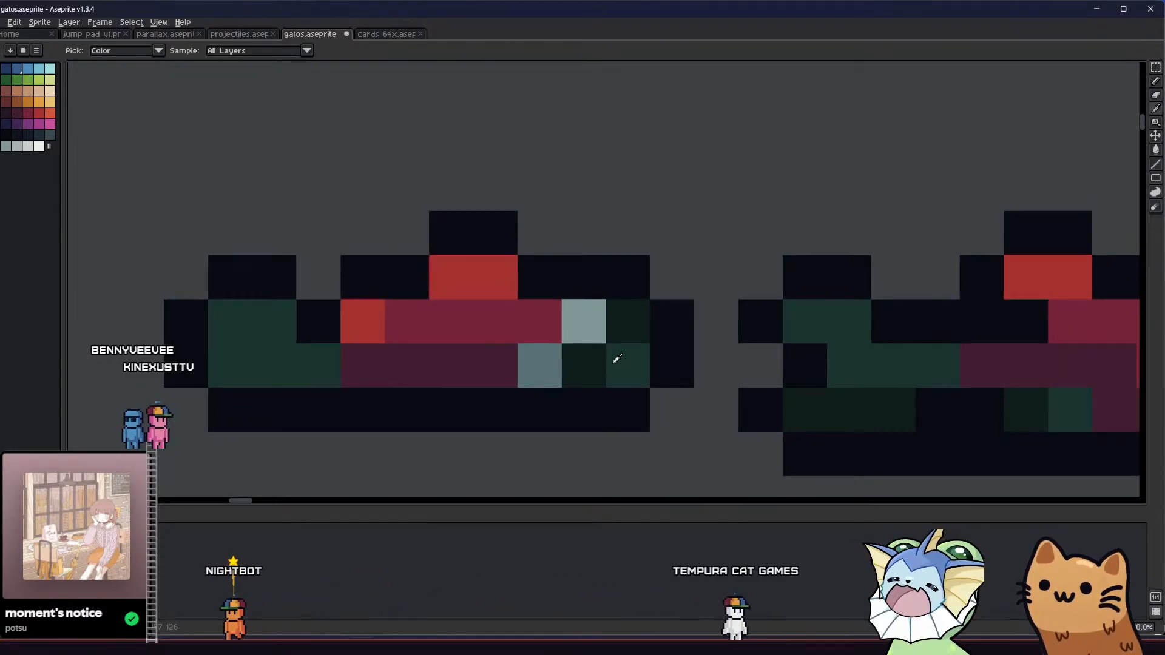
- Shade the small salmon's tail with the darker green from its head and save the file
left_click(593, 358)
key("b")
left_click(296, 361)
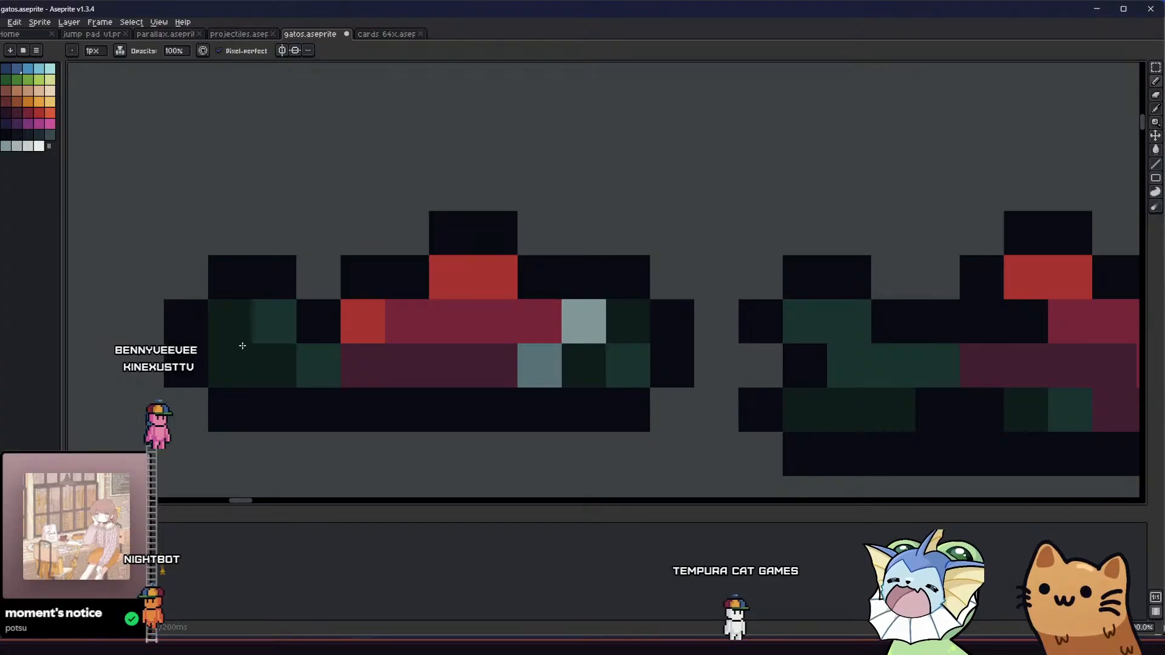
scroll(245, 350, "down", 8)
key("ctrl+s")
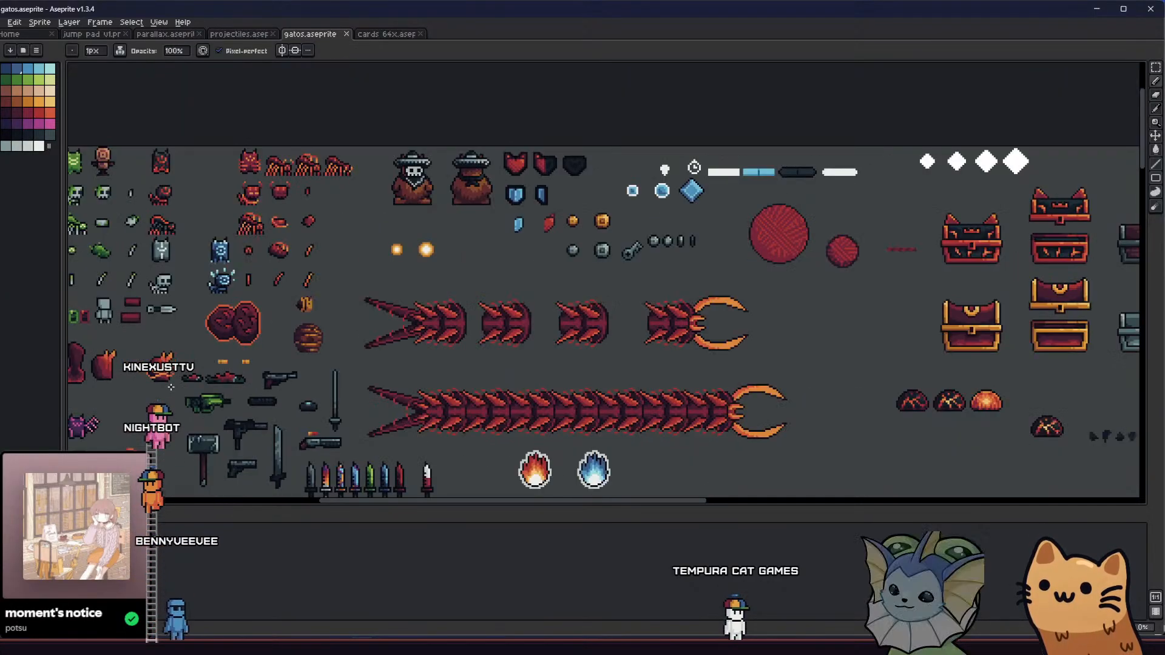
- Try retouching the small salmon's belly with colours sampled from its body
scroll(197, 377, "up", 8)
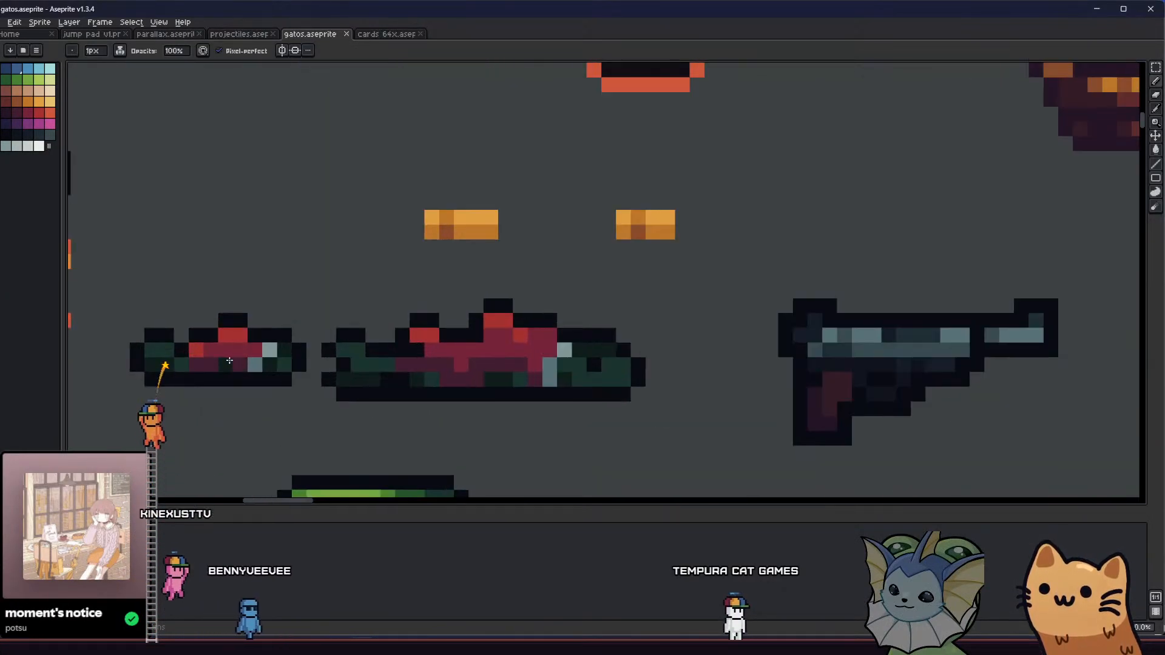
key("i")
scroll(273, 348, "up", 1)
left_click(268, 348)
key("b")
left_click(247, 350)
key("i")
left_click(247, 370)
key("b")
mouse_move(225, 371)
left_mouse_down()
mouse_move(268, 373)
mouse_move(272, 350)
left_mouse_up()
- Try a colour sampled from the small salmon's head on its gill pixel and save the file
left_click(289, 352, "alt")
left_click(289, 368, "alt")
left_click(268, 369)
key("ctrl+s")
scroll(267, 368, "down", 4)
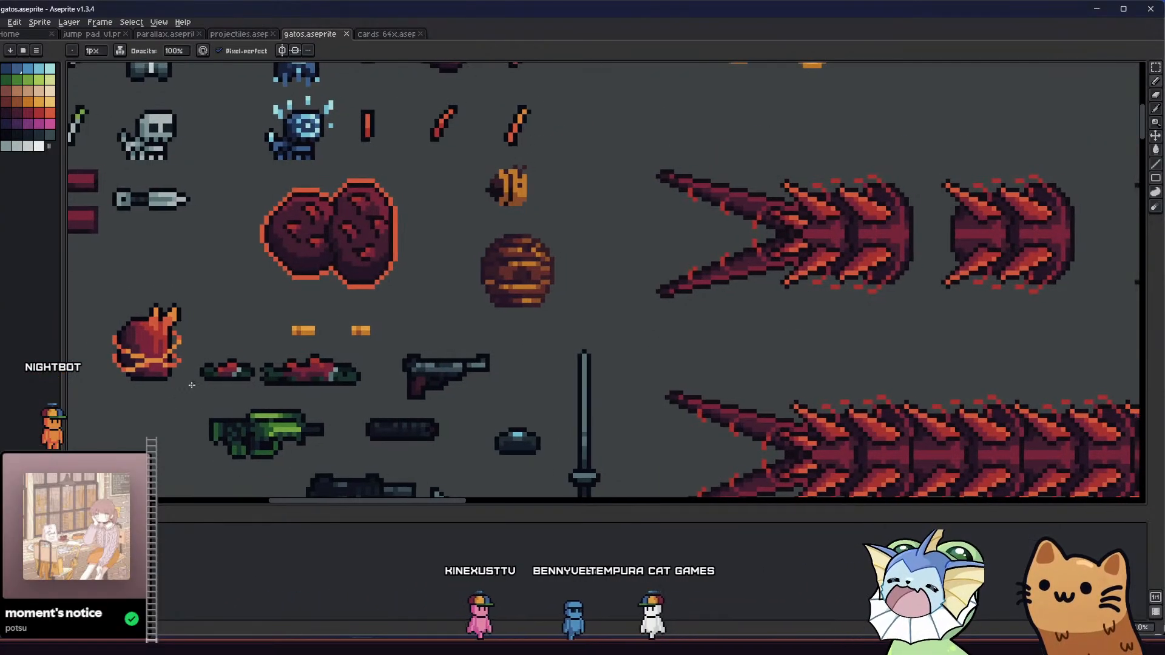
- Lighten the small salmon's upper tail with green and extend its maroon belly one pixel toward the tail
left_click_drag(182, 391, 251, 379)
scroll(271, 365, "up", 2)
key("m")
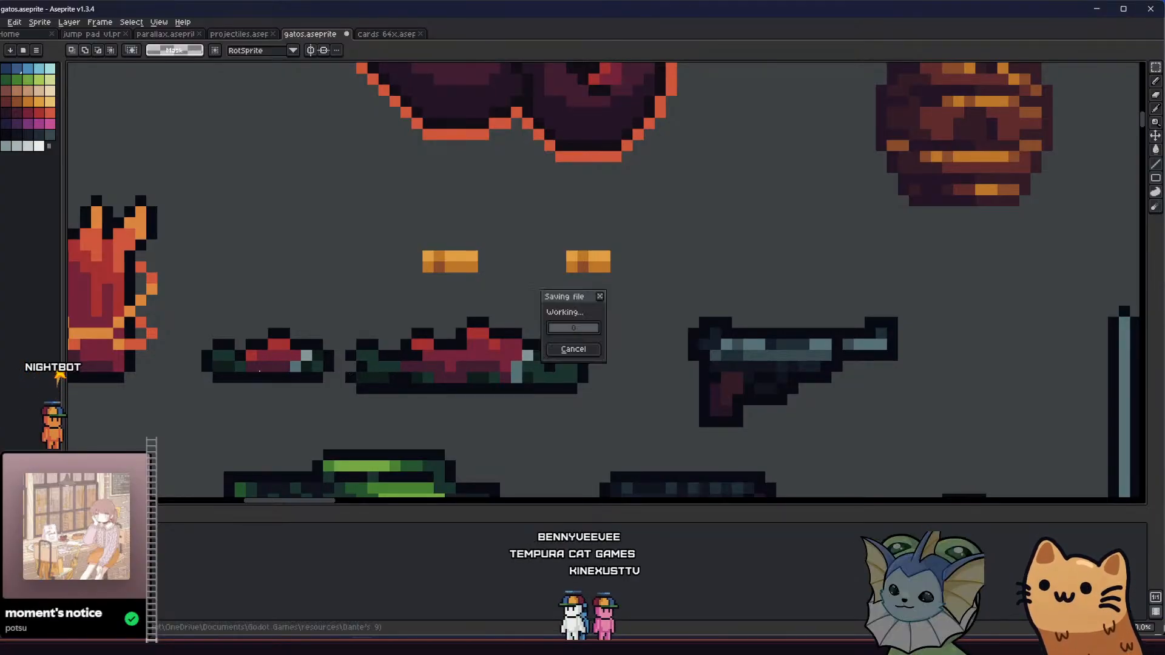
scroll(260, 371, "up", 2)
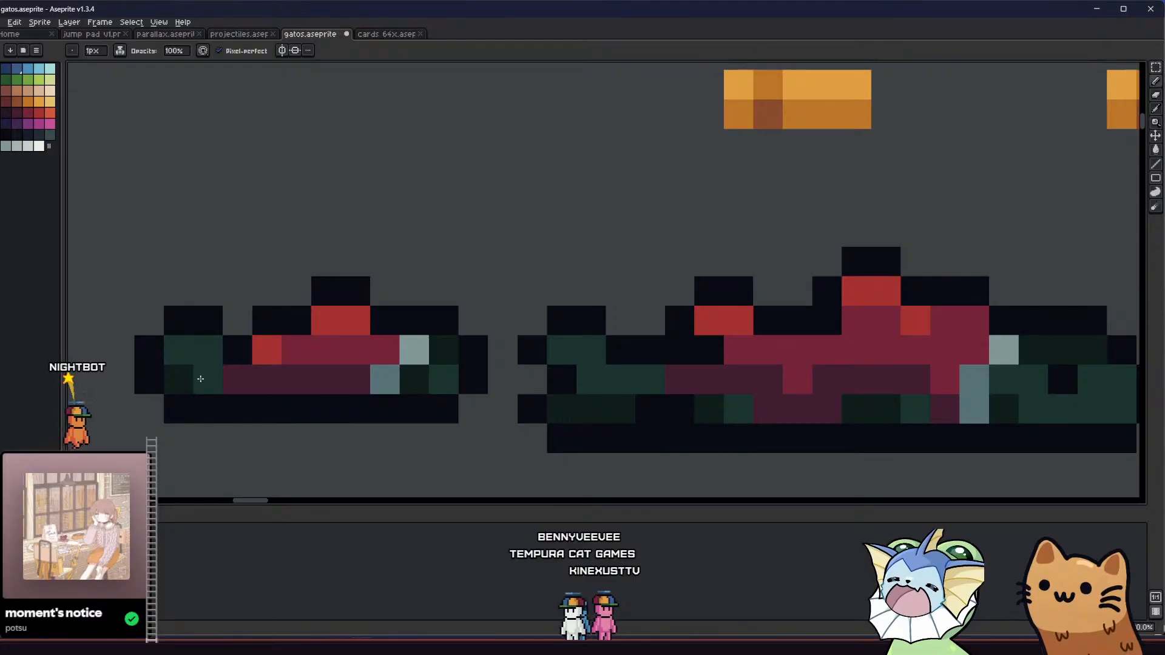
scroll(200, 379, "down", 4)
scroll(201, 377, "up", 5)
- Retouch the small salmon's tail with a colour sampled from its lower tail and save the file
key("i")
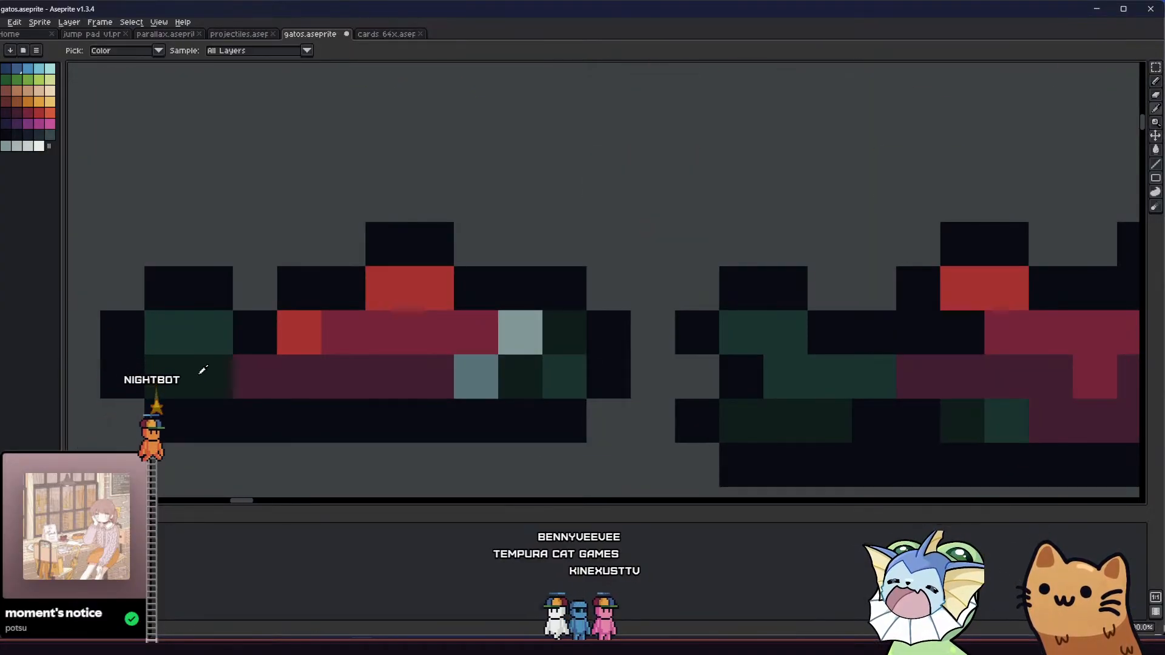
left_click(204, 369)
key("b")
left_click(195, 356)
scroll(206, 335, "down", 4)
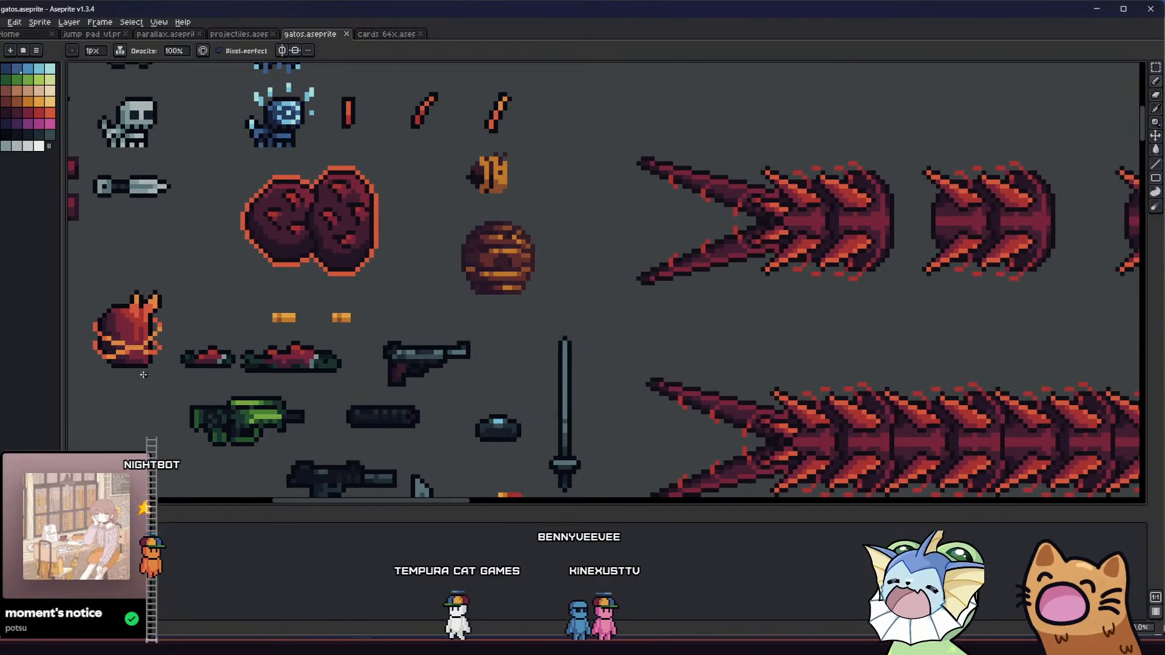
scroll(201, 328, "up", 3)
scroll(201, 328, "down", 3)
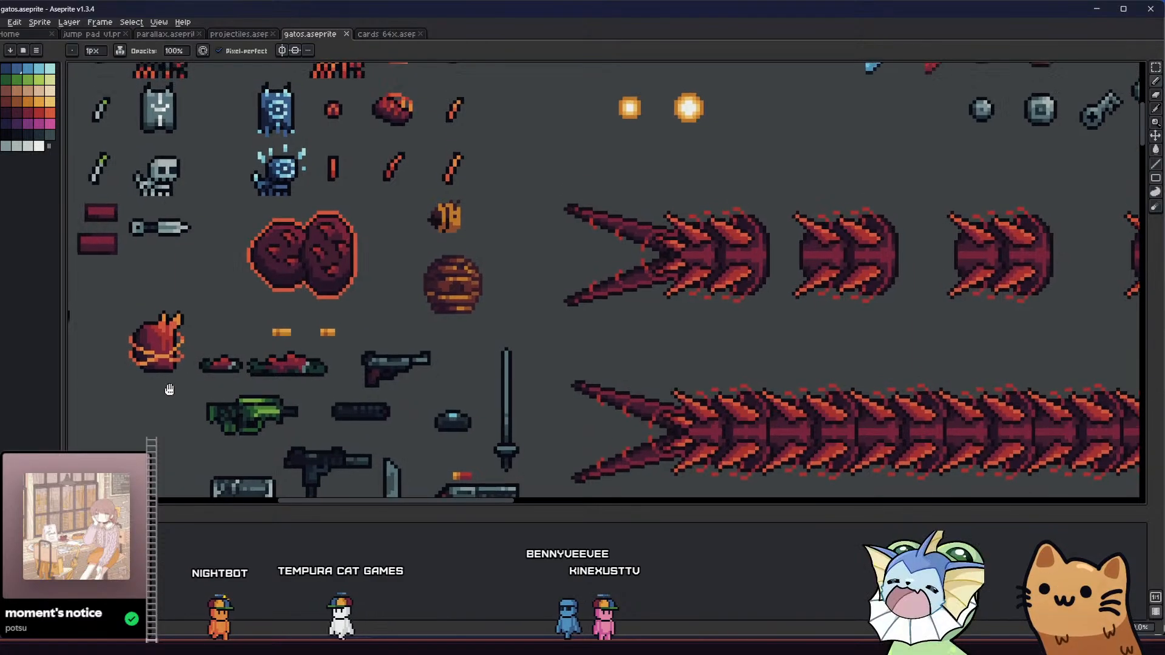
scroll(188, 376, "down", 2)
key("v")
key("ctrl+s")
scroll(183, 396, "up", 3)
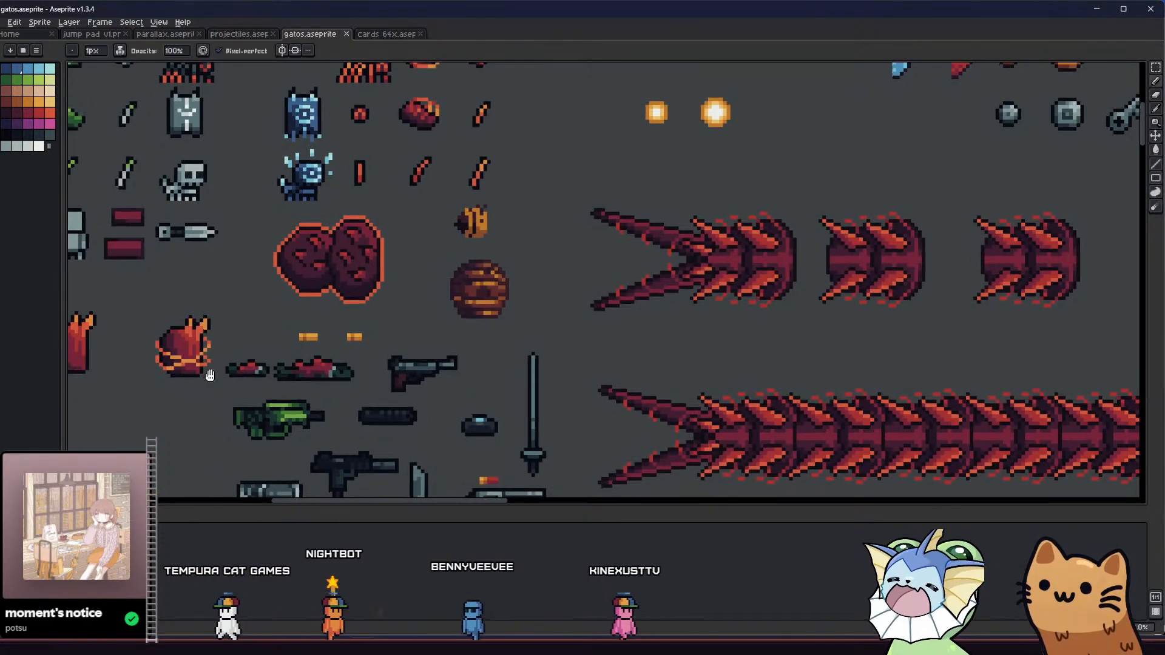
- Move the small salmon down one pixel so its base aligns with the medium salmon, and save the file
scroll(233, 378, "up", 2)
key("i")
scroll(190, 338, "up", 2)
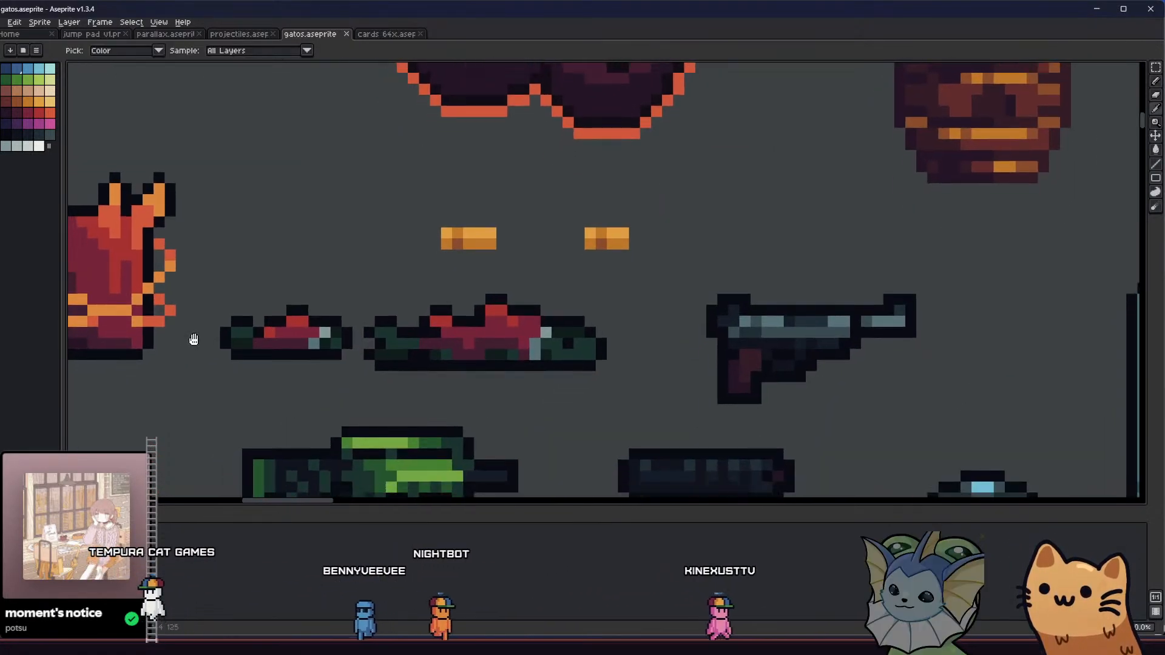
key("m")
left_click_drag(195, 214, 377, 336)
left_click_drag(322, 285, 346, 316)
left_click(457, 253)
scroll(454, 264, "down", 4)
scroll(425, 279, "up", 5)
key("i")
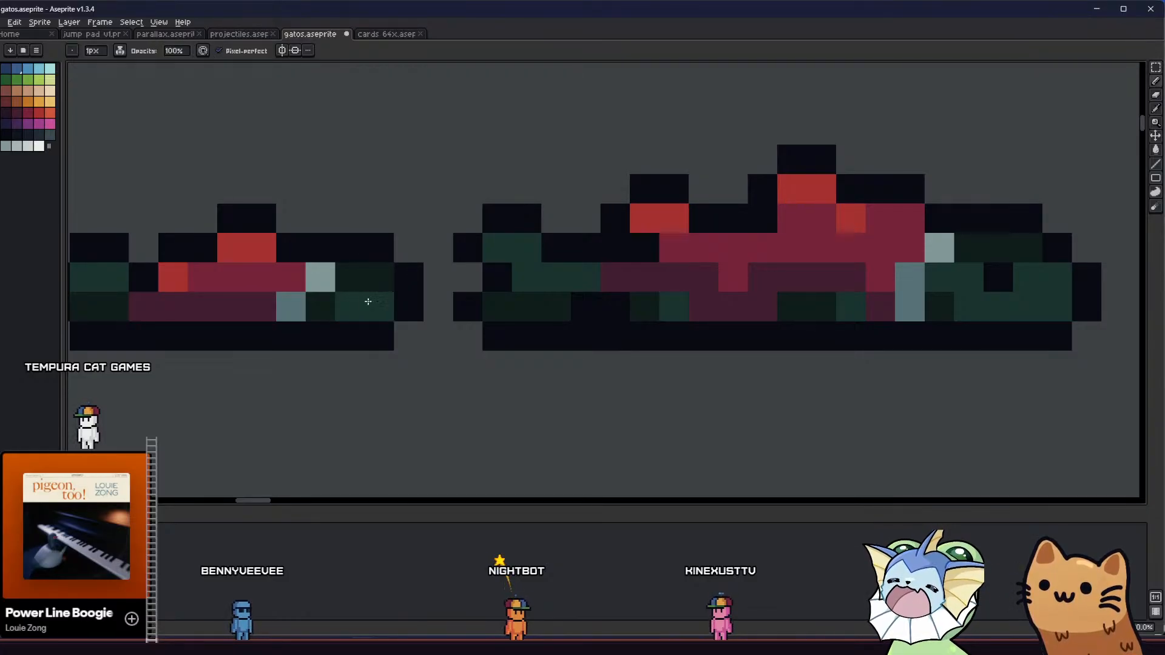
scroll(367, 301, "down", 6)
key("ctrl+s")
- Move the long-barrelled pistol sprite away from the medium salmon, closer to the sword
left_click_drag(293, 310, 271, 366)
scroll(273, 369, "down", 2)
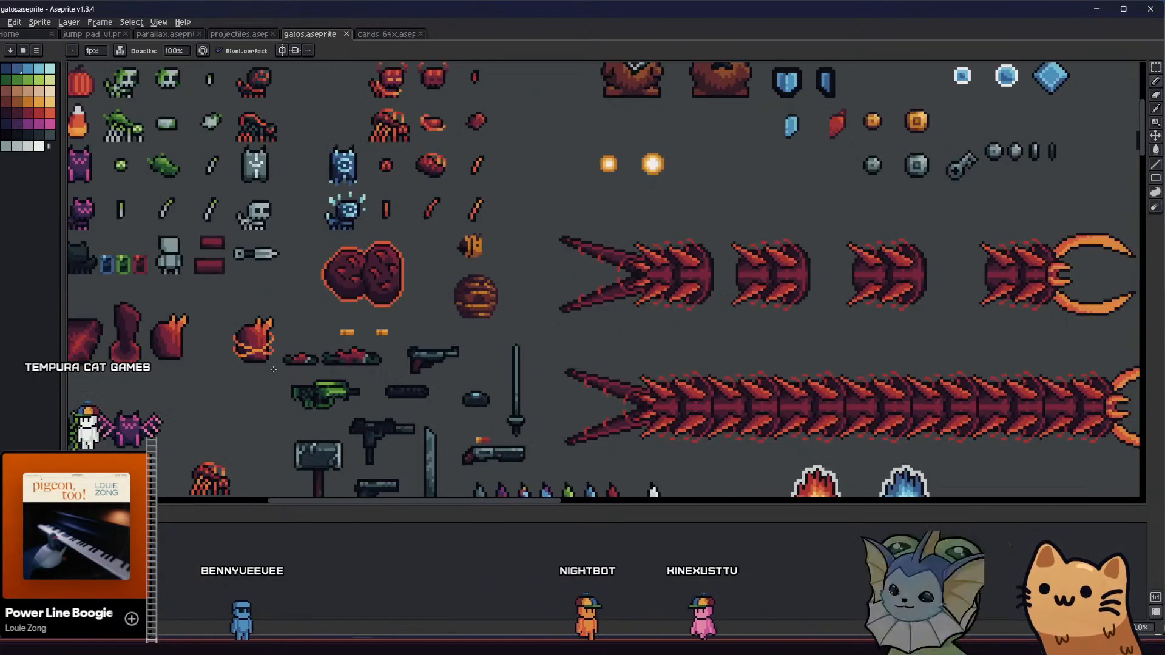
scroll(274, 369, "down", 2)
scroll(275, 352, "up", 4)
key("m")
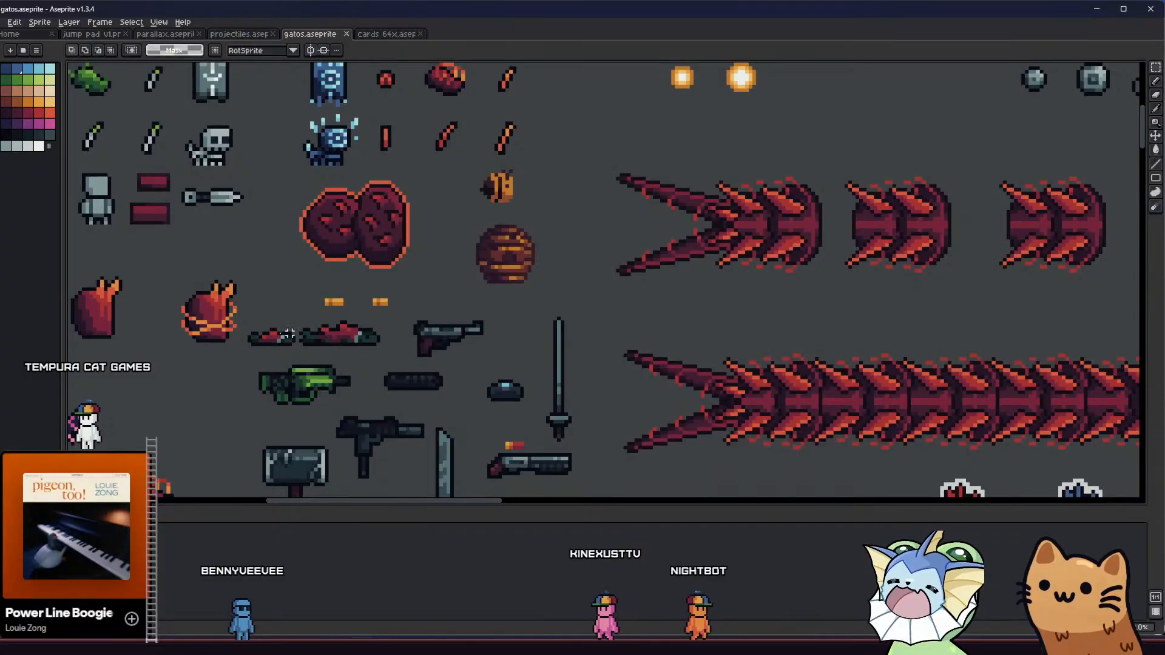
left_click_drag(276, 332, 337, 316)
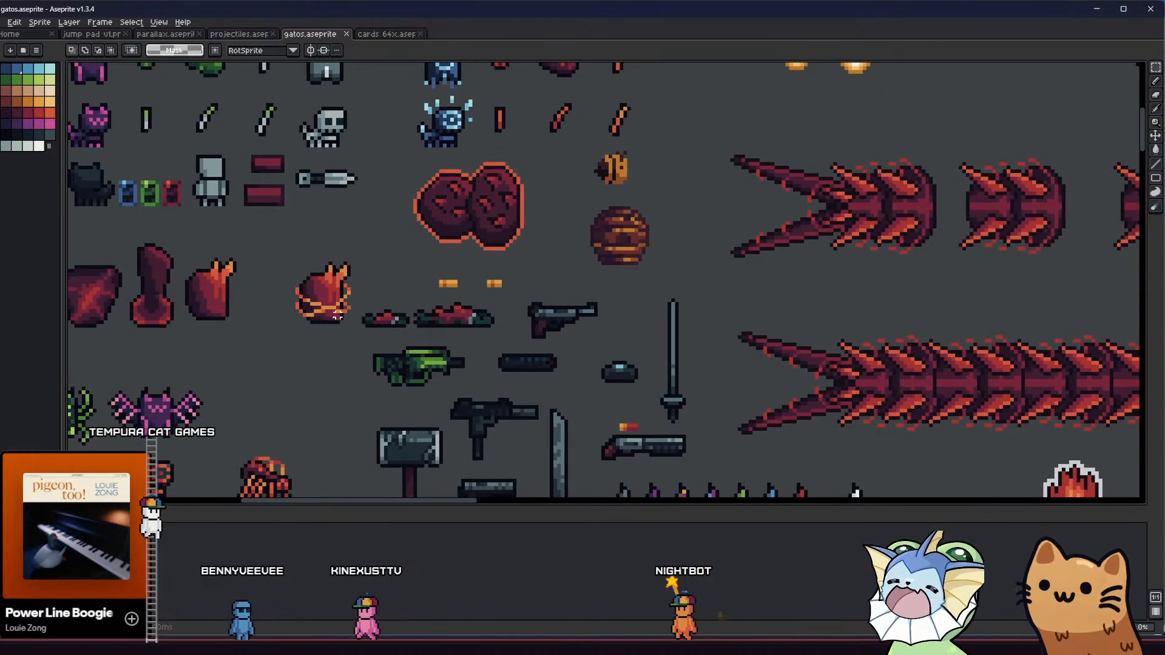
mouse_move(520, 292)
left_mouse_down()
mouse_move(593, 346)
mouse_move(616, 338)
left_mouse_up()
left_click(393, 325)
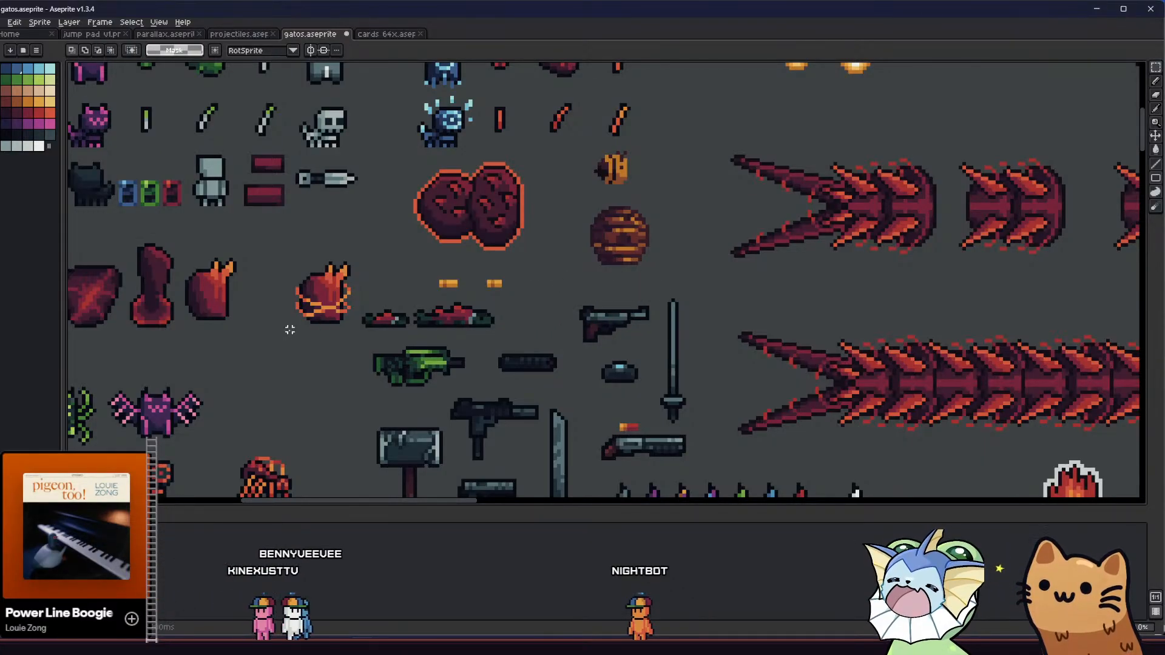
left_click_drag(290, 330, 264, 330)
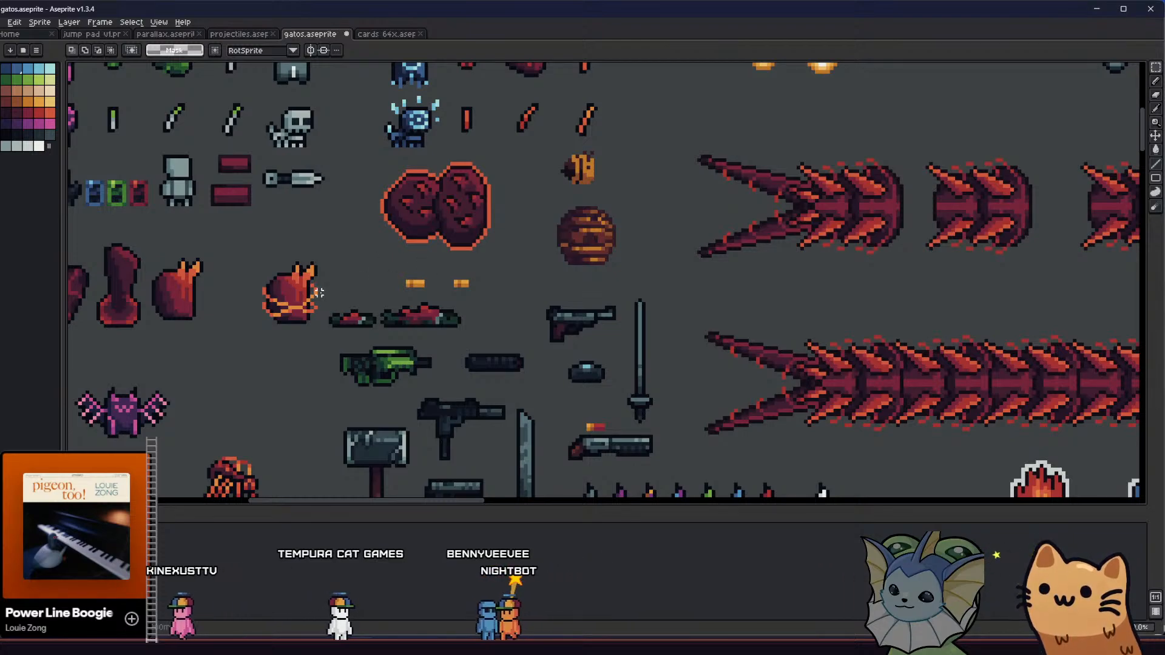
- Try a maroon sampled from the small salmon's belly on the body pixel beside its gill, and save the file
scroll(349, 316, "up", 3)
key("alt")
scroll(368, 320, "up", 2)
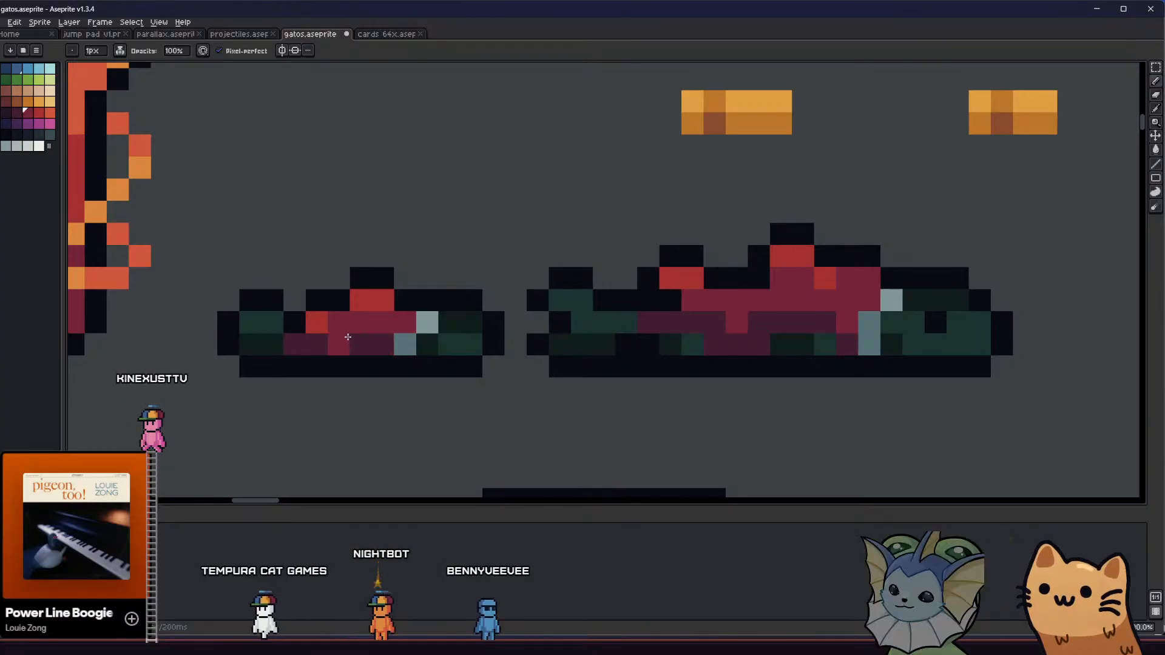
scroll(350, 335, "down", 5)
scroll(314, 345, "up", 5)
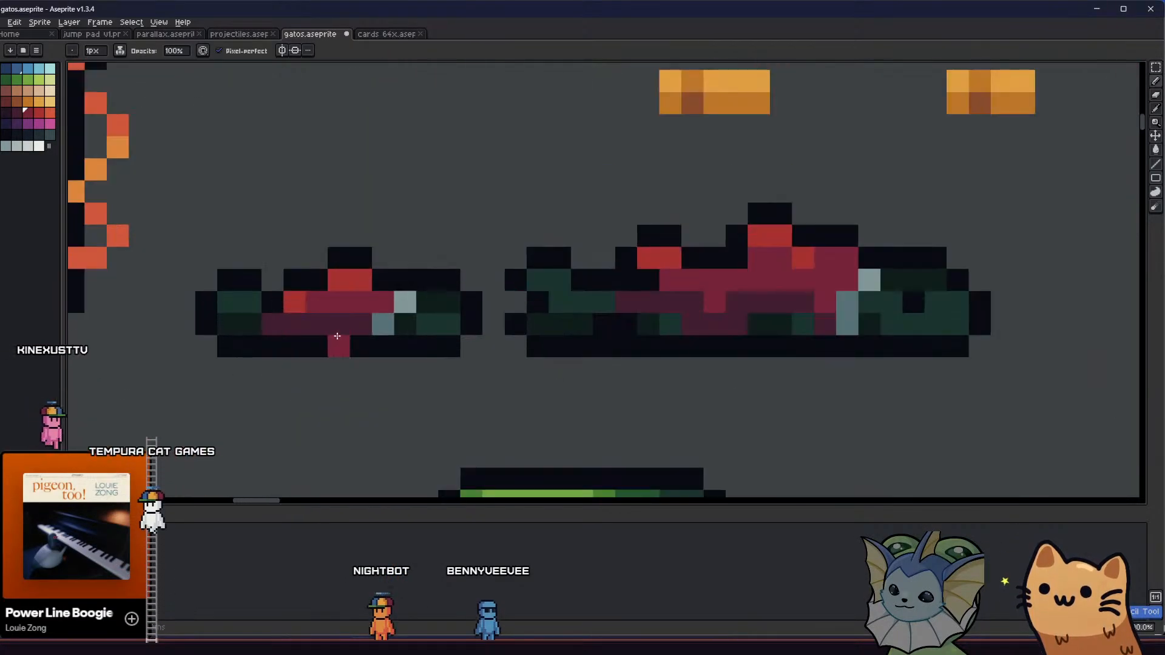
left_click(384, 311)
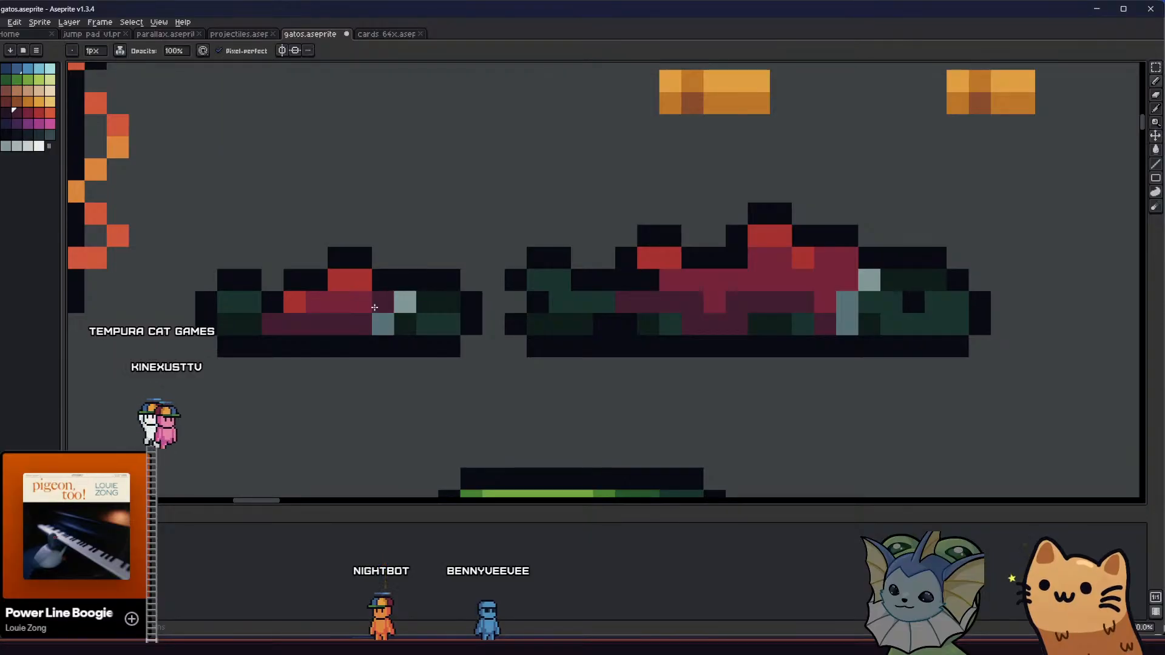
key("ctrl+s")
scroll(326, 338, "down", 5)
left_click_drag(266, 355, 228, 390)
scroll(228, 390, "down", 2)
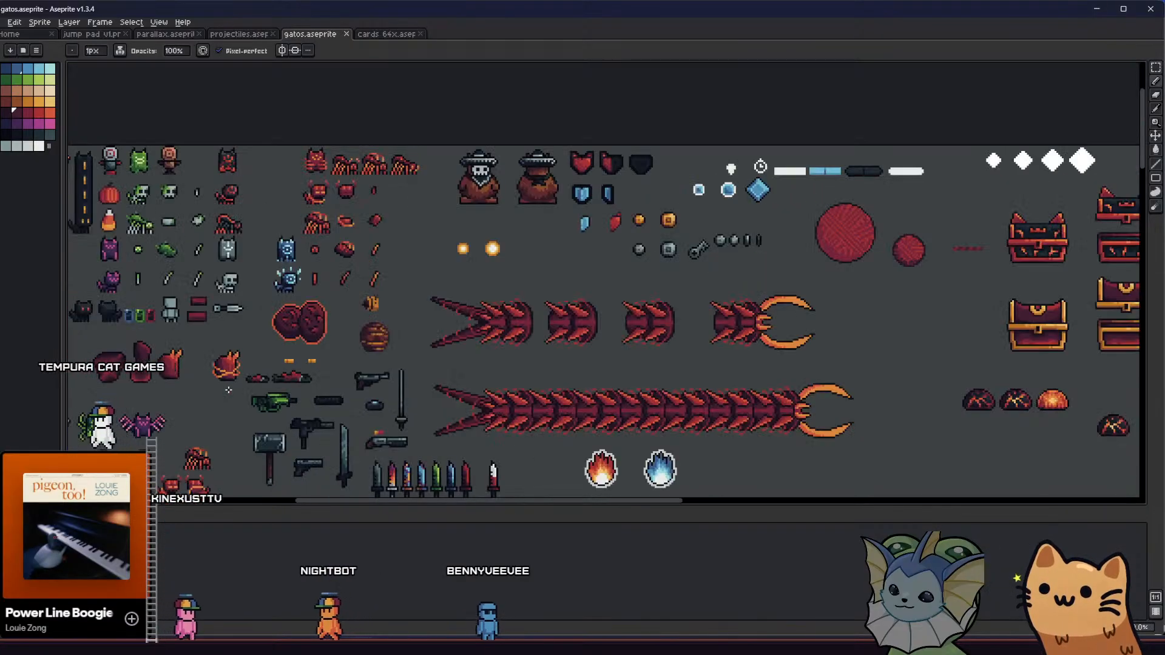
- Select the whole small salmon sprite and open the export settings for it
scroll(253, 357, "up", 3)
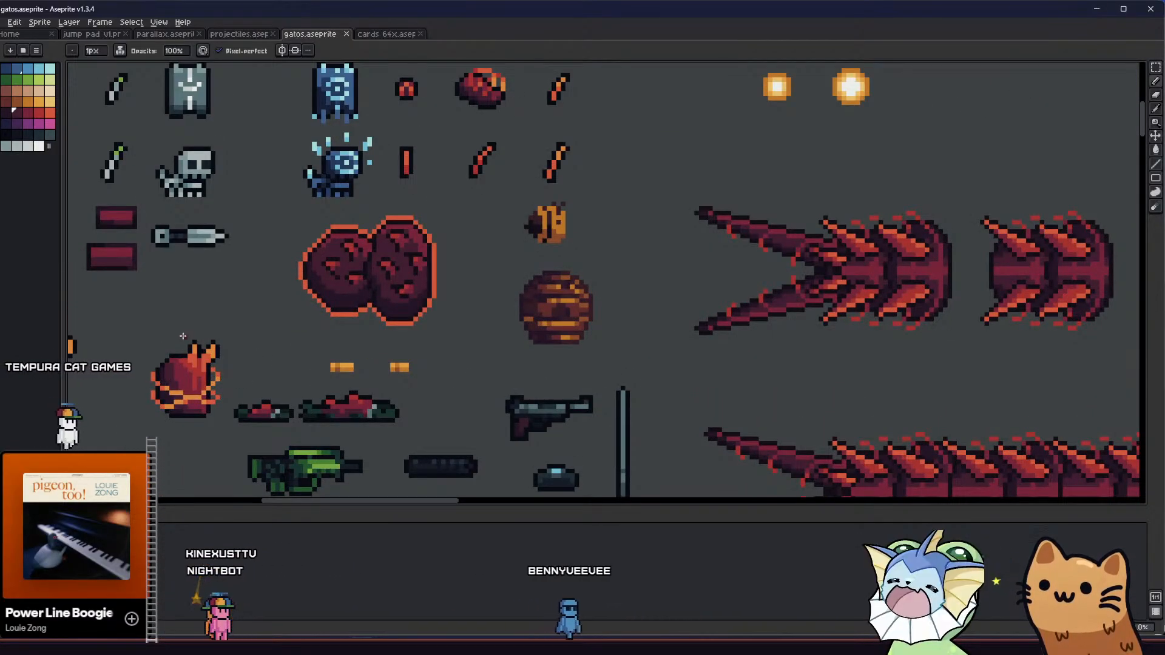
scroll(280, 363, "up", 3)
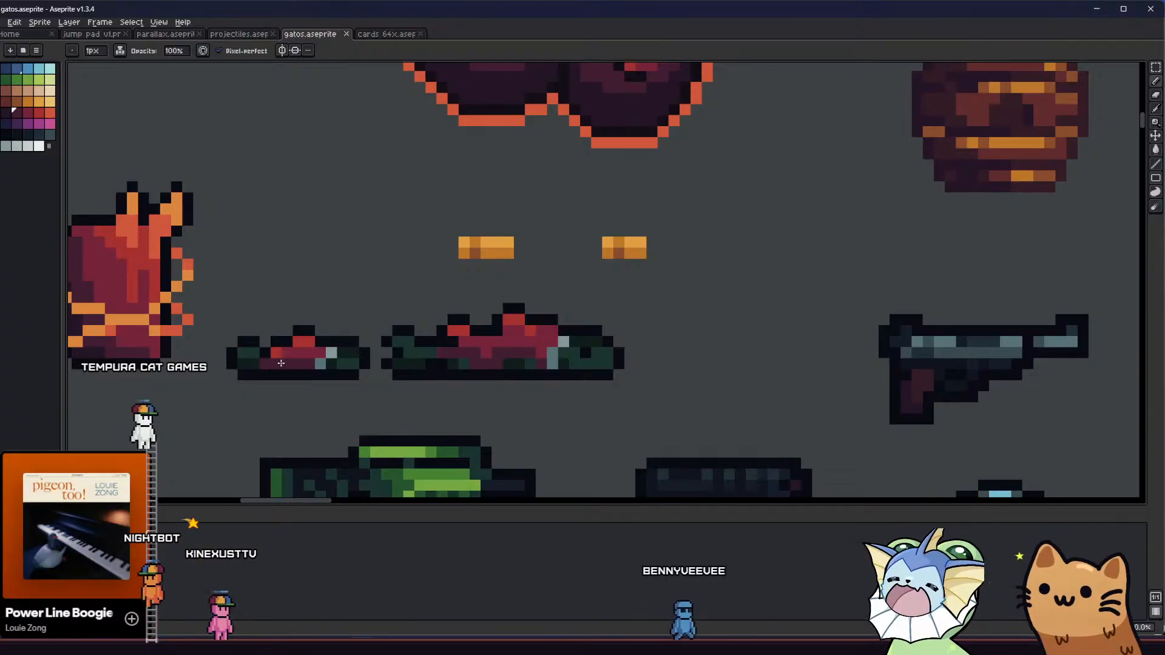
left_click_drag(214, 389, 216, 382)
key("m")
scroll(242, 340, "up", 1)
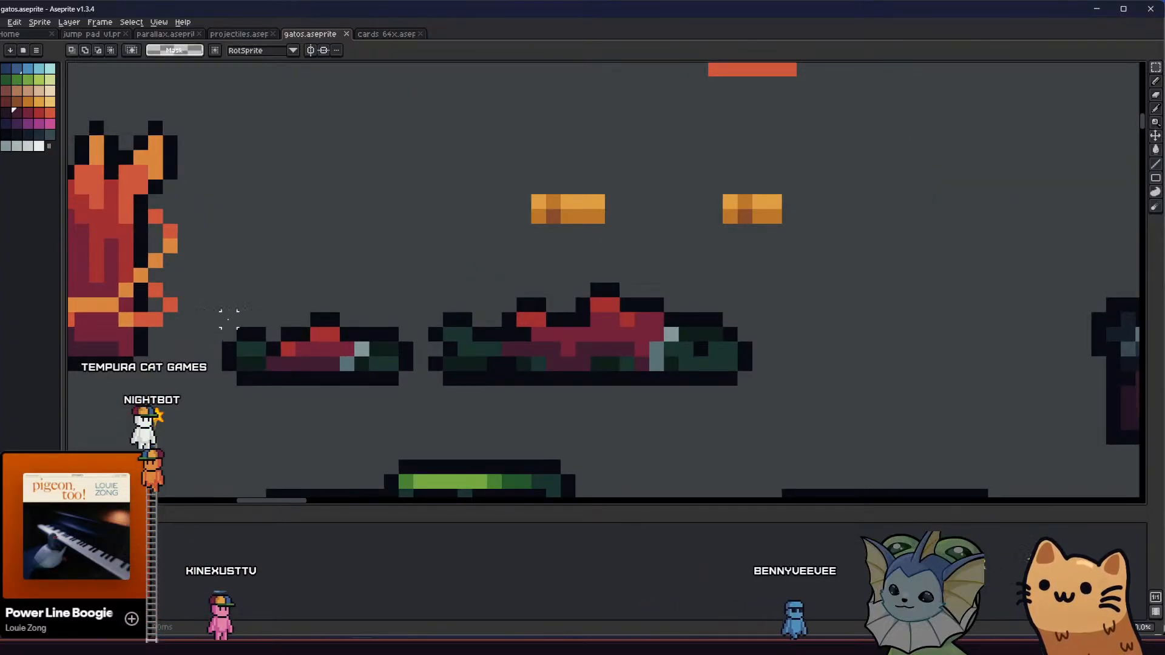
scroll(229, 318, "down", 2)
scroll(208, 330, "up", 4)
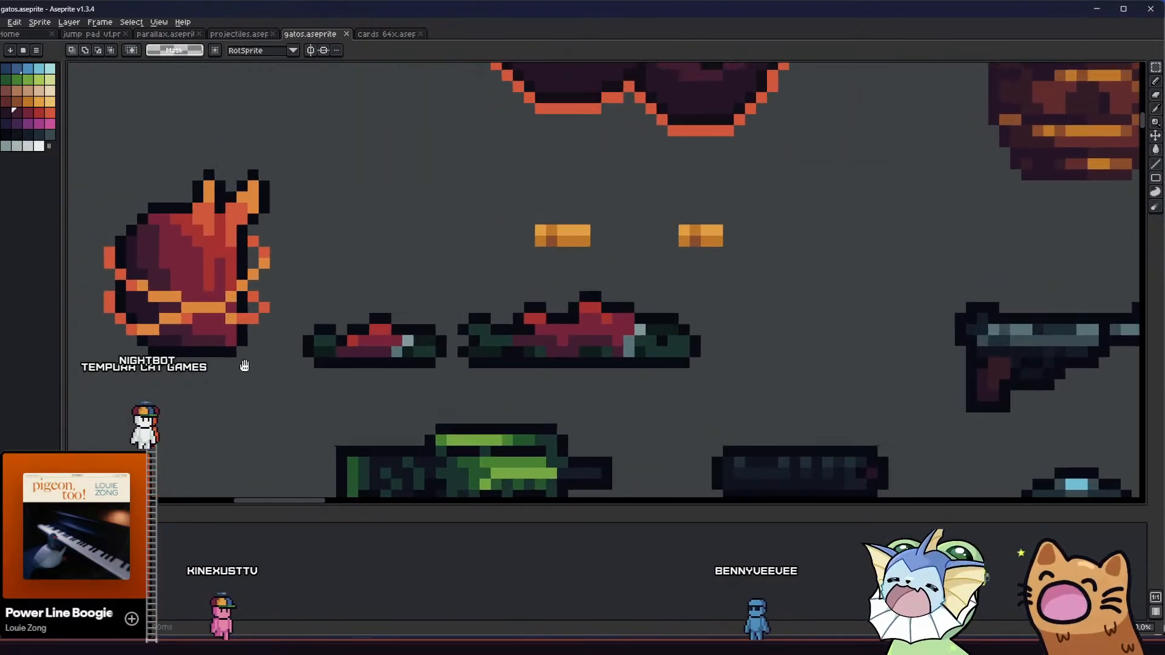
left_click_drag(304, 355, 313, 330)
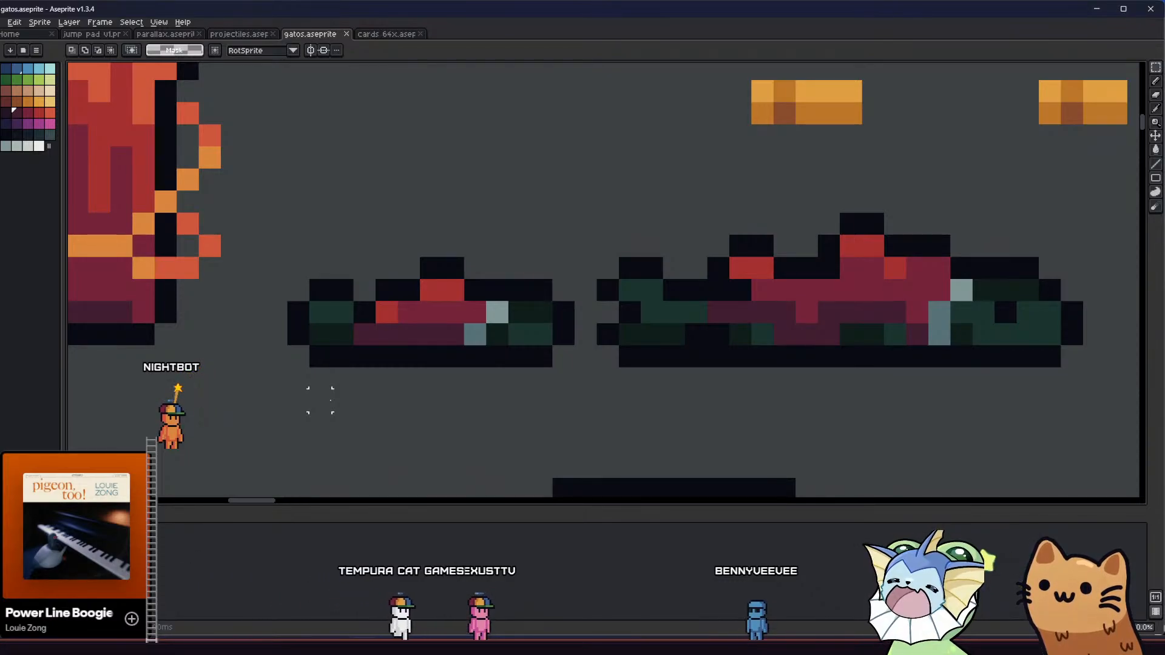
left_click_drag(320, 400, 292, 401)
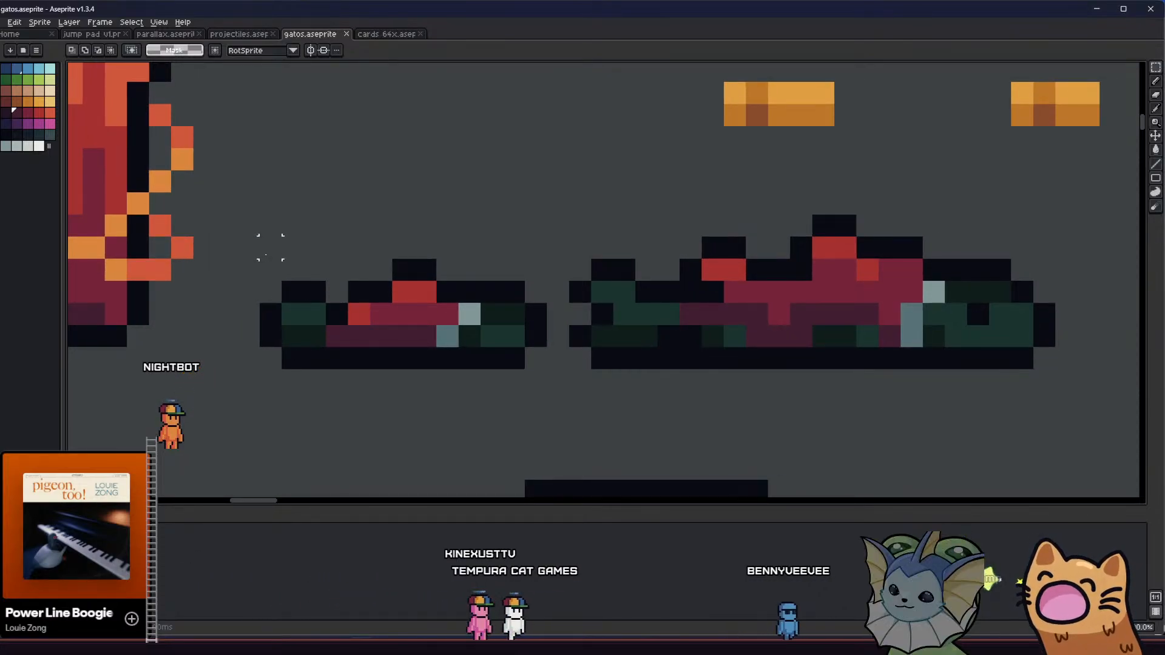
left_click_drag(267, 259, 548, 370)
left_click(3, 22)
mouse_move(84, 114)
left_click(121, 113)
- Export the selected small salmon area as small_salmon.png
double_click(543, 279)
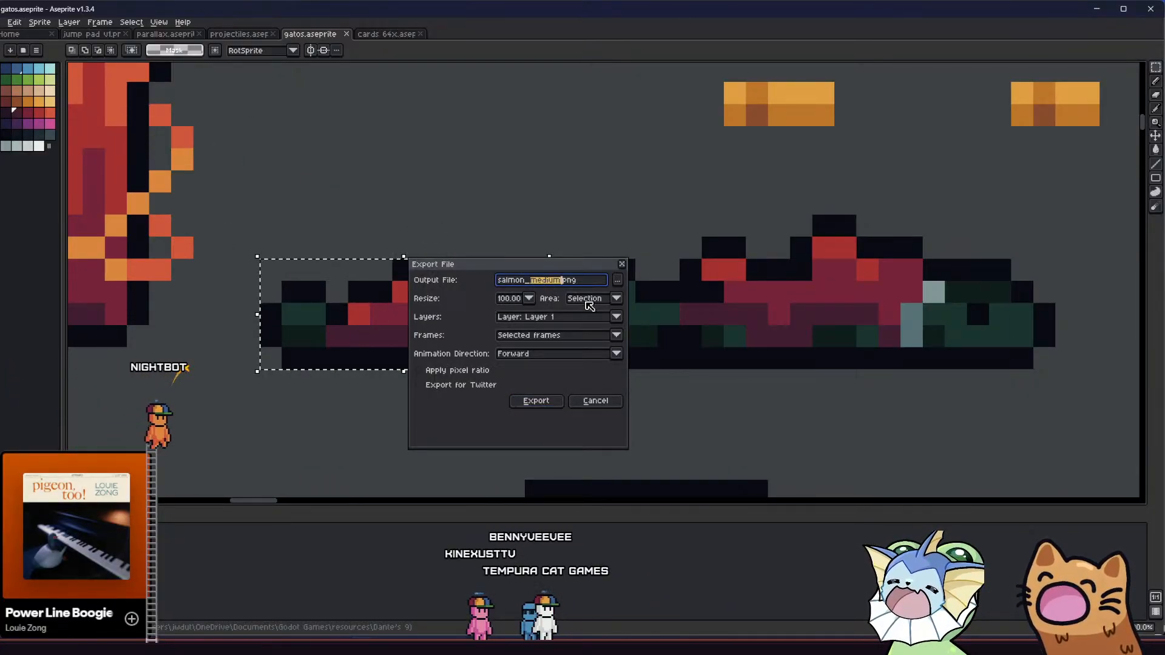
key("BackSpace")
key("BackSpace")
key("BackSpace")
key("BackSpace")
key("BackSpace")
key("BackSpace")
key("BackSpace")
key("BackSpace")
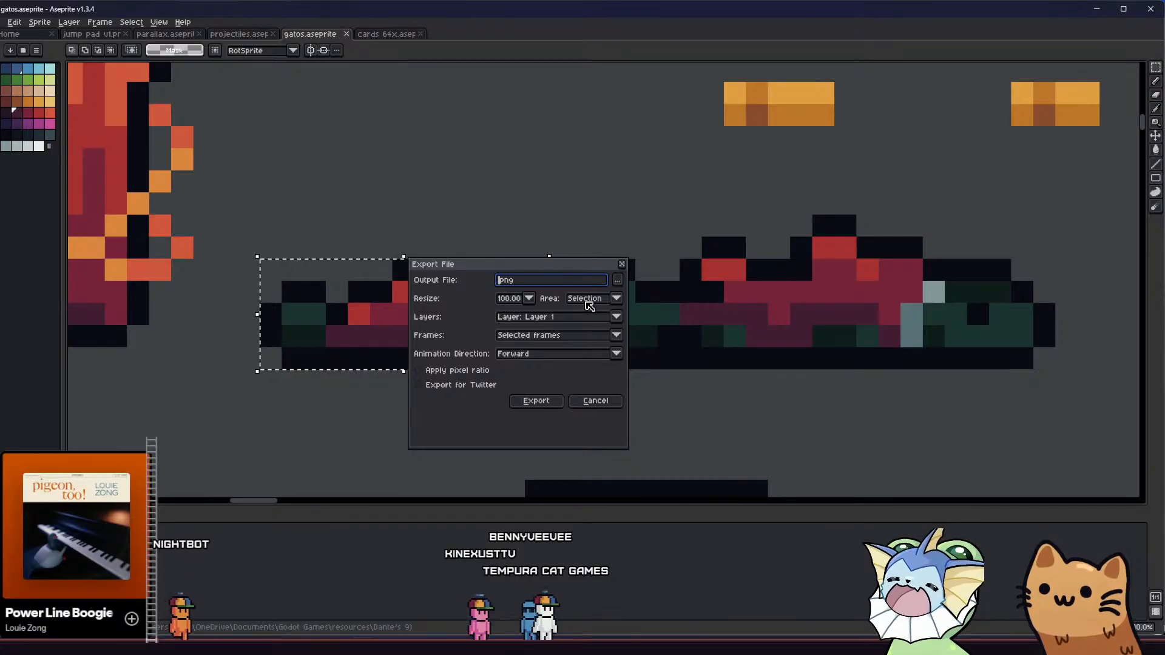
type("small.")
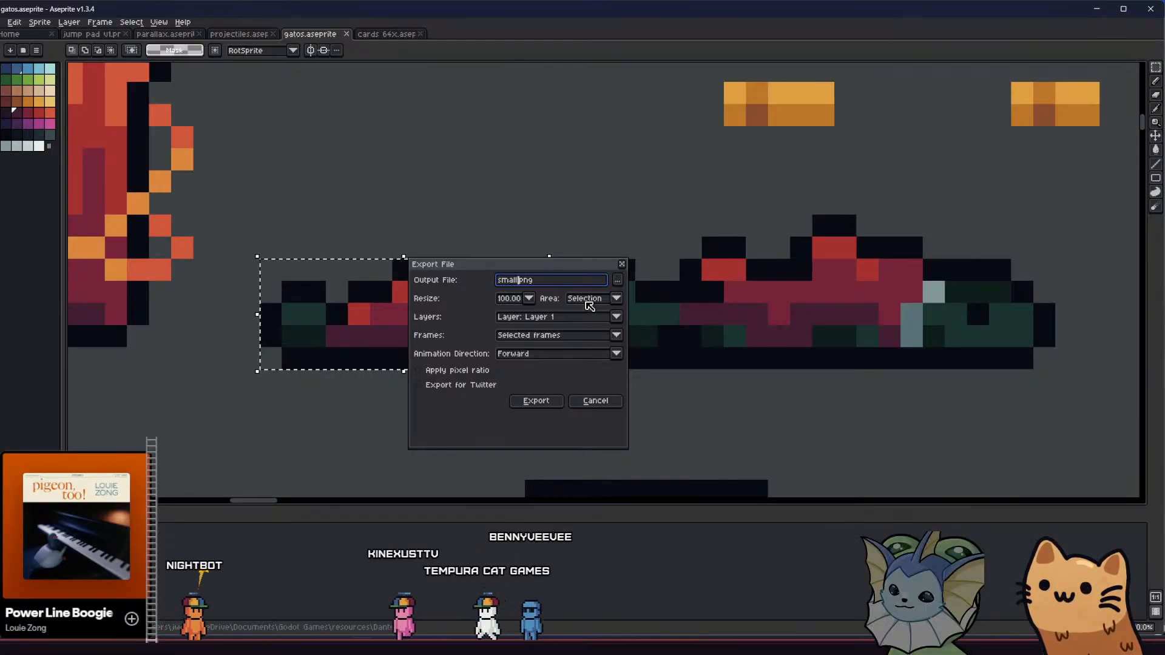
key("BackSpace")
type("_s")
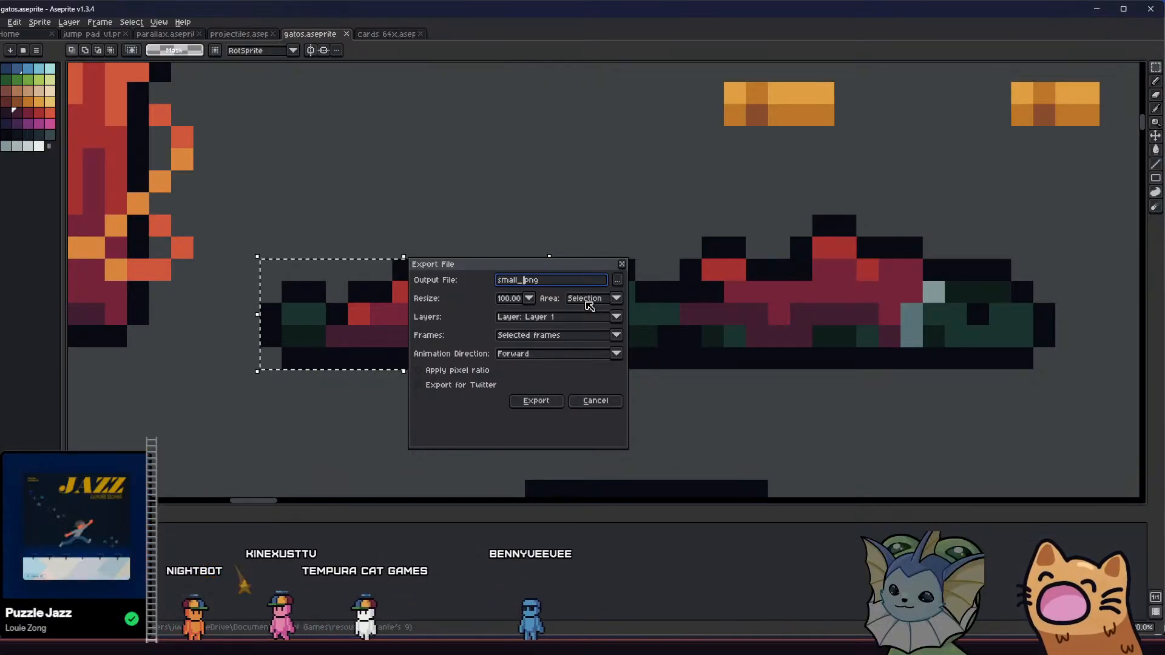
type("almon")
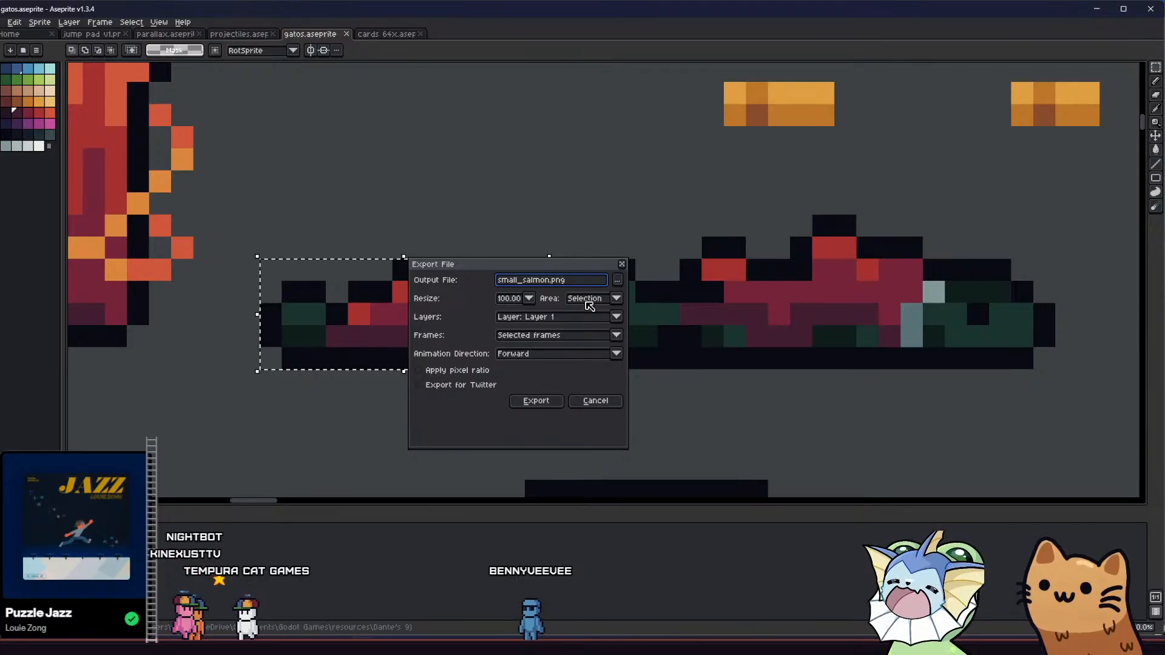
left_click(536, 401)
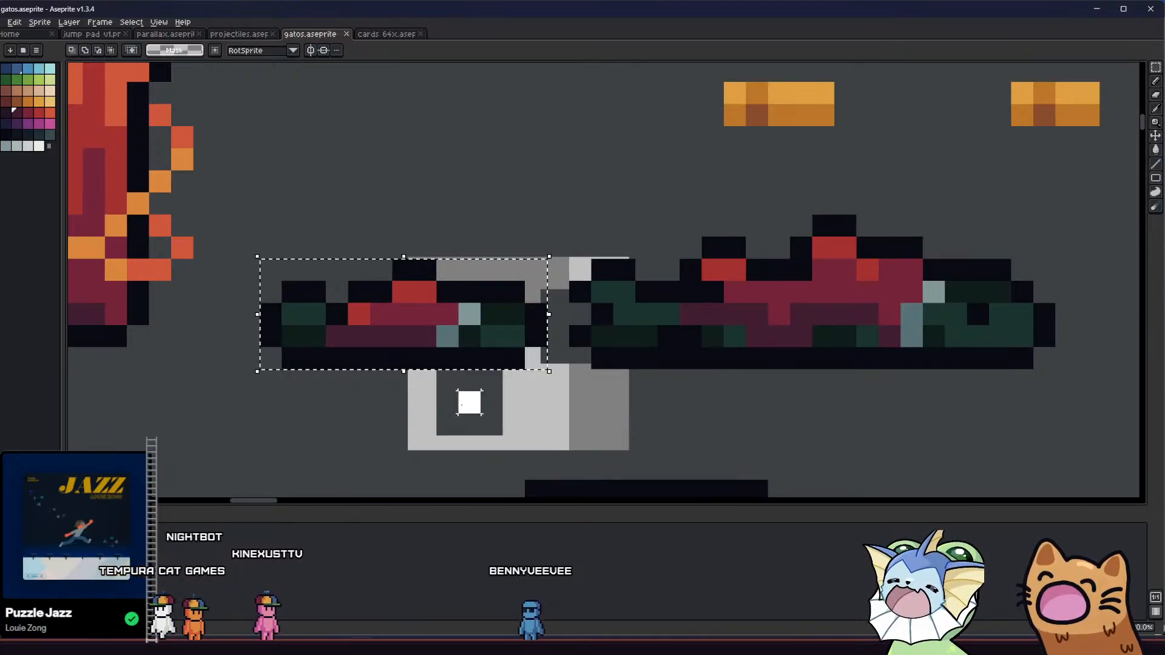
- Check the exported sprites in the card resources folder in File Explorer, and return to Aseprite
scroll(463, 398, "down", 3)
scroll(354, 391, "up", 1)
left_click_drag(319, 356, 274, 344)
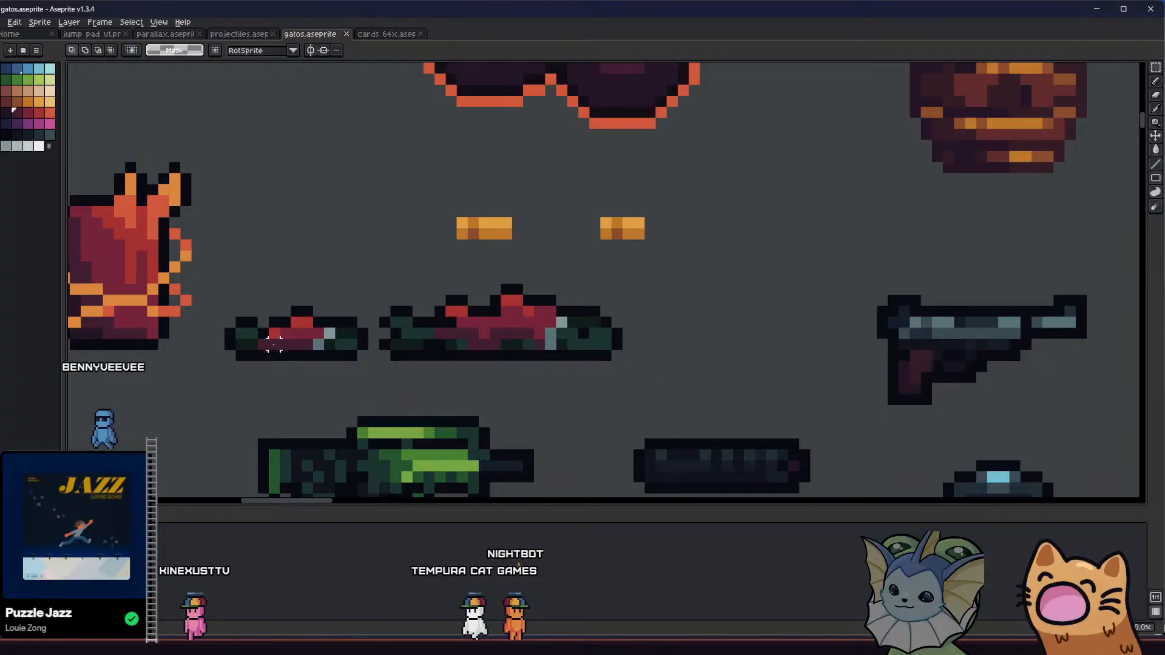
key("alt+Tab")
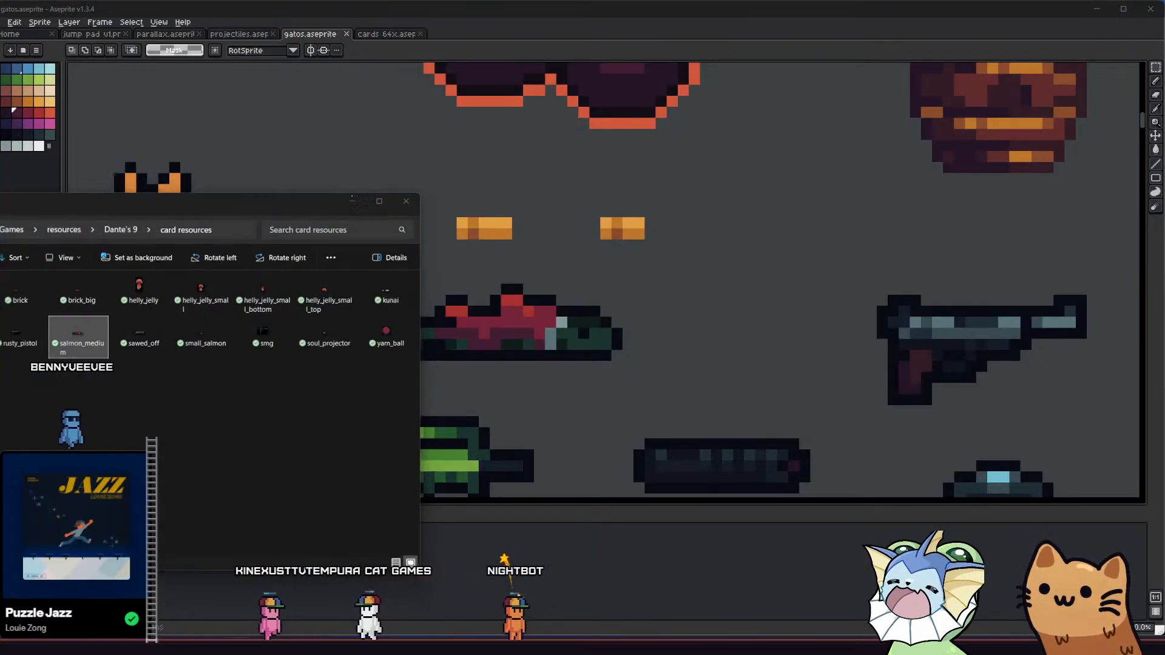
left_click(353, 198)
left_click_drag(351, 220, 372, 200)
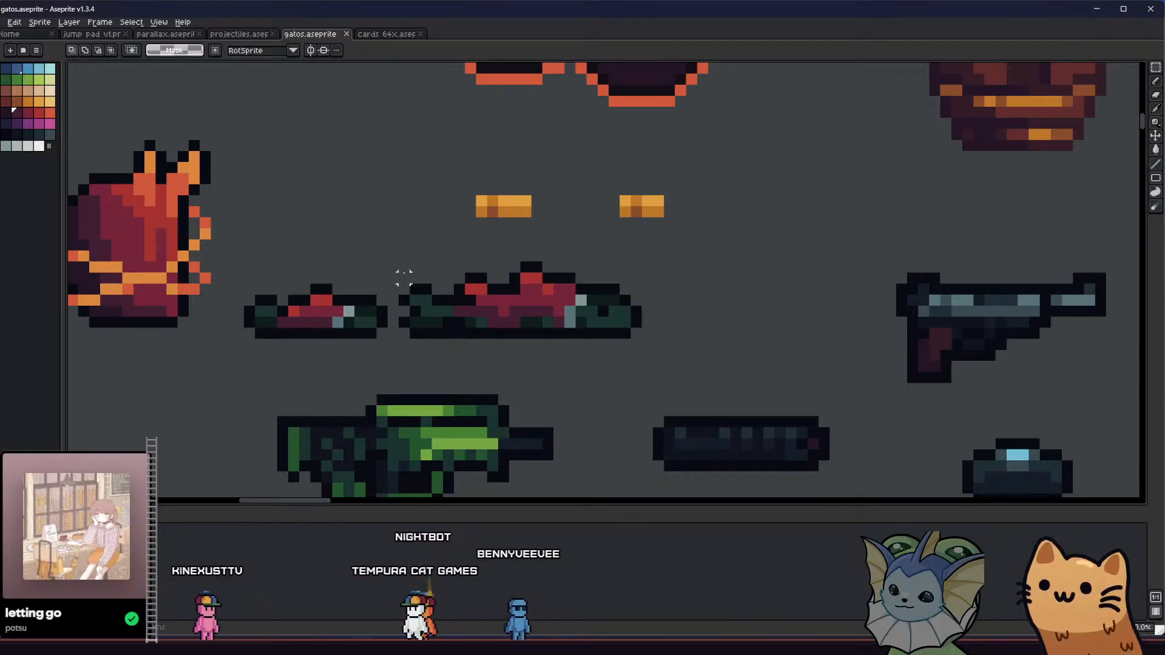
- Duplicate the medium salmon and place the copy between the original and the pistol
left_click_drag(404, 267, 648, 340)
left_click_drag(567, 315, 602, 324)
left_click(726, 293)
- Move the pistol to the far side of the sword to free space beside the duplicated salmon
left_click_drag(681, 283, 890, 405)
left_click_drag(806, 362, 828, 363)
left_click(581, 361)
scroll(447, 267, "down", 4)
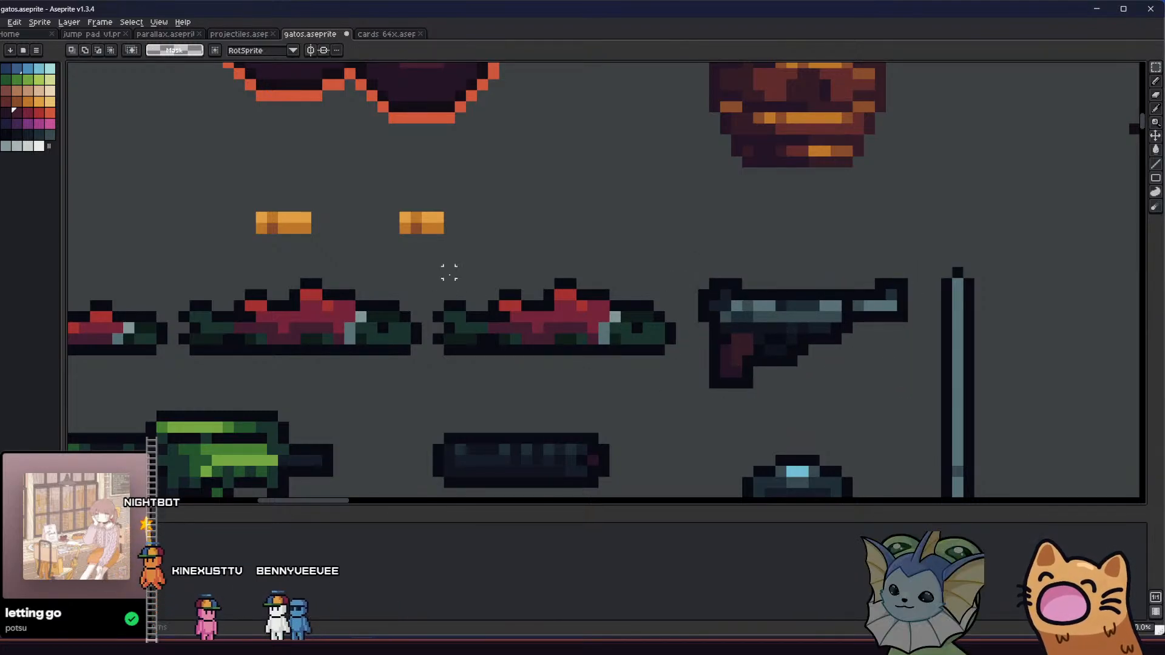
left_click_drag(727, 287, 849, 272)
left_click(635, 265)
- Scale up the selection around the duplicated salmon to about 28.2 by 10.8 pixels
scroll(635, 264, "up", 3)
left_click_drag(507, 242, 886, 382)
scroll(873, 309, "down", 1)
left_click_drag(881, 266, 912, 254)
key("Escape")
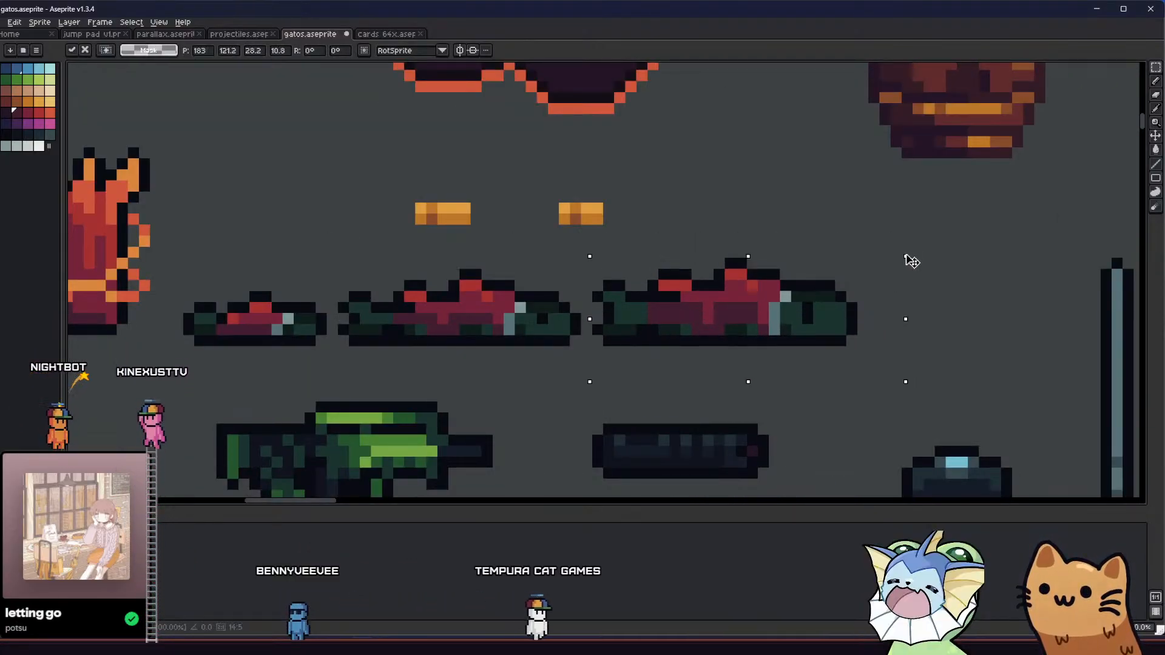
scroll(564, 308, "down", 1)
scroll(564, 308, "up", 1)
left_click_drag(539, 309, 444, 309)
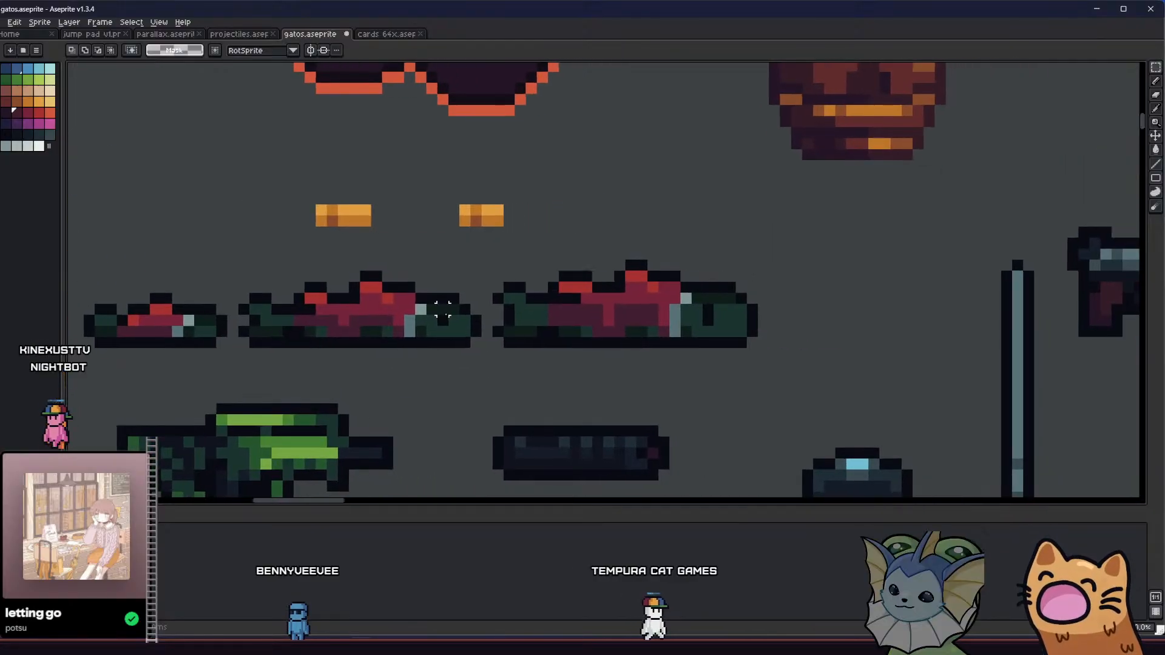
- Rework the large salmon's upper tail with a raised dark outline and an extra green pixel, using colours sampled from the fish
key("i")
scroll(511, 298, "up", 2)
key("e")
mouse_move(510, 274)
left_mouse_down()
mouse_move(487, 296)
mouse_move(516, 320)
mouse_move(490, 324)
left_mouse_up()
key("b")
left_click(515, 317, "alt")
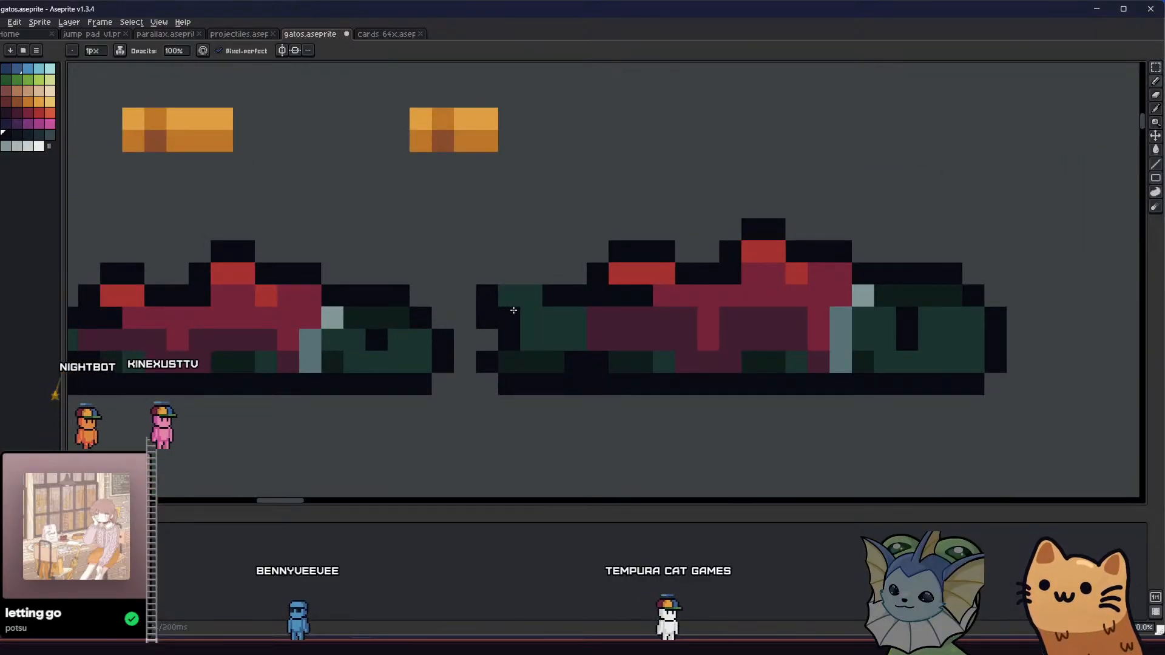
left_click(492, 294, "alt")
left_click_drag(506, 275, 532, 276)
left_click(537, 302, "alt")
left_click(551, 297)
- Try reshaping the large salmon's tail notch with the outline colour and eraser, undo the last edits, and save the file
left_click(492, 313, "alt")
left_click(527, 325)
key("ctrl+z")
left_click(531, 338)
left_click(551, 320)
left_click_drag(528, 329, 297, 335)
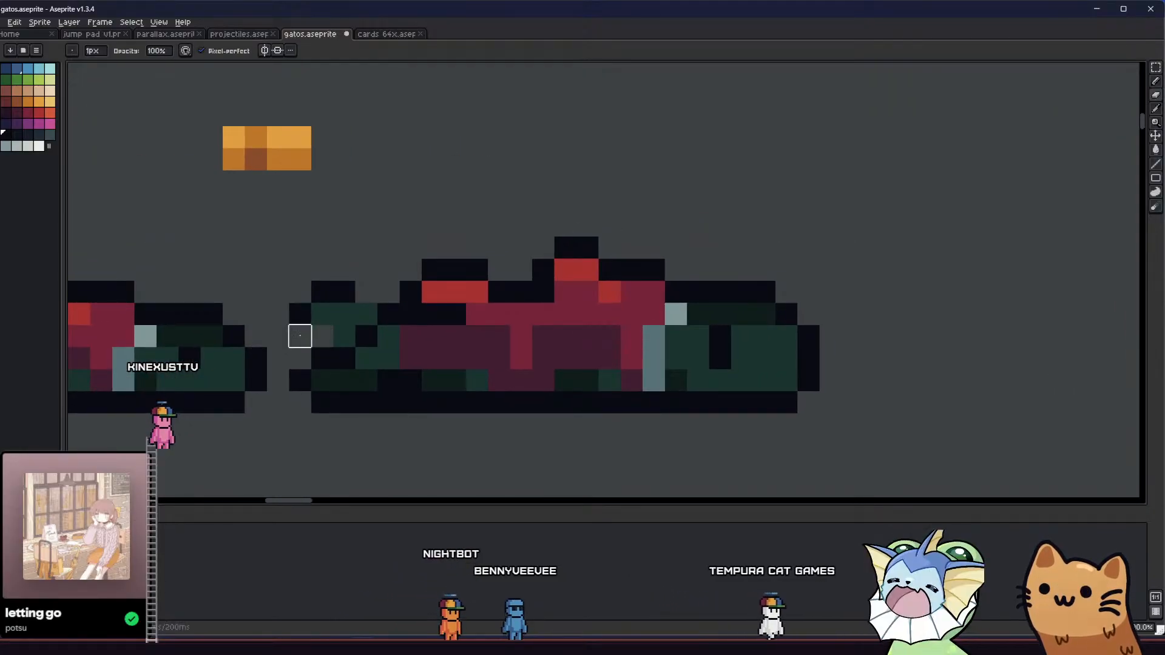
key("ctrl+z")
key("ctrl+z")
key("ctrl+s")
left_click_drag(280, 359, 240, 364)
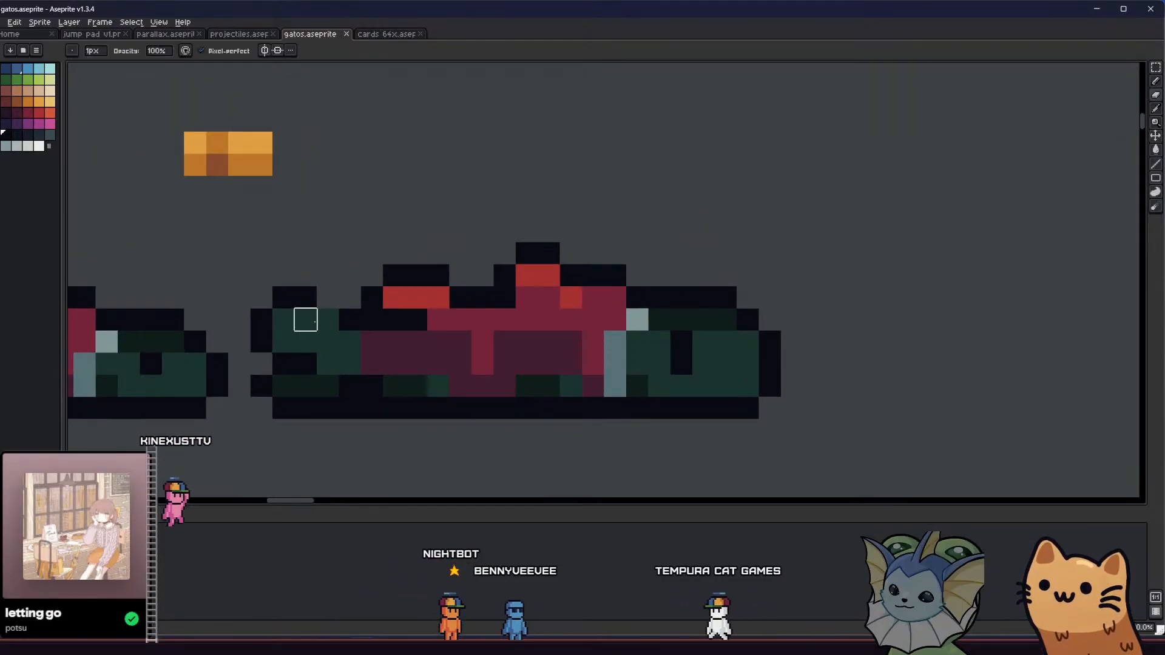
- Shrink the large salmon's eye to one pixel and extend the dark green patch on its belly upward
scroll(237, 377, "down", 5)
scroll(237, 381, "down", 2)
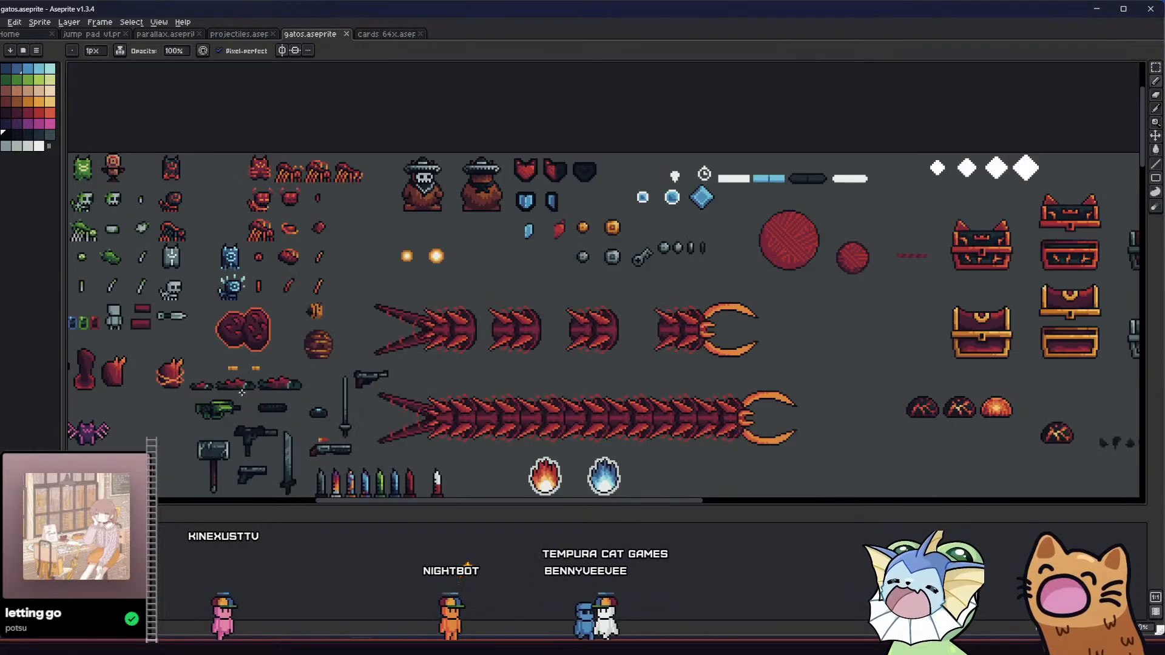
scroll(294, 376, "up", 5)
key("alt")
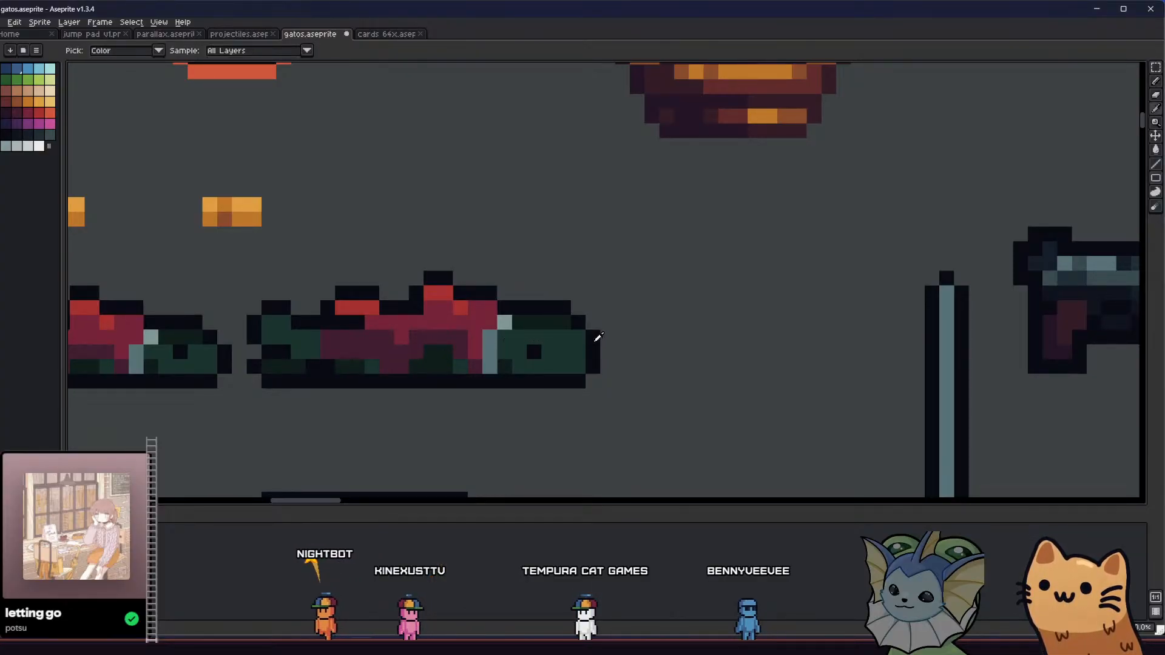
- Shorten the large salmon's head by moving its nose one pixel toward the tail, and save the file
key("m")
mouse_move(607, 302)
left_mouse_down()
mouse_move(573, 401)
mouse_move(555, 417)
left_mouse_up()
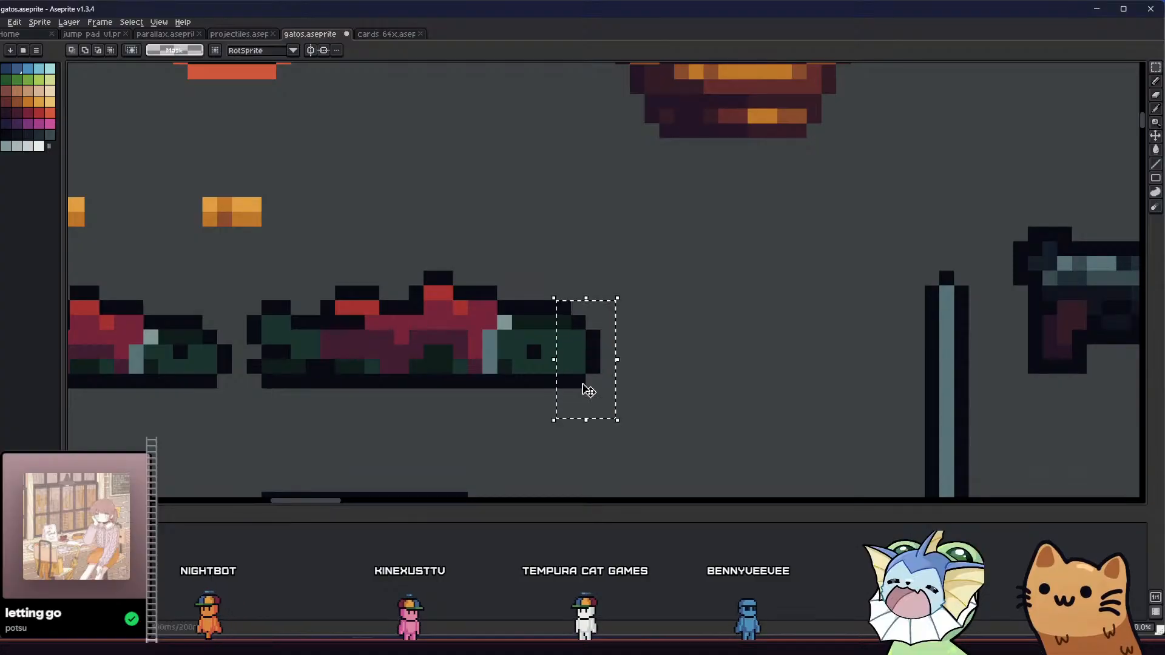
key("Left")
scroll(666, 351, "down", 3)
mouse_move(513, 381)
left_mouse_down()
mouse_move(454, 399)
mouse_move(569, 394)
left_mouse_up()
key("i")
scroll(526, 383, "down", 1)
scroll(526, 383, "up", 5)
left_click(569, 382)
key("b")
left_click(584, 397)
key("ctrl+s")
- Trim the rear of the large salmon's small dorsal fin to two red pixels with sampled outline colour, and save the file
left_click_drag(494, 398, 546, 414)
key("i")
left_click(651, 324)
key("b")
left_click(623, 316)
left_click(643, 294, "alt")
left_click(623, 295)
left_click(601, 316)
key("i")
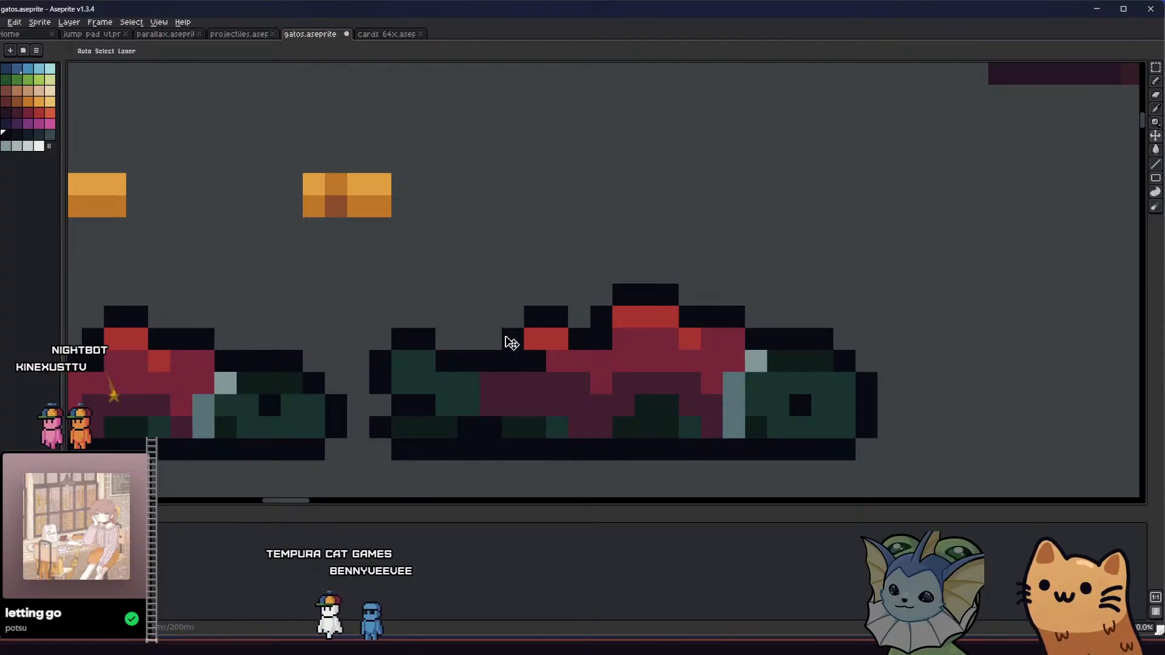
key("ctrl+s")
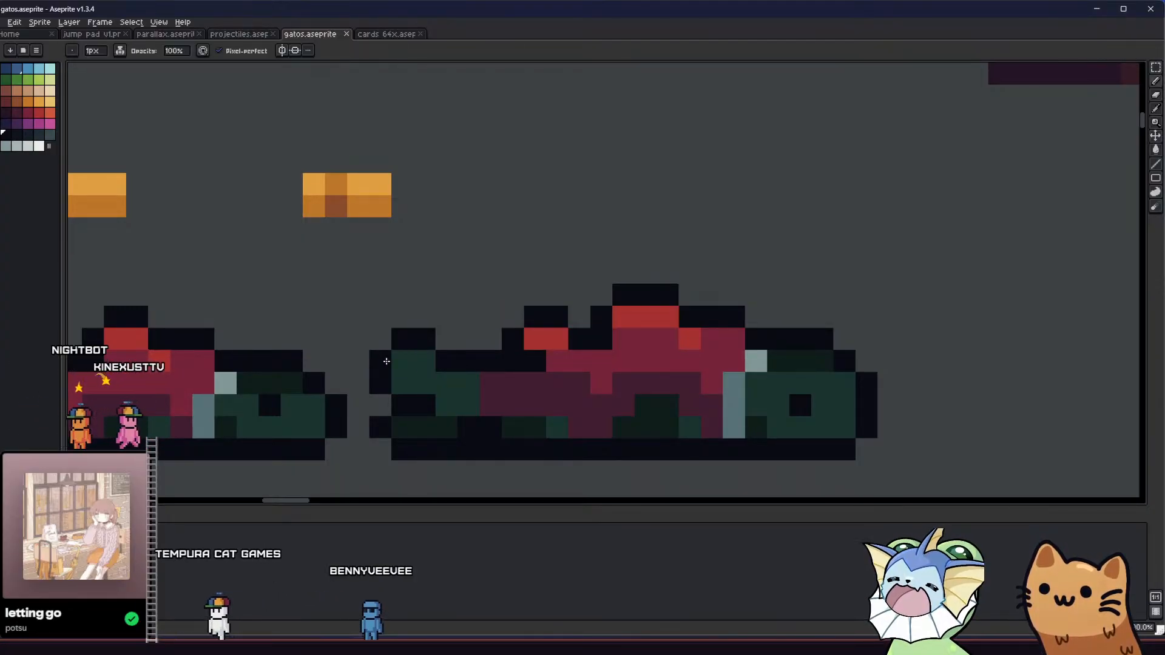
- Extend the large salmon's tail green by one pixel into the purple body, and save the file
key("i")
scroll(499, 359, "down", 2)
scroll(495, 360, "up", 4)
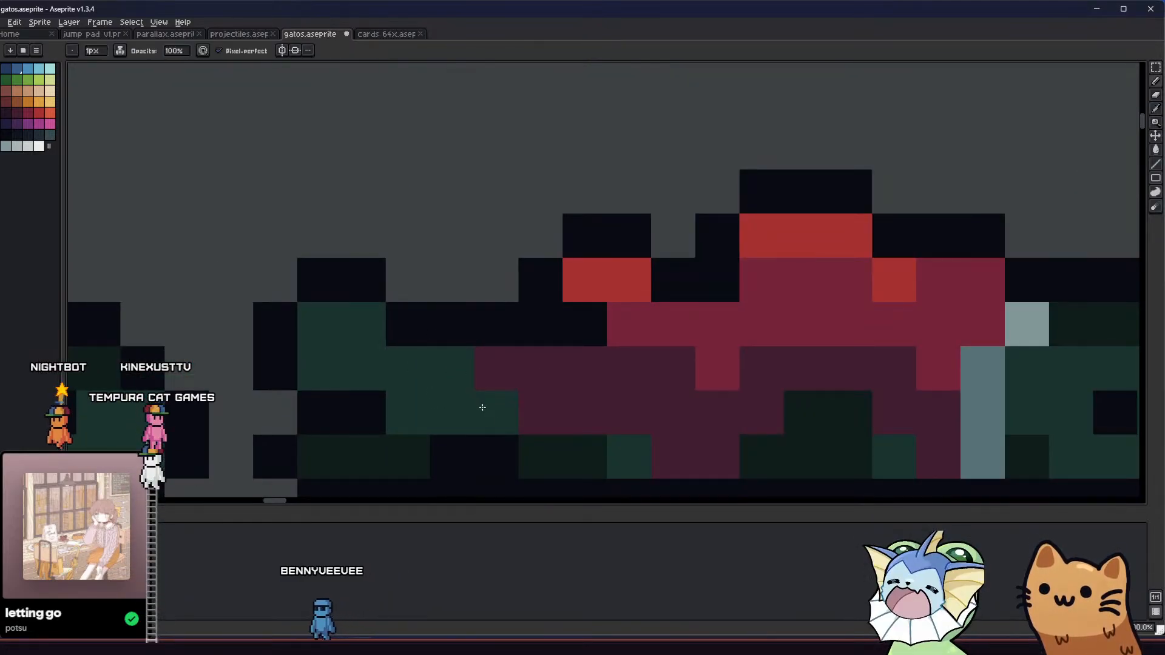
key("i")
scroll(419, 378, "down", 5)
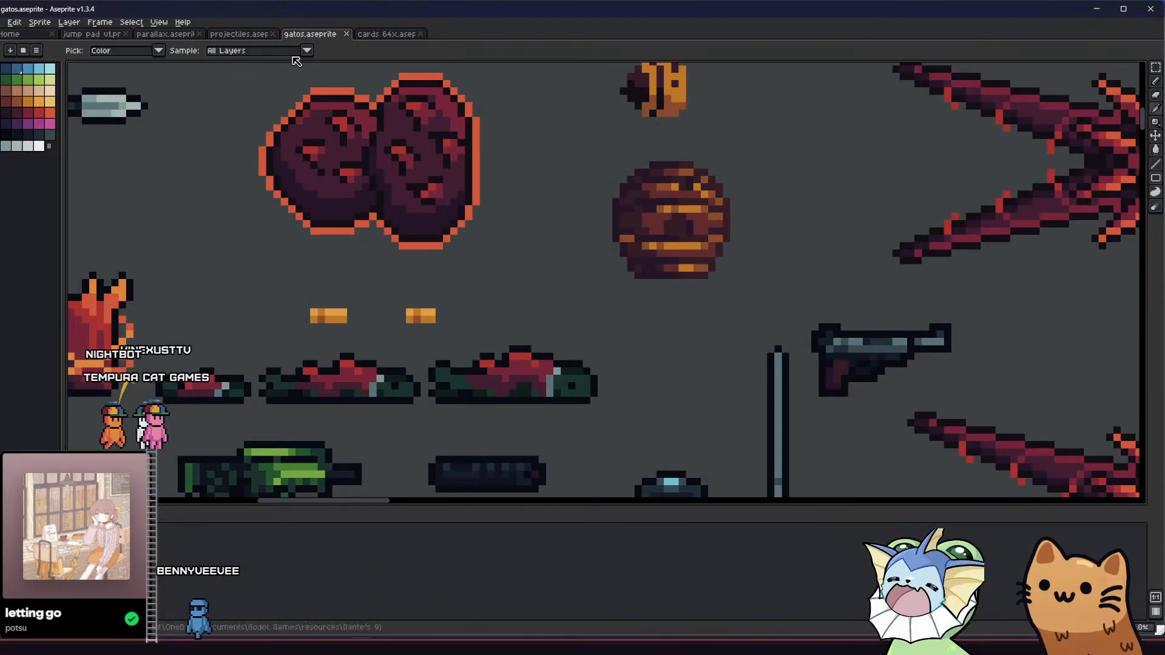
left_click(372, 35)
left_click(328, 37)
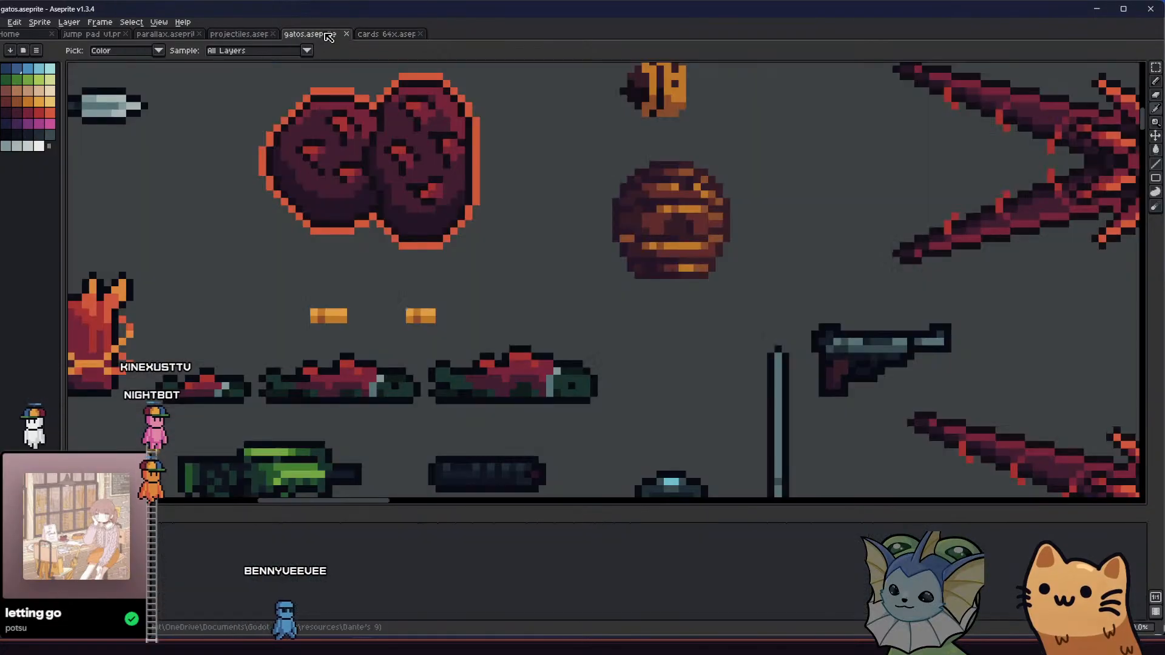
- Shade the large salmon's upper tail lobe with dark green and save the file
scroll(408, 336, "up", 3)
key("b")
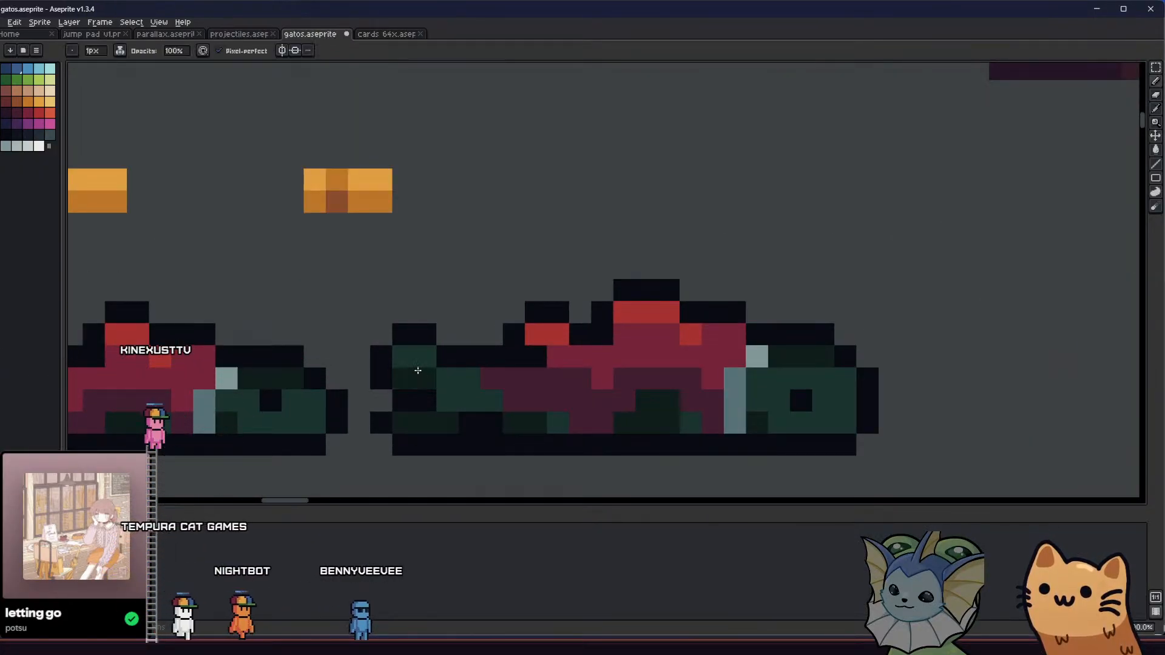
key("v")
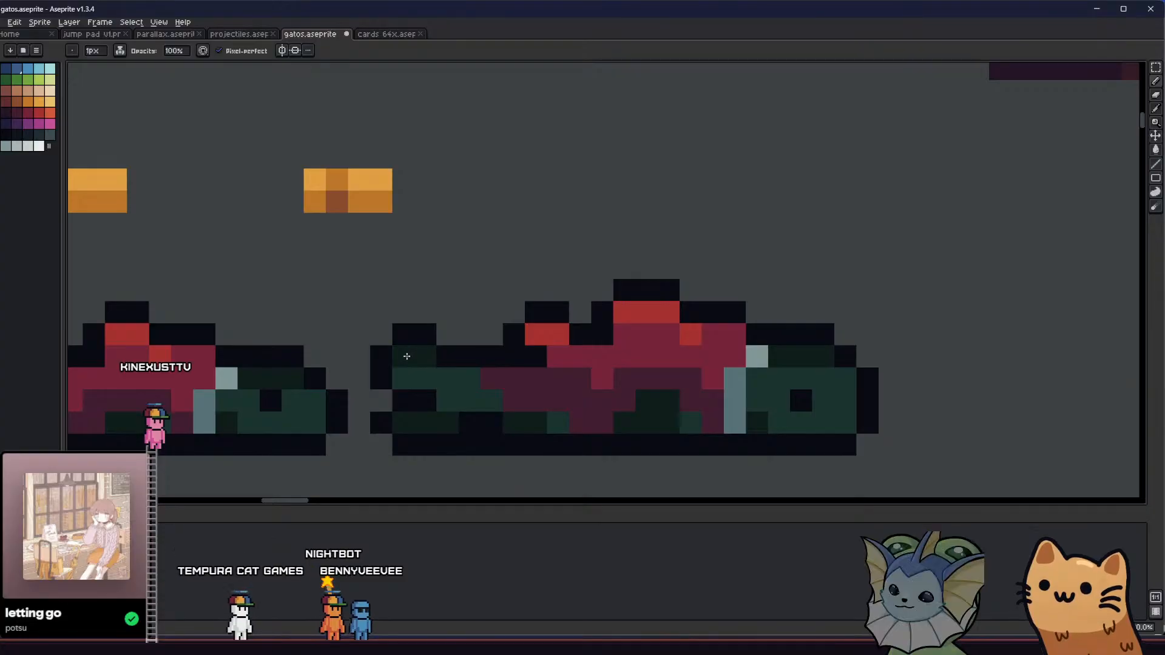
scroll(467, 373, "down", 5)
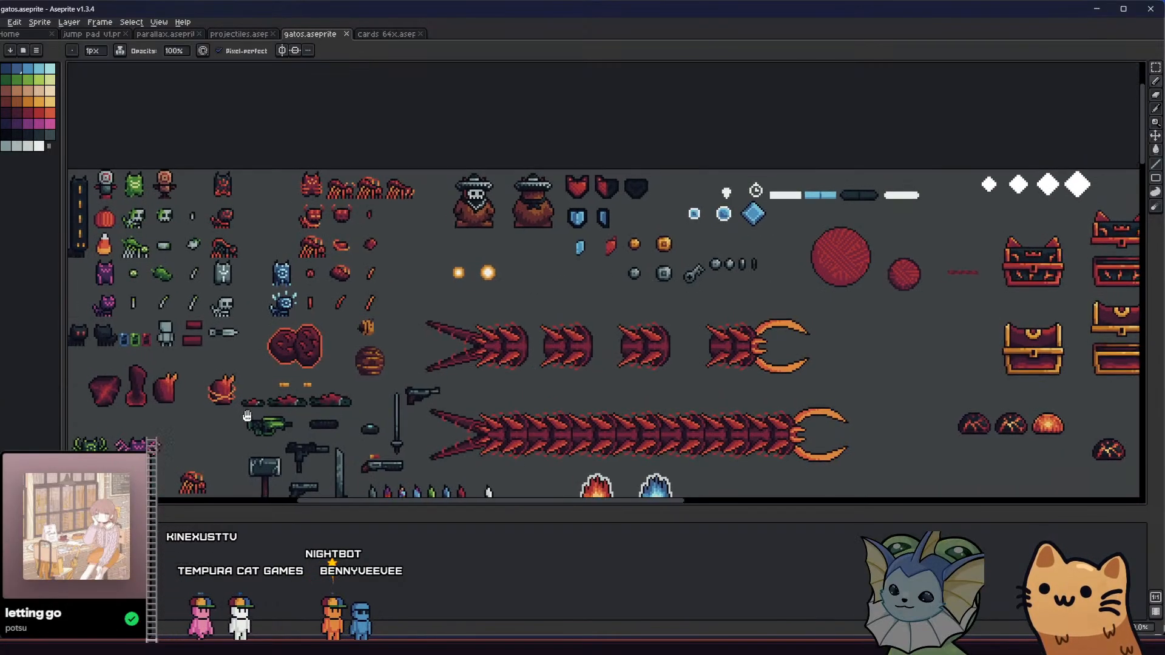
key("ctrl+z")
left_click_drag(247, 415, 284, 405)
key("ctrl+s")
scroll(340, 403, "up", 6)
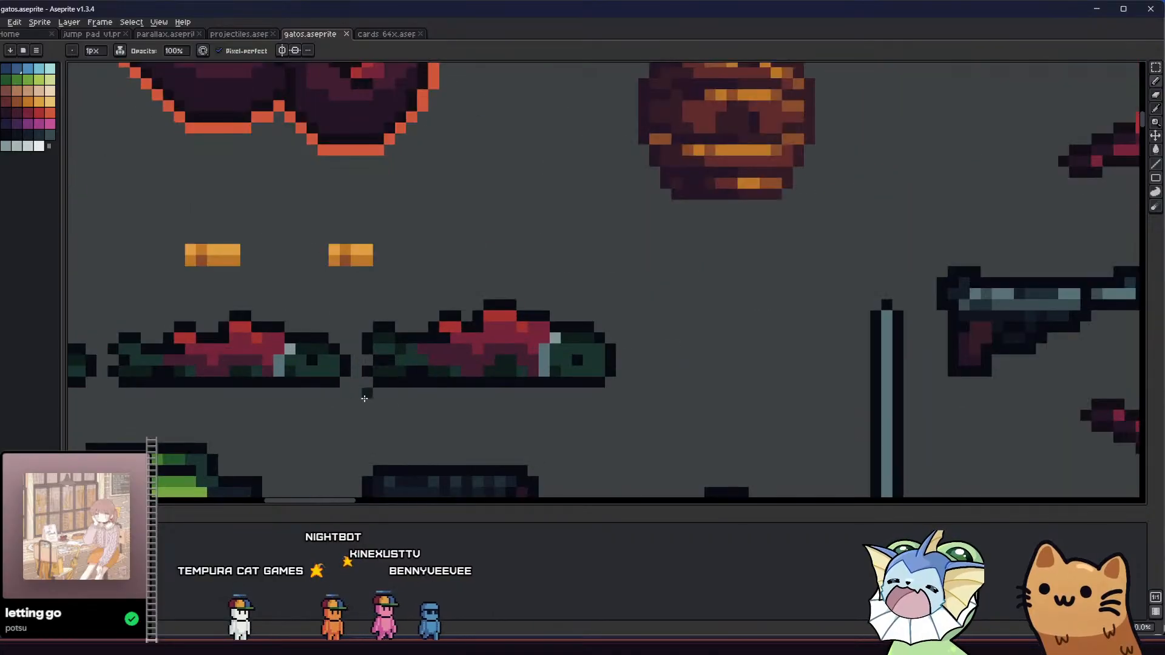
- Try recolouring the large salmon's upper and lower tail lobes with a slate grey from the palette, and save the file
key("i")
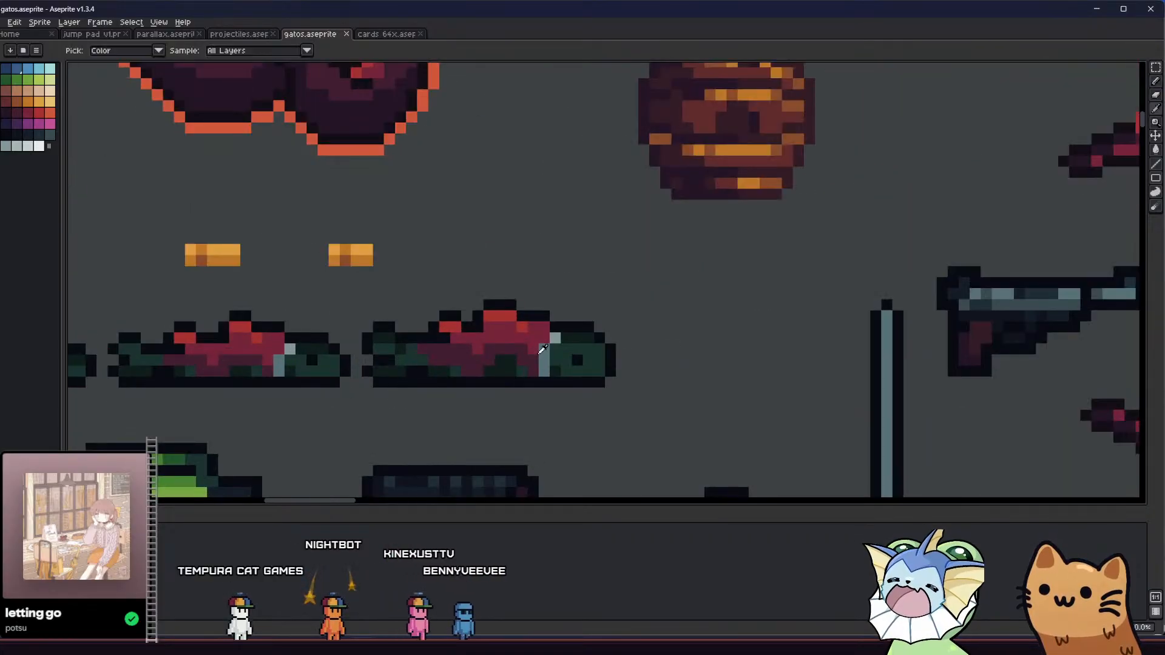
left_click(50, 138)
key("b")
scroll(412, 367, "up", 3)
left_click_drag(342, 292, 323, 292)
left_click_drag(322, 387, 375, 381)
left_click(387, 319, "alt")
left_click_drag(358, 320, 322, 324)
scroll(319, 328, "down", 7)
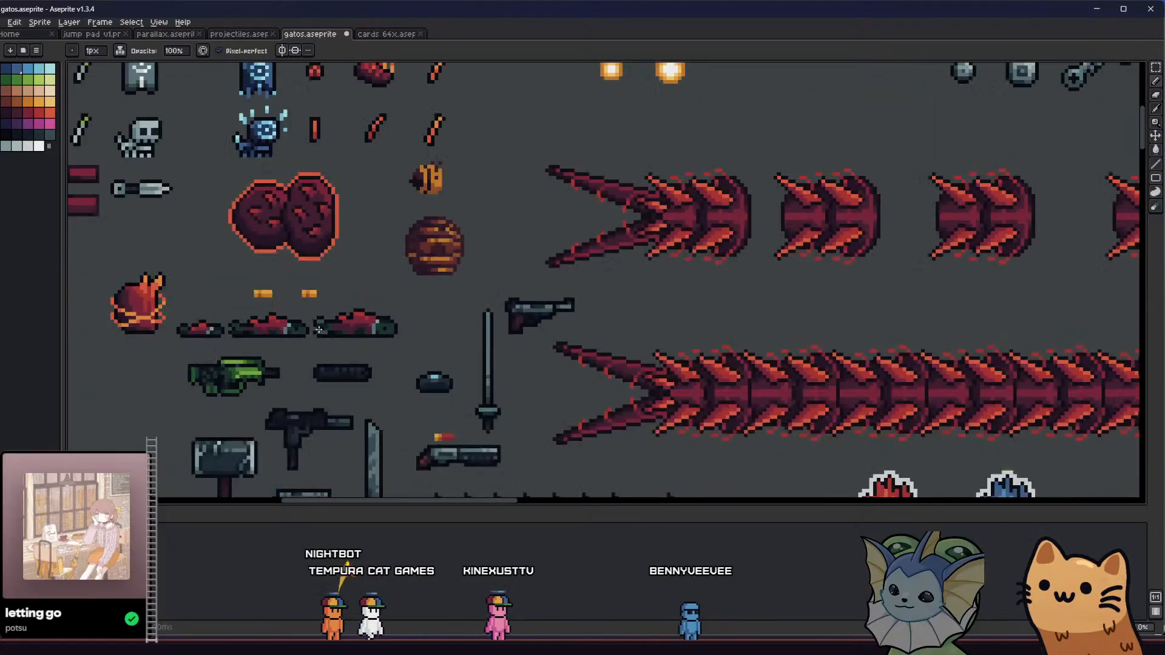
scroll(318, 329, "down", 4)
key("ctrl+s")
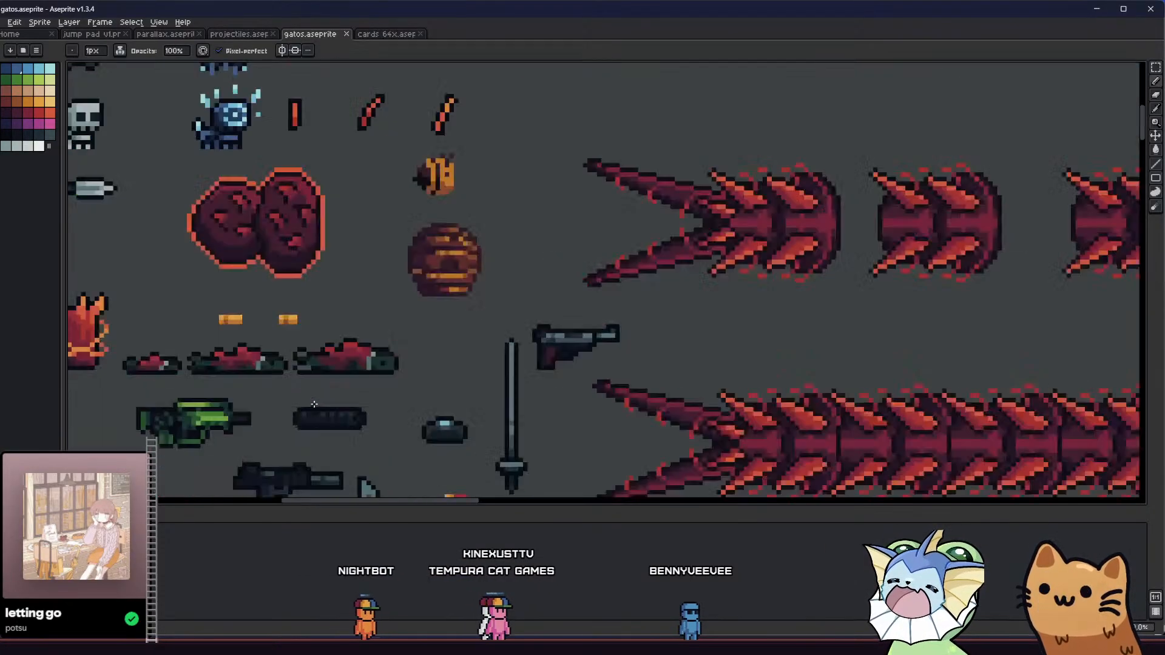
- Try a darker slate on the large and medium salmon's tail lobes, and undo the slate recolouring
scroll(314, 404, "up", 6)
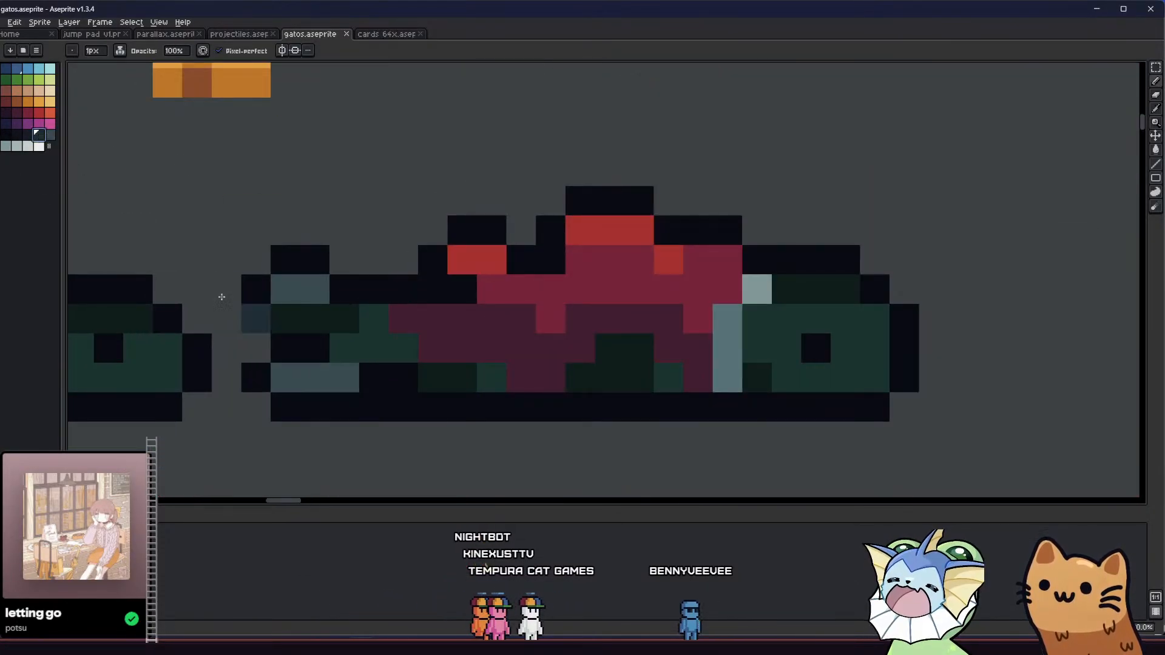
left_click_drag(275, 278, 307, 286)
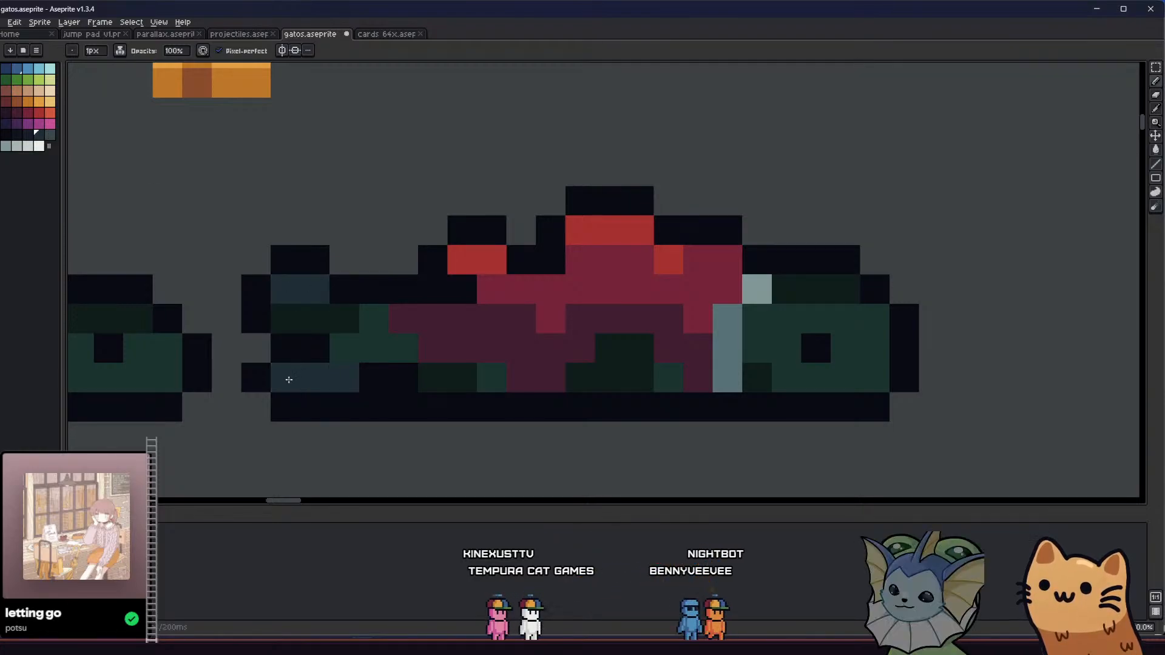
scroll(289, 378, "down", 5)
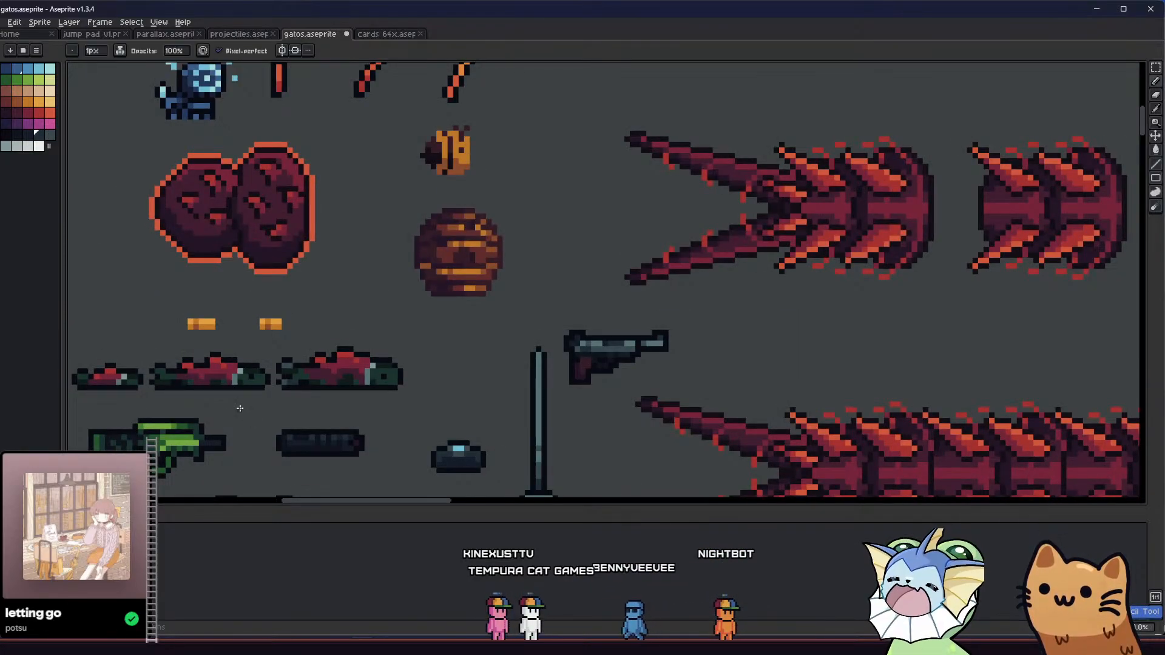
scroll(279, 413, "down", 2)
scroll(282, 415, "down", 1)
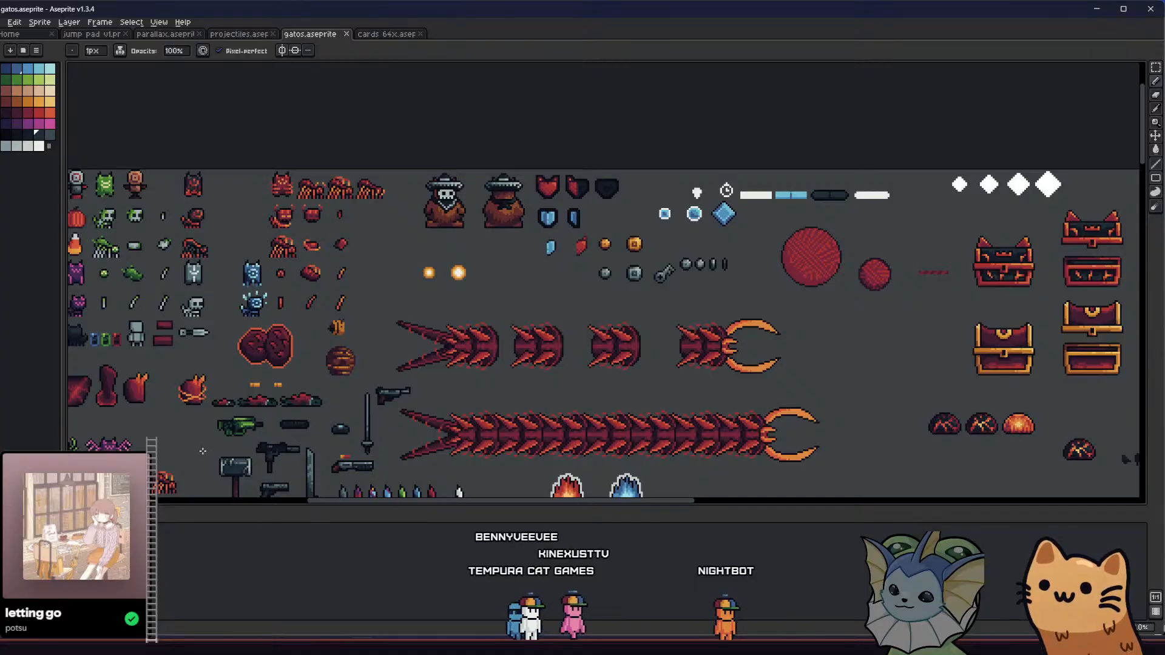
scroll(228, 424, "up", 6)
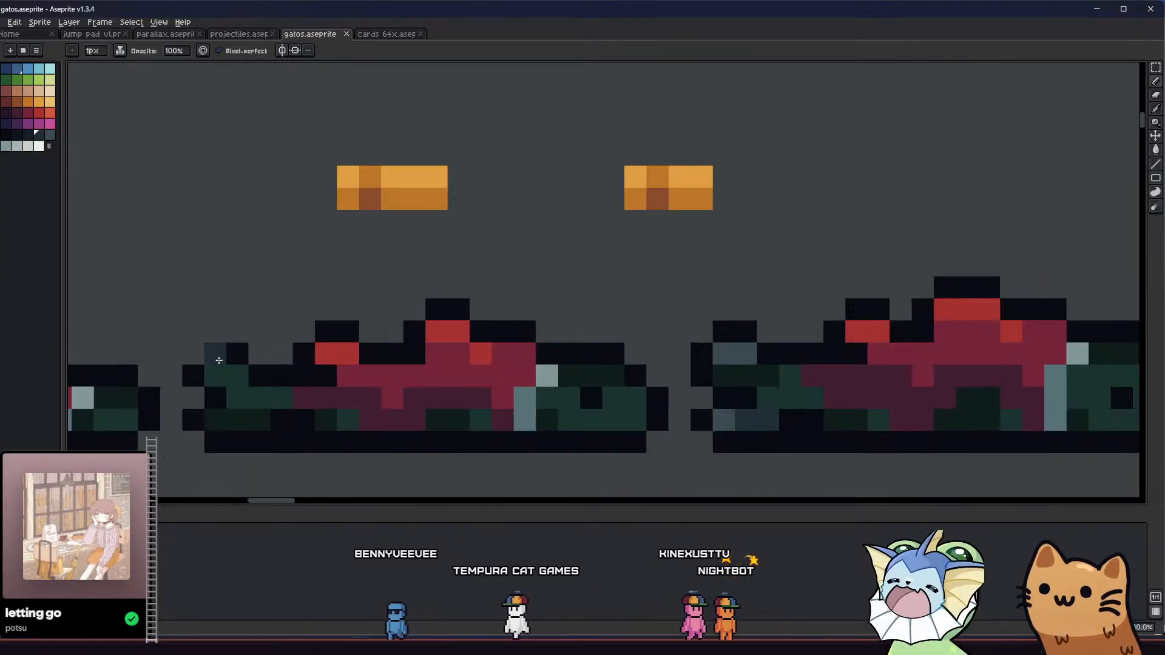
left_click_drag(260, 421, 201, 422)
key("ctrl+z")
key("ctrl+z")
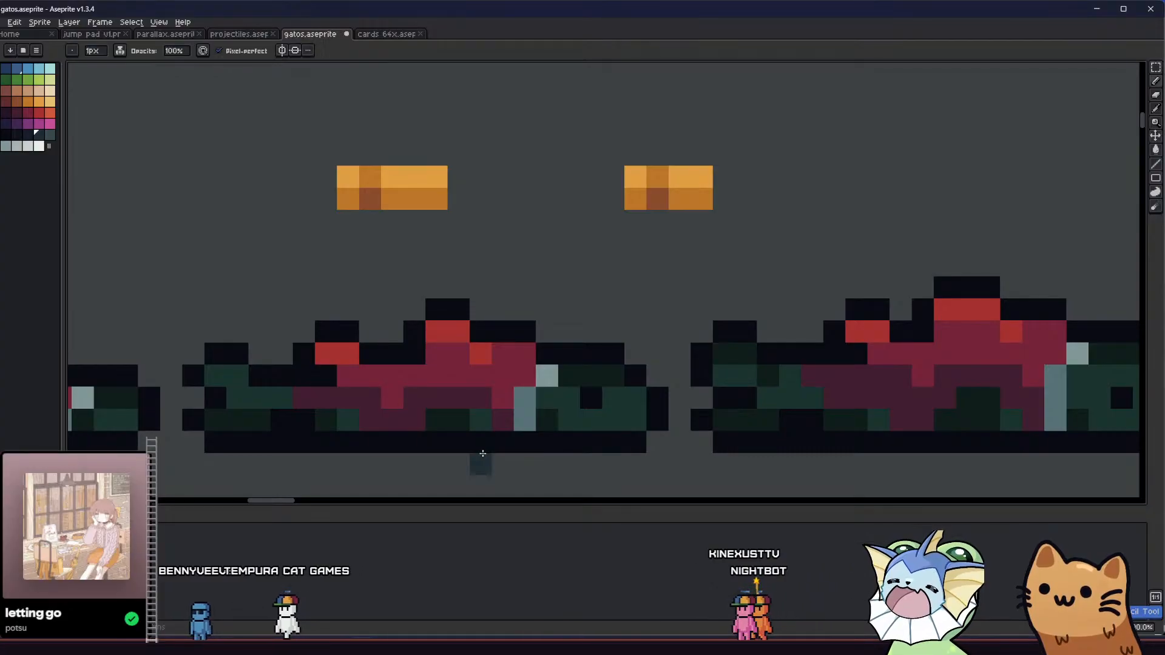
- Try extending the sampled dark green across the large salmon's tail, and undo the recent tail shading edits
left_click_drag(483, 459, 238, 430)
key("ctrl+s")
scroll(486, 347, "up", 1)
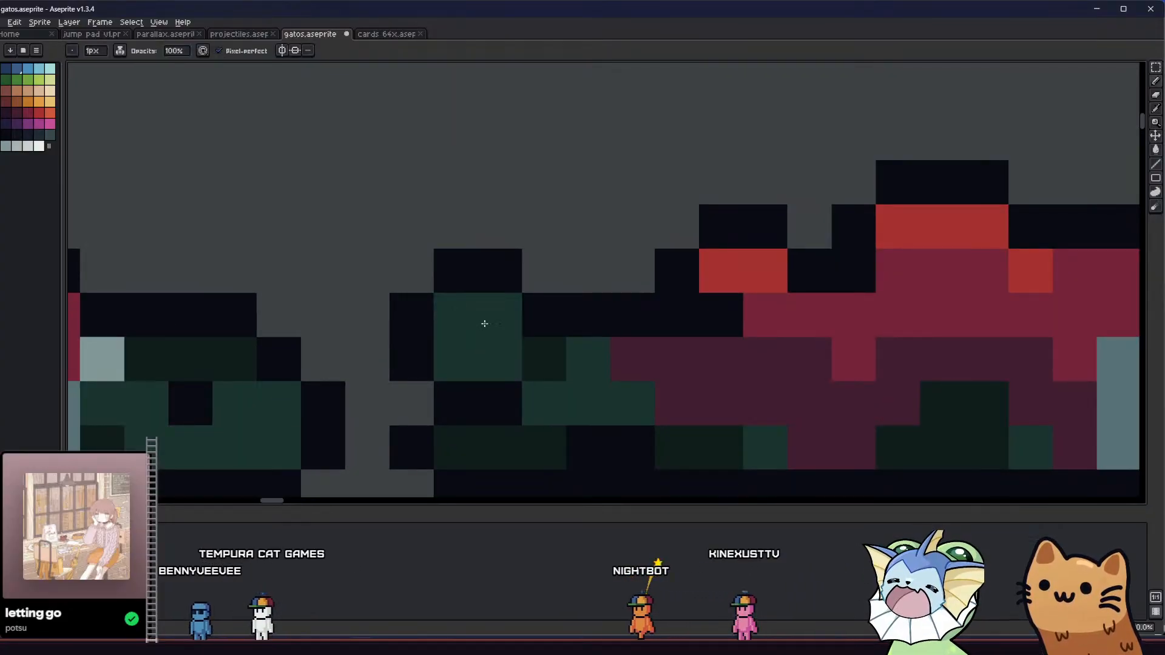
left_click(540, 356, "alt")
left_click(482, 354)
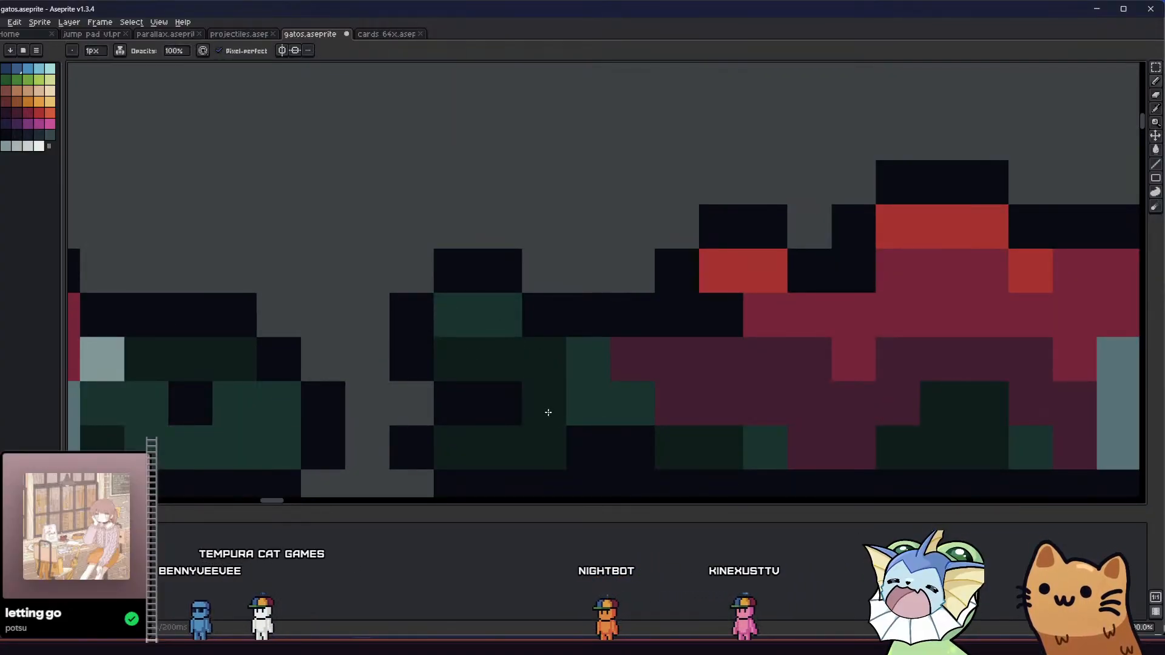
scroll(586, 406, "down", 6)
left_click_drag(517, 416, 473, 419)
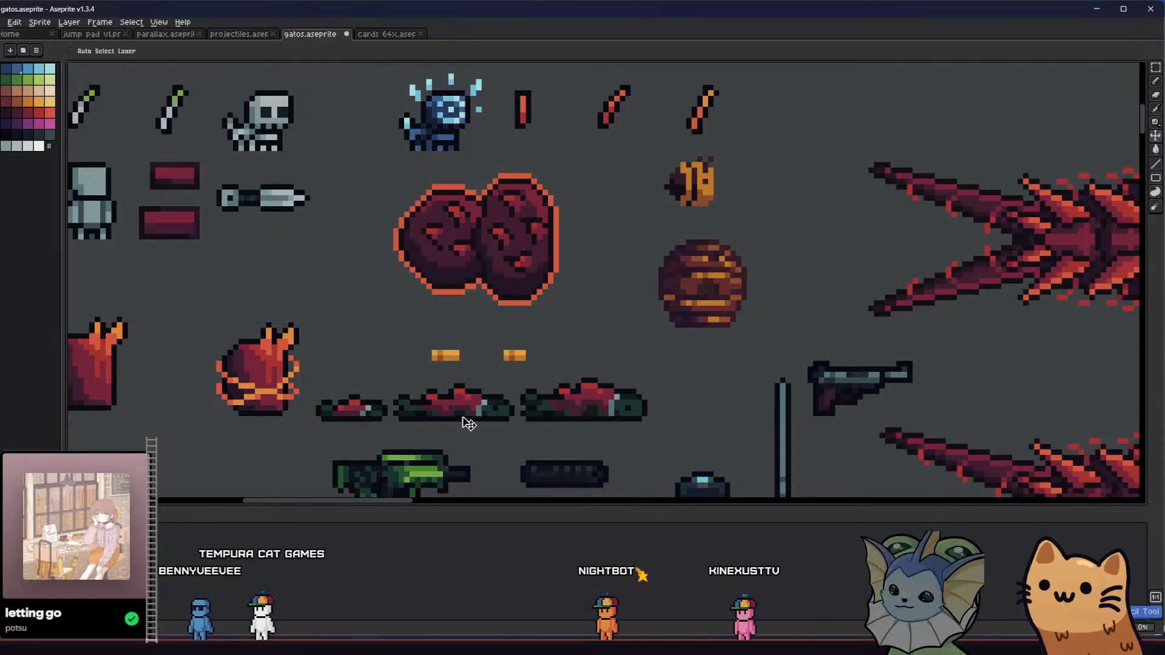
scroll(522, 412, "up", 2)
key("ctrl+z")
key("ctrl+z")
key("ctrl+z")
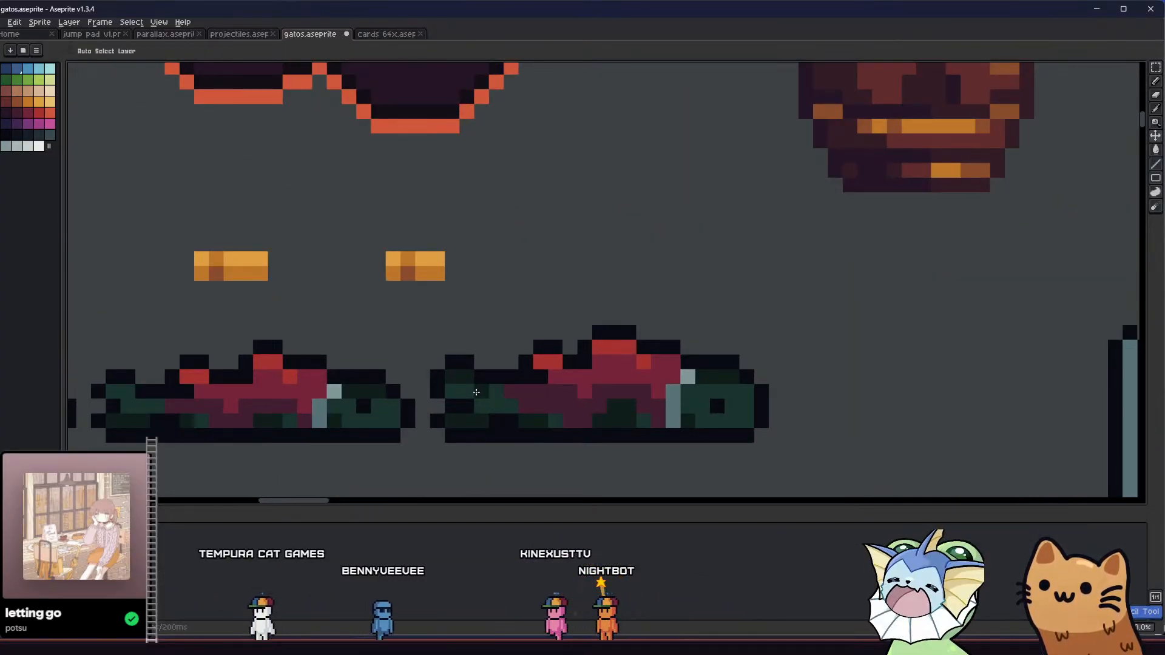
key("alt")
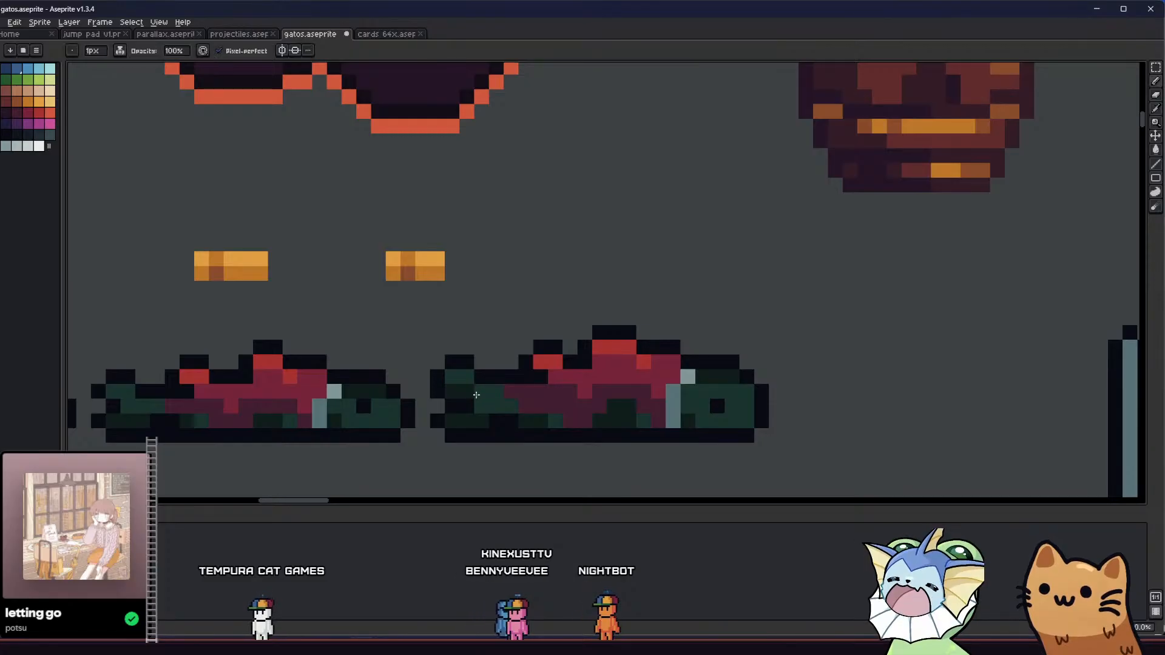
scroll(476, 395, "down", 3)
- Touch up the large salmon's tail base with a green sampled from the tail, and save the file
scroll(449, 393, "up", 5)
key("alt")
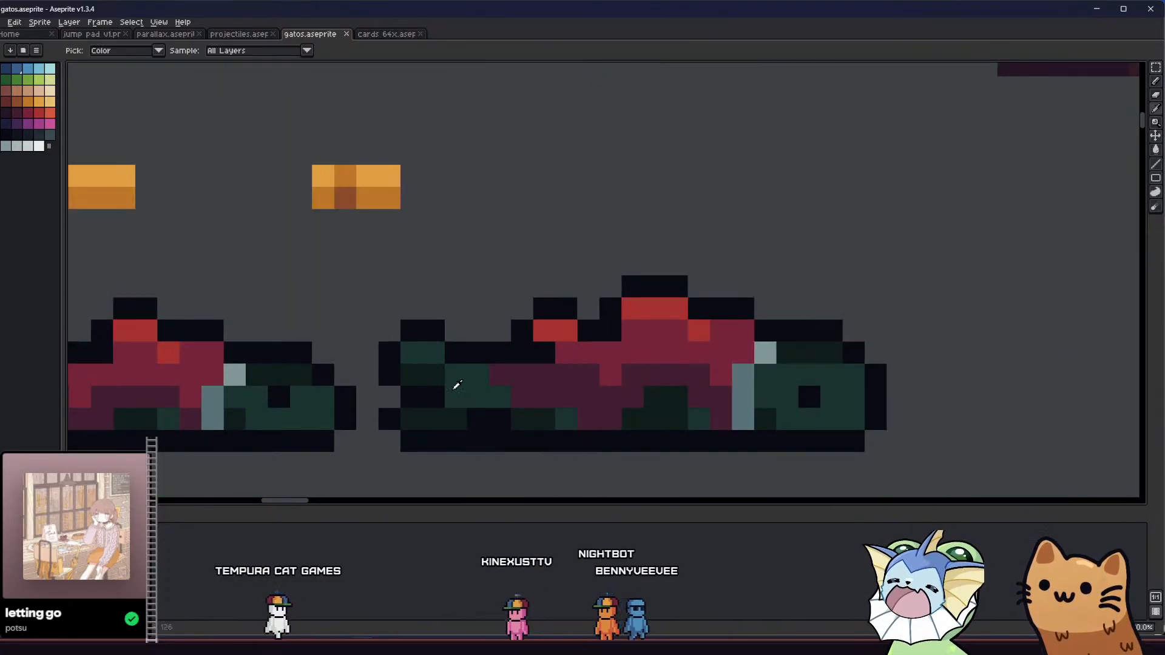
left_click(458, 393)
key("alt")
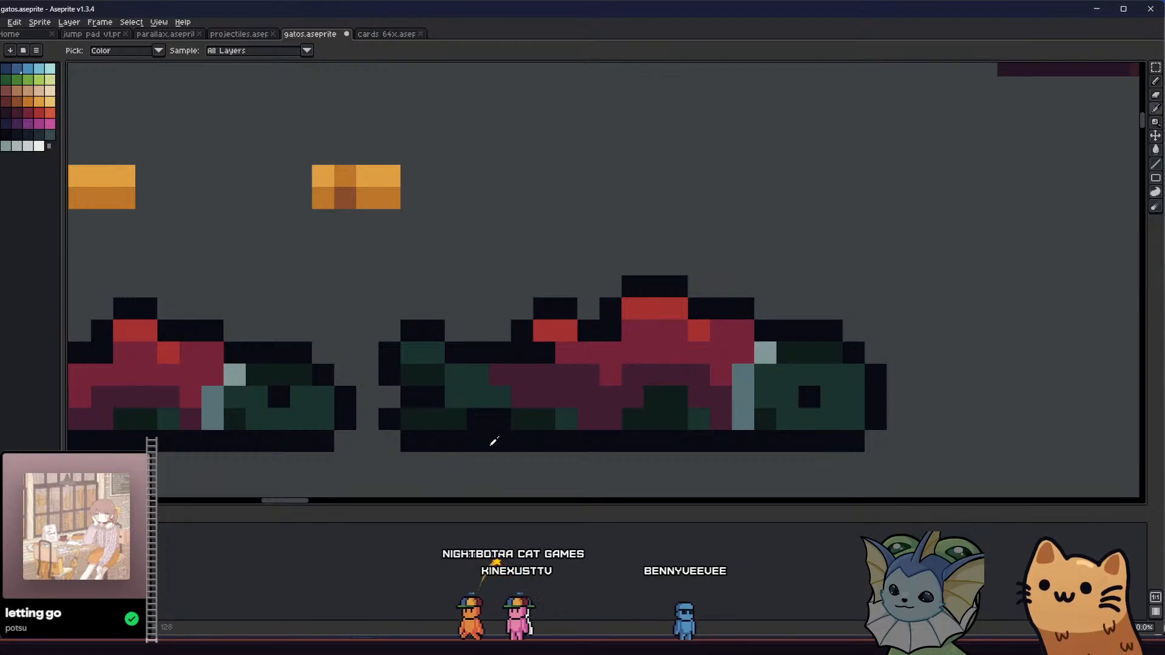
scroll(499, 440, "down", 3)
key("ctrl+s")
scroll(339, 425, "down", 4)
scroll(340, 401, "up", 2)
left_click_drag(339, 401, 285, 391)
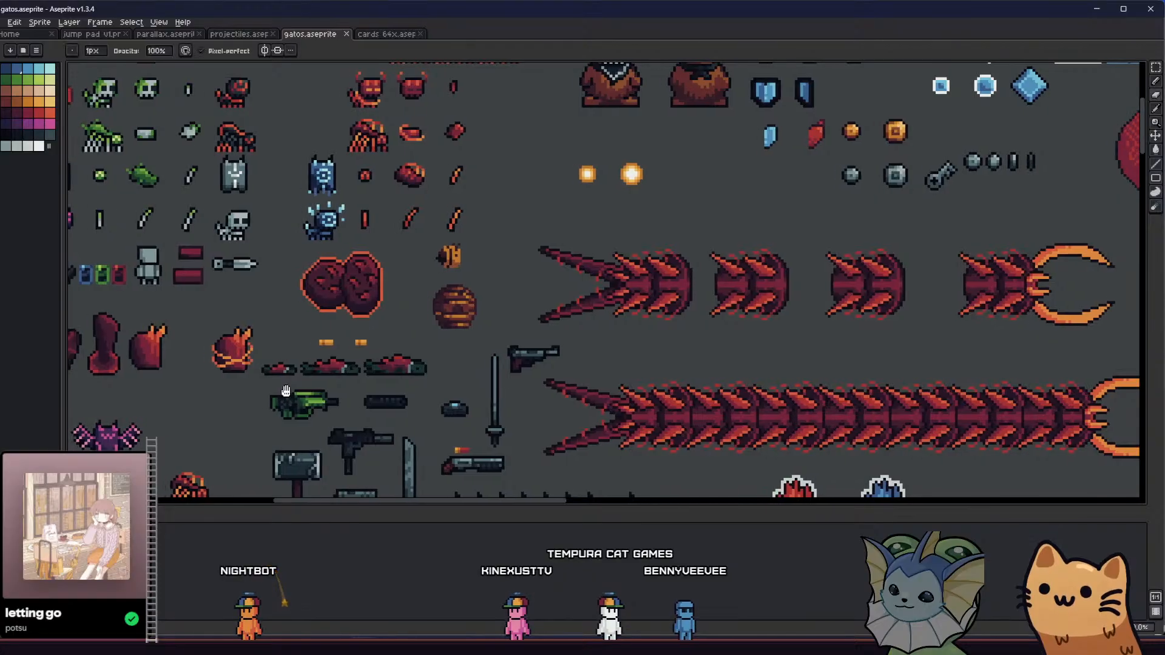
- Shade the large salmon's head dark green behind the grey gill stripe and above the eye, and save the file
scroll(416, 372, "up", 5)
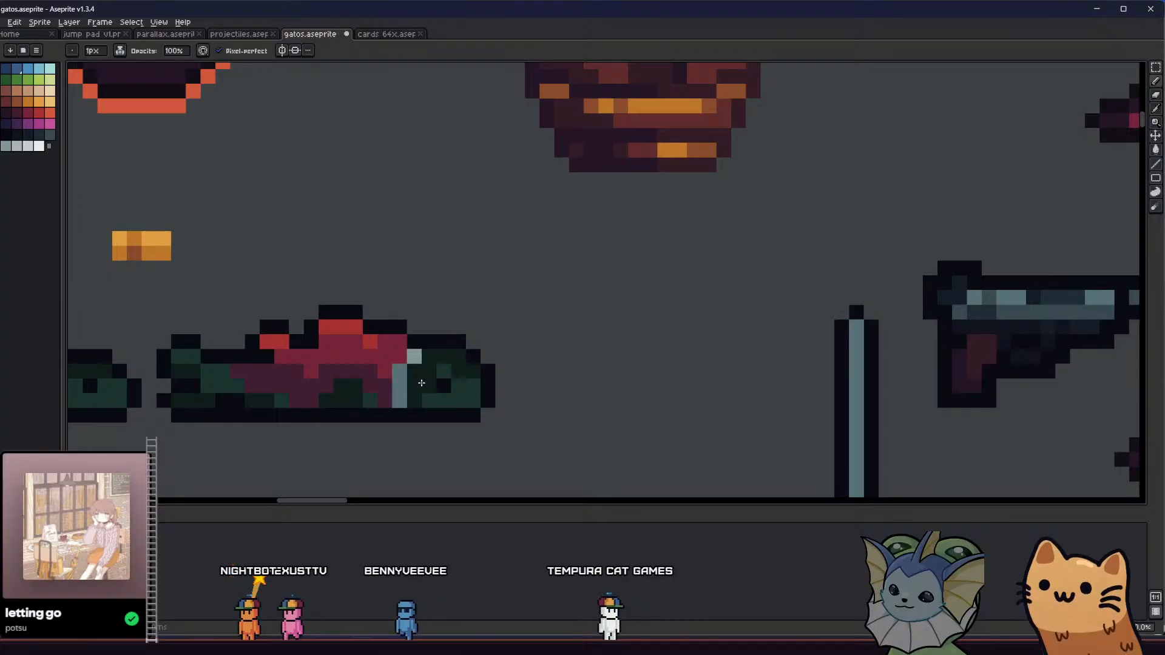
scroll(377, 395, "down", 4)
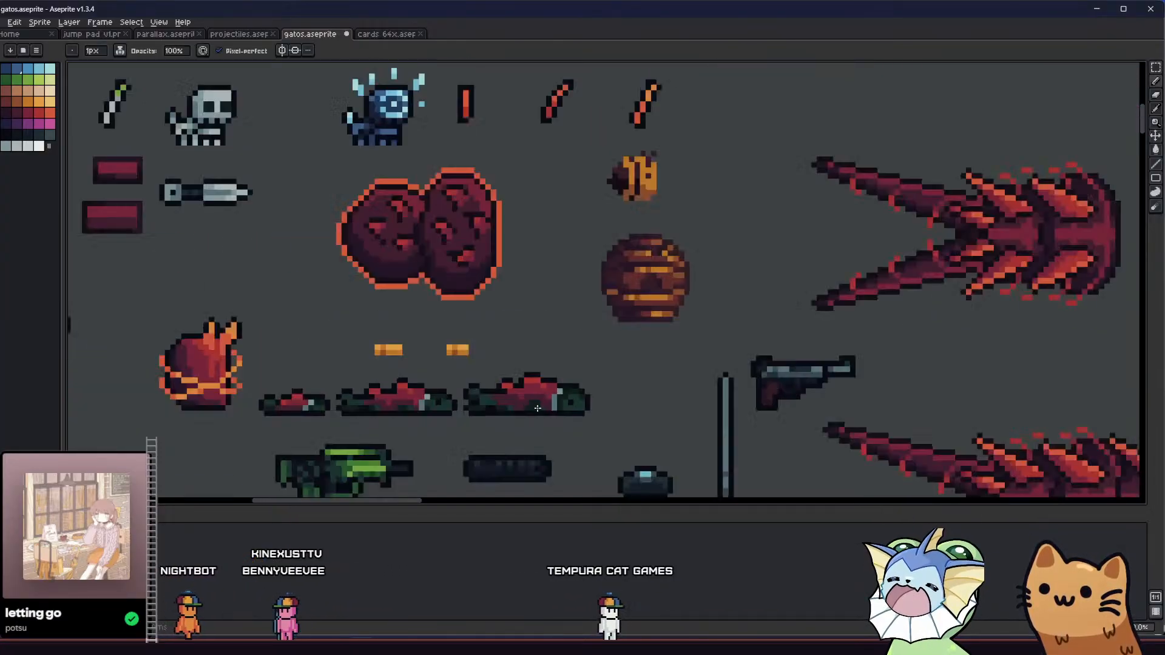
scroll(562, 404, "up", 4)
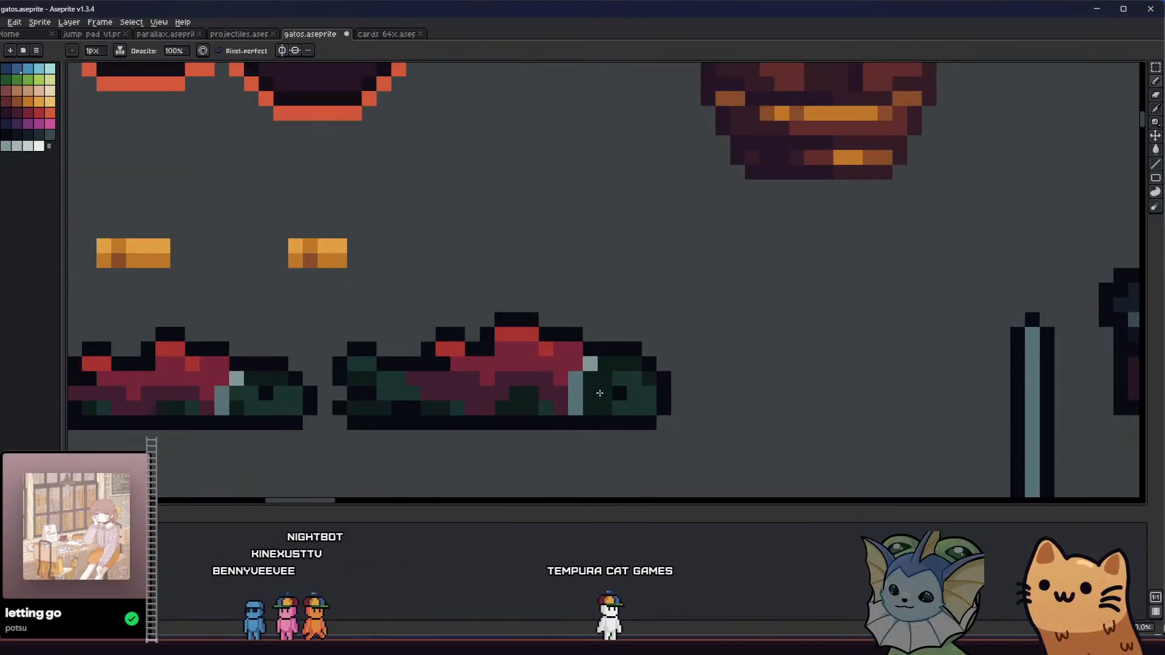
scroll(599, 394, "down", 3)
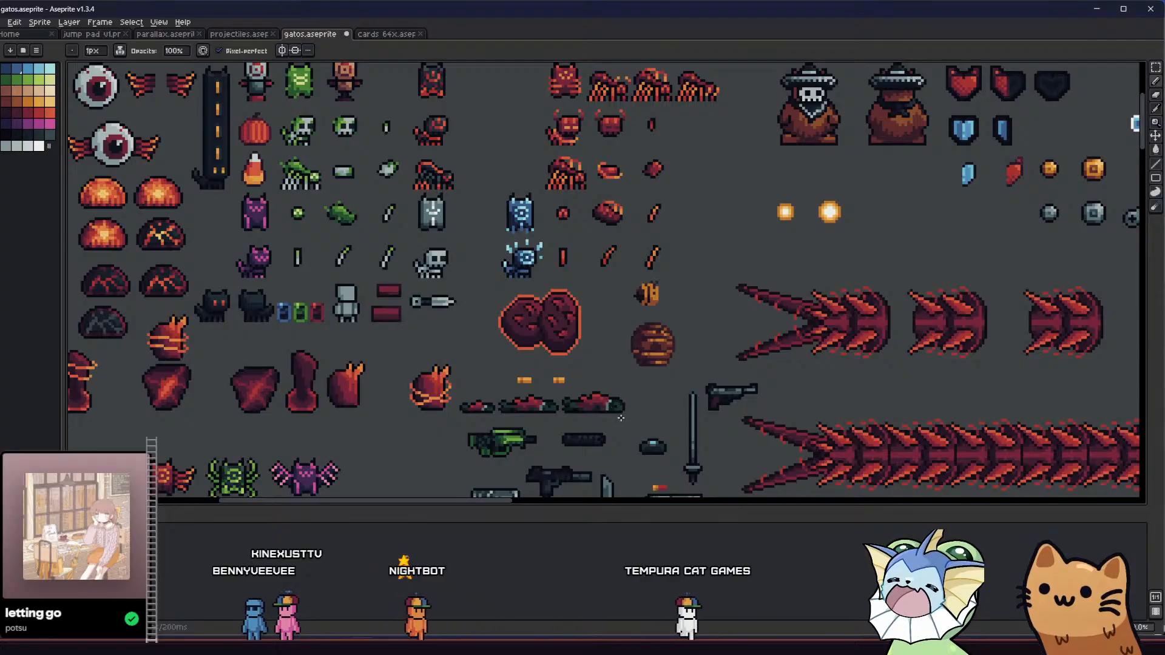
scroll(621, 418, "down", 1)
key("ctrl+s")
left_click_drag(545, 416, 515, 419)
left_click_drag(431, 434, 422, 432)
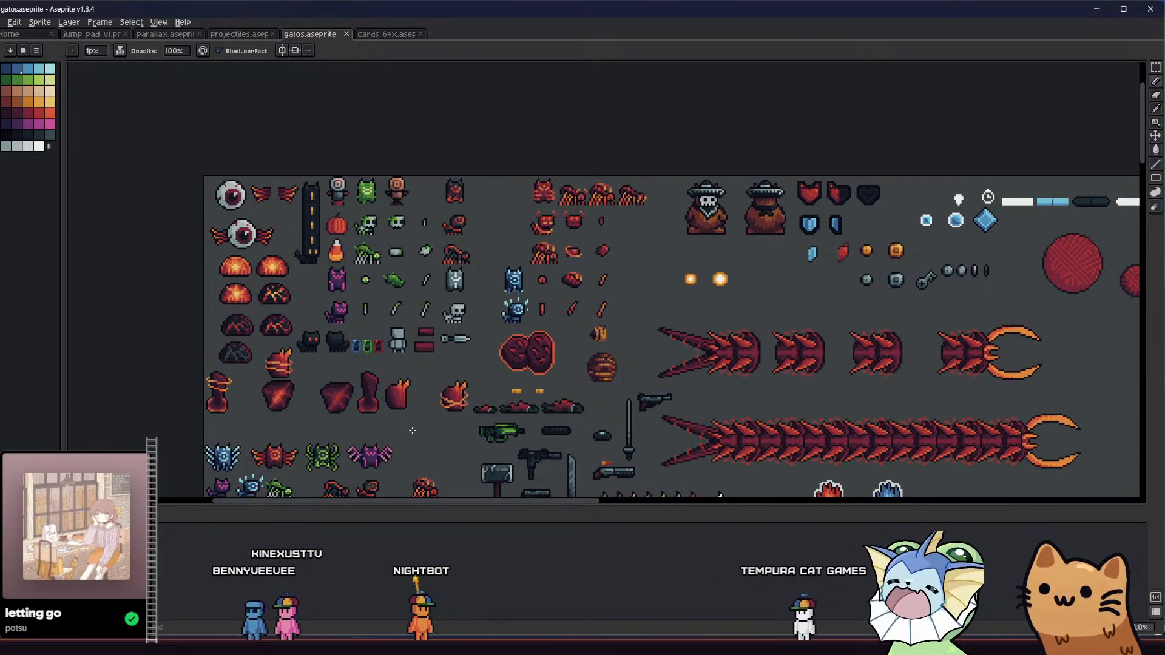
- Widen the large salmon's upper tail lobe by one pixel using sampled outline and green colours, and save the file
scroll(548, 414, "up", 2)
key("m")
scroll(551, 402, "up", 2)
key("b")
left_click(542, 359, "alt")
left_click(539, 347)
left_click(529, 362, "alt")
left_click(539, 362)
left_click_drag(498, 371, 421, 379)
key("ctrl+s")
- Deepen the large salmon's tail notch with the sampled outline colour and erase the outline pixel outside it
left_click(439, 384, "alt")
scroll(429, 392, "down", 6)
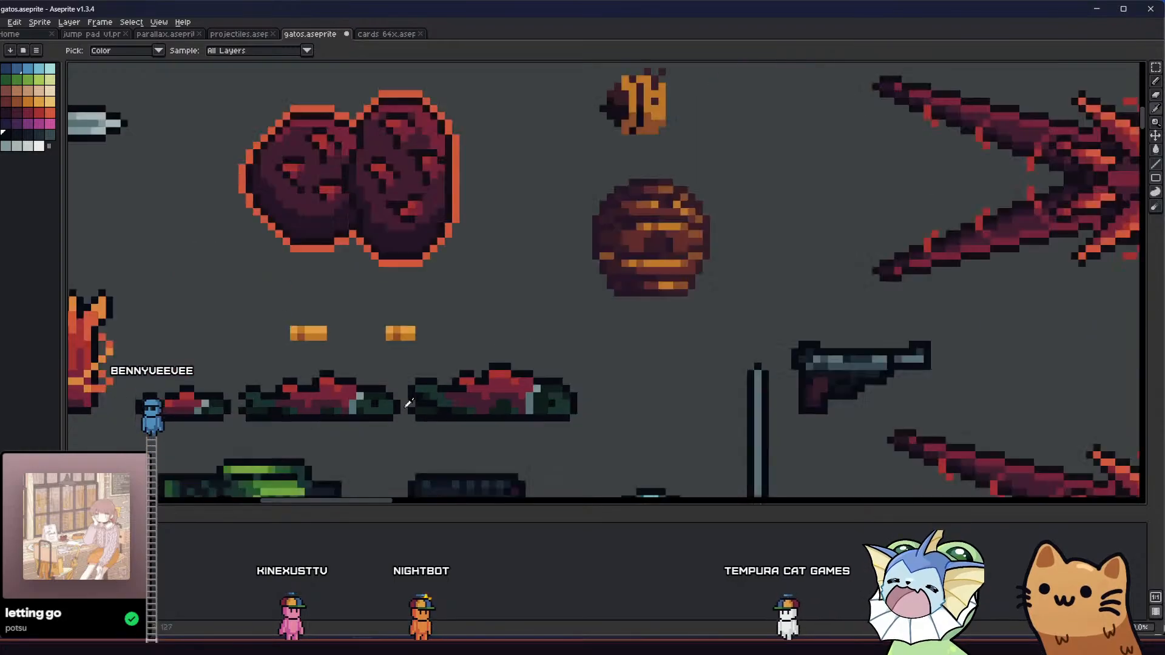
scroll(363, 415, "up", 7)
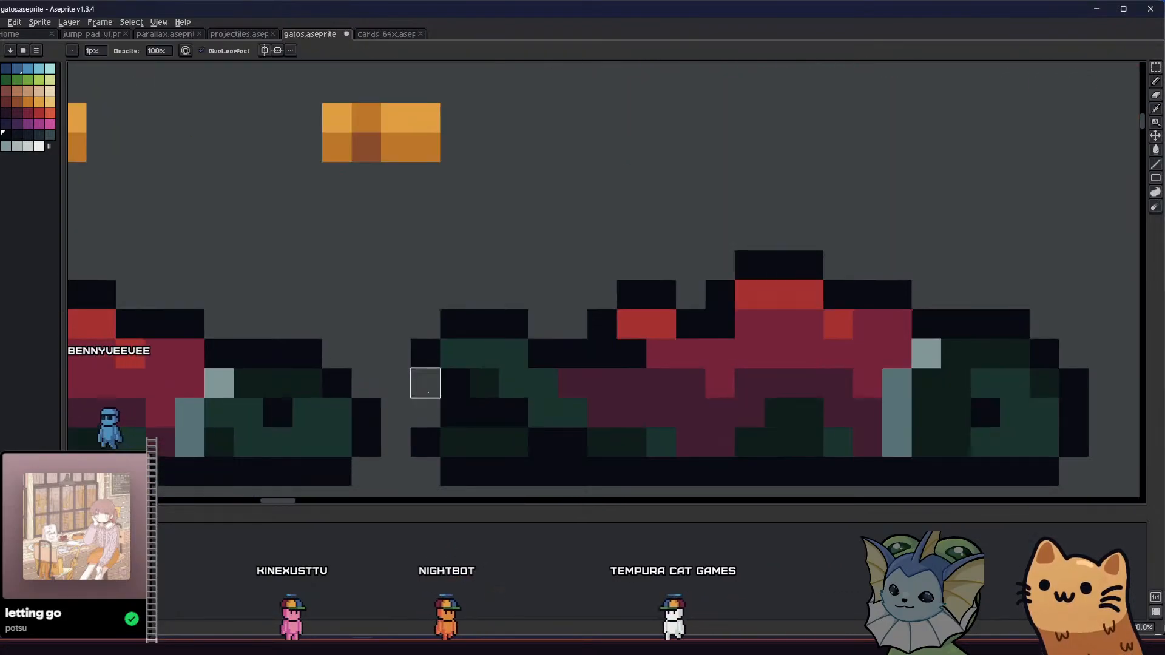
scroll(365, 407, "down", 5)
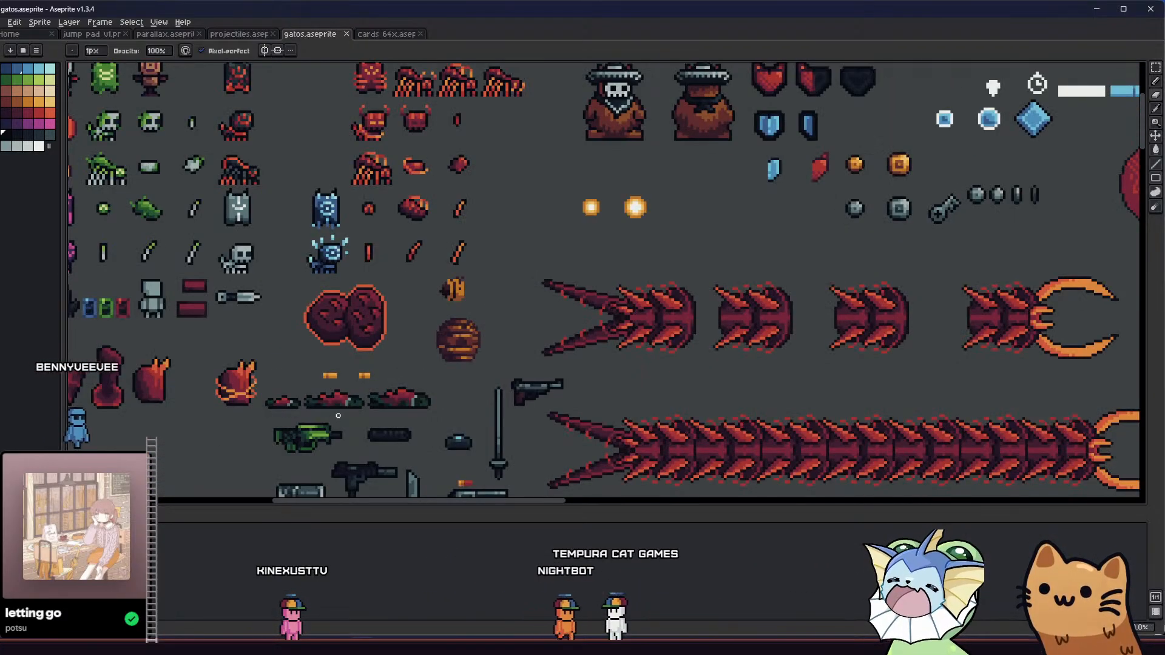
- Trim the large salmon's upper tail lobe by one pixel at its outer edge and save the file
scroll(333, 427, "down", 2)
scroll(395, 368, "up", 6)
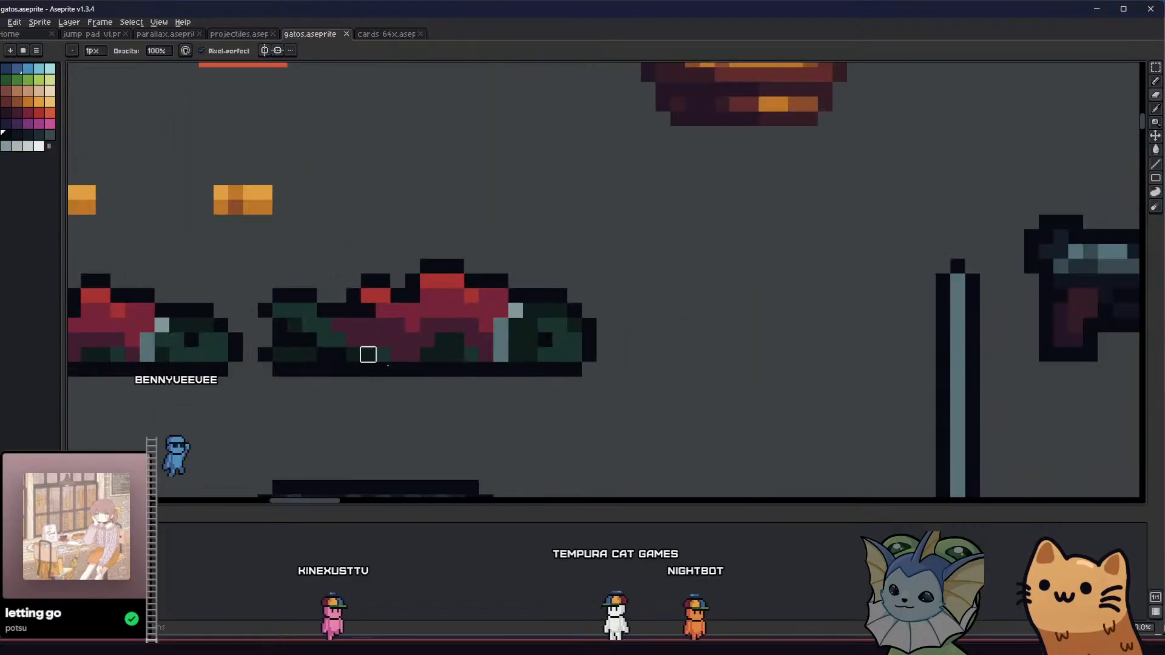
scroll(273, 307, "up", 2)
left_click_drag(275, 300, 324, 343)
left_click(245, 375)
key("ctrl+s")
scroll(243, 384, "down", 5)
- Shade the large salmon's upper tail lobe dark green with a sampled colour and save the file
left_click_drag(232, 408, 243, 429)
key("i")
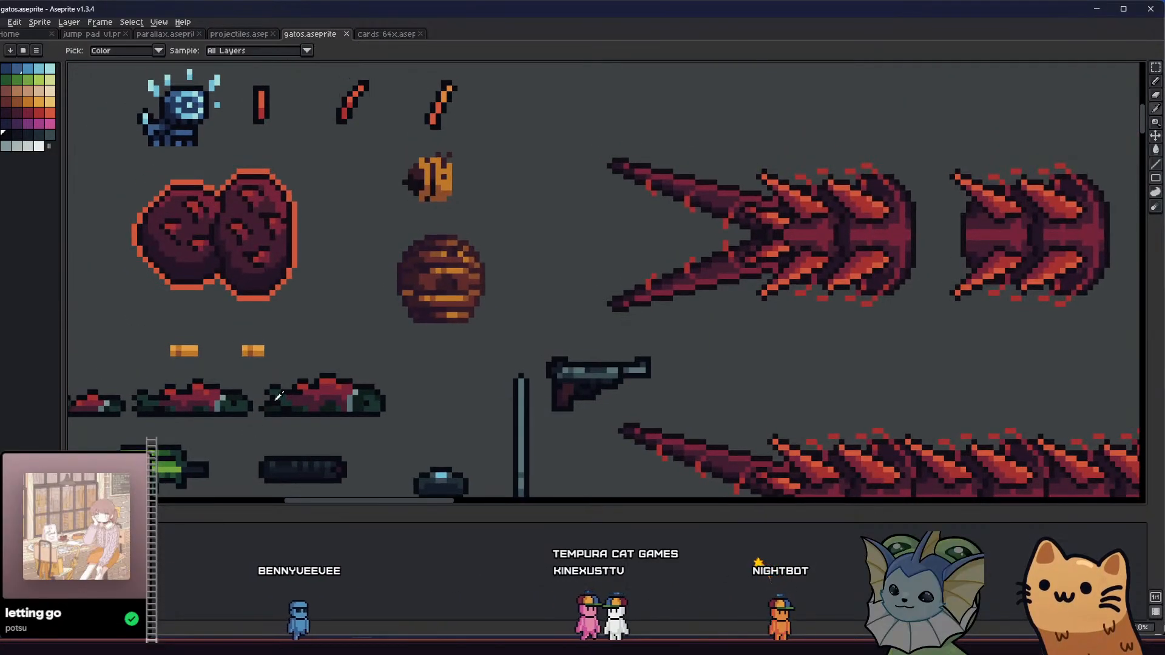
scroll(277, 415, "up", 3)
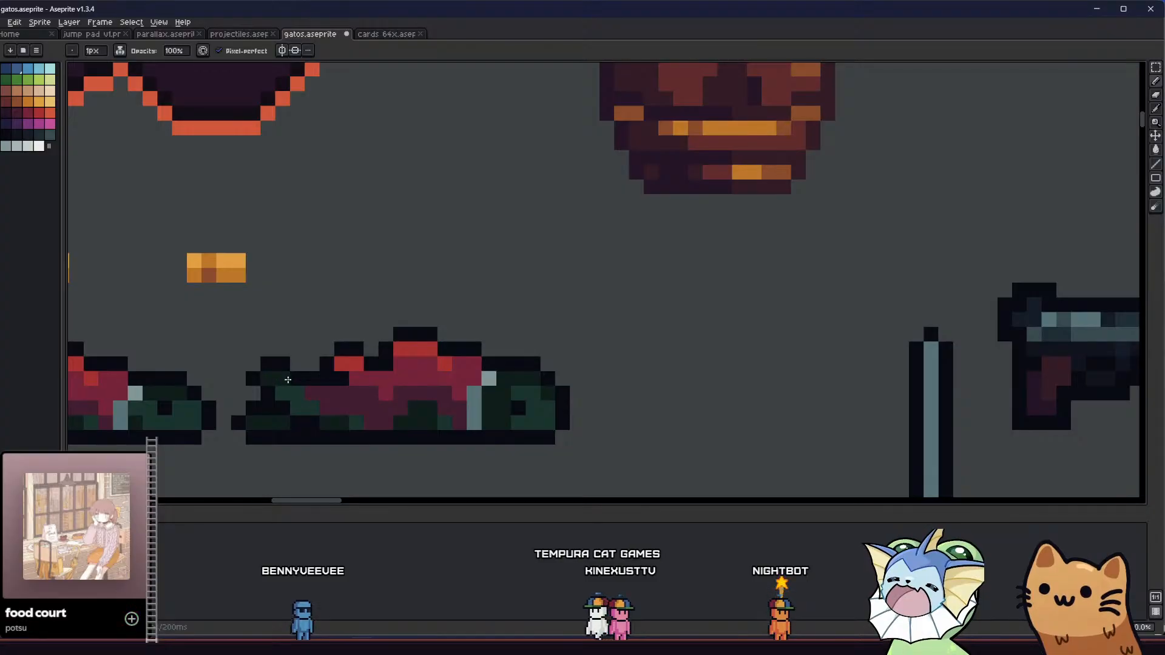
key("ctrl+s")
scroll(230, 464, "down", 5)
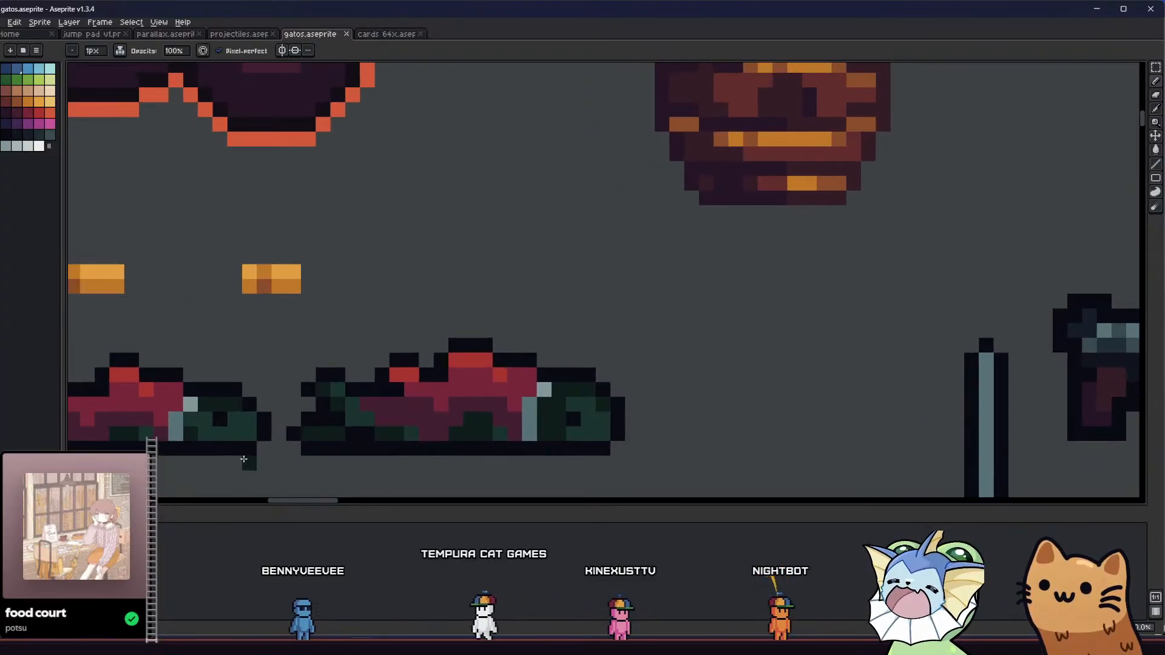
- Recolour the upper tail lobe of the large salmon with green at the tip and dark green on the inner side, and save the file
scroll(230, 464, "up", 6)
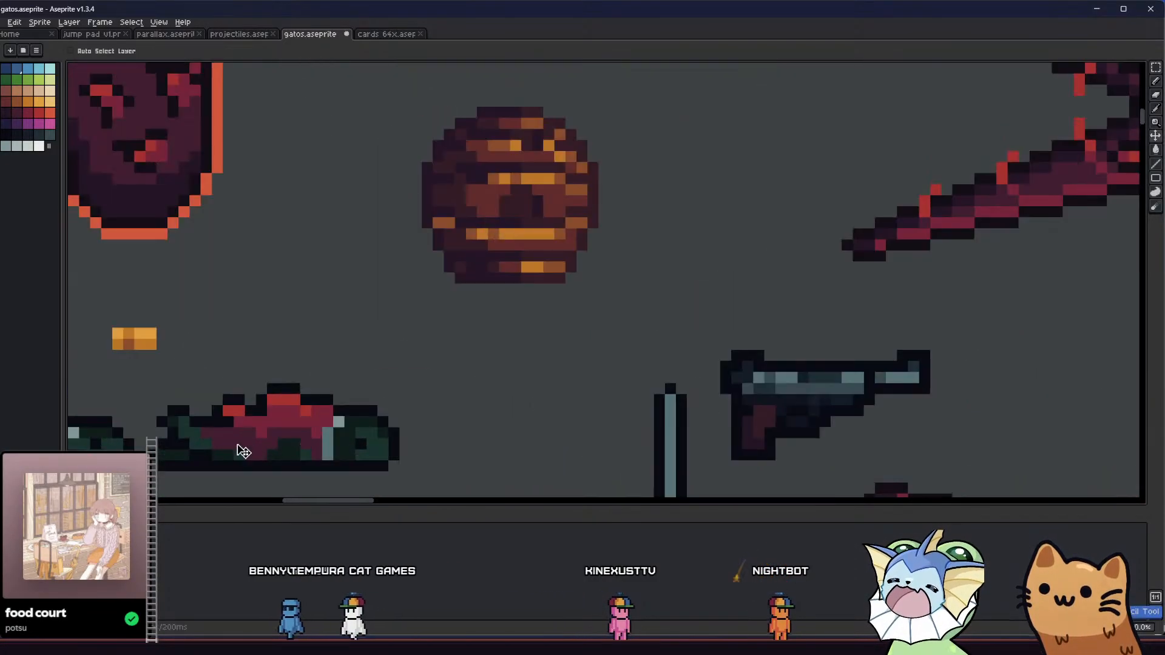
key("b")
scroll(182, 427, "down", 5)
key("ctrl+s")
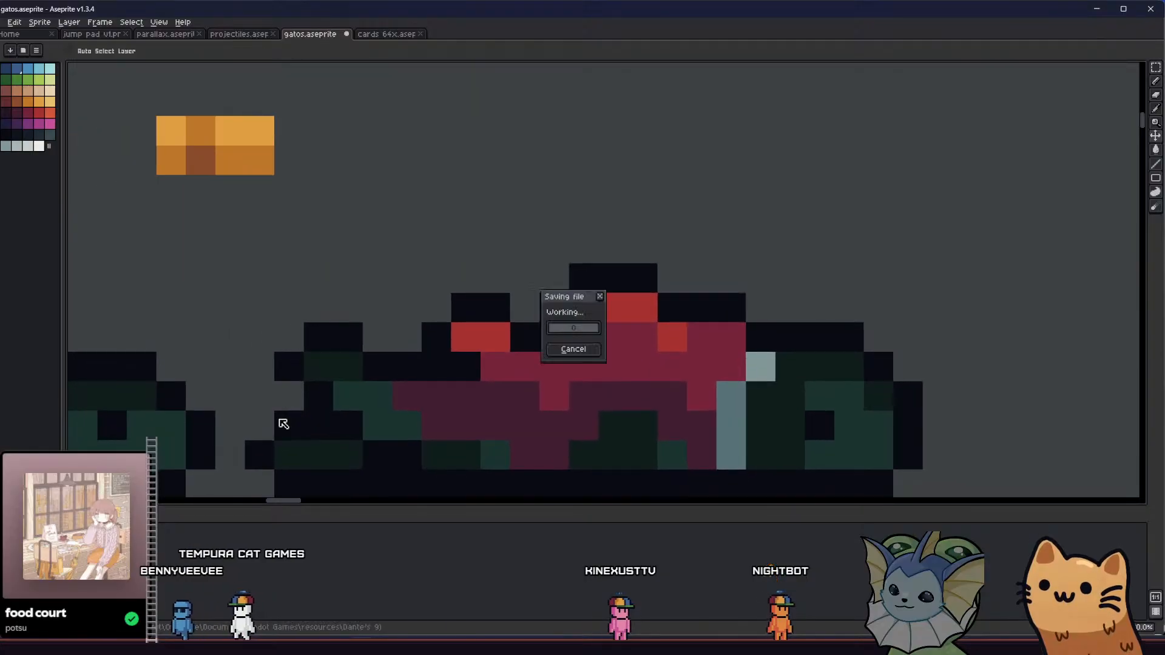
scroll(248, 429, "up", 6)
left_click(353, 382)
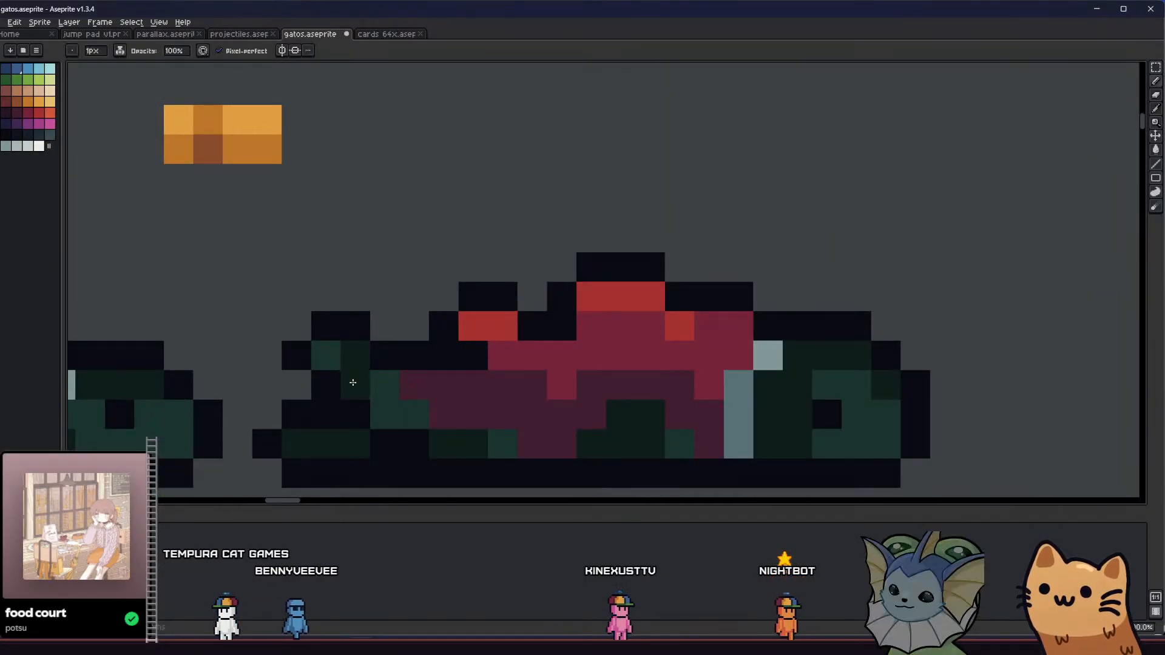
key("ctrl+s")
scroll(230, 428, "down", 5)
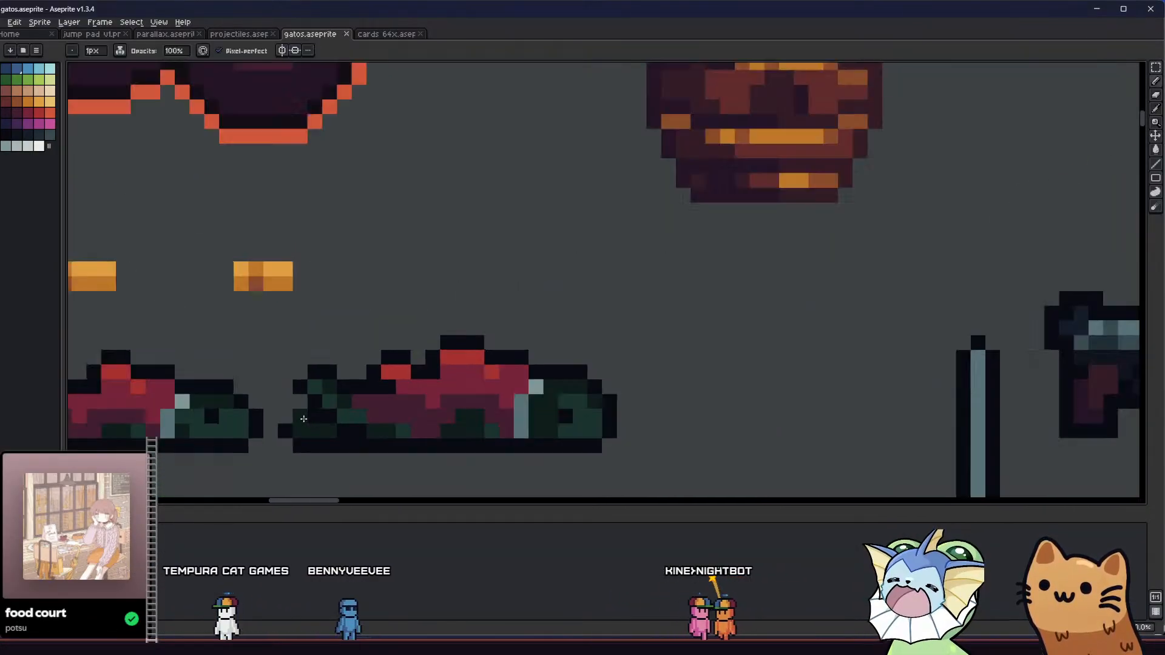
- Thicken the large salmon's lower tail lobe by replacing two outline pixels above it with dark green
left_click_drag(224, 430, 453, 427)
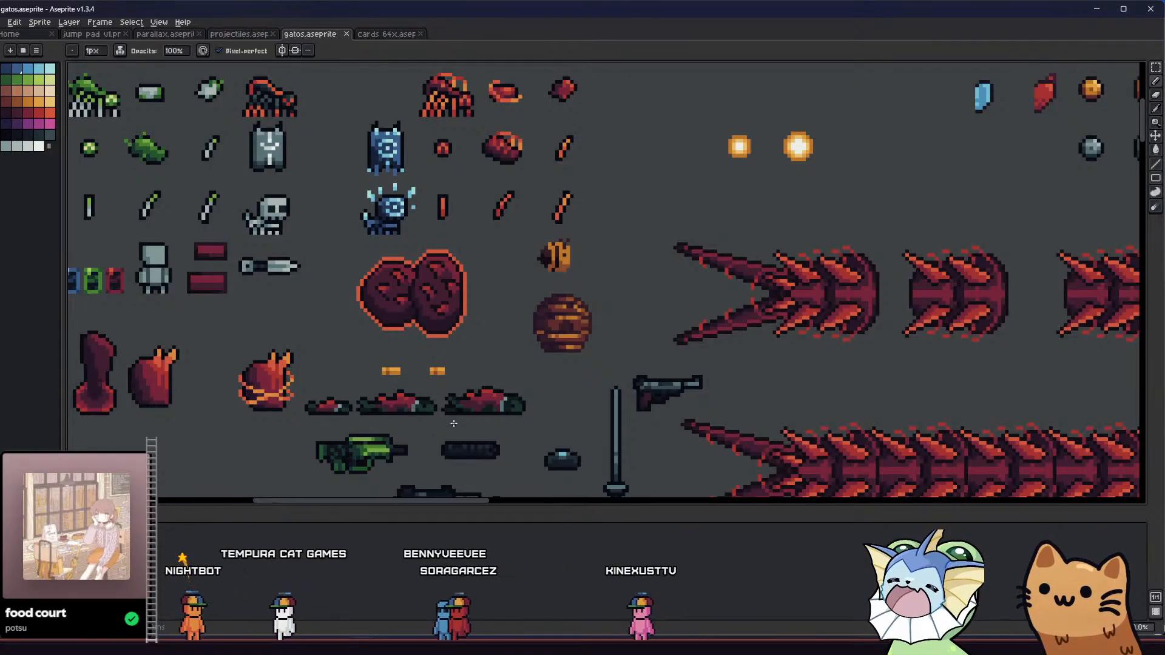
left_click_drag(249, 388, 270, 381)
scroll(396, 410, "up", 1)
scroll(451, 409, "up", 2)
left_click_drag(451, 408, 319, 414)
scroll(323, 403, "down", 3)
scroll(306, 418, "up", 3)
scroll(468, 385, "down", 1)
scroll(483, 401, "up", 2)
key("b")
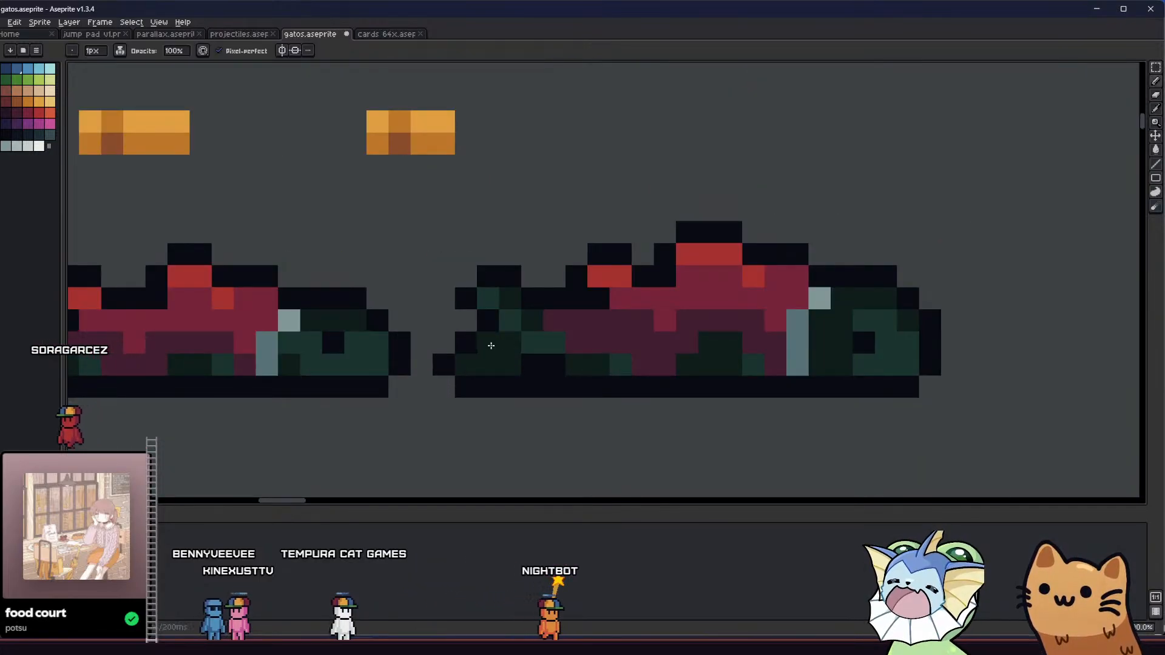
left_click_drag(420, 380, 458, 413)
scroll(551, 361, "down", 5)
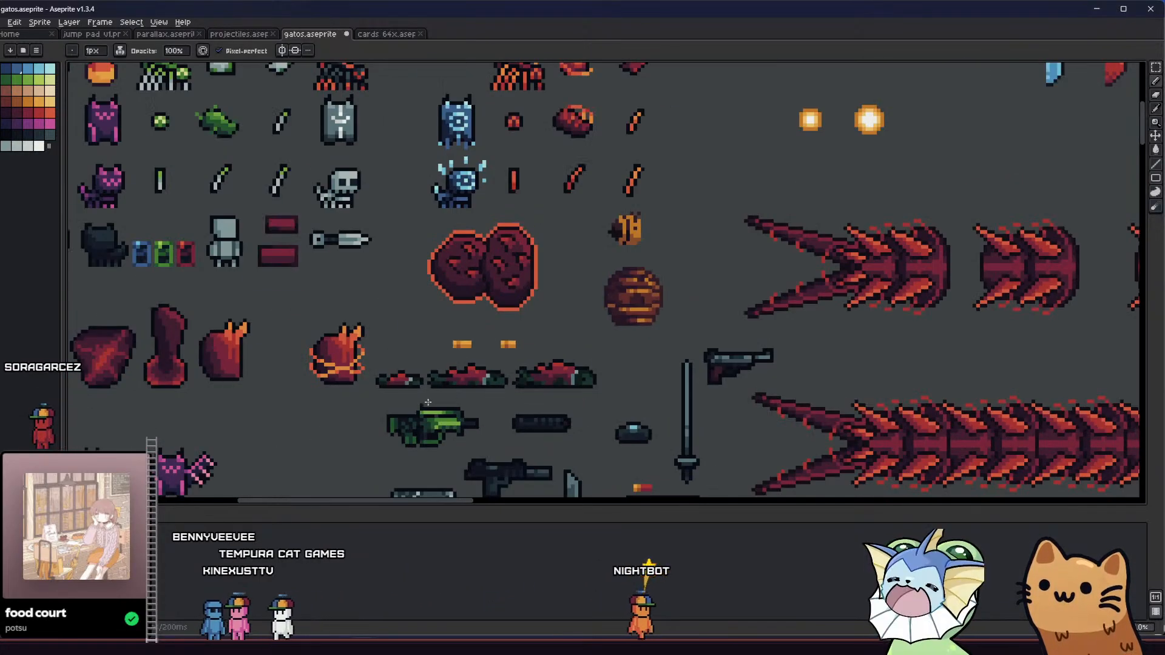
- Extend the large salmon's upper tail lobe one pixel towards the body with sampled outline and dark green colours, and save the file
left_click_drag(452, 329, 423, 416)
scroll(441, 408, "up", 5)
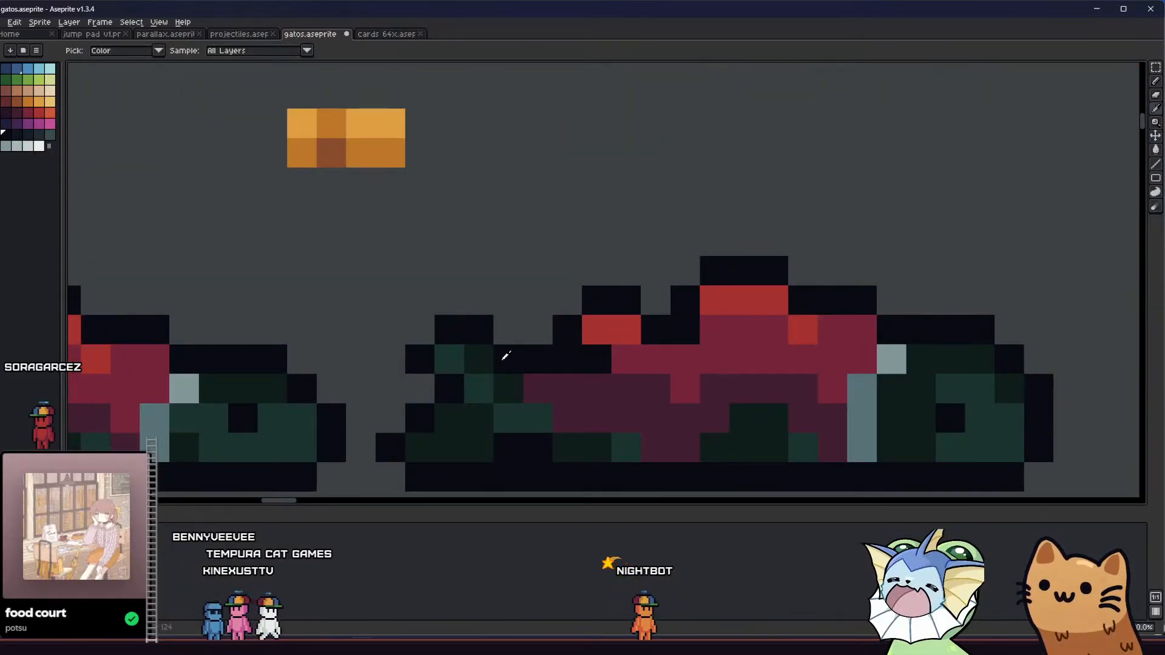
scroll(470, 373, "down", 5)
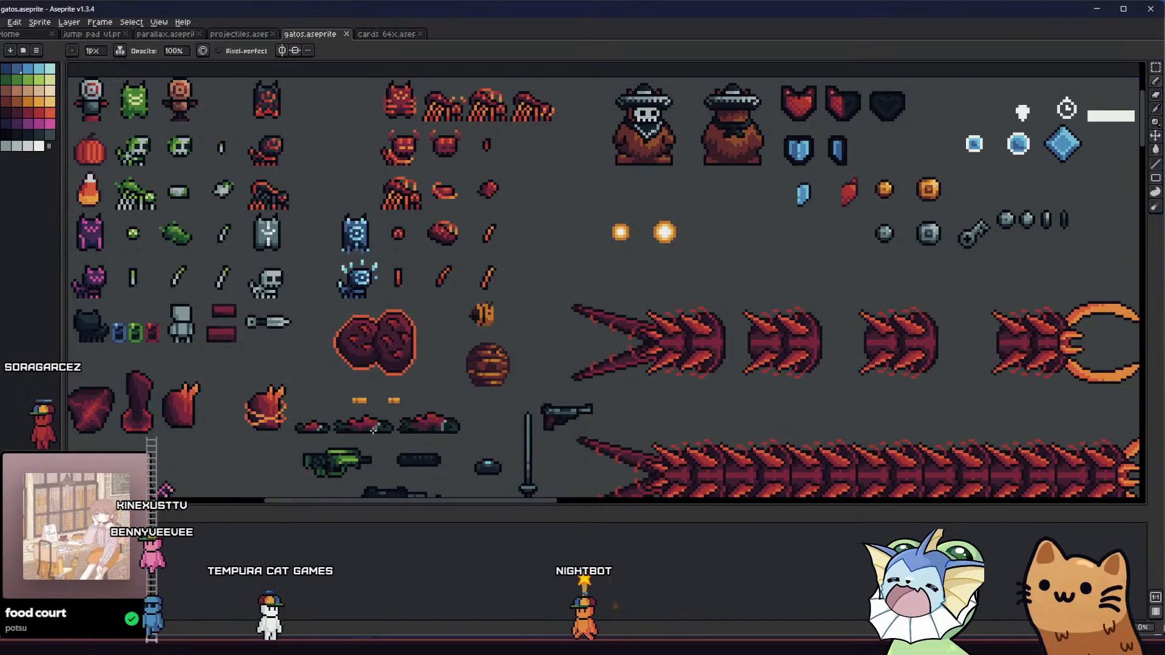
scroll(373, 430, "up", 5)
left_click_drag(375, 437, 336, 423)
left_click(382, 392, "alt")
left_click(369, 367)
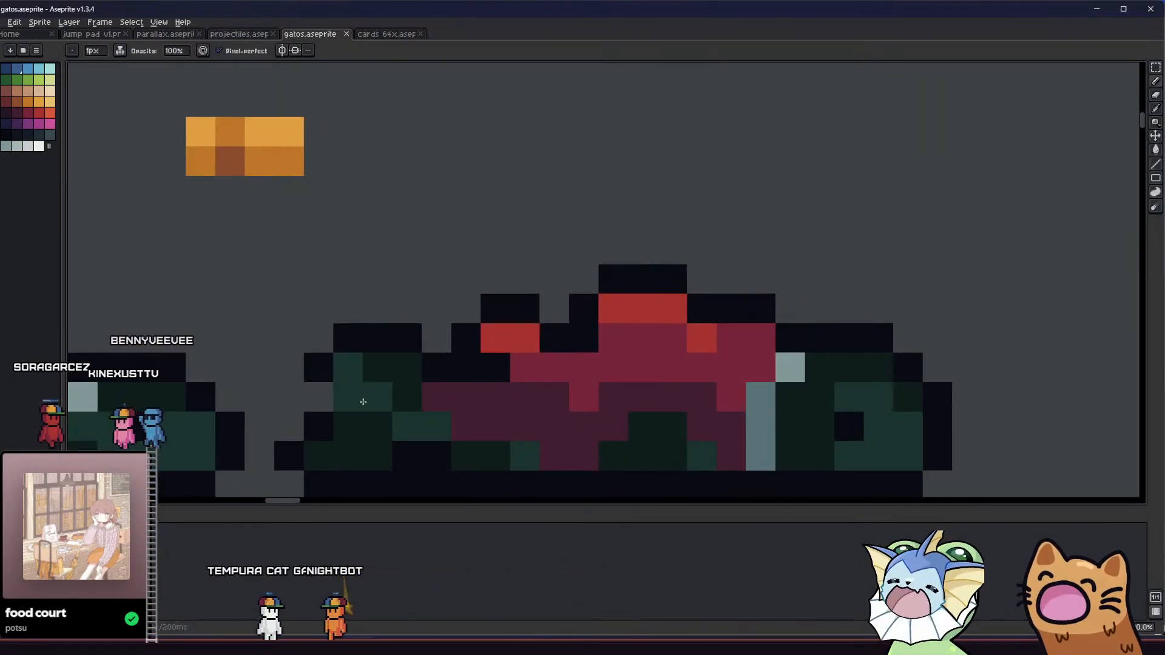
left_click(280, 416)
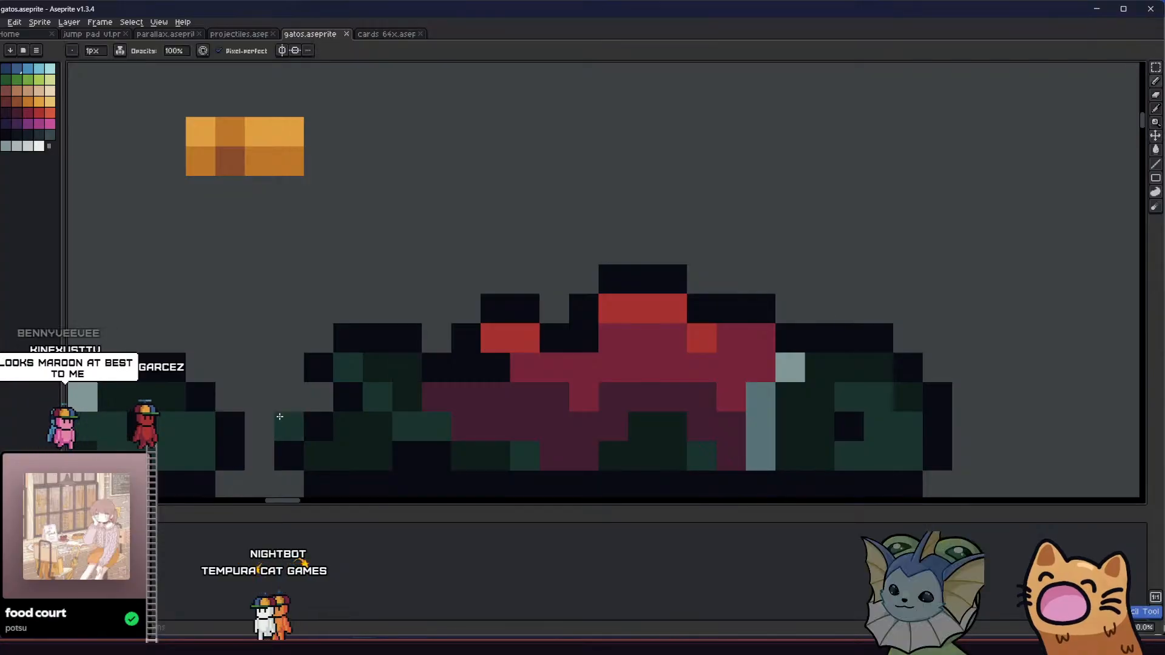
scroll(297, 427, "down", 10)
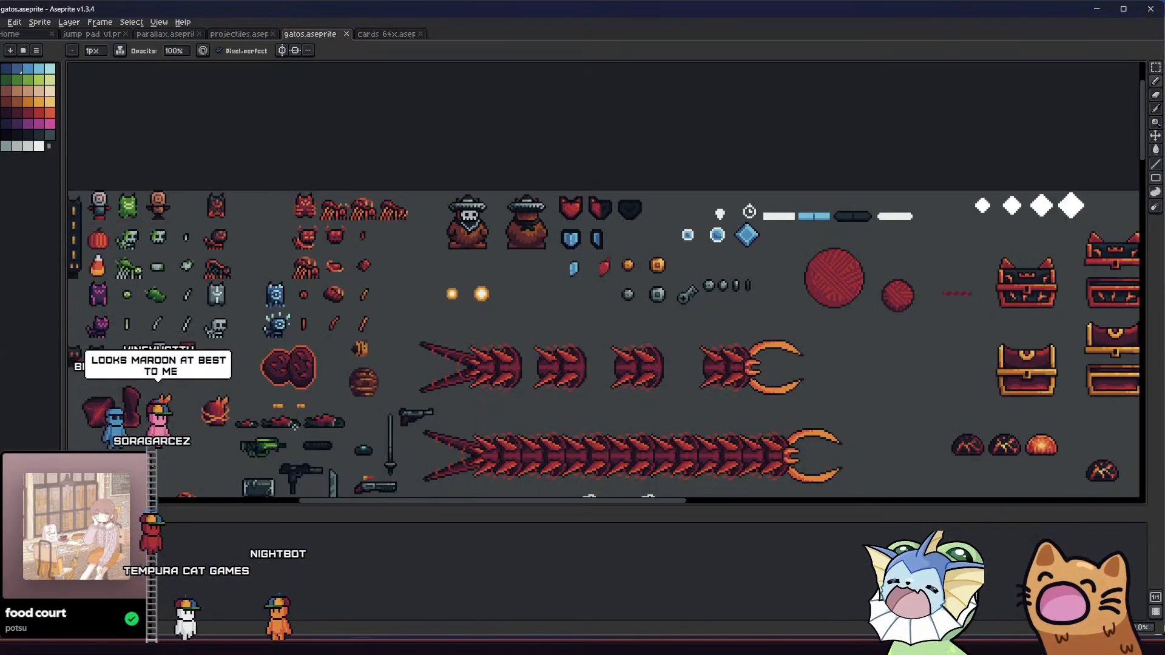
- Examine the large salmon's tail shape and shading both close up and from afar, and save the file
scroll(295, 426, "up", 10)
scroll(375, 426, "up", 2)
left_click_drag(270, 447, 270, 390)
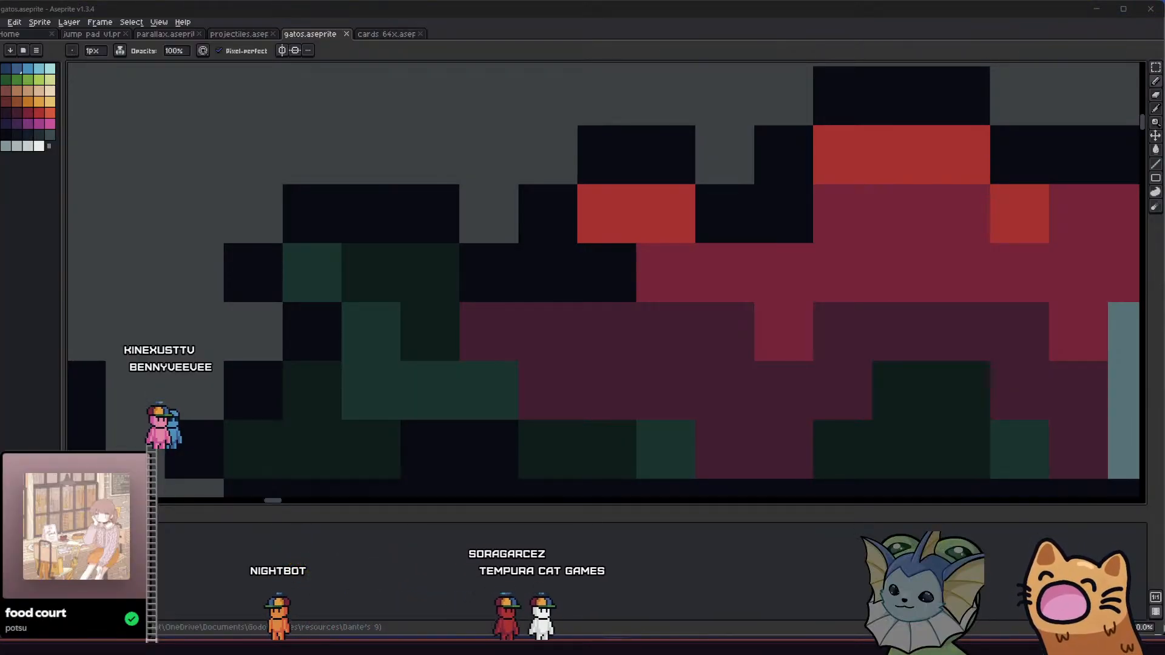
scroll(323, 404, "down", 4)
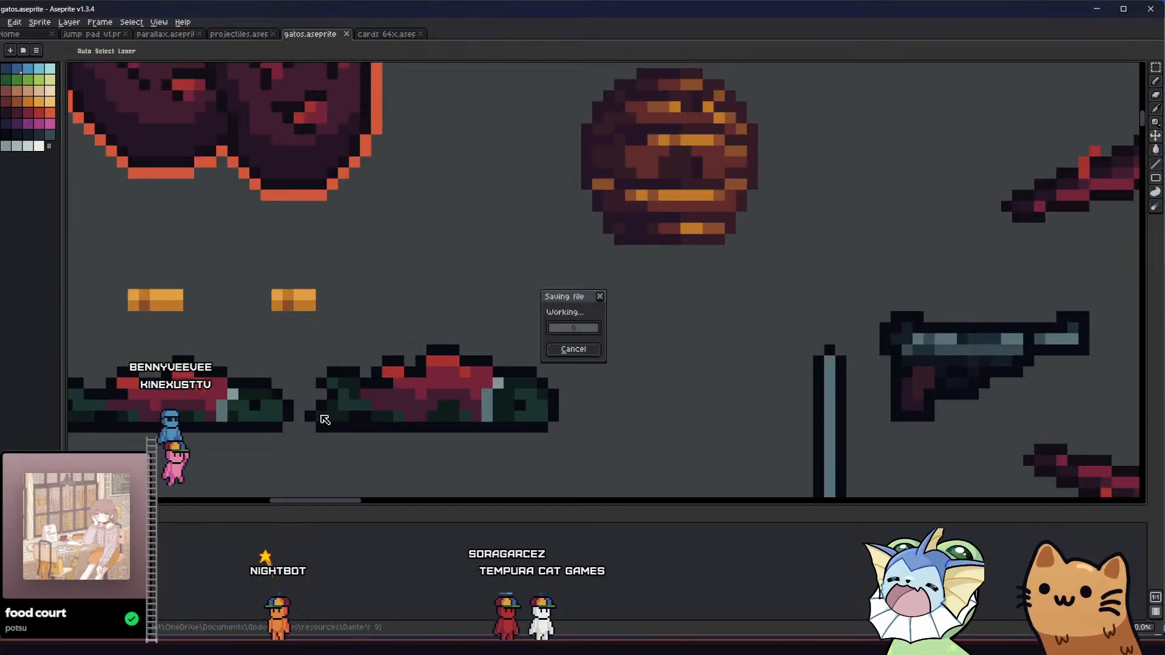
left_click_drag(276, 443, 328, 425)
key("ctrl+s")
scroll(299, 398, "up", 1)
scroll(424, 421, "down", 2)
scroll(432, 420, "up", 1)
scroll(401, 382, "up", 2)
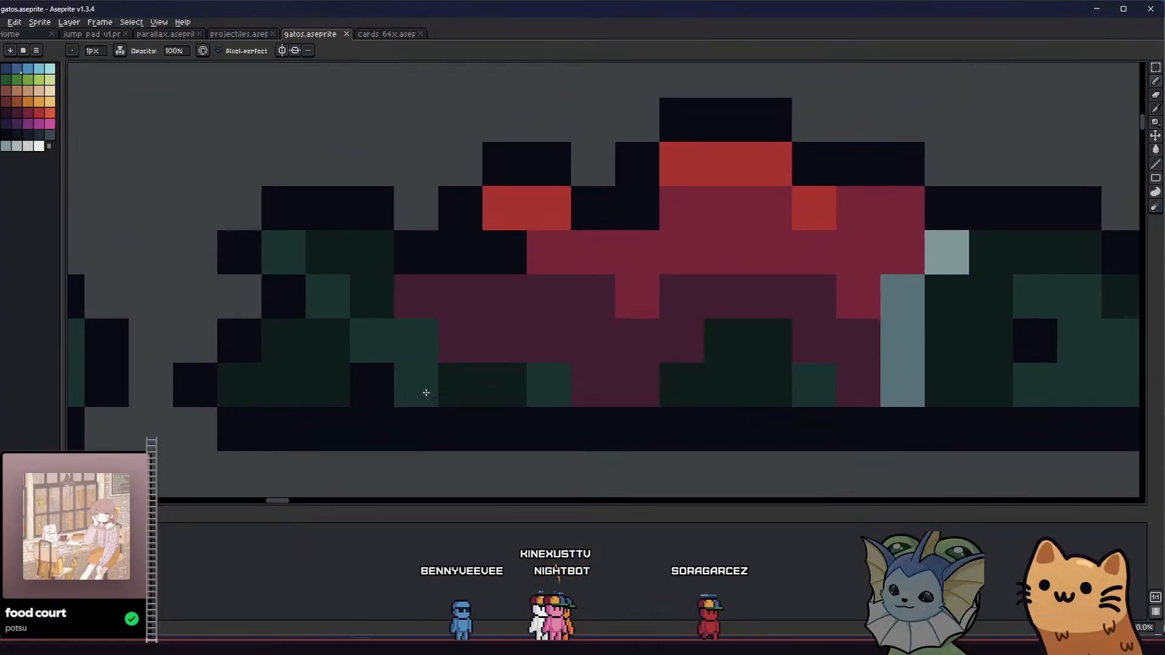
scroll(414, 394, "down", 3)
scroll(416, 408, "up", 1)
scroll(388, 412, "down", 2)
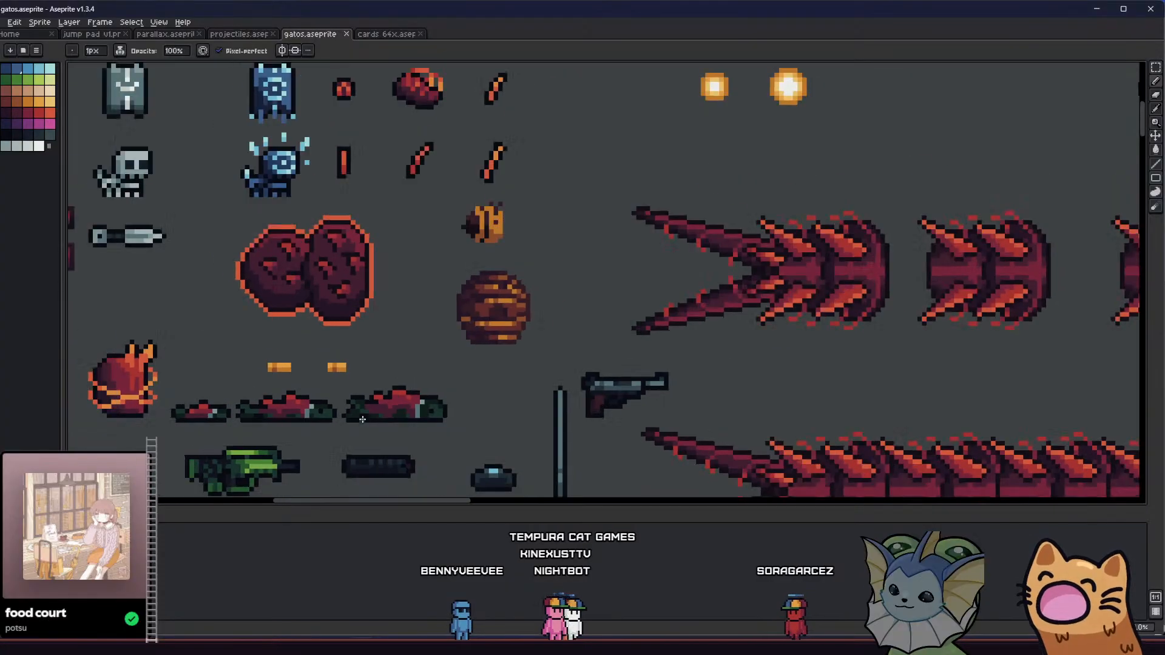
- Lengthen the large salmon's gill highlight by one pixel with the sampled light grey and save the file
scroll(362, 419, "up", 2)
scroll(388, 417, "up", 2)
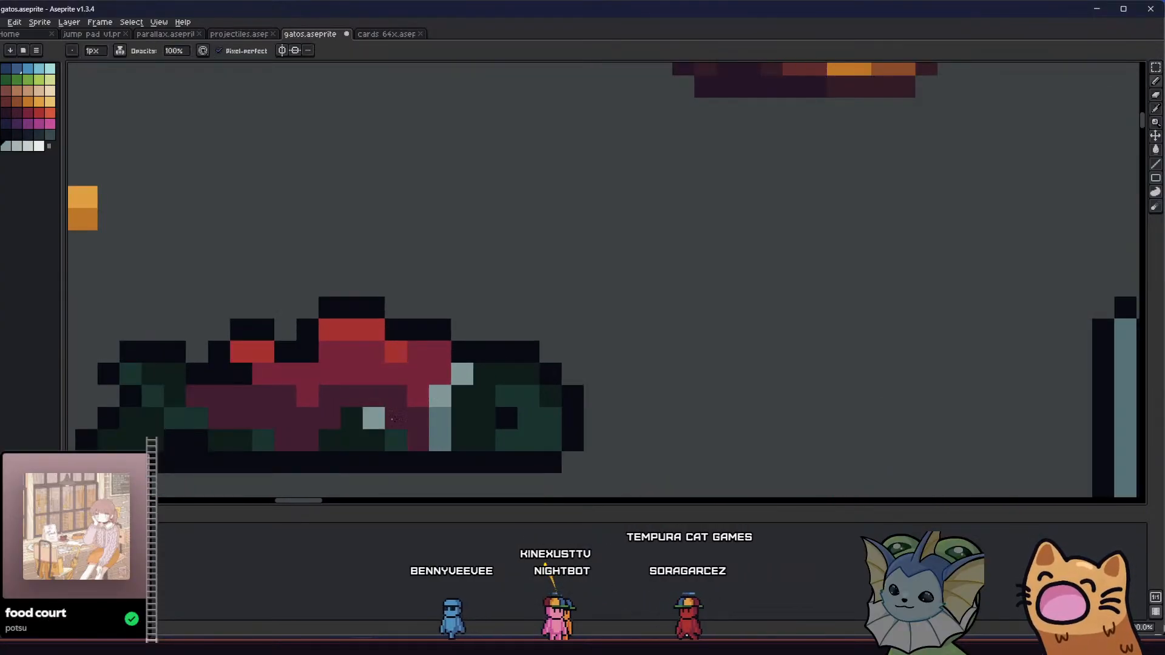
scroll(395, 419, "down", 3)
scroll(401, 424, "up", 2)
key("ctrl+s")
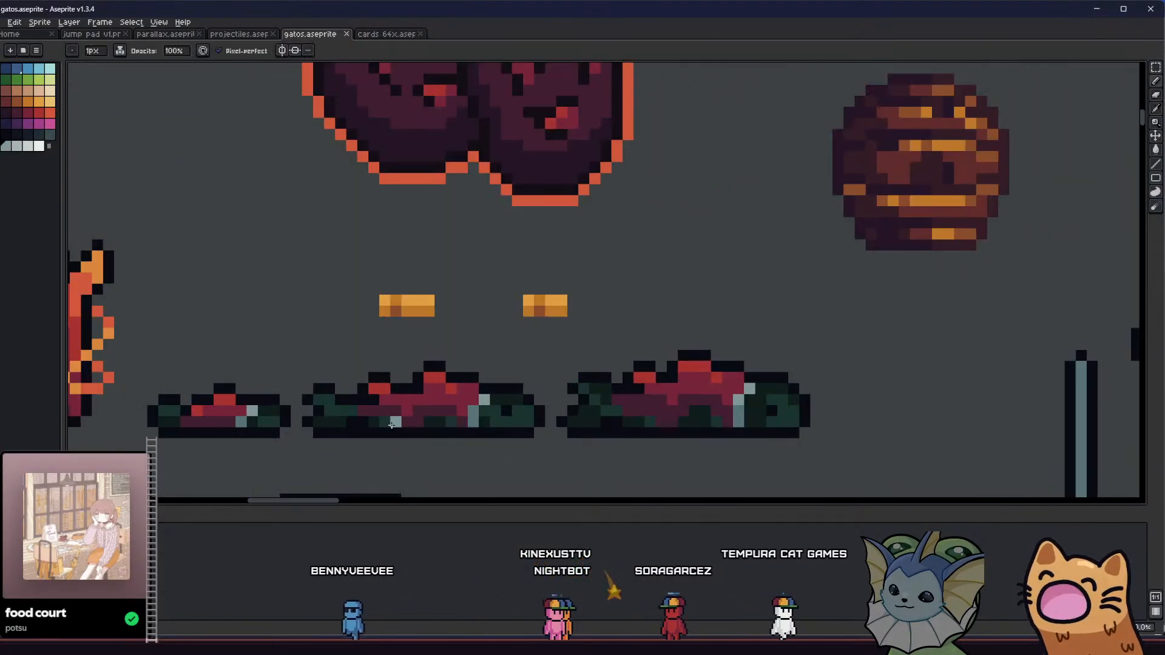
- Select the whole large salmon sprite with a rectangular marquee and save the file
scroll(537, 428, "down", 4)
left_click_drag(535, 433, 491, 431)
scroll(479, 425, "up", 4)
left_click_drag(615, 418, 475, 386)
key("m")
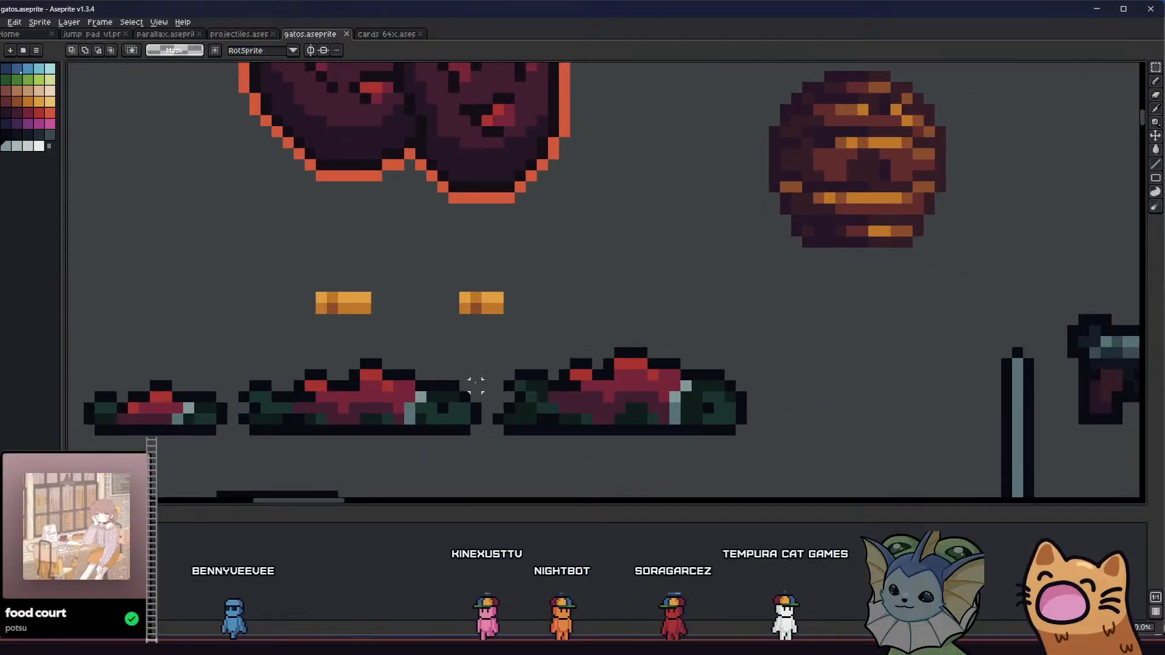
left_click_drag(491, 346, 748, 437)
left_click_drag(432, 444, 394, 362)
scroll(479, 437, "down", 1)
scroll(478, 437, "up", 1)
left_click_drag(276, 361, 287, 379)
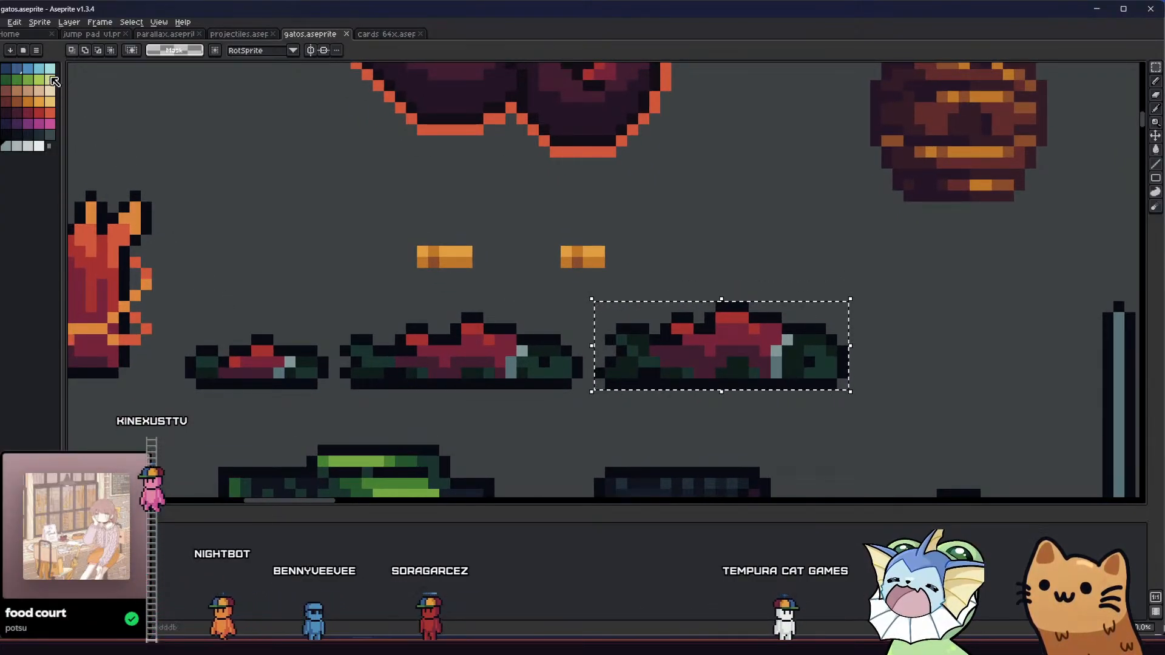
left_click(3, 22)
left_click(2, 23)
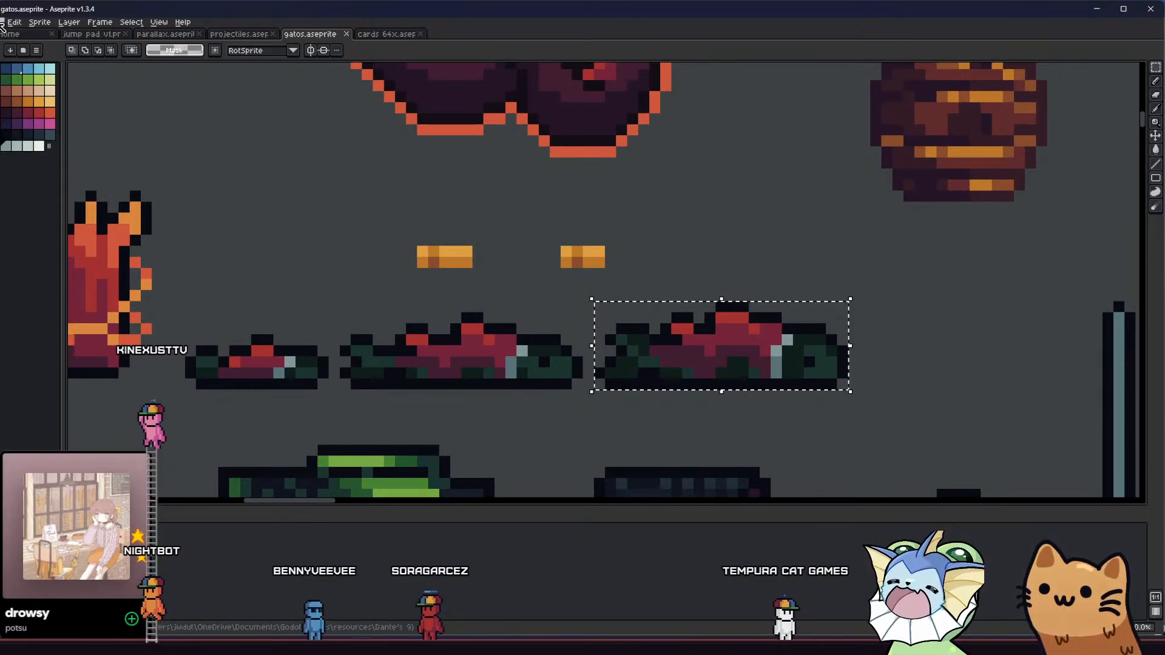
- Save gatos.aseprite again while keeping the large salmon selected
scroll(412, 330, "down", 2)
scroll(413, 330, "up", 2)
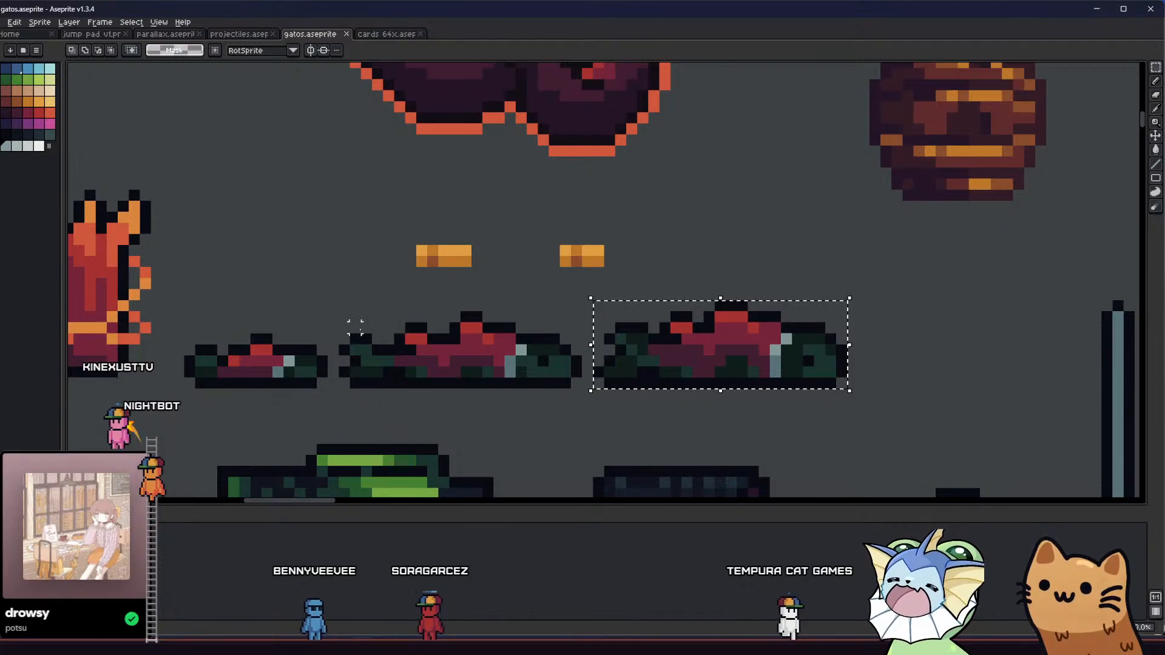
left_click_drag(356, 328, 297, 335)
scroll(288, 347, "down", 1)
scroll(288, 347, "up", 2)
key("ctrl+s")
scroll(288, 368, "down", 2)
key("ctrl+s")
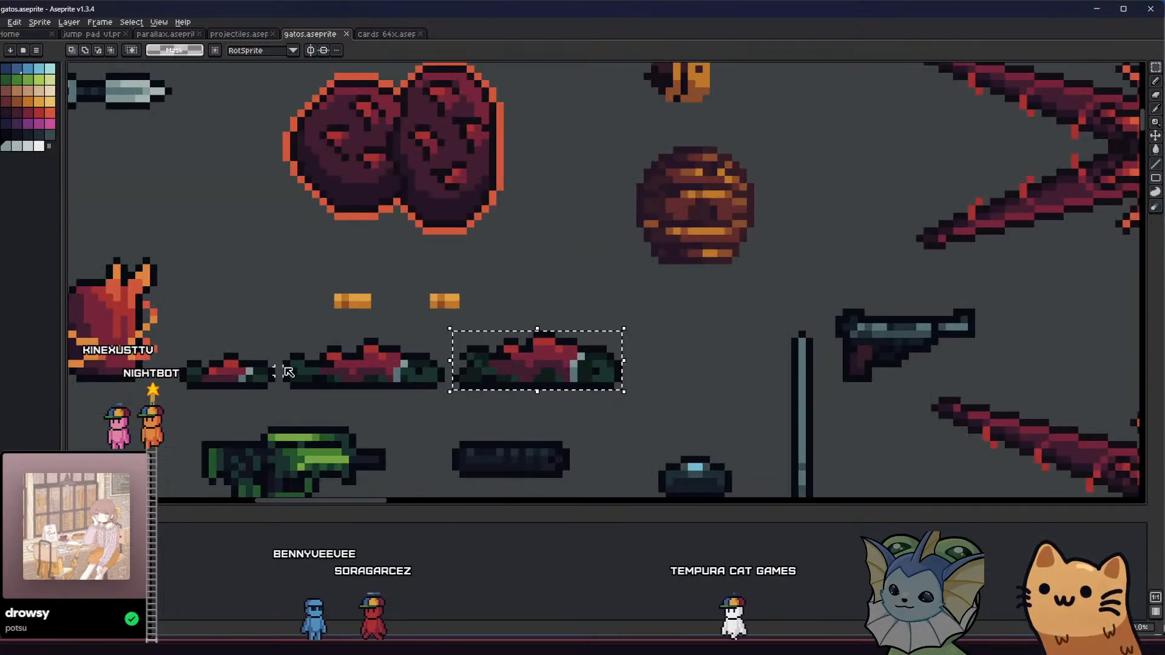
- Deselect the large salmon and select the whole small salmon with a rectangular marquee
scroll(219, 394, "up", 3)
key("b")
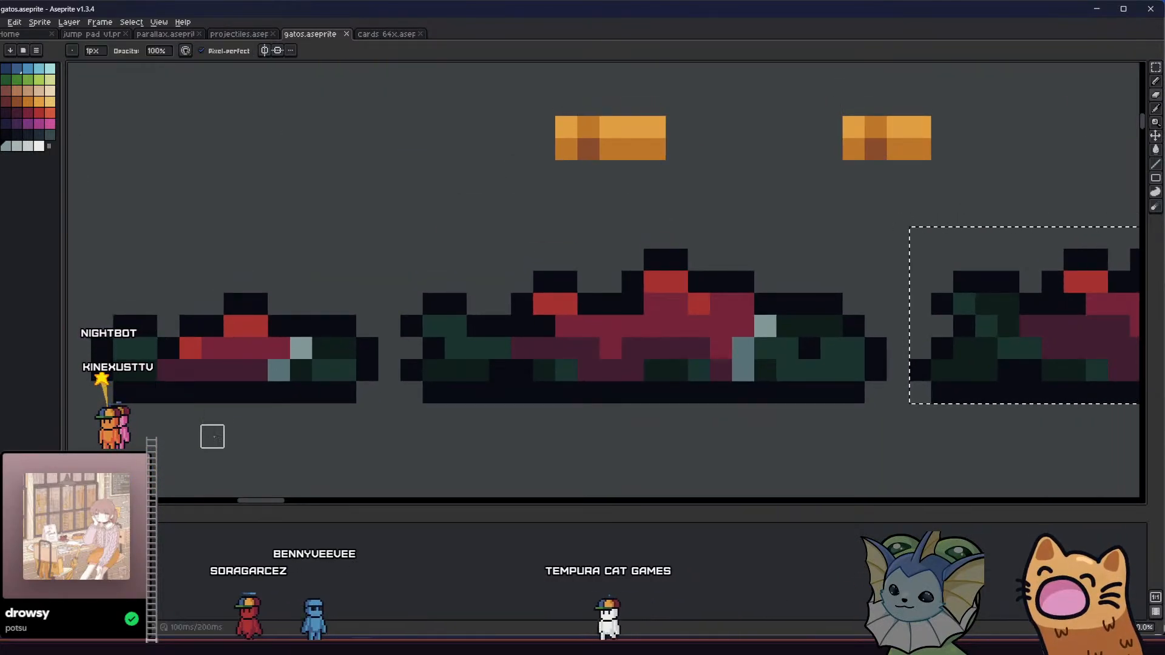
key("m")
key("ctrl+d")
scroll(239, 408, "down", 4)
scroll(237, 397, "up", 3)
left_click_drag(211, 395, 246, 388)
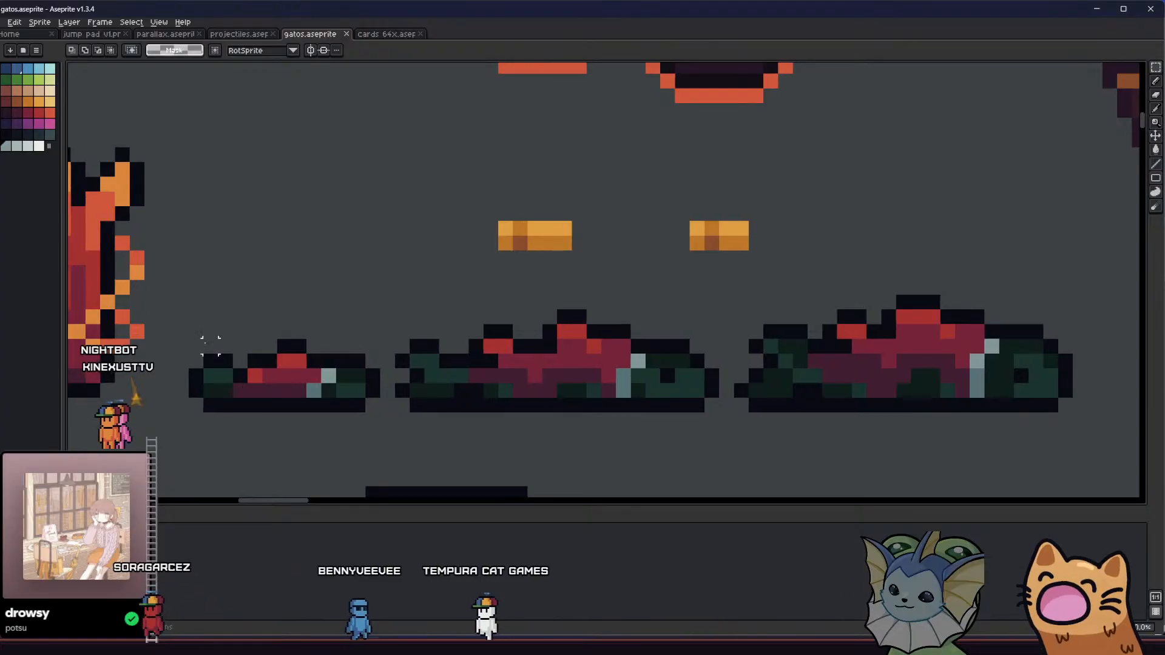
left_click_drag(373, 408, 381, 413)
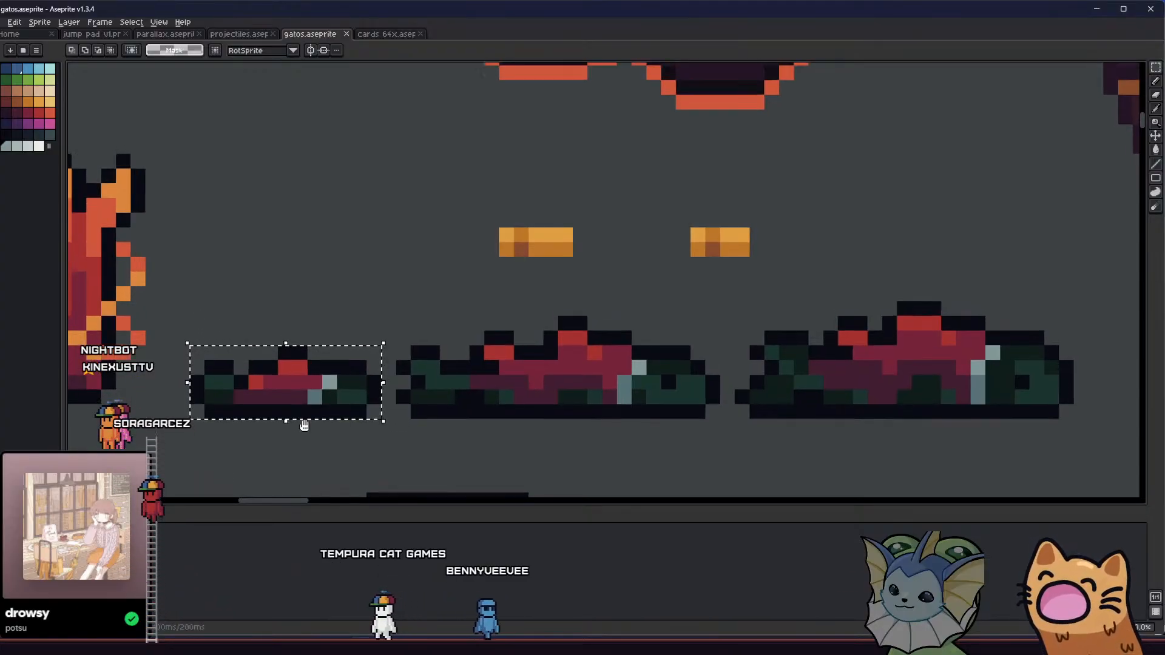
scroll(300, 418, "down", 3)
scroll(300, 413, "up", 2)
scroll(286, 400, "down", 2)
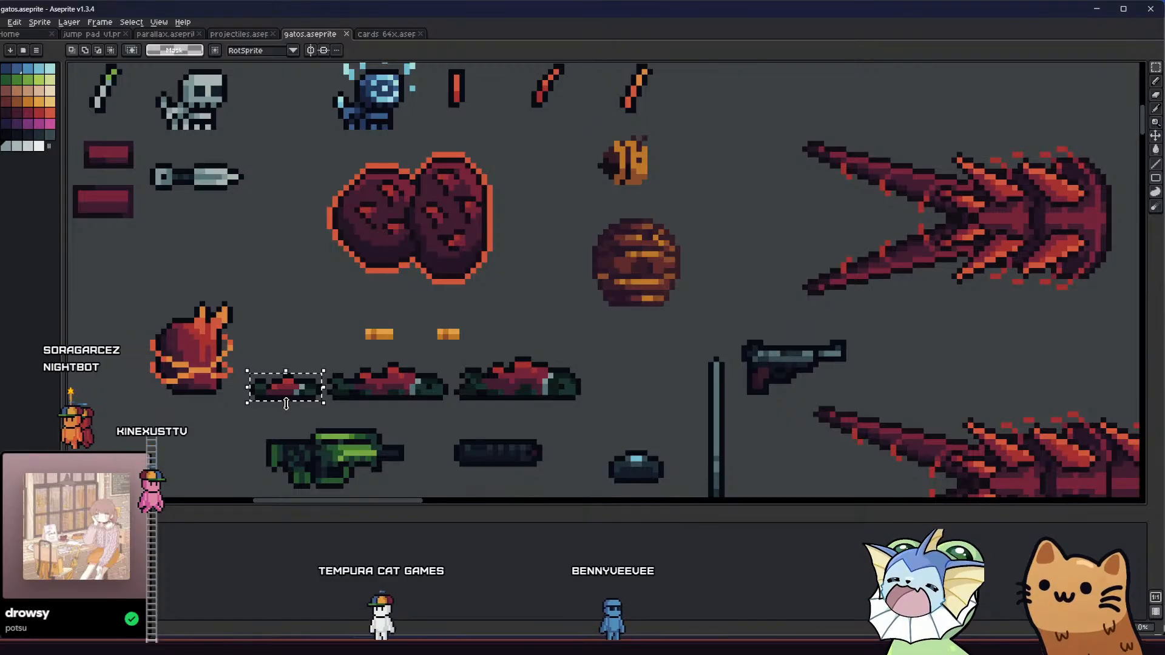
- Export the selected small salmon sprite as small_salmon.png at 100% with the area limited to the selection
scroll(286, 402, "up", 2)
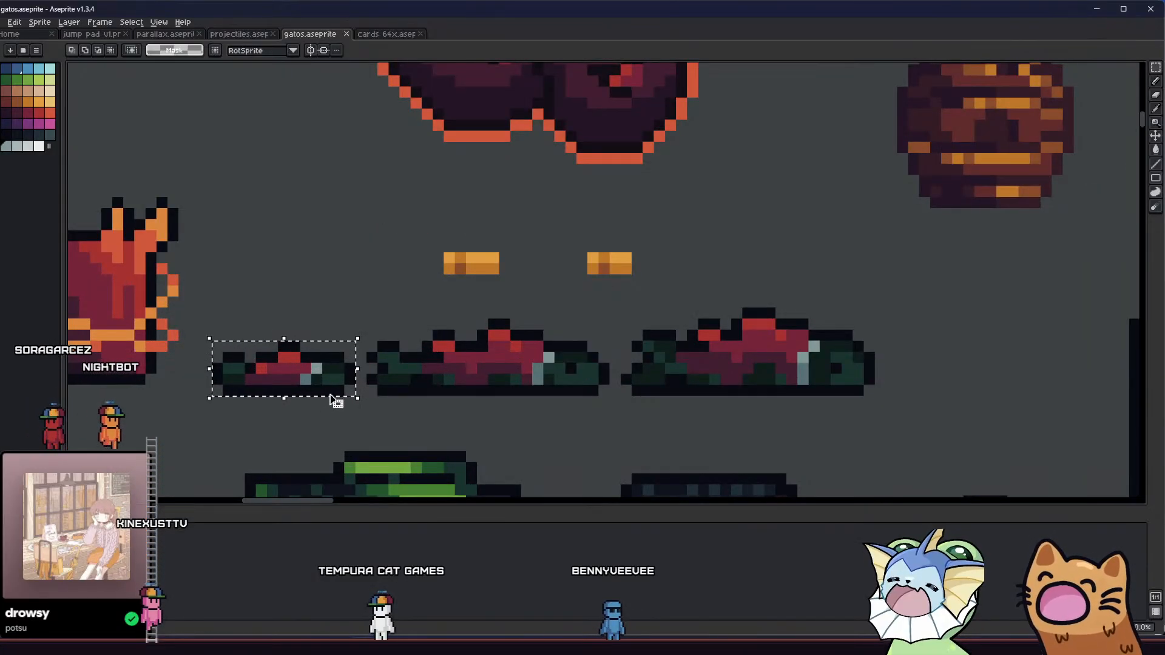
left_click(13, 22)
mouse_move(66, 114)
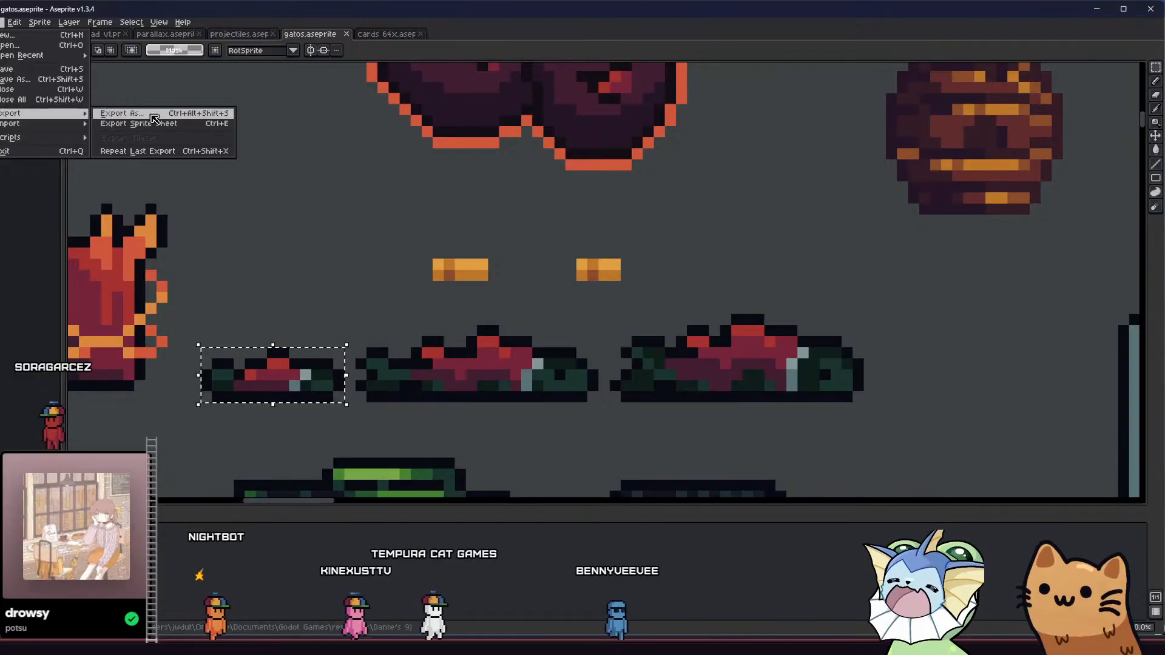
left_click(152, 115)
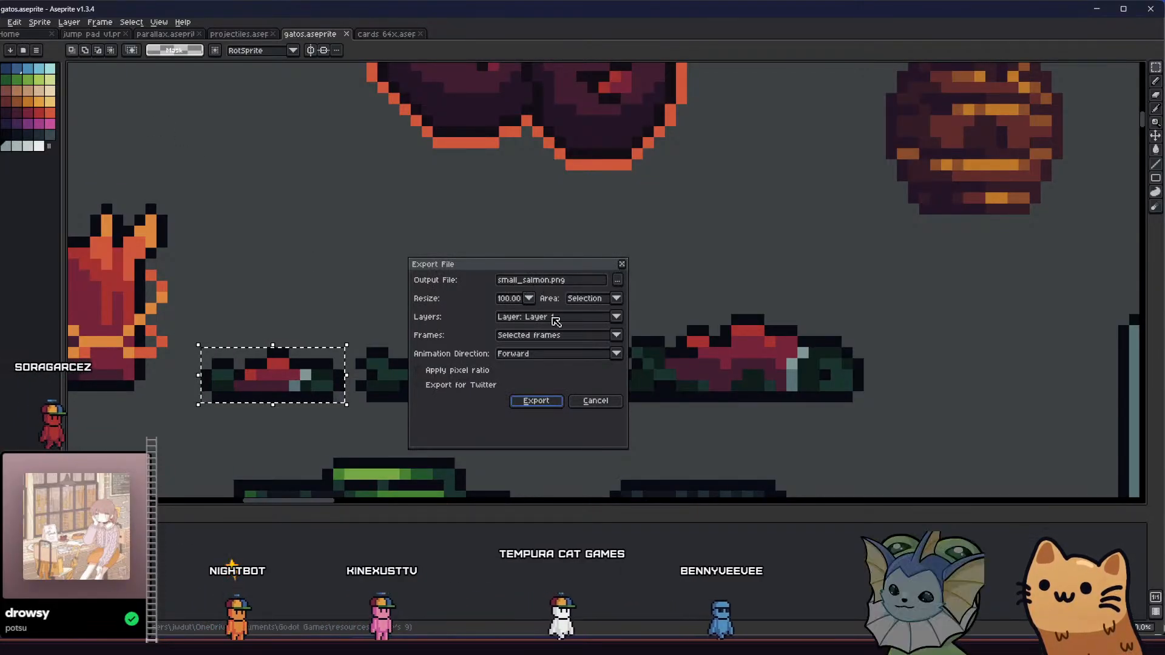
left_click(540, 401)
left_click(544, 354)
- Select the large salmon sprite and export only that selection as large_salmon.png
left_click_drag(615, 397, 862, 315)
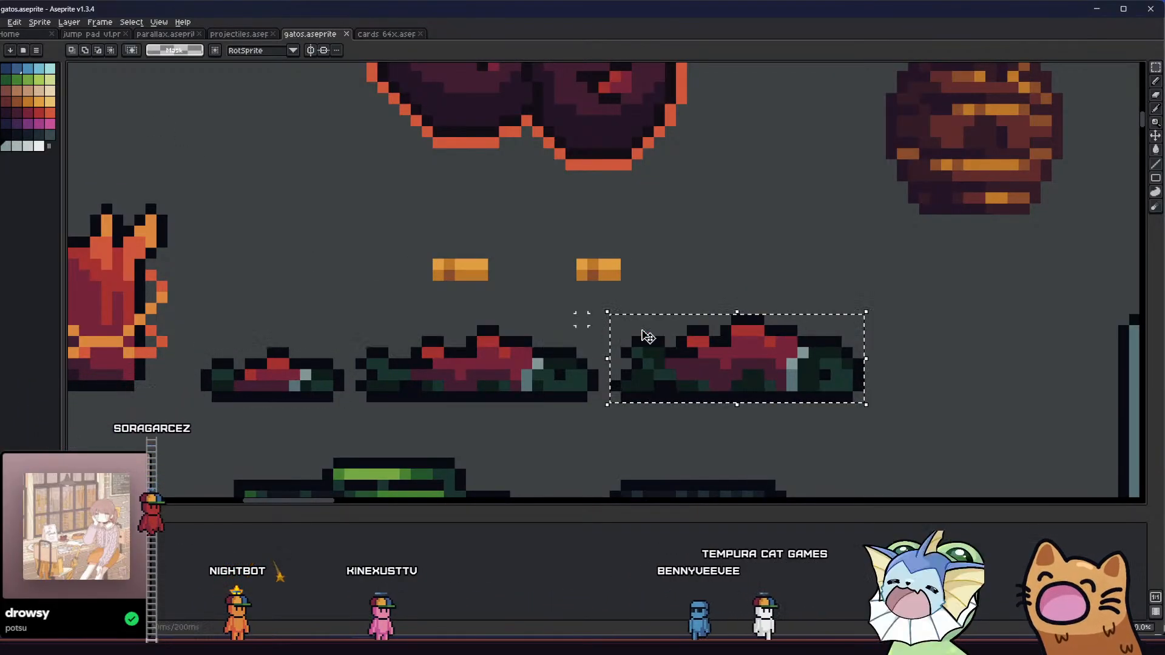
left_click(2, 19)
mouse_move(54, 114)
left_click(152, 115)
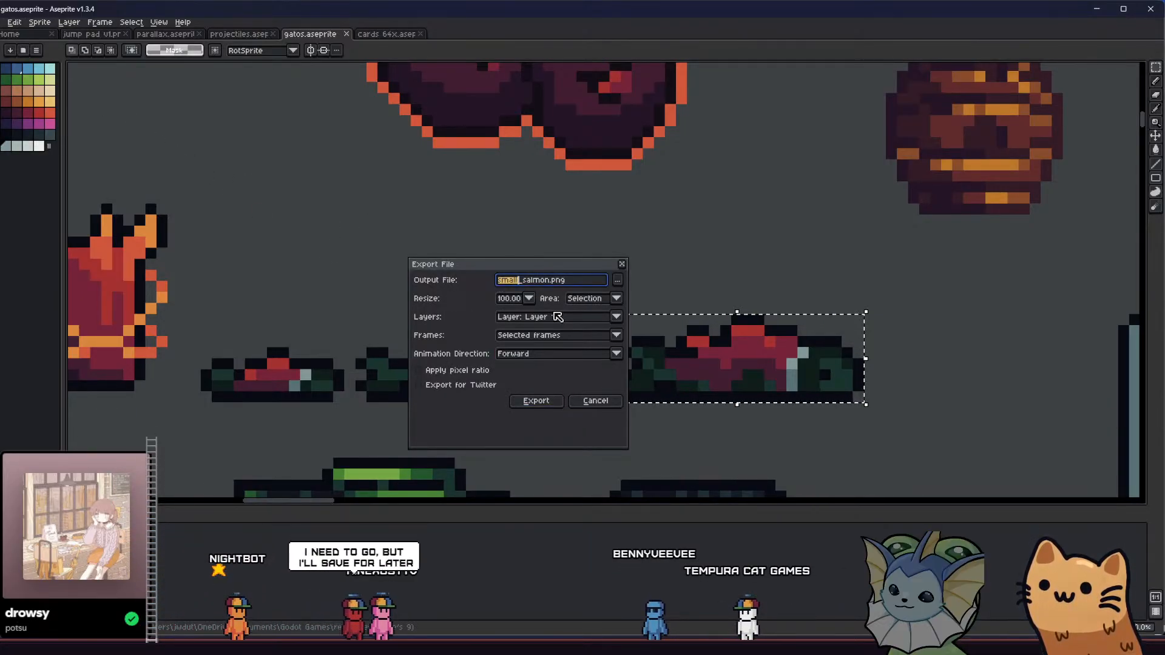
key("Return")
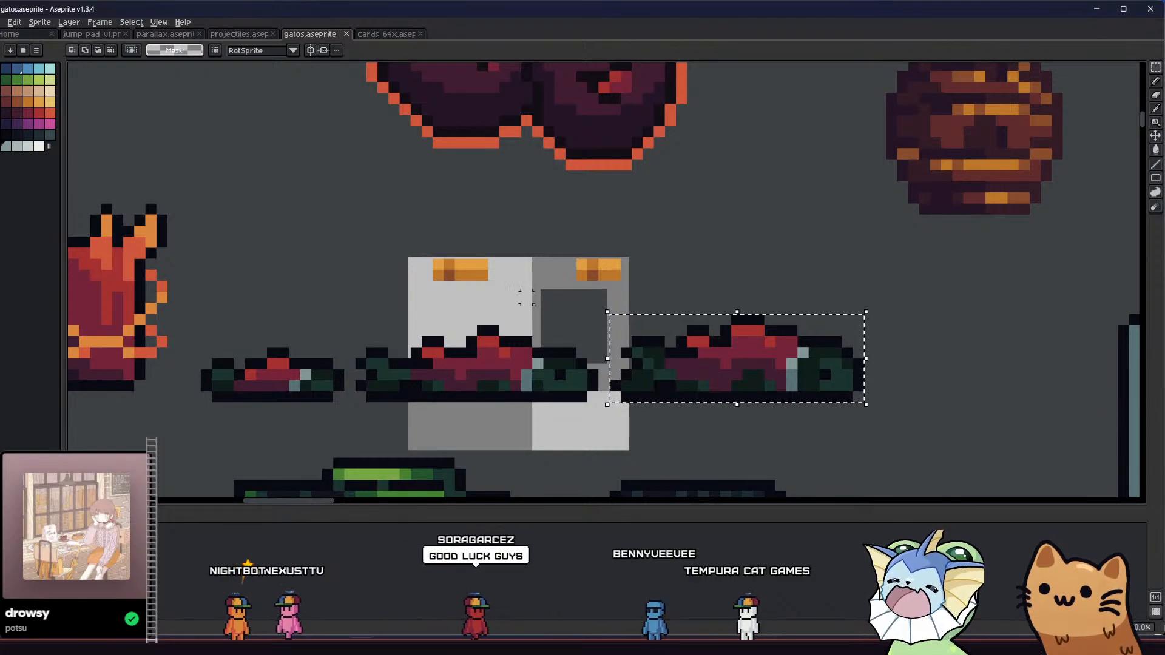
left_click(405, 297)
left_click_drag(251, 364, 276, 359)
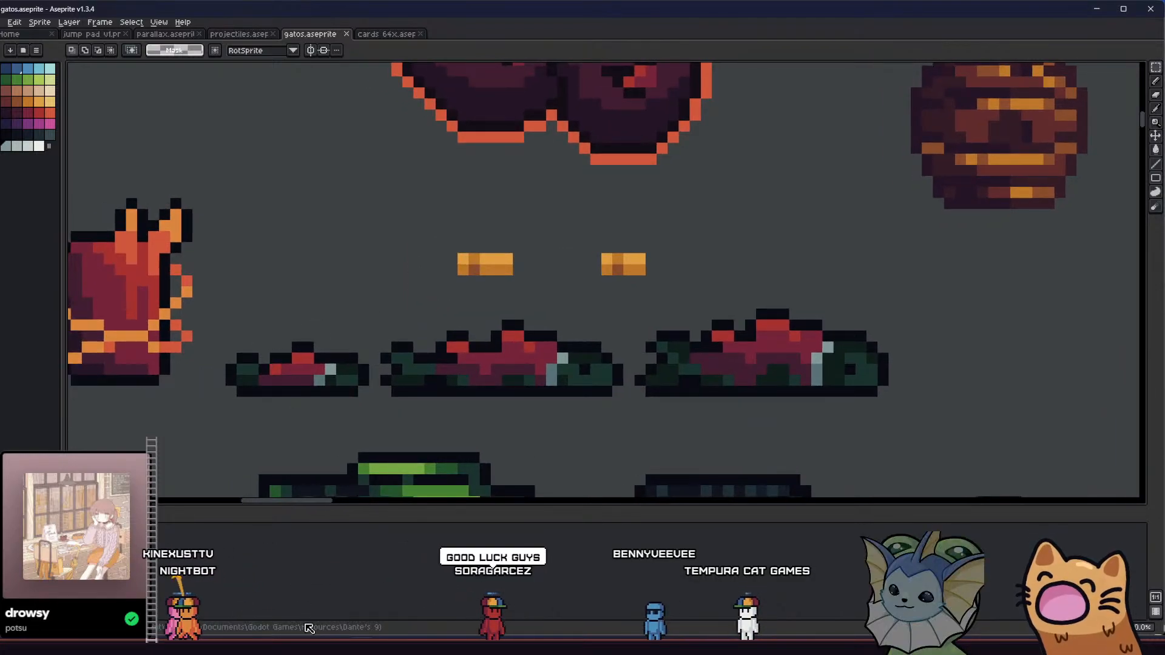
- Switch to Godot and bring small_salmon and large_salmon from the card resources folder into the project's Testing sprites folder
key("alt+Tab")
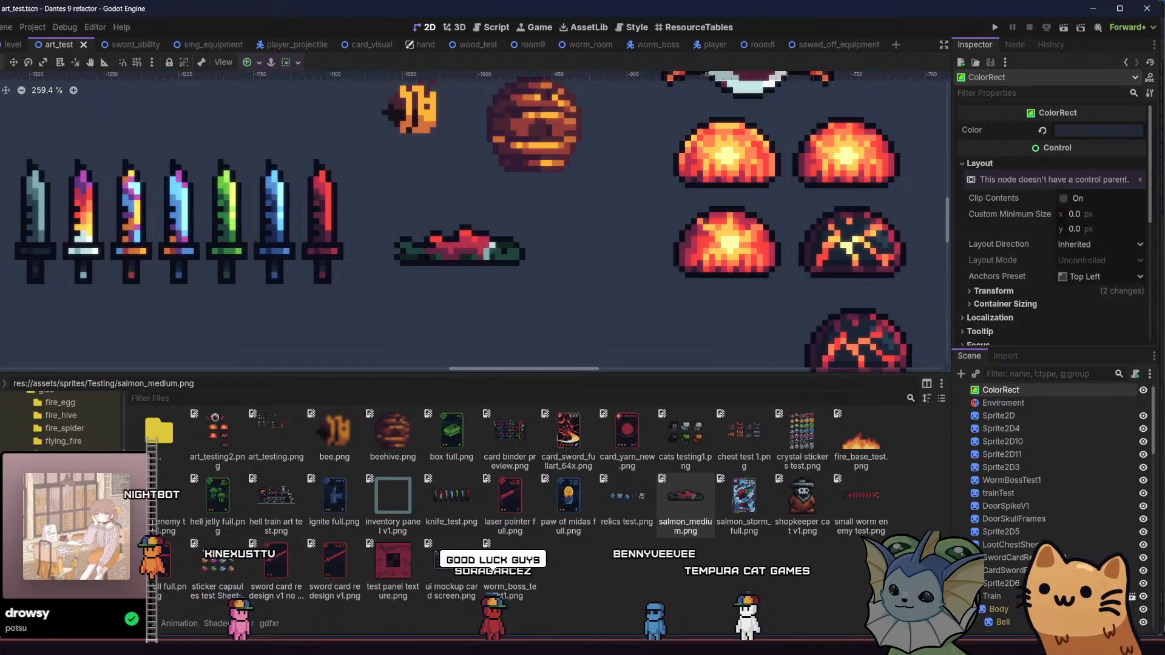
key("alt+Tab")
left_click(99, 414)
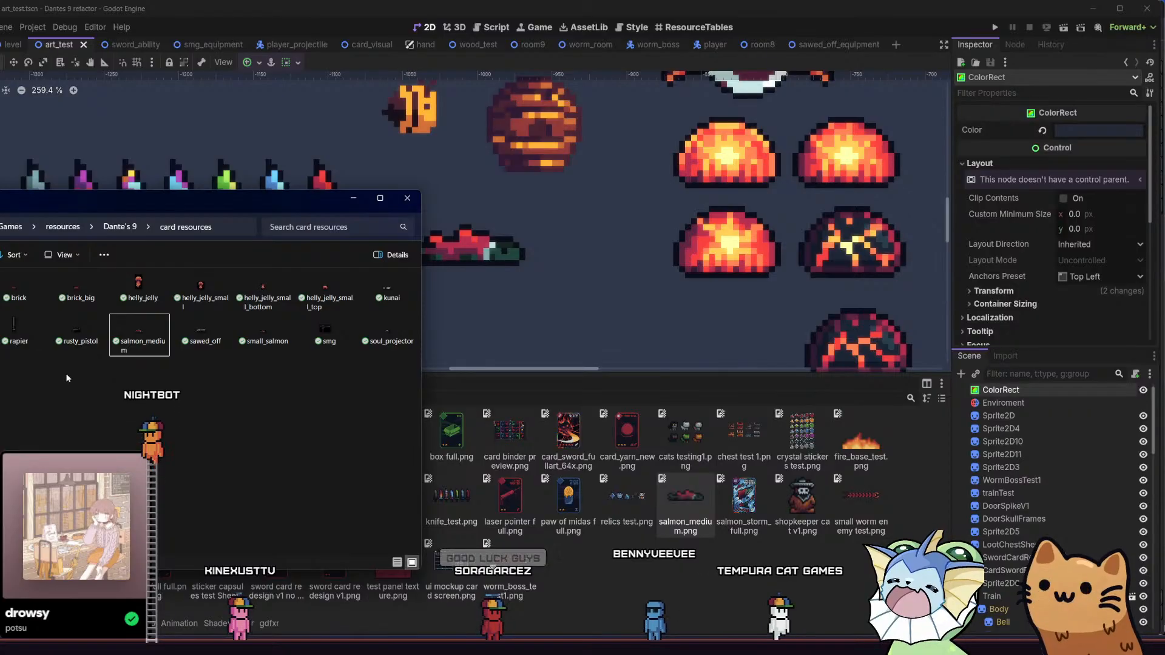
left_click(259, 338)
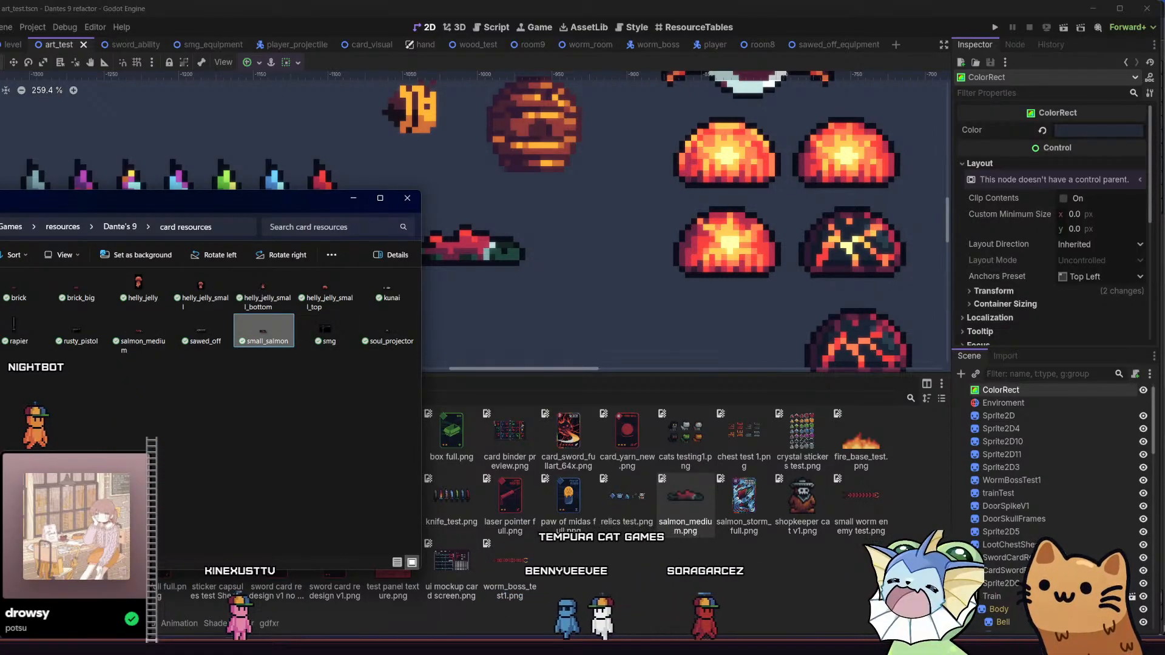
left_click(602, 566)
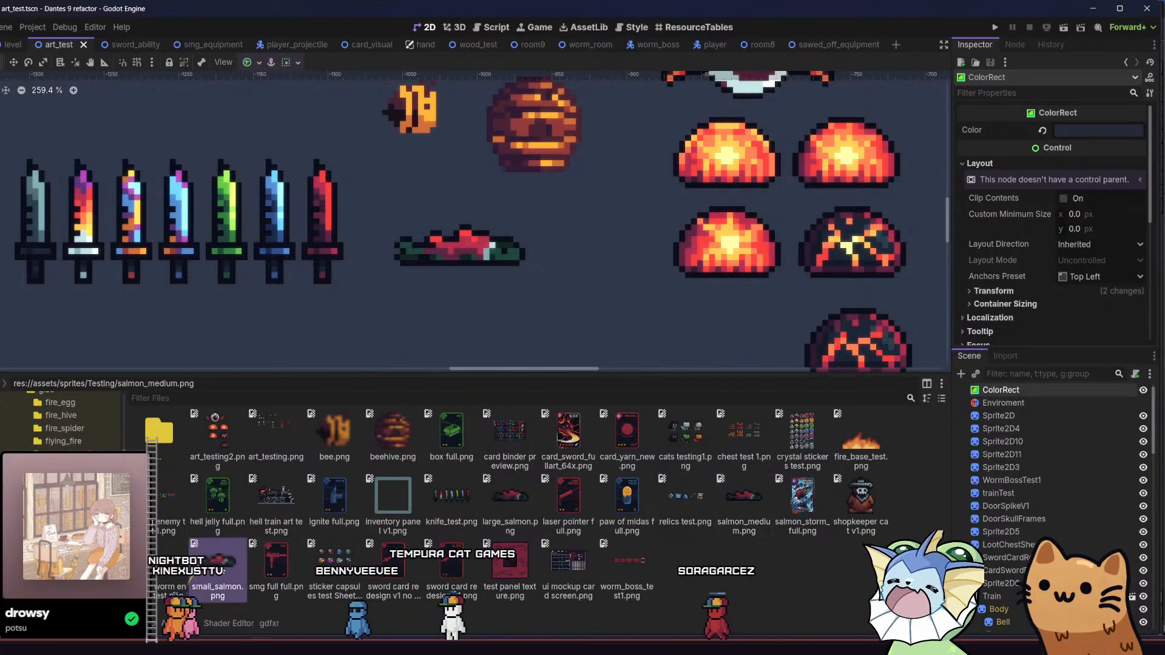
- Place small_salmon.png and large_salmon.png in the art_test scene, just below the medium salmon
left_click_drag(211, 587, 410, 314)
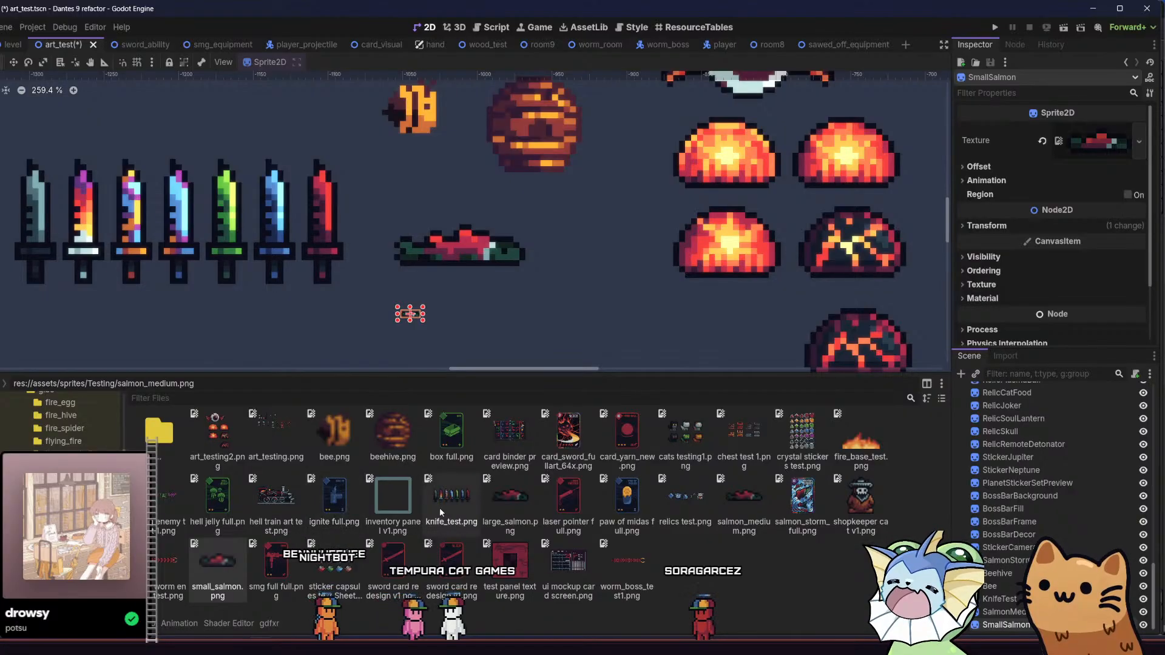
left_click_drag(507, 470, 488, 330)
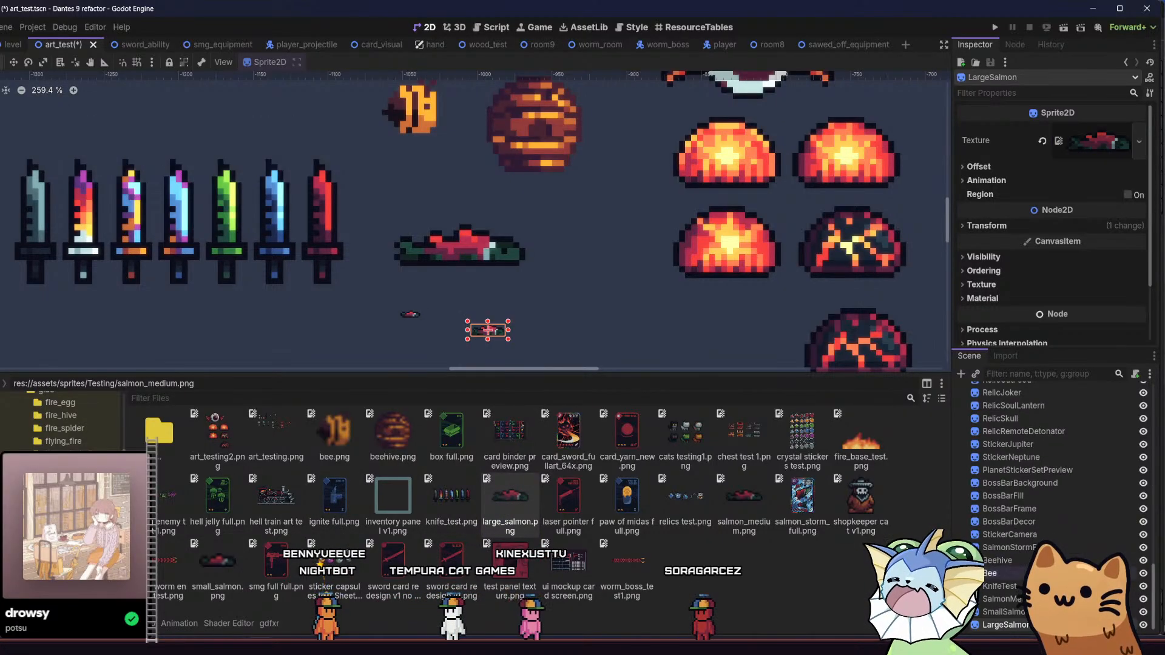
- Set the LargeSalmon sprite's scale to 4 and move it slightly up and to the right, beneath the medium salmon
left_click(986, 226)
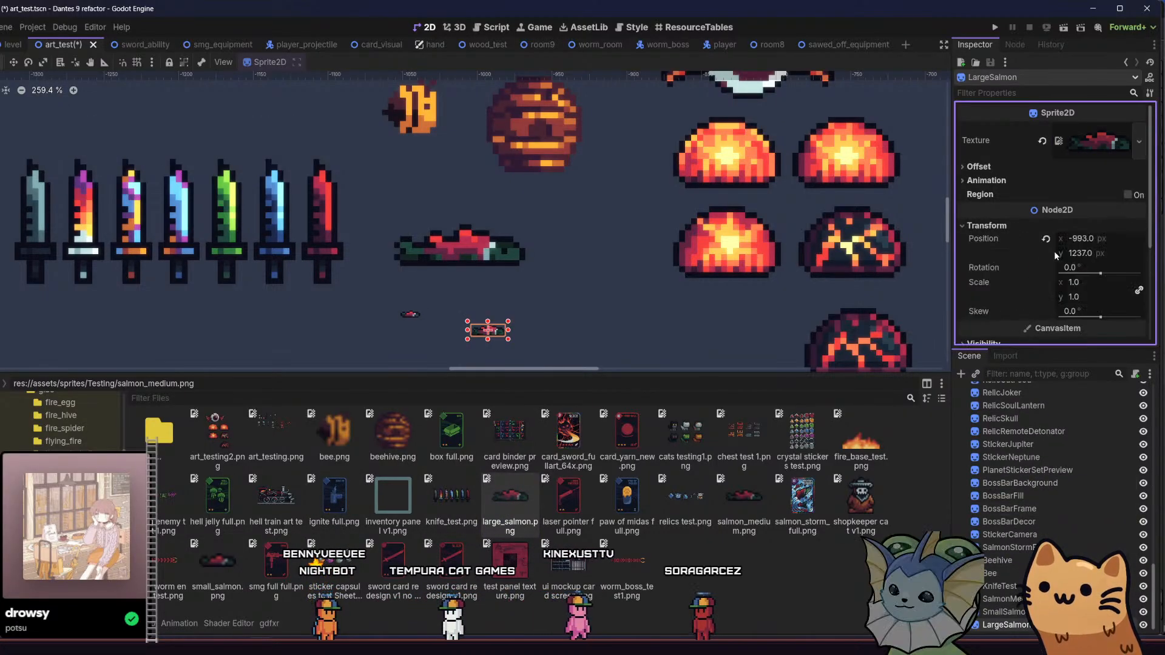
left_click(1085, 295)
type("4")
key("Return")
left_click_drag(424, 316, 459, 293)
- Set the SmallSalmon sprite's scale to 4
left_click(415, 314)
left_click(403, 316)
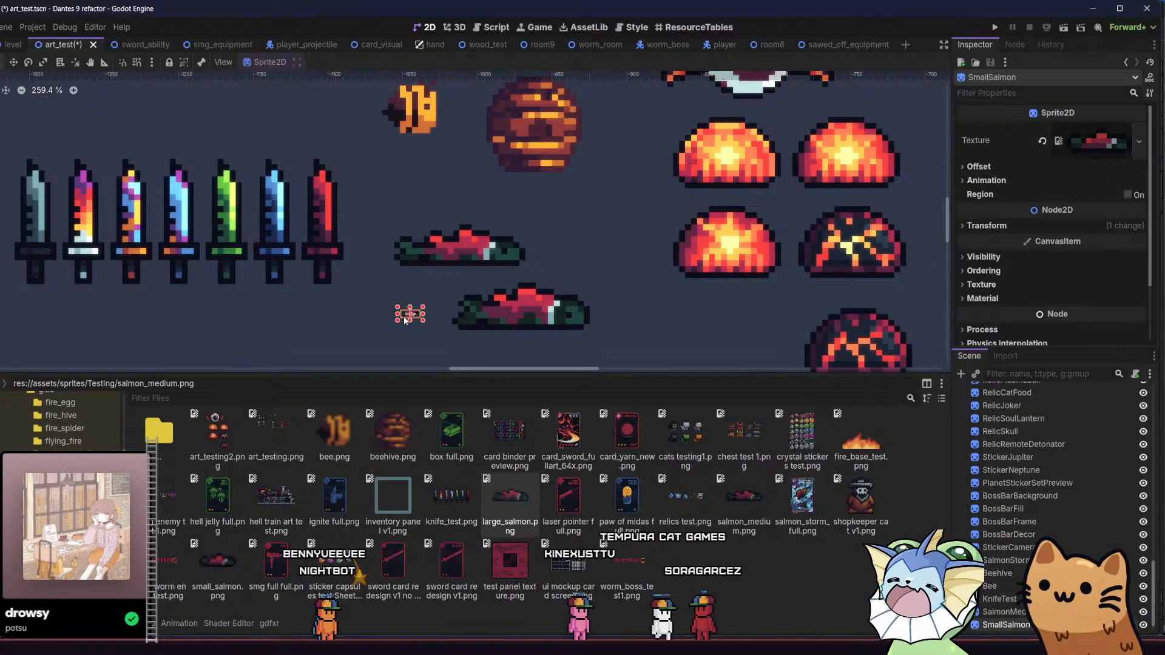
left_click(986, 225)
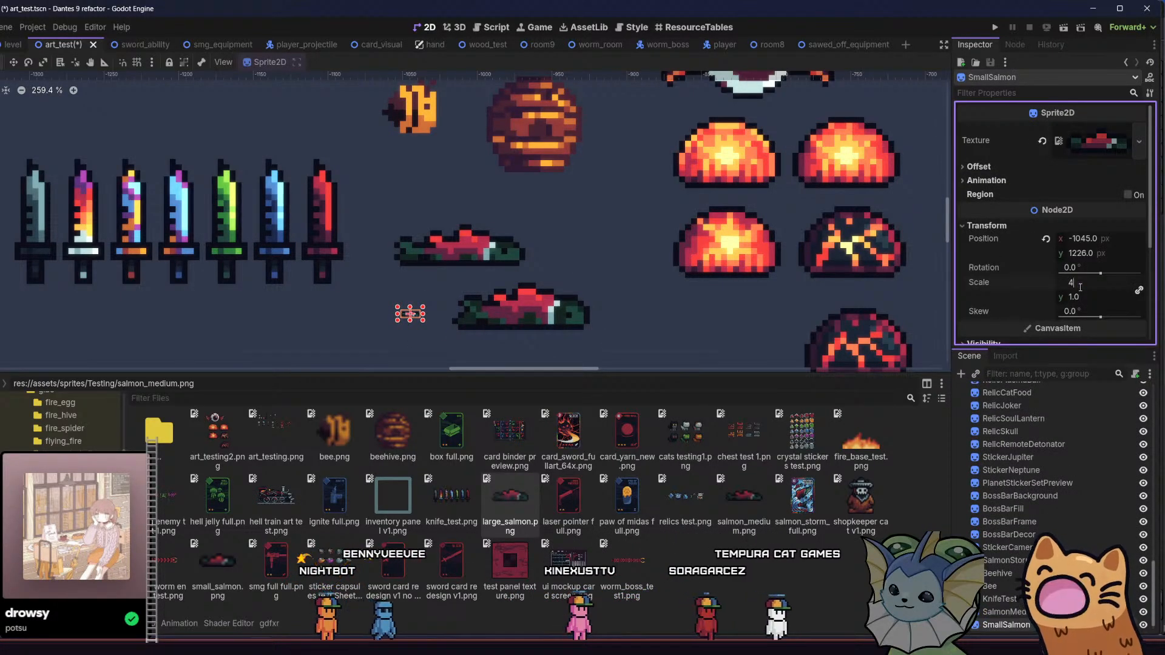
key("Return")
- Move the LargeSalmon sprite farther right of the small salmon and save the art_test scene
left_click_drag(494, 314, 530, 318)
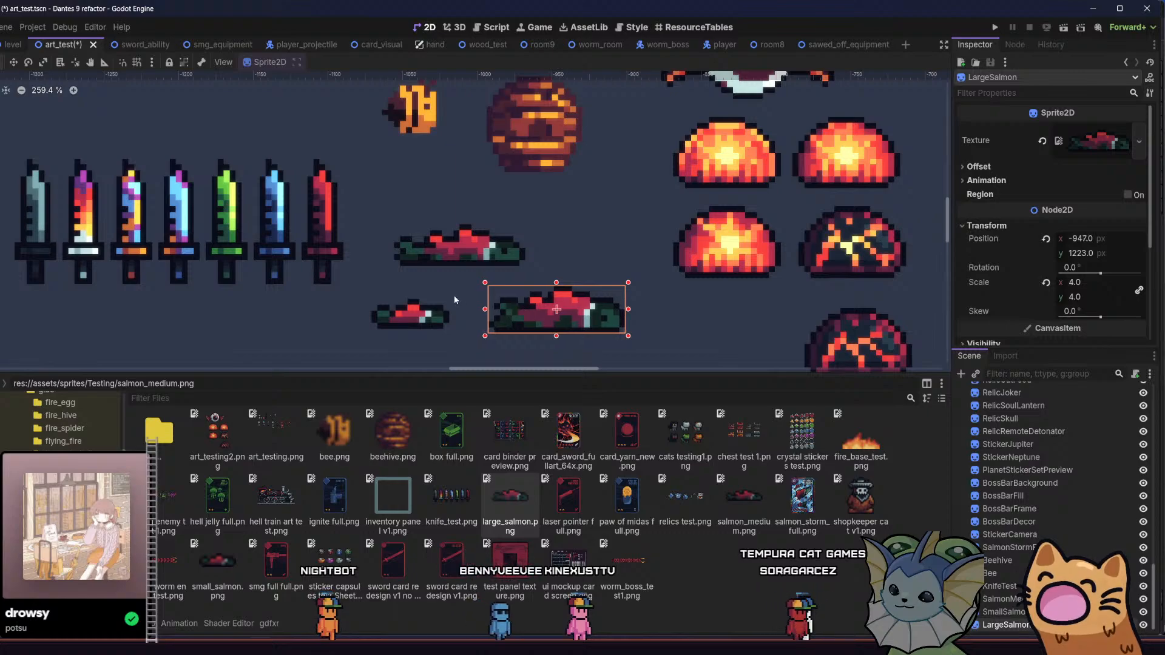
left_click(454, 297)
scroll(454, 297, "down", 5)
key("ctrl+s")
scroll(339, 293, "up", 1)
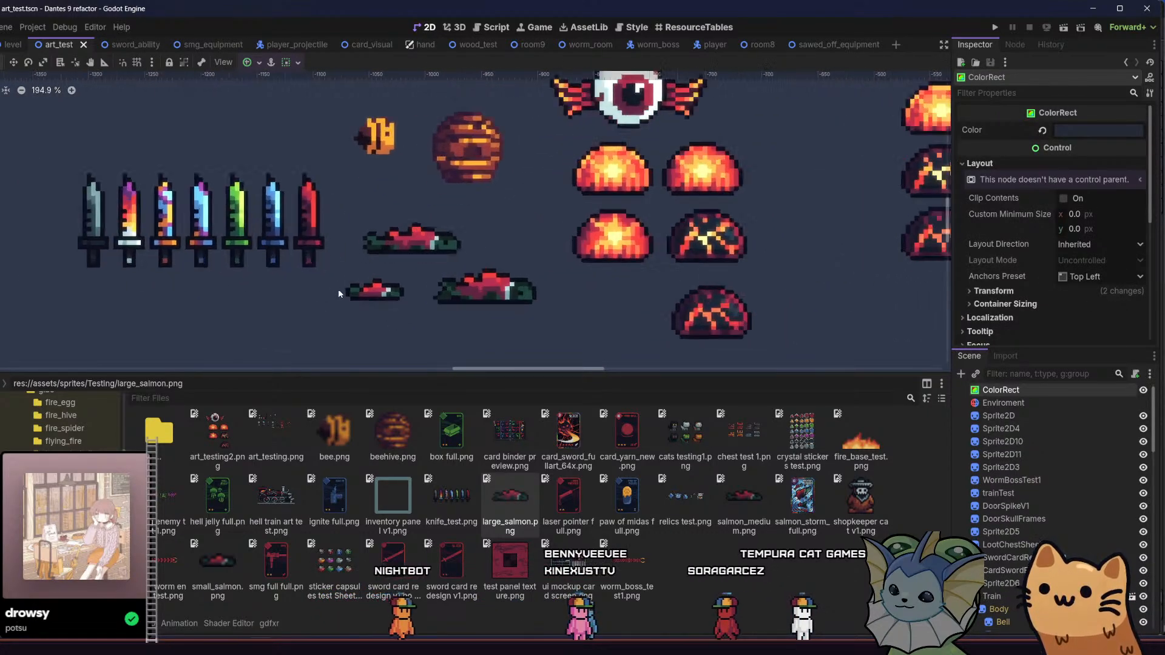
- Examine the three salmon sprites up close and alongside the knives, beehive and lava domes in the test scene
scroll(339, 294, "up", 4)
mouse_move(292, 284)
left_mouse_down()
mouse_move(314, 262)
mouse_move(310, 288)
left_mouse_up()
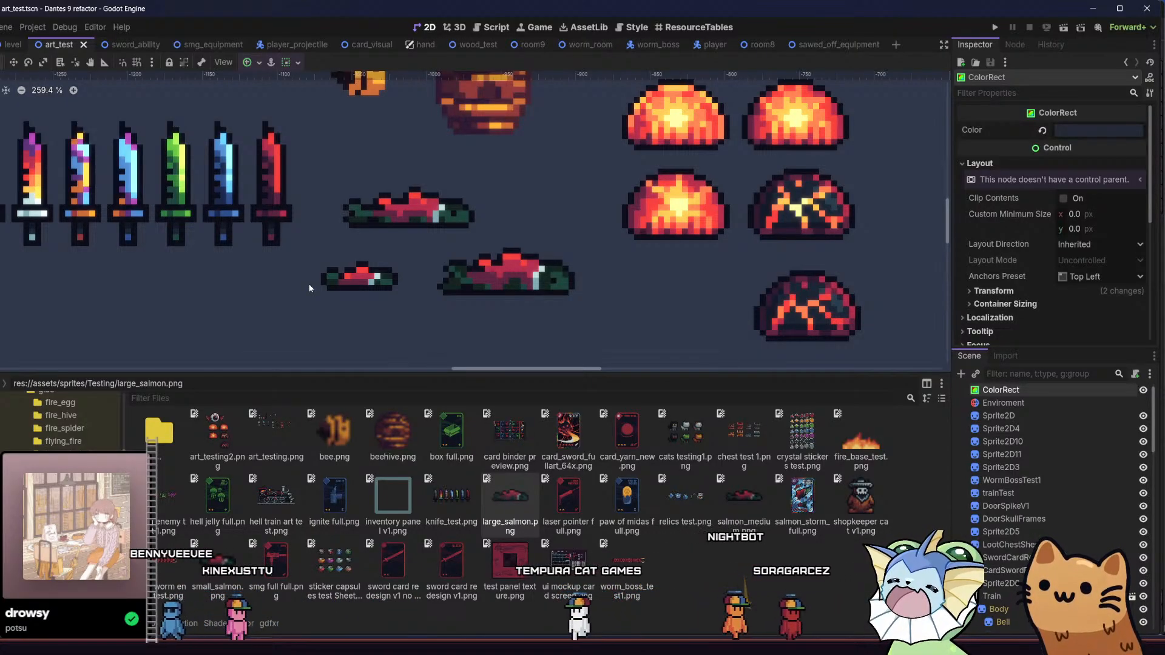
scroll(309, 288, "up", 4)
left_click_drag(264, 296, 279, 300)
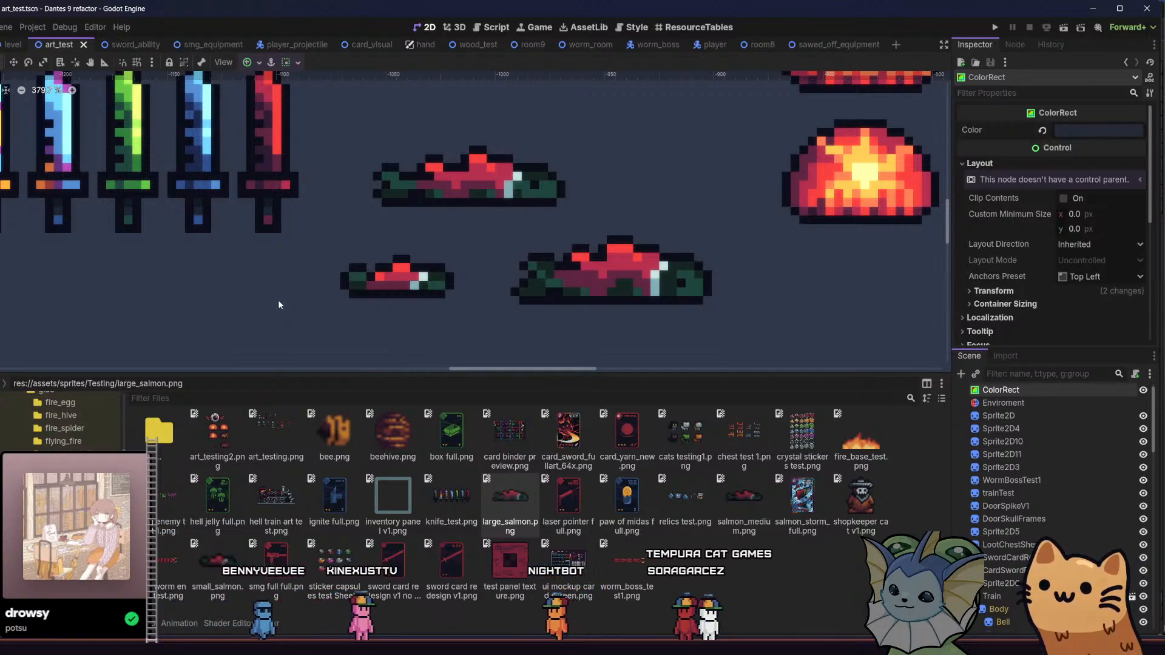
scroll(278, 300, "down", 4)
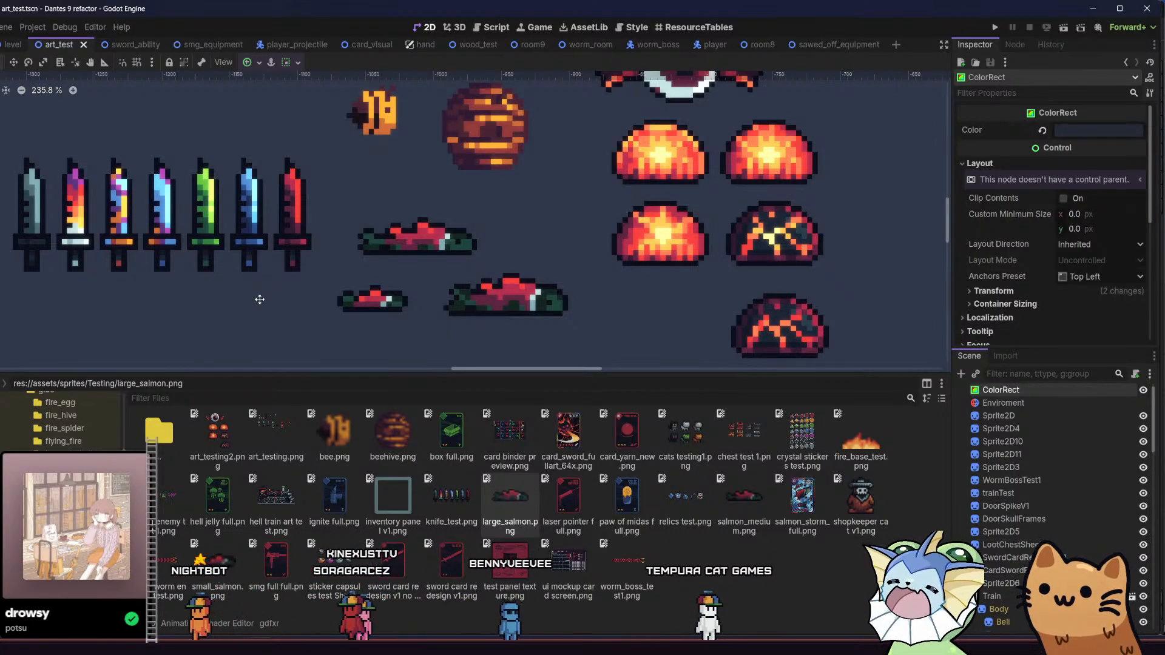
left_click_drag(260, 300, 242, 307)
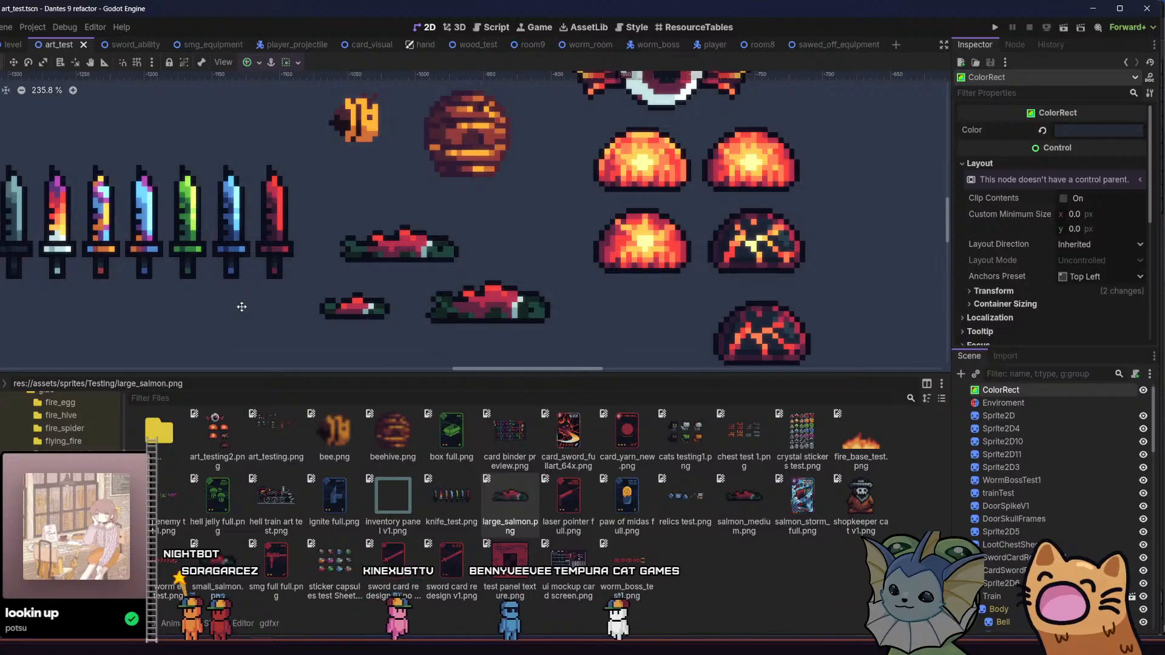
left_click_drag(241, 307, 287, 301)
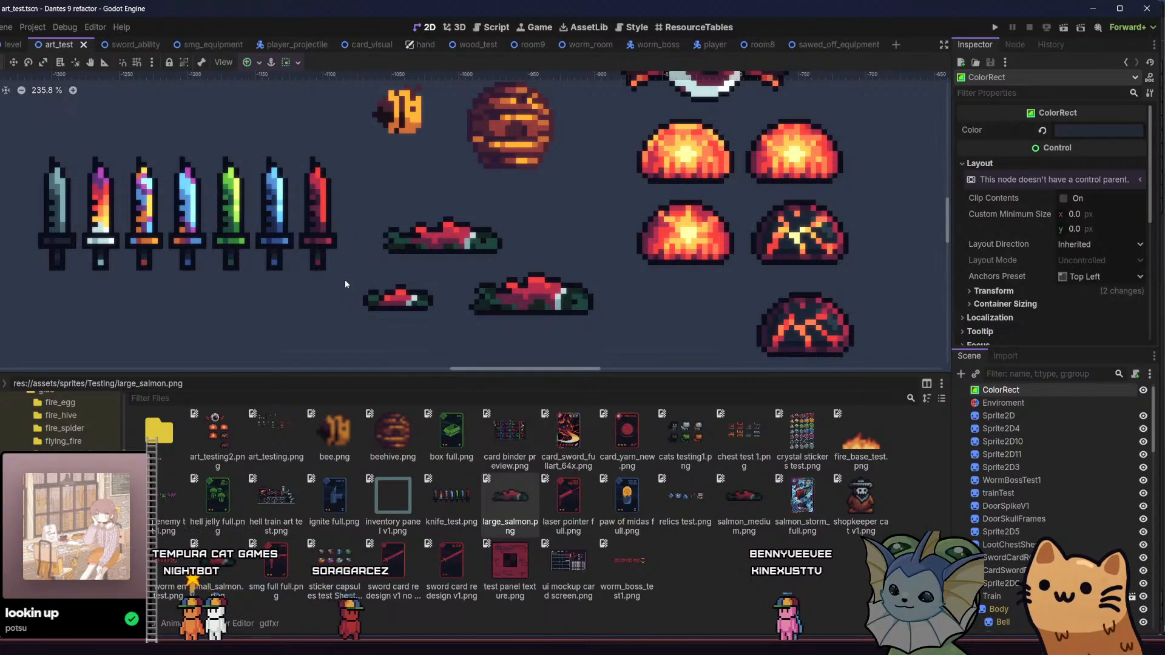
left_click_drag(340, 282, 303, 299)
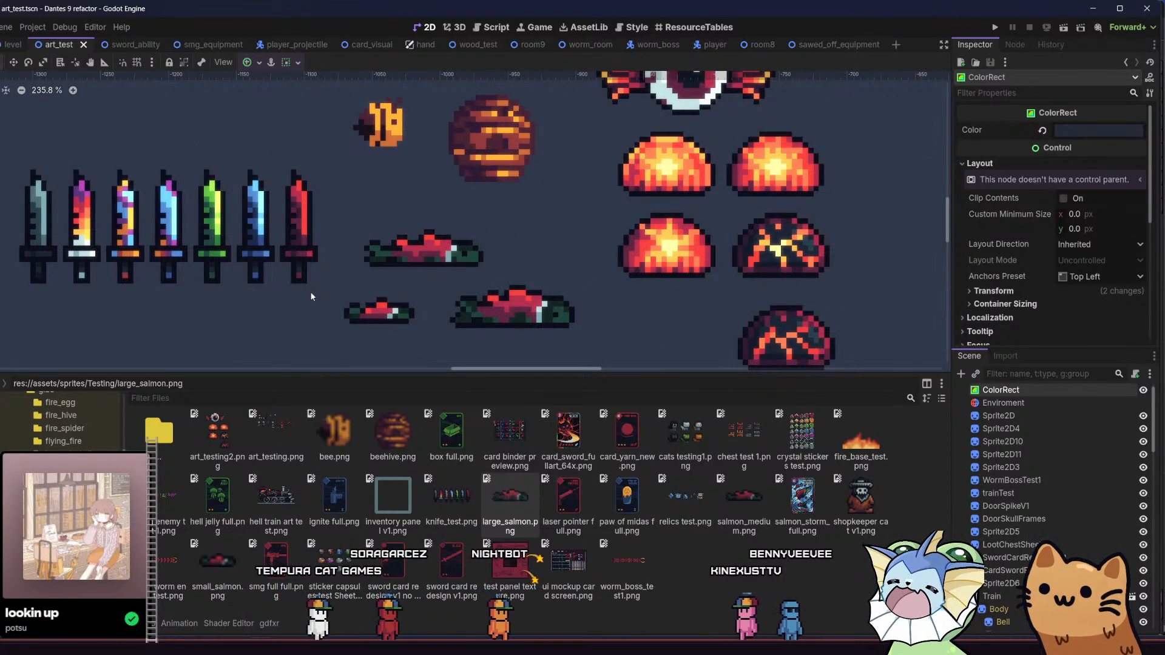
mouse_move(286, 282)
left_mouse_down()
mouse_move(337, 289)
mouse_move(291, 287)
left_mouse_up()
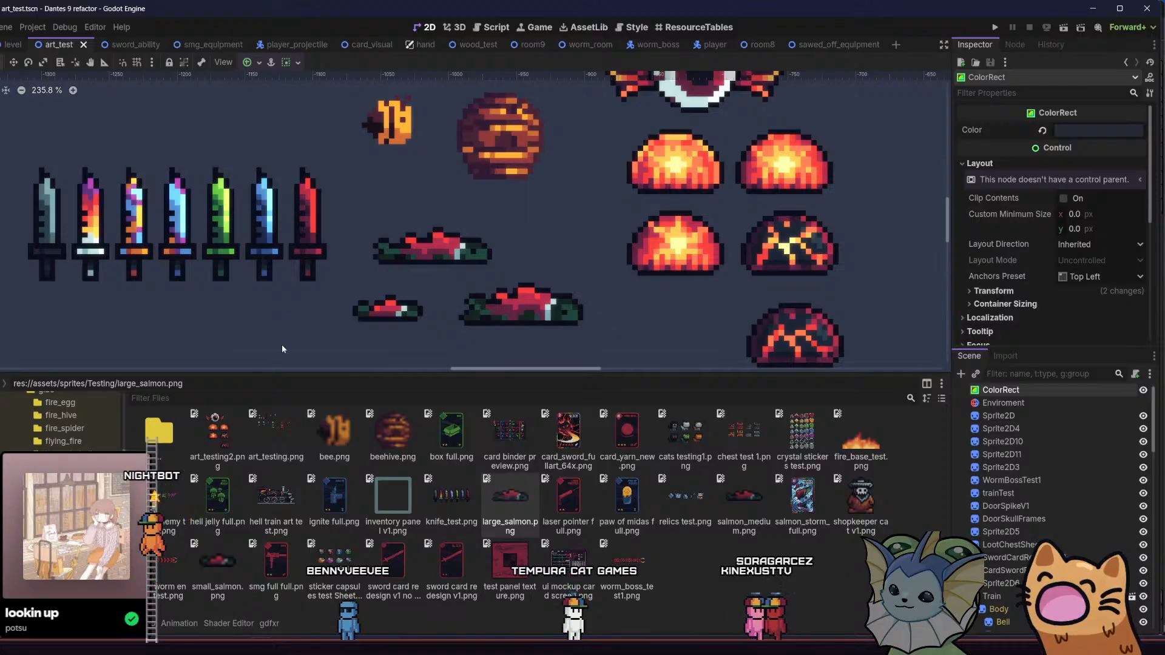
scroll(605, 347, "down", 2)
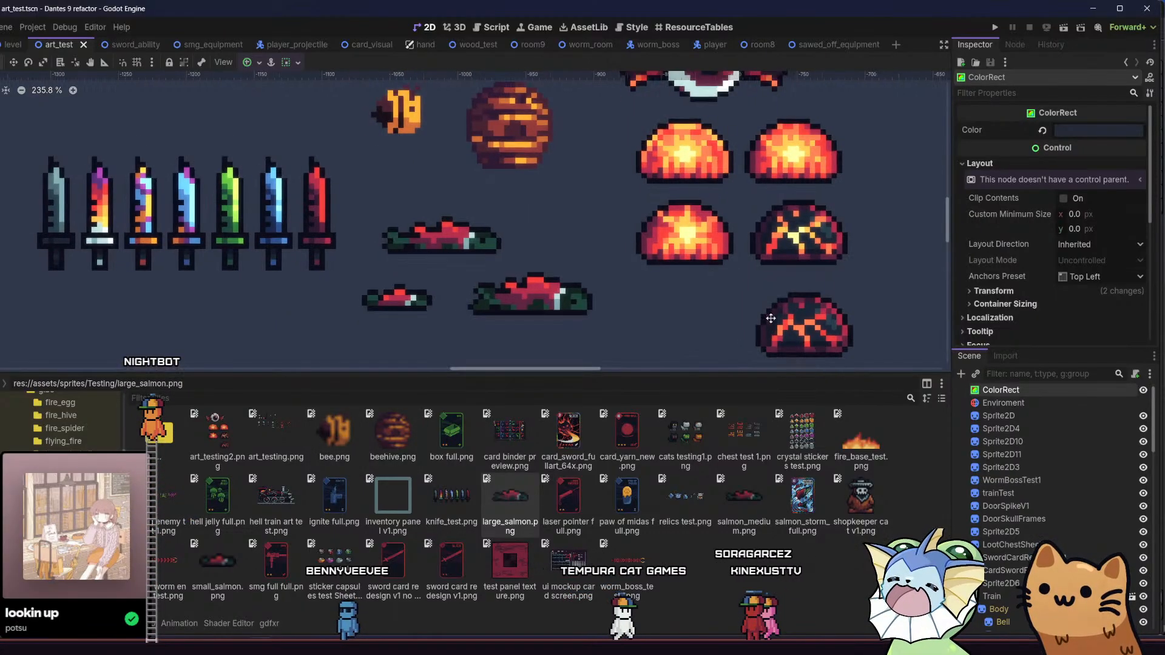
scroll(447, 259, "up", 1)
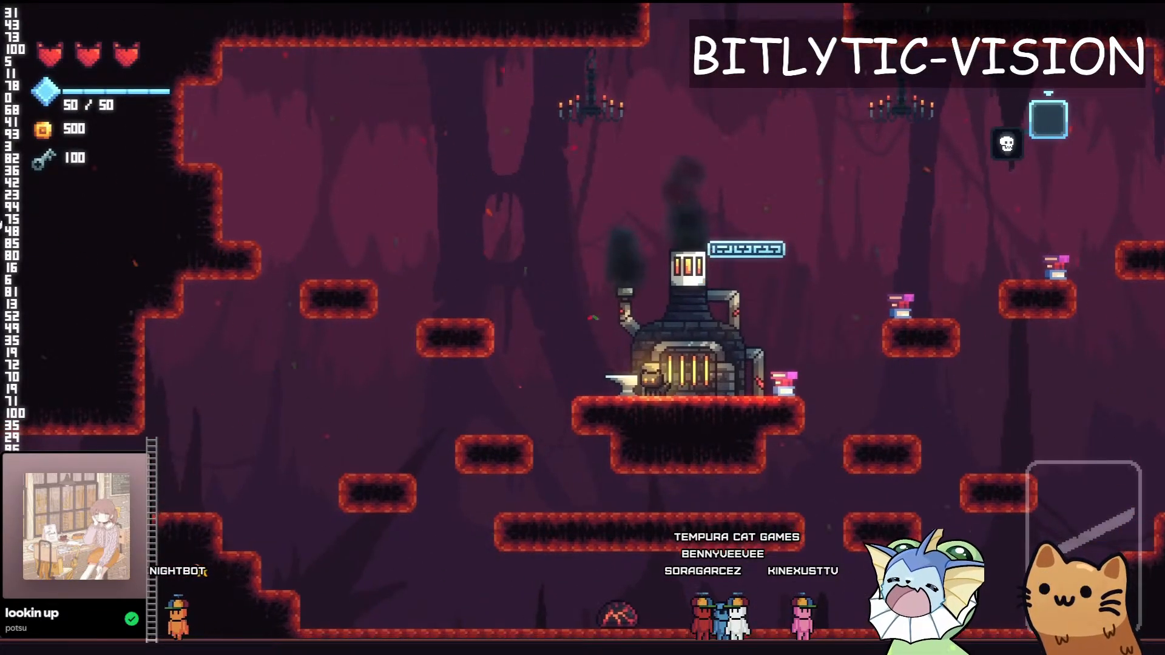
- Open the running game's system settings and turn off Fullscreen in the video options
key("Escape")
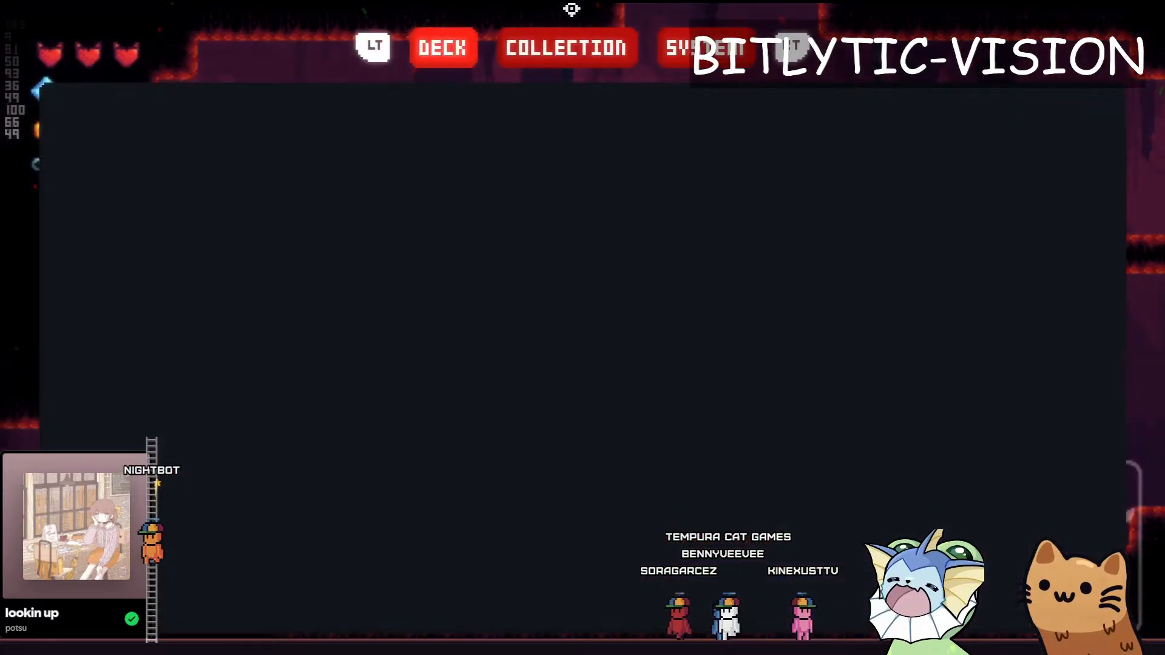
left_click(679, 43)
left_click(479, 105)
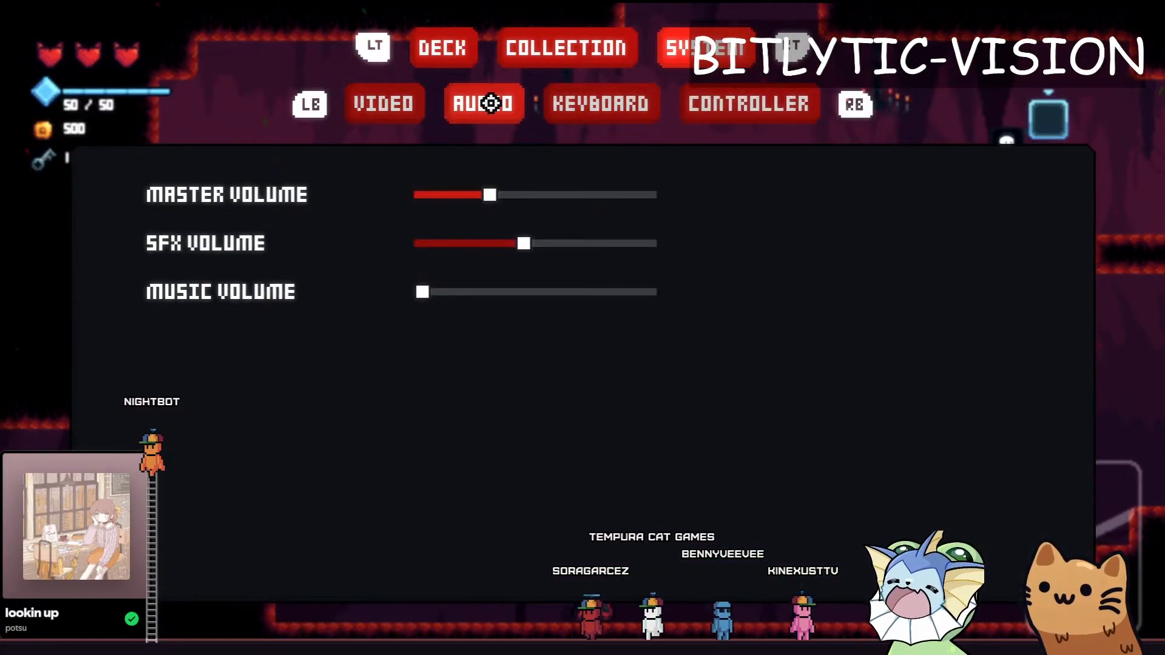
left_click(420, 104)
left_click(450, 272)
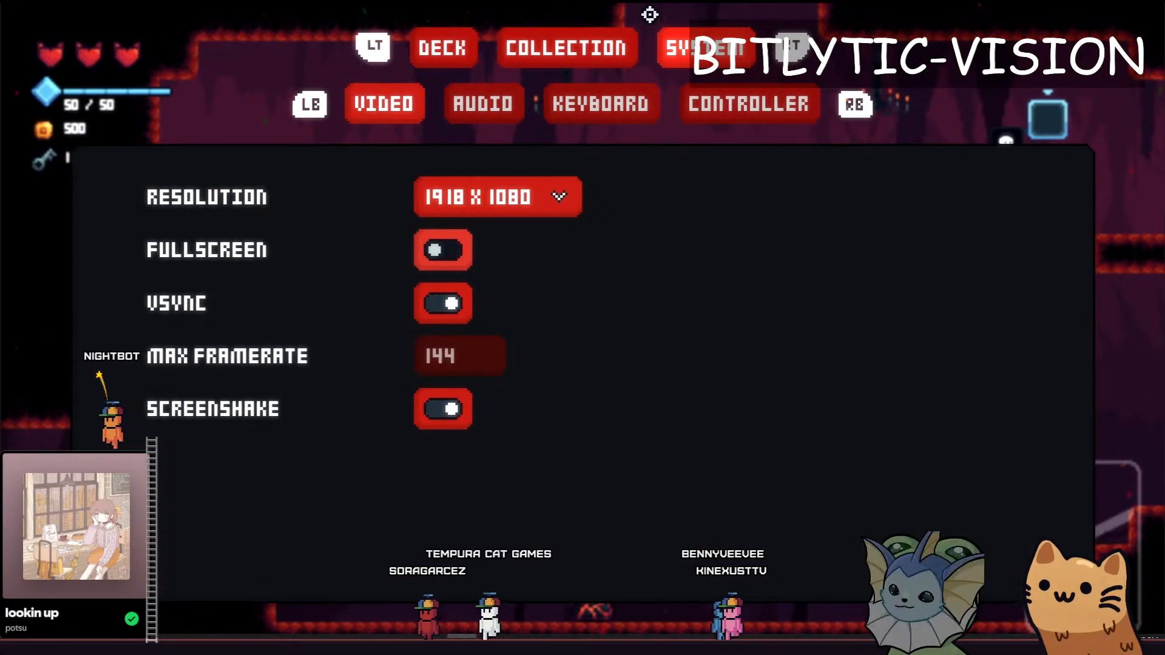
- Resize the game window to a tall, narrow shape over the middle of the script editor and close the settings menu
left_click_drag(668, 17, 409, 36)
left_click_drag(894, 148, 113, 146)
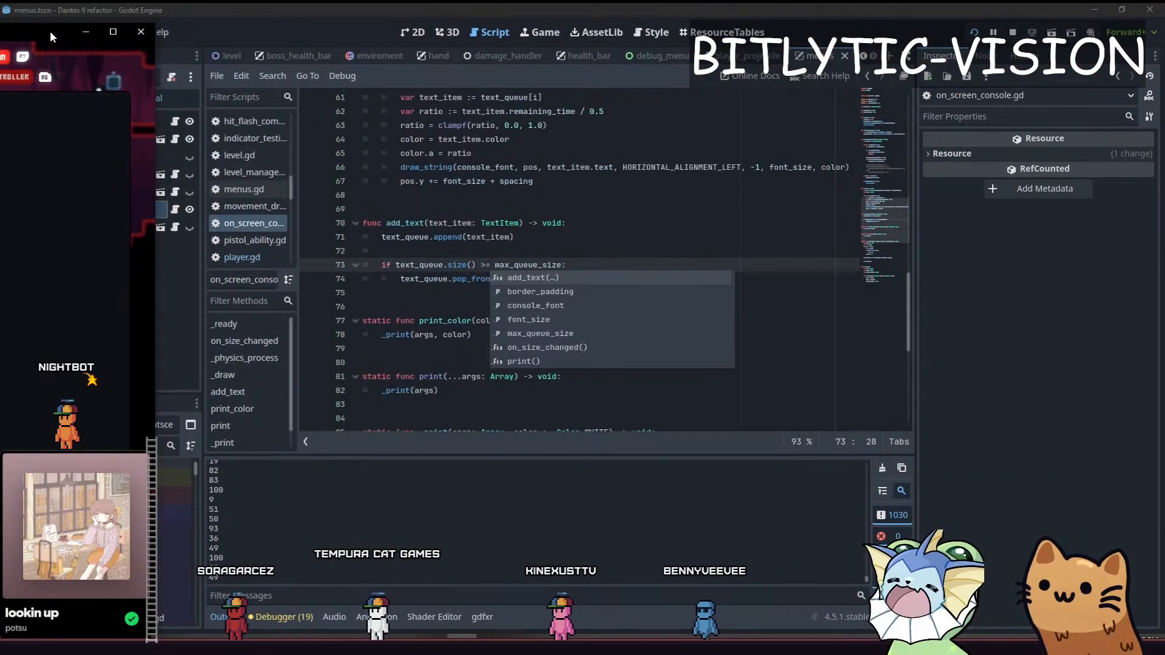
left_click_drag(52, 38, 743, 40)
key("Escape")
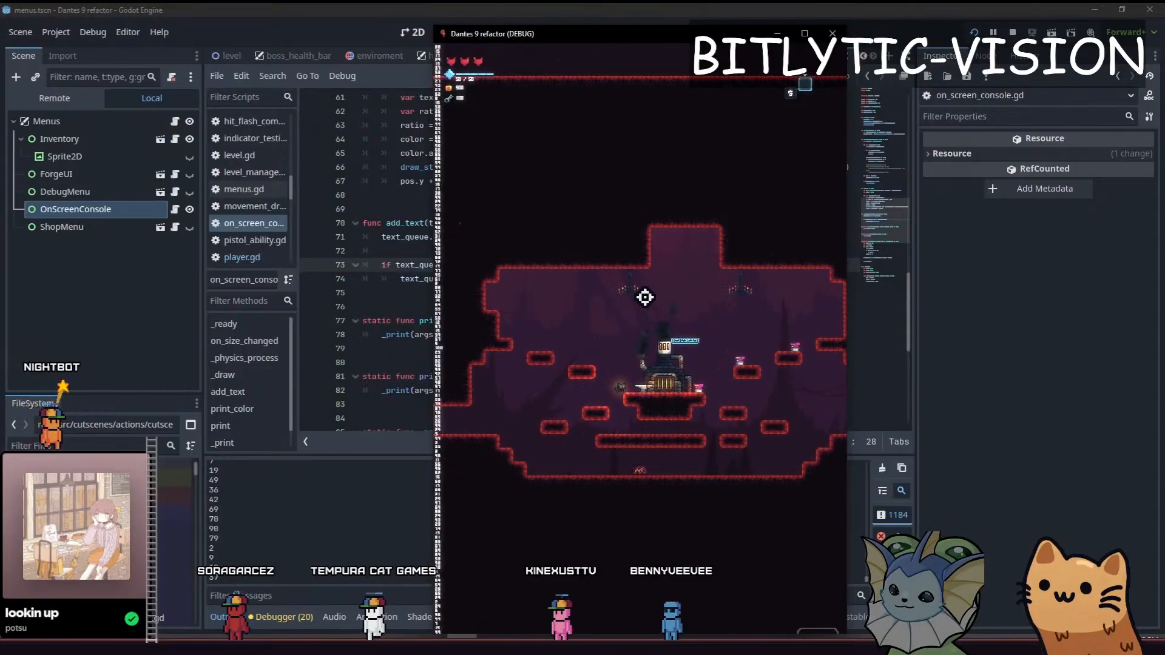
- Maximize the game window and test moving the cat left, then jumping back right toward the furnace
key("a")
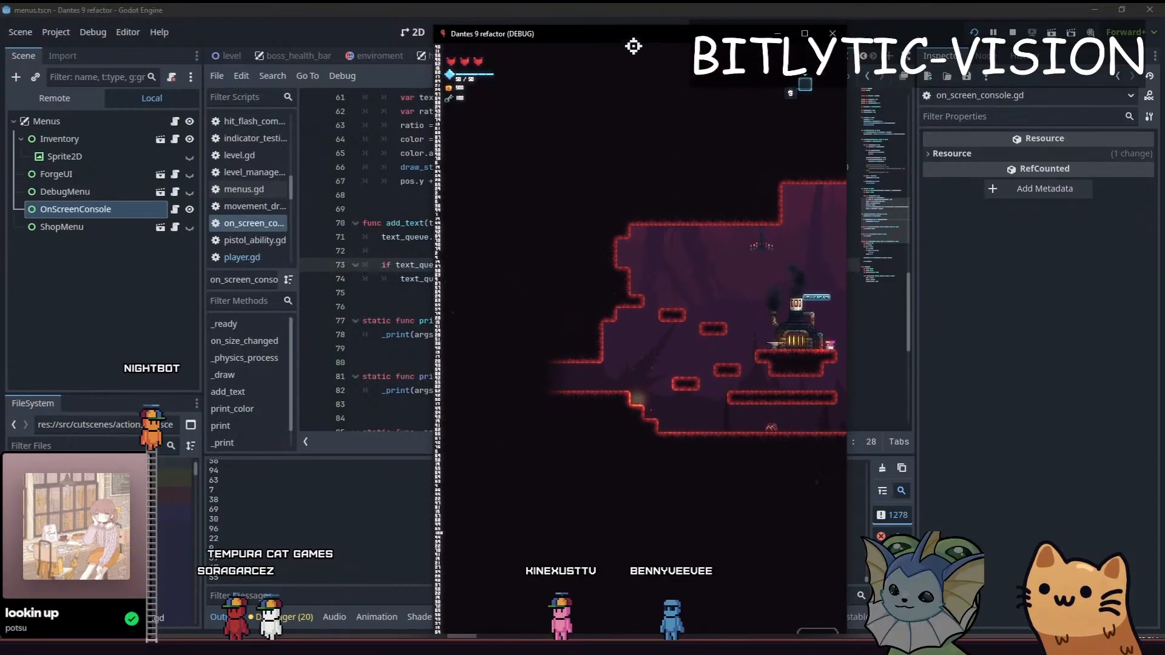
double_click(635, 34)
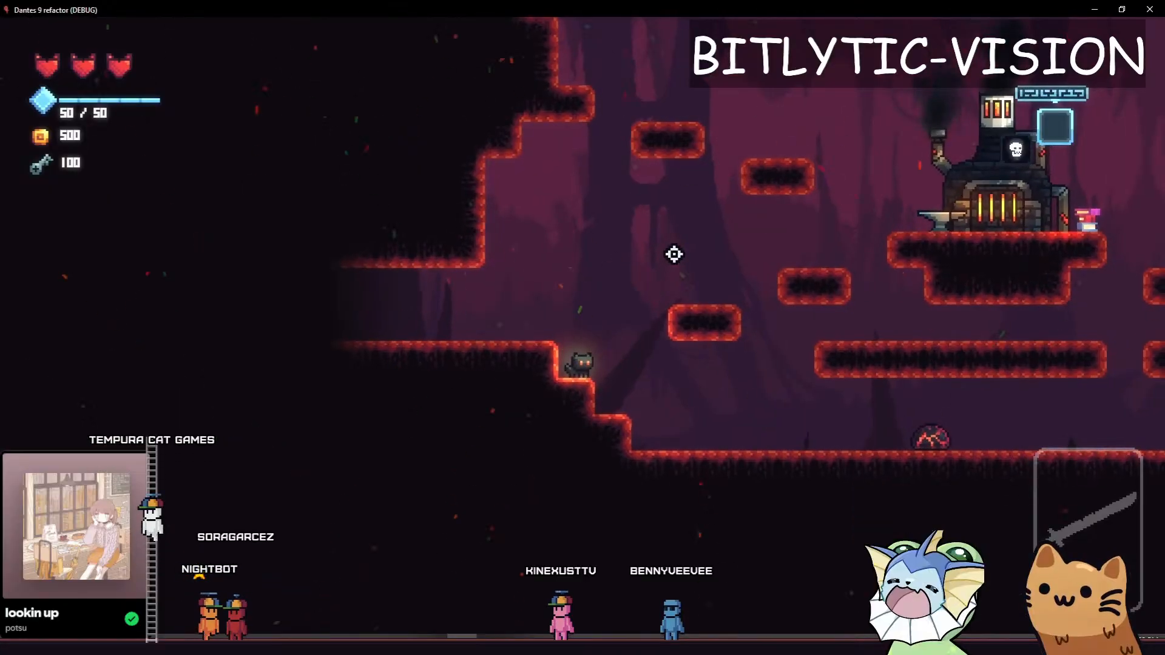
key("space")
key("d")
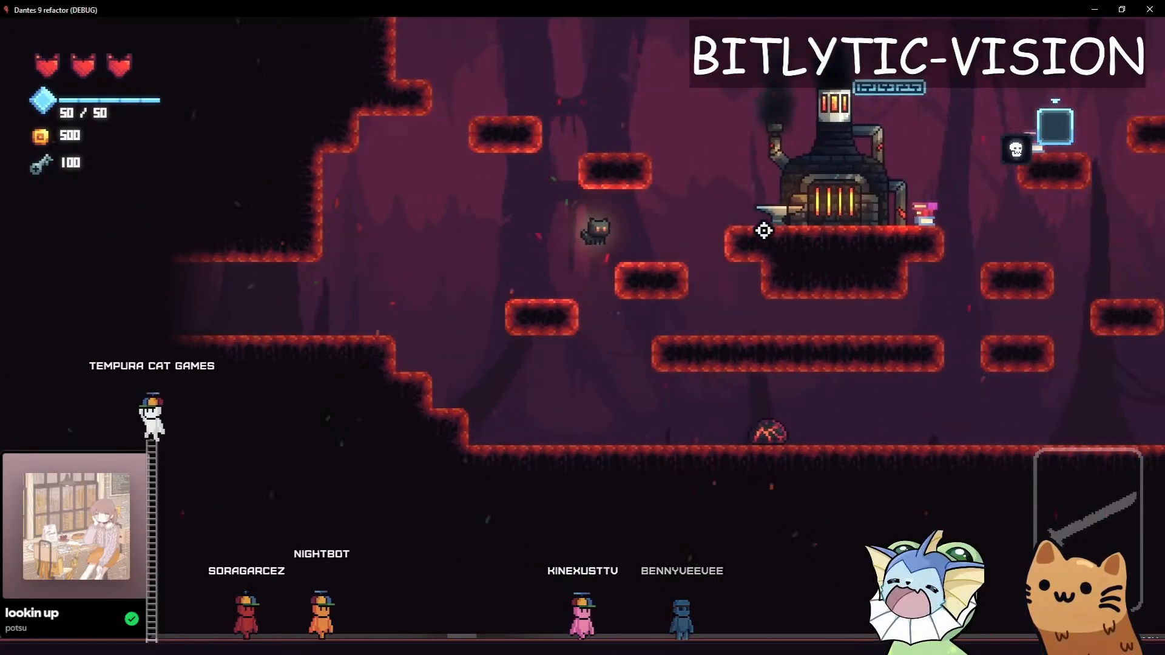
- Switch to the Godot editor and delete the commented-out print_labels modulate lines from _physics_process in the OnScreenConsole script
key("alt+Tab")
left_click(91, 209)
left_click(509, 278)
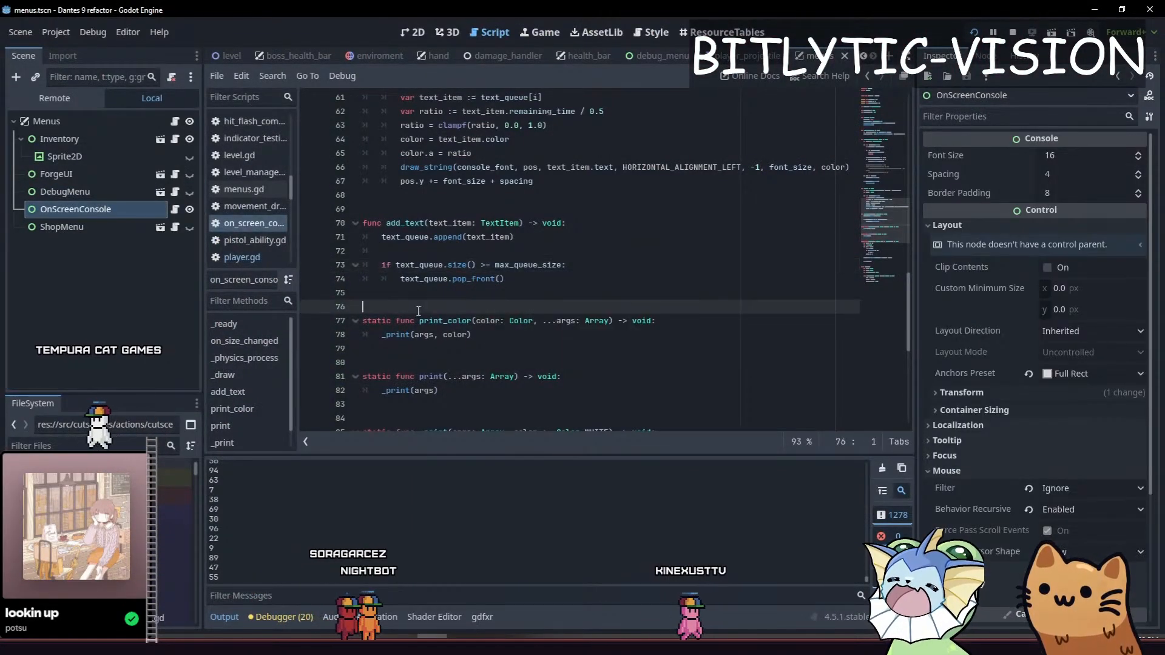
scroll(508, 279, "up", 2)
left_click_drag(534, 265, 363, 125)
left_click(623, 250)
scroll(642, 207, "up", 4)
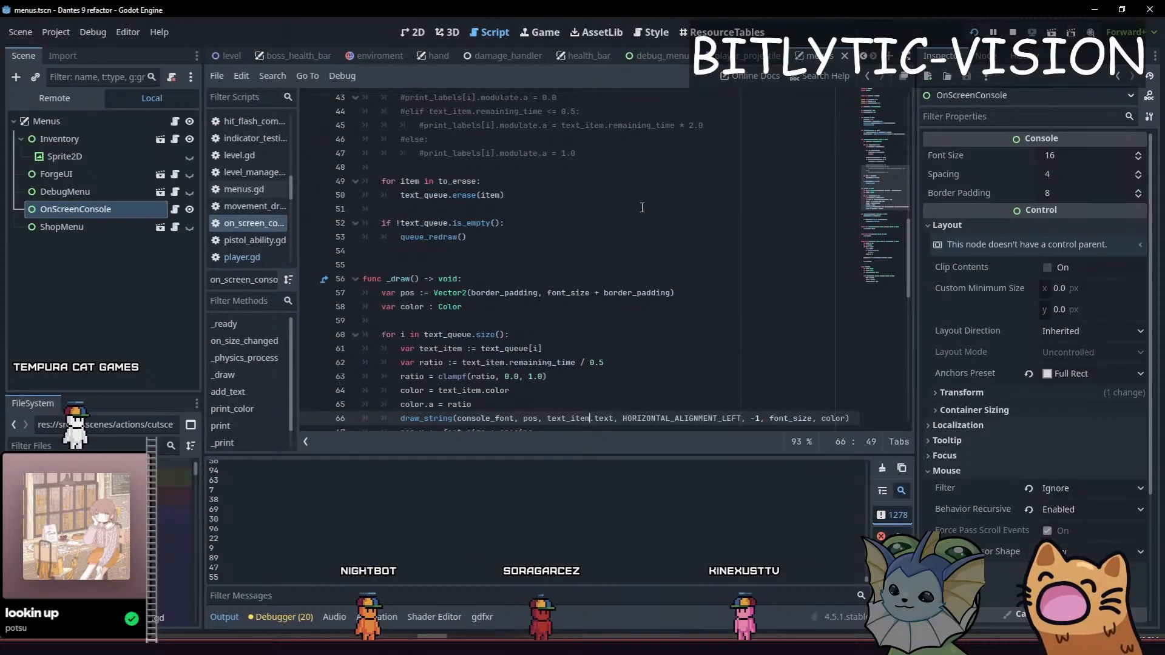
scroll(642, 207, "up", 3)
left_click_drag(613, 279, 618, 187)
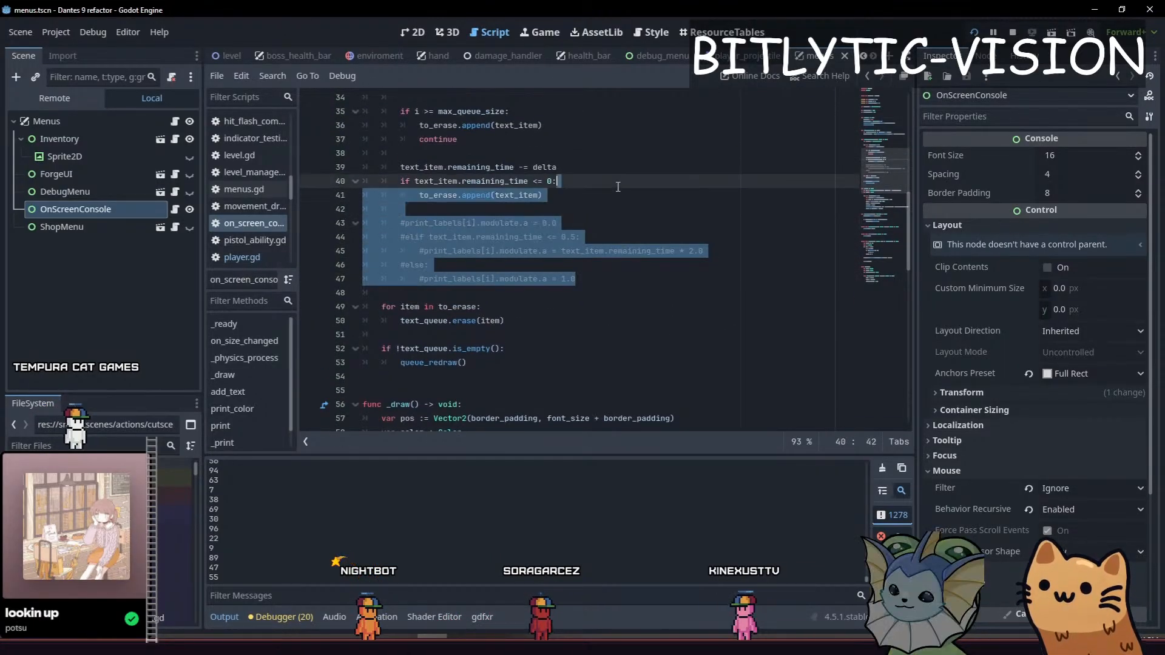
left_click_drag(607, 241, 601, 201)
key("BackSpace")
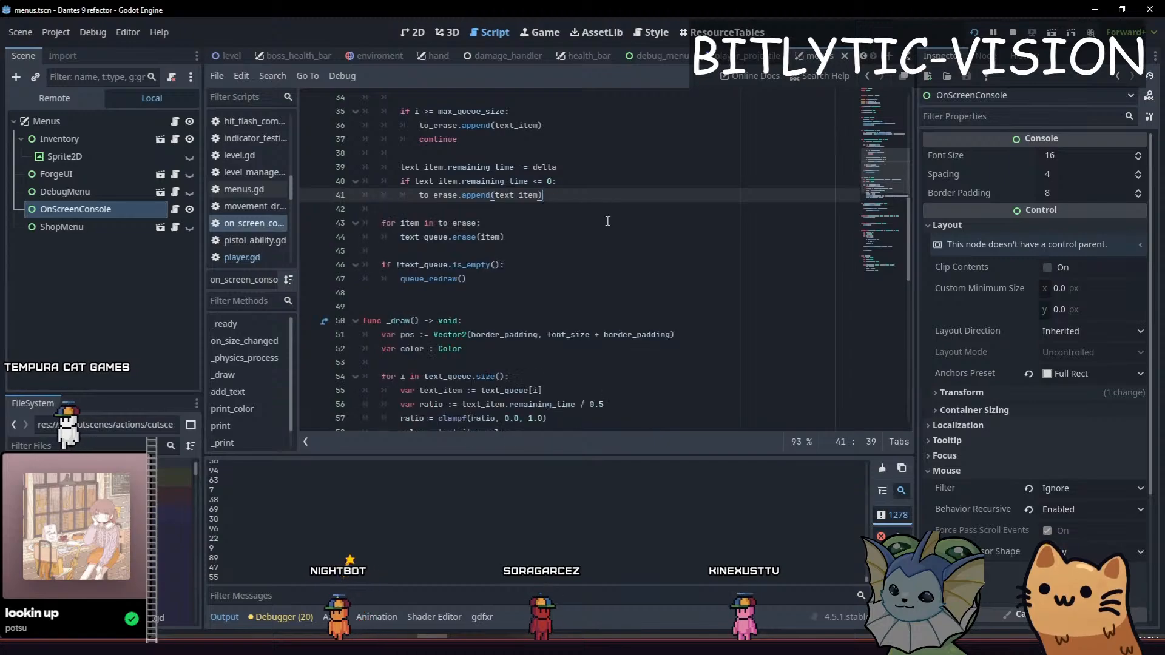
- Examine how _physics_process expires text items and queues redraws, and how _draw computes the fade ratio from remaining_time
scroll(601, 234, "up", 2)
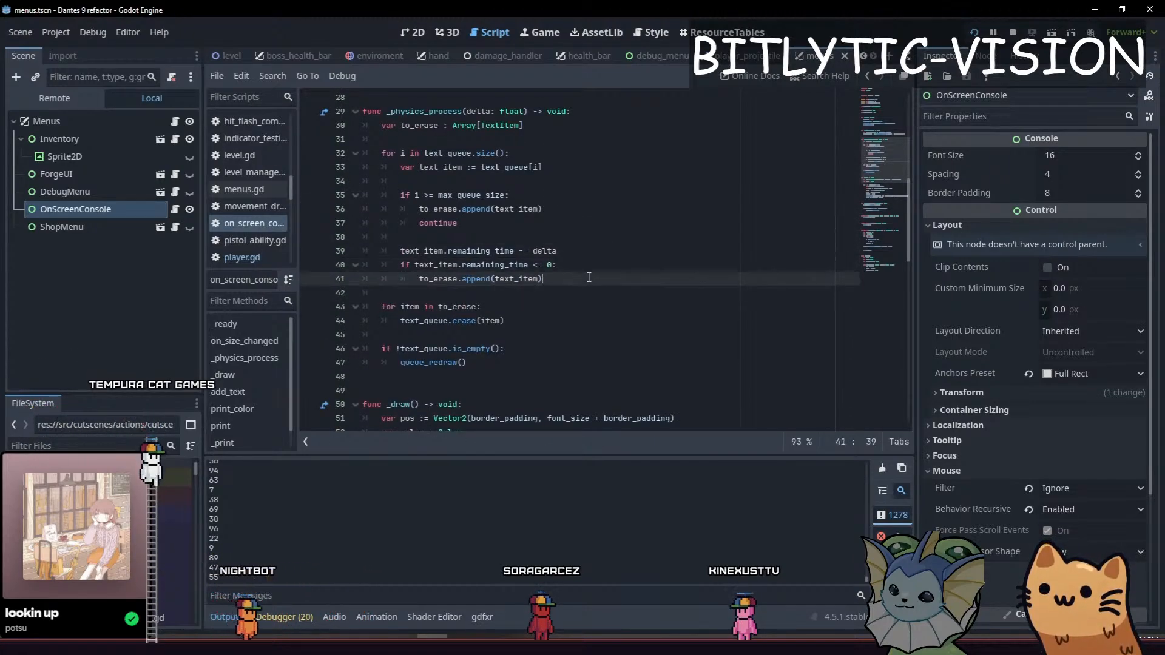
left_click(596, 239)
key("Down")
key("Down")
key("End")
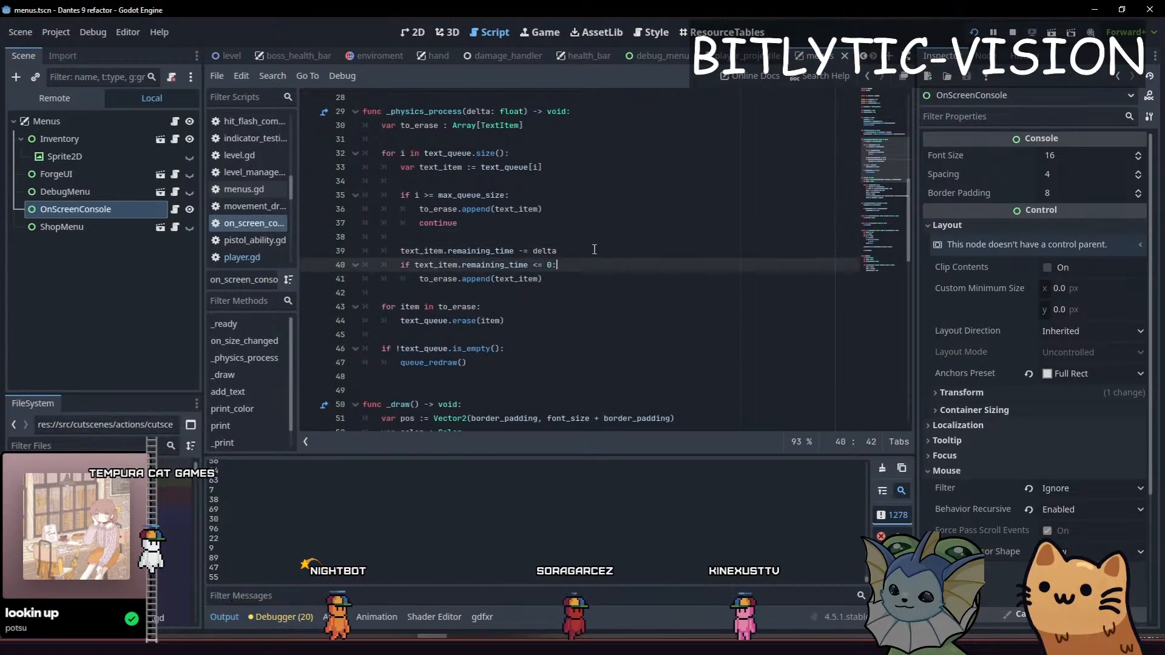
left_click(580, 279)
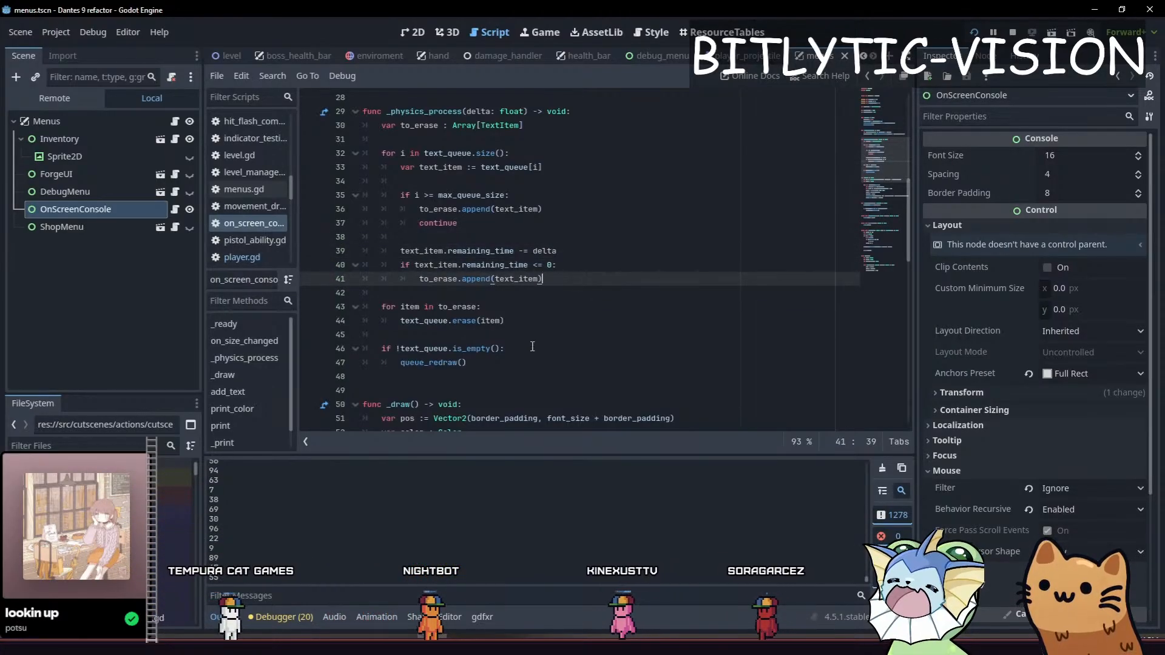
scroll(515, 233, "down", 4)
scroll(515, 233, "up", 4)
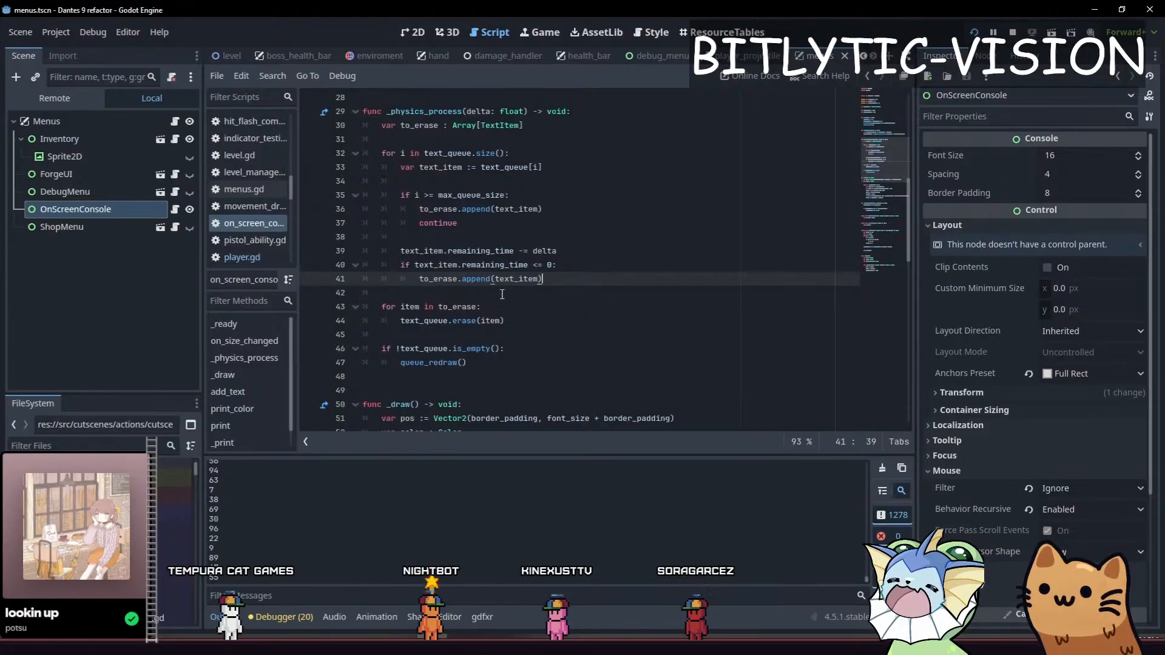
left_click(569, 212)
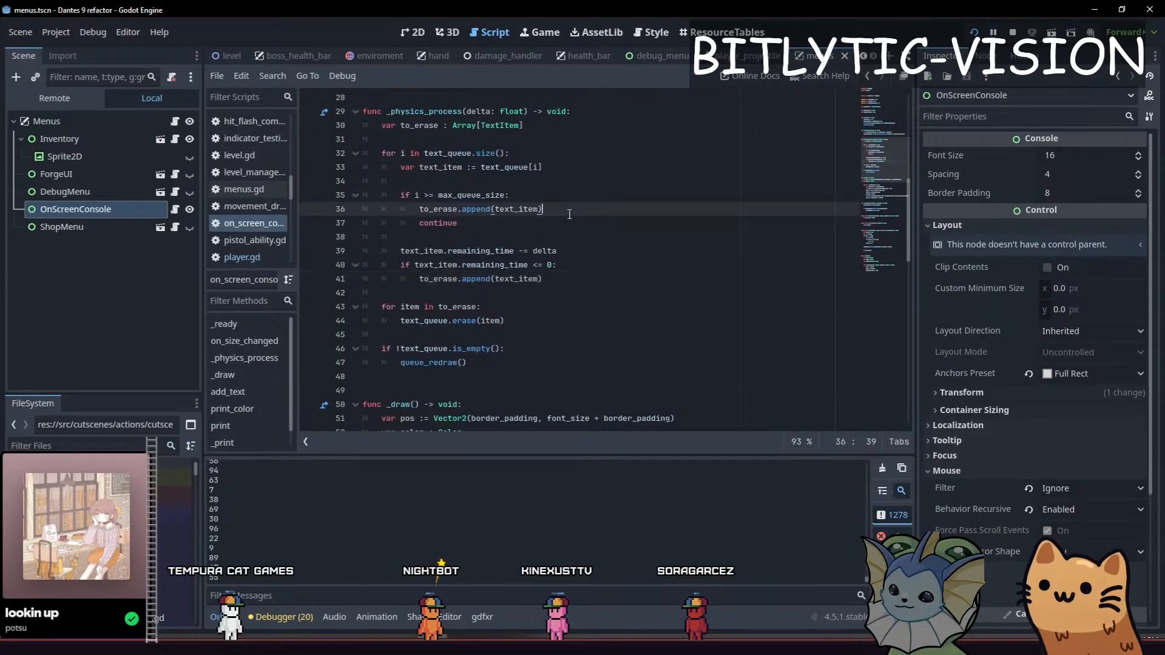
left_click_drag(474, 362, 349, 322)
left_click(476, 374)
left_click_drag(480, 361, 328, 353)
left_click(549, 362)
scroll(550, 208, "down", 4)
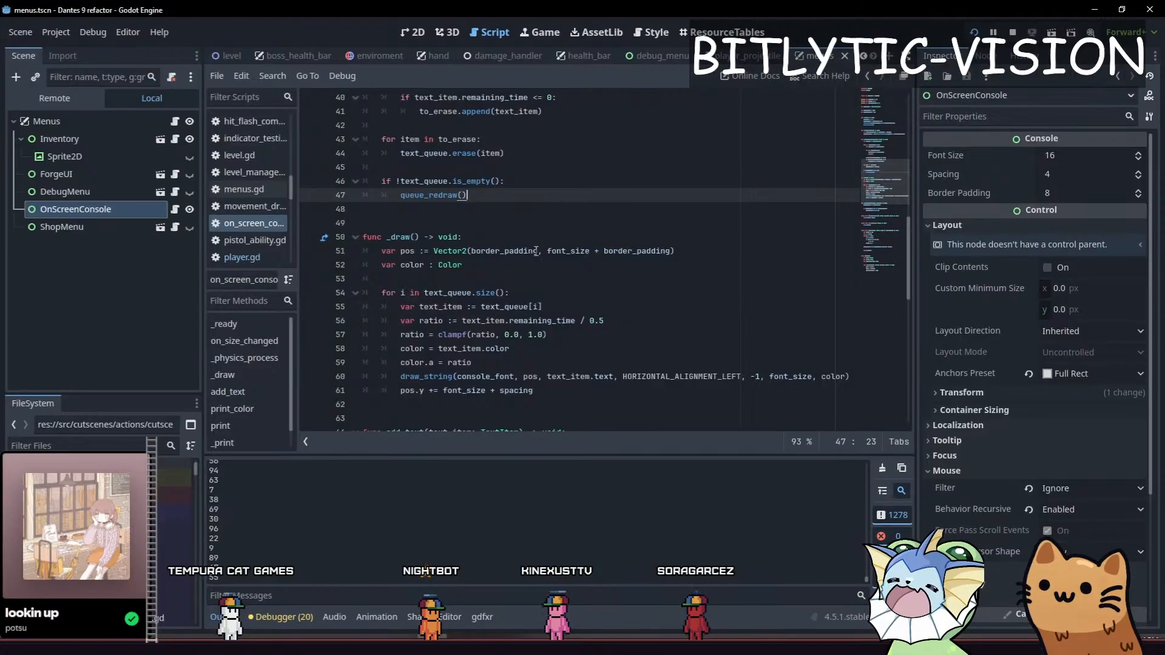
left_click_drag(462, 323, 508, 322)
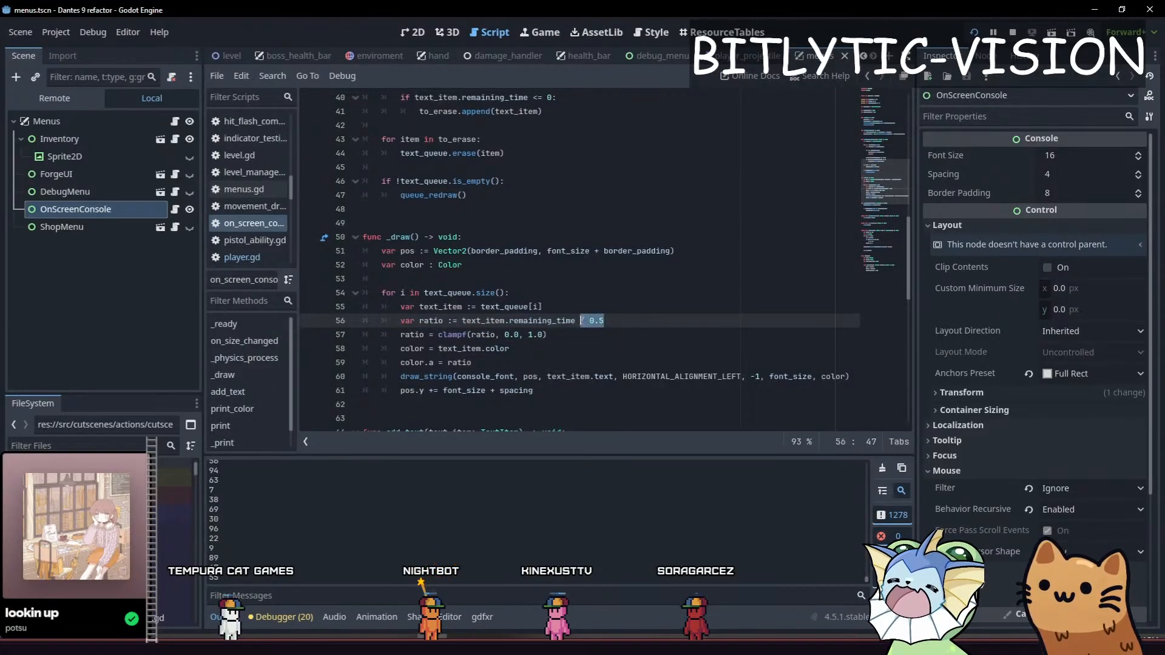
scroll(622, 313, "up", 5)
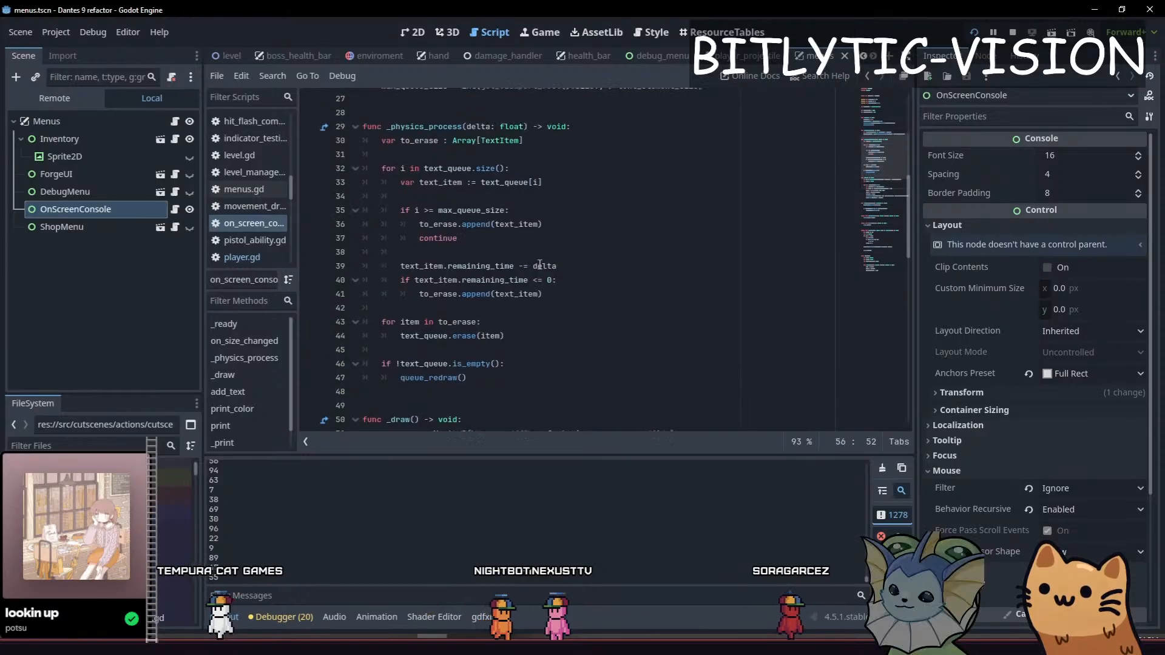
left_click_drag(556, 306, 573, 293)
key("Down")
key("Down")
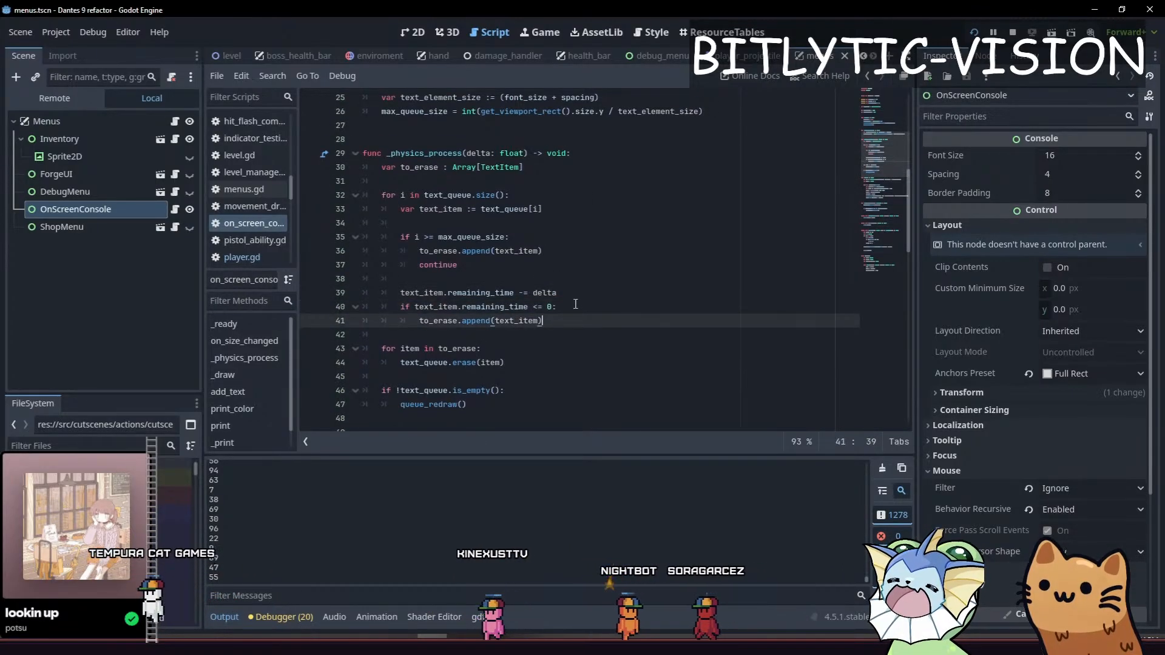
- Declare a should_redraw variable set to false before the text_queue loop in _physics_process
left_click(518, 179)
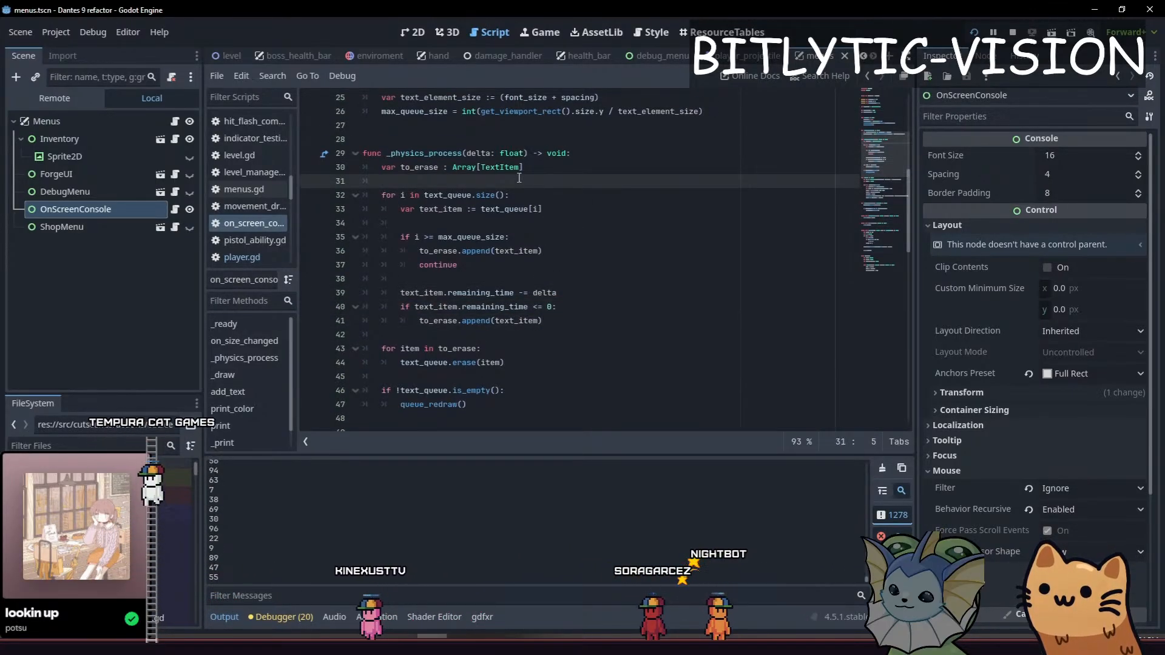
type("\\")
key("Return")
key("Return")
key("Up")
key("Up")
key("BackSpace")
key("Down")
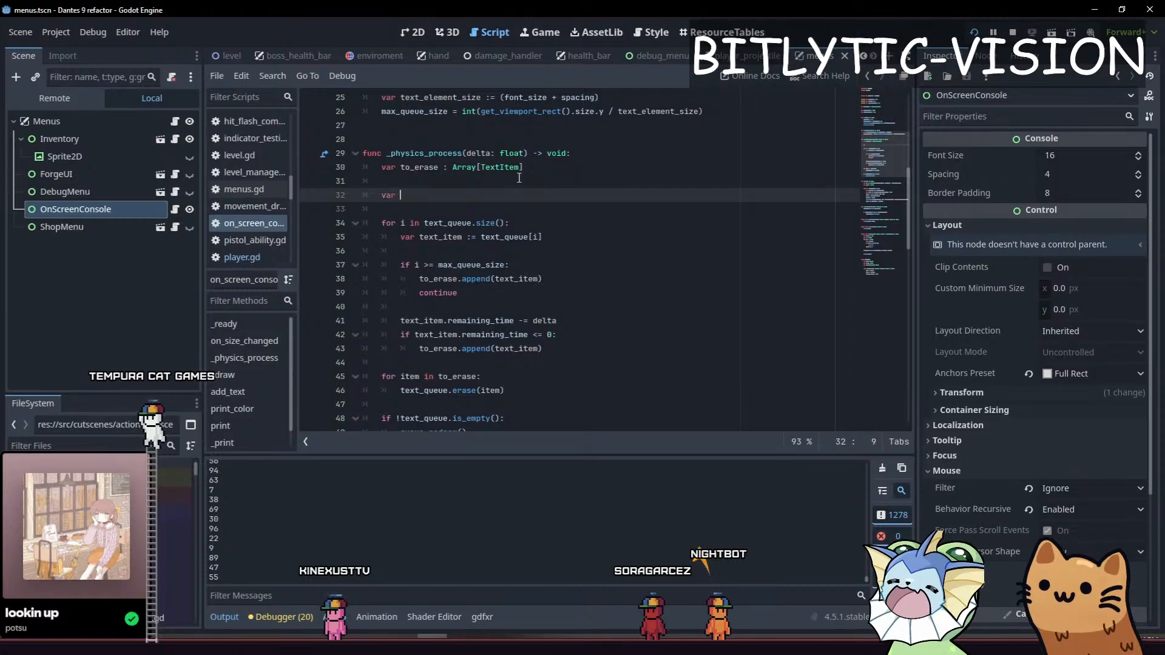
type("var should_redraw := fa")
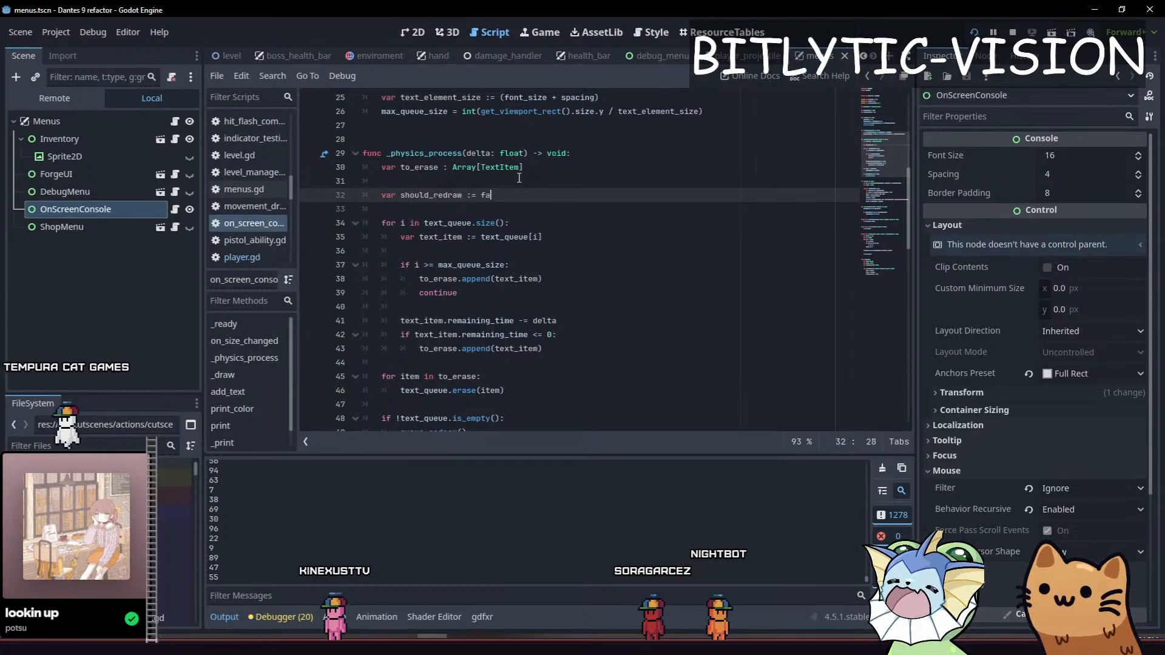
type("lse")
- Add an elif branch for text_item.remaining_time < 0.5 that calls queue_redraw() after the expiry check
key("Down")
key("Down")
key("Down")
key("Down")
key("Down")
key("Down")
key("Down")
key("Down")
key("Down")
key("Up")
key("Up")
key("Up")
key("Up")
key("Up")
key("Down")
key("Down")
key("Down")
key("Down")
key("Down")
key("Down")
key("Down")
key("End")
key("Return")
key("BackSpace")
key("Return")
type("if")
key("BackSpace")
key("BackSpace")
key("BackSpace")
key("BackSpace")
key("BackSpace")
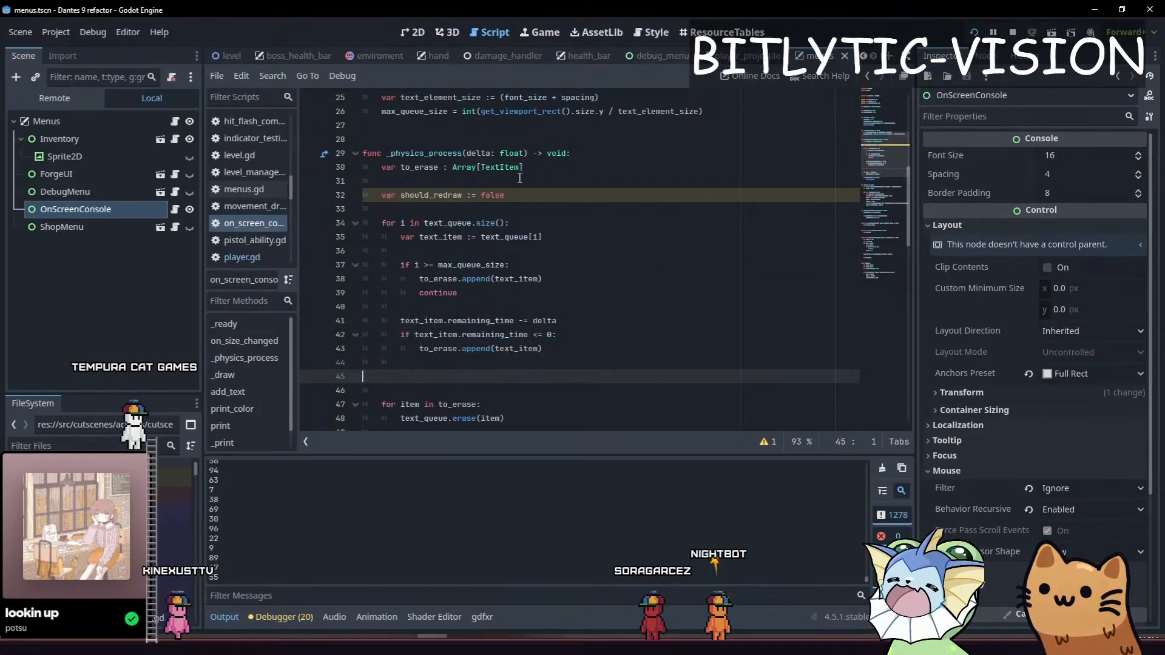
key("BackSpace")
key("BackSpace")
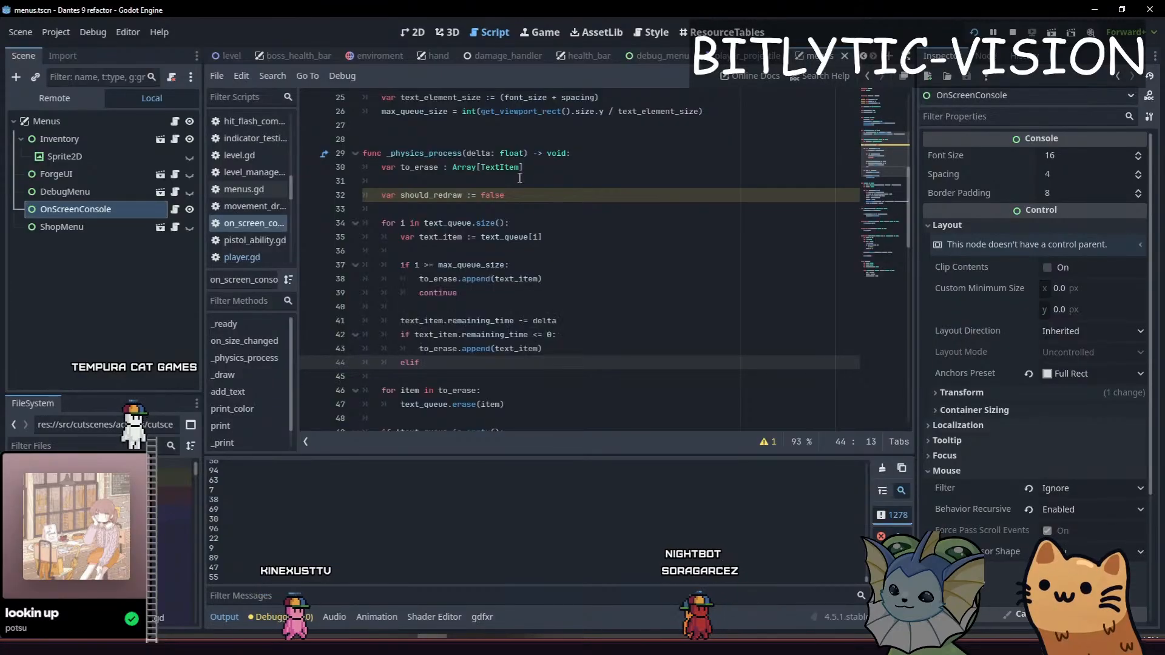
type("text_item.rema")
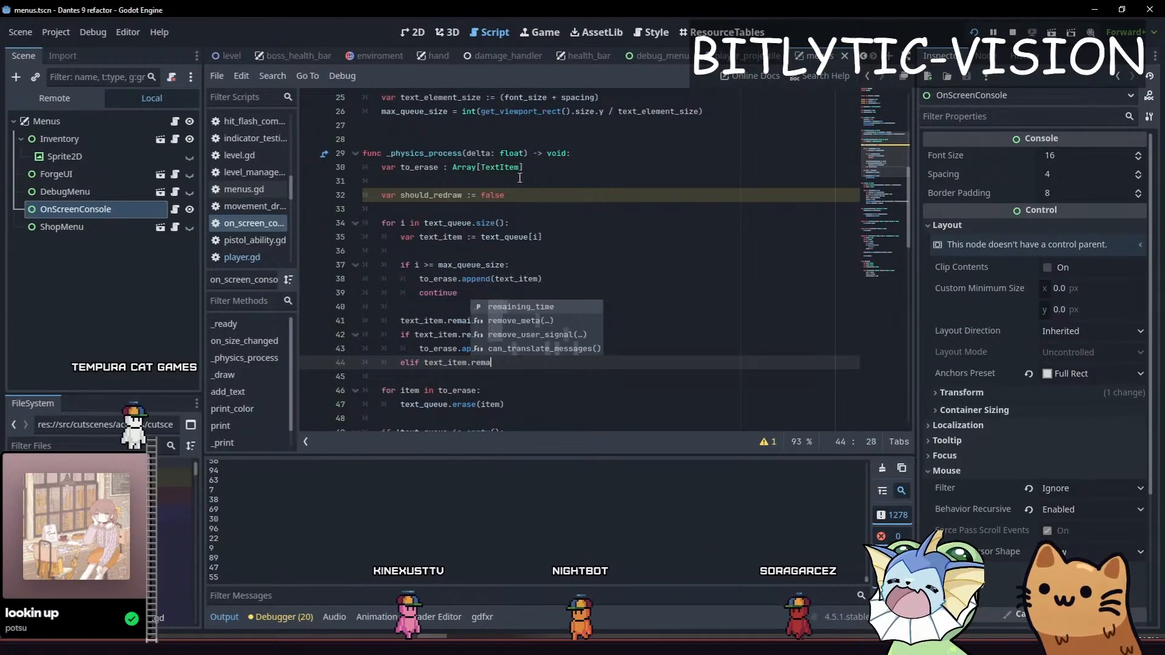
type("ining_time < 0.5:")
key("Return")
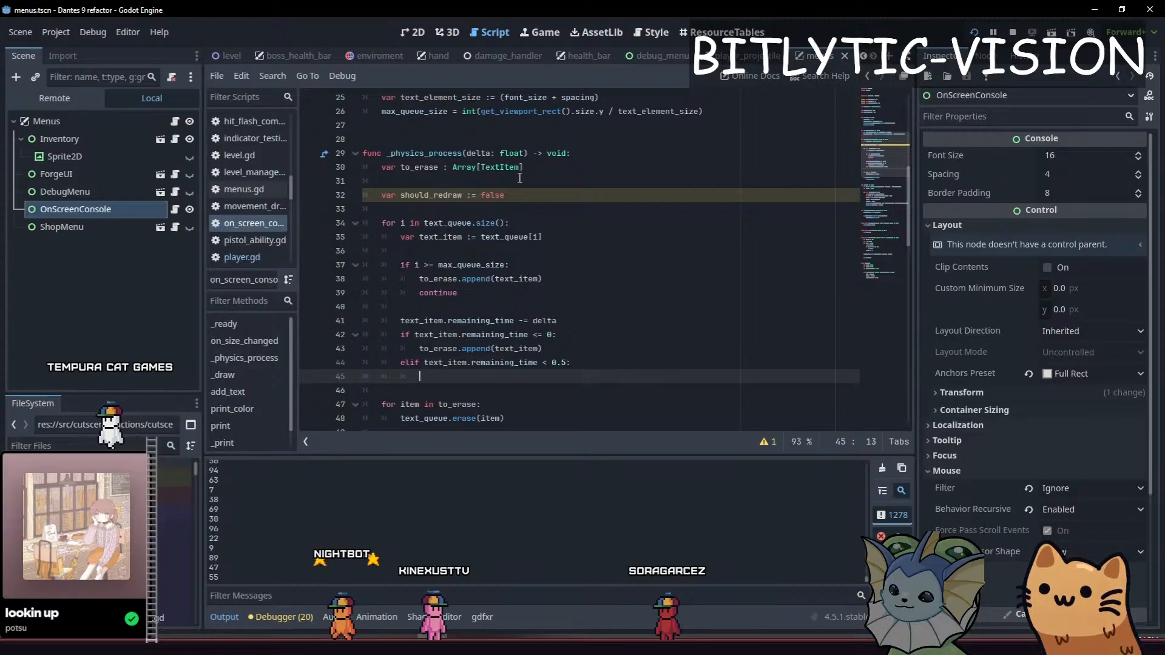
type("queue_redraw(")
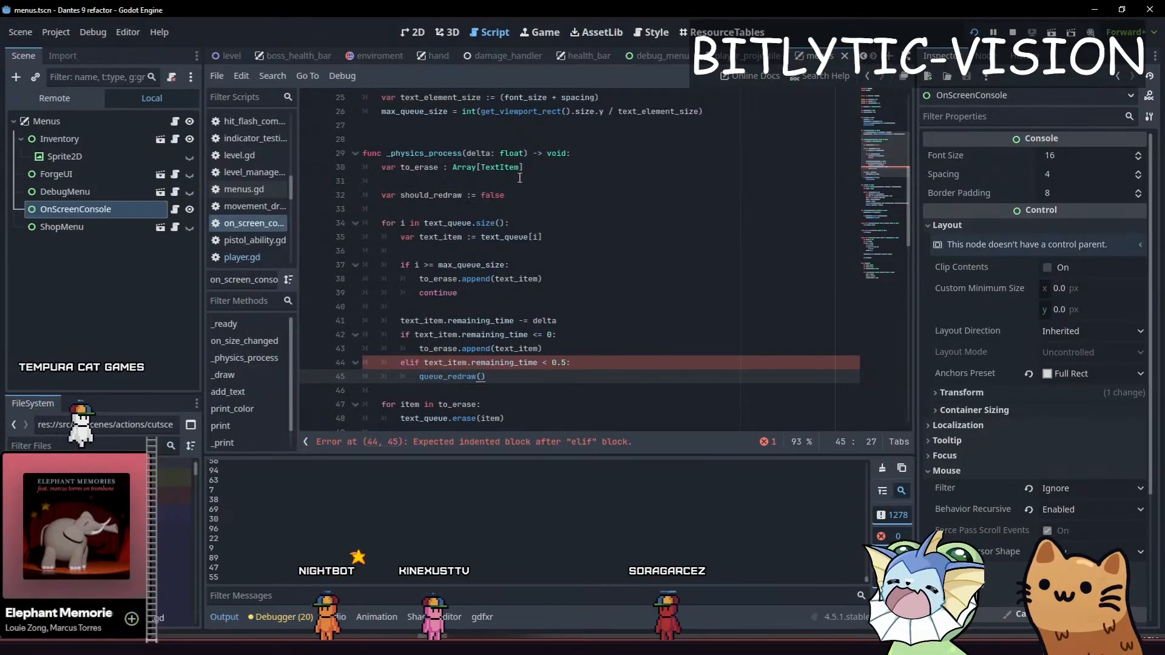
key("Return")
key("Up")
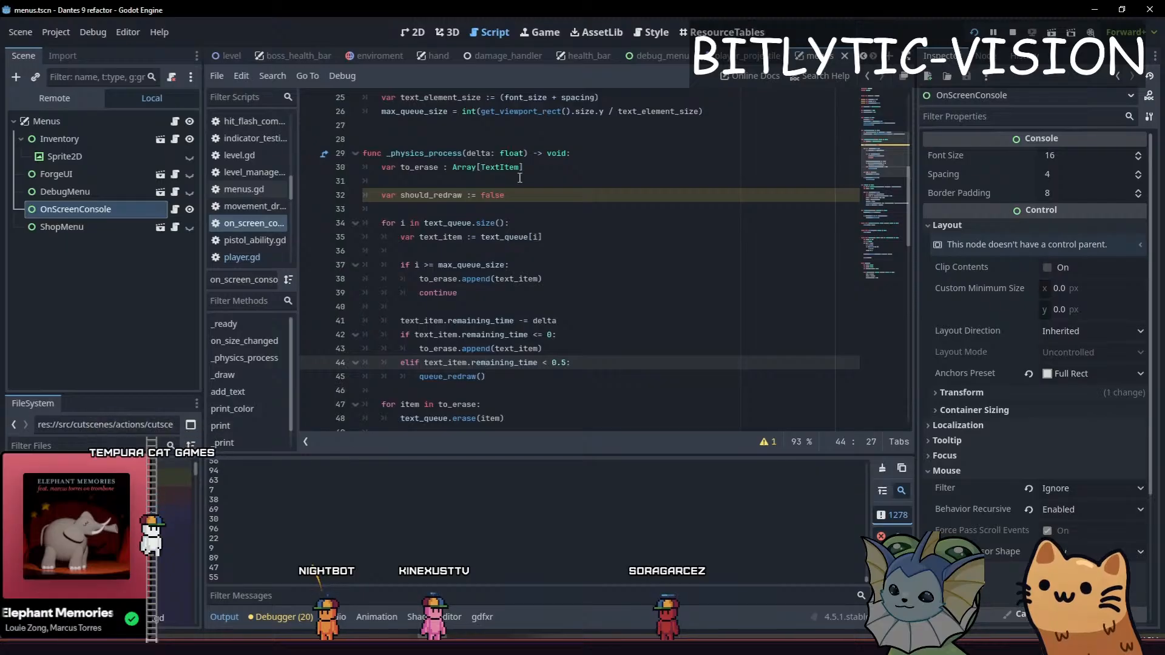
- Add a queue_redraw() call after the append in the remaining_time <= 0 branch and save the script
key("Down")
key("Up")
key("Up")
key("End")
key("Return")
type("queue")
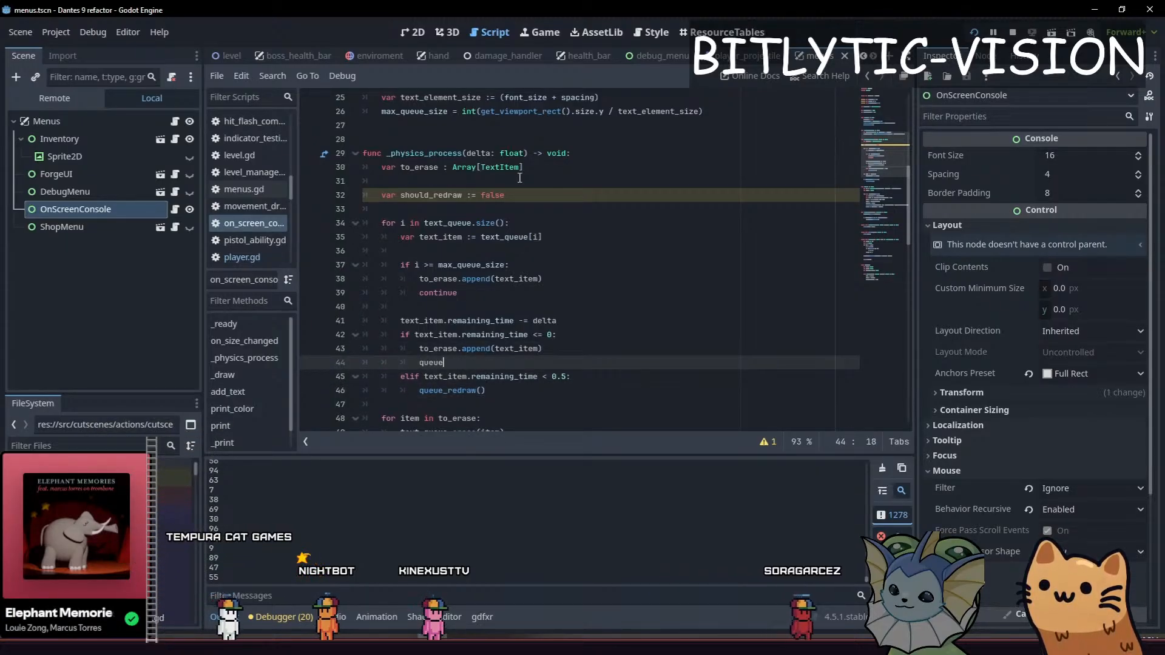
type("_redraw")
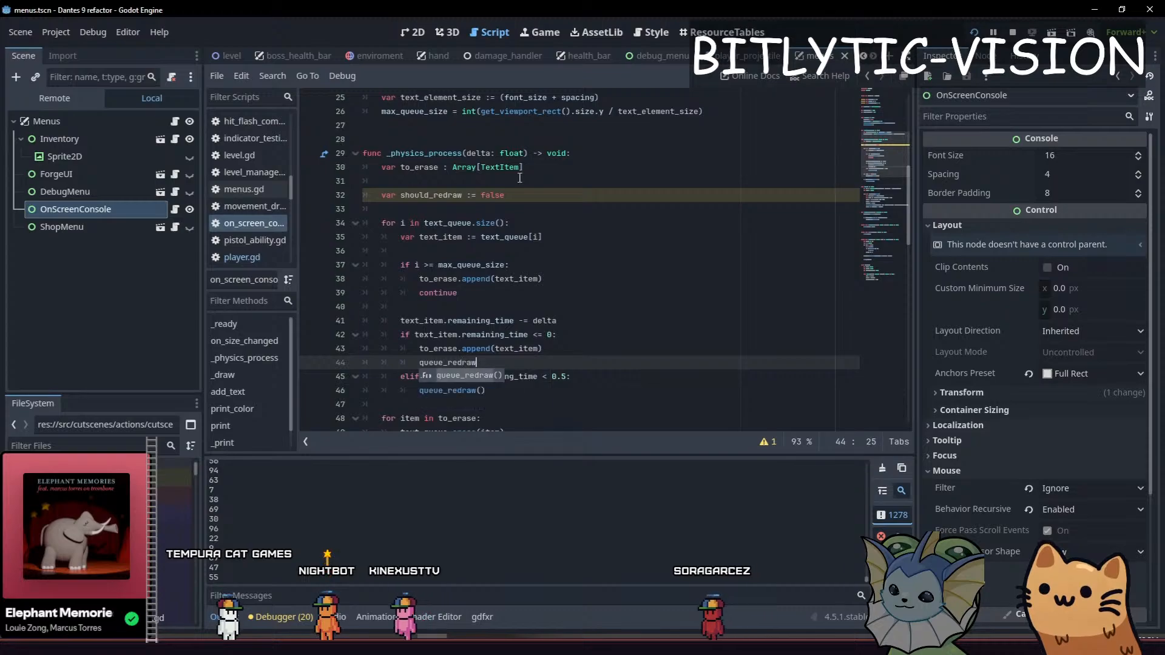
key("Down")
key("Down")
key("Down")
key("Down")
key("Down")
key("Down")
key("Down")
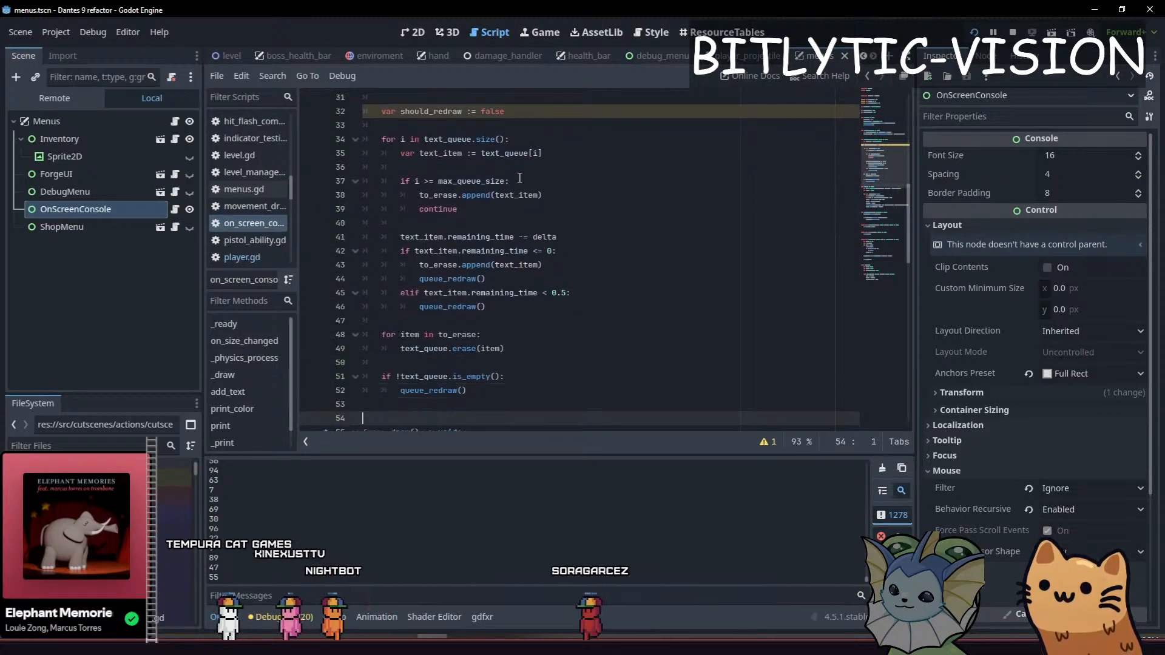
key("Up")
key("Up")
key("Up")
key("Up")
key("Up")
key("Up")
key("Up")
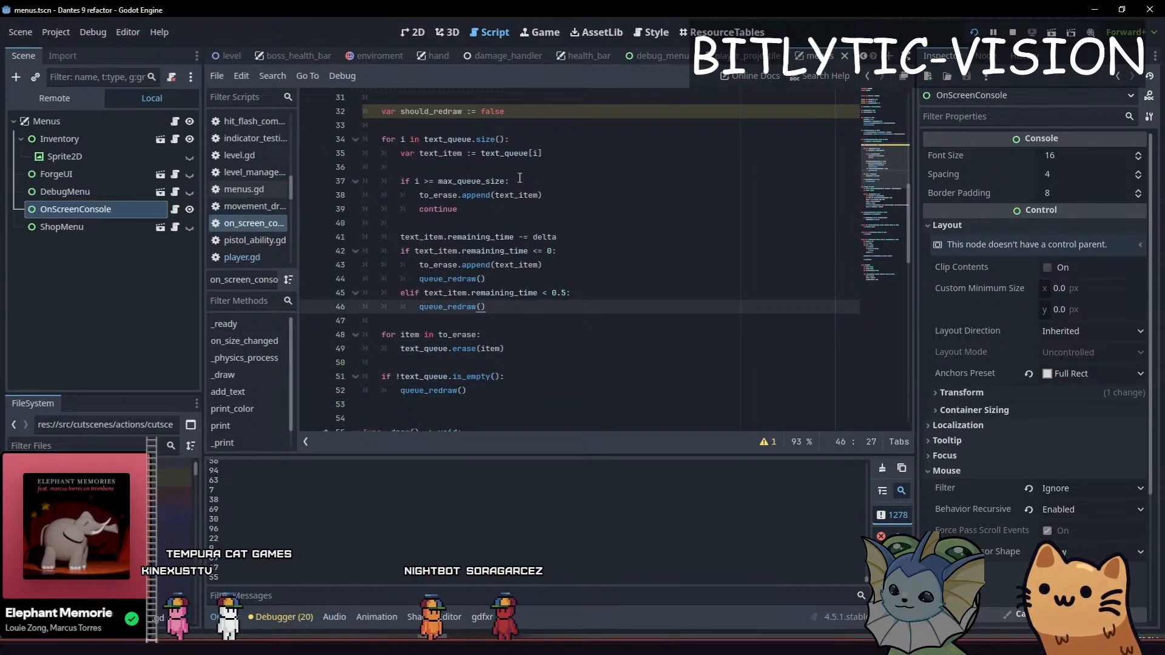
key("ctrl+s")
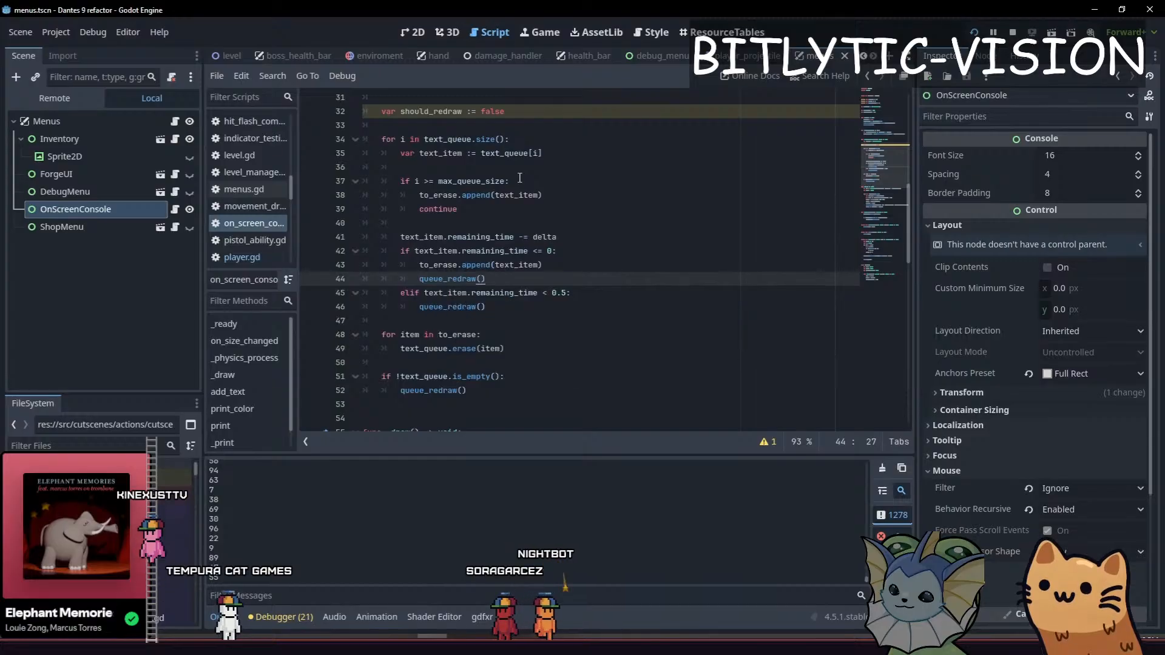
key("Down")
key("Up")
key("Up")
key("Up")
key("Up")
key("Up")
key("Up")
key("Up")
key("Up")
key("Up")
key("Up")
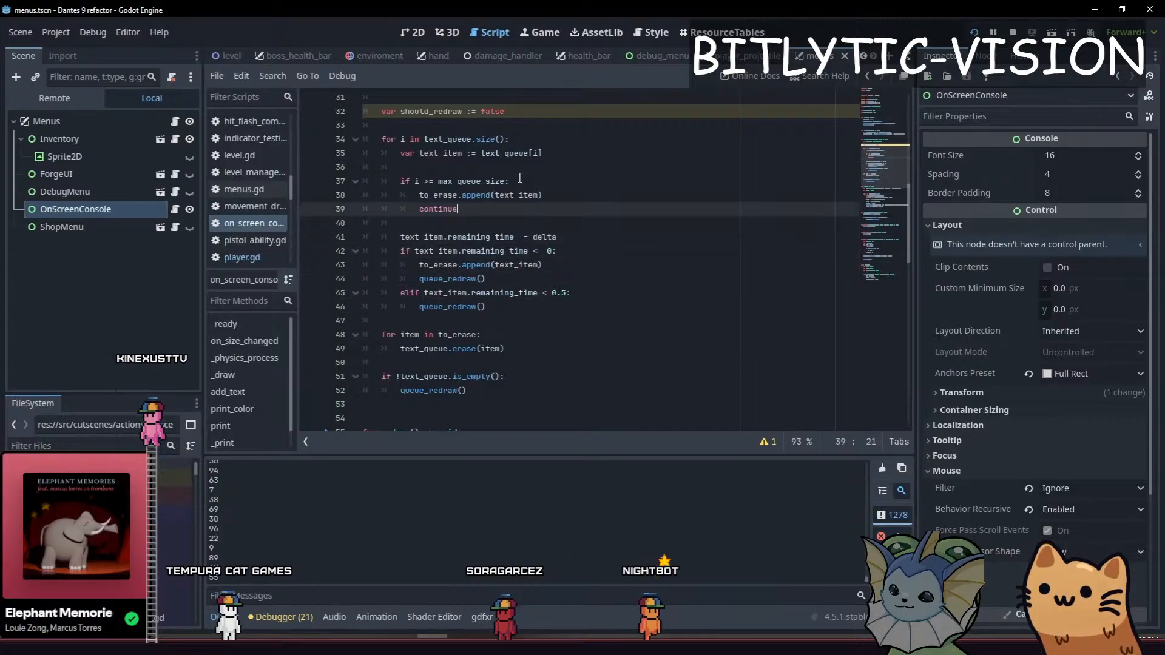
key("Up")
key("Up")
key("Up")
key("Up")
key("Down")
key("Down")
key("Down")
key("Down")
key("Down")
key("Down")
key("Down")
key("Down")
key("Down")
key("Down")
key("Down")
key("Down")
key("Down")
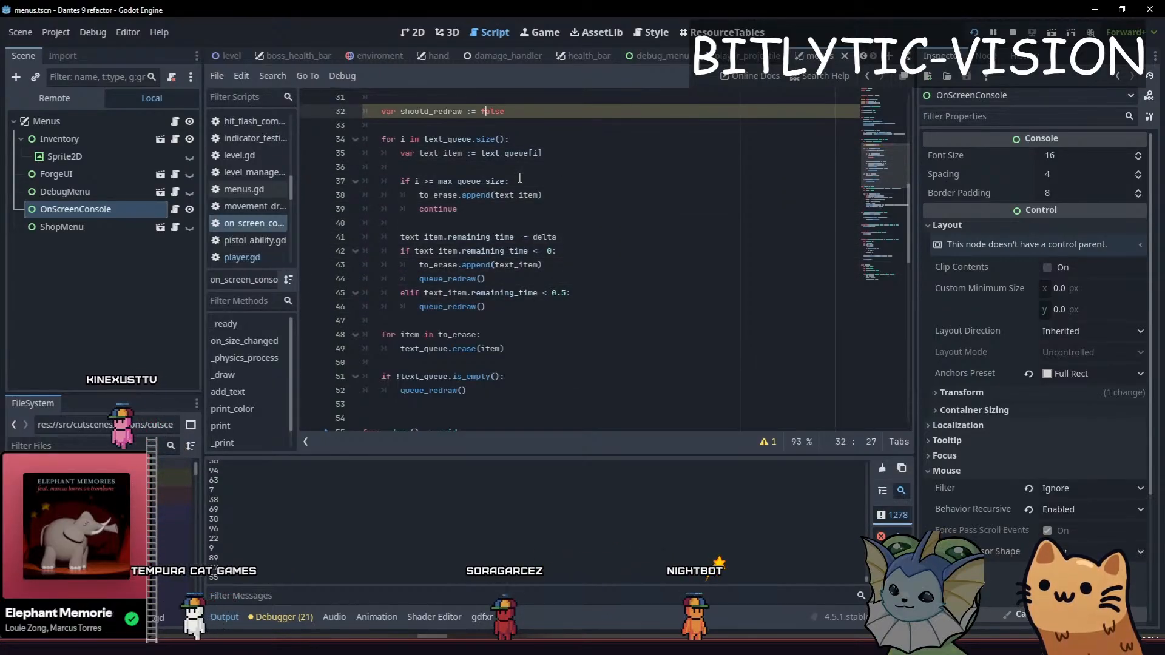
key("Home")
key("shift+End")
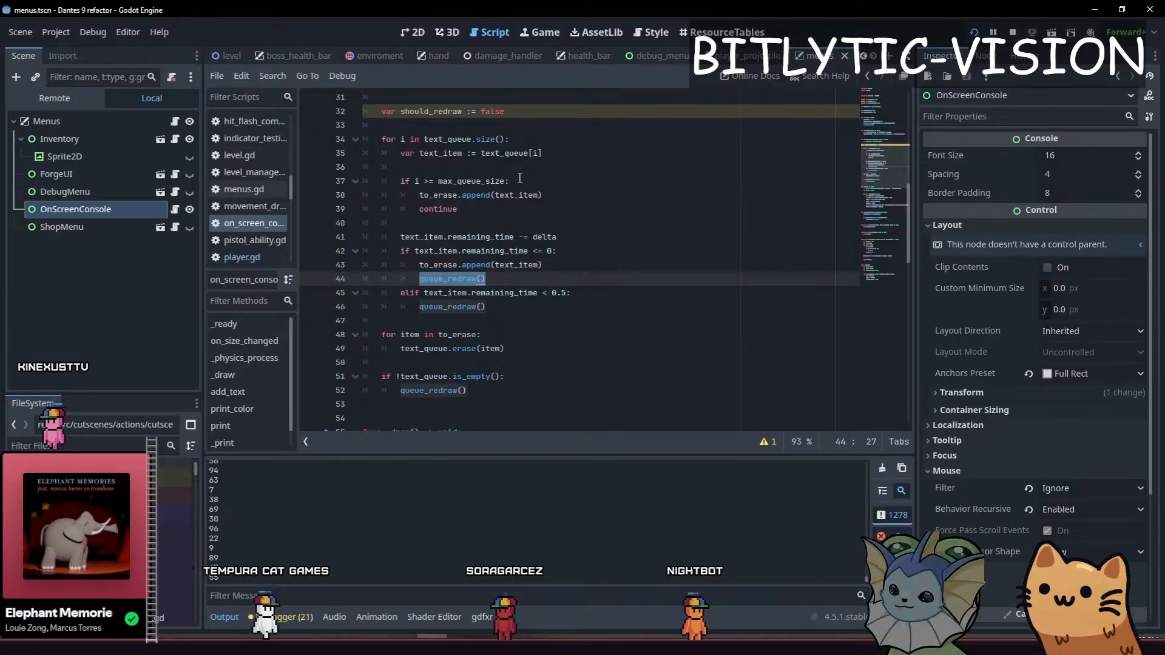
- Delete the should_redraw declaration and the blank line following it from _physics_process
key("Up")
key("Up")
key("Up")
key("Up")
key("Up")
key("Up")
key("Up")
key("Up")
key("Up")
key("Up")
key("Up")
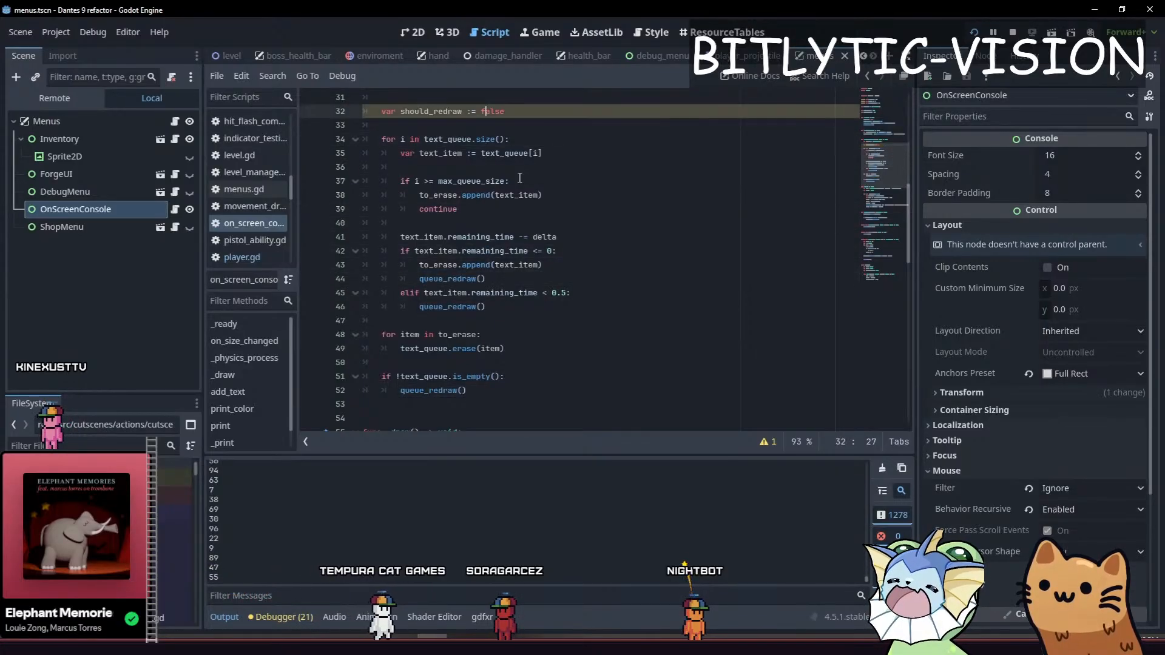
key("ctrl+shift+k")
key("ctrl+shift+k")
- Delete the to_erase loop and the non-empty text_queue redraw check at the end of _physics_process, and save
key("Down")
key("Down")
key("Down")
key("Down")
key("Down")
key("Down")
key("Down")
key("Down")
key("Down")
key("Down")
key("Down")
key("Down")
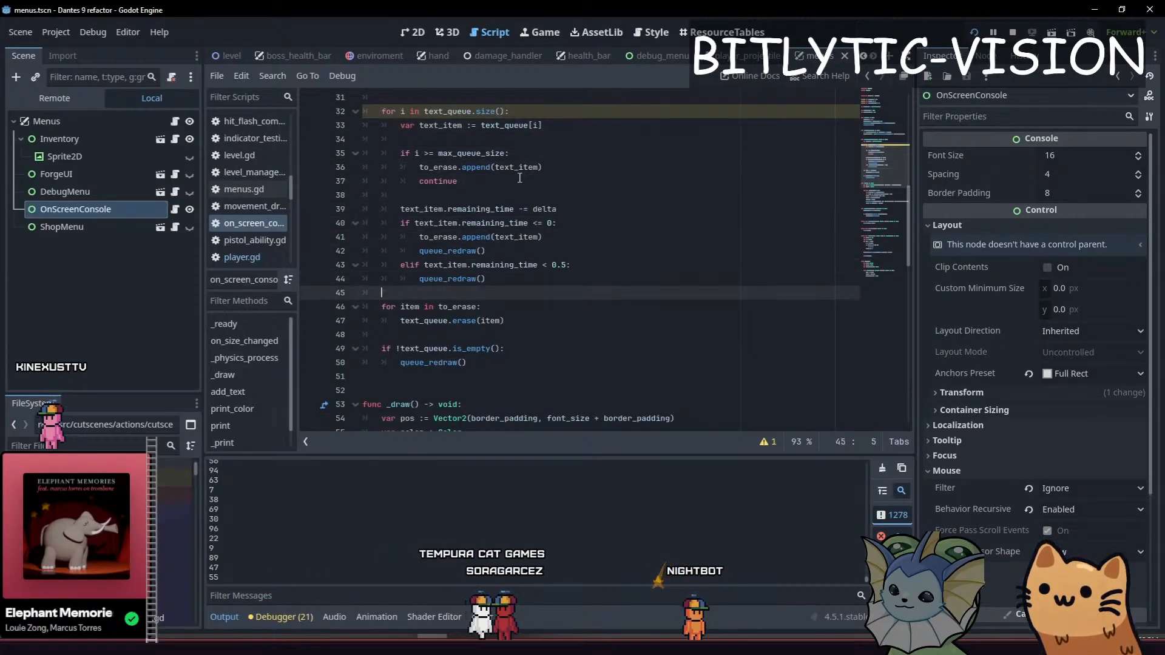
key("ctrl+shift+k")
key("ctrl+shift+k")
key("ctrl+shift+k")
key("ctrl+shift+k")
key("ctrl+shift+k")
key("ctrl+shift+k")
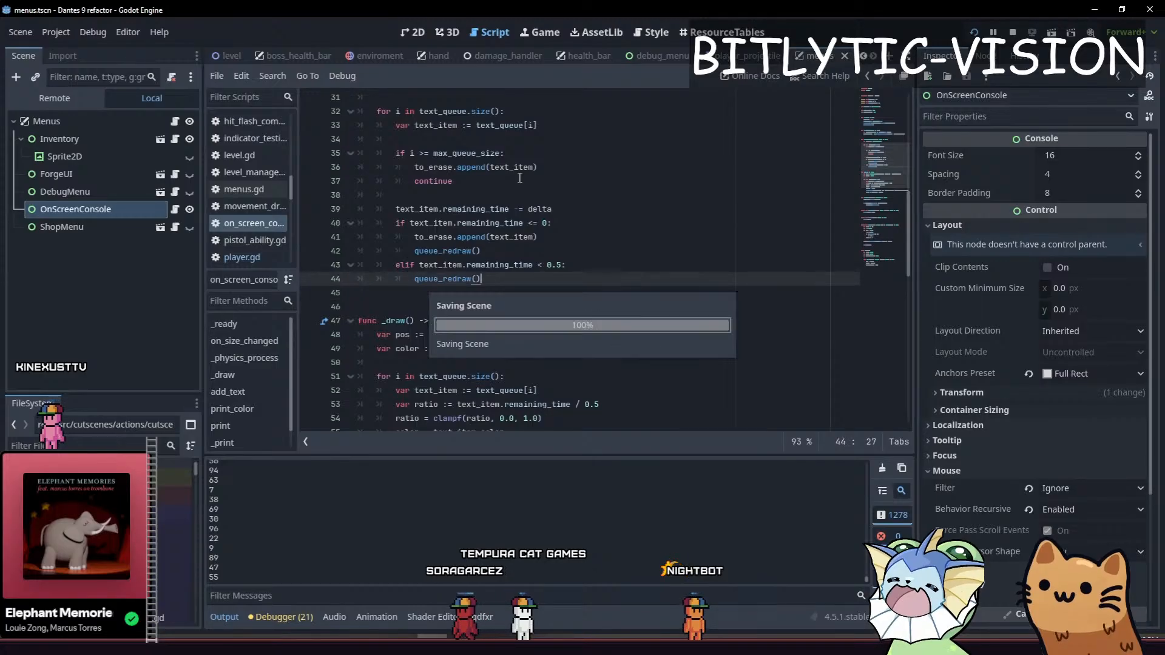
- Insert a queue_redraw() call on its own line between the append and the max_queue_size check in add_text
key("Down")
key("Down")
key("Down")
key("Down")
key("Down")
key("Down")
key("Down")
key("Down")
key("Down")
key("Down")
key("Down")
key("Down")
key("Down")
key("Down")
key("Down")
key("Down")
key("Down")
key("Down")
key("Down")
key("Down")
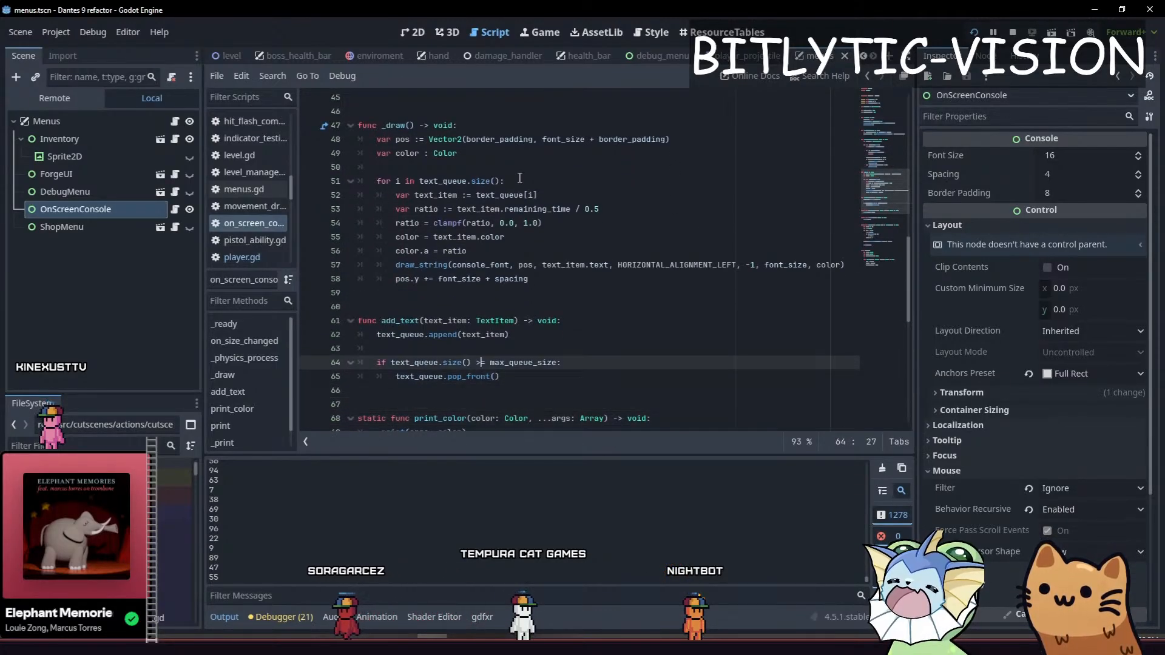
key("Up")
key("Up")
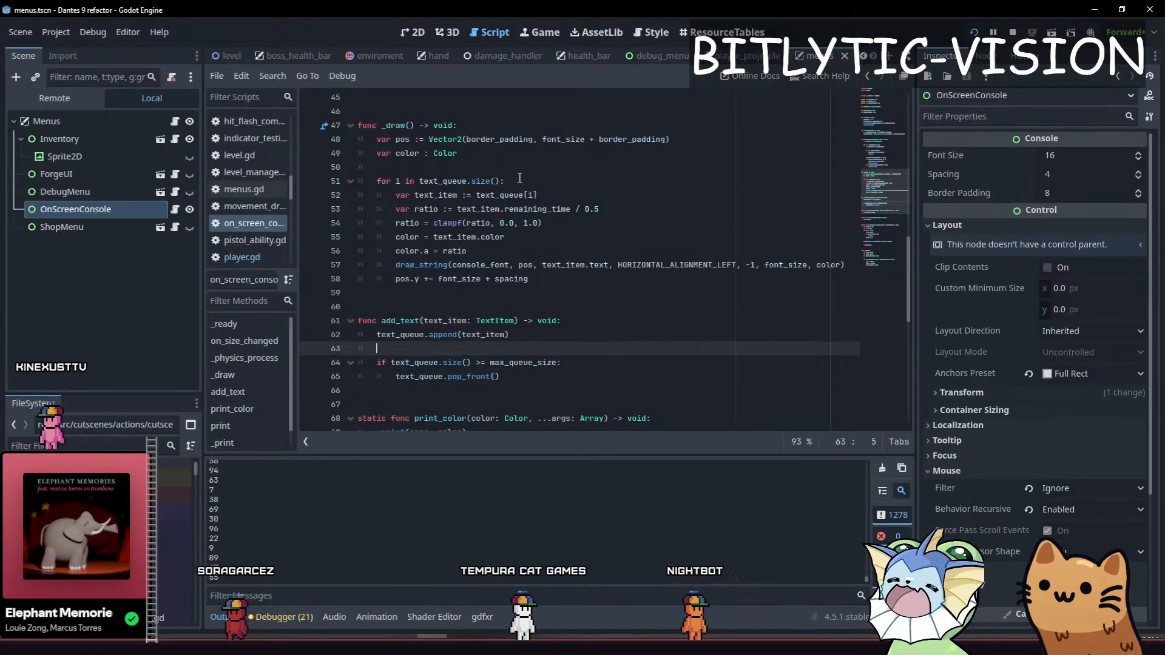
key("Return")
key("Return")
key("Up")
type("queue_r")
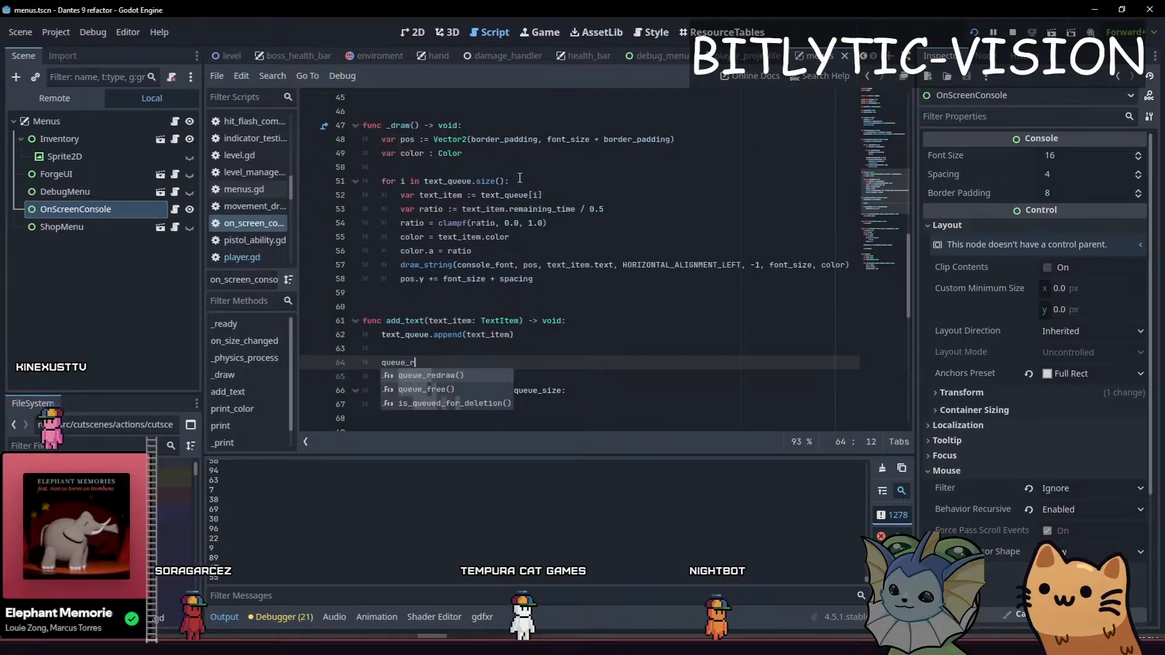
- Switch to the running game and move the cat around to check how the on-screen console text behaves, then return to Godot
key("F5")
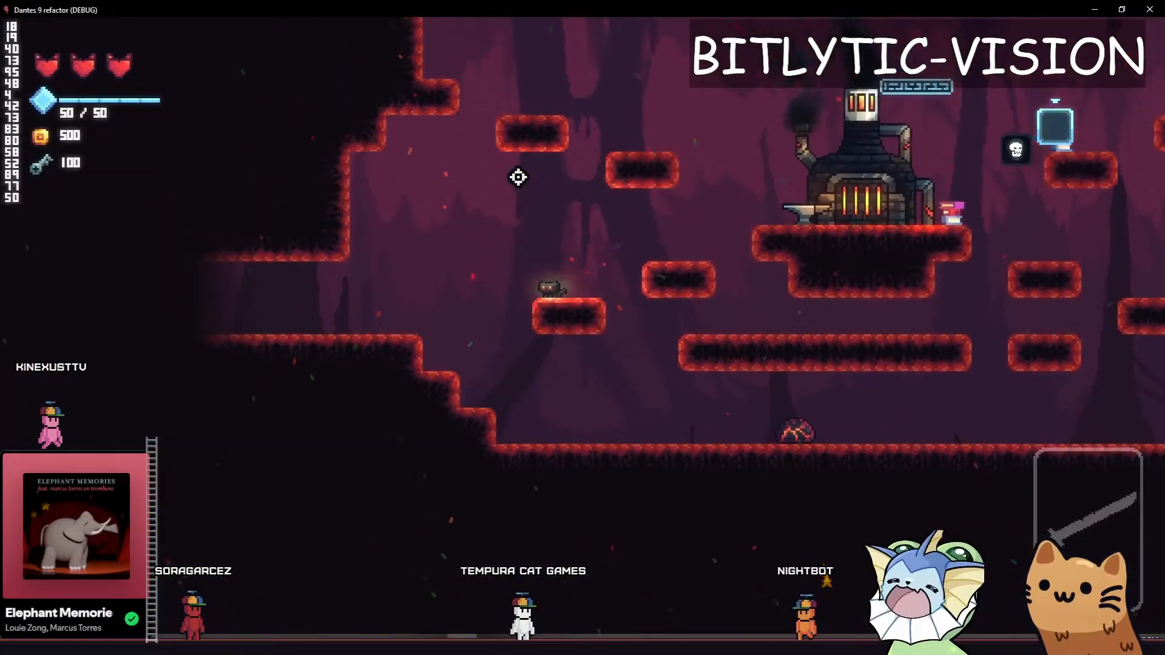
key("space")
key("a")
key("space")
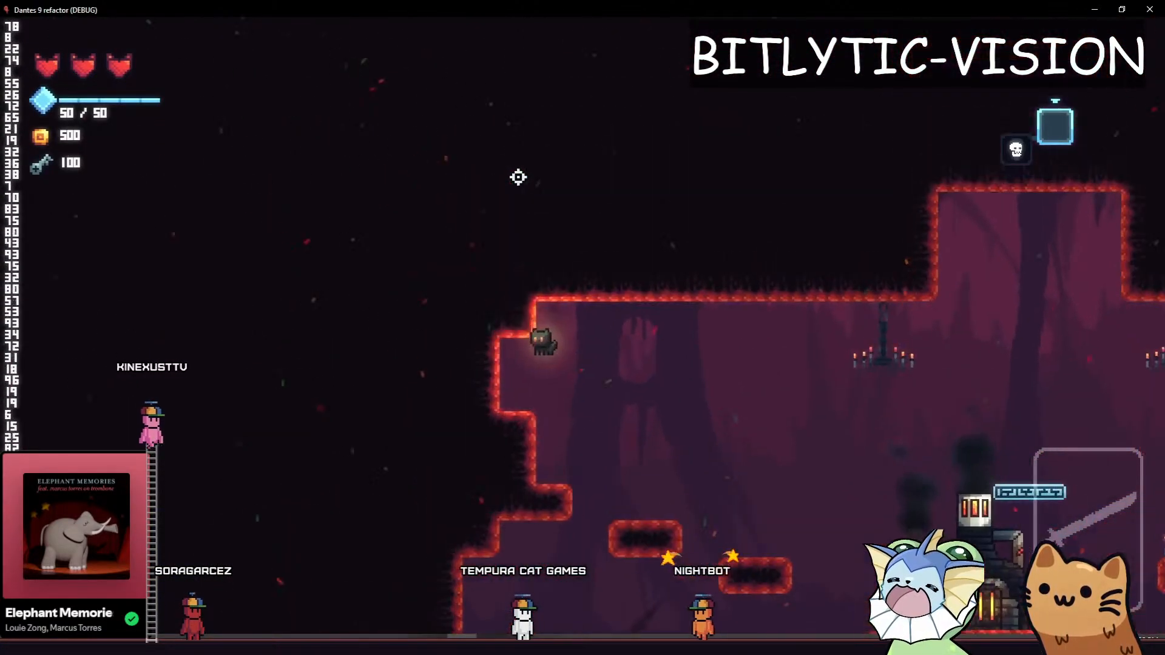
key("a")
key("d")
key("space")
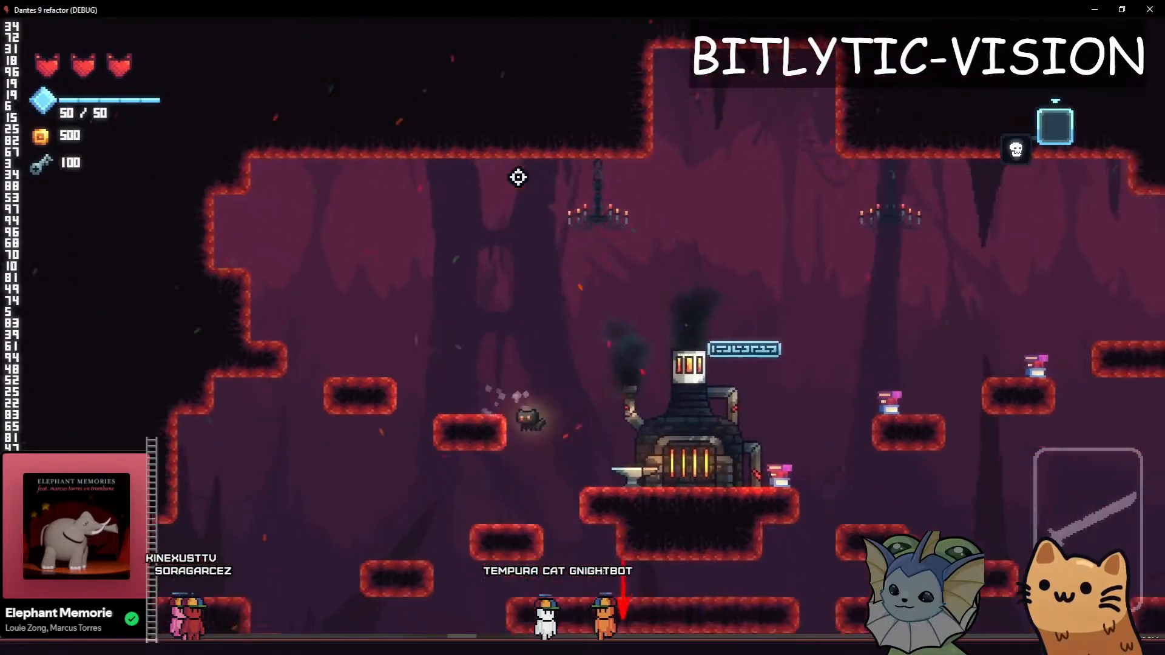
key("a")
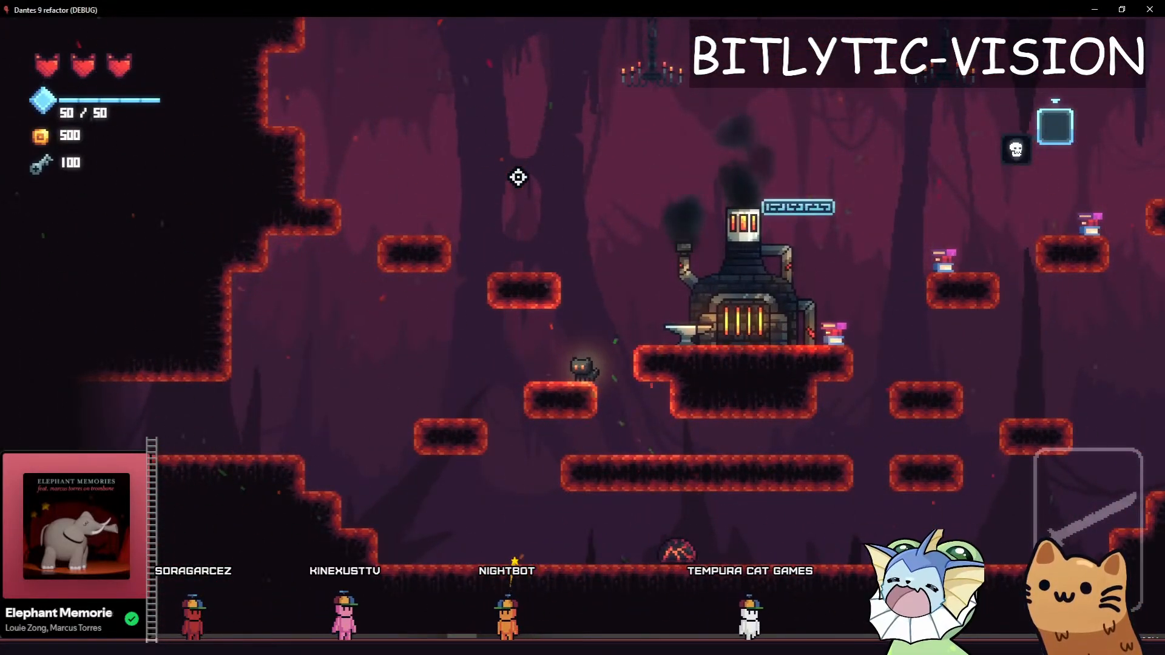
key("d")
key("space")
key("alt+Tab")
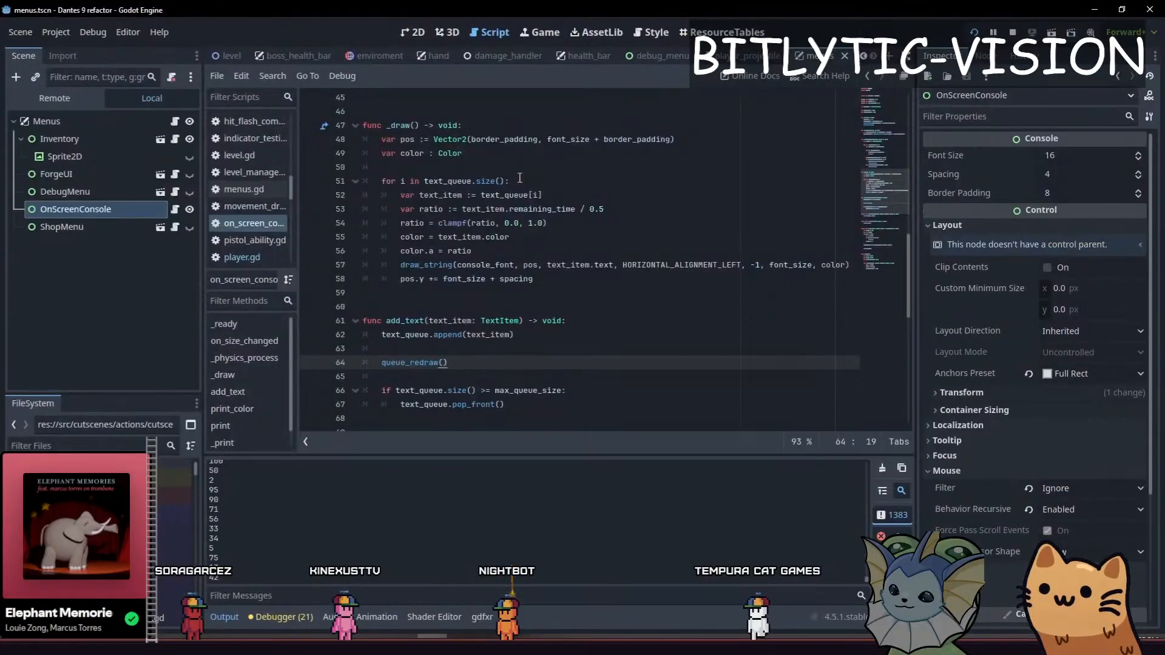
- Examine how _physics_process handles the expired items collected in to_erase and its queue_redraw() calls
scroll(522, 243, "up", 7)
left_click(543, 346)
left_click_drag(543, 346, 405, 337)
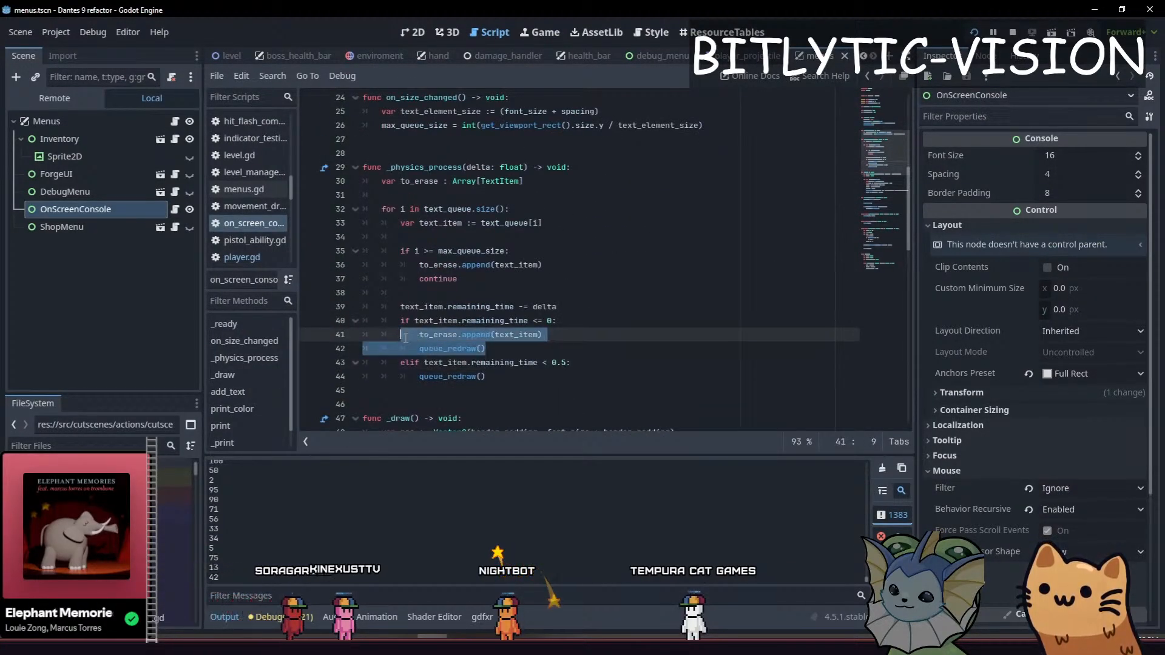
left_click(489, 347)
scroll(495, 268, "down", 2)
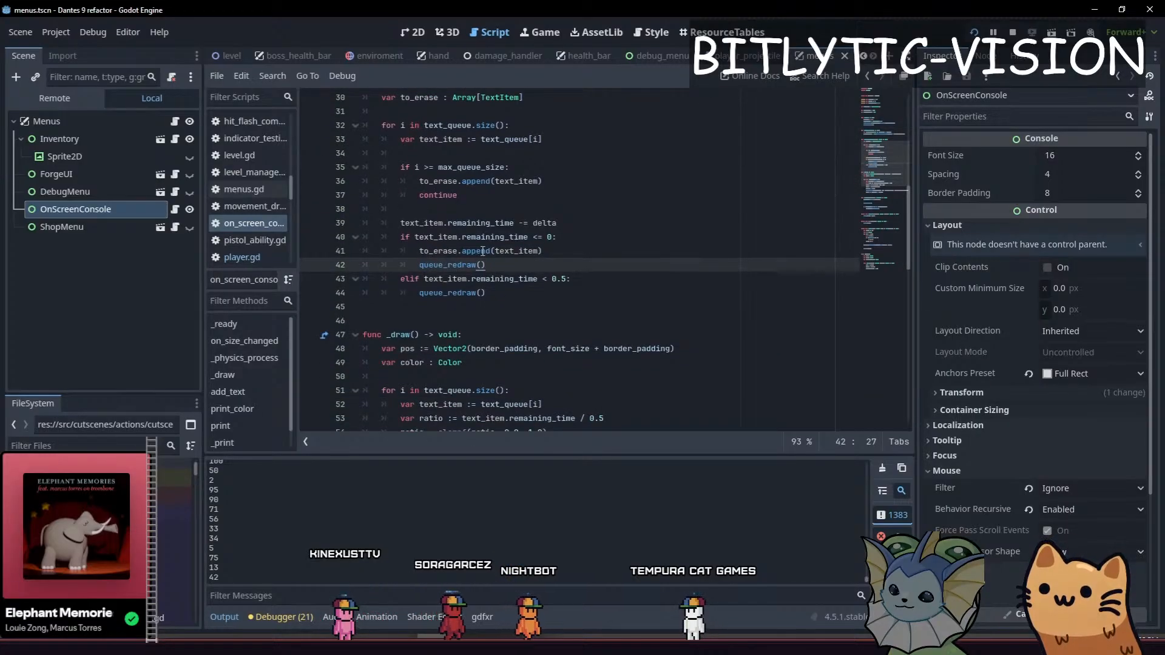
key("Down")
key("Down")
key("Down")
key("Down")
key("Down")
key("Down")
key("Down")
key("Down")
key("Down")
key("Down")
key("Down")
key("Down")
key("Down")
key("Down")
key("Down")
key("Down")
key("Down")
key("Down")
key("Down")
key("Down")
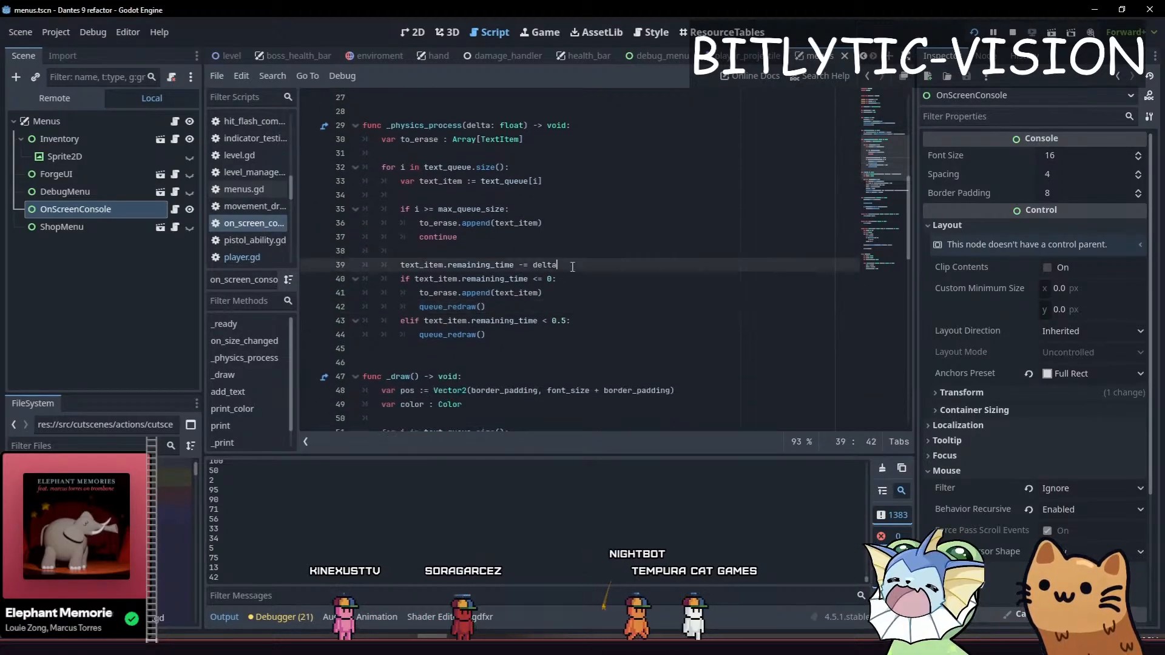
- Undo the recent edits to restore the to_erase loop, and delete only the non-empty text_queue check with its queue_redraw() call
key("ctrl+z")
key("ctrl+z")
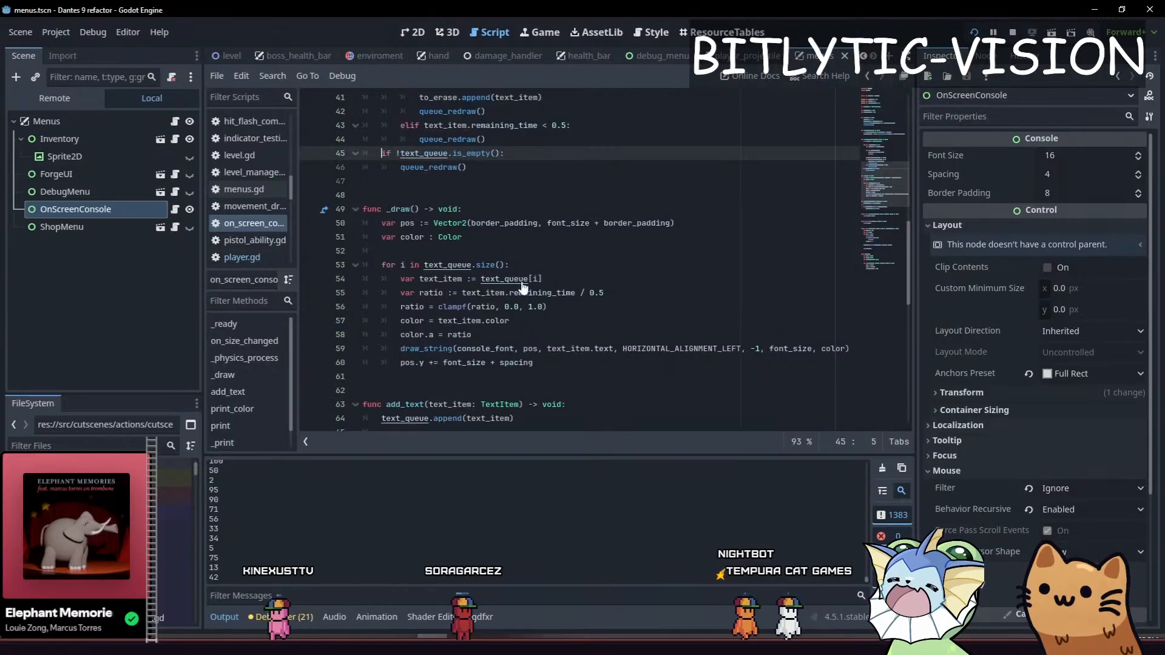
key("Return")
key("Down")
key("Down")
key("Down")
key("shift+Down")
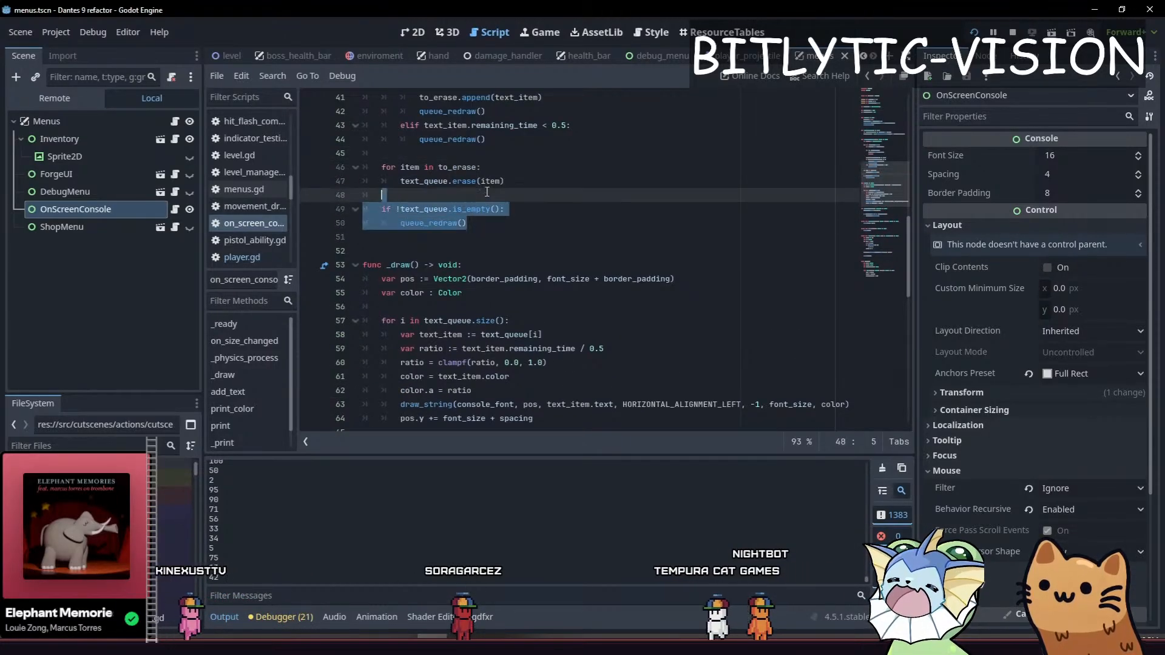
key("BackSpace")
- Add a queue_redraw() call to add_text and move it directly above the max_queue_size check
scroll(542, 227, "down", 4)
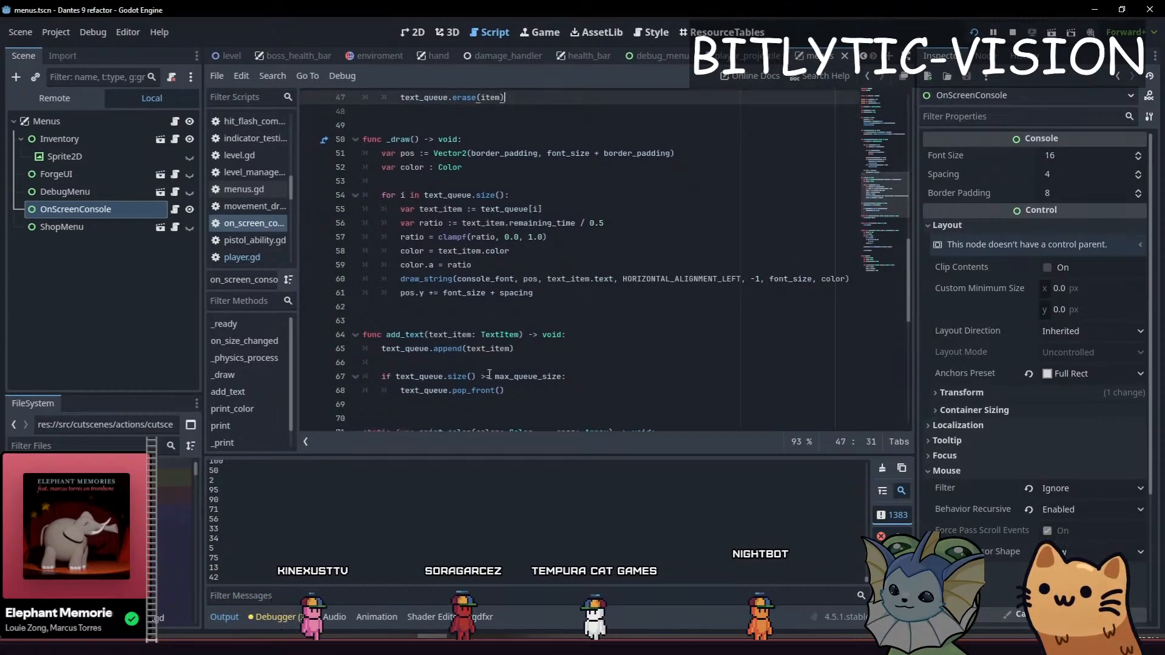
left_click(561, 265)
key("Return")
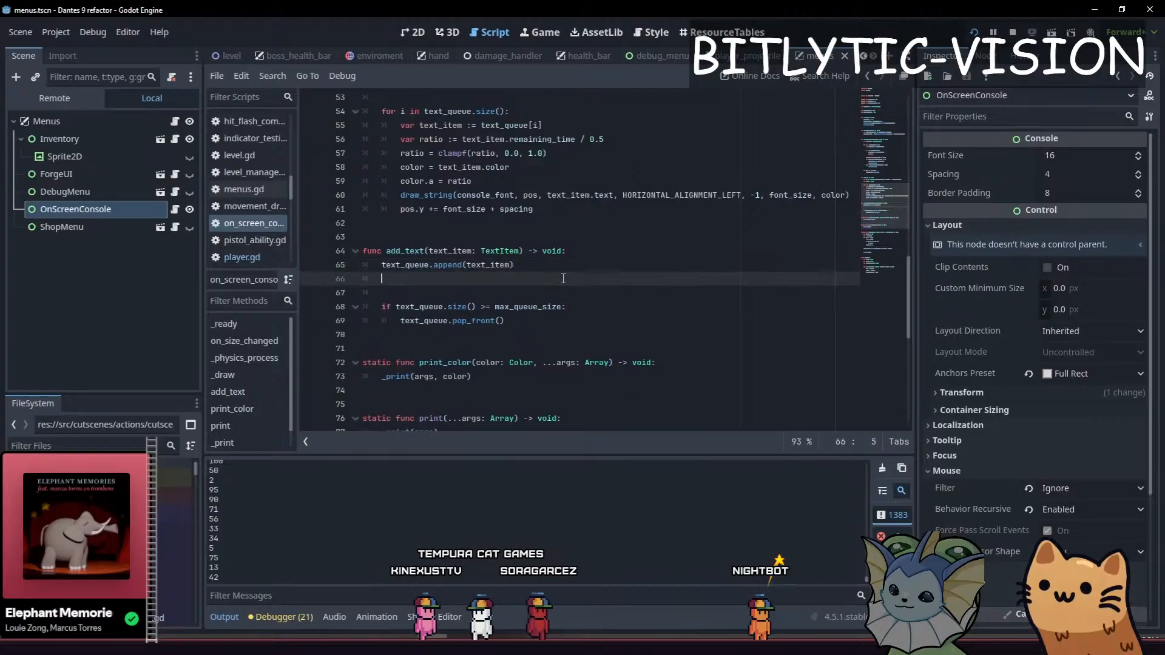
key("Return")
key("Up")
type("q")
key("BackSpace")
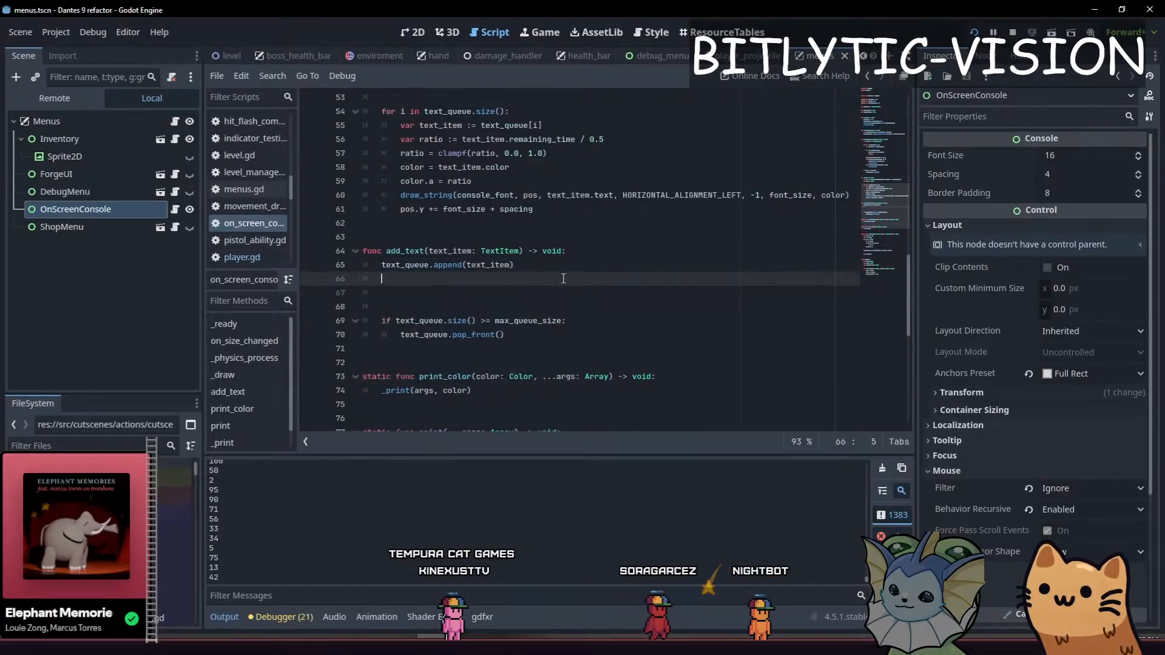
key("Return")
type("queue_r")
key("Return")
key("alt+Down")
key("alt+Down")
key("alt+Down")
key("alt+Down")
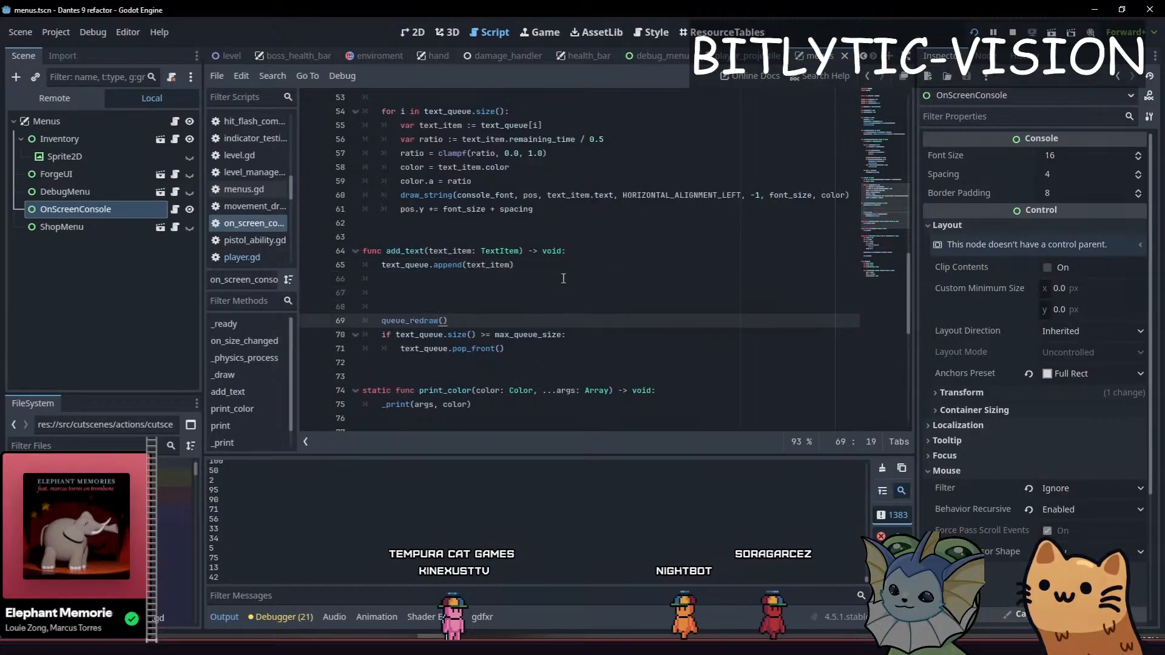
- Tidy the blank lines around the queue_redraw() call in add_text, save the script and switch to the running game
key("Up")
key("Up")
key("Down")
key("shift+Up")
key("alt+Up")
key("Up")
key("BackSpace")
key("BackSpace")
key("ctrl+s")
key("alt+Tab")
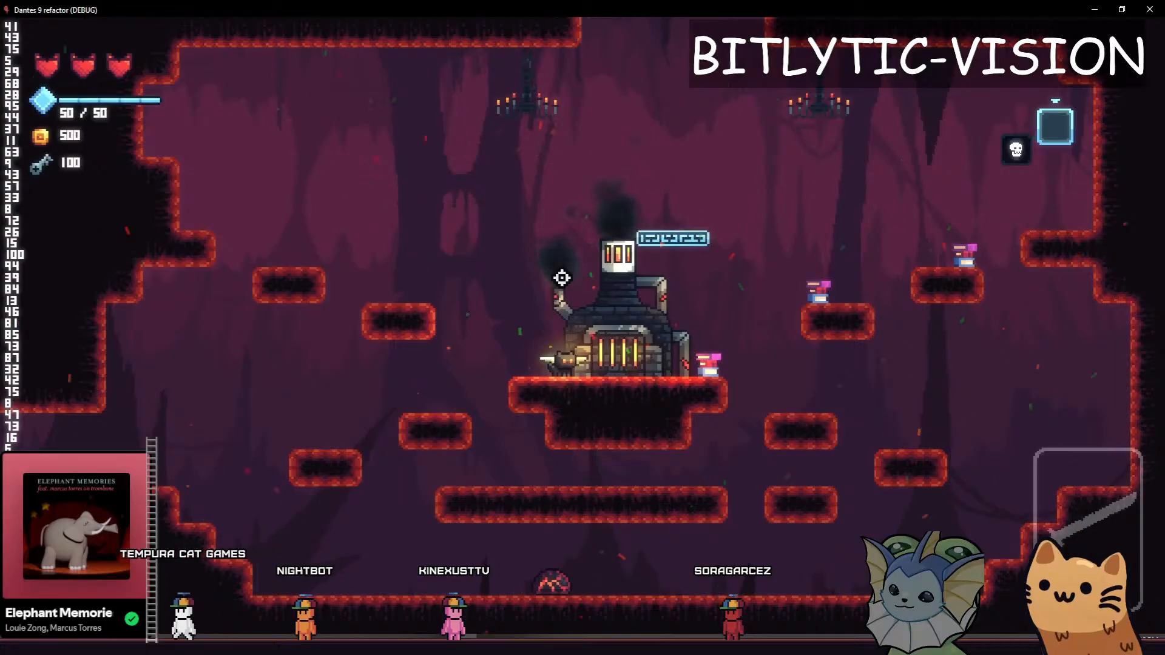
- Switch to Aseprite, draw a light-blue 1 px highlight ring around the blue portal's dark centre in gatos.aseprite, and save
key("alt+Tab")
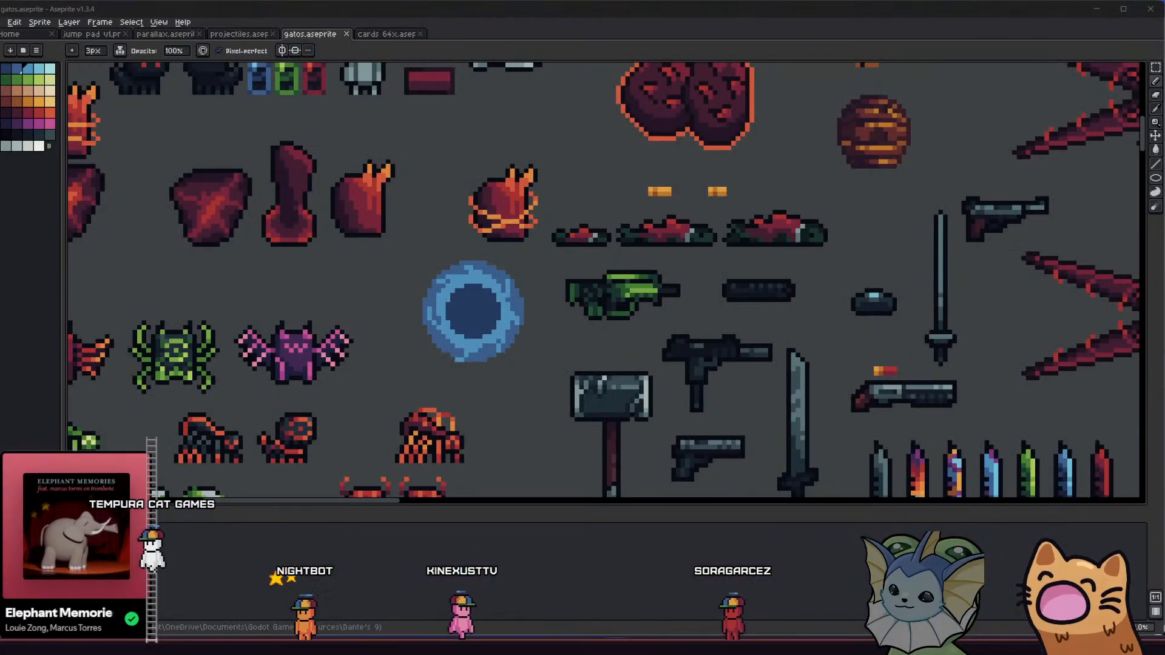
scroll(412, 376, "up", 4)
key("u")
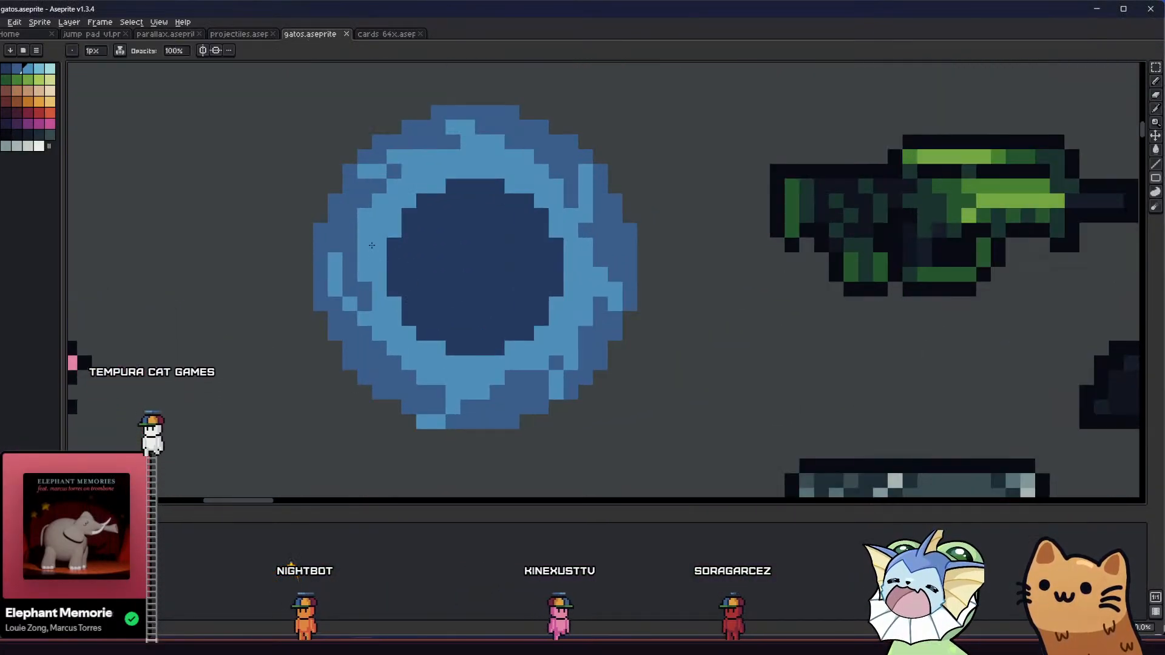
key("i")
left_click(39, 69)
key("b")
left_click(410, 183)
key("ctrl+z")
key("minus")
key("minus")
mouse_move(423, 185)
left_mouse_down()
mouse_move(497, 174)
mouse_move(551, 216)
mouse_move(568, 270)
mouse_move(540, 337)
mouse_move(446, 355)
mouse_move(418, 347)
mouse_move(398, 328)
mouse_move(378, 263)
mouse_move(379, 303)
mouse_move(408, 202)
left_mouse_up()
key("ctrl+s")
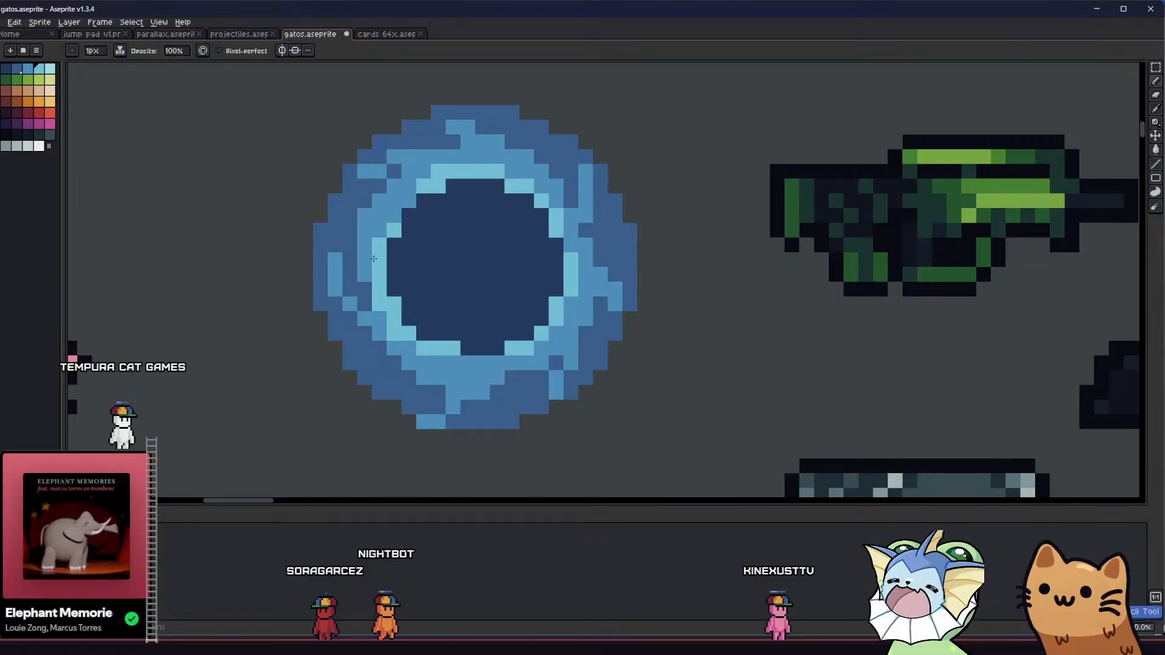
- Fill the portal's centre with the medium blue sampled from its outer ring, and save the sprite
scroll(356, 268, "down", 5)
left_click_drag(314, 284, 338, 338)
scroll(337, 338, "down", 2)
scroll(377, 356, "up", 6)
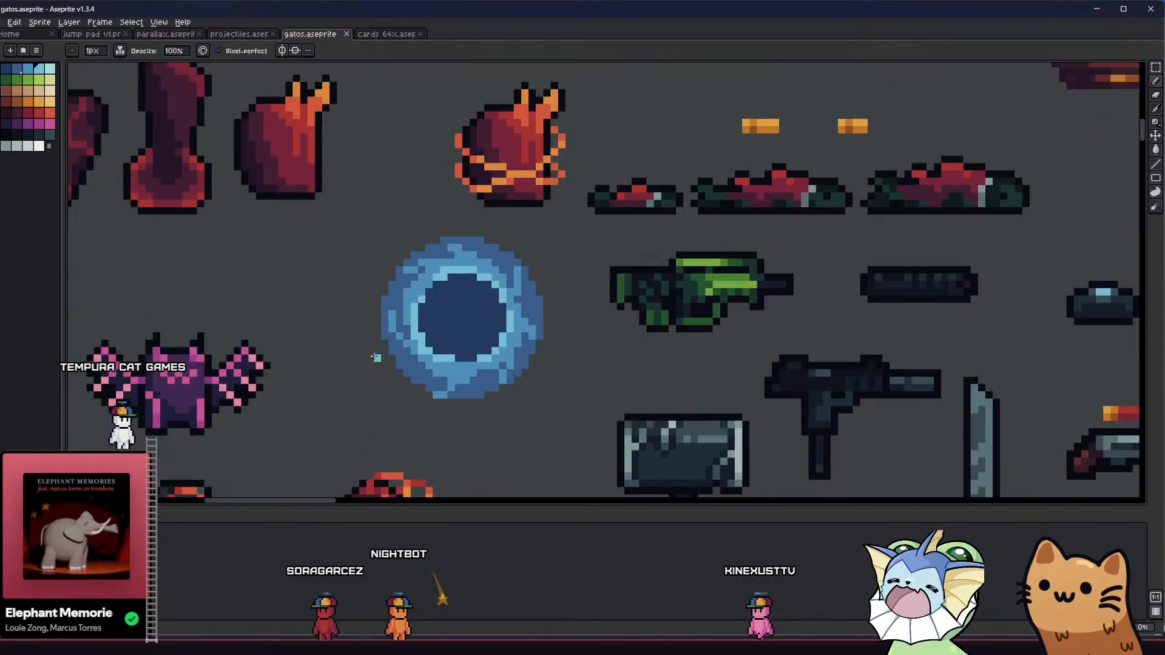
scroll(497, 303, "up", 1)
left_click(466, 326, "alt")
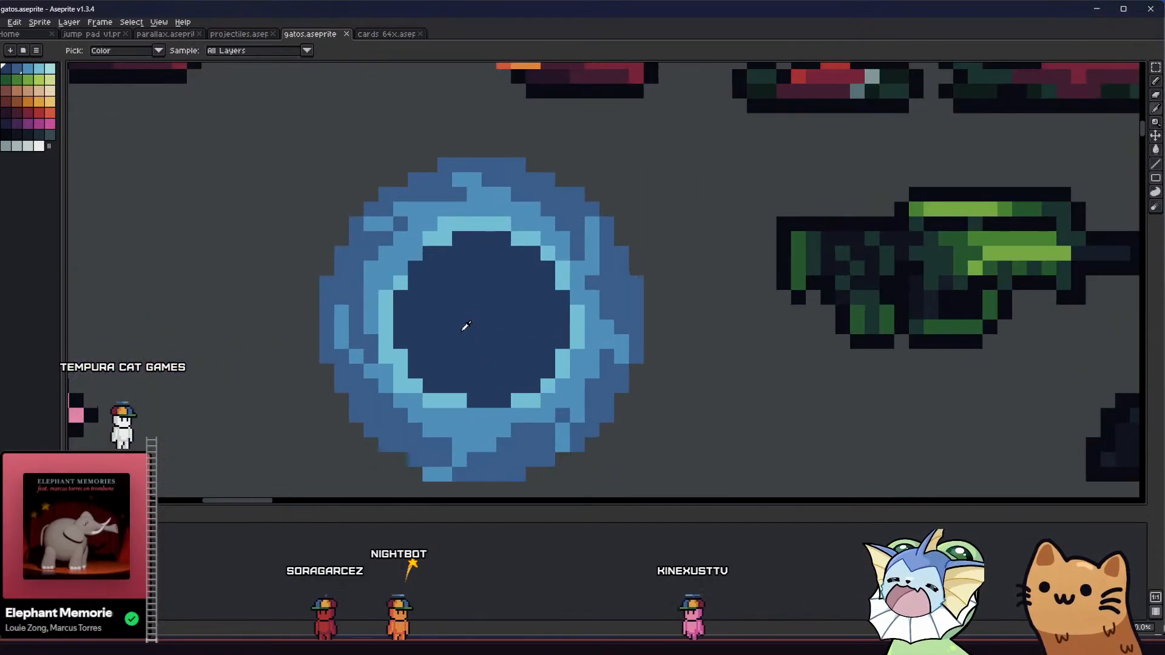
left_click(358, 291, "alt")
key("g")
left_click(418, 312)
key("ctrl+s")
scroll(424, 323, "down", 5)
scroll(425, 329, "up", 4)
- Draw and fill a smaller rounded dark-blue core in the middle of the portal, and save the sprite
key("b")
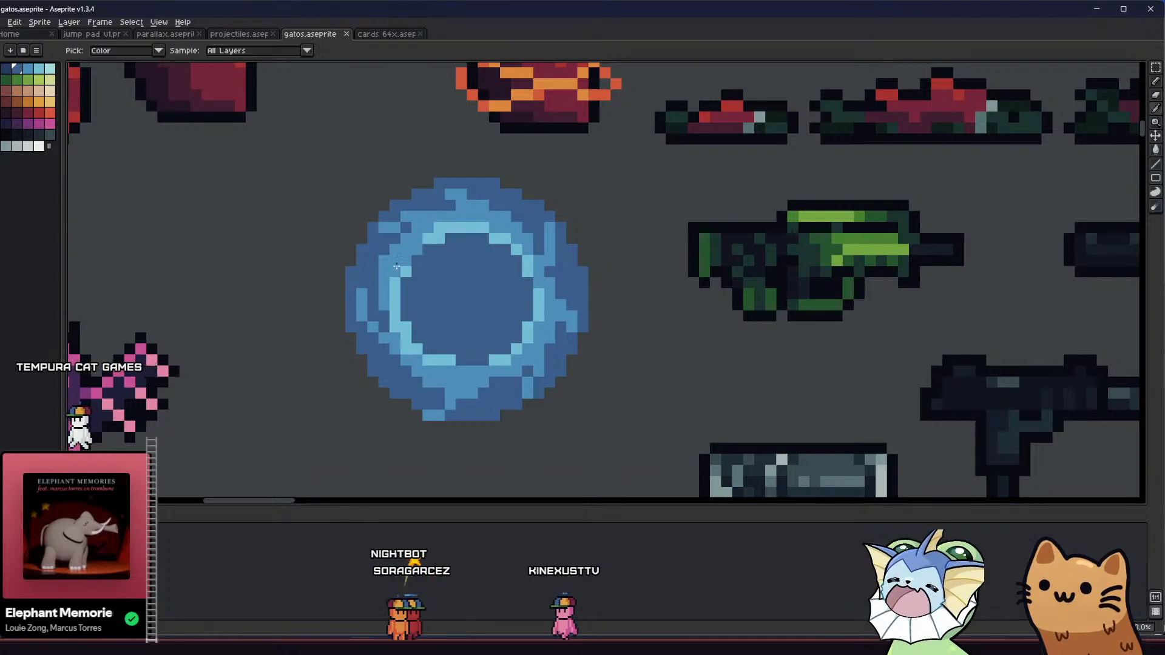
left_click(449, 305)
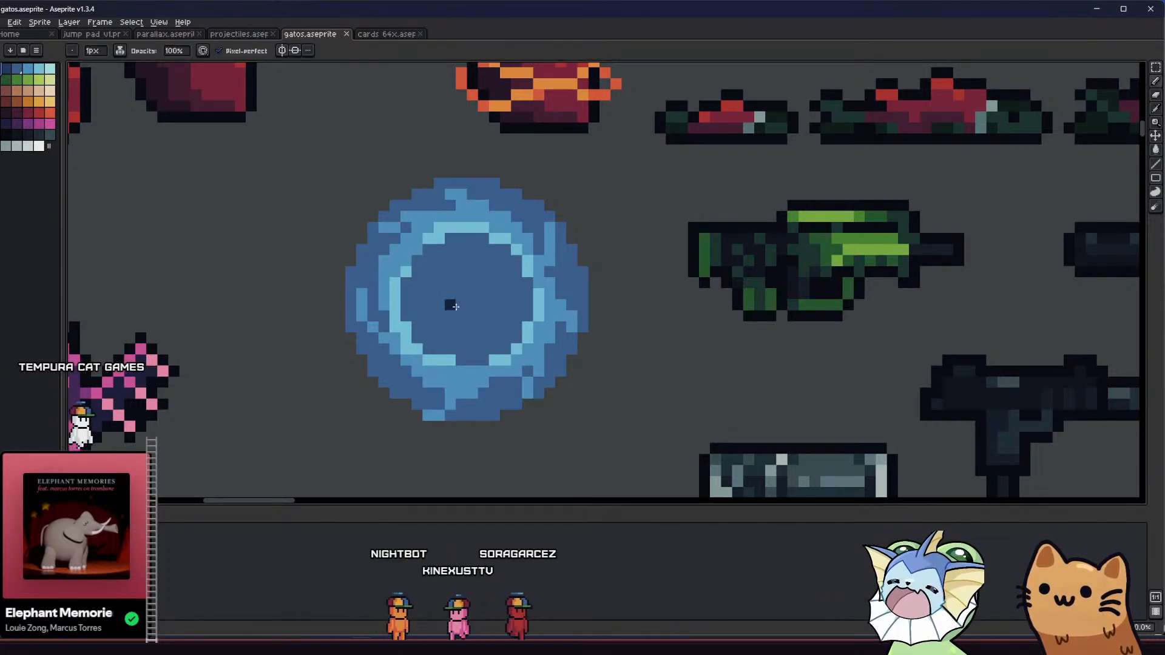
scroll(455, 306, "up", 1)
mouse_move(467, 269)
left_mouse_down()
mouse_move(443, 274)
mouse_move(435, 319)
mouse_move(481, 349)
left_mouse_up()
key("g")
left_click(460, 310)
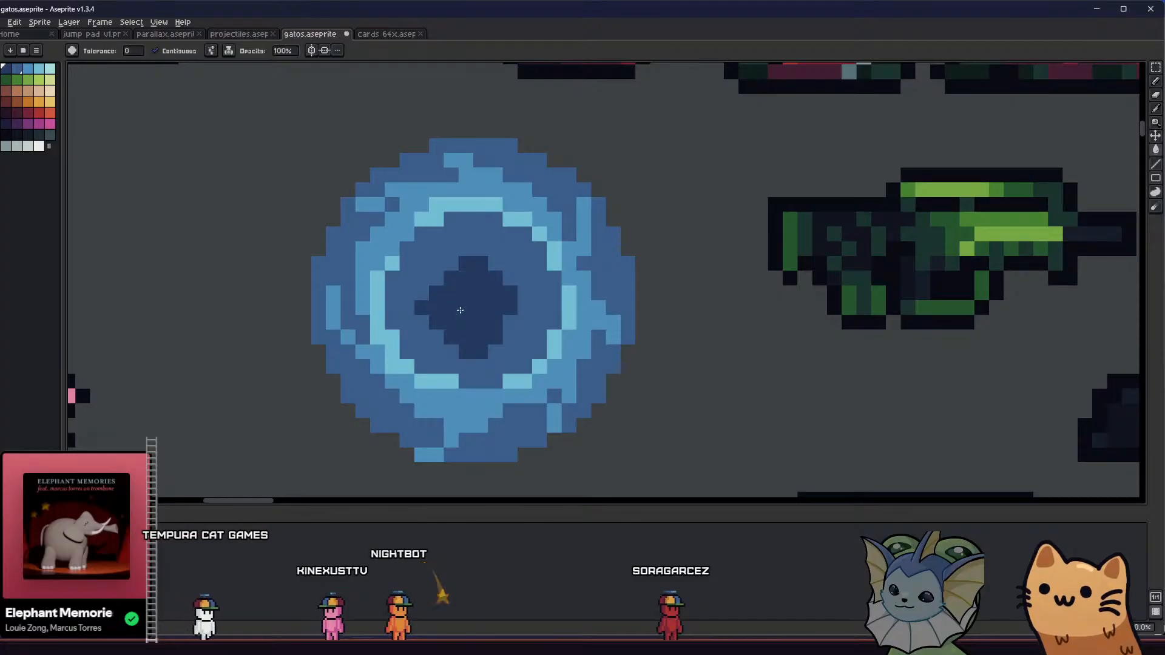
key("b")
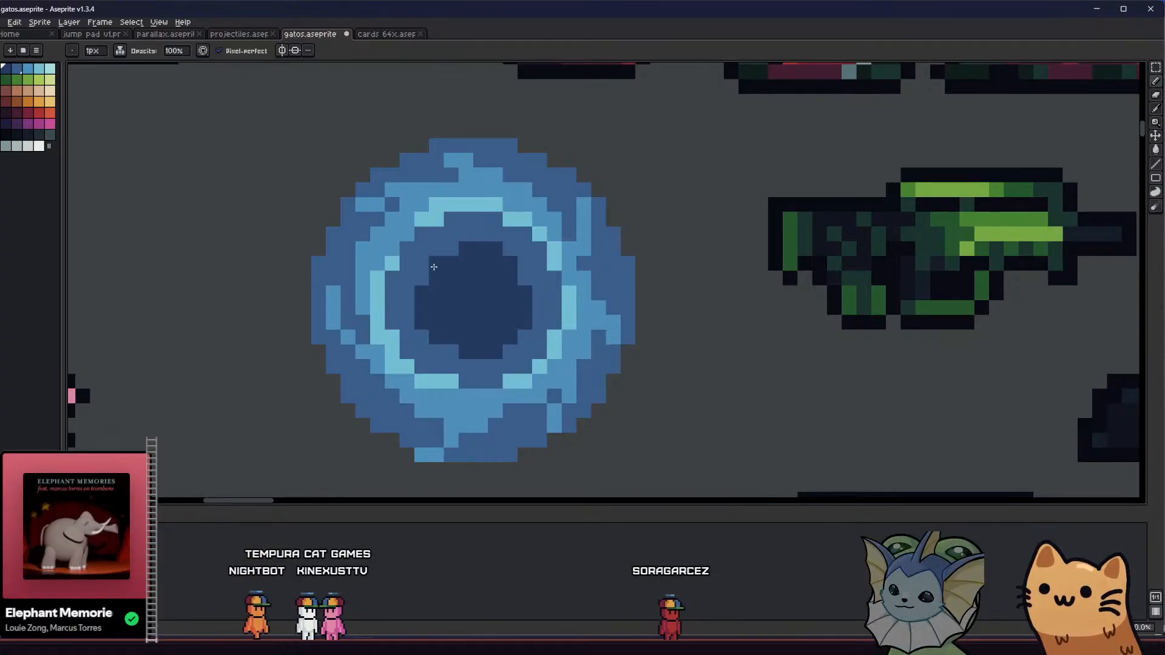
left_click_drag(395, 296, 403, 326)
scroll(397, 330, "down", 6)
key("ctrl+s")
- Paint medium-blue swirl marks inside the portal's dark core, and save the sprite
left_click_drag(341, 366, 409, 412)
scroll(410, 382, "down", 3)
scroll(424, 415, "up", 4)
left_click_drag(307, 123, 398, 367)
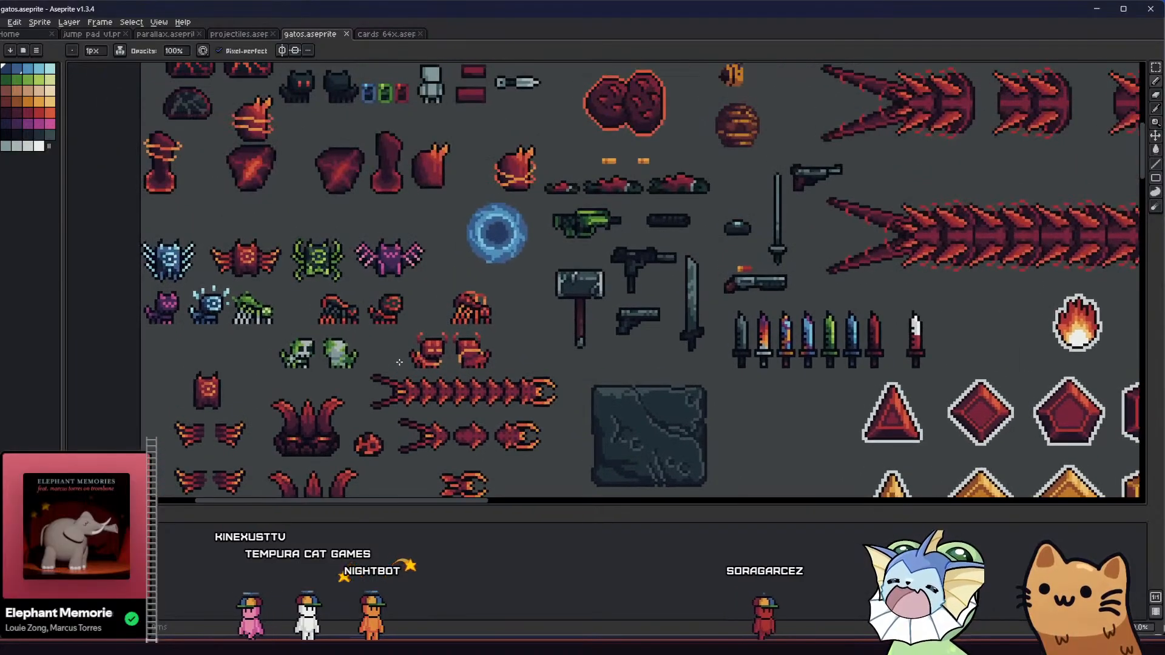
scroll(486, 233, "up", 5)
left_click_drag(466, 248, 481, 277)
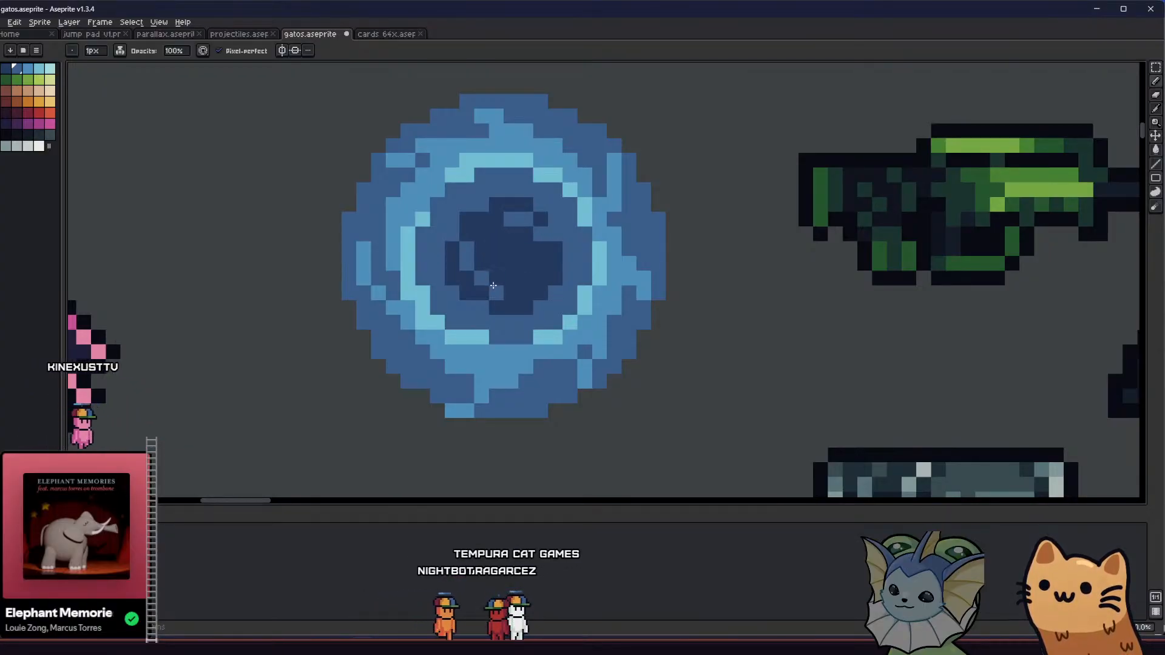
left_click_drag(451, 321, 390, 357)
key("ctrl+s")
scroll(450, 367, "down", 7)
scroll(421, 352, "up", 3)
scroll(419, 347, "up", 4)
key("alt")
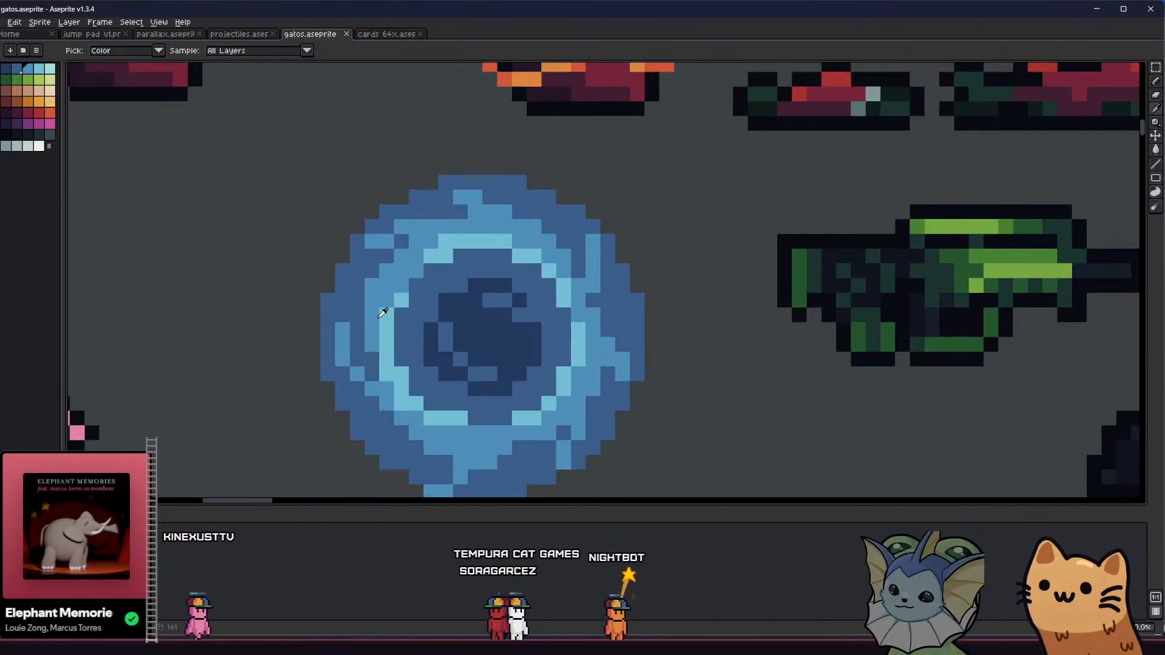
- Paint lighter-blue swirl marks in and around the portal's dark core using a sampled light blue, and save the sprite
left_click(401, 330)
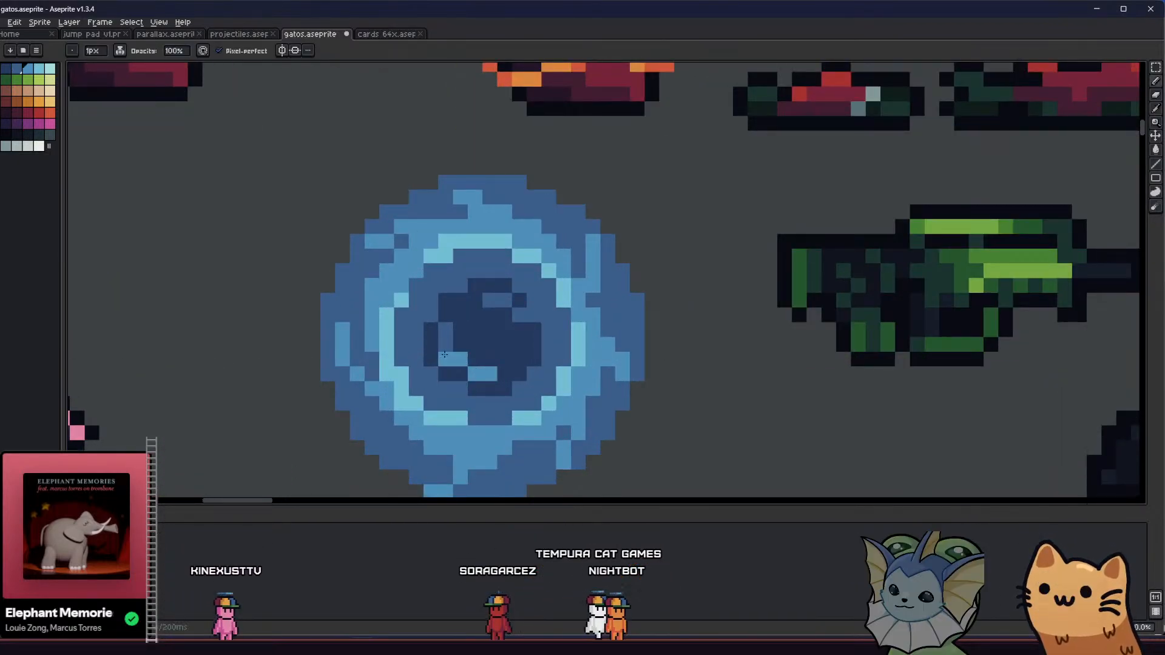
left_click(490, 302)
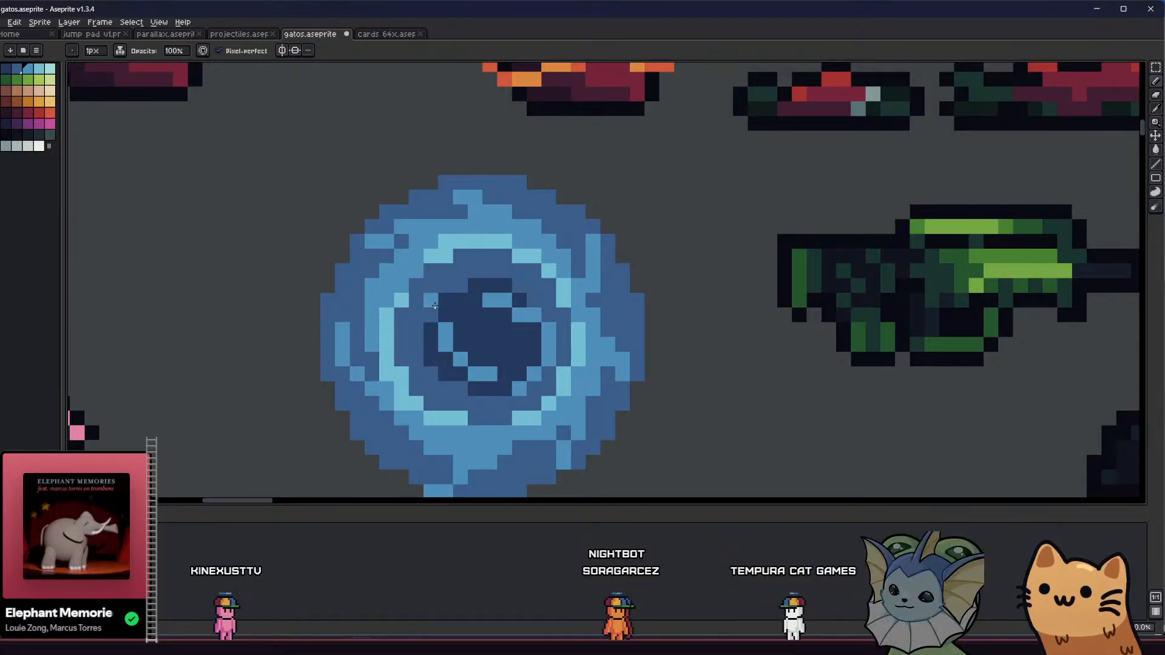
left_click_drag(473, 272, 514, 282)
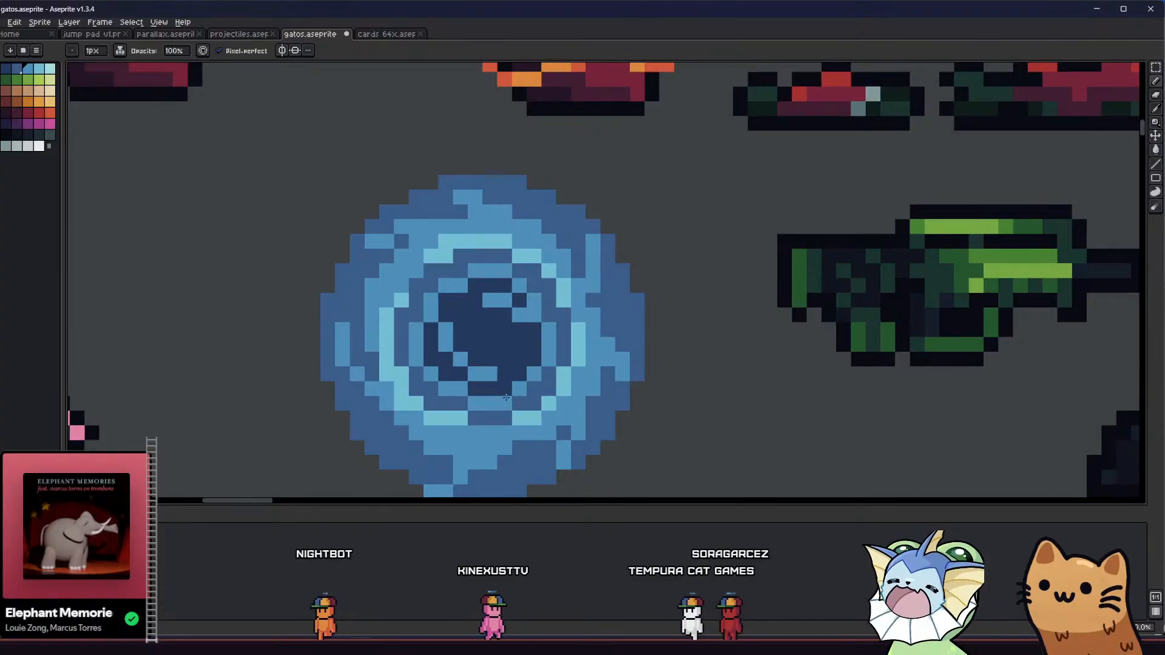
scroll(441, 388, "down", 5)
left_click_drag(403, 395, 378, 400)
scroll(378, 400, "down", 1)
scroll(382, 400, "up", 3)
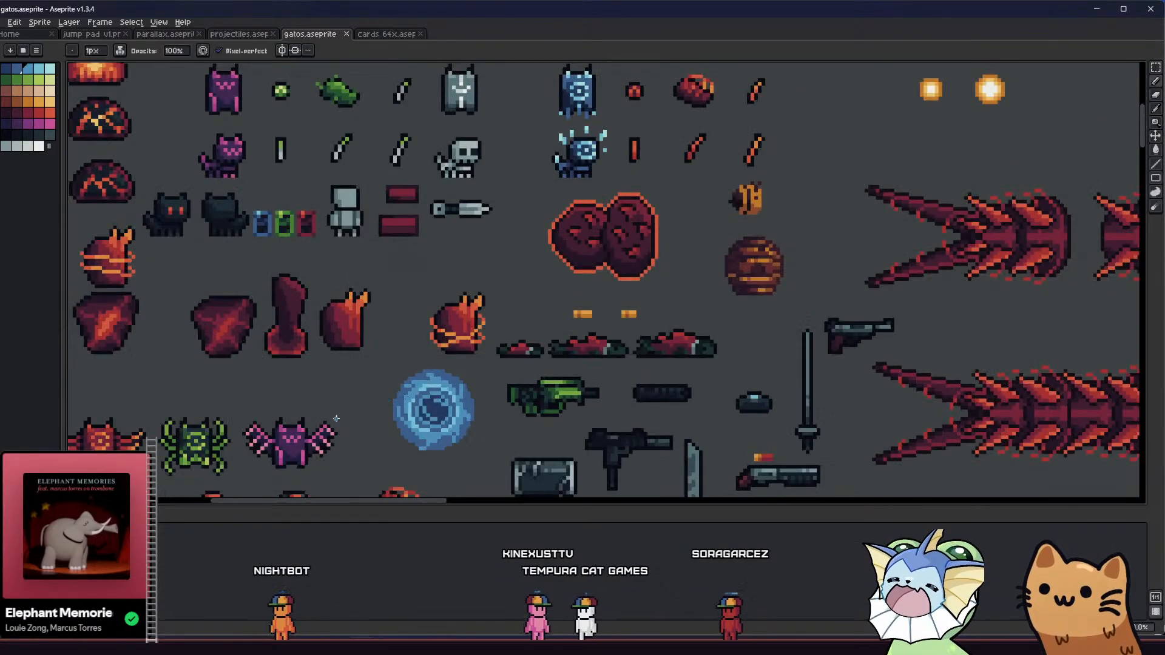
- Undo the swirl marks in the portal's centre to restore the plain dark-blue core
scroll(391, 401, "down", 1)
scroll(397, 401, "up", 1)
scroll(398, 402, "down", 1)
scroll(425, 394, "up", 3)
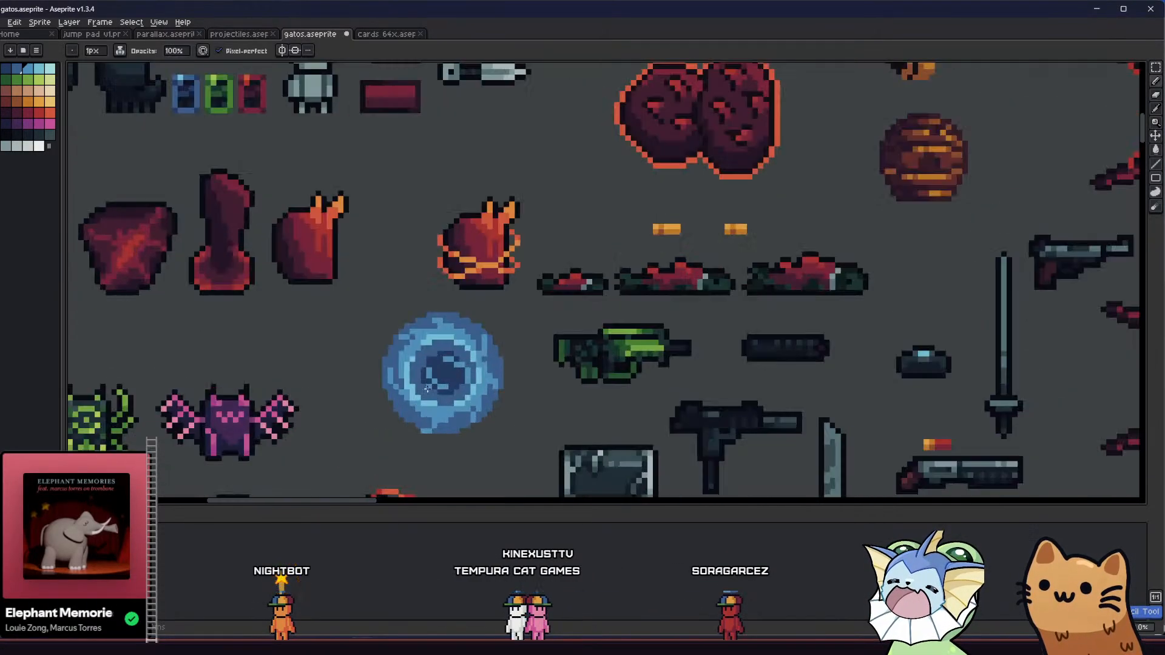
scroll(434, 399, "up", 2)
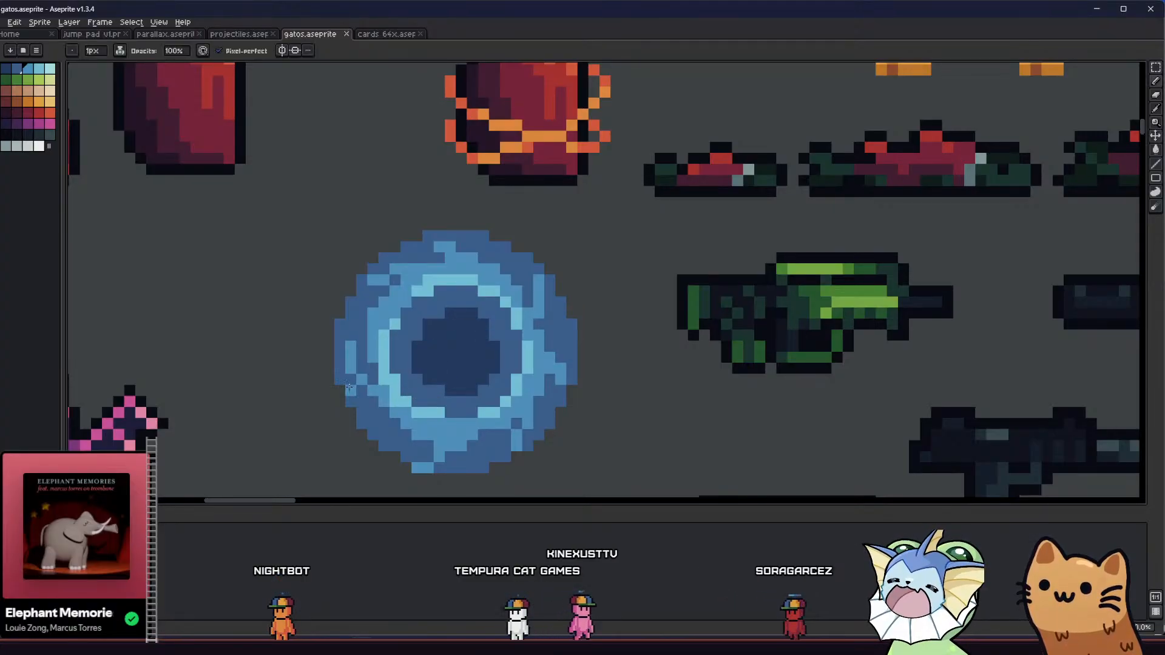
scroll(350, 387, "down", 3)
scroll(361, 371, "up", 2)
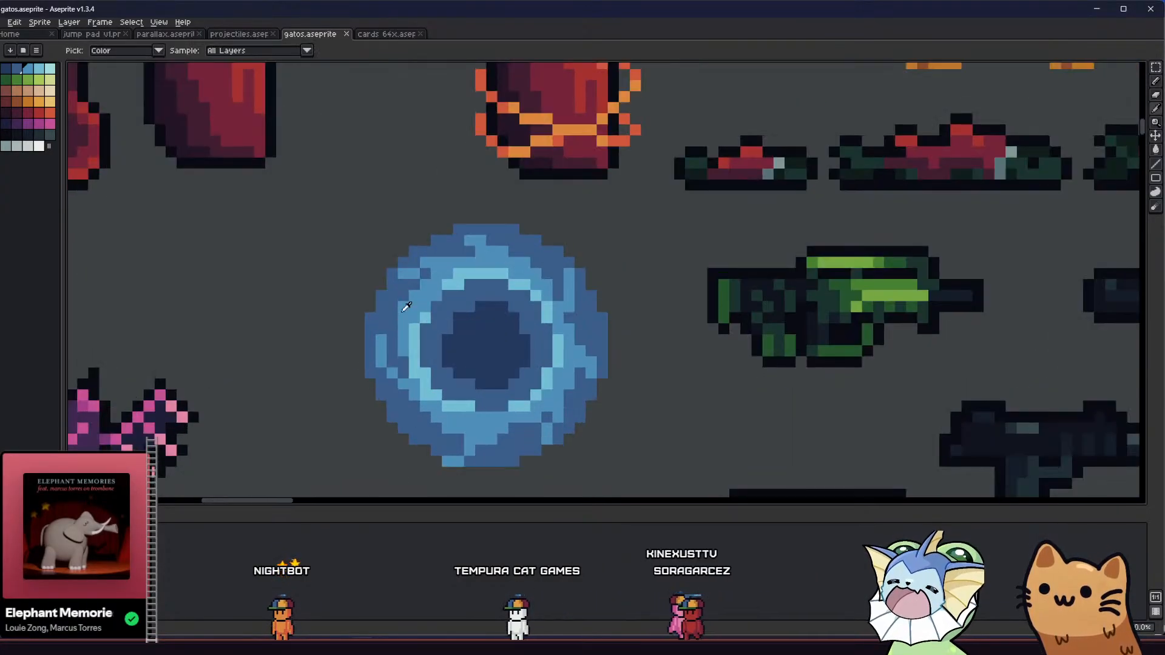
- Try to draw a curved wisp in the outer ring's blue off the portal's upper-left edge
mouse_move(369, 265)
left_mouse_down()
mouse_move(395, 240)
mouse_move(381, 287)
left_mouse_up()
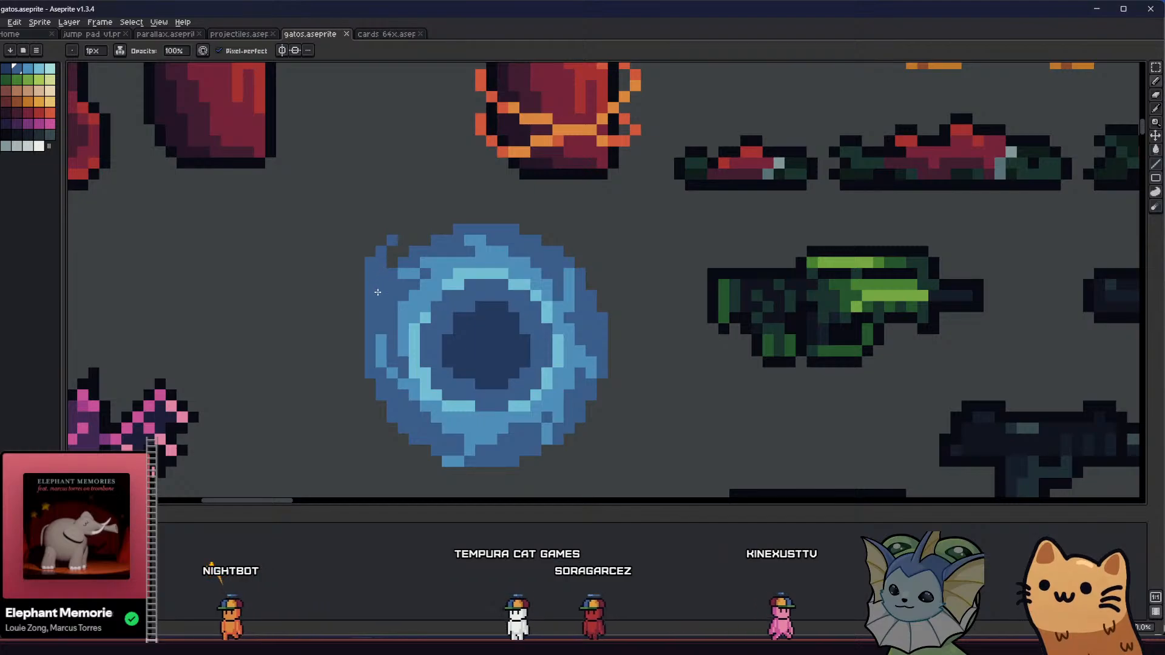
key("ctrl+z")
key("ctrl+z")
key("v")
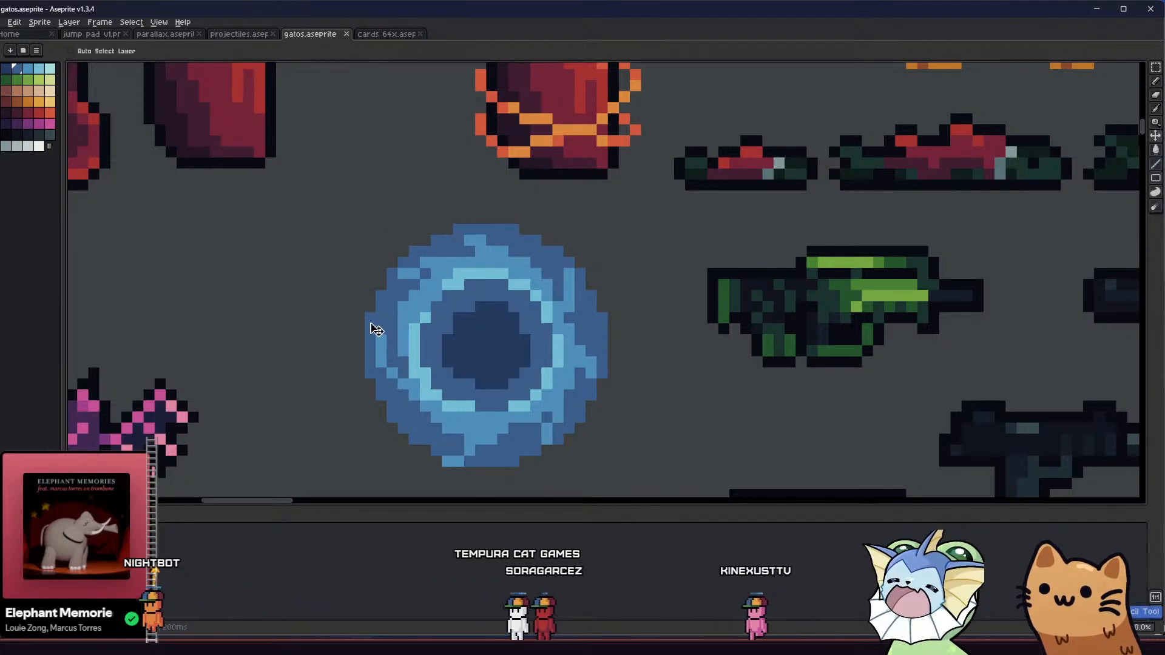
key("v")
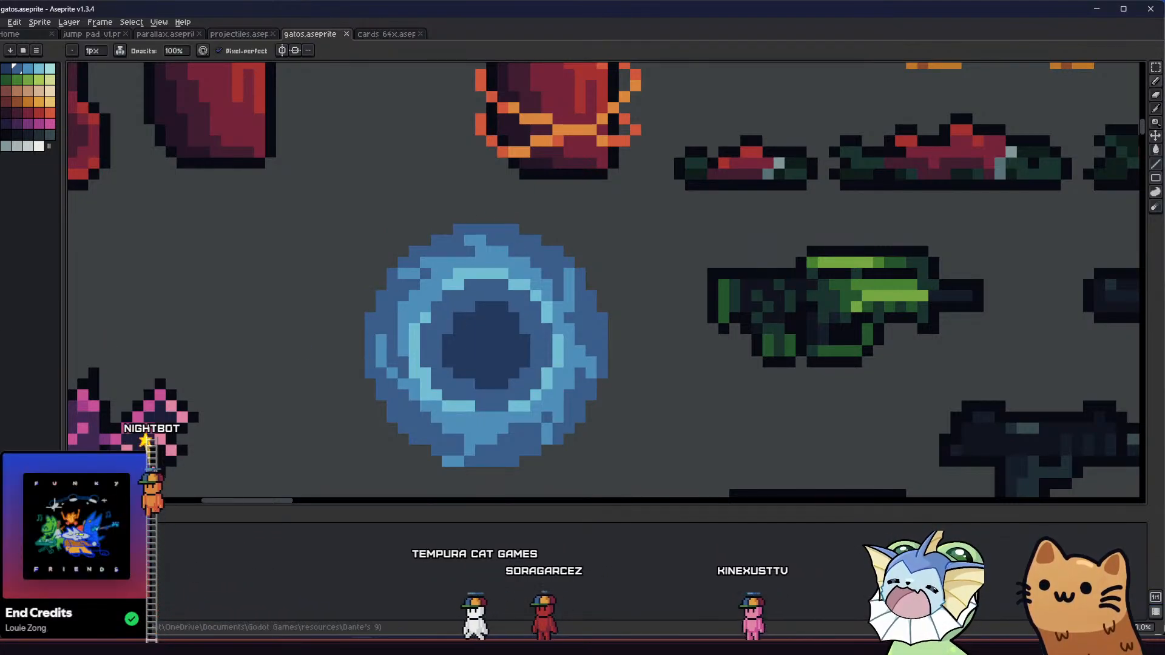
key("alt+Tab")
left_click(358, 199)
left_click_drag(246, 291, 277, 285)
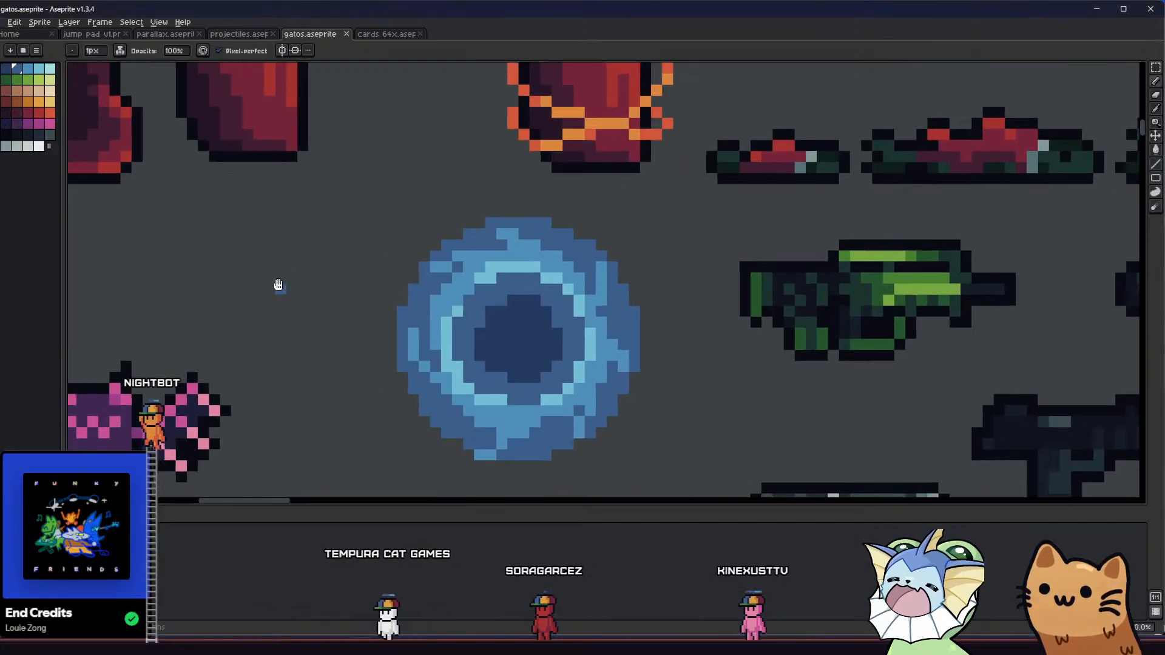
mouse_move(421, 281)
left_mouse_down()
mouse_move(410, 253)
mouse_move(383, 267)
mouse_move(385, 297)
left_mouse_up()
key("ctrl+z")
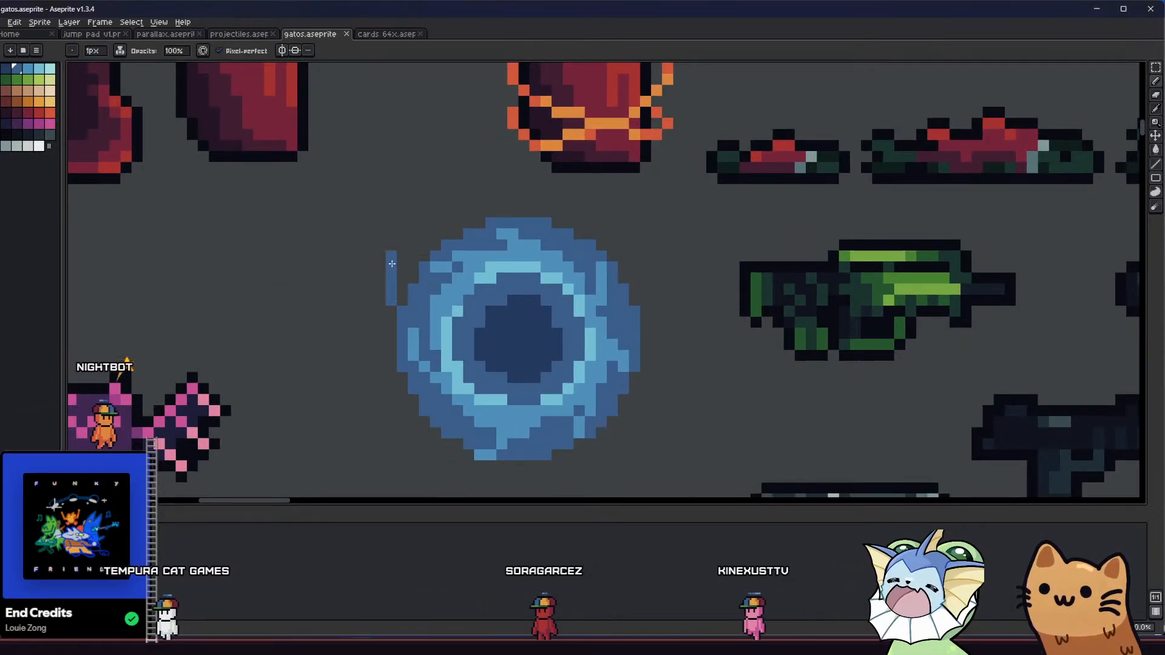
- Draw a curved medium-blue wisp rising from the portal's upper-left edge, erase its stray pixels, and save the sprite
mouse_move(391, 300)
left_mouse_down()
mouse_move(402, 234)
mouse_move(380, 289)
mouse_move(380, 344)
mouse_move(400, 290)
mouse_move(398, 310)
mouse_move(400, 276)
left_mouse_up()
key("e")
left_click(402, 234)
left_click(380, 333)
key("b")
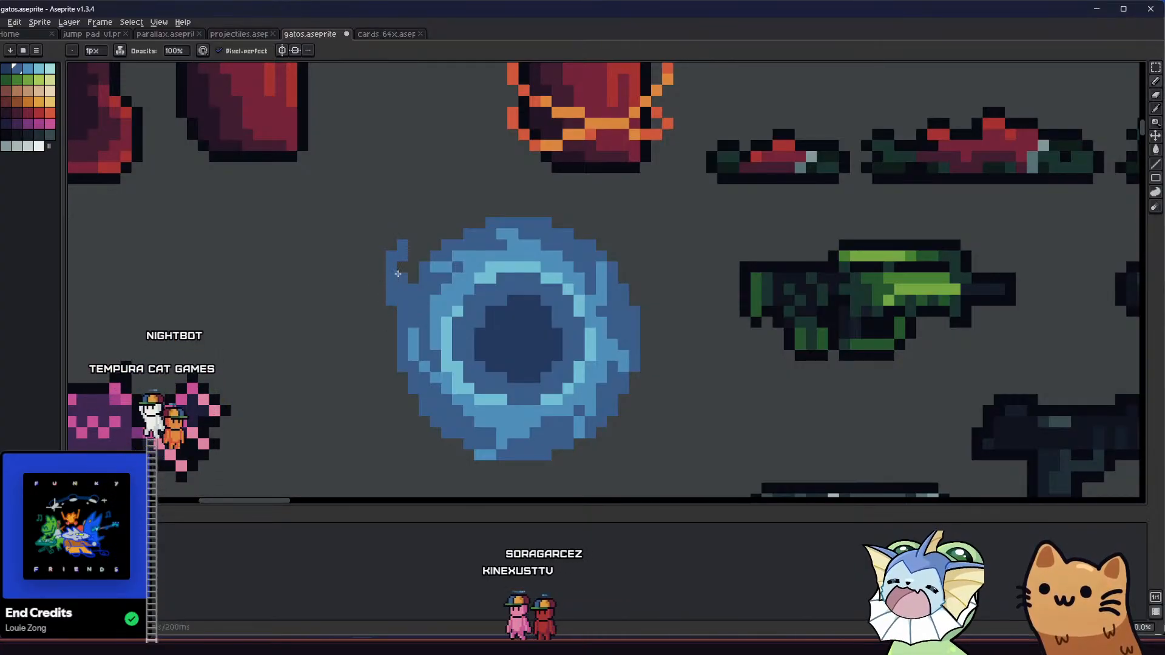
scroll(347, 277, "down", 2)
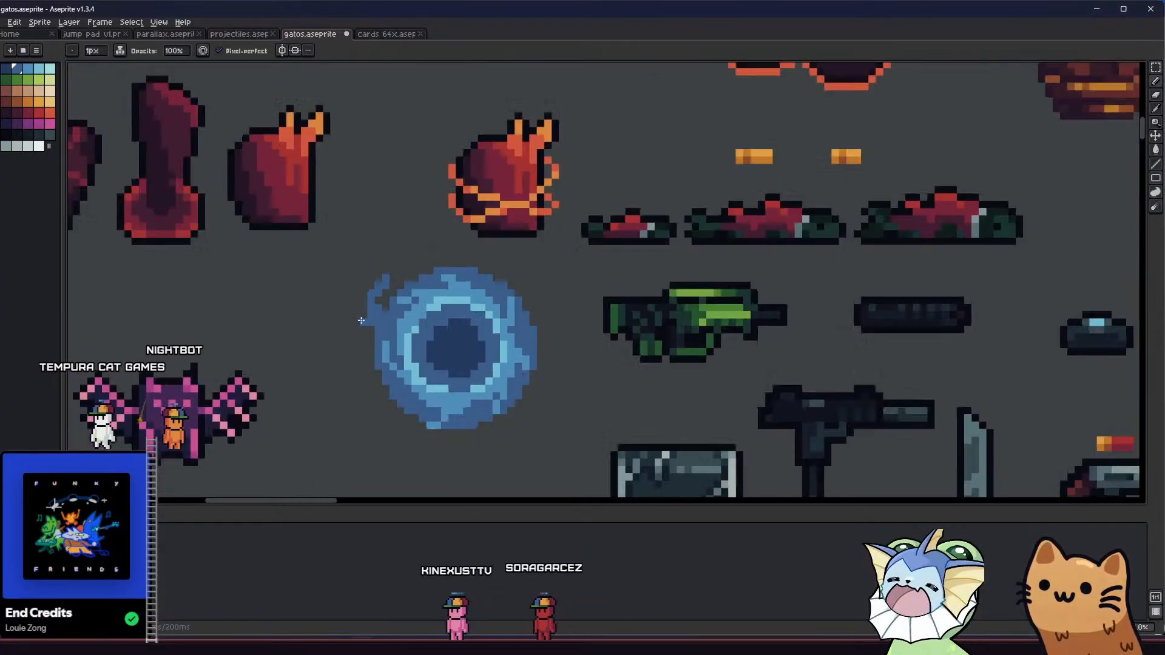
scroll(349, 315, "up", 1)
left_click_drag(351, 317, 318, 318)
key("ctrl+s")
- Reshape the tip of the portal's upper-left wisp by erasing and repainting medium-blue pixels, and save the sprite
scroll(362, 351, "up", 2)
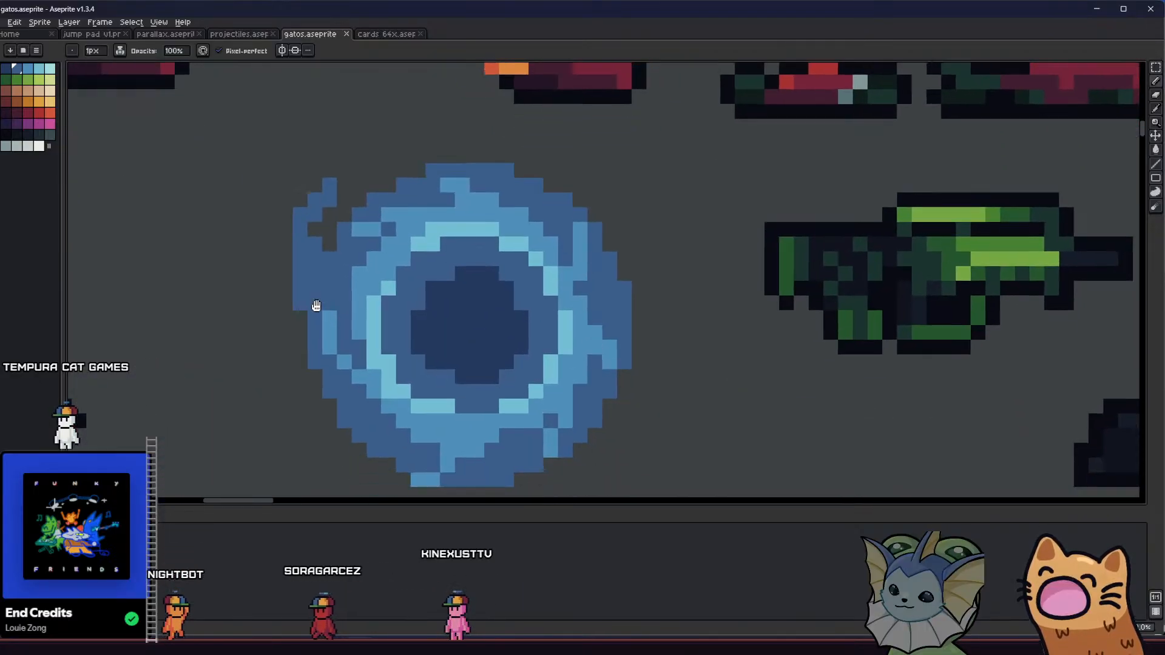
scroll(347, 383, "down", 1)
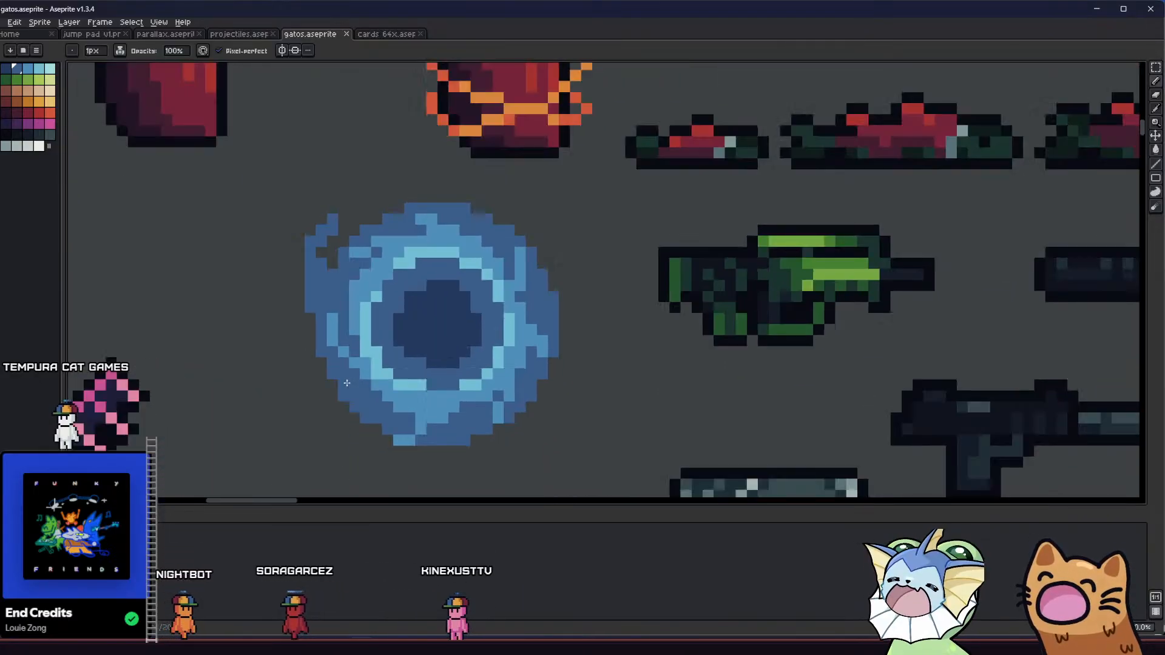
key("e")
left_click(331, 219)
left_click_drag(272, 281, 268, 311)
key("ctrl+s")
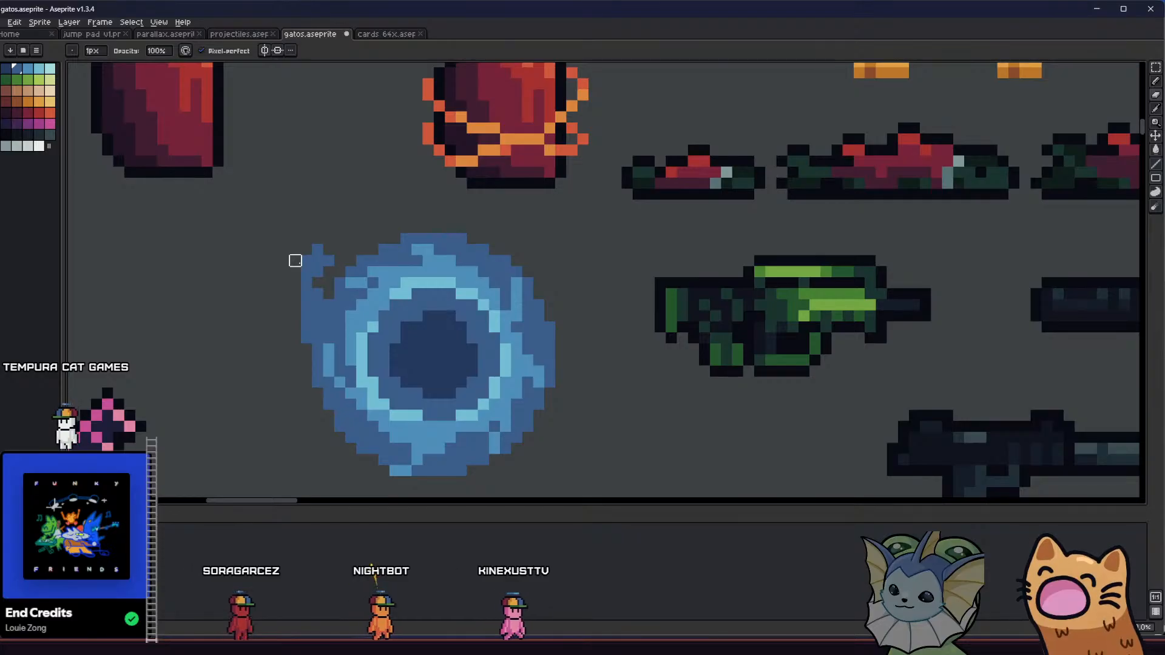
key("b")
left_click(327, 251)
left_click_drag(317, 260, 306, 258)
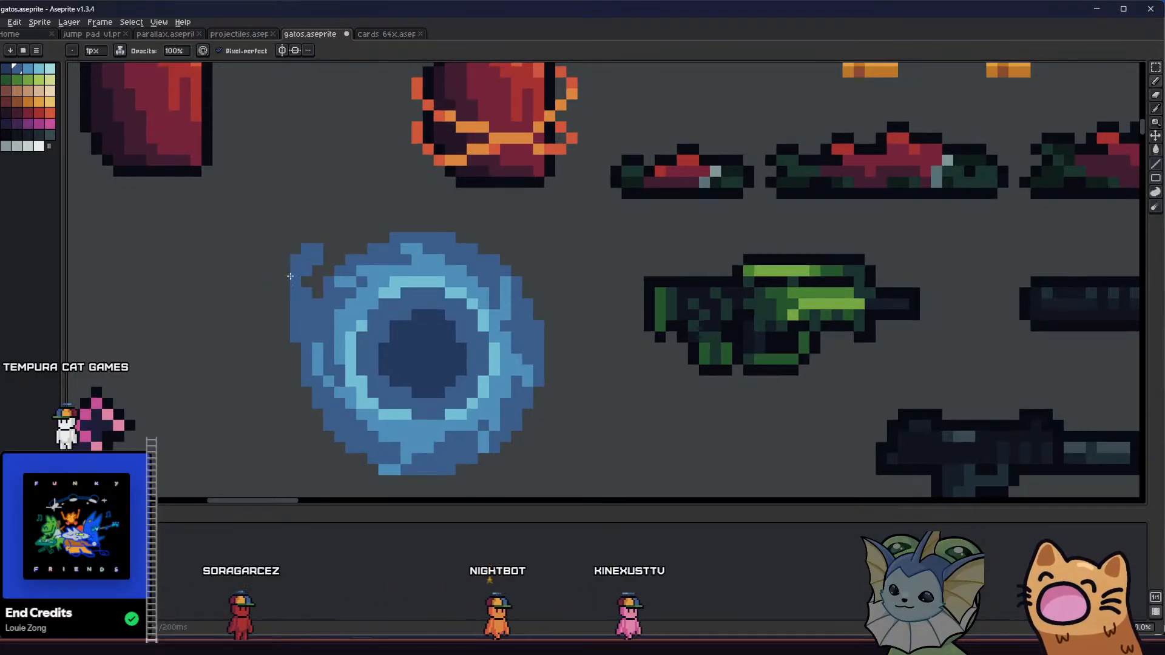
- Try pointed medium-blue spikes on the portal's top and right edges, undo them, and save the sprite
left_click_drag(230, 298, 213, 294)
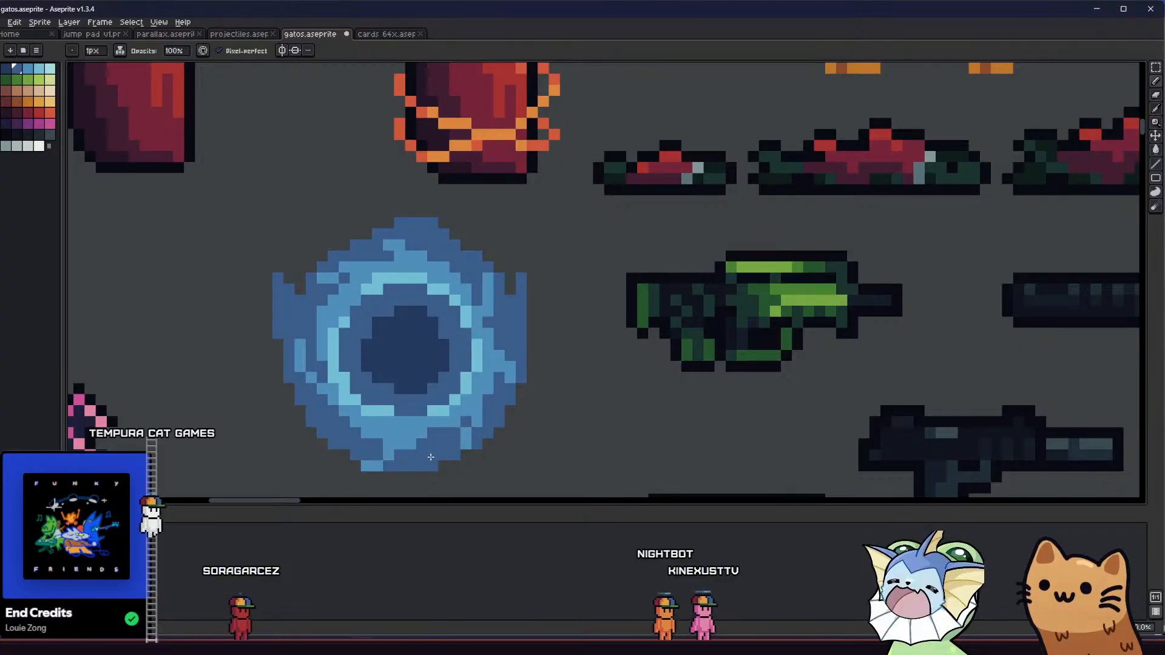
left_click_drag(312, 432, 344, 394)
key("ctrl+z")
key("ctrl+z")
key("ctrl+z")
key("ctrl+s")
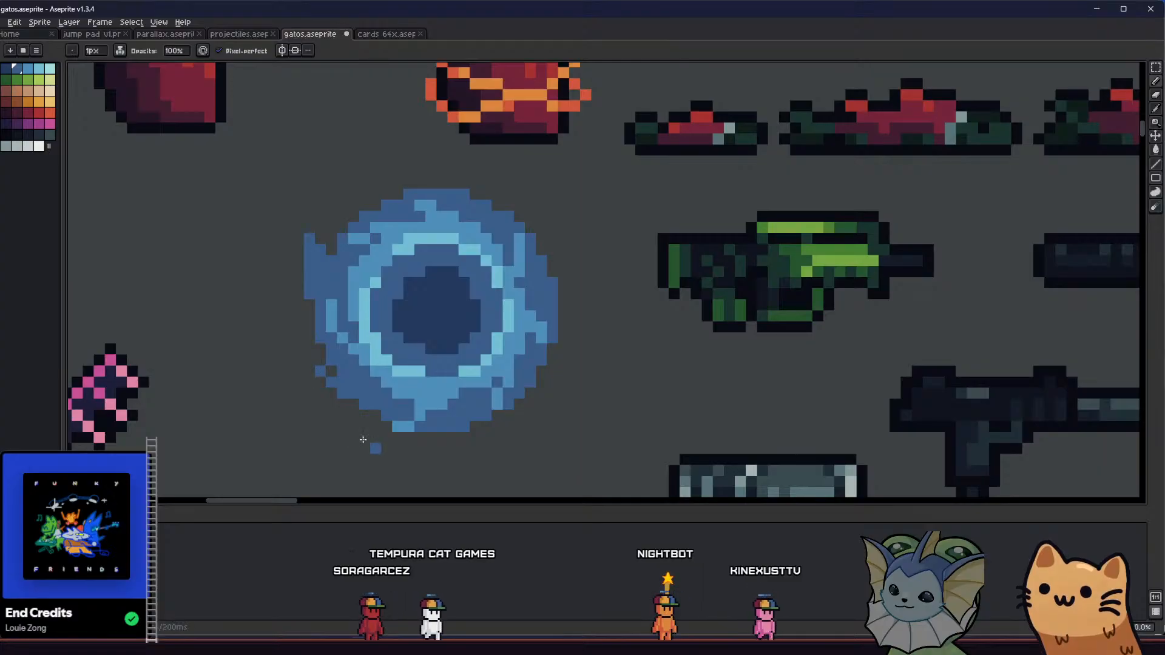
- Paint jagged medium-blue wisps around the portal's bottom, right and top edges, and save the sprite
left_click_drag(442, 436, 365, 427)
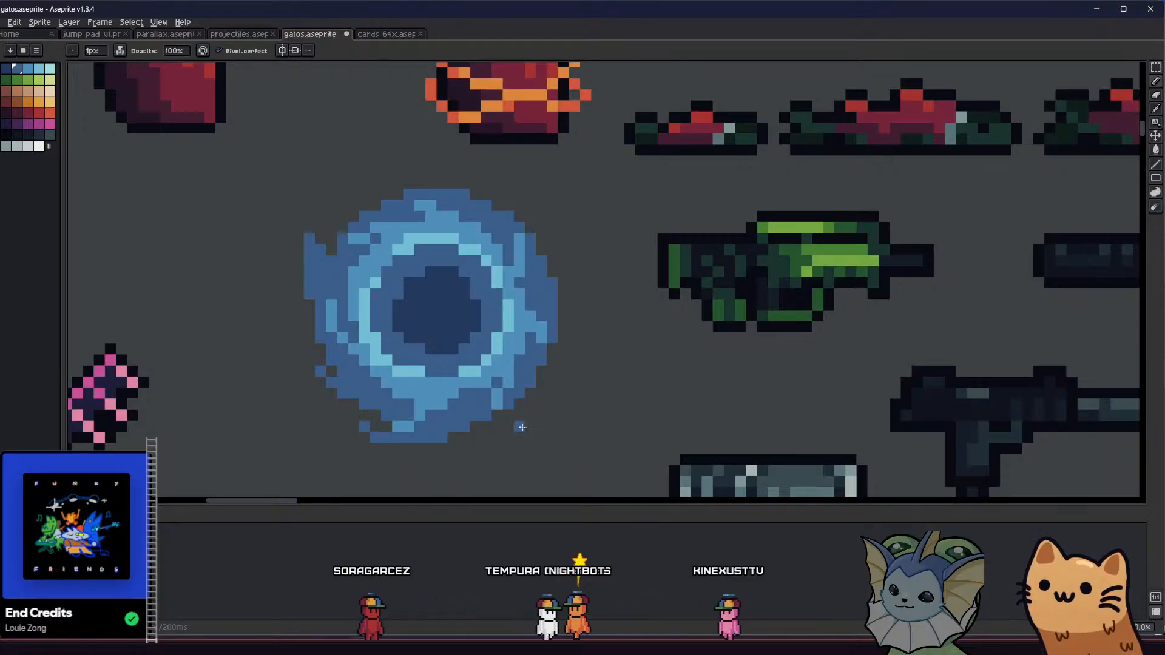
left_click_drag(552, 360, 531, 415)
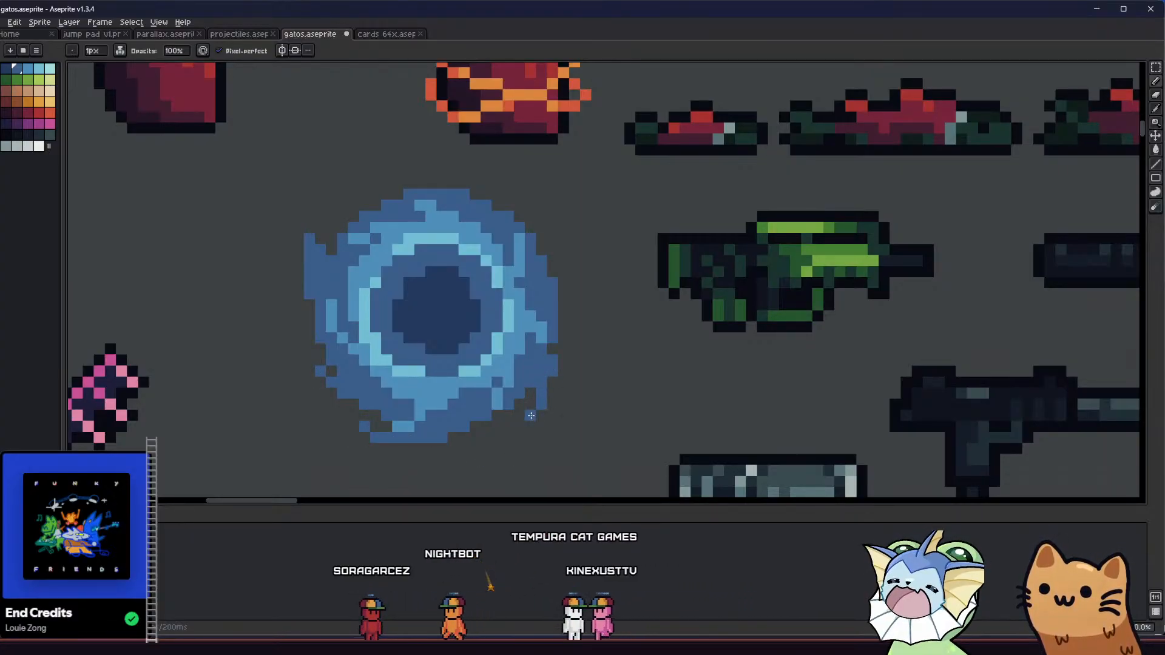
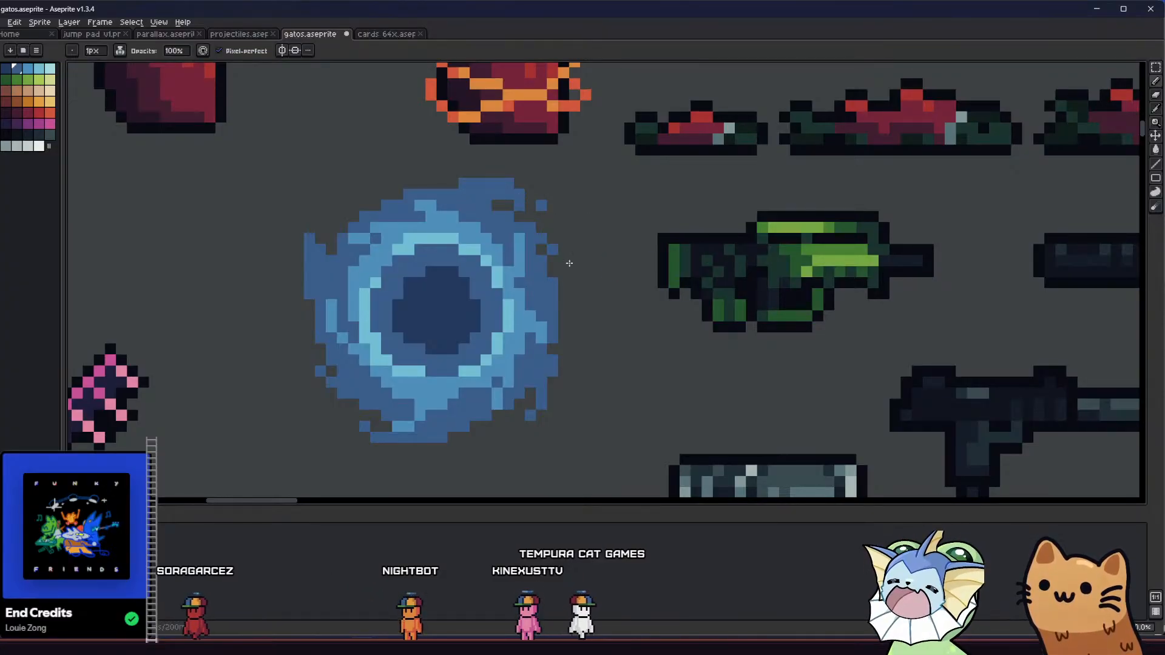
left_click_drag(398, 174, 397, 193)
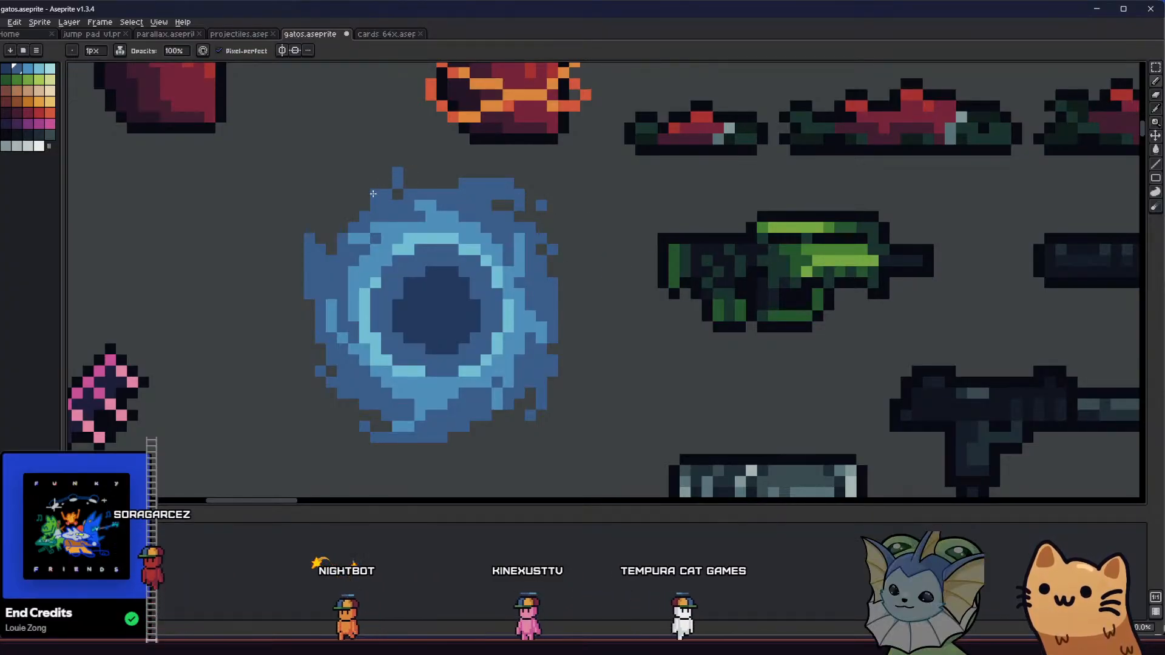
scroll(366, 233, "down", 5)
key("ctrl+s")
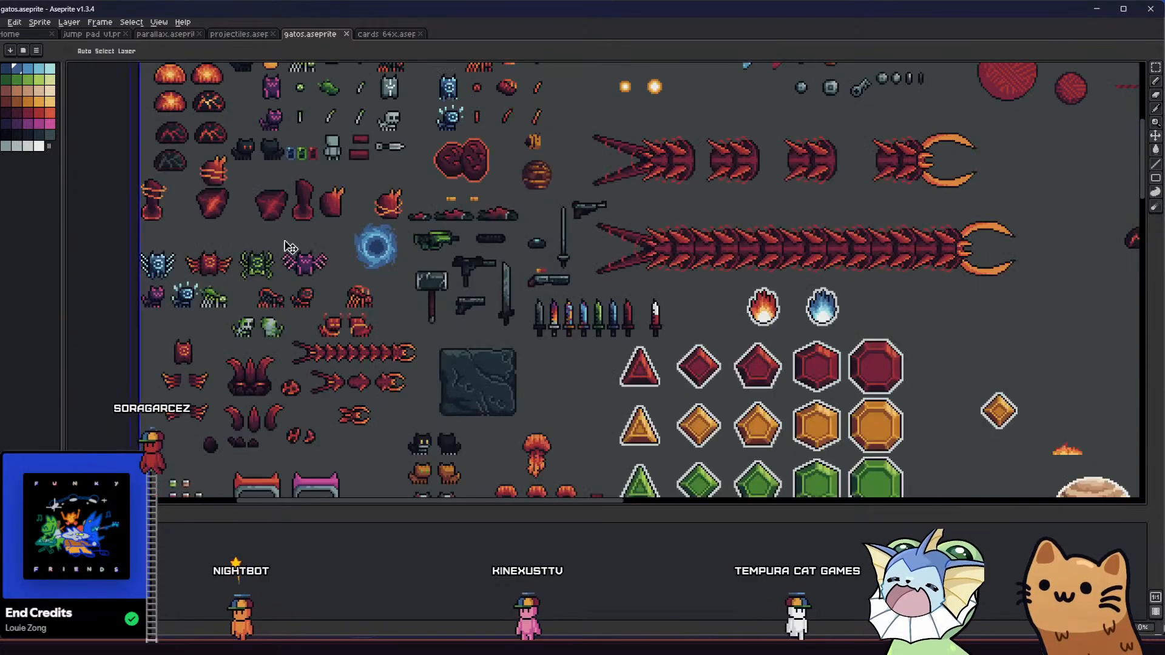
- Select the whole portal with a rectangular marquee and try rotating it back and forth to preview its spin
scroll(291, 247, "down", 3)
scroll(382, 364, "up", 5)
mouse_move(382, 364)
left_mouse_down()
mouse_move(558, 364)
mouse_move(657, 426)
left_mouse_up()
scroll(377, 333, "down", 2)
scroll(406, 306, "up", 3)
key("m")
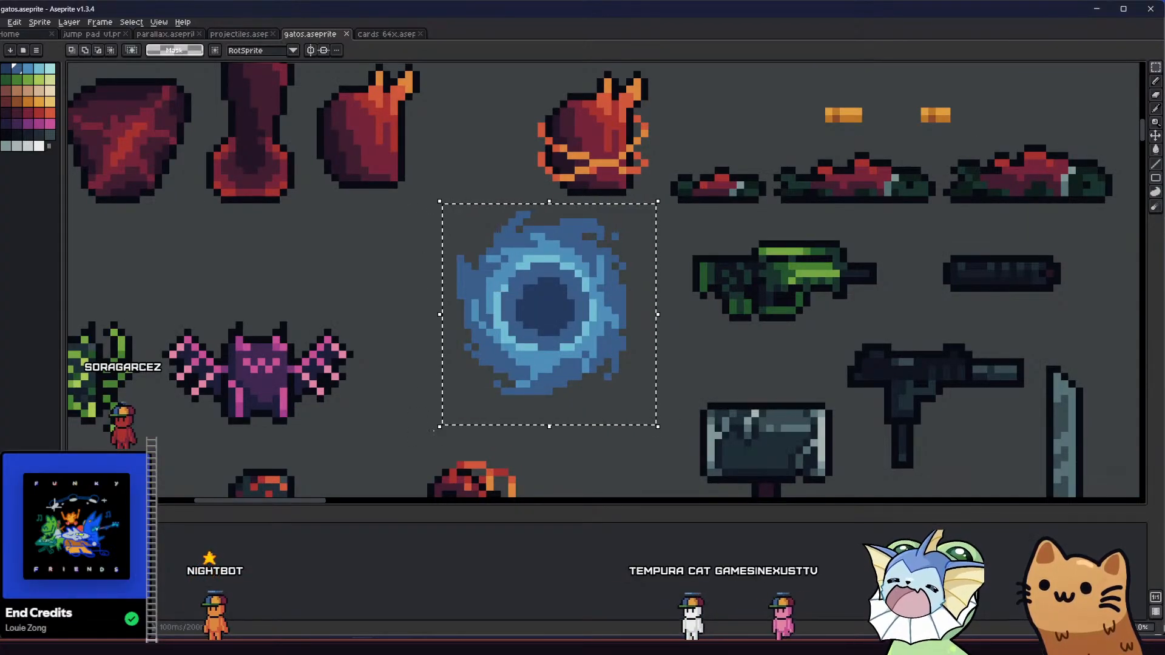
left_click_drag(435, 428, 432, 441)
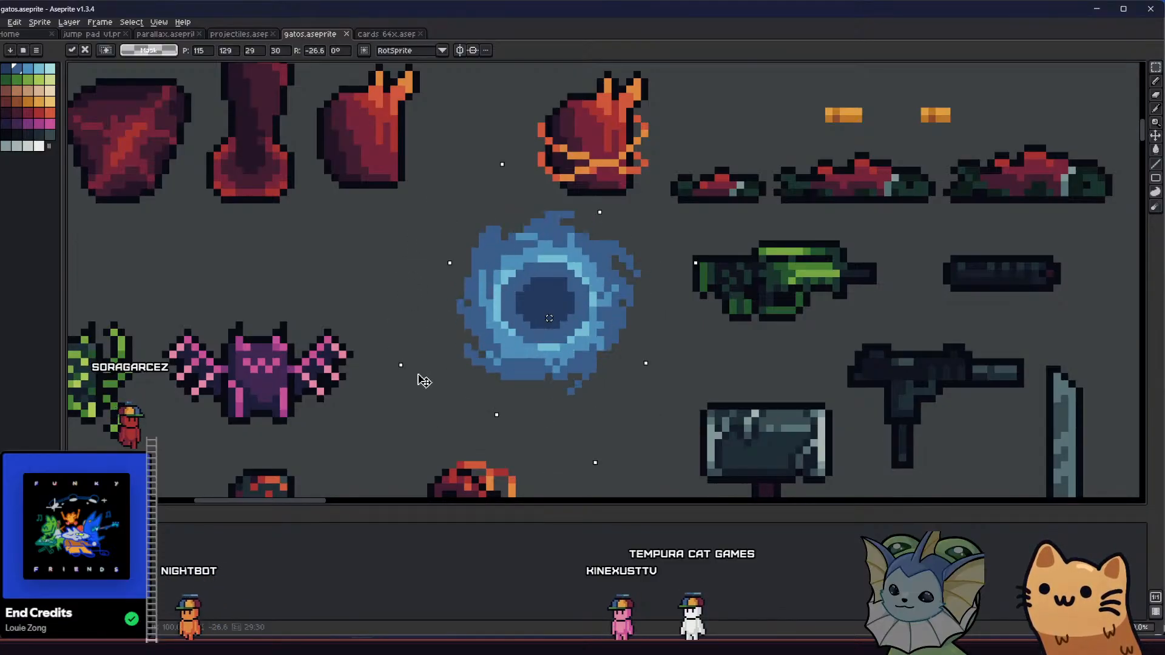
left_click_drag(437, 408, 479, 437)
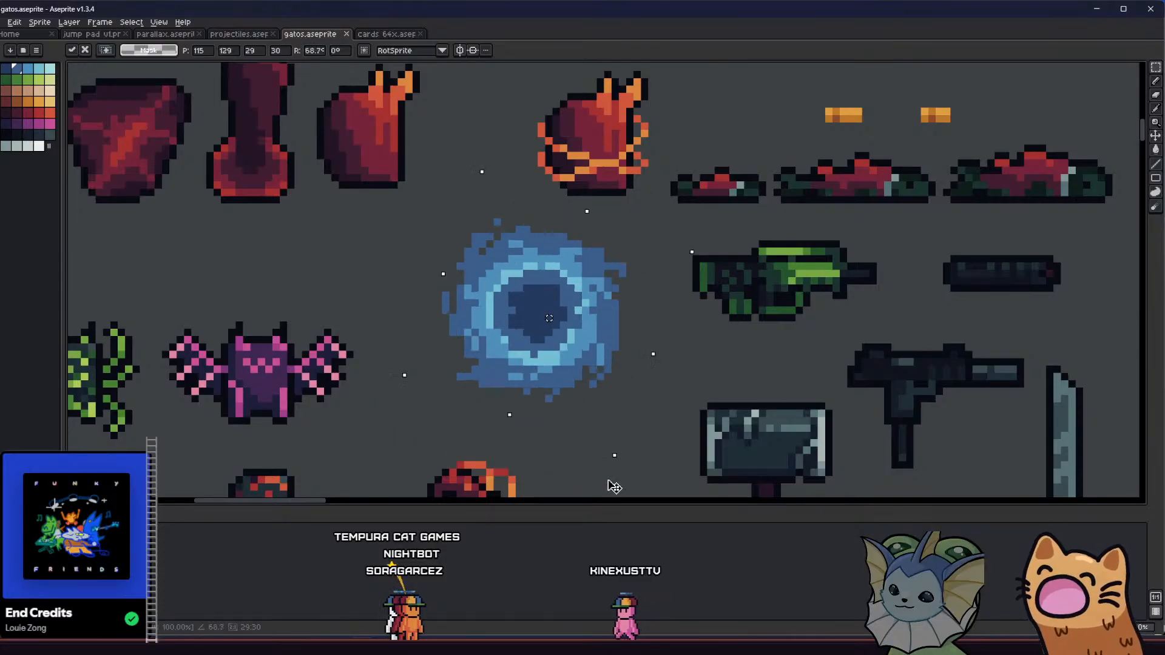
left_click_drag(601, 484, 801, 456)
left_click_drag(774, 274, 405, 357)
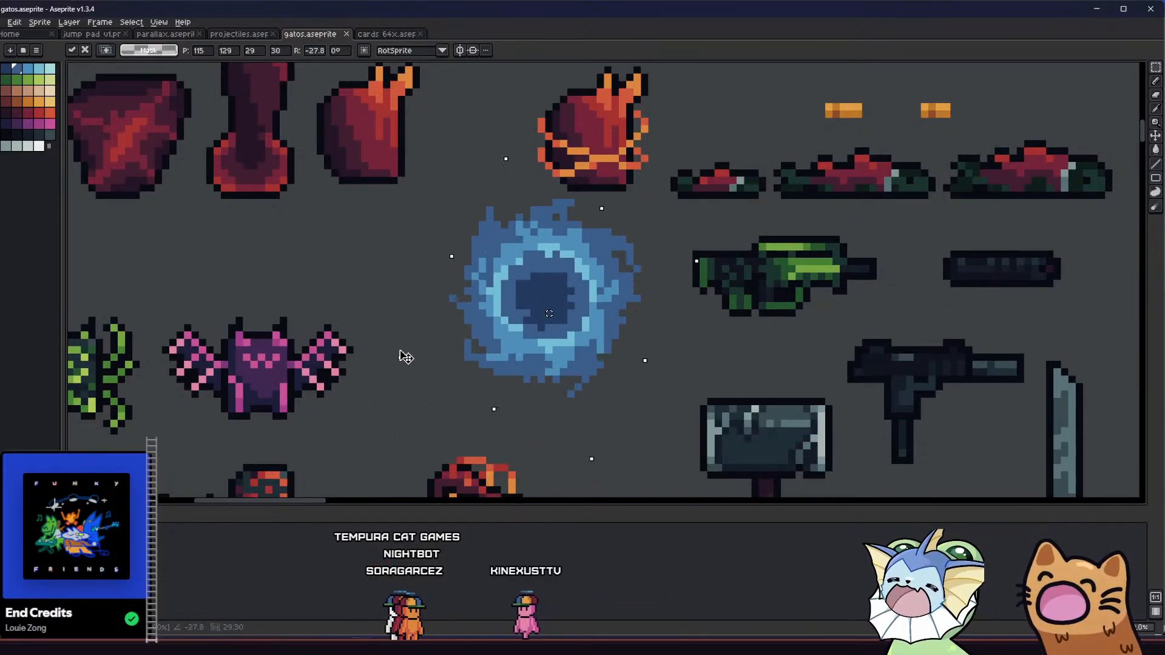
left_click_drag(459, 465, 747, 244)
left_click_drag(503, 196, 718, 458)
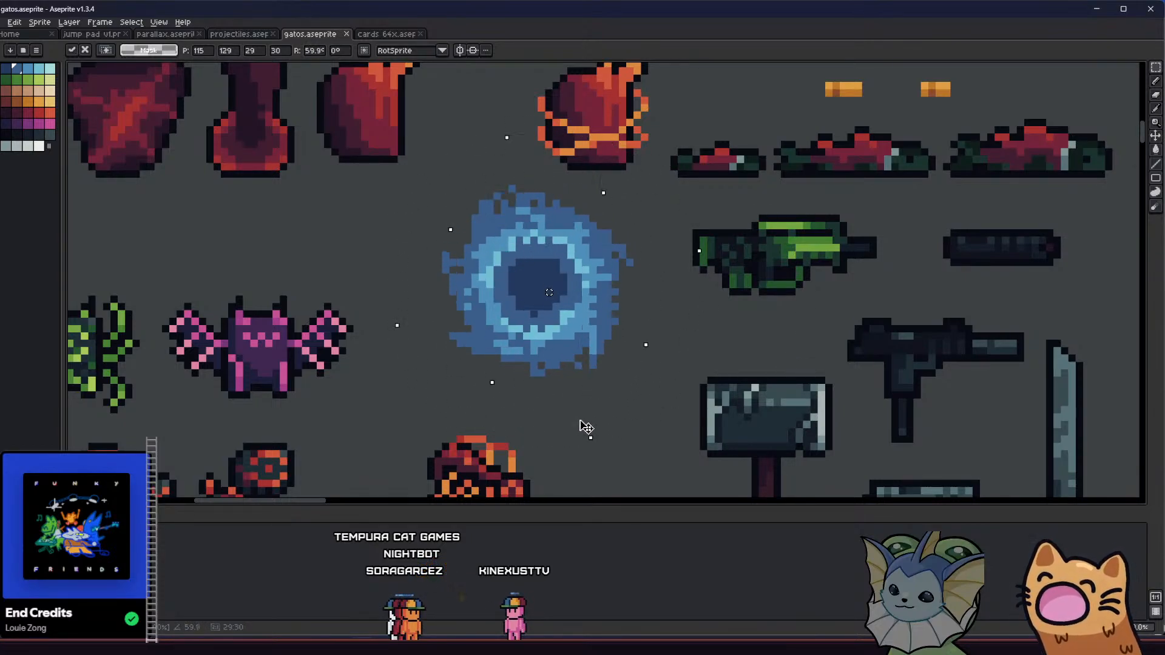
left_click_drag(726, 229, 449, 467)
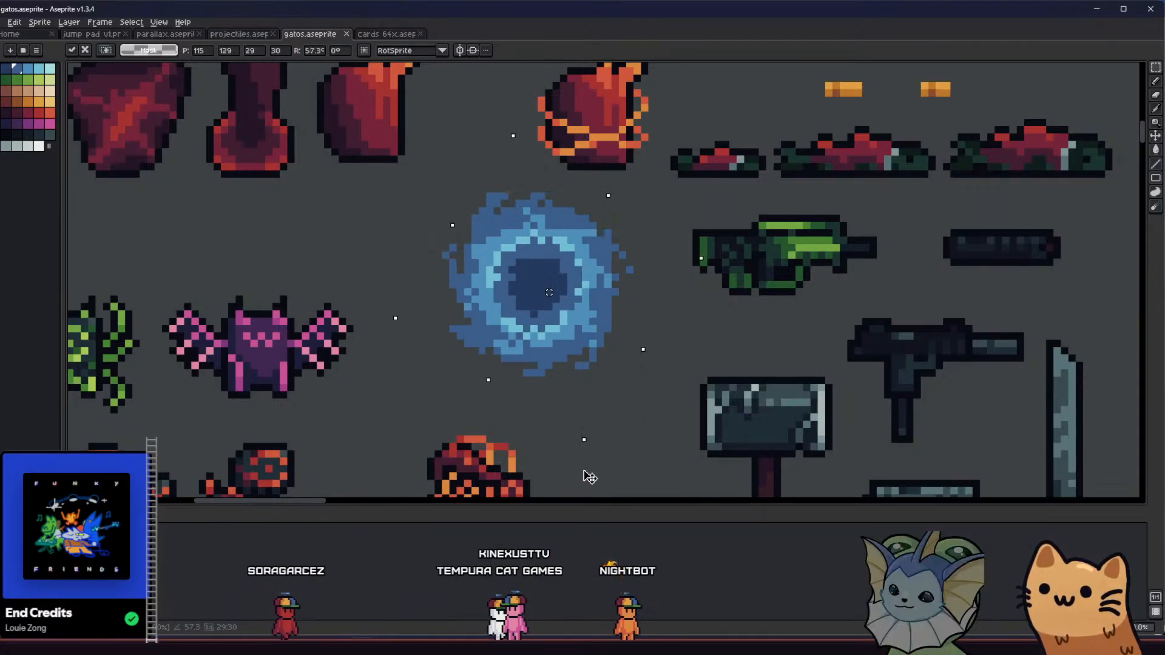
key("Return")
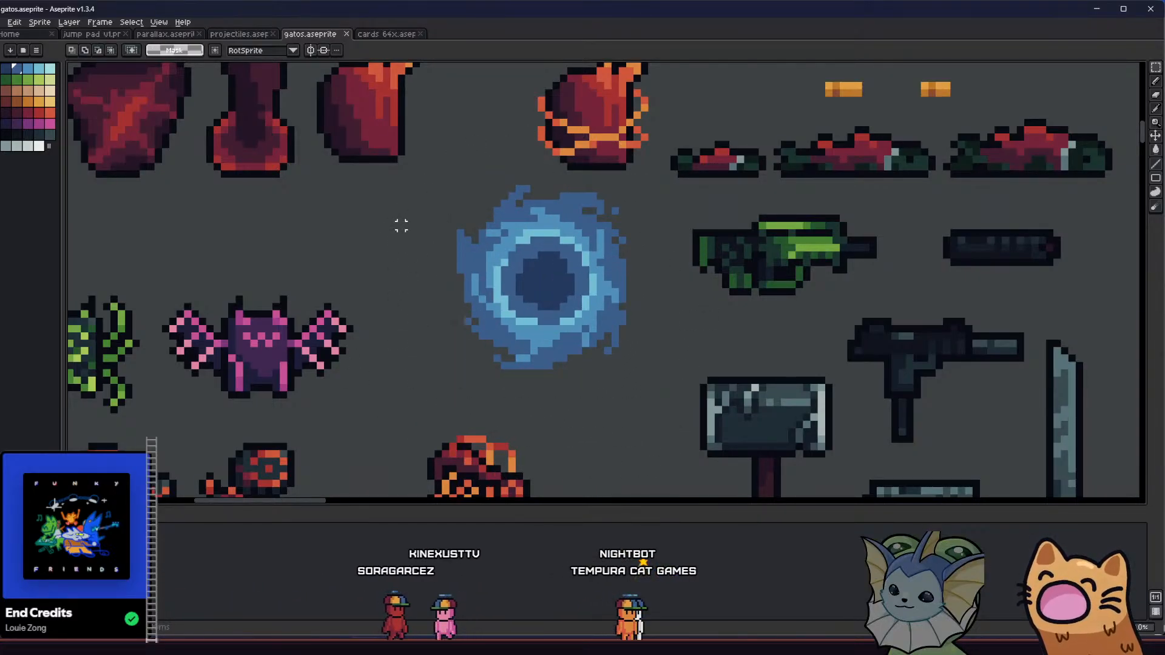
- Try rotating the selected portal through several angles to check its silhouette, and clear the selection
left_click_drag(585, 358, 635, 377)
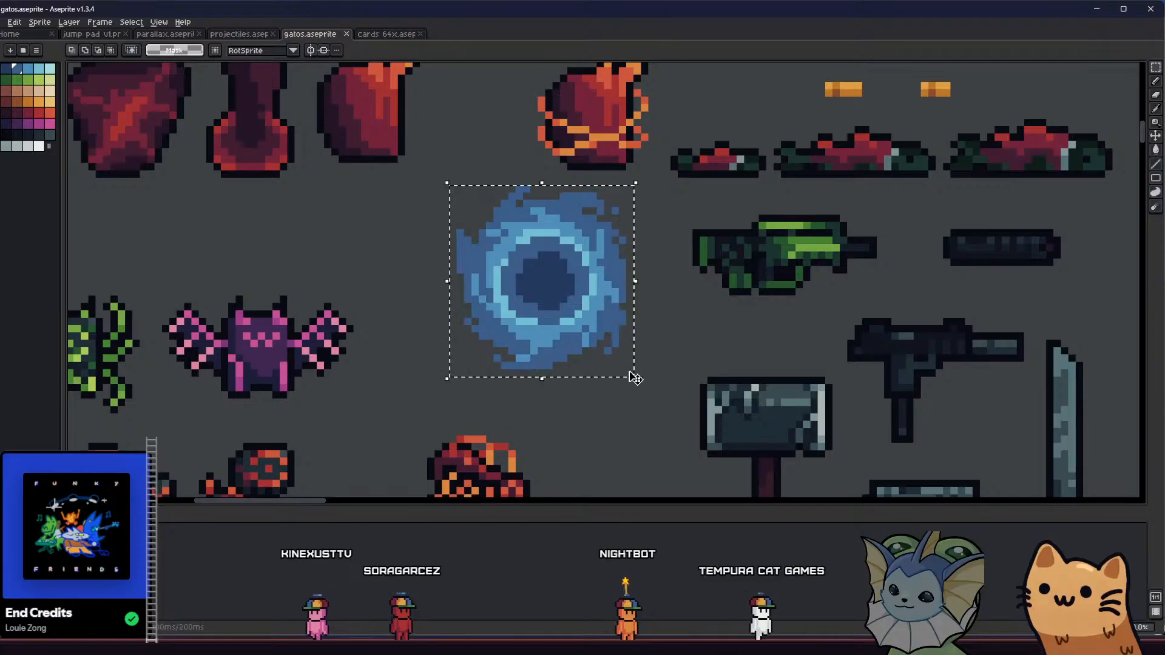
left_click_drag(435, 174, 423, 205)
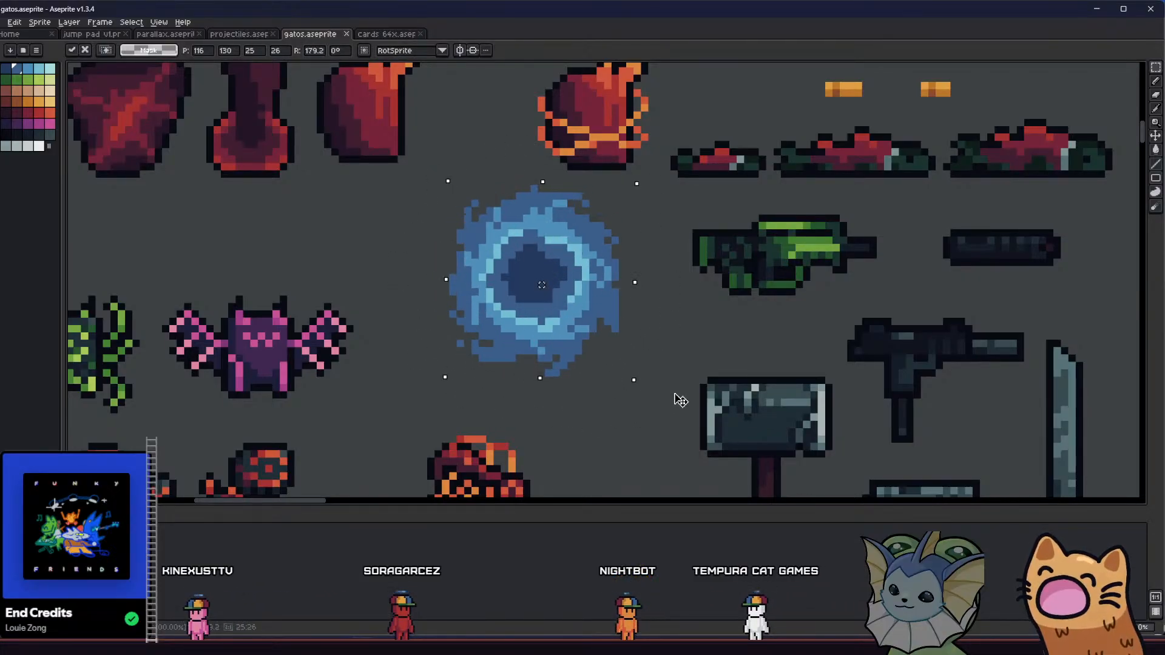
left_click_drag(681, 401, 724, 295)
left_click_drag(658, 212, 370, 234)
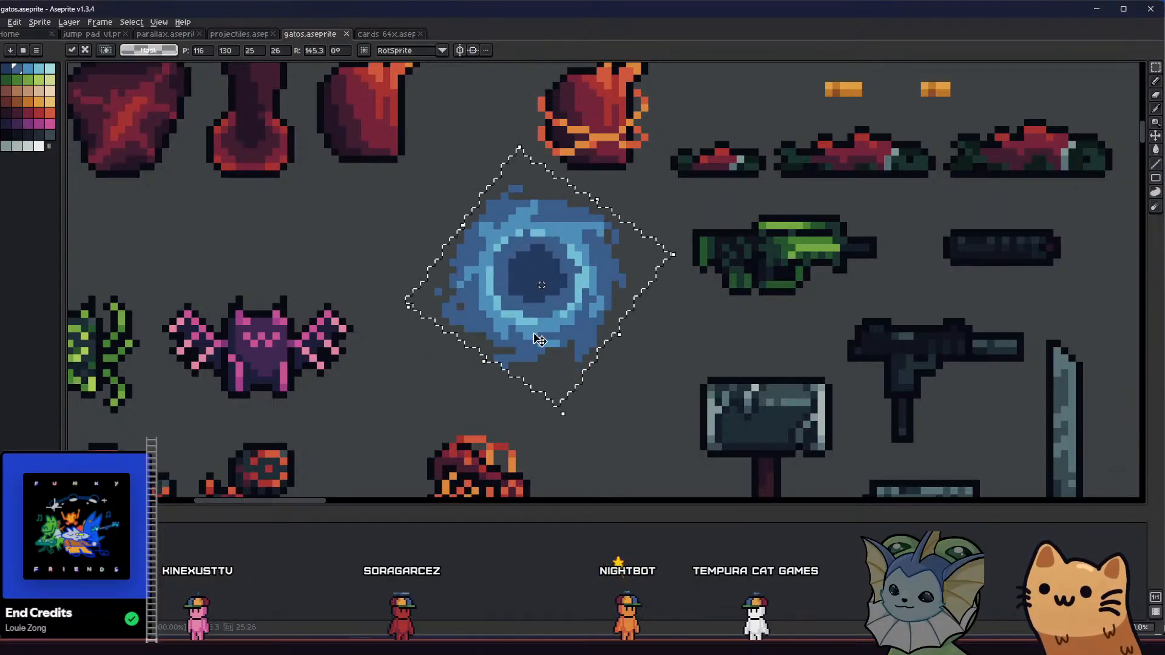
key("Return")
key("ctrl+d")
left_click_drag(446, 189, 636, 377)
key("ctrl+d")
- Select a 29 × 29 px square area around the portal and try another rotation, cancelling the transformation
left_click_drag(438, 180, 645, 381)
mouse_move(437, 170)
left_mouse_down()
mouse_move(421, 185)
mouse_move(450, 172)
mouse_move(452, 182)
left_mouse_up()
key("ctrl+z")
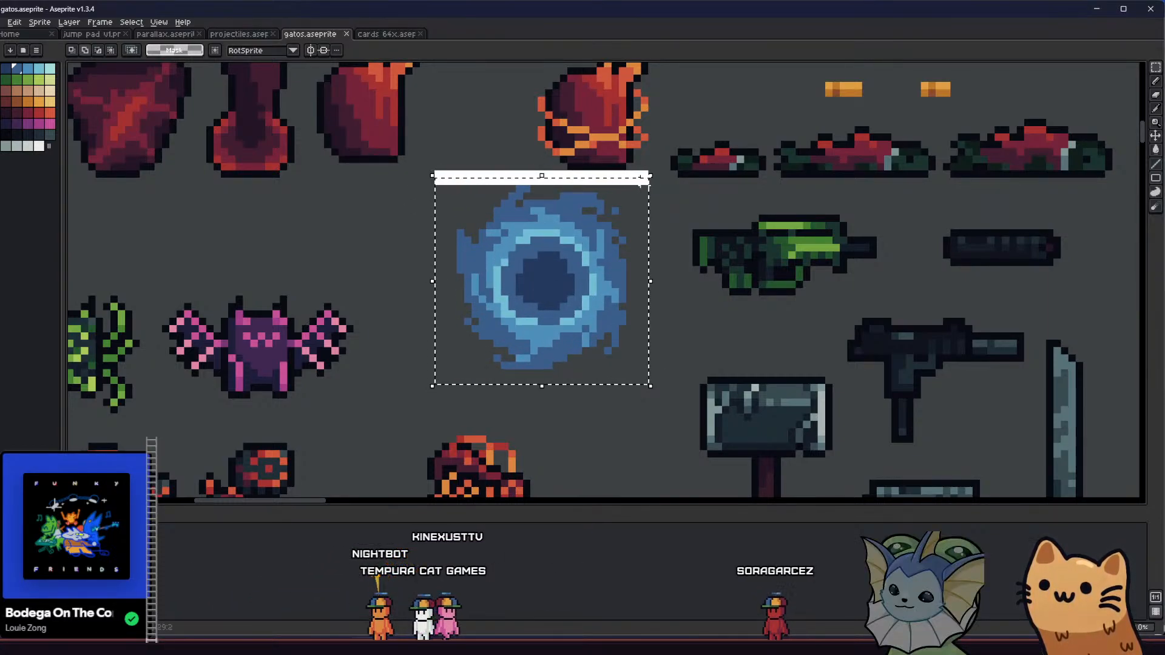
left_click_drag(438, 159, 603, 206)
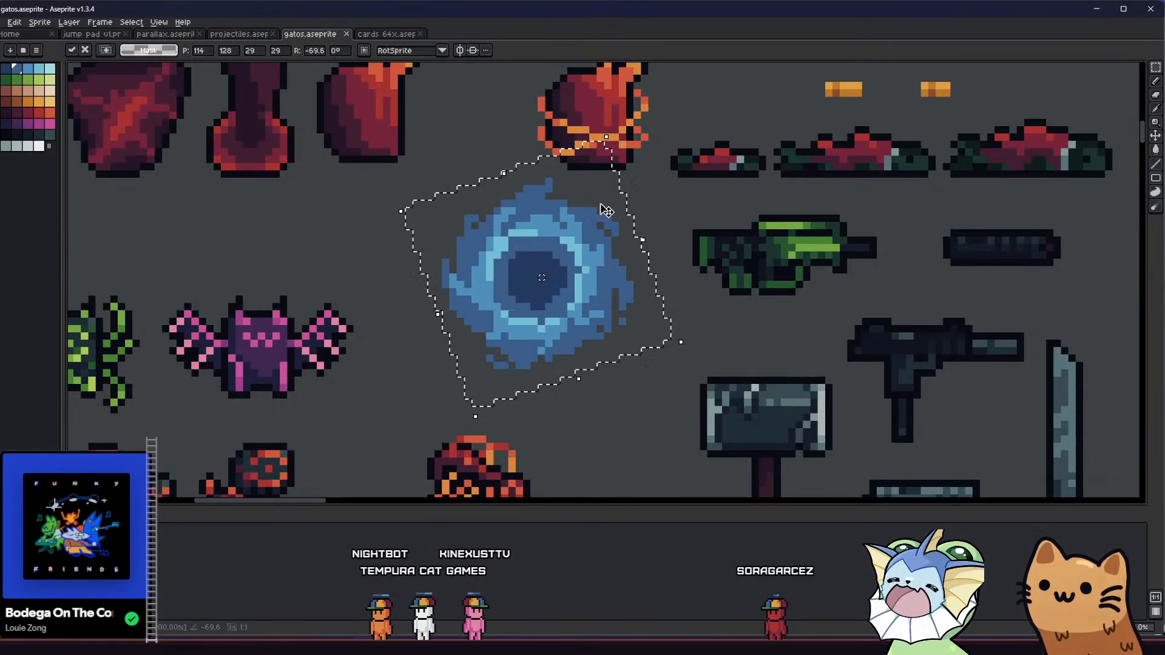
key("Escape")
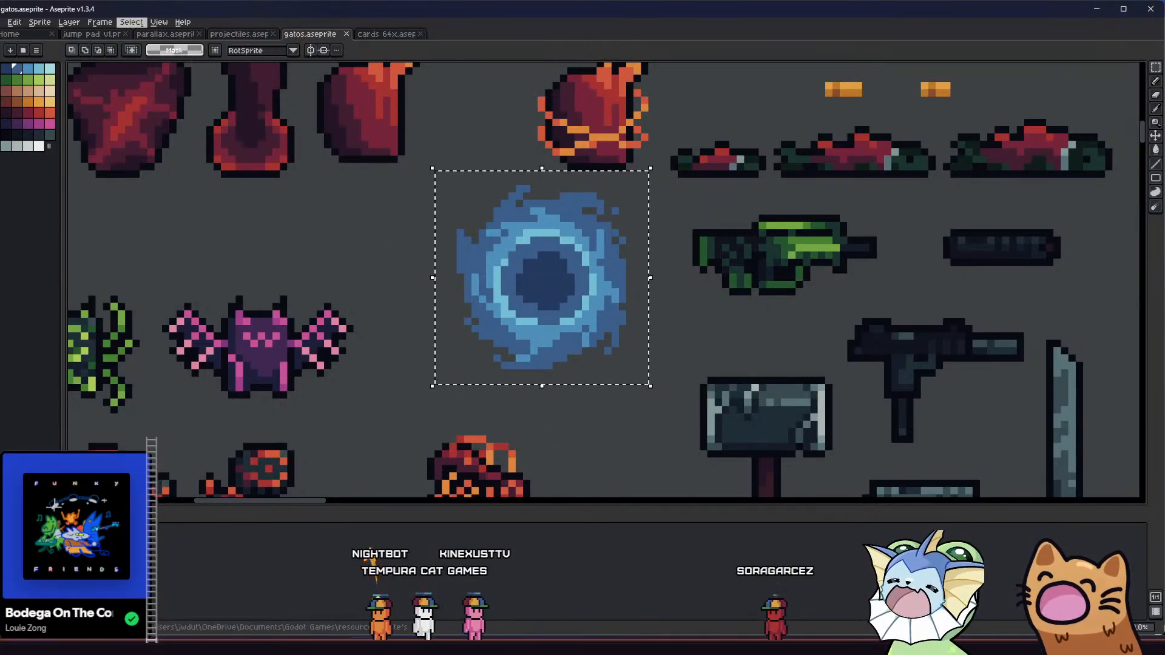
- Create a new 29 × 29 px RGB sprite with a transparent background and paste the copied portal into it
left_click(1, 22)
left_click(22, 36)
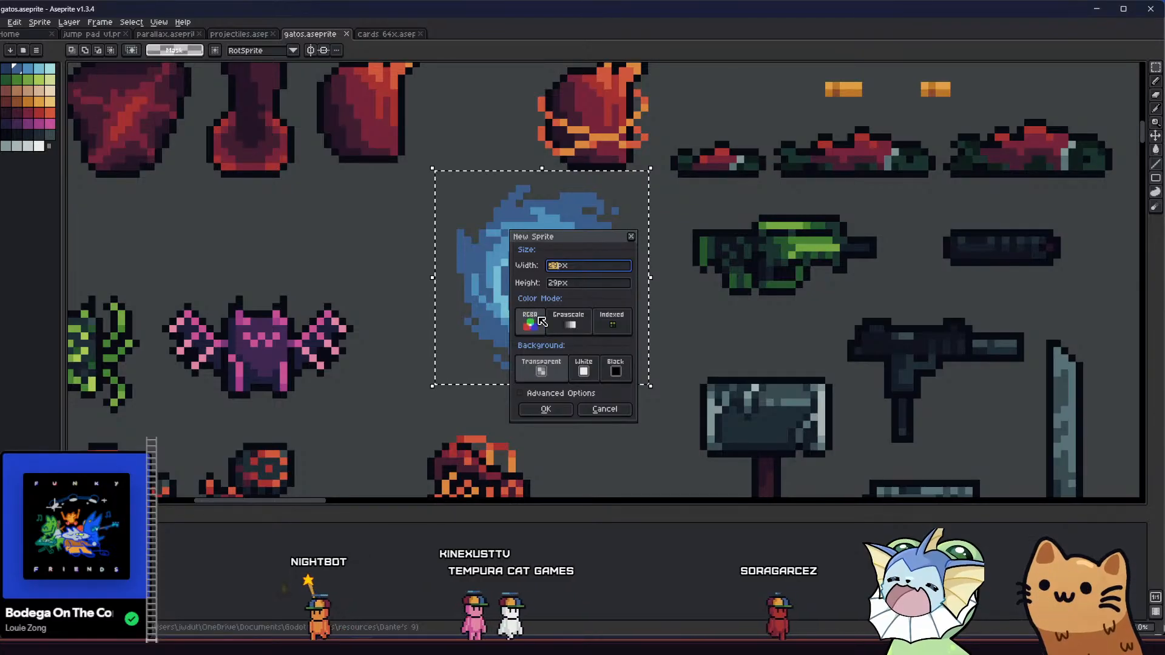
key("Return")
key("ctrl+v")
scroll(576, 314, "up", 4)
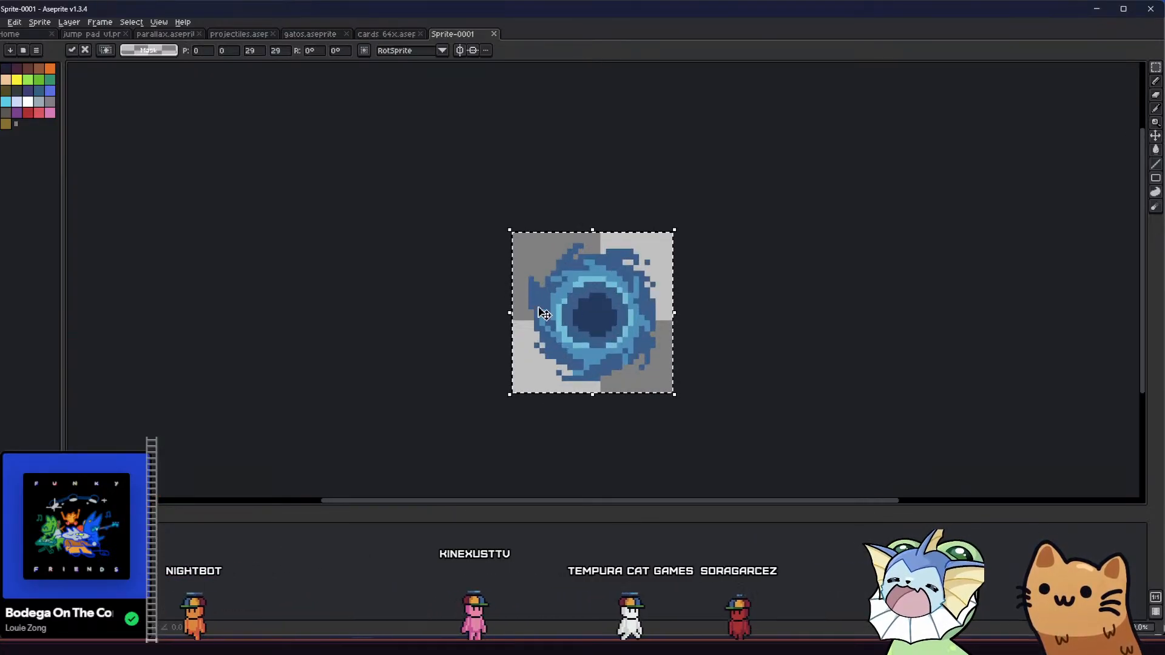
left_click(421, 312)
left_click_drag(421, 312, 393, 304)
left_click_drag(446, 210, 702, 408)
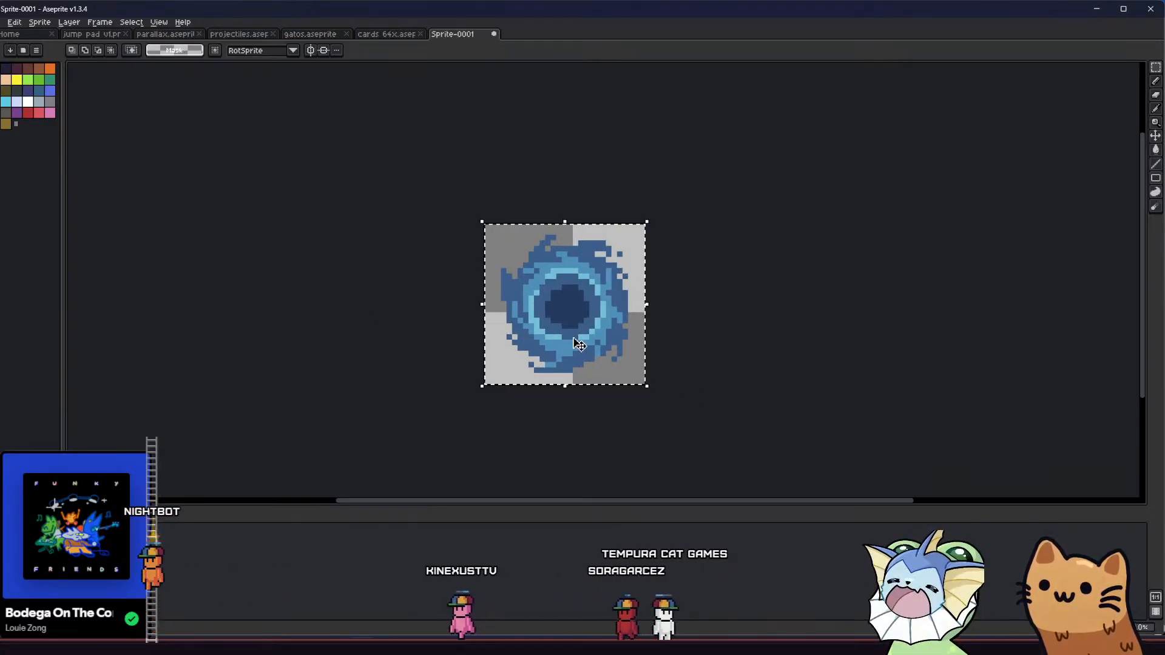
scroll(579, 344, "up", 1)
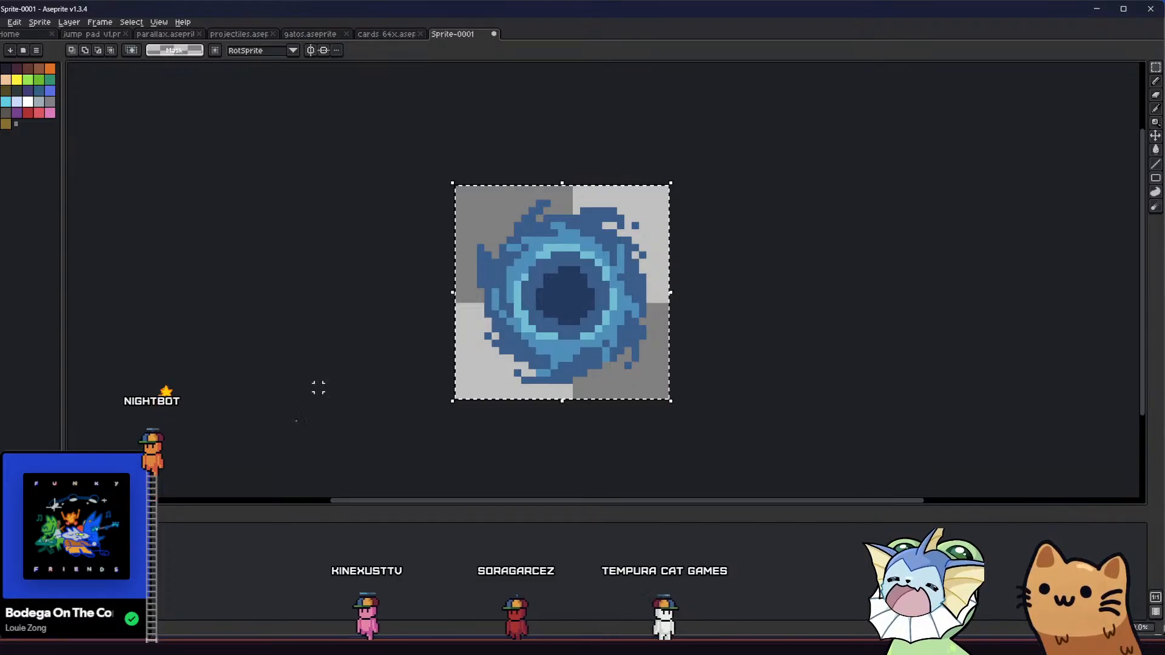
left_click(349, 371)
left_click_drag(348, 373, 320, 390)
scroll(320, 386, "down", 2)
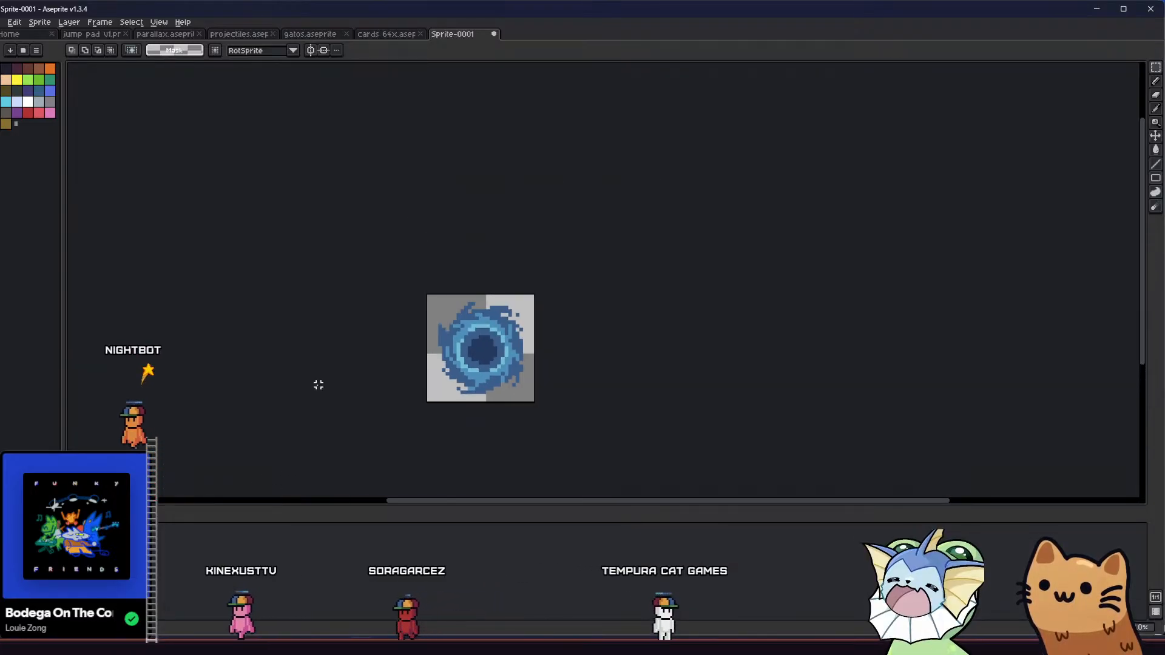
- Try filling the portal's inner ring with a sampled color, and undo the fill
key("i")
scroll(464, 349, "up", 1)
scroll(436, 351, "up", 1)
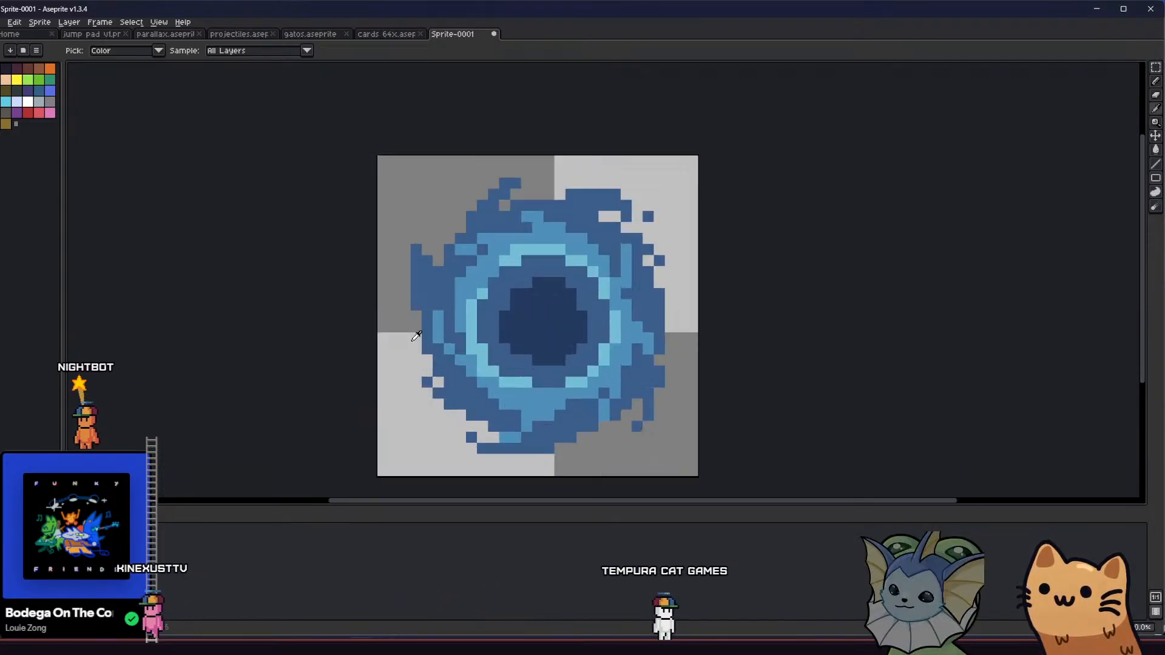
scroll(467, 330, "up", 2)
left_click(534, 253)
key("g")
left_click(472, 244)
key("ctrl+z")
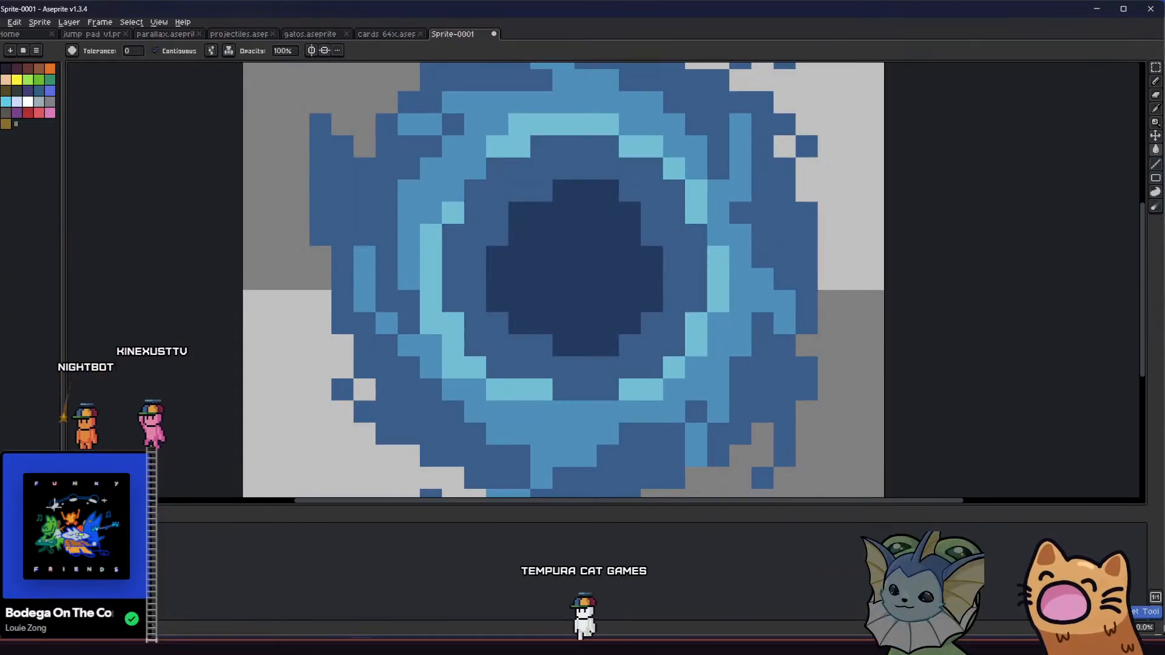
- Load the palette preset with the blue, green, orange, red and pink color ramps for the new sprite
left_click(36, 52)
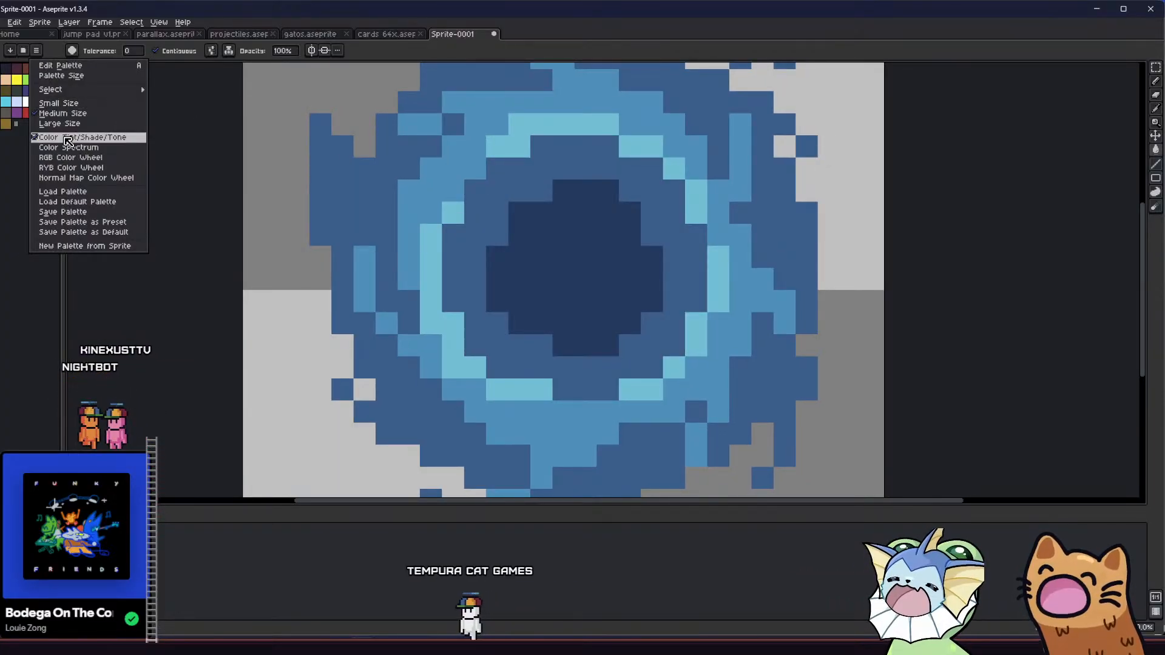
left_click(23, 50)
left_click(83, 181)
double_click(85, 188)
- Recolor the portal's interior with a dark blue inner ring and a medium-blue center
left_click(2, 68)
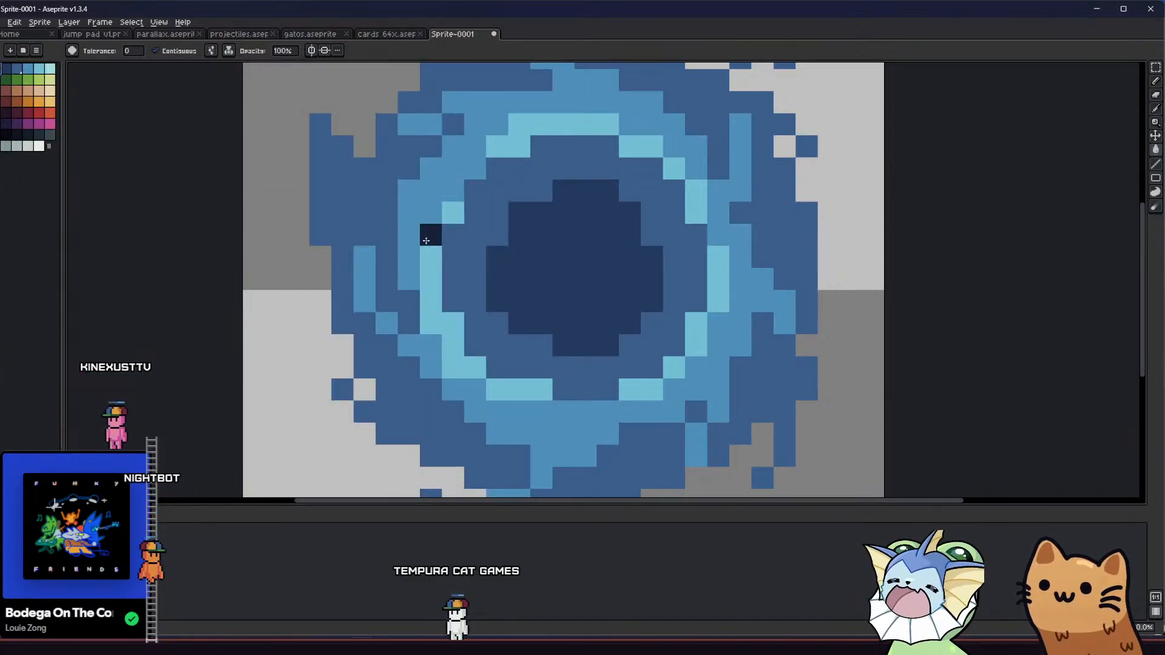
left_click(451, 247)
left_click(18, 69)
left_click(541, 280)
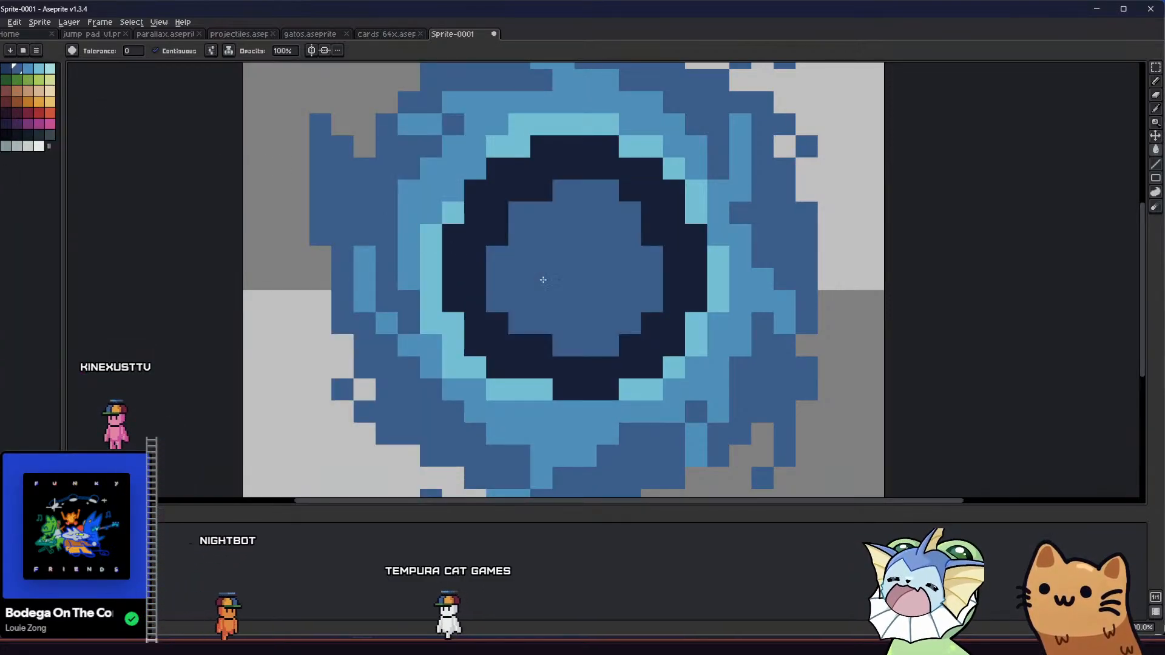
left_click(5, 69)
left_click(521, 274)
key("ctrl+z")
scroll(468, 263, "down", 5)
- Save the new sprite as salmon_storm_portal in the card resources folder
key("ctrl+s")
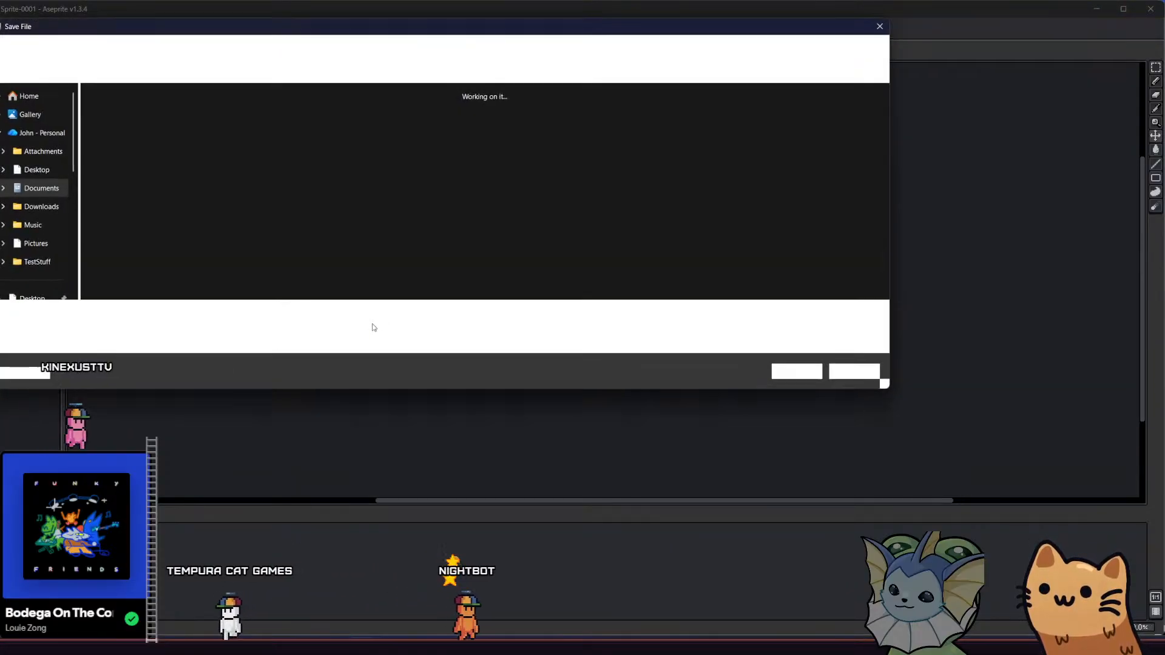
left_click(855, 372)
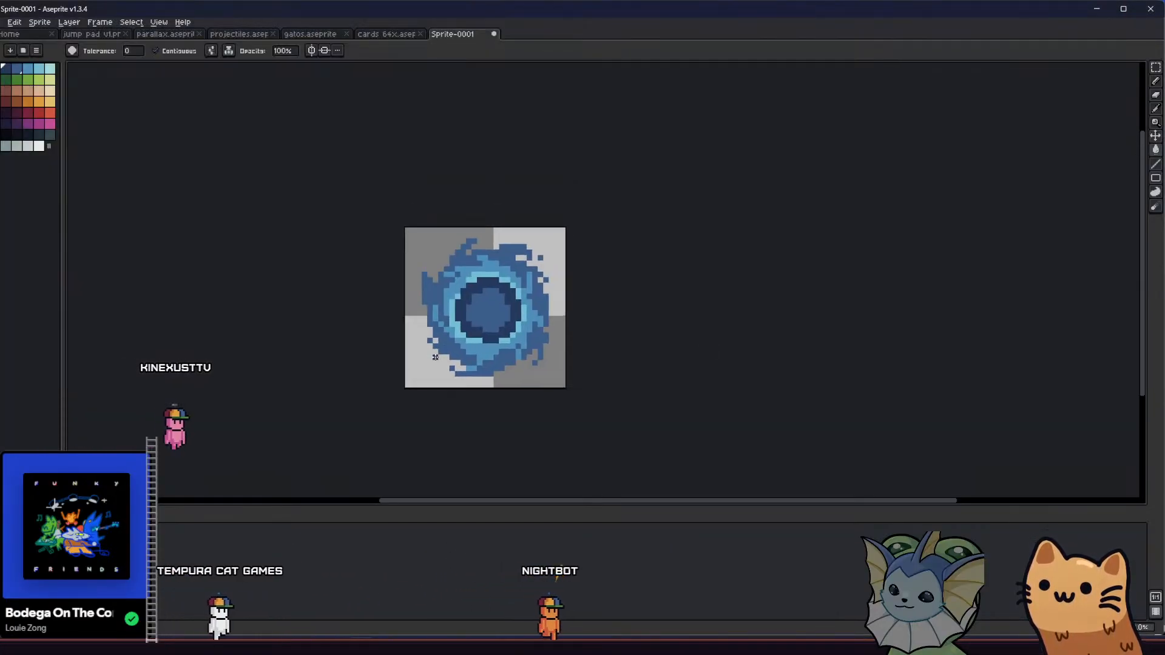
scroll(433, 357, "down", 4)
scroll(429, 351, "up", 7)
key("ctrl+s")
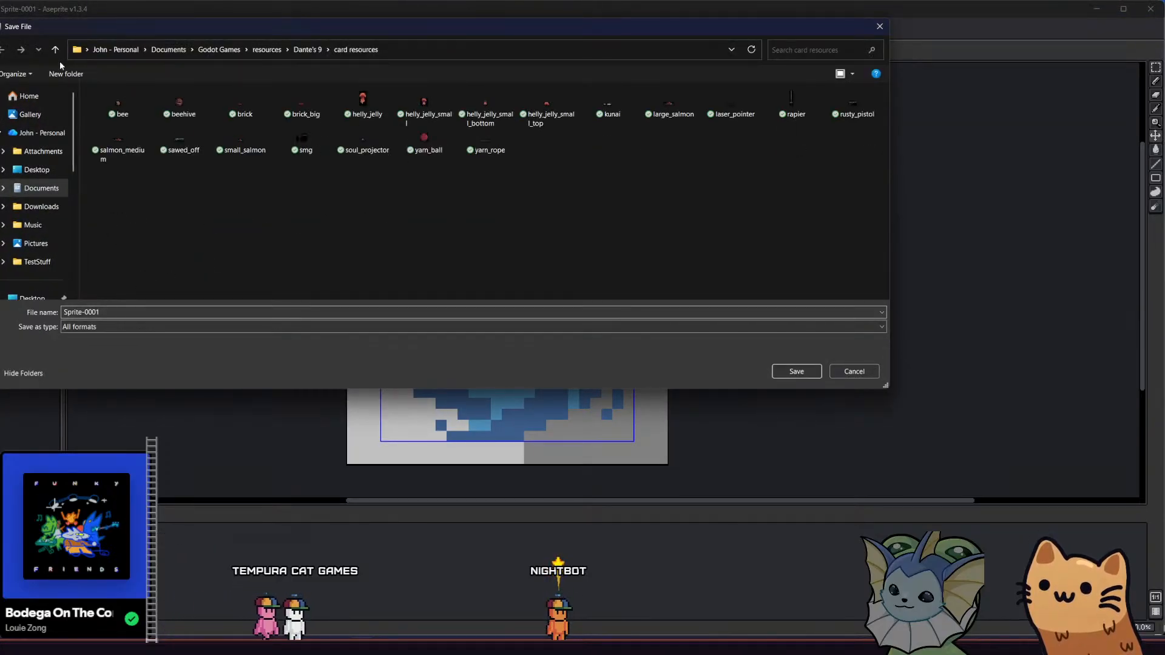
left_click(55, 50)
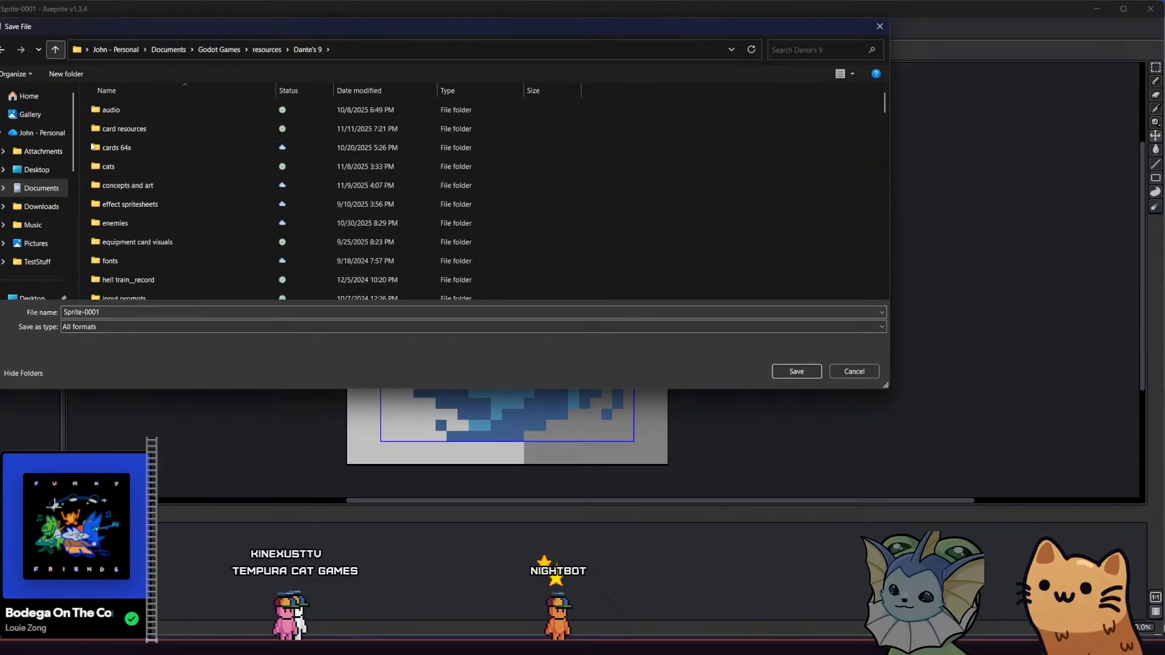
double_click(141, 129)
type("sal")
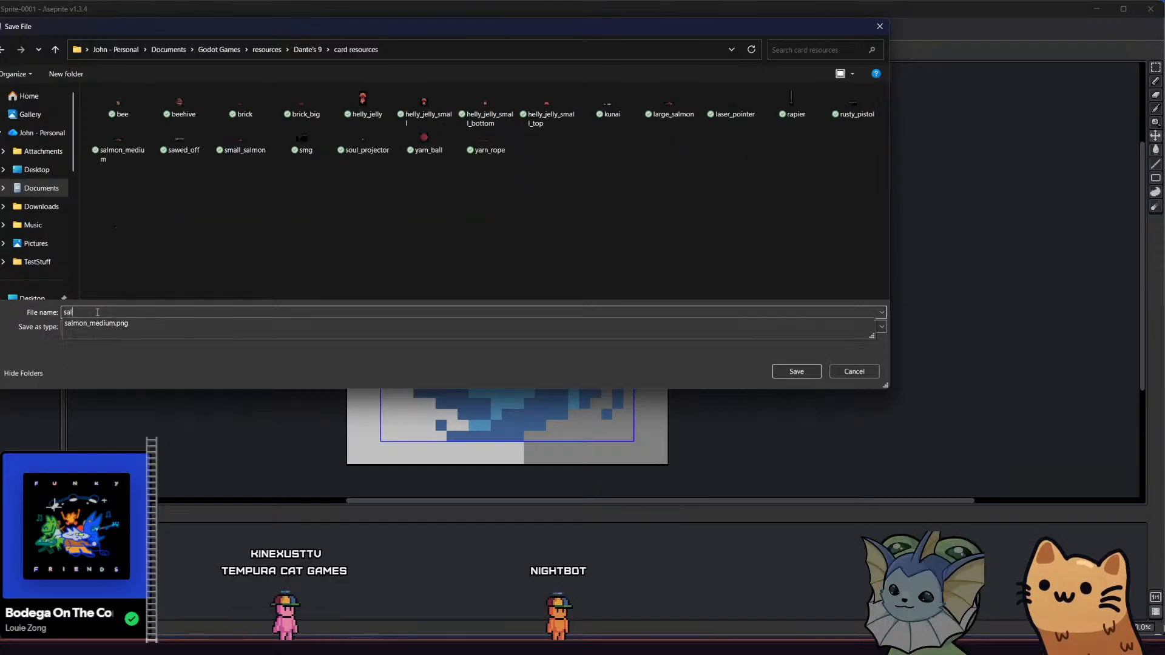
type("mon_storm")
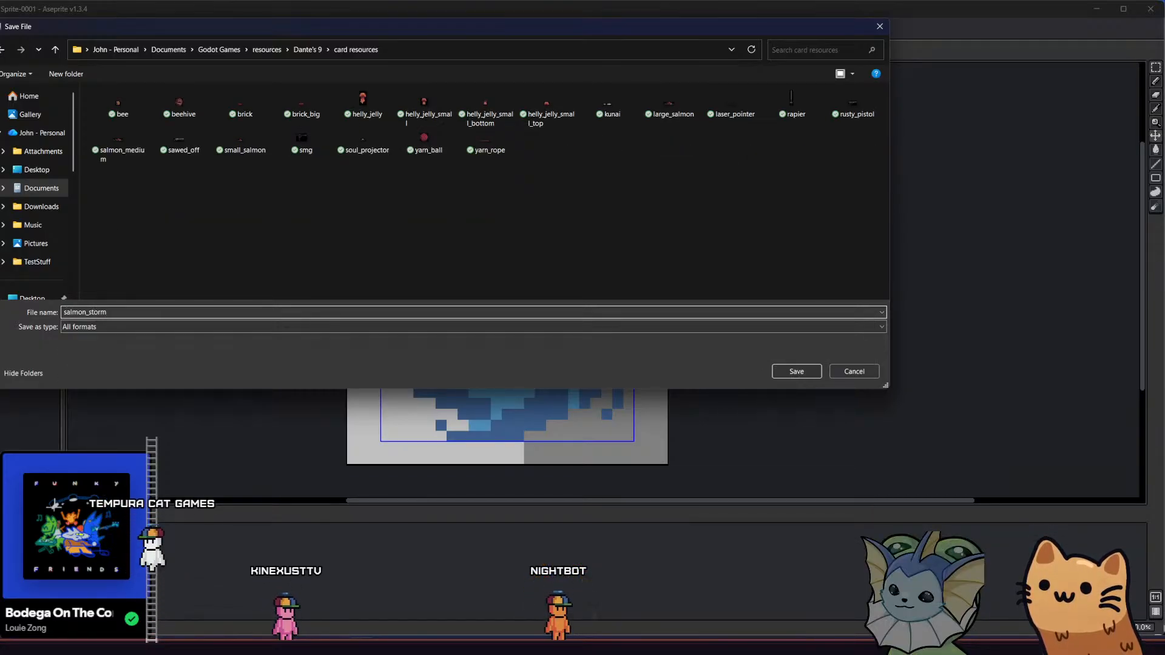
type("_portal")
key("Return")
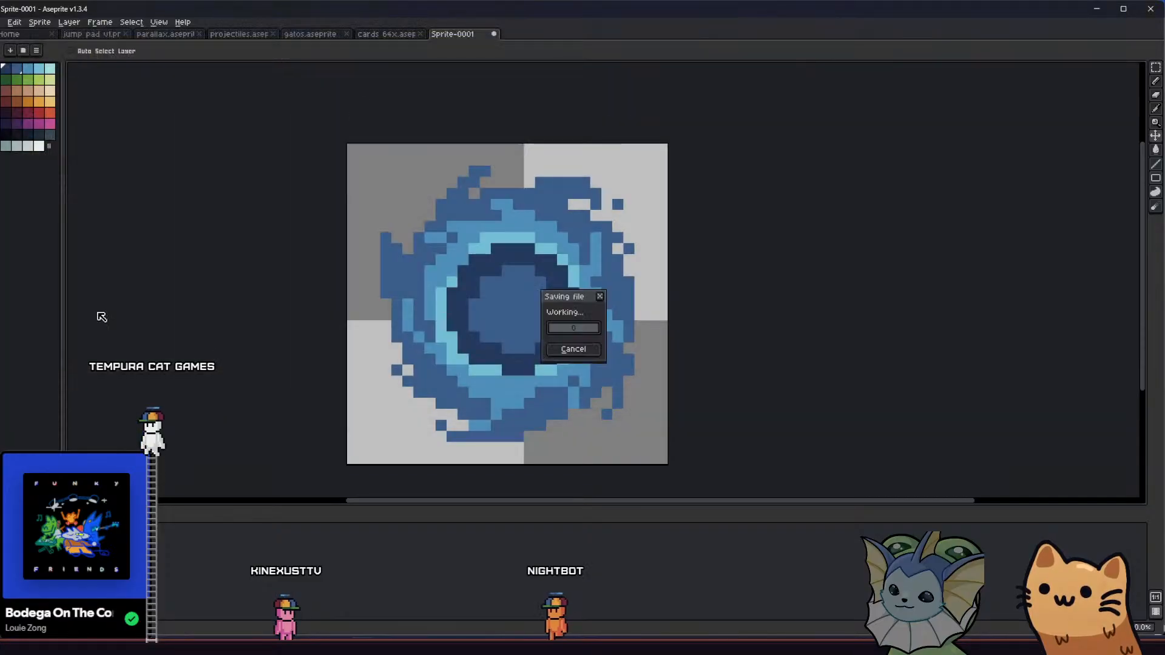
- Paint a detached medium-blue pixel above the portal's upper-left wisp and save the sprite
scroll(341, 325, "down", 2)
scroll(367, 312, "up", 2)
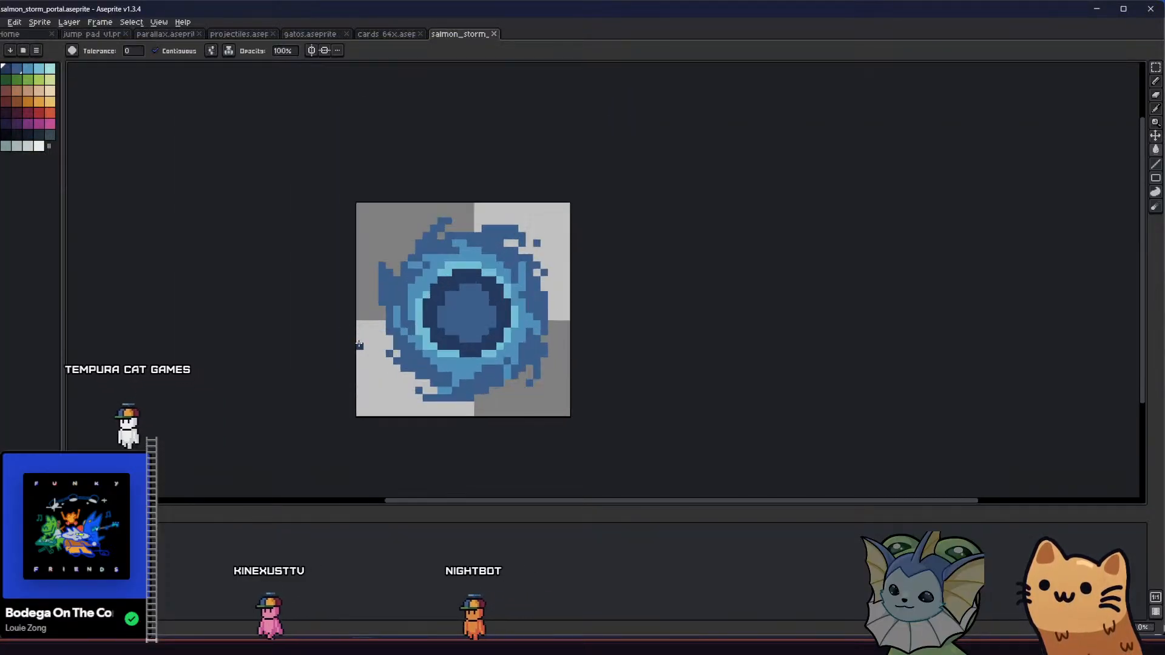
key("b")
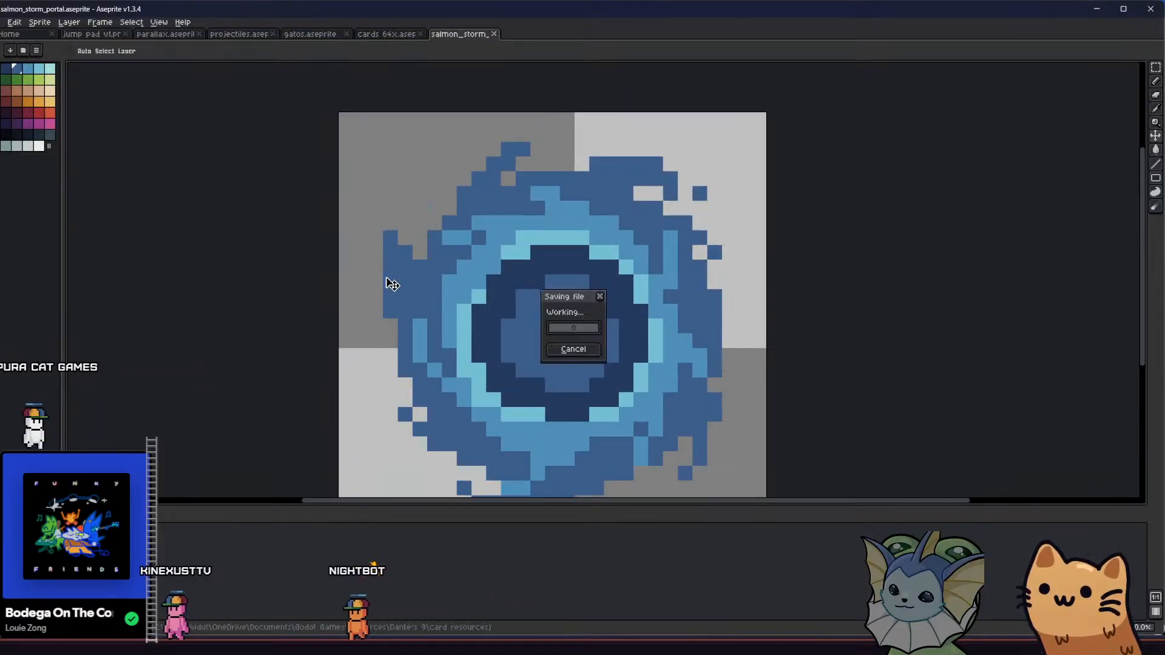
mouse_move(315, 341)
left_mouse_down()
mouse_move(333, 341)
mouse_move(355, 369)
mouse_move(493, 387)
mouse_move(420, 380)
mouse_move(315, 403)
left_mouse_up()
scroll(337, 342, "down", 6)
scroll(336, 343, "up", 1)
scroll(511, 378, "up", 2)
- Fill the portal's dark inner ring with medium blue to make its interior one solid color, and save the sprite
key("m")
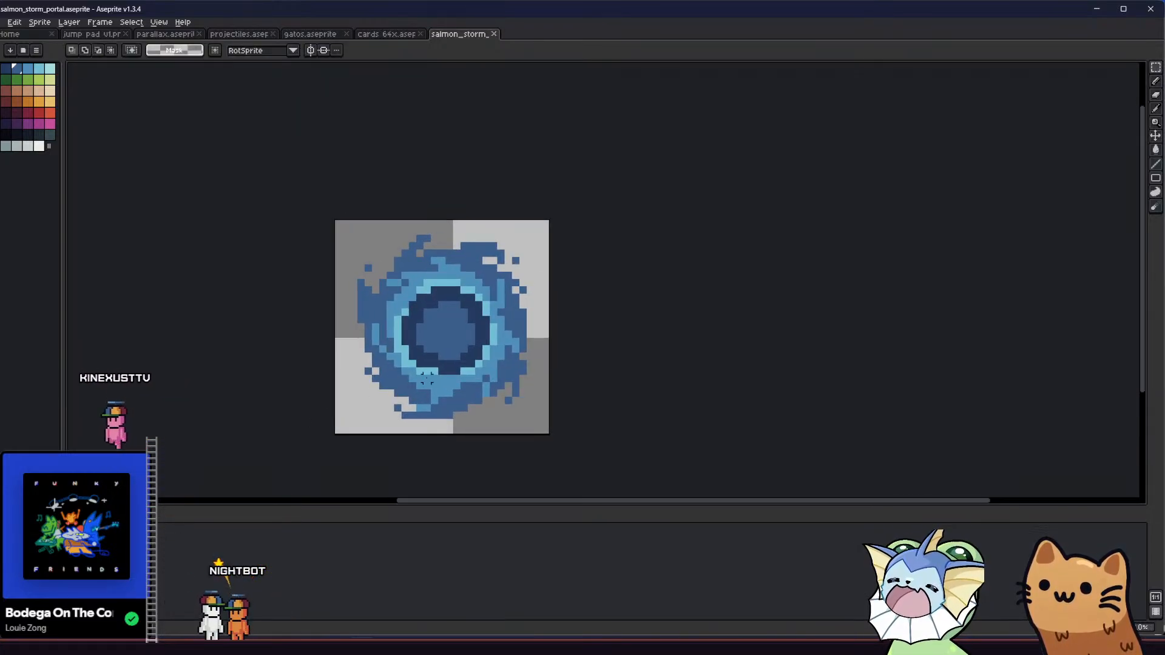
scroll(421, 351, "up", 1)
key("i")
left_click_drag(411, 326, 353, 356)
key("g")
left_click(393, 294)
key("ctrl+s")
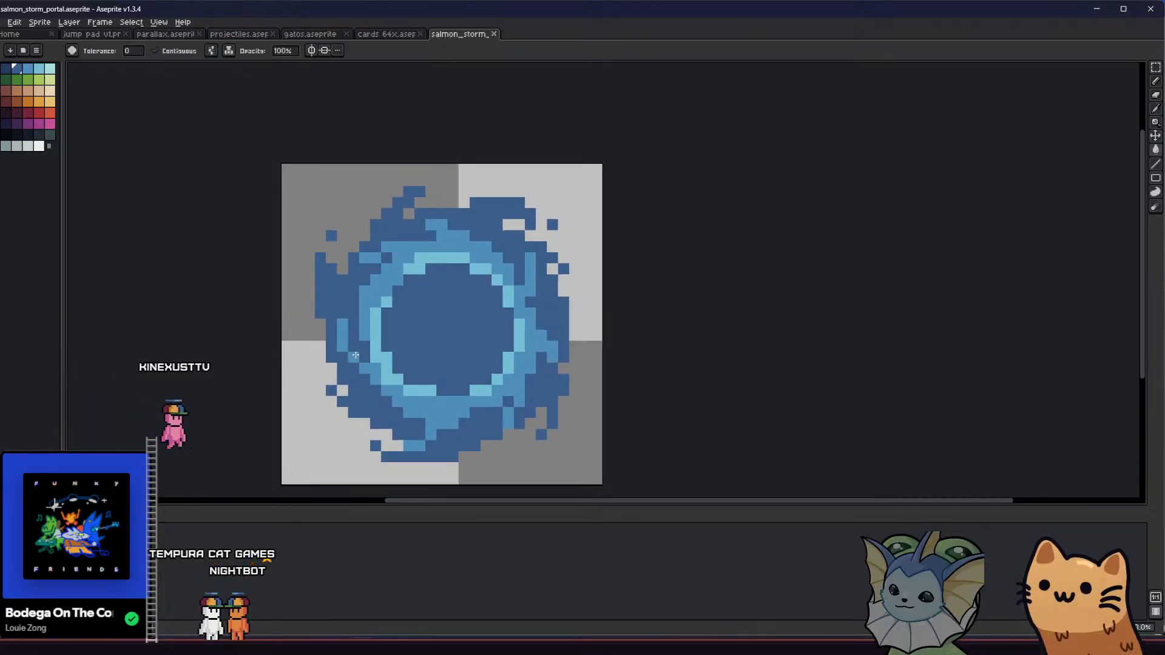
key("i")
scroll(362, 364, "down", 6)
scroll(355, 353, "up", 4)
left_click_drag(356, 353, 340, 360)
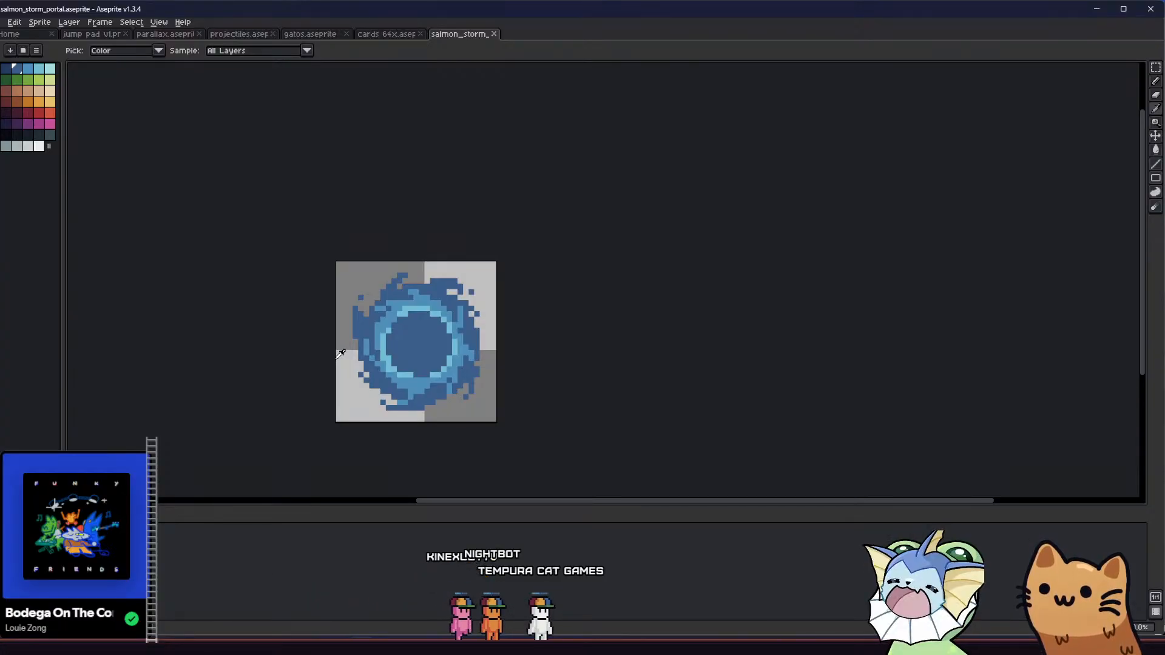
left_click_drag(412, 346, 445, 311)
scroll(445, 311, "up", 1)
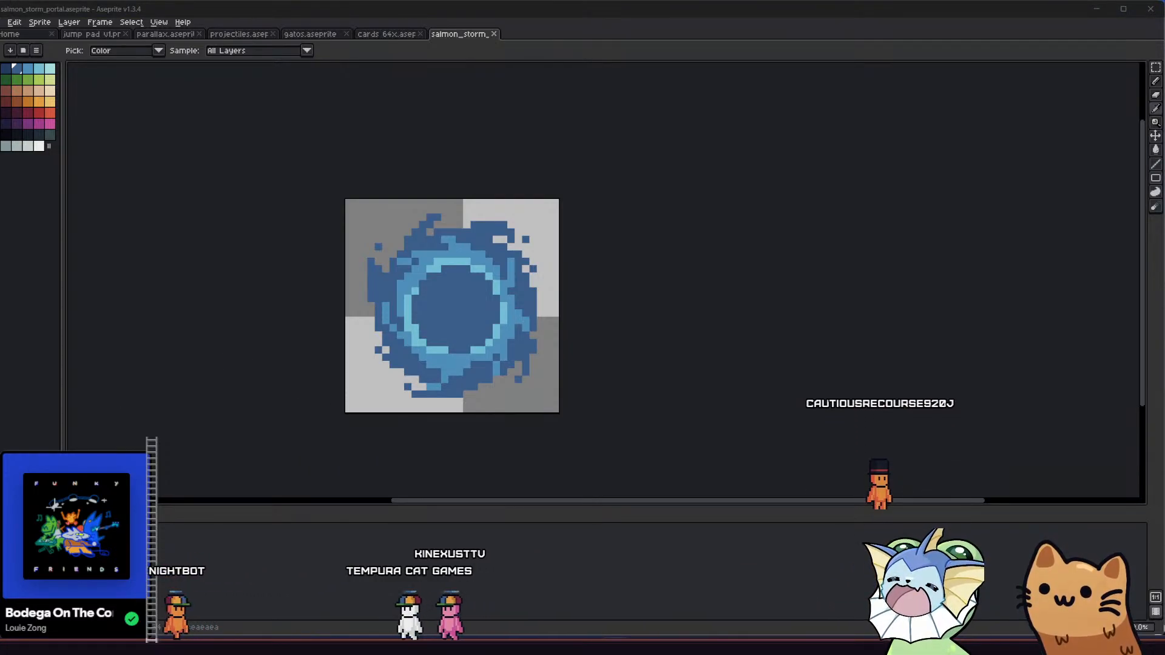
scroll(335, 336, "up", 1)
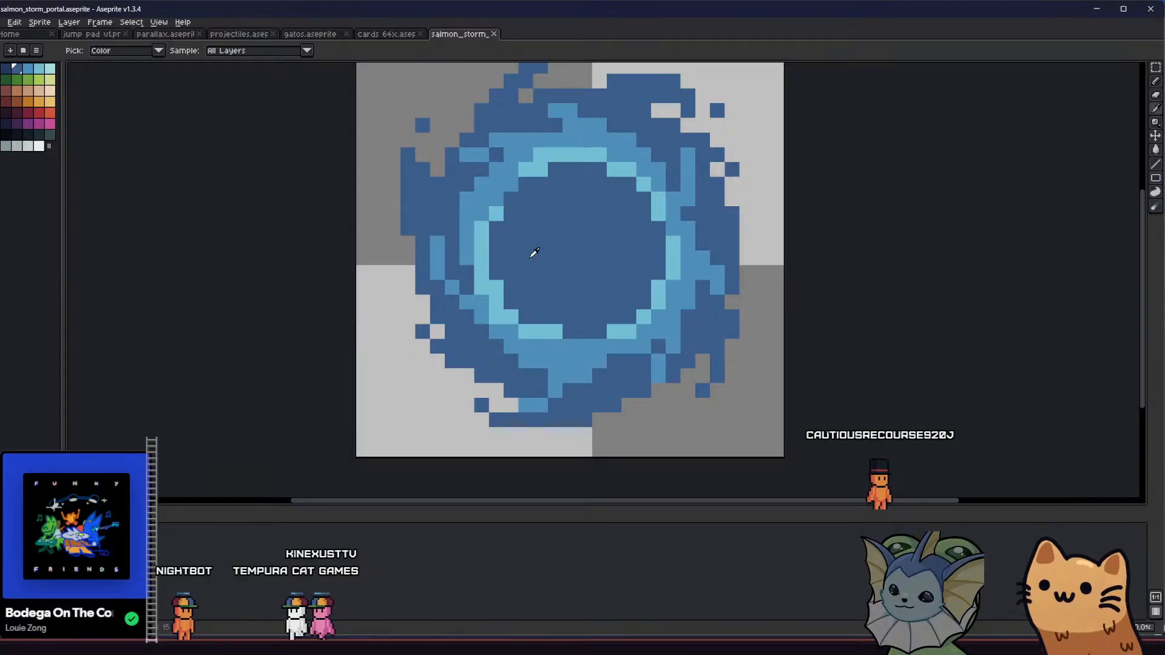
- Try erasing pixels along the inner left edge of the portal's light-blue ring, and undo the erasing
key("b")
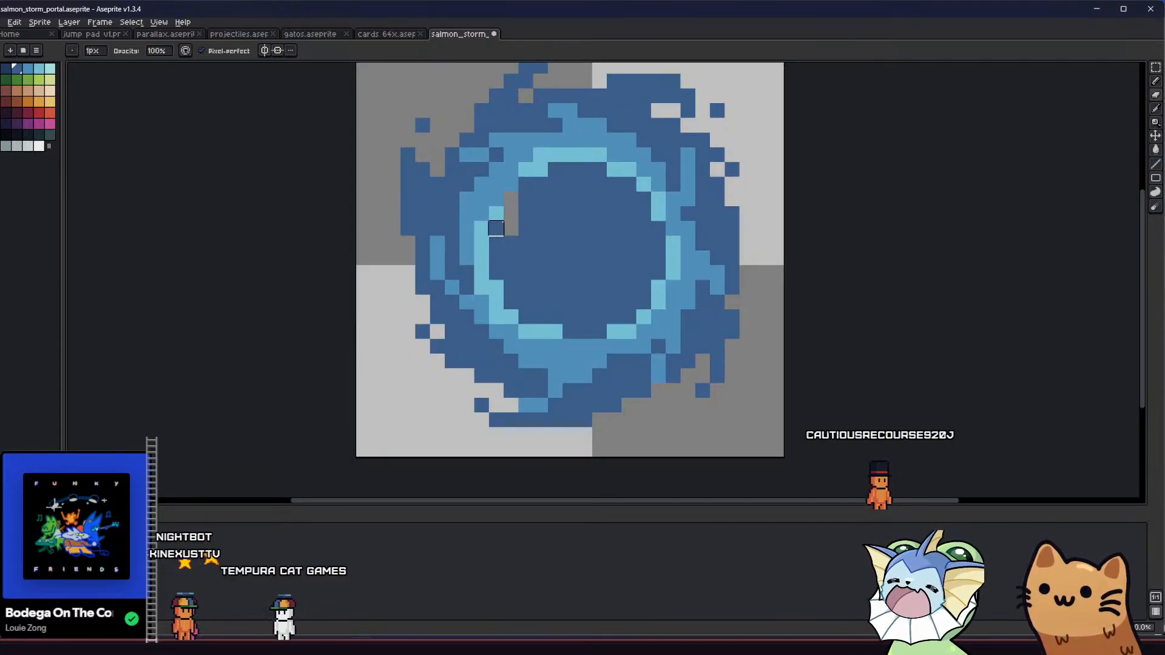
key("ctrl+z")
key("ctrl+z")
key("ctrl+z")
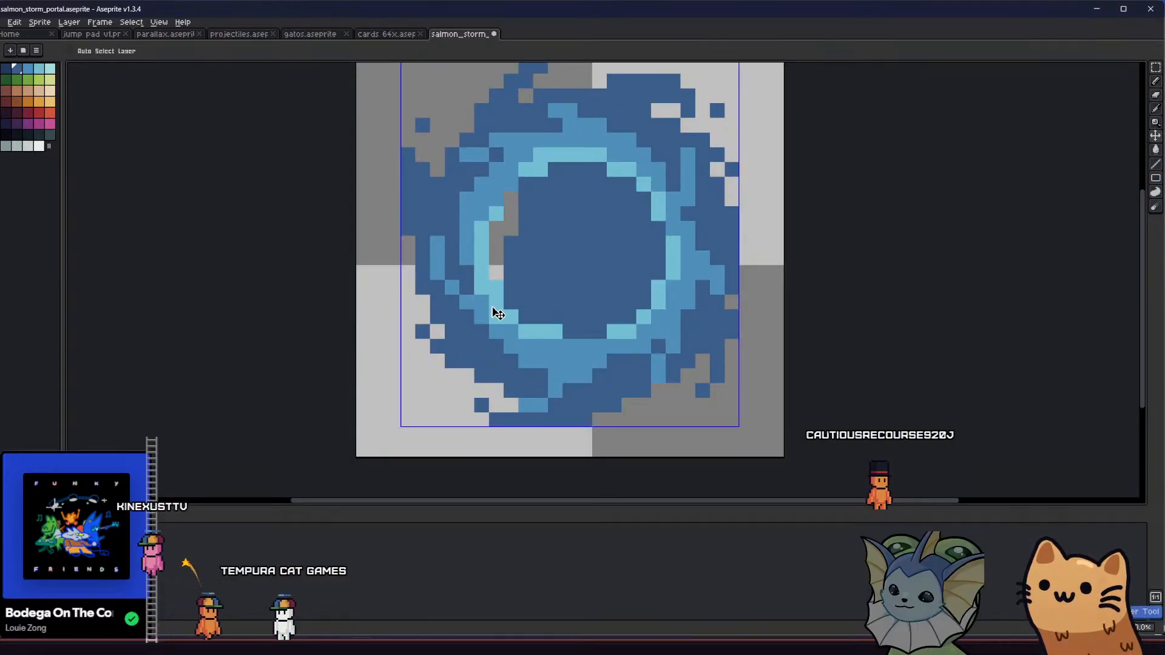
- Paint small light-blue accents just inside the upper and lower edges of the portal's light-blue ring, and save the sprite
left_click_drag(472, 302, 411, 336)
key("i")
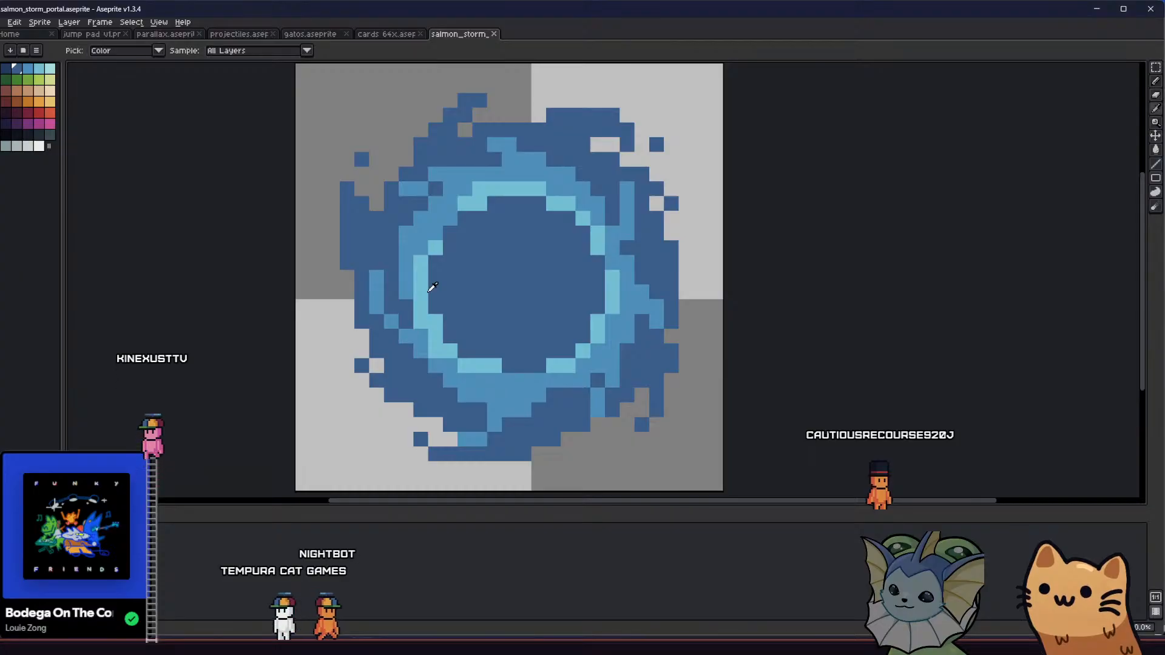
left_click(426, 290)
key("b")
left_click_drag(450, 292, 458, 305)
key("ctrl+z")
left_click(515, 340)
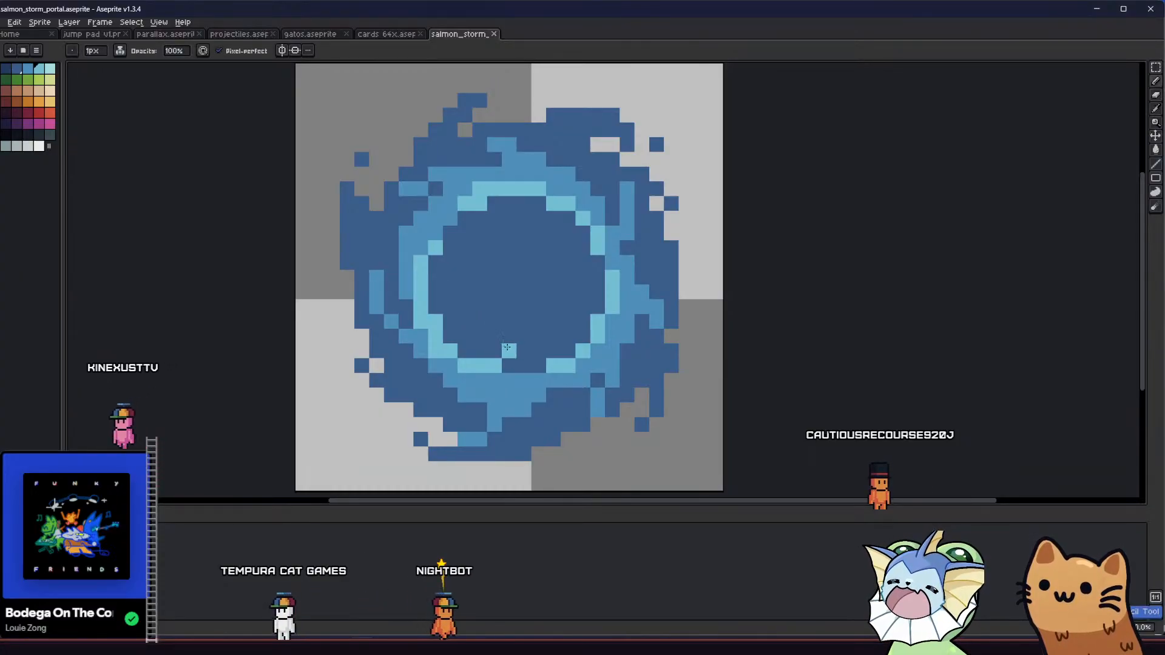
left_click(526, 339)
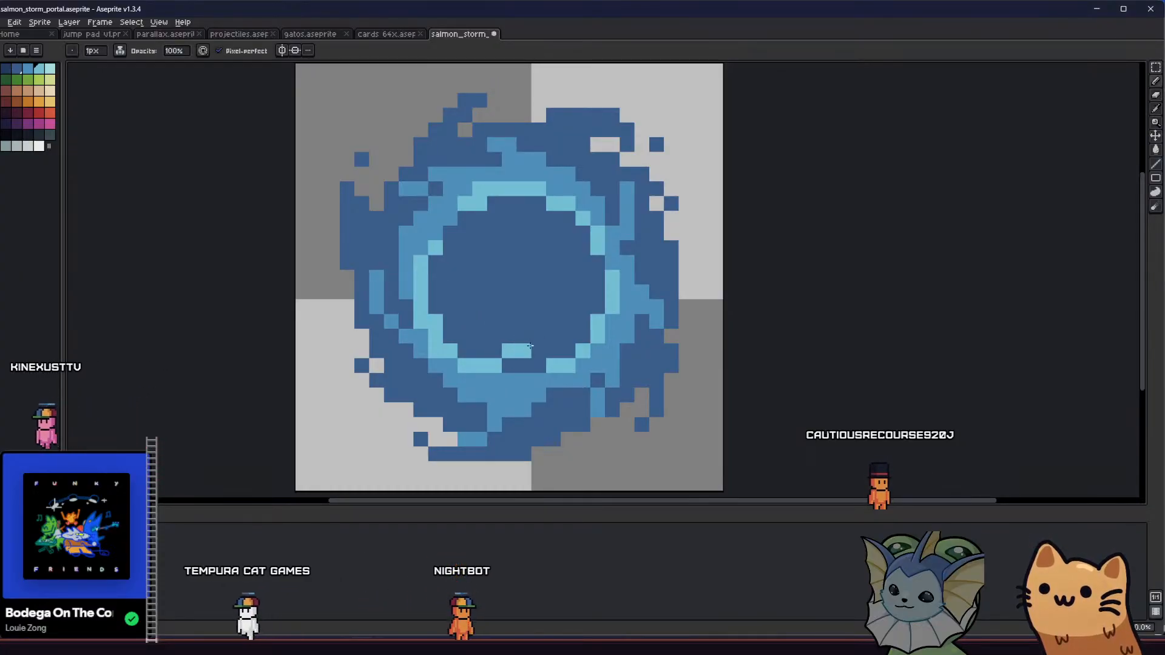
left_click(551, 340)
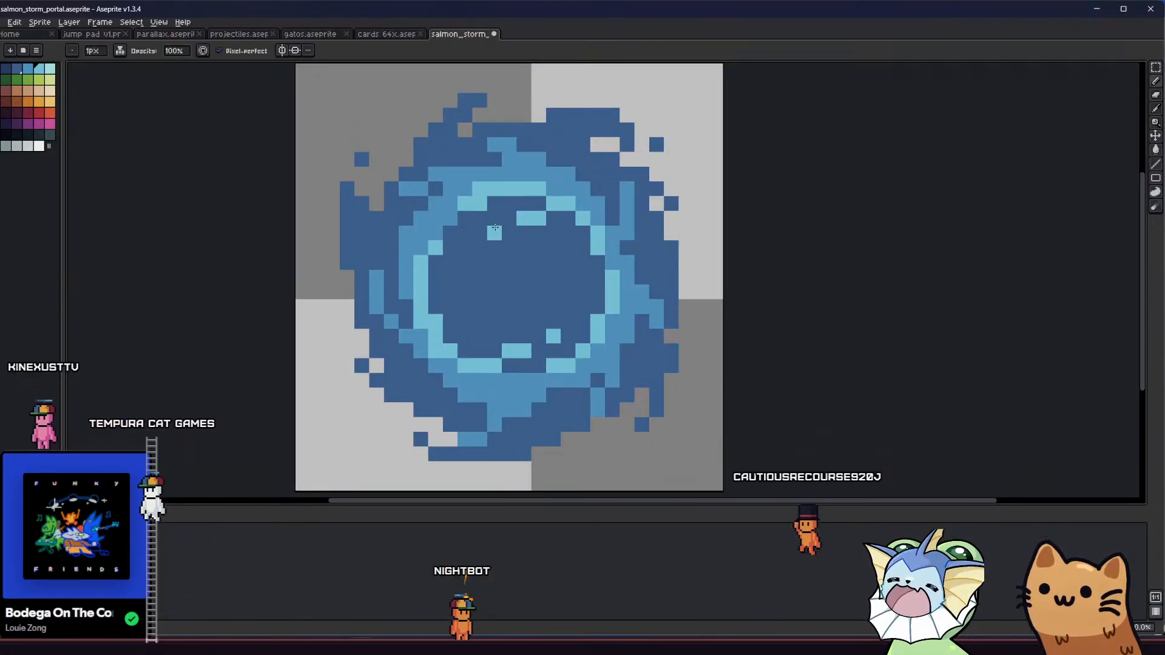
scroll(444, 260, "down", 3)
mouse_move(405, 277)
left_mouse_down()
mouse_move(395, 319)
mouse_move(350, 356)
mouse_move(357, 372)
left_mouse_up()
scroll(377, 343, "down", 4)
key("ctrl+s")
- Paint a broken sky-blue swirl inside the portal's medium-blue center using the outer swirl's color, and save the sprite
scroll(377, 342, "up", 2)
scroll(422, 353, "up", 4)
left_click_drag(423, 353, 362, 308)
key("i")
left_click(396, 388)
left_click_drag(396, 390, 383, 365)
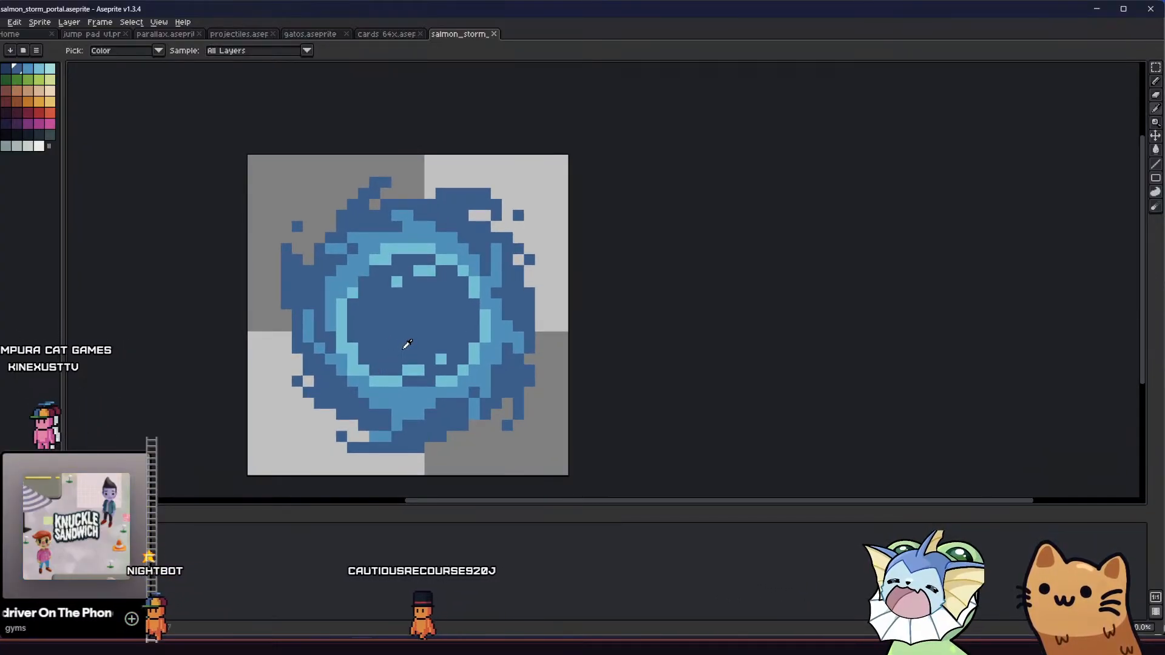
scroll(425, 328, "up", 1)
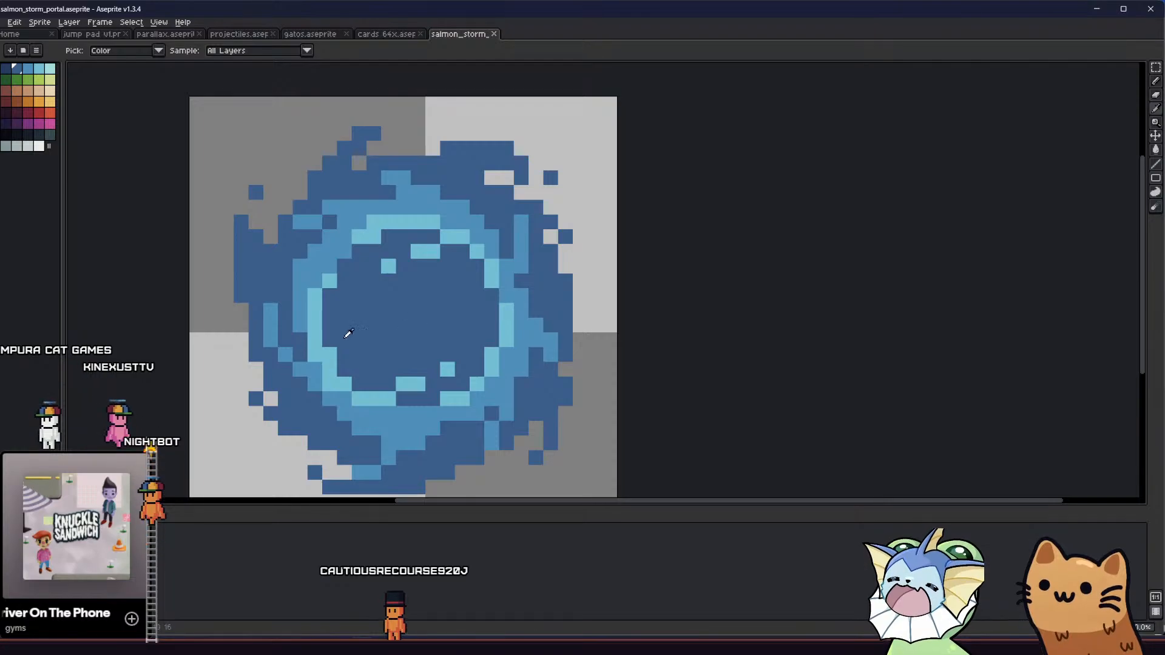
left_click(300, 276, "alt")
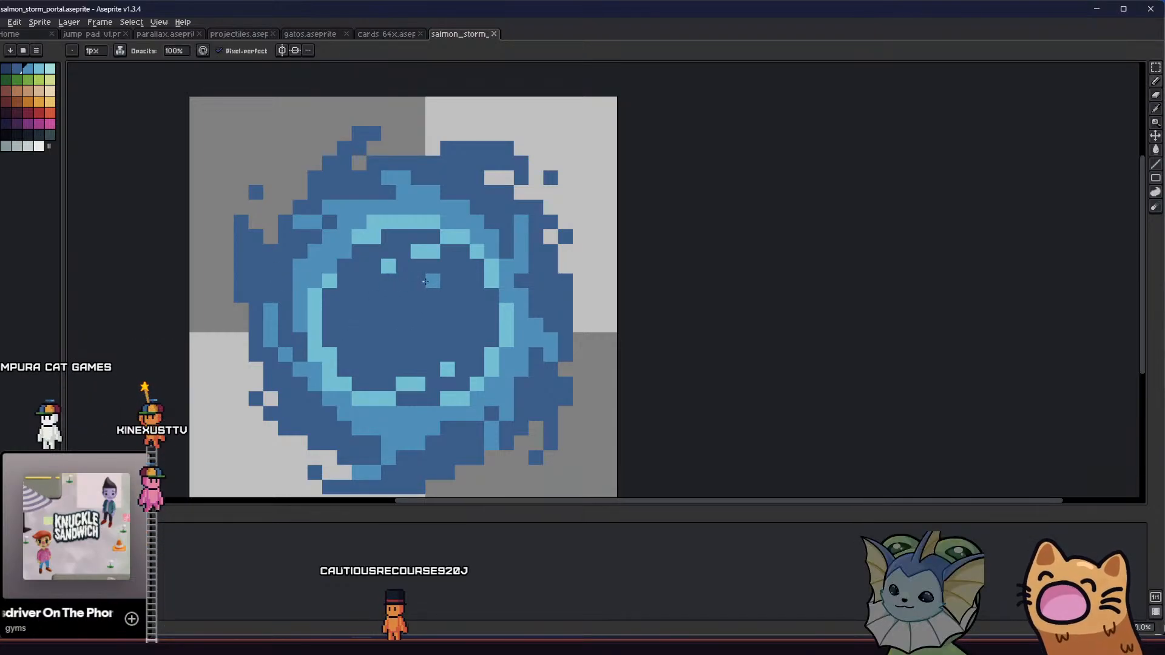
mouse_move(373, 291)
left_mouse_down()
mouse_move(372, 340)
mouse_move(404, 354)
left_mouse_up()
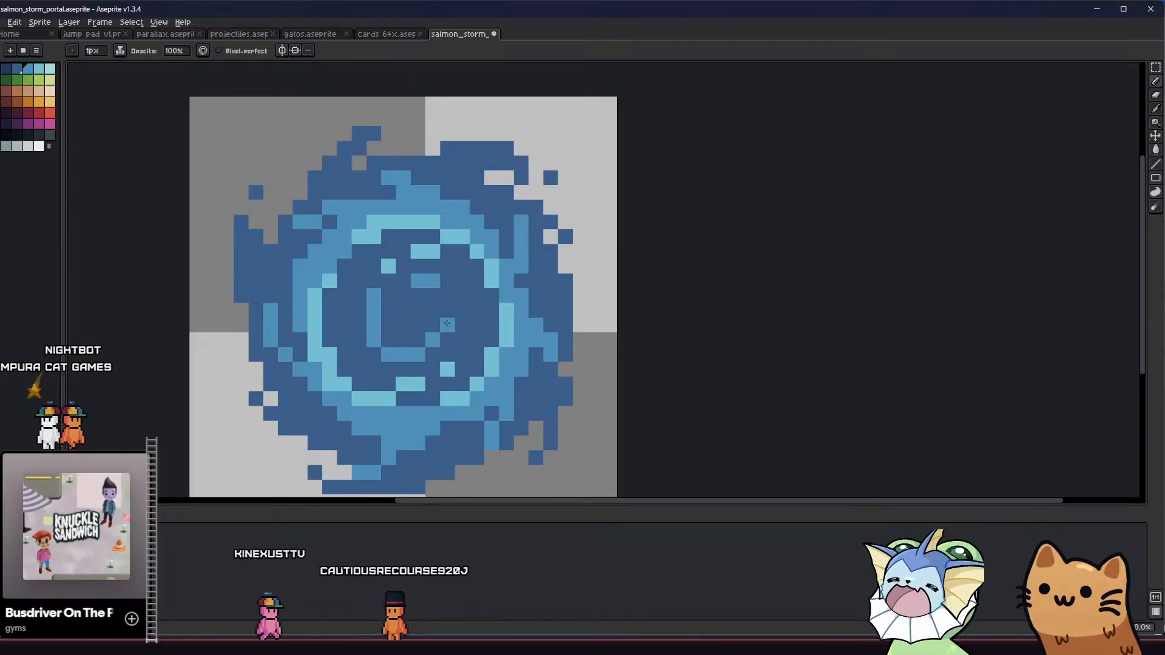
left_click(376, 296)
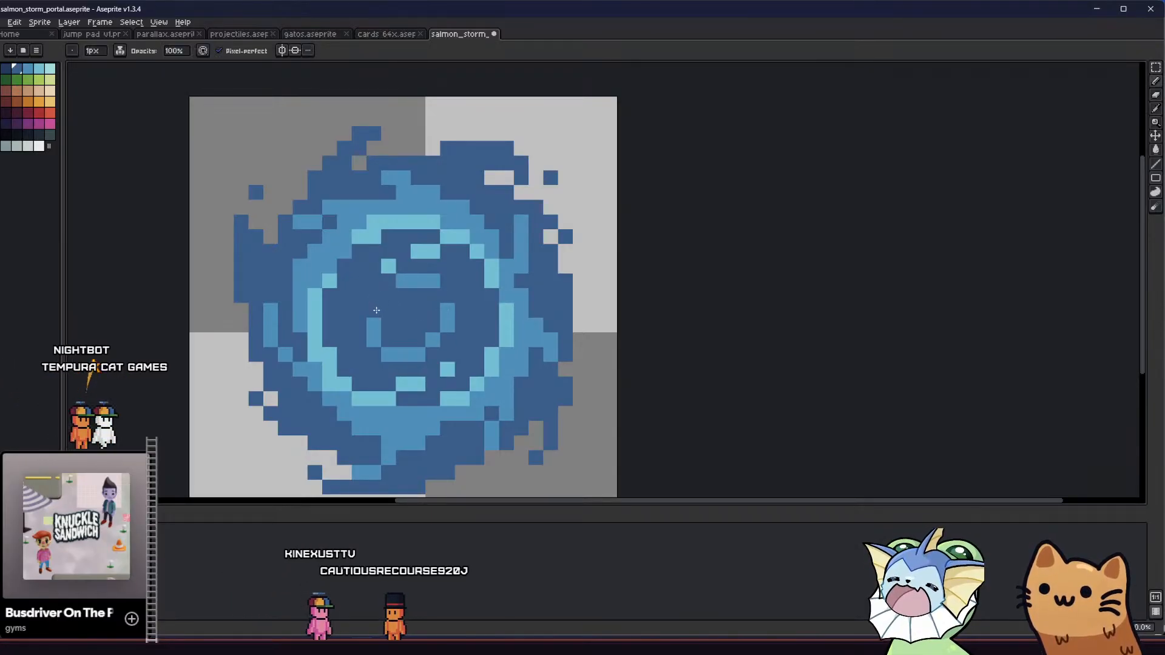
left_click(431, 281, "alt")
left_click_drag(419, 282, 389, 295)
scroll(346, 333, "down", 6)
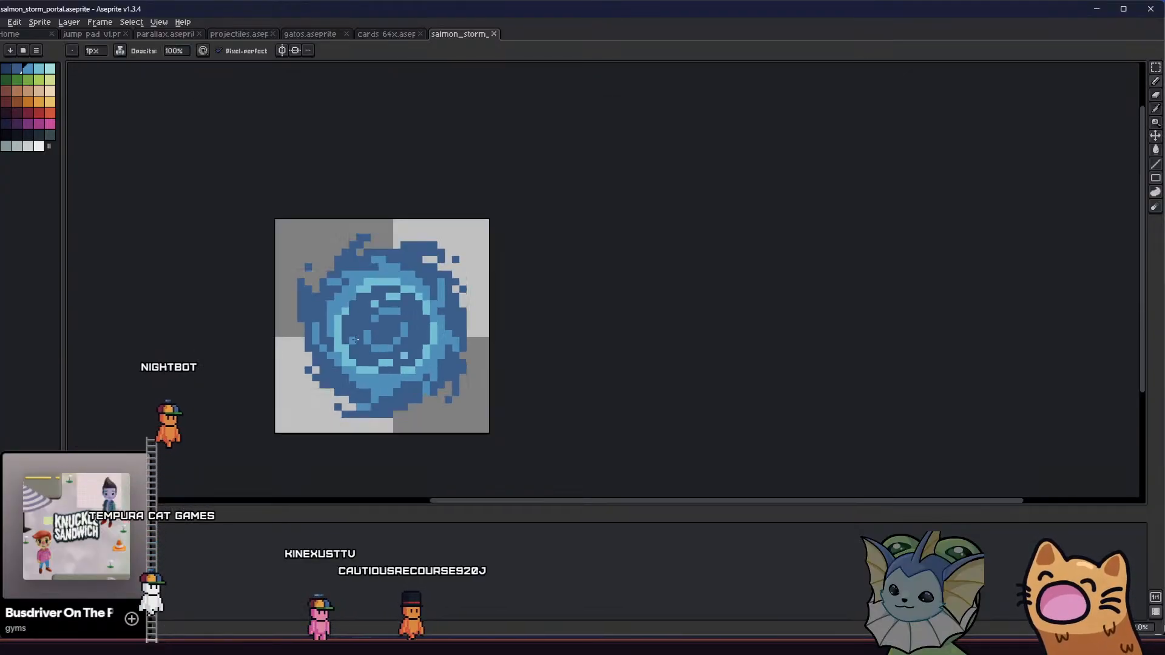
- Cover the inner swirl with a dark navy blob in the portal's center, round its upper edge with medium blue, and save
scroll(281, 388, "up", 3)
left_click_drag(276, 382, 332, 359)
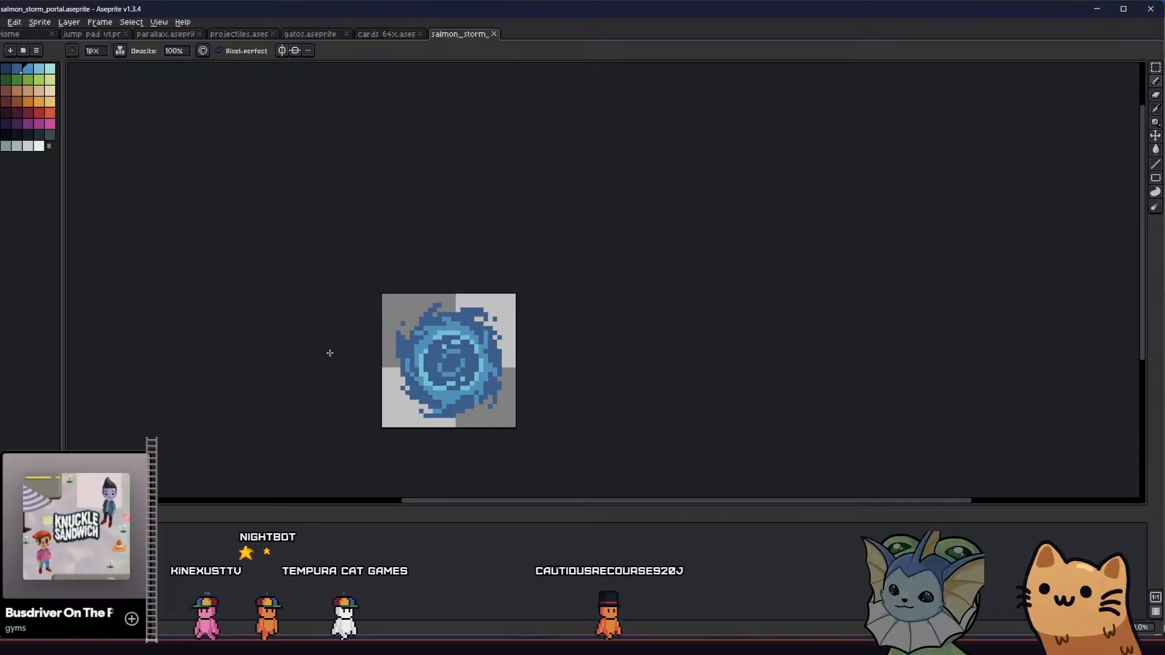
scroll(302, 348, "up", 4)
left_click(5, 68)
mouse_move(298, 253)
left_mouse_down()
mouse_move(366, 213)
mouse_move(386, 217)
mouse_move(379, 235)
mouse_move(417, 235)
left_mouse_up()
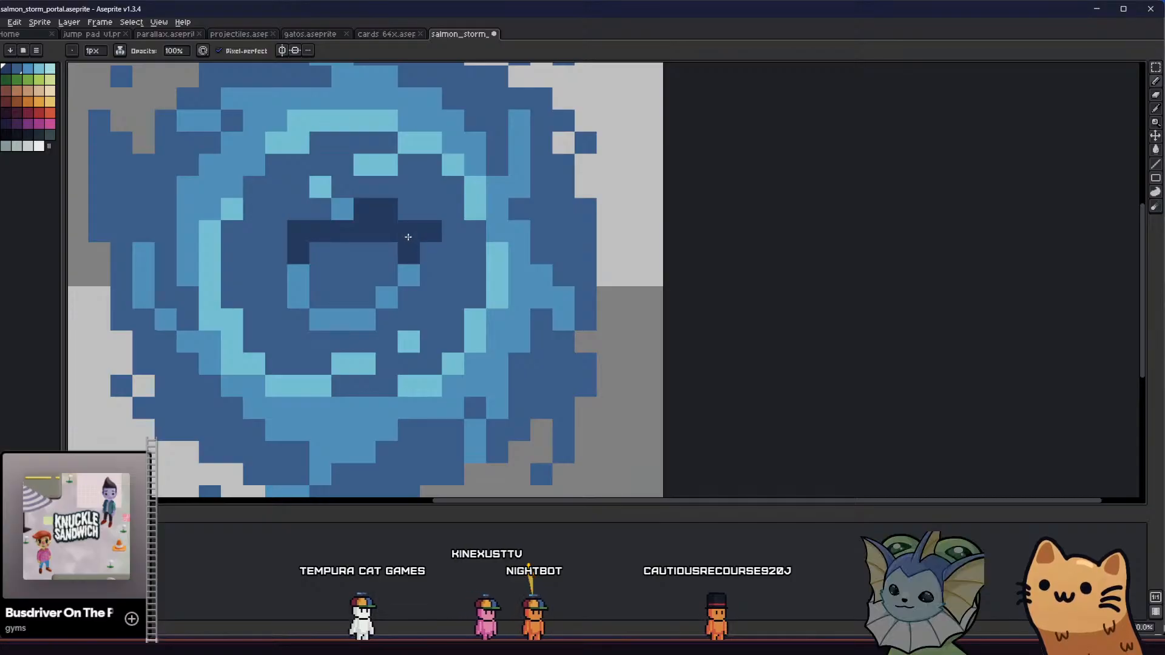
key("ctrl+z")
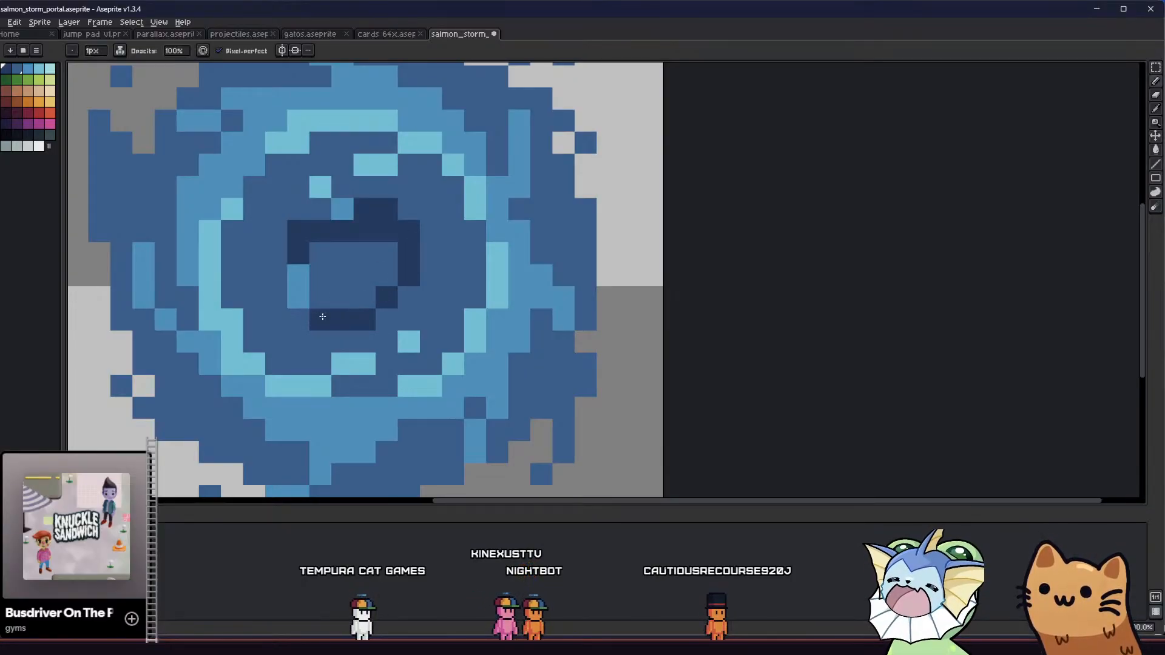
key("g")
left_click(319, 251)
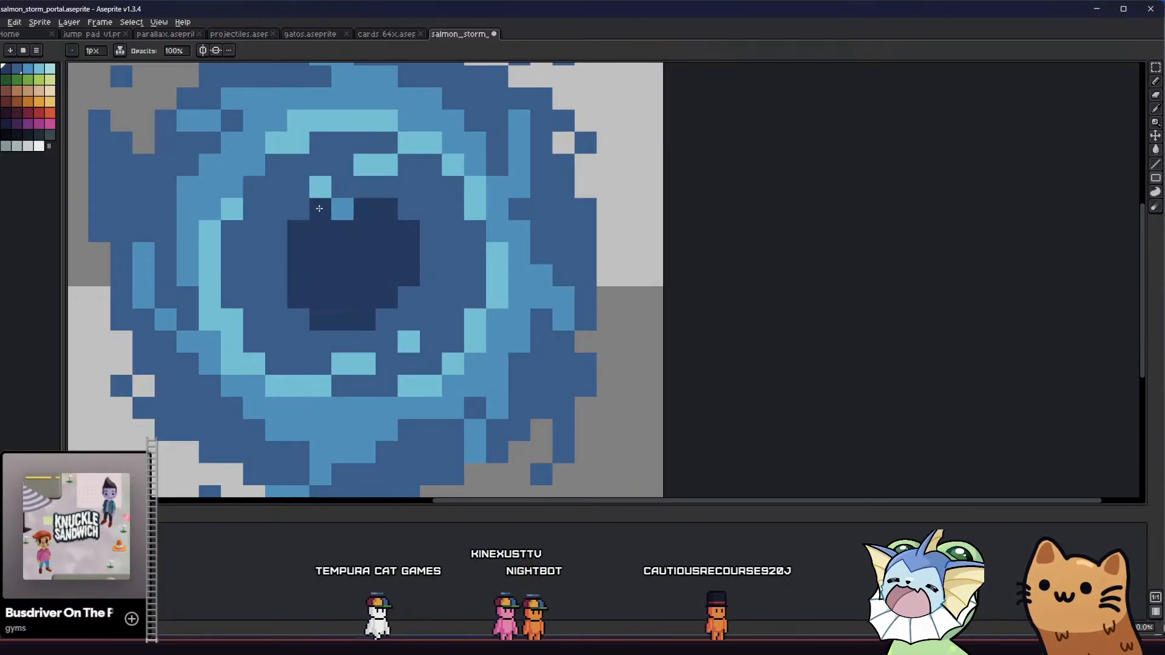
left_click(322, 205, "alt")
left_click_drag(364, 209, 398, 227)
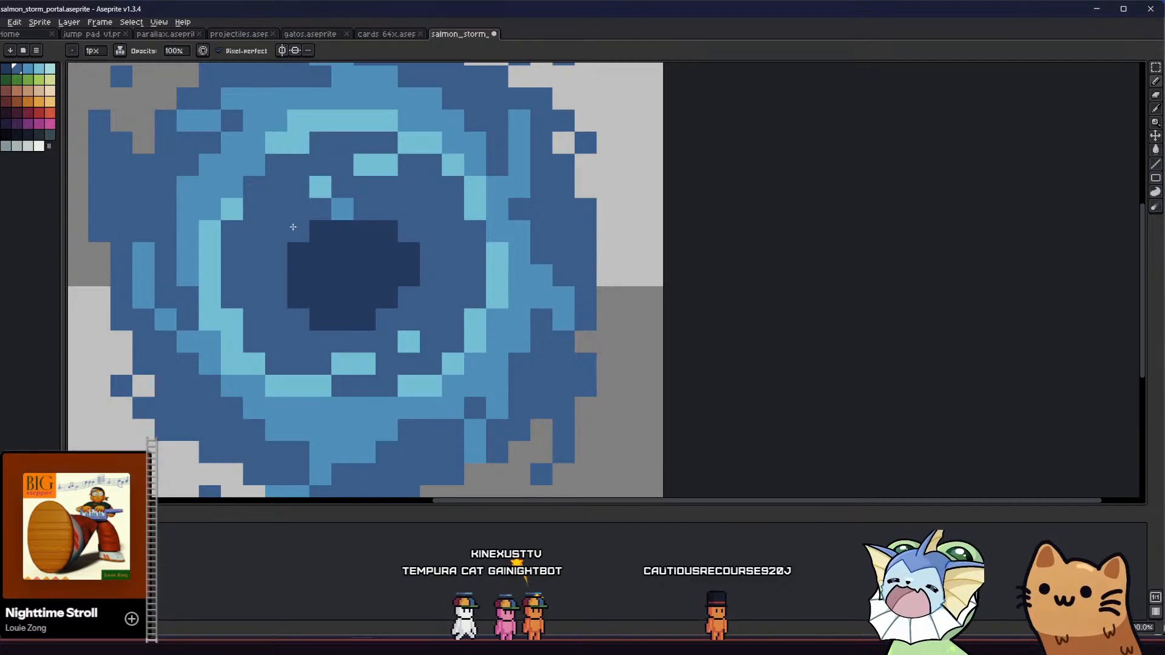
scroll(217, 290, "down", 7)
left_click_drag(190, 340, 204, 394)
scroll(257, 376, "up", 7)
- Enlarge the portal's dark navy center by about one pixel around its edge, and save the sprite
key("alt")
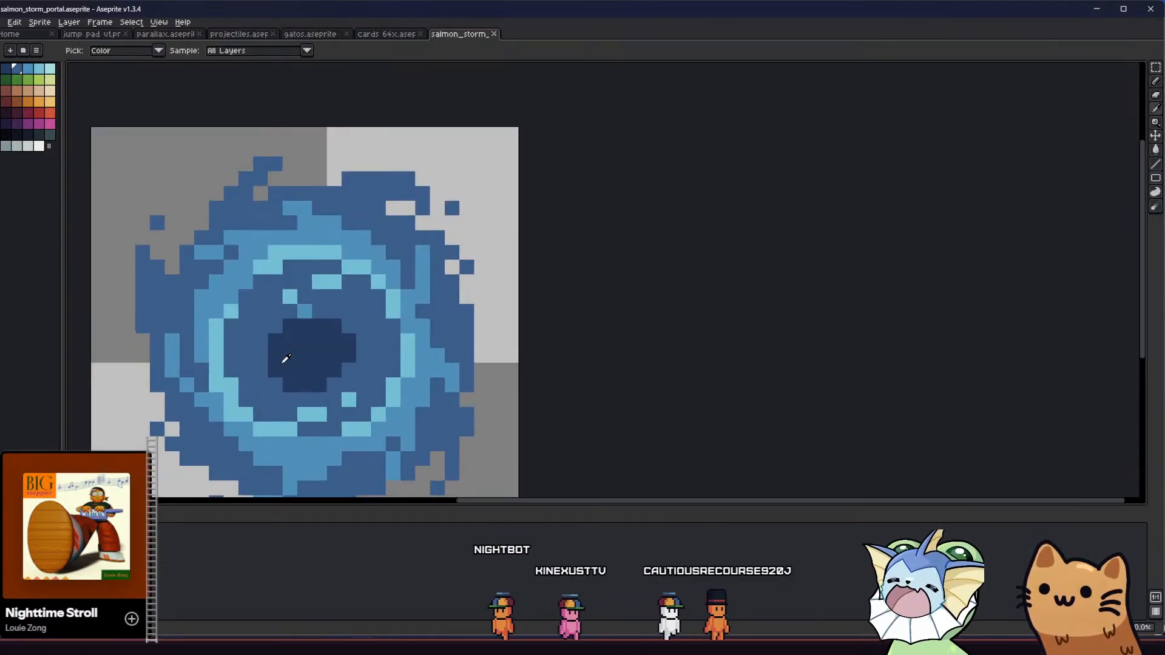
mouse_move(274, 329)
left_mouse_down()
mouse_move(291, 311)
mouse_move(328, 312)
mouse_move(343, 330)
left_mouse_up()
left_click(357, 352)
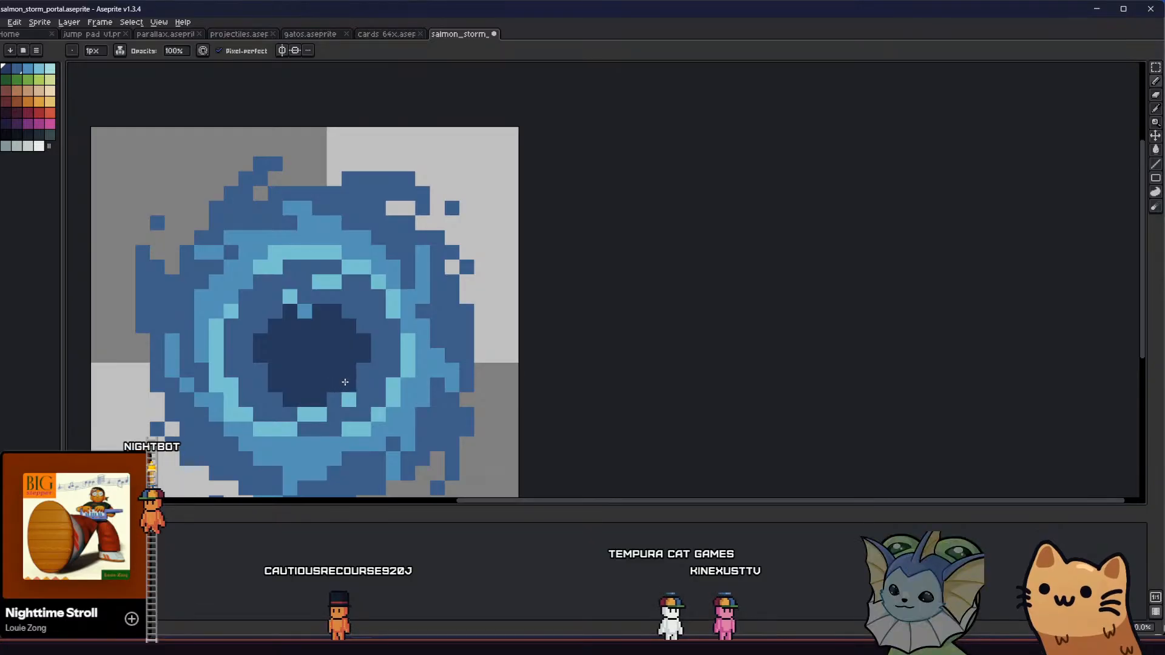
key("ctrl+z")
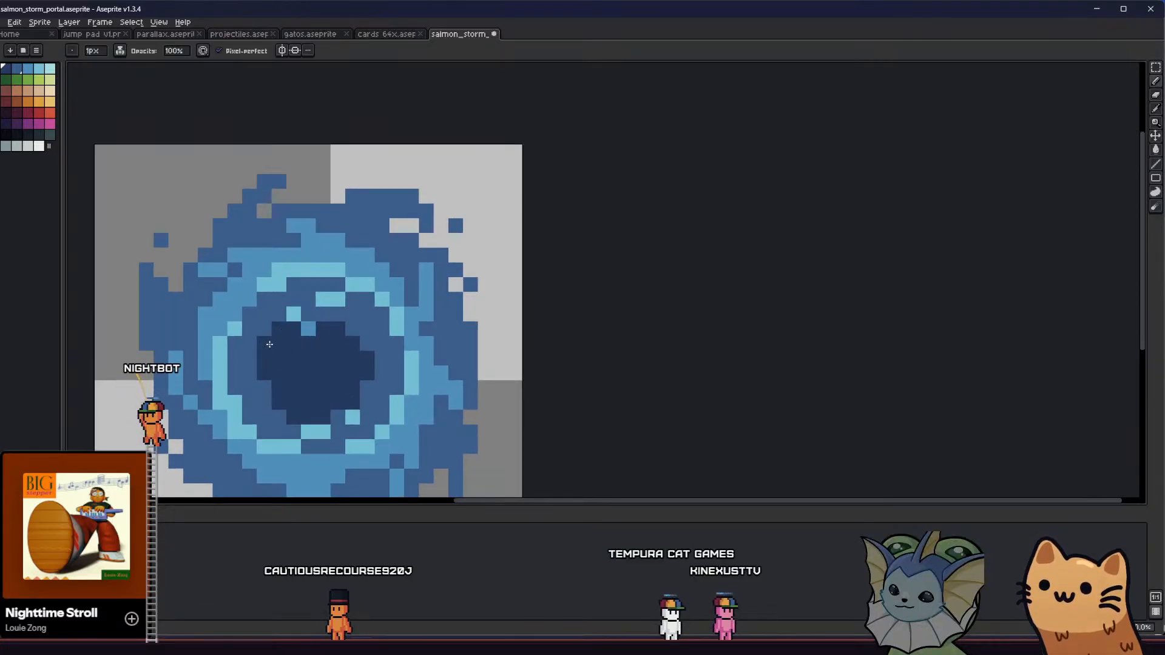
key("ctrl+z")
scroll(242, 377, "down", 5)
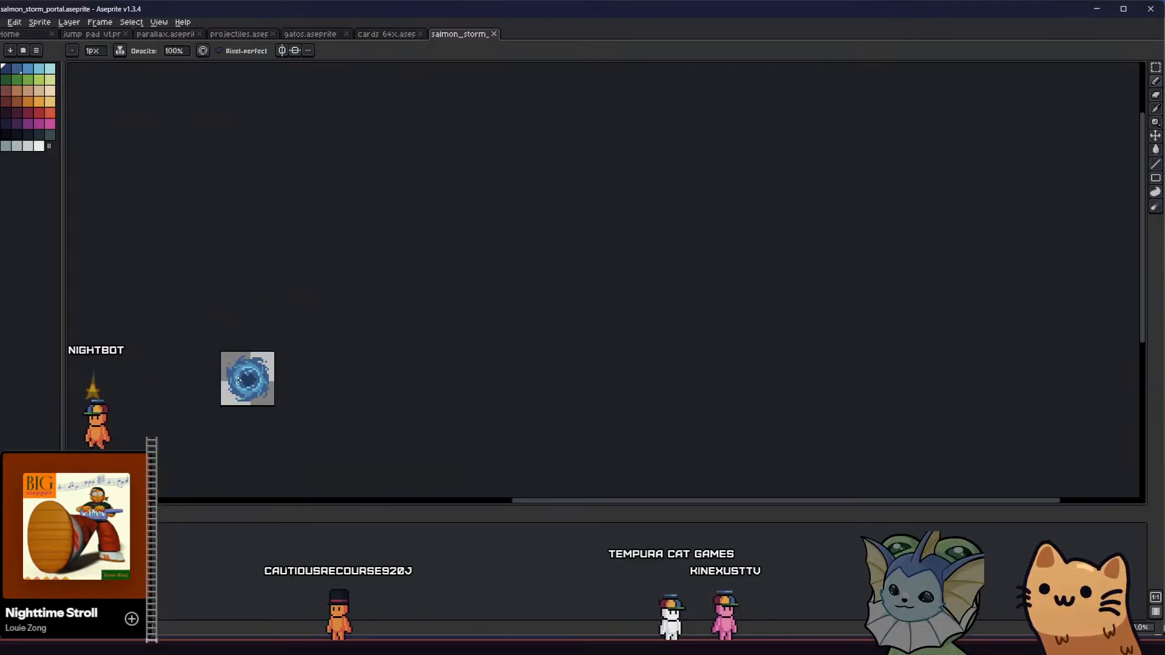
scroll(243, 378, "up", 5)
- Paint a near-black navy core in the middle of the portal's dark center, and save the sprite
scroll(233, 370, "up", 3)
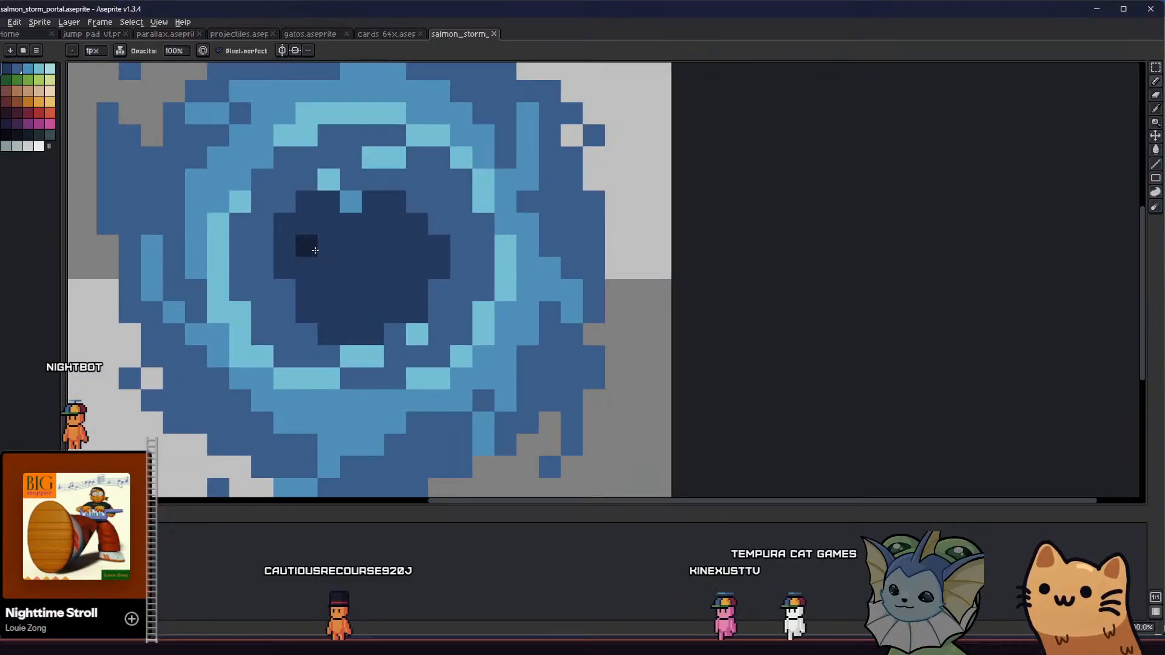
mouse_move(352, 243)
left_mouse_down()
mouse_move(347, 277)
mouse_move(381, 263)
mouse_move(376, 294)
mouse_move(330, 267)
mouse_move(329, 284)
mouse_move(346, 290)
mouse_move(397, 264)
left_mouse_up()
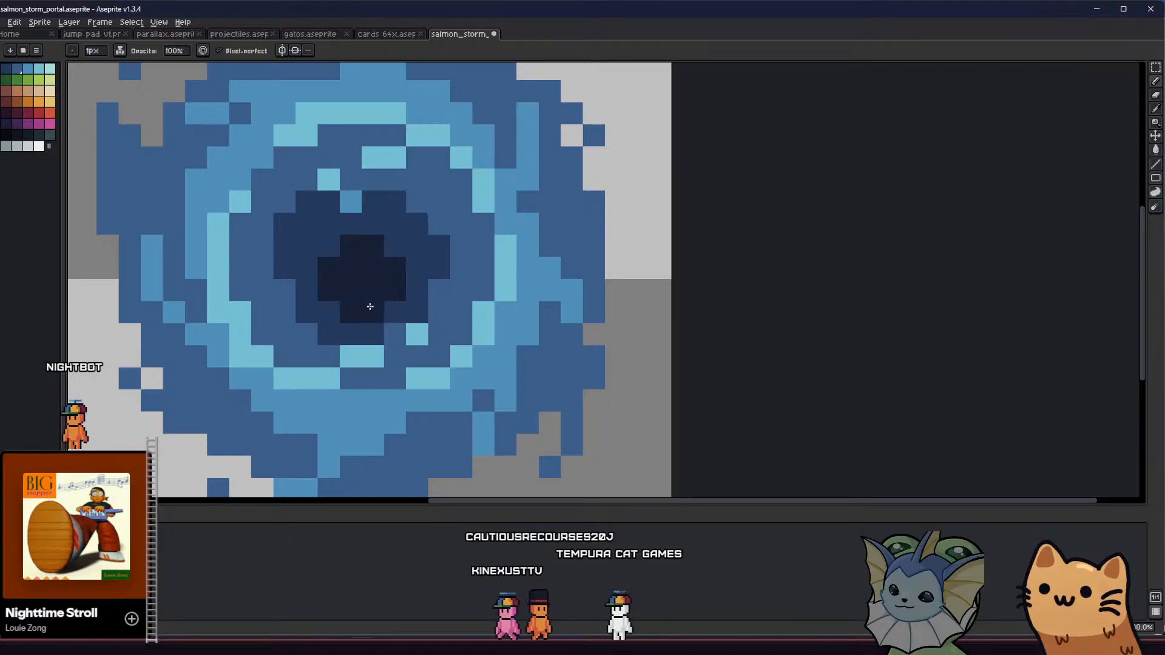
left_click(329, 249)
key("ctrl+s")
scroll(350, 226, "down", 4)
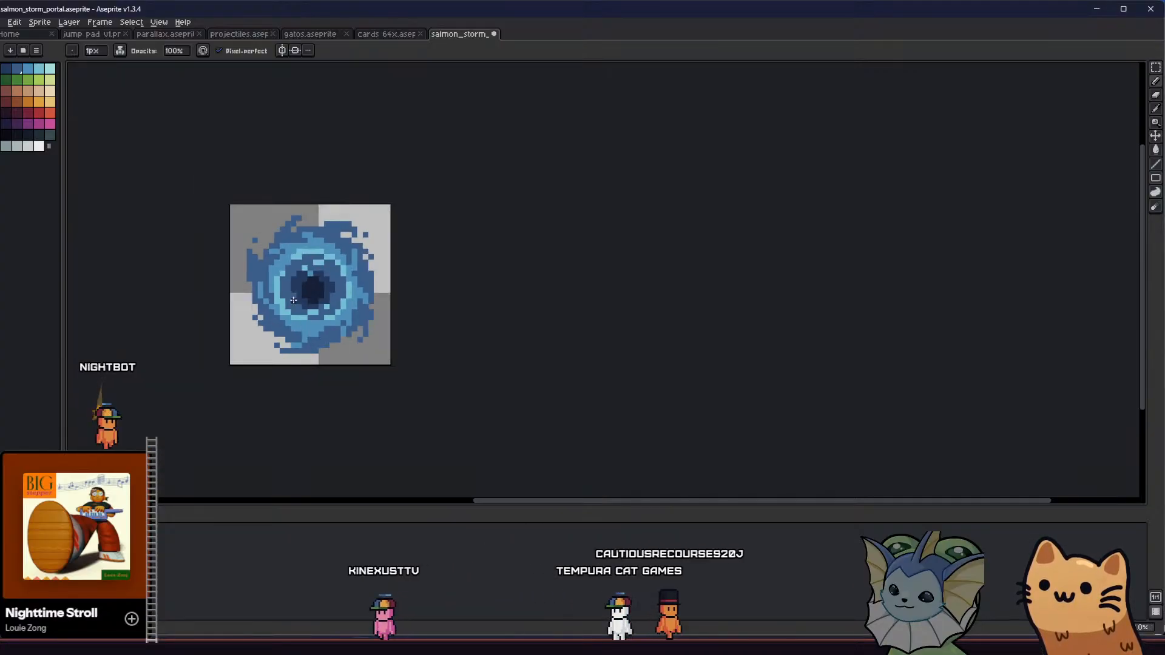
- Recolor the wisps and detached pixels along the portal's upper-left and lower-left outer edge sky blue
scroll(252, 378, "down", 2)
scroll(252, 378, "up", 3)
left_click_drag(252, 378, 469, 375)
scroll(468, 374, "up", 2)
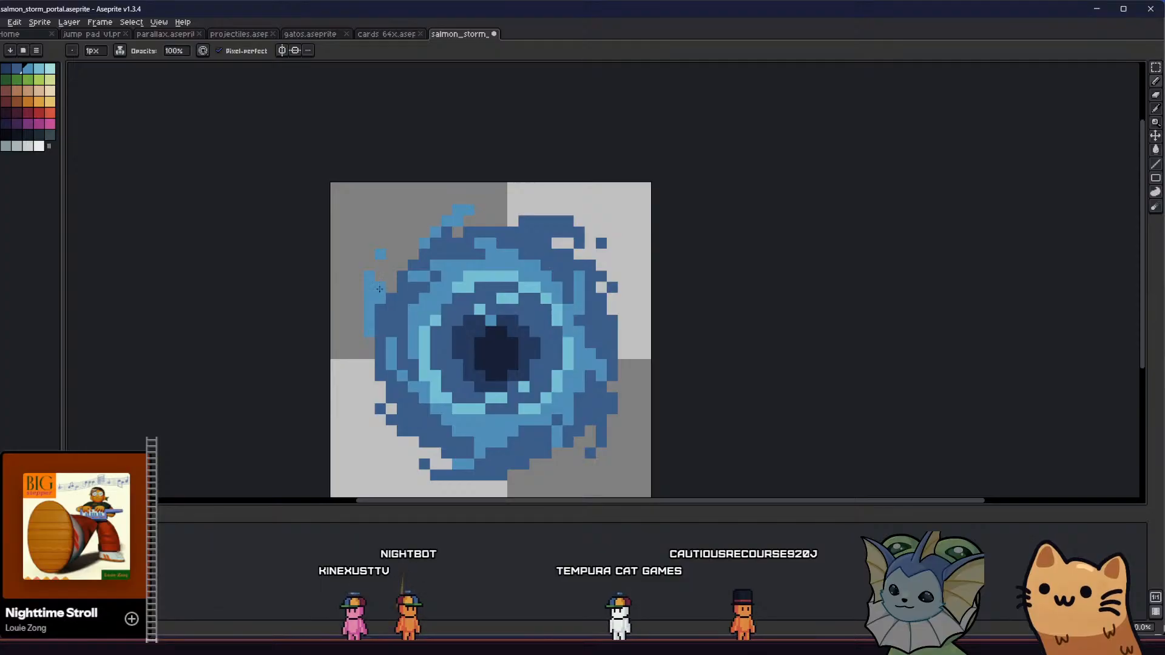
scroll(381, 315, "right", 1)
left_click_drag(364, 408, 384, 428)
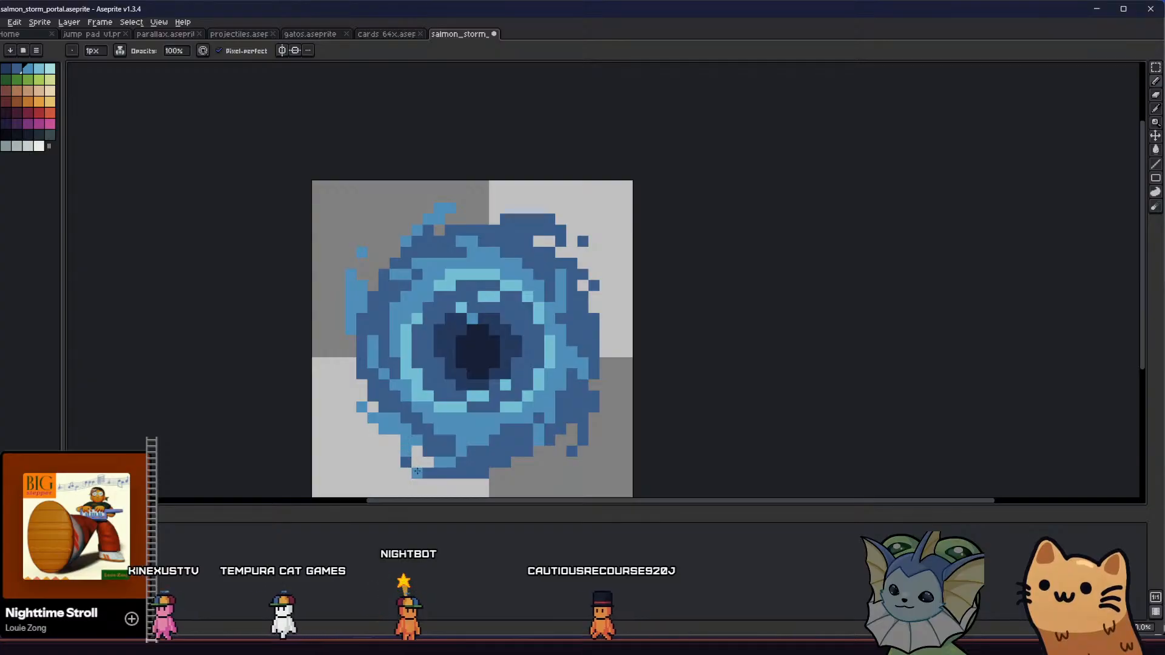
- Recolor the wisp along the portal's bottom edge sky blue, joining it to the swirl above, and save the sprite
left_click(470, 454, "alt")
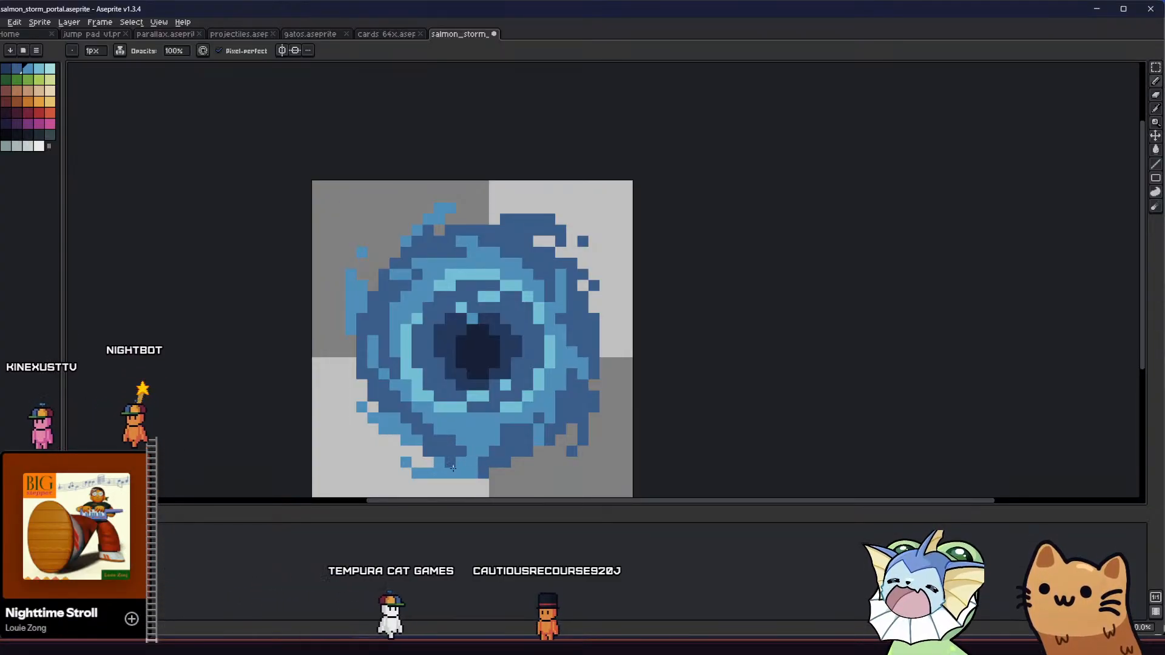
scroll(446, 468, "up", 1)
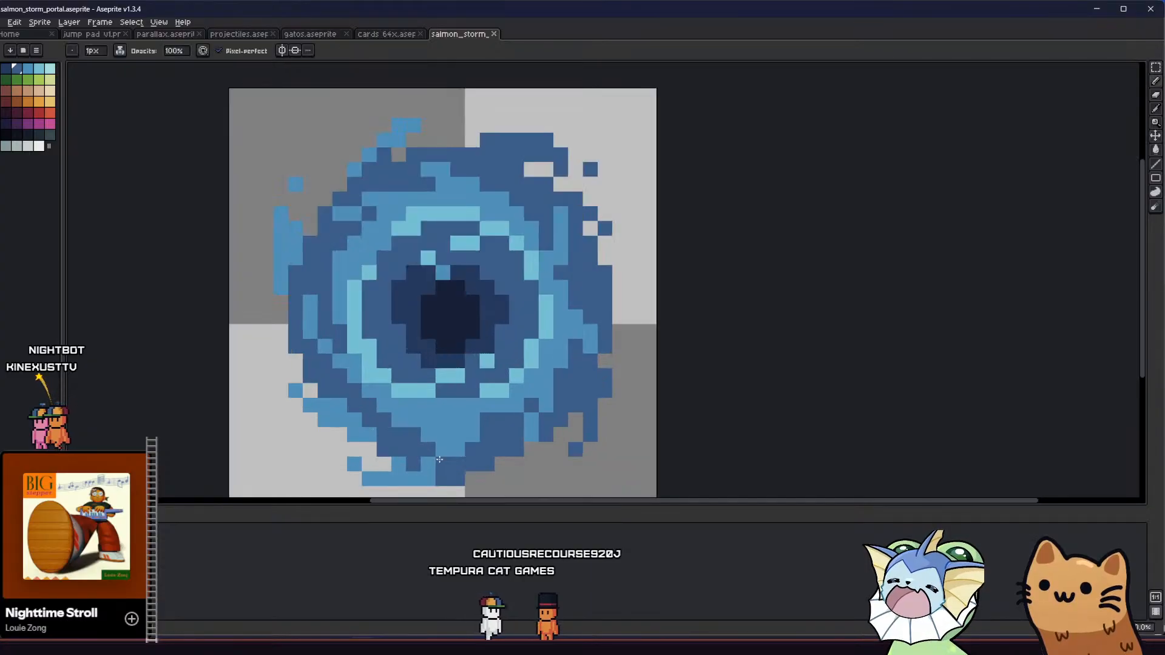
left_click(464, 448, "alt")
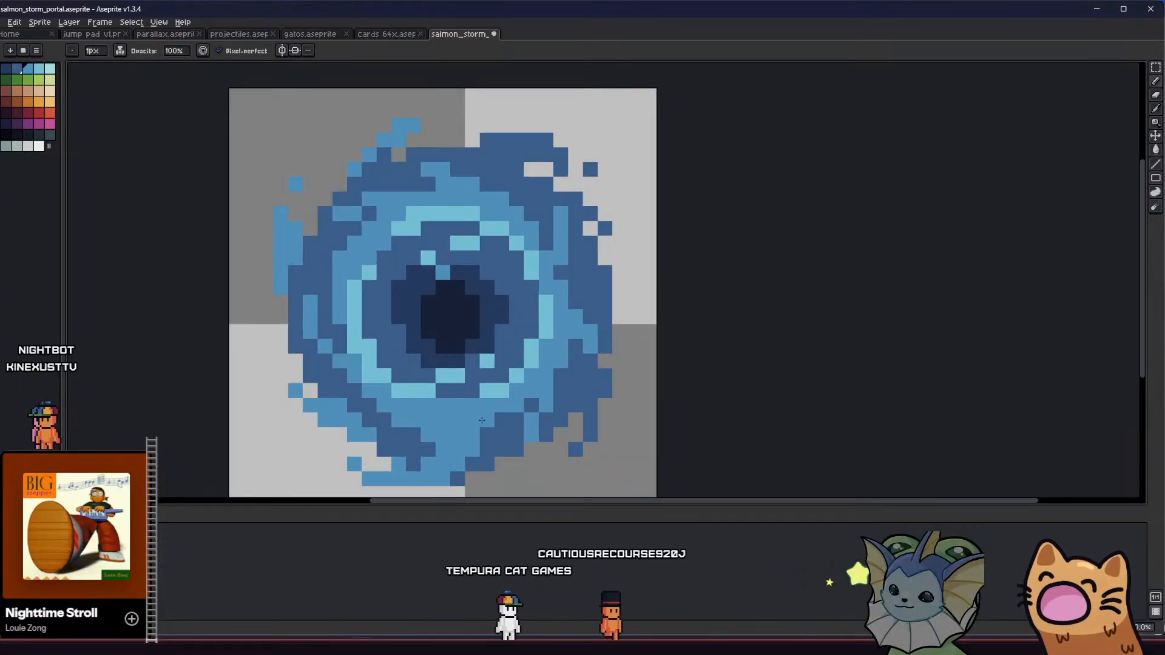
scroll(482, 420, "down", 3)
scroll(304, 440, "down", 2)
scroll(368, 435, "up", 3)
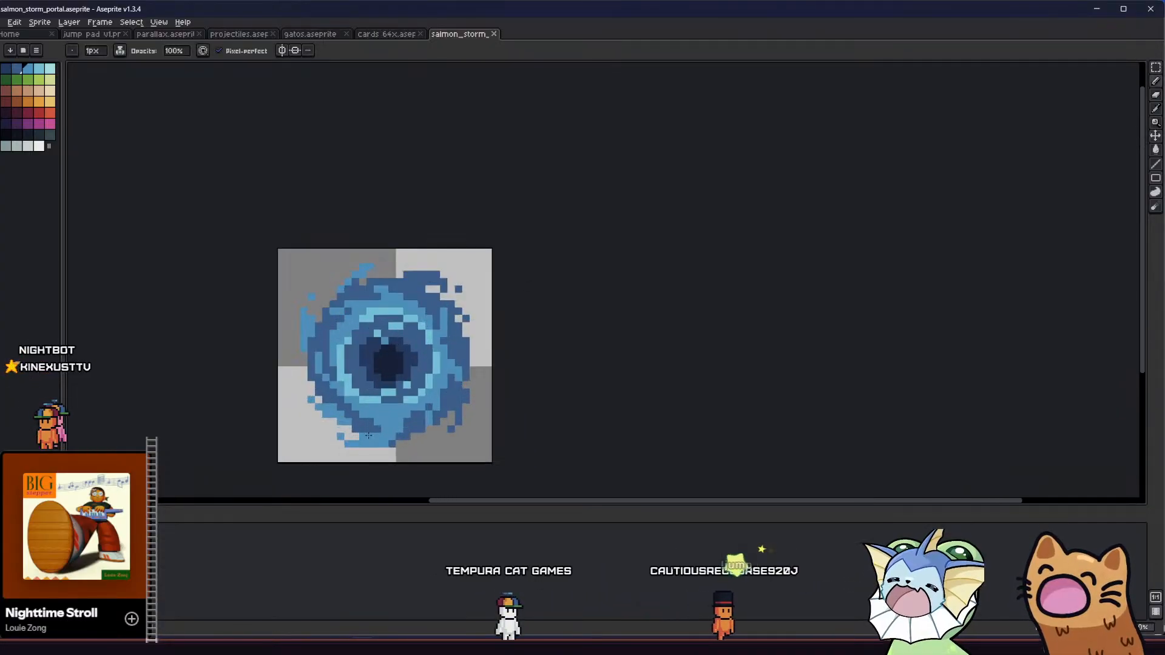
scroll(368, 435, "up", 3)
- Paint a medium-blue band separating the bottom sky-blue wisp from the swirl above it, and save the sprite
left_click_drag(391, 412, 452, 413)
key("ctrl+s")
mouse_move(273, 429)
left_mouse_down()
mouse_move(293, 439)
mouse_move(227, 431)
left_mouse_up()
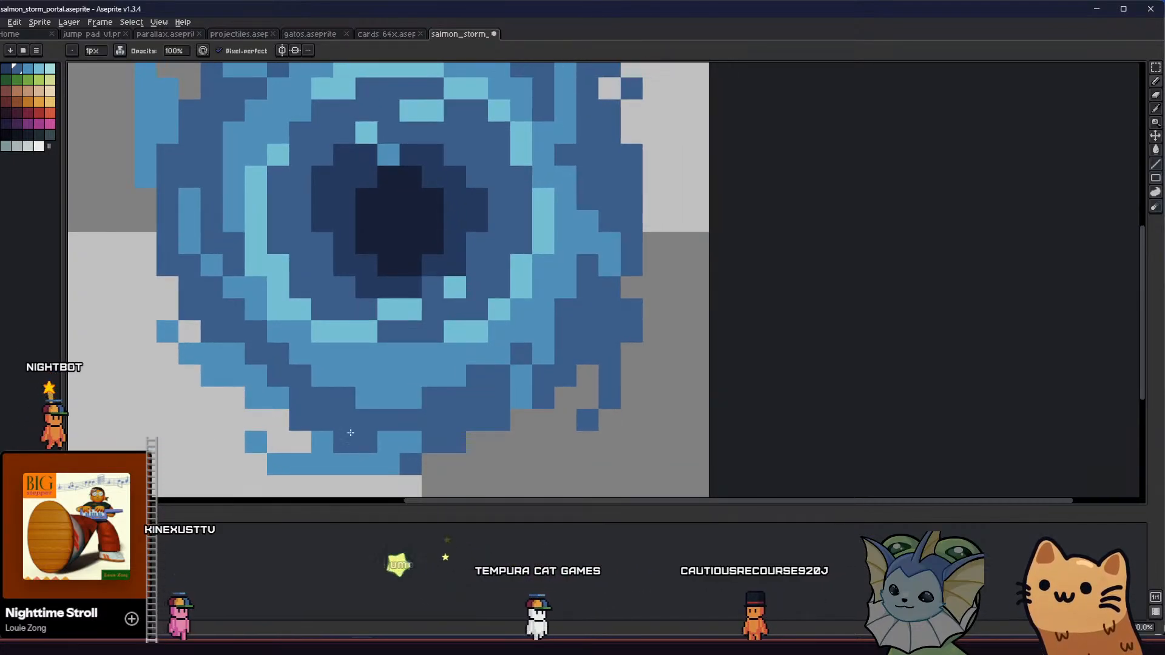
scroll(228, 430, "down", 5)
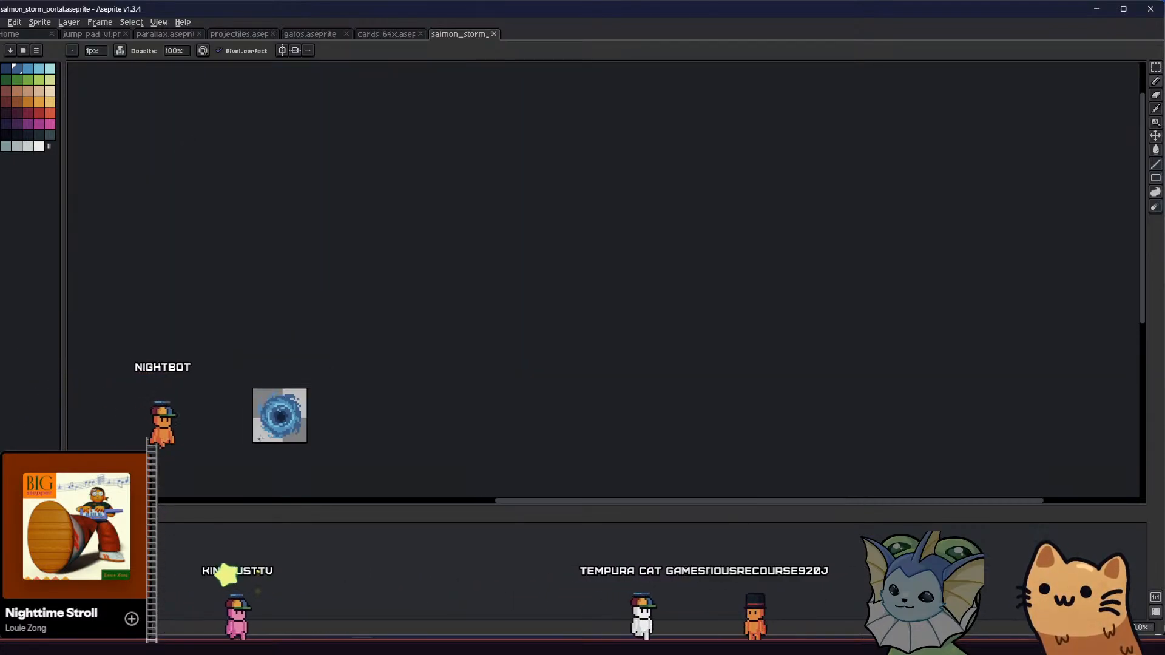
scroll(291, 431, "up", 4)
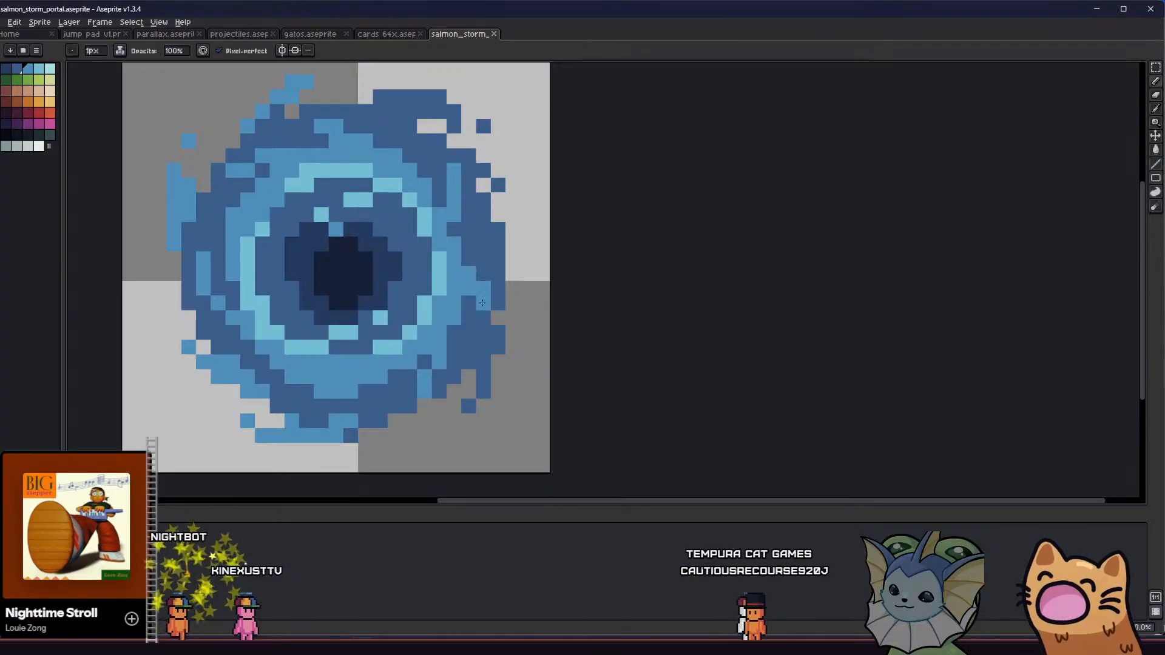
- Recolor the wisps and detached pixels on the portal's lower-right and upper-right outer edge sky blue, and save the sprite
left_click_drag(499, 348, 484, 391)
key("ctrl+z")
left_click(469, 411)
key("ctrl+s")
left_click_drag(367, 397, 366, 402)
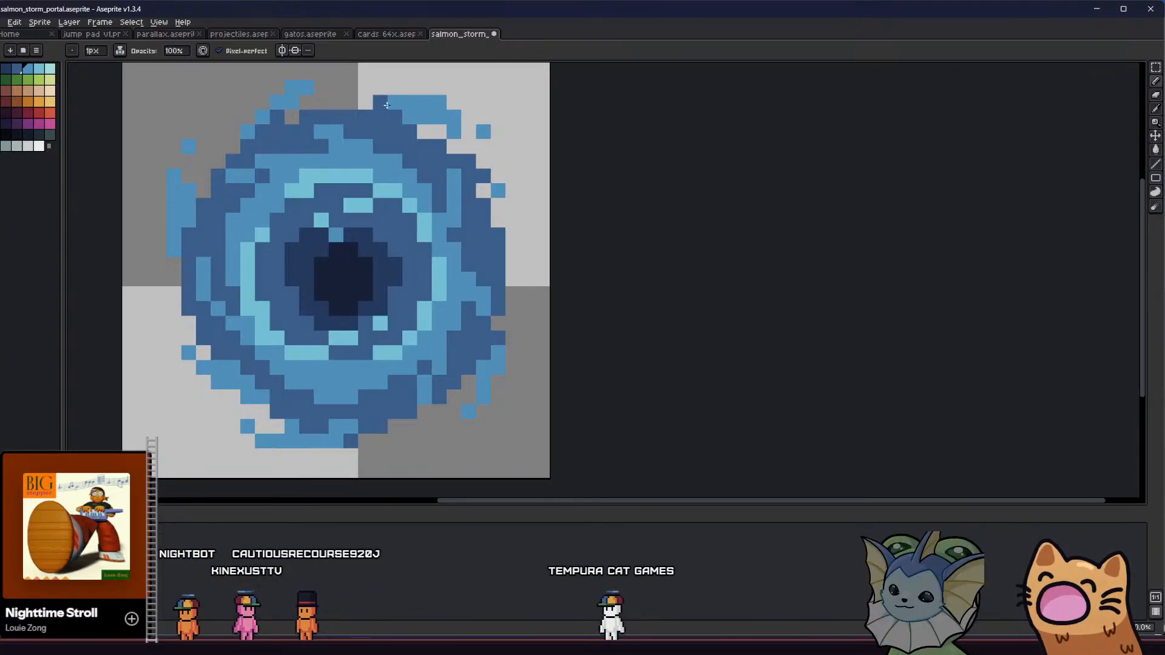
key("ctrl+s")
- Try filling the portal's lower-left sky-blue wisp with the ring's light blue, and undo the fill
scroll(301, 303, "down", 6)
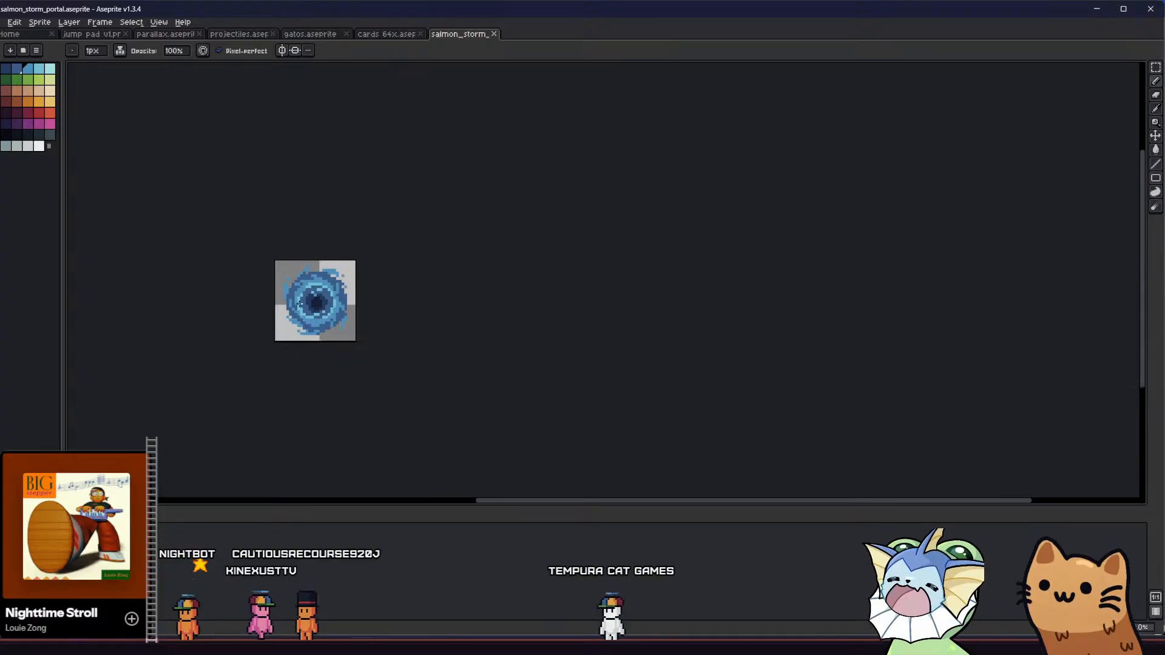
scroll(280, 310, "up", 6)
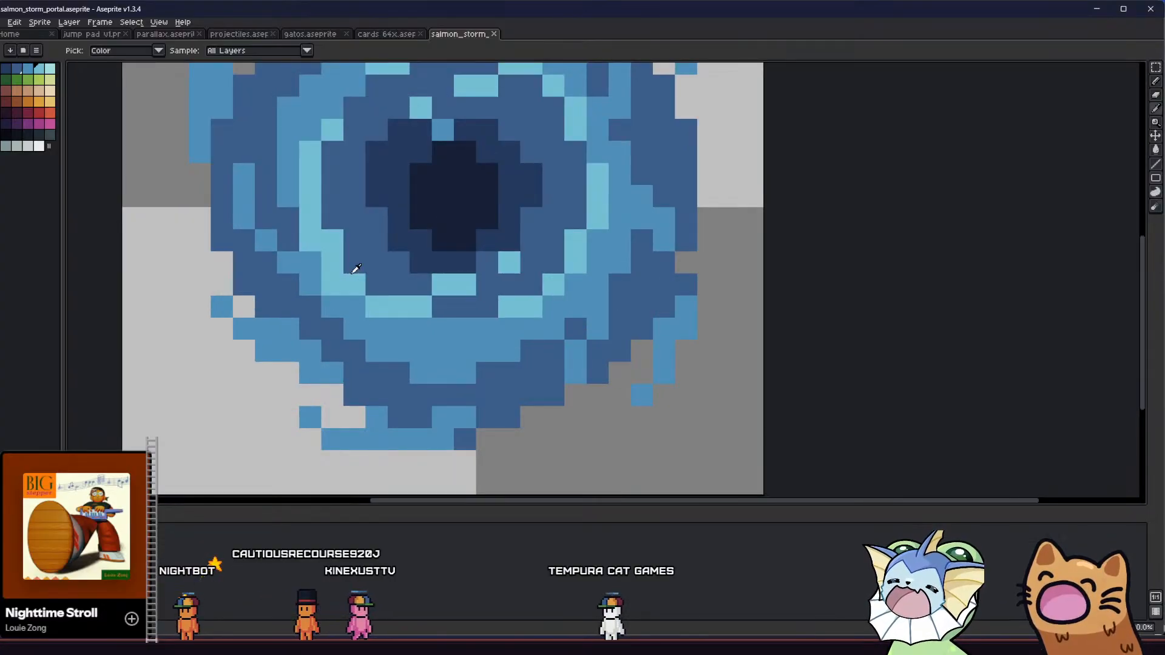
key("g")
left_click(276, 332)
key("ctrl+z")
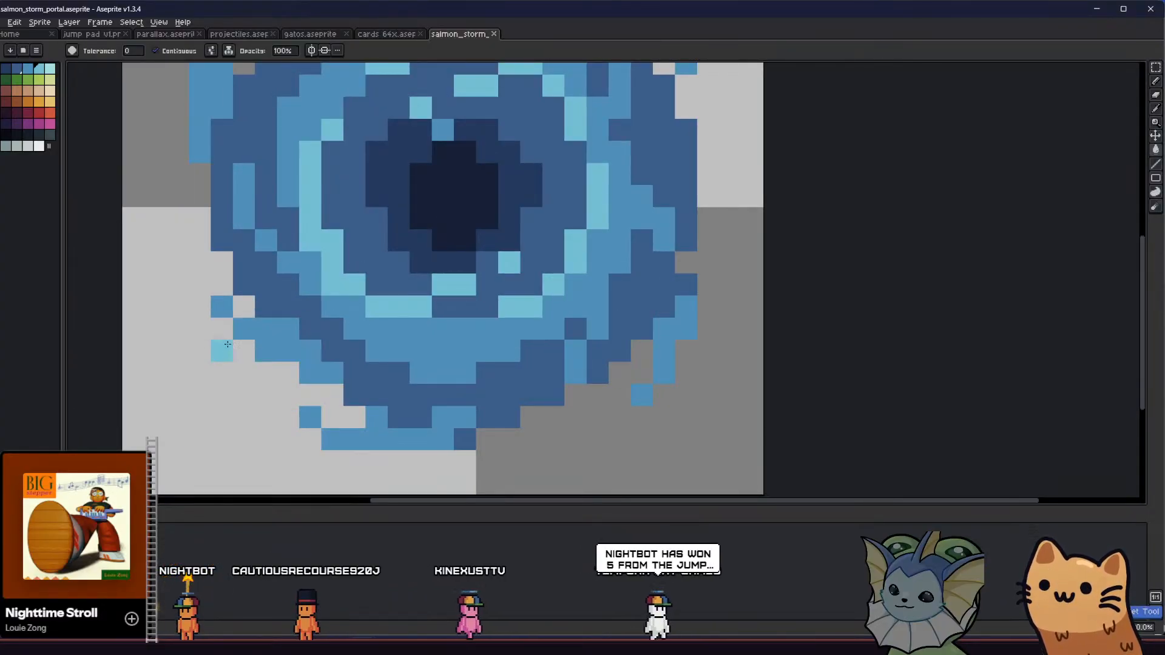
- Recolor the outer tips of the portal's lower-left and bottom wisps with the ring's light blue
left_click_drag(233, 351, 259, 335)
scroll(259, 335, "down", 1)
scroll(259, 334, "up", 1)
key("b")
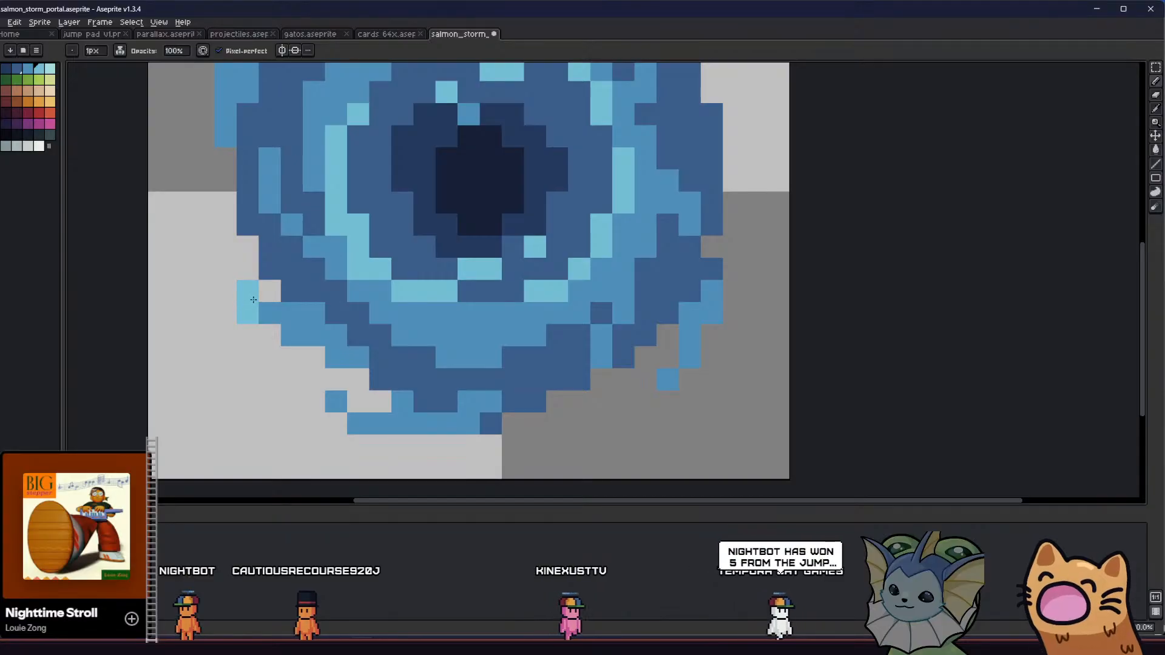
key("ctrl+z")
left_click_drag(271, 311, 291, 333)
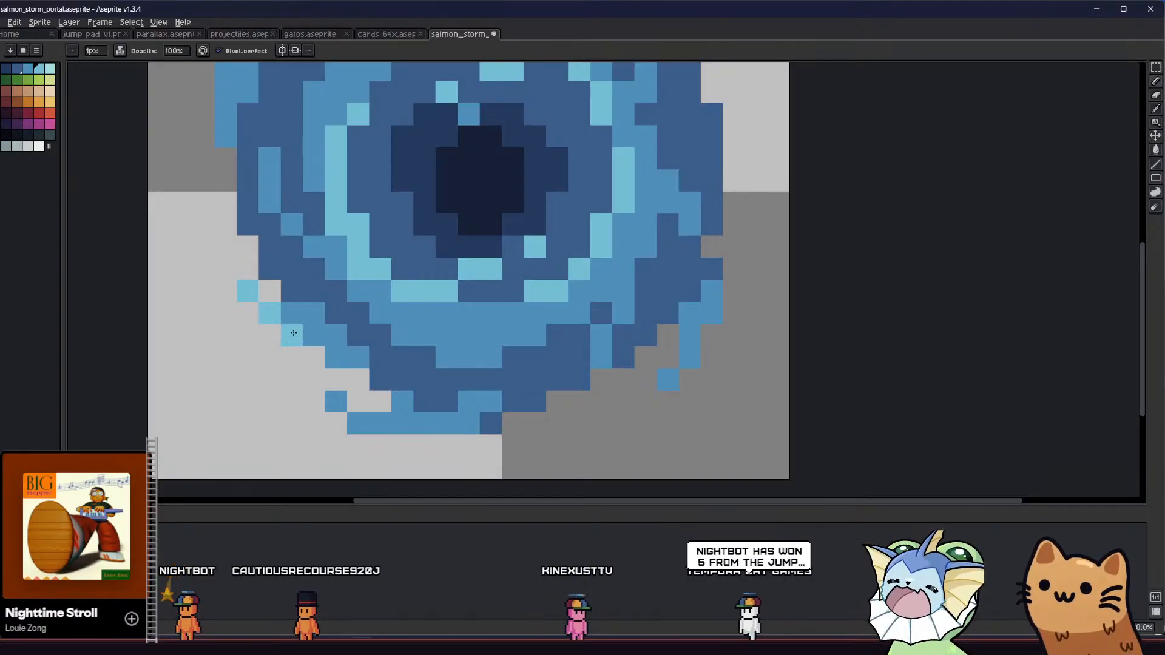
left_click(292, 316)
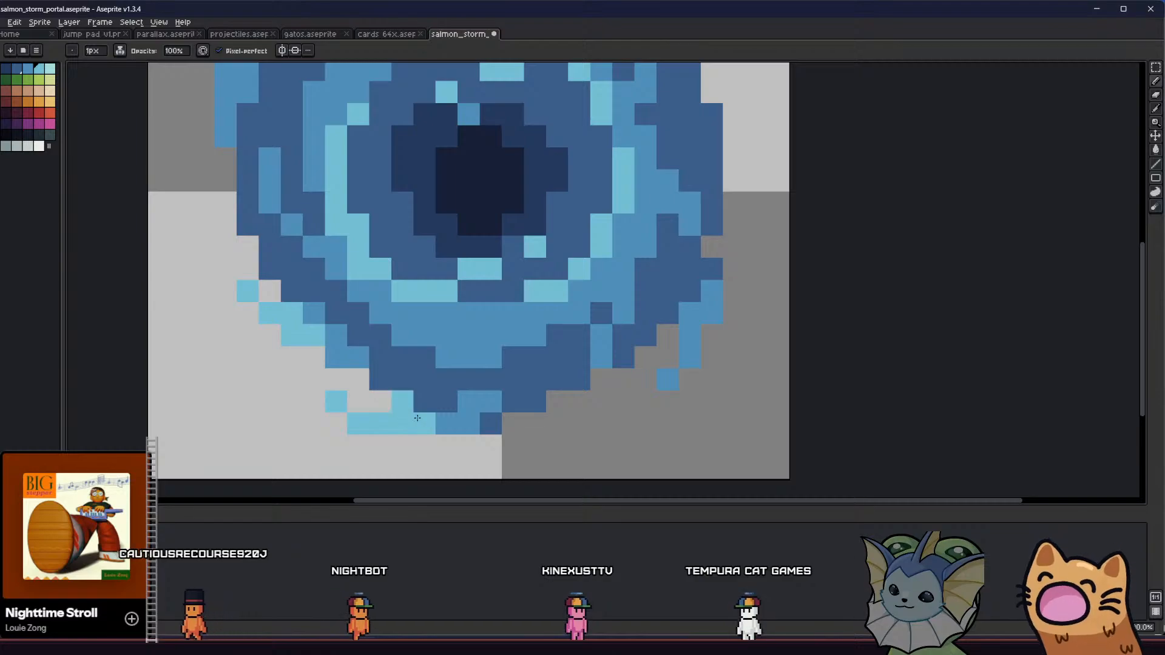
- Recolor the lower-right, upper-right and upper-left wisp tips light blue, along with their detached pixels, and save the sprite
left_click_drag(666, 379, 688, 342)
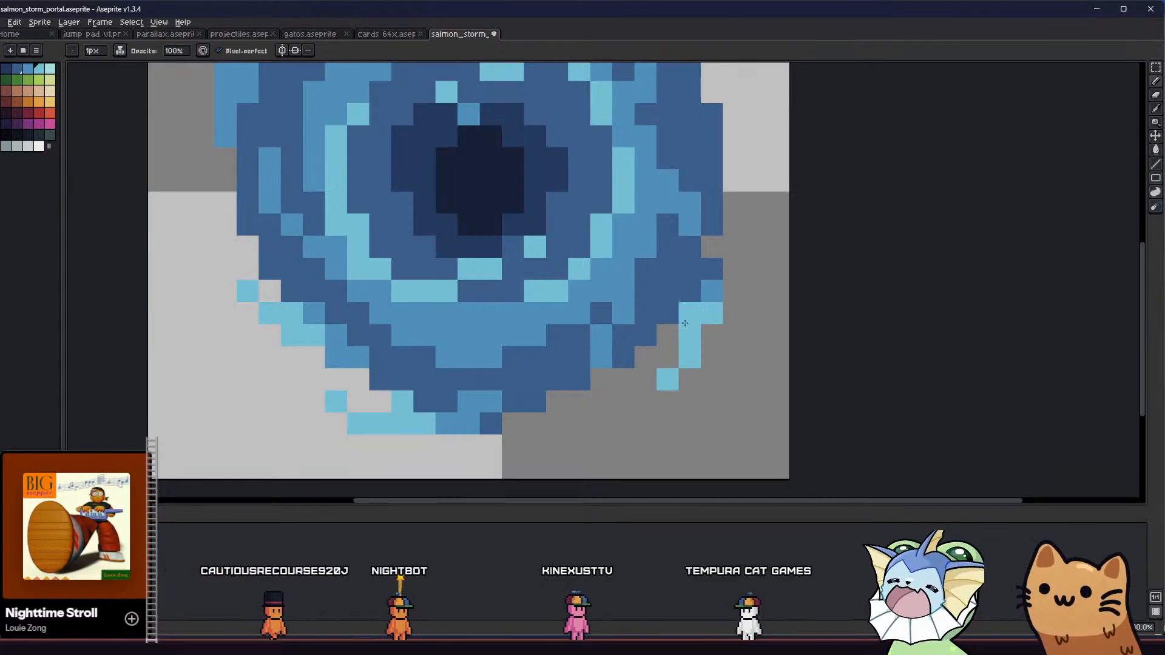
scroll(684, 324, "down", 6)
scroll(642, 295, "up", 3)
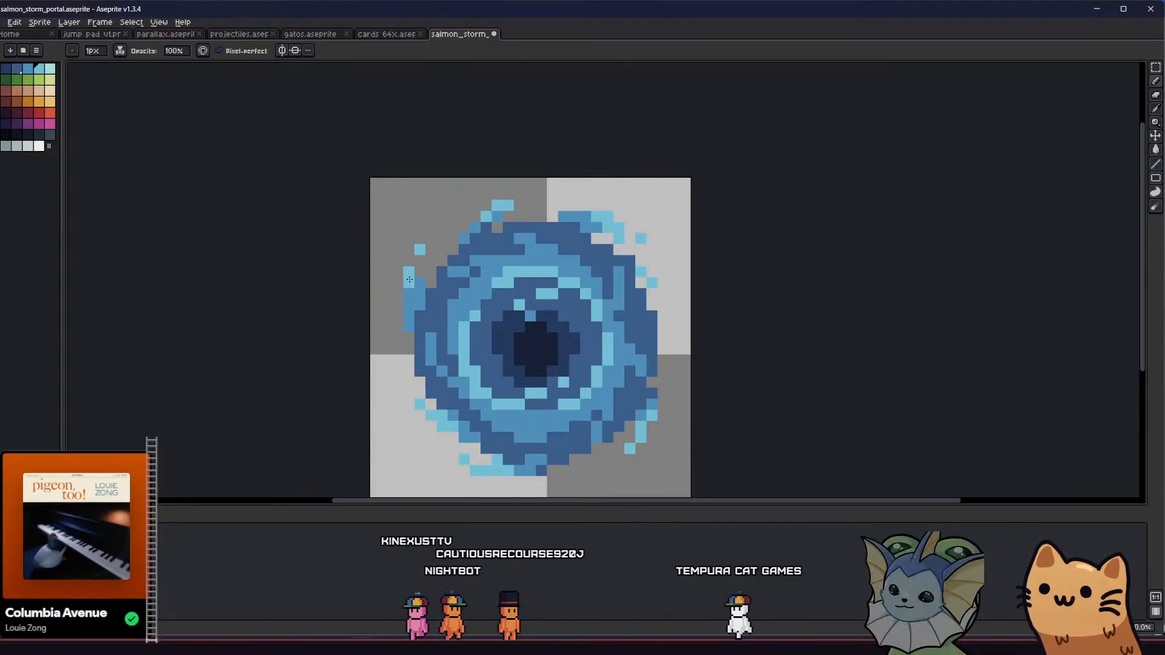
left_click_drag(497, 216, 486, 227)
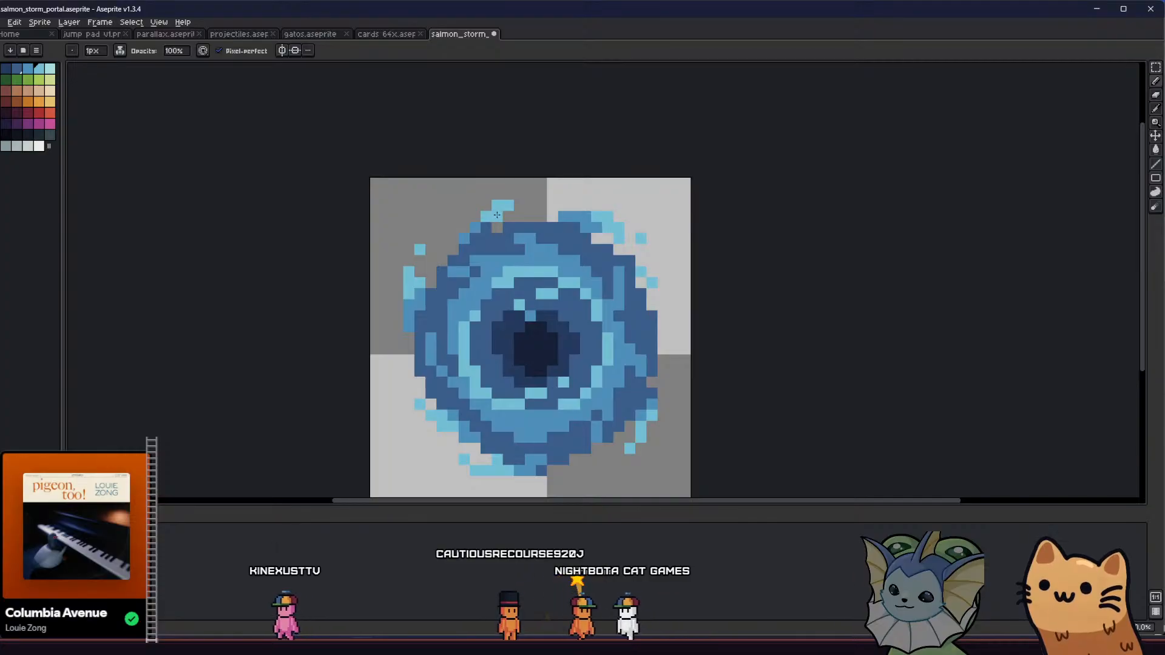
left_click(464, 238)
key("ctrl+s")
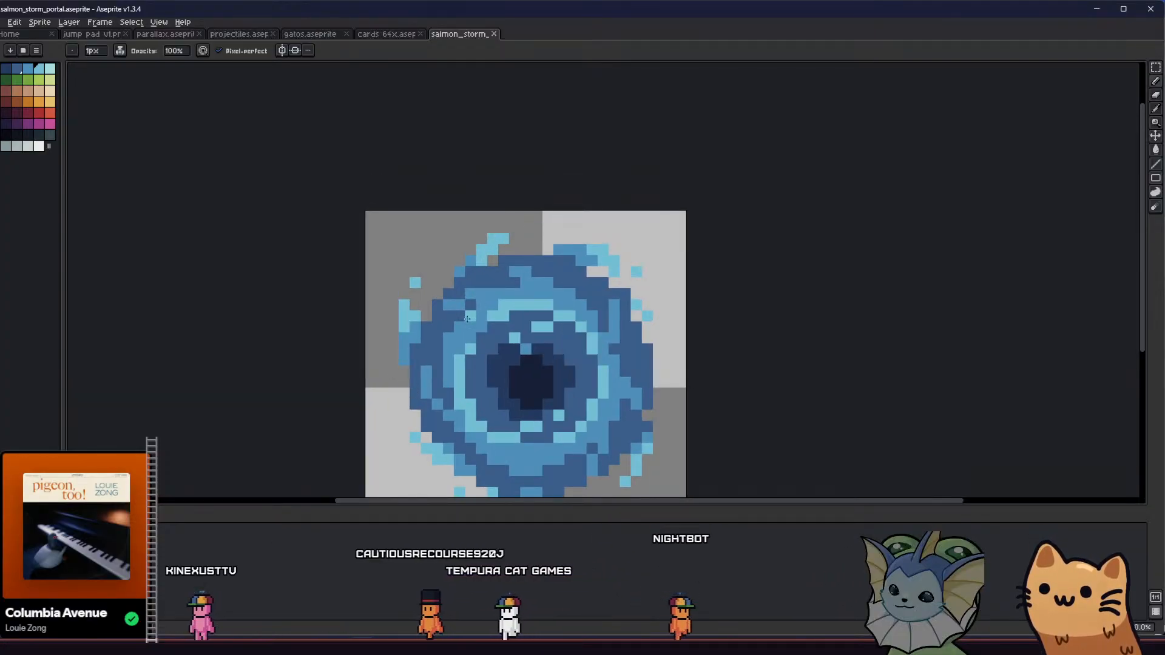
- Add a separate layer for a background behind the portal
scroll(510, 305, "down", 4)
scroll(437, 379, "down", 2)
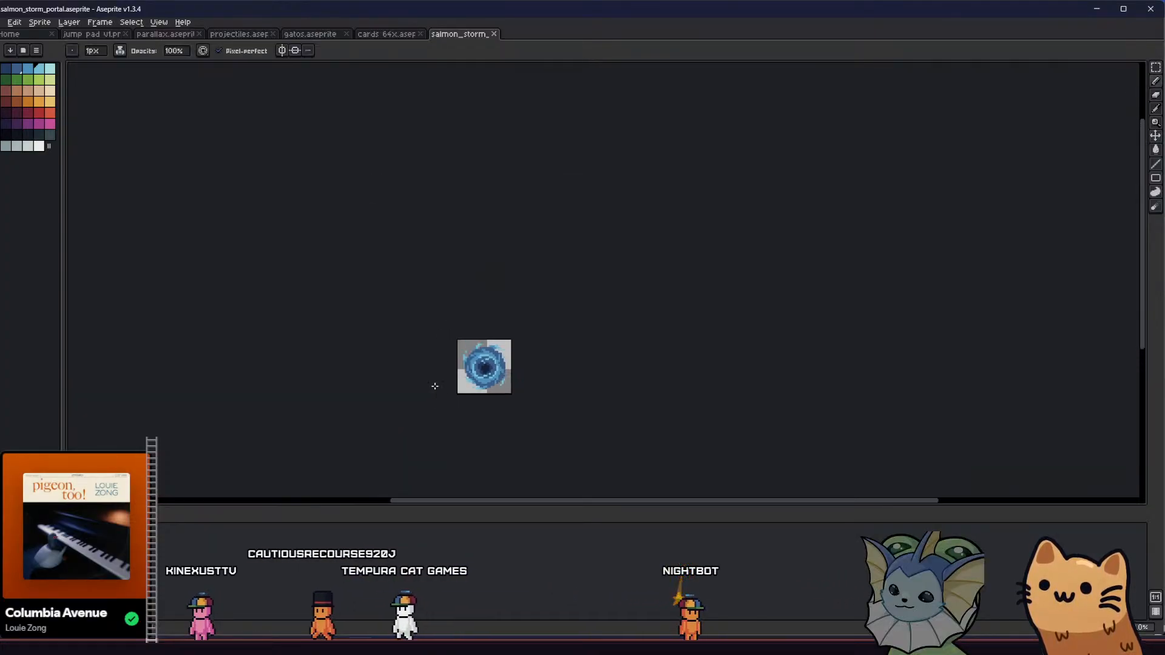
scroll(434, 386, "up", 3)
left_click_drag(415, 394, 321, 353)
scroll(367, 366, "up", 1)
mouse_move(176, 561)
left_click(234, 562)
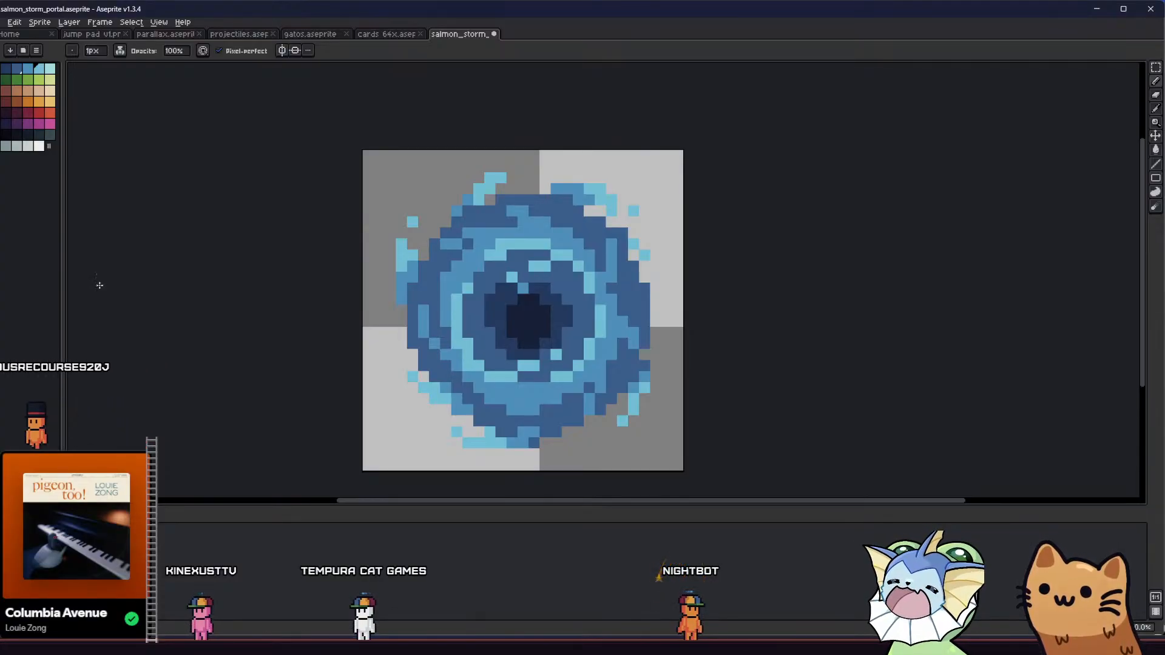
- Try filling the area around the portal with dark purple on the background layer, and undo the fill
key("g")
left_click(434, 177)
scroll(443, 251, "down", 4)
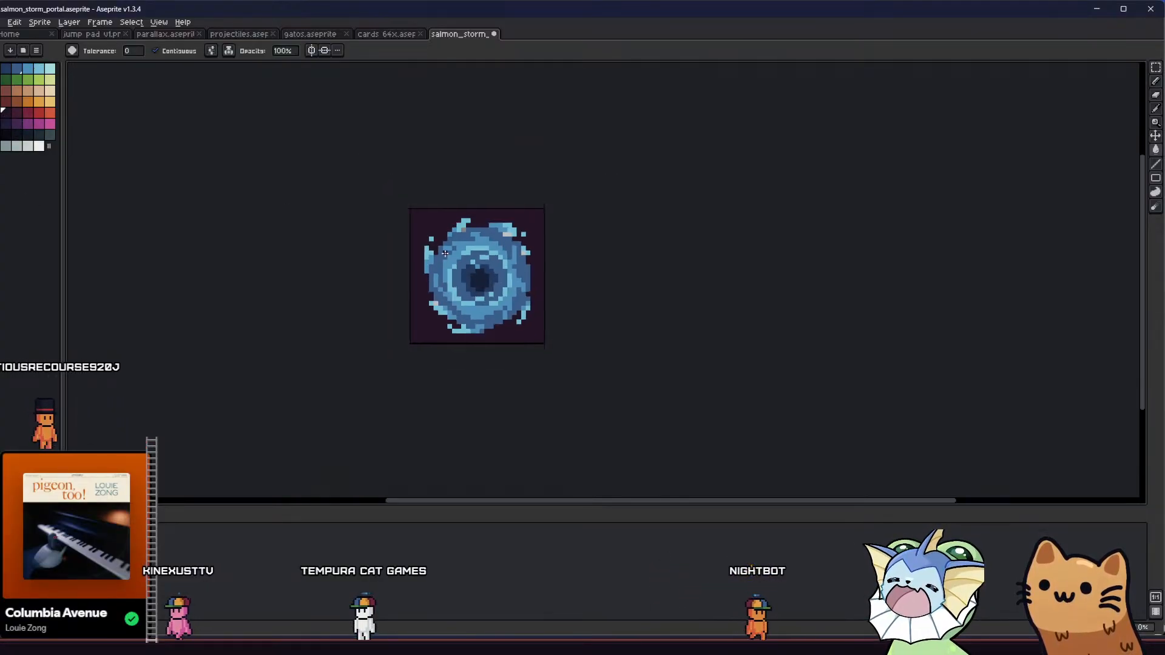
key("ctrl+s")
left_click_drag(401, 262, 406, 292)
scroll(435, 298, "up", 1)
scroll(435, 299, "up", 1)
key("ctrl+z")
- Turn off continuous filling, fill the whole background behind the portal with dark purple, and save the sprite
left_click(155, 51)
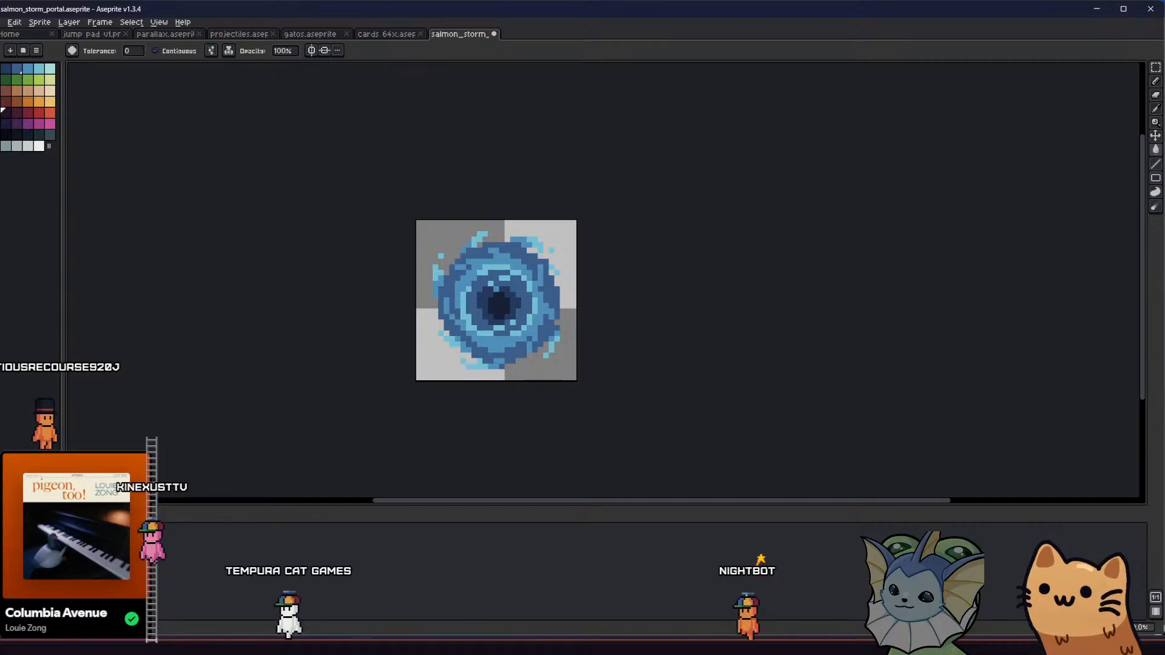
left_click(438, 355)
left_click_drag(450, 368, 454, 396)
key("ctrl+s")
scroll(454, 396, "down", 3)
scroll(389, 382, "up", 3)
scroll(462, 370, "up", 1)
- Paint sky-blue pixels along the portal's bottom, lower-right and right outer edges
key("i")
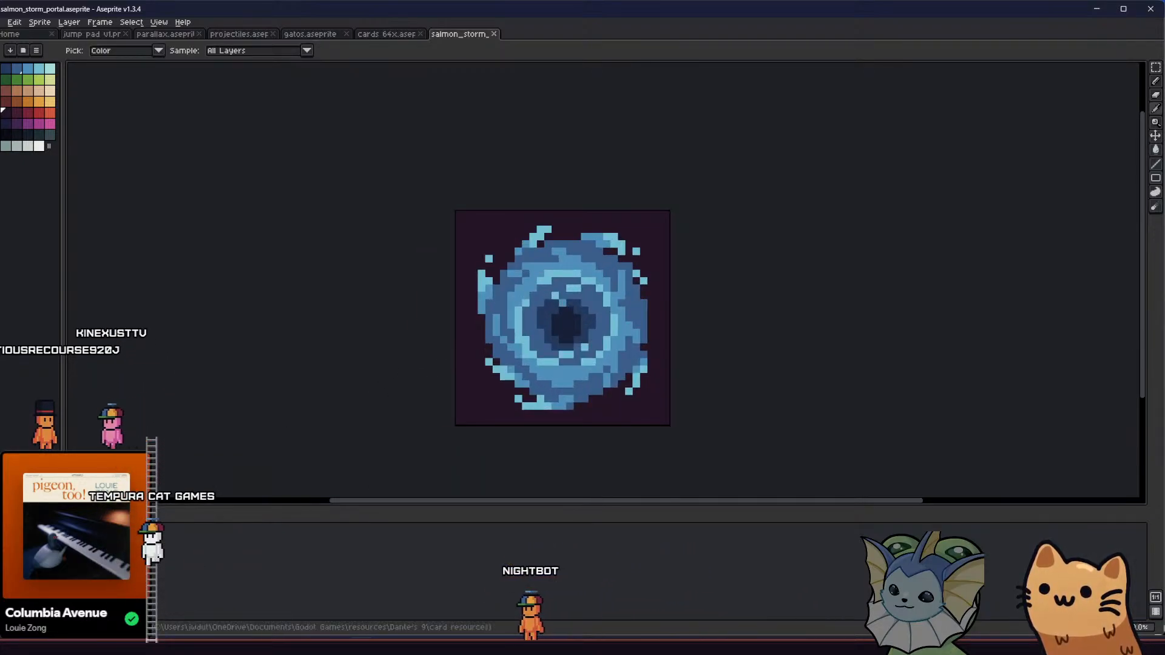
scroll(521, 383, "up", 2)
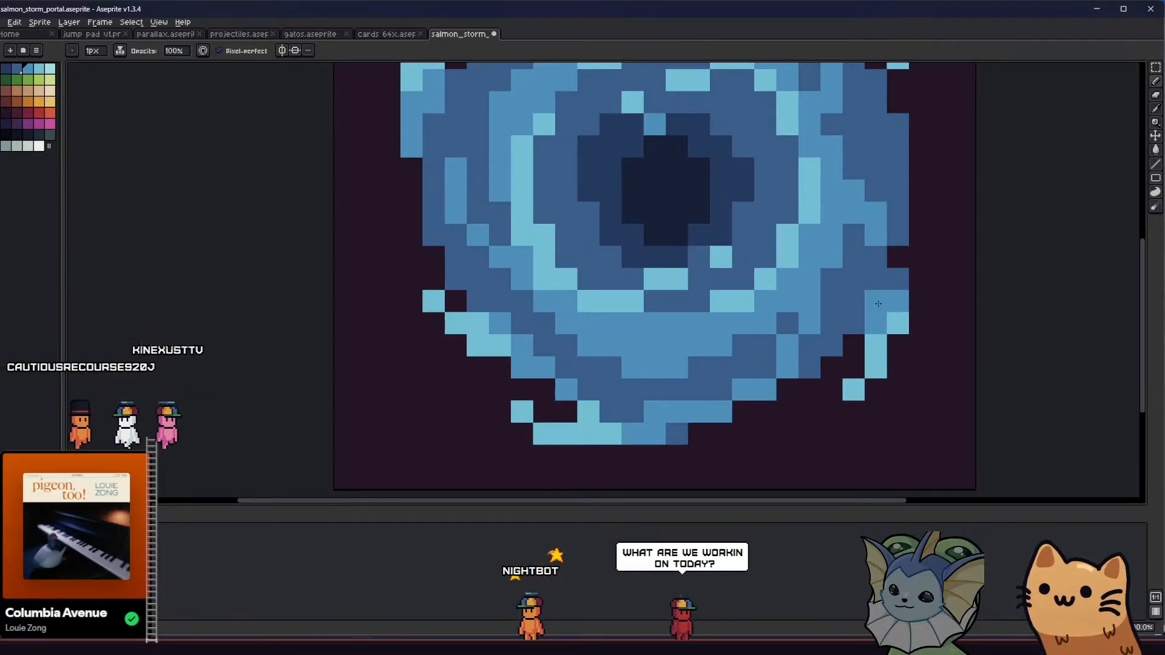
scroll(807, 268, "down", 2)
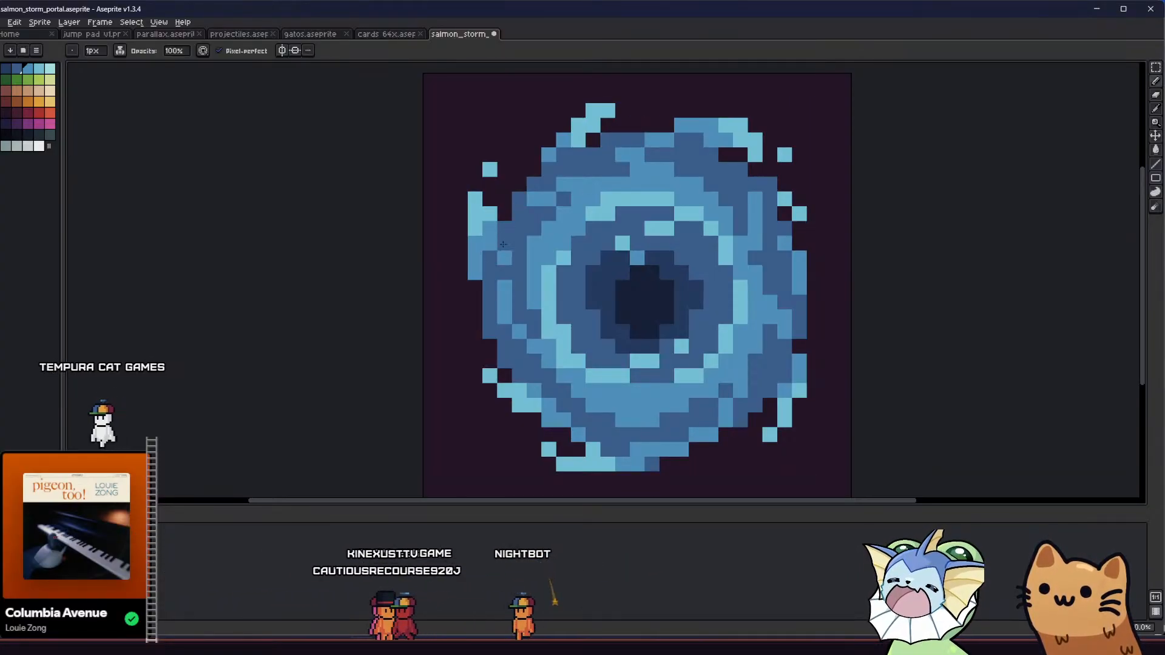
- Paint over the sky-blue streak inside the portal's left side with medium blue, line the left outer edge sky blue, and save
key("i")
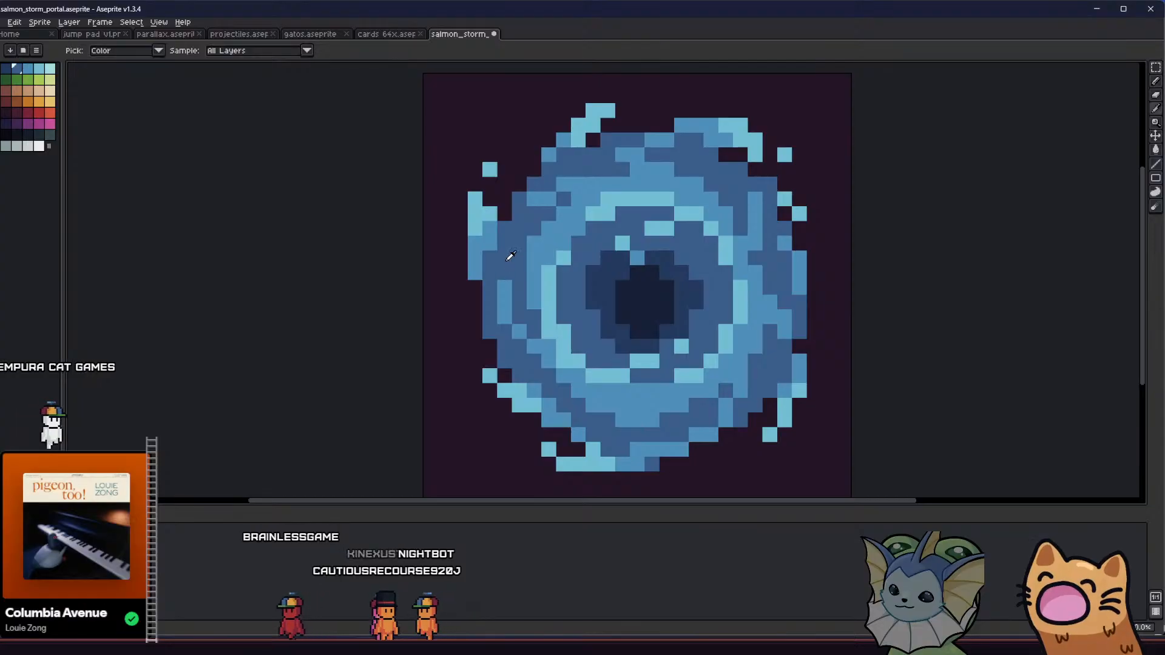
left_click_drag(505, 287, 506, 316)
left_click(517, 331, "alt")
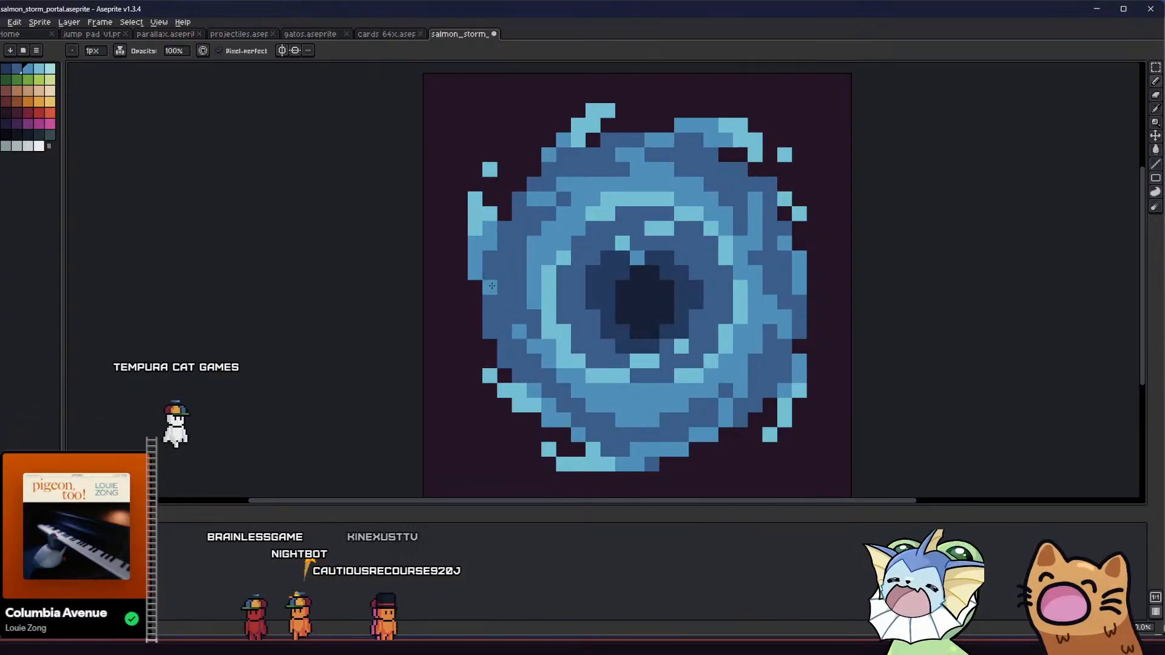
mouse_move(420, 308)
left_mouse_down()
mouse_move(442, 327)
mouse_move(453, 316)
mouse_move(518, 342)
left_mouse_up()
scroll(555, 234, "down", 3)
scroll(536, 252, "up", 2)
left_click_drag(498, 279, 358, 334)
scroll(340, 322, "down", 4)
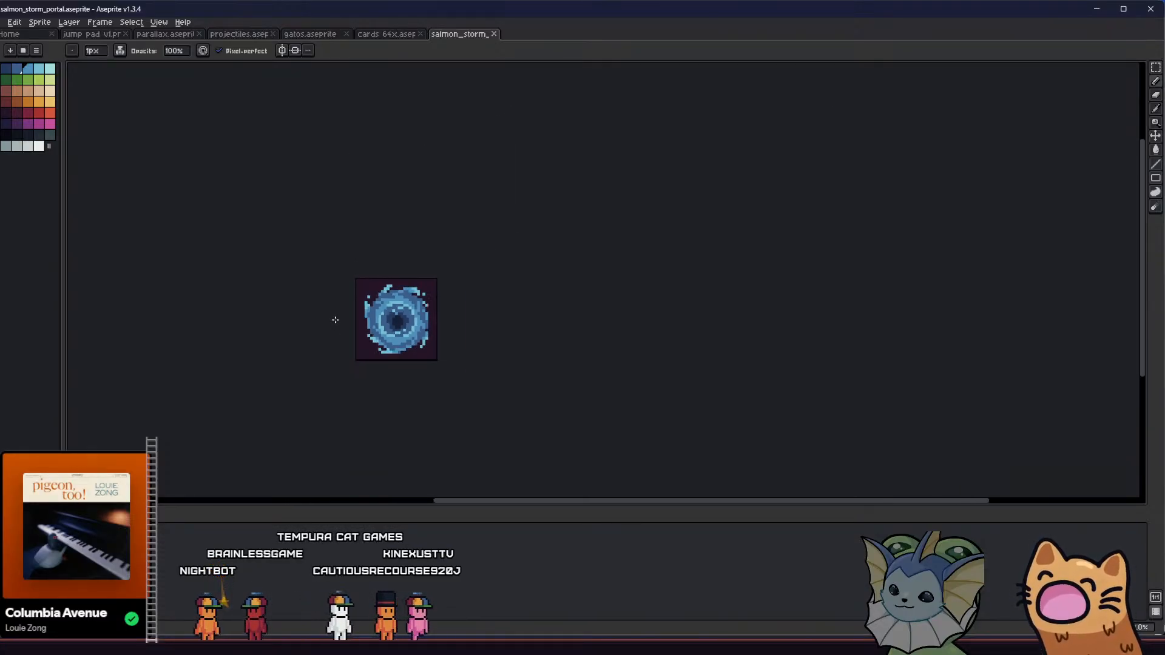
scroll(328, 321, "up", 2)
scroll(322, 312, "down", 1)
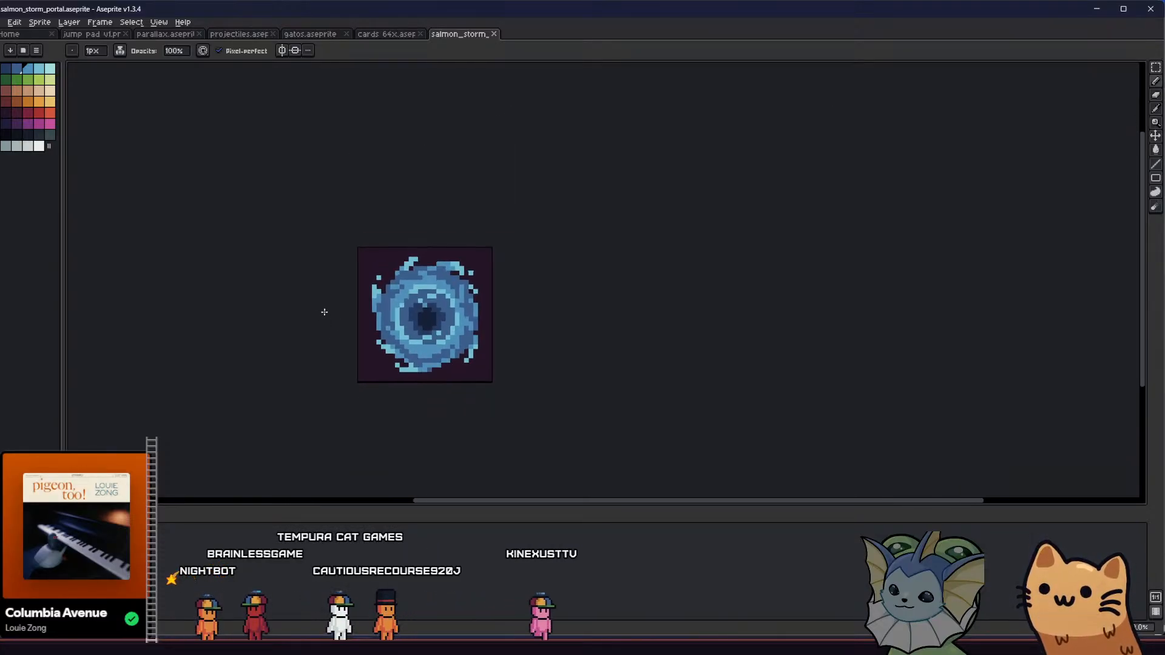
scroll(316, 314, "up", 2)
left_click_drag(316, 315, 258, 307)
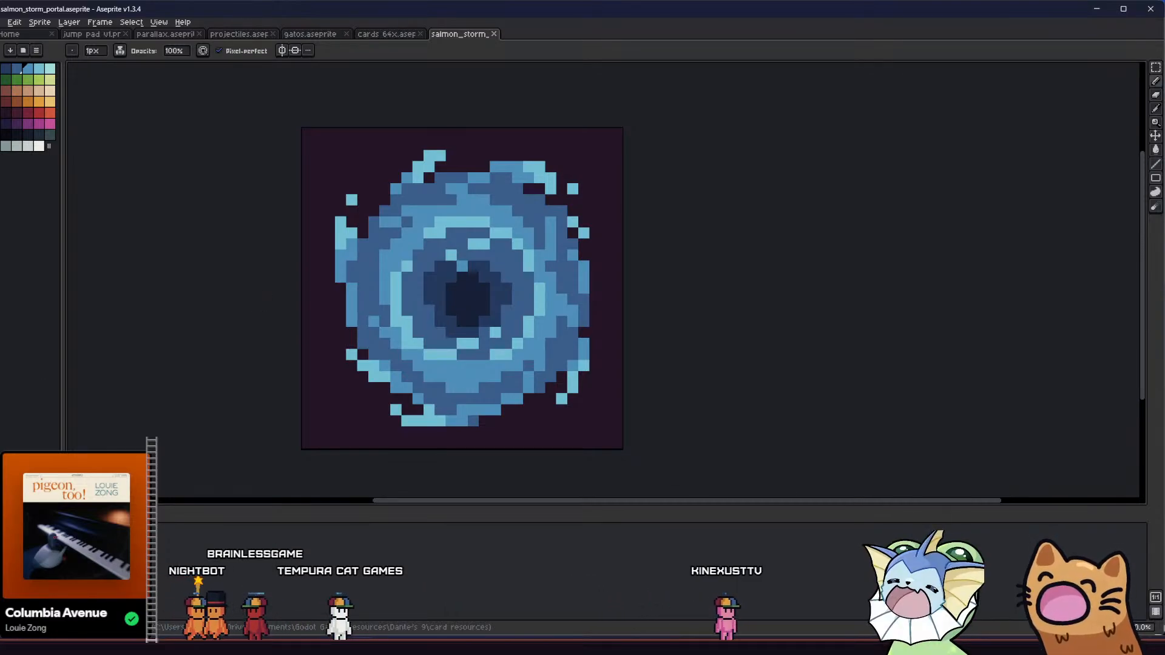
- Switch to the running Dantes 9 refactor game, examine the debug menu's card and enemy lists, and return to Aseprite
key("alt+Tab")
left_click(117, 122)
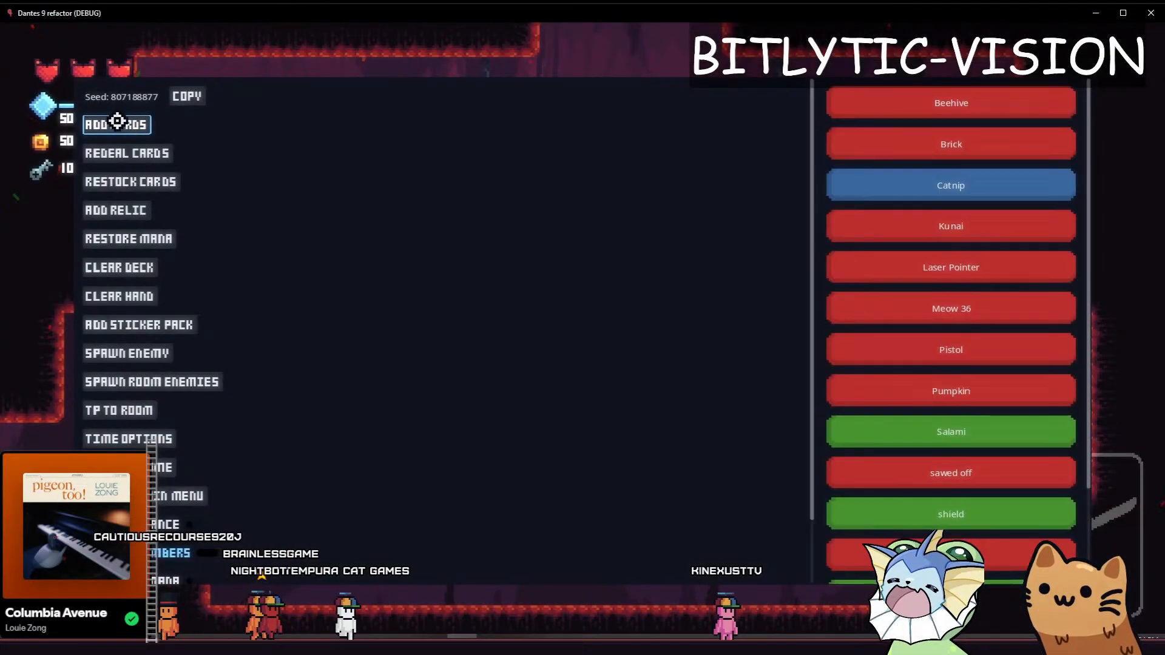
left_click(119, 350)
left_click(122, 380)
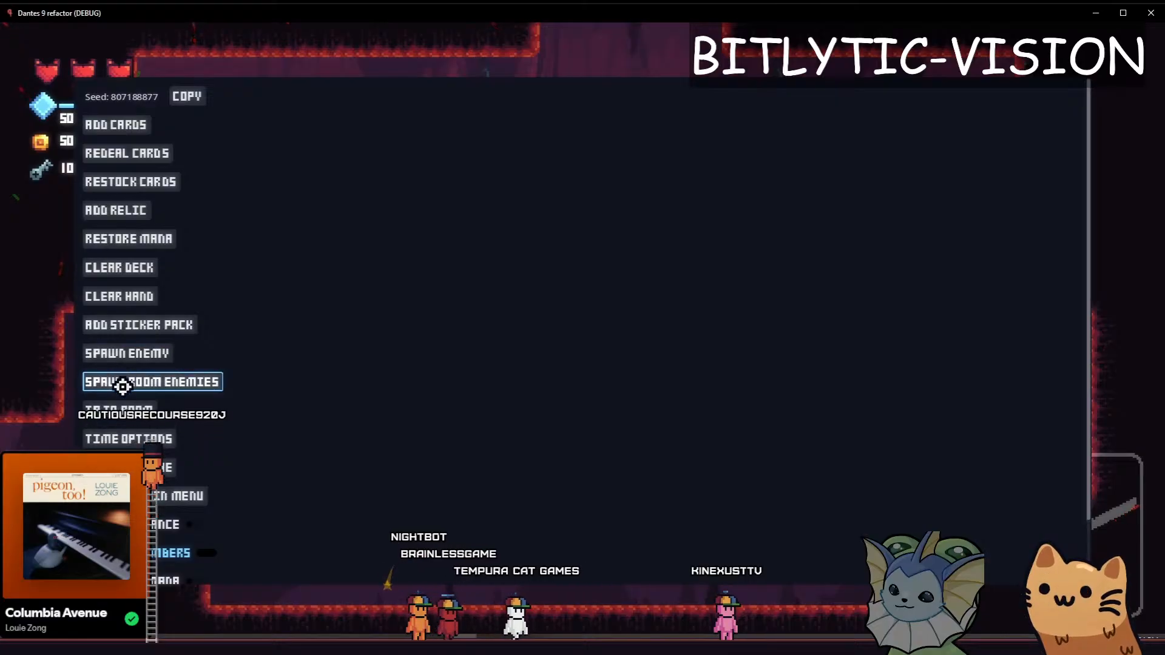
left_click(120, 354)
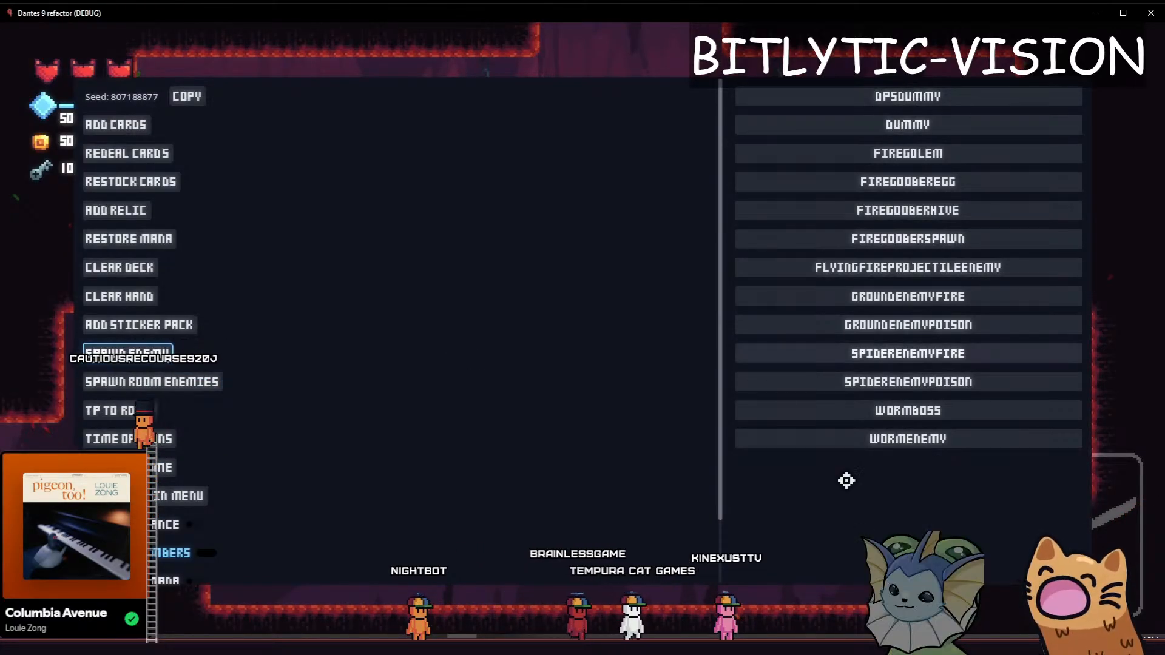
left_click(139, 326)
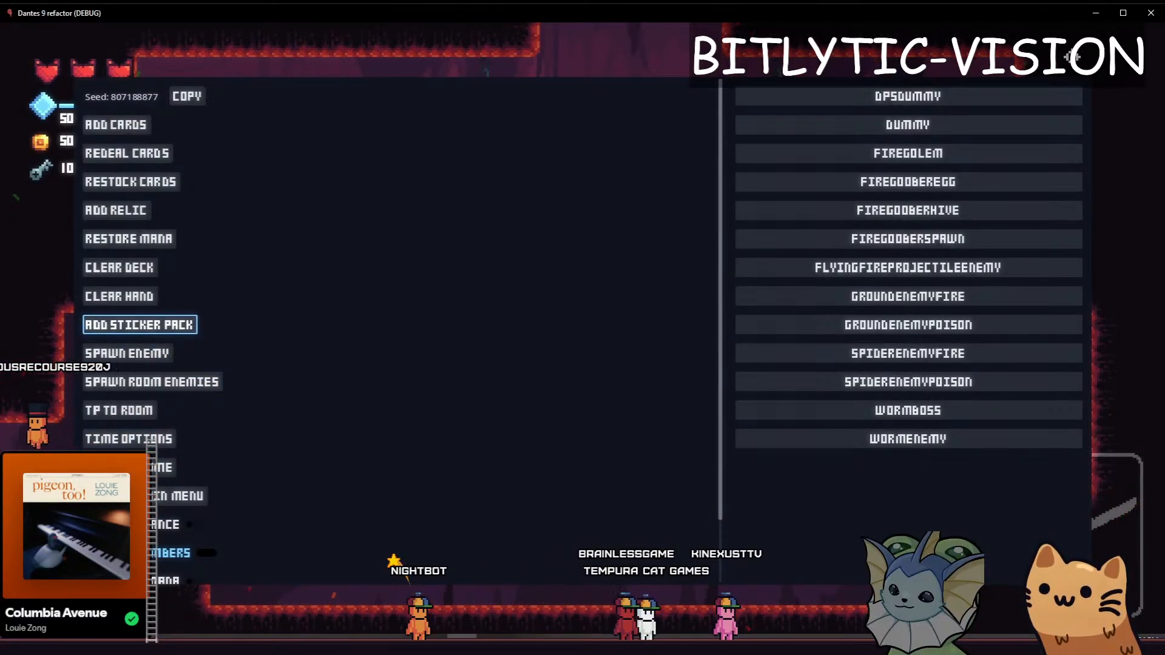
left_click(1150, 13)
key("alt+Tab")
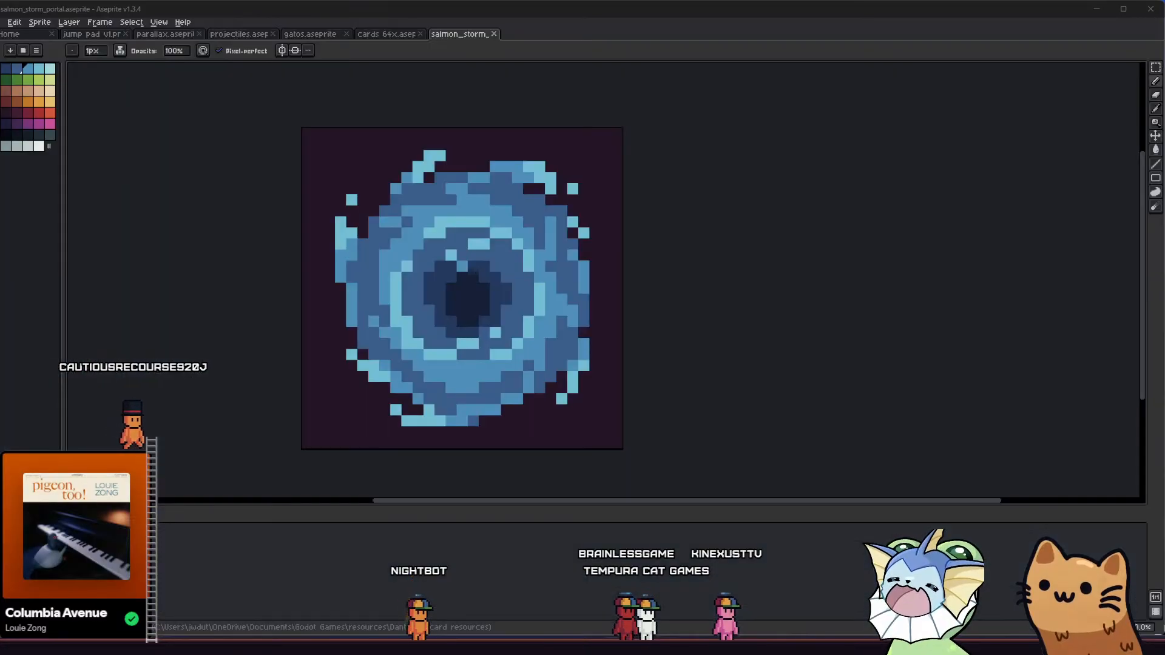
- Paint the tips of the portal's upper-left, lower-left and bottom wisps with the palest cyan
left_click_drag(428, 340, 457, 346)
scroll(440, 350, "down", 2)
scroll(454, 334, "up", 4)
key("m")
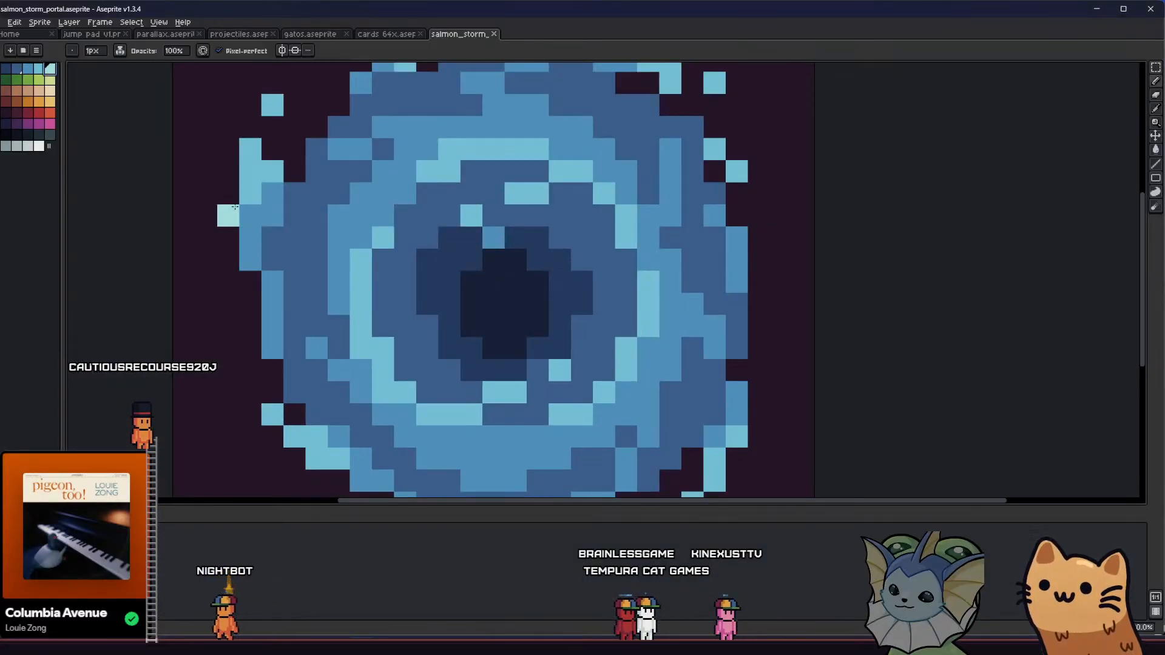
left_click_drag(279, 105, 292, 141)
scroll(268, 192, "down", 4)
scroll(289, 263, "up", 4)
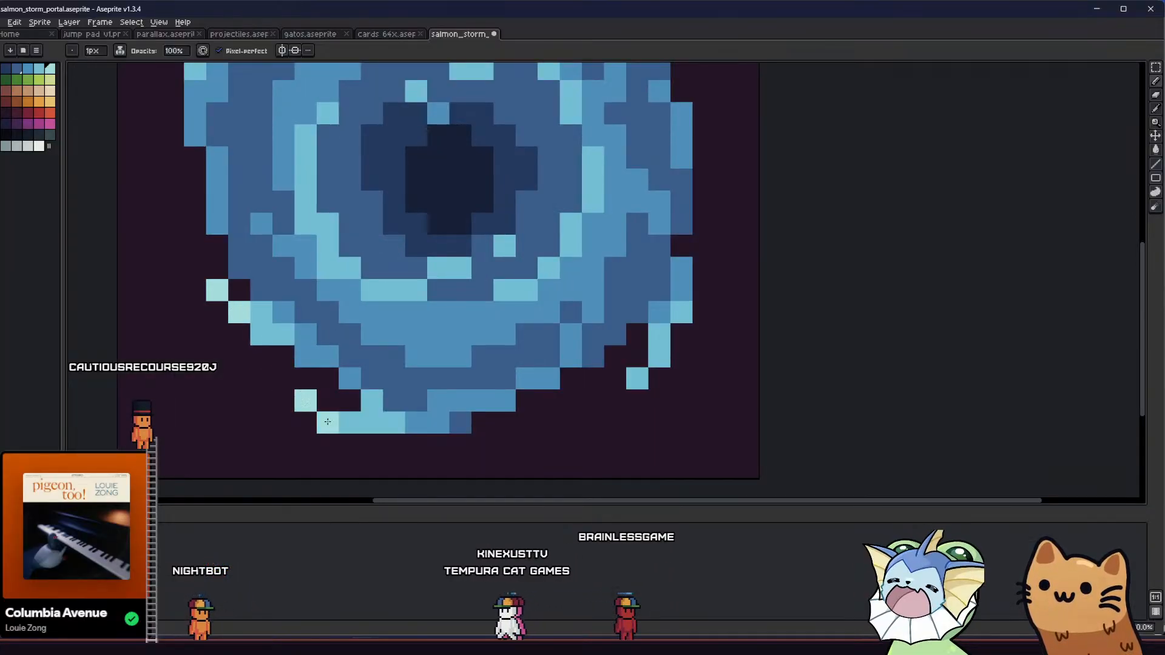
- Add palest-cyan highlights to the right-hand wisp tips and in segments along the inner ring, and save the sprite
scroll(651, 355, "down", 3)
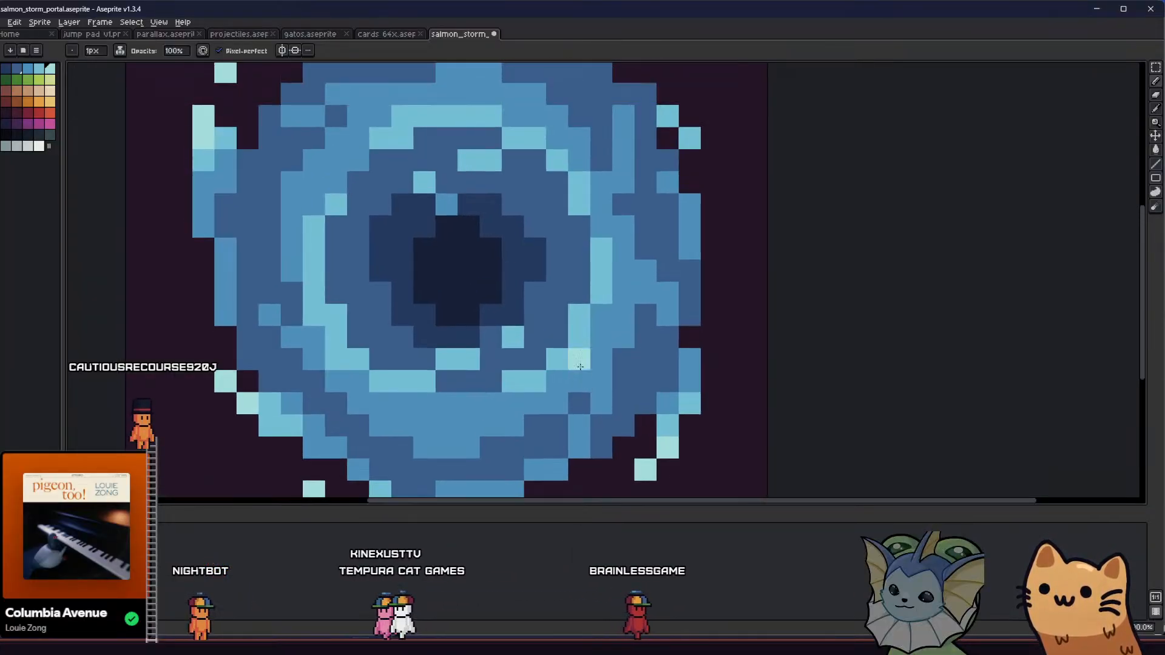
key("ctrl+s")
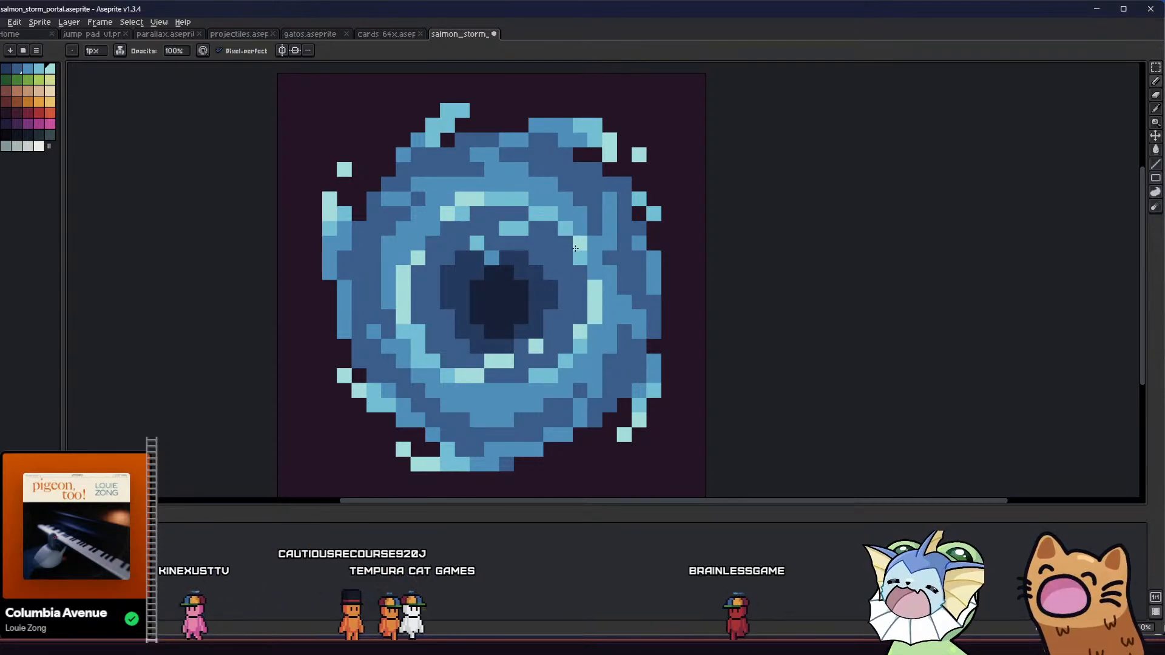
scroll(553, 211, "down", 4)
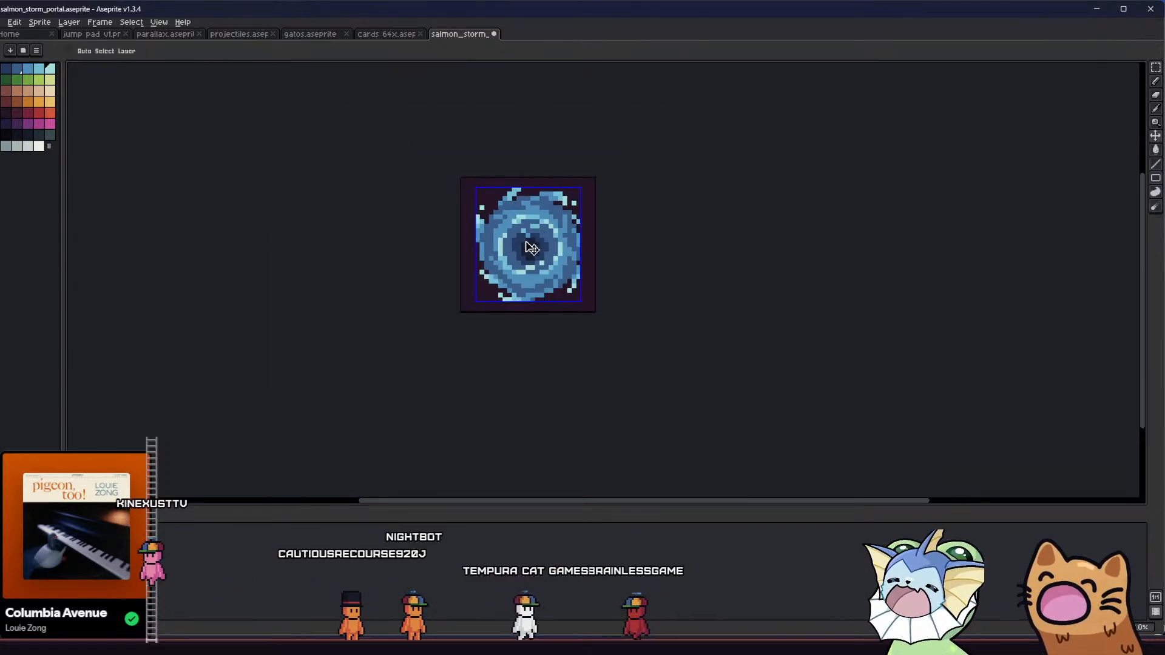
key("m")
left_click_drag(441, 300, 304, 336)
scroll(447, 390, "down", 1)
scroll(377, 361, "up", 2)
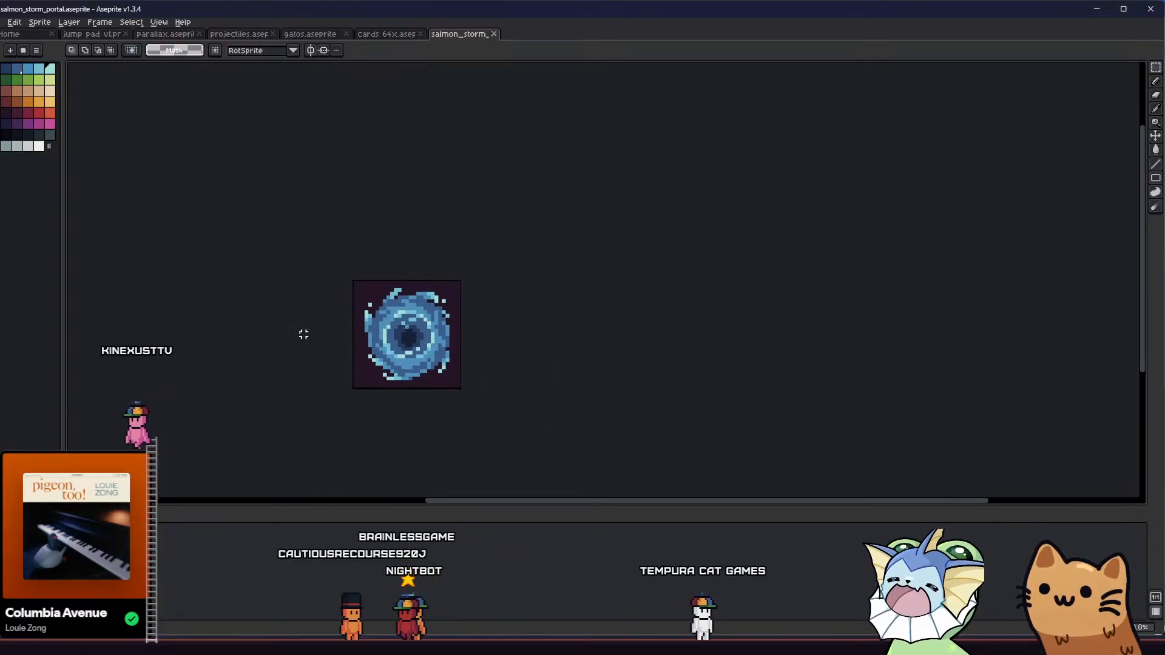
- Paint light-blue pixels around the inner ring's pale highlights, and save the sprite
scroll(413, 357, "up", 4)
left_click_drag(414, 357, 452, 420)
key("i")
key("b")
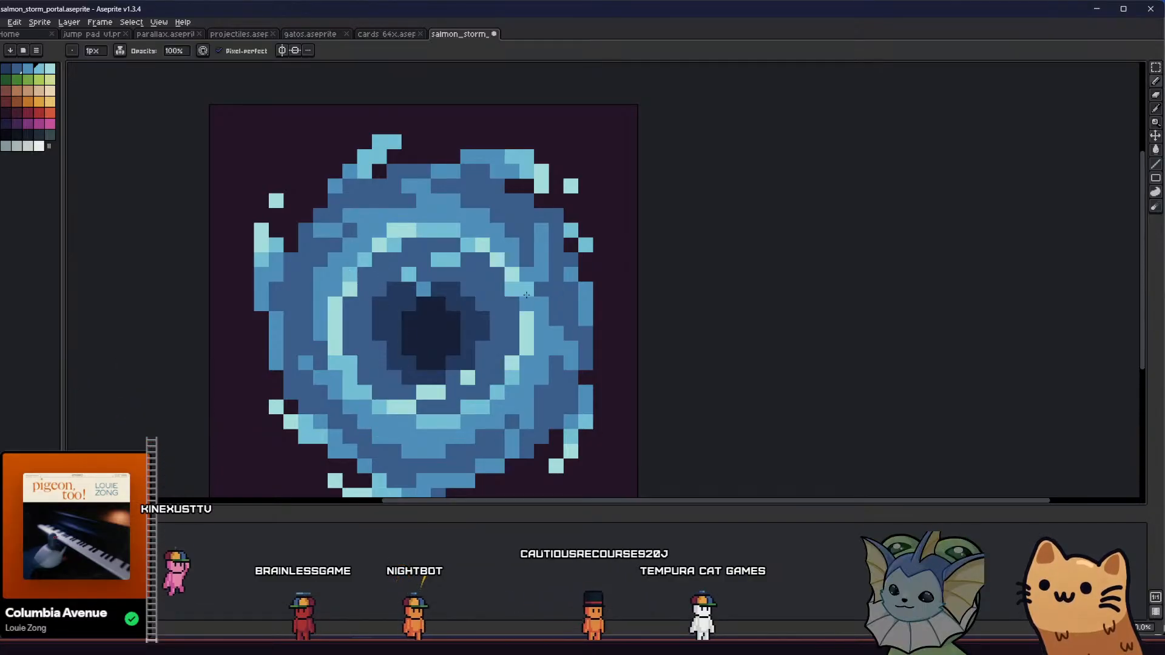
scroll(526, 300, "down", 9)
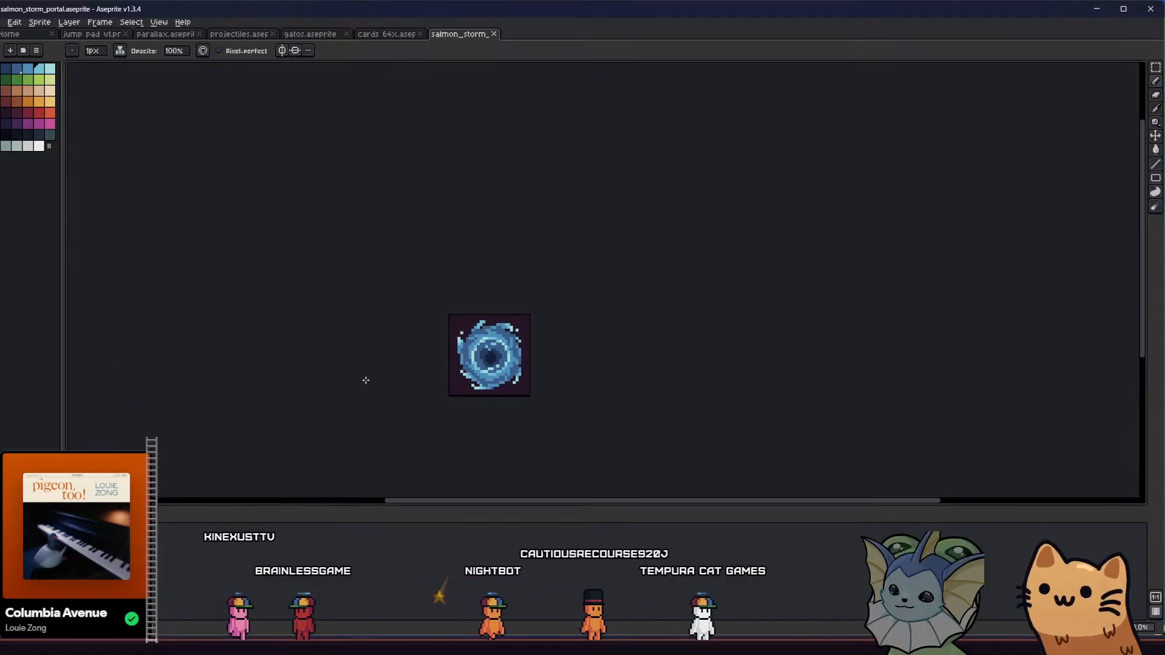
key("m")
scroll(368, 377, "up", 5)
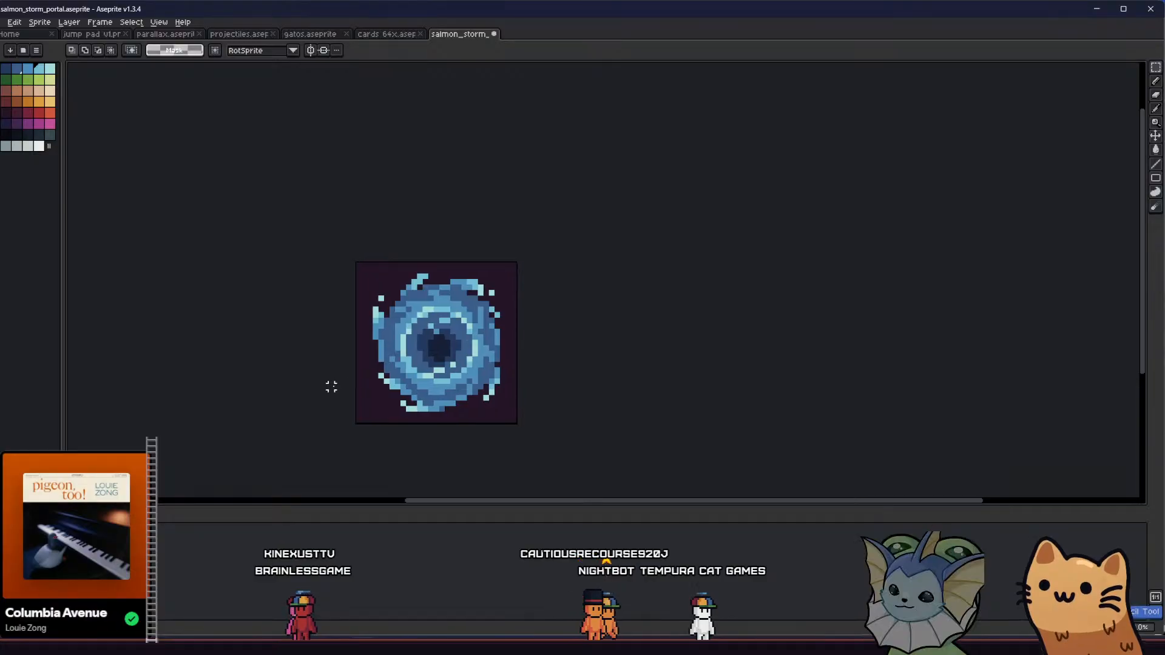
scroll(342, 381, "down", 3)
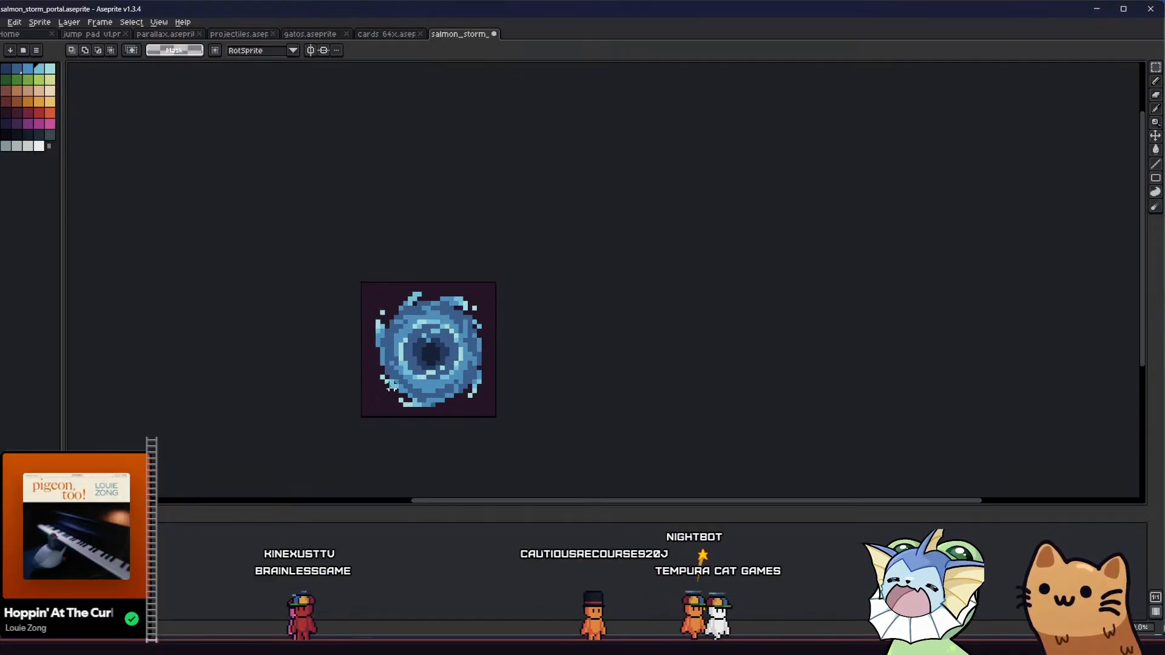
scroll(304, 358, "up", 3)
scroll(311, 364, "down", 1)
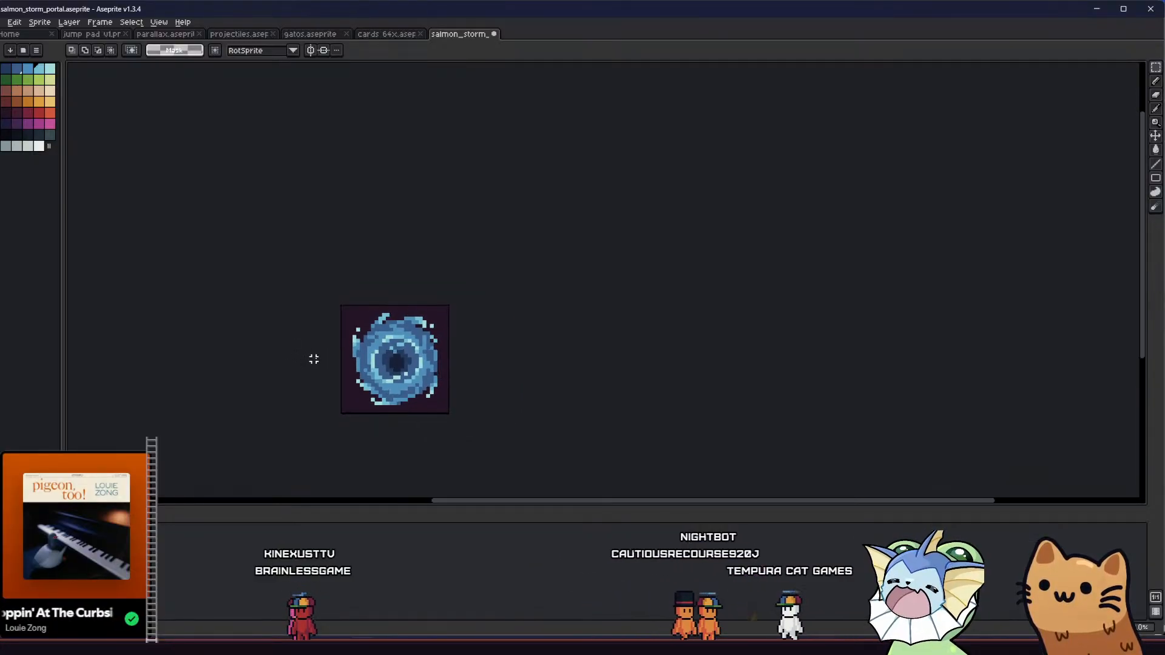
- Paint dark-blue shadow pixels along the portal's right, lower and lower-left outer swirl, and save the sprite
scroll(303, 342, "up", 3)
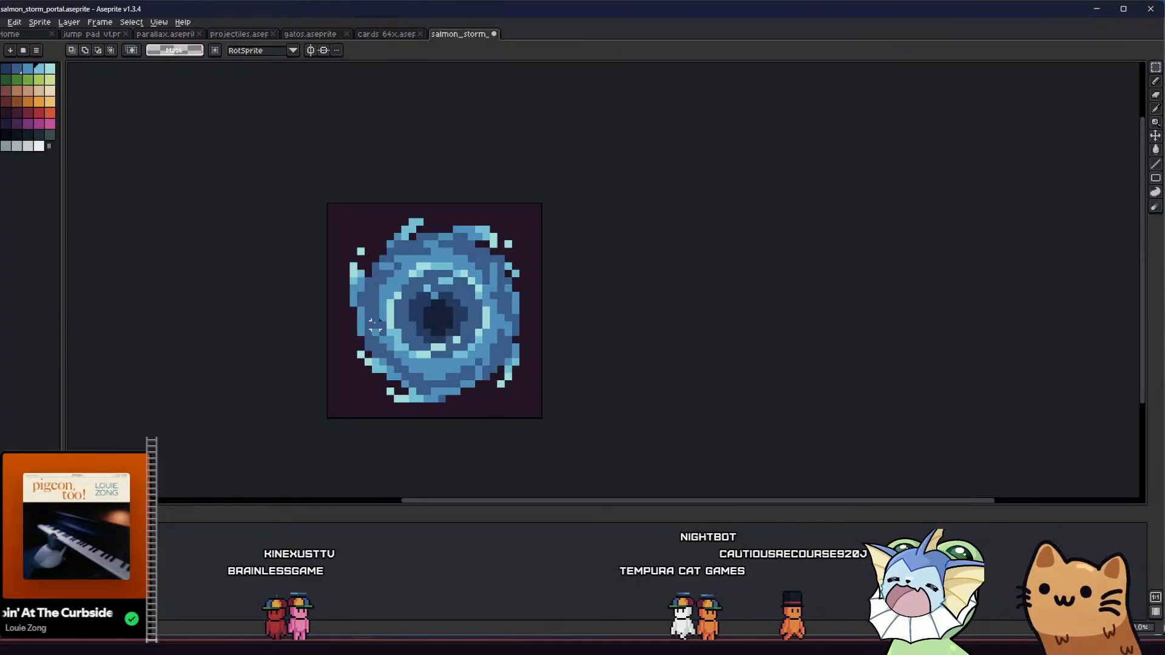
scroll(415, 305, "up", 2)
key("i")
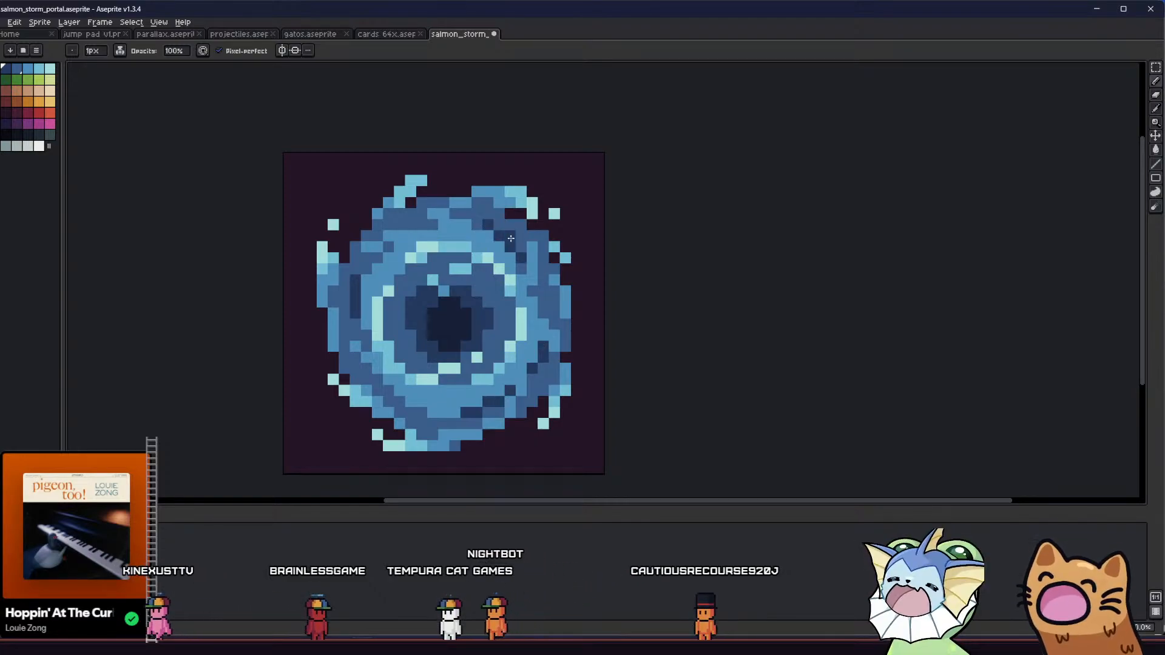
scroll(517, 268, "down", 4)
left_click_drag(393, 289, 392, 312)
scroll(461, 339, "up", 7)
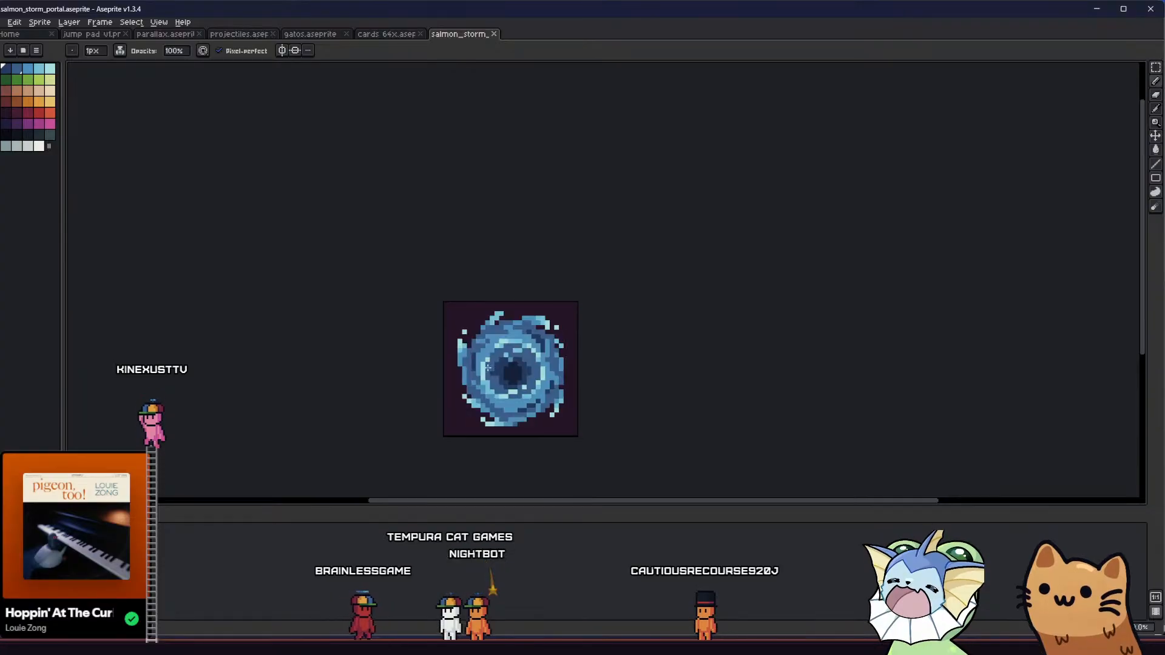
left_click_drag(502, 379, 491, 408)
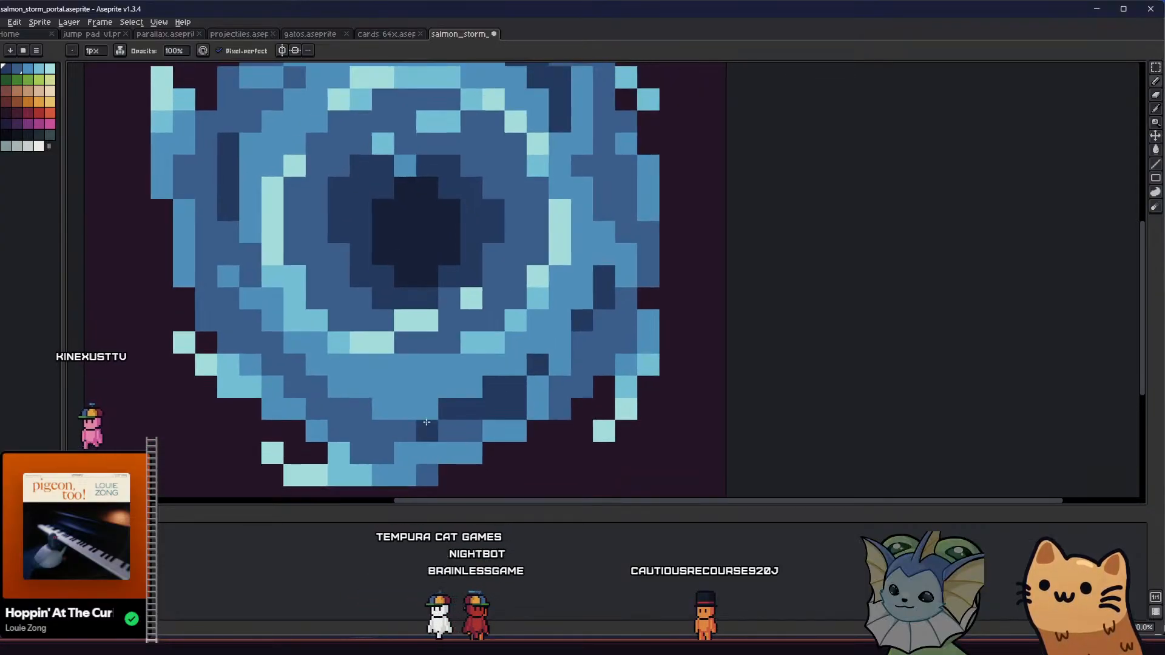
mouse_move(285, 369)
left_mouse_down()
mouse_move(334, 404)
mouse_move(359, 404)
mouse_move(316, 398)
left_mouse_up()
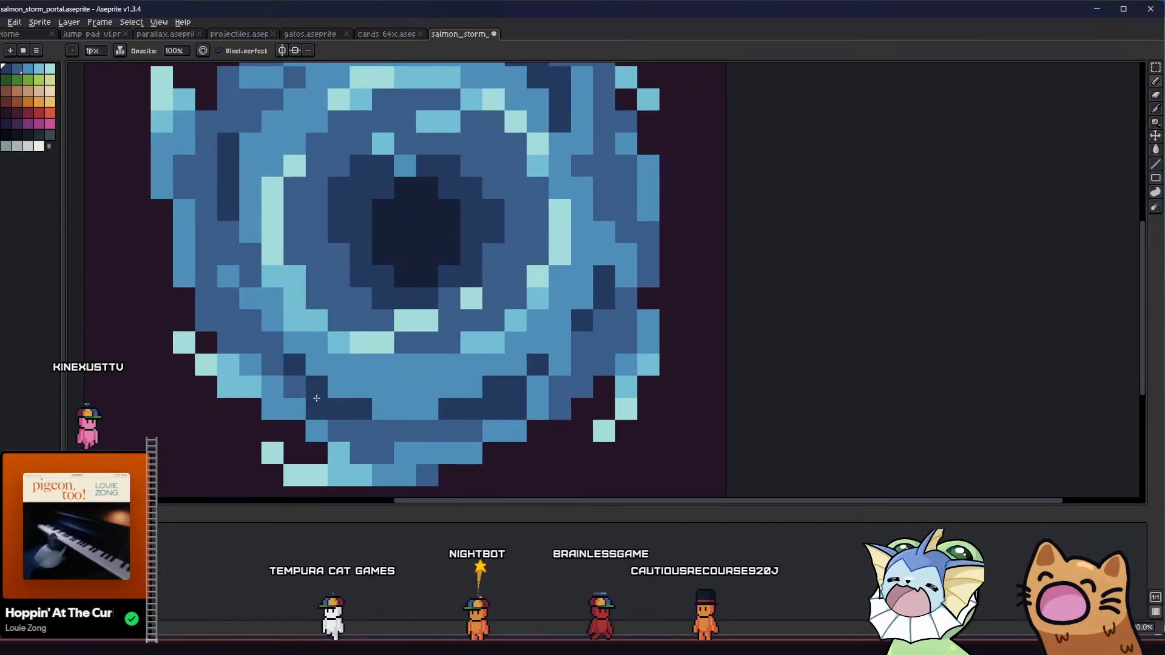
scroll(276, 356, "down", 4)
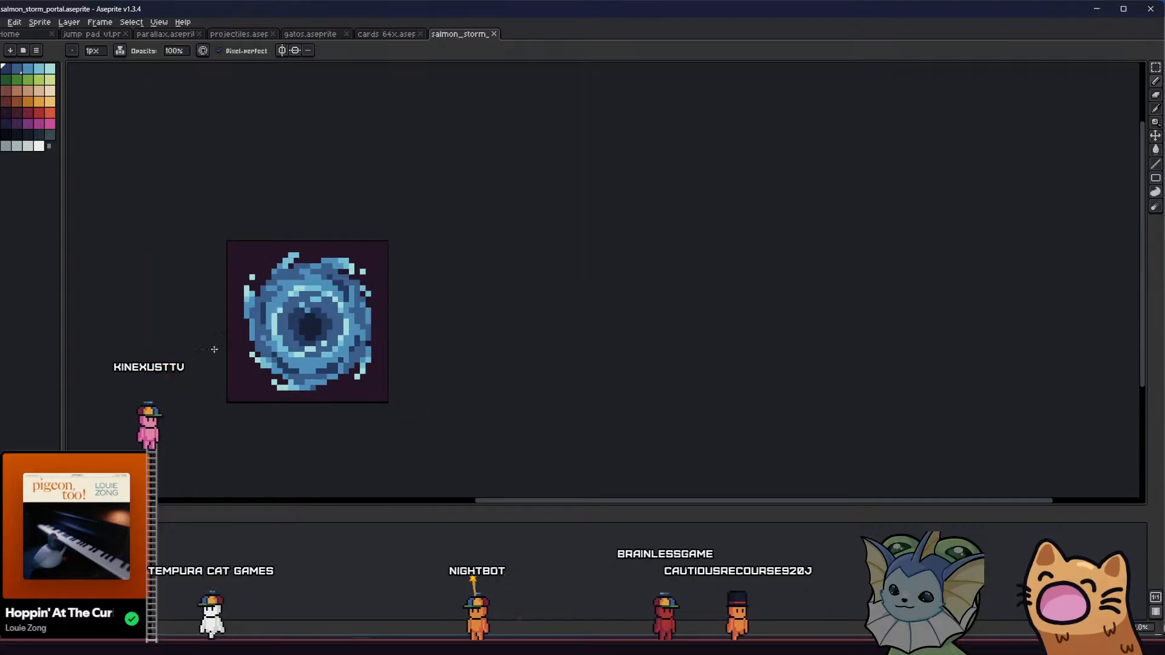
key("ctrl+s")
- Add dark-blue shadow strokes to the portal's upper and upper-left swirl bands, and save the sprite
scroll(308, 295, "up", 3)
left_click_drag(309, 295, 269, 294)
right_click(541, 289)
scroll(272, 352, "down", 4)
scroll(202, 368, "up", 4)
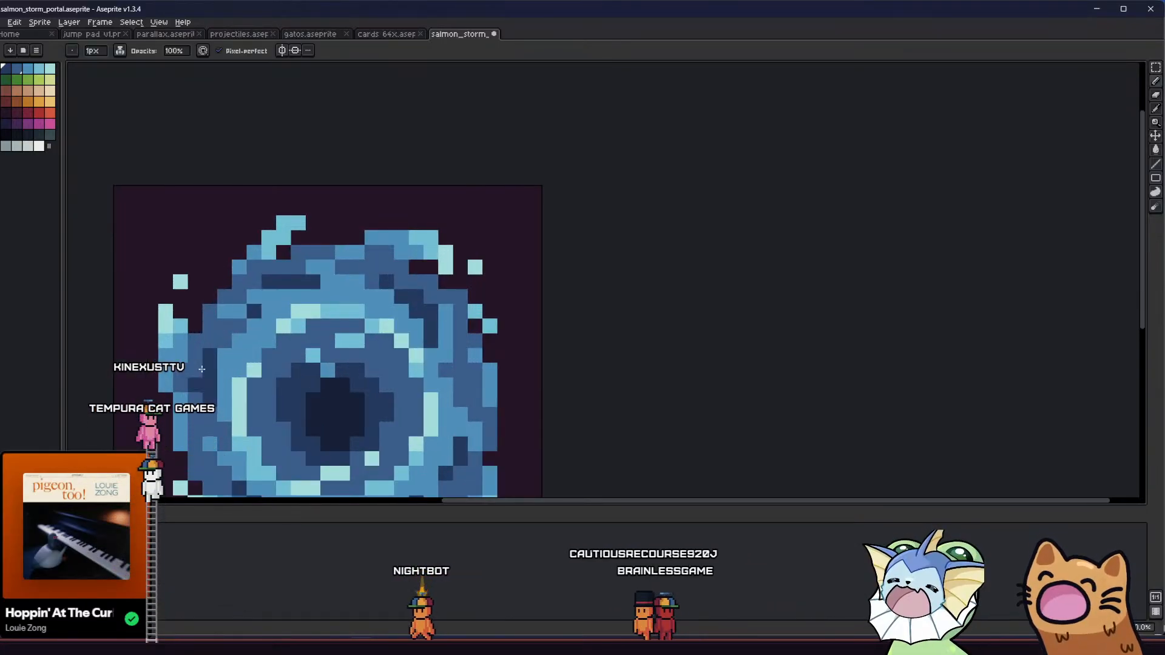
scroll(225, 364, "down", 5)
key("ctrl+s")
- Touch up the lower swirl with mid-blue pixels beside its dark patches, and save the sprite
scroll(226, 367, "up", 5)
key("m")
key("b")
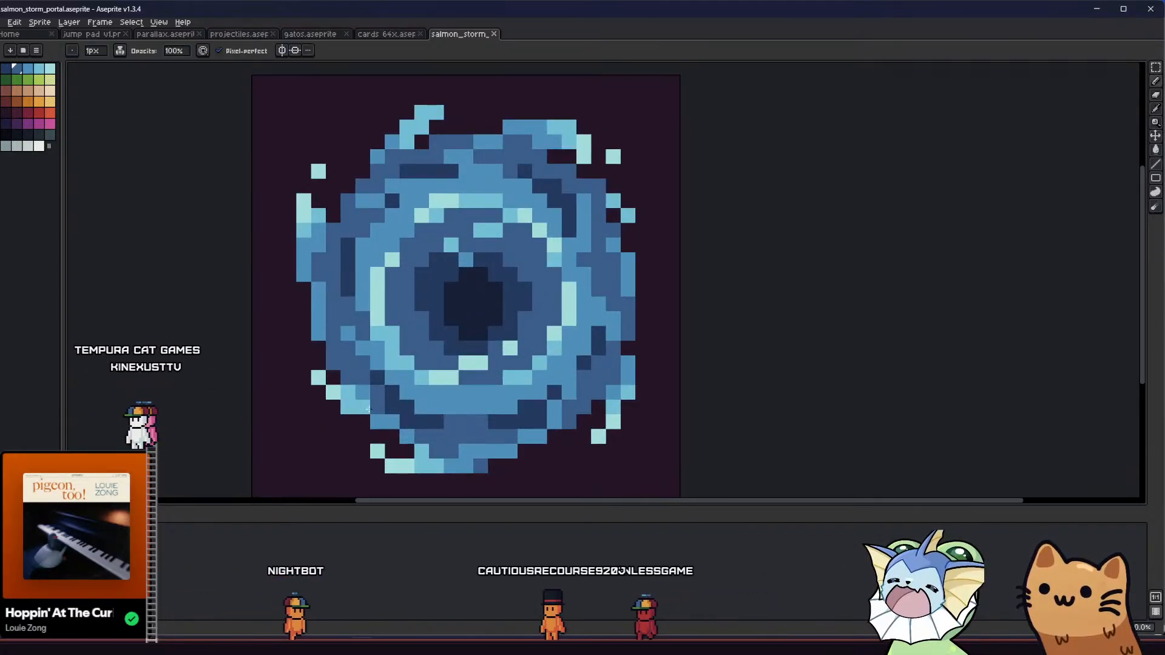
key("ctrl+s")
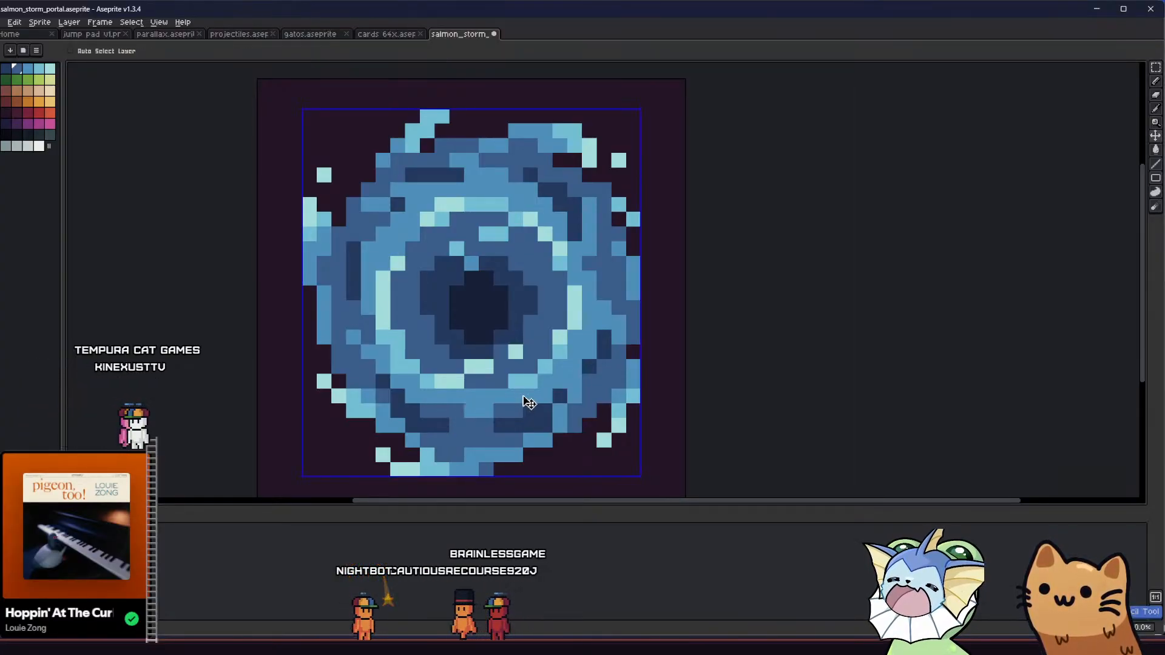
key("ctrl+s")
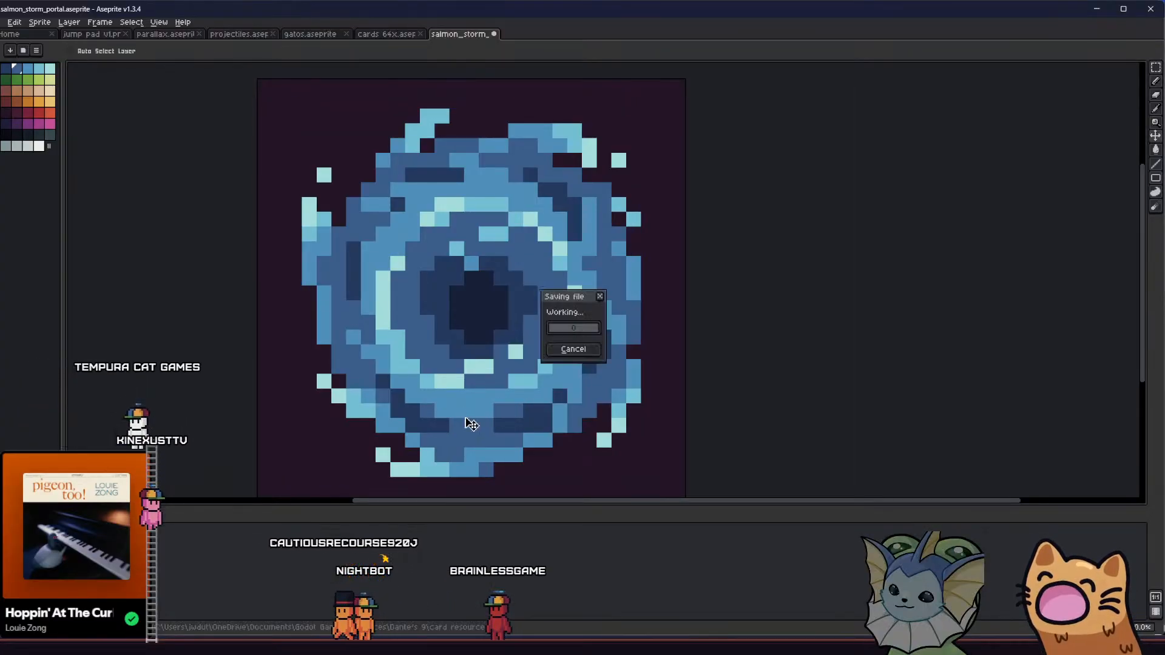
scroll(424, 414, "down", 5)
scroll(424, 414, "up", 6)
key("b")
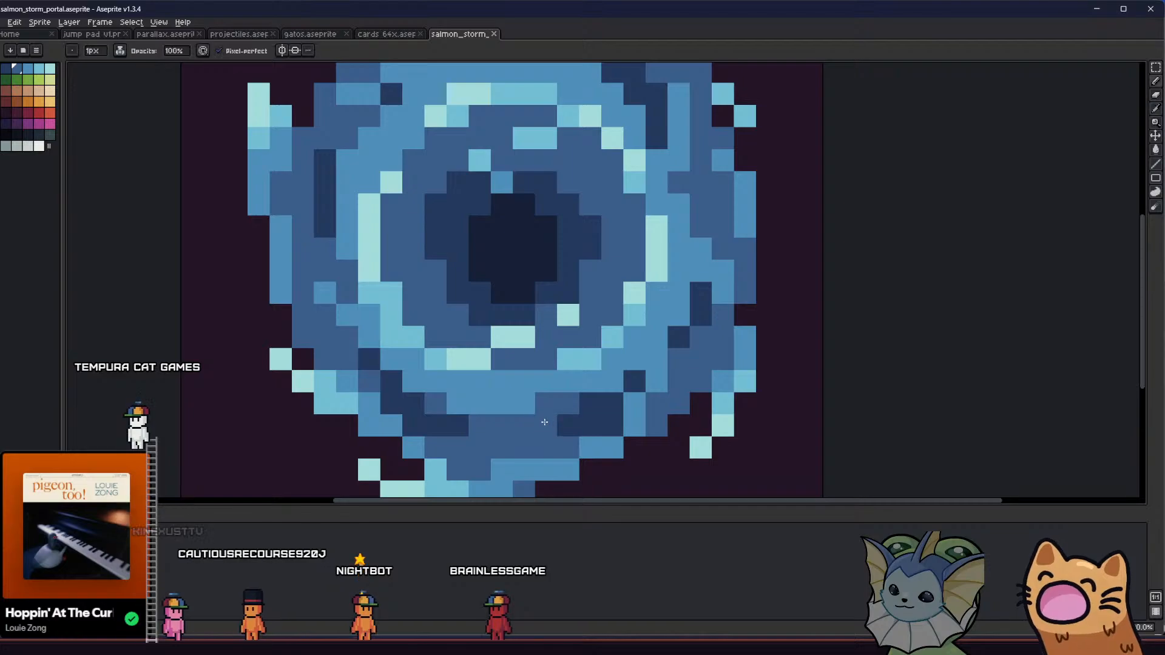
scroll(391, 382, "down", 4)
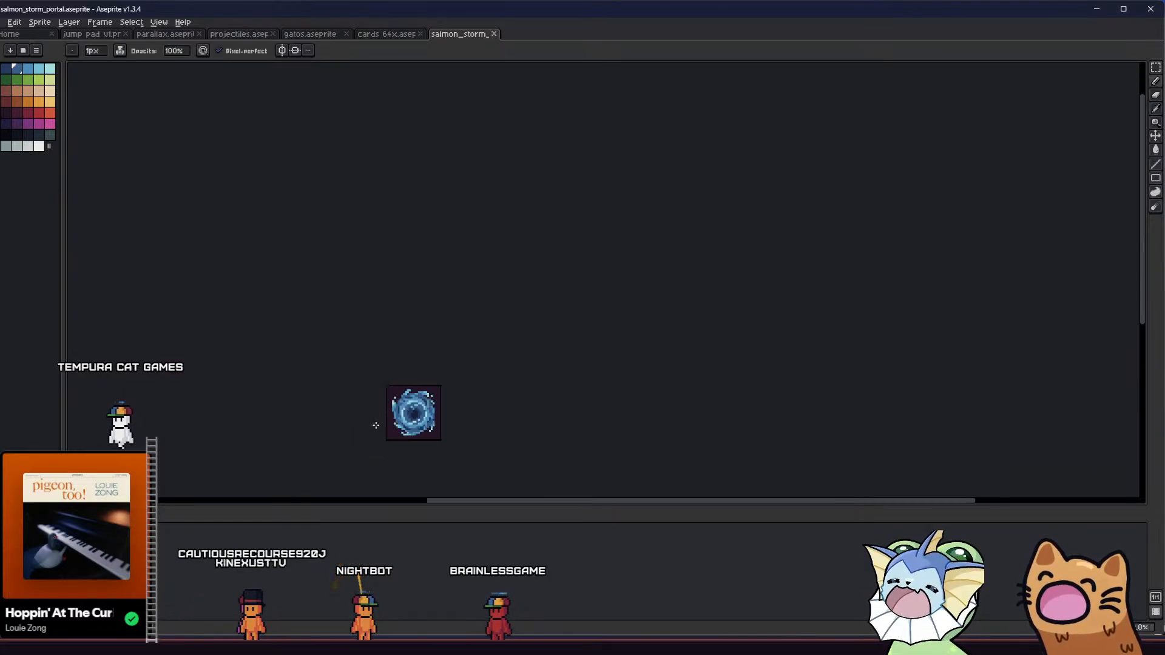
- Select the entire canvas around the portal
key("m")
scroll(379, 422, "up", 1)
left_click_drag(348, 335, 383, 294)
scroll(337, 311, "up", 1)
left_click_drag(422, 190, 591, 320)
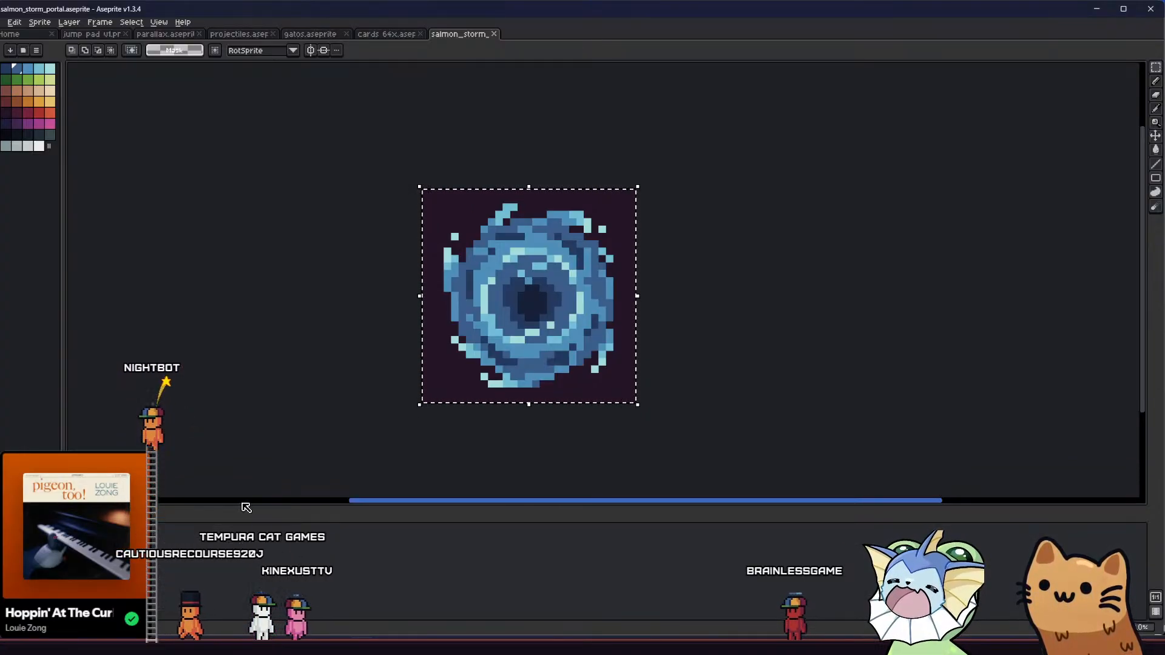
- Try to rotate the selected portal clockwise by about 27 degrees
key("i")
key("ctrl+t")
left_click_drag(413, 182, 448, 137)
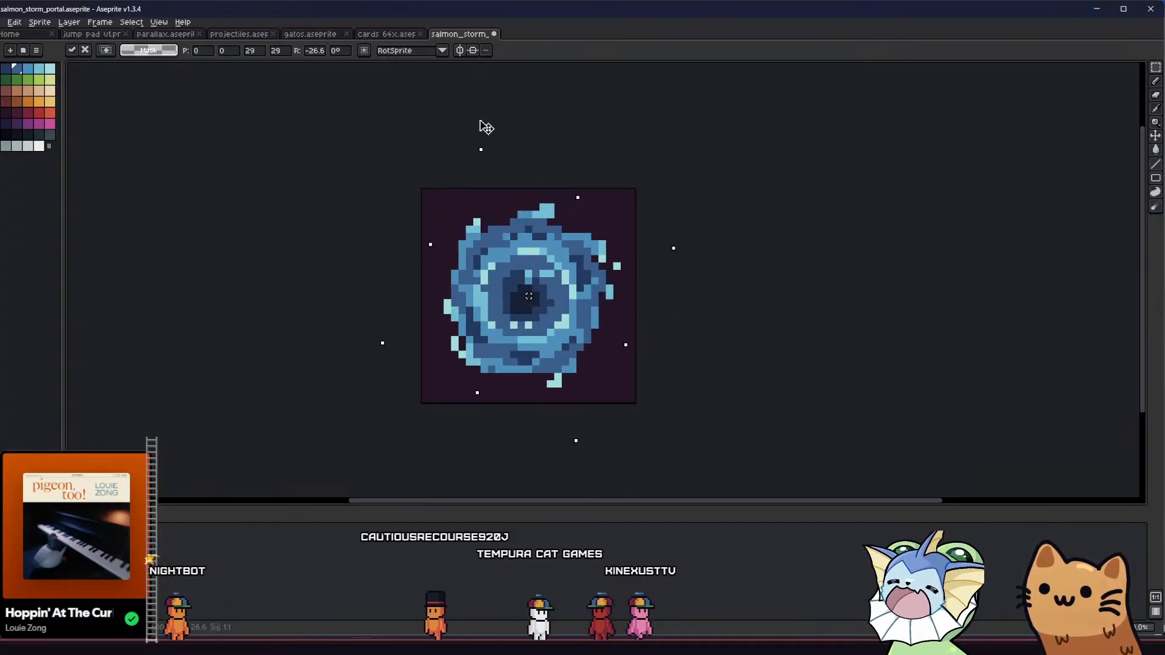
key("Return")
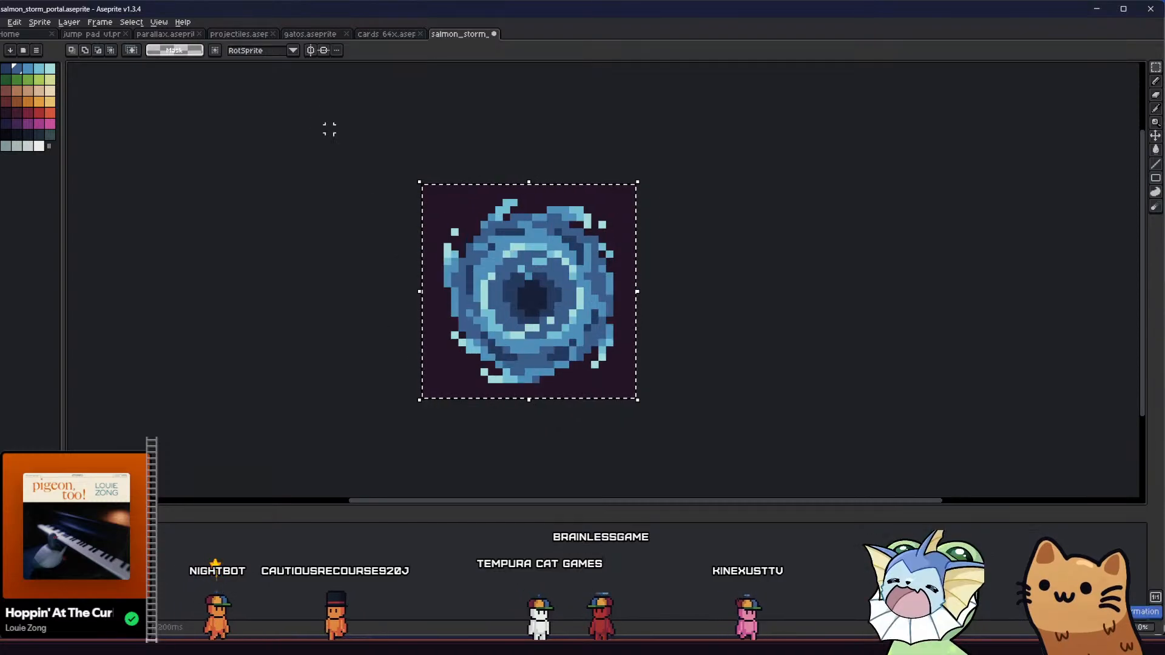
- Rotate the selected portal by 10 degrees with RotSprite, apply the transformation and clear the selection
mouse_move(412, 174)
left_mouse_down()
mouse_move(417, 188)
mouse_move(418, 166)
mouse_move(414, 189)
left_mouse_up()
scroll(413, 173, "down", 4)
scroll(409, 188, "up", 2)
scroll(412, 188, "down", 1)
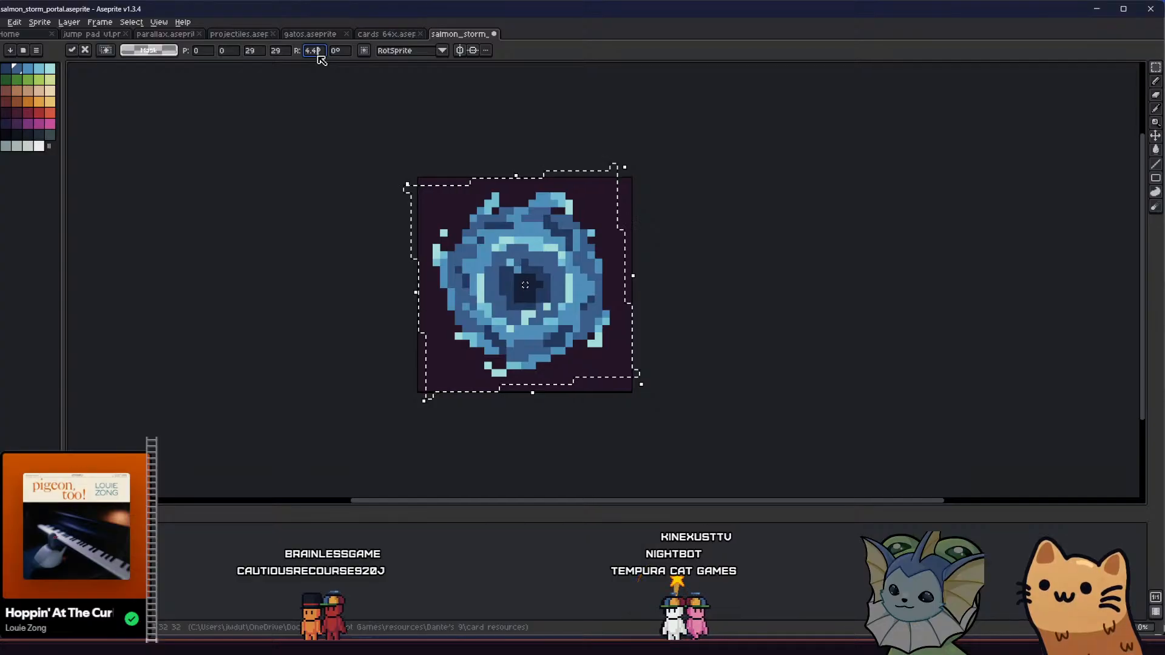
type("5")
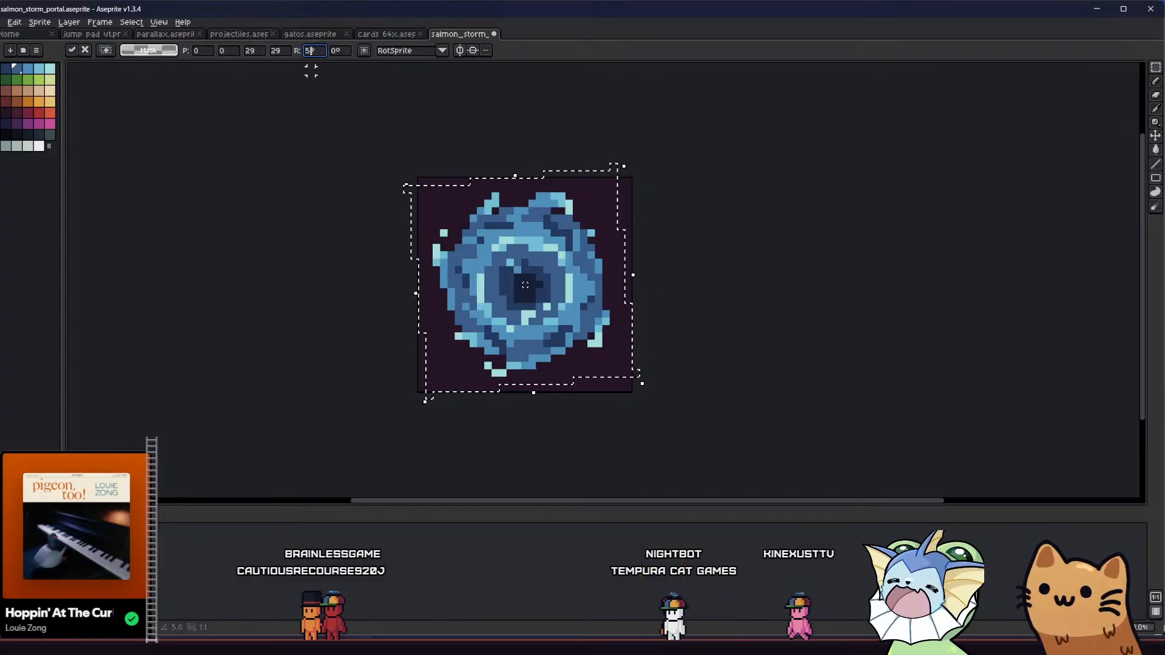
key("BackSpace")
type("8")
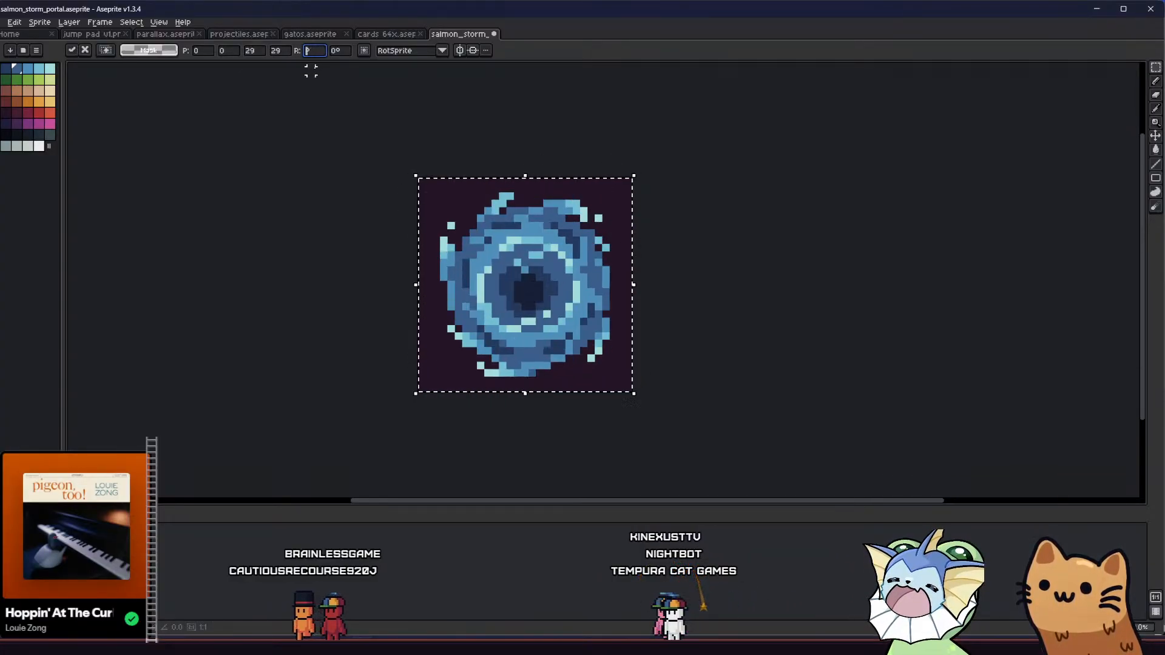
type("-8")
key("BackSpace")
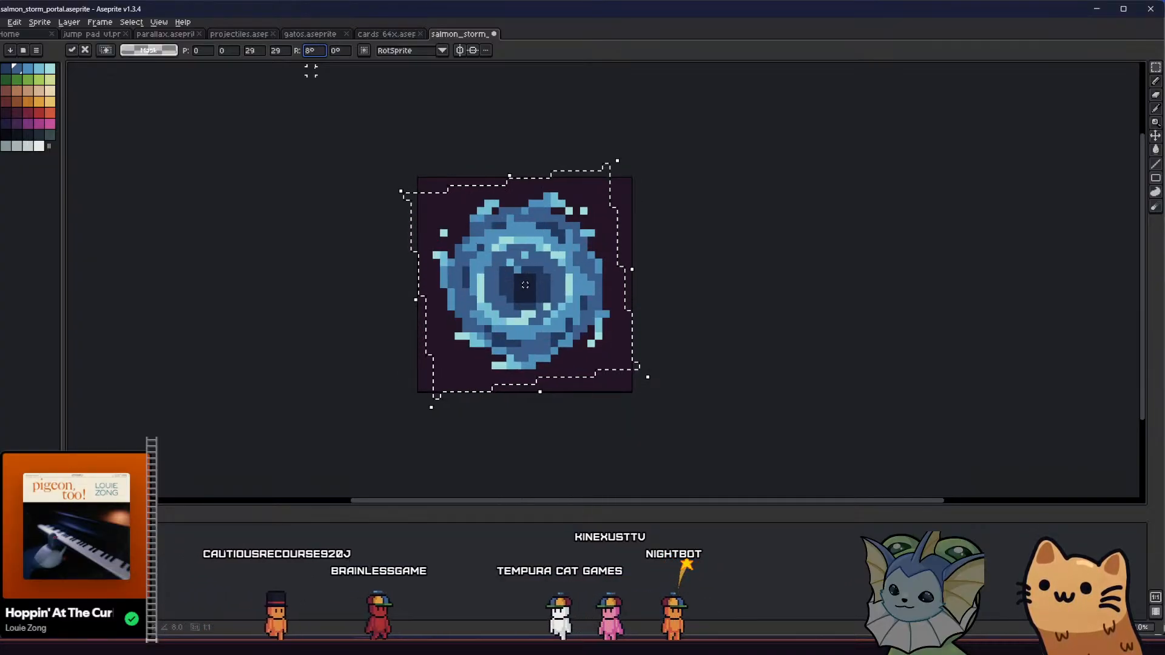
key("BackSpace")
type("9")
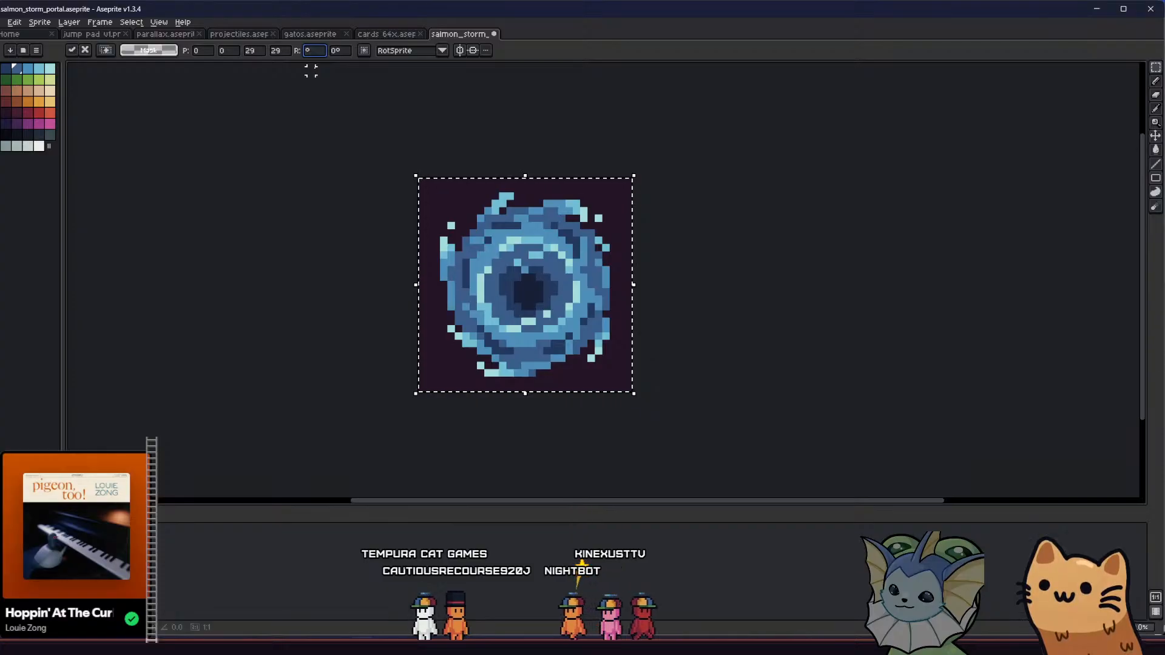
type("10")
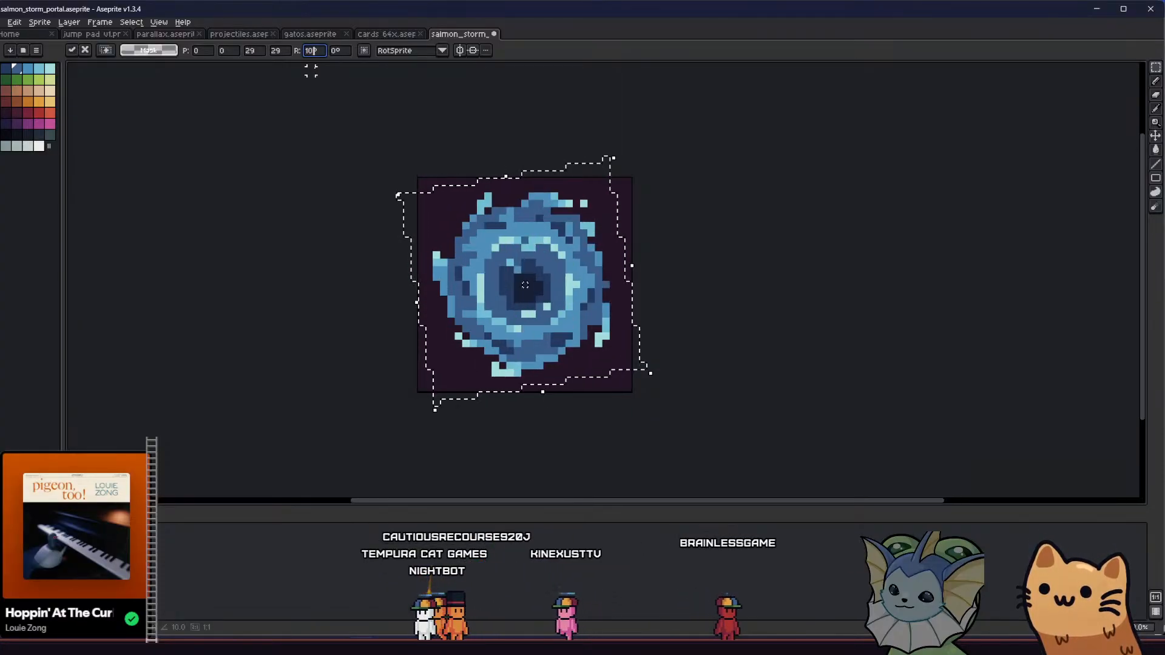
left_click(349, 211)
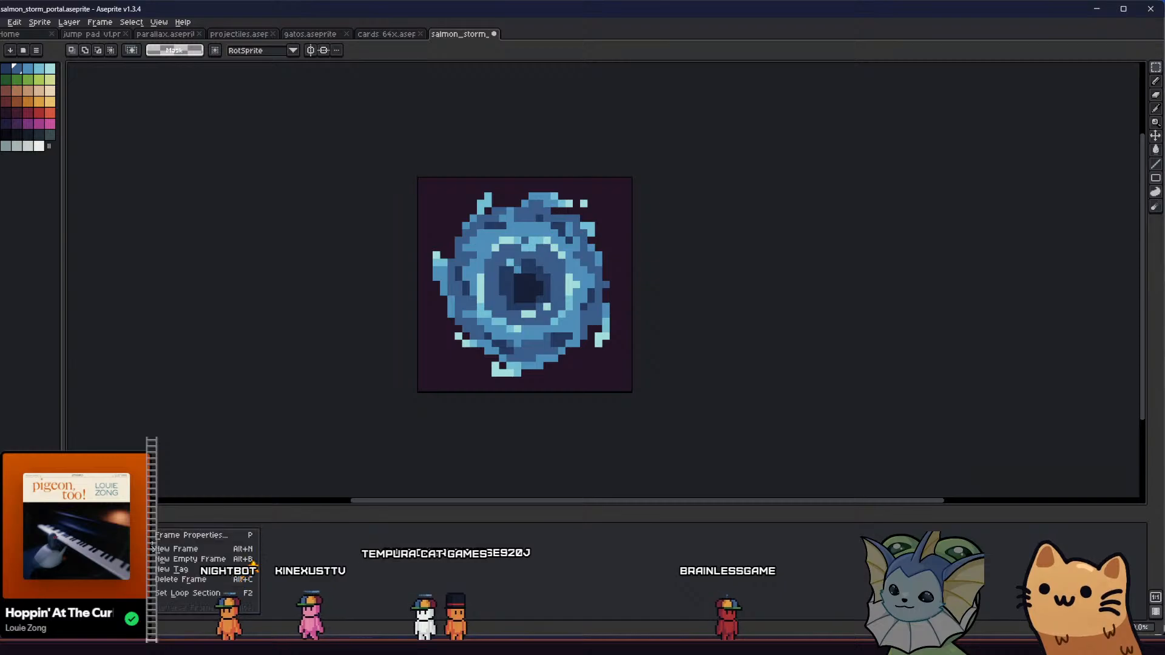
- Add a new frame with the unrotated portal, rotate its whole content by 20 degrees, and save the sprite
right_click(129, 527)
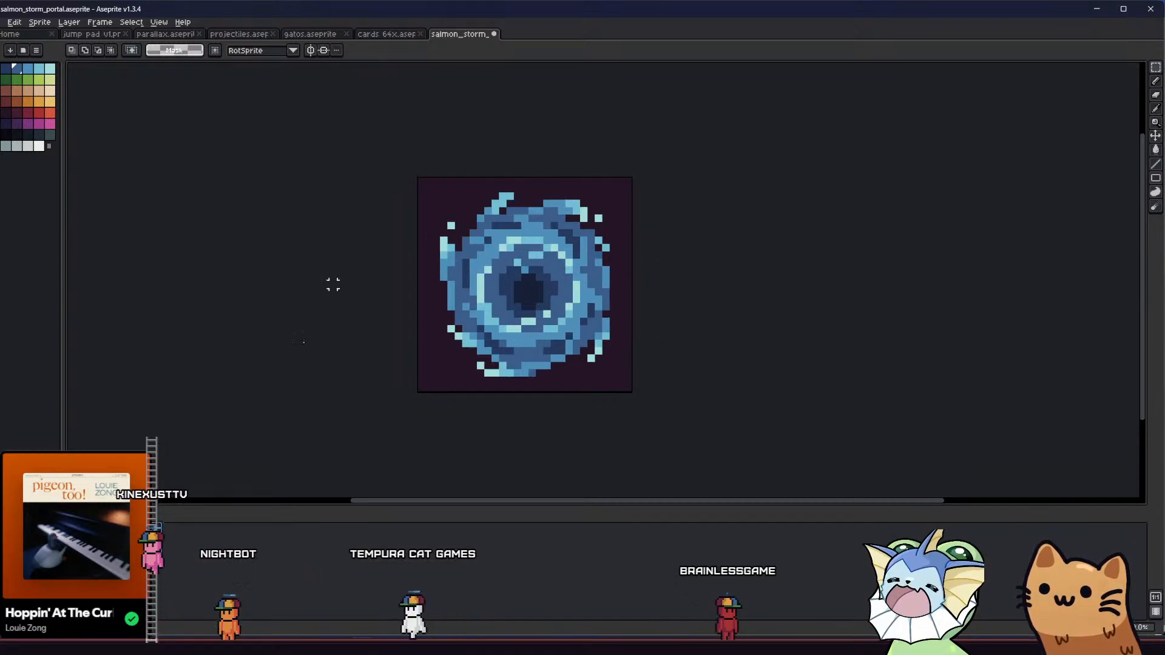
key("ctrl+a")
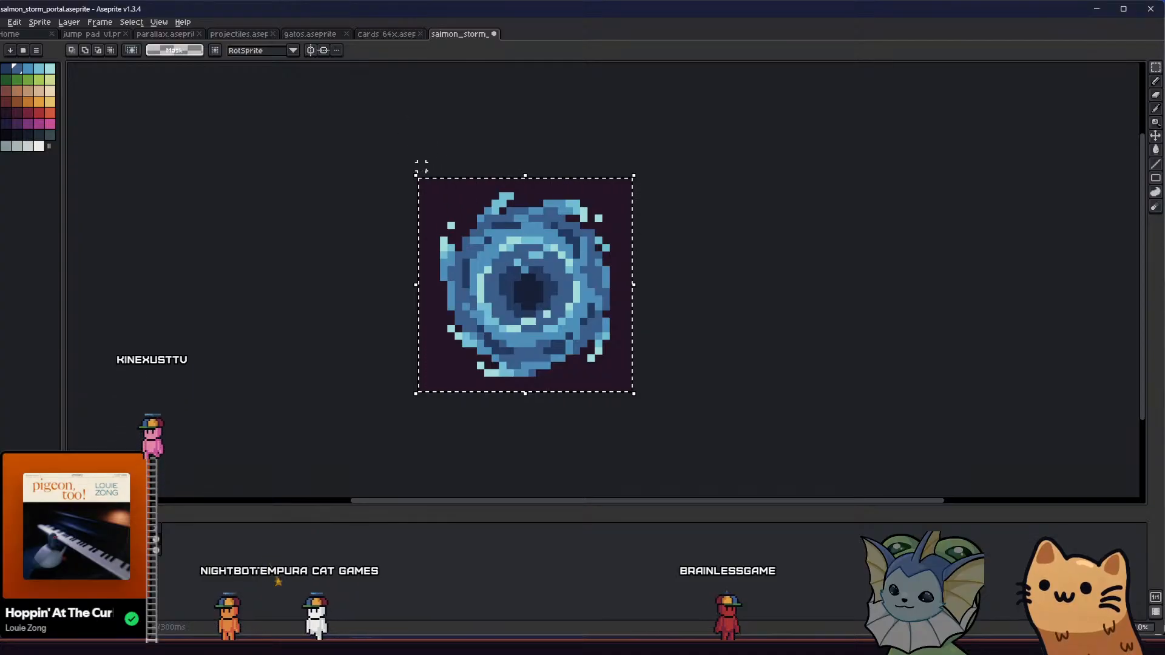
mouse_move(403, 166)
left_mouse_down()
mouse_move(402, 210)
mouse_move(395, 202)
left_mouse_up()
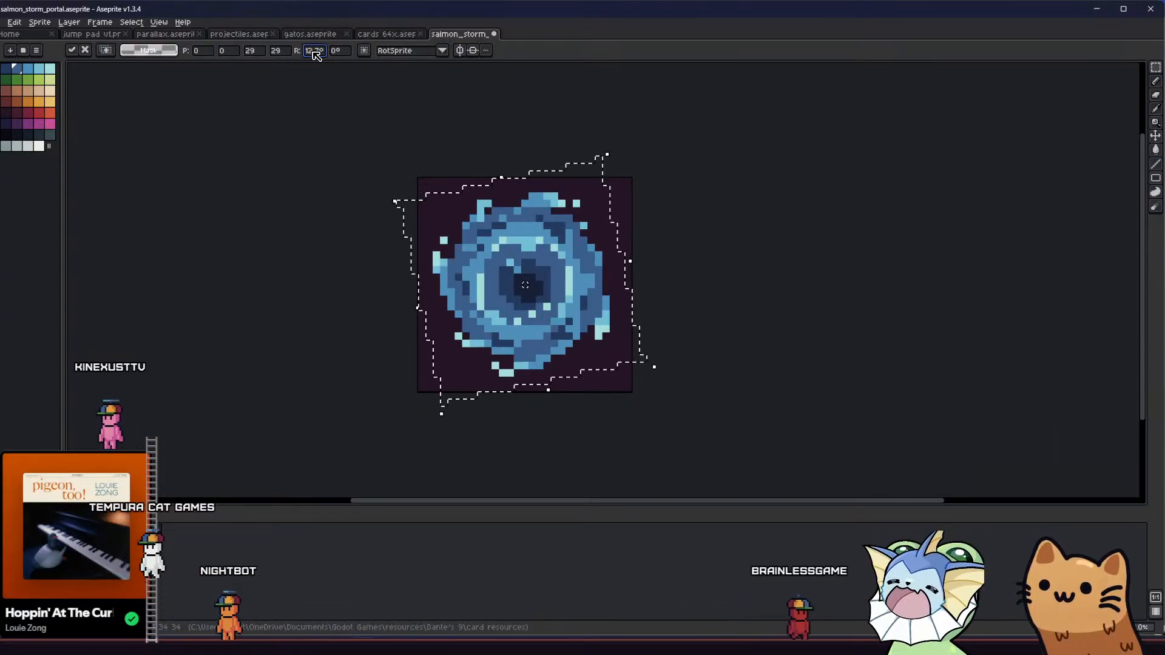
type("3")
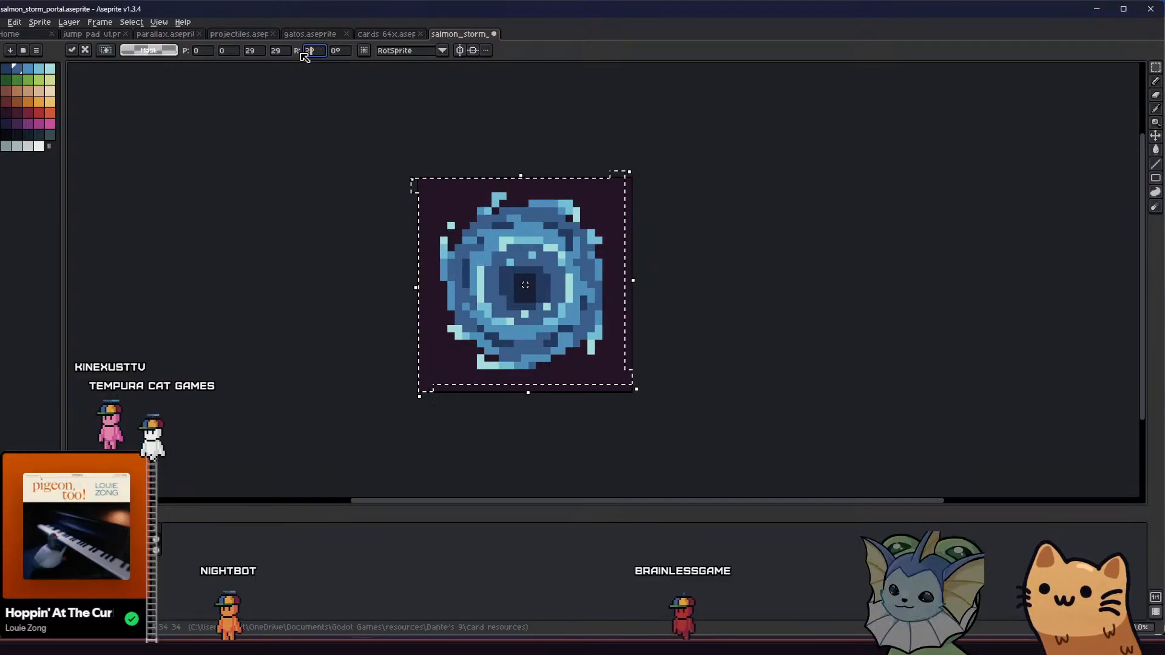
type("0")
key("Return")
left_click(385, 233)
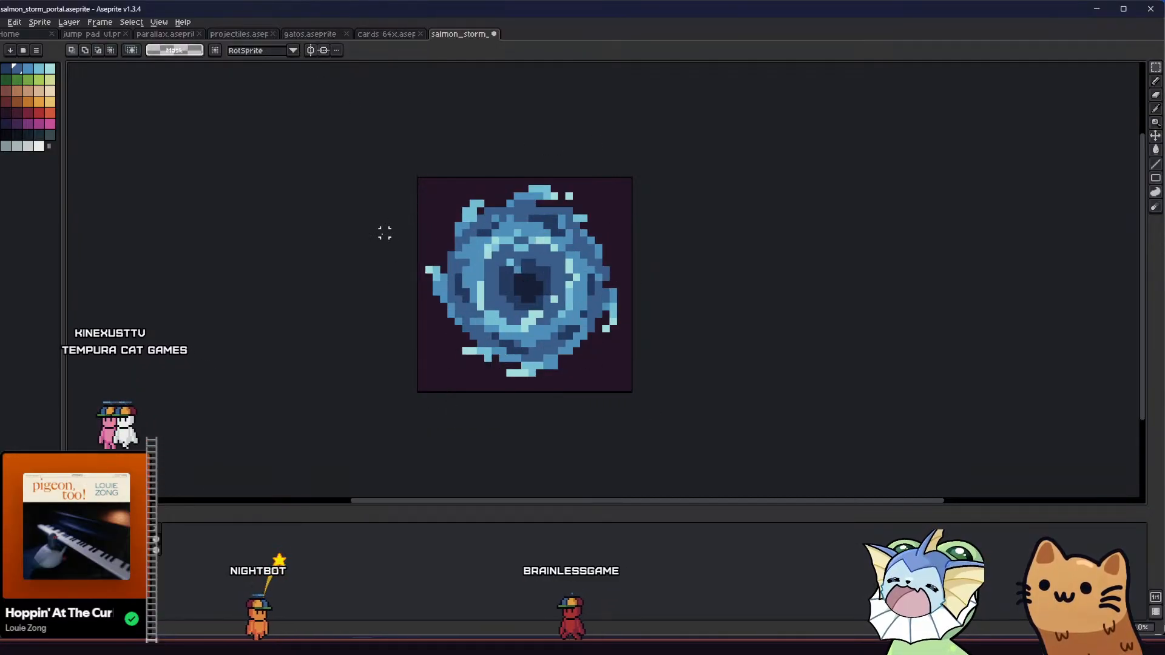
scroll(340, 267, "down", 3)
scroll(370, 377, "up", 2)
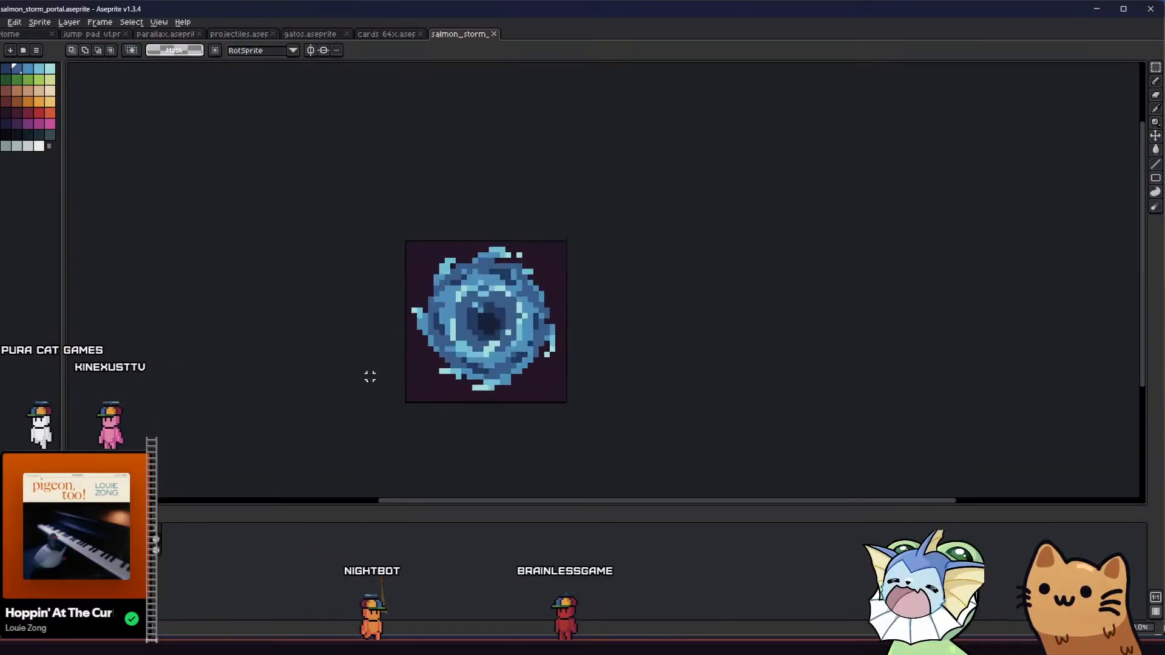
scroll(370, 377, "up", 3)
scroll(304, 383, "down", 1)
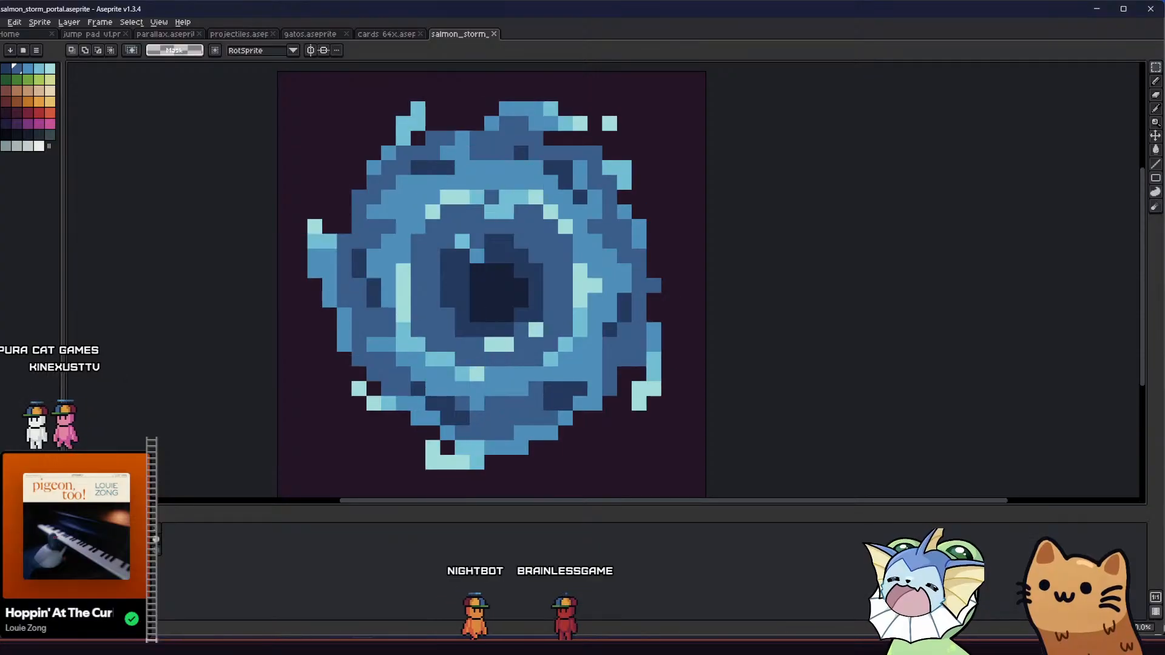
- Flip through the portal's animation frames to compare the rotated versions
left_click(141, 540)
left_click(155, 539)
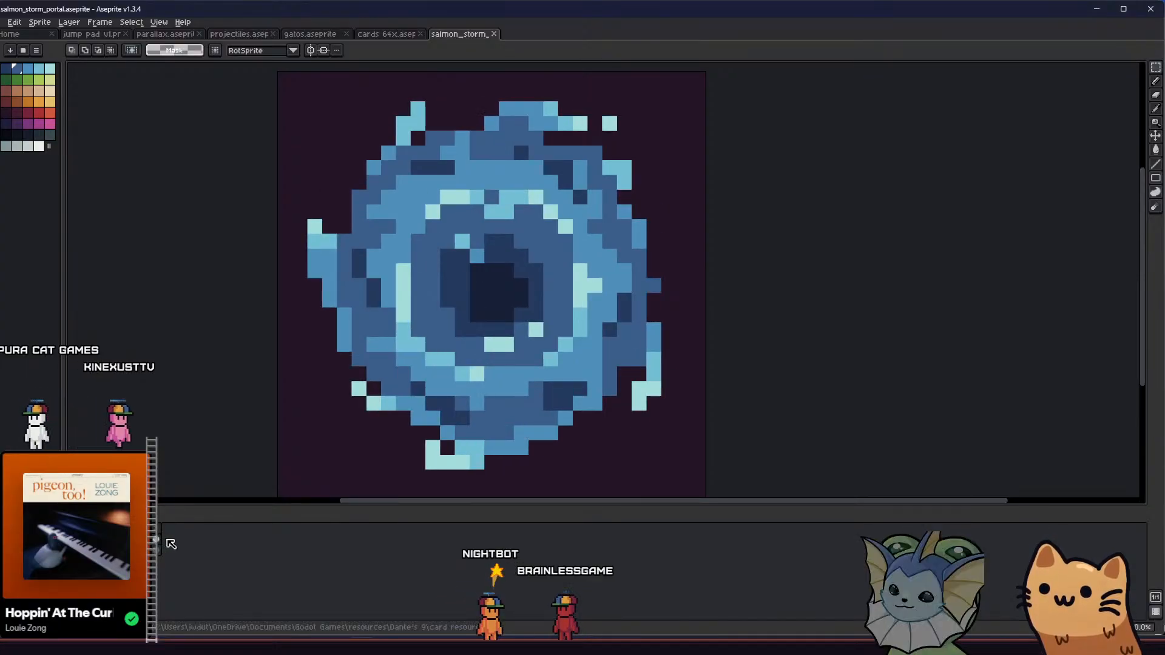
left_click(157, 539)
scroll(273, 412, "down", 2)
left_click_drag(273, 411, 295, 395)
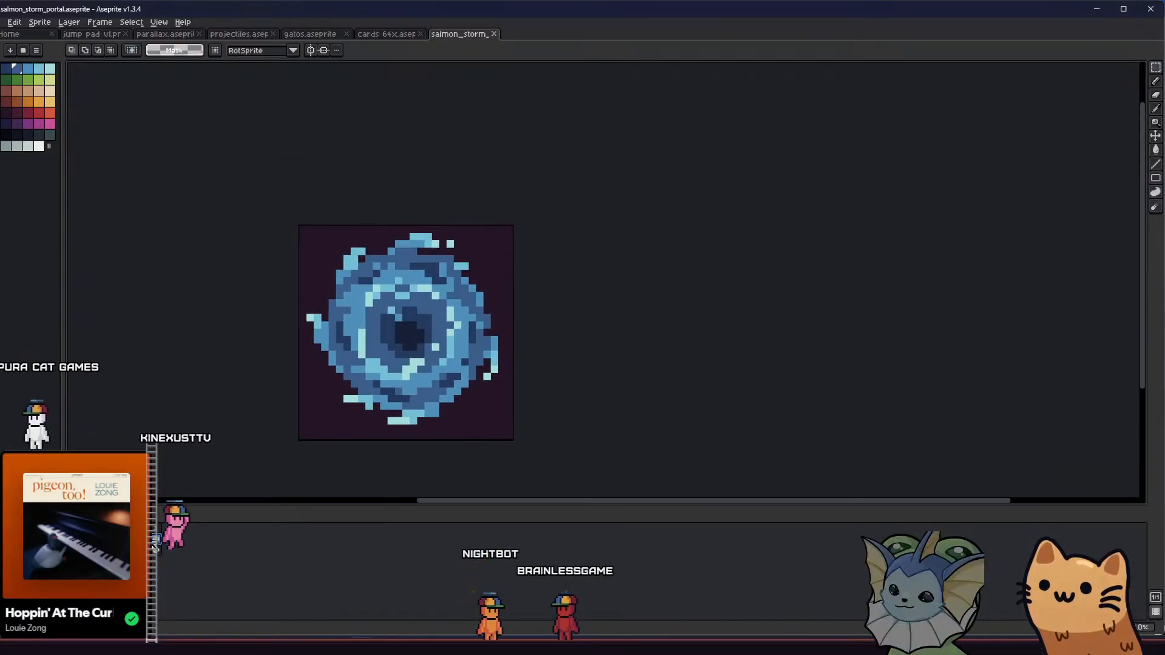
- Add a fourth frame with the unrotated portal, rotate its whole content by 30 degrees with RotSprite, and clear the selection
left_click(143, 540)
left_click(170, 548)
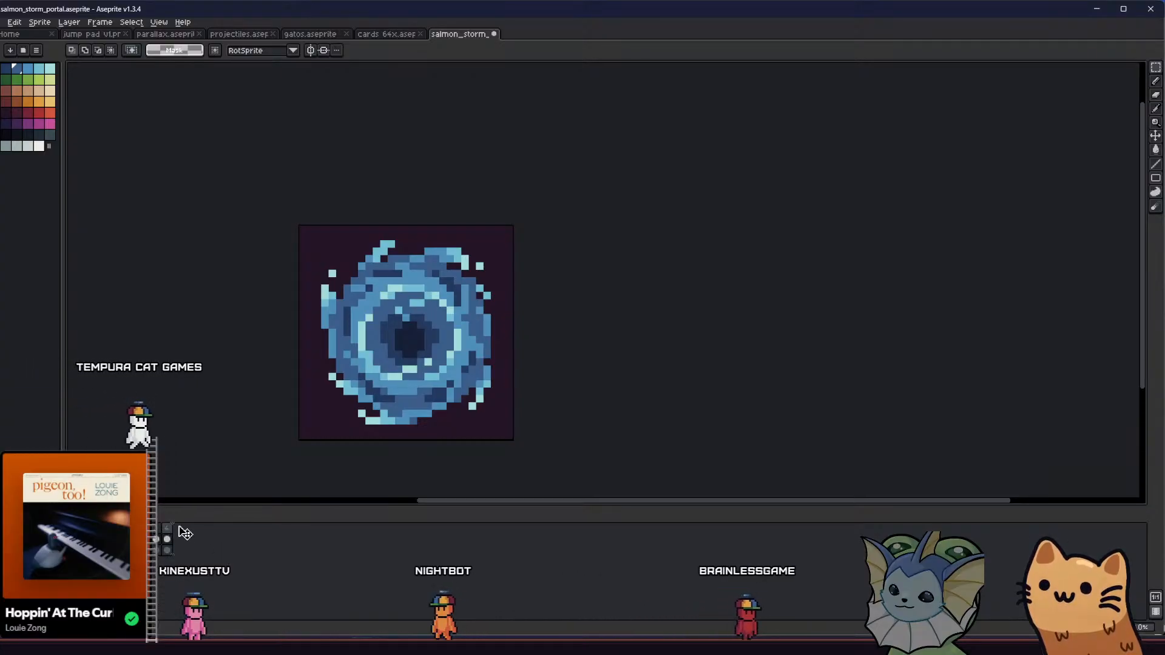
left_click_drag(266, 221, 529, 459)
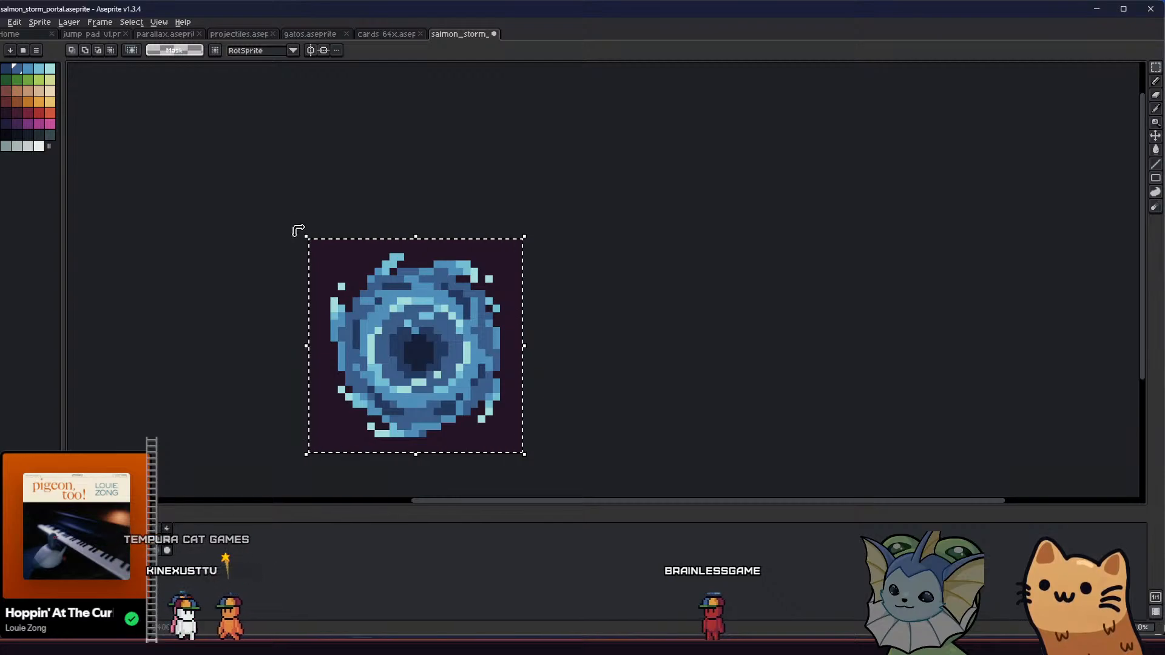
left_click_drag(296, 229, 294, 242)
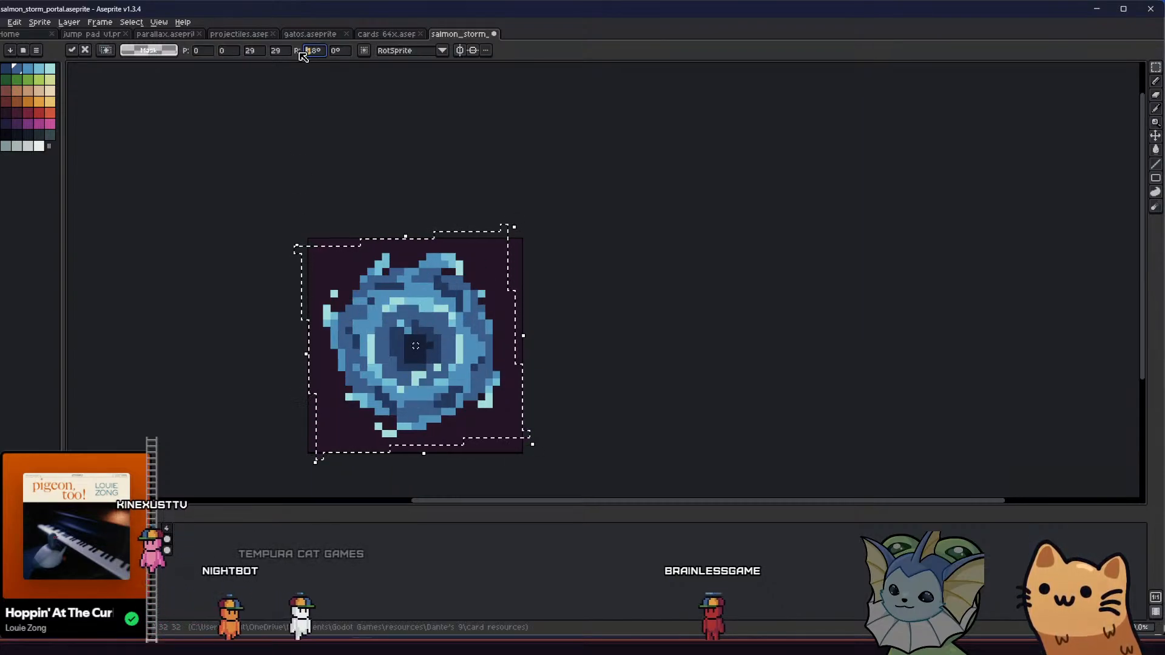
type("1")
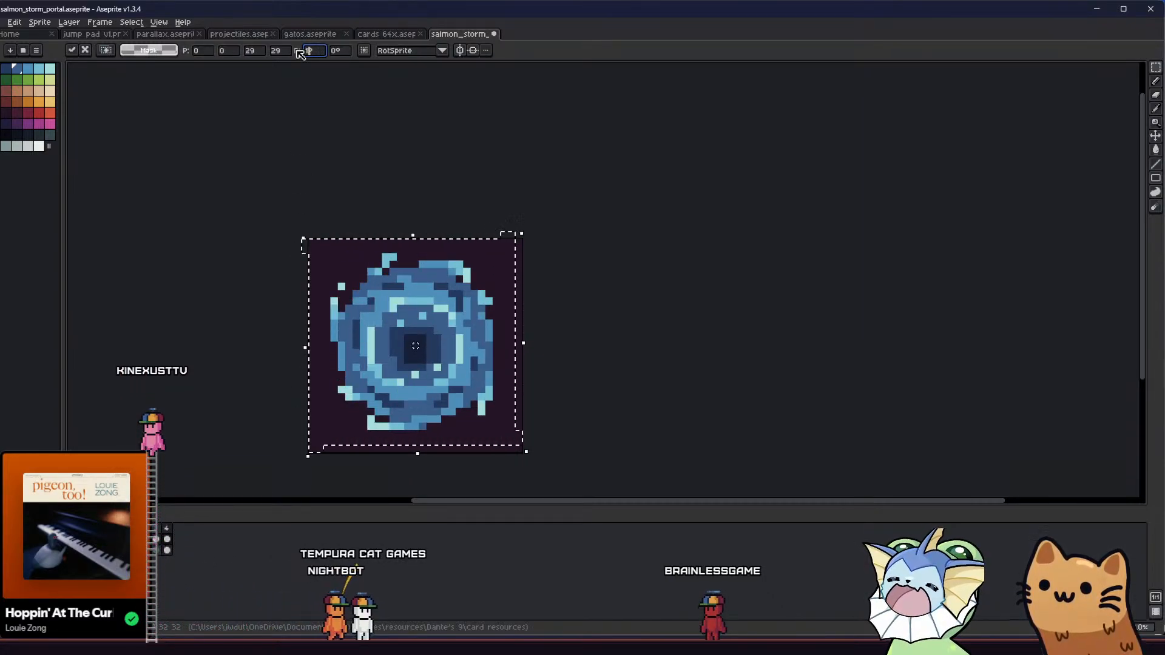
key("BackSpace")
type("30")
key("Return")
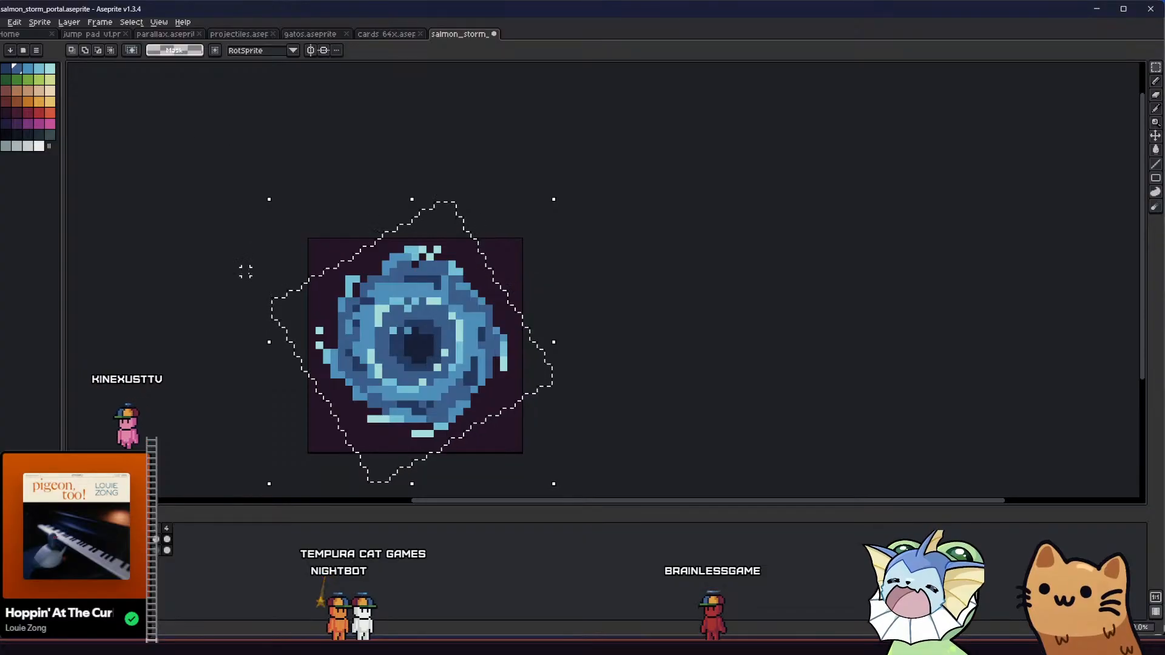
key("ctrl+d")
left_click_drag(170, 407, 195, 398)
- Flip through the existing rotated frames and add a fifth frame holding the unrotated portal
left_click(134, 540)
left_click(145, 541)
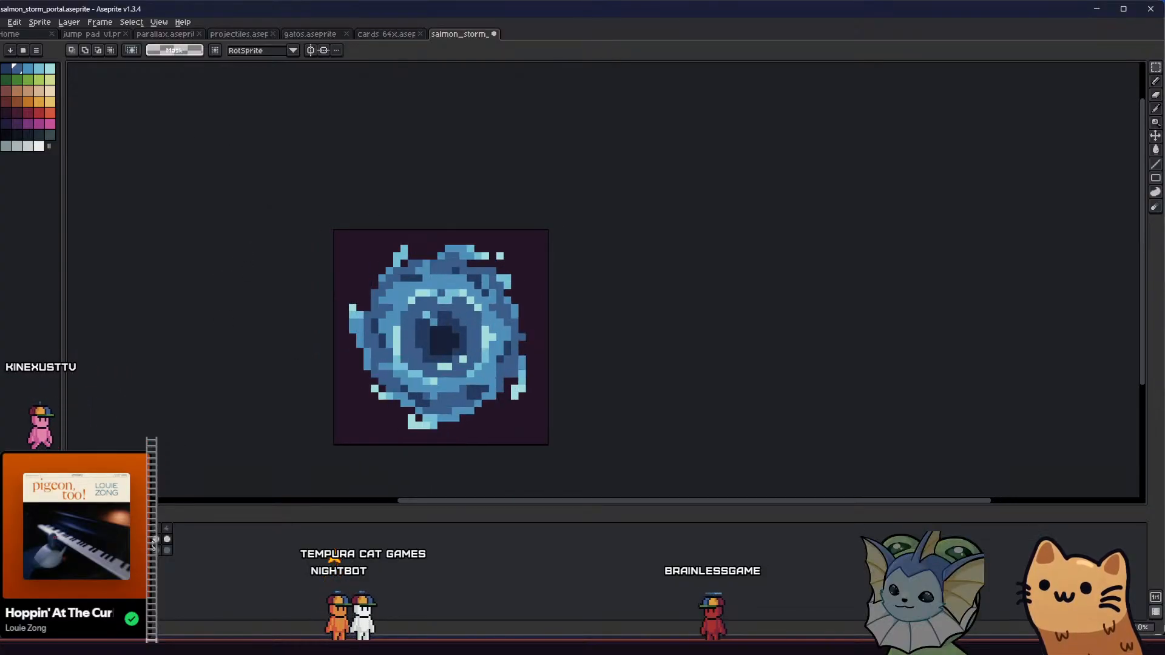
left_click(155, 543)
left_click(167, 540)
left_click_drag(227, 409, 250, 390)
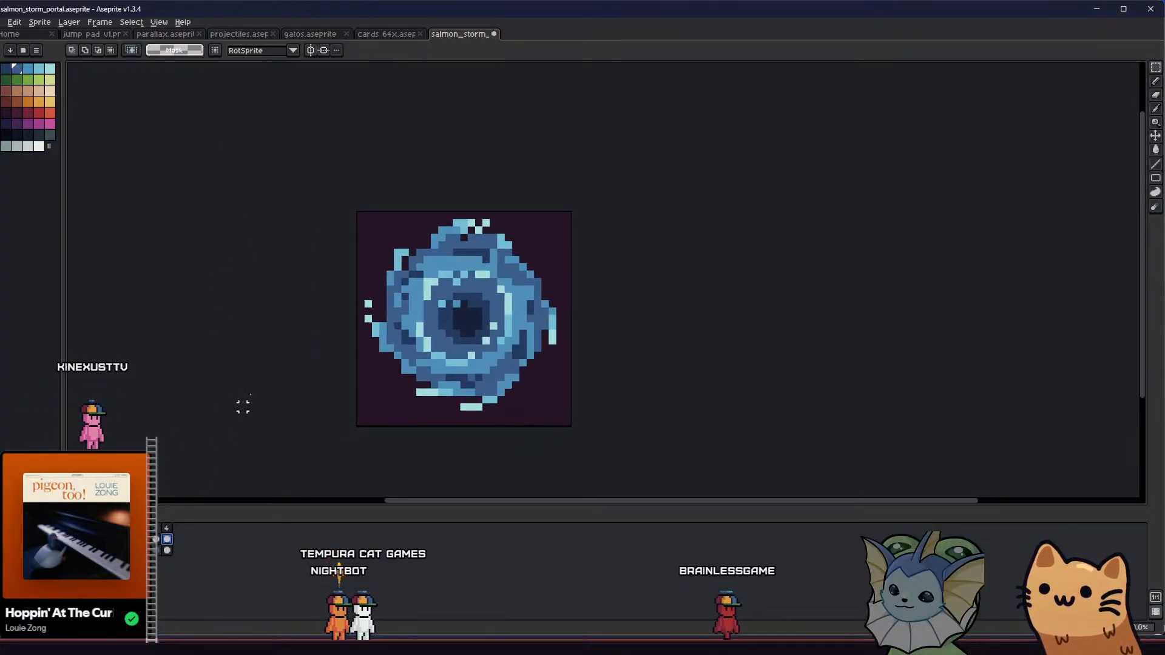
right_click(172, 529)
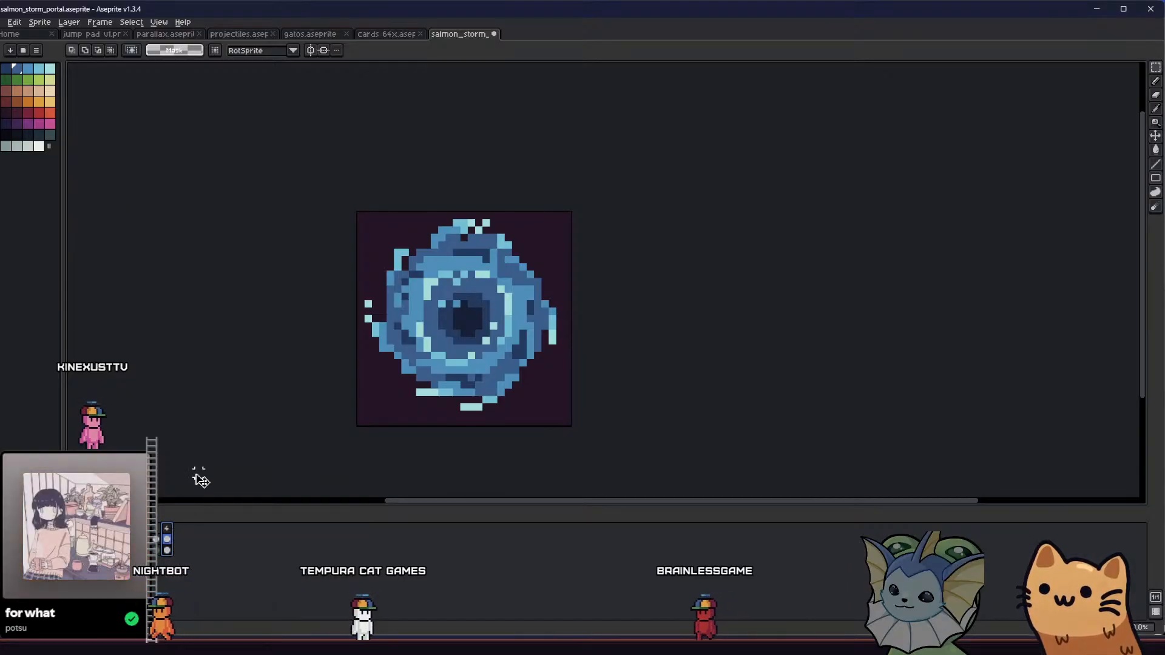
right_click(134, 529)
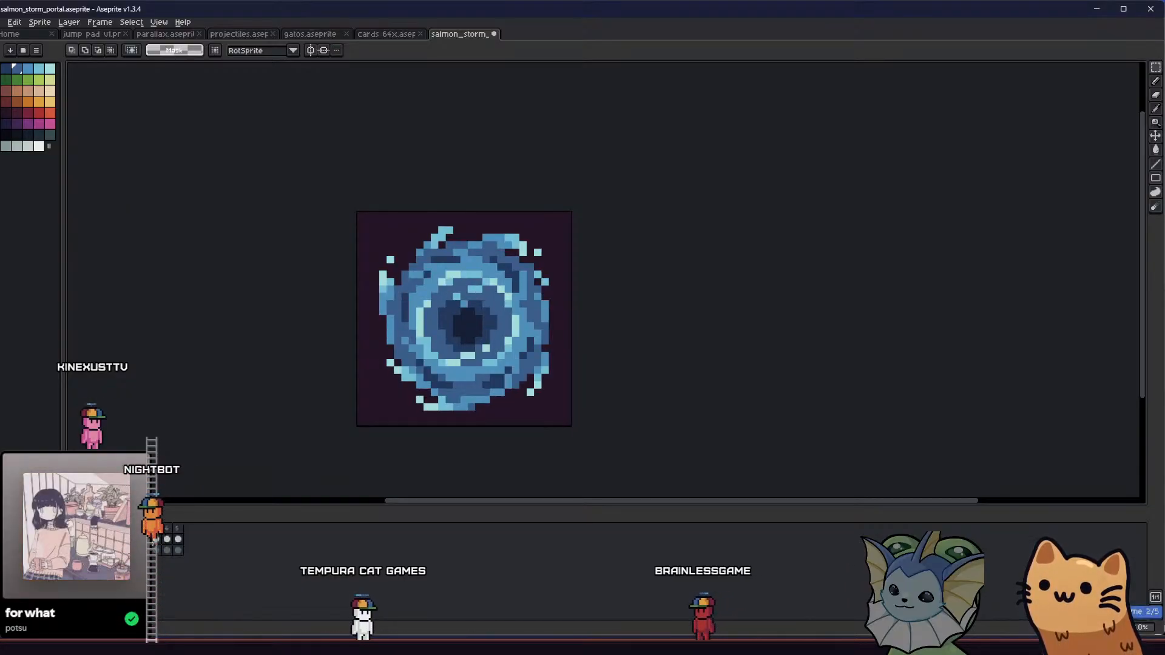
- Rotate the whole content of the fifth frame by 40 degrees with RotSprite and clear the selection
left_click_drag(228, 363, 249, 384)
left_click_drag(257, 321, 237, 300)
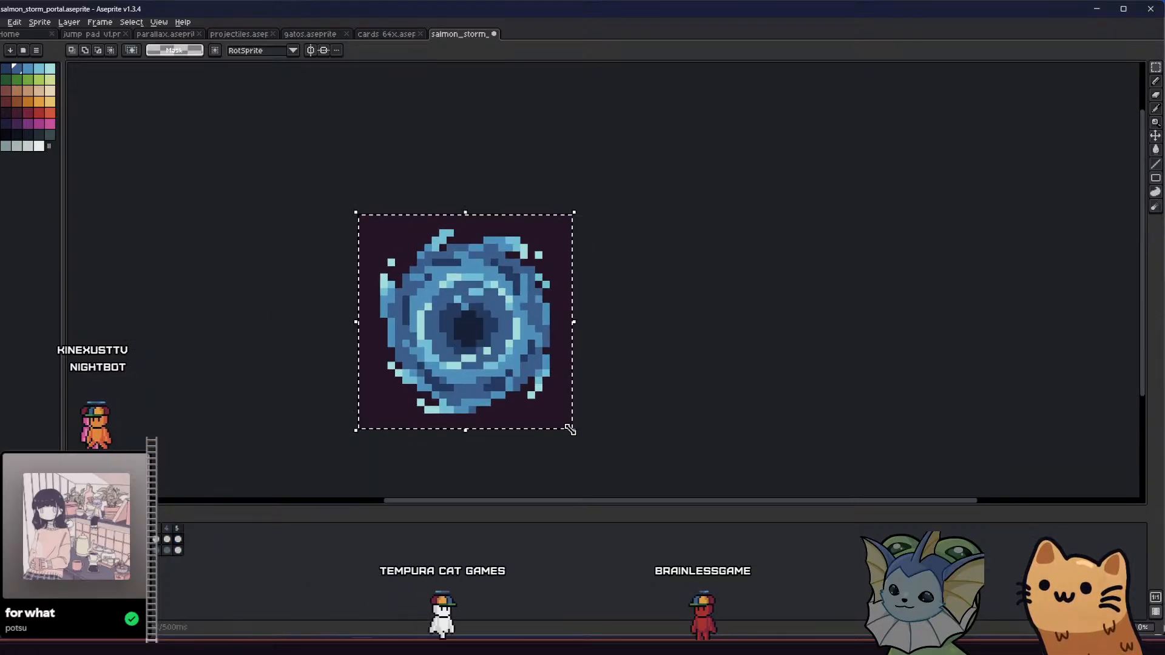
left_click_drag(346, 204, 338, 249)
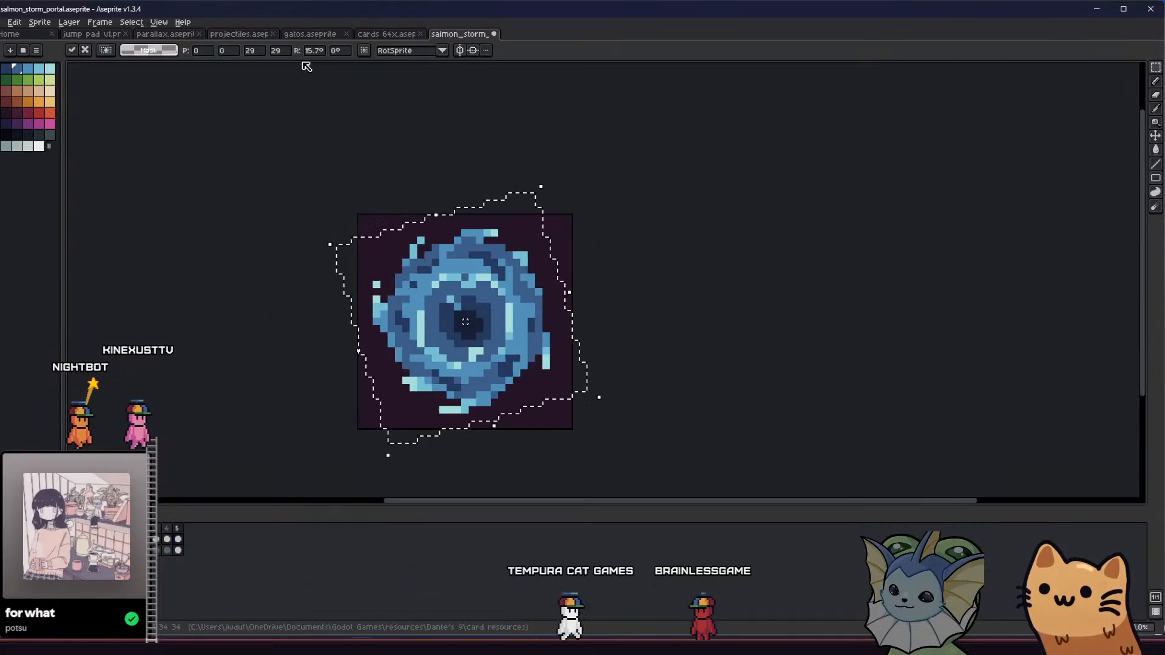
type("40")
key("Return")
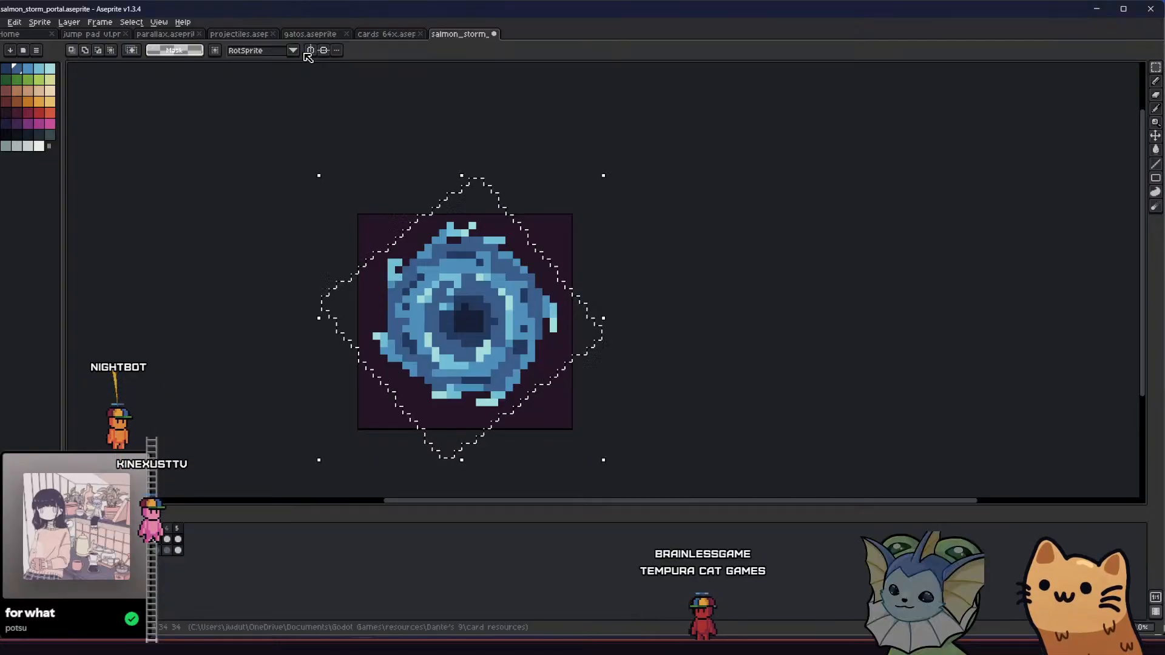
left_click(258, 203)
- Erase stray pixels from the portal's left arms in the fifth frame and save the sprite
key("e")
left_click(391, 263)
left_click_drag(278, 265, 276, 285)
key("ctrl+s")
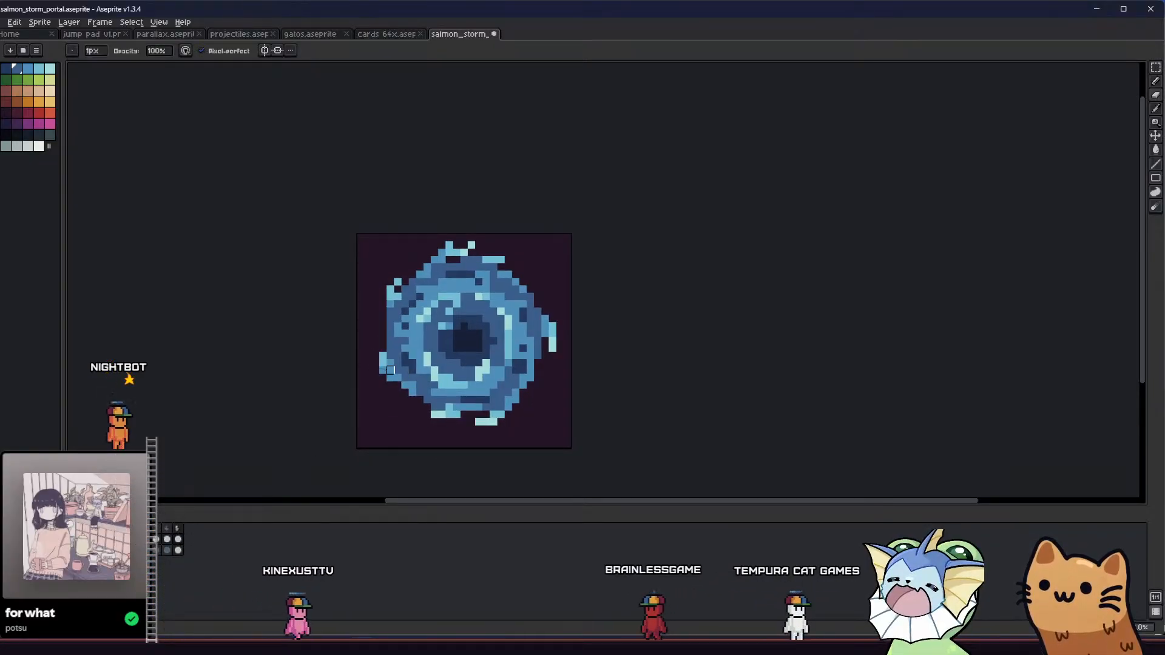
- Highlight the tip of the lower-left arm with the portal's pale blue, and erase stray pixels from the top arm
scroll(390, 370, "up", 1)
key("i")
left_click(508, 193)
key("b")
left_click(380, 328)
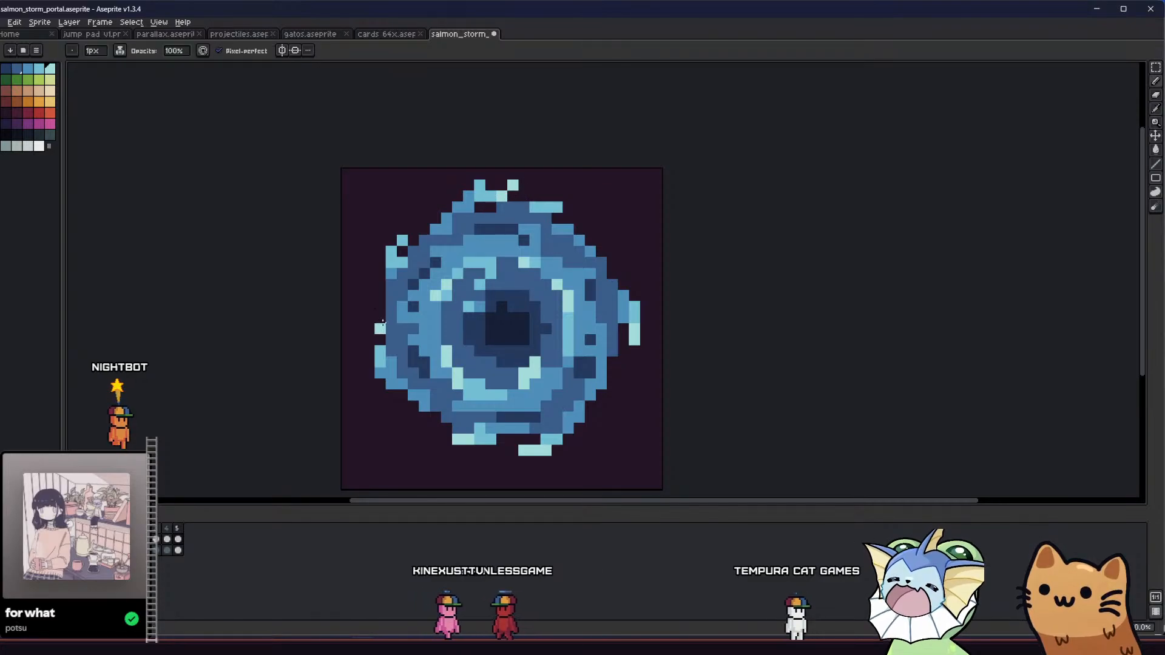
key("e")
left_click(479, 185)
left_click_drag(513, 185, 522, 206)
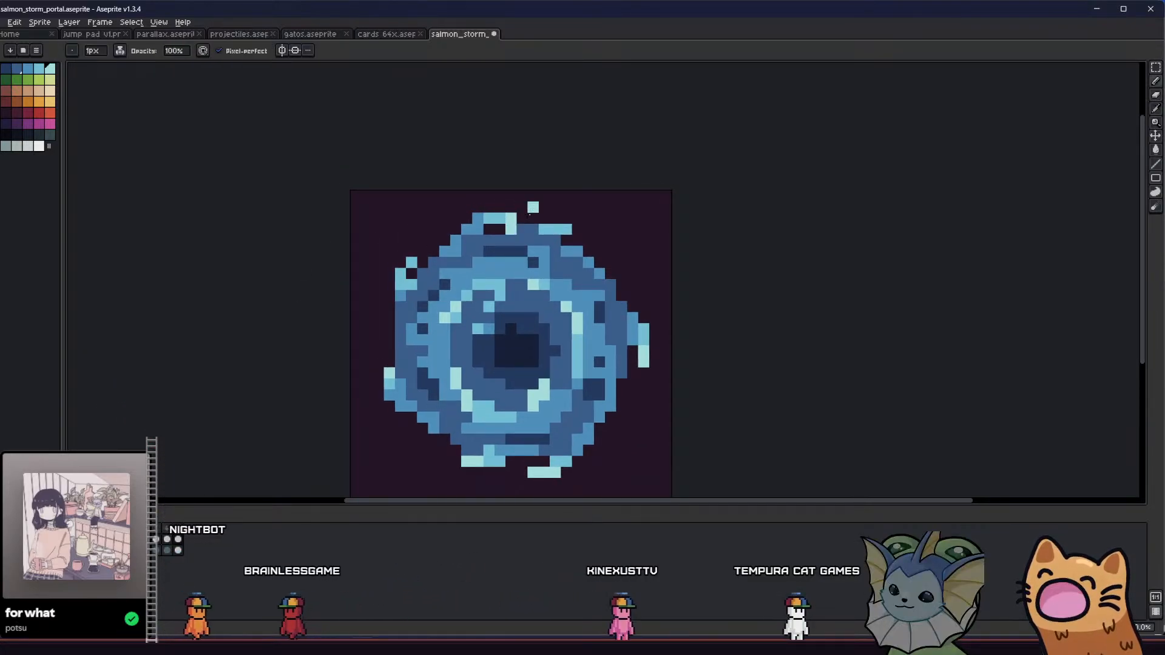
- Add a detached pale blue pixel beneath the right arm's tip, erase the excess pixel above it, and save the sprite
scroll(384, 303, "down", 5)
scroll(383, 299, "up", 3)
left_click_drag(308, 319, 237, 325)
key("e")
scroll(370, 287, "up", 2)
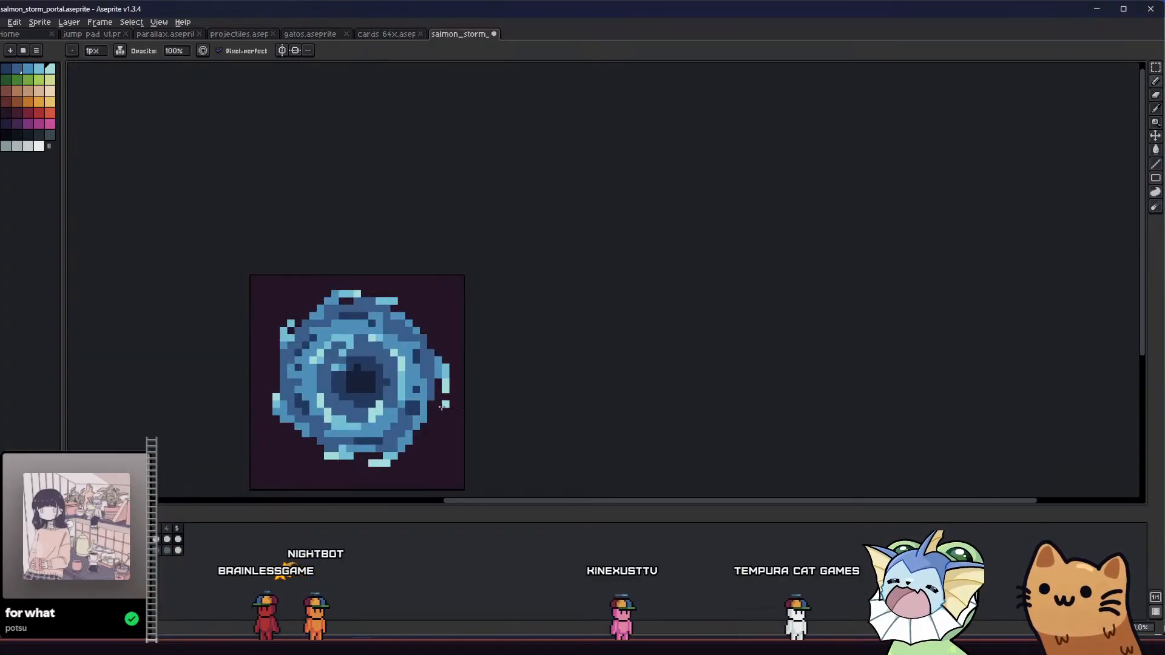
key("ctrl+s")
key("e")
scroll(442, 367, "up", 1)
left_click(445, 367)
mouse_move(257, 389)
left_mouse_down()
mouse_move(340, 347)
mouse_move(289, 382)
mouse_move(517, 380)
left_mouse_up()
key("ctrl+s")
- Touch up the pixels along the portal's lower-left edge with blues sampled from the sprite, and save it
scroll(340, 346, "down", 3)
scroll(340, 346, "down", 1)
scroll(290, 382, "down", 4)
scroll(290, 381, "up", 5)
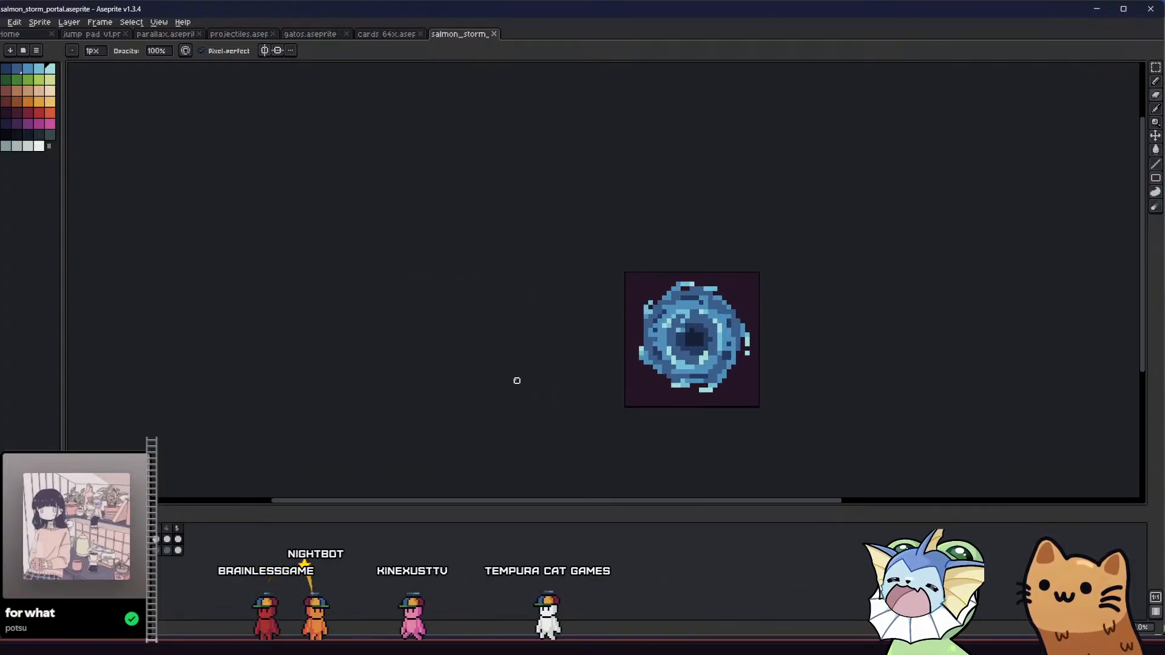
scroll(694, 388, "up", 3)
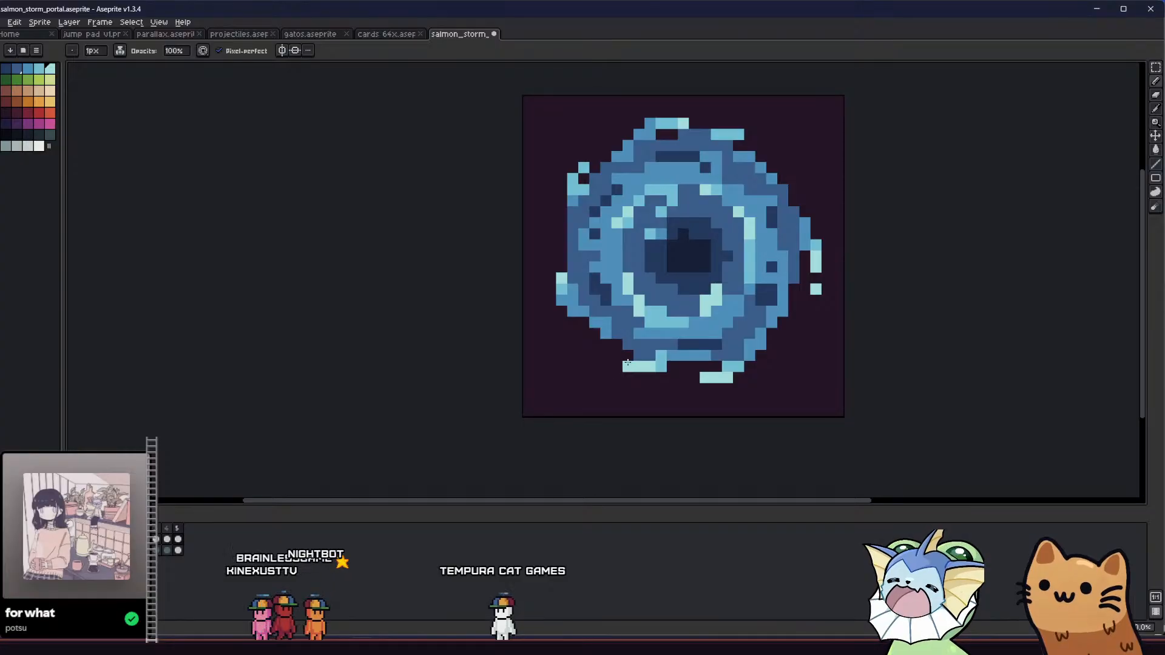
key("ctrl+s")
scroll(661, 367, "up", 1)
scroll(647, 374, "down", 5)
key("i")
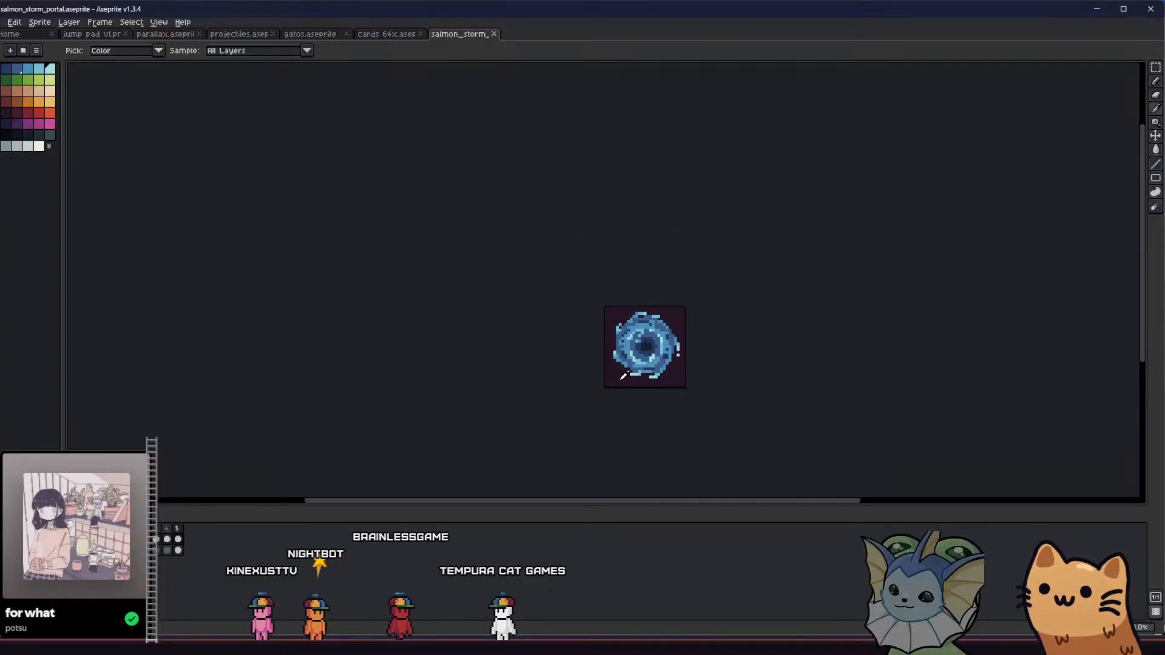
scroll(631, 380, "up", 4)
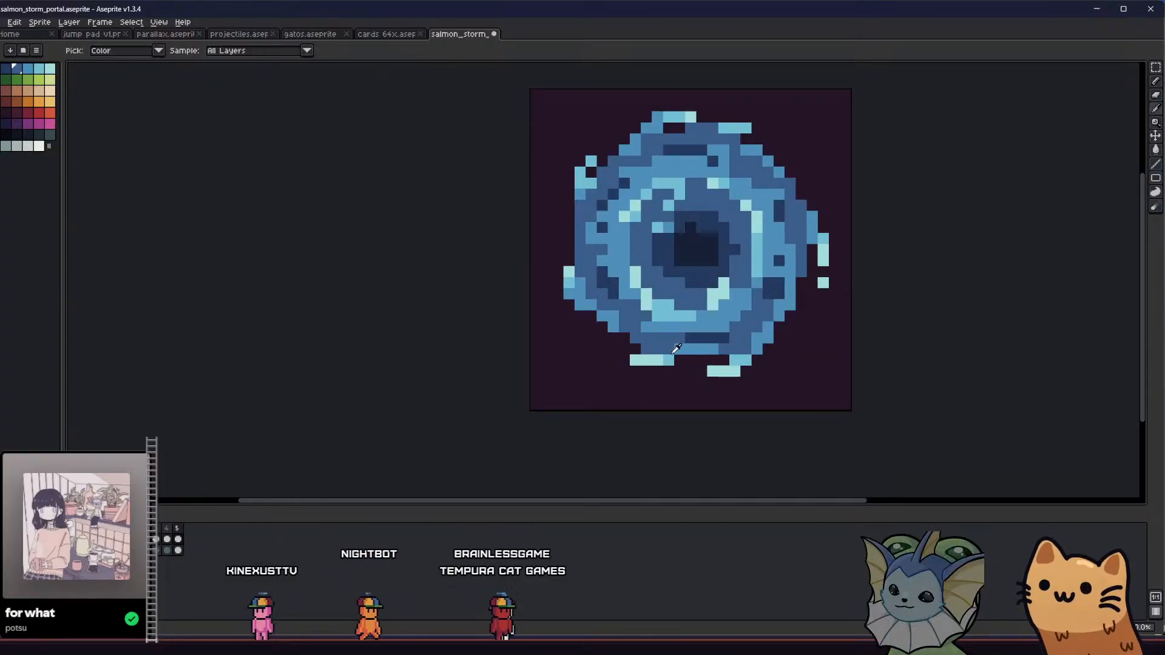
key("ctrl+s")
scroll(643, 361, "down", 5)
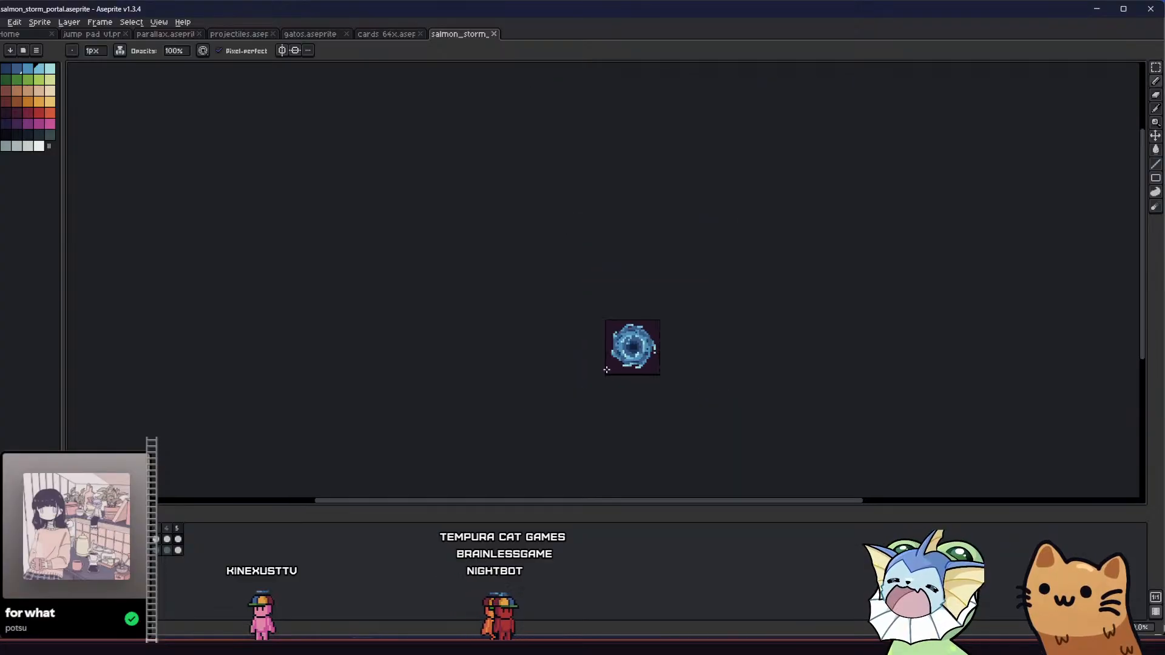
scroll(571, 375, "up", 4)
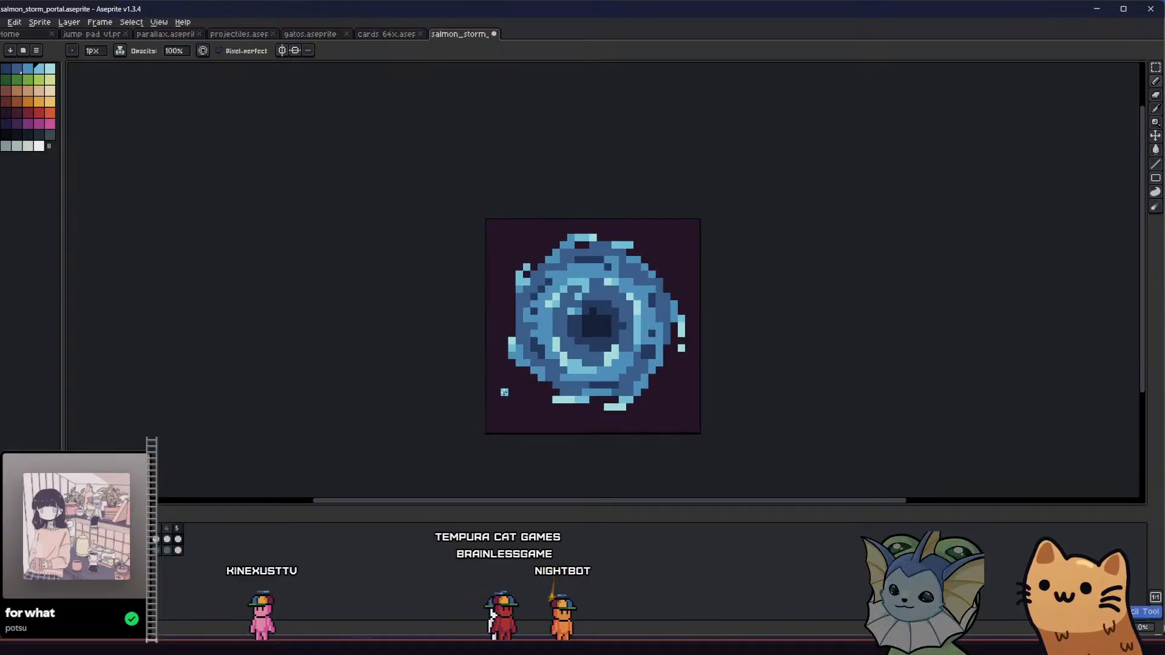
key("ctrl+s")
- Compare the fourth and fifth frames, add a sixth frame with the unrotated portal, and select its whole content
key("v")
left_click(168, 538)
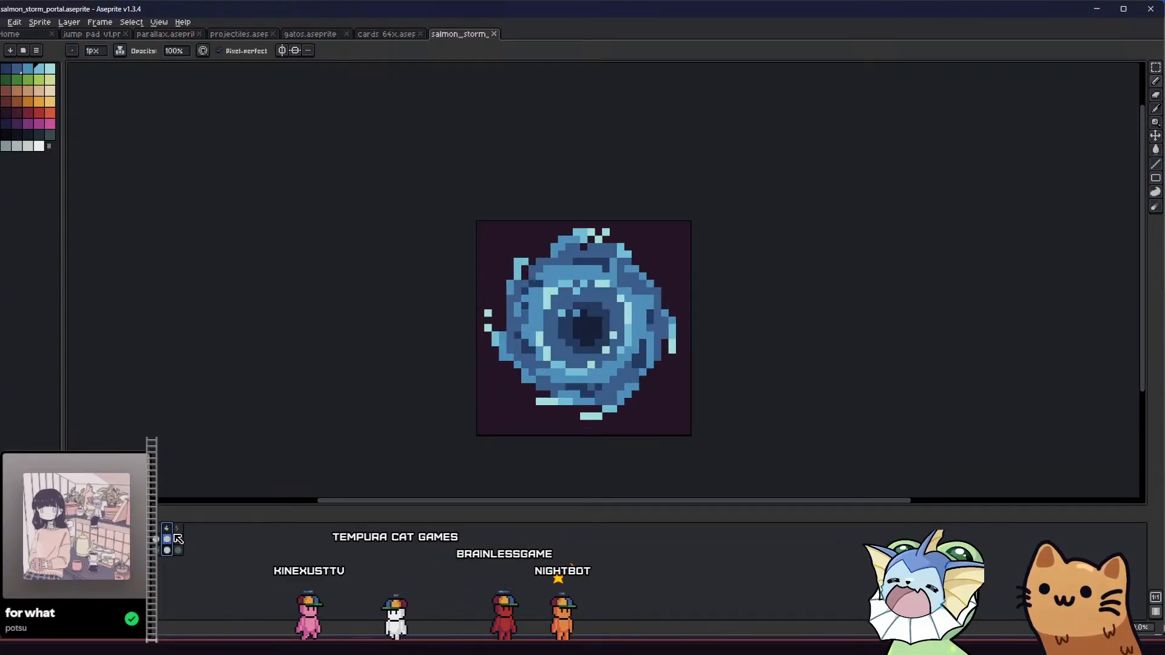
left_click(178, 538)
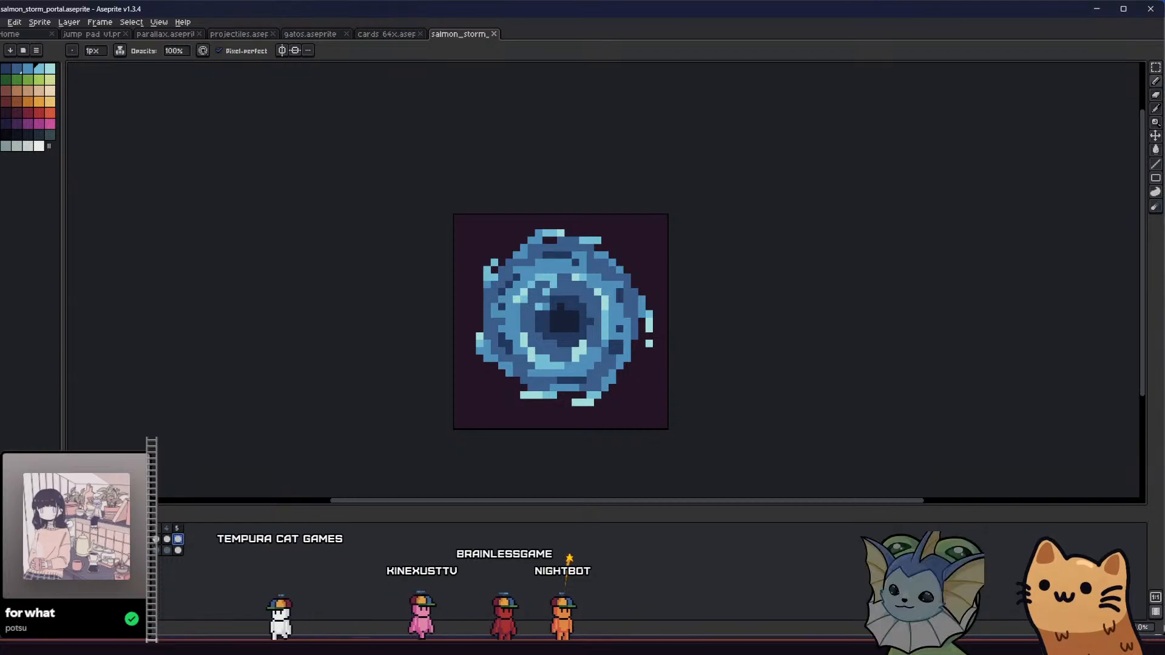
key("Right")
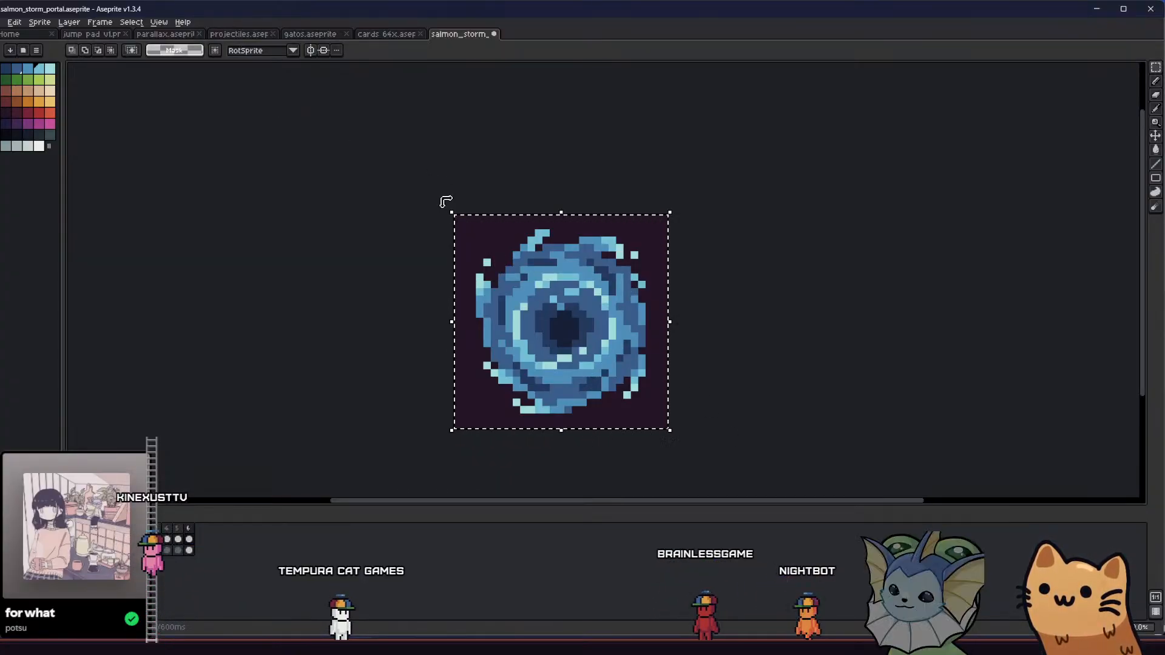
- Rotate the selected portal in the sixth frame by 50 degrees, clear the selection, and save the sprite
left_click_drag(447, 202, 431, 240)
left_click(309, 50)
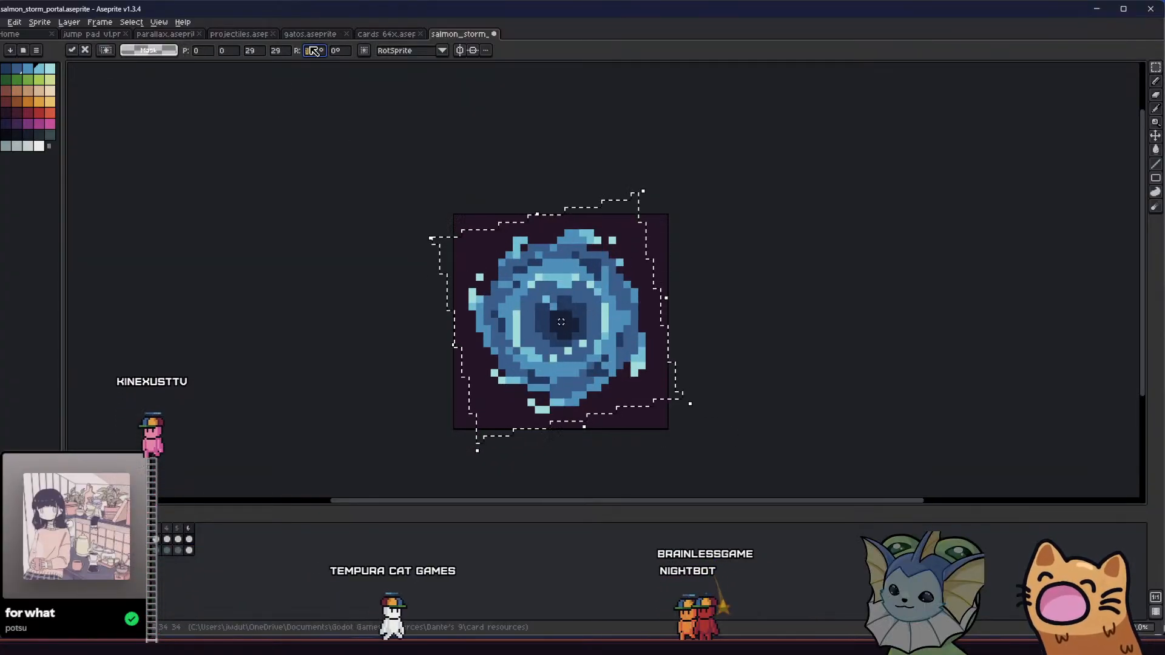
type("50")
key("Return")
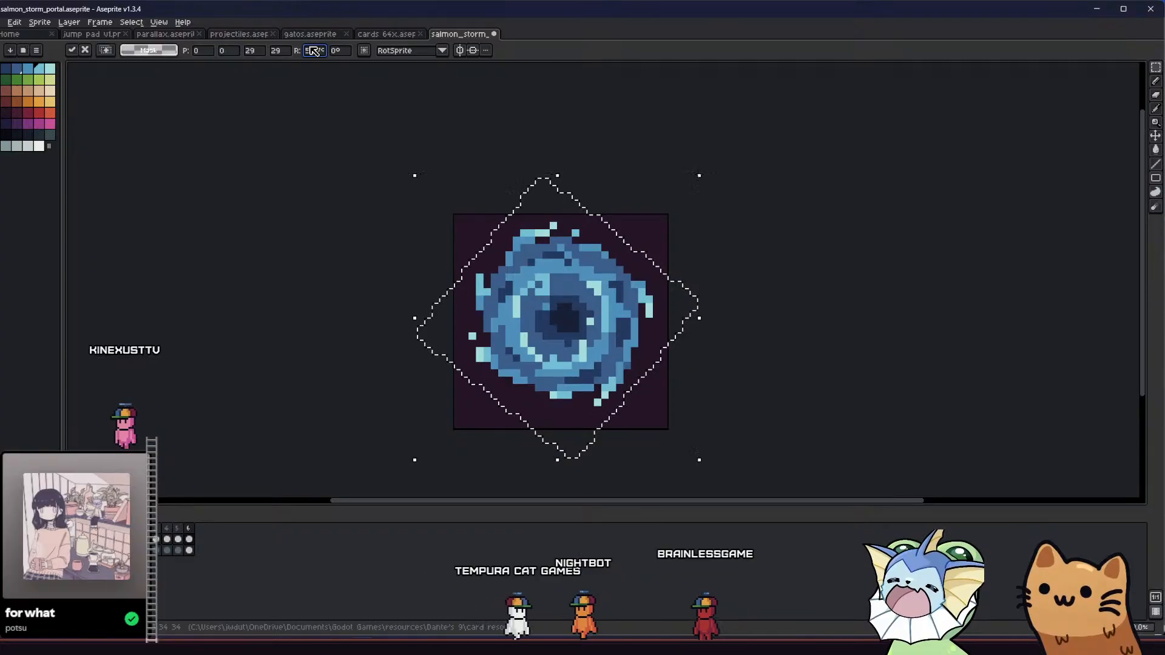
left_click(198, 476)
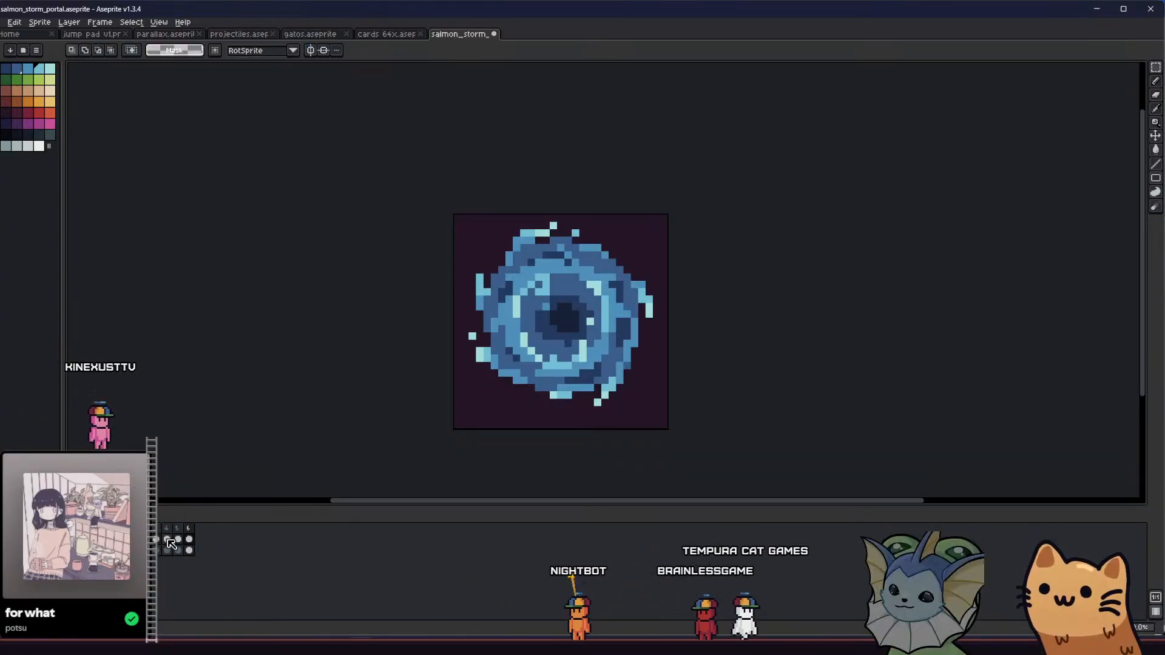
scroll(364, 347, "down", 2)
scroll(365, 347, "up", 1)
key("ctrl+s")
scroll(385, 348, "down", 2)
scroll(440, 332, "up", 3)
- Add a seventh frame with the unrotated portal and select its whole content
left_click_drag(443, 335, 397, 337)
key("Return")
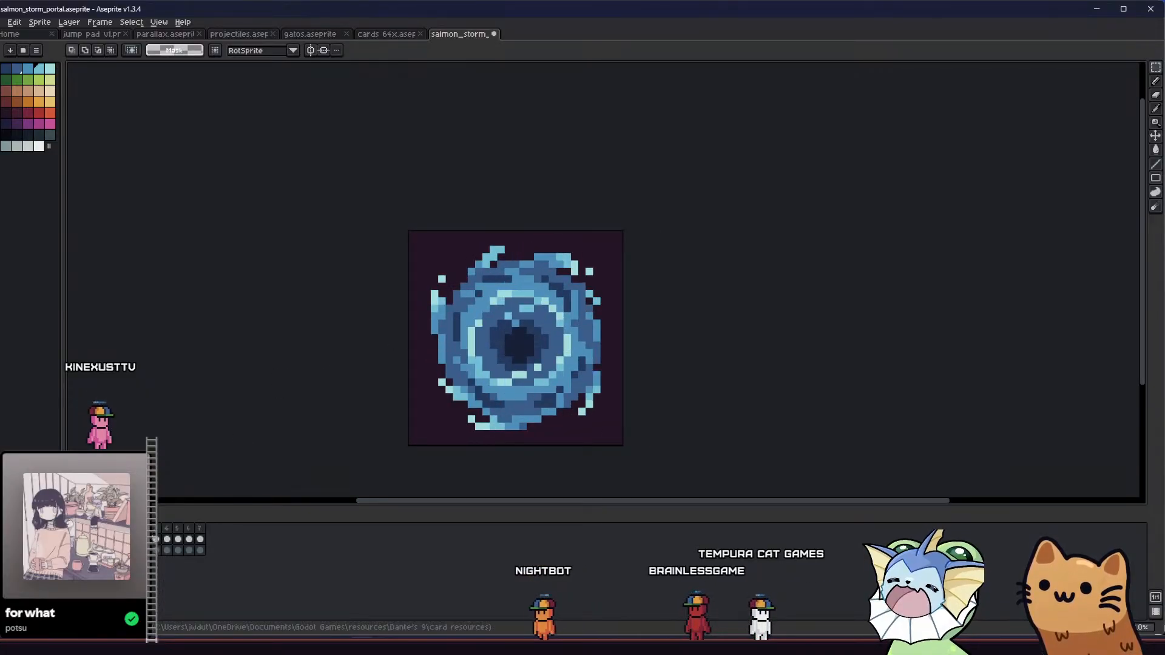
left_click_drag(399, 235, 643, 502)
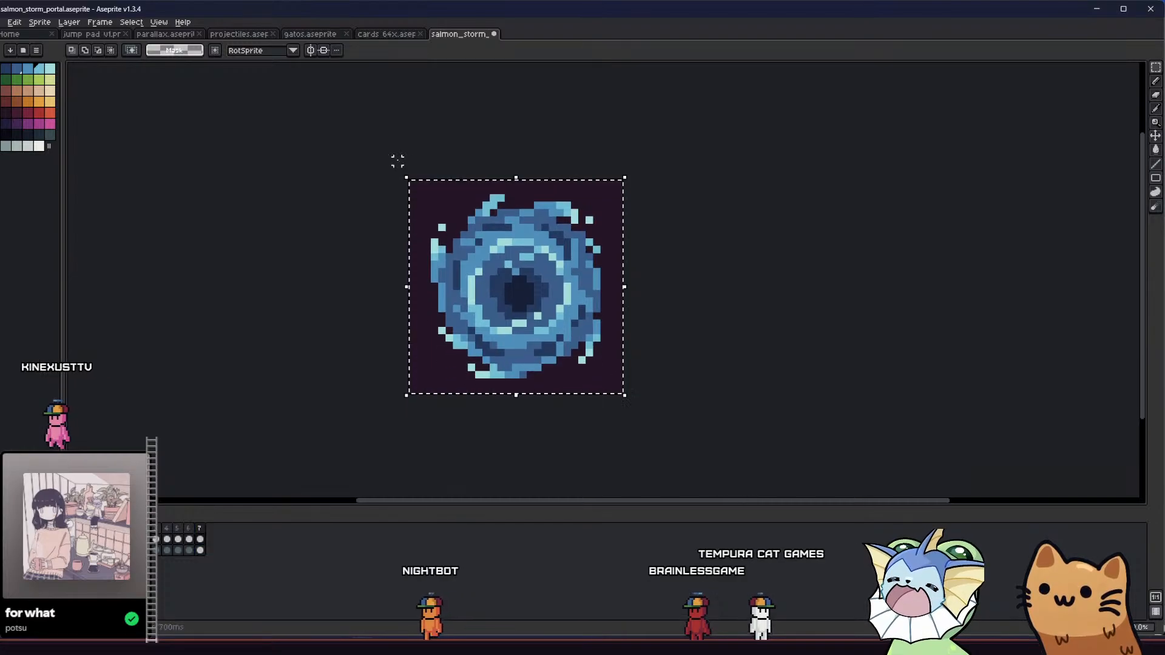
- Rotate the selected portal in the seventh frame by 60 degrees, clear the selection, and save the sprite
mouse_move(406, 177)
left_mouse_down()
mouse_move(405, 206)
mouse_move(395, 189)
left_mouse_up()
key("Escape")
left_click(310, 50)
type("30")
key("Return")
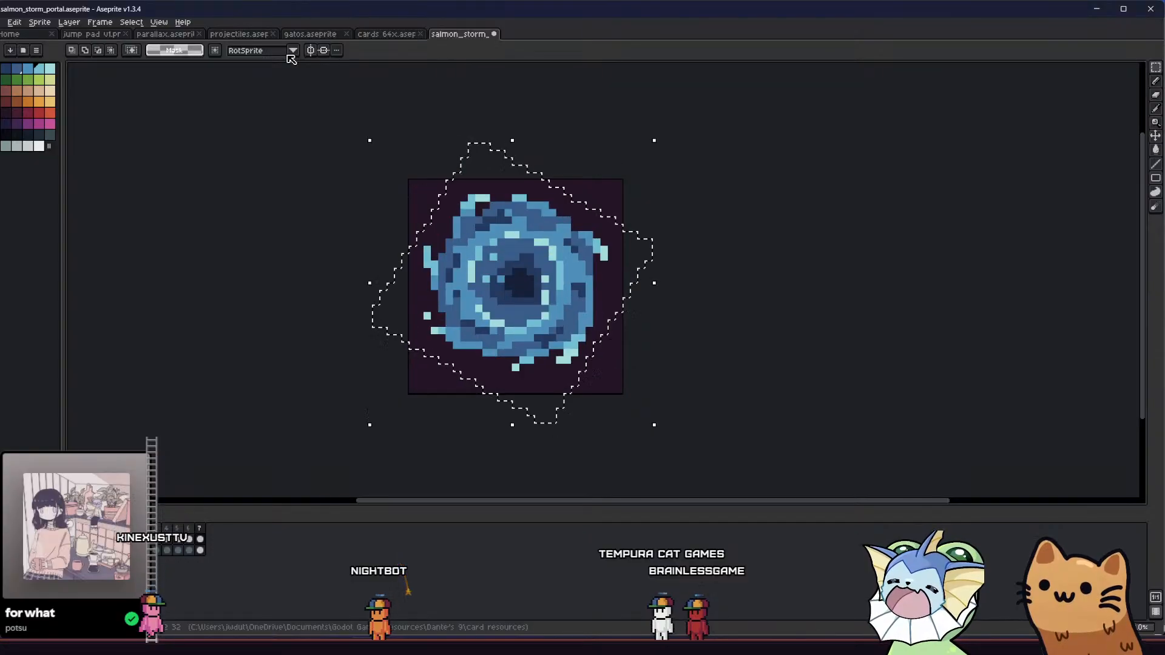
left_click(323, 219)
scroll(364, 261, "down", 2)
key("ctrl+s")
scroll(396, 330, "down", 2)
scroll(413, 327, "up", 2)
left_click_drag(390, 338, 357, 341)
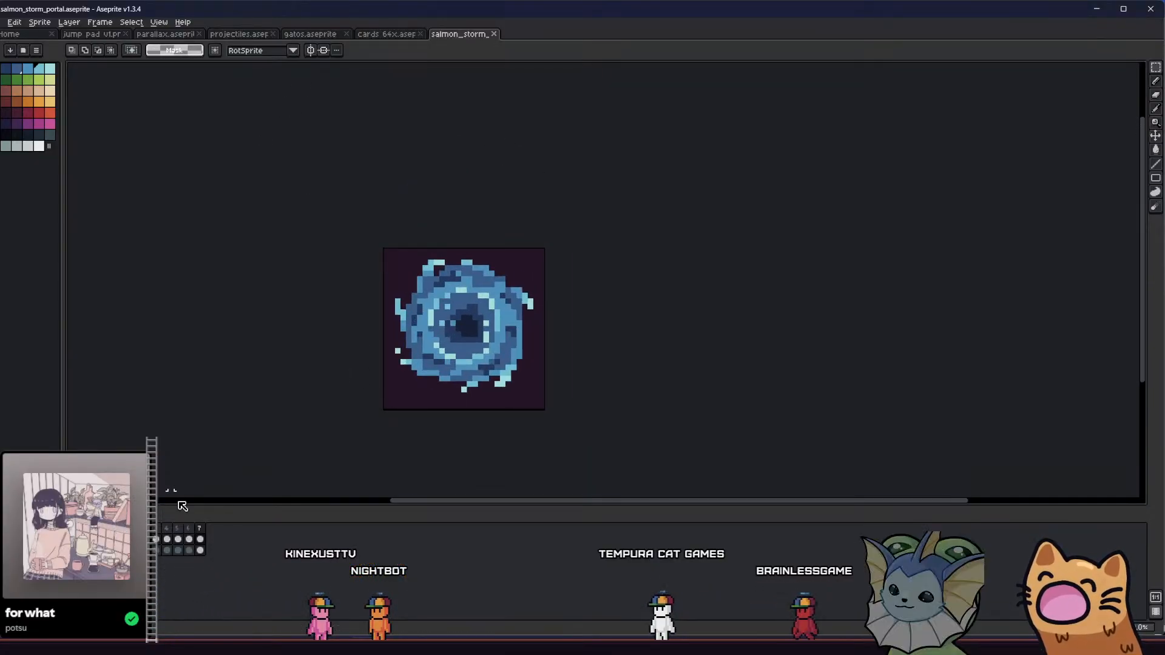
- Add an eighth frame with the unrotated portal and select its whole content
scroll(351, 362, "down", 2)
scroll(381, 357, "up", 2)
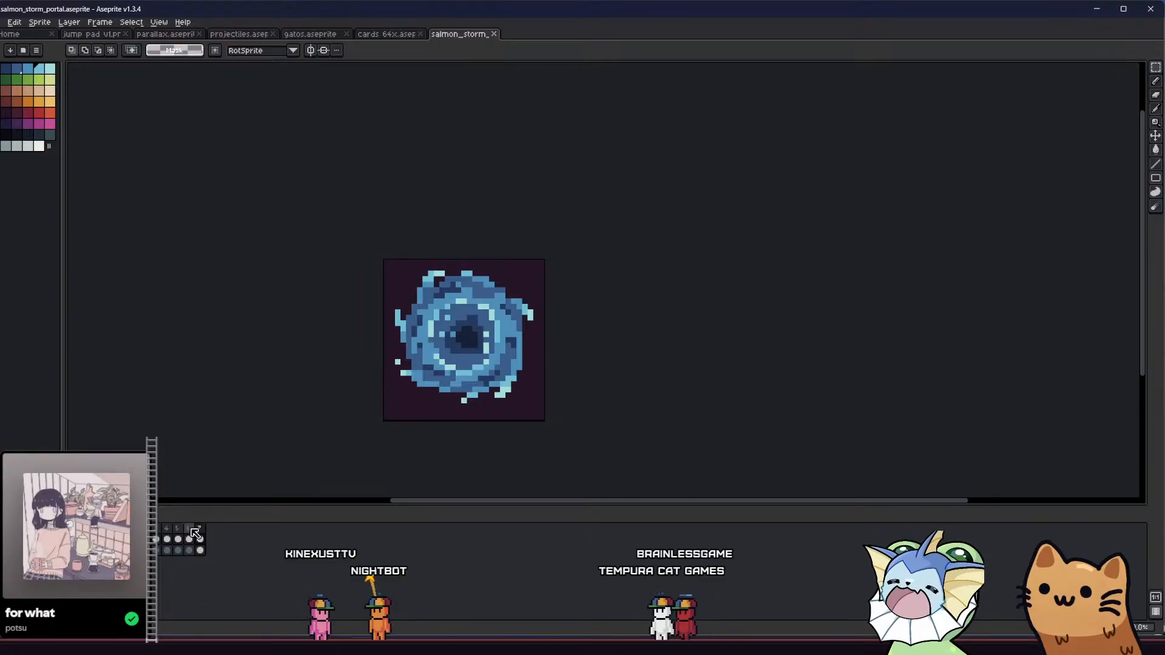
left_click(192, 538)
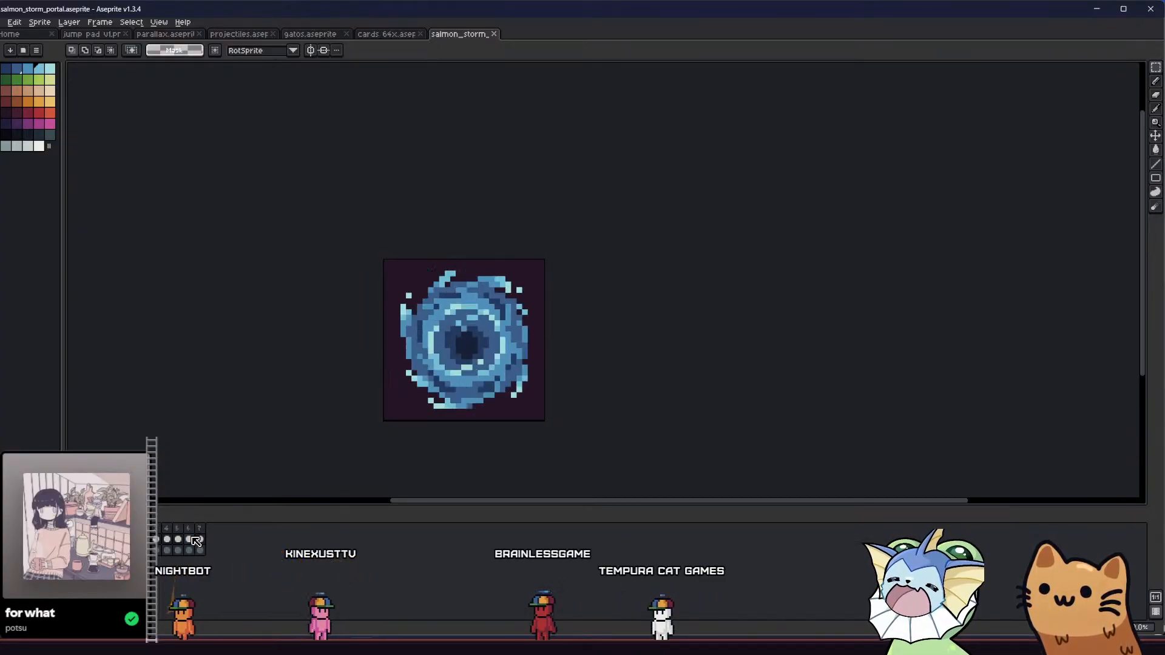
right_click(156, 539)
left_click(154, 551)
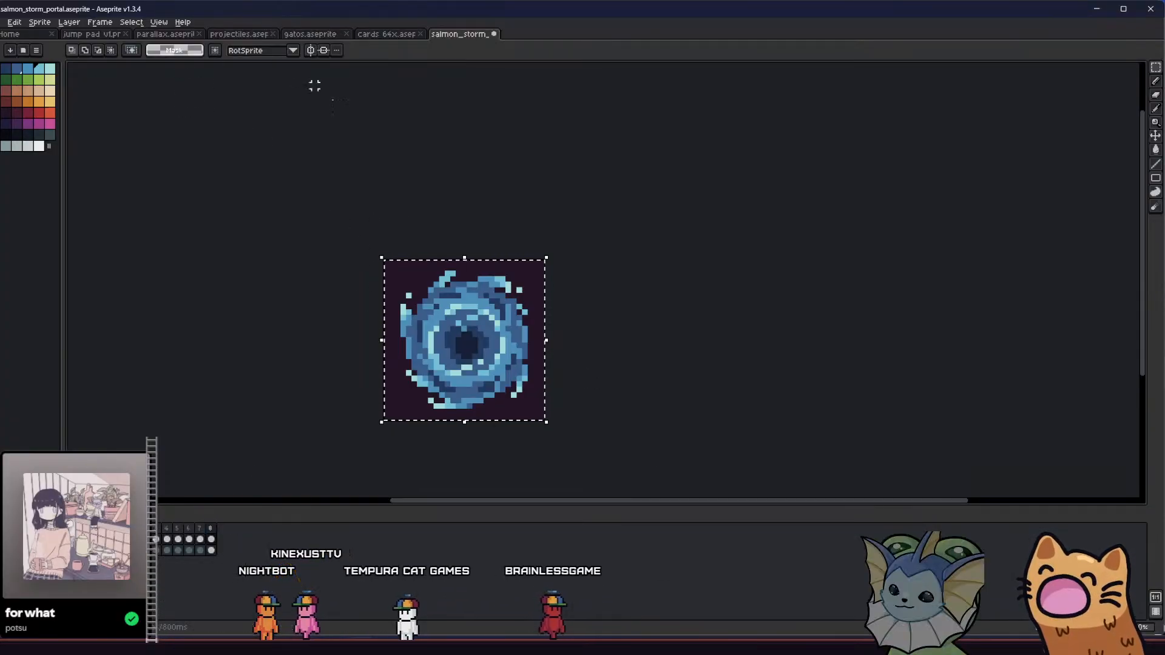
- Rotate the selected portal in the eighth frame by 70 degrees and clear the selection
left_click_drag(381, 245, 366, 289)
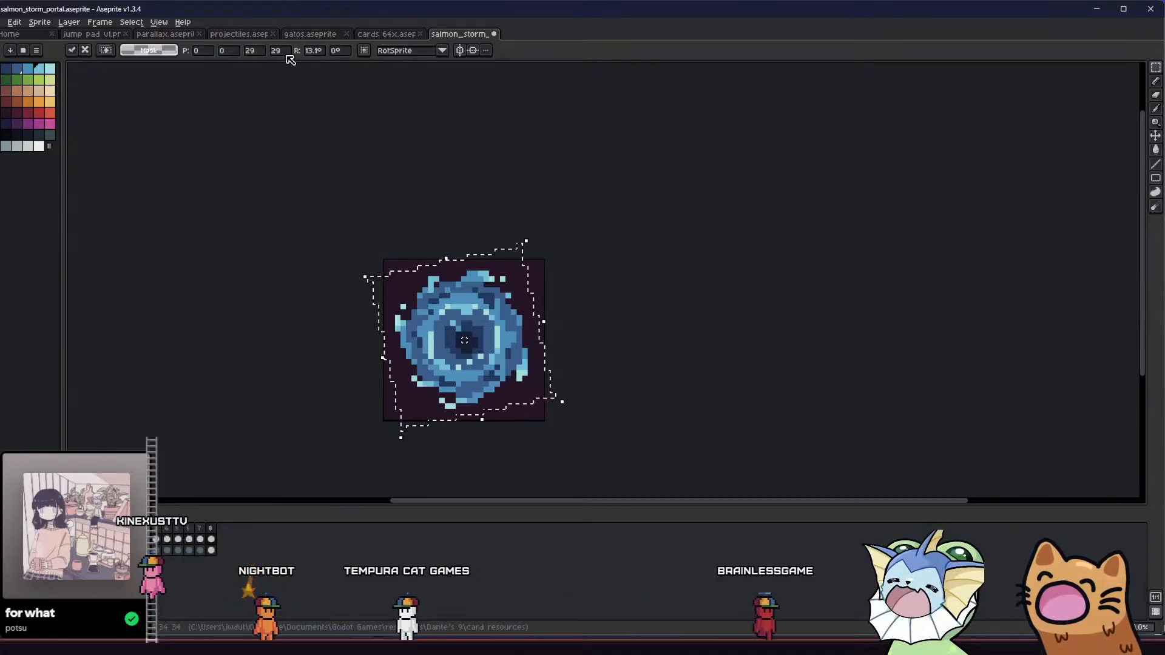
key("Return")
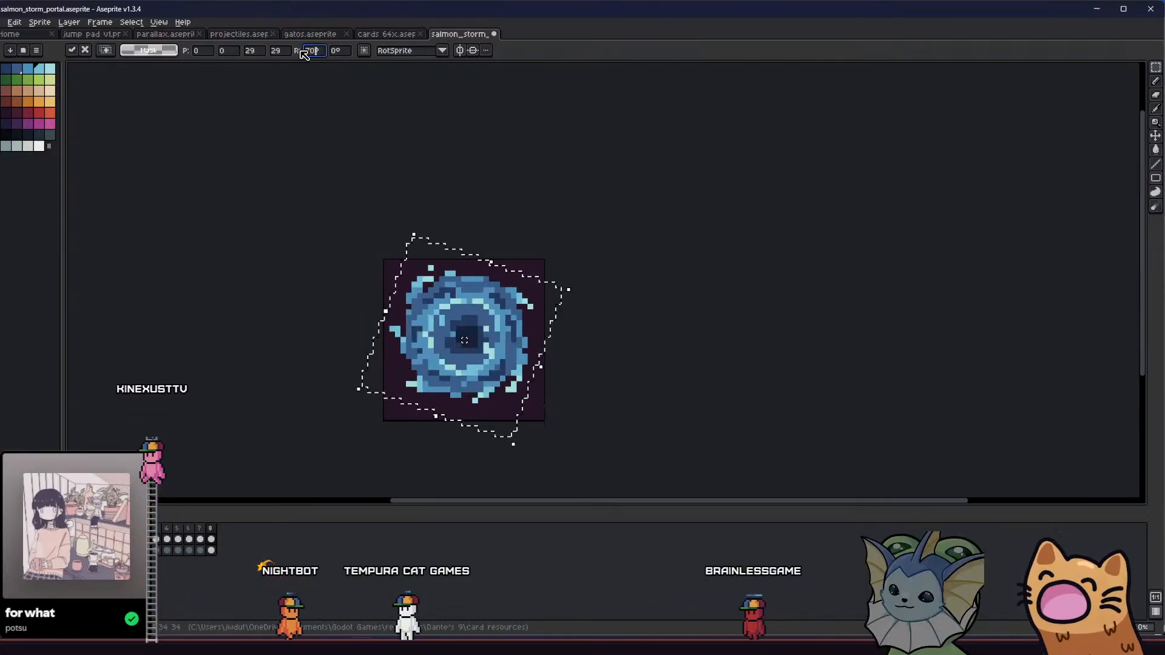
left_click(286, 261)
- Switch to Godot, examine the salmon sprites and the Salmon Storm card in the art_test scene, and return to the portal sprite in Aseprite
key("alt+Tab")
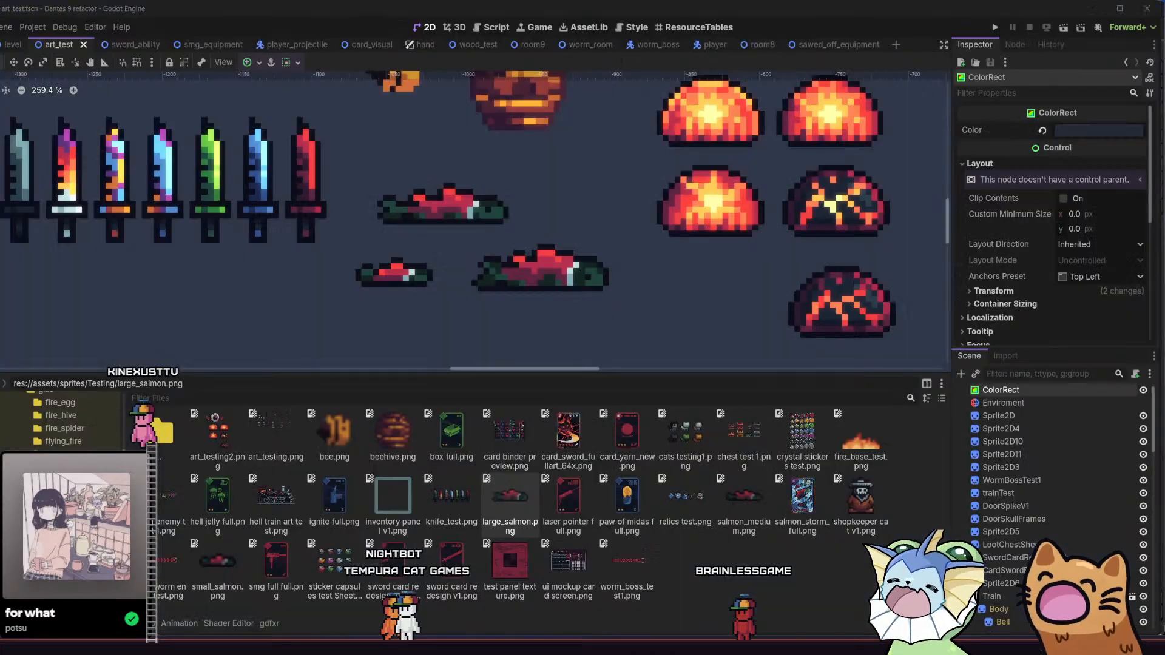
scroll(364, 214, "up", 3)
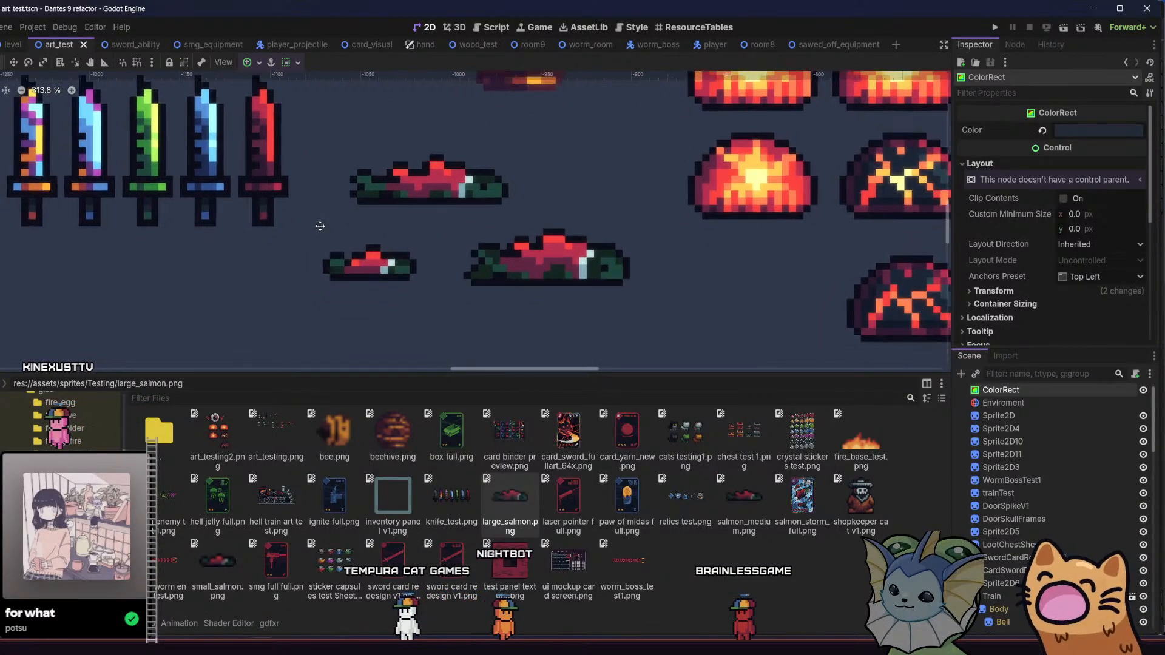
left_click_drag(297, 233, 267, 229)
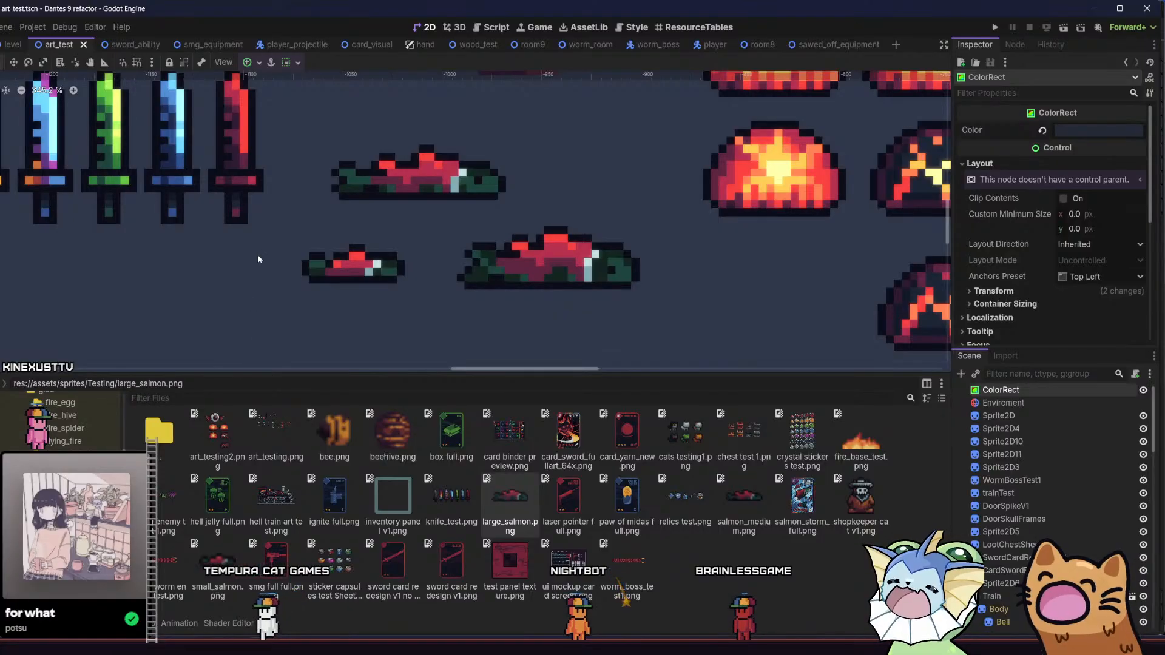
scroll(335, 281, "down", 15)
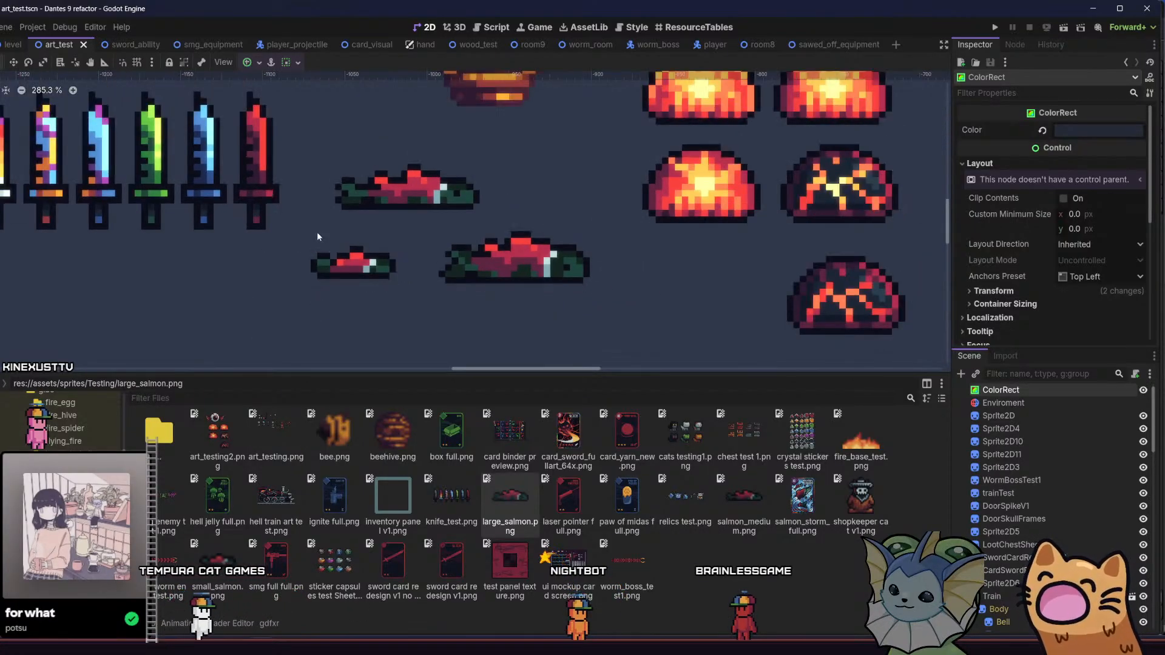
left_click_drag(236, 242, 540, 289)
scroll(267, 221, "up", 9)
scroll(302, 228, "down", 1)
left_click_drag(266, 225, 324, 195)
scroll(345, 212, "up", 1)
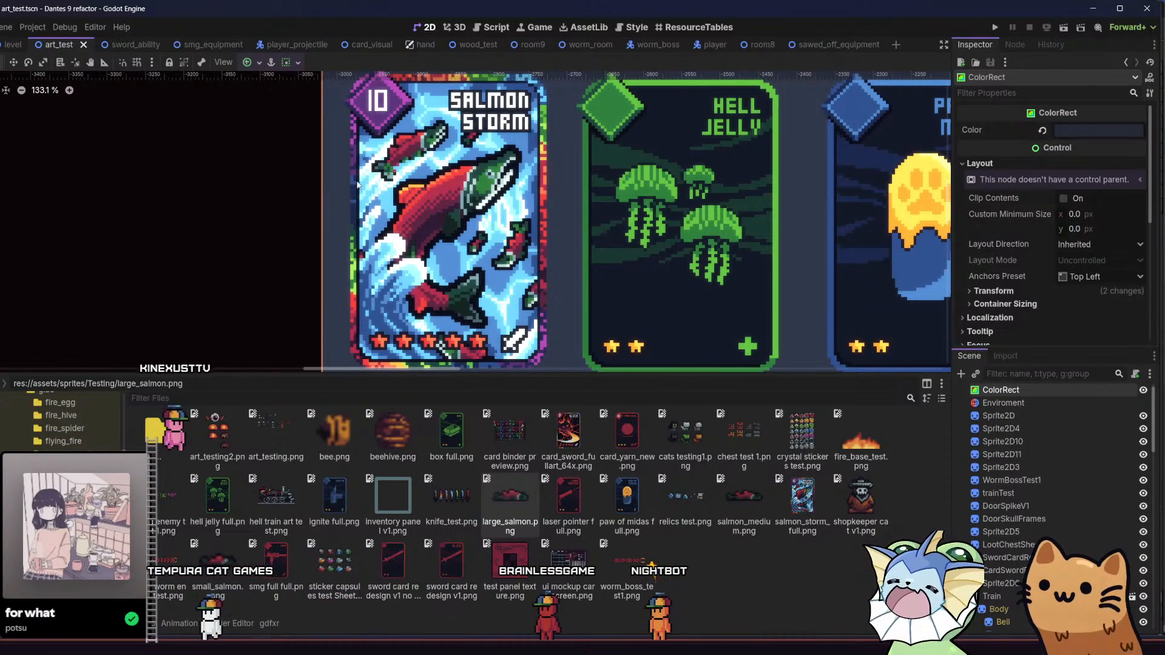
mouse_move(361, 646)
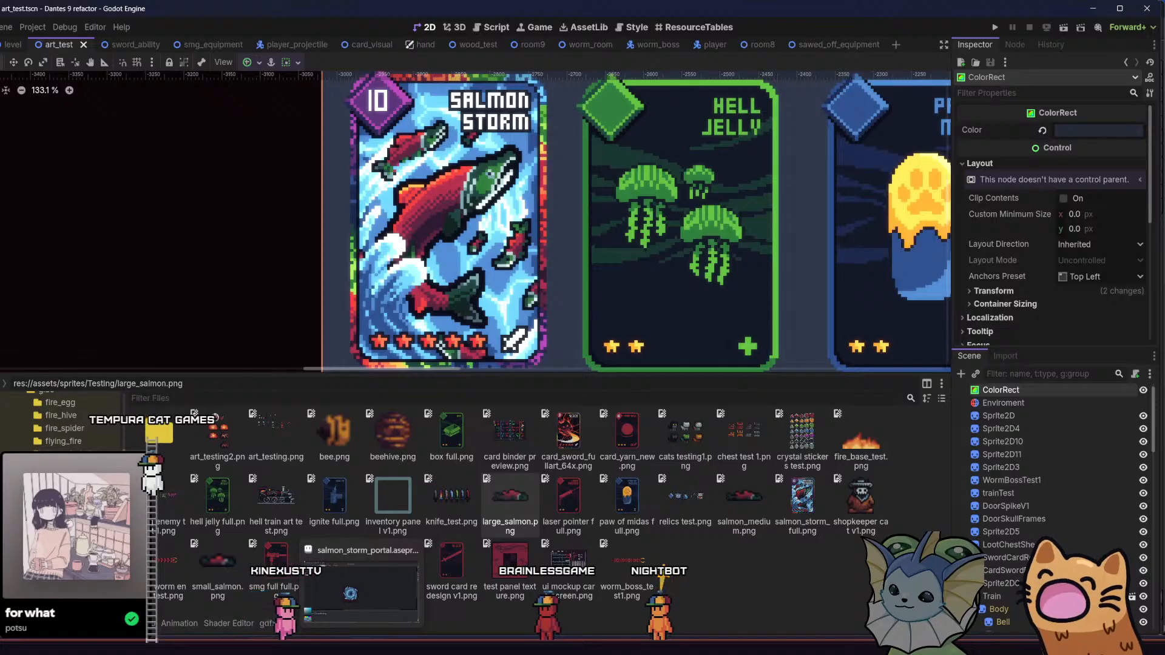
left_click(361, 591)
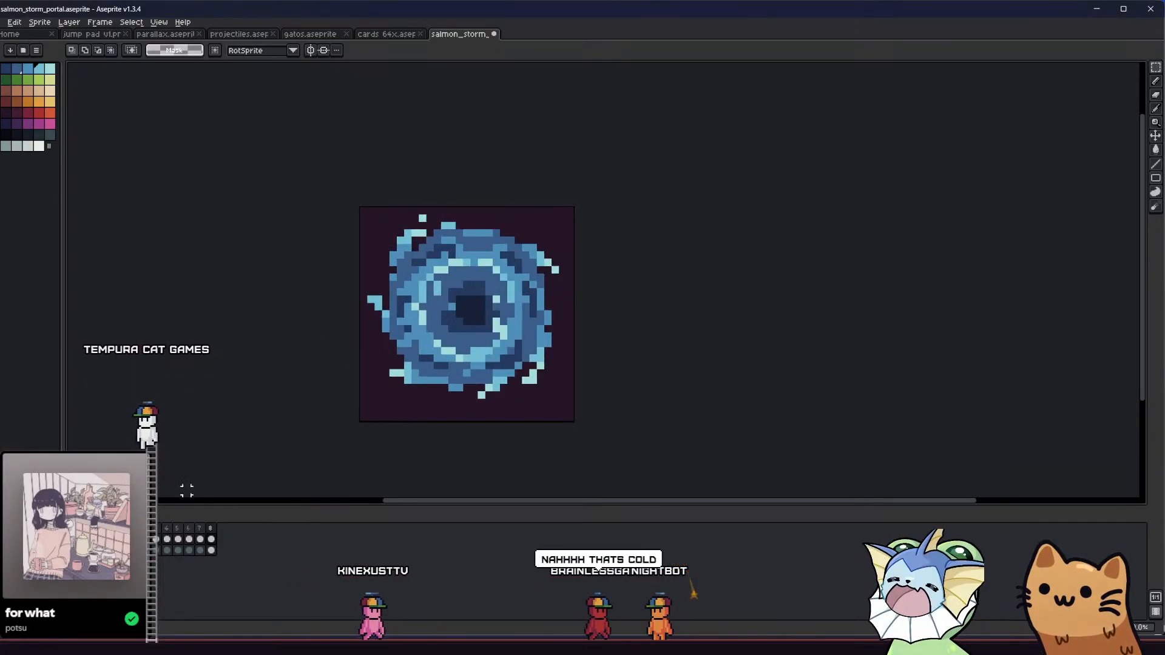
- Add a ninth frame with the unrotated portal, rotate its whole content by 80 degrees, and clear the selection
left_click(169, 550)
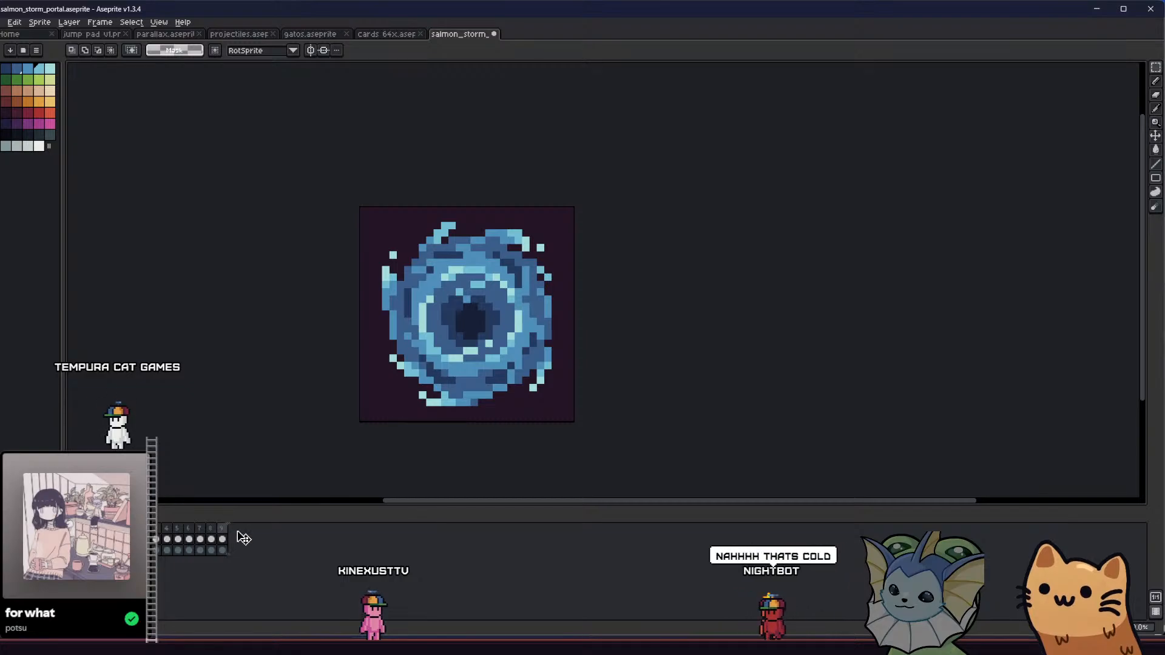
key("ctrl+a")
left_click_drag(356, 198, 334, 240)
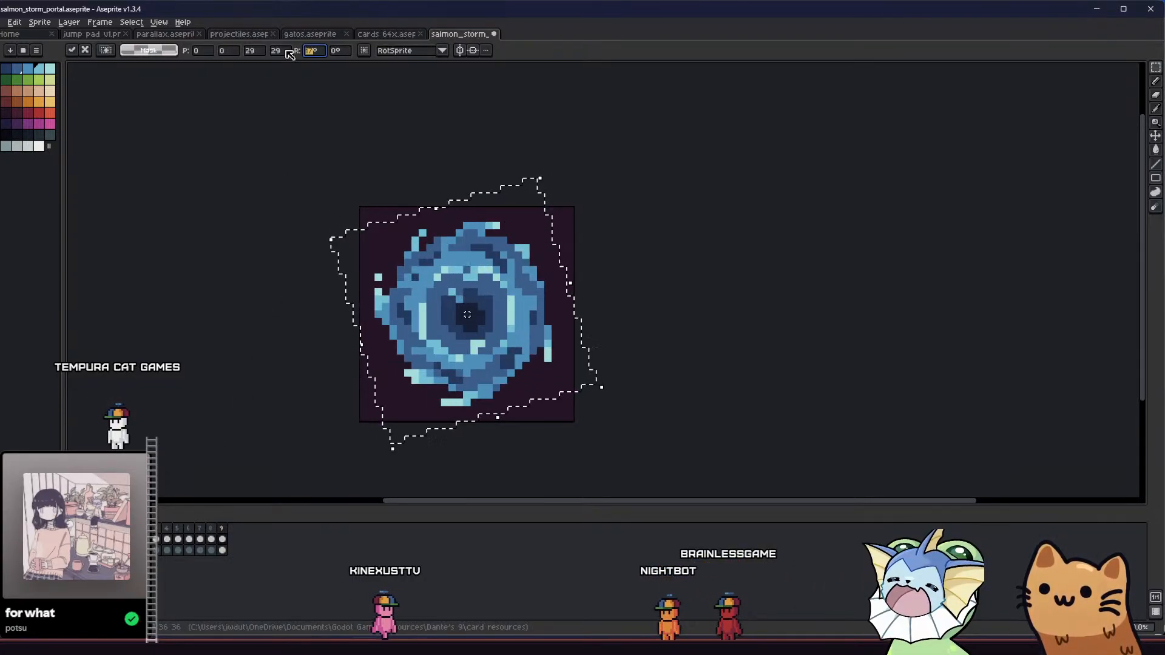
type("80")
key("Return")
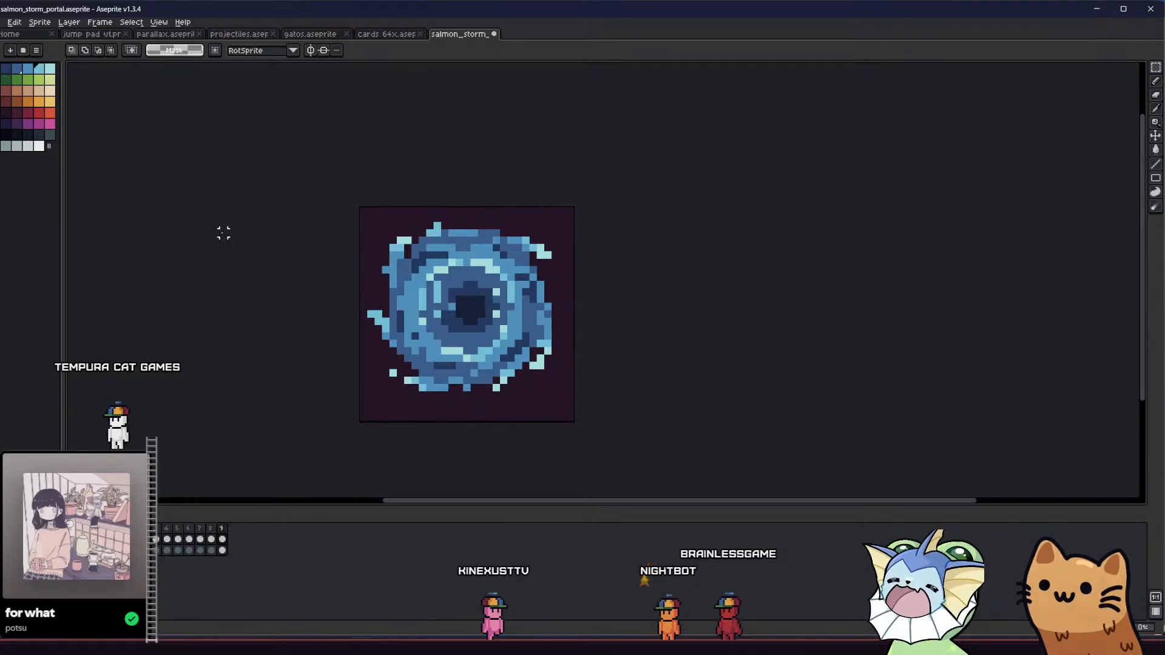
- Compare the portal's rotation across the third to sixth frames
left_click_drag(224, 233, 240, 240)
key("Right")
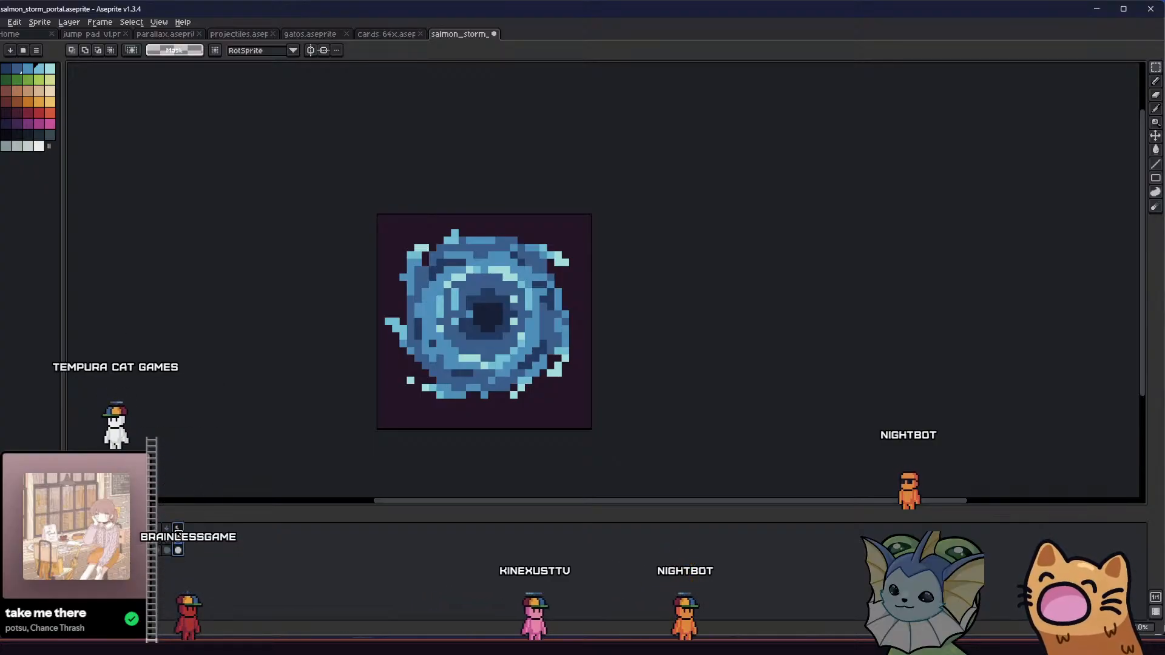
left_click_drag(227, 336, 233, 326)
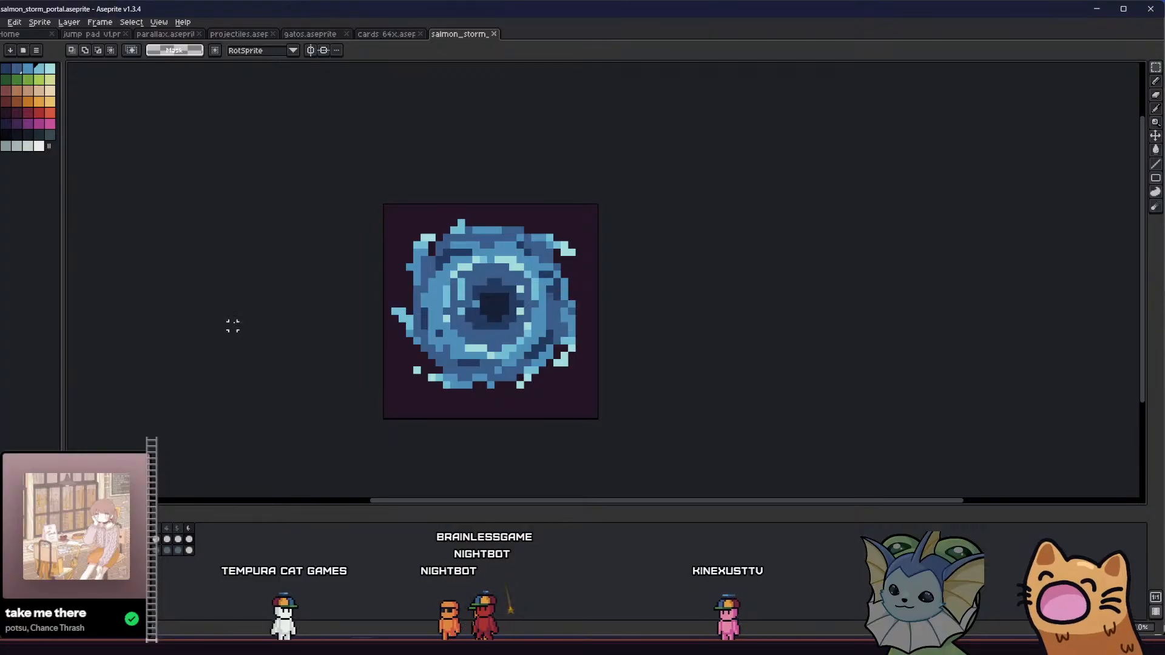
mouse_move(247, 340)
left_mouse_down()
mouse_move(234, 326)
mouse_move(231, 342)
left_mouse_up()
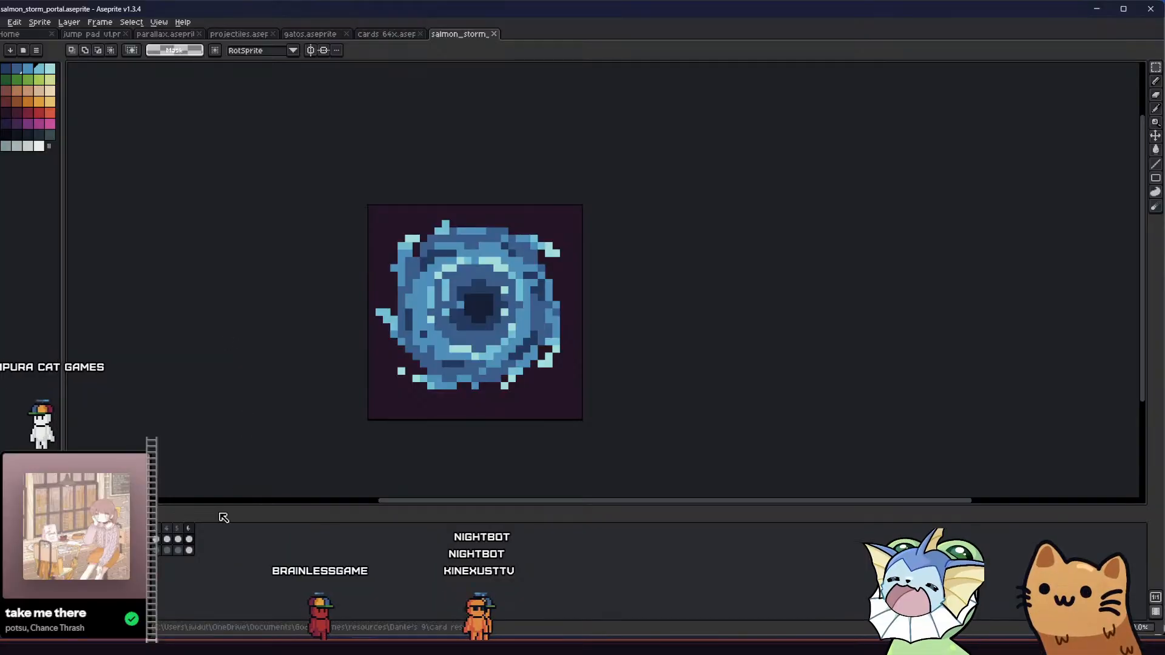
left_click(158, 540)
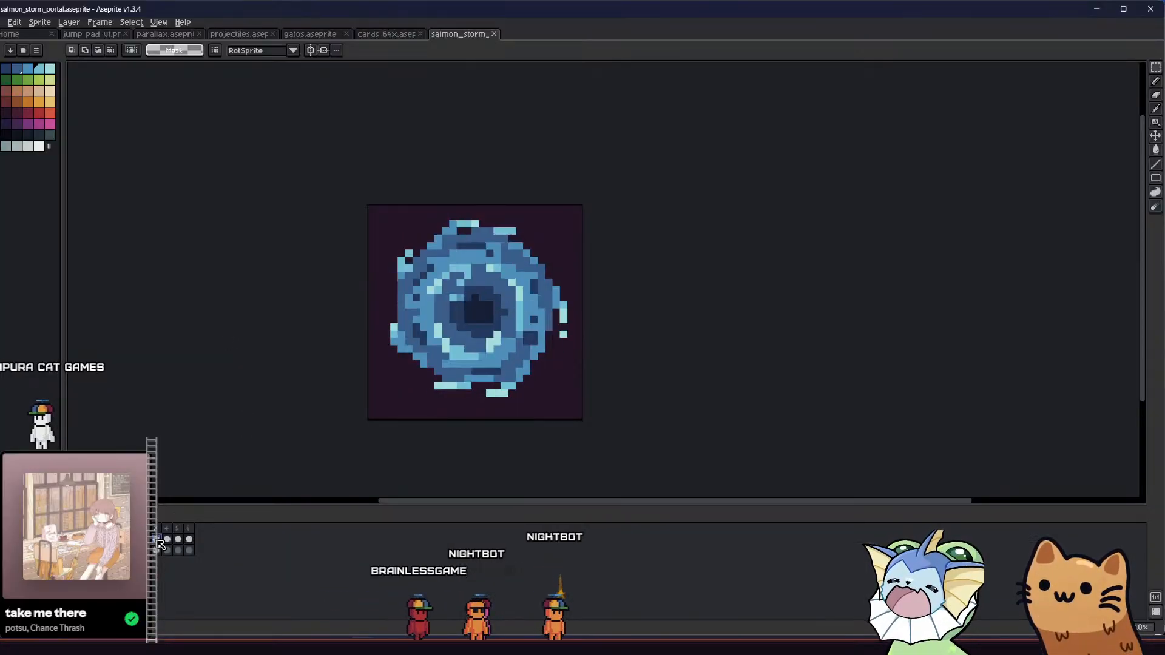
left_click(169, 542)
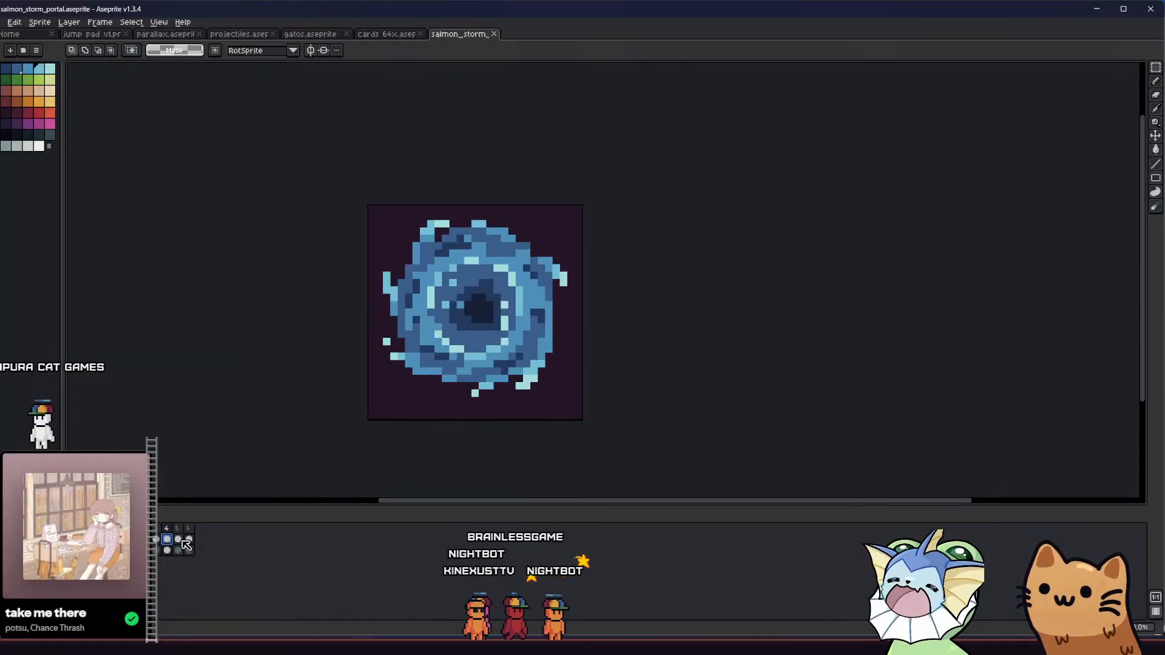
left_click(179, 539)
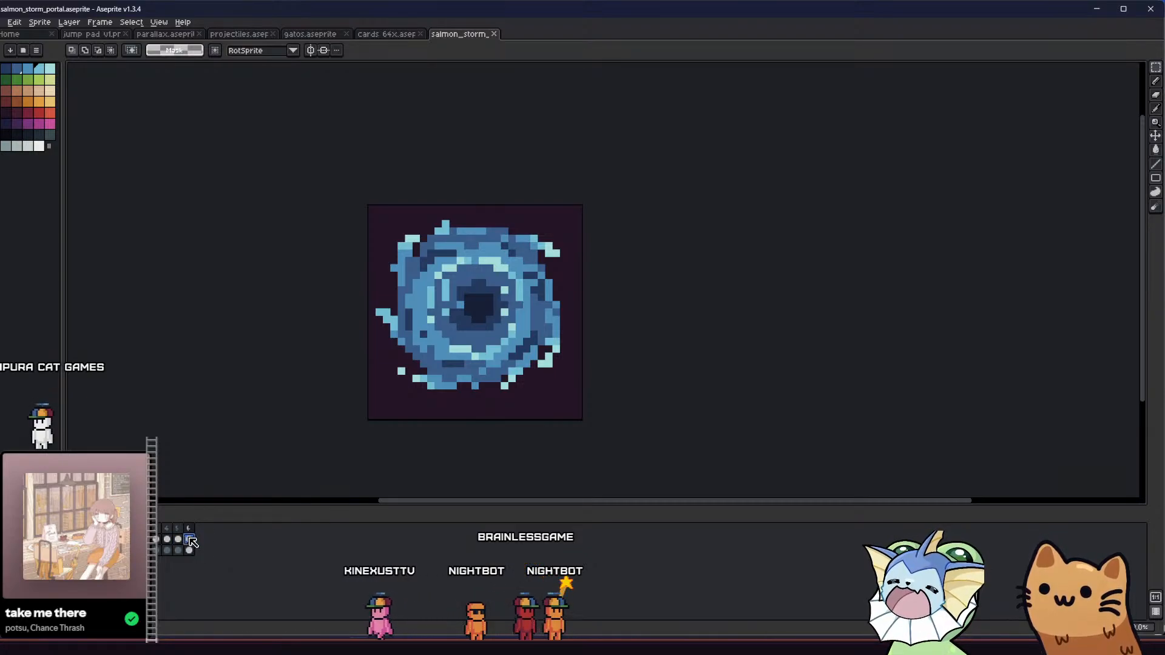
left_click(189, 539)
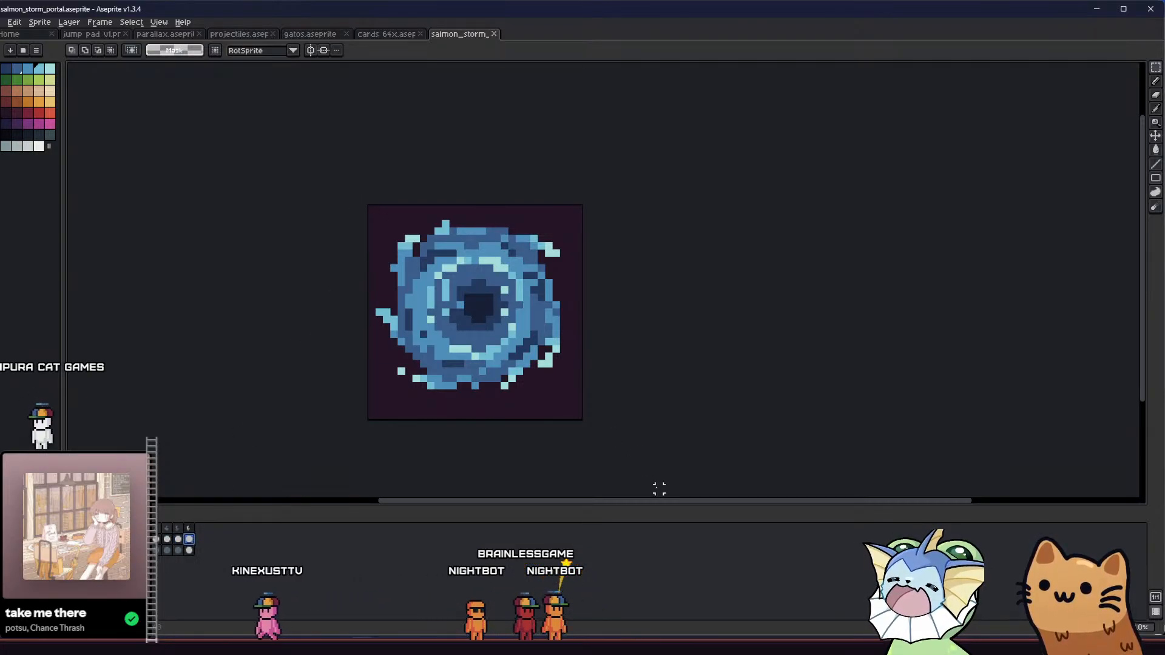
- Place the unrotated portal in the sixth frame and rotate its whole content further than the fifth frame's copy
right_click(193, 533)
left_click(215, 578)
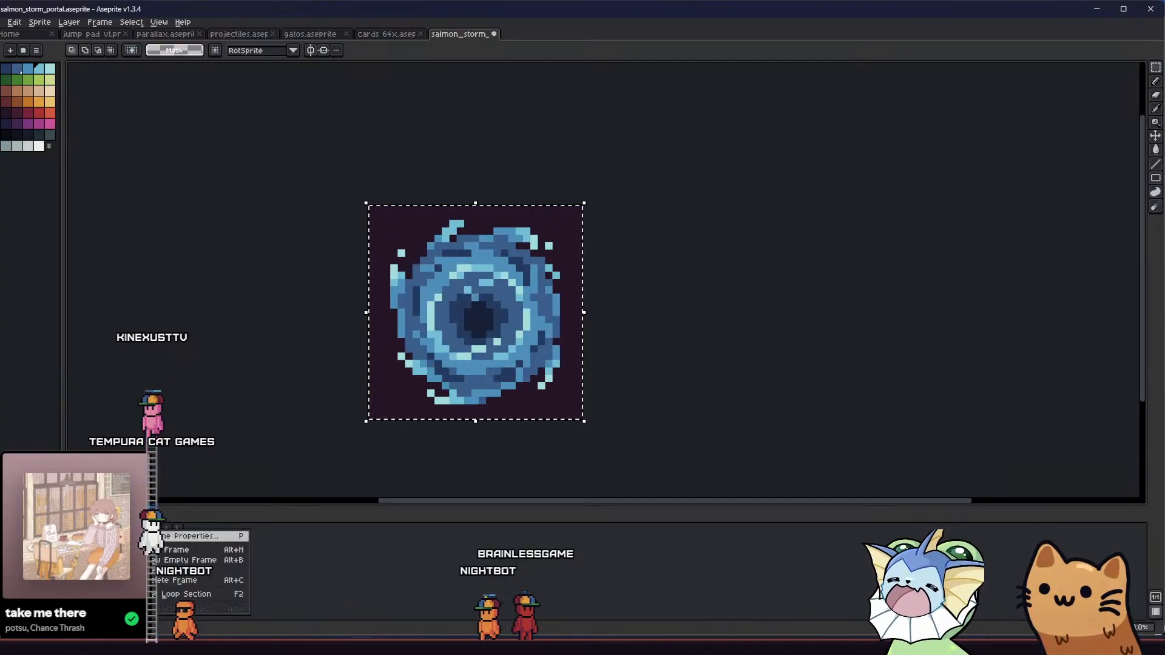
left_click(157, 549)
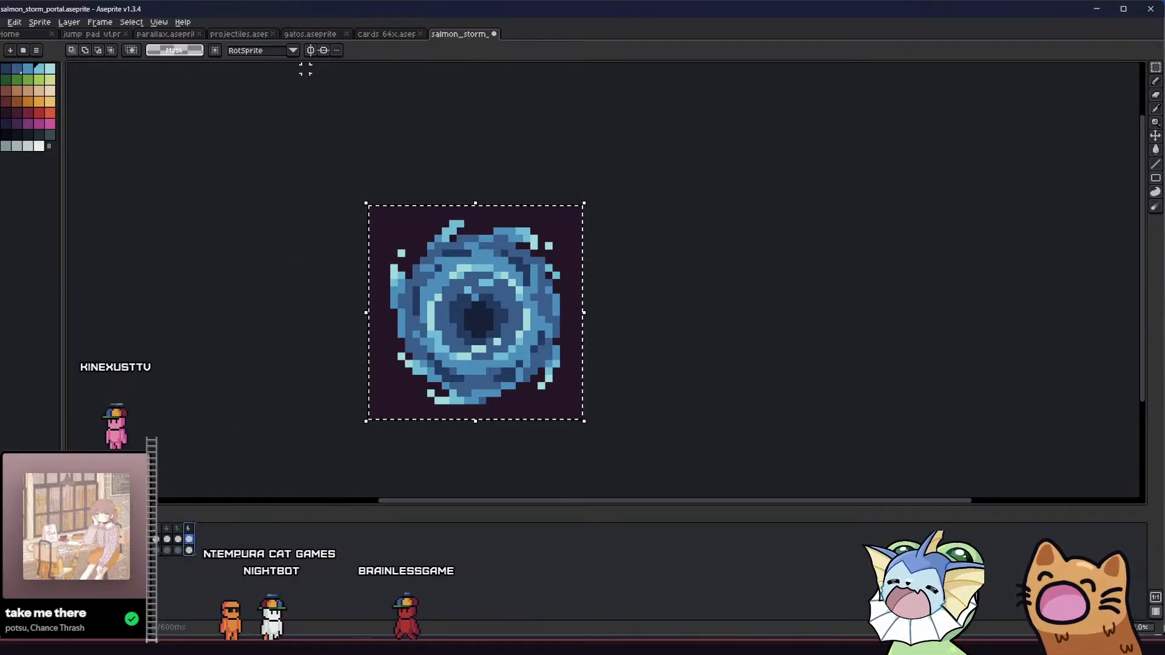
left_click_drag(352, 201, 358, 263)
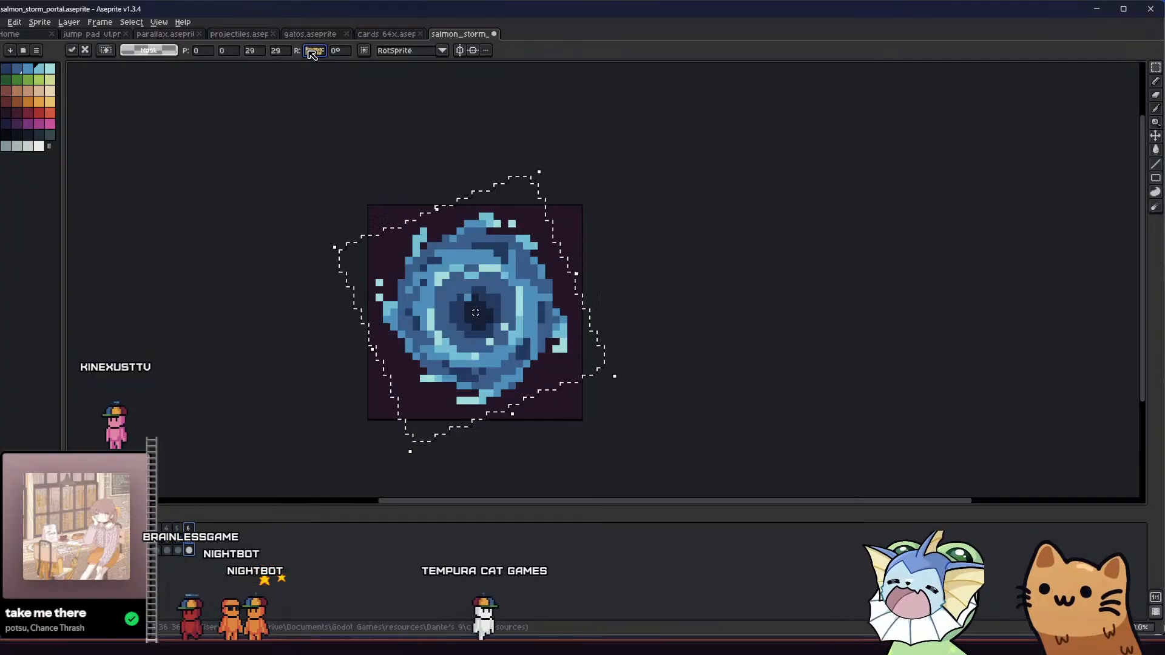
key("Escape")
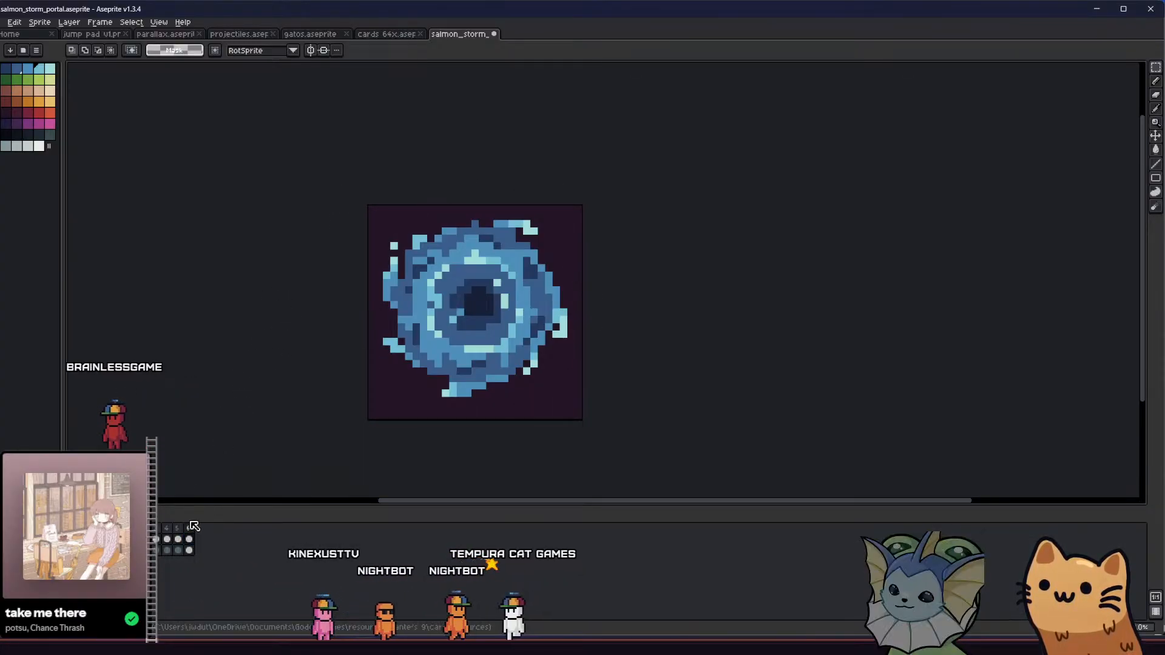
key("Return")
- Add a seventh frame with the unrotated portal and rotate its whole content one step beyond the sixth frame
right_click(135, 529)
left_click(154, 548)
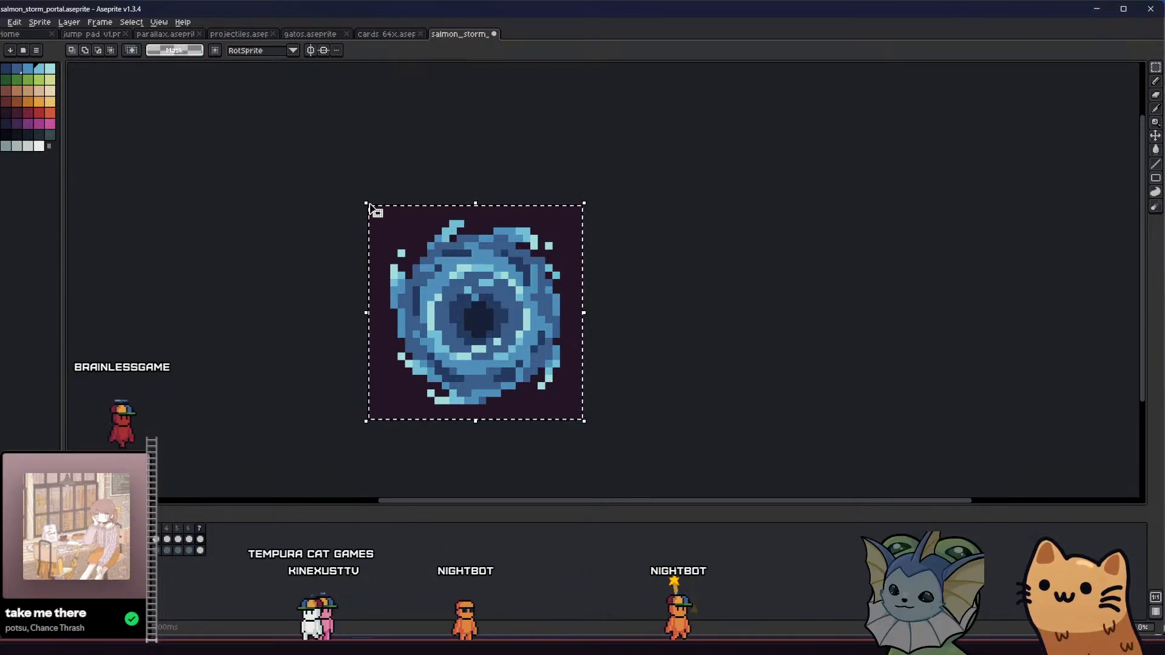
left_click_drag(370, 210, 354, 220)
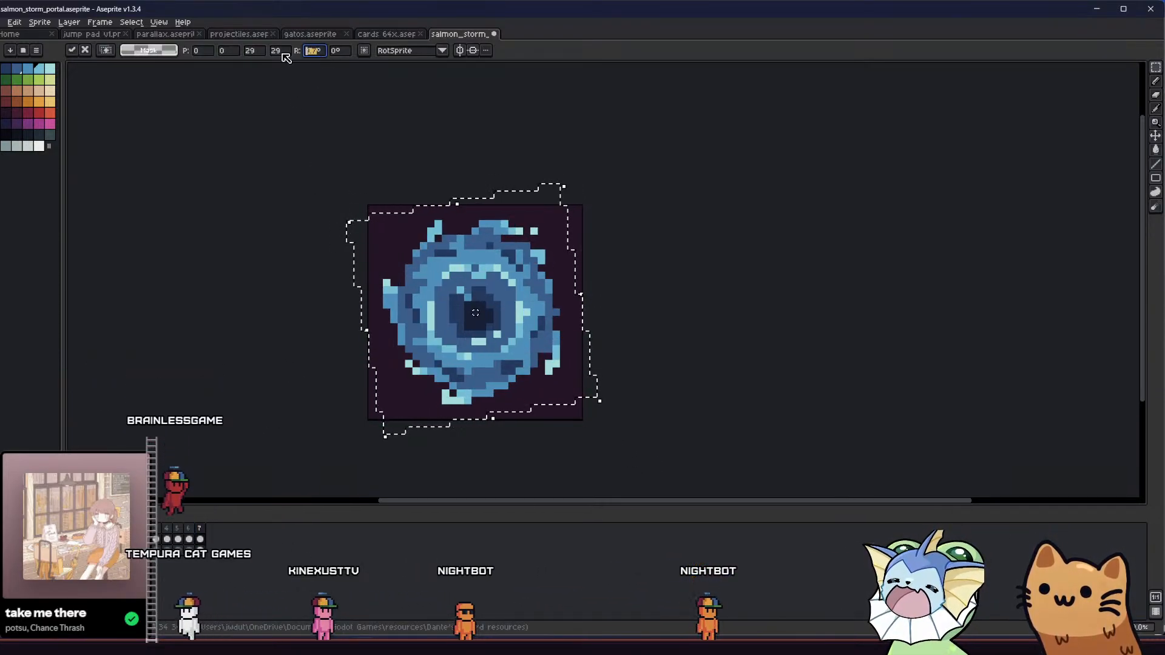
key("Return")
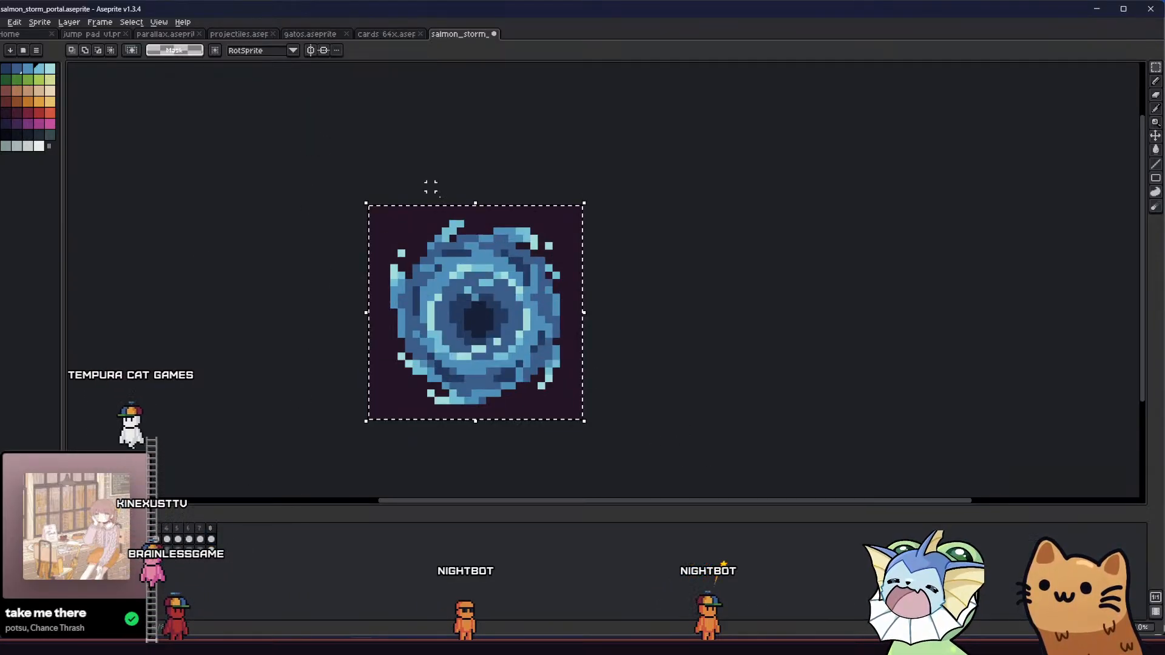
- Rotate the selected portal in the eighth frame beyond the seventh frame's angle and clear the selection
left_click_drag(362, 187, 276, 85)
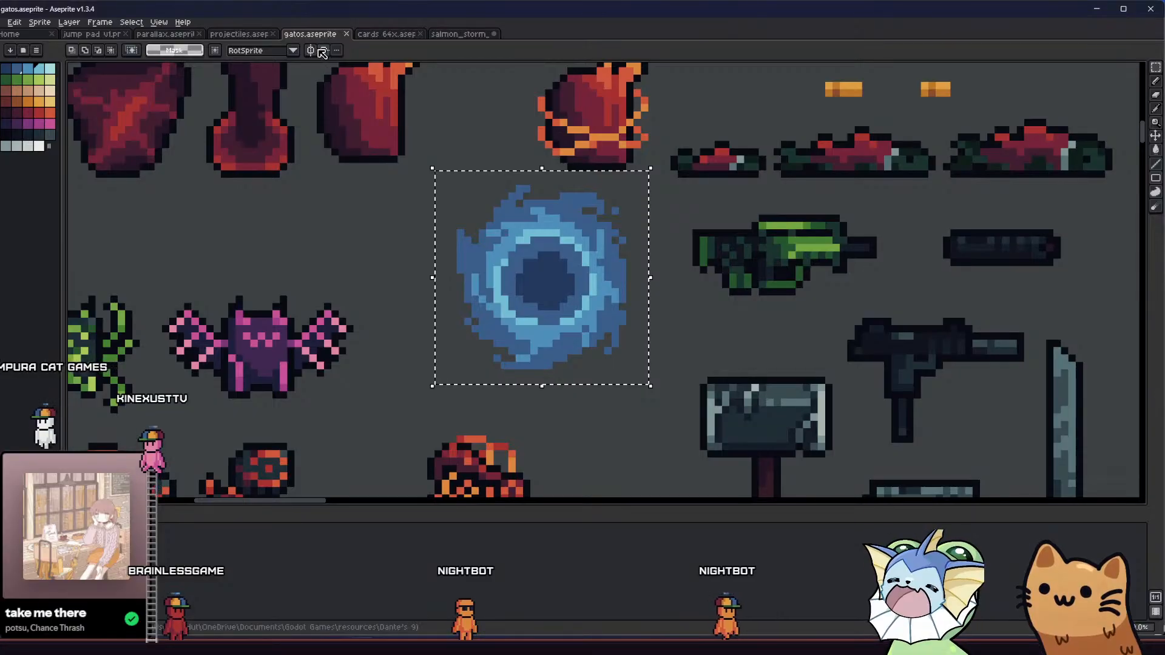
left_click(464, 35)
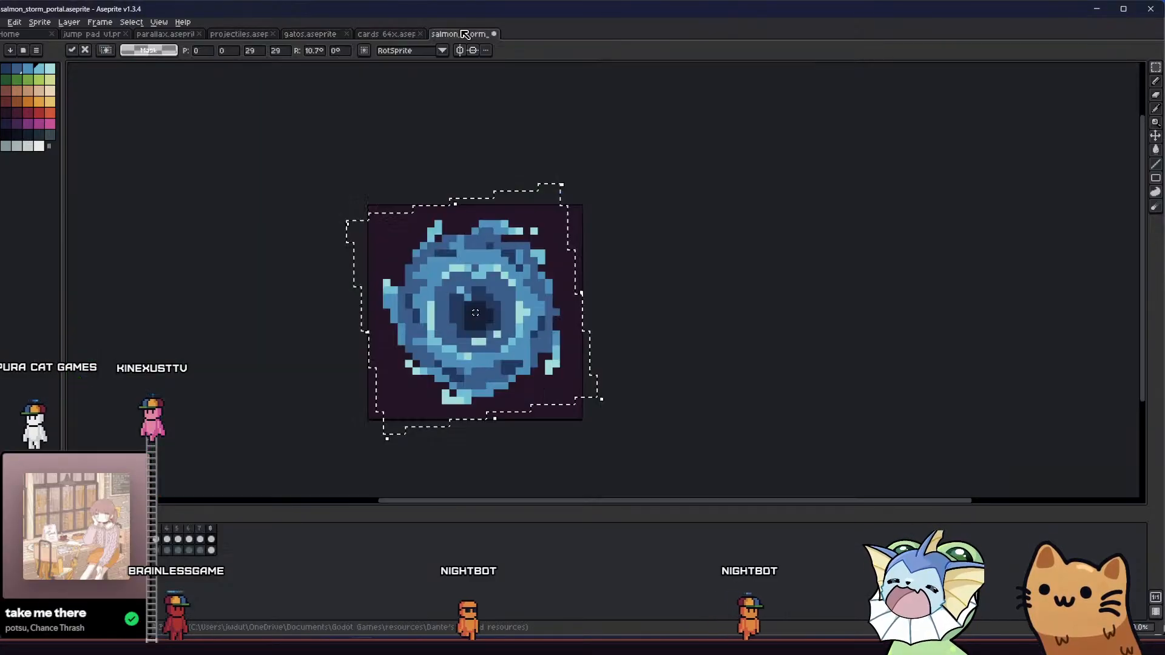
double_click(320, 52)
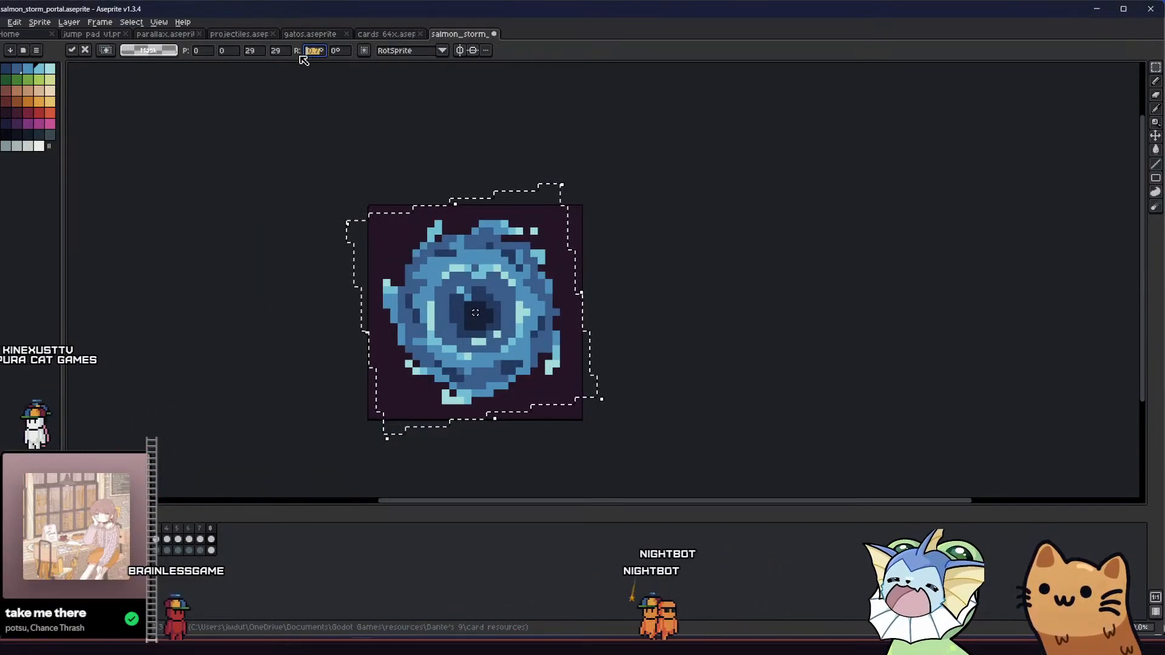
type("45")
key("Return")
left_click(254, 238)
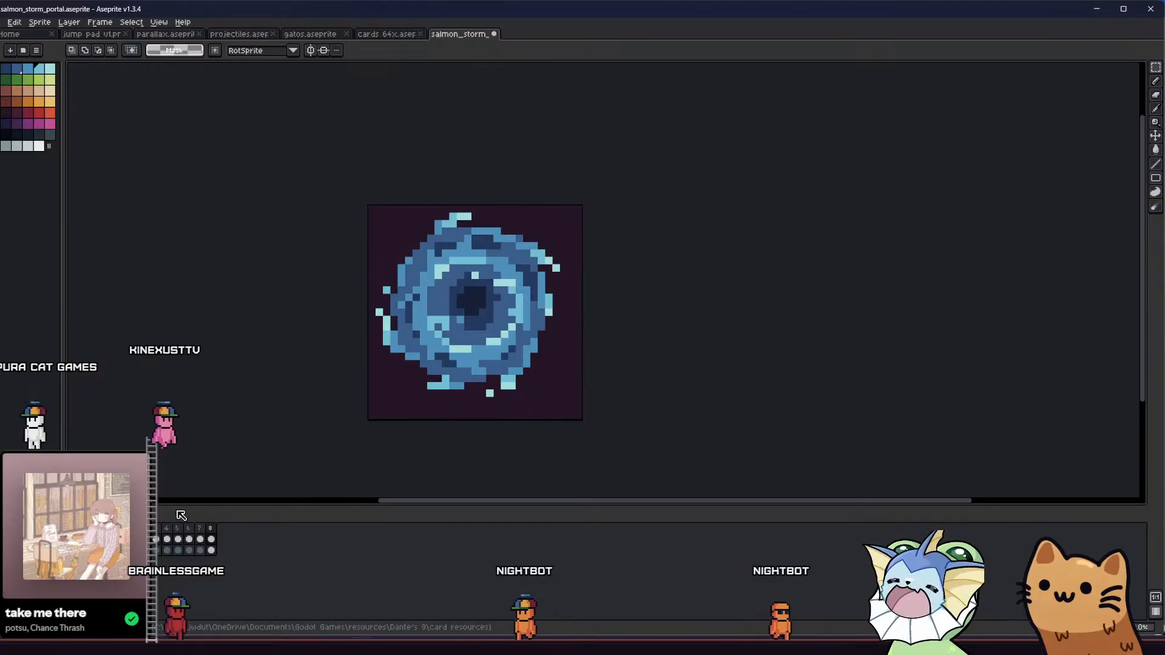
- Add a ninth frame after the eighth frame of the portal animation
right_click(211, 529)
left_click(278, 556)
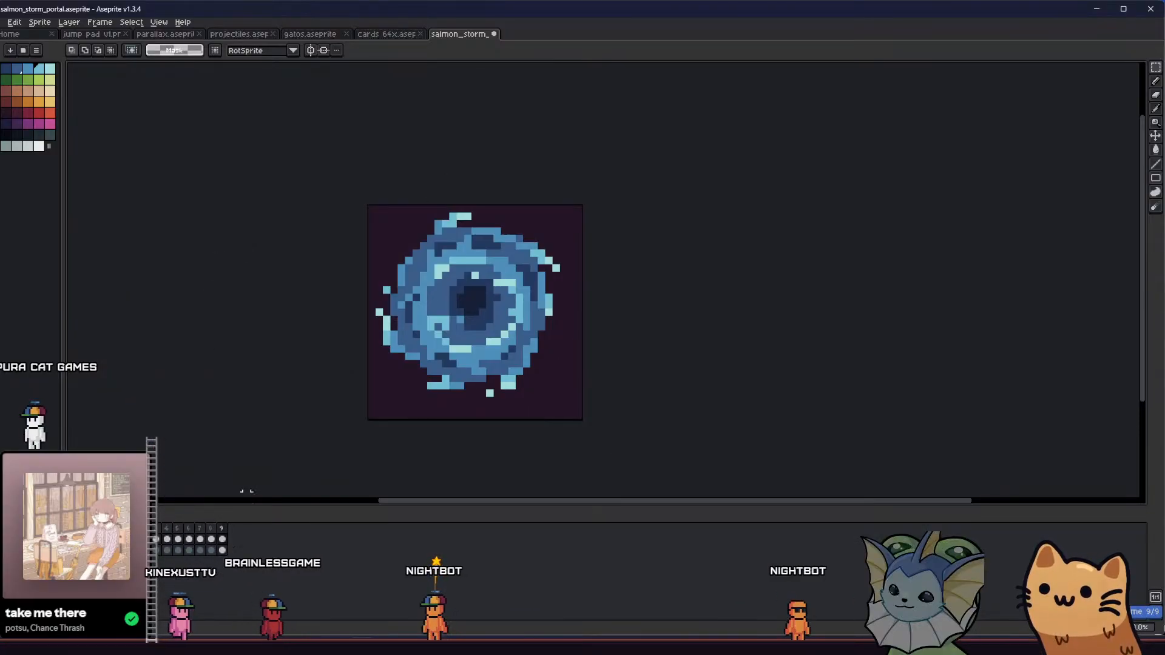
left_click_drag(276, 364, 237, 373)
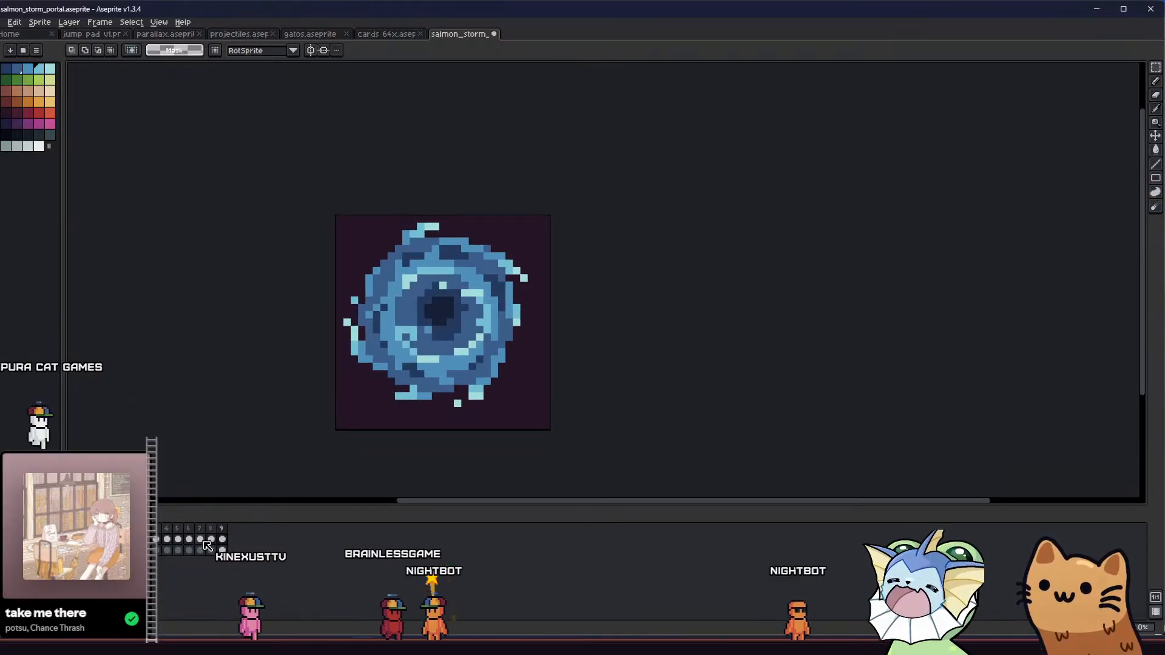
- Place the unrotated portal from the first frame in the ninth frame and rotate its whole content to 160 degrees
left_click(153, 539)
right_click(154, 540)
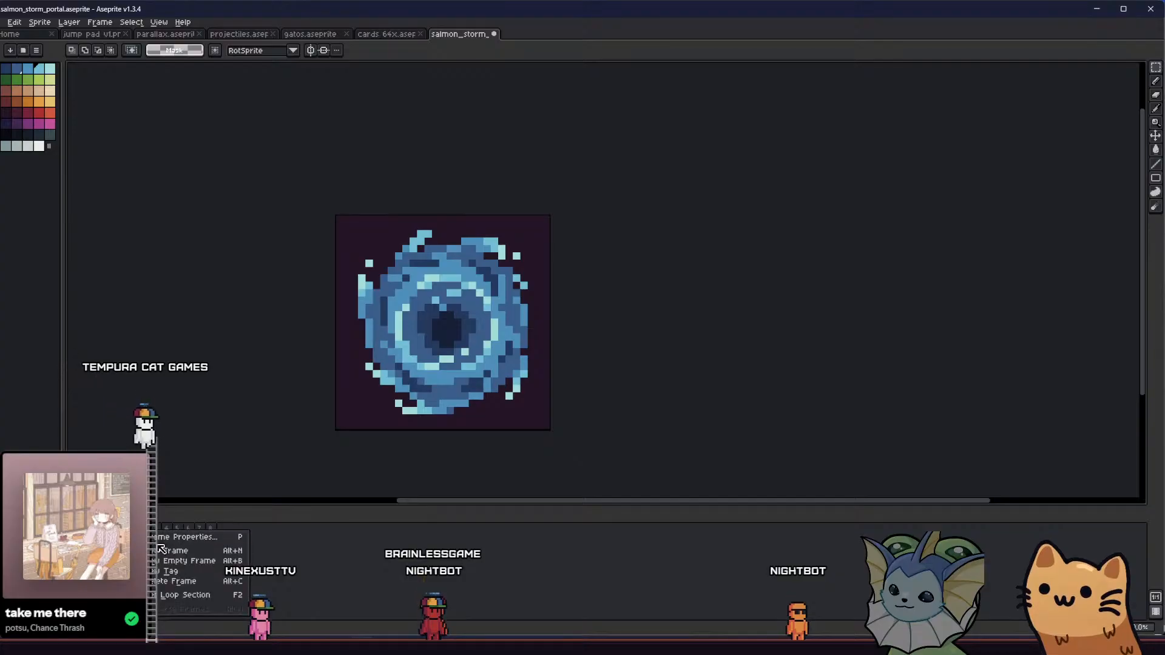
left_click(156, 551)
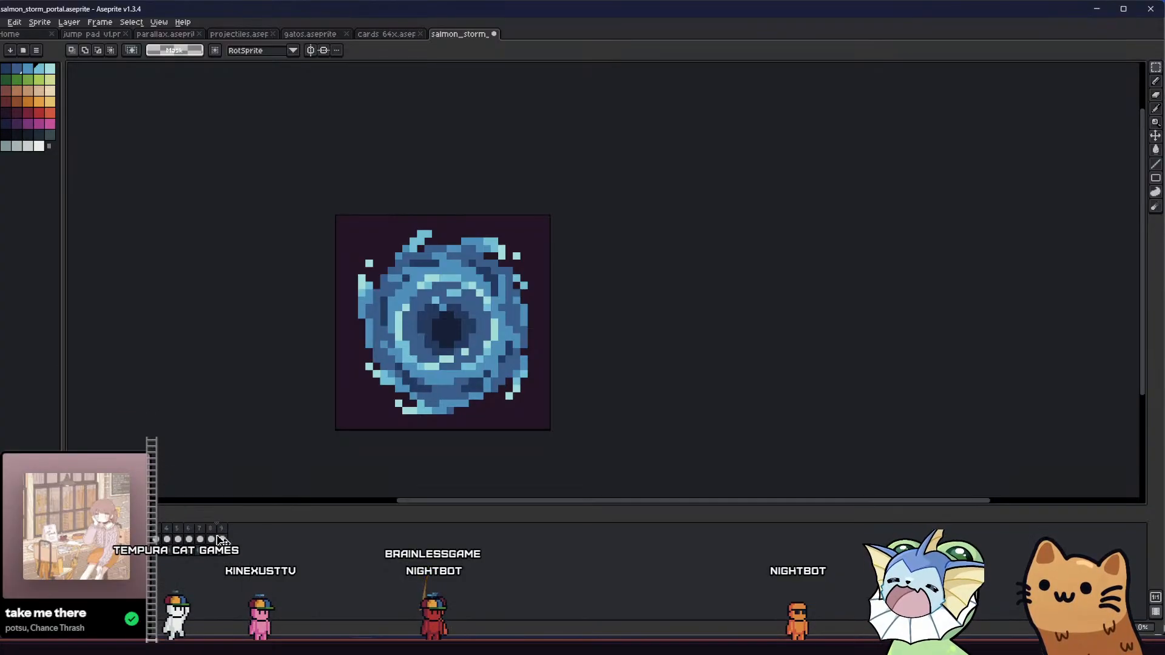
key("ctrl+v")
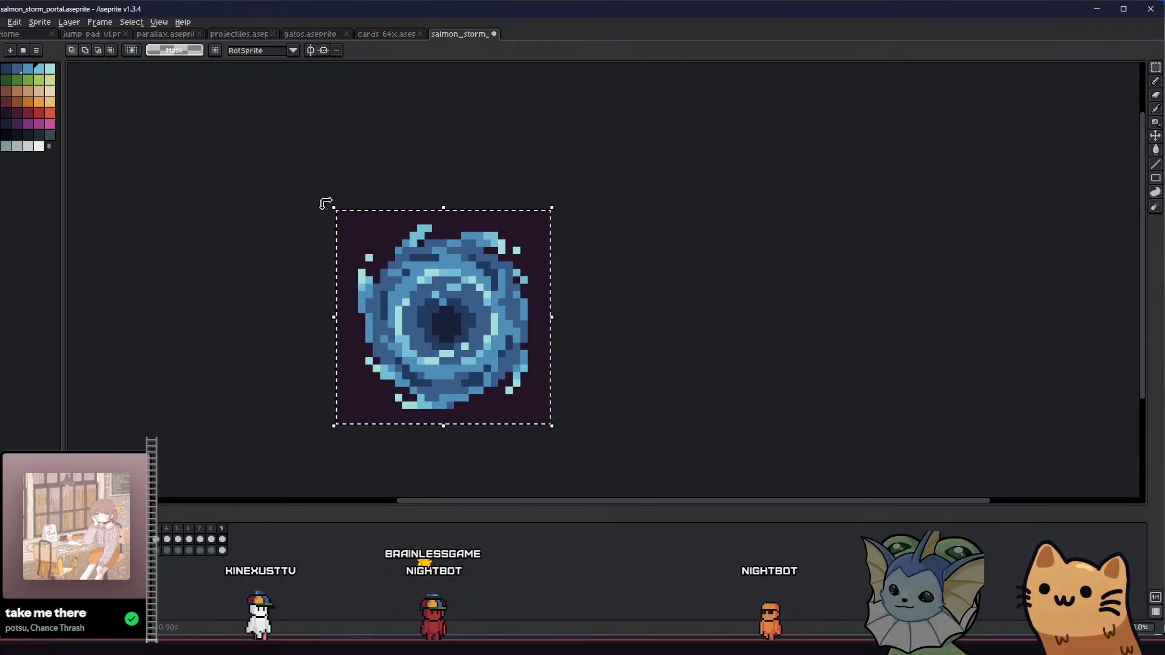
left_click_drag(326, 203, 307, 229)
type("160")
key("Return")
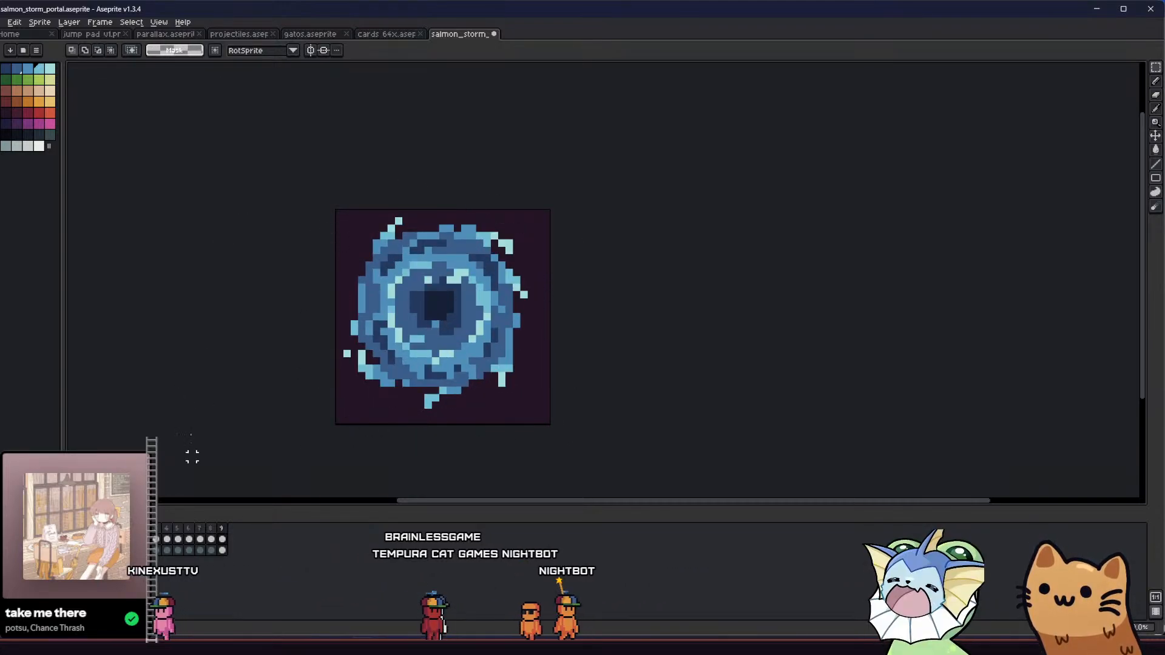
- Add a tenth frame with the unrotated portal and rotate its whole content one step beyond the ninth frame
key("ctrl+z")
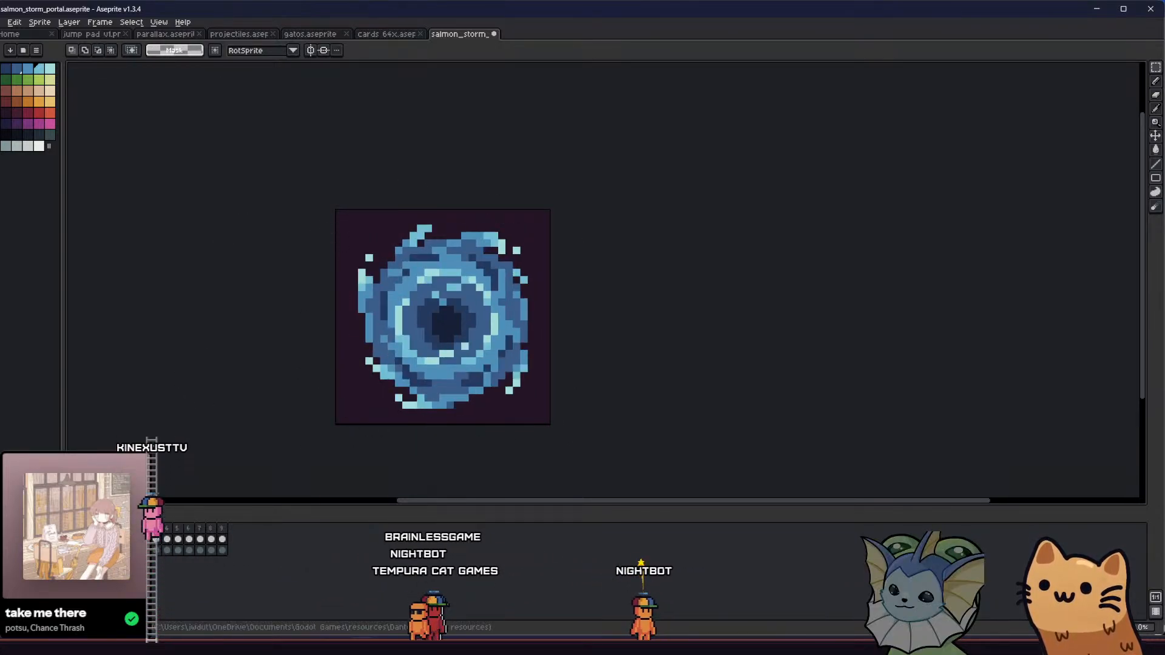
left_click(157, 552)
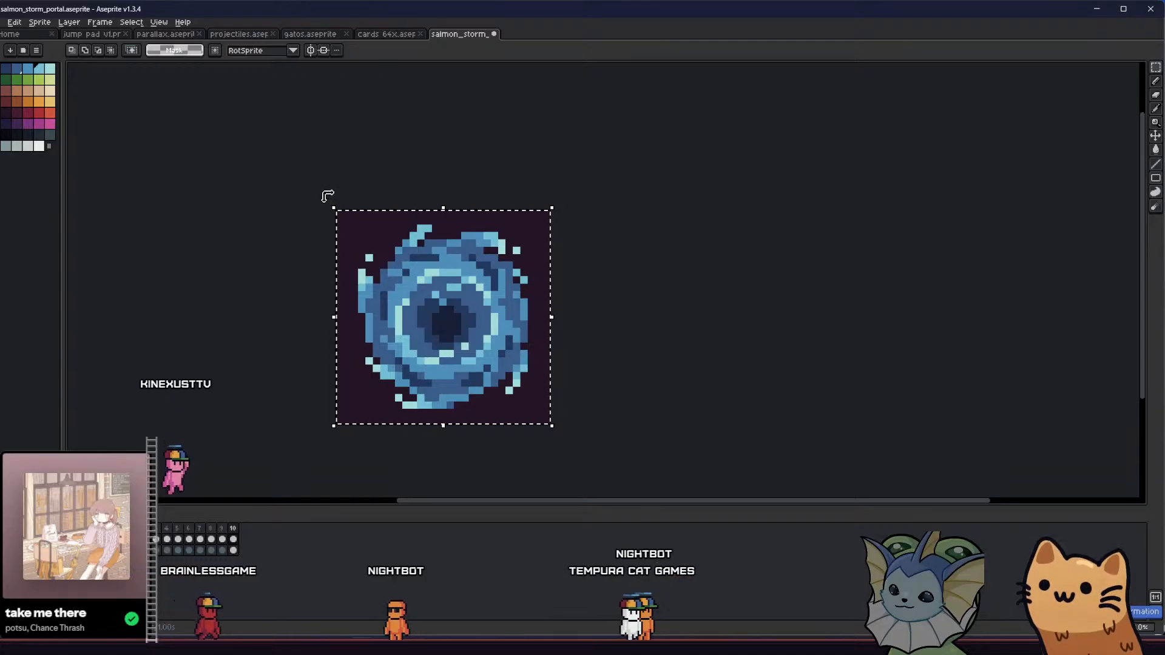
left_click_drag(326, 195, 326, 252)
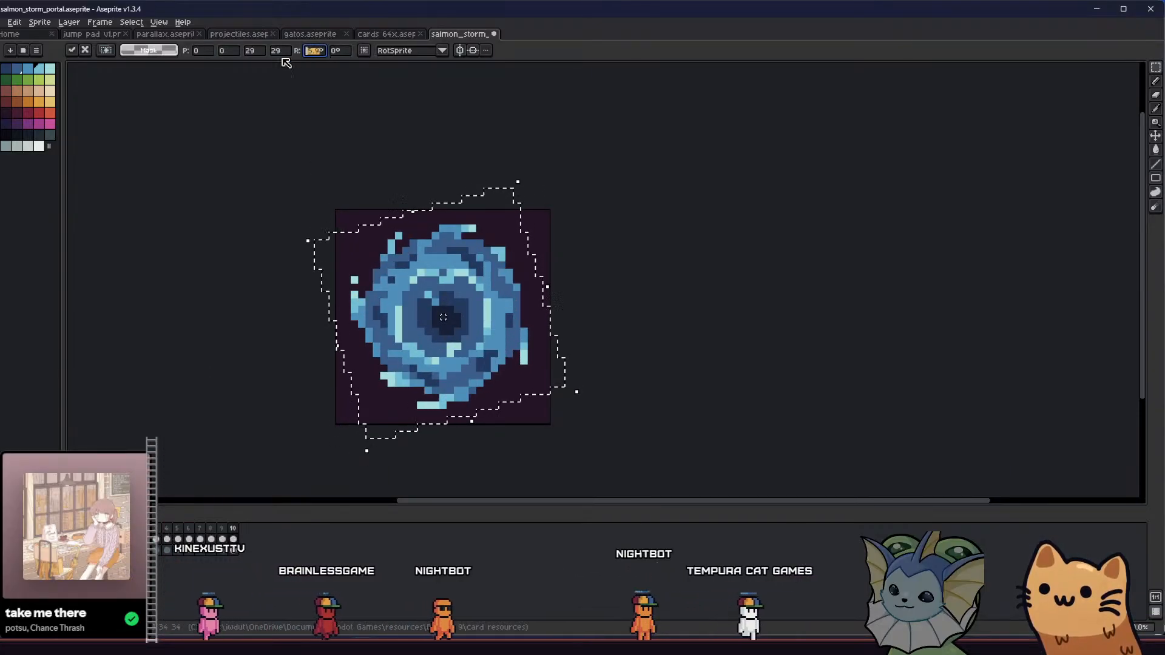
key("Return")
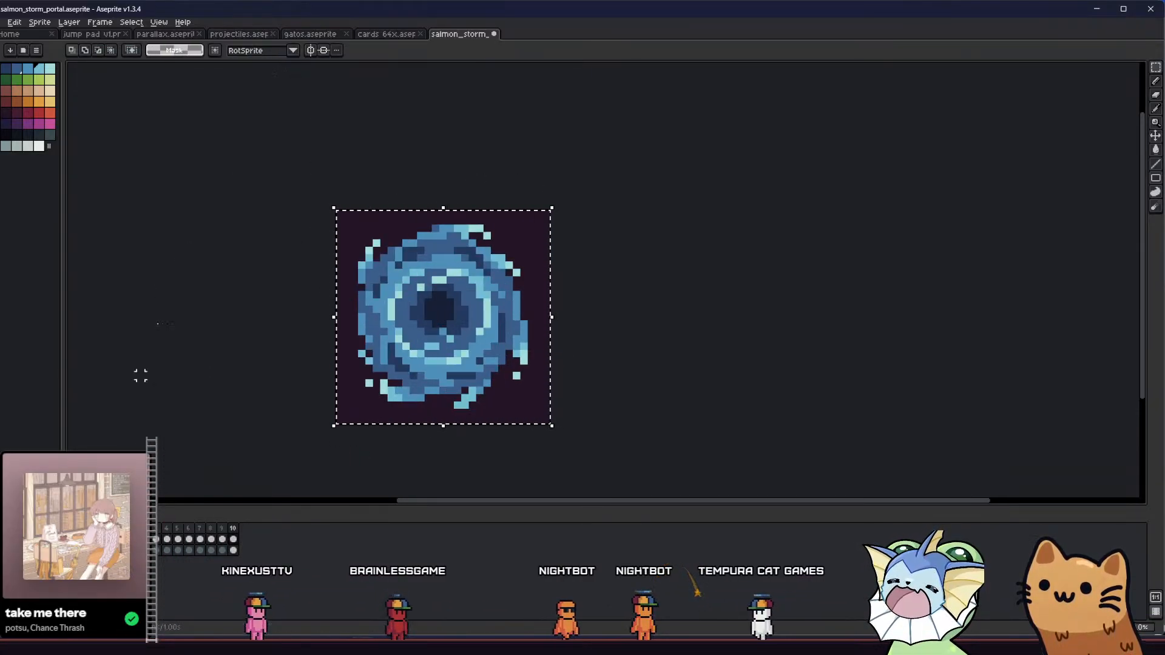
- Clear the canvas selection and select the range of animation frames up to the tenth in the timeline
key("period")
key("ctrl+t")
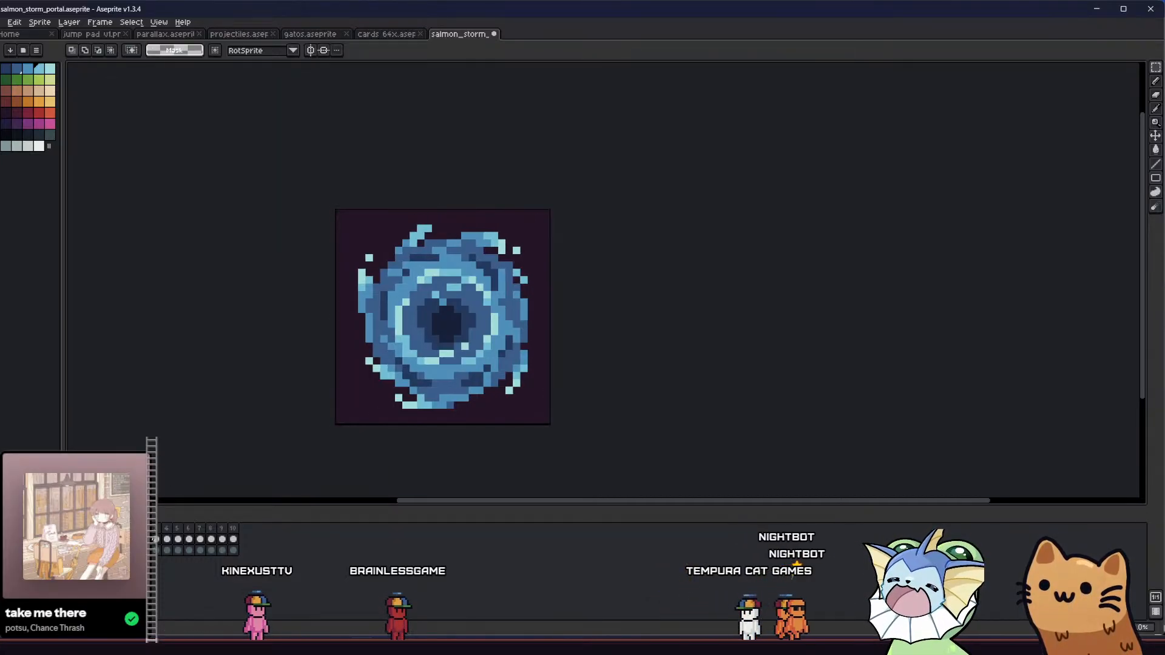
left_click_drag(153, 533, 235, 532)
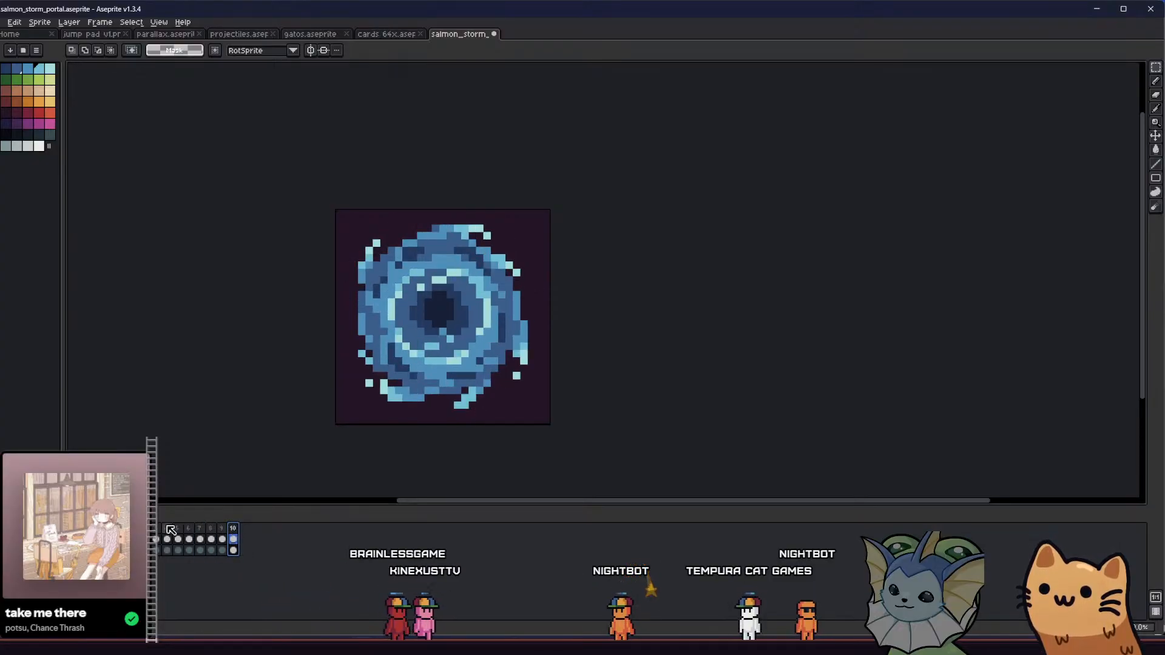
- Step back through the last portal frames to frame 8 and play the animation from there
left_click(222, 532)
left_click_drag(233, 533, 217, 529)
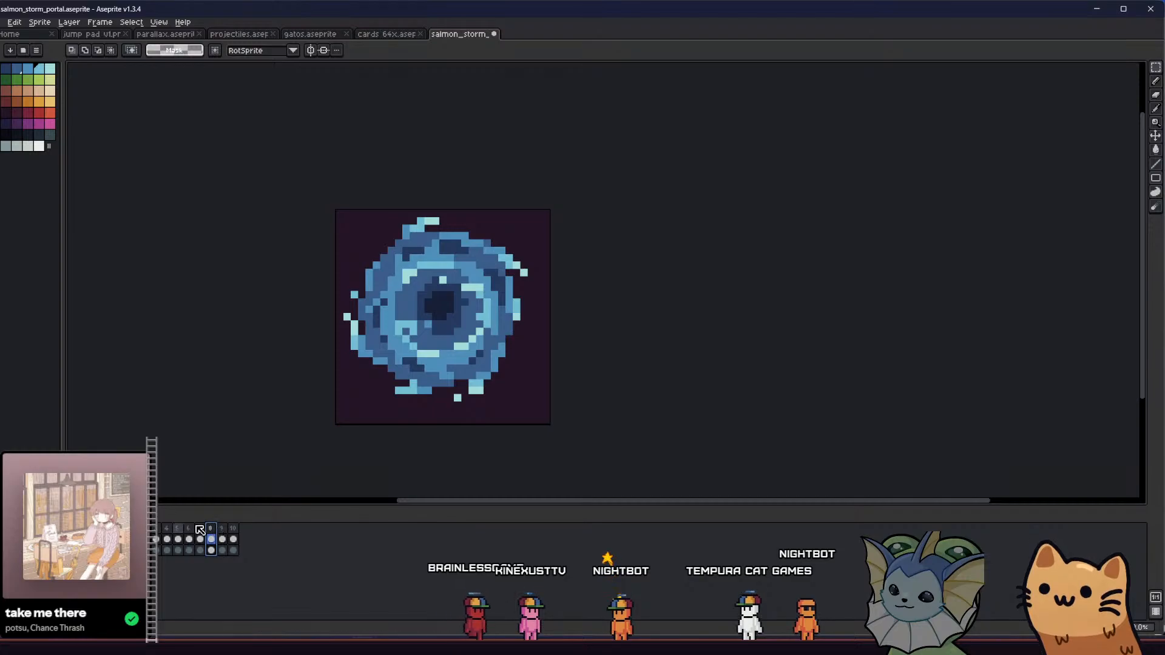
key("Return")
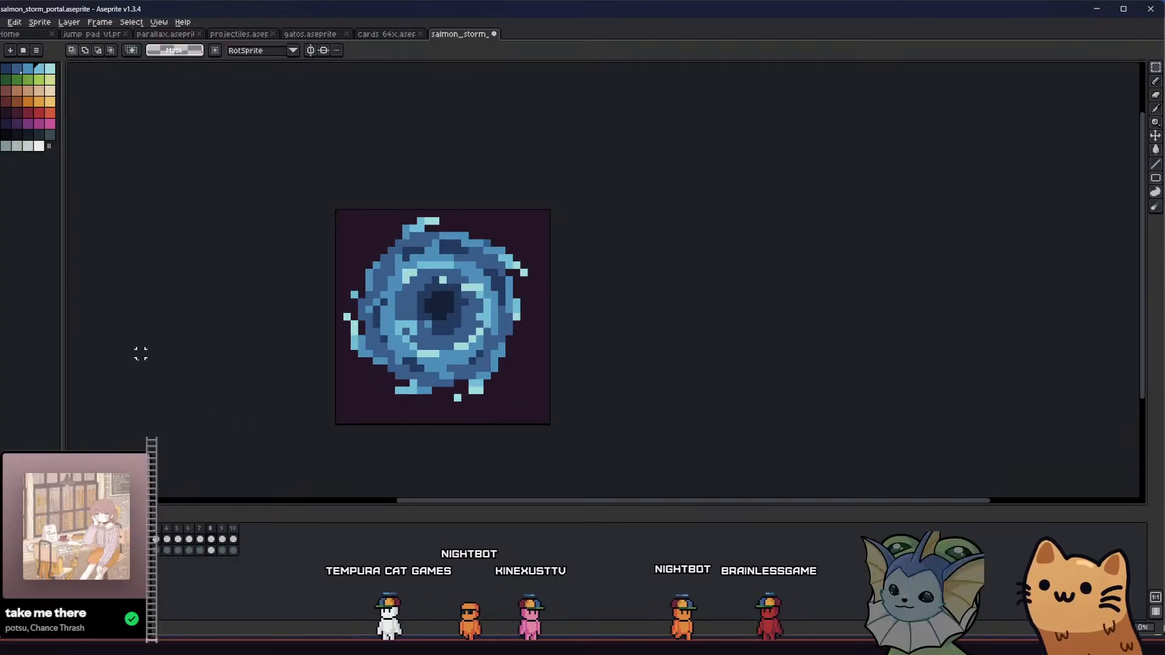
- Switch the animation playback from playing once to looping, and replay it from frame 10
left_click(156, 25)
mouse_move(99, 24)
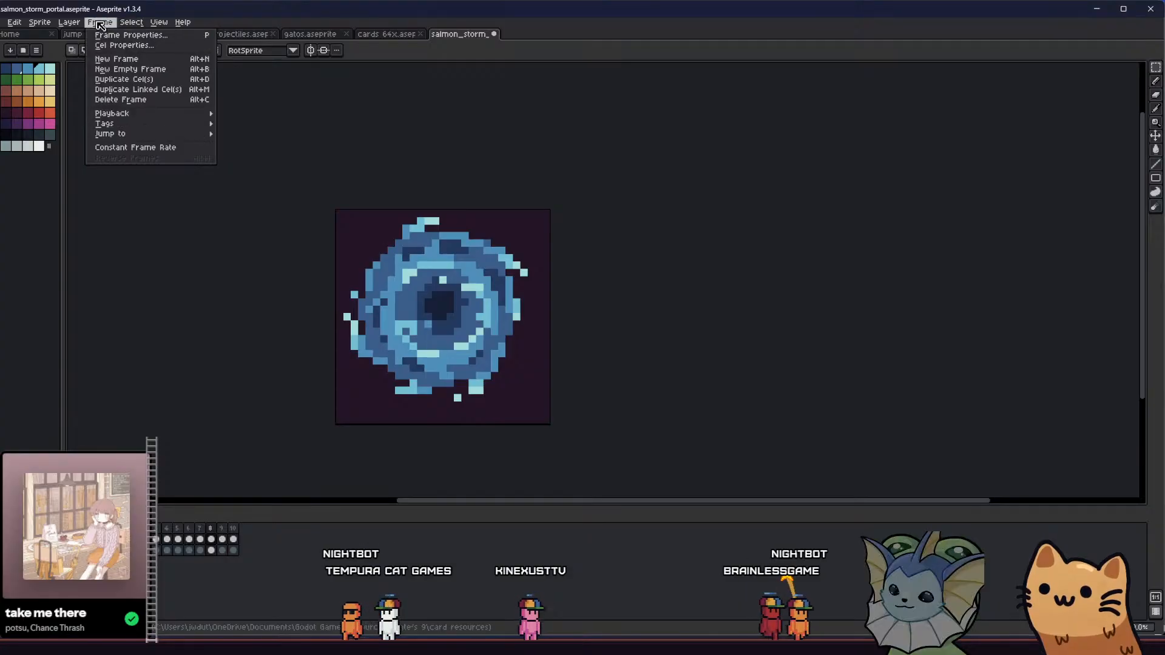
mouse_move(194, 116)
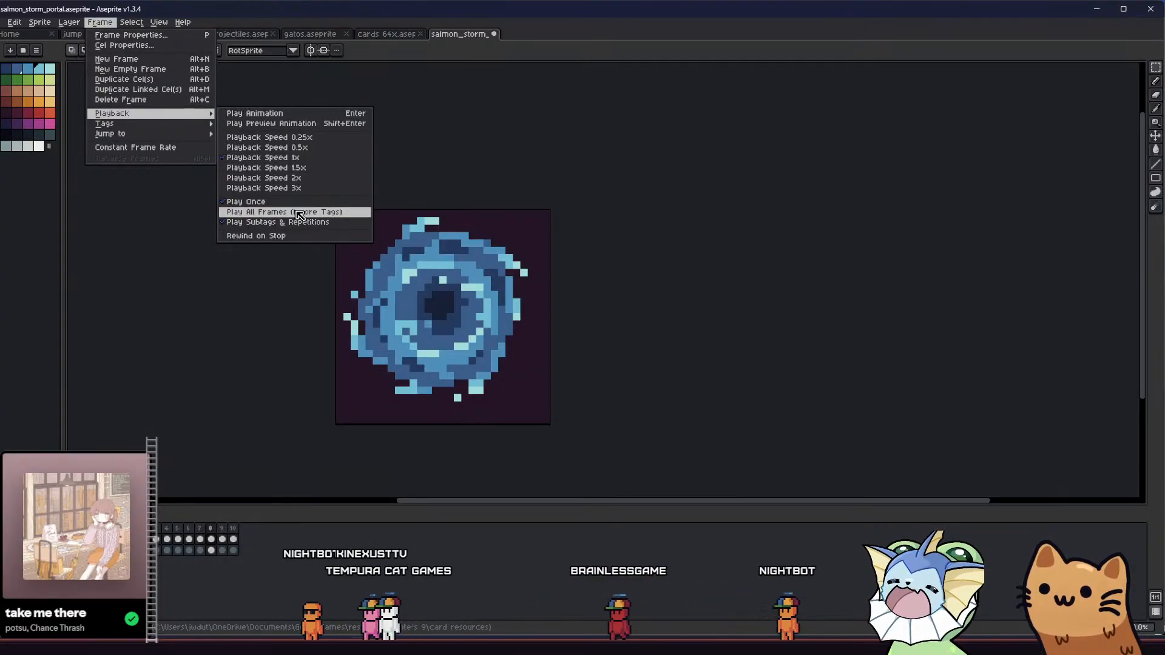
left_click(267, 201)
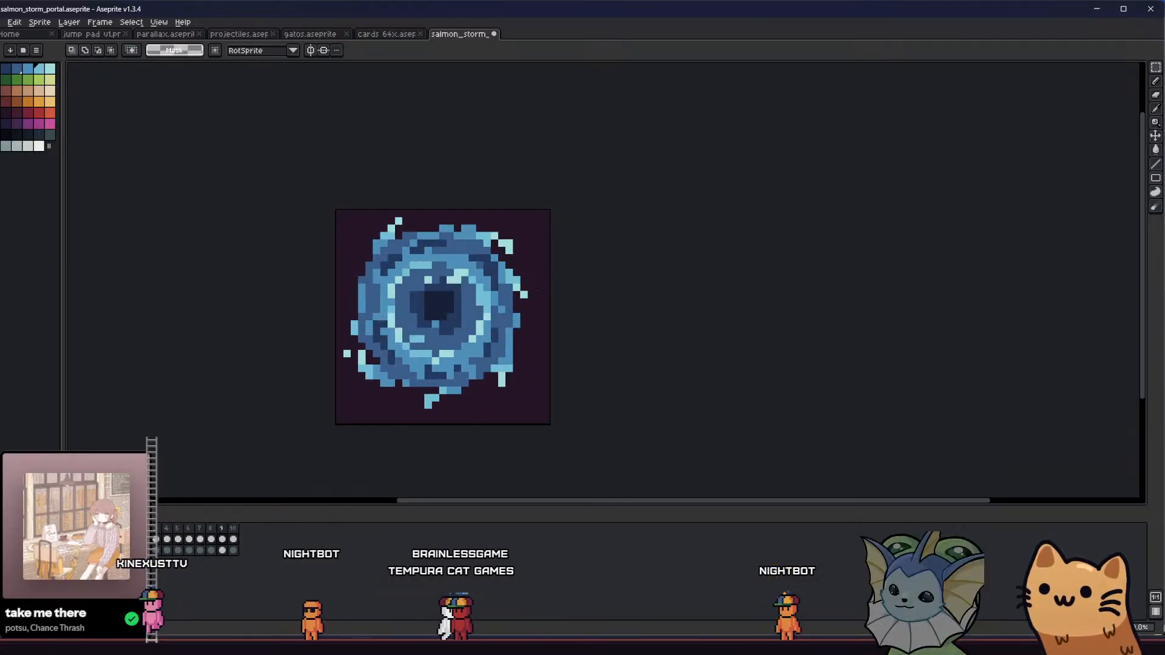
left_click(224, 539)
left_click(234, 538)
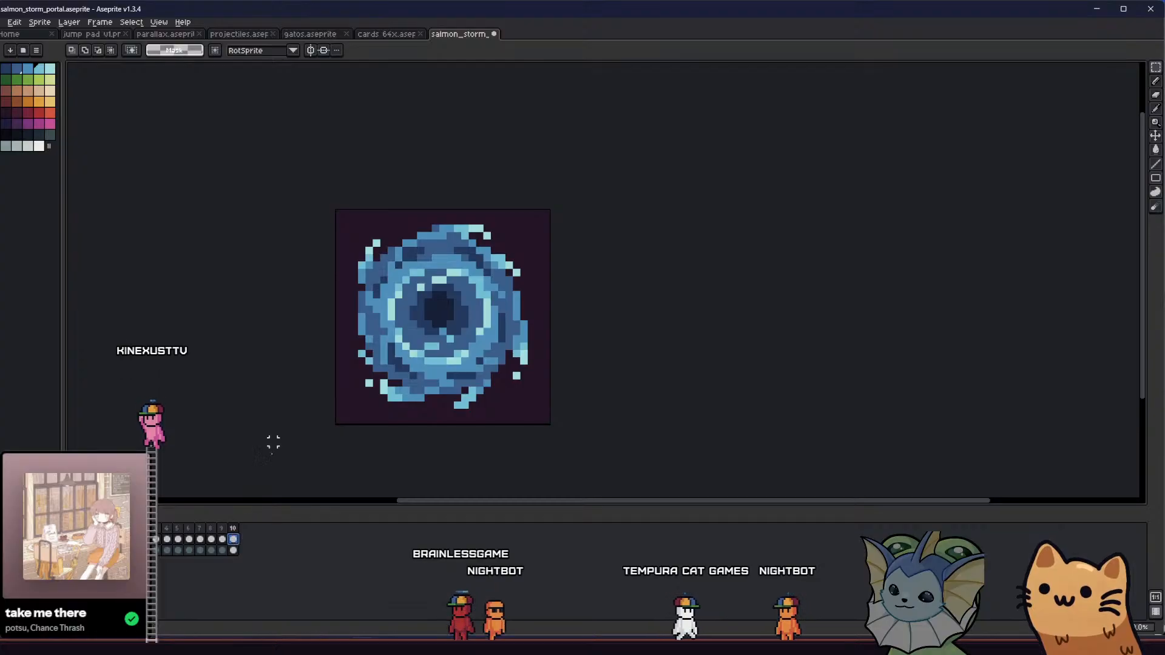
key("Return")
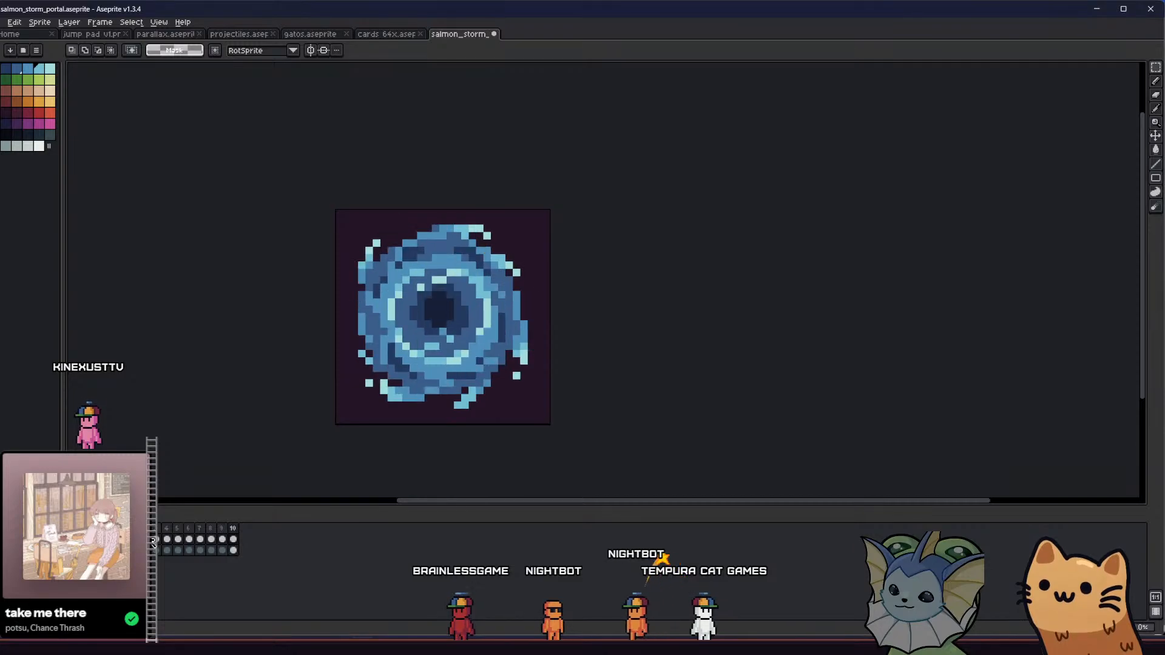
- Review the looping portal animation at a smaller view size and save the sprite file
key("ctrl+a")
left_click(244, 372)
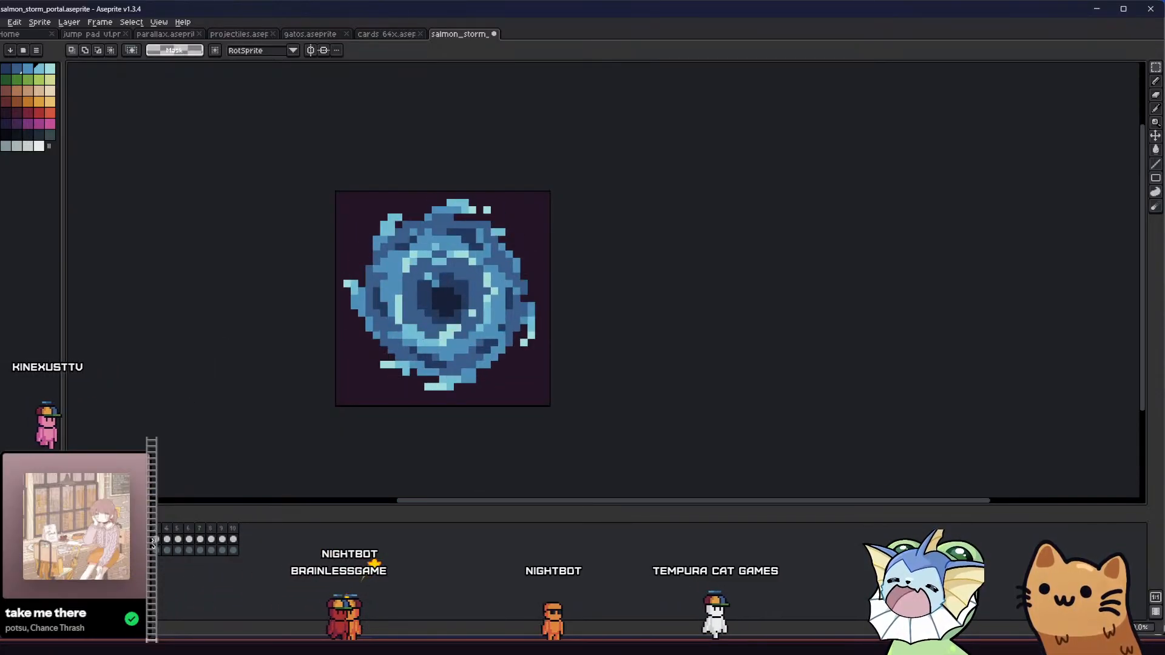
left_click_drag(338, 176, 641, 453)
key("Up")
key("ctrl+d")
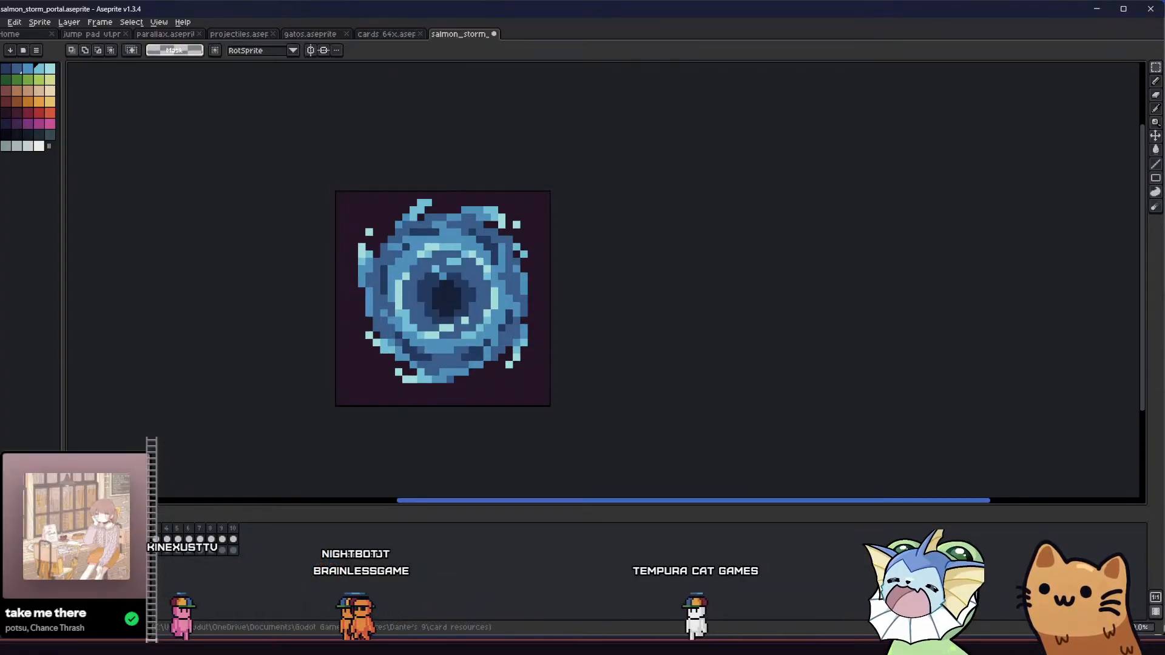
scroll(244, 297, "down", 1)
left_click_drag(244, 297, 382, 338)
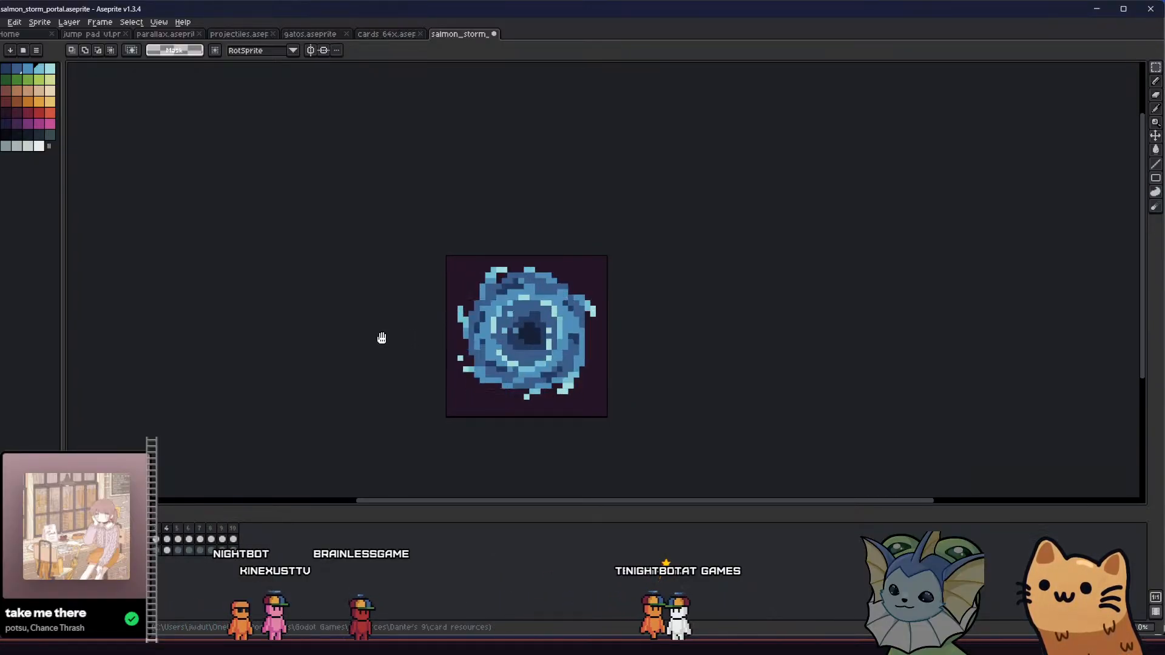
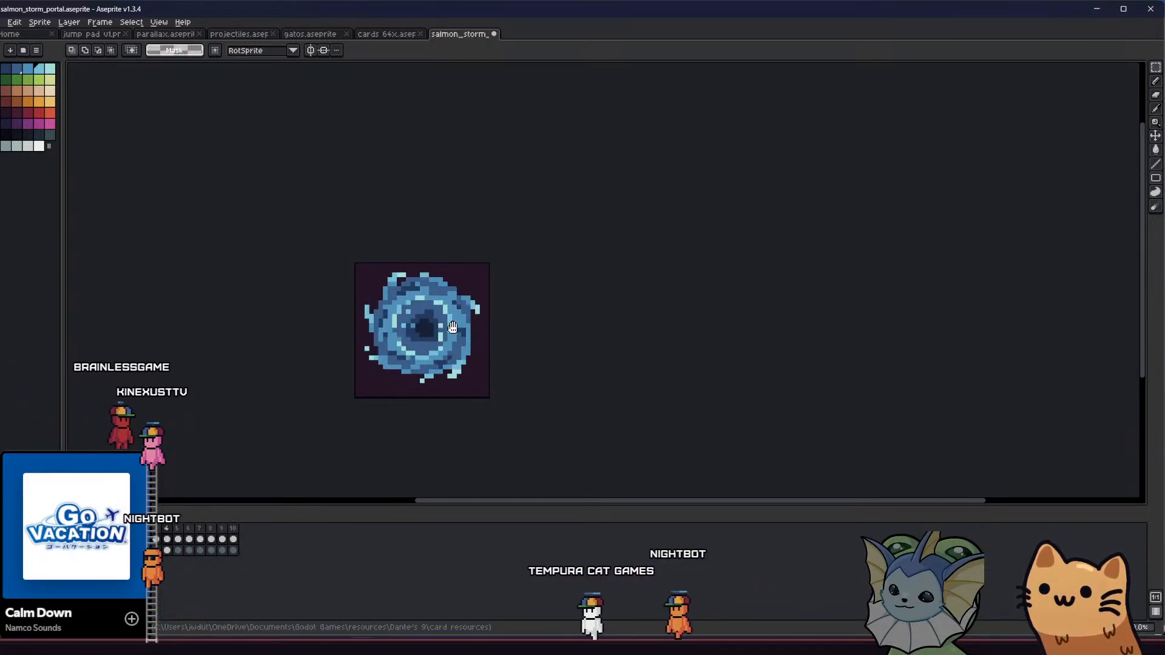
mouse_move(374, 318)
left_mouse_down()
mouse_move(428, 320)
mouse_move(374, 326)
left_mouse_up()
scroll(428, 319, "up", 1)
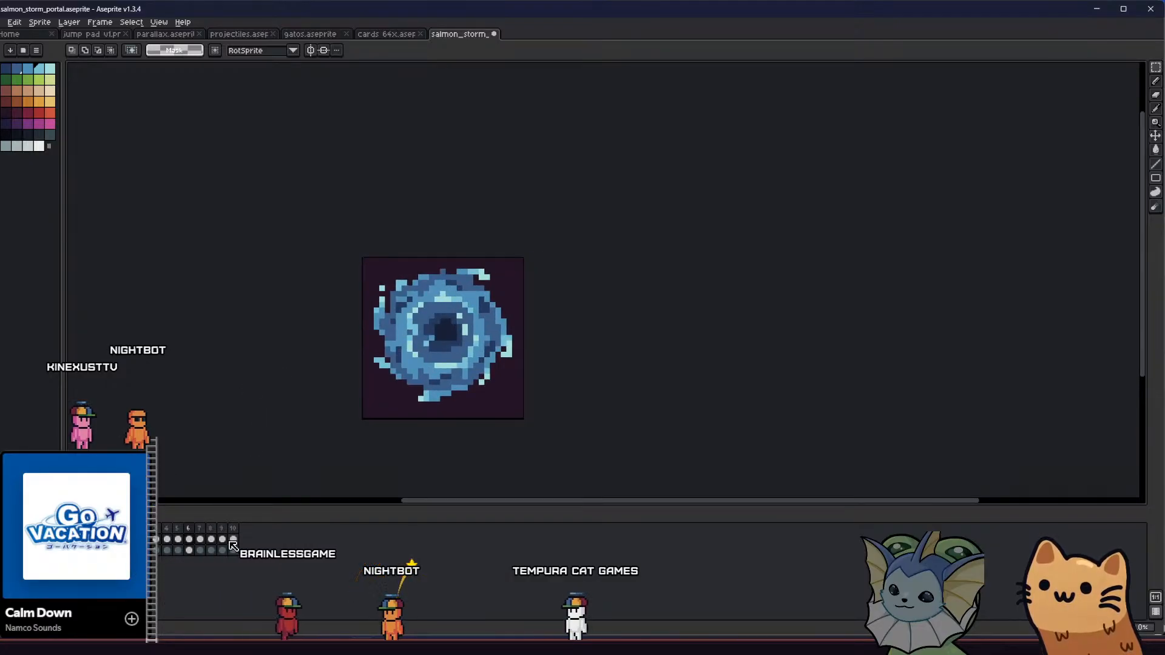
key("ctrl+s")
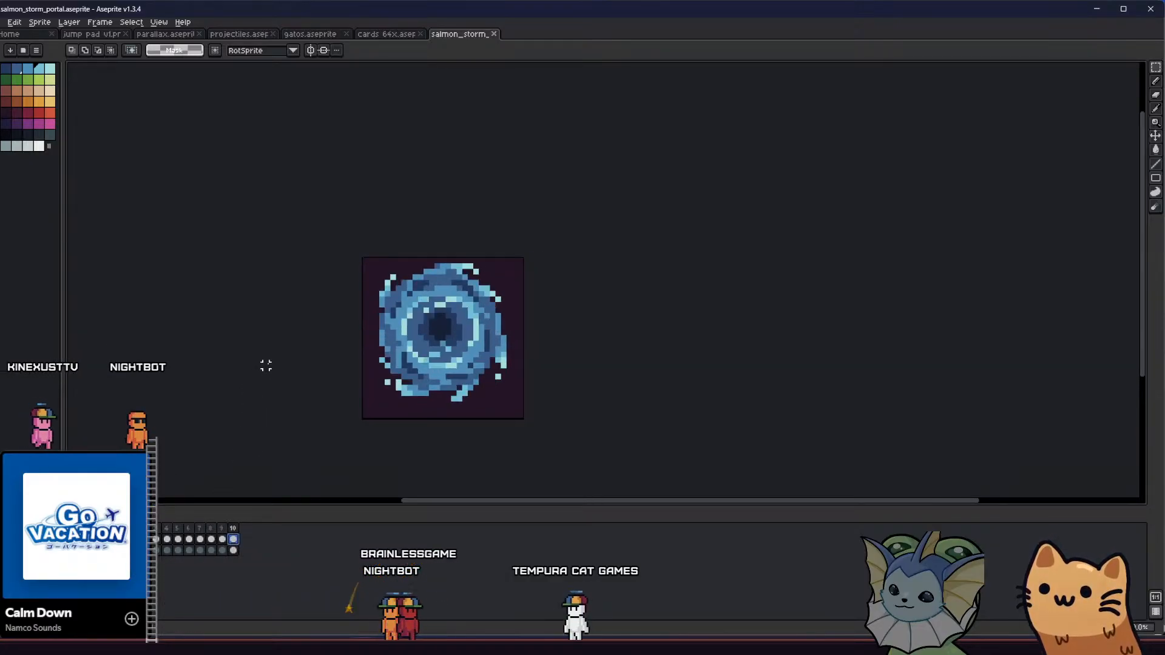
- Select the whole portal canvas and hide the dark background layer so the portal sits on transparency
left_click_drag(241, 350, 247, 352)
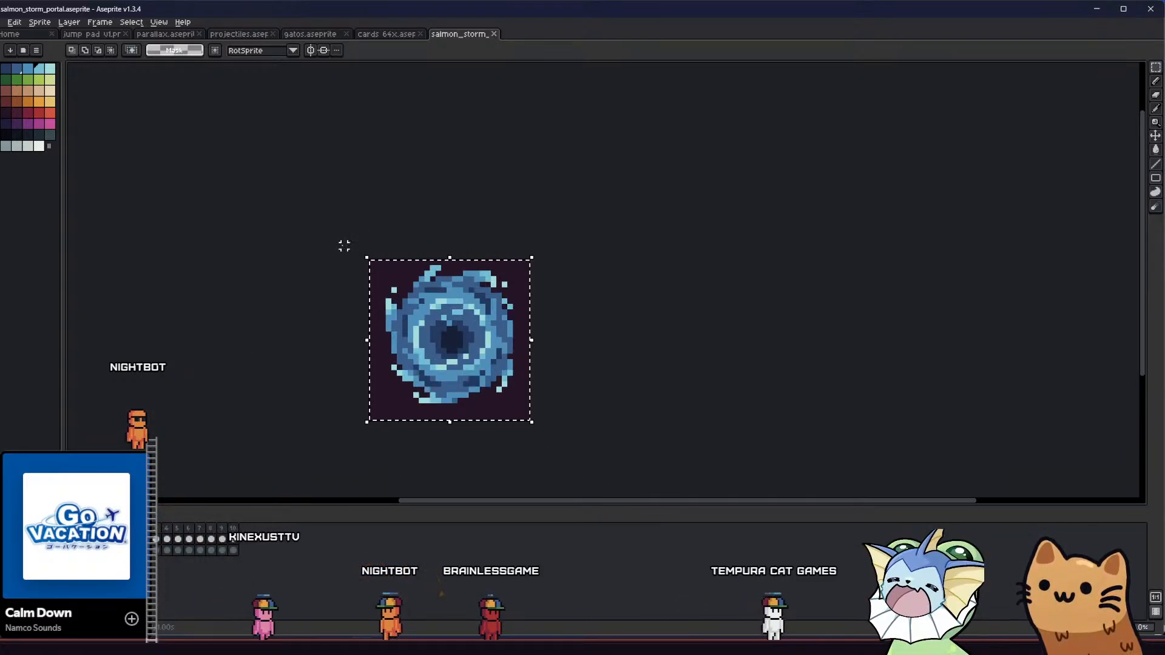
left_click(369, 256)
left_click_drag(362, 274, 460, 186)
key("ctrl+z")
left_click_drag(327, 235, 660, 489)
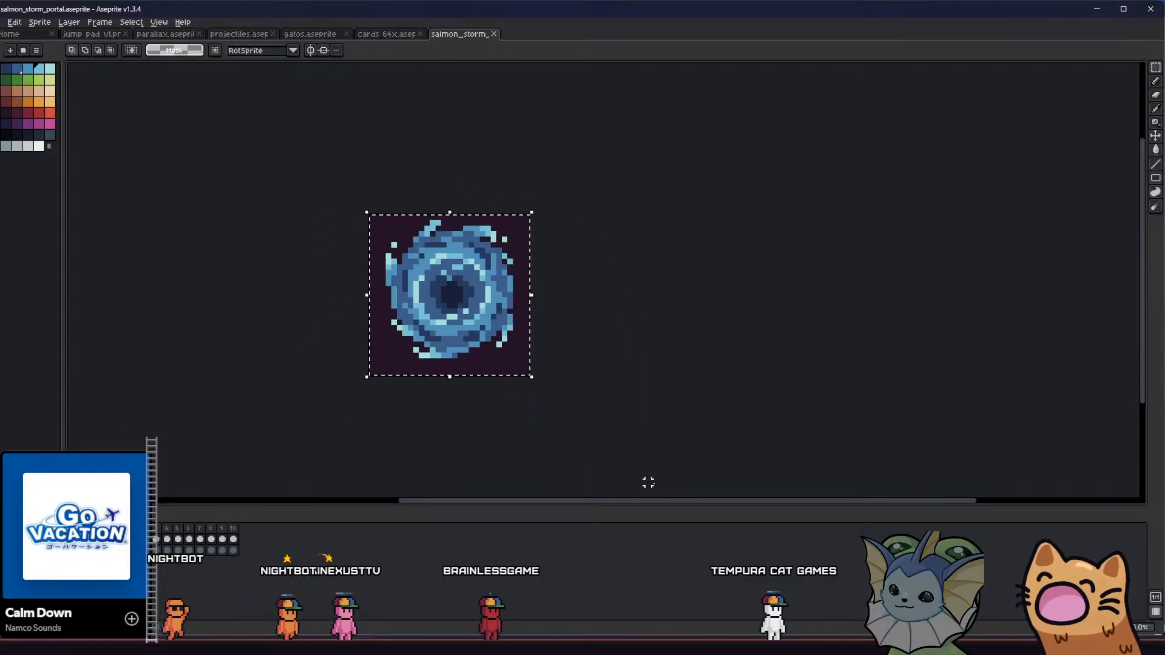
left_click(73, 550)
left_click_drag(225, 205, 227, 212)
- Export only the selected frames as salmon_storm_portal.png in the card resources folder
left_click(4, 22)
mouse_move(36, 111)
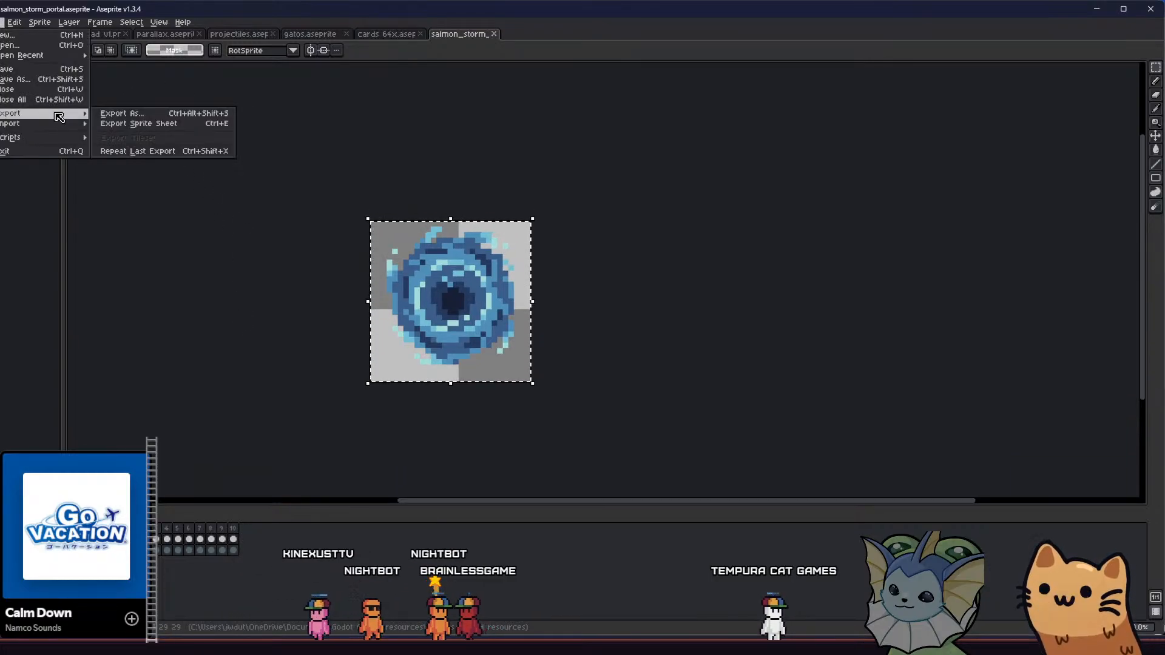
left_click(122, 111)
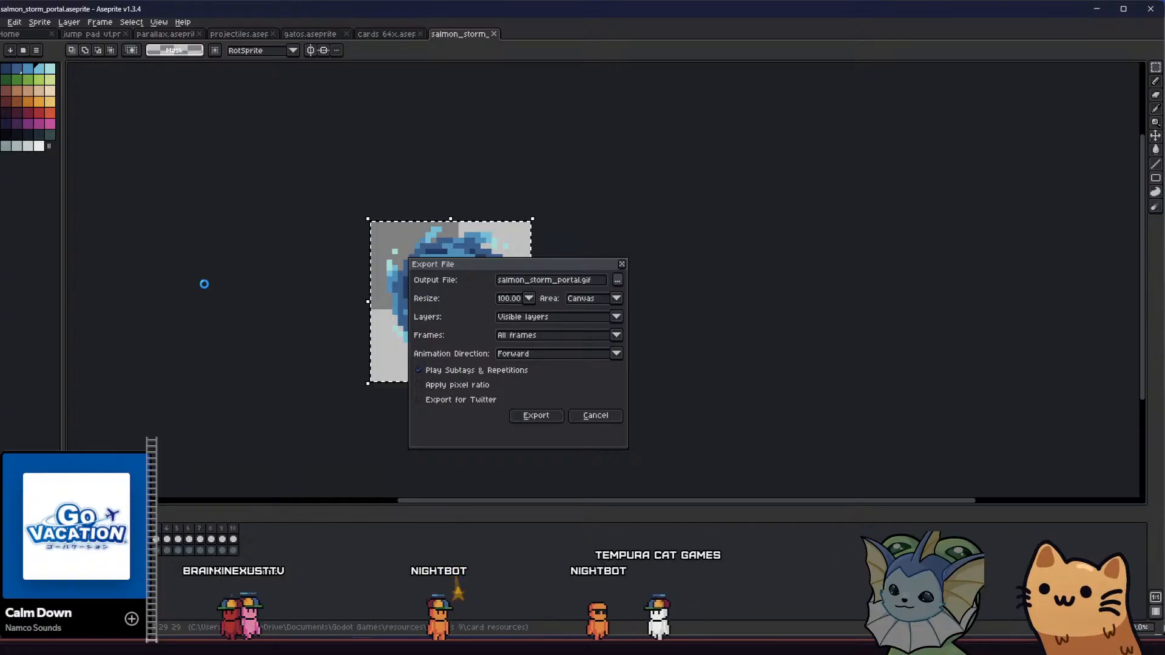
left_click(163, 326)
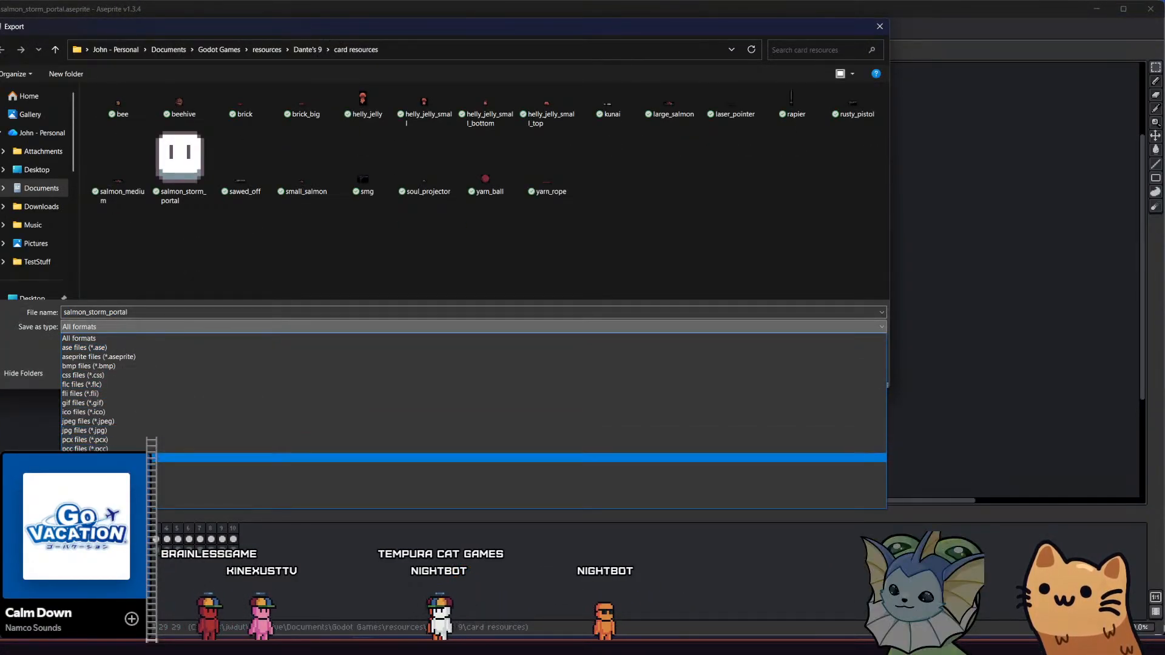
left_click(402, 457)
left_click(783, 371)
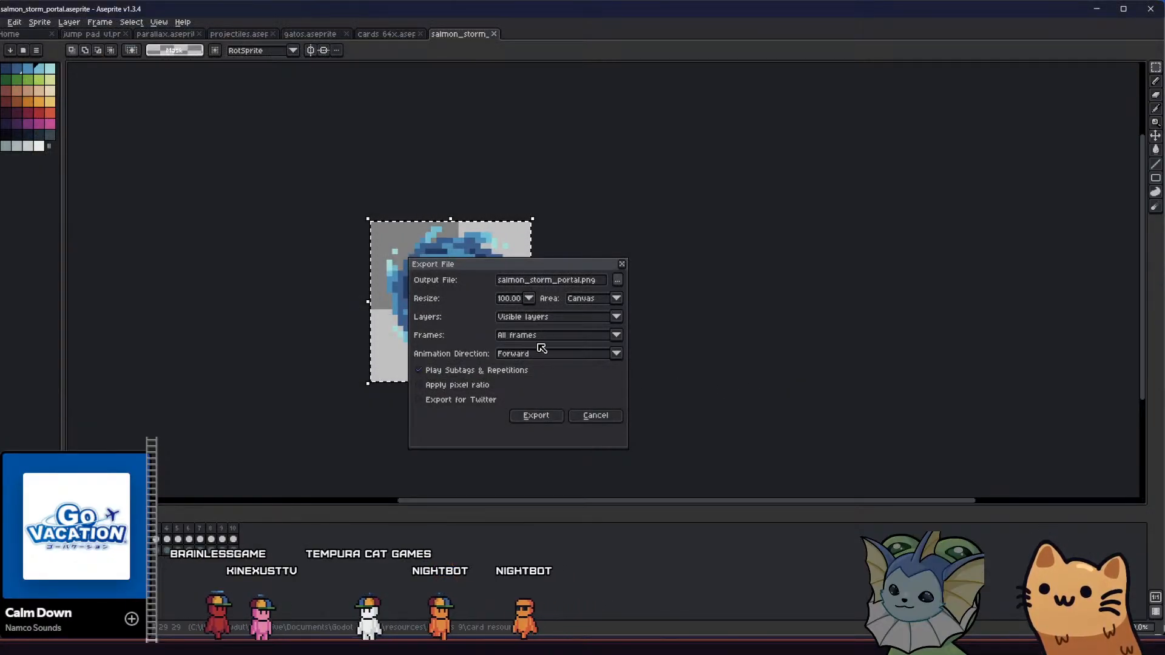
left_click(545, 359)
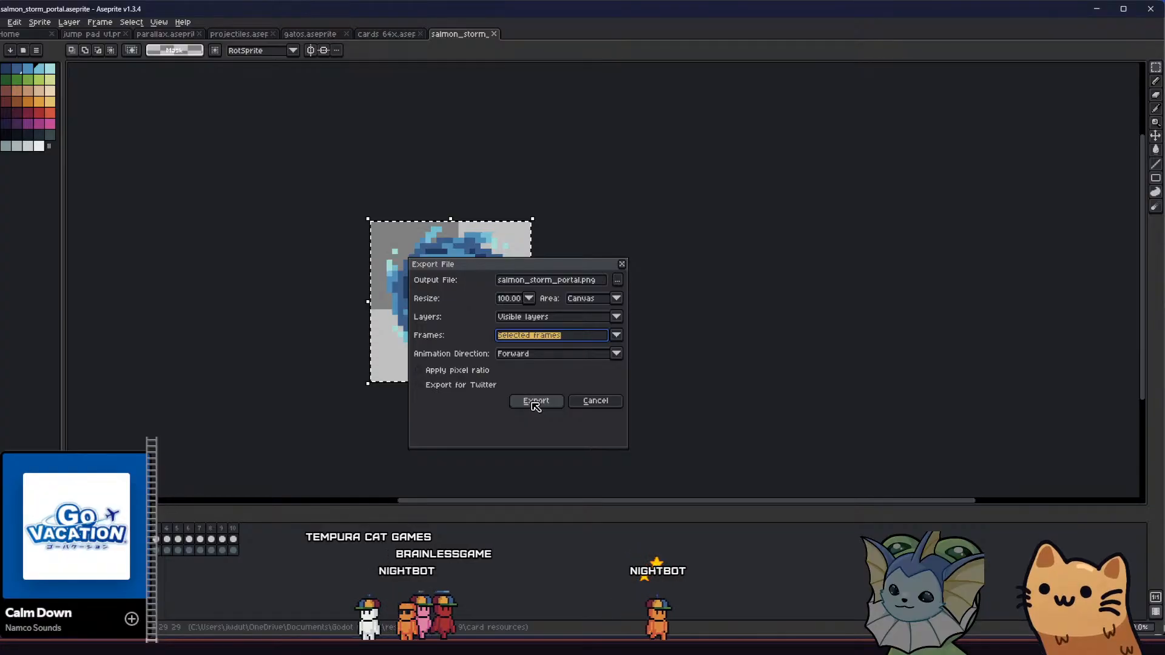
left_click(536, 402)
- Switch to Godot and import salmon_storm_portal.png from the card resources folder into the project's Testing sprites folder
key("alt+Tab")
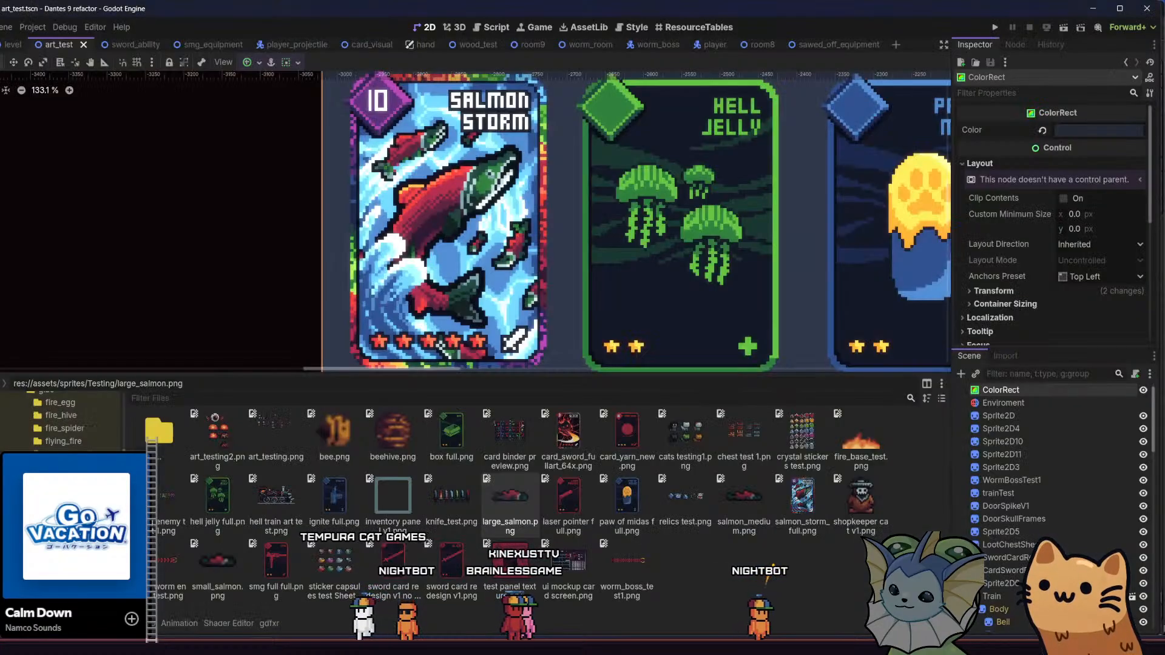
key("alt+Tab")
left_click(265, 368)
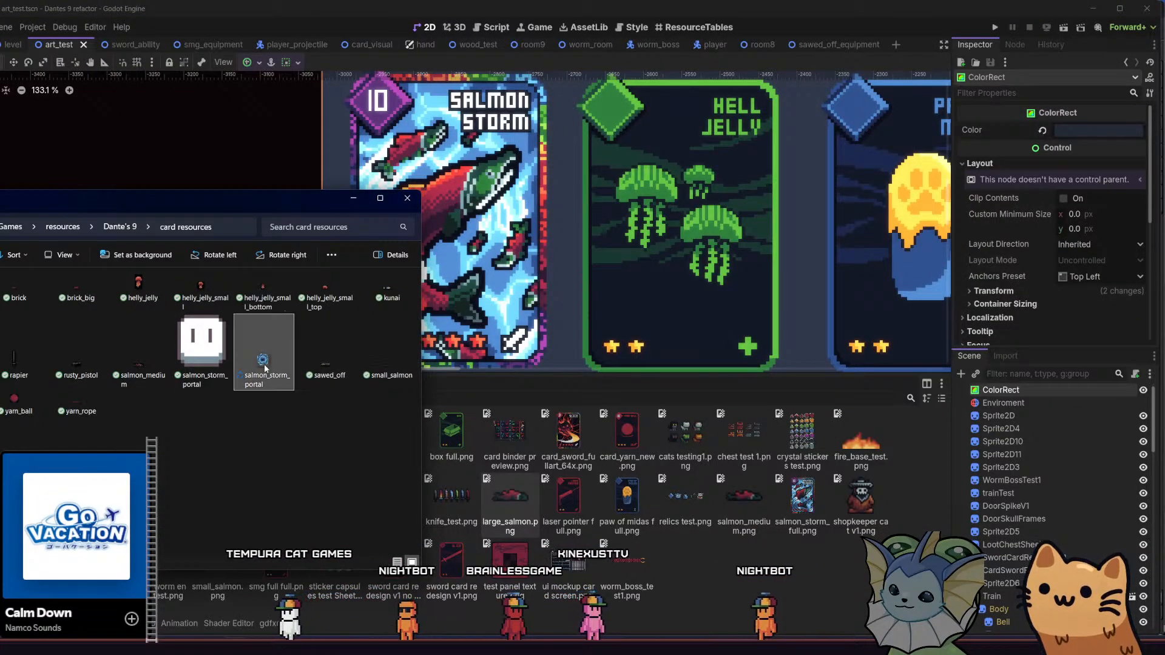
left_click_drag(616, 311, 210, 182)
- Place the salmon_storm_portal.png sprite below the cards in the art_test scene and set its scale to 4
scroll(616, 297, "down", 5)
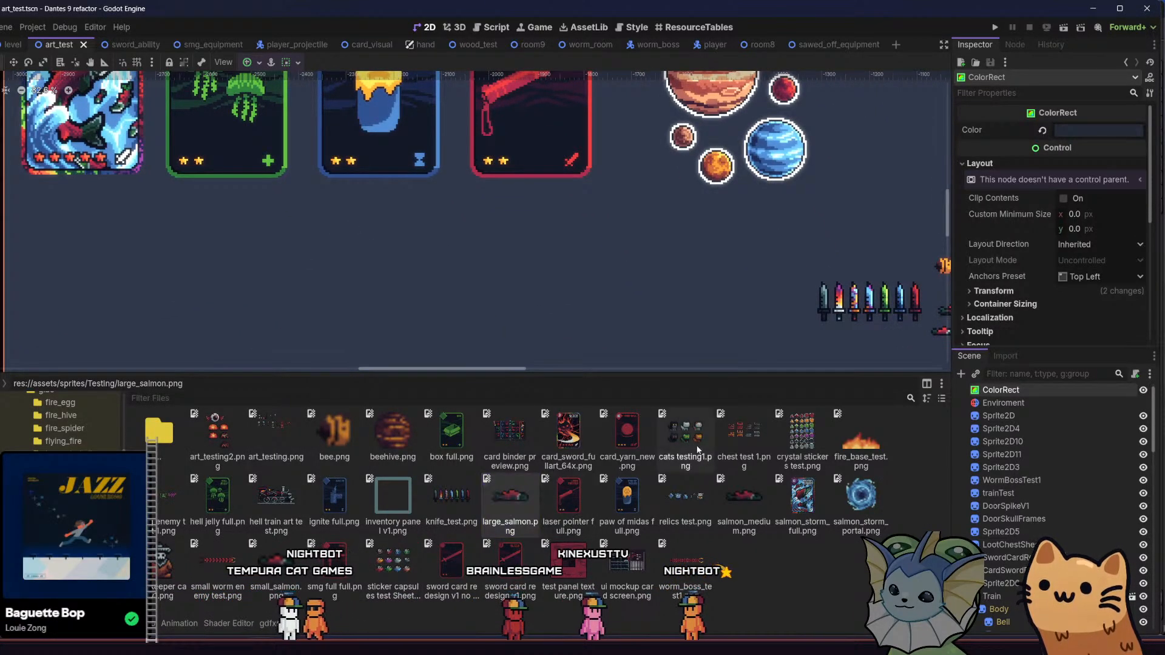
left_click_drag(844, 507, 511, 252)
left_click(986, 225)
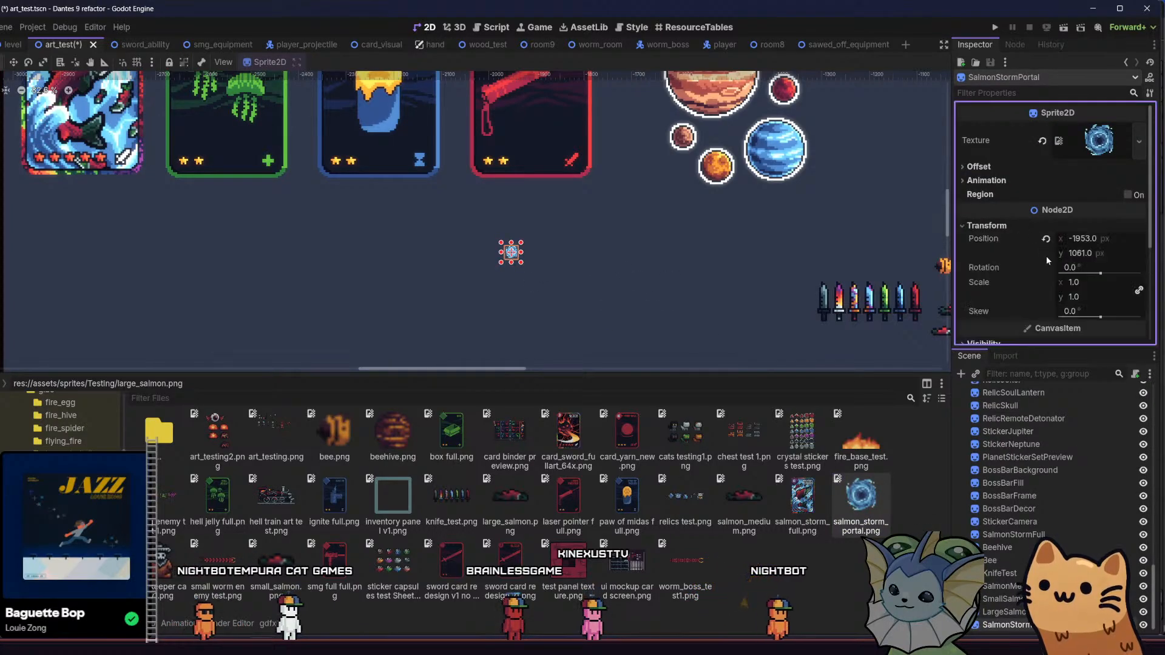
left_click(1083, 283)
type("4")
key("Return")
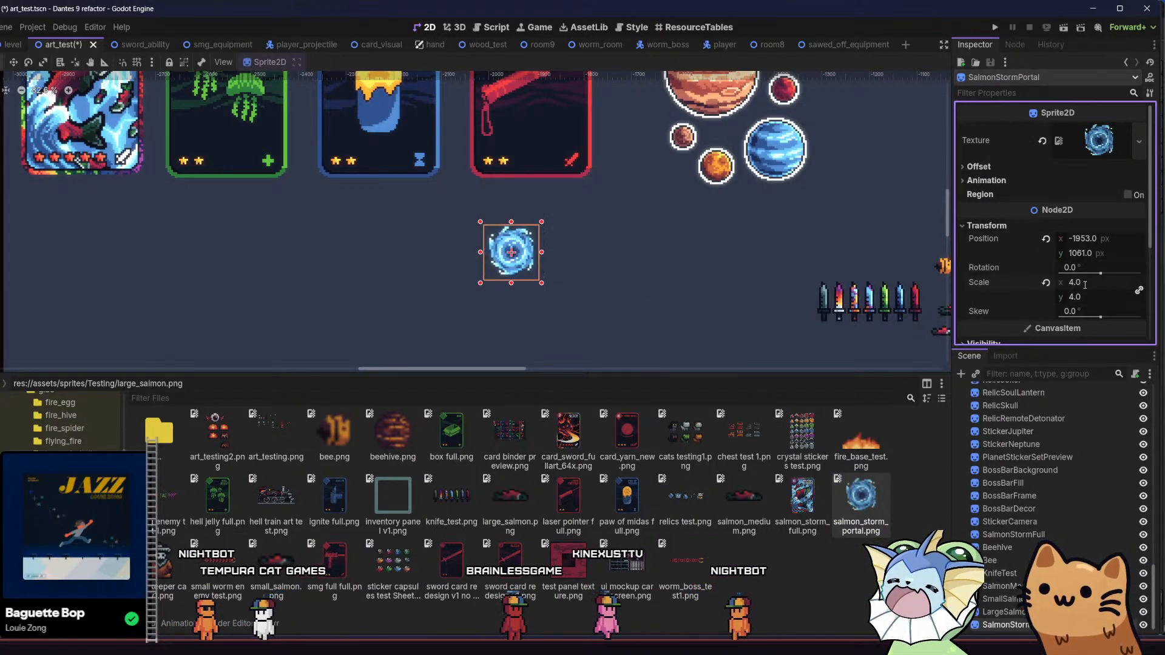
- Inspect the placed portal sprite up close at 100% zoom and save the art_test scene
left_click(611, 276)
scroll(487, 243, "up", 3)
left_click(515, 257)
left_click_drag(485, 263, 398, 243)
left_click(501, 253)
key("ctrl+s")
key("ctrl+0")
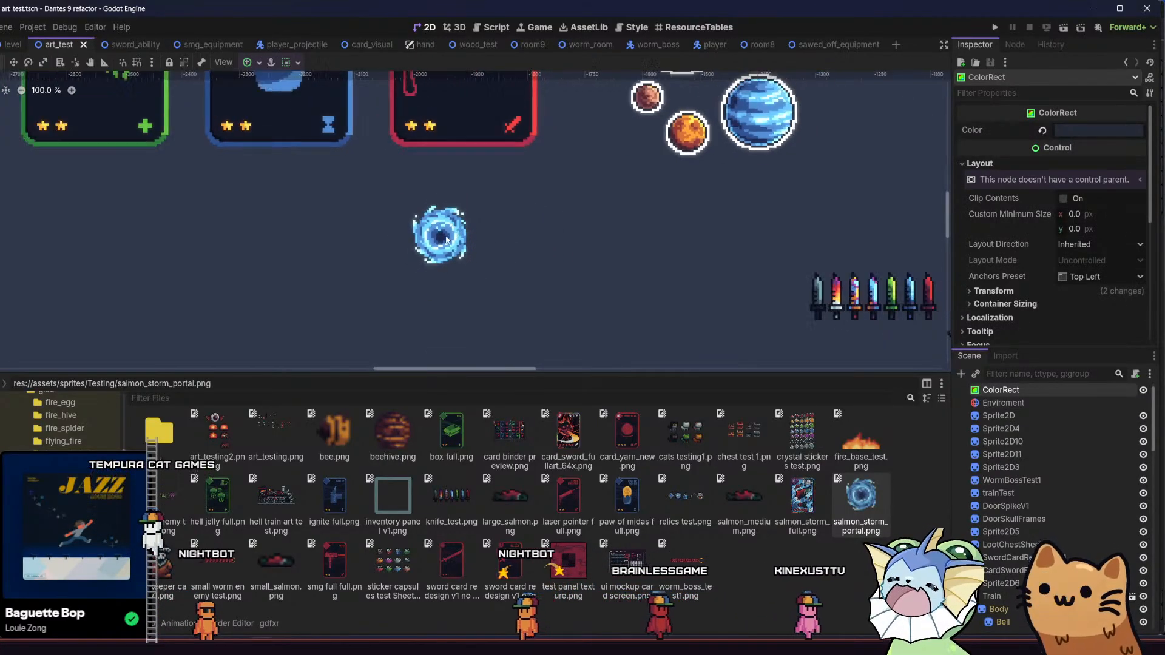
- Create a new scene with a 2D root node and name the root SalmonPortal
left_click(896, 45)
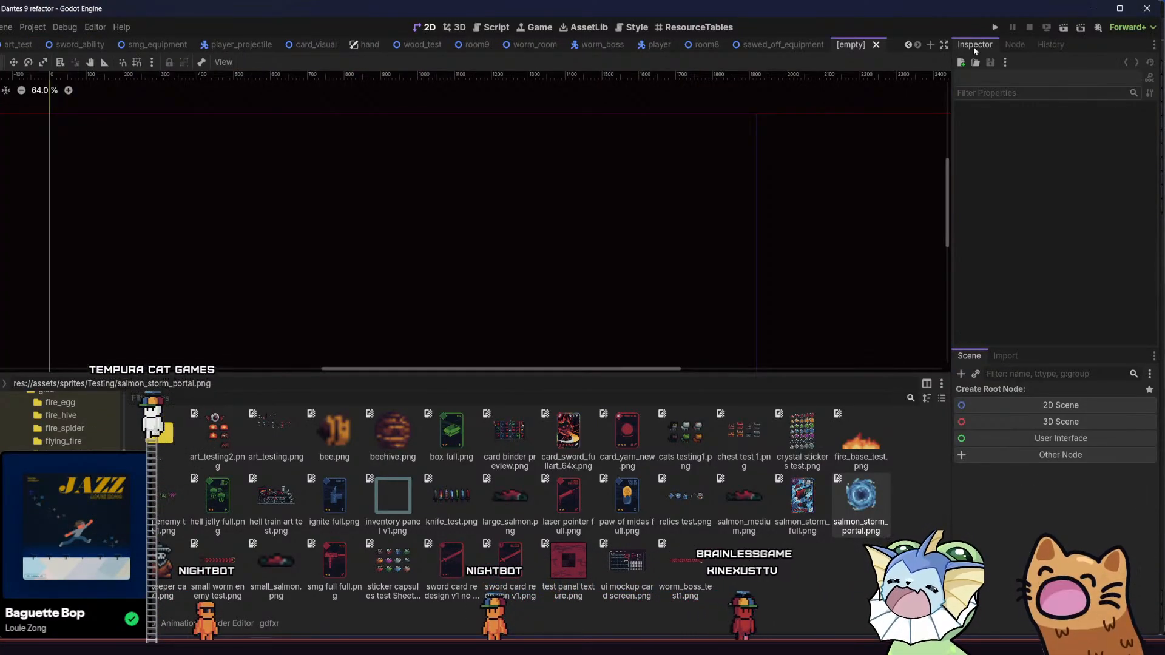
left_click(977, 406)
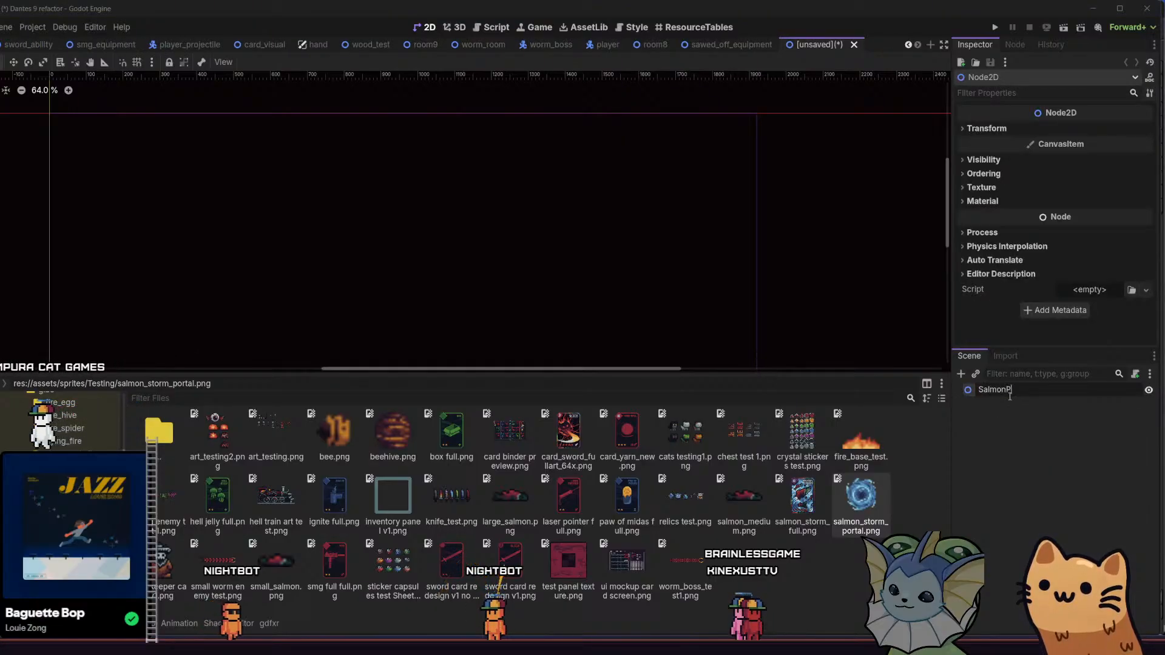
left_click(1010, 395)
type("SalmonPortal")
key("Return")
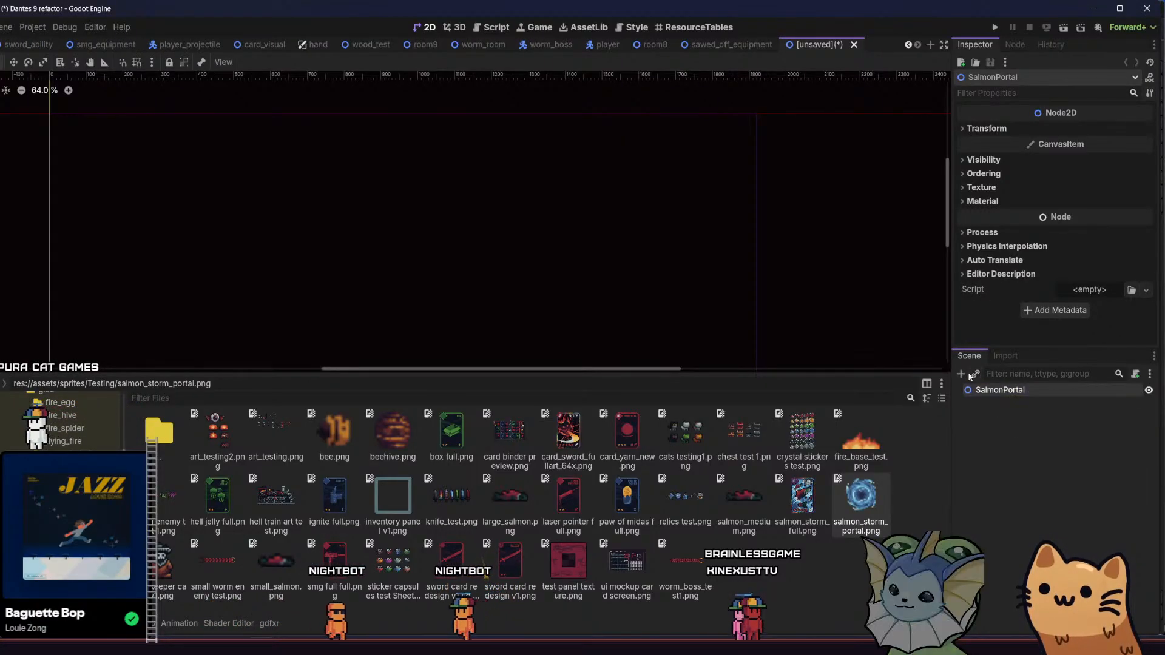
- Add a Sprite2D node as a child of the SalmonPortal root
left_click(965, 372)
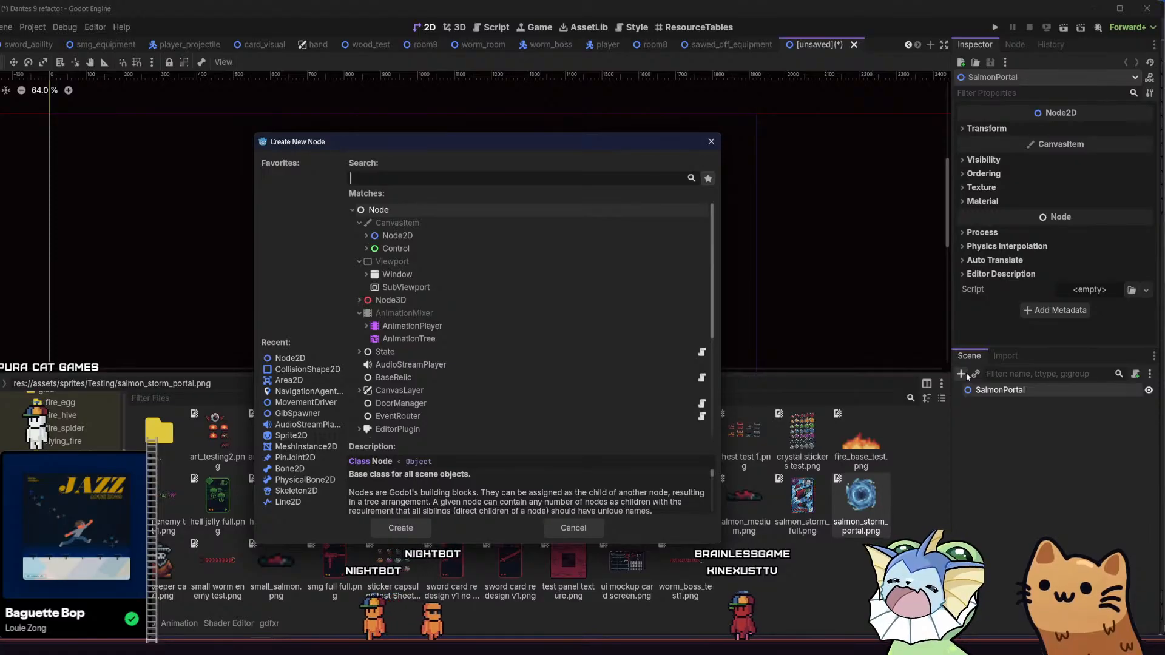
type("node")
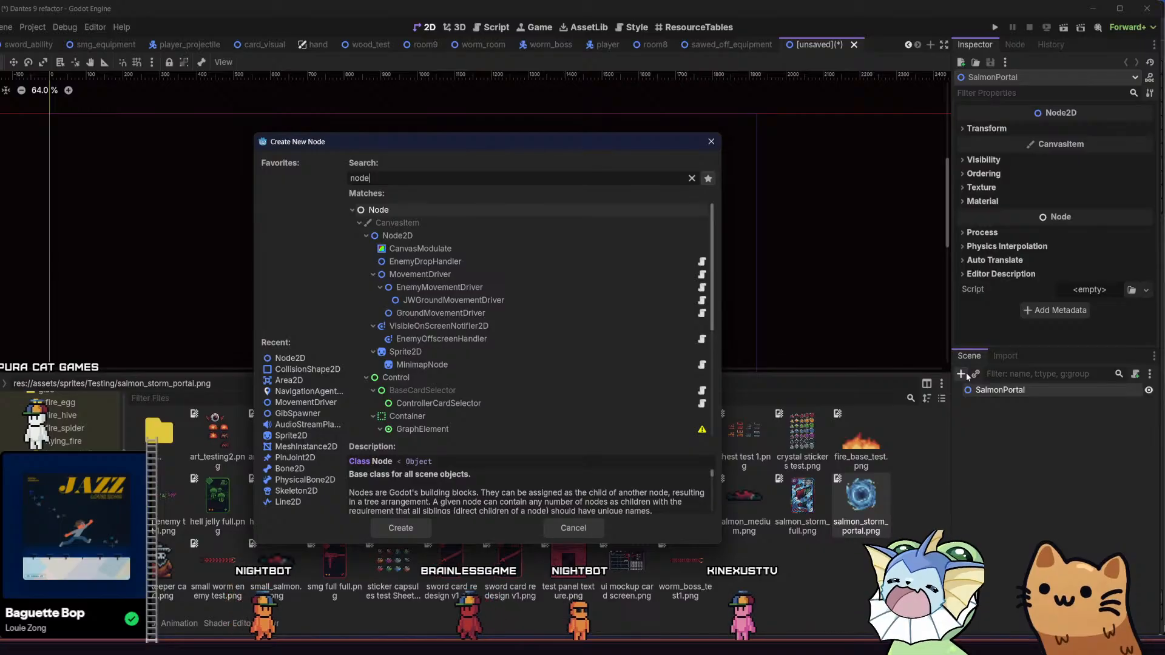
key("BackSpace")
key("BackSpace")
key("BackSpace")
key("BackSpace")
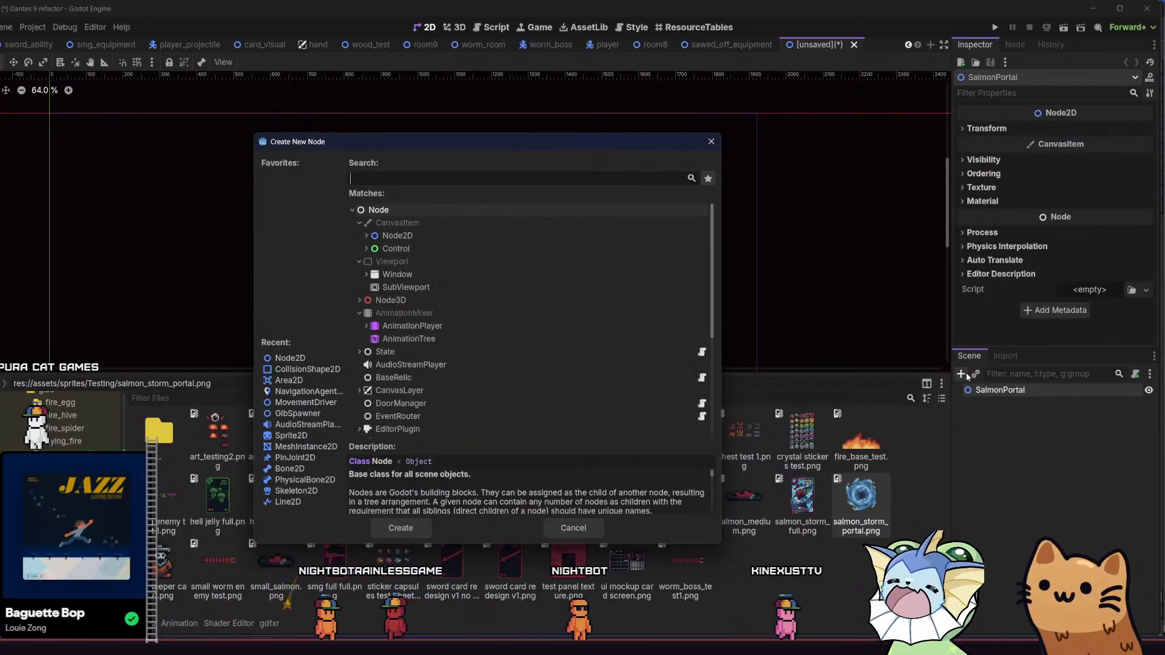
type("sprite")
key("Return")
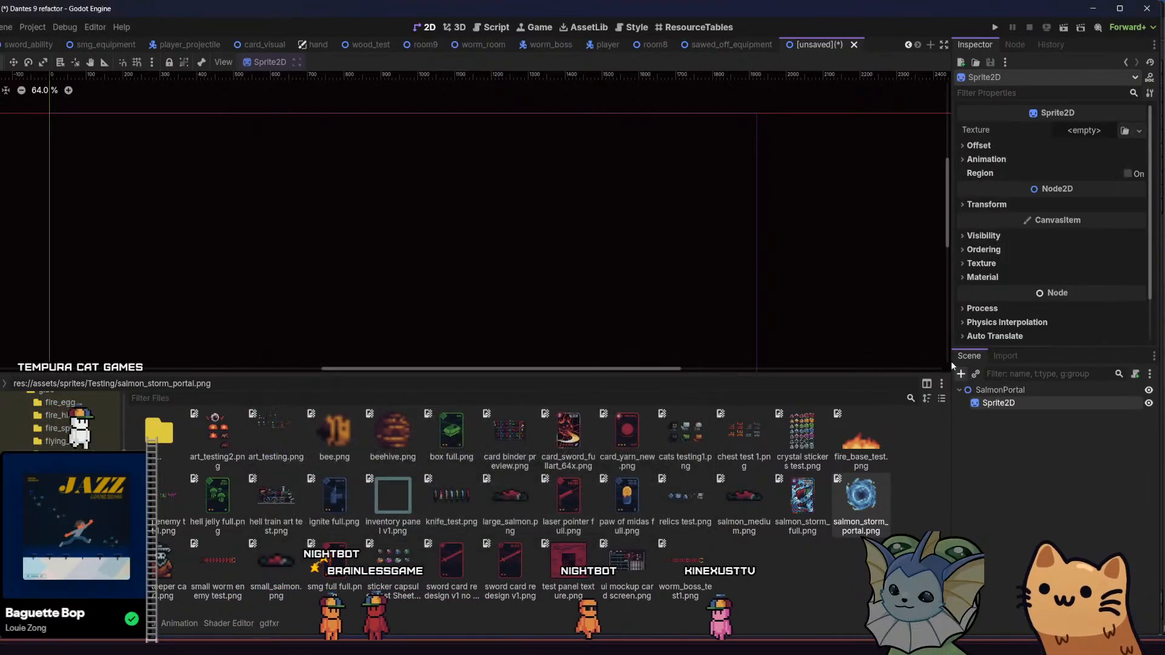
- Assign salmon_storm_portal.png as the texture of the Sprite2D node
left_click_drag(841, 502, 1064, 118)
left_click_drag(1068, 131, 1069, 131)
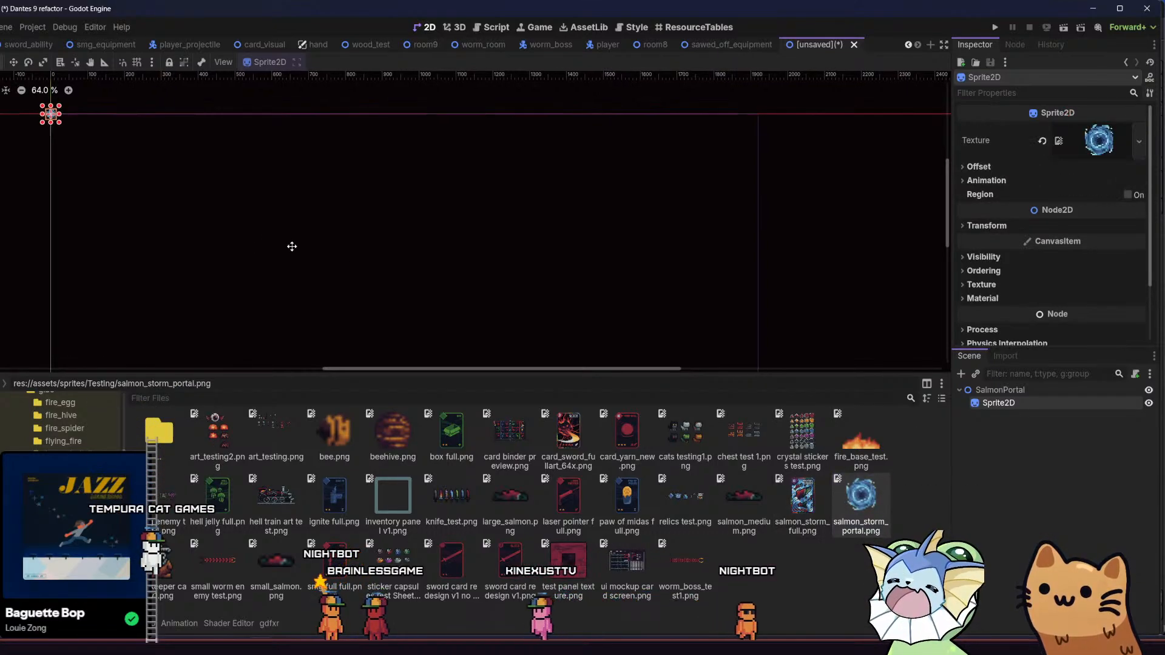
scroll(266, 176, "up", 8)
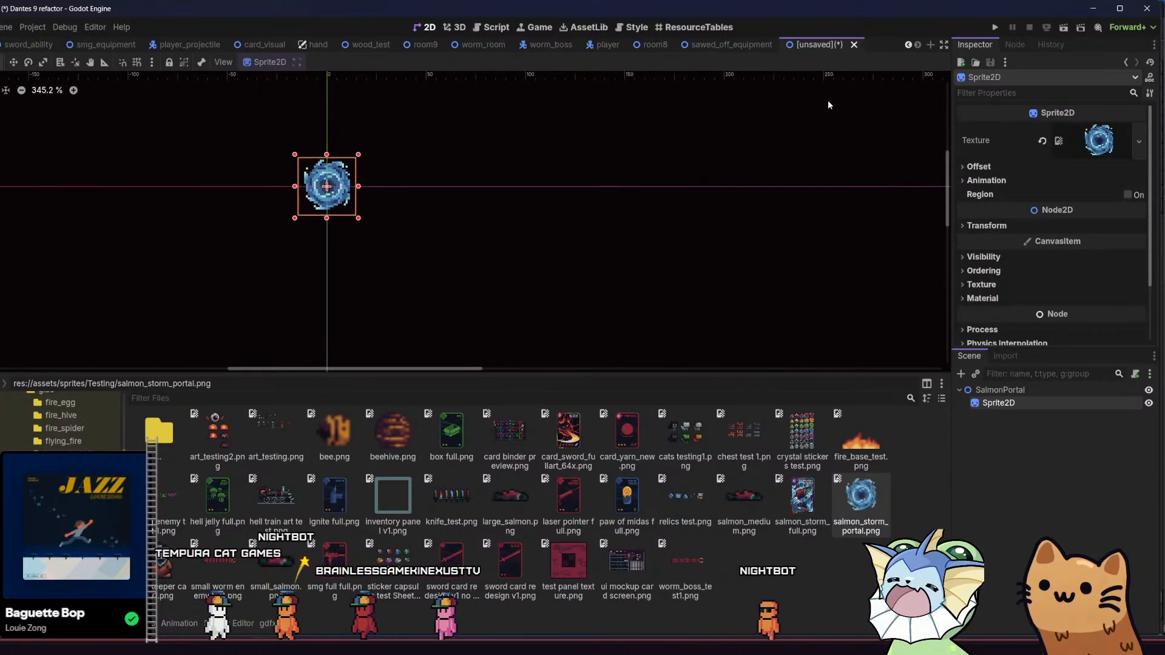
- Set the Sprite2D's transform scale to 4.0 on both axes
left_click(1031, 165)
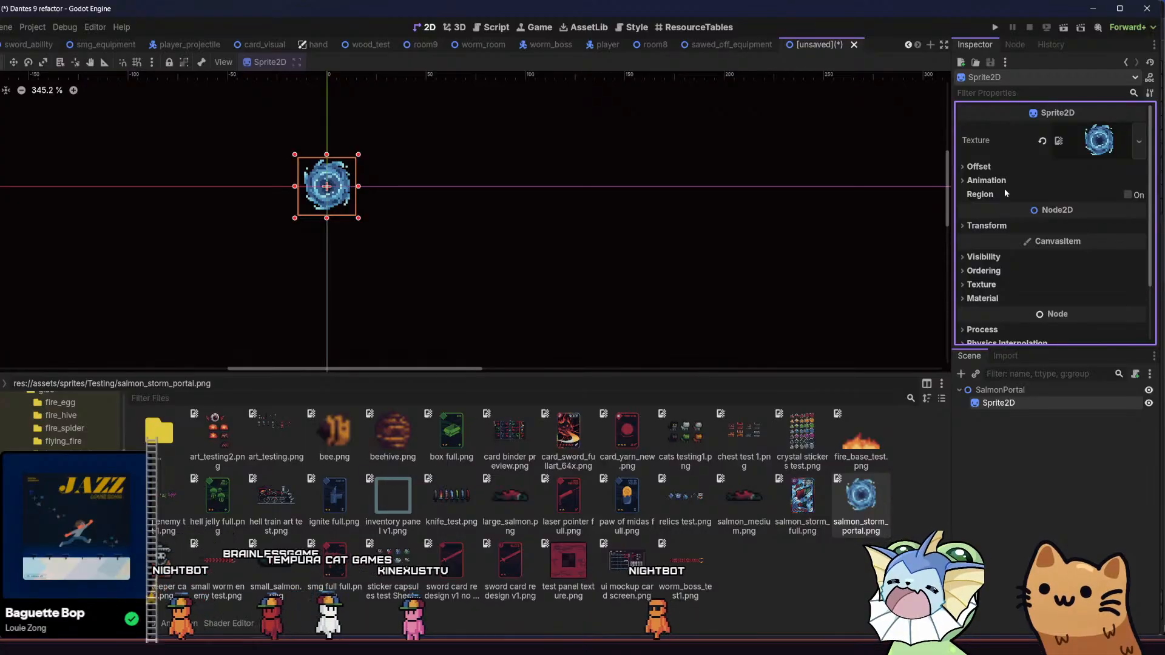
left_click(1009, 226)
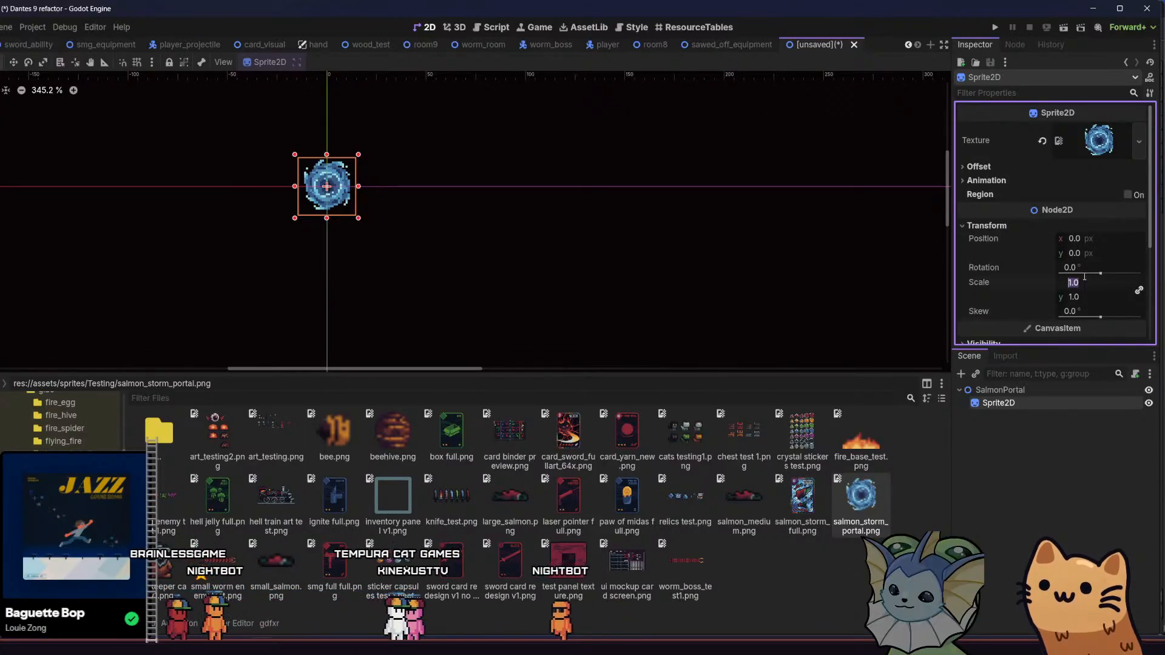
key("Return")
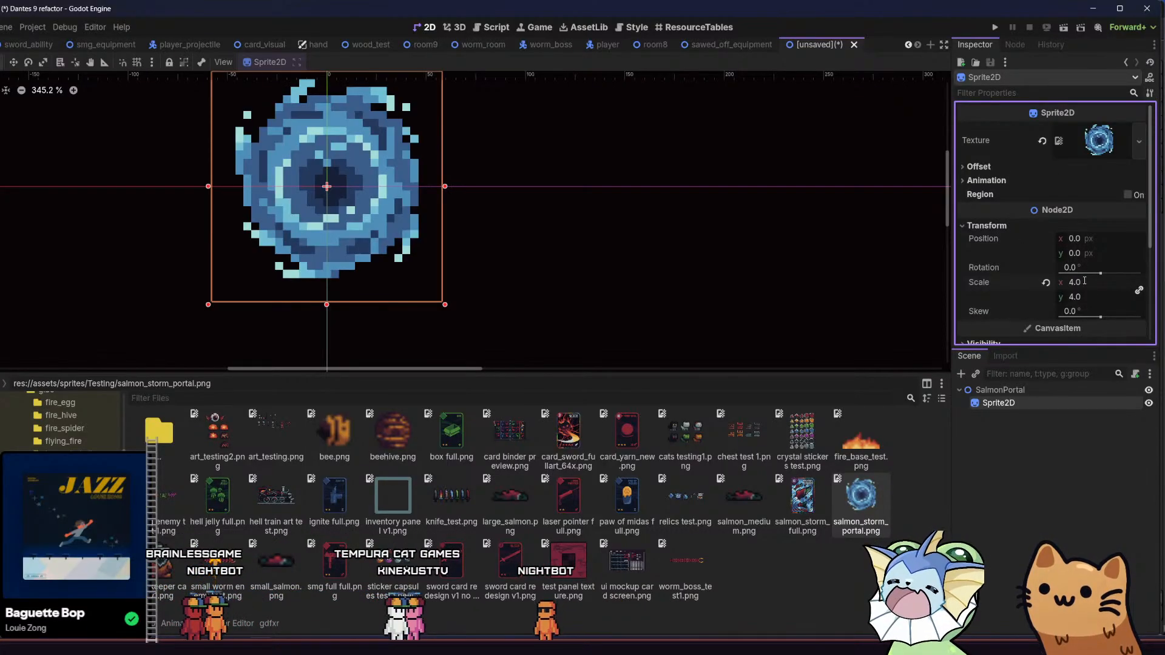
key("ctrl+s")
left_click(488, 517)
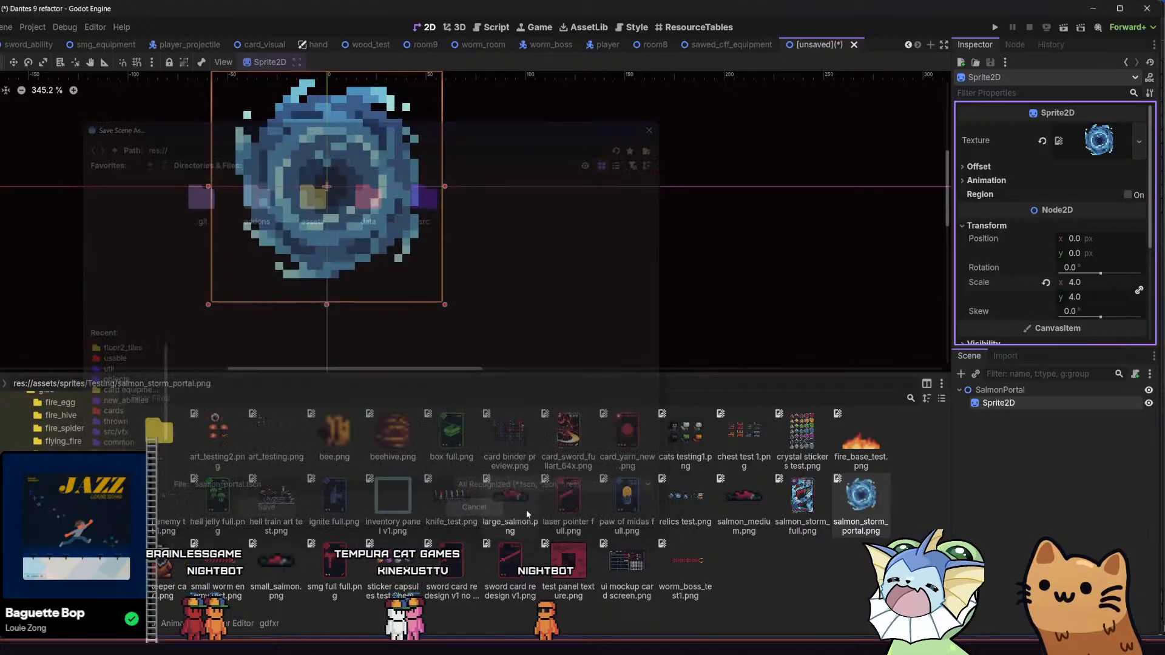
- Add an AnimationPlayer node and place it directly under the SalmonPortal root, above Sprite2D
left_click(961, 374)
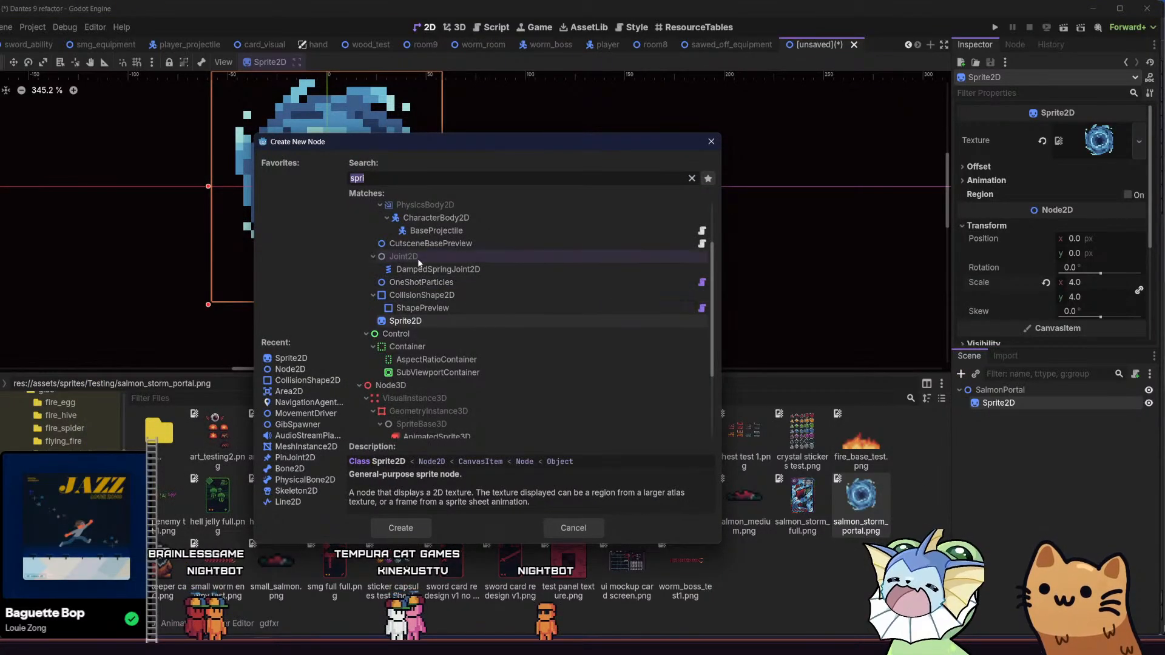
type("anima")
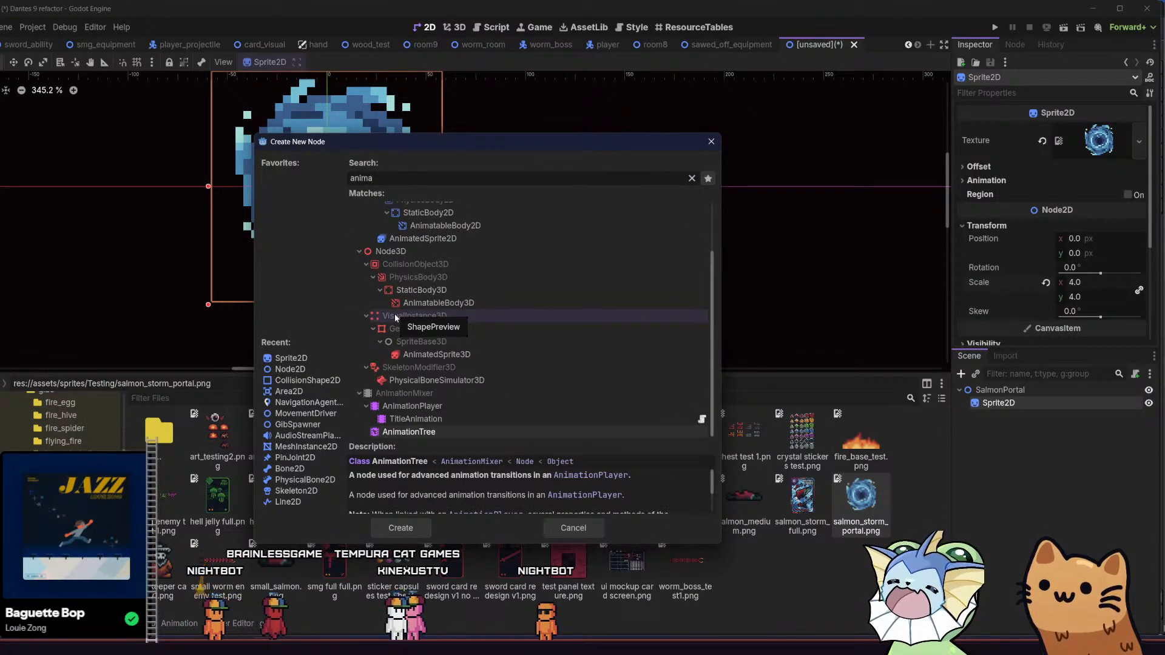
double_click(407, 410)
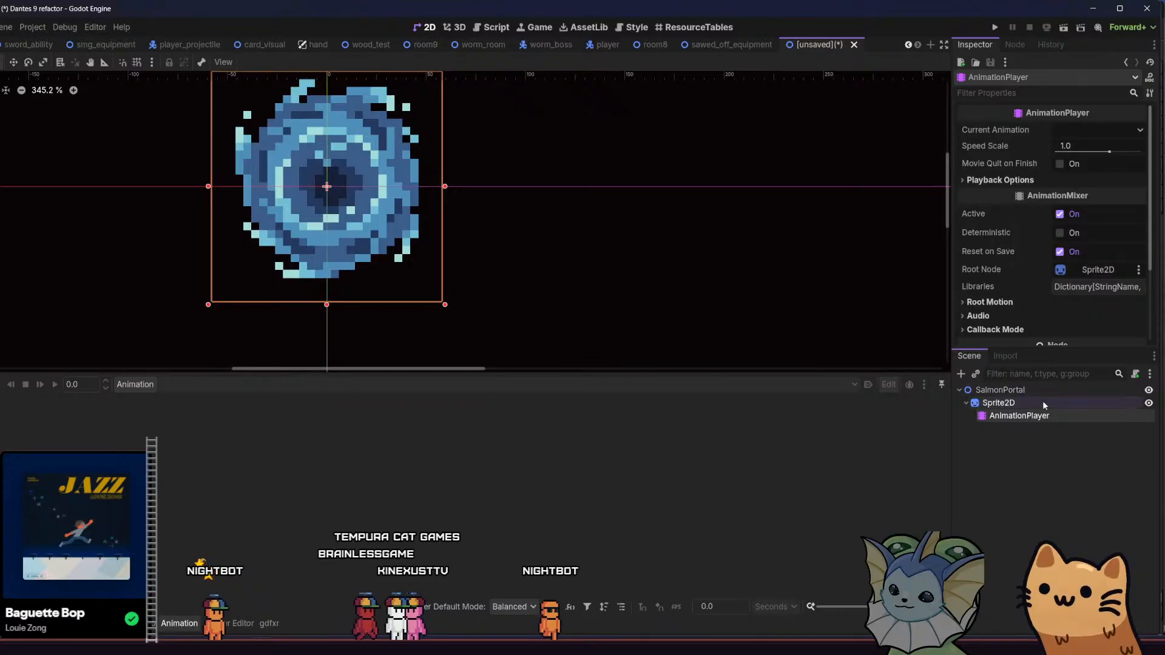
left_click_drag(1027, 416, 1029, 397)
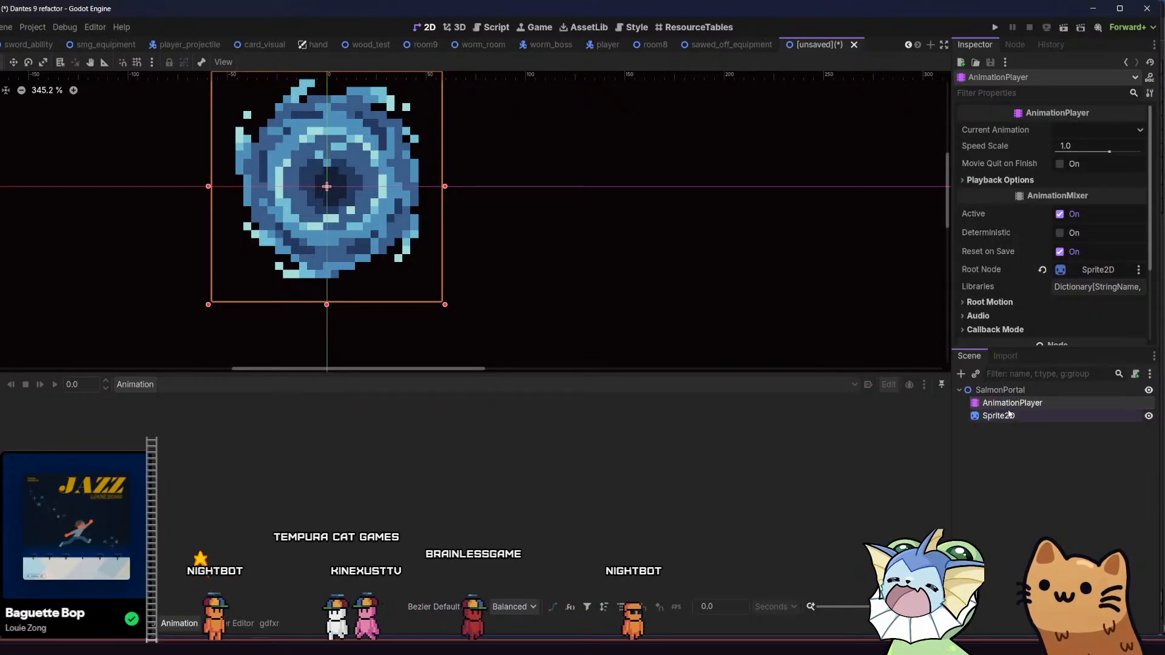
left_click(1009, 415)
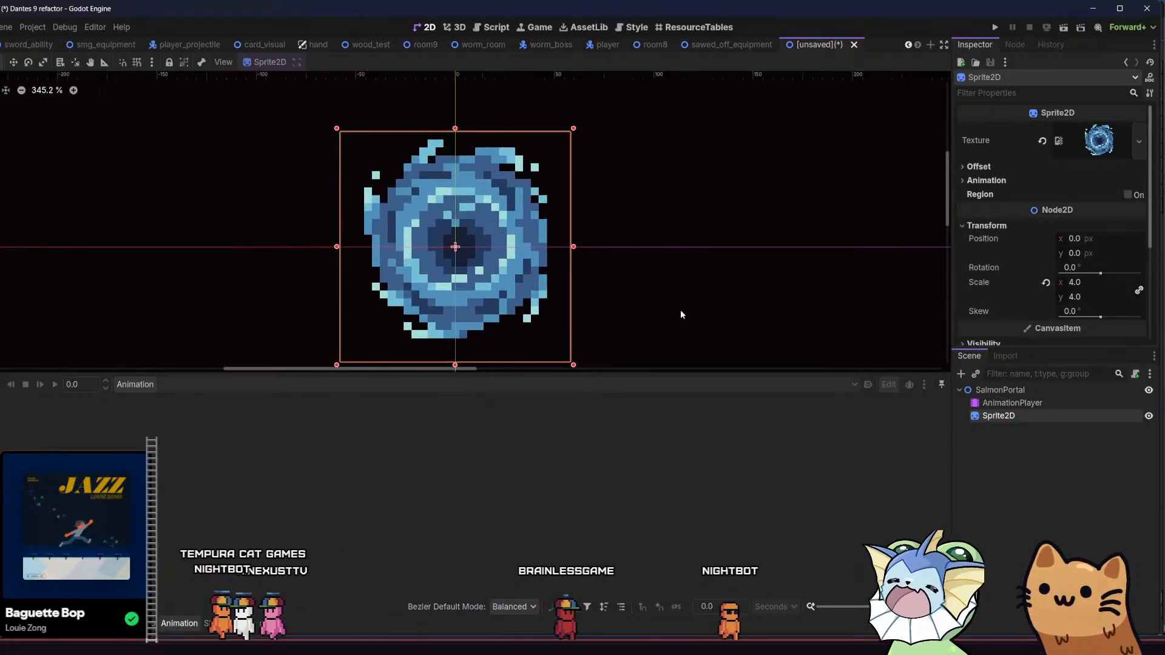
- Create a new animation named rotate in the AnimationPlayer
left_click(1012, 403)
left_click(131, 391)
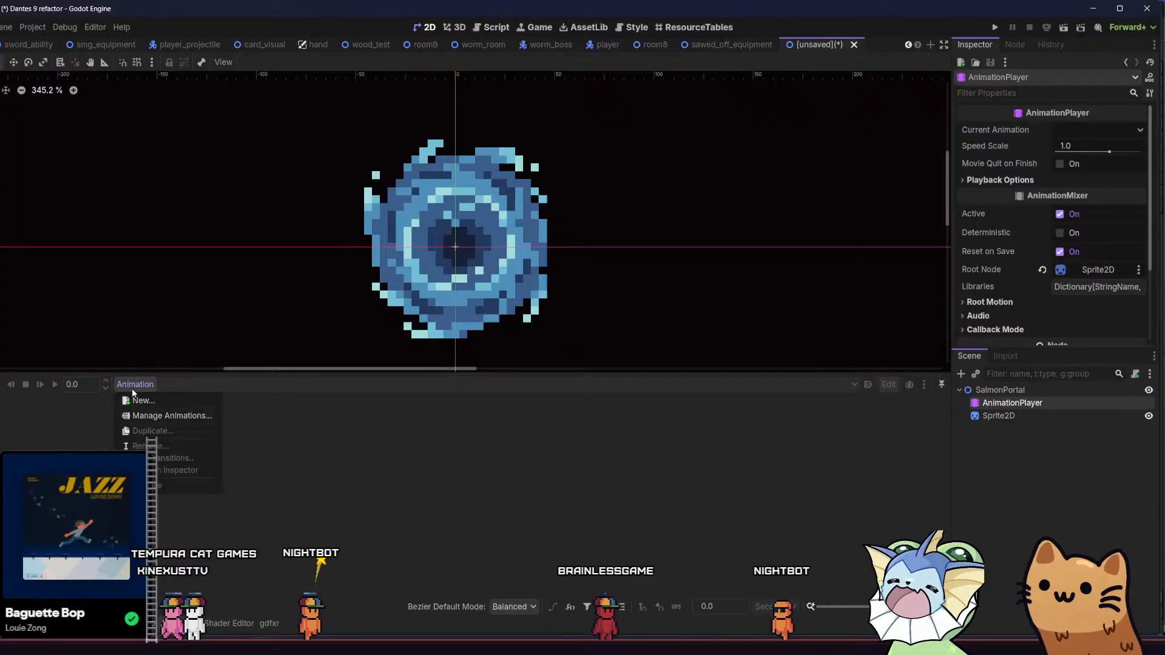
left_click(136, 400)
type("rot")
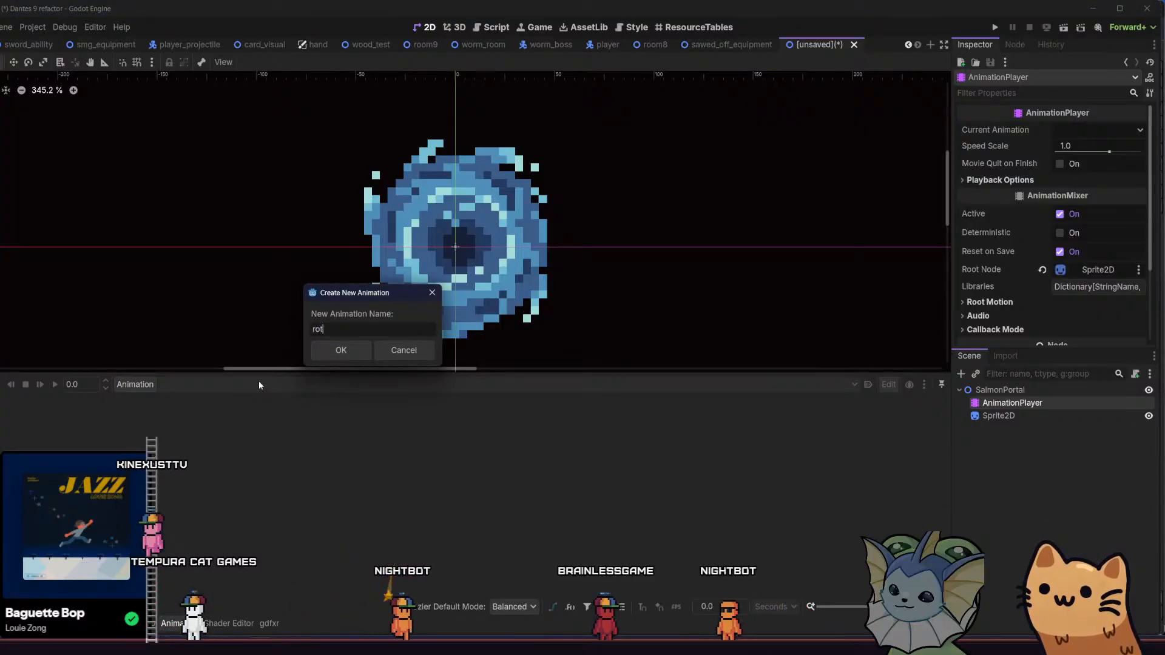
type("ate")
key("Return")
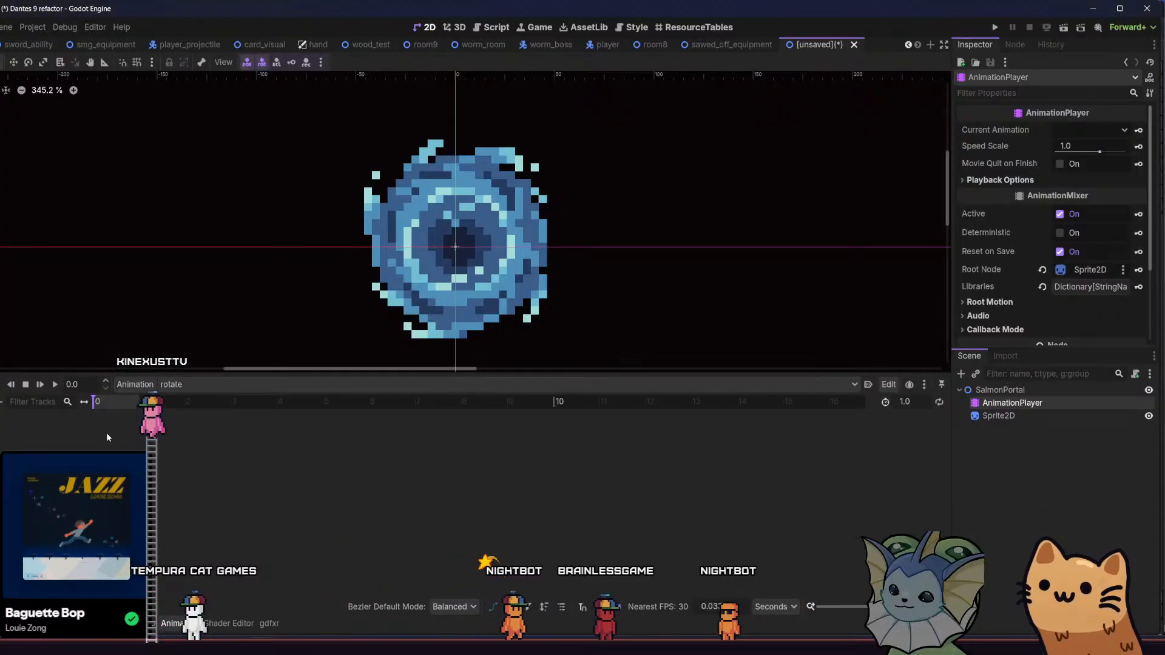
- Key the Sprite2D's rotation at 0.0 seconds, creating a new rotation track together with a RESET track
left_click(998, 416)
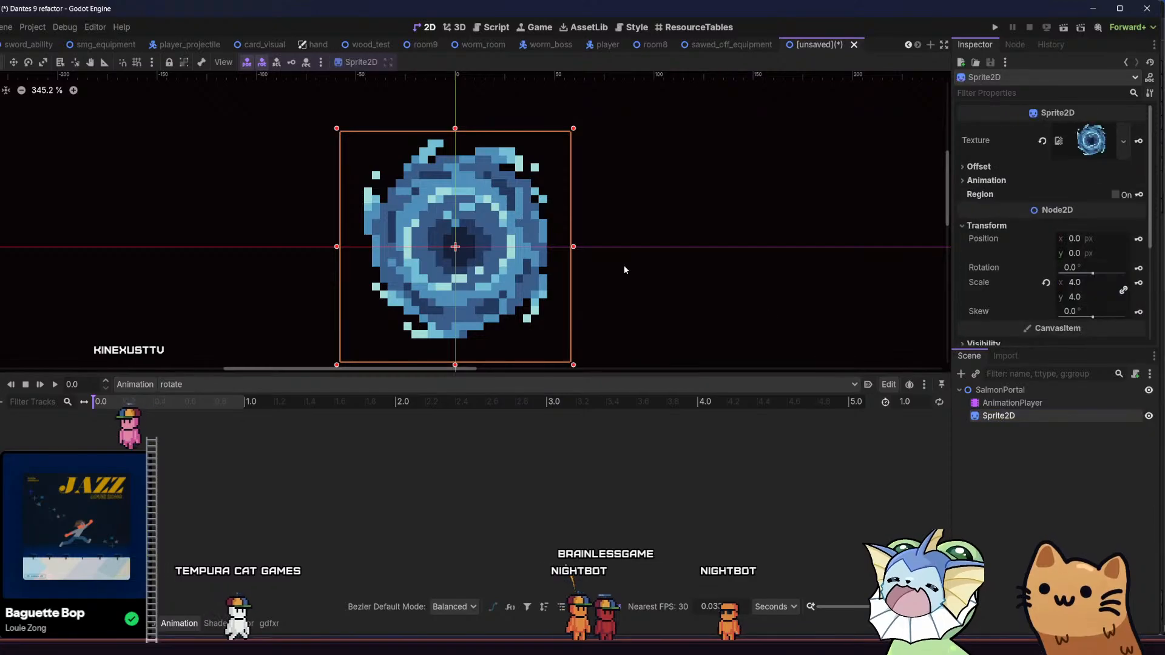
left_click_drag(633, 271, 680, 265)
left_click_drag(517, 254, 517, 246)
scroll(516, 254, "down", 1)
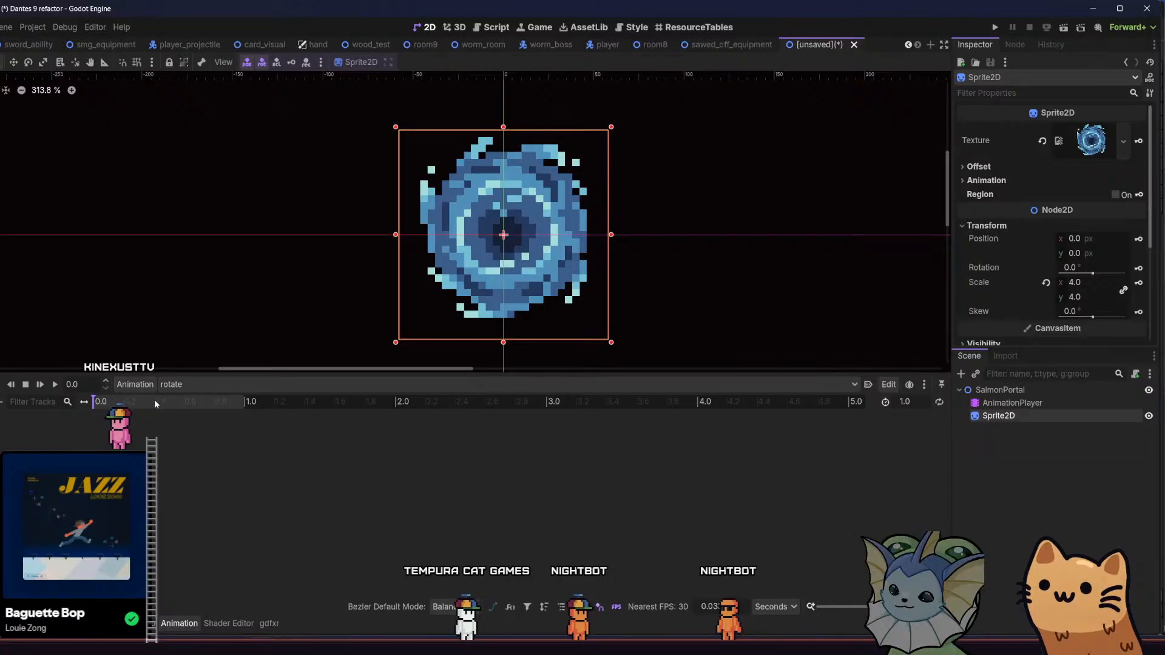
left_click(1138, 267)
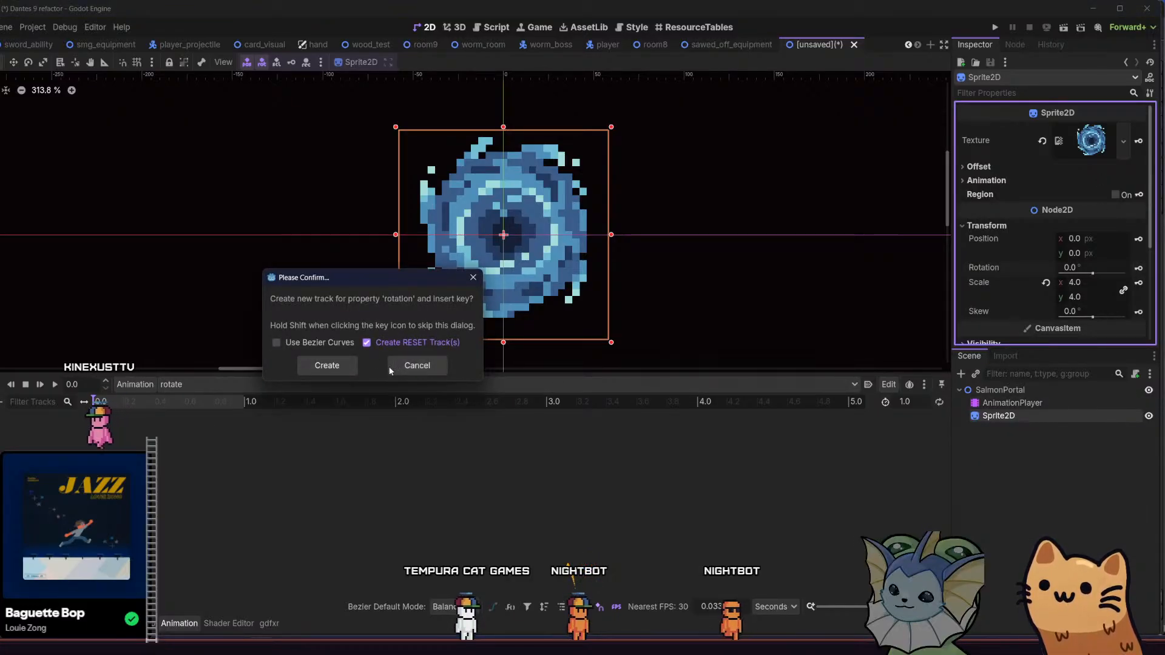
left_click(327, 365)
- Duplicate the rotation key three times and space the copies at 0.0667, 0.1333 and 0.2 seconds
left_click_drag(128, 410, 100, 411)
left_click(98, 403)
key("ctrl+d")
left_click(103, 403)
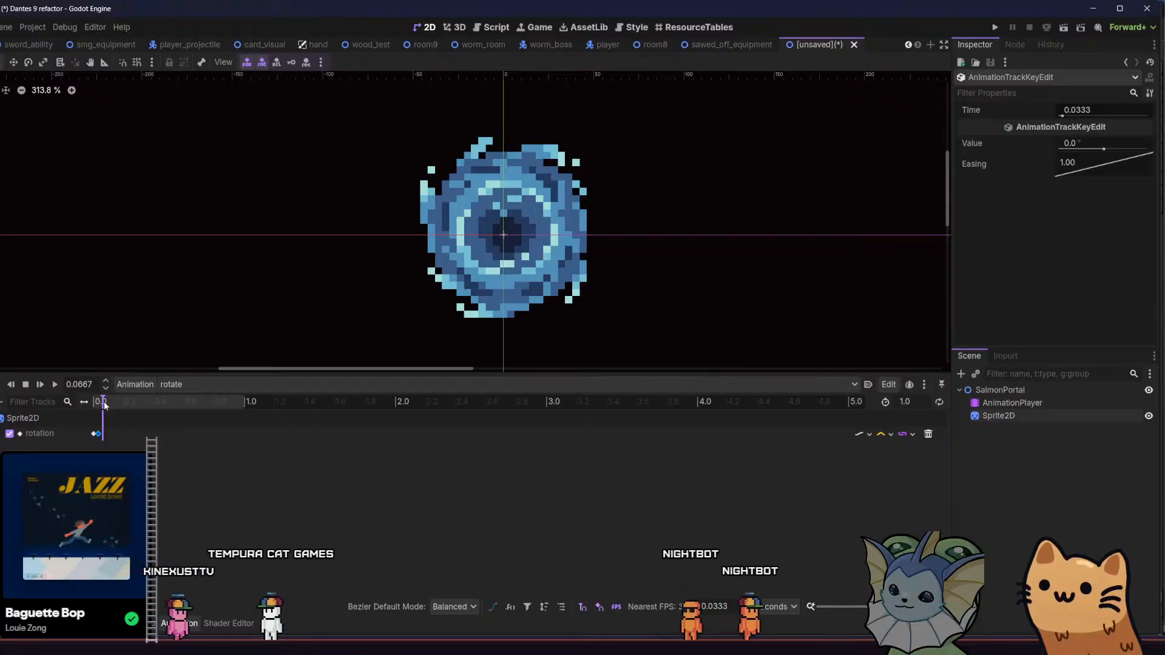
key("ctrl+d")
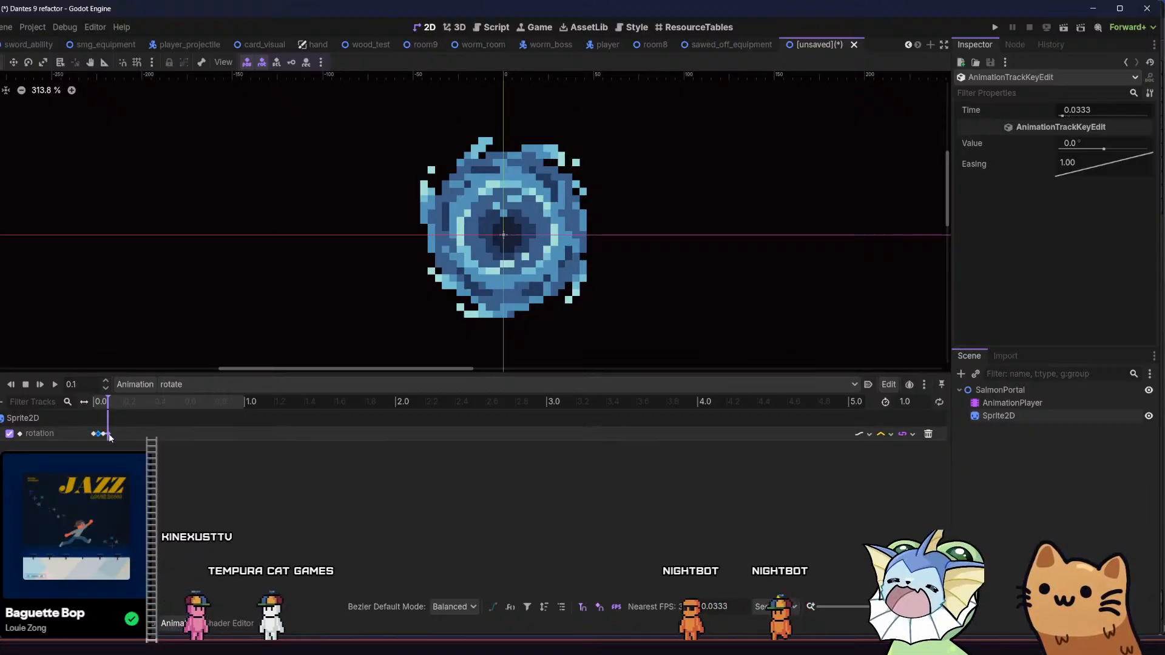
left_click_drag(124, 436, 119, 437)
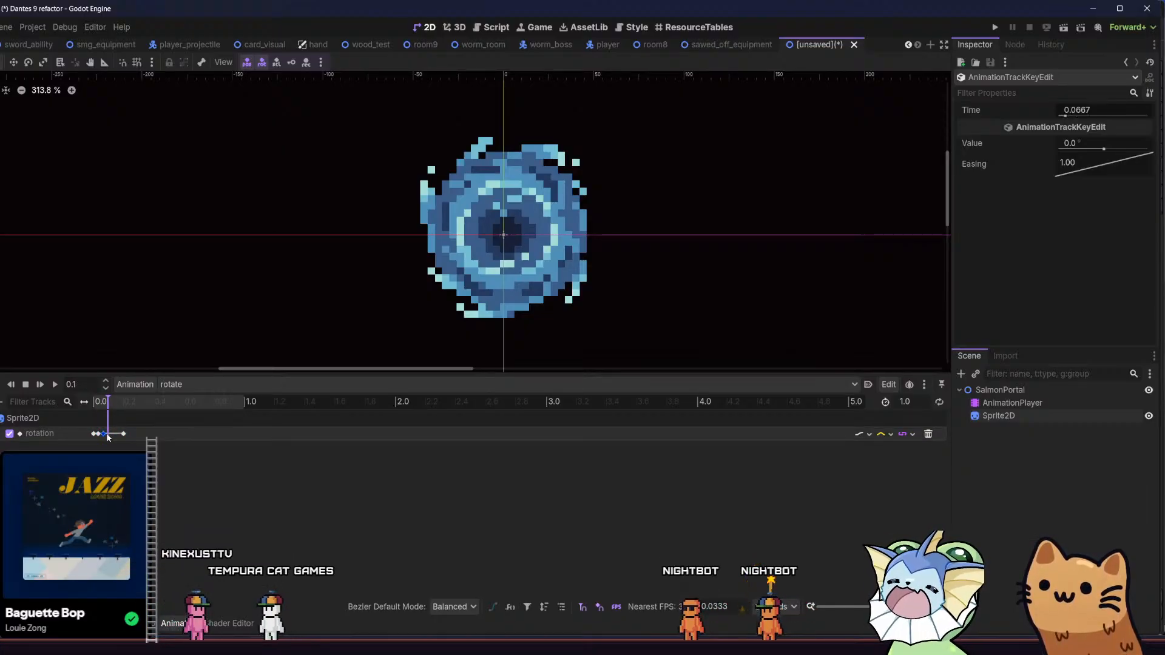
scroll(99, 441, "up", 3)
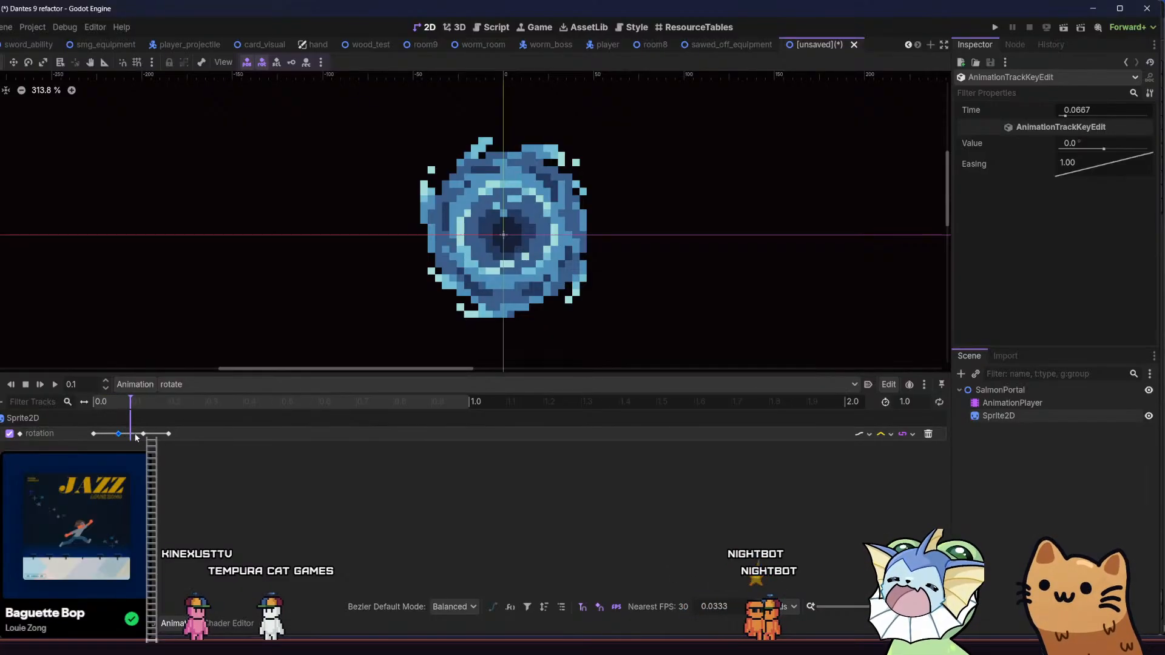
- Set the rotation key at 0.0667 seconds to -90 degrees and the animation length to 0.2 seconds
left_click(1071, 142)
type("90")
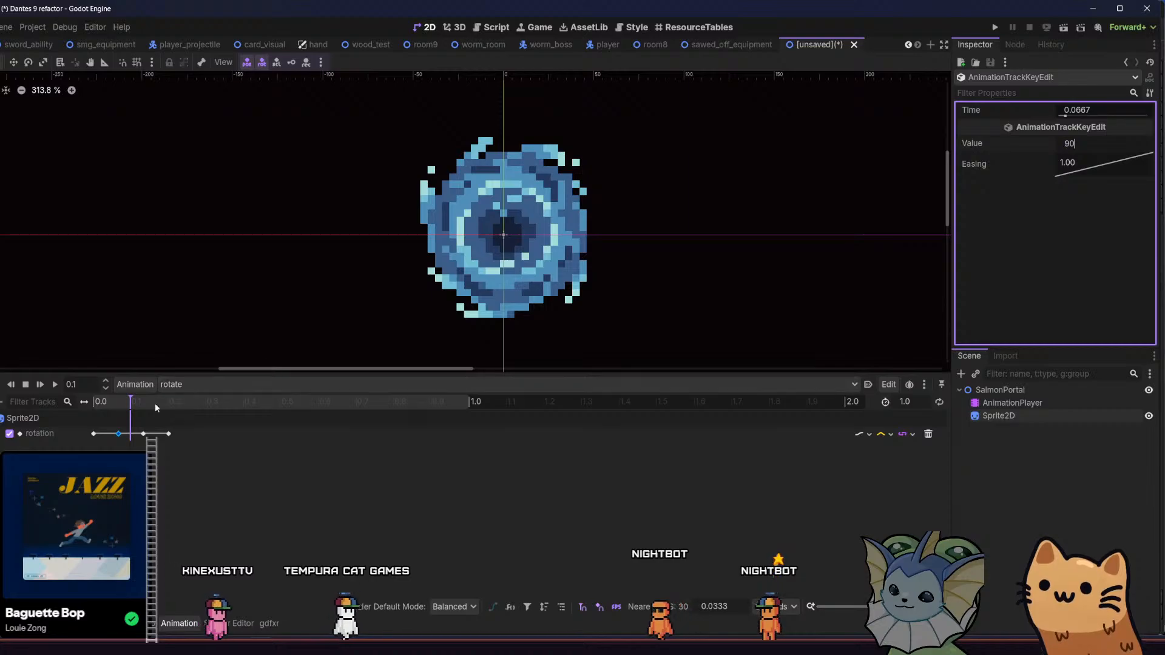
left_click_drag(140, 406, 92, 401)
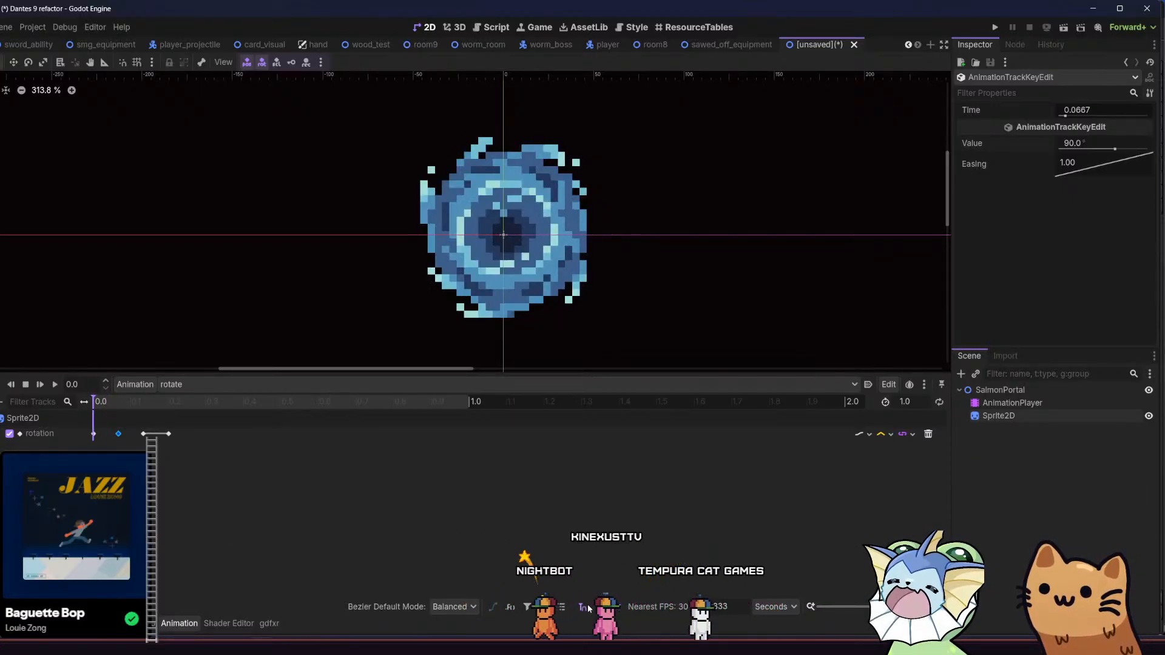
mouse_move(95, 405)
left_mouse_down()
mouse_move(107, 402)
mouse_move(83, 400)
left_mouse_up()
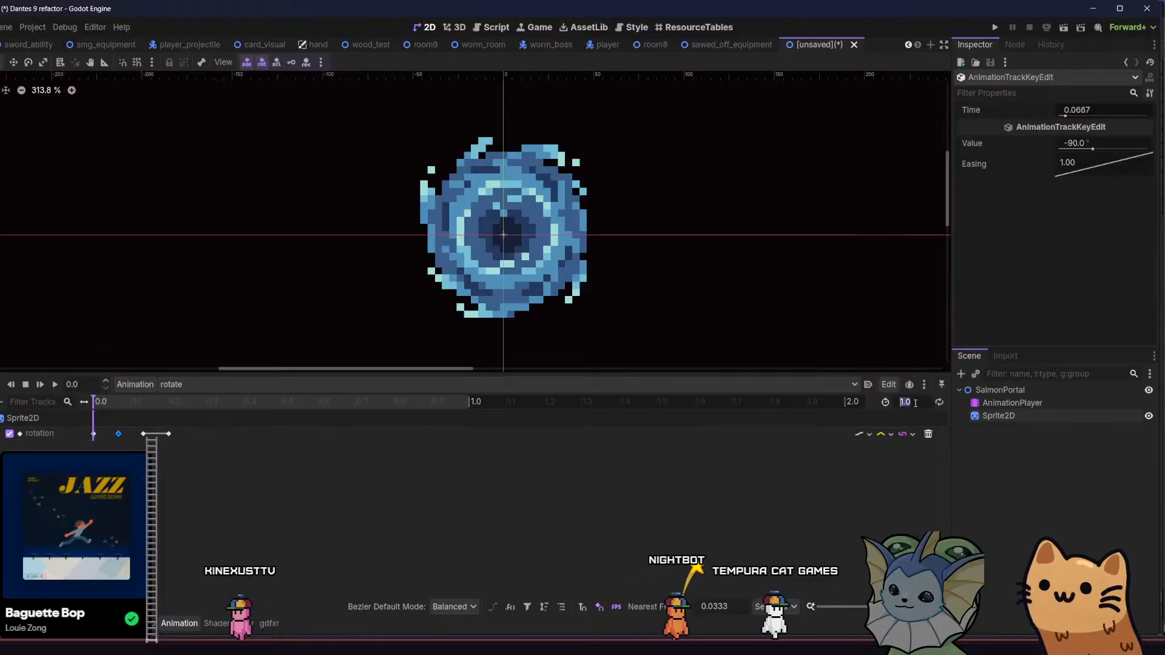
type("2")
key("Return")
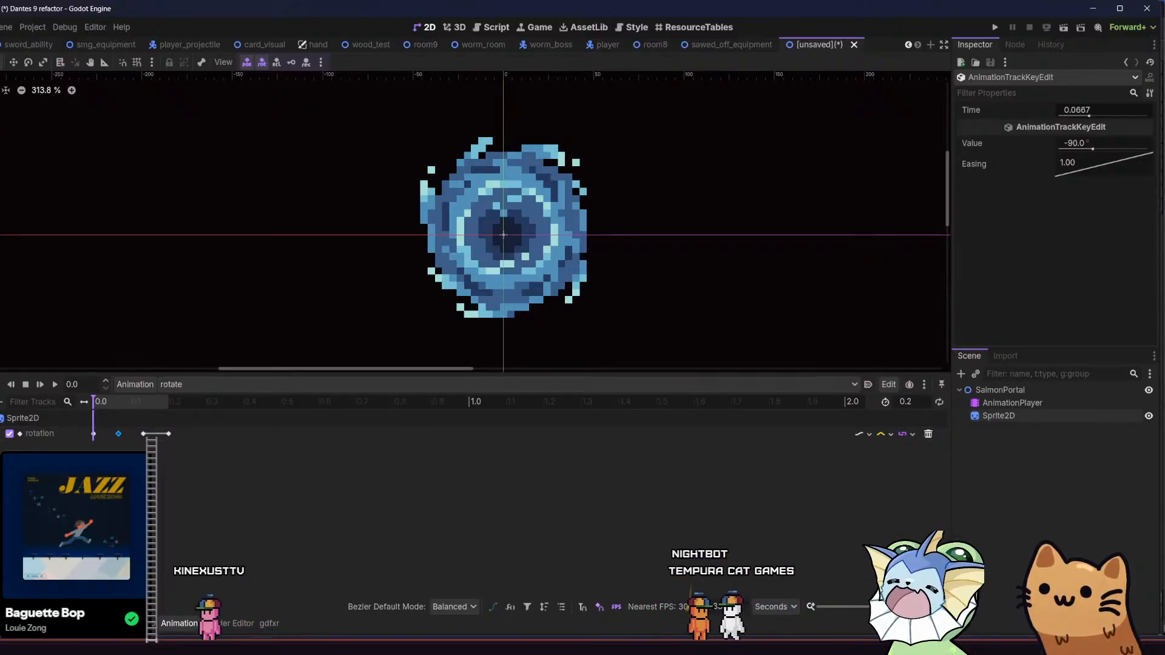
- Set the rotation key at 0.1333 seconds to -180 degrees and the key at 0.2 seconds to -270 degrees
left_click(144, 433)
left_click(1066, 143)
type("180")
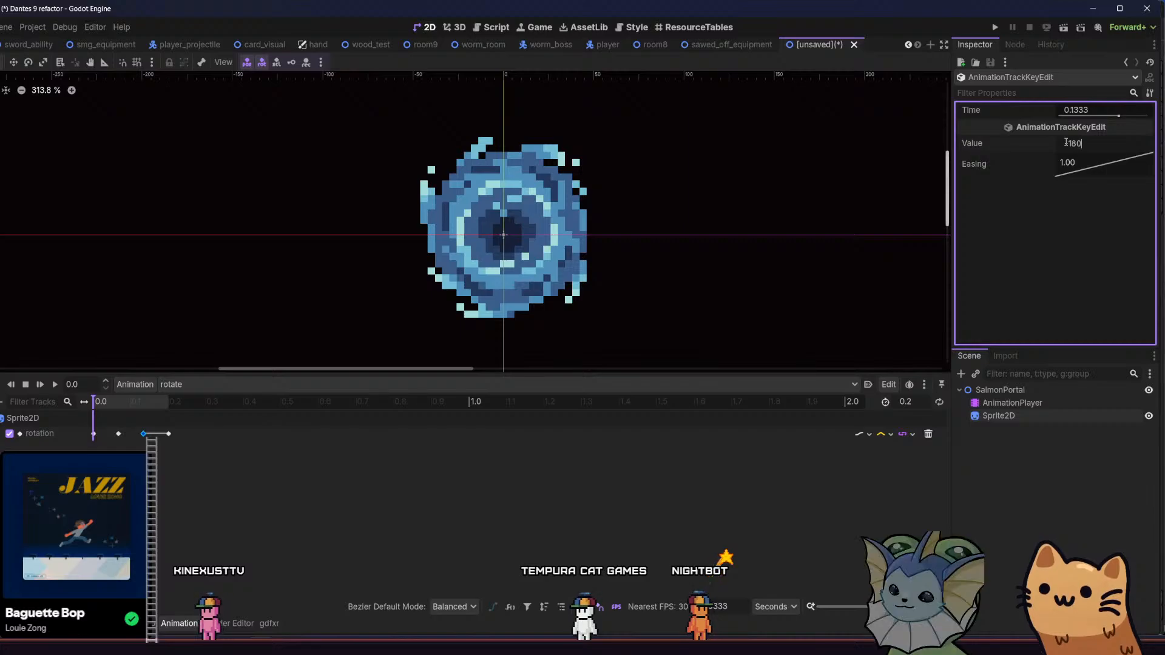
left_click(169, 433)
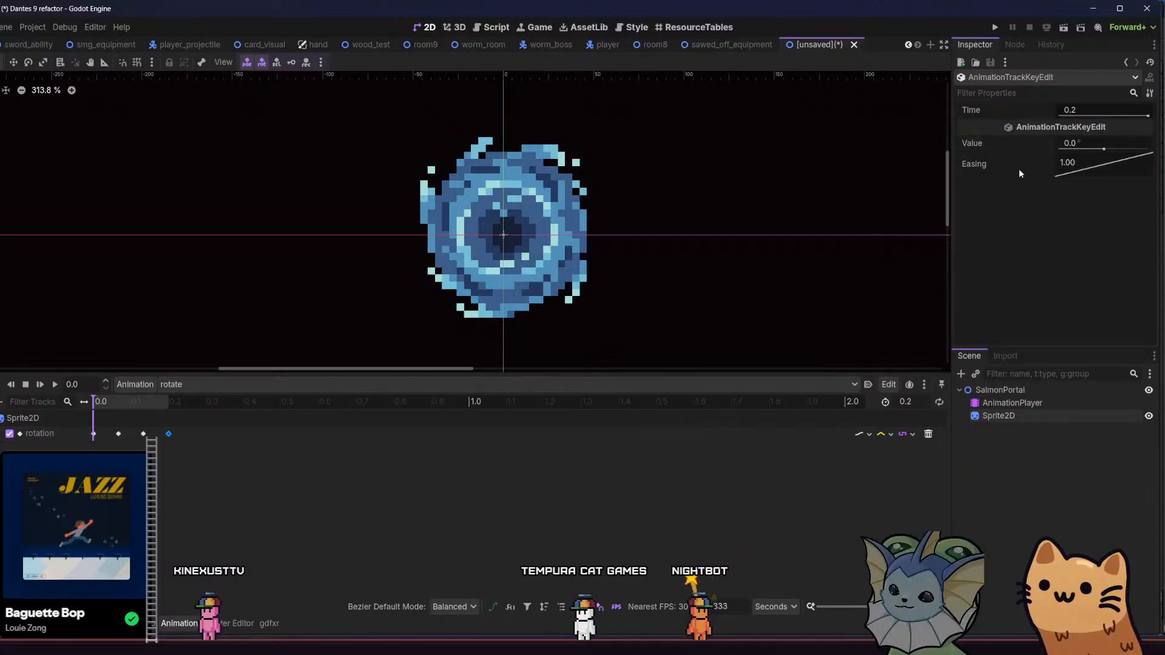
left_click(1082, 150)
type("-270")
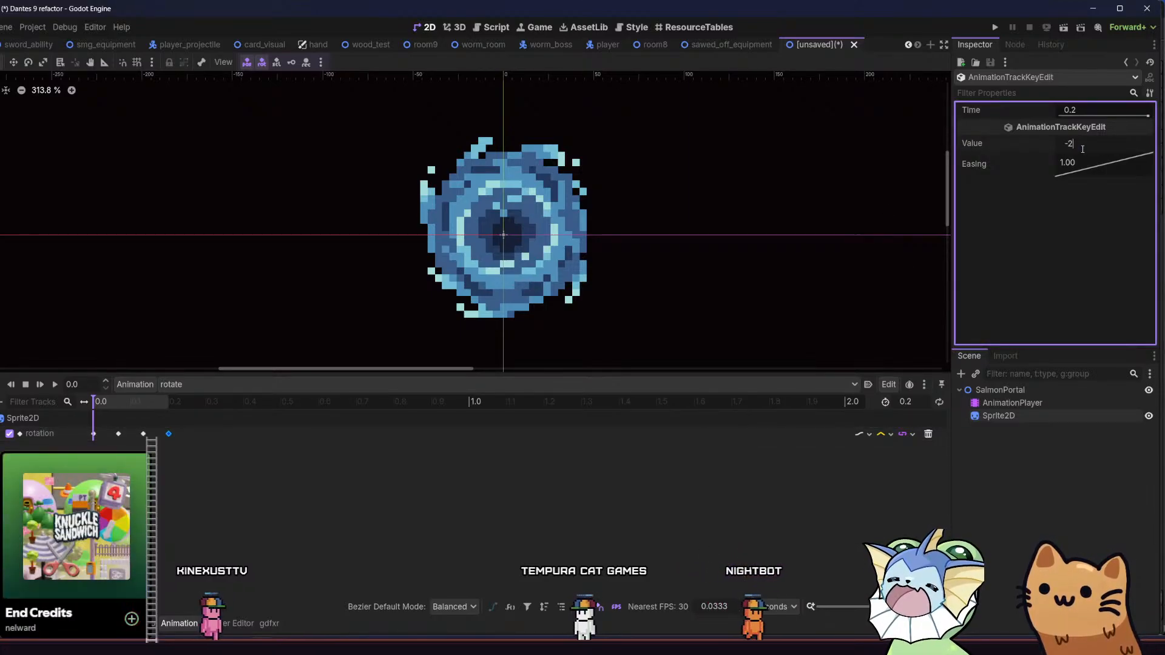
key("Return")
- Switch the rotation track's update mode to Discrete
left_click(871, 435)
left_click(880, 435)
left_click(882, 435)
left_click(867, 435)
left_click(868, 435)
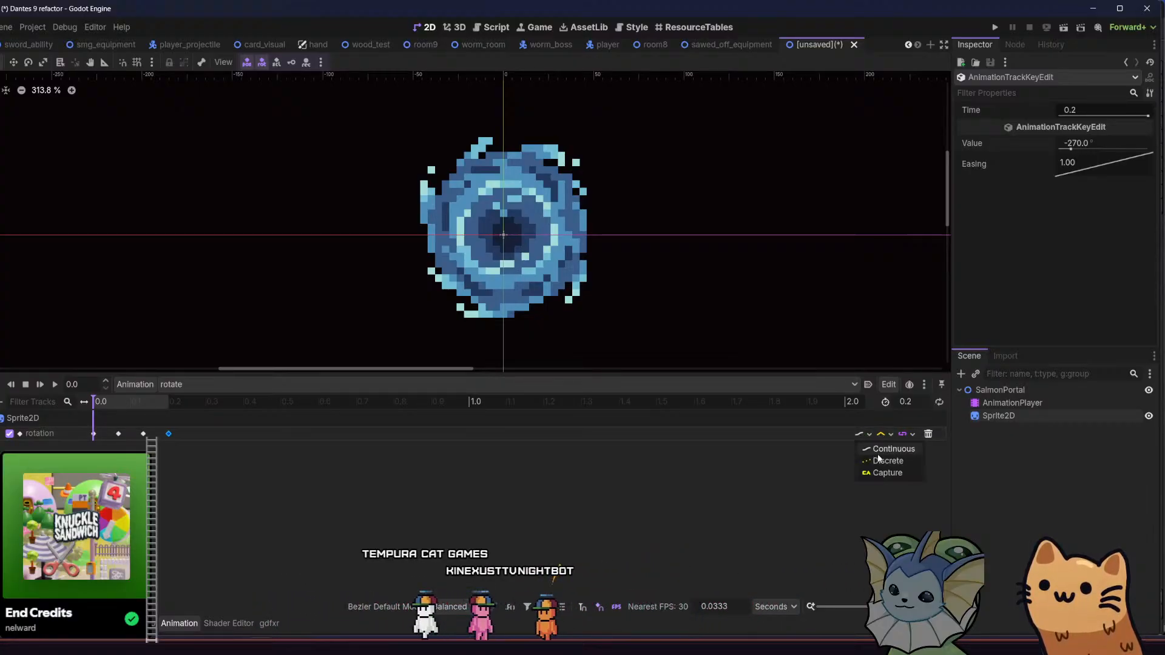
- Turn on looping for the rotate animation and play it in the viewport
left_click(55, 385)
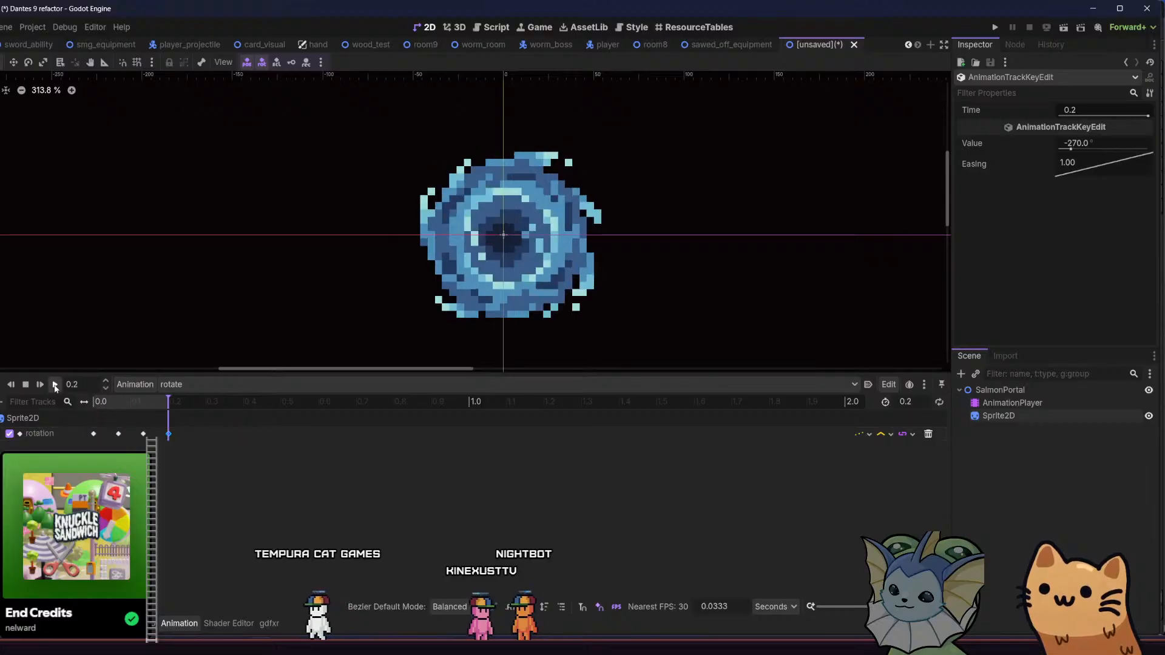
left_click(55, 385)
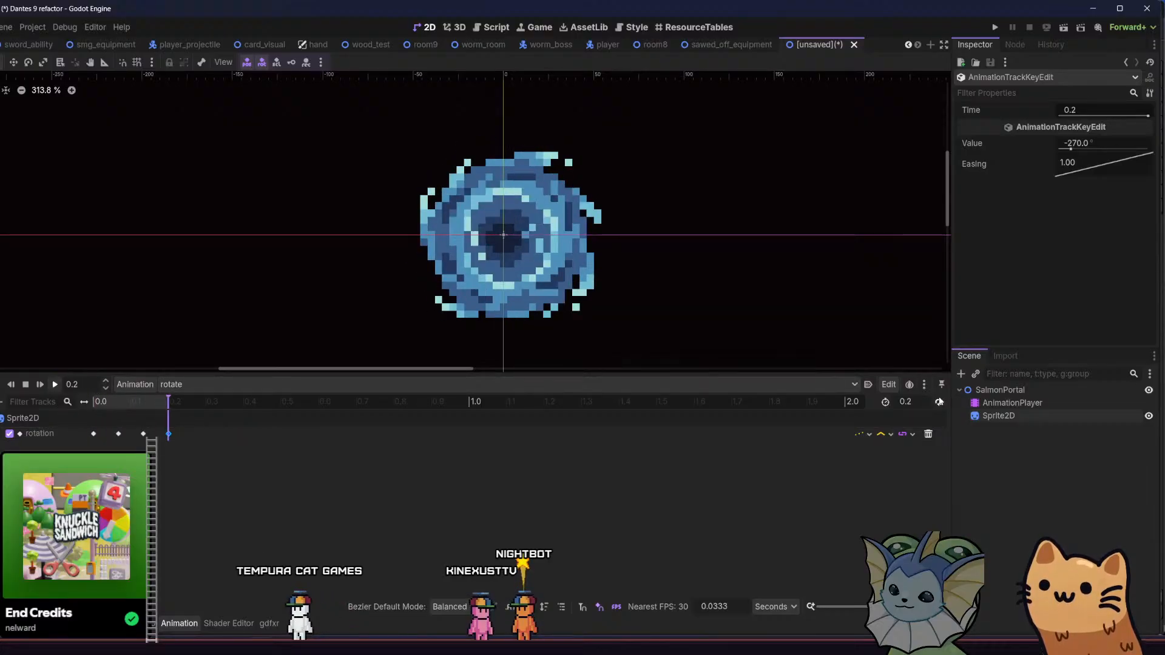
left_click(55, 385)
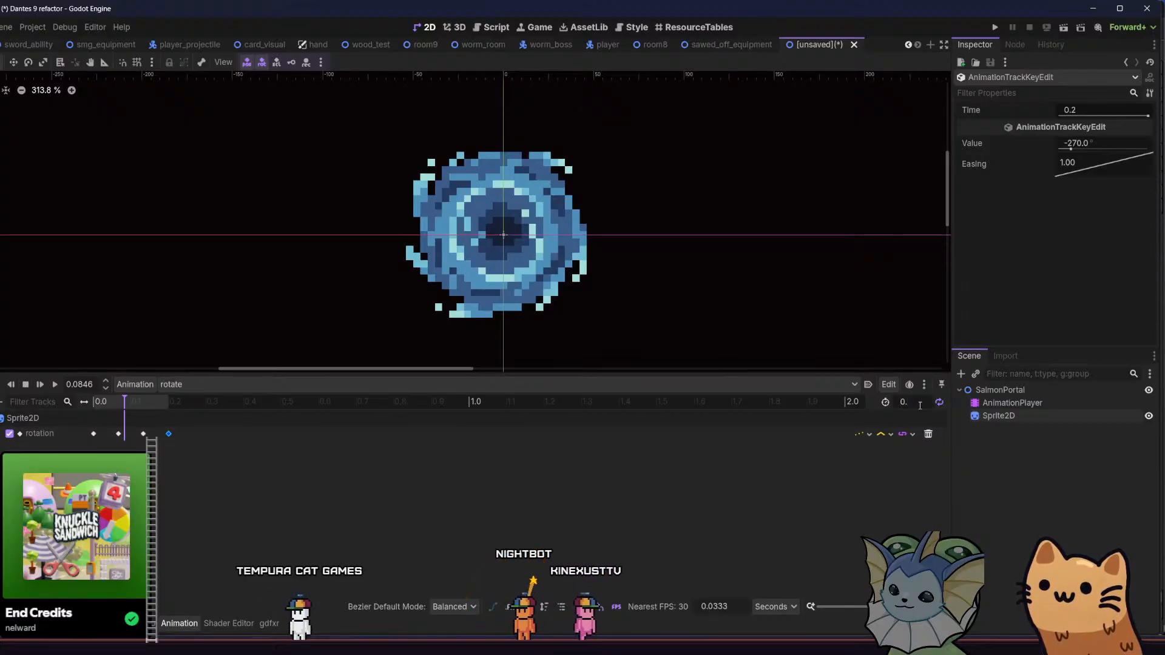
- Extend the rotate animation's length, trying 0.23 and settling on 0.25 seconds
type("23")
key("Return")
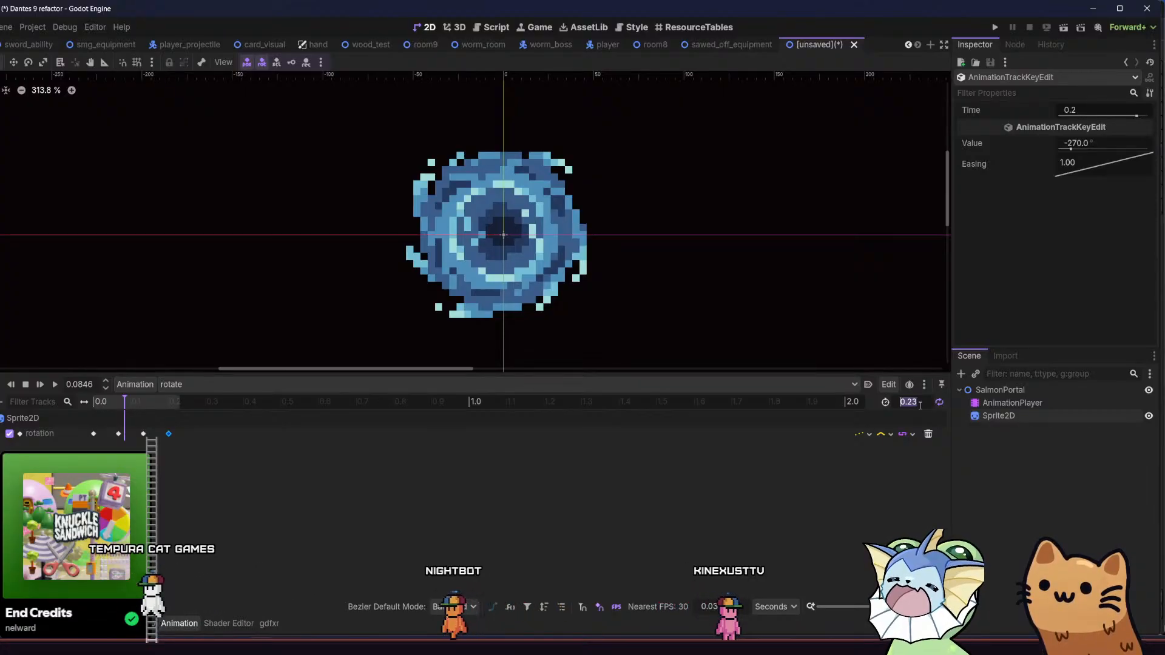
type("0.25")
key("Return")
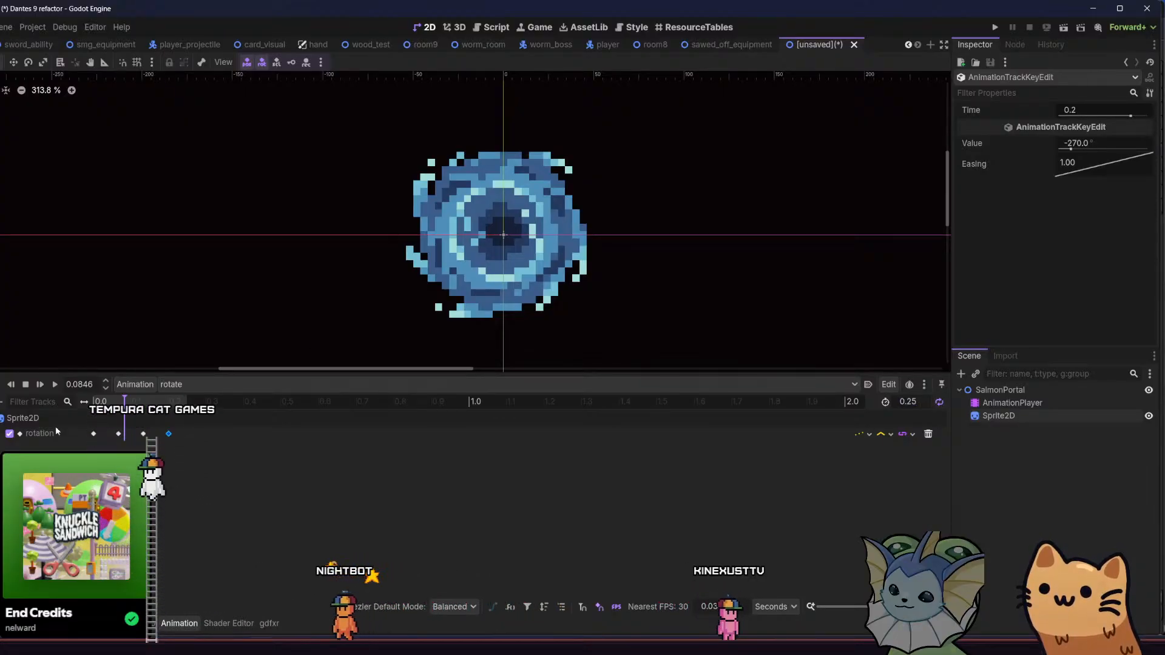
- Duplicate the starting 0-degree rotation key to the animation's end at about 0.25 seconds and play the loop
left_click(93, 433)
left_click(186, 400)
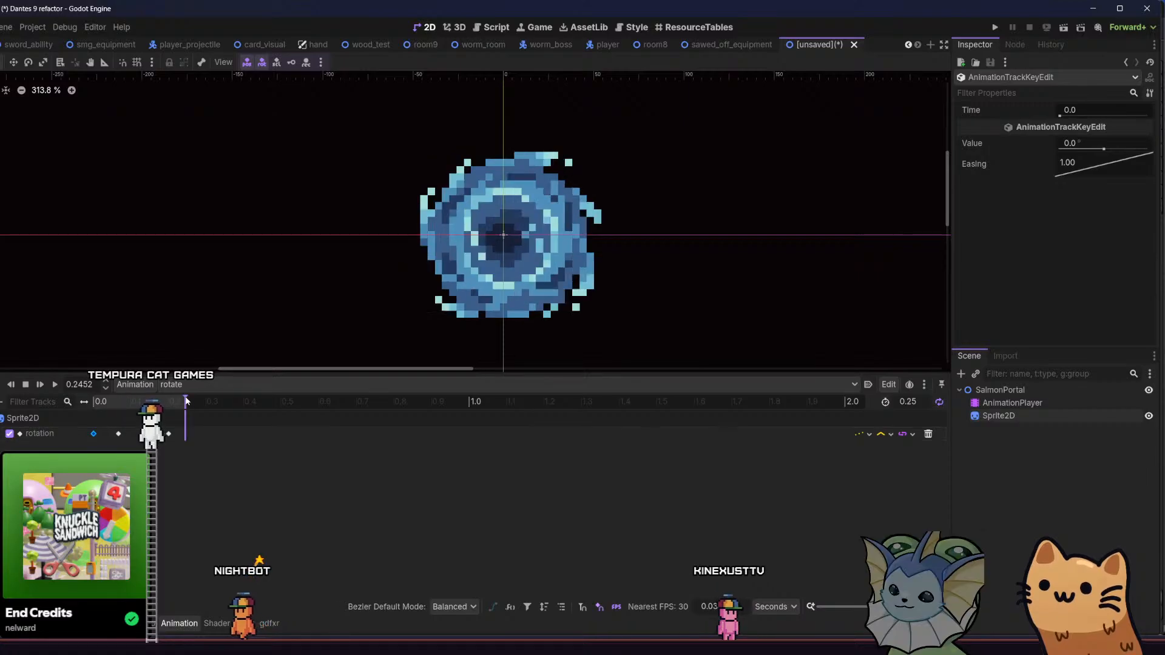
left_click_drag(187, 400, 188, 405)
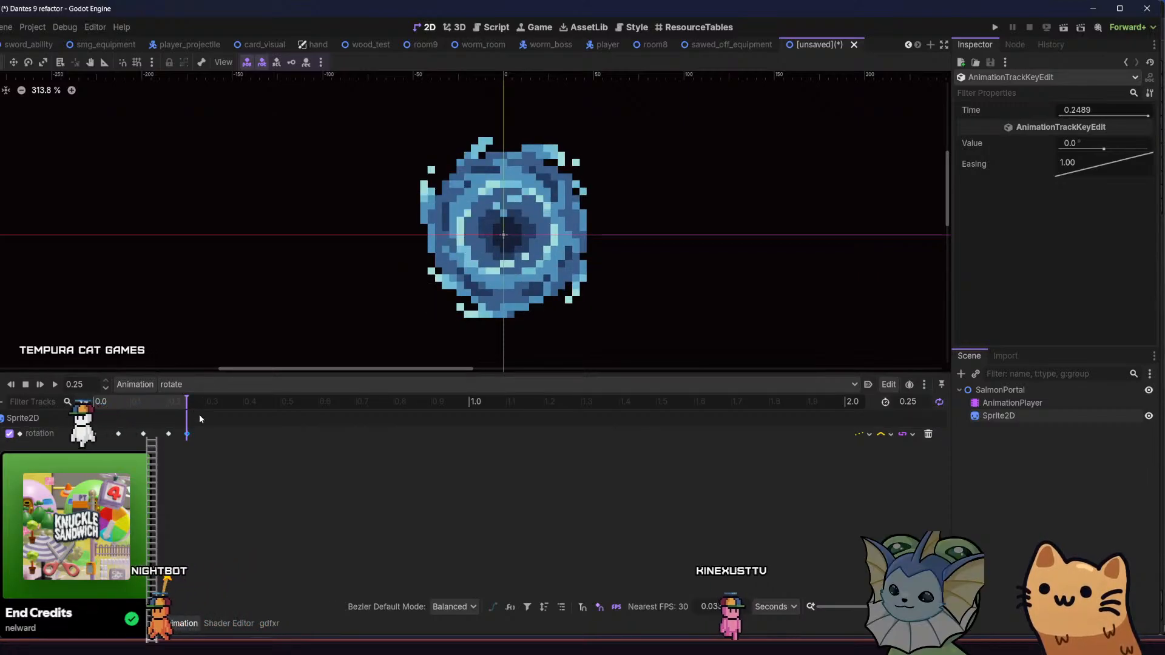
left_click(54, 384)
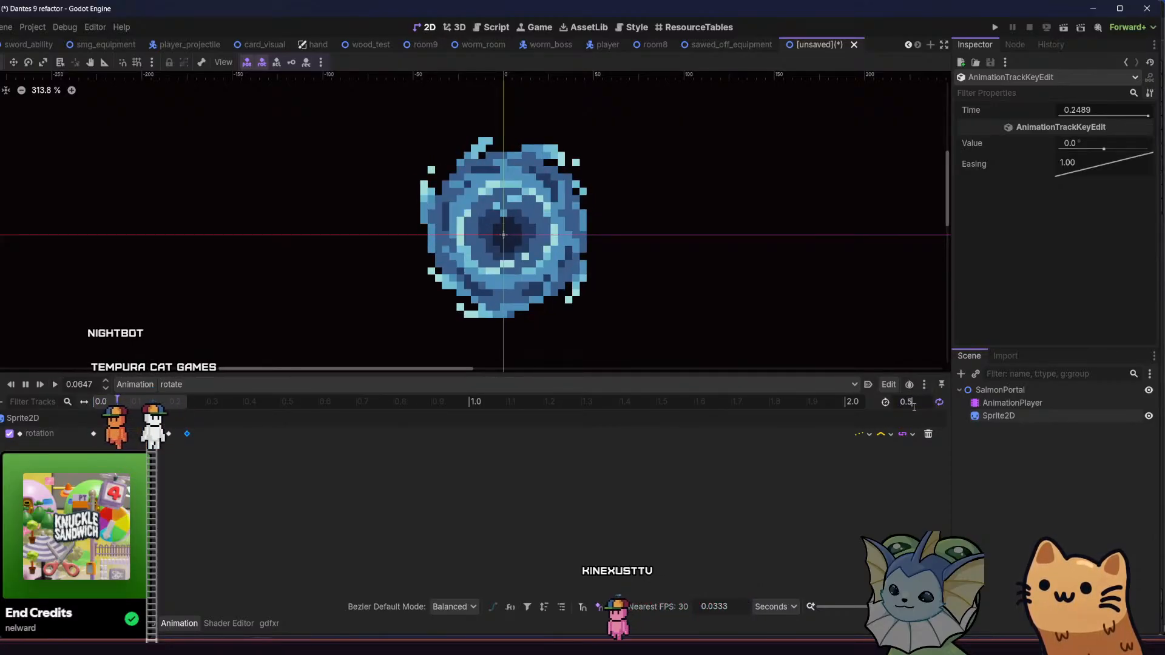
- Move the final rotation key slightly so that all five keys are evenly spaced
left_click_drag(190, 434, 219, 434)
key("ctrl+z")
key("ctrl+z")
left_click_drag(205, 422, 111, 455)
left_click(159, 478)
- Scale all selected rotation keys by a factor of 2 and play the rotate animation
left_click_drag(187, 435, 108, 421)
right_click(193, 435)
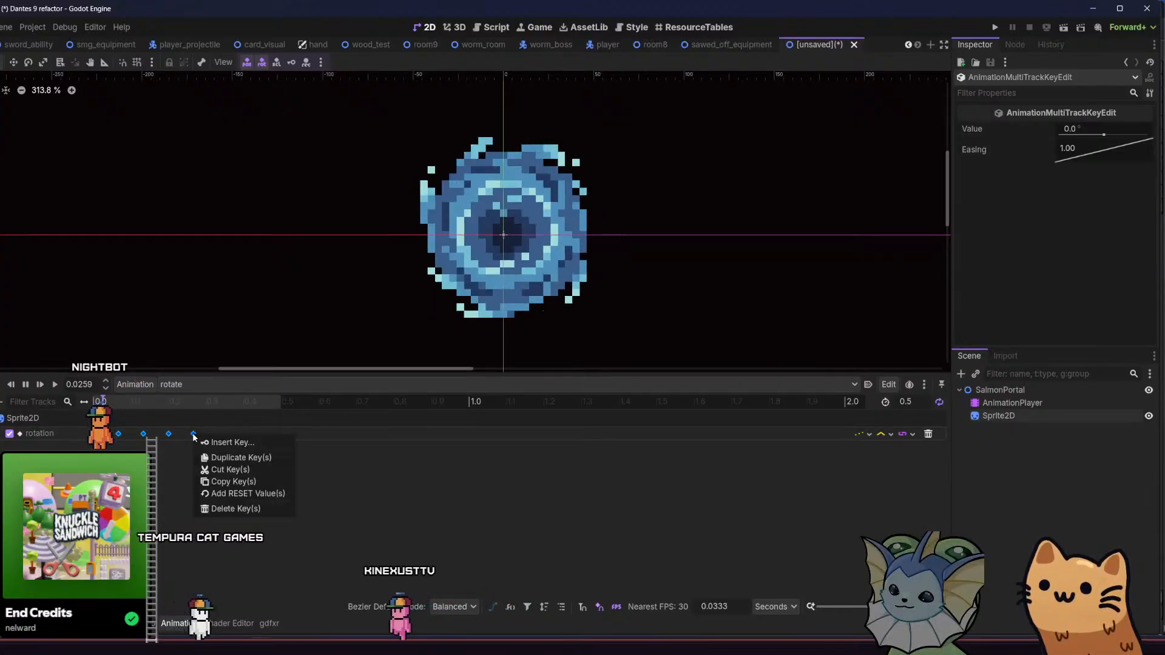
left_click(169, 478)
left_click_drag(194, 435, 208, 435)
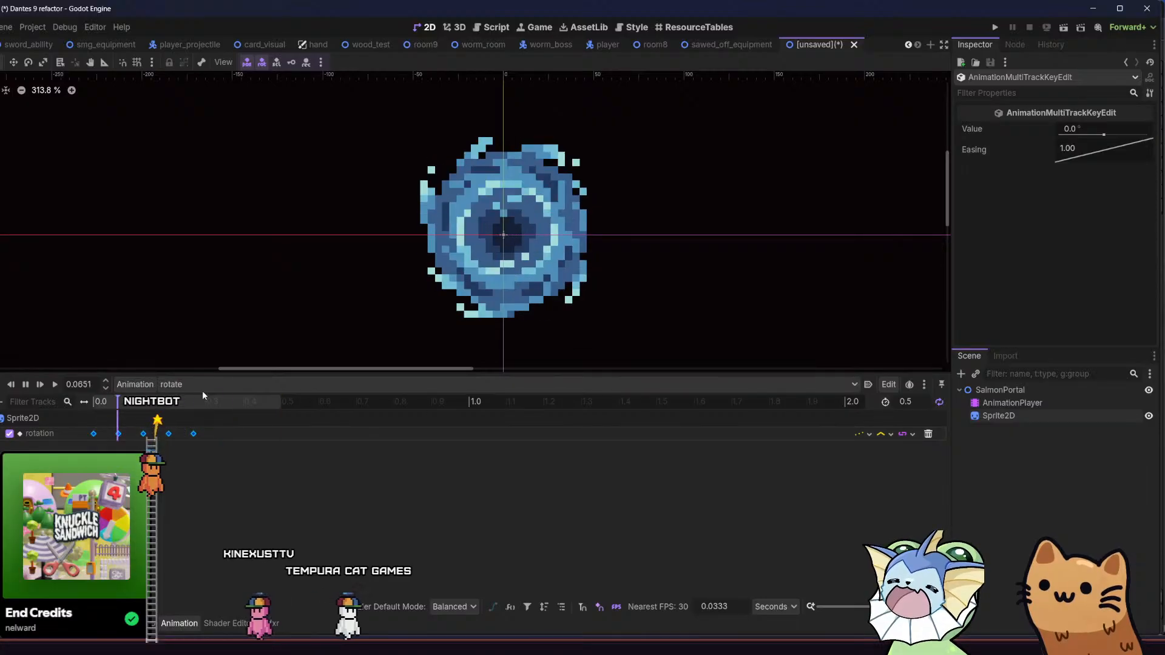
left_click(887, 384)
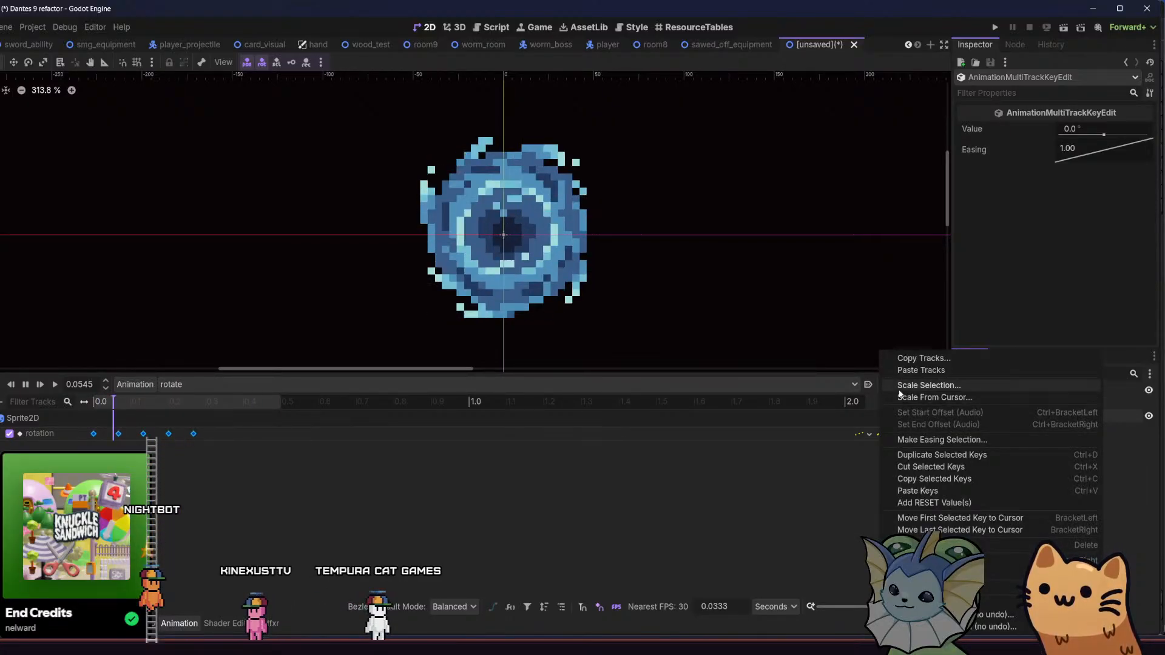
left_click(928, 385)
type("2")
left_click(344, 352)
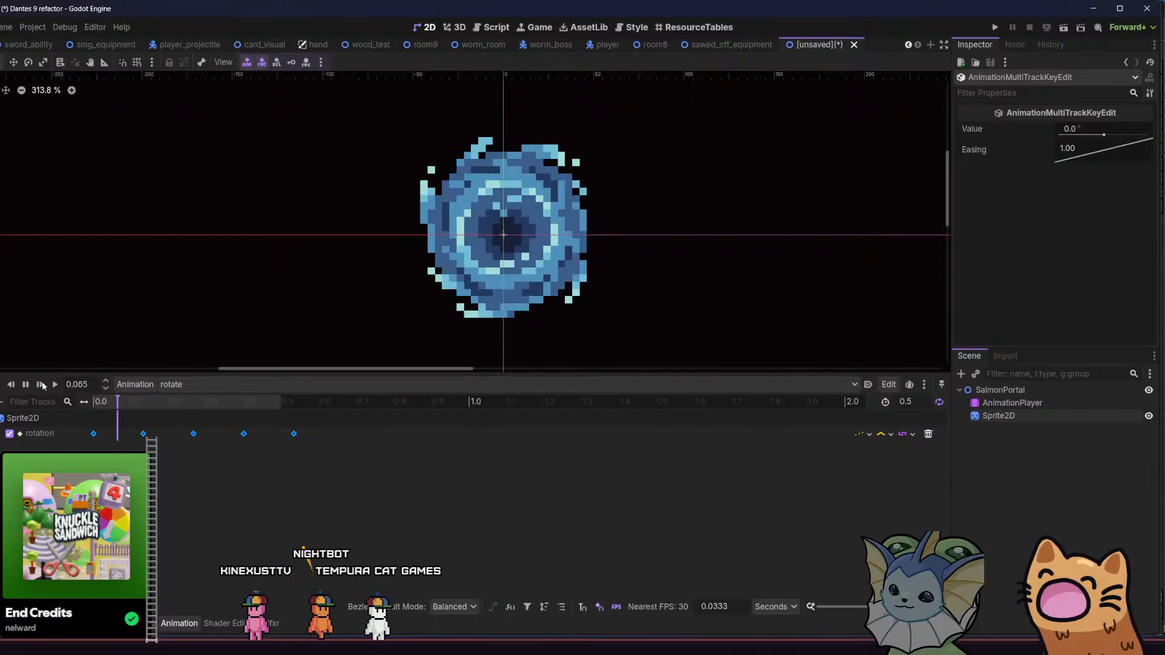
left_click(21, 384)
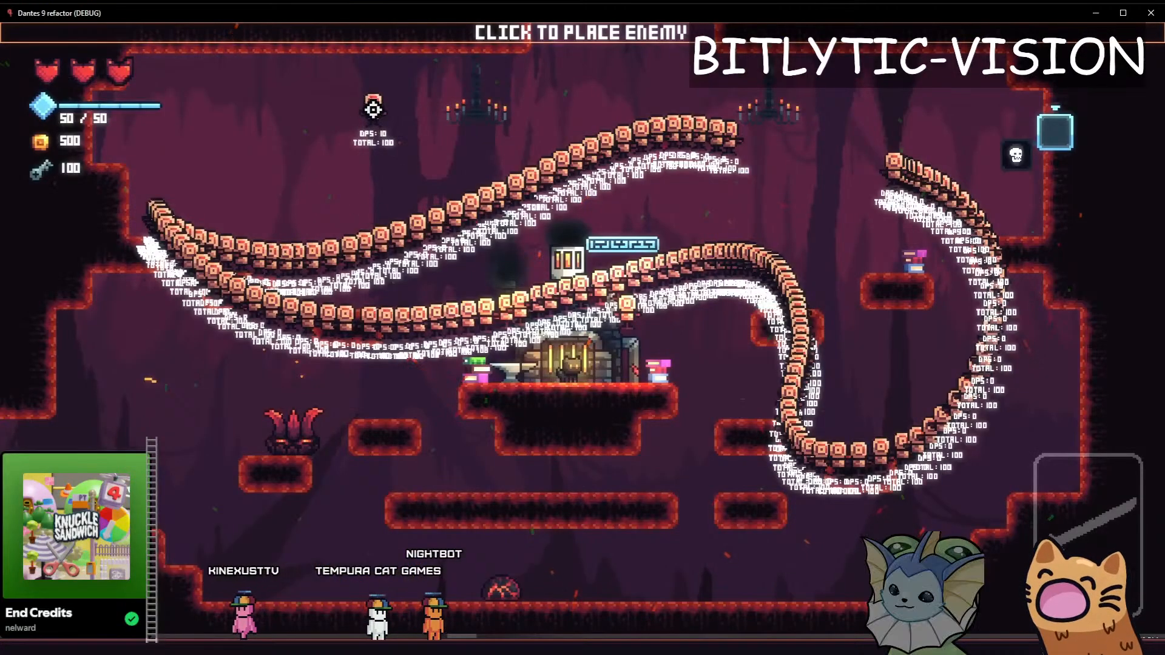
- In the running debug game, spawn a FireGolem, a FireGooberHive and a FireGooberSpawn in the room
key("Escape")
left_click(871, 212)
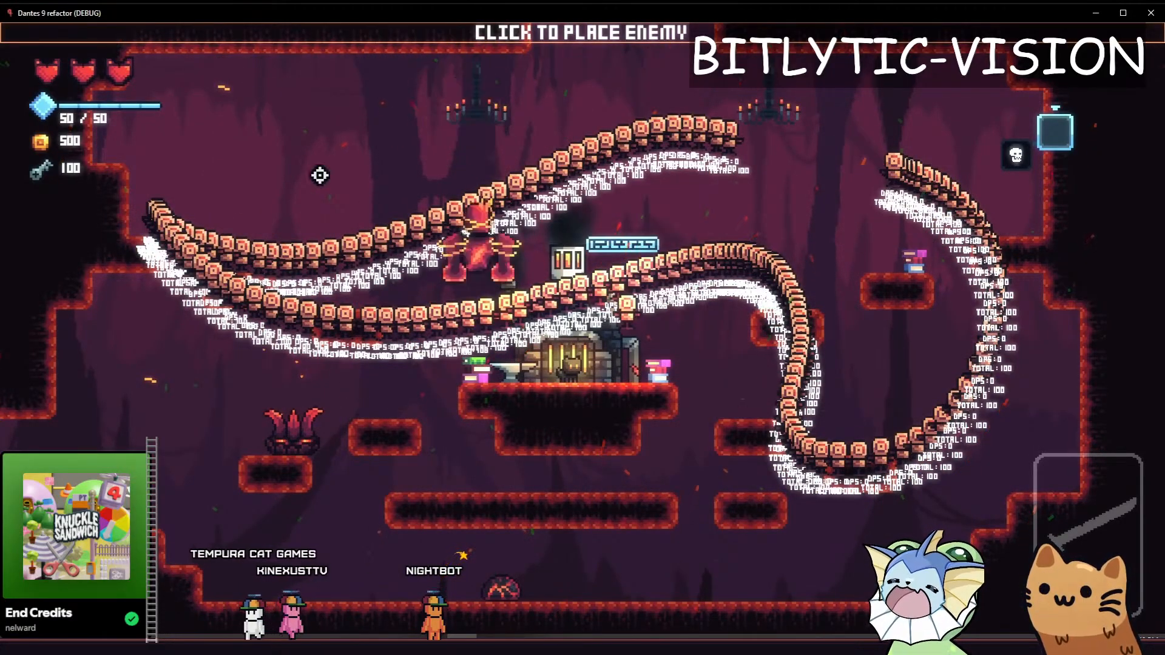
key("Escape")
left_click(922, 304)
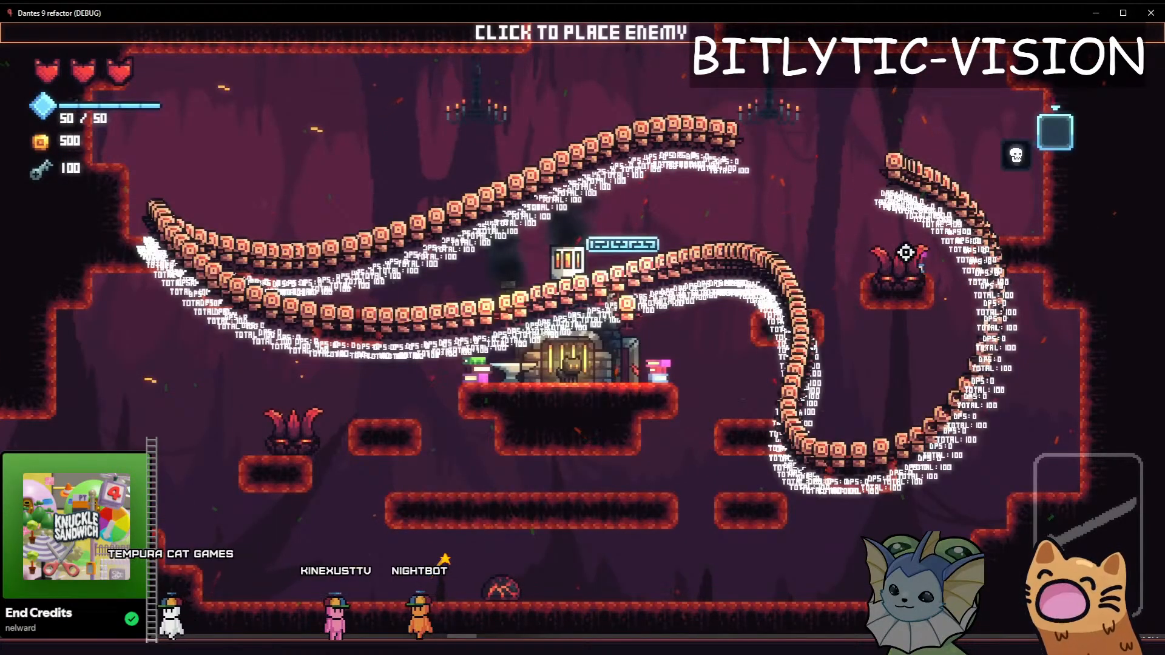
key("Escape")
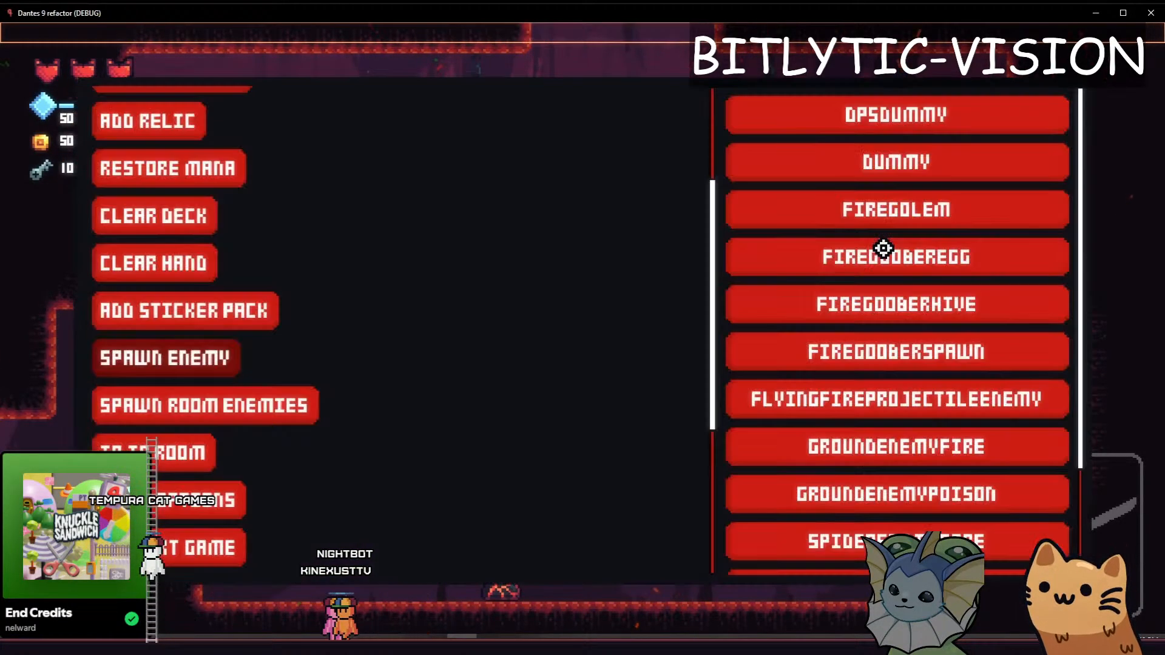
left_click(902, 346)
key("Escape")
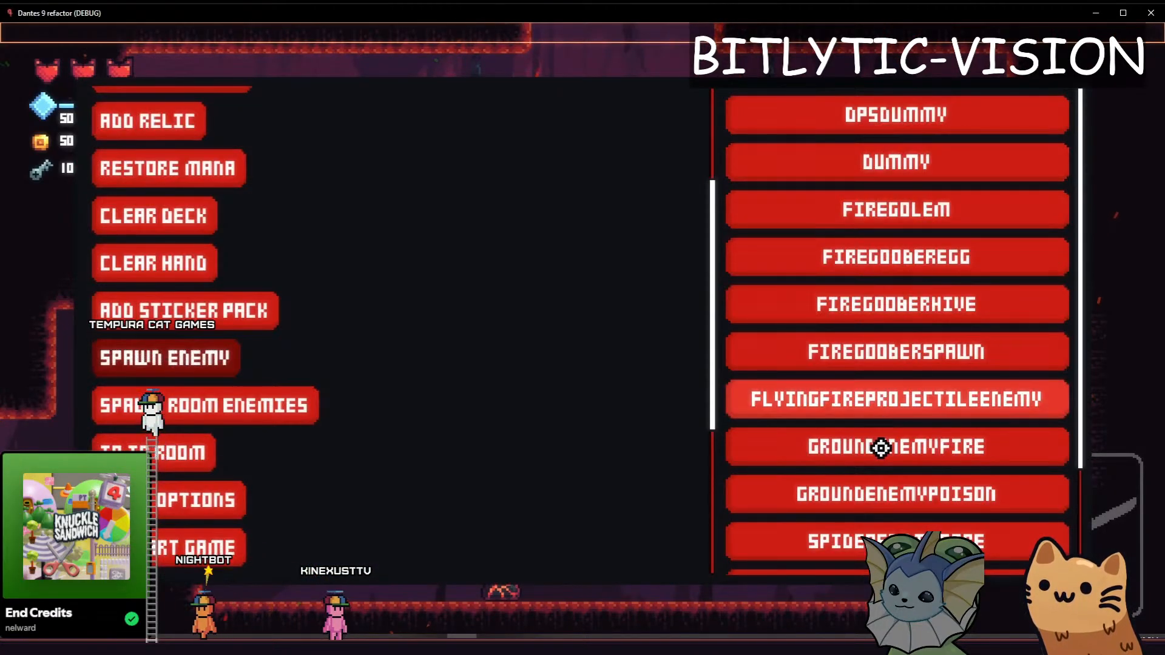
- Spawn a FlyingFireProjectileEnemy and a further FireGooberSpawn in the debug game
left_click(935, 394)
key("Escape")
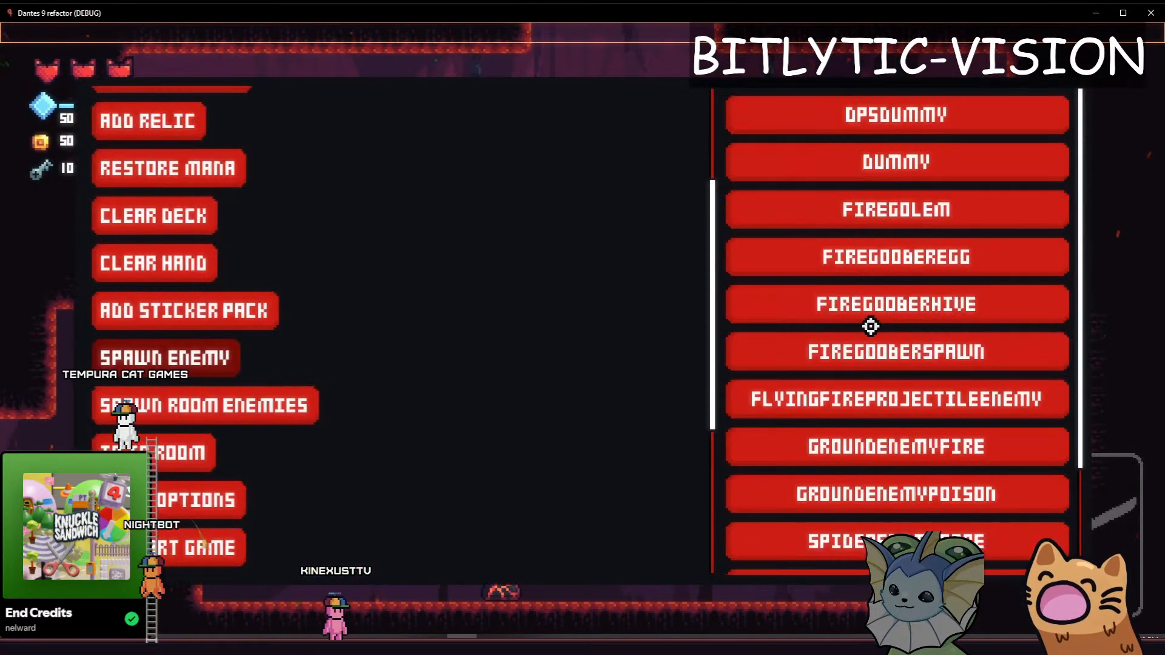
key("Escape")
key("Escape")
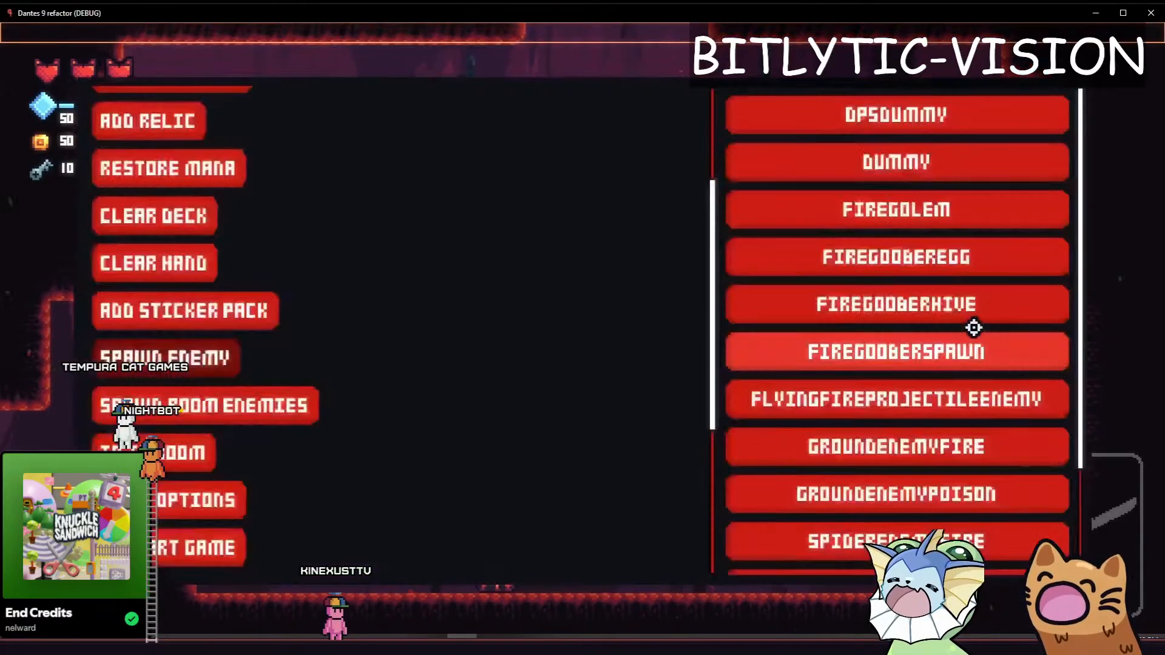
left_click(831, 351)
key("Escape")
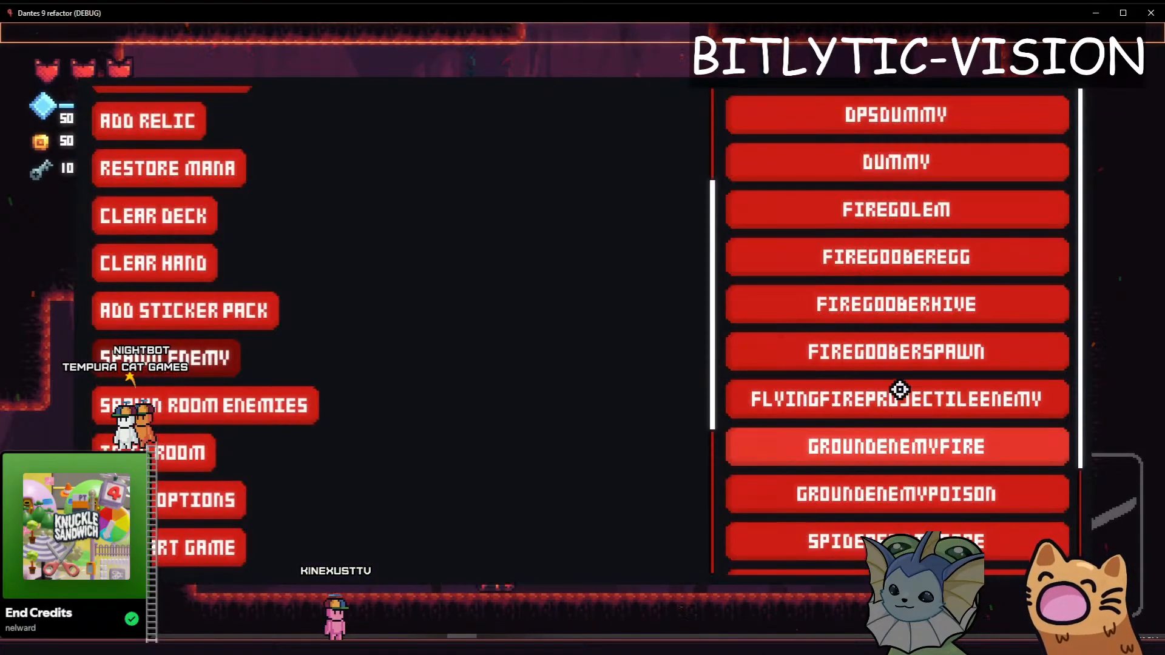
left_click(897, 395)
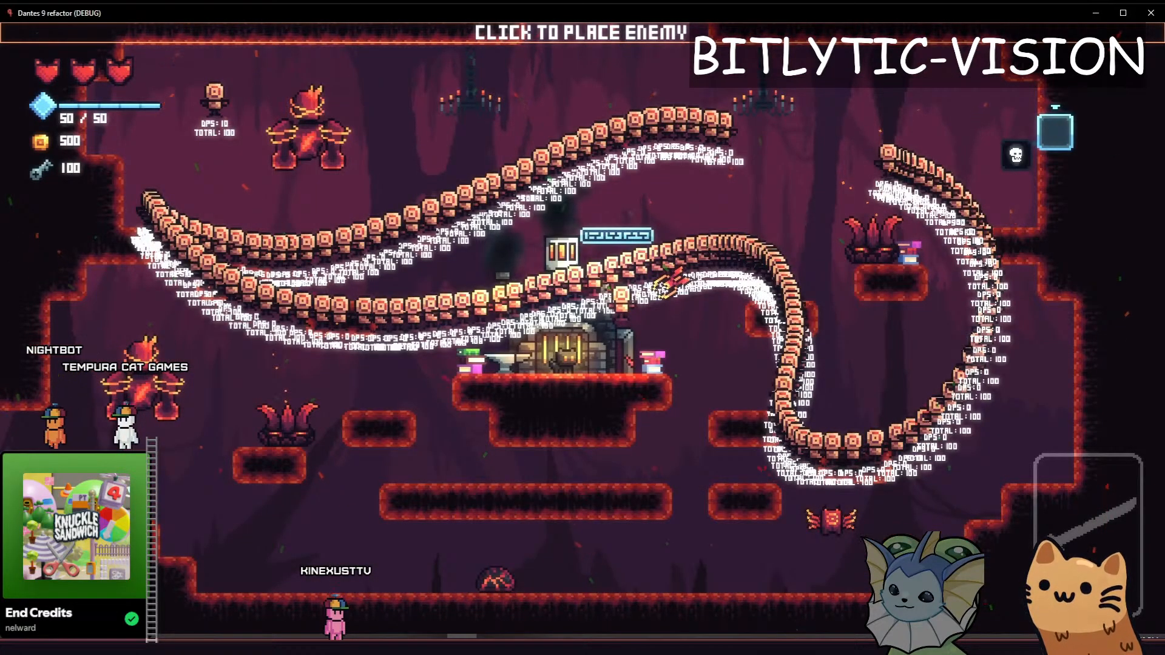
- Move the cat through the enemy-filled room and place another FlyingFireProjectileEnemy
key("Escape")
key("Escape")
key("d")
key("space")
key("a")
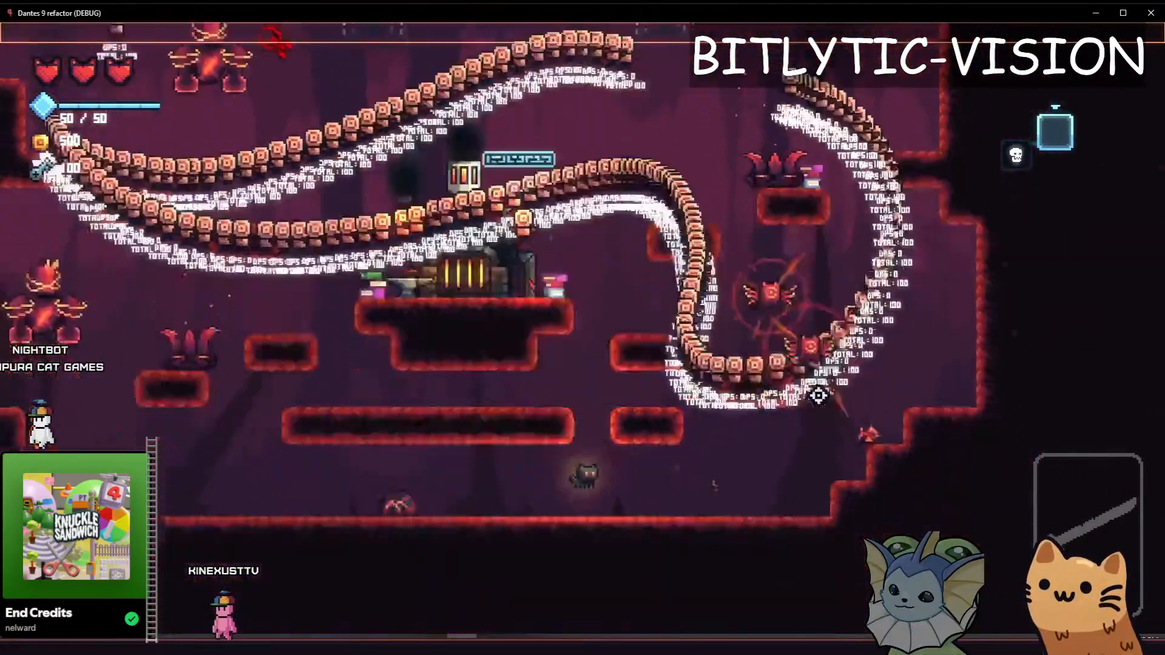
key("Escape")
left_click(858, 403)
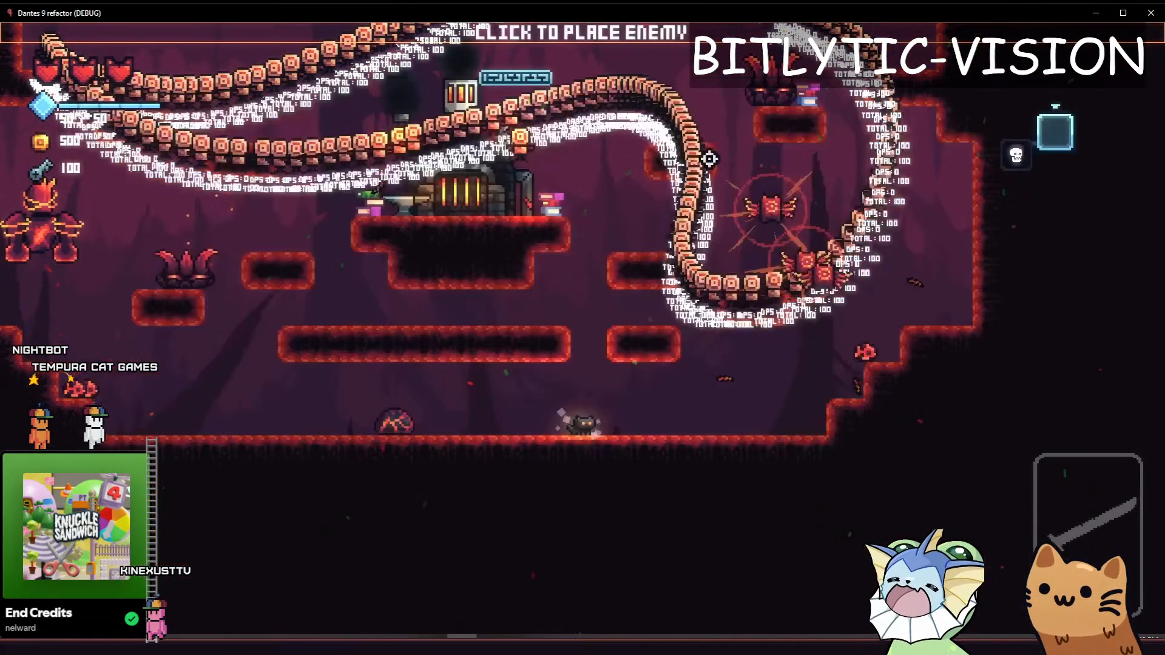
left_click(732, 164)
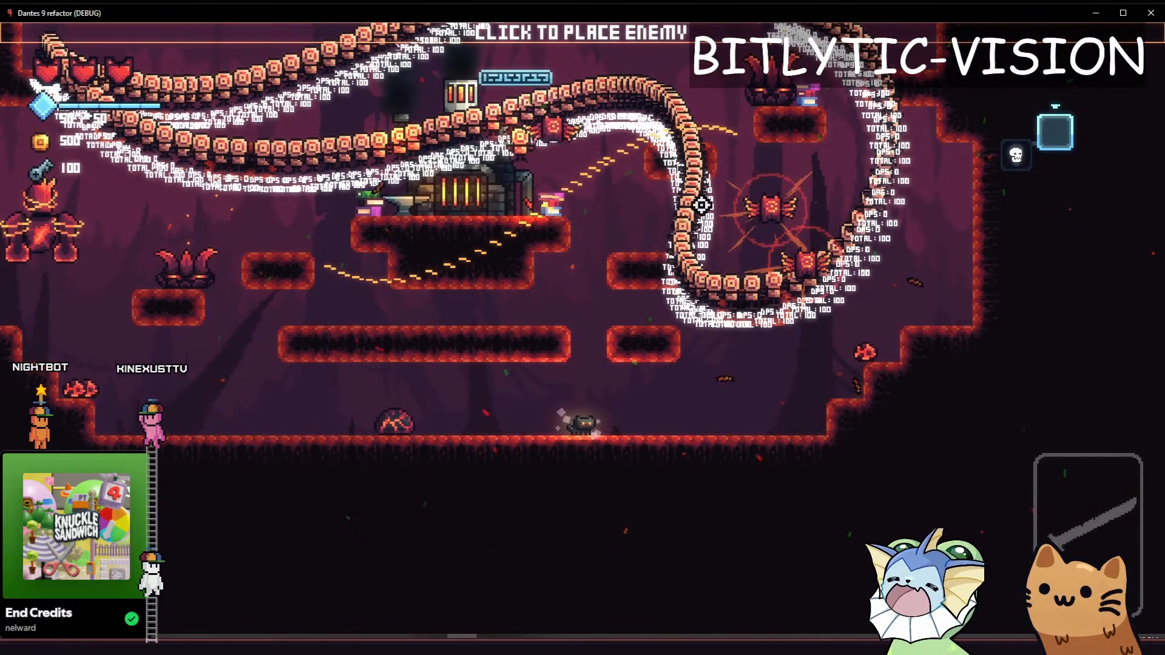
- Resume play to watch the spawned enemies while moving the cat, and stop the debug game
key("Escape")
key("Escape")
key("a")
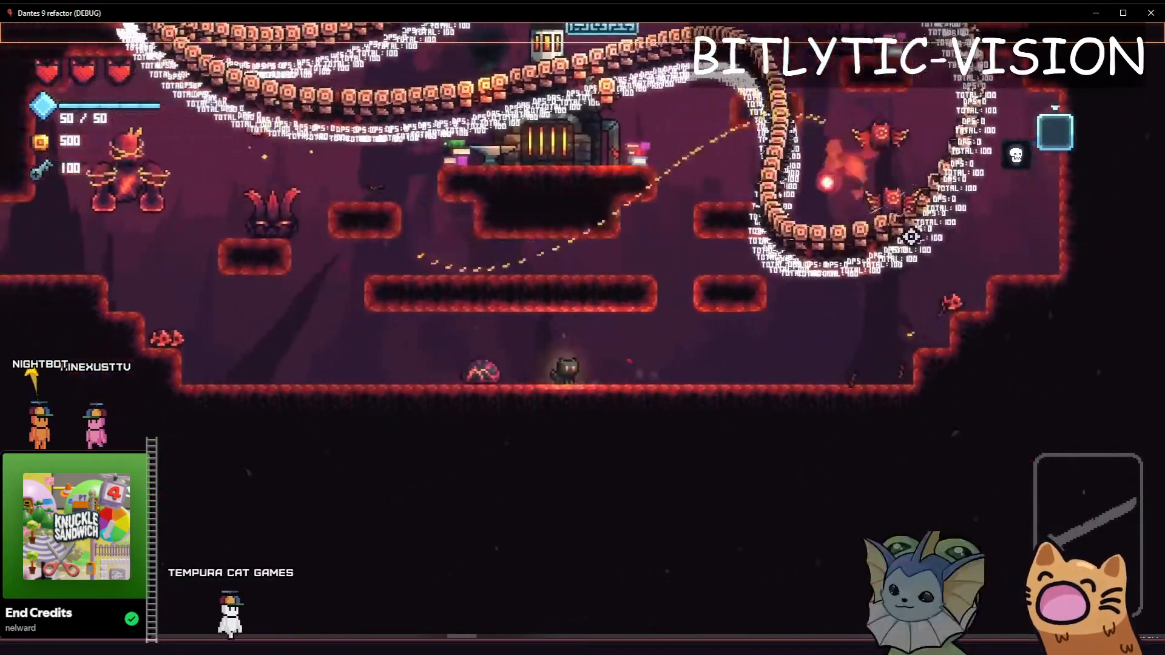
key("d")
key("F8")
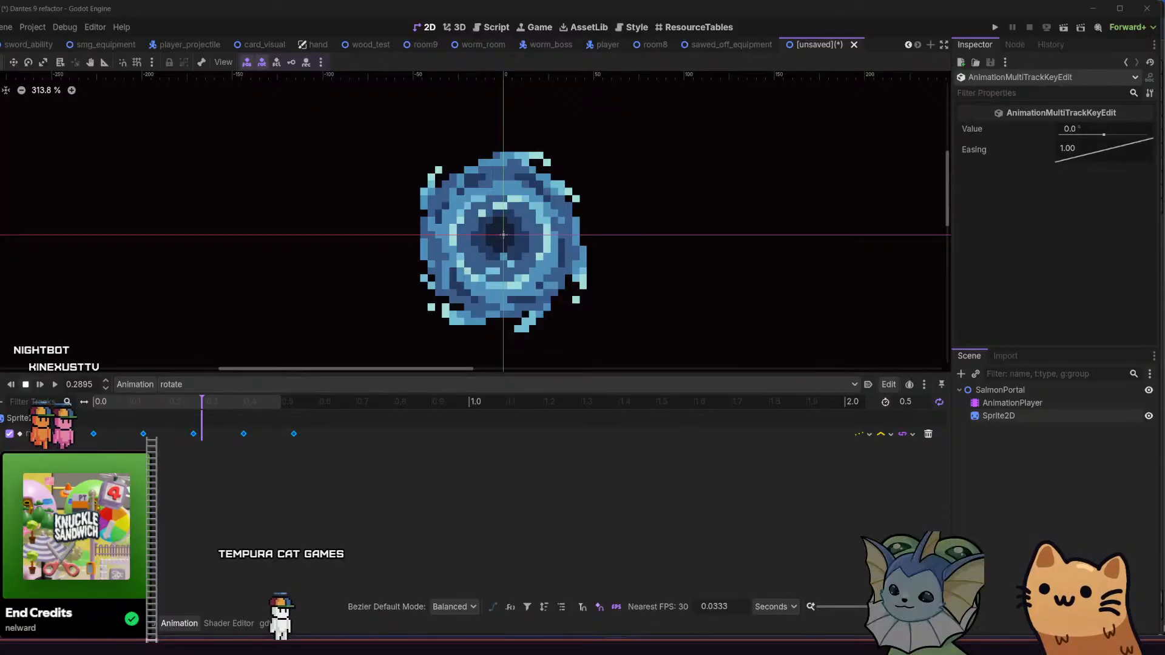
- Set the rotate animation's length to 0.5333 seconds to match the final key's time and play the loop
left_click(291, 401)
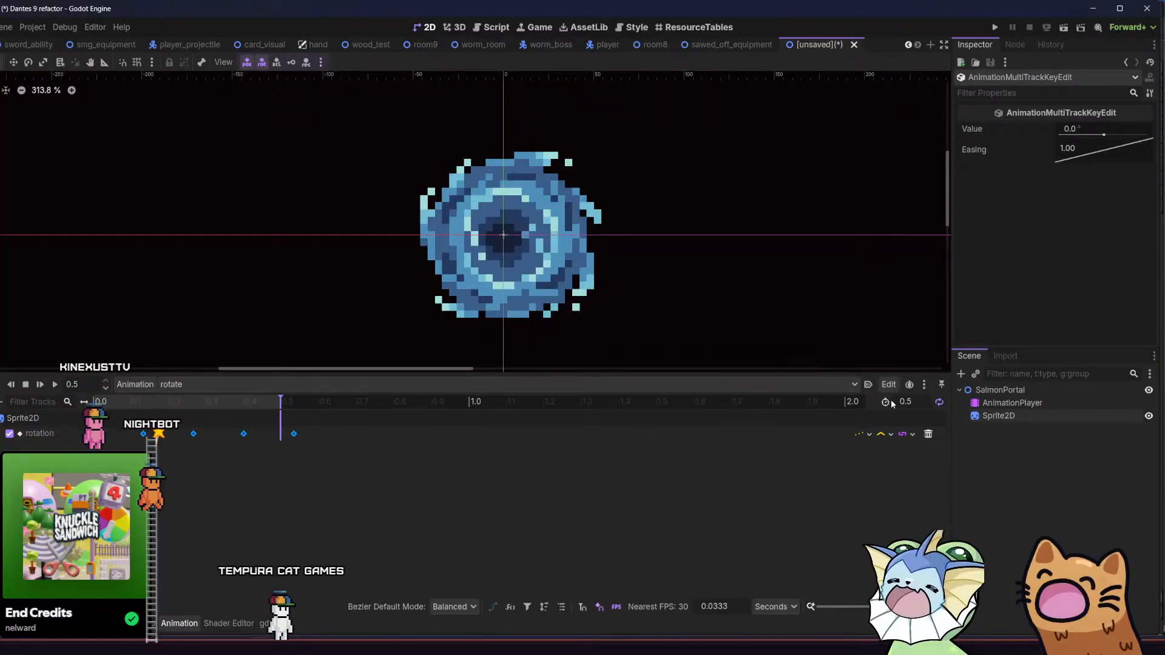
type("0.53")
key("Return")
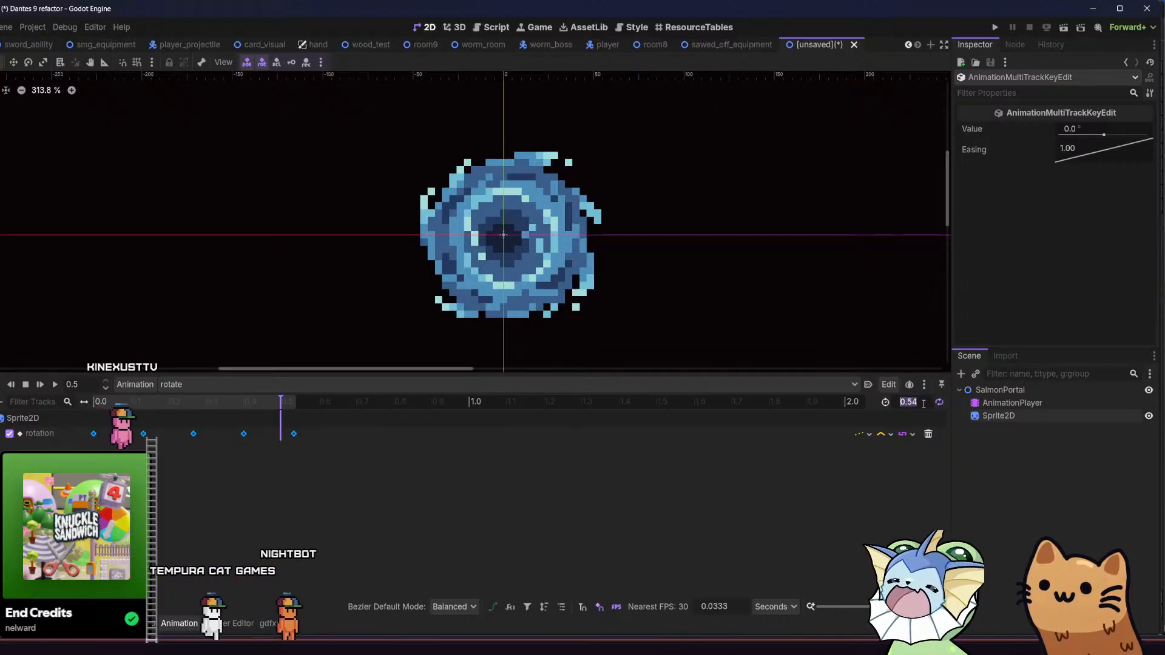
left_click(298, 408)
left_click(295, 433)
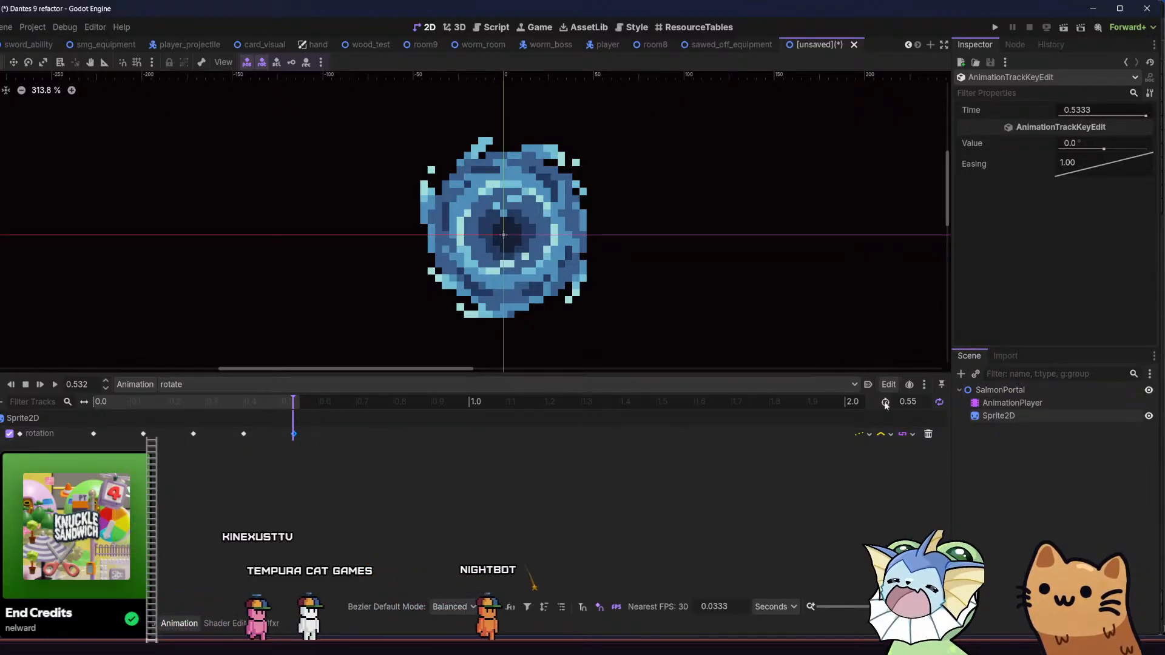
type("0.5333")
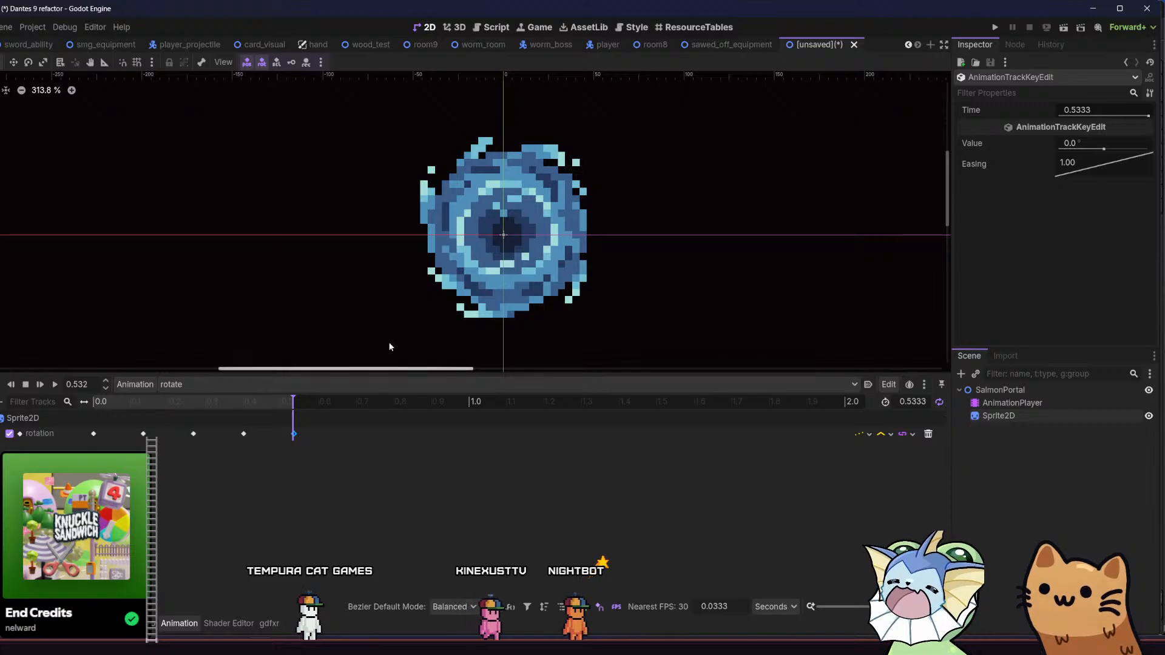
left_click(55, 384)
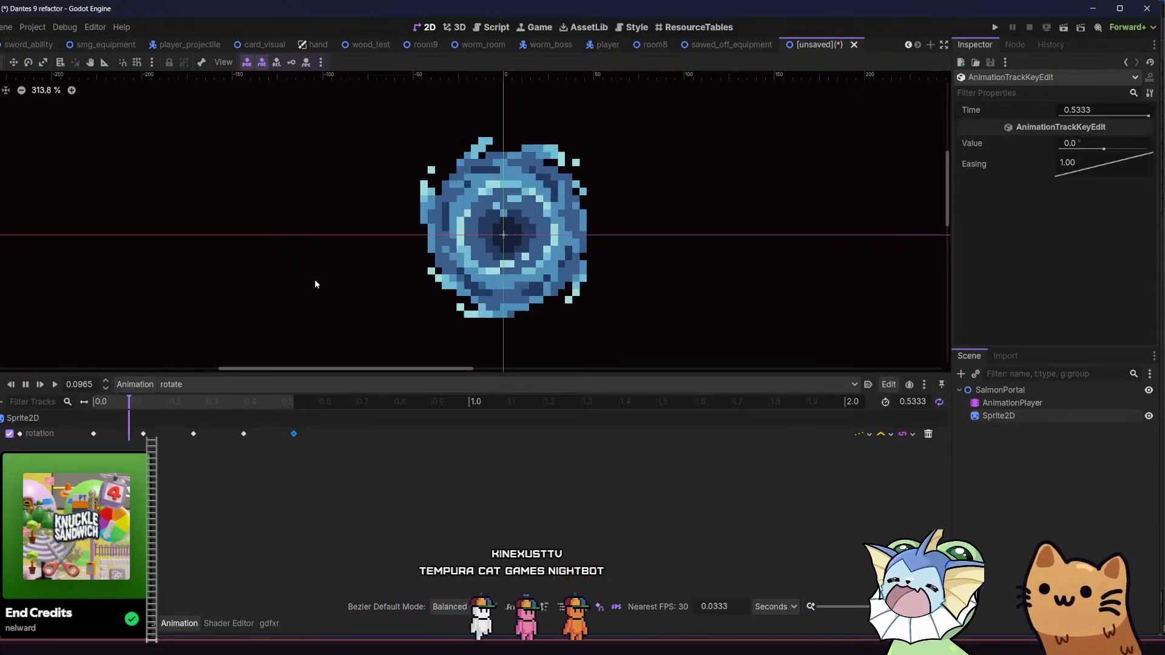
scroll(324, 278, "down", 11)
mouse_move(338, 284)
left_mouse_down()
mouse_move(392, 297)
mouse_move(333, 271)
left_mouse_up()
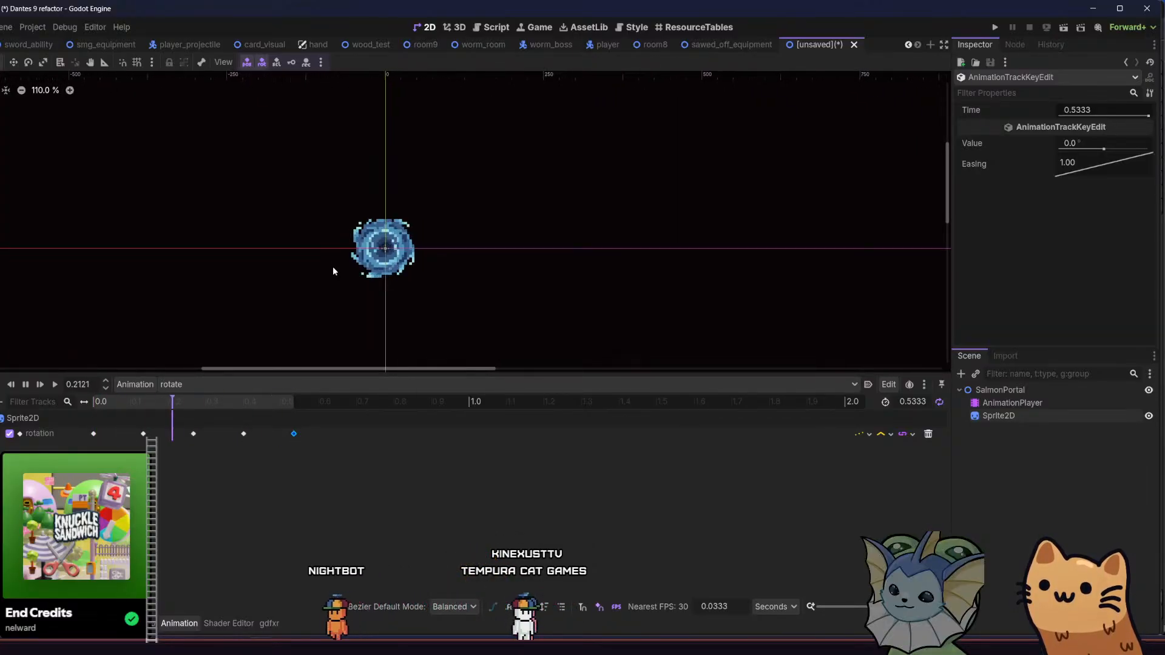
scroll(338, 265, "up", 5)
- Save the scene as salmon_portal.tscn in res://src/cards/new_abilities
key("ctrl+s")
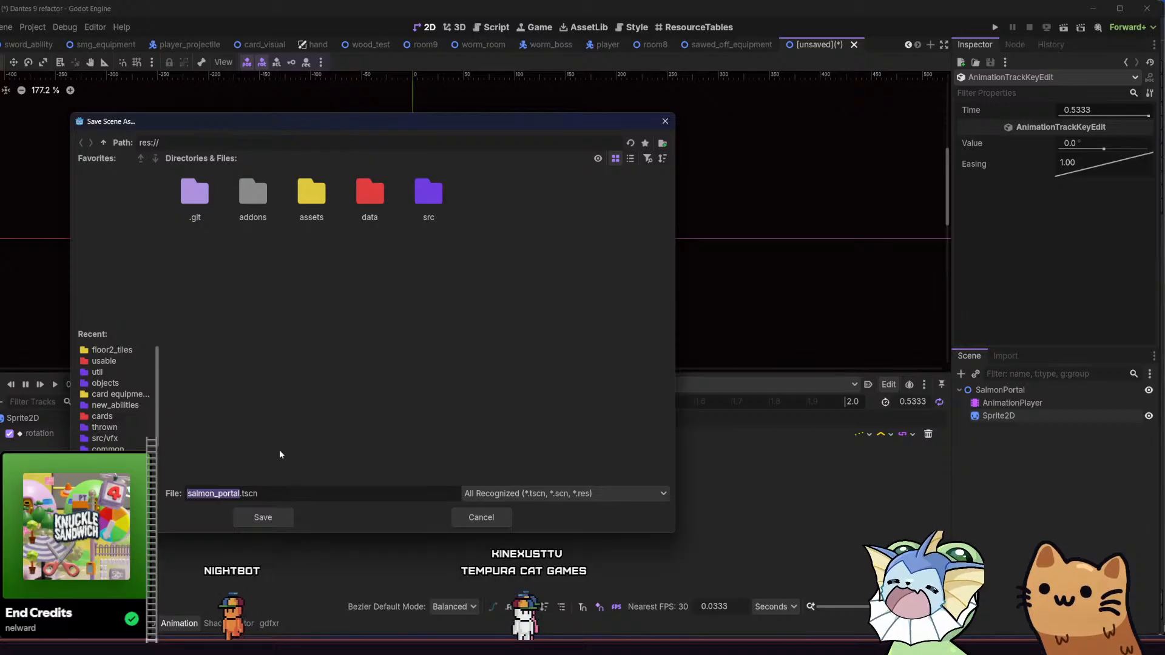
double_click(304, 216)
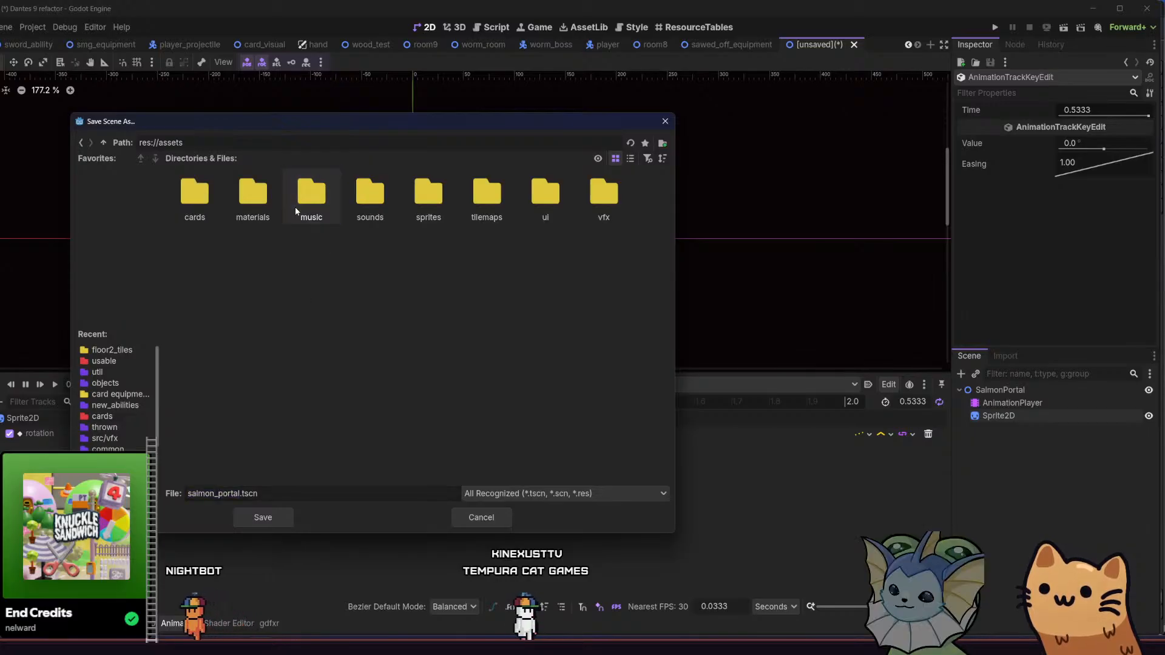
left_click(103, 142)
double_click(429, 193)
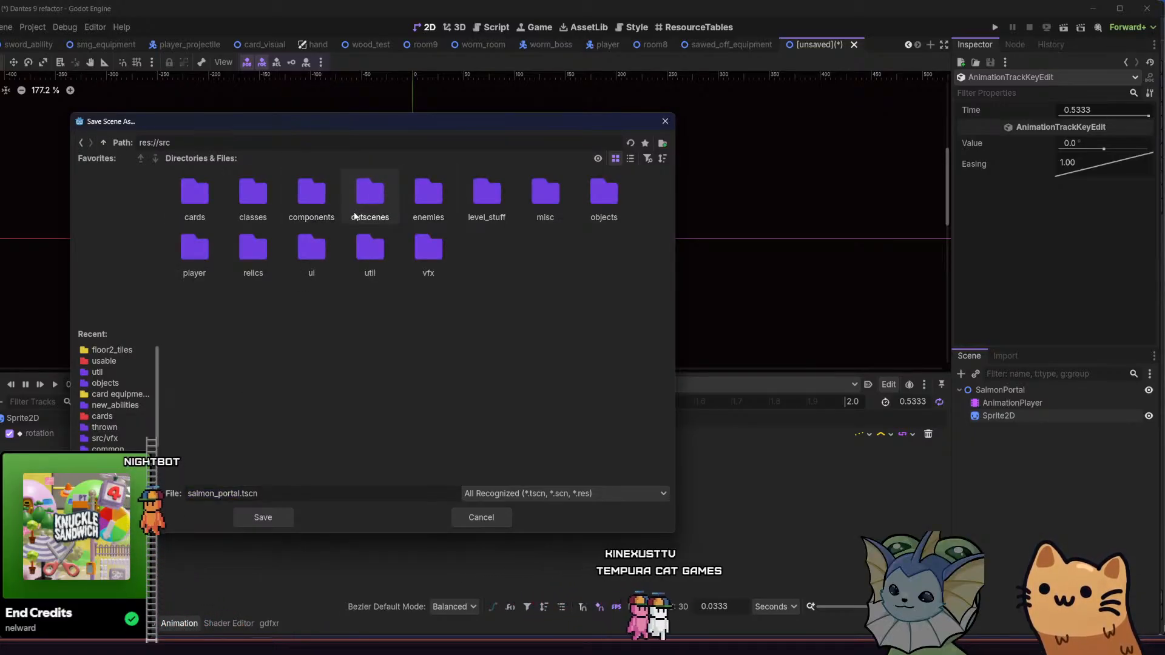
double_click(203, 197)
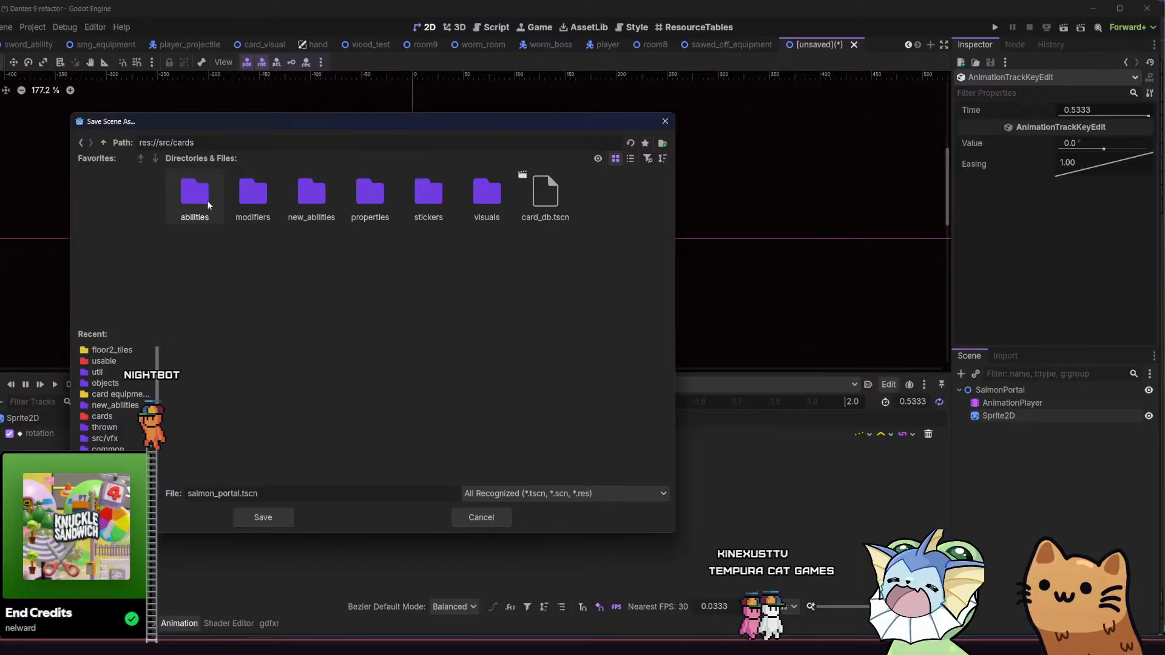
double_click(208, 203)
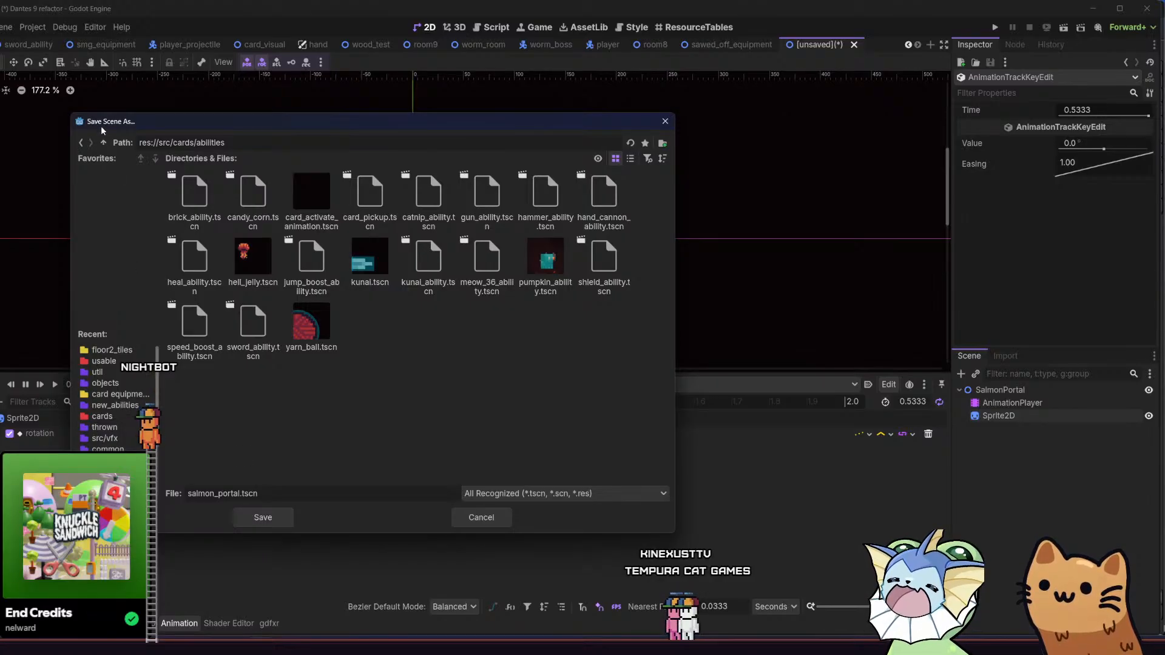
left_click(103, 142)
double_click(306, 207)
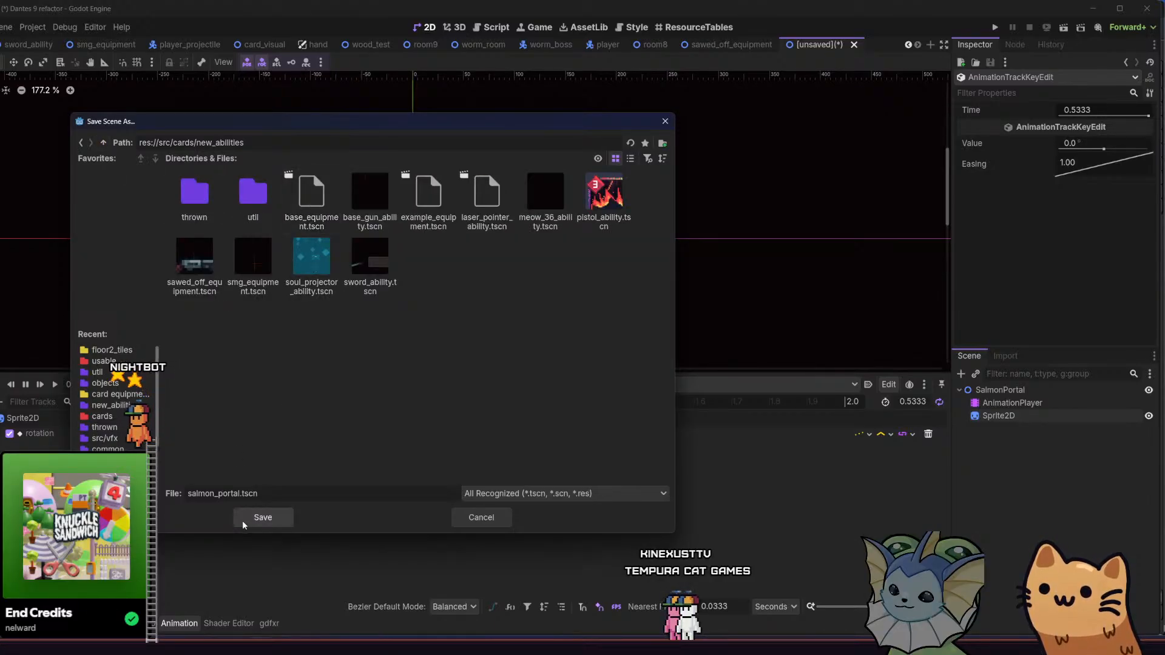
left_click(263, 517)
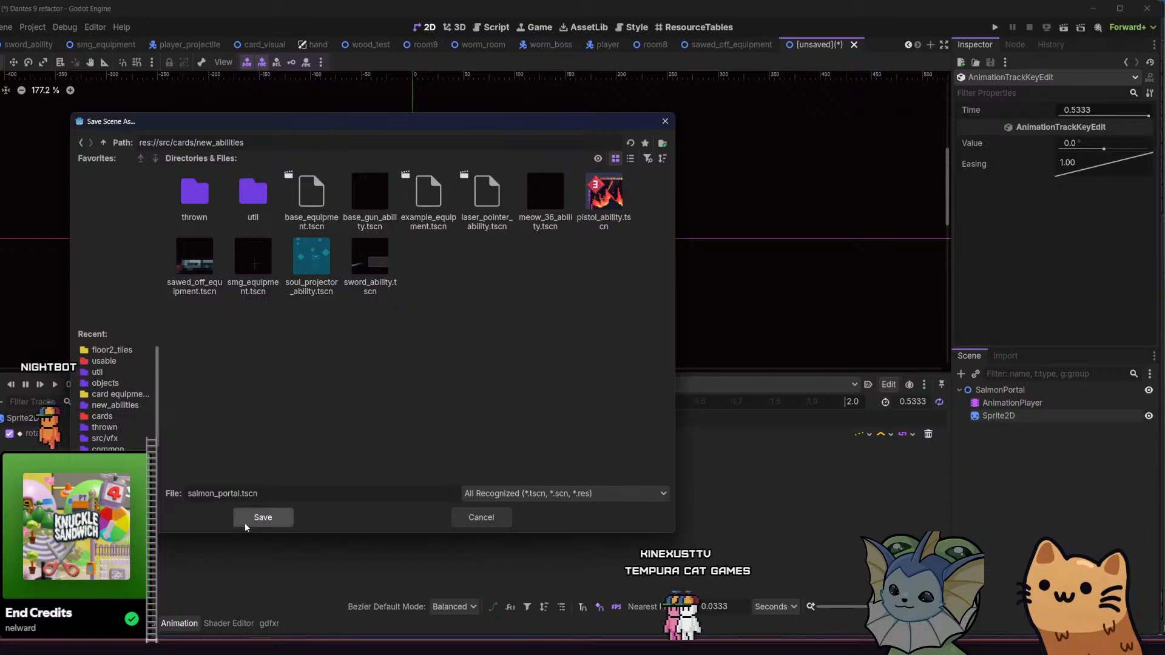
- Add a GPUParticles2D node as a child of SalmonPortal
scroll(369, 225, "down", 1)
left_click_drag(369, 225, 385, 211)
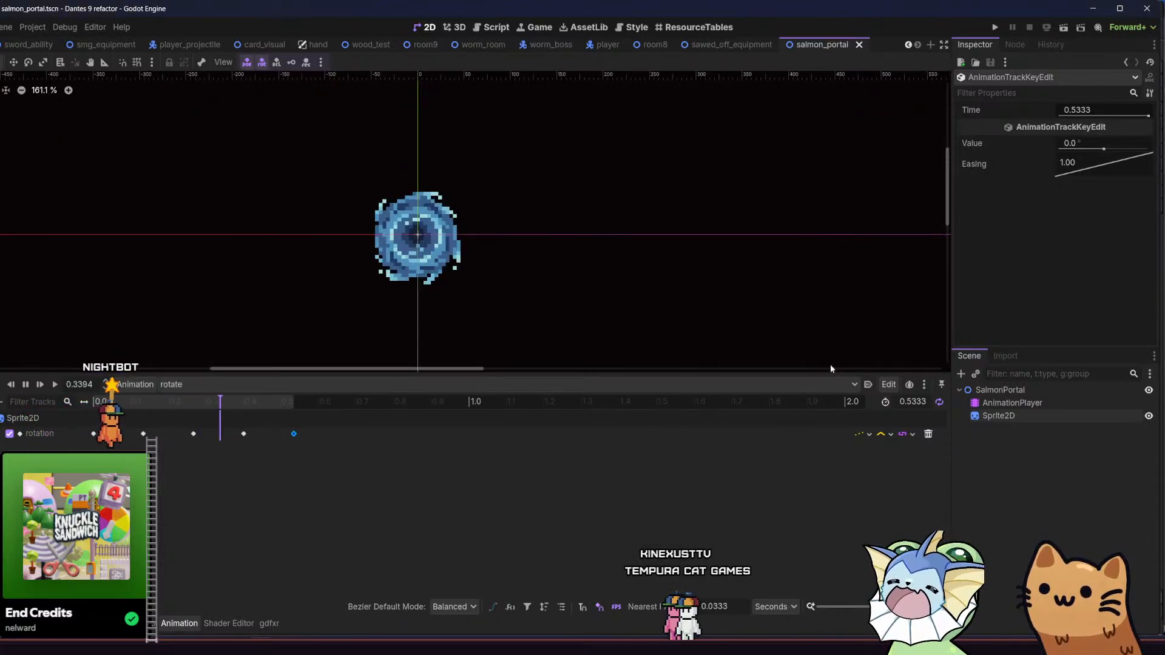
left_click(960, 373)
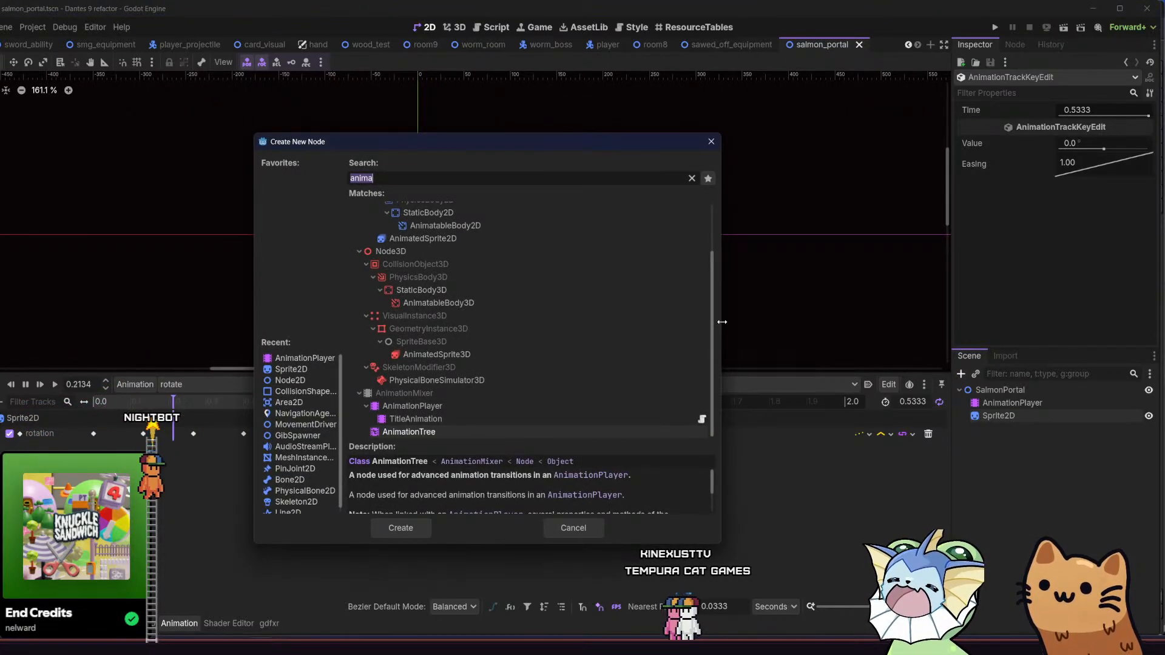
type("gpu")
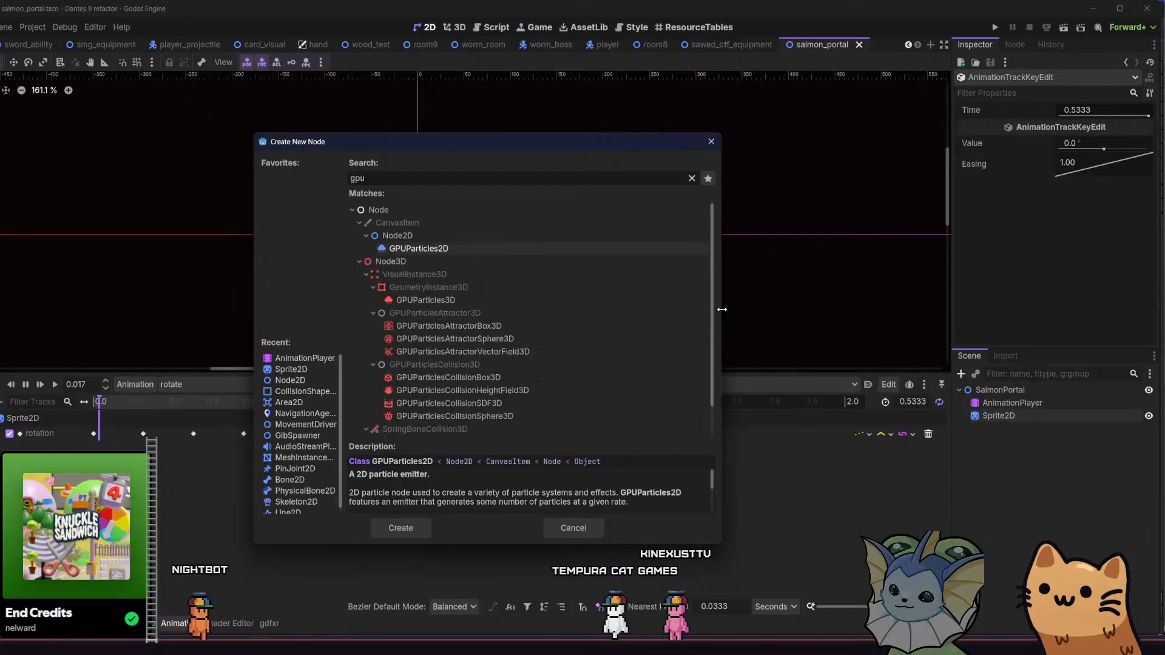
double_click(453, 248)
left_click_drag(277, 244, 328, 230)
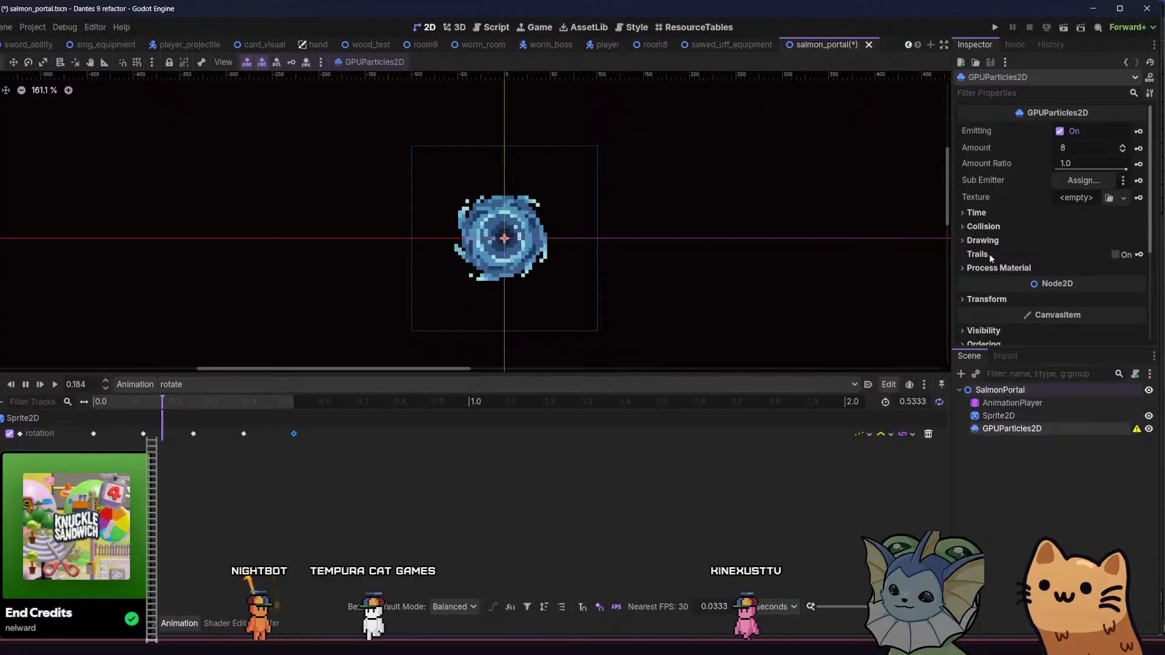
- Expand the GPUParticles2D node's Process Material section and open its choices for a new resource
left_click(1071, 200)
left_click(1071, 200)
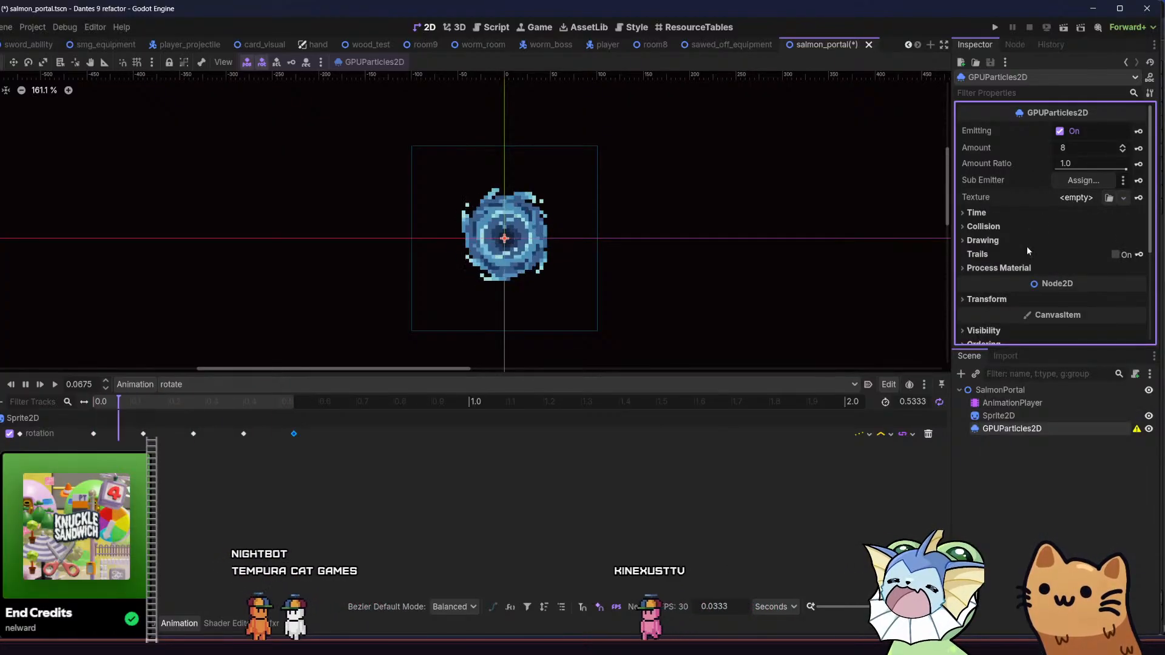
left_click_drag(773, 253, 748, 248)
left_click(999, 268)
left_click(1072, 280)
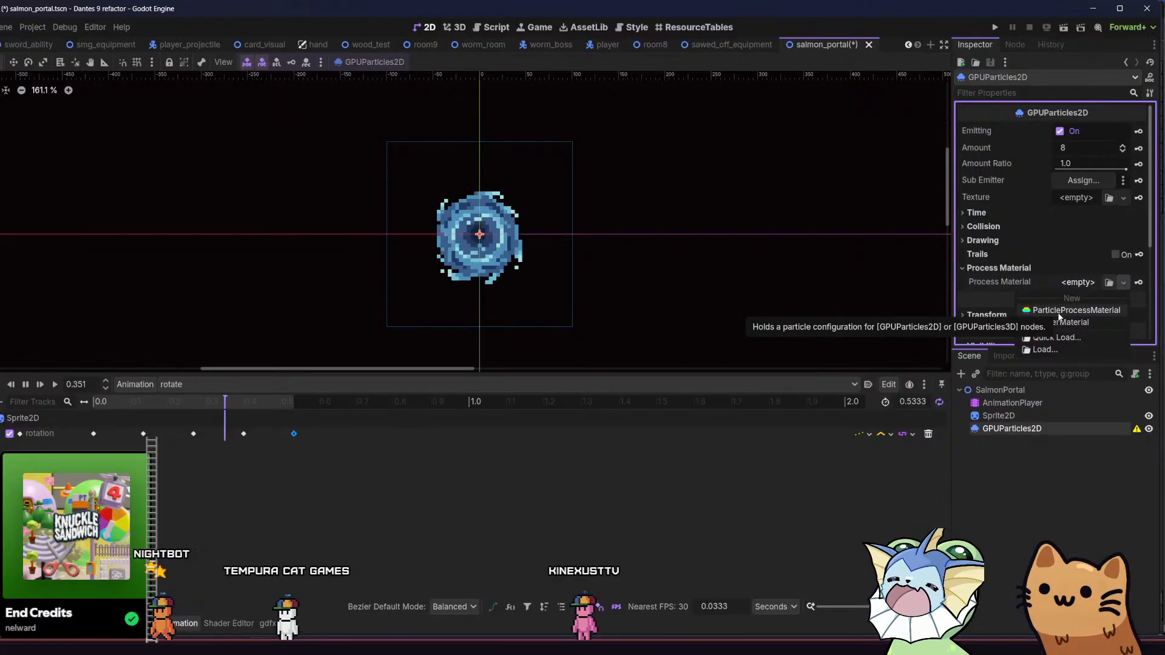
- Switch to the running debug game and spawn more fire enemies, including FireGooberSpawn, around the arena
key("alt+Tab")
key("Tab")
left_click(759, 258)
left_click(424, 220)
left_click(743, 351)
left_click(519, 103)
key("Tab")
key("Tab")
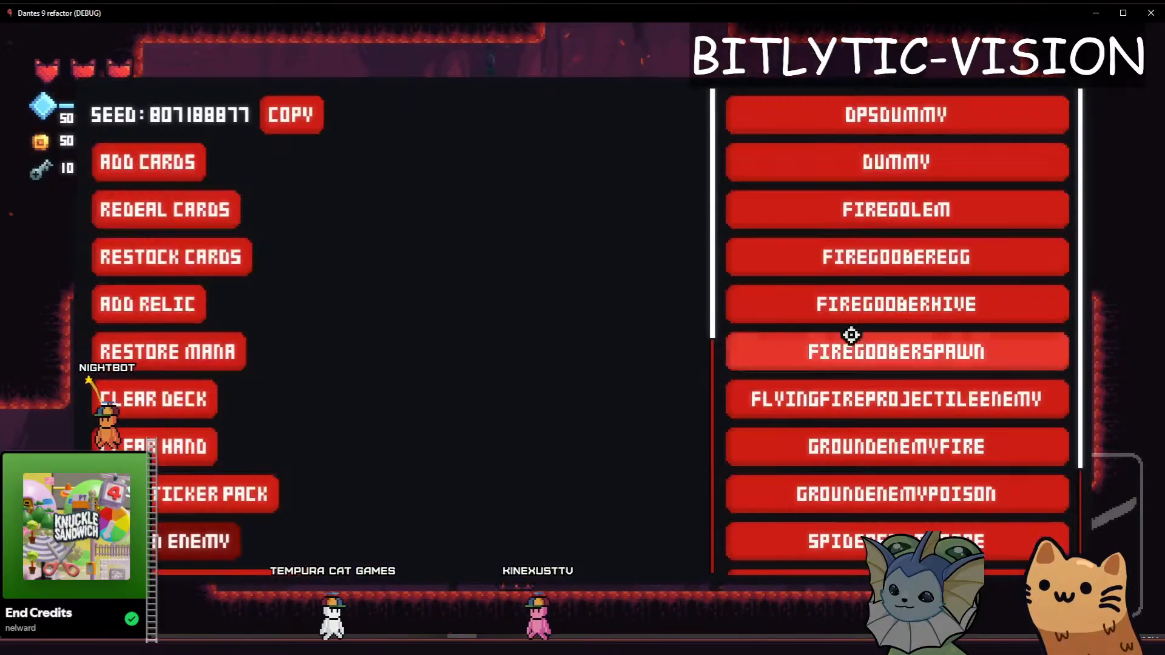
left_click(746, 343)
mouse_move(522, 238)
left_mouse_down()
mouse_move(292, 213)
mouse_move(515, 286)
mouse_move(536, 228)
left_mouse_up()
key("Tab")
key("Tab")
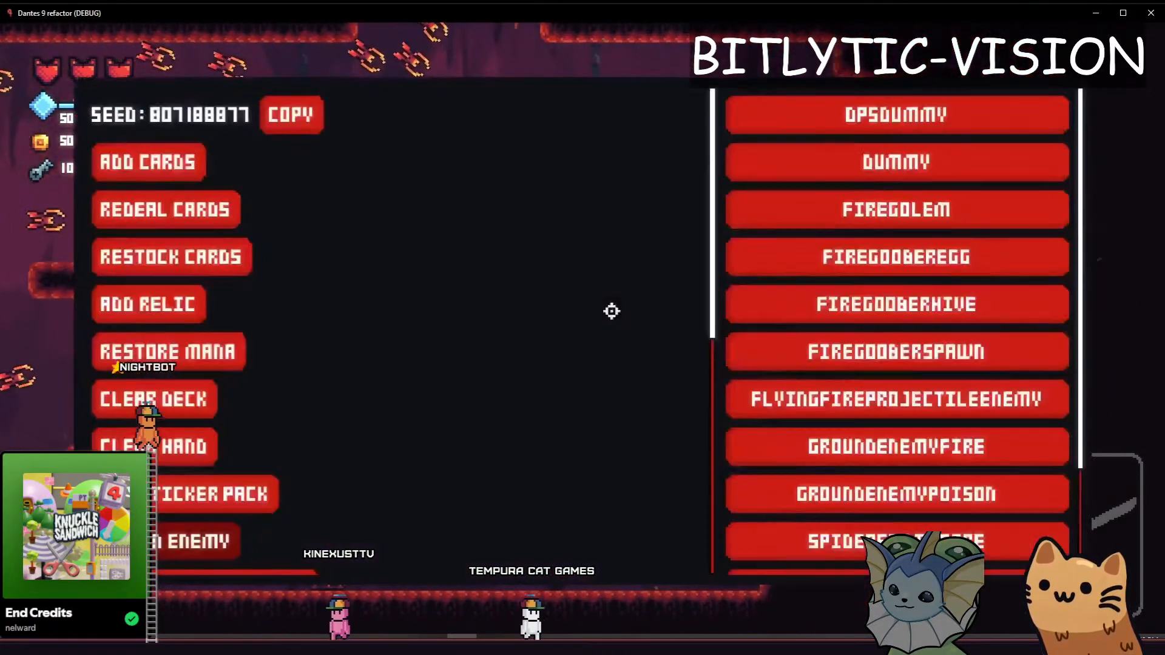
- Spawn GroundEnemyFire enemies, move the cat through the arena to watch them, and return to the Godot editor
left_click(818, 442)
mouse_move(370, 137)
left_mouse_down()
mouse_move(169, 349)
mouse_move(297, 276)
mouse_move(294, 376)
left_mouse_up()
key("Tab")
key("a")
key("d")
key("space")
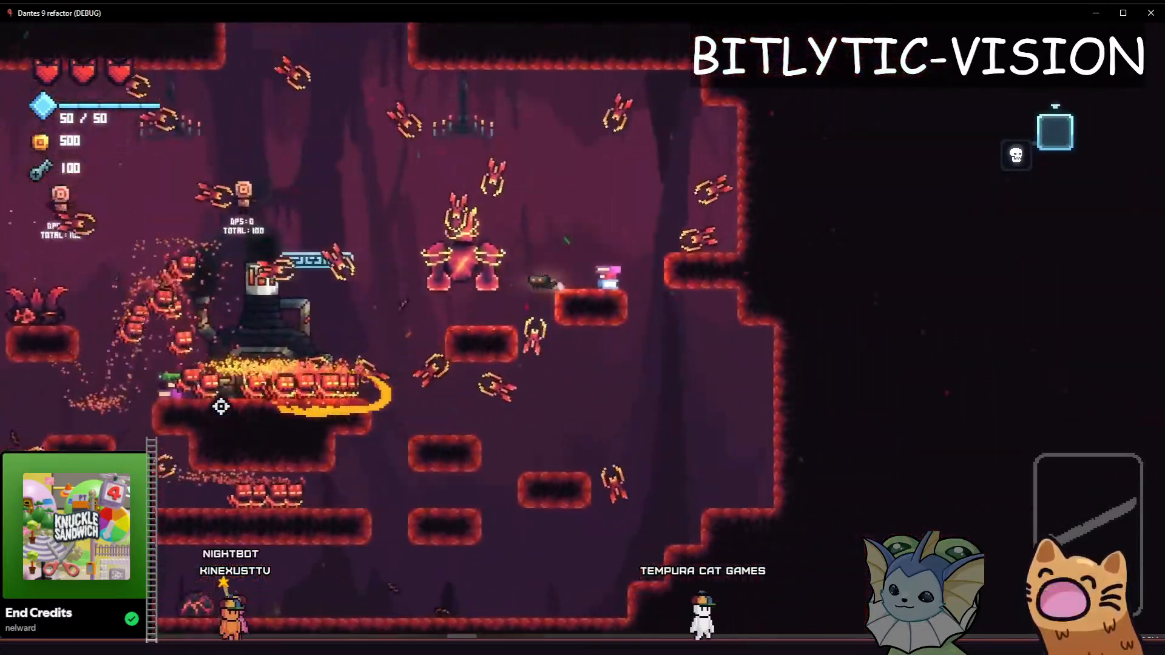
key("a")
key("space")
key("a")
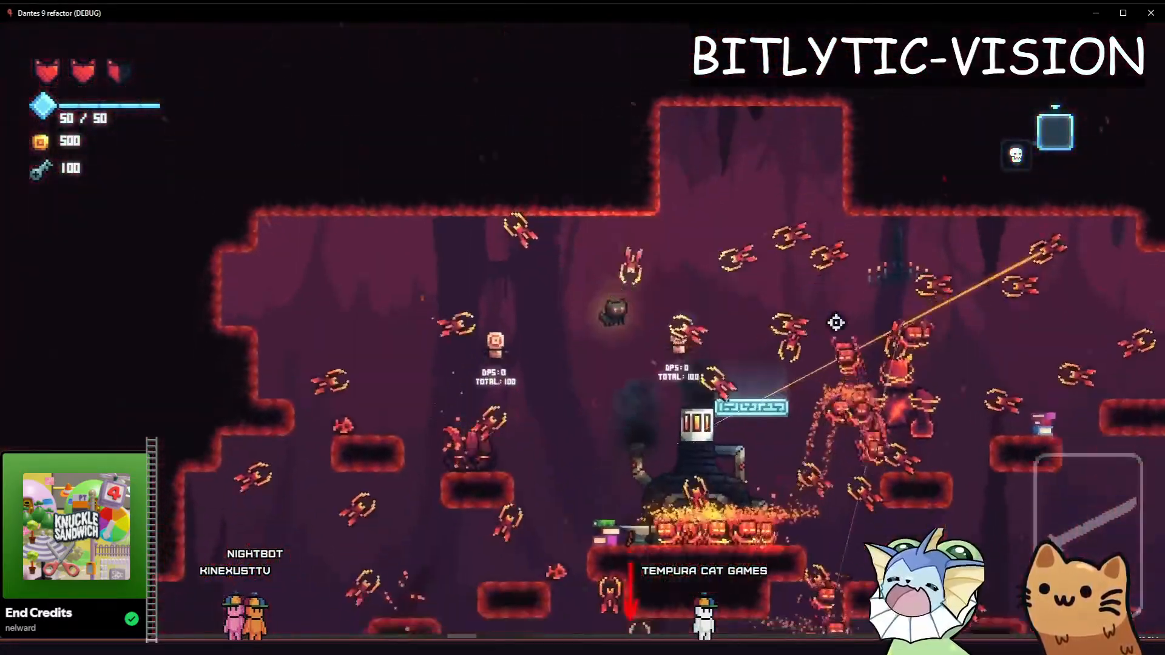
key("alt+Tab")
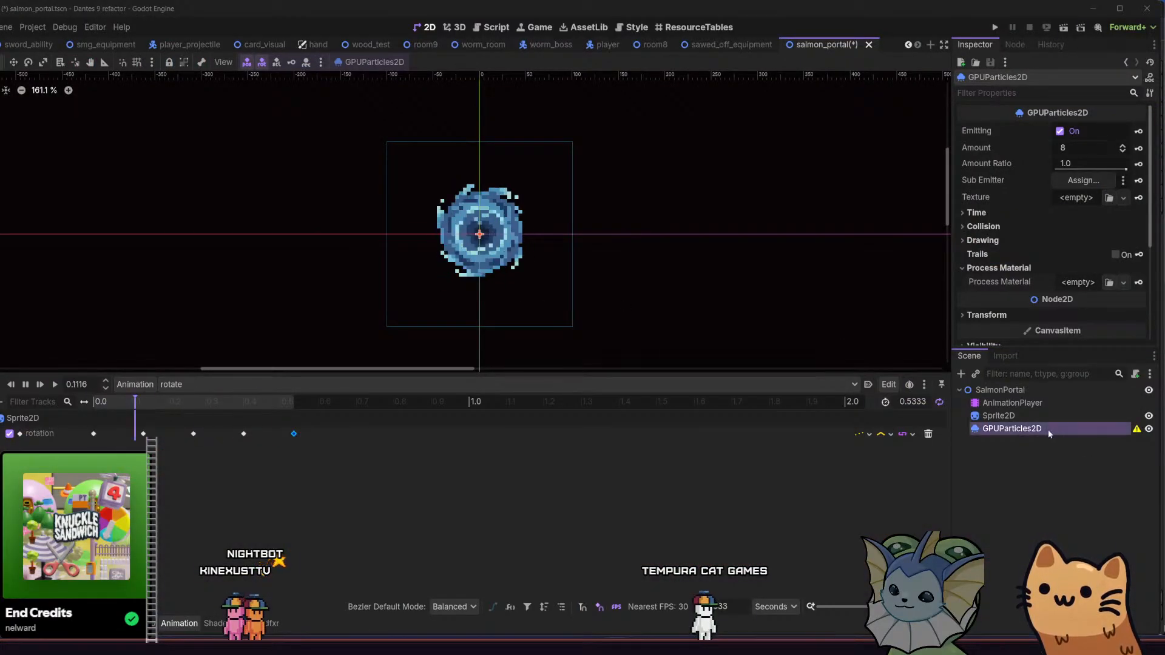
- Assign a new ParticleProcessMaterial to the GPUParticles2D node and open its settings
left_click(1072, 284)
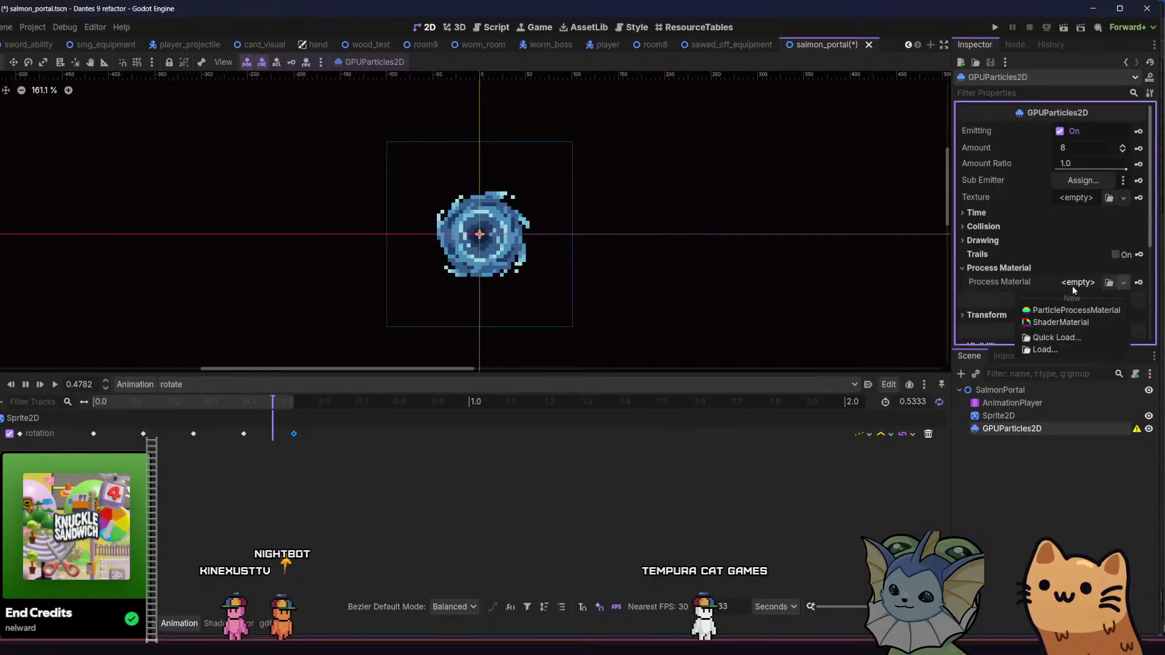
left_click(1072, 310)
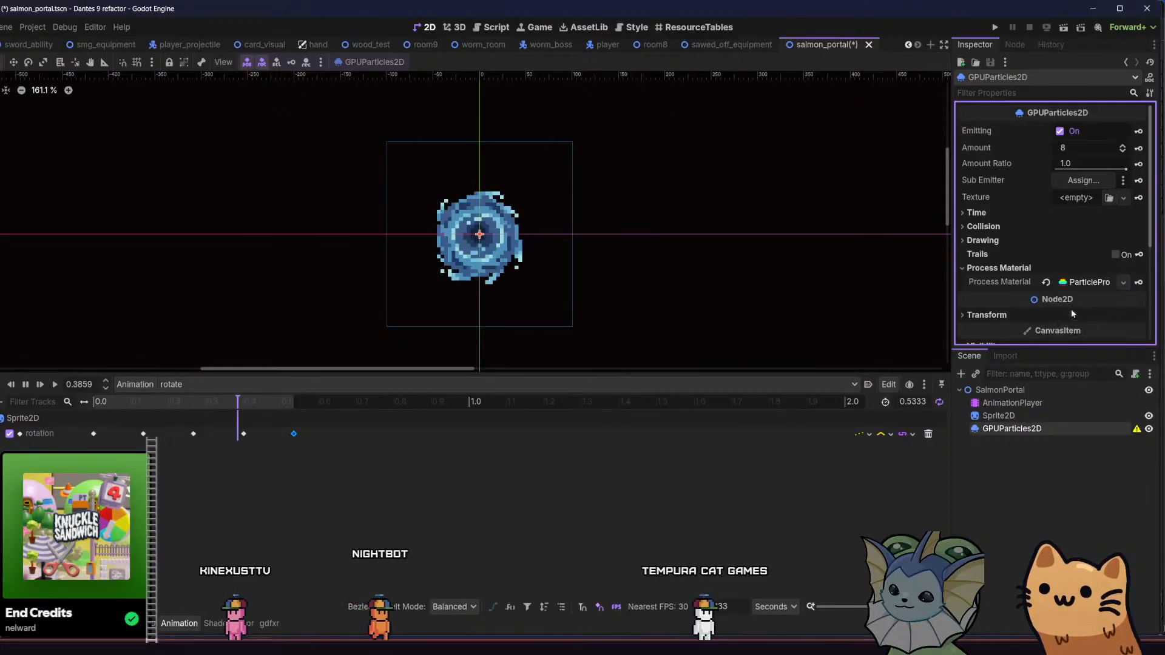
left_click(1069, 283)
- Enlarge the particles through the Scale values in the process material's Display settings
scroll(1050, 213, "down", 2)
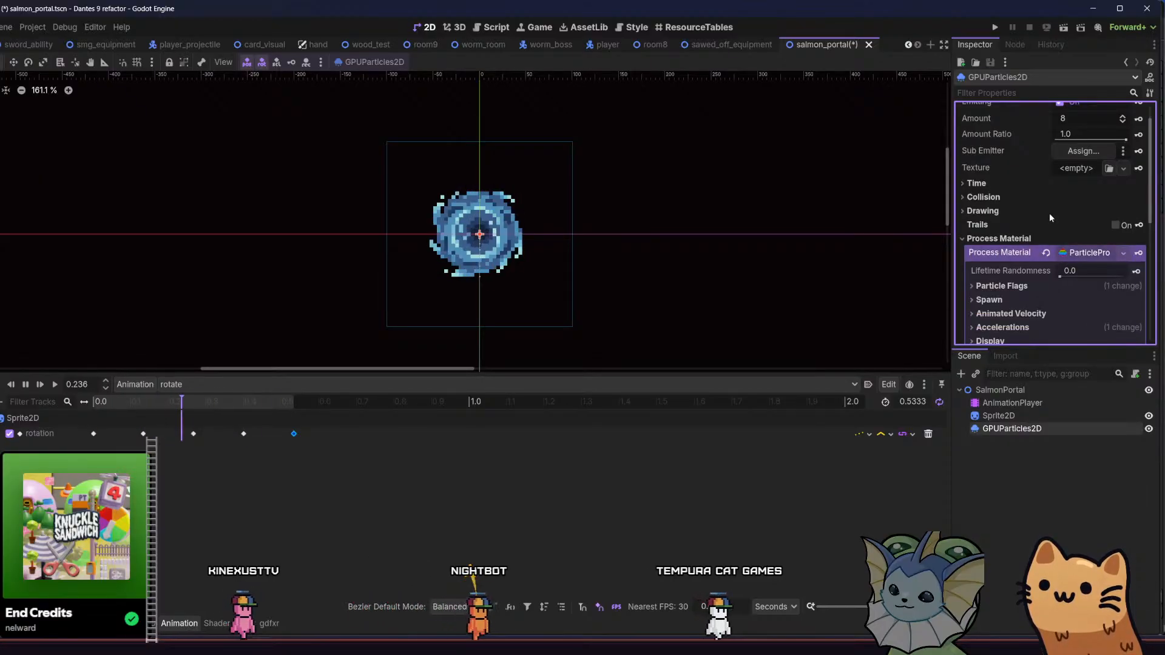
scroll(1025, 245, "down", 4)
left_click(1007, 222)
left_click(992, 220)
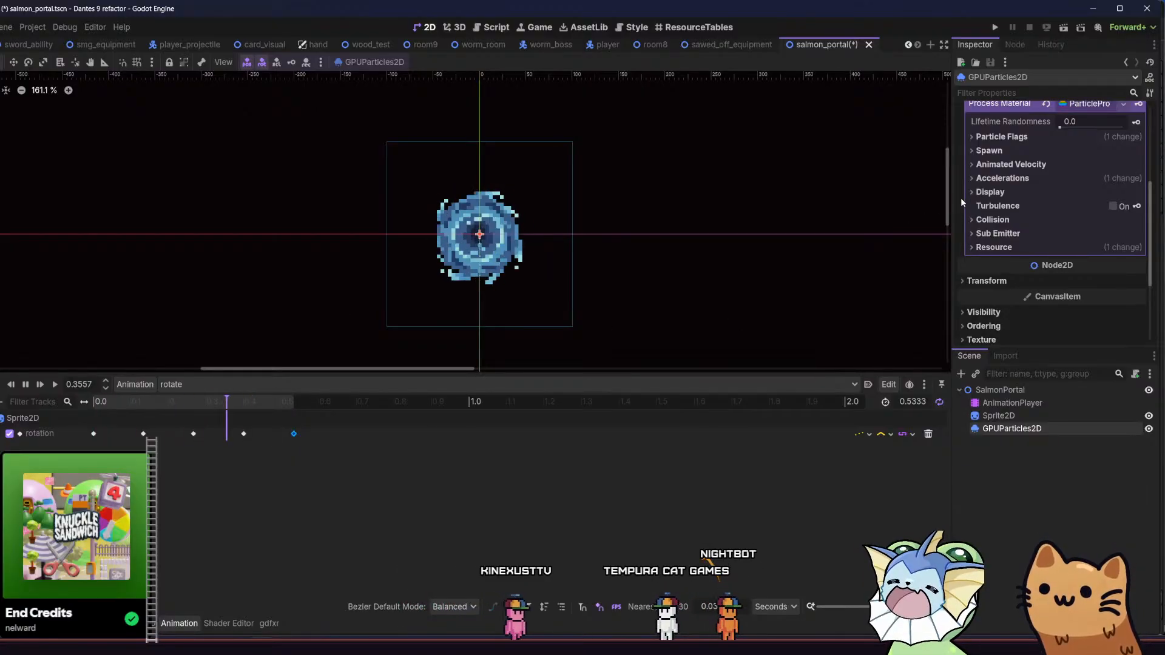
left_click(989, 192)
left_click(989, 204)
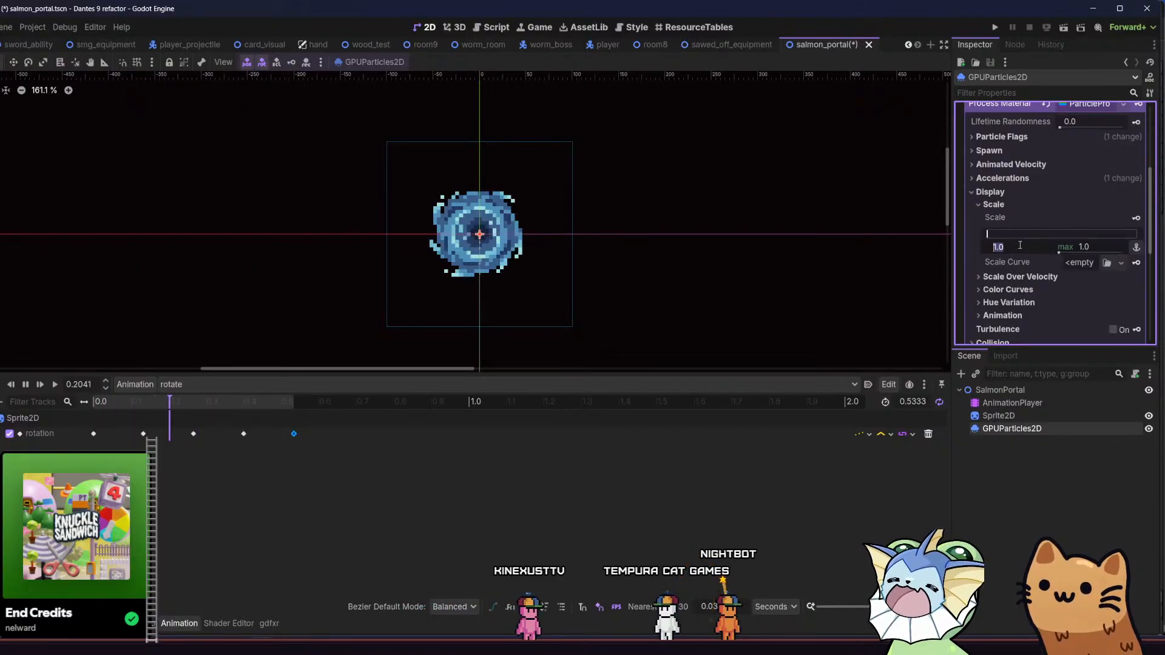
left_click(998, 192)
- Remove the downward gravity from the process material's Accelerations so the particles stop falling
left_click(1010, 178)
left_click(1020, 190)
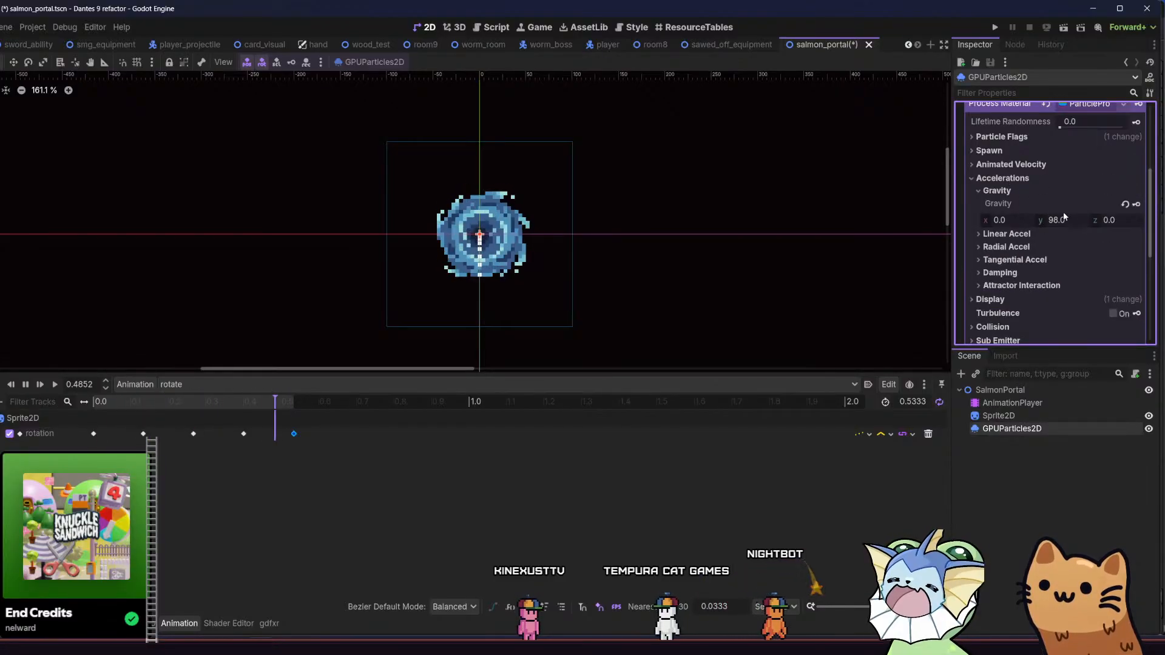
left_click(995, 190)
scroll(990, 193, "up", 1)
scroll(990, 193, "down", 1)
scroll(990, 193, "up", 1)
- Try a positive Orbit Velocity range for the particles, raising its maximum to about 0.234
left_click(989, 180)
left_click(1003, 206)
left_click(1003, 207)
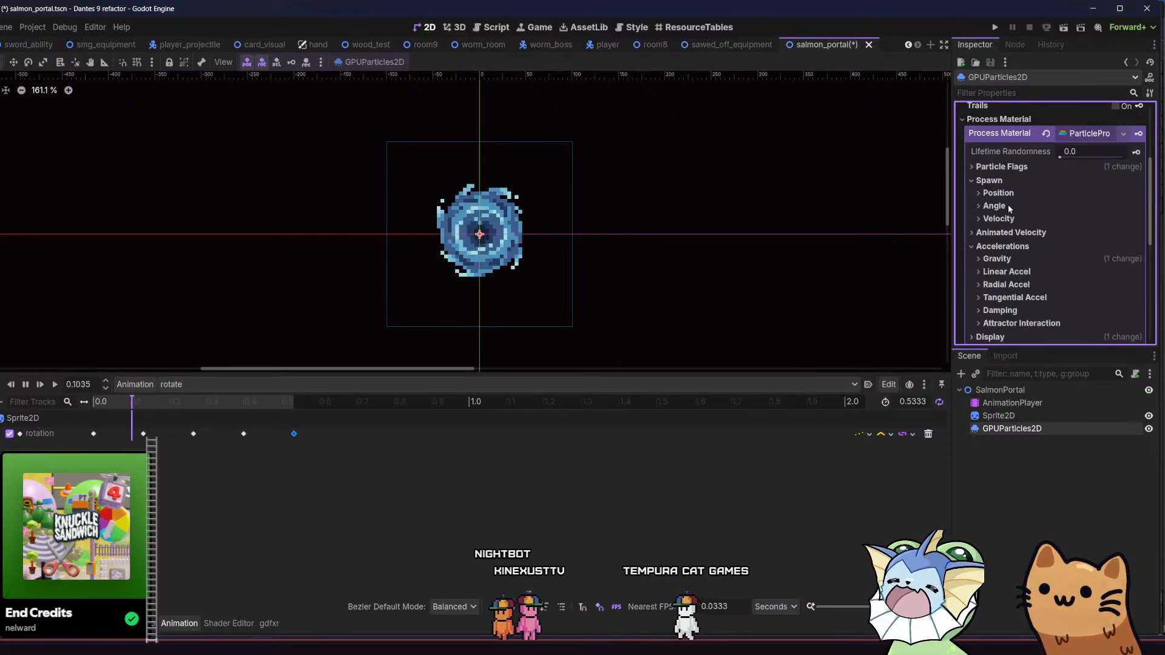
left_click(1001, 218)
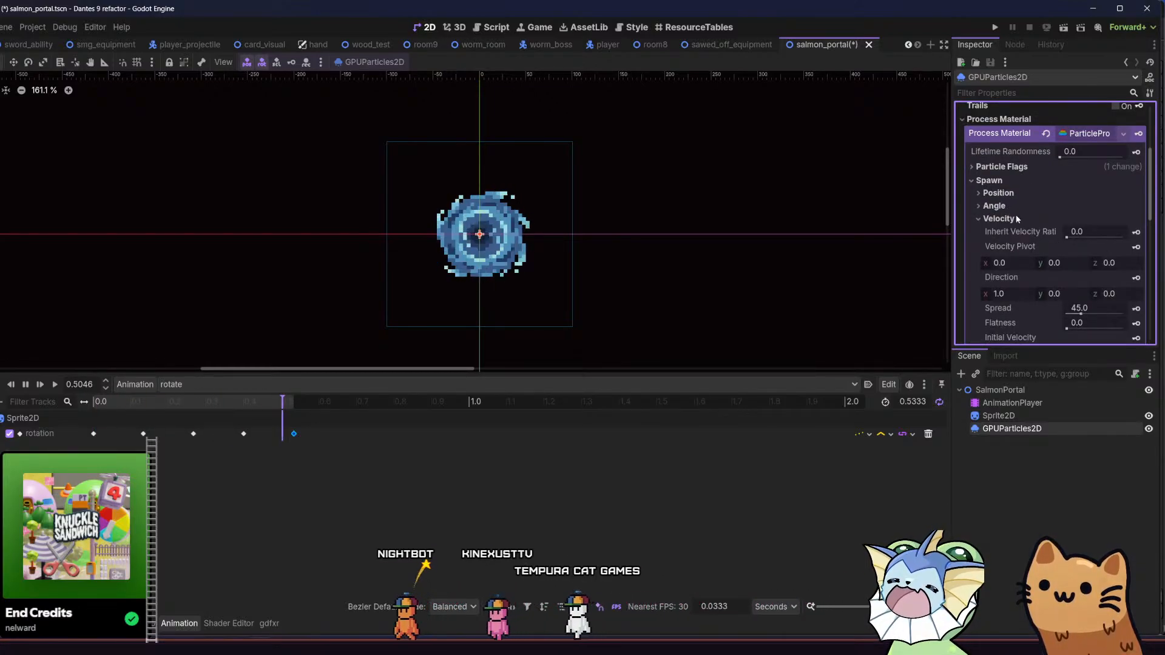
left_click(1017, 220)
left_click(1017, 232)
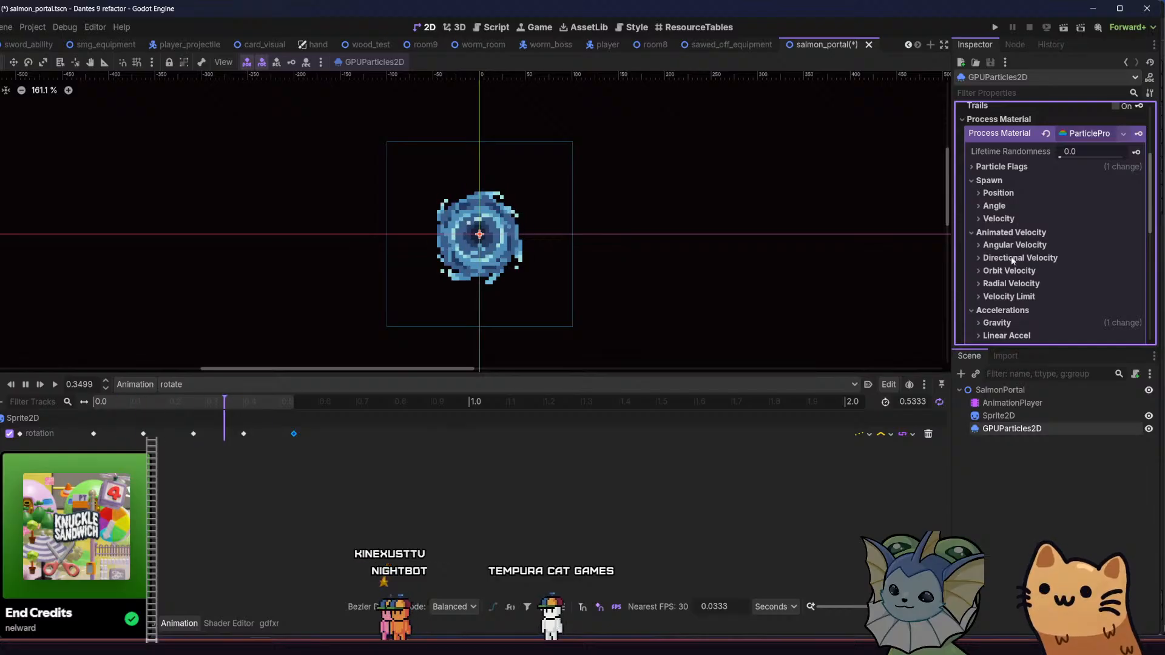
left_click(1012, 272)
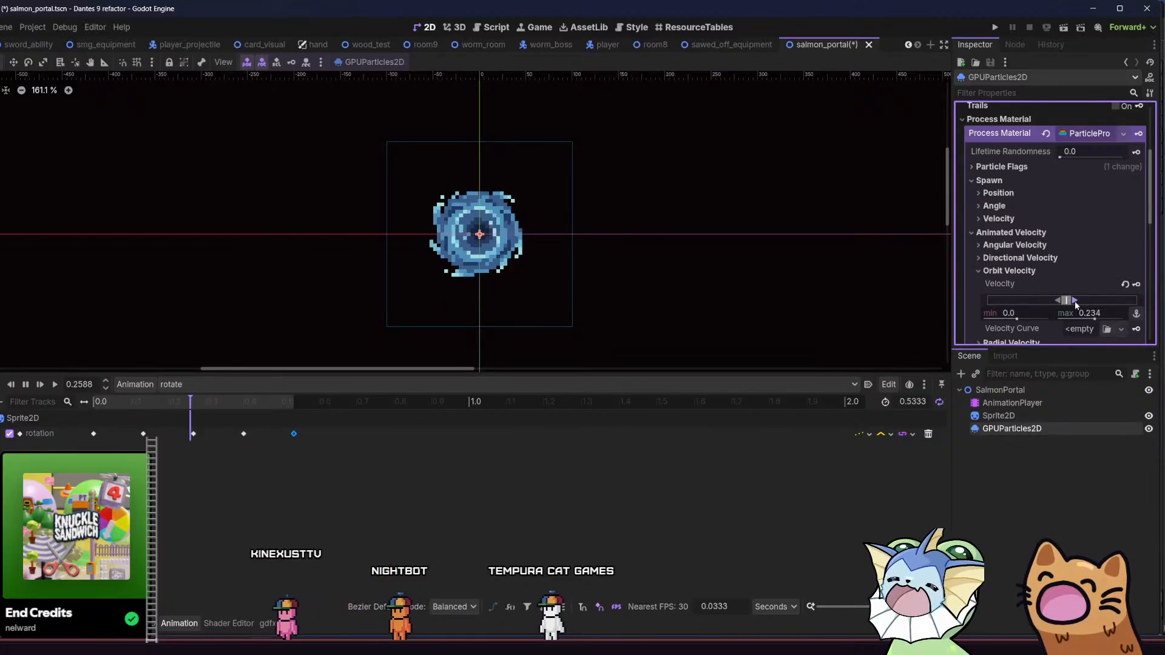
- Set the particles' spawn Initial Velocity range to 0.0 through 203.08
left_click(996, 193)
left_click(996, 193)
left_click(998, 218)
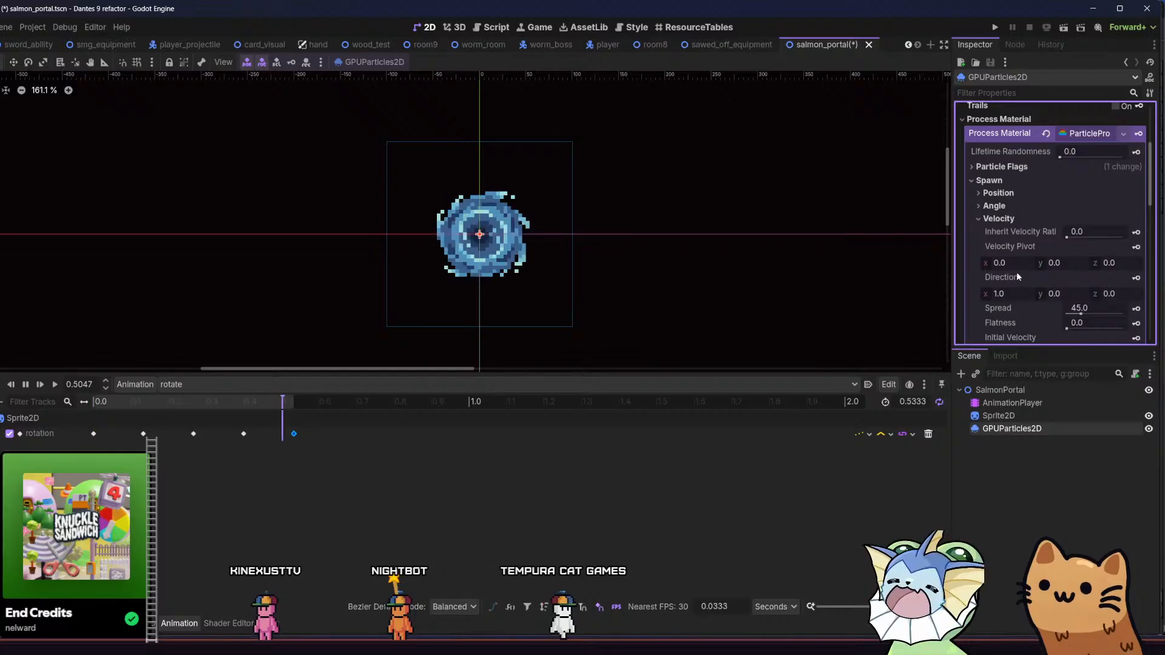
scroll(1022, 264, "down", 1)
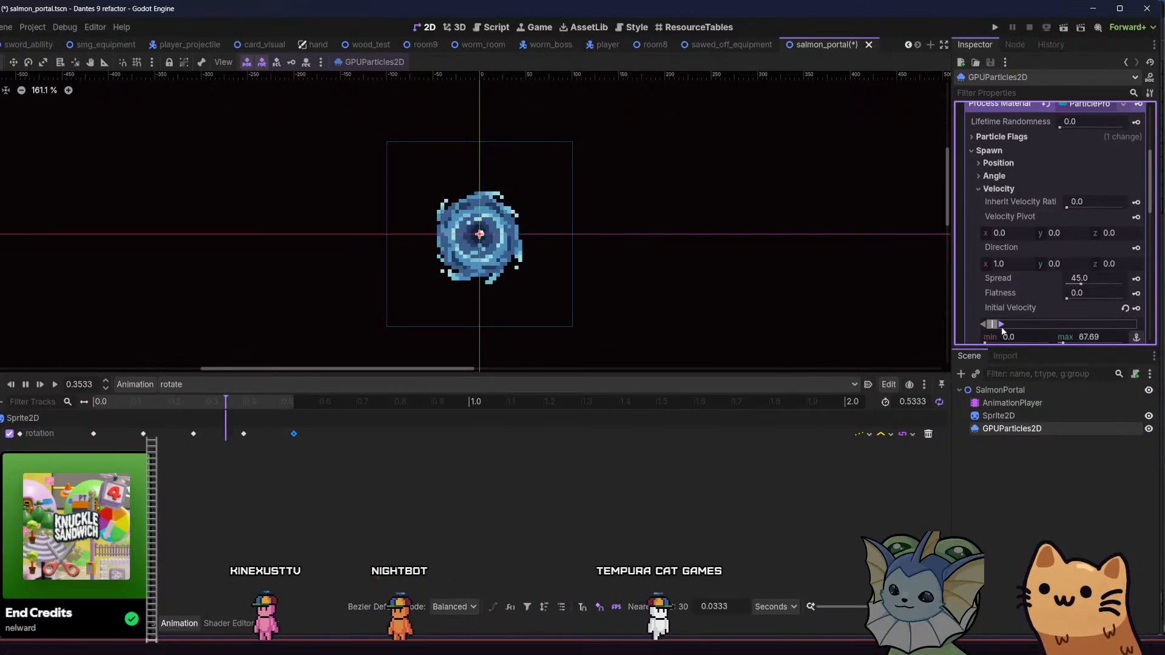
left_click_drag(1013, 331, 1021, 330)
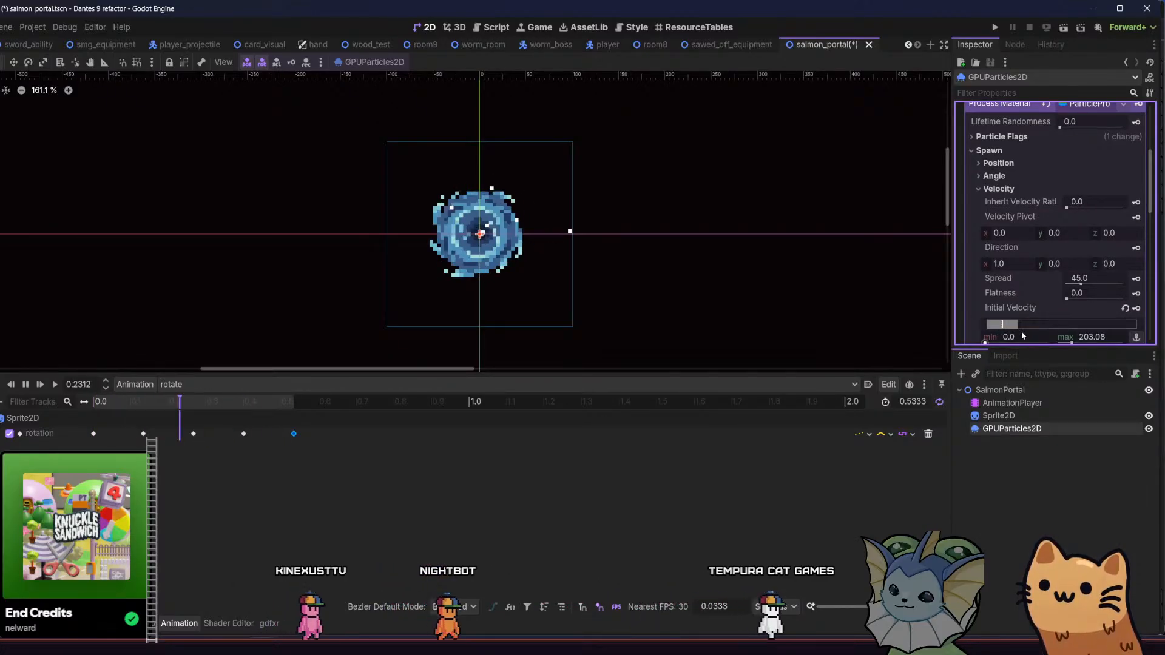
- Try Orbit Velocity ranges of 0.615 to 0.702 and -0.616 to -0.529, and reset the property to its default
scroll(1020, 331, "down", 6)
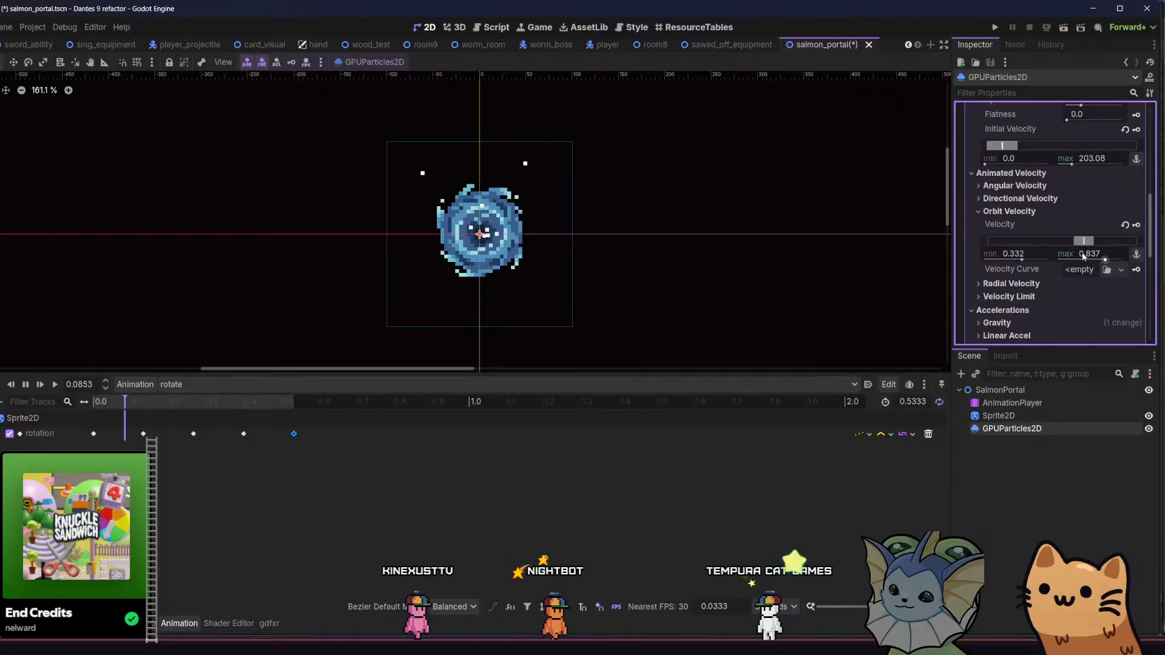
left_click_drag(1096, 241, 1089, 245)
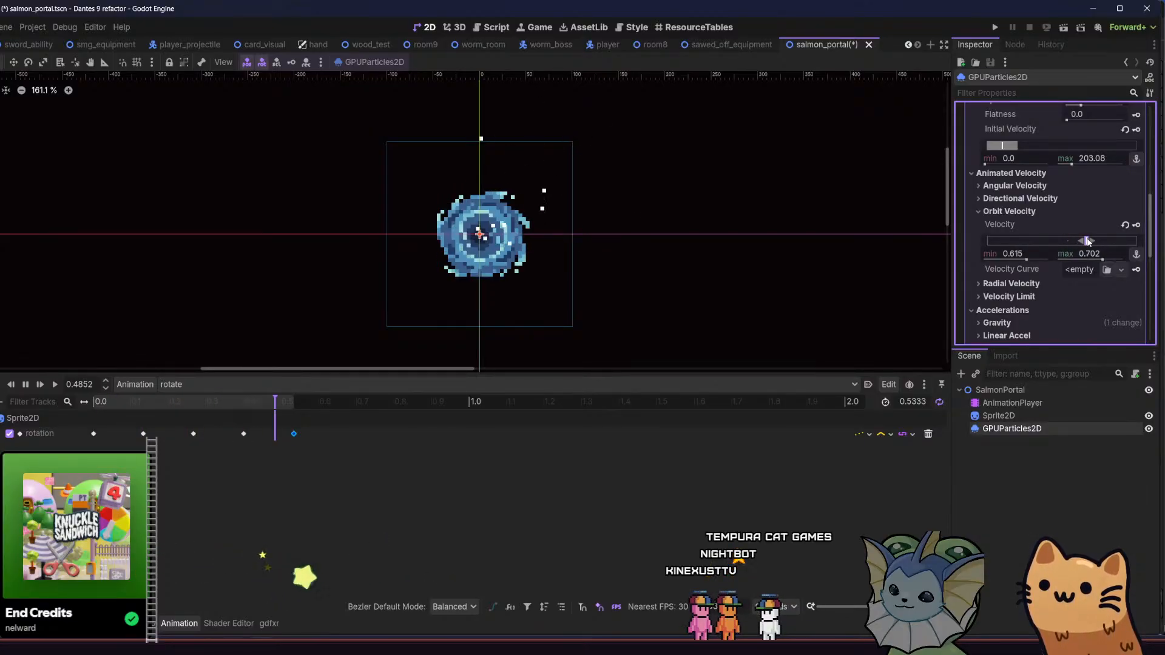
left_click_drag(1086, 241, 1041, 240)
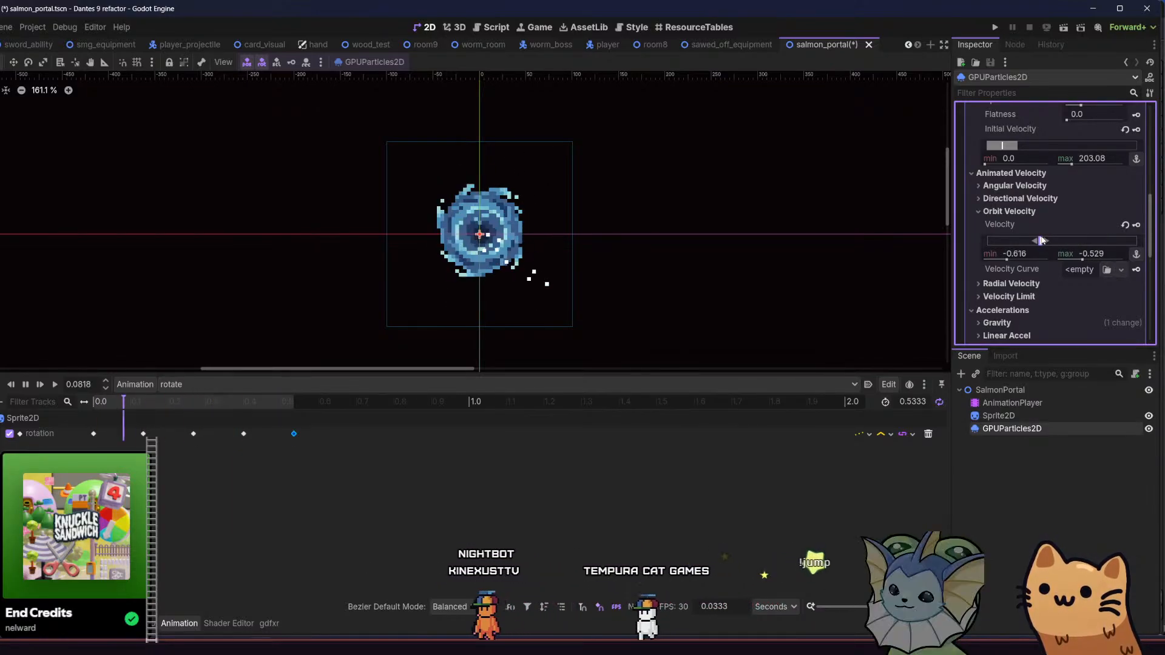
left_click(1124, 225)
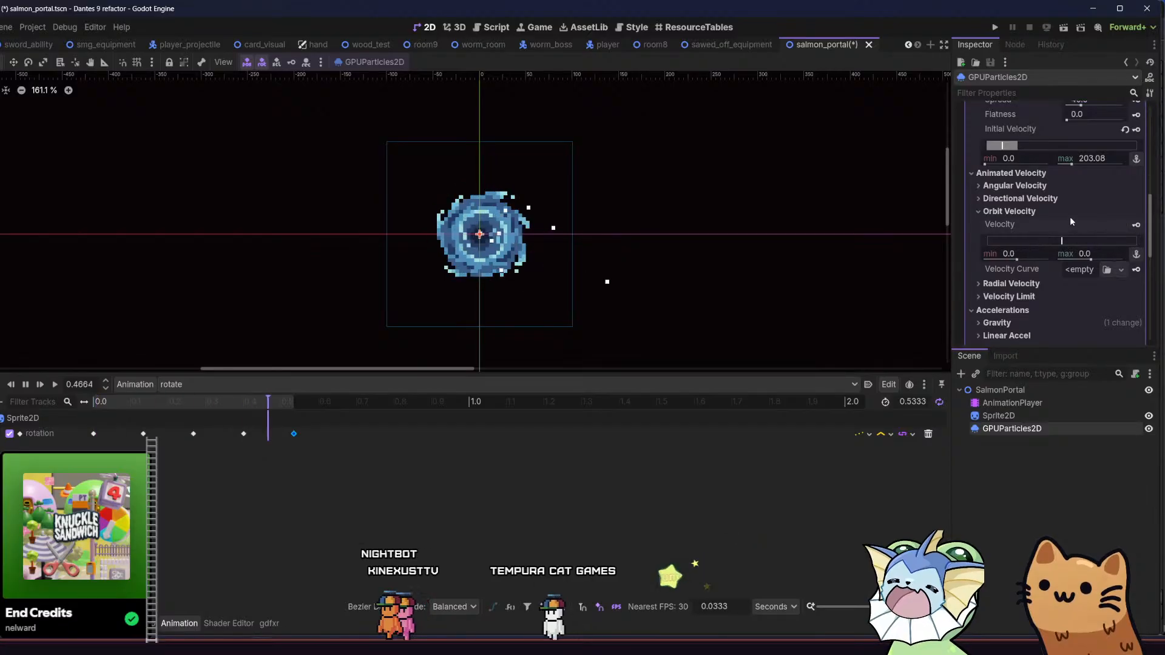
- Try a Radial Velocity range of about 246.15 to 393.84 on the particles and discard it
left_click(1067, 213)
left_click(1056, 225)
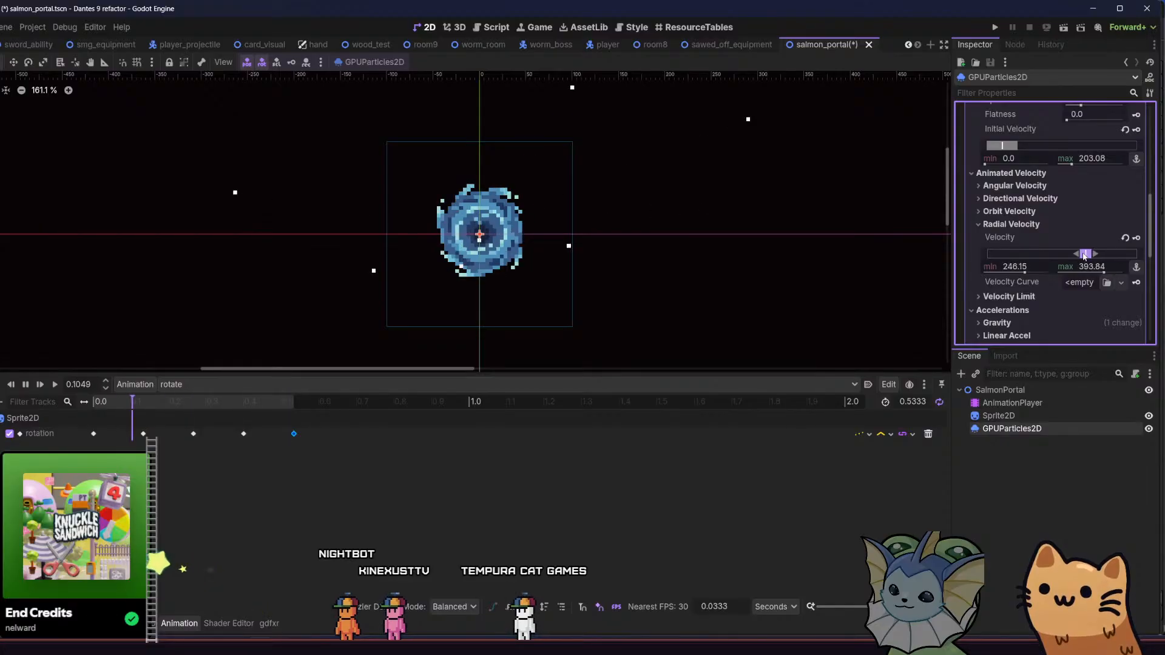
left_click(1035, 225)
- Set the particles' spawn velocity Spread to 180
scroll(1032, 214, "up", 5)
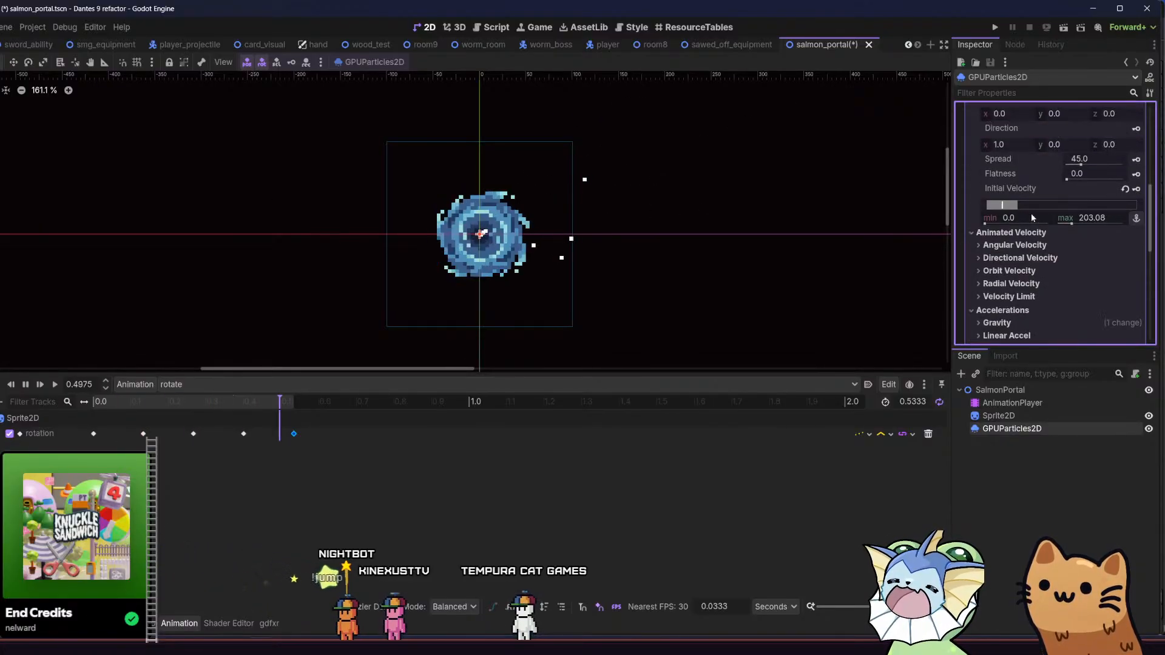
scroll(1021, 237, "up", 2)
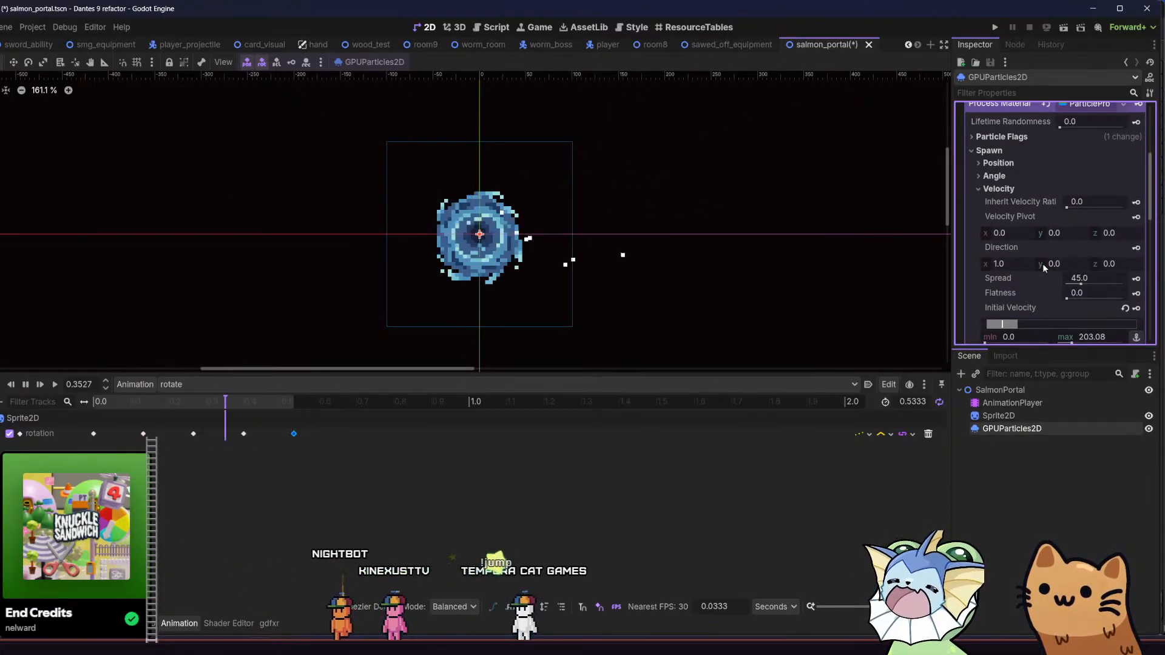
left_click_drag(1083, 282, 1125, 282)
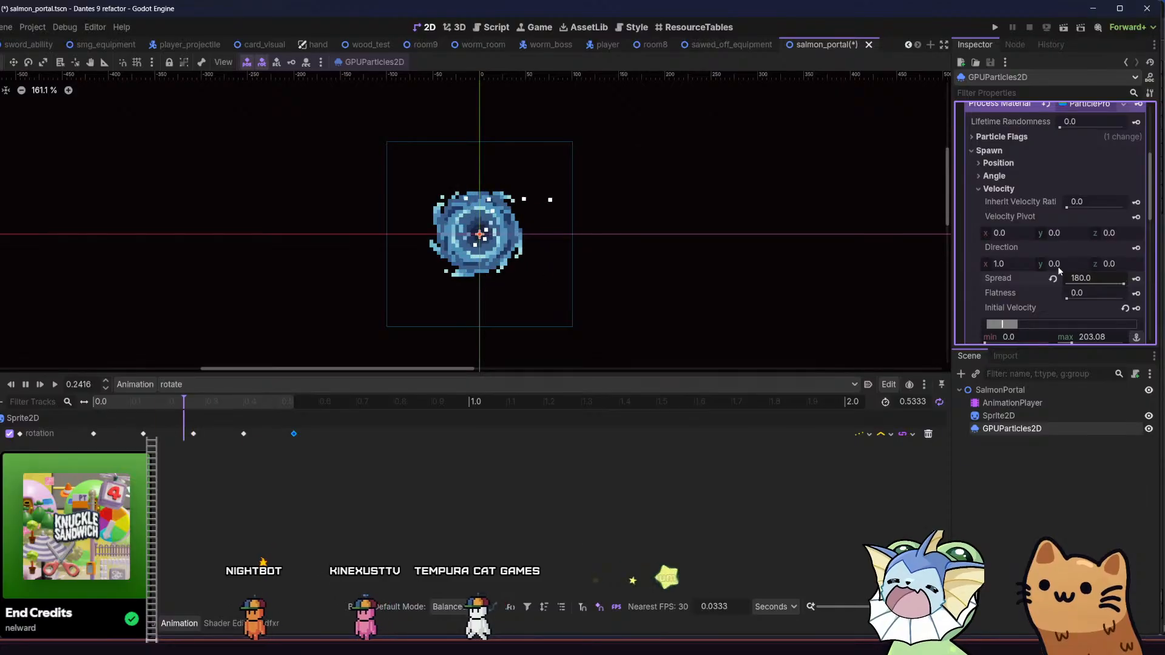
- Set the particles' Orbit Velocity range to 0.874 through 0.973
scroll(1032, 259, "down", 4)
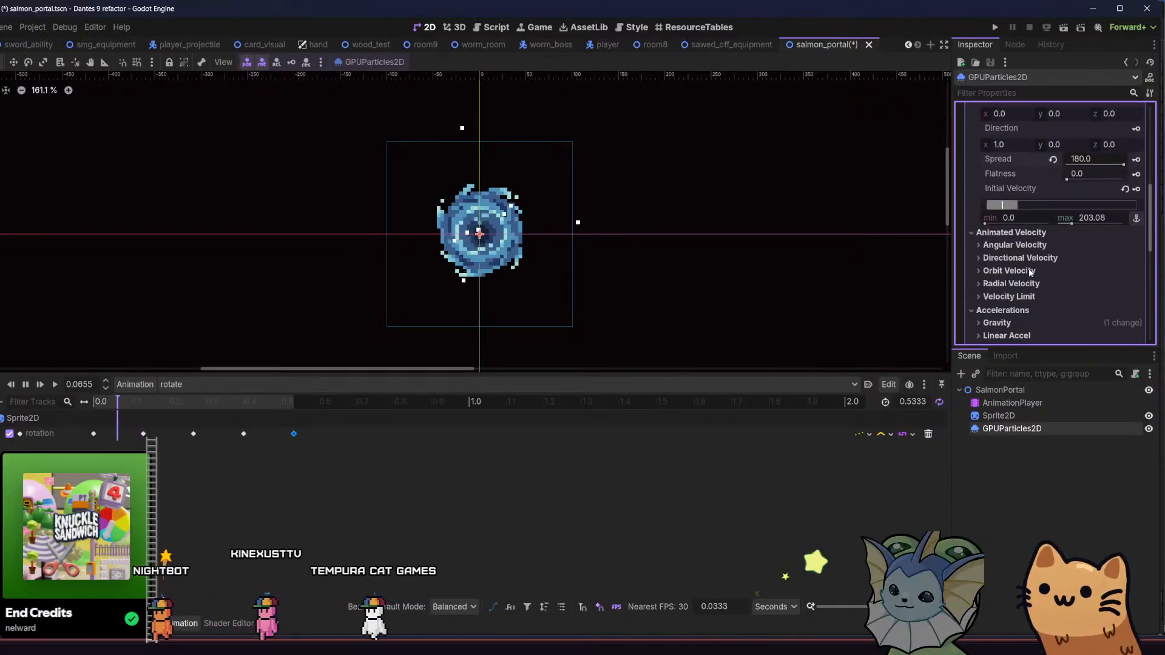
left_click(1028, 273)
left_click_drag(1062, 301, 1077, 306)
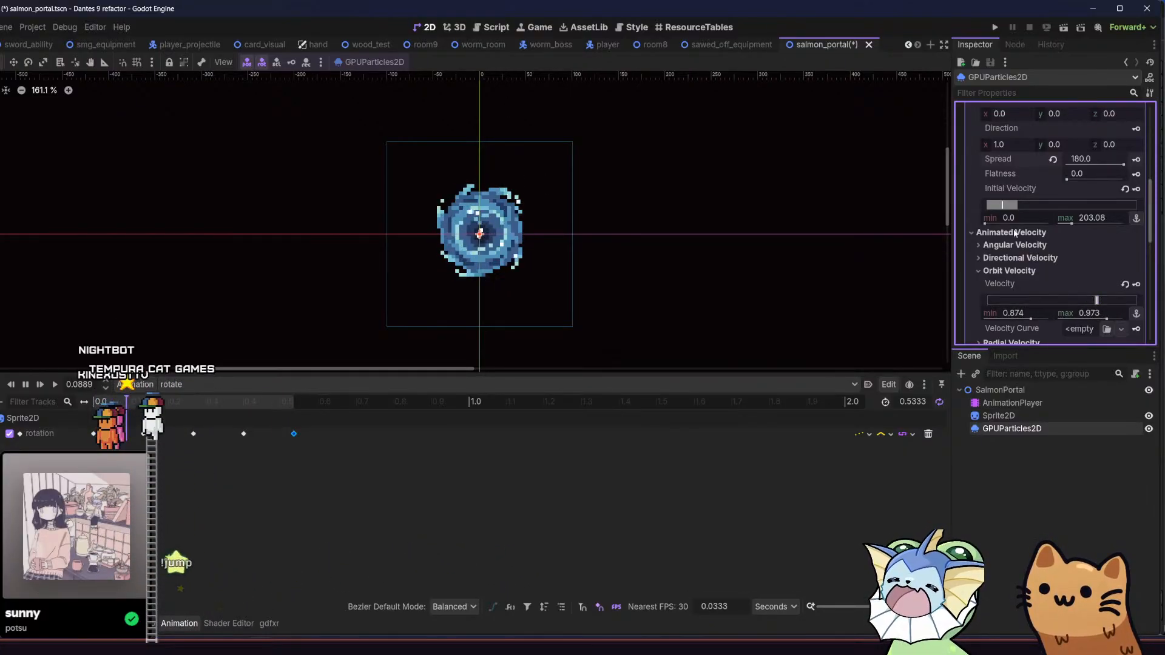
- Set the particles' Initial Velocity range to 64.62 through 289.24
scroll(1015, 234, "up", 2)
left_click_drag(1001, 268, 1001, 268)
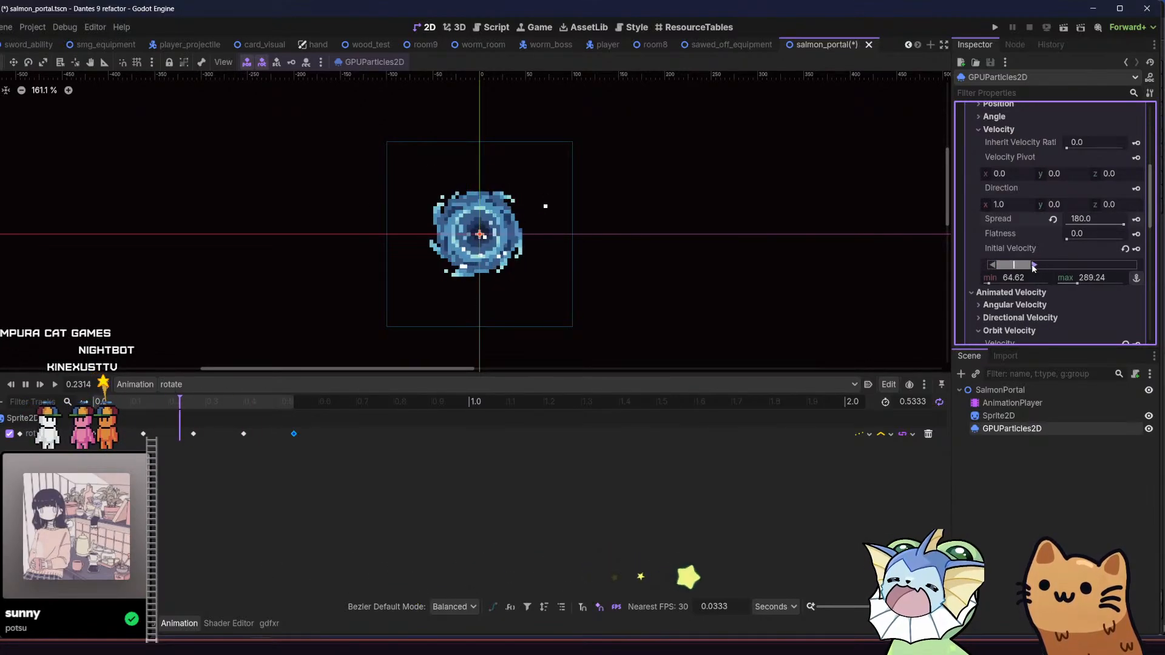
scroll(1015, 247, "up", 4)
scroll(1027, 215, "up", 4)
left_click_drag(723, 249, 702, 213)
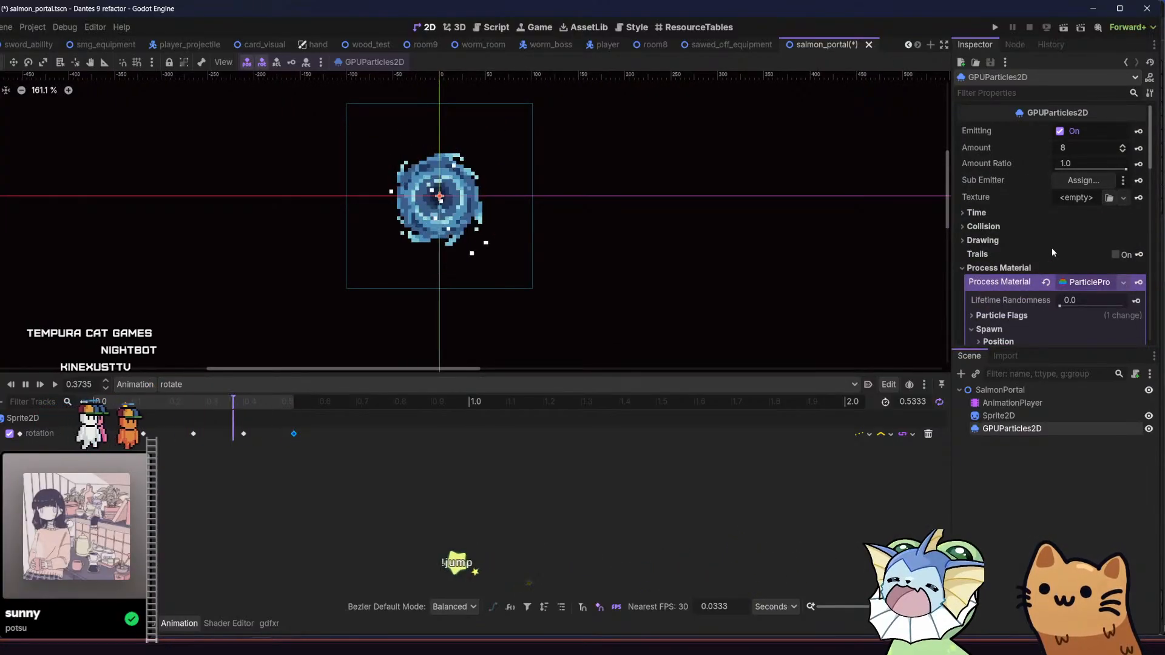
- Narrow the particles' Orbit Velocity range so both minimum and maximum are 0.973
scroll(1051, 248, "down", 6)
scroll(1050, 247, "down", 4)
scroll(1050, 246, "down", 3)
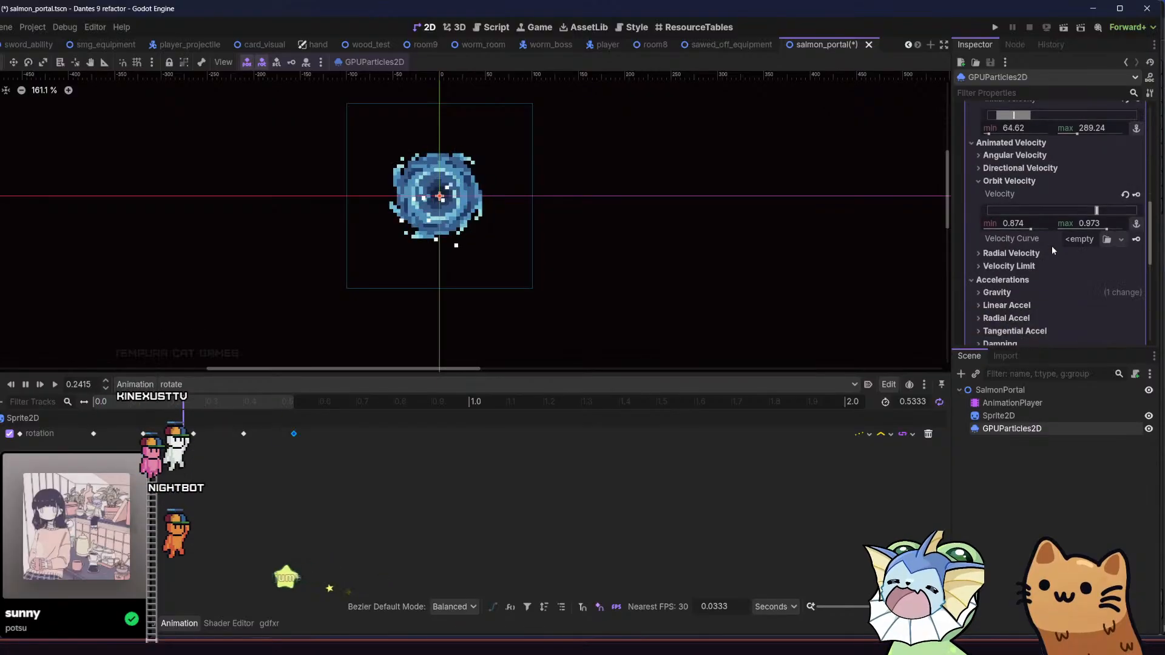
left_click_drag(1094, 211, 1107, 218)
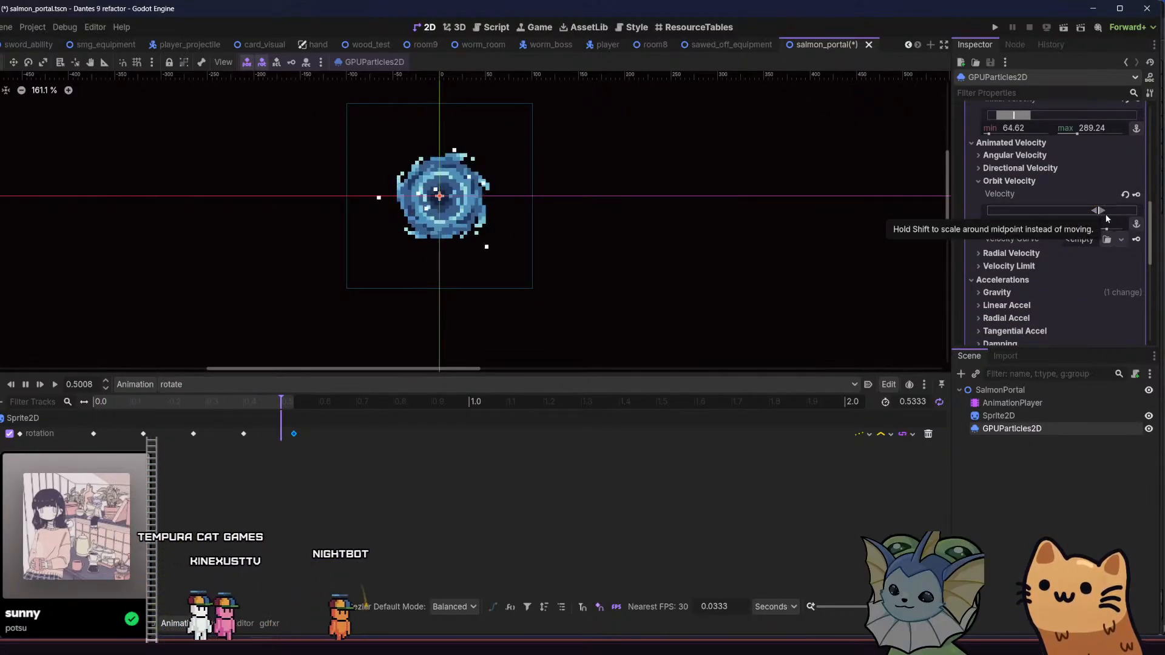
left_click_drag(613, 250, 644, 252)
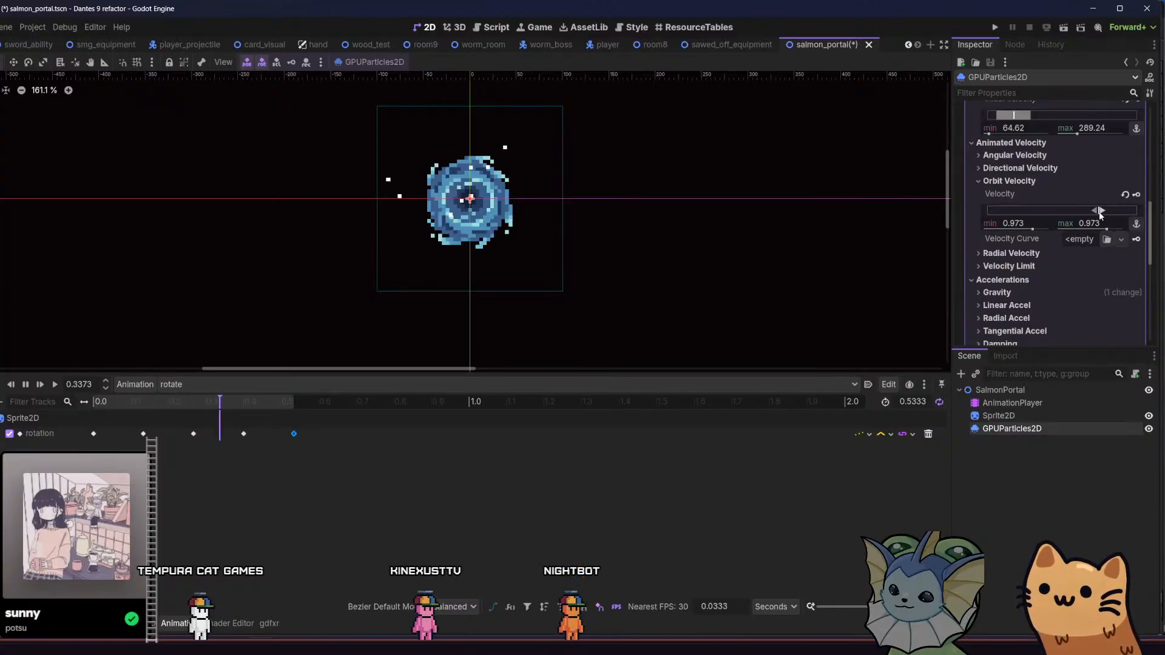
- Set the particles' Orbit Velocity minimum and maximum to 0.69 and stop the rotate animation playback
left_click_drag(1100, 214, 1076, 210)
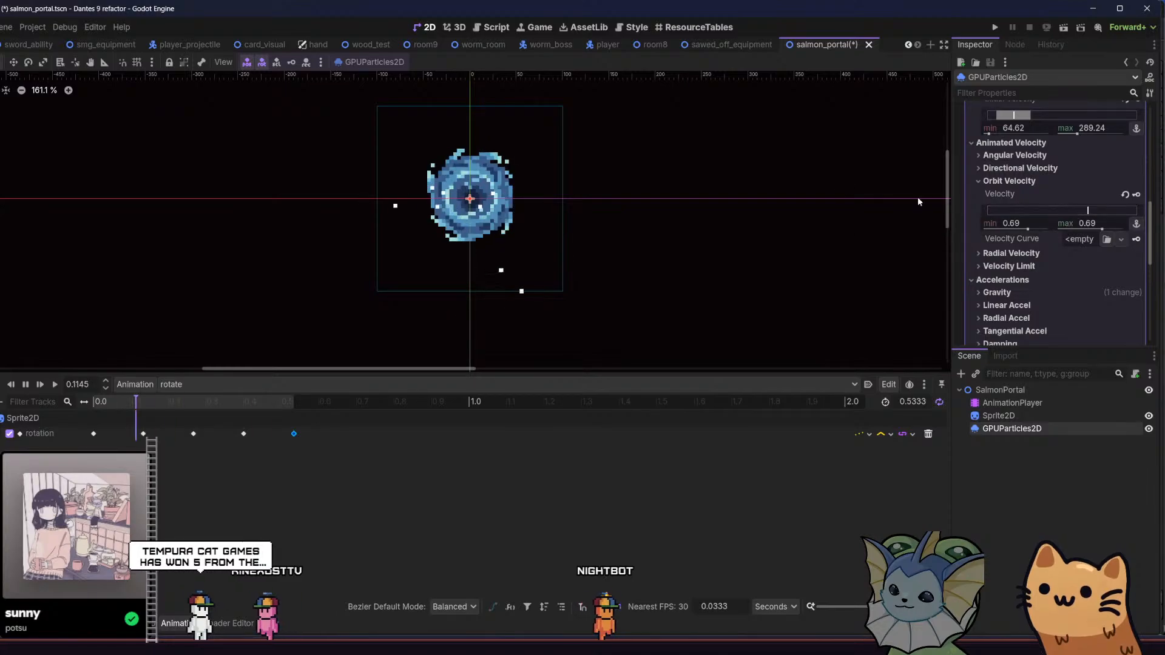
left_click_drag(726, 193, 789, 232)
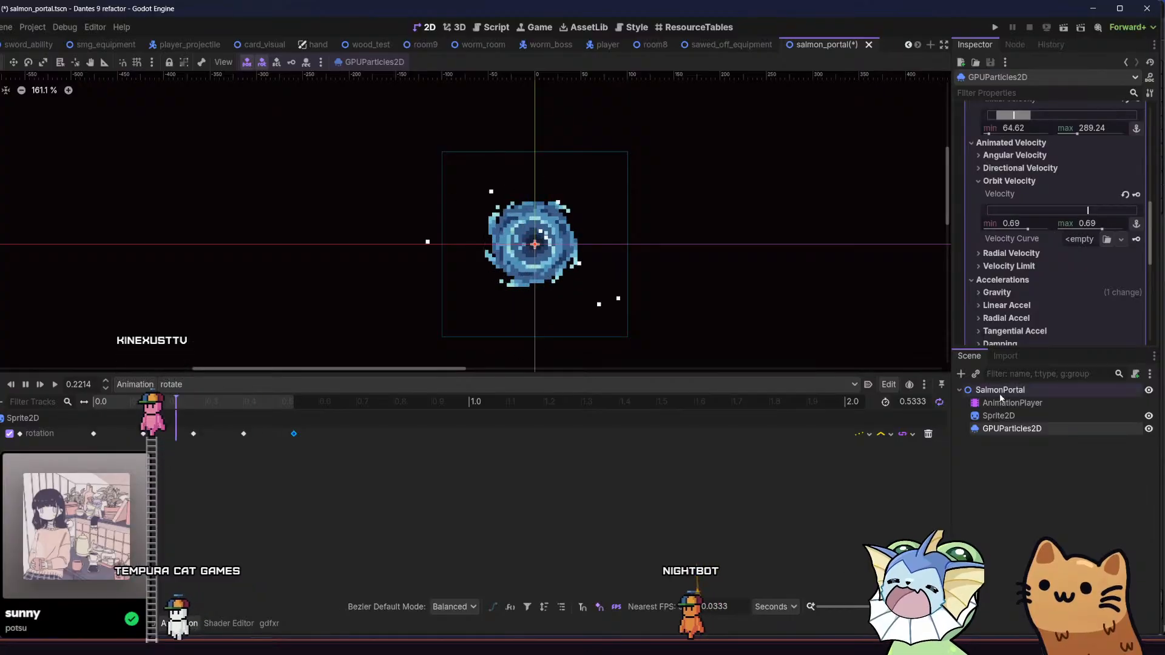
left_click(25, 384)
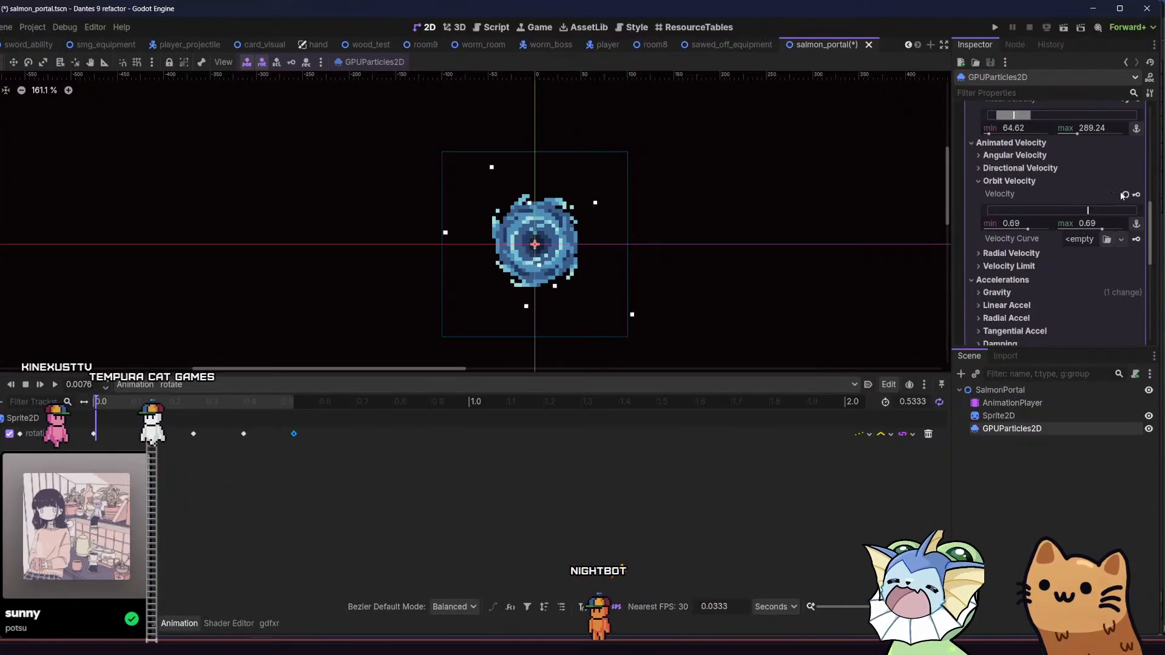
- Reset the particles' Orbit Velocity and try out the Angular and Directional Velocity ranges
left_click(1055, 183)
left_click(1049, 168)
left_click(1049, 168)
left_click(1031, 156)
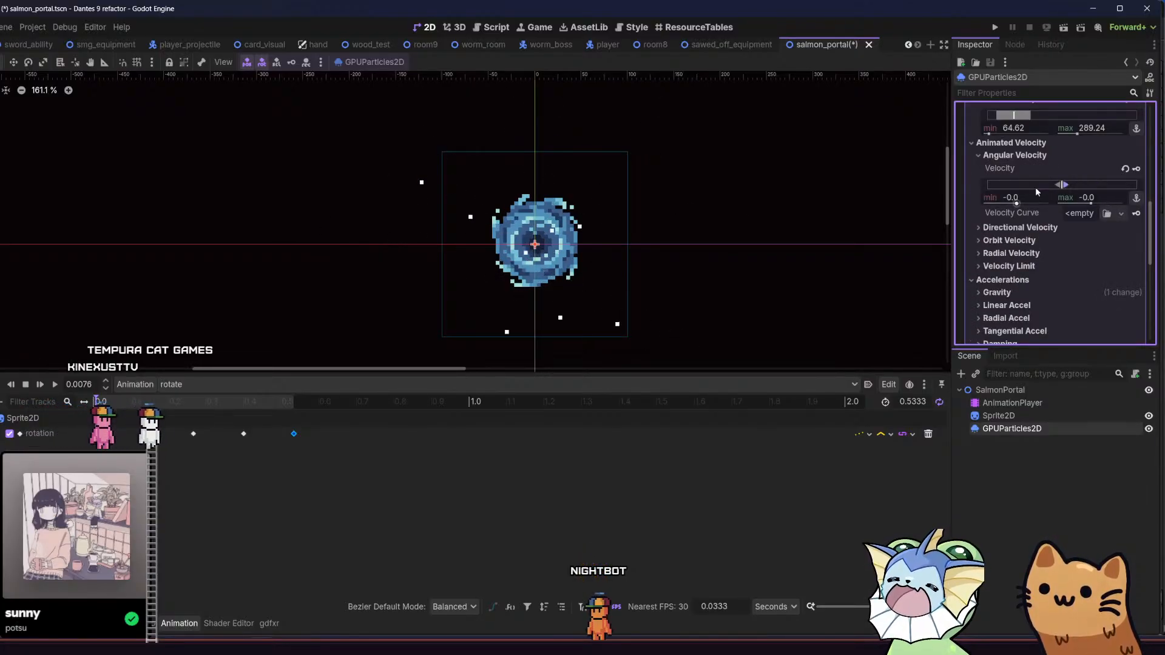
left_click(1080, 156)
left_click(1074, 168)
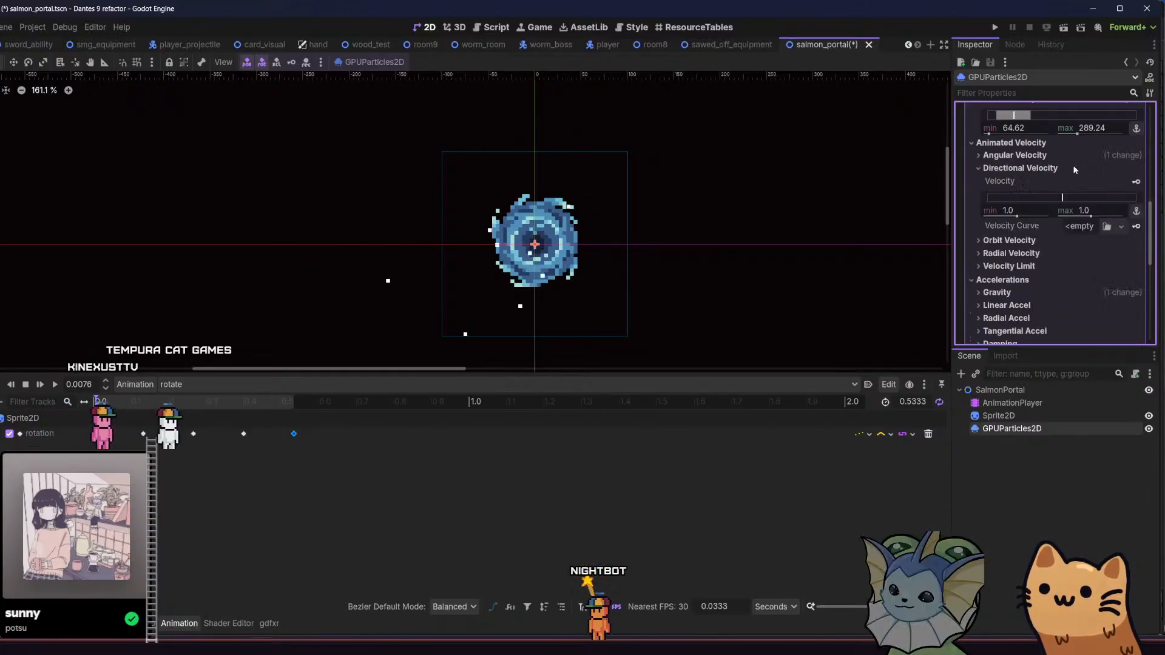
left_click(1008, 168)
- Try a Radial Velocity range of 0 through 240 on the particles
left_click(1043, 193)
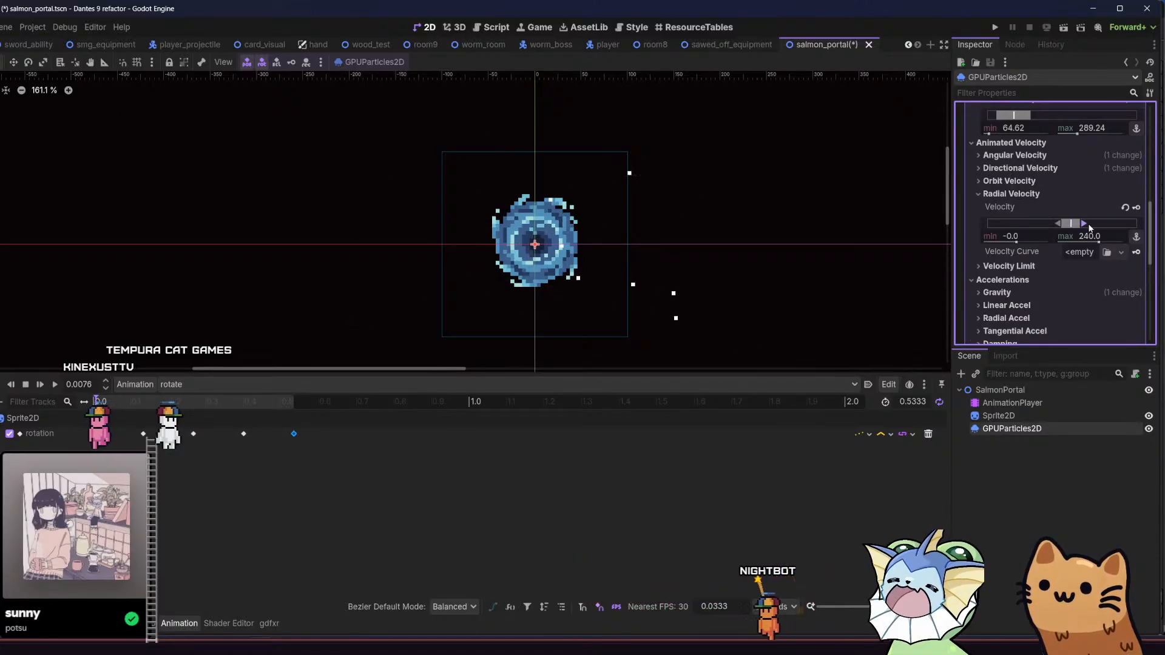
left_click(1011, 193)
left_click(1012, 207)
left_click(1013, 207)
- Set the particles' Orbit Velocity range to -0.917 through -0.708
left_click(1010, 181)
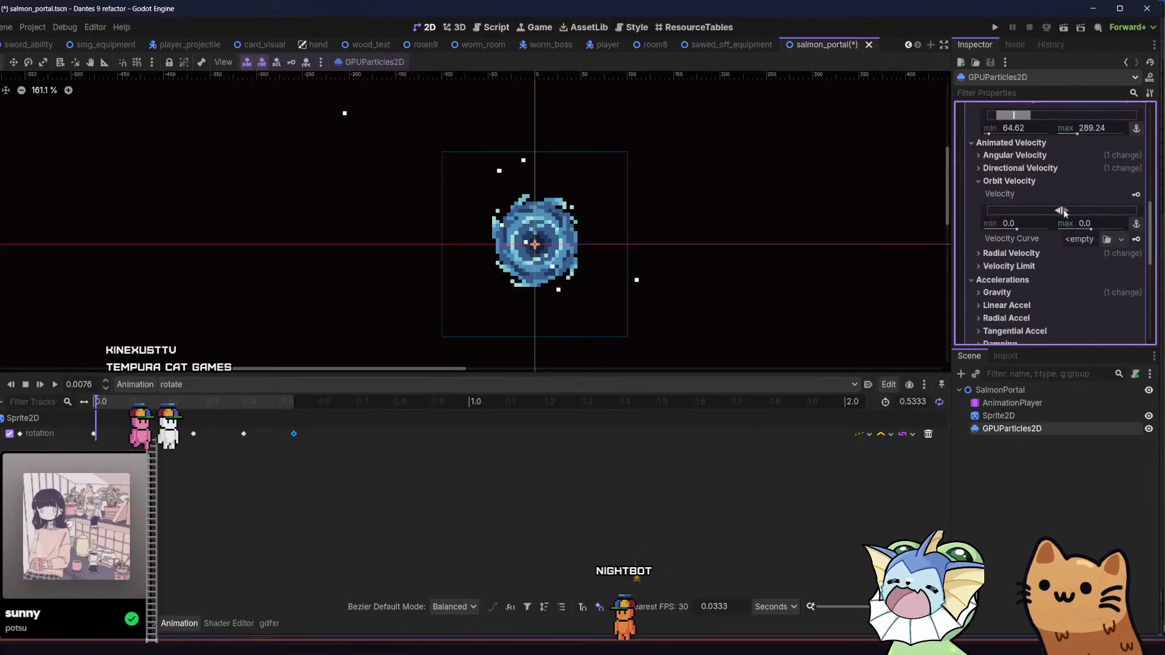
left_click_drag(1065, 211, 920, 207)
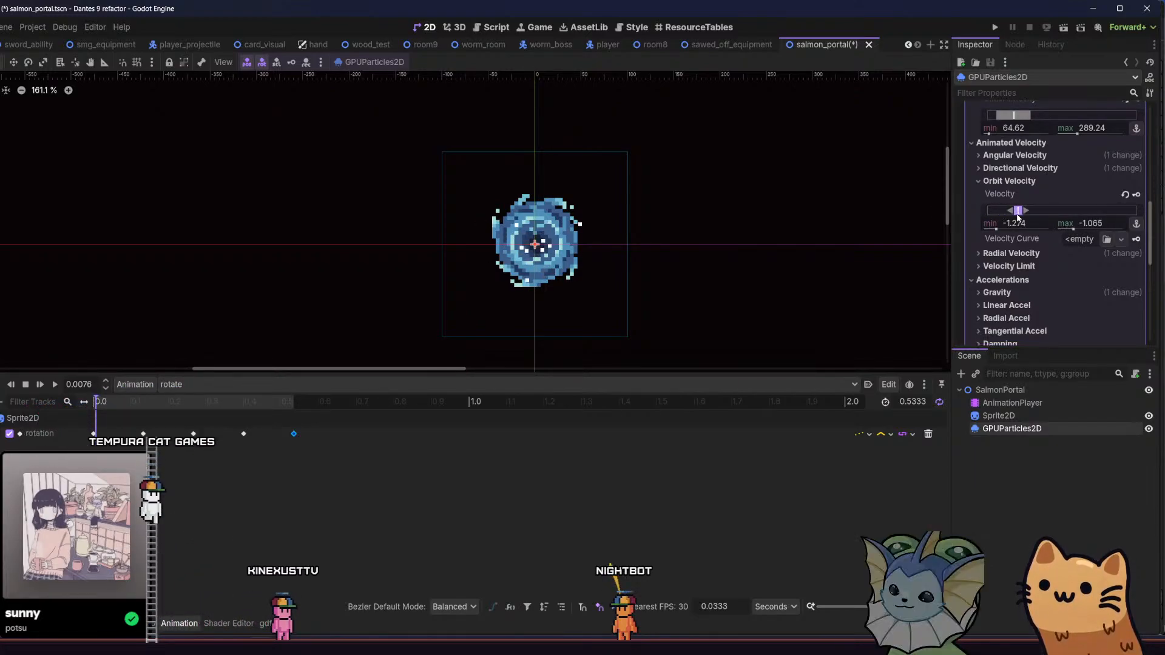
left_click_drag(1023, 217, 1031, 217)
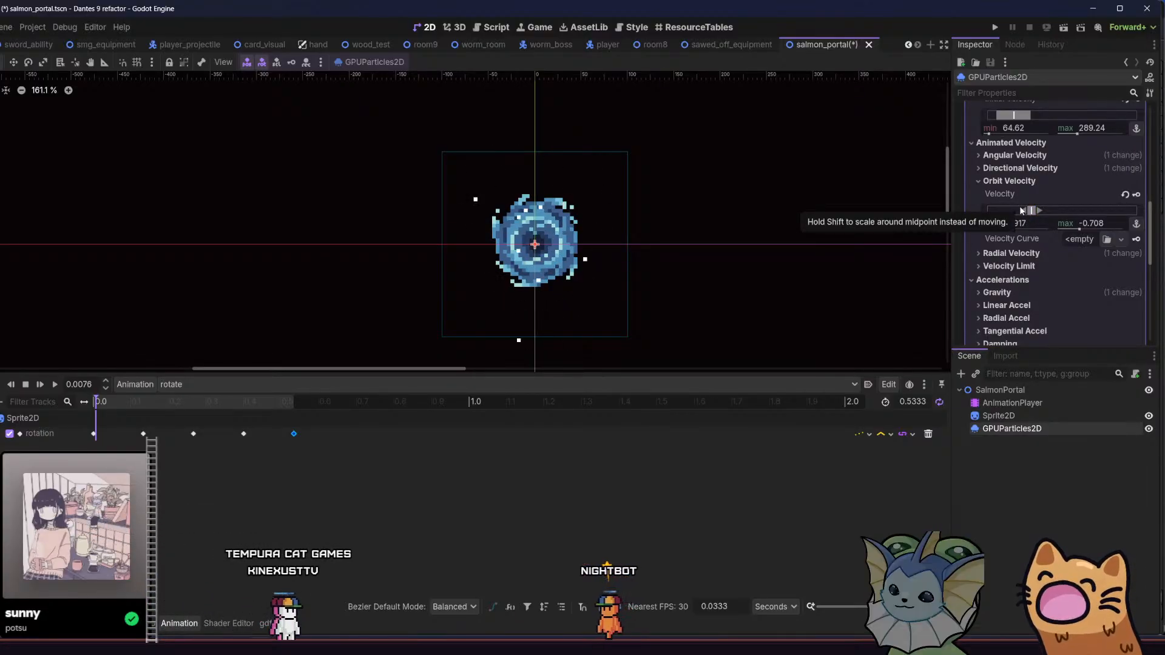
scroll(674, 254, "up", 2)
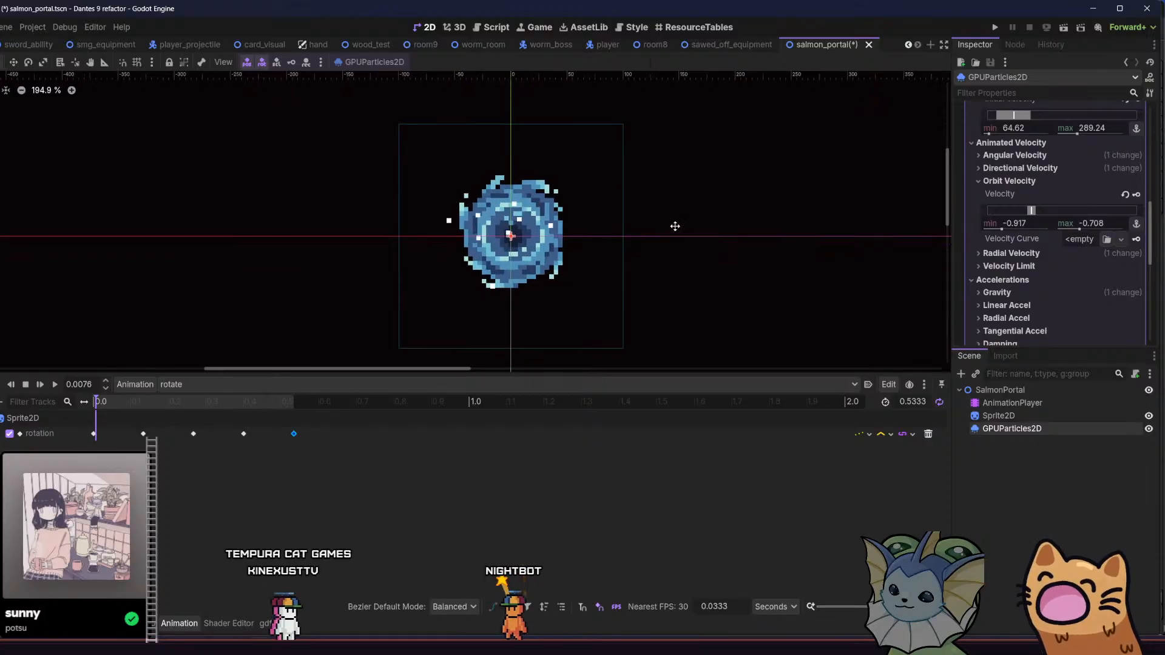
mouse_move(691, 255)
left_mouse_down()
mouse_move(712, 268)
mouse_move(683, 243)
left_mouse_up()
scroll(712, 267, "down", 1)
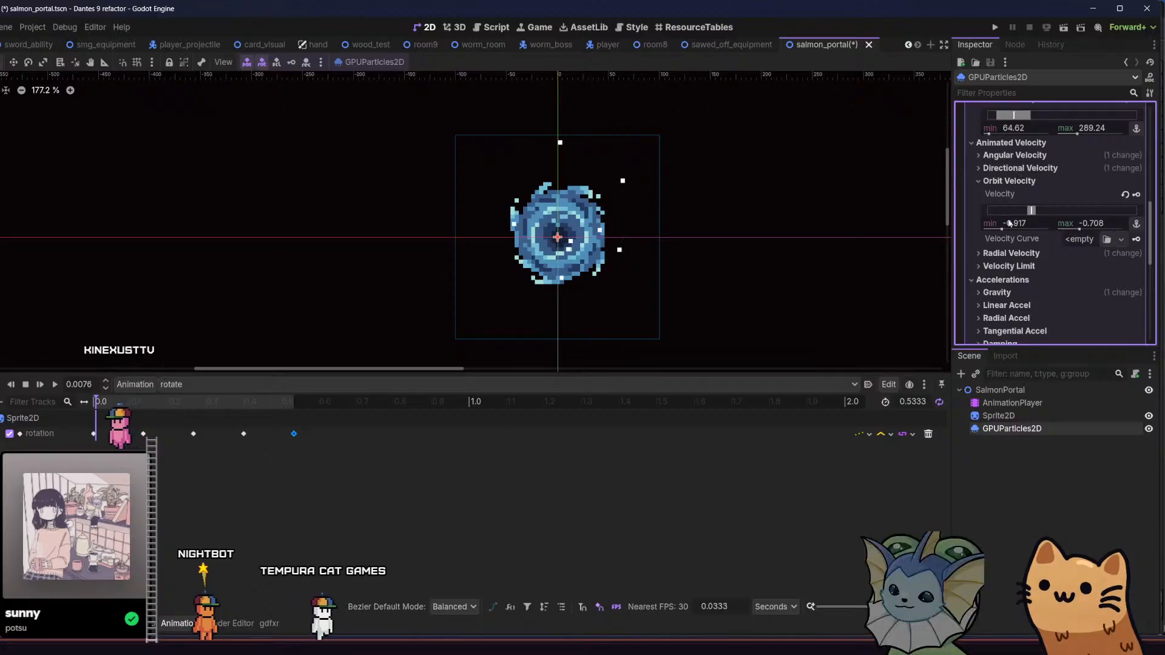
- Reset the particles' Radial, Directional and Angular Velocity to their default values
left_click(1012, 253)
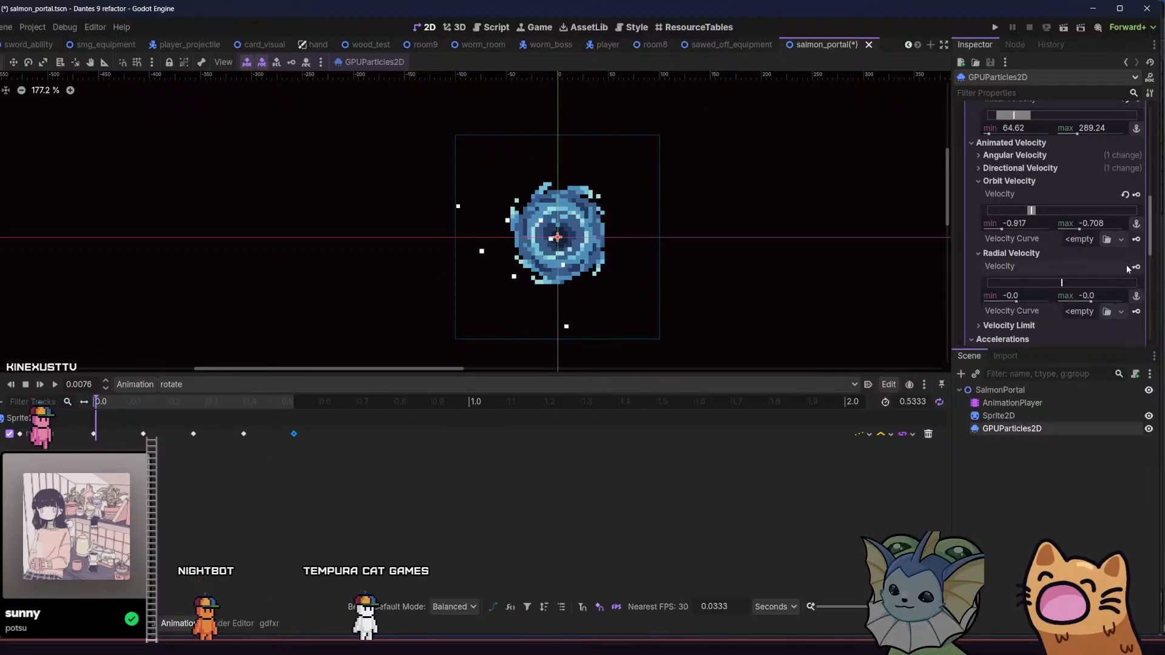
left_click(1040, 254)
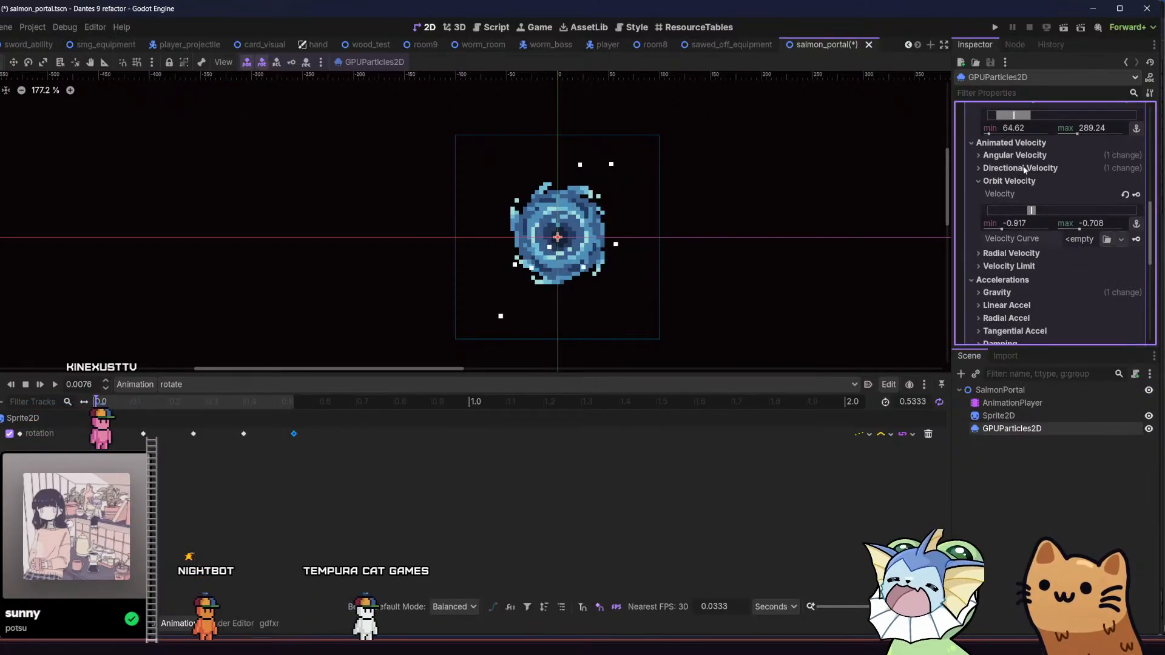
left_click(1050, 167)
left_click(1051, 165)
left_click(1052, 157)
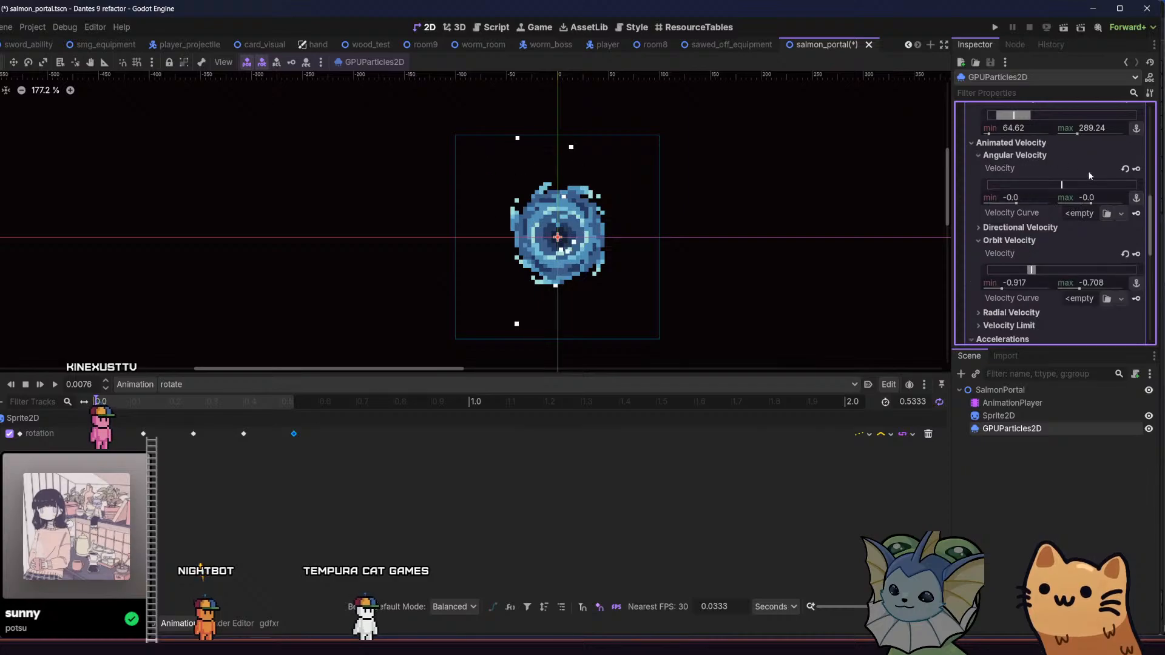
left_click(1029, 156)
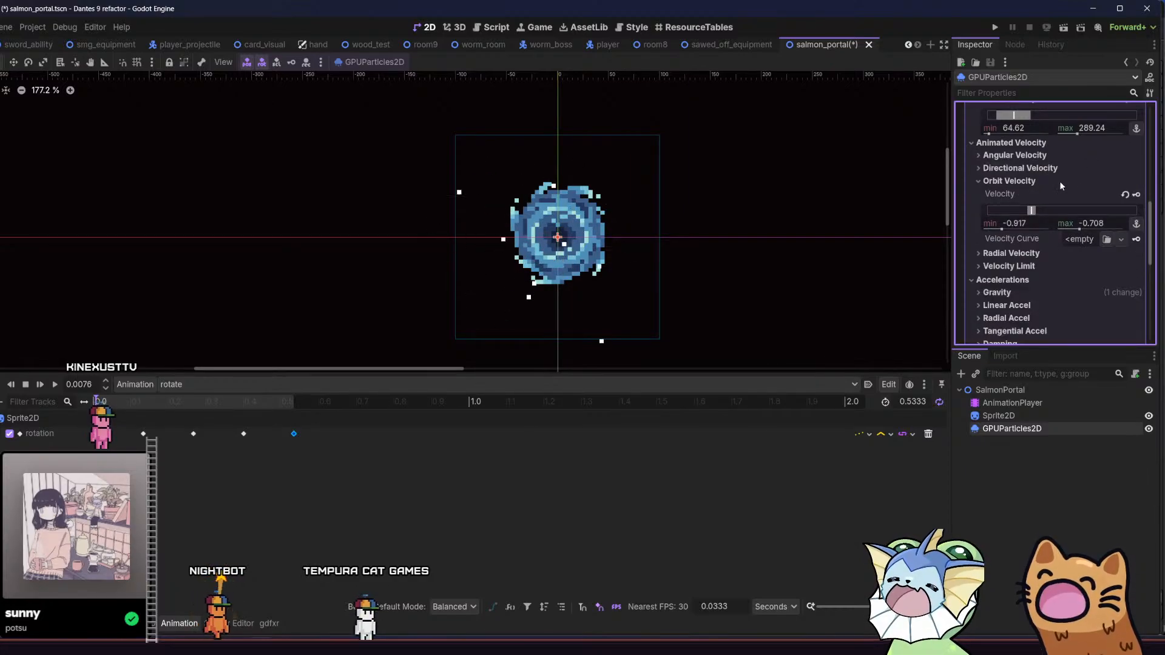
- Set the particles' Initial Velocity minimum and maximum to 0
scroll(1030, 183, "up", 1)
scroll(1030, 183, "up", 2)
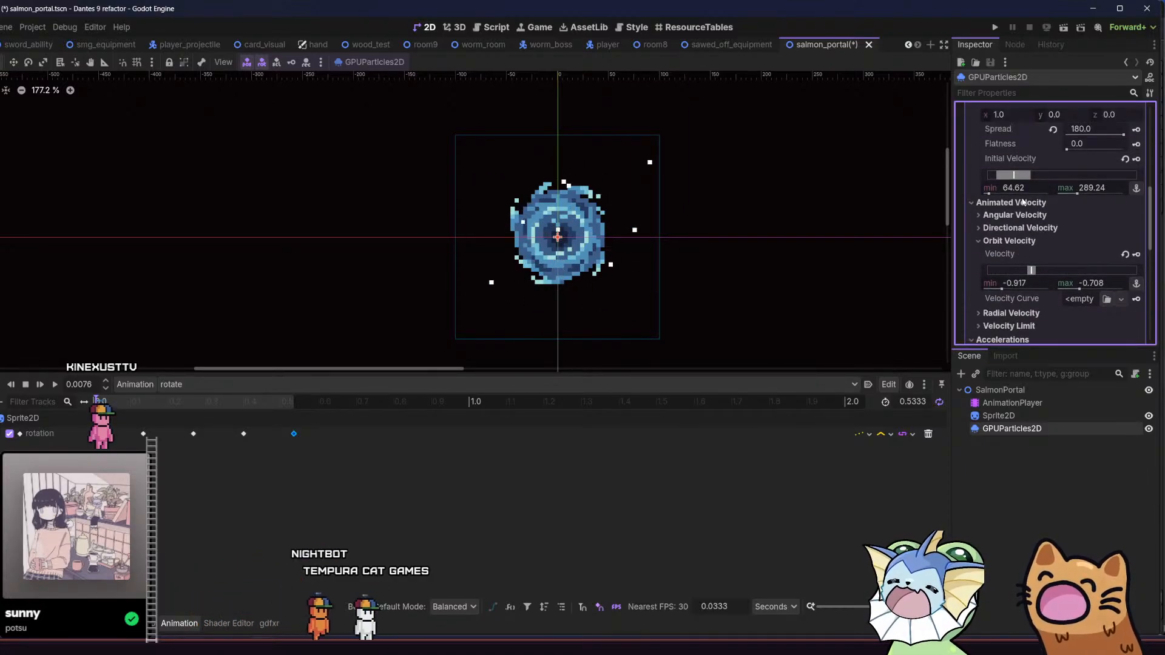
scroll(1021, 200, "up", 2)
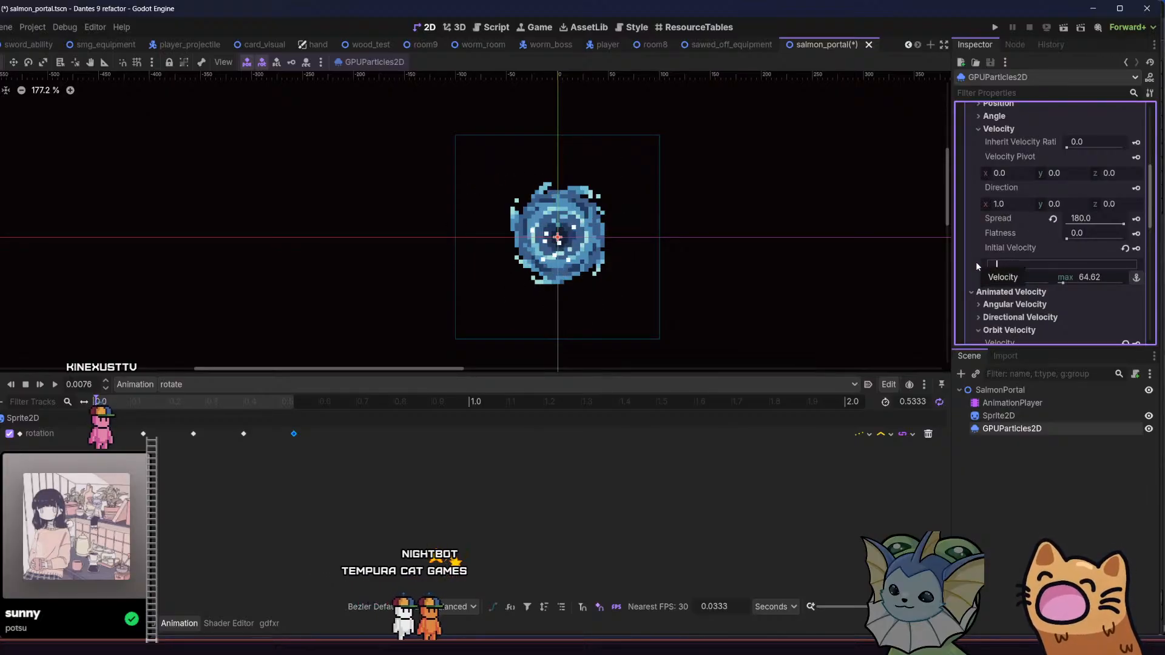
mouse_move(1002, 266)
left_mouse_down()
mouse_move(981, 266)
mouse_move(1000, 265)
left_mouse_up()
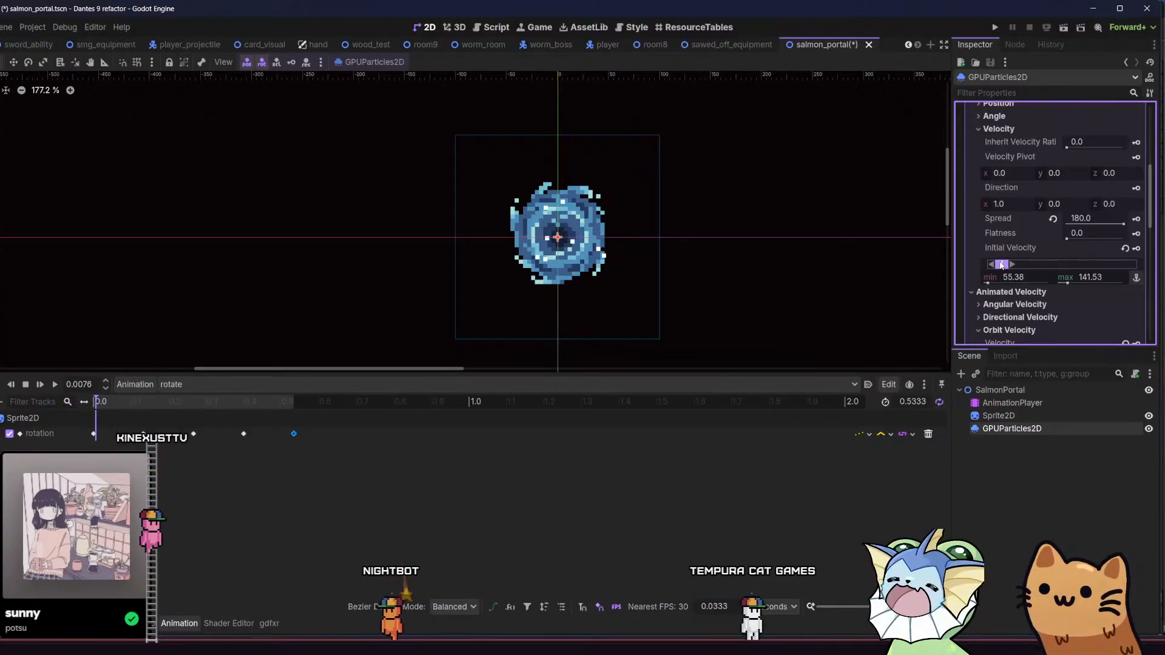
scroll(1012, 245, "down", 3)
left_click_drag(1001, 175, 980, 176)
scroll(1002, 186, "up", 3)
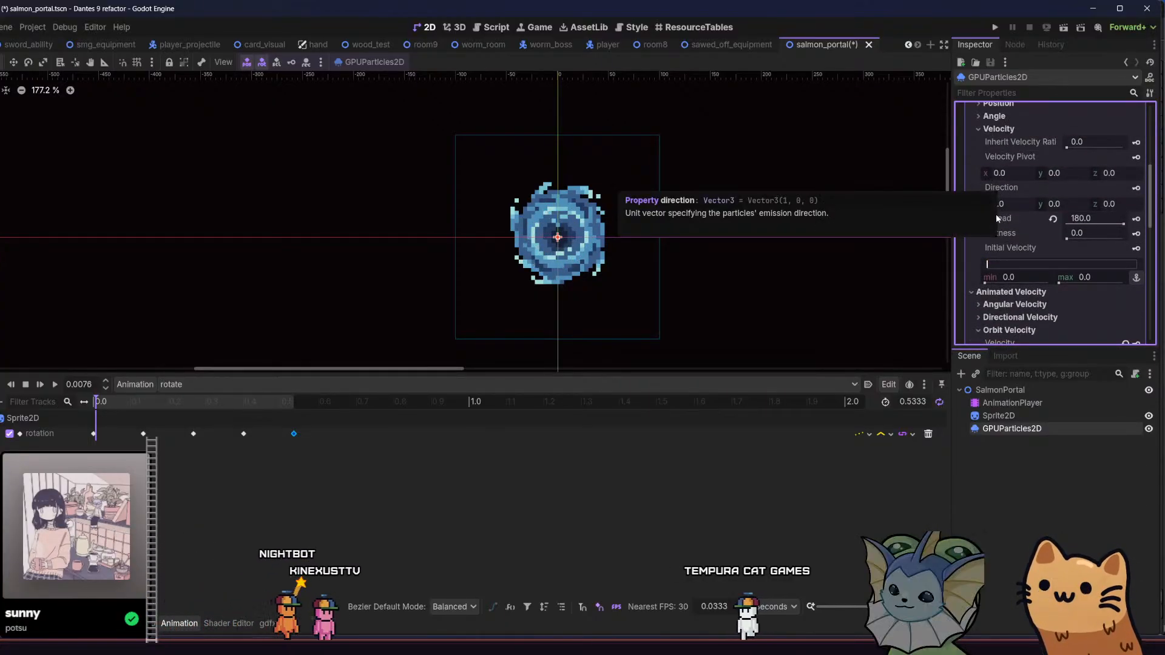
- Set the particles' spawn Emission Shape to Sphere with a radius of 69.12
scroll(1035, 218, "up", 1)
left_click(1010, 160)
left_click(1012, 134)
left_click(1070, 210)
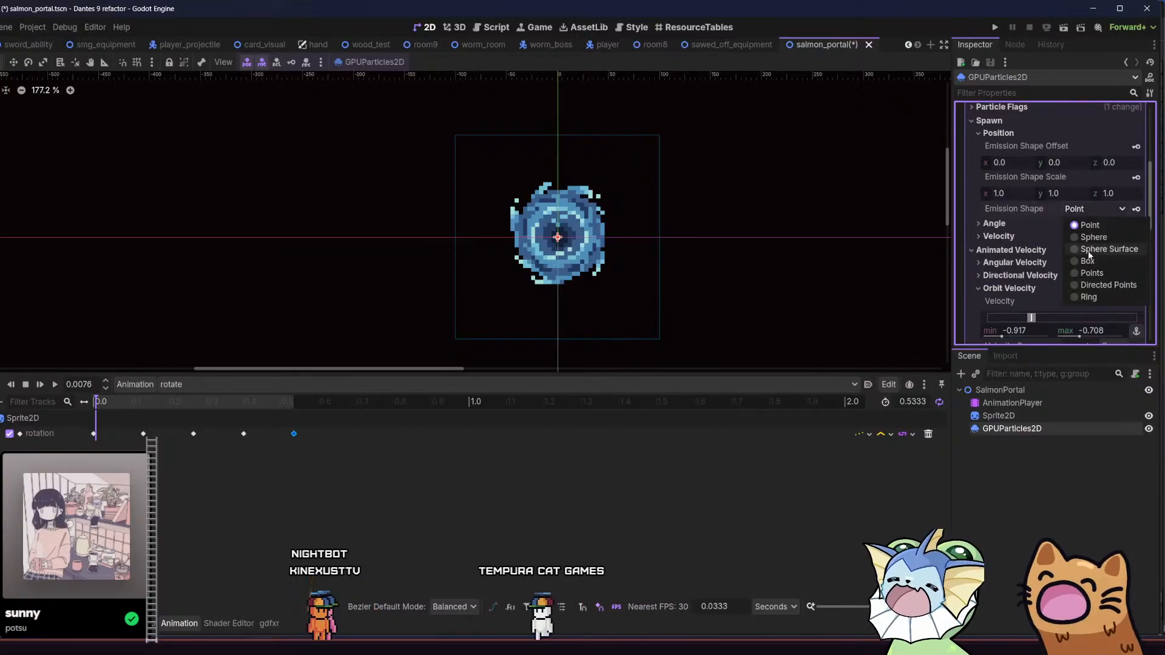
left_click(1086, 235)
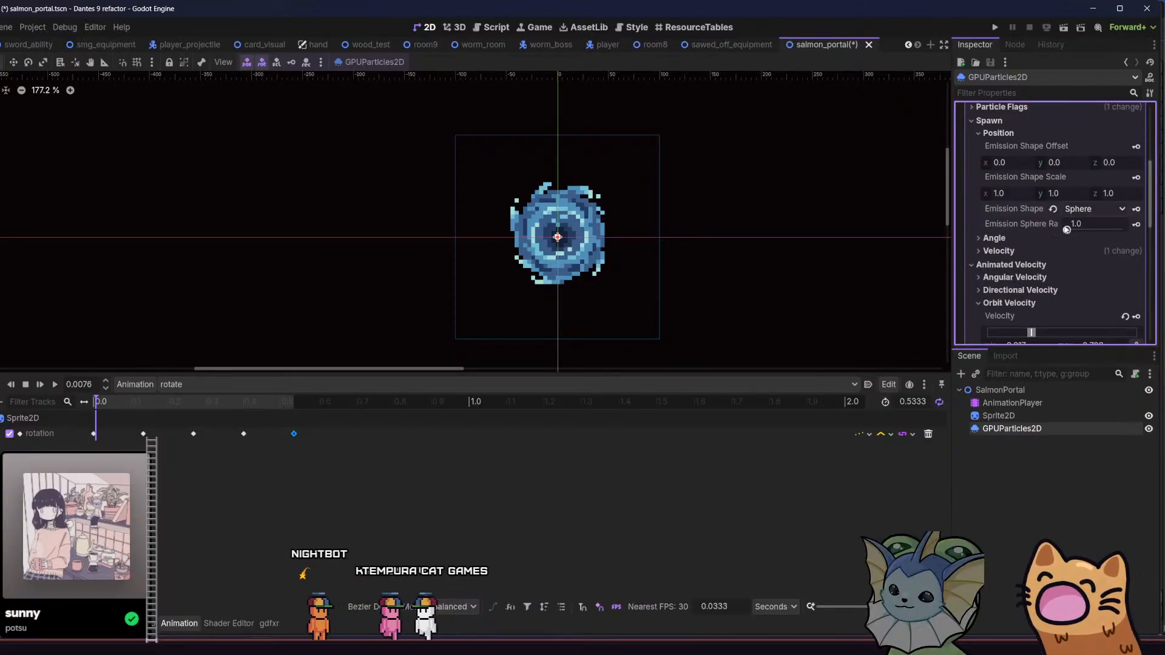
left_click_drag(1066, 230, 1095, 232)
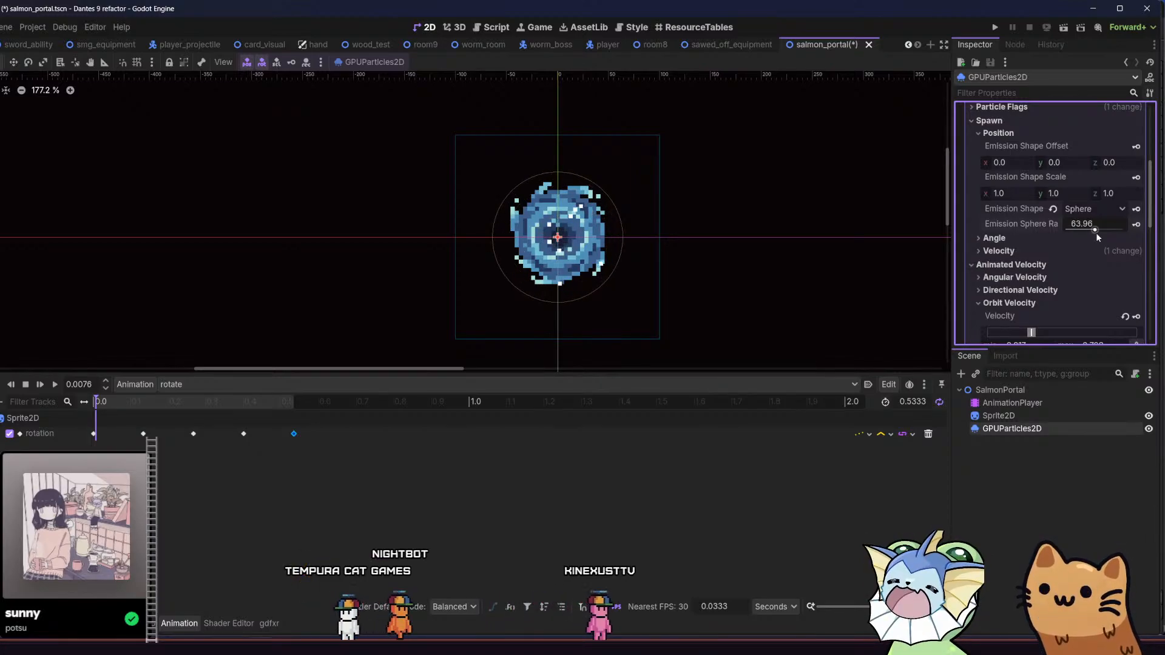
left_click_drag(1098, 234, 1099, 234)
scroll(698, 207, "down", 3)
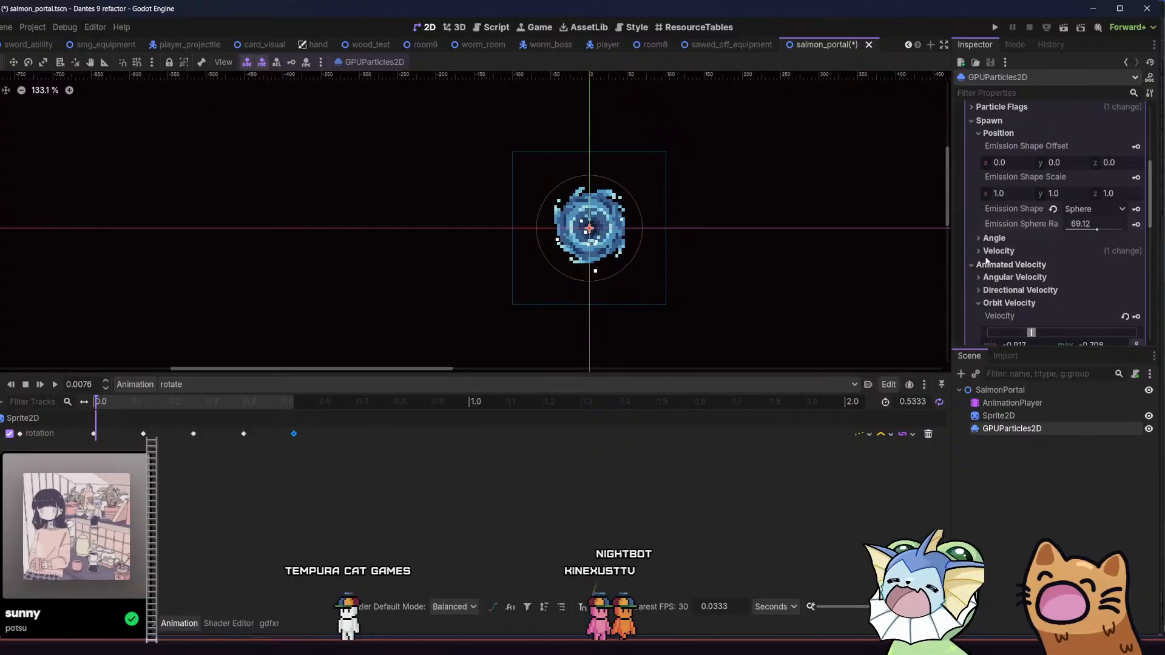
left_click(998, 134)
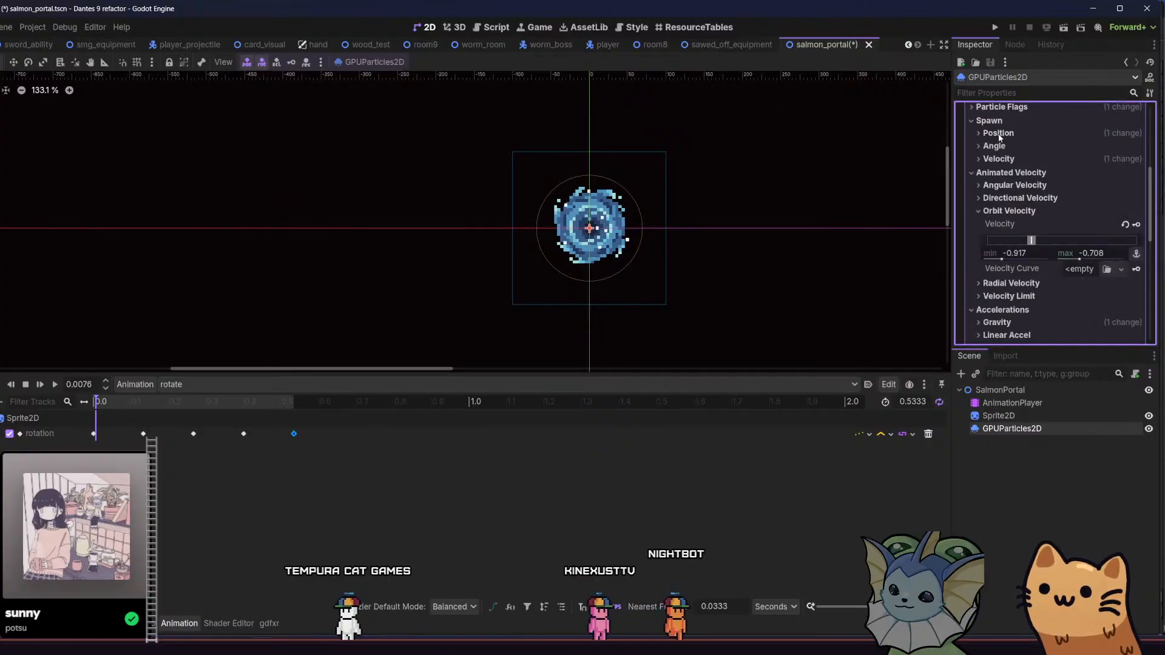
- Try out the Directional Velocity range and reset the particles' spawn Emission Shape to its default
left_click(1010, 199)
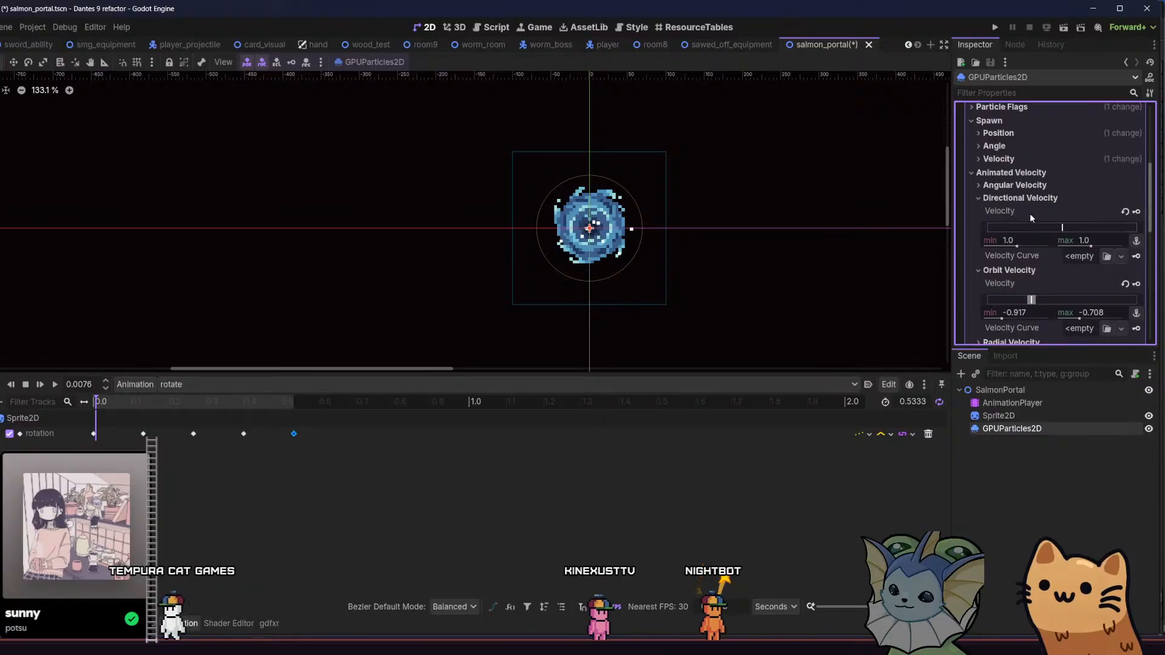
scroll(1030, 217, "up", 2)
left_click(997, 223)
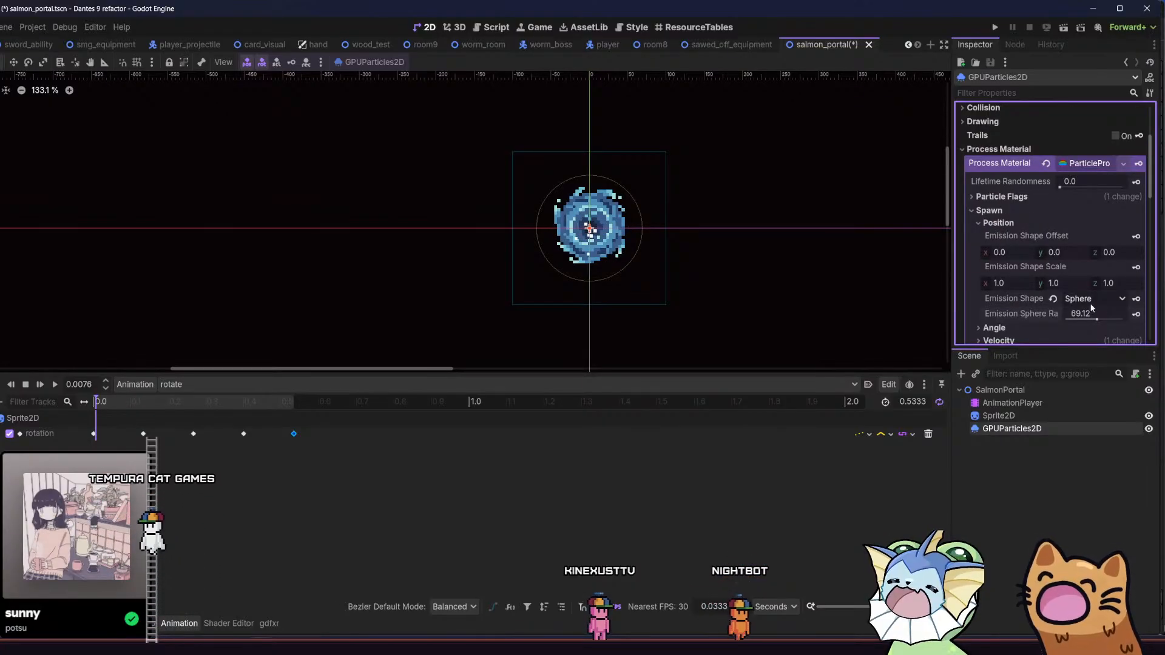
left_click(1001, 223)
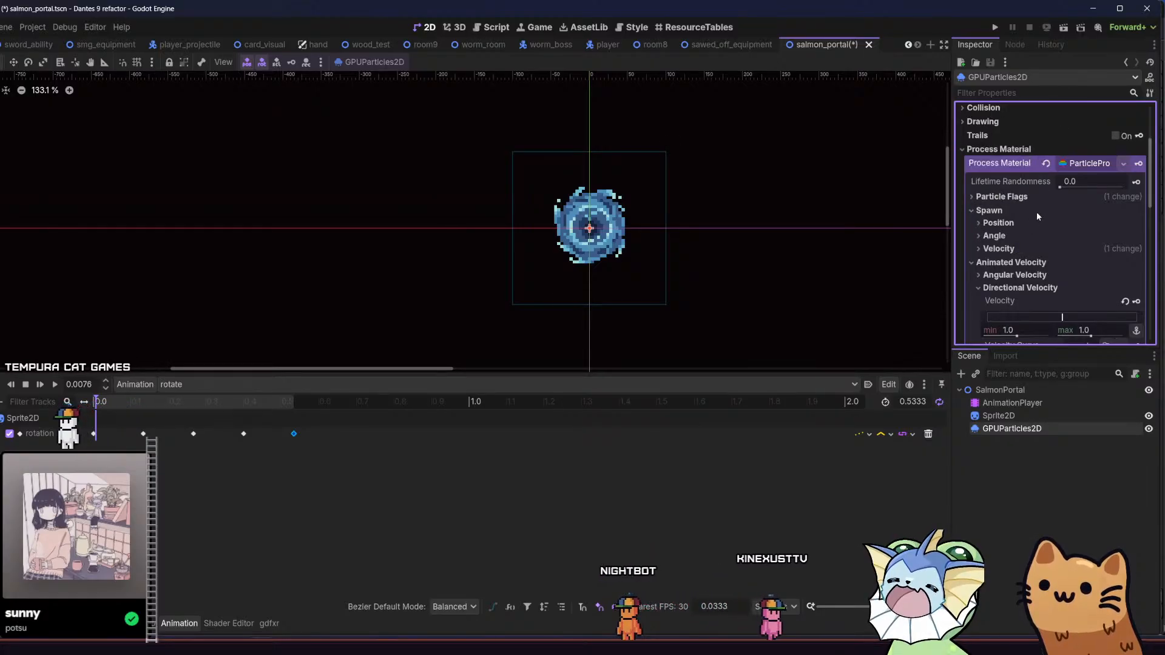
- Set the particles' Radial Velocity range to -18.46 through 43.07
left_click(997, 291)
scroll(997, 289, "down", 2)
left_click(992, 311)
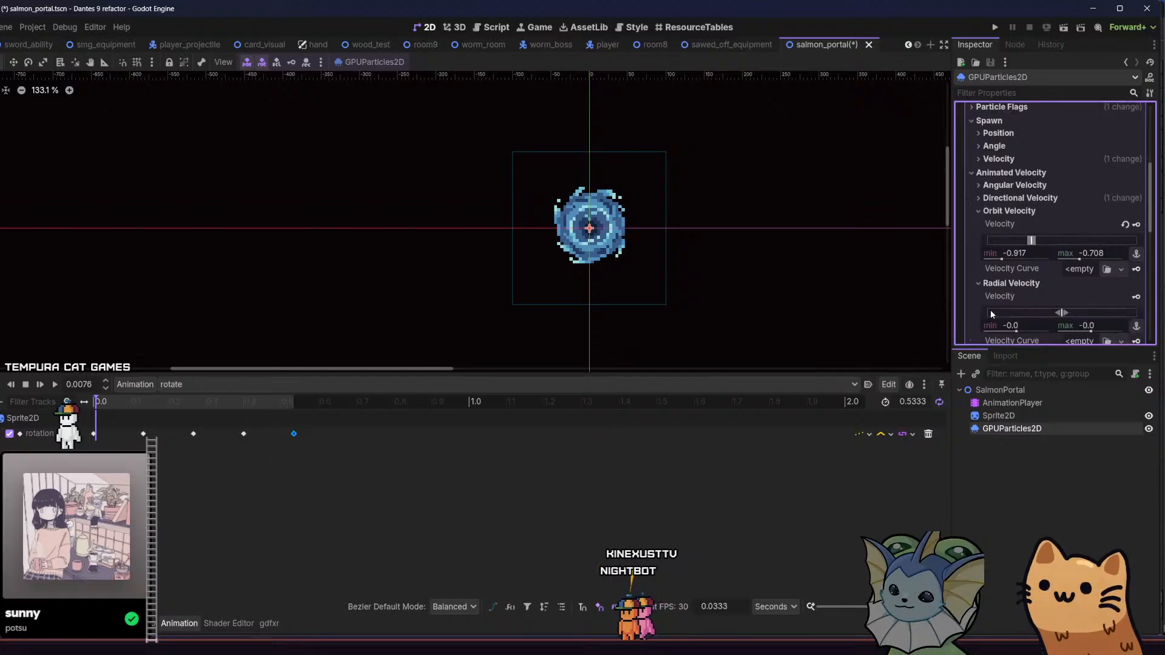
scroll(1061, 291, "down", 2)
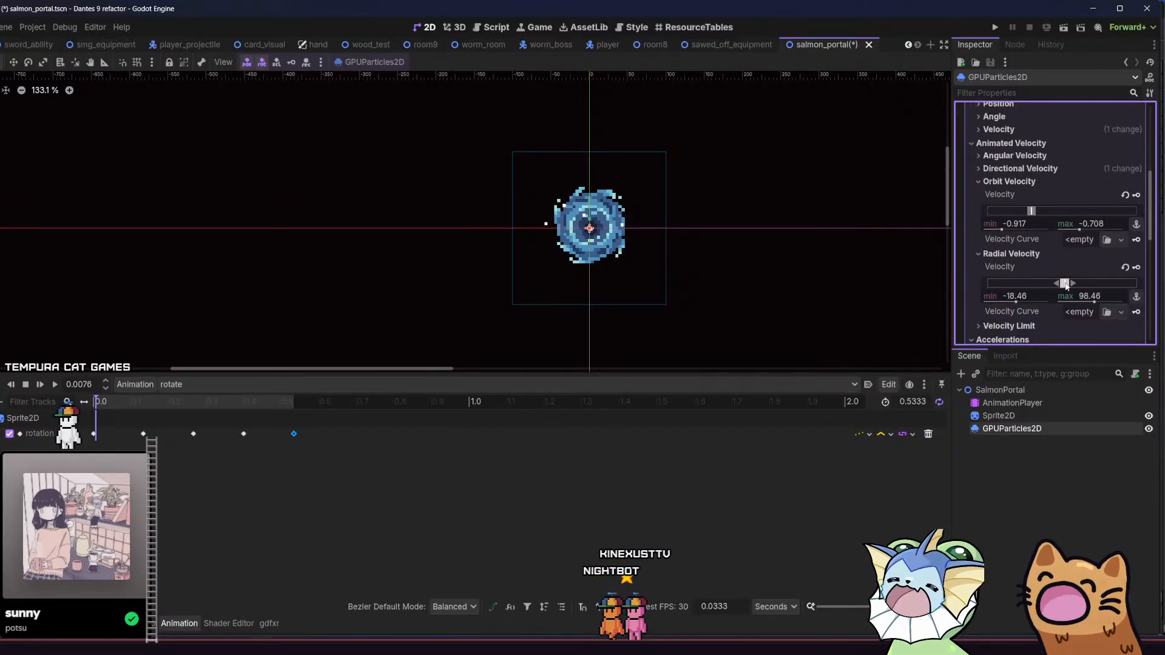
left_click_drag(1070, 284, 1070, 284)
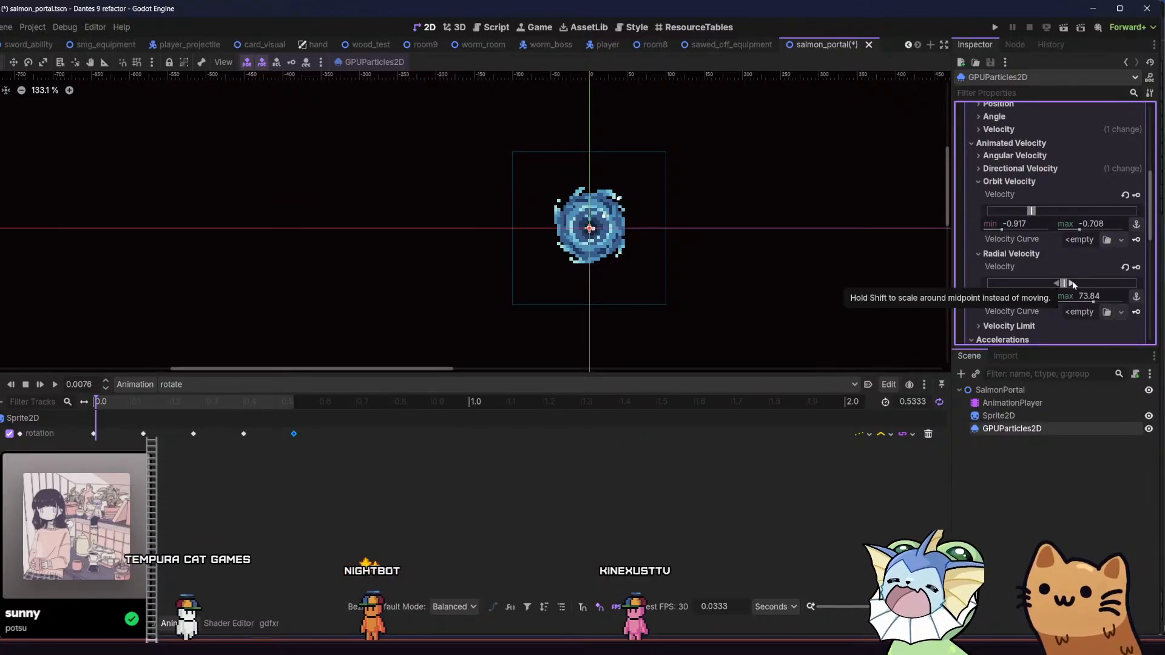
left_click_drag(1066, 285, 1071, 284)
- Shift the Orbit Velocity range to -1.36 through -1.151 and the Radial Velocity range to 123.08 through 184.61
left_click_drag(1030, 211, 1025, 226)
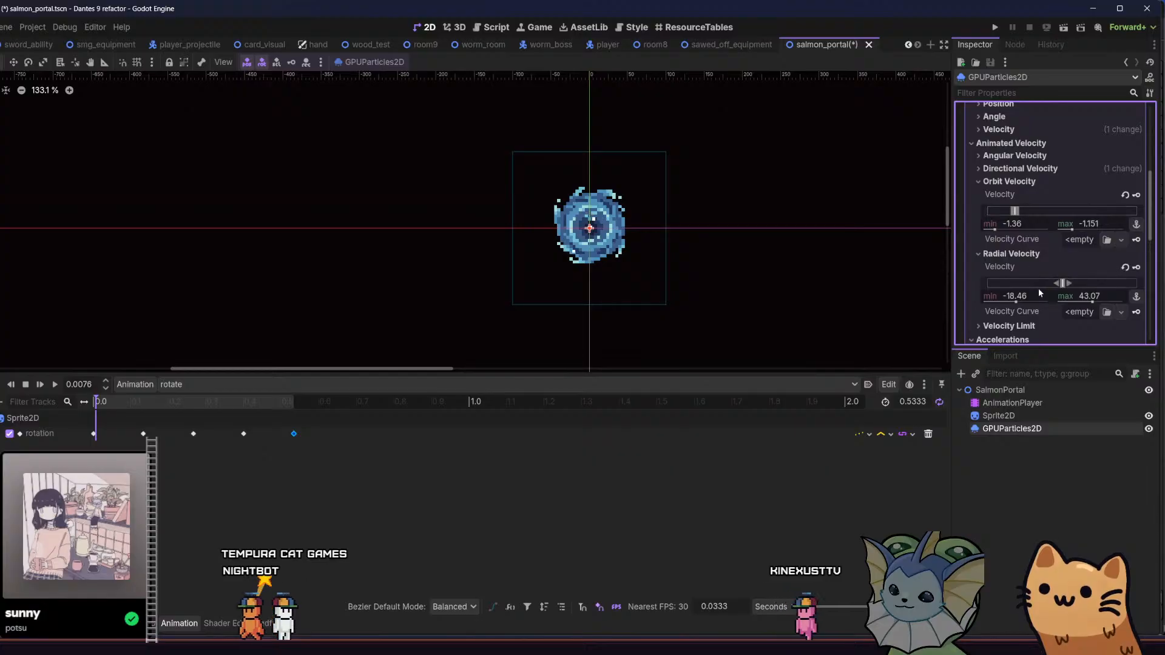
left_click_drag(1062, 283, 1074, 287)
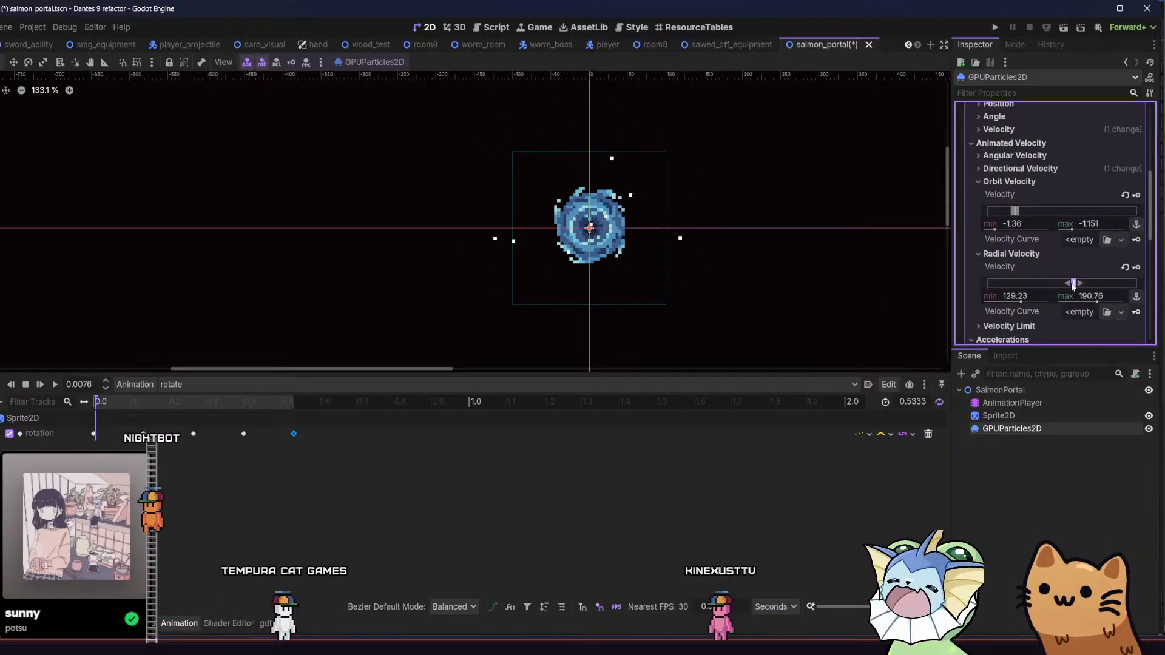
scroll(797, 241, "down", 6)
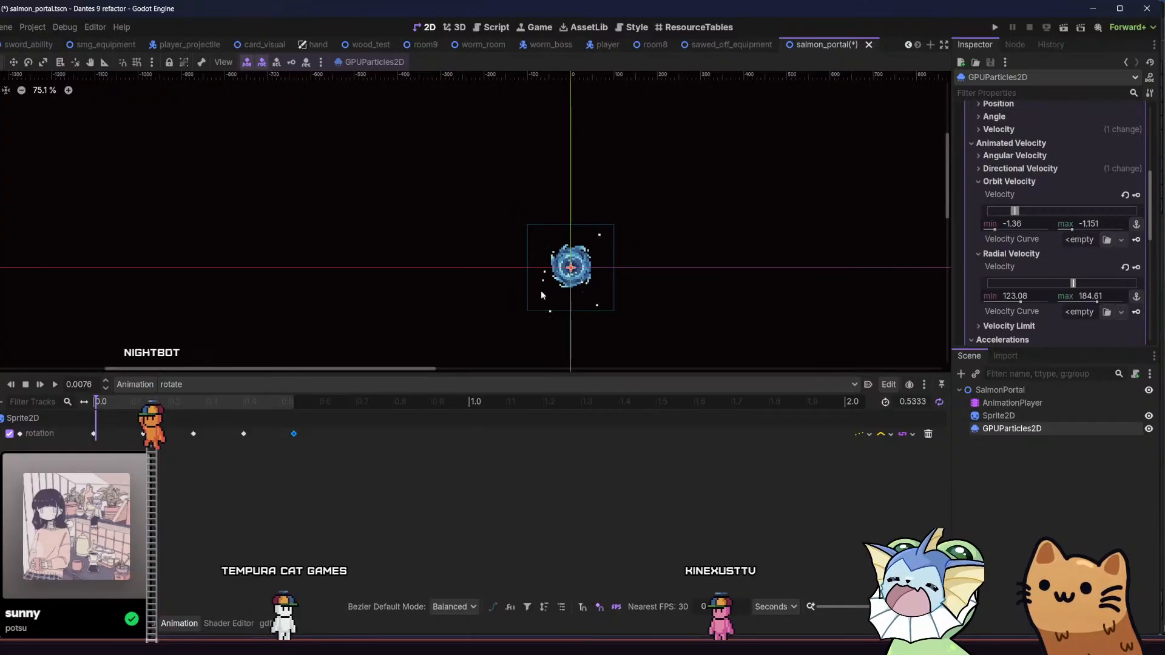
scroll(479, 291, "up", 3)
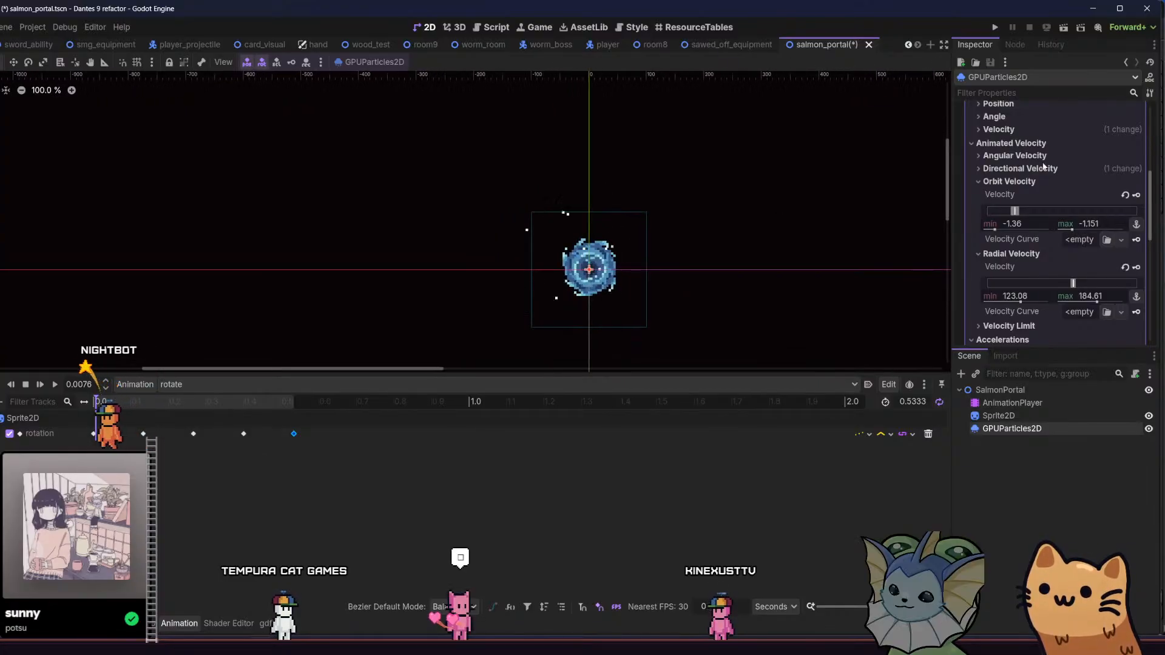
- Set the GPU particles' Amount to 16
scroll(1064, 140, "up", 5)
scroll(1065, 140, "up", 2)
left_click(1082, 150)
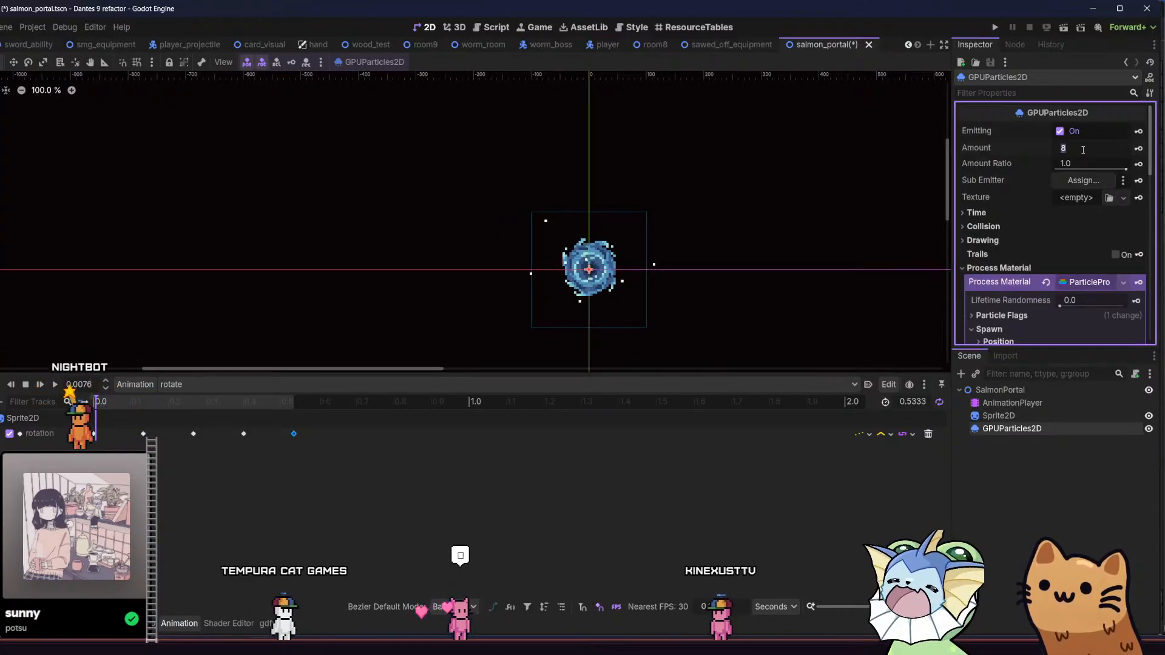
type("16")
key("Return")
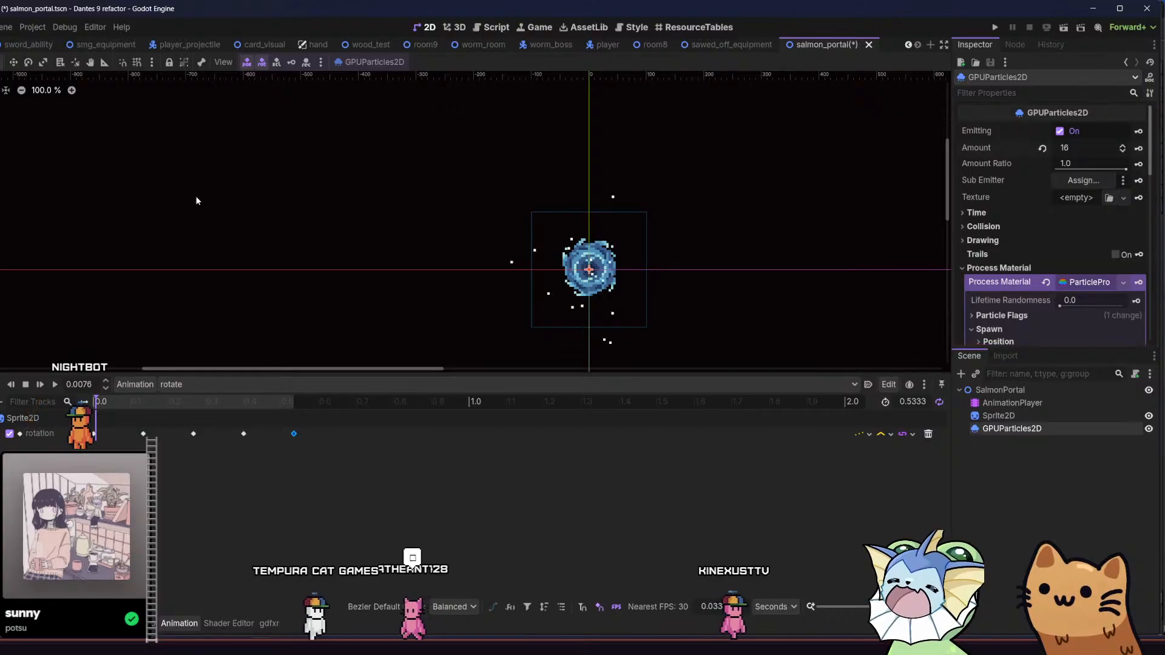
key("alt+Tab")
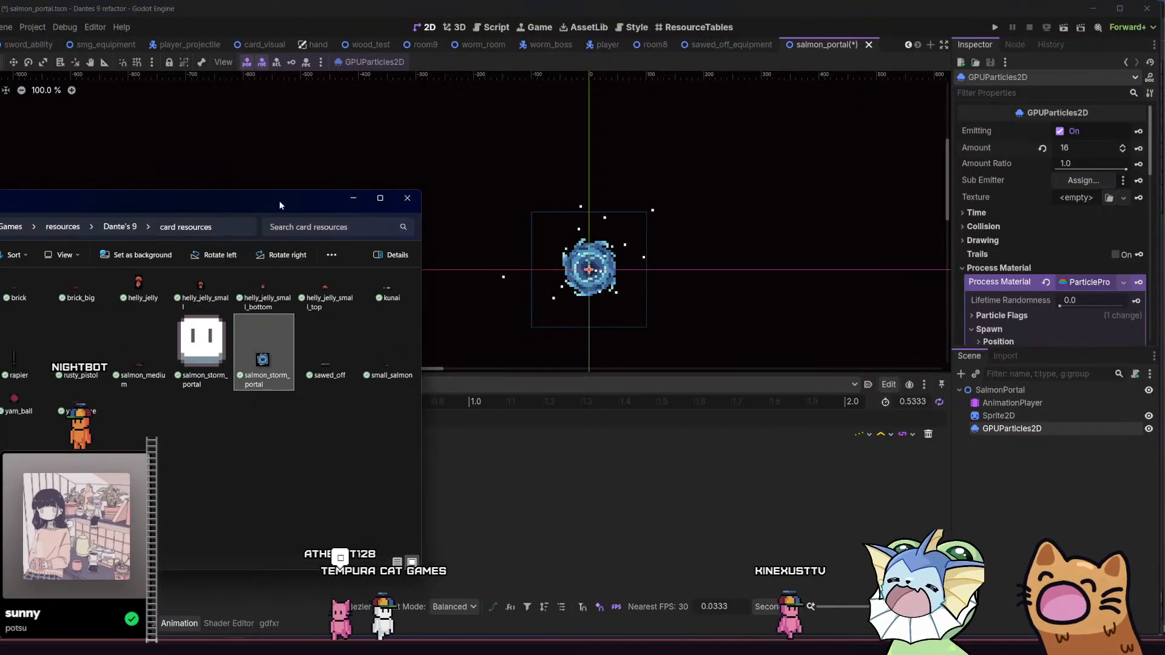
left_click(360, 197)
- Lower the particles' Radial Velocity range to 92.31 through 153.84
scroll(485, 261, "up", 3)
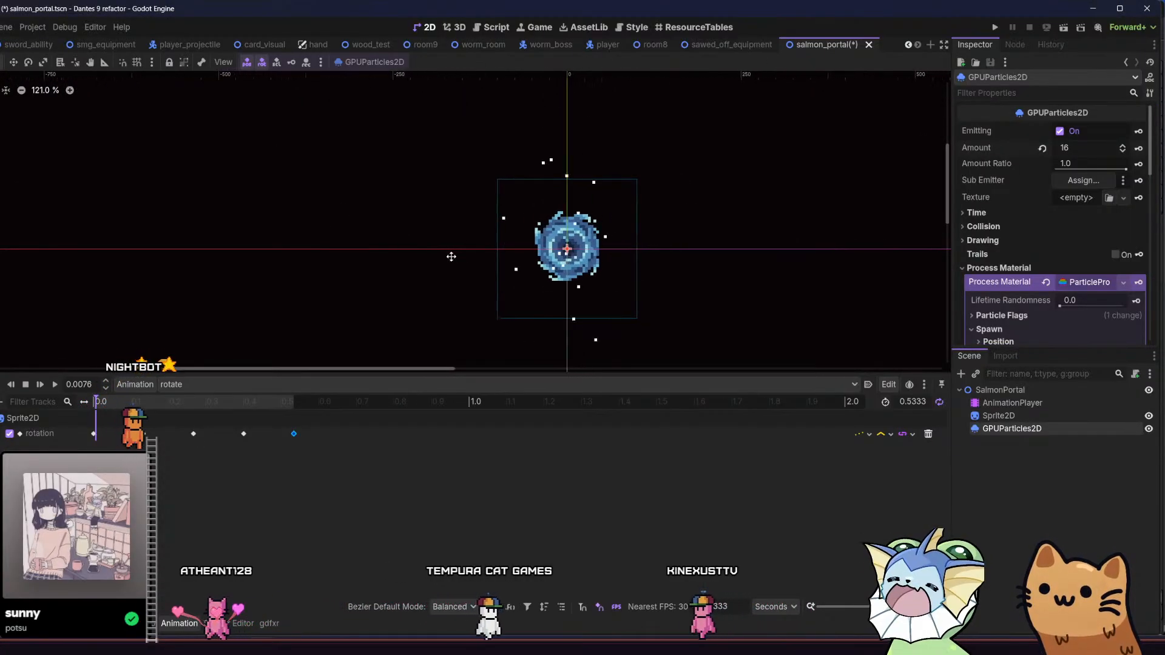
scroll(1019, 254, "down", 5)
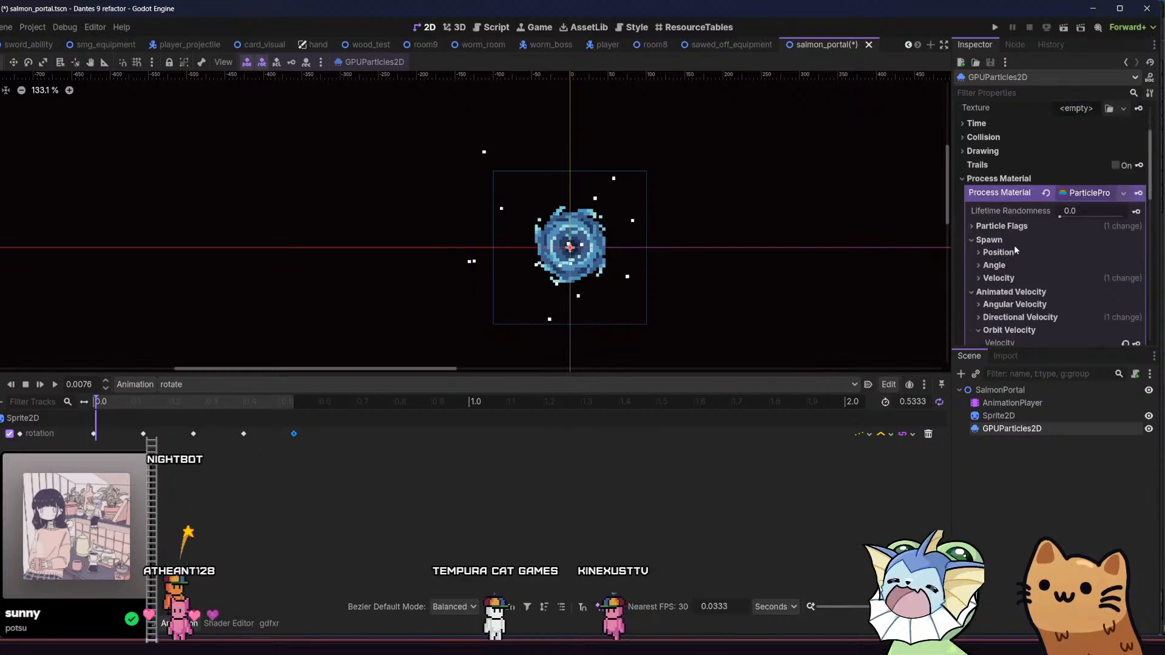
scroll(1019, 254, "down", 4)
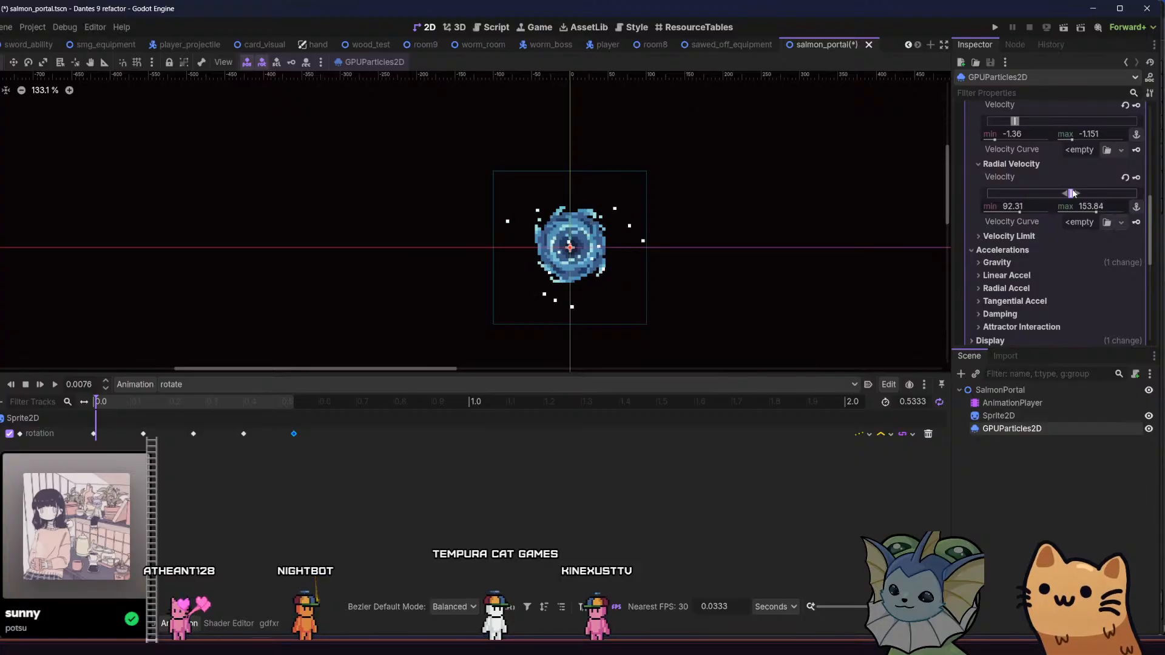
left_click_drag(827, 228, 819, 235)
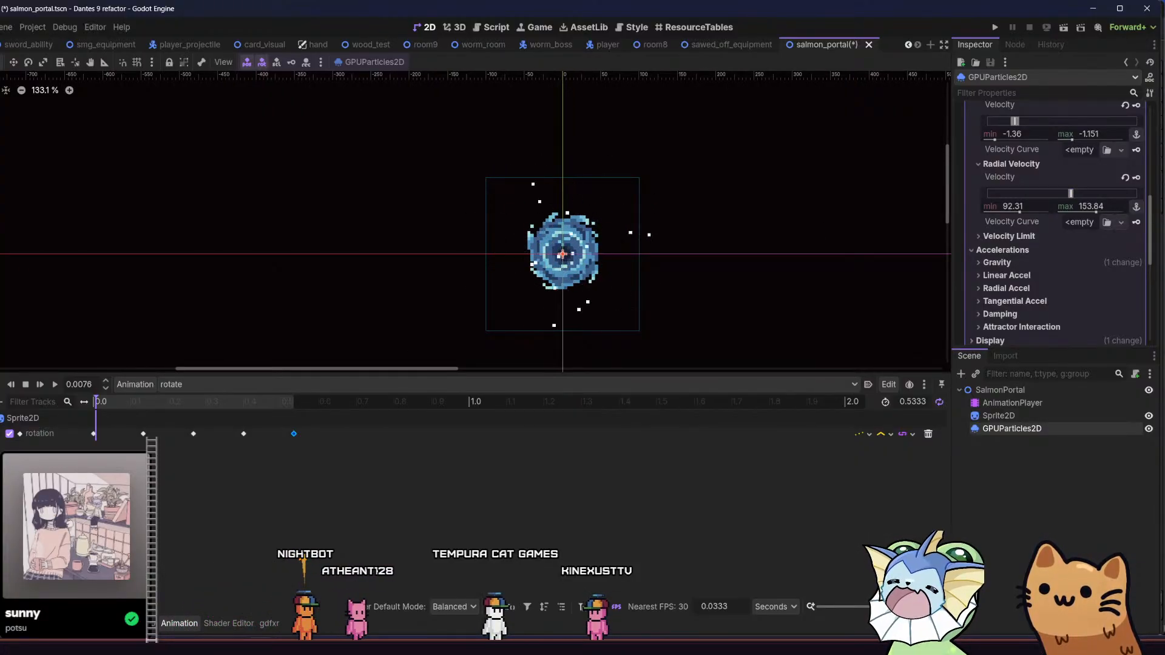
- Search the project files for "particl" and assign the rotated droplet particle sheet as the particles' Texture
left_click(29, 623)
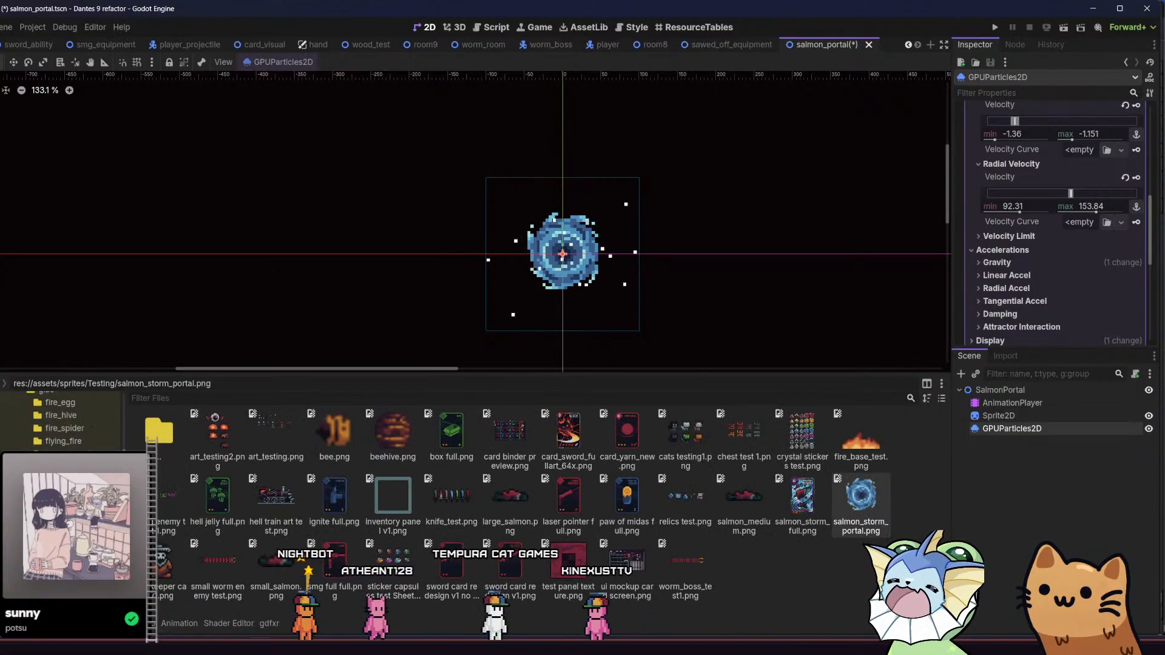
left_click(216, 398)
type("particl")
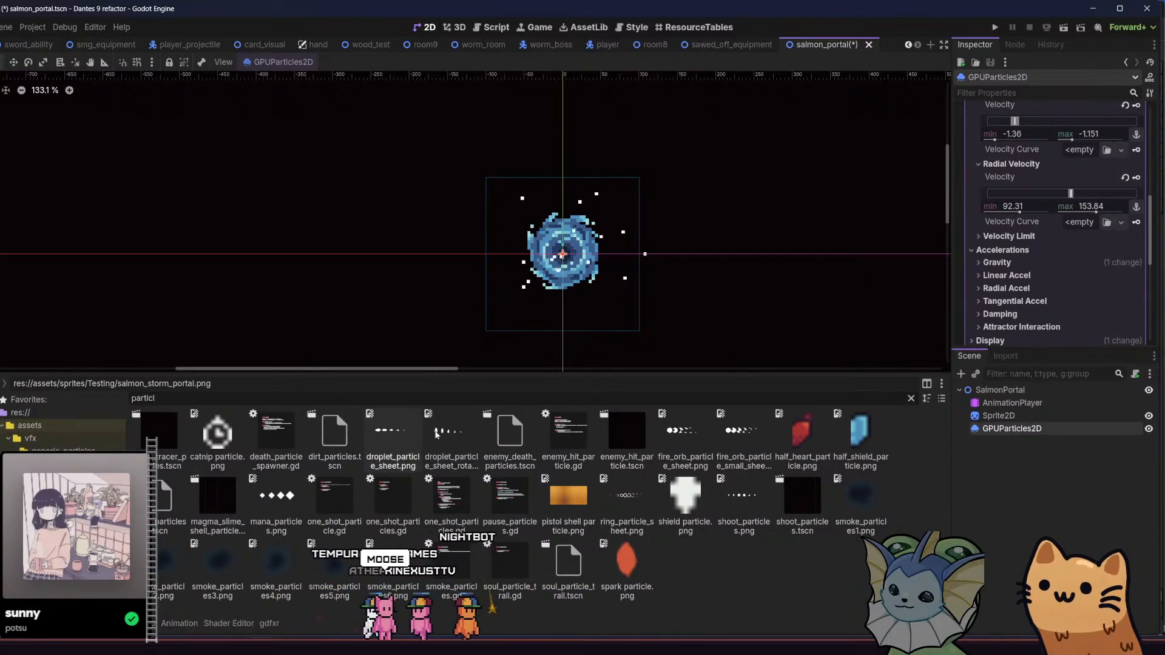
left_click_drag(462, 456, 1066, 204)
- Enable Align Y in the process material's Particle Flags
scroll(1001, 273, "down", 10)
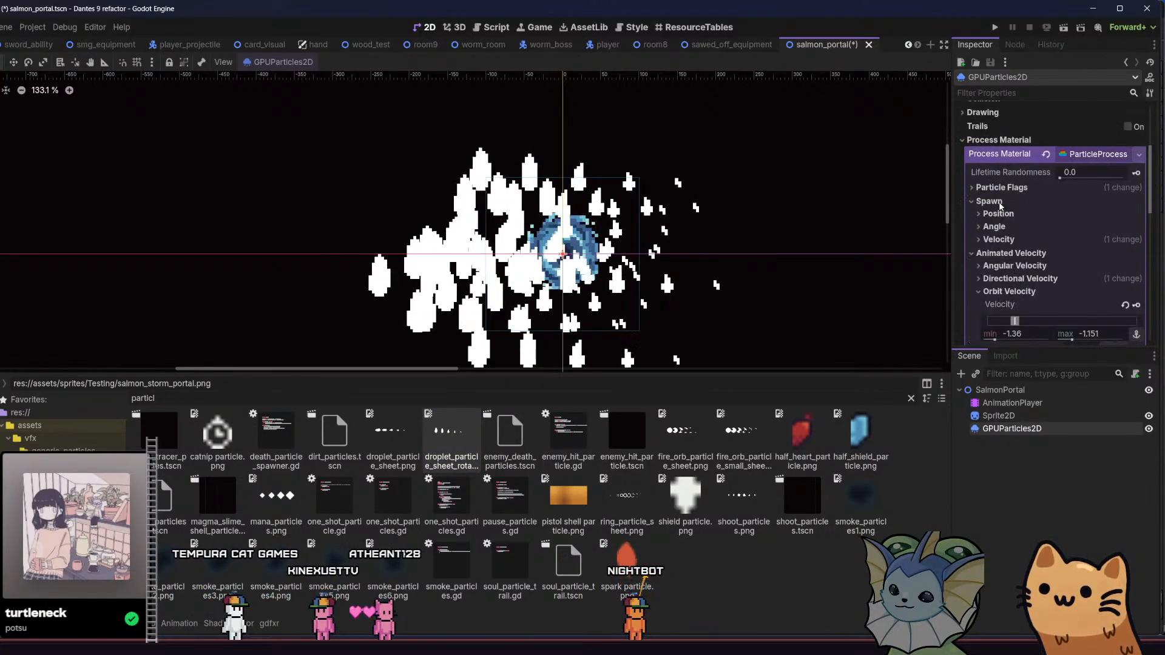
scroll(1001, 274, "down", 10)
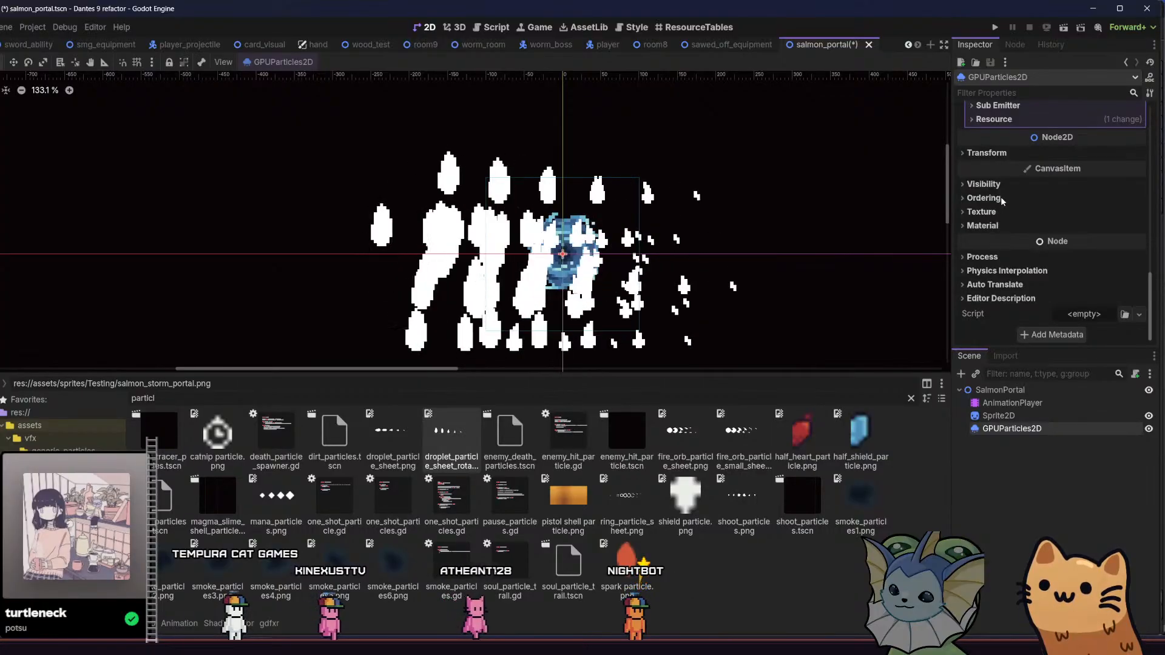
scroll(990, 211, "up", 15)
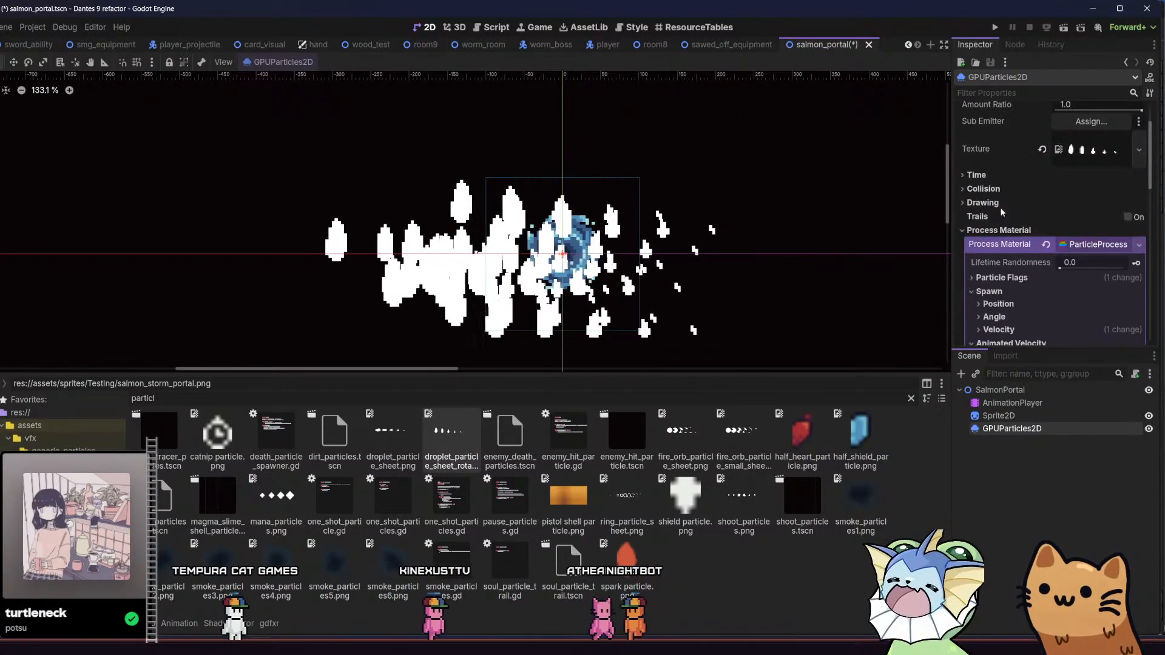
left_click(979, 234)
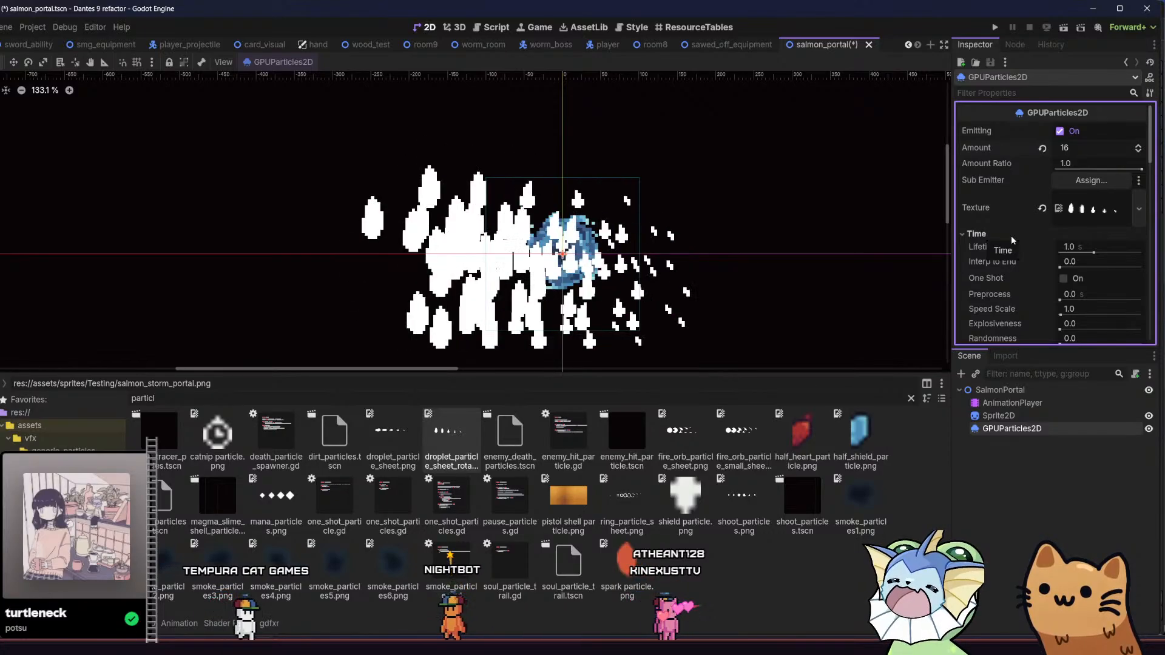
left_click(1006, 232)
left_click(1006, 232)
left_click(1005, 232)
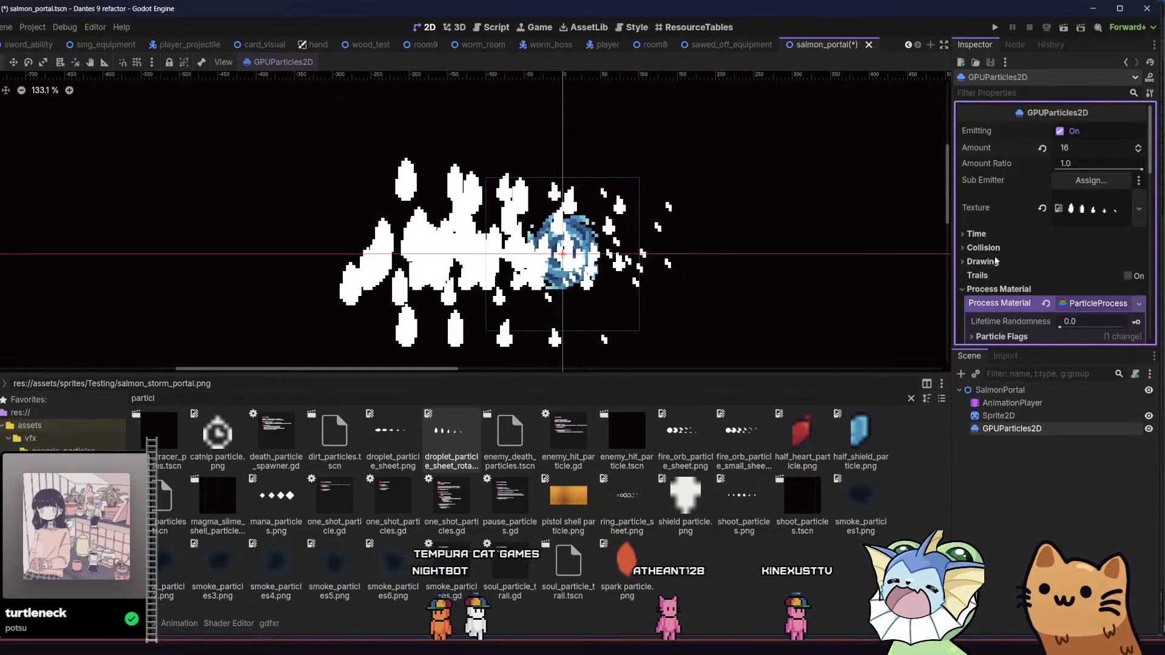
scroll(993, 292, "down", 1)
scroll(995, 312, "down", 2)
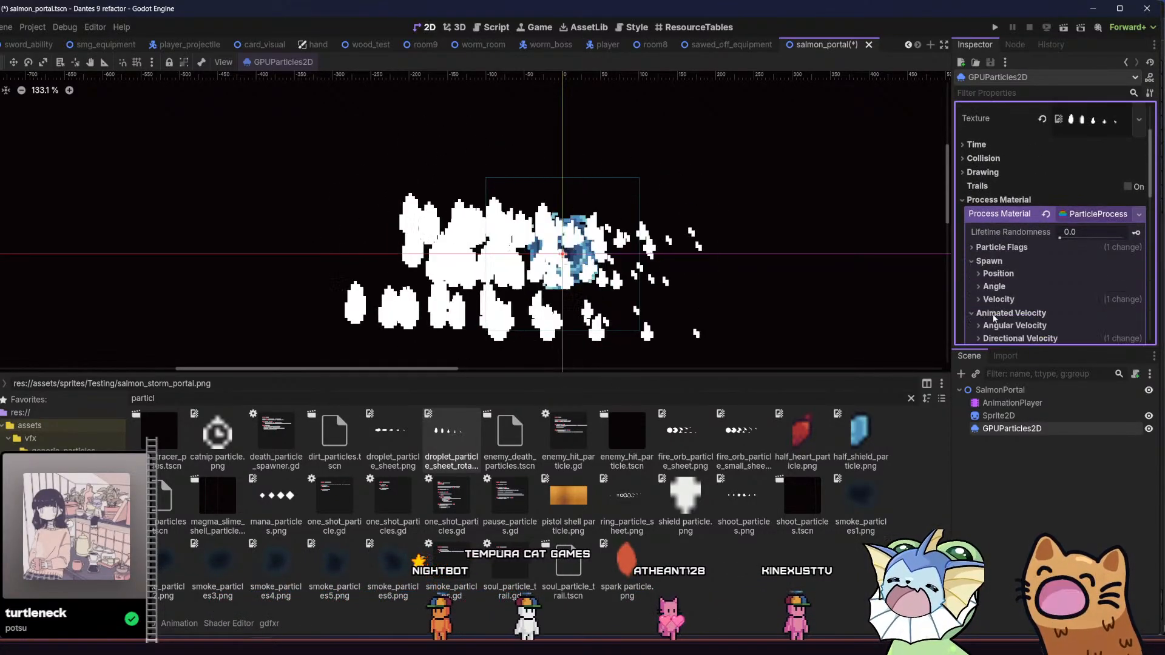
left_click(990, 248)
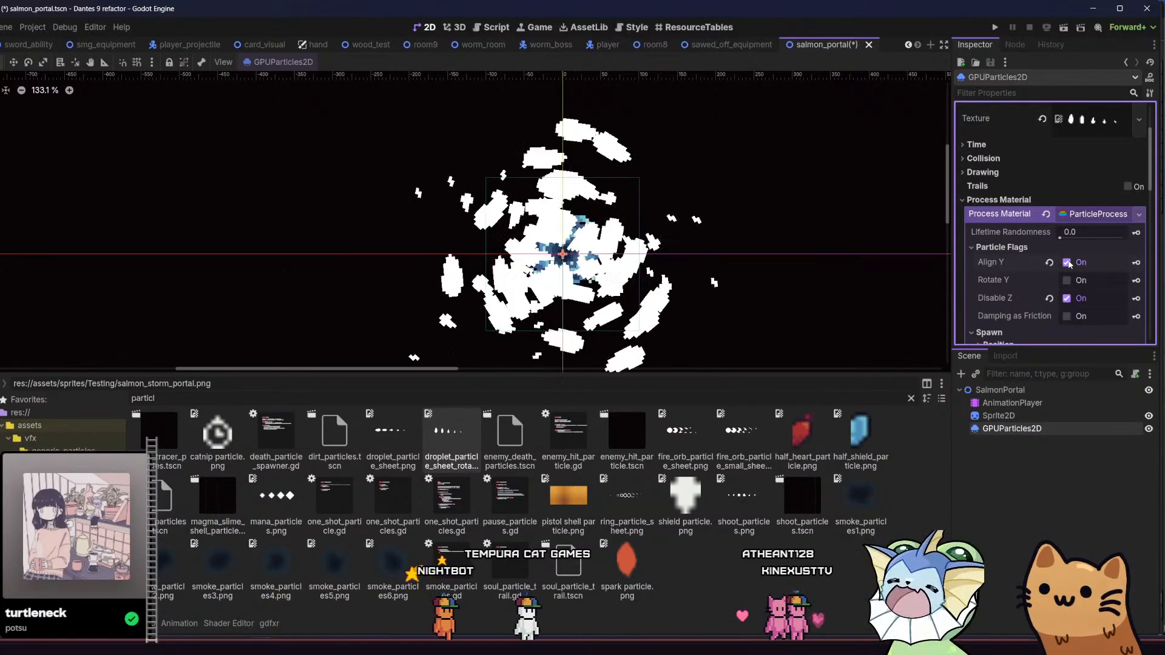
- Give the particles node a new CanvasItemMaterial and expand its settings
scroll(1005, 249, "down", 12)
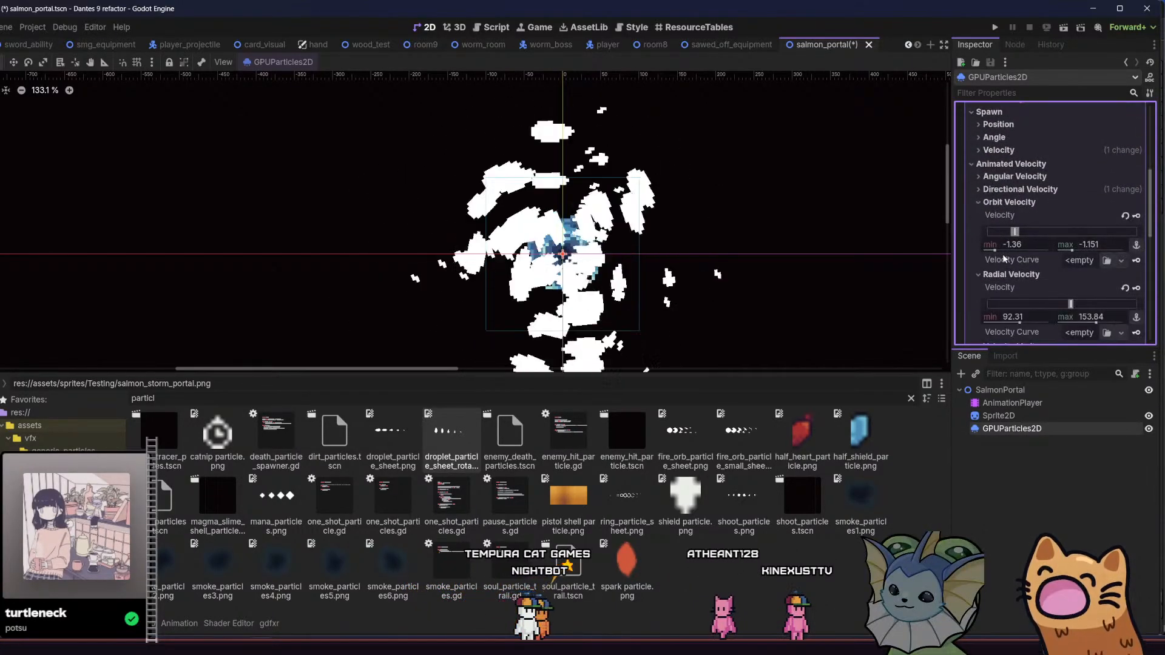
scroll(1007, 261, "down", 4)
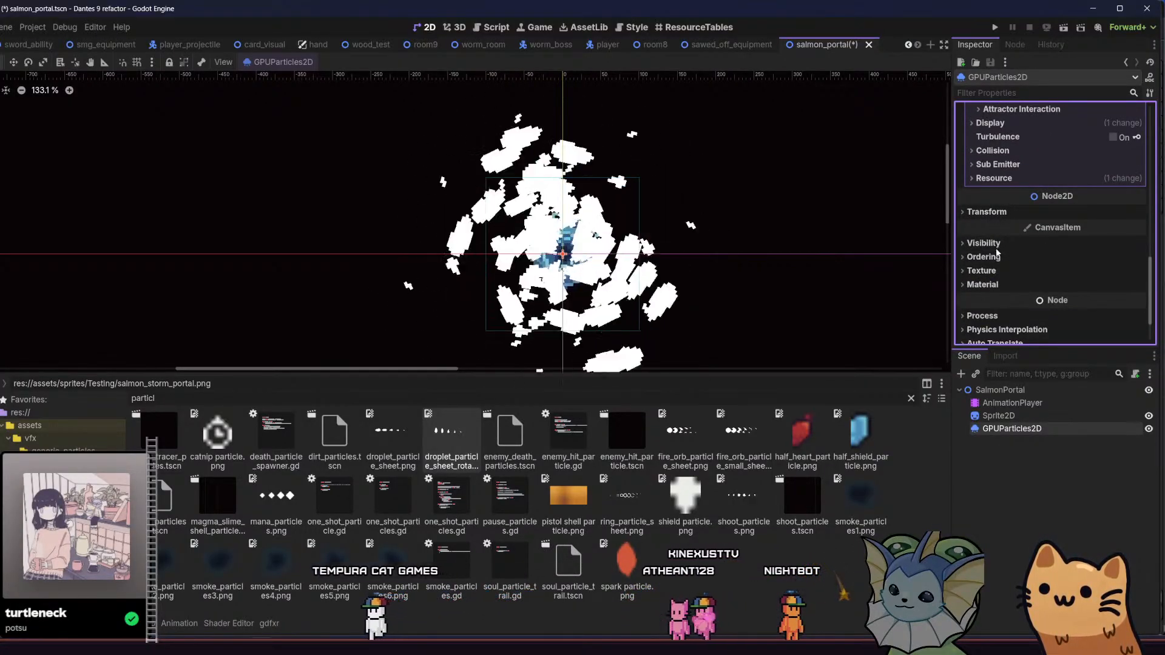
left_click(983, 285)
left_click(1085, 298)
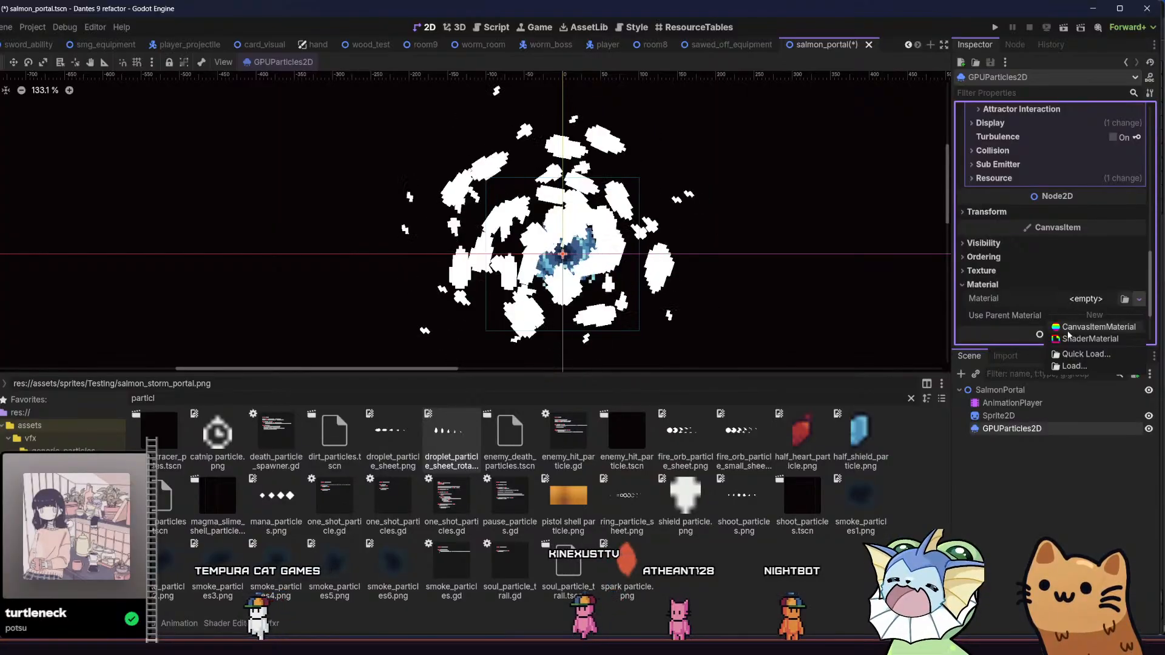
left_click(1071, 328)
left_click(1079, 300)
- Enable Particles Animation on the canvas material and set its horizontal frames to 6
scroll(1079, 291, "down", 3)
scroll(1079, 291, "down", 2)
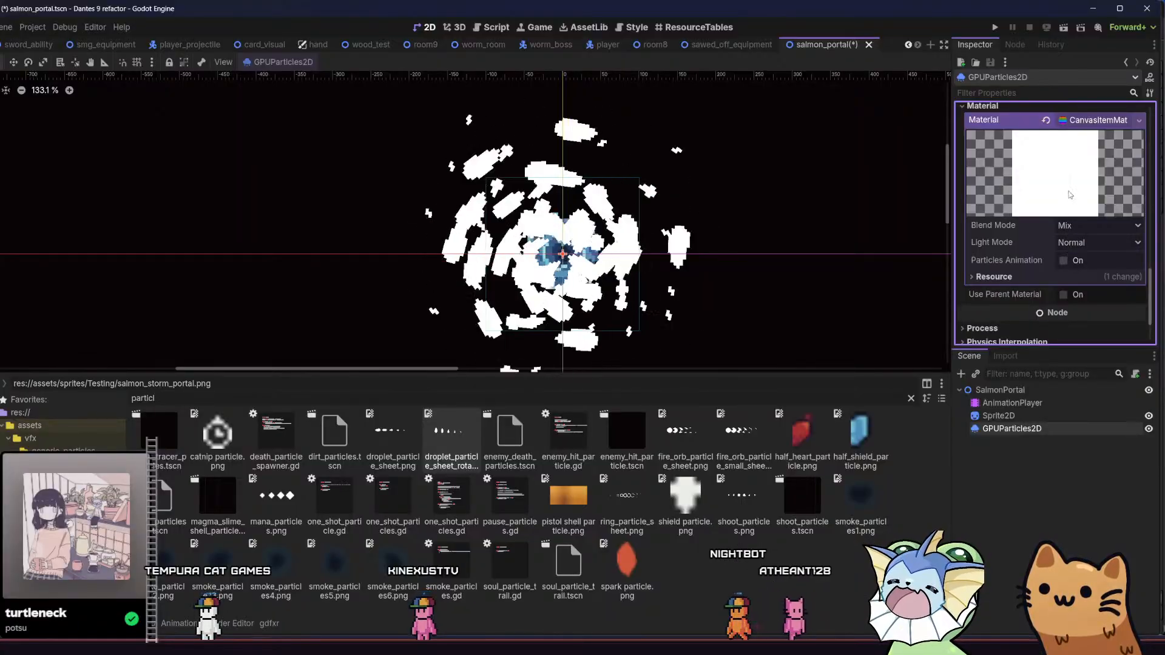
left_click(1077, 226)
left_click(1076, 242)
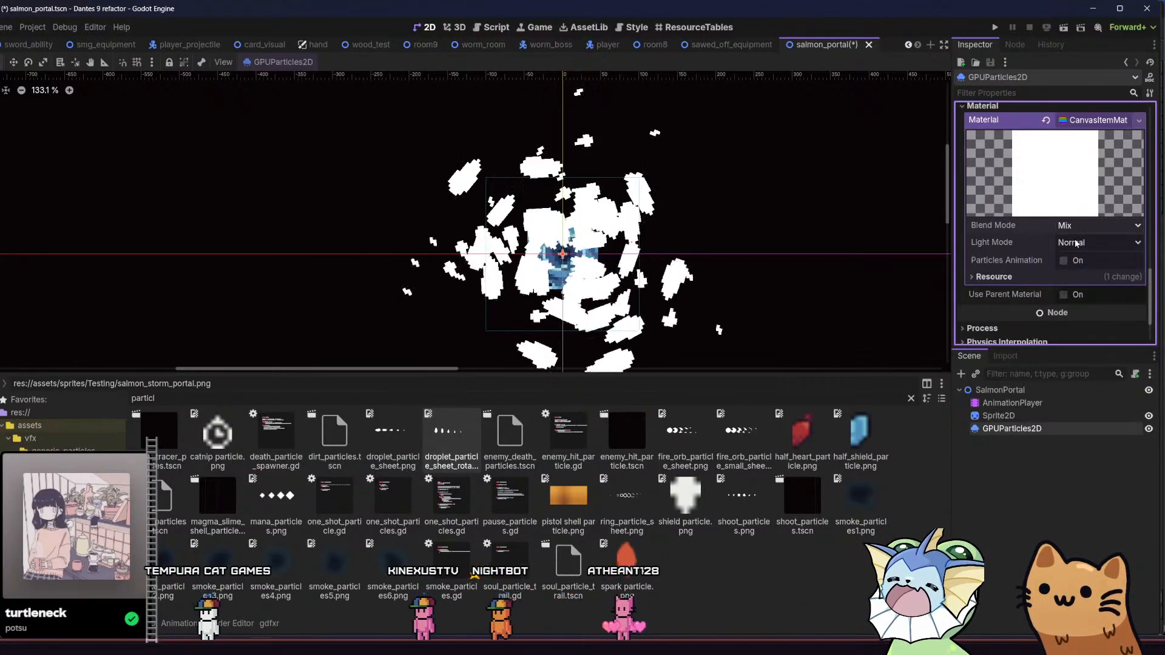
left_click(1063, 261)
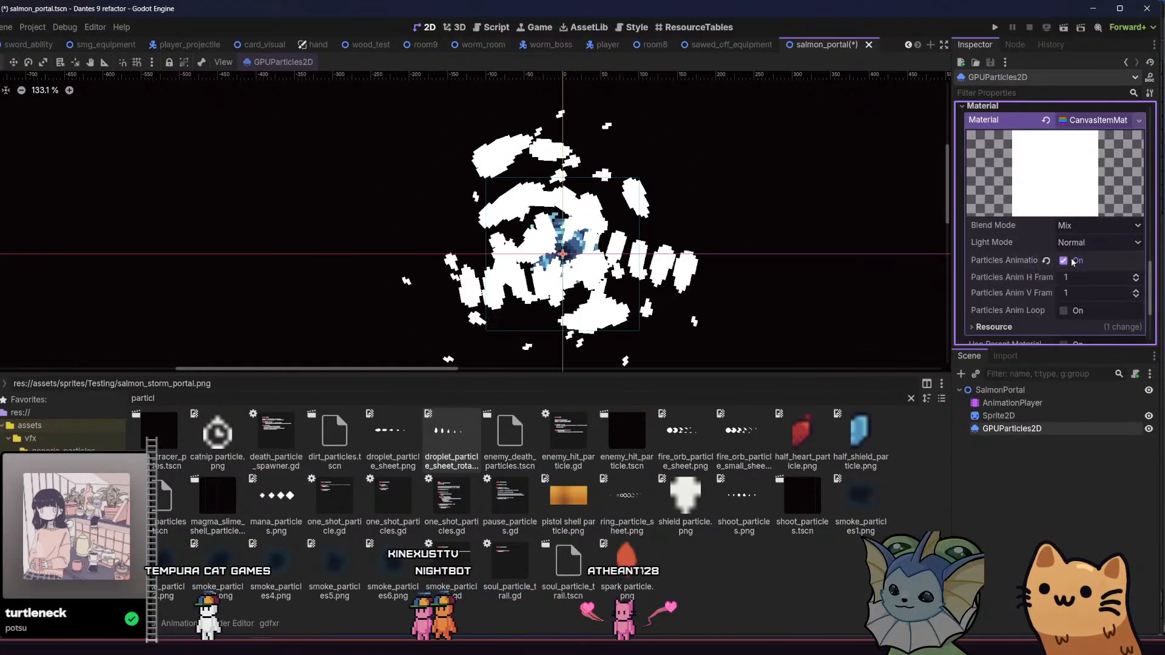
left_click(1136, 277)
left_click(1135, 277)
left_click(1136, 277)
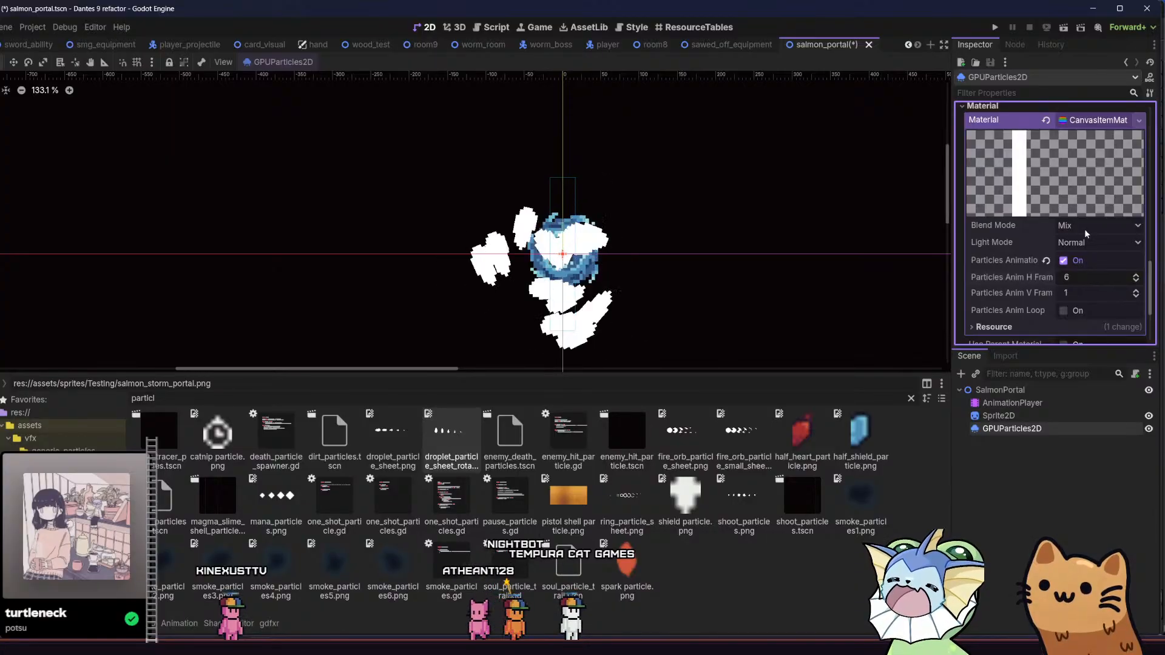
- Set the minimum Scale in the particles' Display settings to 3
scroll(1080, 224, "up", 15)
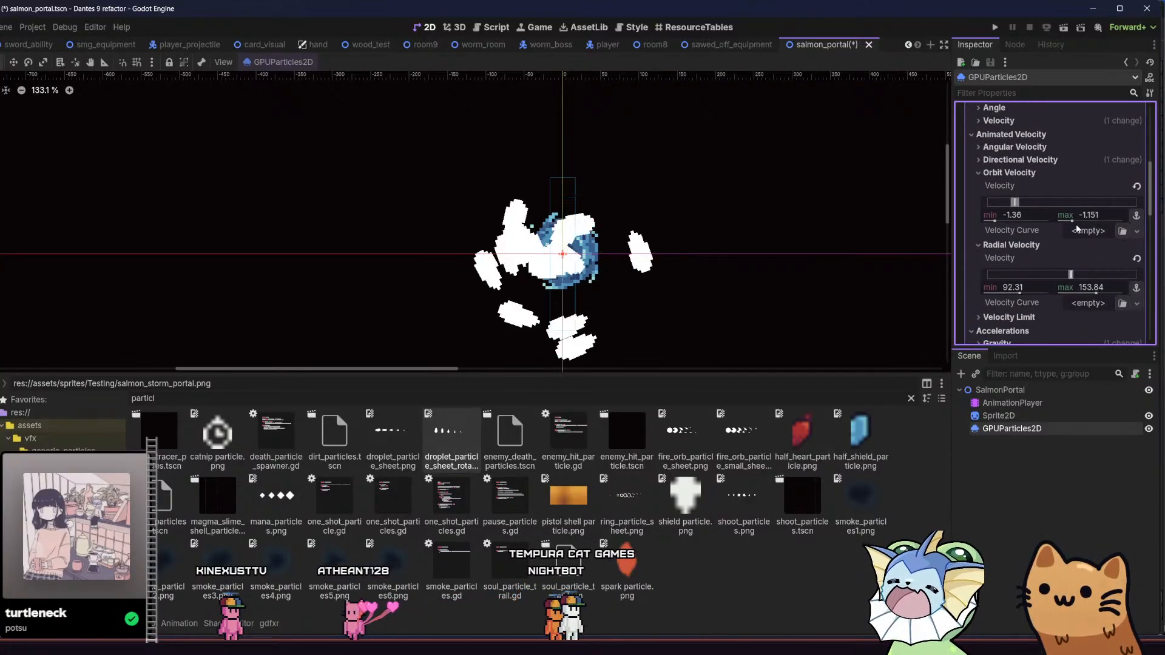
scroll(1075, 223, "up", 3)
scroll(623, 270, "down", 5)
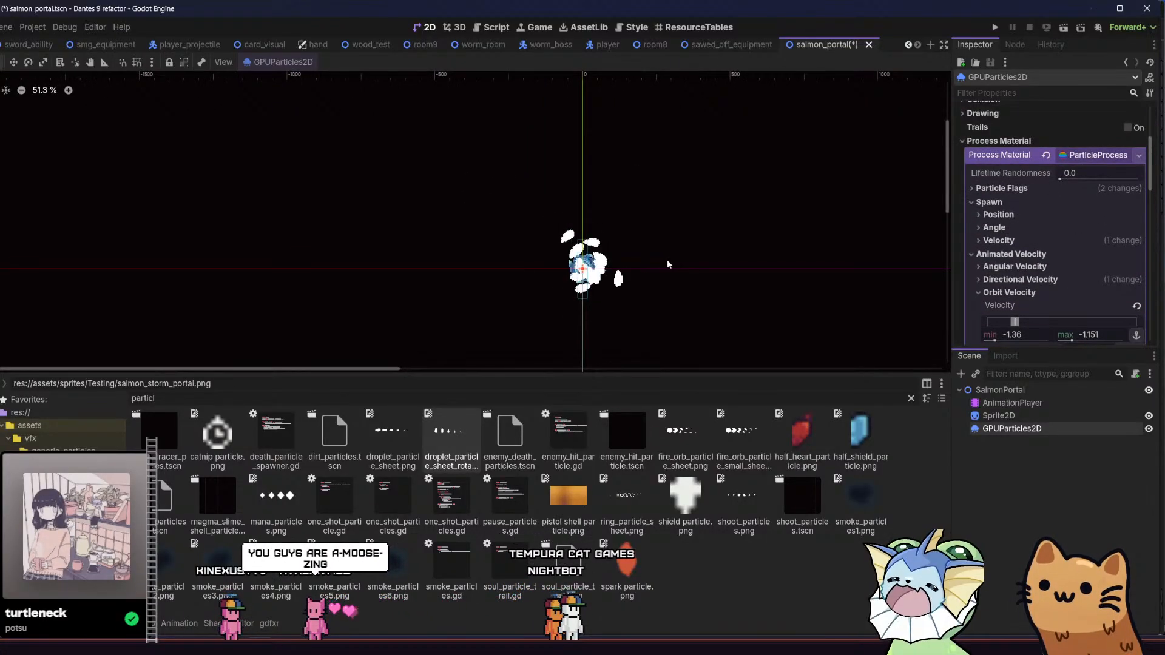
scroll(678, 307, "up", 5)
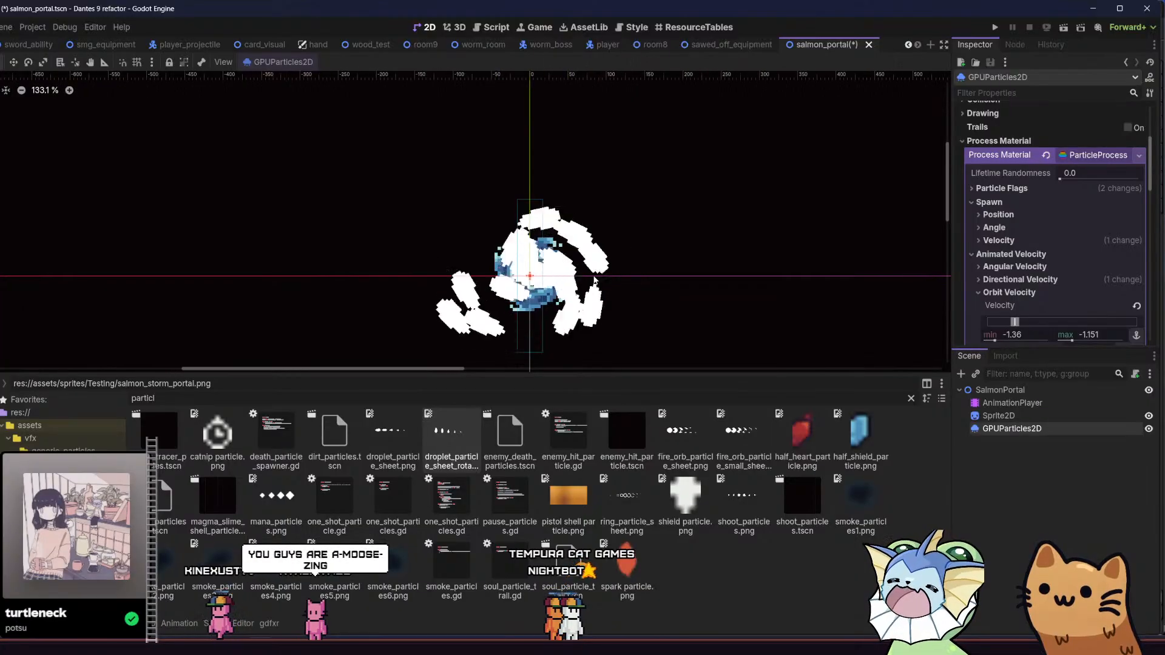
left_click_drag(795, 225, 812, 216)
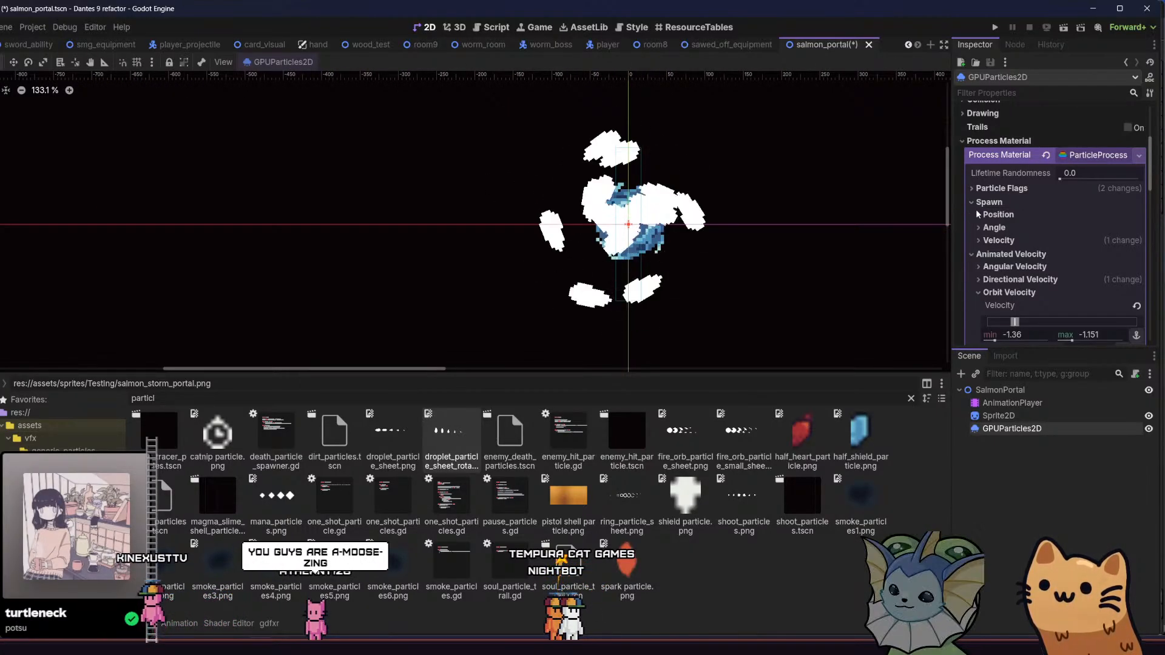
scroll(1007, 225, "down", 6)
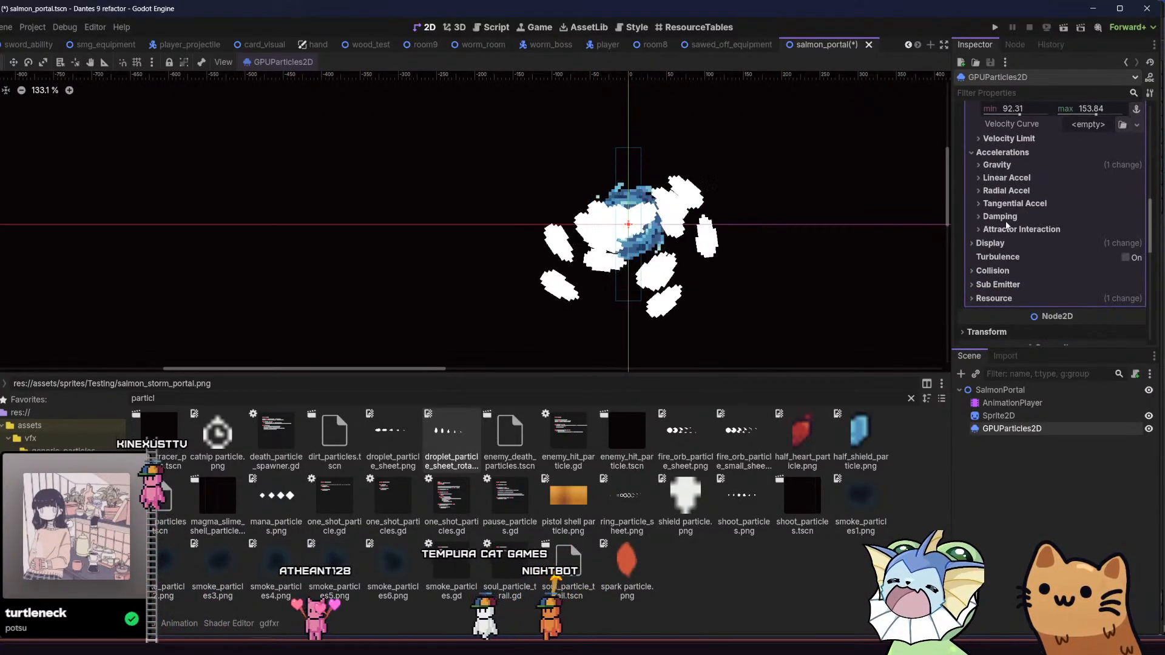
left_click(989, 242)
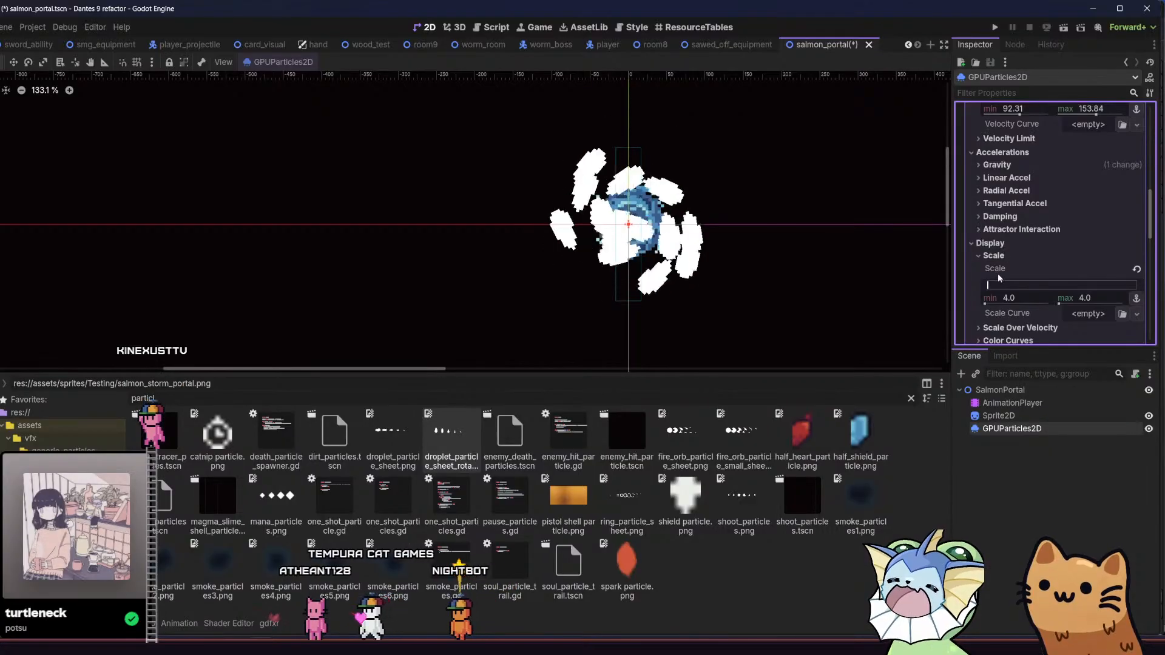
scroll(1088, 173, "up", 1)
scroll(1060, 214, "down", 3)
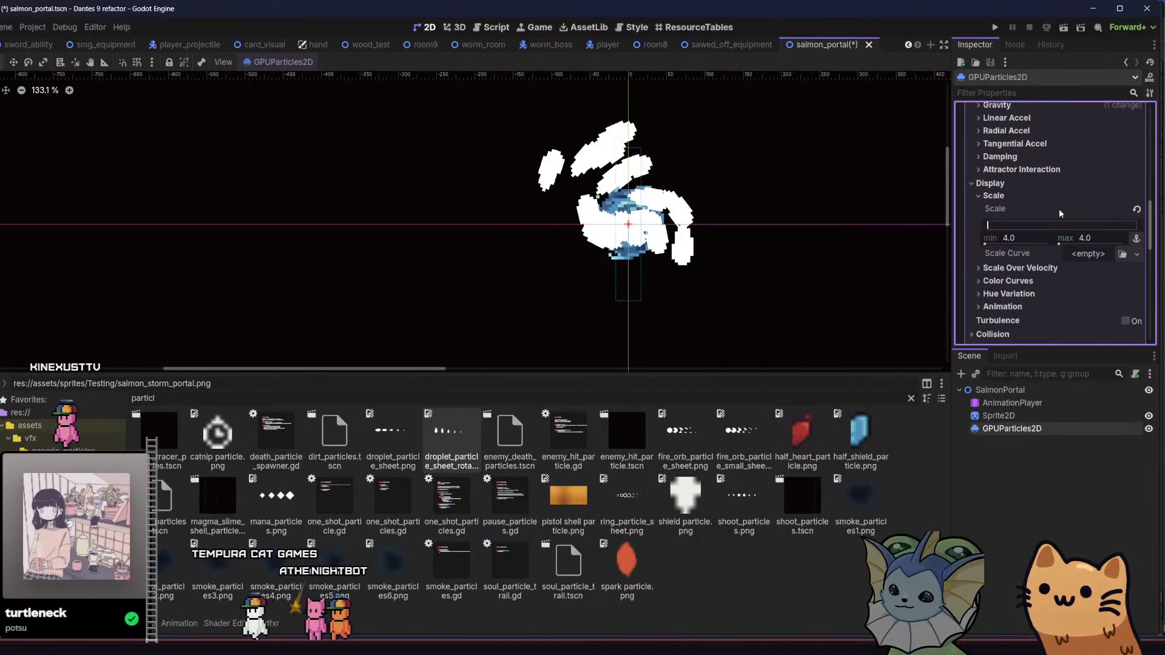
type("3")
key("Return")
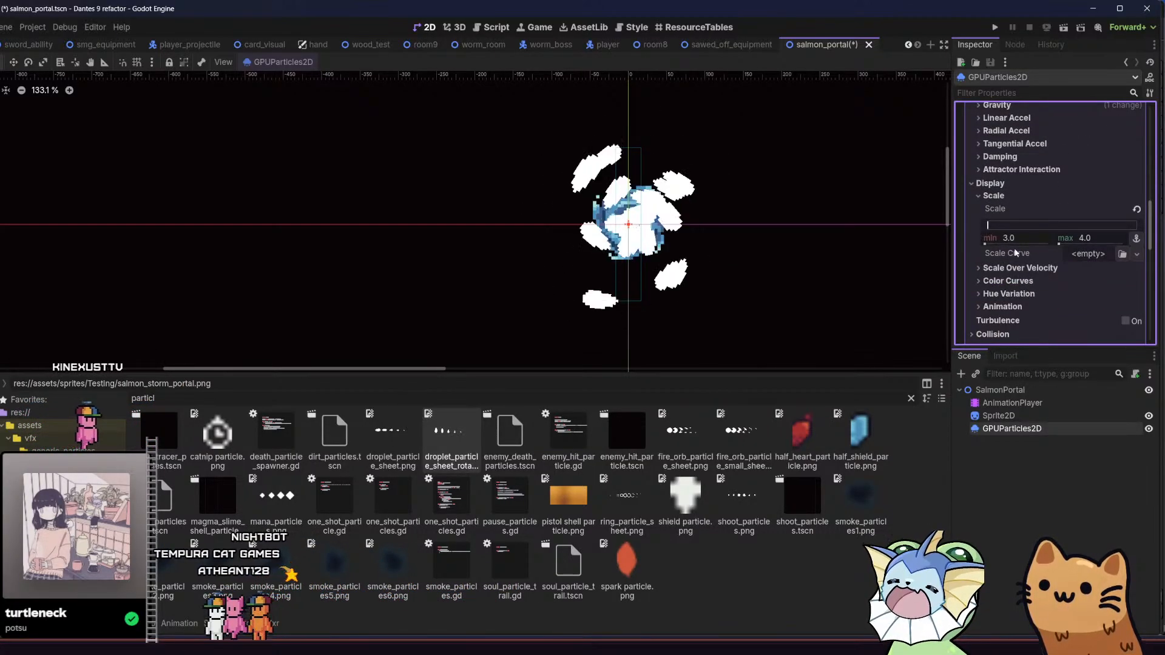
- Add a new CurveTexture as the particles' Scale Curve
left_click_drag(507, 255, 491, 243)
left_click(1077, 254)
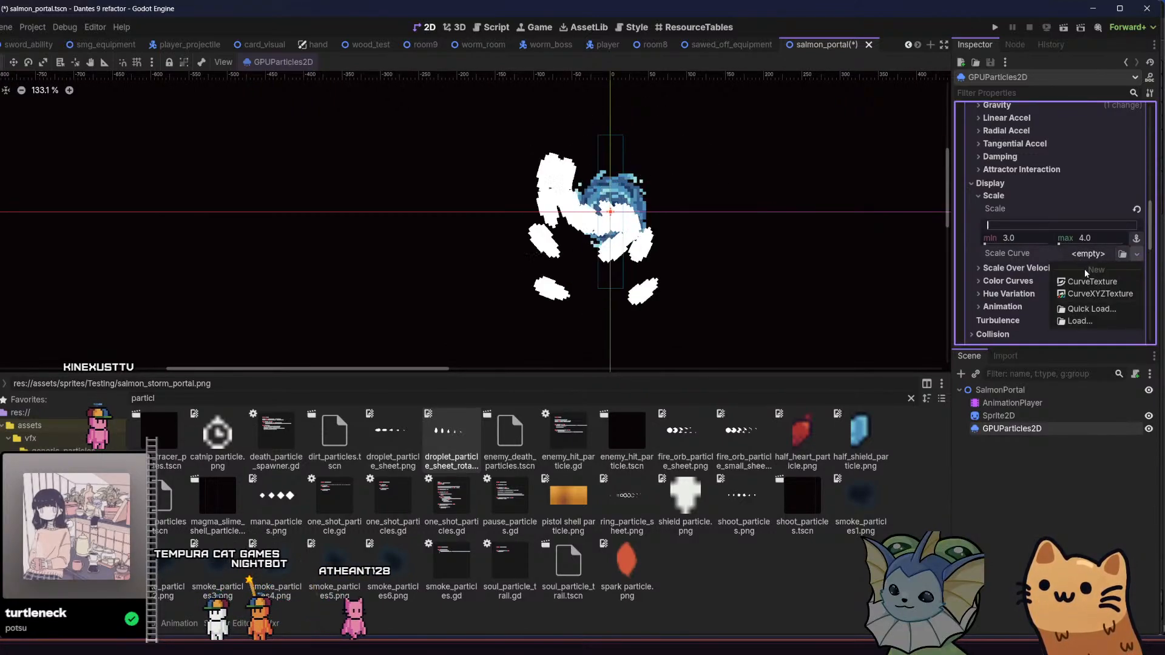
left_click(1080, 257)
scroll(1074, 267, "down", 3)
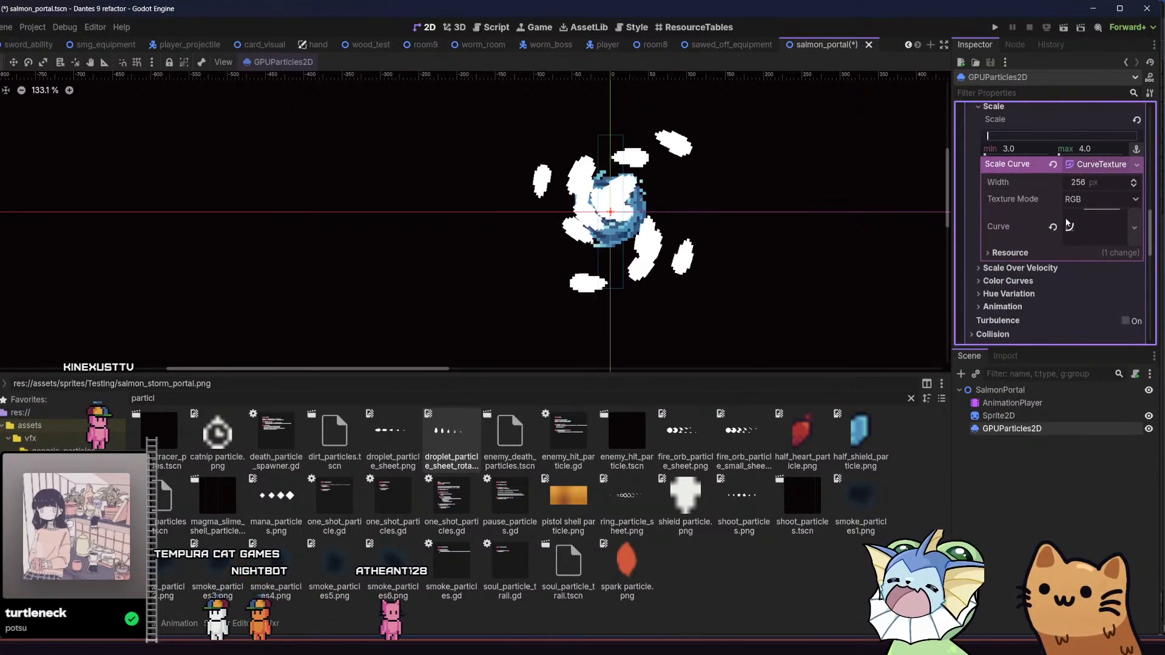
- Shape the scale curve to rise from 0 to a peak of 1.0 near the start and ease back to 0 at the end
left_click(1071, 229)
scroll(1064, 246, "up", 1)
scroll(1043, 261, "down", 3)
left_click(1021, 219)
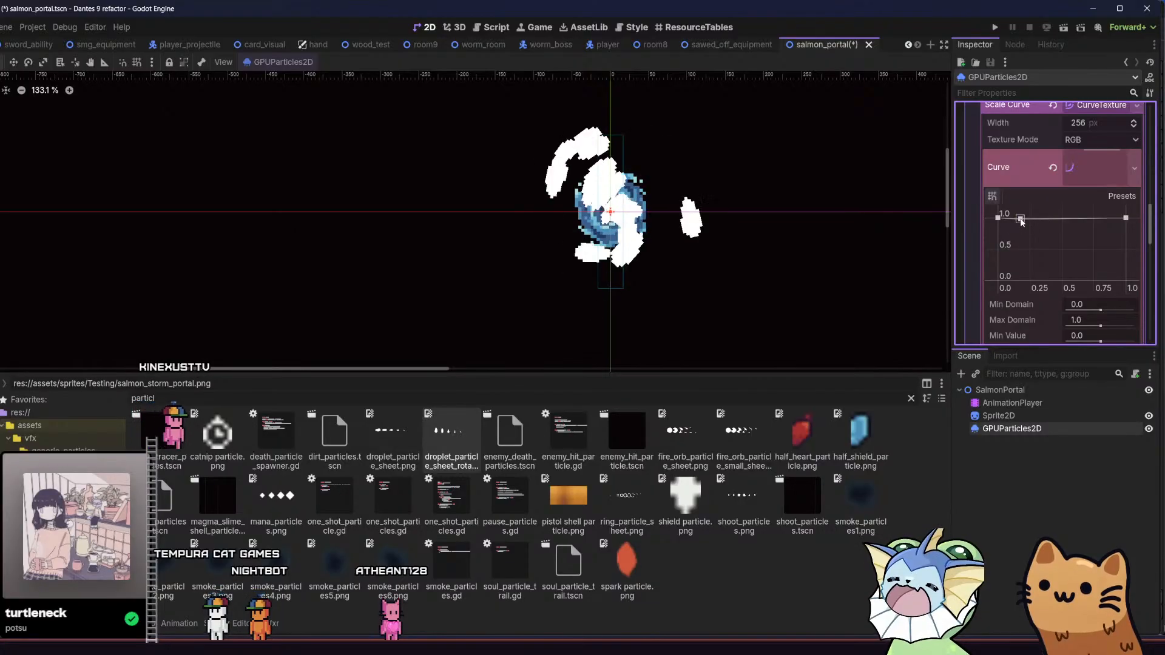
left_click_drag(998, 219, 1001, 293)
left_click_drag(1125, 218, 1098, 269)
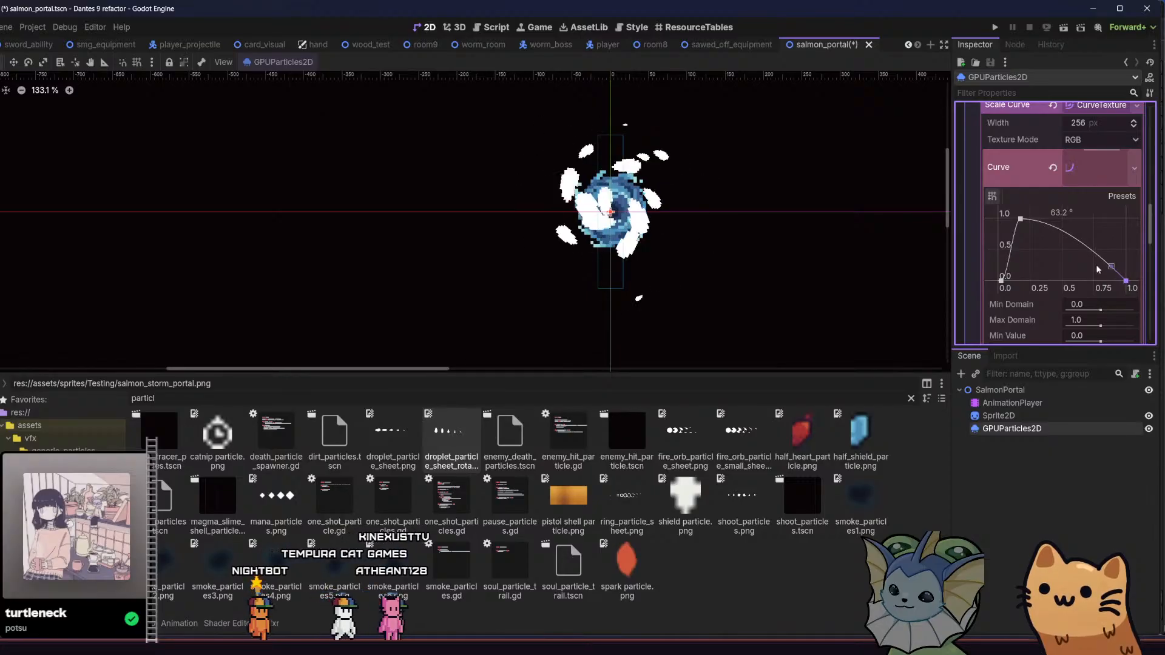
- Reshape the particles' scale curve so the peak sits about a quarter along and the end point rises to about 0.4
left_click_drag(1016, 227, 1002, 225)
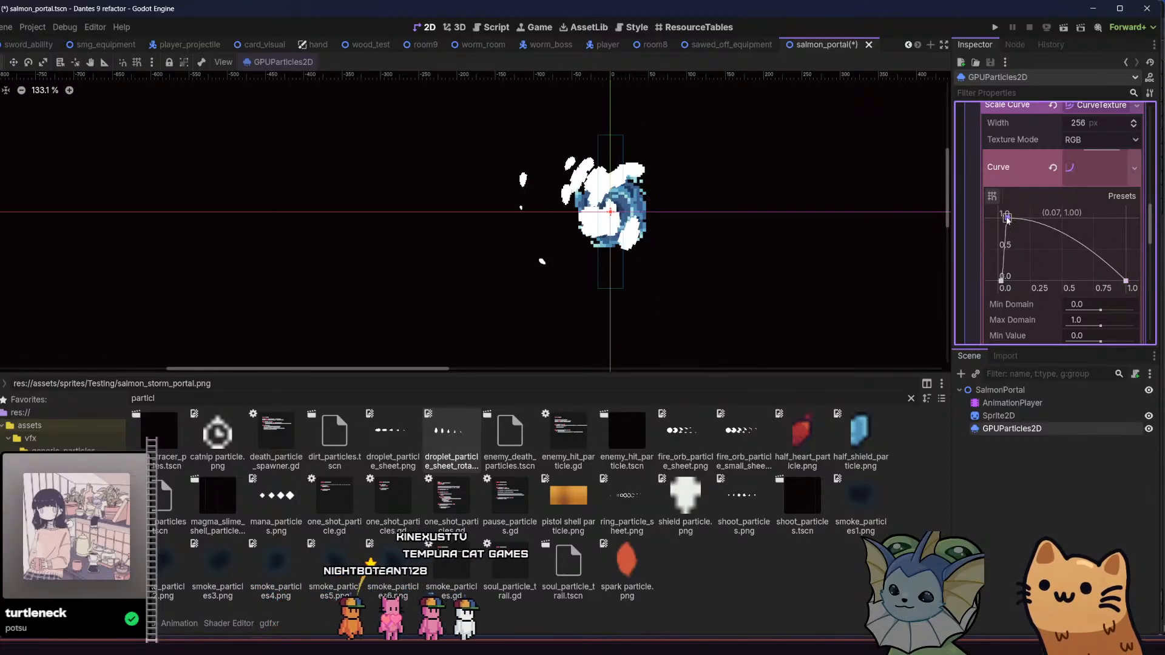
left_click_drag(1005, 217, 1038, 218)
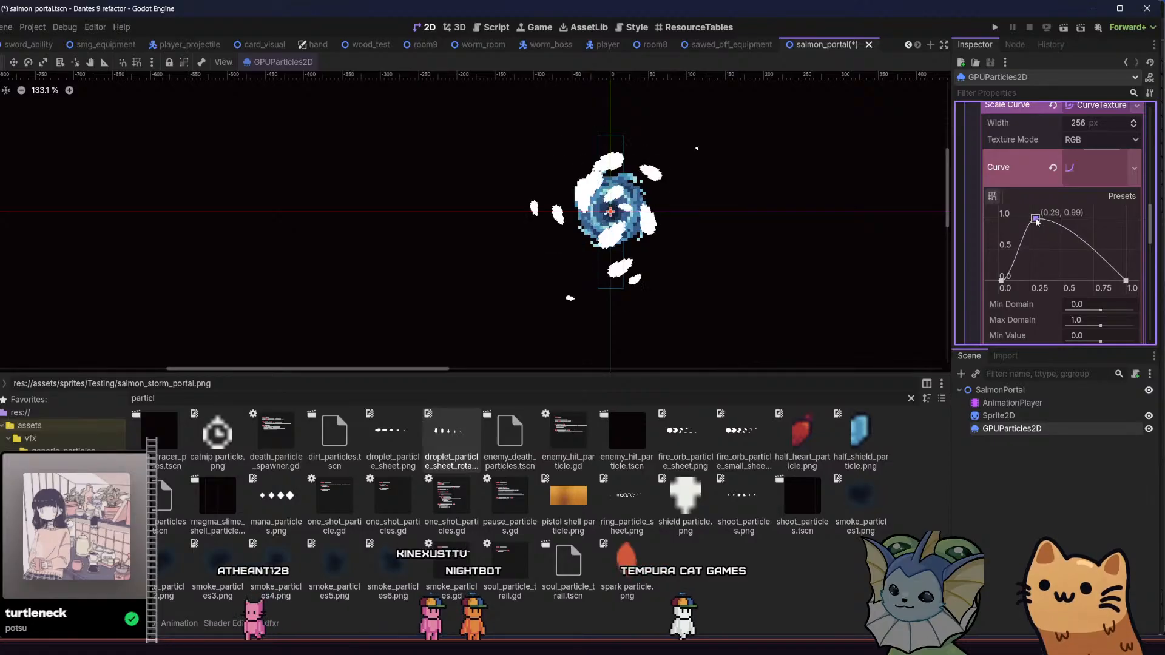
scroll(772, 223, "up", 2)
left_click_drag(1126, 282, 1133, 256)
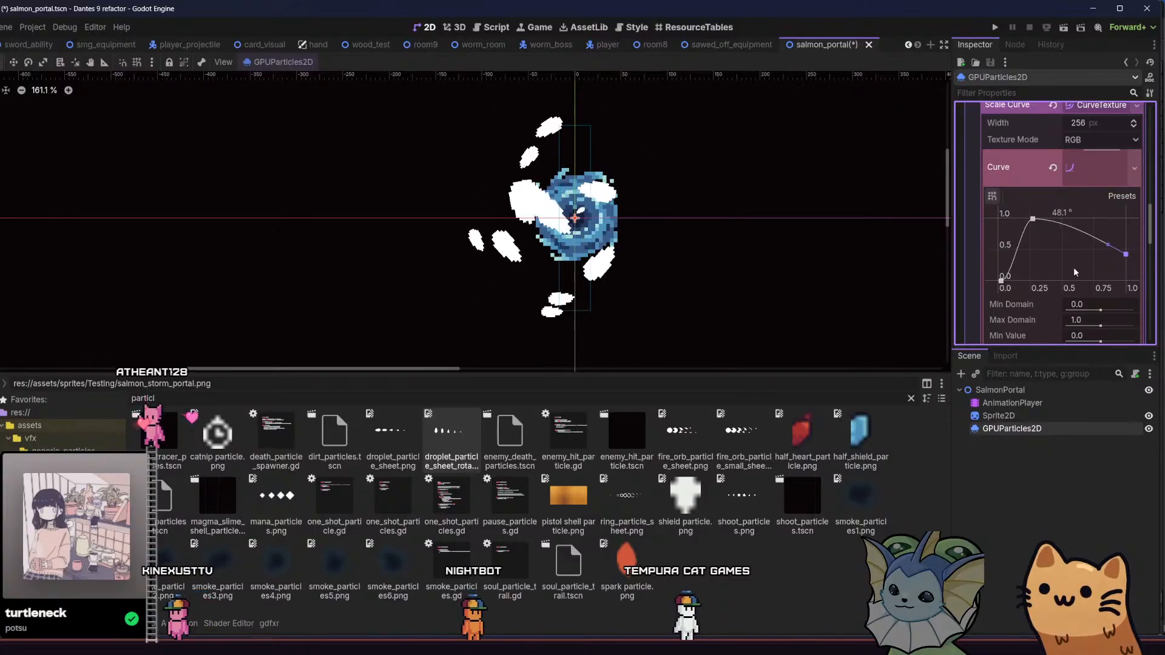
- In the particles' Animation settings, set the maximum Speed to 1.08 and the maximum Offset to 0.1785
scroll(995, 242, "down", 8)
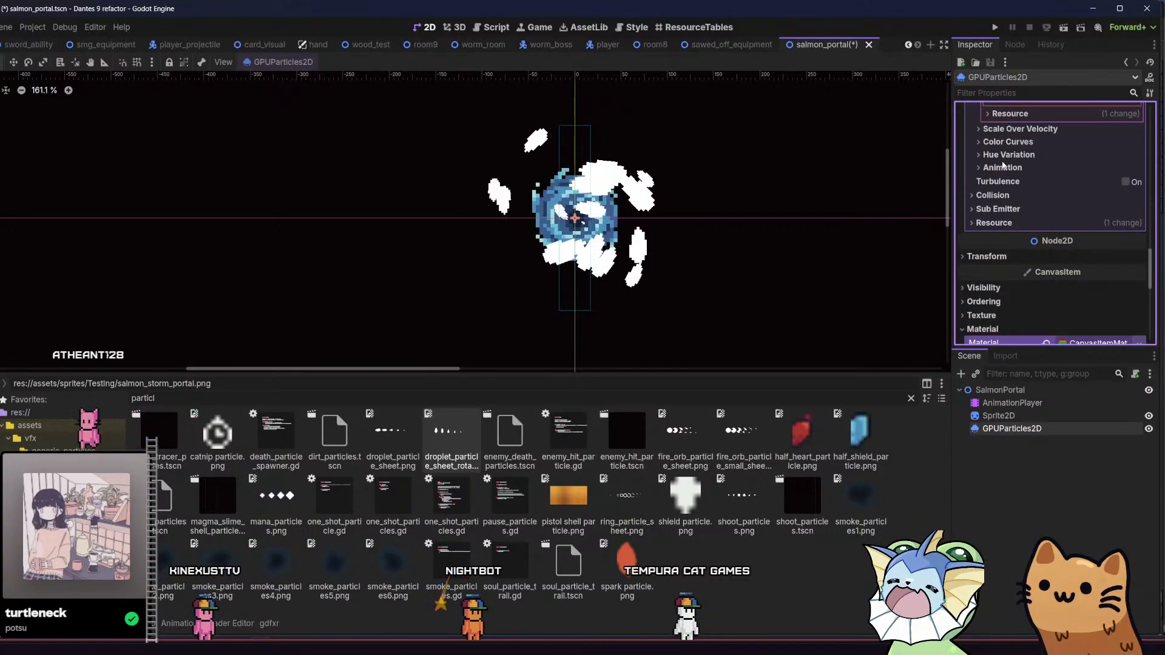
left_click(1002, 168)
left_click_drag(990, 197, 991, 201)
left_click_drag(987, 257, 1012, 263)
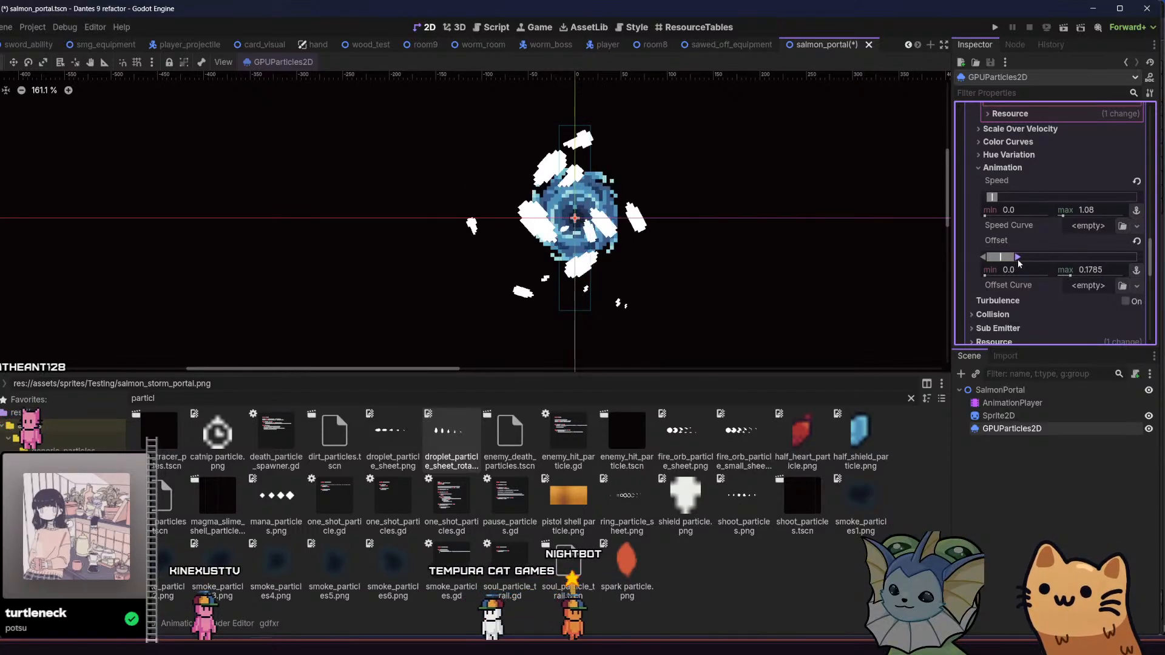
- Play the AnimationPlayer's rotate animation to preview the spinning portal together with the particles
scroll(1016, 246, "up", 10)
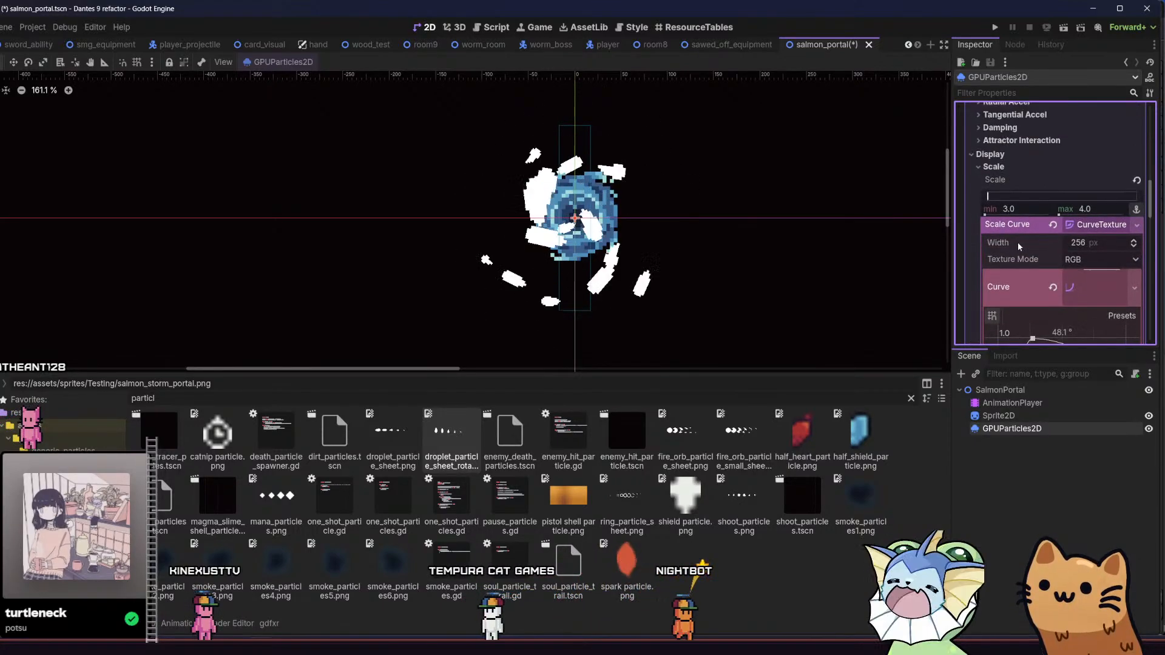
scroll(1022, 247, "up", 4)
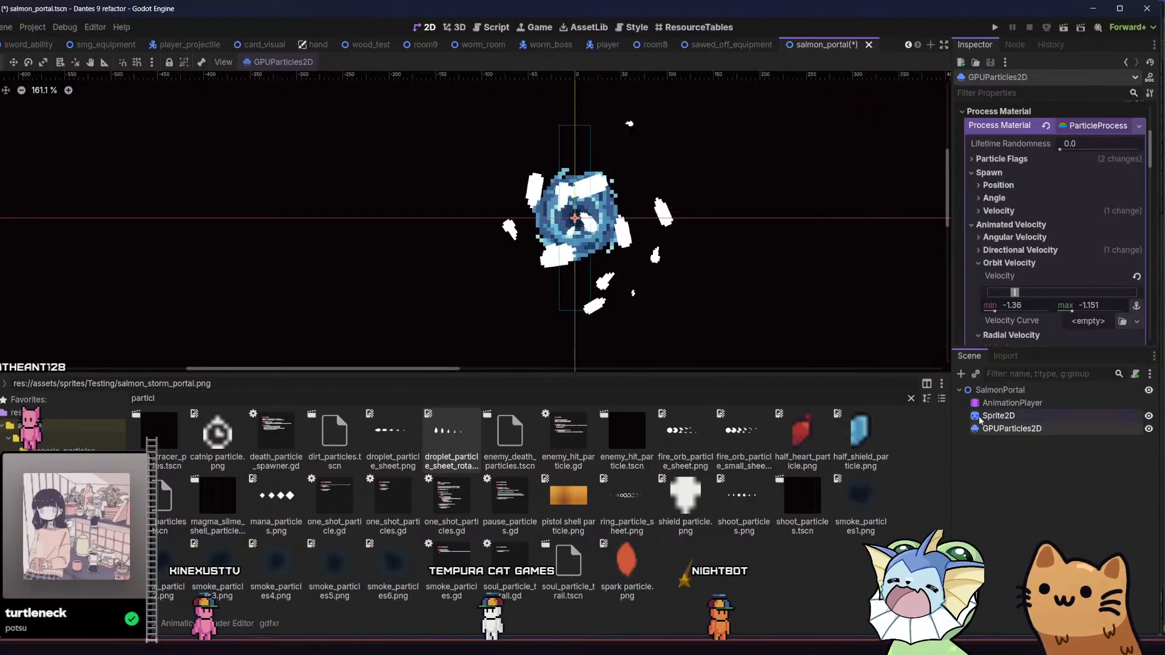
left_click(1011, 403)
left_click(55, 385)
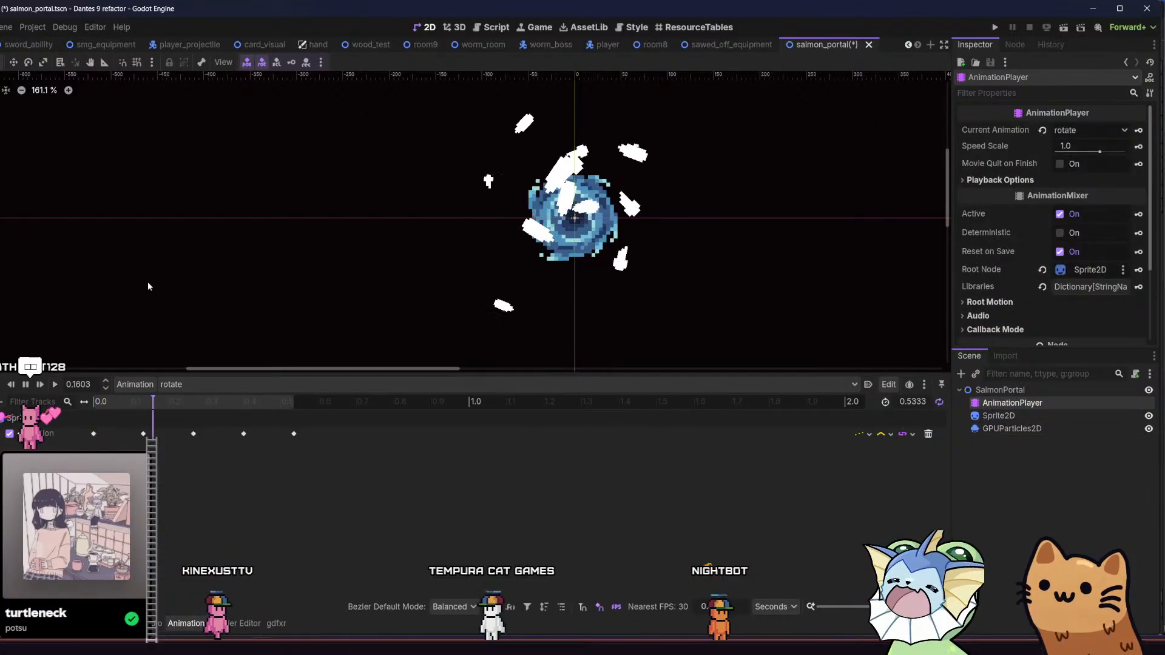
left_click_drag(266, 261, 284, 291)
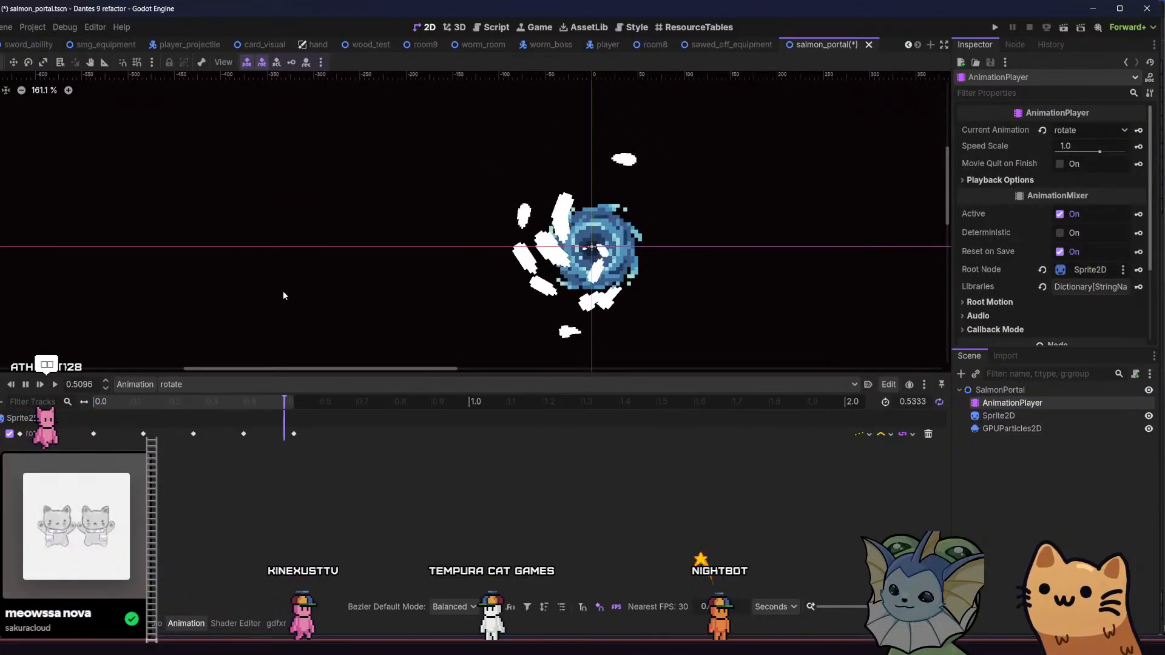
scroll(317, 299, "down", 3)
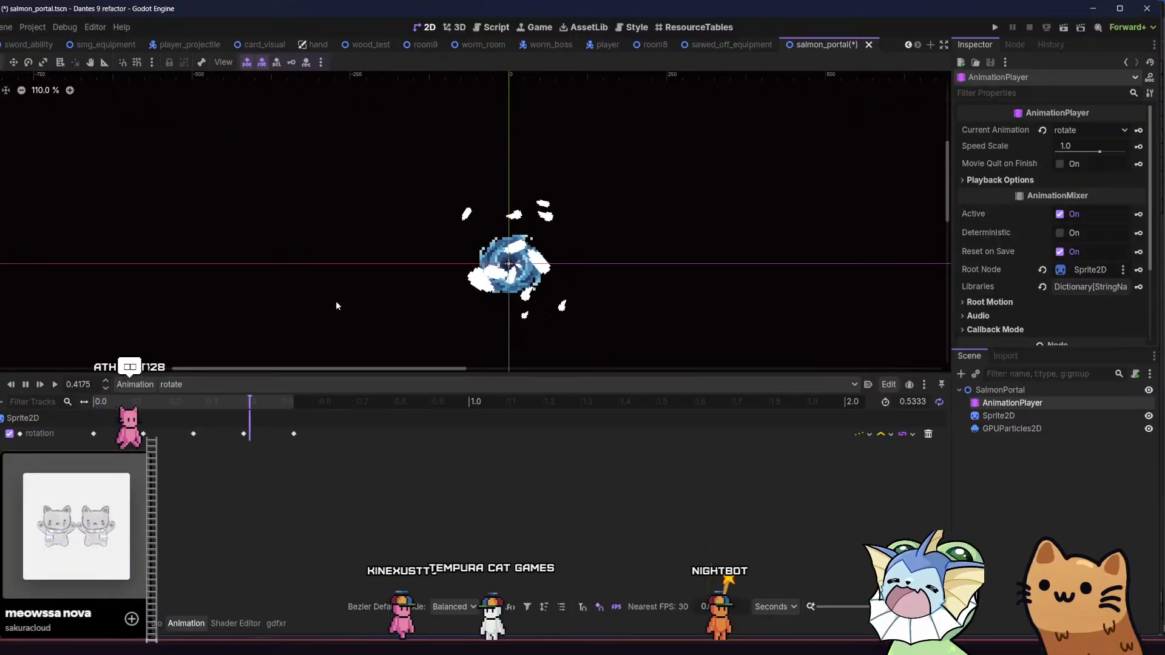
left_click_drag(335, 298, 371, 289)
scroll(449, 277, "up", 5)
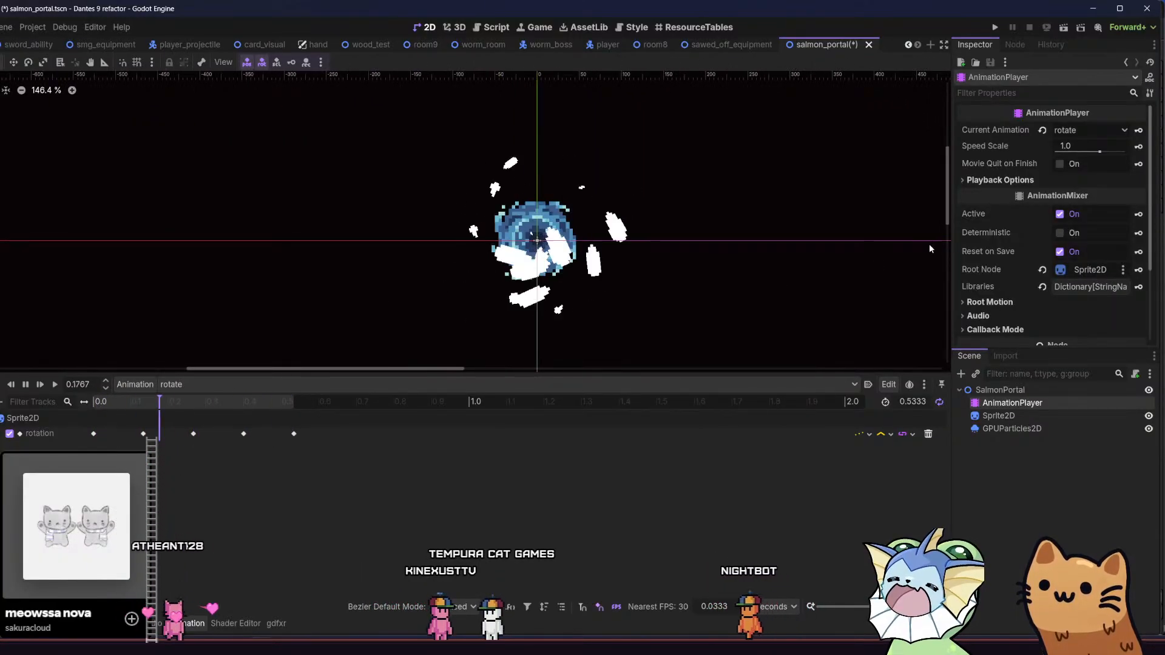
- Add a new GradientTexture1D as the GPUParticles2D's Color Initial Ramp under Color Curves
left_click(1011, 428)
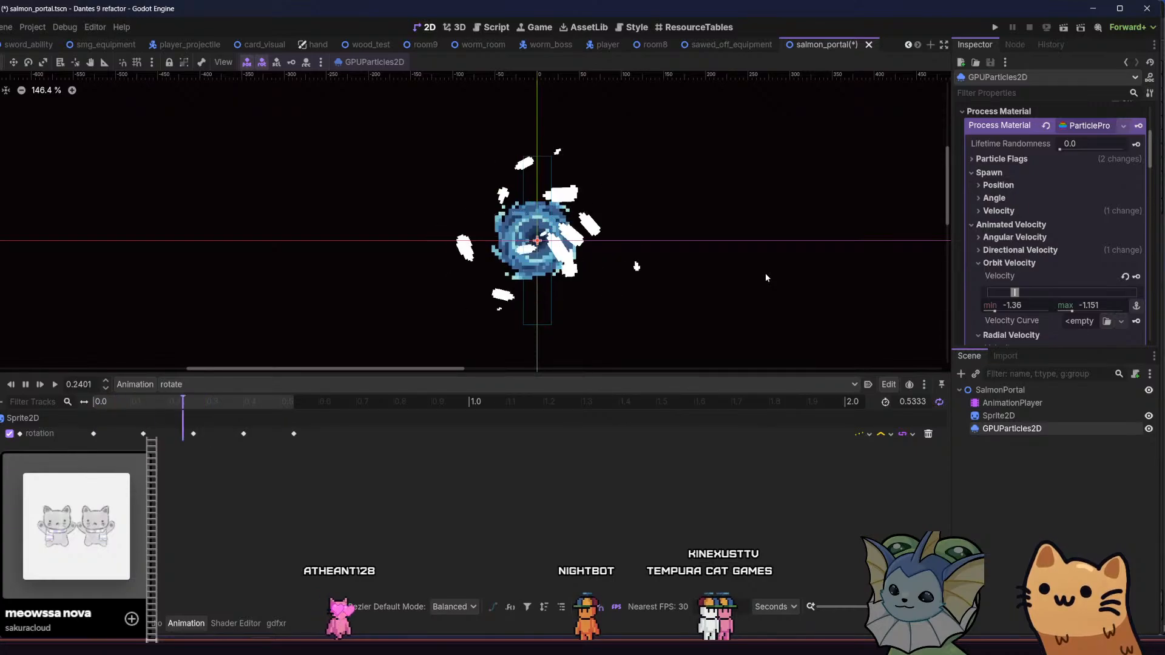
left_click(993, 185)
left_click(993, 186)
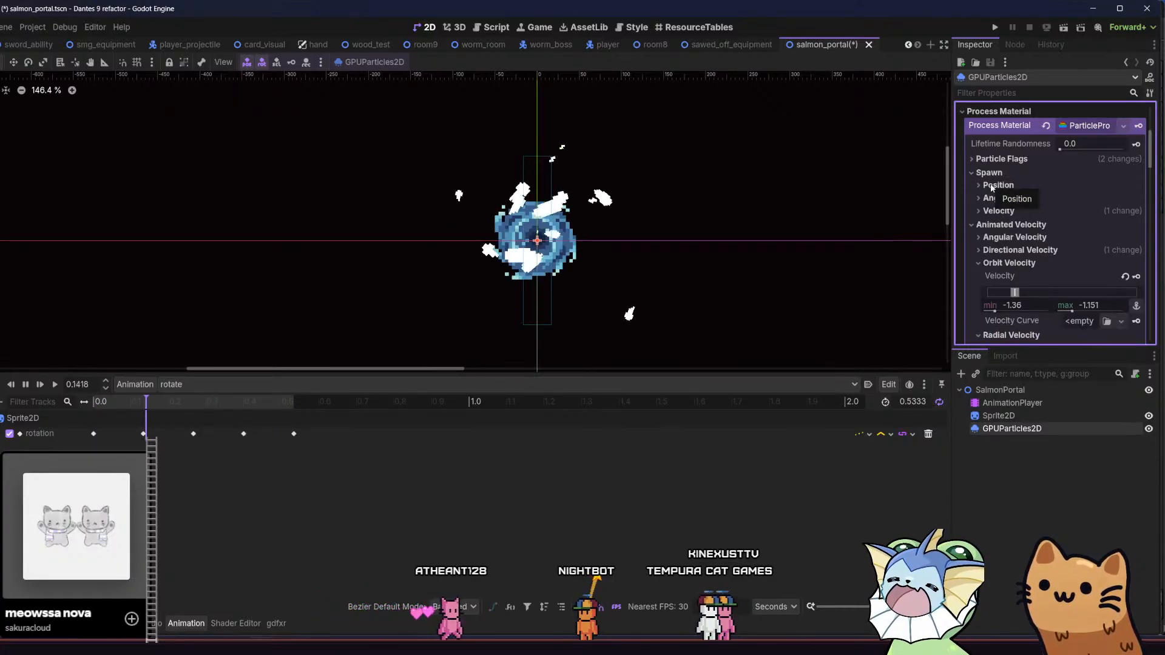
scroll(1005, 212, "down", 10)
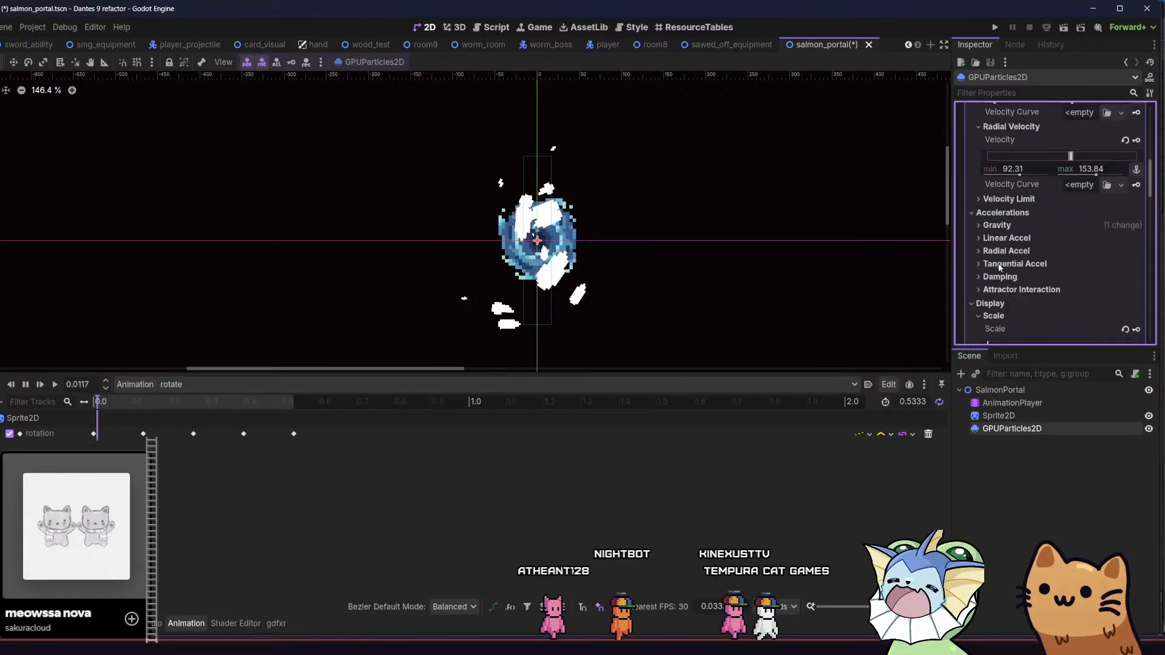
scroll(996, 259, "down", 5)
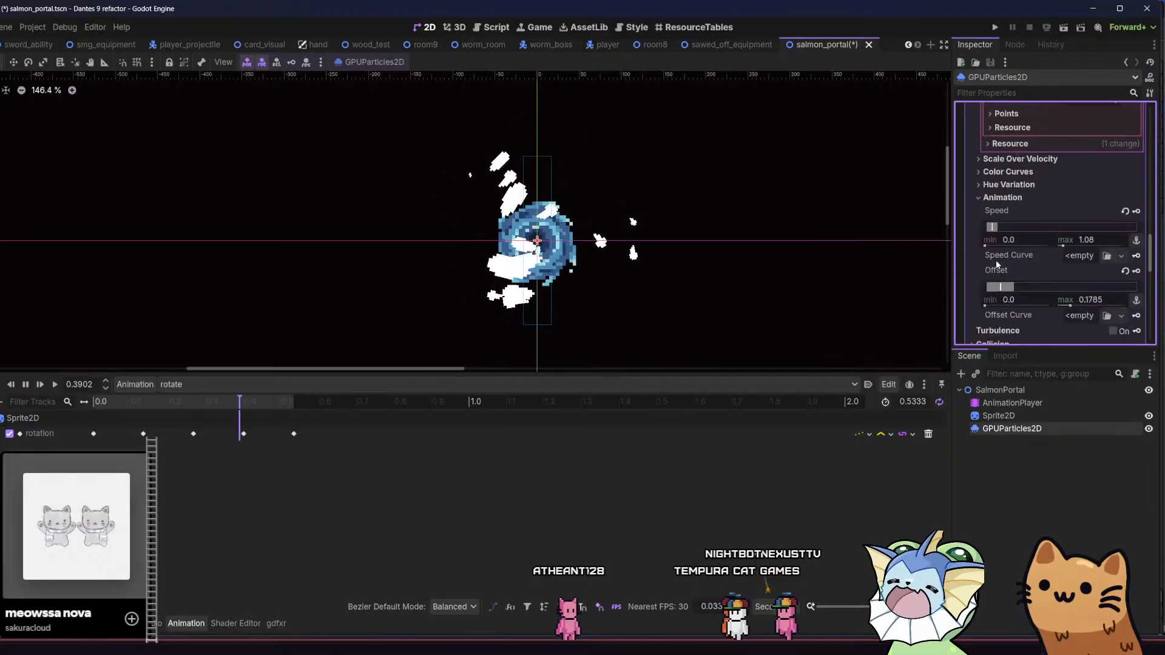
left_click(1001, 172)
left_click(1001, 172)
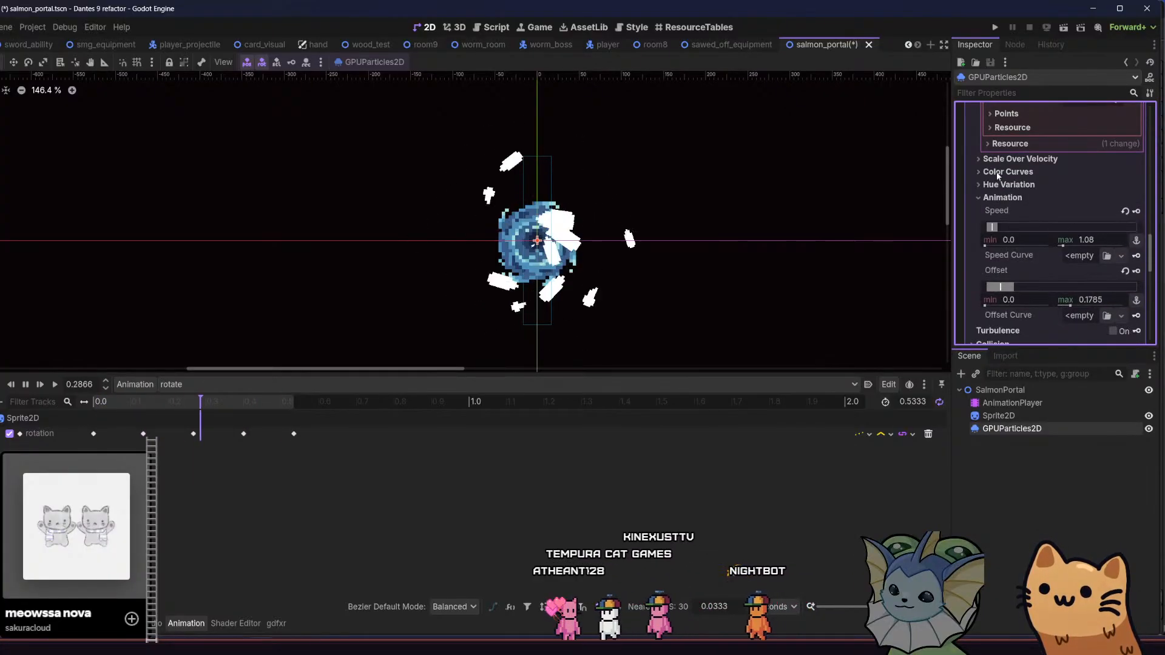
left_click(1001, 172)
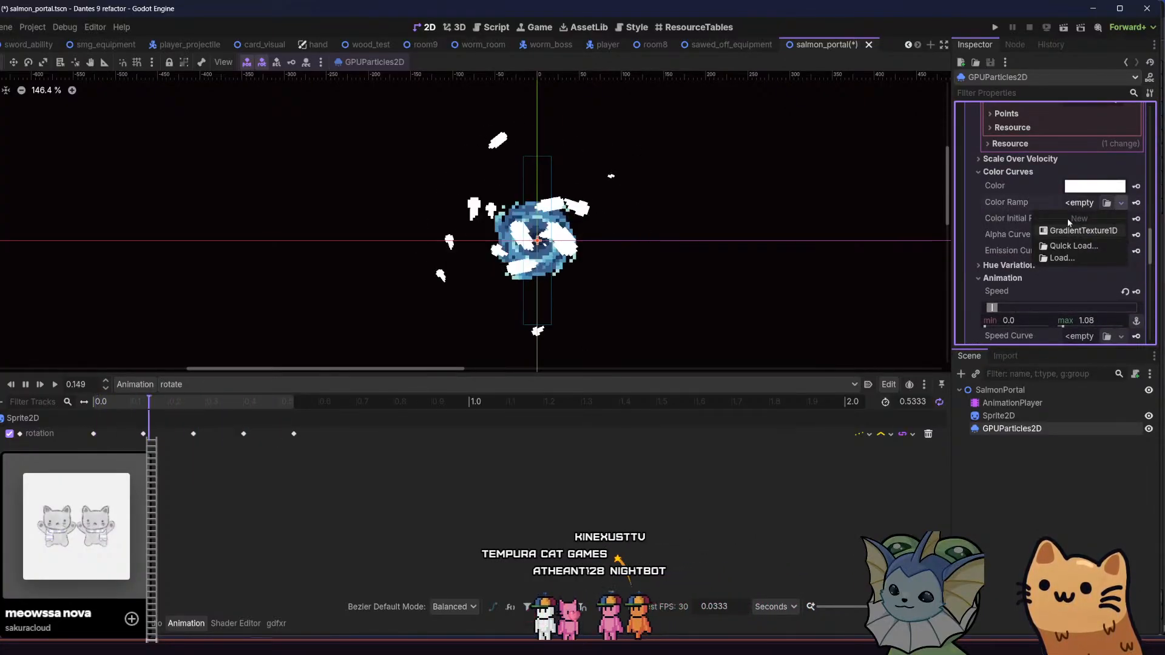
left_click(1080, 247)
left_click(1083, 239)
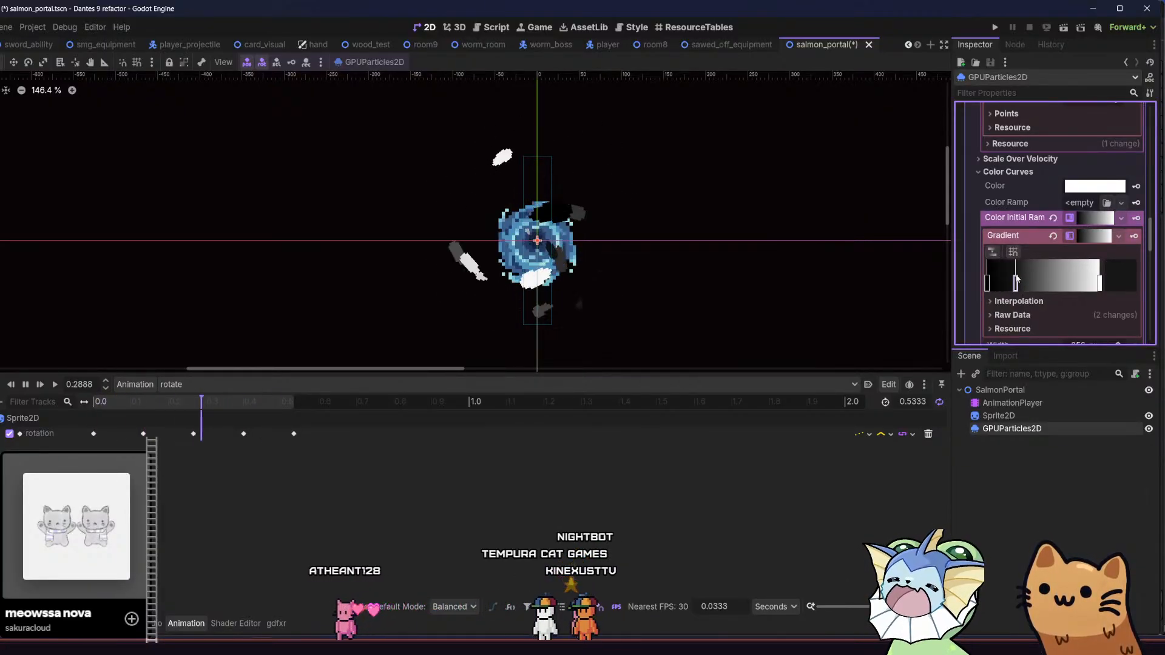
- Remove the extra stop from the initial color gradient and set its interpolation mode to Constant
right_click(1014, 282)
scroll(1017, 278, "down", 2)
left_click(1018, 241)
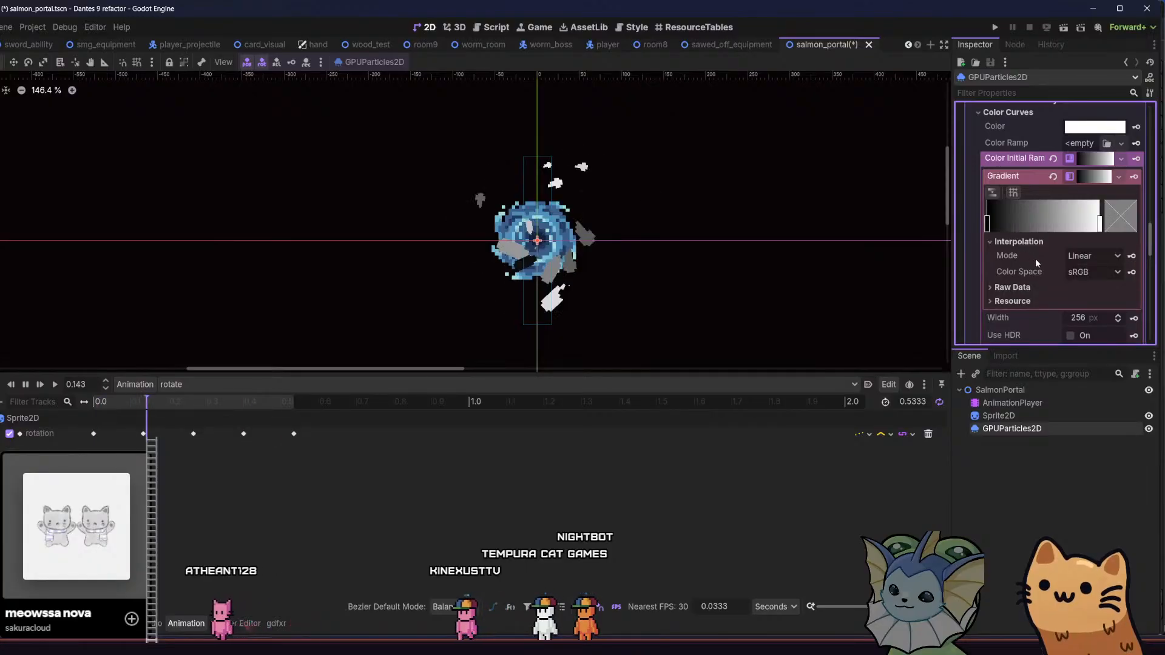
left_click(1083, 272)
left_click(1082, 256)
left_click(1085, 283)
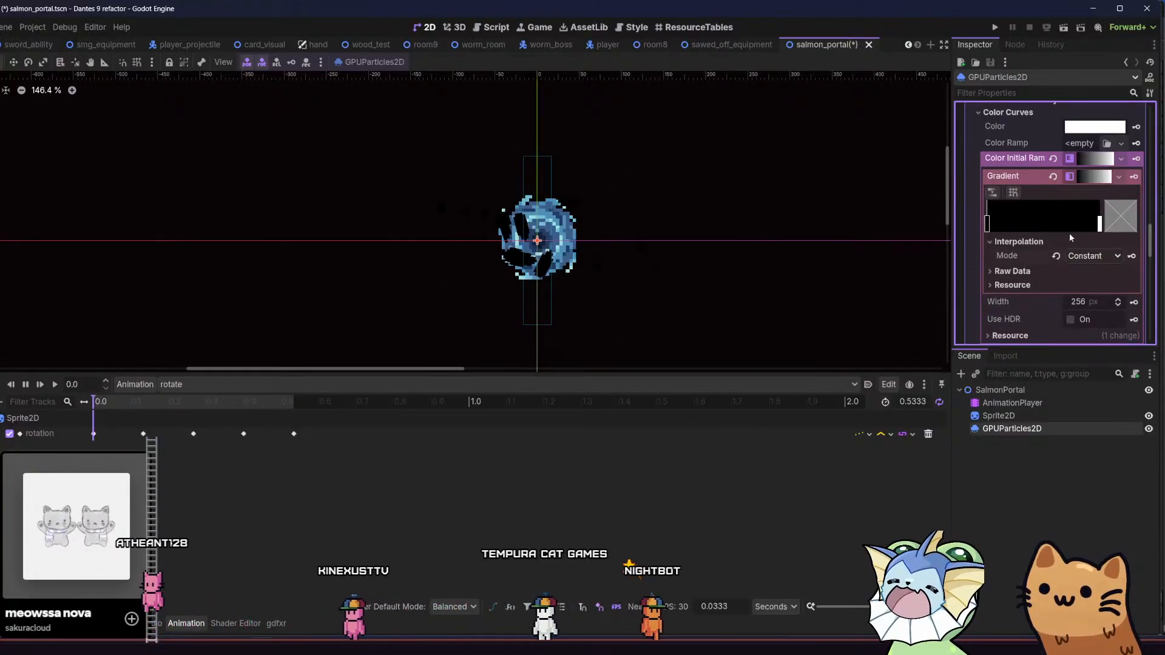
- Add a middle stop to the initial color gradient and recolor the white end stop light blue from the dante_palette swatches
left_click(1098, 226)
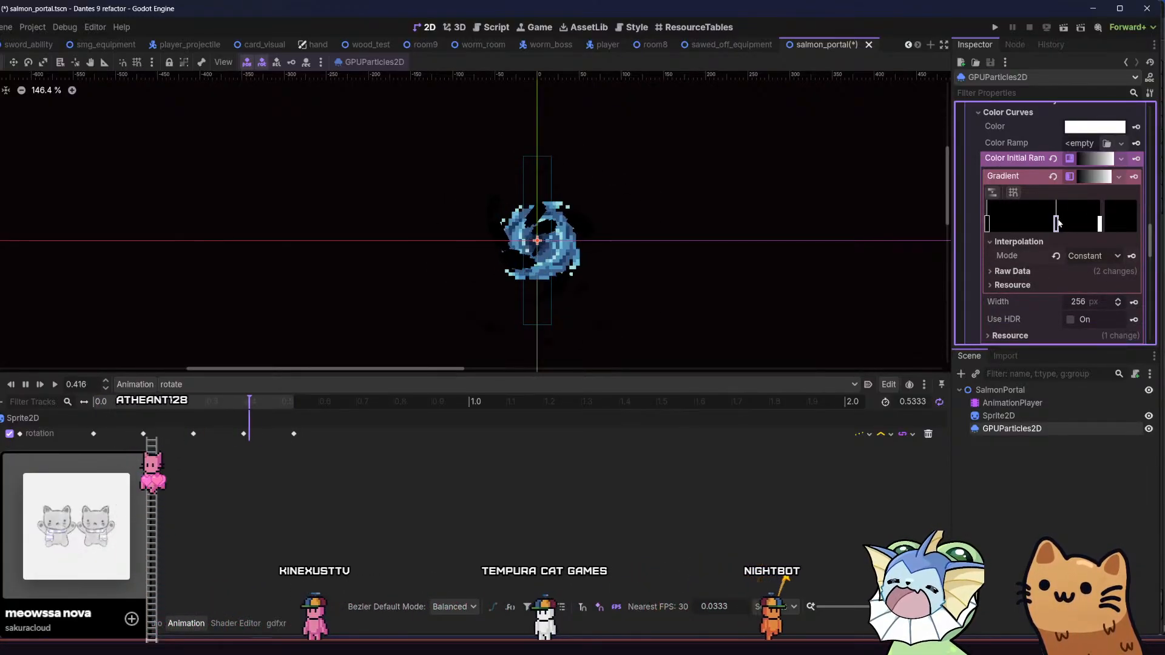
left_click(1120, 224)
left_click(1019, 525)
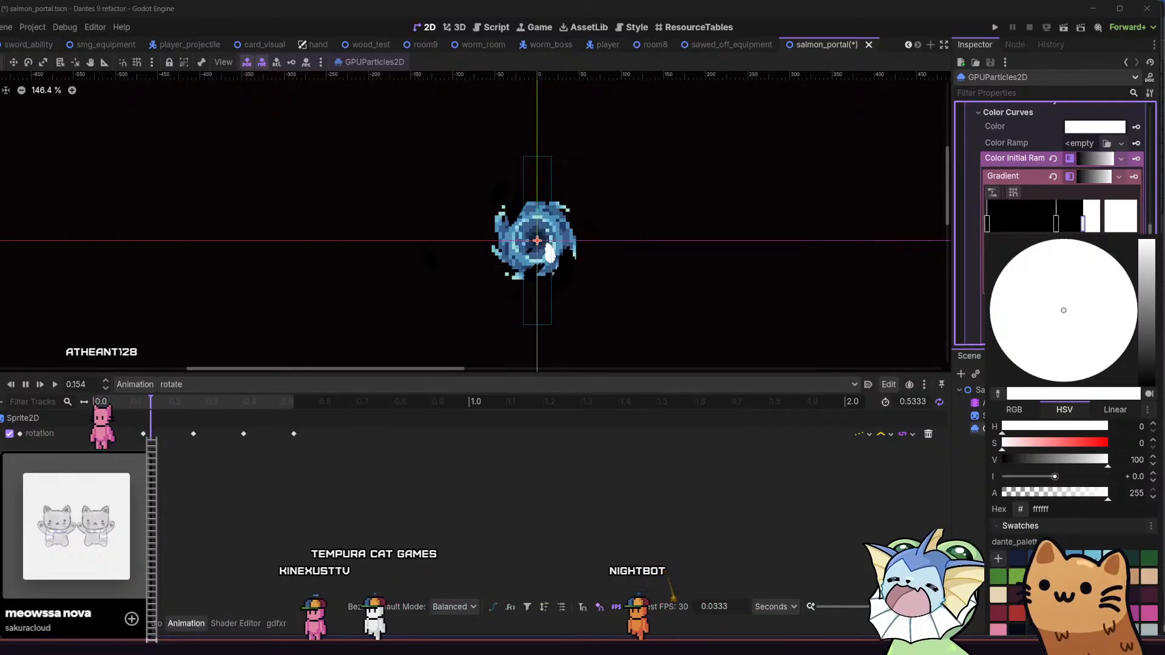
left_click(1093, 556)
left_click(950, 539)
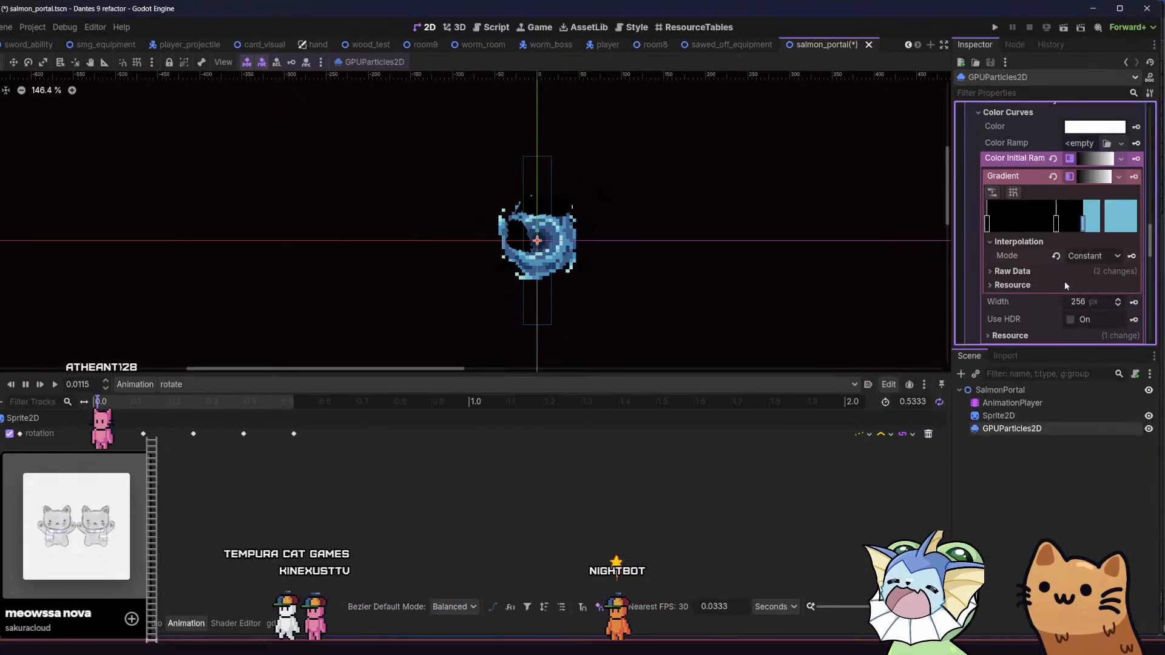
- Recolor the gradient's middle stop pale aqua and rearrange the stops so the light blue band precedes the aqua ones
double_click(1041, 223)
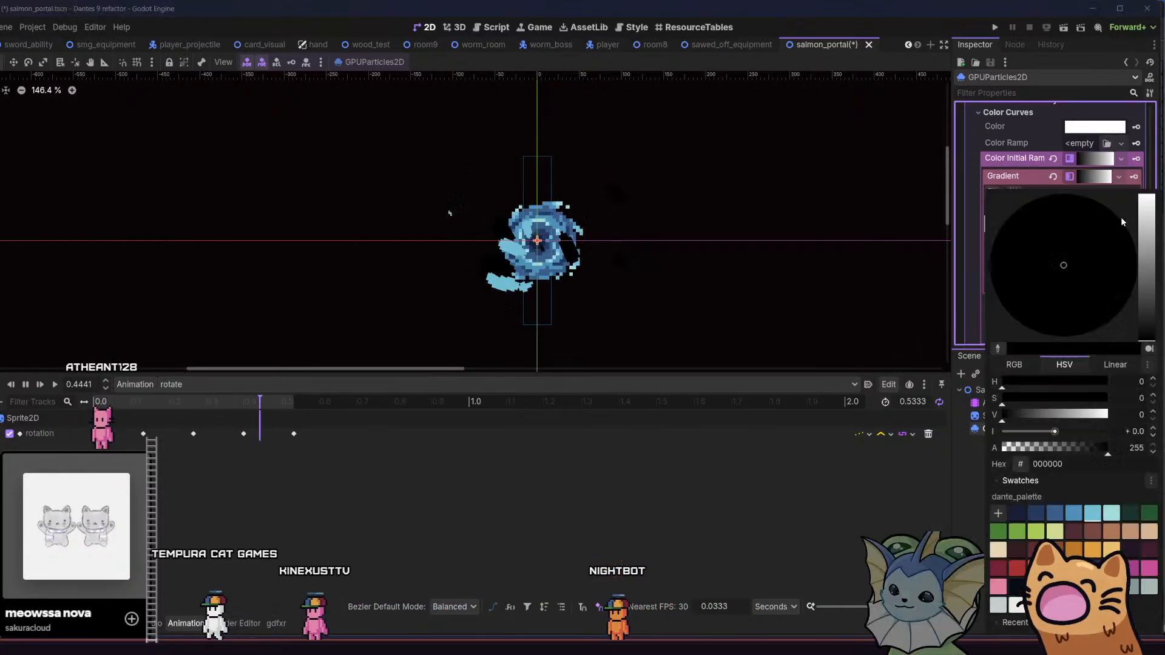
left_click(1108, 516)
left_click(876, 481)
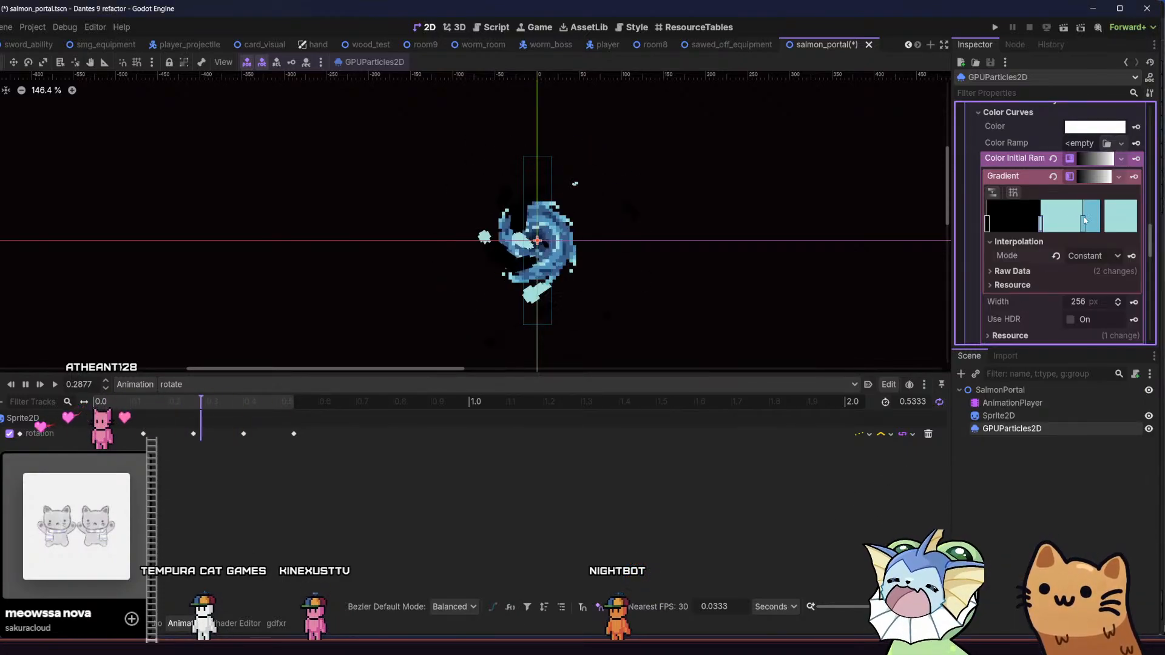
left_click_drag(1041, 226, 1067, 227)
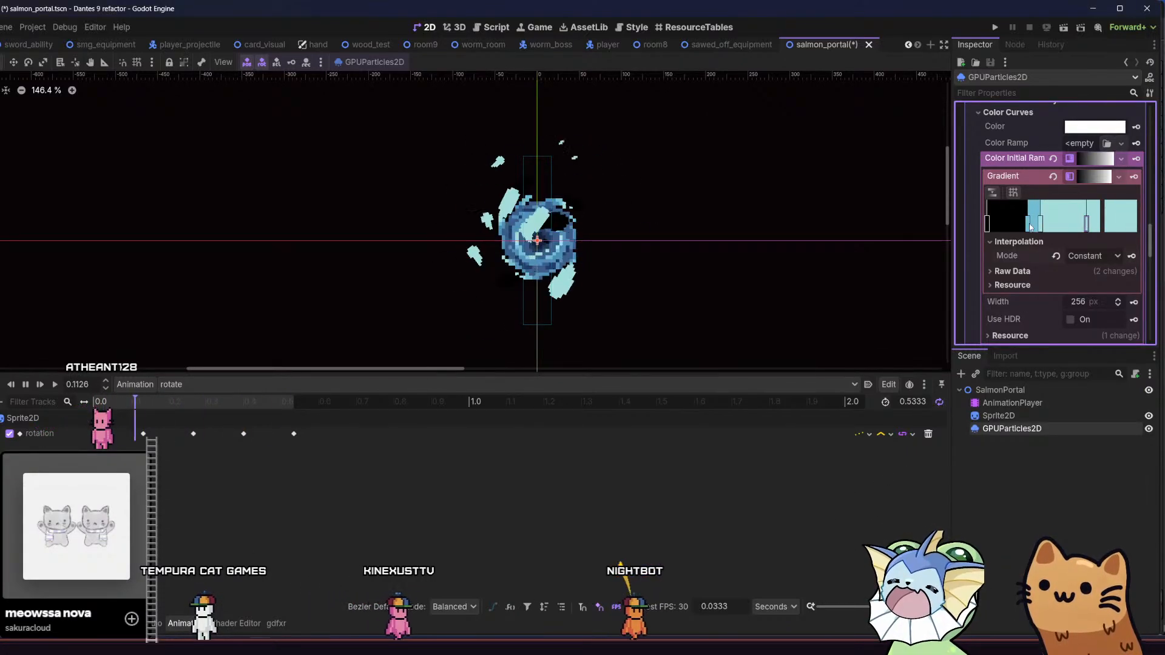
- Recolor the gradient's black first stop medium blue from the palette and shift the light blue stop closer to the start
left_click(987, 224)
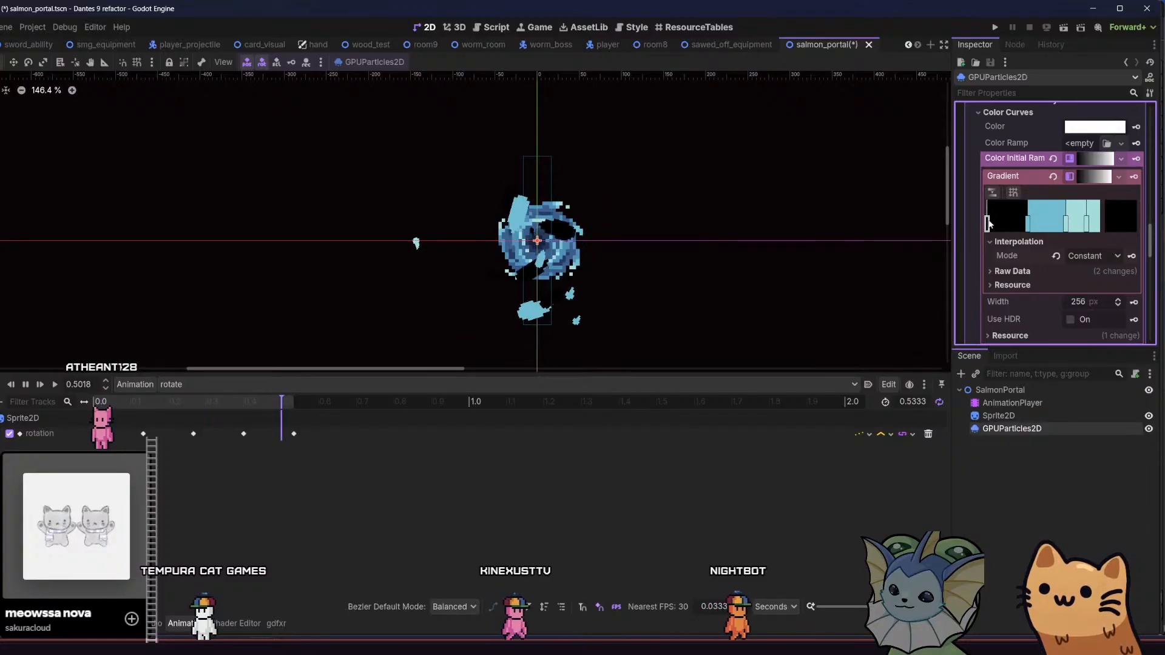
left_click(1108, 222)
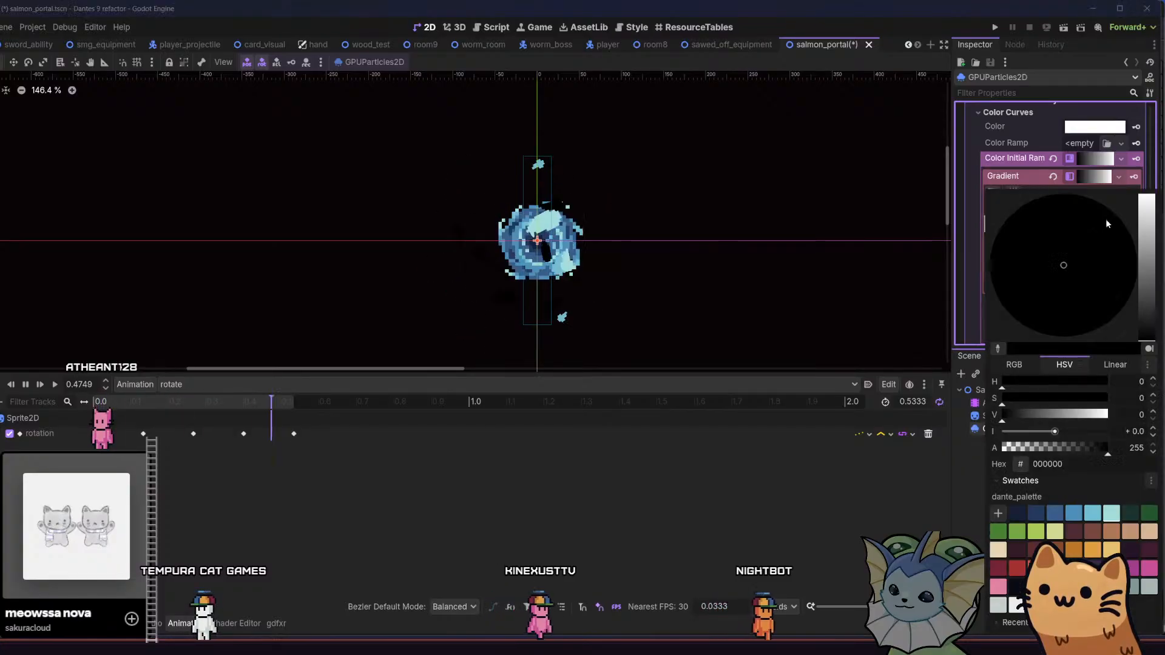
left_click(1073, 513)
left_click(891, 490)
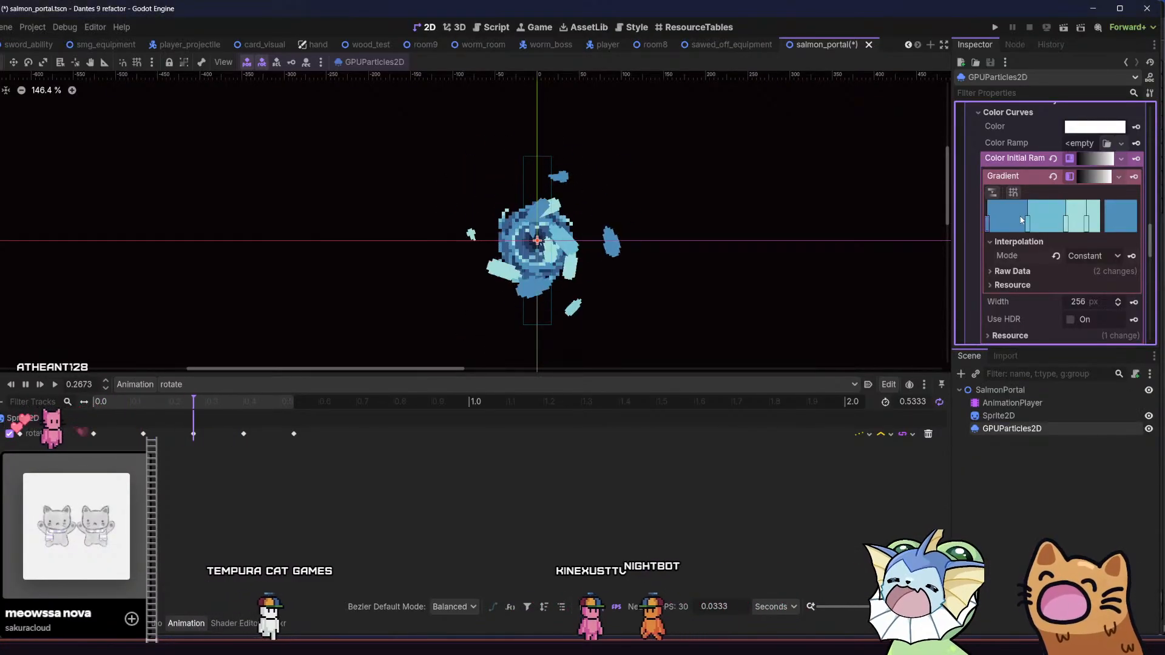
left_click_drag(1014, 226, 1005, 226)
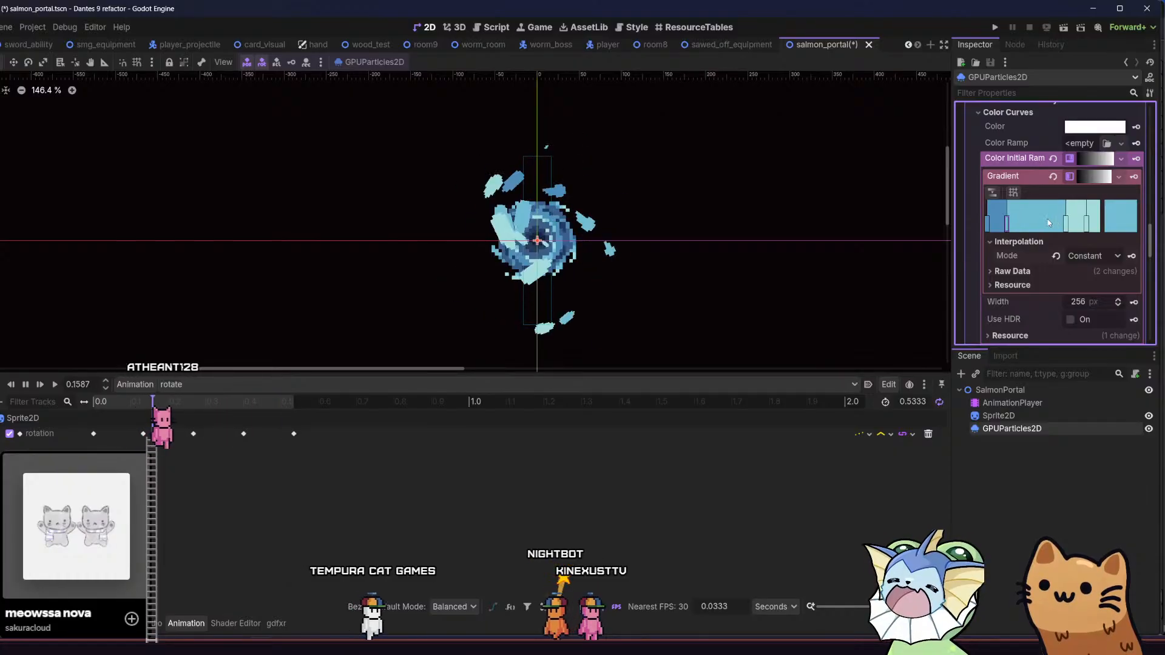
- Set the minimum Offset in the particles' Animation settings to 0.12 and check the effect around the portal
scroll(514, 209, "down", 2)
scroll(489, 252, "up", 2)
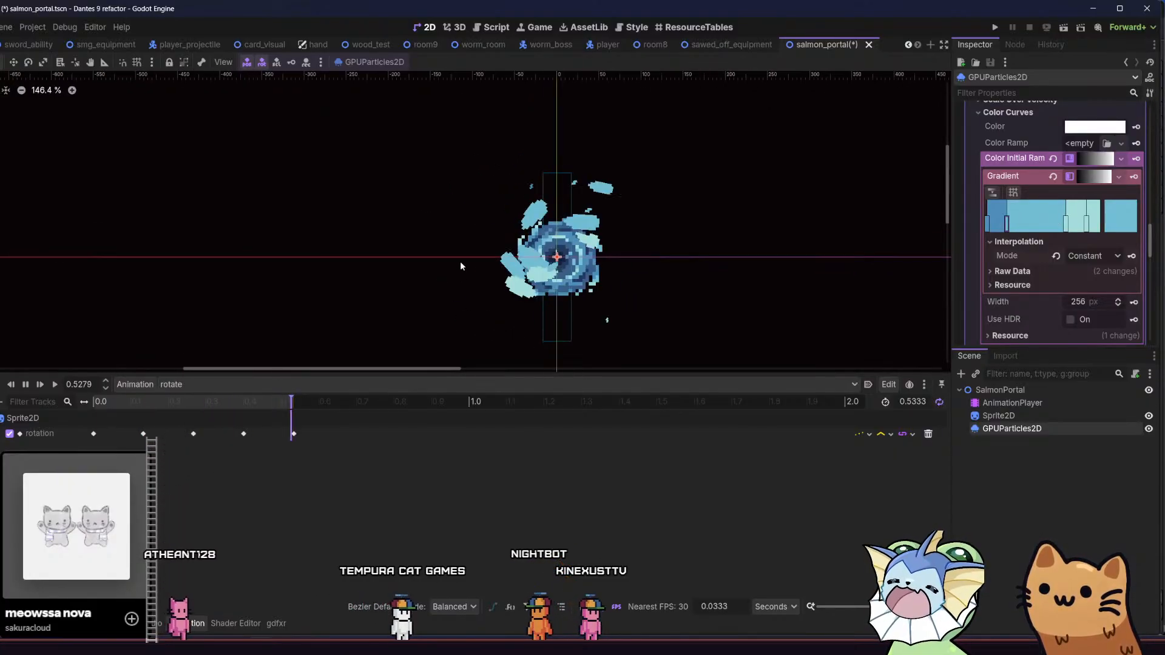
scroll(455, 252, "down", 4)
left_click_drag(448, 254, 504, 285)
scroll(524, 290, "up", 4)
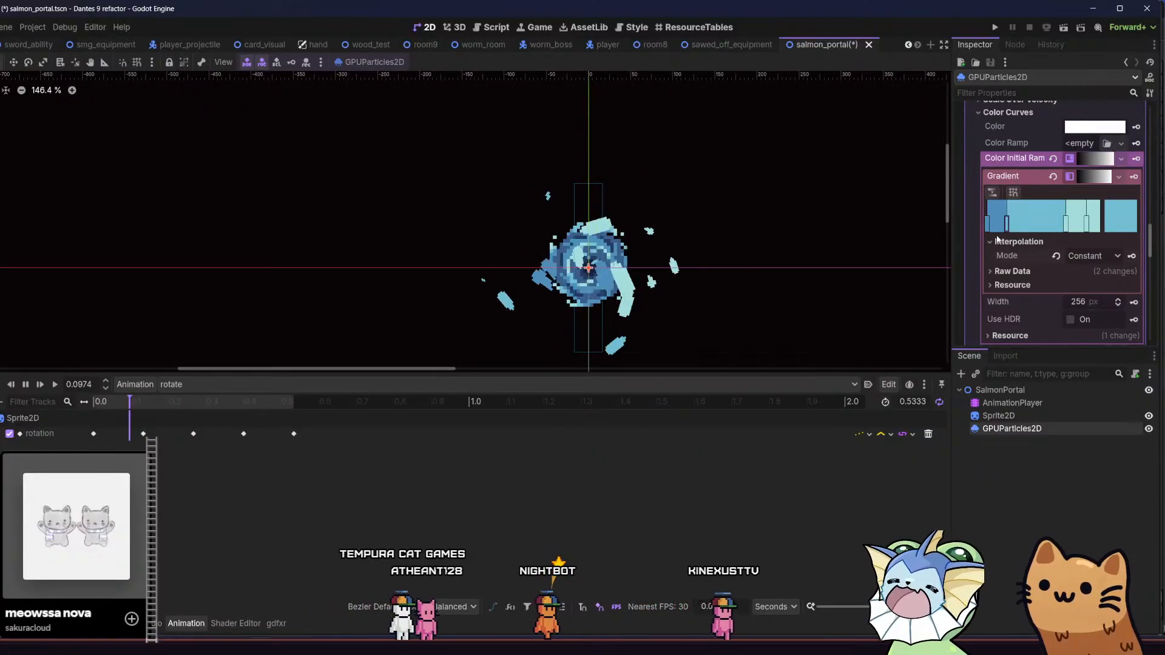
scroll(1008, 277, "down", 2)
scroll(1008, 276, "down", 6)
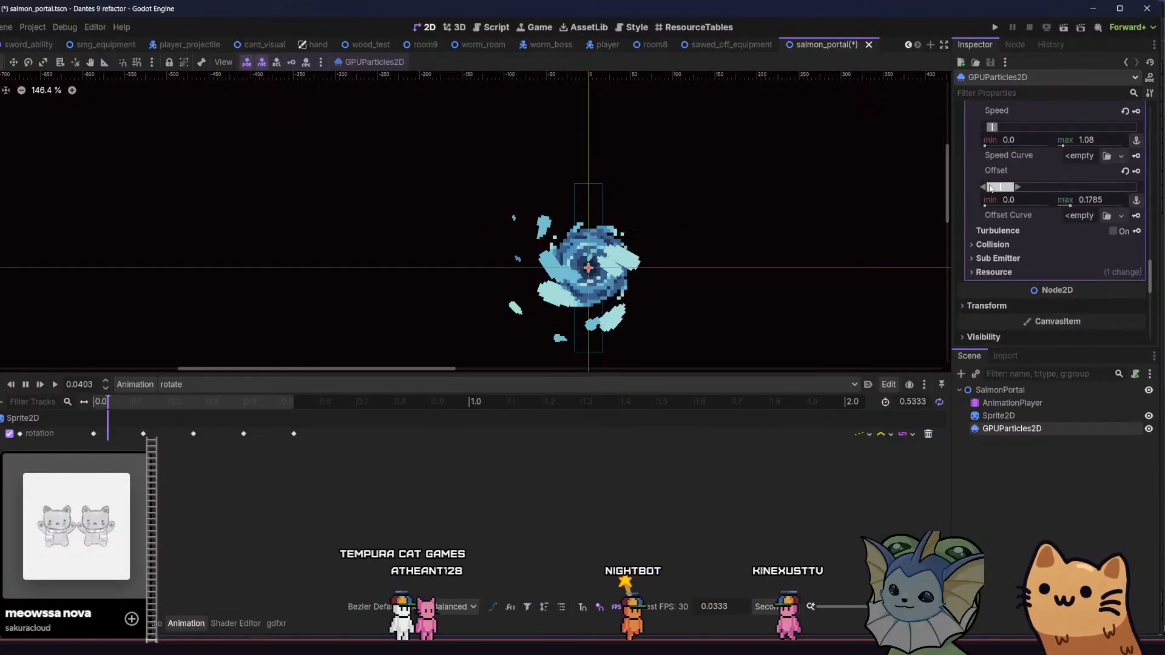
left_click_drag(999, 191, 1000, 192)
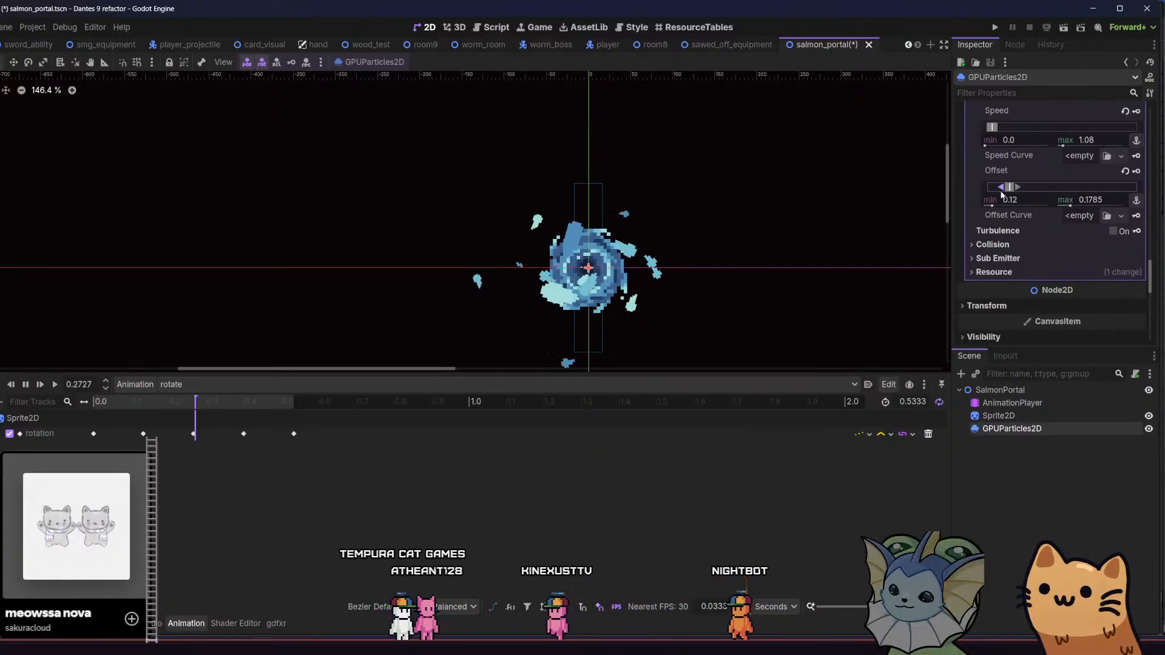
scroll(732, 255, "down", 2)
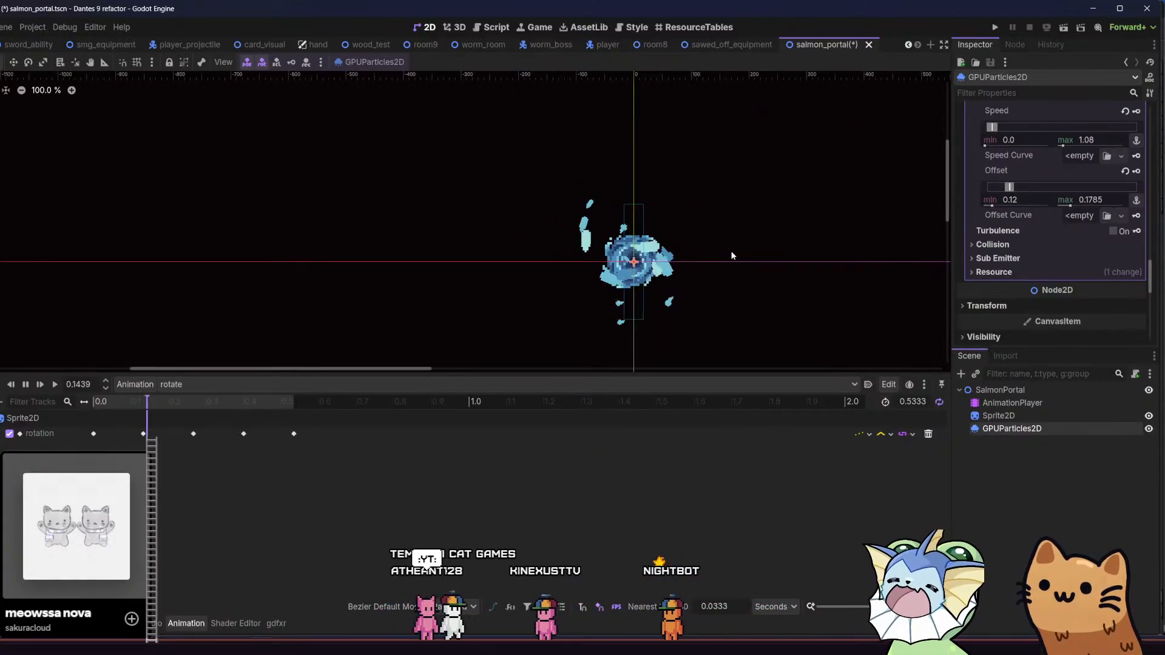
- Set the particles' orbit velocity range to a minimum of -0.818 and maximum of -0.609, and save the scene
scroll(408, 273, "down", 1)
left_click_drag(407, 273, 301, 249)
scroll(343, 241, "up", 4)
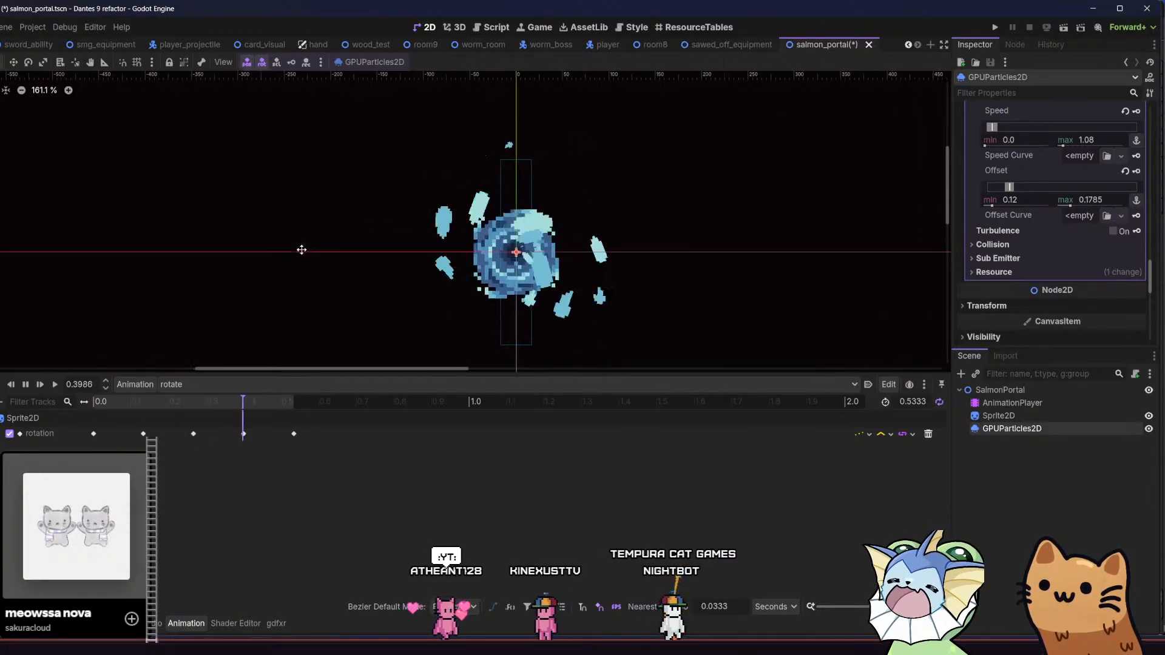
scroll(308, 258, "down", 5)
scroll(307, 256, "down", 3)
scroll(329, 246, "up", 6)
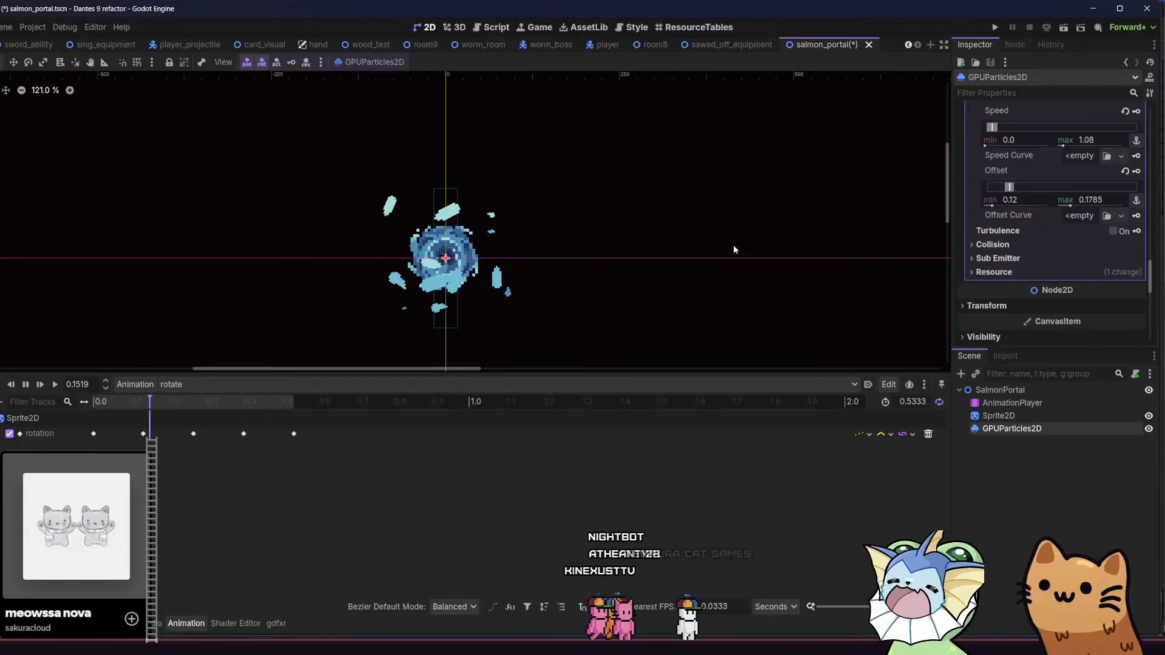
scroll(999, 175, "up", 5)
scroll(999, 176, "up", 8)
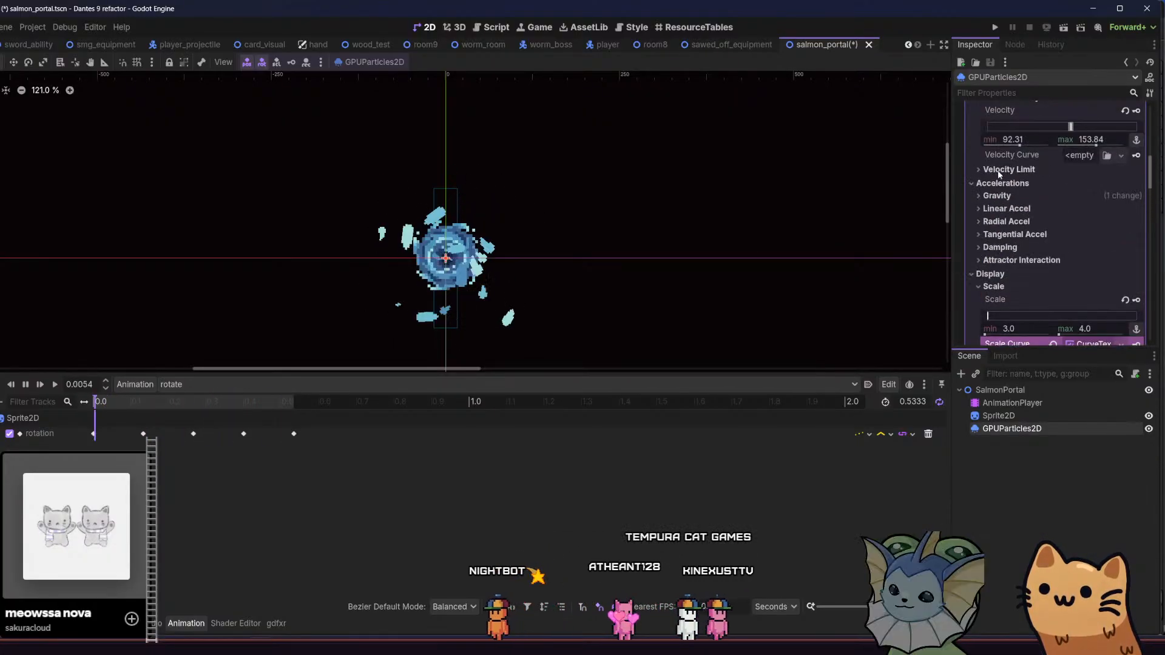
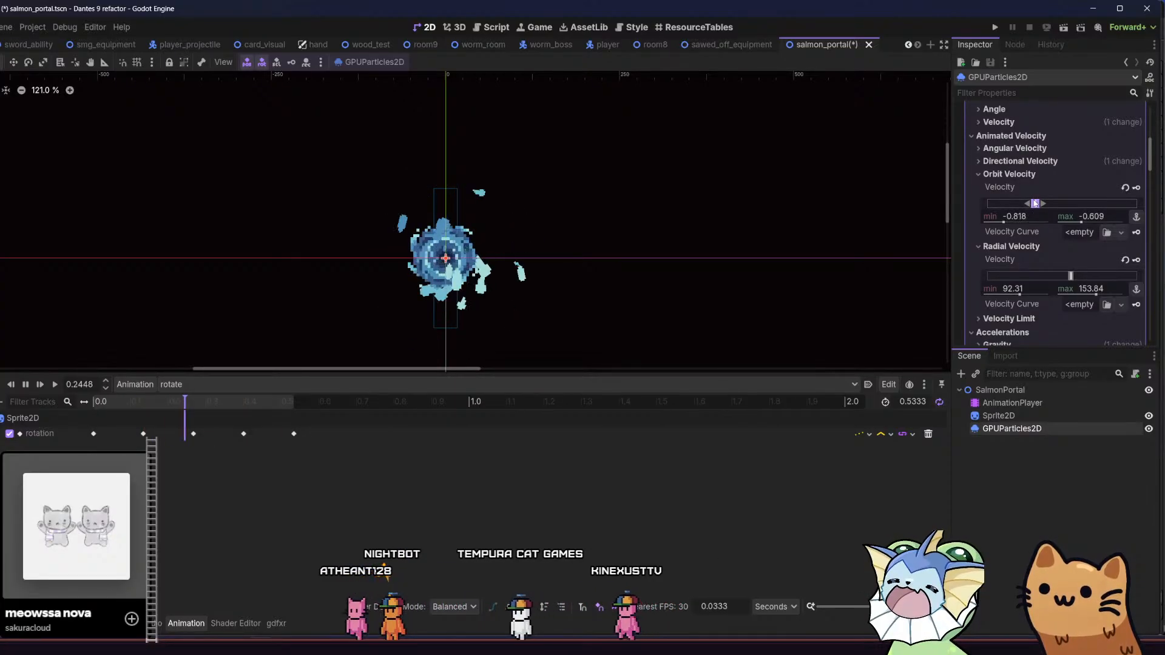
left_click_drag(644, 257, 835, 258)
scroll(597, 270, "down", 1)
key("ctrl+s")
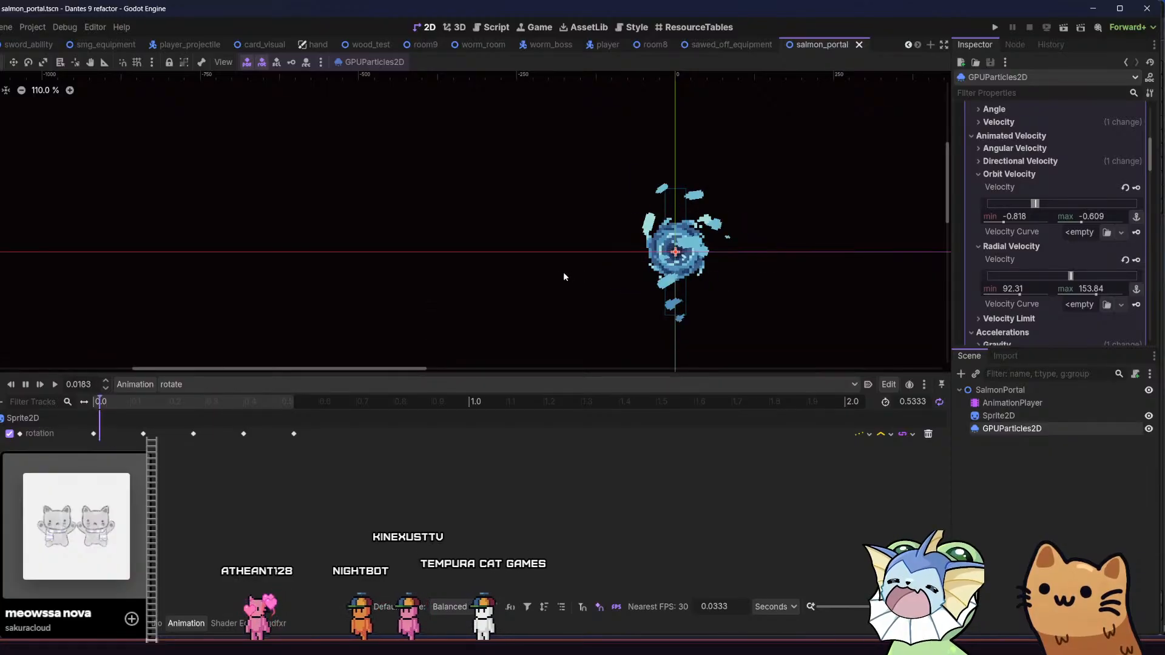
- Set the minimum Speed in the particles' Animation settings to 0.49
left_click_drag(541, 267, 478, 269)
scroll(1004, 247, "down", 12)
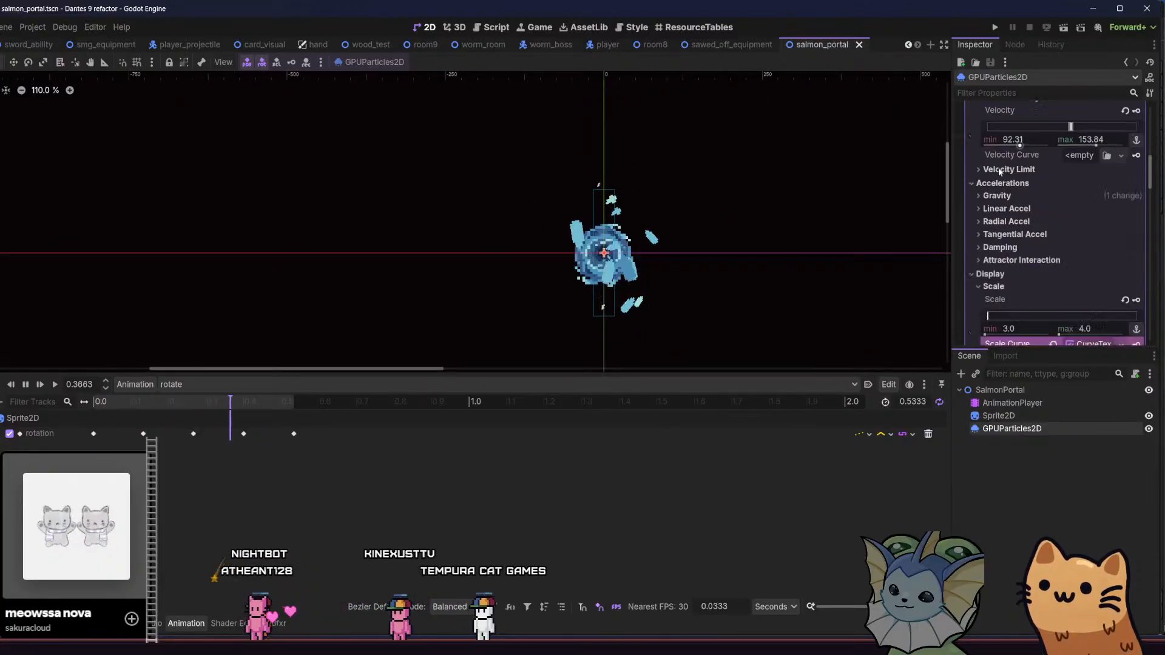
scroll(987, 237, "down", 8)
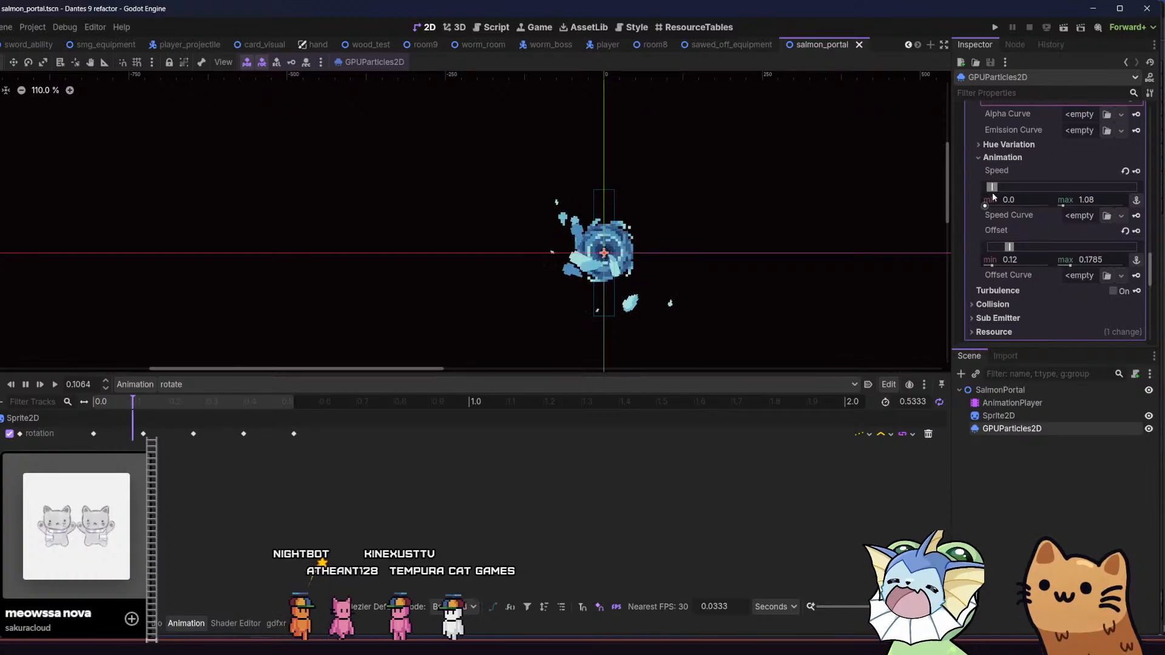
scroll(989, 225, "up", 3)
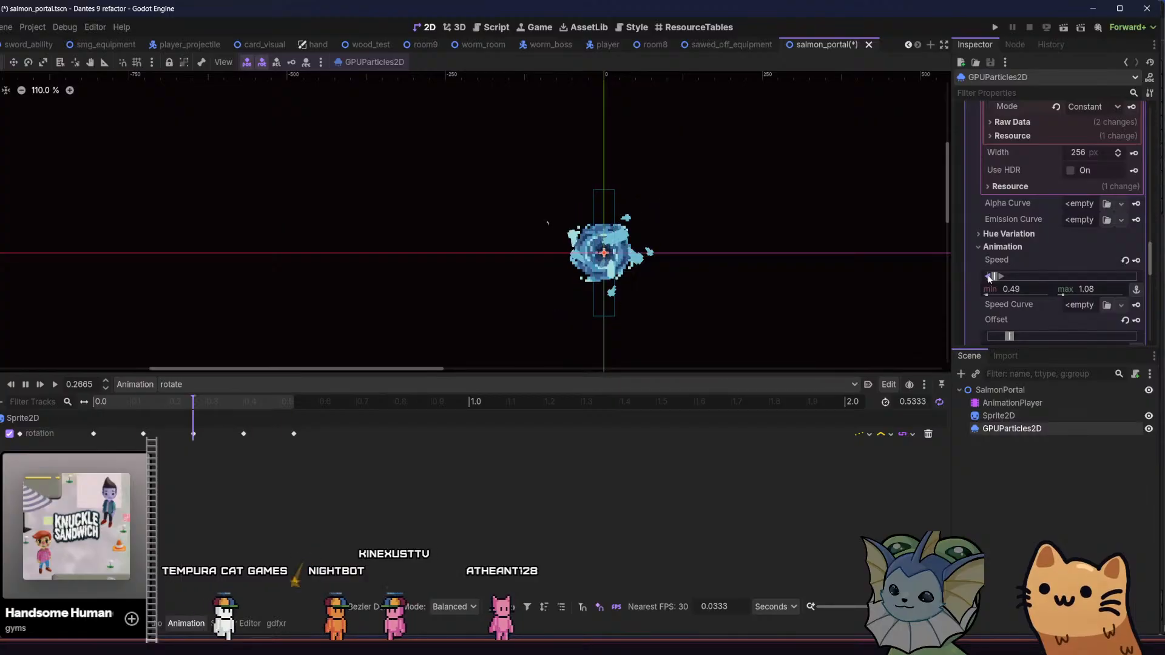
- Raise the end point of the particles' scale curve to (1.00, 0.88) and save the scene
scroll(1007, 225, "up", 6)
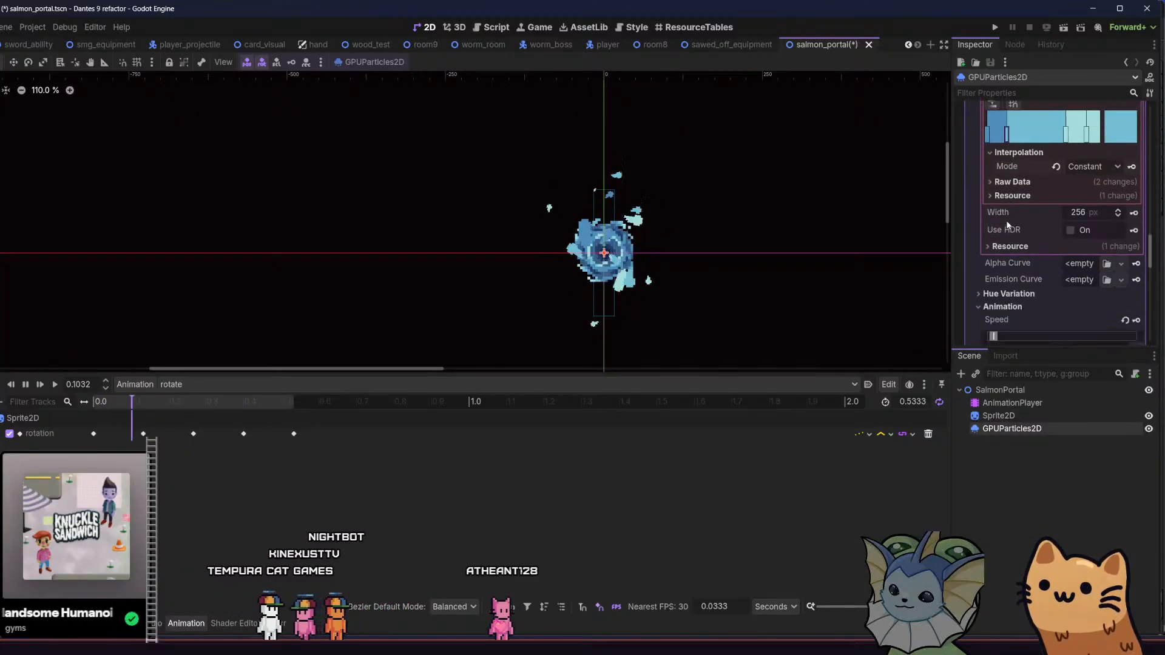
scroll(1034, 204, "up", 3)
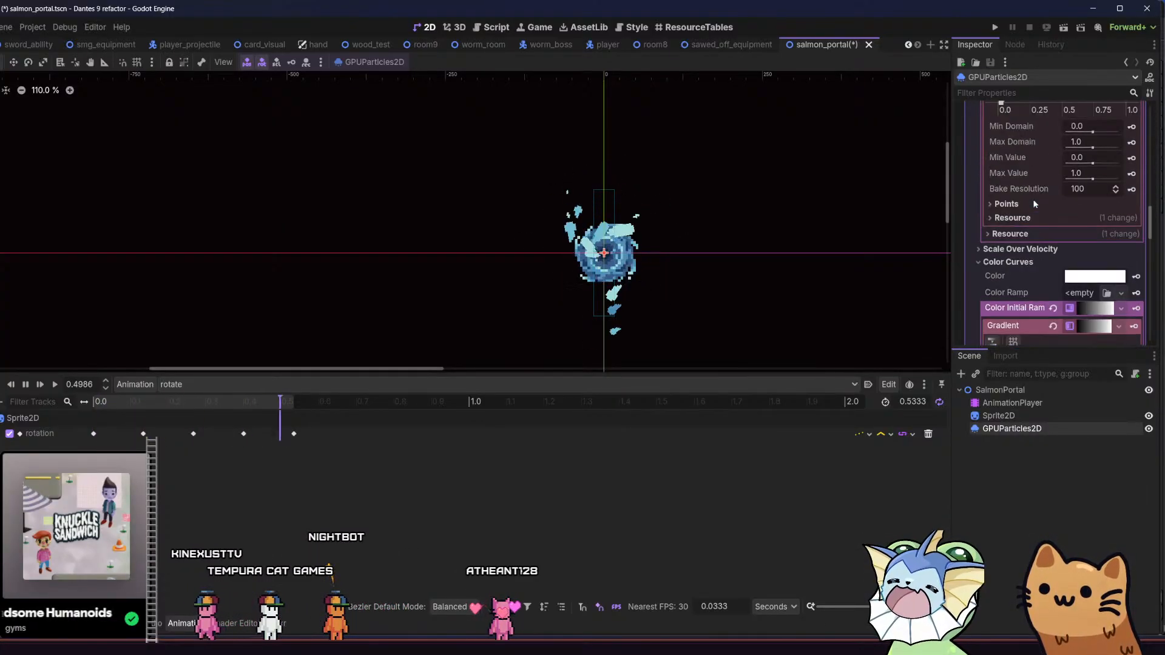
scroll(1041, 205, "down", 7)
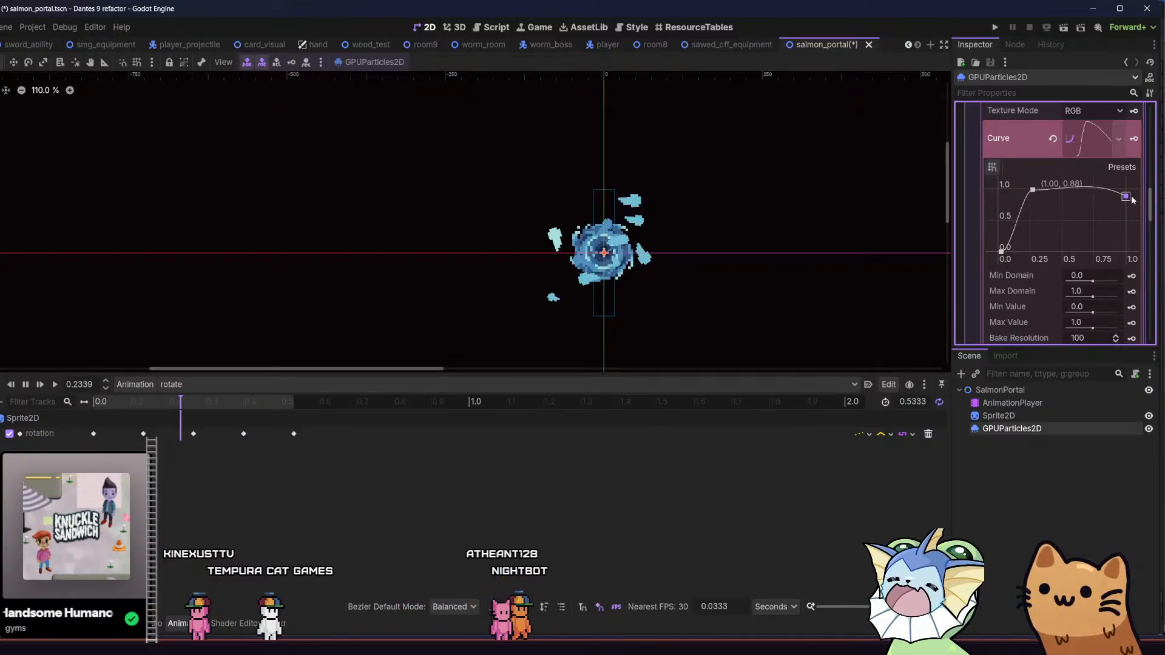
scroll(758, 215, "down", 4)
key("ctrl+s")
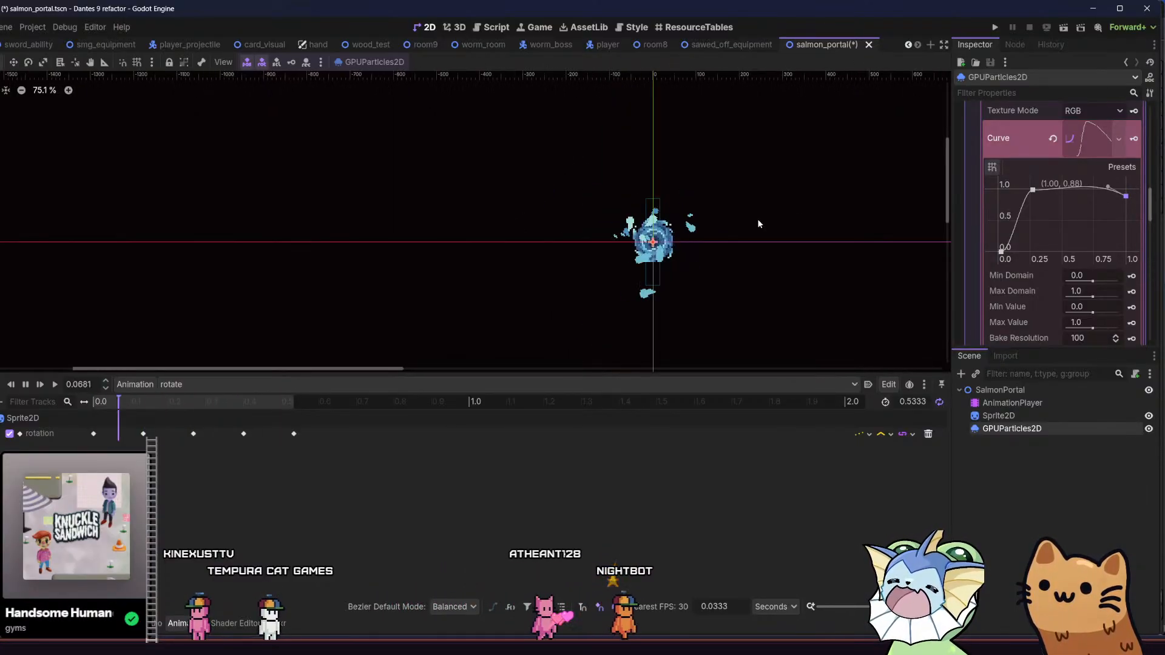
- Examine the size, color and motion of the droplet particles around the rotating portal at several zoom levels
left_click_drag(772, 224, 555, 229)
scroll(294, 239, "up", 5)
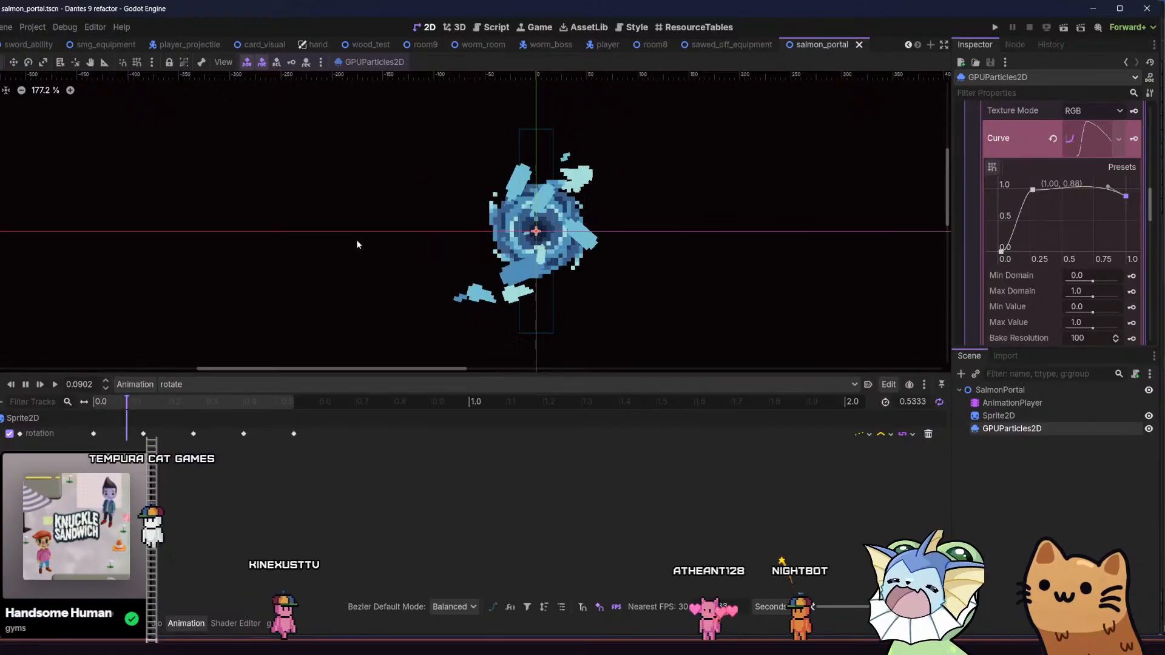
left_click_drag(359, 241, 362, 249)
scroll(363, 248, "down", 1)
left_click(321, 63)
left_click(321, 63)
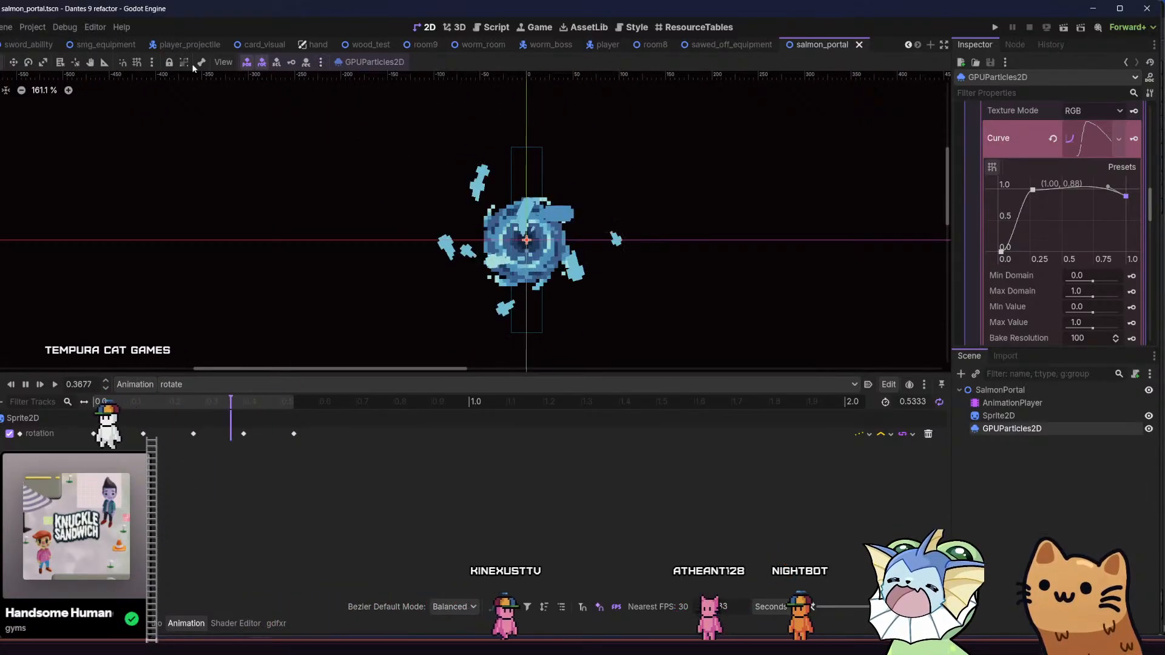
left_click(152, 63)
left_click(151, 64)
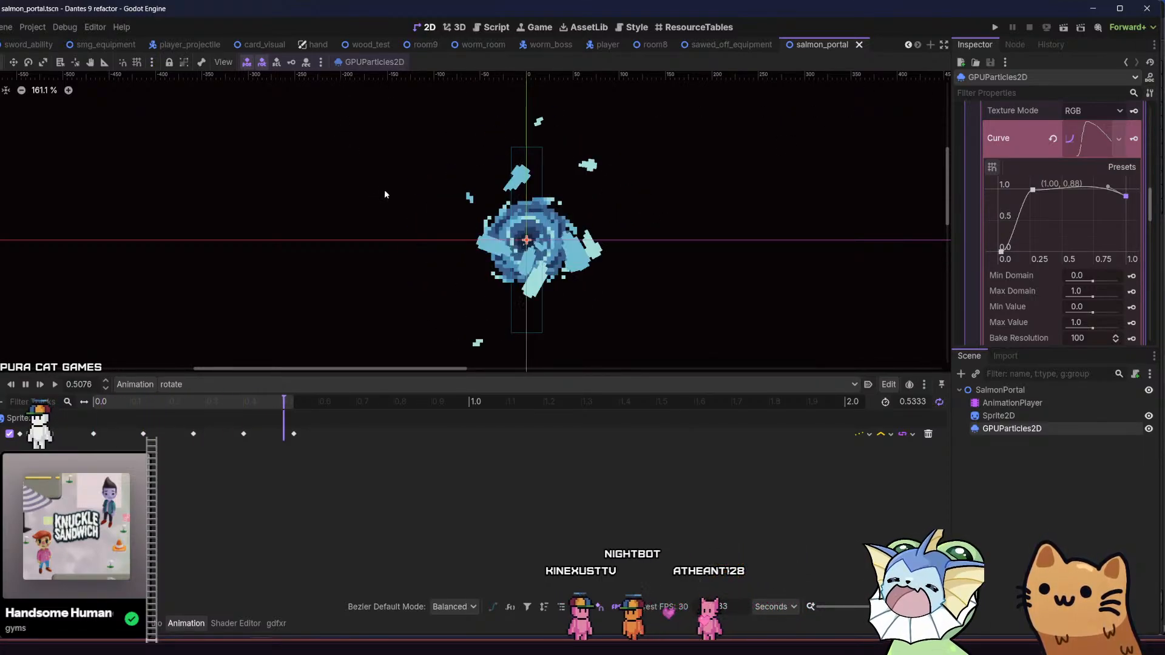
scroll(385, 194, "down", 2)
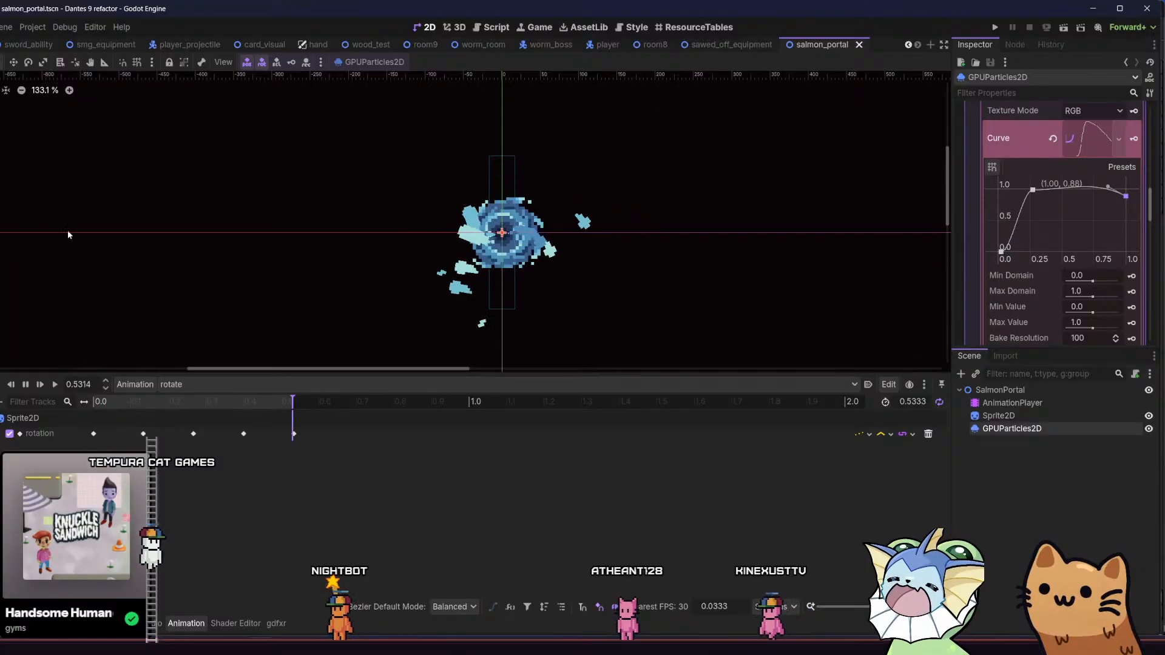
mouse_move(401, 233)
left_mouse_down()
mouse_move(412, 262)
mouse_move(406, 249)
left_mouse_up()
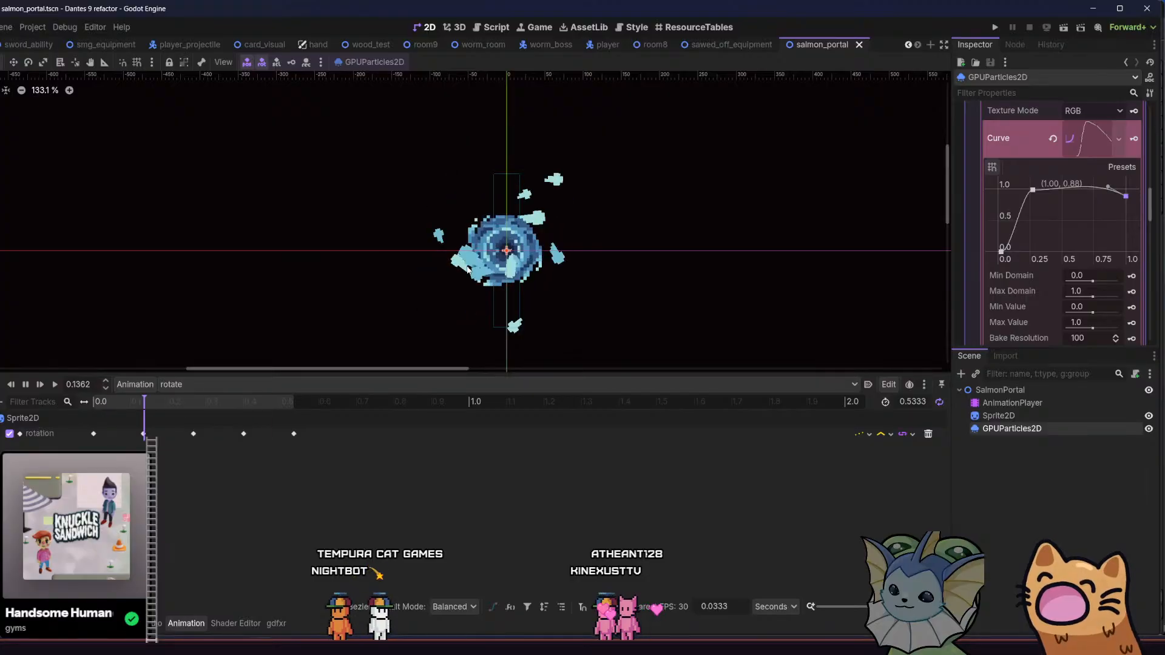
left_click_drag(414, 268, 417, 278)
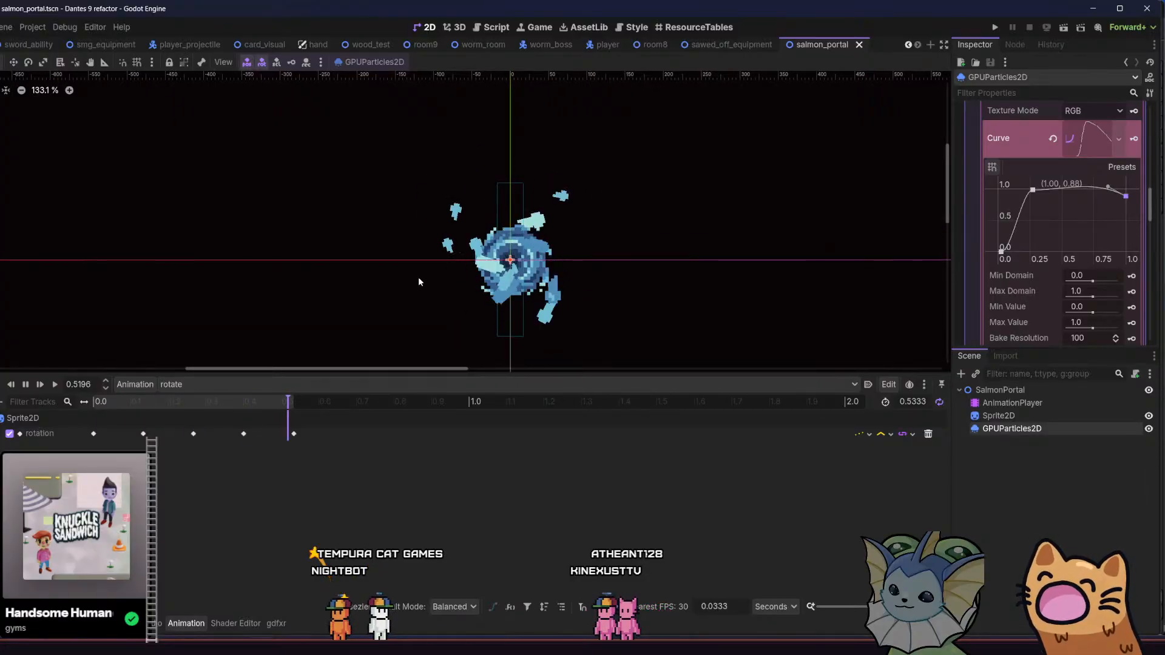
left_click_drag(436, 282, 456, 256)
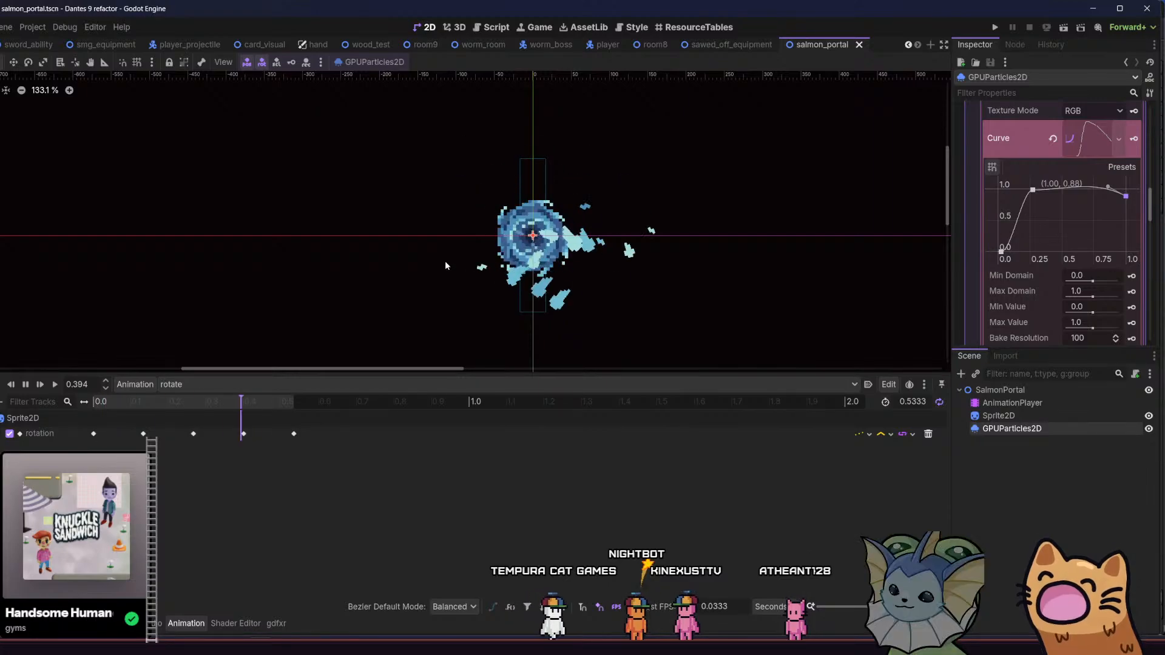
left_click_drag(445, 265, 434, 260)
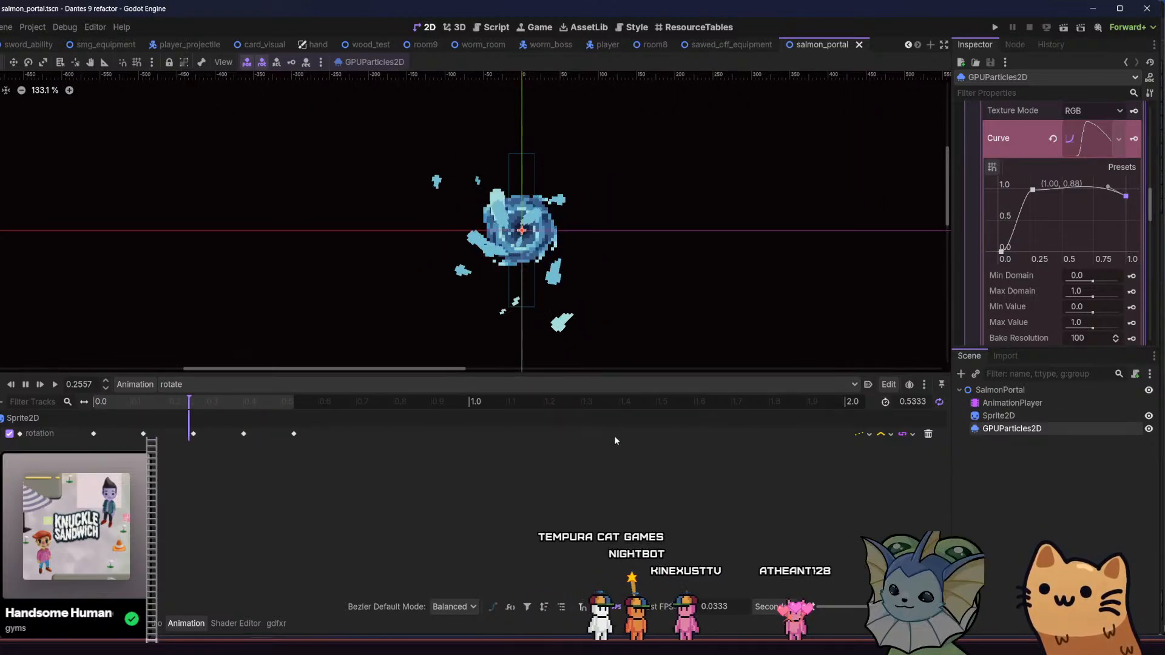
- Switch to Aseprite, delete the extra frames of the salmon storm portal sprite, and duplicate the remaining cel into a second frame
key("alt+Tab")
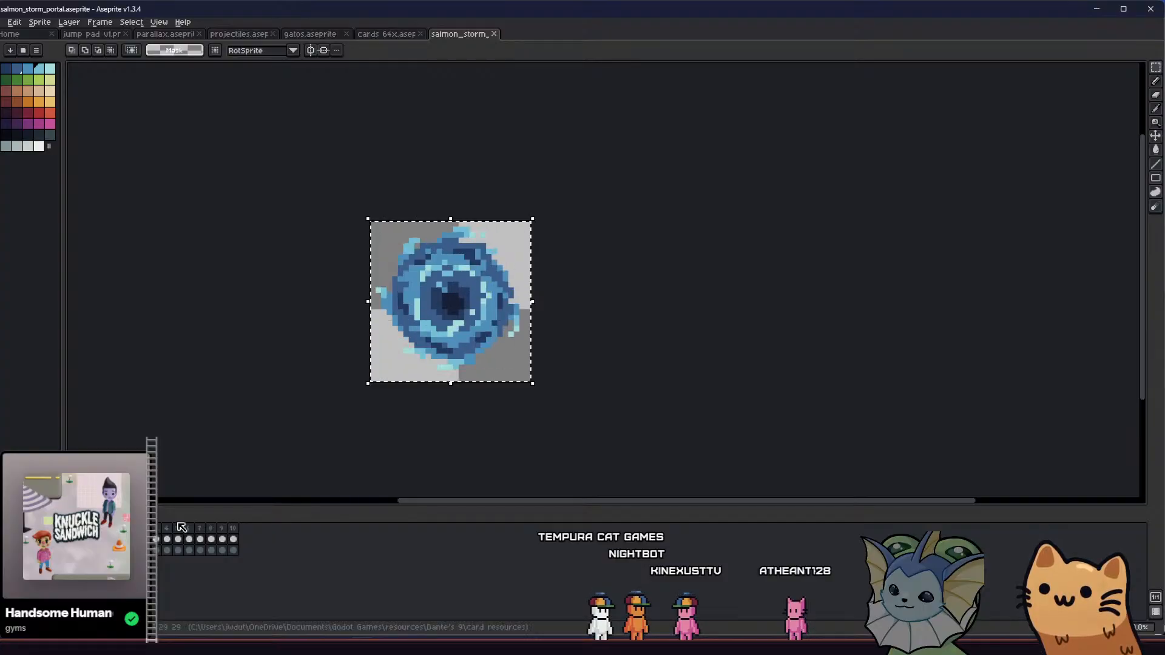
left_click(235, 533)
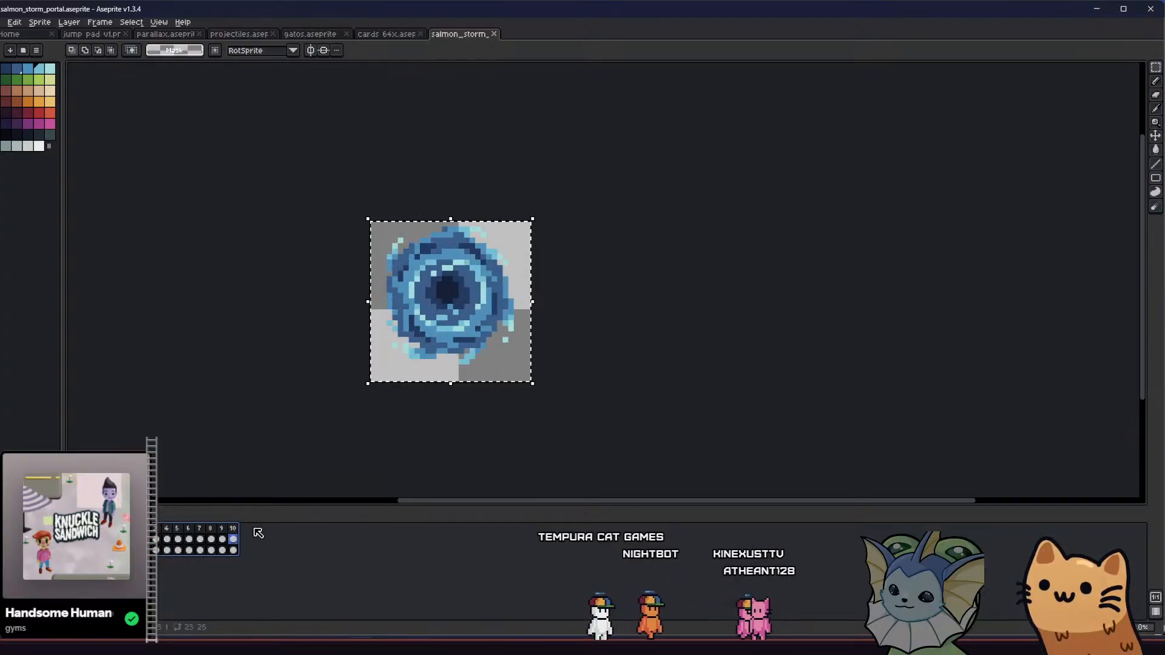
key("Delete")
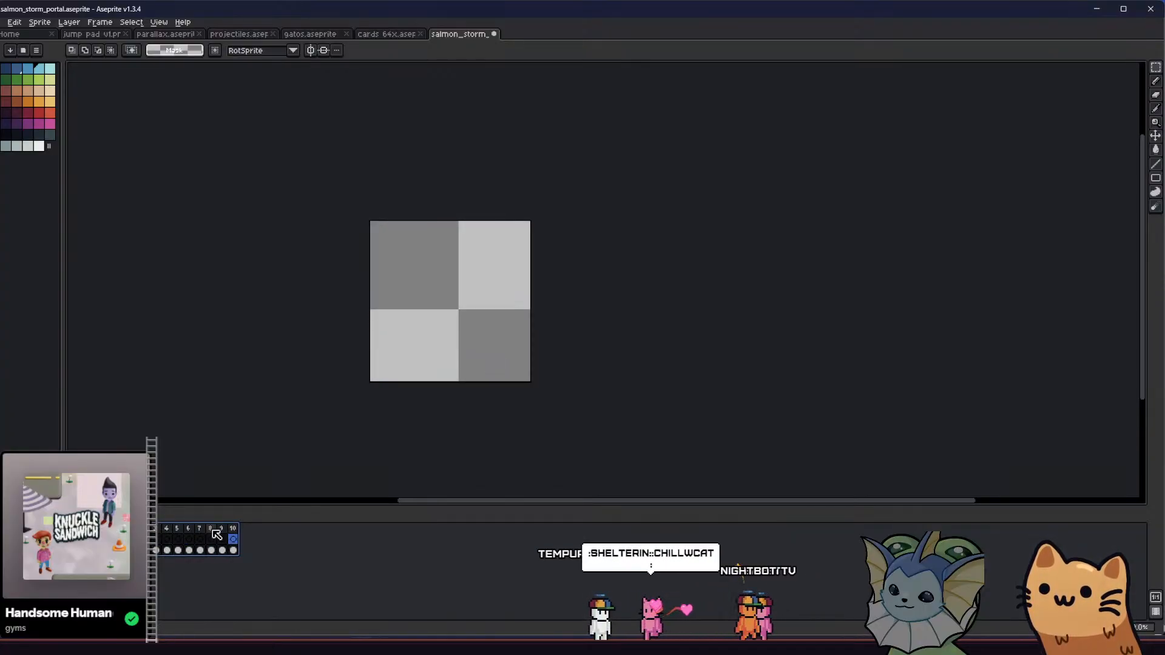
right_click(231, 533)
left_click(261, 570)
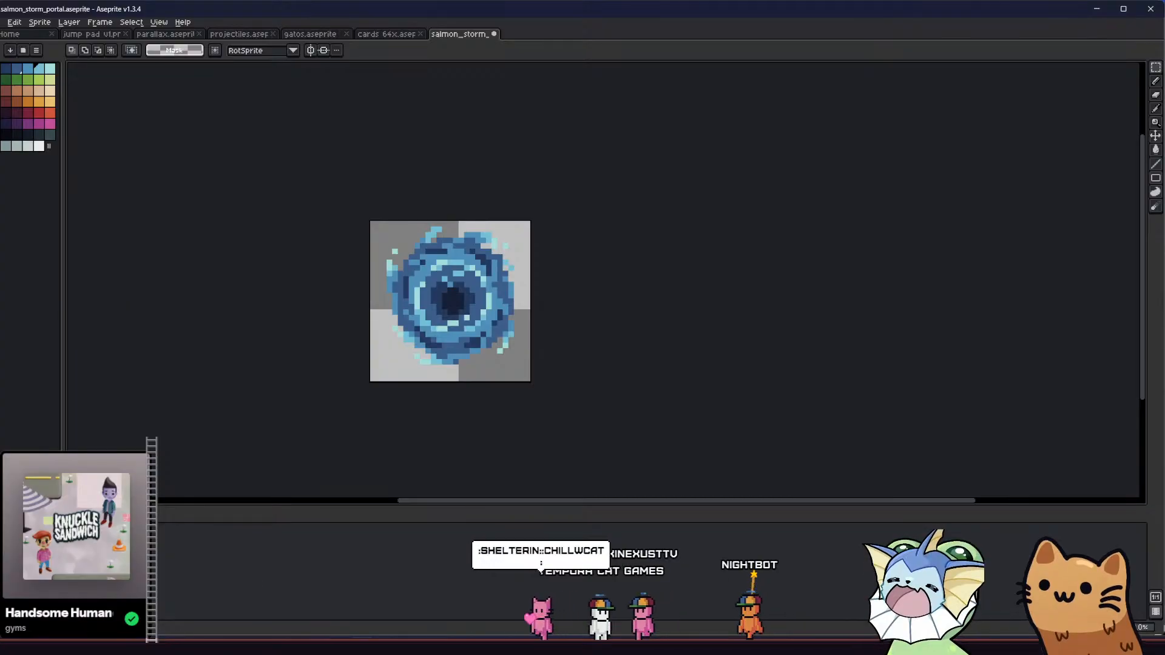
right_click(153, 545)
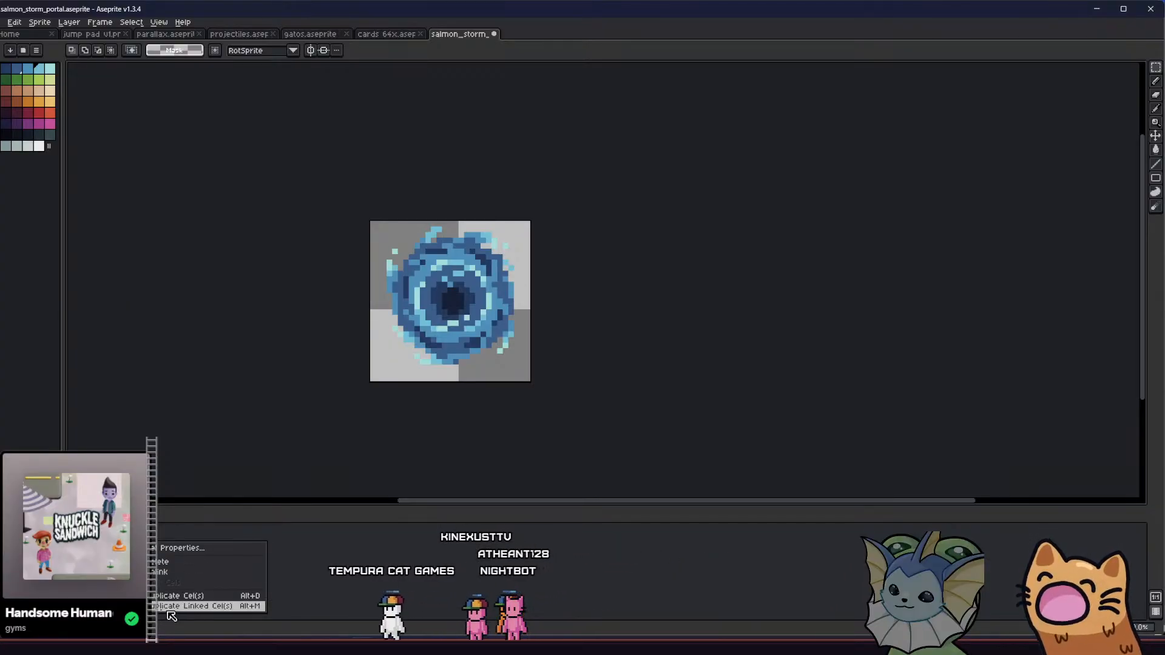
left_click(199, 598)
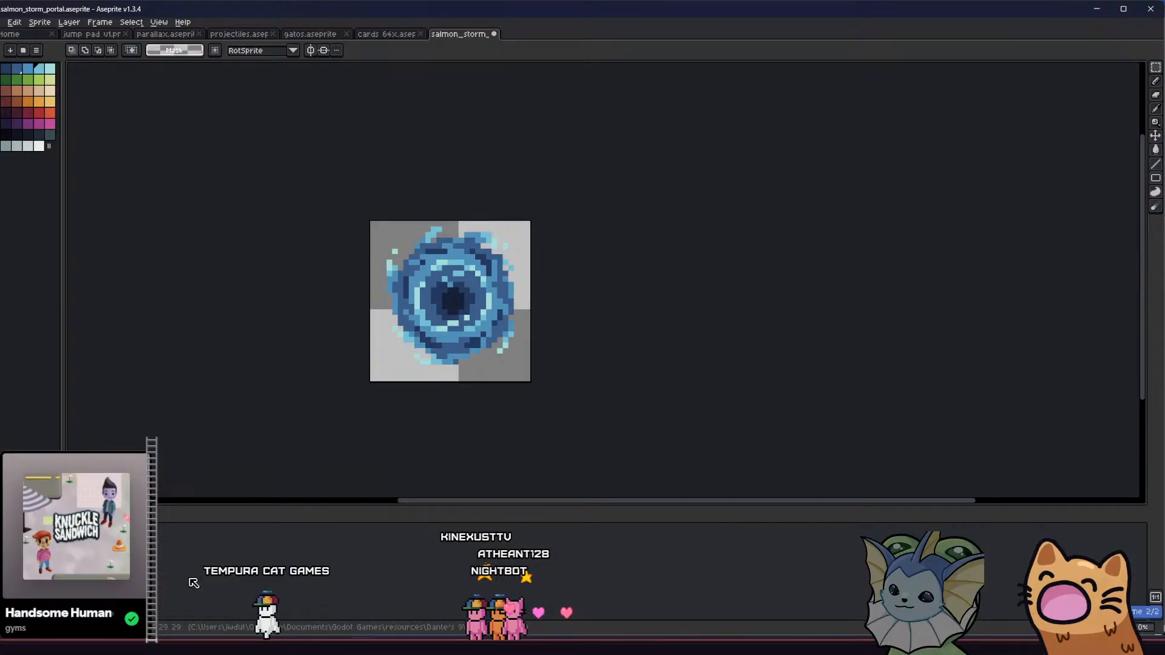
- Select the whole portal image in the second frame, rotate it by -45° with RotSprite, and save the sprite
scroll(358, 278, "up", 1)
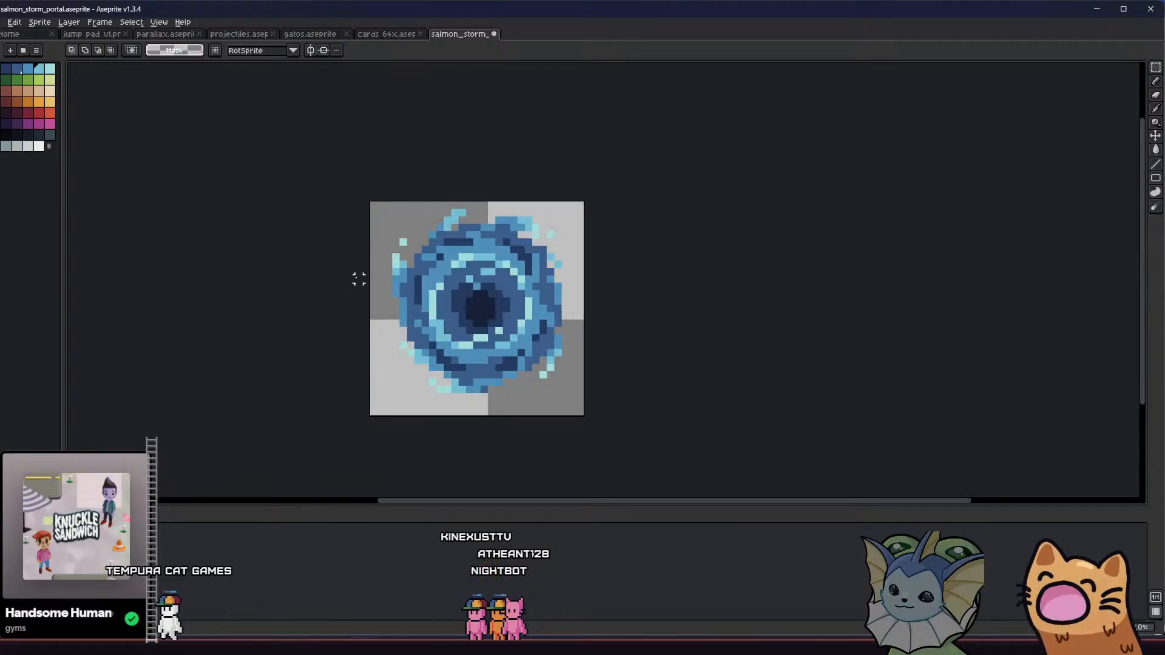
left_click_drag(352, 190, 673, 496)
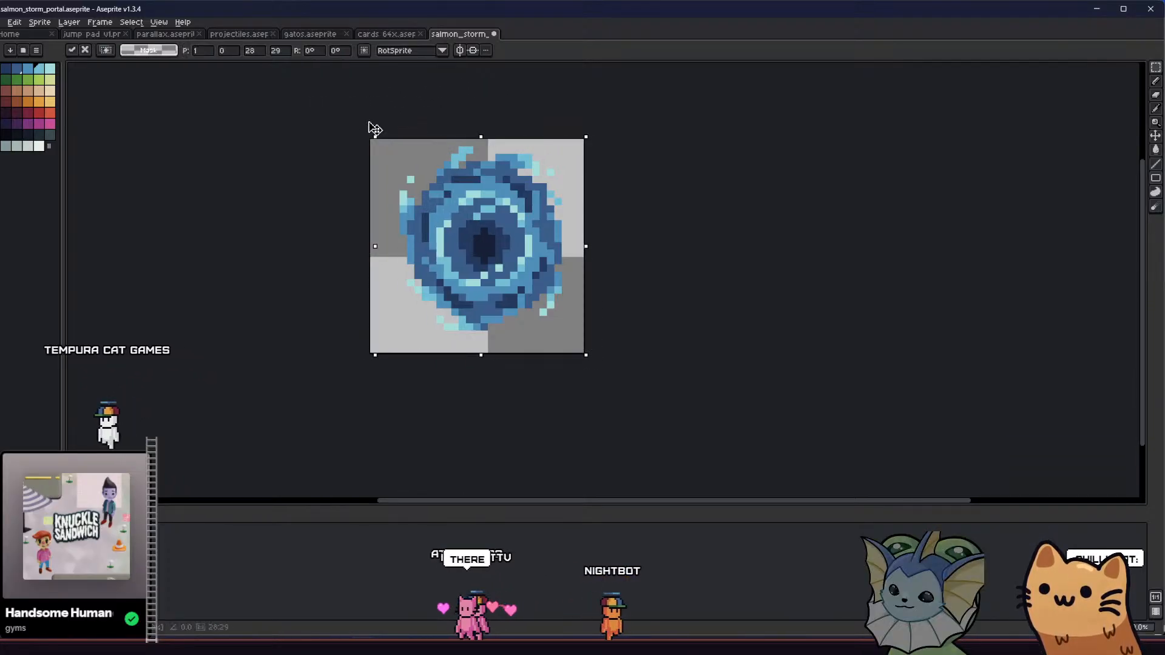
left_click_drag(356, 125, 481, 111)
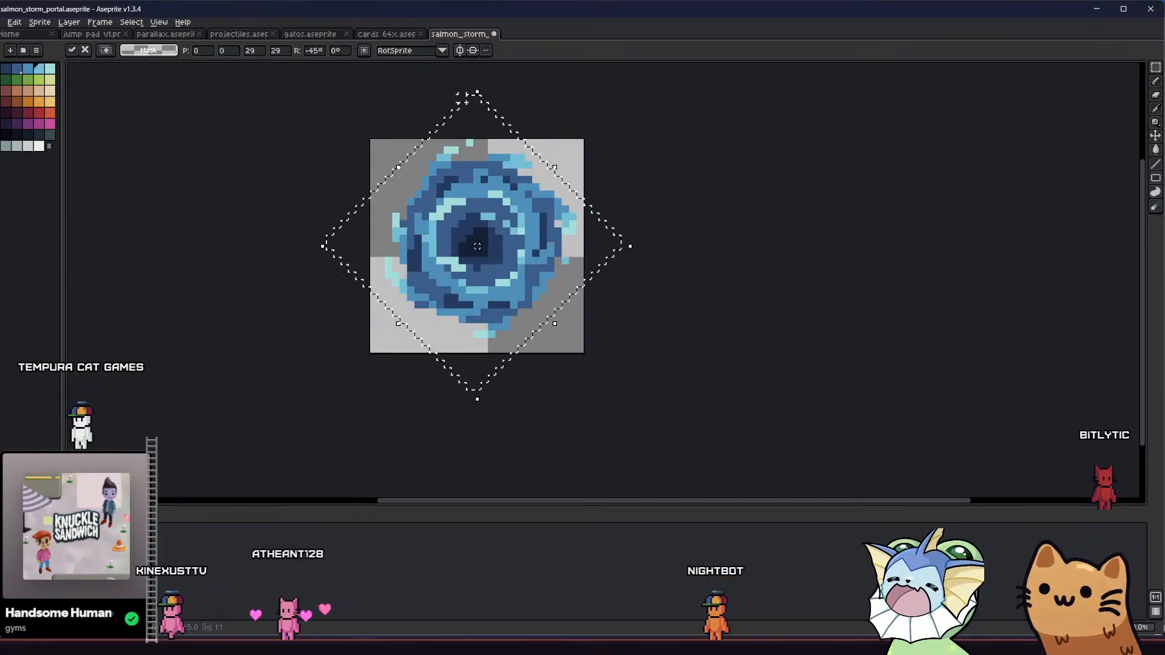
left_click_drag(297, 178, 302, 201)
left_click(296, 216)
key("ctrl+s")
- Retouch pixels around the rotated portal's dark center with the 1 px pencil and save the sprite
scroll(397, 242, "down", 1)
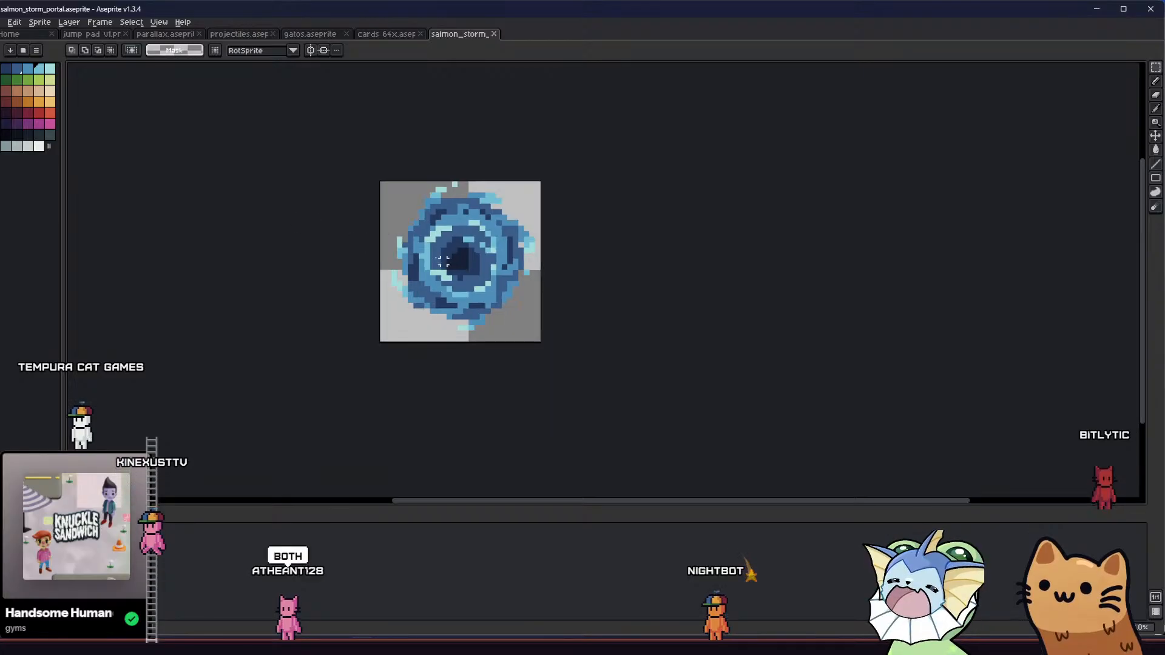
scroll(443, 261, "up", 1)
key("b")
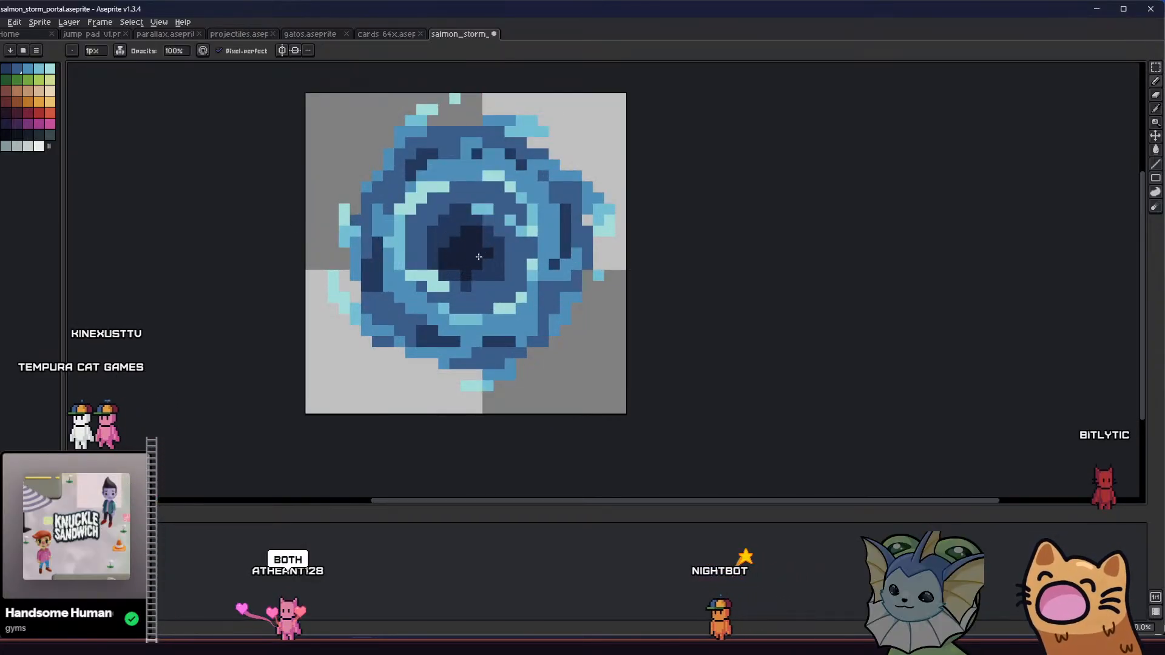
key("ctrl+s")
- Compare the two portal frames and touch up more pixels at the dark center's edge with the pencil
key("Right")
key("Left")
scroll(315, 311, "down", 4)
key("m")
scroll(344, 309, "up", 6)
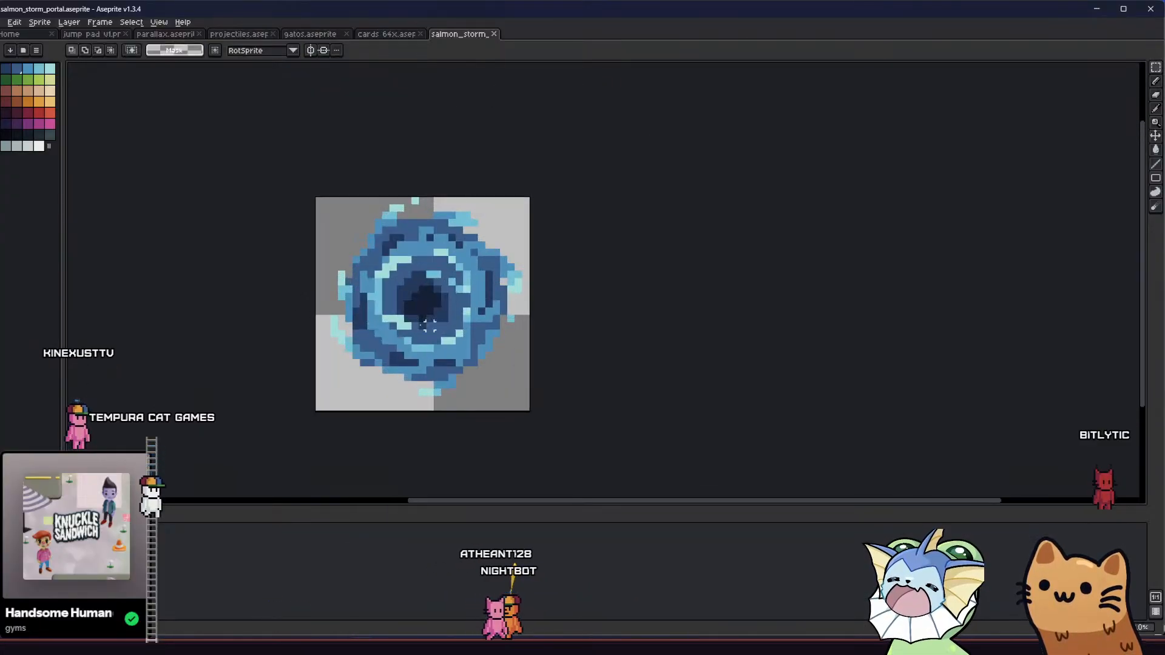
key("b")
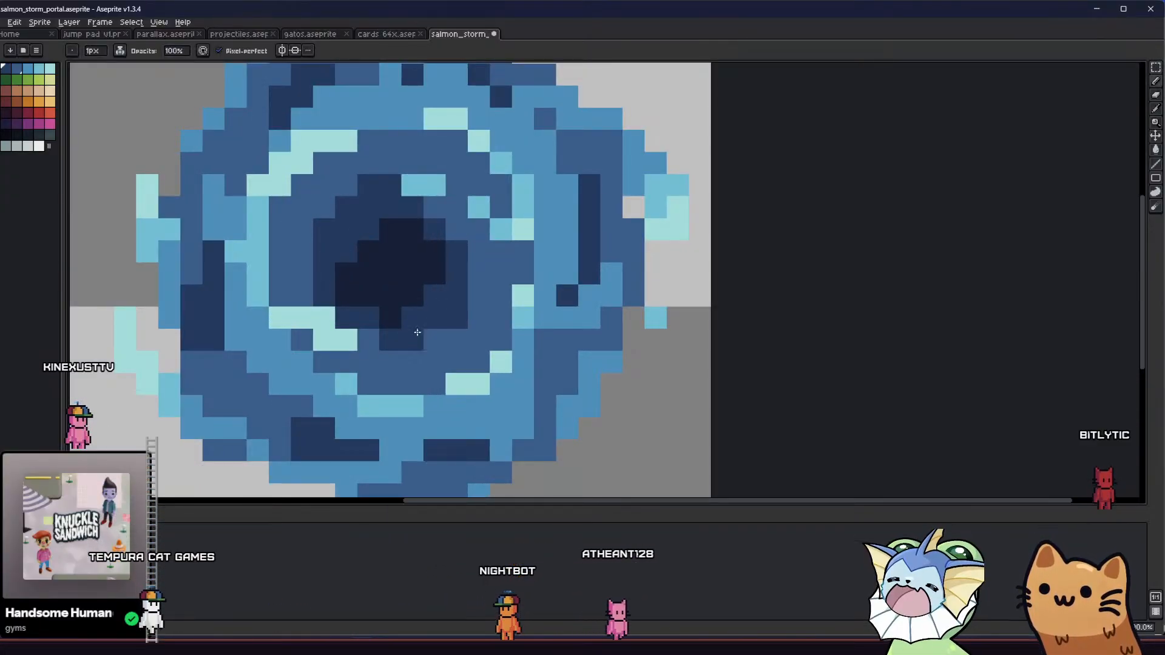
scroll(250, 339, "down", 6)
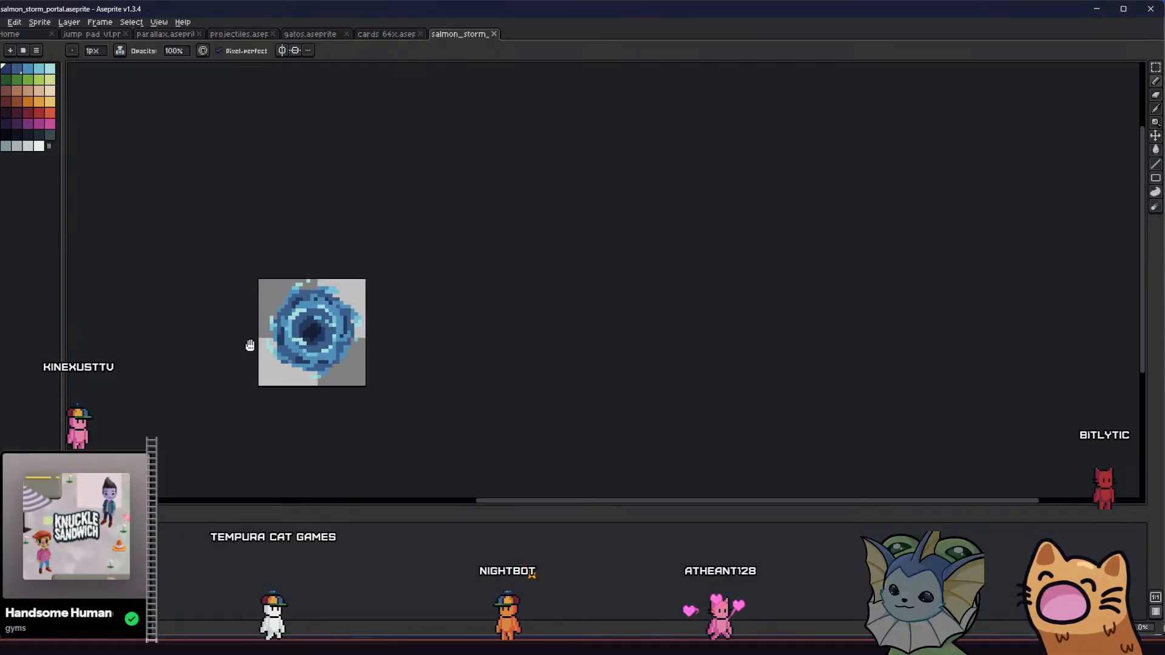
- Save the sprite and select the entire portal canvas with the rectangular marquee
key("m")
scroll(252, 330, "up", 1)
left_click_drag(213, 322, 247, 339)
key("ctrl+s")
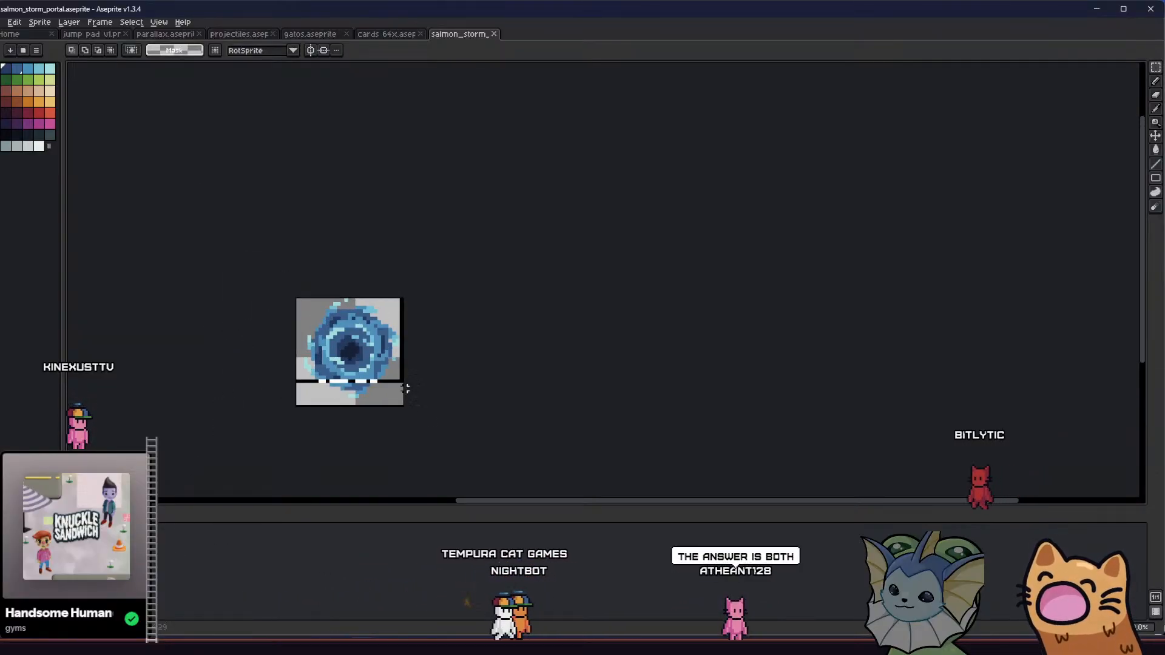
left_click_drag(407, 388, 410, 410)
left_click_drag(390, 409, 460, 401)
scroll(359, 362, "up", 1)
left_click_drag(275, 360, 268, 343)
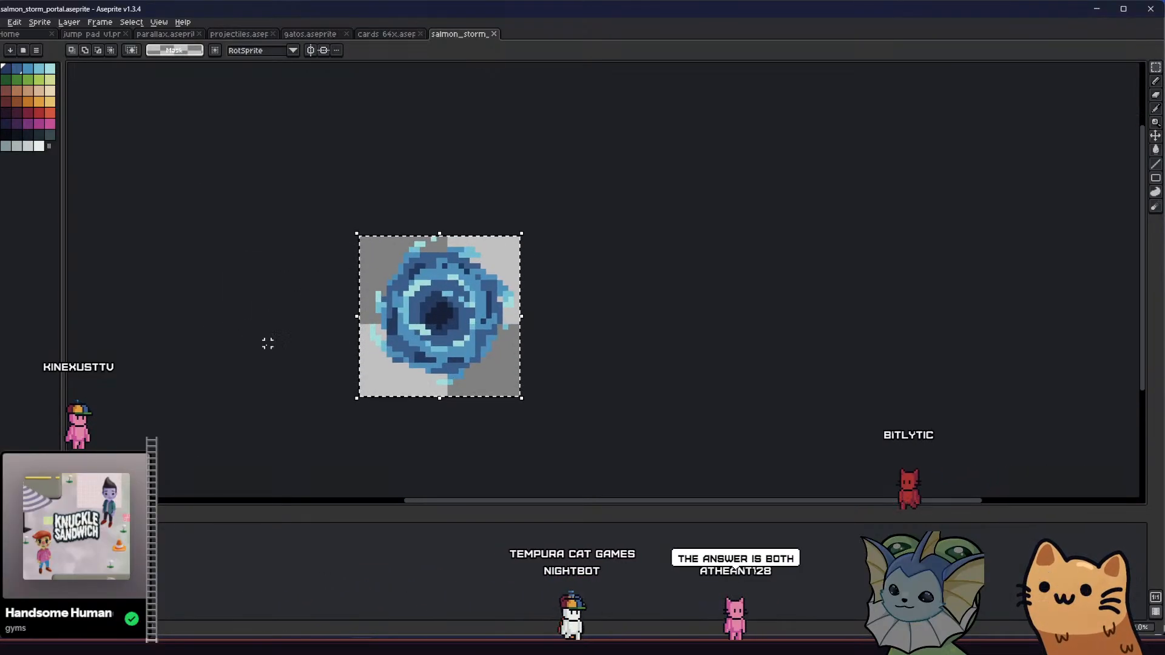
- Export the selected frame as salmon_storm_portal_rotate.png at 100% with visible layers
left_click(5, 22)
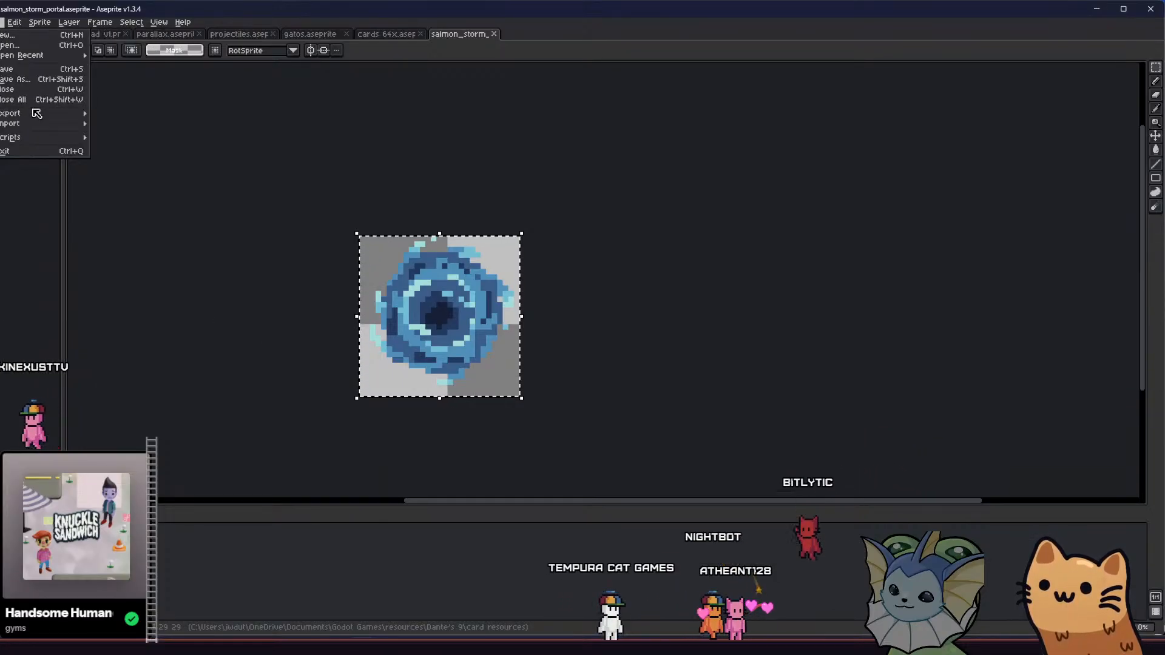
mouse_move(38, 114)
left_click(122, 114)
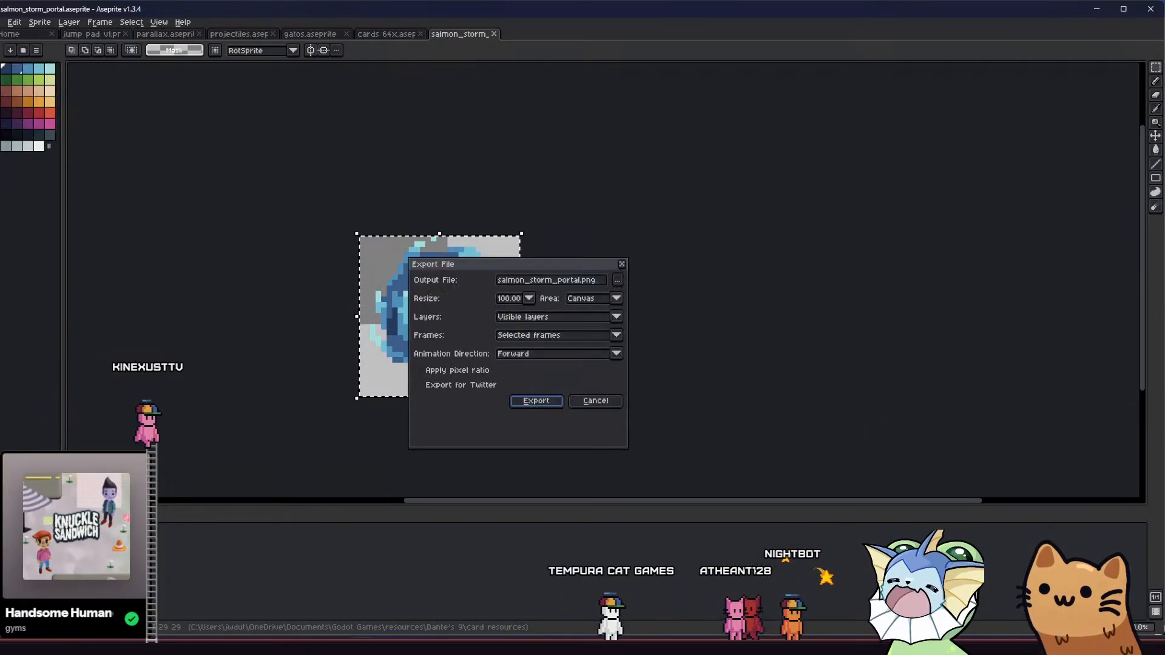
key("Right")
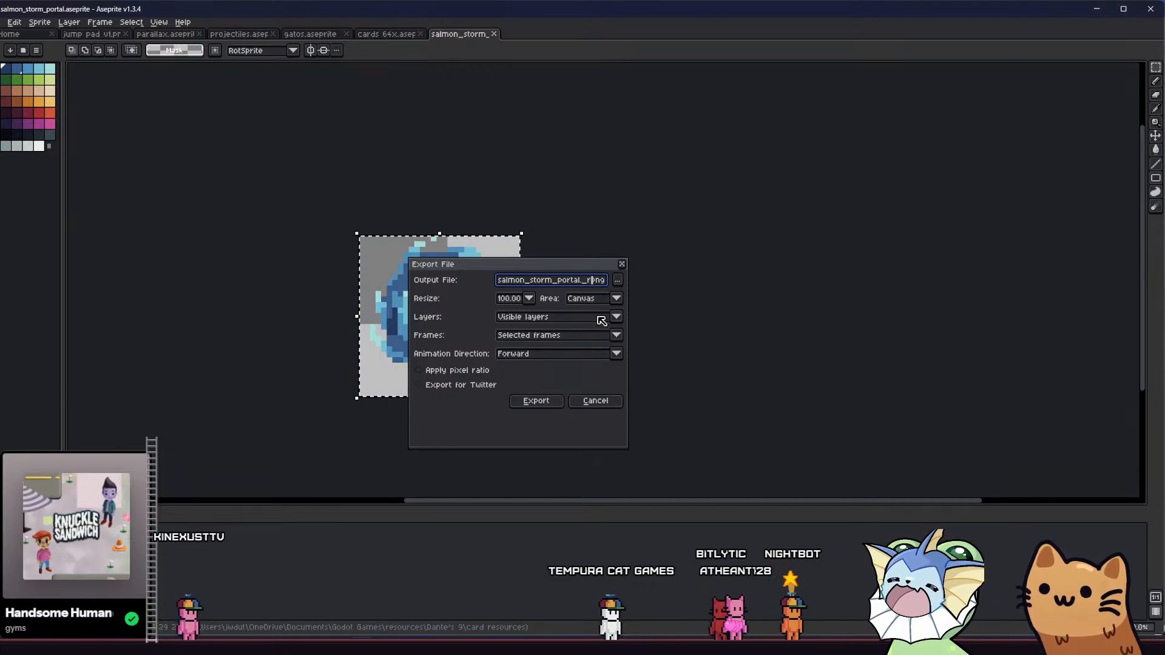
type("l_")
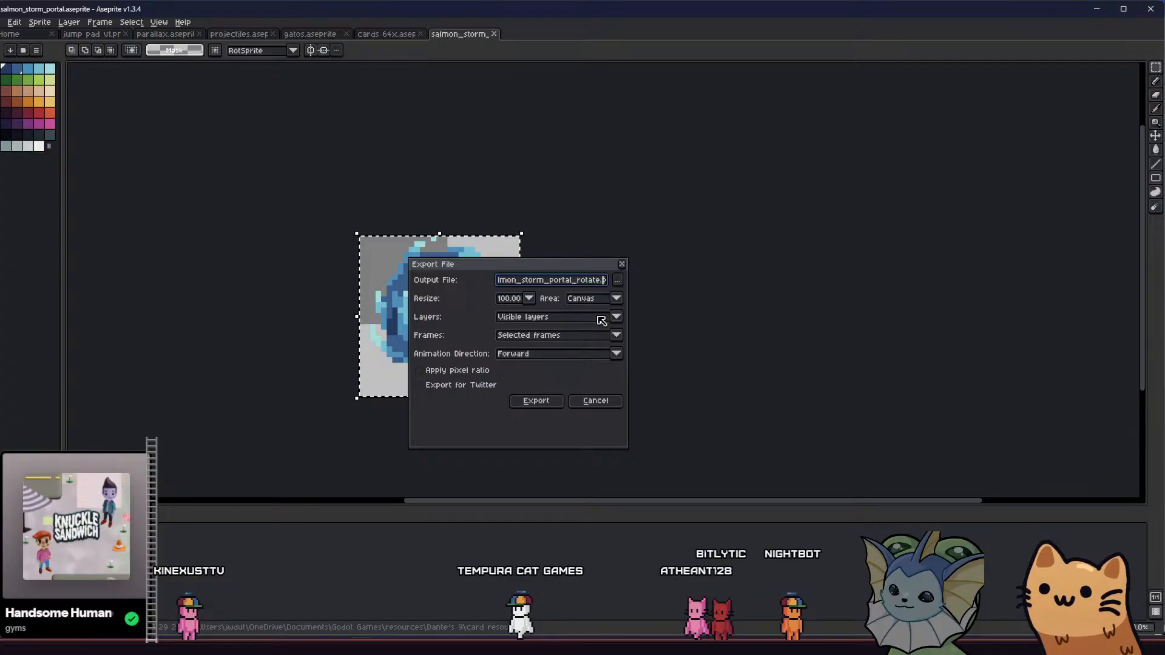
key("Return")
- Switch to Godot, clear the file filter, and open the res://assets/sprites/Testing/ folder
key("alt+Tab")
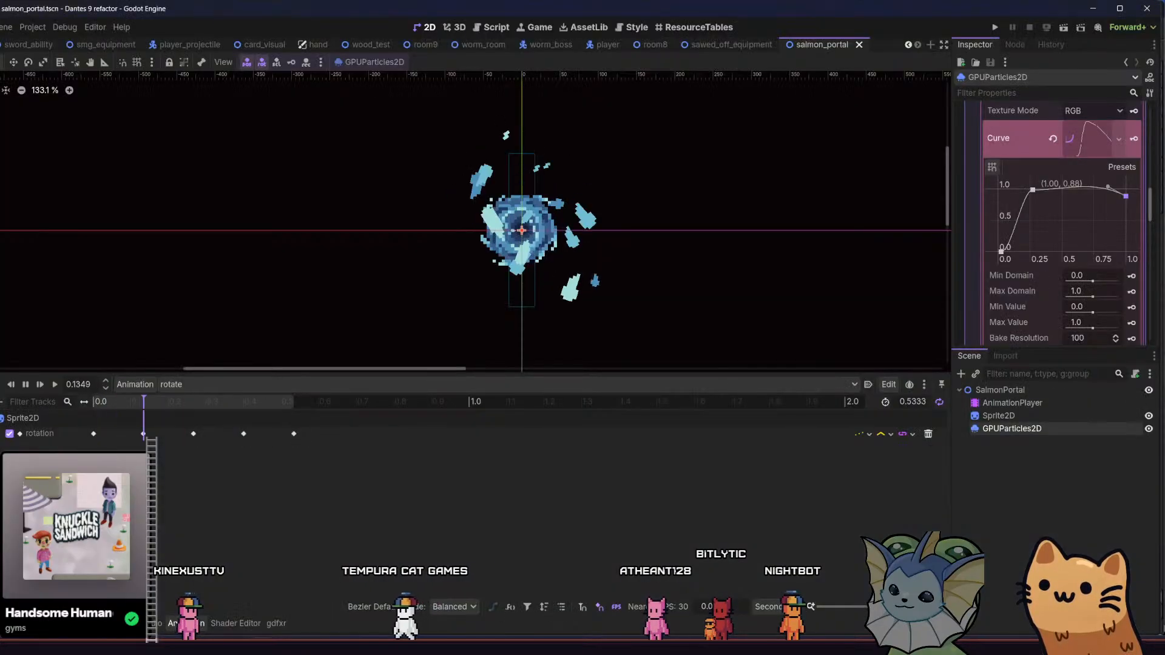
left_click_drag(318, 260, 289, 271)
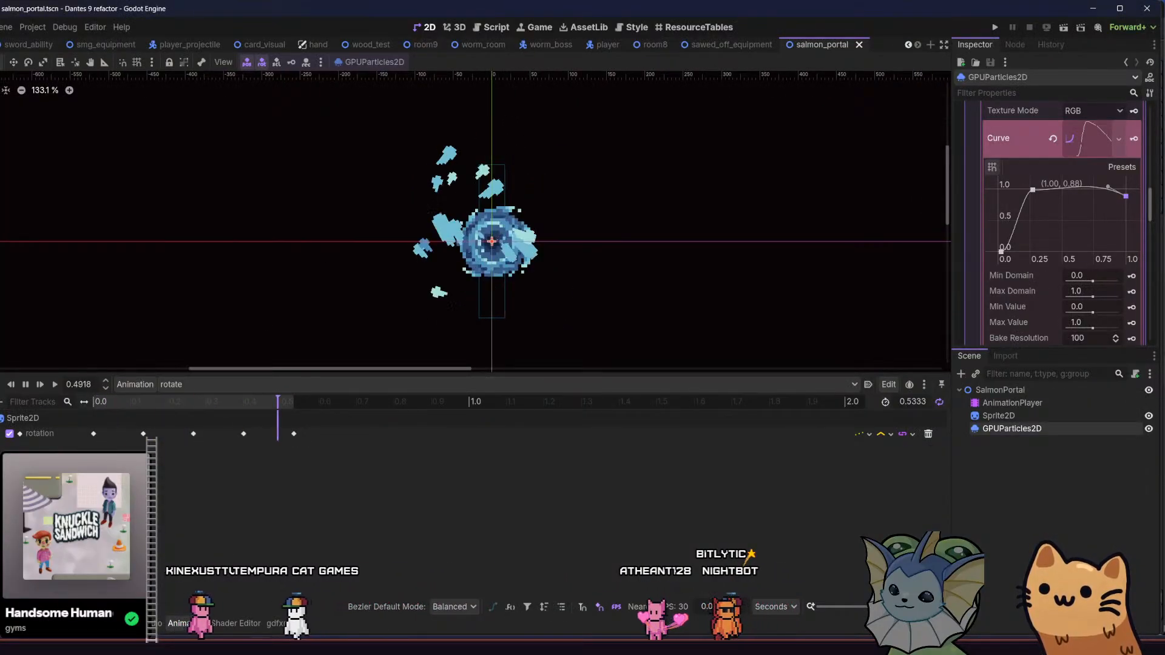
key("alt+f")
key("alt+Tab")
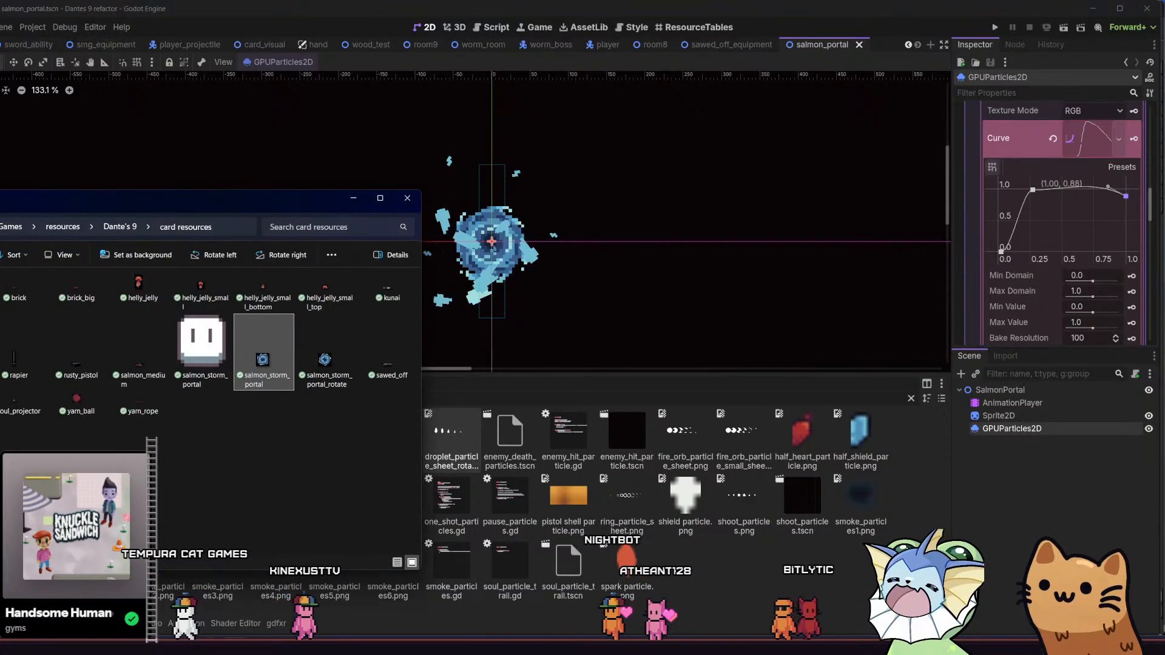
key("alt+Tab")
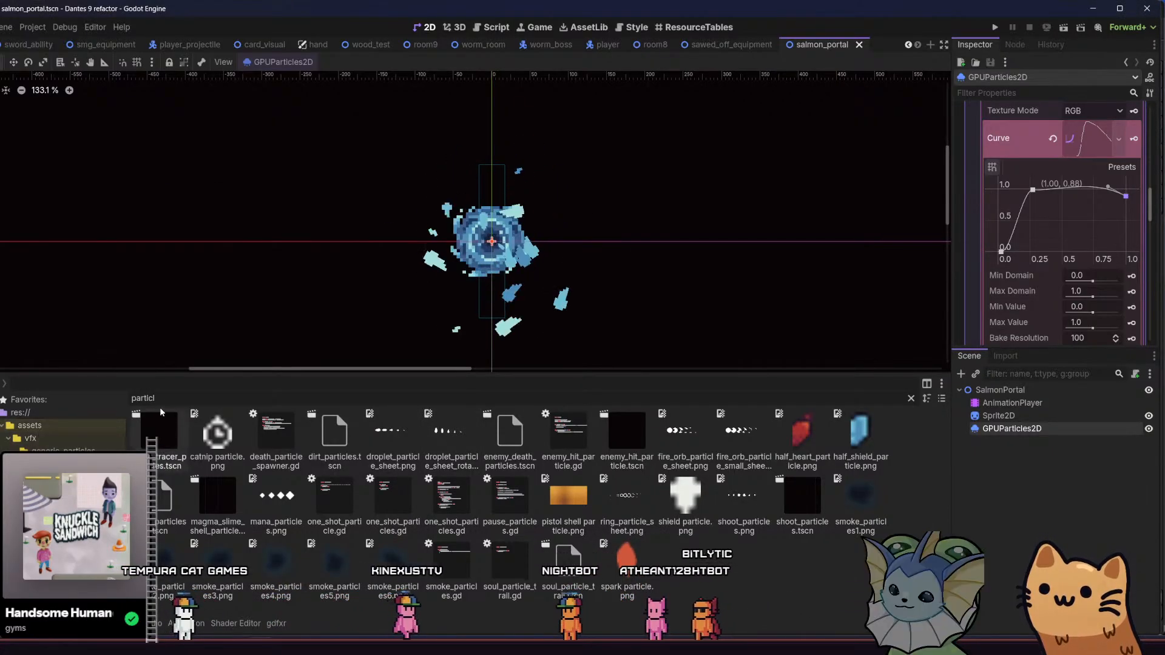
left_click_drag(160, 398, 111, 398)
key("BackSpace")
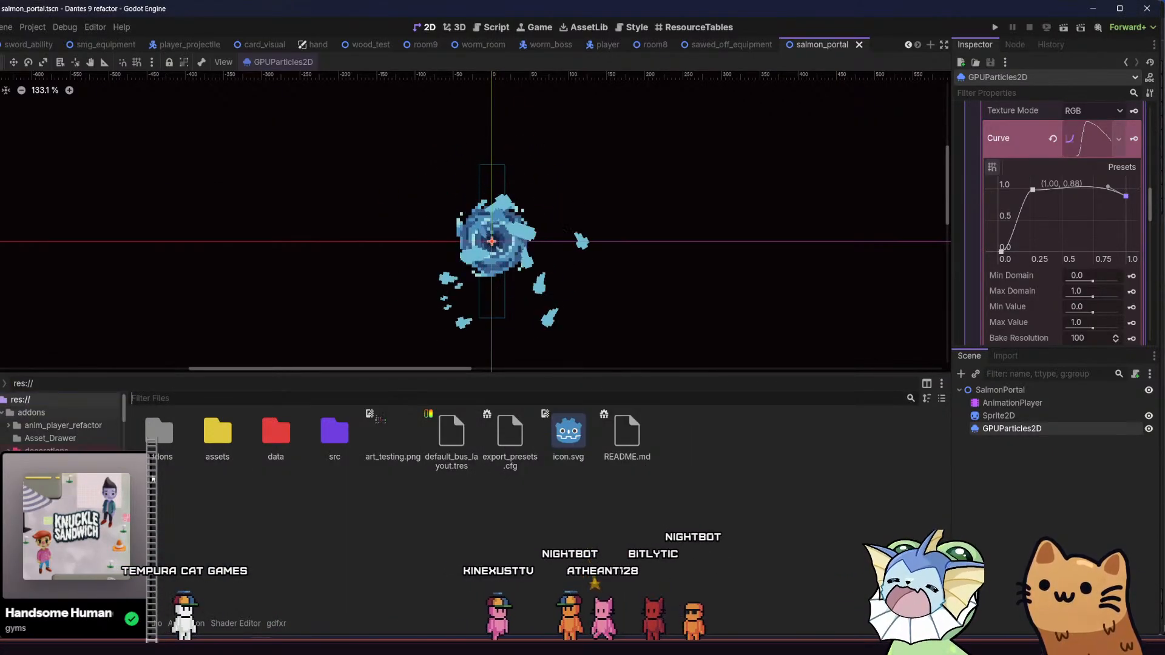
scroll(61, 424, "down", 6)
scroll(60, 421, "down", 3)
left_click(64, 503)
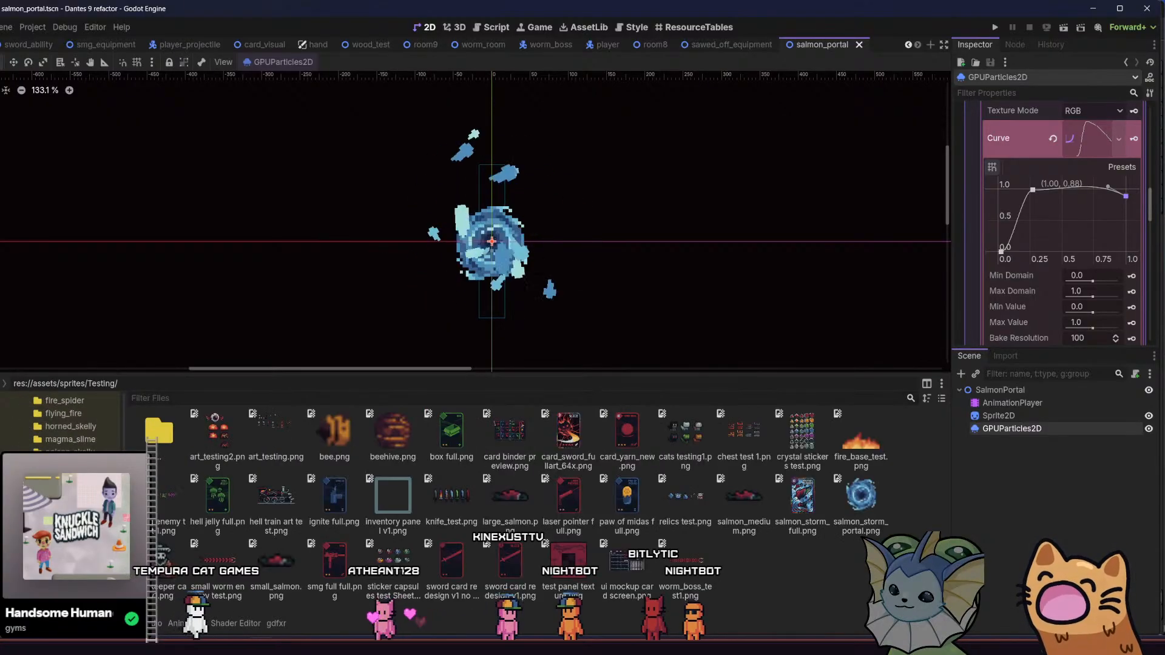
- Import salmon_storm_portal_rotate from the card resources folder in File Explorer into the project's Testing folder
key("alt+Tab")
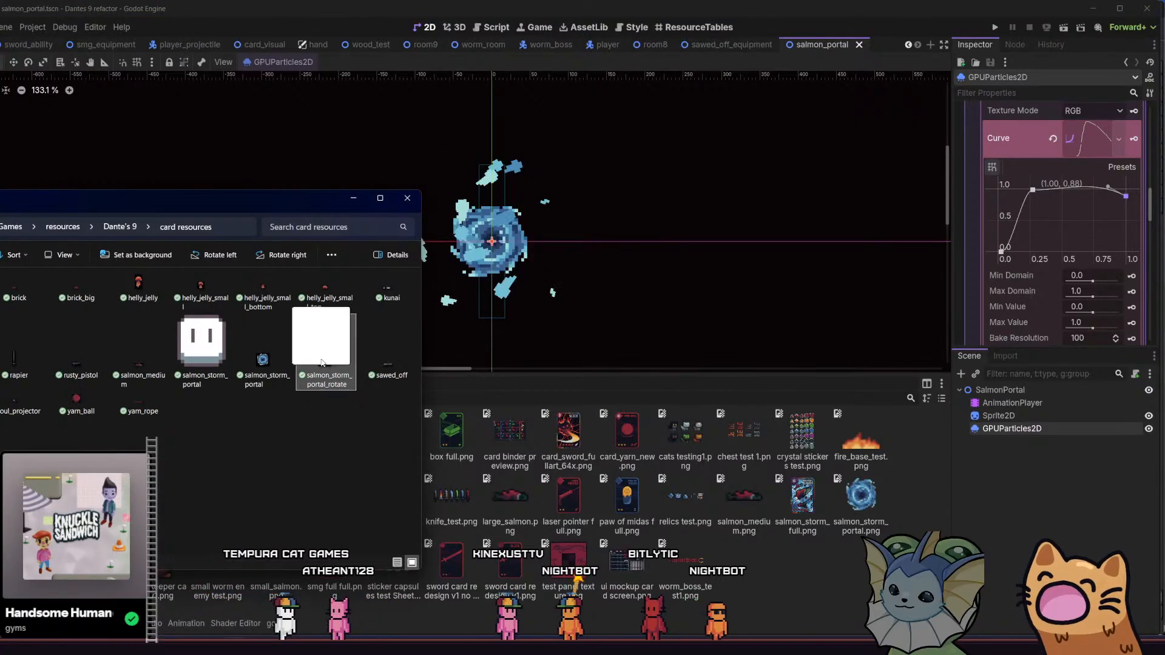
left_click_drag(766, 569, 766, 568)
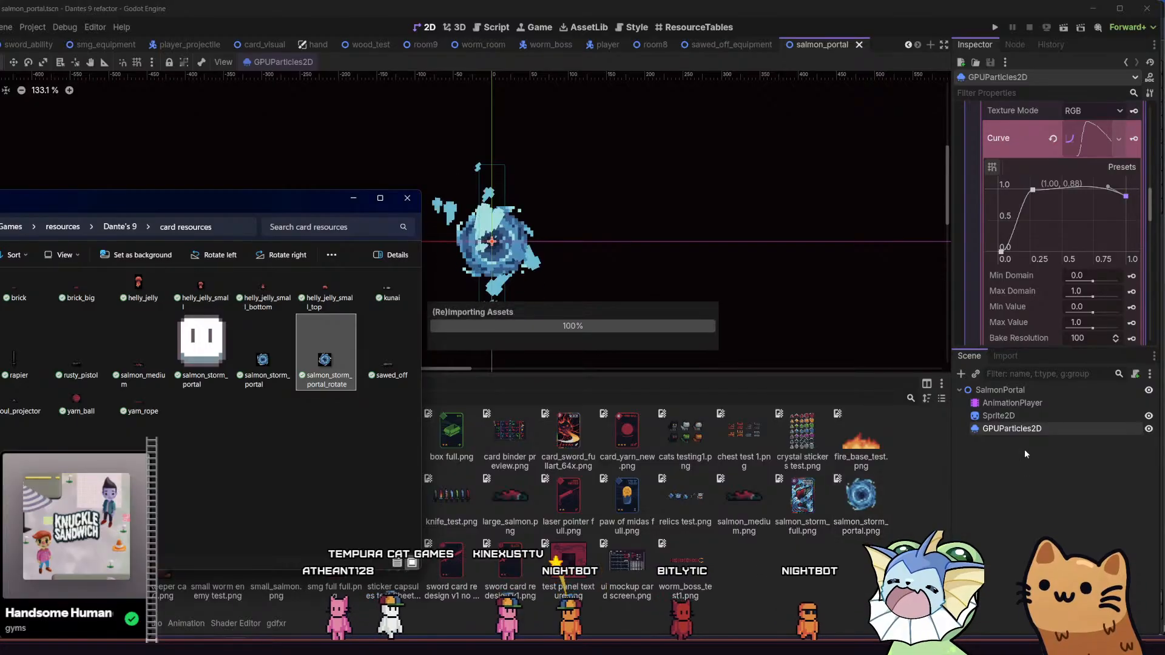
left_click(814, 555)
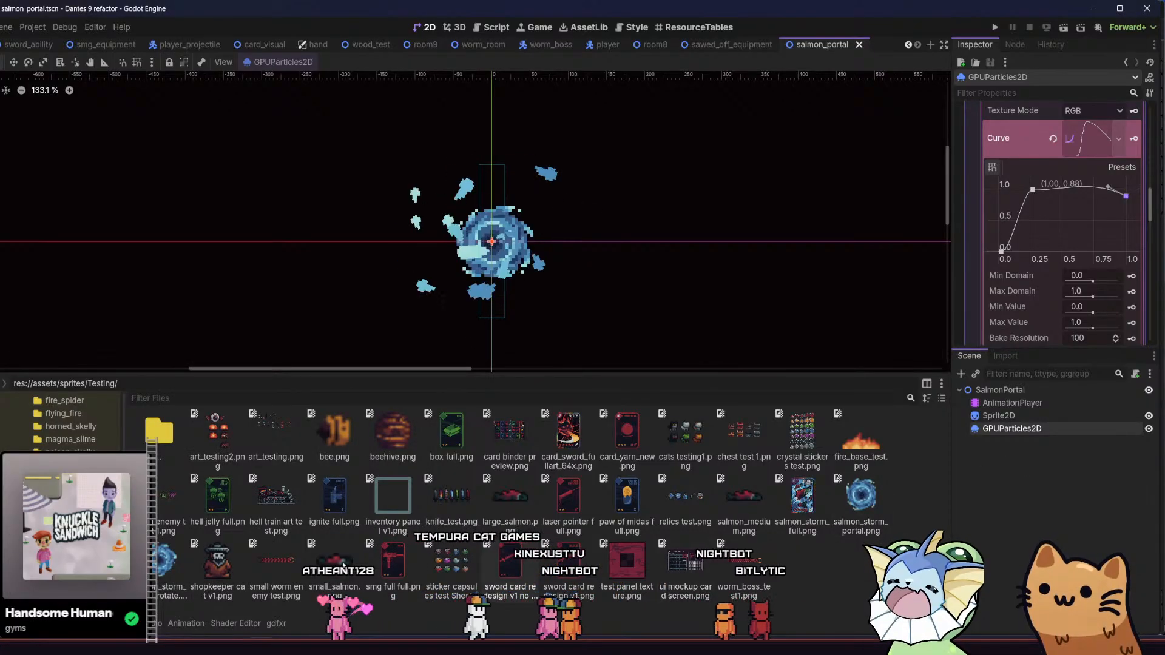
- Switch to Aseprite and generate a sprite sheet of both portal frames by rows, opening it as a new sprite
key("alt+Tab")
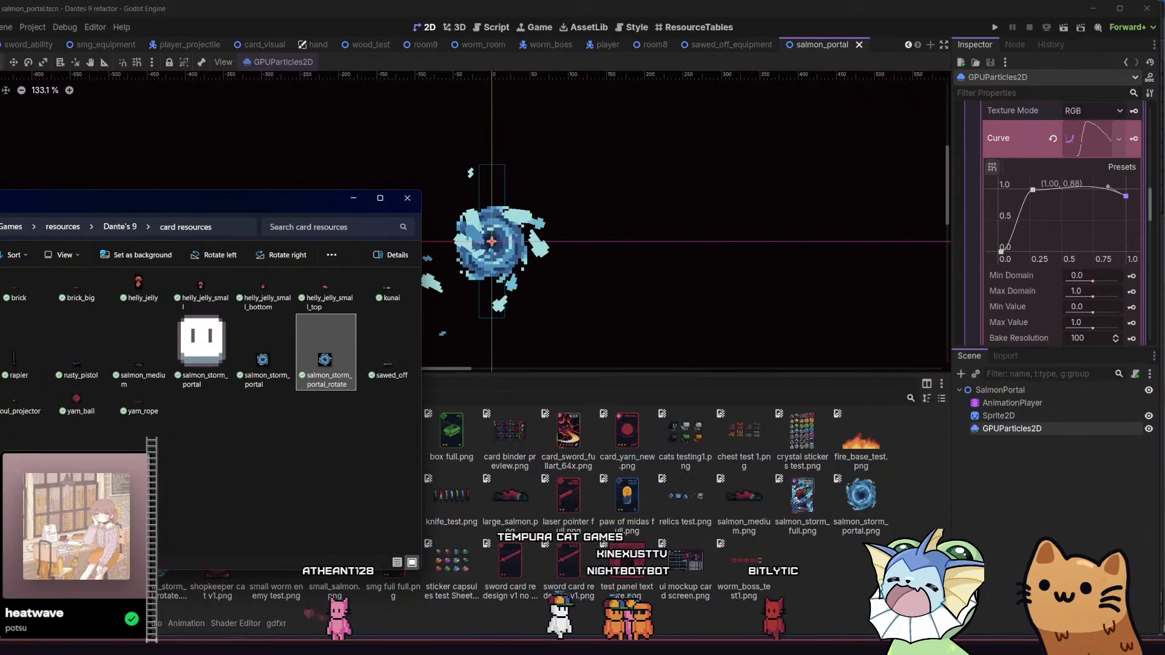
key("alt+Tab")
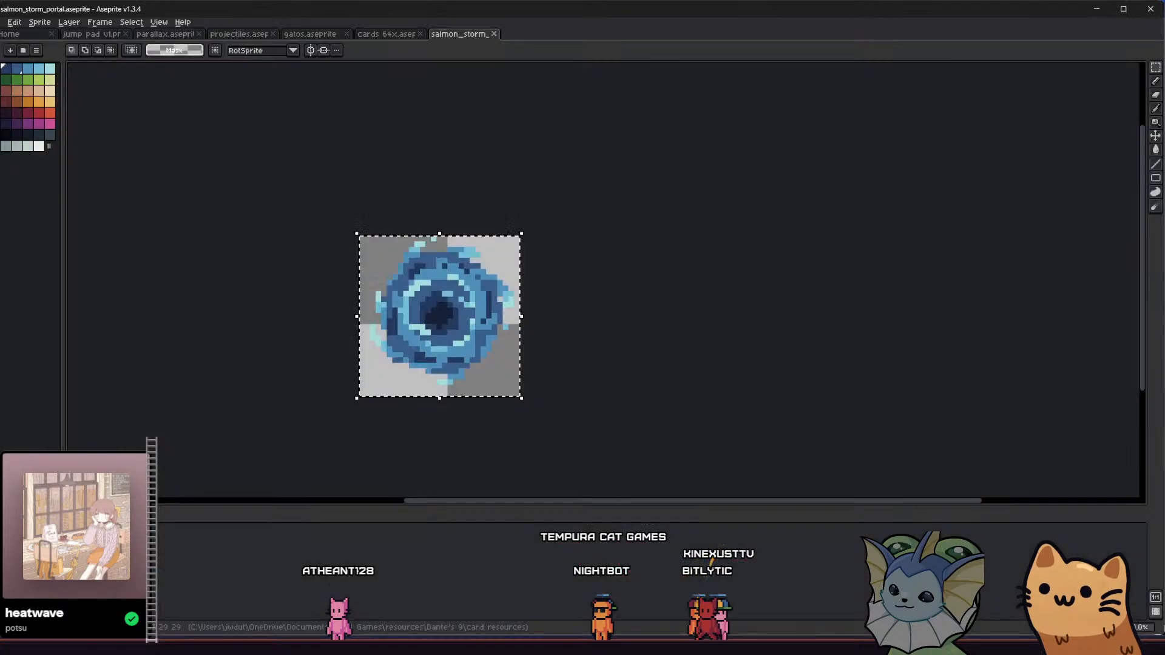
left_click(2, 23)
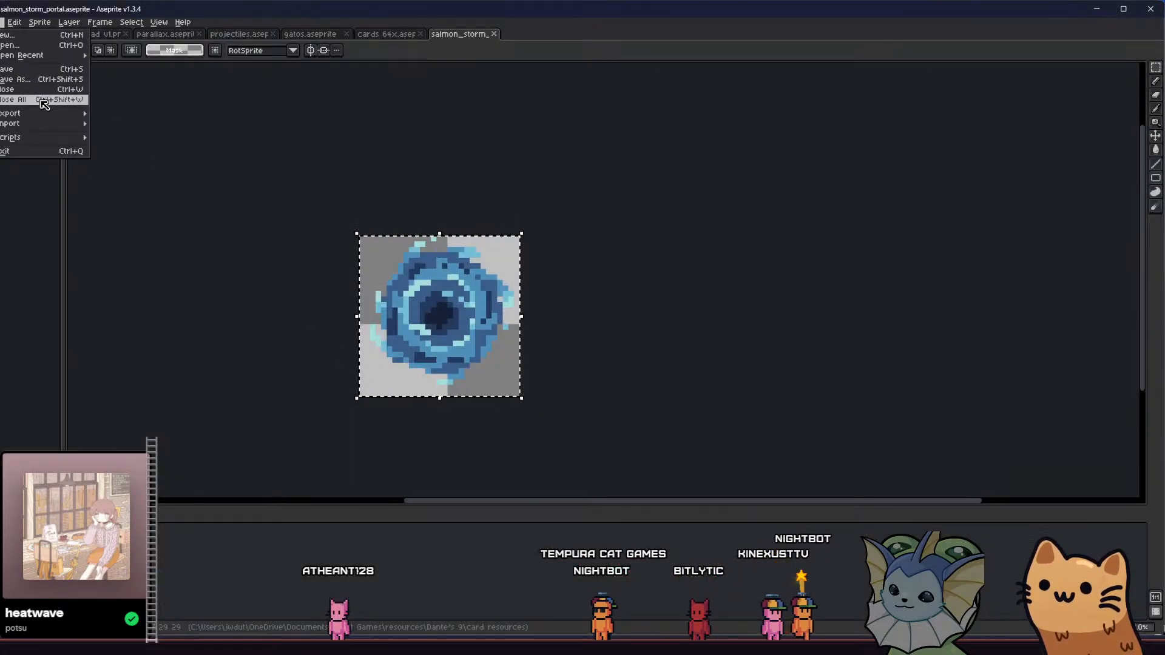
mouse_move(25, 114)
left_click(121, 114)
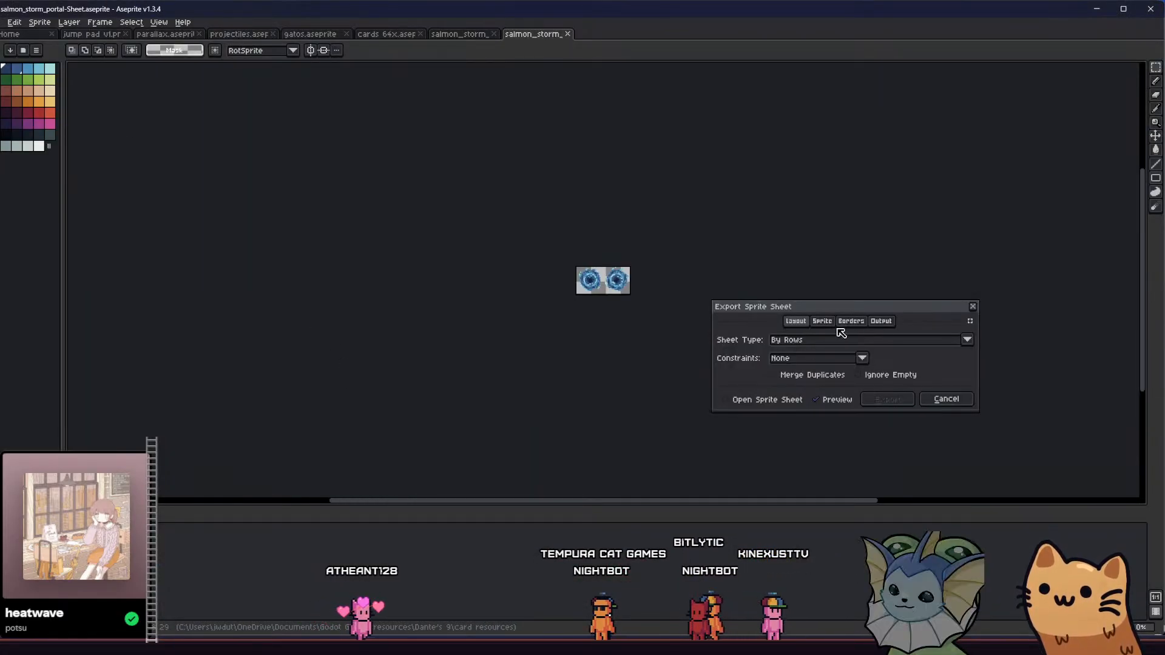
left_click(769, 400)
left_click(906, 398)
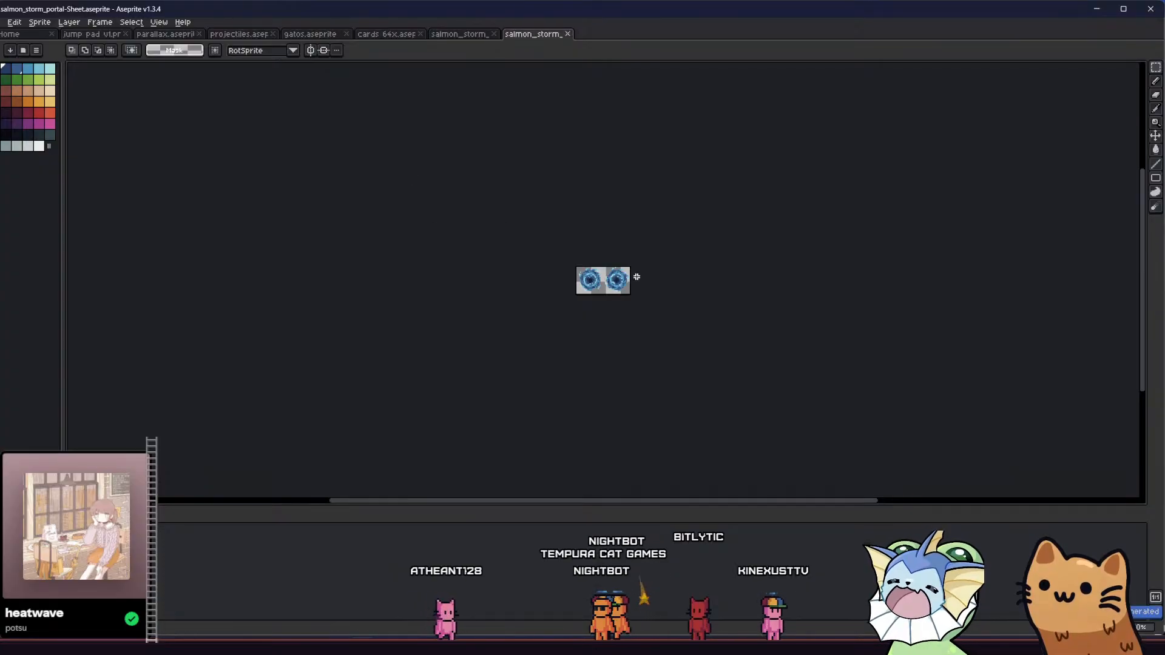
- Export the generated sheet as salmon_storm_portal-Sheet at 100% with all frames
left_click(2, 22)
mouse_move(36, 114)
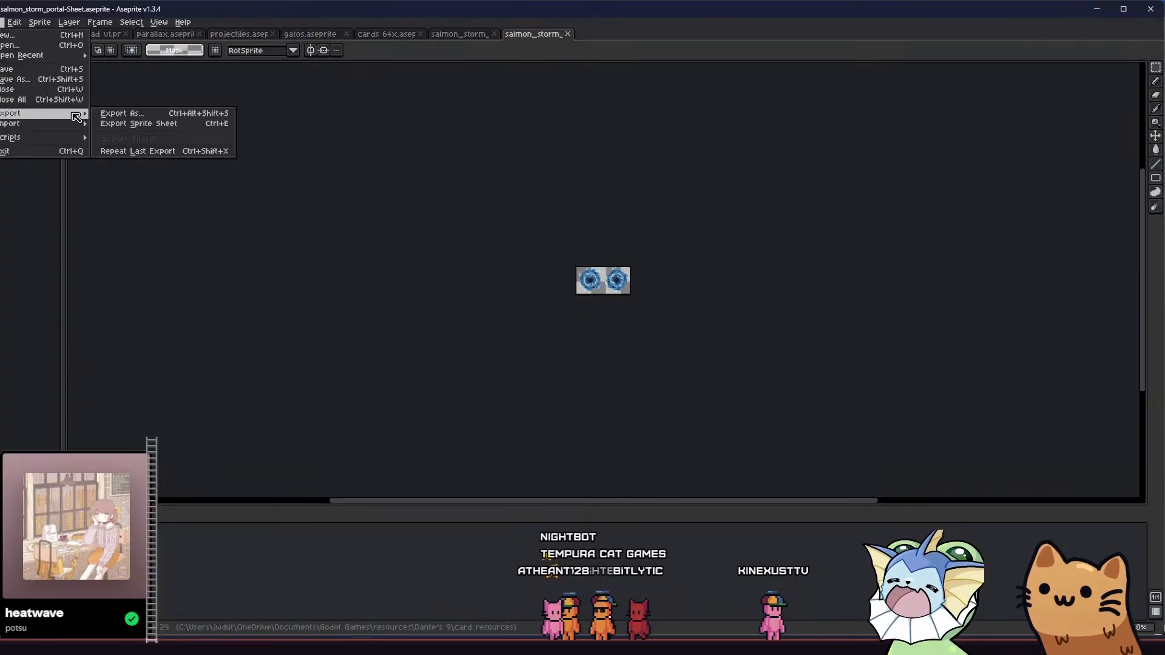
left_click(134, 114)
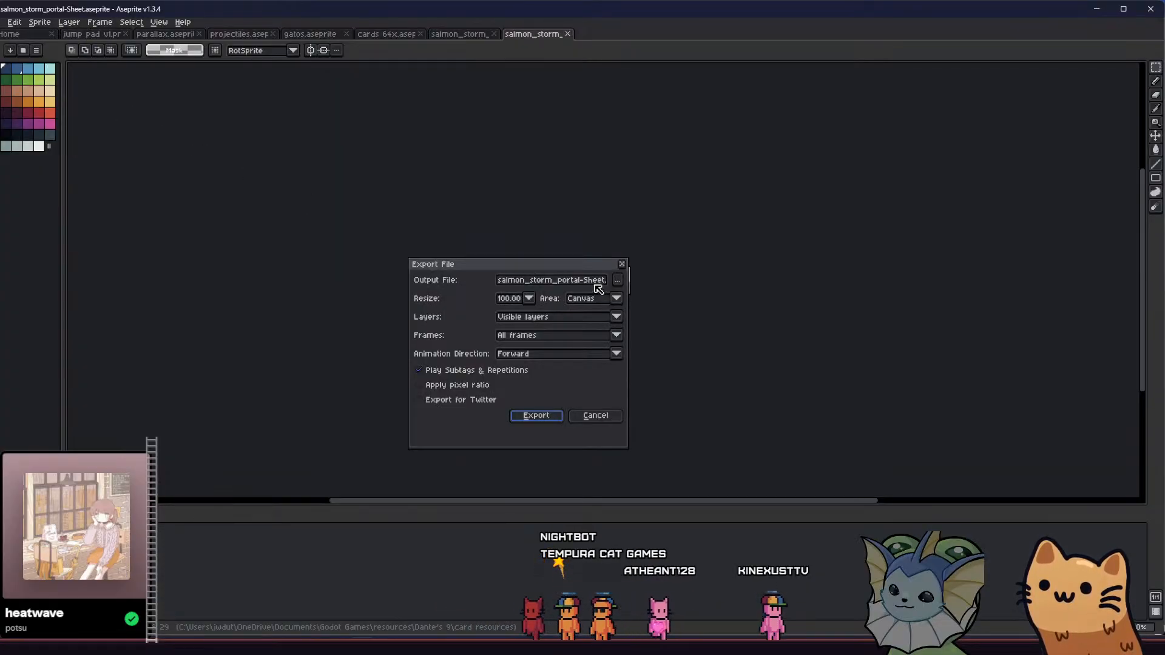
left_click(527, 413)
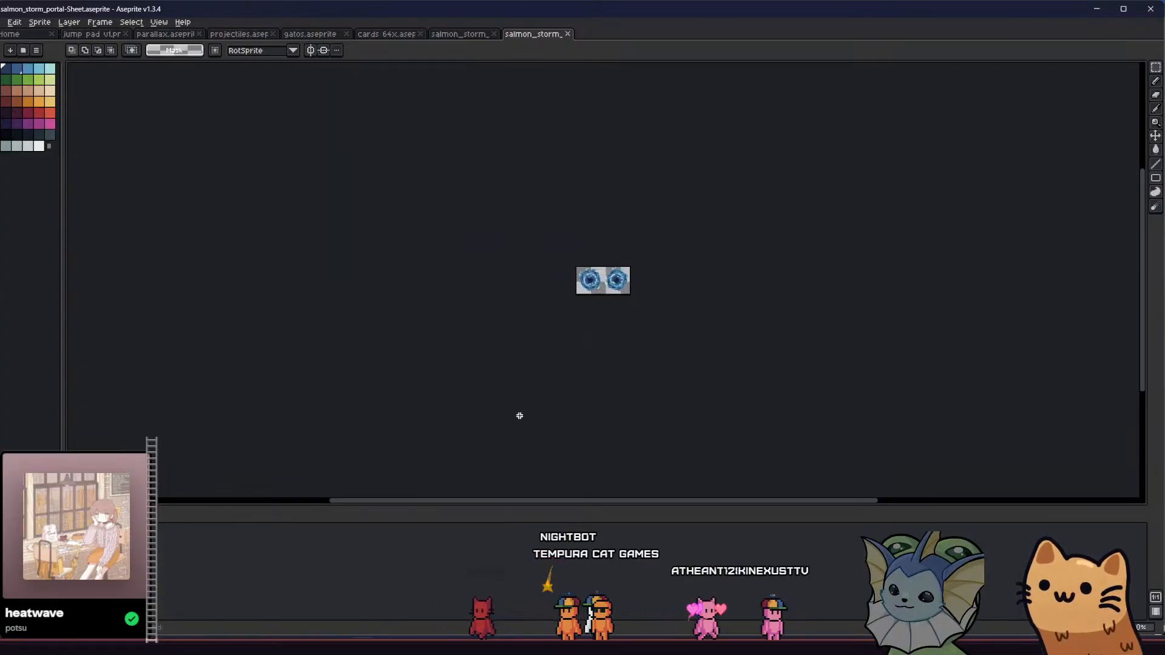
- Minimize Aseprite and import the salmon_storm_portal-Sheet image into Godot's Testing folder
left_click(1091, 13)
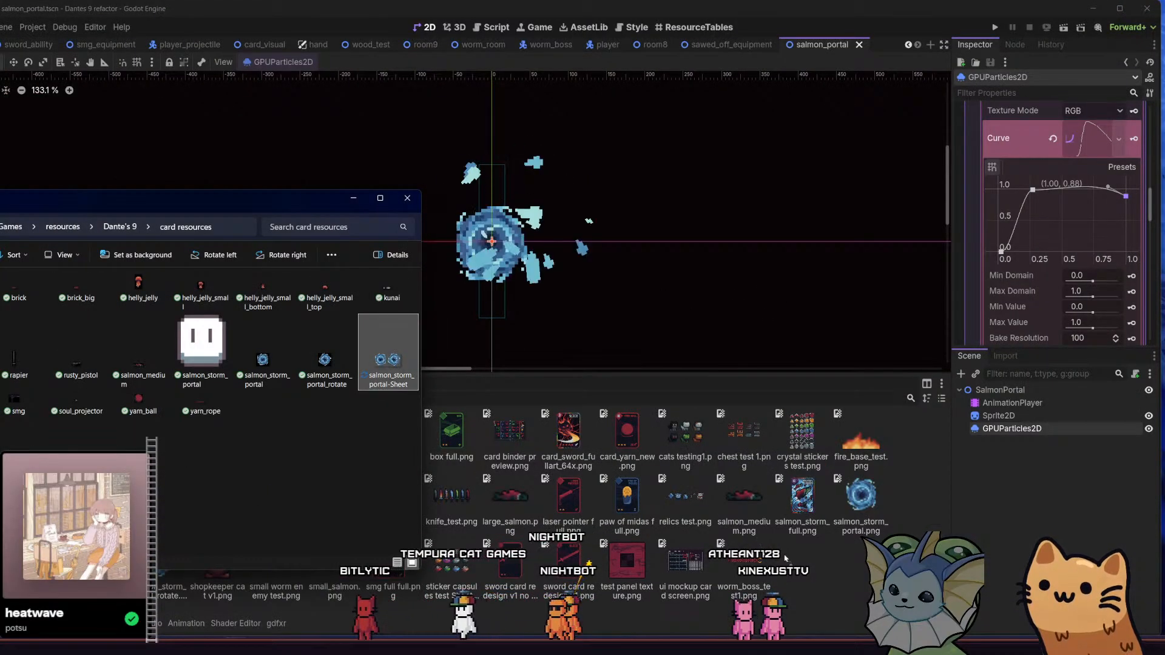
left_click(1025, 428)
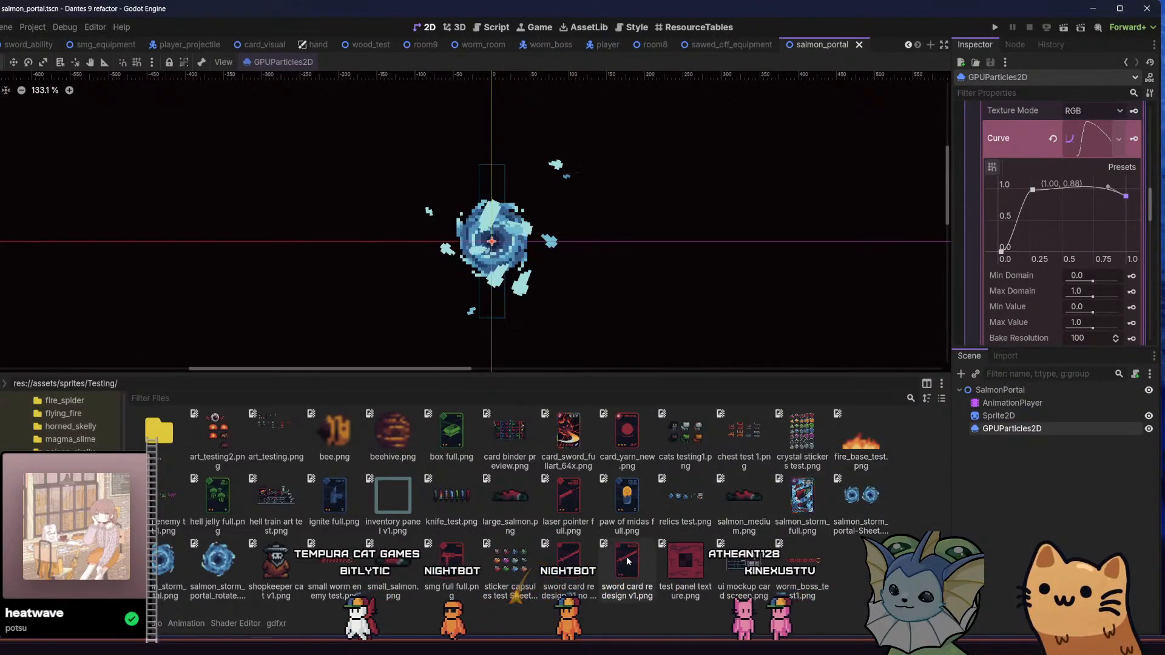
left_click(854, 514)
- Assign the salmon_storm_portal-Sheet texture to Sprite2D and set its Hframes to 2
left_click(998, 415)
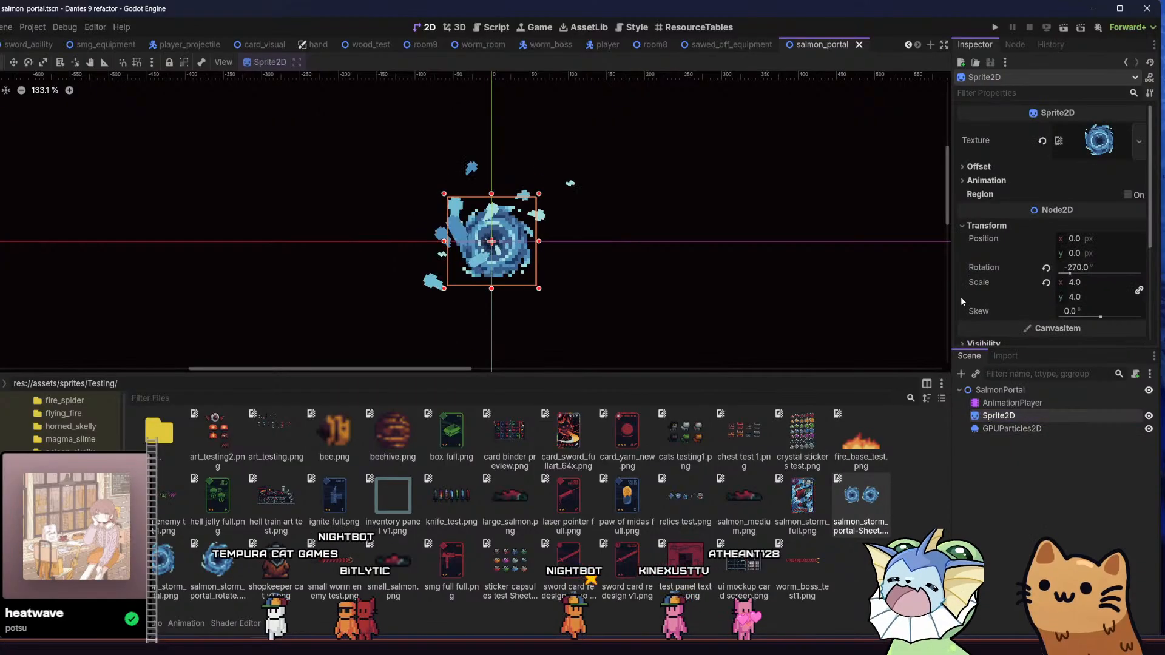
left_click_drag(861, 503, 1069, 187)
left_click(978, 162)
left_click(977, 162)
left_click(980, 175)
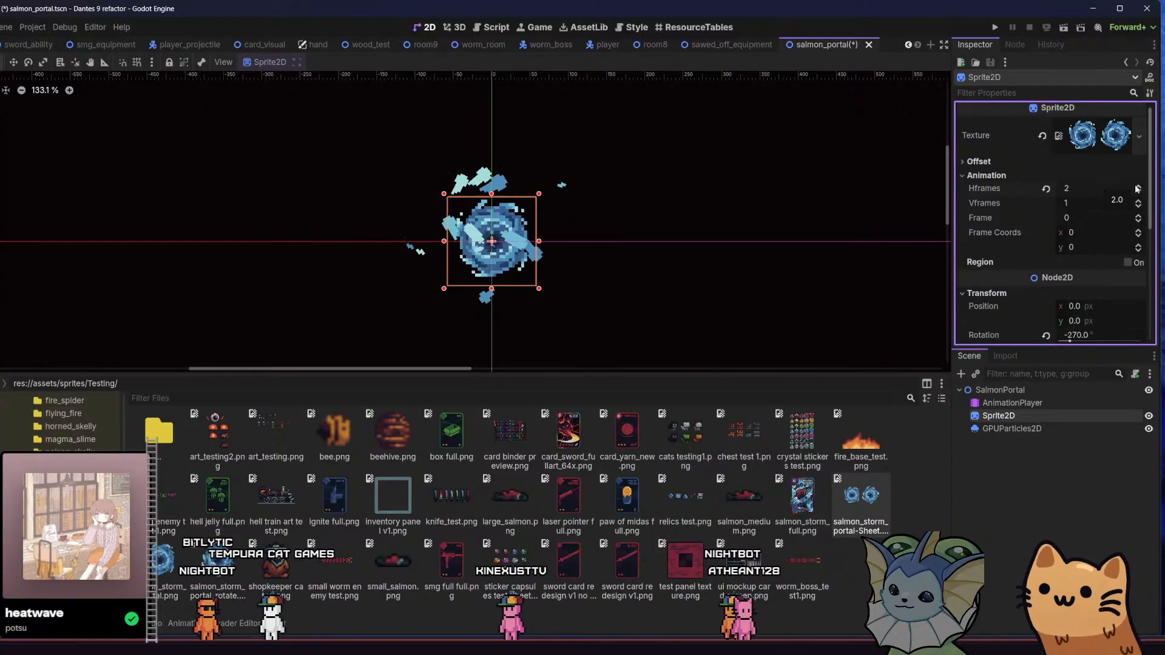
- Stop the rotate animation and create a frame track for Sprite2D with a key of value 0 at 0.0667 s
left_click(182, 623)
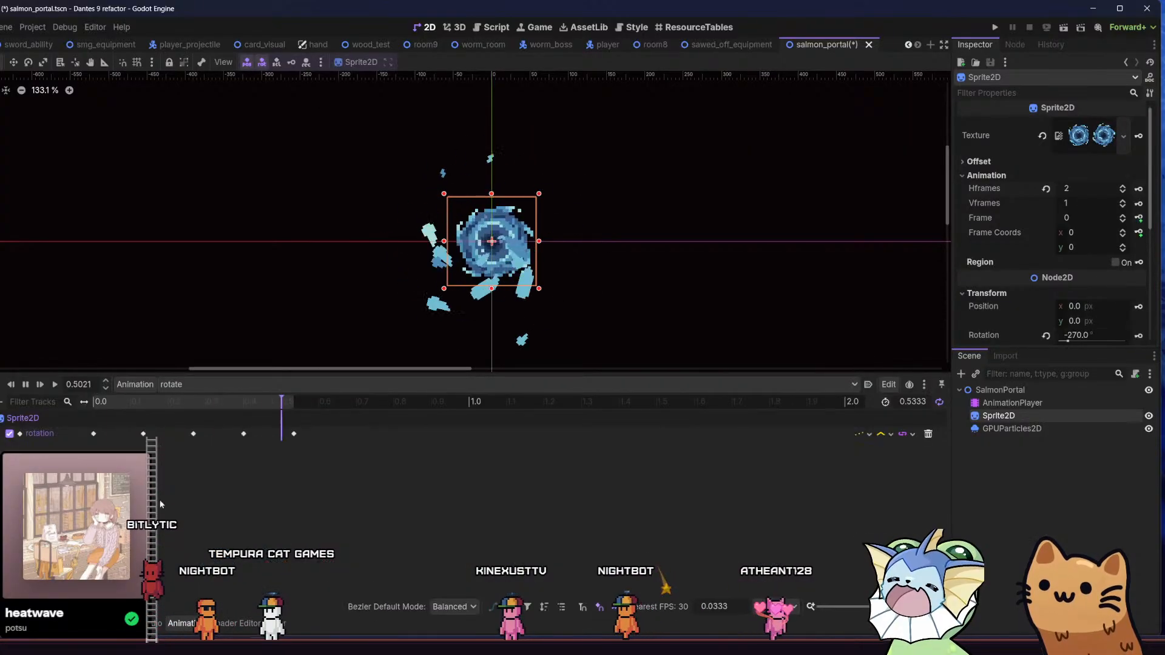
left_click(26, 385)
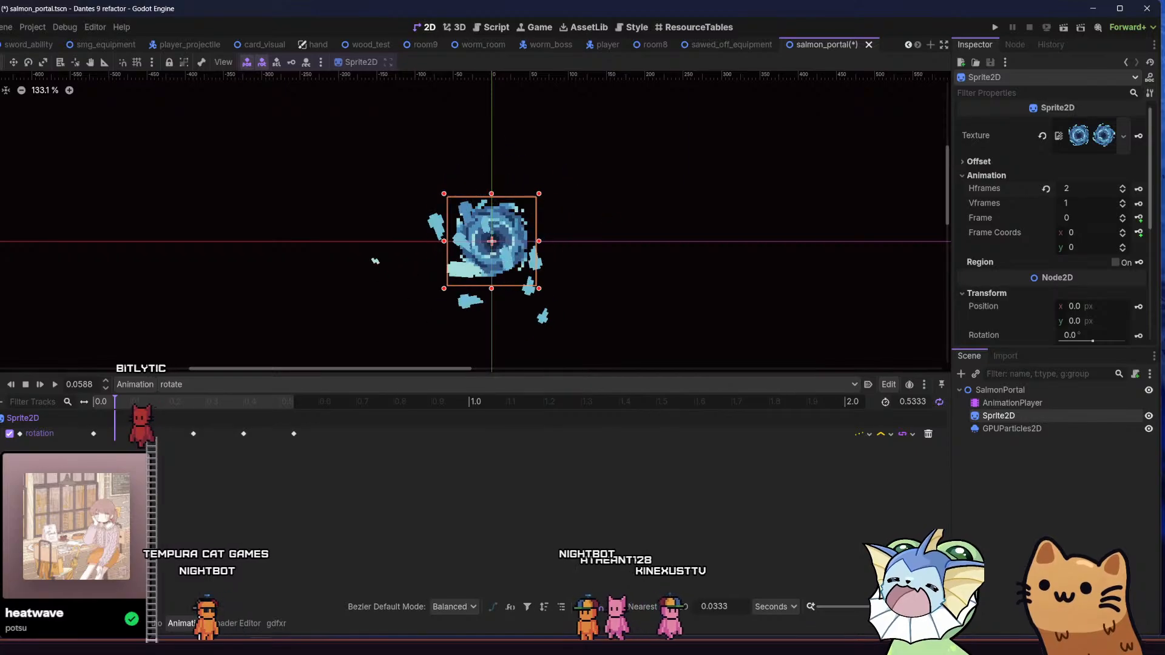
left_click(118, 402)
left_click(118, 402)
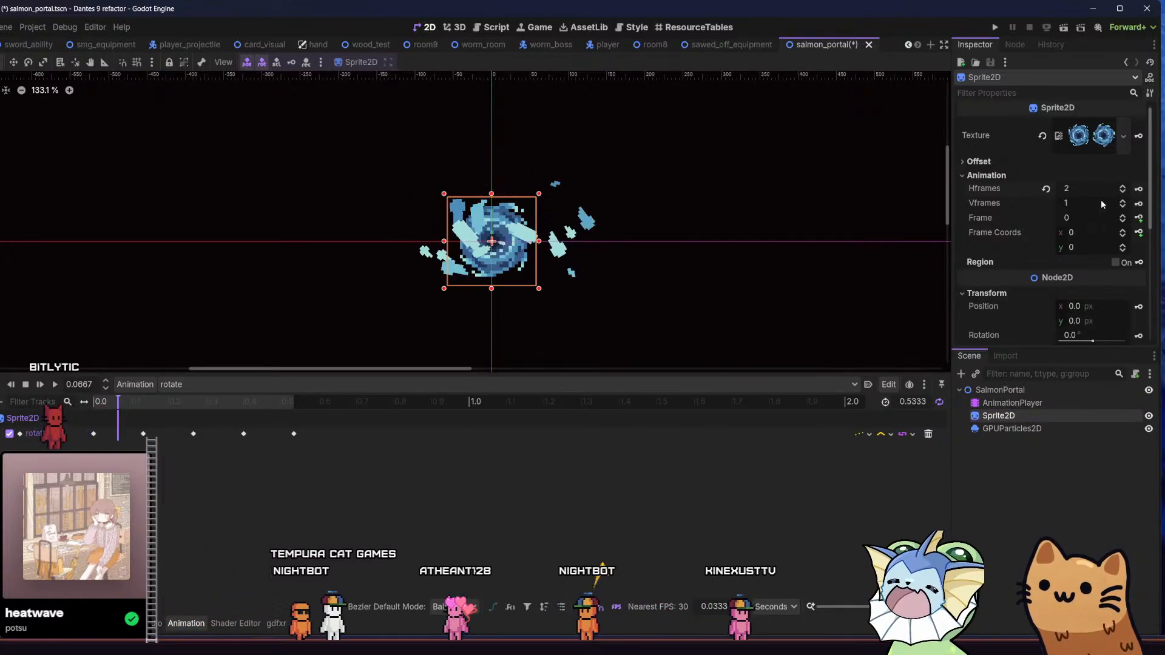
left_click(1138, 218)
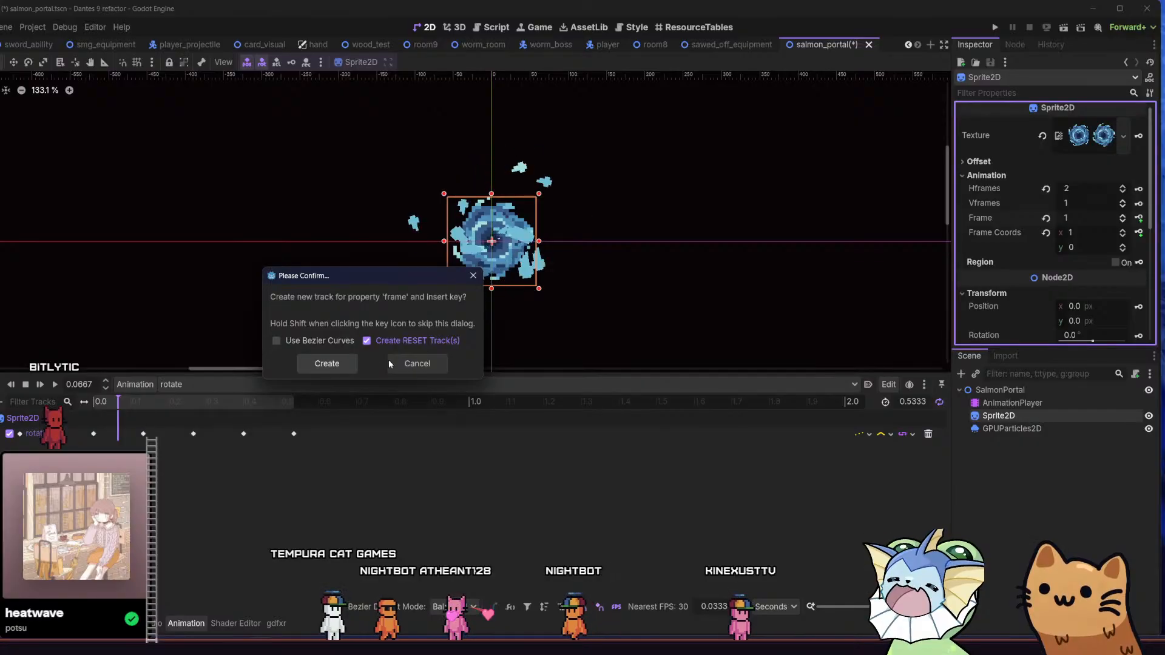
left_click(355, 364)
- Duplicate the frame key at 0.2, 0.3333 and 0.4667 s on the rotate animation's frame track
left_click(133, 448)
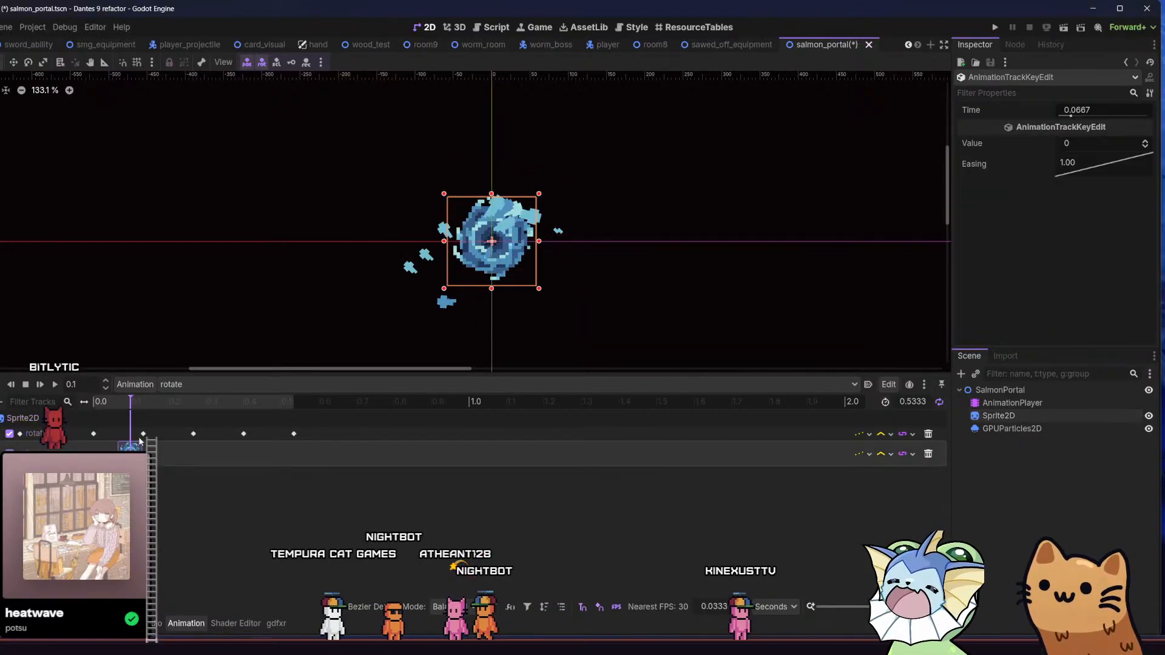
left_click(168, 405)
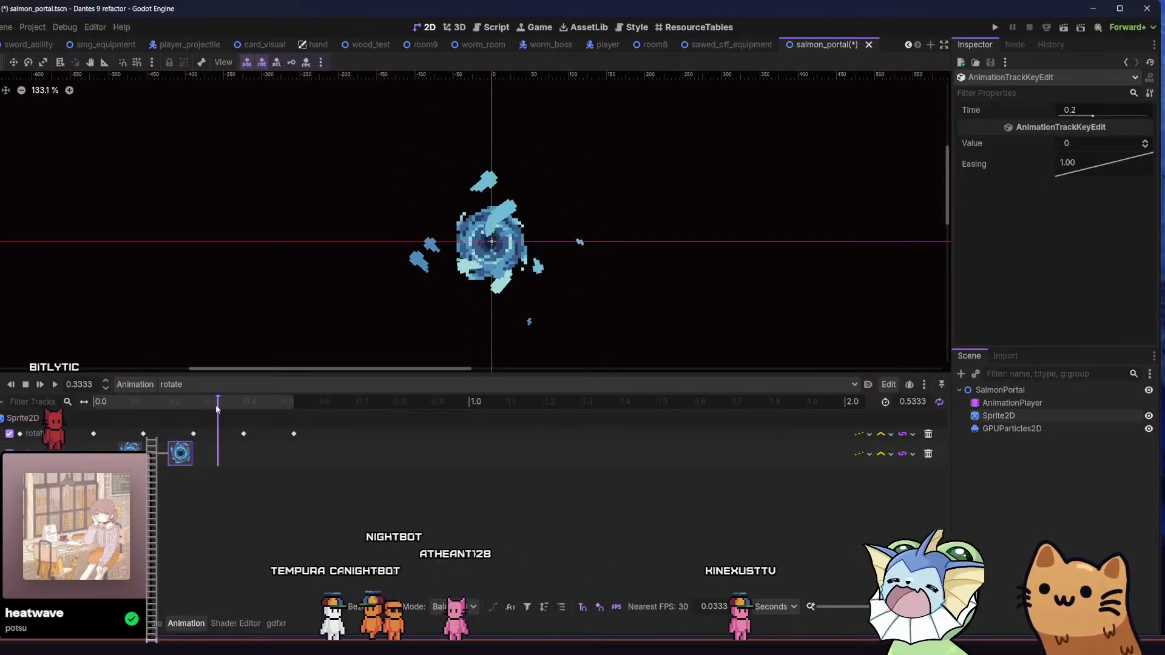
left_click_drag(262, 408, 266, 405)
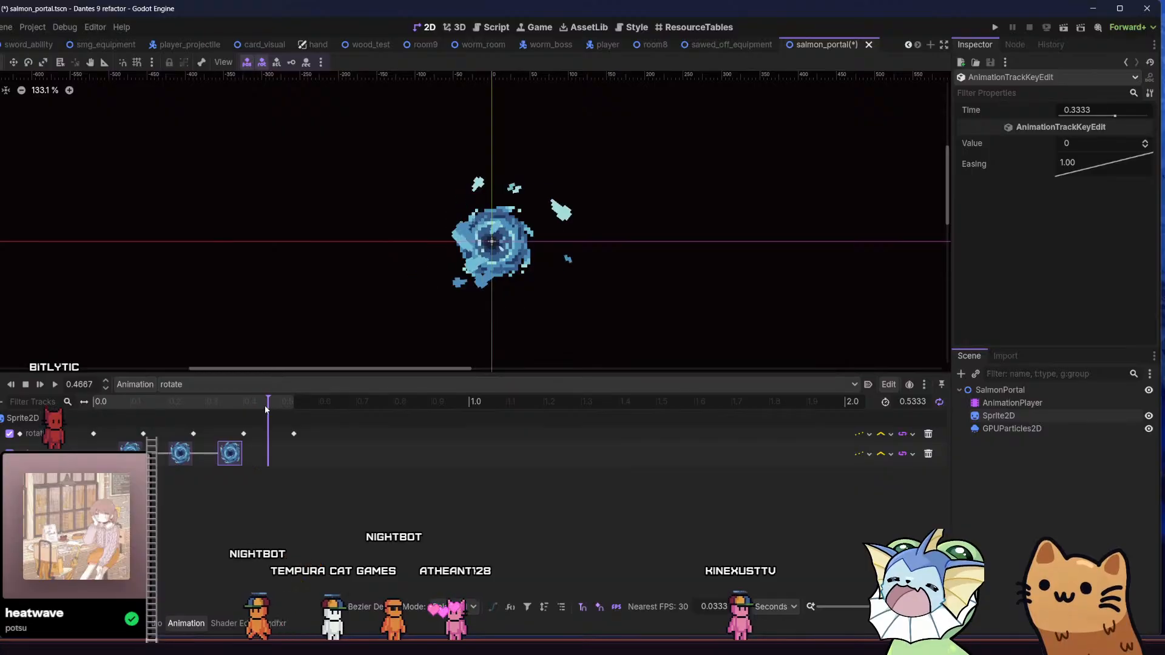
key("ctrl+d")
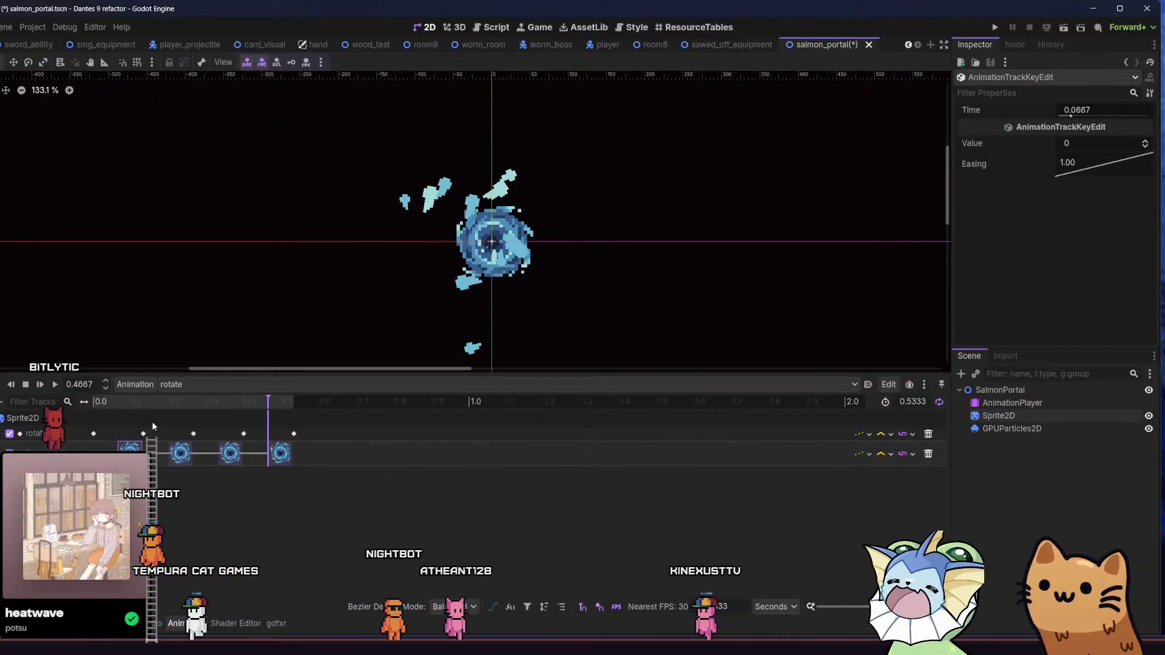
- Duplicate the frame key into the remaining gaps up to 0.5333 s and at 0.0 s, giving the 0.0 s key value 1
left_click(144, 404)
key("ctrl+d")
left_click_drag(144, 405, 297, 412)
key("ctrl+d")
key("ctrl+d")
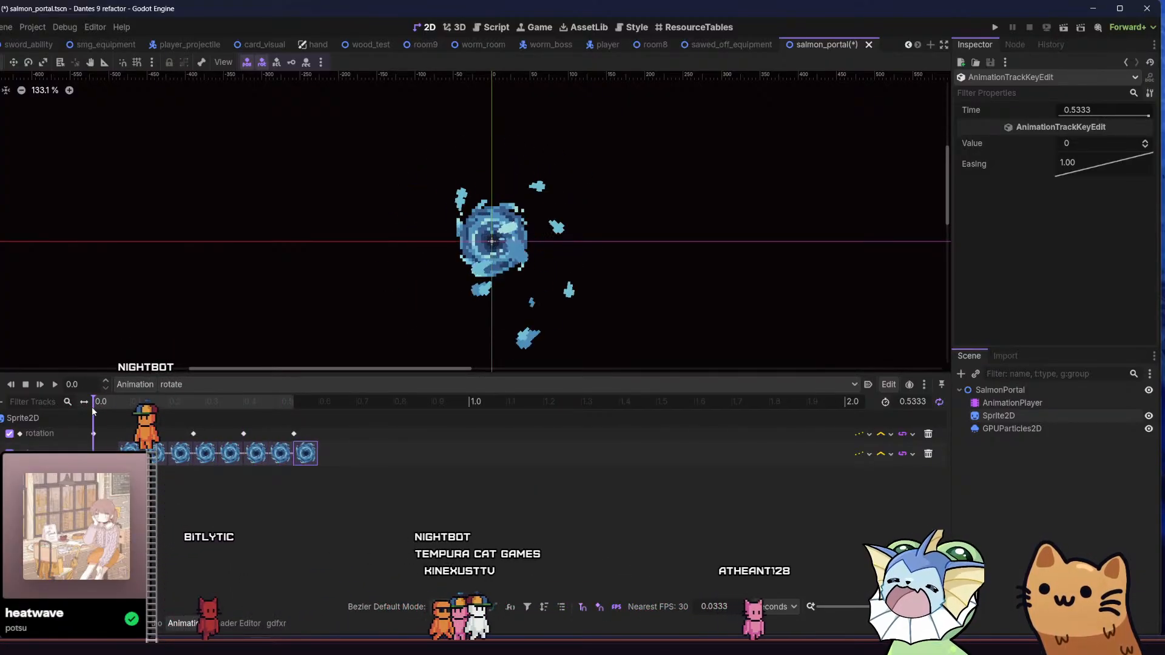
key("ctrl+d")
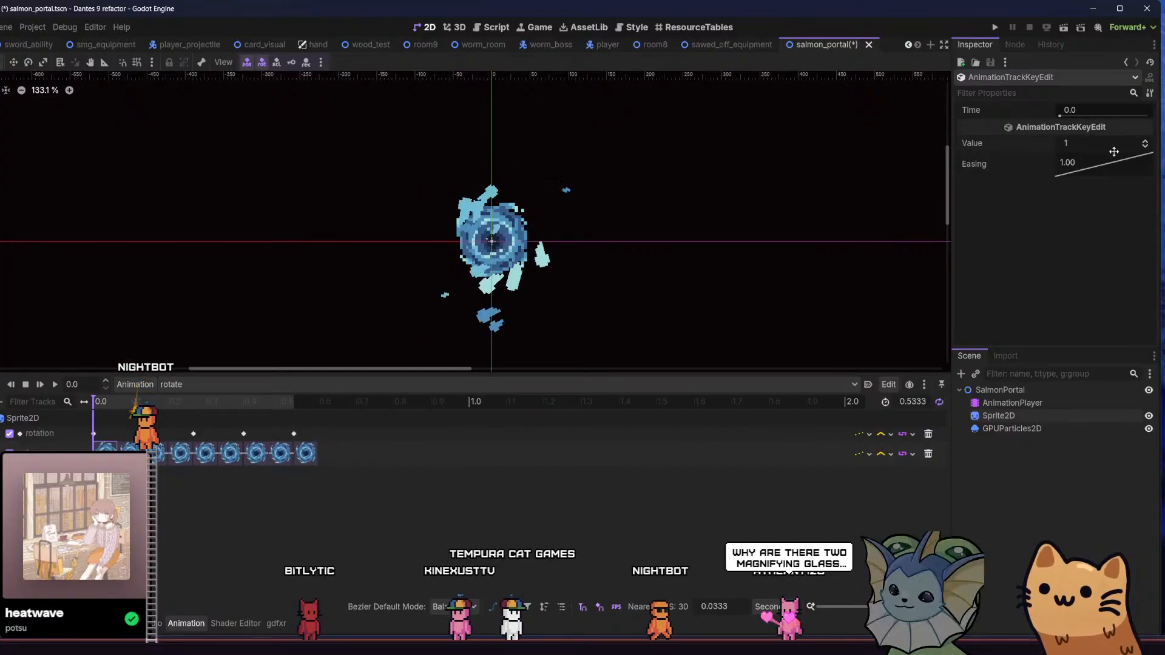
- Set the frame value to 1 on the keys at 0.2, 0.3333 and 0.4667 s and play the rotate animation
left_click(180, 453)
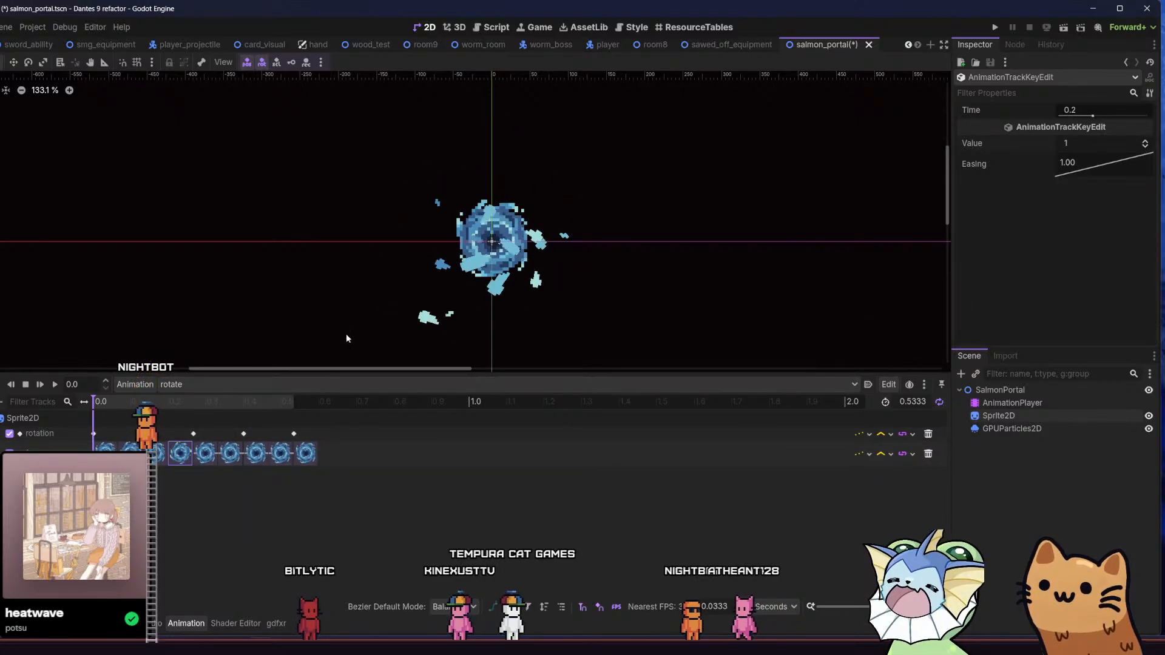
left_click(230, 453)
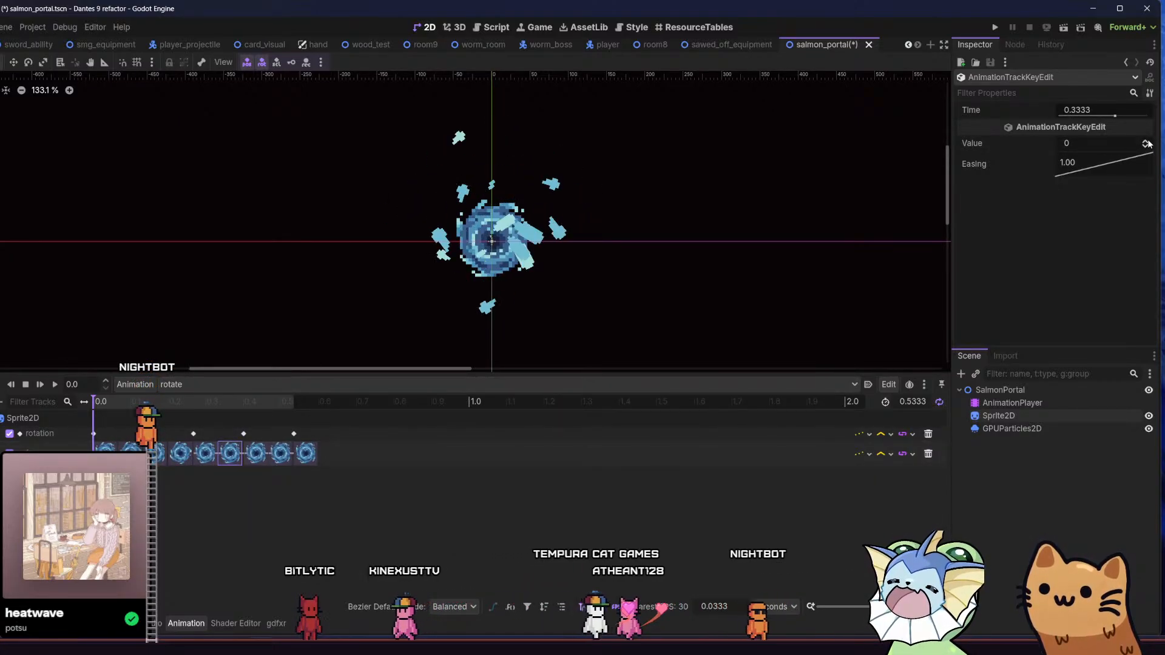
left_click(281, 454)
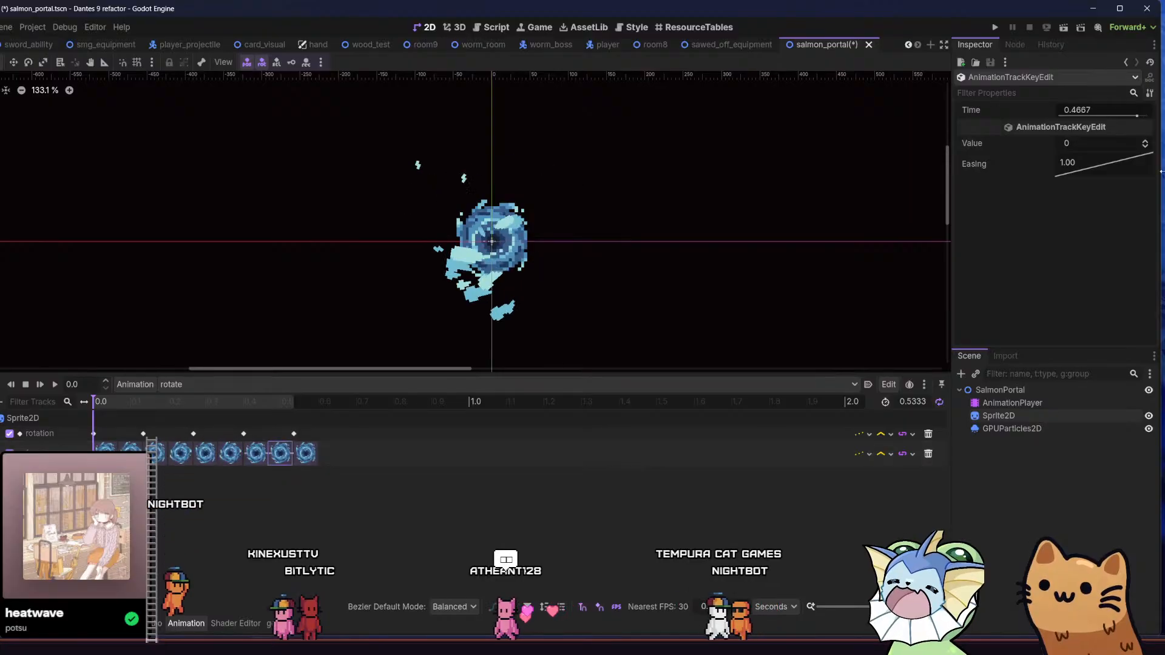
left_click(1146, 140)
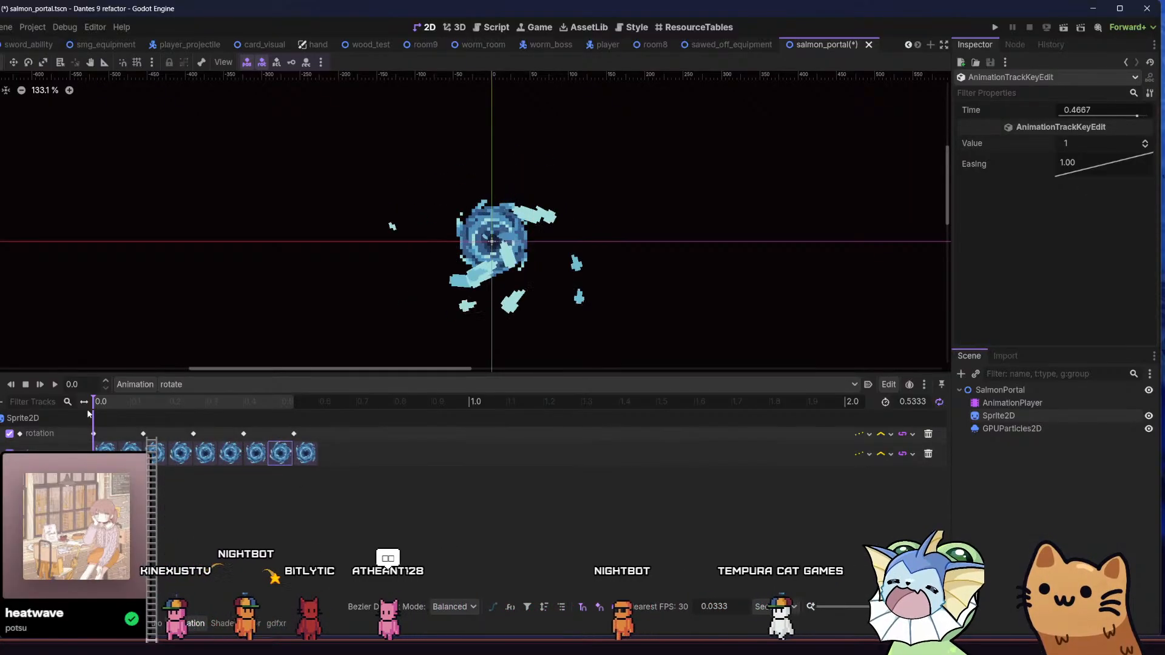
left_click(54, 384)
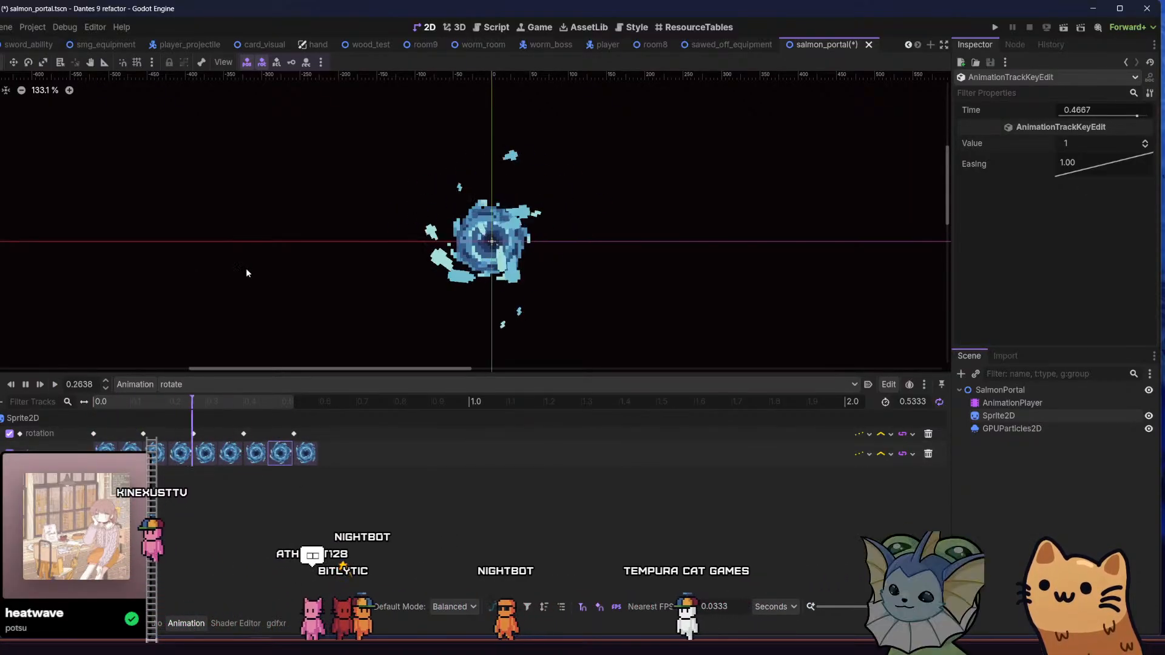
left_click_drag(313, 271, 348, 275)
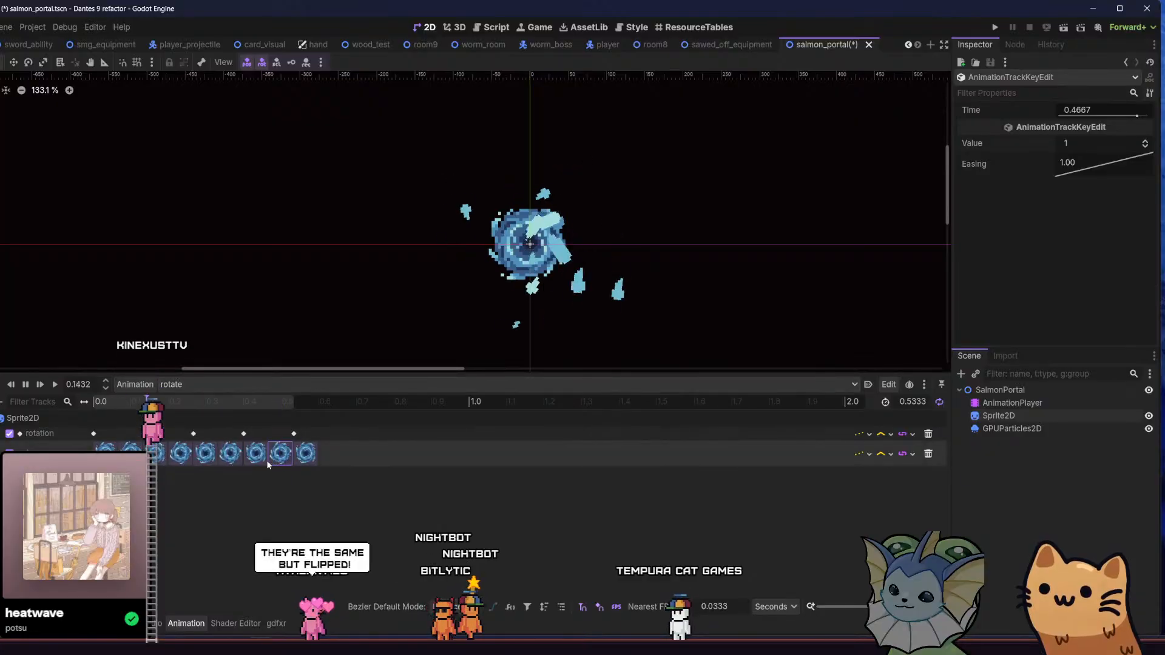
- Select all rotation and frame keys of the rotate animation and scale their timing by a ratio of 2.0
scroll(335, 423, "down", 2)
left_click_drag(288, 421, 84, 490)
left_click(894, 383)
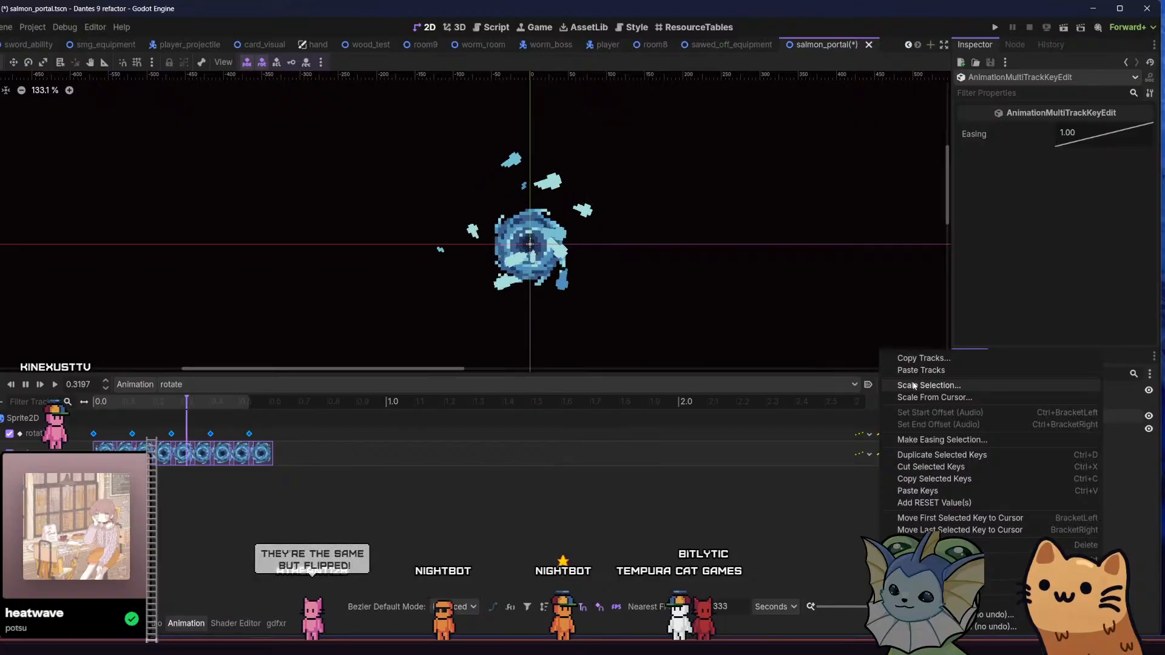
left_click(914, 386)
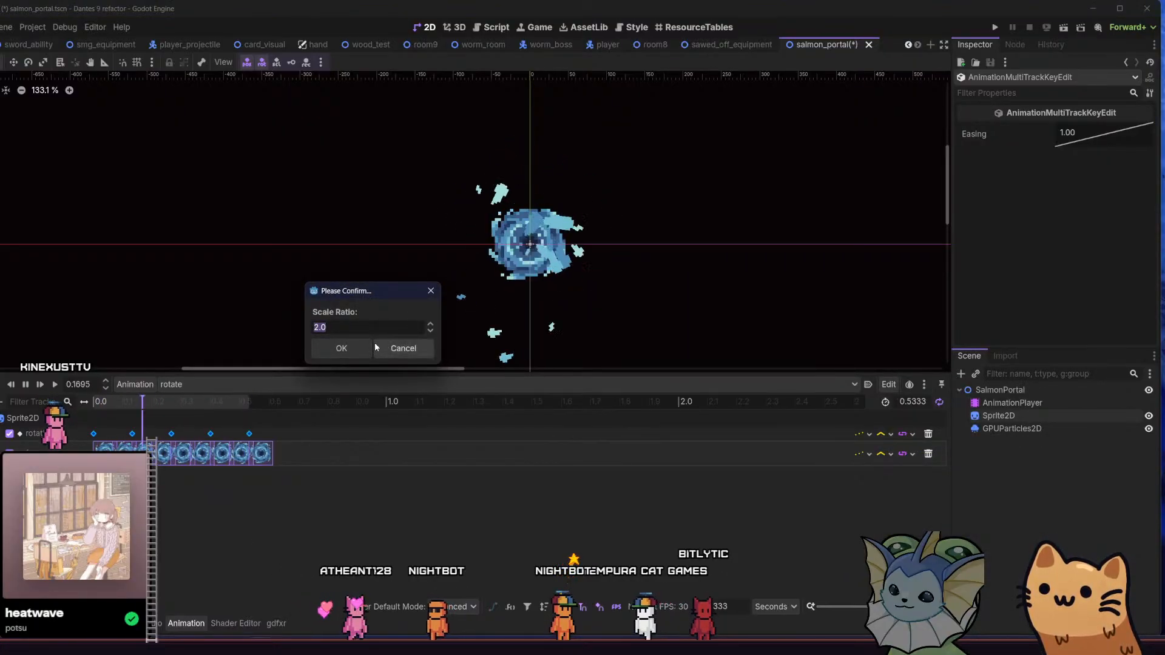
left_click(358, 347)
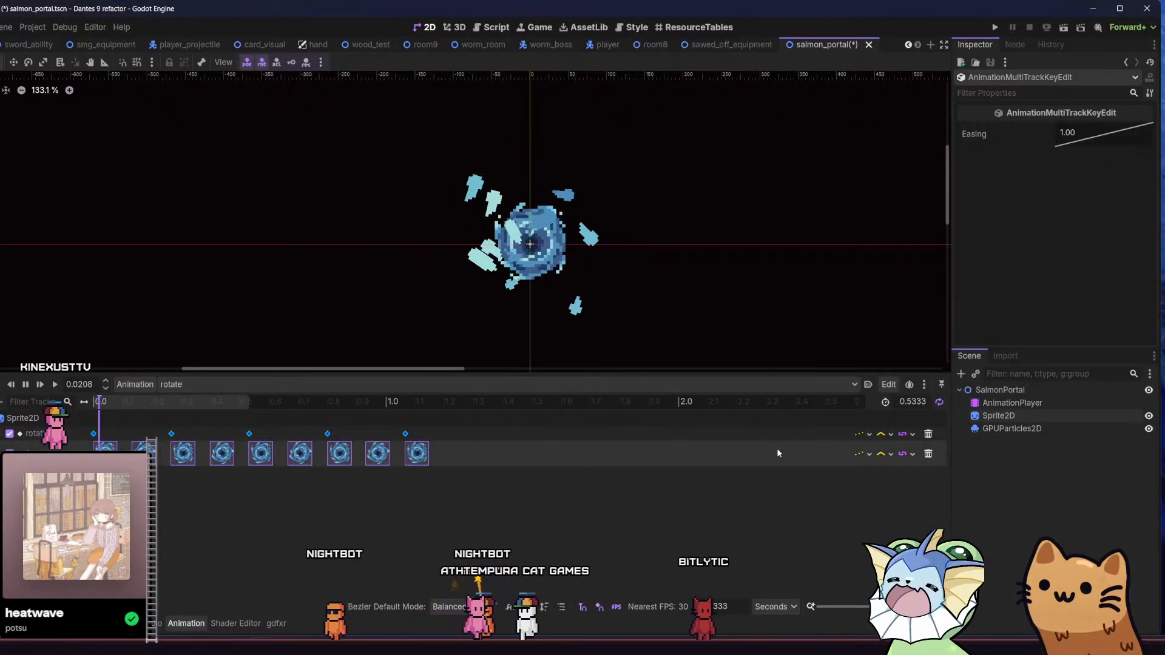
- Set the rotate animation's length to 1.6667 s
left_click(919, 411)
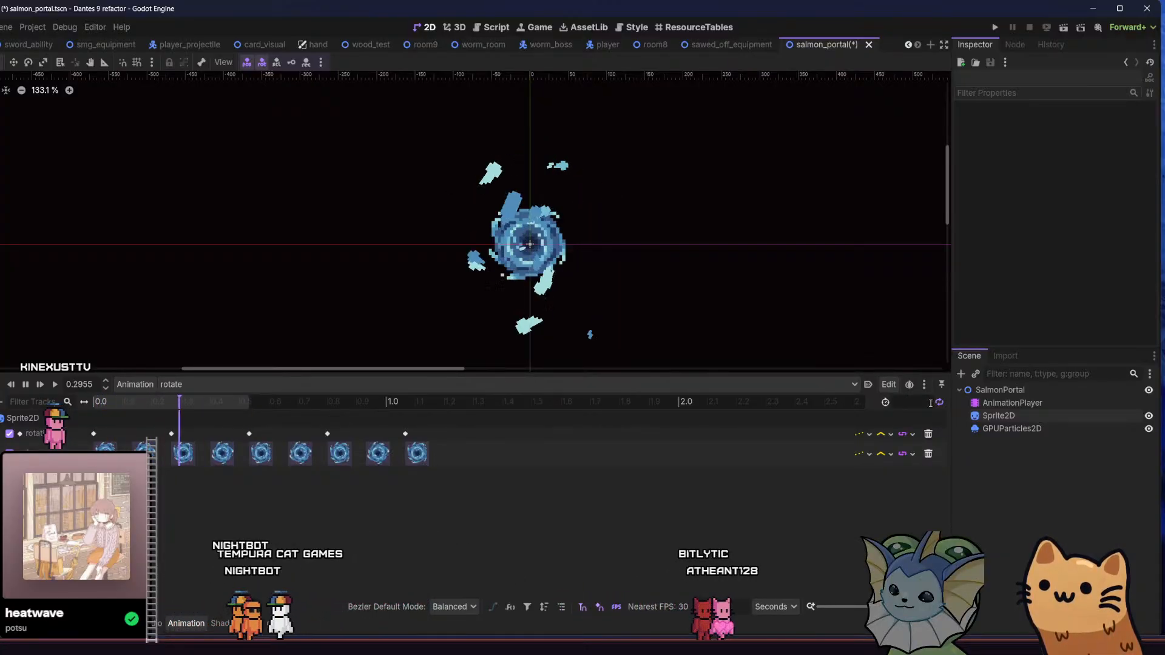
left_click(930, 403)
type("1.6")
type("66666")
key("Return")
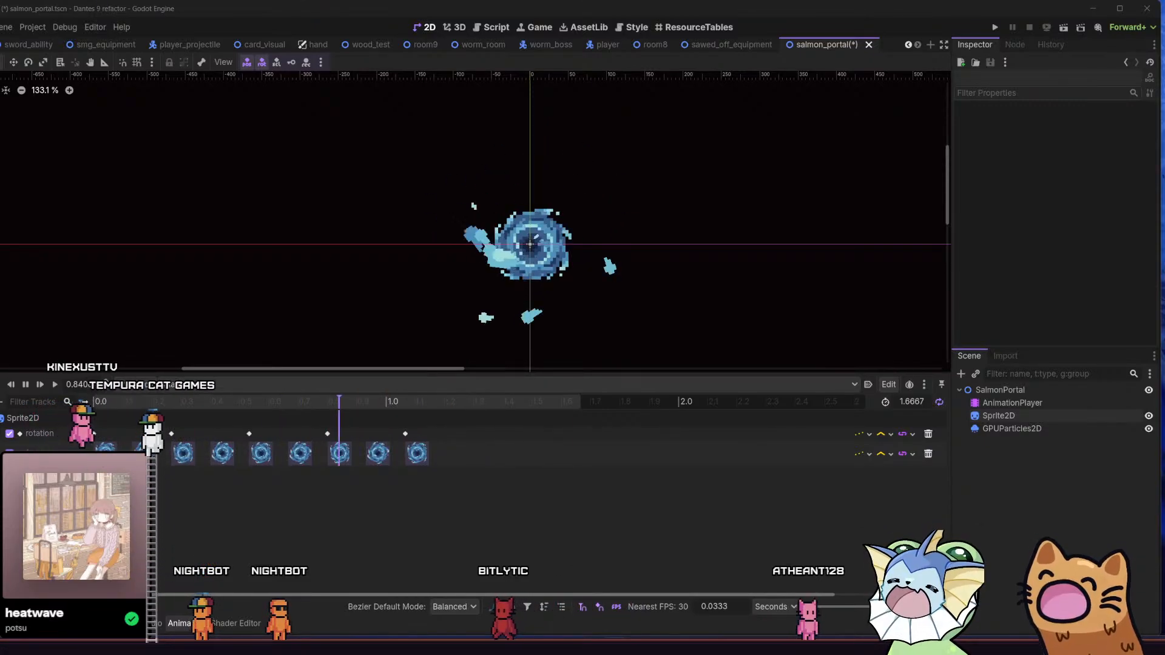
key("alt+Tab")
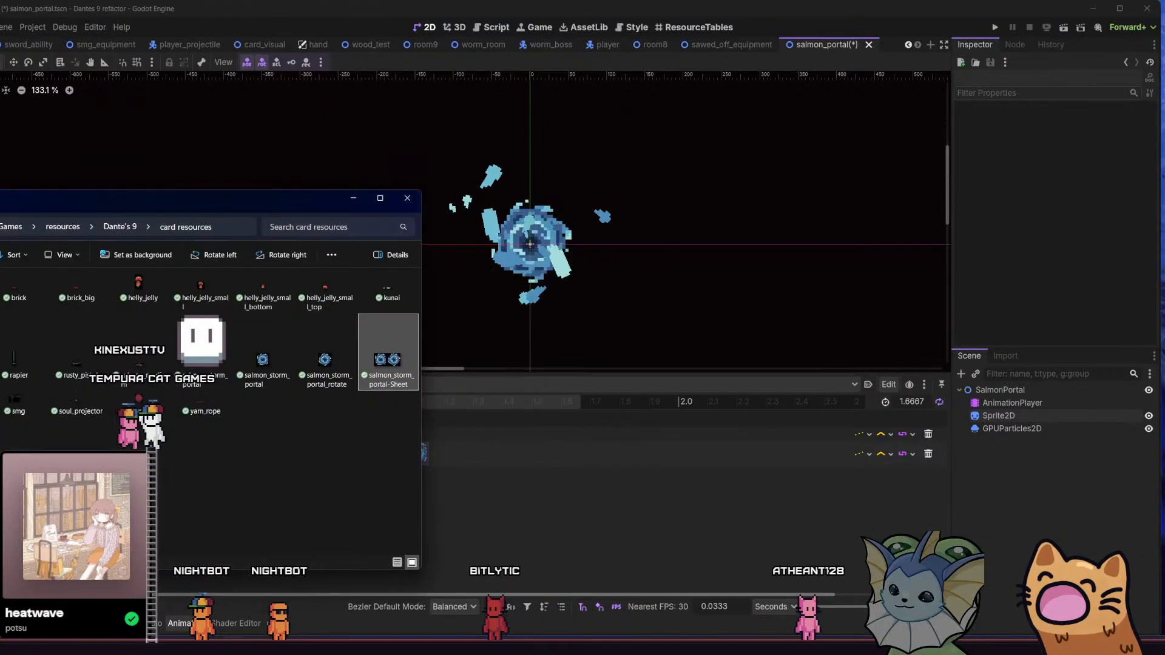
left_click(355, 199)
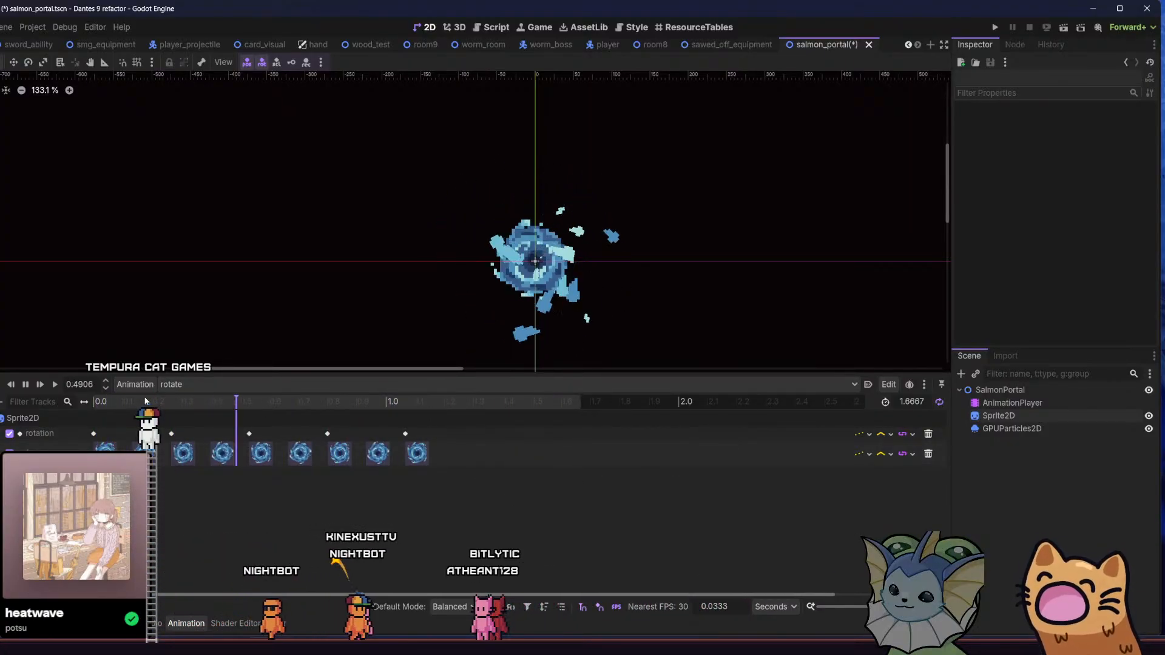
- Stop playback and set the rotate animation's length to 1.0667 s
left_click(25, 384)
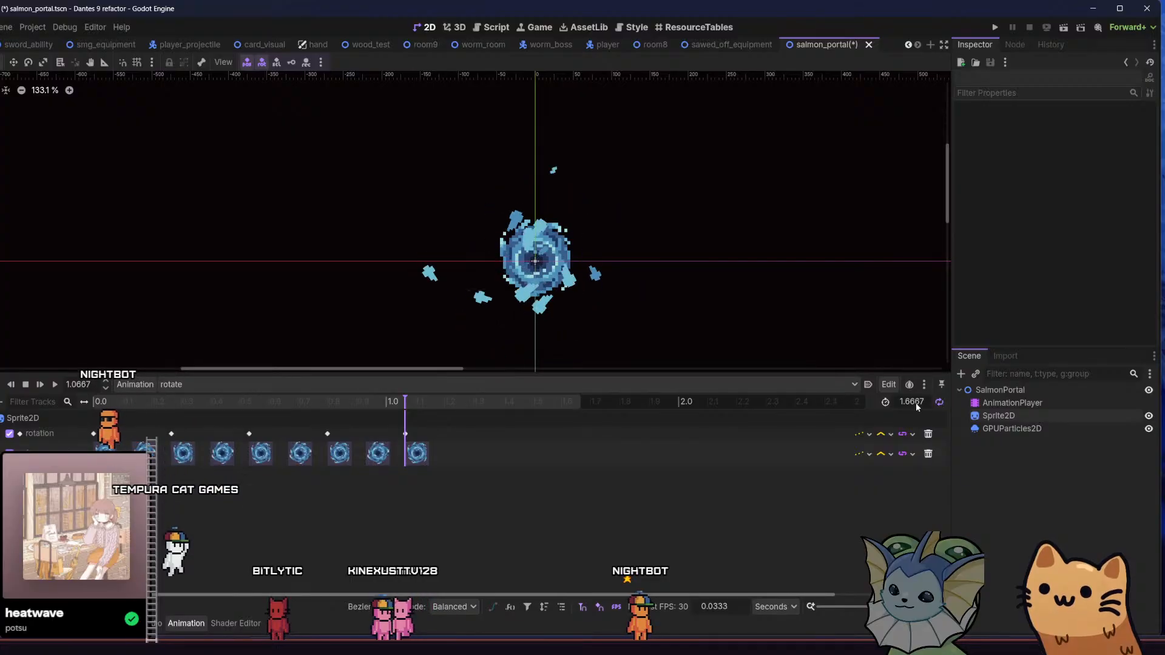
left_click(932, 403)
key("BackSpace")
key("BackSpace")
key("BackSpace")
key("BackSpace")
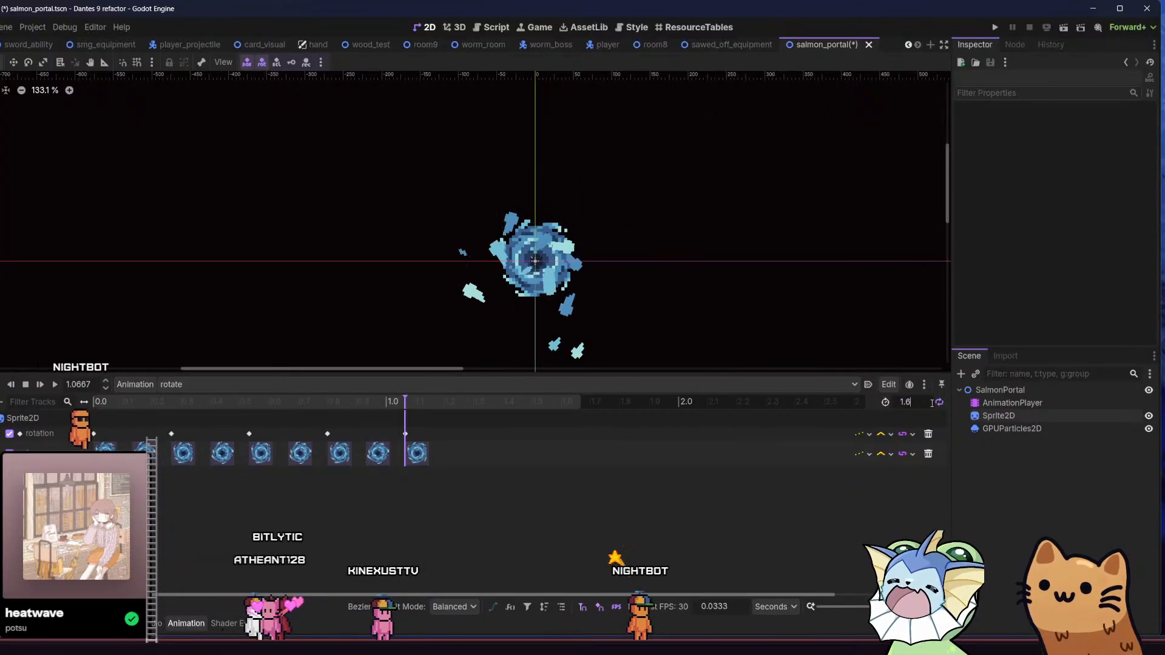
type("0")
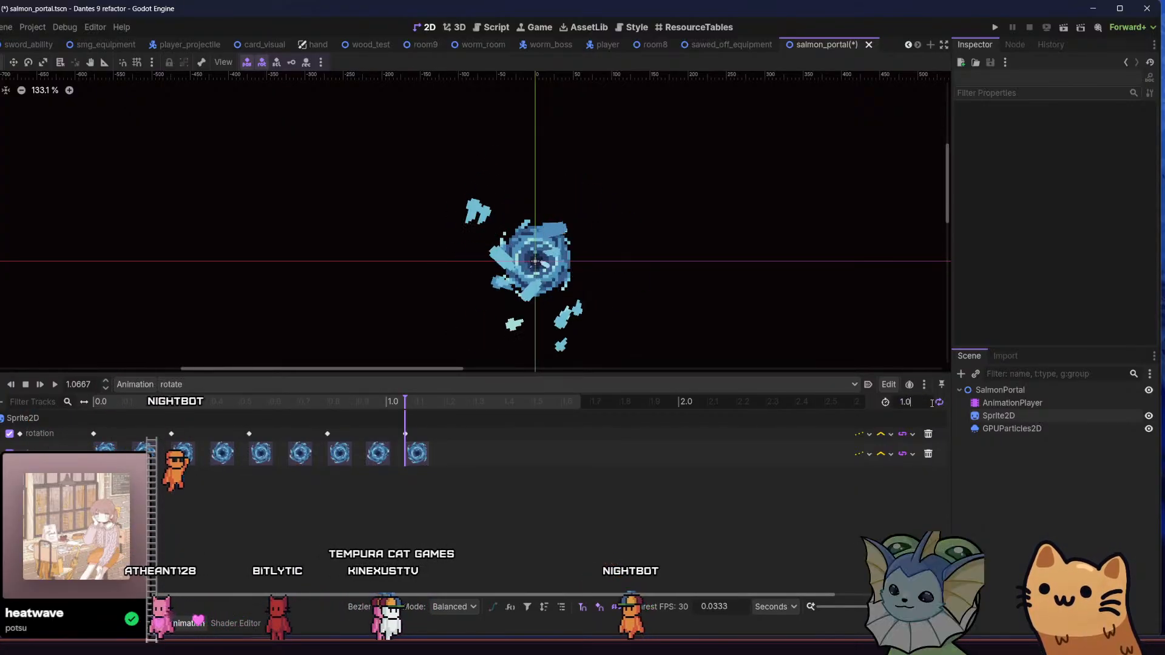
type("667")
key("Return")
- Scrub through the rotate animation's timeline to check the frame changes and play it from the start
left_click_drag(117, 406, 78, 406)
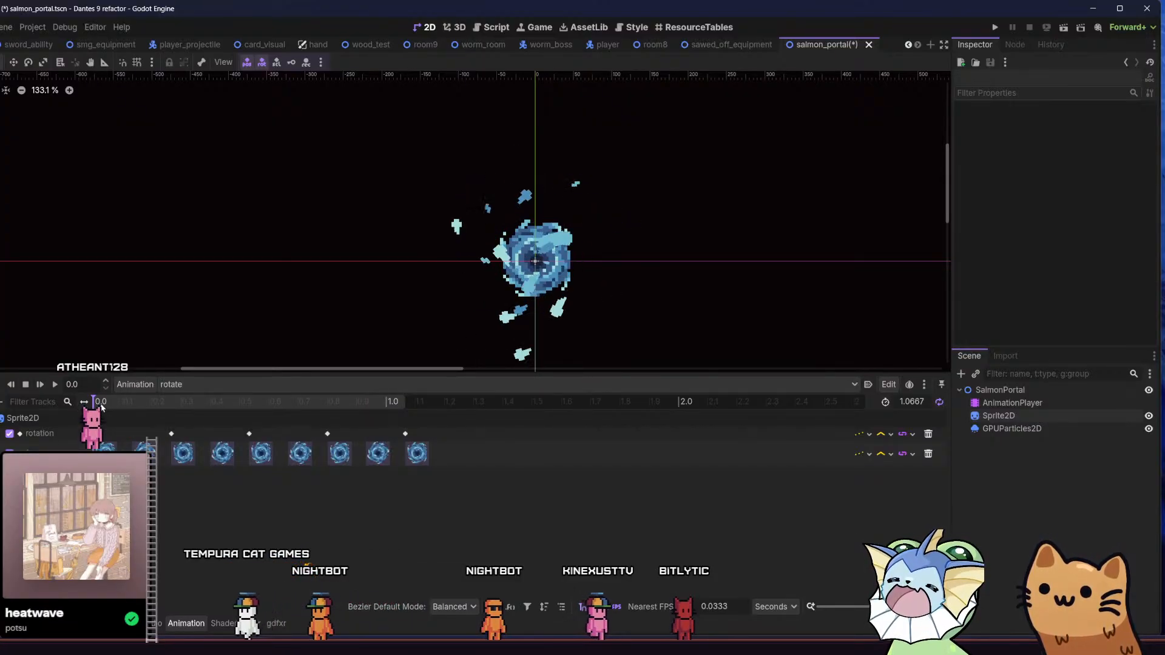
left_click_drag(101, 405, 364, 404)
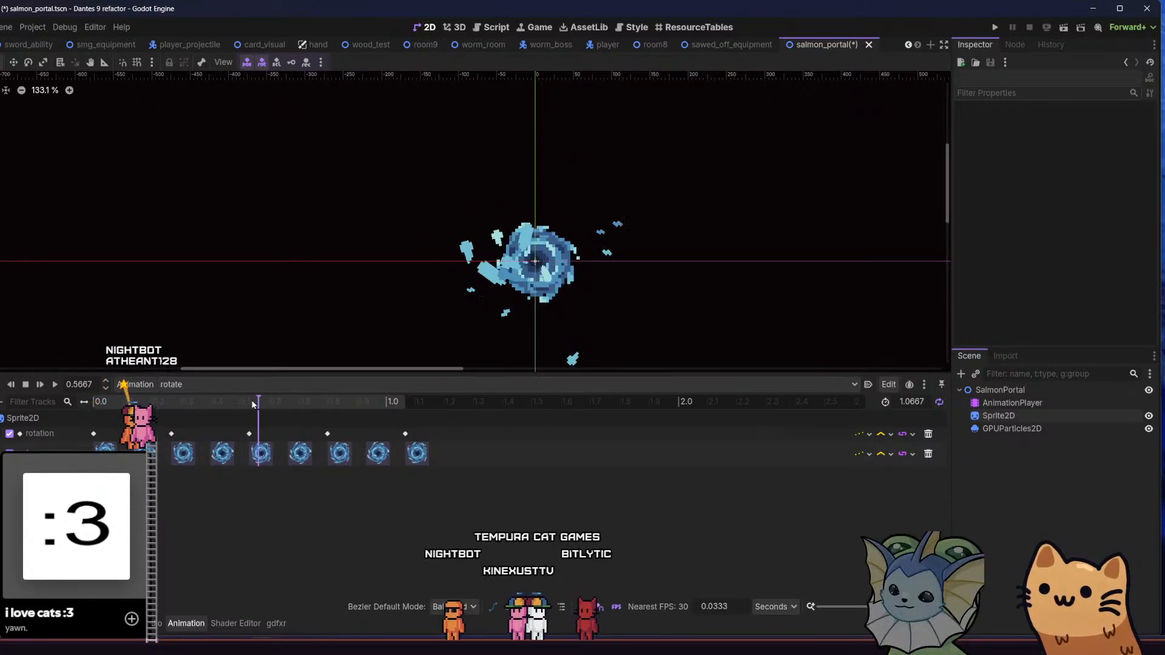
left_click_drag(92, 406, 37, 411)
left_click(55, 387)
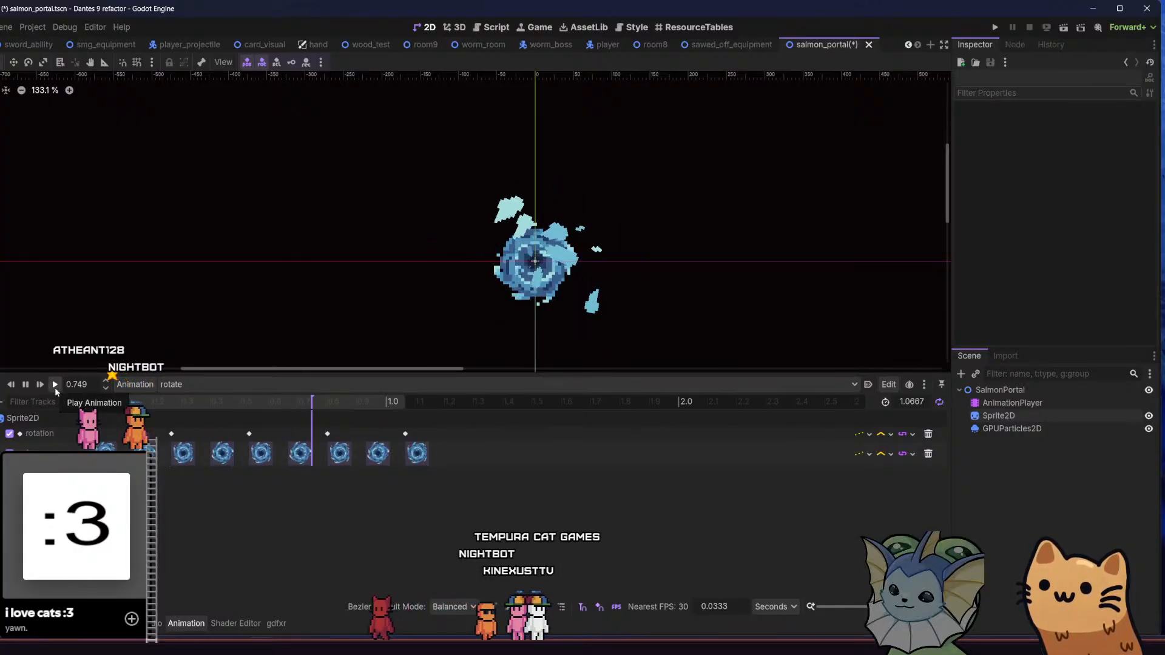
left_click_drag(325, 295, 207, 278)
- Set the GPUParticles2D orbit velocity range to min 0.684 and max 0.893 and save the scene
left_click(1012, 428)
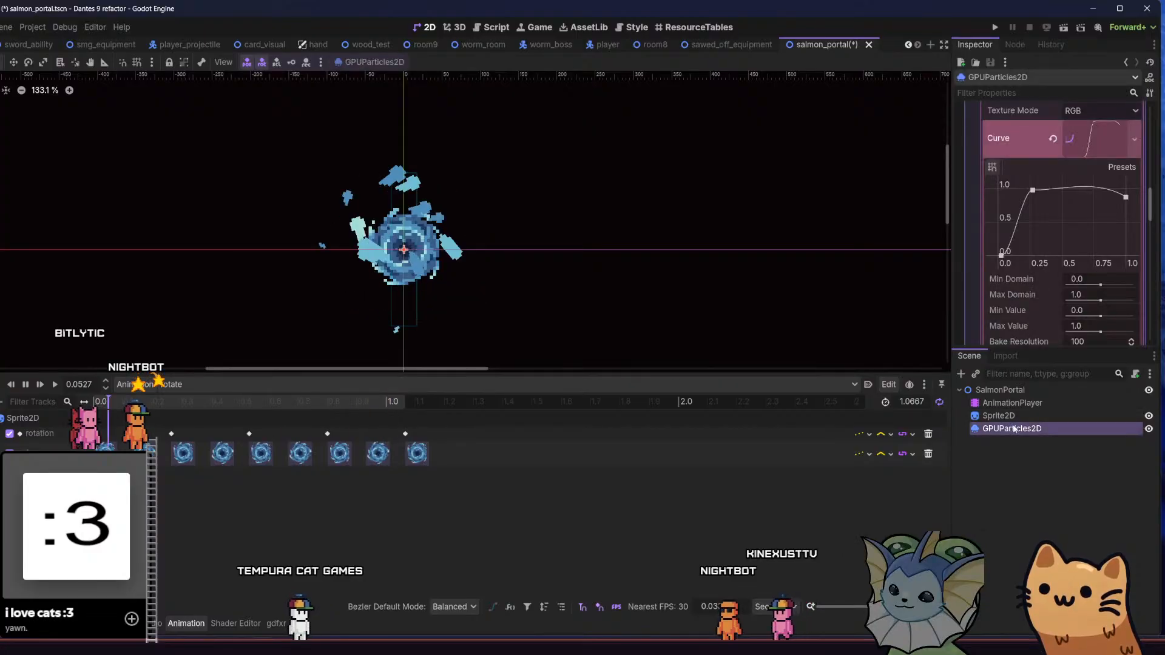
scroll(1031, 255, "up", 5)
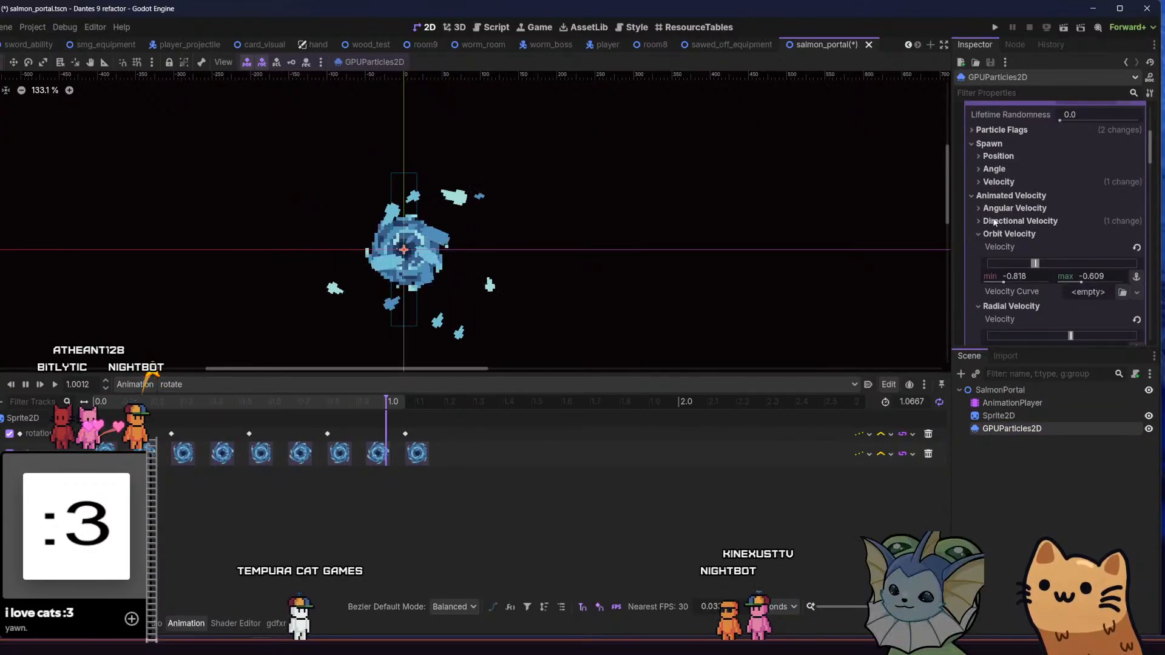
left_click_drag(1033, 268, 1090, 268)
left_click_drag(542, 252, 557, 272)
scroll(585, 274, "down", 3)
key("ctrl+s")
- Raise the GPUParticles2D orbit velocity range slightly, keeping its width
left_click_drag(308, 268, 369, 247)
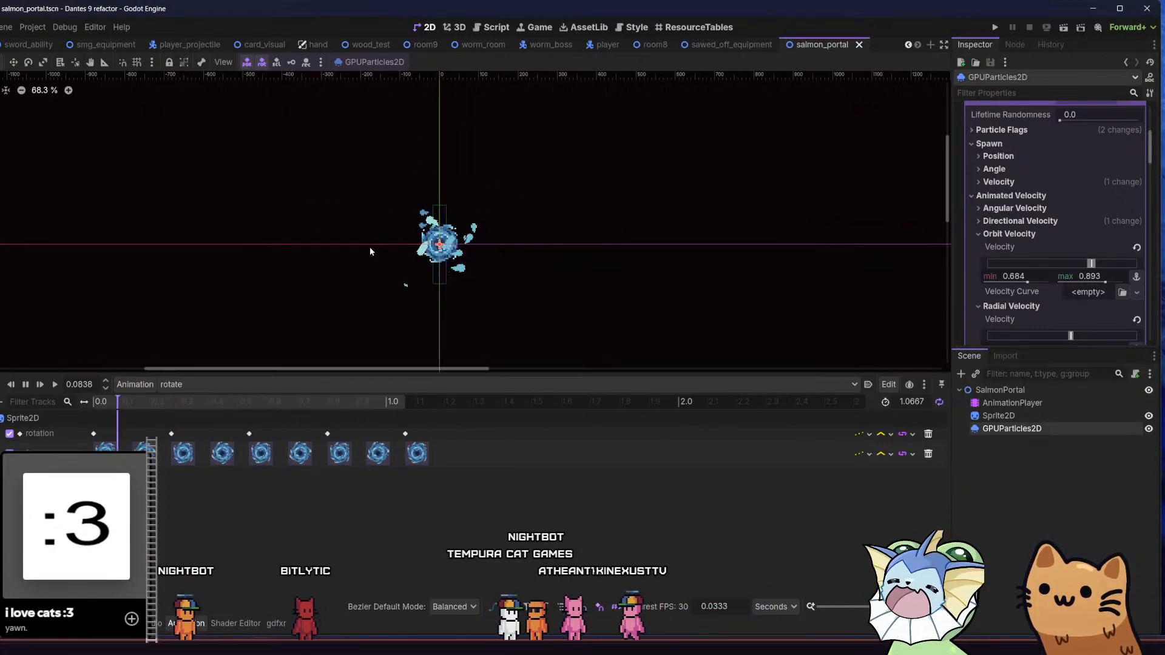
scroll(370, 246, "up", 3)
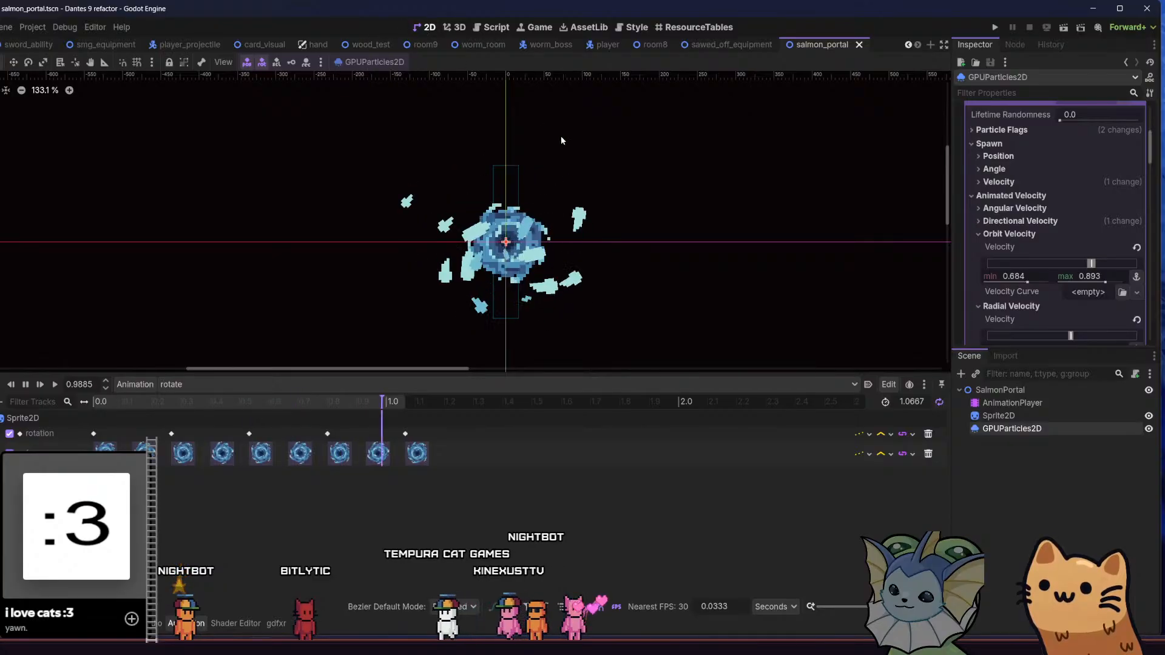
left_click_drag(1096, 267, 1098, 266)
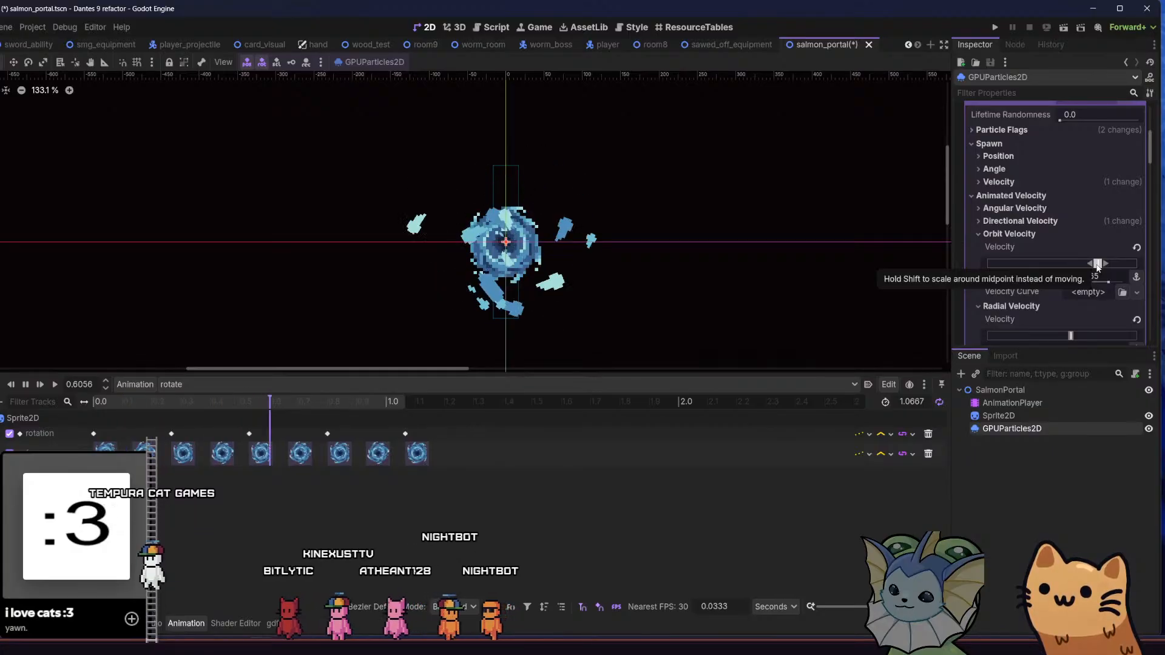
- Set the GPUParticles2D display scale minimum to 2.0 and save the salmon_portal scene
key("ctrl+s")
scroll(319, 234, "down", 4)
scroll(324, 235, "up", 3)
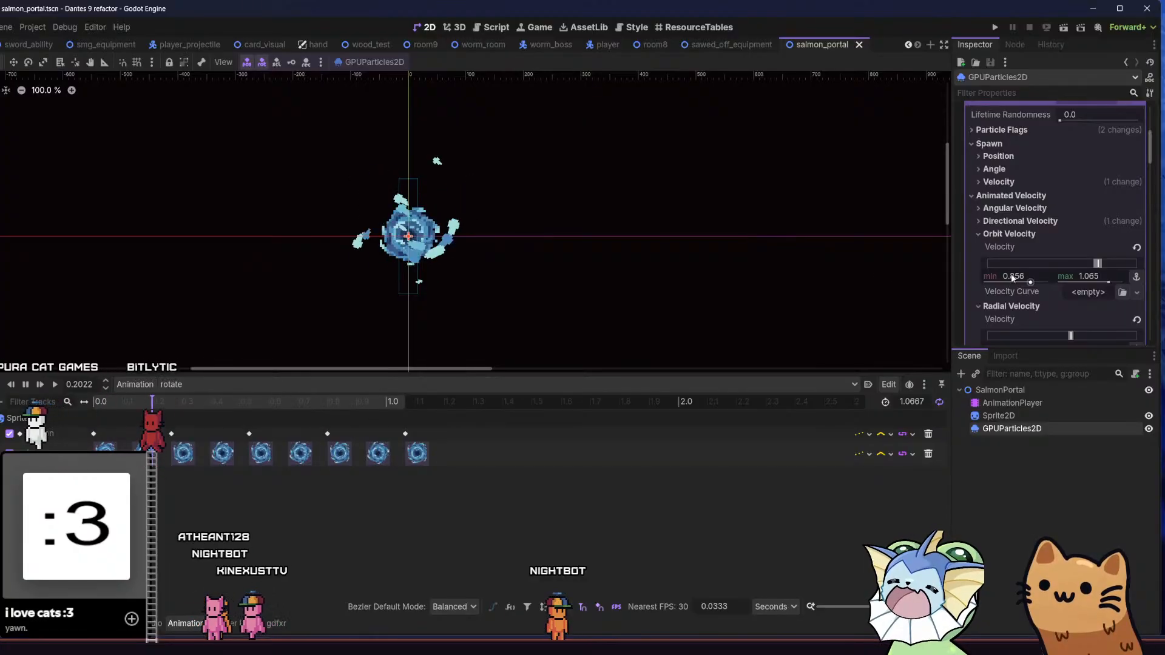
scroll(1017, 254, "down", 5)
scroll(1008, 327, "down", 5)
left_click(1011, 181)
type("2")
key("Return")
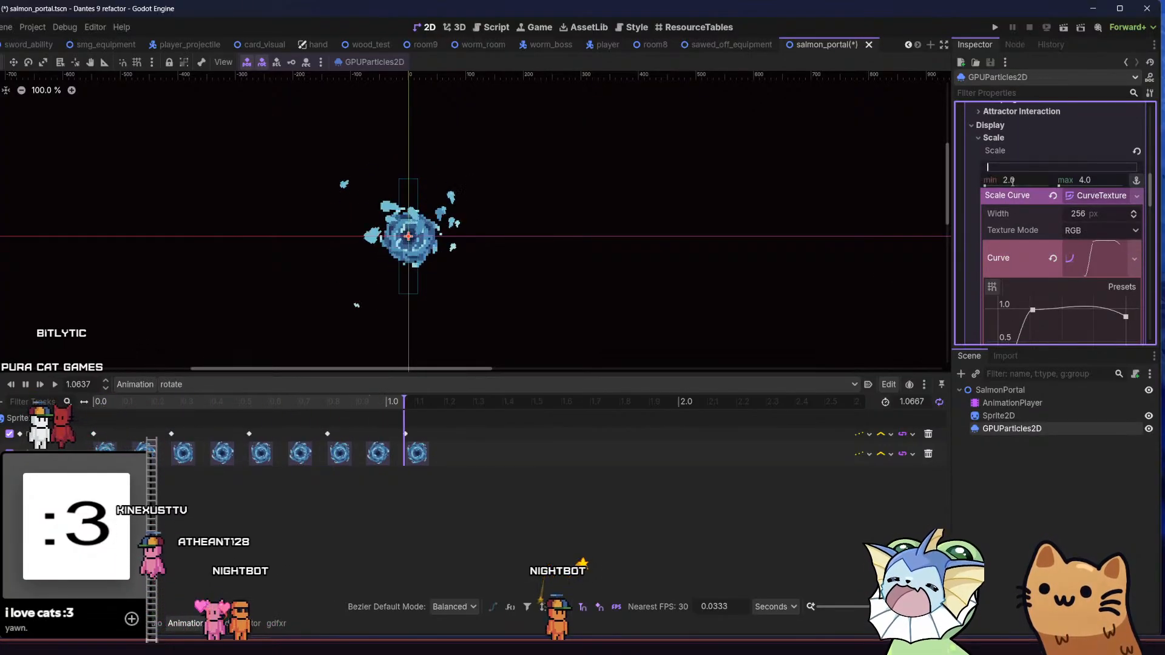
left_click(521, 242)
key("ctrl+s")
left_click_drag(284, 249, 398, 256)
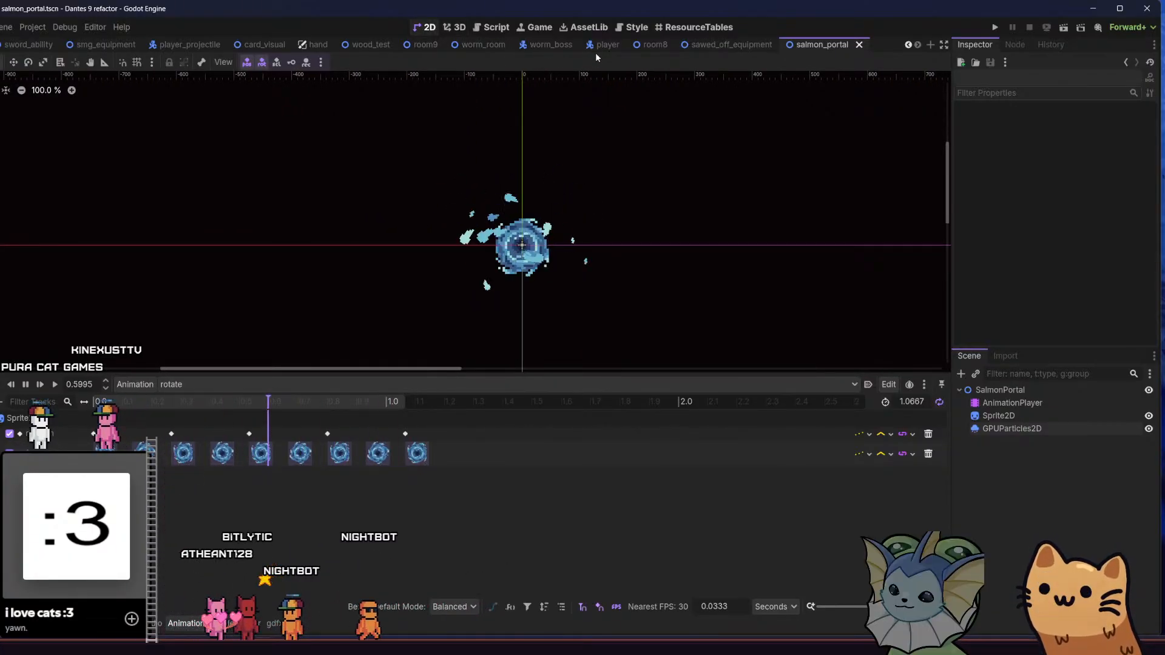
- Search the project files for "empty" and open the empty_start_room.tscn scene
scroll(190, 48, "up", 2)
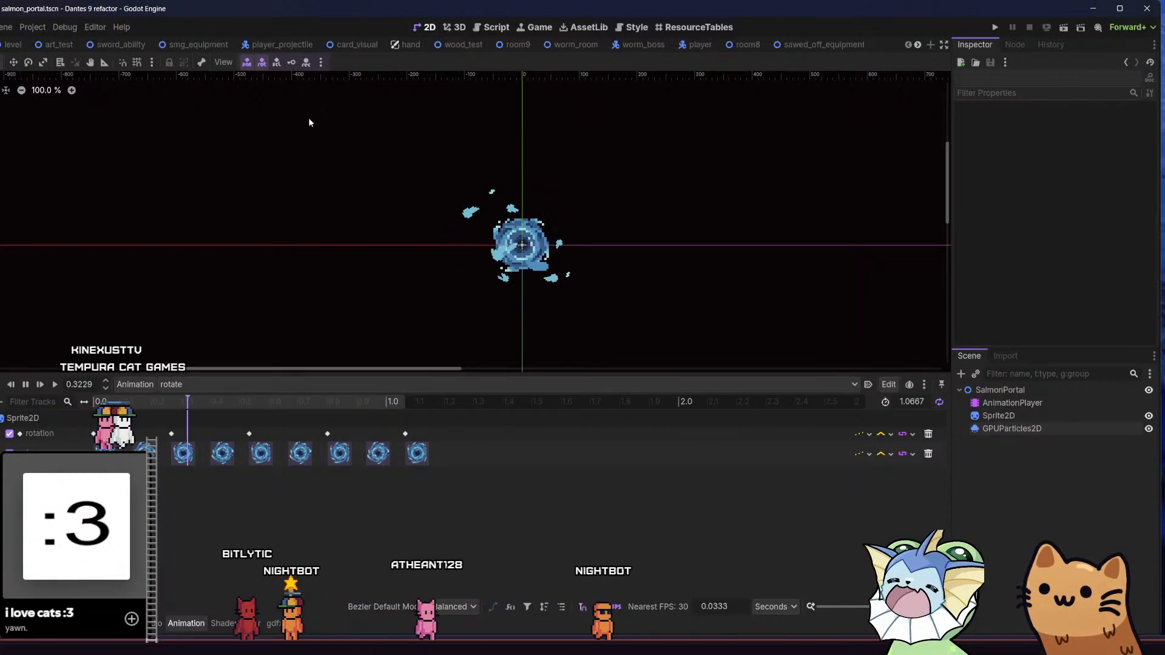
key("shift+alt+o")
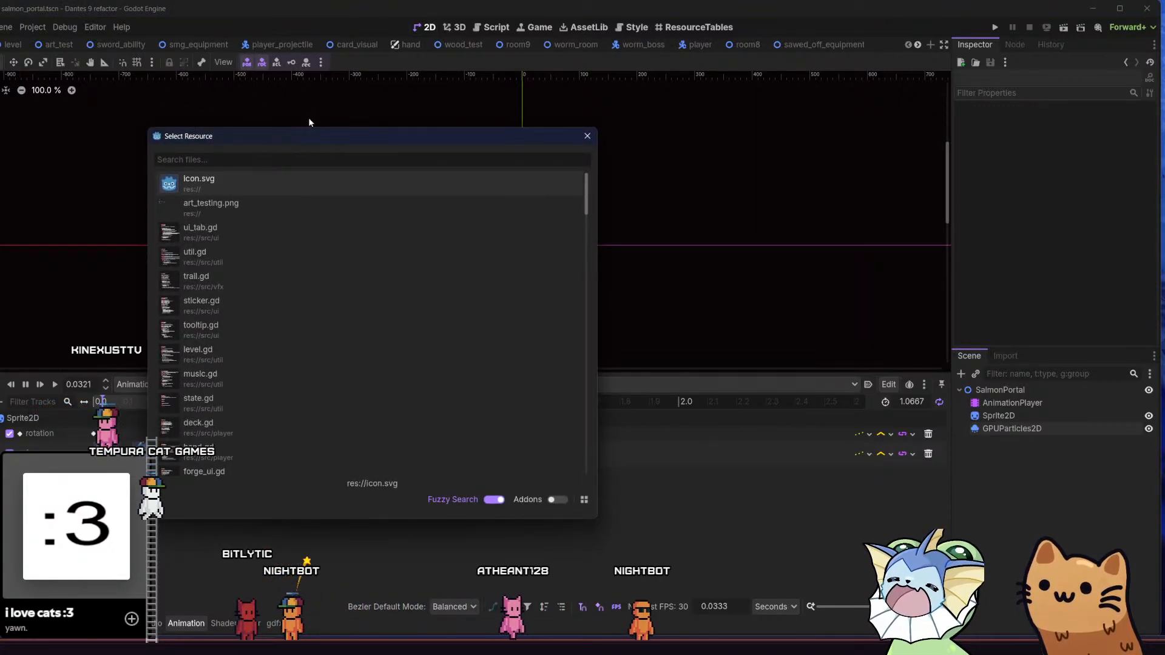
type("op")
key("BackSpace")
key("BackSpace")
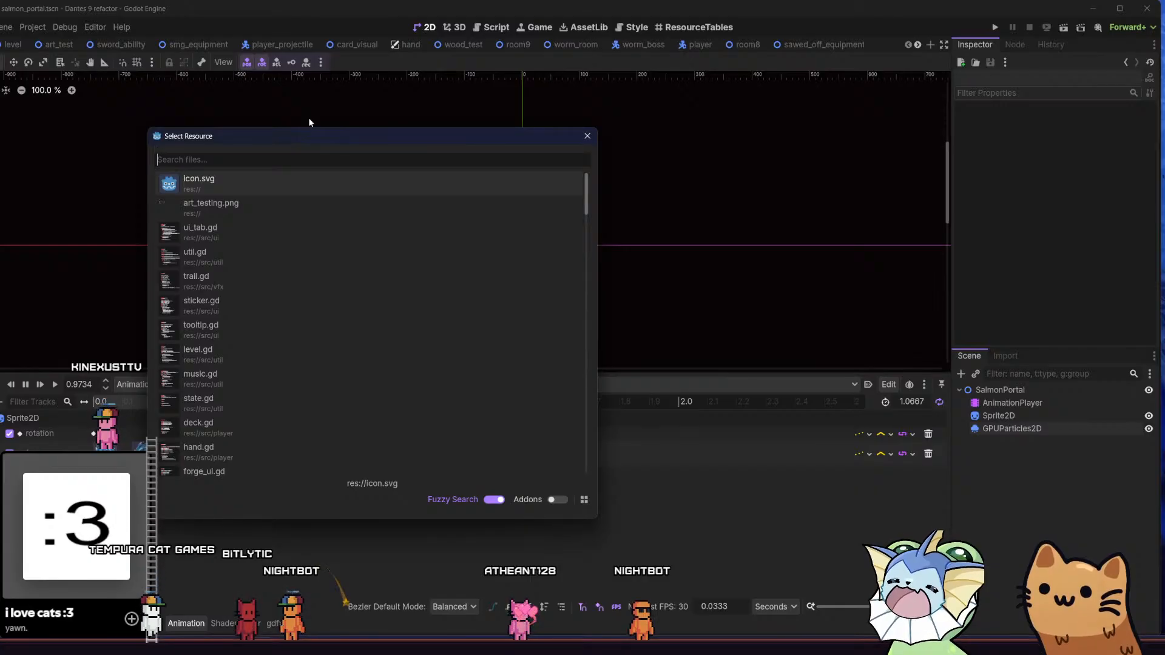
type("empty")
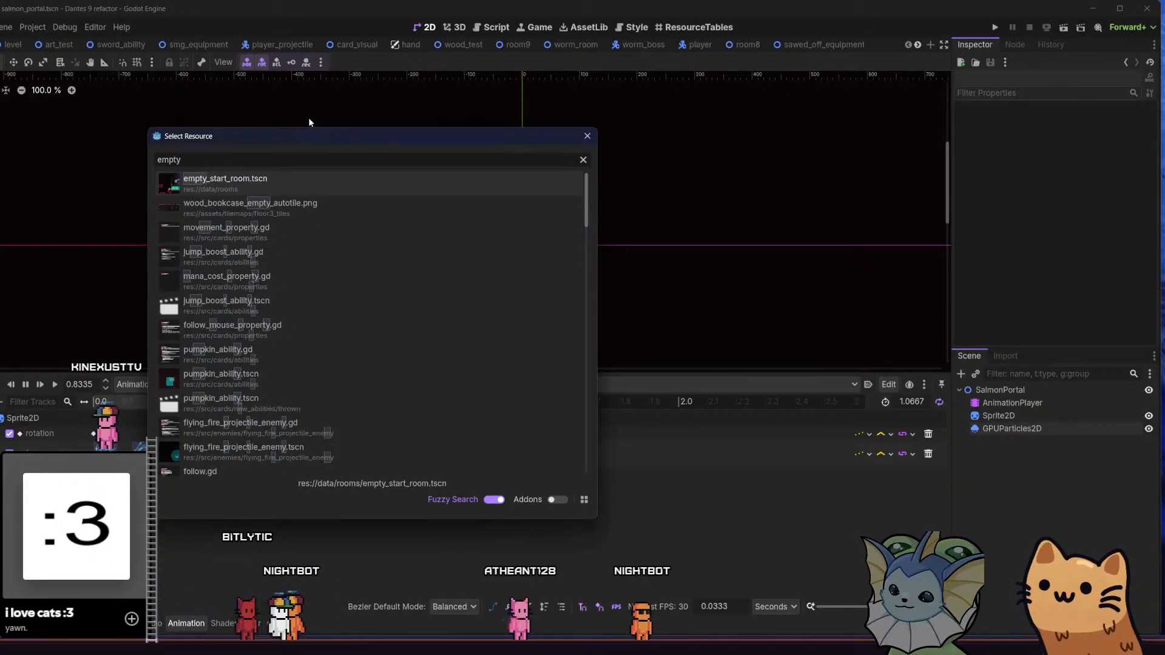
double_click(277, 181)
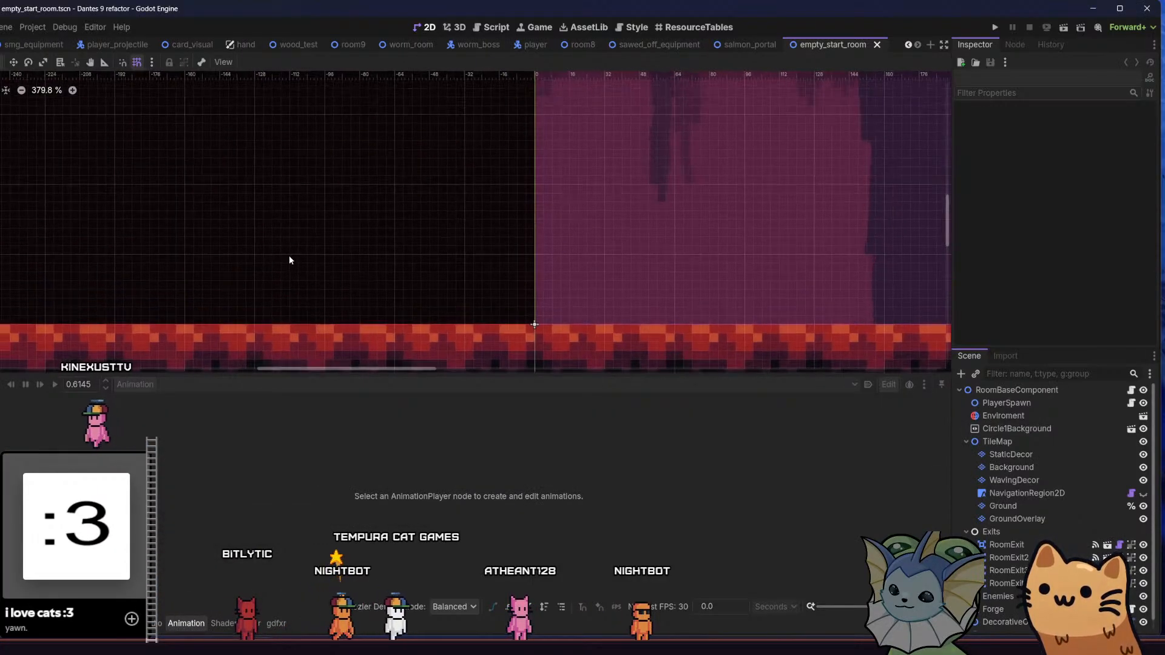
- Instance salmon_portal.tscn under RoomBaseComponent, place it above the platform left of the forge, offset about (-384, -580) px, and save the room
scroll(288, 260, "down", 8)
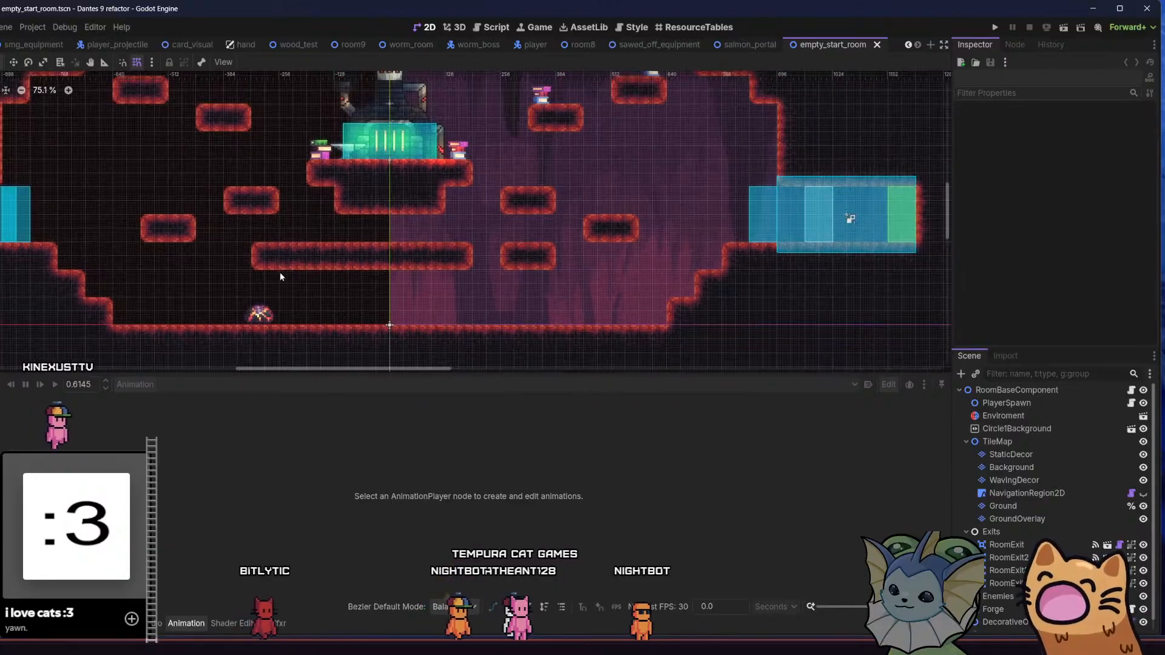
left_click_drag(281, 276, 393, 342)
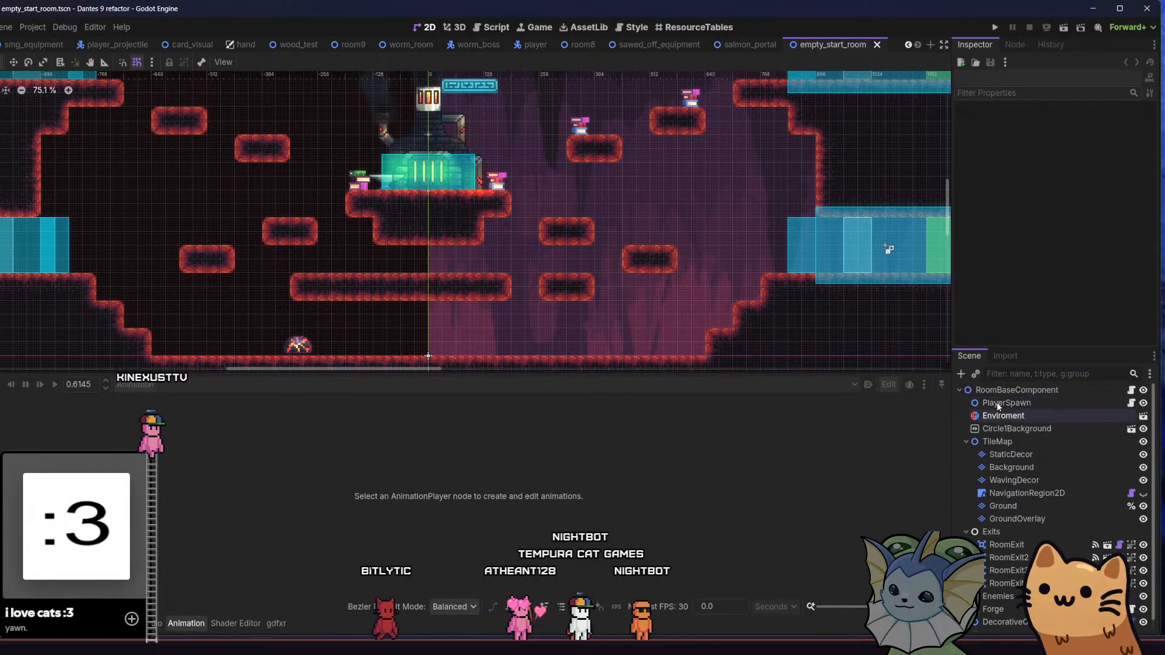
left_click(1015, 390)
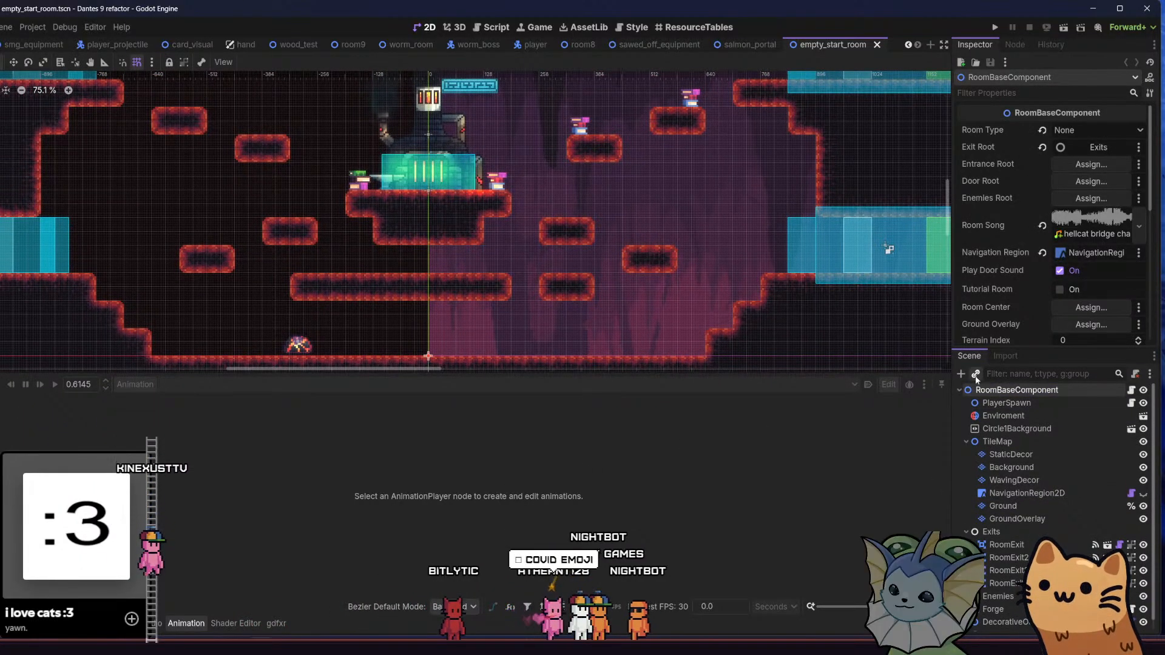
left_click(975, 375)
type("portal")
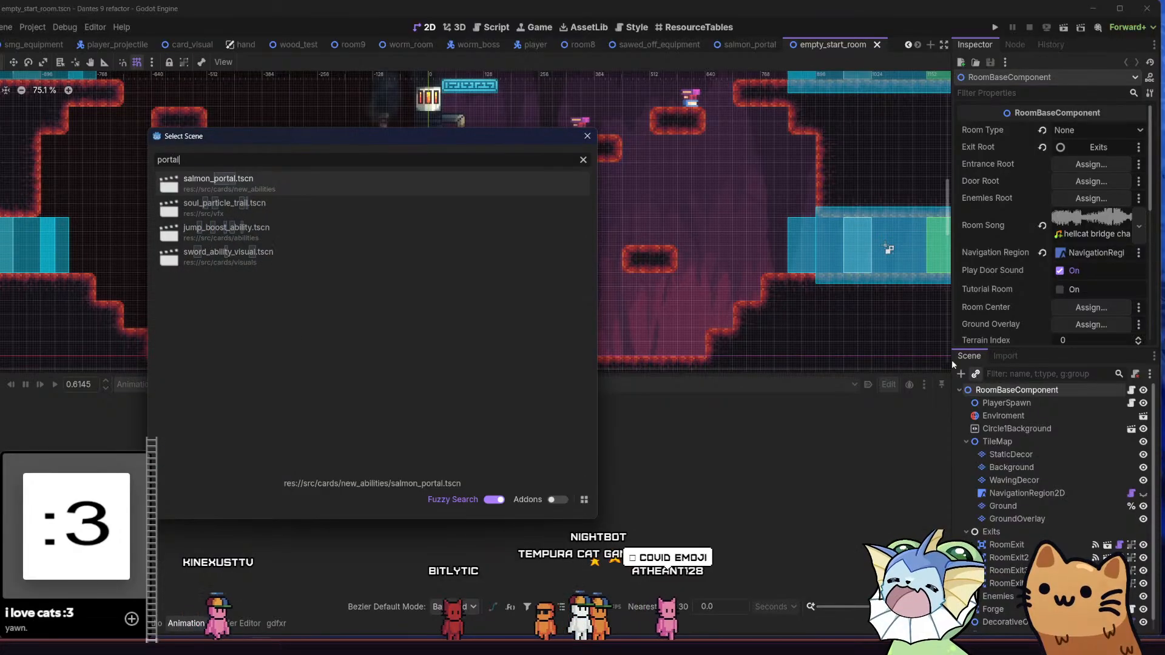
key("Return")
left_click_drag(428, 355, 258, 106)
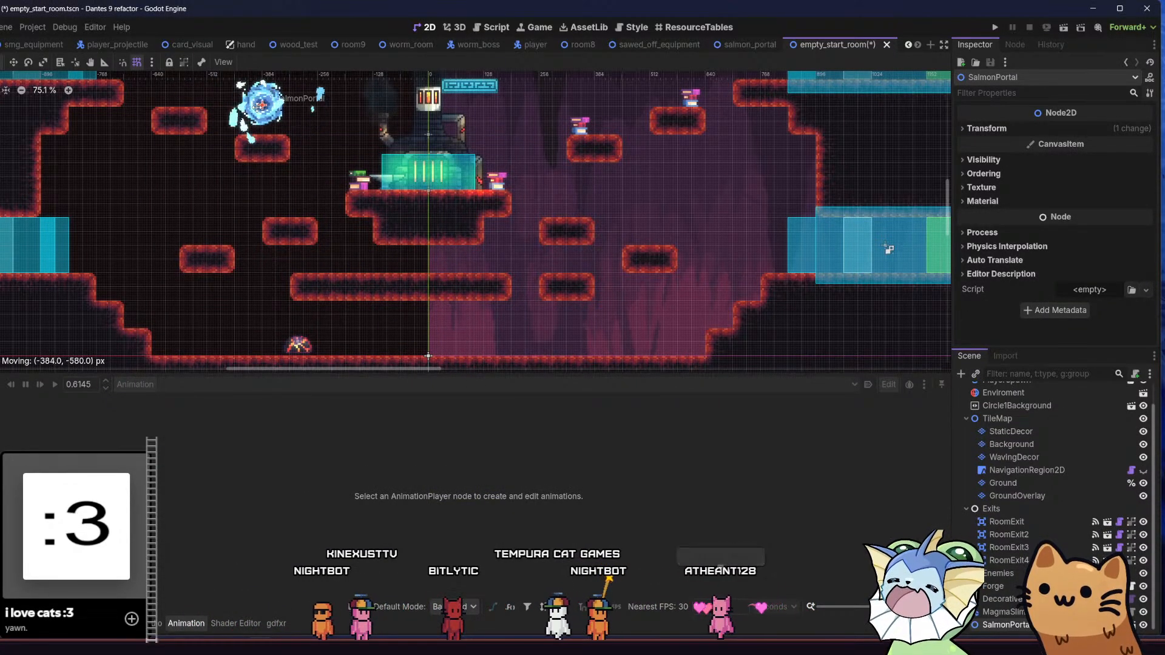
key("ctrl+s")
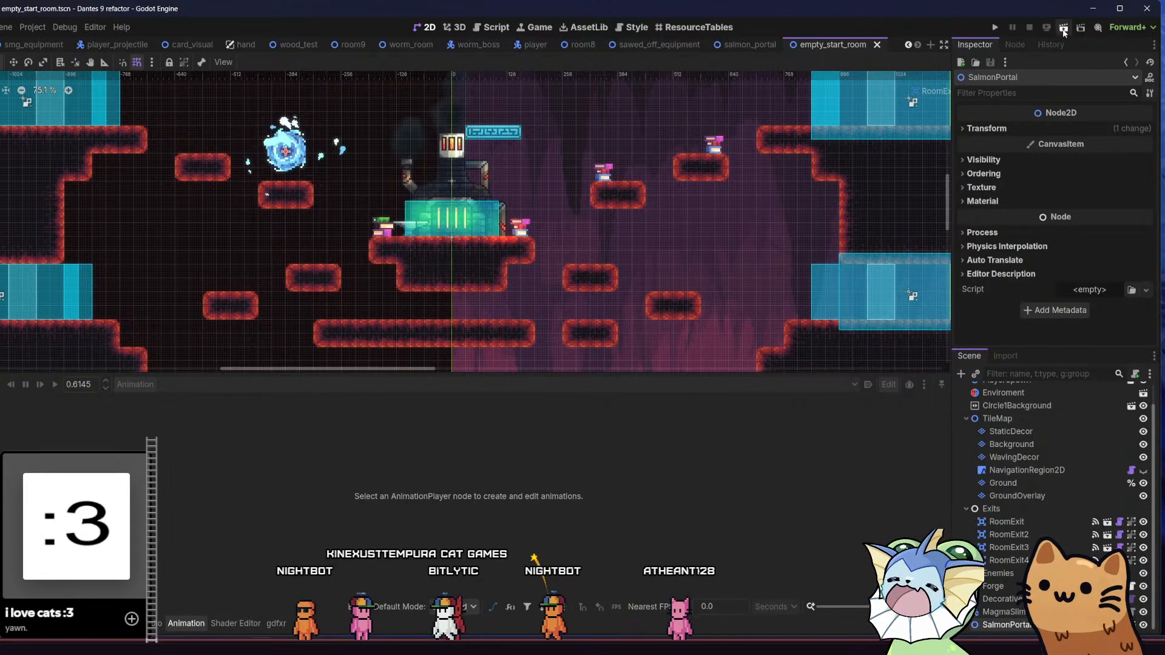
- Run the empty_start_room scene to check how the portal looks in game, and close the game window
left_click(1064, 28)
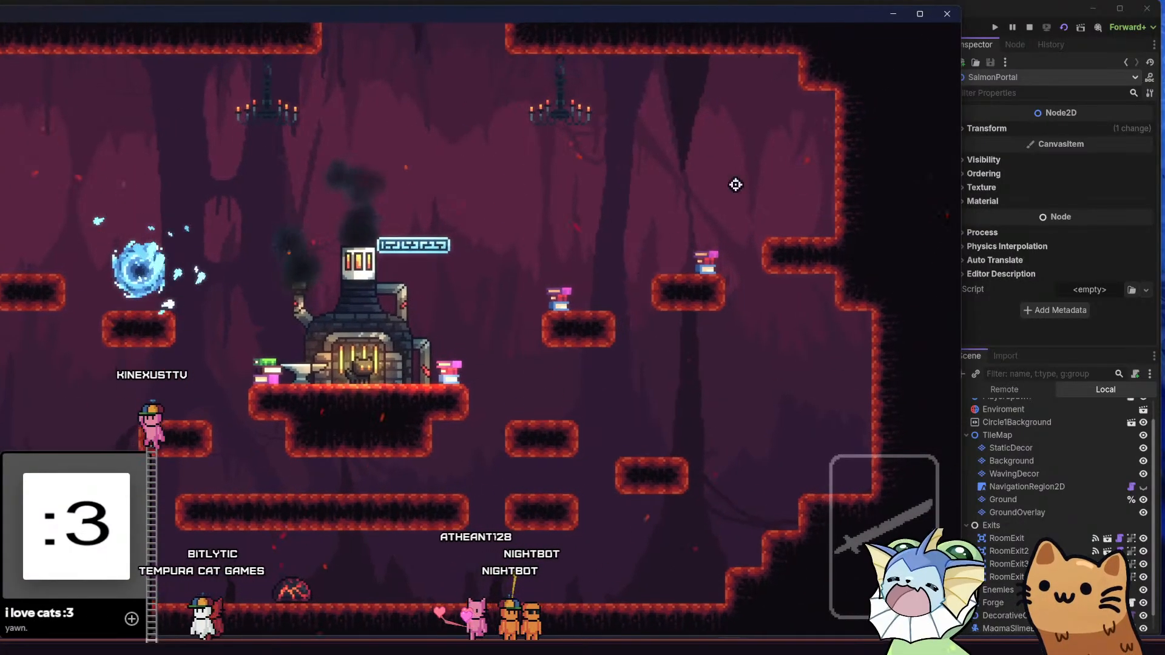
left_click(946, 14)
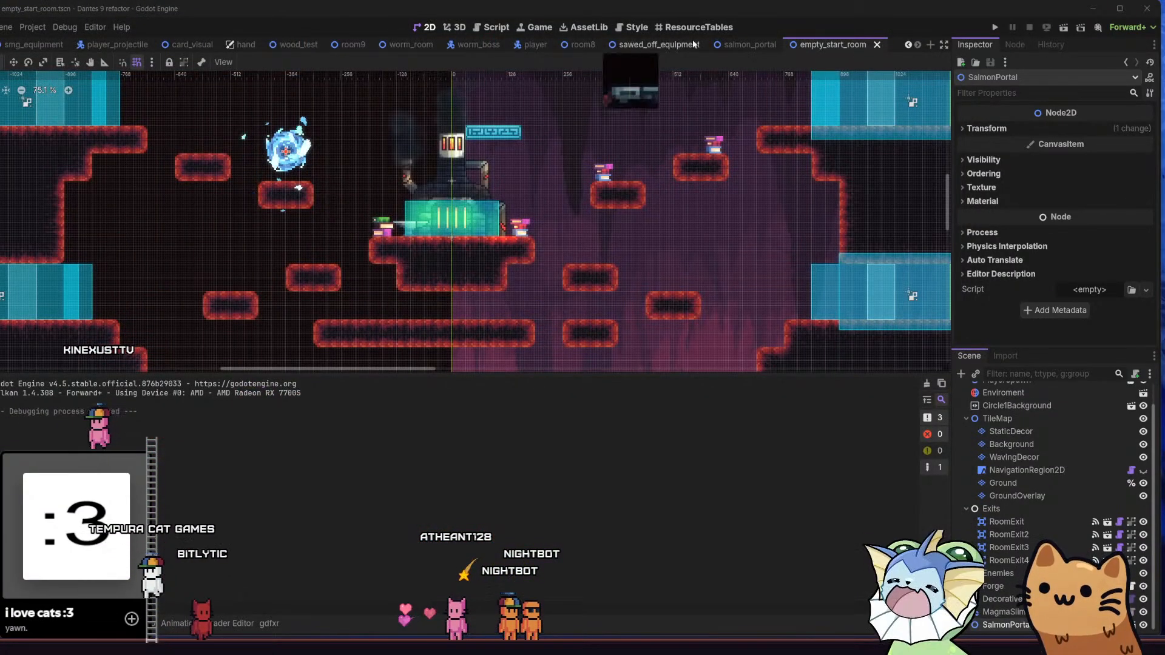
- Return to the salmon_portal scene and set the AnimationPlayer's rotate animation to autoplay on load
left_click(743, 45)
left_click(1010, 402)
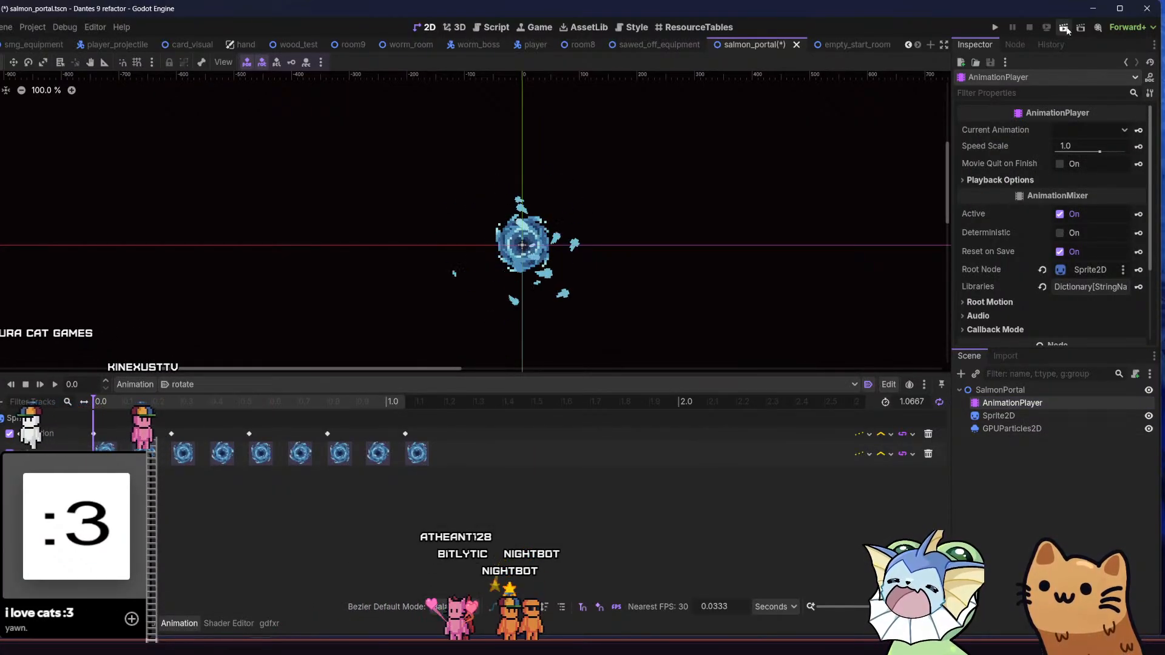
- Run the project and move the cat around the room to examine the portal's animation and particles, and close the game
left_click(994, 28)
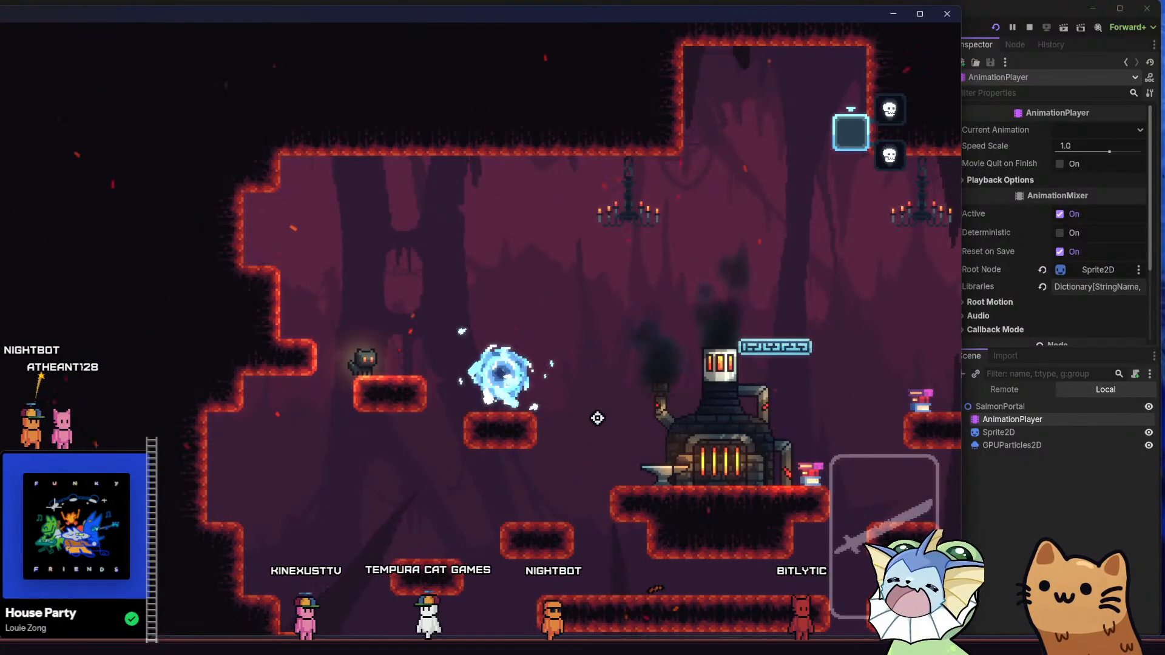
double_click(608, 14)
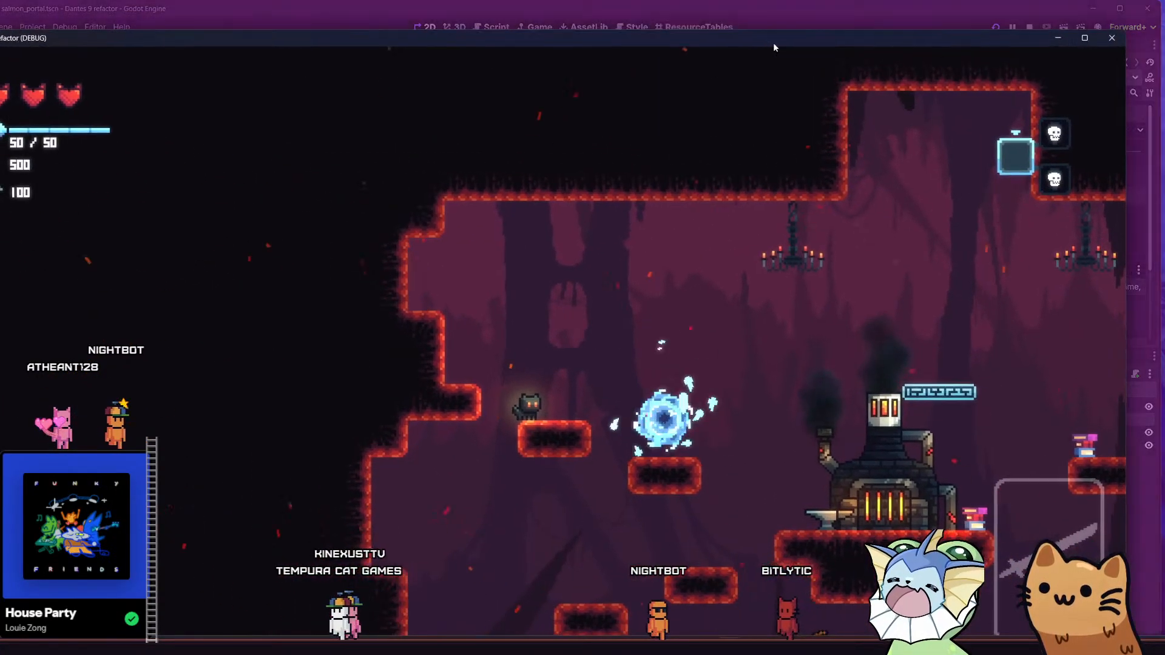
key("d")
key("space")
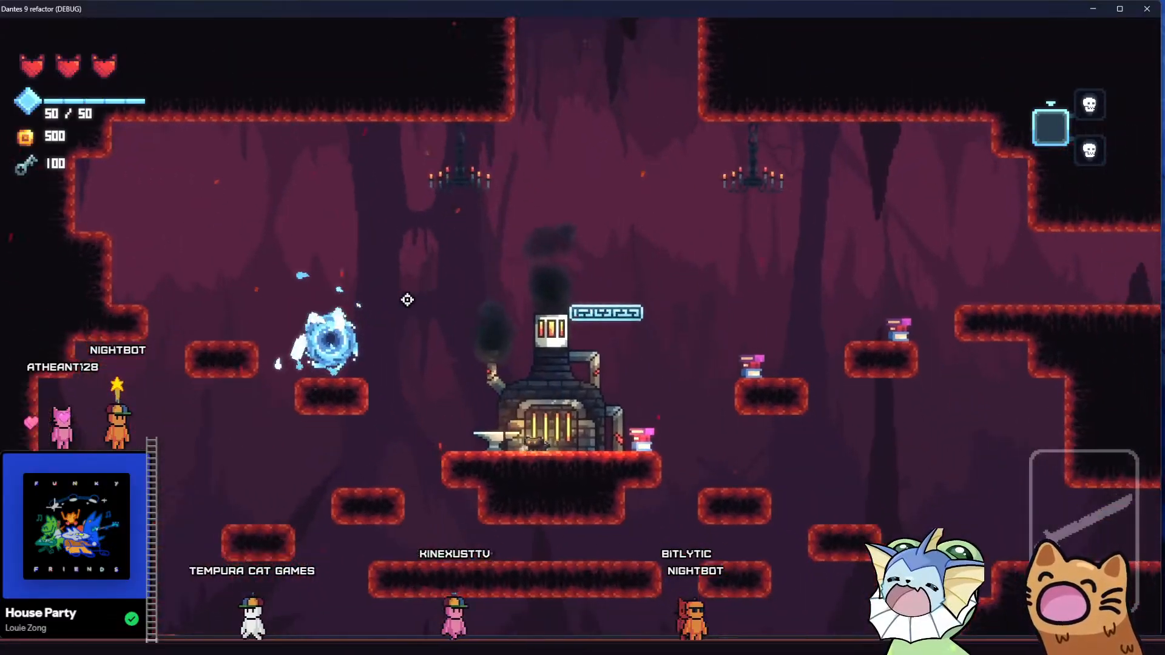
key("a")
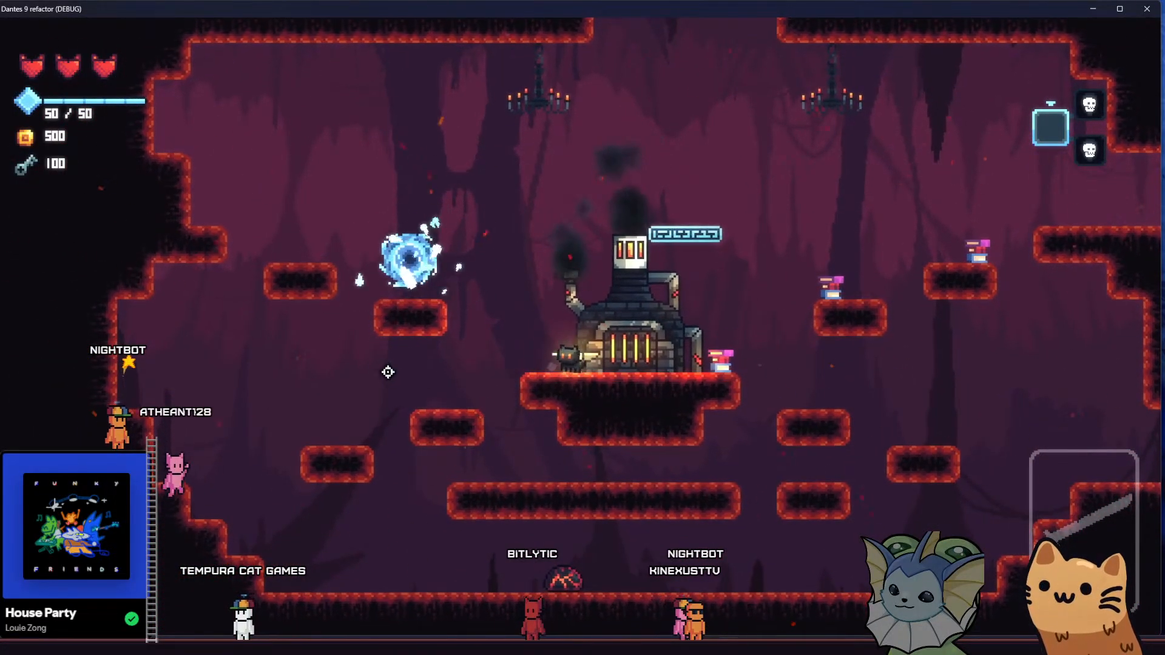
key("d")
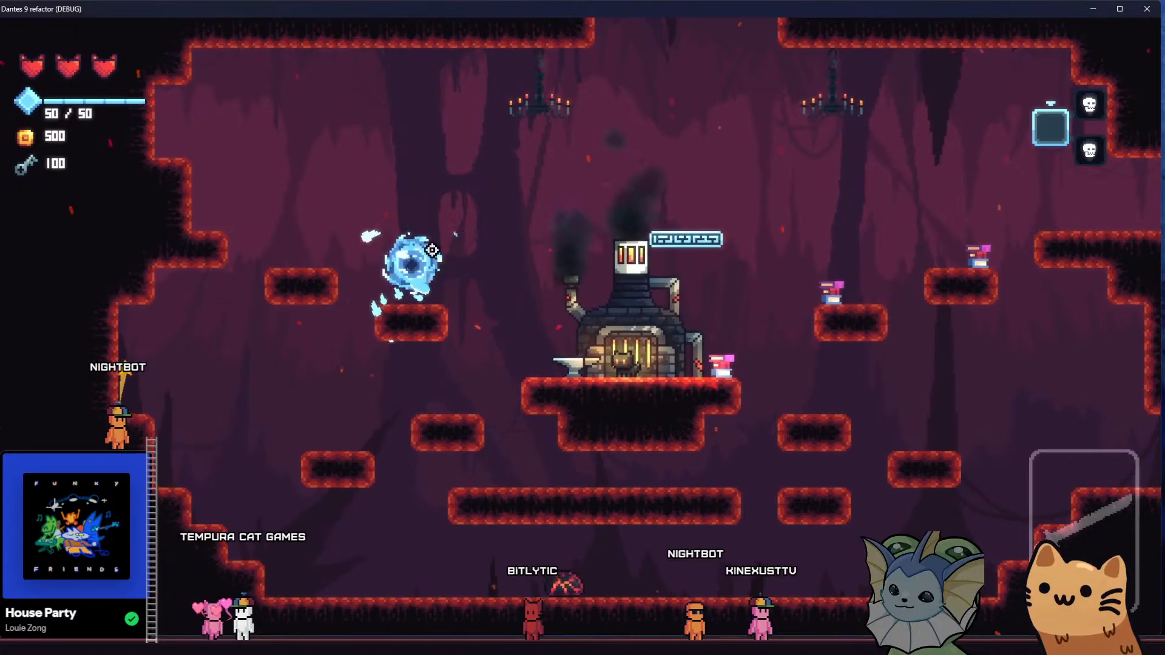
key("a")
key("space")
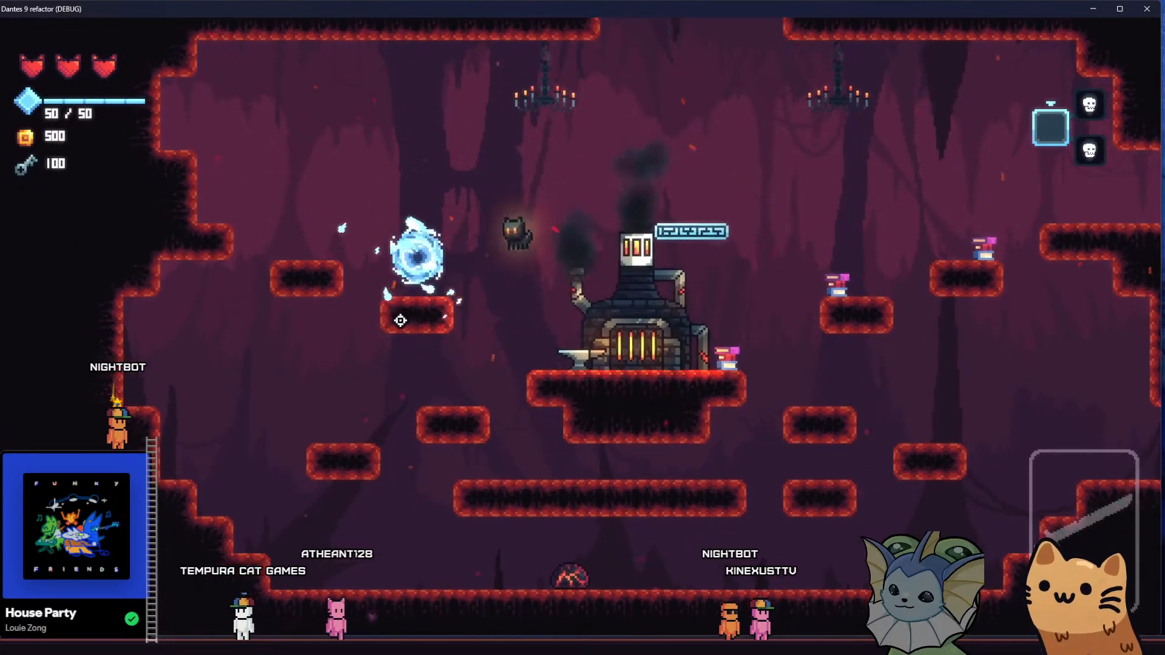
key("d")
key("space")
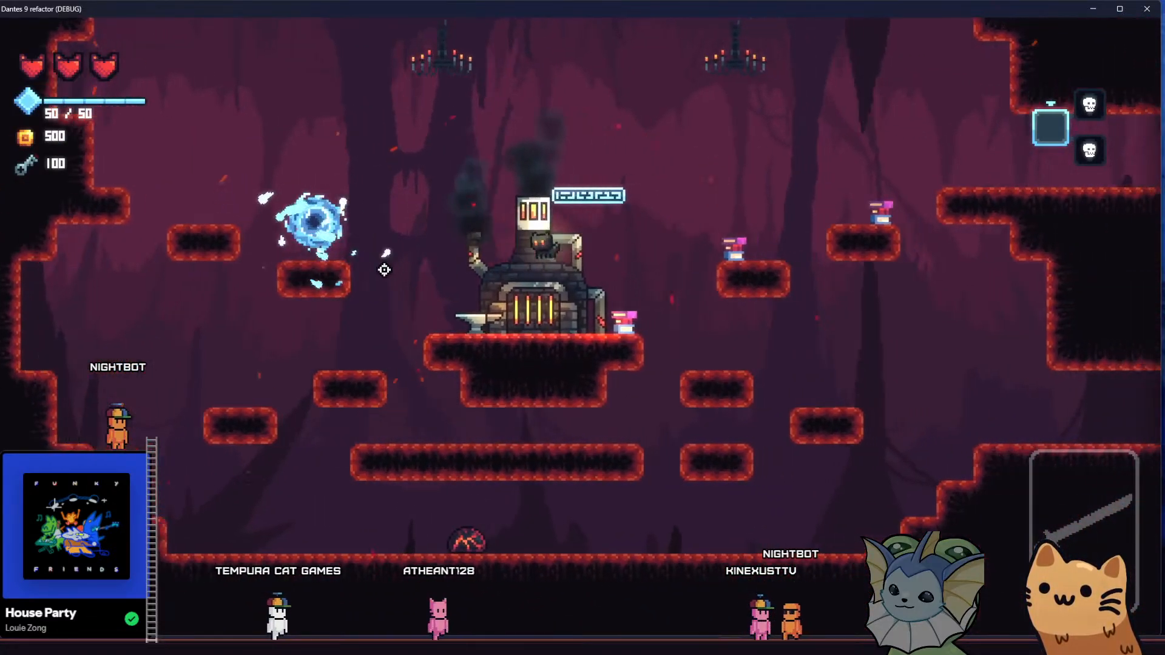
key("space")
key("a")
key("d")
key("space")
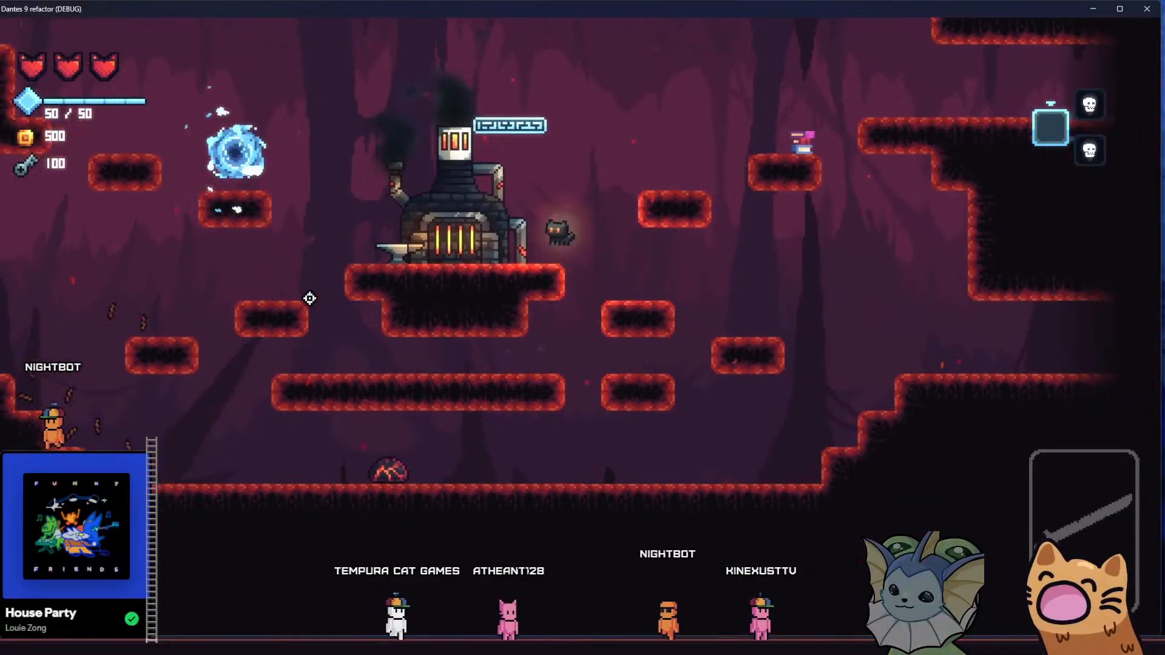
key("a")
key("space")
key("d")
key("d")
key("space")
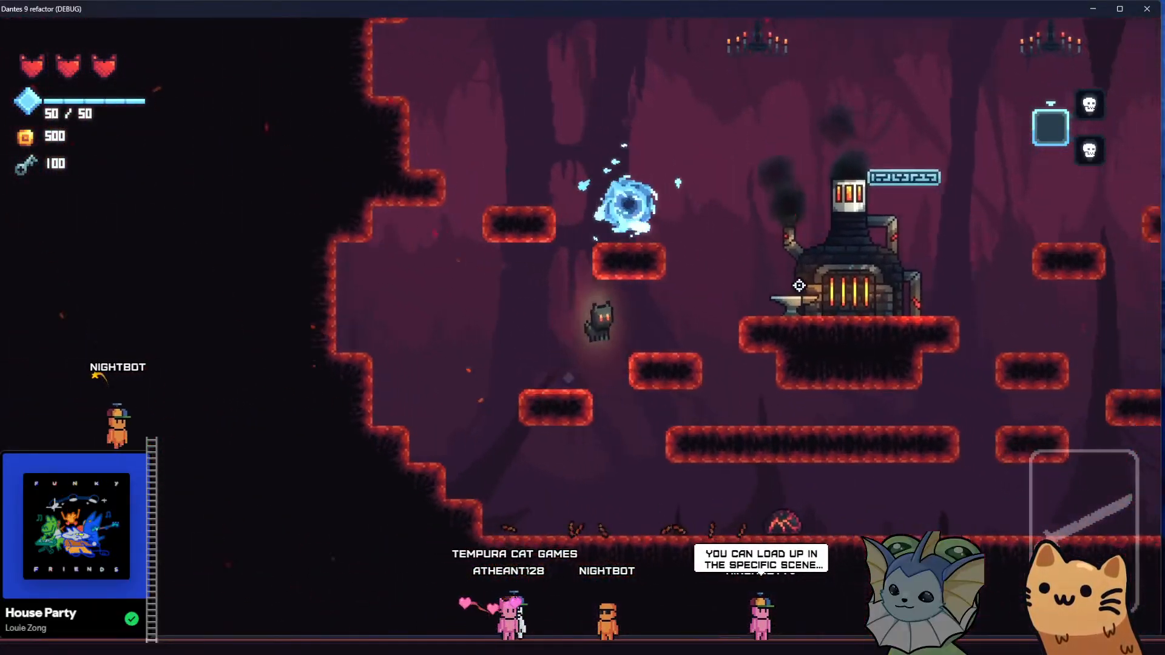
key("a")
key("d")
key("space")
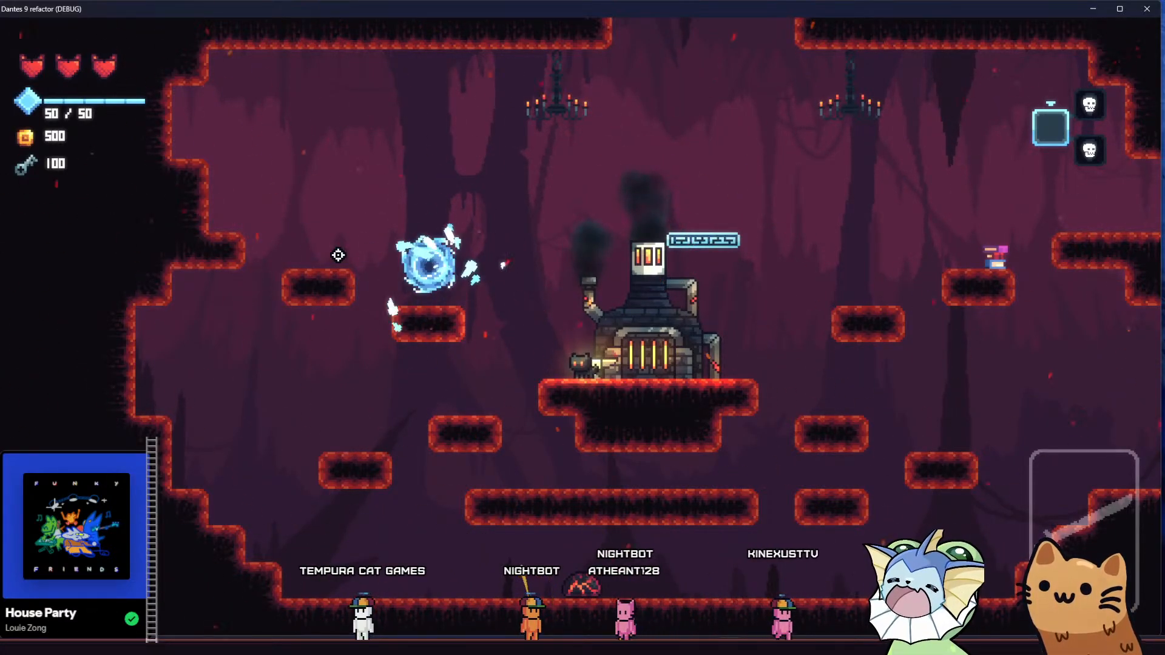
left_click(1146, 8)
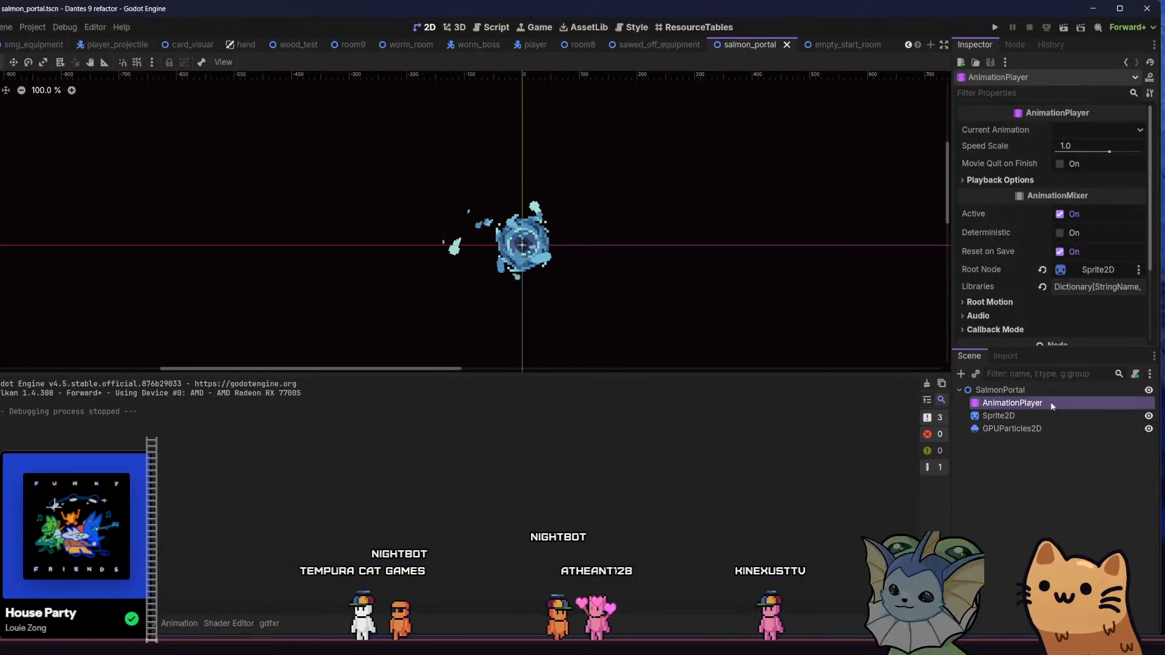
- Preview the portal's rotate animation and set the rotation track's update mode to Discrete
left_click(179, 623)
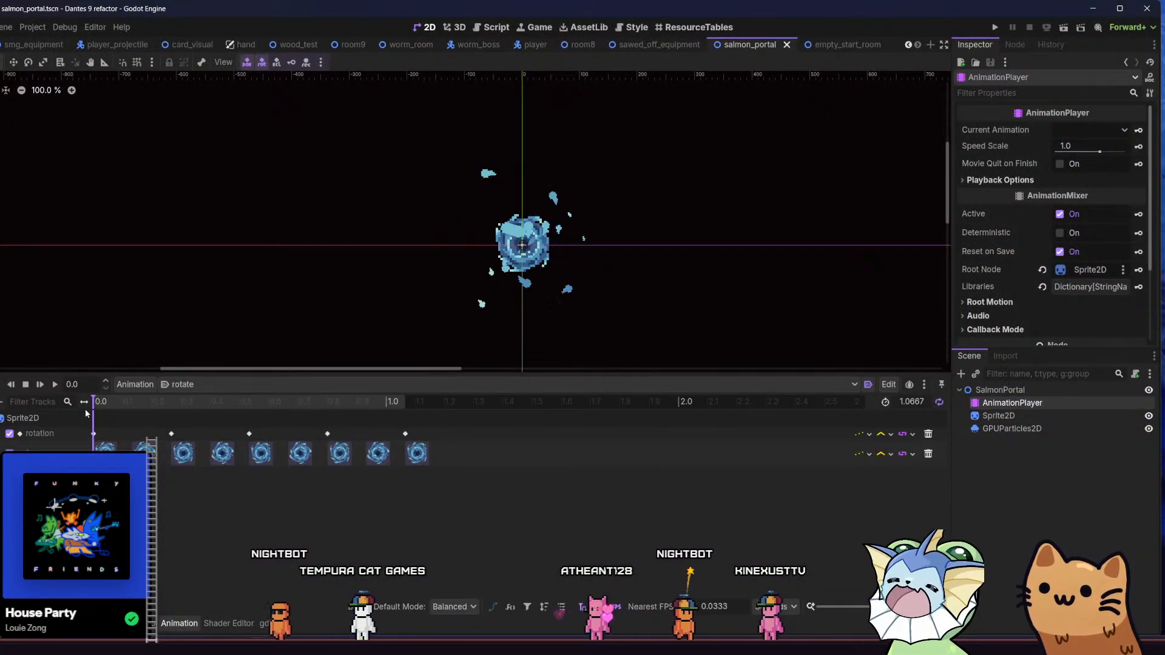
left_click_drag(97, 402, 112, 411)
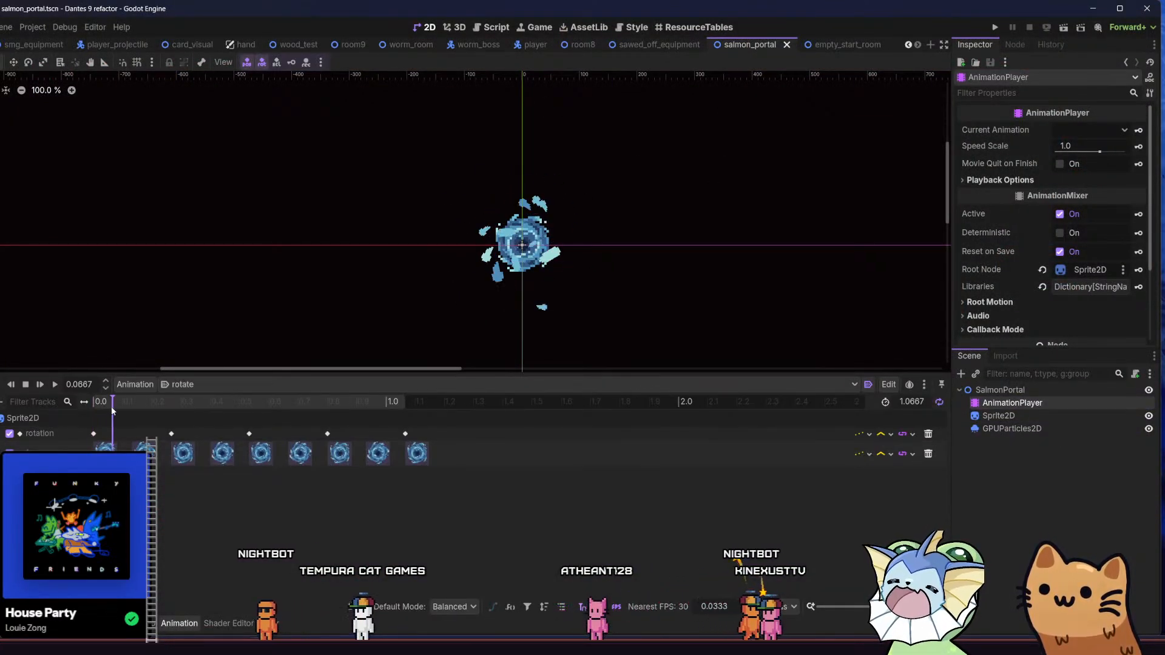
left_click(51, 385)
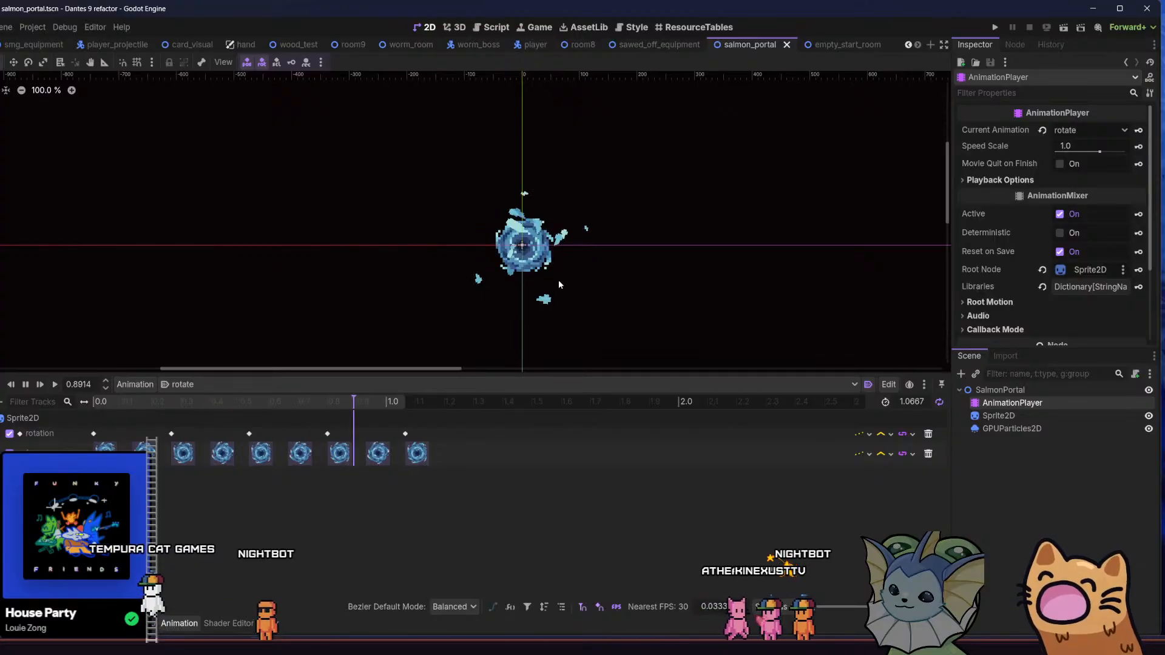
scroll(520, 267, "up", 3)
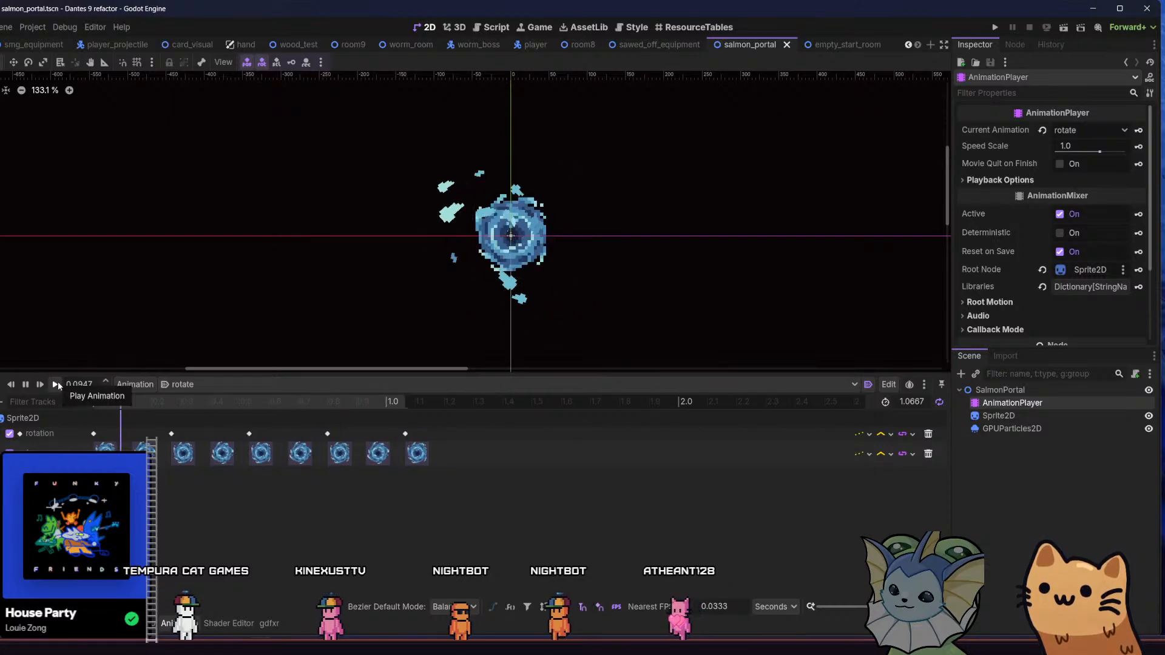
left_click(863, 433)
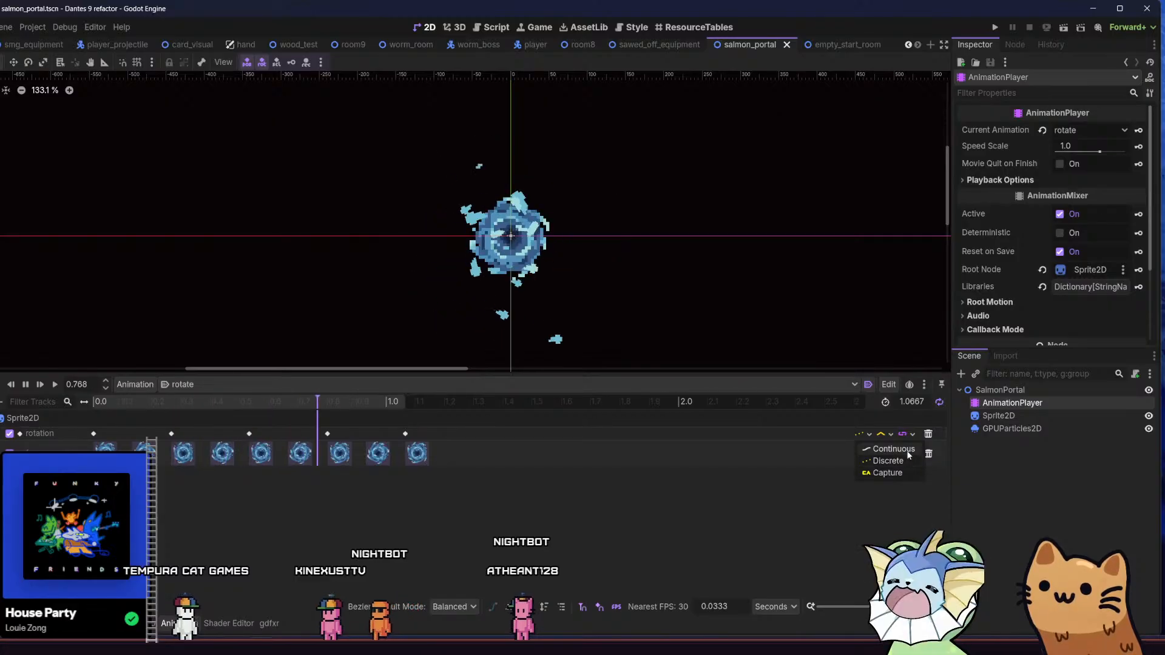
left_click(910, 455)
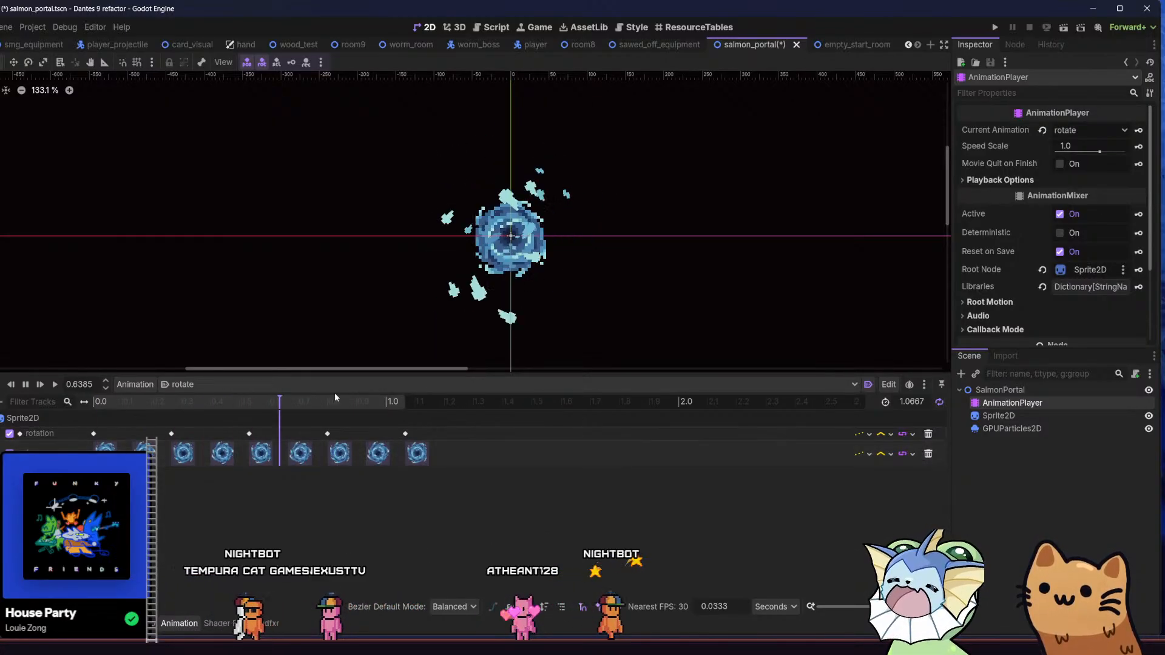
- Insert a keyframe at 0.1333 s on the Sprite2D rotation track of the rotate animation
left_click(93, 433)
left_click(131, 410)
left_click(131, 405)
right_click(131, 433)
left_click(151, 441)
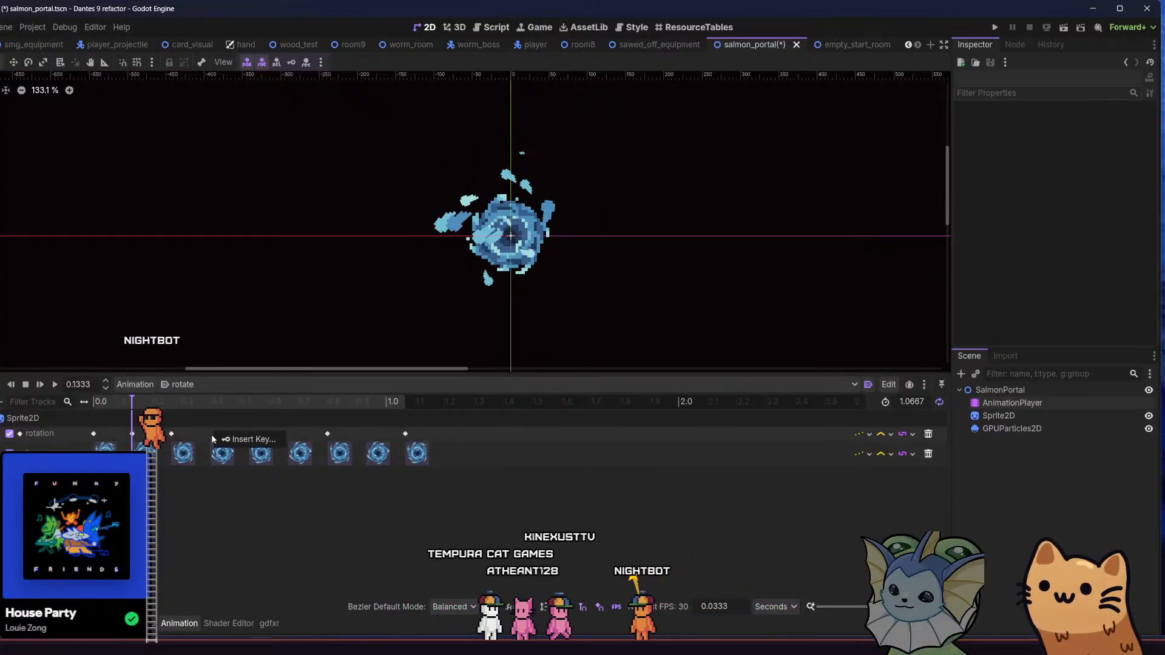
- Insert keyframes at 0.4 s, 0.6667 s and 0.9333 s on the Sprite2D rotation track, and play the rotate animation
right_click(284, 432)
left_click(307, 441)
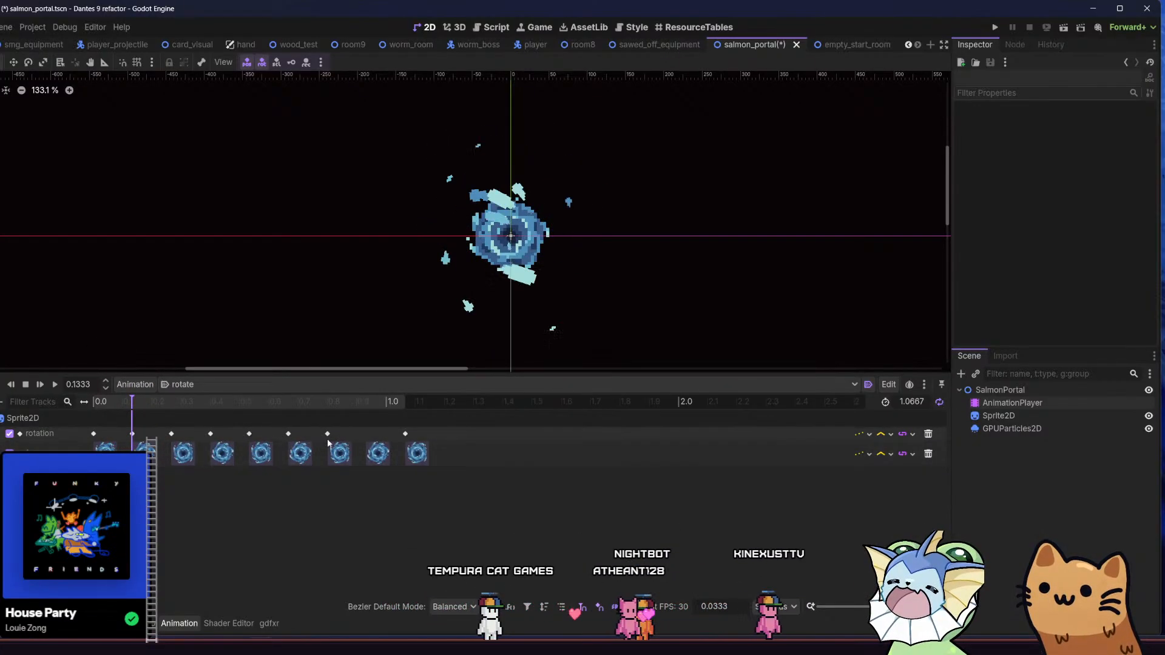
right_click(362, 434)
left_click(383, 442)
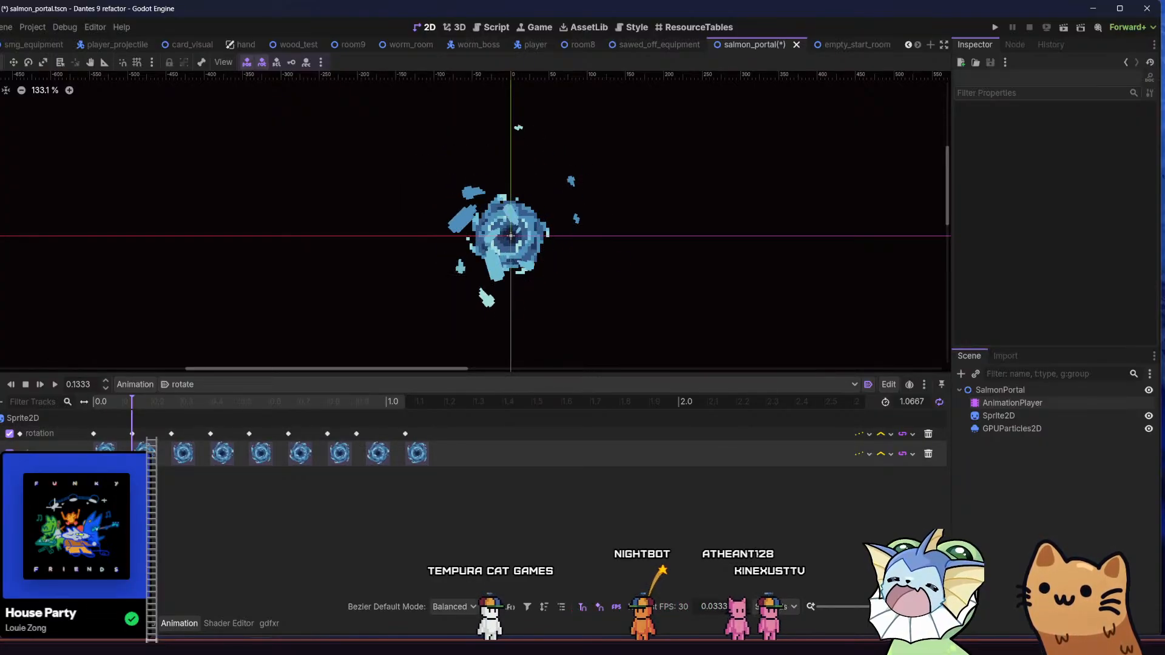
left_click(358, 433)
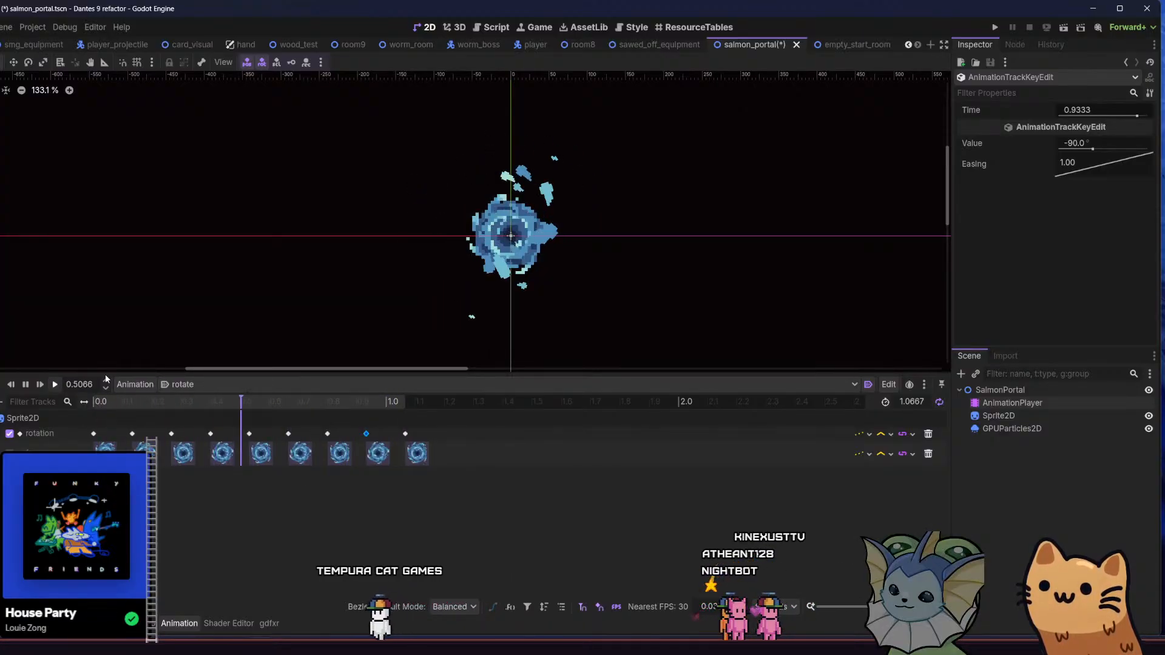
- Set the rotation track's update mode to Continuous and stop the animation preview
left_click(869, 433)
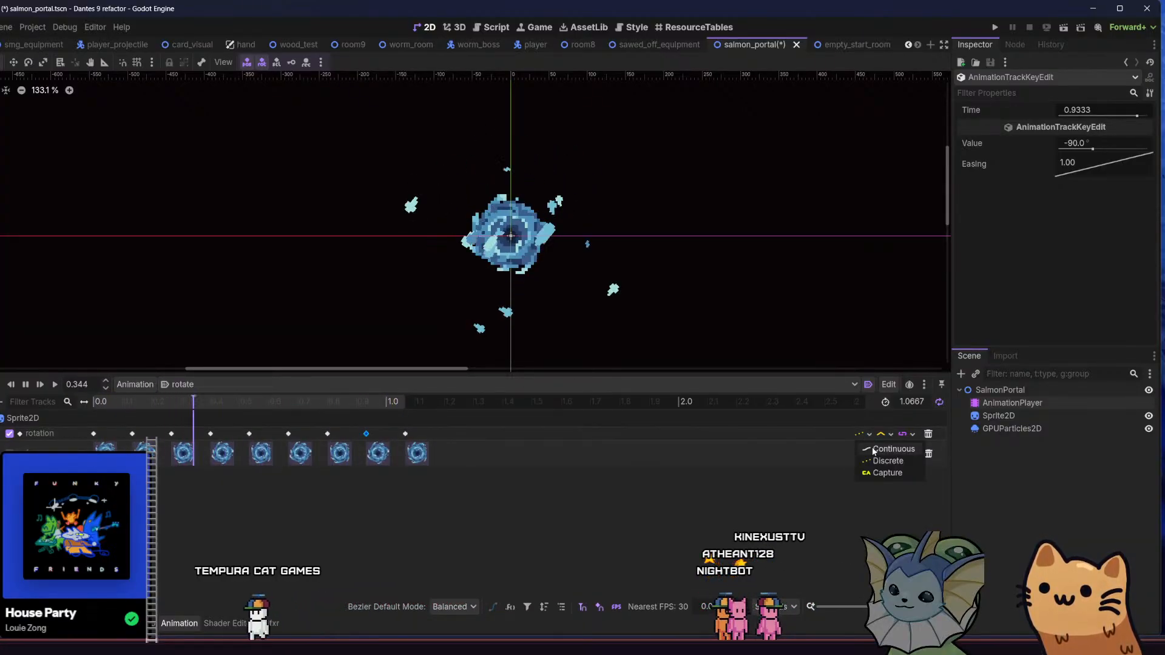
left_click(874, 450)
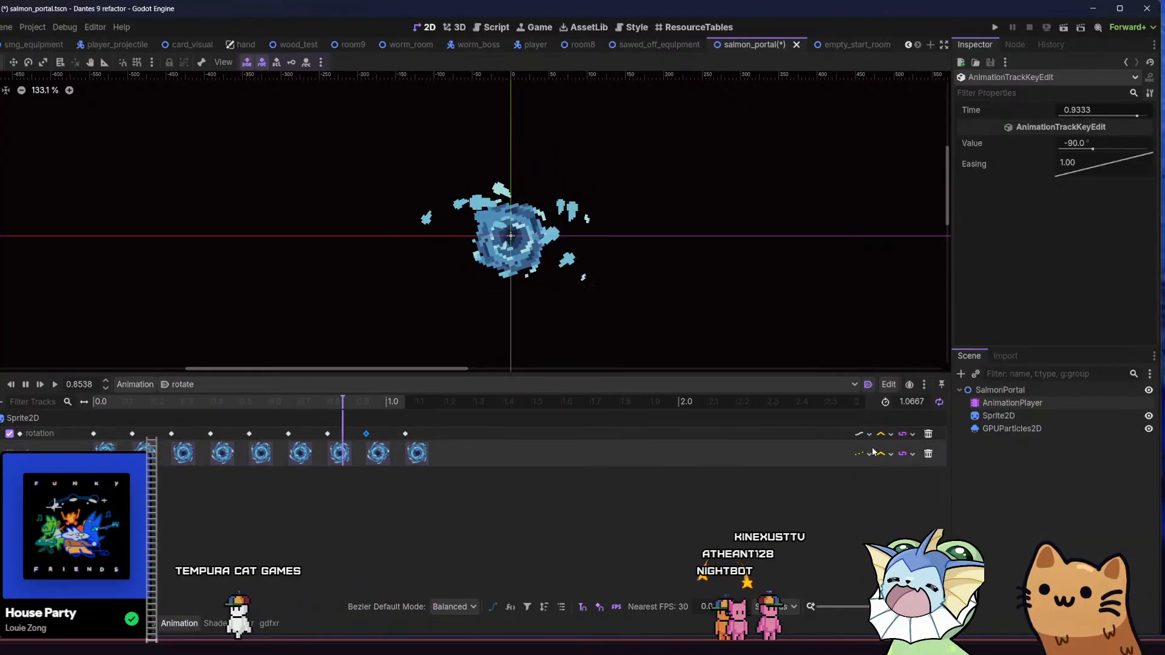
left_click(26, 384)
- Set the value of the rotation keyframe at 0.1333 s to -45°
left_click(132, 433)
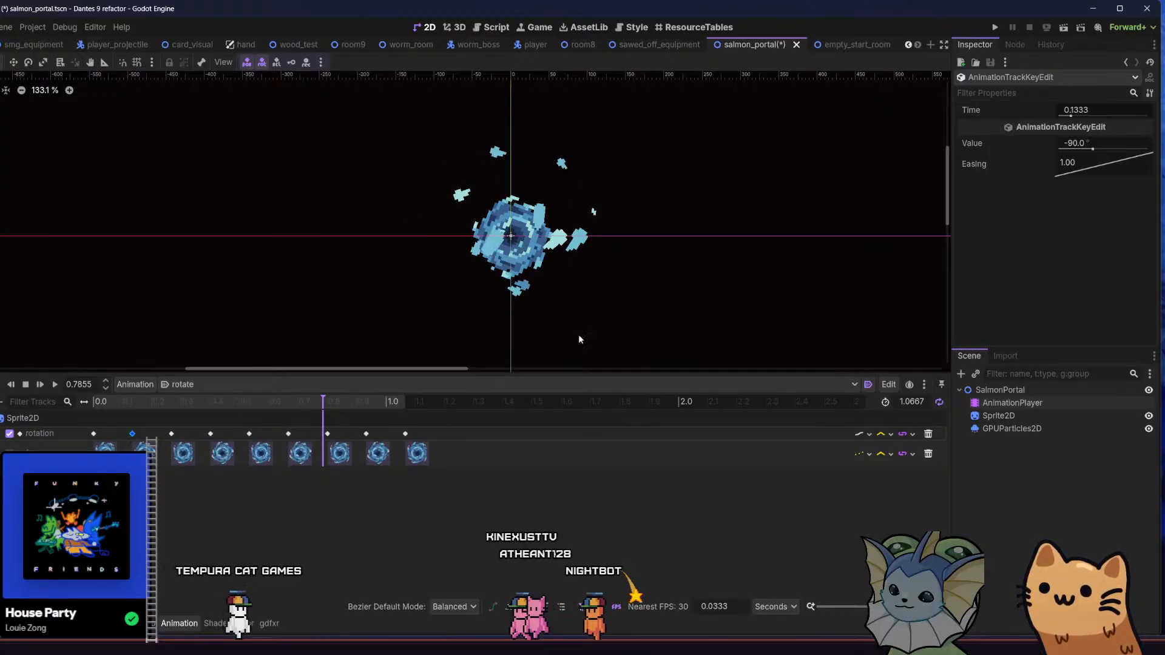
left_click(1075, 145)
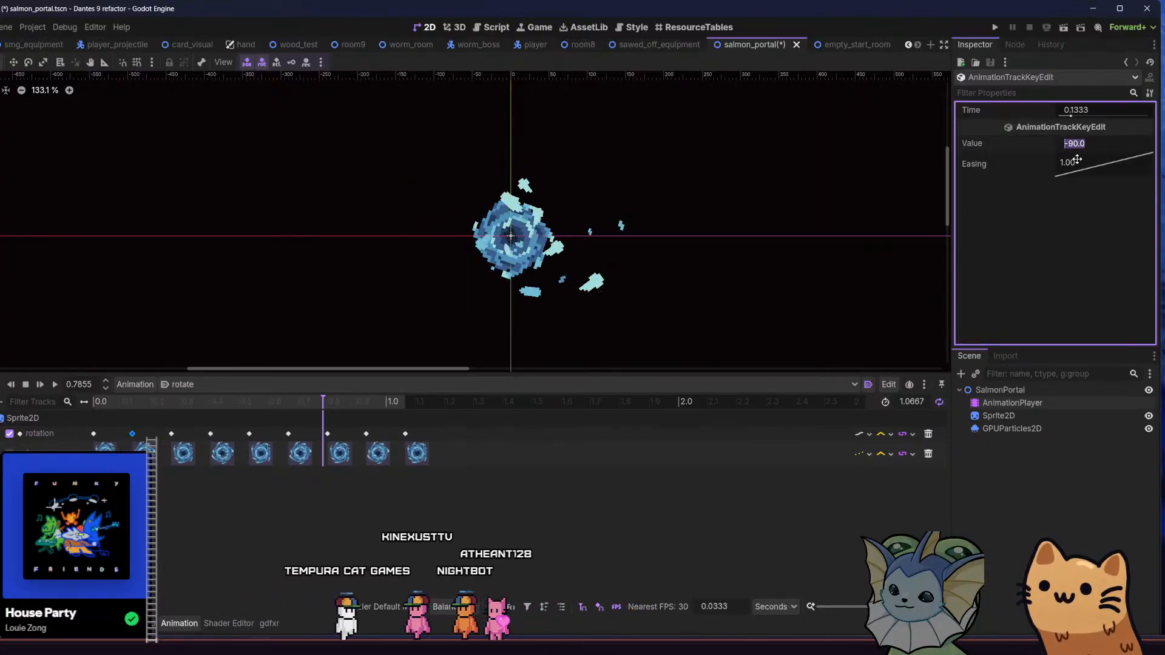
type("-45")
key("Return")
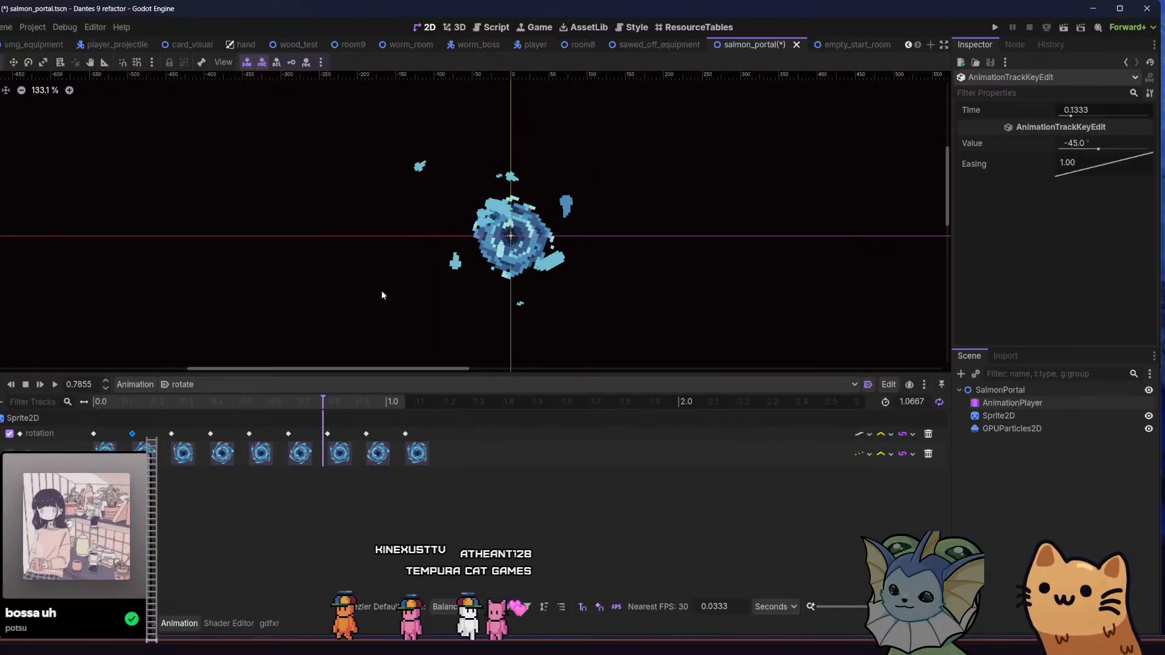
- Try a value of -135° on the rotation keyframe at 0.2667 s, and undo the change
left_click(171, 434)
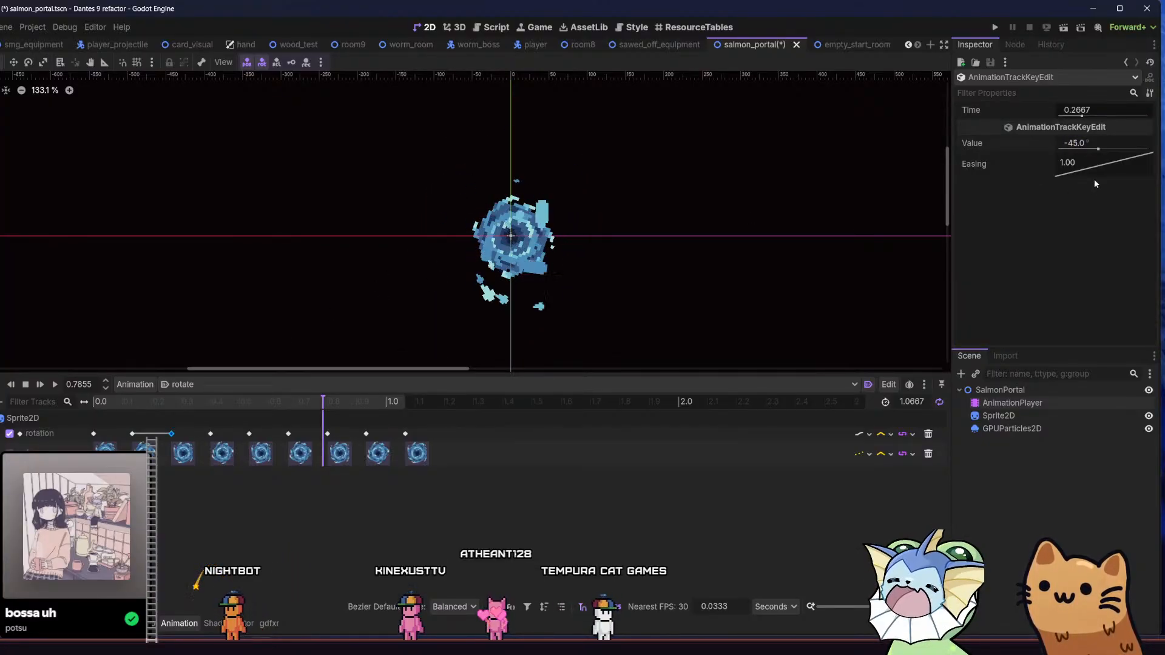
left_click(1103, 142)
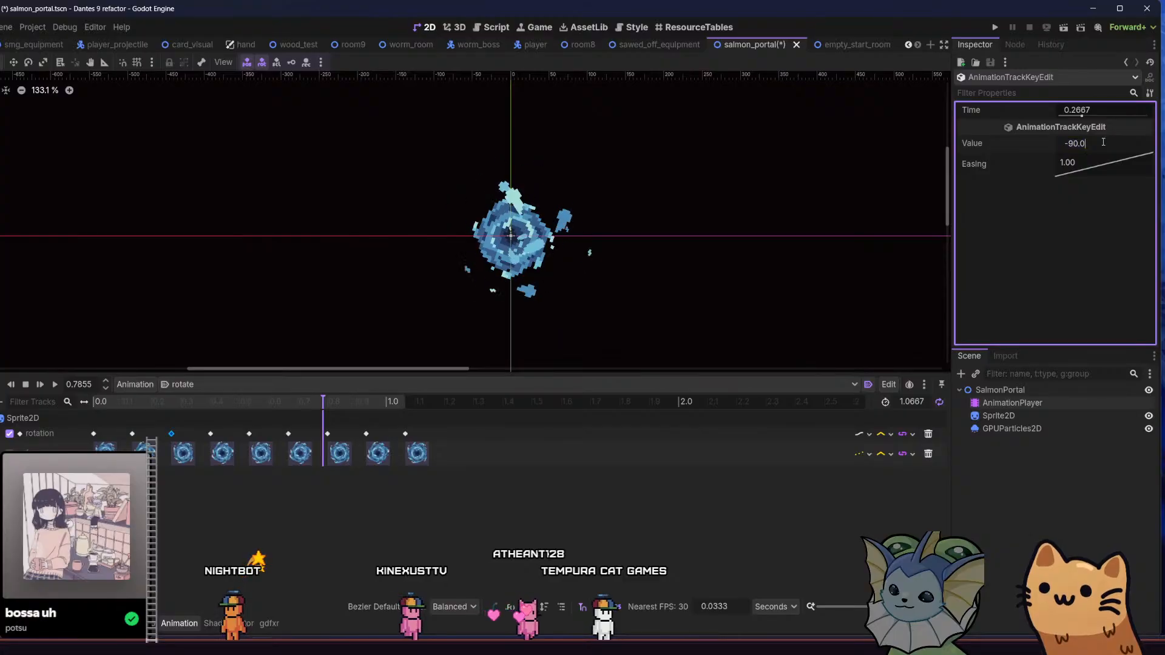
type("-")
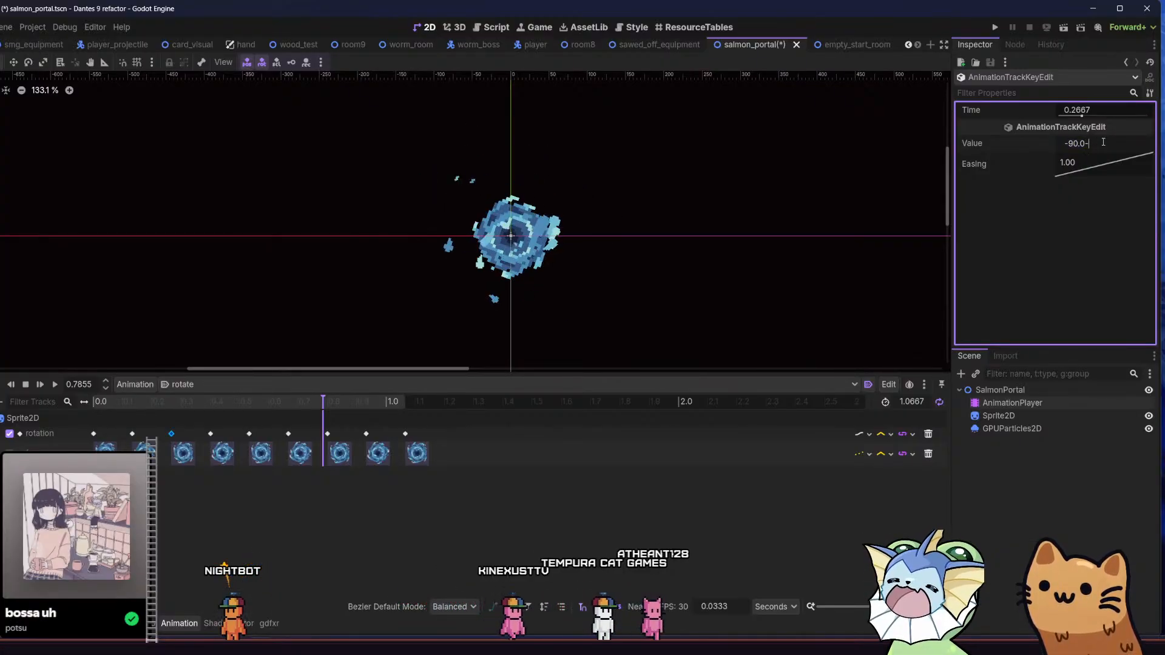
type("45")
key("Return")
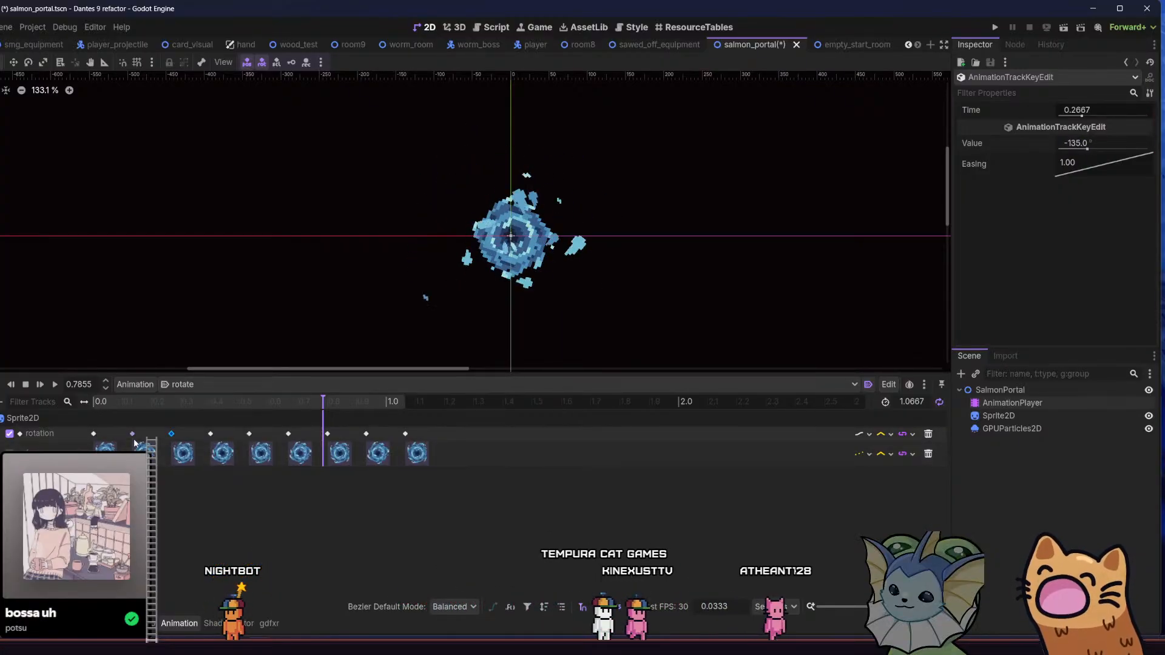
key("ctrl+z")
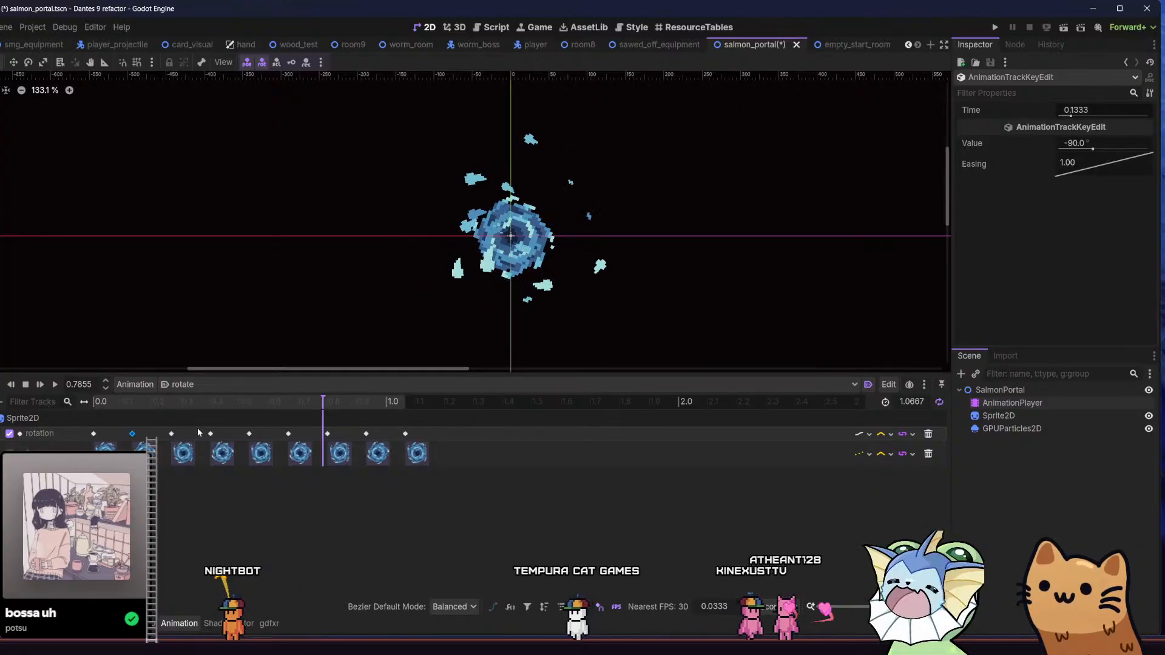
- Set the value of the rotation keyframe at 0.4 s to -135°
left_click(172, 433)
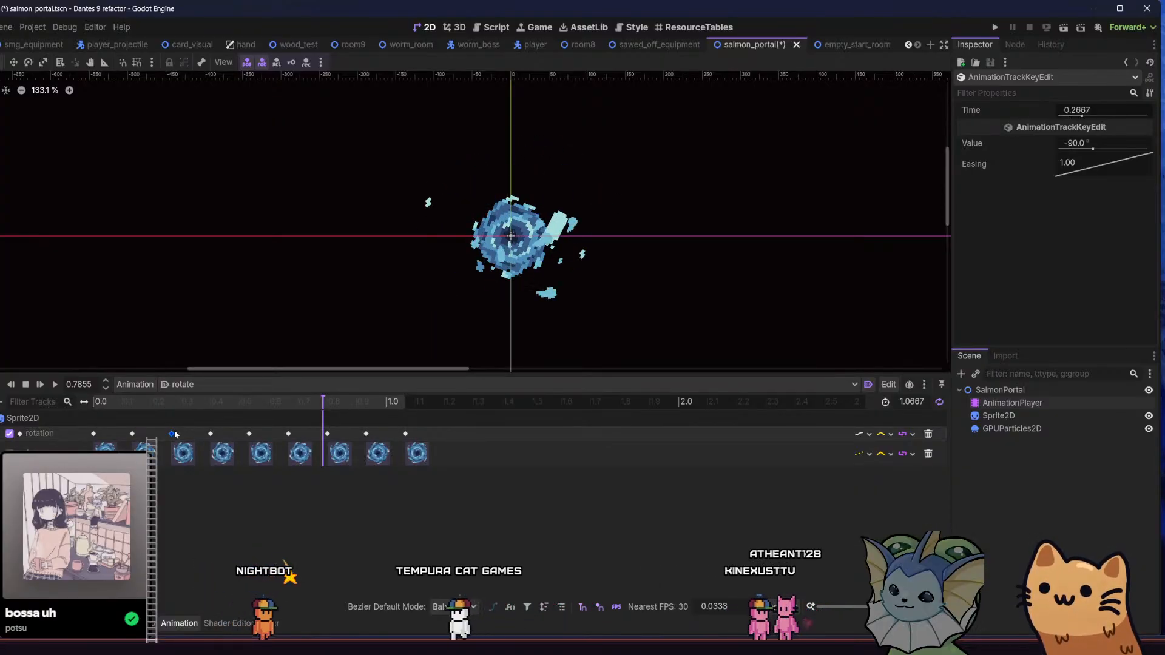
left_click(210, 433)
left_click(1075, 144)
type("-4")
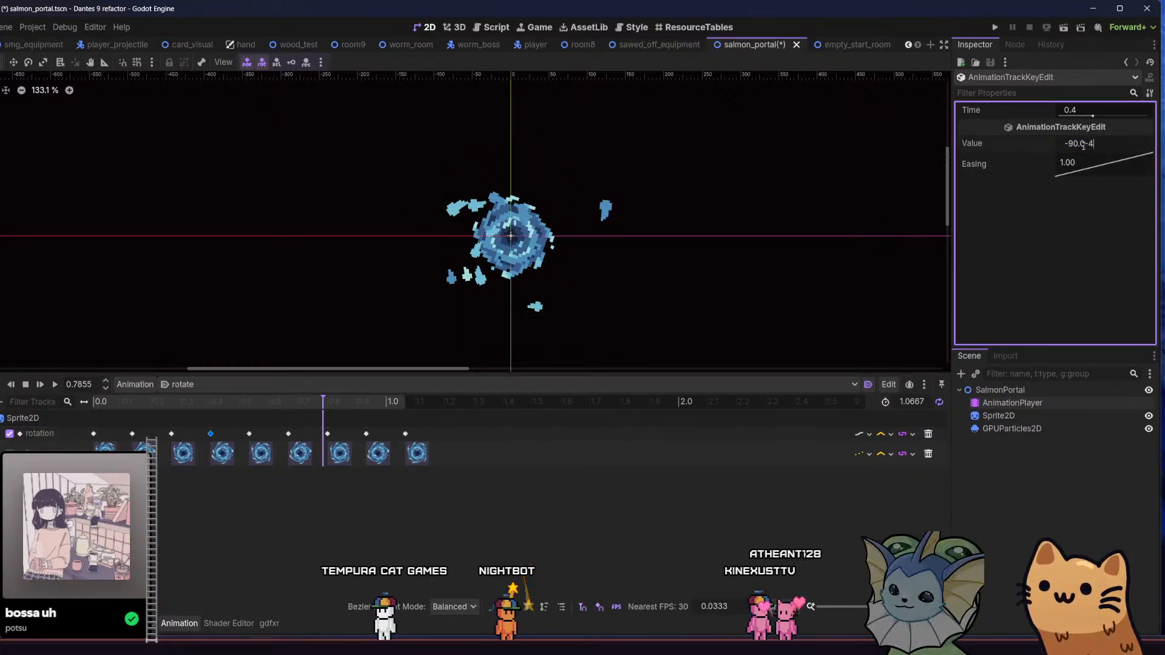
- Set the value of the rotation keyframe at 0.6667 s to -225°
left_click(246, 434)
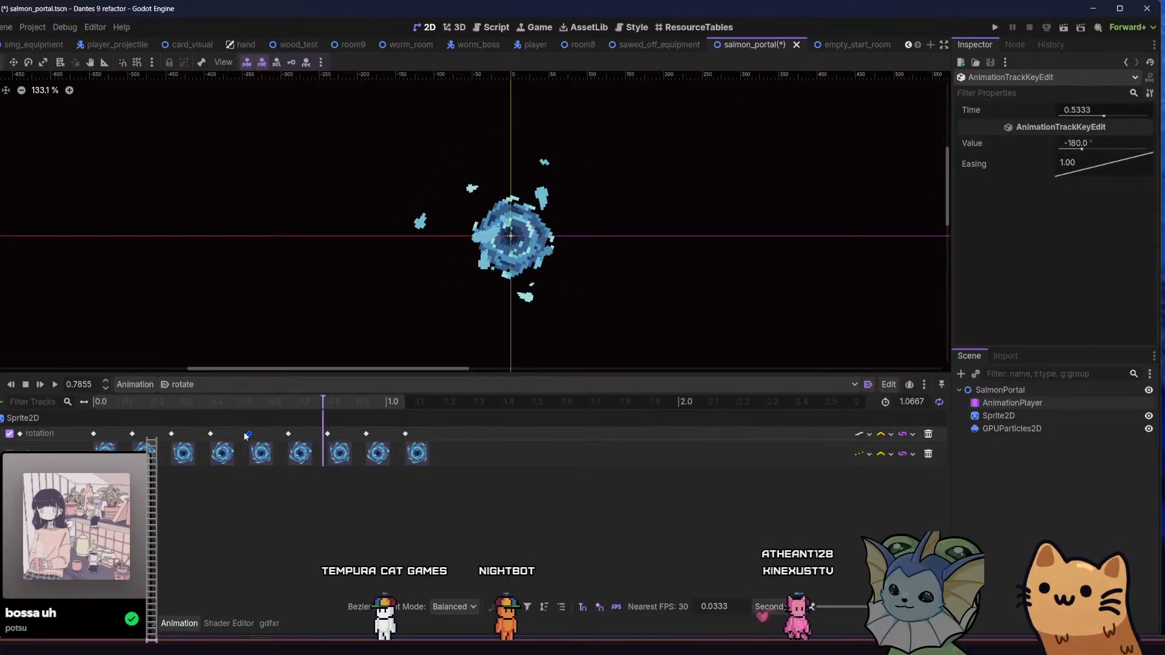
left_click(288, 433)
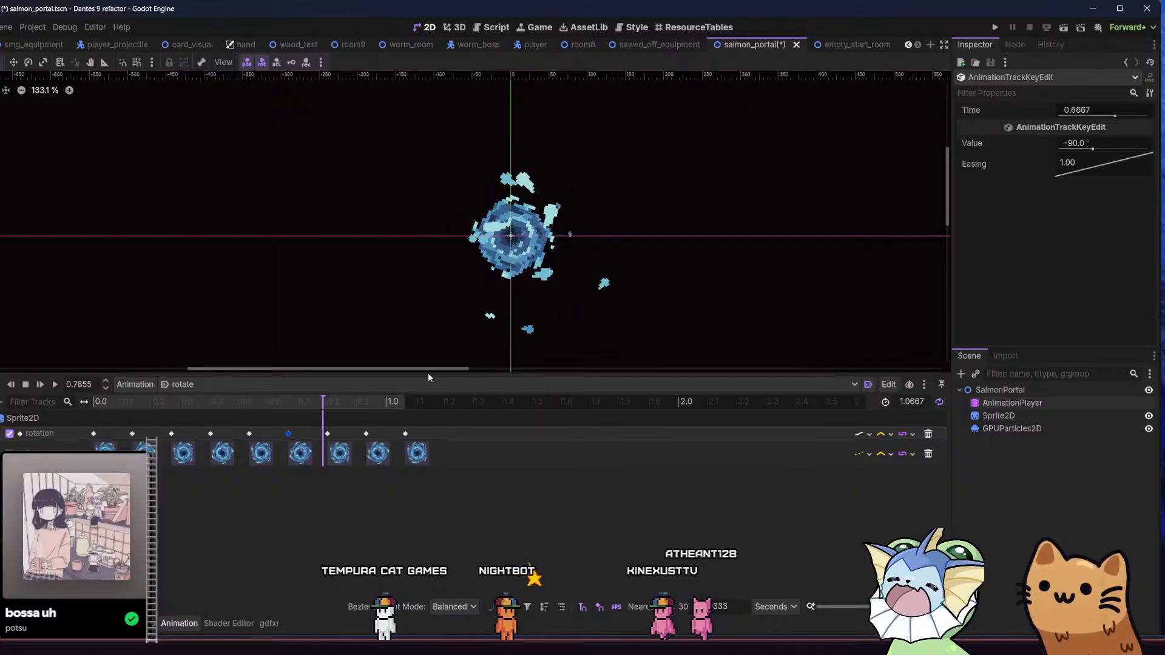
left_click(1070, 144)
type("-225")
key("Return")
- Set the value of the rotation keyframe at 0.9333 s to -315°
left_click(327, 433)
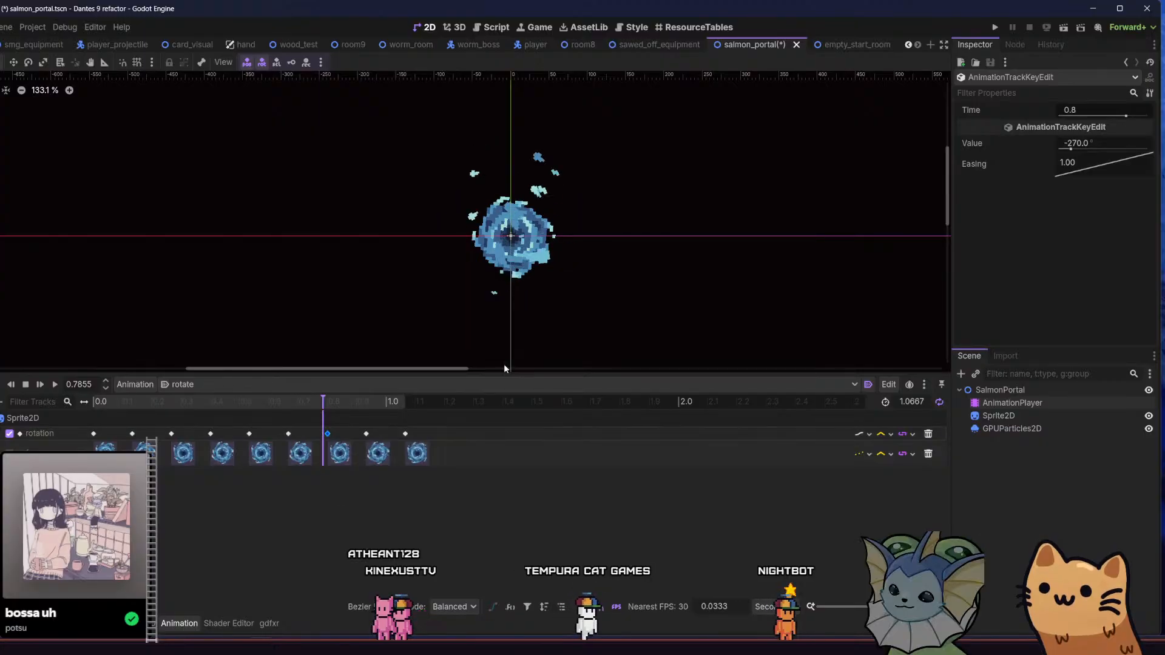
left_click(366, 434)
left_click(1088, 142)
type("2")
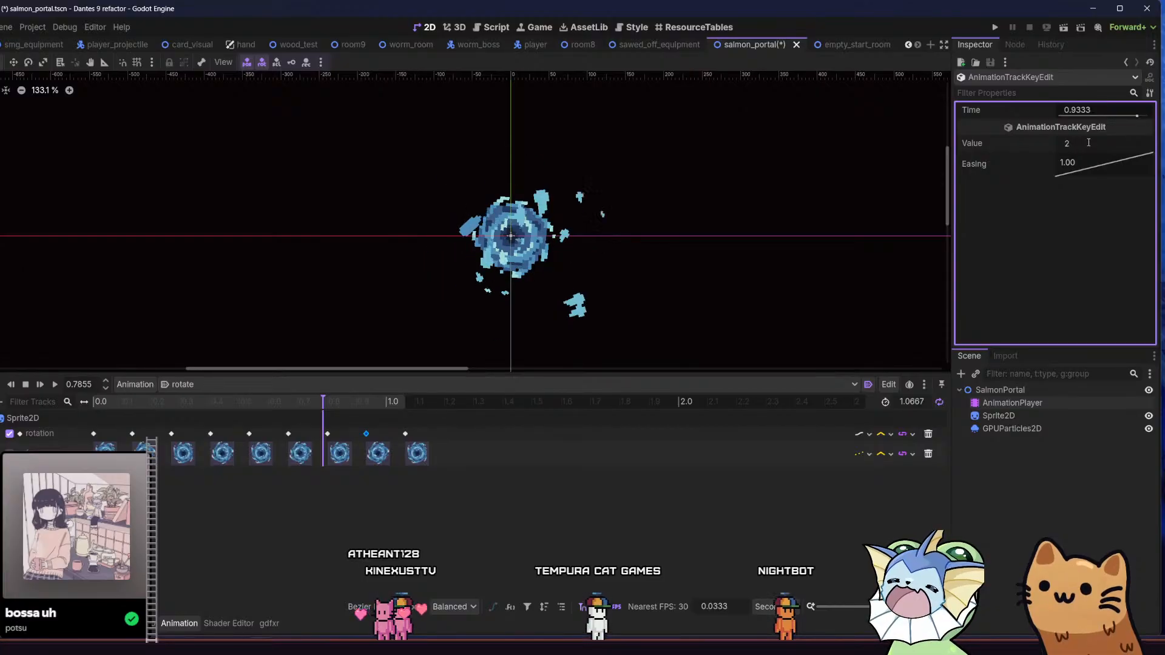
type("27")
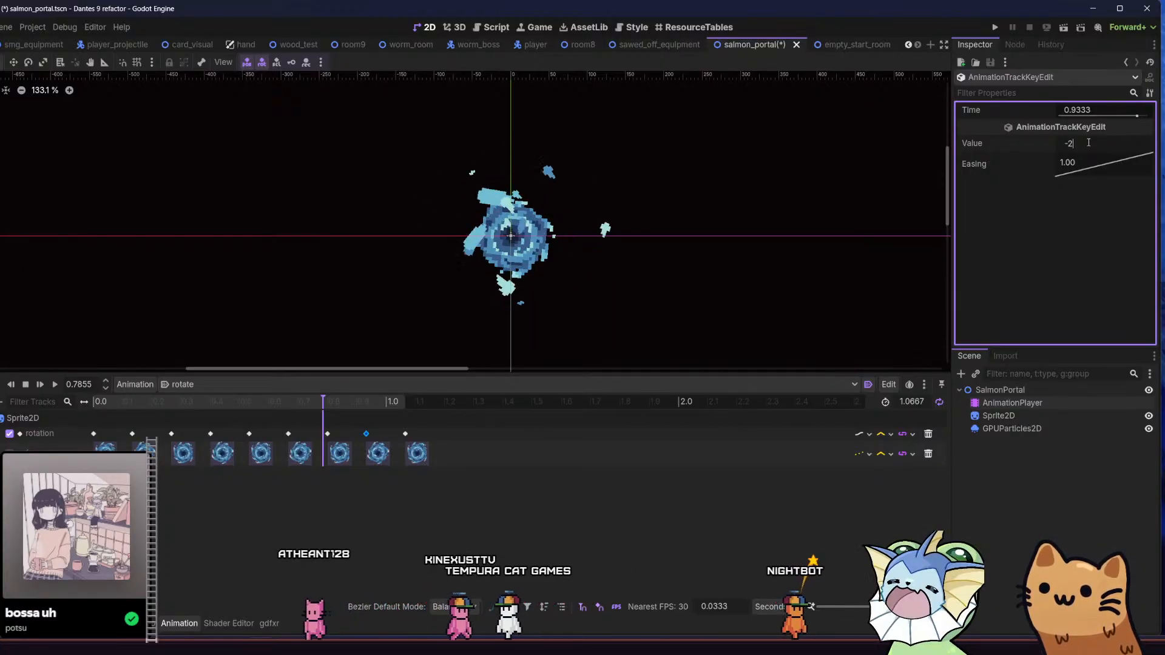
type("0-45")
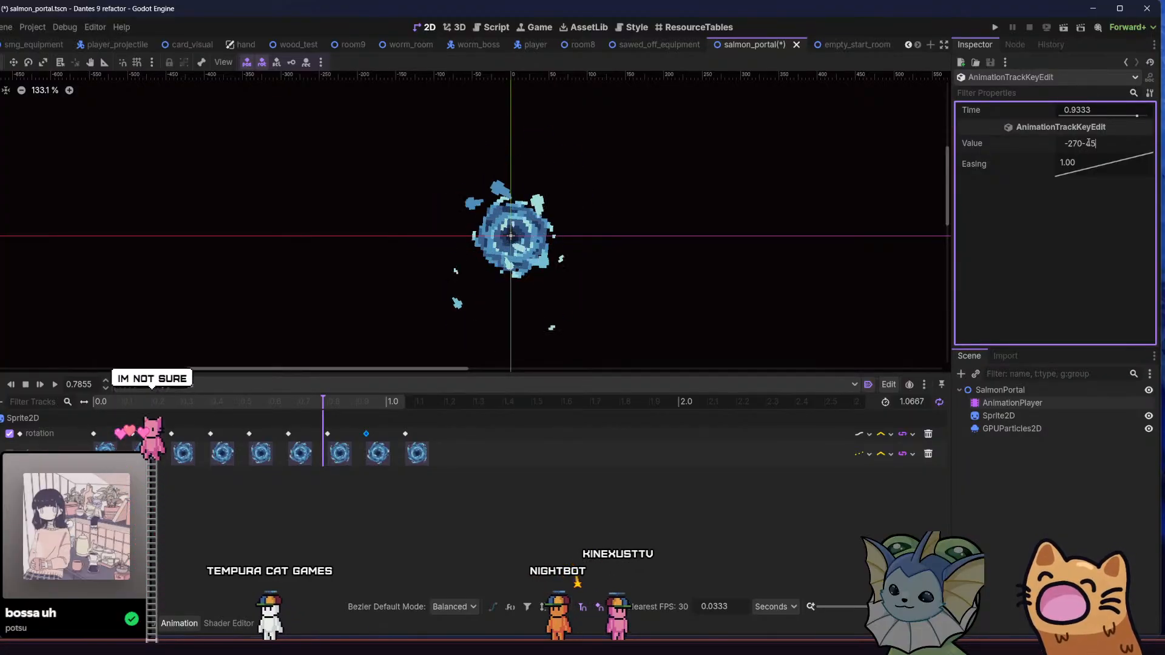
key("Return")
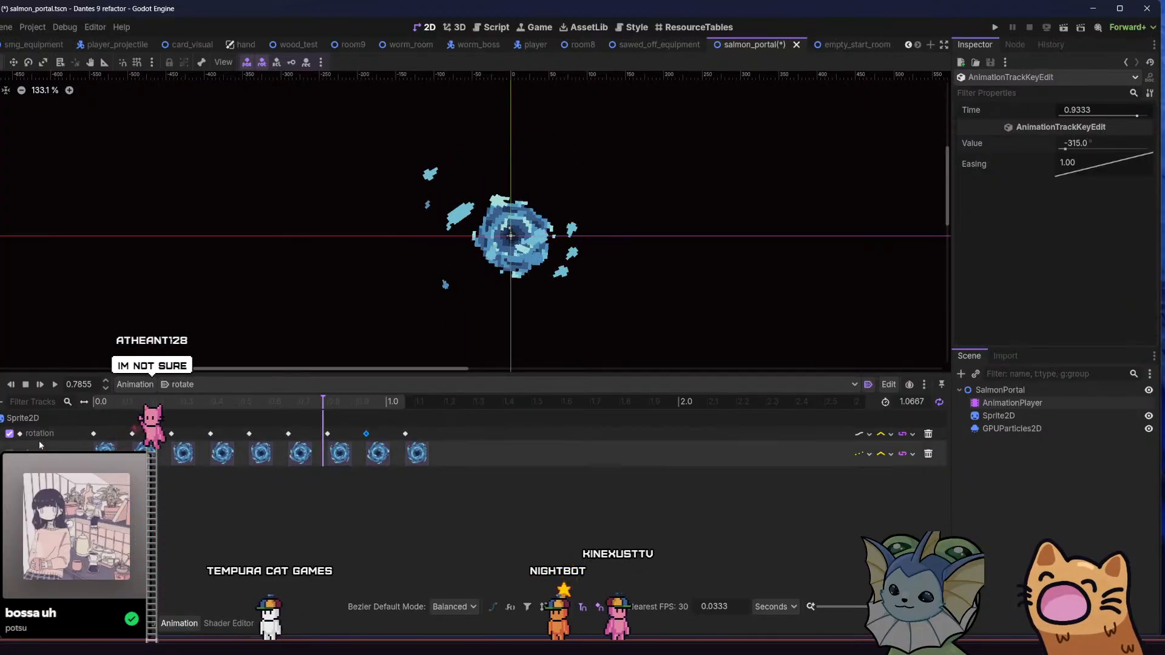
- Preview the rotate animation, stop it, and check the values of the rotation keyframes between 0 s and 0.8 s
left_click(55, 386)
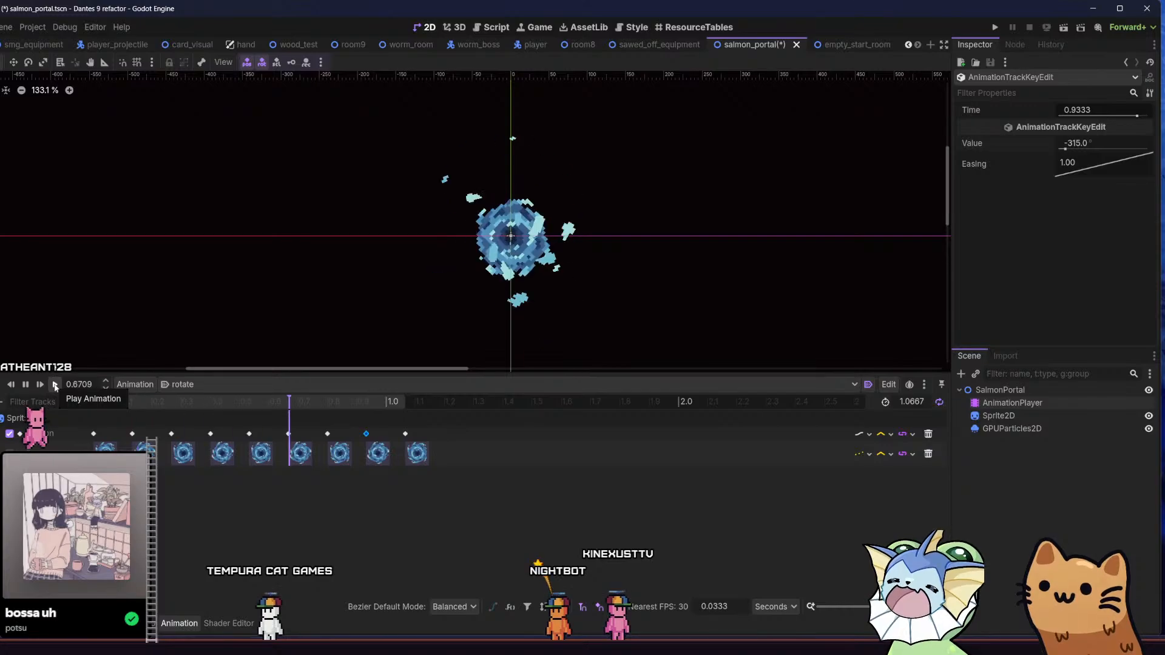
left_click(25, 385)
left_click(94, 434)
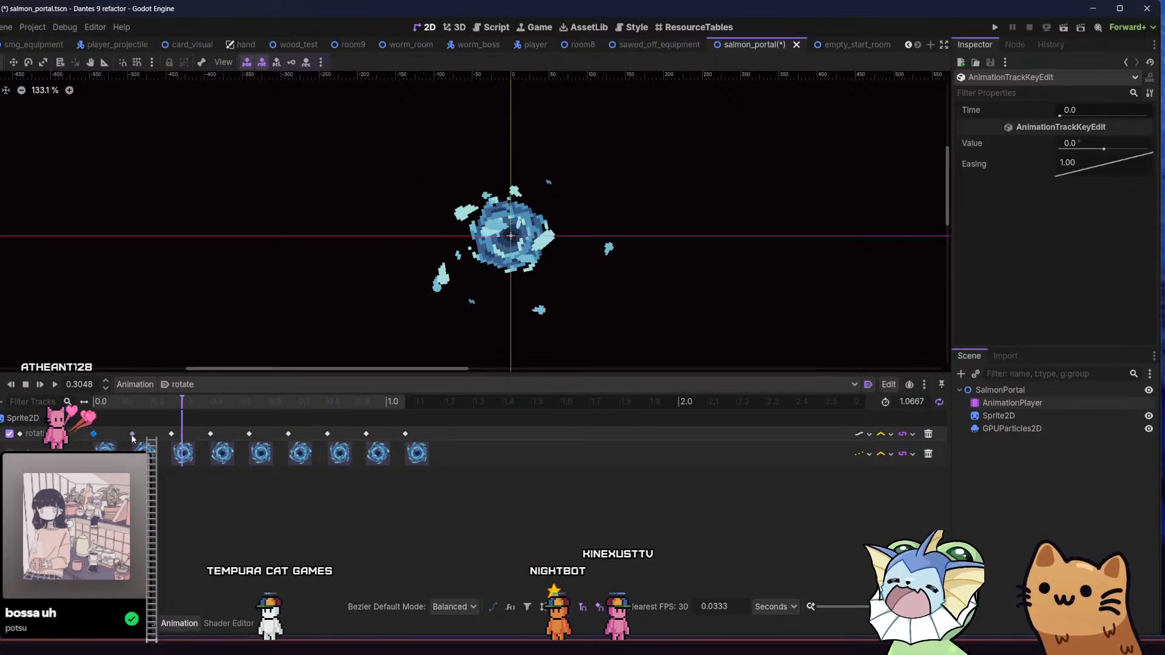
left_click(172, 434)
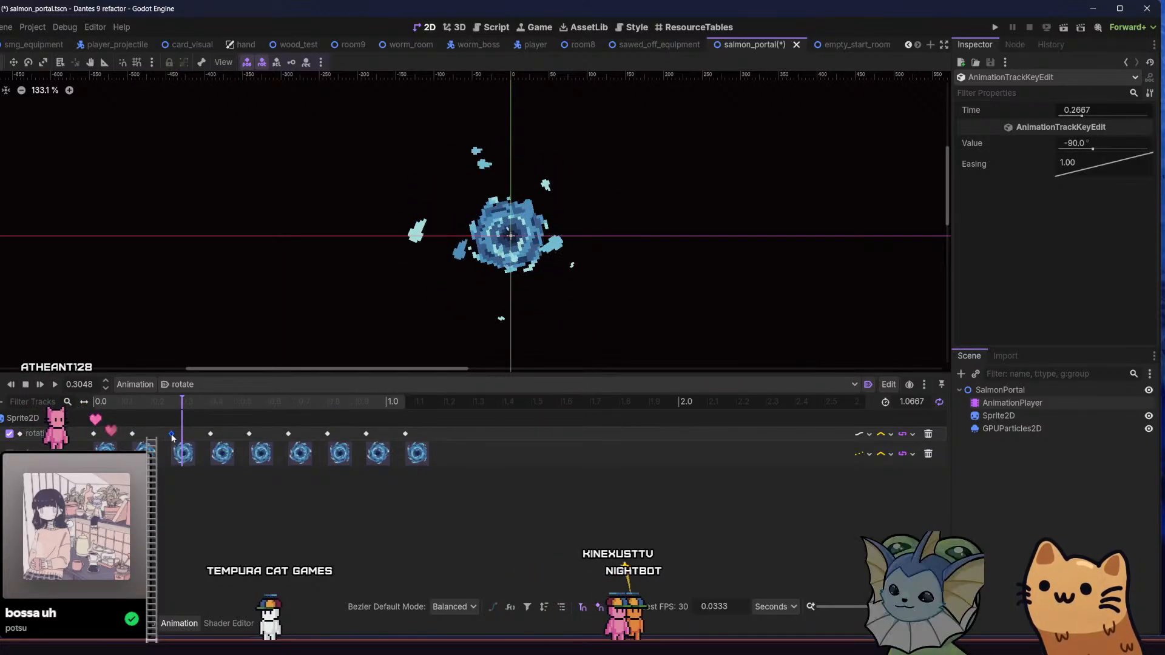
left_click(211, 434)
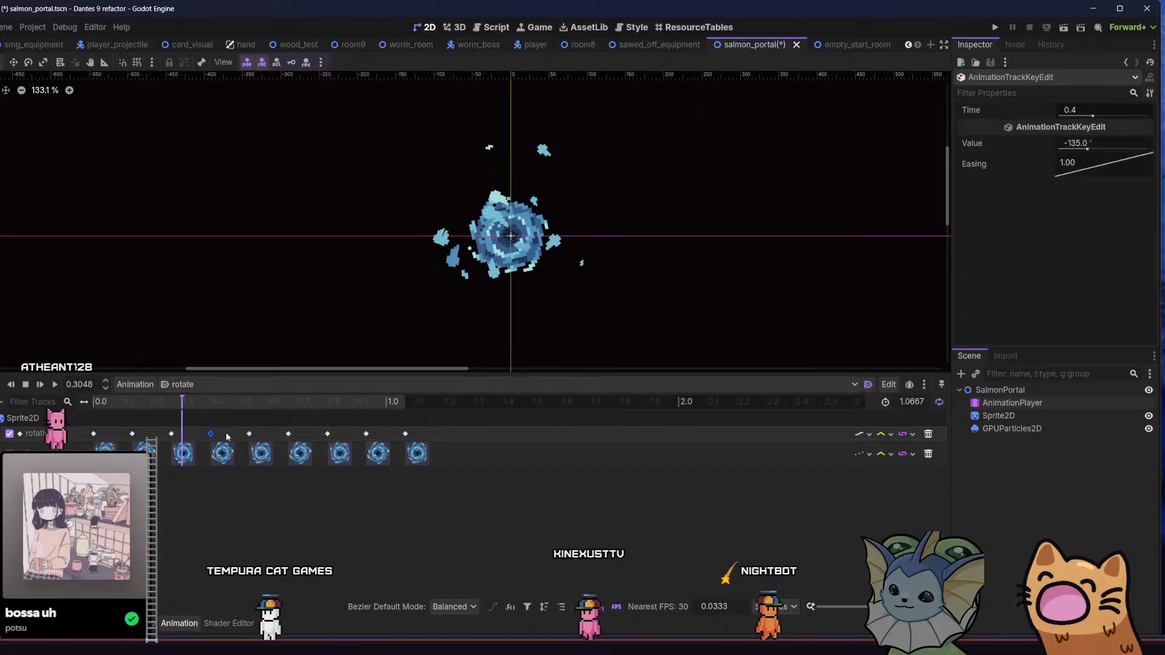
left_click(288, 433)
left_click(328, 435)
- Set the value of the last rotation keyframe, at 1.0667 s, to -360°
left_click(404, 434)
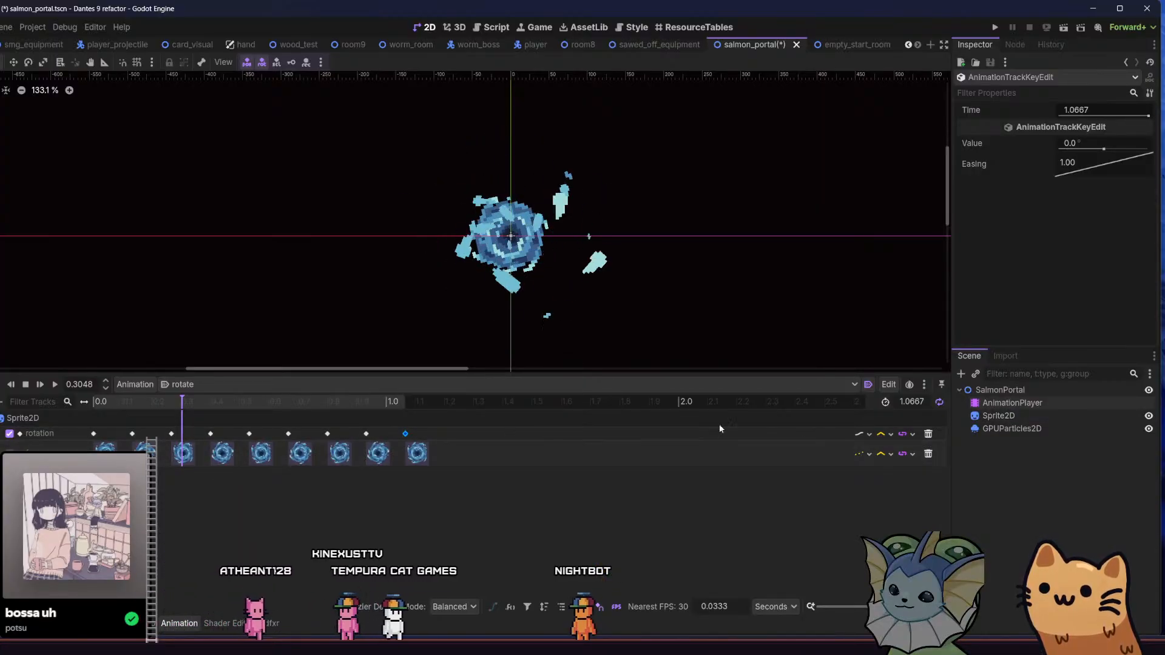
left_click(1073, 147)
type("-360")
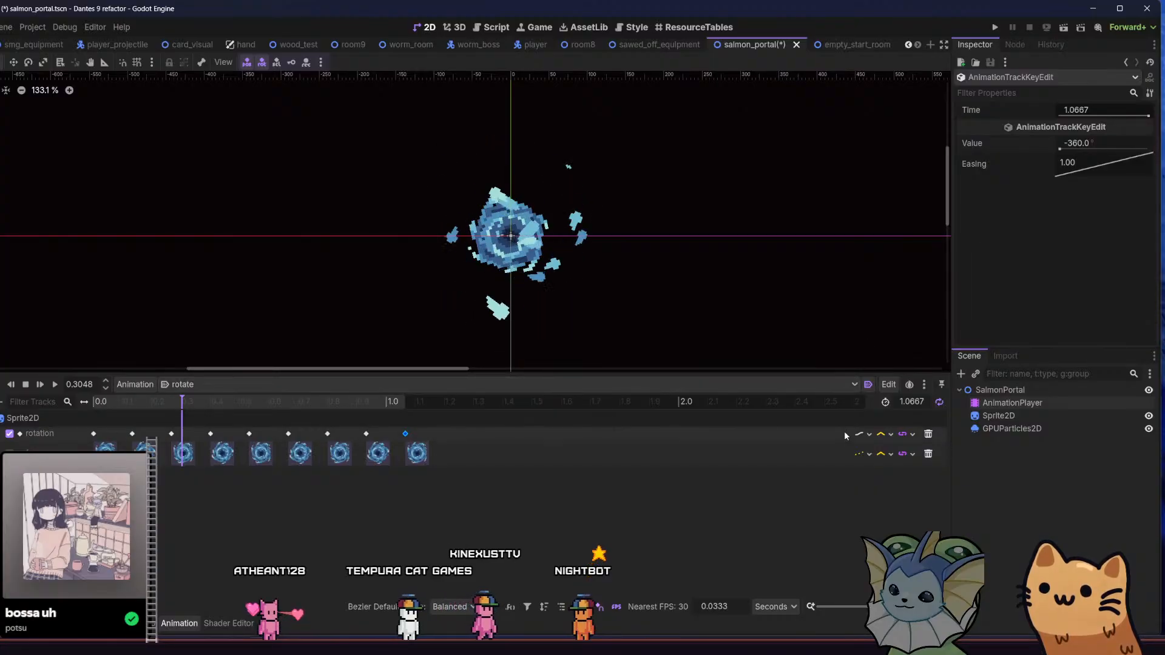
- Set the rotation track's update mode to Discrete and play the rotate animation
left_click(886, 461)
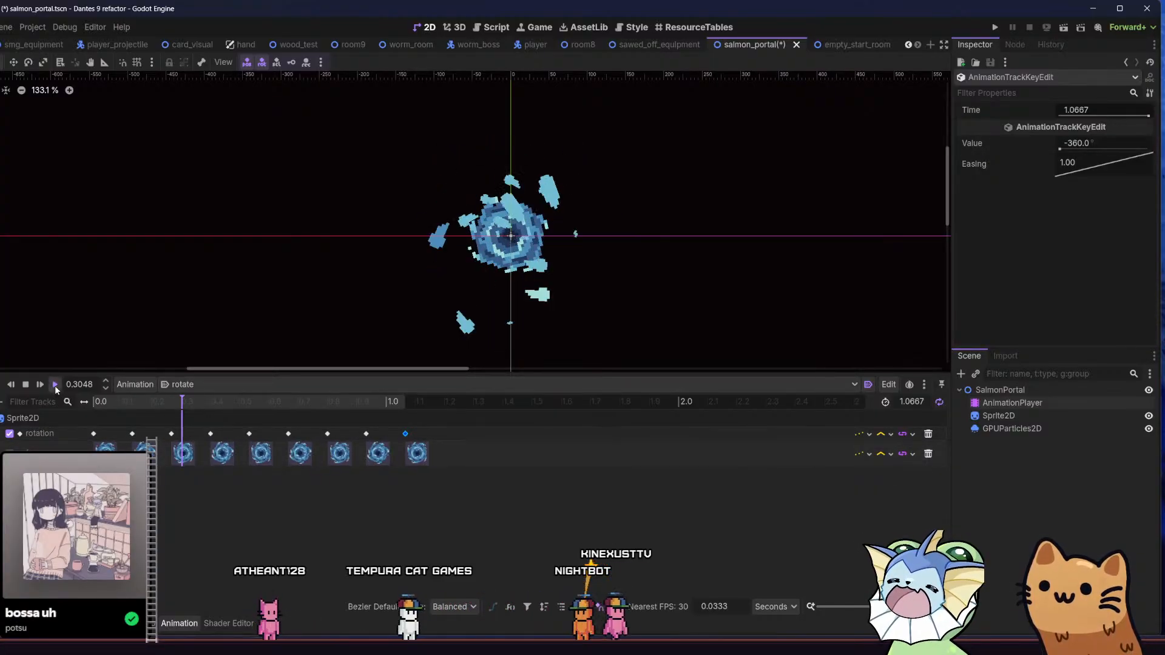
left_click(55, 385)
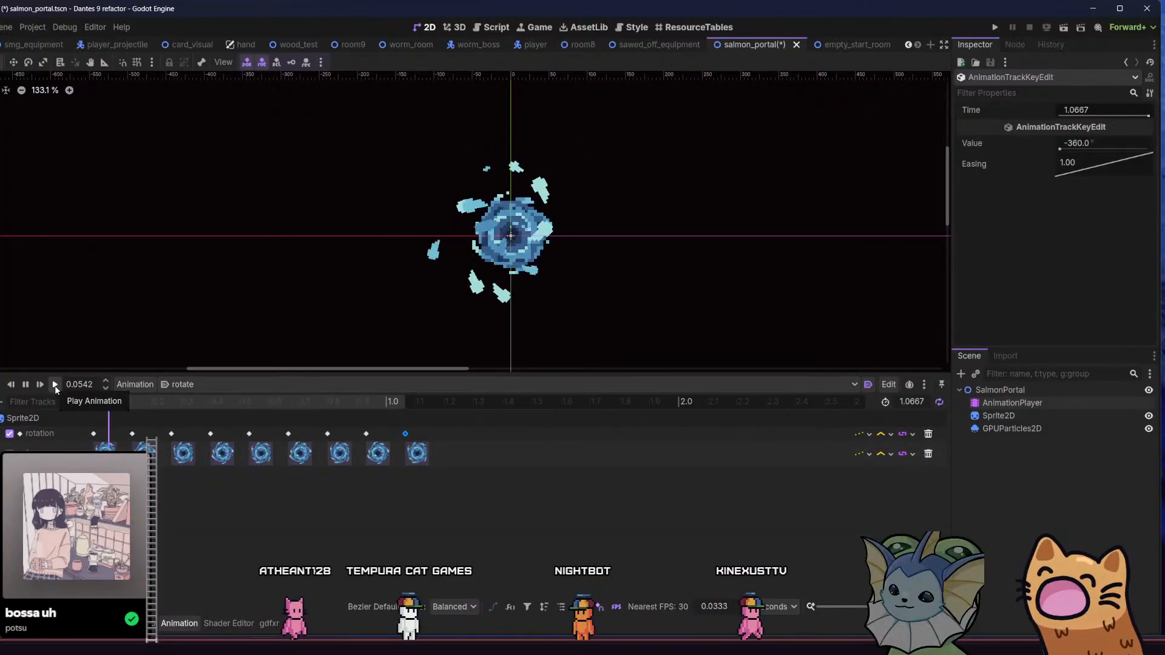
left_click(1076, 143)
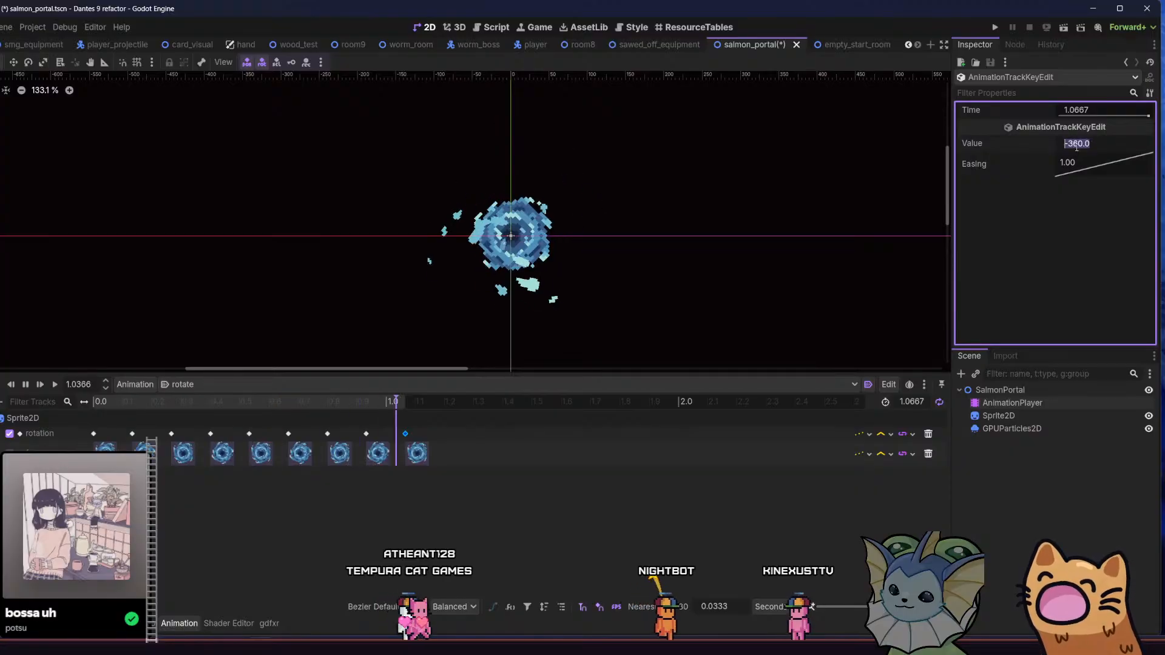
left_click(395, 547)
- Examine the playing portal animation from near and far, and save the salmon_portal scene
left_click_drag(452, 244, 376, 242)
scroll(377, 242, "up", 3)
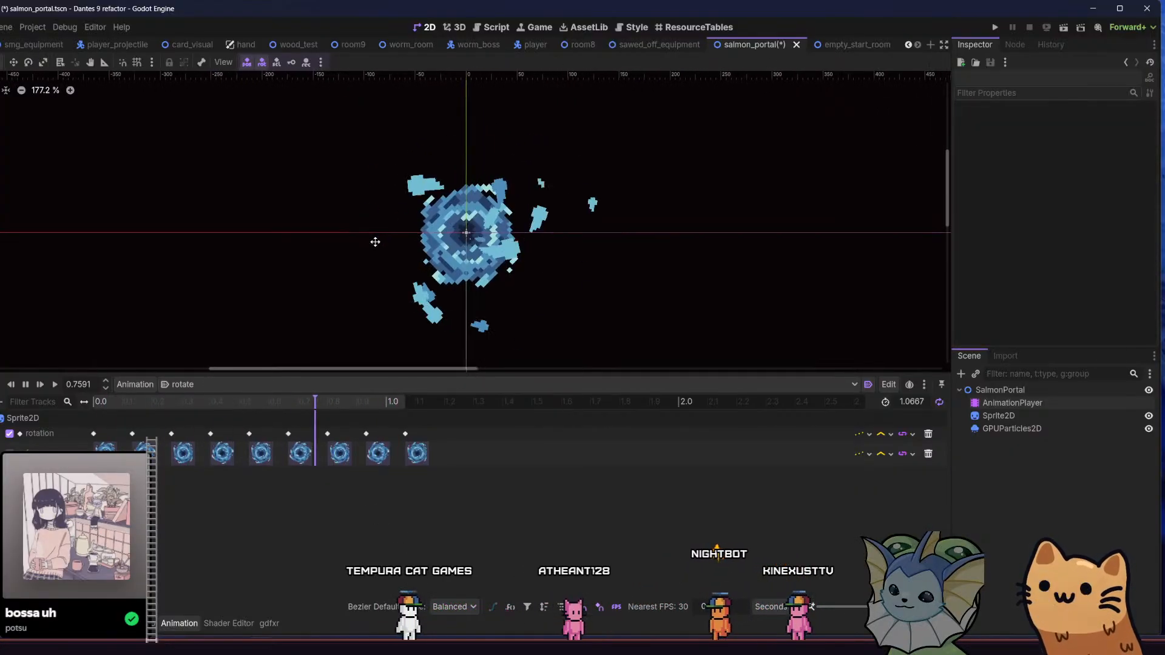
scroll(370, 238, "down", 9)
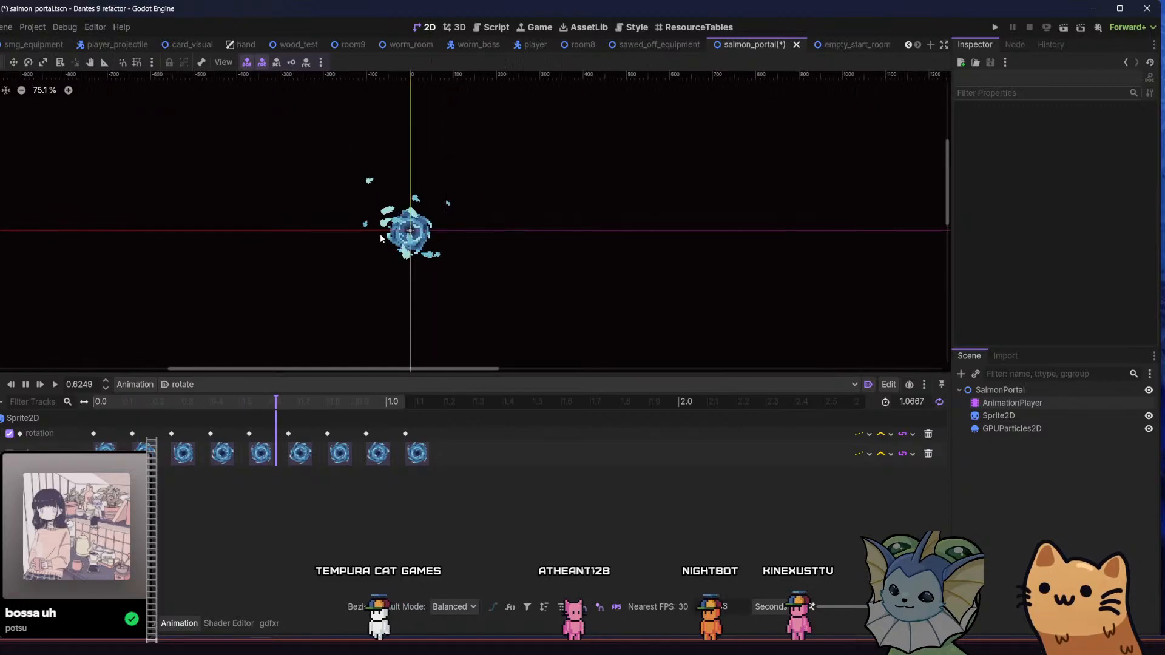
scroll(386, 239, "up", 5)
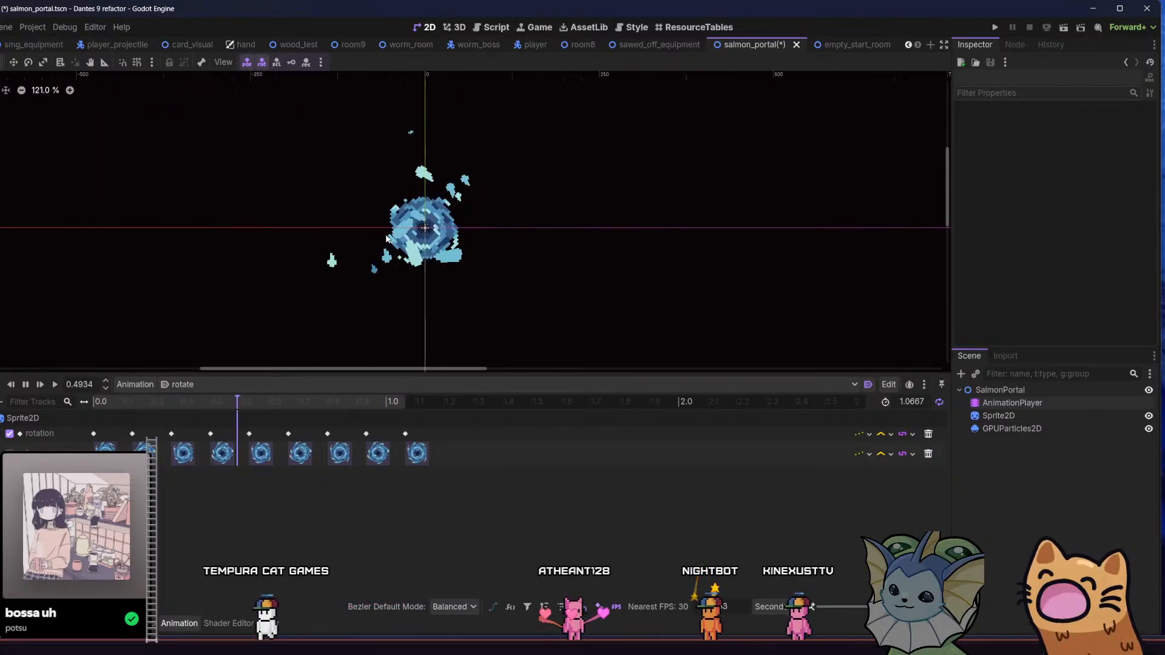
key("ctrl+s")
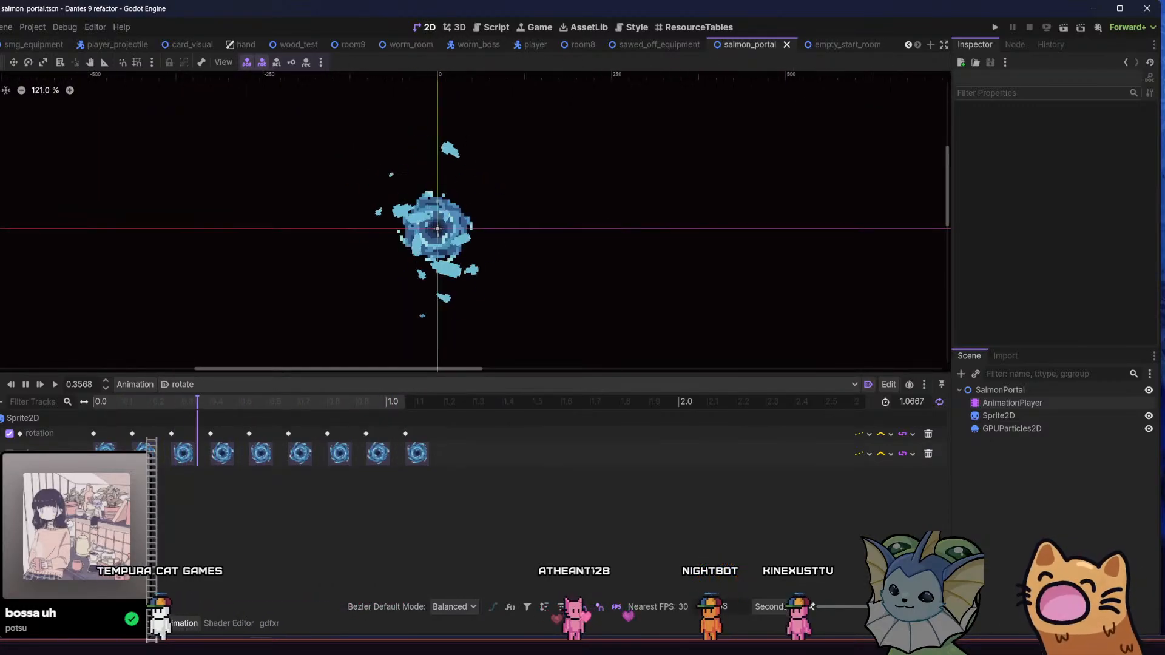
- Delete every second keyframe from the rotation track, starting with the second one, and replay the rotate animation from the beginning
left_click(132, 434)
key("Delete")
left_click_drag(202, 418, 220, 437)
key("Delete")
left_click(288, 433)
key("Delete")
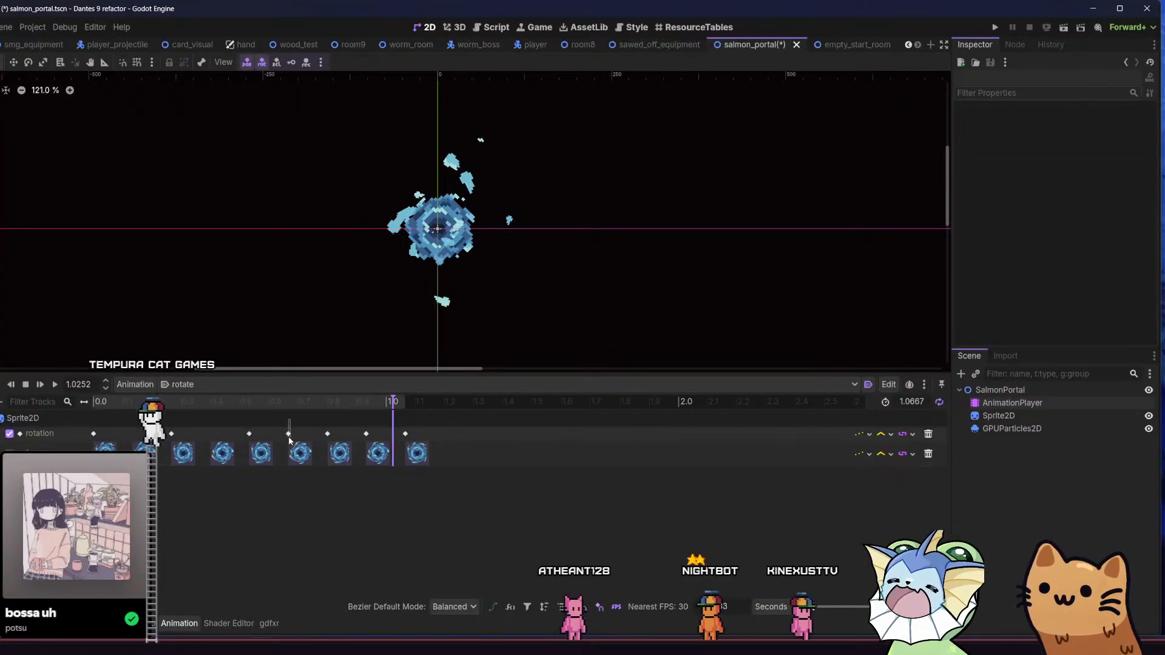
left_click_drag(358, 423, 366, 442)
key("Delete")
key("shift+d")
left_click_drag(163, 299, 183, 301)
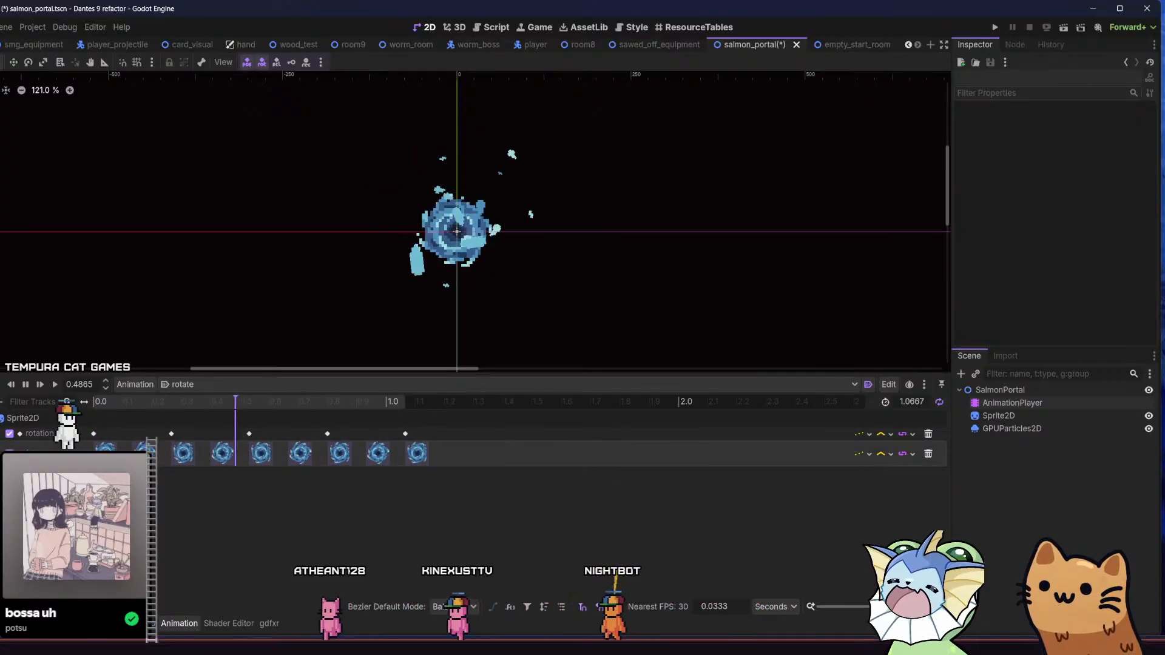
- Stop the rotate animation, hide GPUParticles2D, return the playhead to 0 s and enlarge the timeline and portal sprite for inspection
key("s")
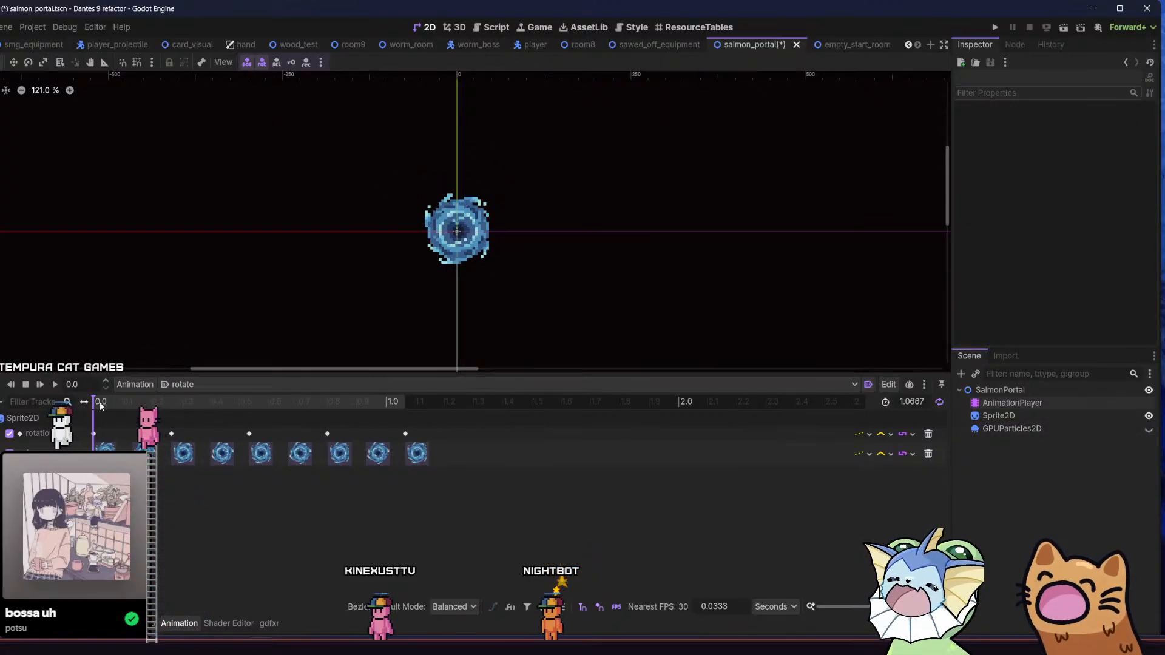
left_click_drag(100, 404, 93, 405)
scroll(125, 419, "up", 8)
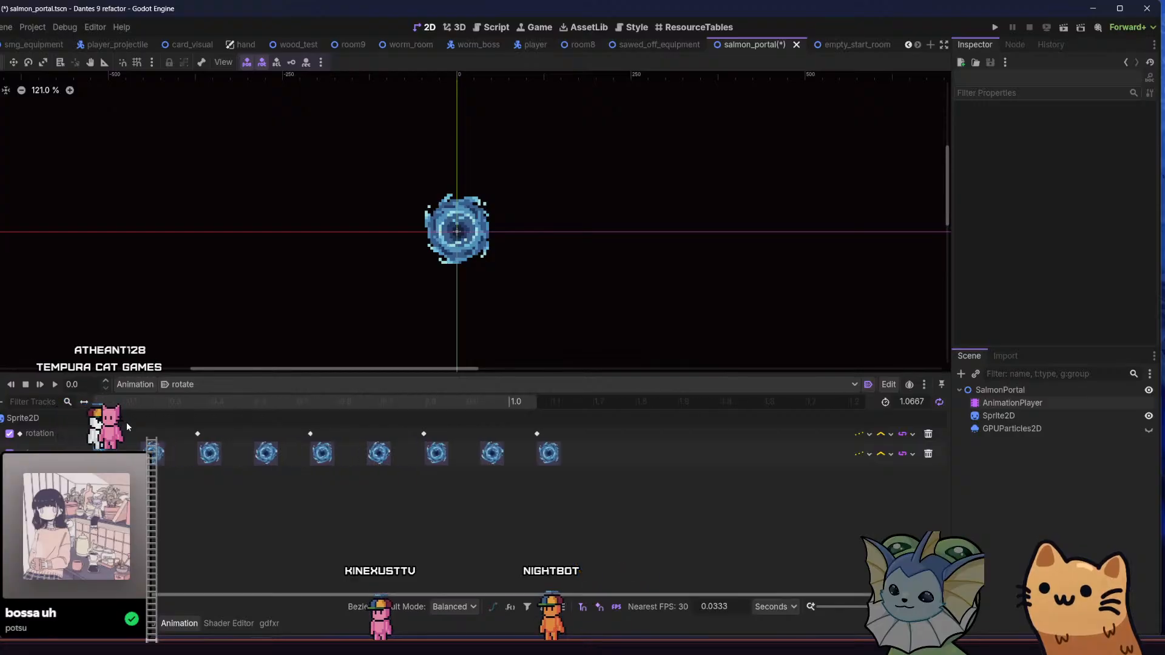
scroll(199, 435, "up", 6)
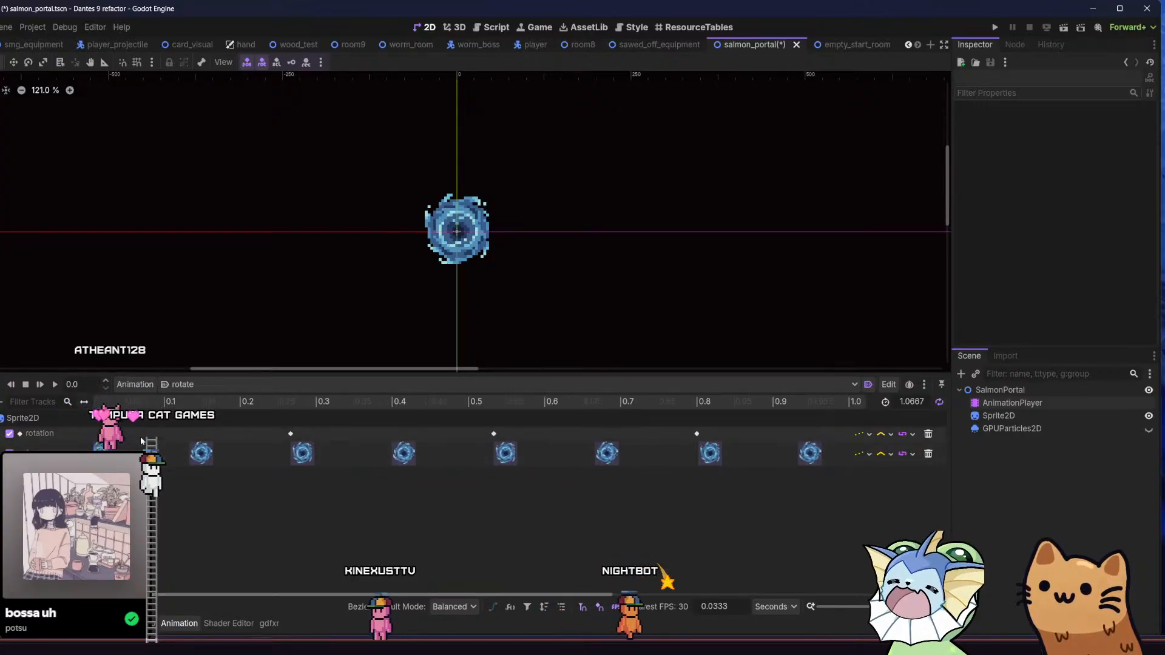
scroll(199, 436, "down", 3)
scroll(200, 435, "up", 6)
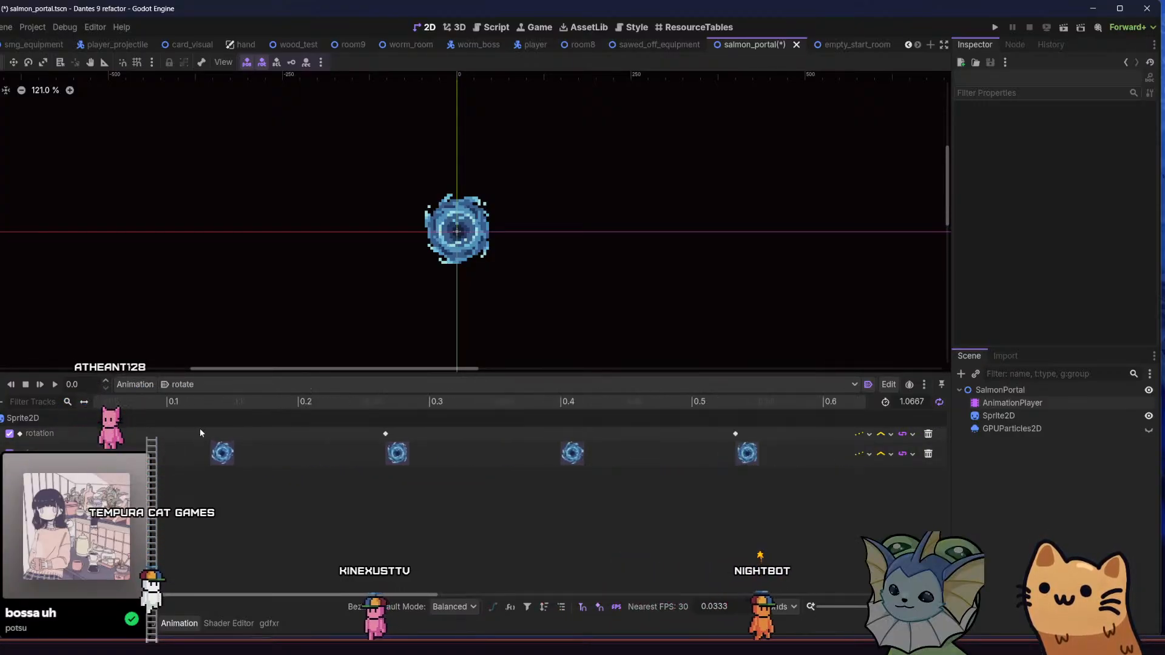
scroll(202, 436, "down", 12)
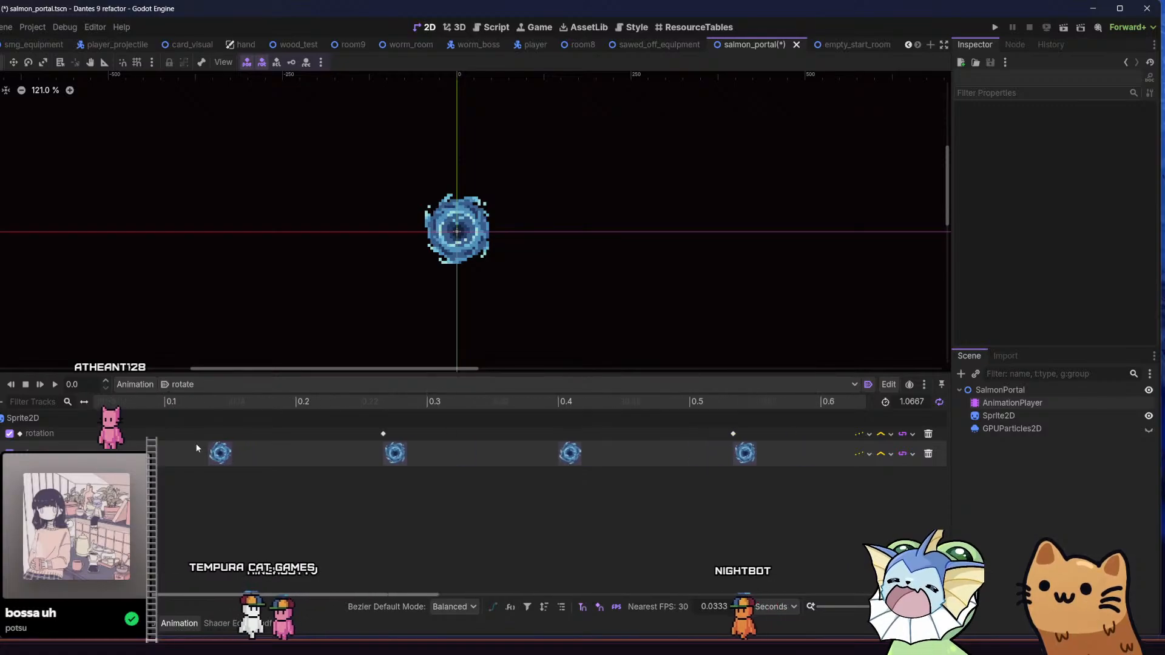
scroll(177, 442, "down", 2)
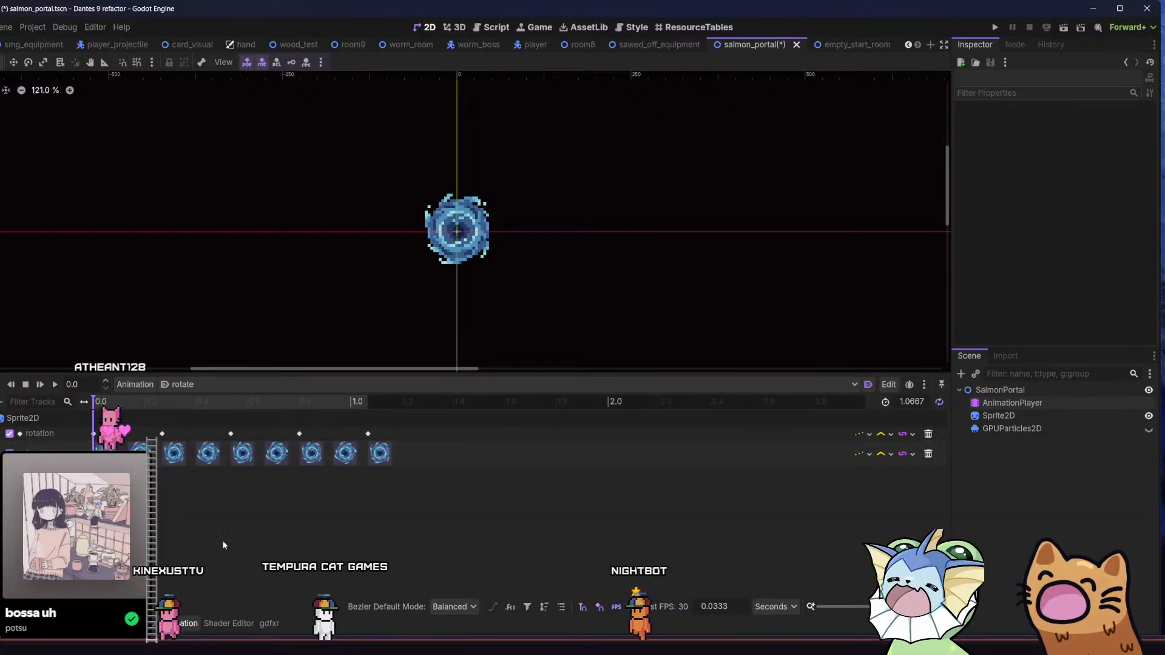
scroll(176, 442, "up", 2)
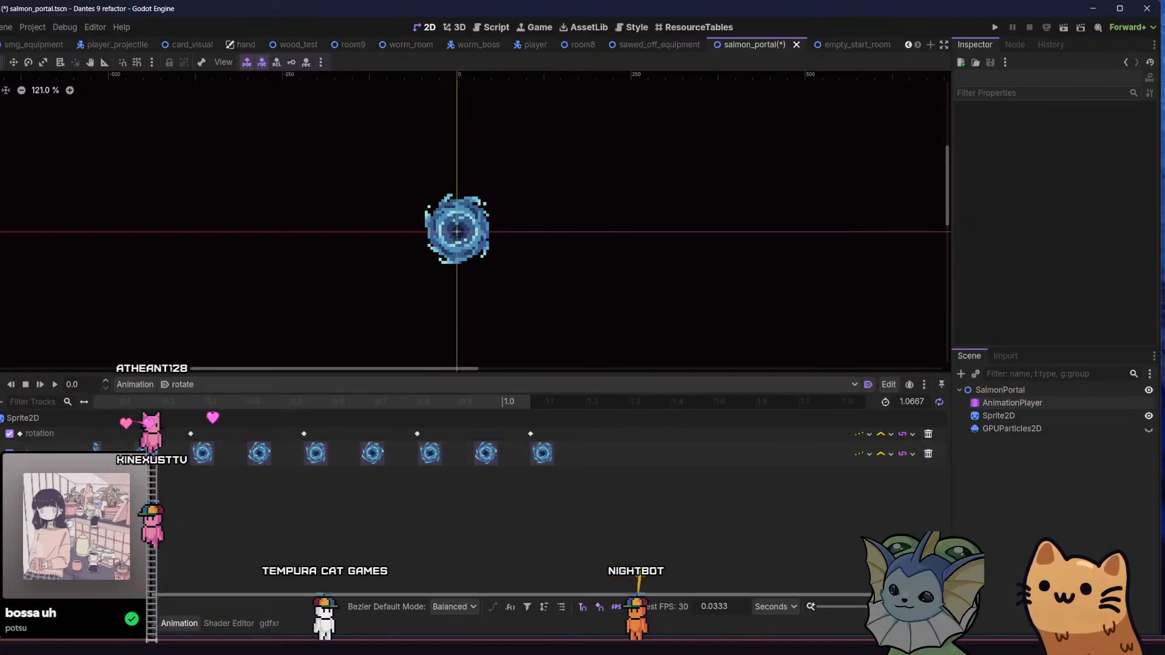
scroll(443, 252, "up", 6)
scroll(372, 252, "down", 2)
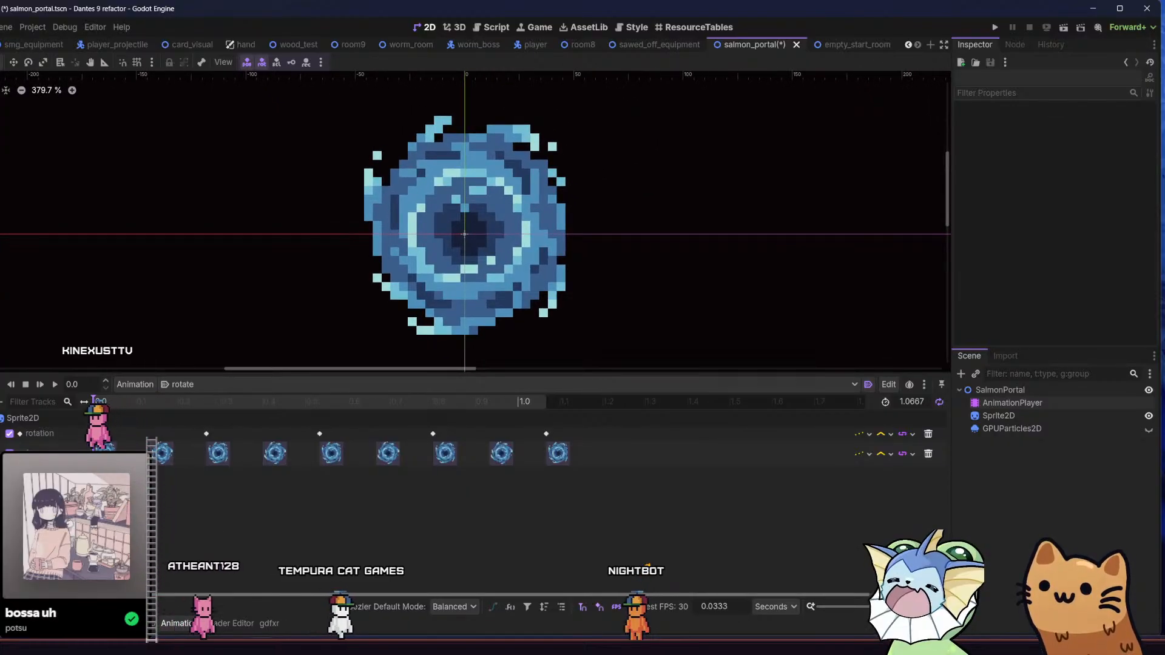
- Compare the sprite frames up to 0.4 s, preview the rotate animation, stop it and return the playhead to 0 s
left_click(148, 405)
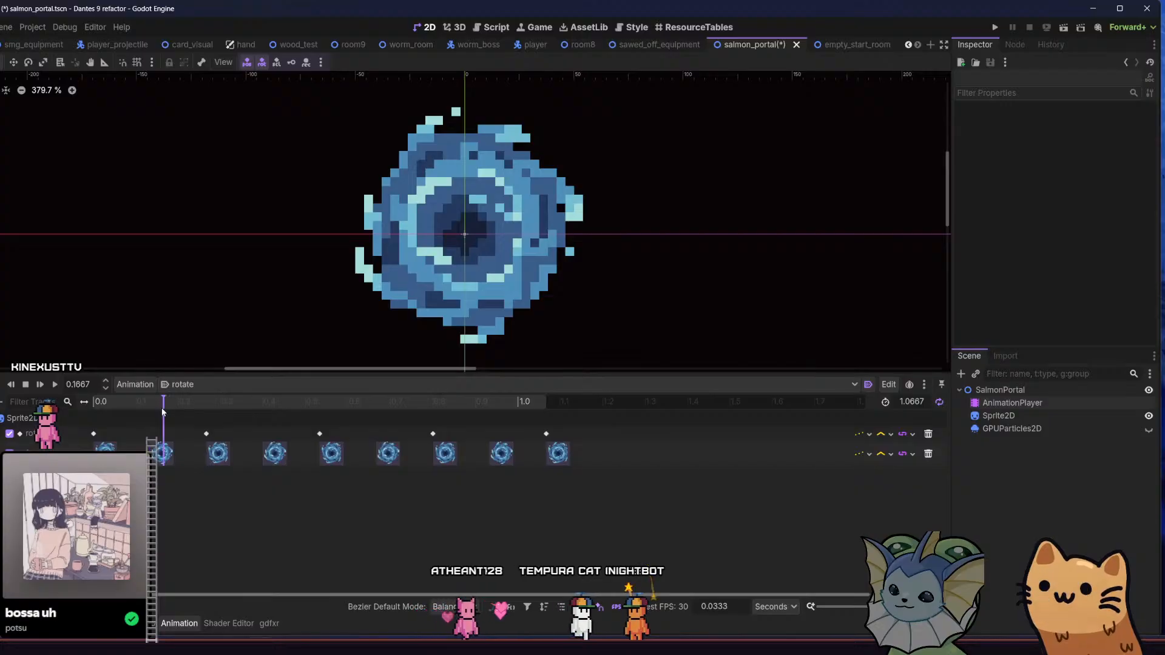
left_click_drag(192, 411, 213, 407)
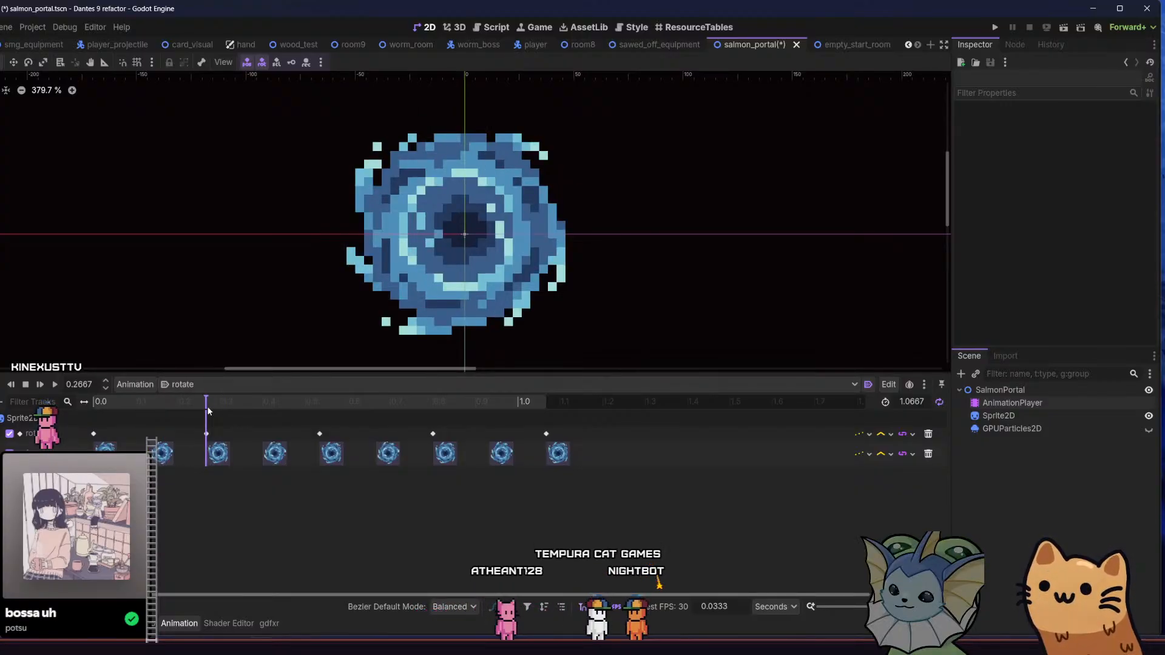
left_click_drag(208, 411, 263, 413)
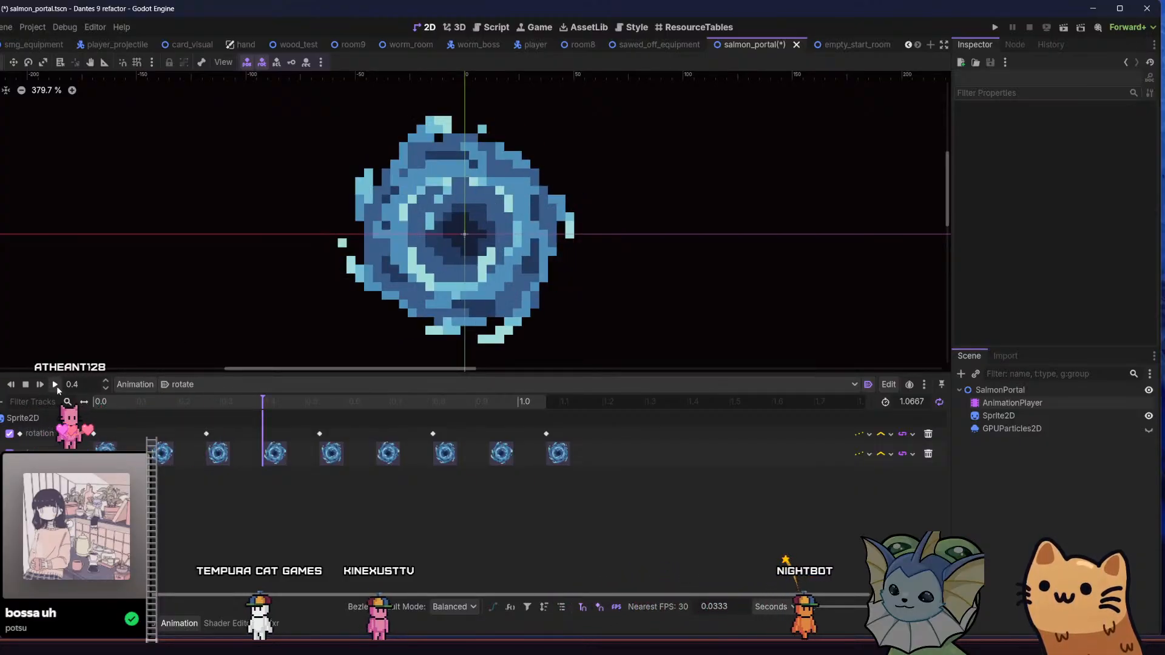
left_click(55, 385)
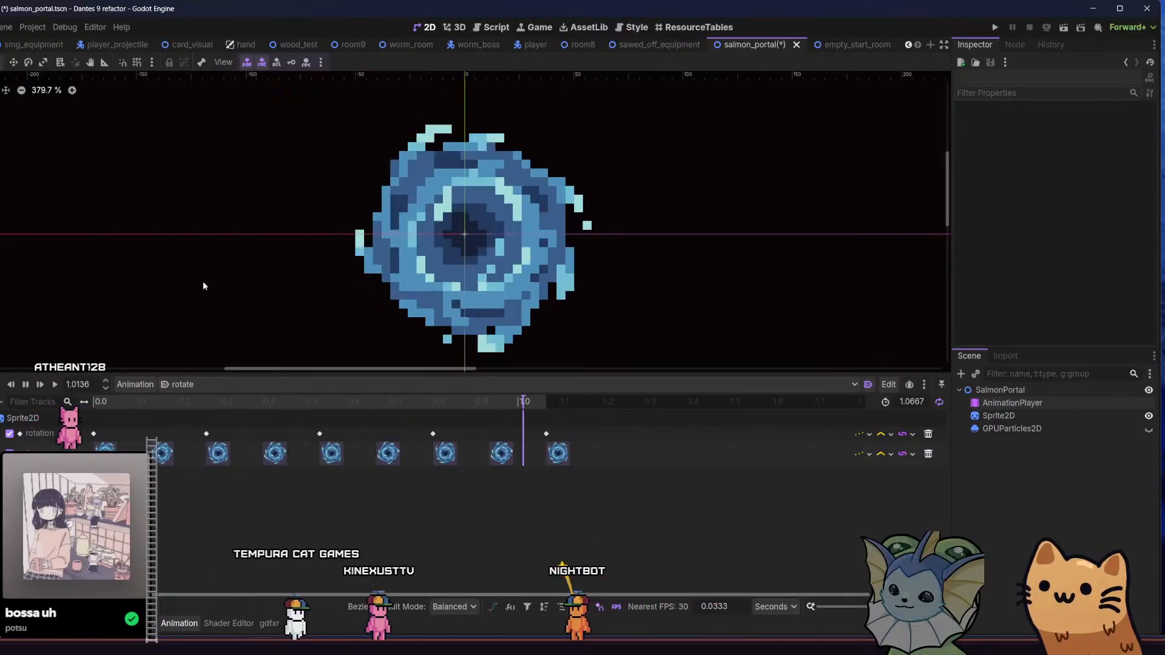
left_click(26, 385)
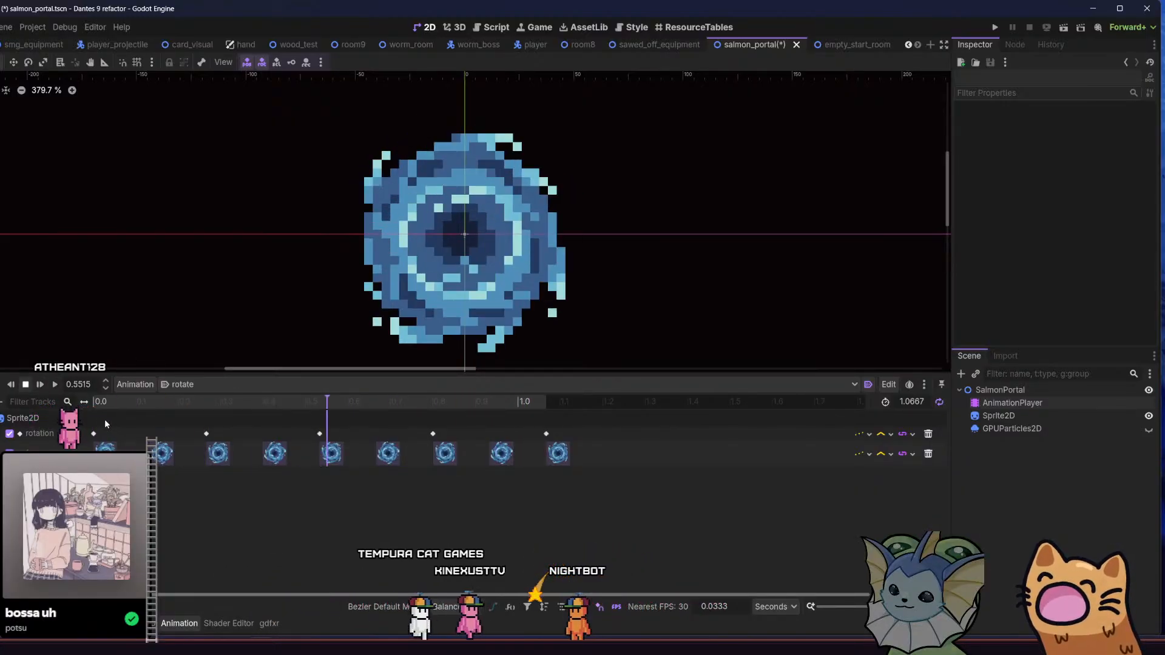
left_click(95, 402)
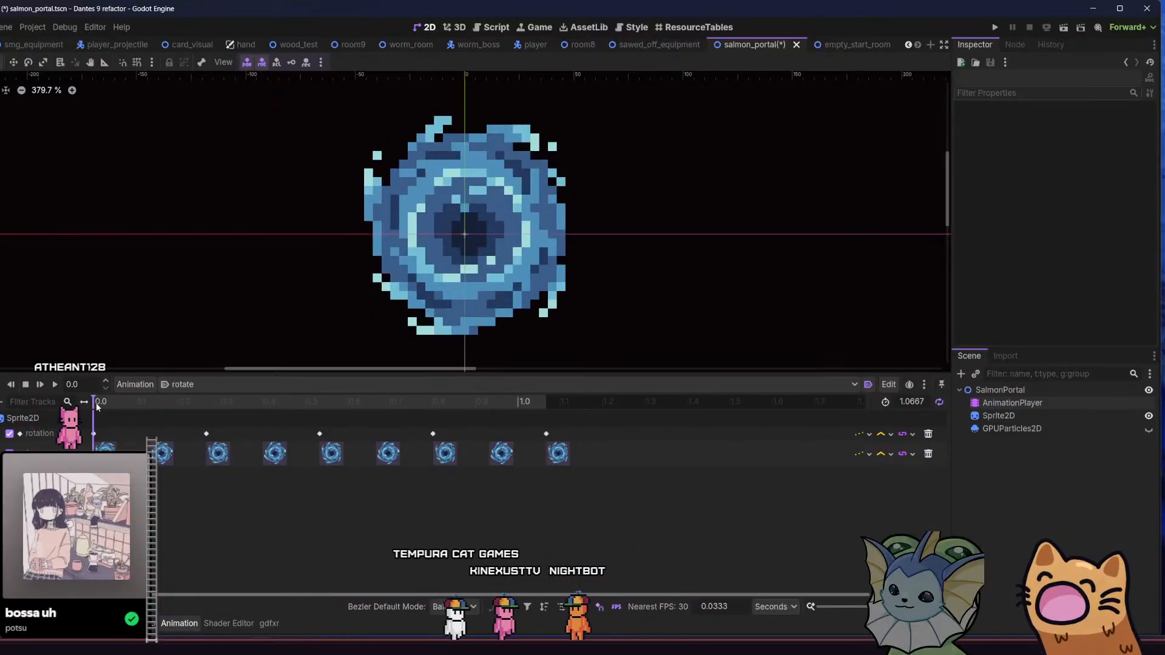
- Set the rotation keyframes at 0.2667 s, 0.5333 s and 0.8 s to 90°, 180° and 270°
left_click(206, 434)
left_click(1062, 143)
type("90")
key("Return")
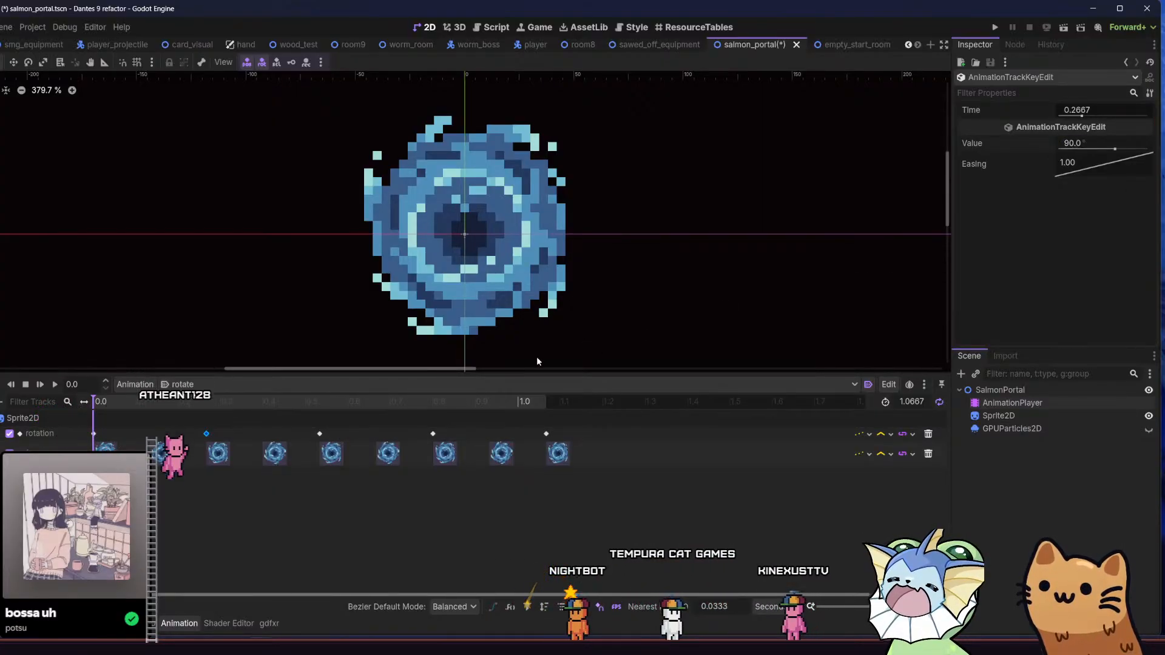
left_click(320, 434)
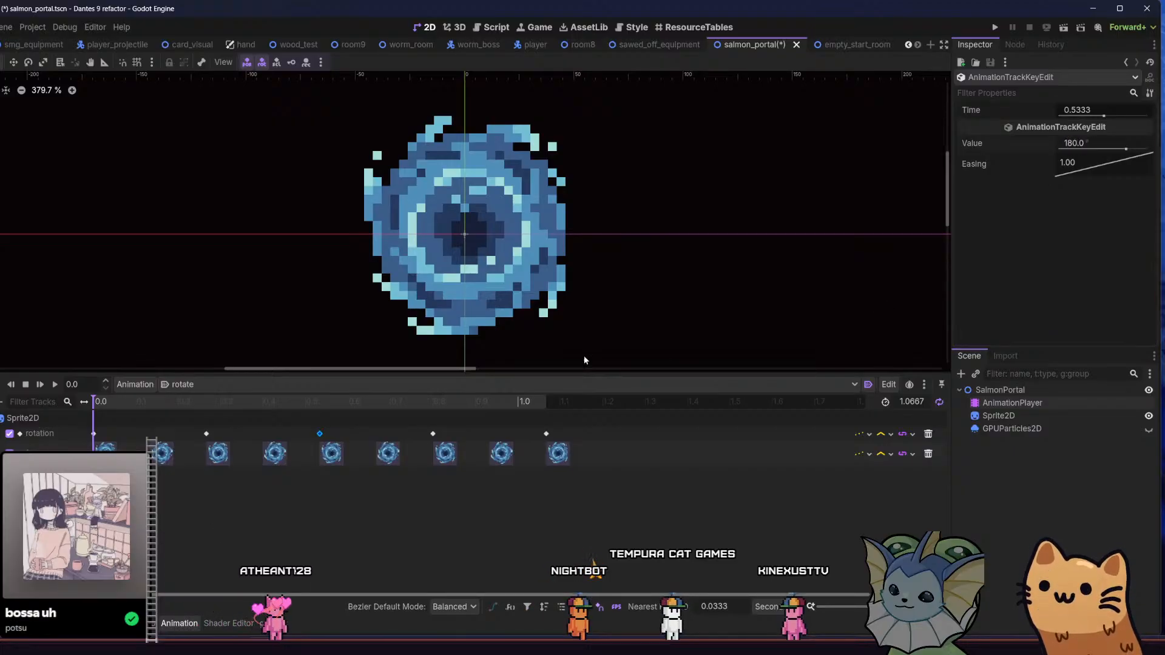
left_click(433, 433)
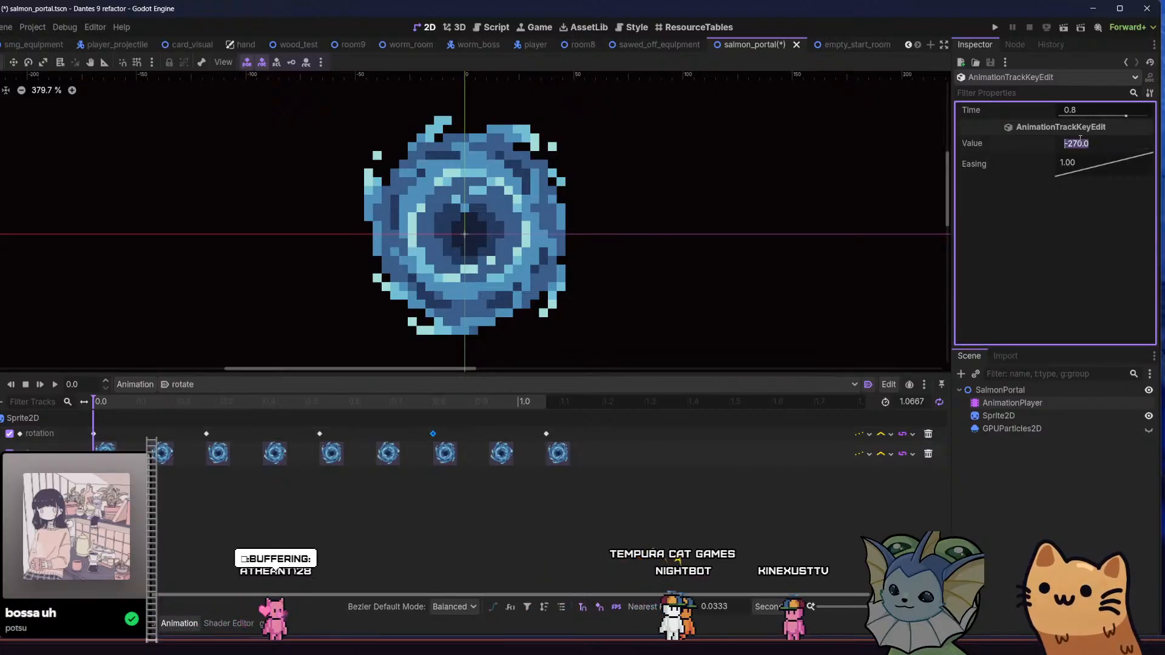
key("Return")
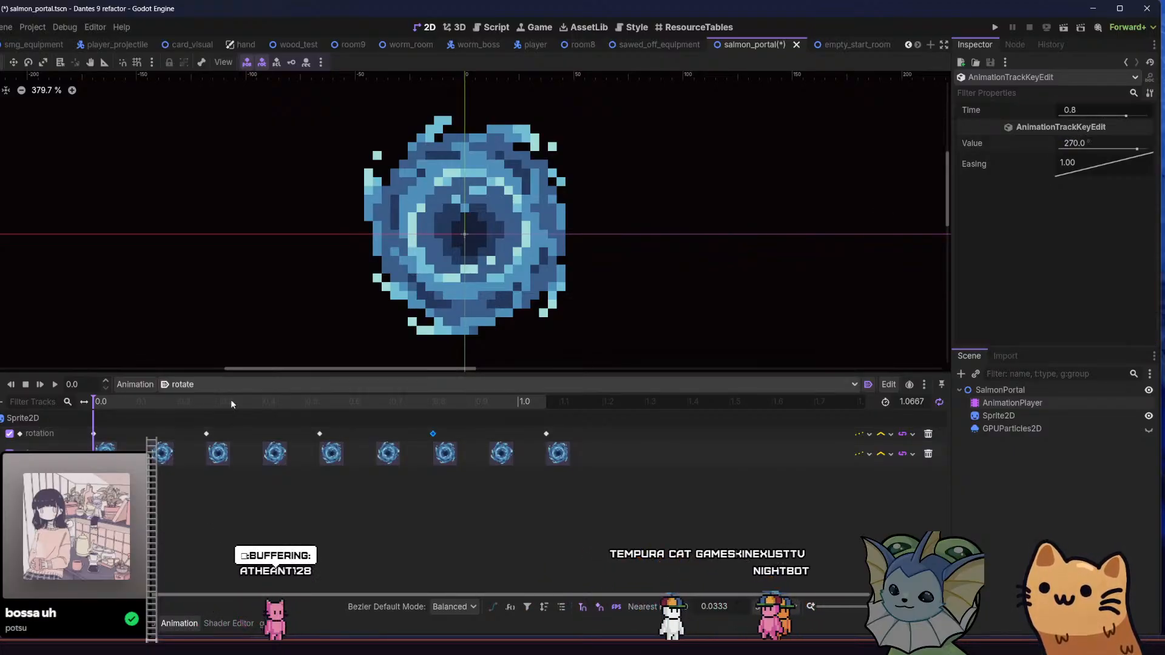
- Play the rotate animation, stop it, and compare the sprite's orientation between 0 s and 0.4 s against the first rotation keyframe
left_click(60, 384)
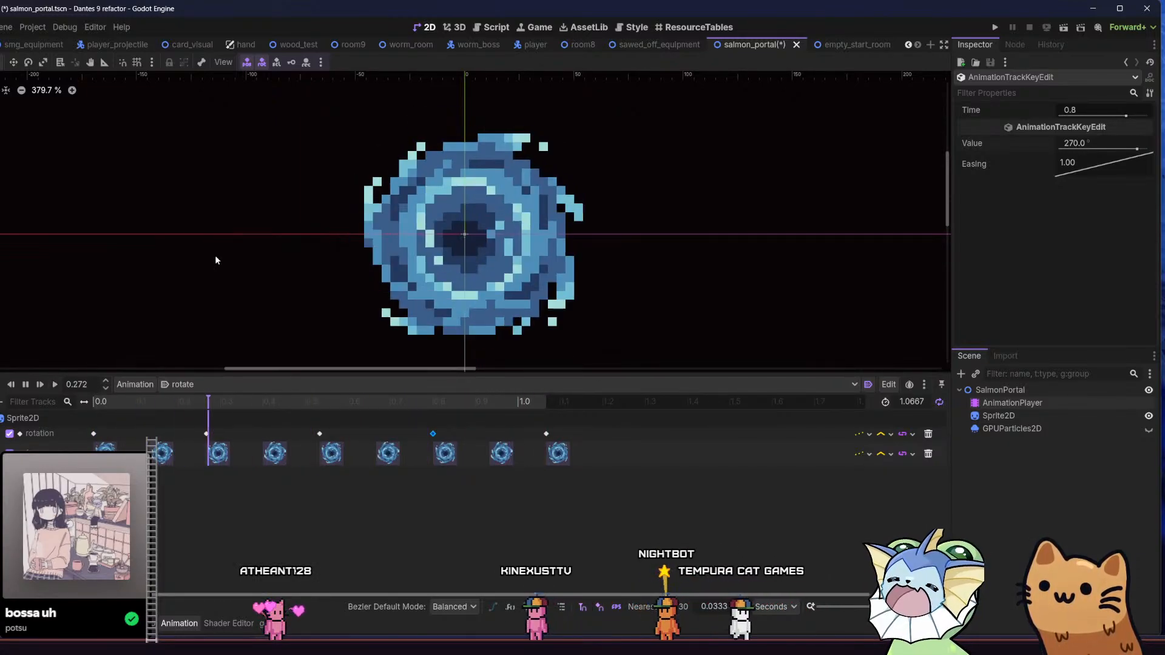
scroll(225, 251, "down", 3)
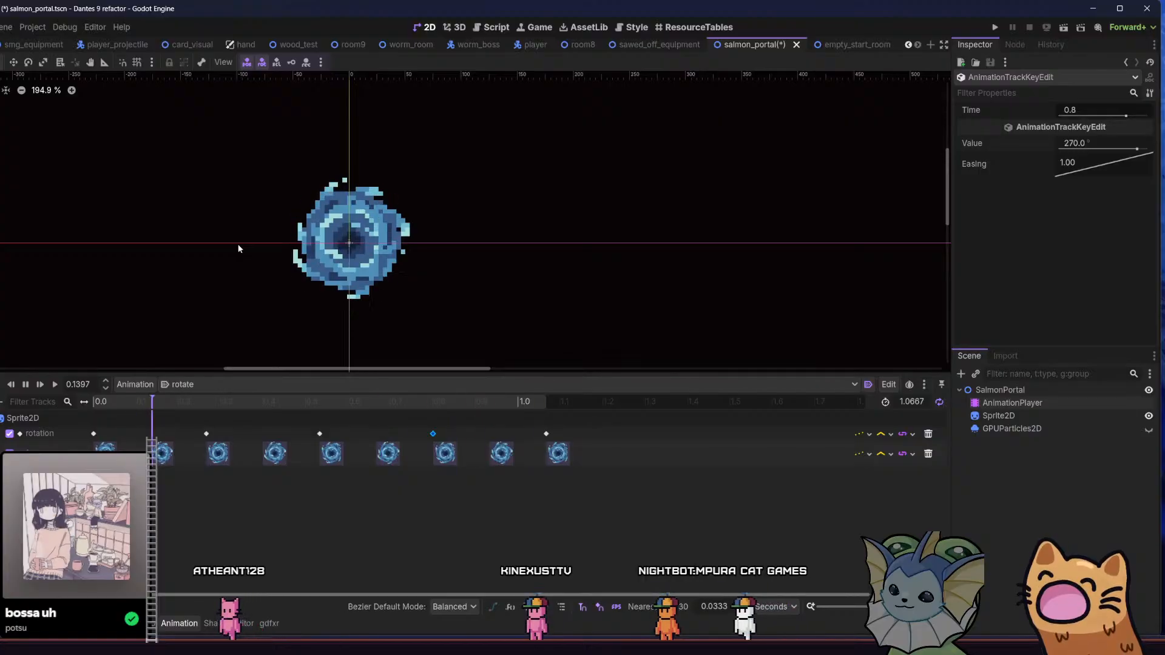
left_click_drag(222, 243, 225, 242)
scroll(234, 233, "up", 3)
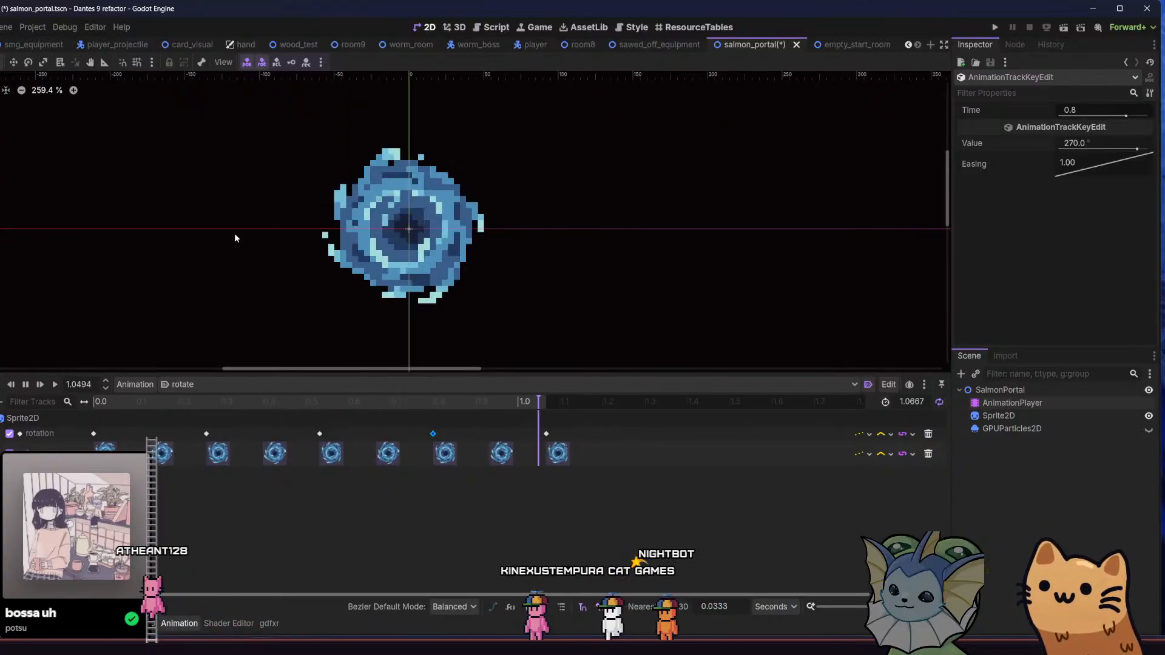
left_click(25, 385)
left_click(94, 434)
left_click_drag(103, 402, 264, 405)
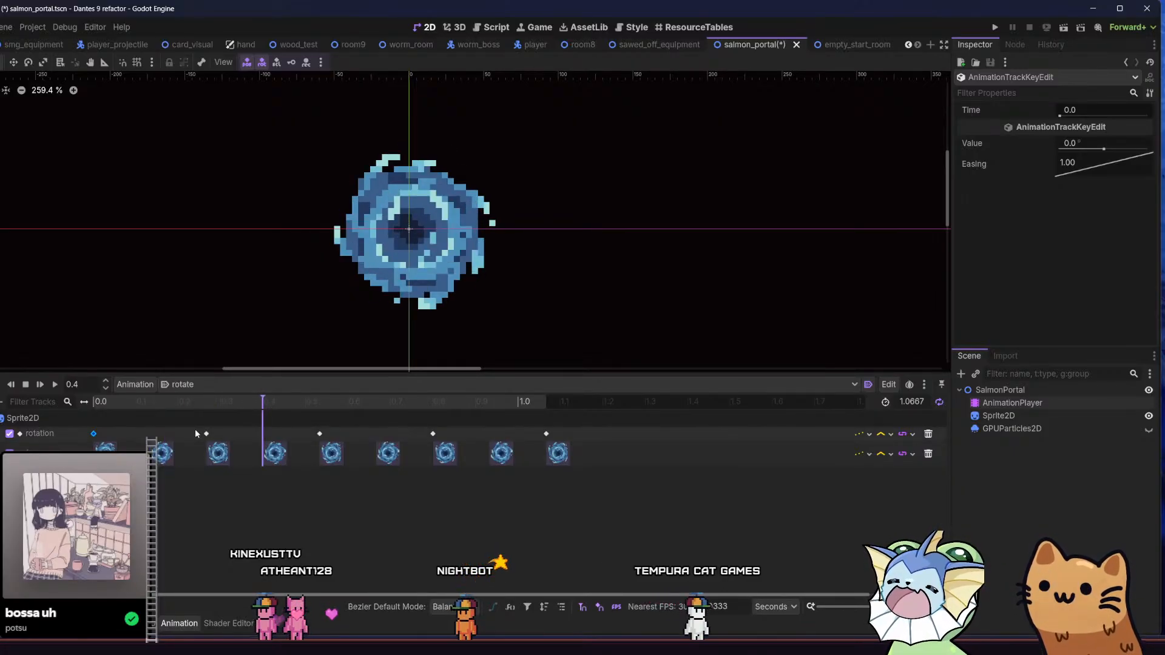
left_click_drag(193, 402, 262, 407)
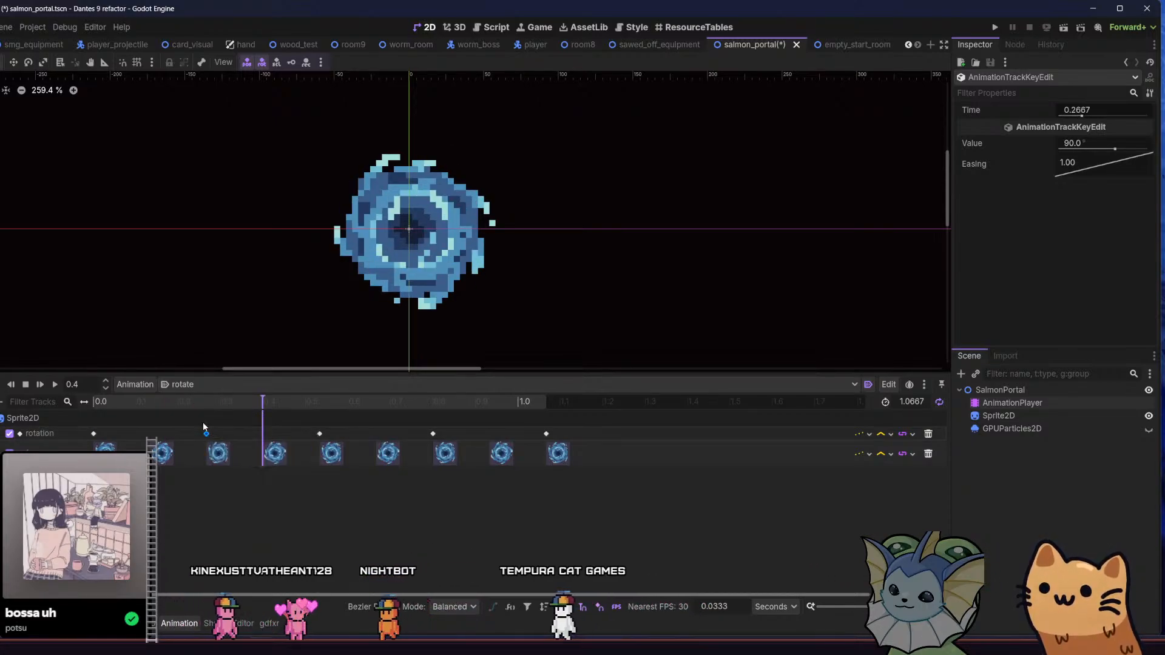
- Try a copy of the 0.2667 s rotation keyframe at 0.4 s, compare it with the earlier frames, and delete the copy
left_click_drag(119, 405, 263, 407)
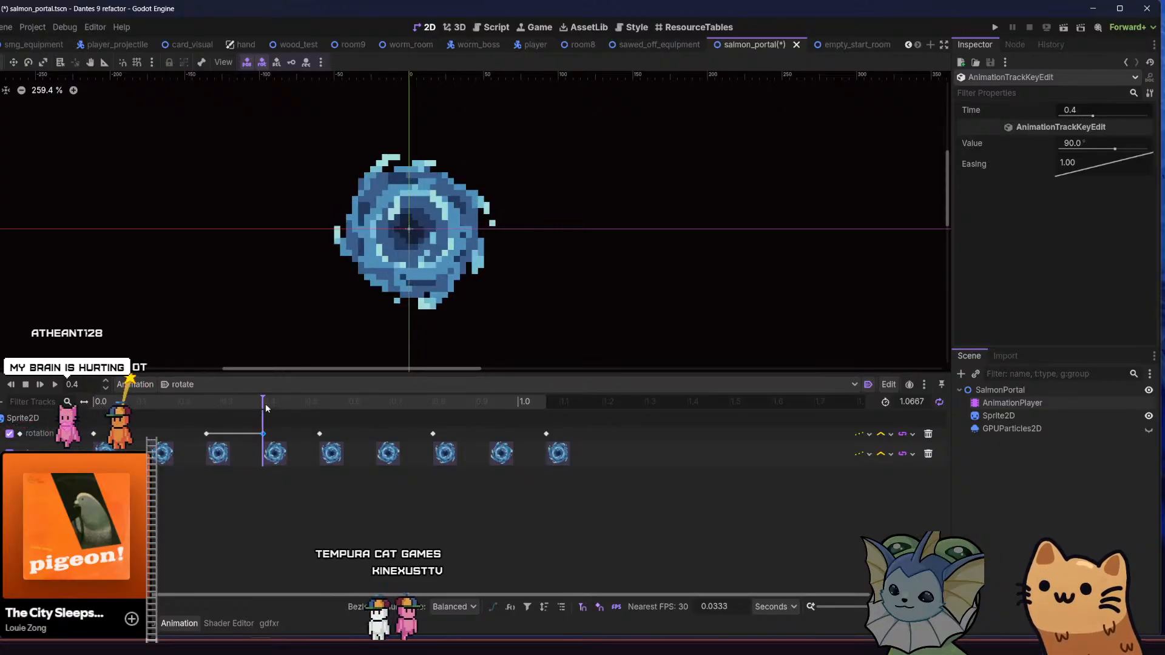
left_click_drag(267, 408, 156, 408)
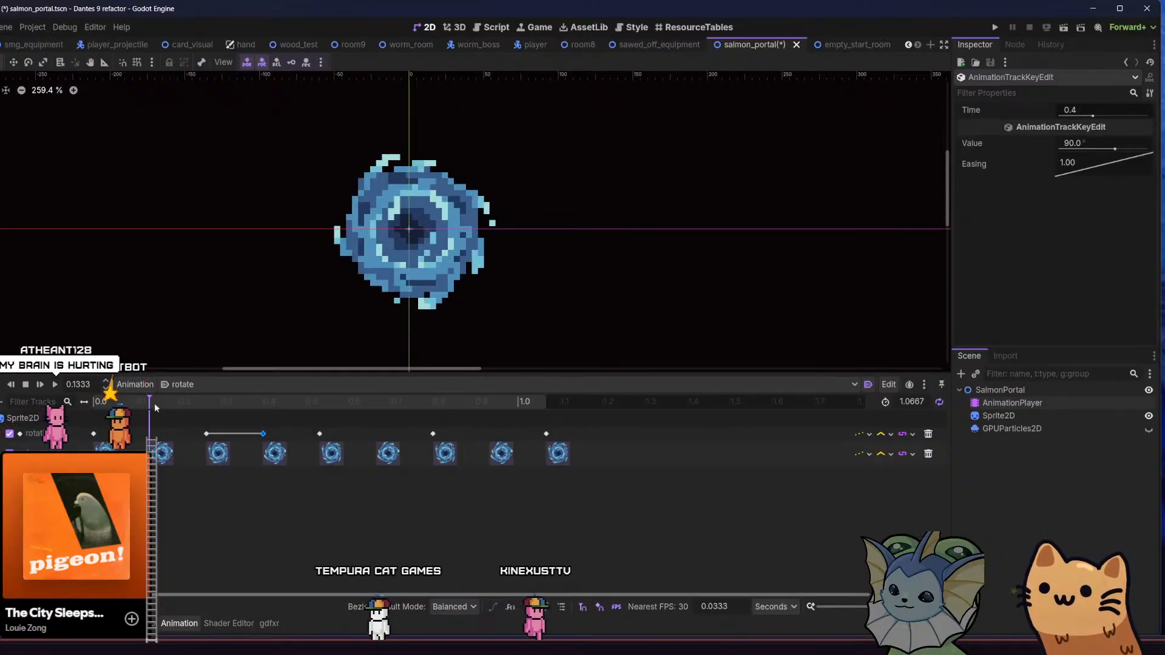
left_click(99, 434)
left_click(93, 434)
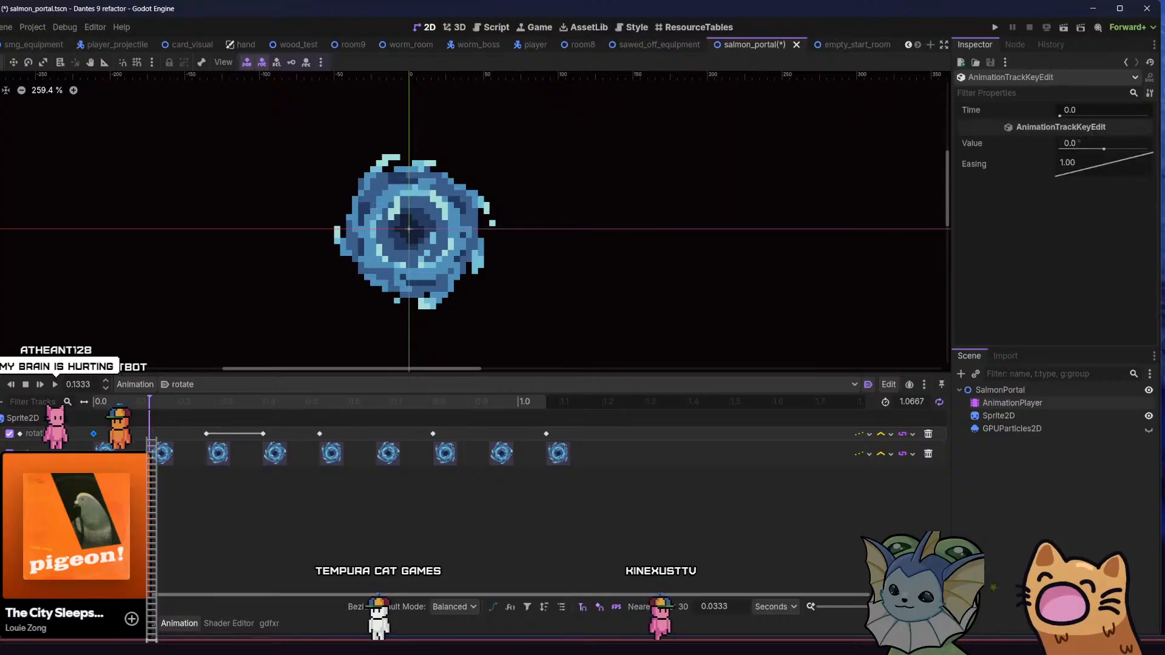
mouse_move(149, 408)
left_mouse_down()
mouse_move(96, 408)
mouse_move(149, 408)
left_mouse_up()
left_click(152, 408)
left_click(263, 434)
key("Delete")
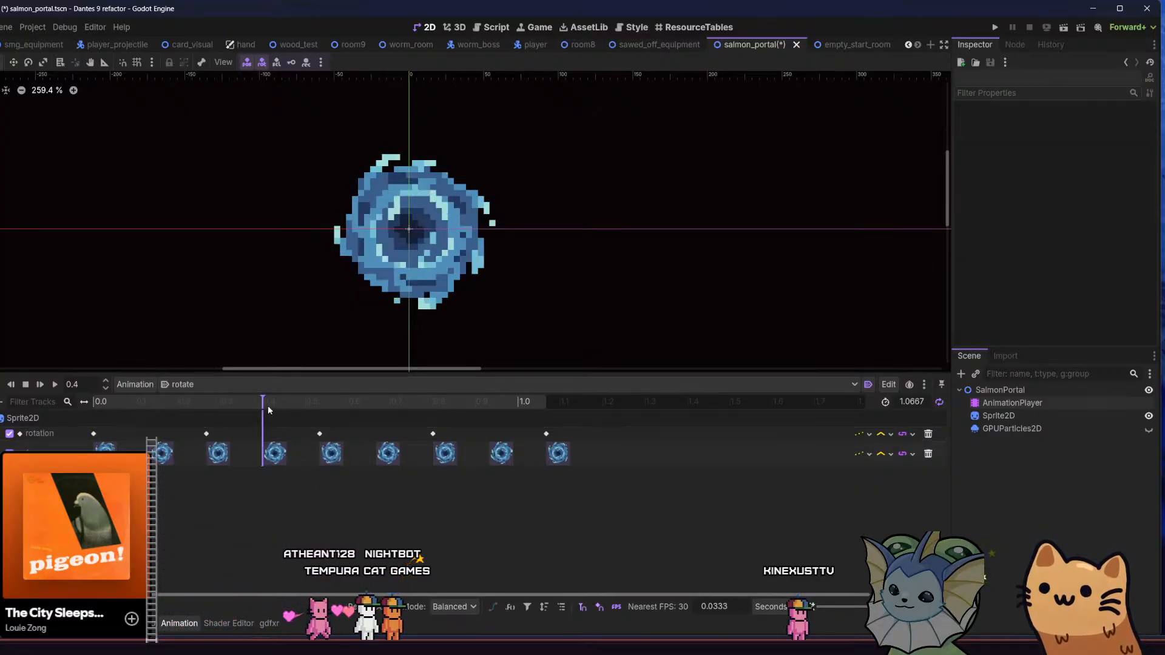
- Compare the portal sprite's orientation at 0.1333 s, 0.2667 s and 0.4 s
left_click_drag(248, 410, 151, 405)
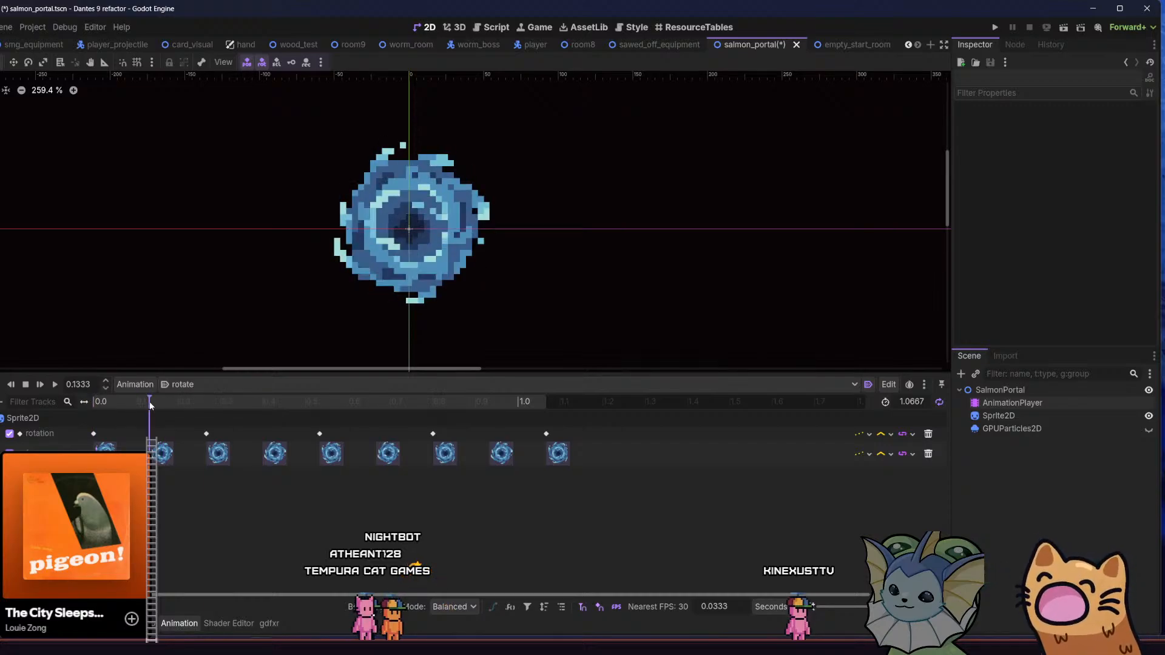
left_click(264, 401)
left_click(207, 433)
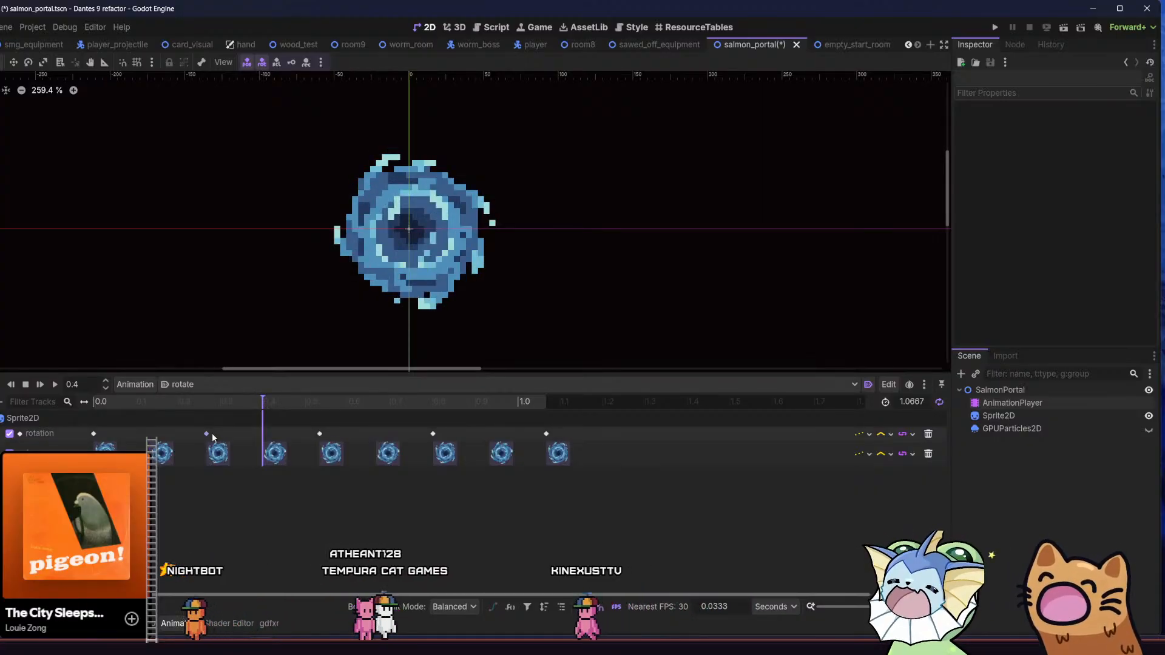
left_click(207, 404)
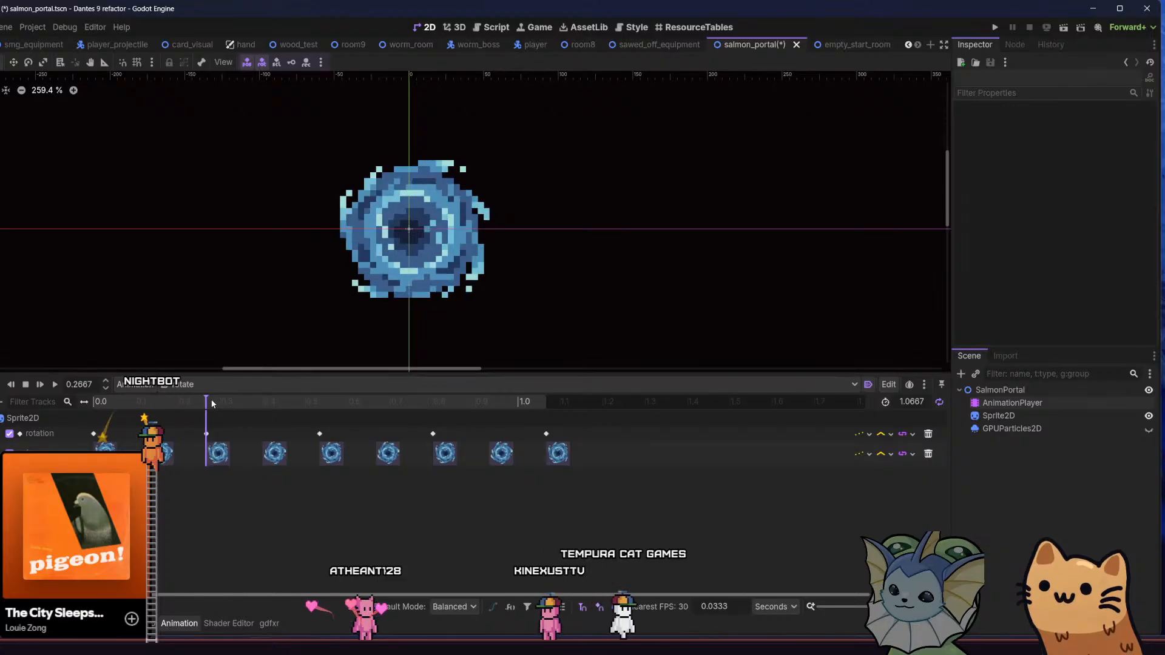
left_click_drag(256, 402, 262, 402)
- Set the rotation keyframe at 0.2667 s to -90° and the one at 0.5333 s to -180°
left_click(206, 433)
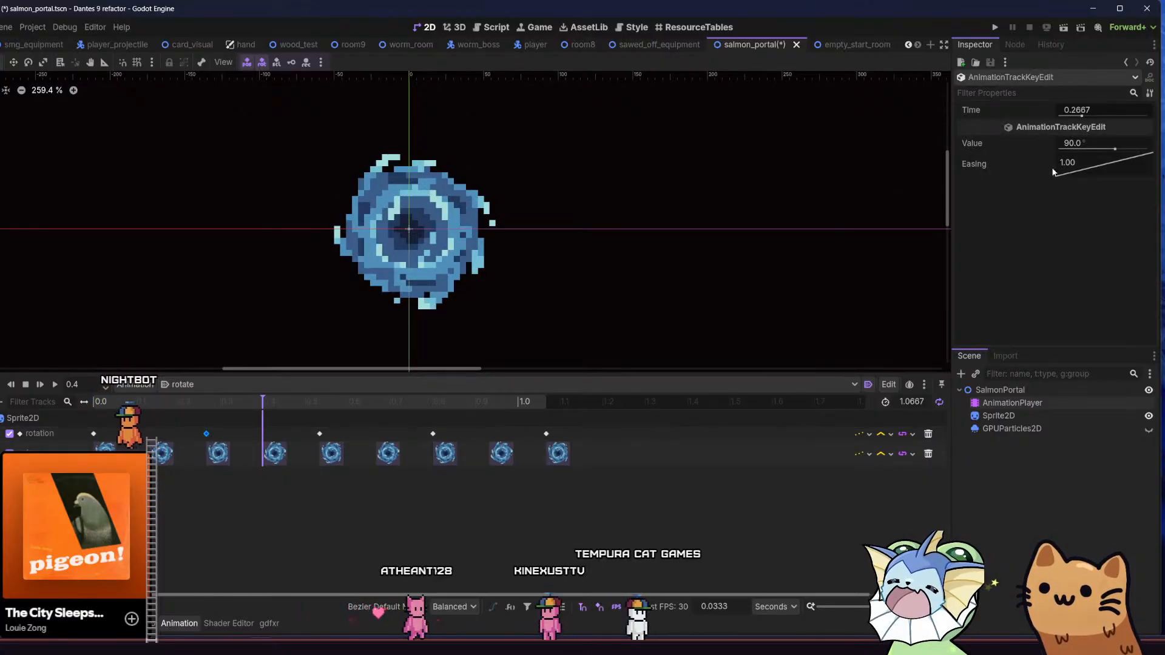
left_click(1081, 149)
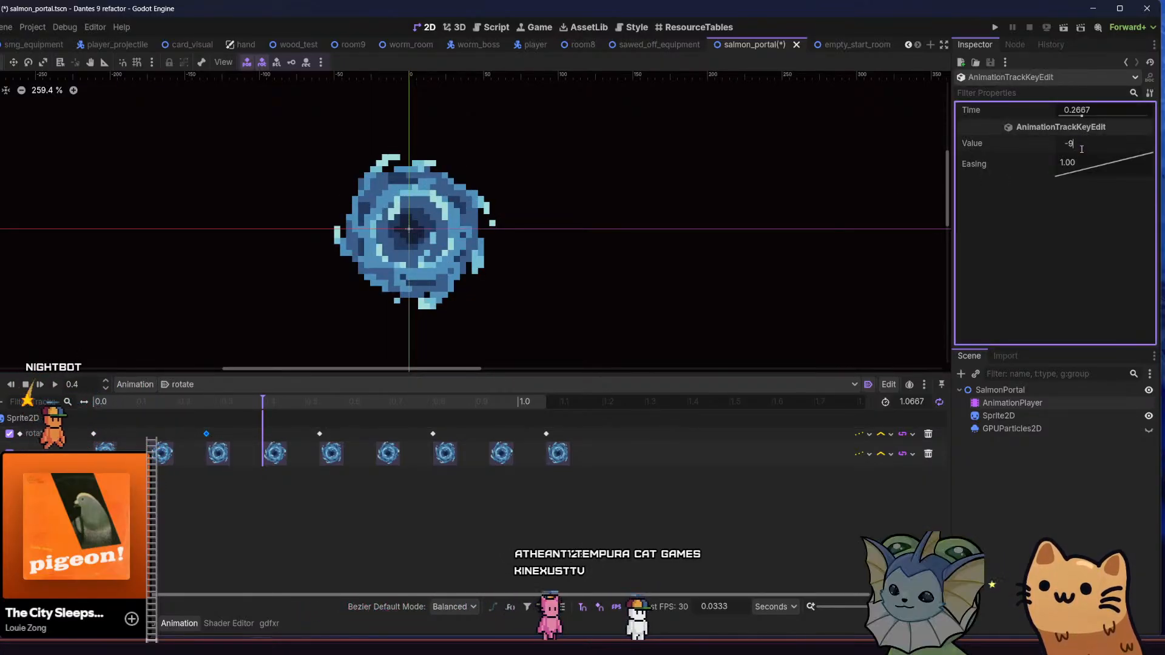
left_click(320, 434)
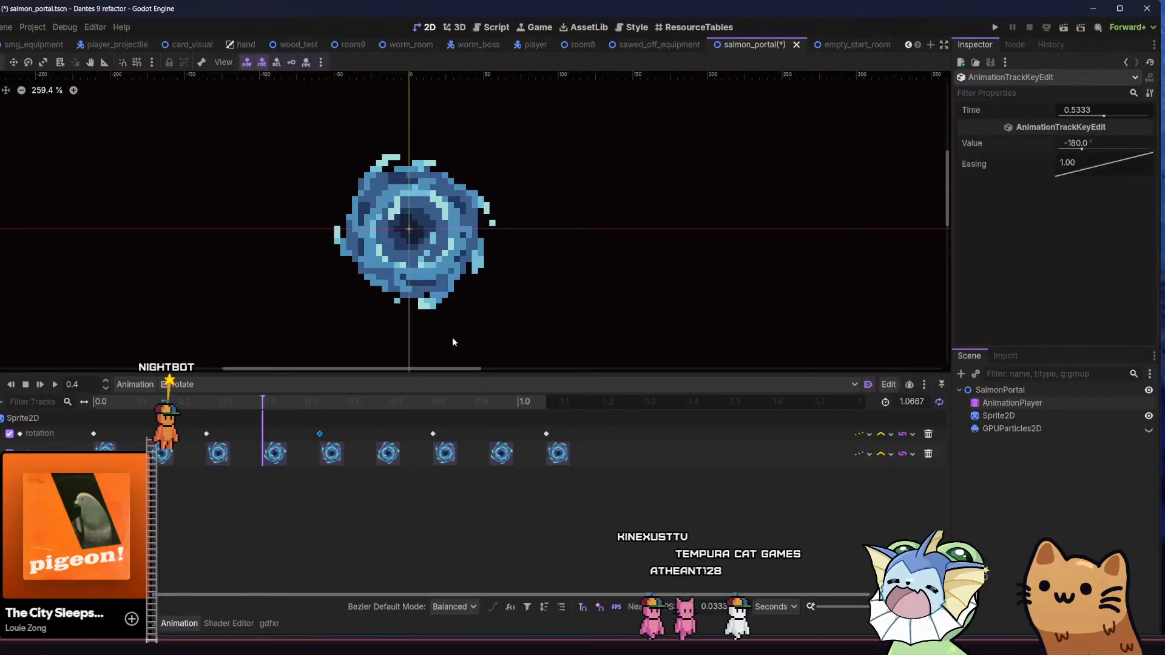
- Set the value of the rotation keyframe at 0.8 s to -270°
left_click(1080, 151)
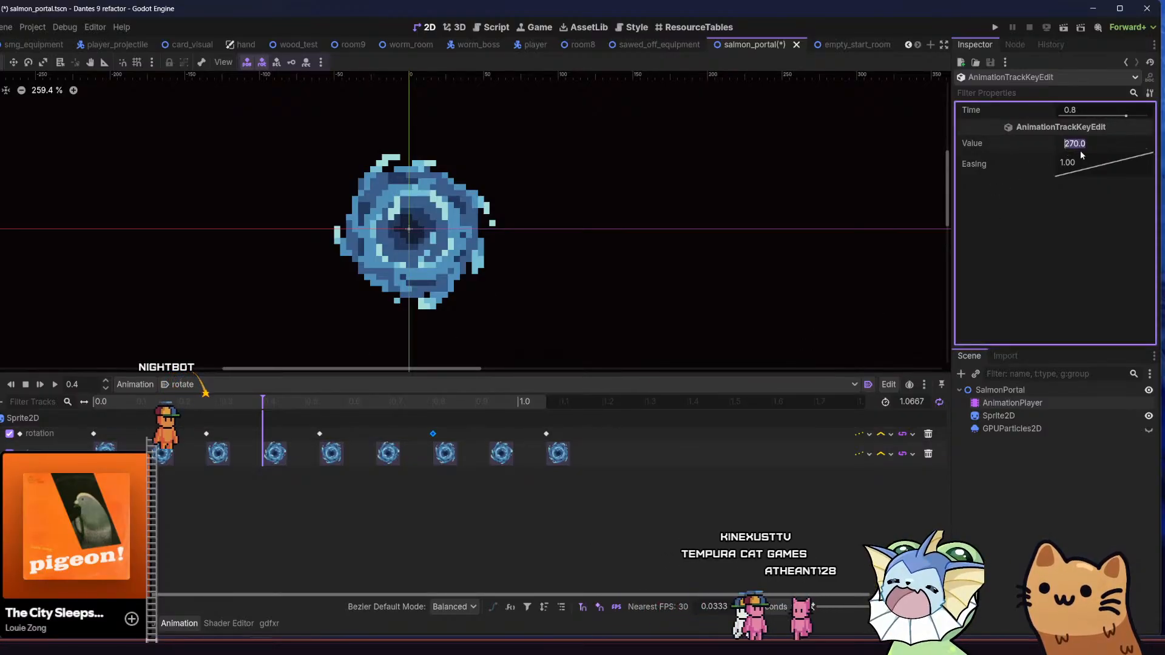
type("-270")
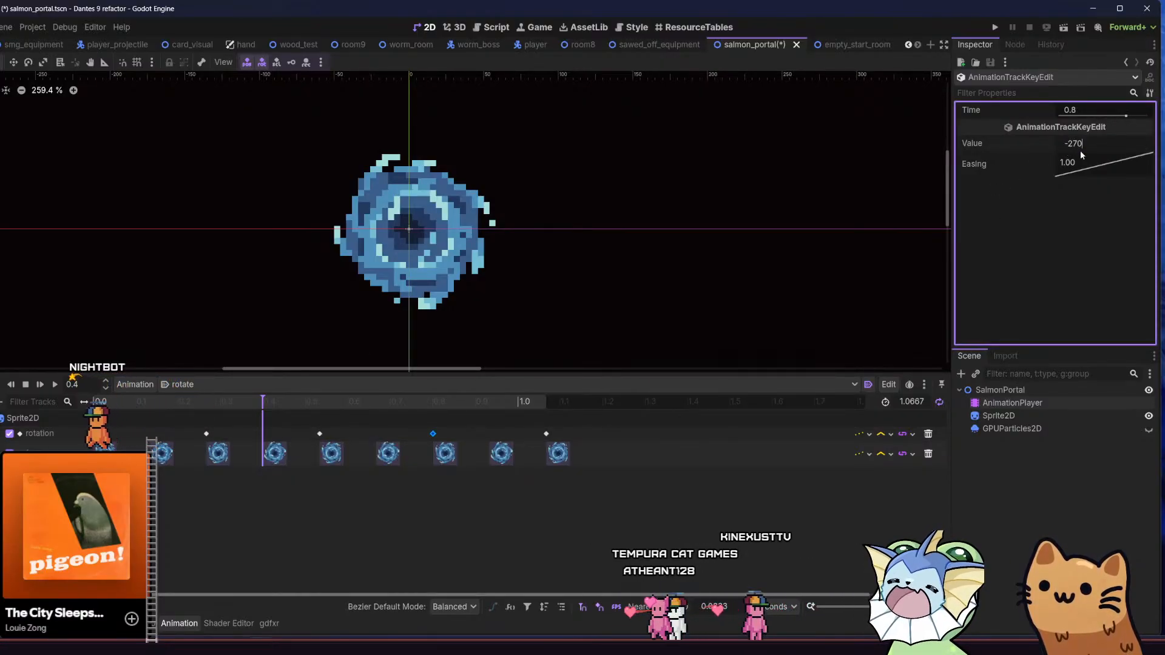
key("Return")
- Switch to Aseprite, close the previously exported sprite sheet, and add a duplicate frame to the salmon_storm_portal animation
key("alt+Tab")
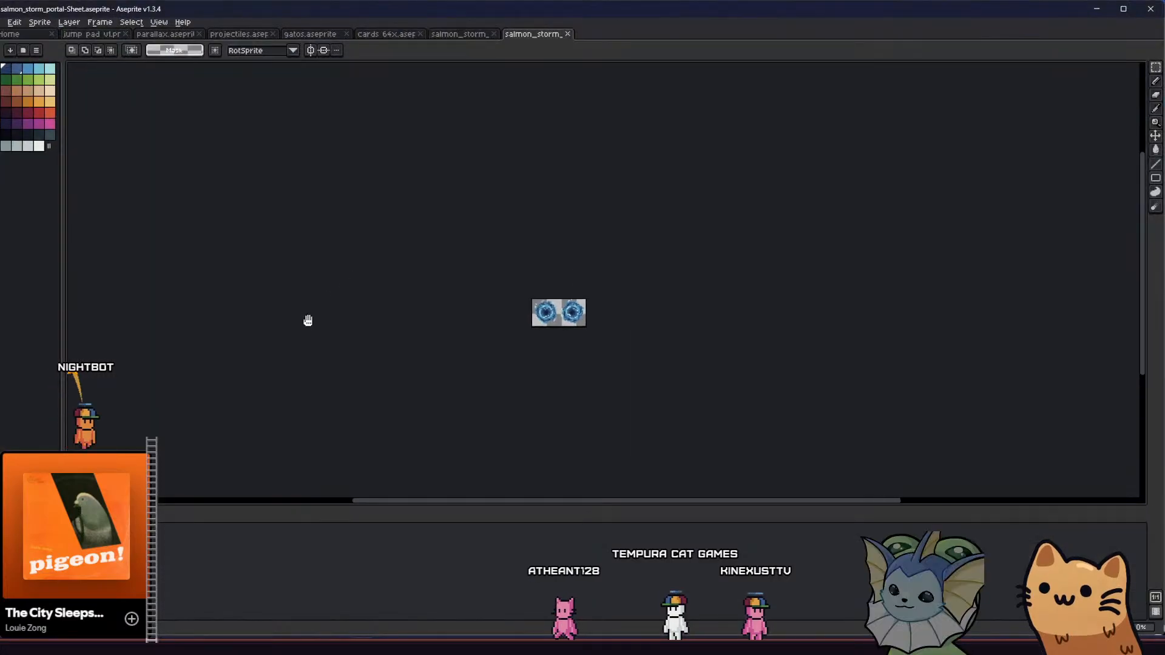
left_click(568, 33)
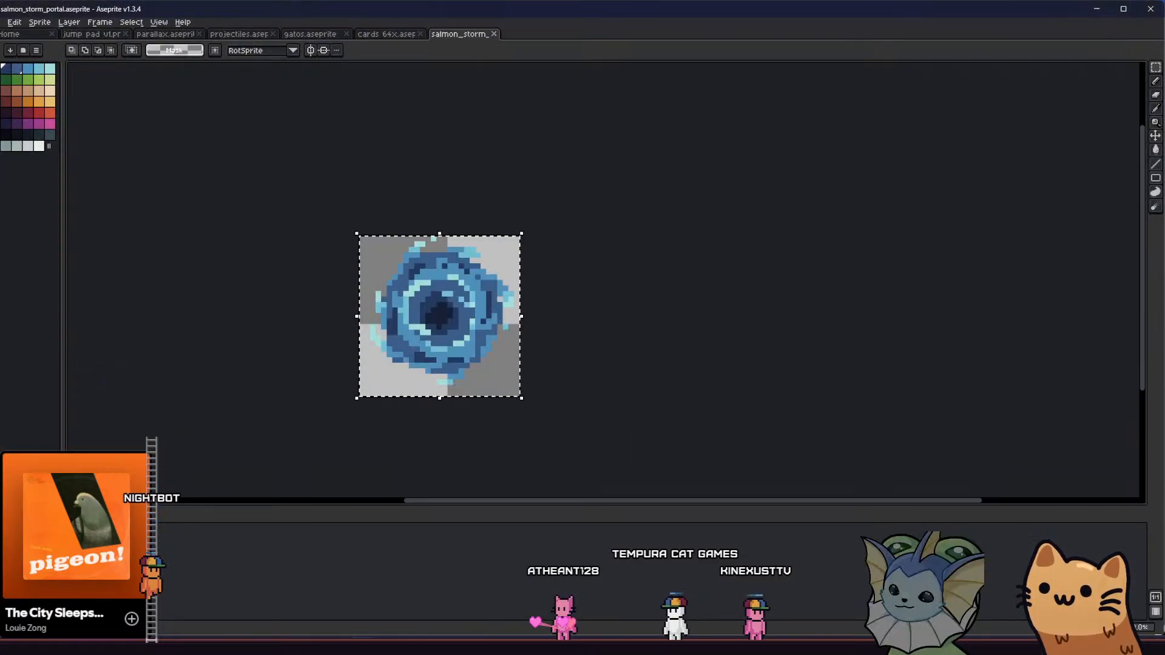
right_click(143, 532)
left_click(156, 553)
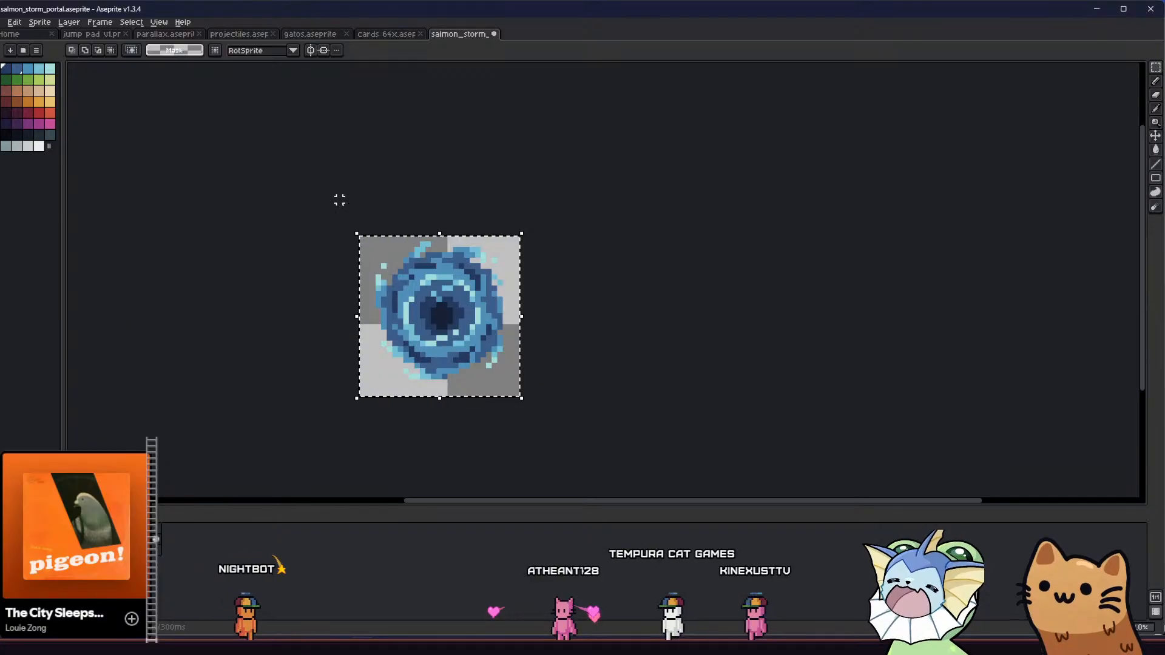
- Rotate the portal artwork in the added frame by 26.6° about its centre and apply the transformation
left_click(345, 237)
left_click_drag(343, 251, 333, 265)
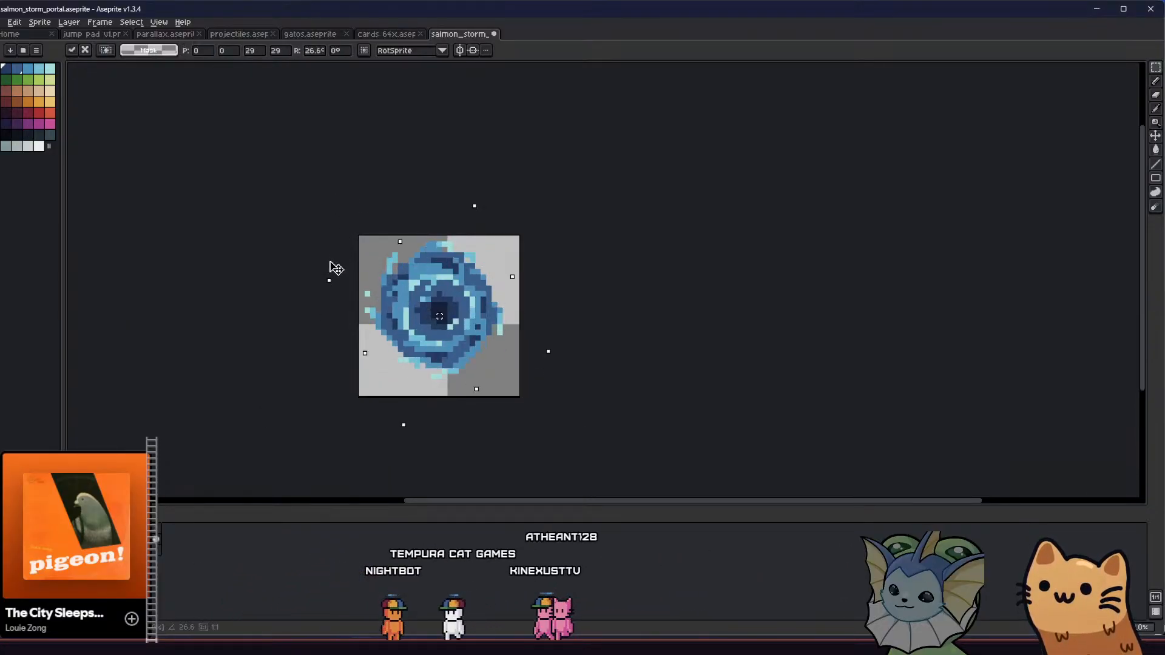
left_click_drag(301, 299, 312, 320)
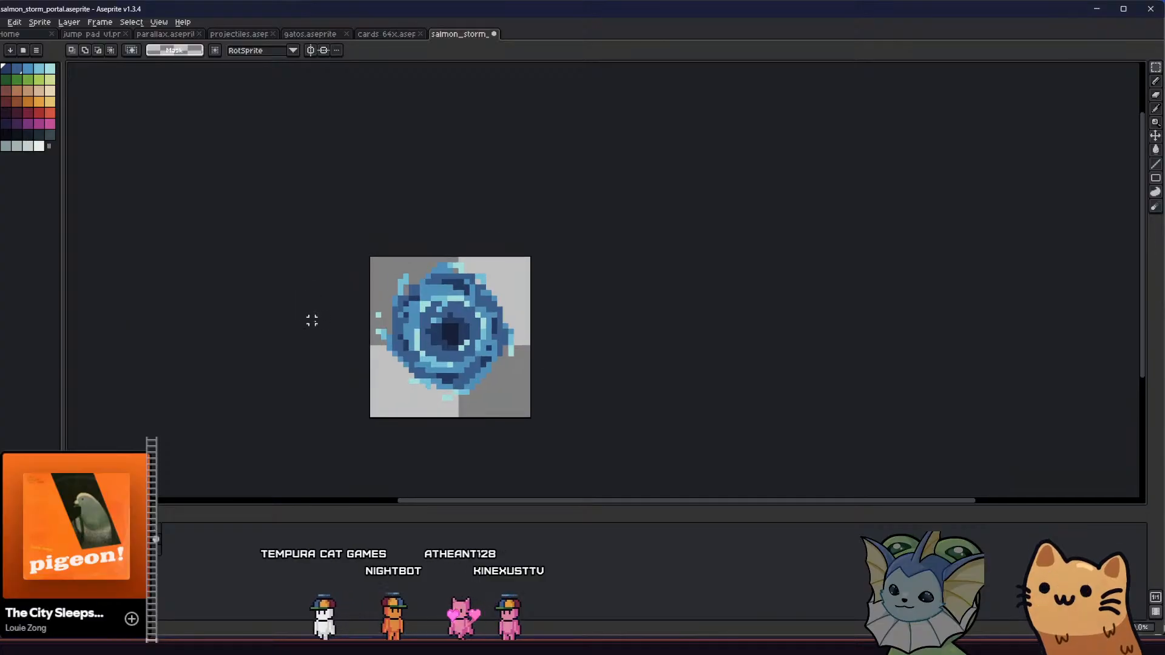
key("b")
scroll(483, 273, "up", 3)
scroll(343, 340, "down", 4)
scroll(319, 327, "up", 1)
scroll(286, 349, "down", 2)
scroll(289, 353, "up", 2)
- Add a fourth frame from the unrotated portal artwork, select the whole canvas, and rotate the artwork by 63.4°
key(".")
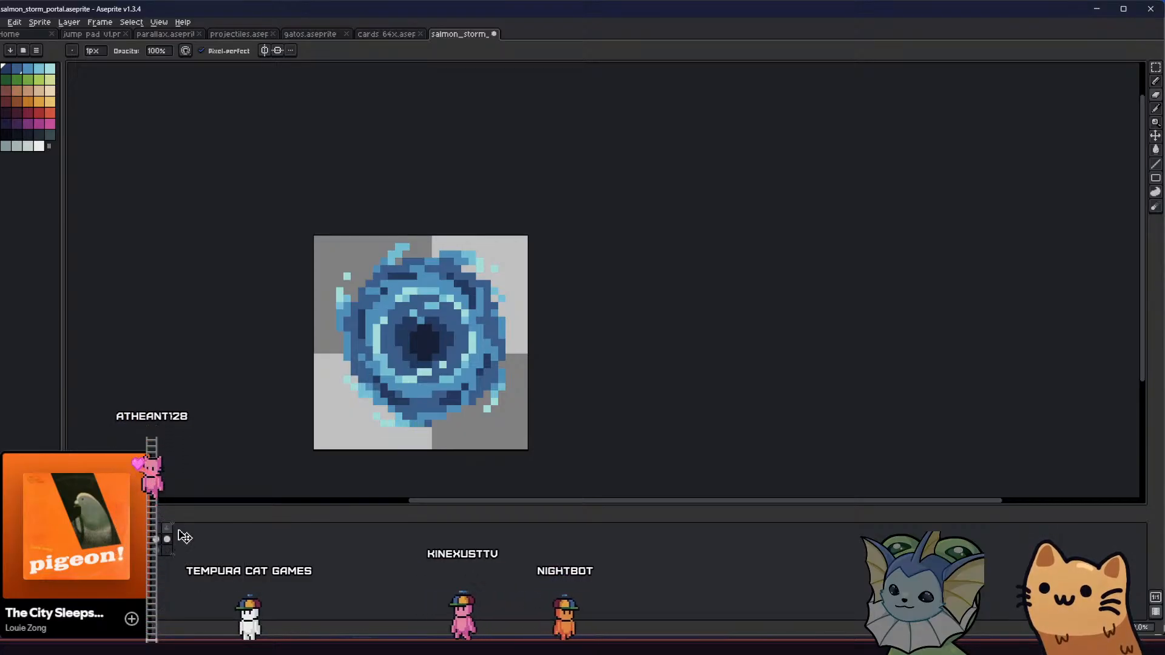
key(".")
key("ctrl+z")
key("m")
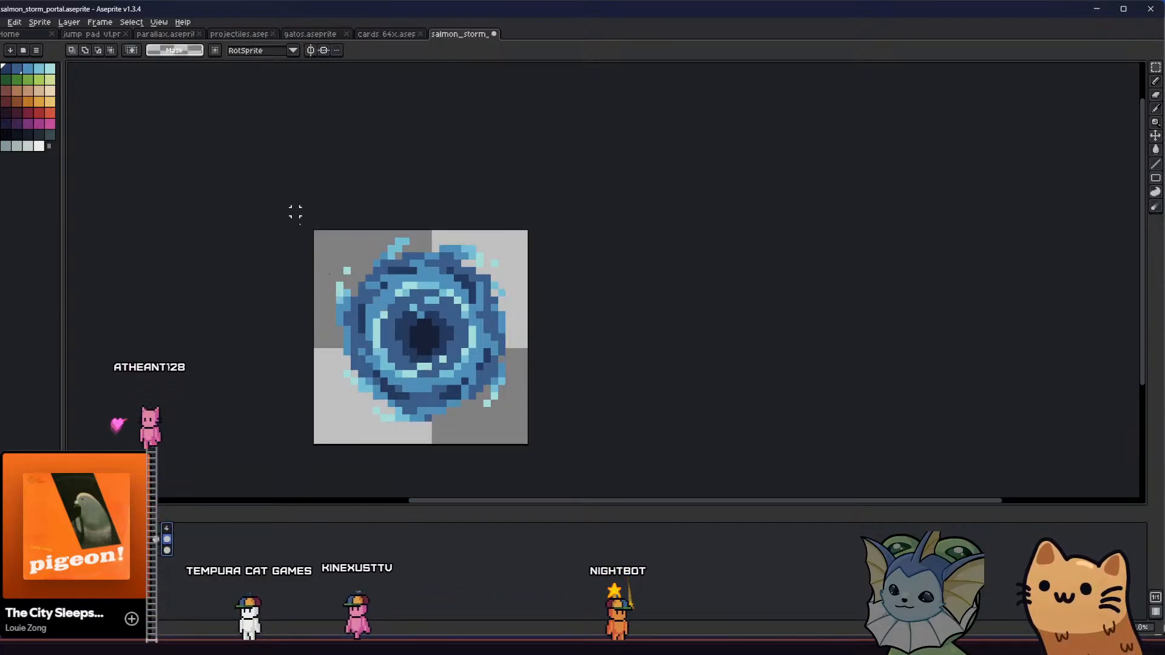
left_click_drag(293, 211, 641, 489)
left_click_drag(301, 192, 302, 345)
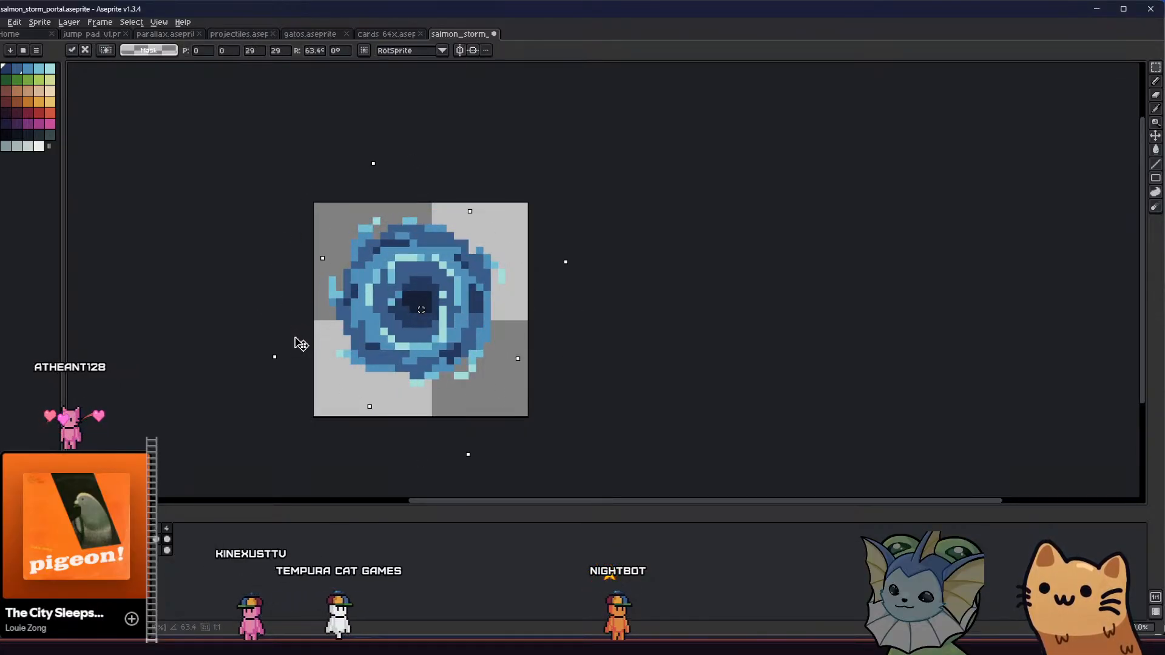
left_click(242, 326)
- Repaint the straight pale highlight beside the fourth frame's core as a curve one pixel farther out, and save the sprite
scroll(261, 346, "up", 2)
scroll(276, 340, "down", 4)
scroll(278, 342, "up", 2)
scroll(391, 343, "up", 4)
key("i")
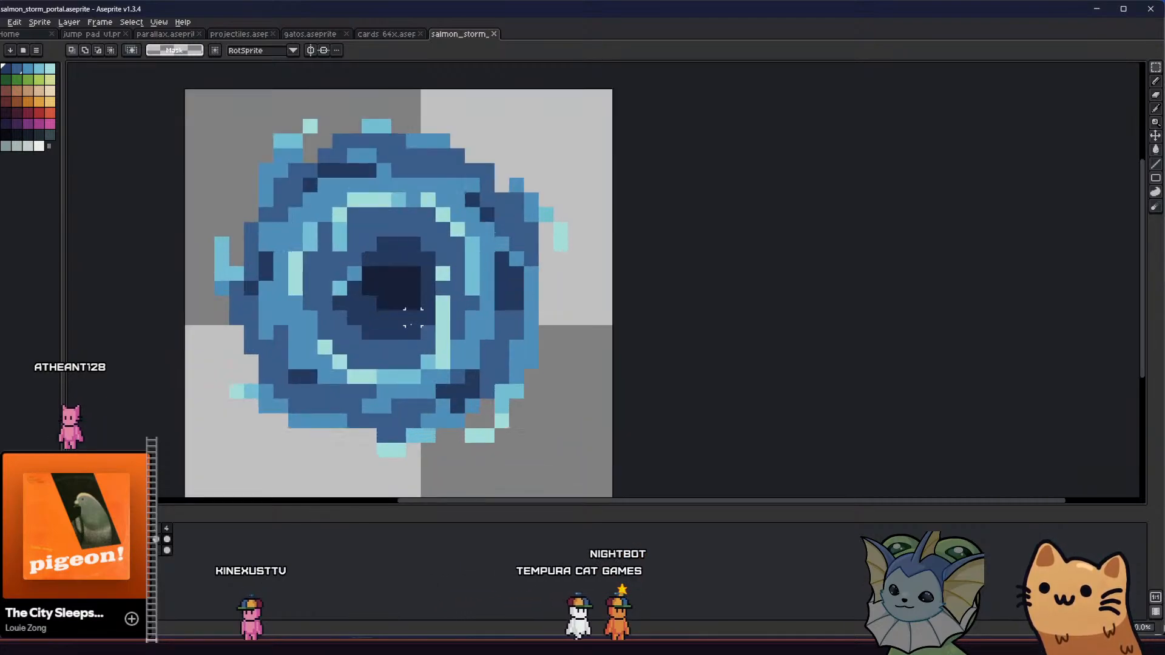
left_click(443, 317)
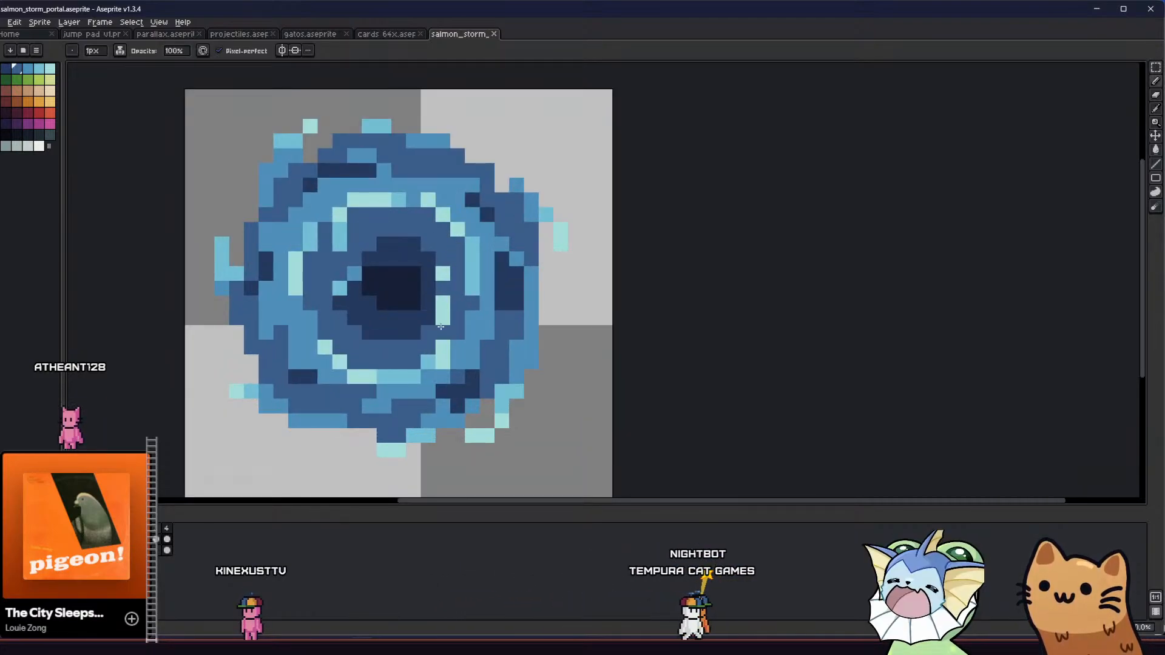
left_click(444, 304, "alt")
left_click_drag(458, 318, 457, 347)
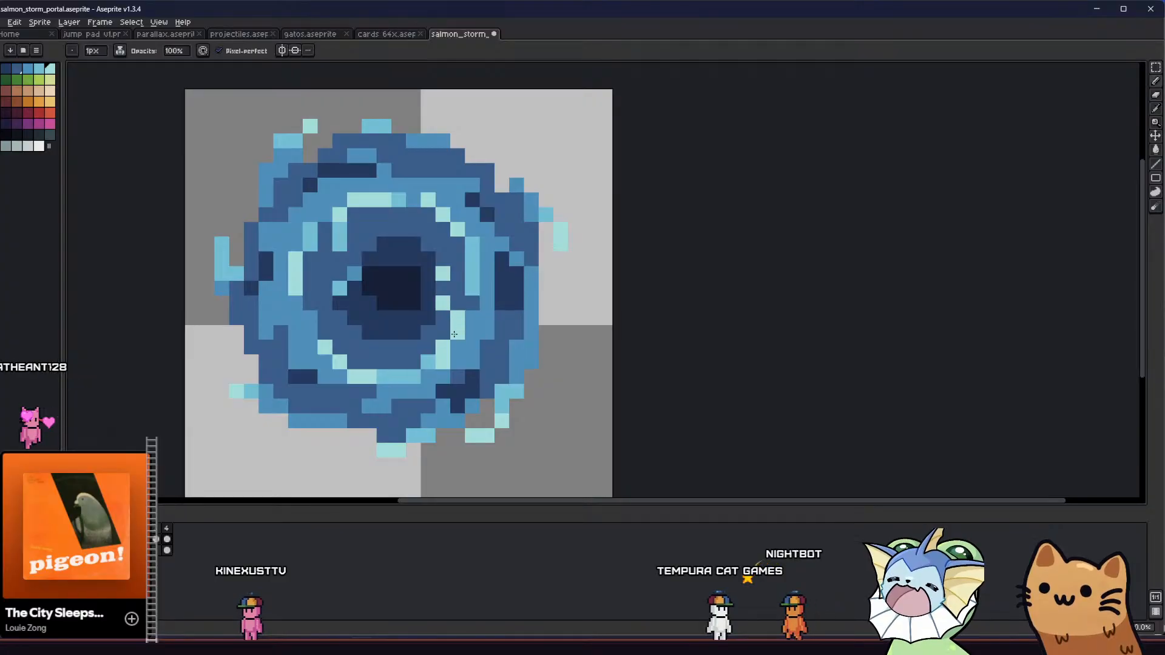
key("v")
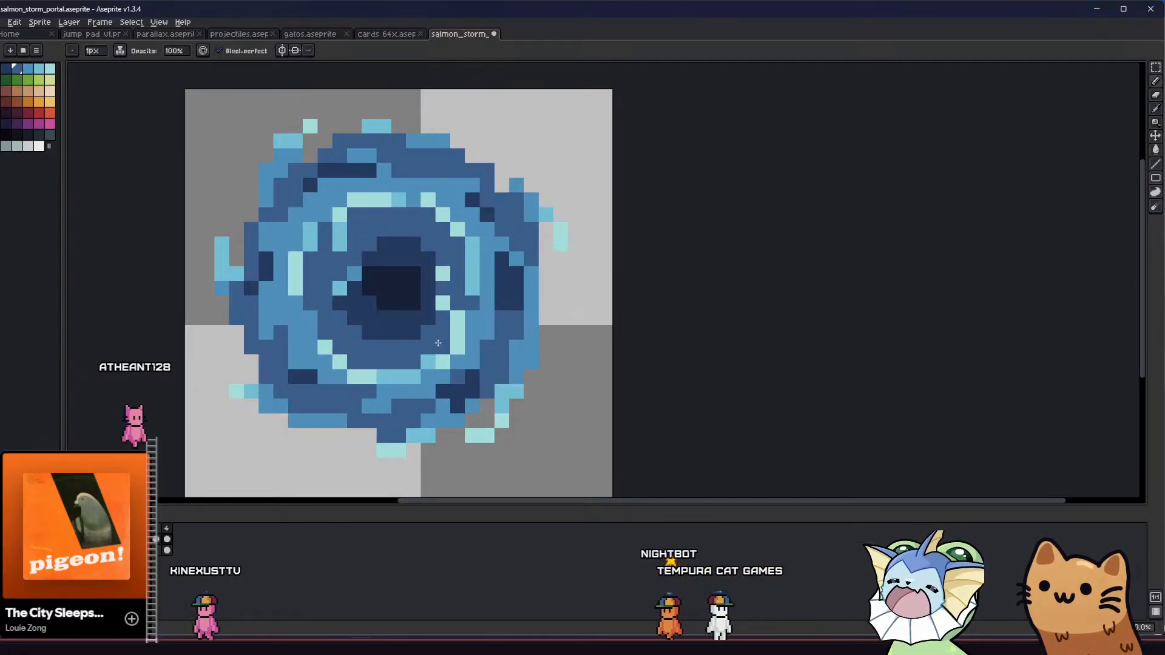
scroll(432, 361, "down", 4)
key("ctrl+s")
- Compare the portal frames and nudge the off-centre rotated artwork one pixel right and one pixel down to align it
key("b")
scroll(338, 346, "down", 5)
scroll(338, 342, "up", 4)
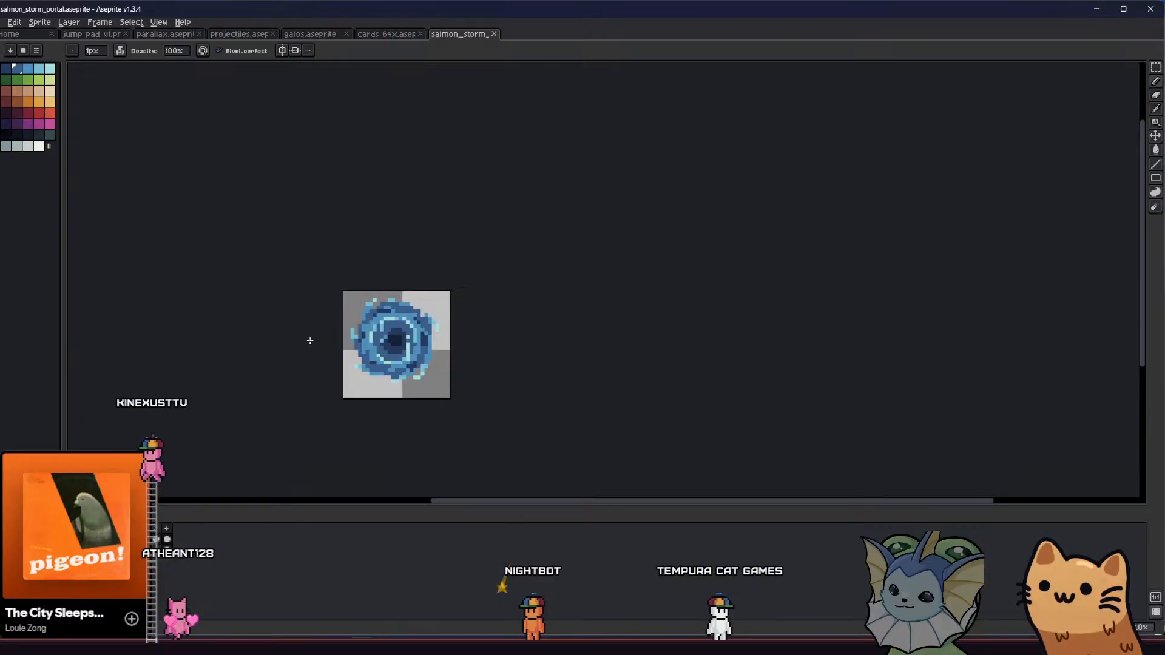
scroll(315, 333, "up", 1)
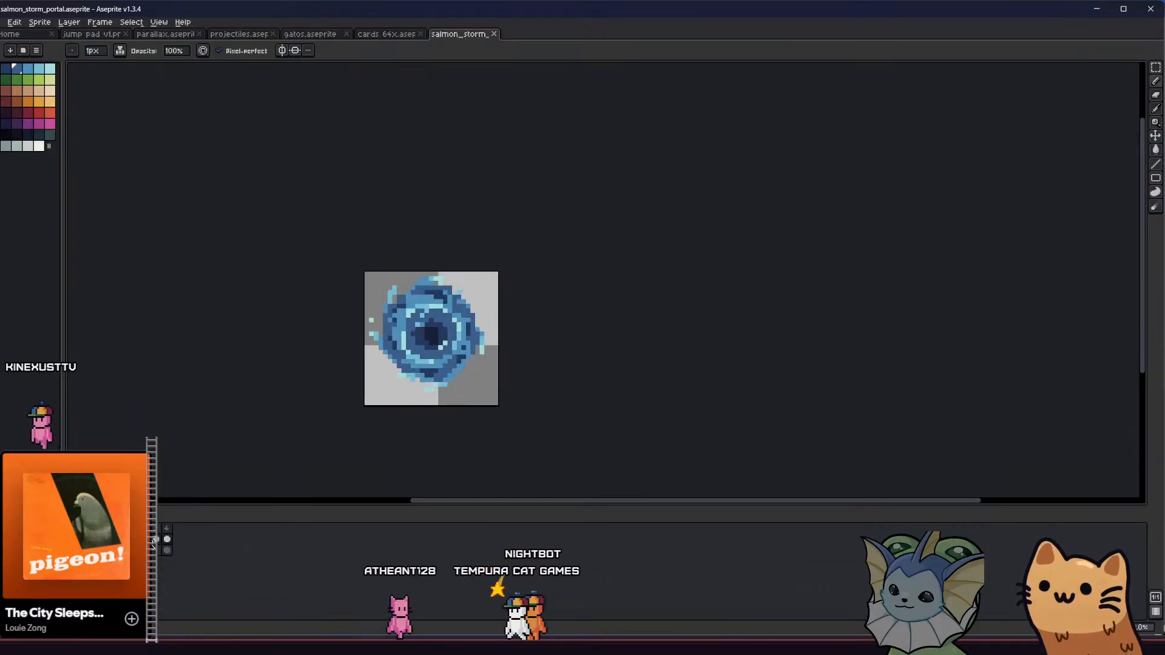
scroll(207, 484, "up", 2)
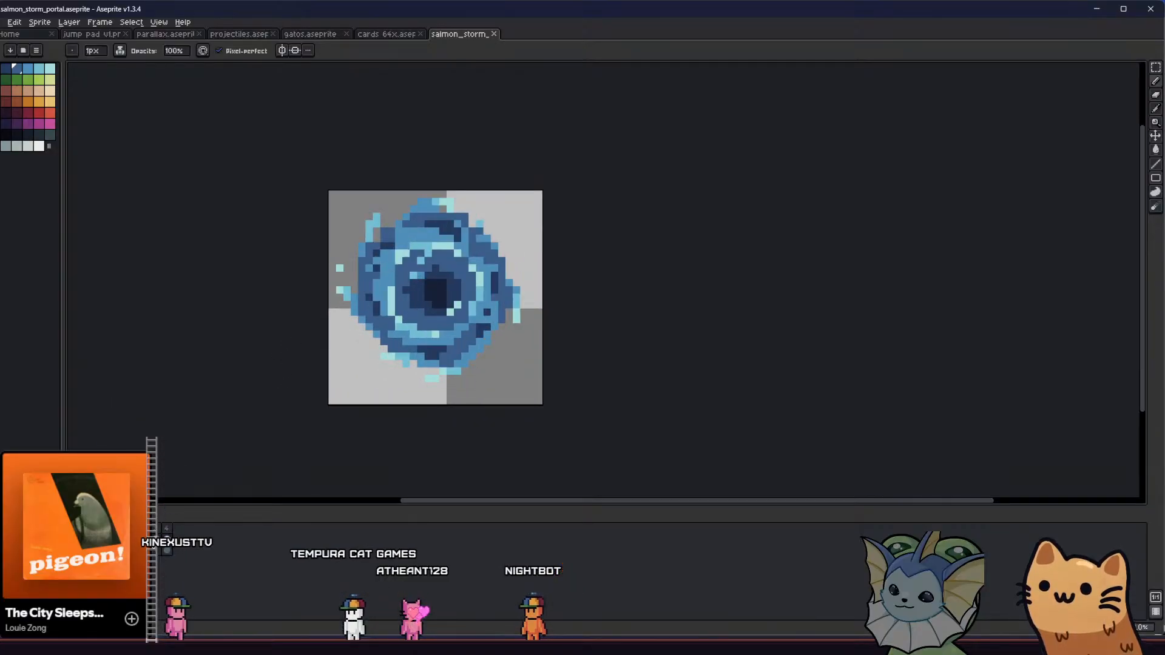
key("Right")
key("Down")
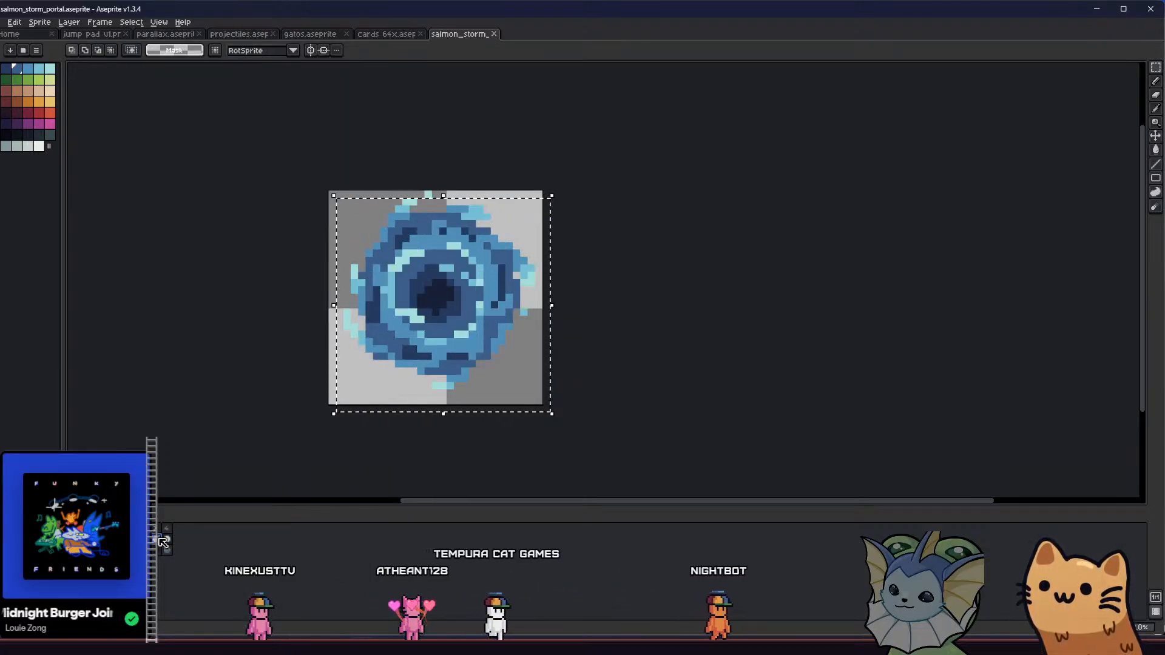
left_click(168, 541)
key("Right")
key("Down")
left_click(281, 431)
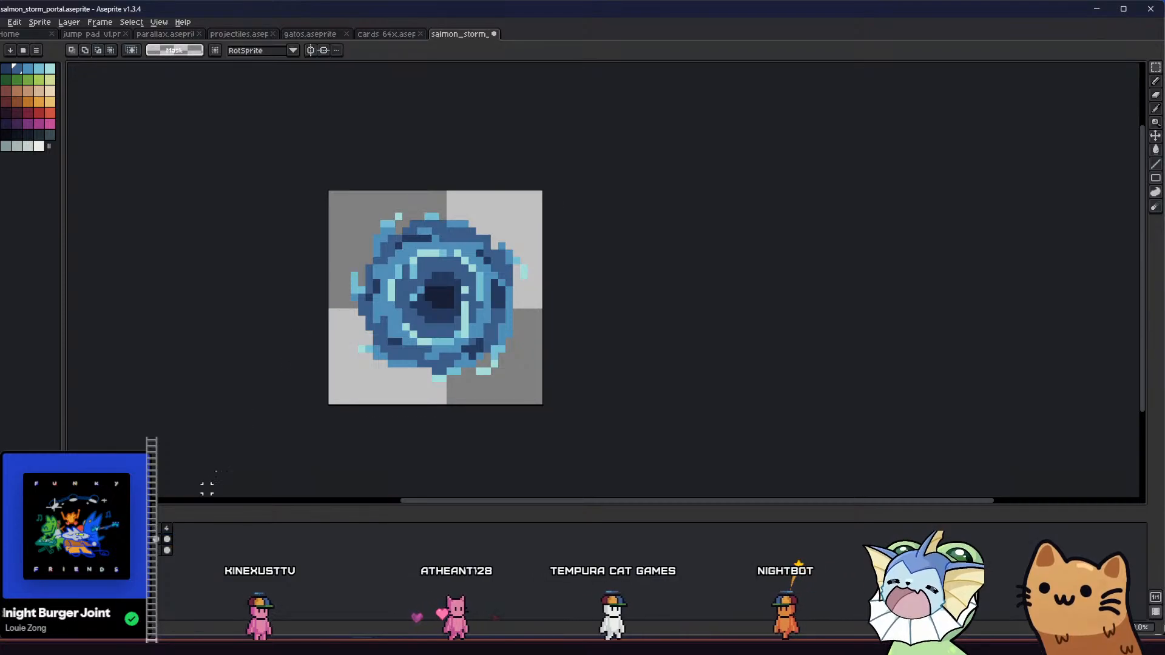
key("Return")
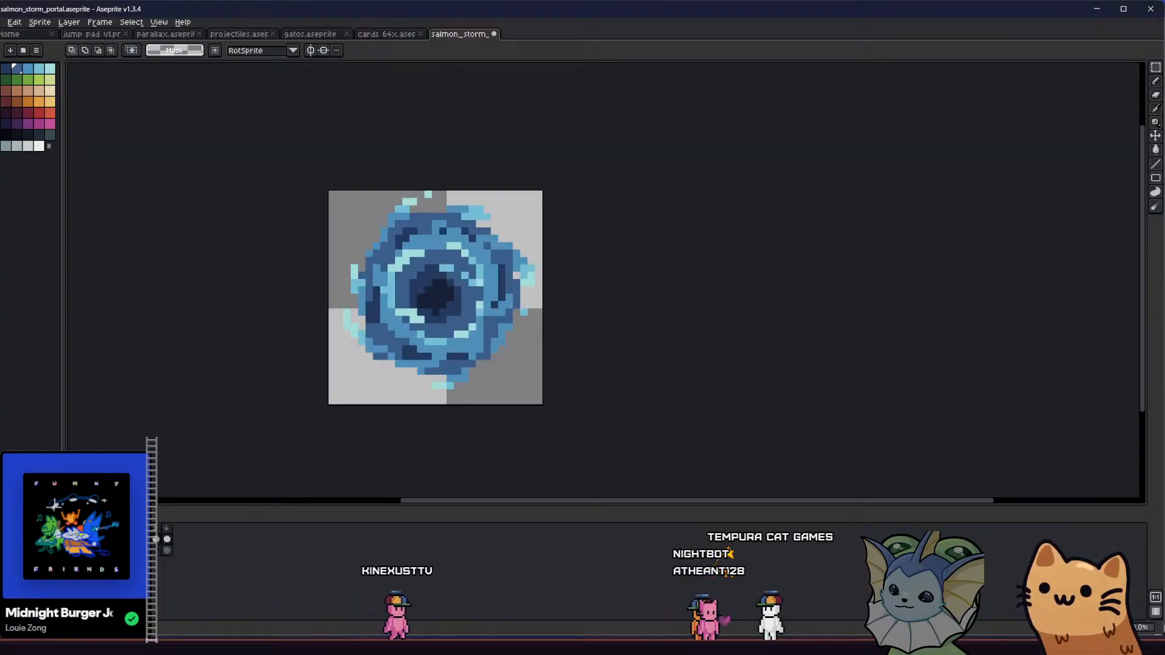
- Export the salmon_storm_portal frames as a sprite sheet arranged by rows with no constraints
left_click(4, 34)
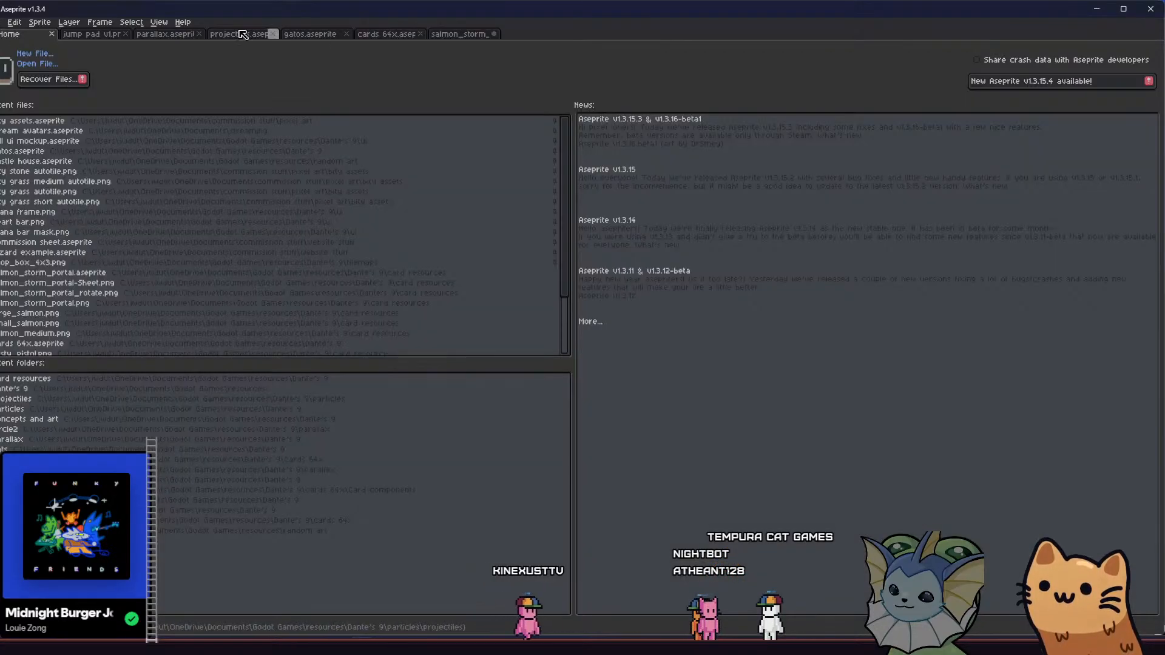
left_click(460, 34)
left_click(11, 24)
left_click(125, 105)
left_click(2, 22)
mouse_move(48, 115)
left_click(122, 114)
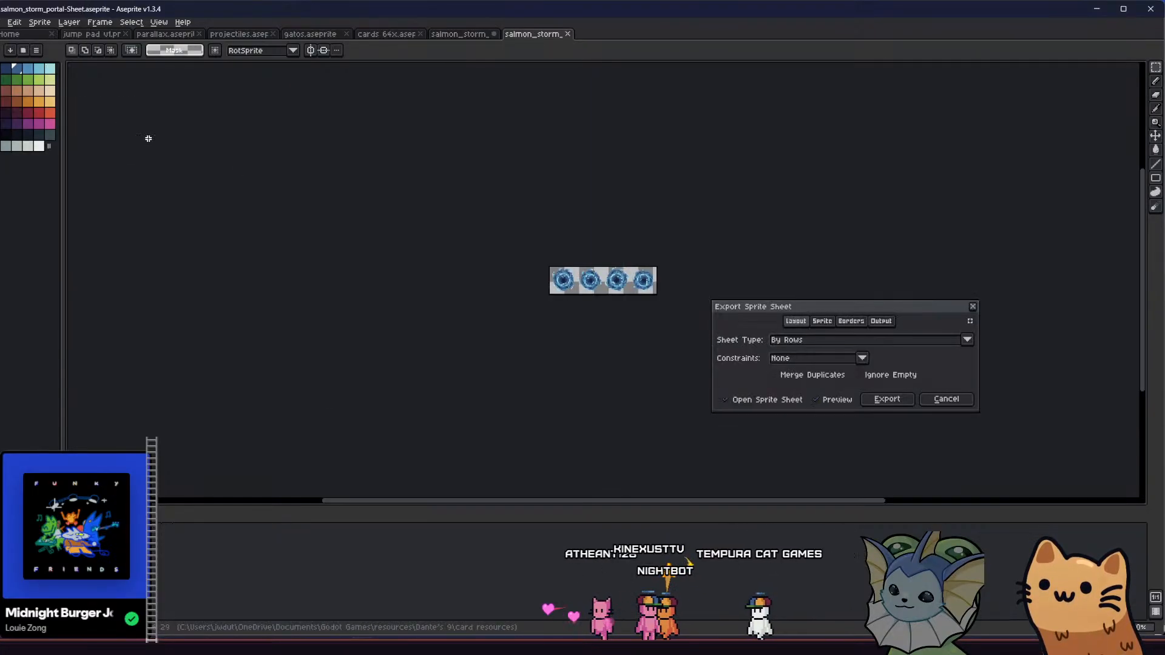
left_click(887, 400)
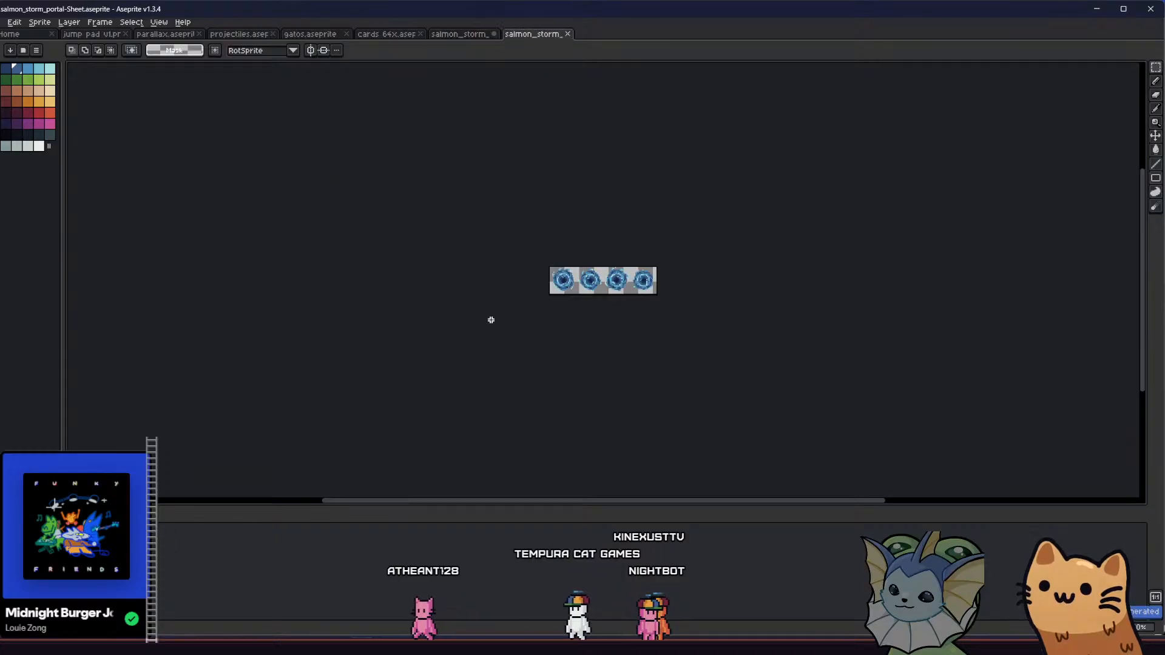
- Export the generated sheet at 100% as salmon_storm_portal-Sheet with visible layers and all frames, overwriting the existing file
left_click(2, 22)
mouse_move(32, 115)
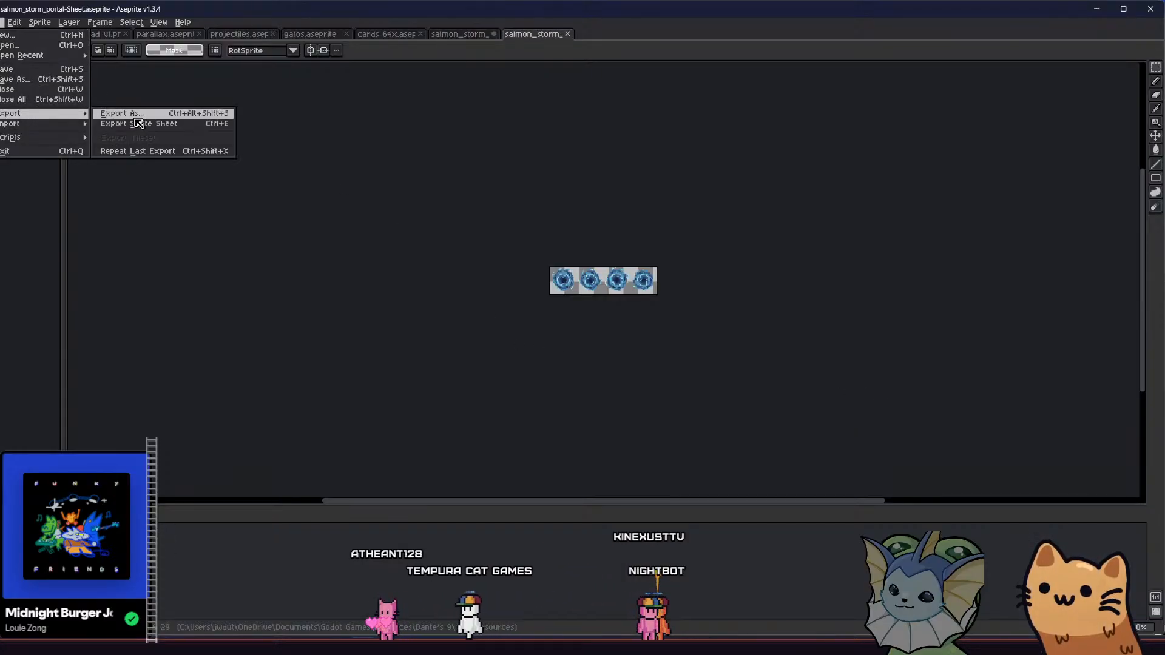
left_click(134, 123)
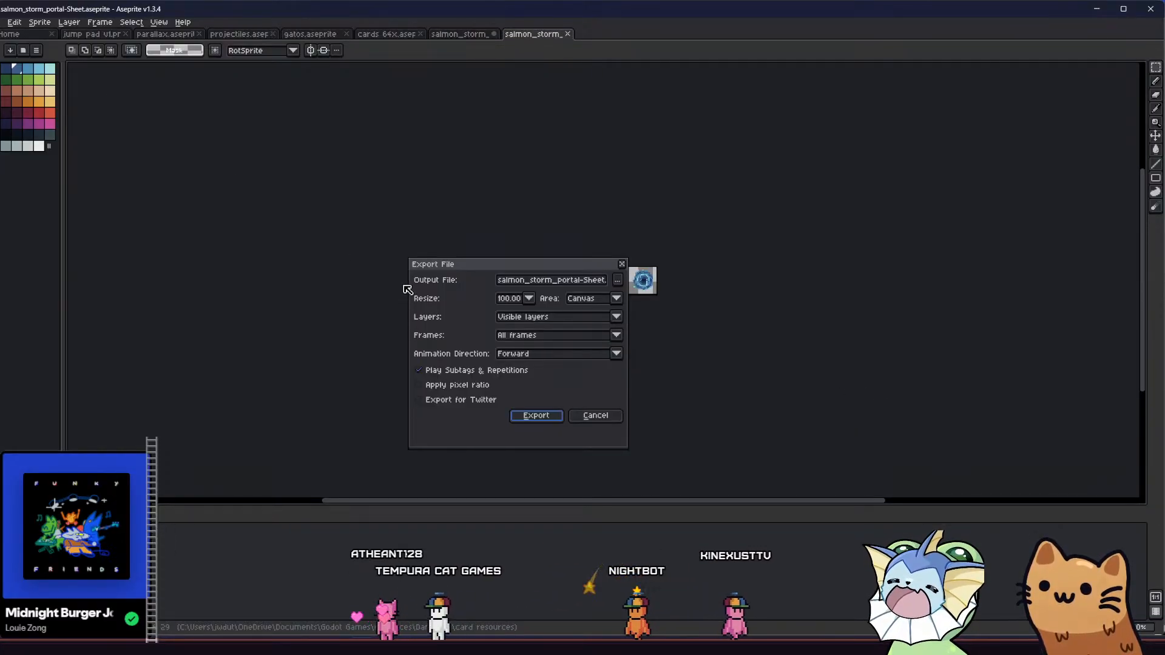
left_click(532, 417)
left_click(534, 351)
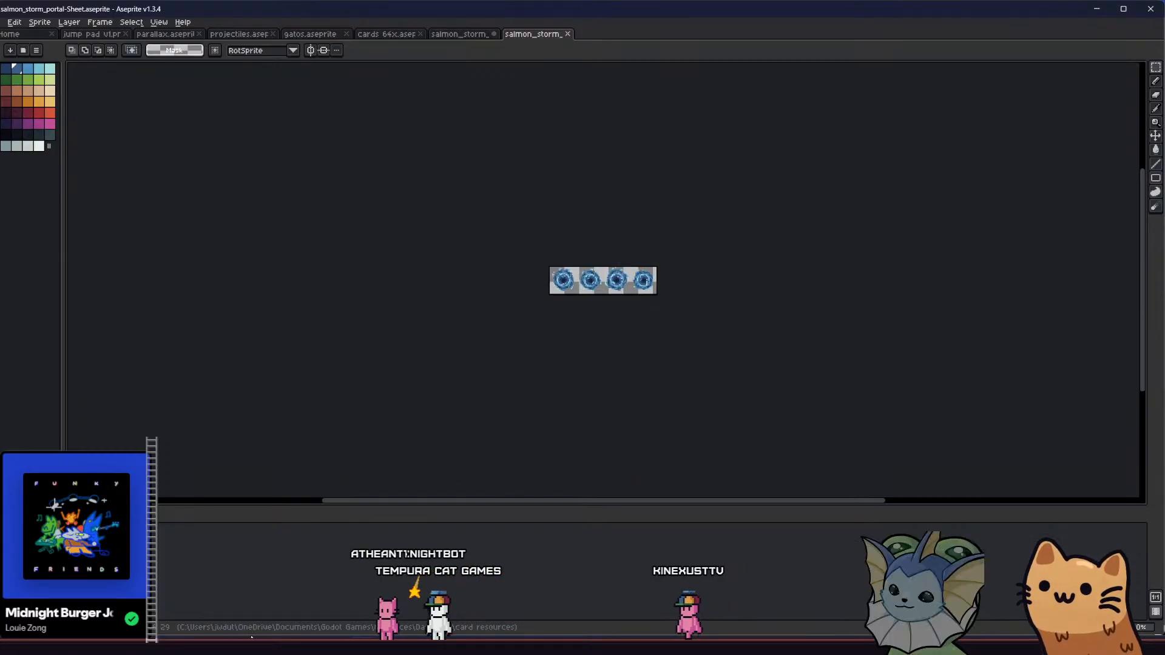
- Bring the updated salmon_storm_portal-Sheet image from the card resources folder into the Godot project and return to the rotate animation
key("alt+Tab")
key("alt+Tab")
key("alt+Tab")
key("alt+f")
key("alt+Tab")
left_click(292, 307)
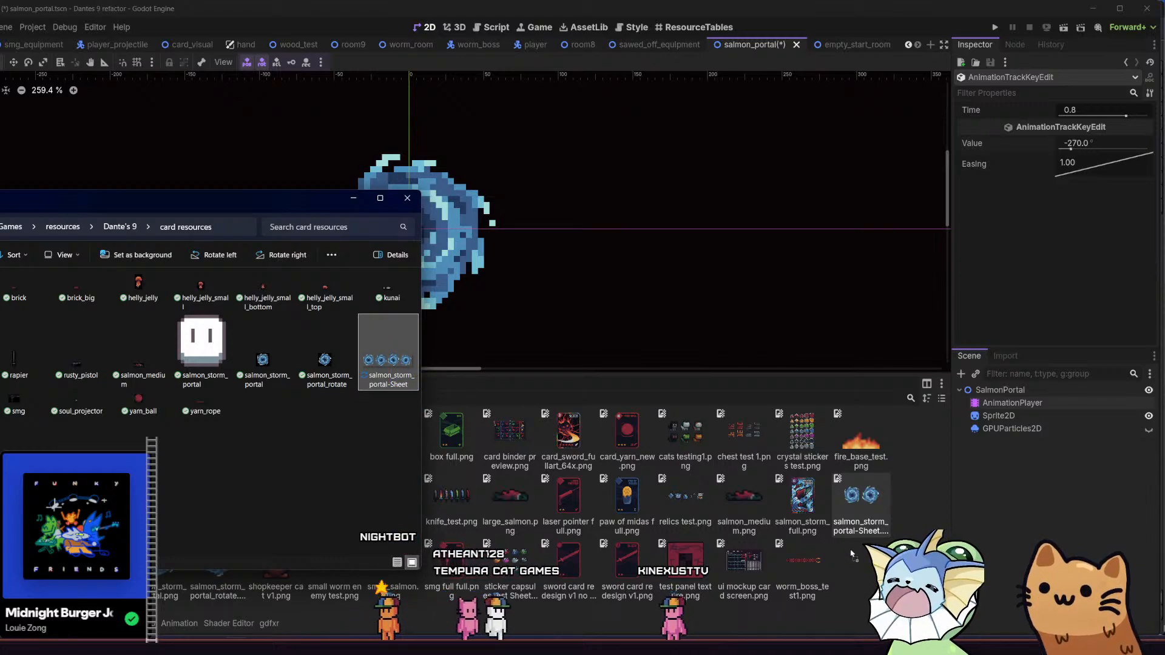
key("alt+Tab")
left_click(180, 624)
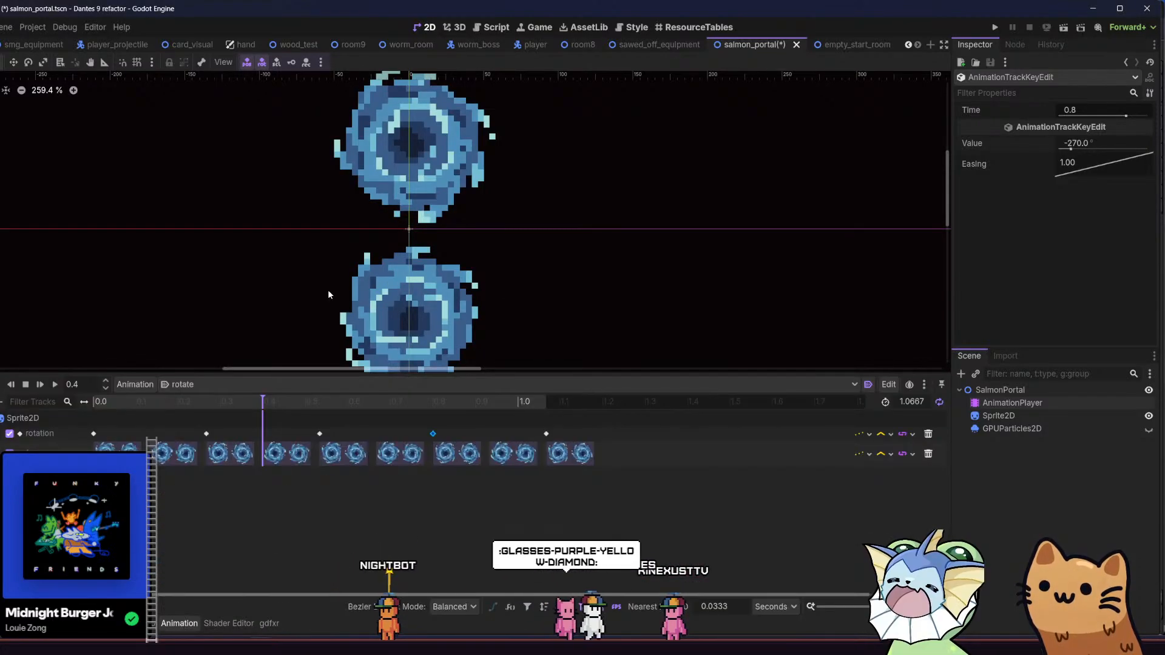
- Set the portal Sprite2D's horizontal frame count to 4
left_click_drag(328, 292, 351, 322)
left_click(1007, 389)
scroll(481, 246, "down", 12)
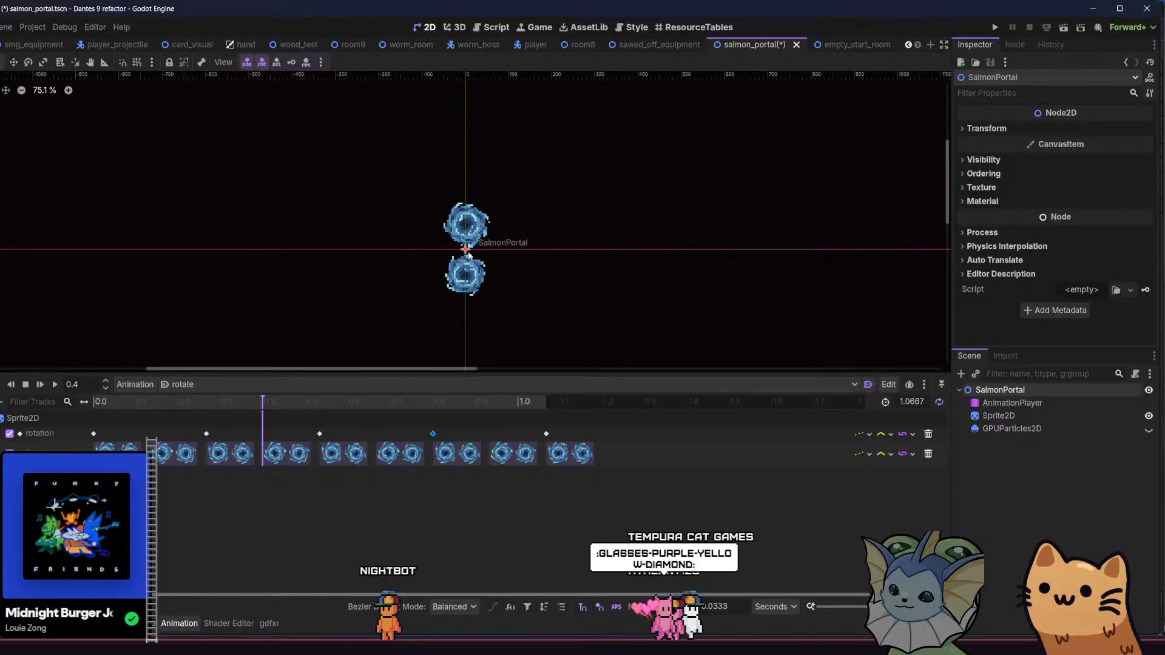
scroll(537, 247, "up", 4)
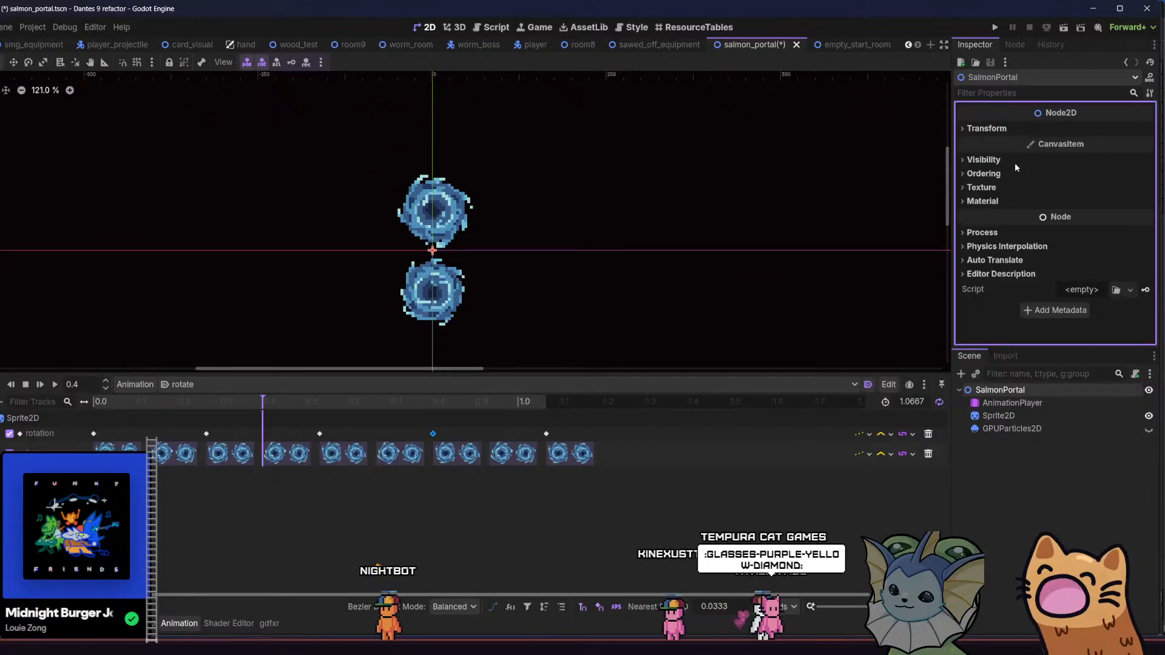
left_click(998, 416)
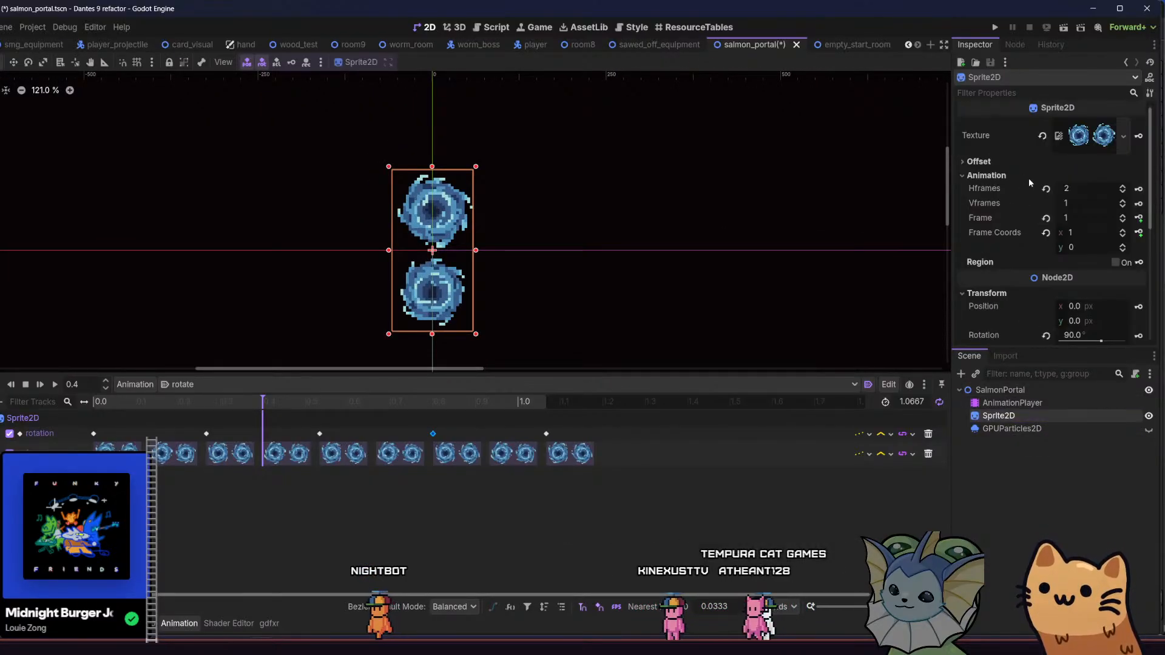
left_click(1123, 185)
left_click(1122, 185)
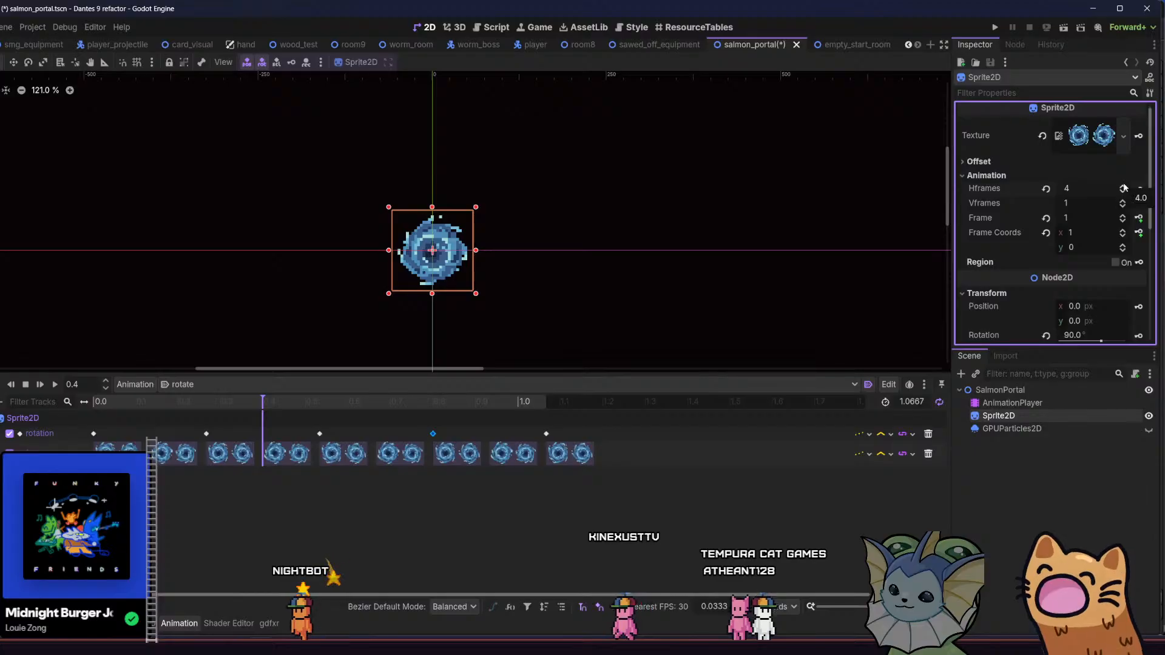
- Place Sprite2D frame keys at 0, 0.0667, 0.1333 and 0.2 s, and edit their values to step through the four sprite frames
left_click(106, 447)
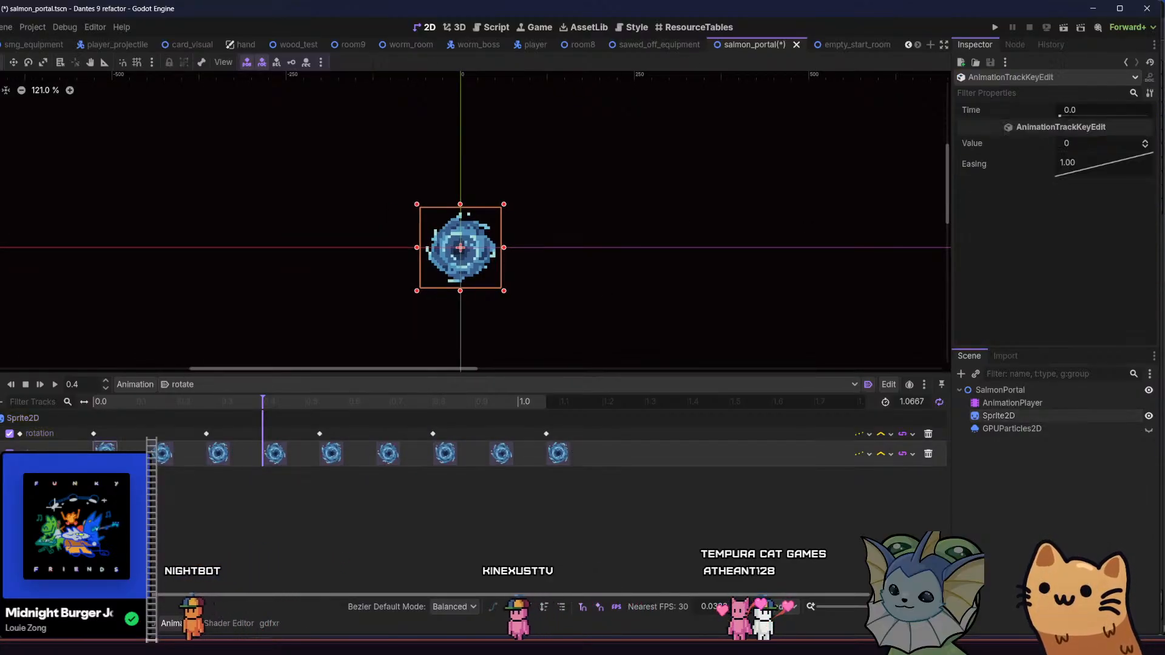
scroll(131, 424, "up", 2)
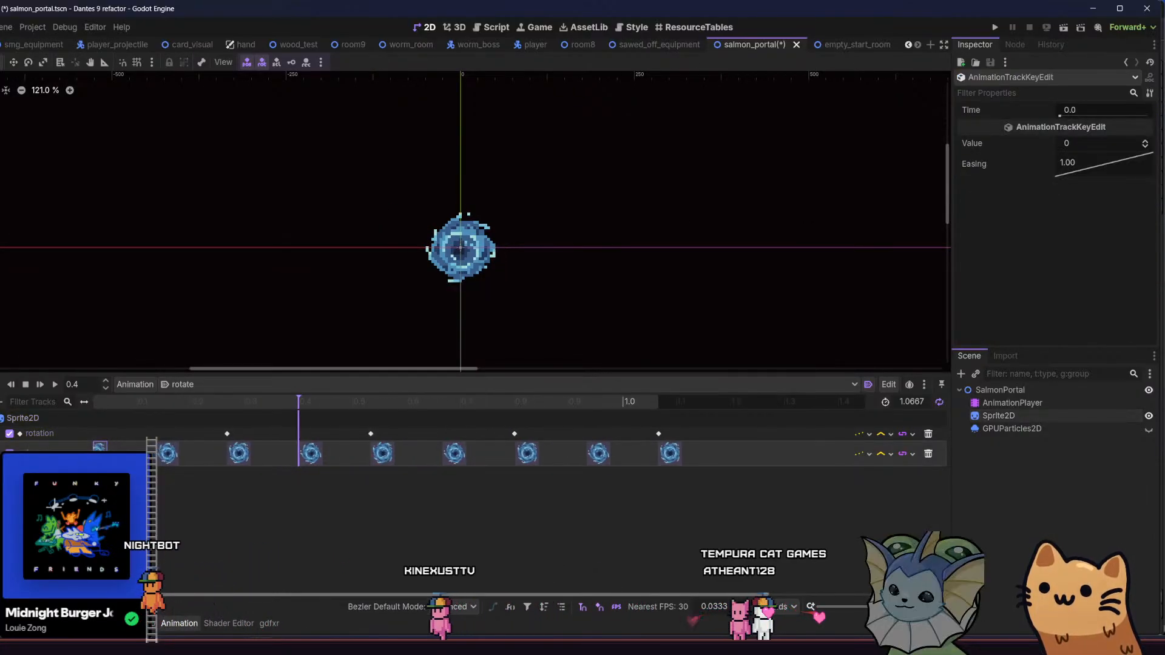
left_click(135, 402)
left_click(200, 400)
left_click(198, 404)
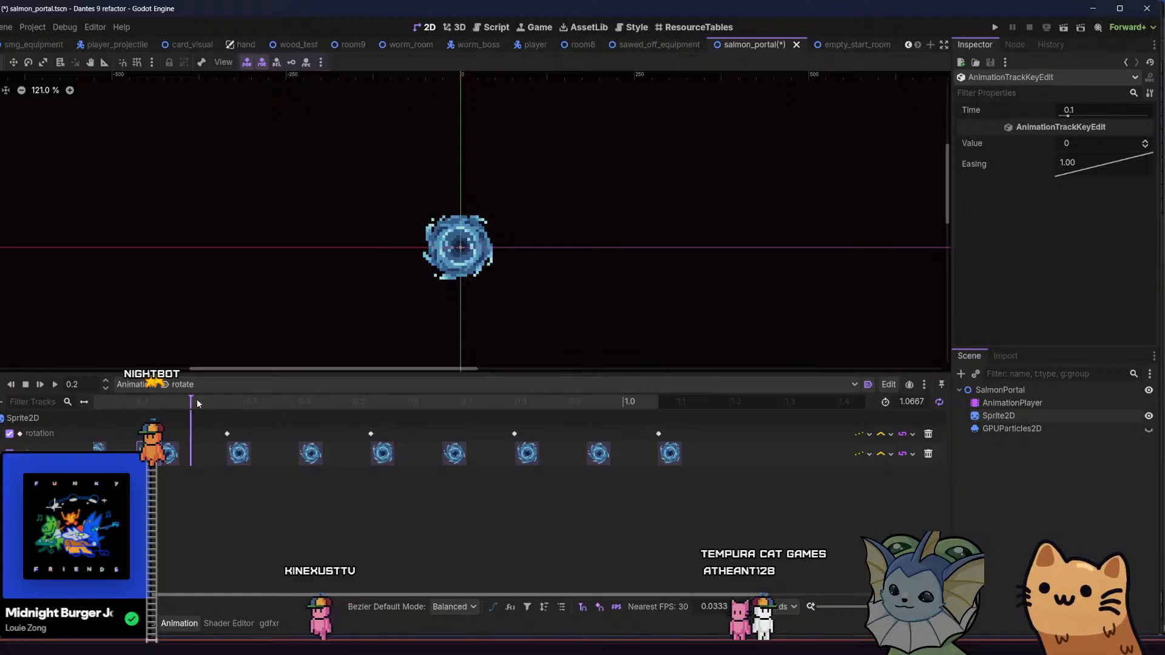
left_click(147, 453)
left_click_drag(148, 454, 130, 454)
left_click(1067, 148)
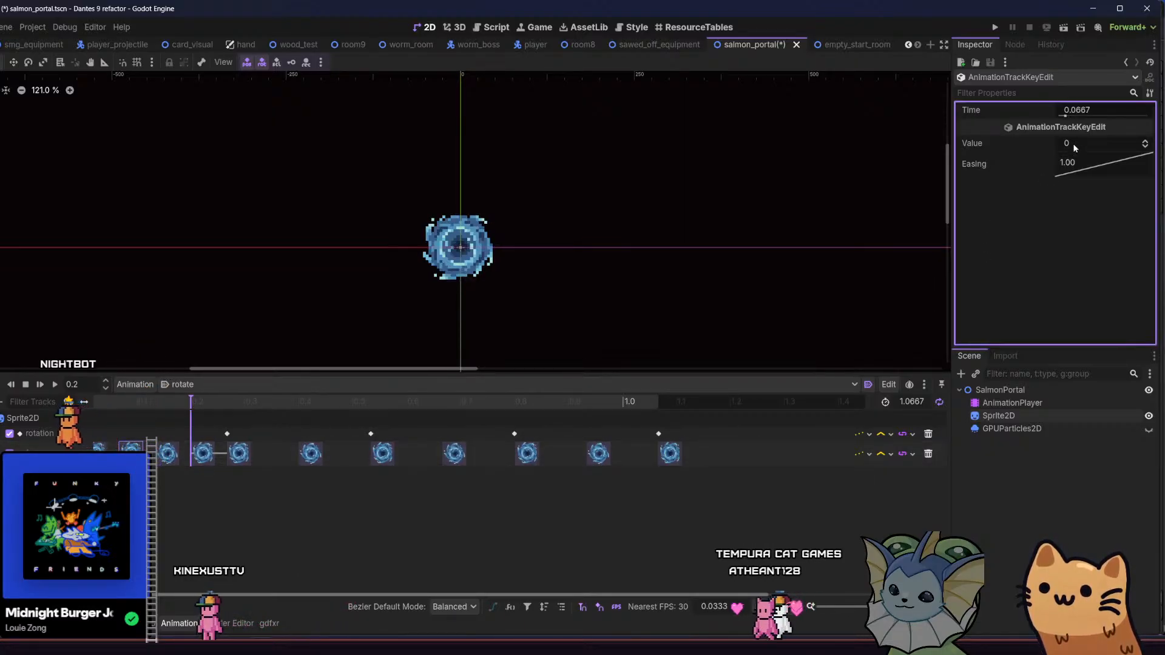
left_click(174, 455)
left_click(1075, 148)
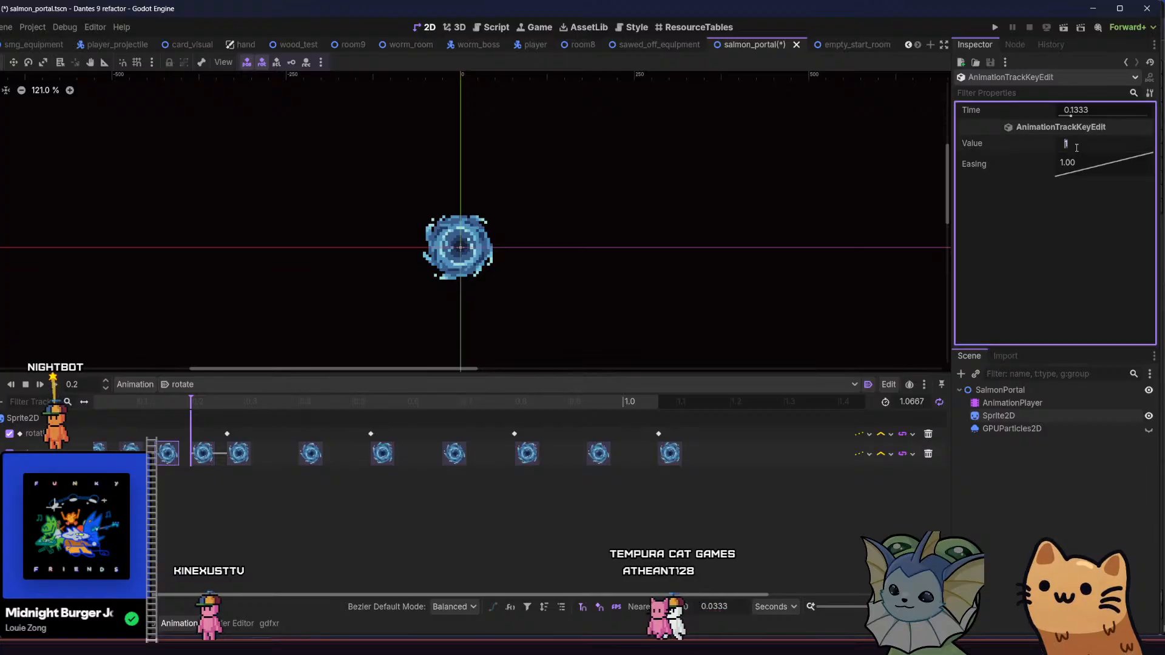
left_click(204, 454)
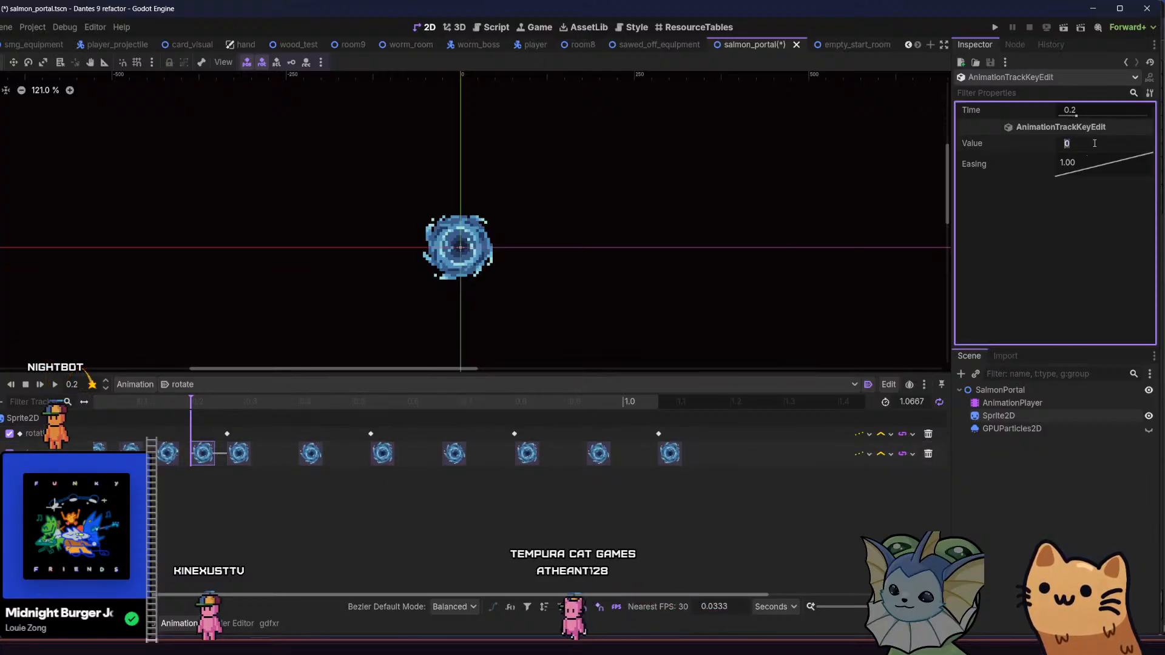
- Replace the frame keys after 0.2 s with repeated copies of the four-key sequence up to the animation's end, and play it
left_click_drag(223, 484, 748, 455)
key("Delete")
left_click_drag(305, 499, 145, 450)
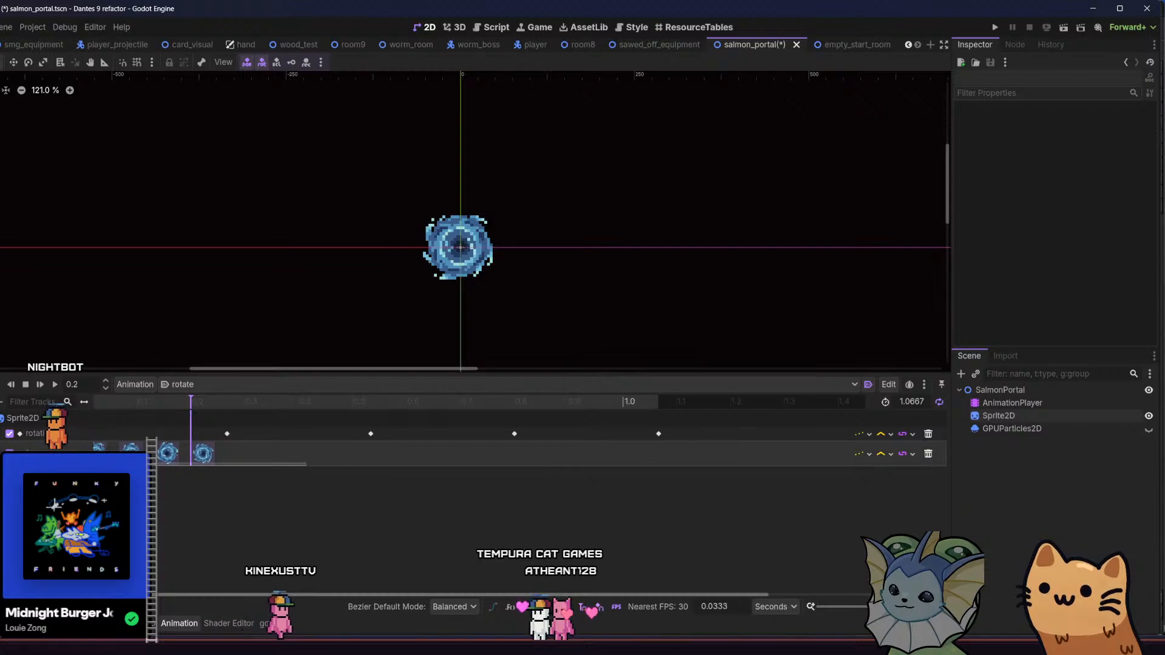
left_click(228, 402)
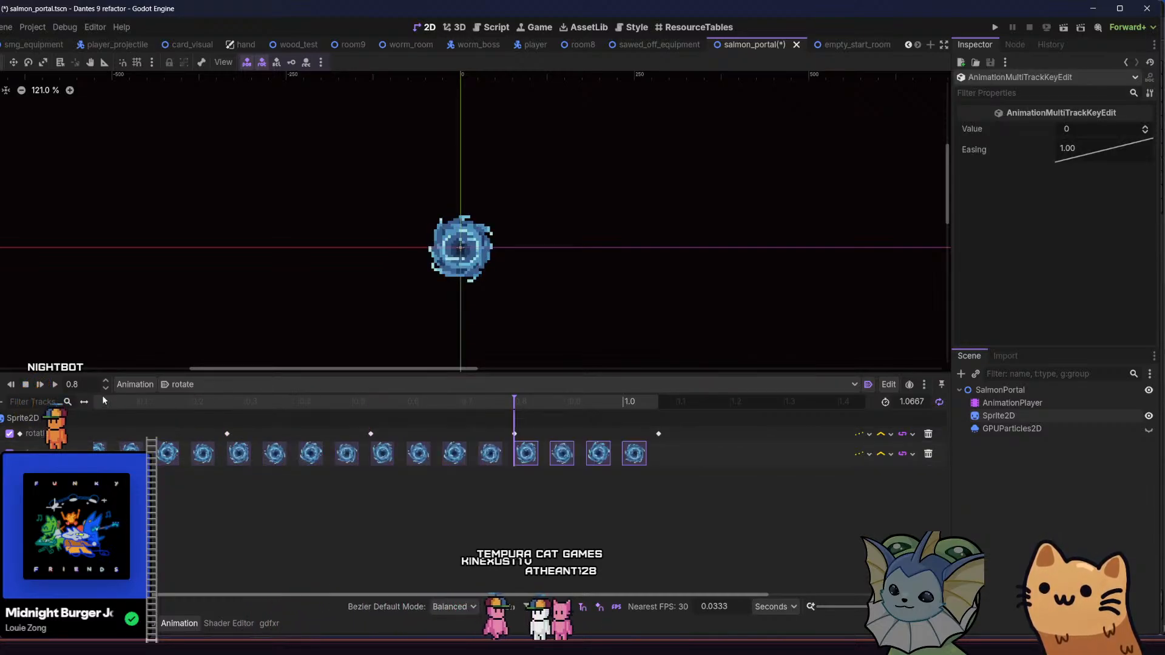
left_click(60, 384)
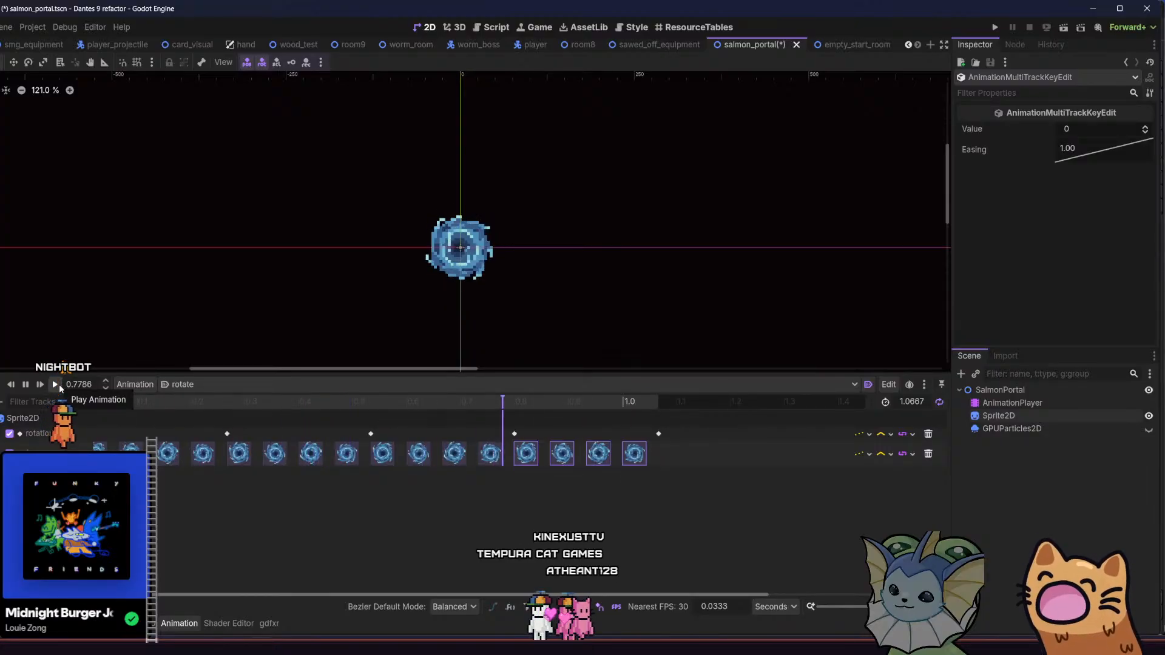
- Try scaling all rotation and frame keys by a ratio of 2.0 with an animation length of 2.1334 s
scroll(310, 463, "down", 5)
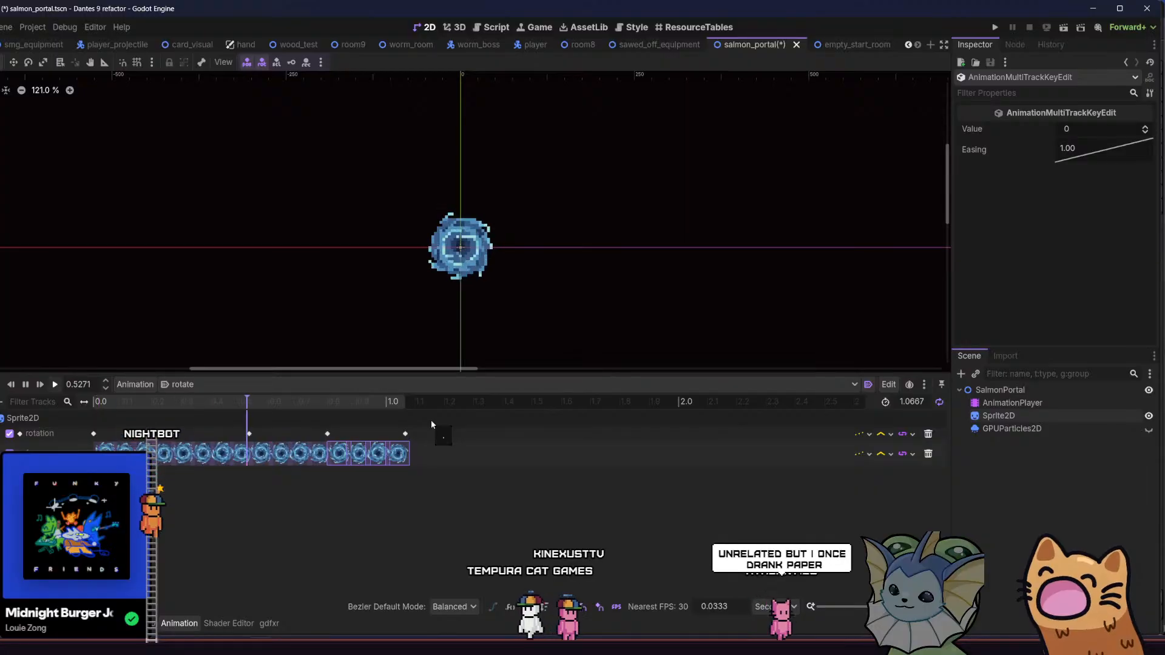
left_click_drag(435, 413, 18, 492)
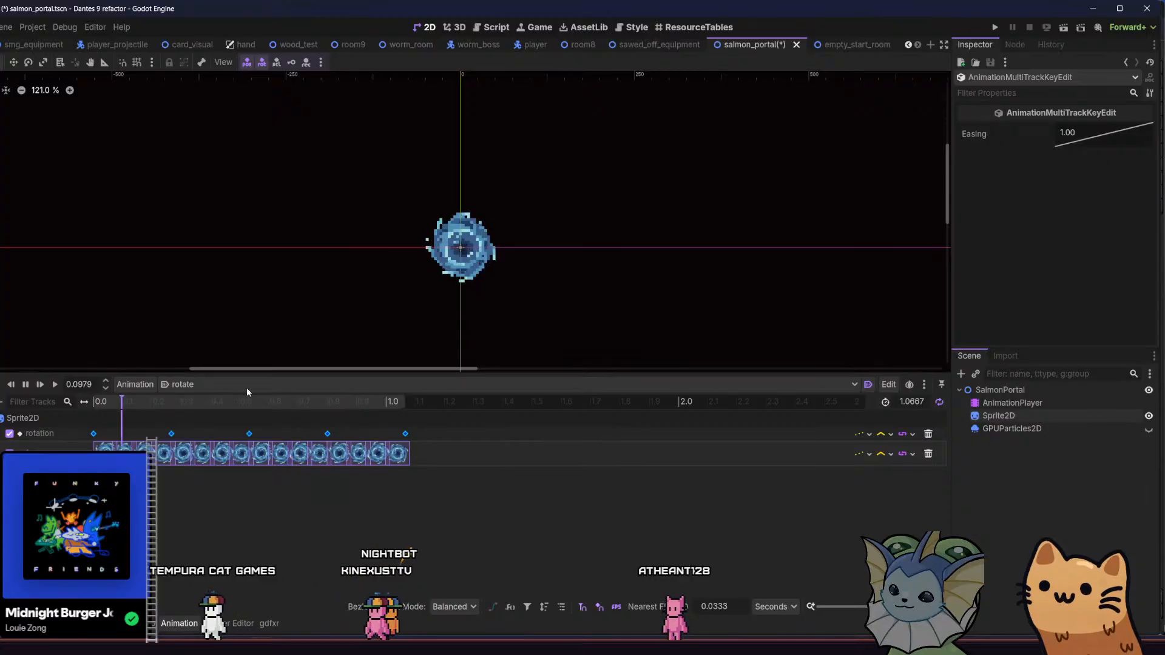
left_click(134, 386)
left_click(335, 543)
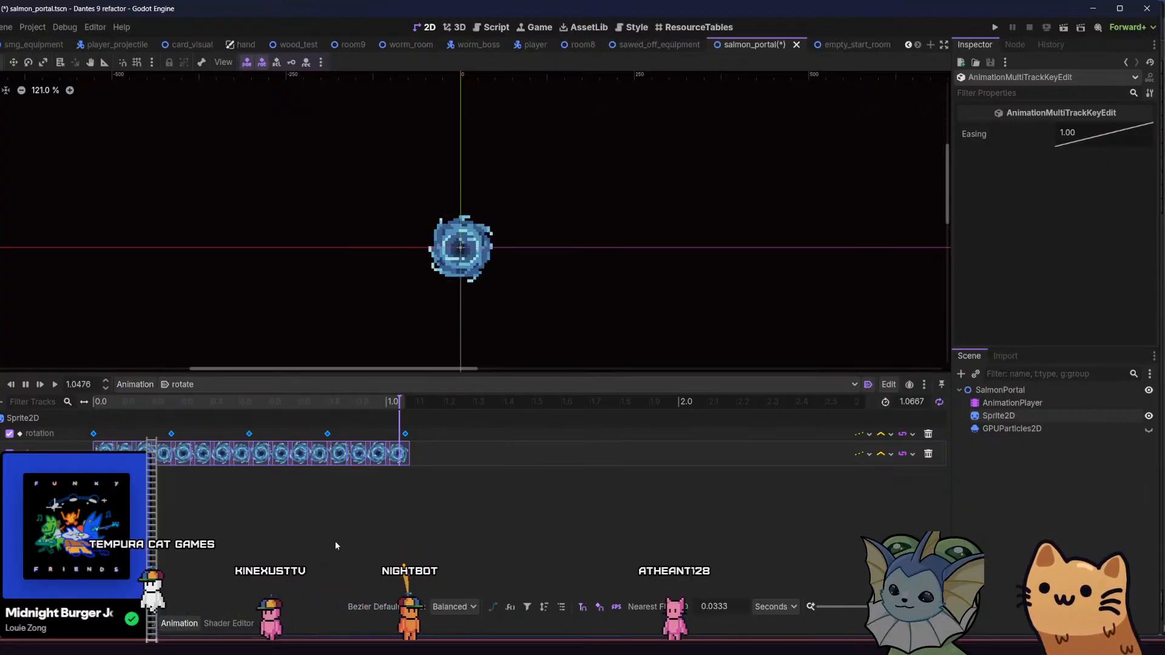
left_click(888, 384)
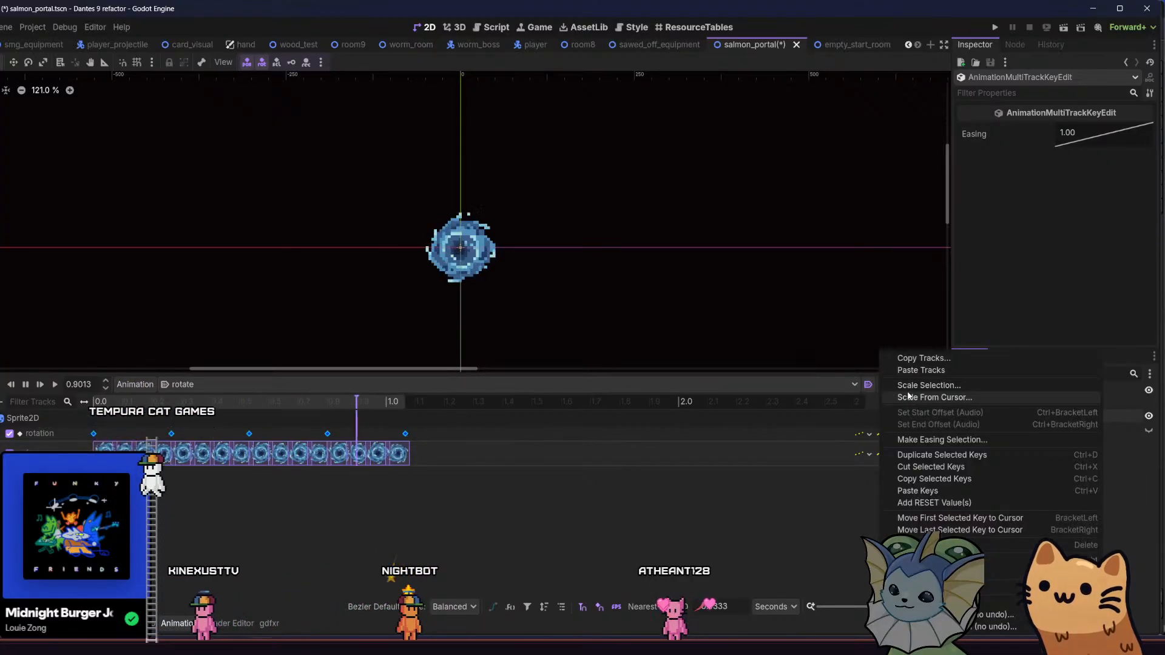
left_click(914, 387)
left_click(341, 348)
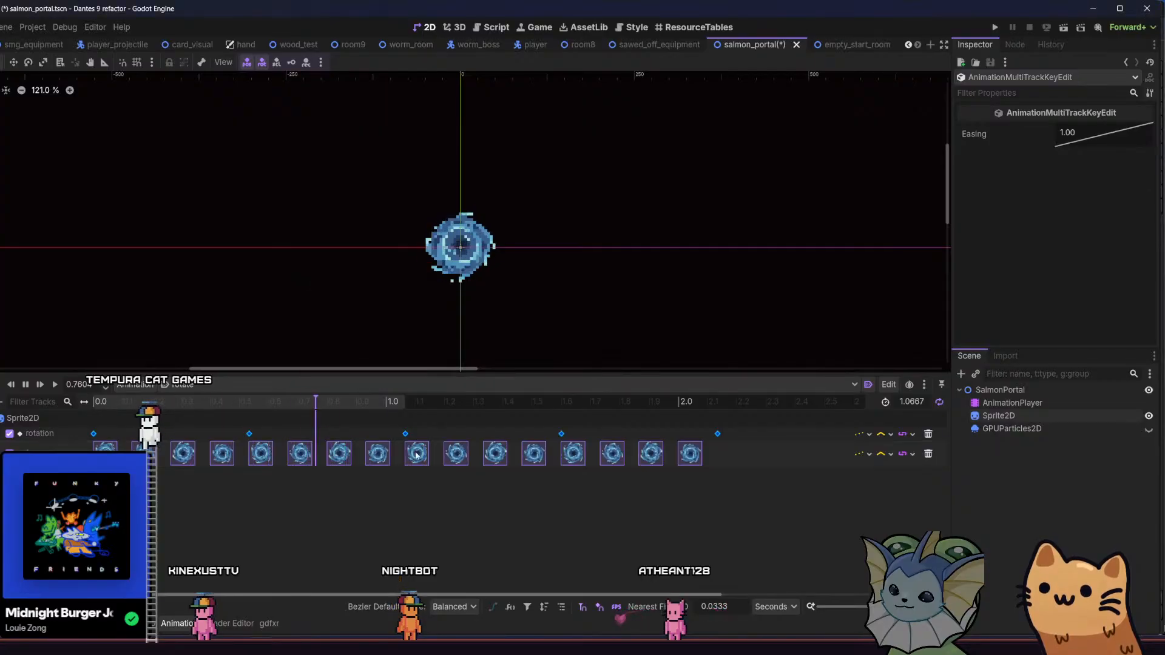
left_click(912, 403)
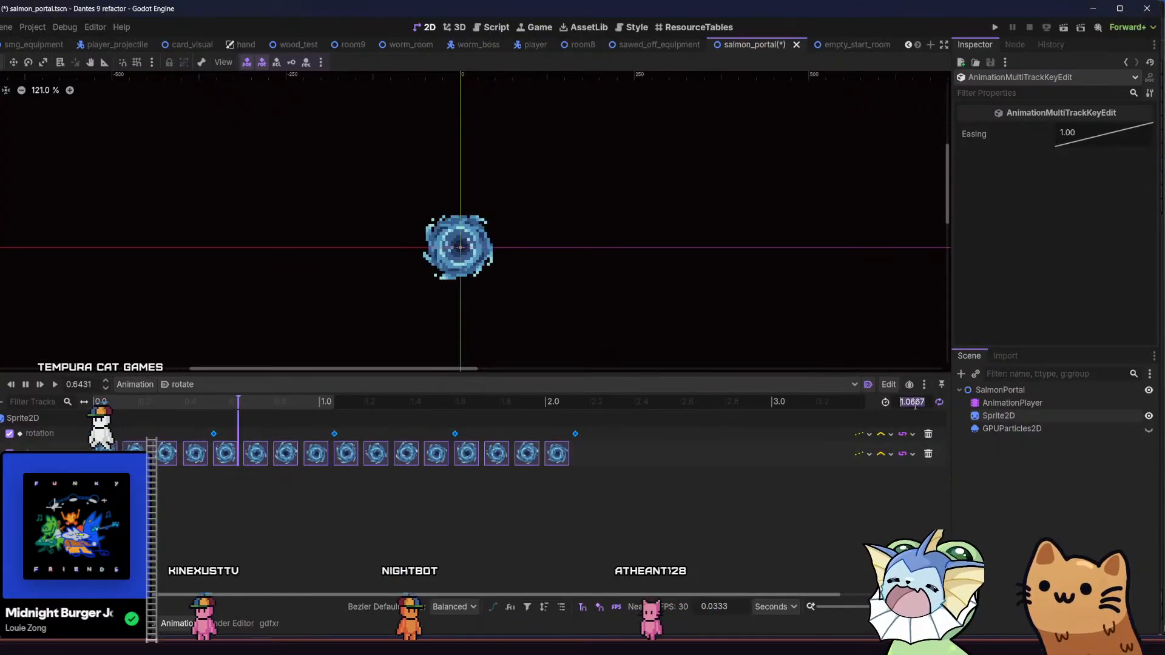
type("2.1334")
key("Return")
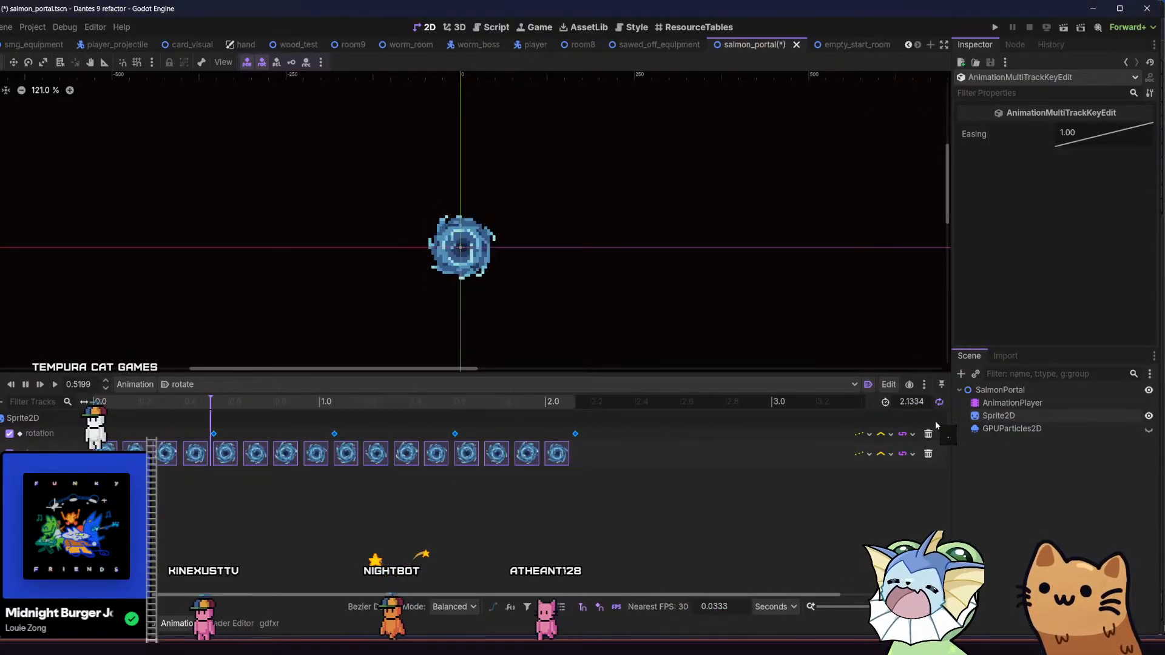
left_click(630, 501)
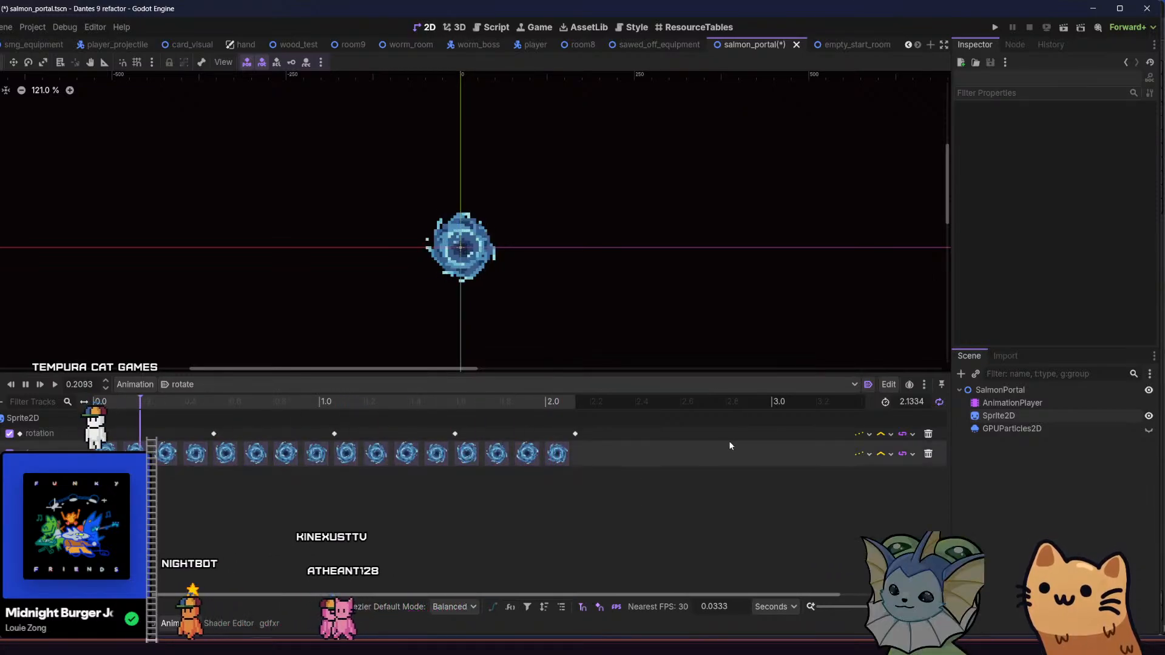
- Undo the length change, try a scale ratio of 1.5 with a 1.6001 s length, and undo back to the unscaled keys
key("ctrl+z")
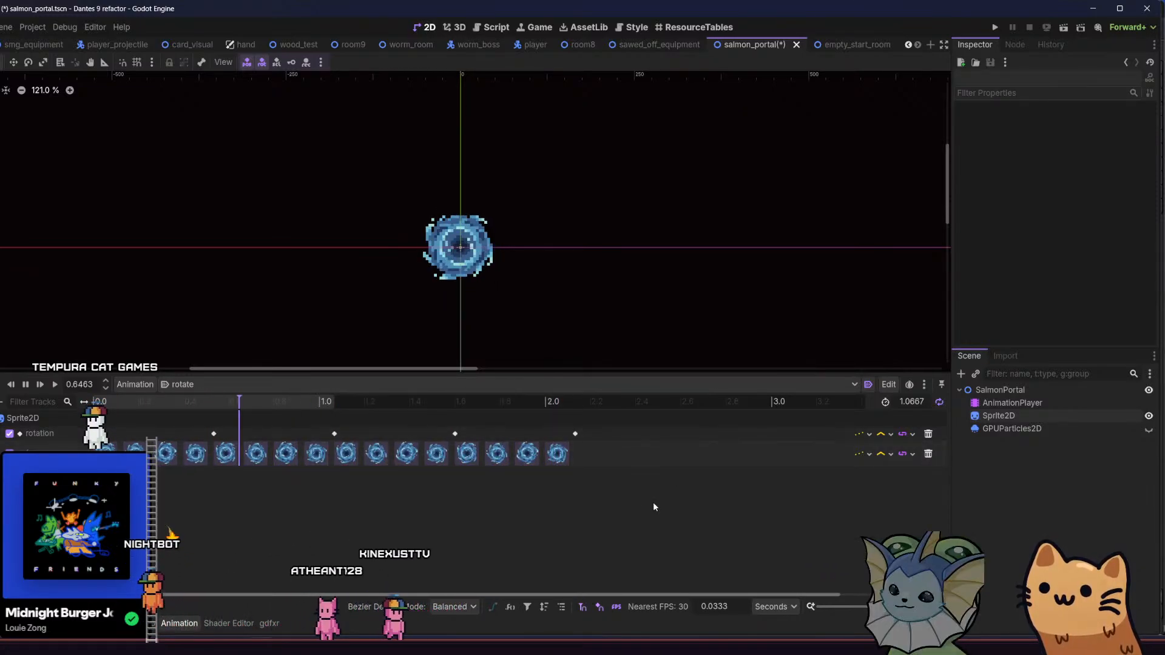
left_click(891, 387)
left_click(909, 386)
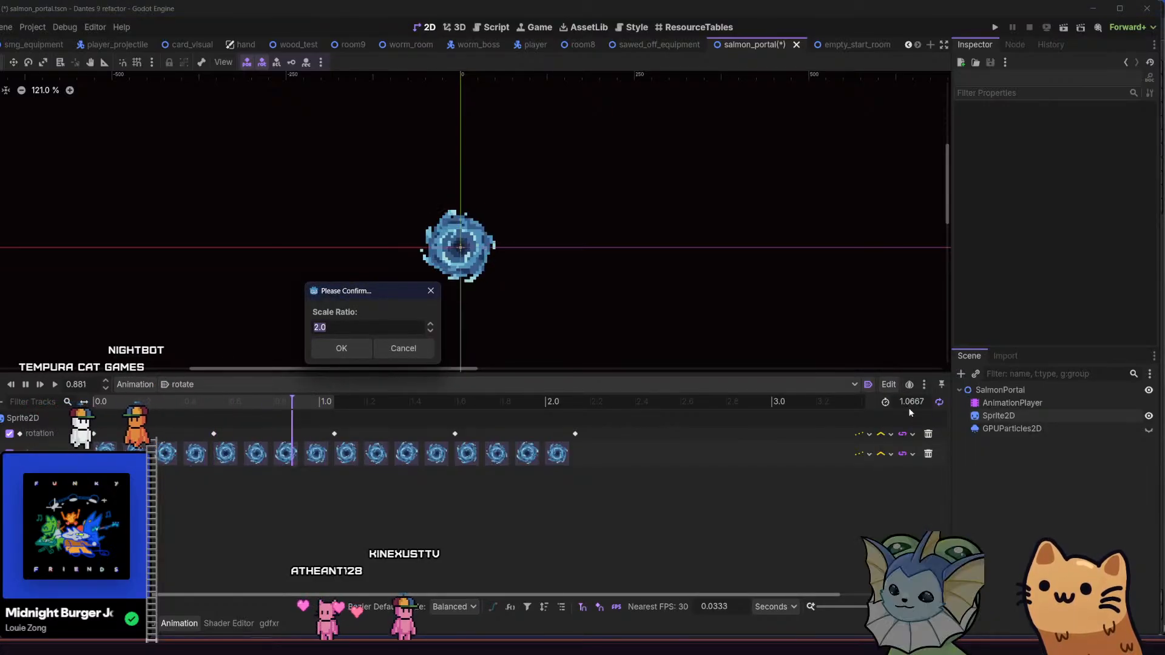
key("Return")
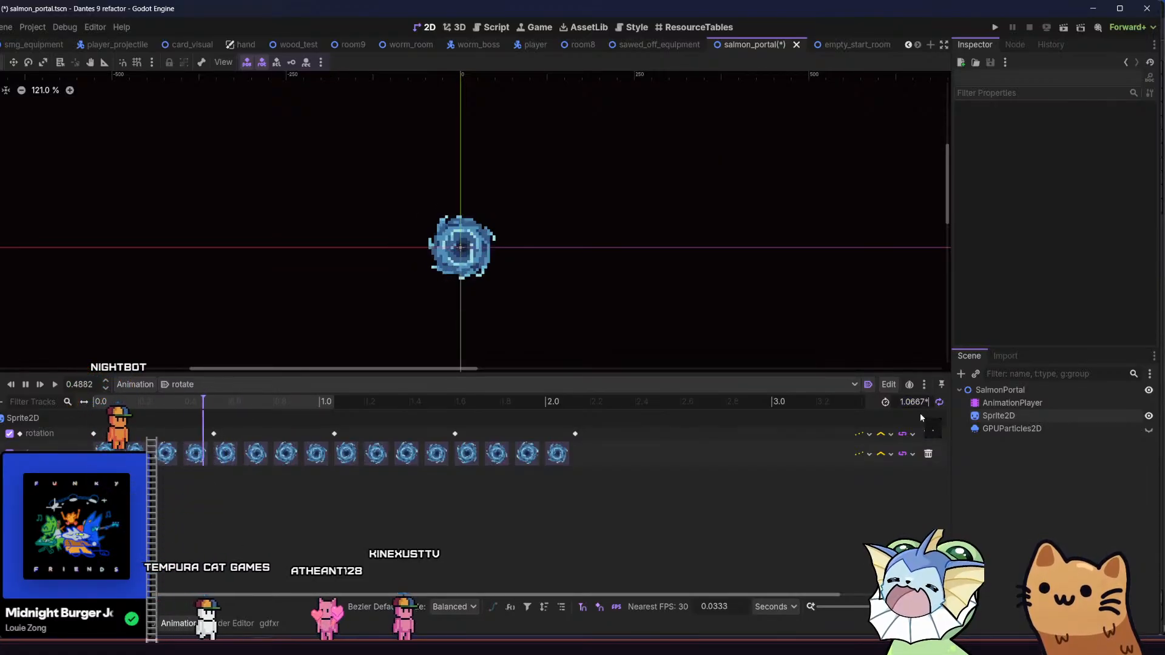
key("Return")
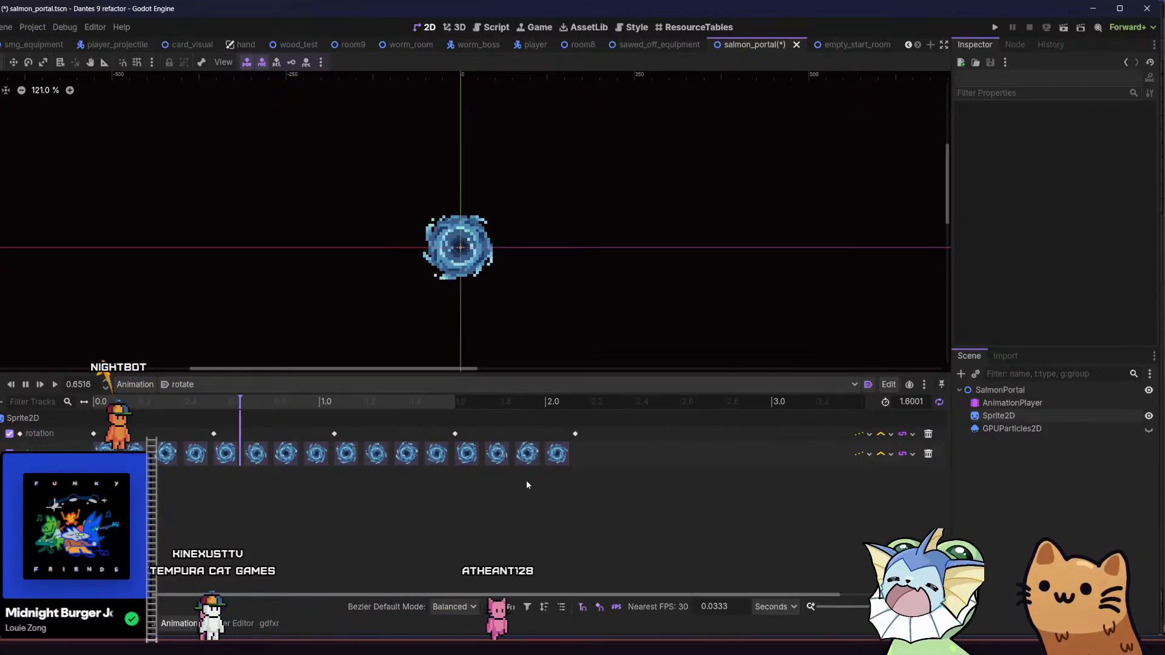
key("ctrl+z")
key("ctrl+z")
- Scale all selected rotation and frame keys by a ratio of 1.5 and set the animation length to 1.6001 s
left_click(887, 384)
left_click(908, 386)
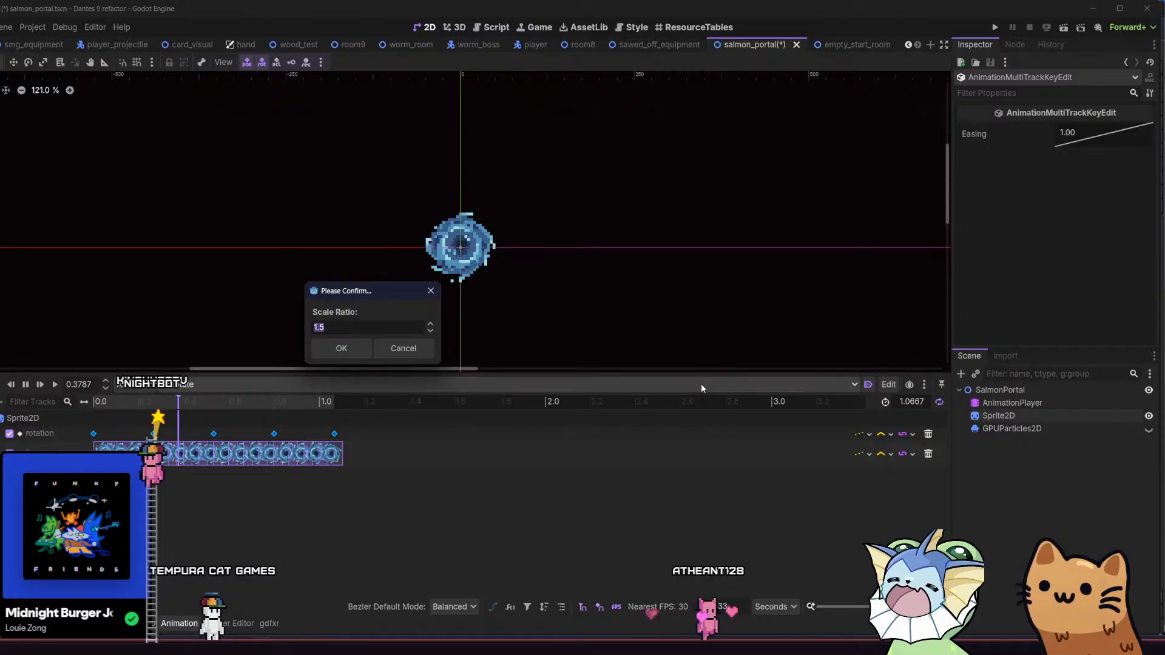
key("Return")
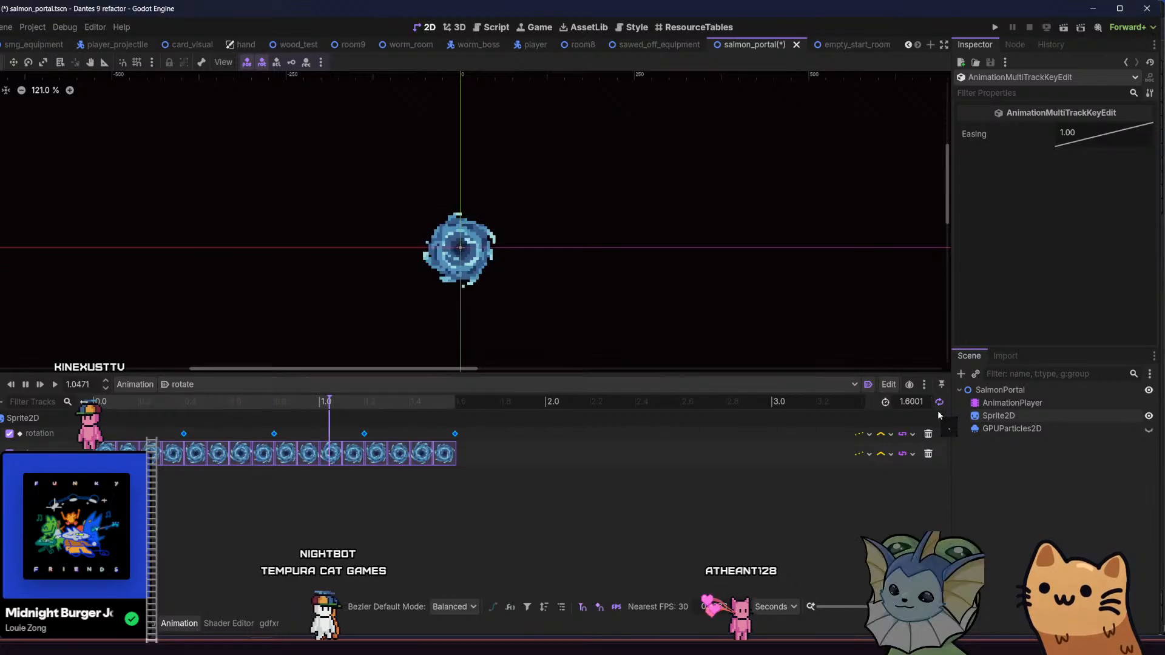
left_click(344, 519)
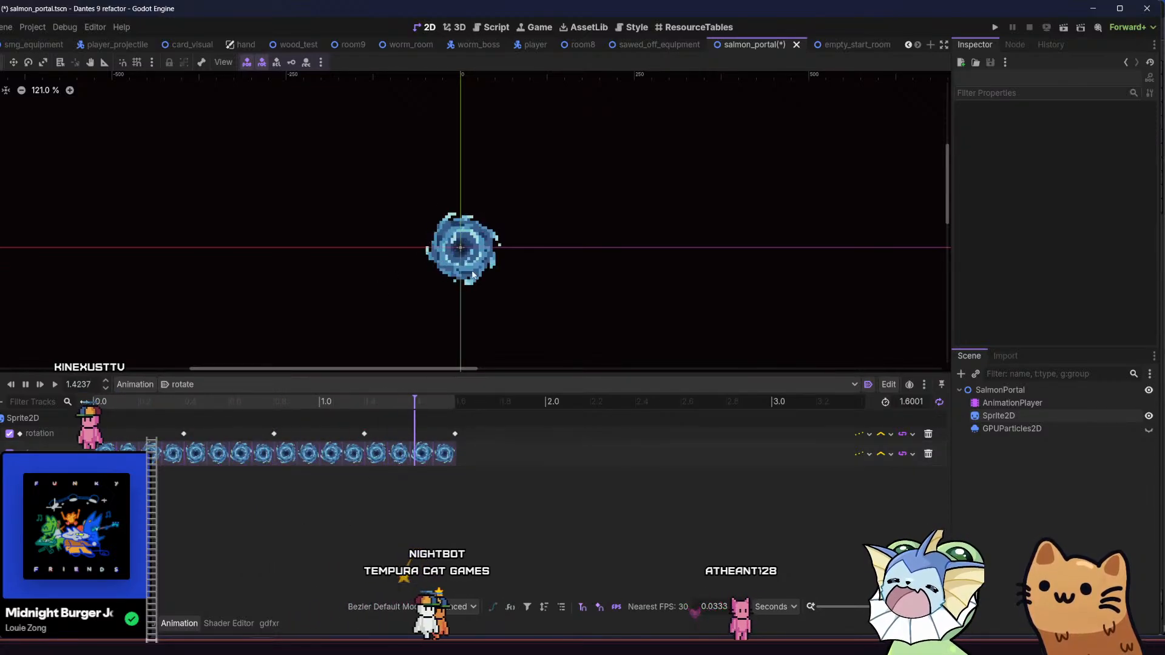
- Show GPUParticles2D again around the rotating portal sprite and save the salmon_portal scene
left_click_drag(318, 197, 222, 190)
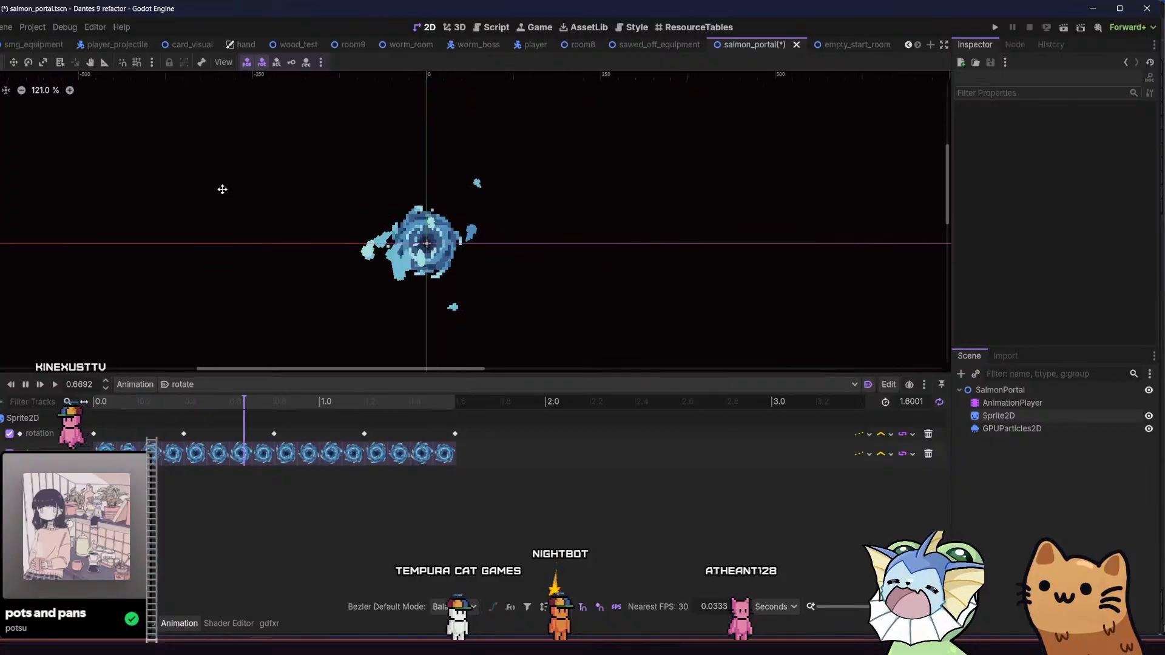
key("ctrl+s")
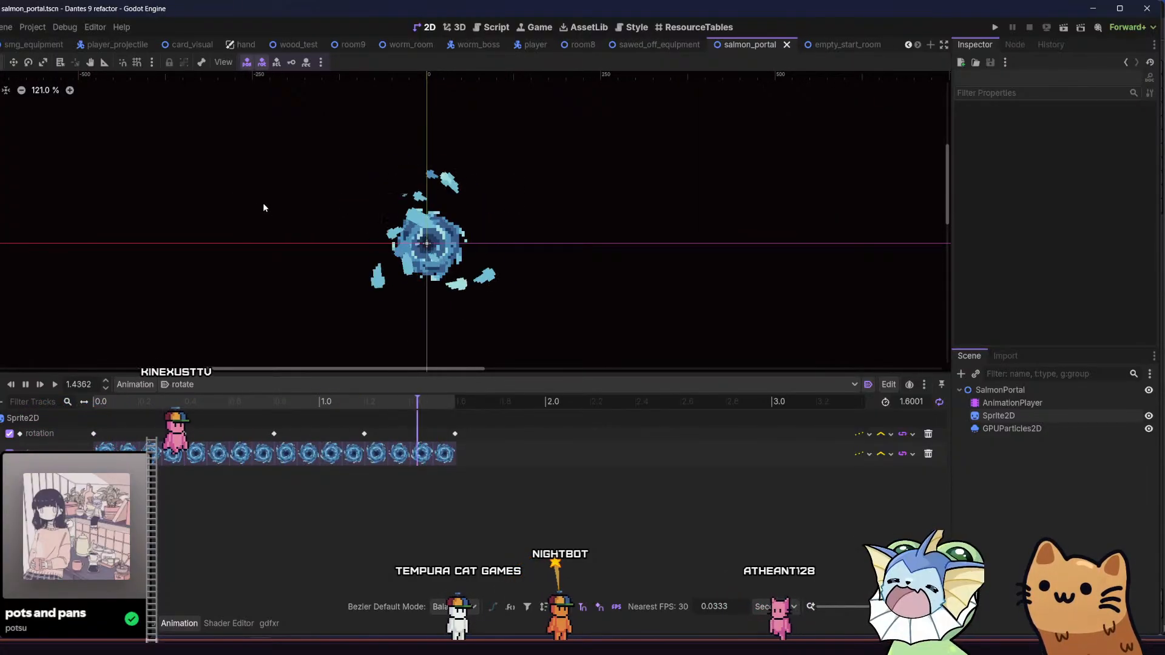
left_click(509, 649)
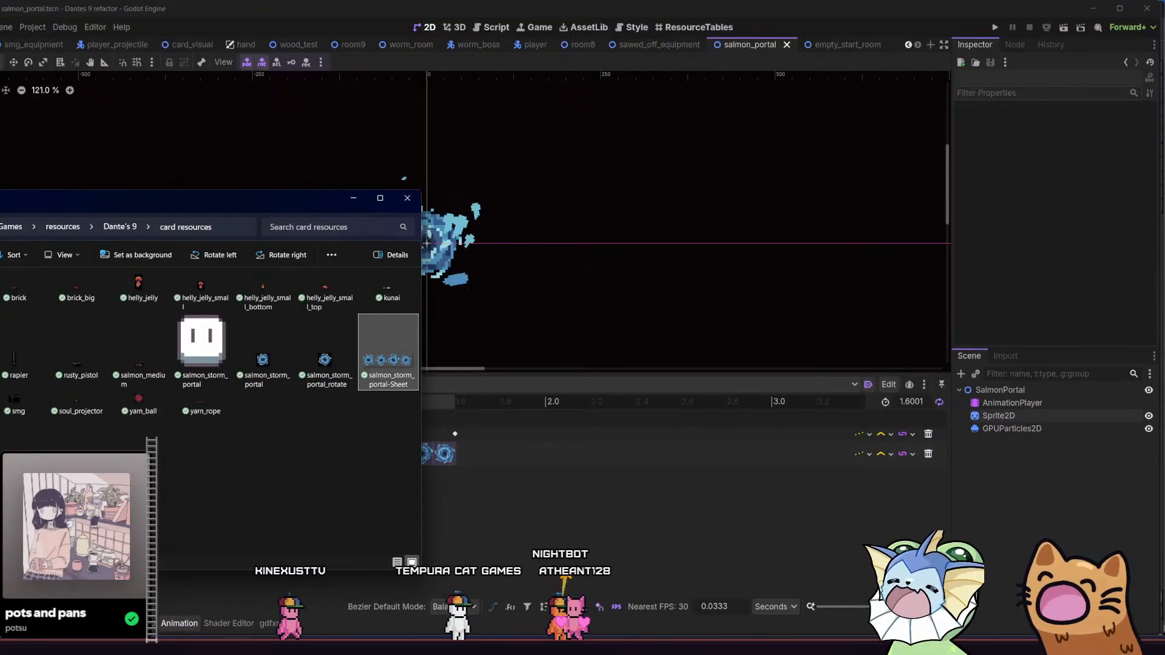
left_click(352, 200)
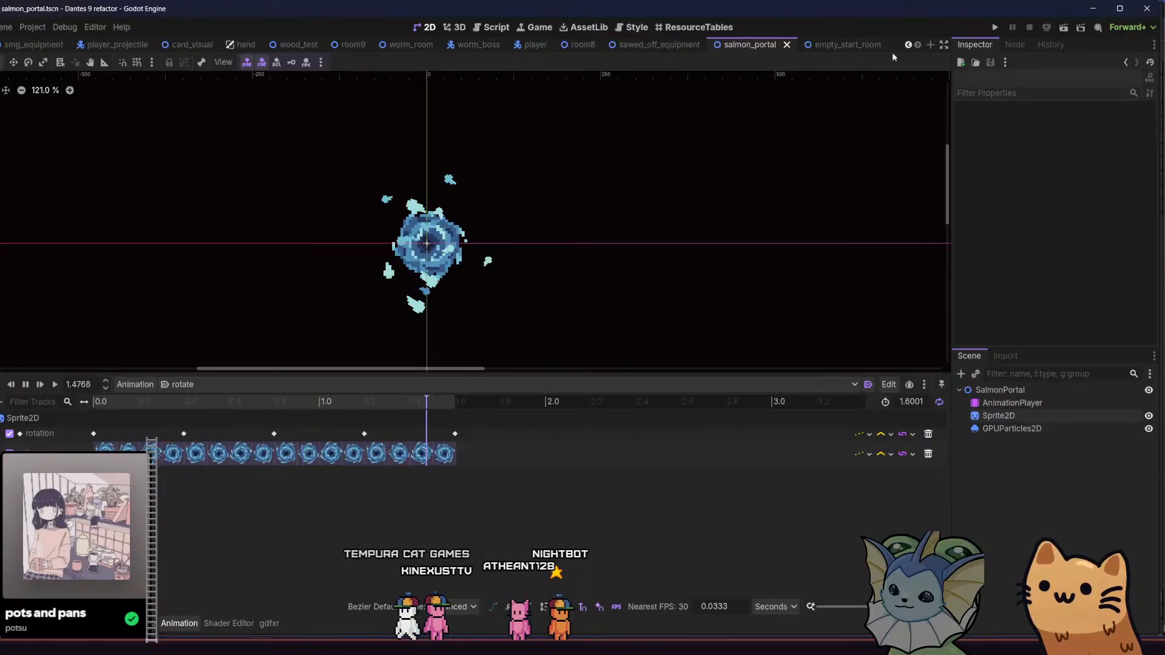
- Run the game, examine the animated portal in the room, and close the game
left_click(1000, 27)
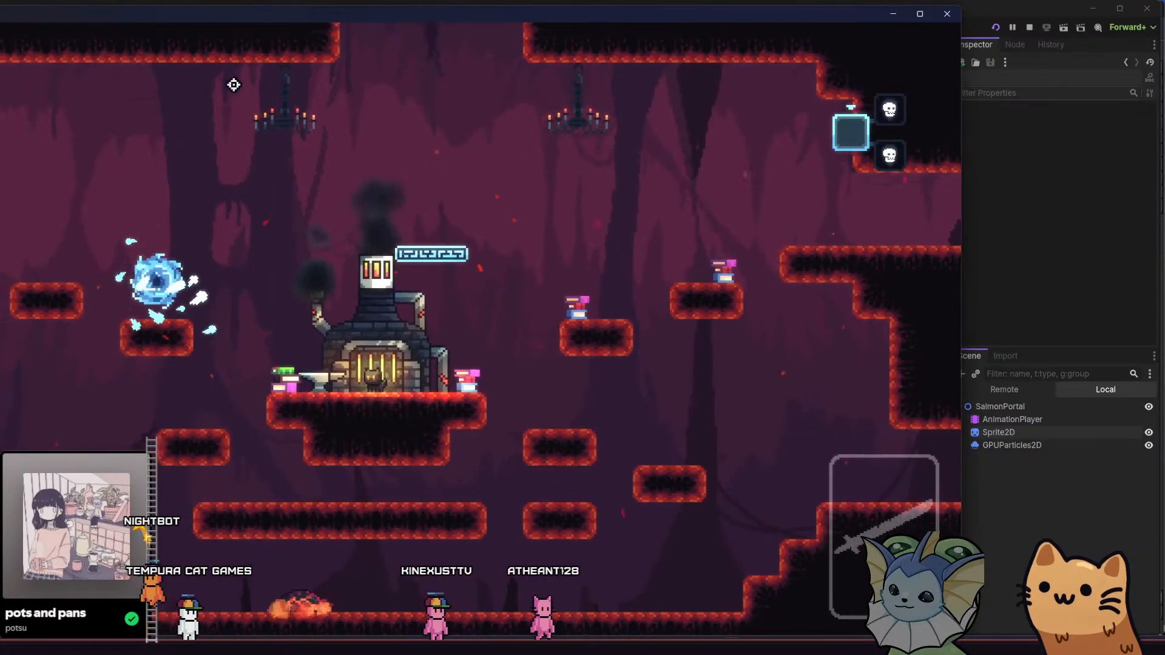
left_click_drag(202, 8, 366, 12)
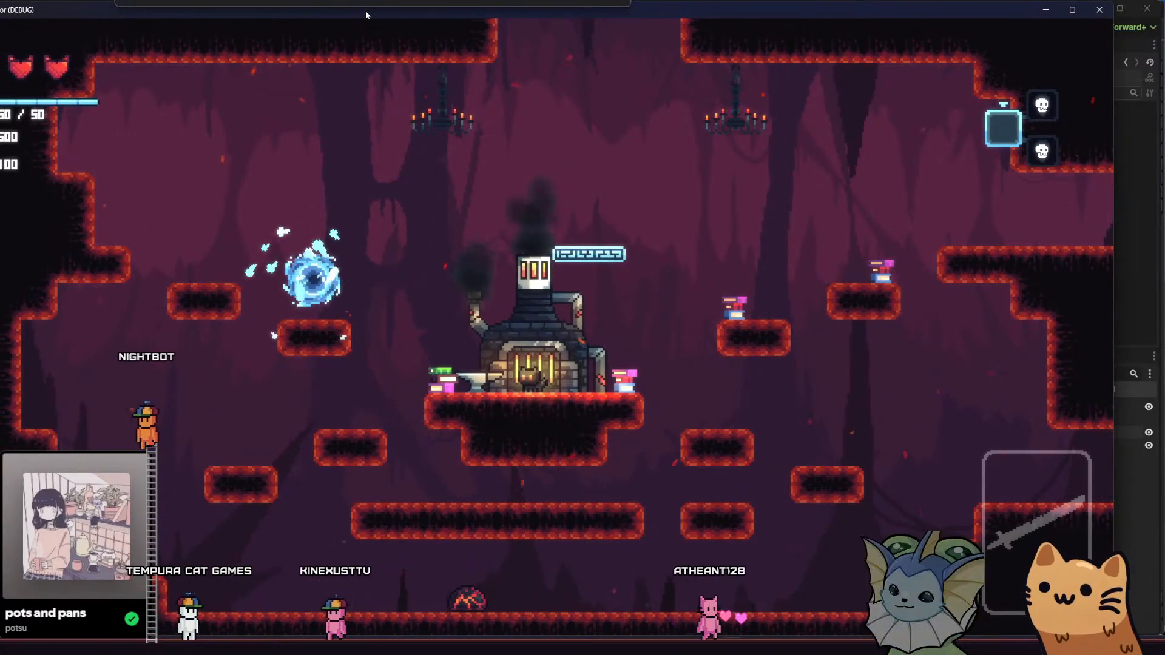
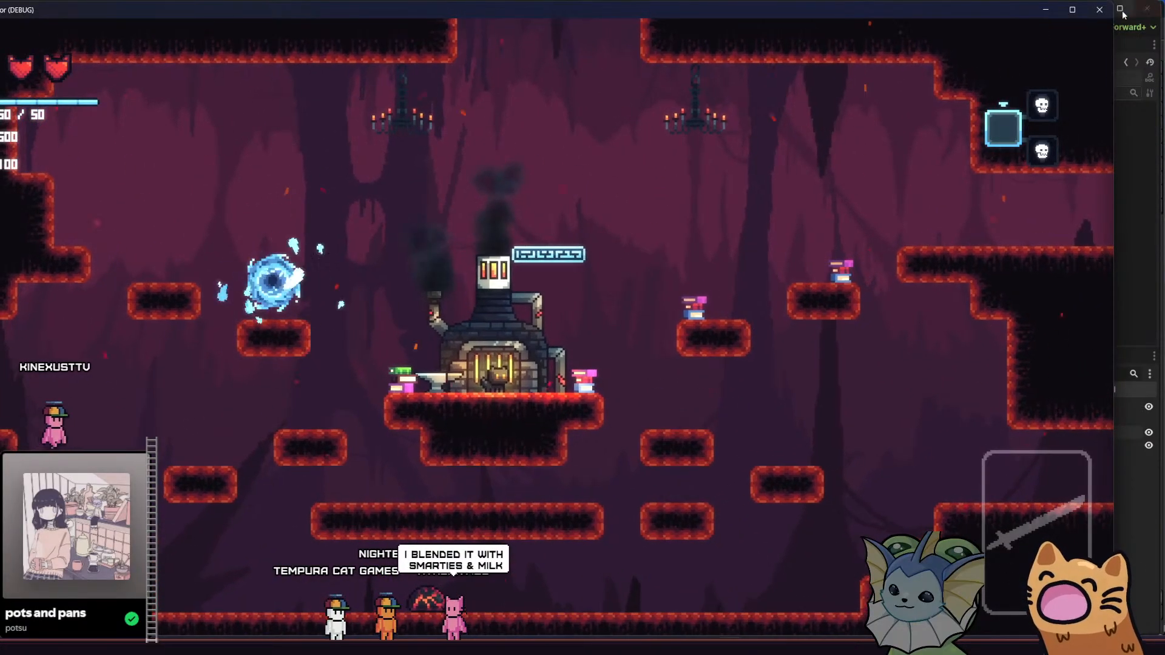
left_click(1098, 9)
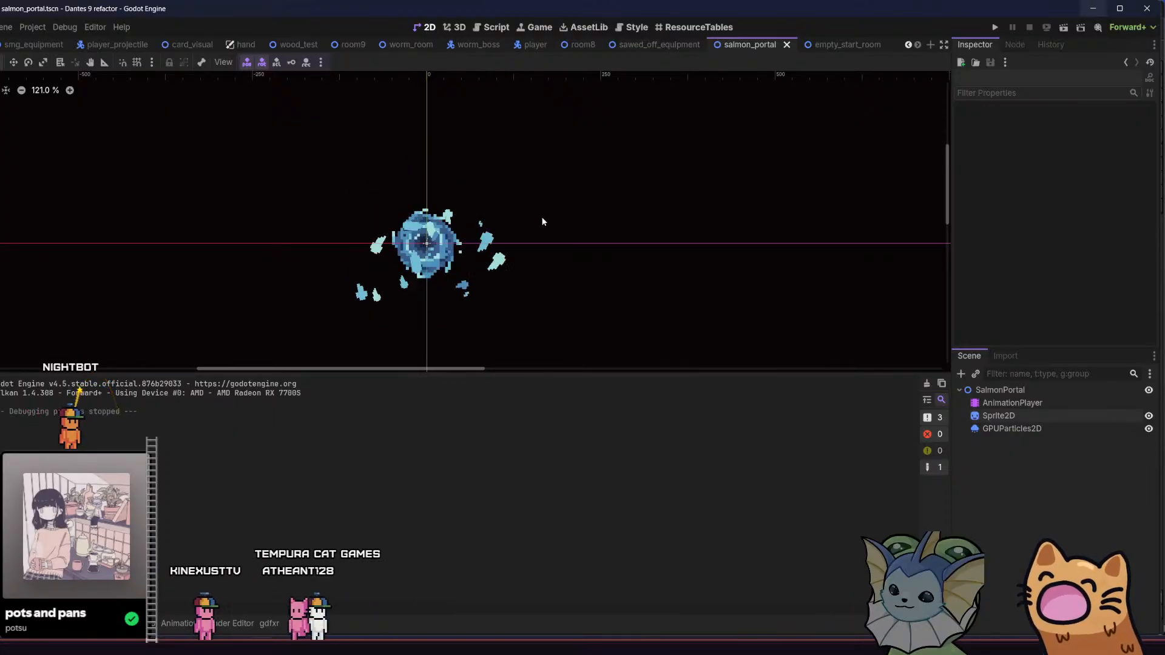
- Duplicate GPUParticles2D in the salmon_portal scene and make the duplicate's process material unique
left_click_drag(512, 243, 520, 233)
right_click(1013, 432)
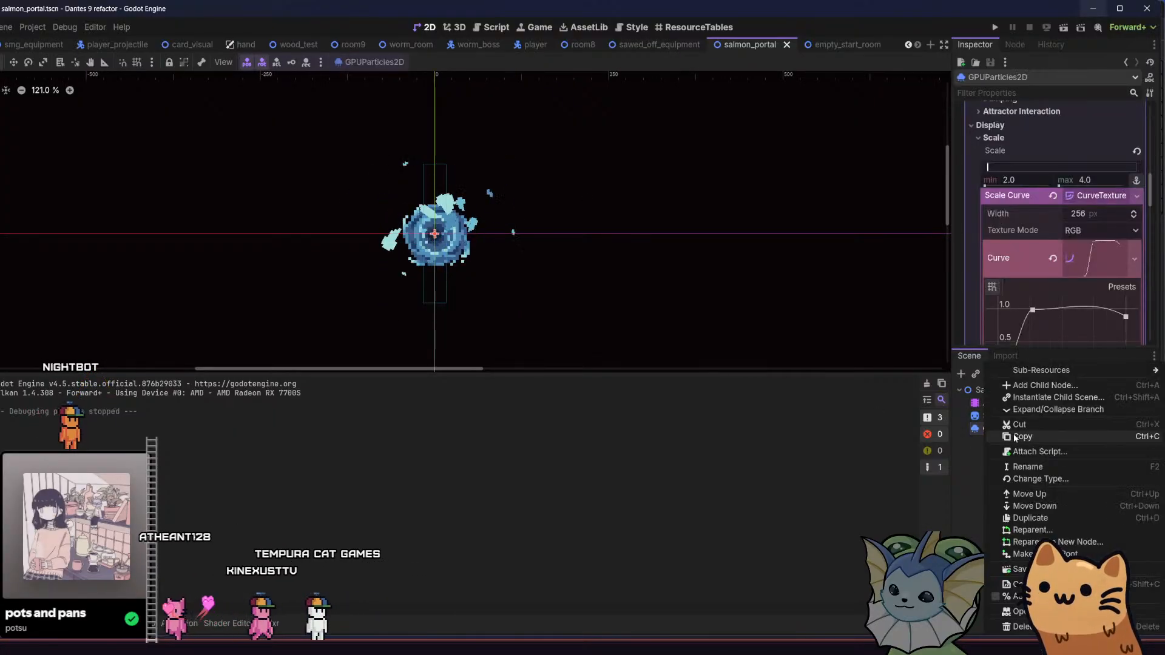
left_click(1034, 518)
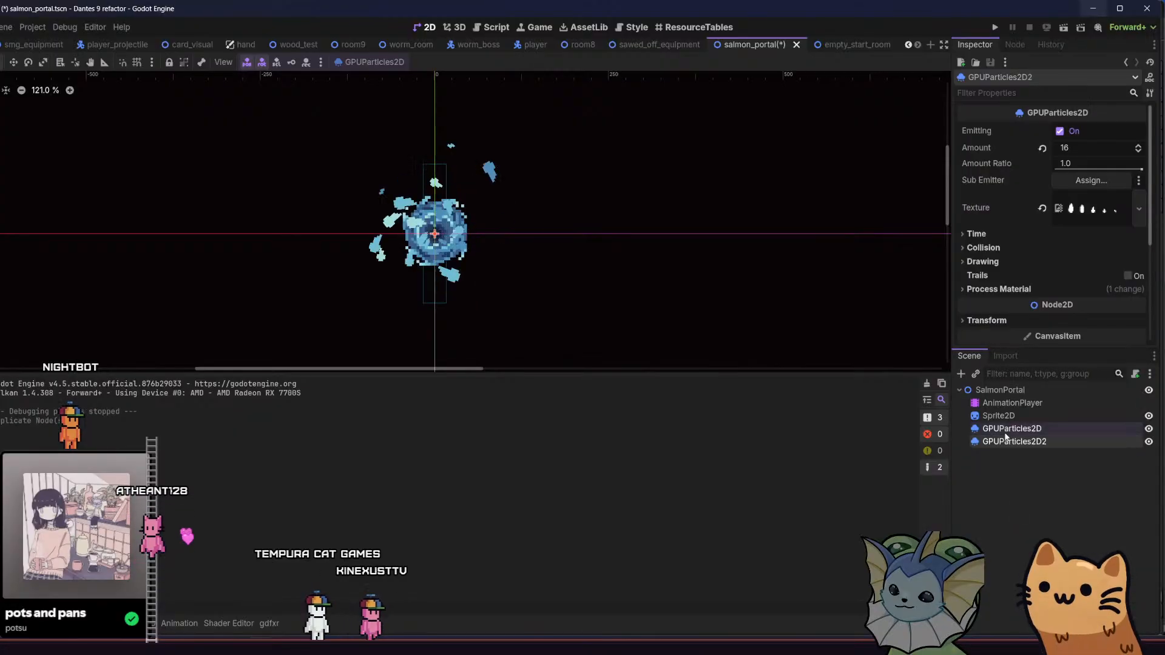
left_click(1053, 287)
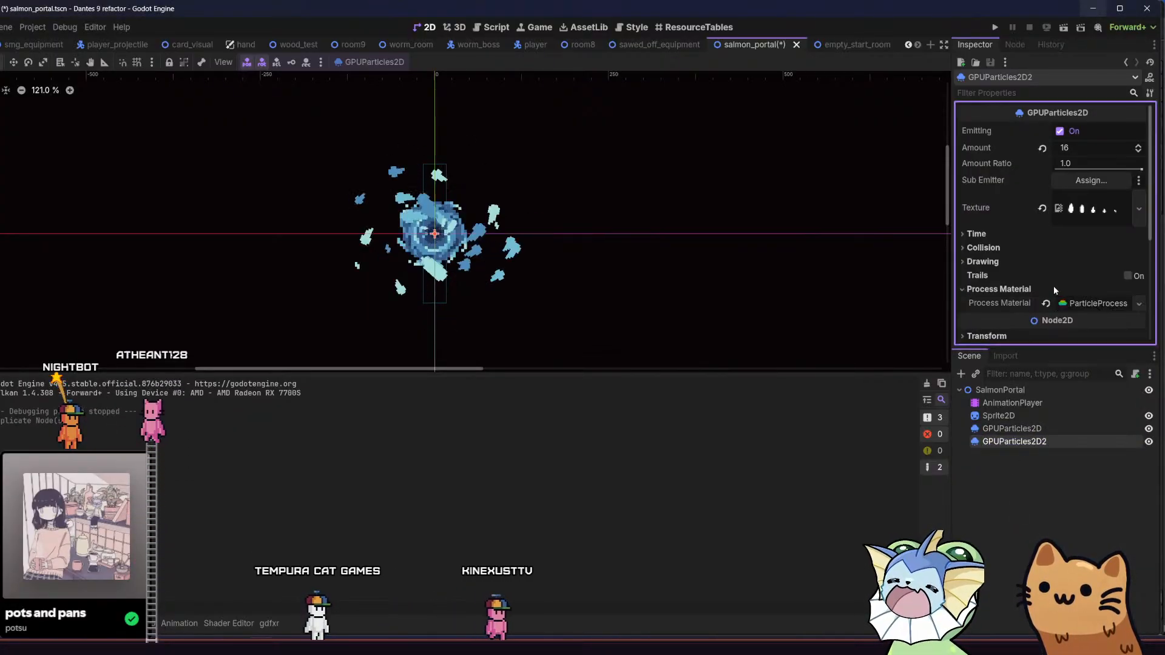
right_click(1079, 305)
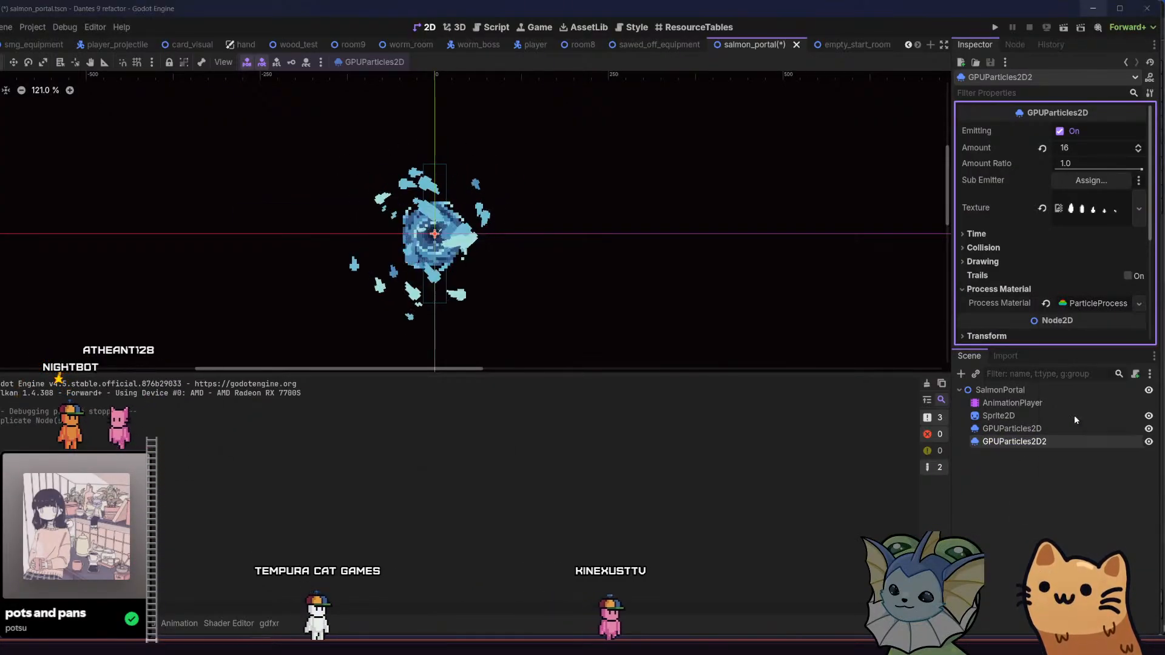
left_click(1075, 415)
left_click(328, 433)
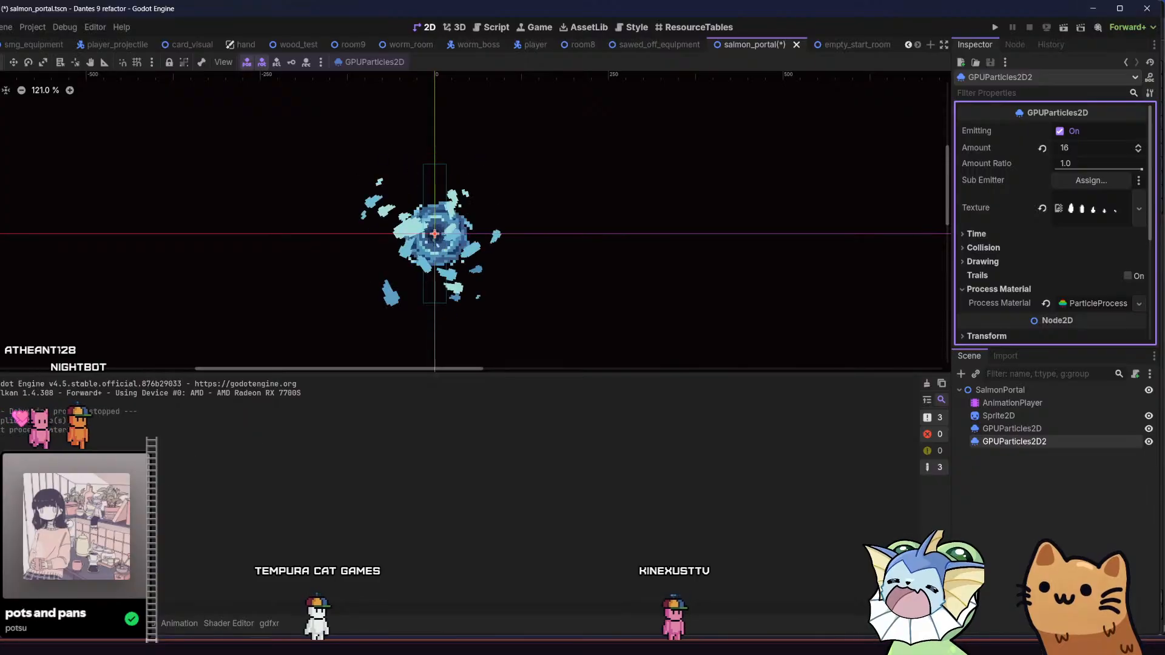
- Assign ring_particle_sheet.png from assets/vfx/generic_particles as the texture of GPUParticles2D2
left_click(22, 624)
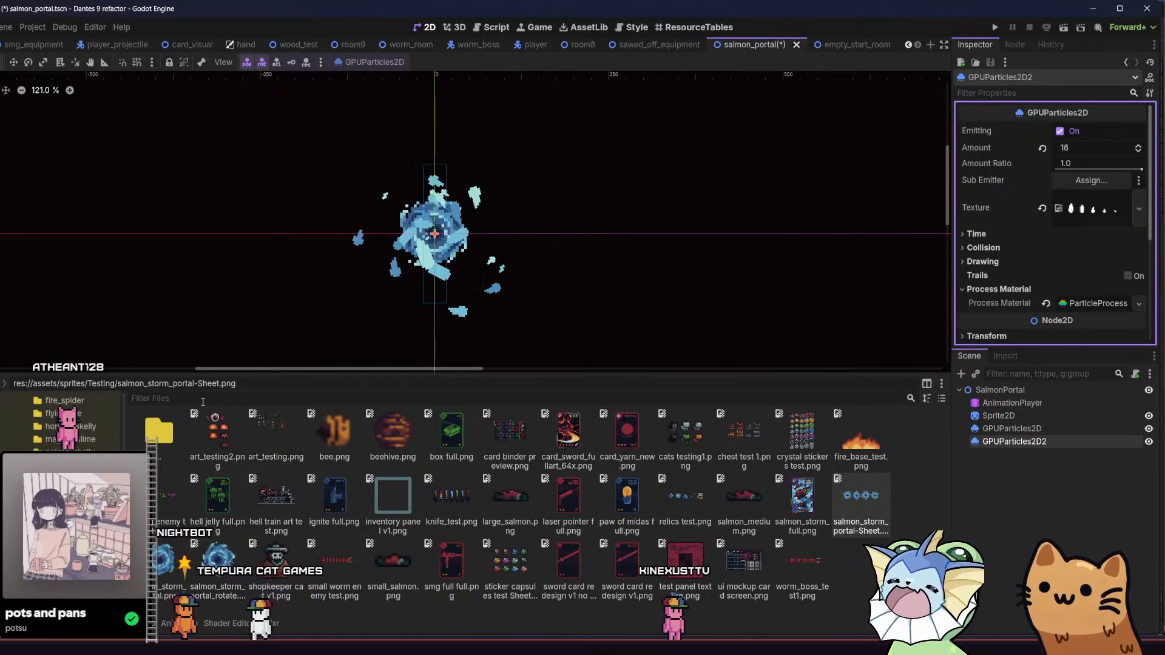
scroll(72, 424, "down", 10)
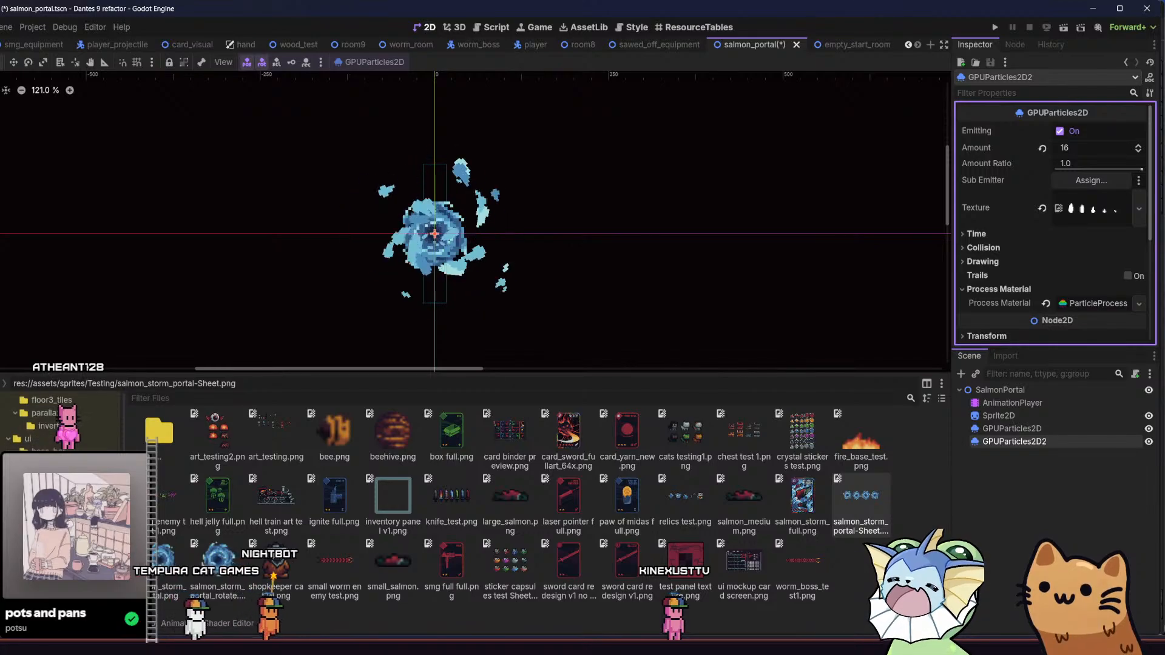
scroll(60, 421, "down", 5)
left_click(30, 431)
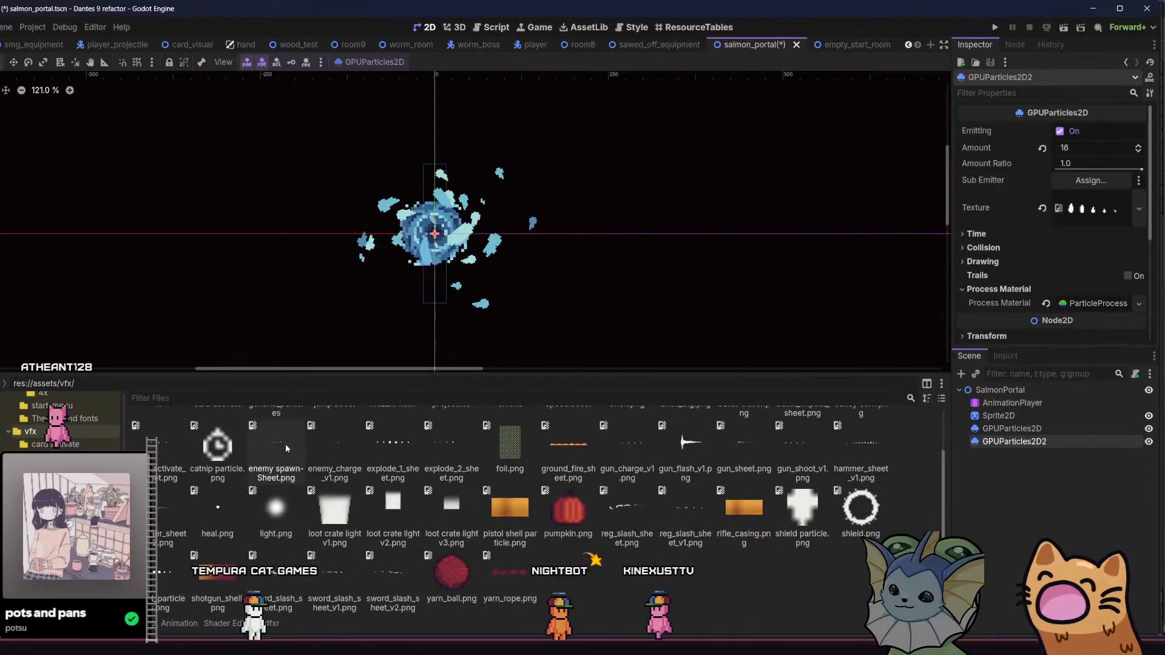
double_click(285, 443)
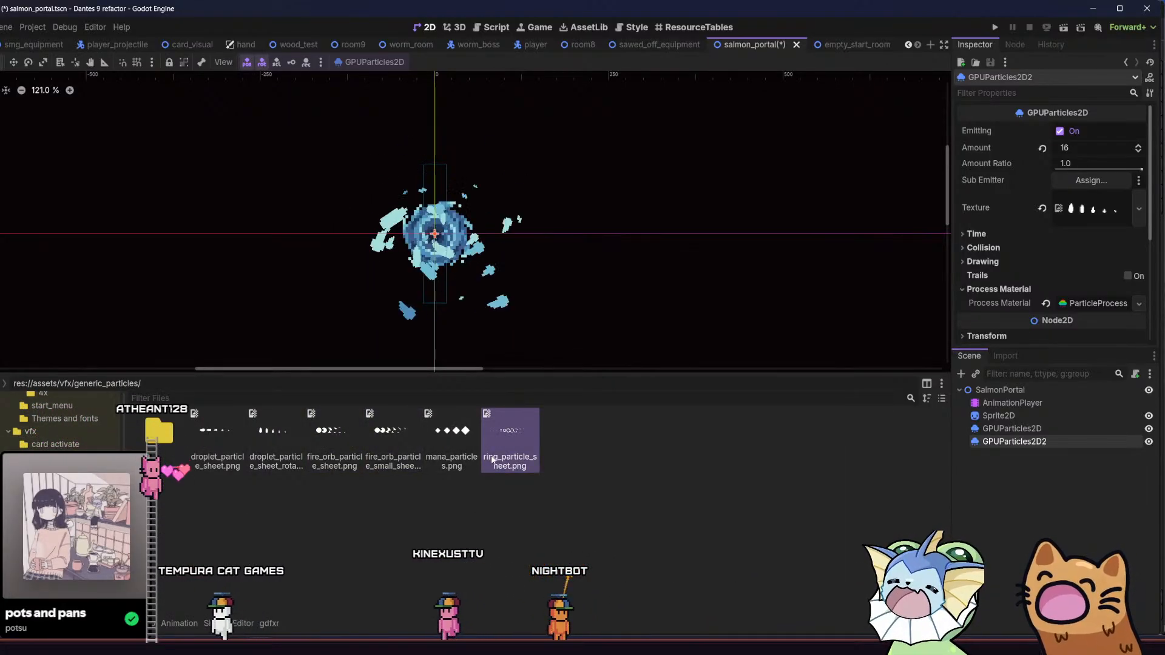
left_click_drag(500, 438, 886, 441)
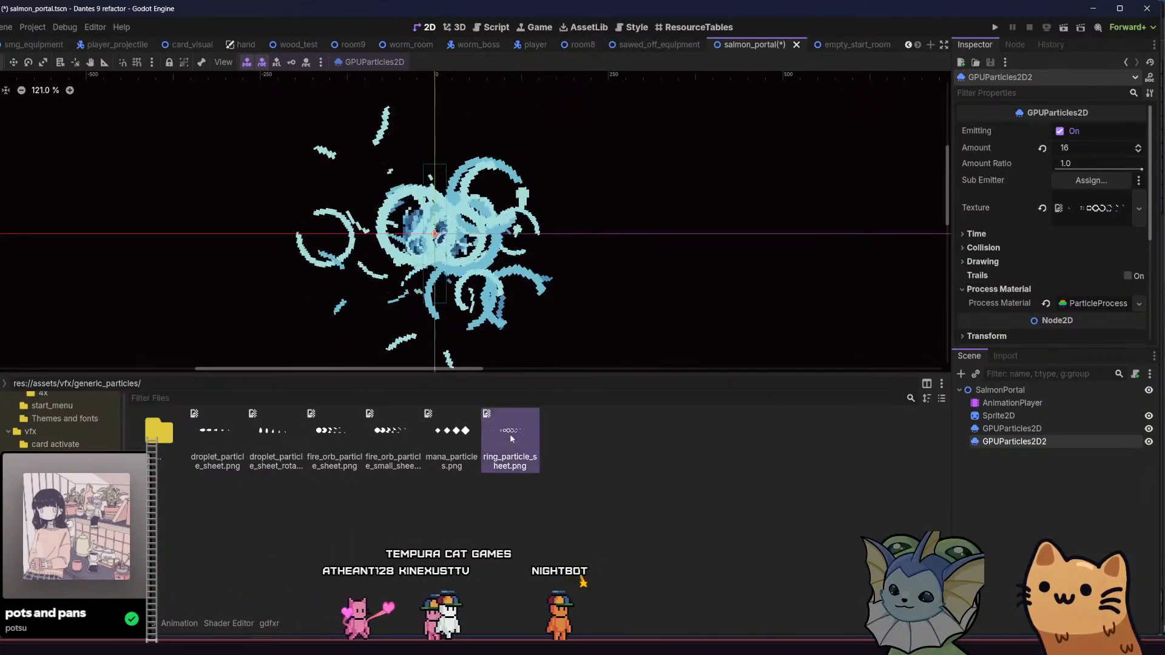
mouse_move(502, 436)
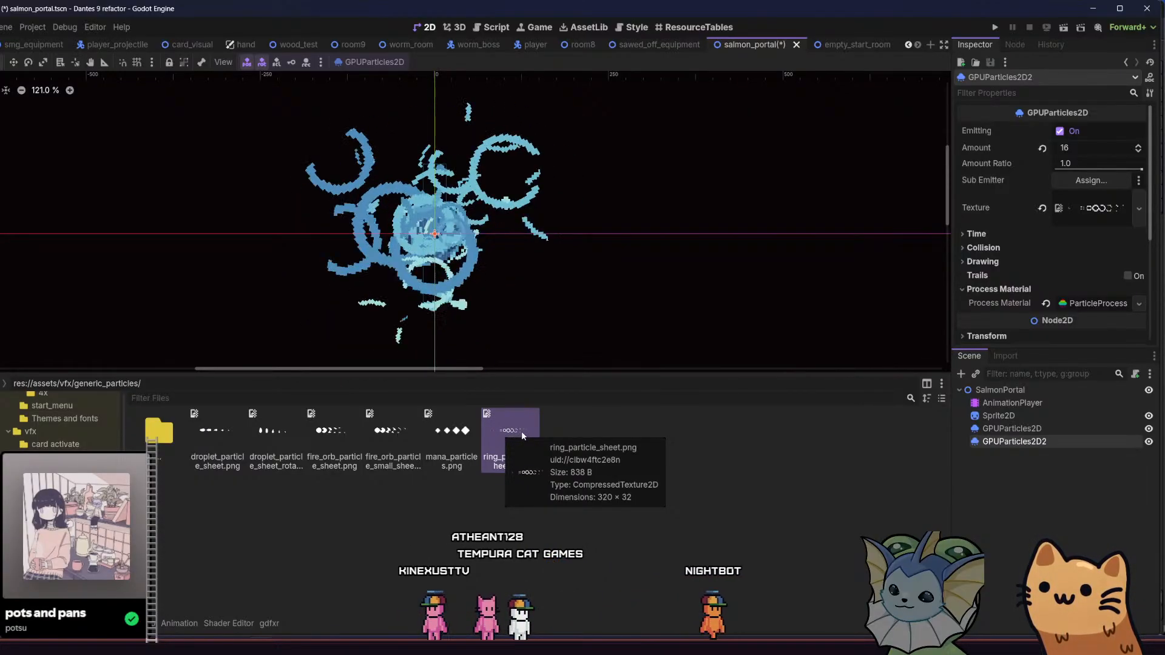
- Examine the particle animation frame settings in GPUParticles2D2's canvas material against the dimensions of ring_particle_sheet.png
left_click(983, 261)
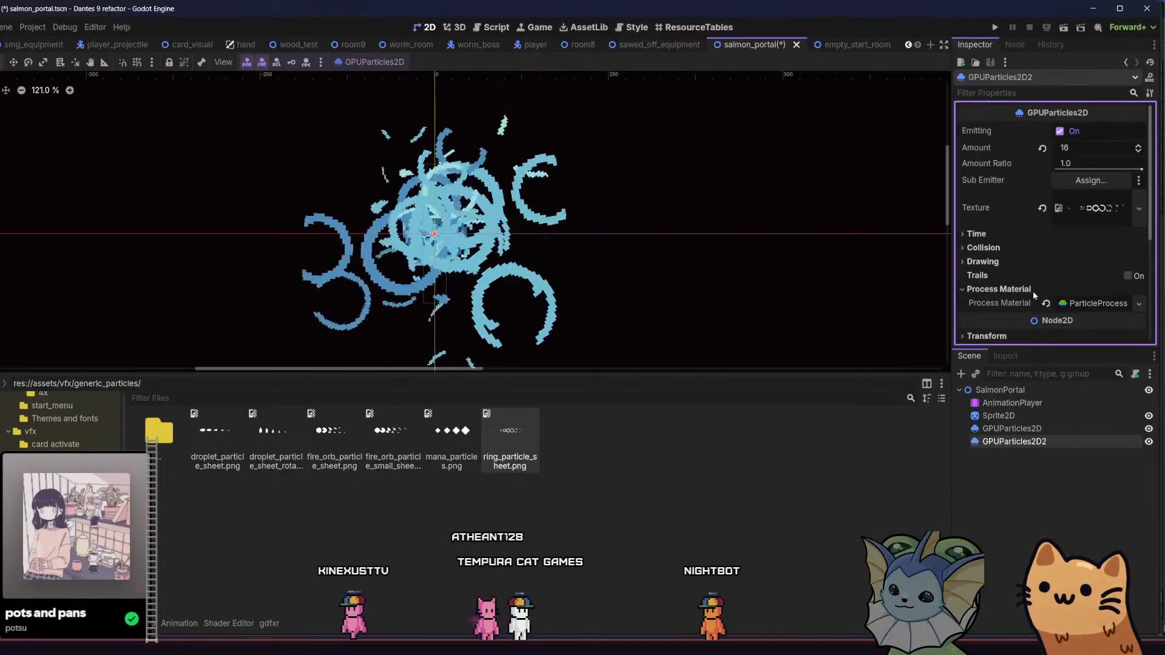
left_click(1068, 303)
scroll(1051, 189, "down", 3)
left_click(1013, 252)
left_click(1086, 269)
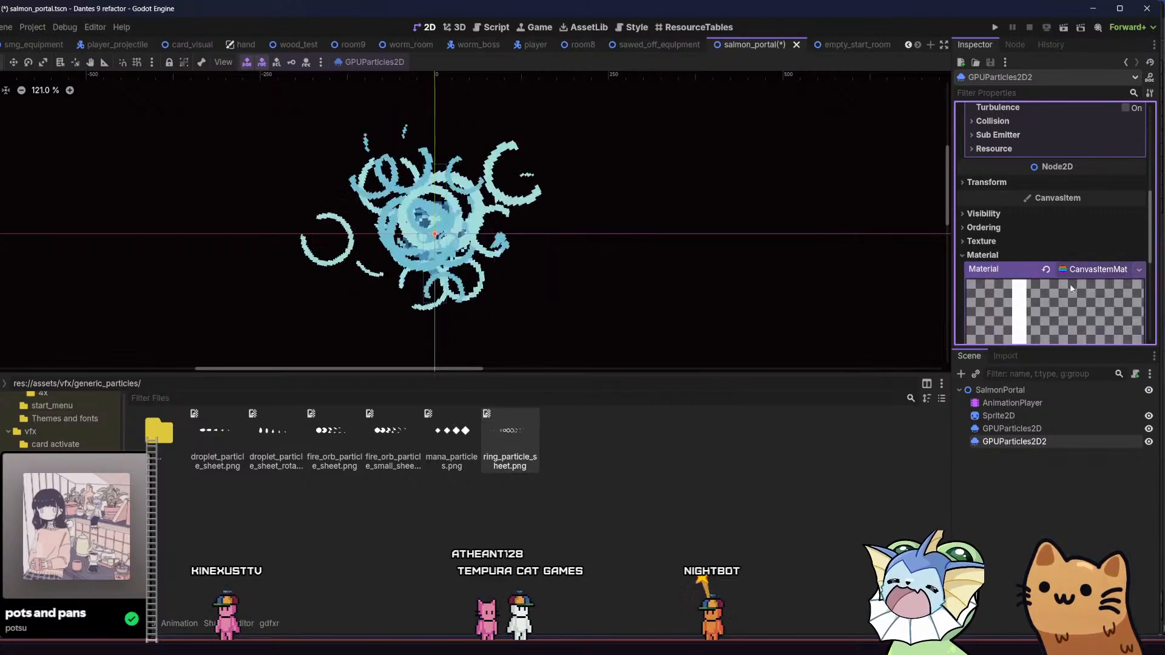
scroll(1071, 287, "down", 3)
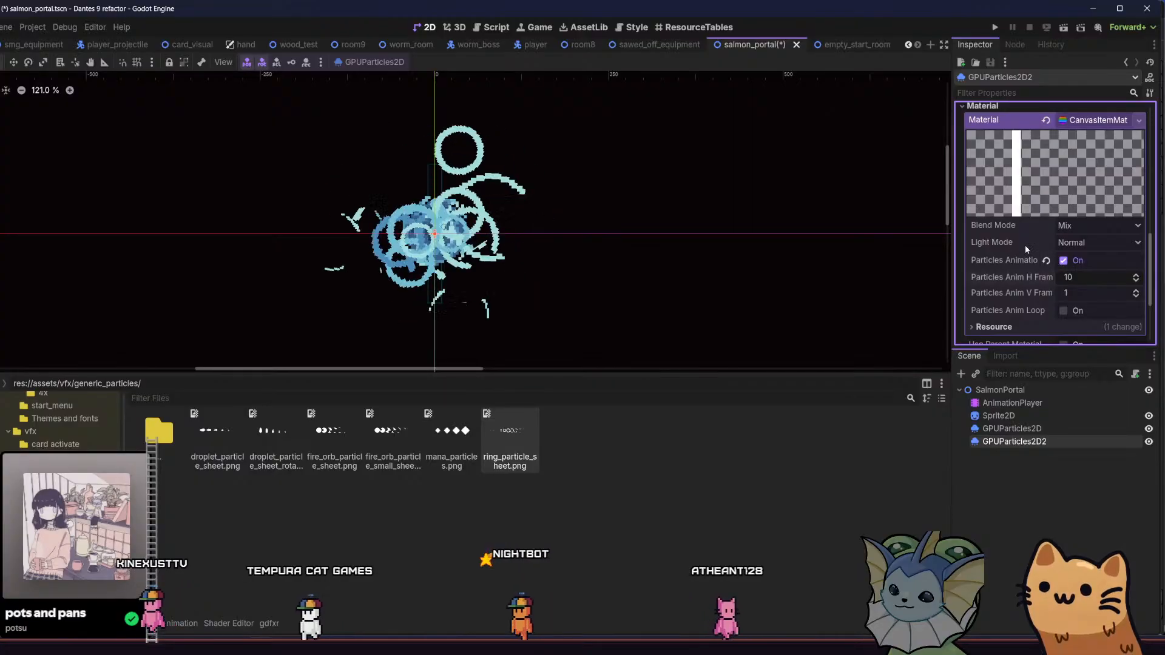
left_click(536, 445)
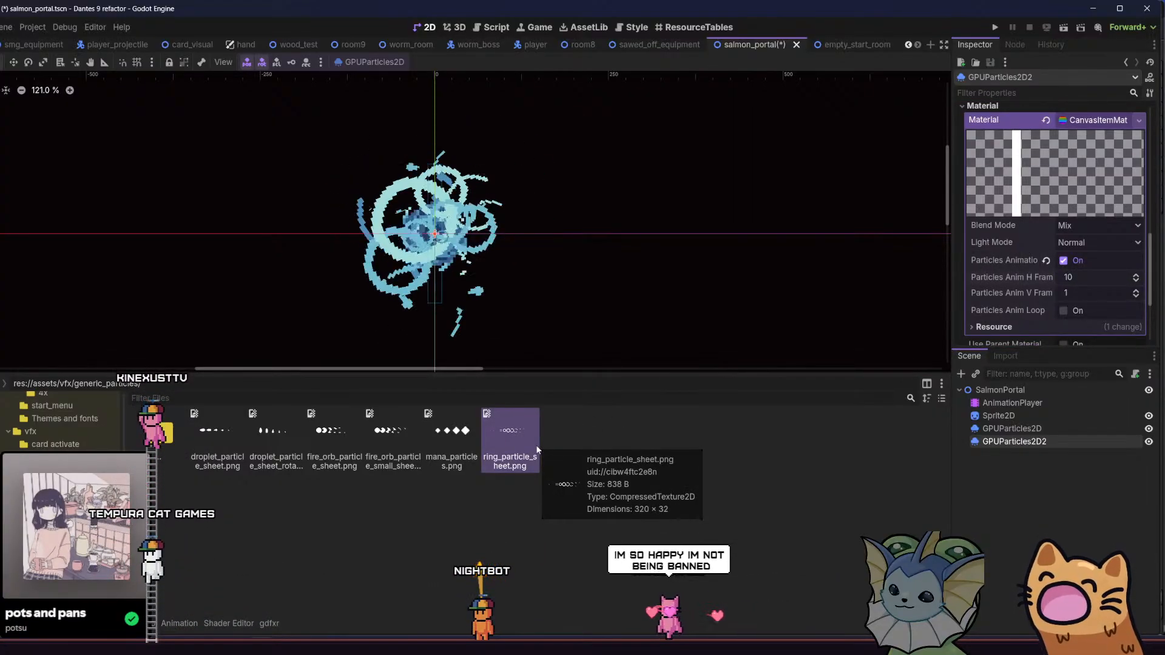
left_click_drag(668, 263, 737, 269)
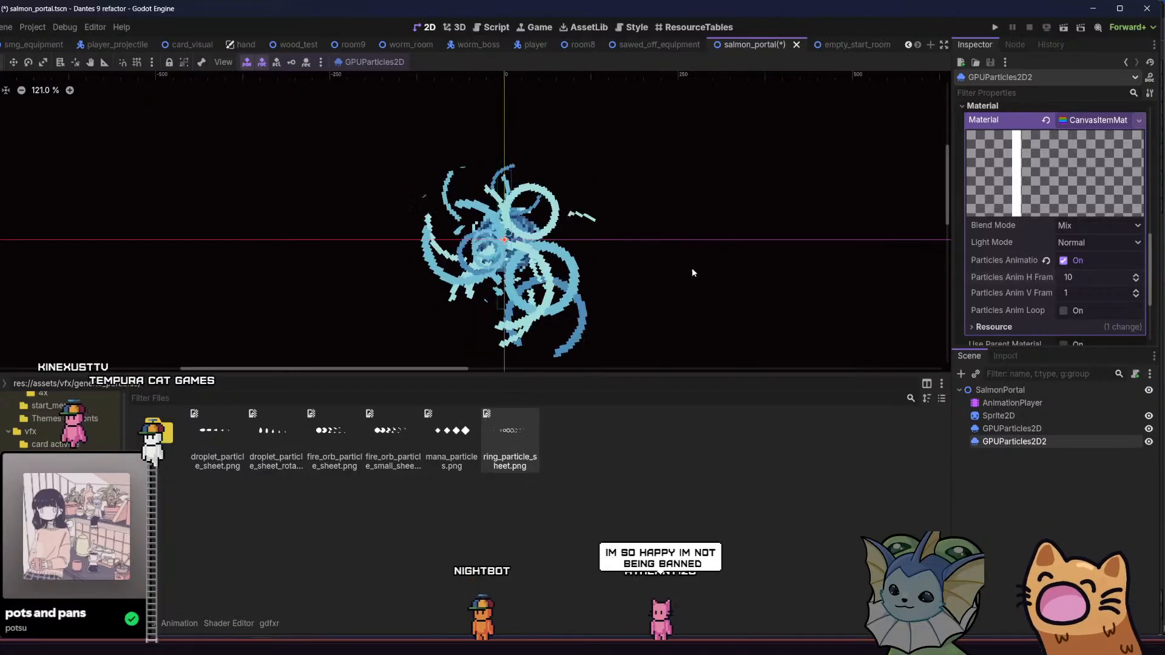
- Set the ring particles' animation offset to 0.0–0.0585 and animation speed to 0.0, and save the scene
scroll(1022, 255, "up", 5)
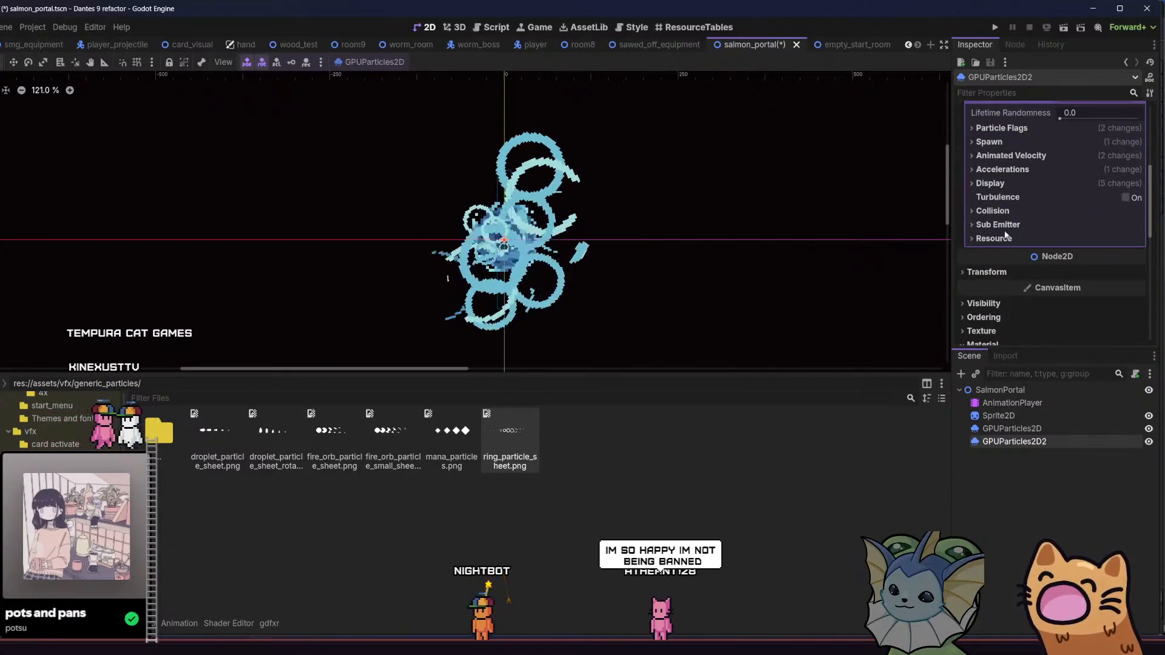
left_click(1002, 170)
left_click(1002, 170)
left_click(1007, 156)
left_click(1007, 156)
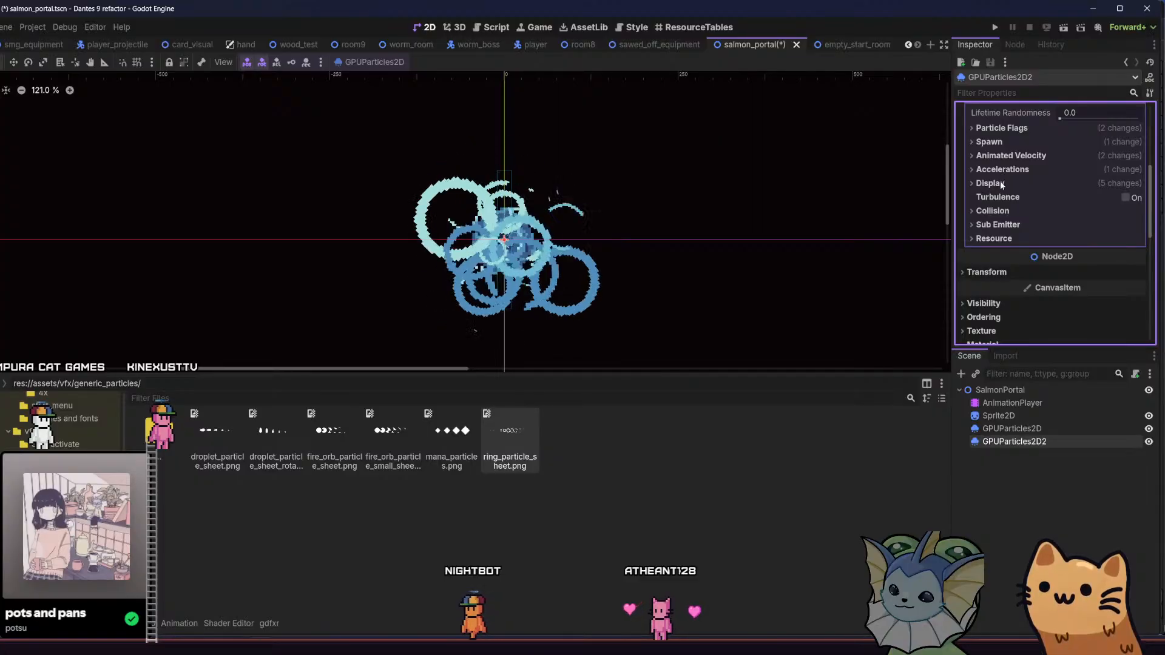
left_click(1000, 183)
left_click(1002, 247)
scroll(995, 286, "down", 2)
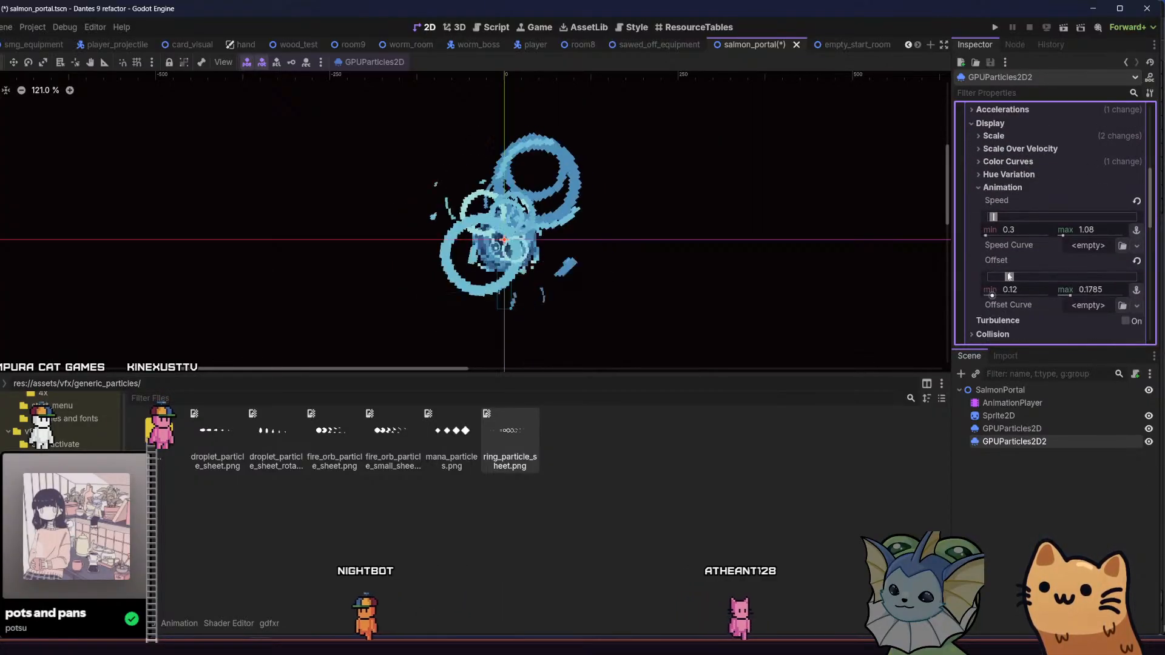
left_click_drag(1014, 276, 1042, 277)
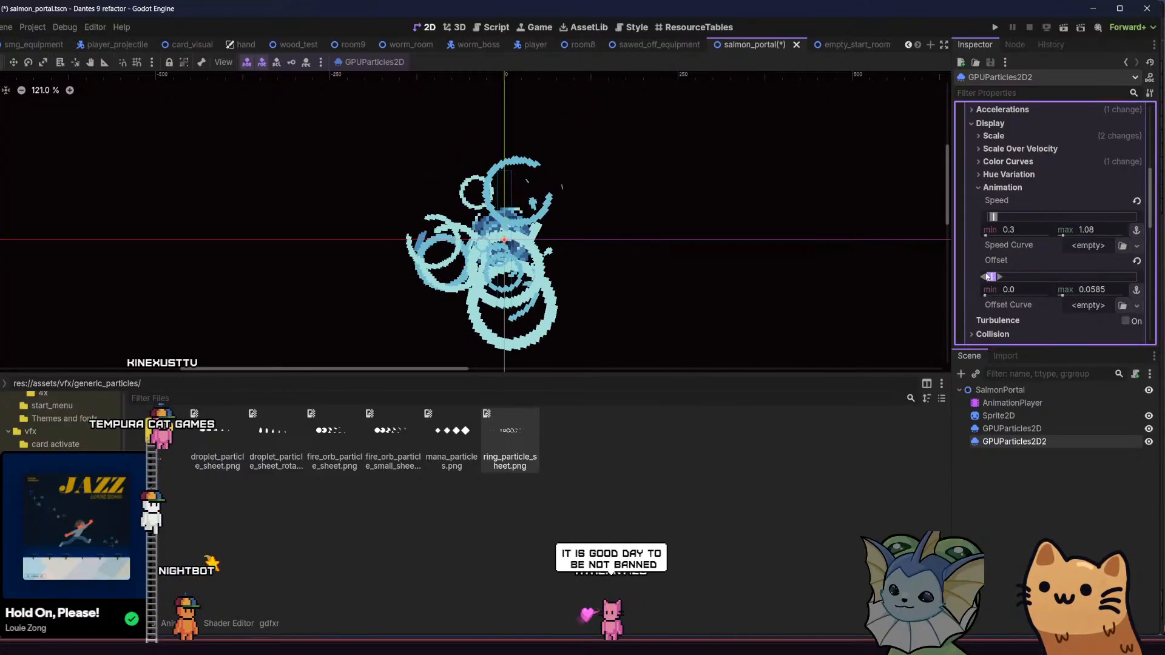
left_click_drag(998, 218, 989, 217)
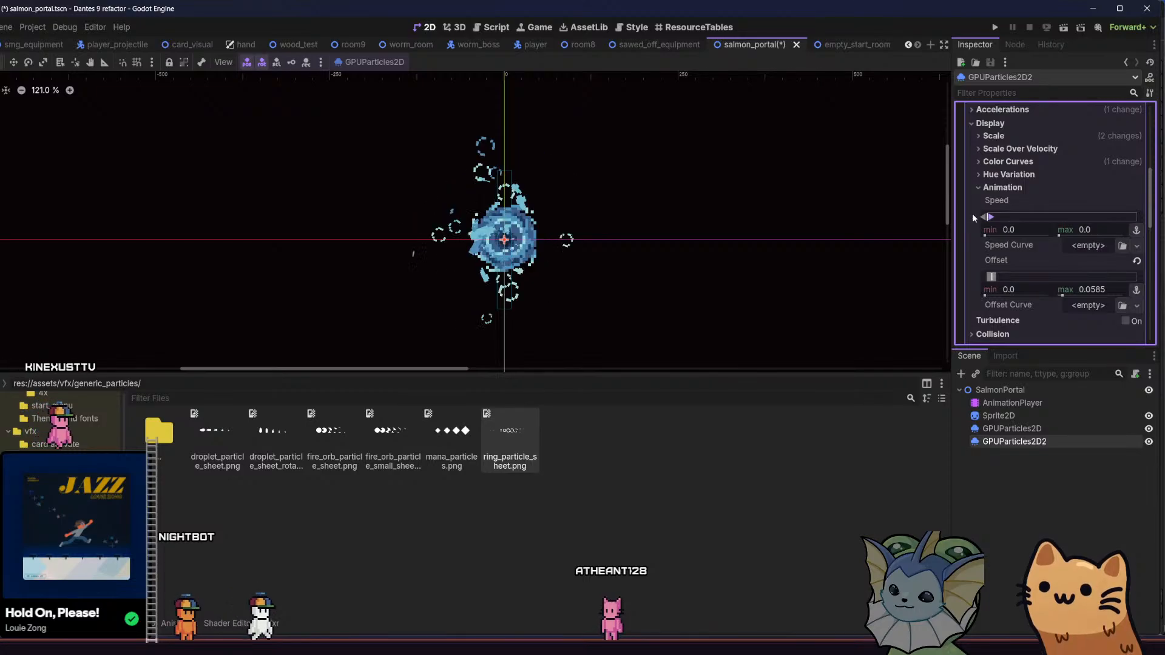
key("ctrl+s")
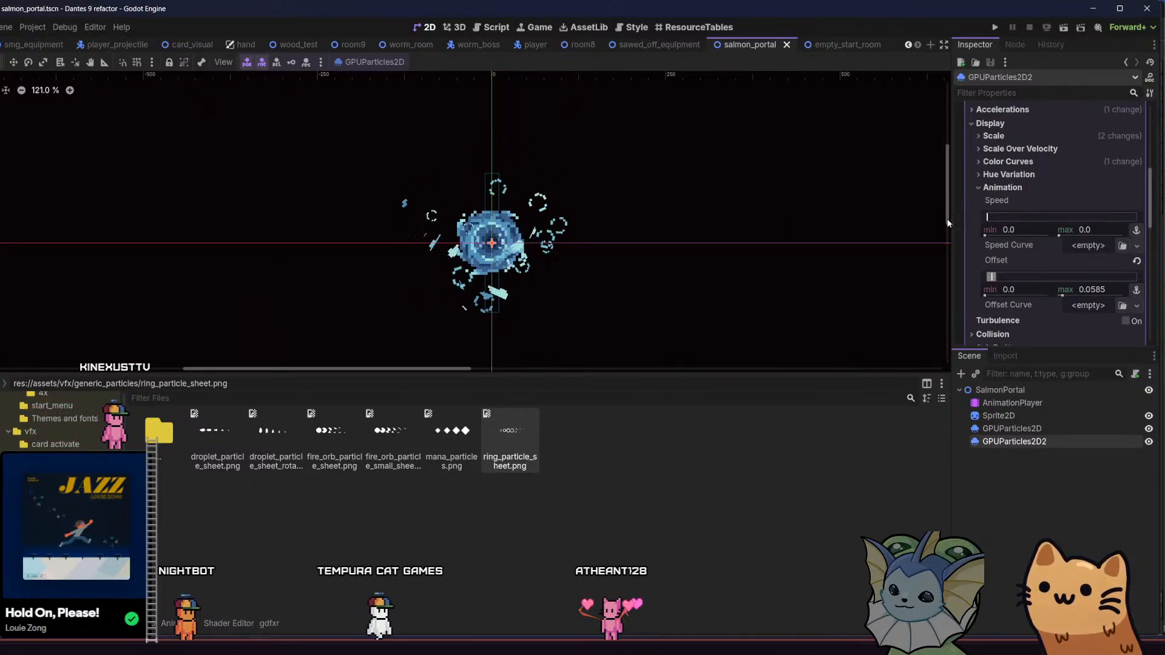
- Set the ring particles' animation speed to 0.25–0.84 and maximum scale to 3.0, and save the scene
left_click_drag(988, 218, 992, 218)
scroll(1032, 190, "up", 3)
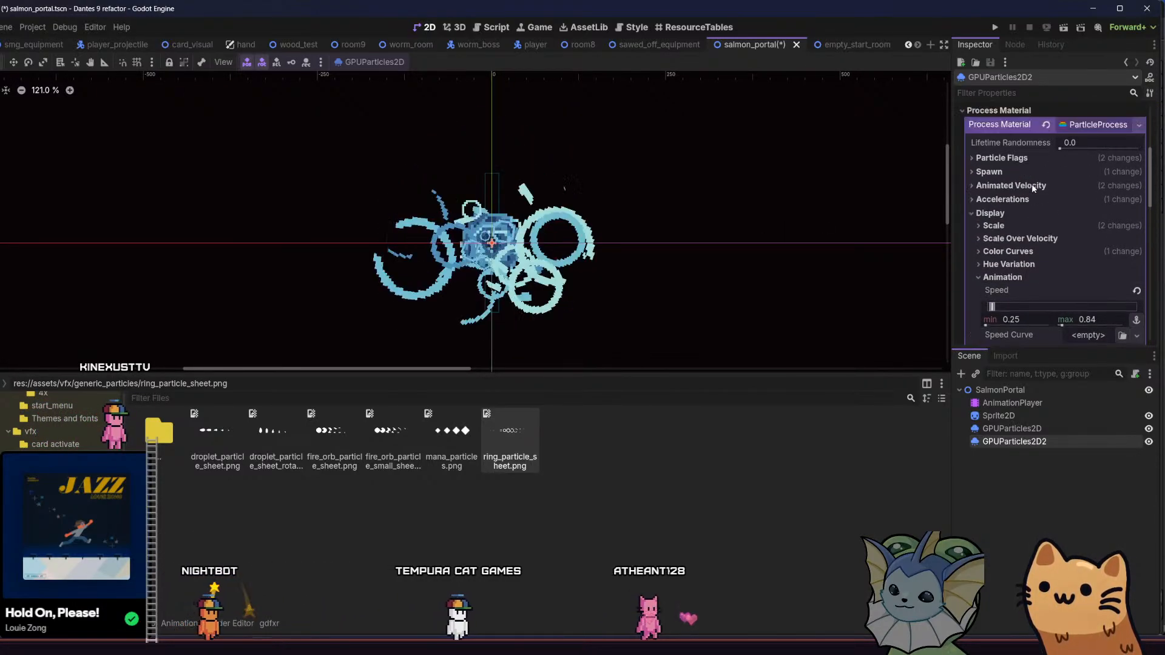
scroll(1062, 150, "up", 5)
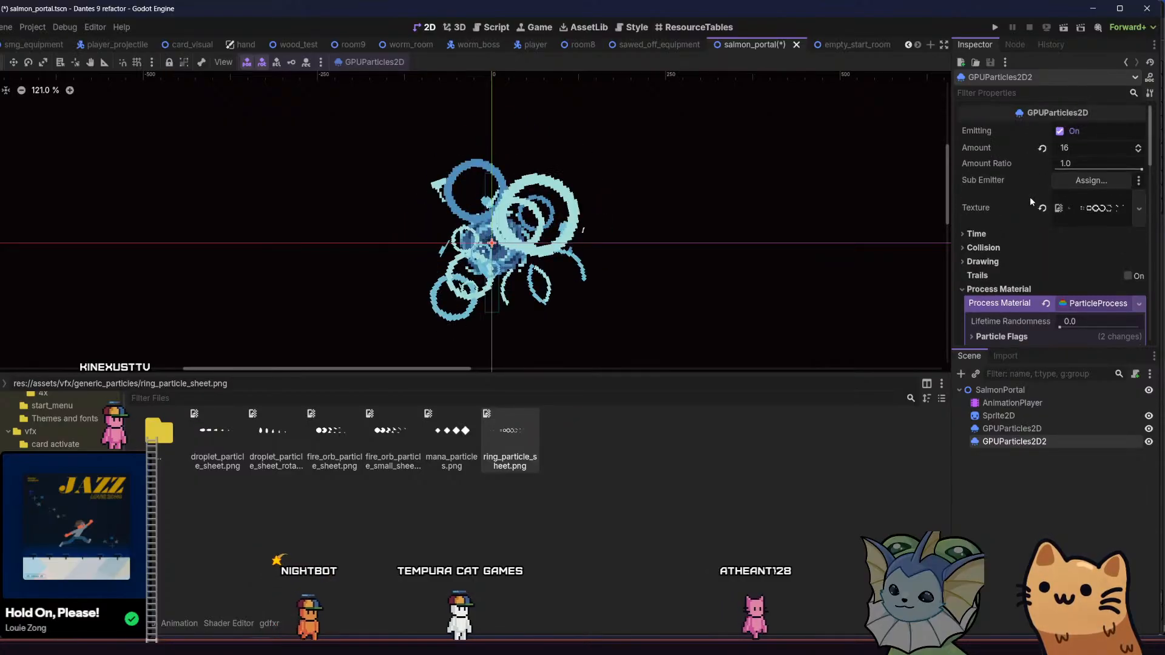
scroll(1027, 199, "down", 5)
left_click(1001, 256)
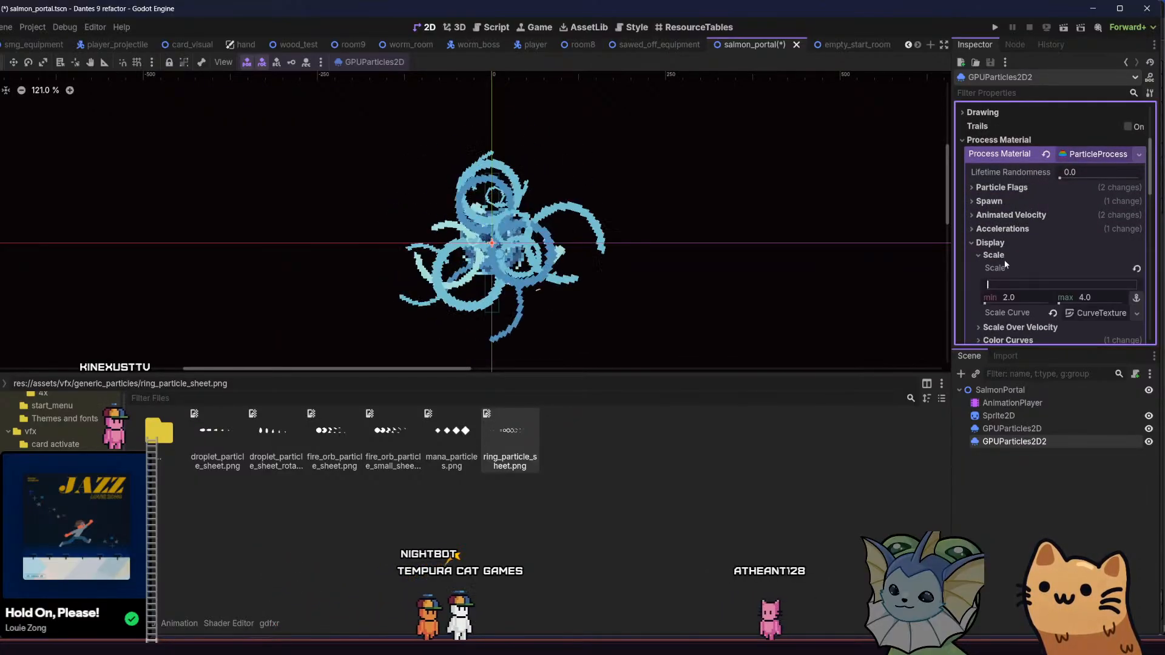
left_click(1081, 297)
type("3")
key("Return")
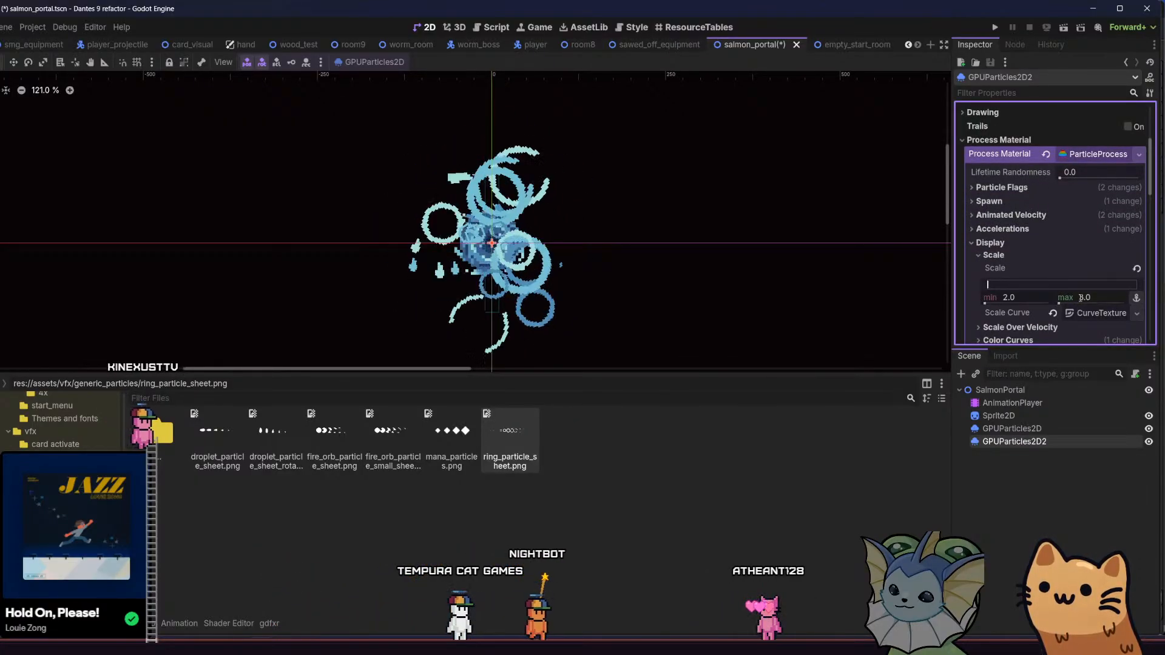
scroll(715, 250, "down", 5)
key("ctrl+s")
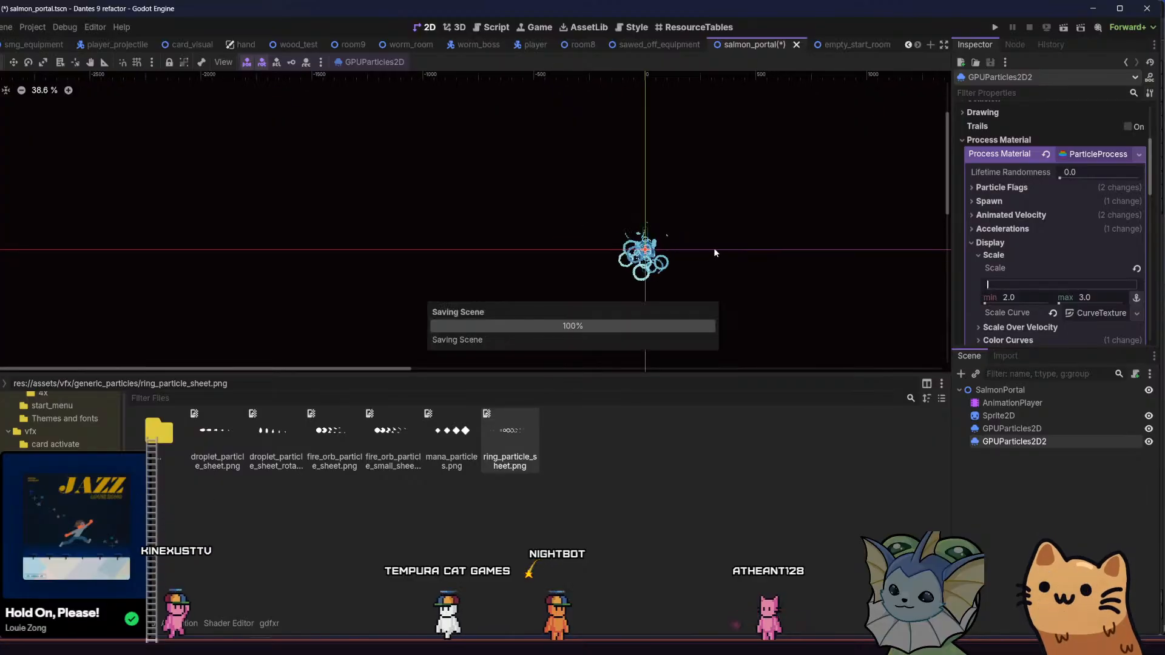
- Set the amount of GPUParticles2D2 to 8 and save the scene
scroll(1025, 182, "up", 6)
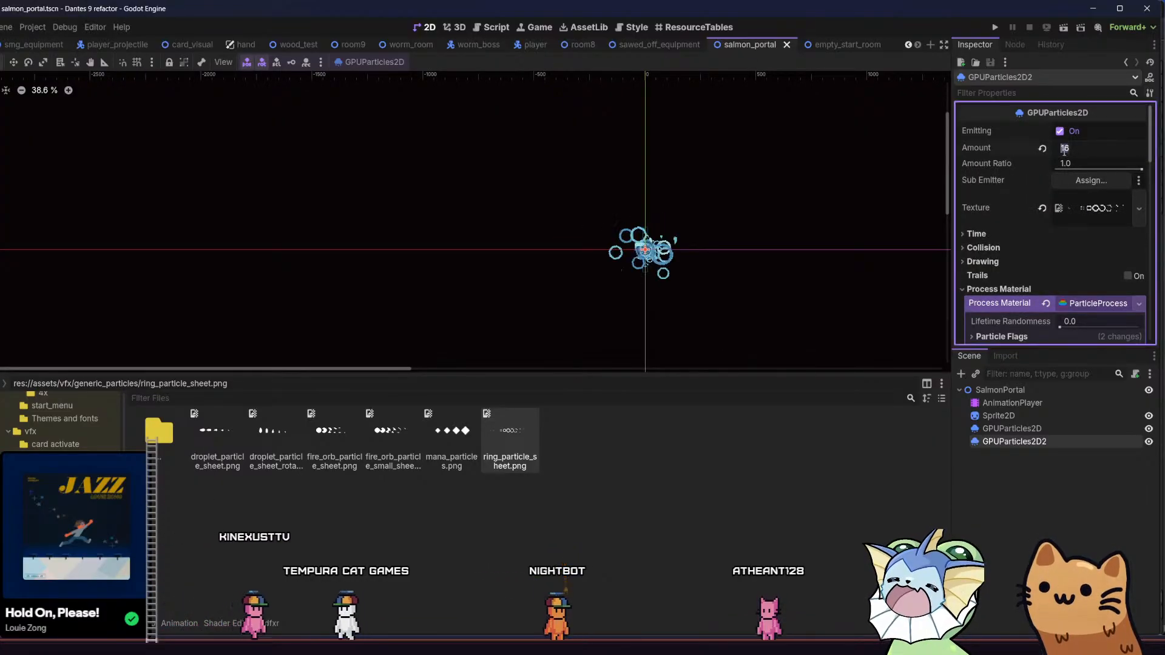
scroll(680, 182, "up", 3)
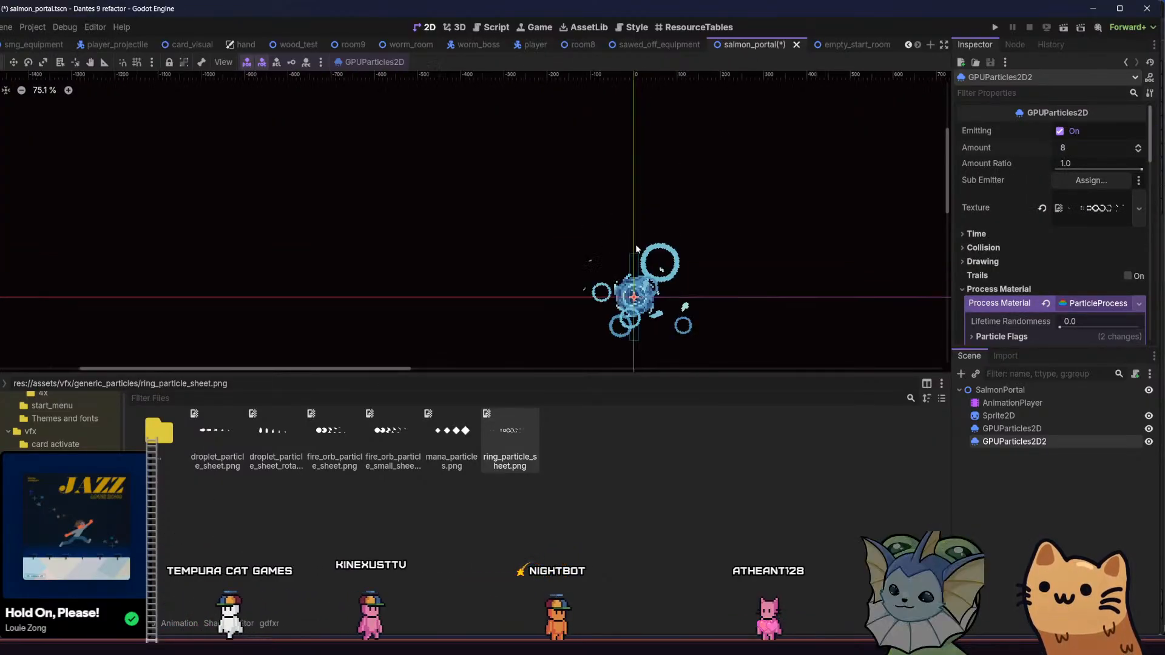
key("ctrl+s")
scroll(504, 249, "up", 4)
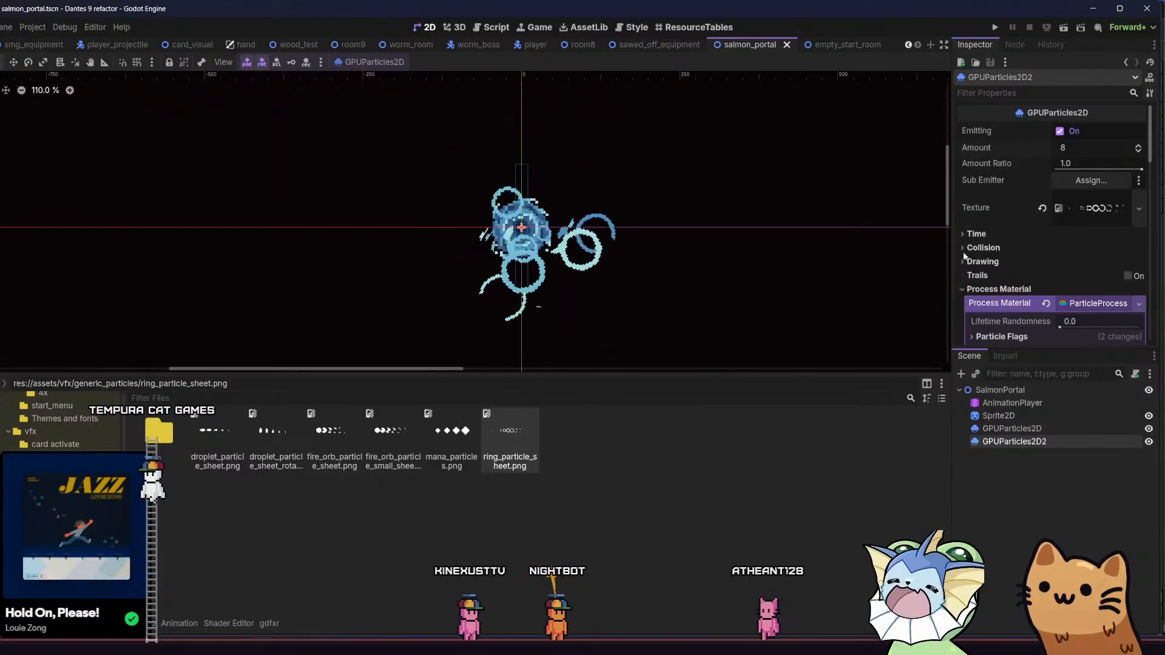
- Set the ring particles' animation speed to 0.0 and their animation offset to 0.0493–0.2401, and save the scene
scroll(1028, 245, "down", 5)
left_click_drag(991, 157, 993, 163)
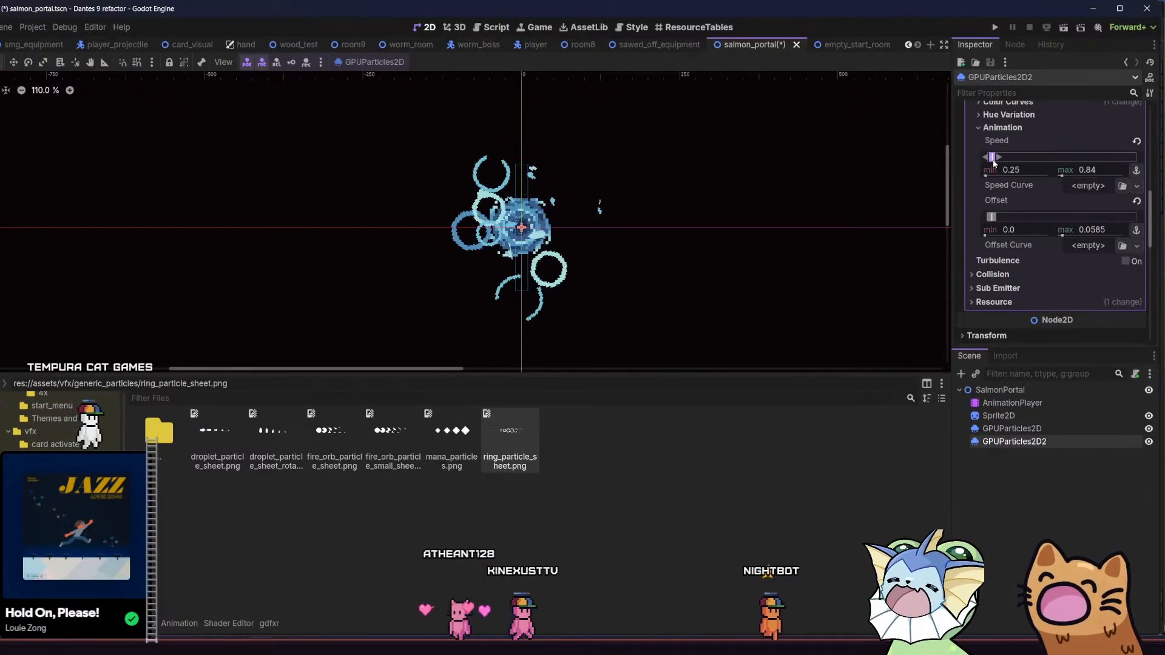
left_click_drag(989, 217, 1062, 213)
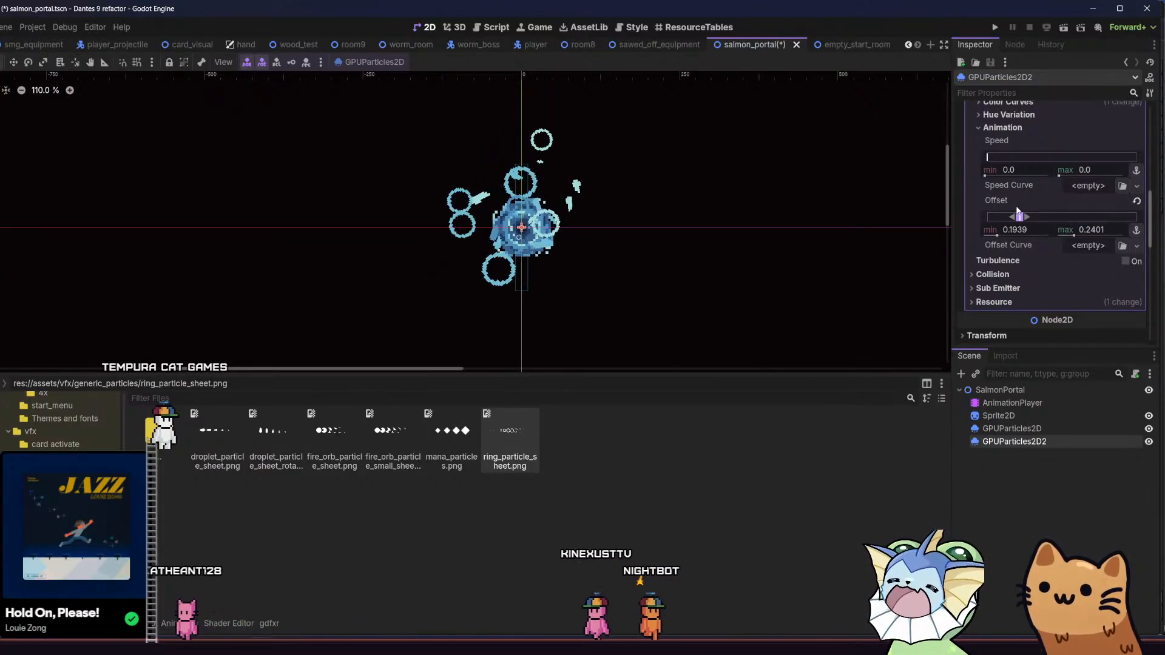
left_click_drag(1014, 220, 1001, 218)
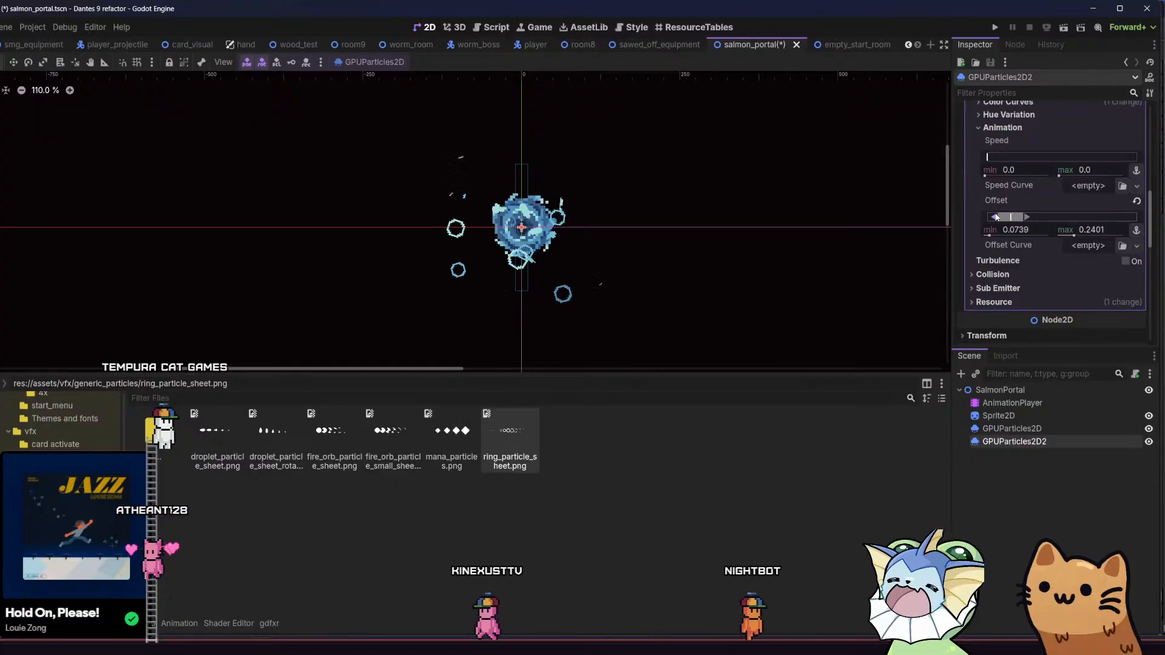
scroll(677, 236, "down", 2)
key("ctrl+s")
left_click_drag(695, 223, 735, 261)
scroll(737, 261, "down", 1)
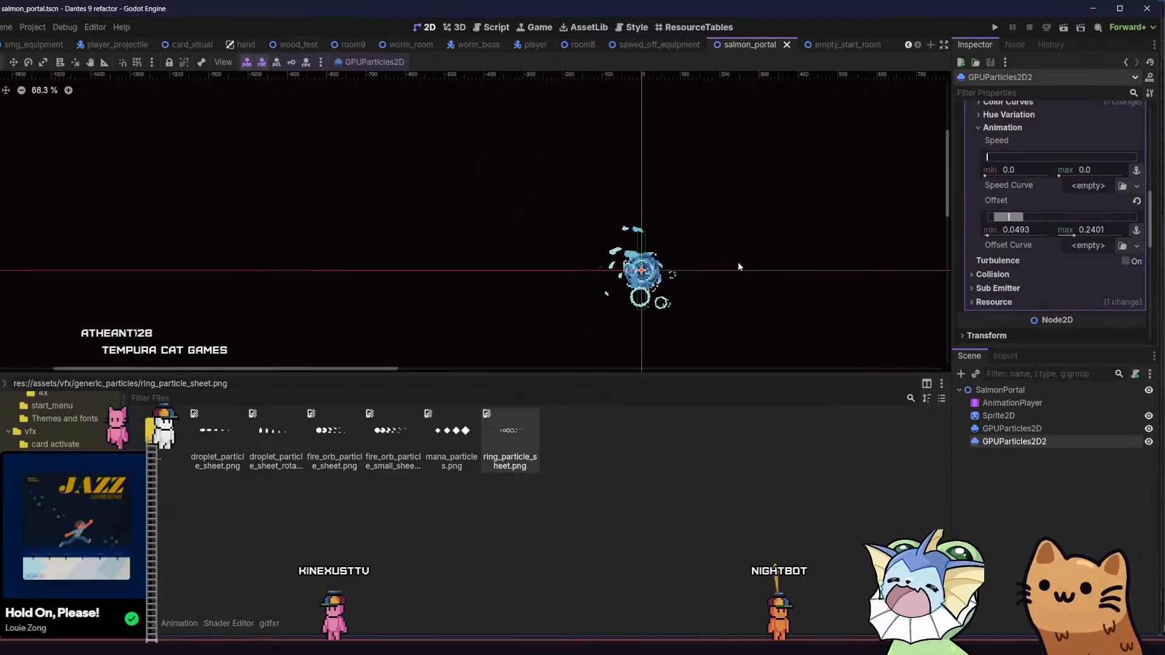
left_click(983, 172)
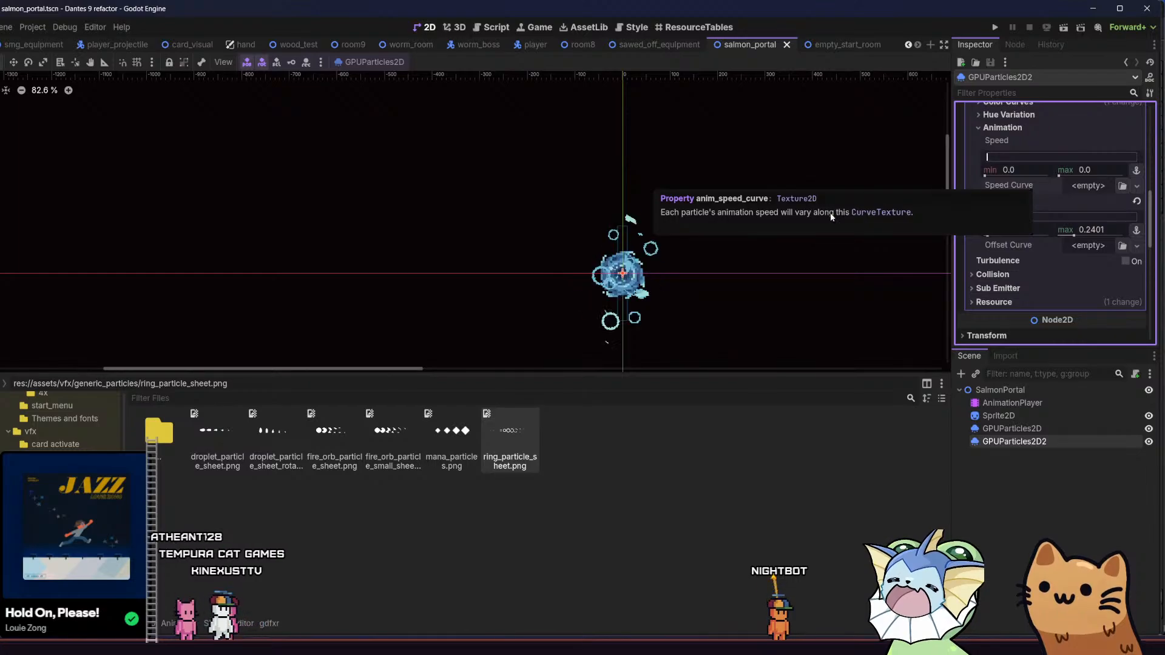
- Save the scene and examine the ring particles moving around the portal up close
left_click_drag(713, 267, 701, 273)
key("ctrl+s")
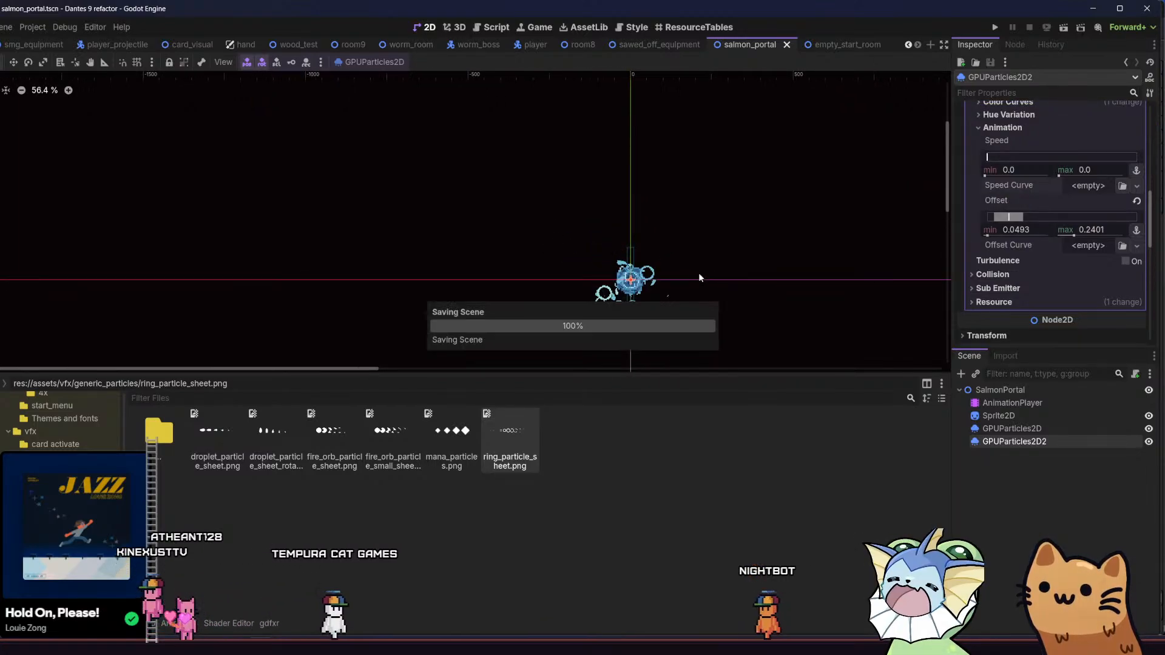
scroll(699, 276, "up", 1)
key("ctrl+s")
scroll(712, 263, "up", 3)
- Set the ring particles' orbit velocity to a range of -0.51 to -0.301 and save the scene
scroll(981, 217, "up", 8)
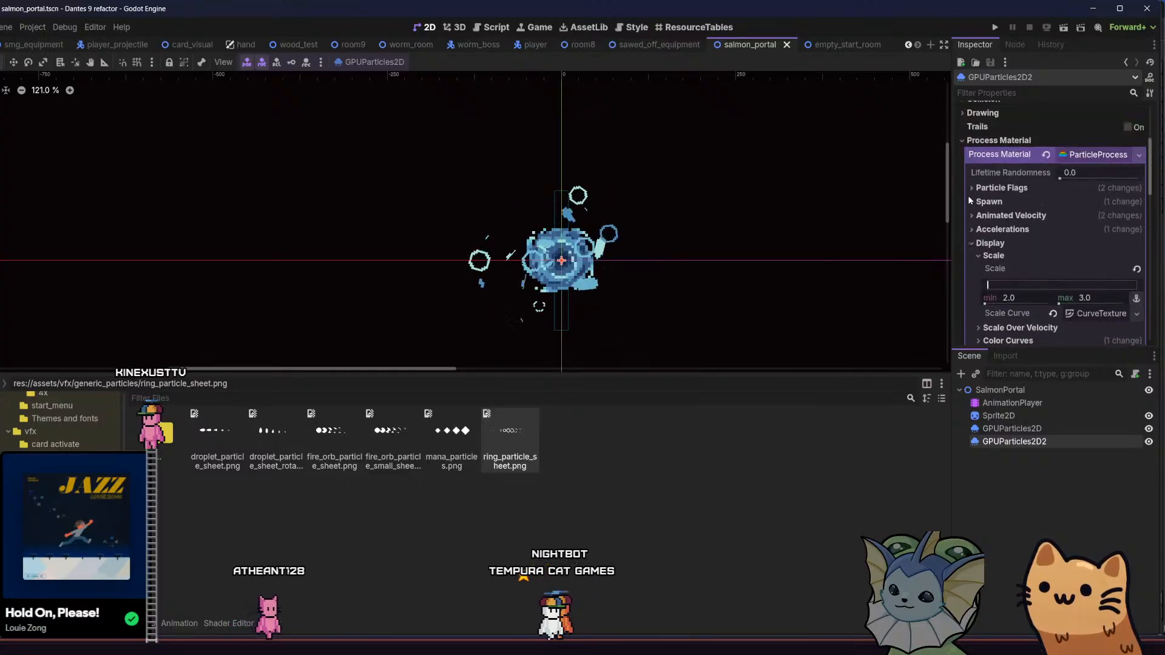
scroll(981, 217, "down", 3)
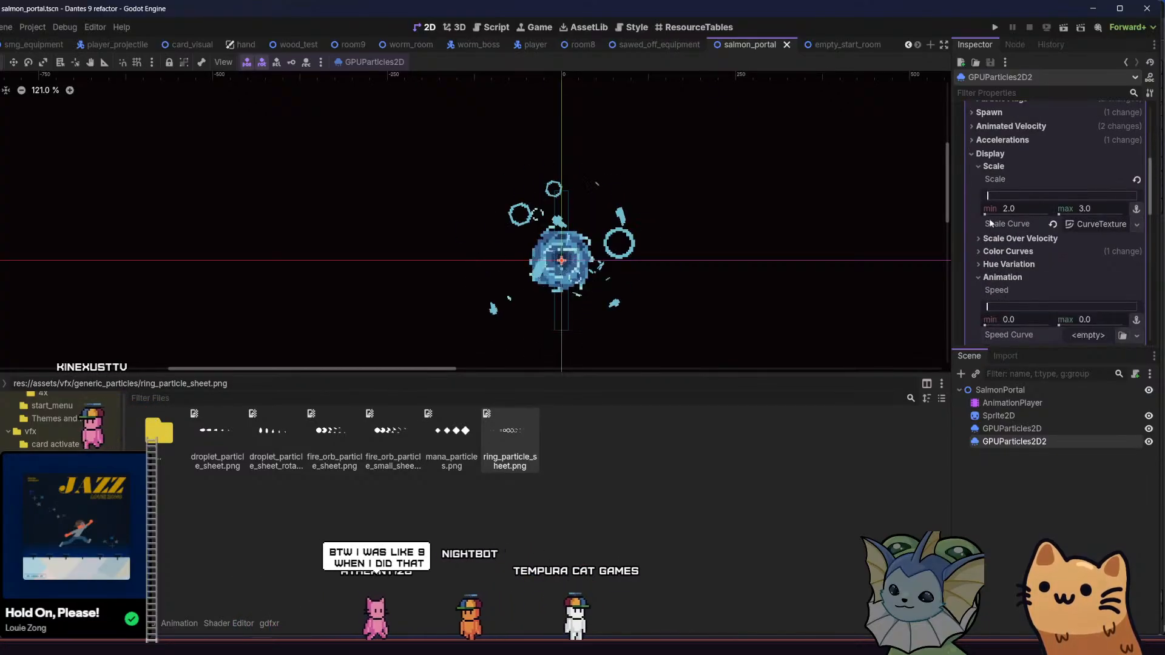
left_click(995, 154)
left_click(1006, 141)
left_click(997, 153)
left_click(996, 152)
left_click(1002, 141)
left_click(1001, 127)
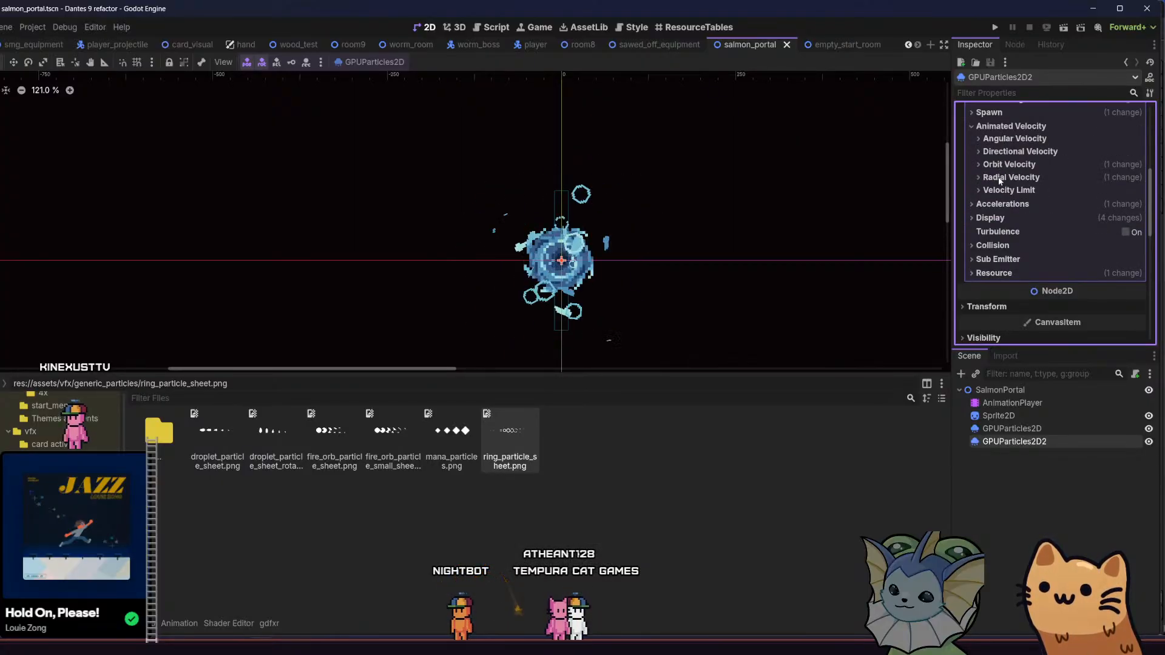
left_click(1009, 164)
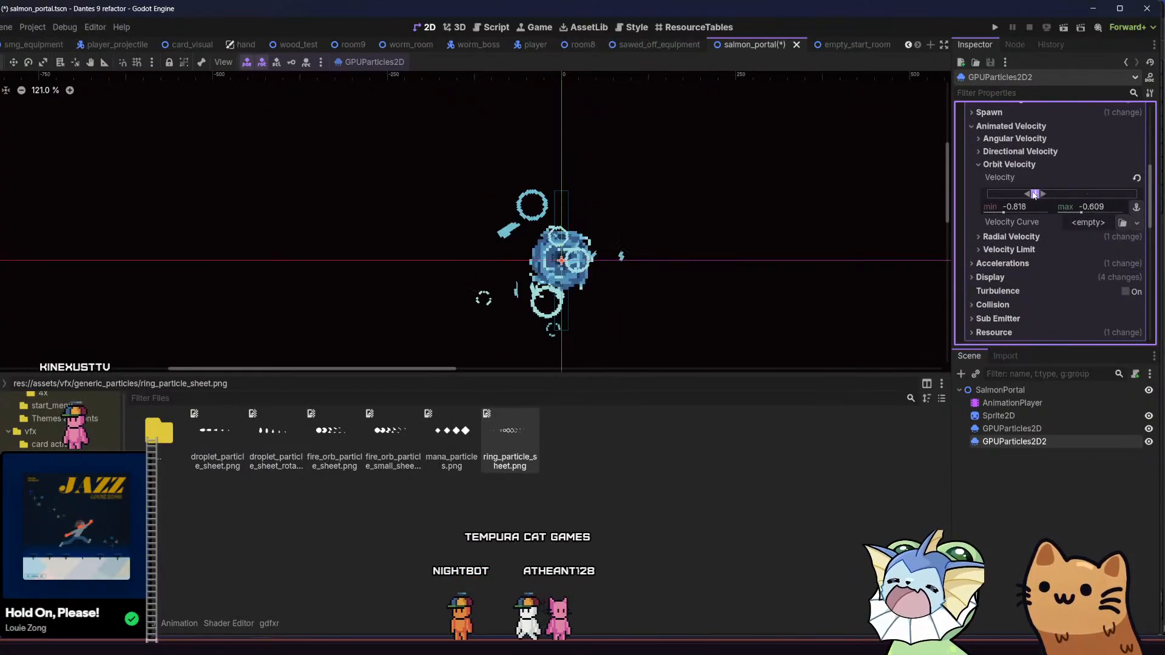
left_click_drag(1034, 194, 1045, 195)
key("ctrl+s")
scroll(740, 225, "down", 2)
scroll(671, 283, "up", 5)
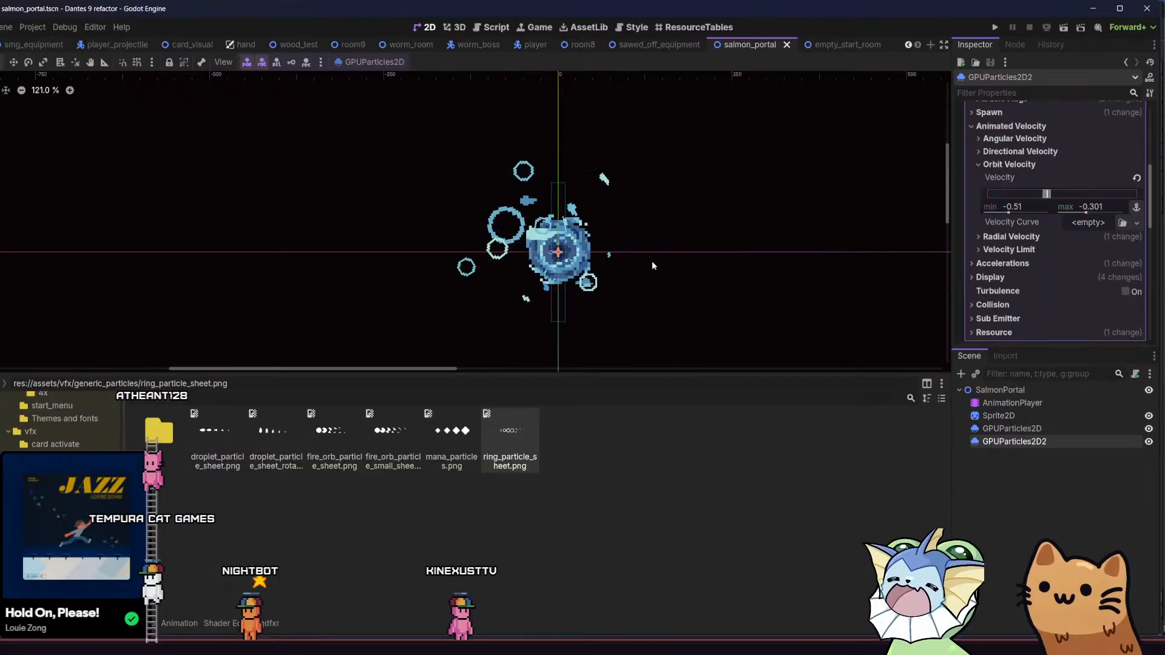
- Undo the ring particle edits back to the state before the second particle node was created
key("ctrl+z")
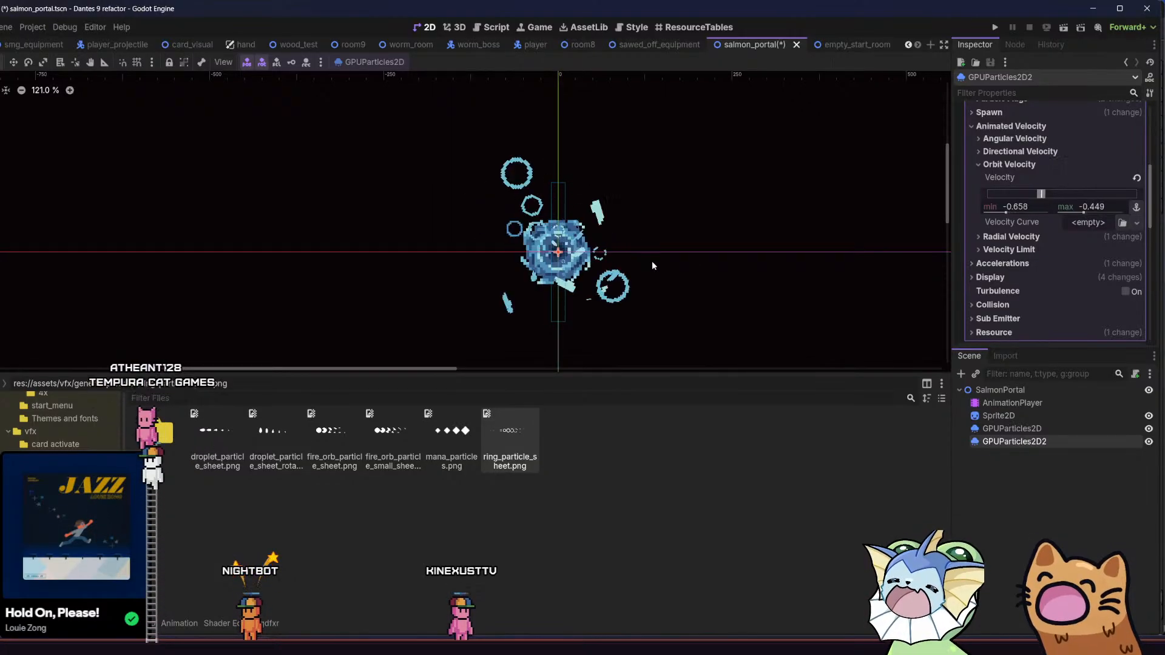
key("ctrl+z")
key("ctrl+z")
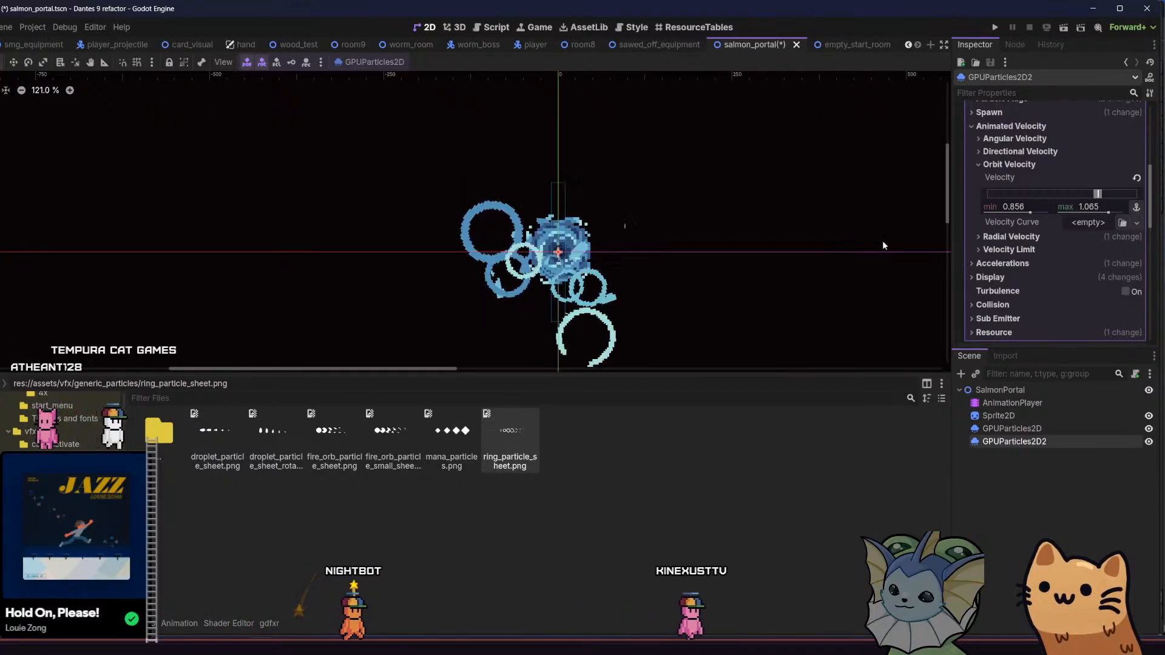
scroll(987, 220, "down", 3)
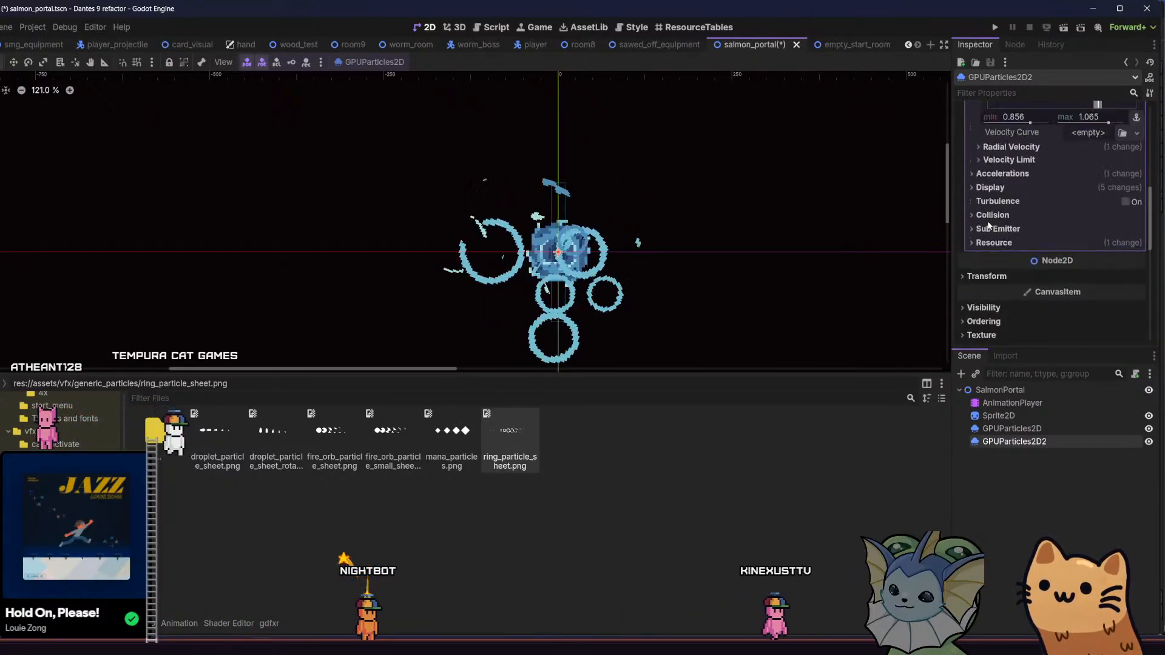
left_click(990, 188)
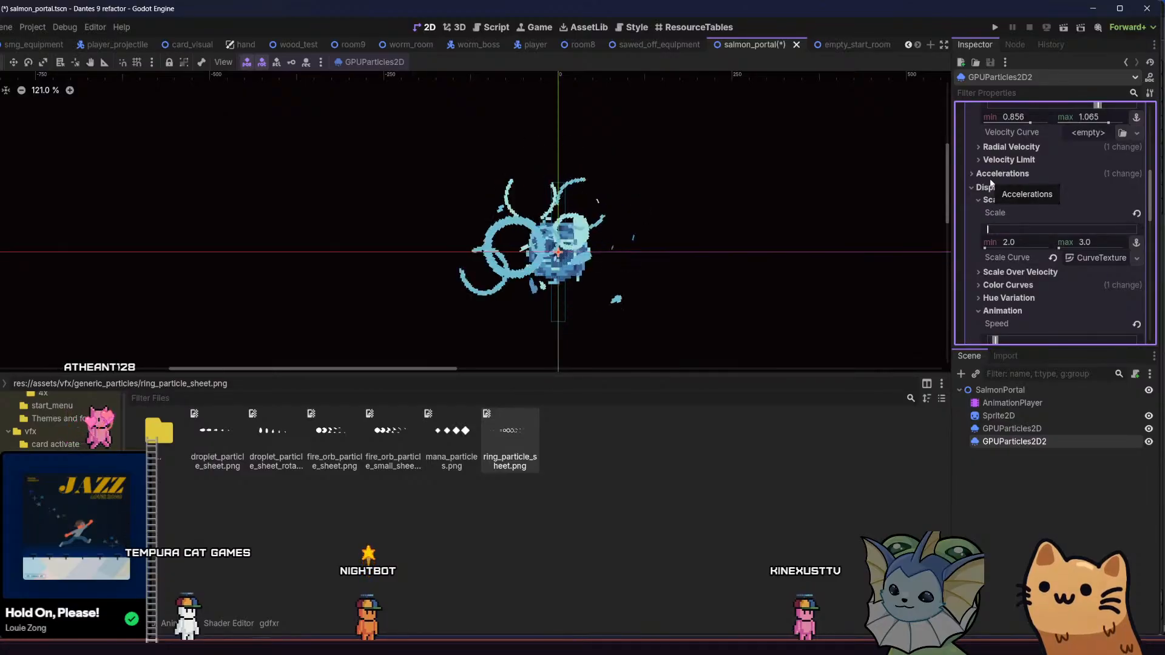
key("ctrl+z")
key("ctrl+z")
key("ctrl+z")
key("ctrl+z")
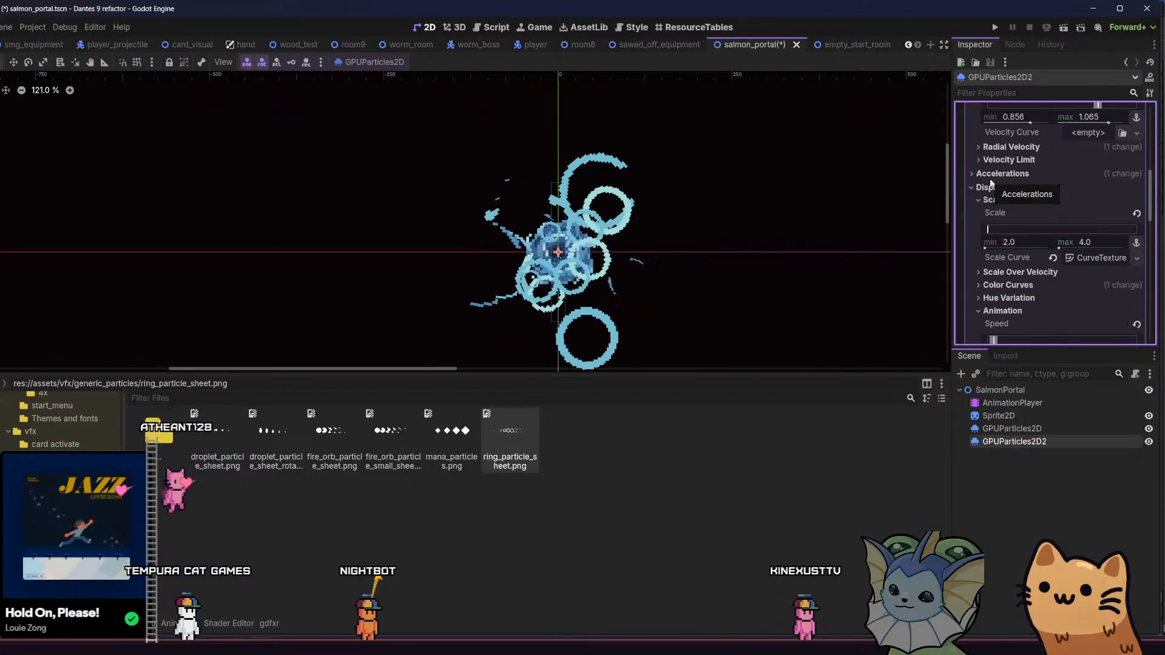
key("ctrl+z")
key("ctrl+z")
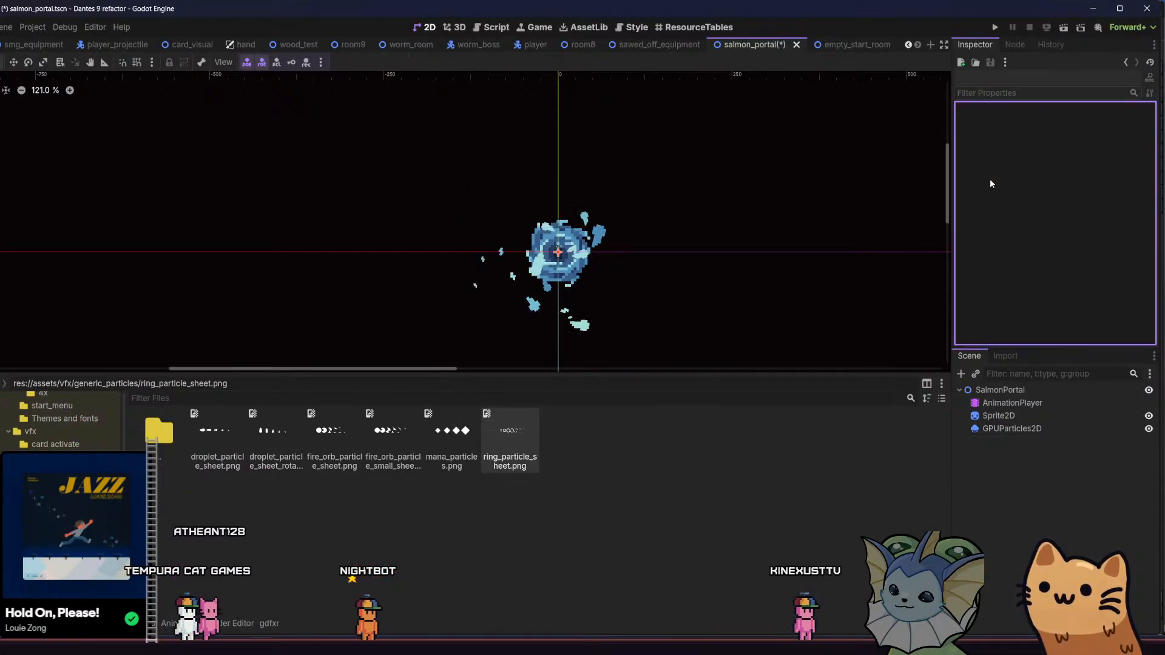
- Duplicate the droplet GPUParticles2D node to start a new second particle layer
left_click(1005, 428)
right_click(1003, 428)
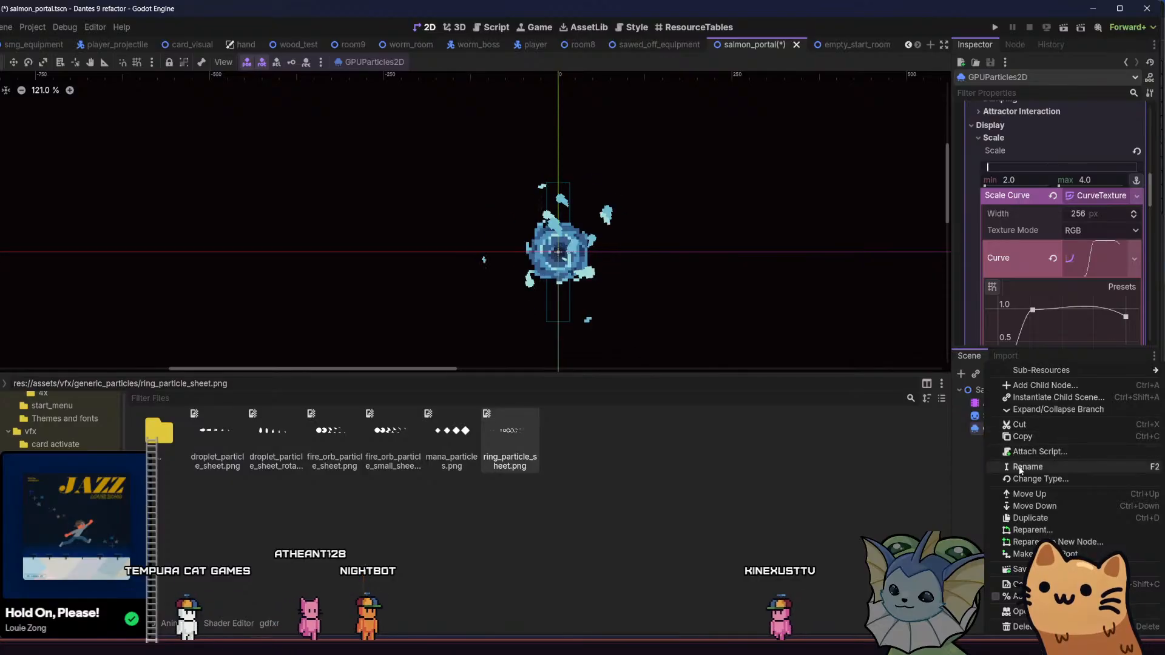
left_click(912, 455)
key("ctrl+d")
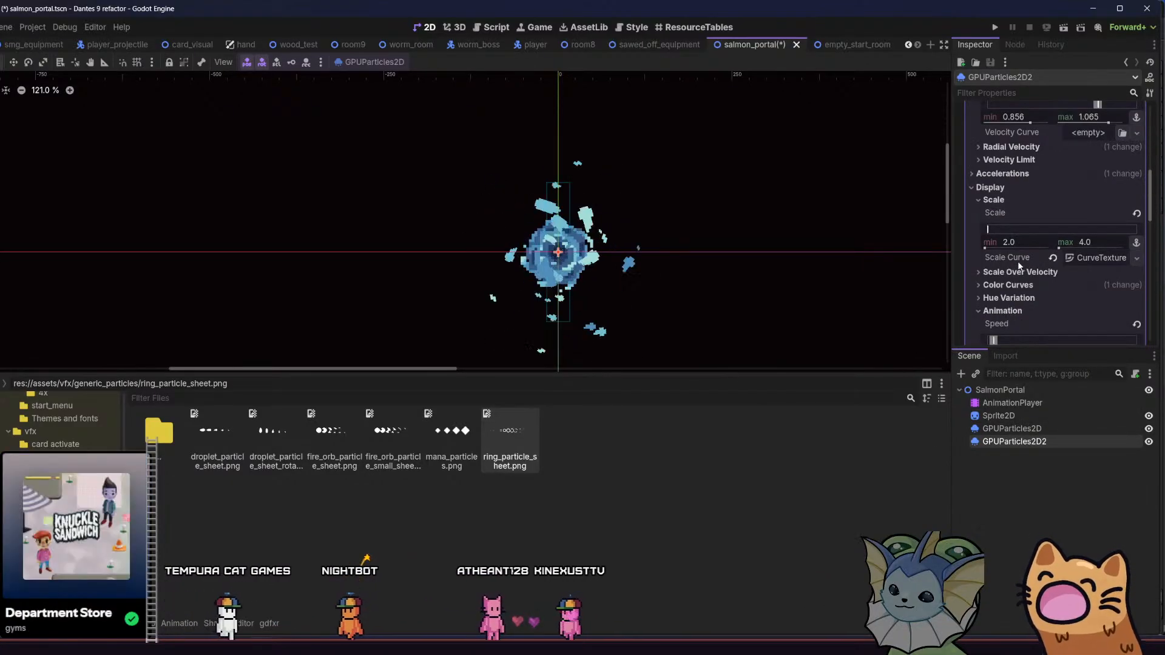
key("ctrl+z")
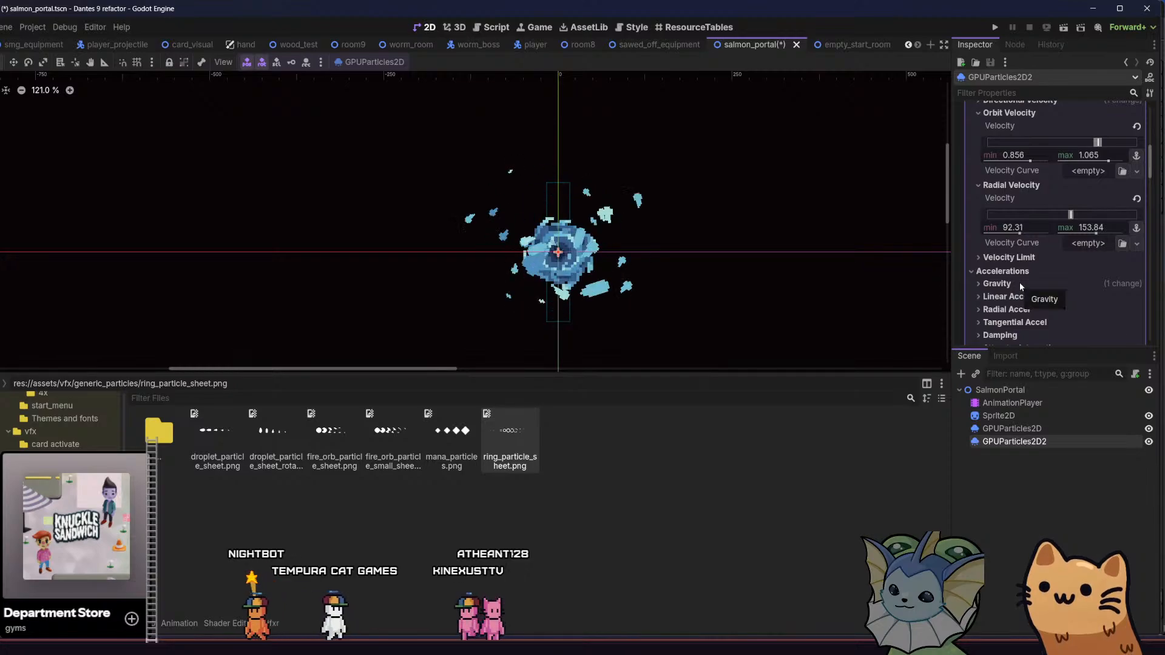
- Assign ring_particle_sheet.png as the texture of the duplicated particle node
scroll(1019, 284, "down", 6)
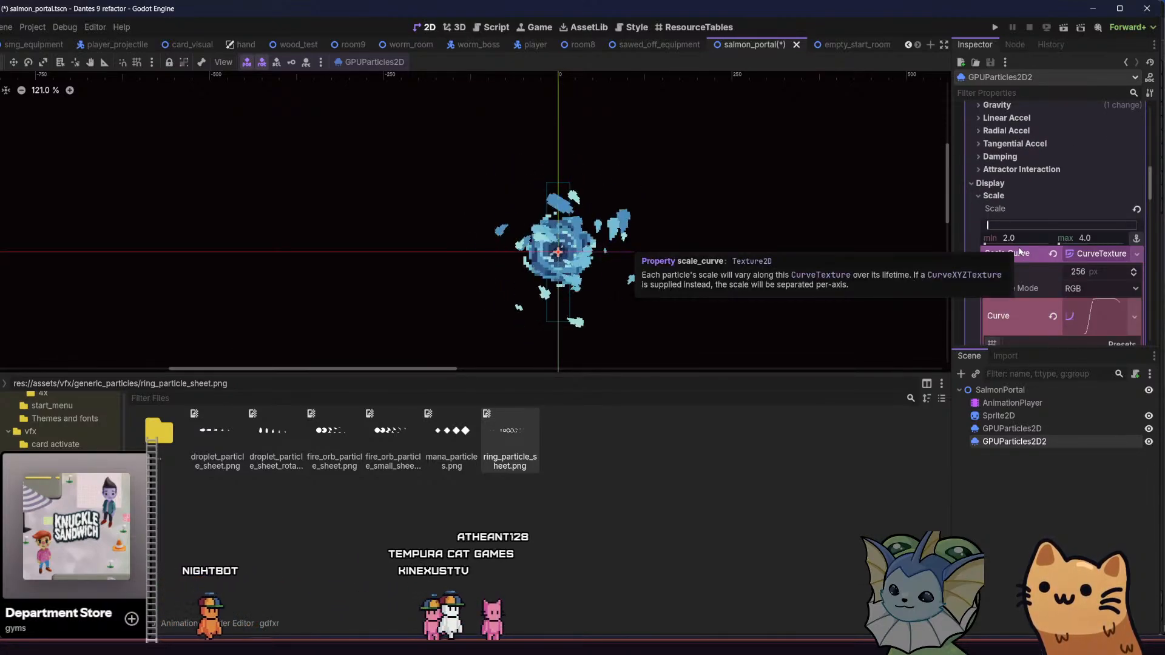
scroll(1018, 251, "down", 6)
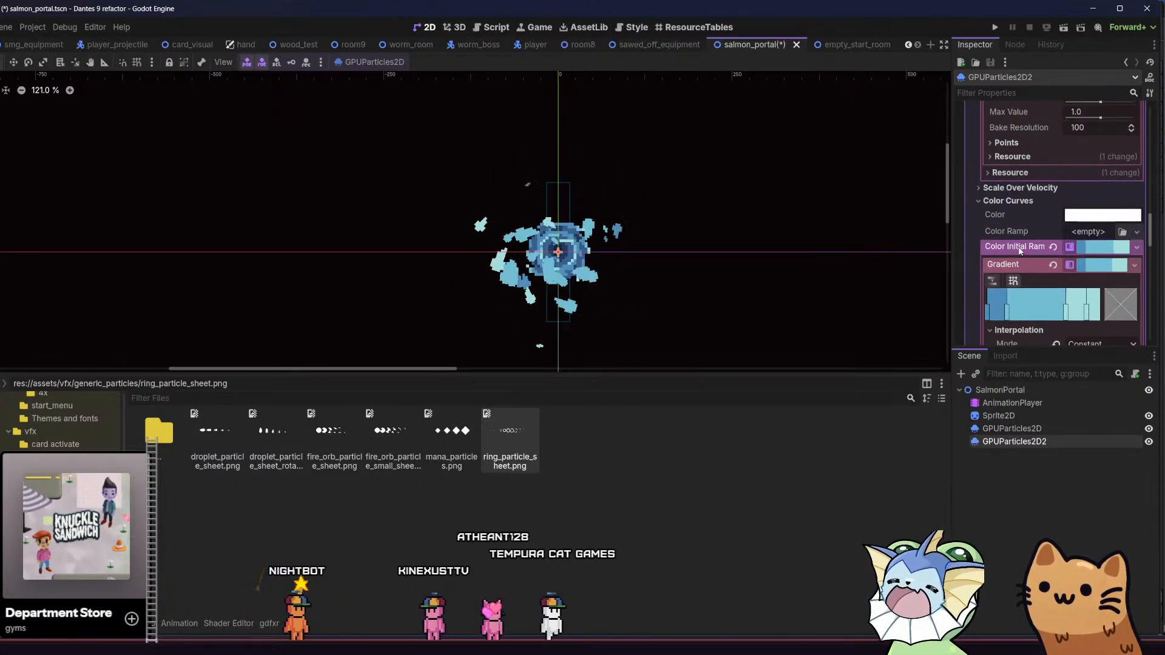
left_click(1020, 441)
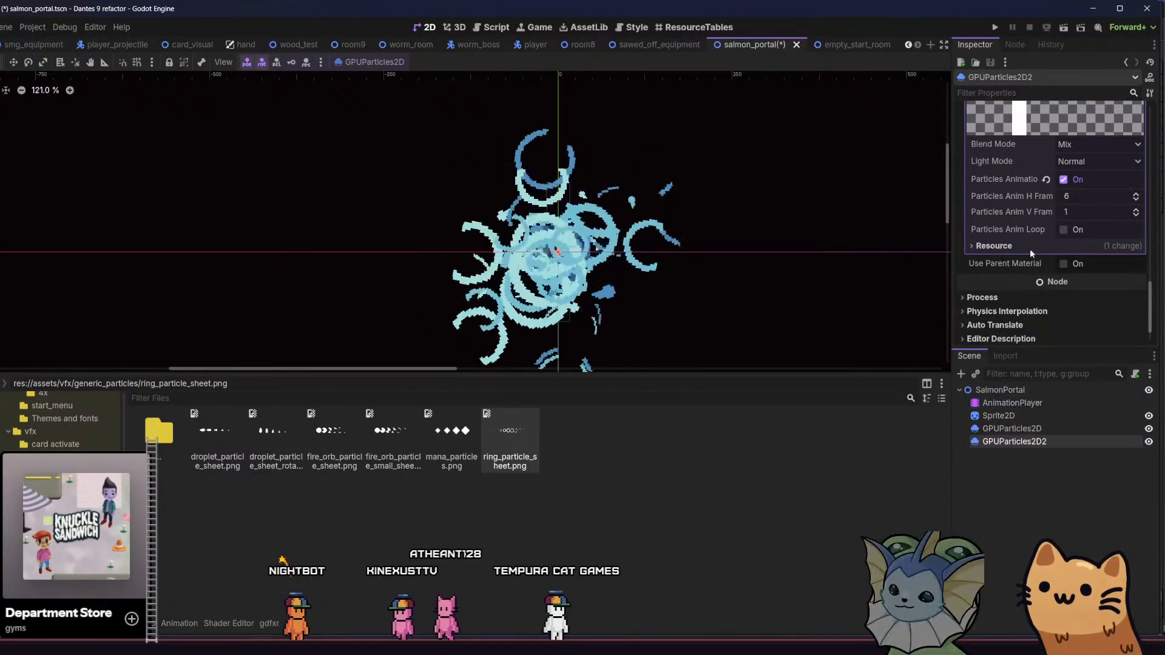
scroll(1029, 250, "up", 10)
scroll(1029, 253, "up", 5)
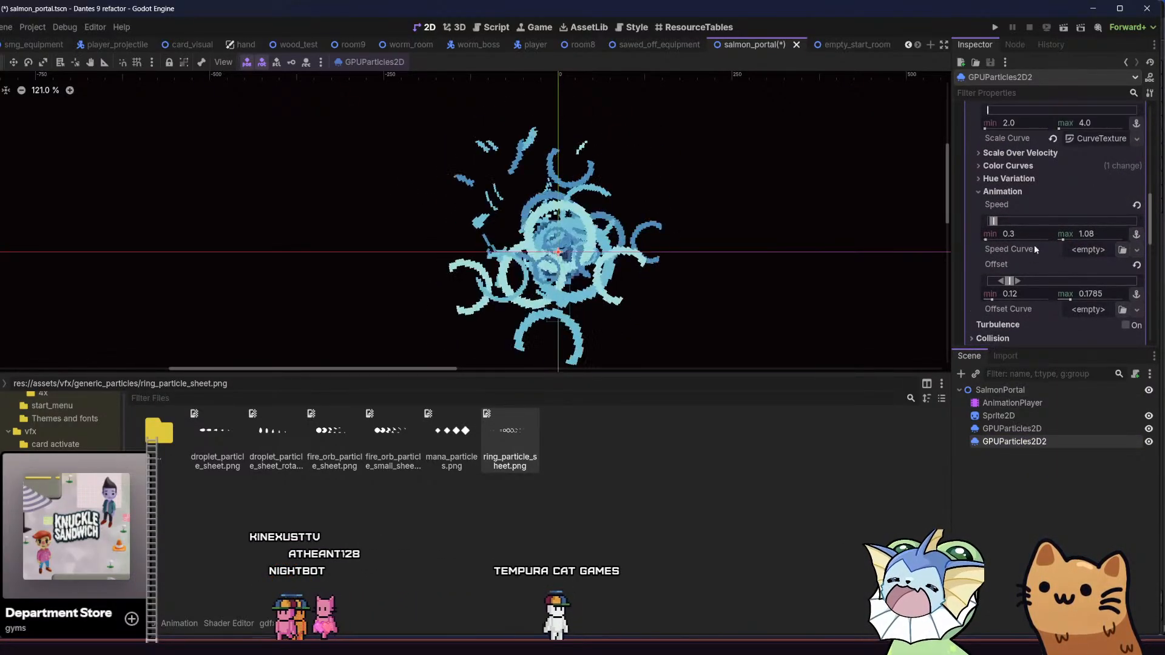
- Make the ring particles' process material unique recursively and save the scene
scroll(1036, 232, "up", 2)
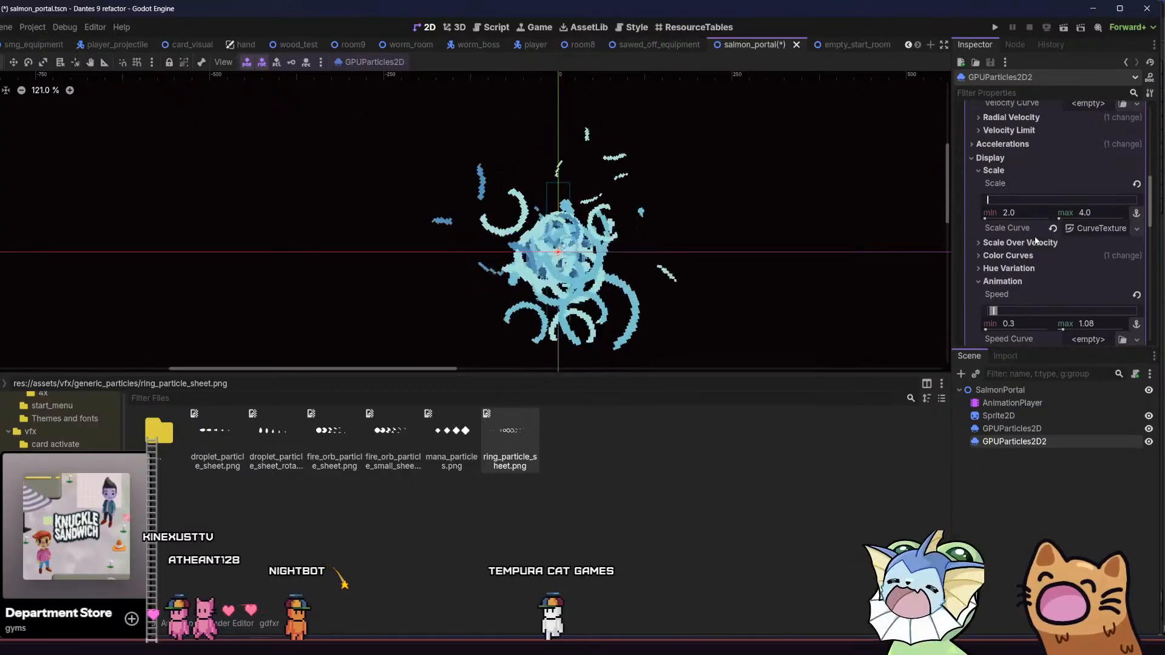
scroll(1036, 232, "down", 4)
scroll(1036, 228, "up", 10)
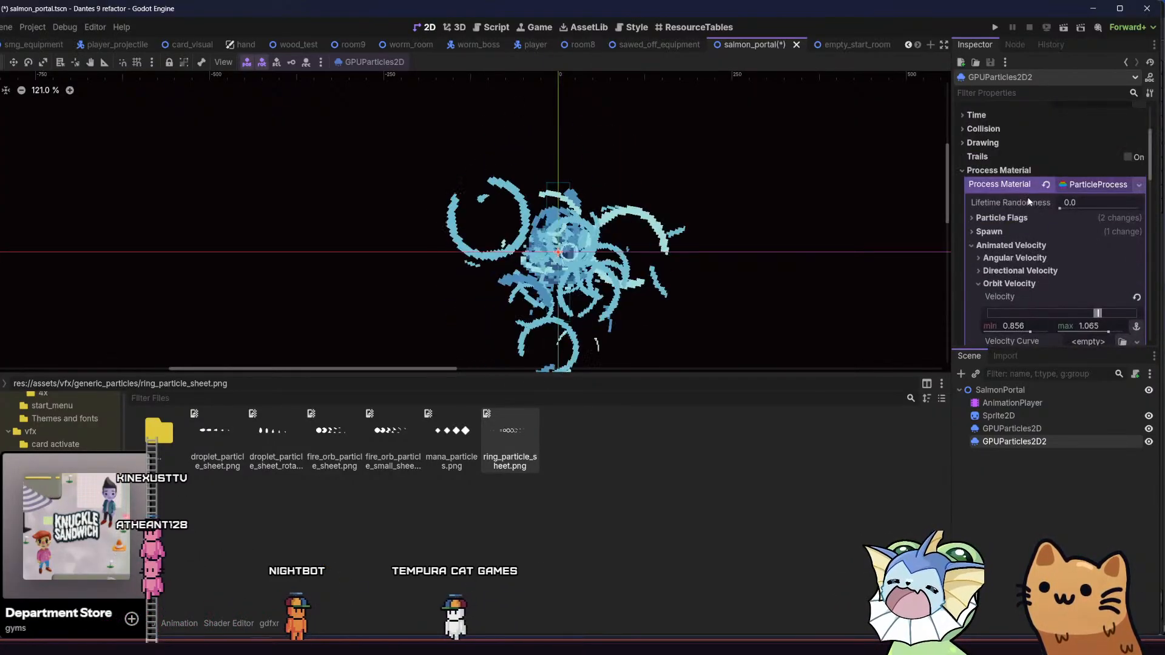
scroll(1050, 158, "down", 2)
right_click(1068, 128)
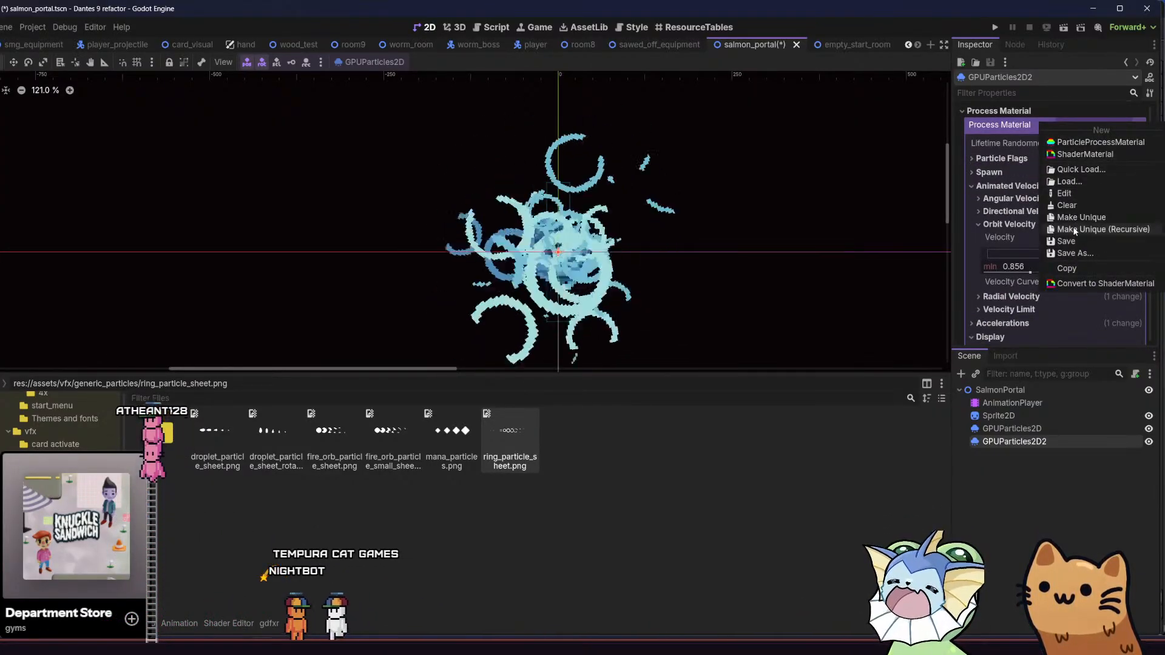
left_click(1025, 227)
left_click(315, 431)
key("ctrl+s")
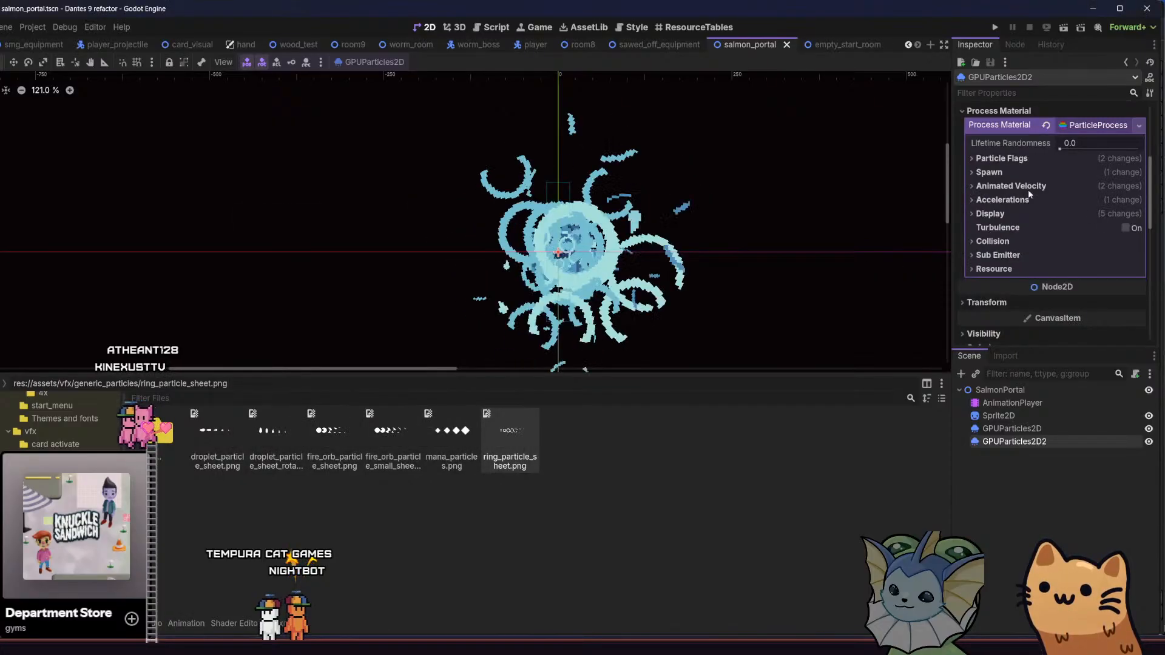
- Set the horizontal animation frames in the ring particles' canvas item material to 10
left_click(1003, 215)
left_click(1005, 214)
left_click(1001, 215)
left_click(997, 226)
left_click(1004, 224)
scroll(1004, 228, "down", 2)
scroll(1002, 227, "down", 3)
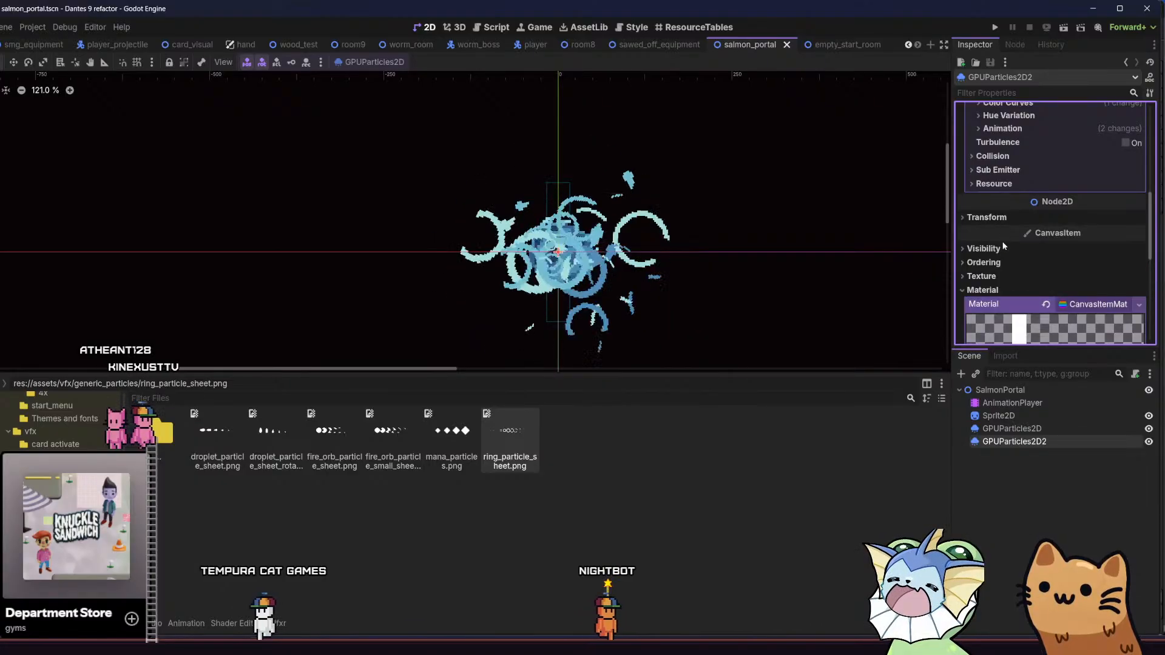
left_click(1064, 305)
scroll(1064, 305, "down", 2)
left_click(1072, 253)
type("10")
scroll(1062, 241, "up", 6)
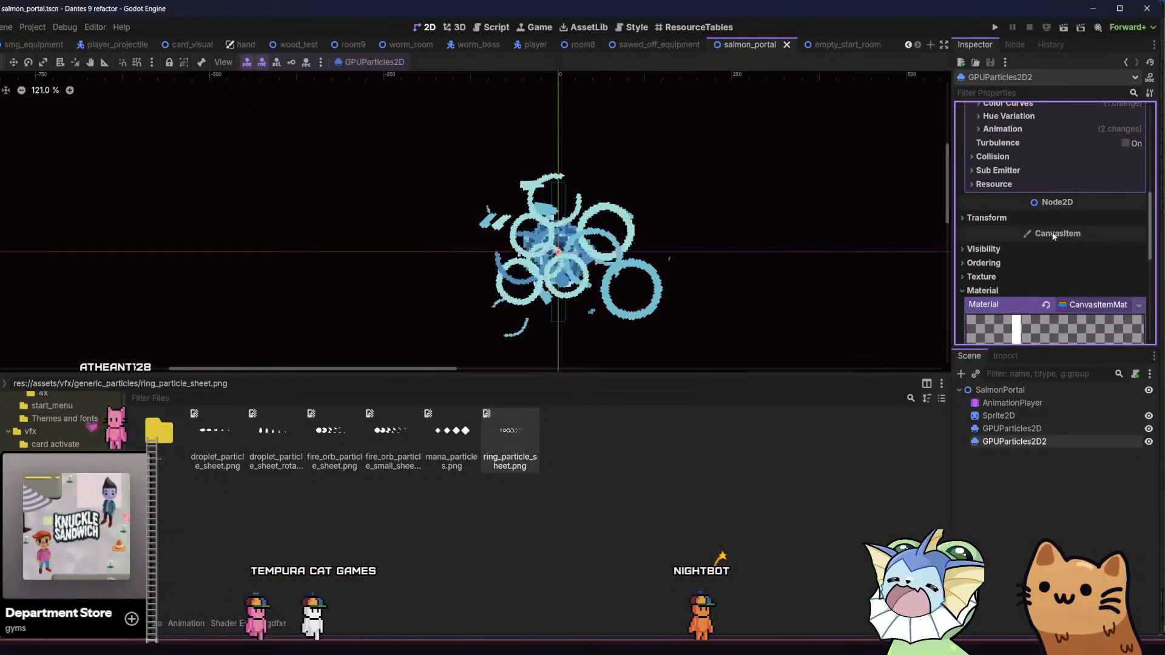
- Set the ring particles' maximum scale to 3.0, animation offset to 0.1508–0.2093 and animation speed to 0.0–0.19
left_click(1017, 164)
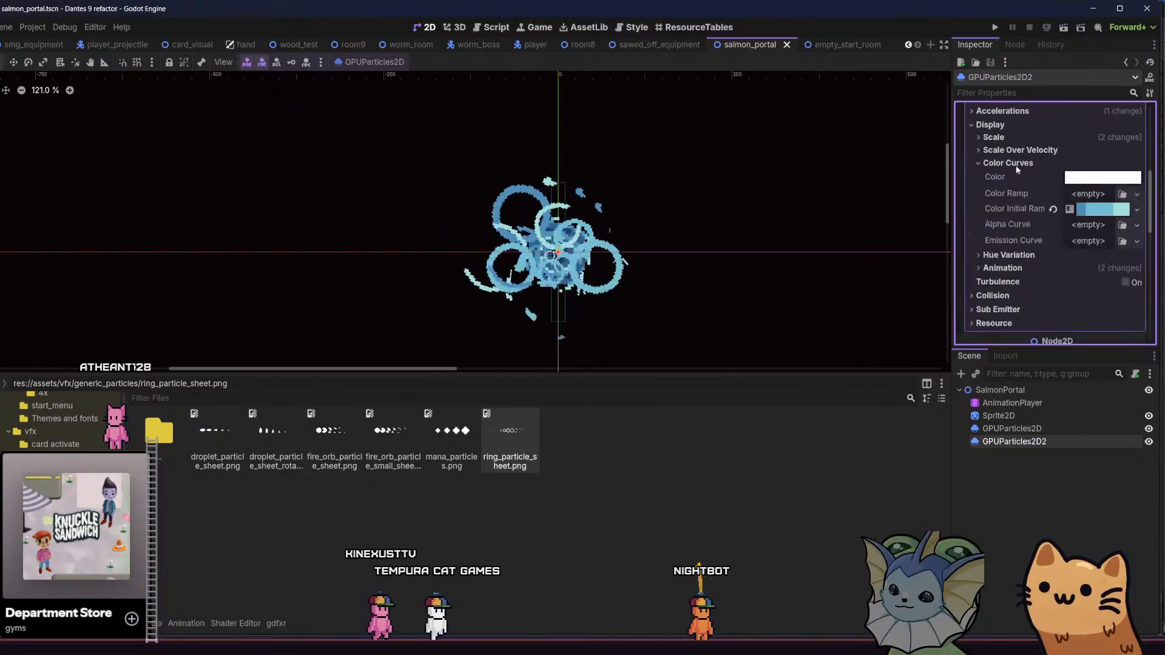
left_click(1011, 162)
left_click(1014, 137)
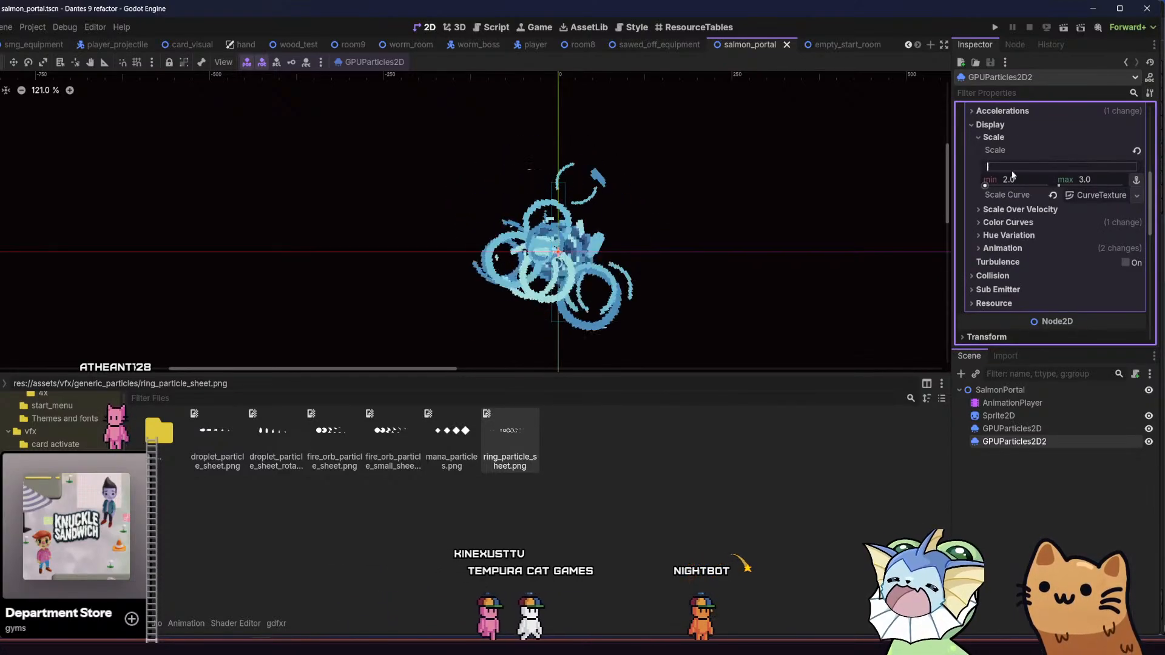
left_click(1002, 138)
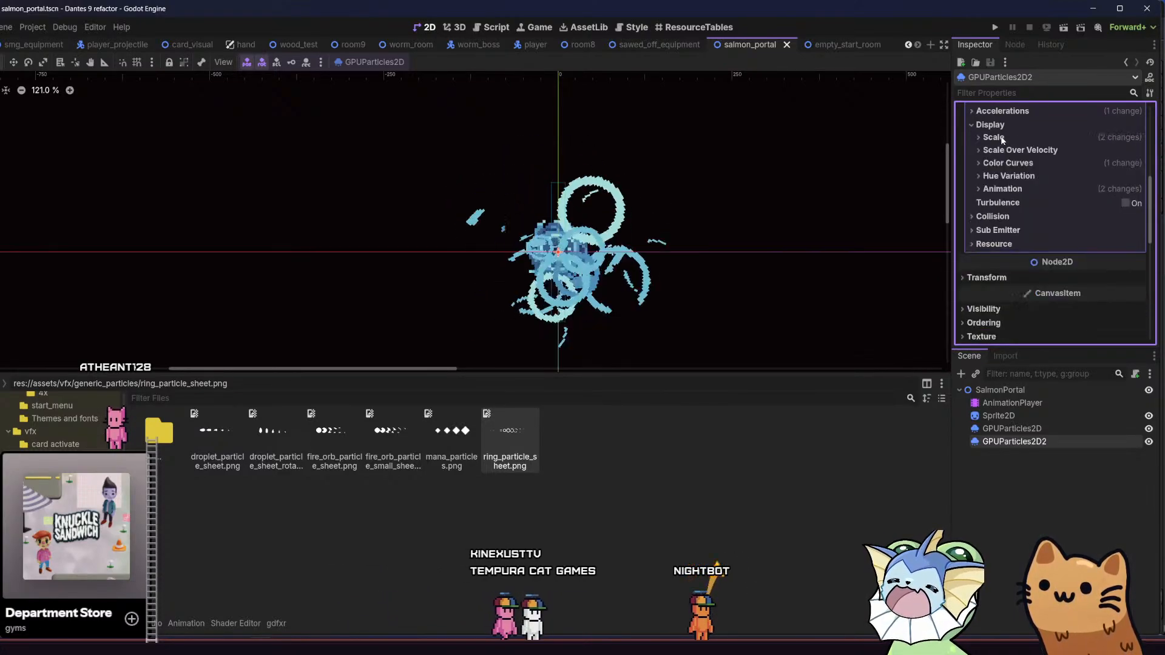
left_click(995, 193)
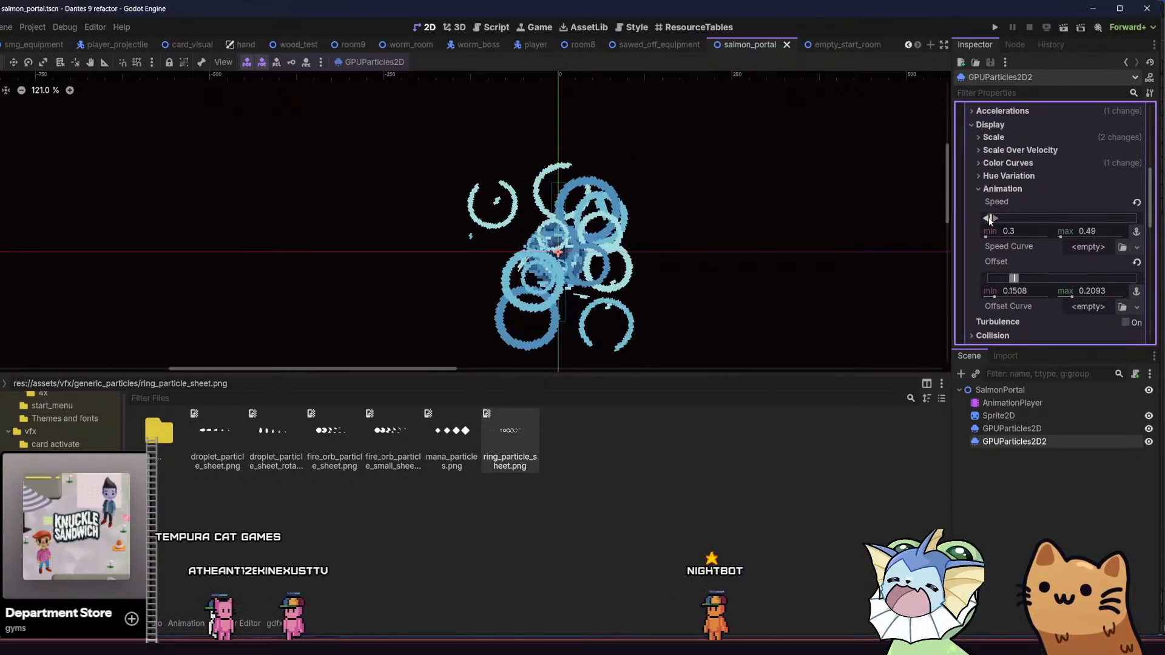
left_click_drag(991, 220, 988, 222)
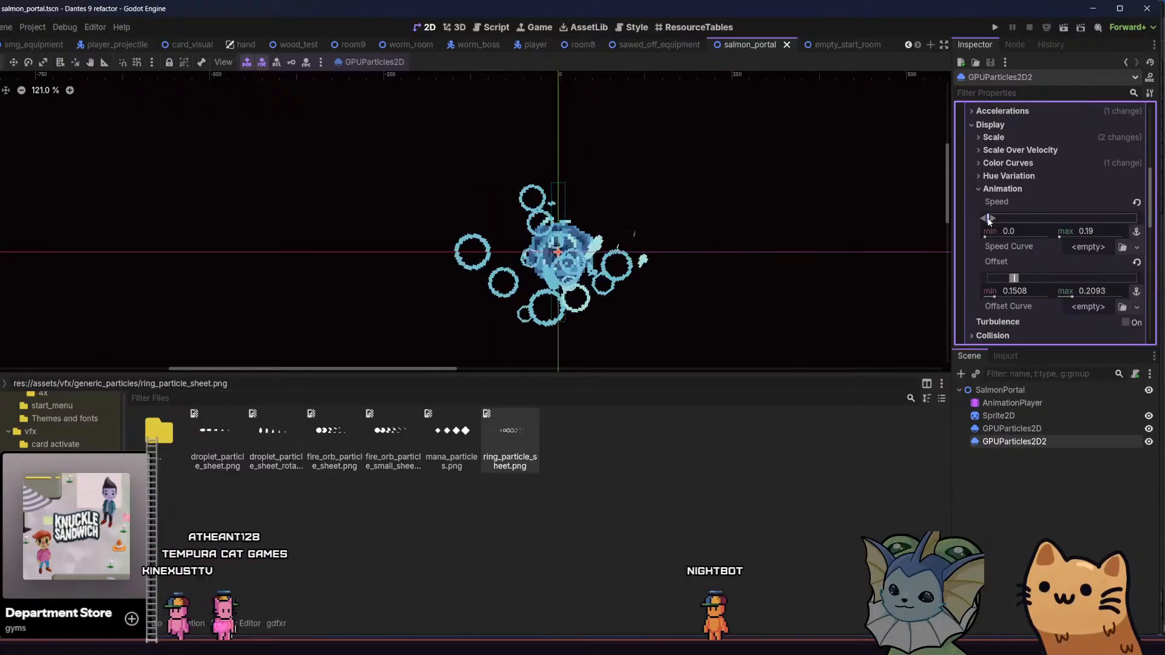
- Lower the end point of the ring particles' scale curve to (1.00, 0.00) and bend its tangent for a steep drop at the end
scroll(1031, 212, "up", 10)
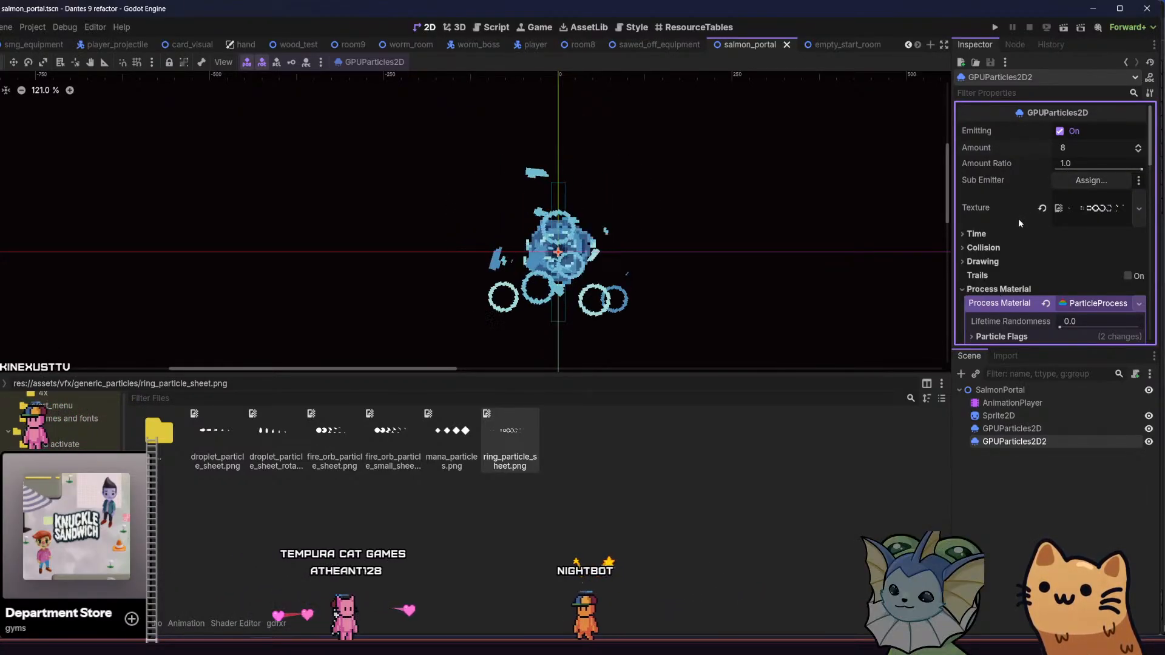
left_click(1010, 236)
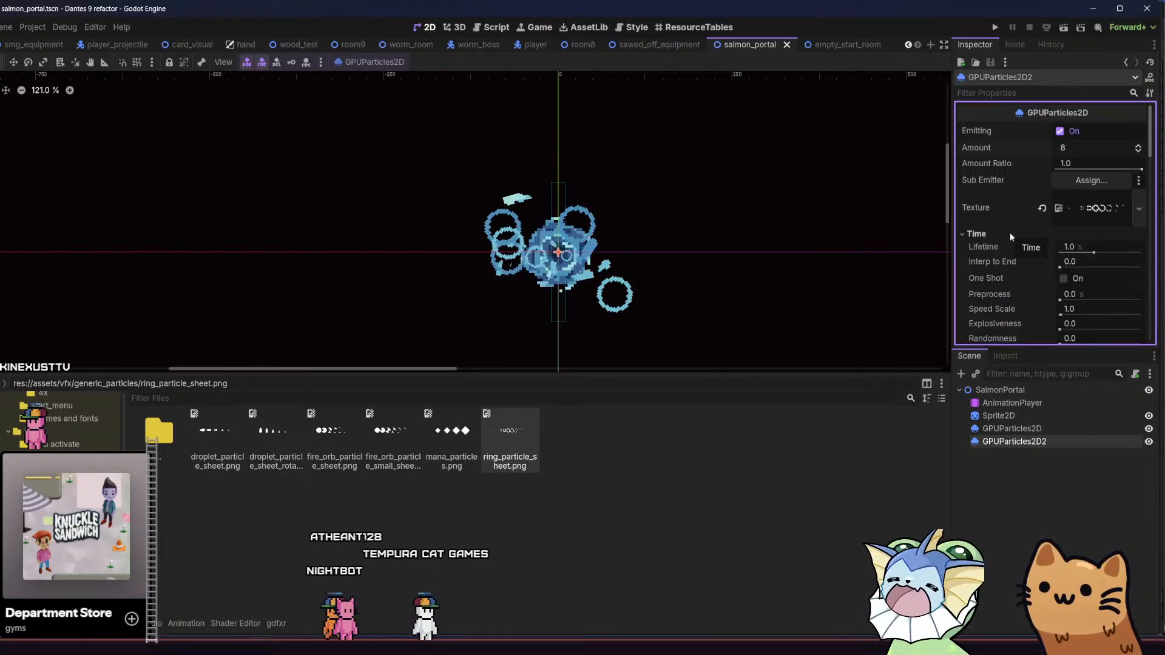
scroll(1009, 232, "down", 10)
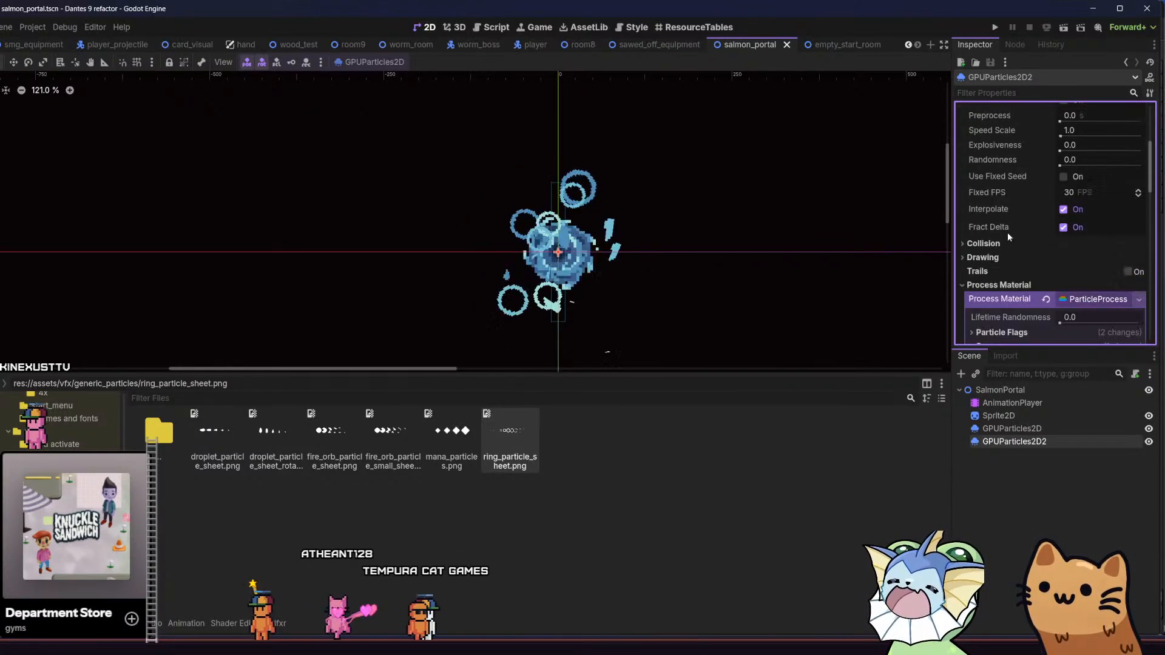
left_click(1023, 164)
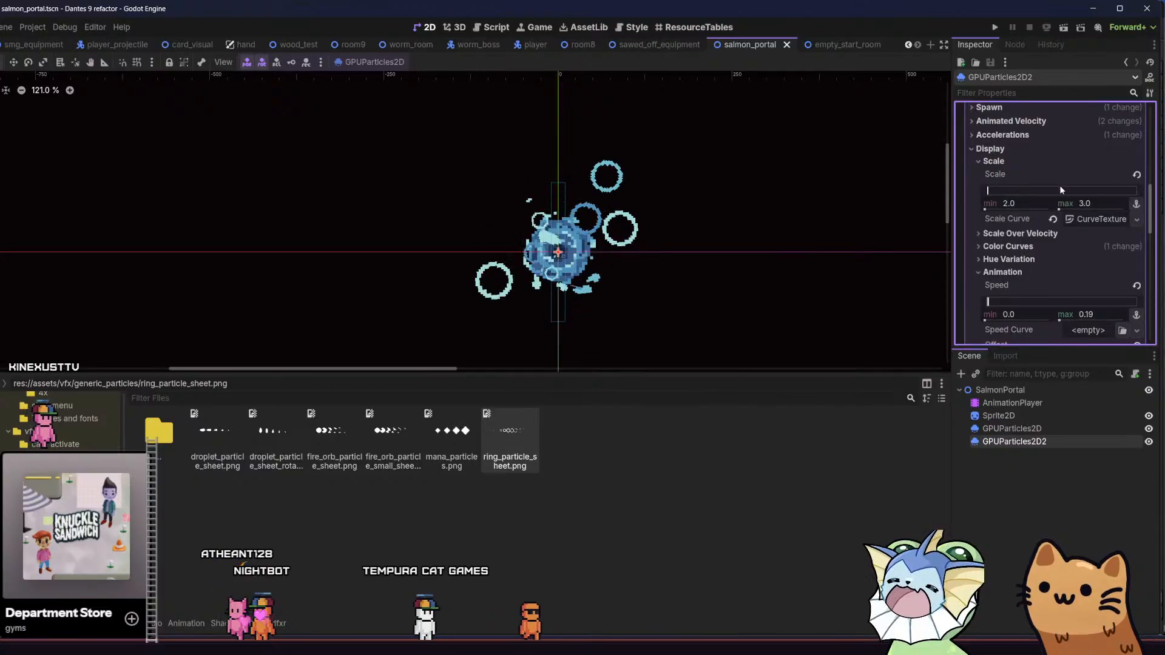
left_click(1100, 219)
left_click(1115, 267)
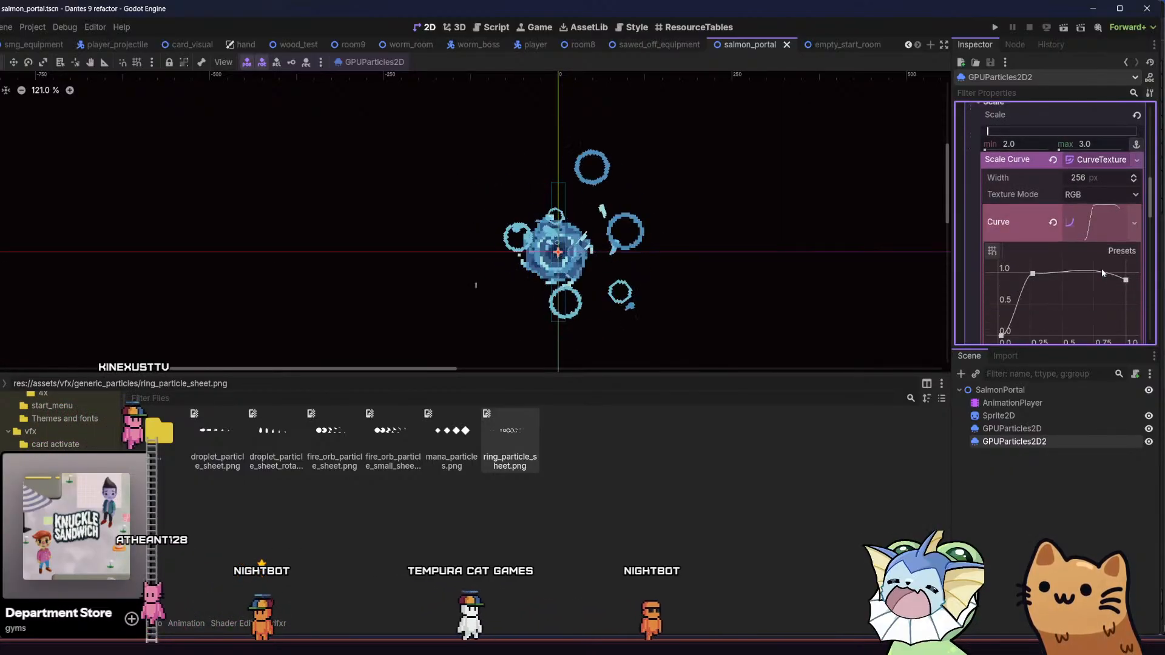
scroll(1117, 304, "down", 2)
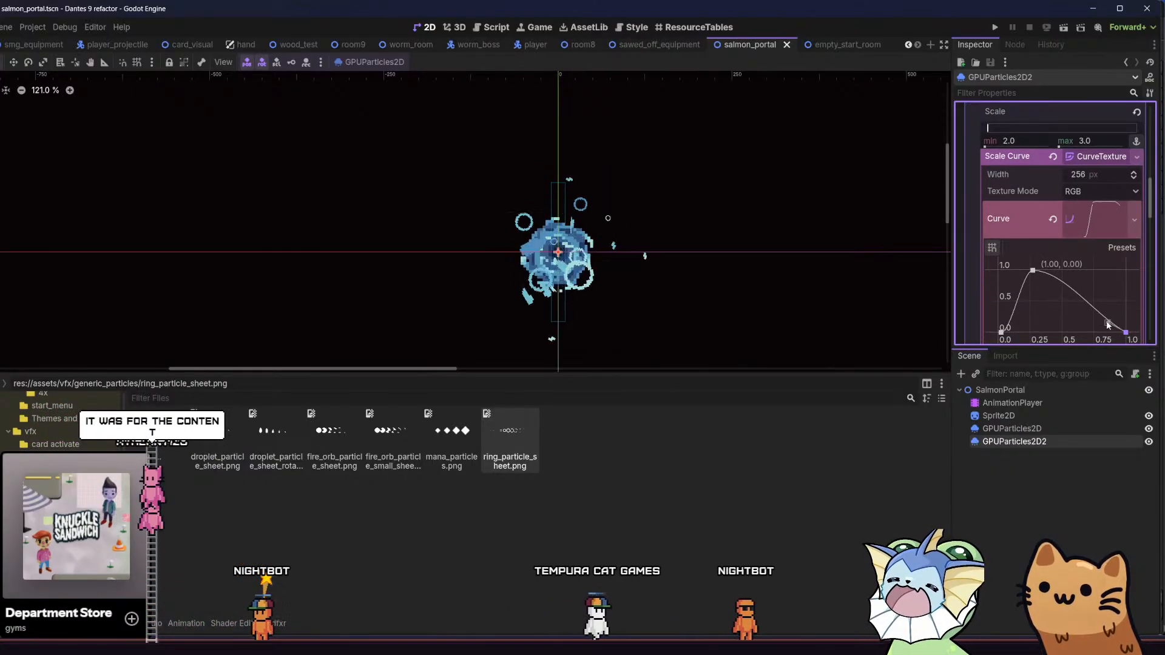
left_click_drag(1112, 318, 1121, 314)
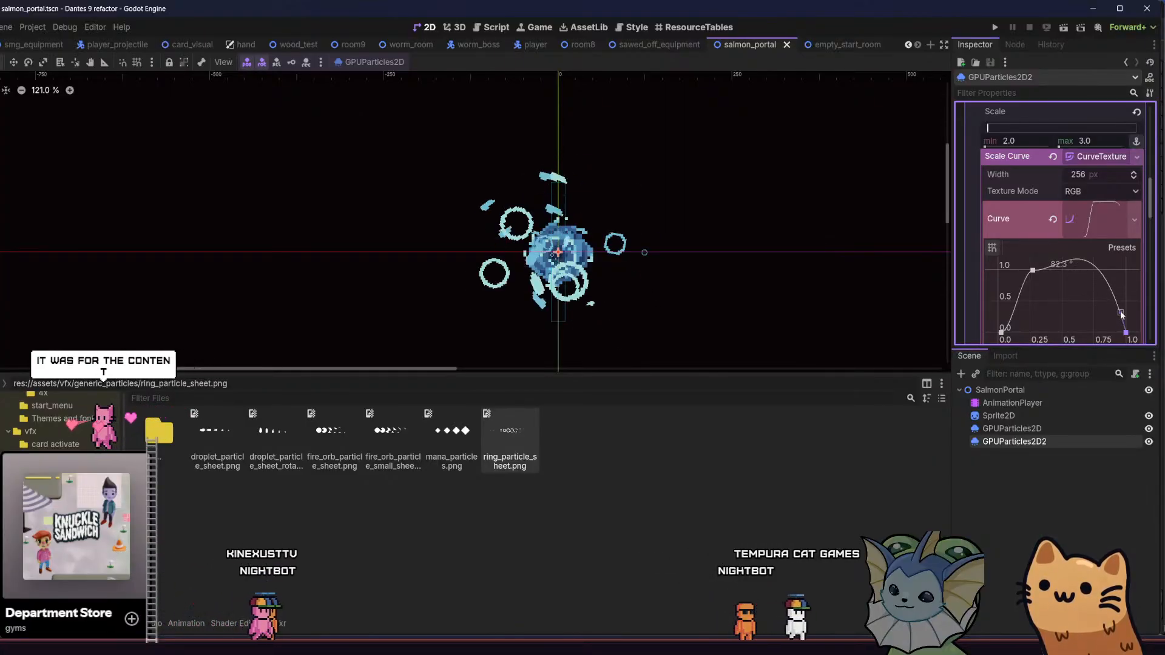
left_click(1097, 211)
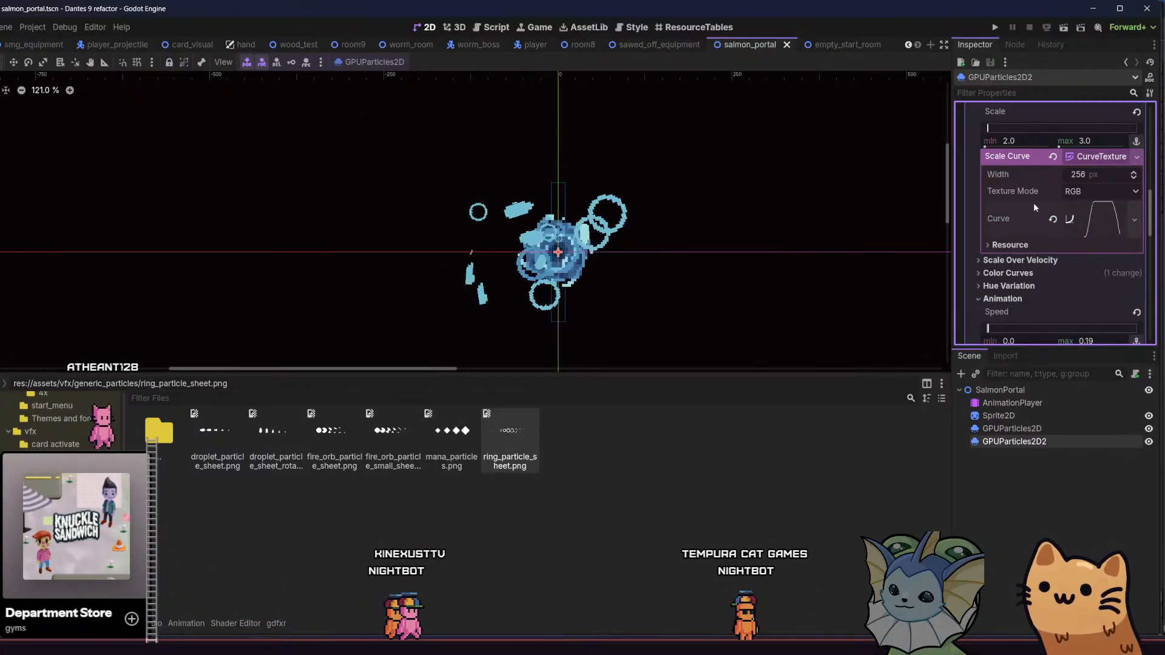
- Set the ring particles' radial velocity range to 61.54–104.61
scroll(1033, 203, "up", 10)
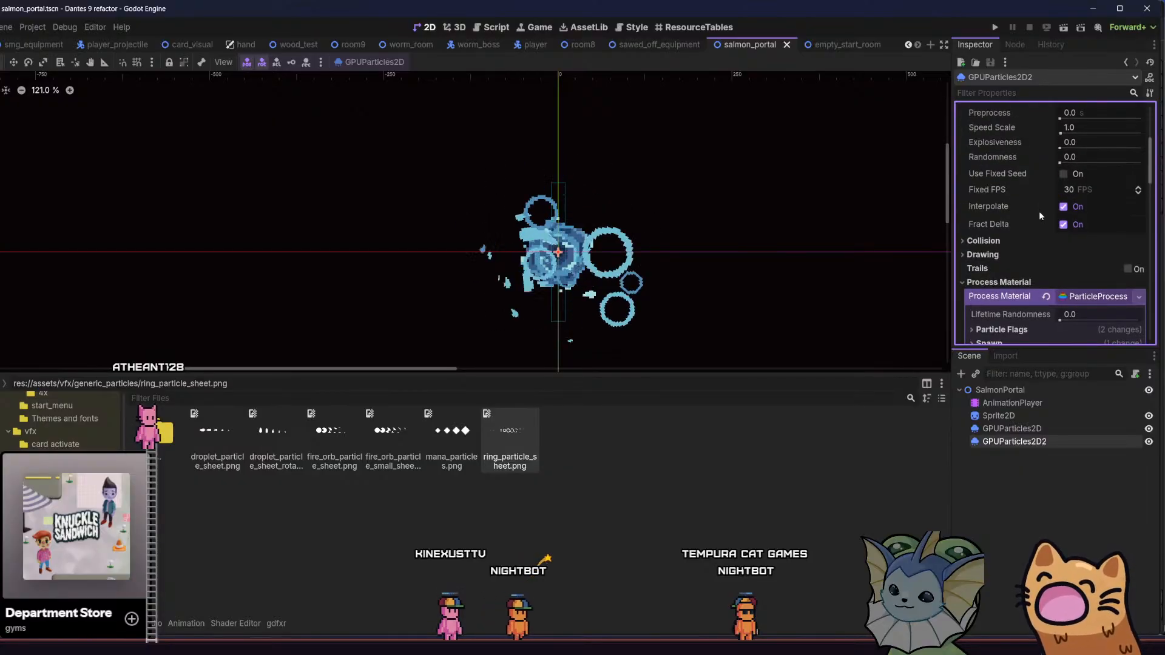
scroll(1032, 197, "up", 5)
scroll(1022, 200, "down", 10)
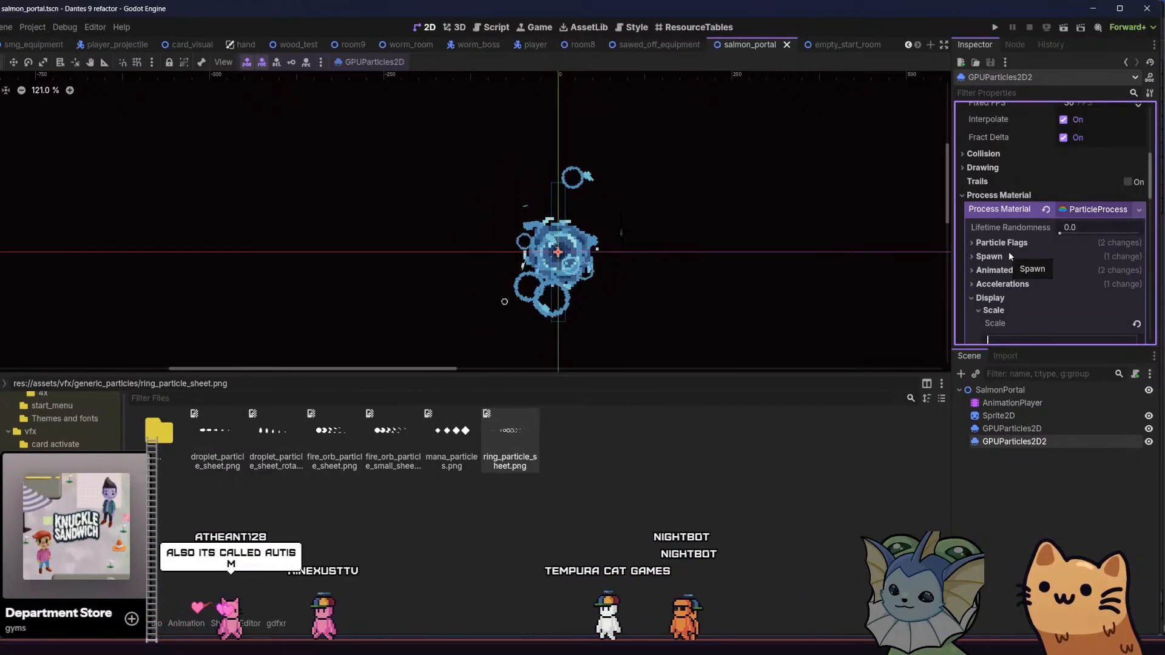
left_click(1017, 270)
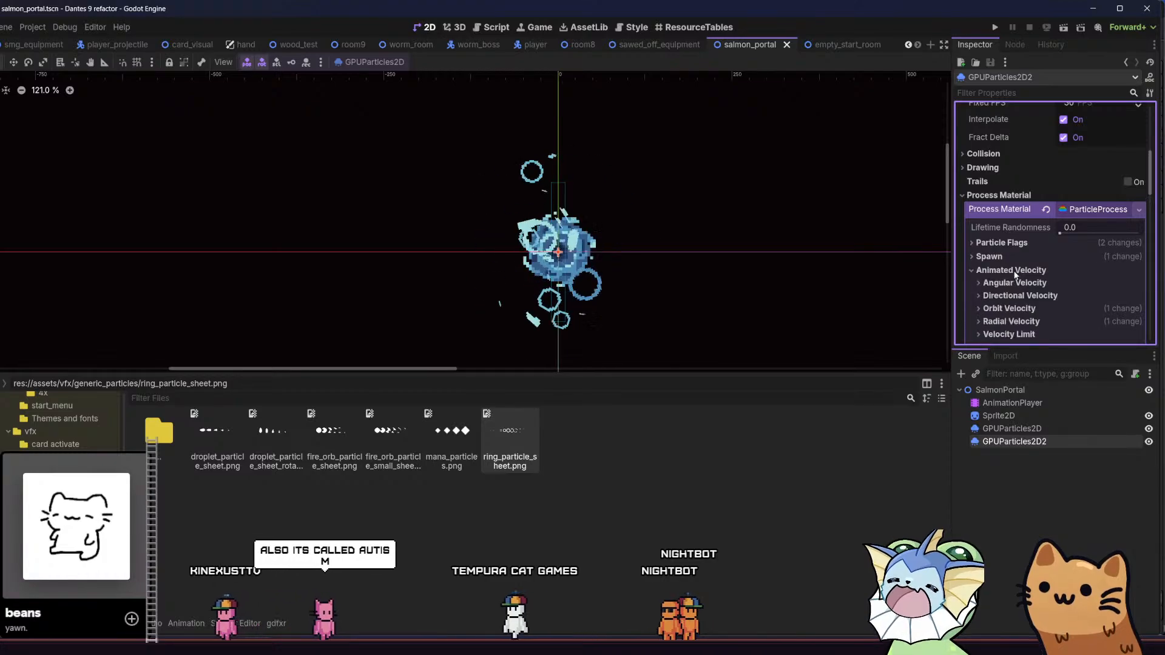
scroll(1018, 251, "down", 1)
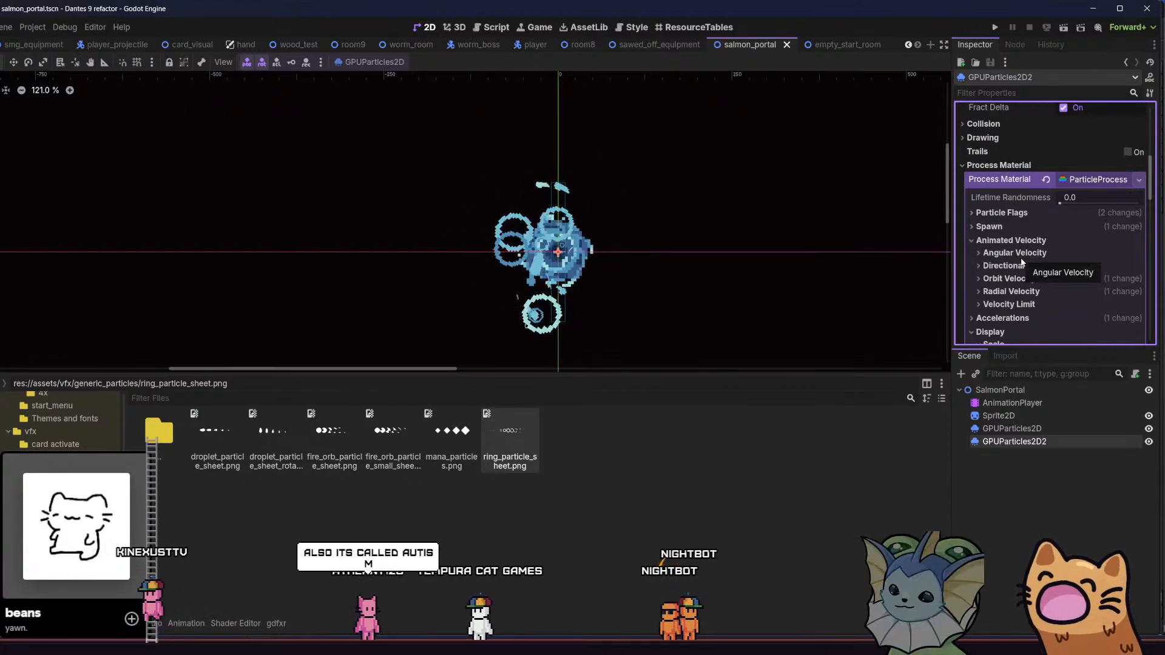
left_click(1010, 278)
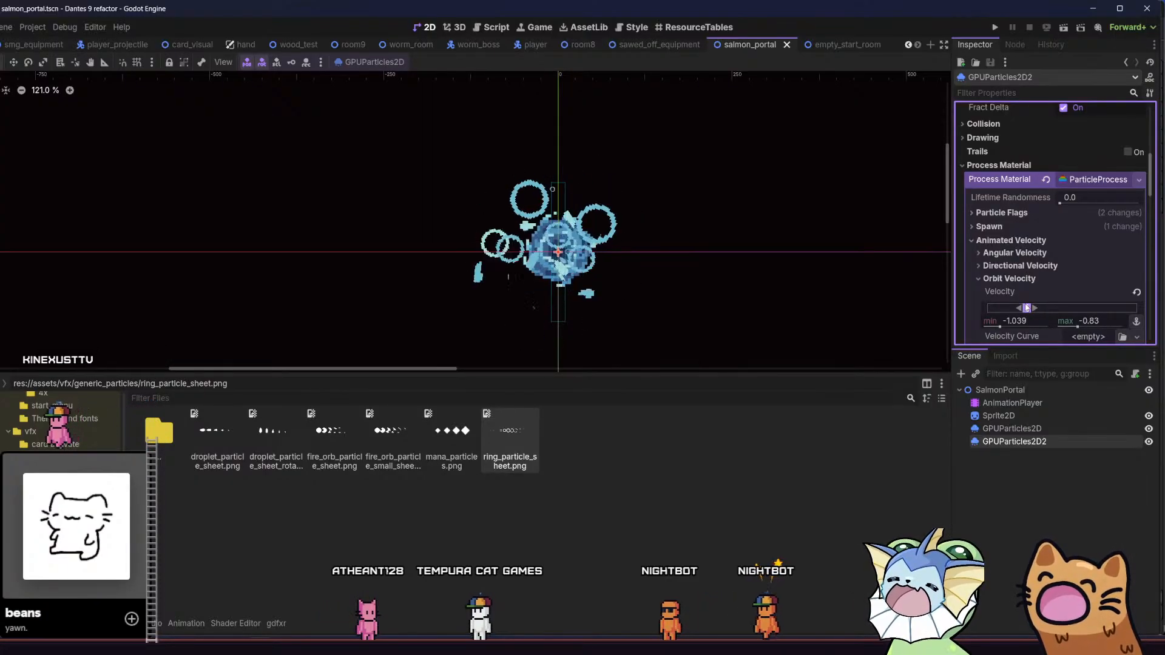
scroll(1023, 302, "down", 2)
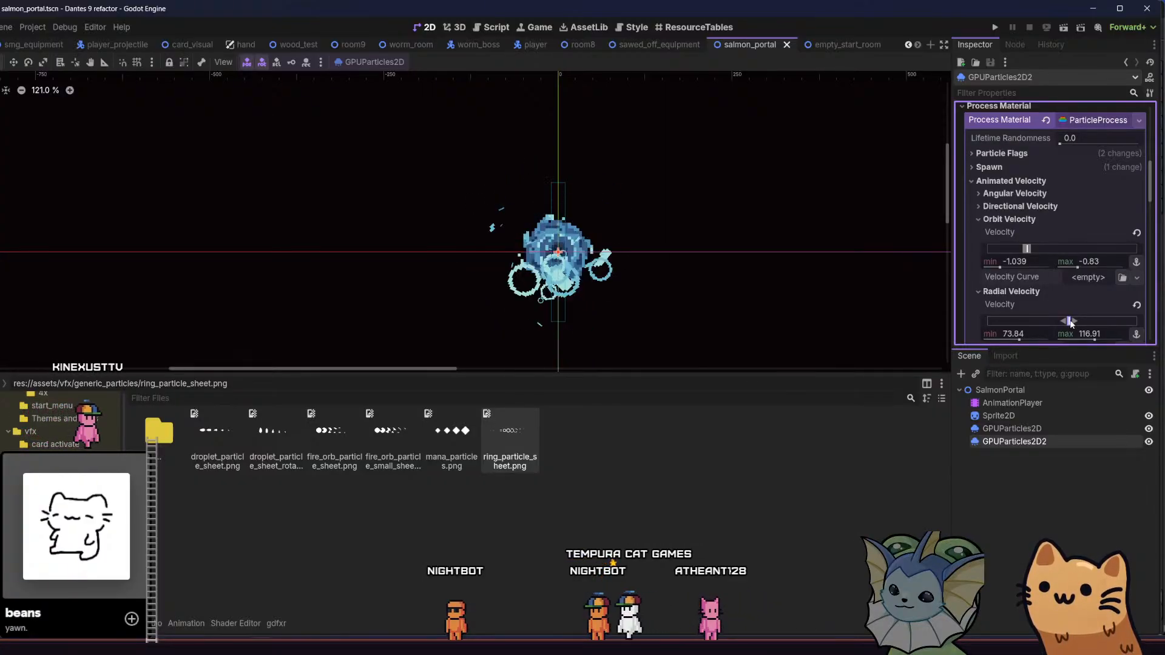
left_click_drag(1066, 323, 1070, 323)
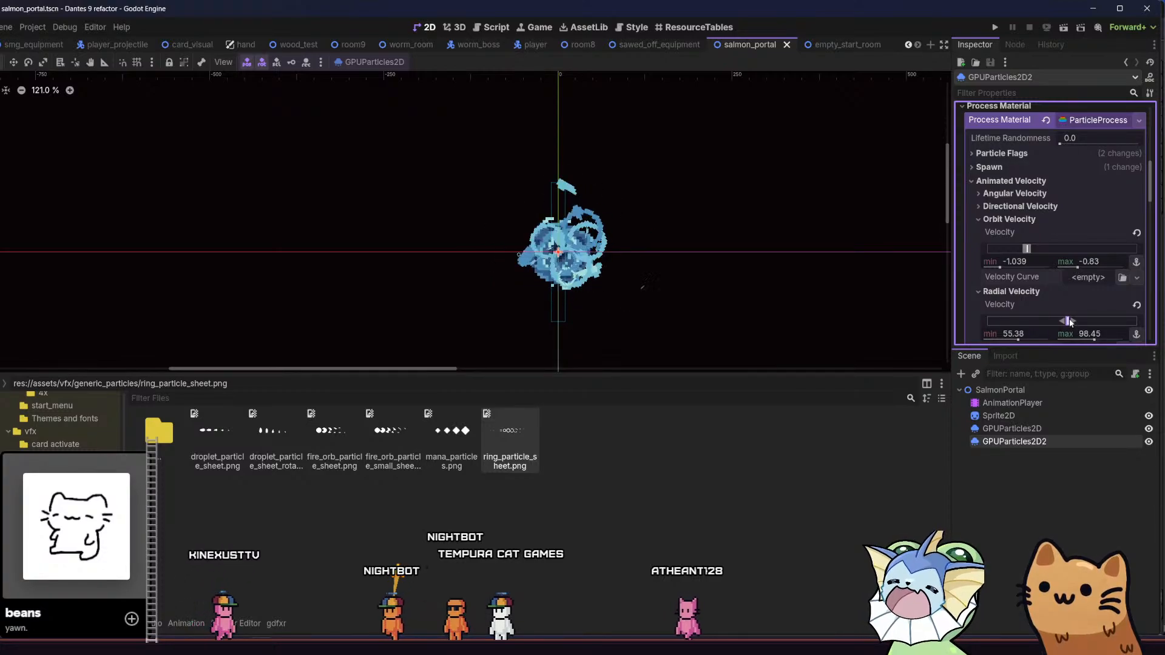
- Review the droplet particles' scale curve, color ramp, animation and velocity settings for comparison with the rings
left_click(1038, 428)
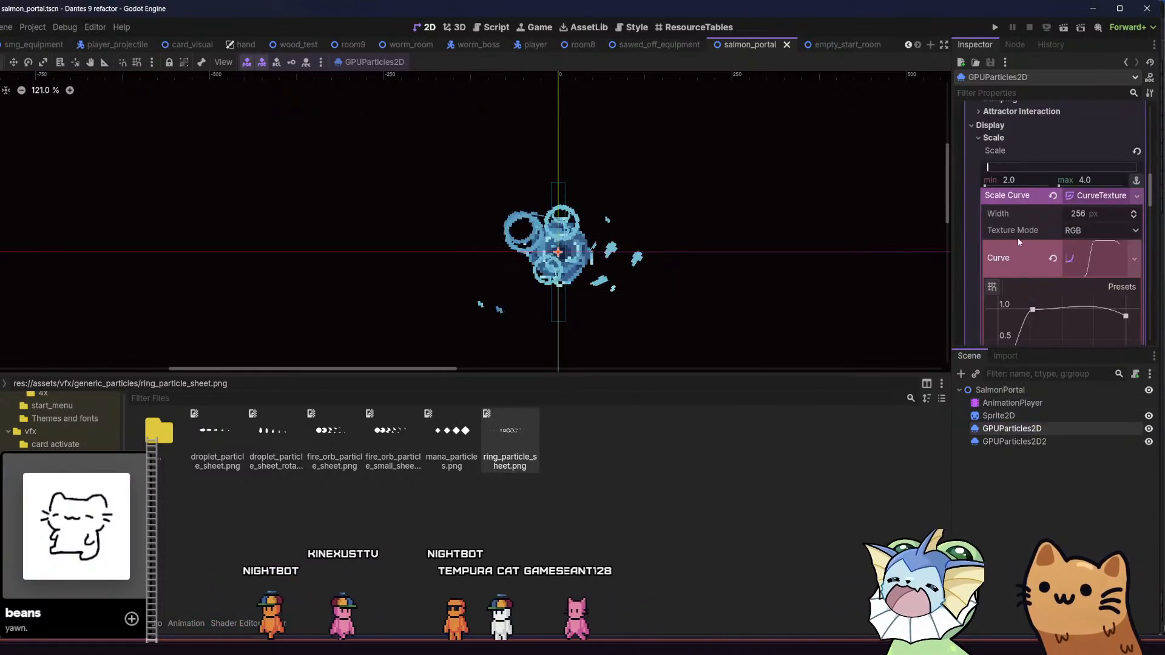
scroll(1017, 238, "down", 5)
scroll(1018, 239, "down", 6)
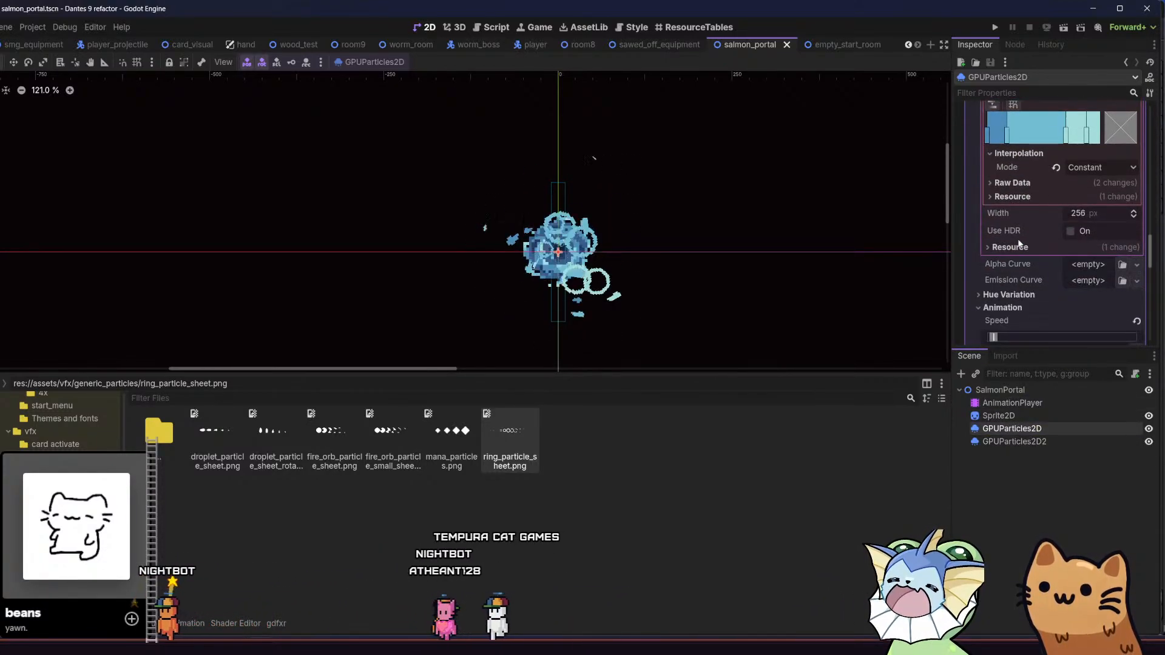
scroll(1013, 242, "up", 3)
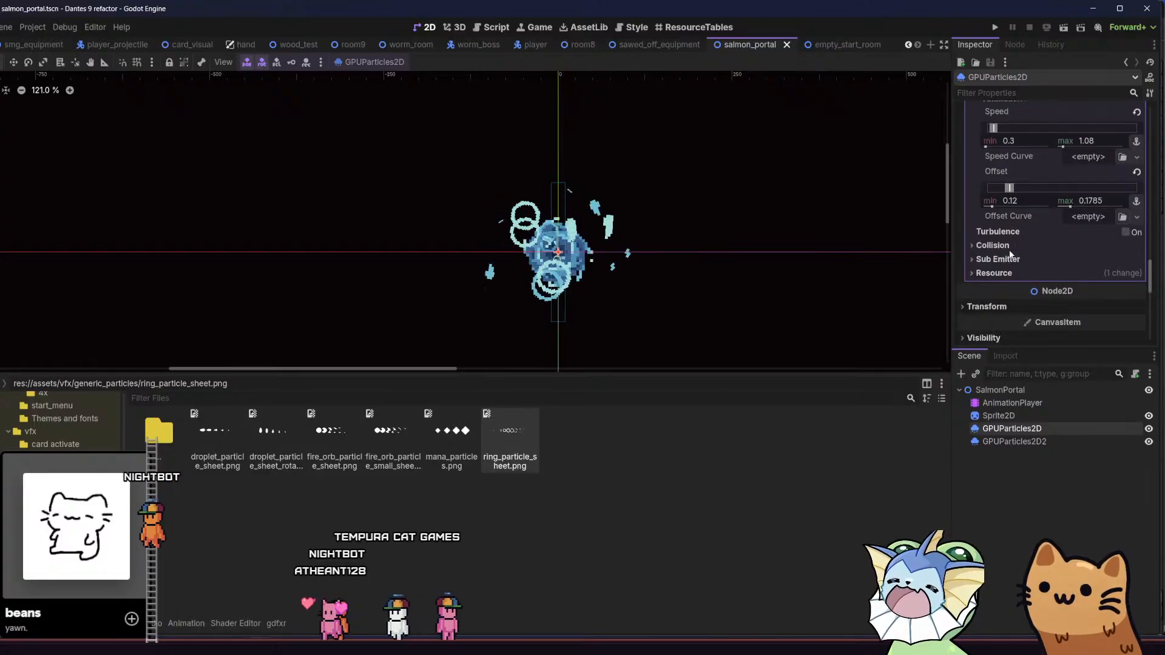
scroll(1018, 220, "up", 6)
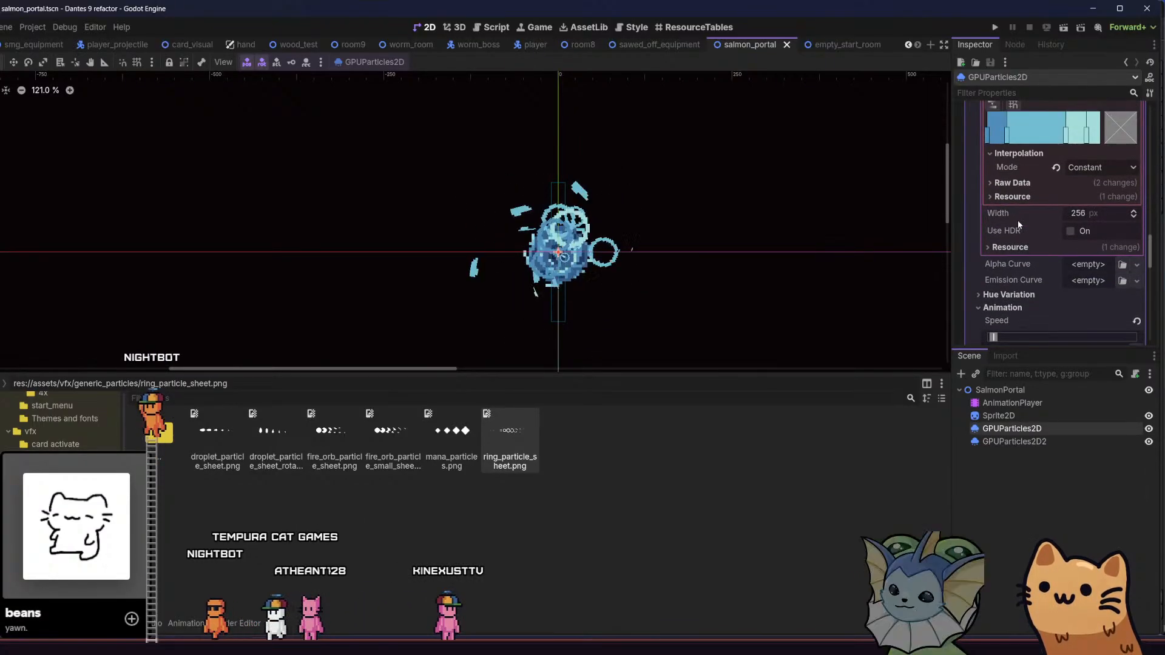
scroll(1019, 225, "down", 6)
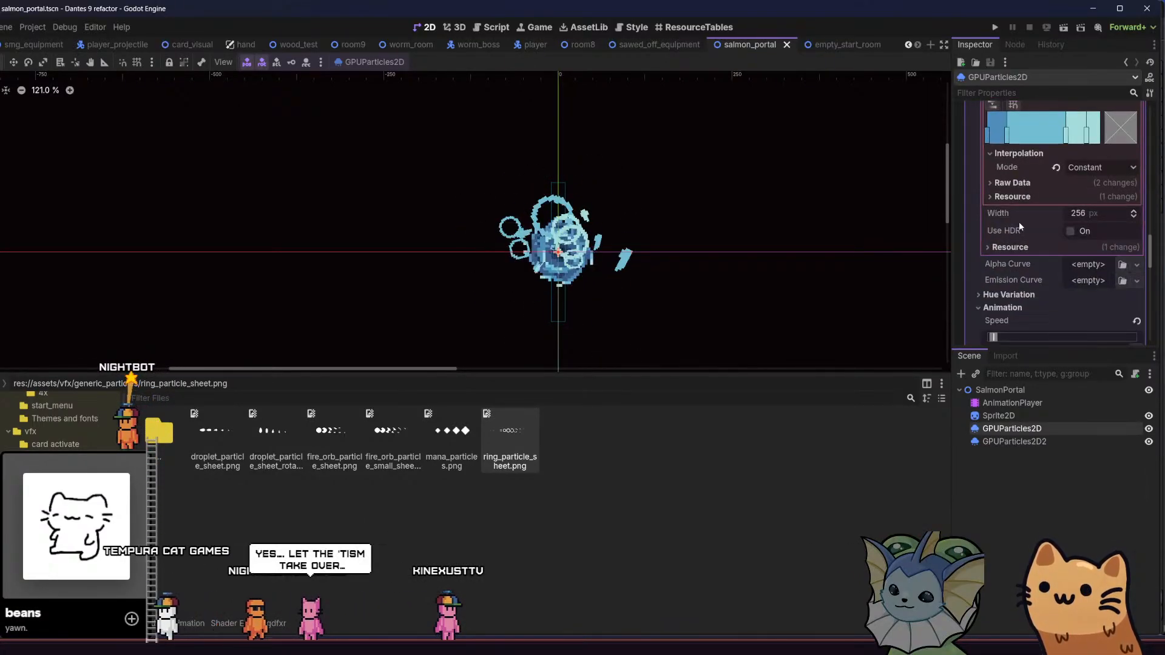
scroll(1017, 273, "up", 5)
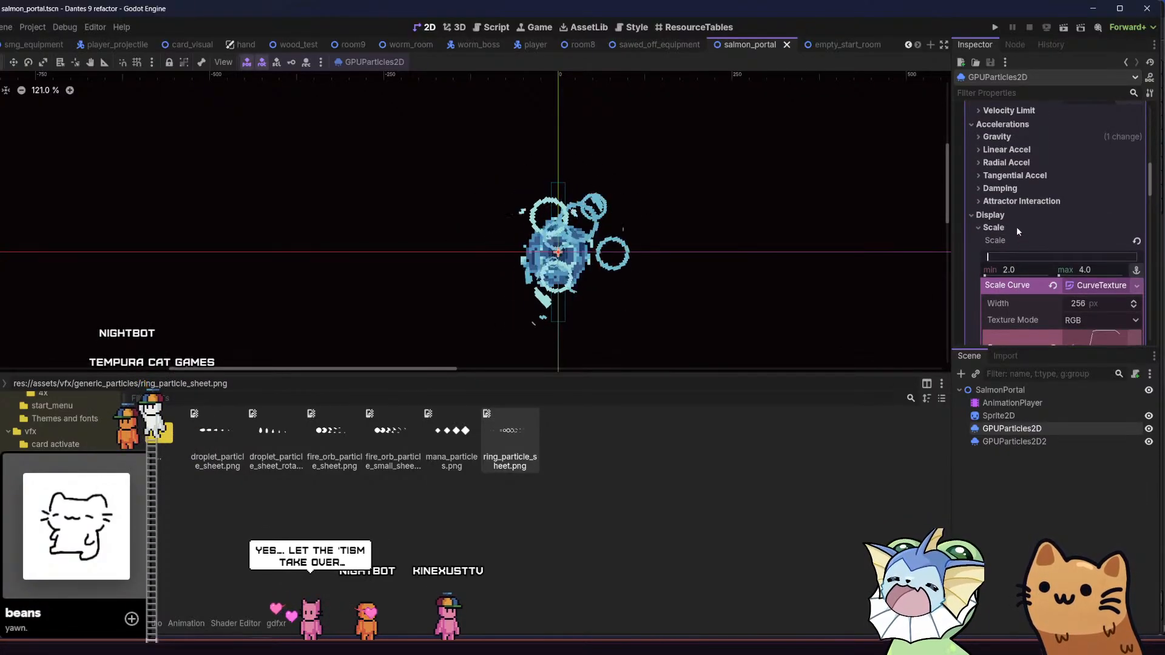
left_click(1013, 227)
scroll(1018, 236, "down", 2)
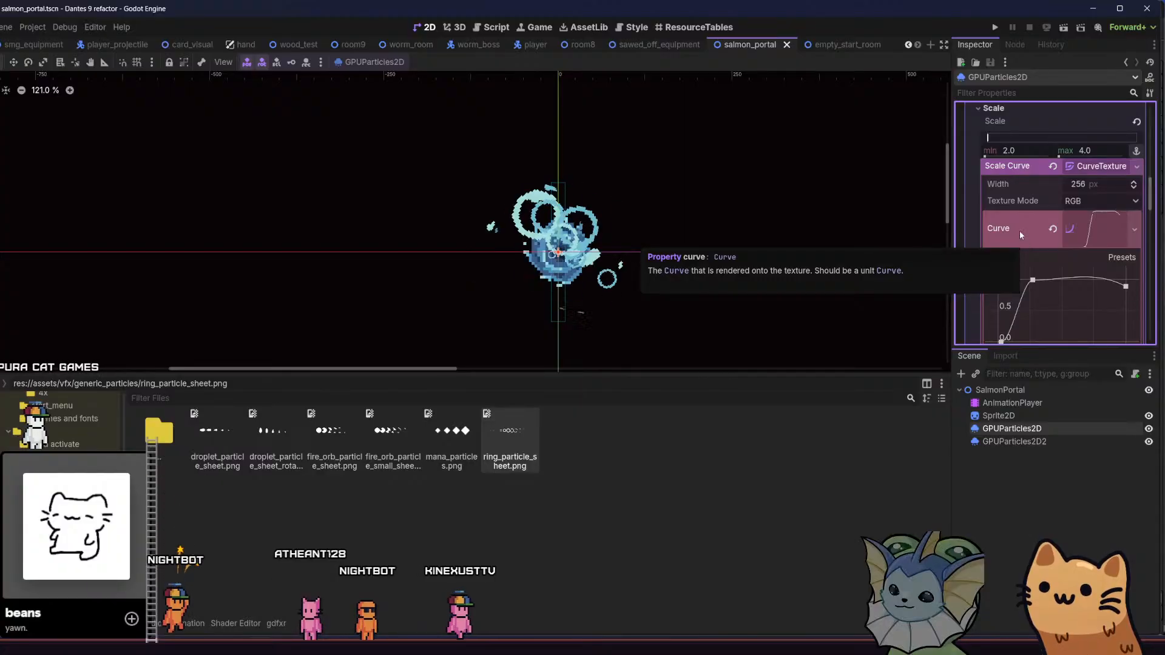
scroll(1019, 230, "up", 8)
scroll(1019, 231, "up", 6)
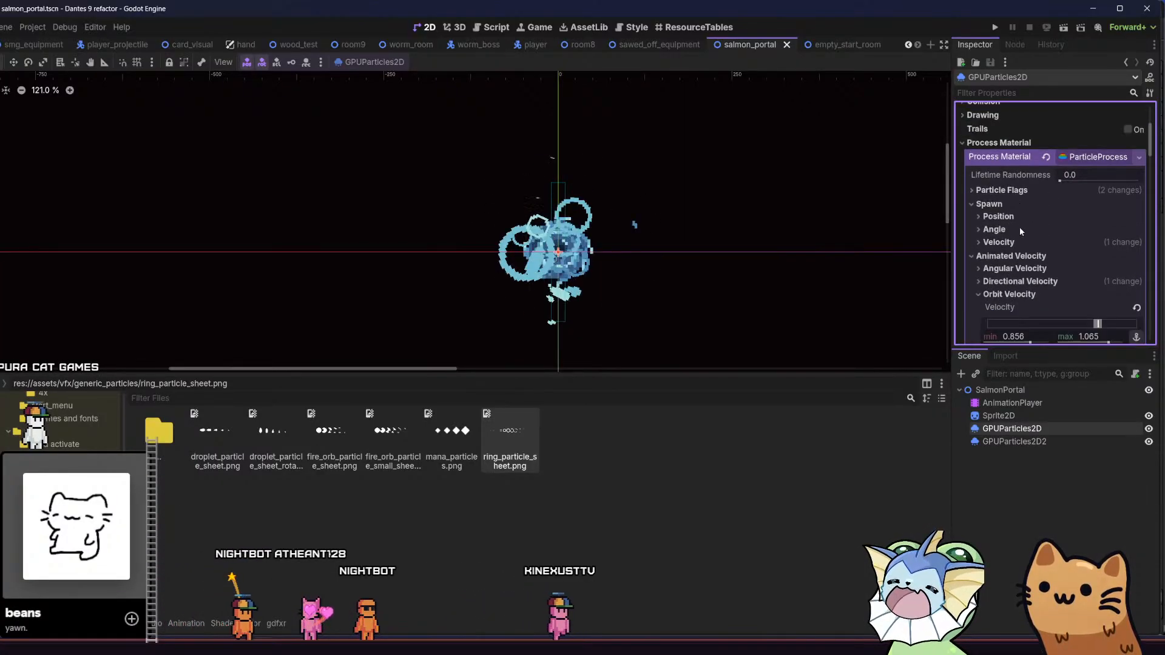
scroll(1020, 231, "down", 2)
scroll(1021, 231, "down", 1)
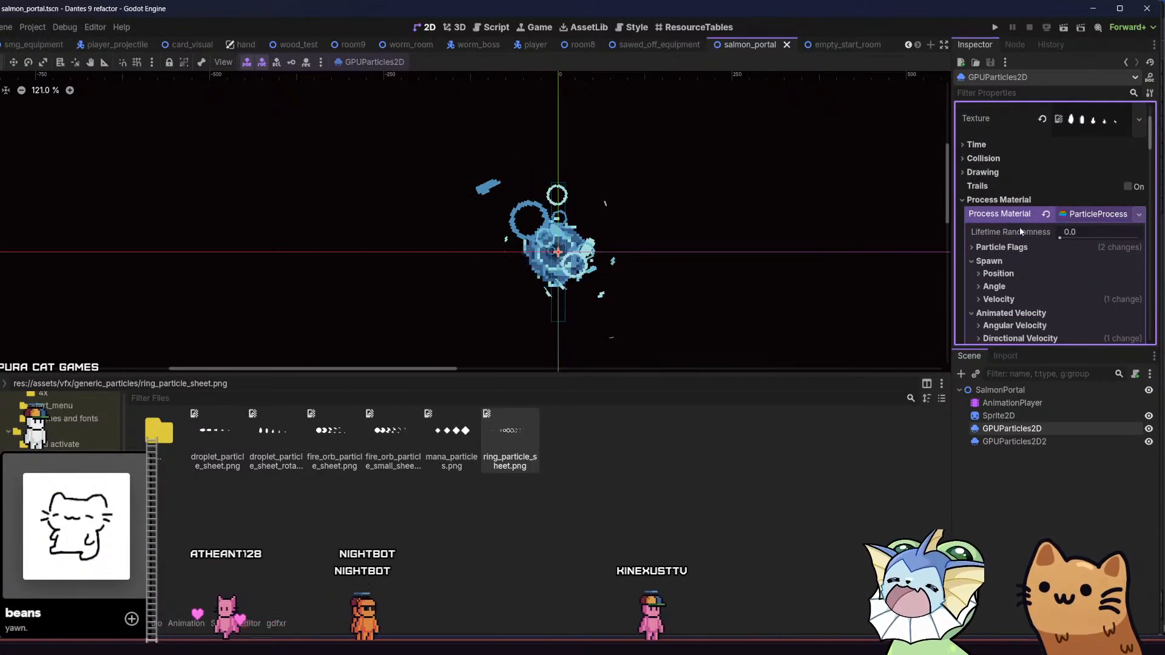
- Set the ring particles' amount to 4
mouse_move(614, 246)
left_mouse_down()
mouse_move(679, 233)
mouse_move(649, 249)
mouse_move(621, 241)
left_mouse_up()
left_click(1014, 441)
scroll(1005, 183, "up", 8)
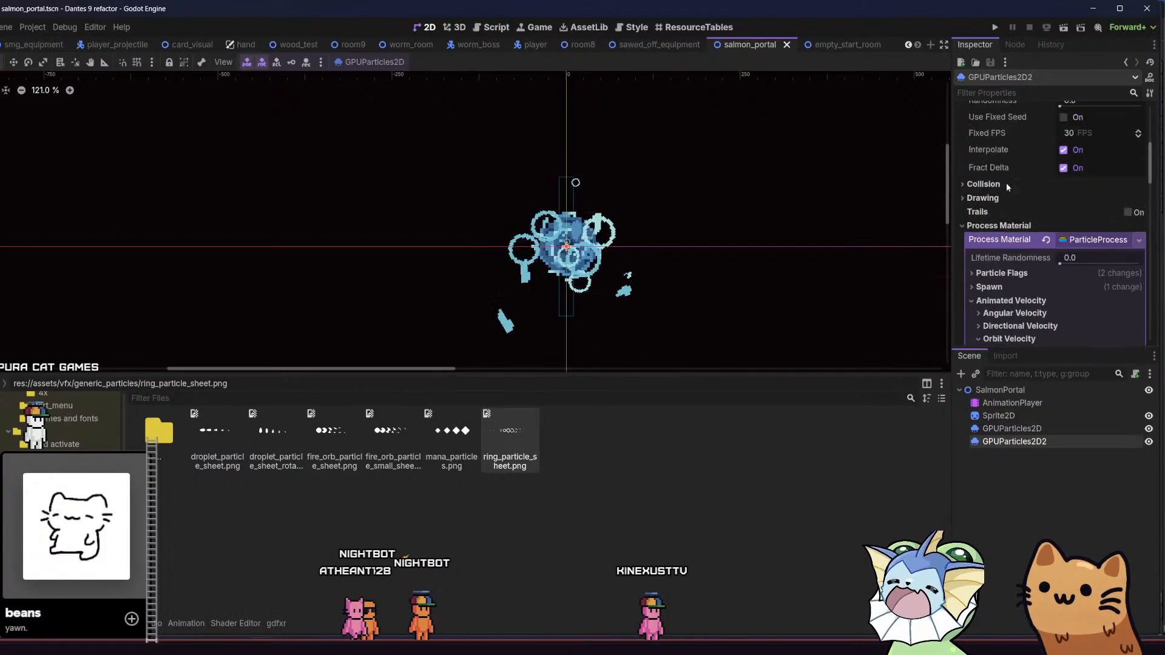
left_click(1079, 149)
type("4")
key("Return")
left_click_drag(764, 188, 695, 198)
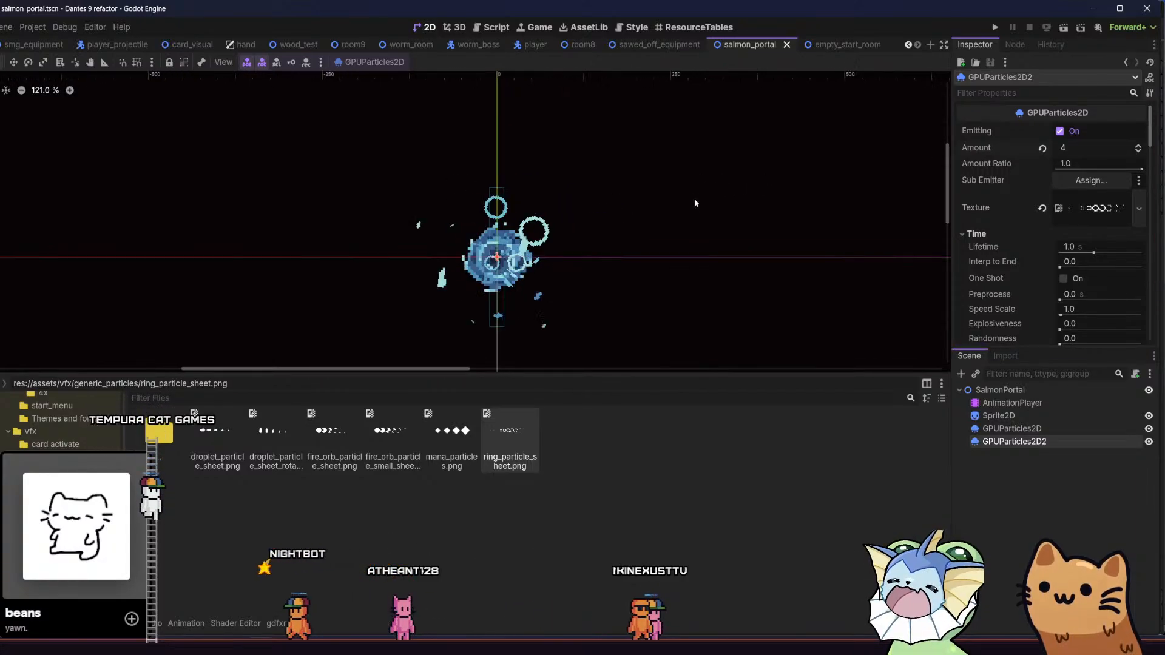
- Leave only Disable Z enabled among the particle flags of the ring particles' process material
scroll(680, 218, "down", 11)
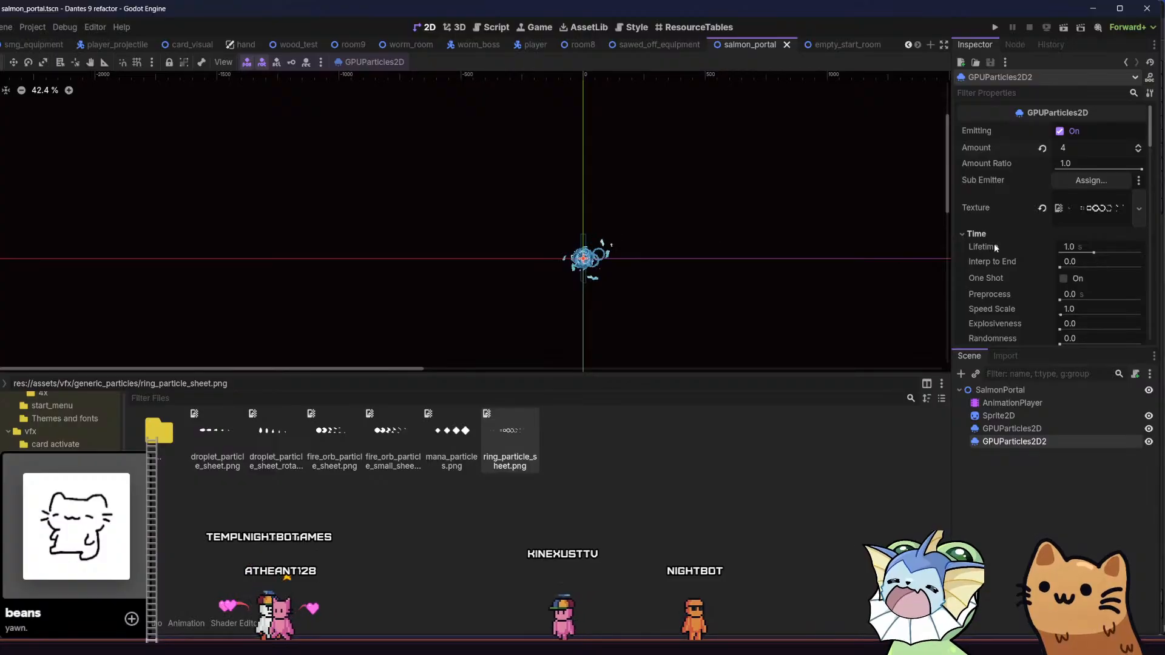
scroll(995, 245, "down", 5)
scroll(998, 247, "down", 1)
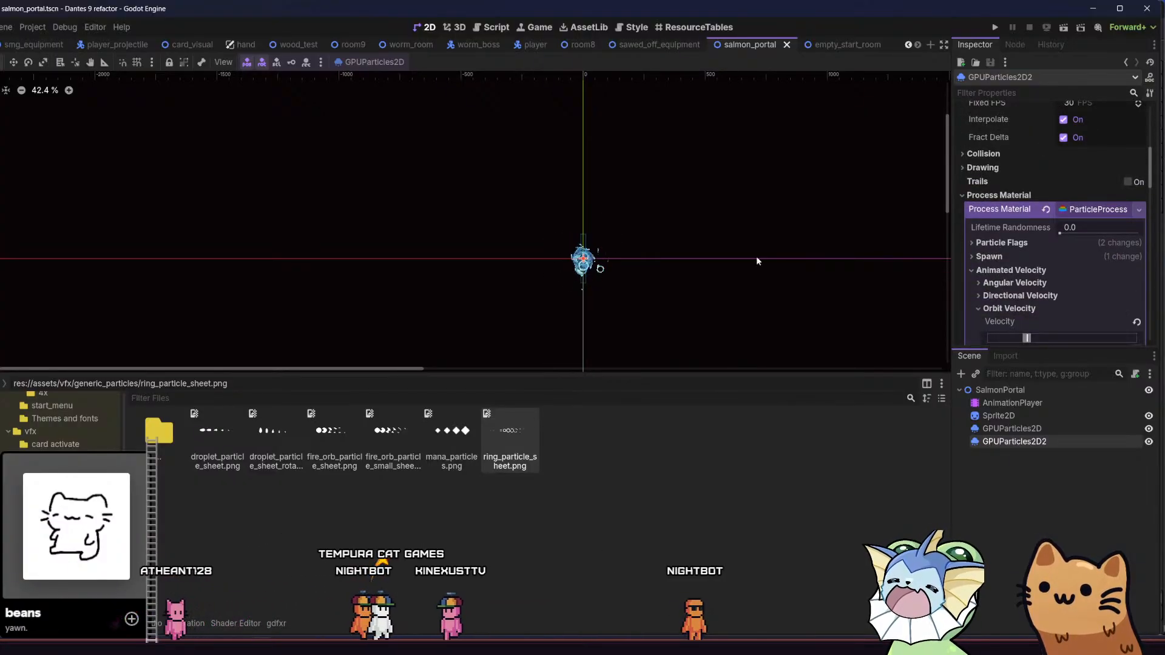
scroll(699, 265, "up", 4)
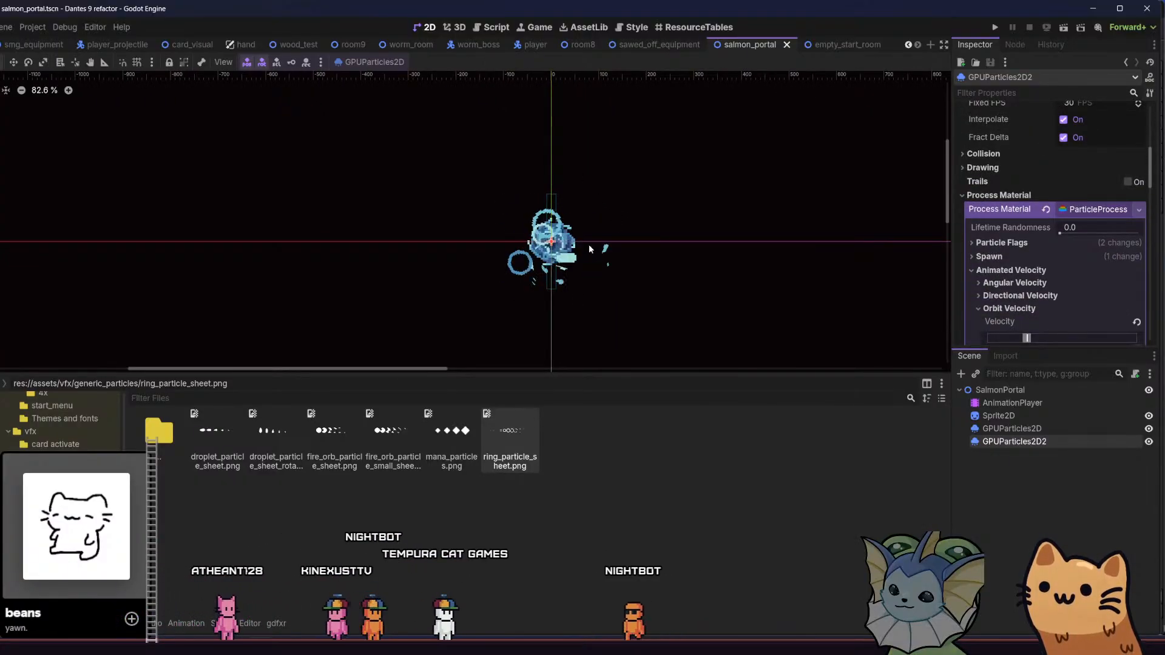
scroll(995, 170, "up", 3)
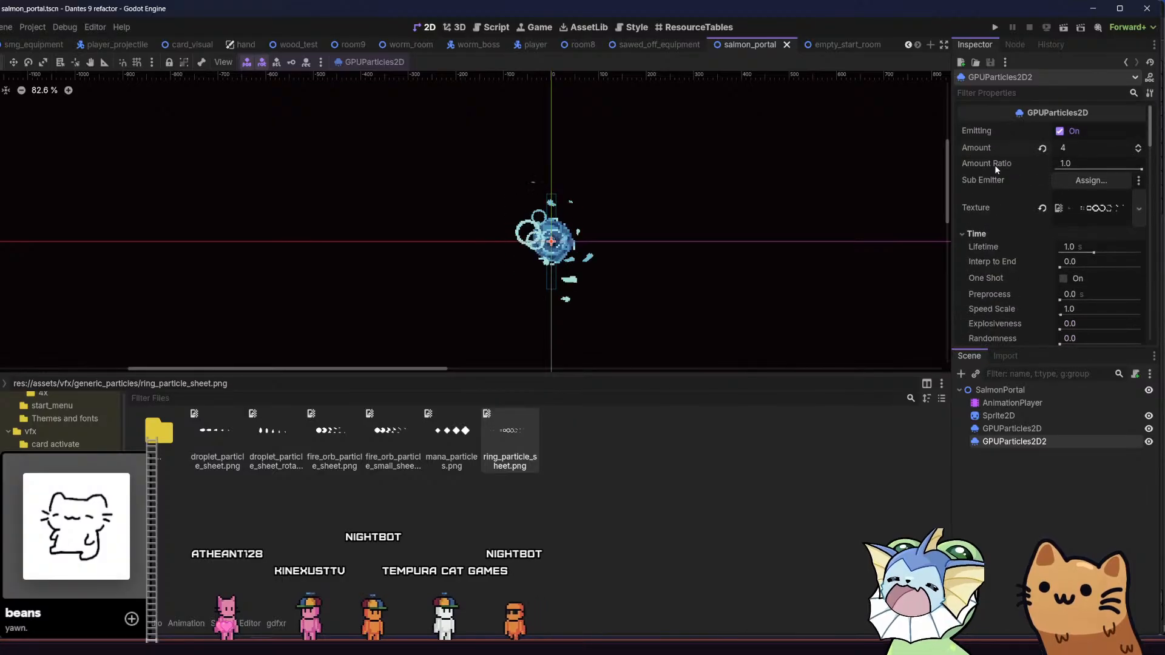
scroll(1007, 190, "down", 5)
scroll(1002, 233, "down", 2)
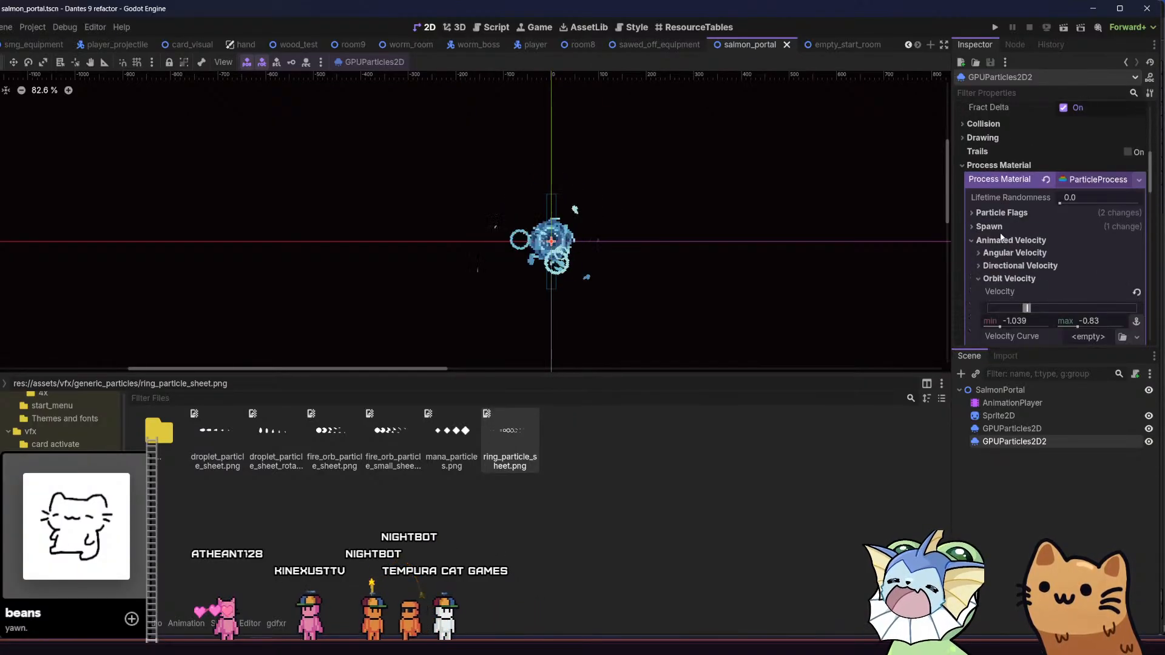
left_click(1018, 218)
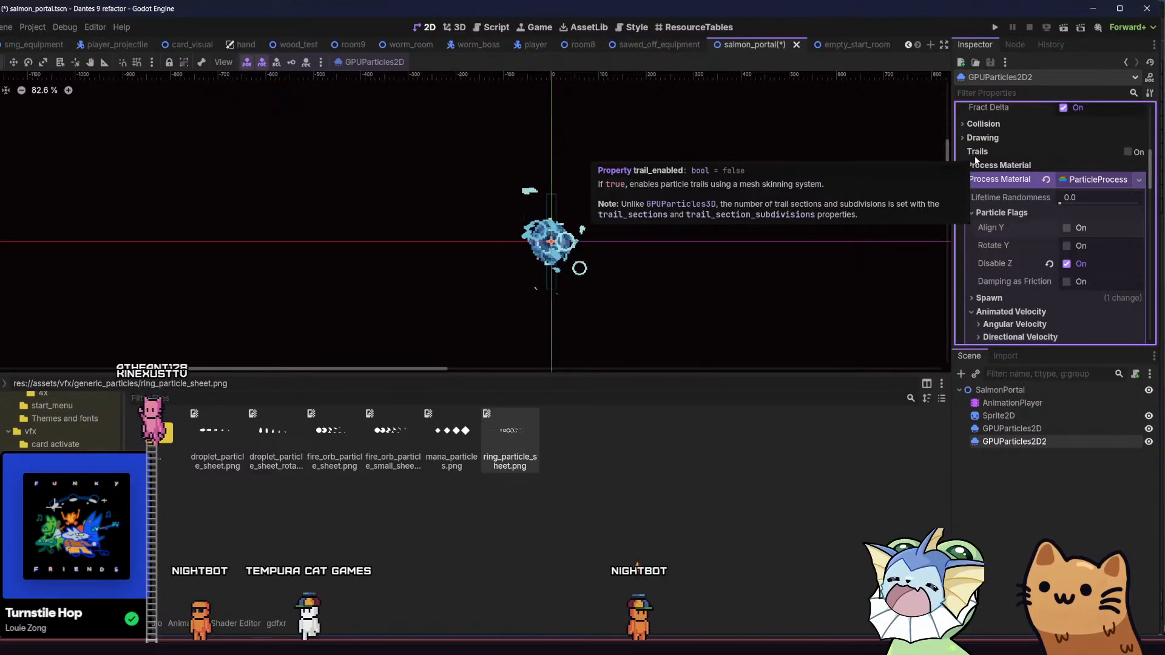
- Widen the ring particles' orbit velocity range to -0.571 minimum and 0.315 maximum
scroll(1011, 218, "down", 3)
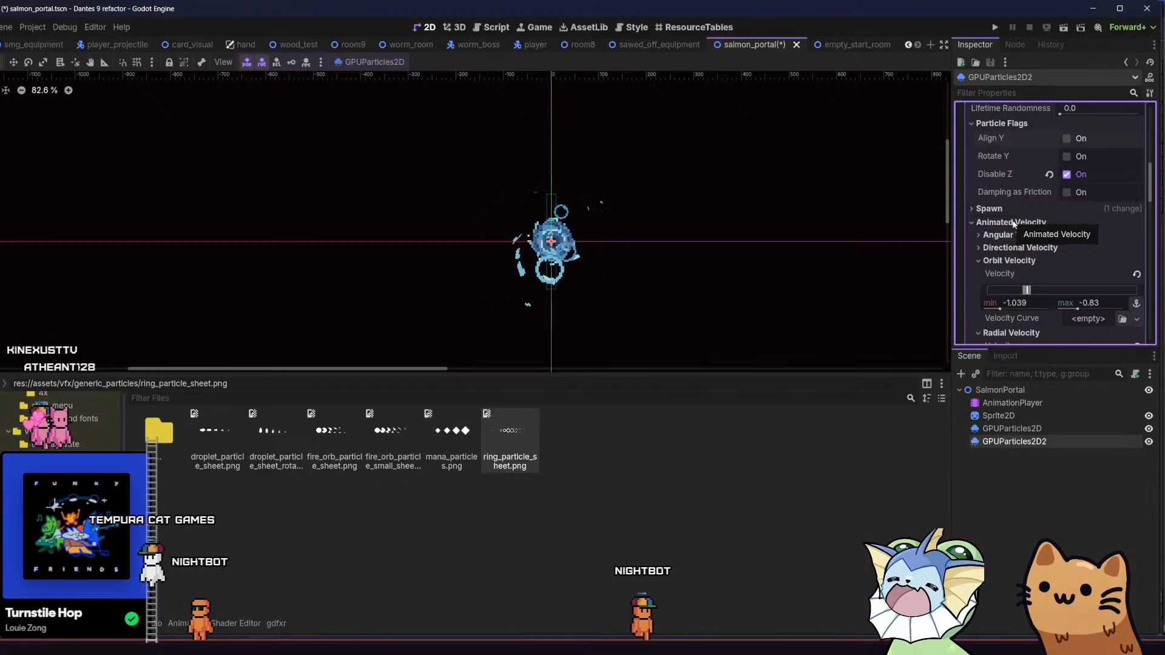
scroll(1013, 223, "down", 3)
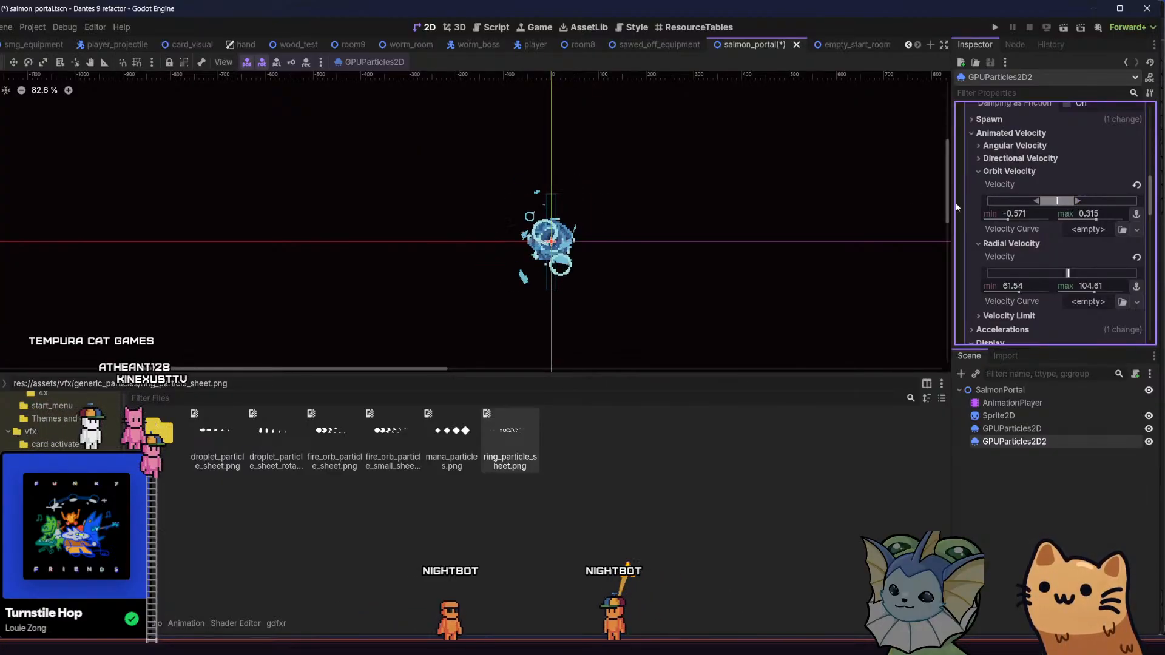
left_click_drag(637, 232, 621, 220)
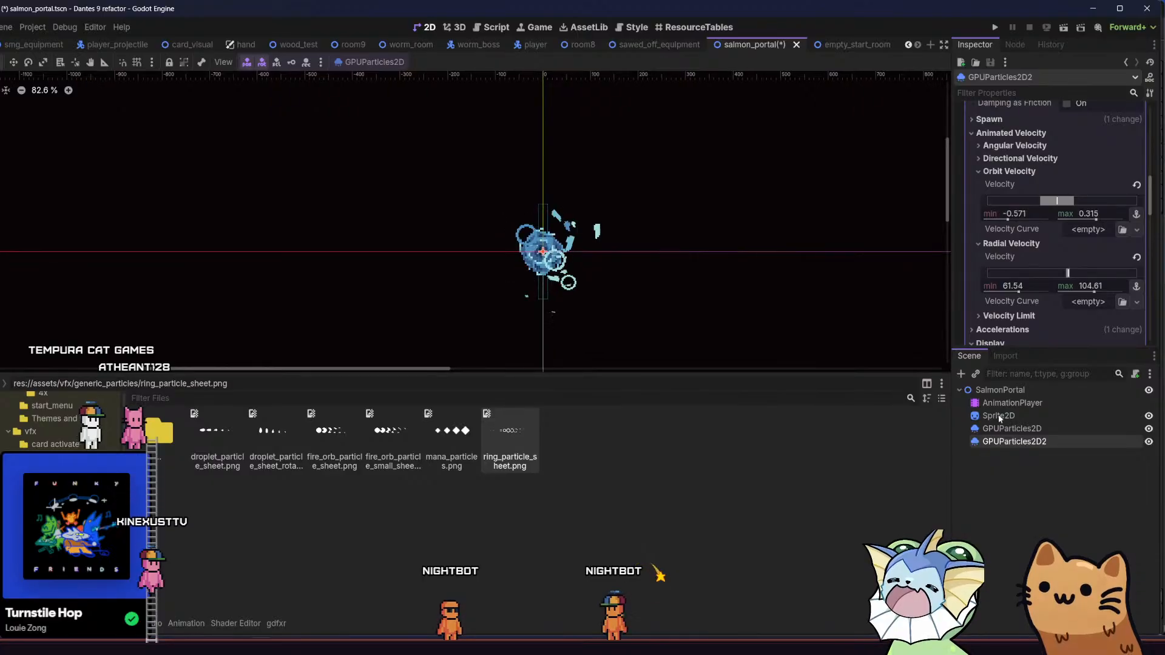
- Move the ring particles node directly below Sprite2D and above the droplet particles in the scene tree
left_click(1023, 422)
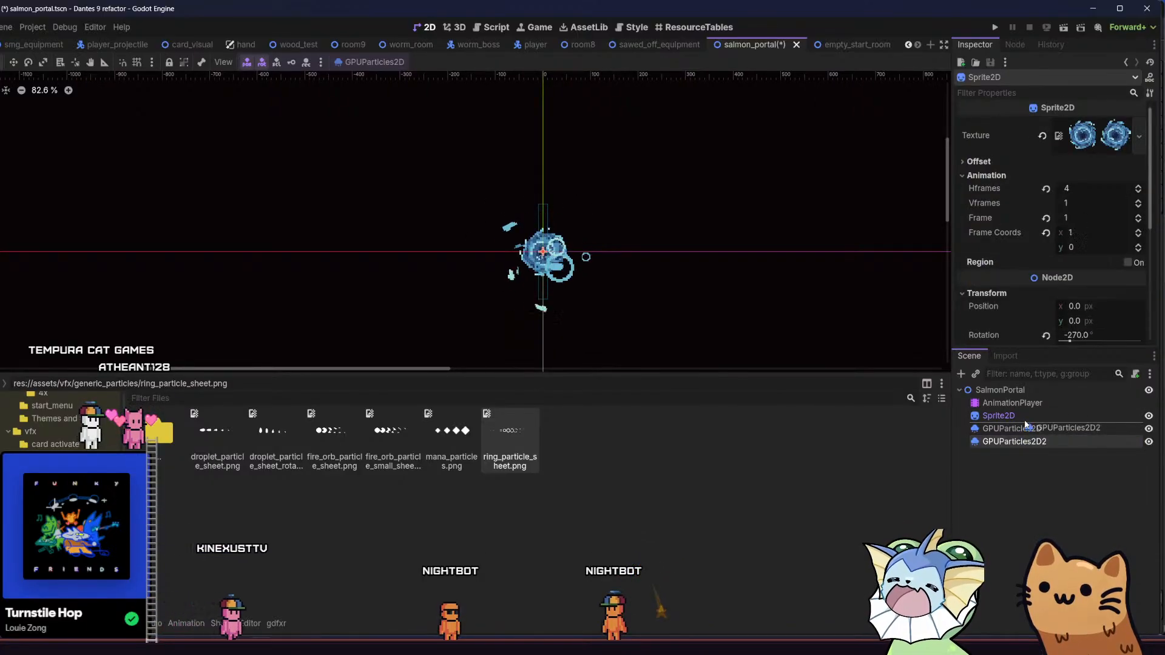
left_click_drag(1025, 424, 1024, 423)
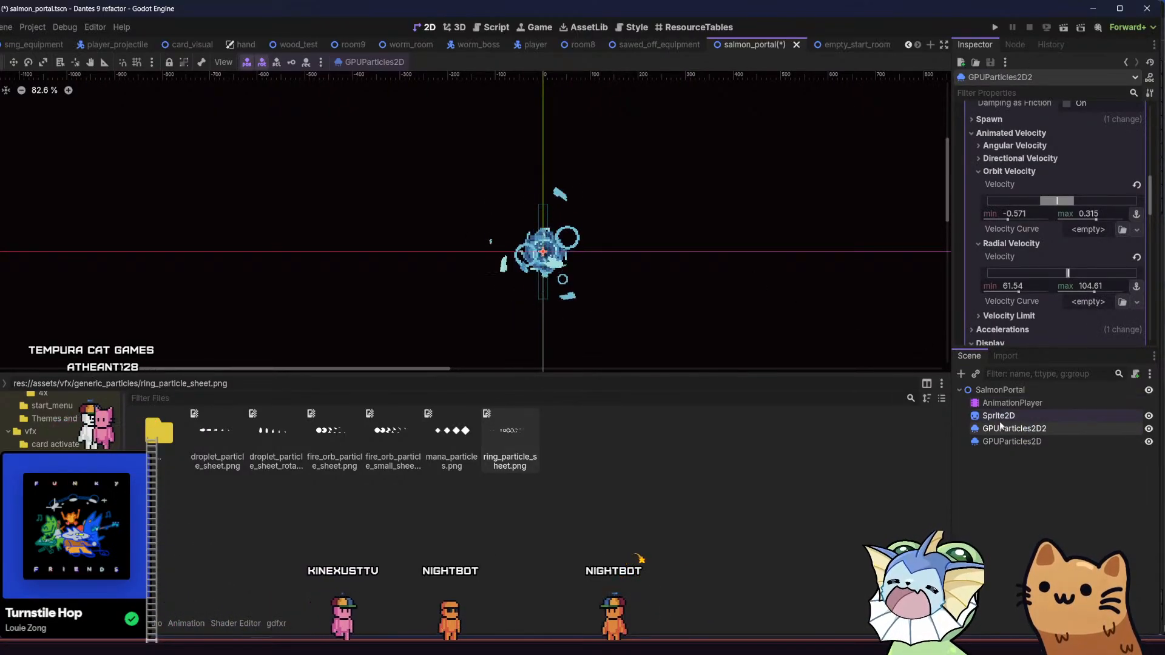
left_click(1024, 443)
left_click(998, 416)
scroll(995, 203, "down", 6)
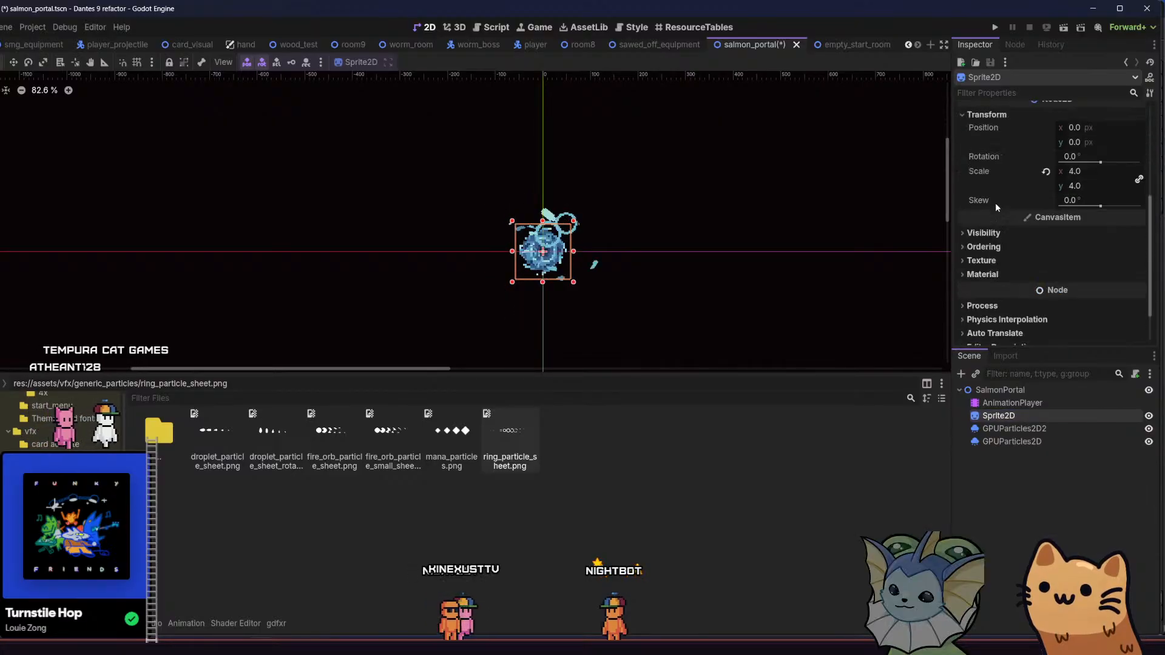
left_click(1001, 443)
left_click(1001, 418)
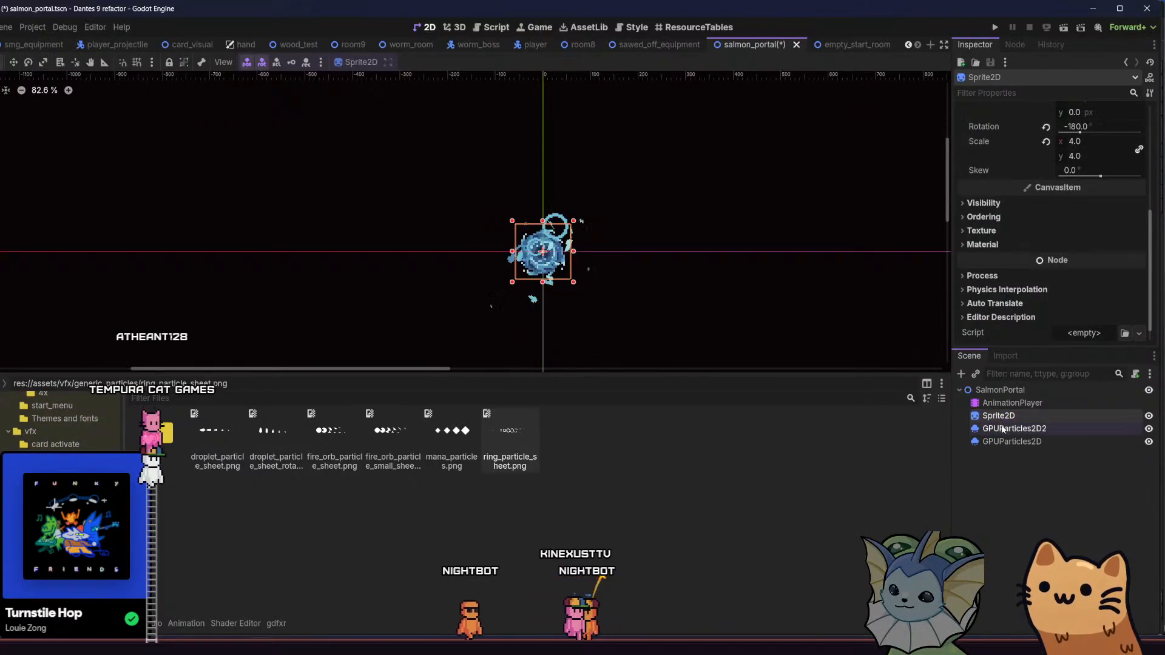
- Set the first stop of the ring particles' initial color ramp gradient to dark blue 3c5e8b from the dante_palette swatches
left_click(1002, 429)
scroll(990, 273, "down", 7)
scroll(1008, 235, "up", 8)
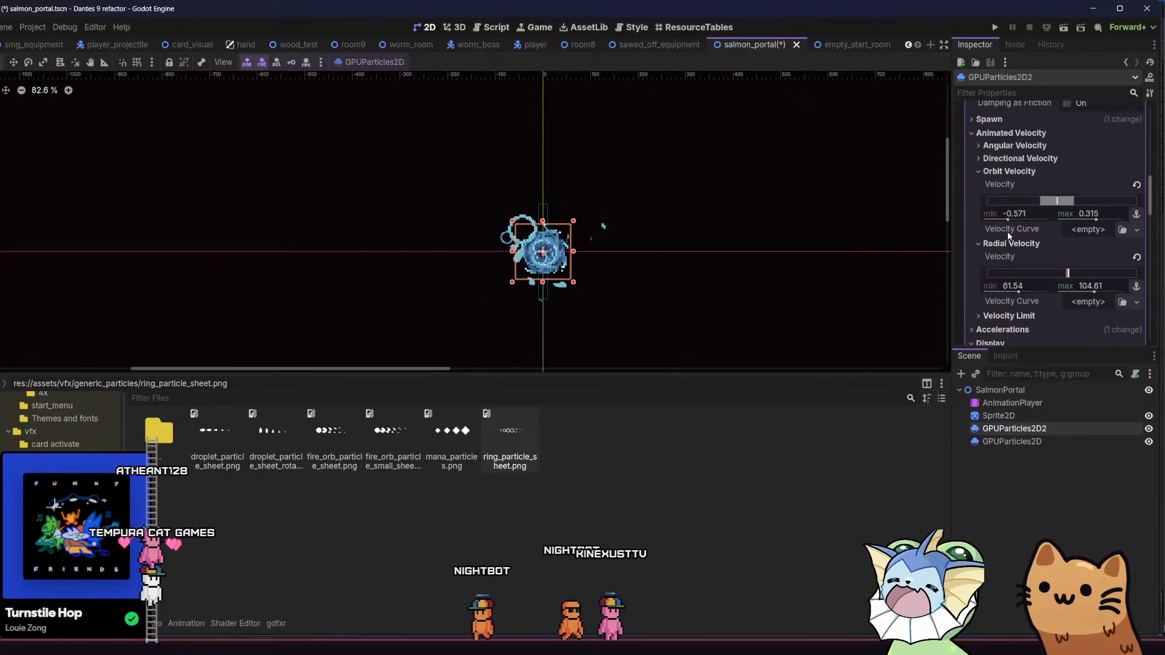
scroll(1008, 235, "down", 4)
scroll(1007, 233, "down", 5)
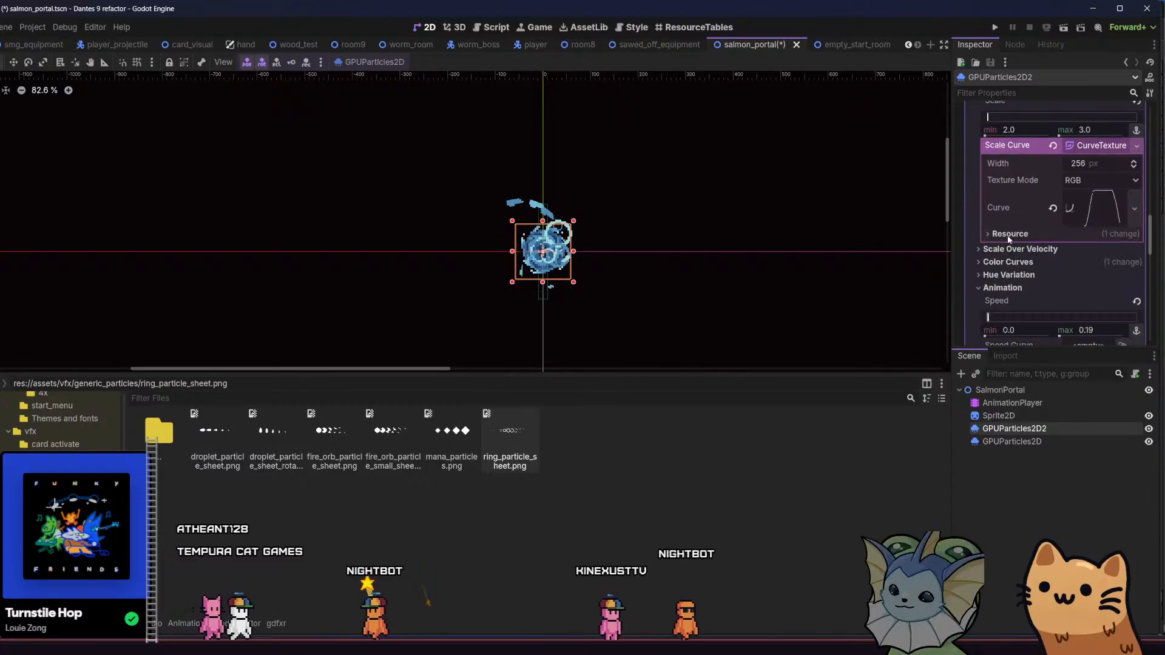
left_click(1074, 278)
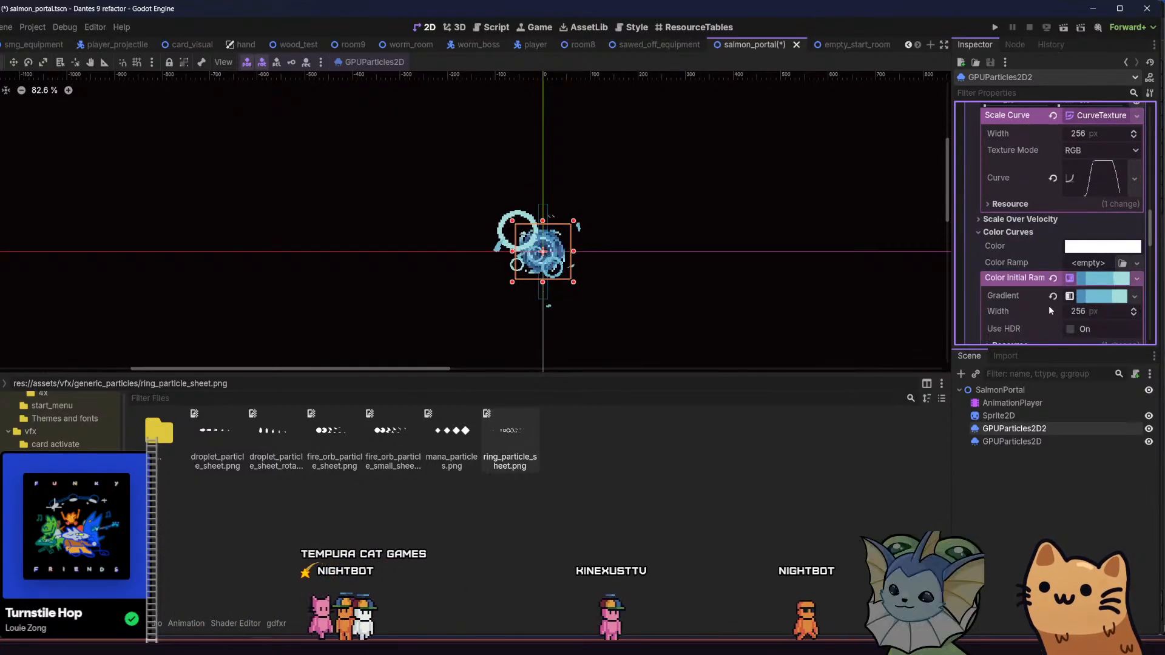
left_click(1070, 296)
scroll(1032, 267, "down", 3)
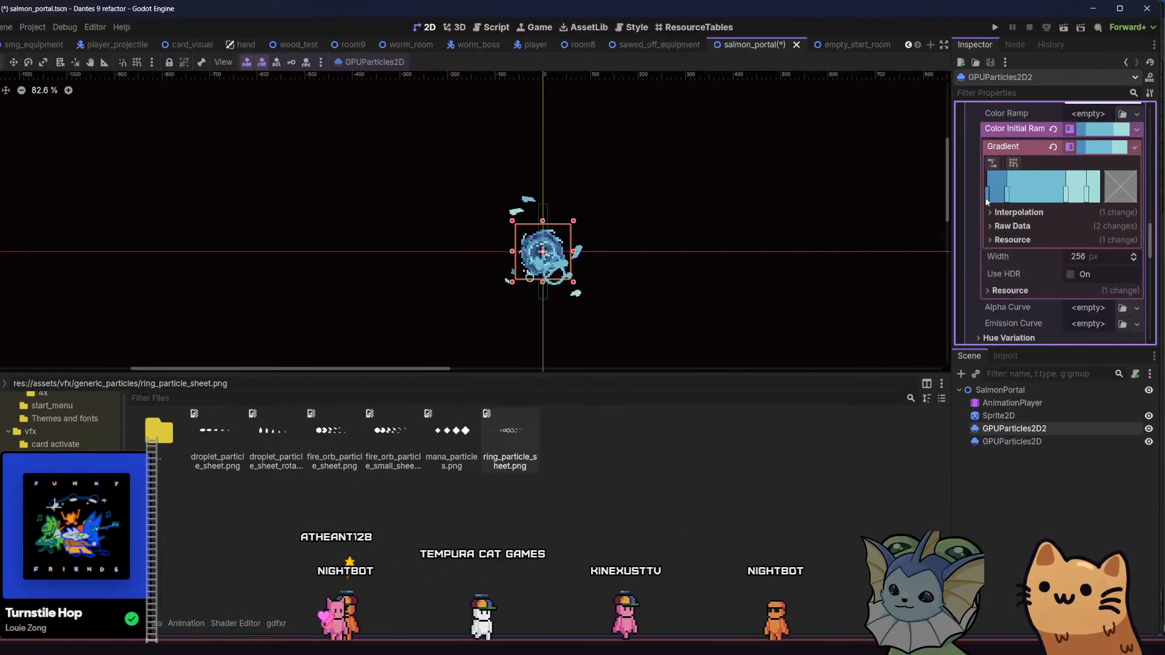
left_click(1087, 198)
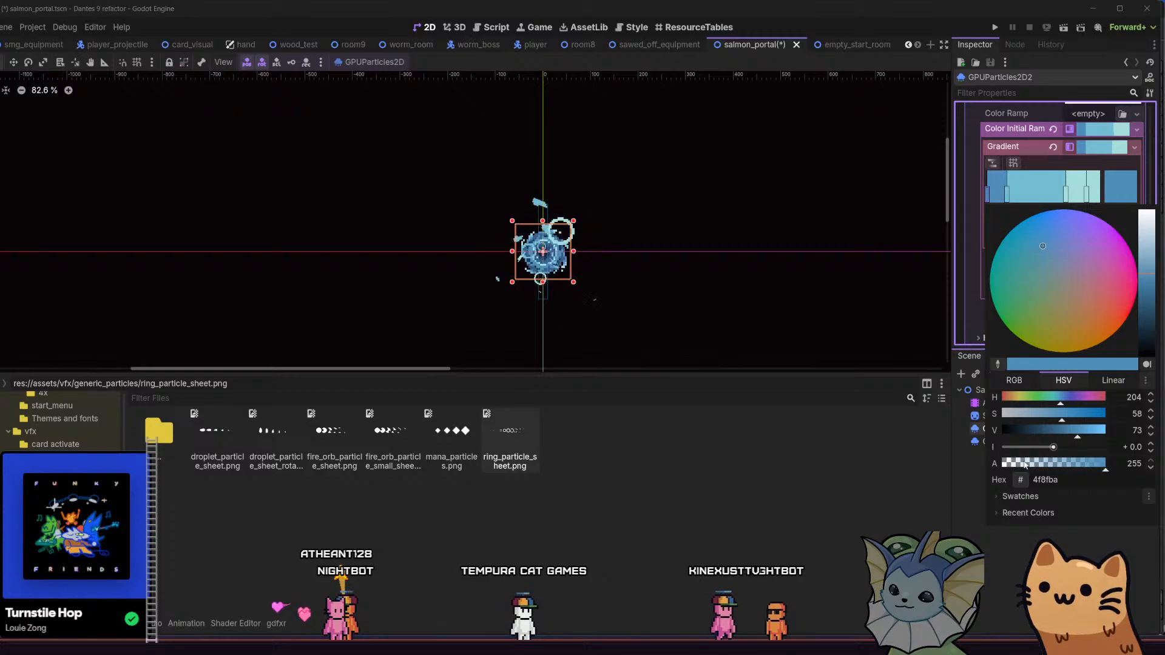
left_click(1020, 496)
left_click(1056, 529)
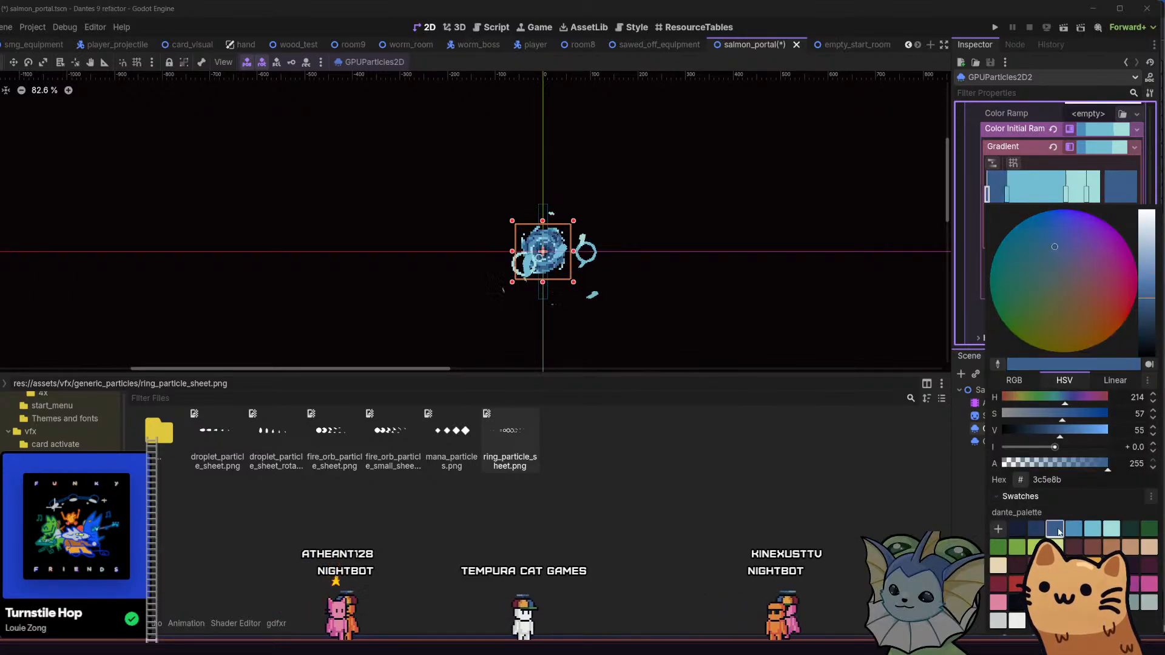
left_click(846, 447)
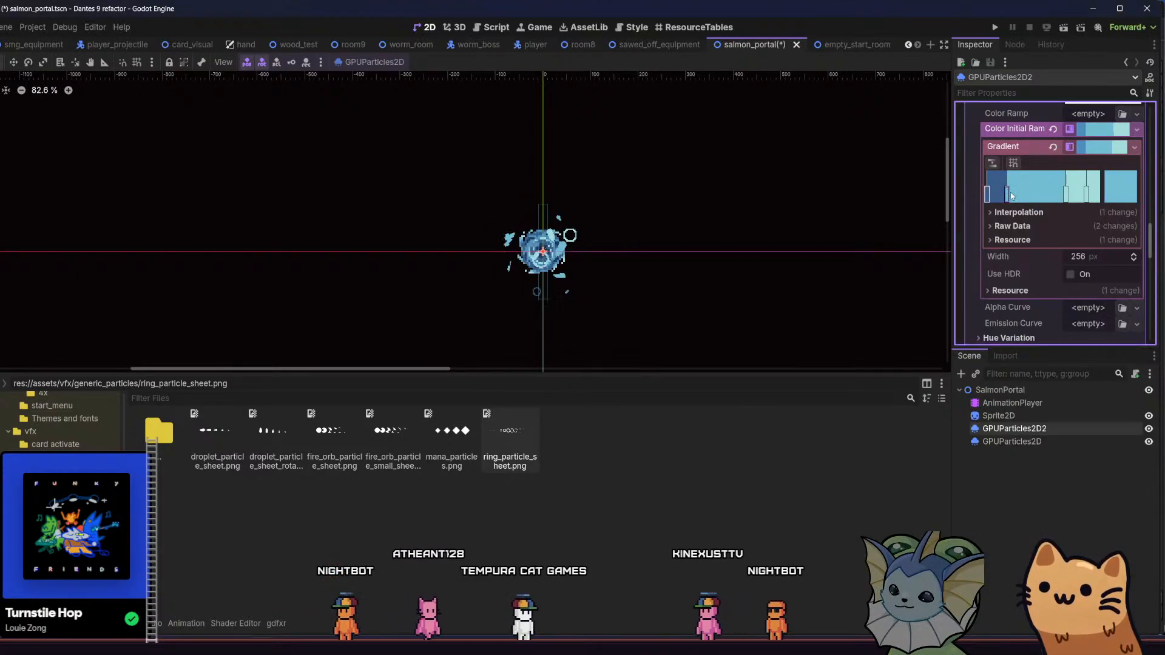
- Recolor the ring gradient's second stop to medium blue and third stop to light blue from dante_palette, and remove the pale last stop
left_click(1114, 193)
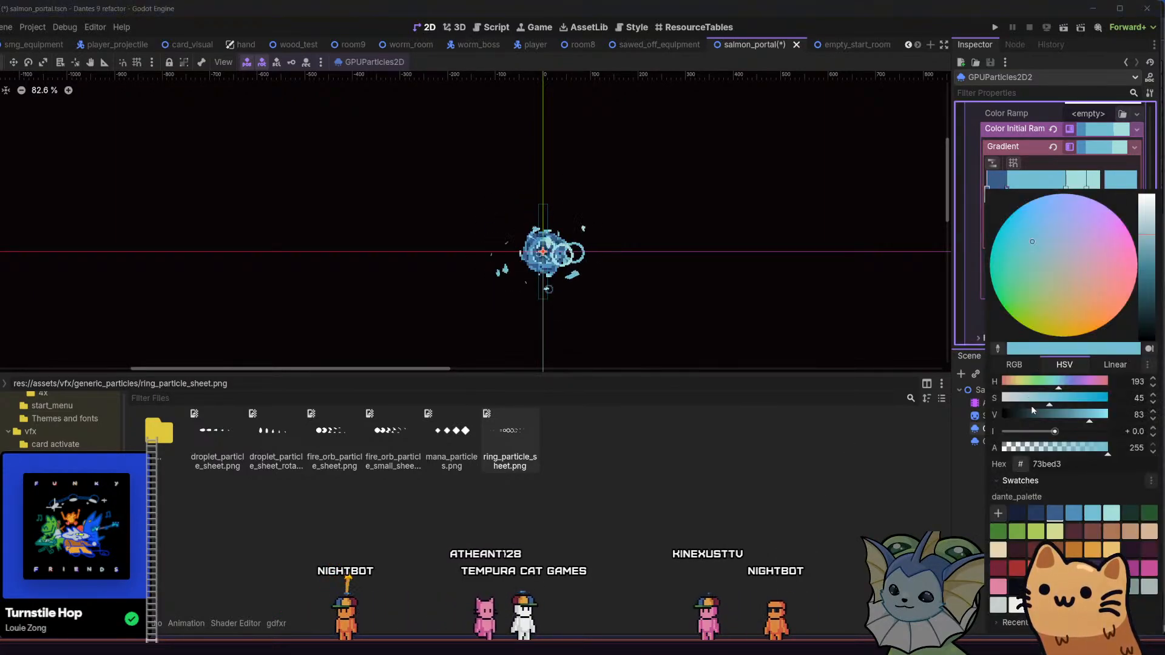
left_click(1068, 515)
left_click(945, 483)
left_click(1121, 191)
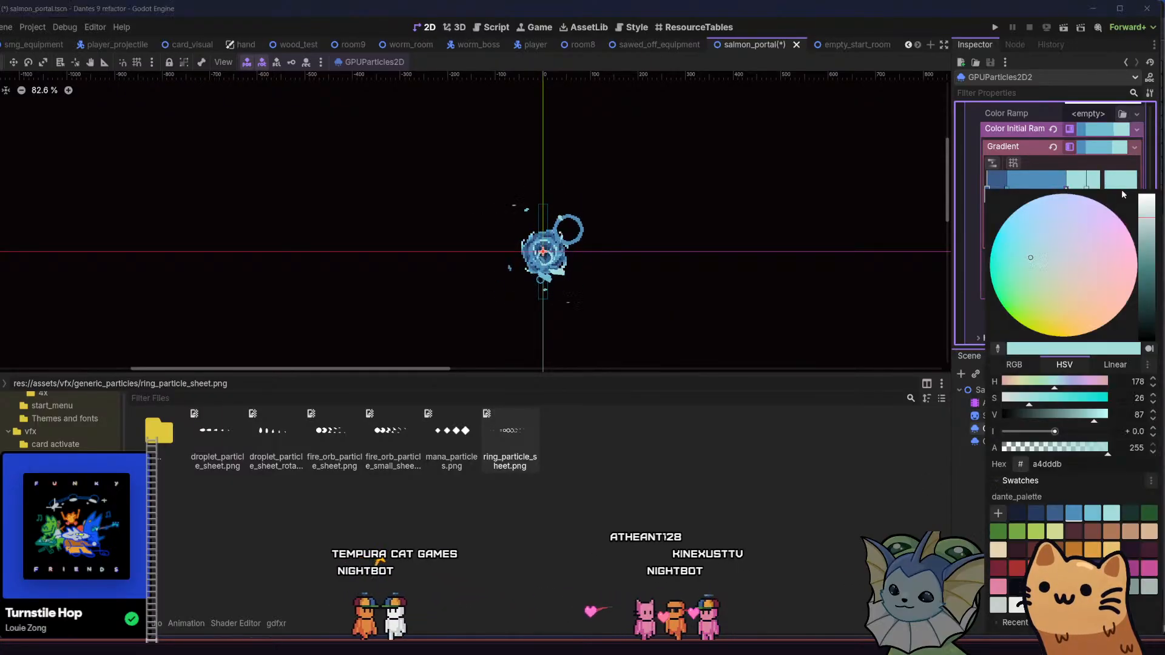
left_click(1090, 514)
left_click(1086, 191)
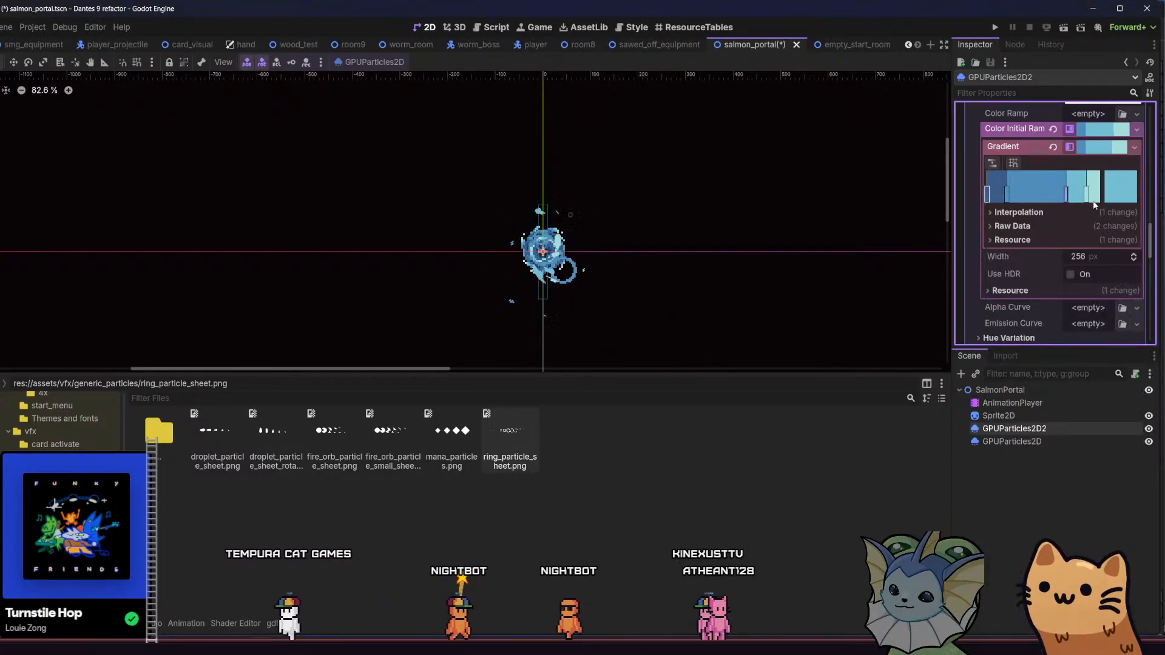
left_click_drag(630, 265, 637, 259)
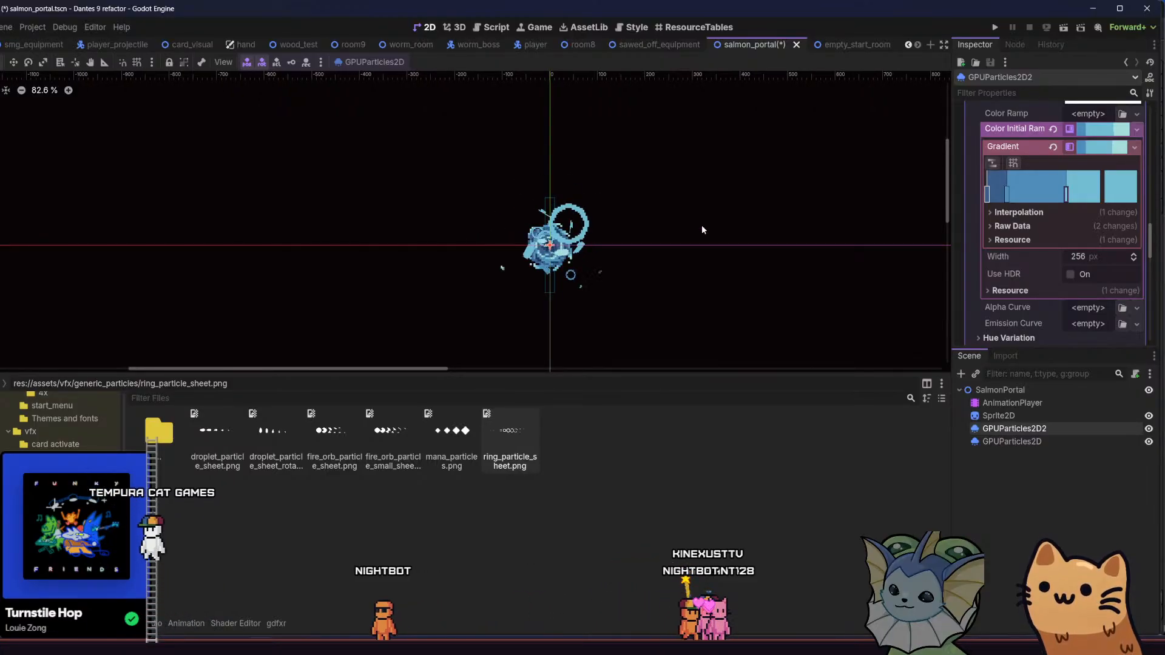
- Run the project, examine the recolored ring particles around the portal in the game room, and close the game
left_click(995, 27)
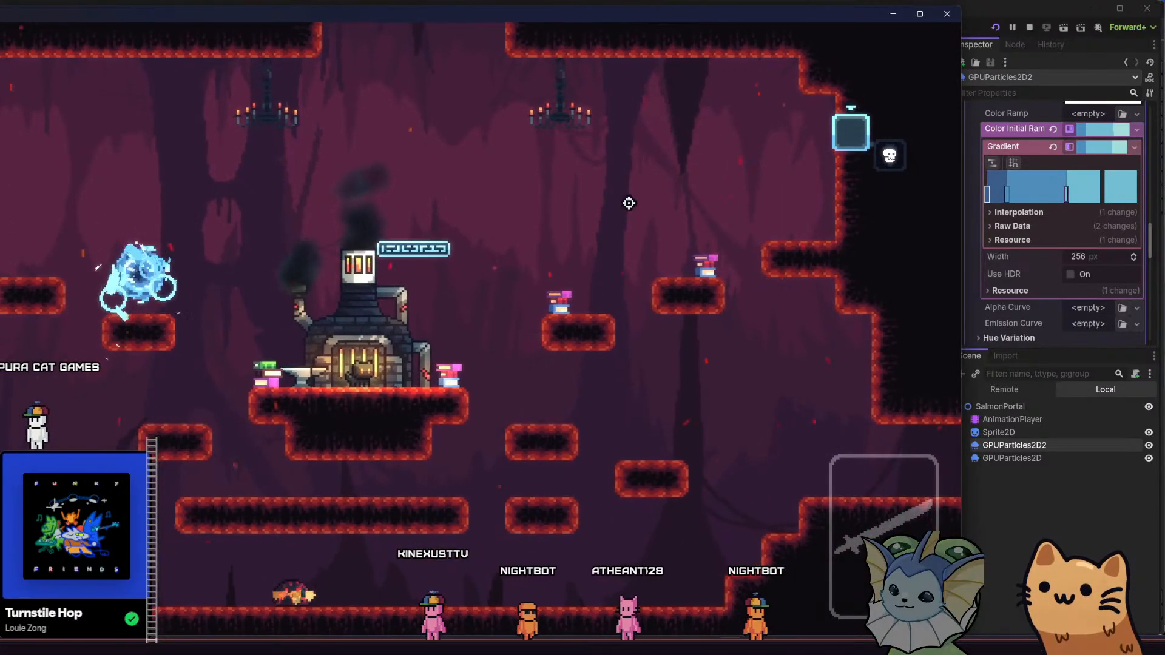
key("a")
key("space")
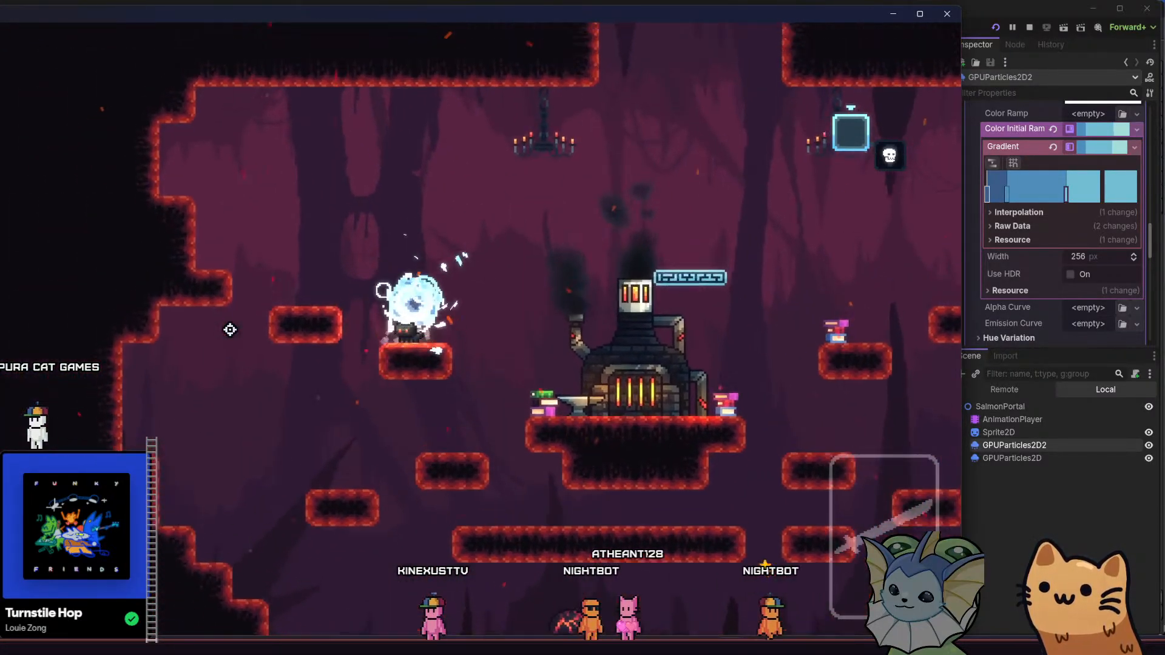
key("d")
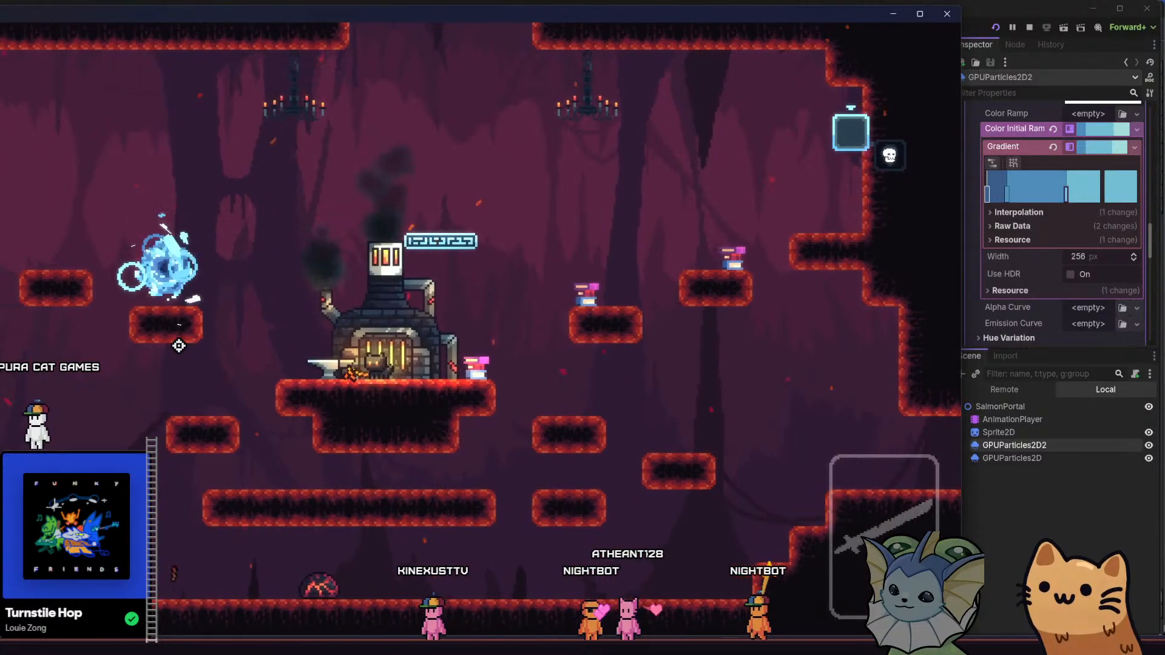
key("a")
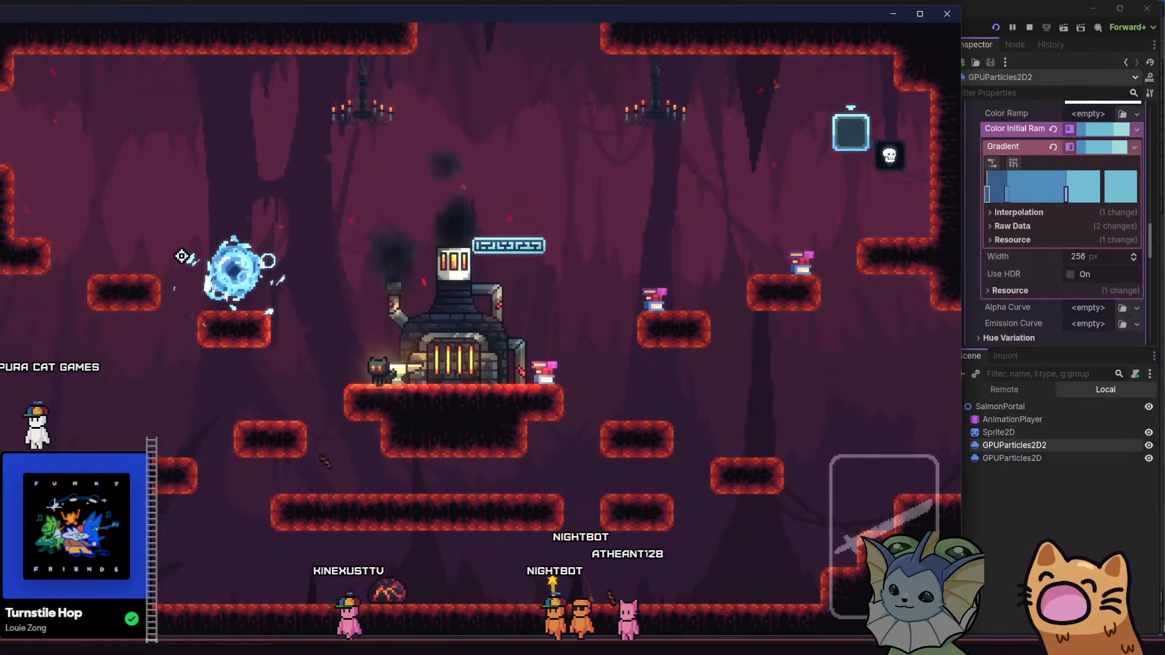
double_click(456, 15)
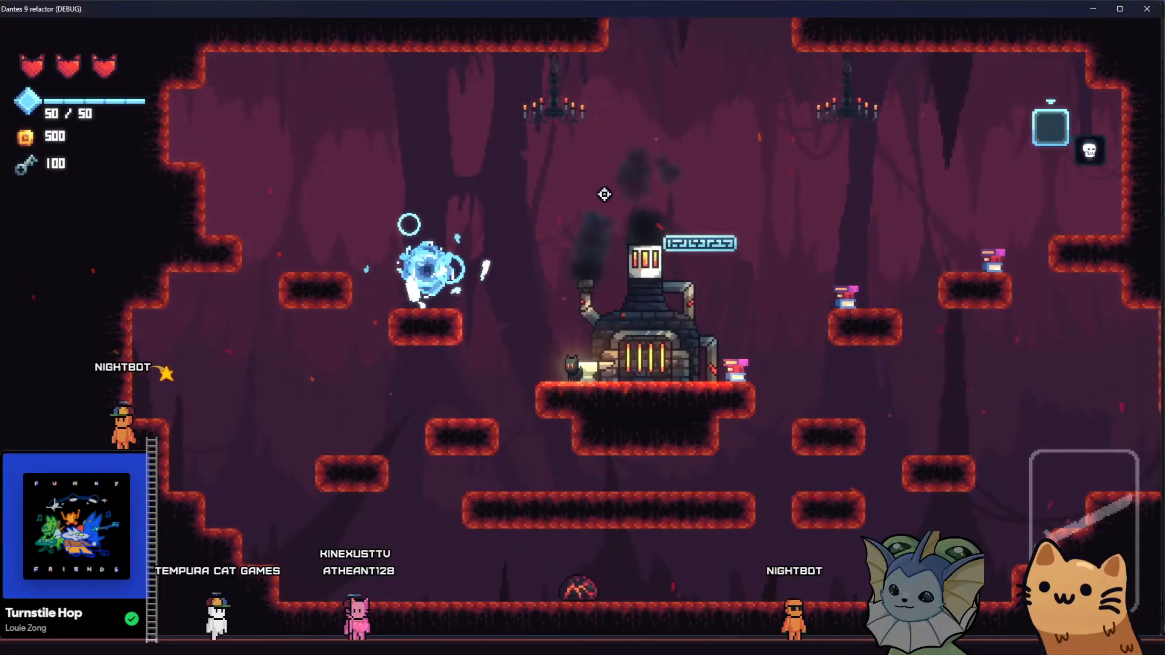
left_click(1147, 8)
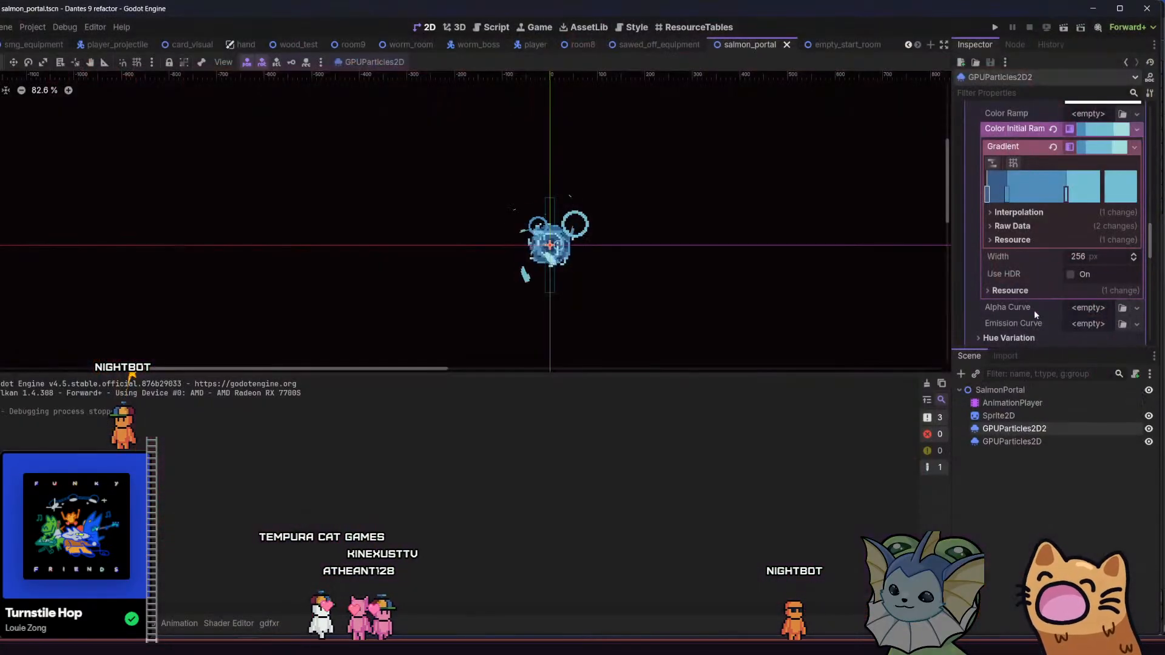
- Set the ring particles' Speed Scale to 0.5
scroll(1038, 191, "up", 10)
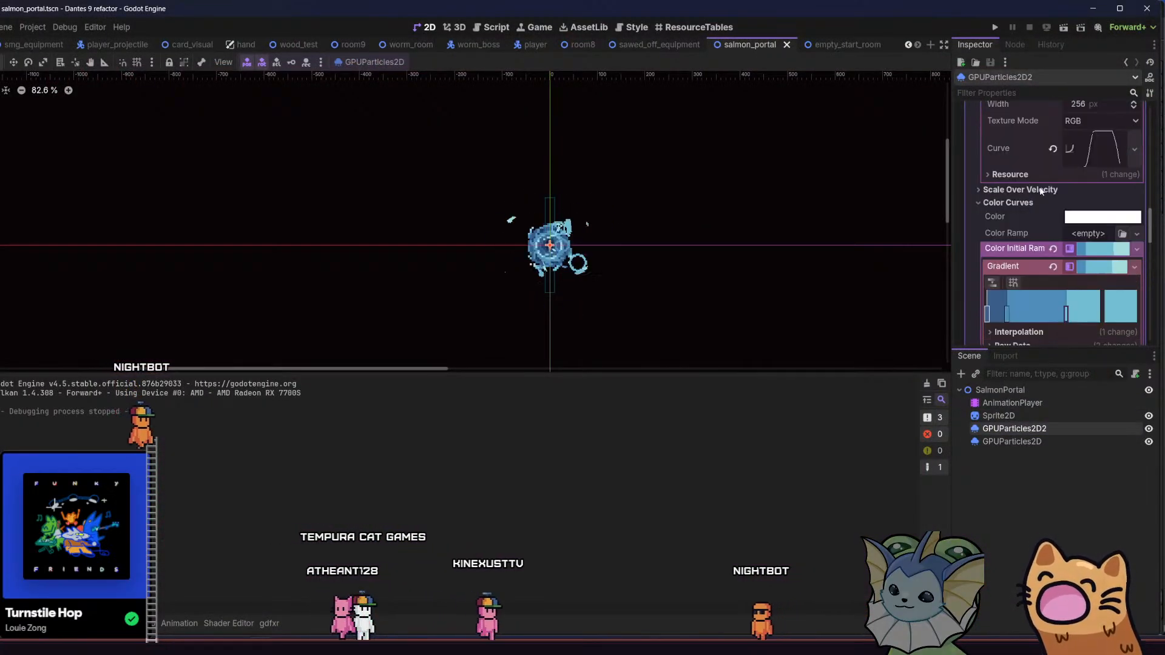
scroll(1038, 190, "up", 5)
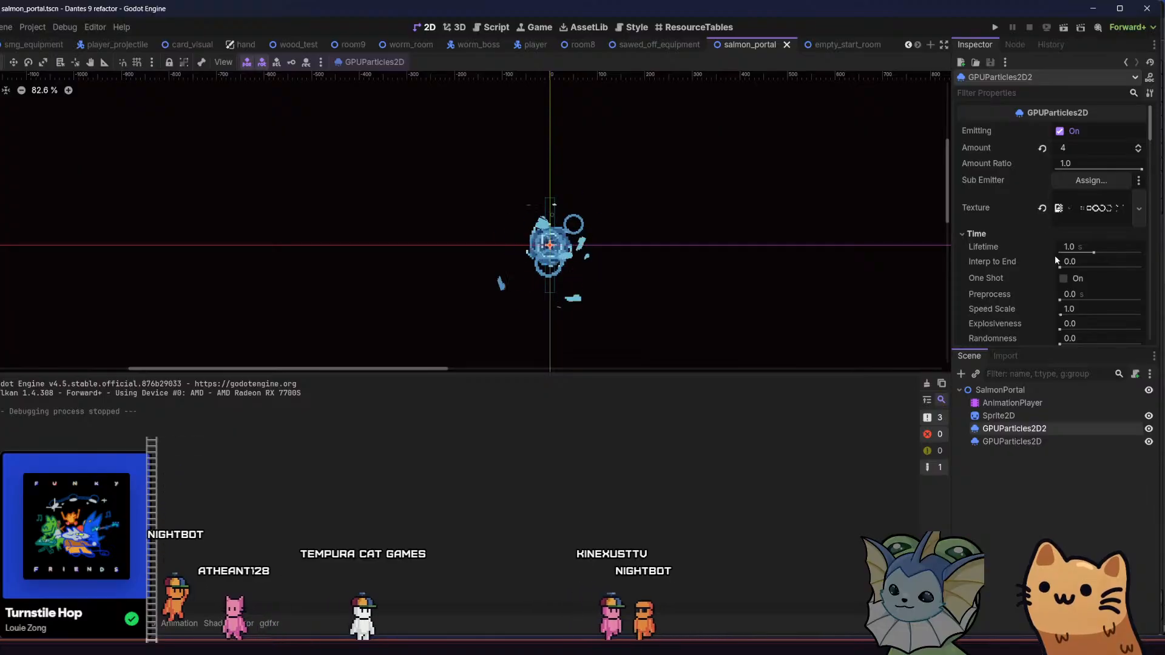
left_click_drag(1060, 315, 1059, 315)
left_click(1078, 310)
type("0.5")
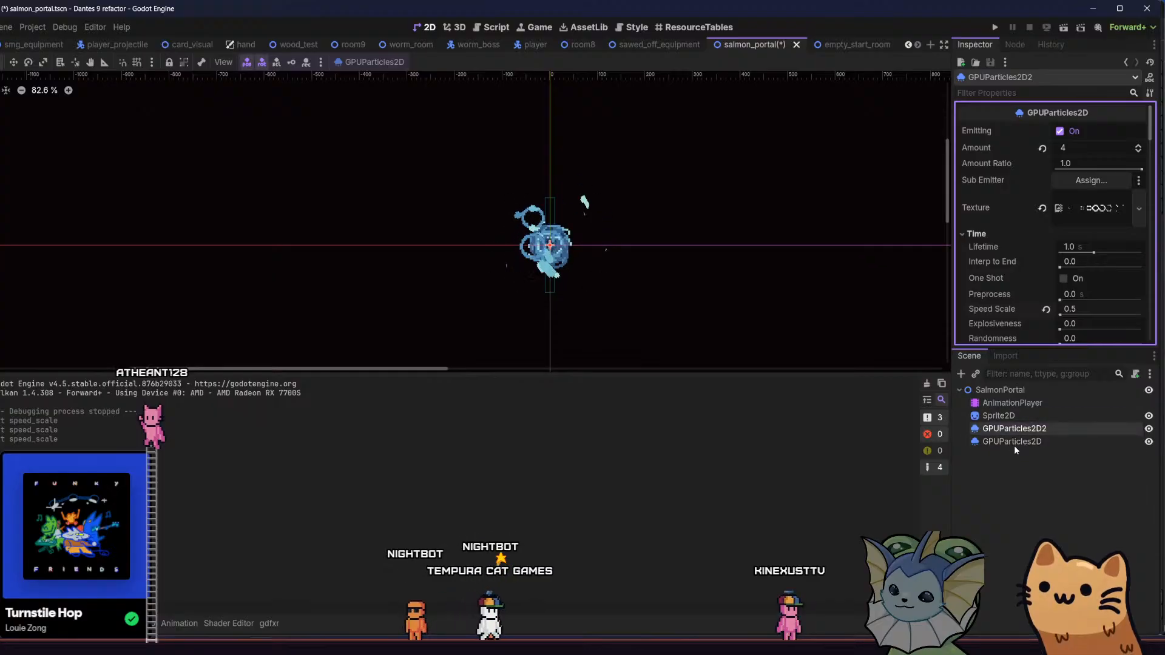
- Set the droplet particles' Speed Scale to 0.5 and save the salmon_portal scene
left_click(1012, 442)
scroll(1031, 211, "up", 3)
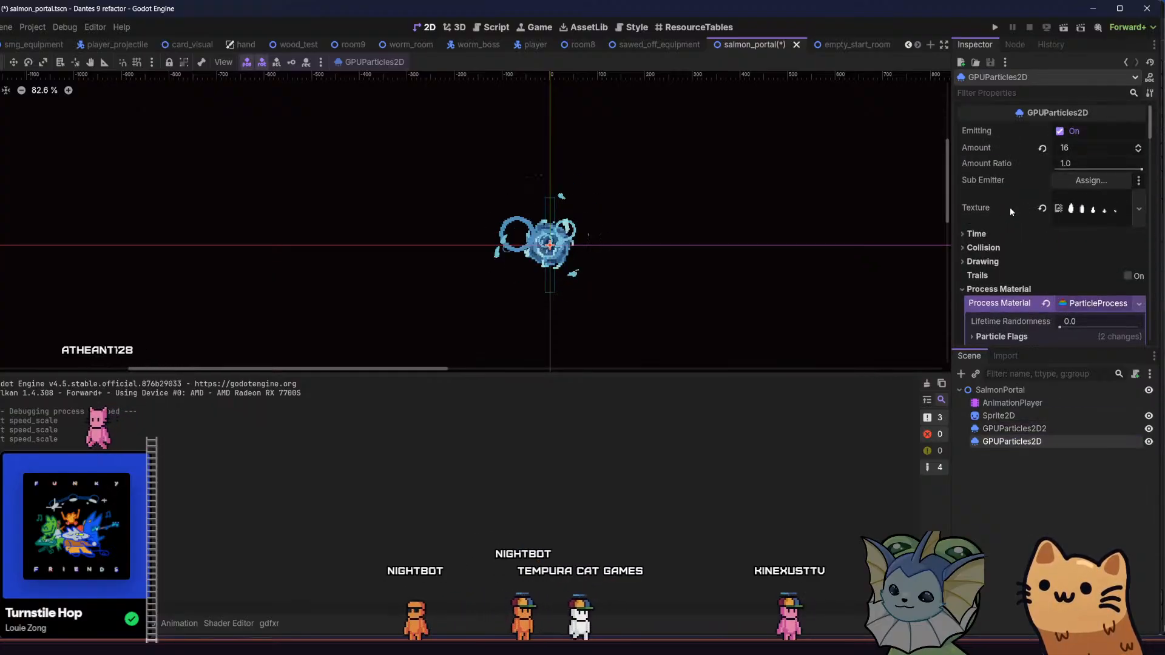
left_click(984, 236)
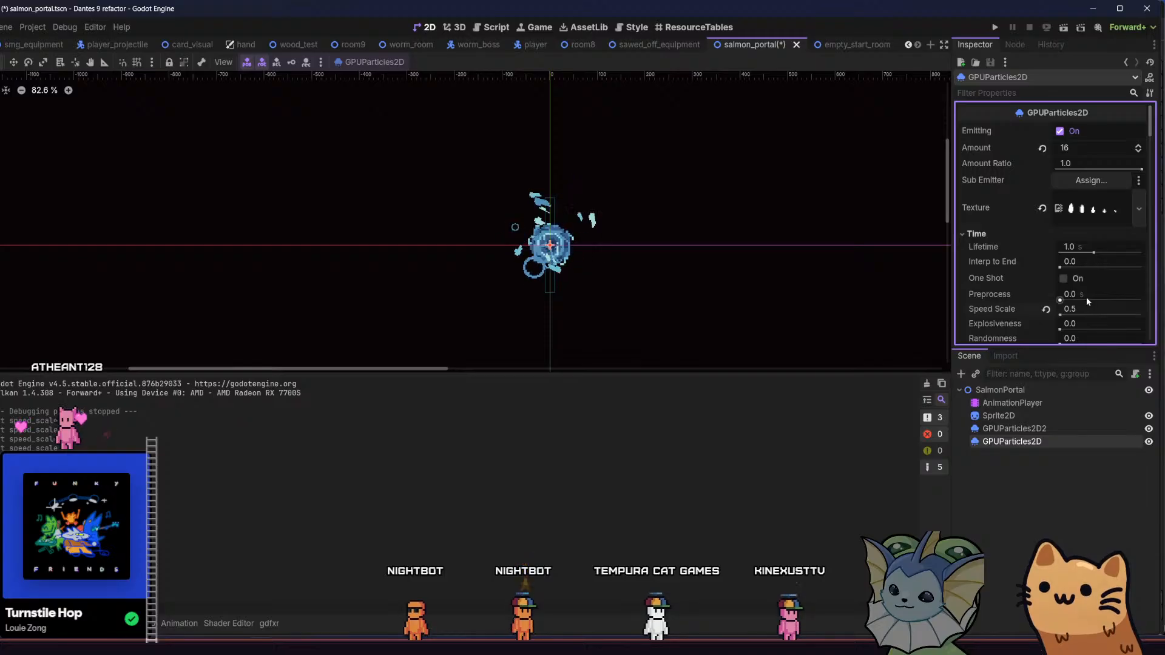
mouse_move(718, 241)
left_mouse_down()
mouse_move(731, 237)
mouse_move(716, 233)
left_mouse_up()
key("ctrl+s")
scroll(979, 268, "down", 3)
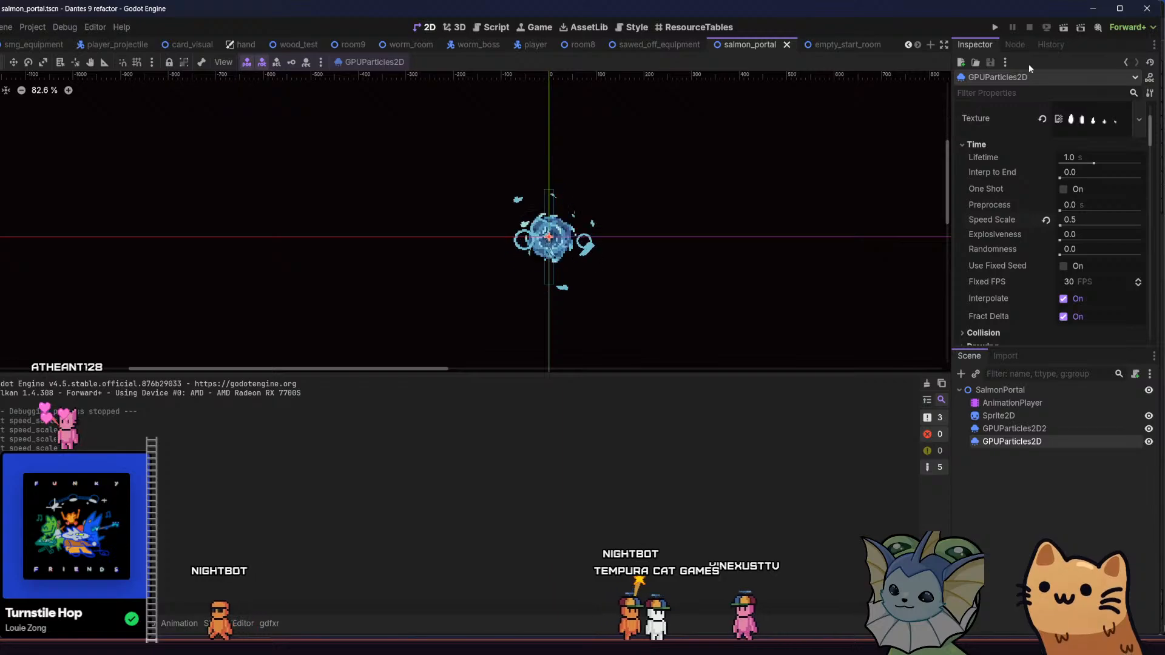
- Run the project again and maximize the game window with the portal room in view
left_click(1063, 28)
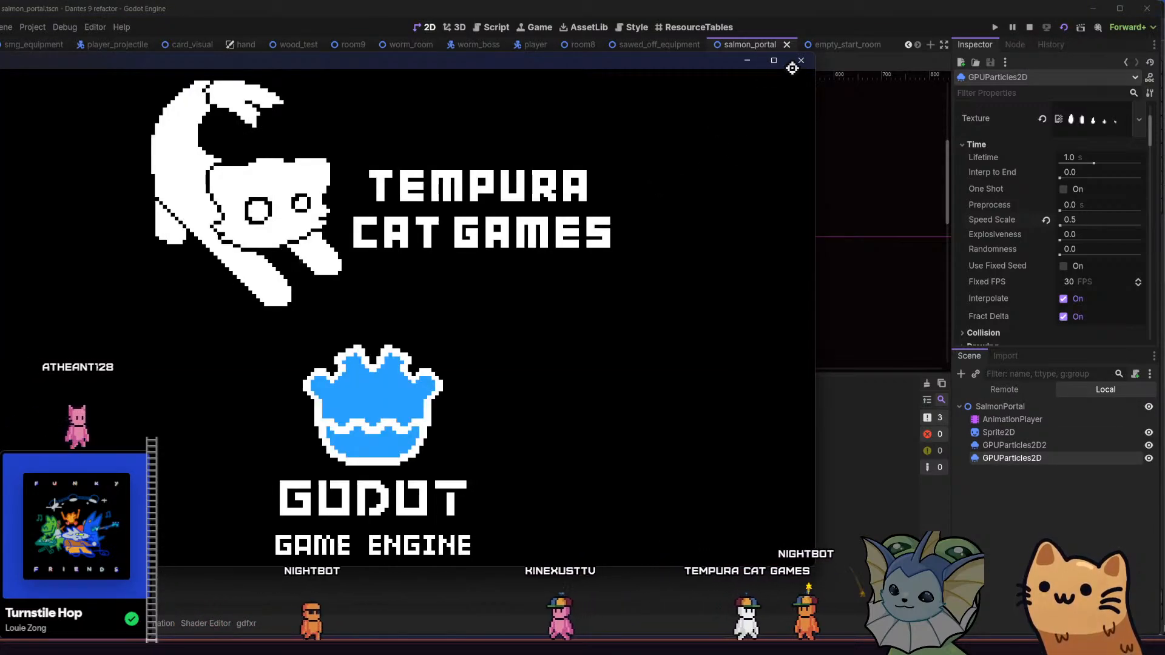
left_click(997, 27)
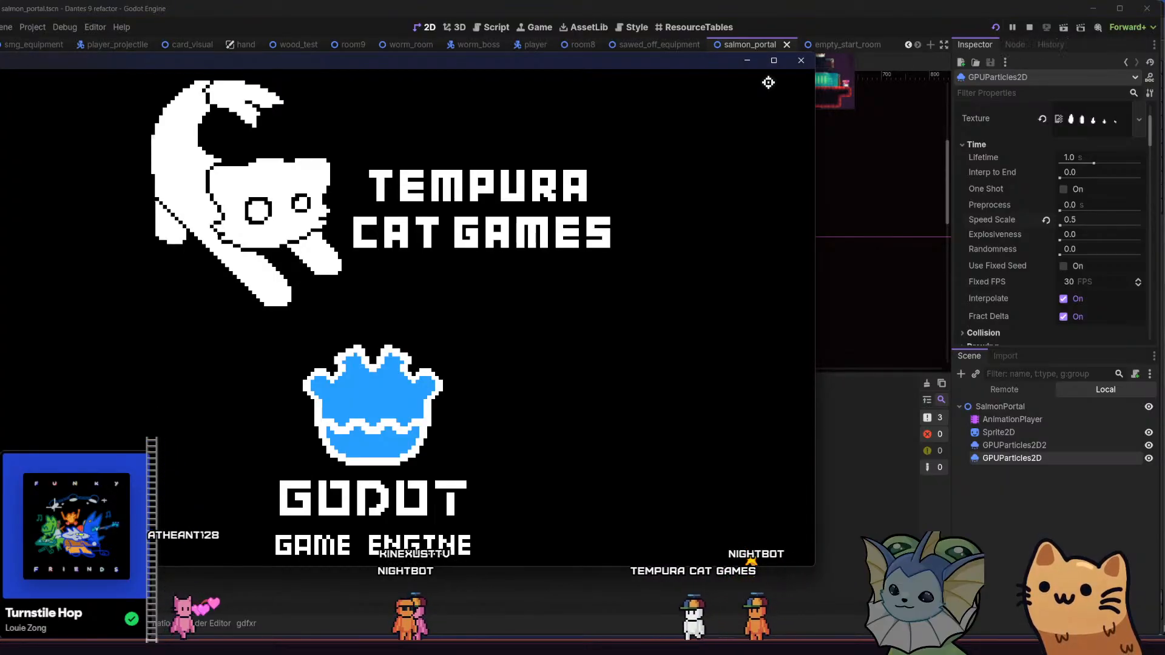
double_click(518, 56)
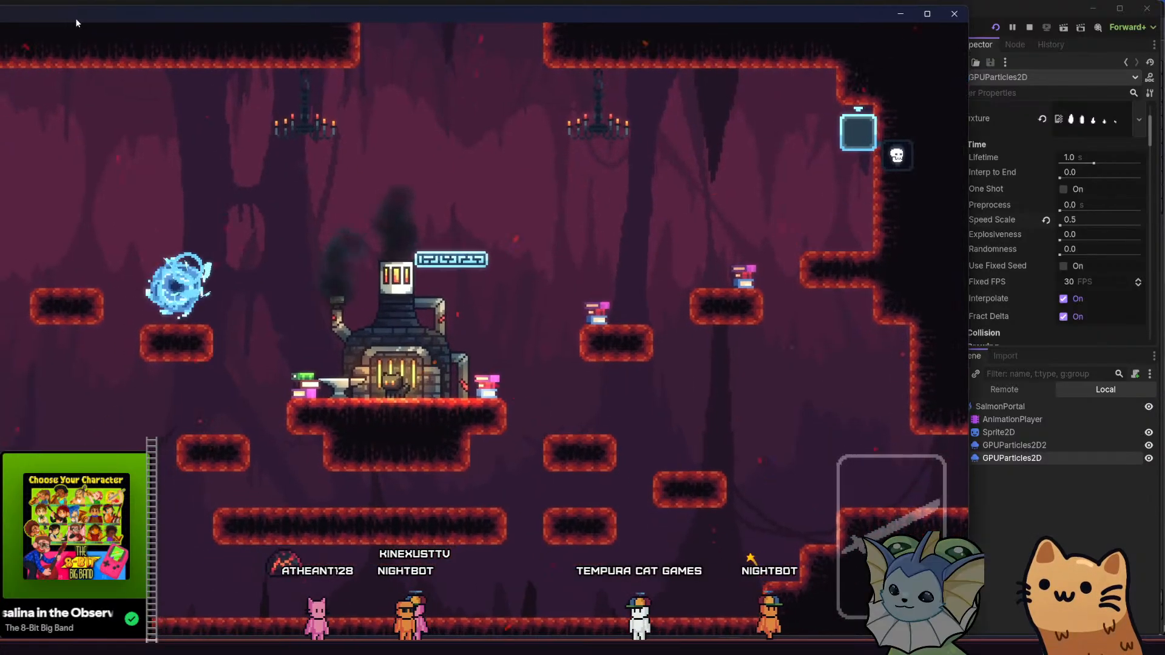
left_click_drag(75, 17, 261, 1)
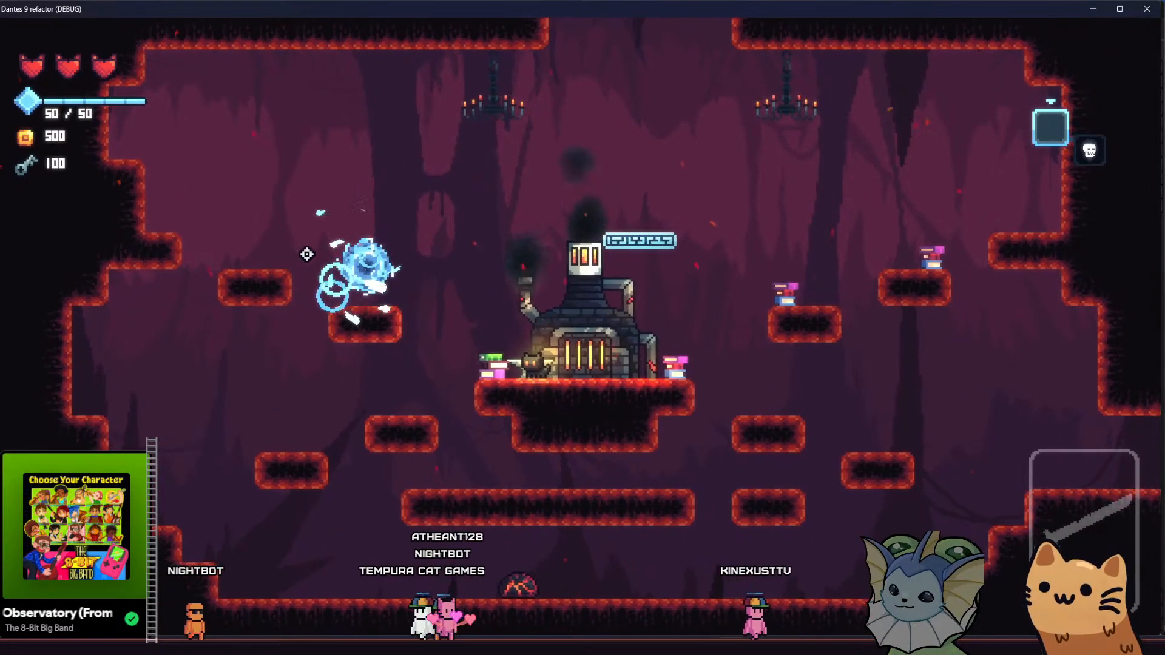
- Move the cat character around the game room to examine the slower droplet and ring particles on the portal
key("a")
key("space")
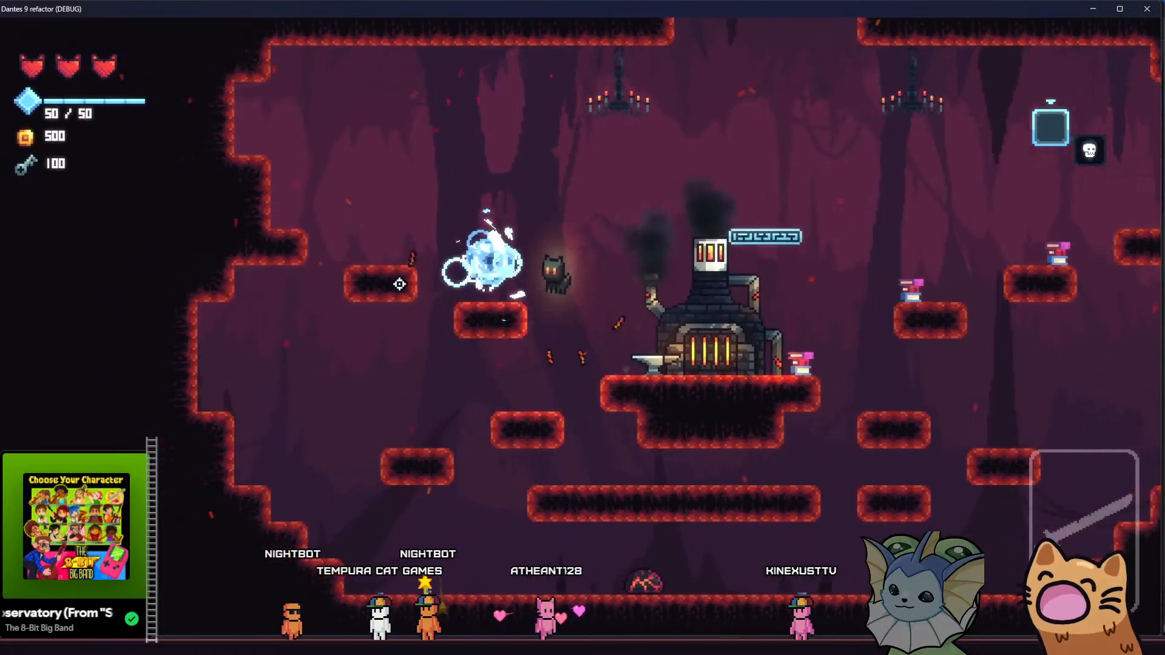
key("d")
key("space")
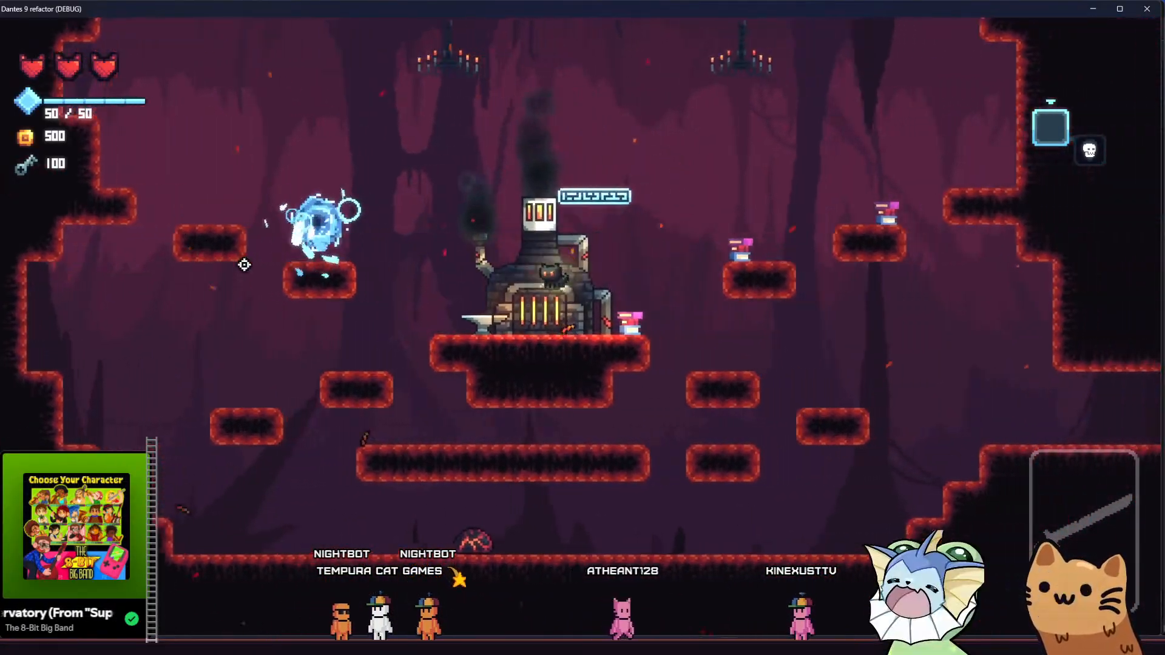
key("a")
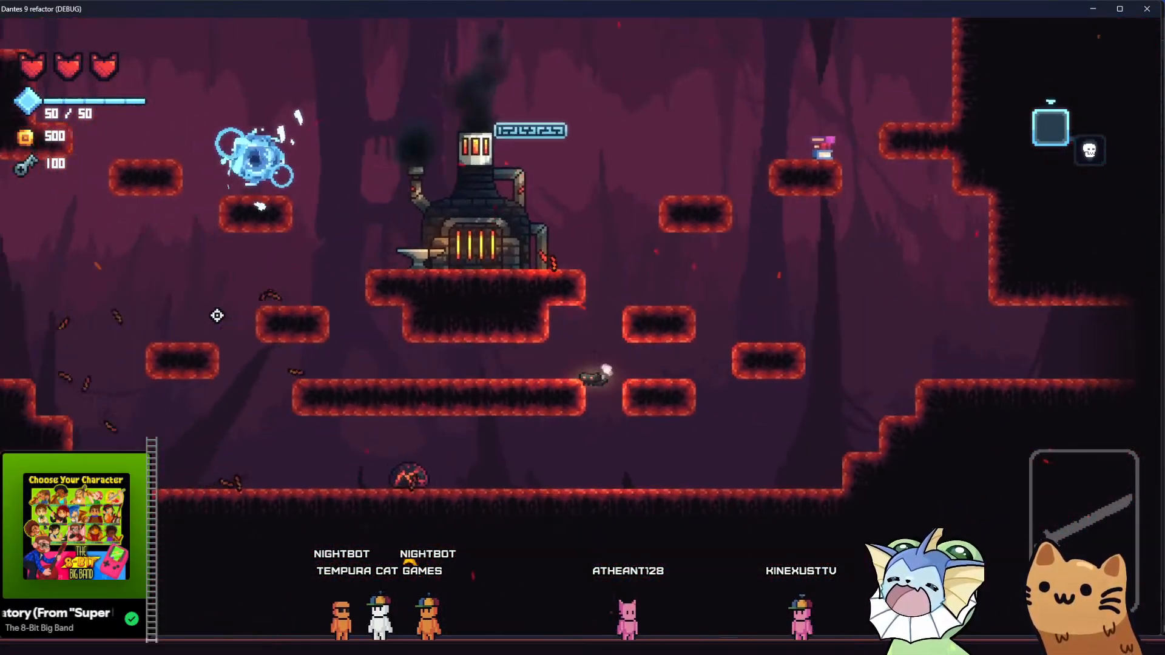
key("d")
key("a")
key("d")
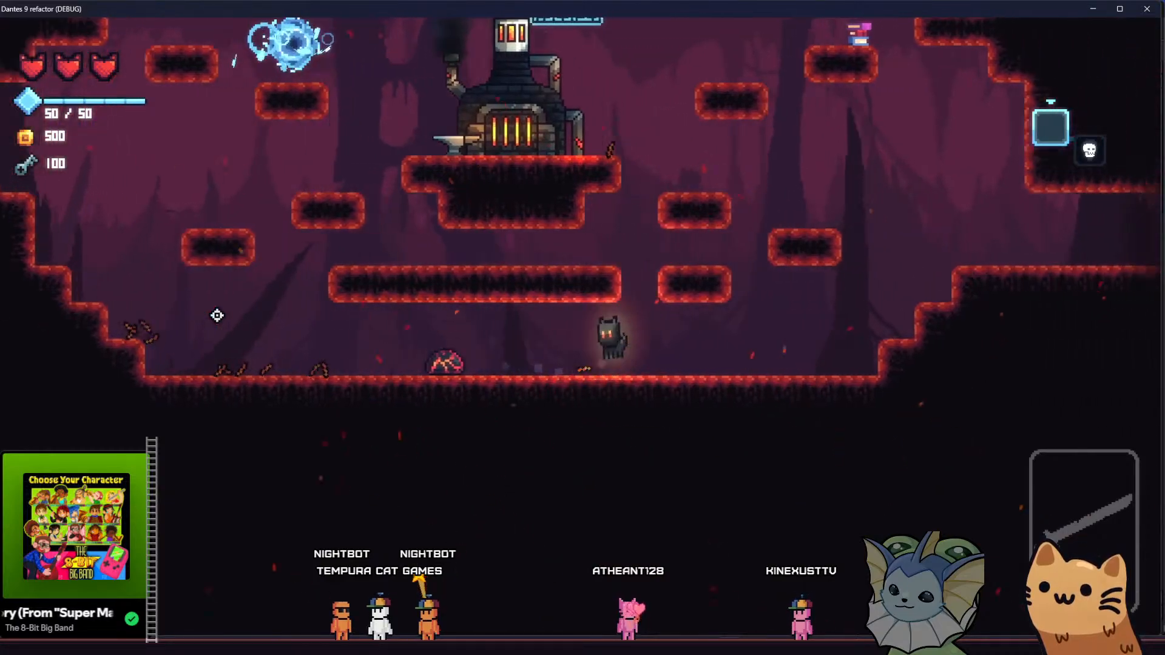
- Run and jump the cat up the platforms to the forge to examine the portal's particles up close
key("a")
key("d")
key("space")
key("a")
key("d")
key("space")
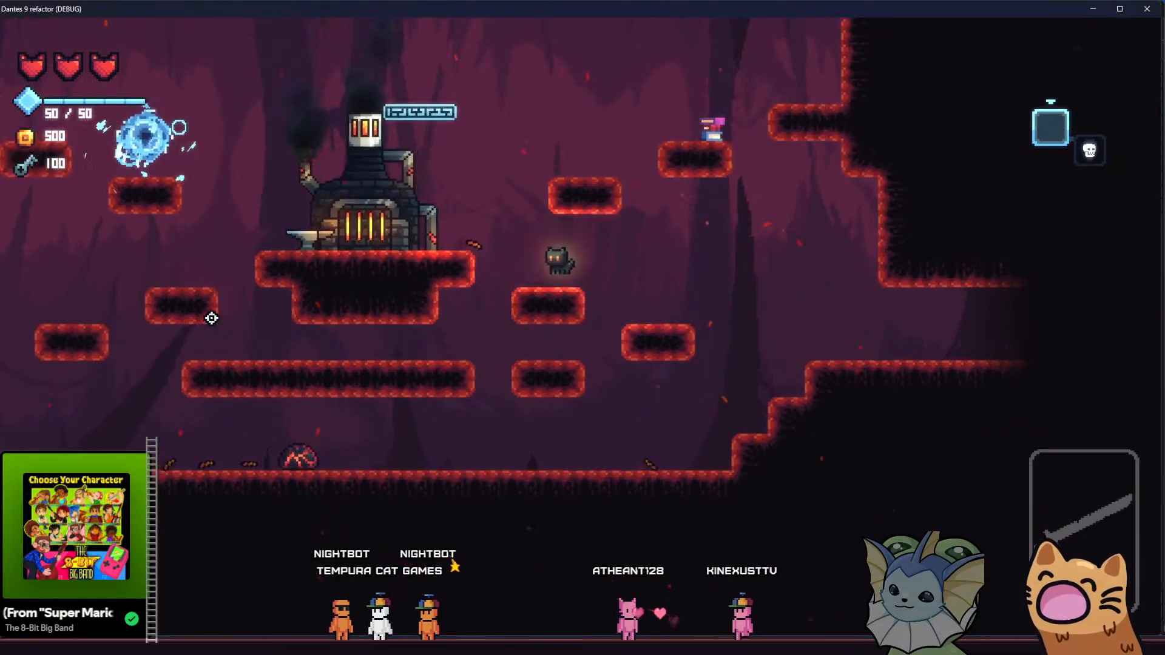
key("a")
key("space")
key("d")
key("a")
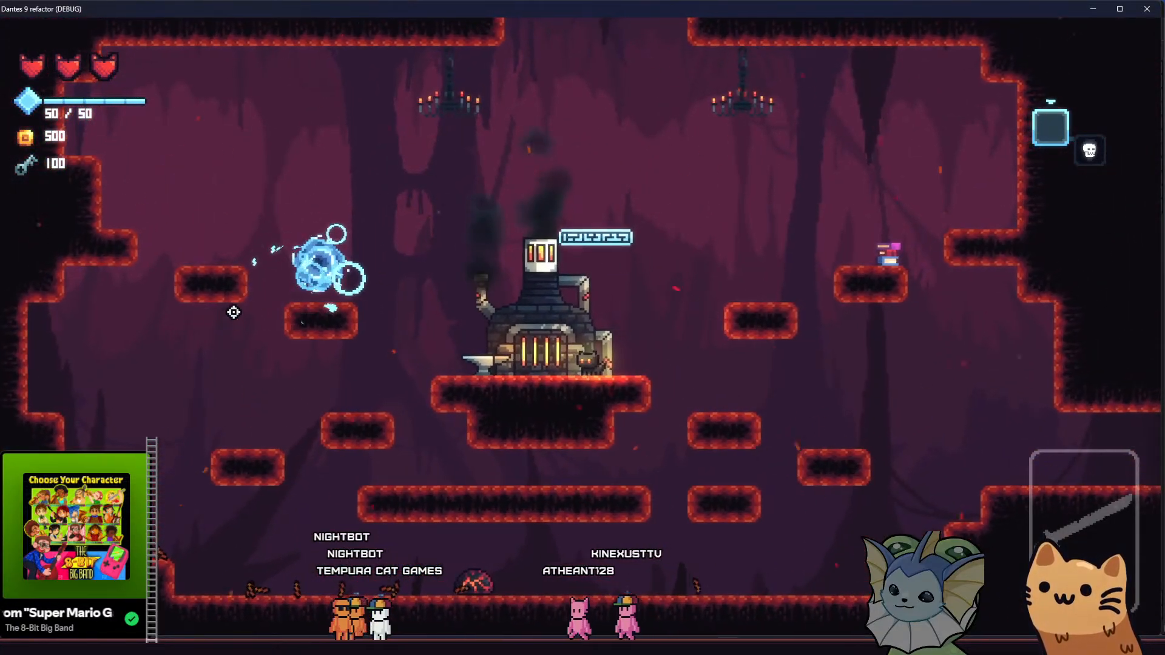
key("a")
key("d")
key("space")
key("a")
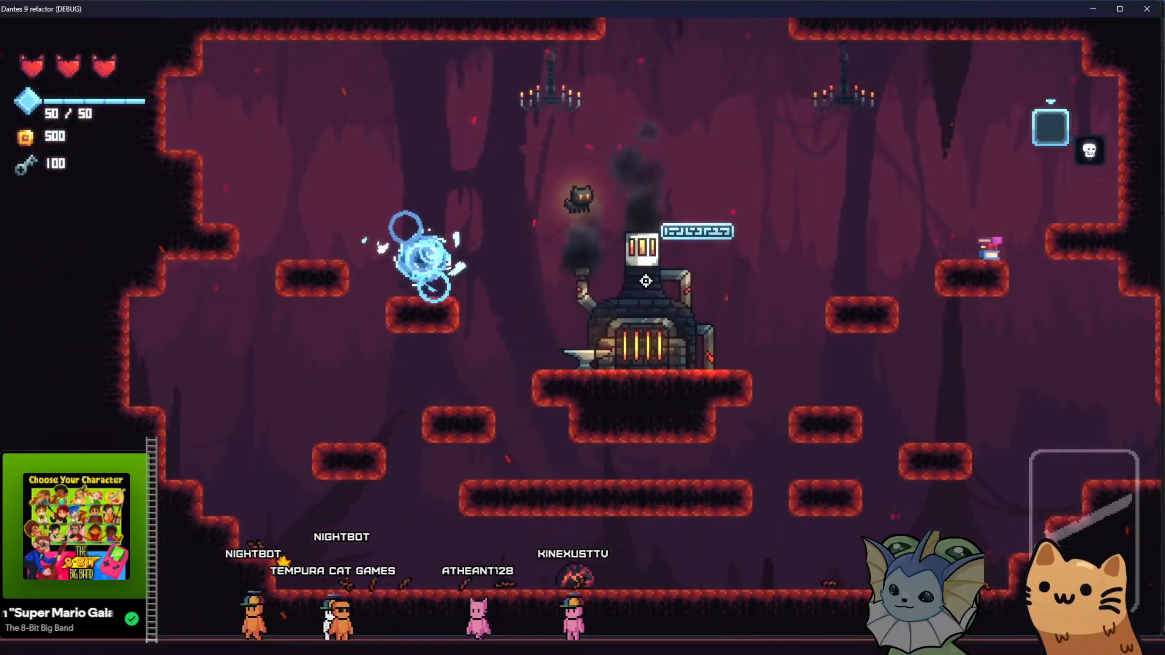
key("d")
key("a")
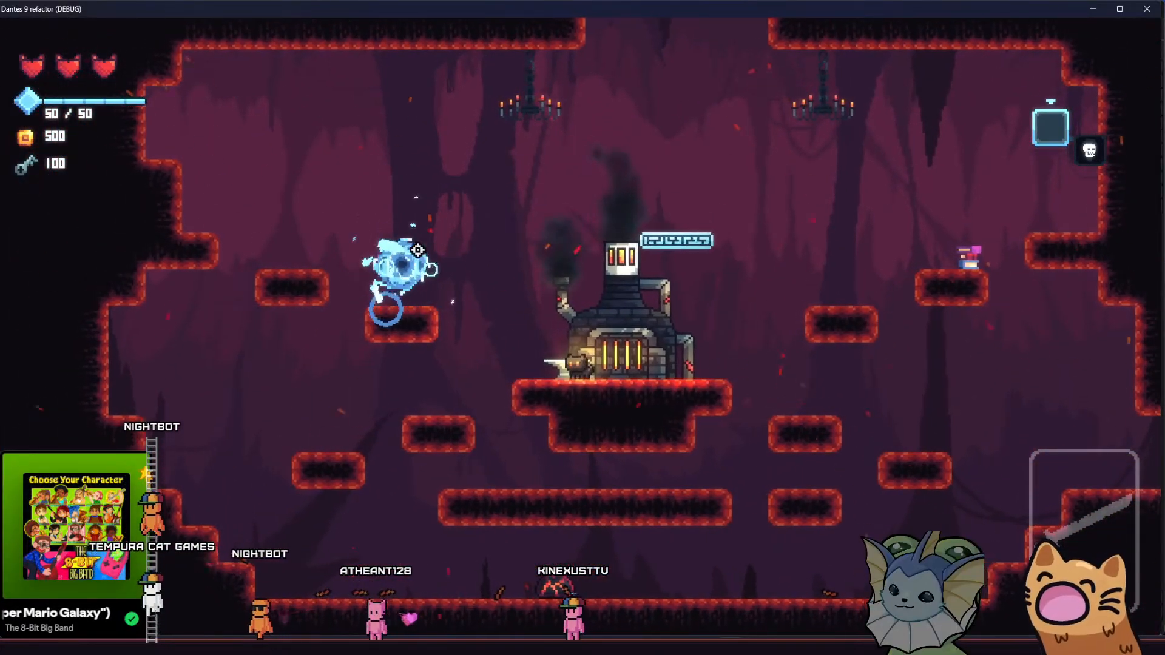
- Minimize the game, show the debugger's FPS monitor graph in the editor, and return to the game
left_click(1092, 9)
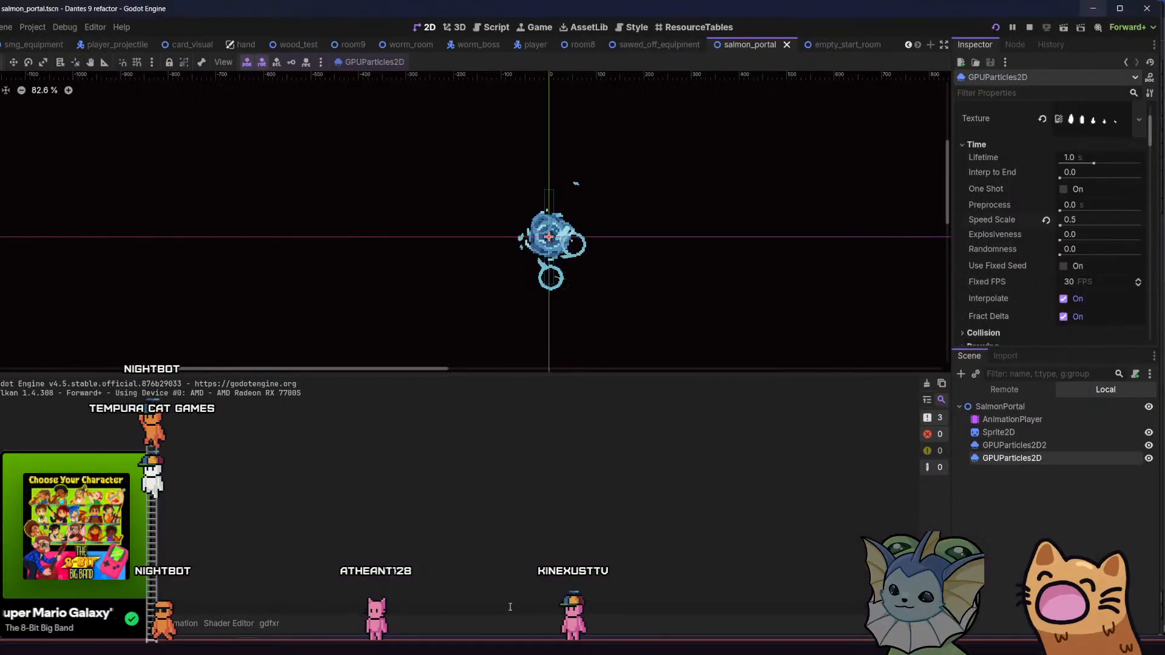
left_click(94, 623)
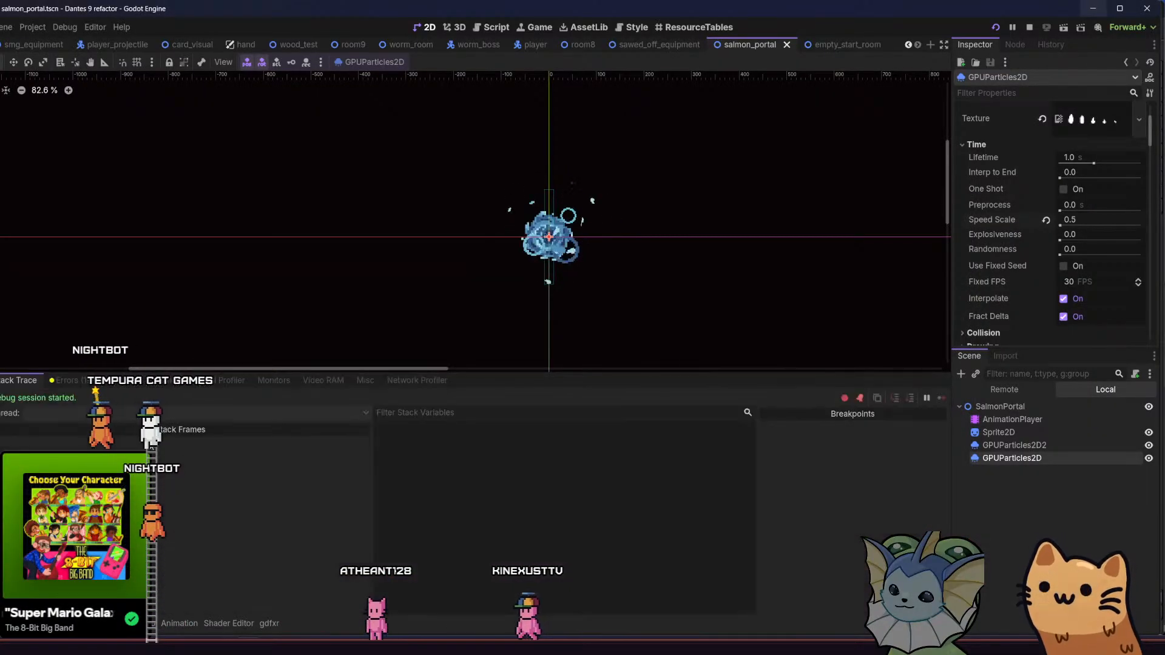
left_click(274, 380)
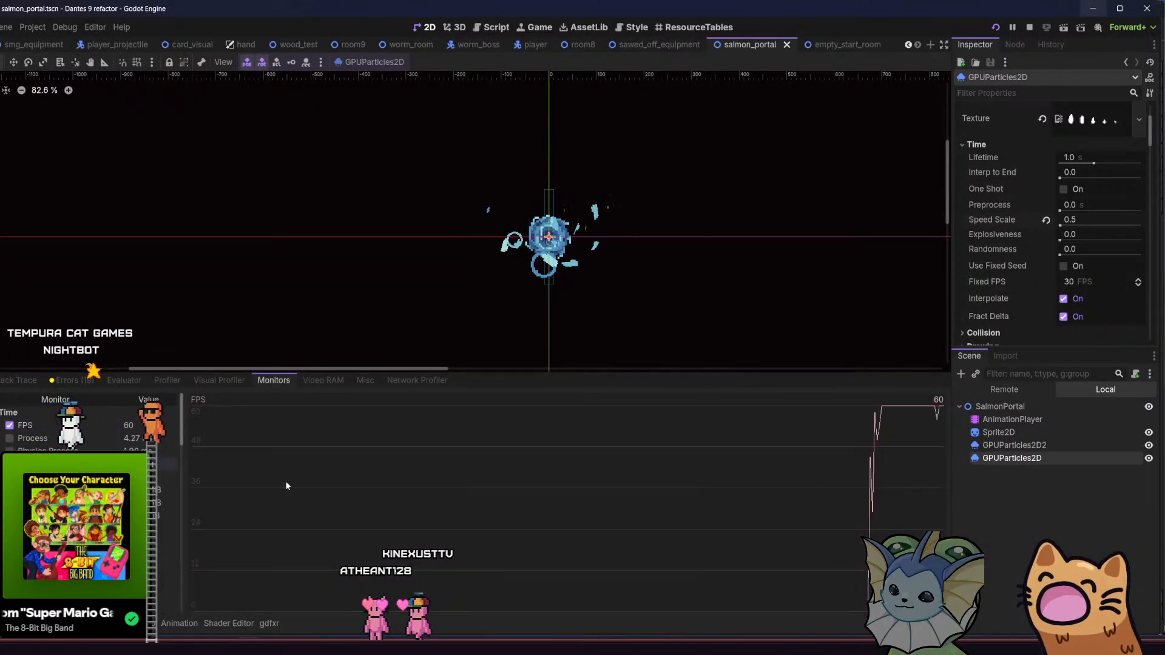
key("alt+Tab")
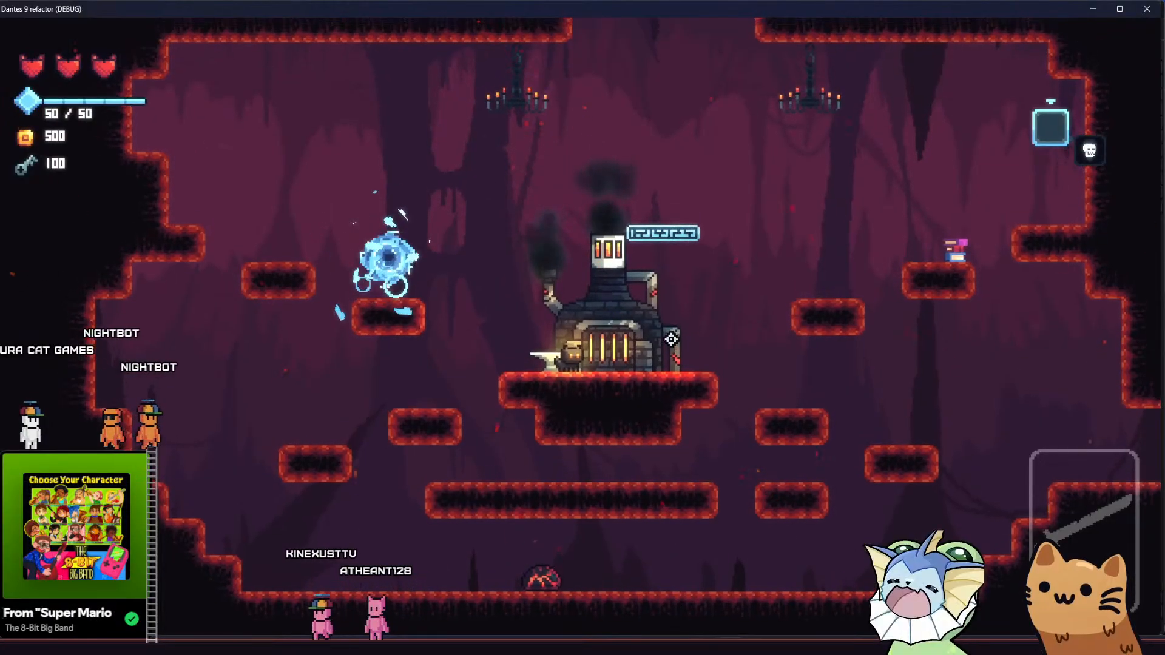
- Move the cat around the forge and across the room floor to watch the portal effect in play
key("d")
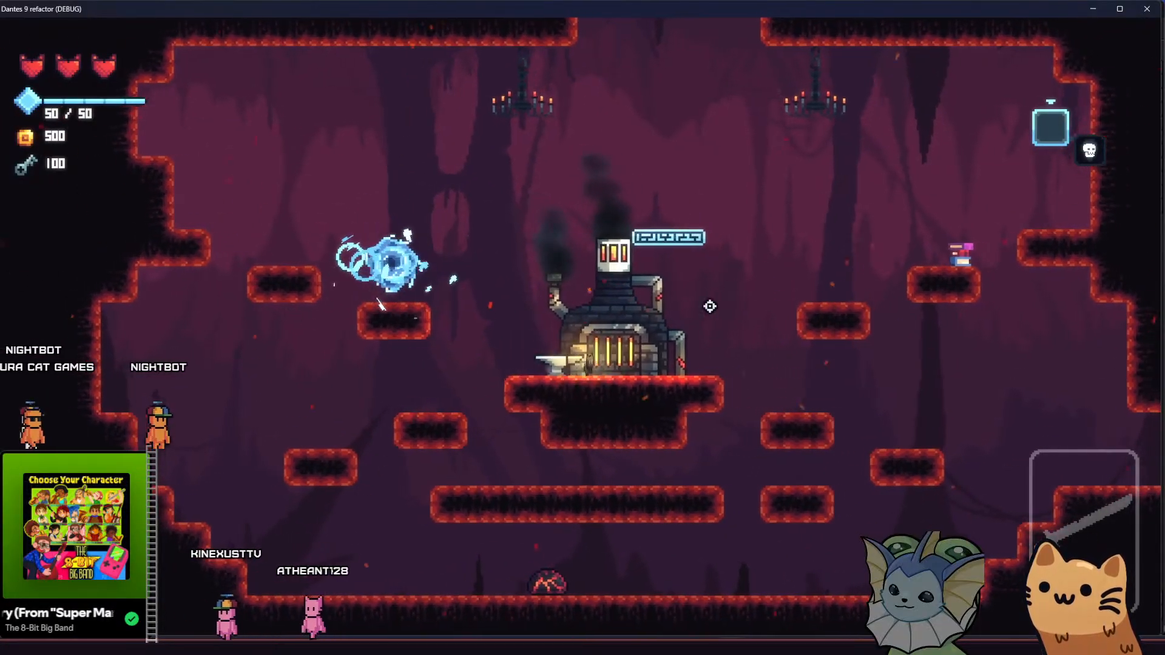
key("space")
key("space")
key("a")
key("a")
key("d")
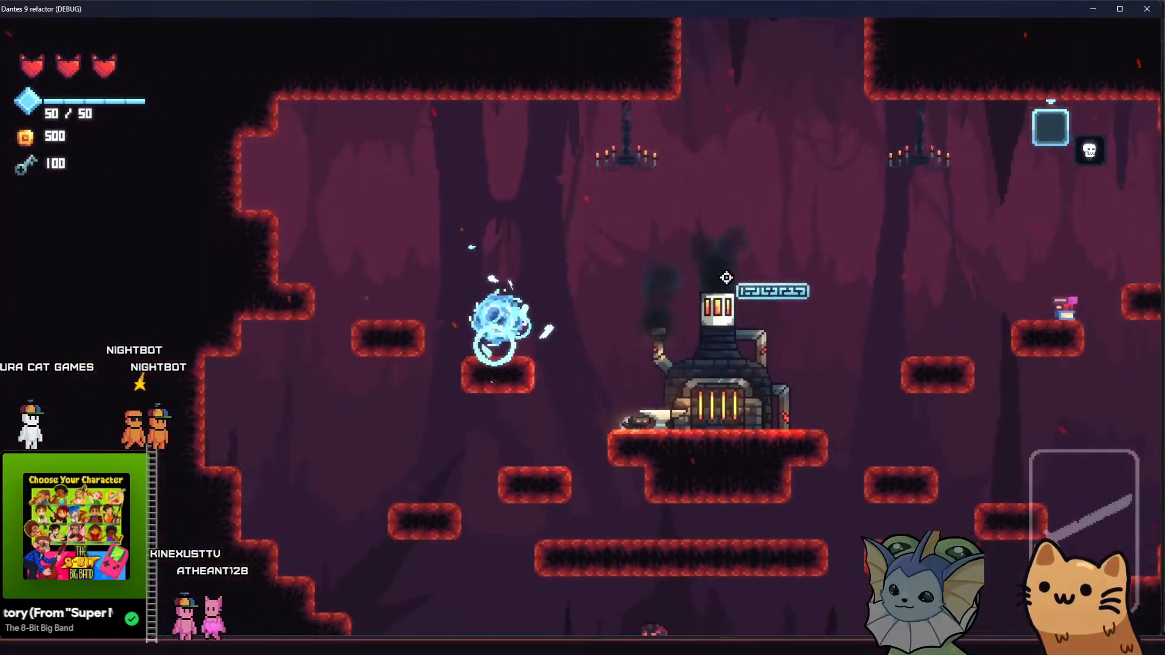
key("space")
key("a")
key("space")
key("d")
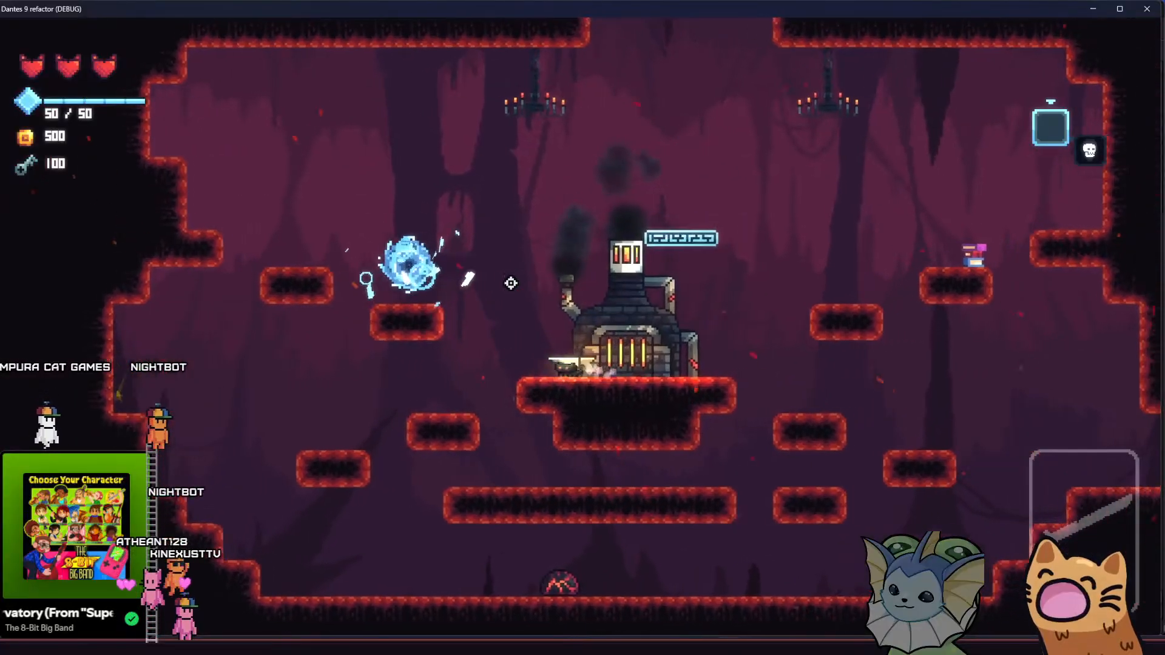
key("F8")
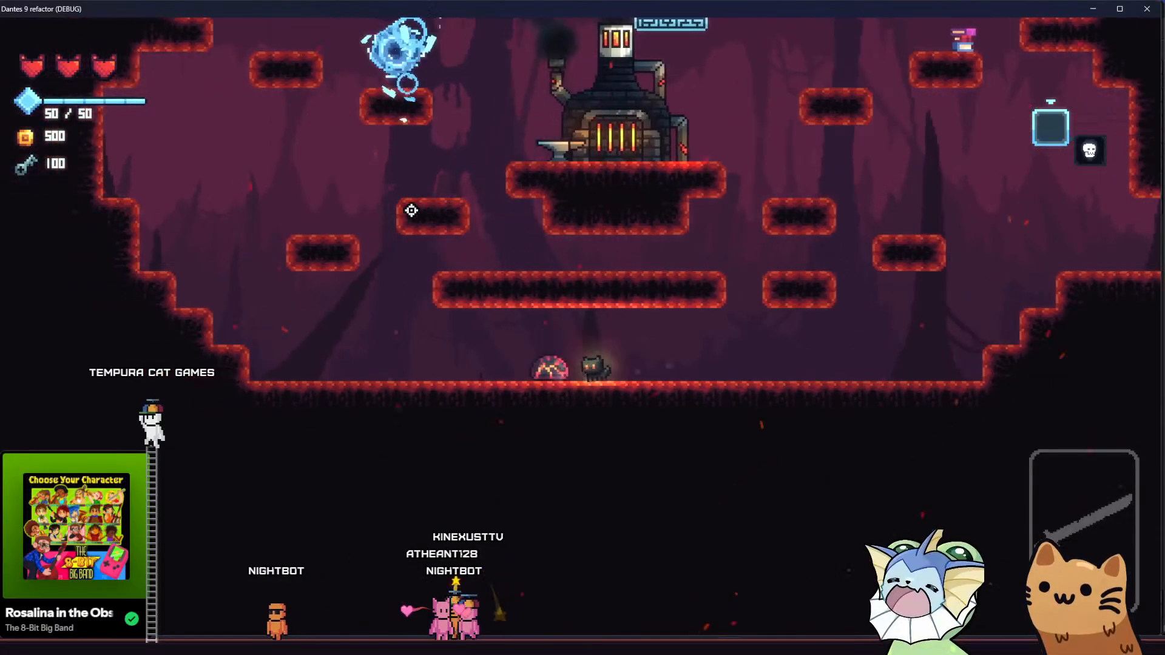
key("d")
key("a")
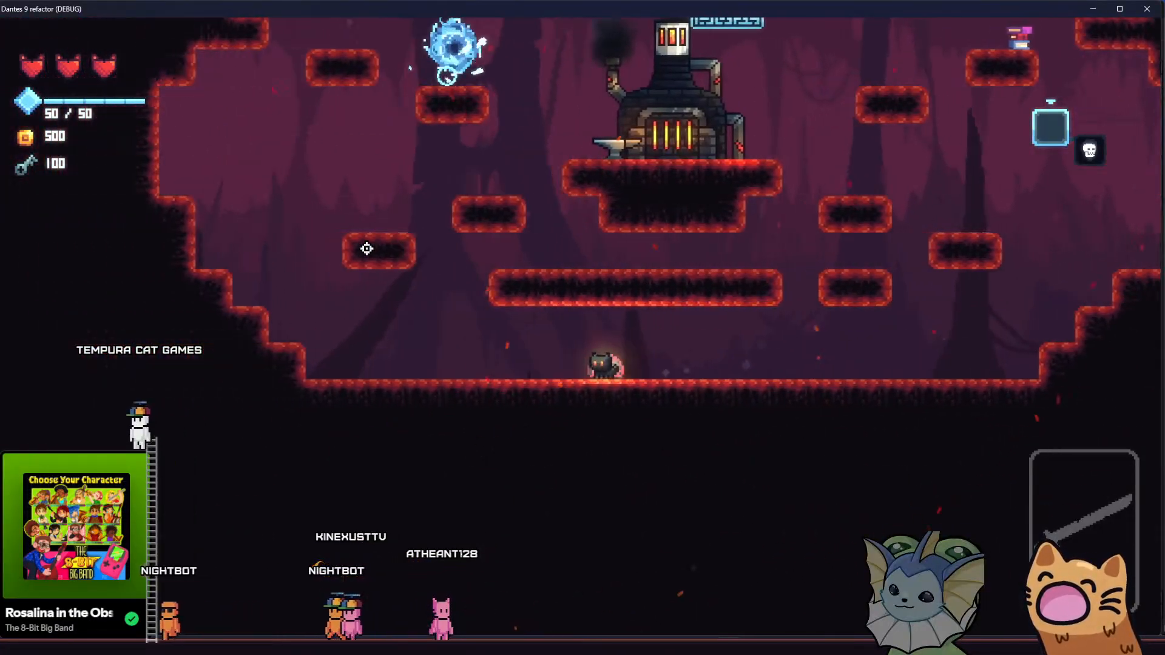
key("space")
key("d")
key("space")
key("a")
- Recheck the FPS graph in the editor and bring the game window back to full size
left_click_drag(387, 16, 0, 139)
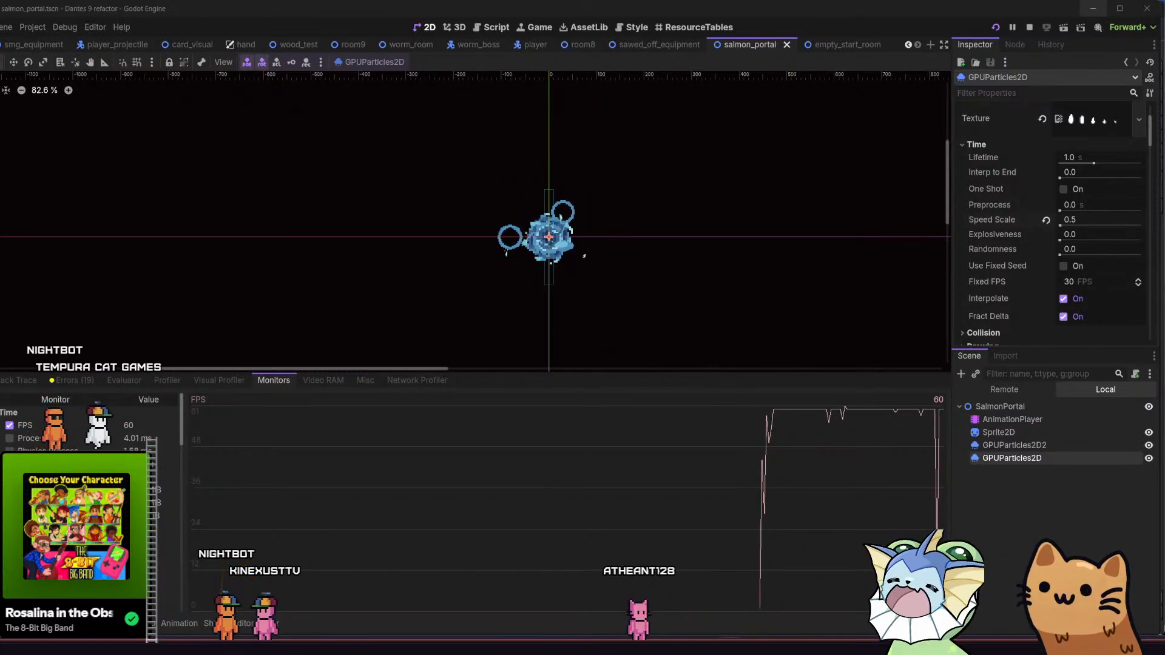
left_click_drag(0, 140, 545, 196)
double_click(545, 196)
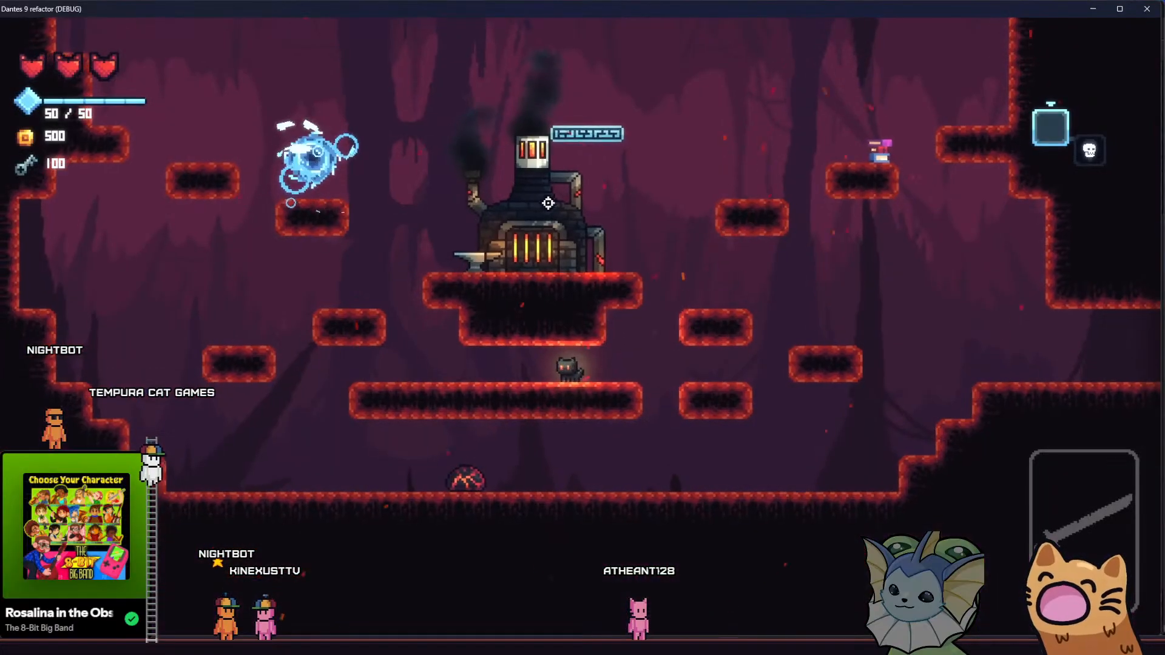
- Run, jump and attack with the cat on both sides of the room while viewing the portal, and close the game
key("a")
key("space")
key("d")
key("space")
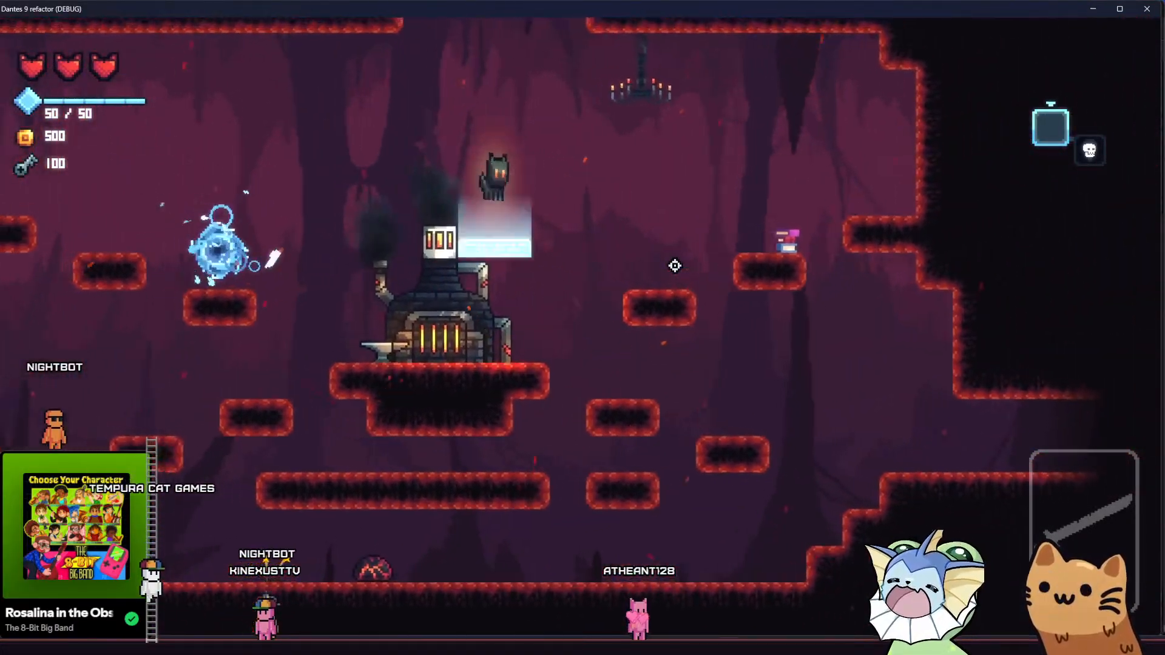
key("a")
key("d")
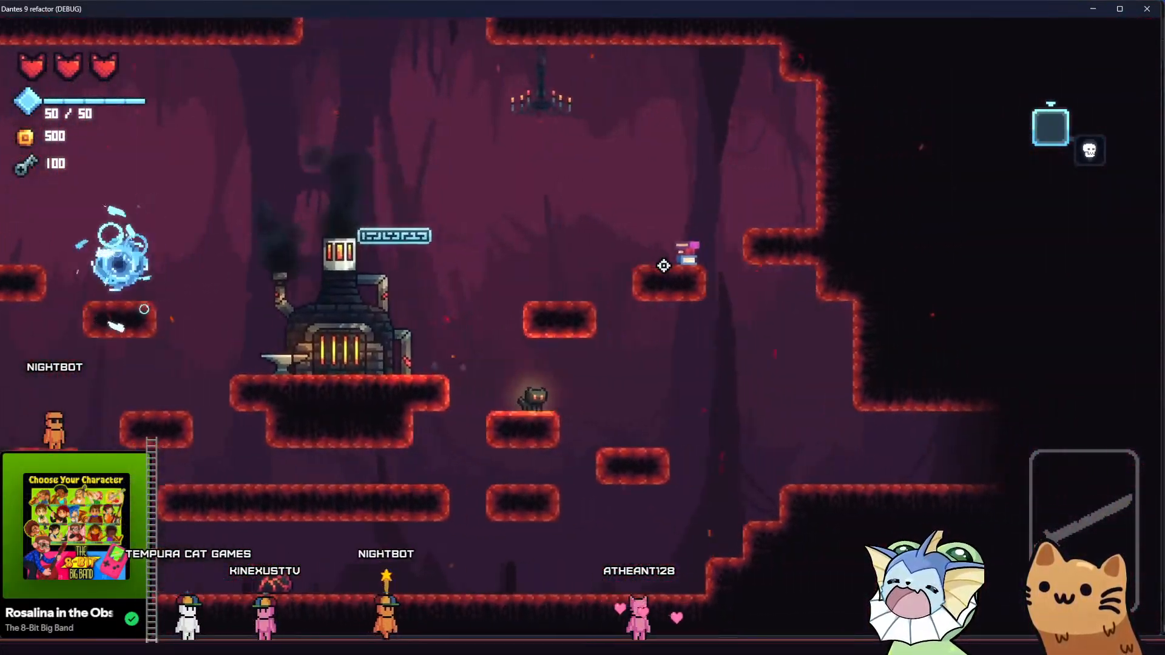
key("a")
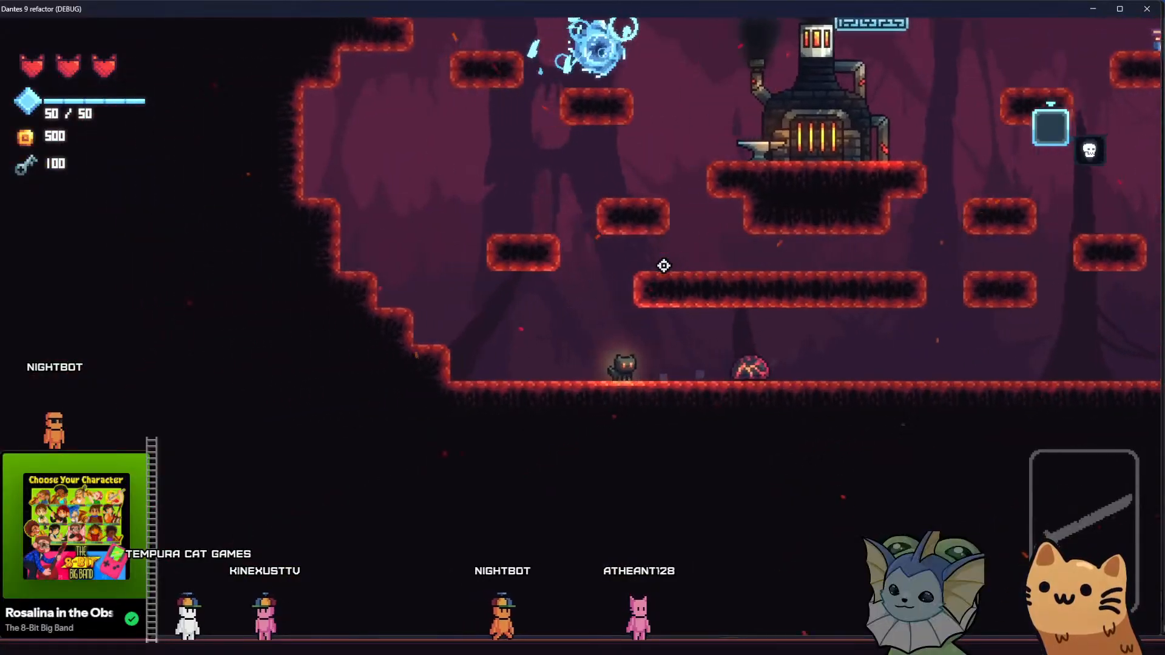
key("d")
key("d")
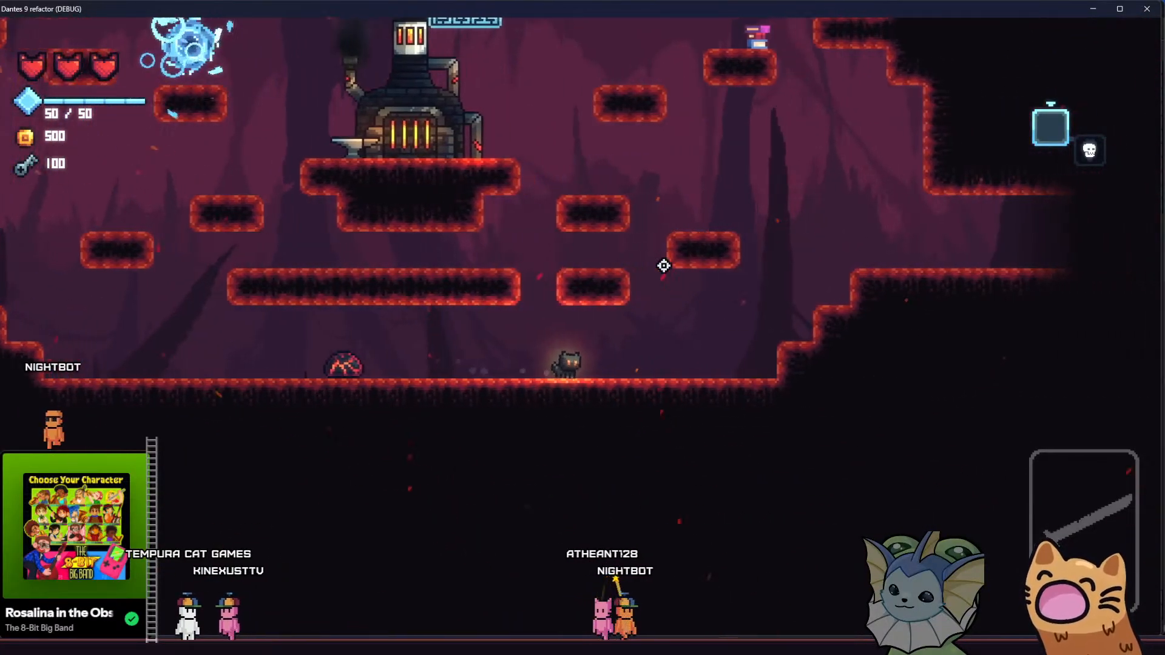
key("space")
key("a")
key("space")
key("space")
key("d")
key("a")
key("d")
key("space")
key("a")
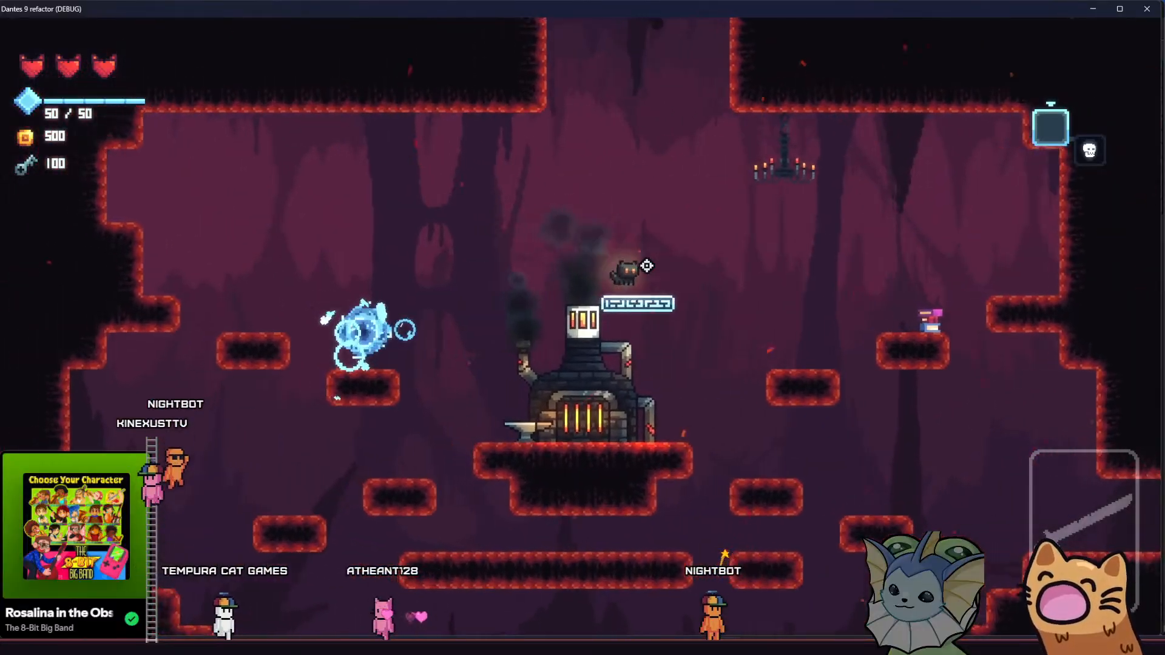
key("d")
left_click(647, 265)
key("a")
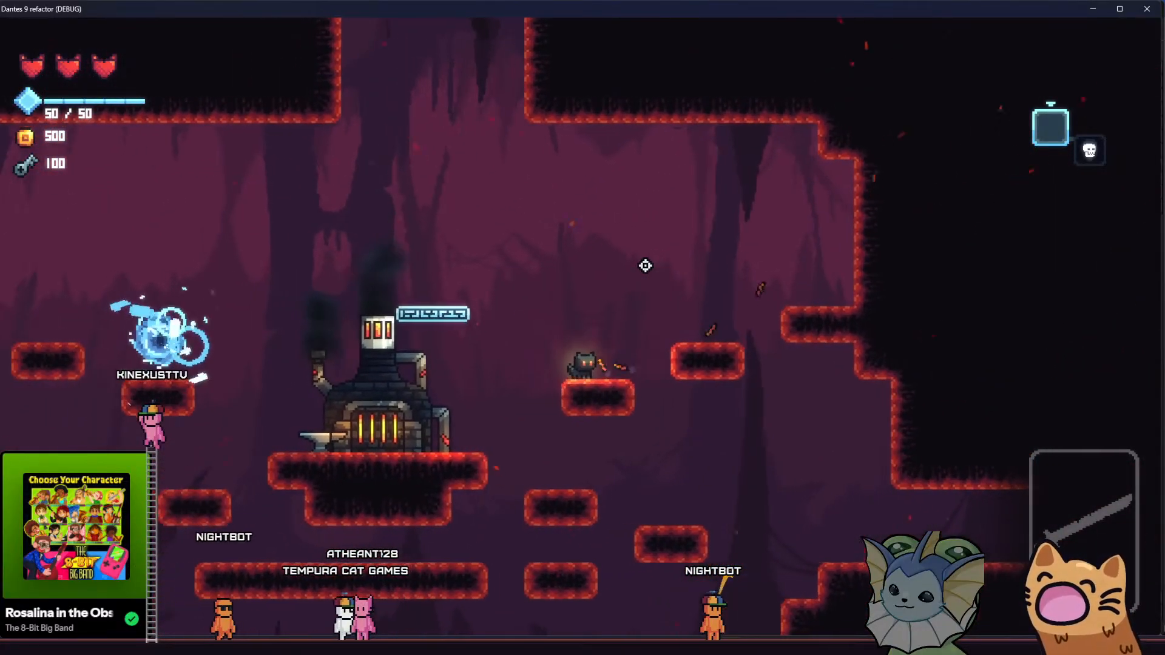
key("d")
key("a")
key("d")
left_click(1148, 9)
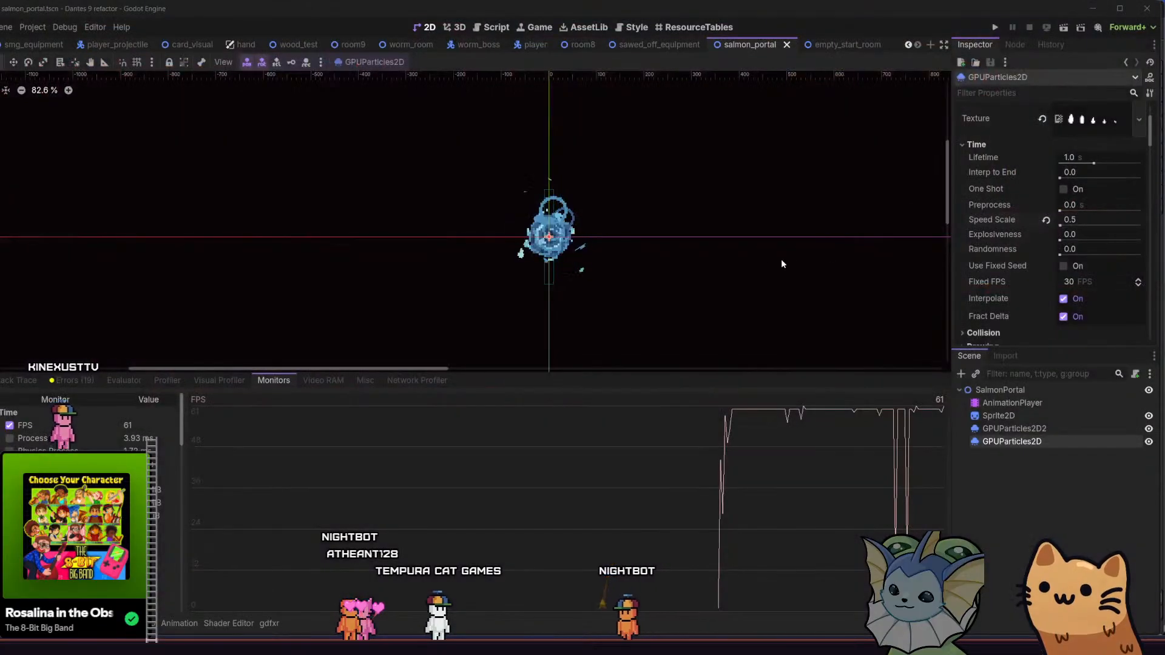
- Hide the Sprite2D node in the salmon_portal scene and examine the ring and droplet particles alone
scroll(563, 237, "up", 6)
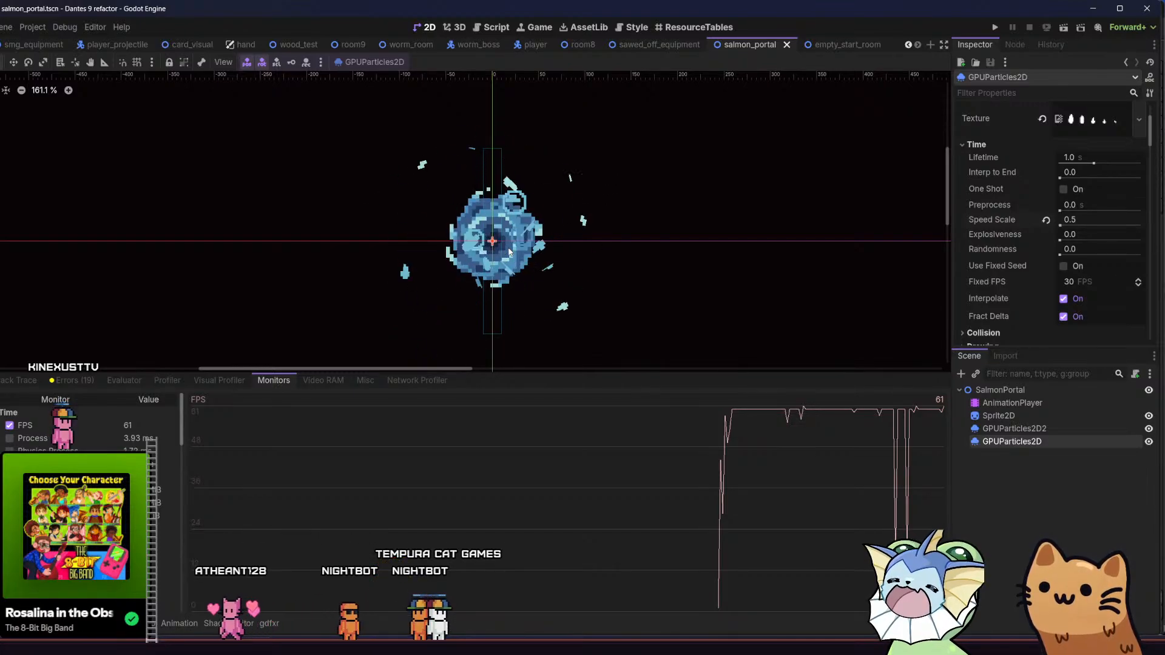
left_click(1148, 416)
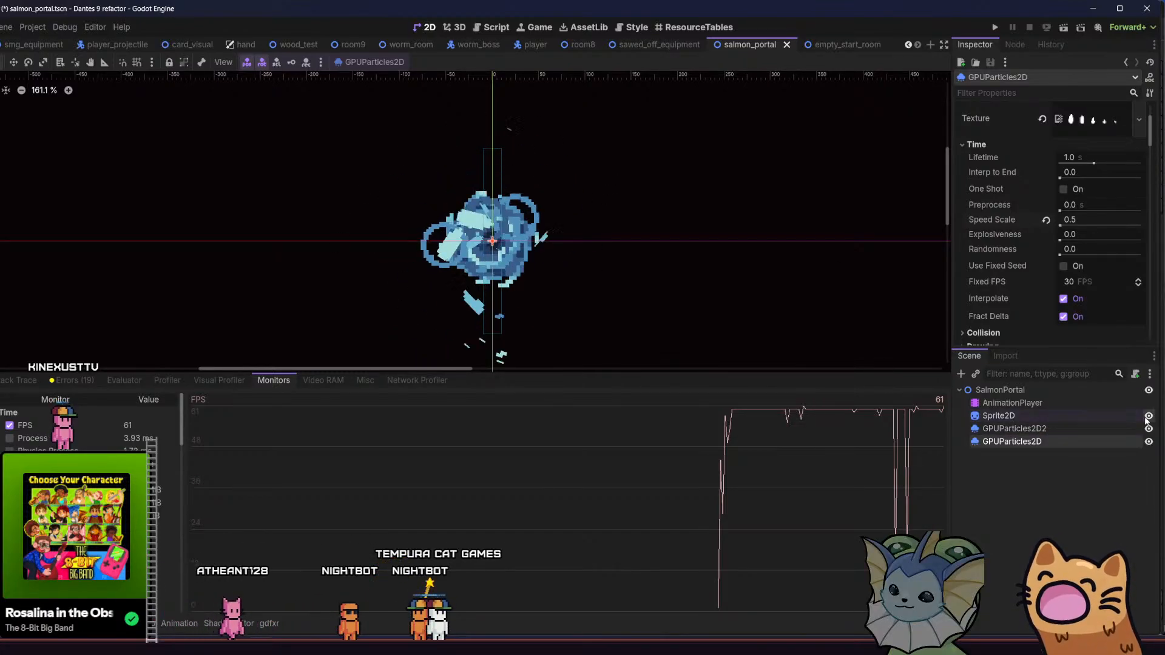
scroll(578, 249, "down", 11)
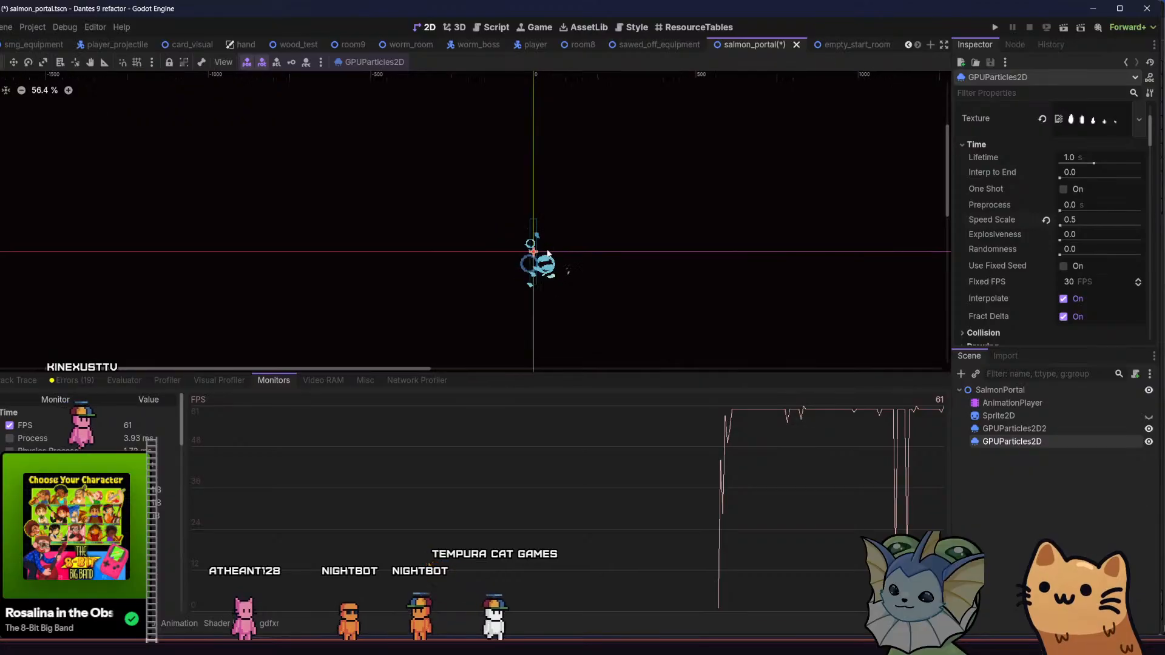
scroll(546, 270, "up", 12)
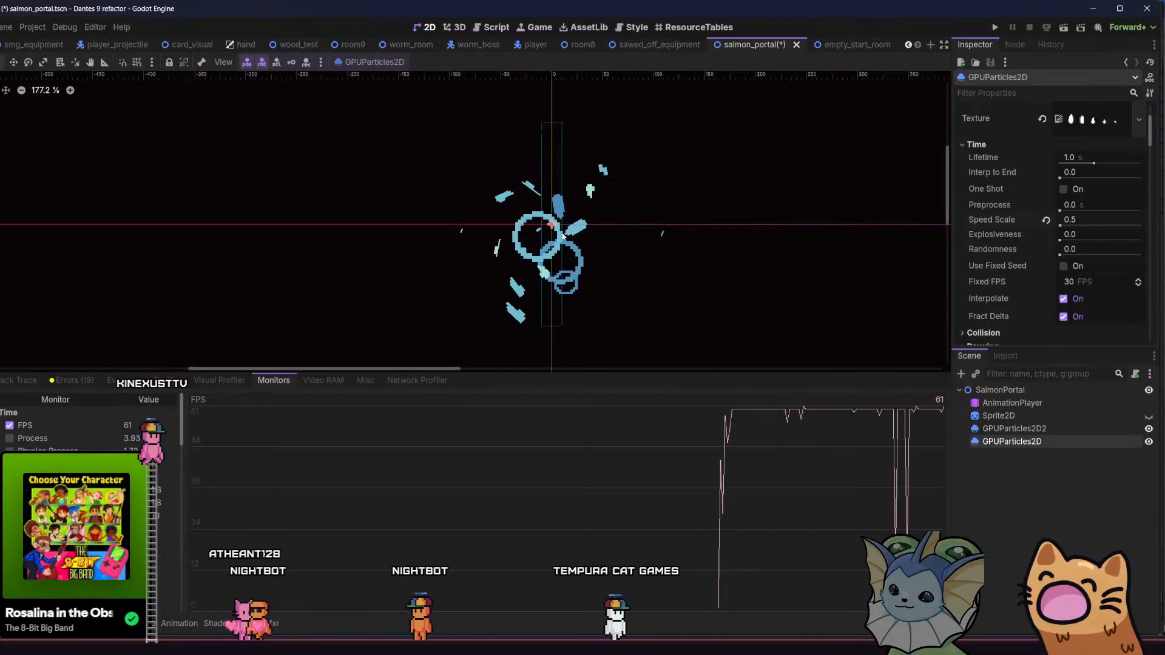
left_click_drag(513, 275, 468, 252)
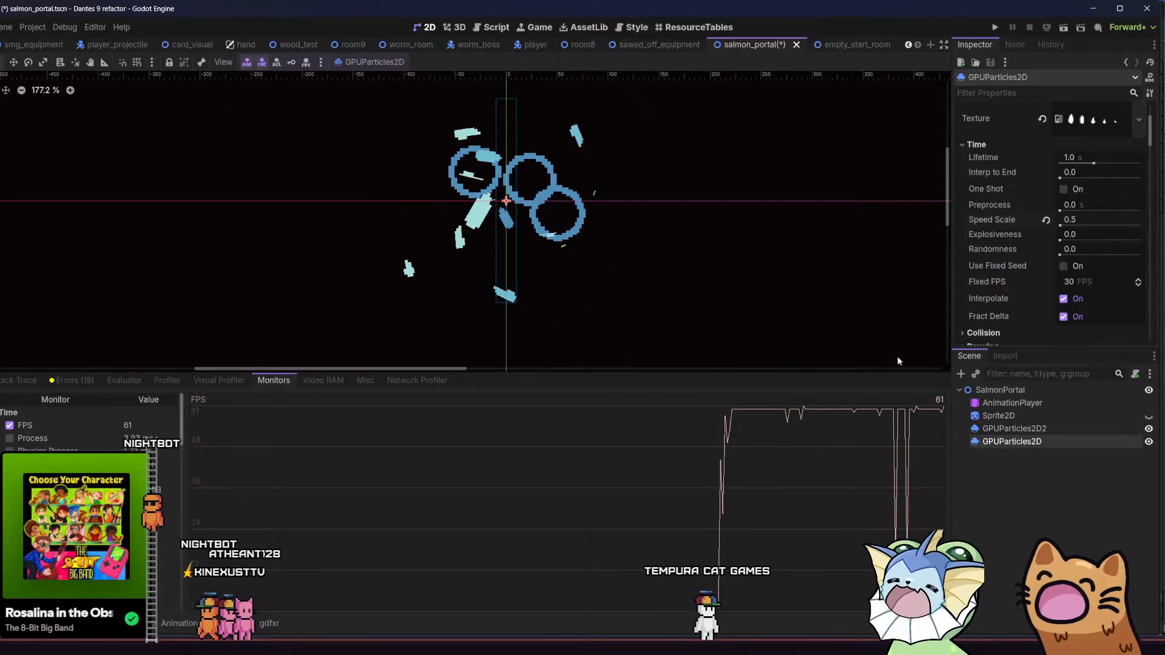
scroll(630, 273, "down", 4)
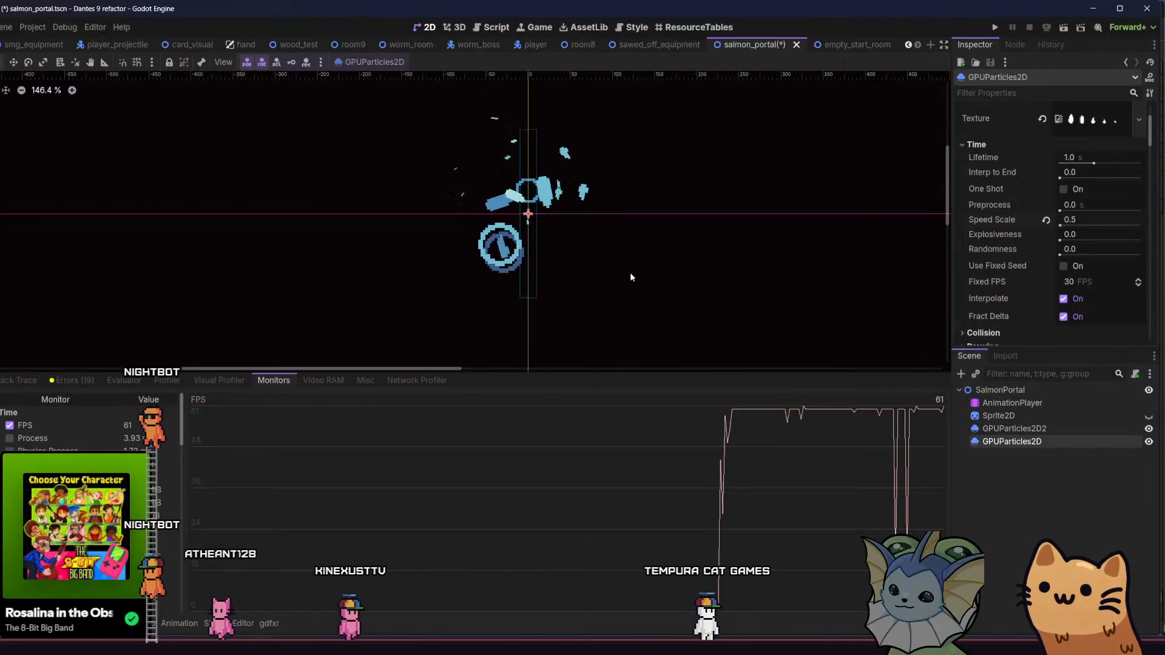
- Run the project in a maximized window, examine the portal with only its particles in the room, and close the game
left_click(994, 27)
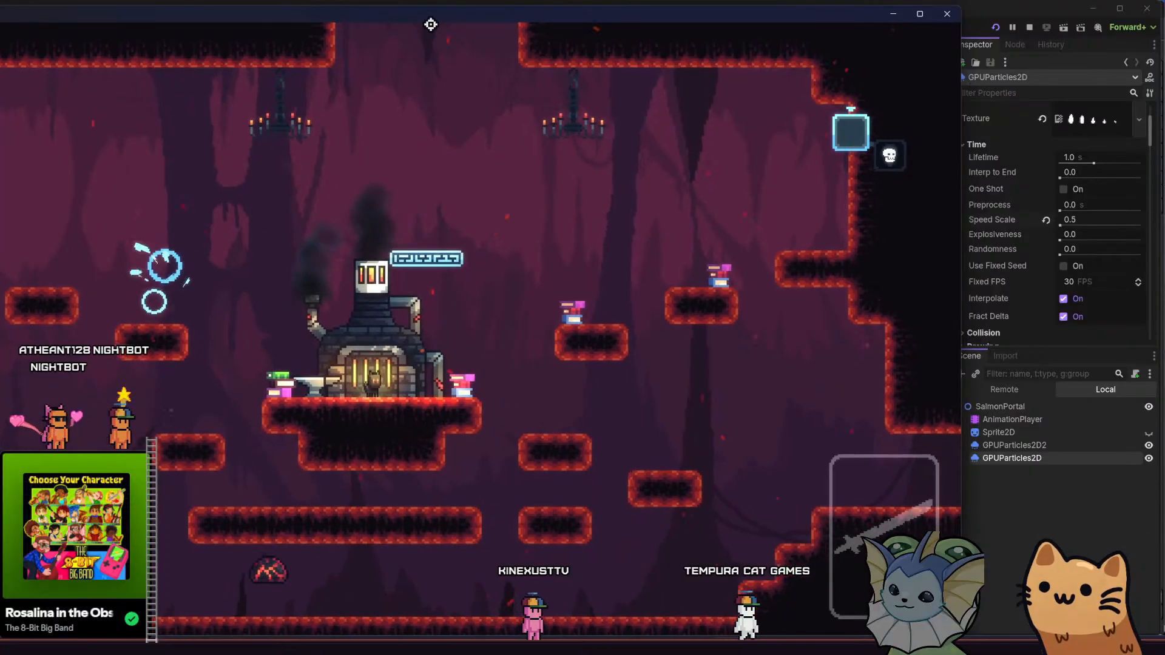
left_click_drag(422, 19, 623, 15)
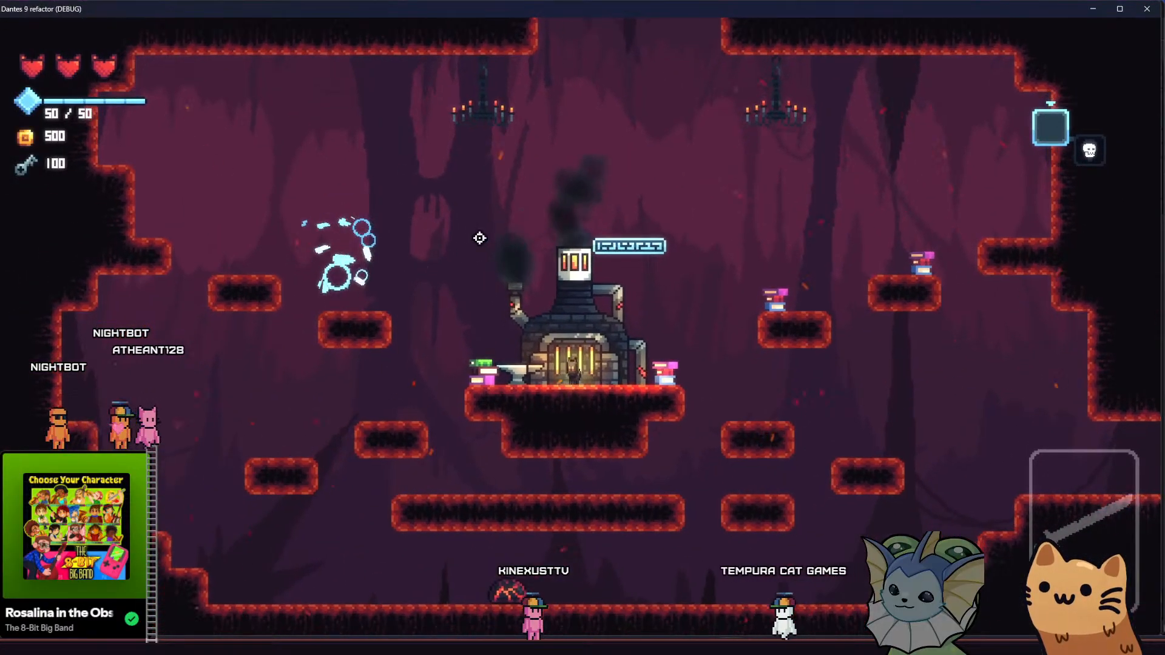
key("a")
key("space")
key("space")
key("d")
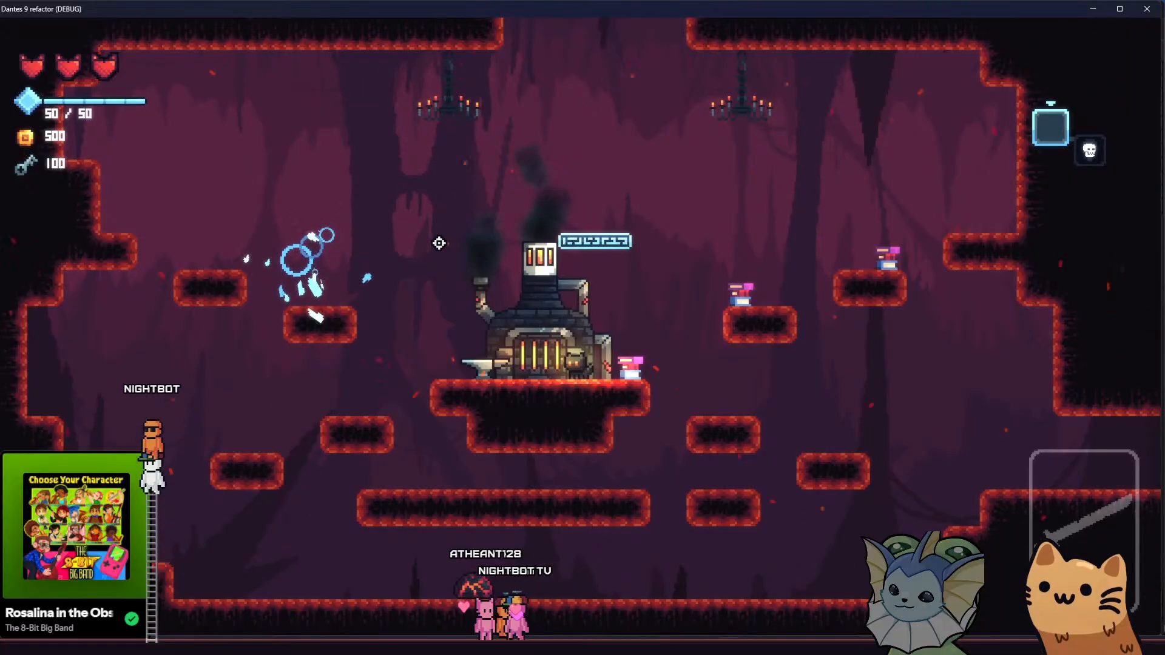
left_click(1147, 8)
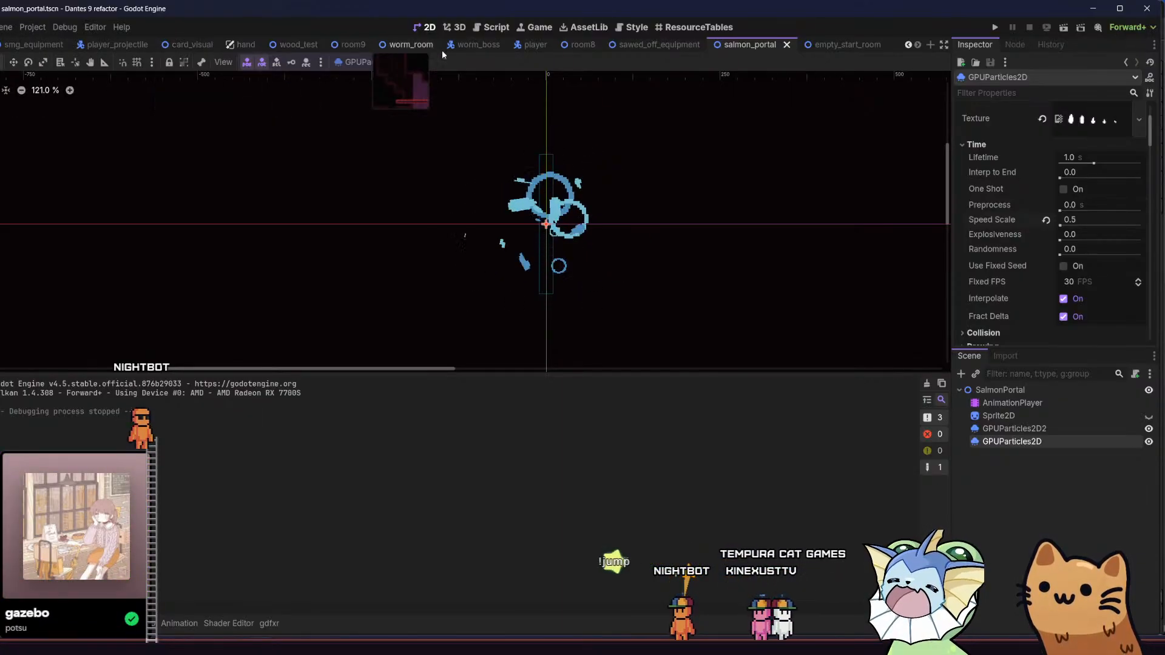
- Switch to the art_test scene and look over the artwork from the ability cards and portal sprite to the train
left_click(61, 48)
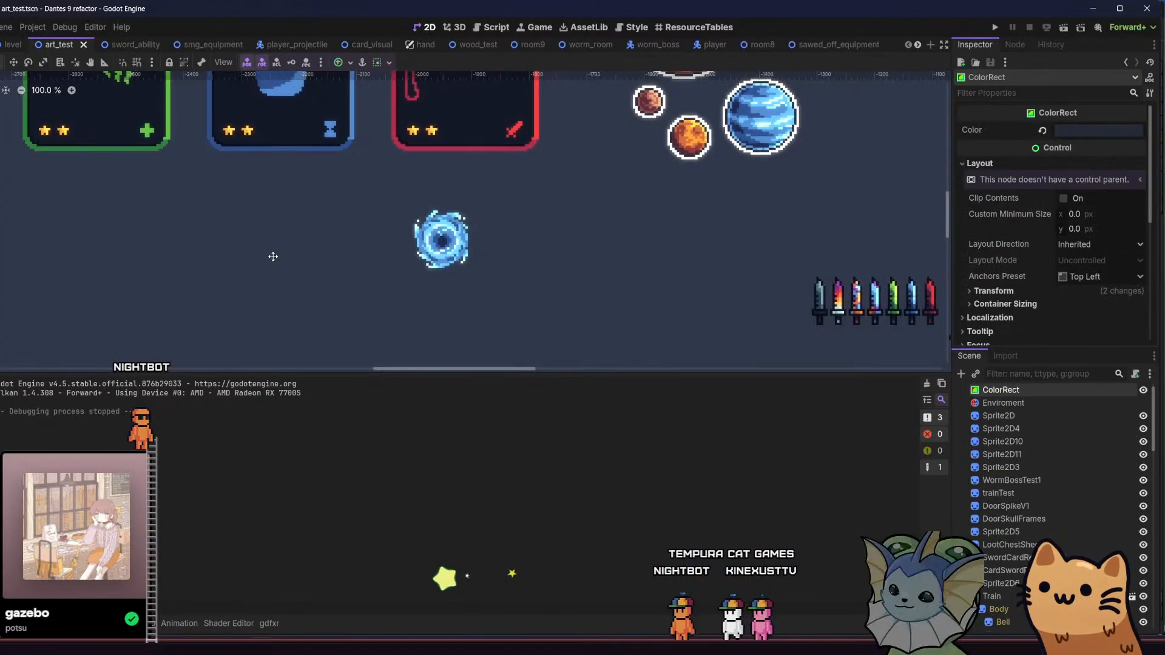
scroll(250, 228, "up", 2)
left_click_drag(250, 229, 252, 283)
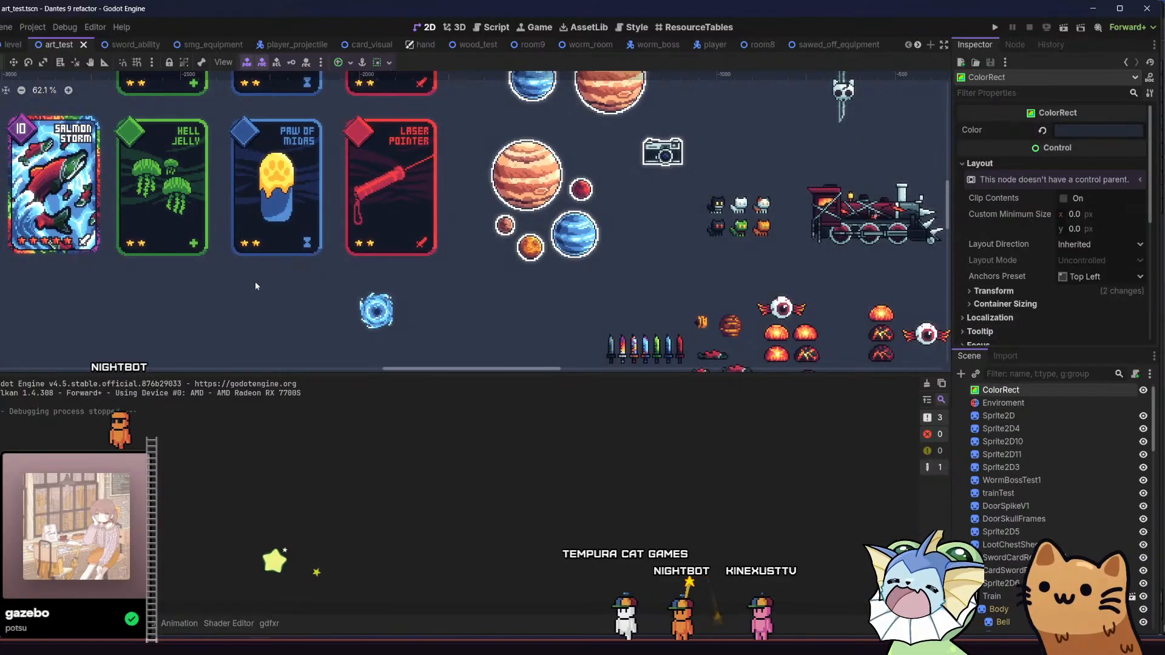
scroll(255, 281, "down", 1)
left_click_drag(185, 183, 112, 157)
left_click_drag(370, 210, 278, 188)
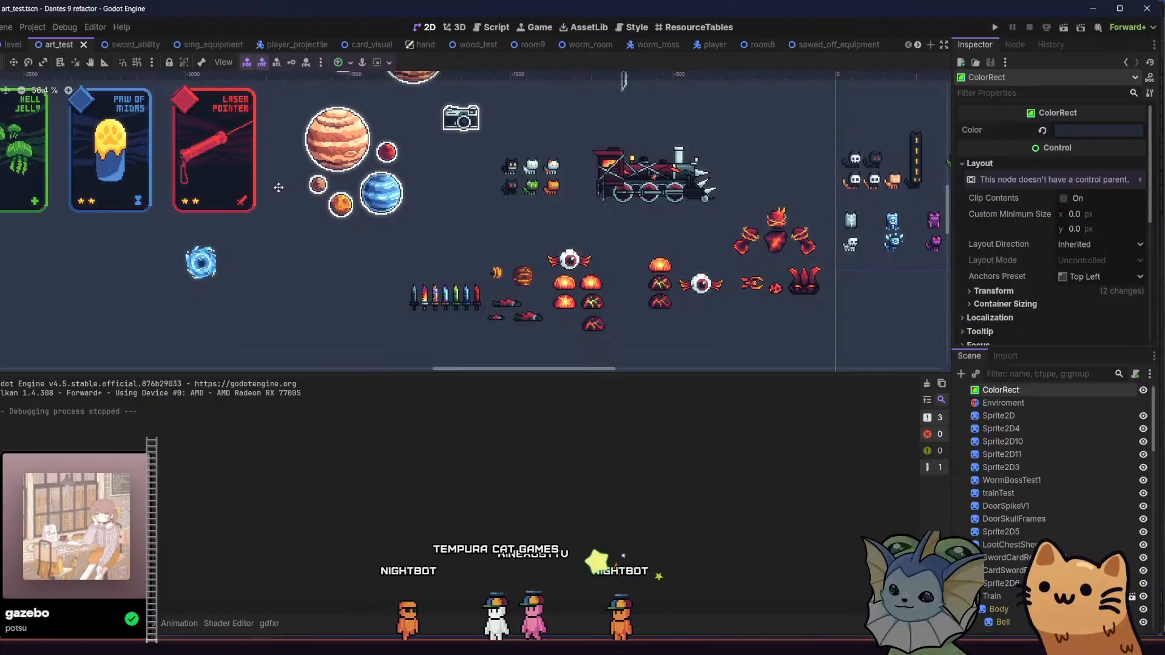